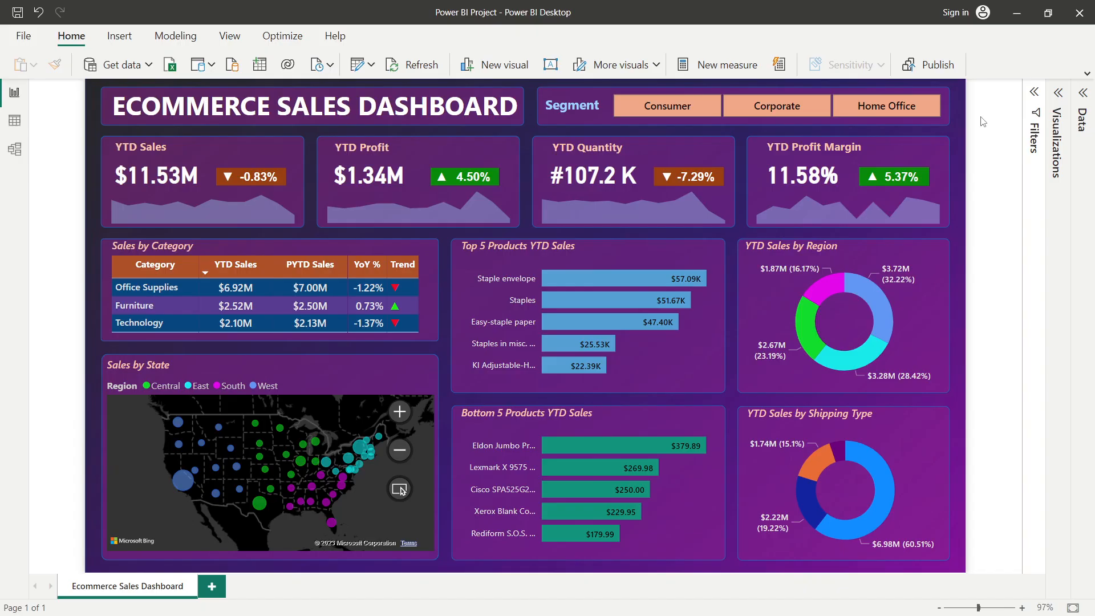
Step: Filter the dashboard by the Consumer, Corporate and Home Office segments in turn, revisit Corporate, and clear the segment filter
left_click(680, 107)
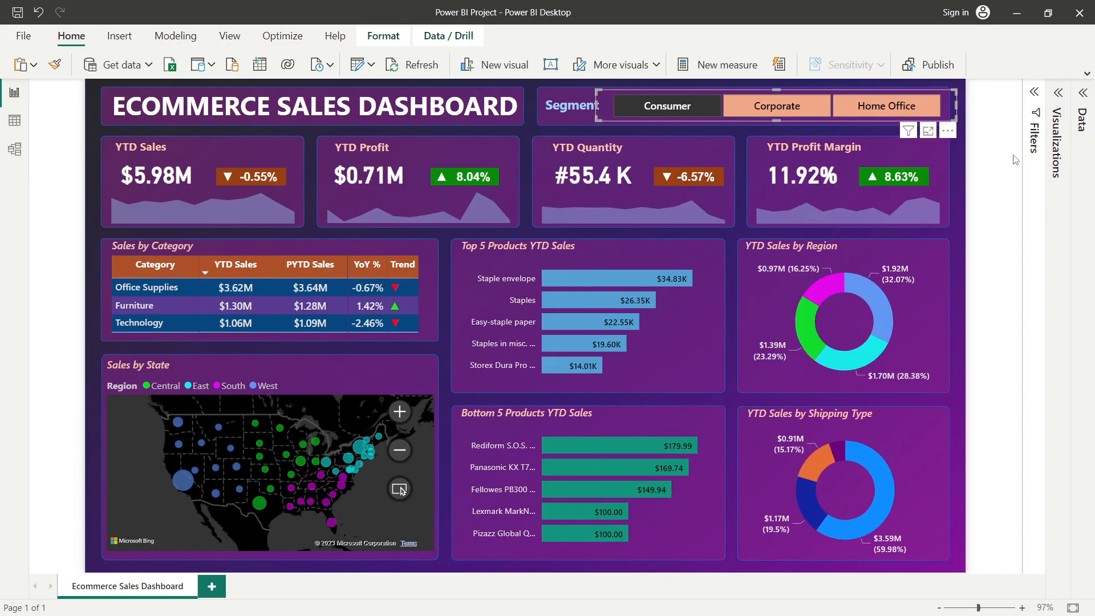
left_click(814, 114)
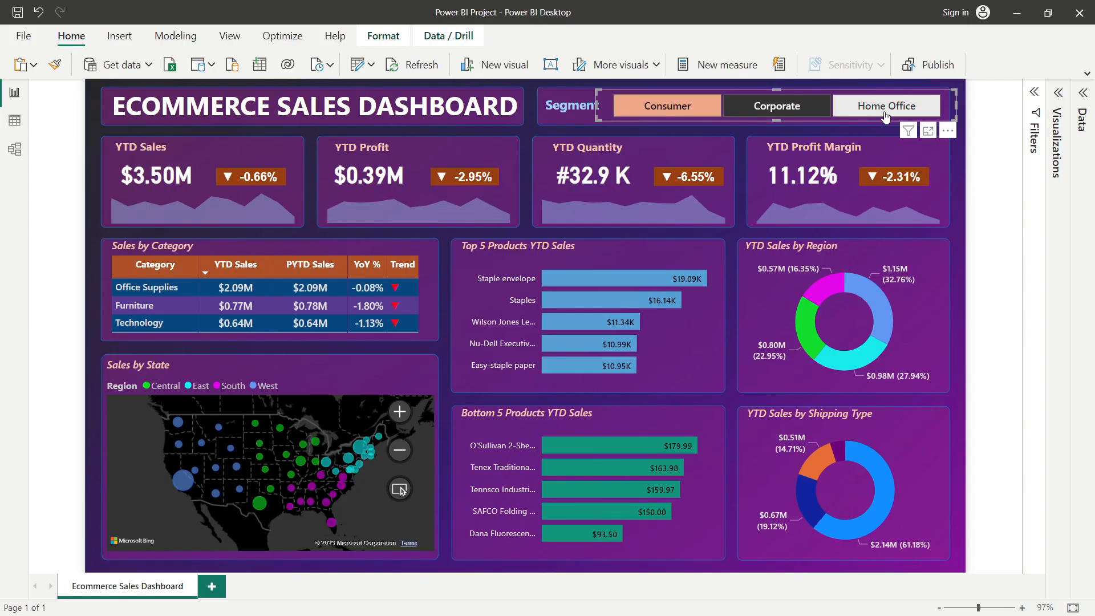
left_click(904, 114)
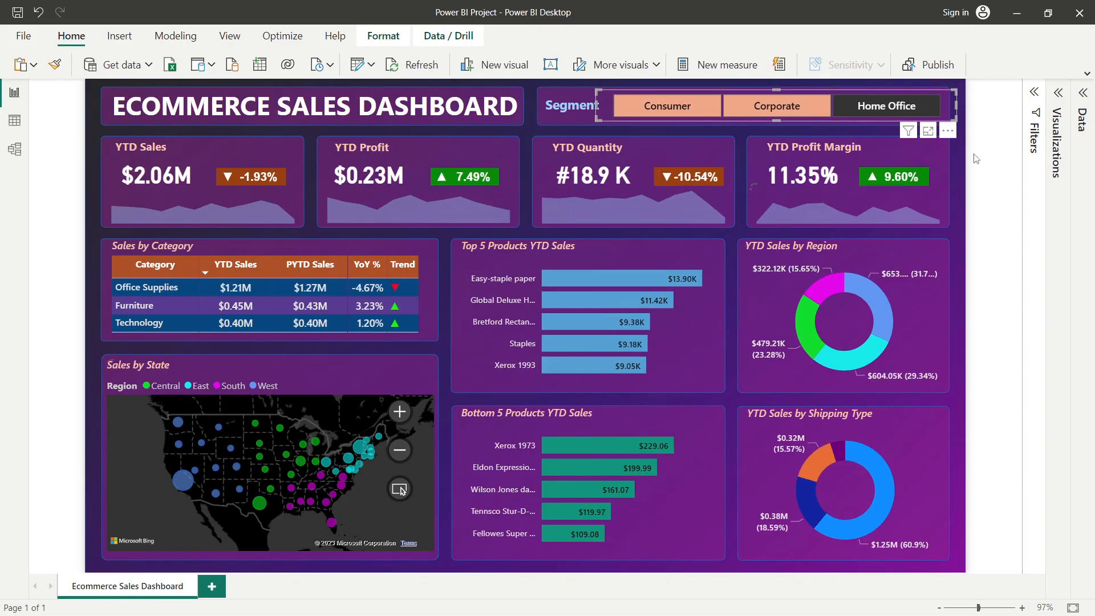
left_click(772, 110)
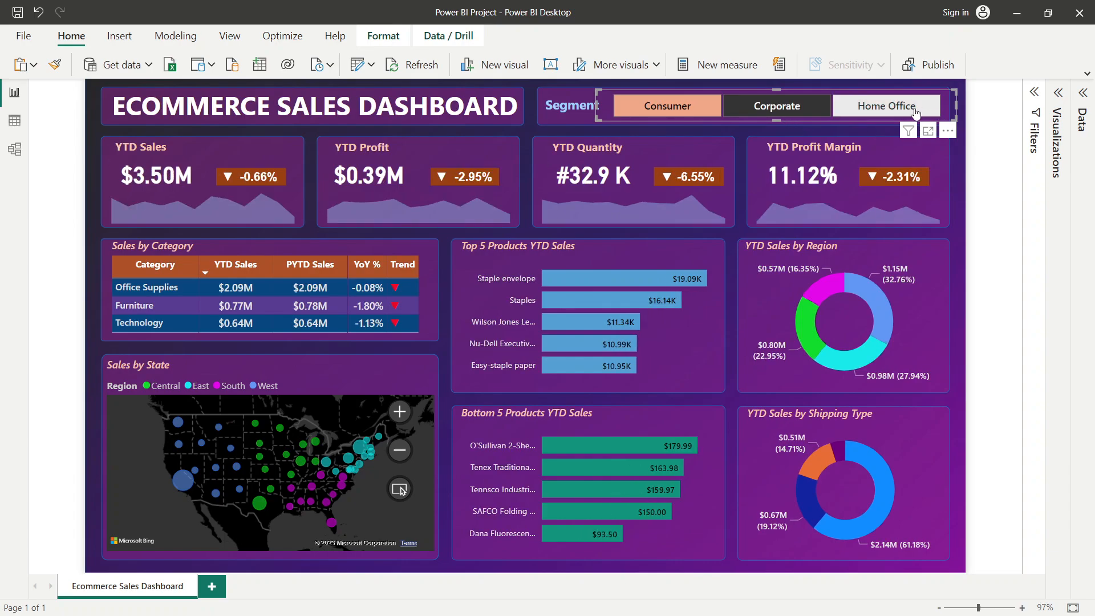
left_click(776, 111)
left_click(993, 169)
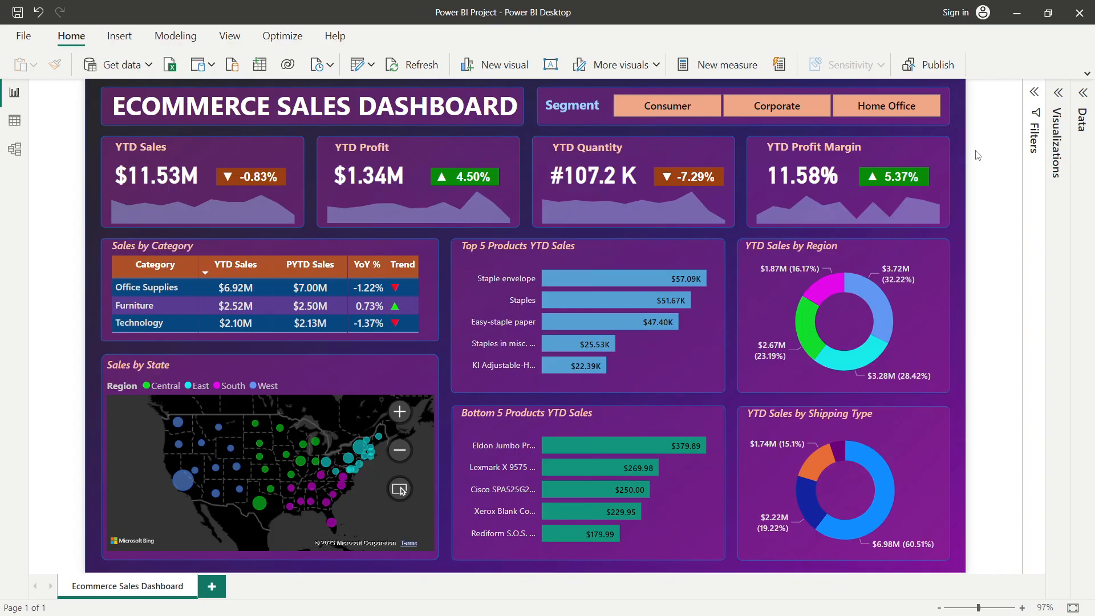
Step: View the dashboard for the Consumer segment only, and restore all segments
left_click(653, 108)
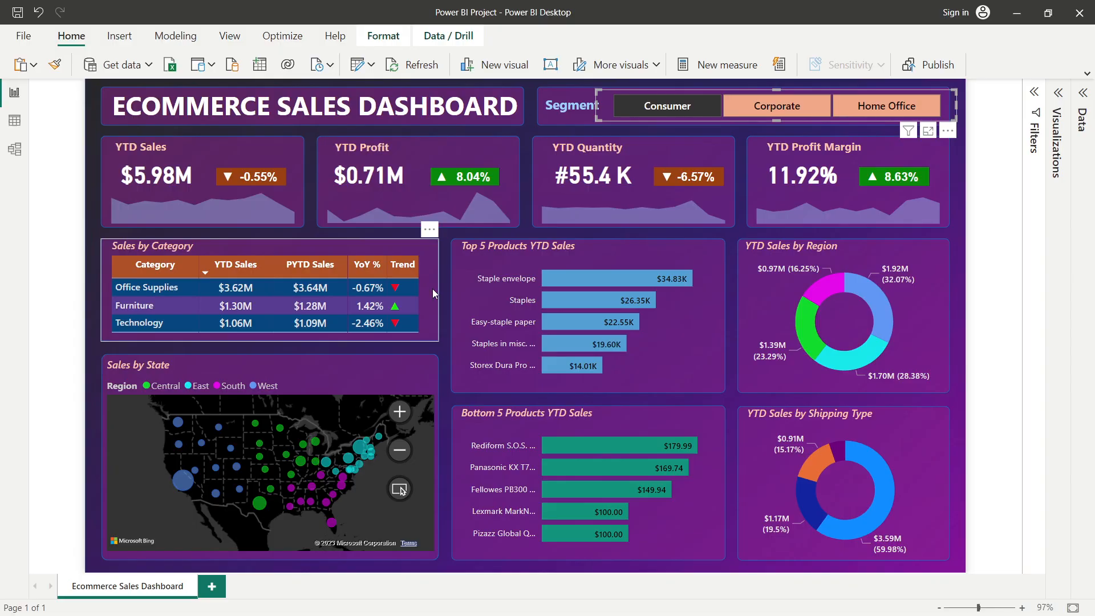
left_click(645, 110)
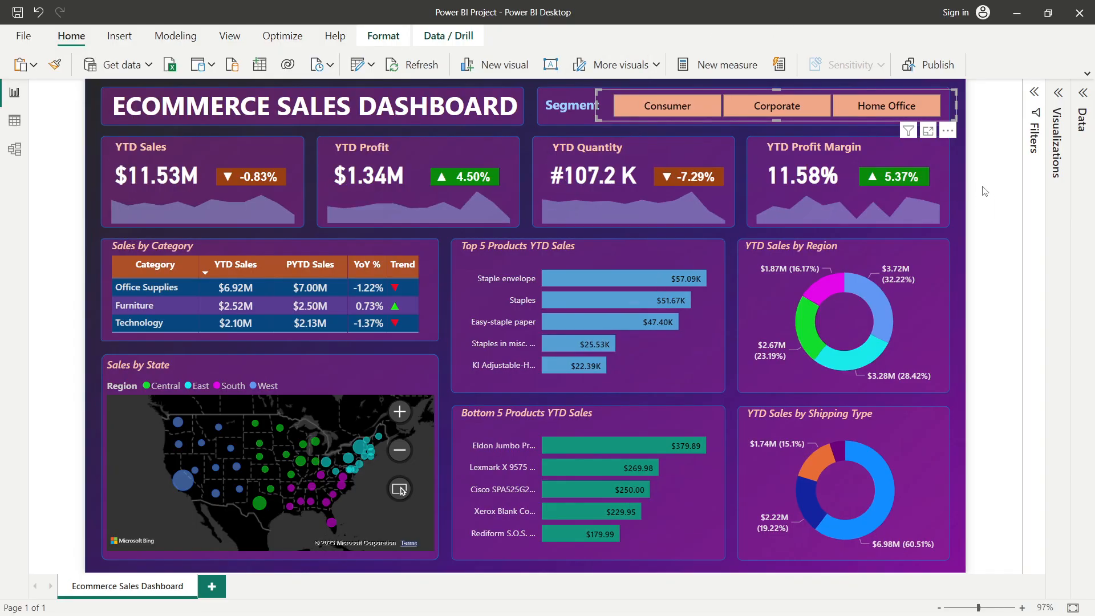
left_click(984, 190)
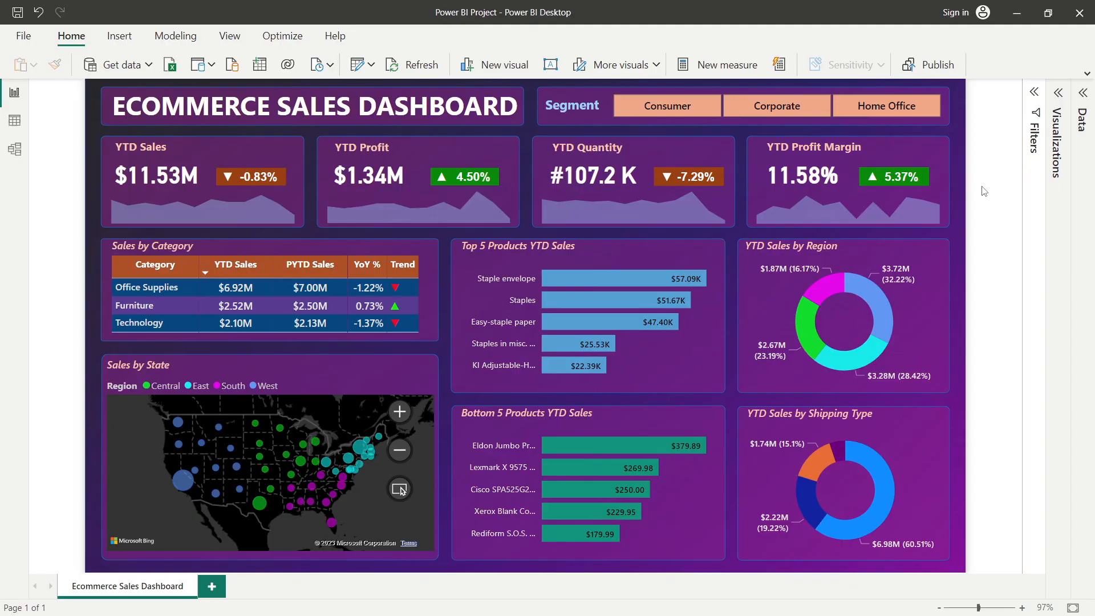
Step: Cross-filter the dashboard by Office Supplies, Furniture and Technology in the Sales by Category table, and clear the selection
left_click(152, 292)
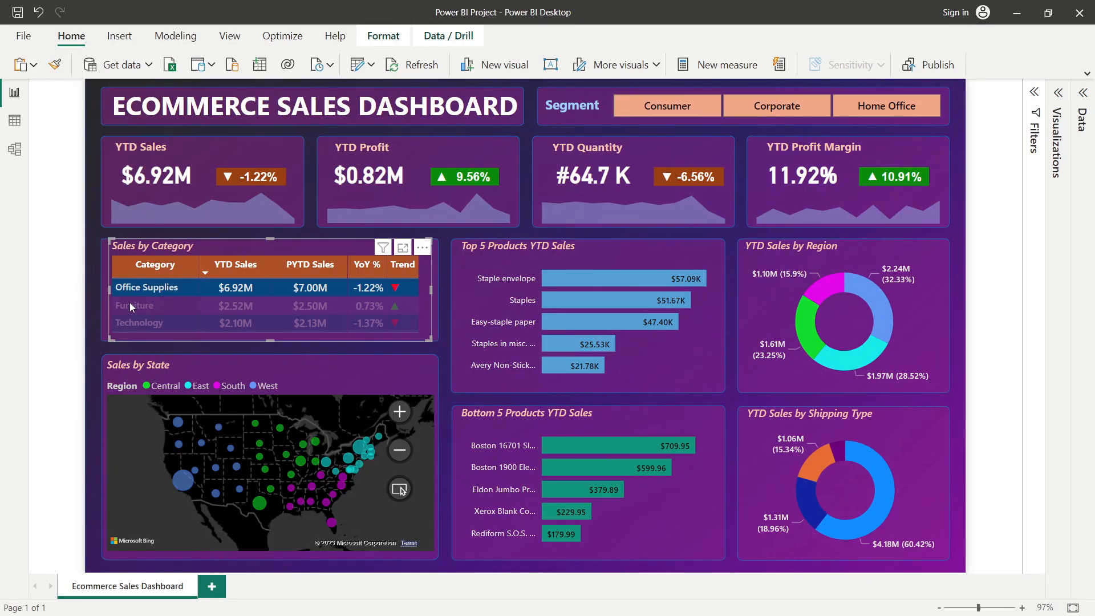
left_click(130, 305)
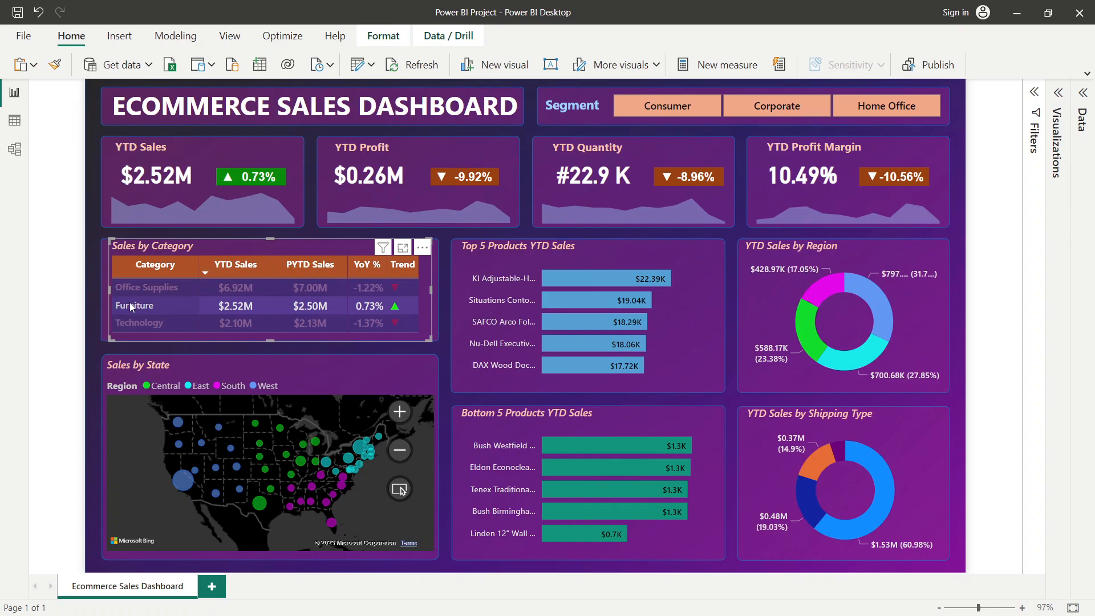
left_click(141, 322)
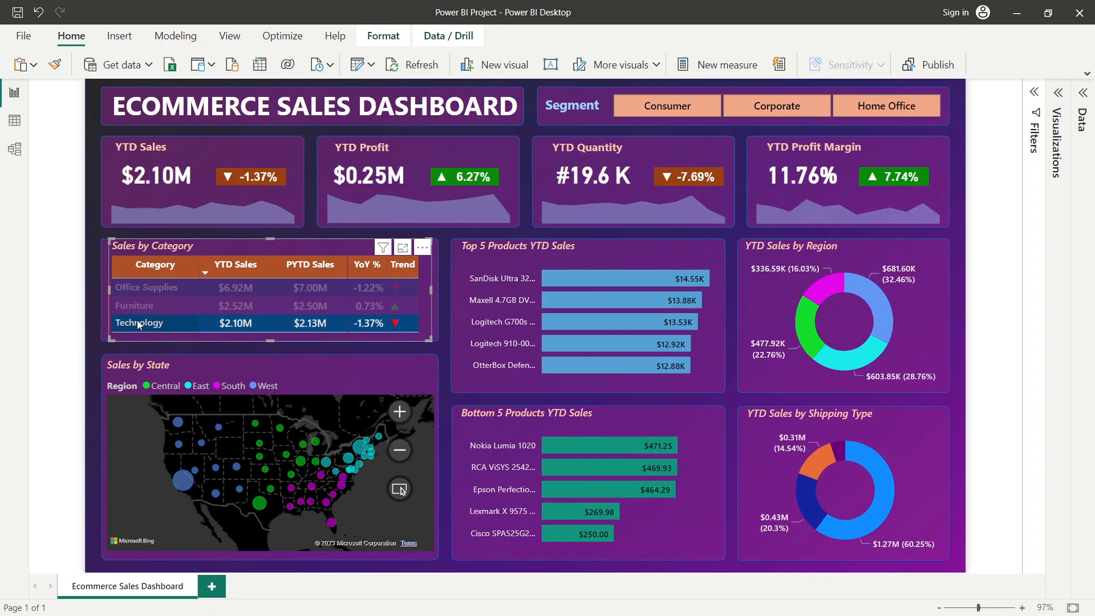
left_click(138, 323)
left_click(987, 279)
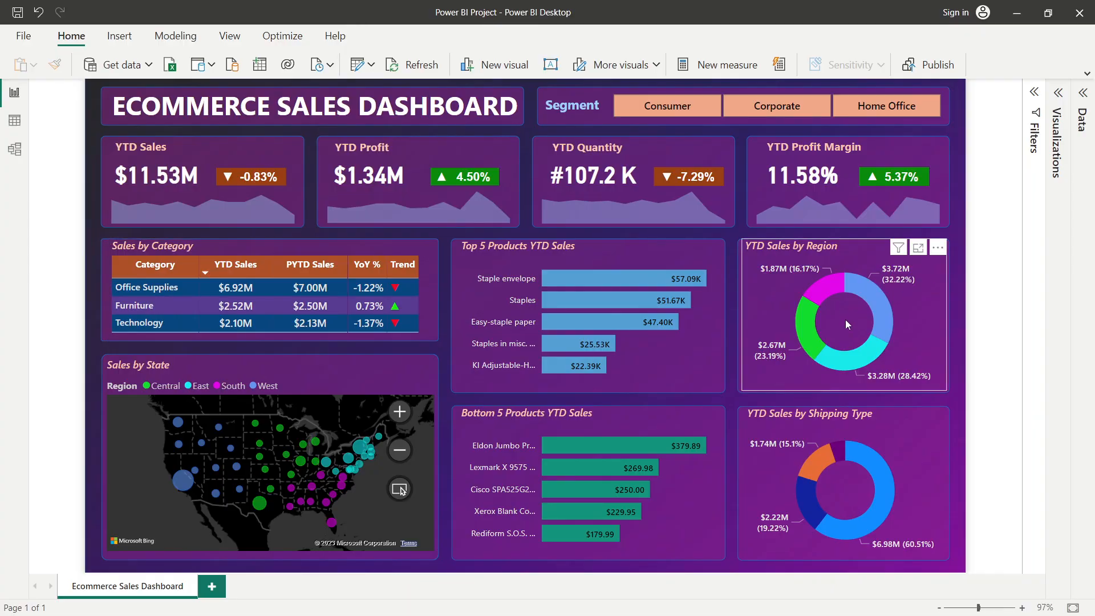
Step: Cross-filter the dashboard by the Central and East regions in the YTD Sales by Region donut, and clear the selection
left_click(812, 343)
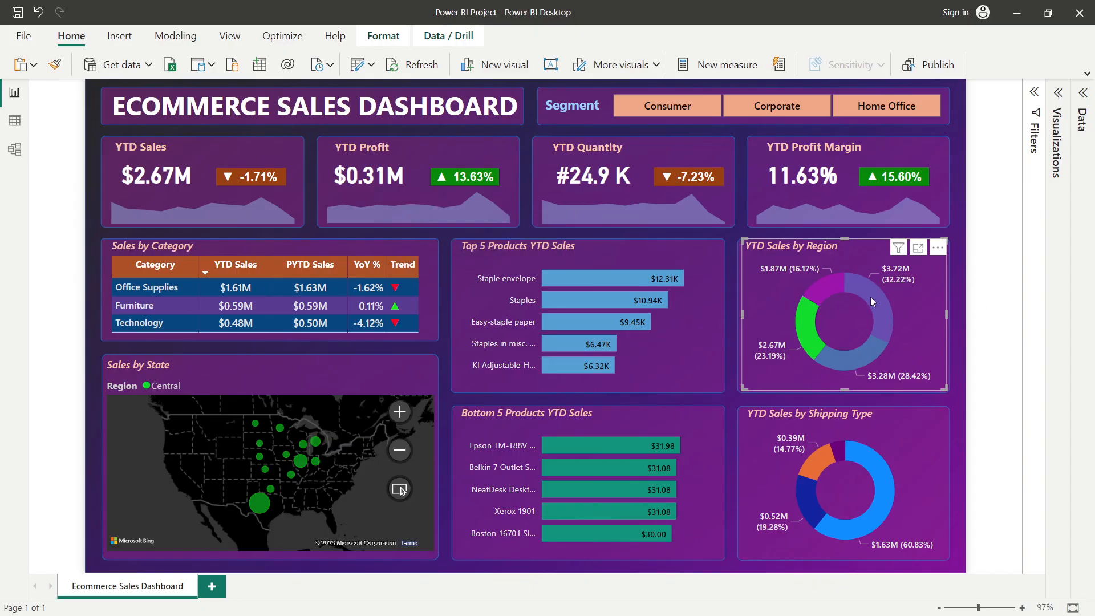
left_click(816, 329)
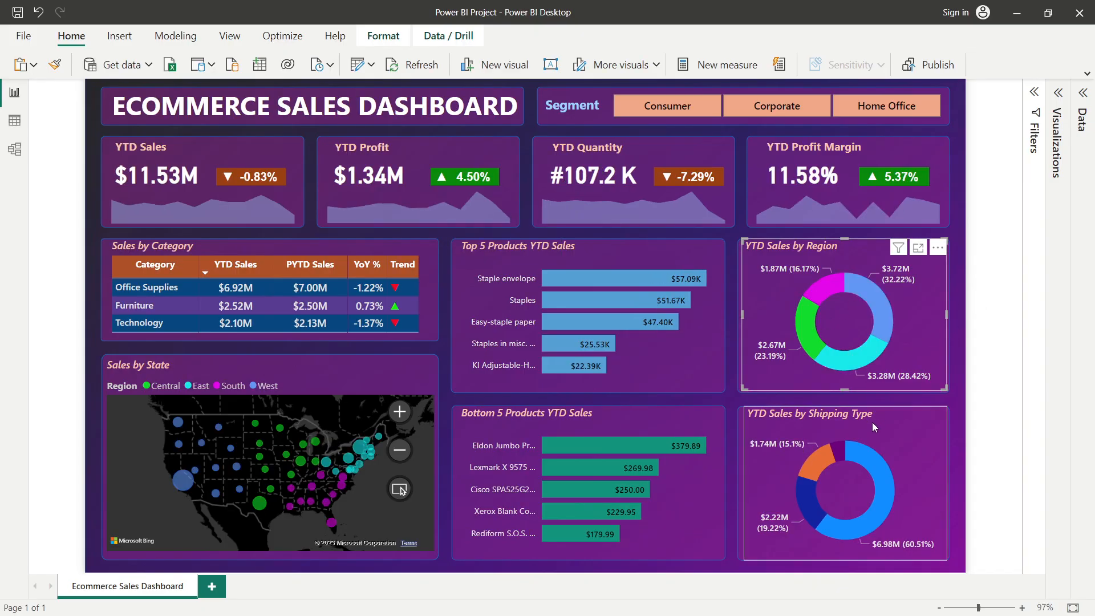
left_click(868, 353)
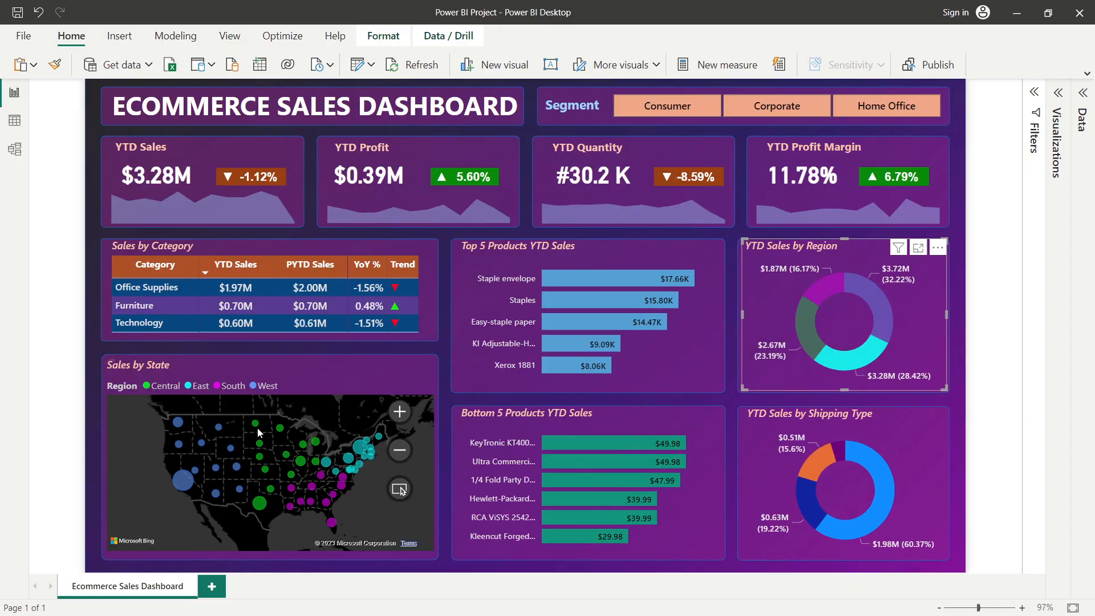
left_click(872, 357)
left_click(982, 267)
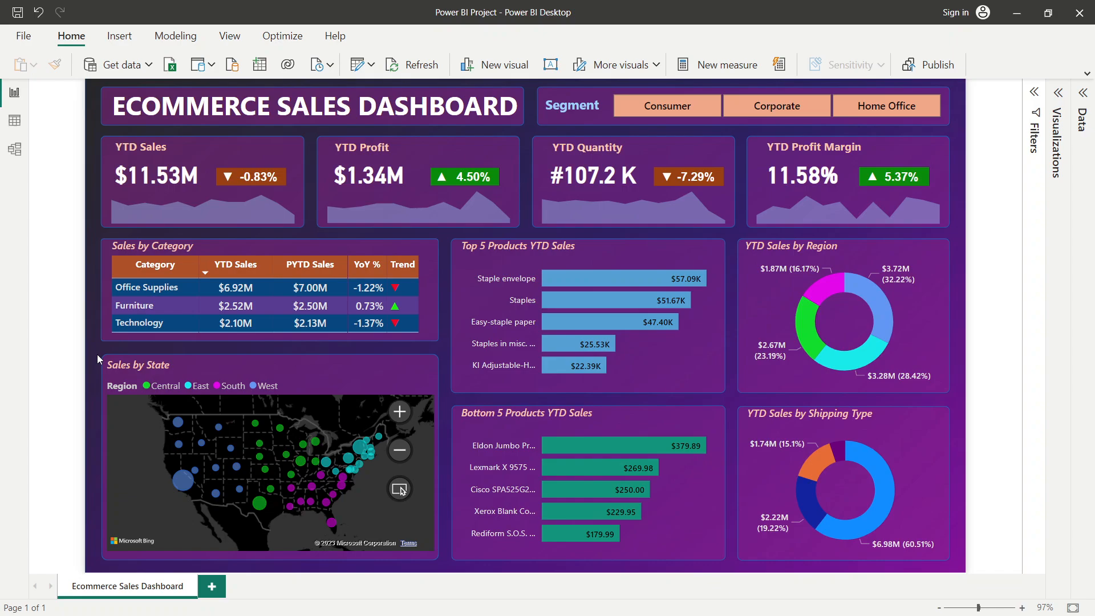
Step: Cross-filter the dashboard by the large West Coast bubble on the Sales by State map, and clear the selection
left_click(183, 482)
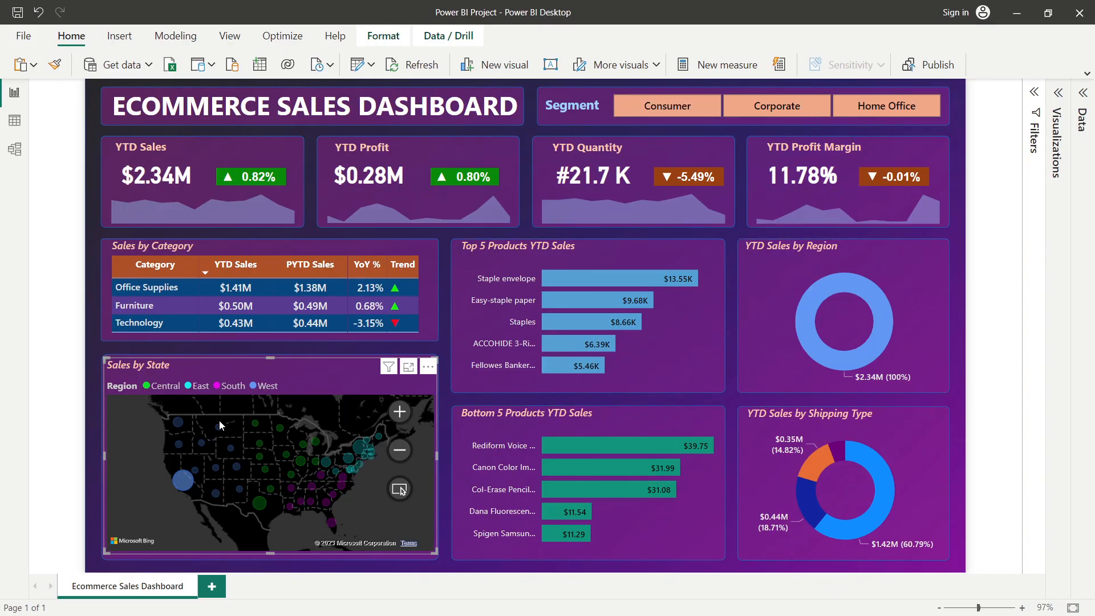
left_click(190, 480)
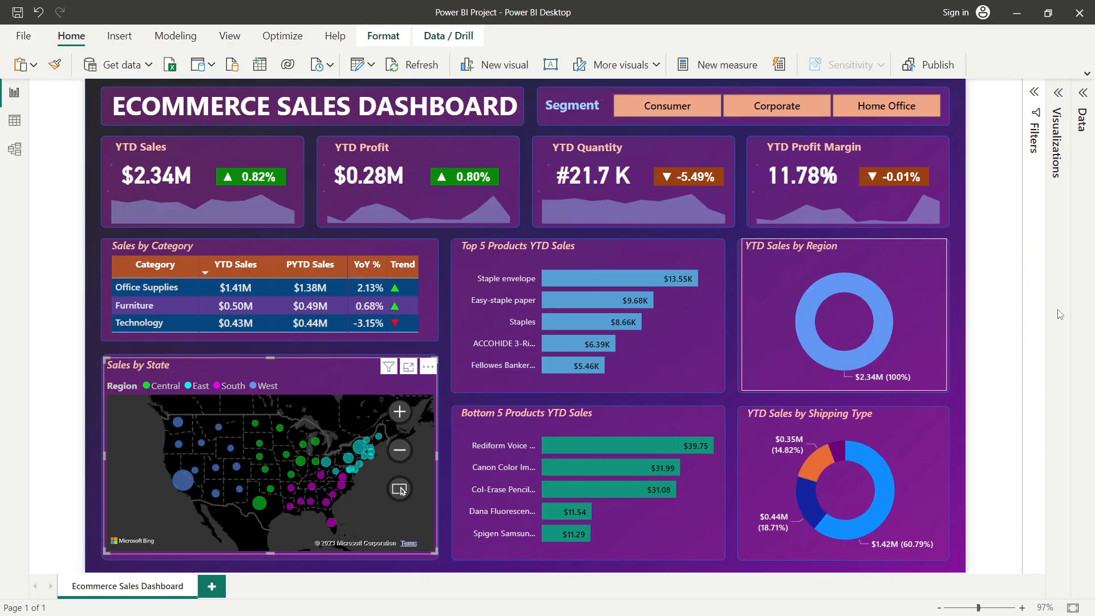
left_click(1005, 254)
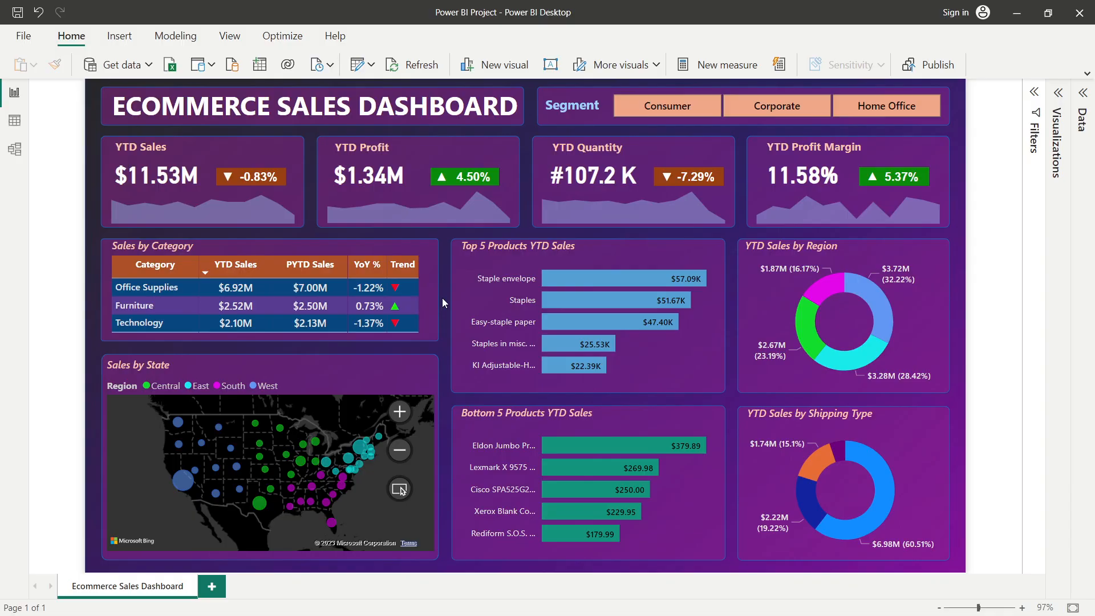
Step: Compare the dashboard for the Corporate segment and the Home Office segment, clearing the segment filter after each one
left_click(780, 109)
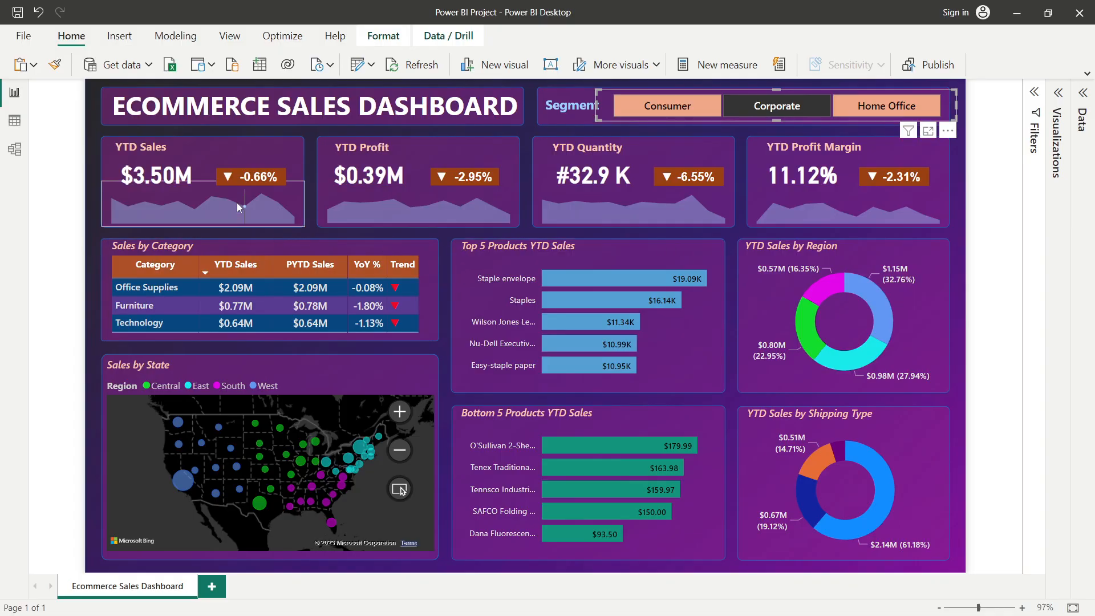
left_click(792, 110)
left_click(976, 178)
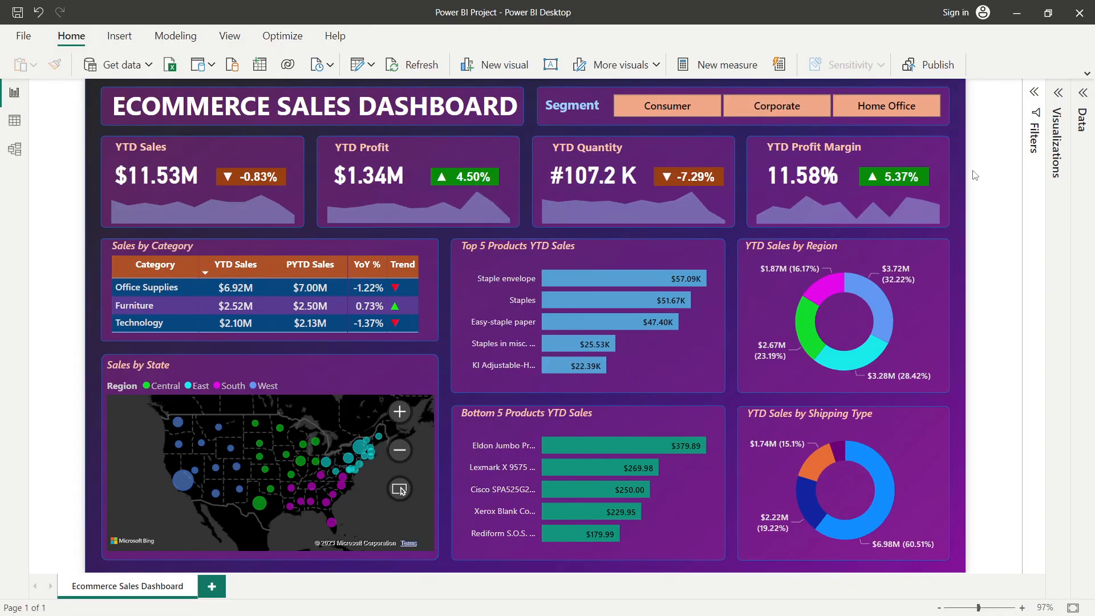
left_click(894, 111)
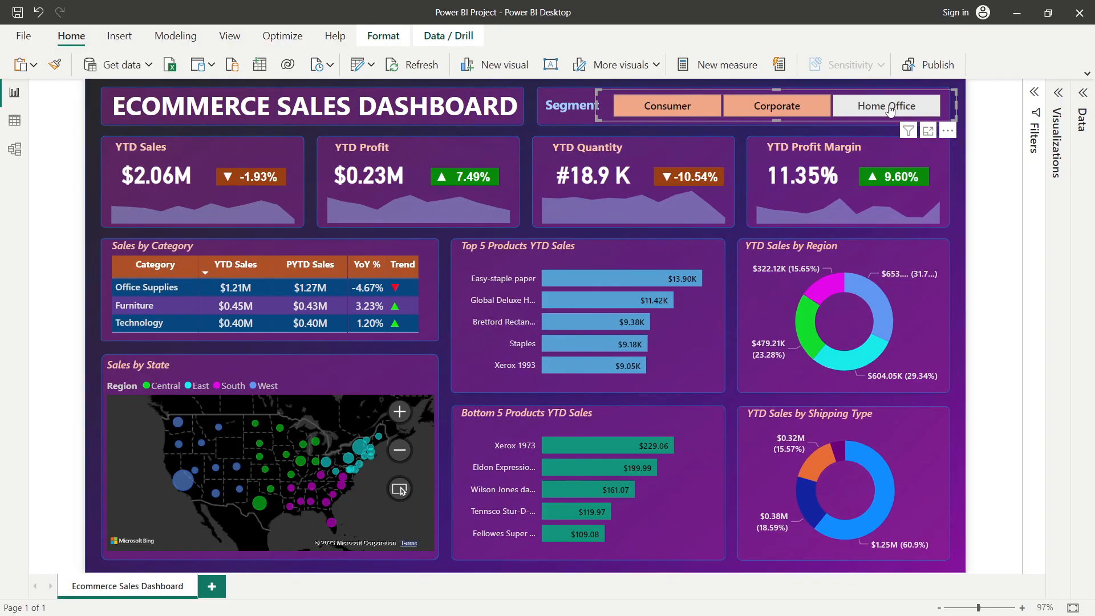
left_click(890, 110)
left_click(985, 173)
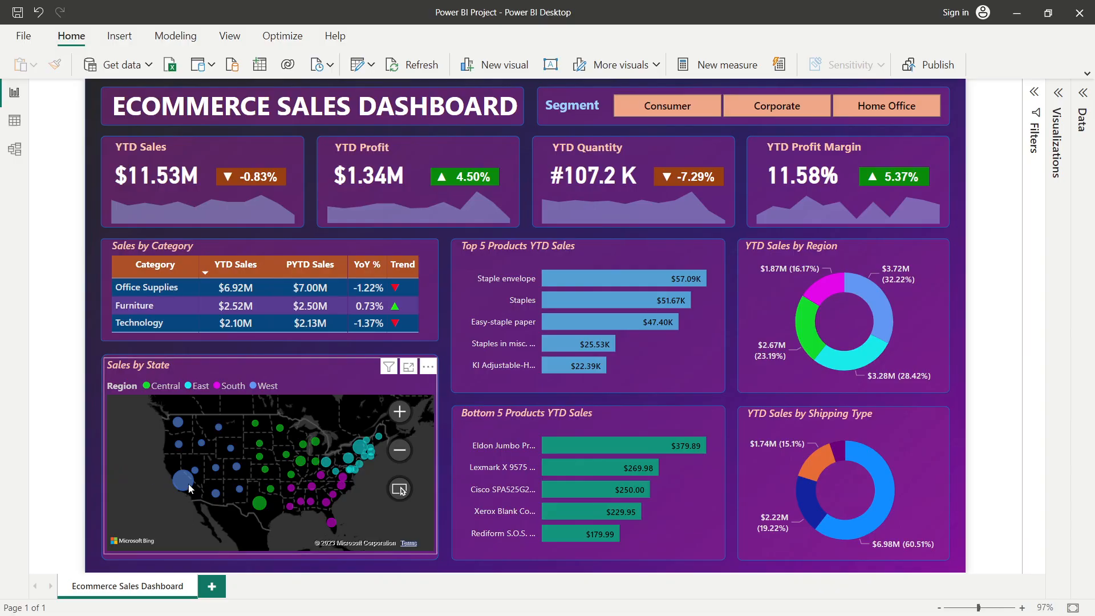
Step: Highlight the Central and South regions through the Sales by State map legend, and clear the selection
mouse_move(190, 489)
left_click(163, 387)
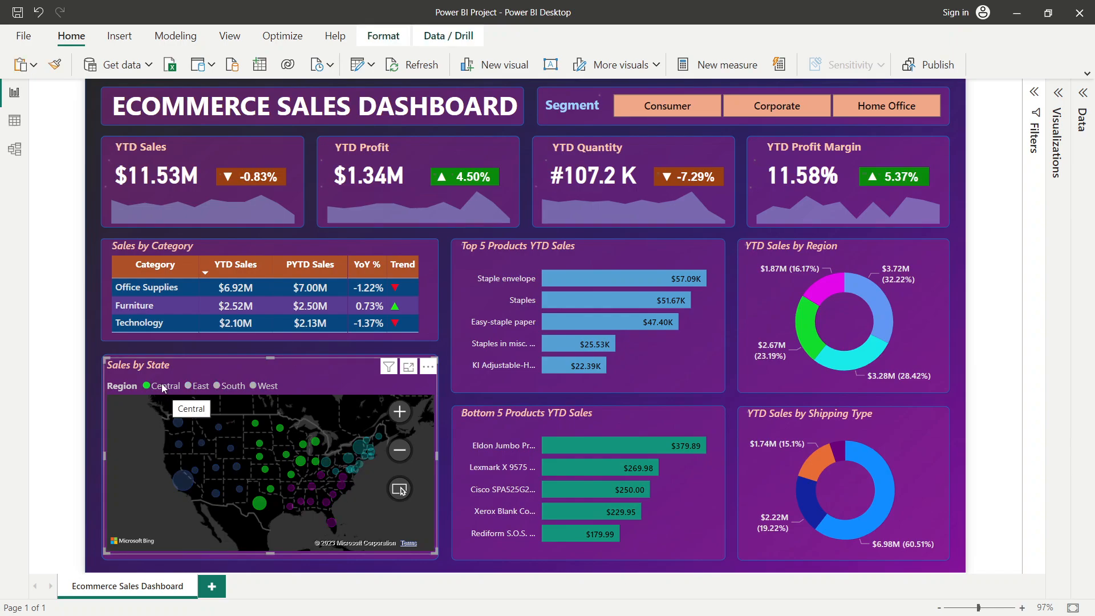
left_click(163, 387)
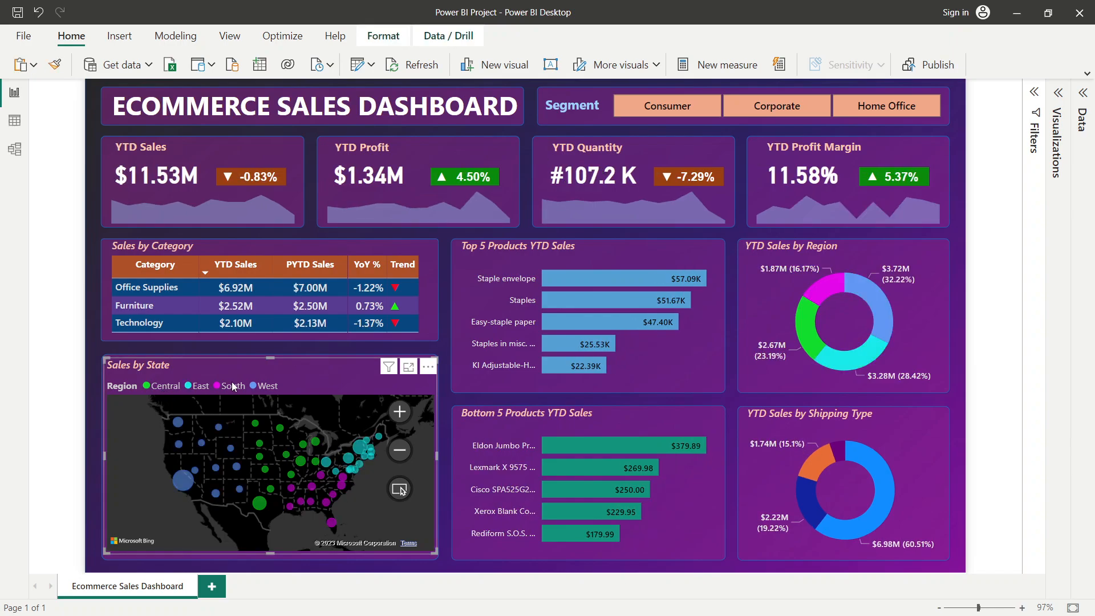
left_click(232, 387)
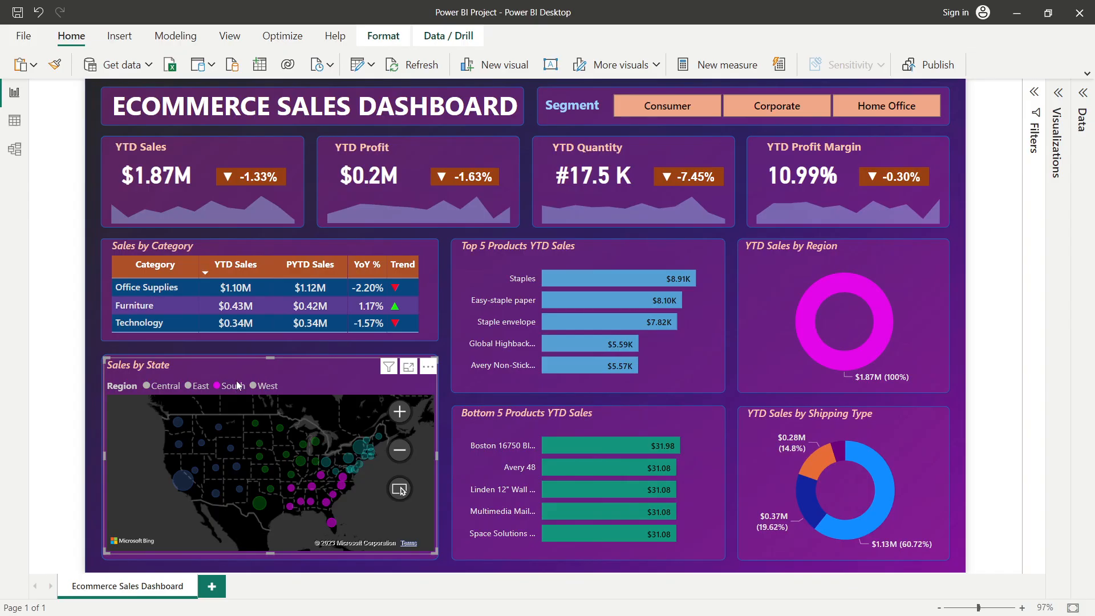
left_click(232, 386)
left_click(984, 264)
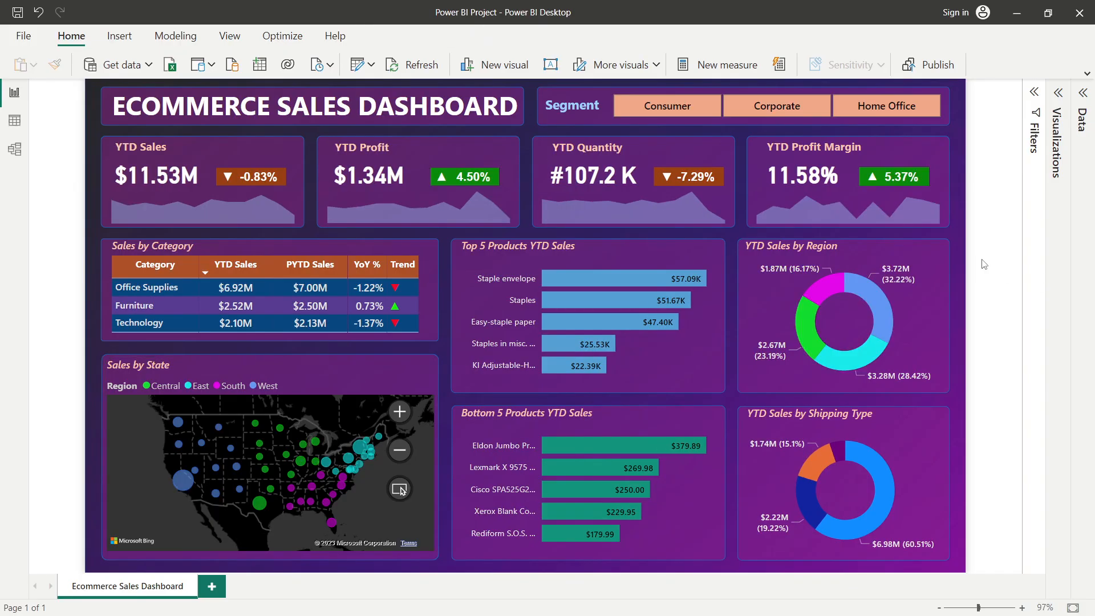
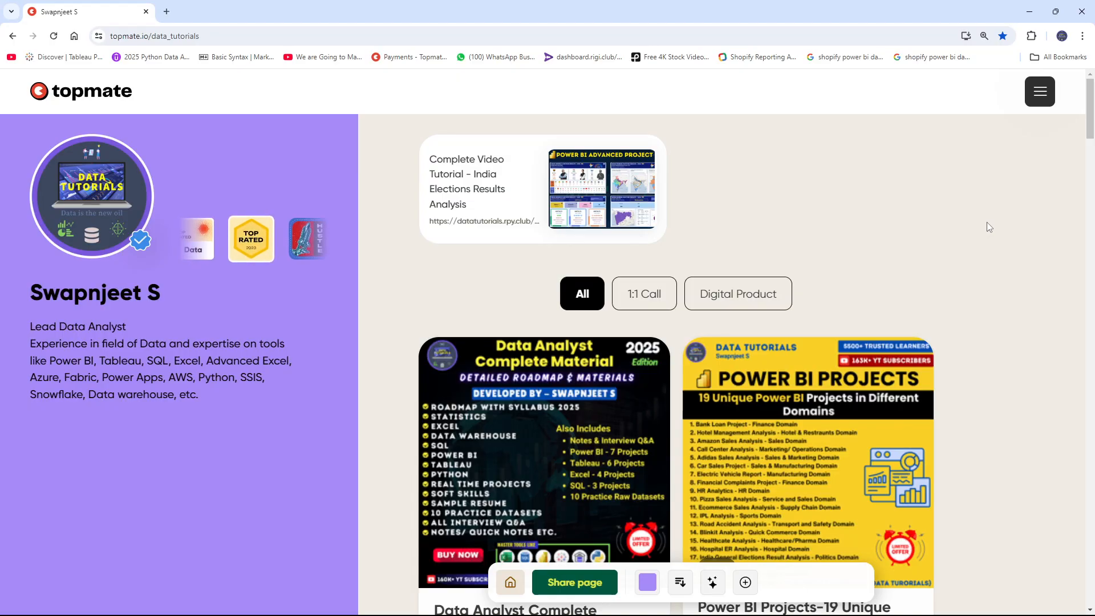
Step: In the browser, open the India Elections Results Analysis video tutorial from the topmate profile, and return to the profile page
left_click(474, 188)
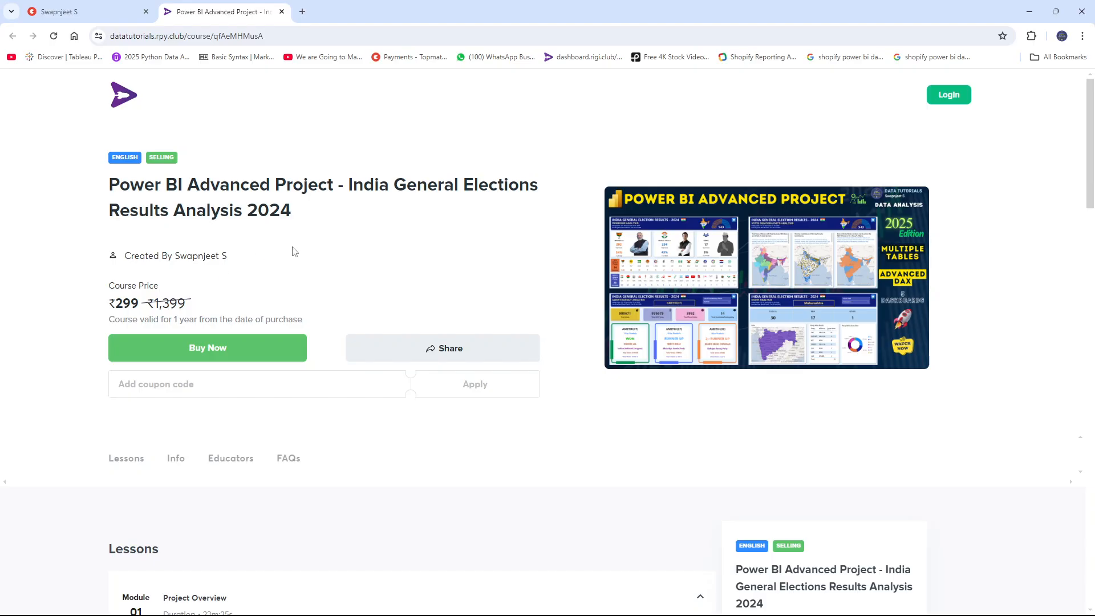
left_click(94, 12)
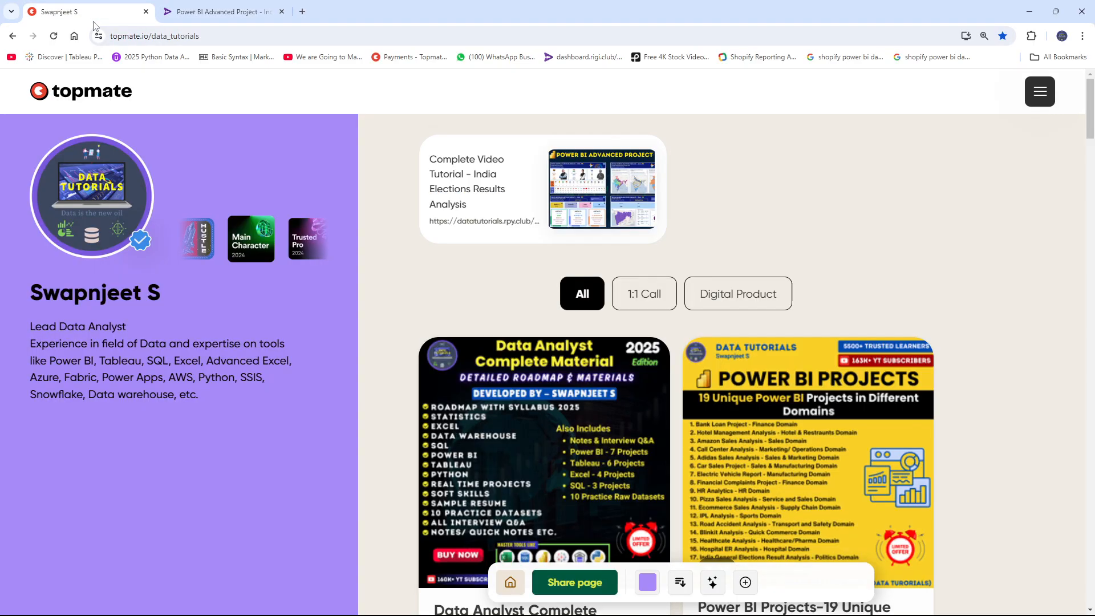
Step: Open the Data Analyst Complete Material - 2025 Edition product and review its description down to the Projects section
scroll(396, 338, "down", 3)
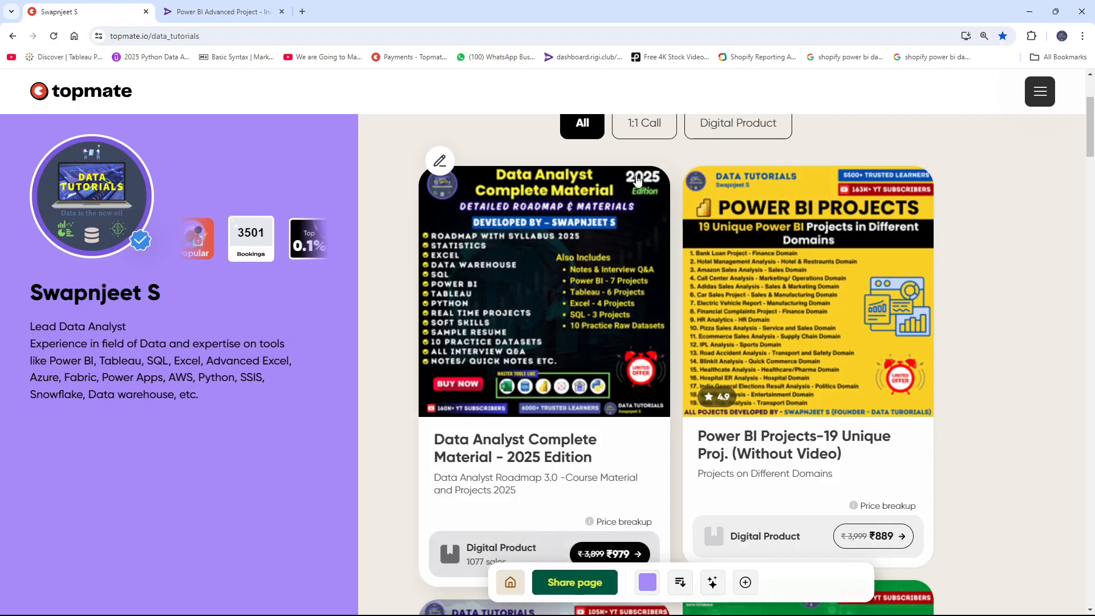
left_click(504, 238)
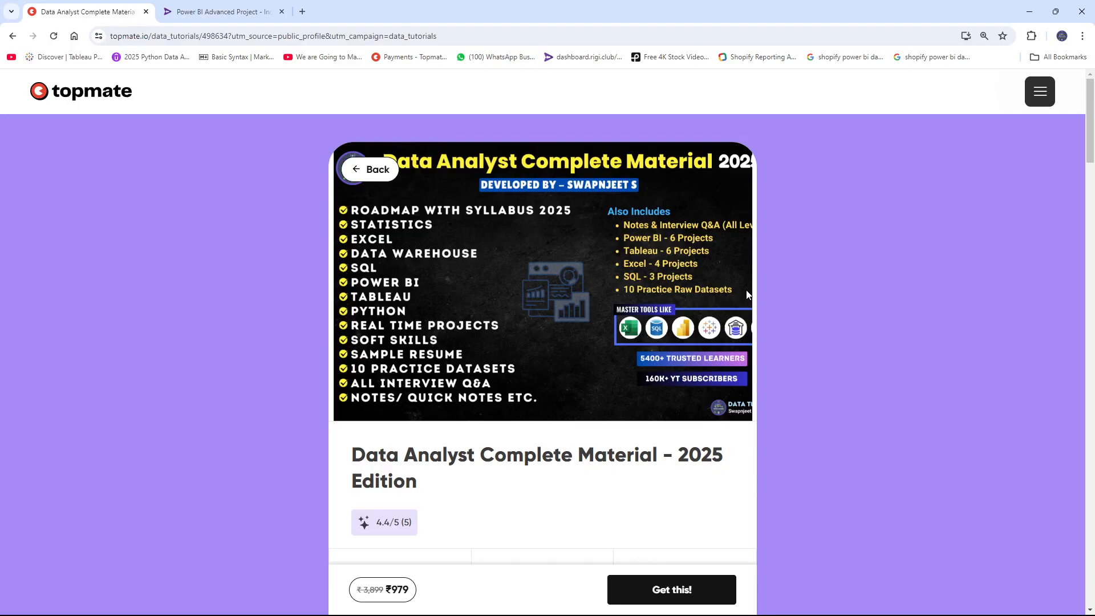
scroll(223, 443, "down", 3)
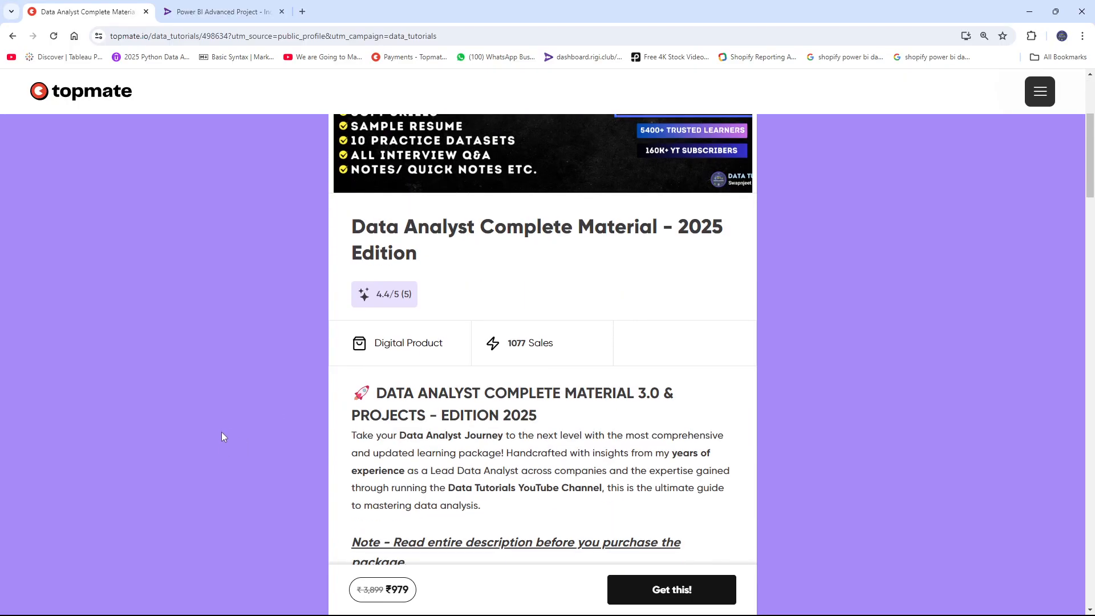
scroll(225, 431, "down", 4)
scroll(229, 433, "down", 12)
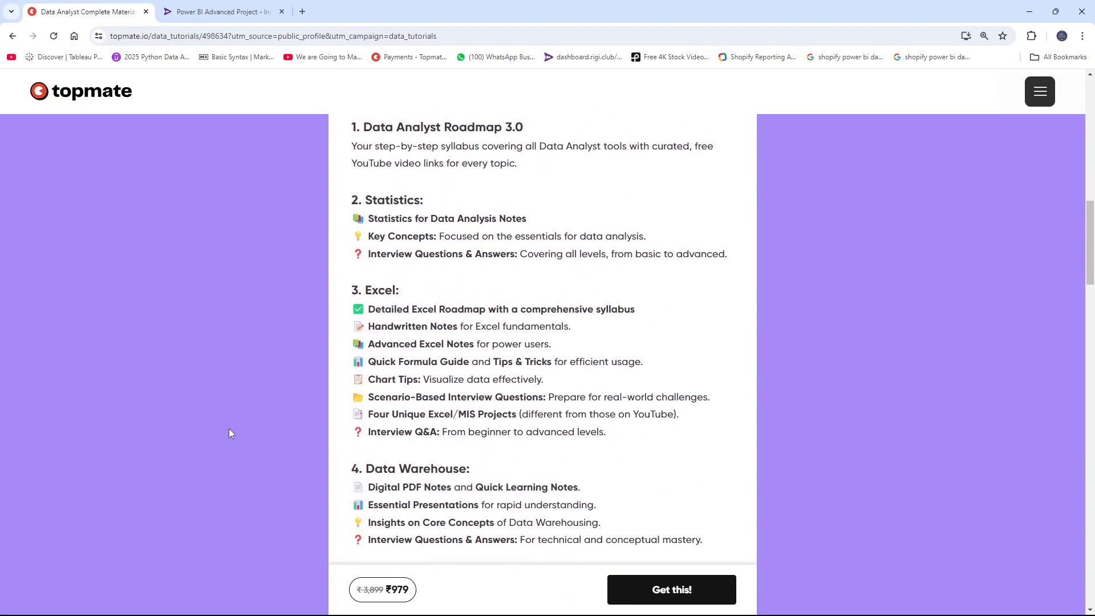
scroll(229, 434, "down", 8)
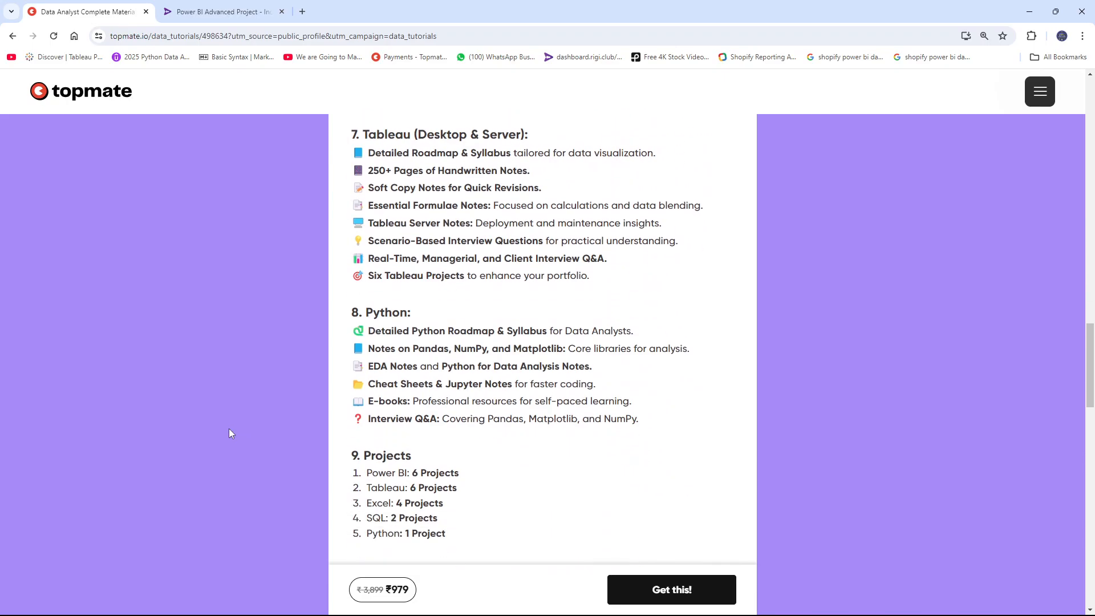
Step: Review the rest of the Data Analyst Complete Material description through the Refund Policy, and return to the profile page
scroll(229, 433, "down", 4)
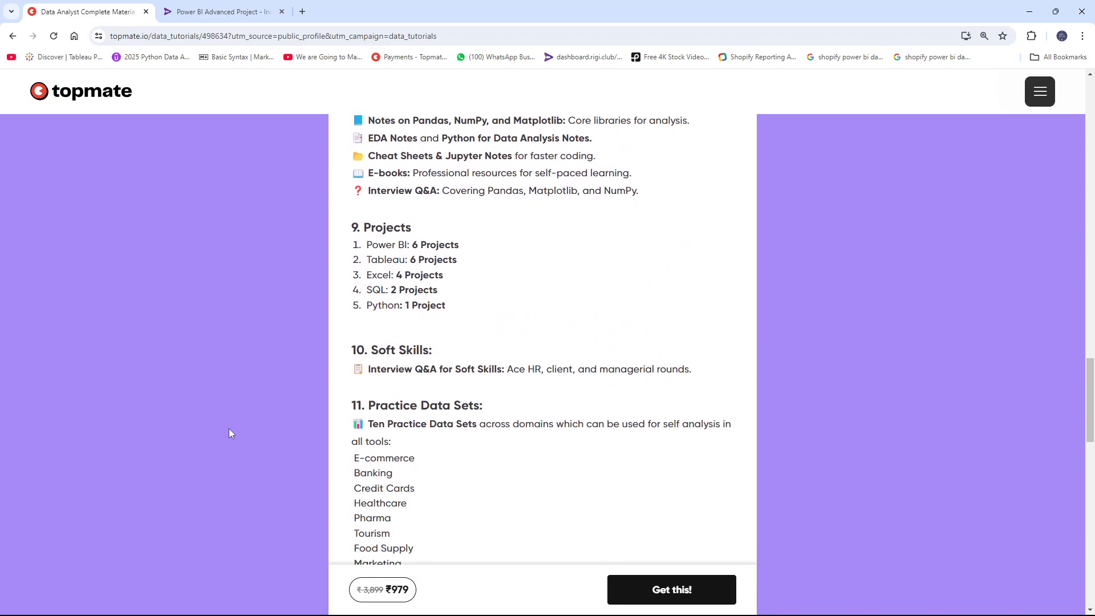
scroll(228, 433, "up", 20)
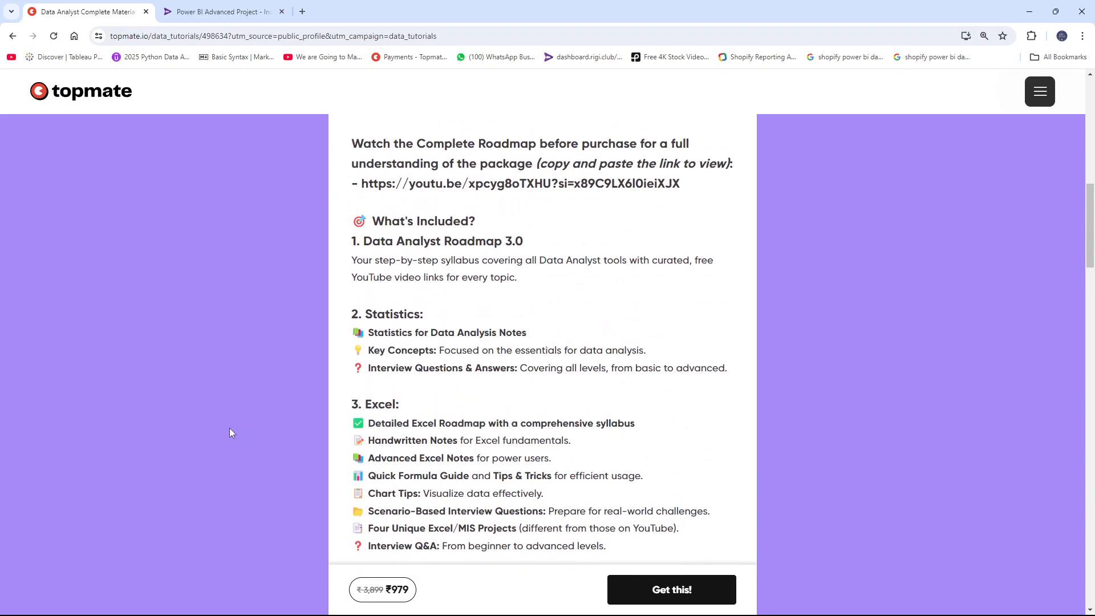
scroll(230, 433, "down", 20)
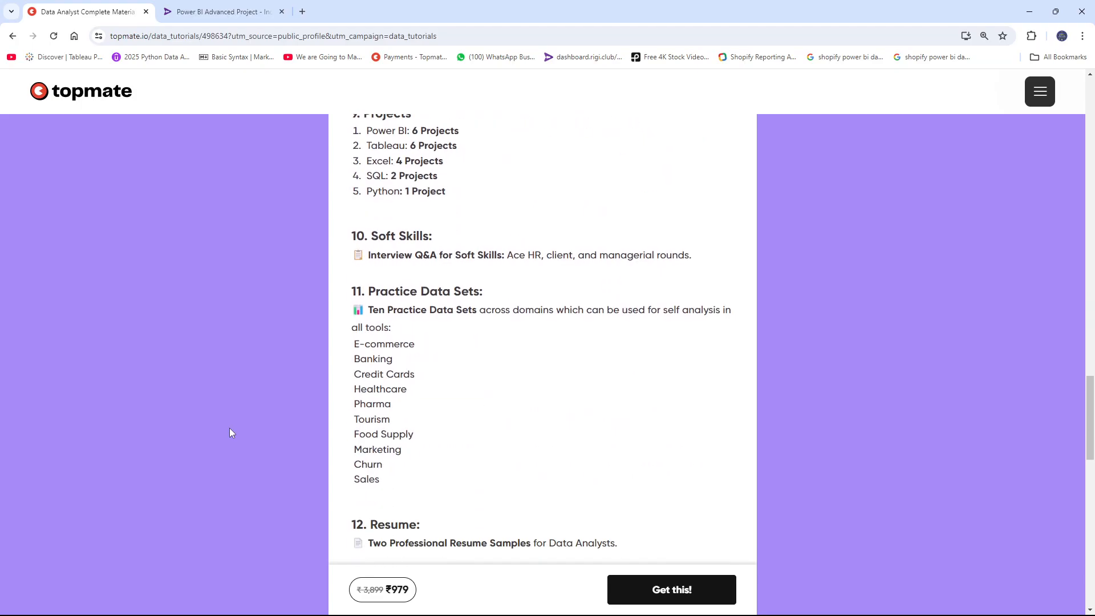
scroll(229, 429, "down", 14)
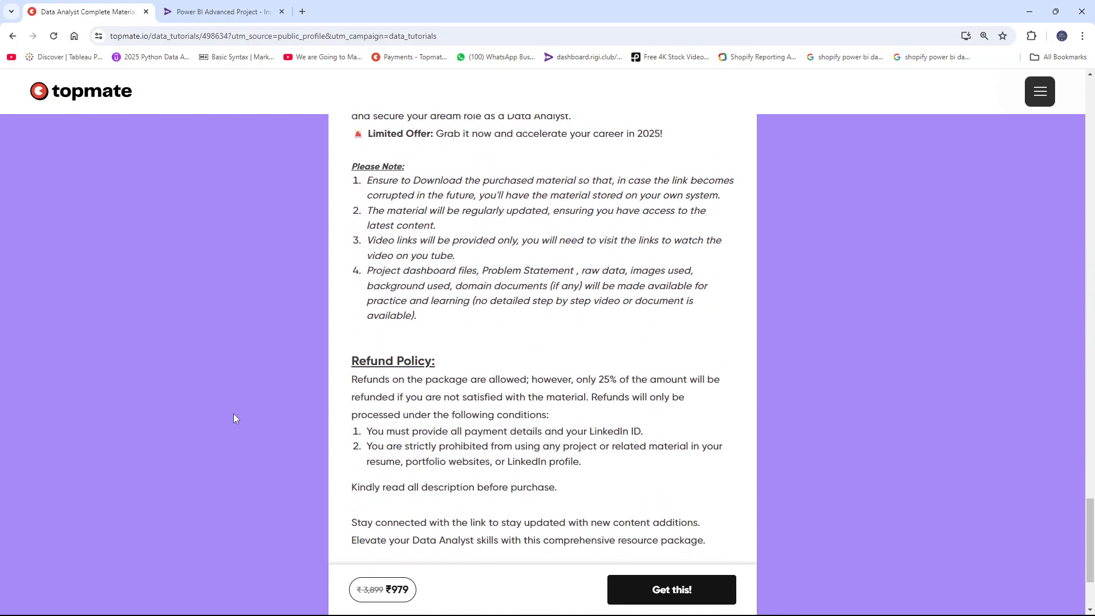
left_click(13, 36)
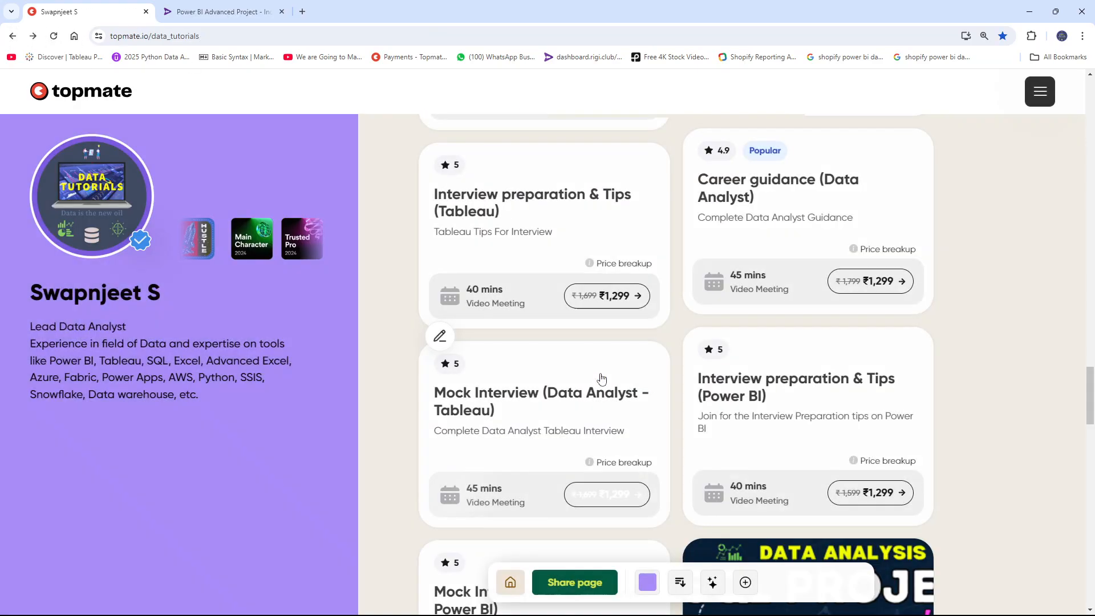
Step: Open the Power BI Projects-19 Unique Proj. (Without Video) product from the profile and view its cover image and title
scroll(396, 365, "up", 15)
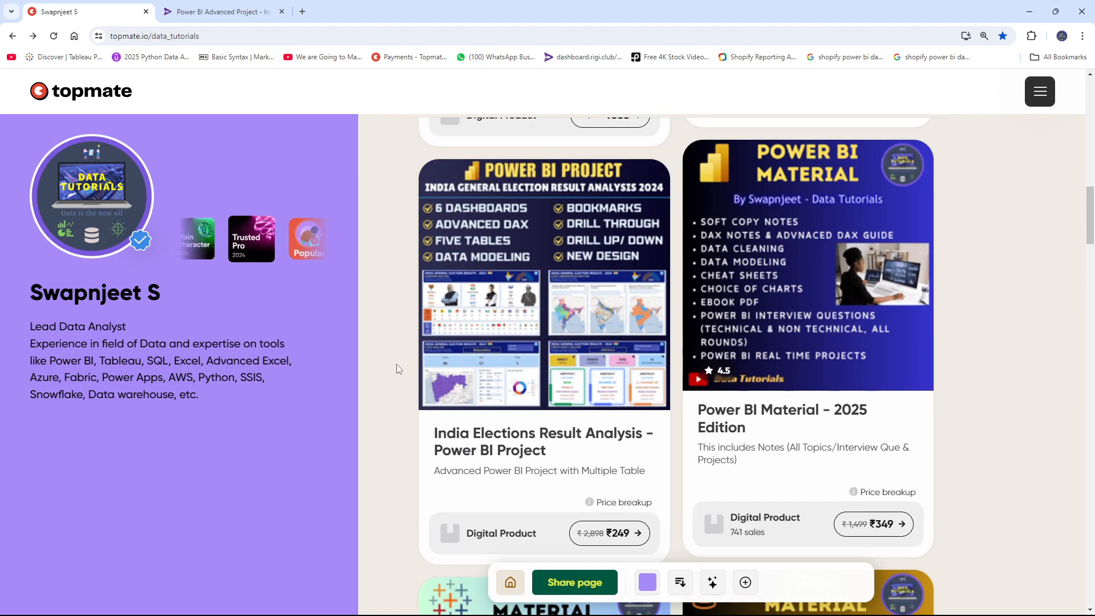
scroll(398, 367, "up", 9)
scroll(485, 371, "down", 5)
scroll(798, 297, "up", 3)
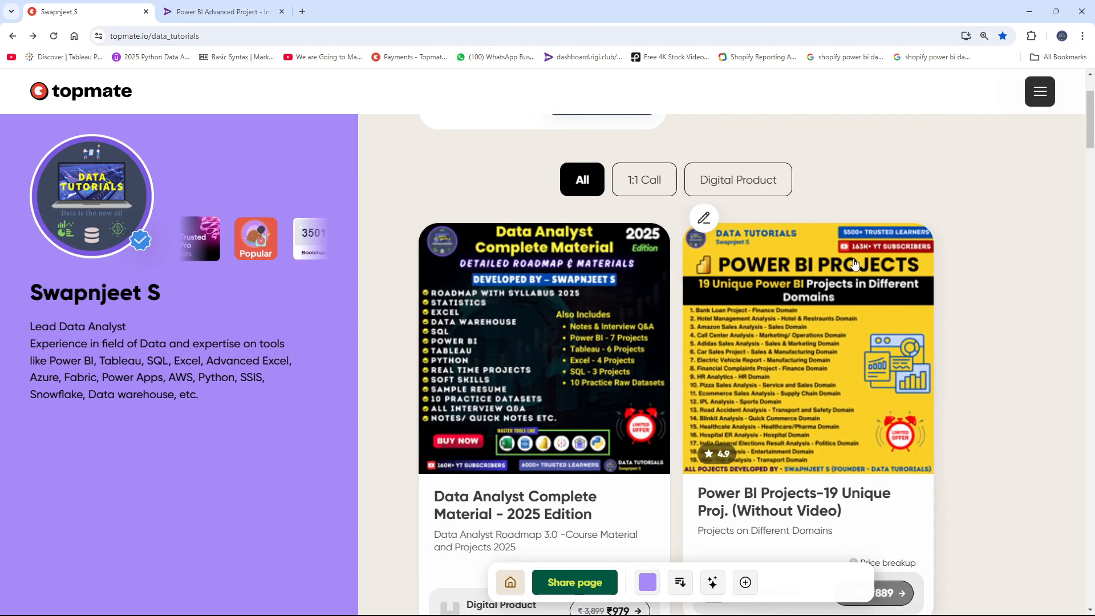
left_click(803, 331)
scroll(570, 336, "down", 2)
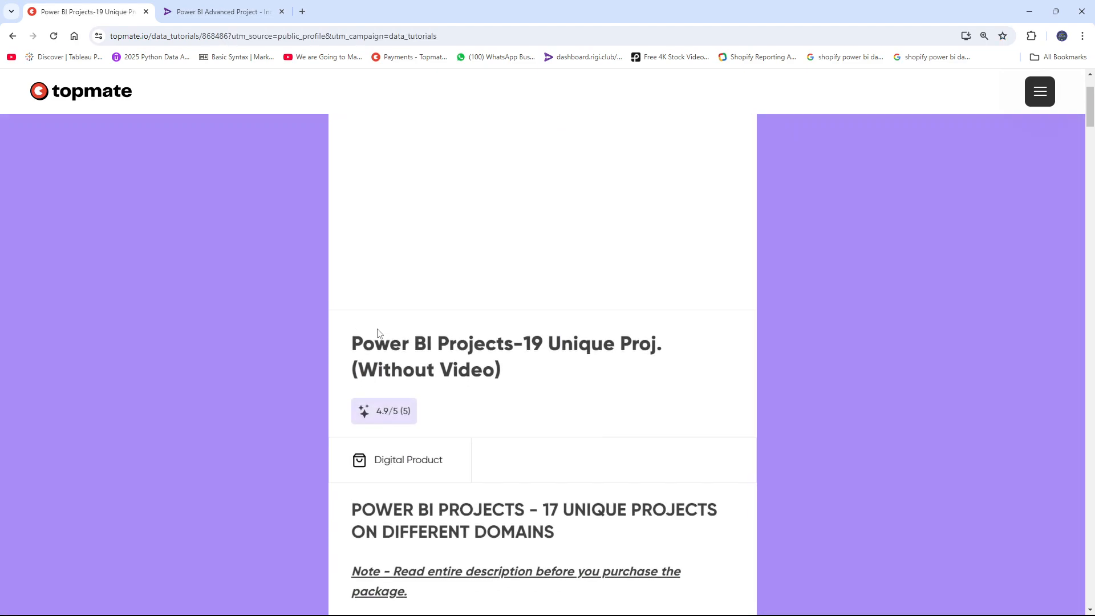
scroll(523, 337, "up", 2)
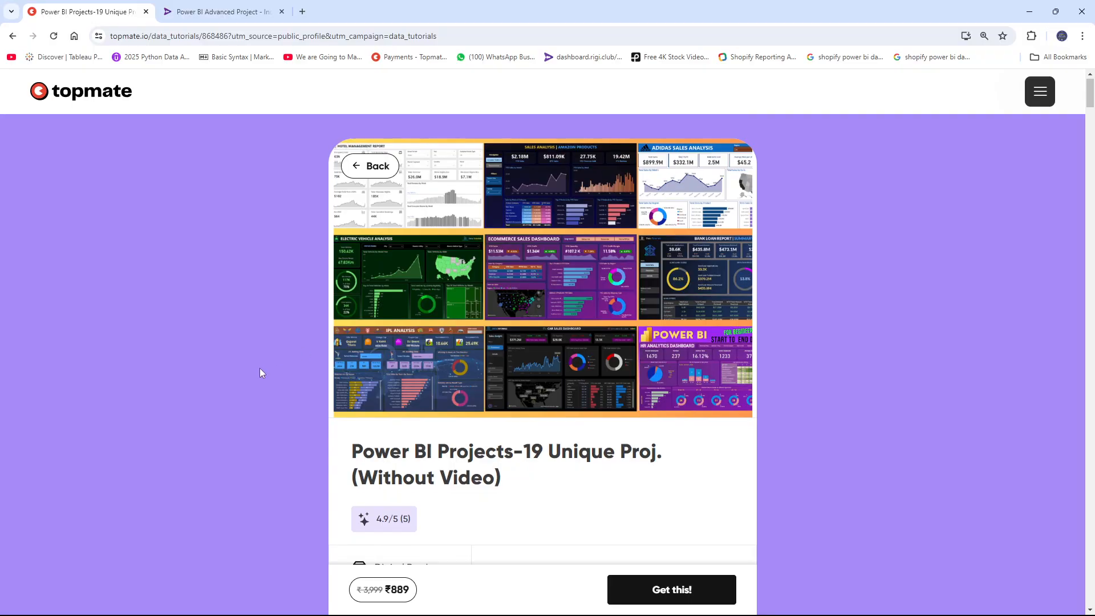
Step: Review the Power BI Projects package's project list and dashboard previews down to Hospital Emergency Room Analysis, and return to the profile page
scroll(285, 357, "down", 3)
scroll(286, 358, "down", 8)
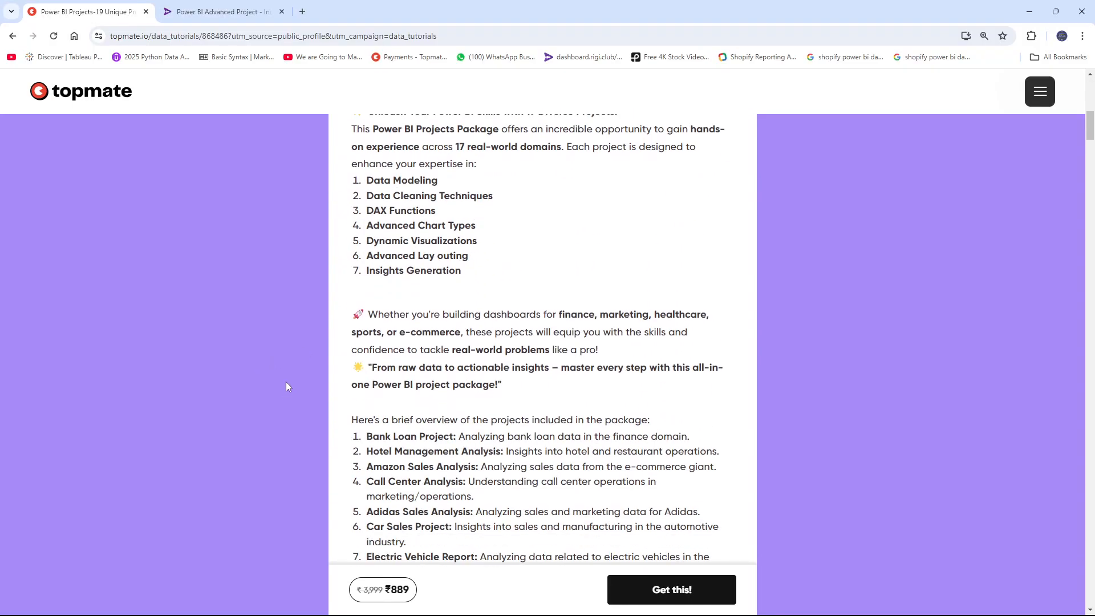
scroll(286, 387, "down", 10)
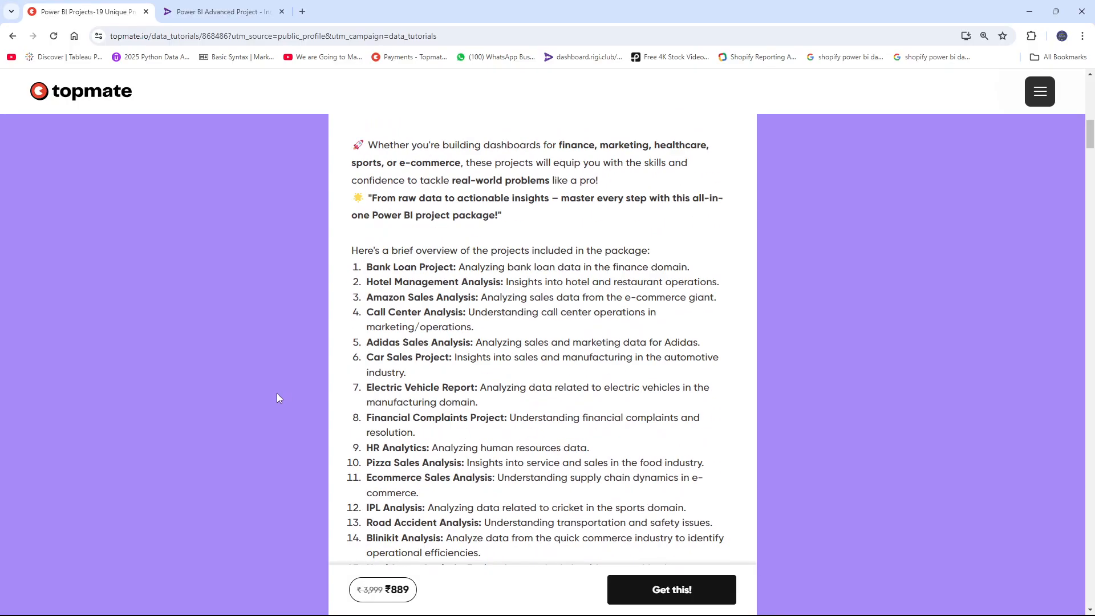
scroll(458, 374, "down", 20)
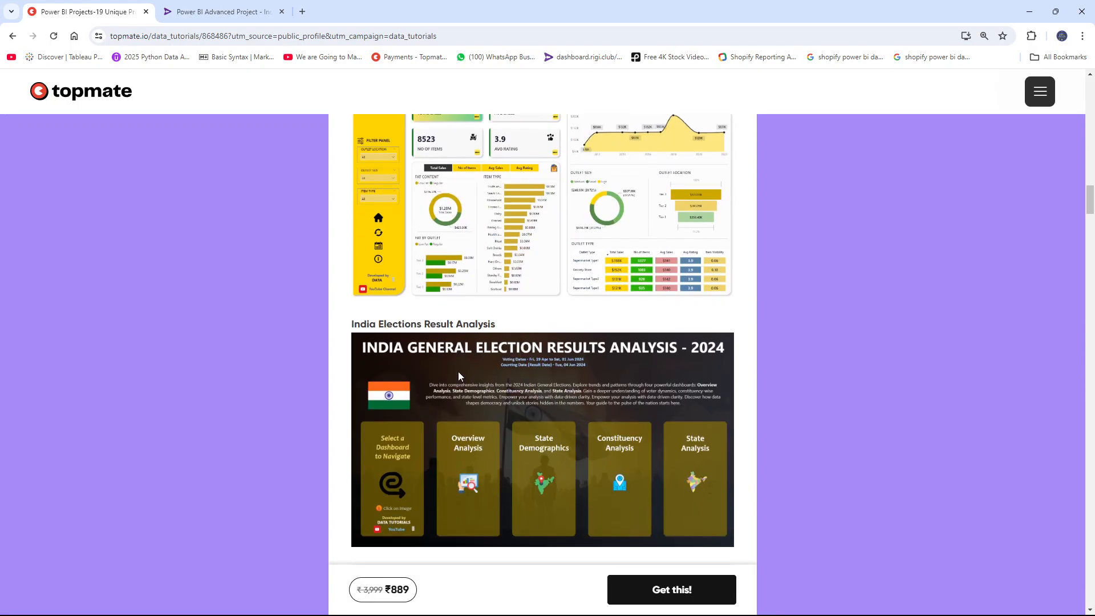
scroll(458, 374, "down", 16)
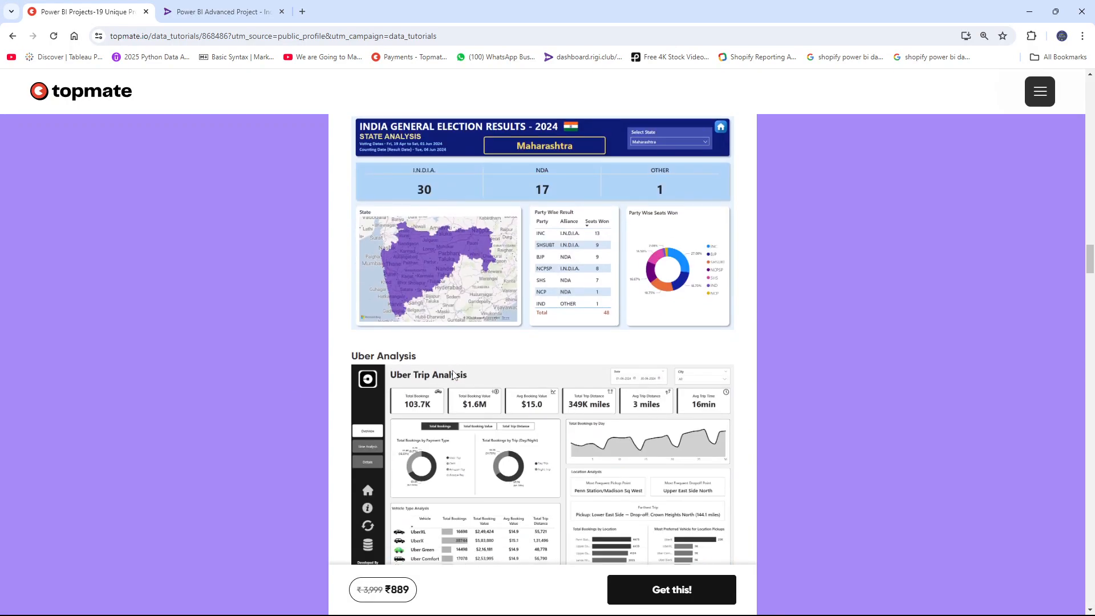
scroll(445, 374, "down", 11)
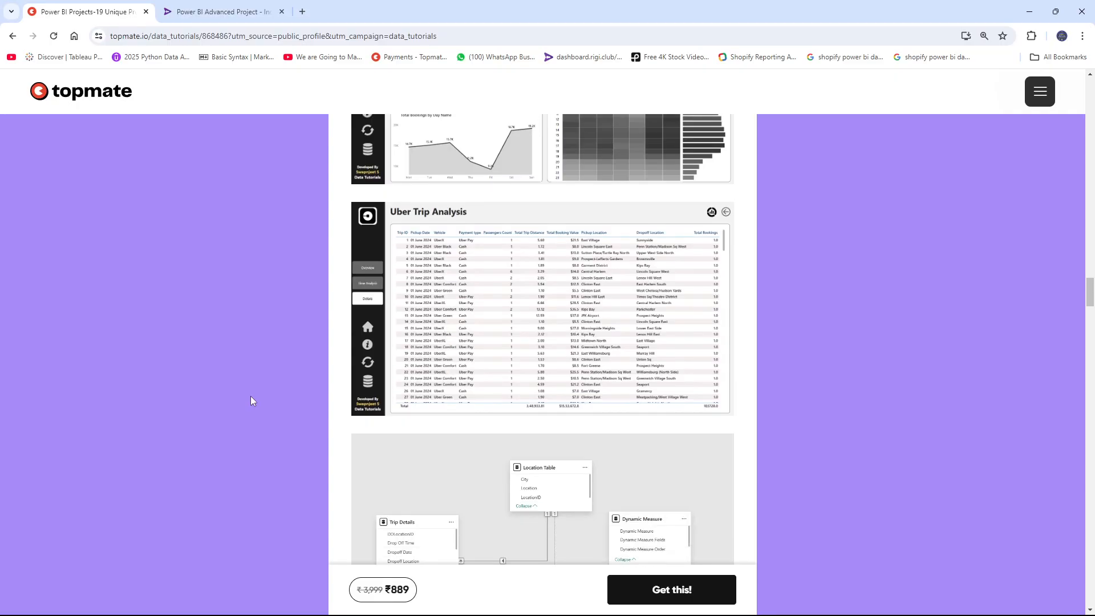
scroll(203, 404, "down", 20)
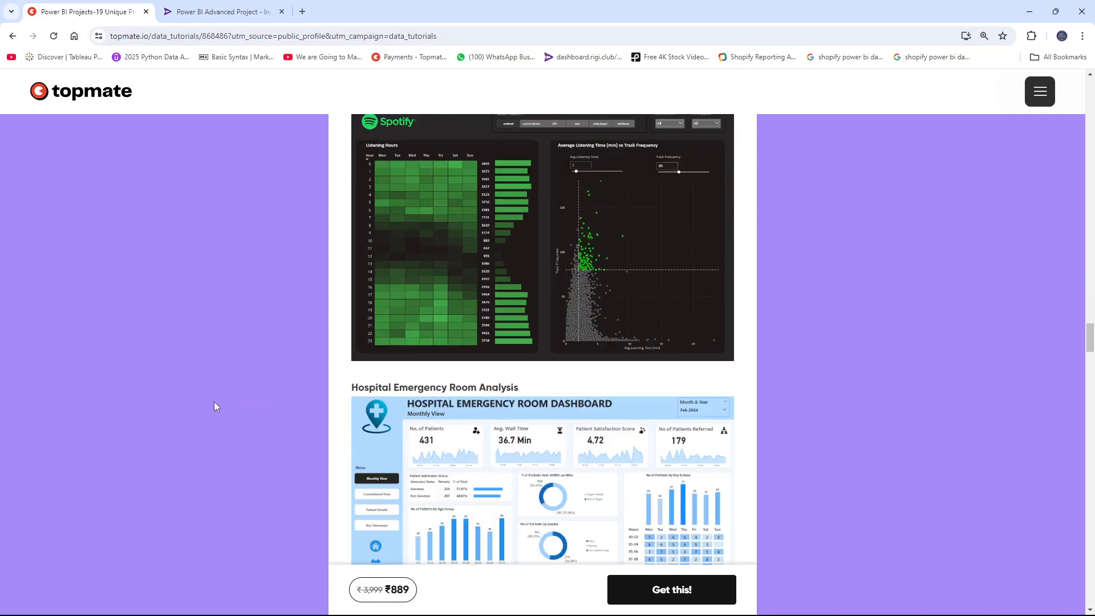
left_click(12, 35)
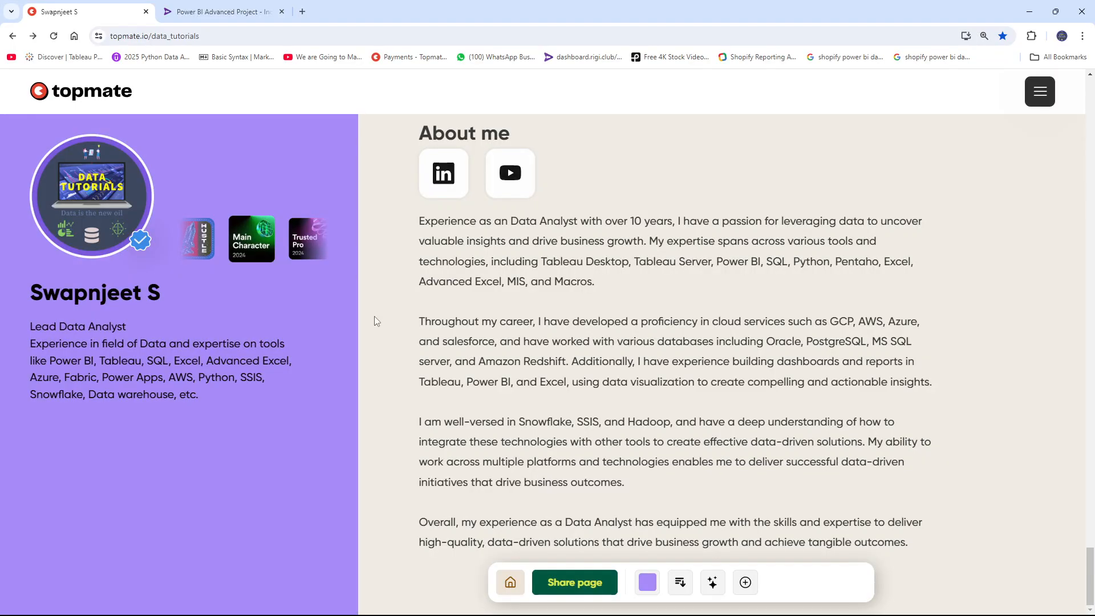
Step: Review the profile's offers from the first listing through the Power BI, Tableau and Excel project bundles to Power BI Material
scroll(397, 326, "up", 20)
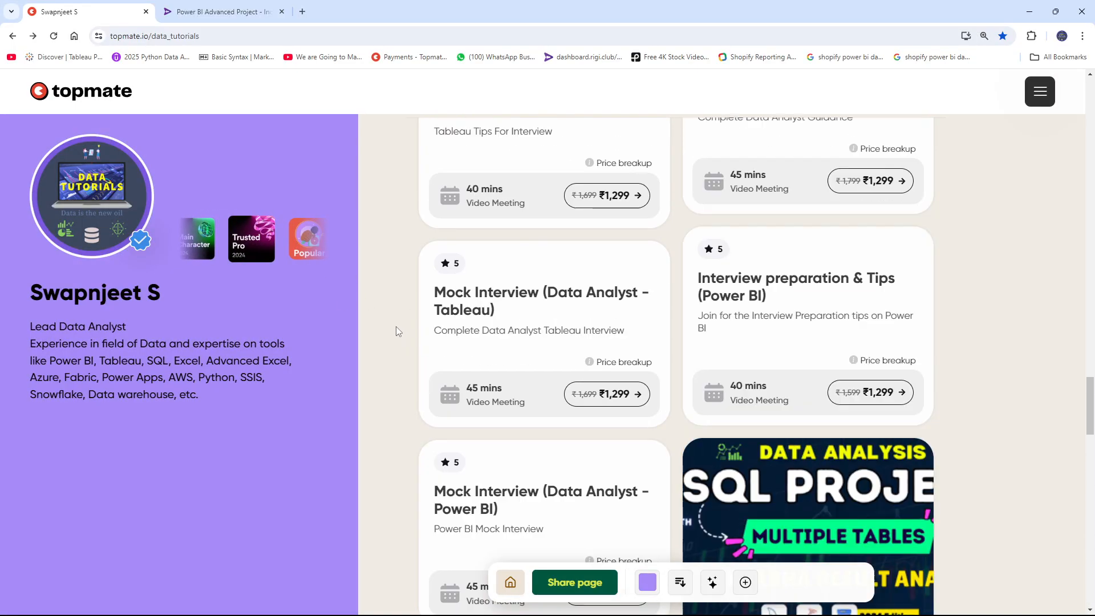
left_click_drag(1093, 345, 1094, 80)
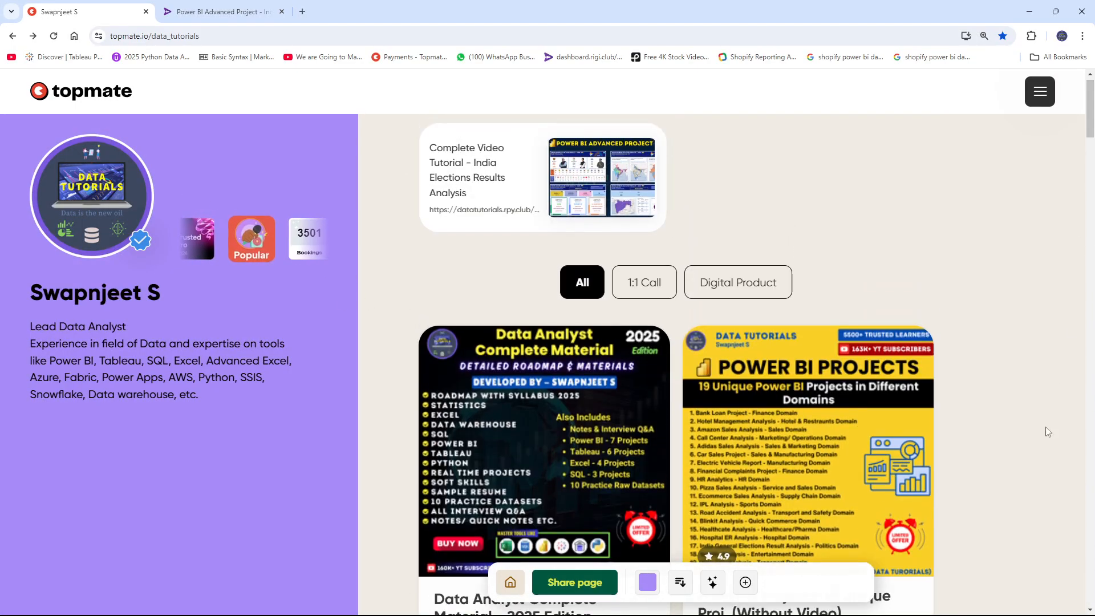
scroll(1023, 401, "down", 4)
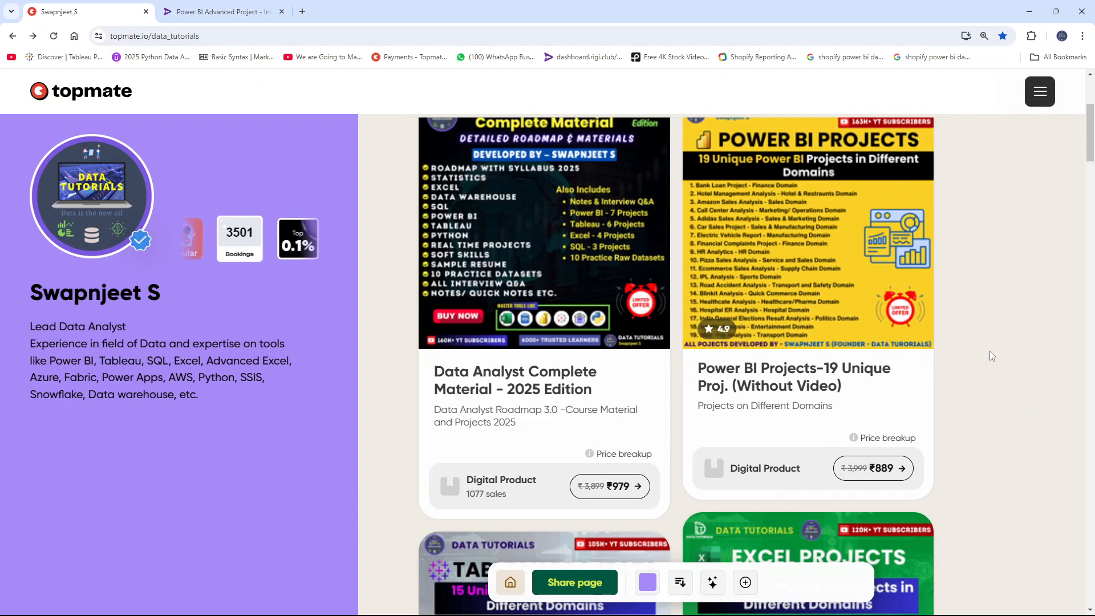
scroll(990, 351, "down", 4)
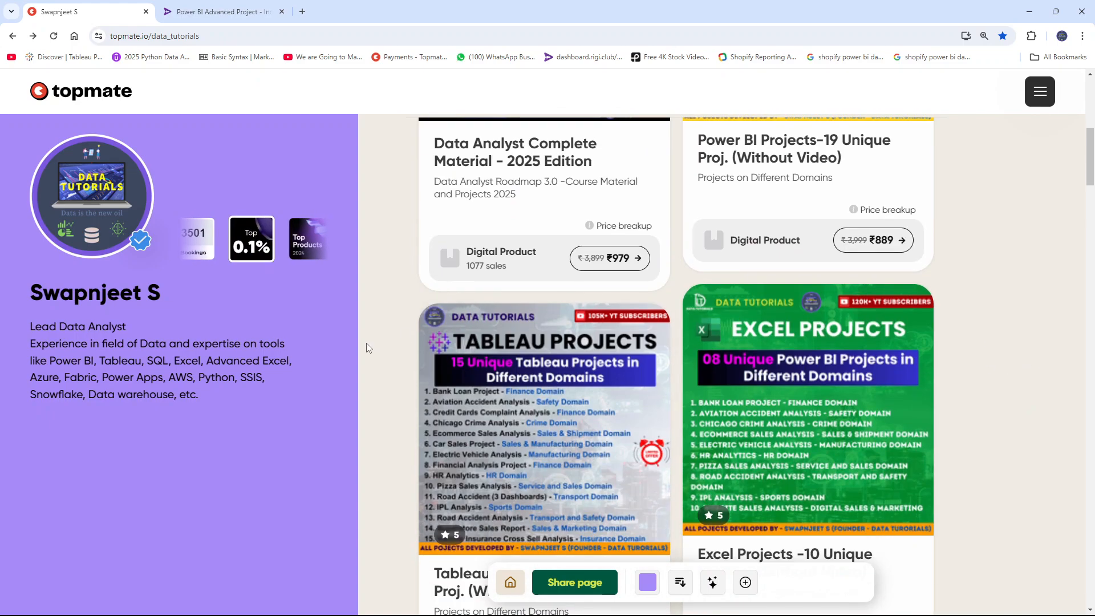
scroll(373, 334, "down", 2)
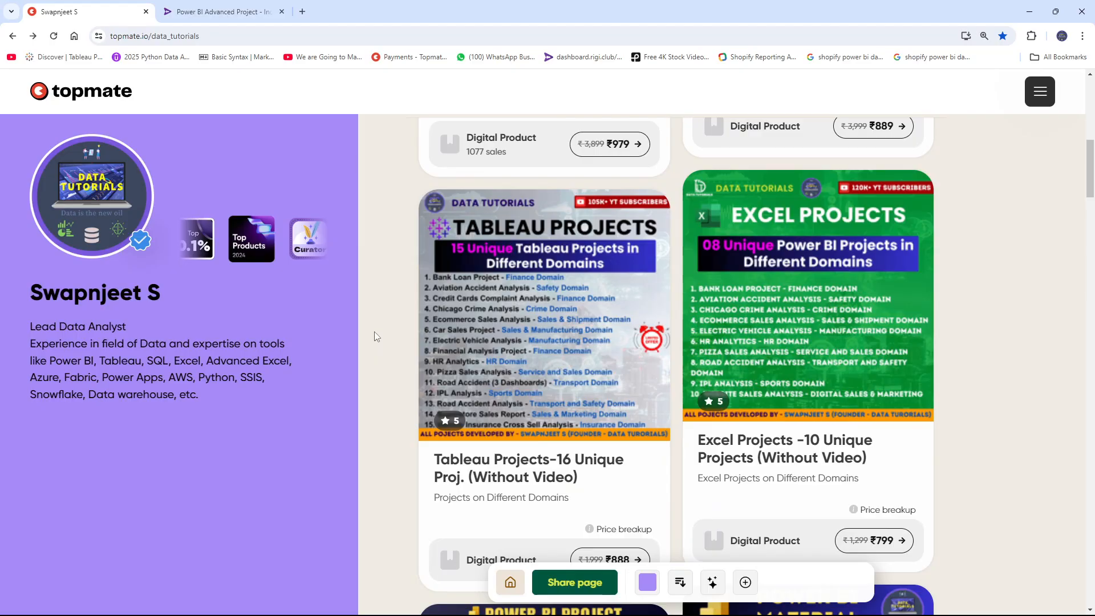
scroll(904, 252, "down", 8)
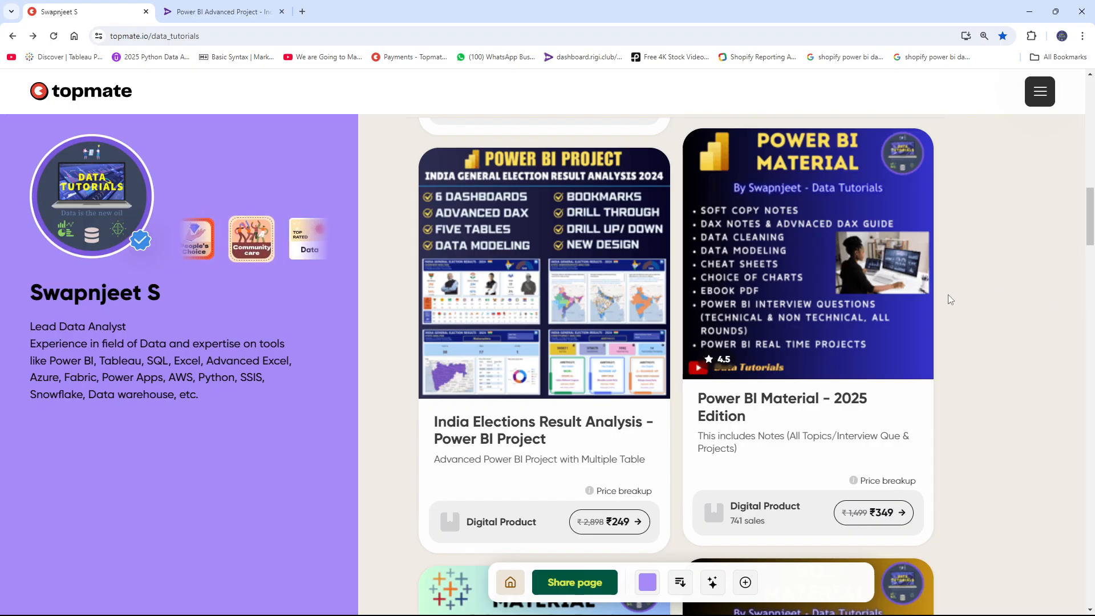
Step: Examine the profile's Tableau and SQL materials, individual Power BI projects, interview preparation and mock interview sessions, and free election data listing
scroll(1019, 330, "down", 8)
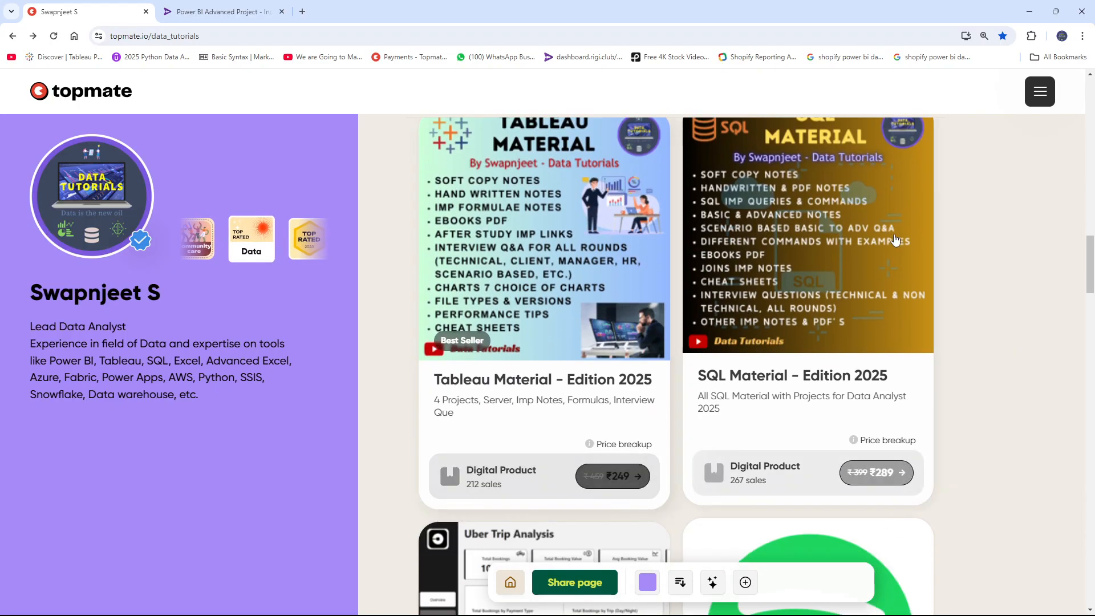
scroll(971, 259, "down", 4)
scroll(969, 263, "down", 6)
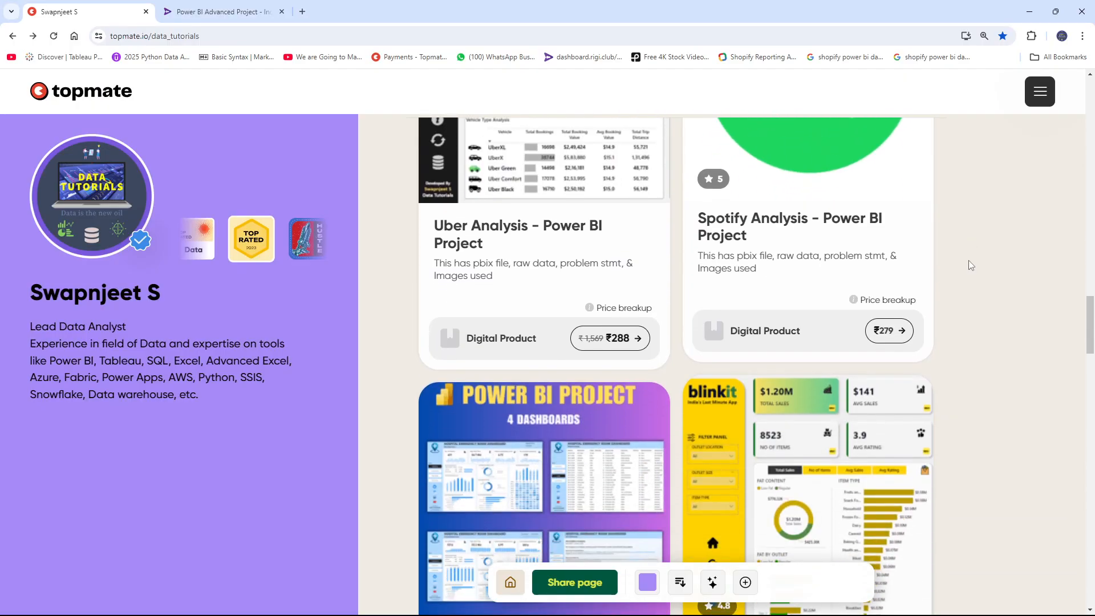
scroll(799, 333, "down", 5)
scroll(821, 325, "down", 6)
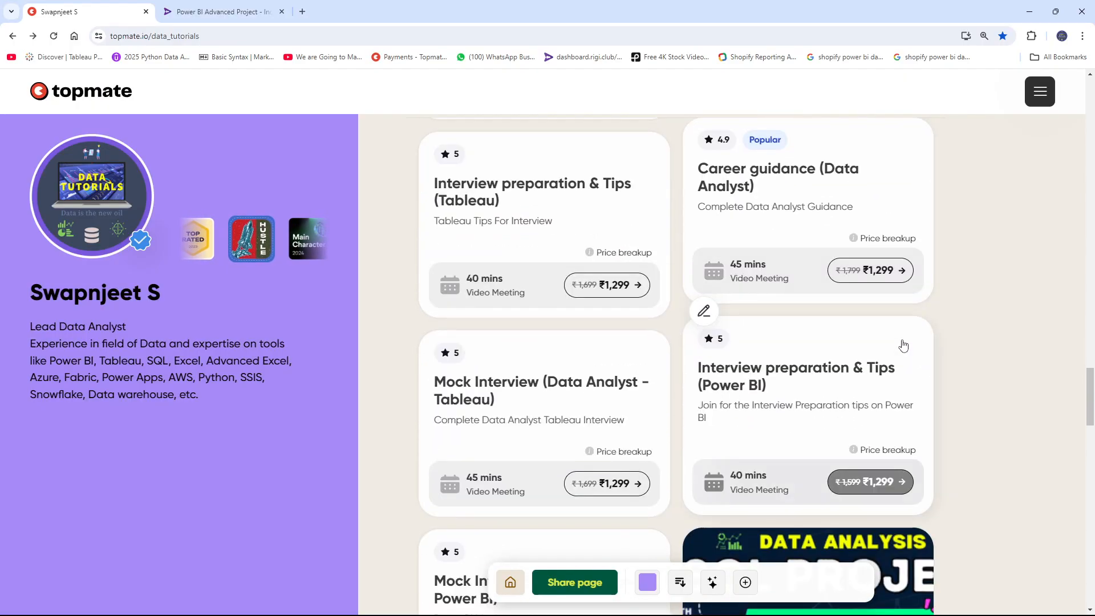
scroll(828, 294, "up", 2)
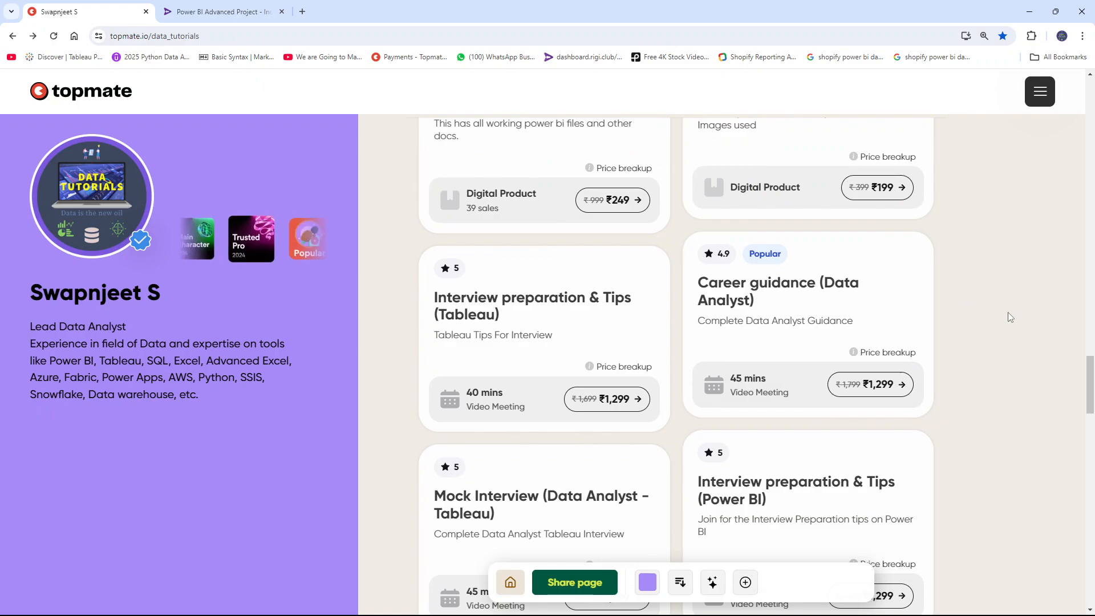
scroll(994, 333, "down", 9)
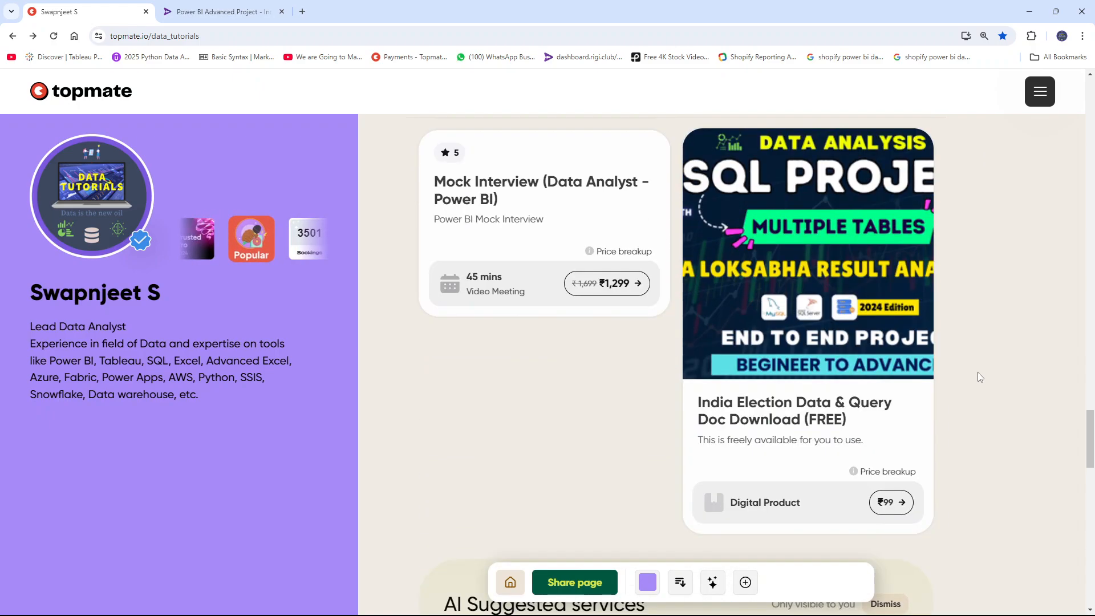
scroll(978, 372, "up", 20)
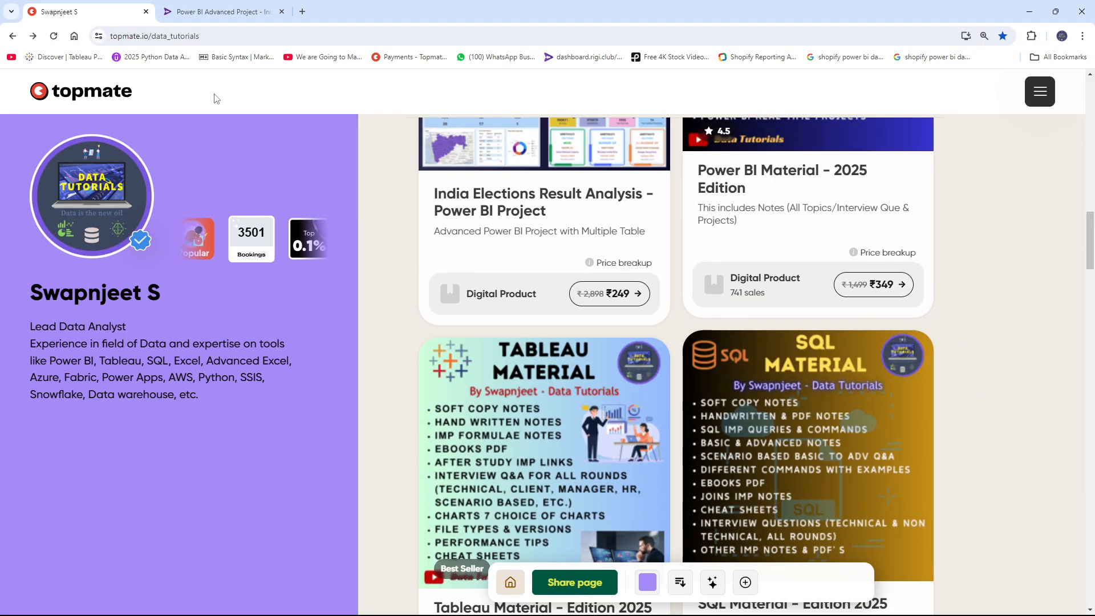
Step: On the India General Elections course page, highlight part of the course title and the course price, and return to the start of the topmate profile
left_click(242, 16)
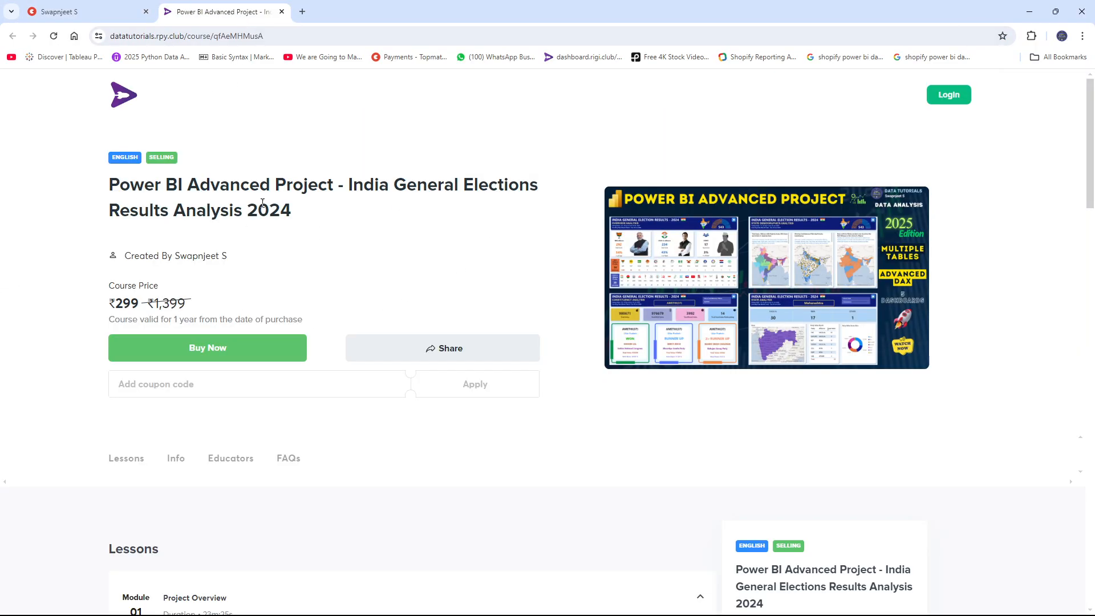
left_click_drag(349, 185, 388, 188)
left_click(383, 231)
double_click(128, 309)
left_click(58, 26)
scroll(393, 333, "up", 15)
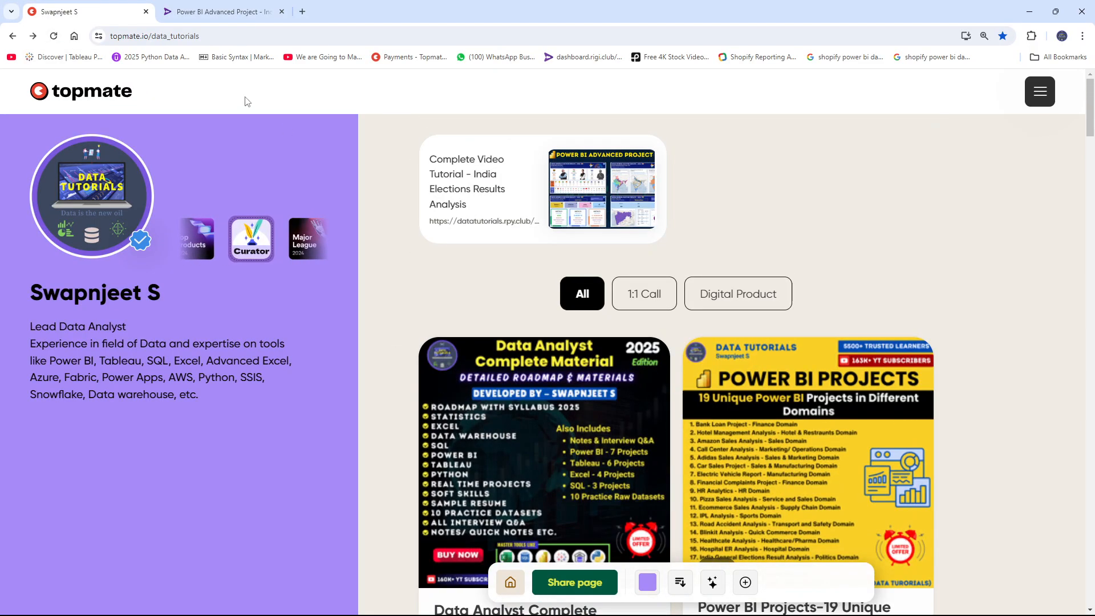
left_click(218, 18)
left_click(118, 15)
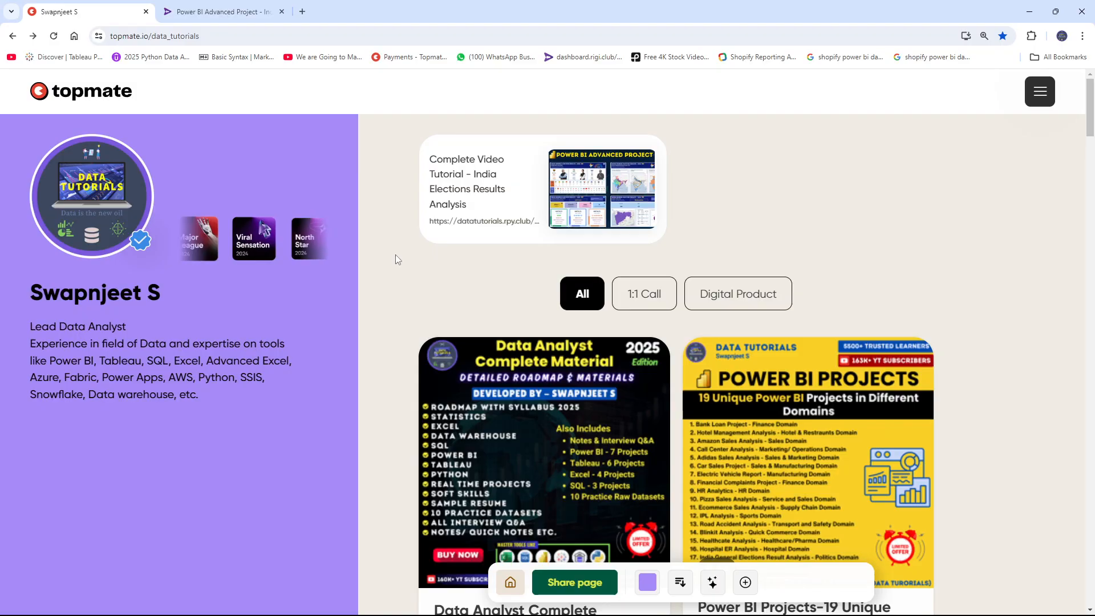
Step: Return to the India General Elections course page and review its lesson modules down to the Info, Educators and FAQs sections
left_click(214, 11)
scroll(32, 340, "down", 8)
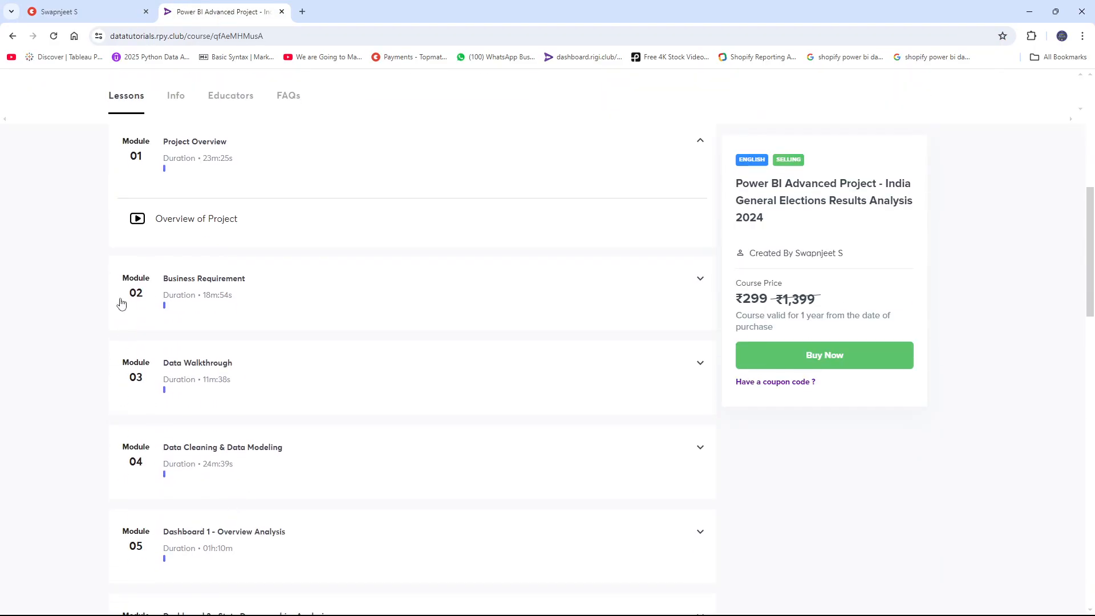
scroll(182, 415, "down", 7)
scroll(182, 415, "down", 6)
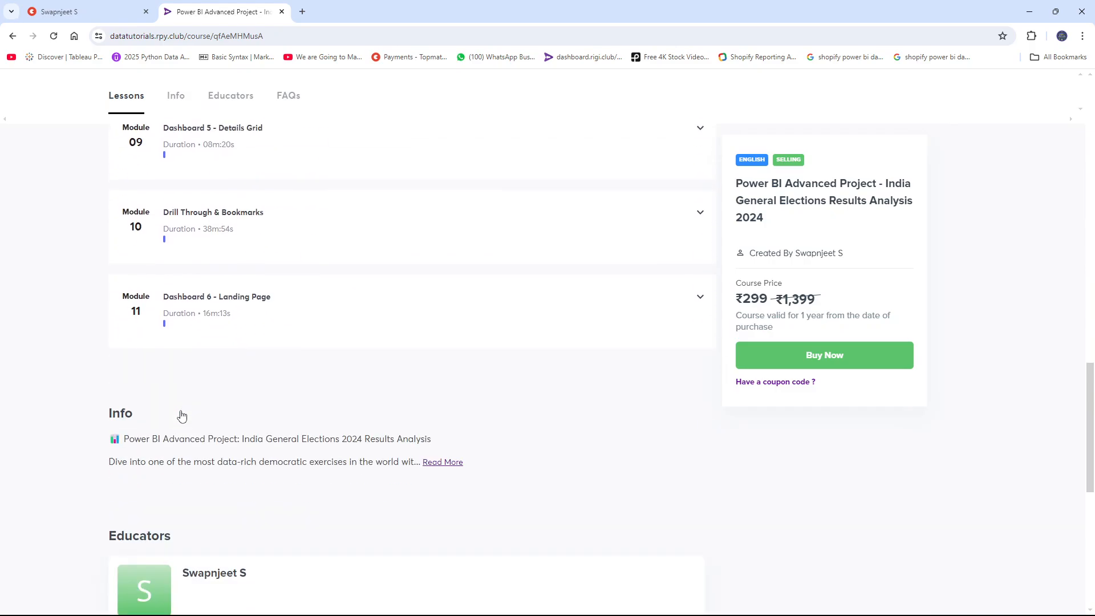
scroll(98, 433, "down", 5)
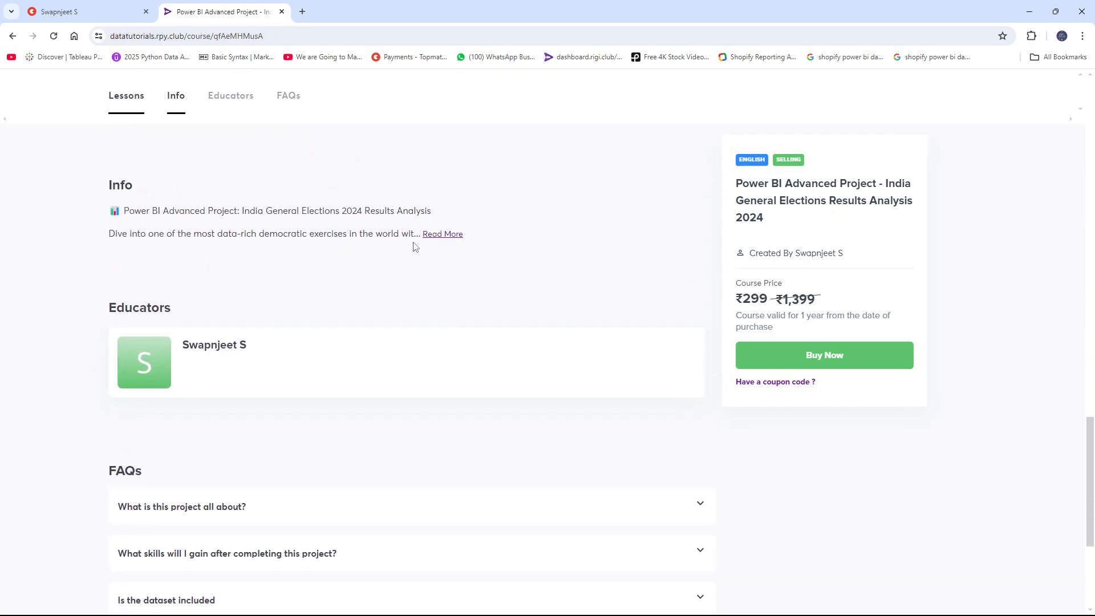
Step: Expand the course's full Info description, read through it, and go back to the start of the course page
left_click(443, 234)
scroll(132, 402, "down", 8)
scroll(55, 426, "up", 15)
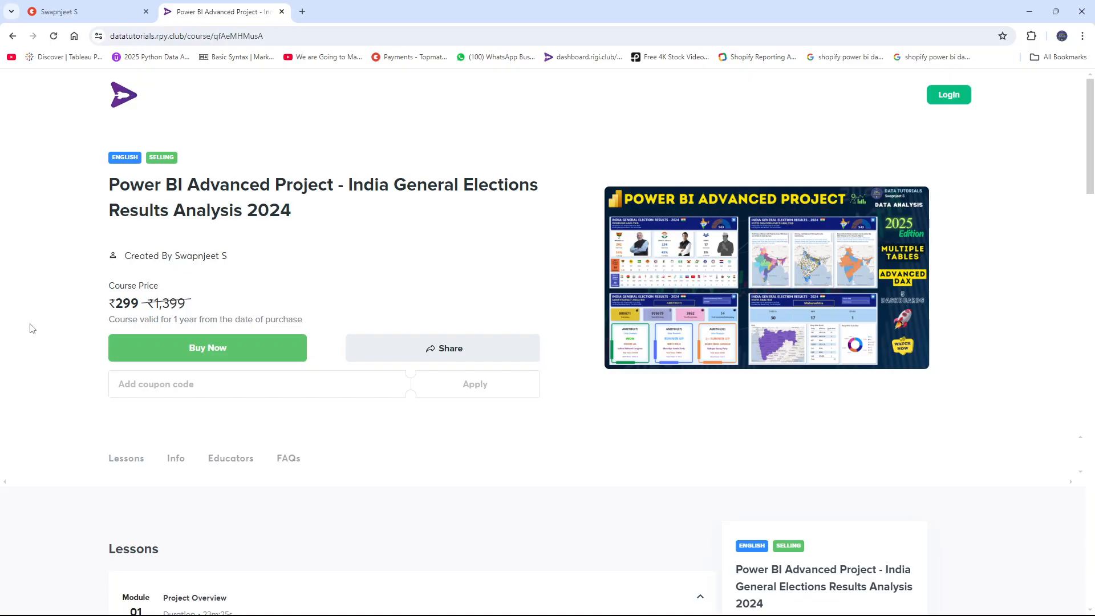
Step: Skim the India General Elections course page once more and return to the topmate profile
scroll(57, 348, "down", 6)
scroll(52, 357, "up", 6)
left_click(57, 10)
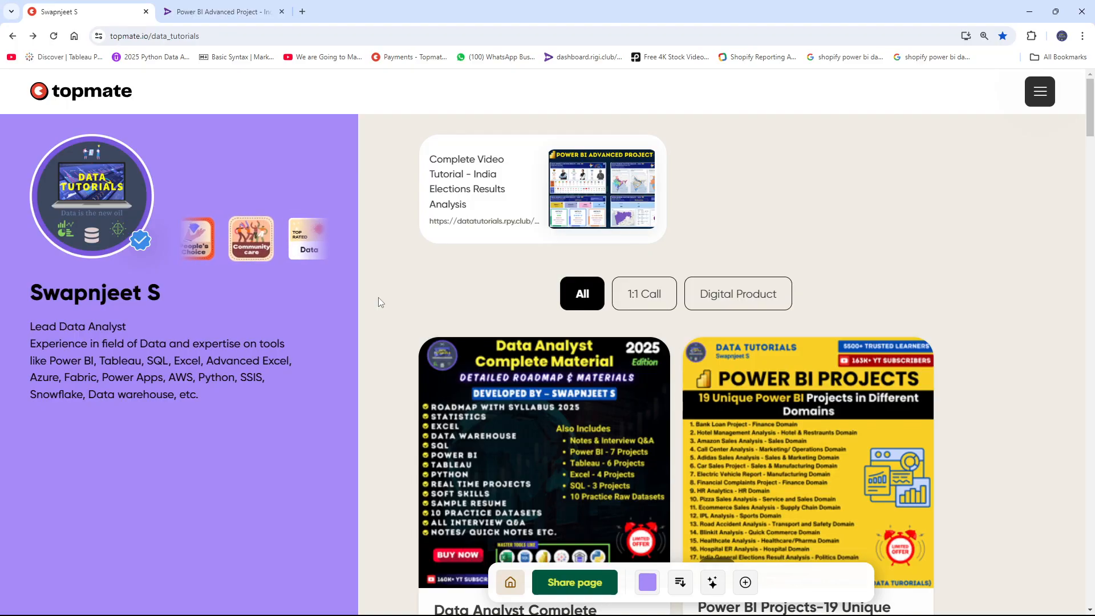
Step: Switch to ecommerce_data.csv in Excel and check its number of columns and records using the header row and customer_id column
mouse_move(643, 614)
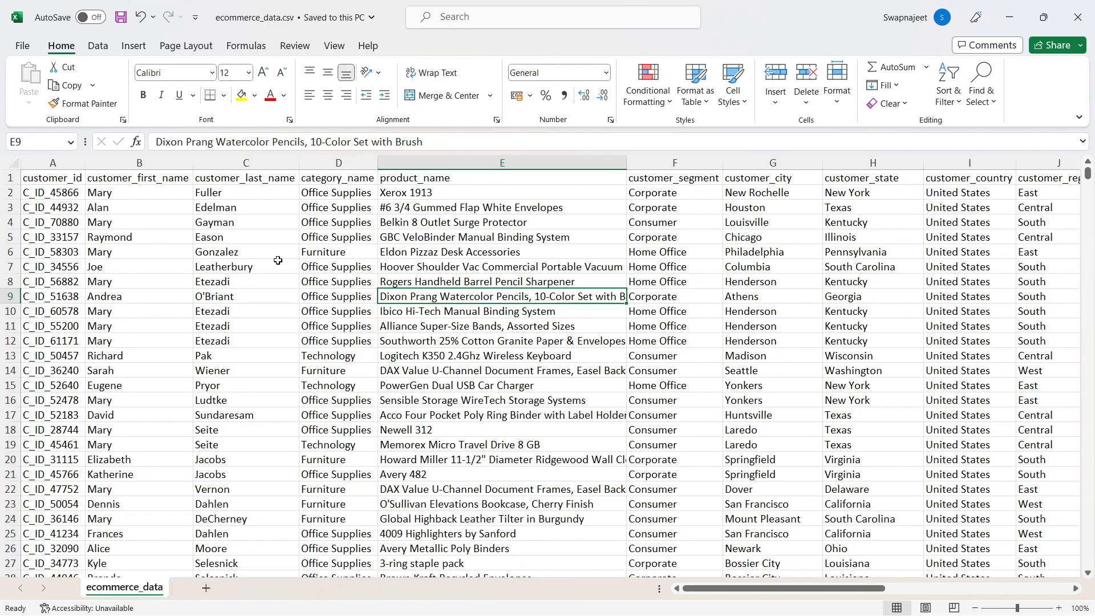
left_click(10, 178)
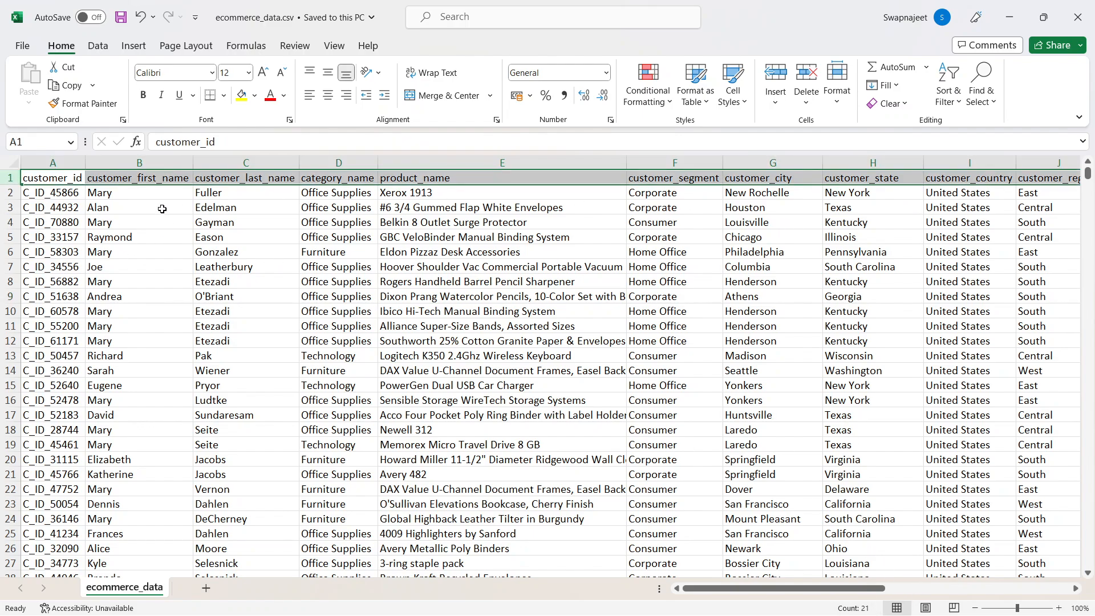
left_click(53, 163)
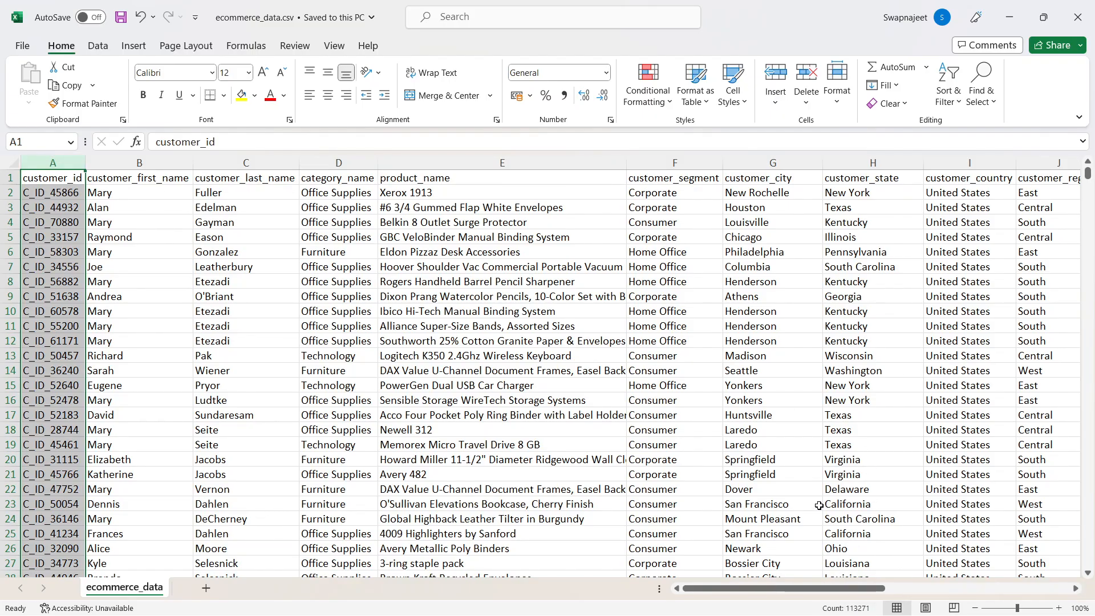
left_click(287, 293)
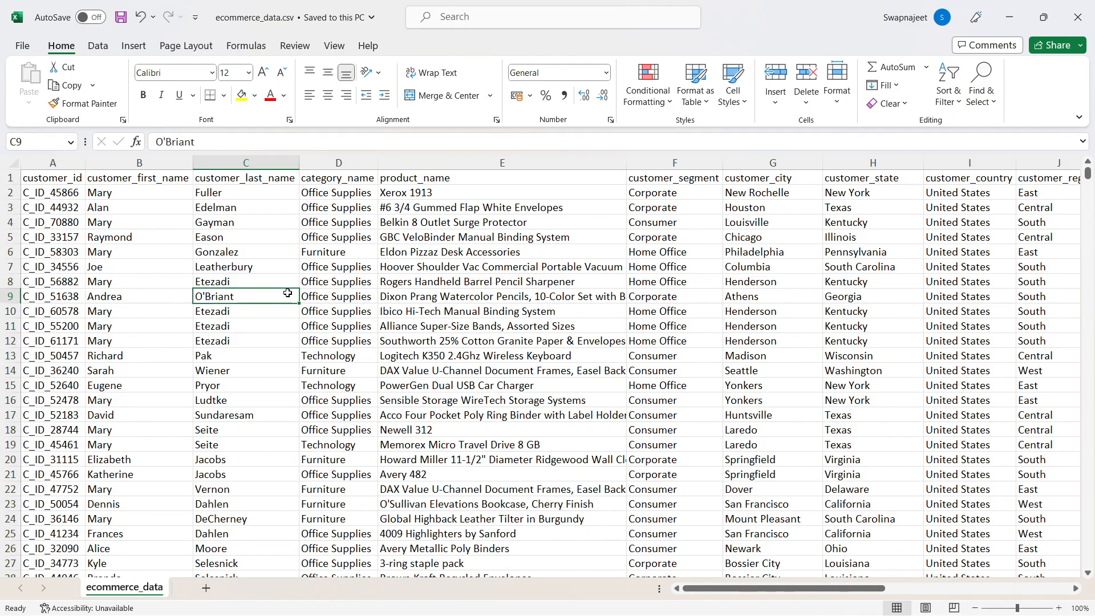
Step: Review the customer_id, customer_first_name and customer_last_name columns of the ecommerce data
left_click(66, 182)
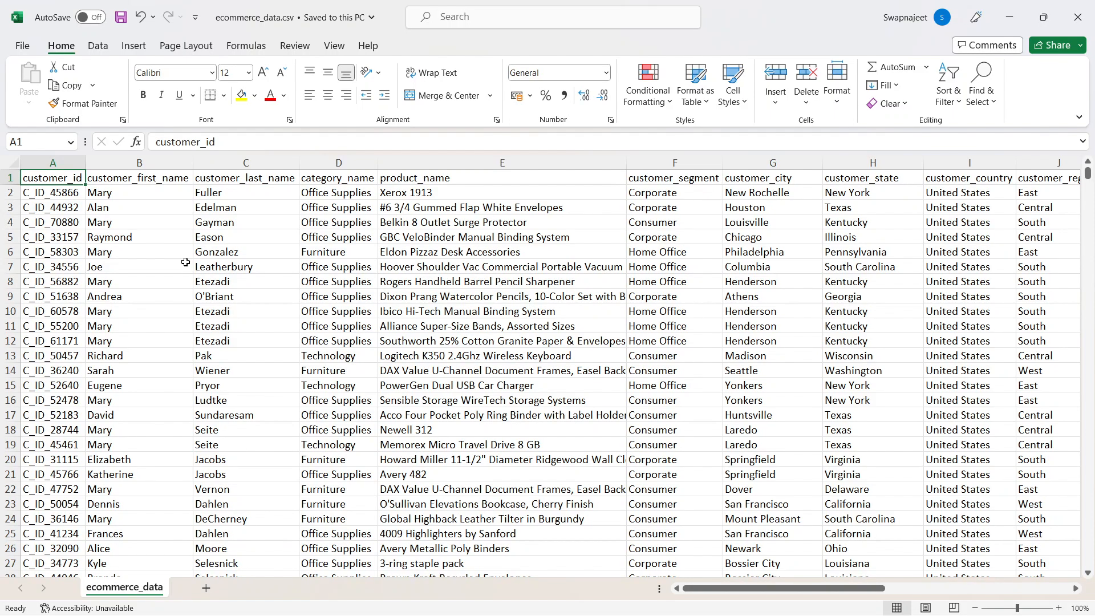
key("Right")
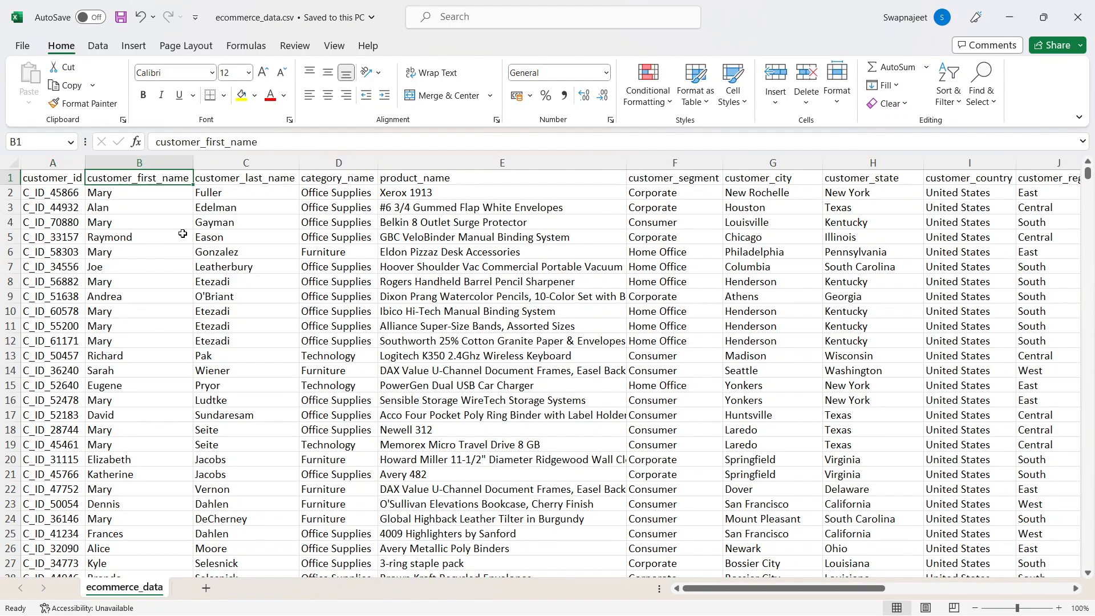
left_click(182, 235)
left_click(167, 182)
left_click(203, 186)
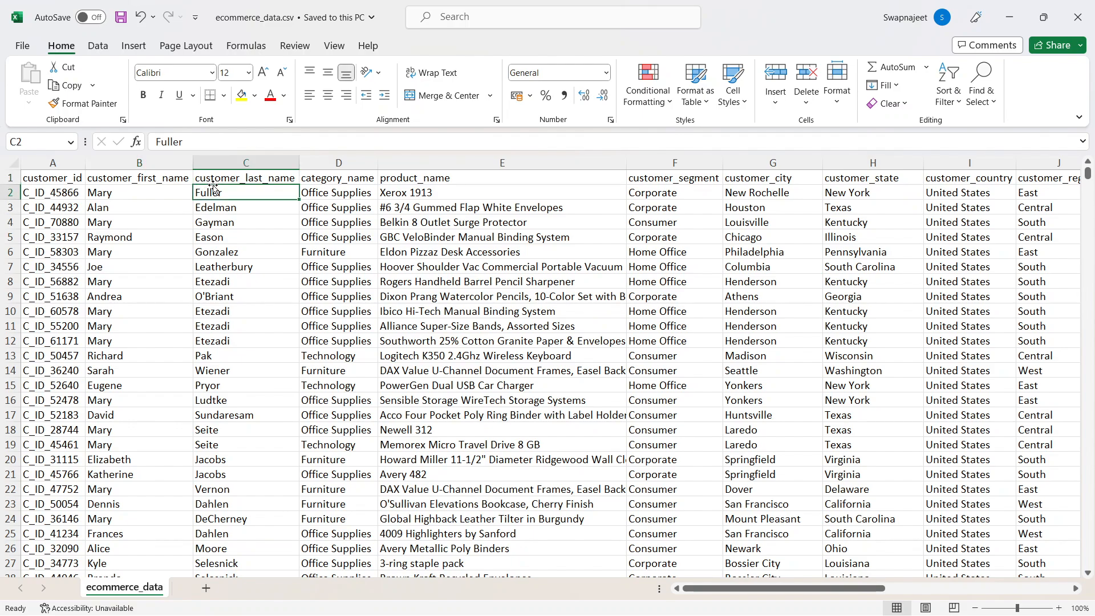
Step: Review the category_name, product_name, customer_segment and customer_city columns
left_click(345, 173)
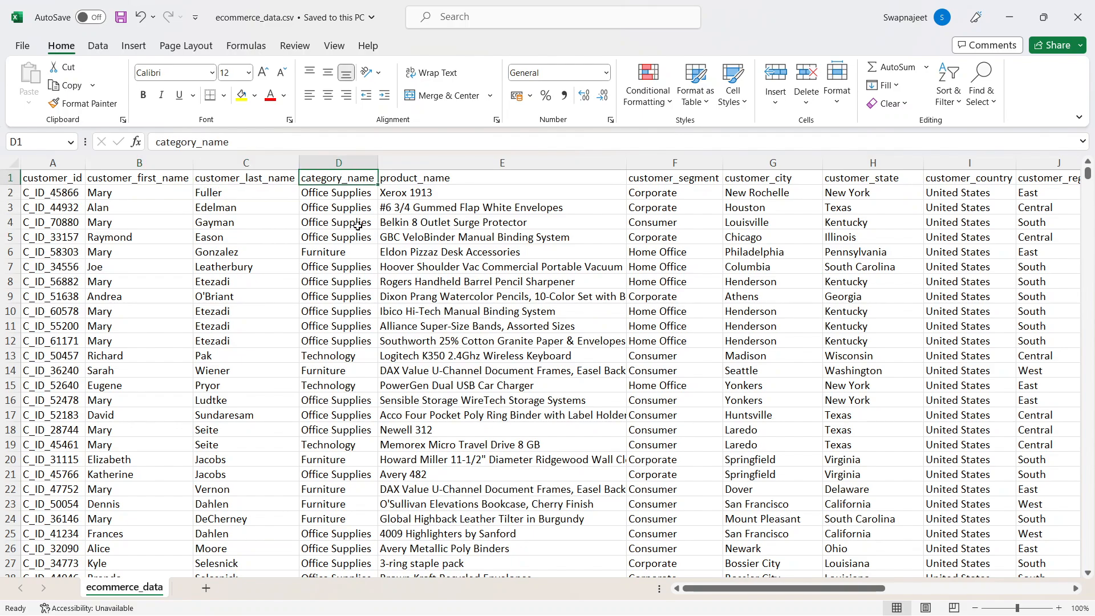
left_click(483, 180)
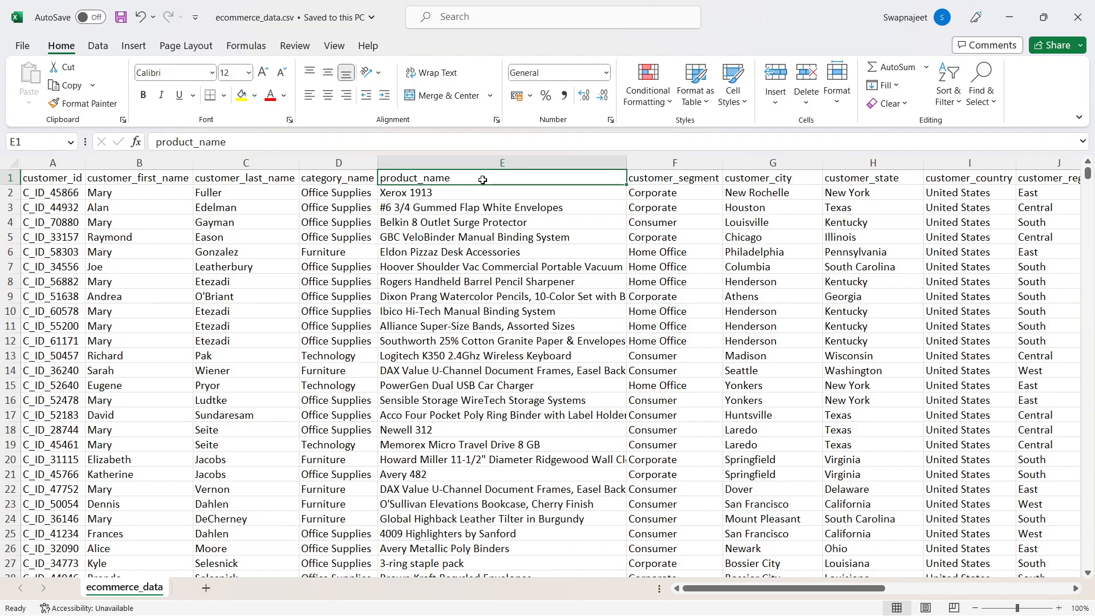
left_click(708, 175)
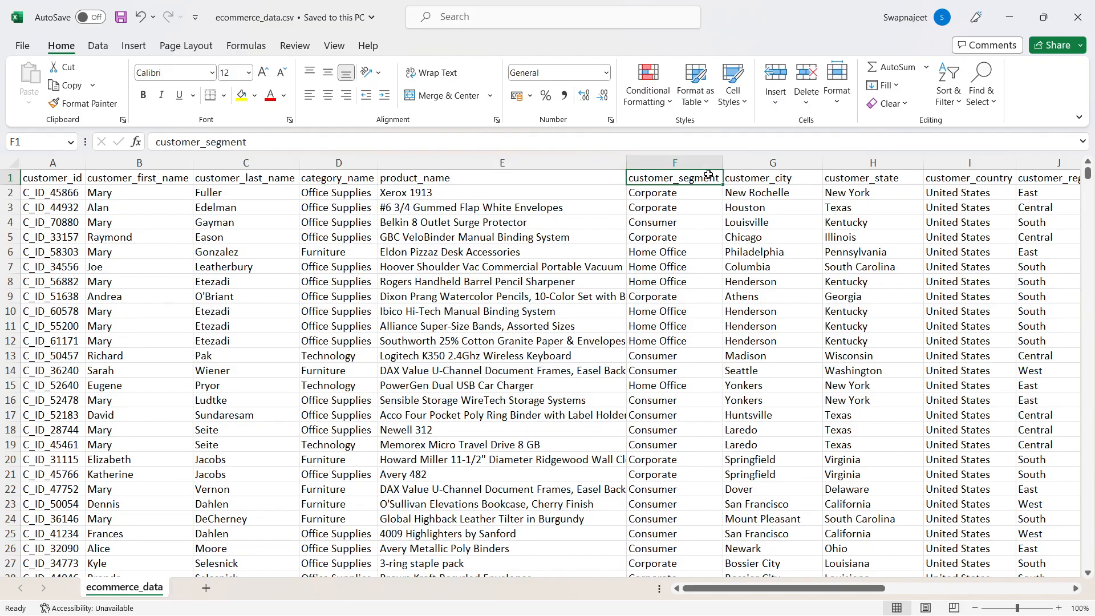
left_click(758, 178)
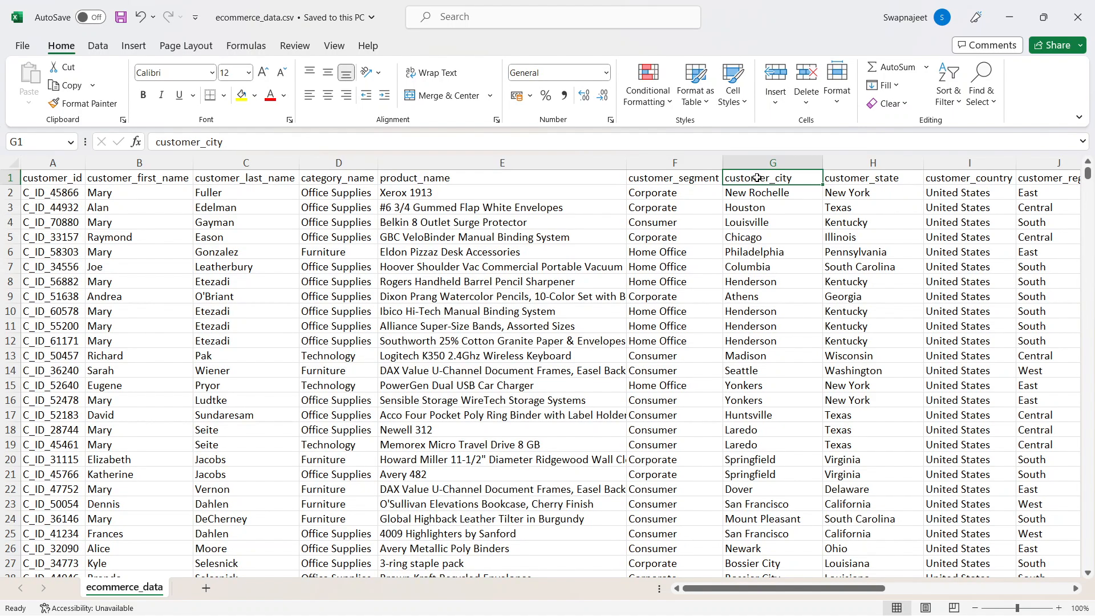
Step: Review the customer_state, customer_country and customer_region columns
left_click_drag(800, 587, 866, 590)
left_click(598, 179)
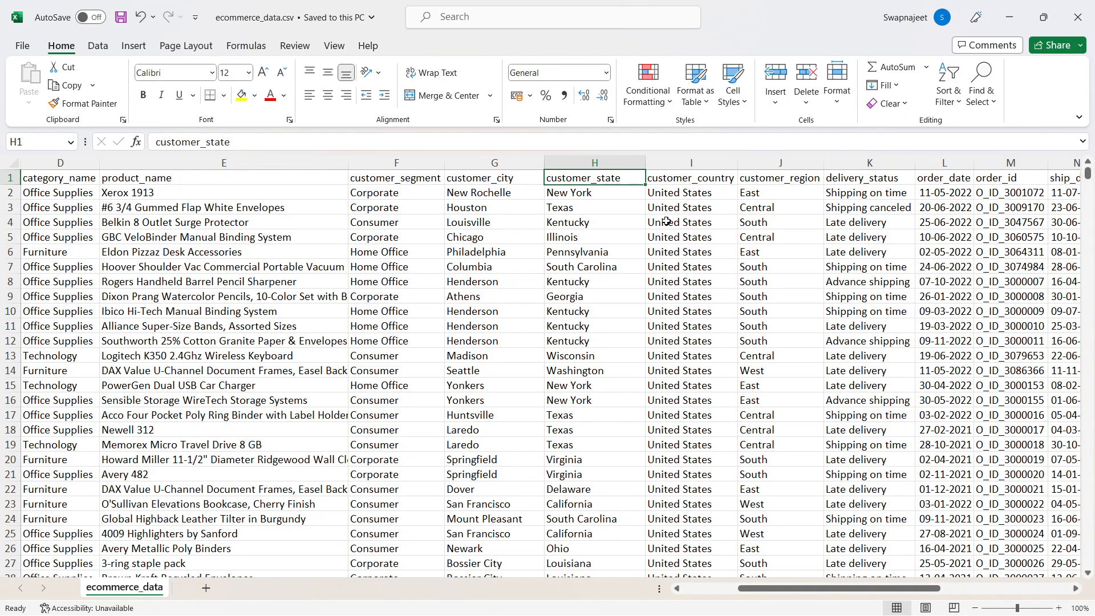
left_click(688, 180)
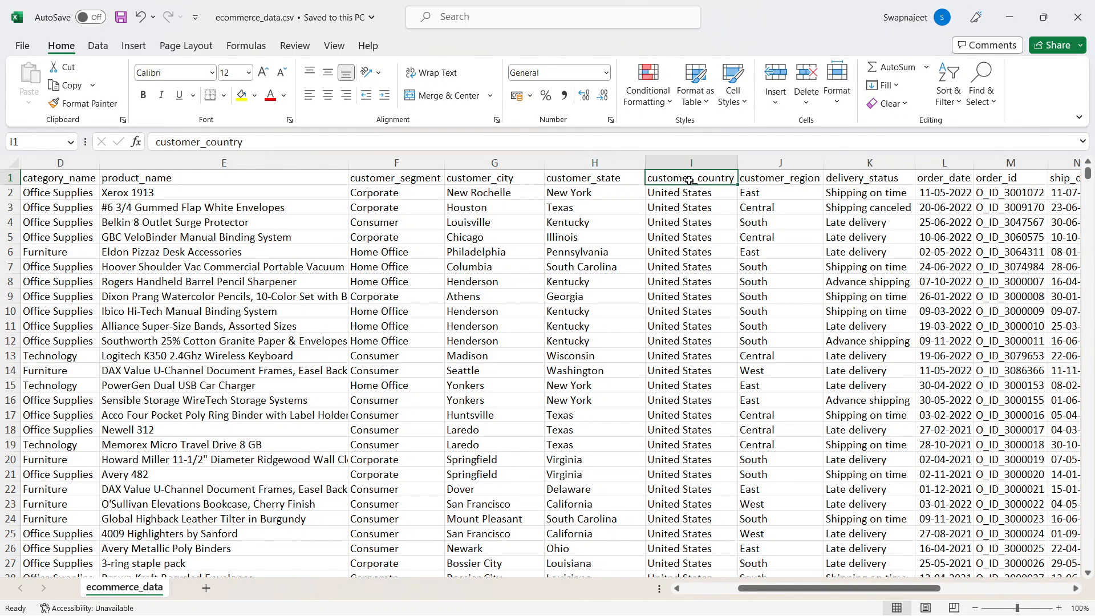
left_click_drag(796, 592, 831, 594)
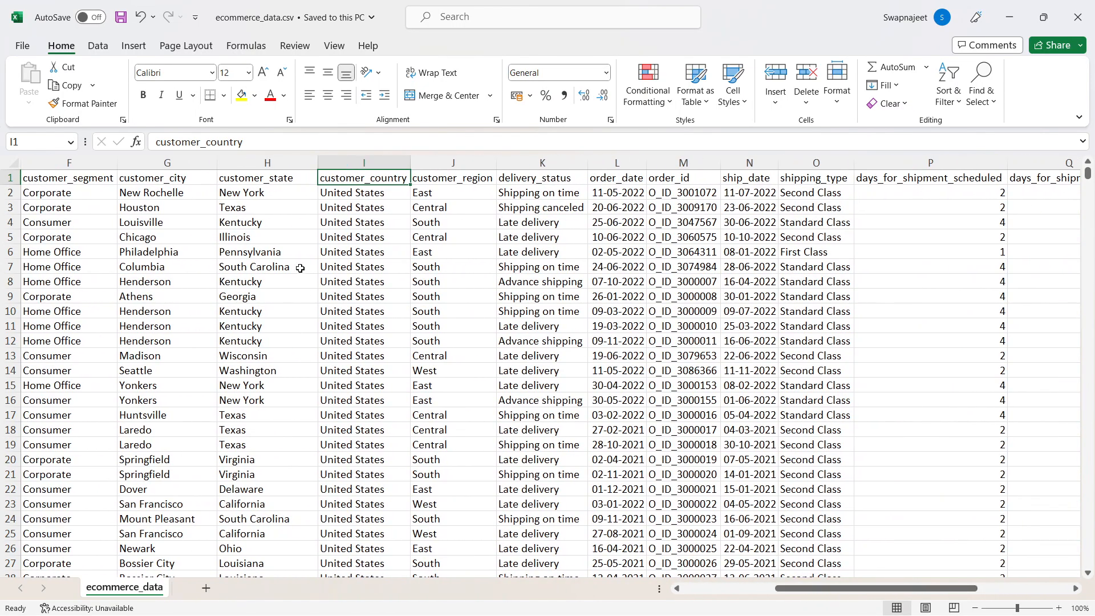
left_click(466, 181)
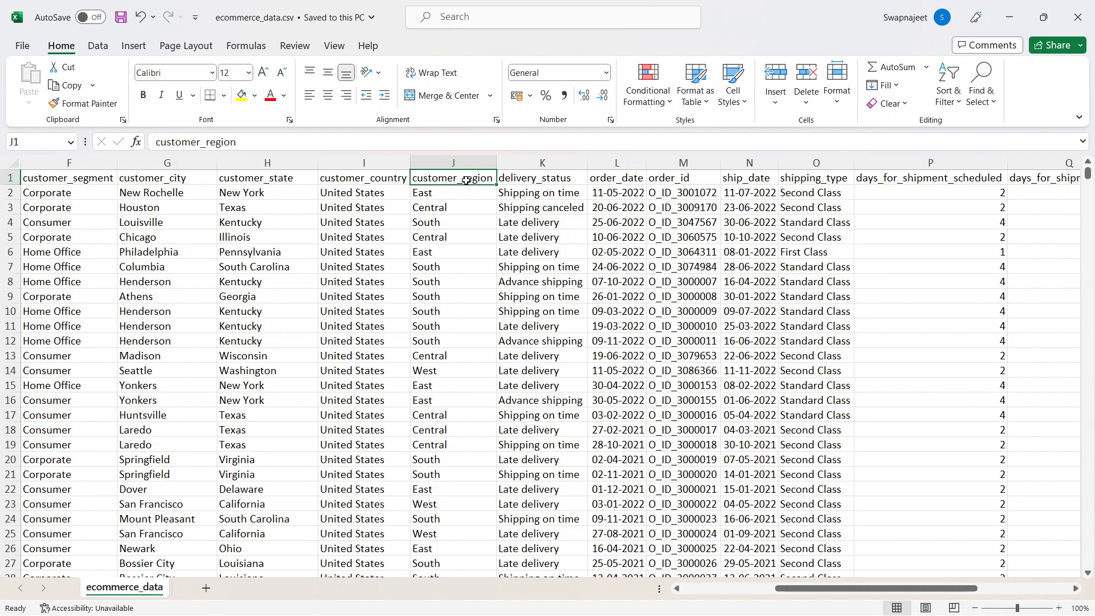
Step: Review the delivery_status, order_date, order_id and ship_date columns, including the ship date in row 3
left_click(536, 179)
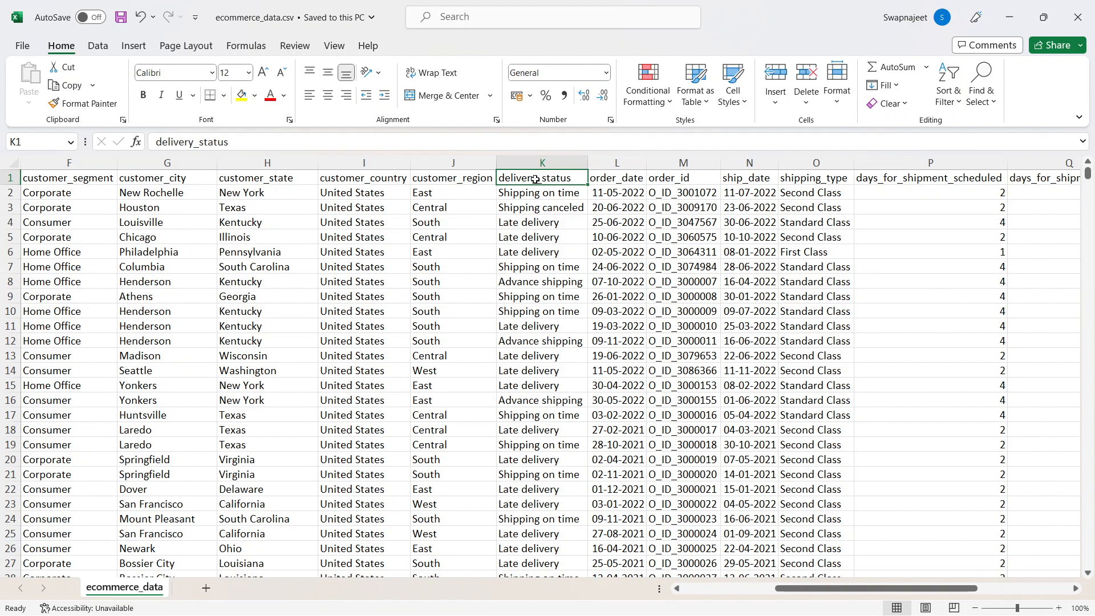
left_click(620, 177)
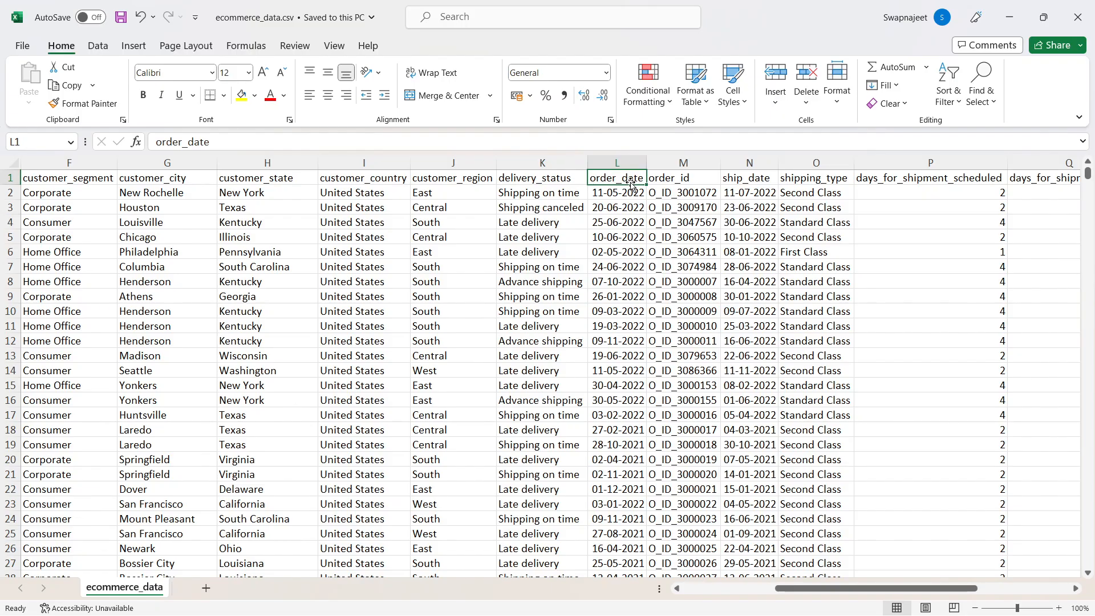
left_click(703, 180)
left_click_drag(846, 587, 882, 587)
left_click(554, 185)
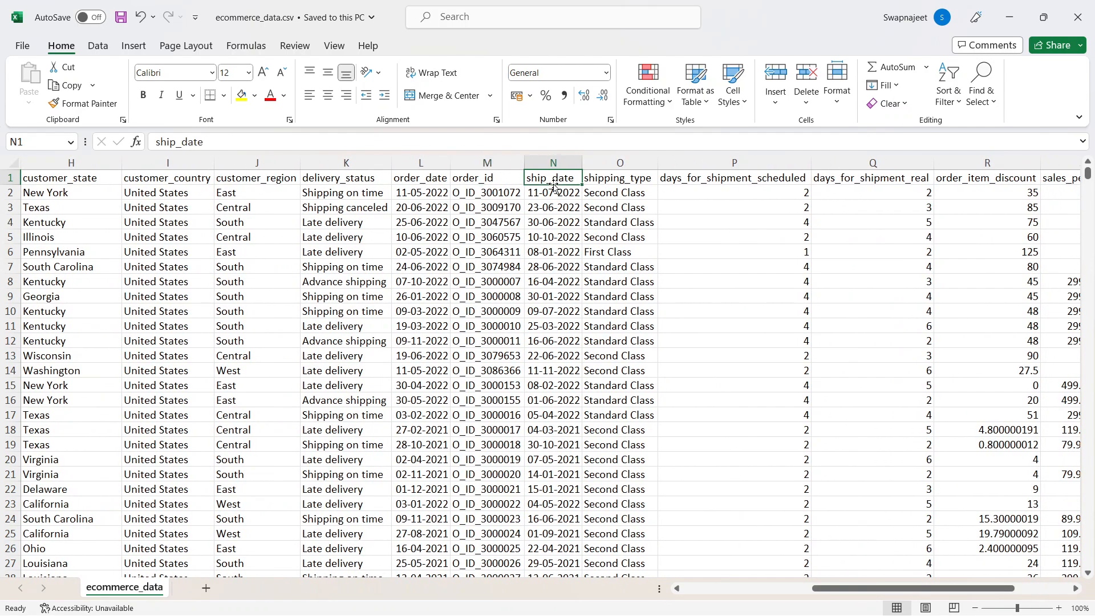
left_click(574, 209)
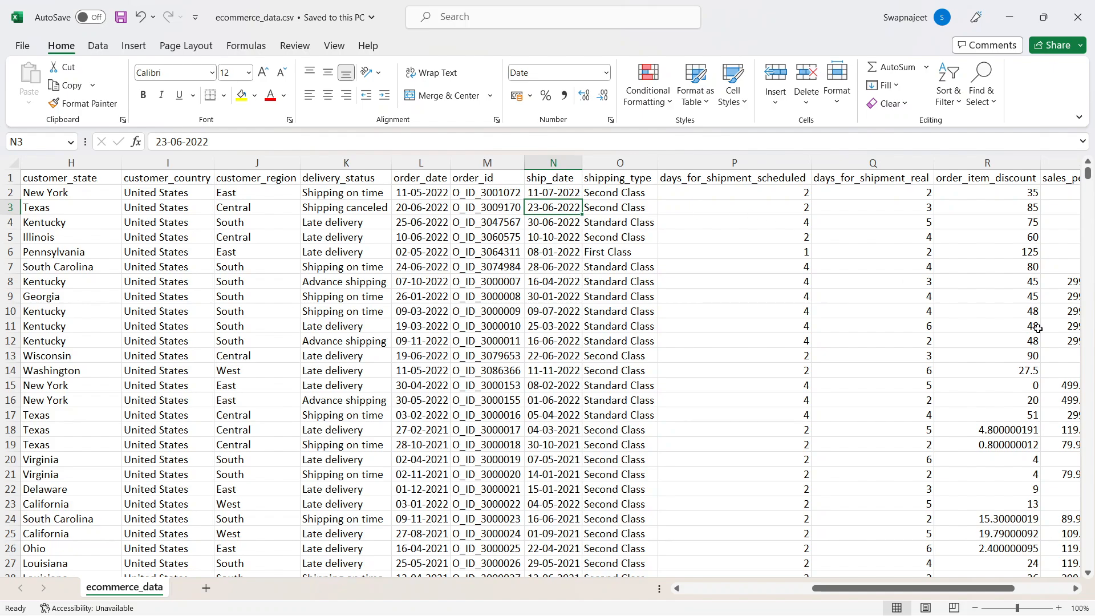
Step: Review the shipment days, order_item_discount, sales_per_order, order_quantity and profit_per_order columns, and return to the first column
left_click_drag(893, 590, 935, 591)
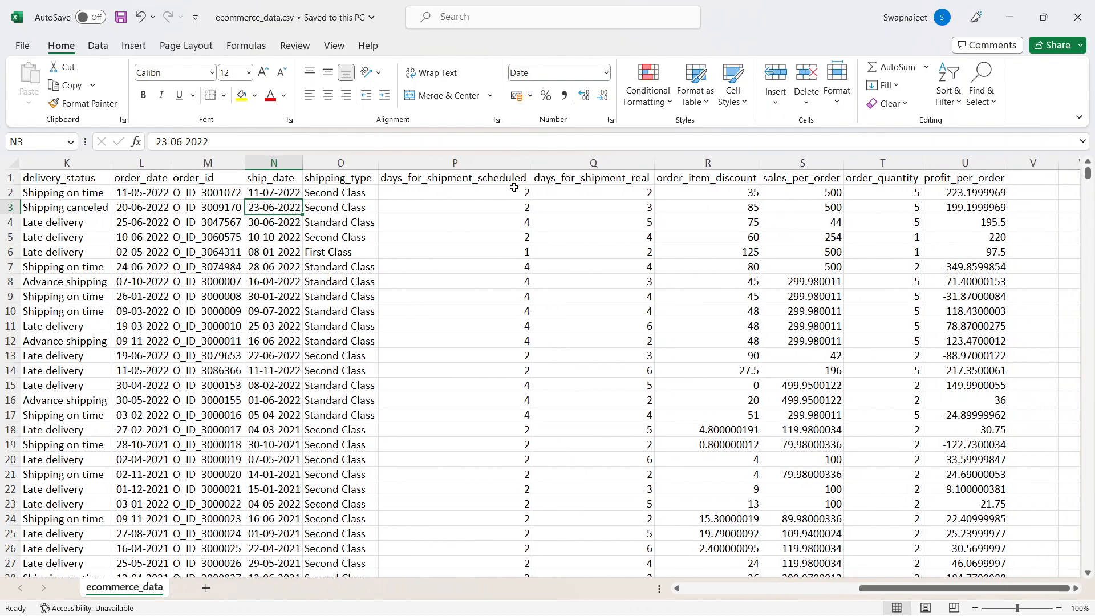
left_click(609, 179)
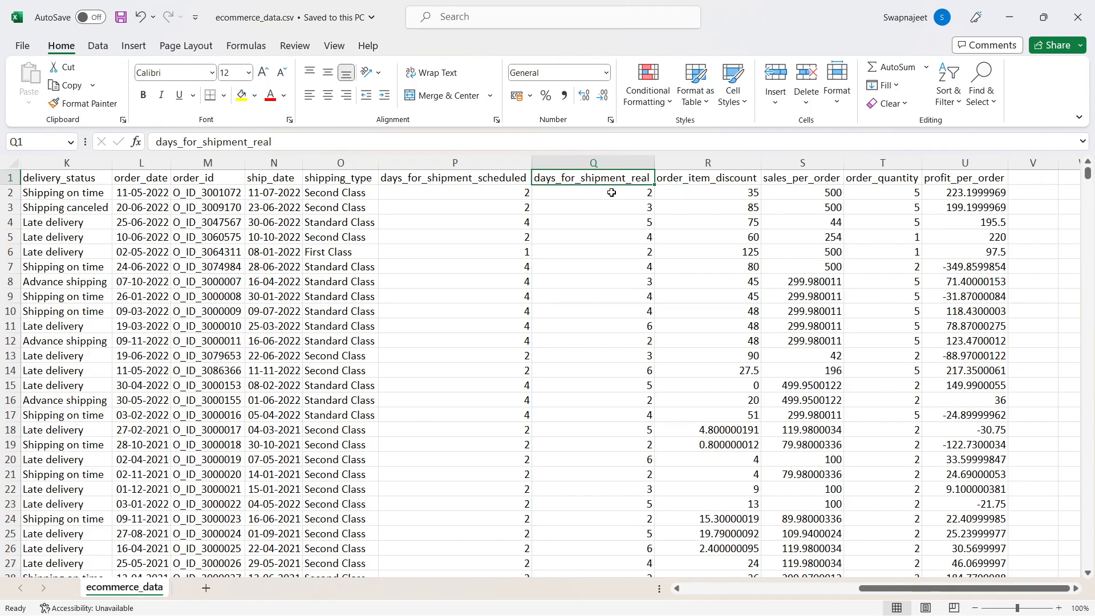
left_click(700, 177)
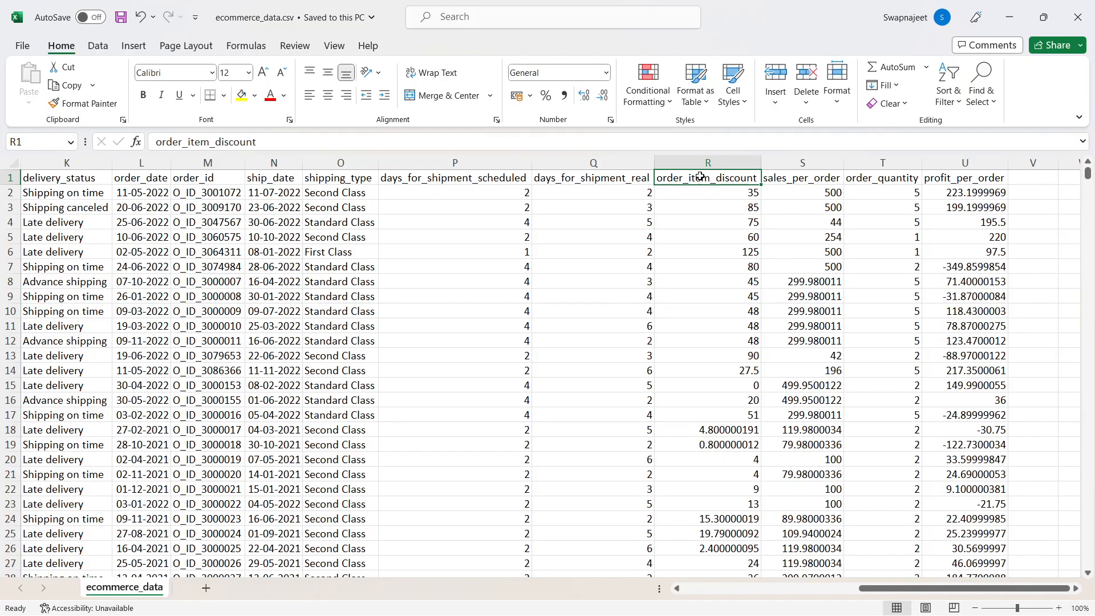
left_click(786, 176)
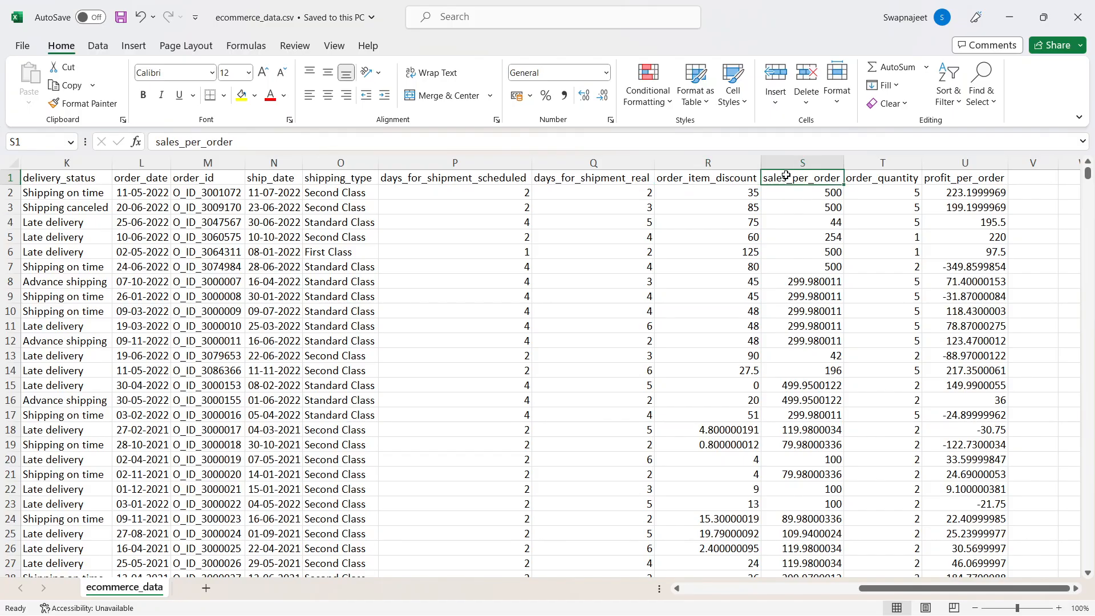
left_click(883, 181)
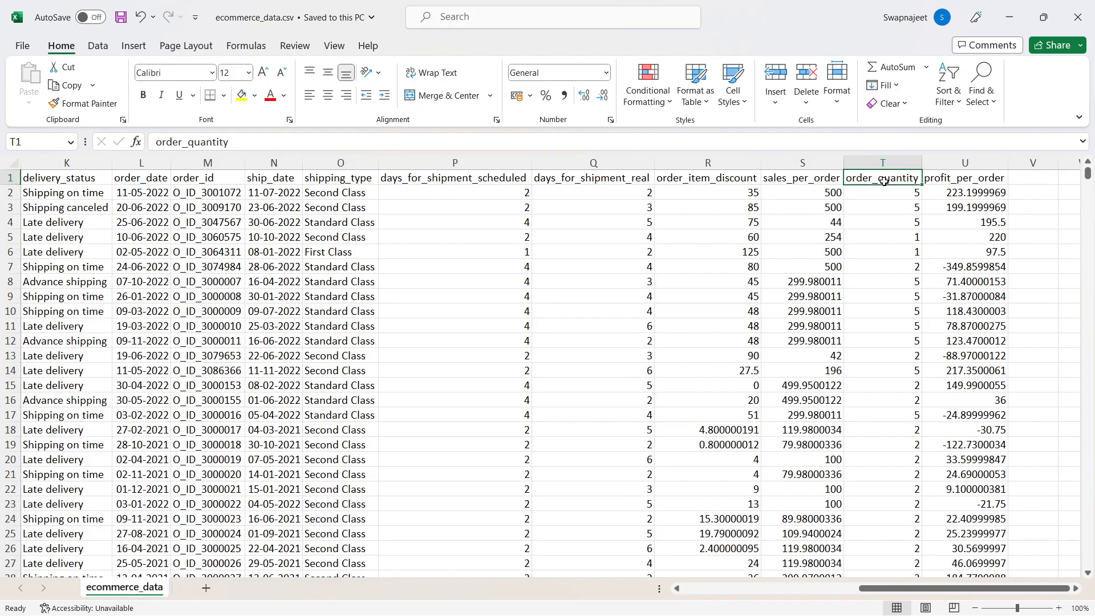
left_click(956, 180)
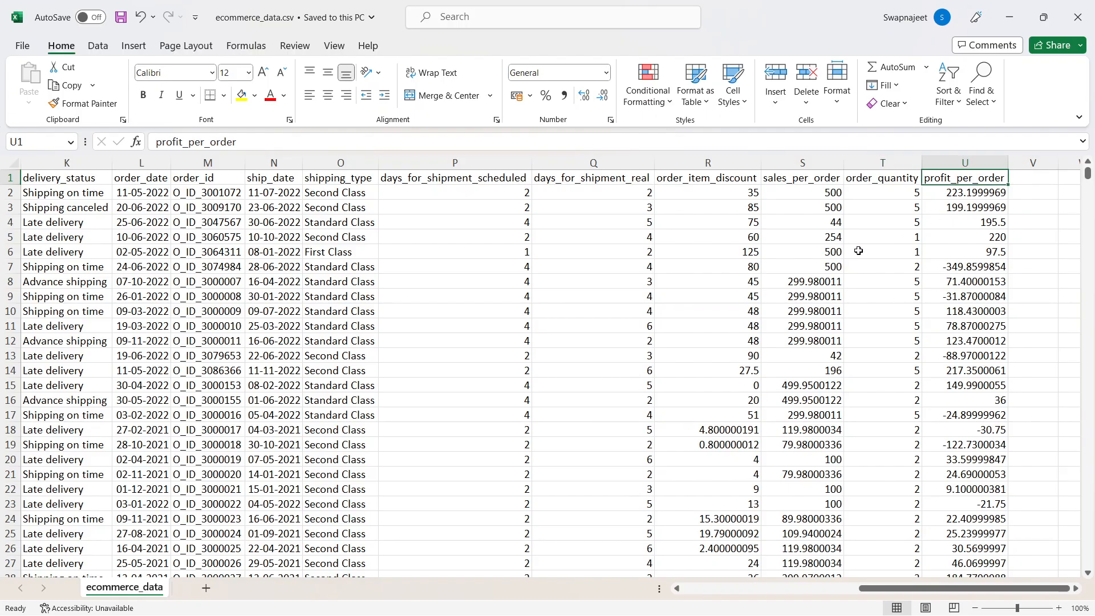
left_click_drag(925, 595, 748, 595)
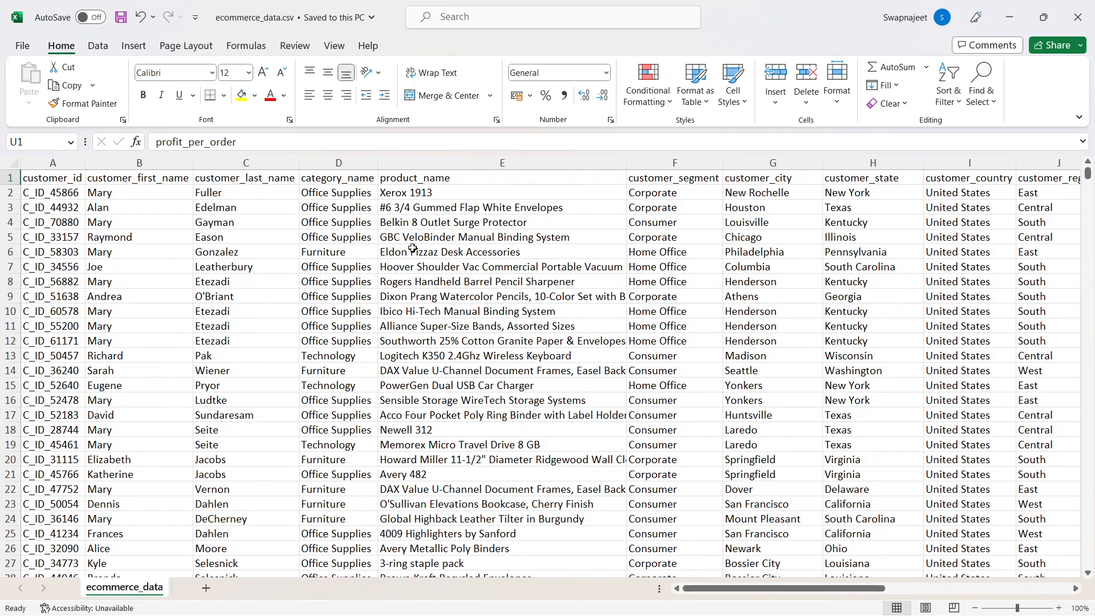
Step: Bring up the us_state_long_lat_codes.csv workbook and look over its state, latitude, longitude and name columns
left_click(427, 224)
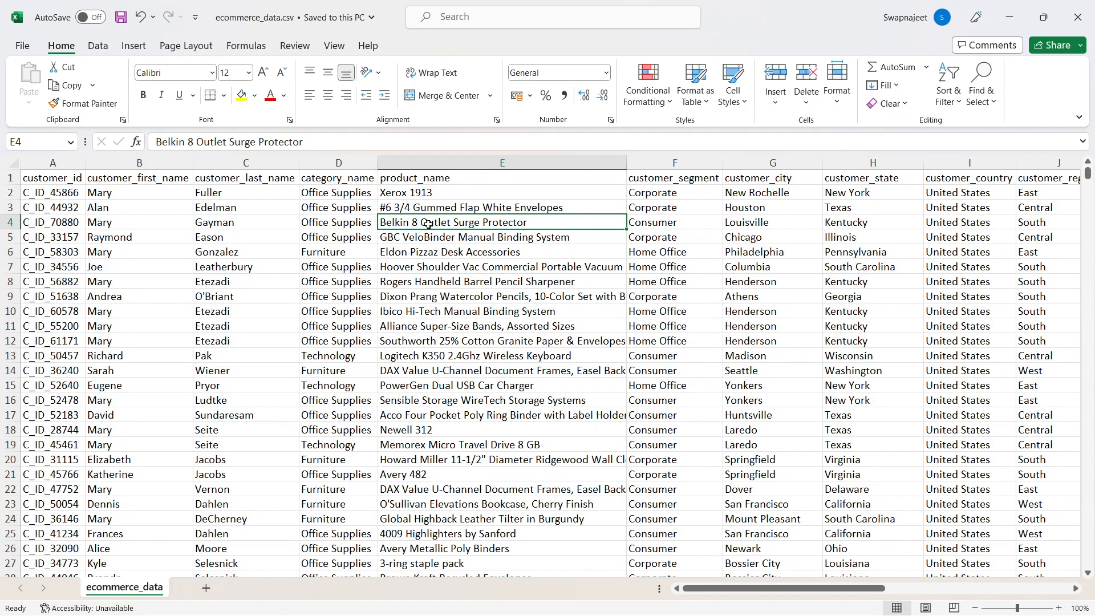
left_click(180, 277)
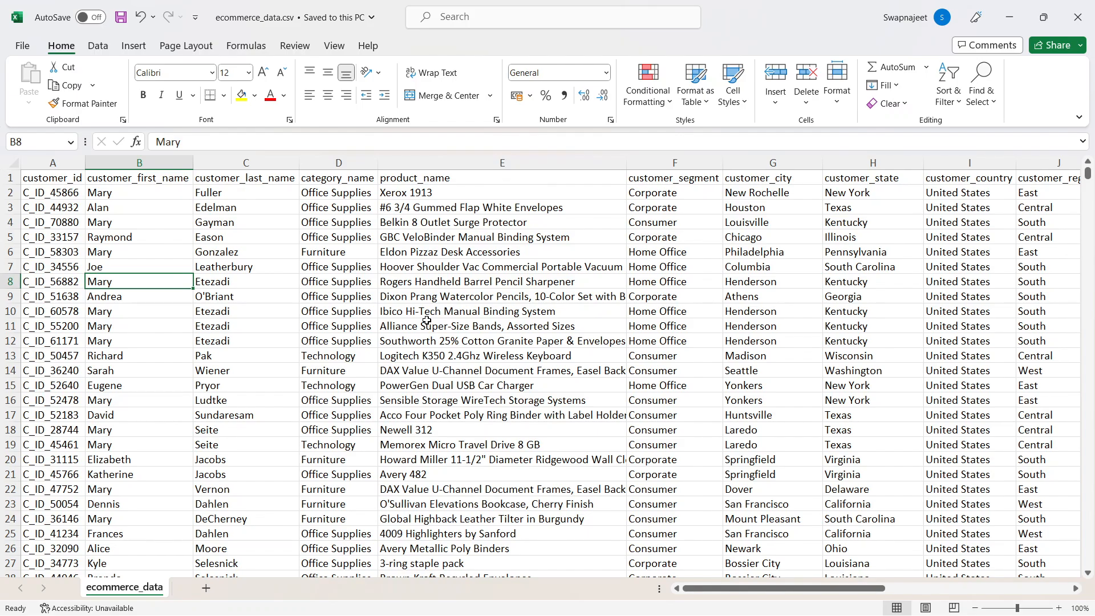
key("alt+Tab")
key("alt+Tab")
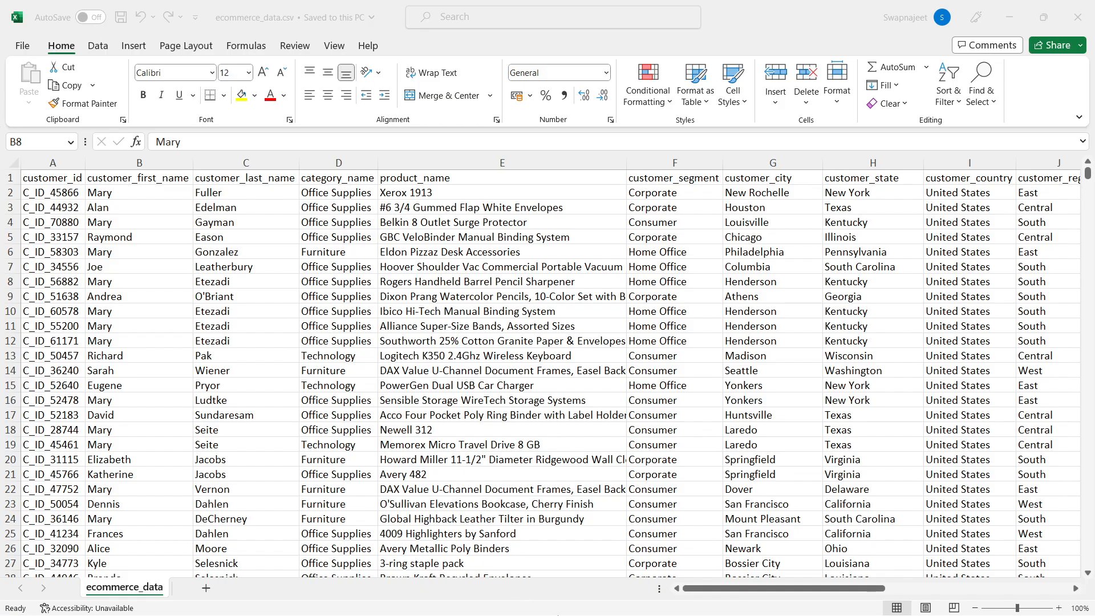
mouse_move(556, 611)
mouse_move(642, 606)
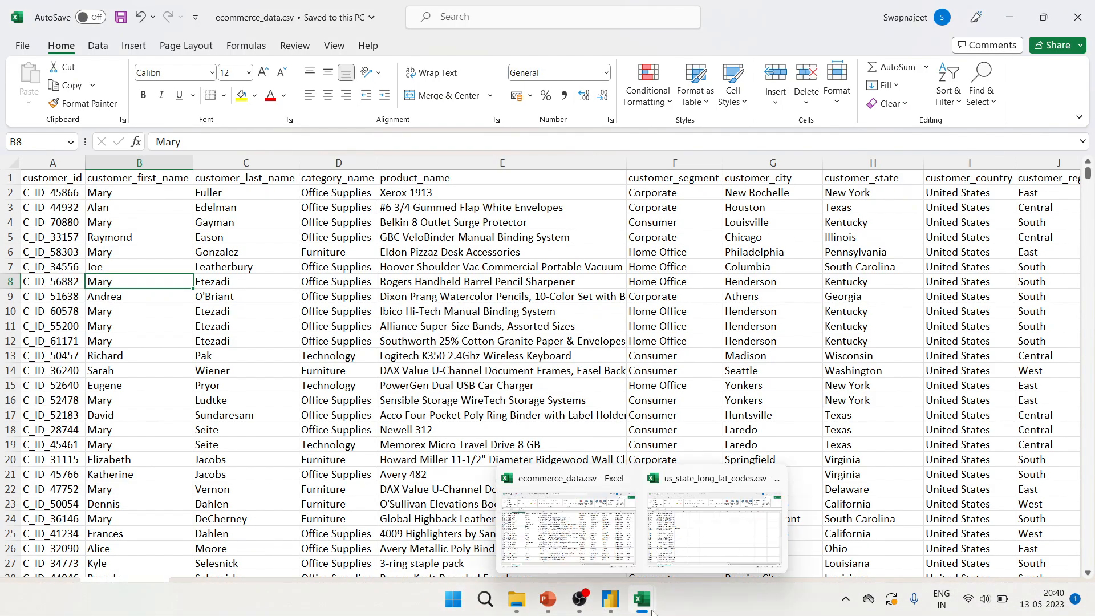
left_click(690, 548)
left_click(587, 361)
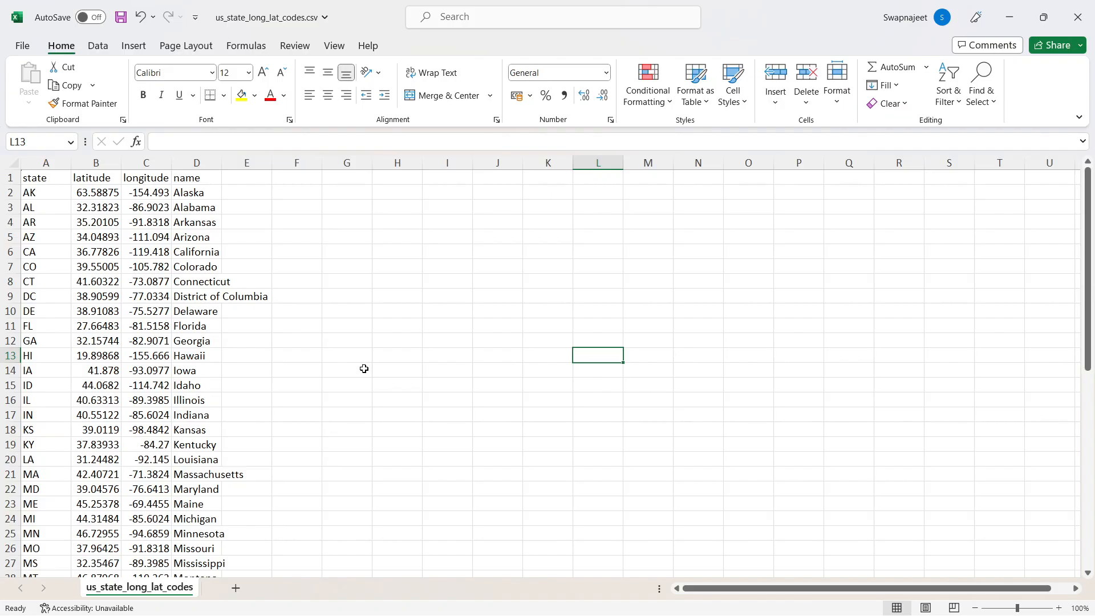
Step: Revisit the ecommerce_data.csv table and switch back to the state coordinates in us_state_long_lat_codes.csv
key("alt+Tab")
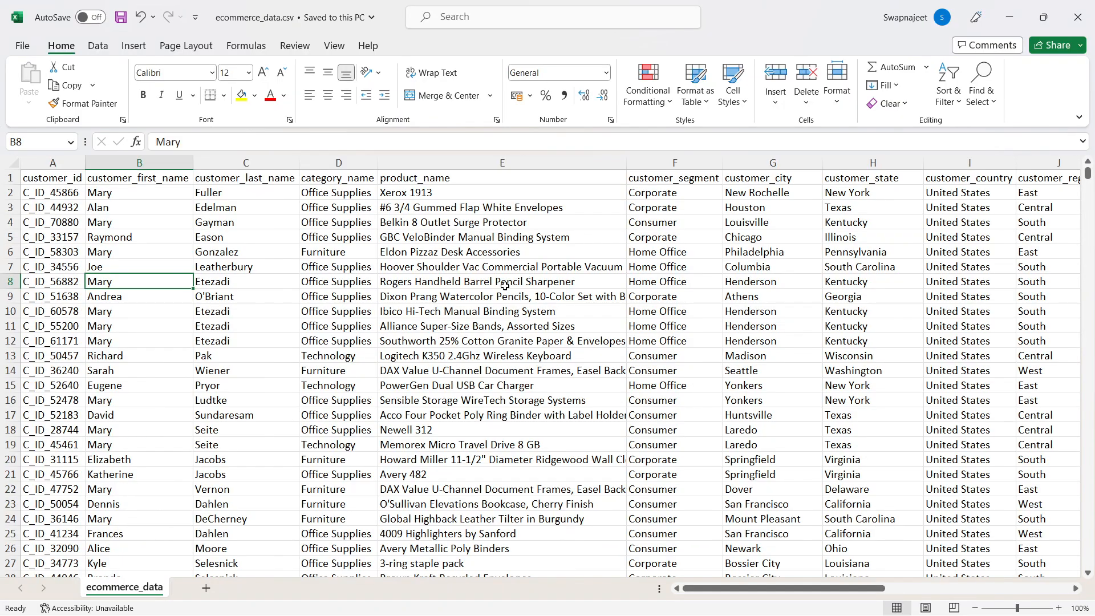
left_click(408, 262)
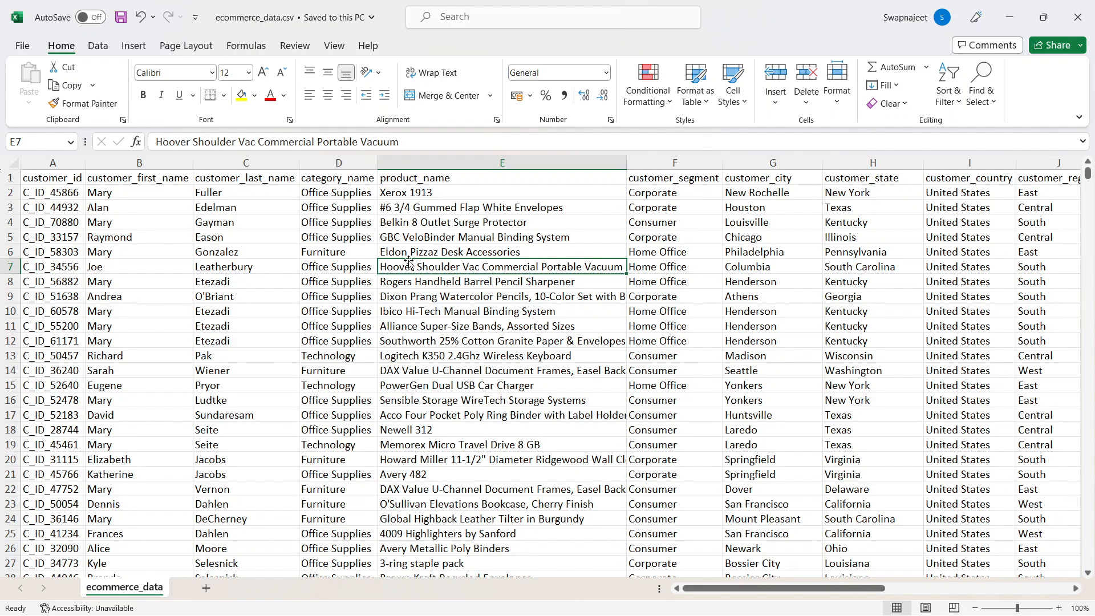
key("alt+Tab")
left_click(228, 293)
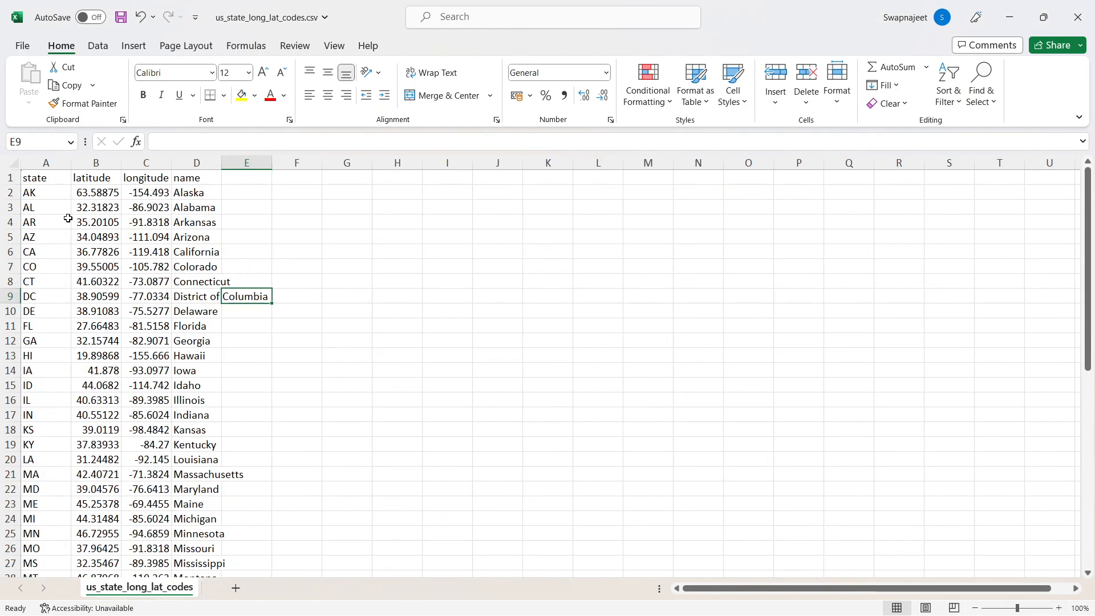
Step: Review the state, latitude, longitude and name columns in us_state_long_lat_codes.csv
left_click(52, 206)
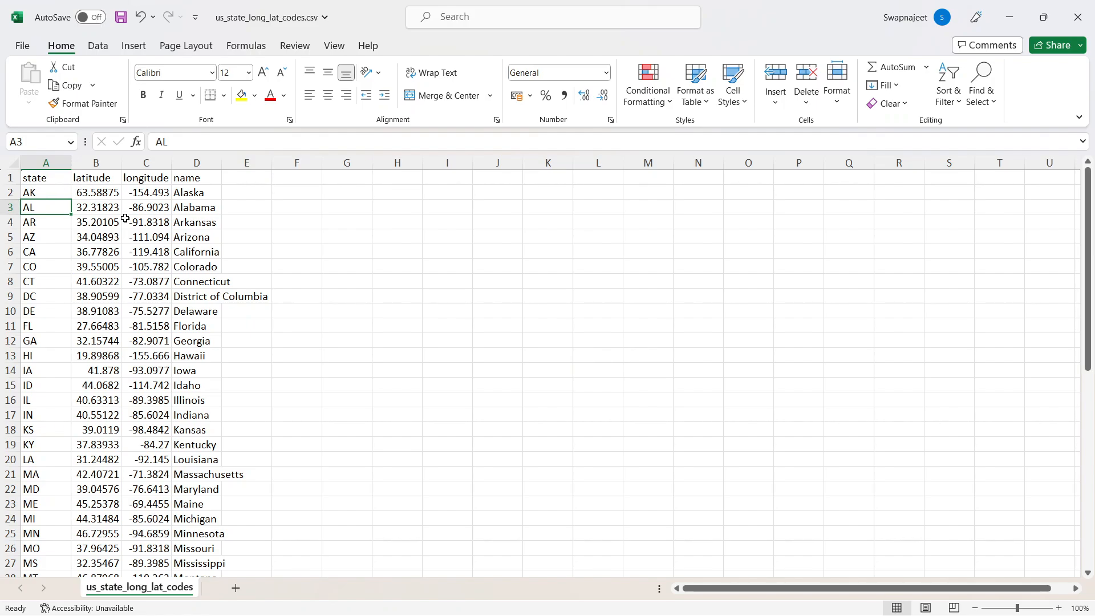
left_click(105, 178)
left_click(142, 180)
left_click(137, 248)
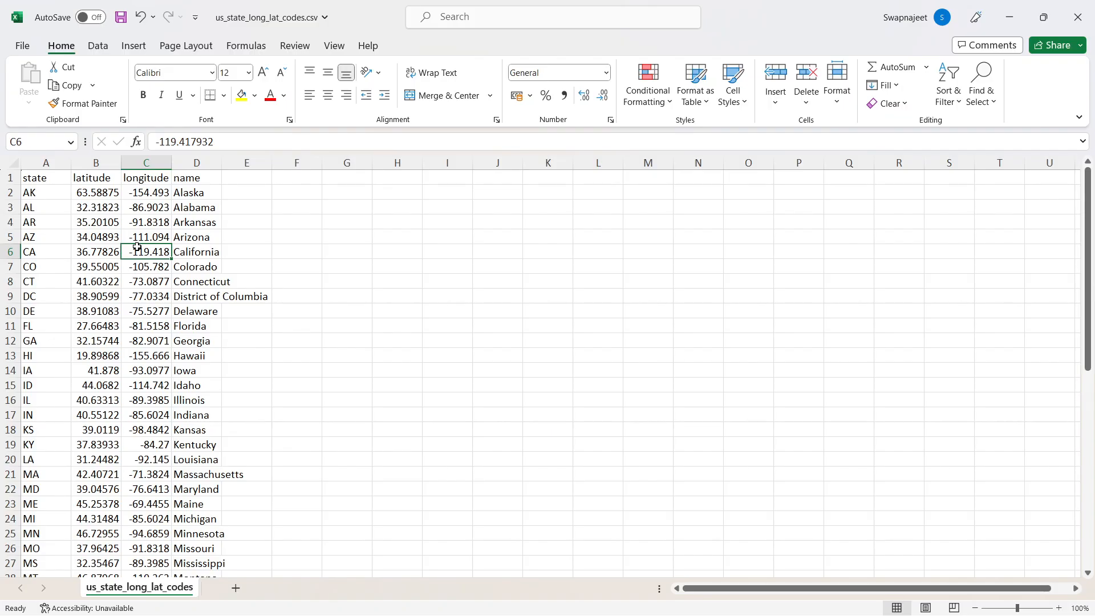
left_click(209, 205)
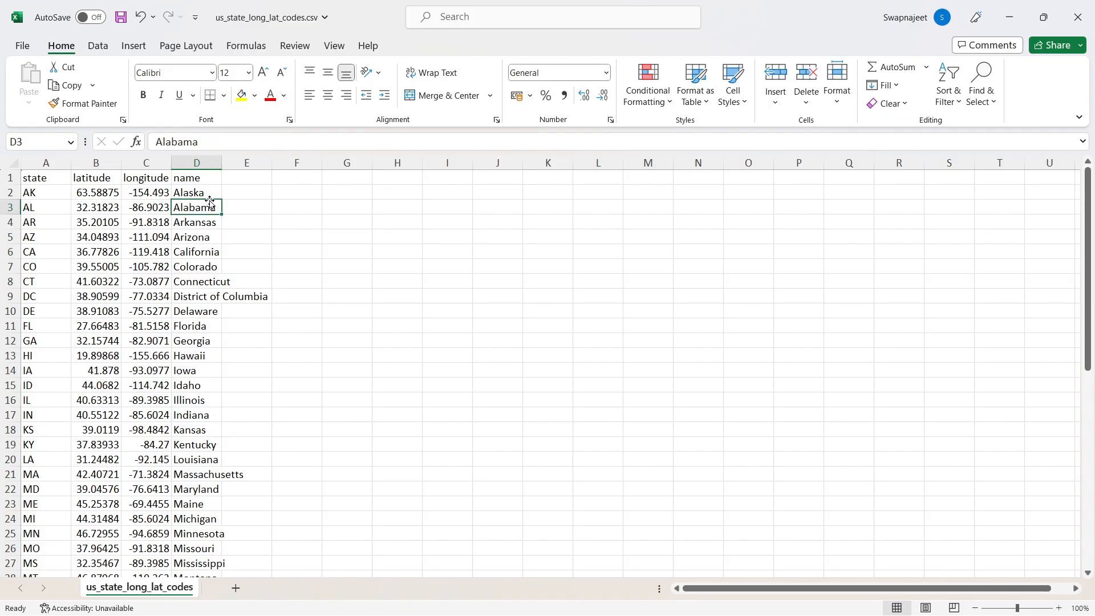
left_click(254, 209)
Step: Compare the ecommerce_data.csv table with the state coordinates in us_state_long_lat_codes.csv, ending on the product_name column of ecommerce_data.csv
key("alt+Tab")
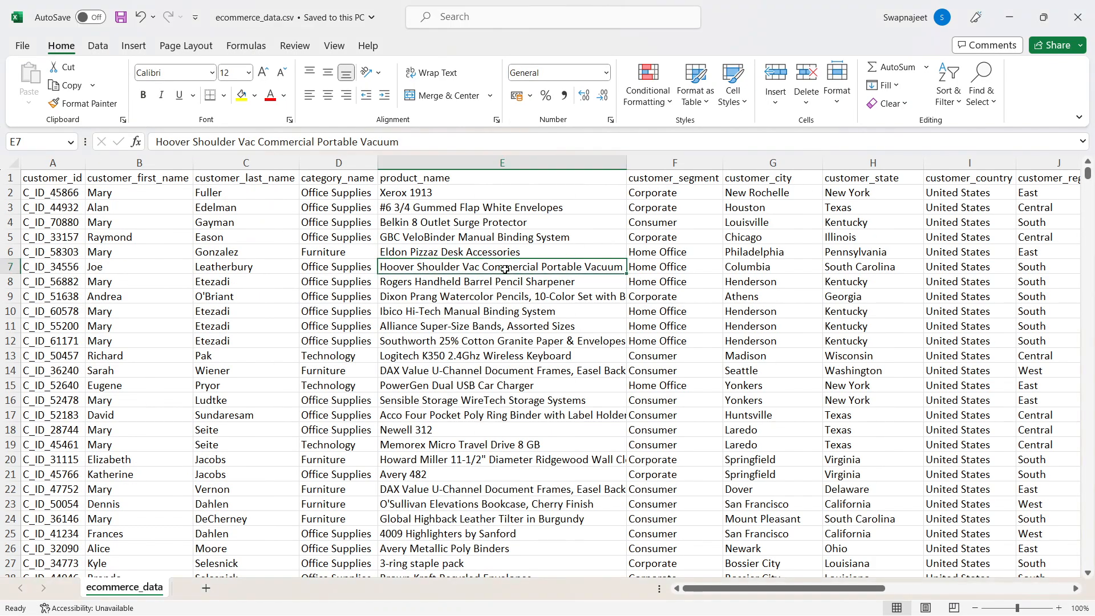
left_click(496, 325)
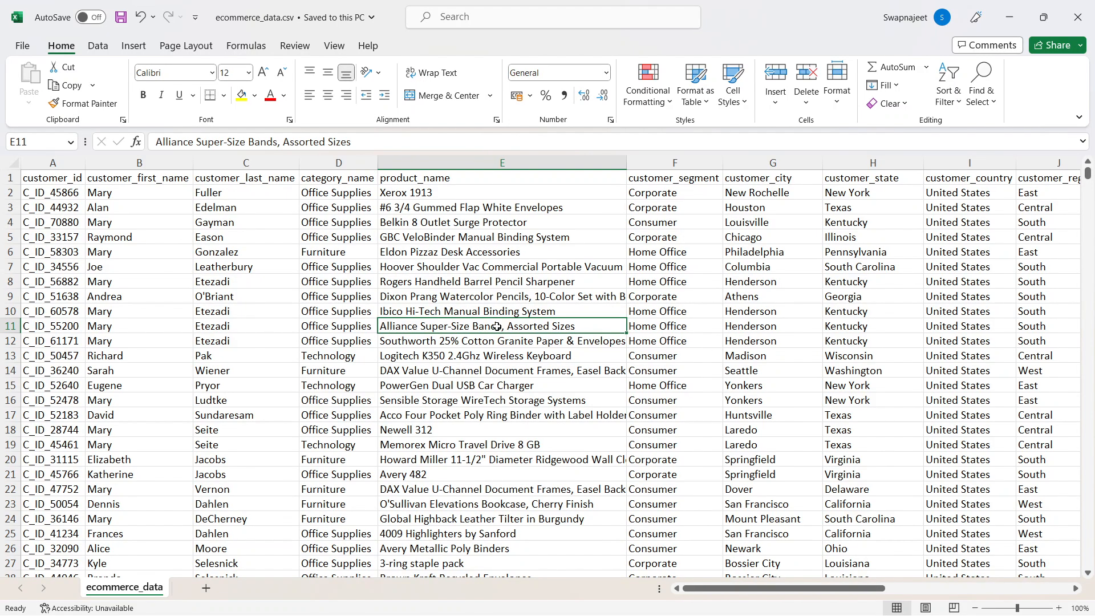
key("alt+Tab")
left_click(116, 257)
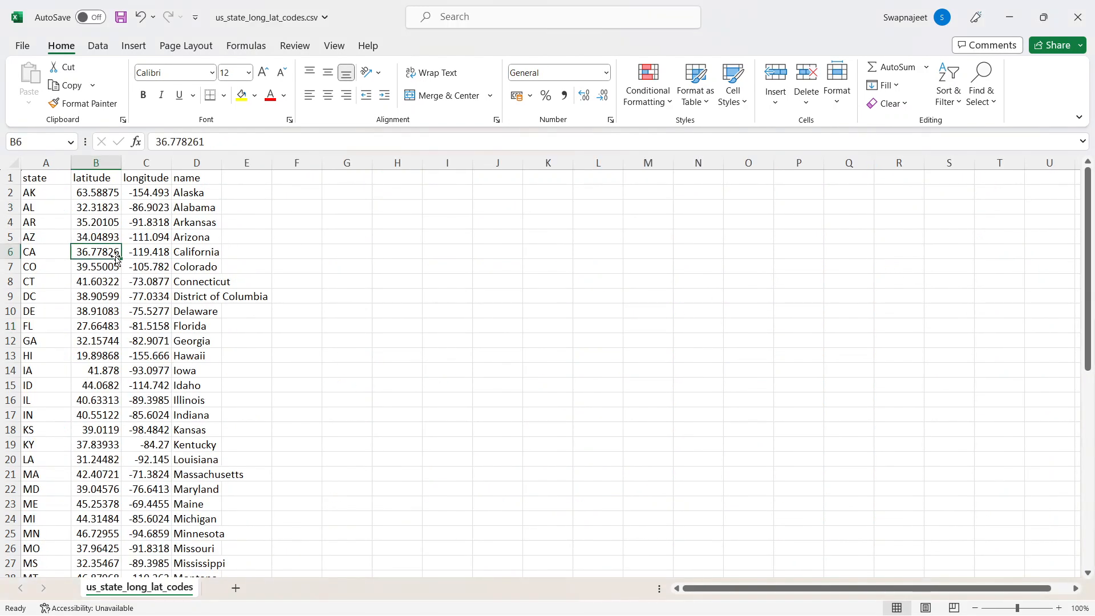
key("alt+Tab")
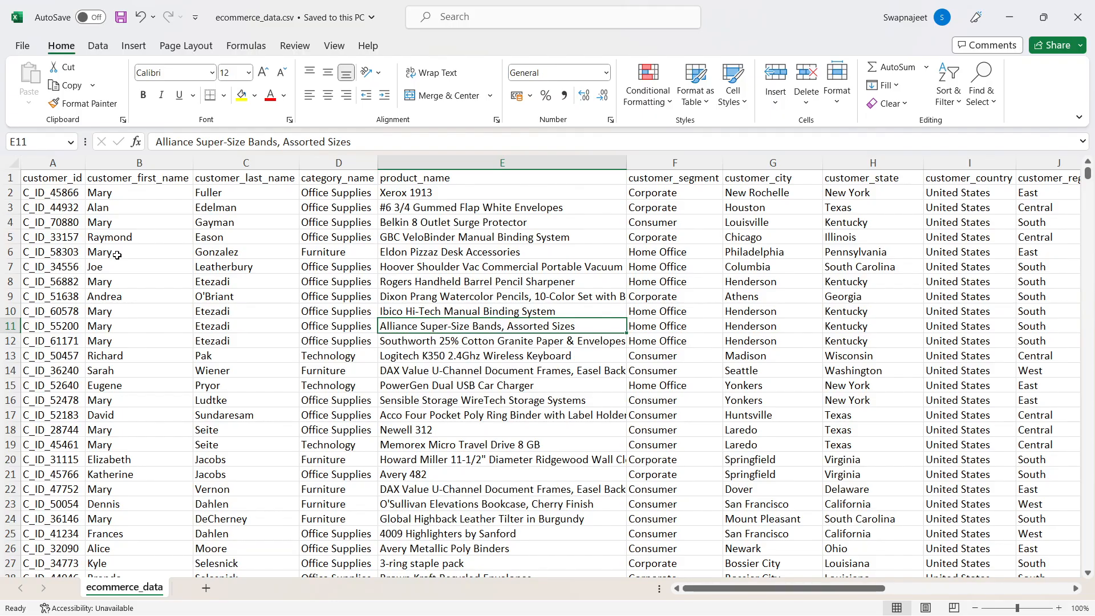
left_click(380, 228)
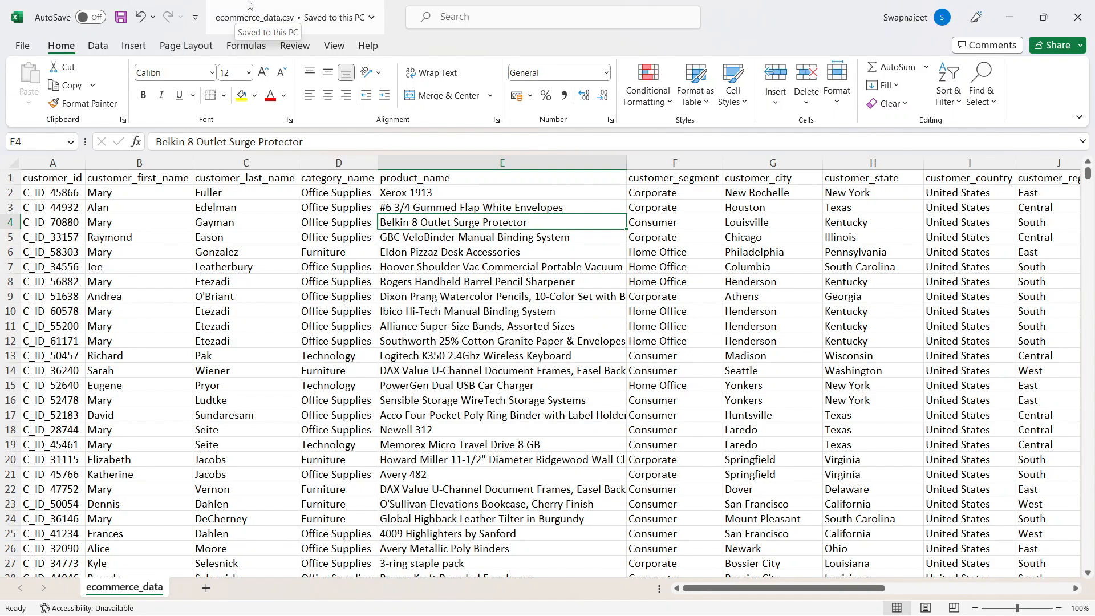
left_click(453, 319)
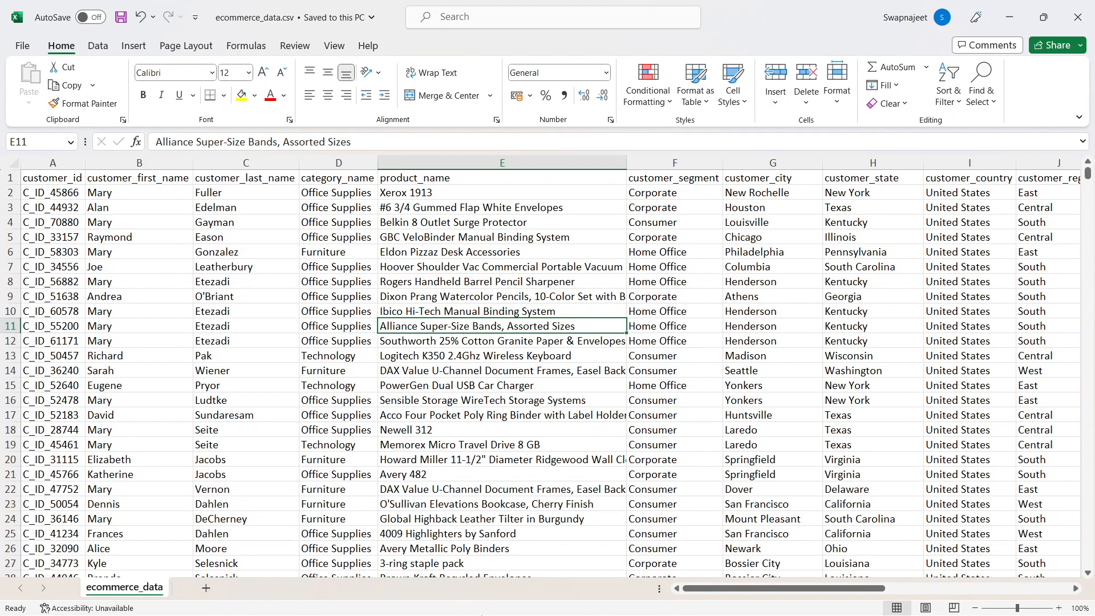
Step: Open SQL Server Management Studio and connect to the SQL2022 Database Engine instance with Windows Authentication
left_click(485, 599)
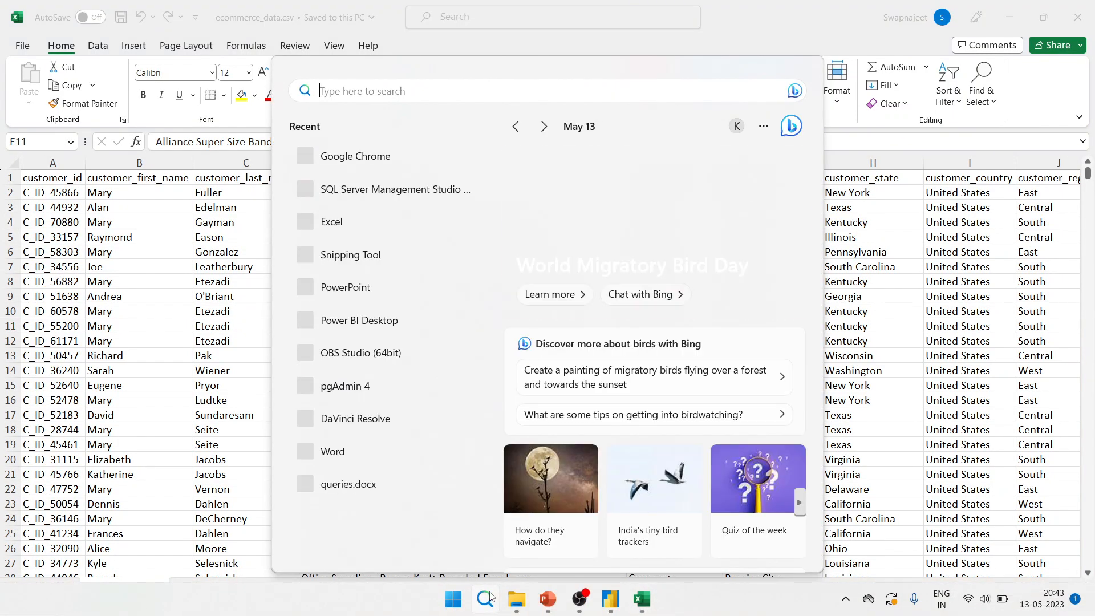
left_click(397, 190)
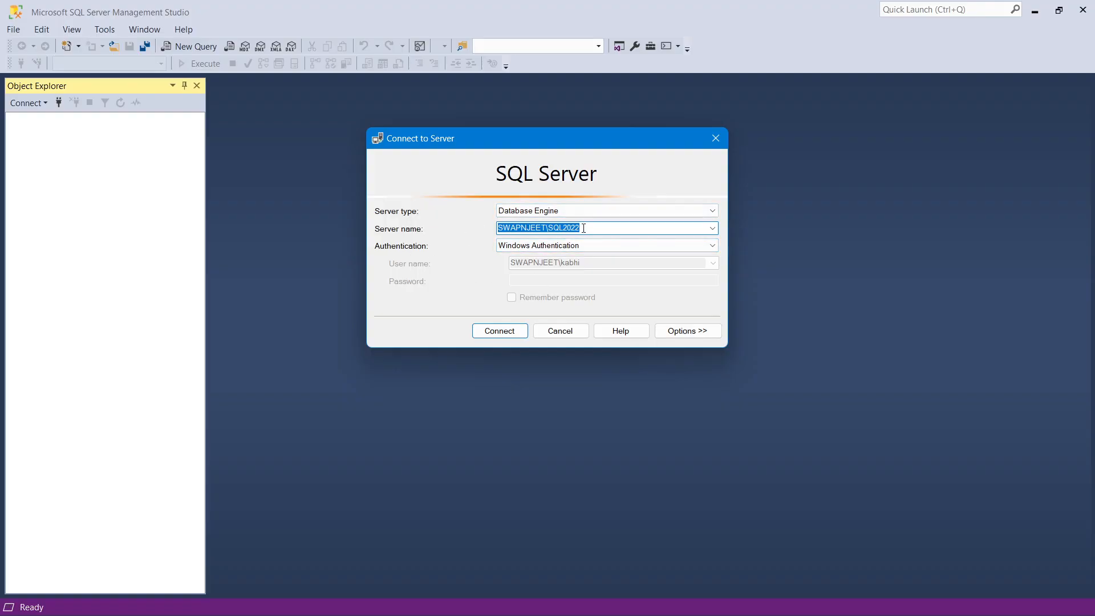
left_click_drag(604, 227, 492, 221)
left_click_drag(581, 228, 493, 224)
left_click(501, 329)
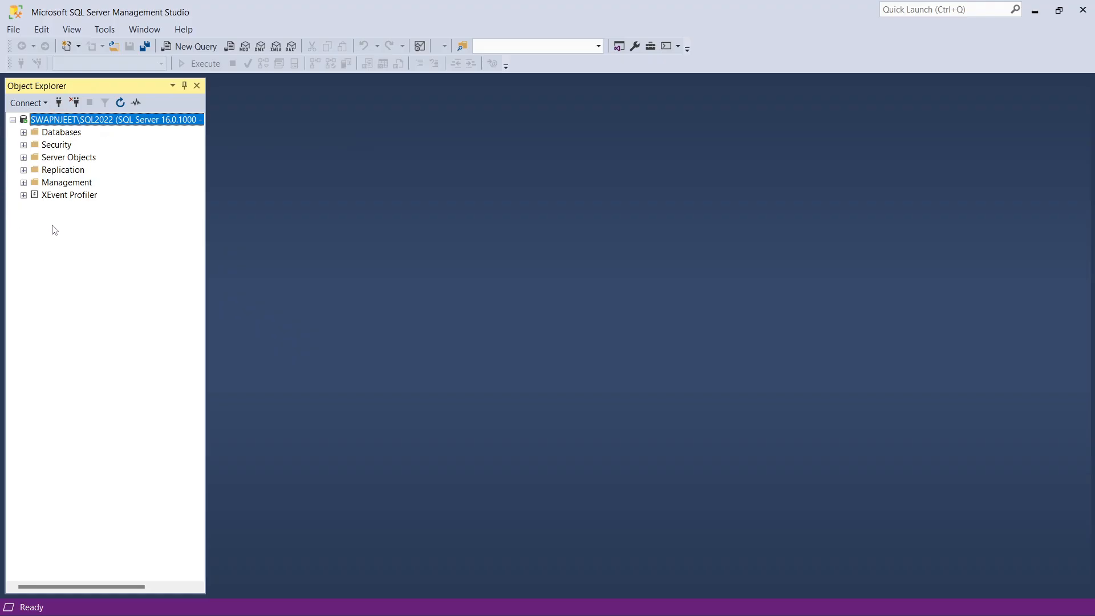
Step: Create a new database named Ecommerce_Database on the connected server
left_click(24, 134)
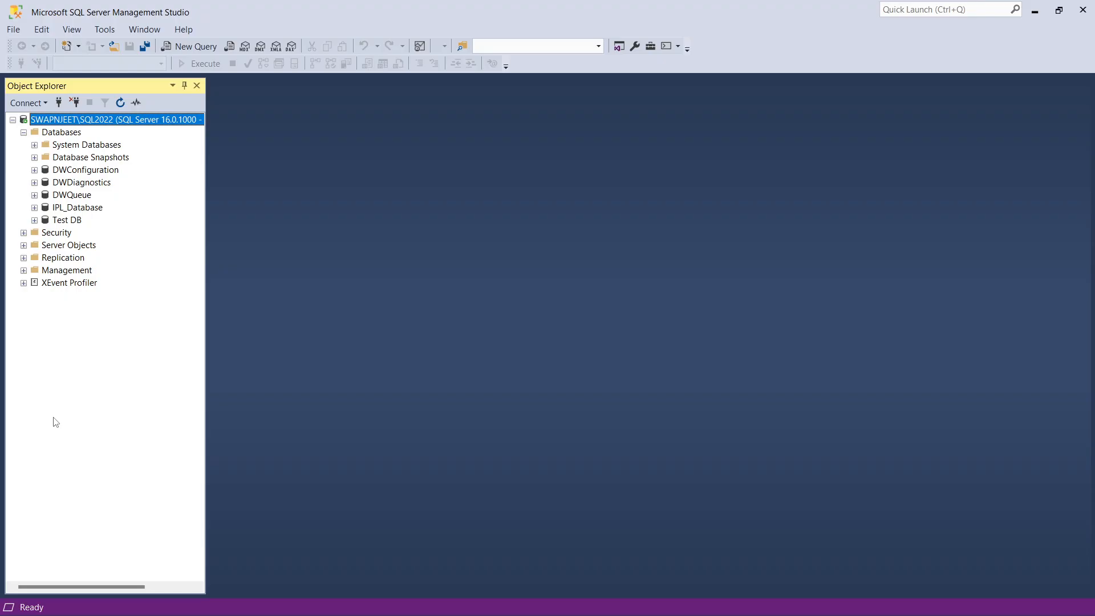
left_click(63, 135)
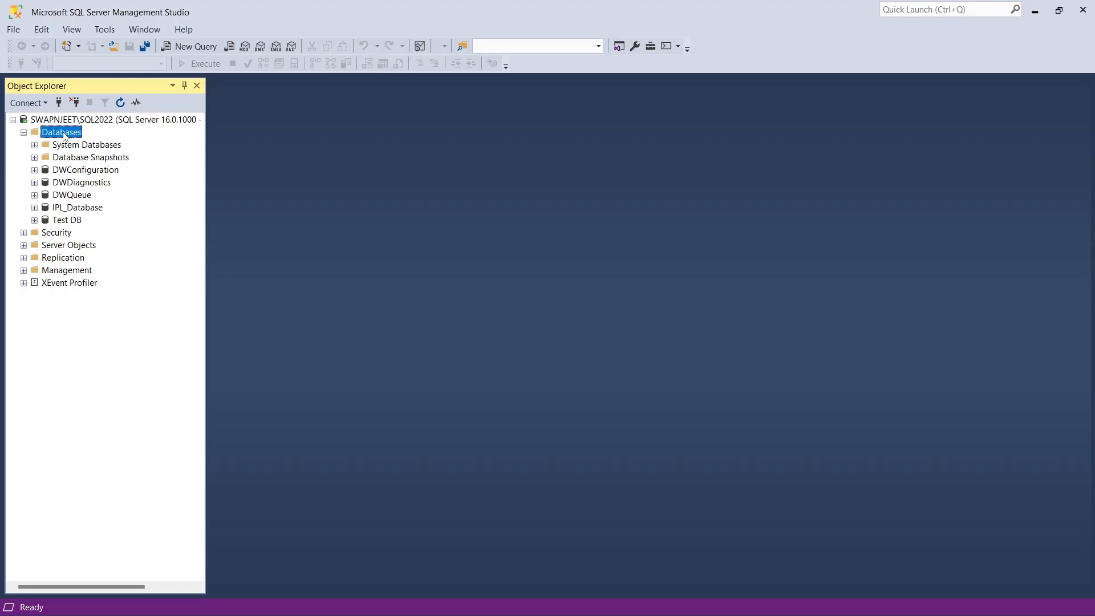
right_click(63, 135)
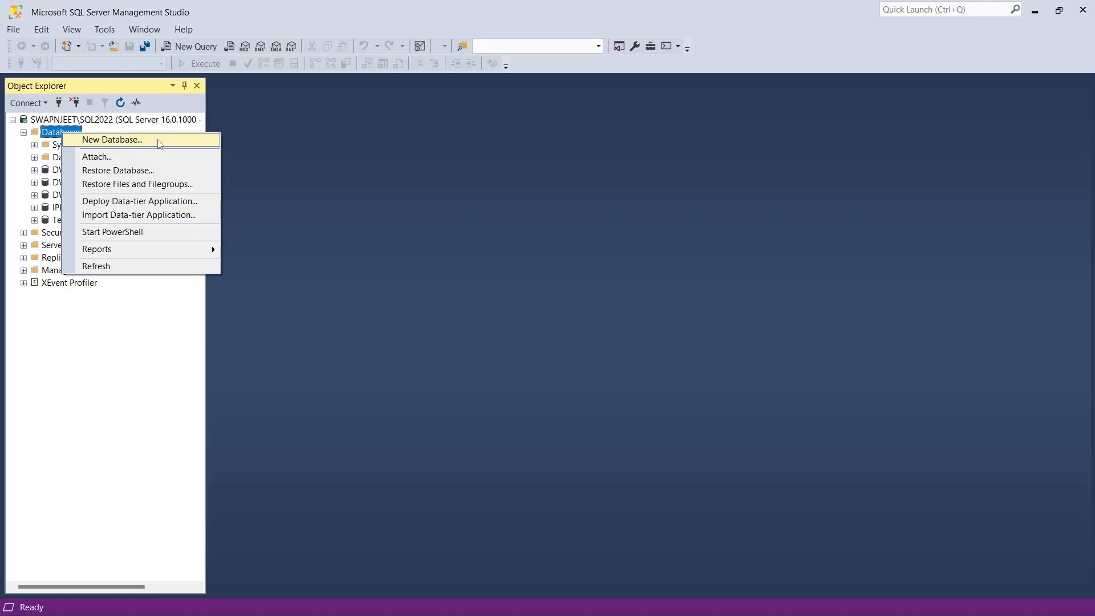
left_click(159, 143)
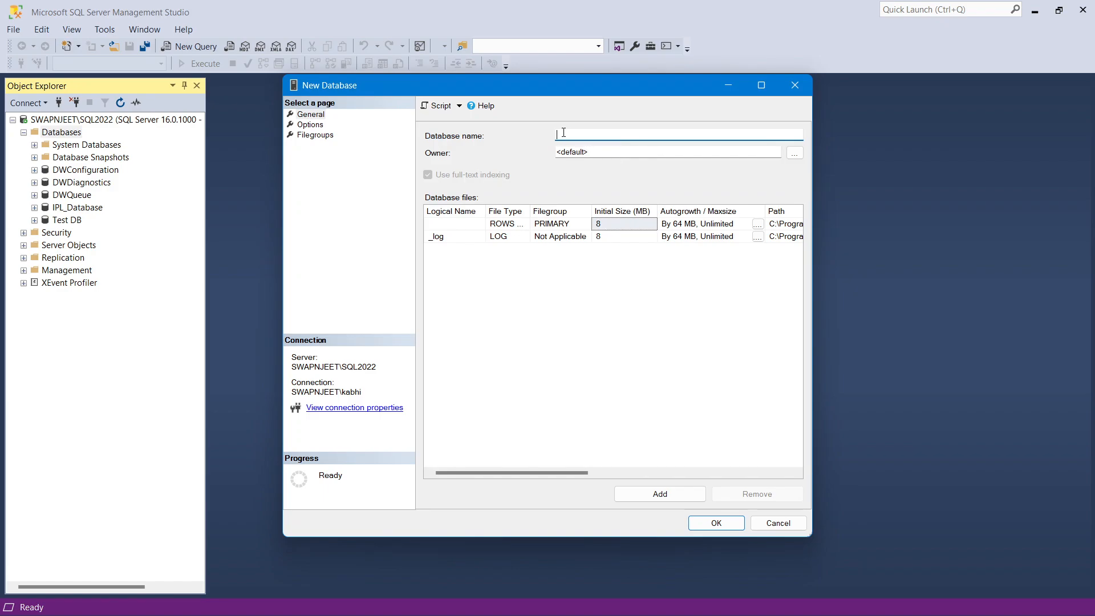
type("eCOMMERCE")
key("BackSpace")
key("BackSpace")
key("BackSpace")
key("BackSpace")
key("BackSpace")
key("BackSpace")
key("BackSpace")
key("BackSpace")
type("Ecommerce_Database")
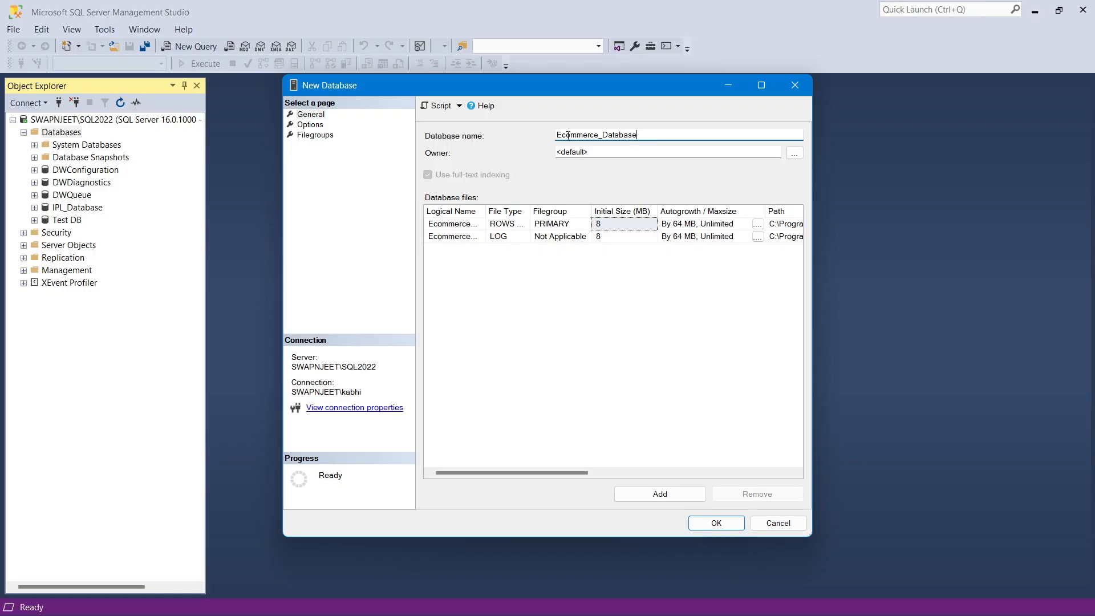
left_click(716, 522)
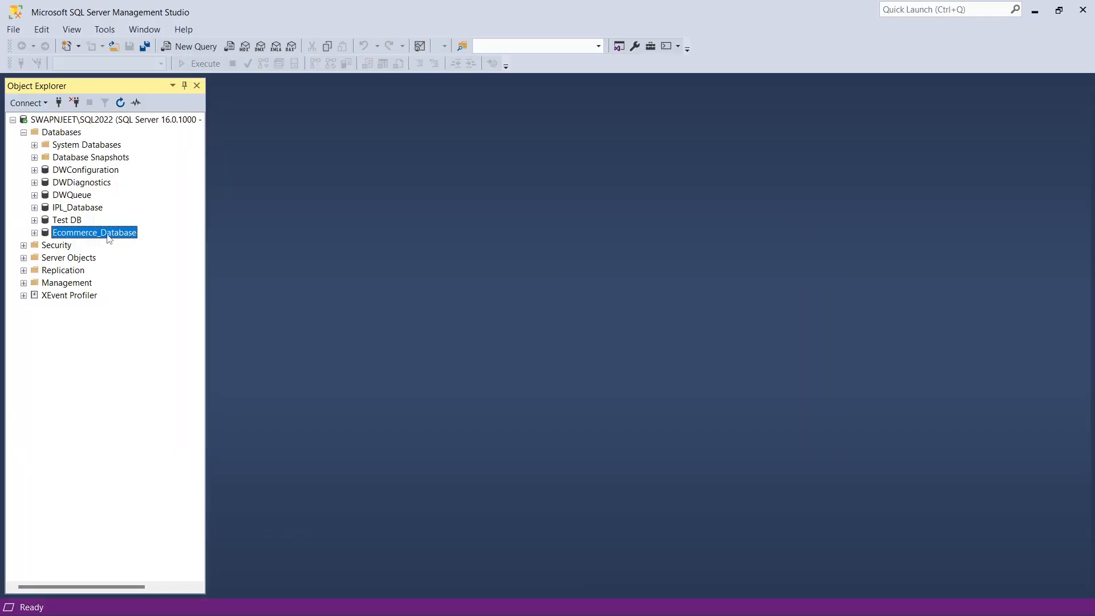
Step: Expand the Tables folder of Ecommerce_Database and start a flat file import into that database, continuing to the input file page
left_click(35, 233)
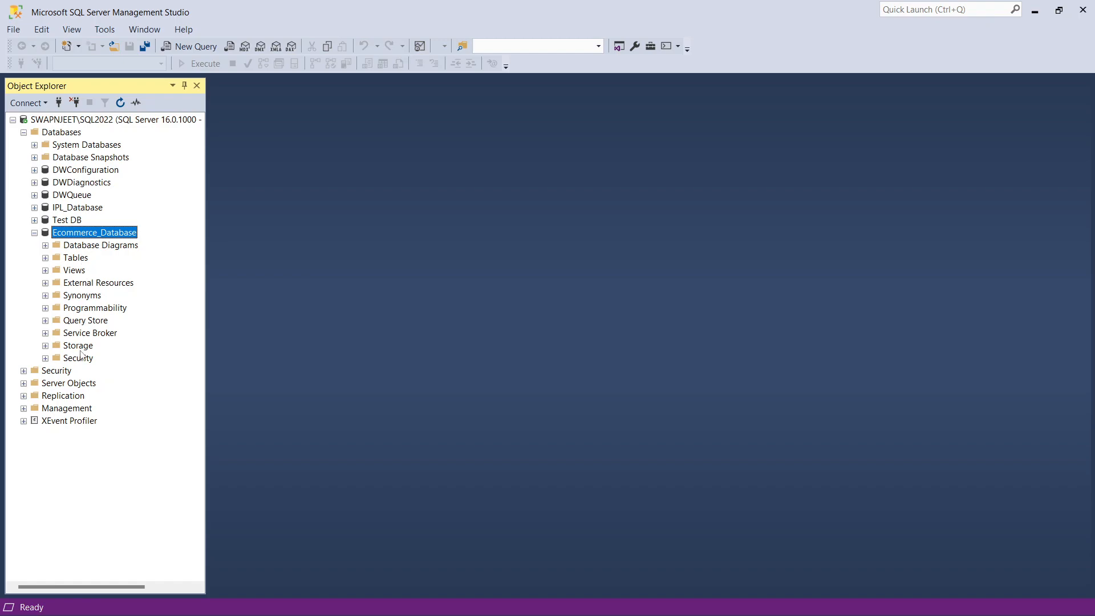
double_click(69, 259)
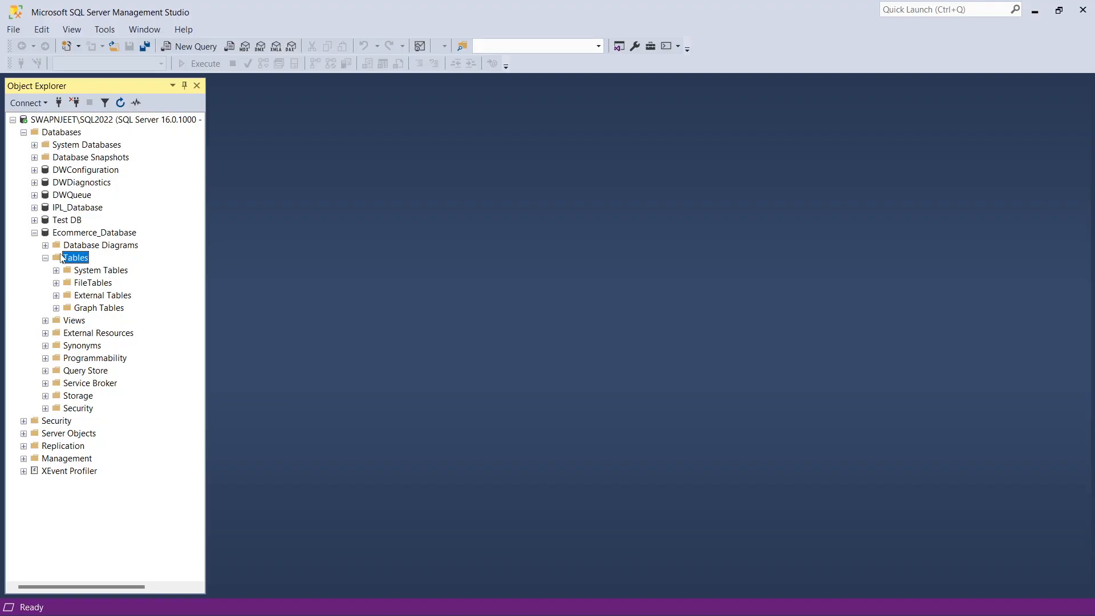
left_click(85, 233)
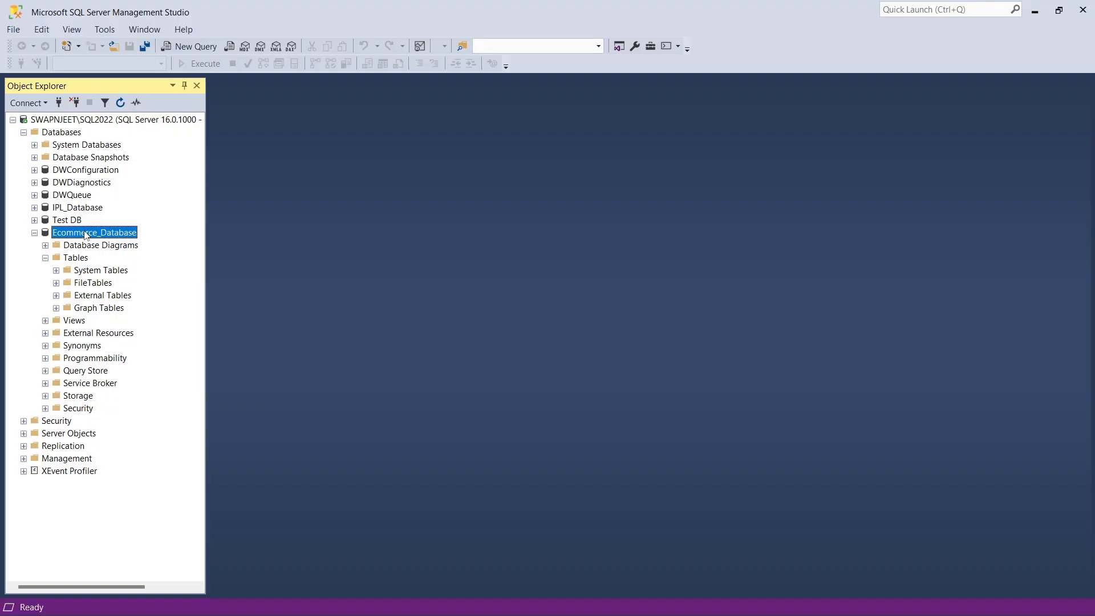
right_click(87, 235)
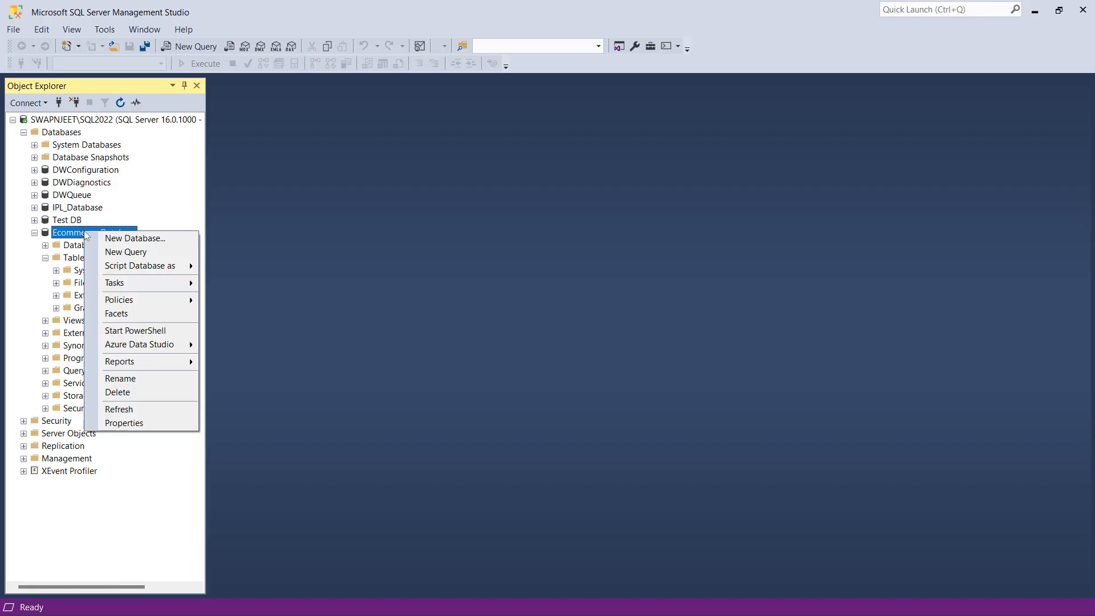
mouse_move(125, 284)
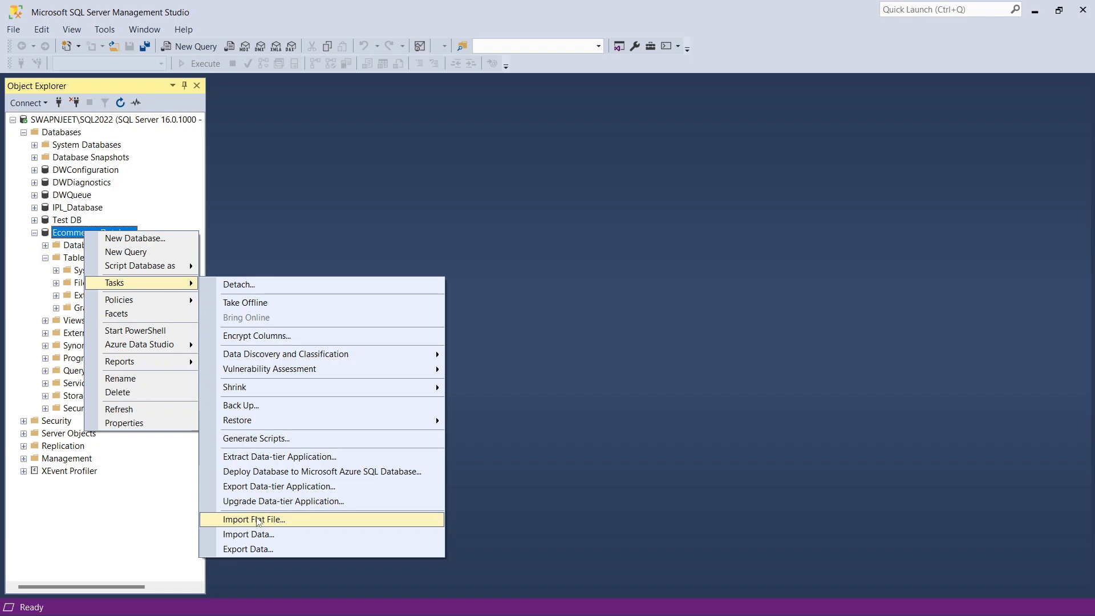
left_click(292, 520)
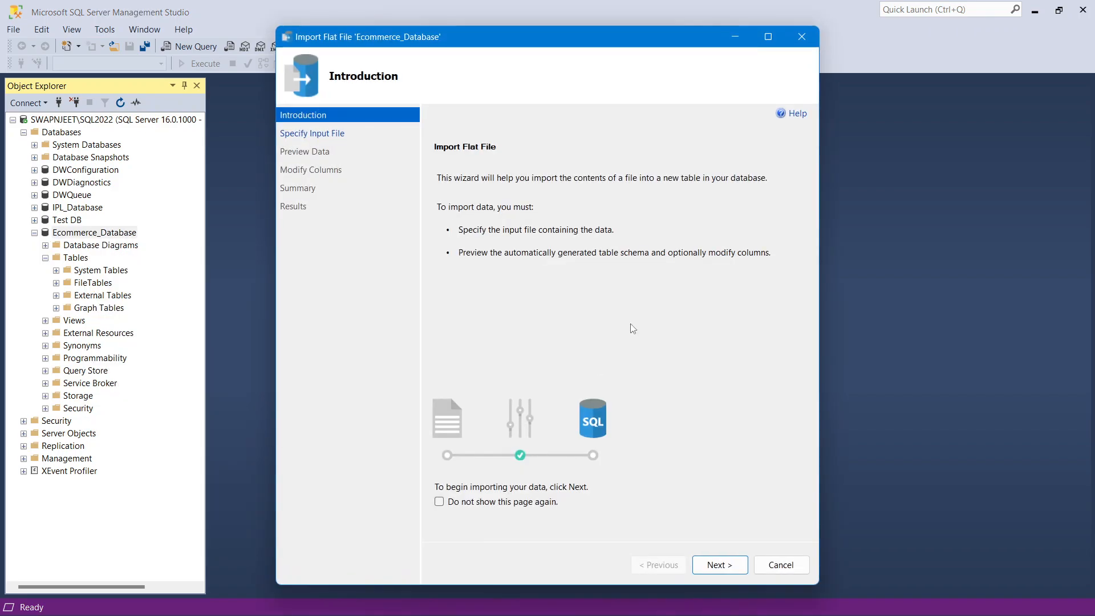
left_click(712, 564)
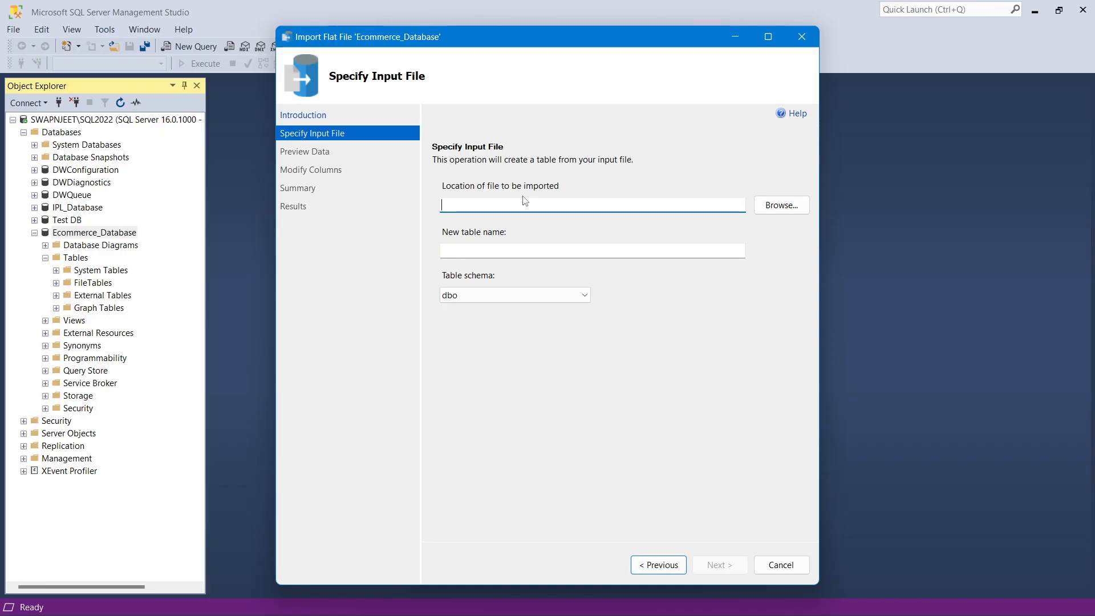
Step: Choose ecommerce_data.csv from the Data folder in Ecommerce Power BI as the file to import
left_click(767, 209)
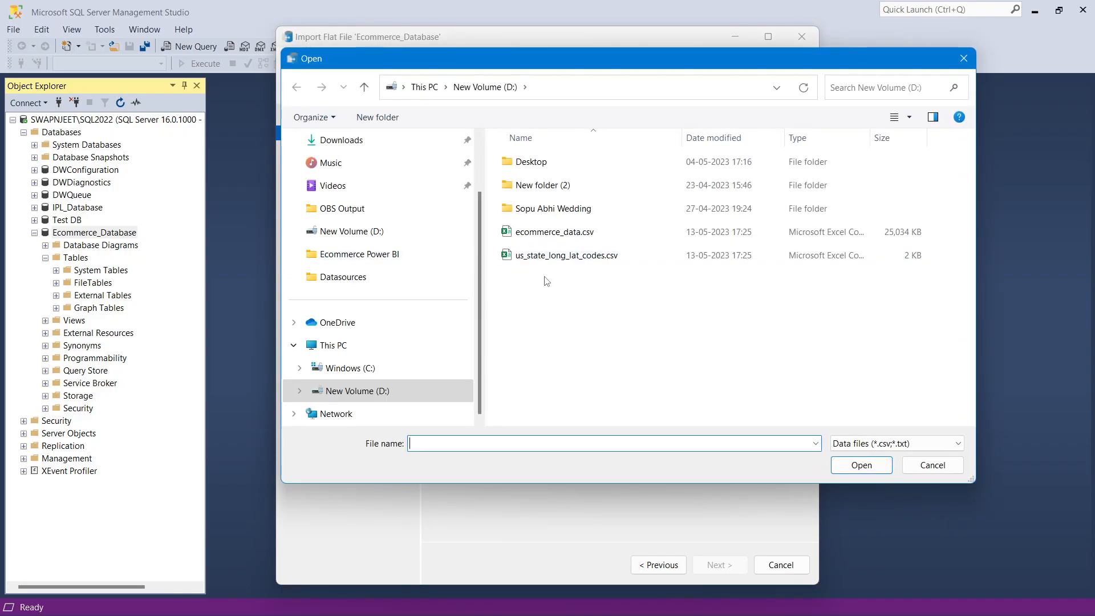
left_click(362, 256)
double_click(546, 186)
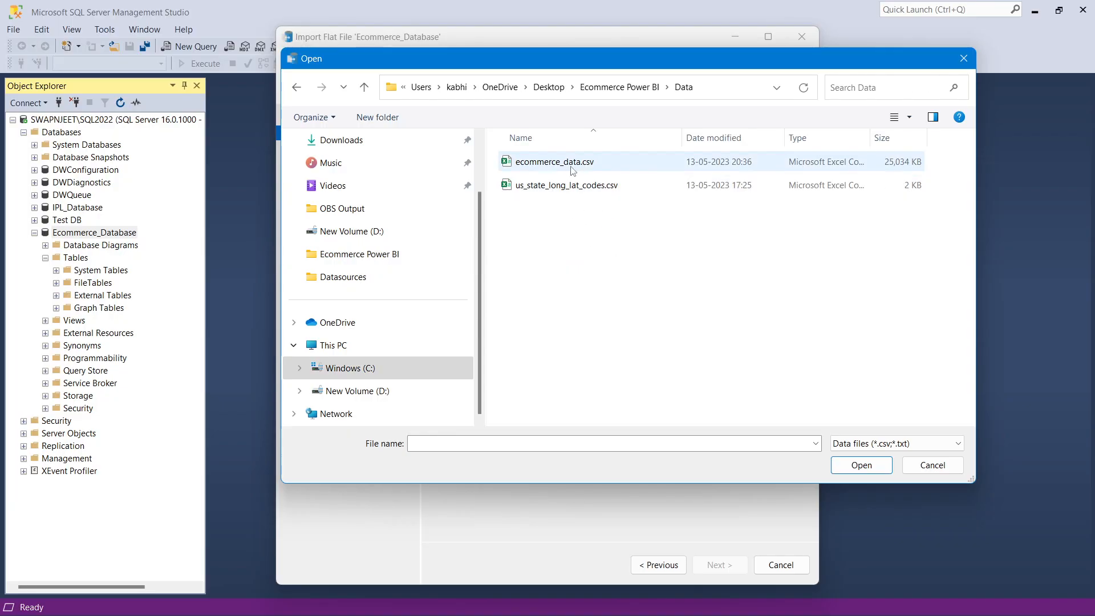
left_click(536, 164)
left_click(870, 465)
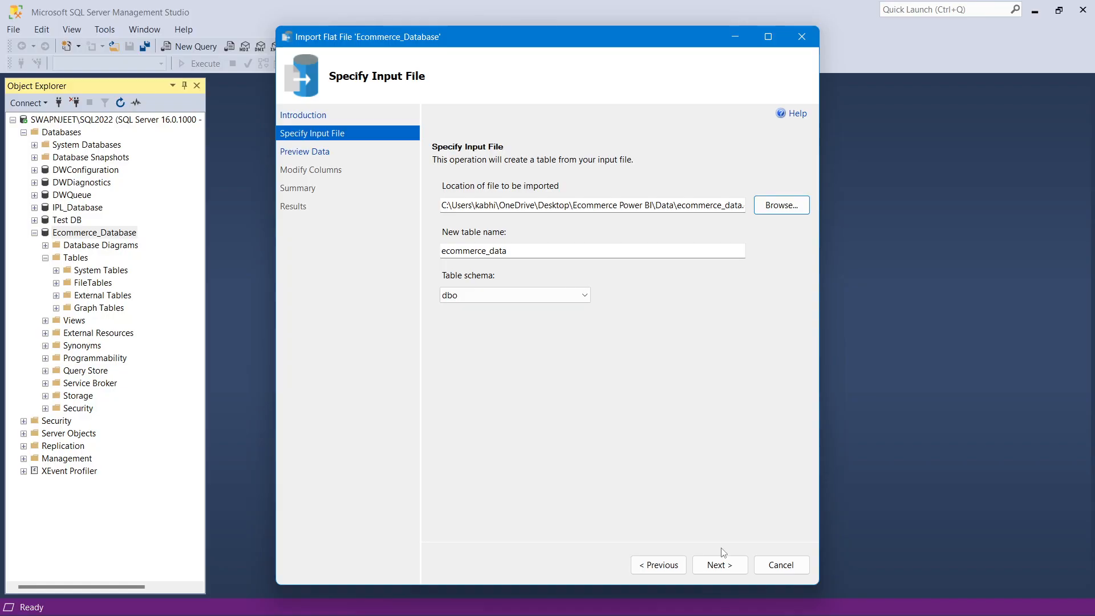
Step: Try to continue the import, and close the open CSV workbooks in Excel to release ecommerce_data.csv
left_click(720, 564)
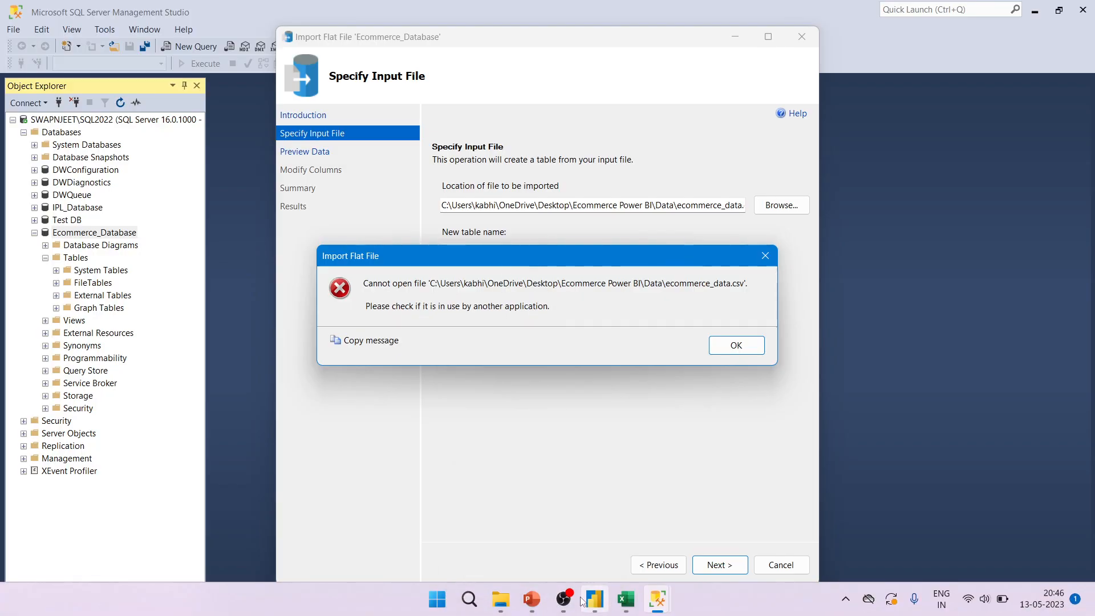
mouse_move(601, 604)
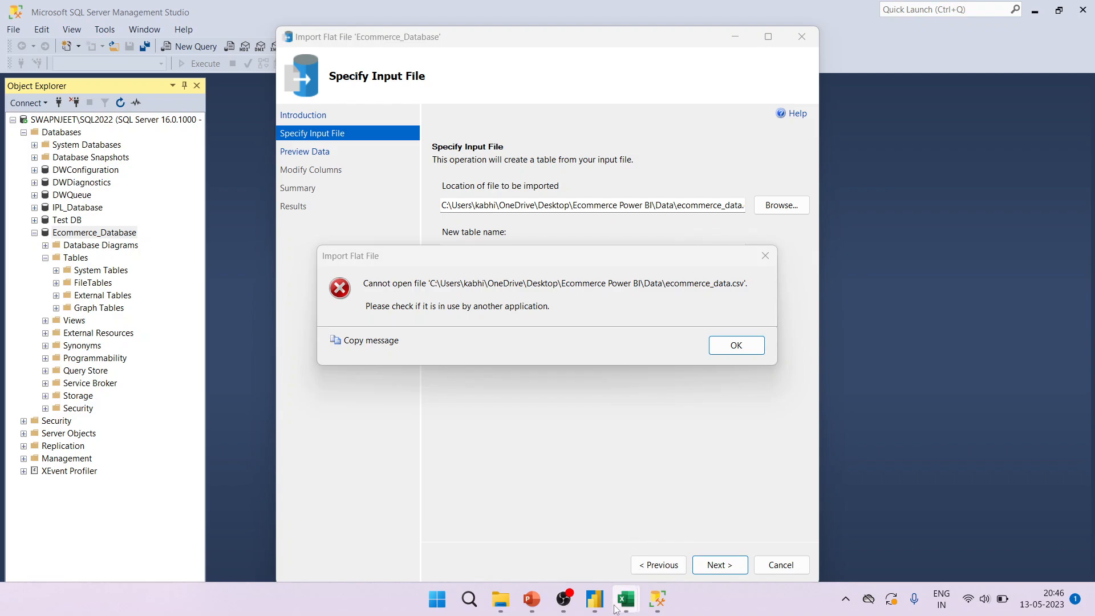
left_click(576, 506)
left_click(1082, 16)
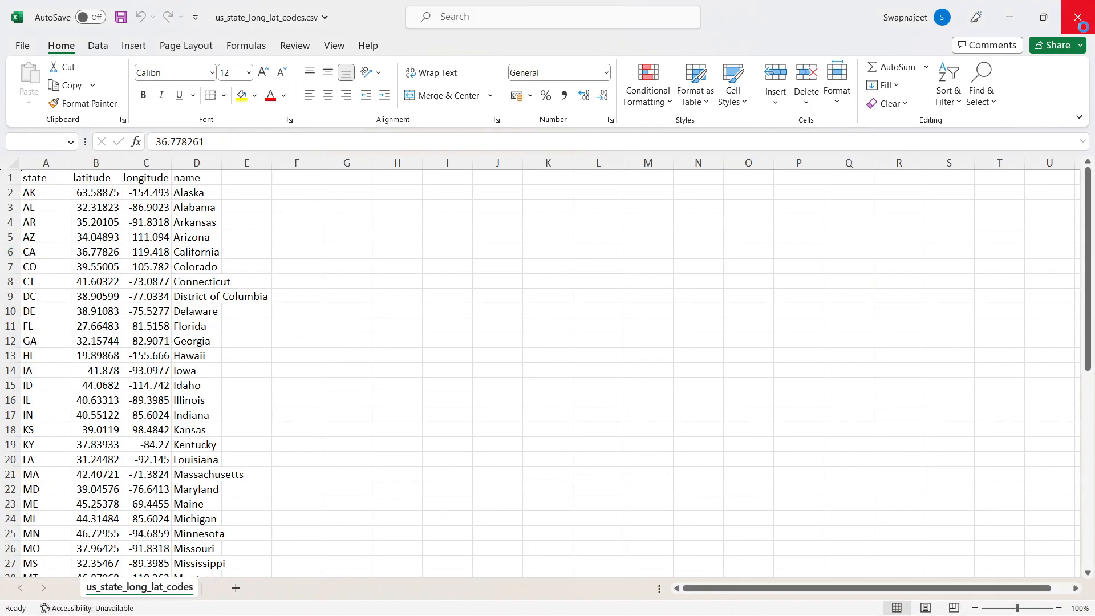
left_click(1078, 17)
left_click(736, 345)
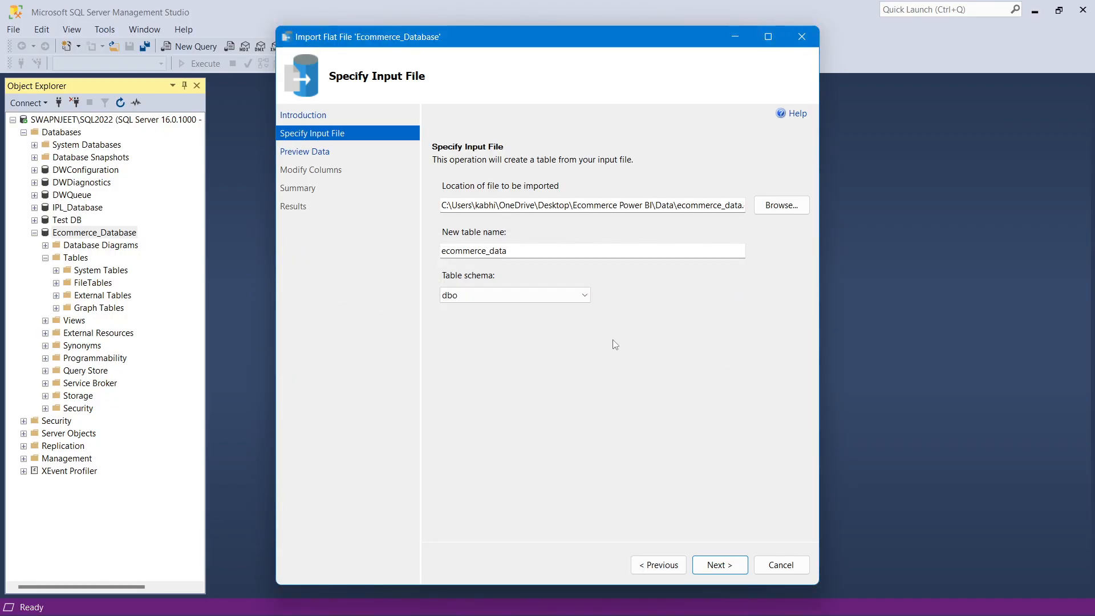
Step: Advance the ecommerce_data import to the data preview and look through its columns and rows
left_click(720, 565)
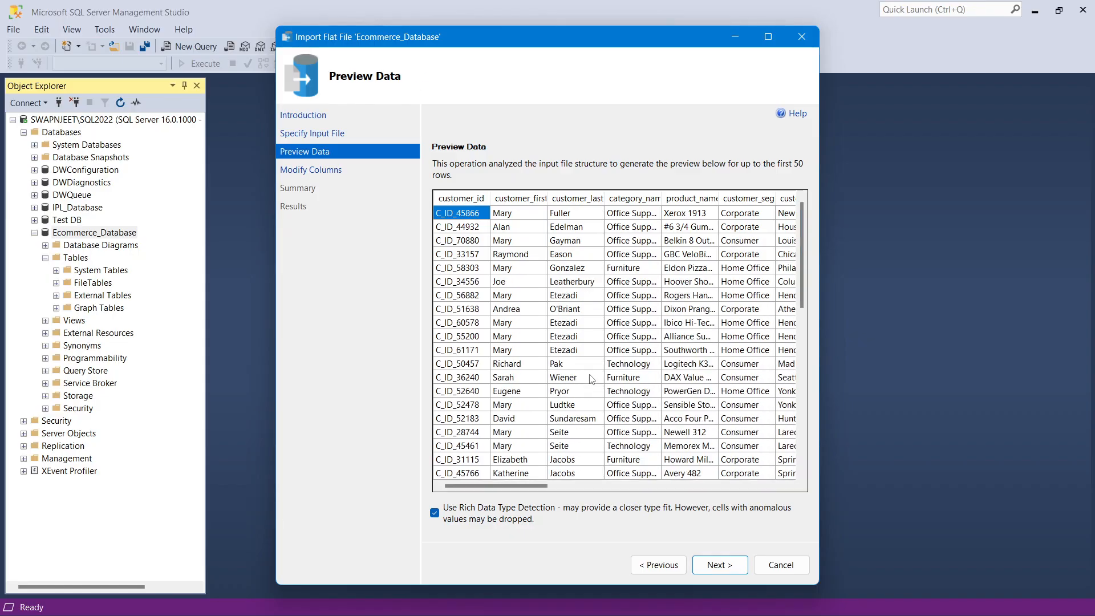
mouse_move(533, 486)
left_mouse_down()
mouse_move(786, 482)
mouse_move(516, 483)
left_mouse_up()
left_click_drag(800, 265, 797, 190)
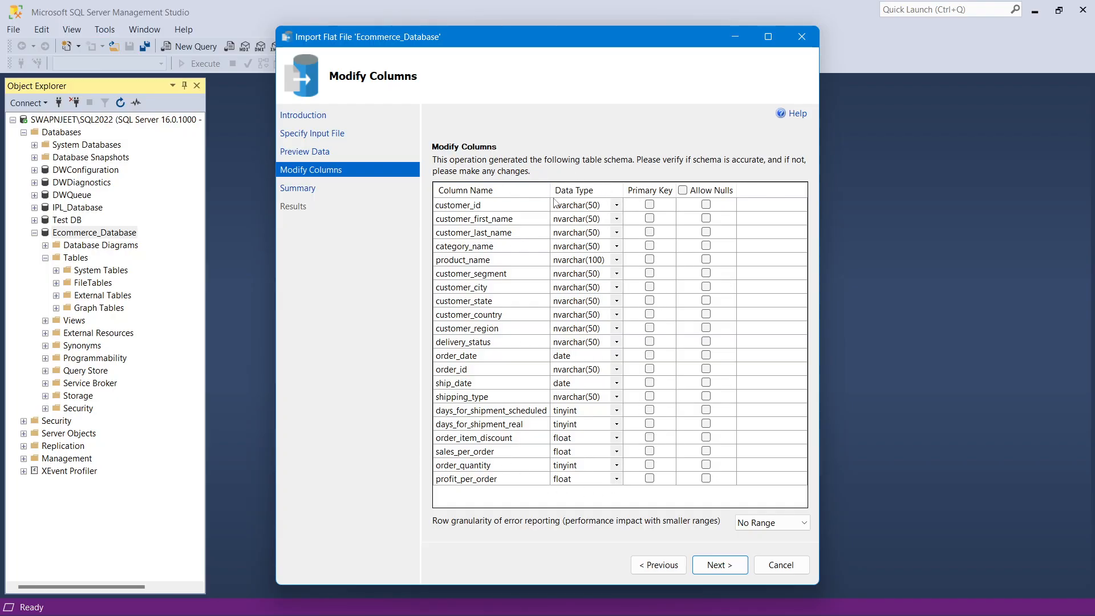
Step: Set the data type of the customer_id column to varchar(50)
left_click(607, 207)
left_click(488, 217)
left_click(617, 205)
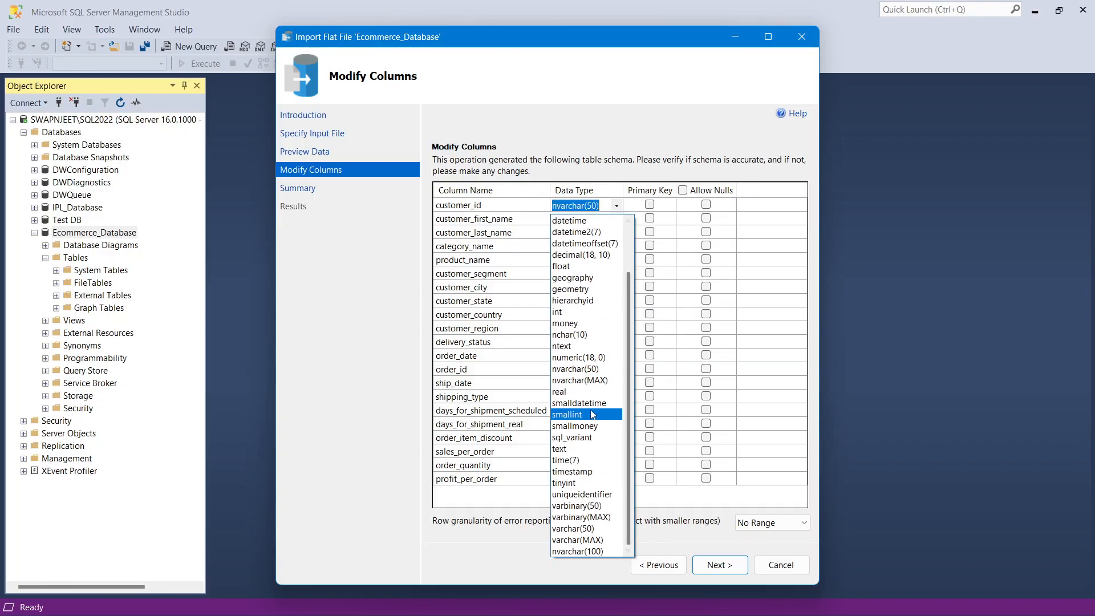
left_click(582, 529)
Step: Examine the generated table schema, comparing the column names with their proposed data types, including the types available for product_name
left_click(502, 269)
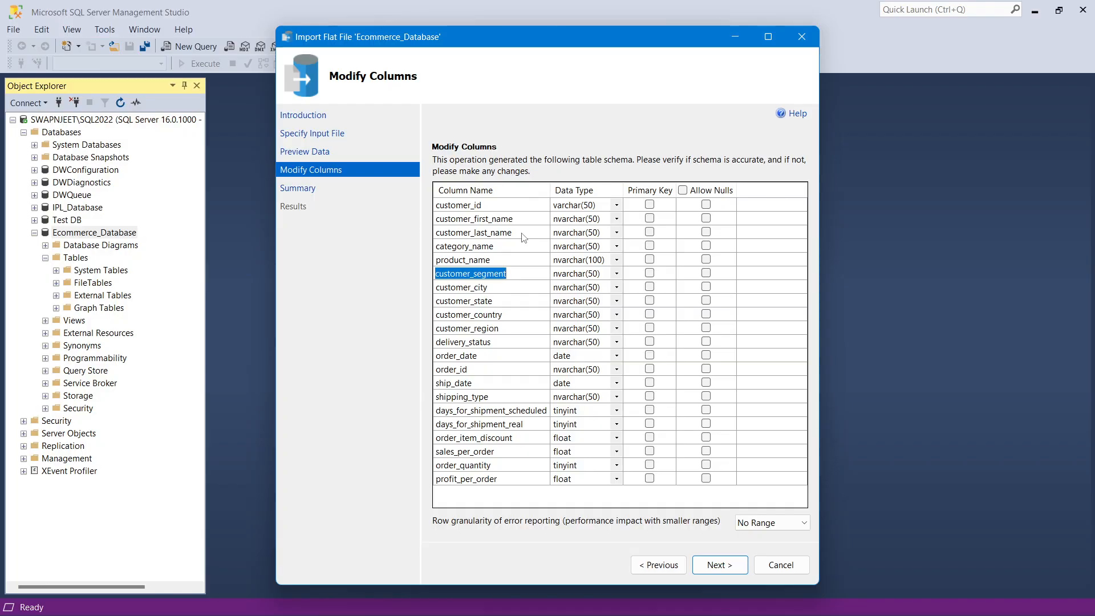
left_click(513, 210)
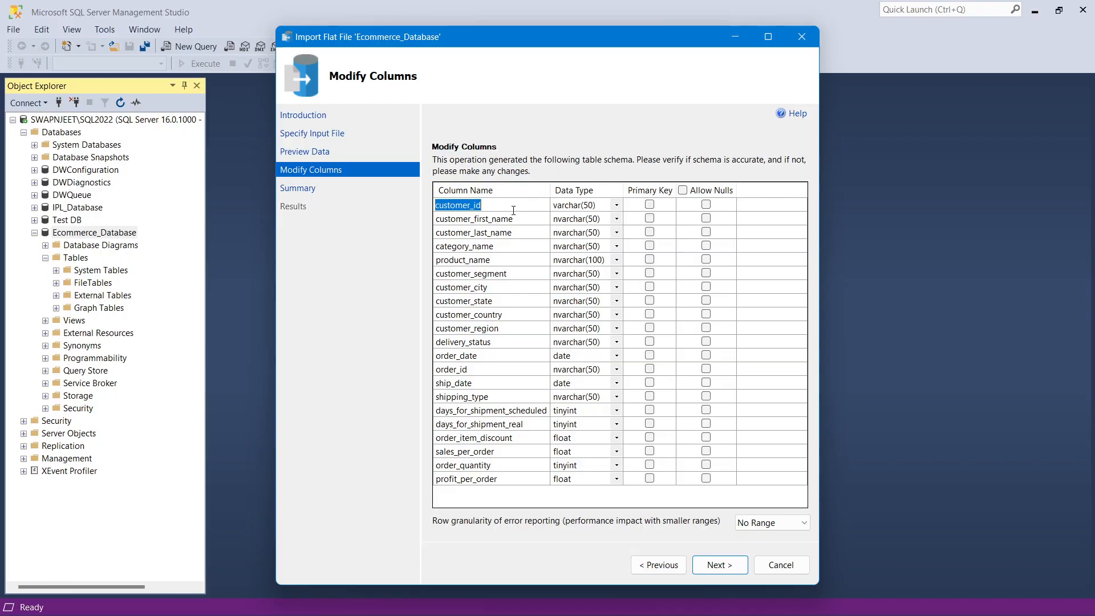
left_click(453, 454)
left_click(453, 469)
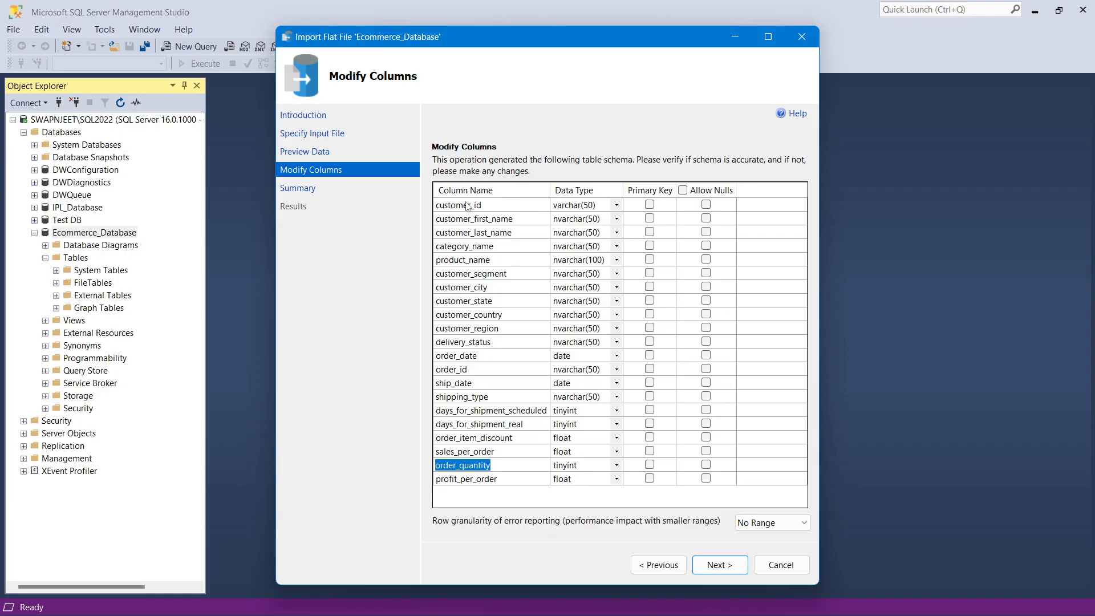
left_click(503, 209)
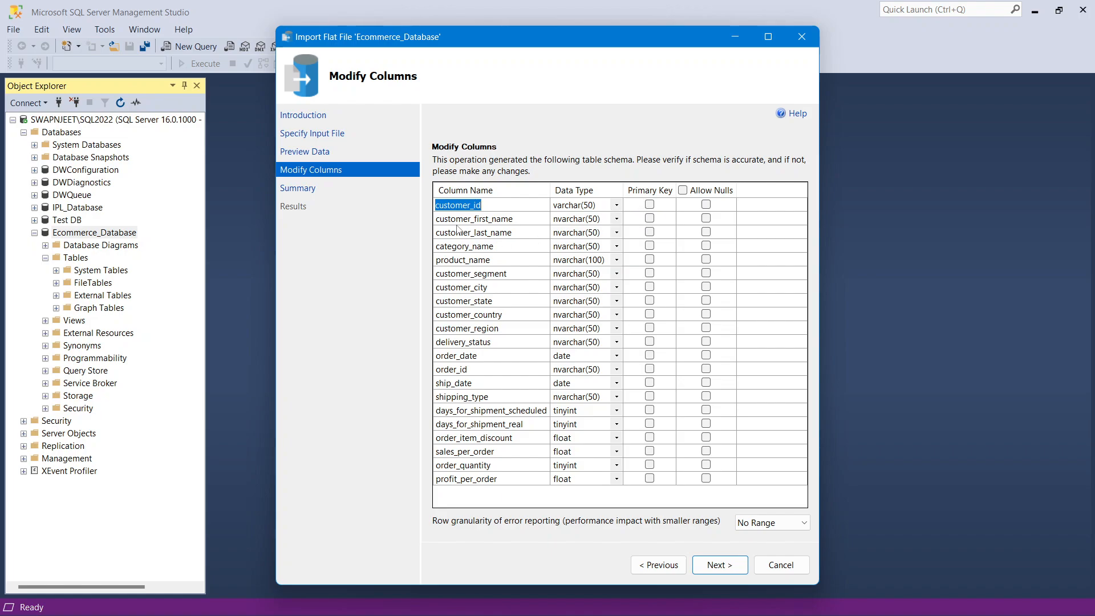
left_click(476, 262)
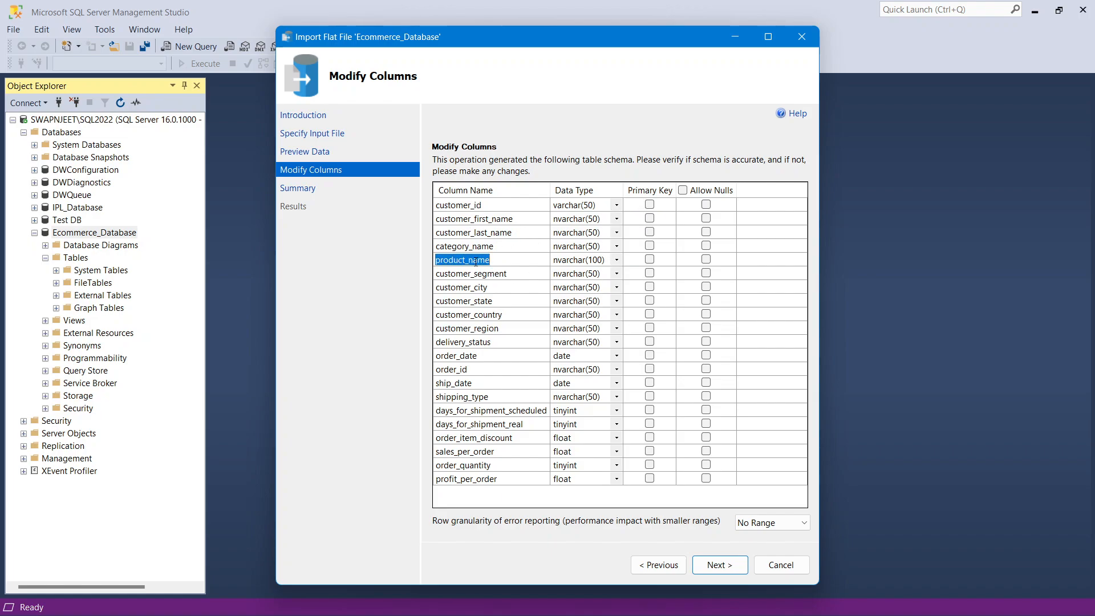
left_click(512, 279)
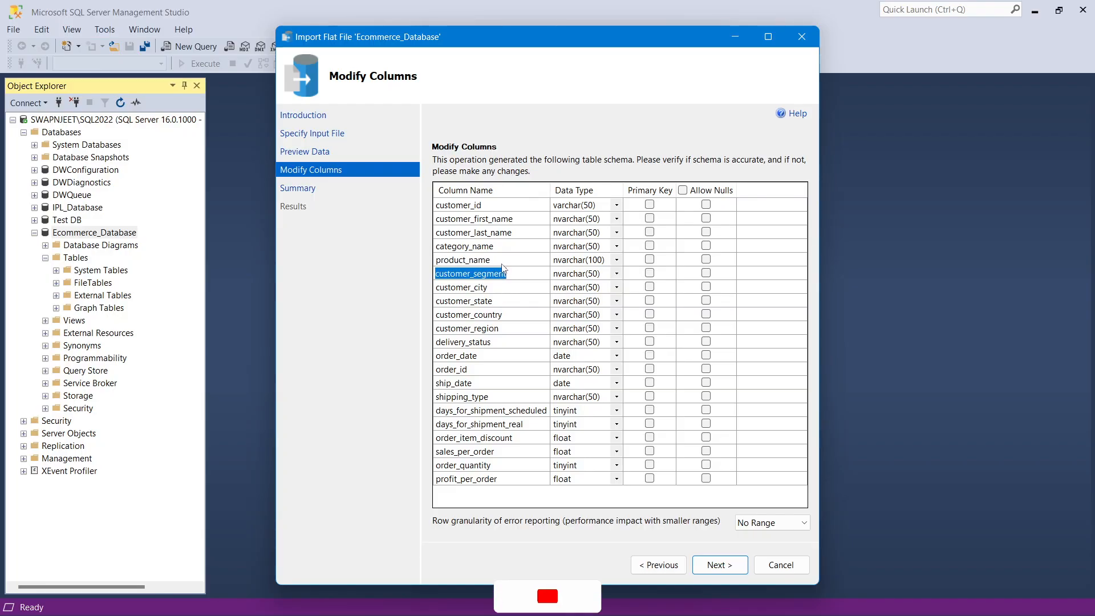
left_click(499, 262)
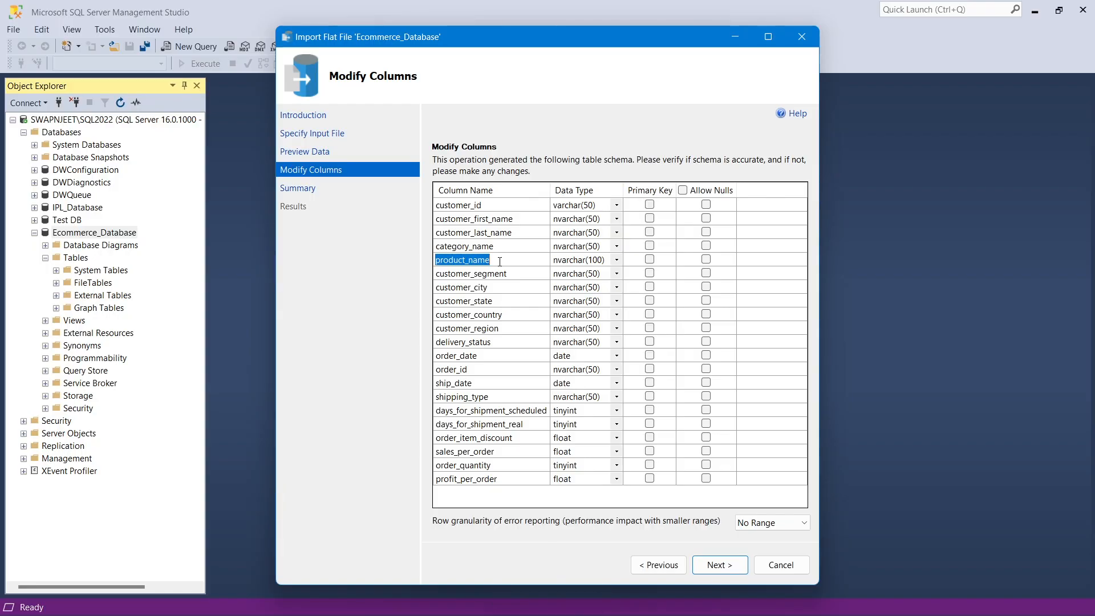
left_click(617, 263)
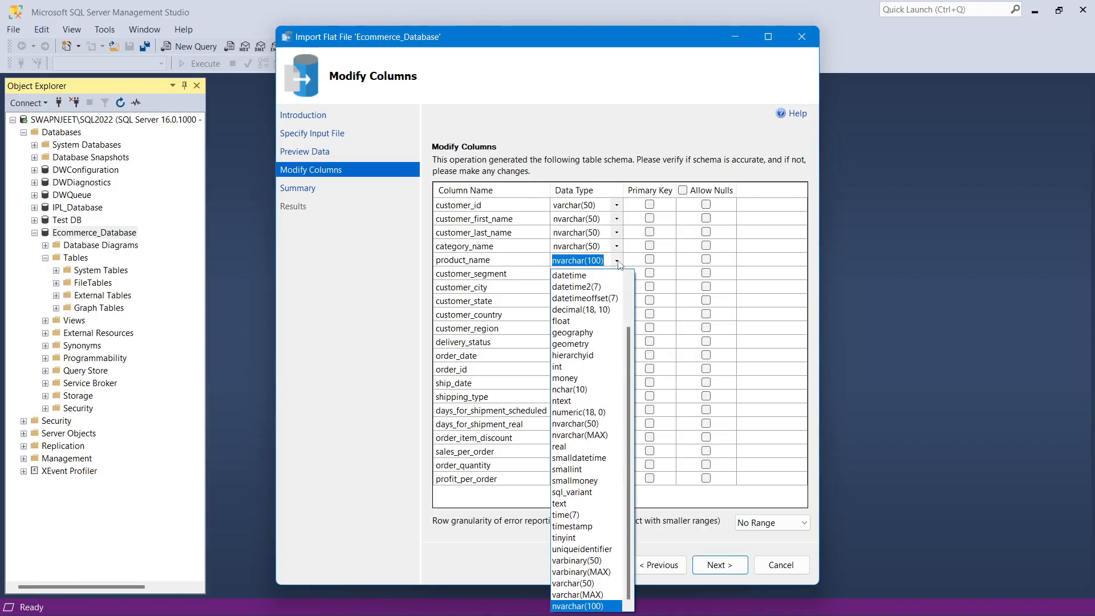
left_click(607, 209)
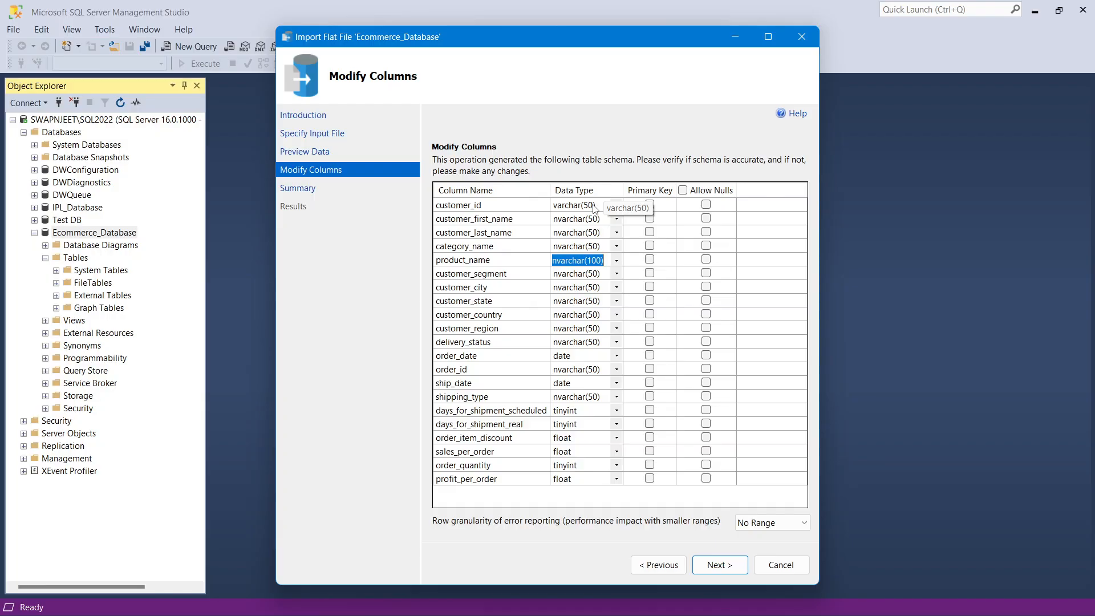
left_click(504, 231)
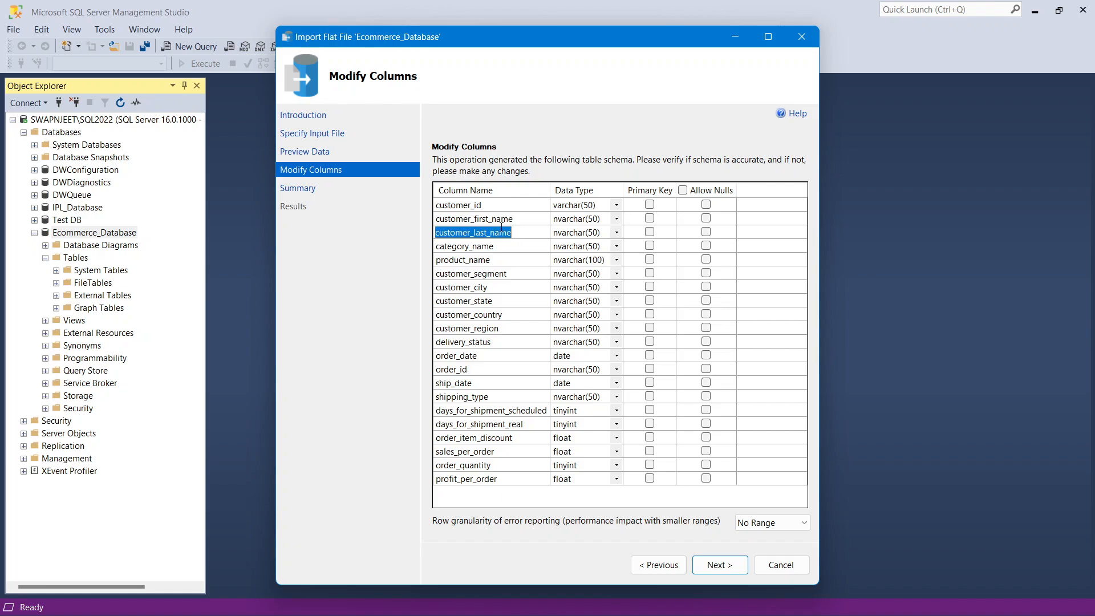
left_click(493, 216)
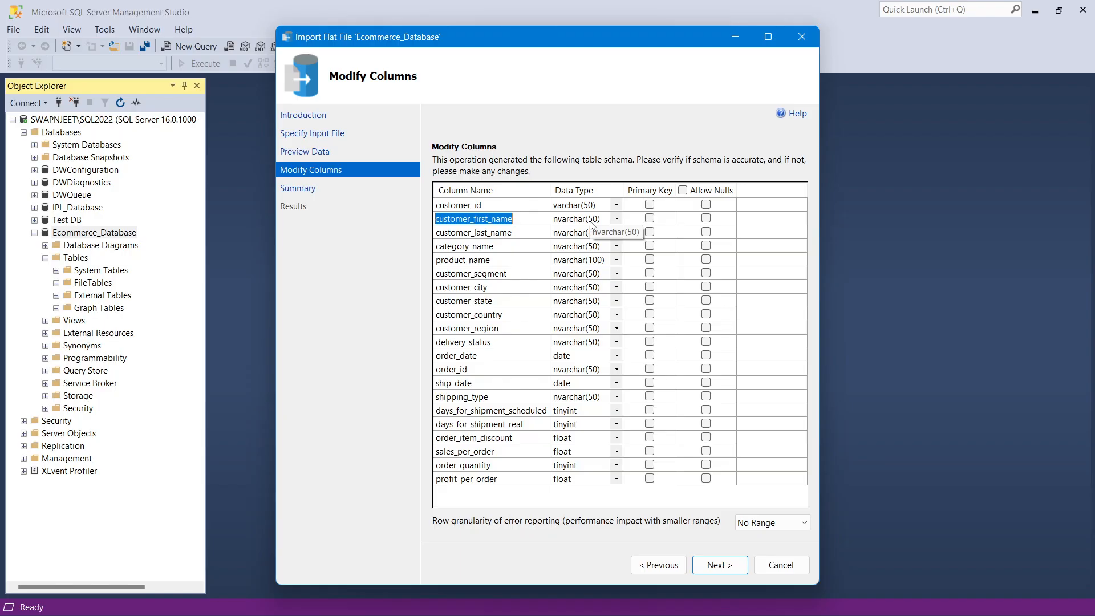
Step: Choose varchar(50) as the data type of product_name and replace its length with max
left_click(616, 260)
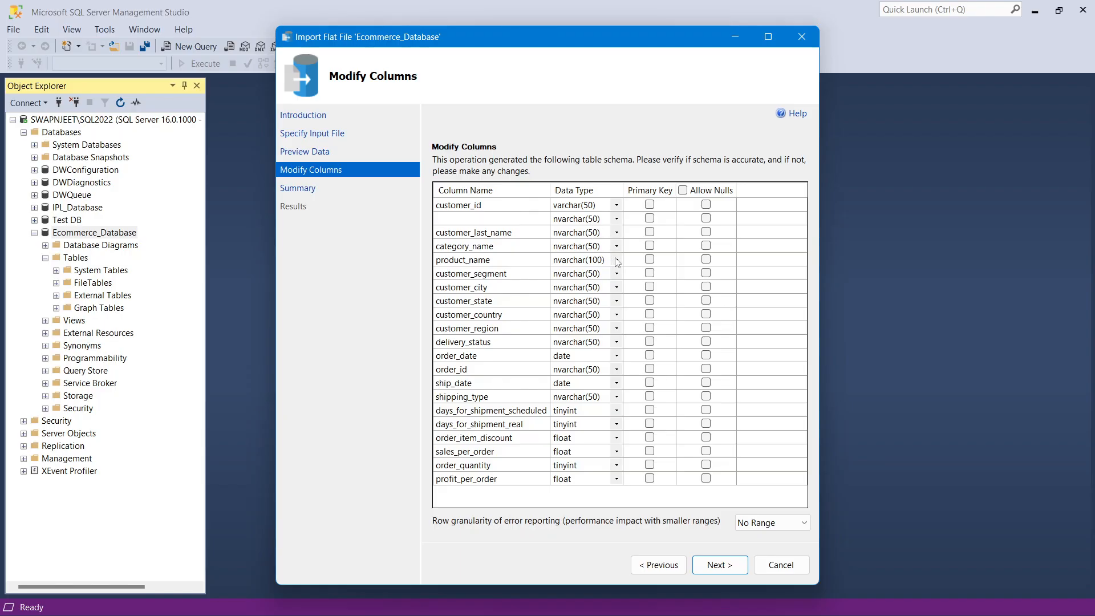
left_click(575, 583)
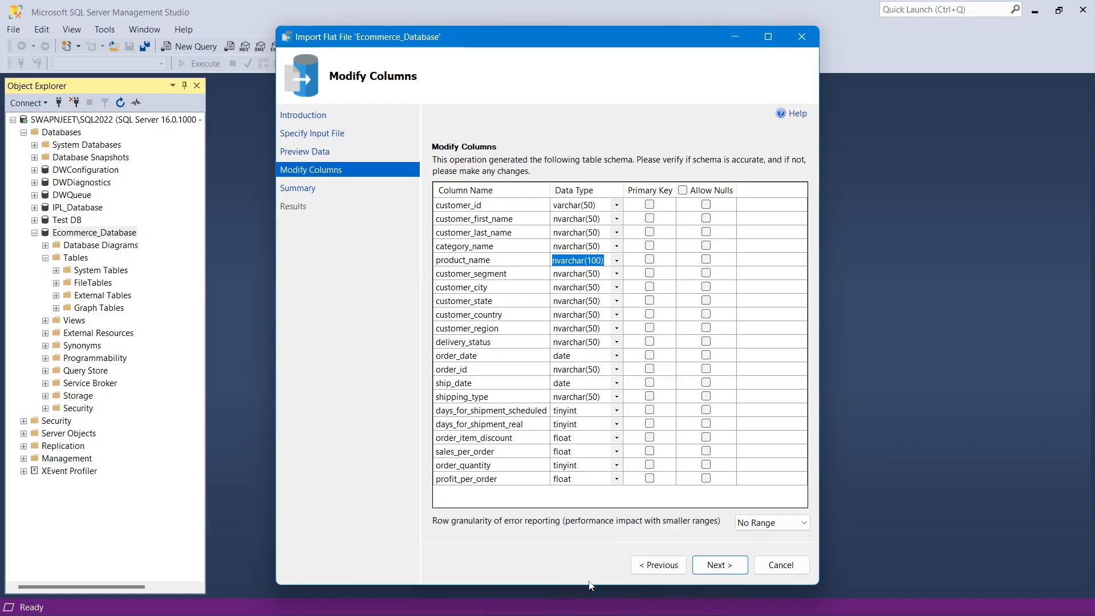
left_click(588, 261)
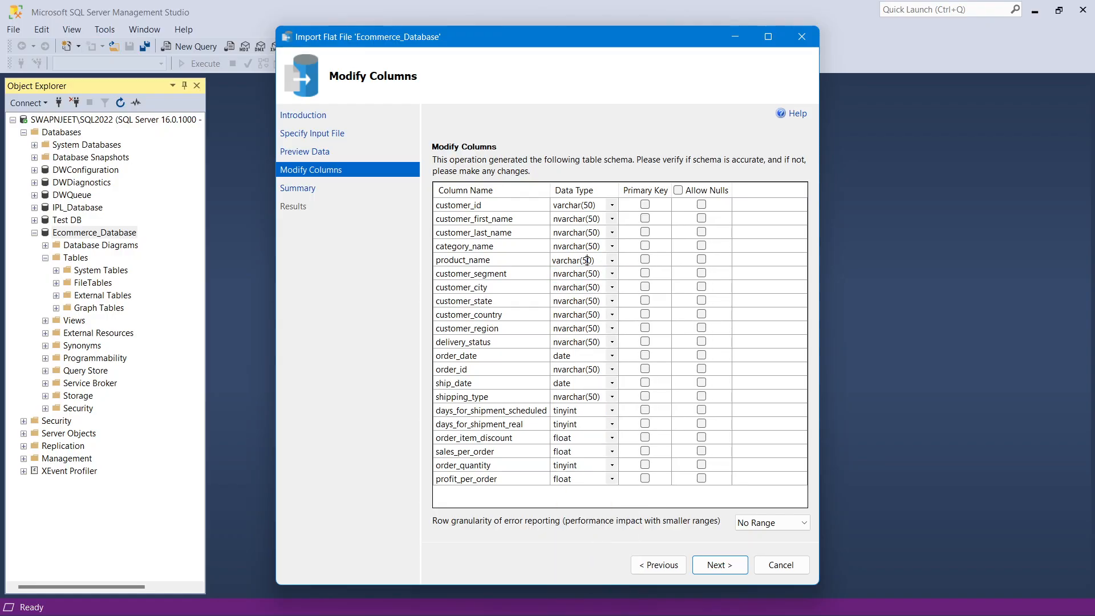
left_click_drag(593, 260, 583, 260)
type("max")
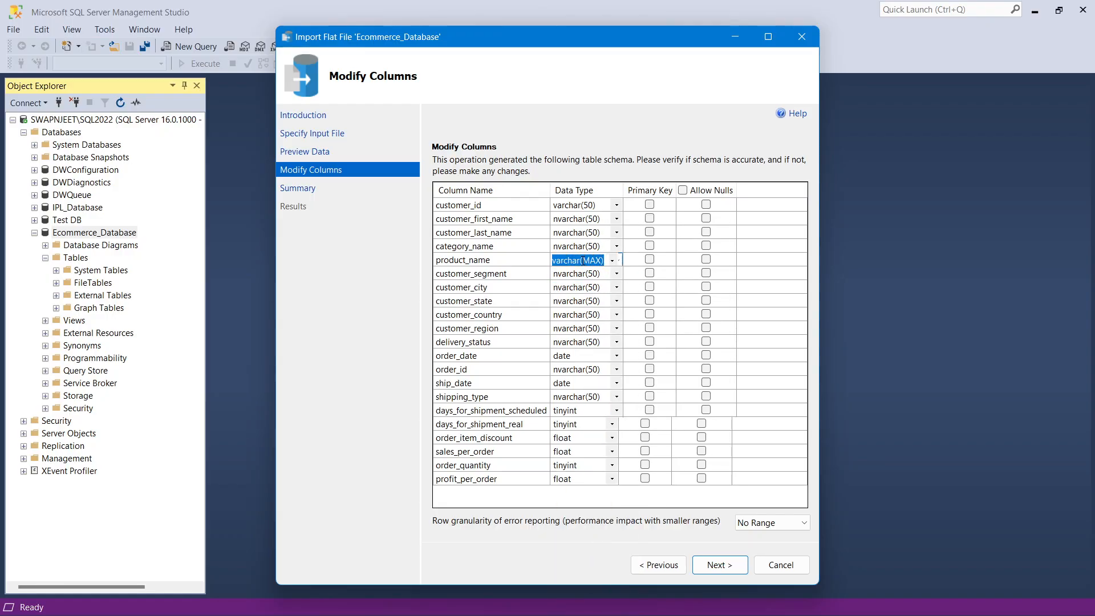
left_click(569, 277)
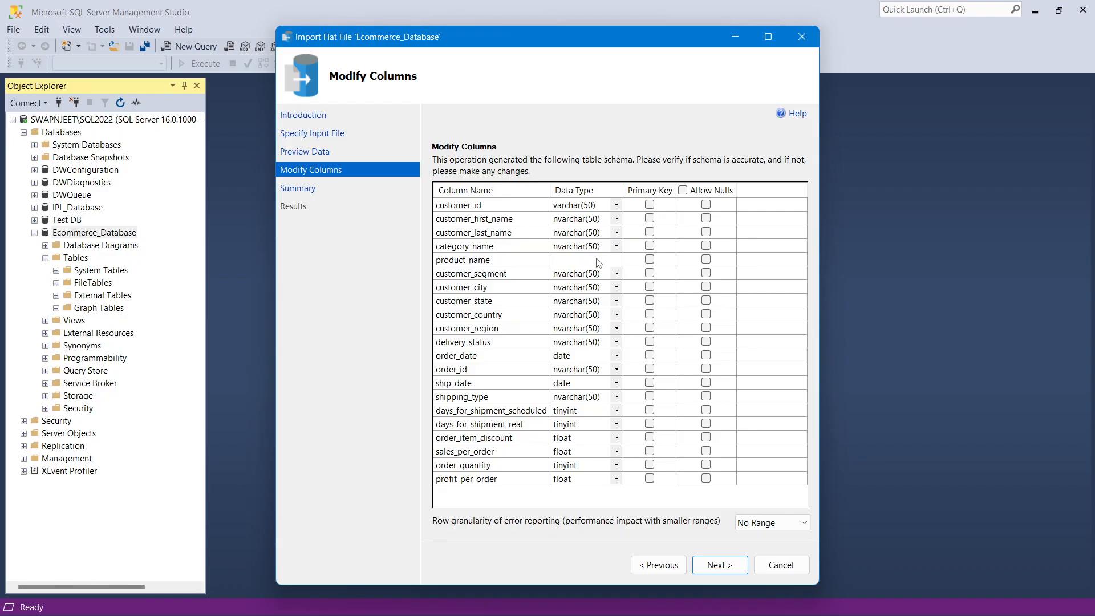
Step: Choose varchar(50) again for product_name and extend its length to 200 characters
left_click(576, 261)
left_click(616, 261)
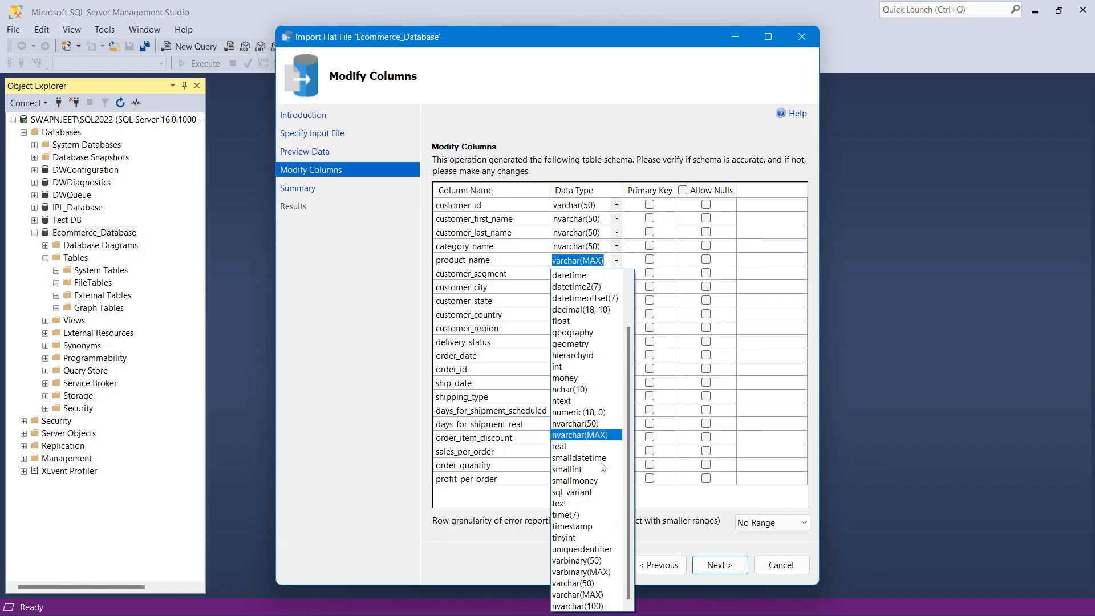
left_click(586, 550)
left_click(625, 260)
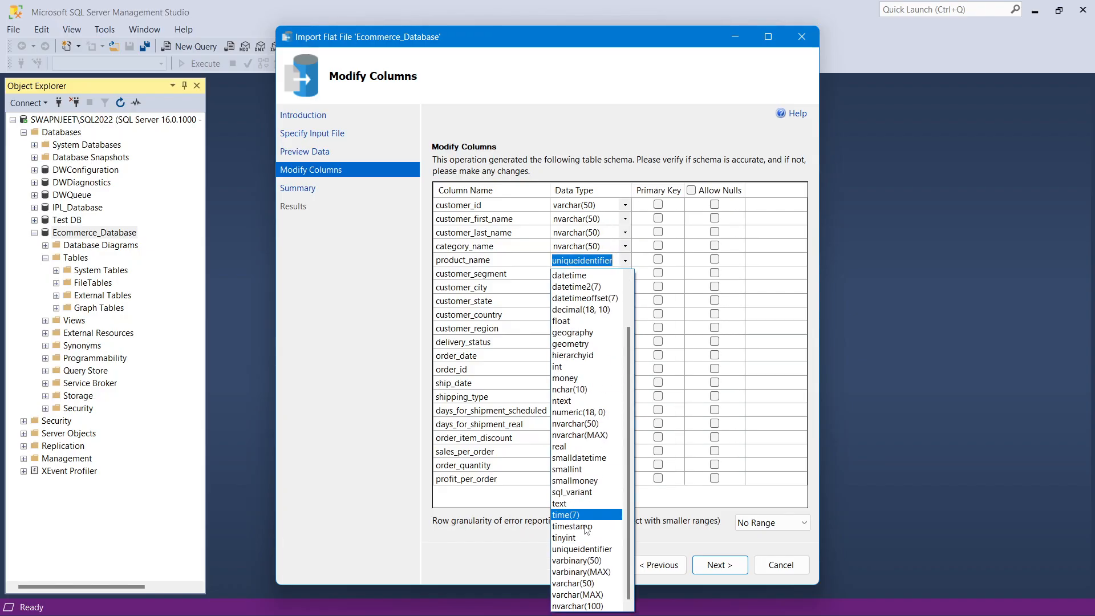
left_click(573, 583)
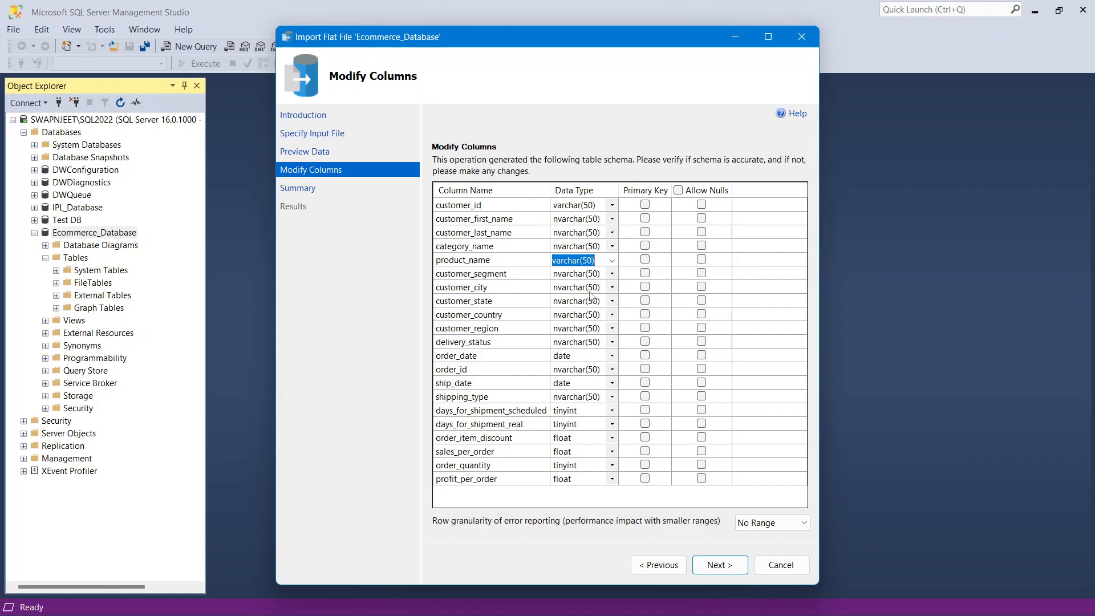
double_click(588, 260)
key("Tab")
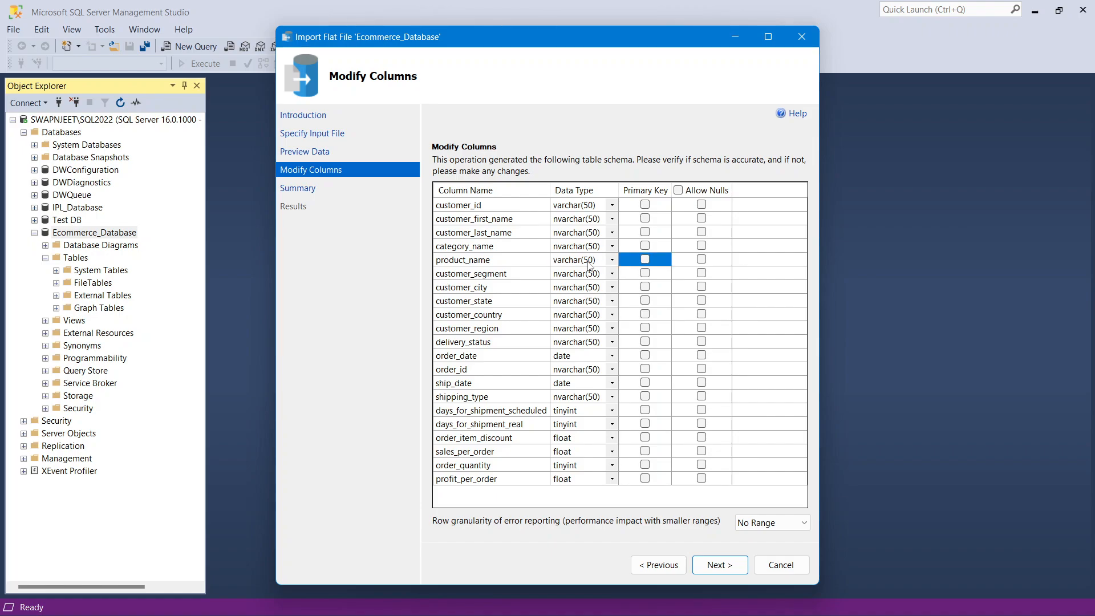
left_click(584, 260)
left_click_drag(587, 260, 591, 260)
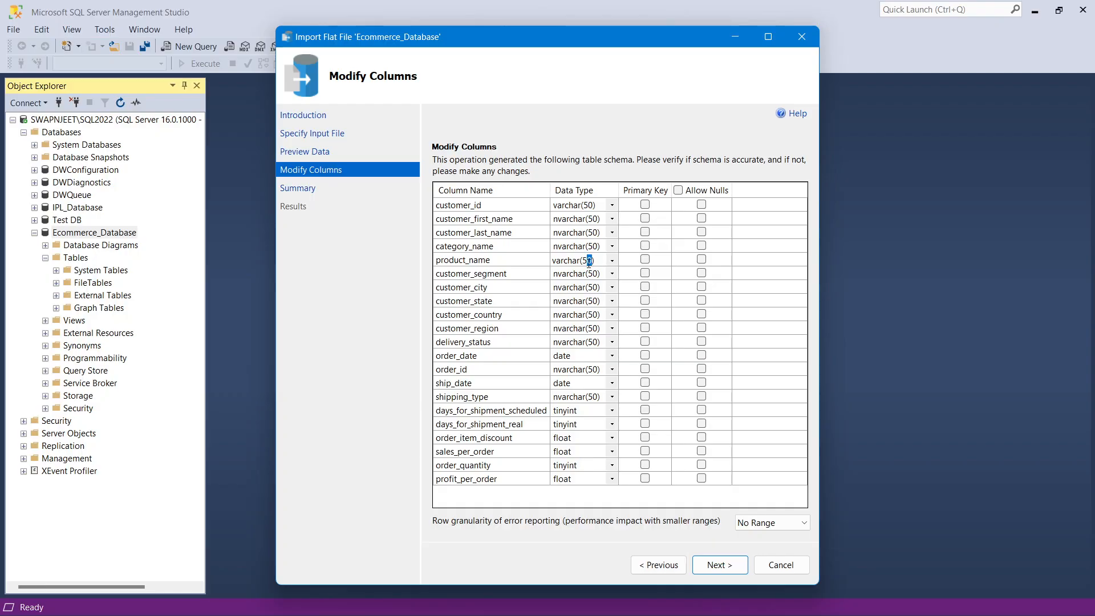
type("200")
Step: Set the data types of the customer_first_name, customer_last_name and category_name columns to varchar(50)
left_click(573, 223)
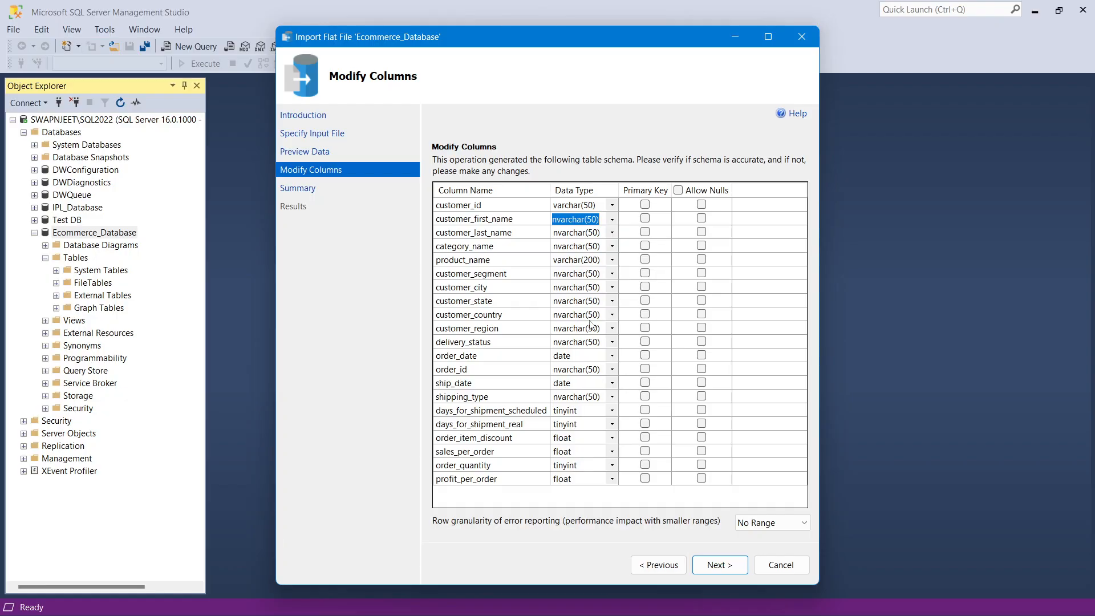
left_click(612, 220)
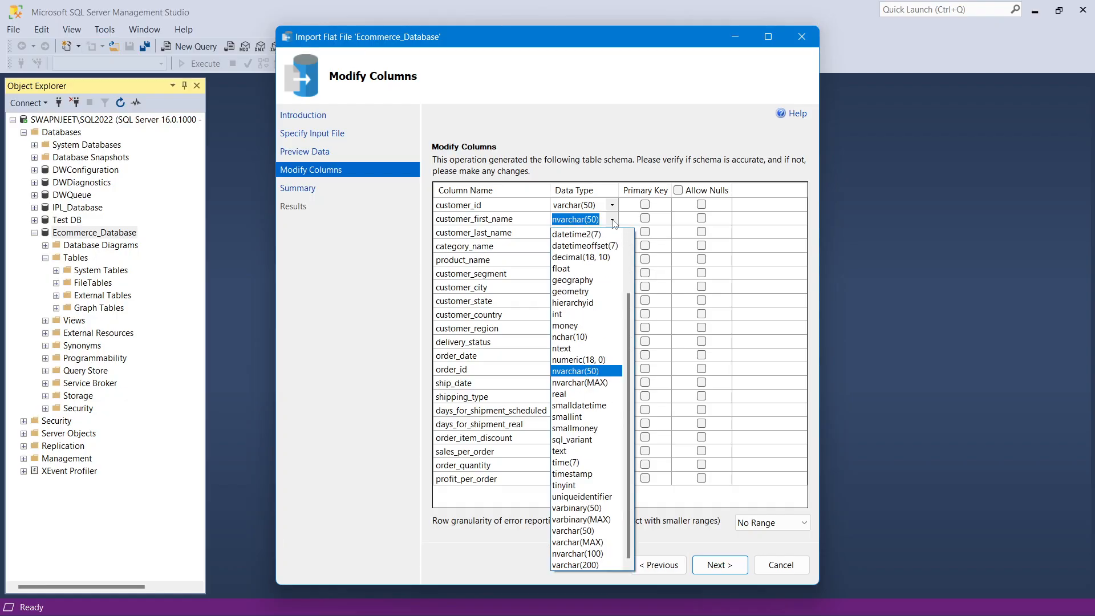
left_click(573, 531)
left_click(615, 237)
left_click(612, 234)
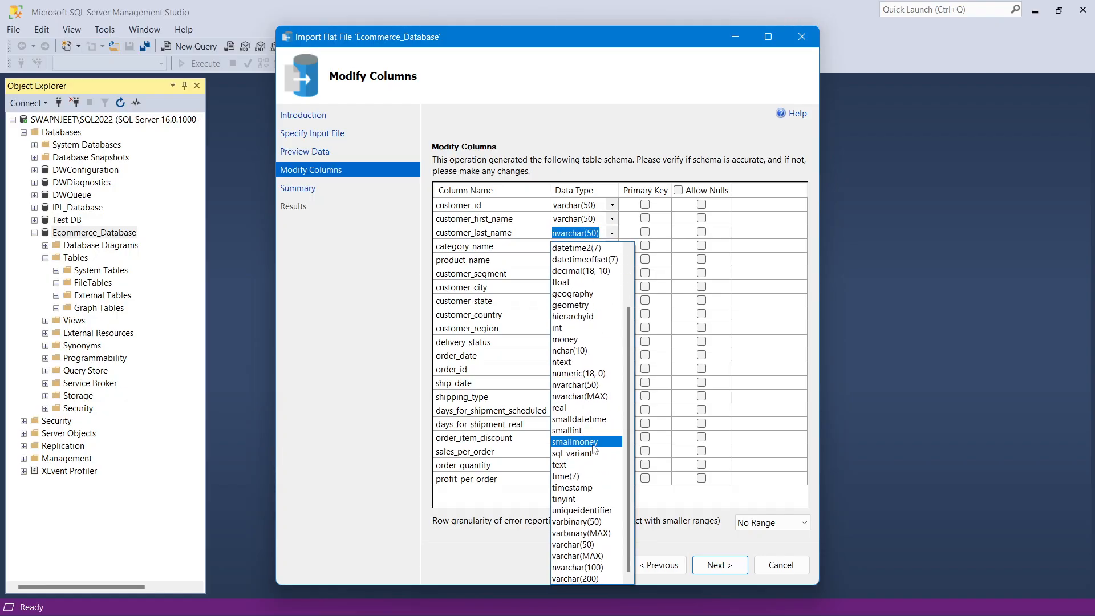
left_click(573, 545)
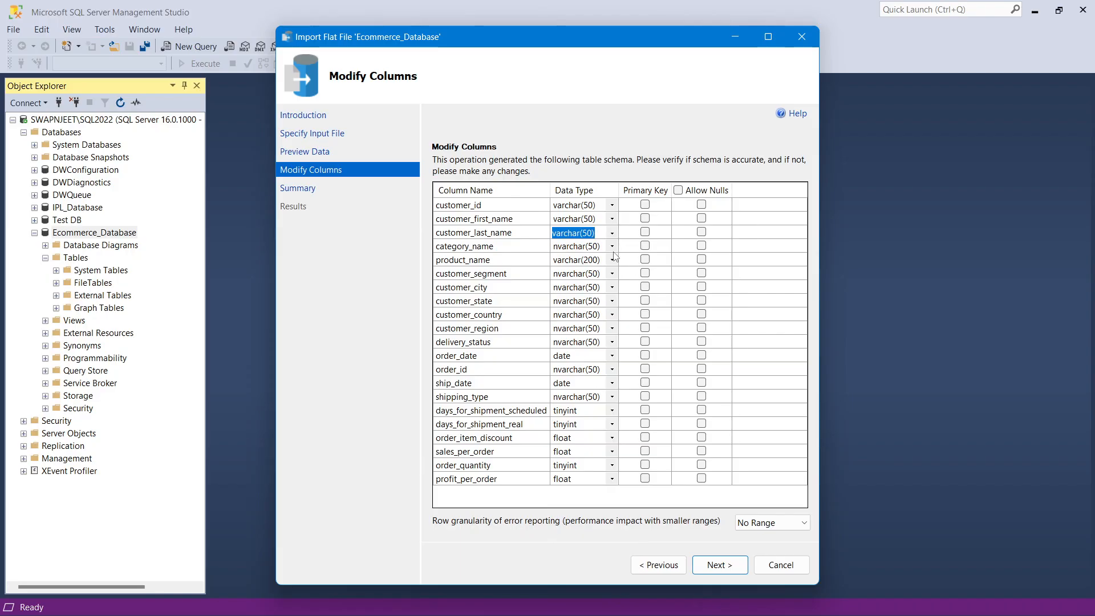
left_click(614, 249)
left_click(611, 247)
left_click(571, 559)
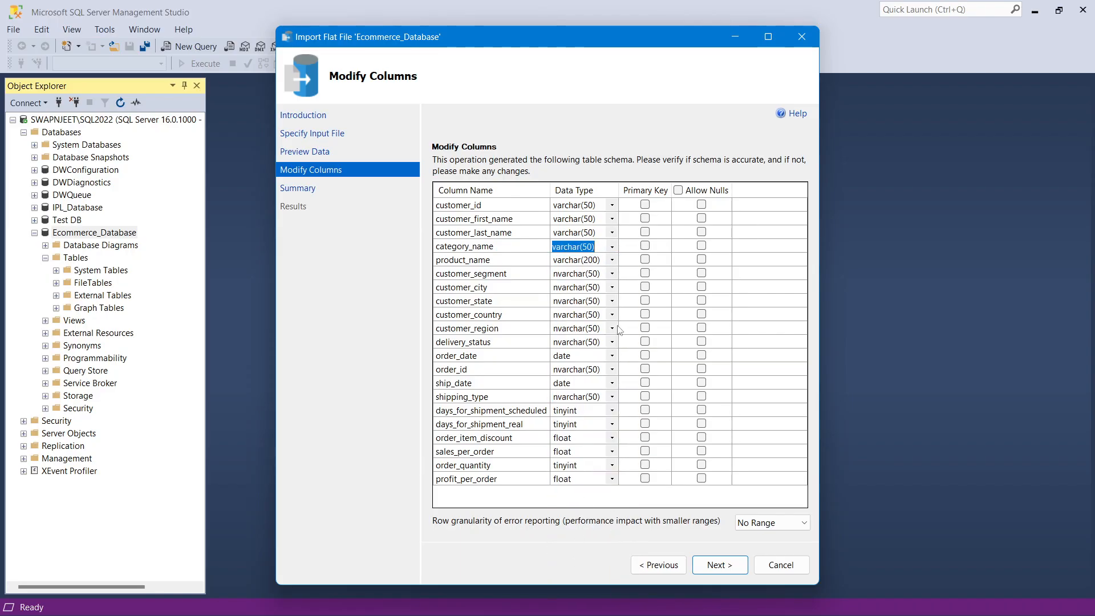
Step: Set the data types of the product_name and customer_segment columns to varchar(50)
left_click(614, 263)
left_click(612, 261)
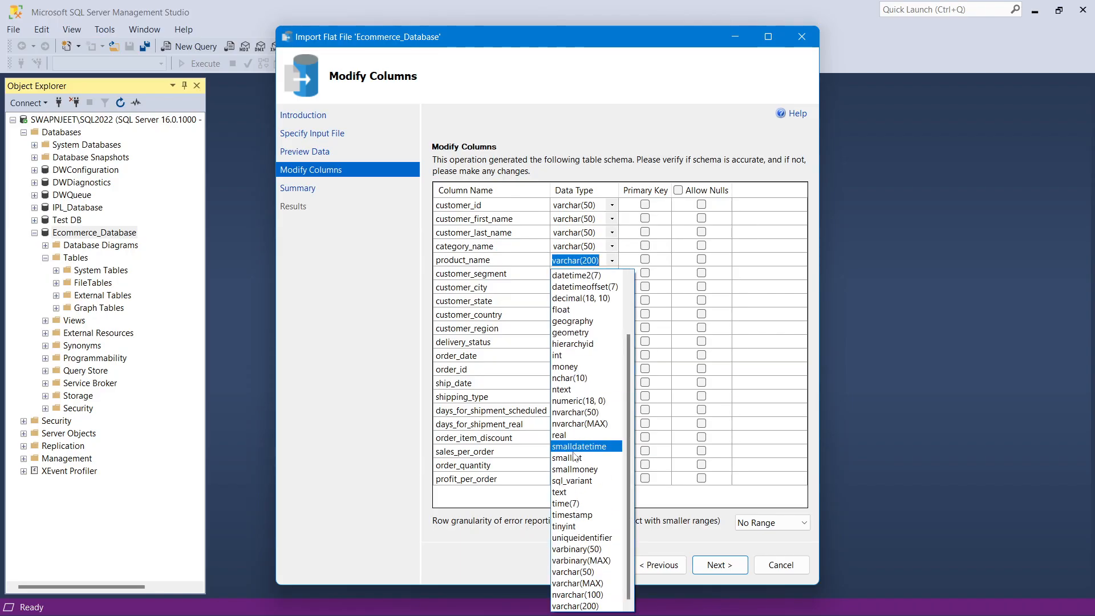
left_click(574, 572)
left_click(614, 275)
left_click(615, 275)
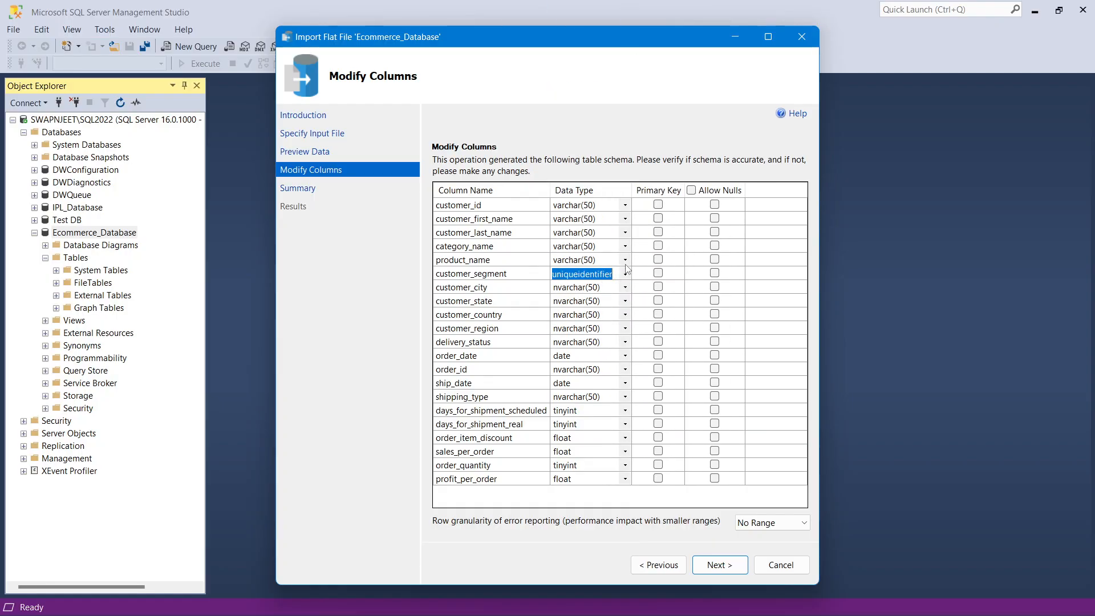
left_click(625, 272)
left_click(597, 304)
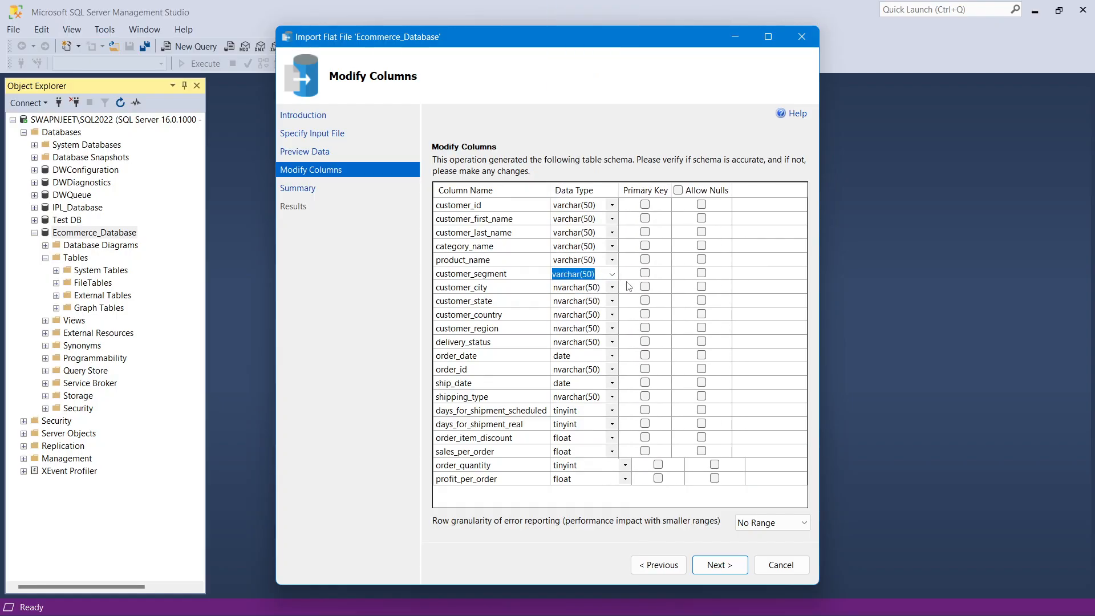
Step: Set the data types of the customer_city, customer_state, customer_country and customer_region columns to varchar(50)
left_click(612, 274)
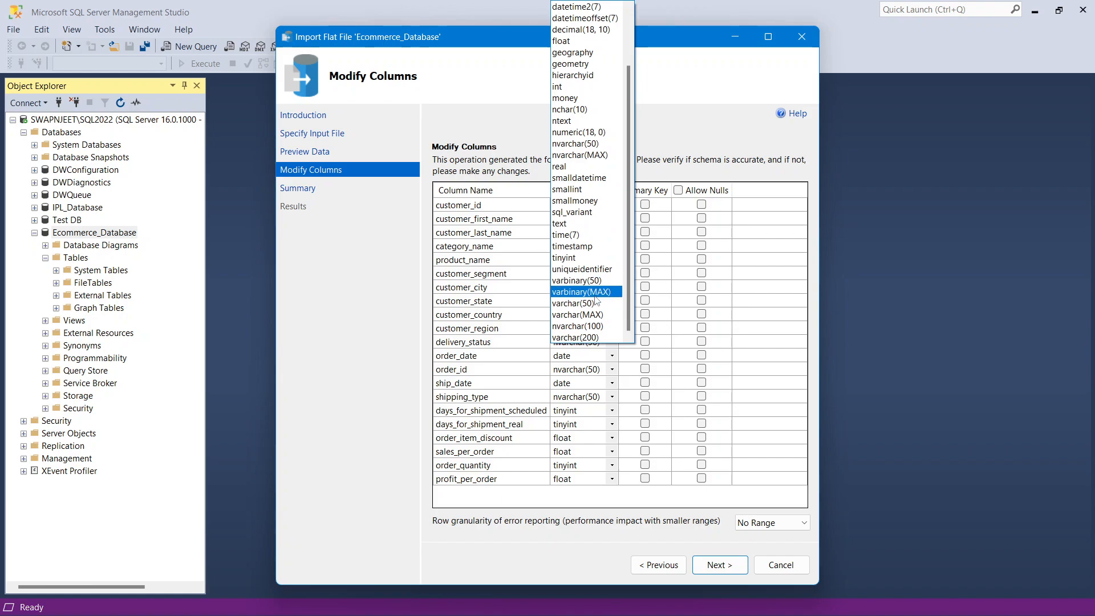
left_click(612, 303)
left_click(612, 302)
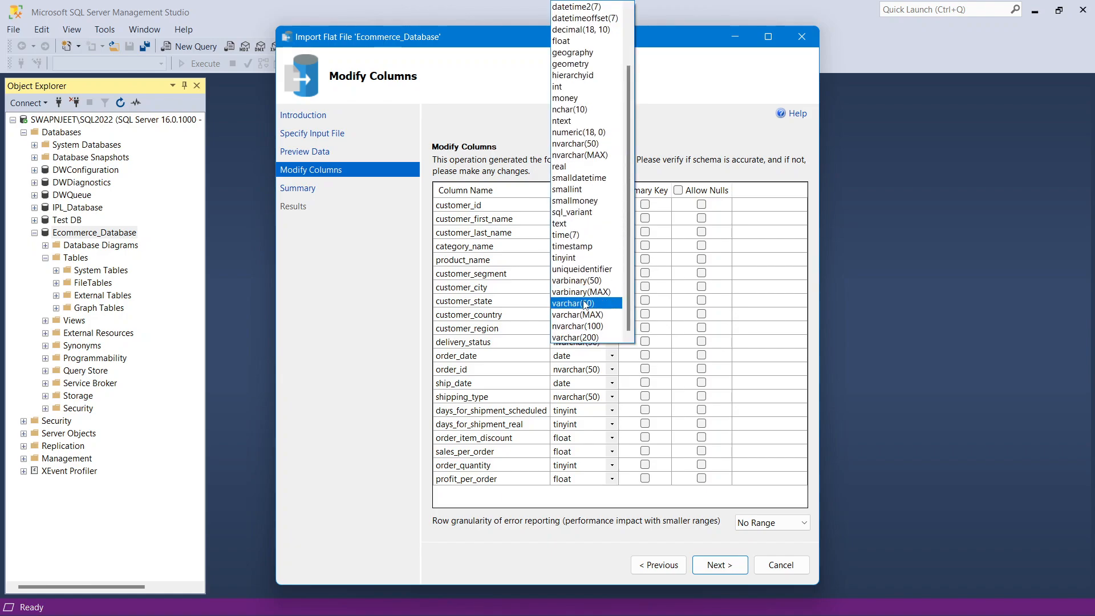
left_click(612, 304)
left_click(615, 317)
left_click(612, 303)
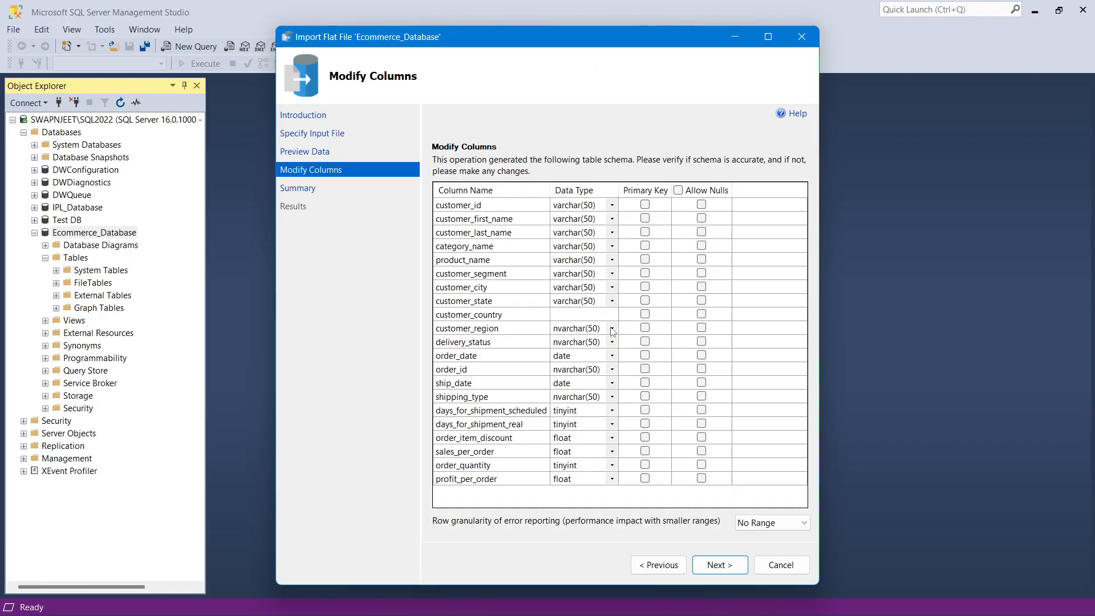
left_click(611, 331)
left_click(581, 303)
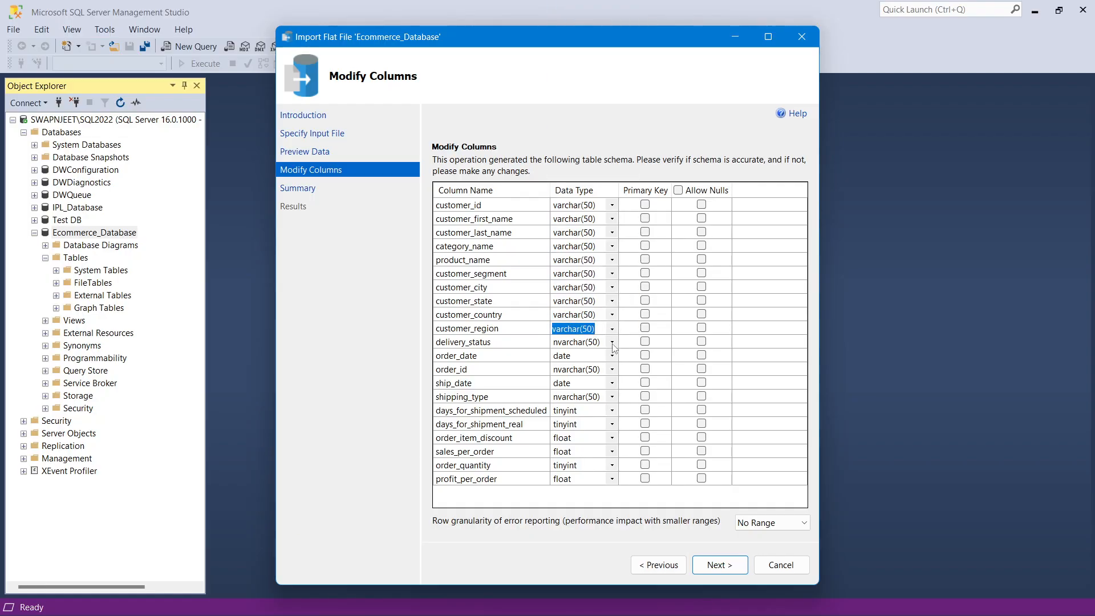
Step: Set the data types of the delivery_status, order_id and shipping_type columns to varchar(50)
left_click(613, 345)
left_click(613, 345)
left_click(613, 345)
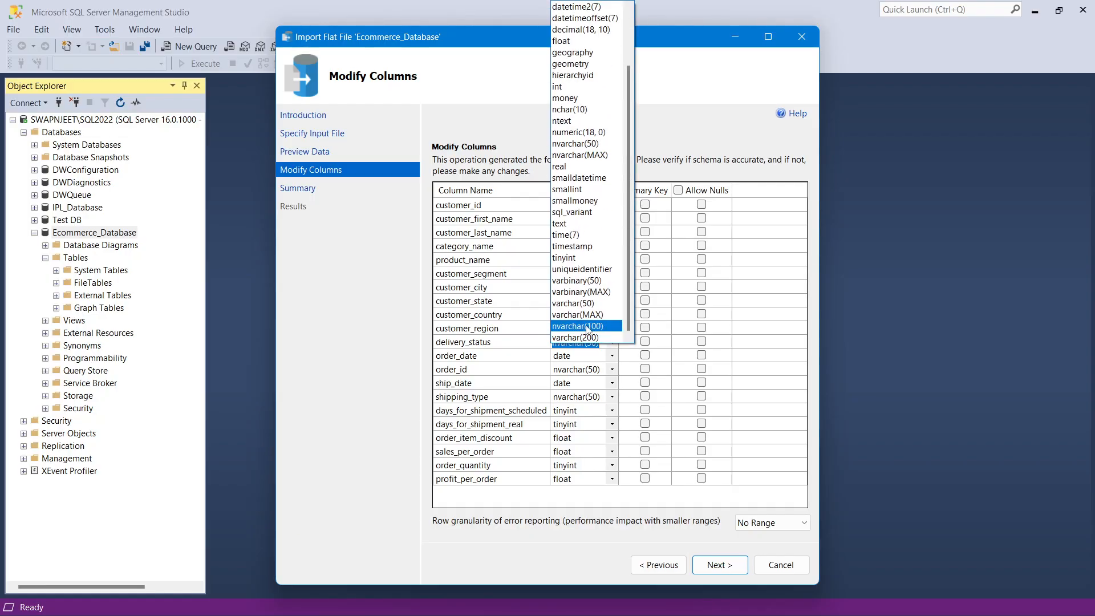
left_click(577, 304)
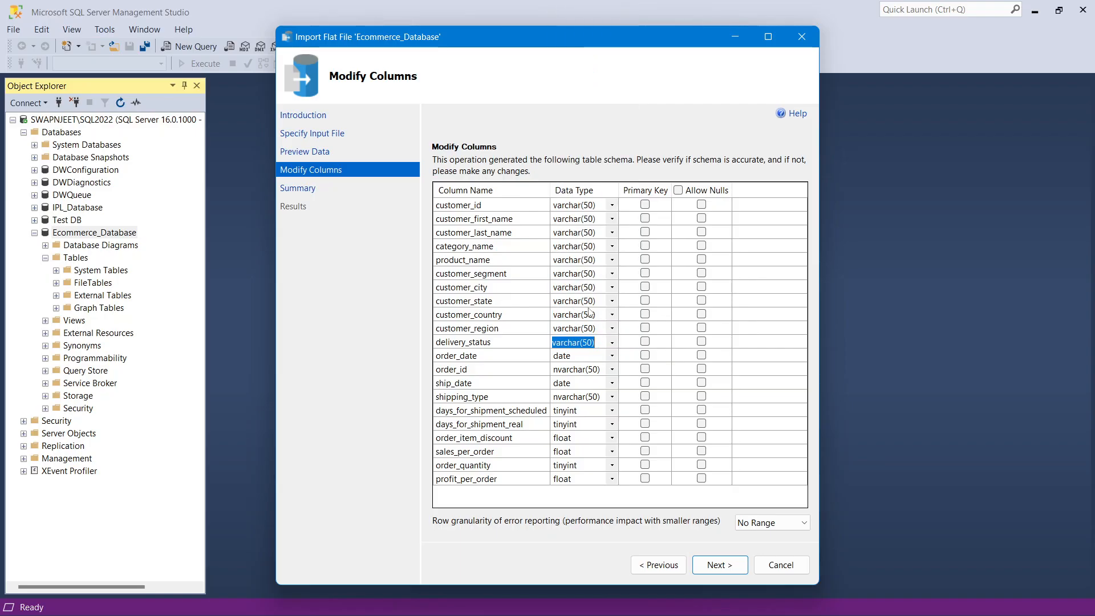
left_click(611, 369)
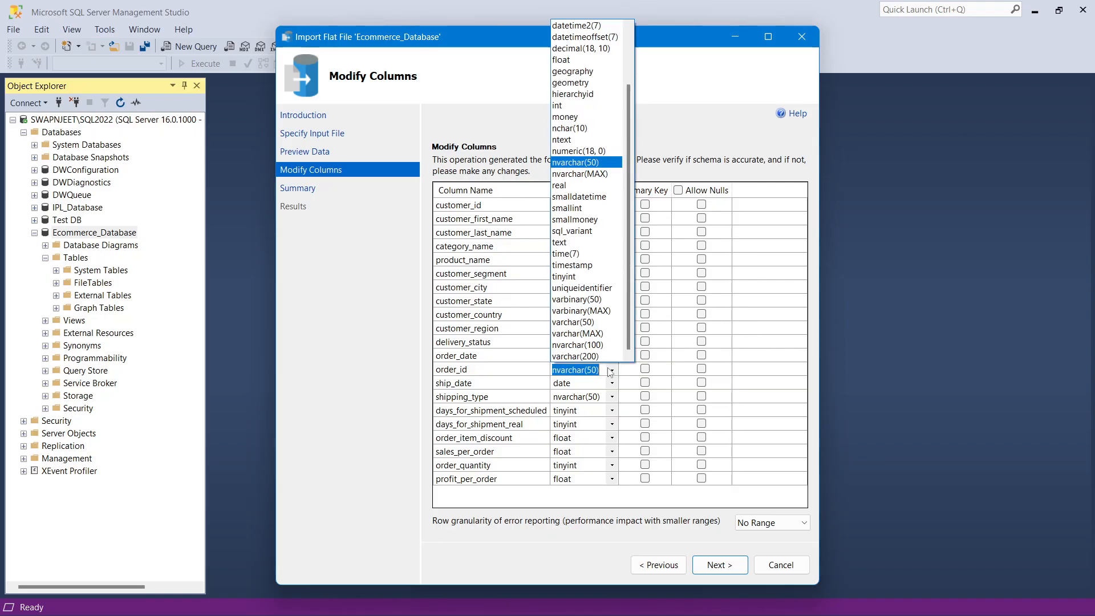
left_click(589, 339)
left_click(612, 397)
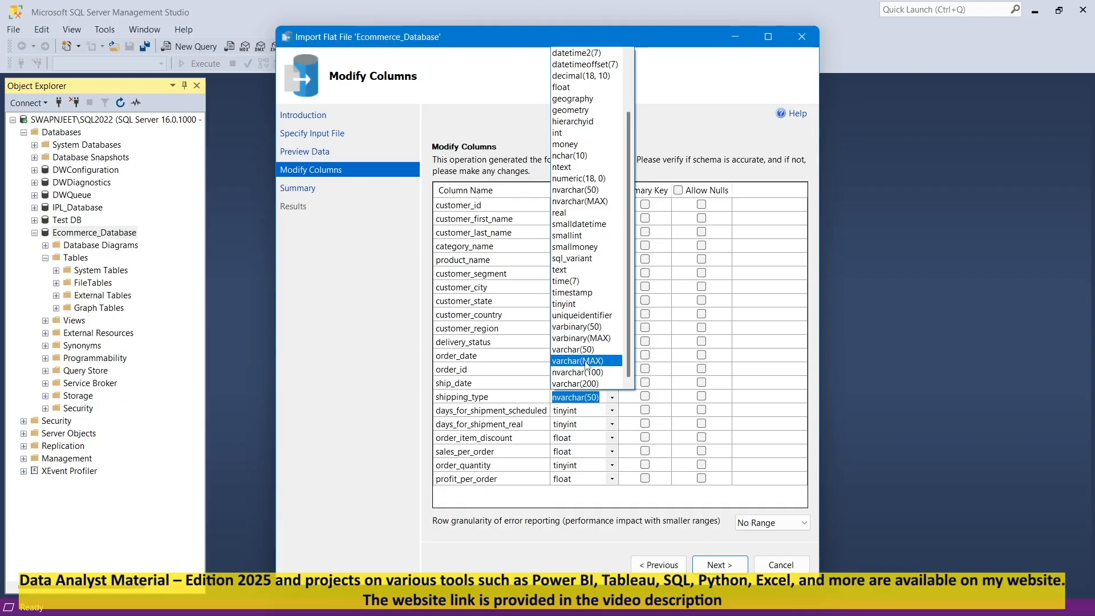
left_click(581, 349)
left_click(519, 342)
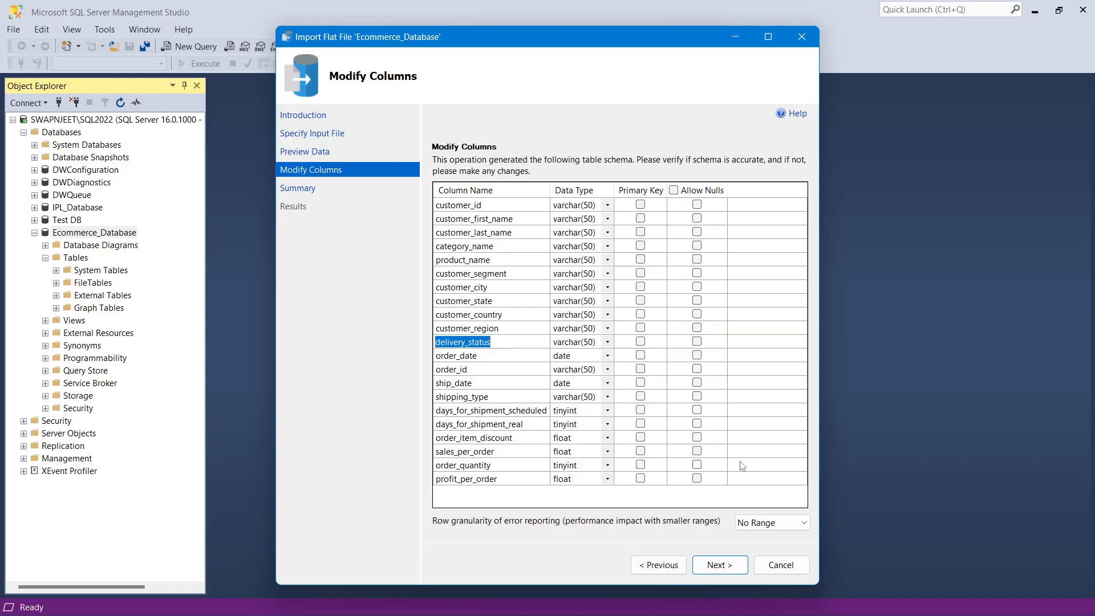
Step: Try to run the import into dbo.ecommerce_data and read the details of its Insert Data result
left_click(720, 565)
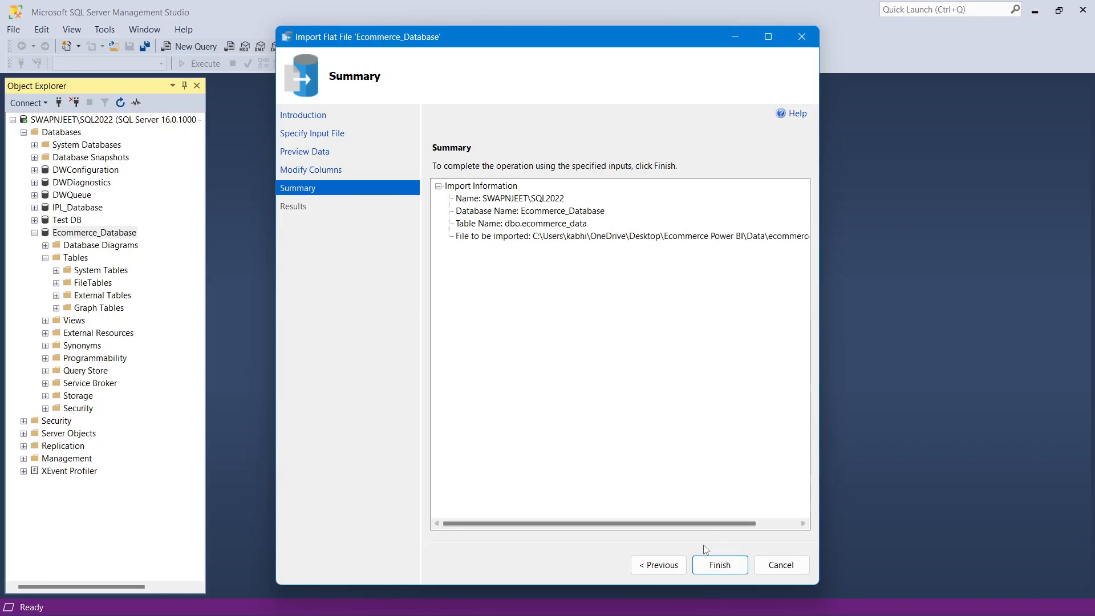
left_click(712, 562)
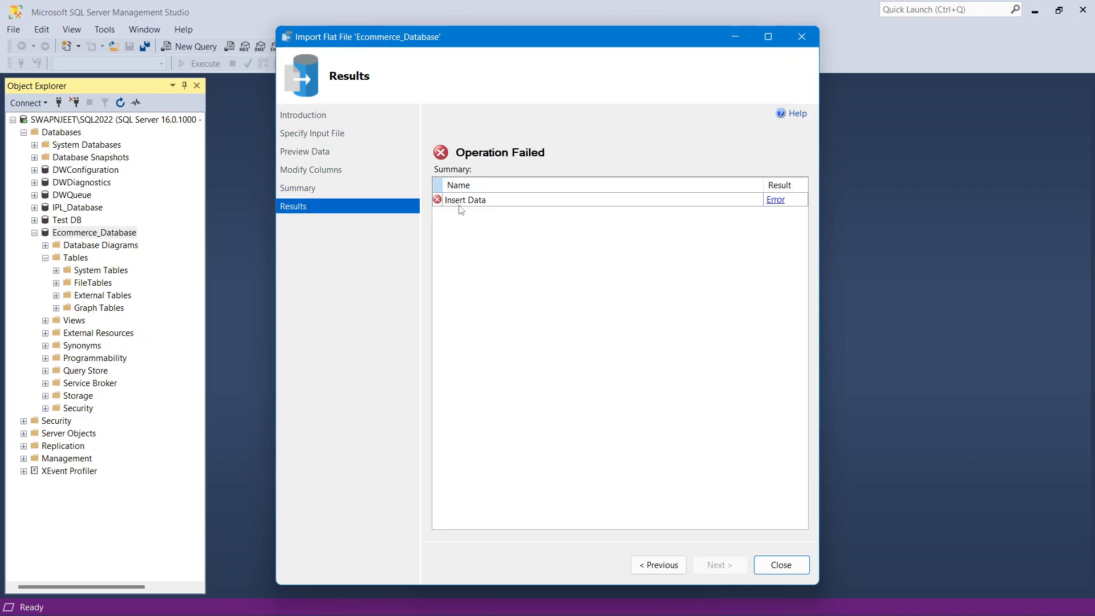
left_click(779, 201)
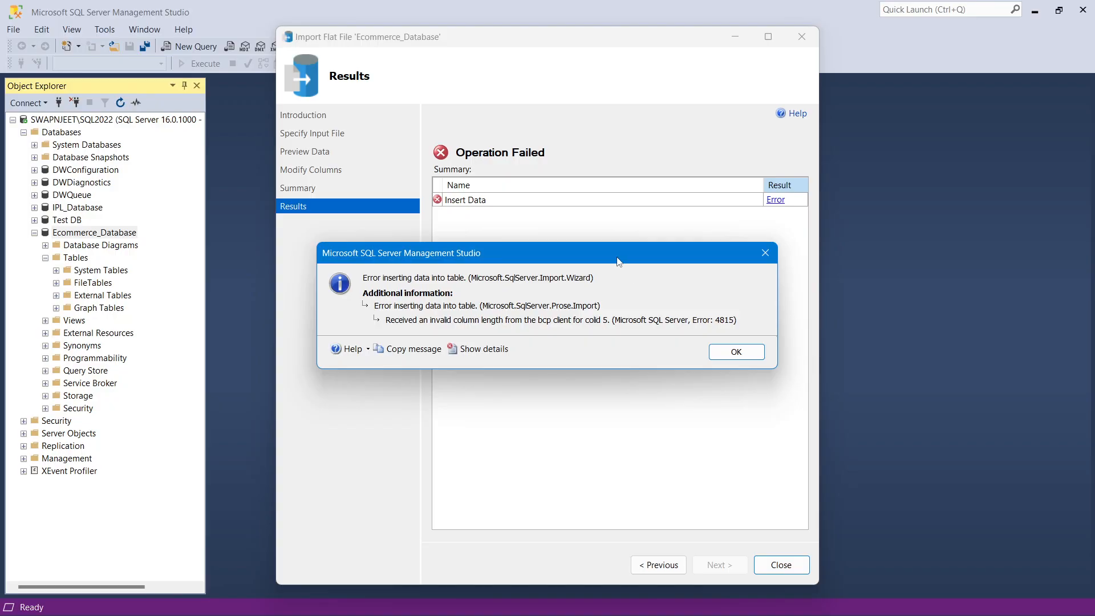
left_click_drag(620, 258, 630, 242)
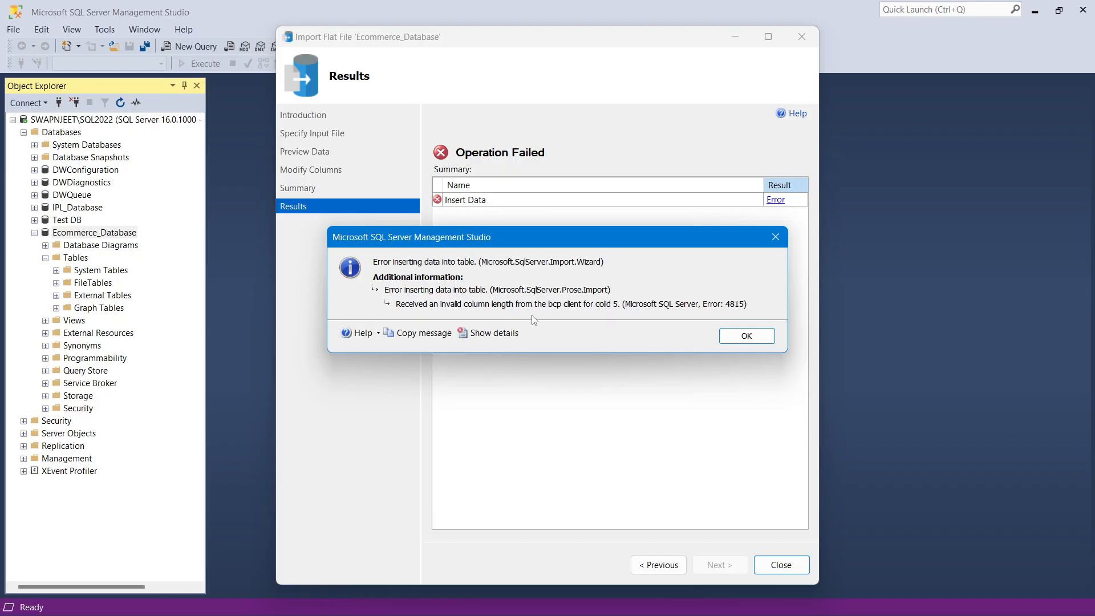
left_click(746, 335)
Step: Return to the column definitions and set the product_name data type to varchar(200)
left_click(658, 565)
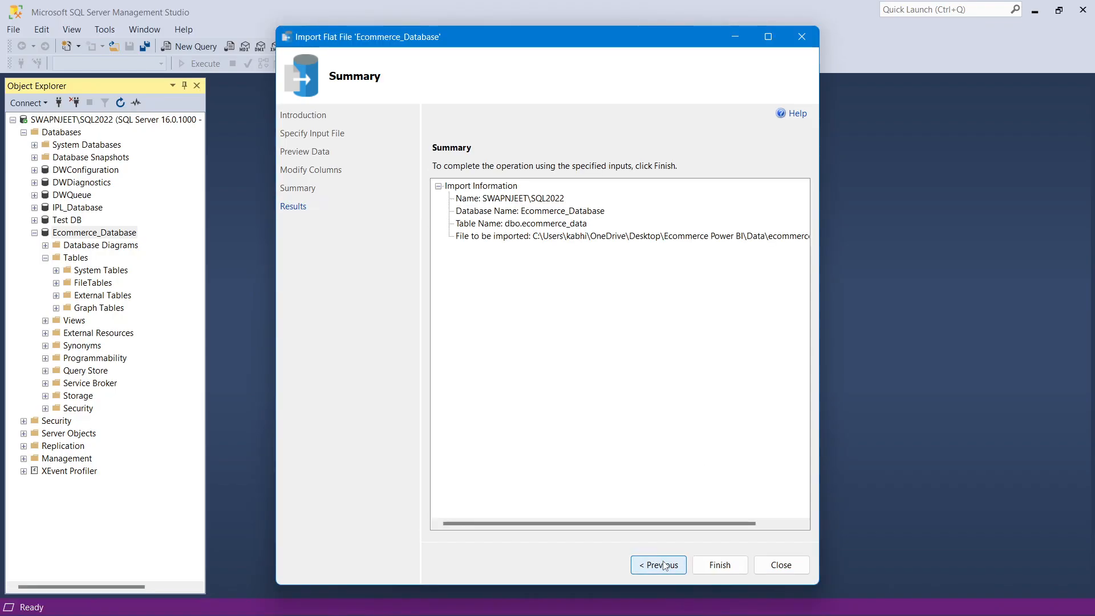
left_click(660, 565)
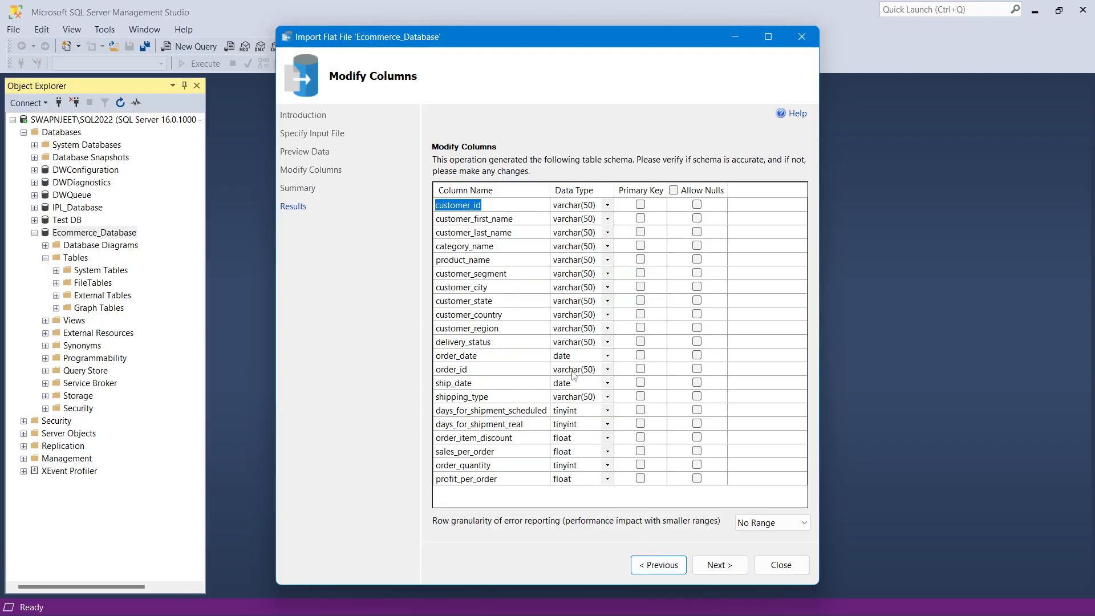
left_click(460, 262)
left_click(589, 261)
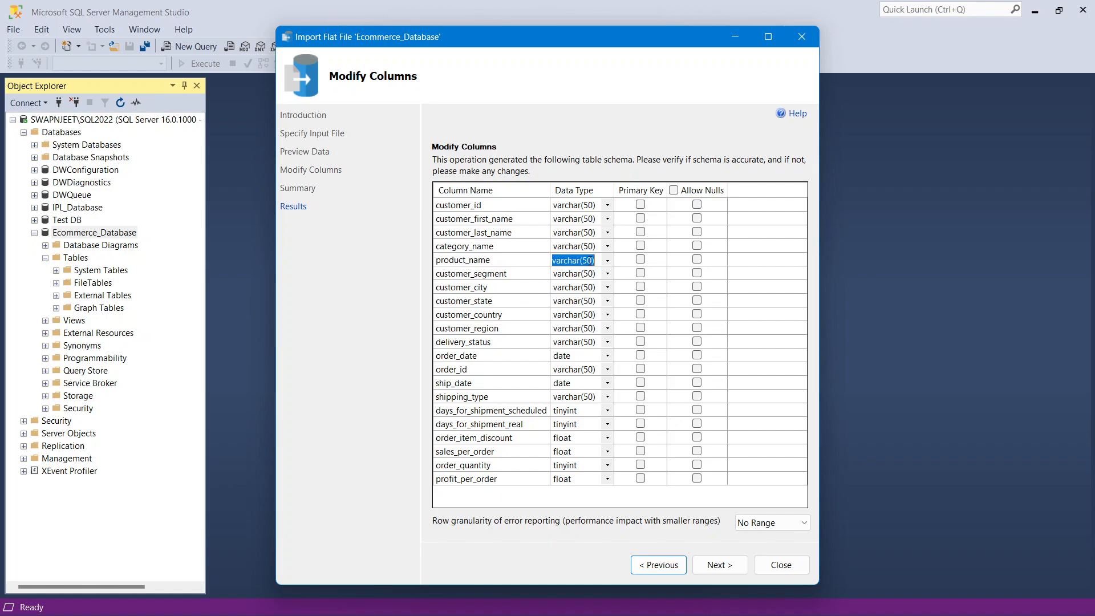
left_click(589, 260)
type("200")
left_click(742, 253)
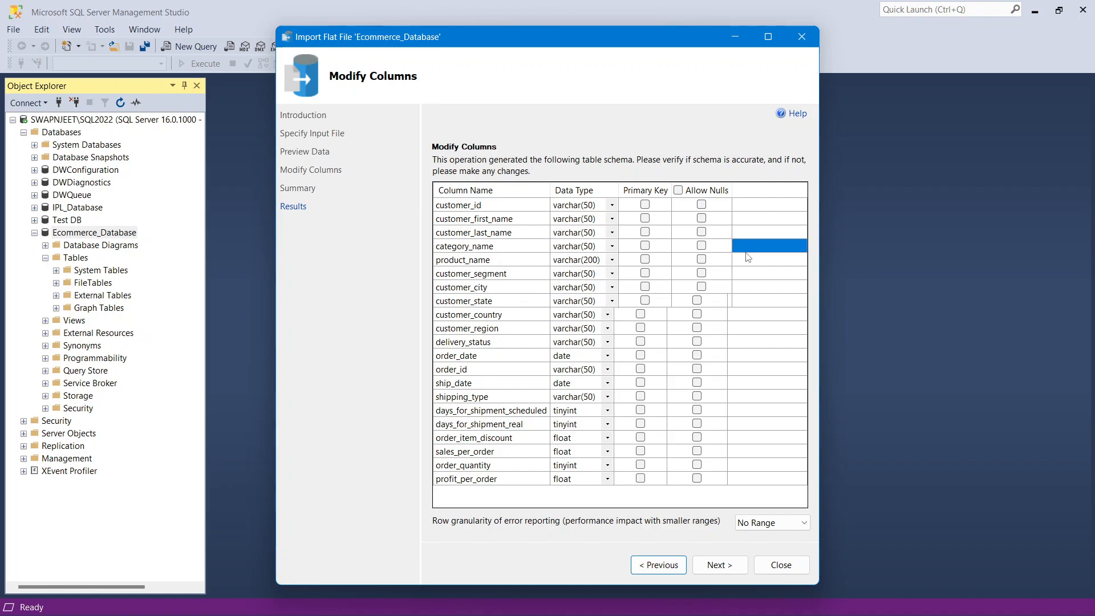
left_click(585, 261)
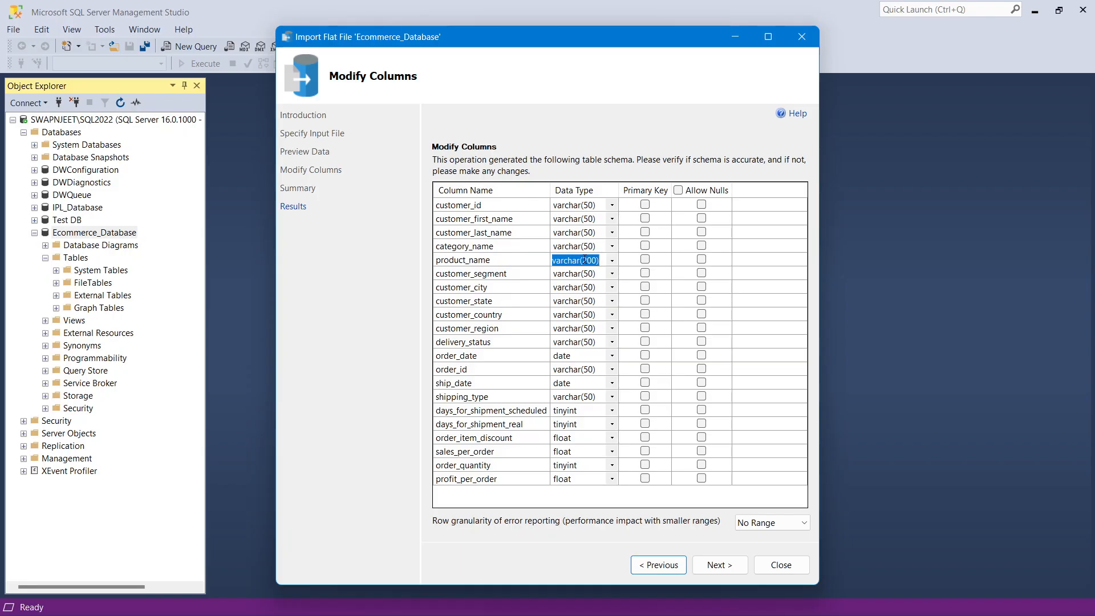
left_click(763, 261)
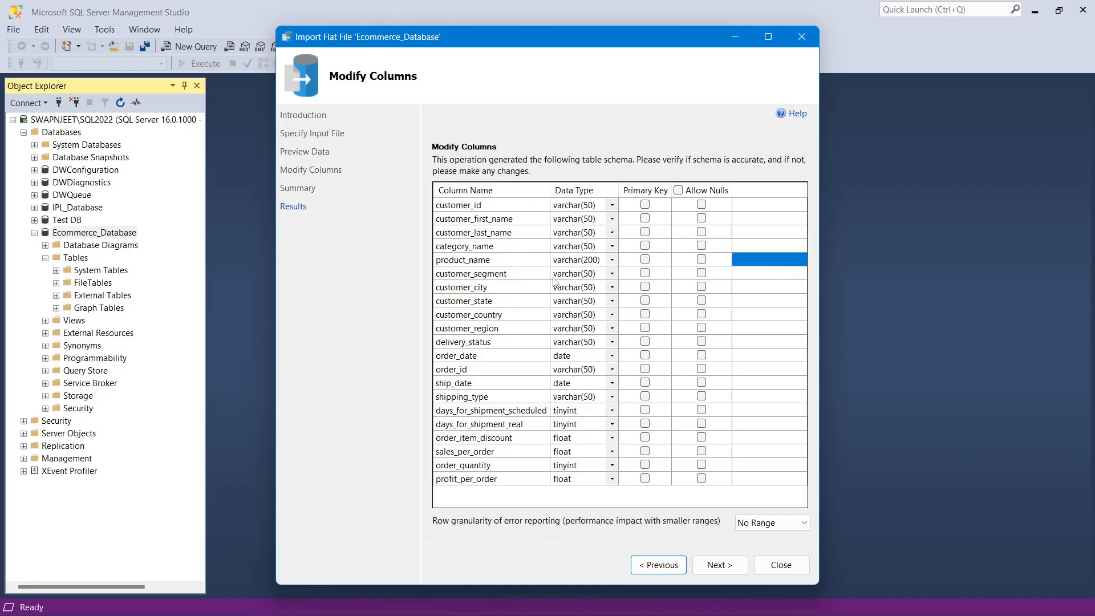
Step: Run the import into dbo.ecommerce_data with the revised column type and close the import wizard
left_click(710, 564)
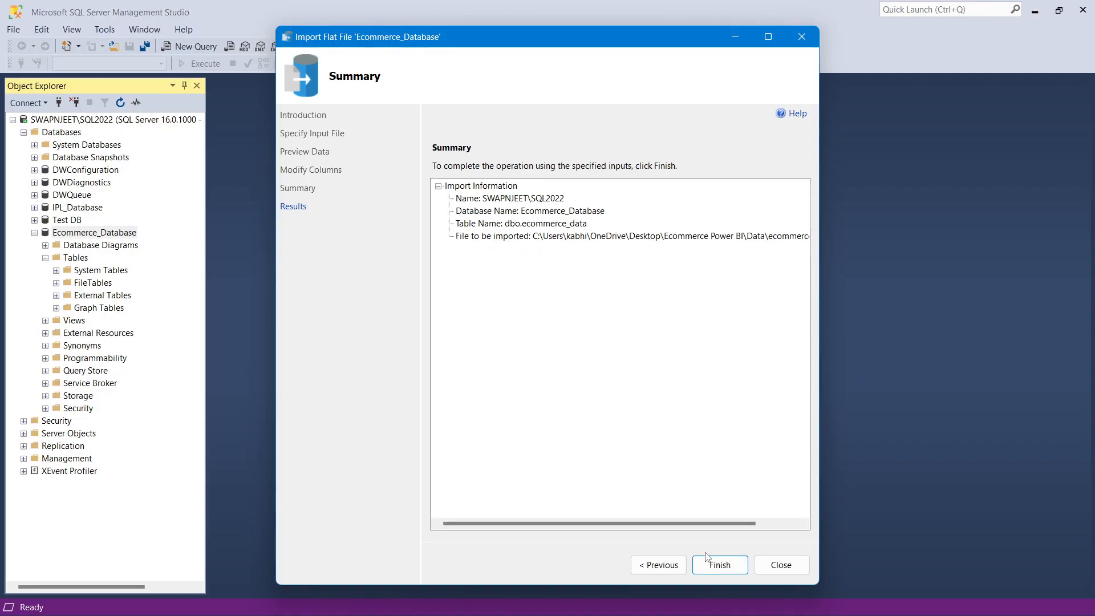
left_click(719, 563)
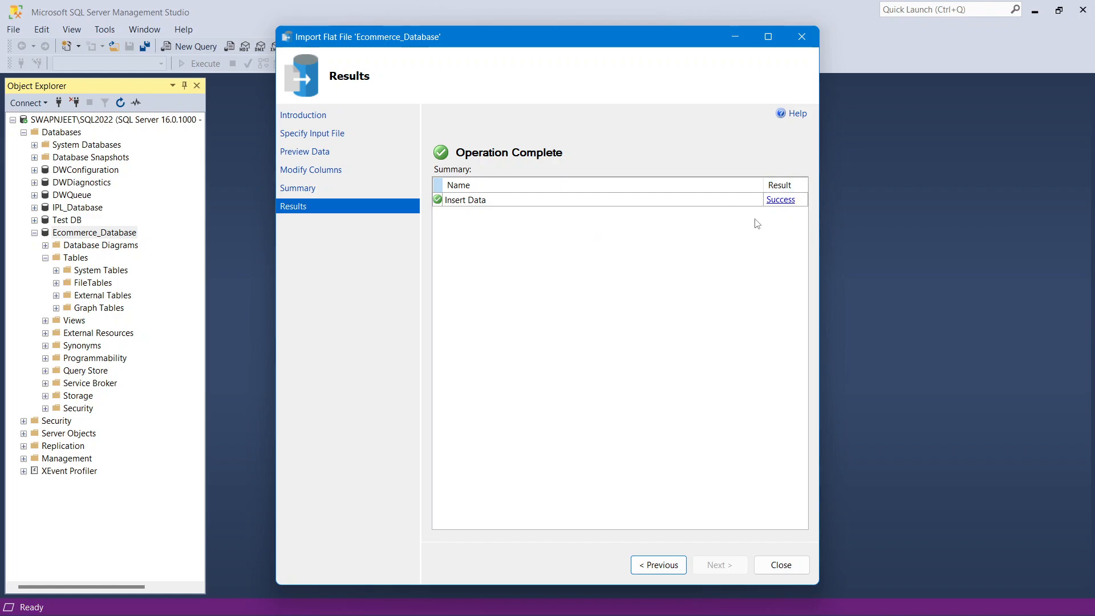
left_click(782, 565)
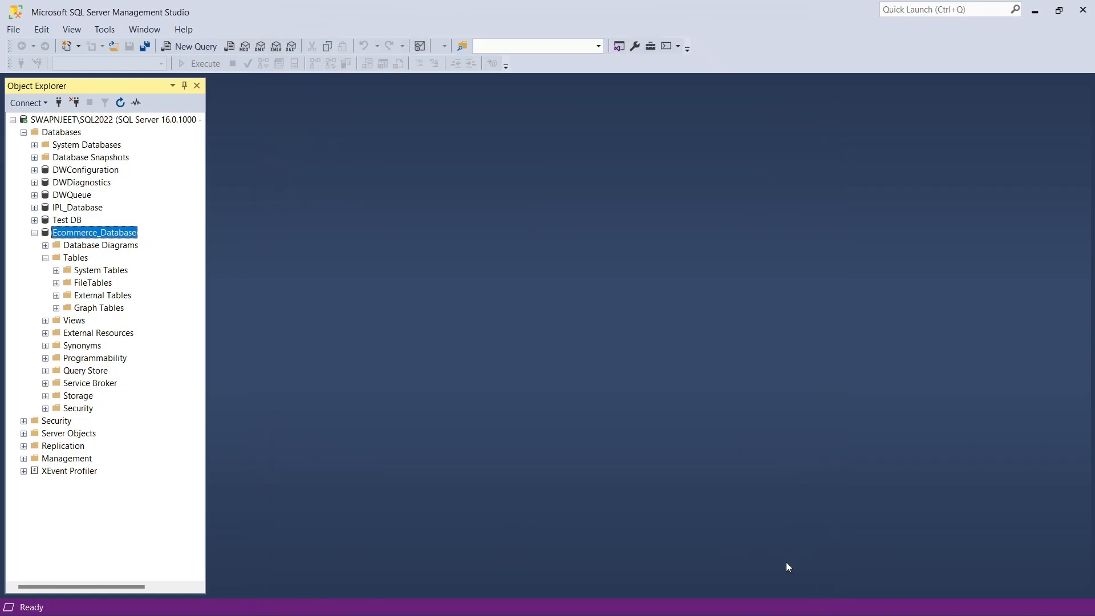
Step: Refresh Ecommerce_Database, expand its tables and select the imported dbo.ecommerce_data table
right_click(82, 237)
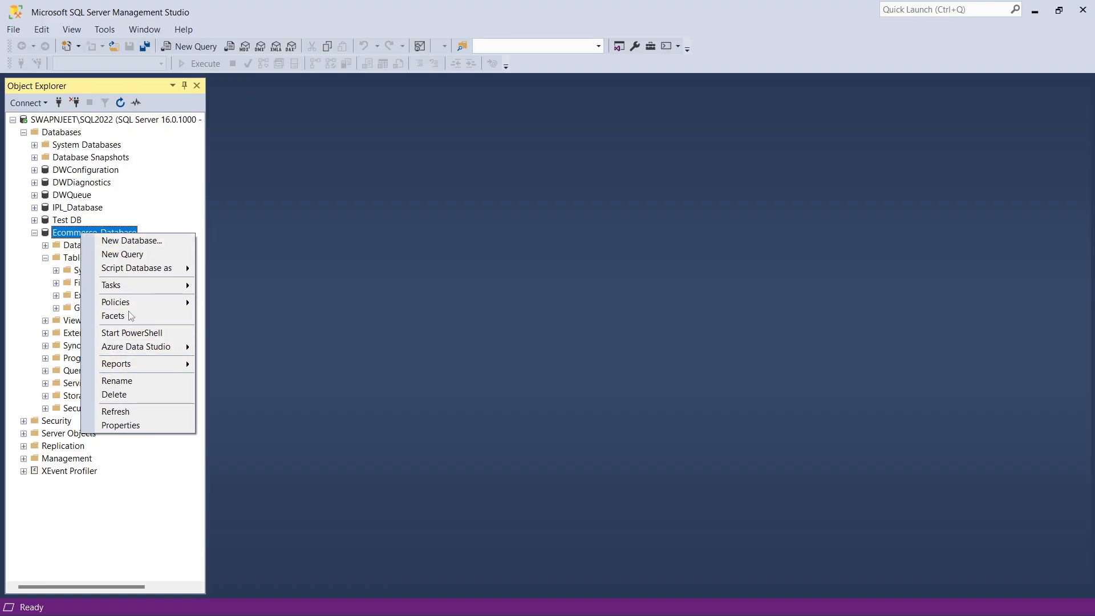
left_click(139, 400)
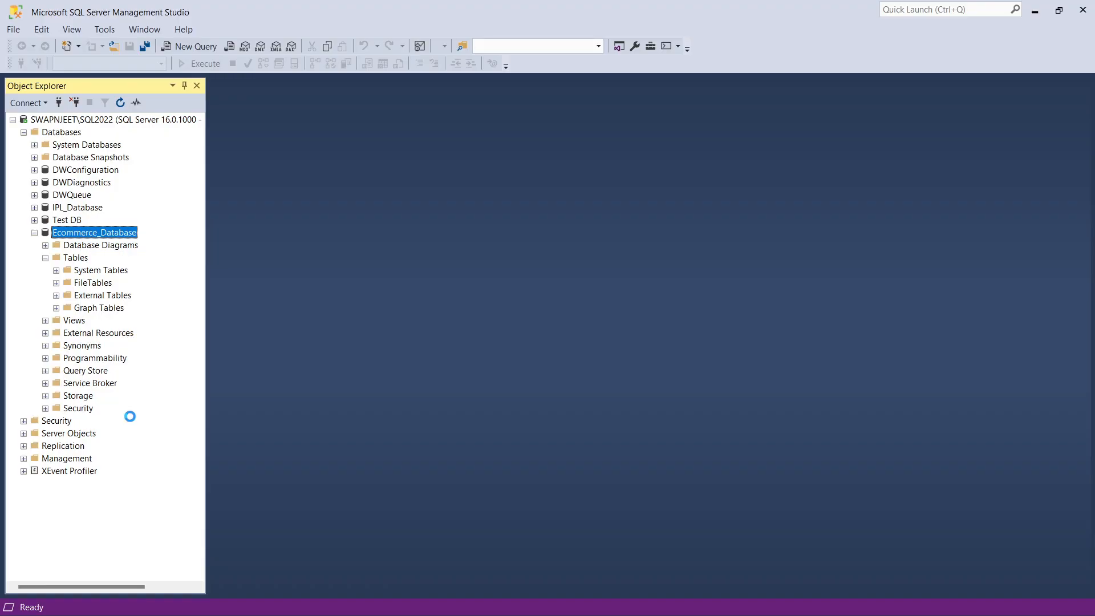
left_click(45, 258)
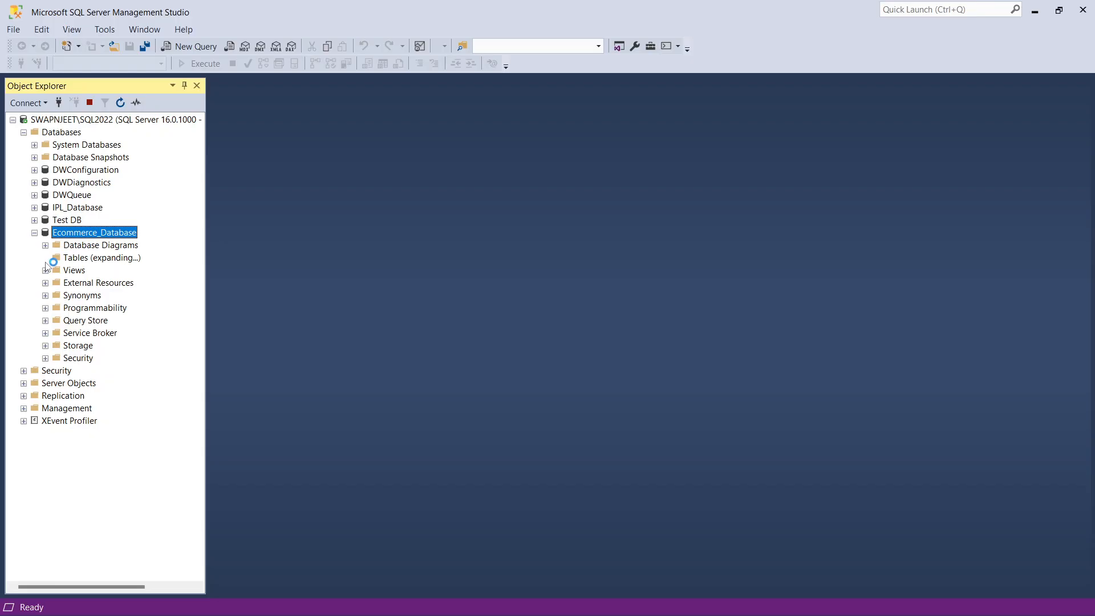
left_click(98, 321)
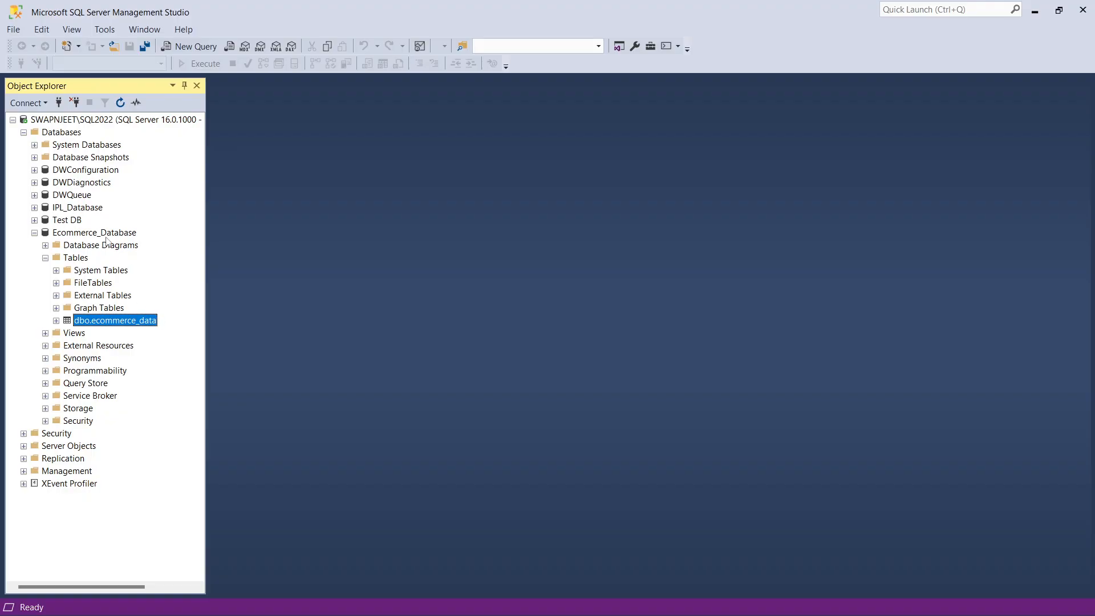
Step: Start another flat file import into Ecommerce_Database and choose us_state_long_lat_codes.csv from the Data folder as the input file
right_click(67, 233)
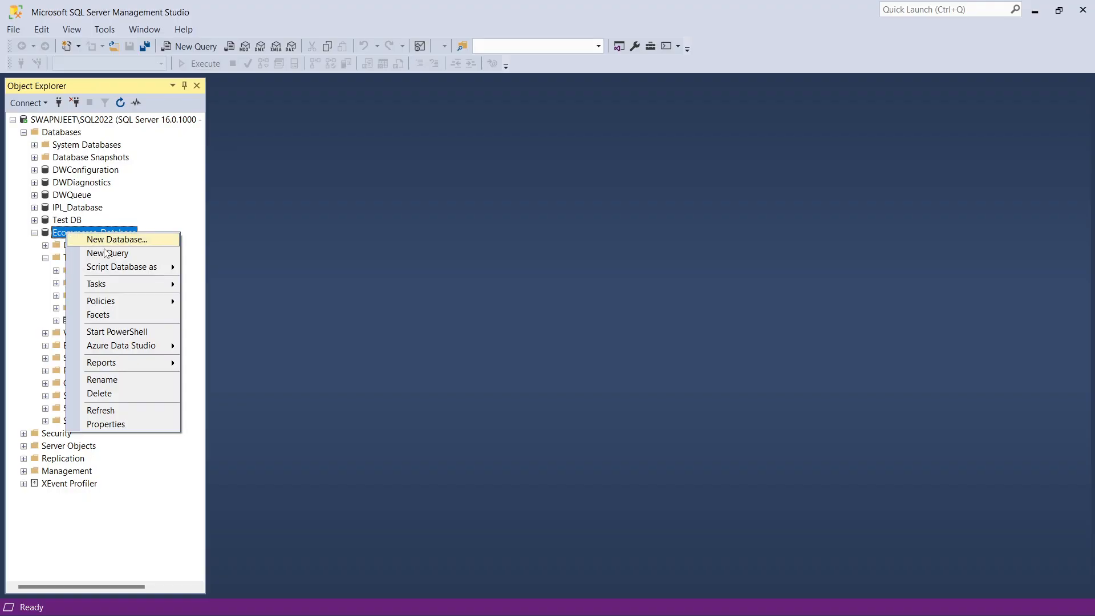
mouse_move(118, 284)
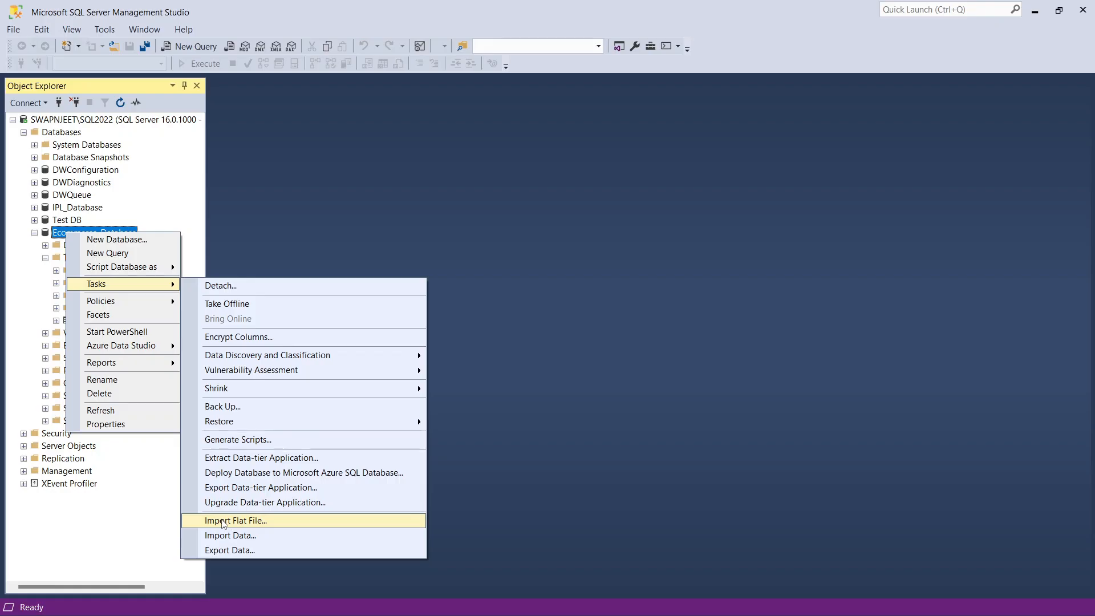
left_click(222, 522)
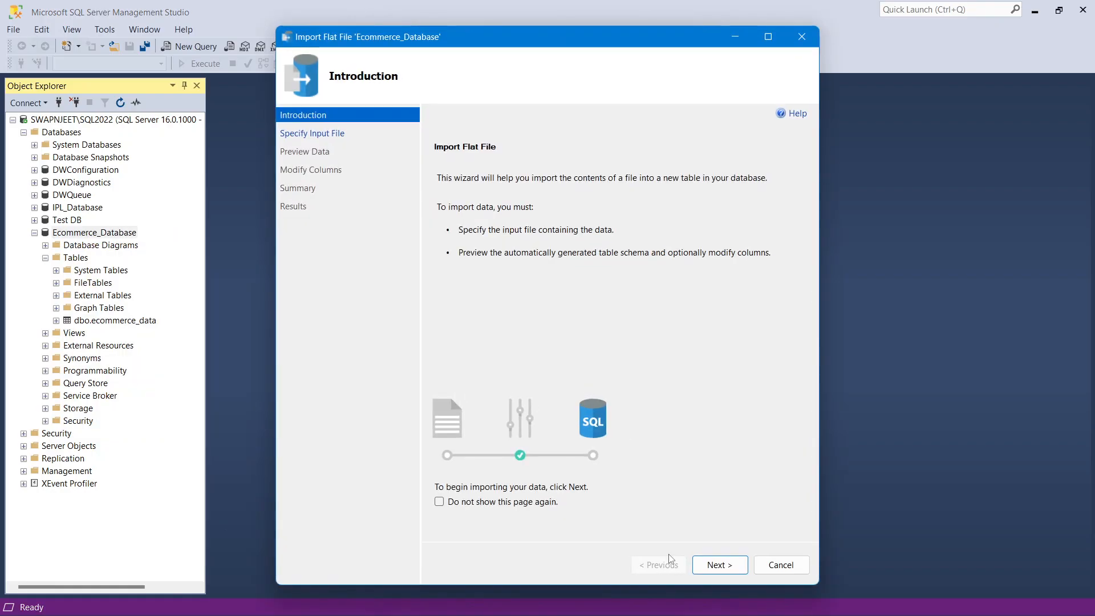
left_click(717, 565)
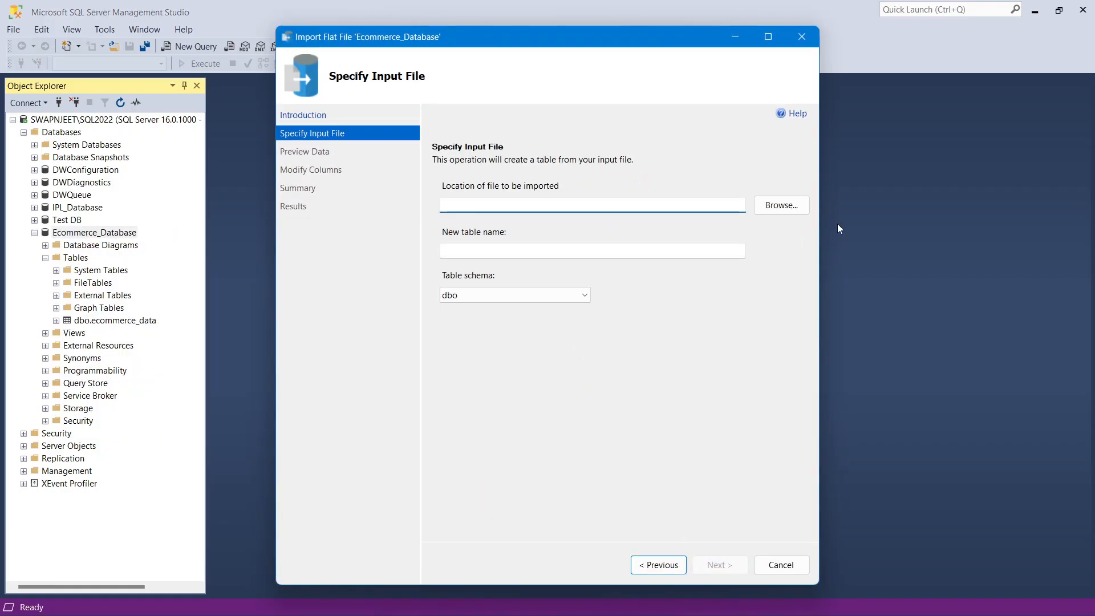
left_click(781, 204)
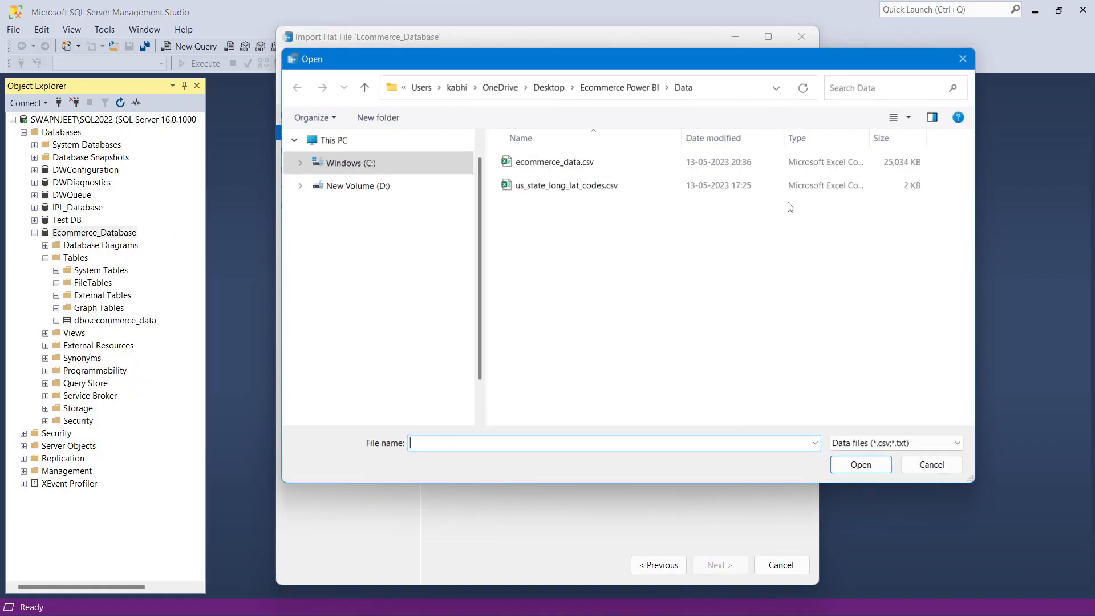
left_click(543, 186)
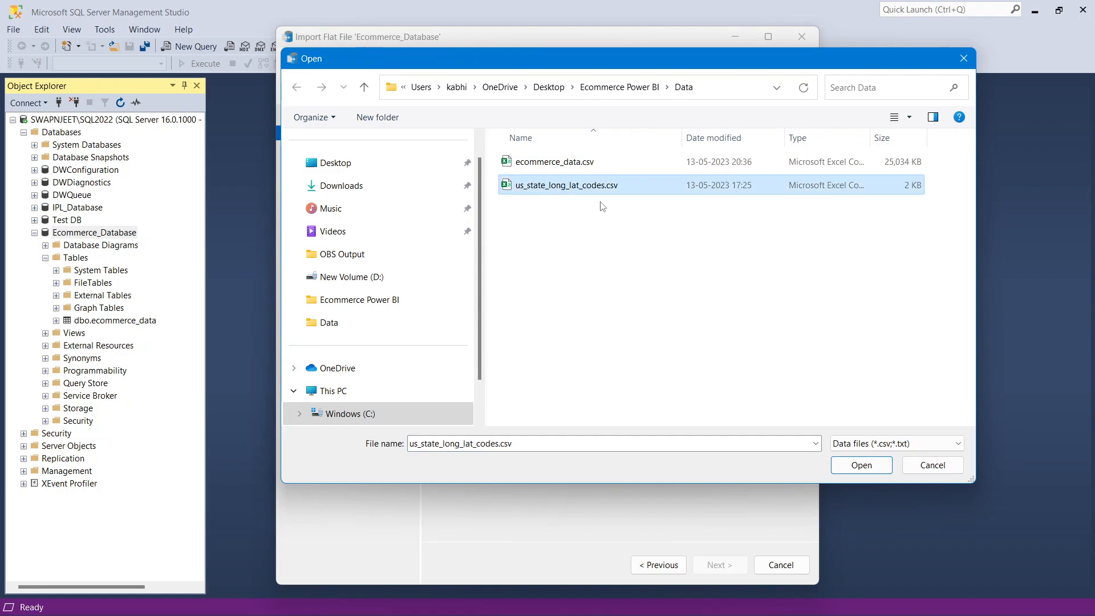
left_click(872, 463)
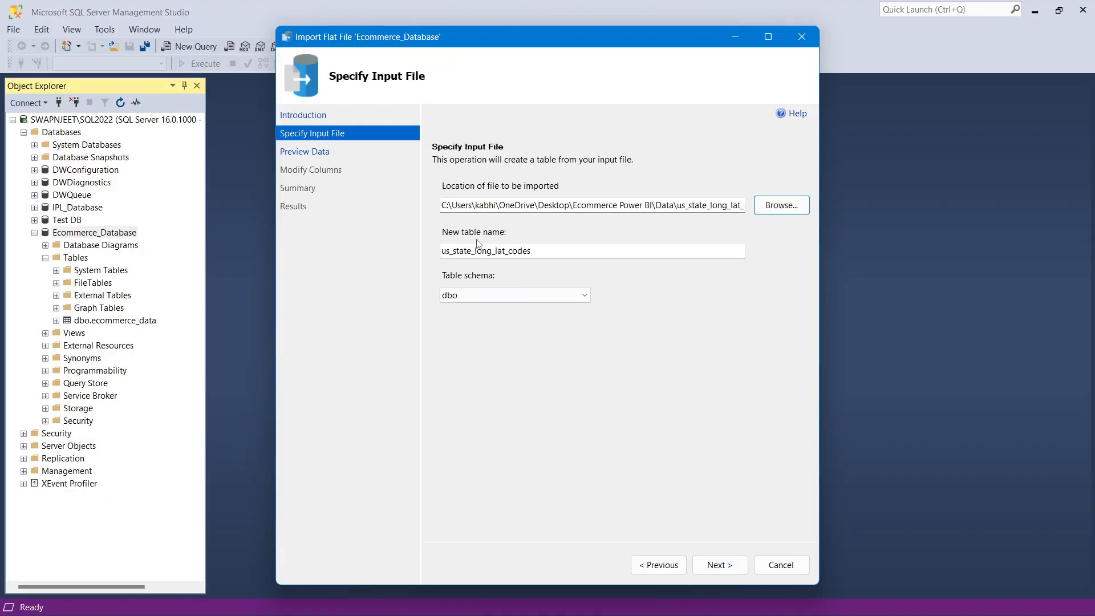
Step: Accept the table name and data preview, and set the state and name columns' data types to varchar(50)
left_click(727, 560)
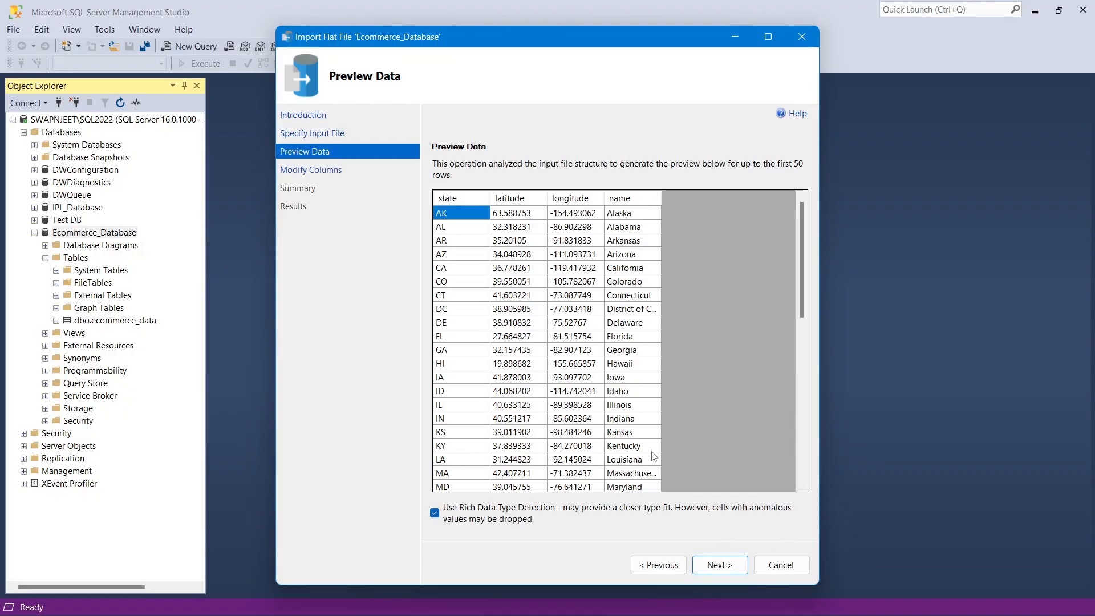
left_click(713, 565)
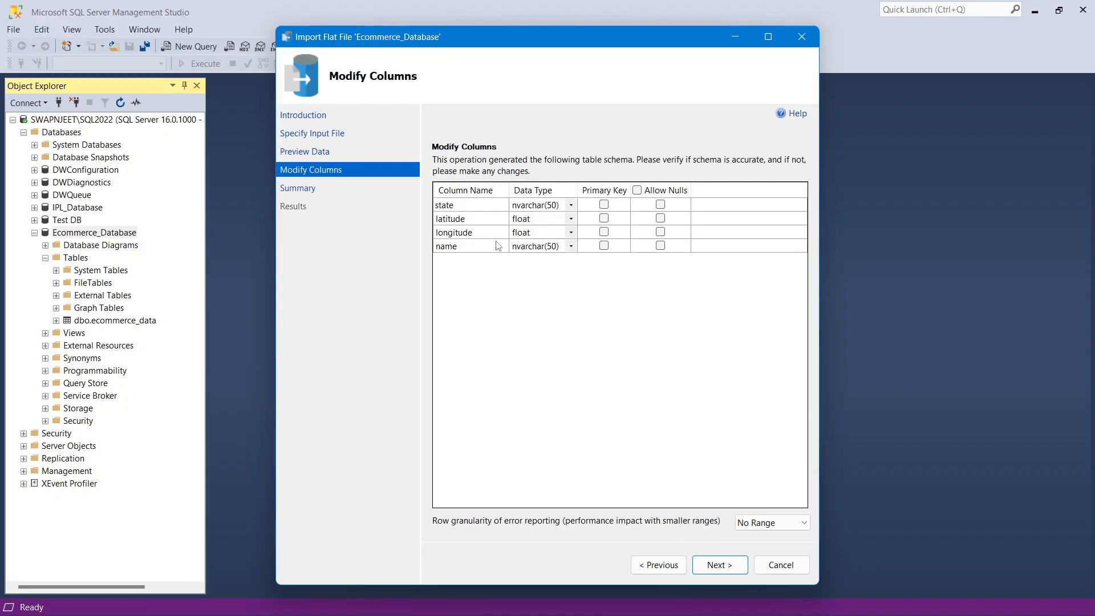
left_click(571, 205)
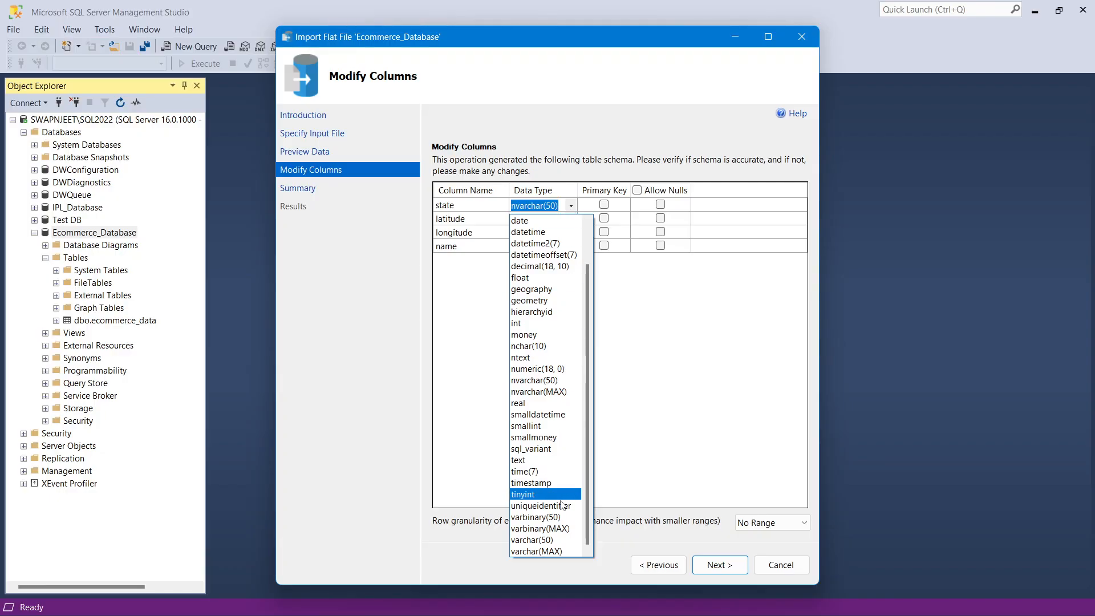
left_click(542, 517)
left_click(573, 206)
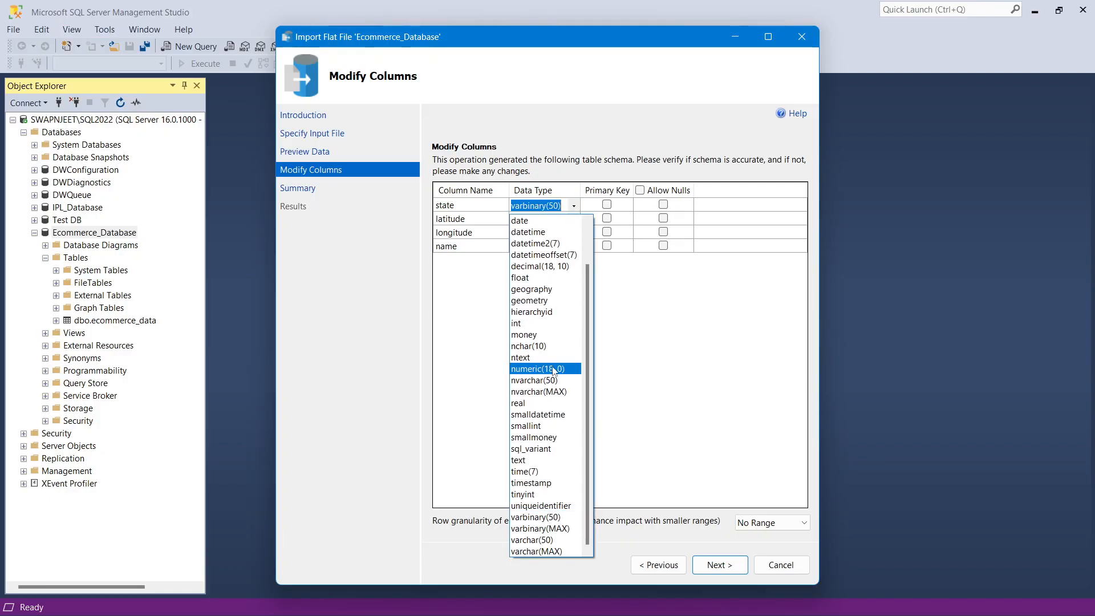
left_click(534, 540)
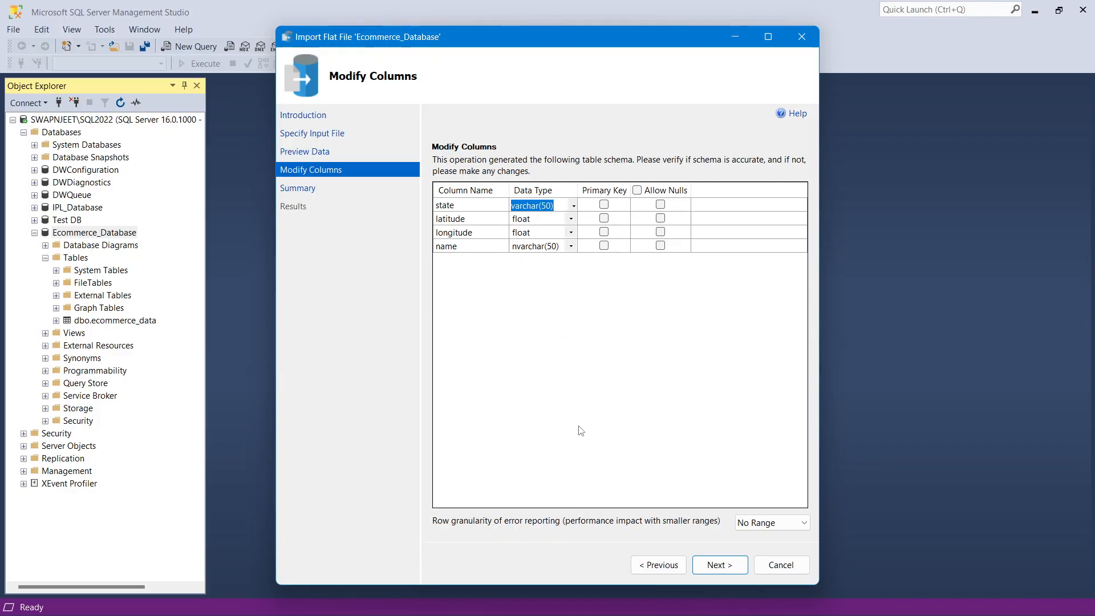
left_click(571, 246)
left_click(536, 572)
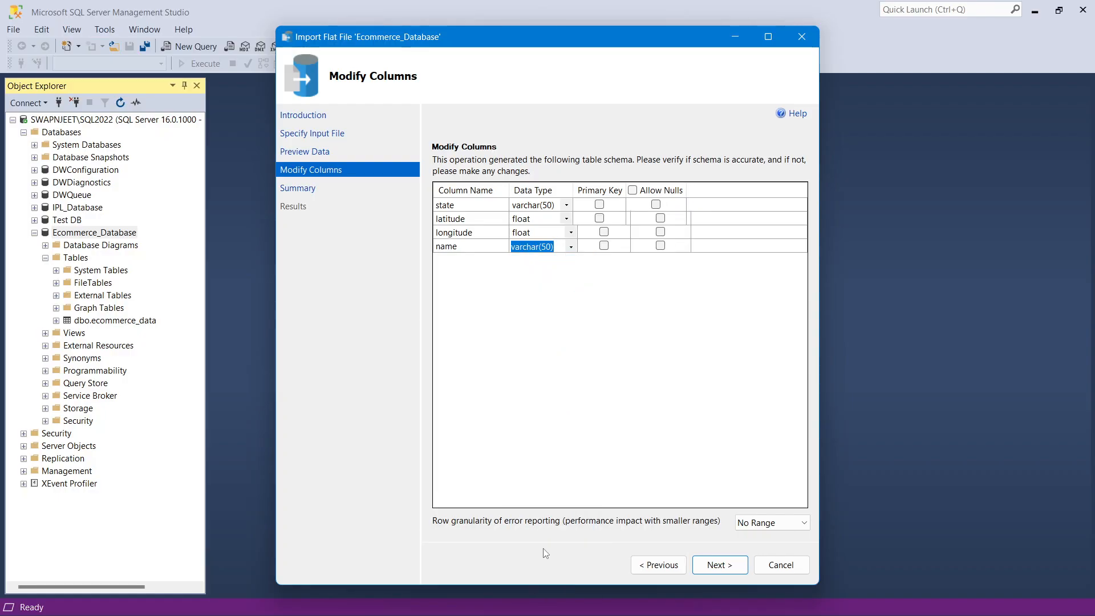
Step: Run the import of us_state_long_lat_codes with the chosen column types and close the import wizard
left_click(720, 568)
left_click(720, 567)
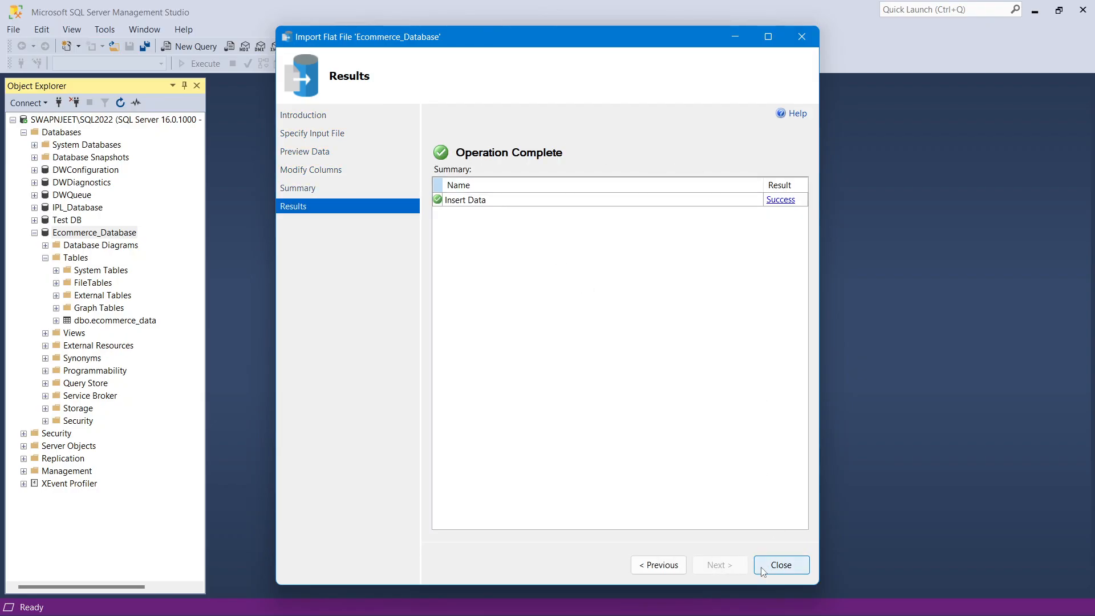
left_click(781, 565)
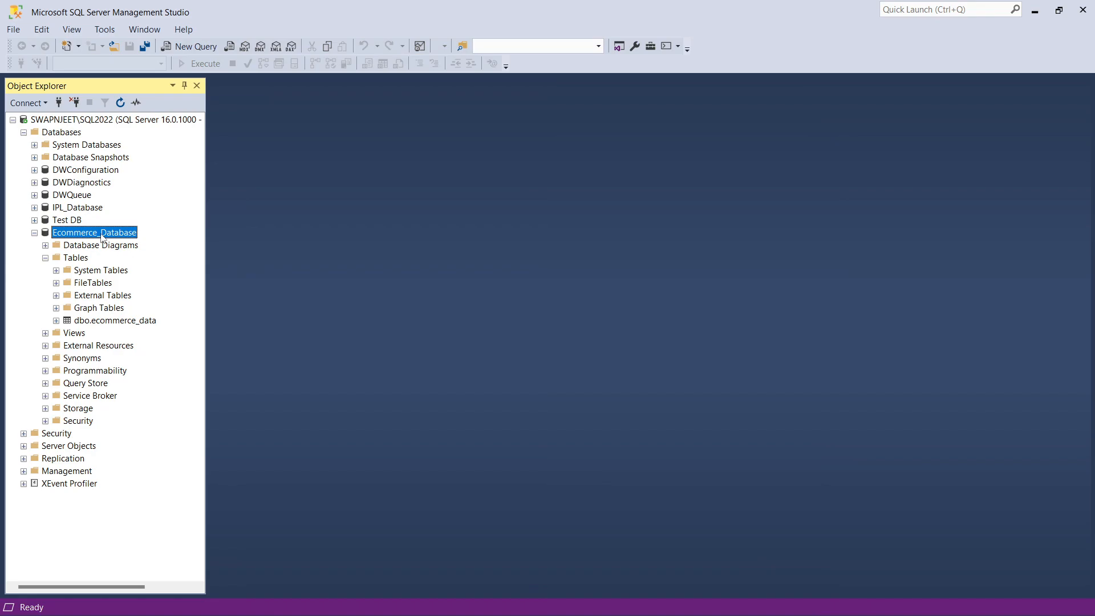
Step: Refresh Ecommerce_Database, expand its tables and select the imported dbo.us_state_long_lat_codes table
right_click(102, 237)
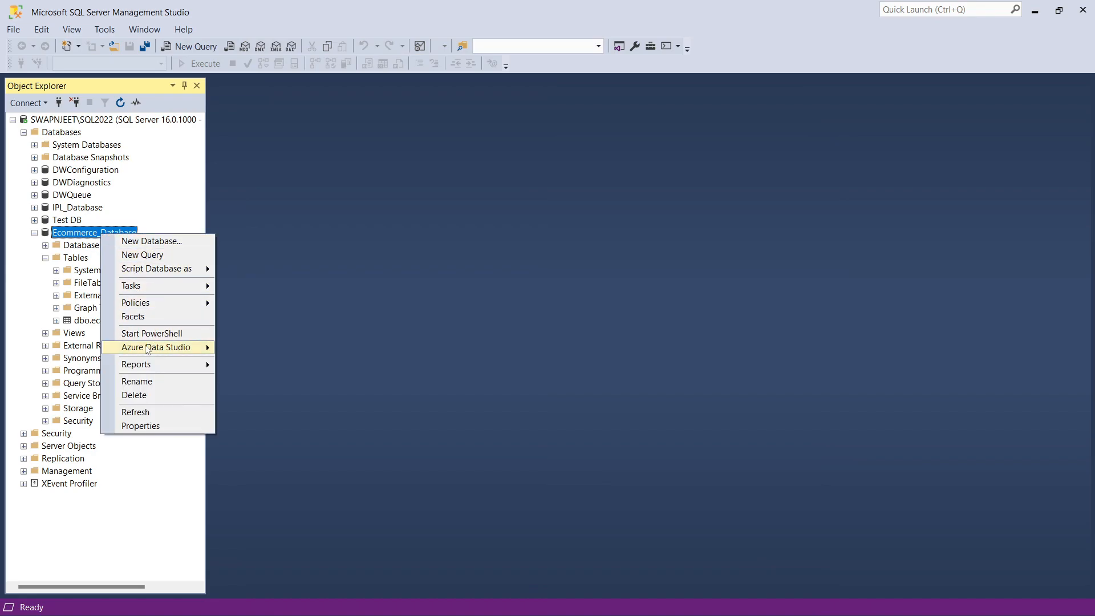
left_click(139, 411)
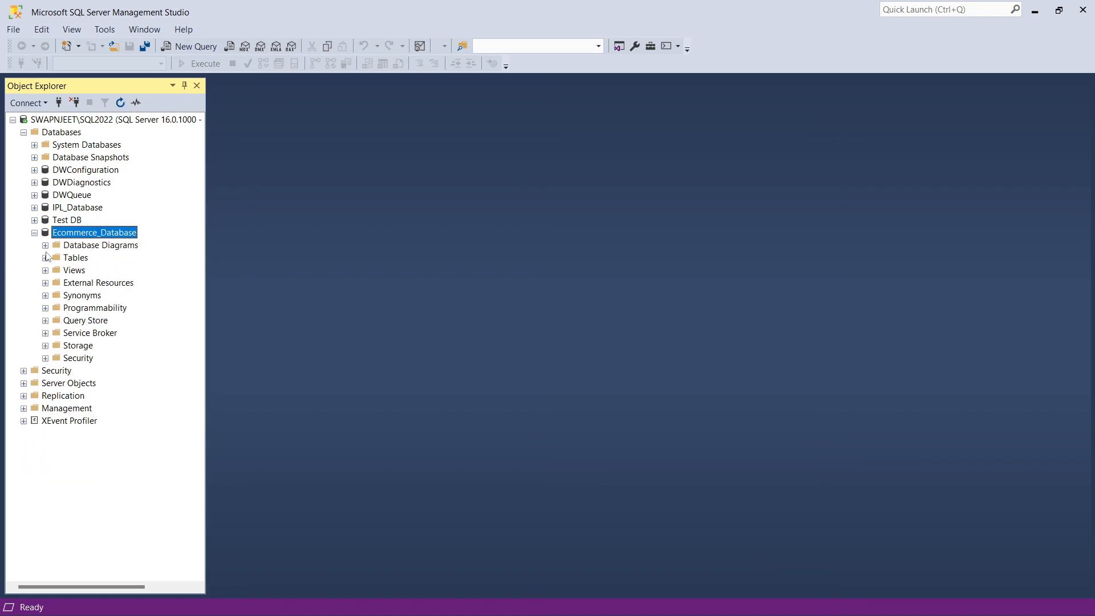
left_click(45, 259)
left_click(94, 335)
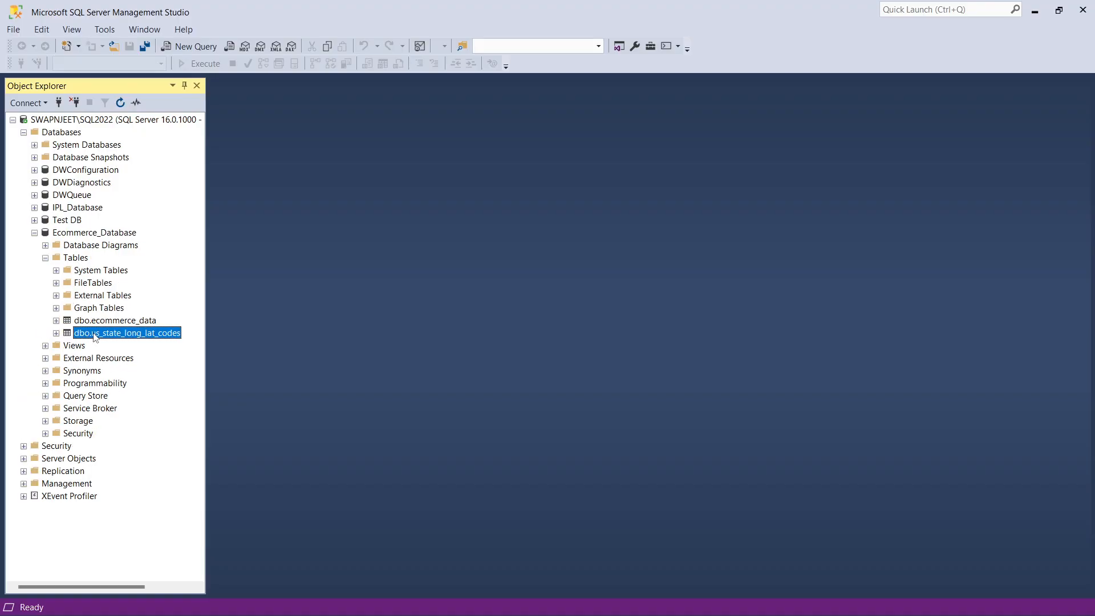
Step: Open a new query on Ecommerce_Database and write "select * from ecommerce_data"
left_click(103, 233)
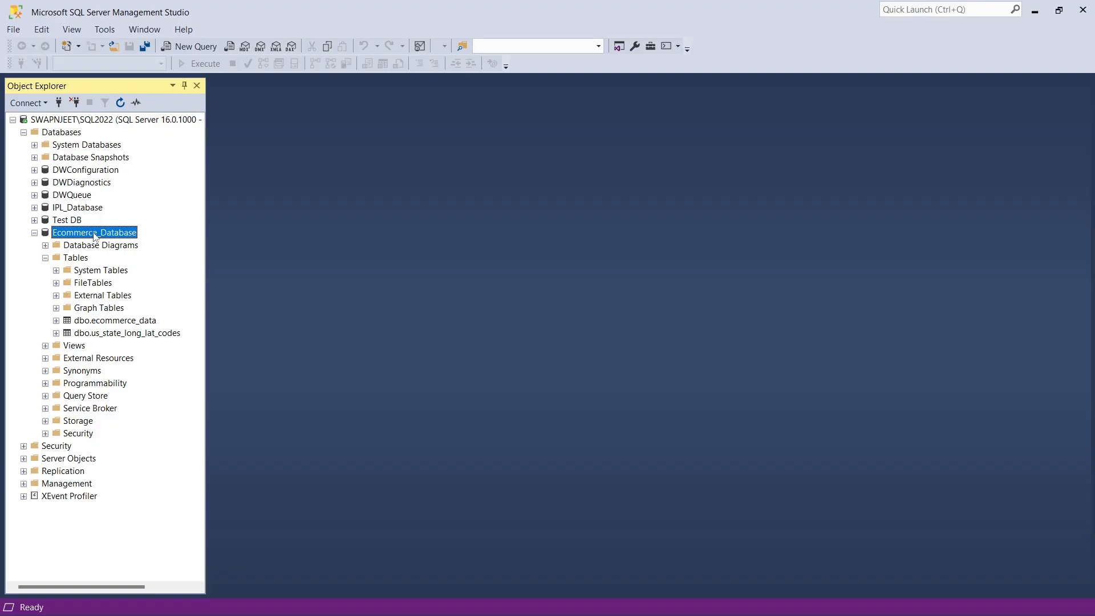
right_click(95, 237)
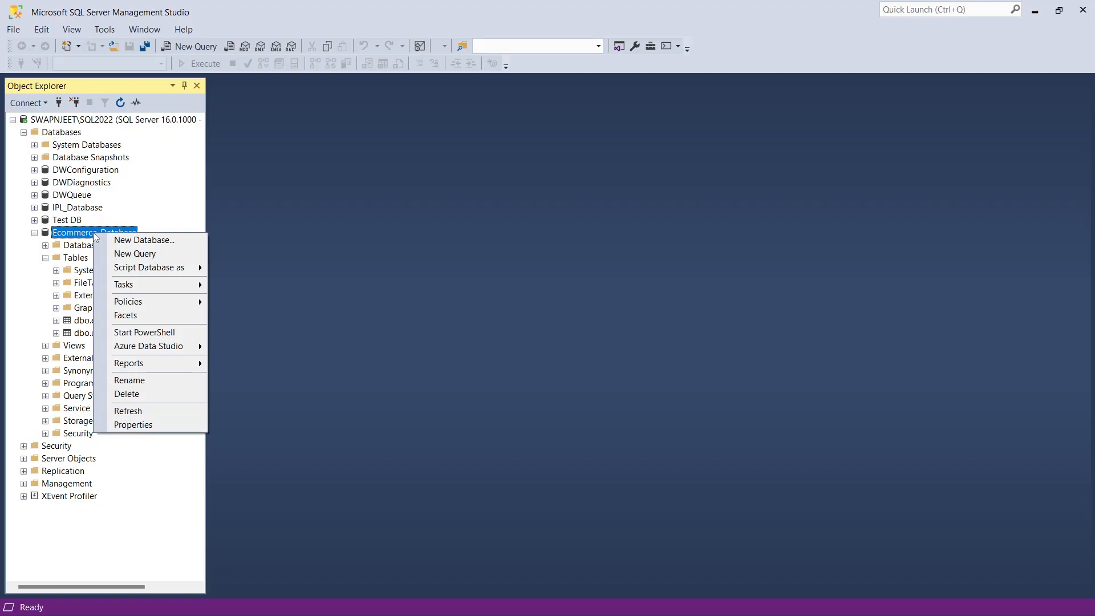
left_click(130, 254)
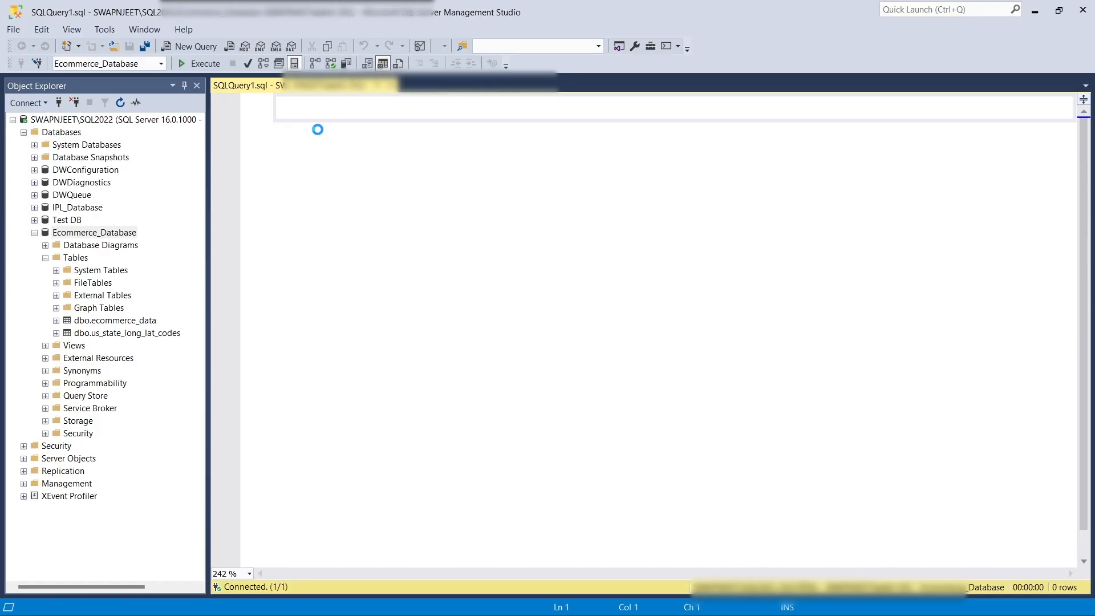
key("Return")
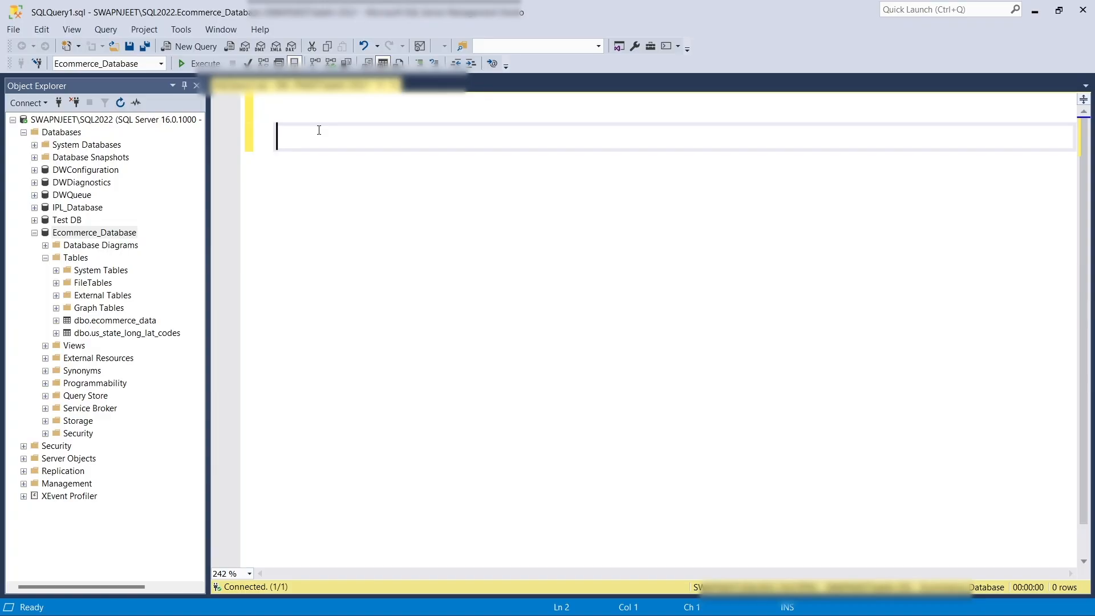
type("select * fro")
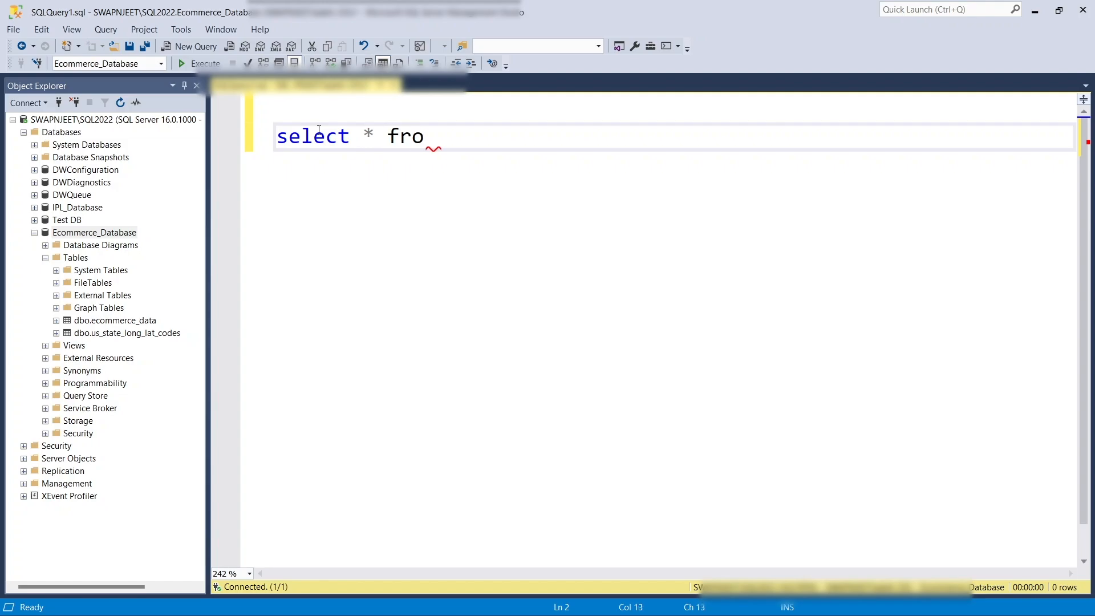
type("m ec")
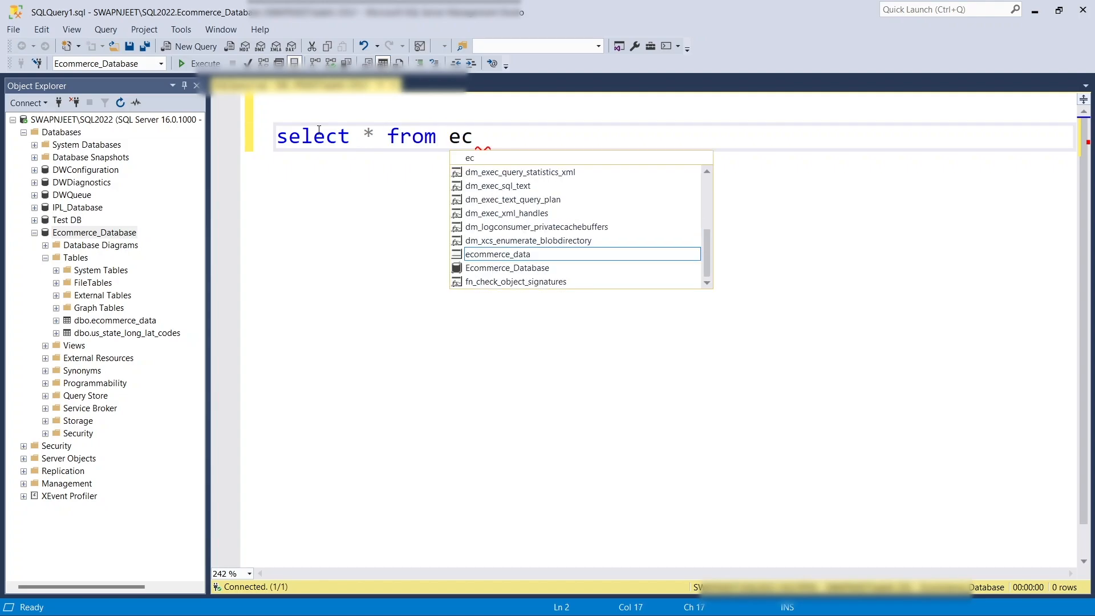
left_click(517, 255)
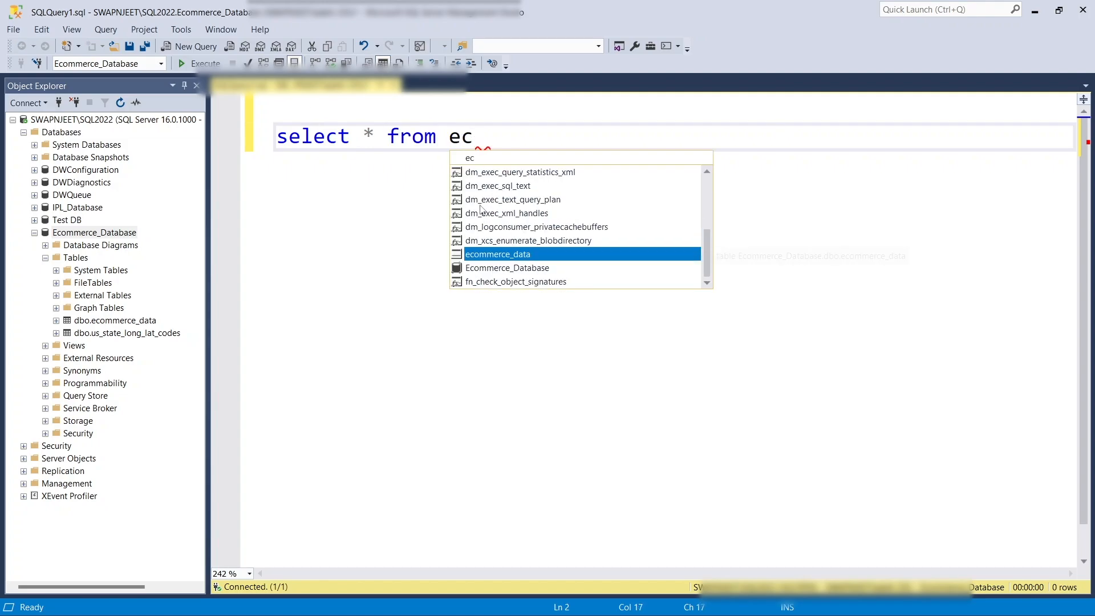
double_click(518, 256)
left_click(512, 139)
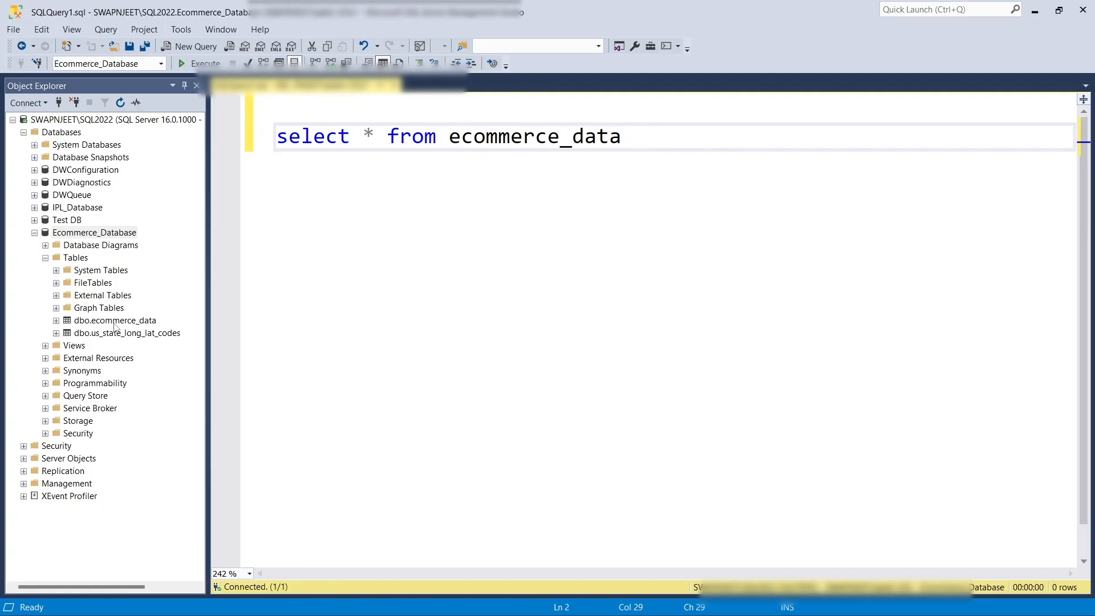
Step: Execute the ecommerce_data query and look over the returned rows
left_click_drag(652, 141, 256, 128)
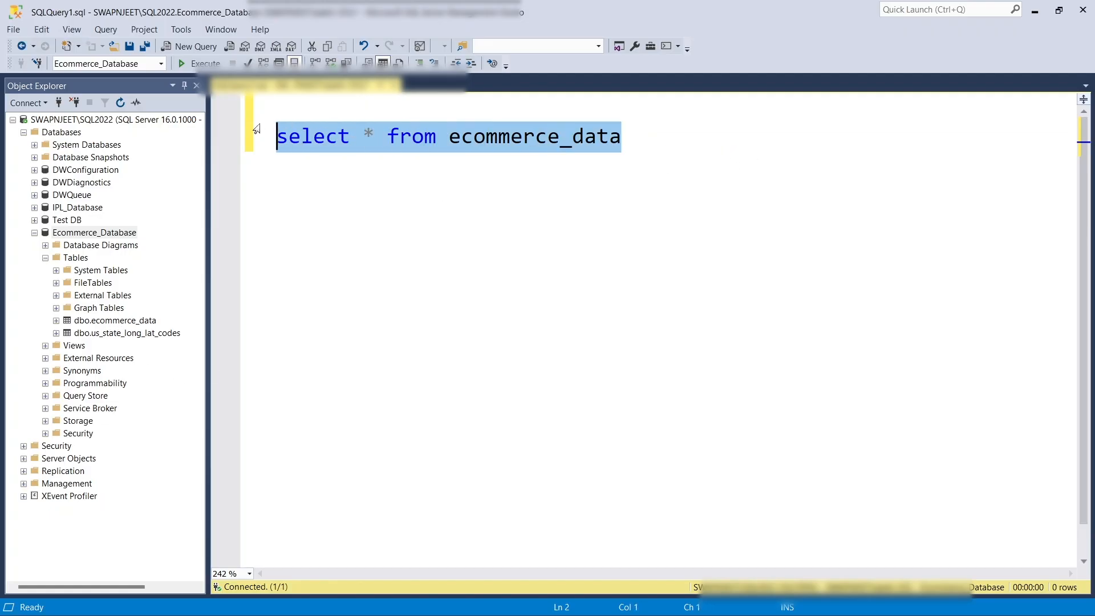
left_click(536, 139)
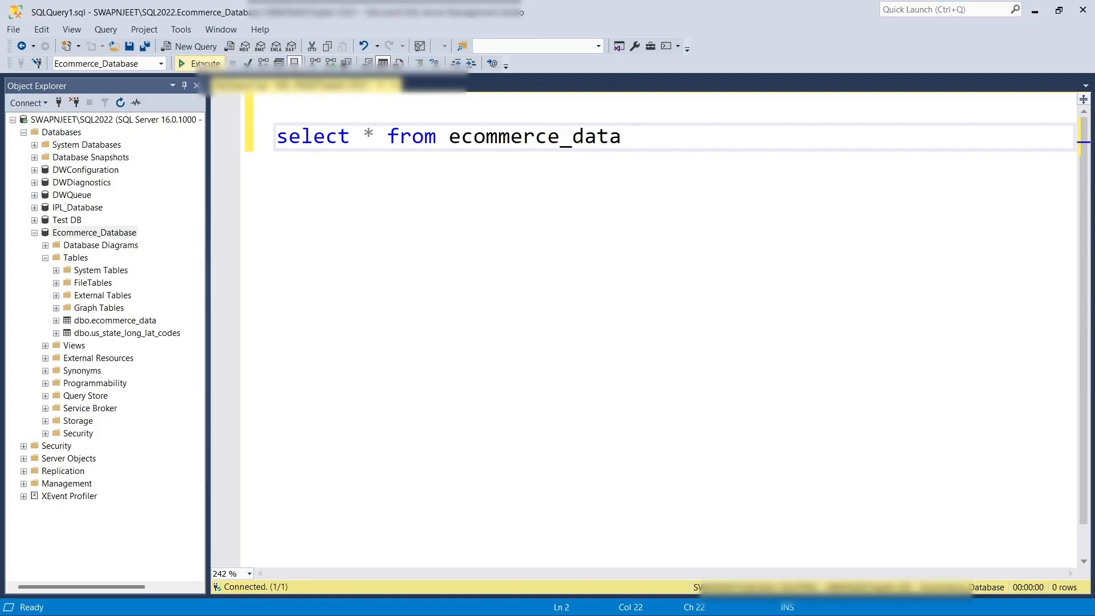
left_click(200, 64)
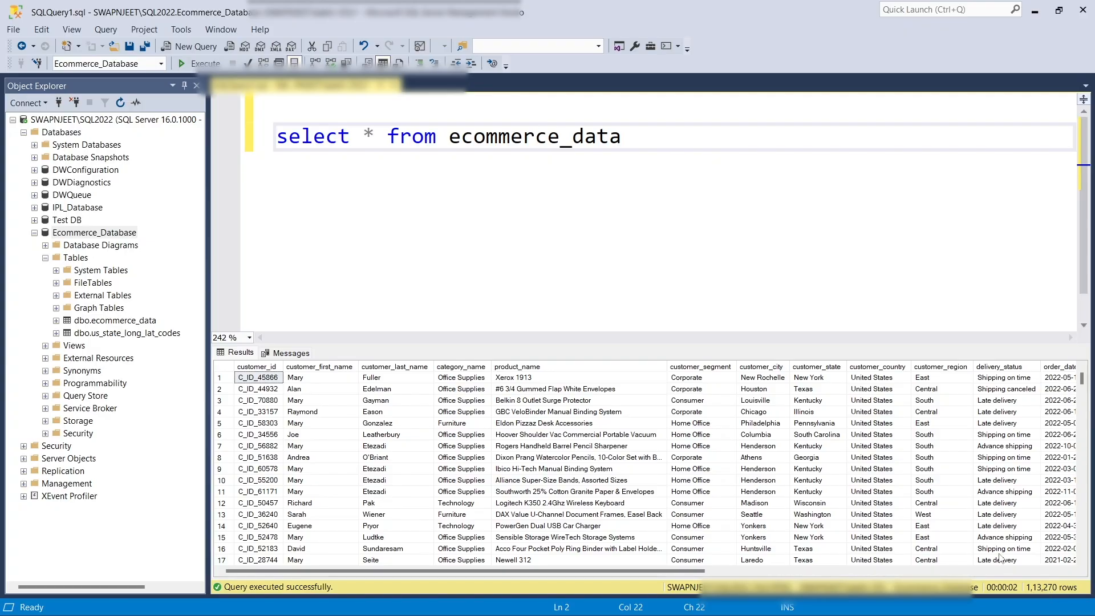
left_click(429, 210)
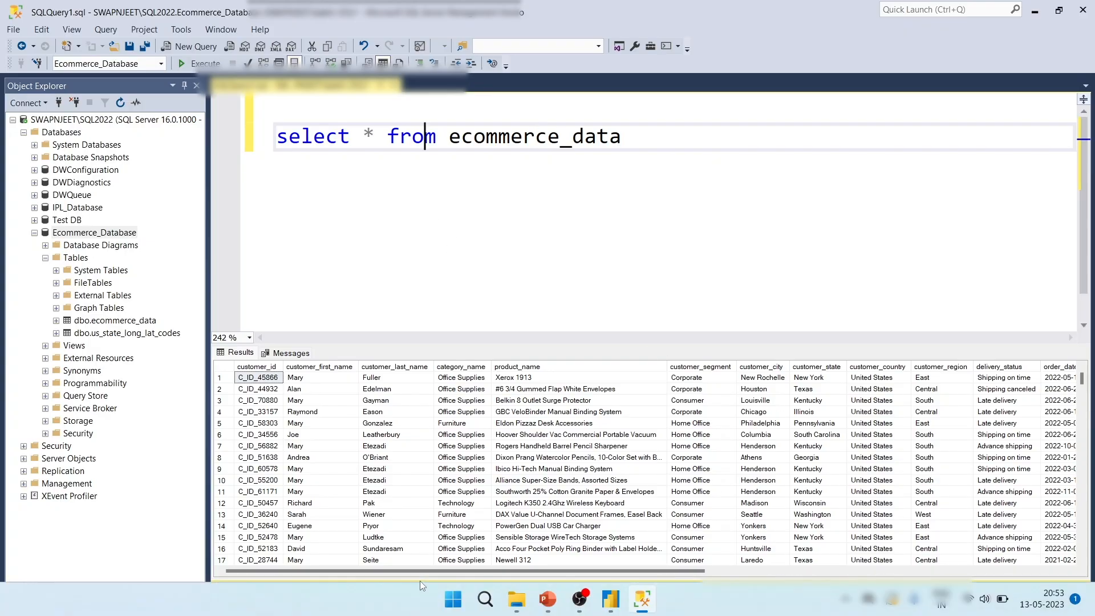
mouse_move(424, 571)
left_mouse_down()
mouse_move(784, 572)
mouse_move(426, 572)
left_mouse_up()
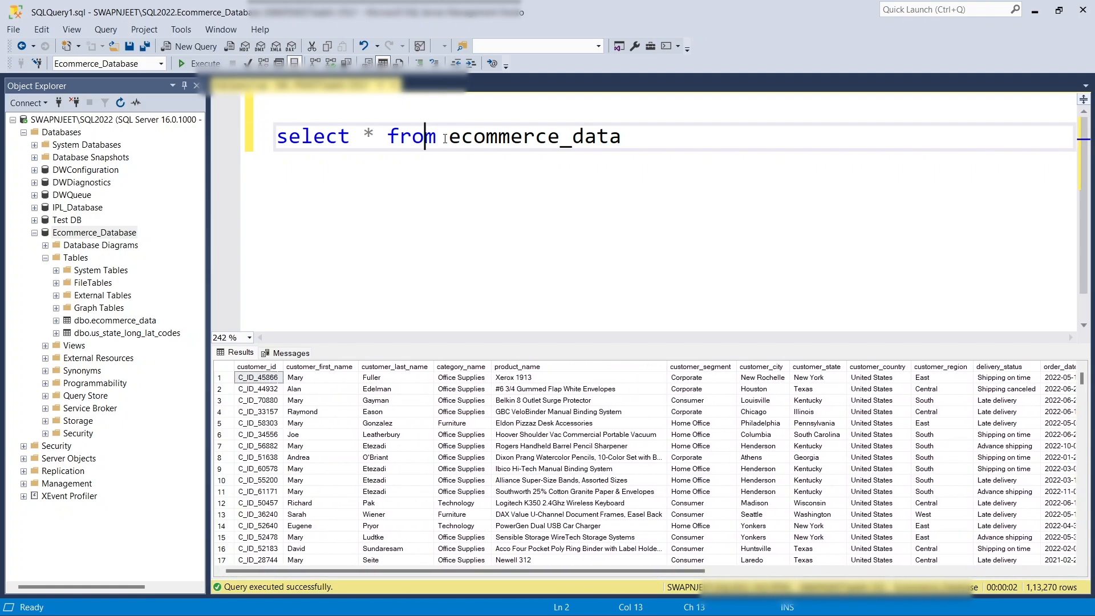
Step: Change the query's table to us_state_long_lat_codes, execute it and review the state, latitude, longitude and name columns
left_click_drag(445, 139, 698, 170)
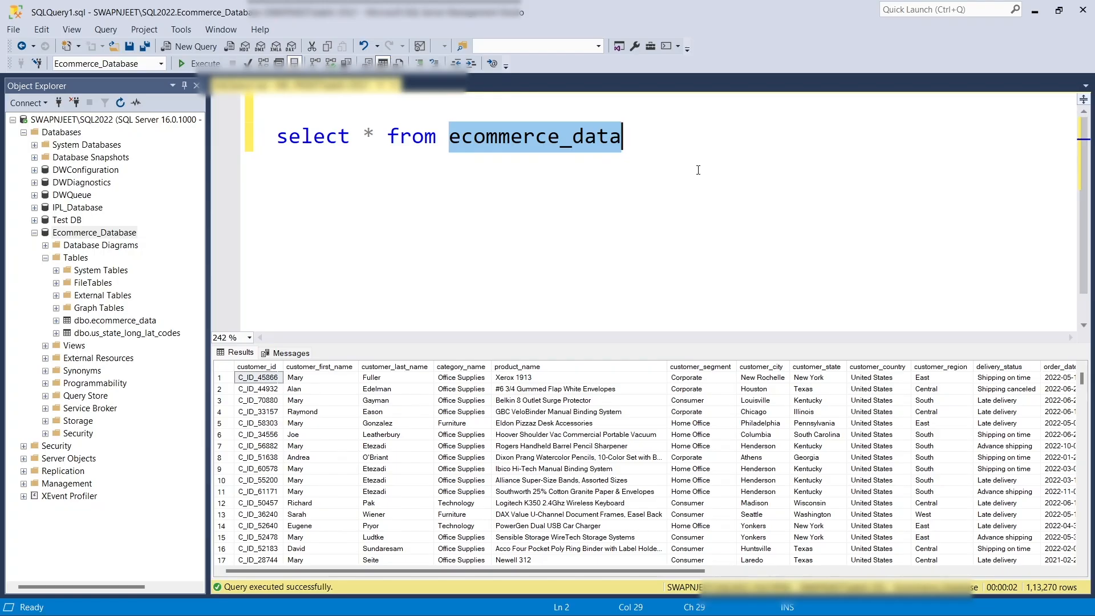
key("BackSpace")
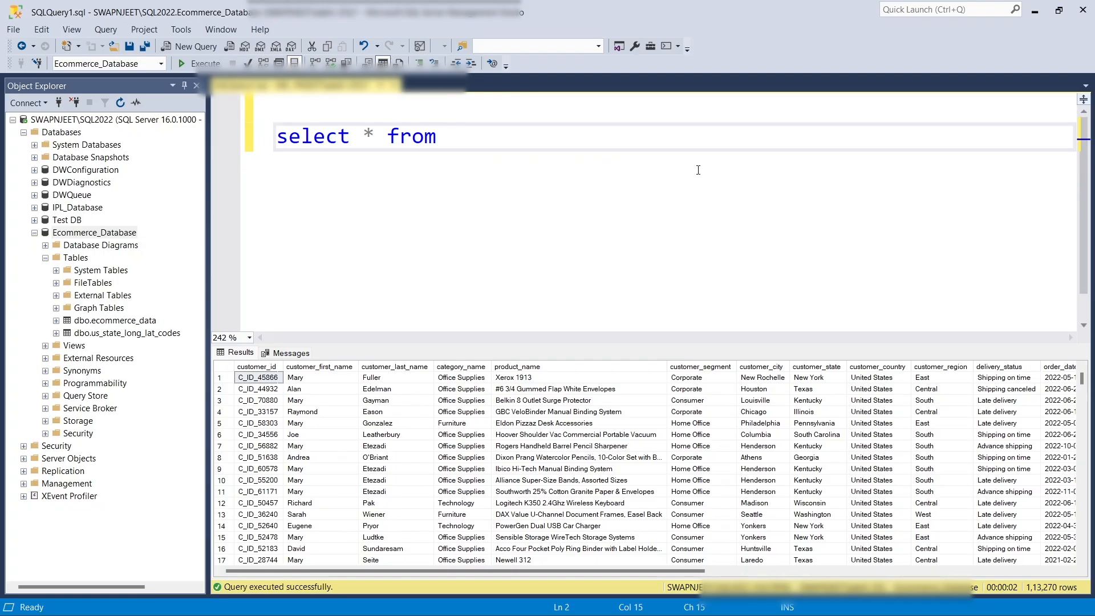
type("us_")
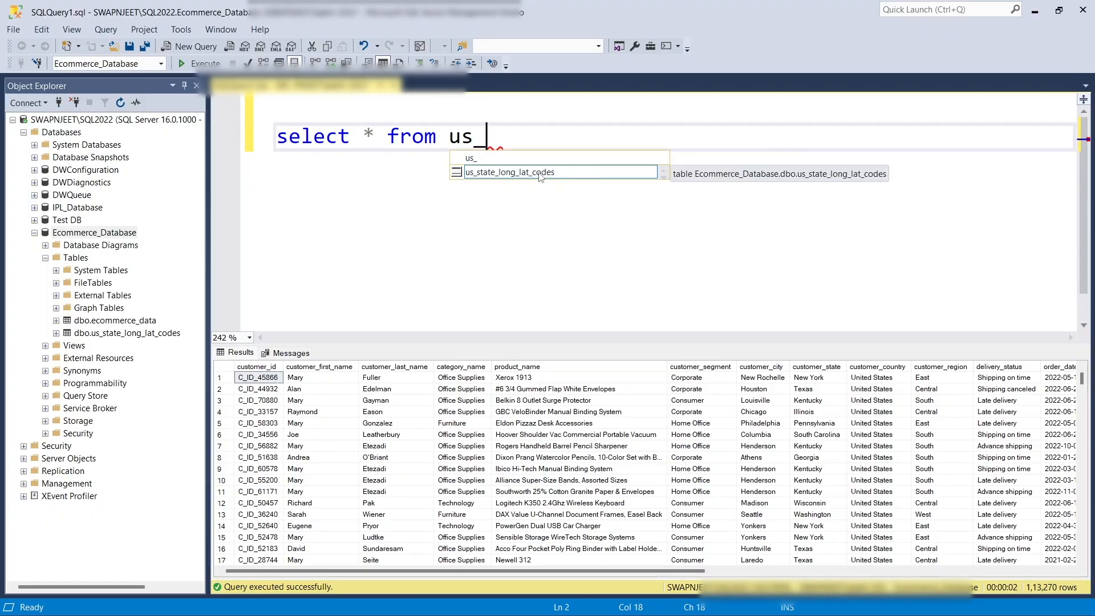
double_click(541, 174)
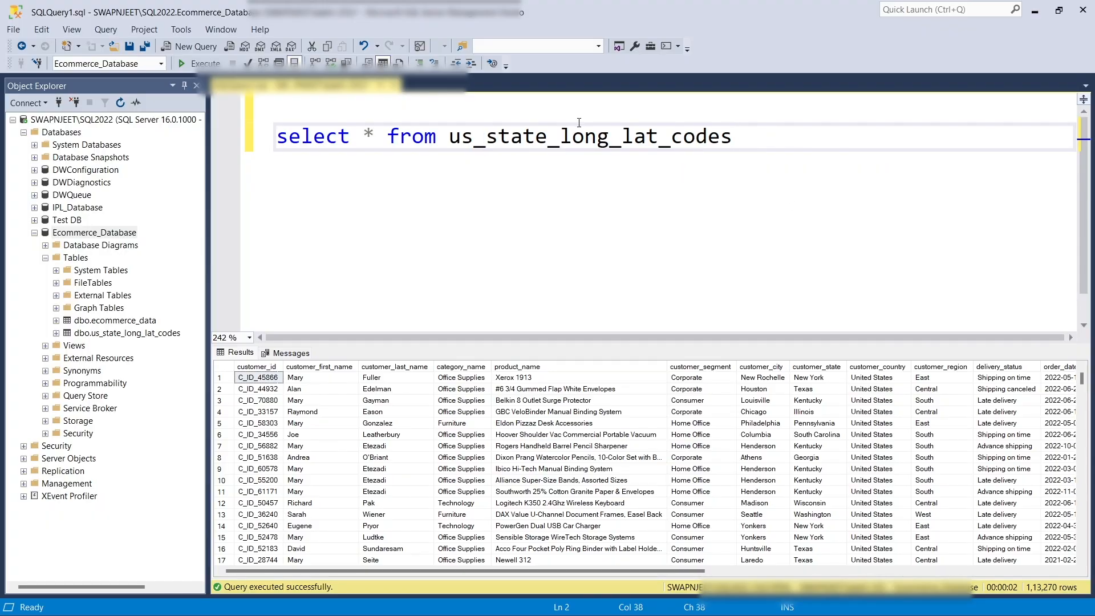
key("F5")
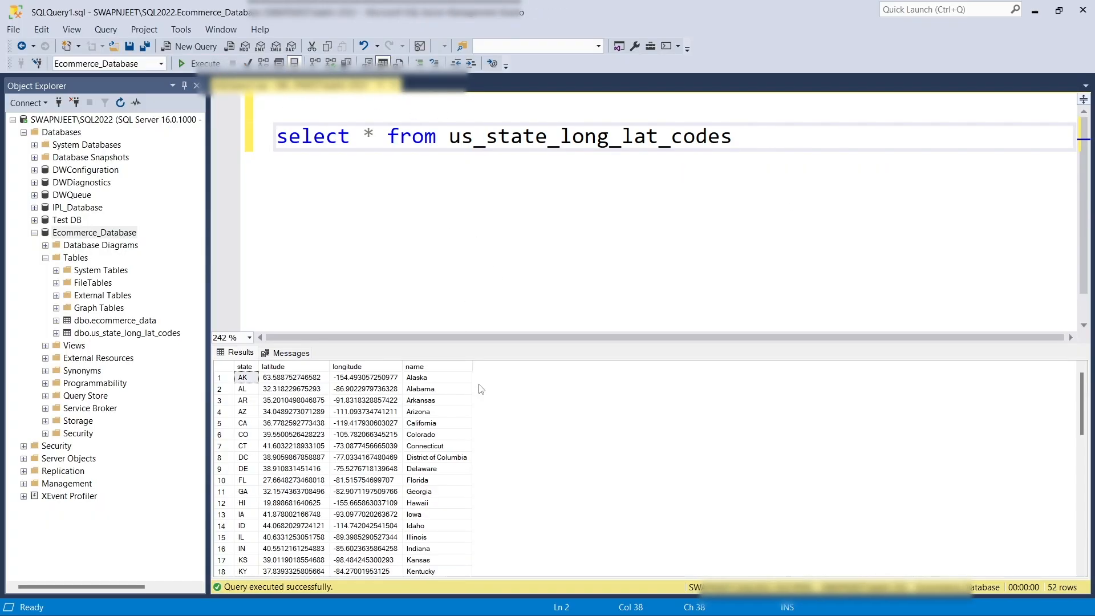
scroll(479, 399, "down", 2)
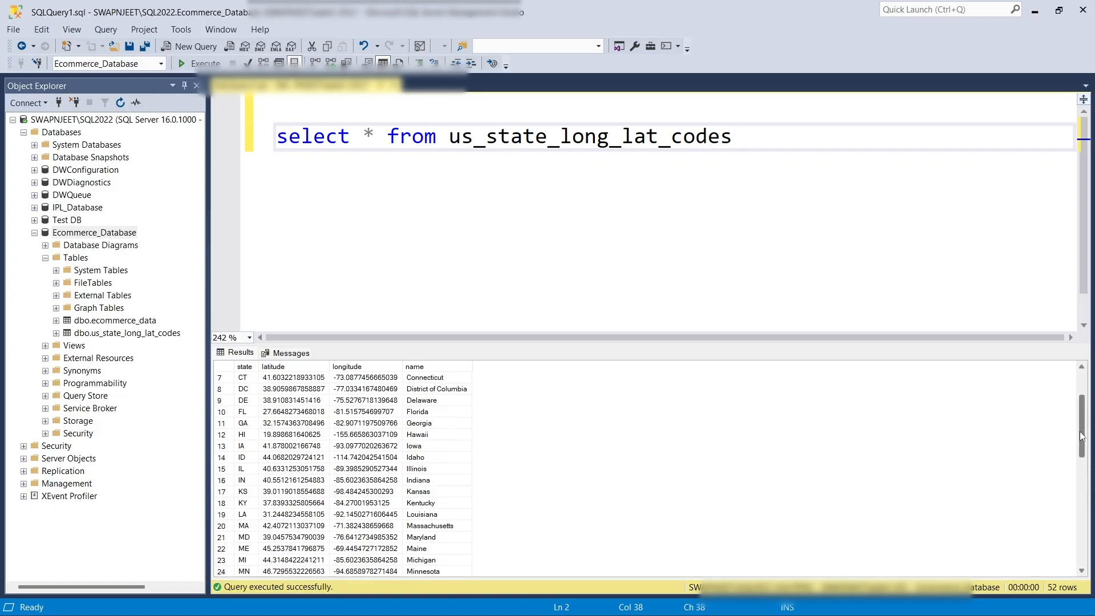
left_click_drag(1081, 438, 1082, 399)
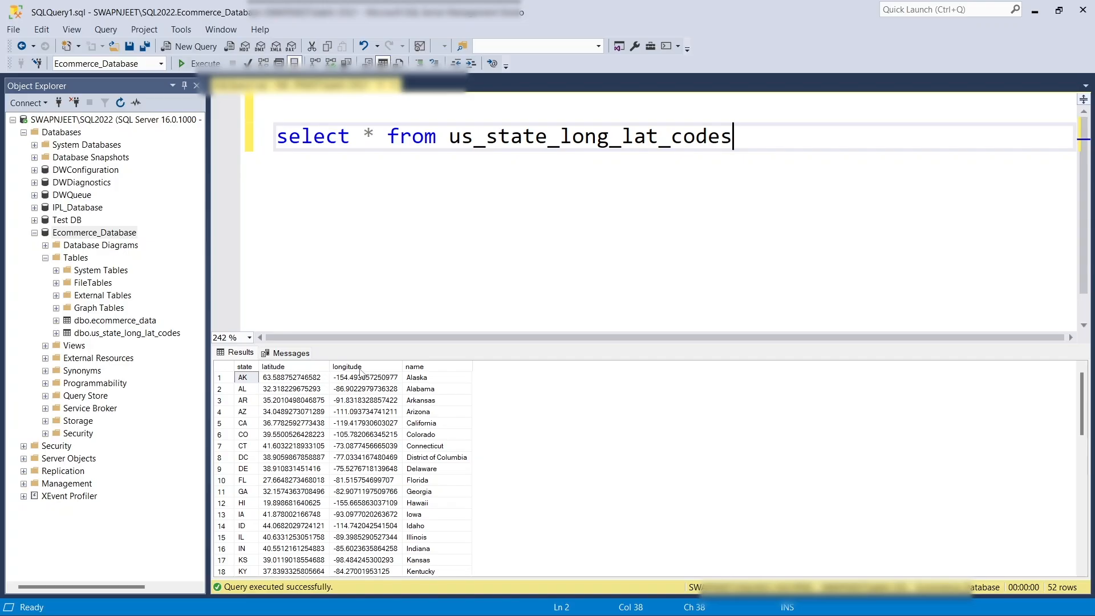
left_click(572, 409)
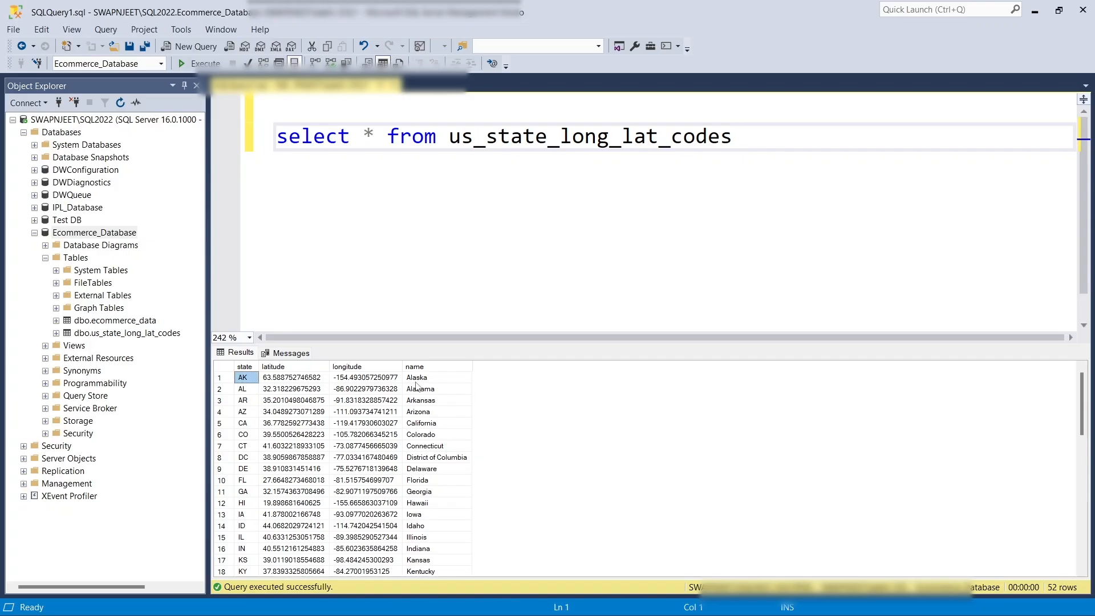
left_click(245, 401)
left_click(247, 380)
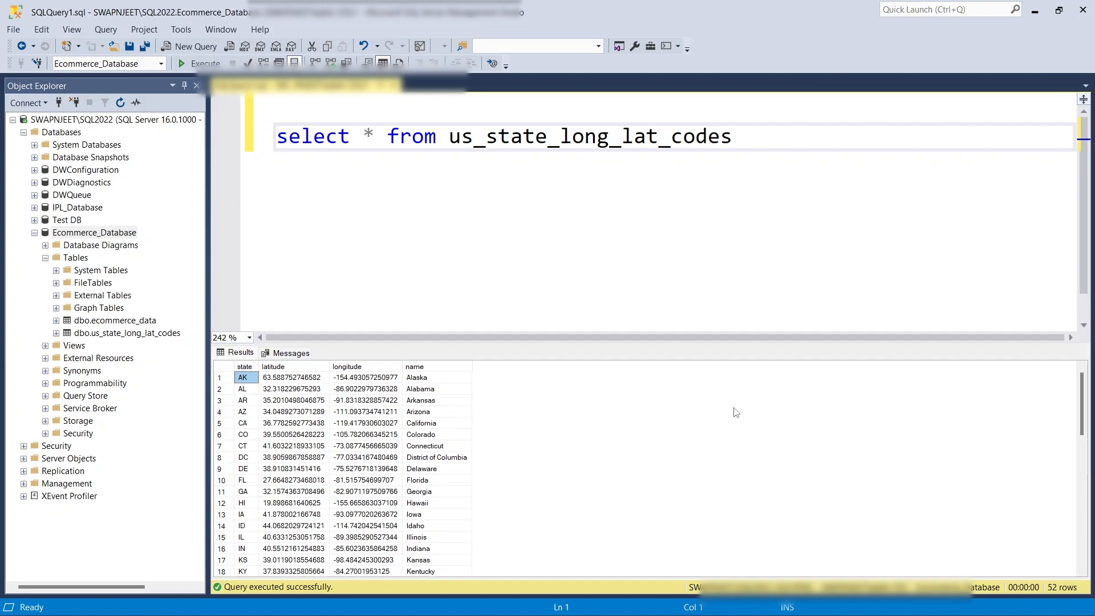
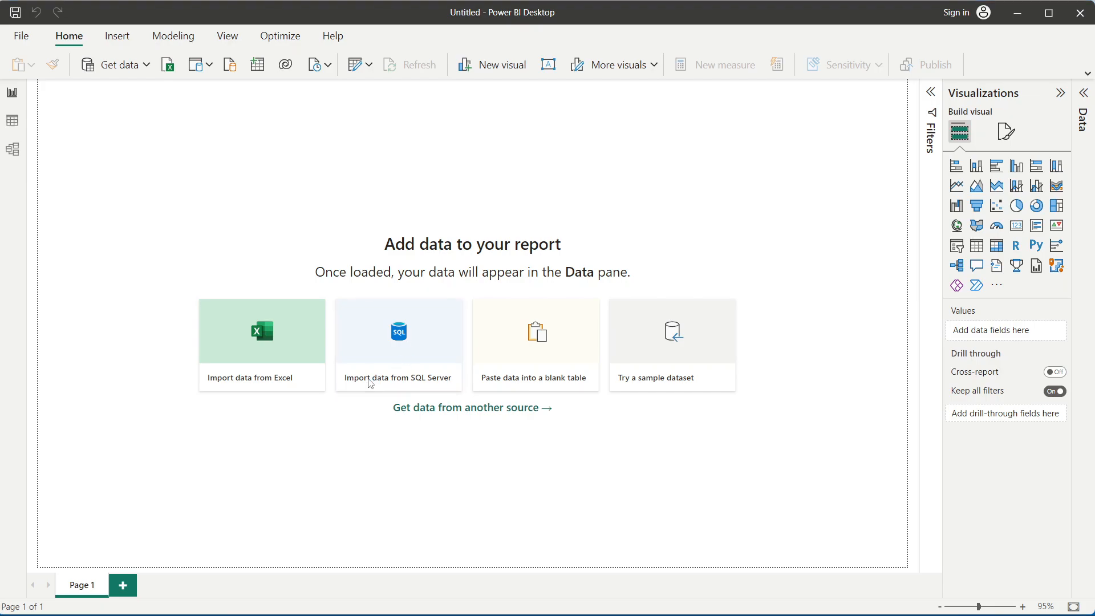
Step: In Power BI Desktop, start importing data from SQL Server and enter the SQL2022 instance's full name as the server
left_click(371, 383)
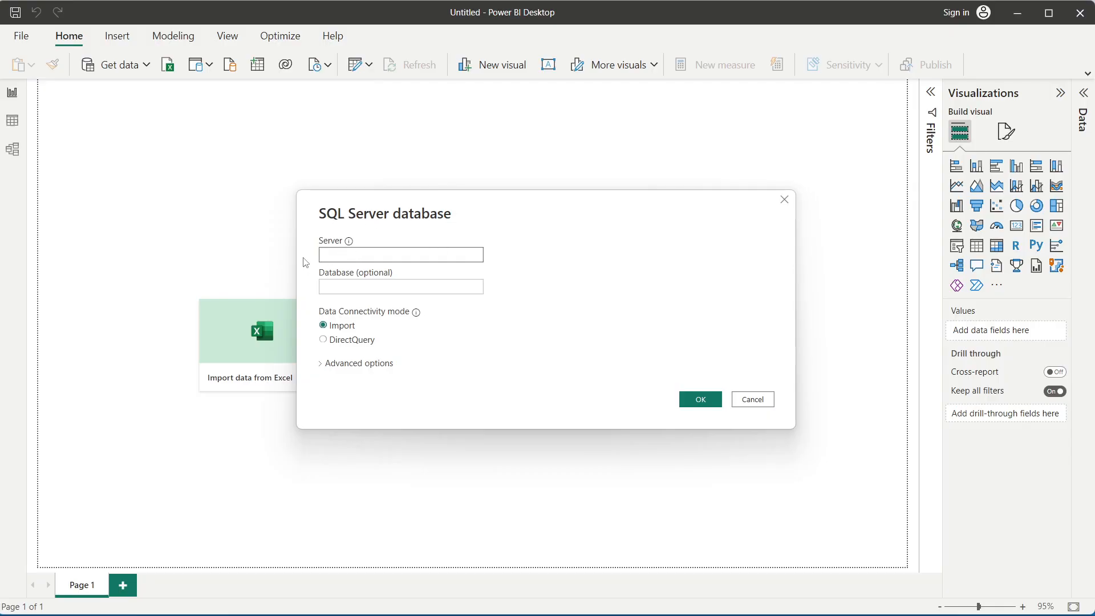
left_click(349, 285)
left_click(359, 286)
left_click(400, 288)
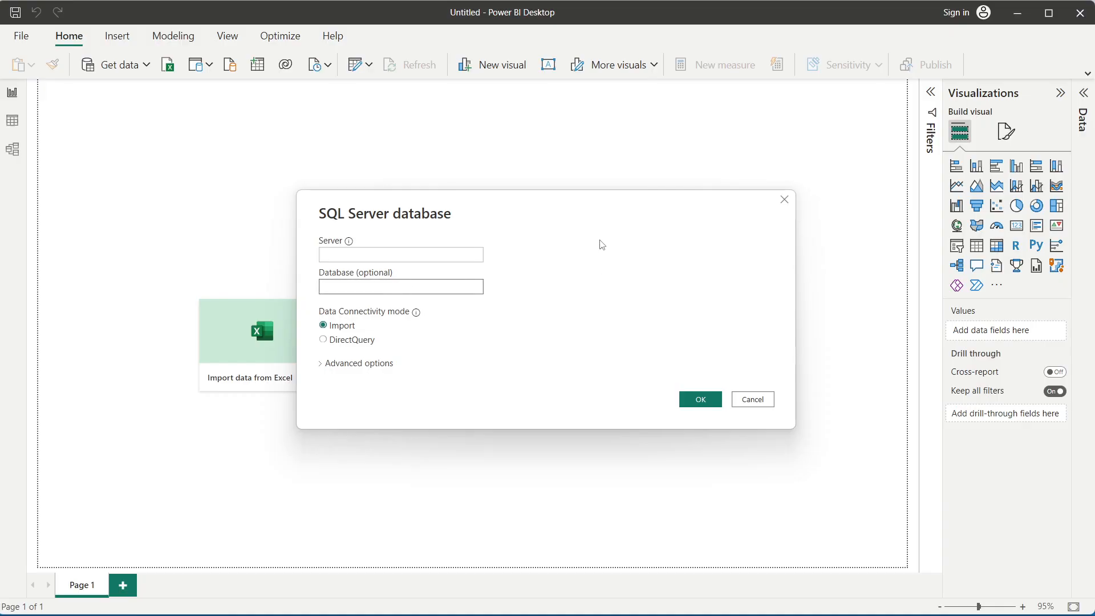
left_click(406, 257)
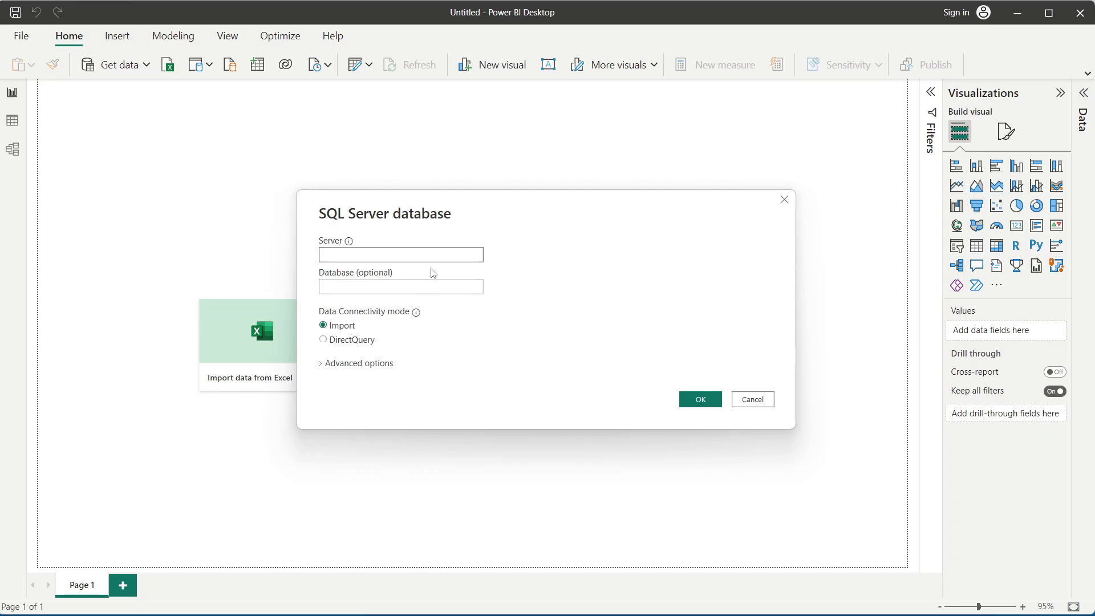
type("SWAPNJEET\\2")
key("BackSpace")
type("SQL2022")
left_click(356, 287)
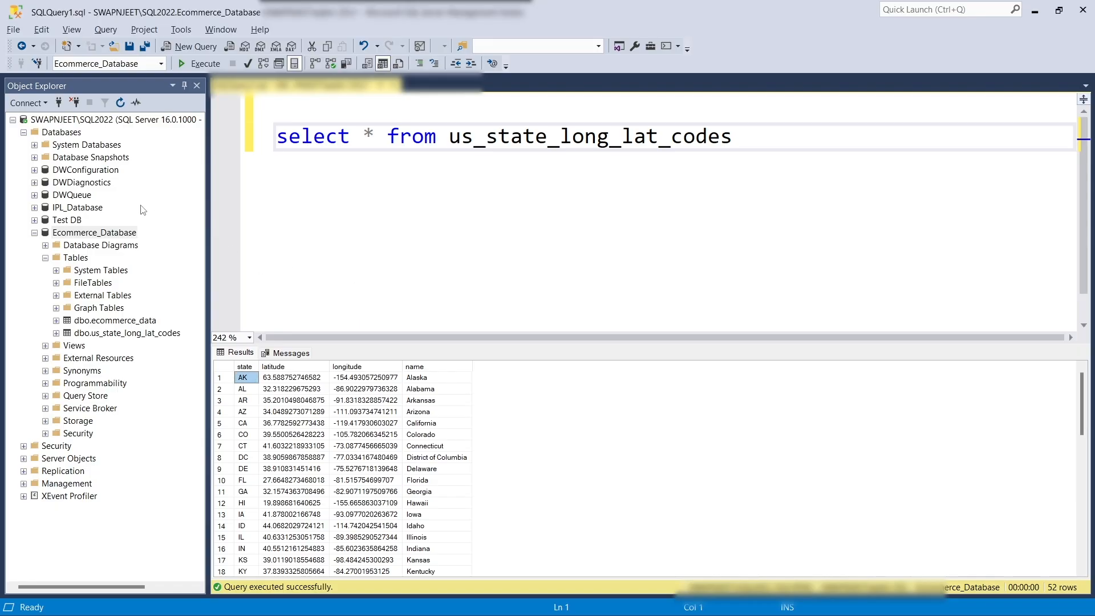
Step: Switch to SQL Server Management Studio and check the exact name of the ecommerce database without changing it
left_click(94, 232)
key("F2")
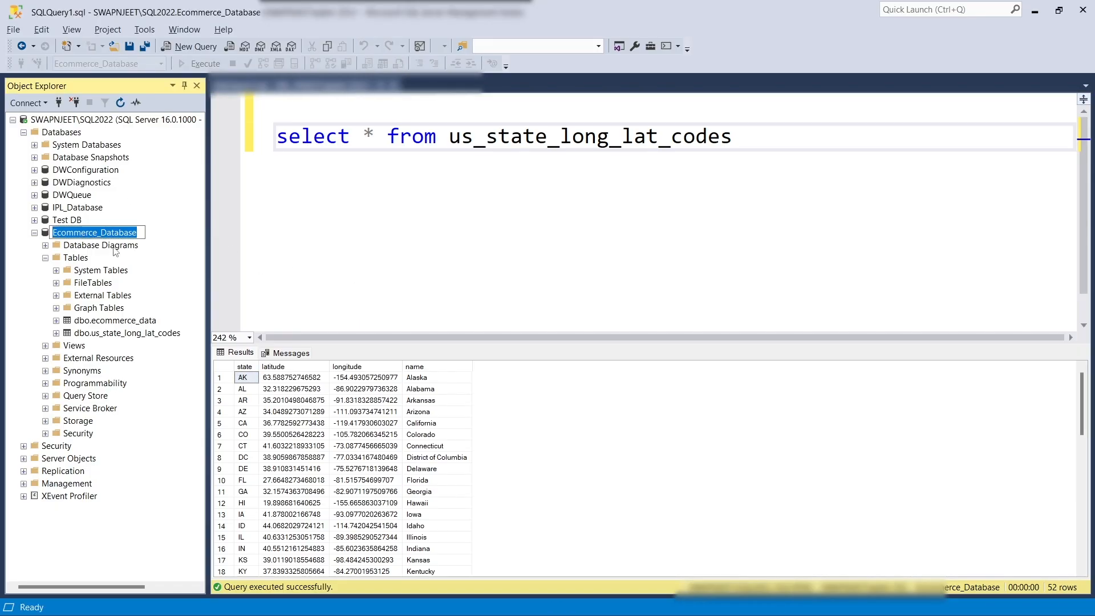
key("Escape")
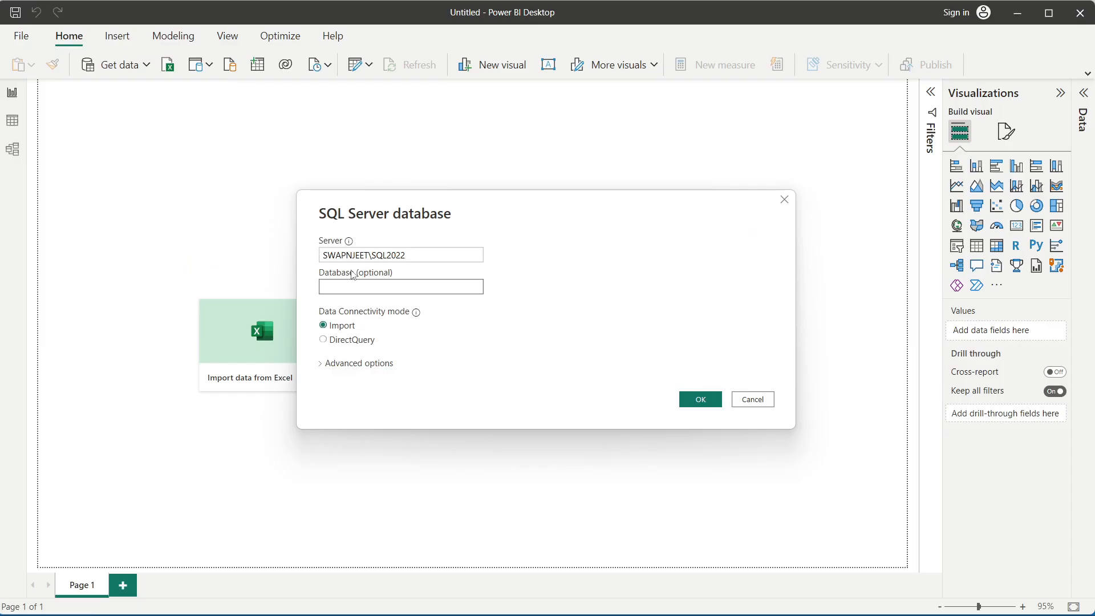
Step: Back in Power BI Desktop, set the database to Ecommerce_Database and connect in Import mode
left_click(353, 288)
type("Ecommerce_database")
left_click(367, 288)
key("Delete")
type("D")
left_click(683, 398)
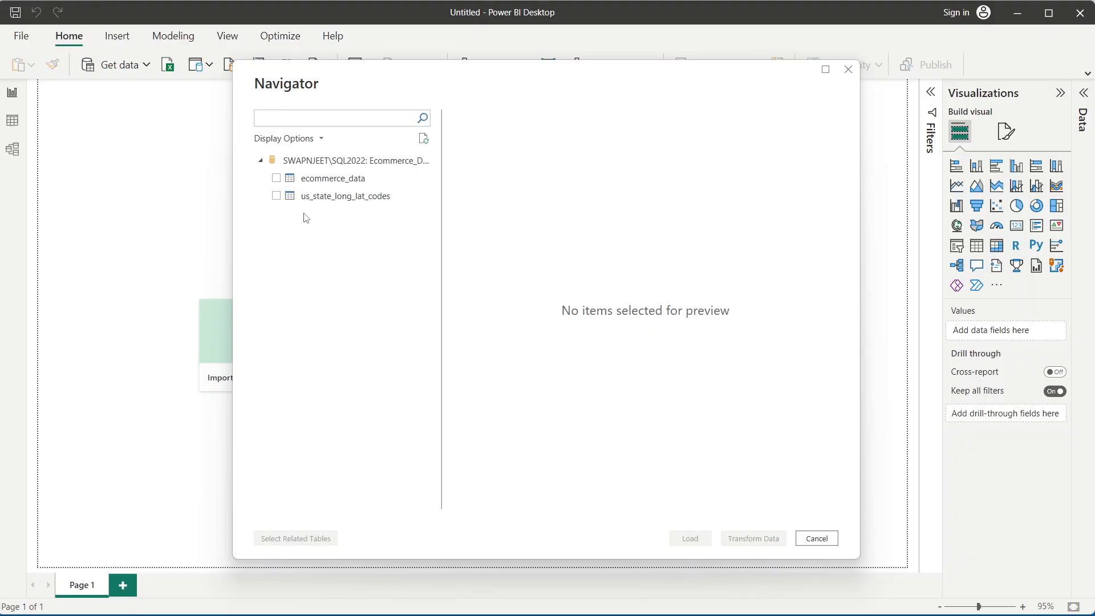
Step: Select the ecommerce_data and us_state_long_lat_codes tables from the database, preview them and load both into the report
left_click(277, 179)
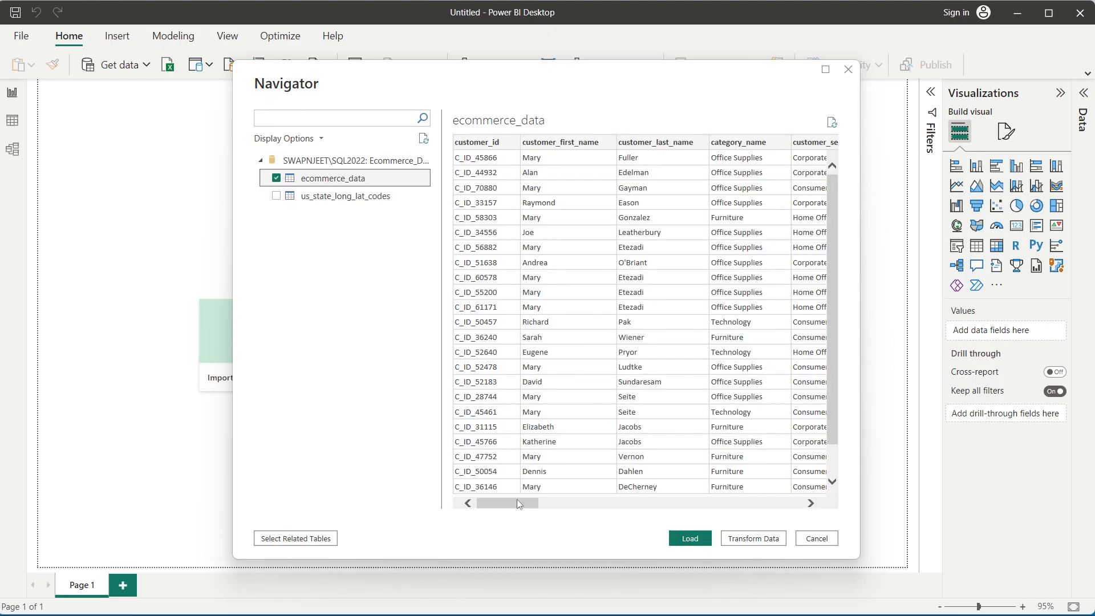
left_click_drag(517, 504, 385, 504)
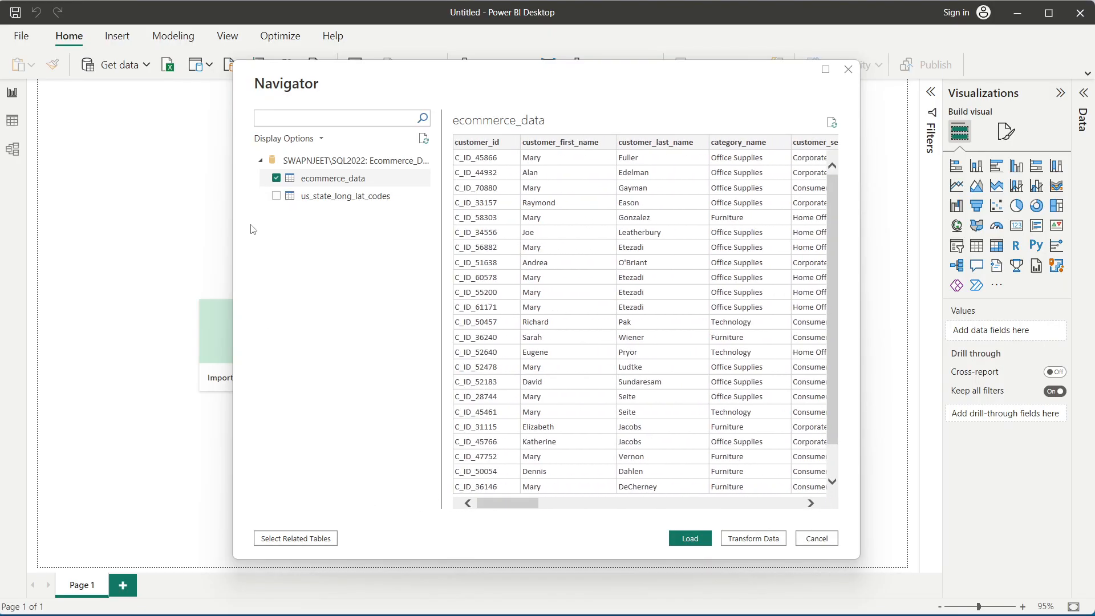
left_click(272, 198)
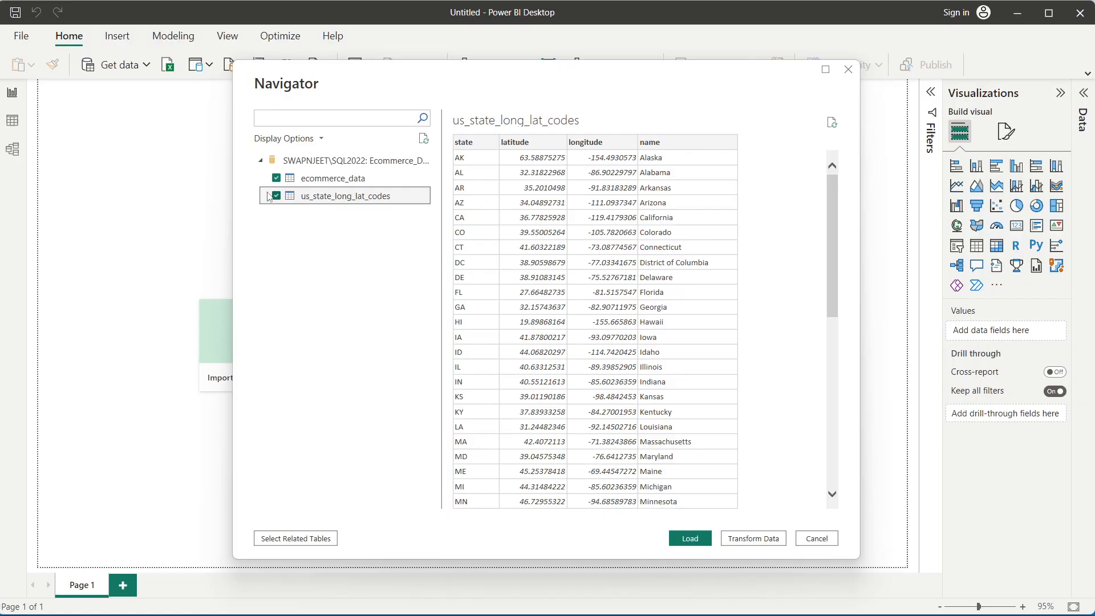
left_click(690, 539)
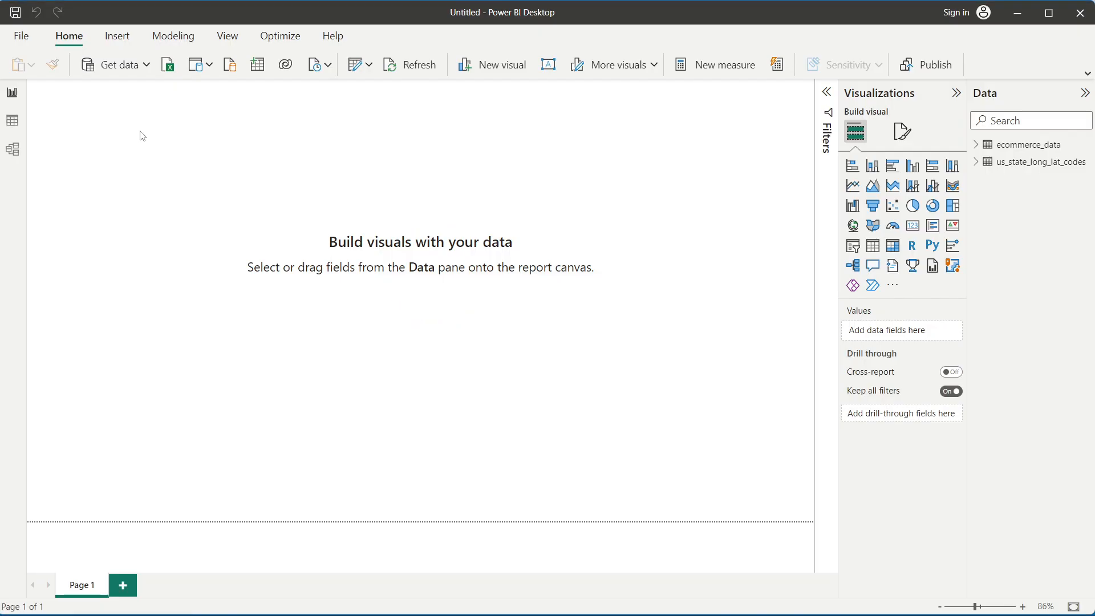
Step: Review the rows and columns of ecommerce_data and us_state_long_lat_codes, and look at both tables in the data model
left_click(9, 130)
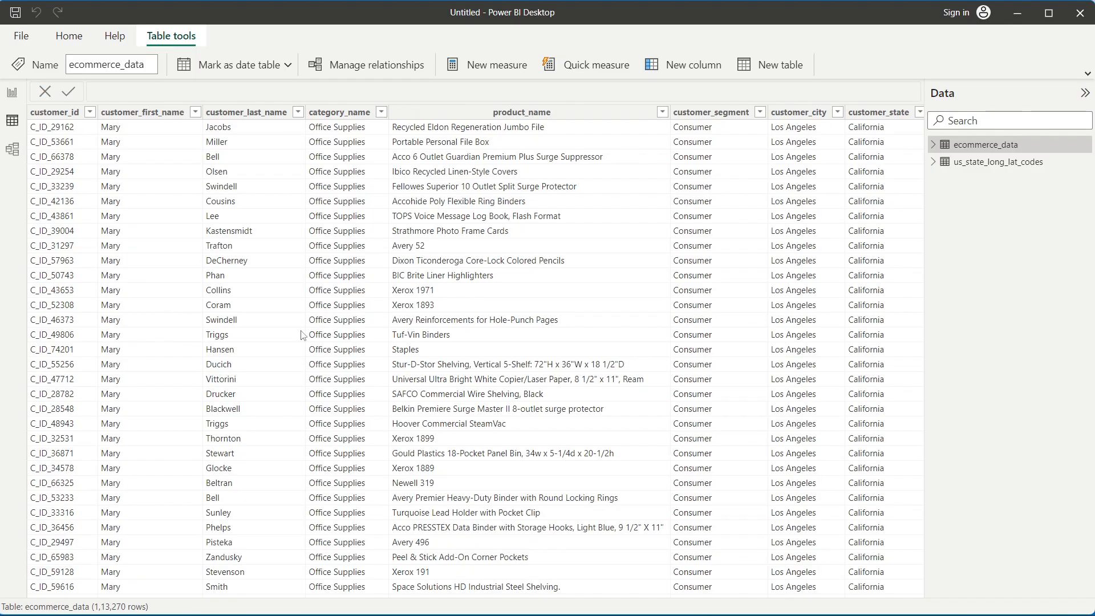
mouse_move(287, 594)
left_mouse_down()
mouse_move(797, 601)
mouse_move(293, 597)
left_mouse_up()
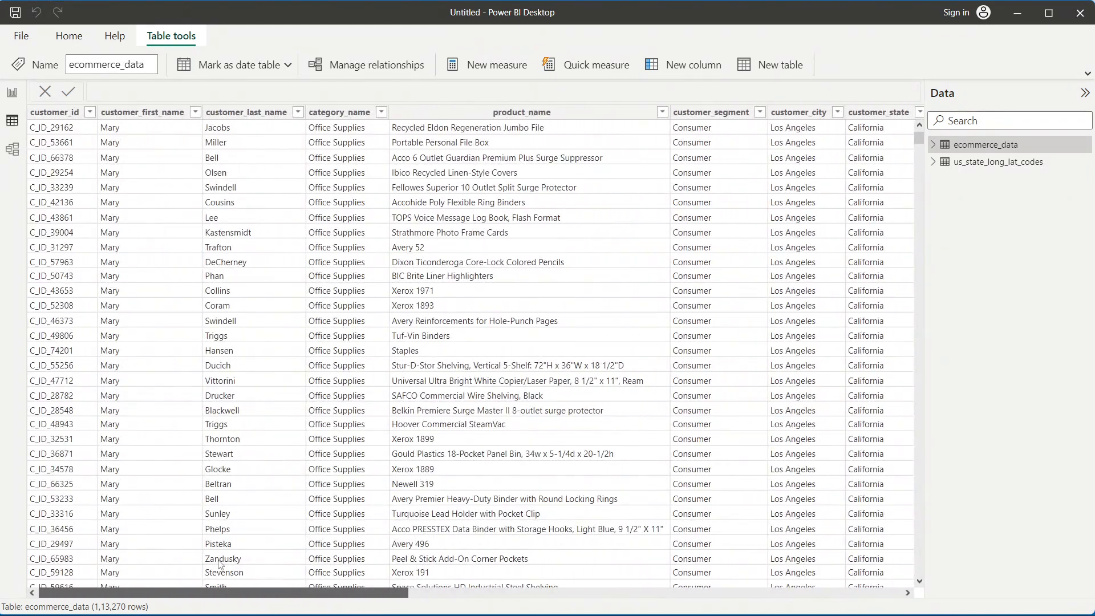
left_click(1020, 171)
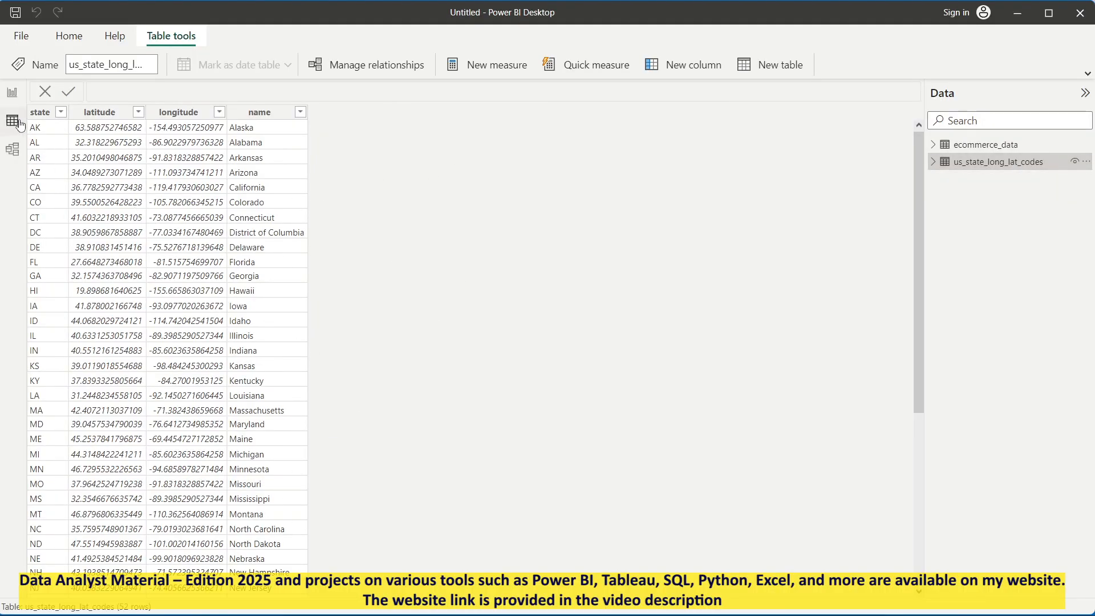
left_click(985, 145)
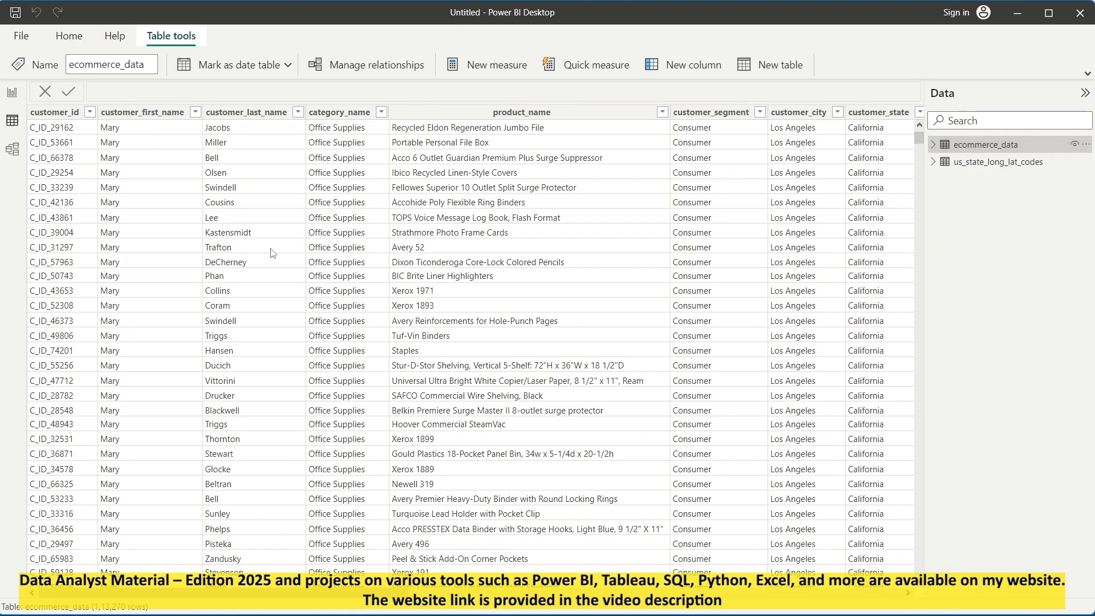
left_click(18, 163)
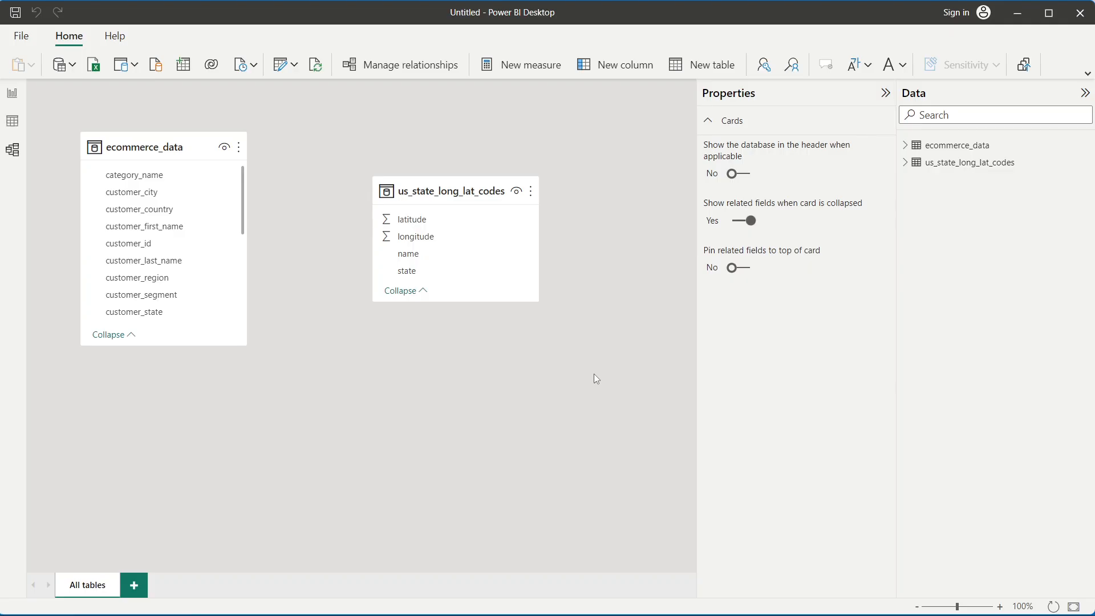
left_click(11, 121)
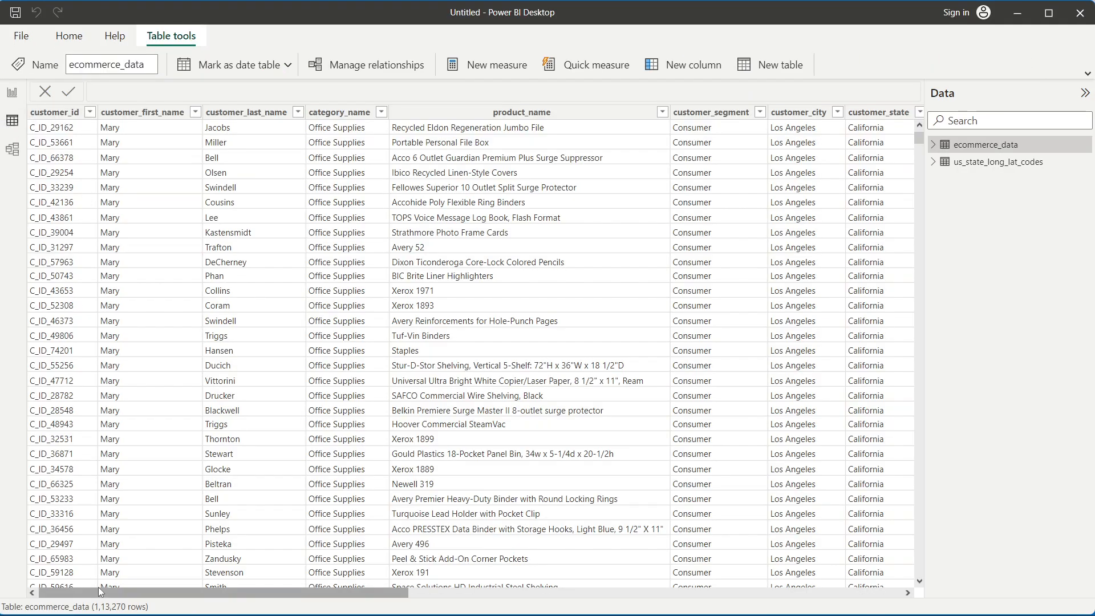
left_click_drag(100, 591, 182, 600)
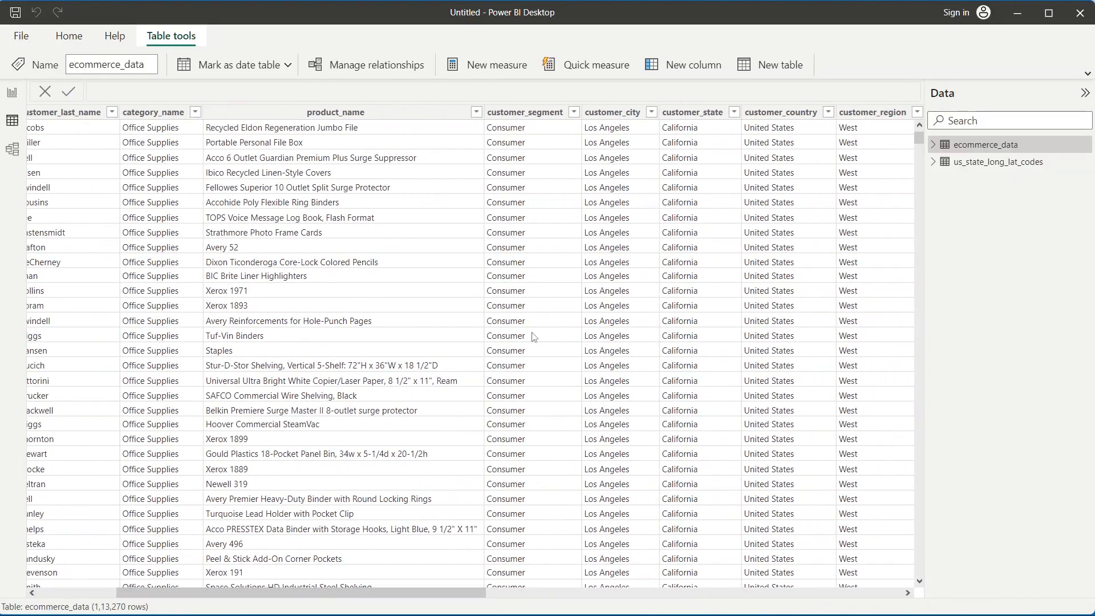
Step: Compare the customer_state column in ecommerce_data with the name column in us_state_long_lat_codes as matching state fields
left_click(685, 113)
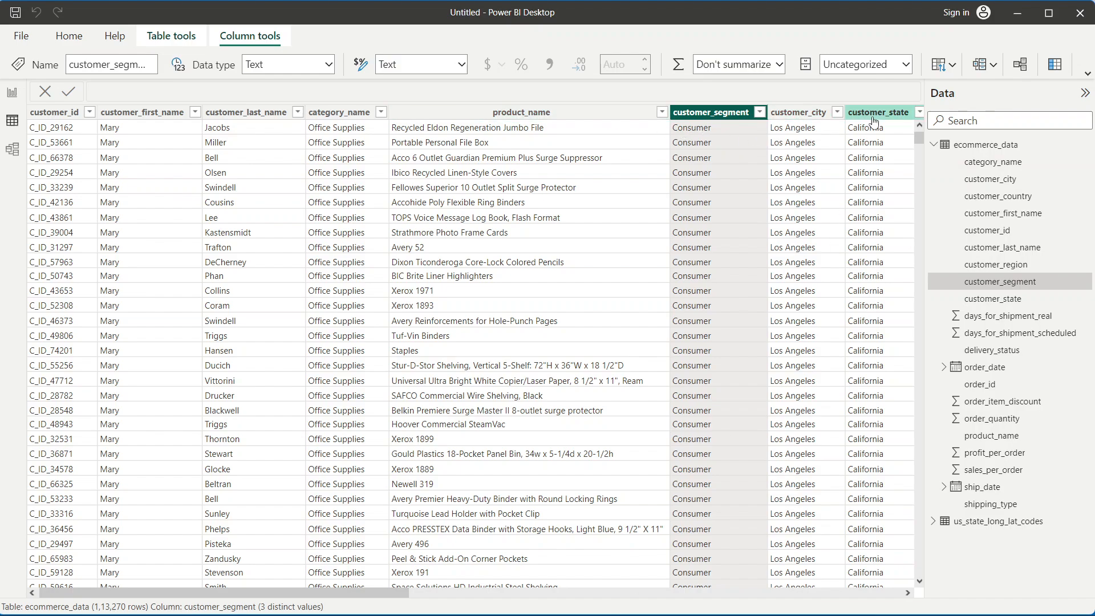
left_click(873, 114)
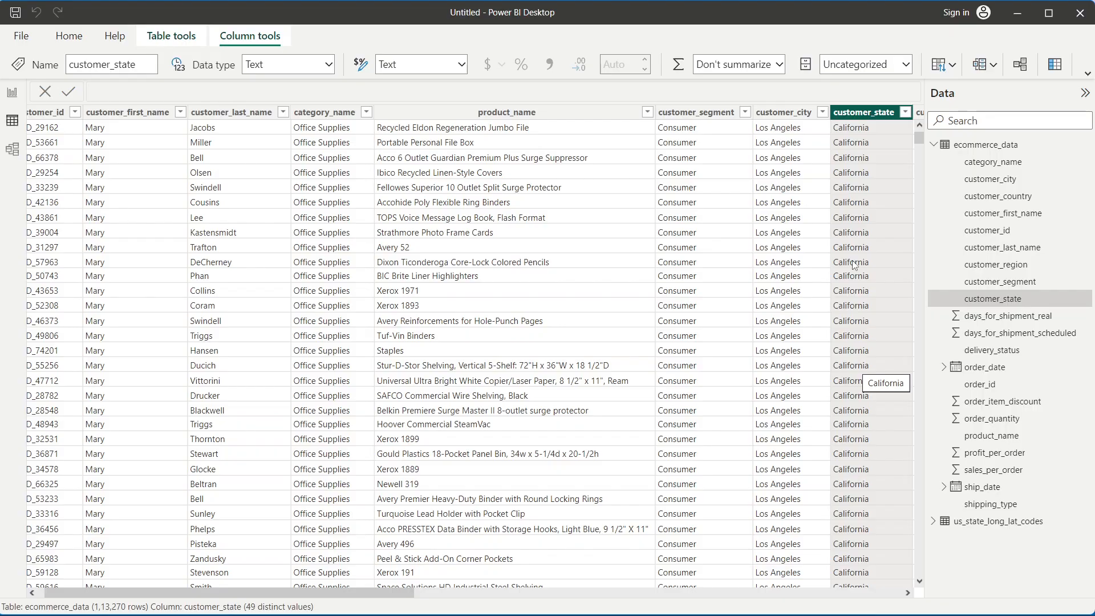
scroll(855, 267, "down", 8)
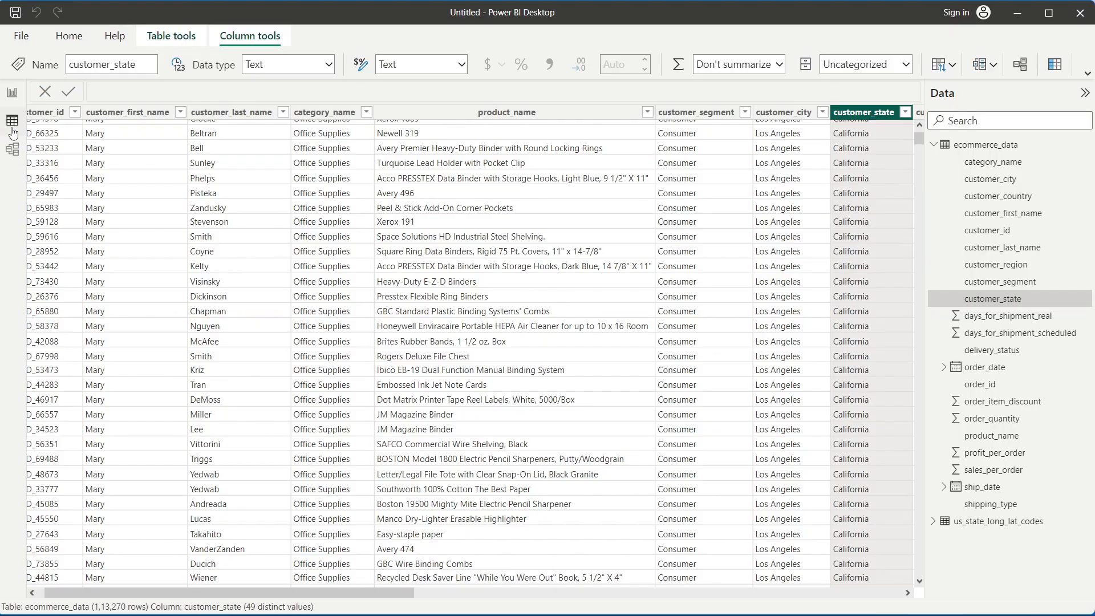
left_click(975, 526)
left_click(269, 118)
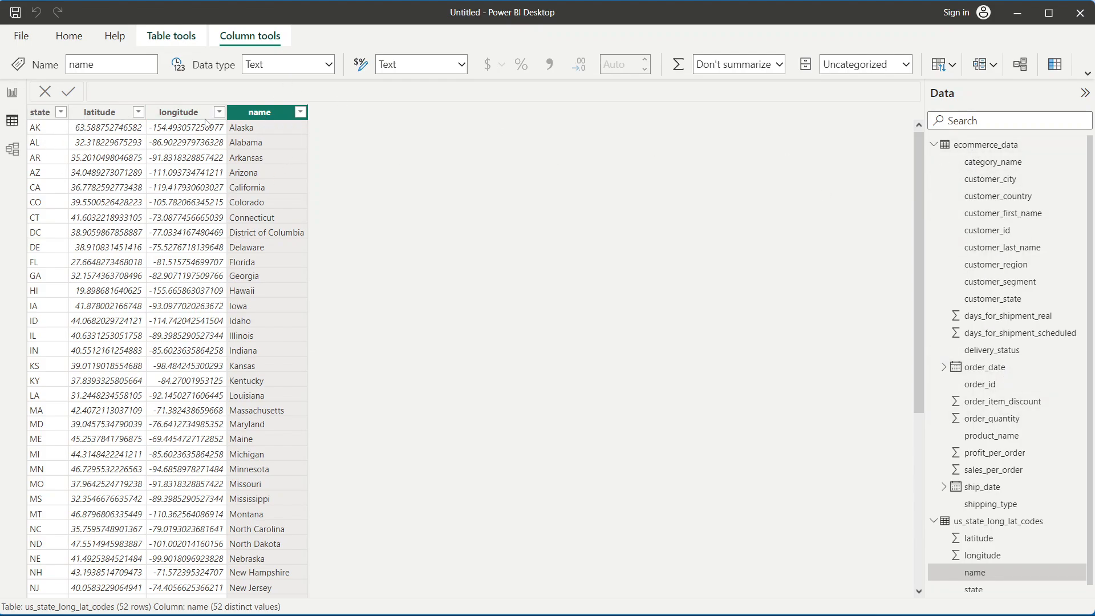
left_click(986, 145)
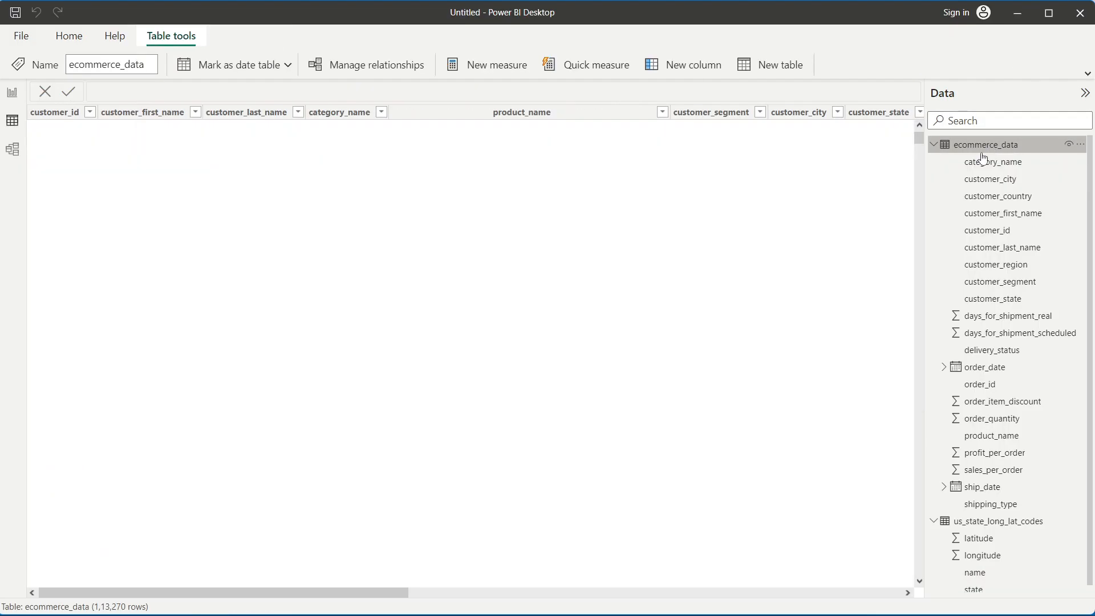
left_click(878, 112)
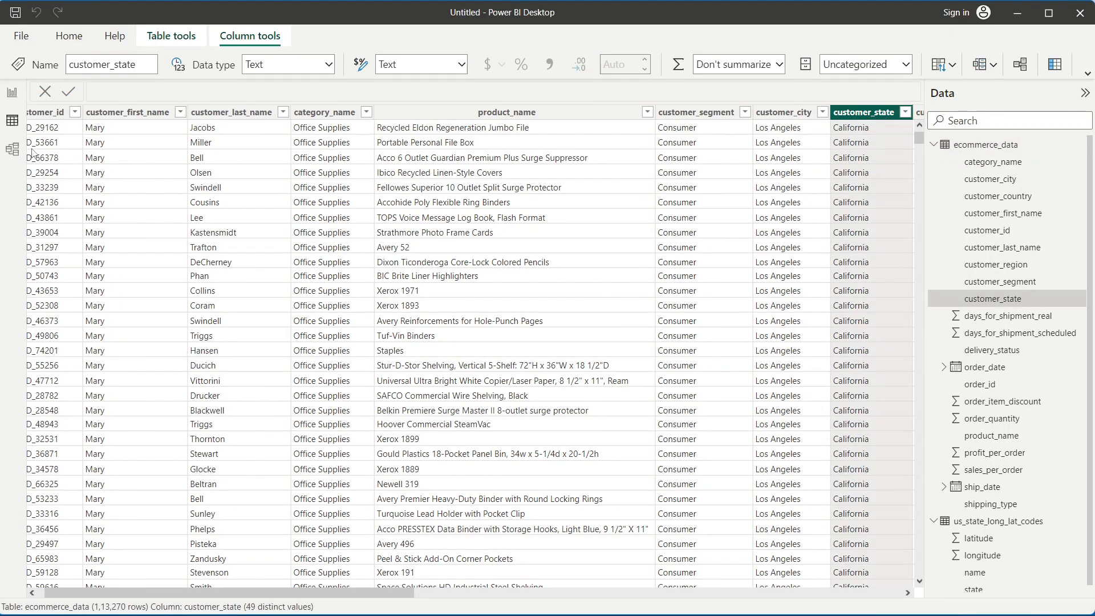
Step: In the data model, relate customer_state in ecommerce_data to name in us_state_long_lat_codes and check the relationship's properties
left_click(12, 149)
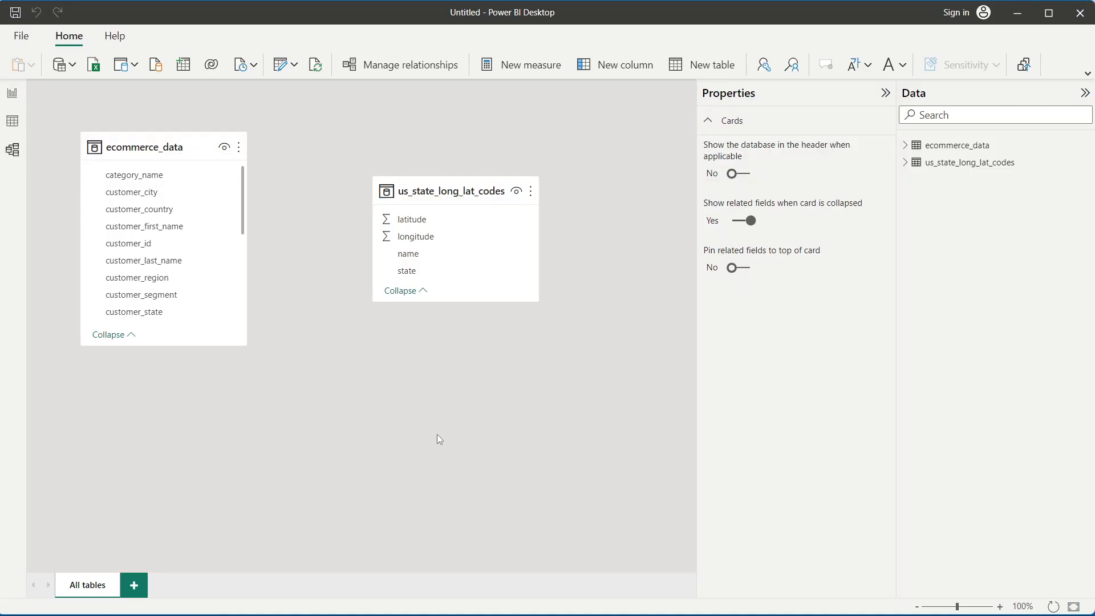
left_click(146, 313)
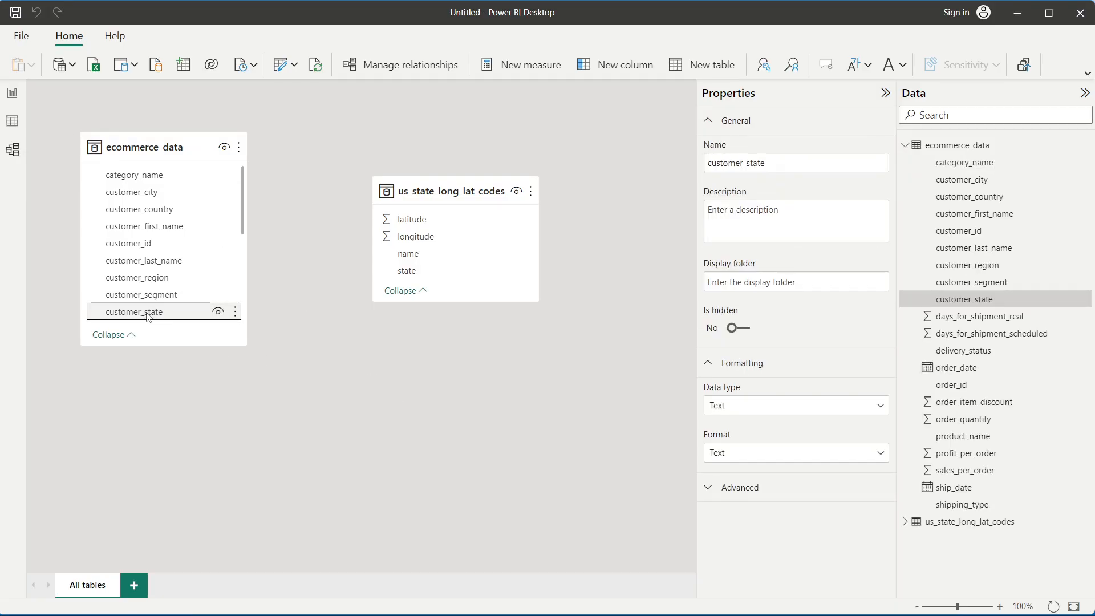
left_click_drag(149, 315, 429, 256)
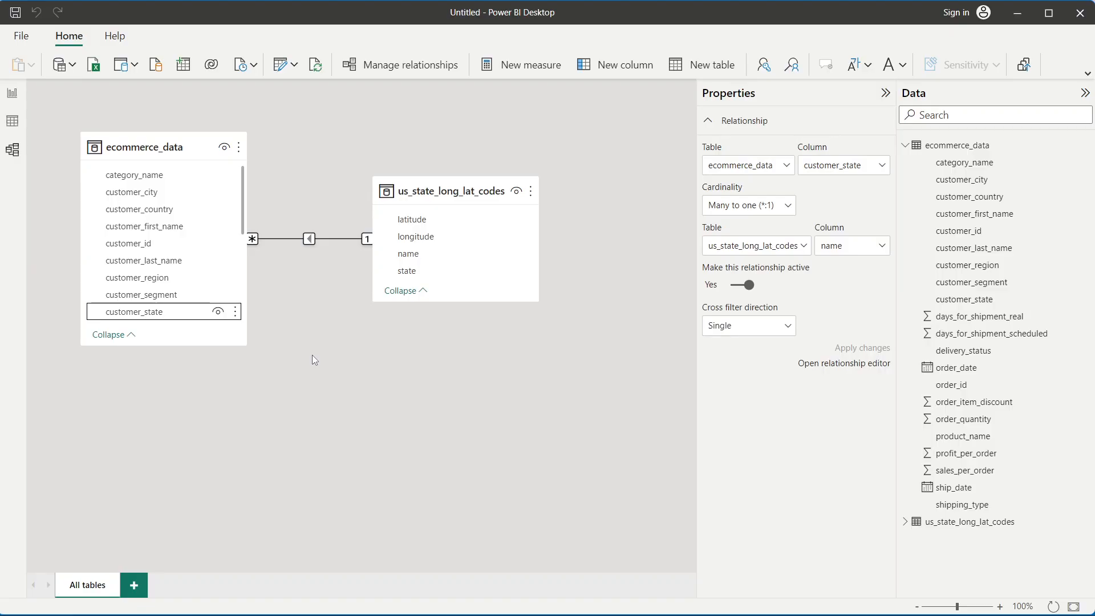
key("Tab")
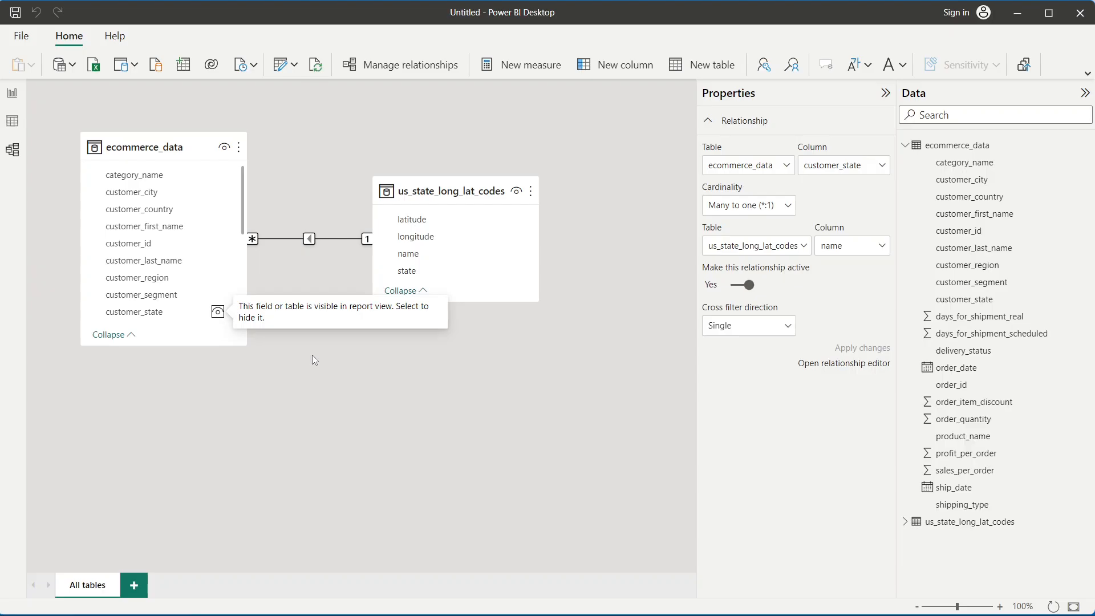
left_click(302, 244)
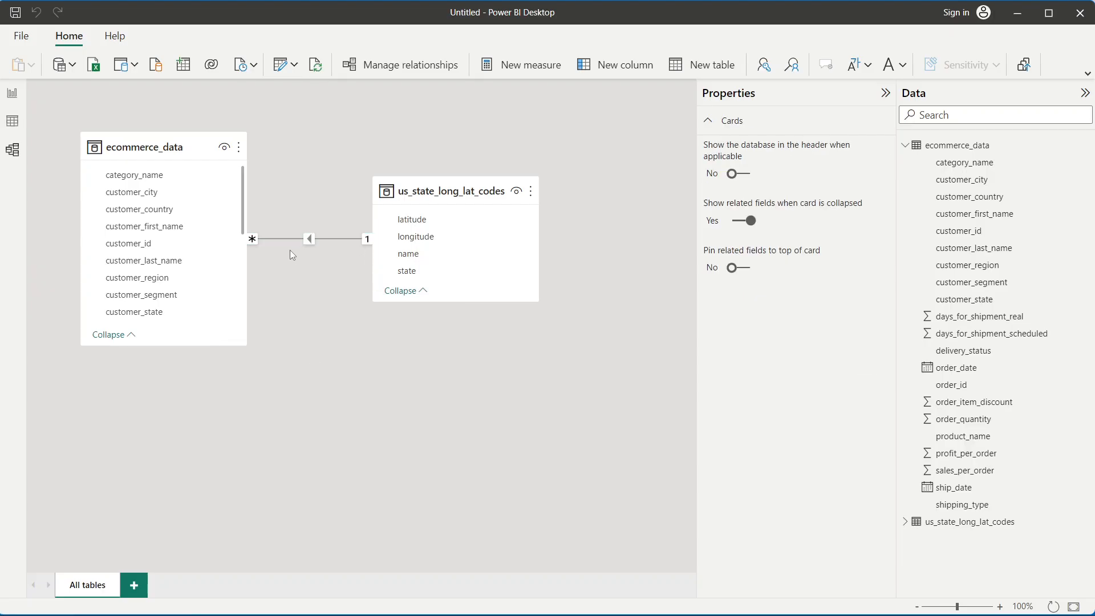
left_click(13, 92)
left_click(21, 38)
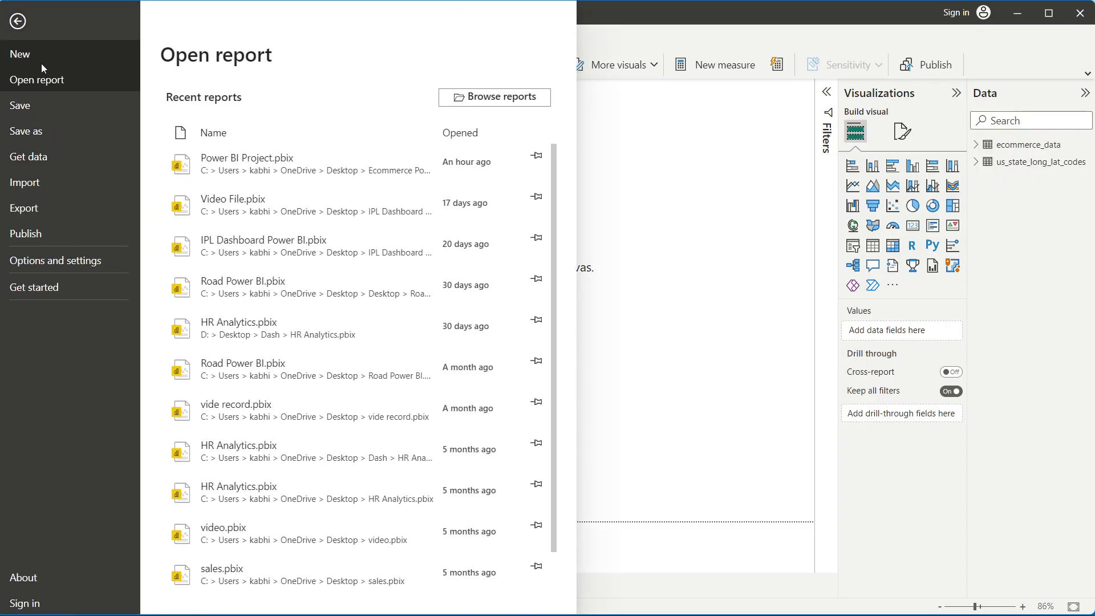
key("Escape")
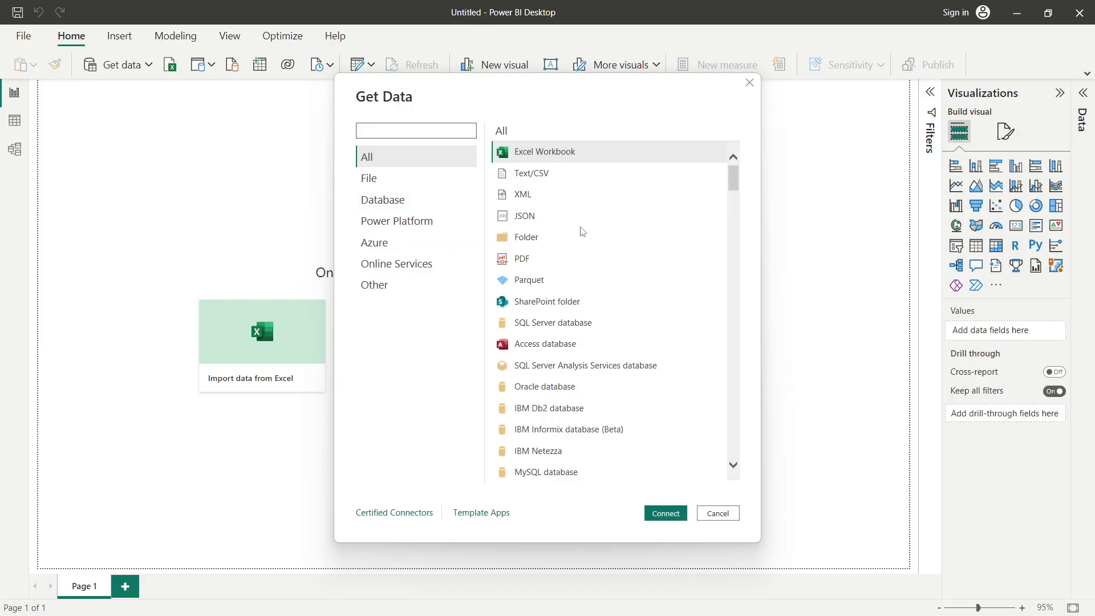
Step: Connect to a Text/CSV file source and open ecommerce_data.csv from the Data folder inside Ecommerce Power BI
left_click(381, 181)
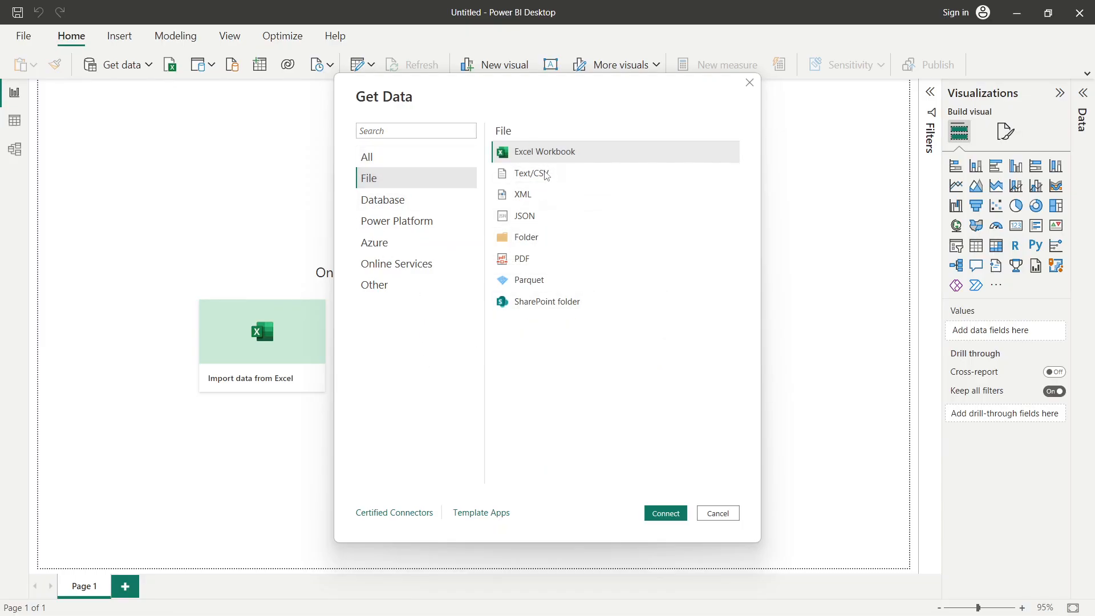
left_click(528, 179)
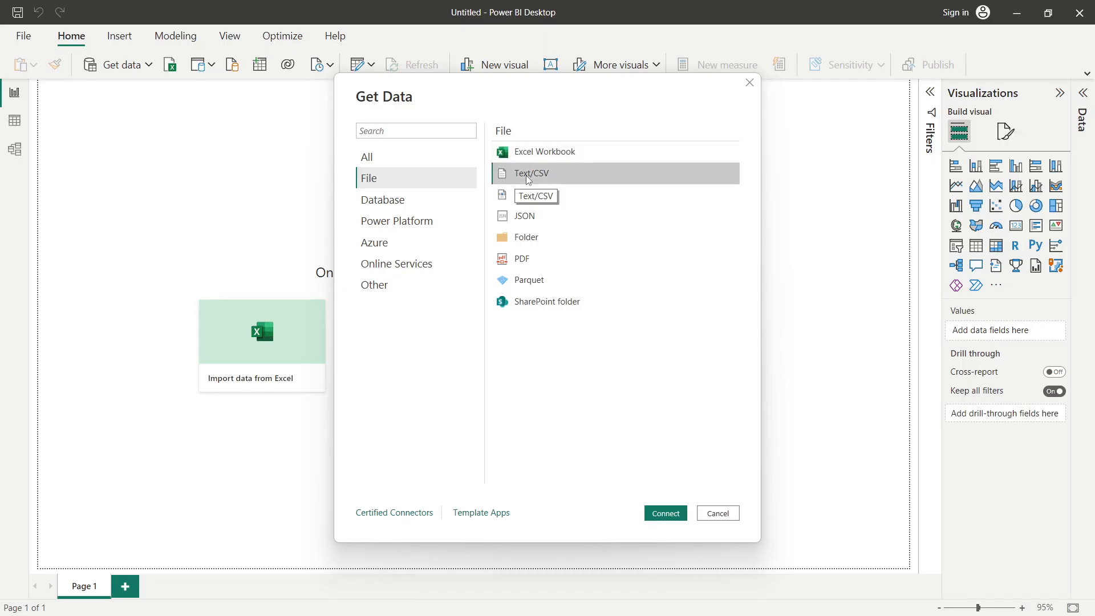
left_click(674, 514)
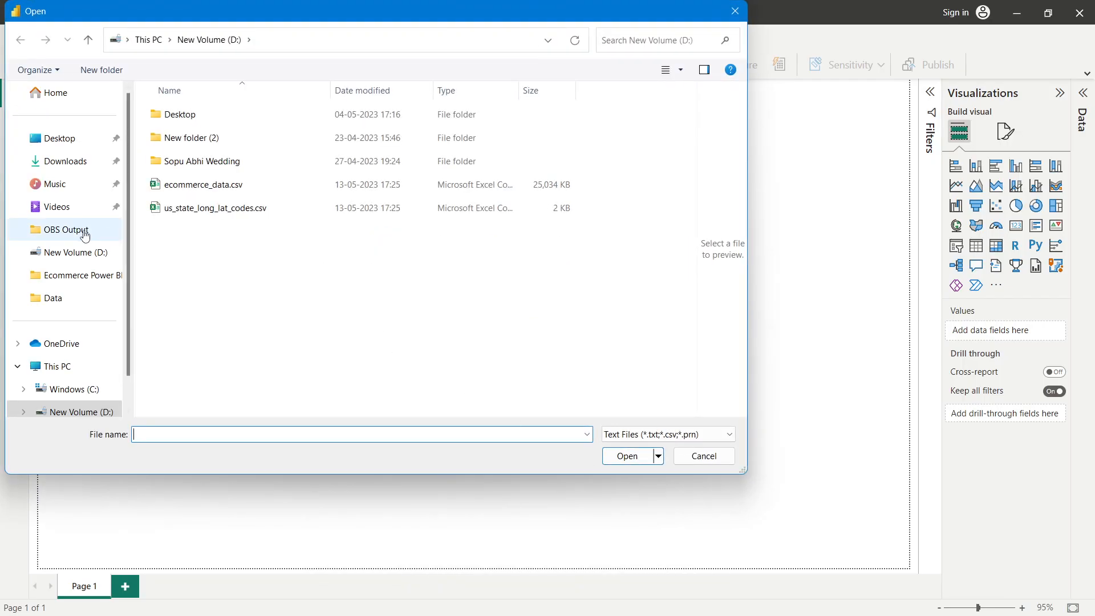
left_click(72, 276)
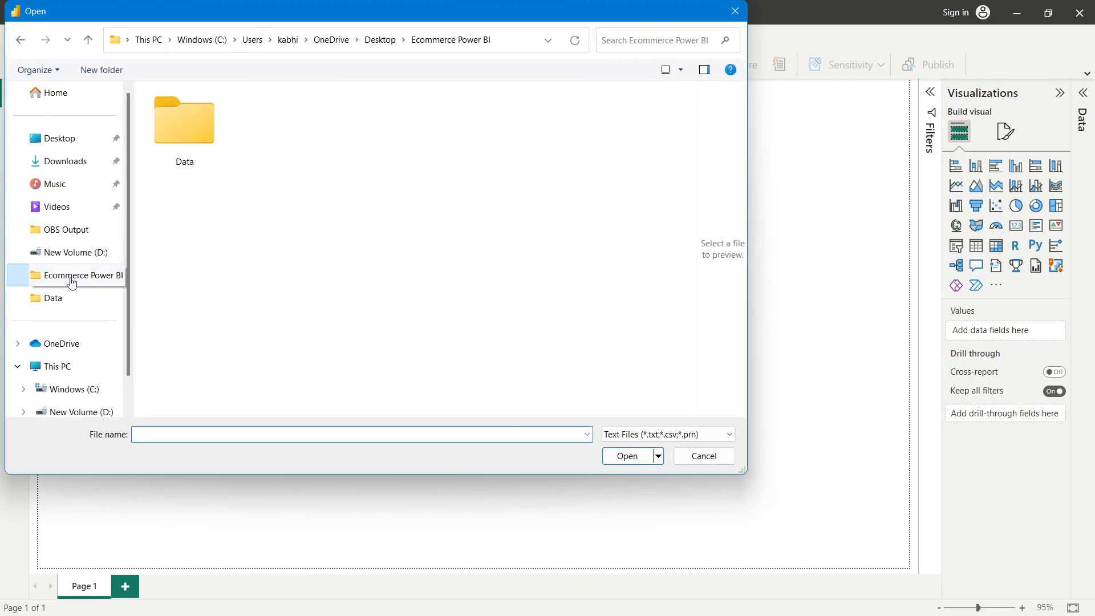
double_click(226, 140)
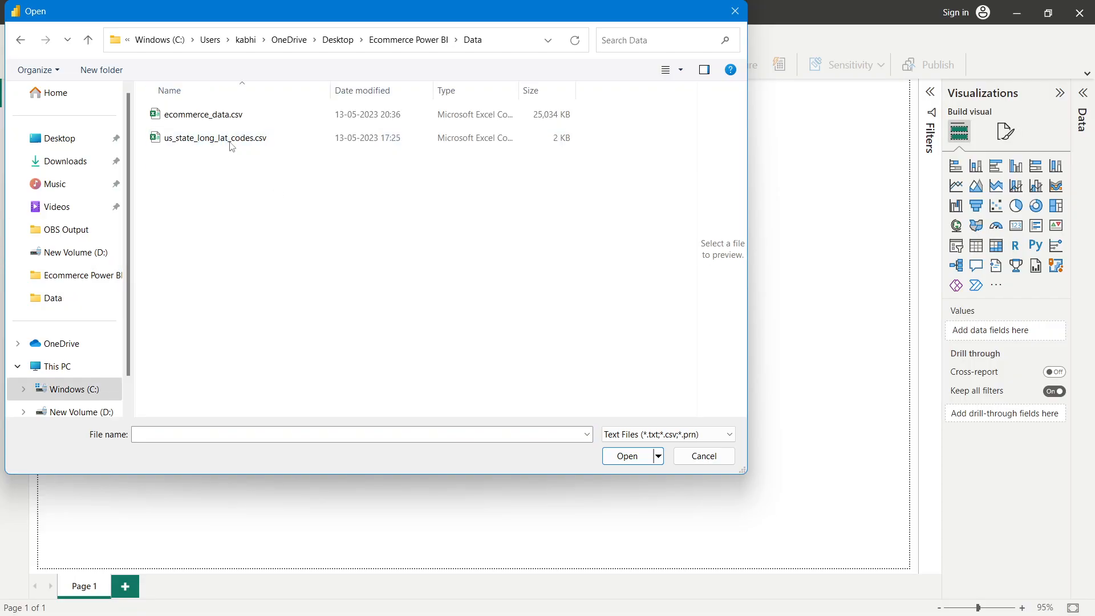
left_click(201, 114)
left_click(209, 137)
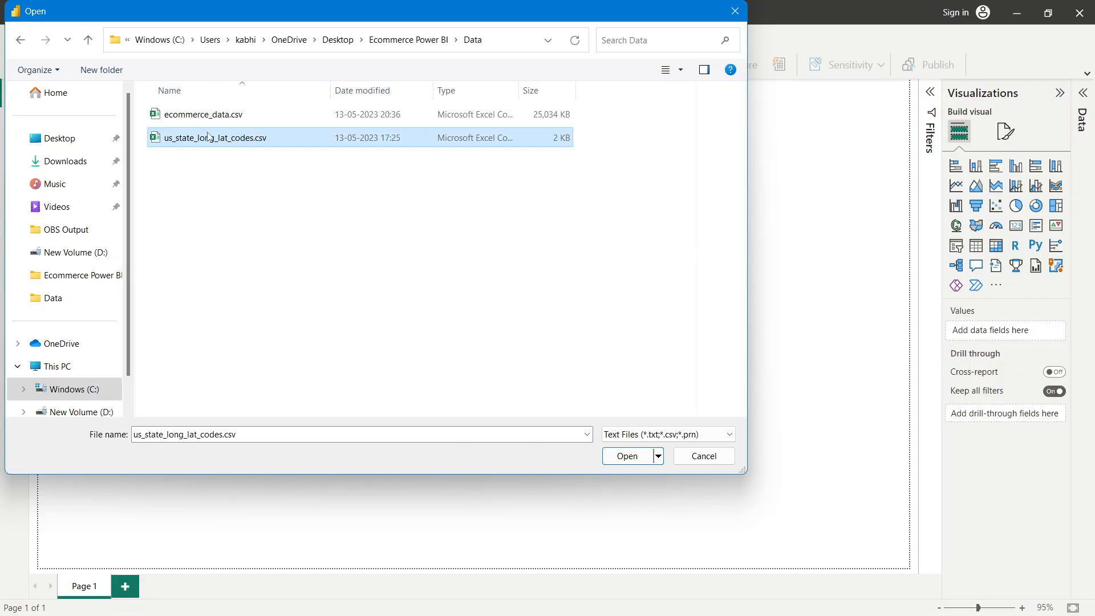
left_click(203, 117)
left_click(207, 141)
left_click(203, 121)
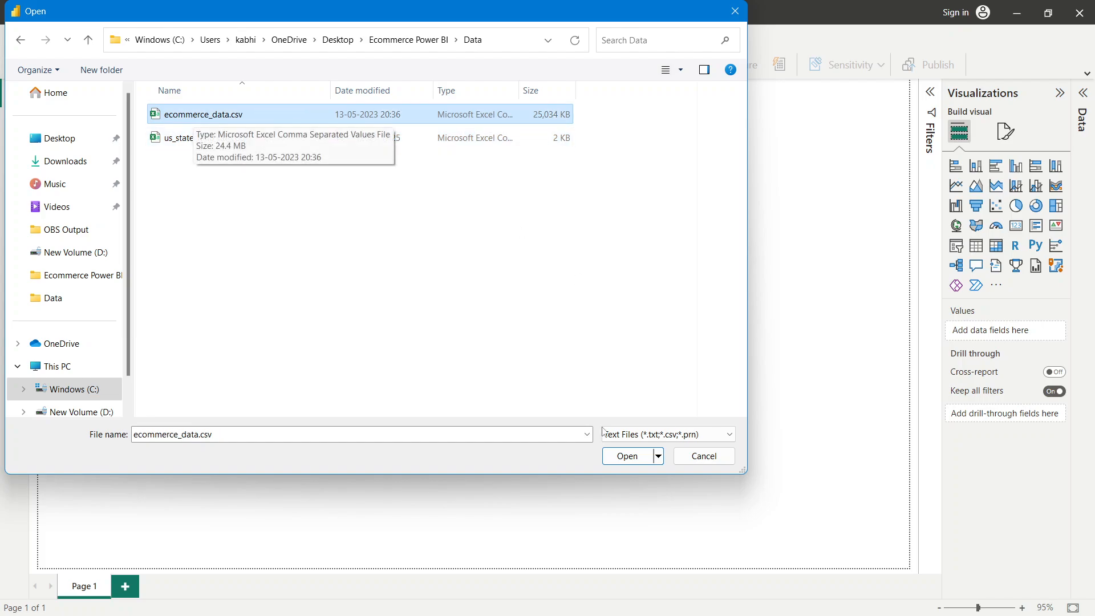
left_click(633, 454)
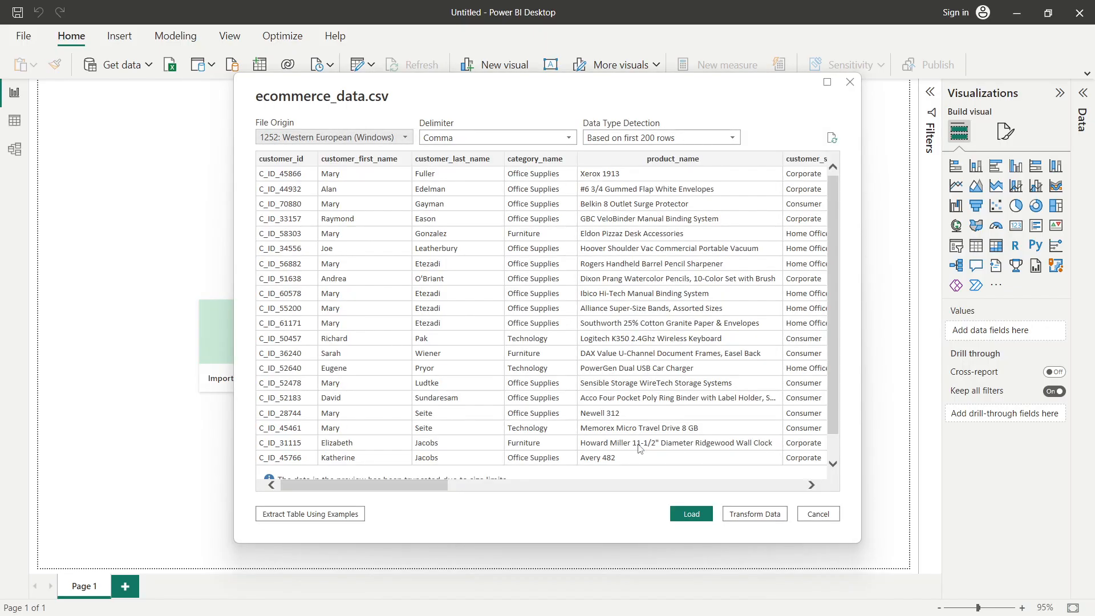
Step: Load the previewed ecommerce_data.csv into the report and check the table's rows and its card in the data model
left_click_drag(385, 485, 133, 438)
left_click(690, 514)
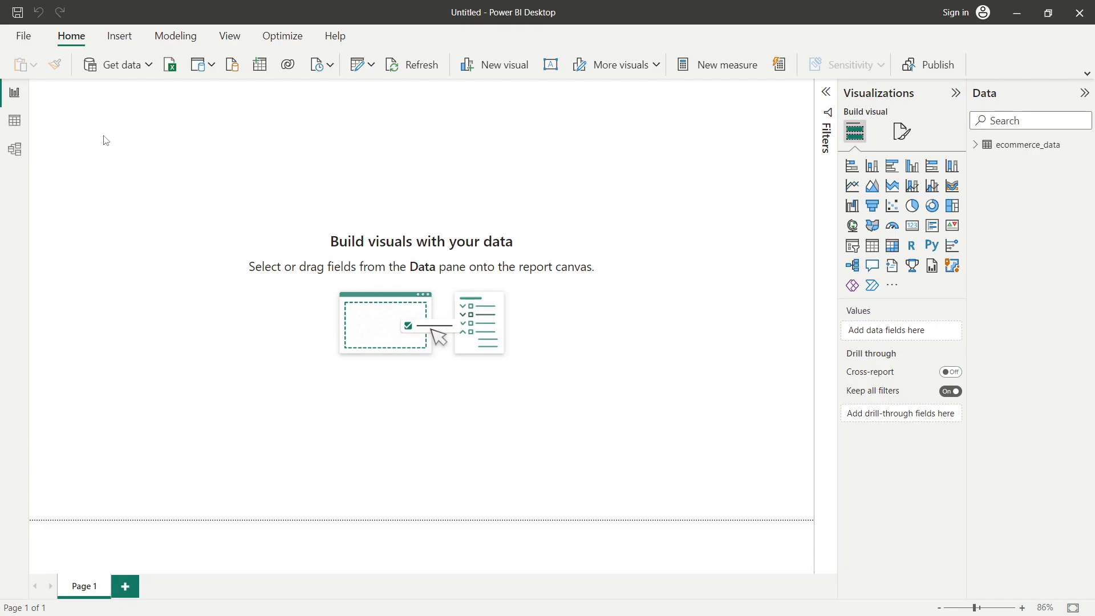
left_click(21, 127)
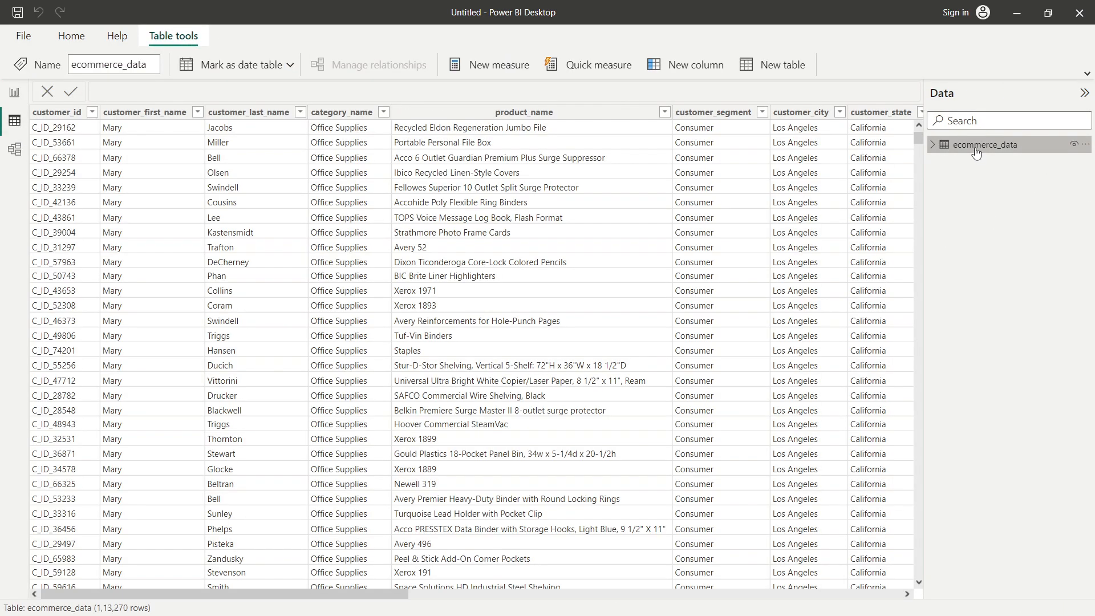
left_click(15, 150)
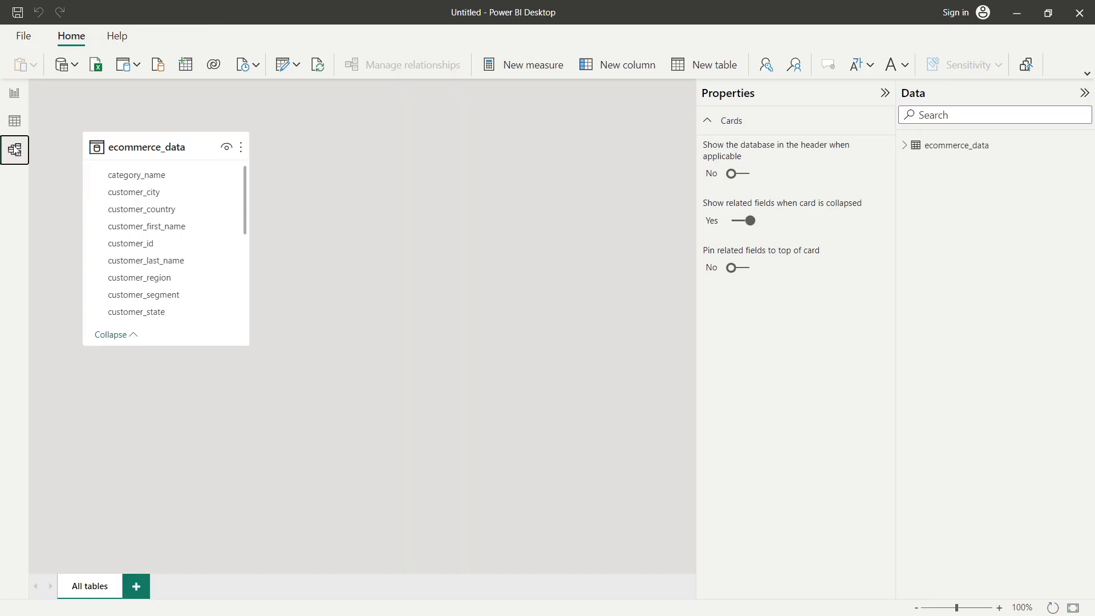
Step: Connect to a Text/CSV source, open us_state_long_lat_codes.csv from the Data folder and load it into the report
left_click_drag(128, 143, 142, 166)
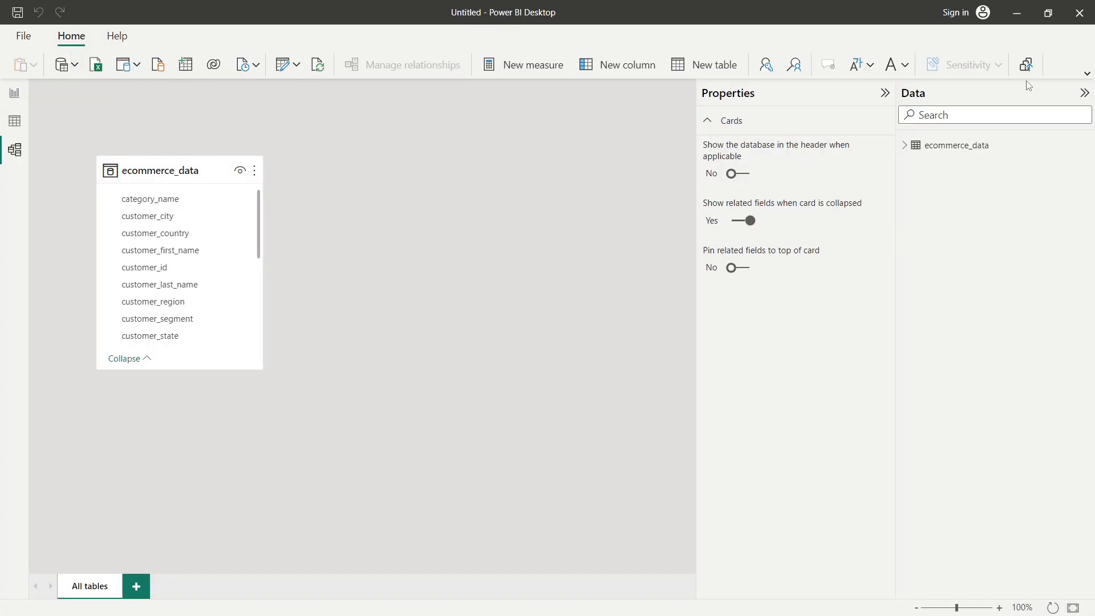
left_click(1087, 75)
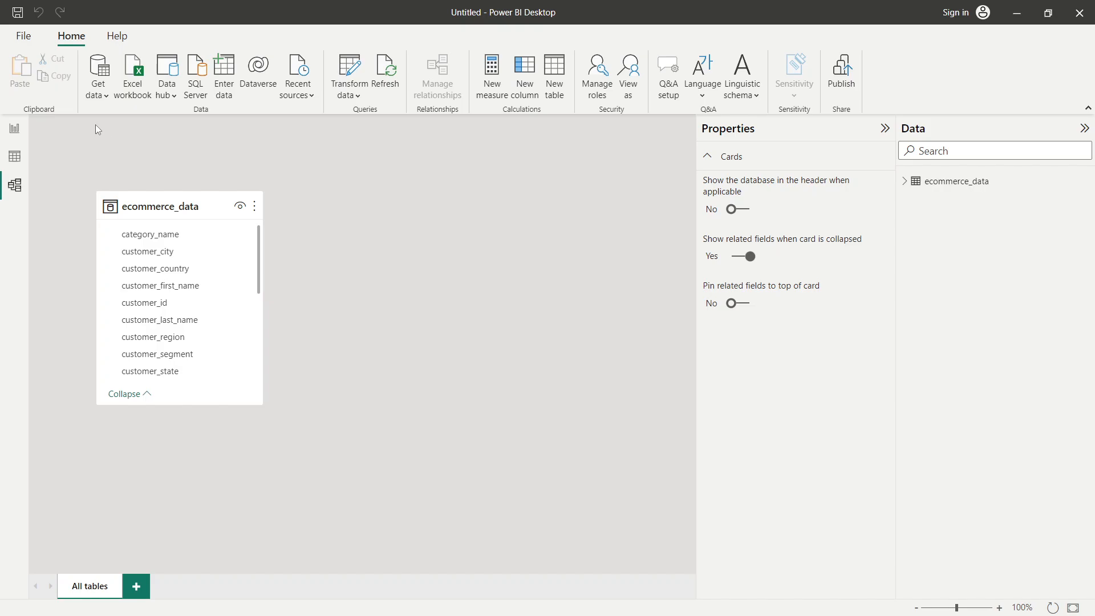
left_click(105, 96)
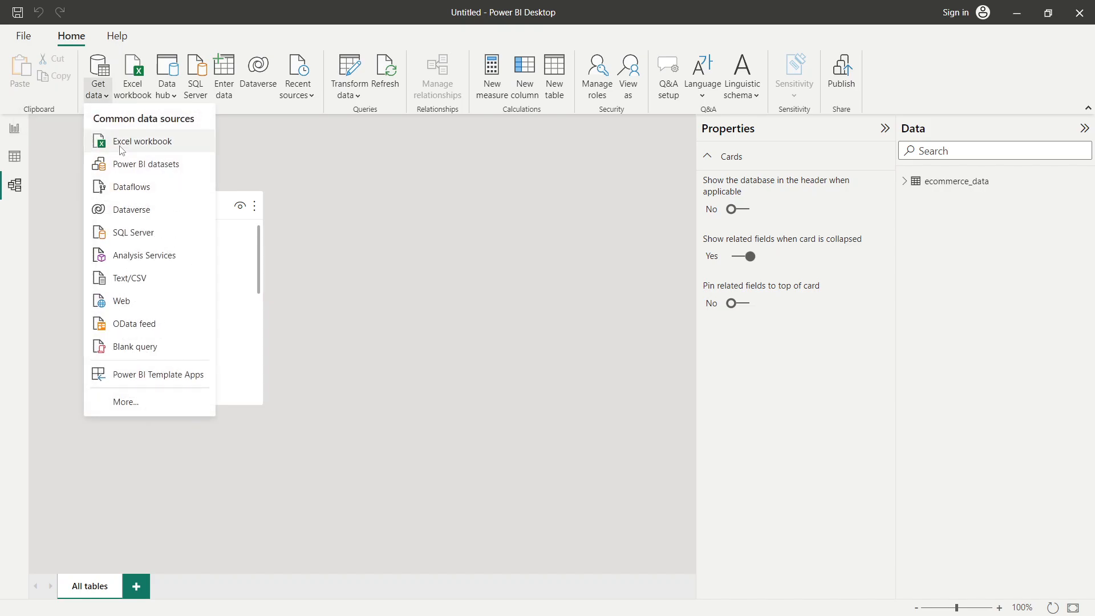
left_click(131, 279)
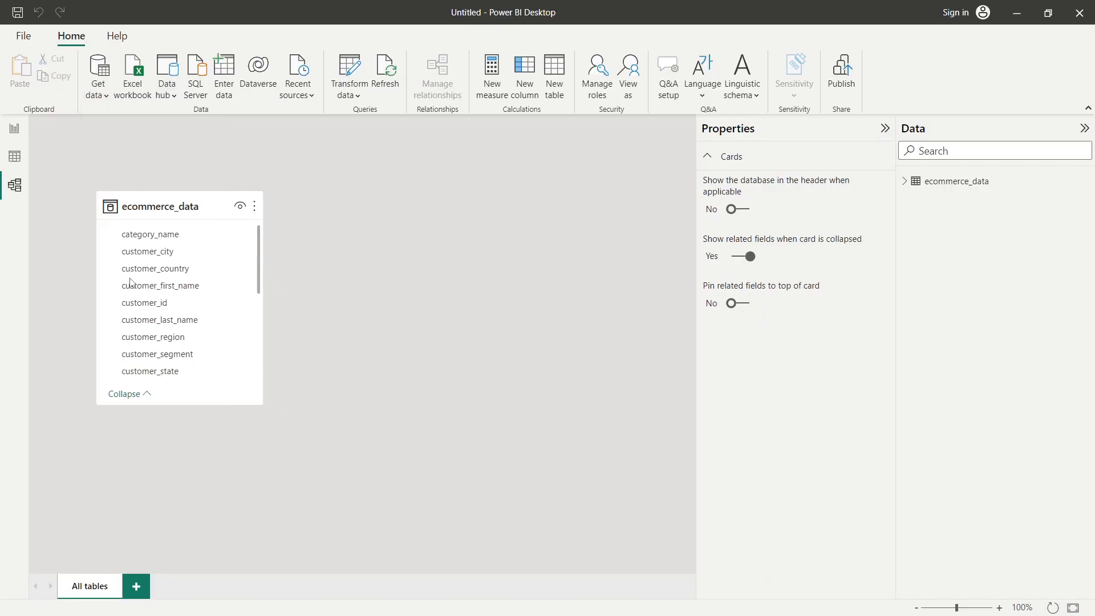
left_click(221, 146)
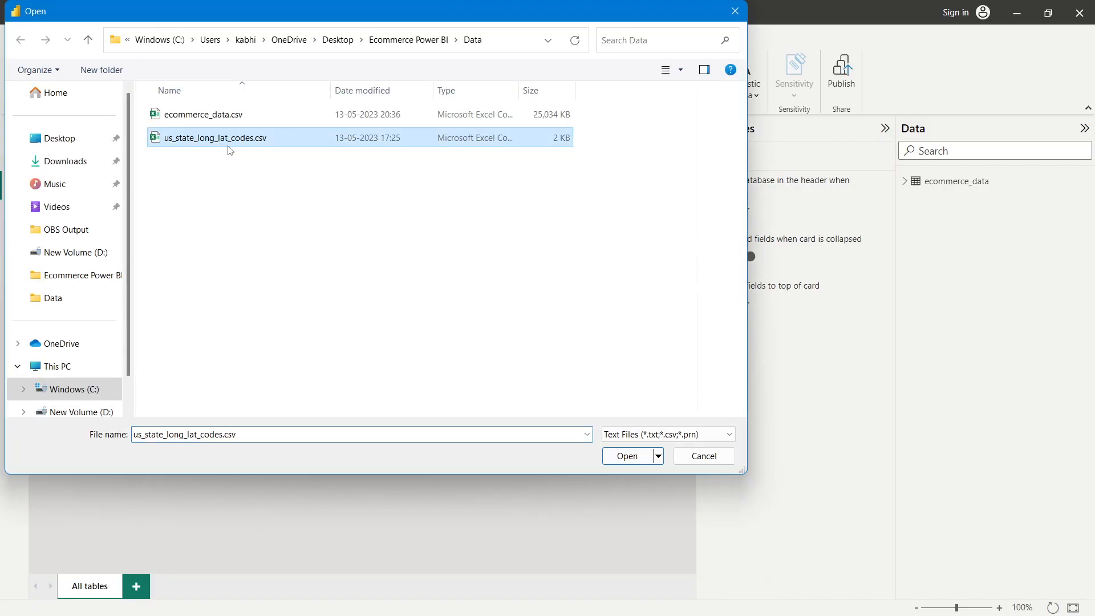
left_click(639, 455)
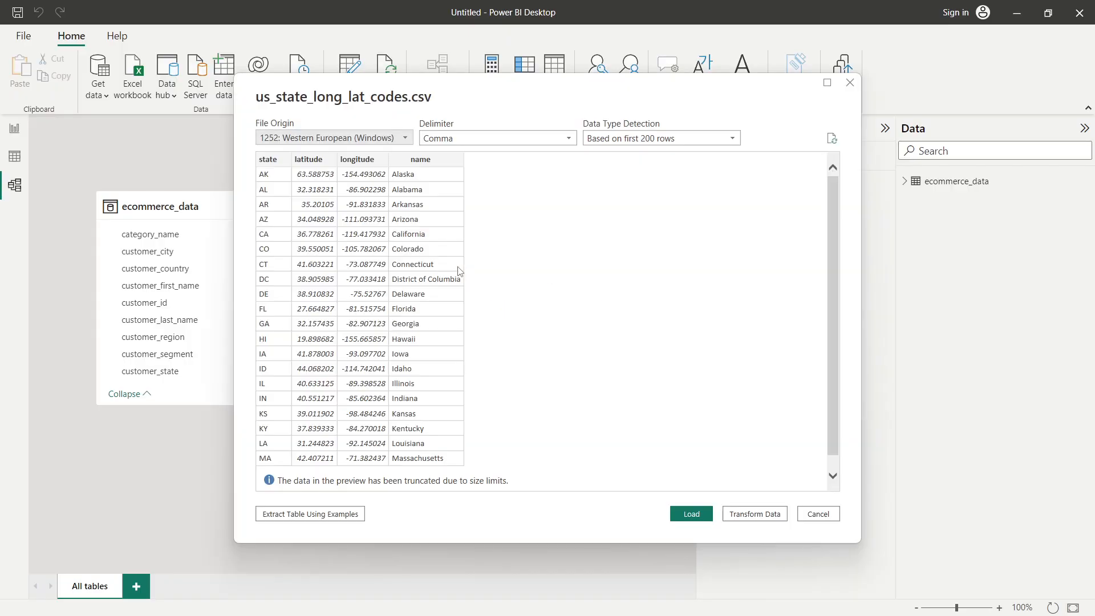
left_click(689, 513)
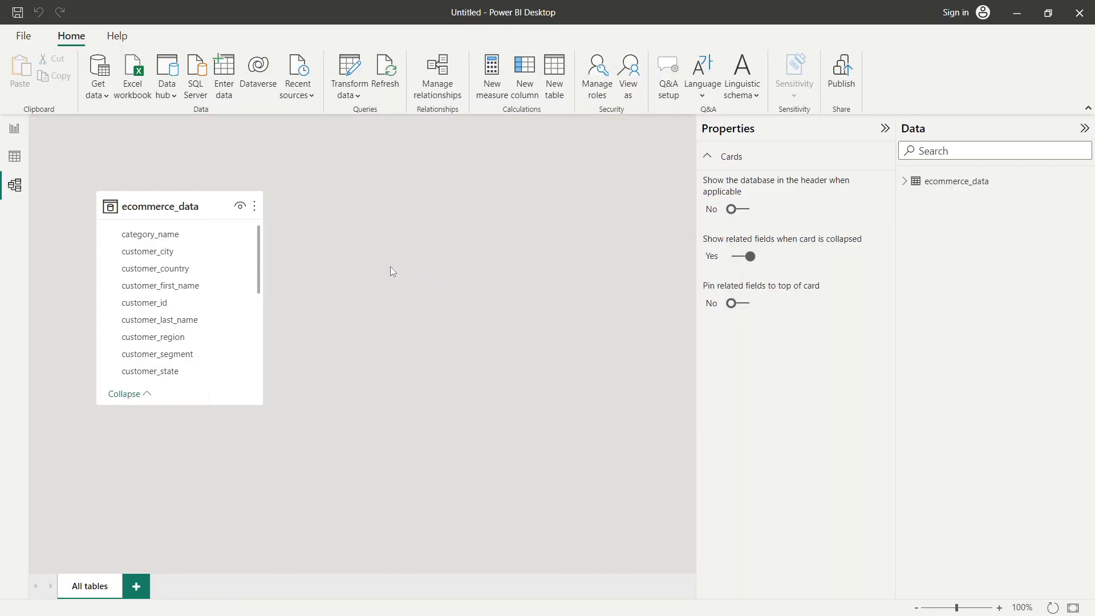
Step: Arrange the us_state_long_lat_codes card beside ecommerce_data, relate customer_state to name, and inspect the name column's properties
left_click_drag(445, 183, 439, 256)
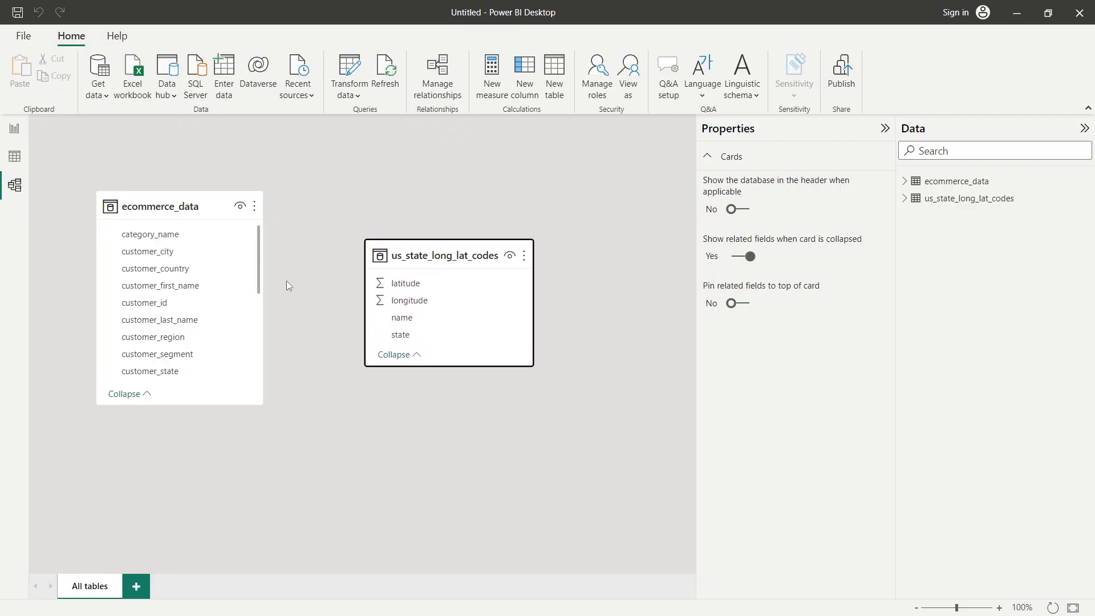
left_click_drag(151, 373, 416, 318)
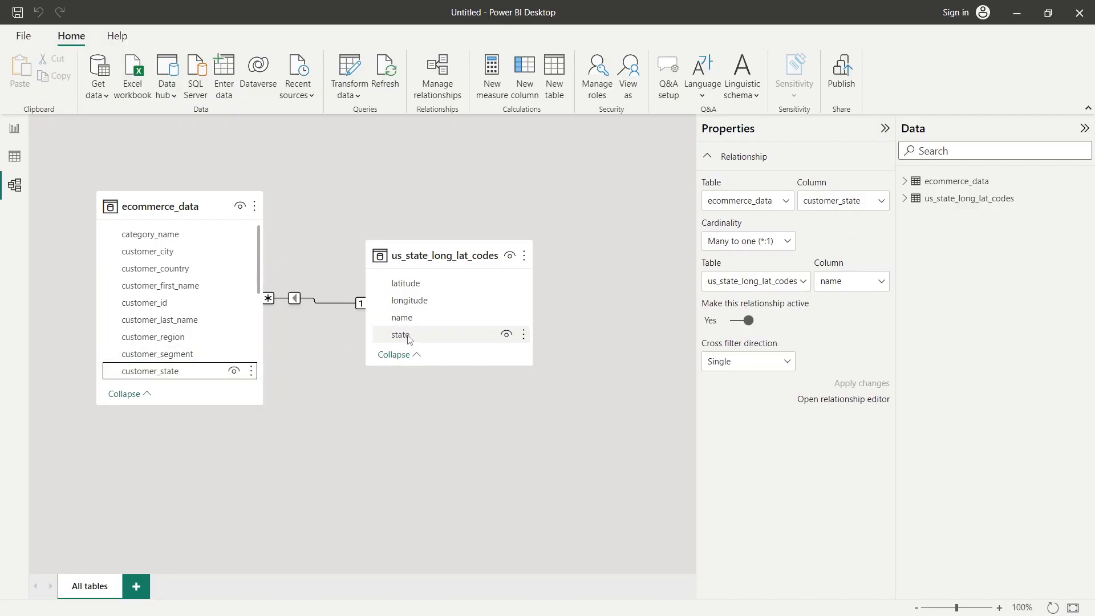
left_click(397, 318)
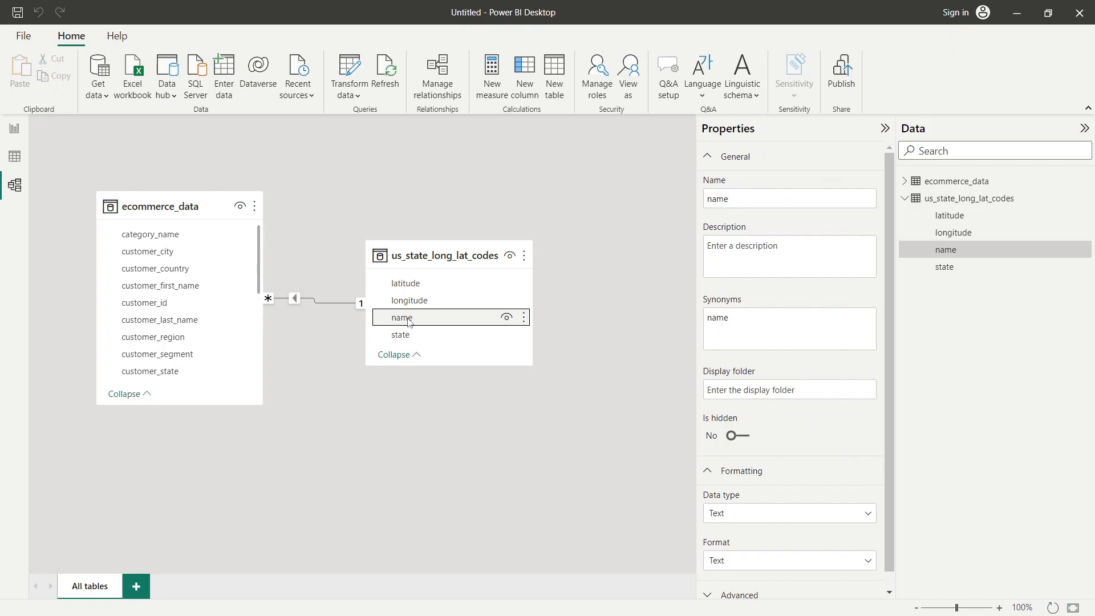
left_click(580, 205)
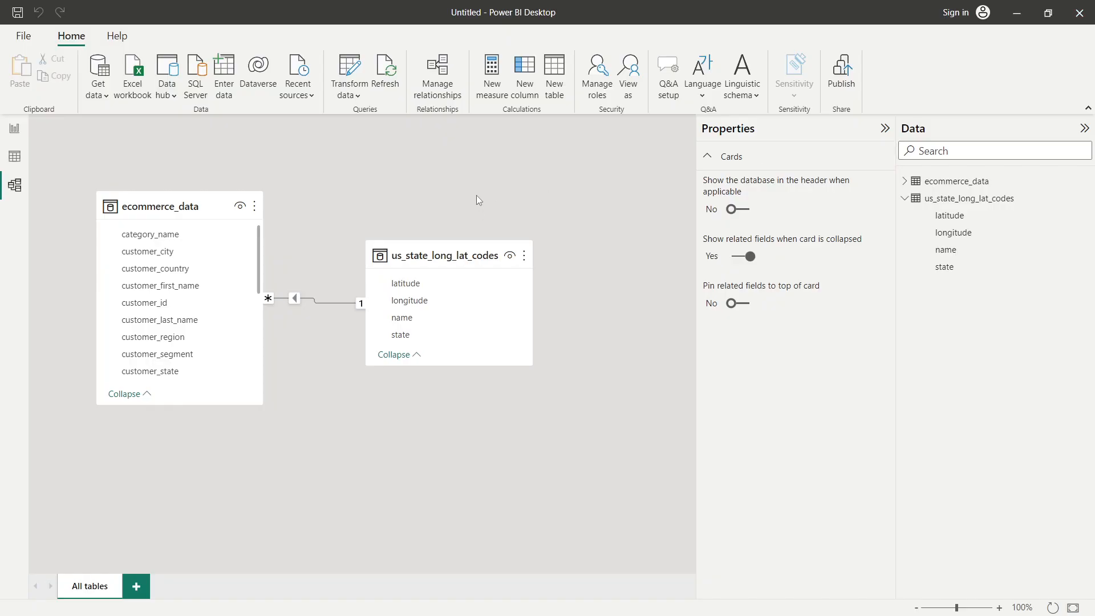
Step: Close the CSV-based report without saving and show the data model of the other open report
left_click(1079, 12)
left_click(615, 341)
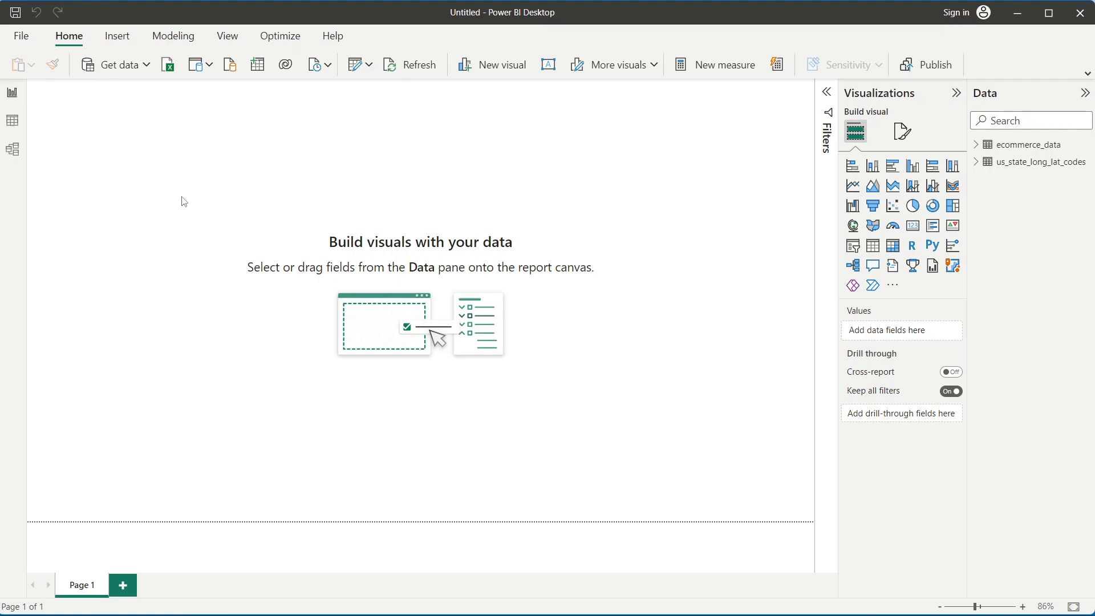
left_click(14, 149)
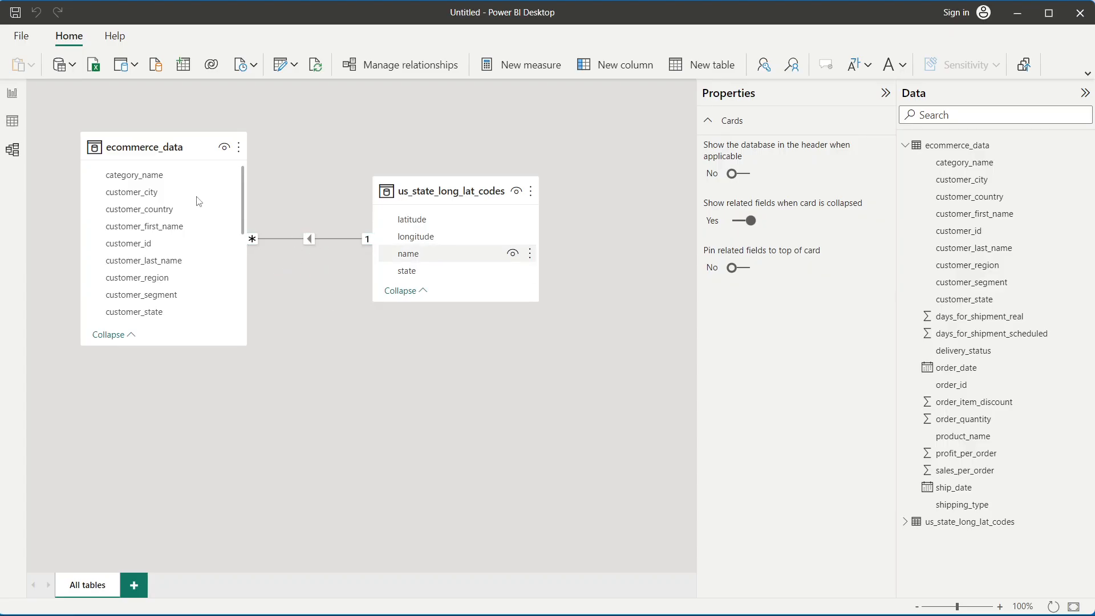
Step: Display the rows of the ecommerce_data table from its first column, with the table tools ribbon fully expanded
left_click(5, 128)
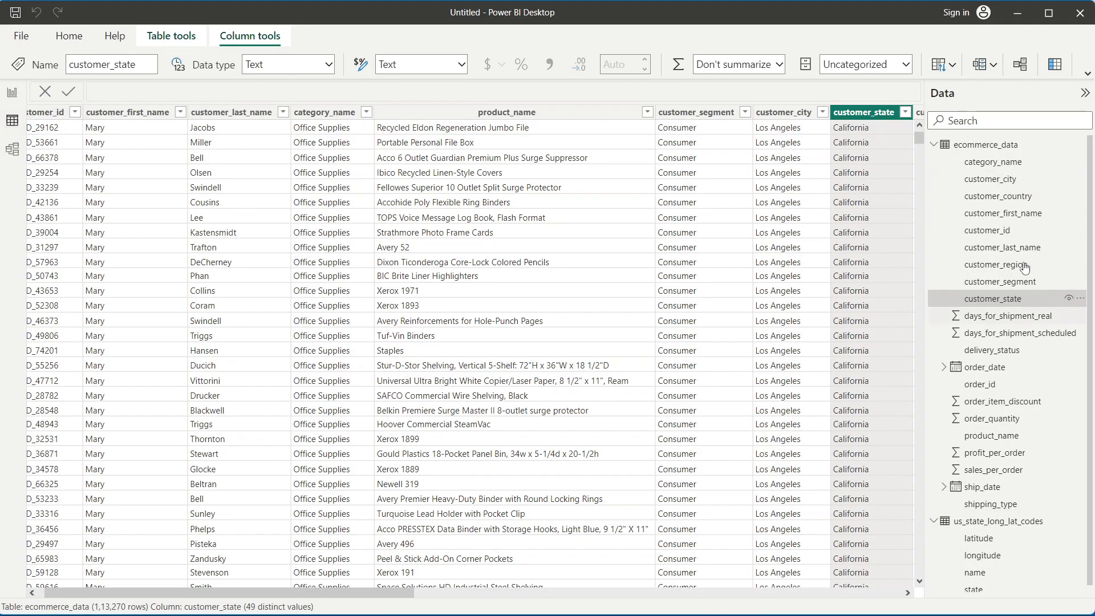
left_click(971, 150)
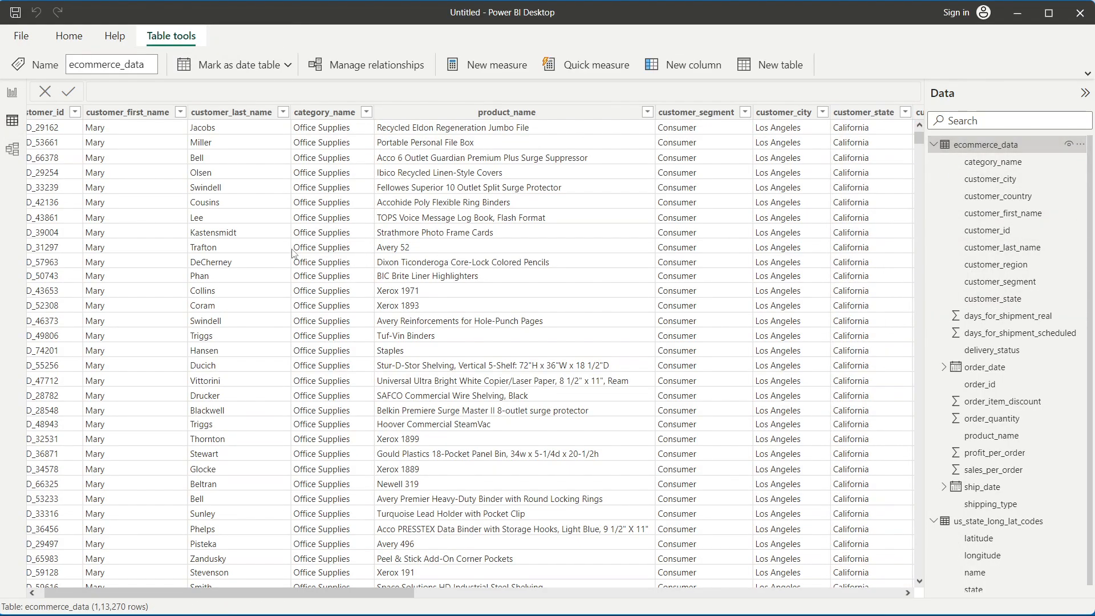
left_click_drag(276, 590, 261, 591)
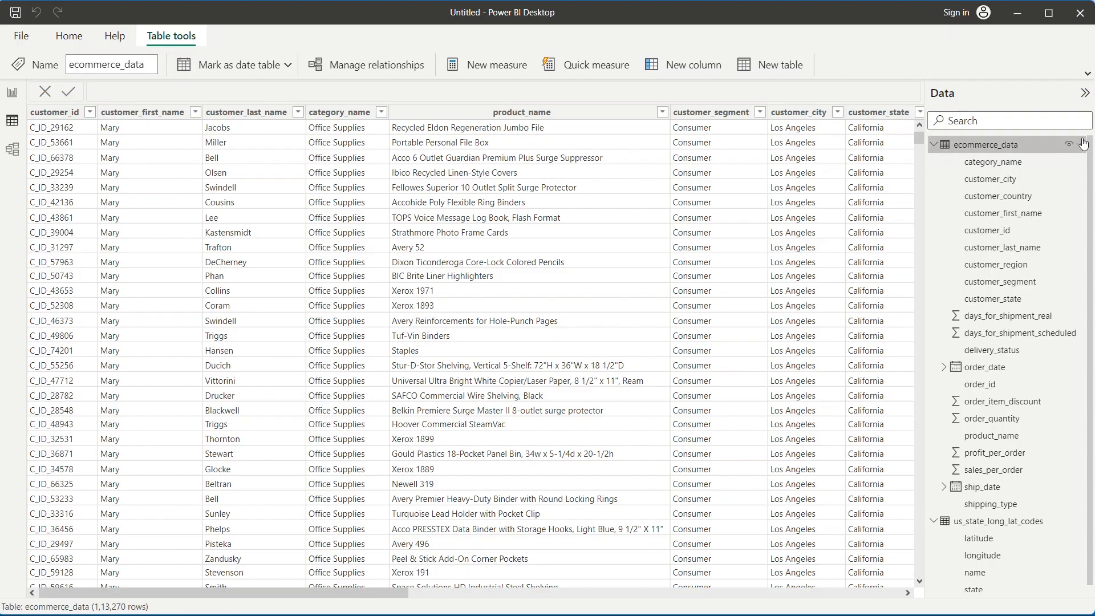
left_click(1088, 70)
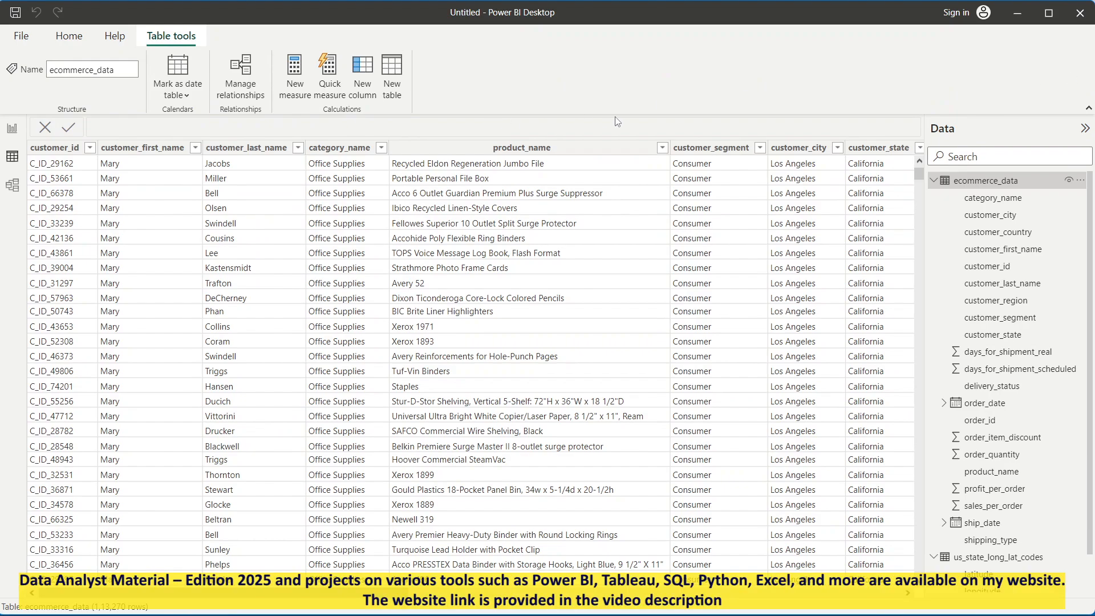
left_click(1088, 108)
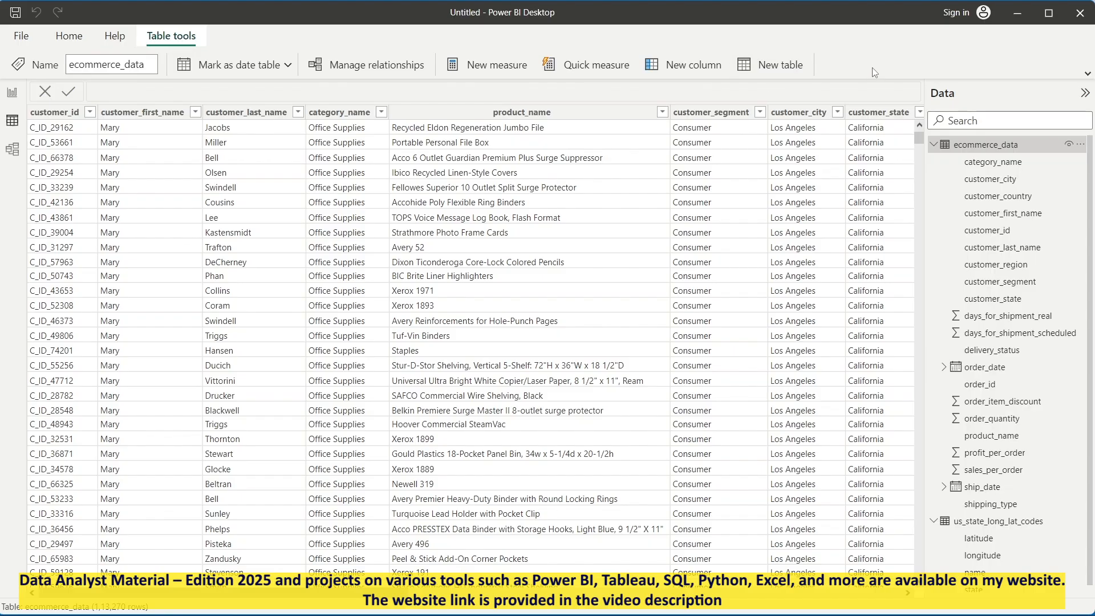
left_click(1087, 73)
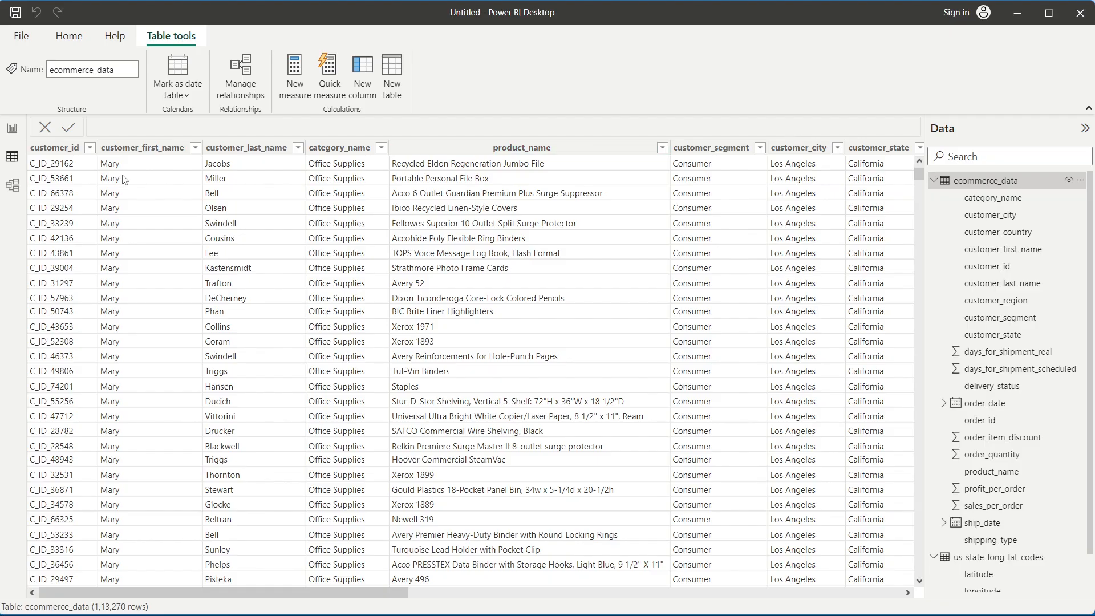
Step: Examine the data type and date format options of order_date, and check the ship_date column's data type in ecommerce_data
left_click_drag(156, 589, 477, 586)
left_click(467, 148)
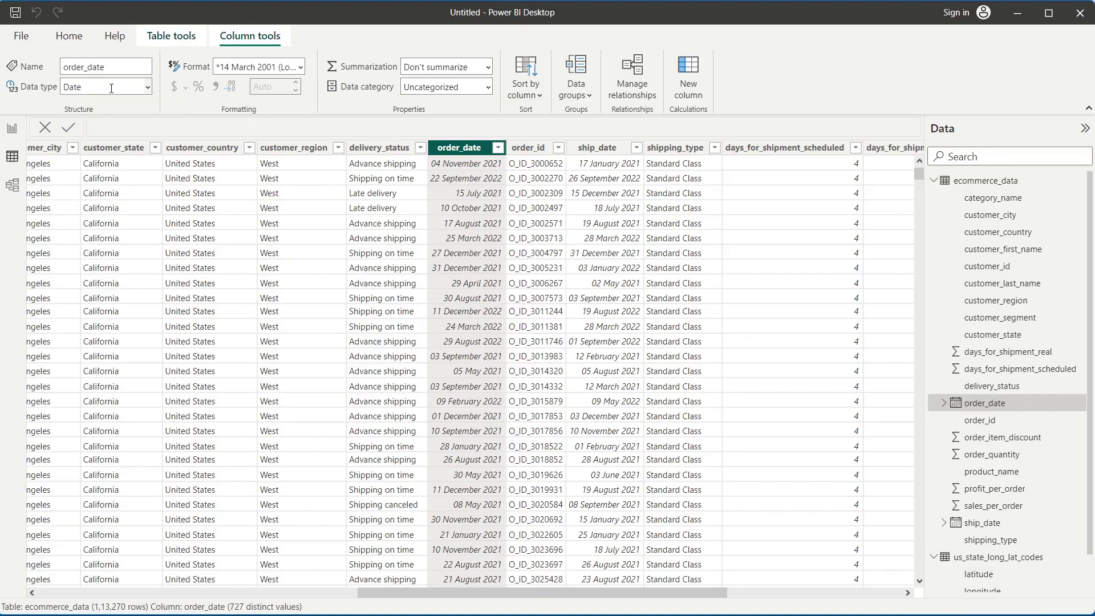
left_click(84, 88)
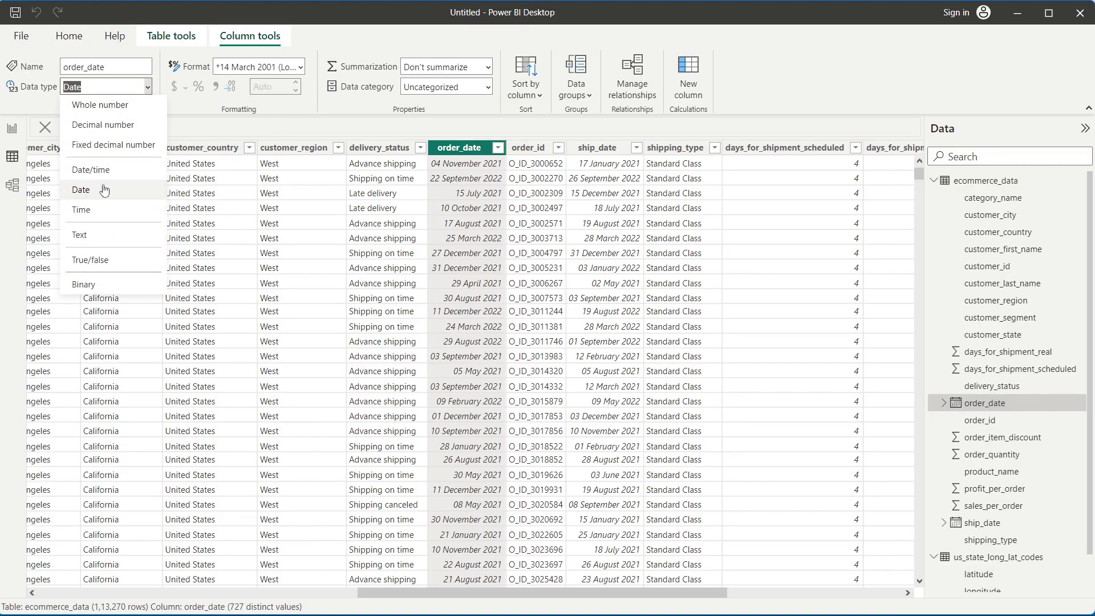
left_click(280, 226)
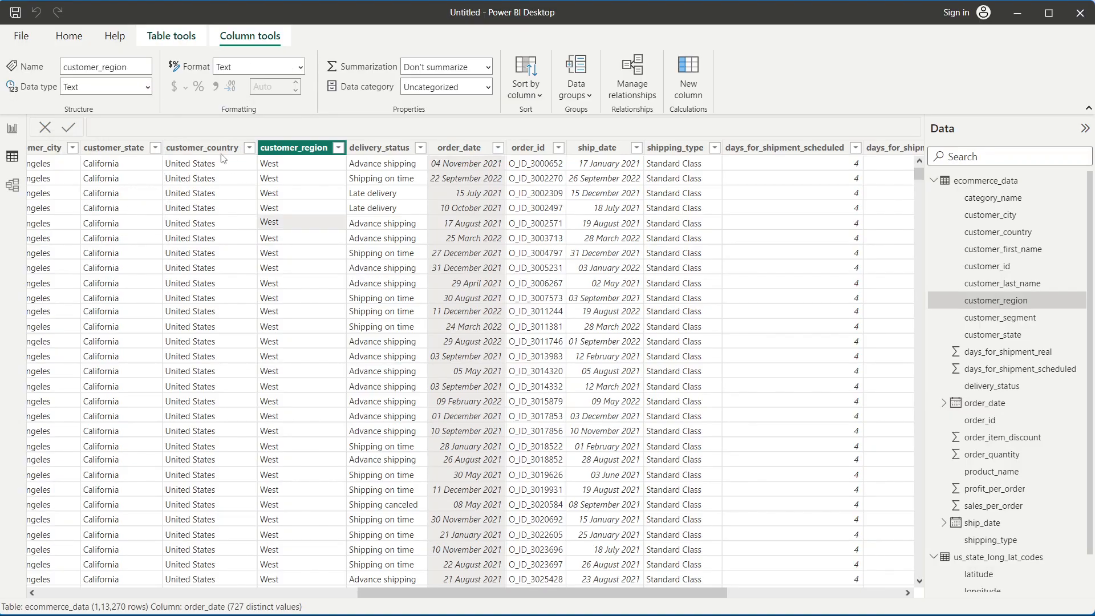
left_click(459, 147)
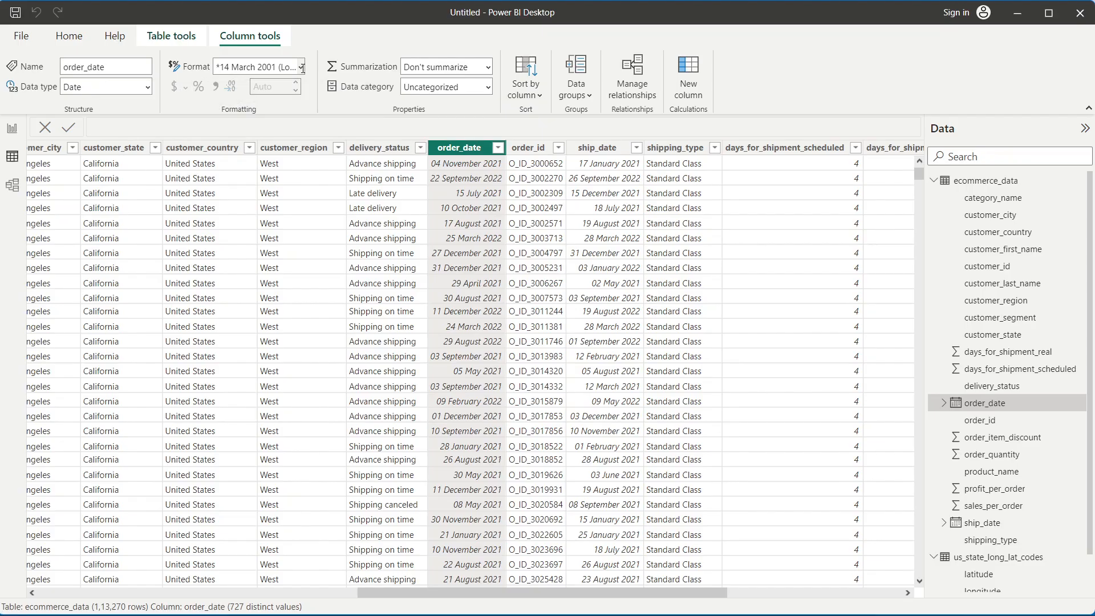
left_click(300, 67)
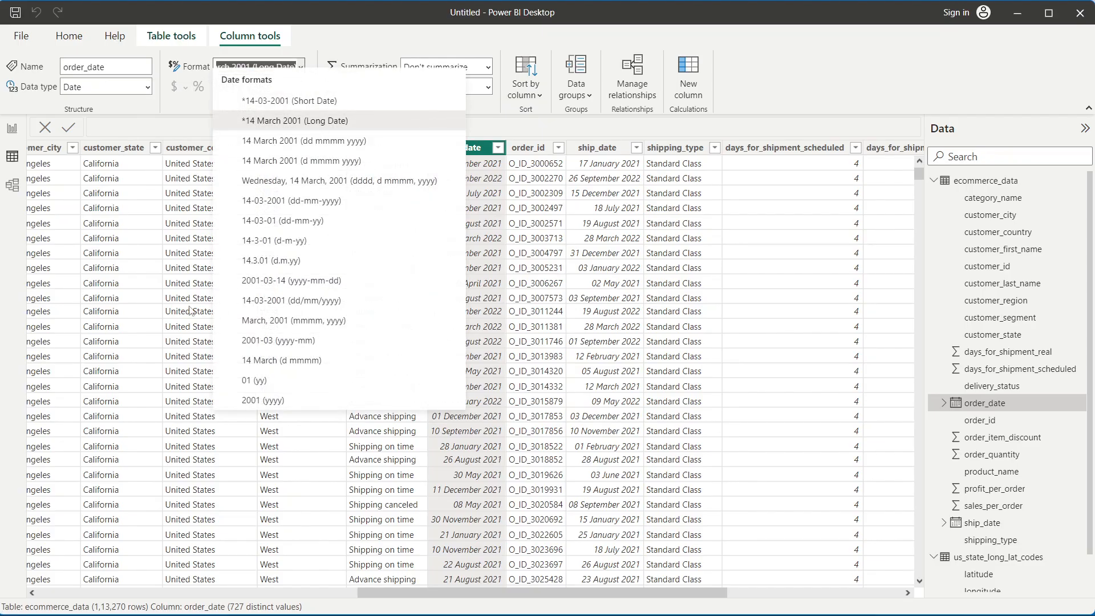
left_click(162, 118)
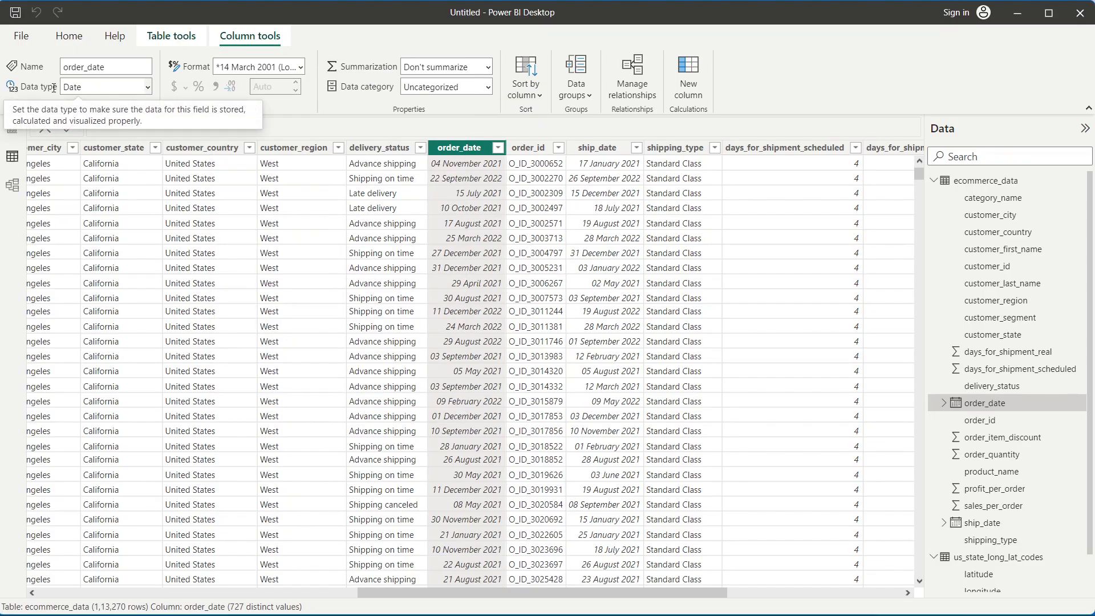
left_click(603, 153)
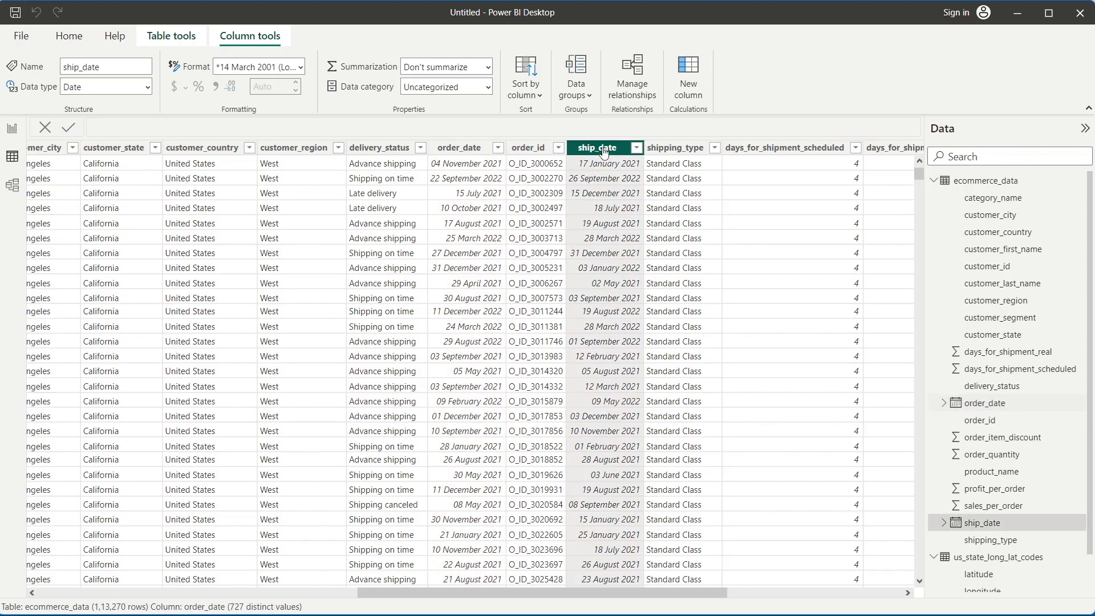
Step: Check the data types of customer_country, days_for_shipment_scheduled, order_item_discount and sales_per_order in ecommerce_data
left_click(191, 149)
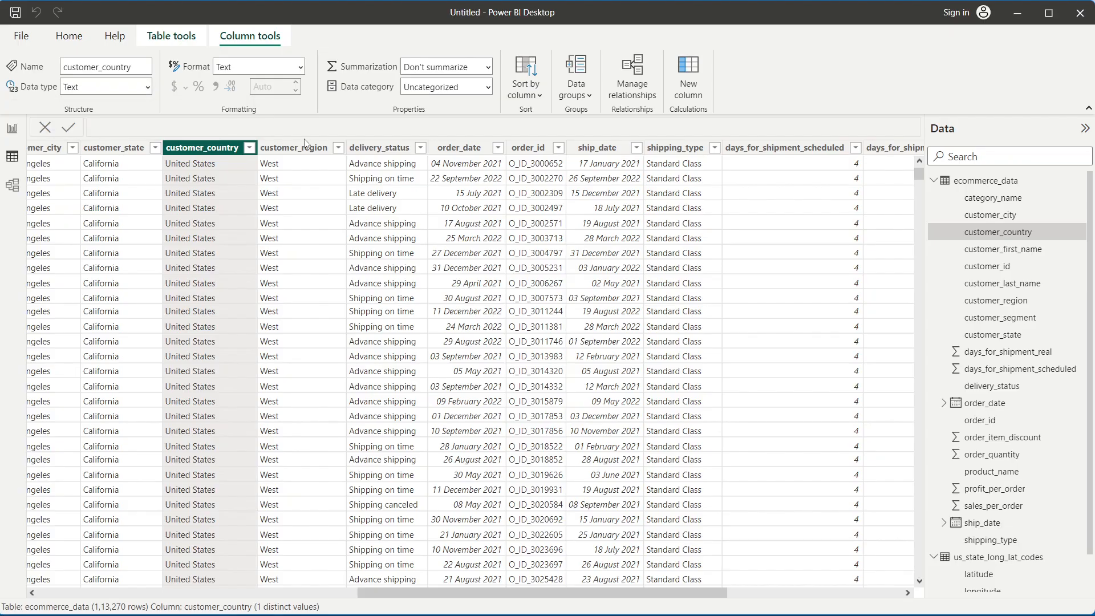
left_click(799, 148)
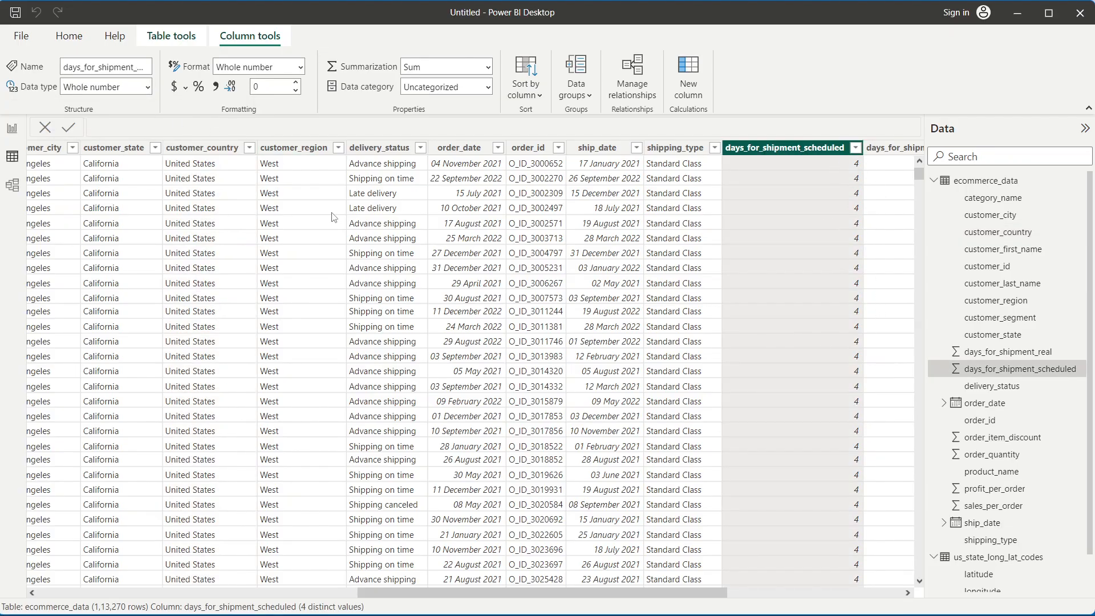
left_click_drag(612, 593, 755, 593)
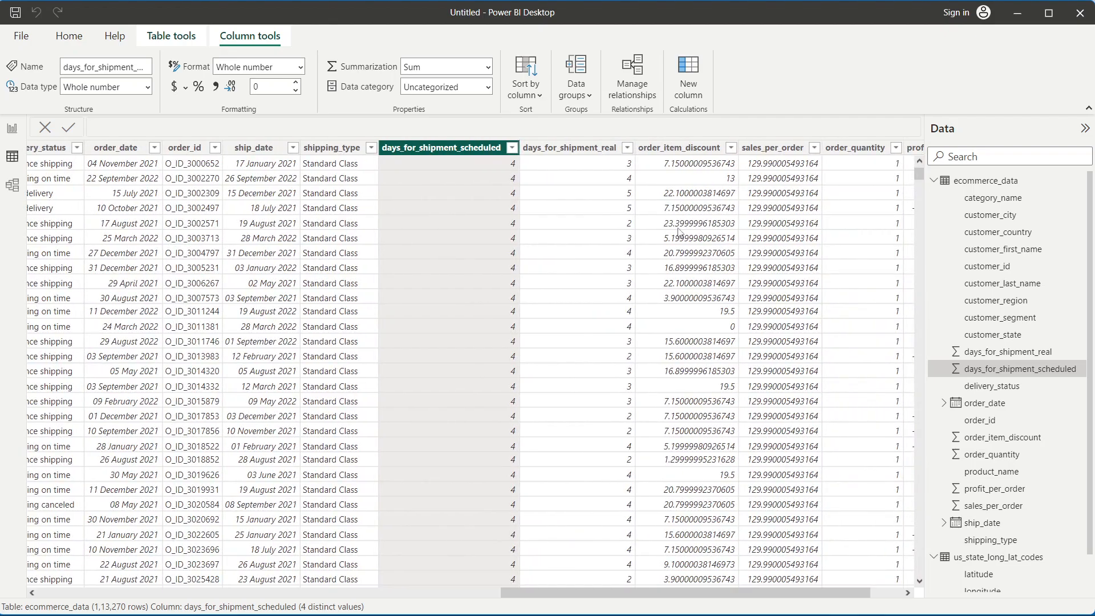
left_click(678, 150)
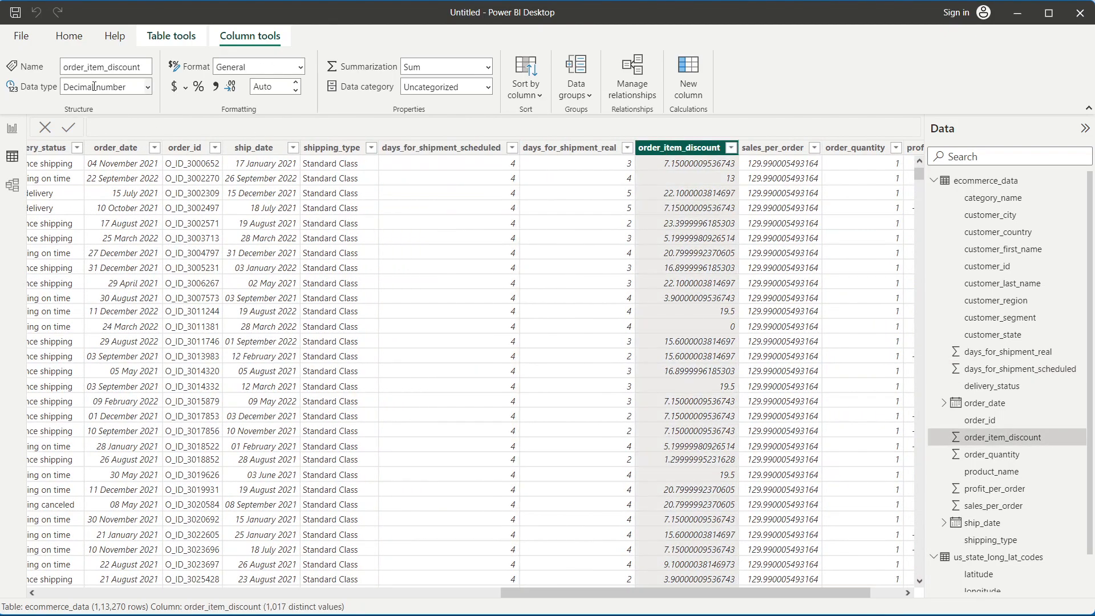
left_click(790, 153)
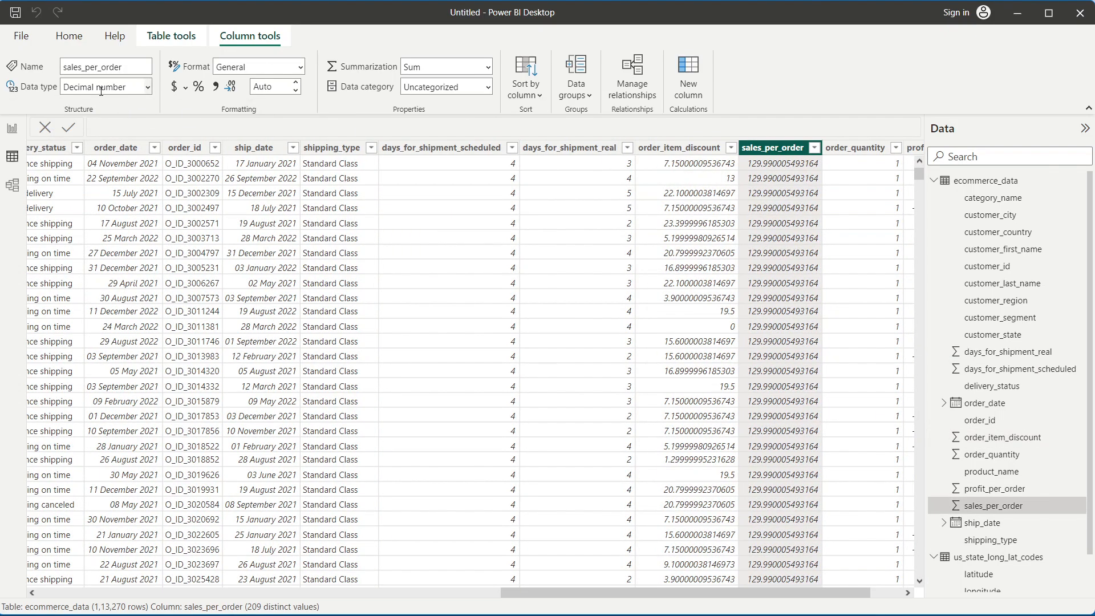
left_click_drag(642, 593, 87, 558)
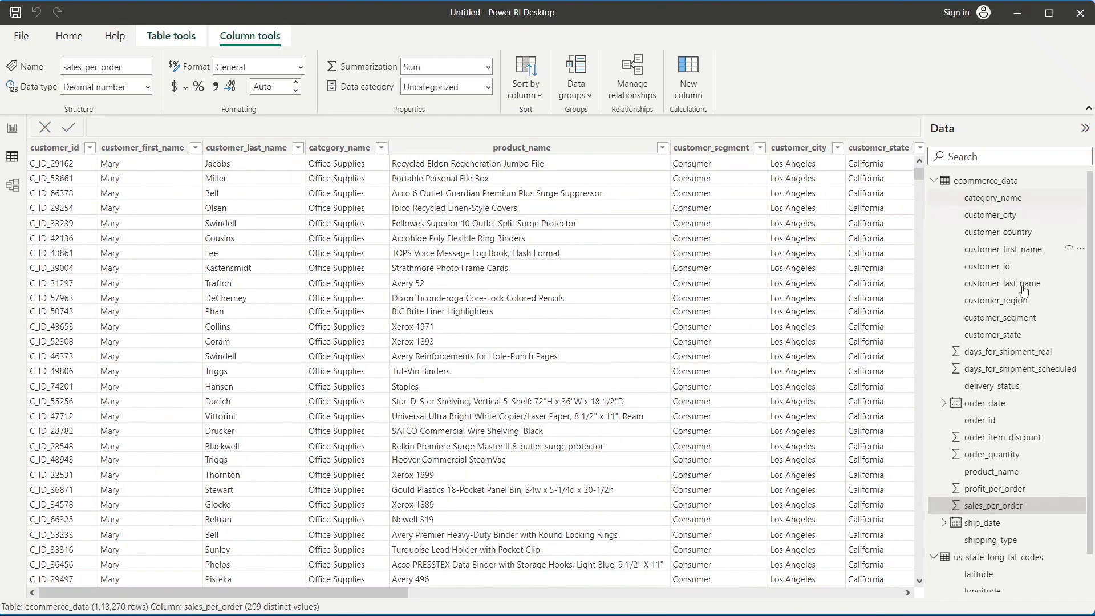
Step: Display the us_state_long_lat_codes table and check the data types of its name, latitude and longitude columns
scroll(1009, 448, "down", 2)
left_click(998, 515)
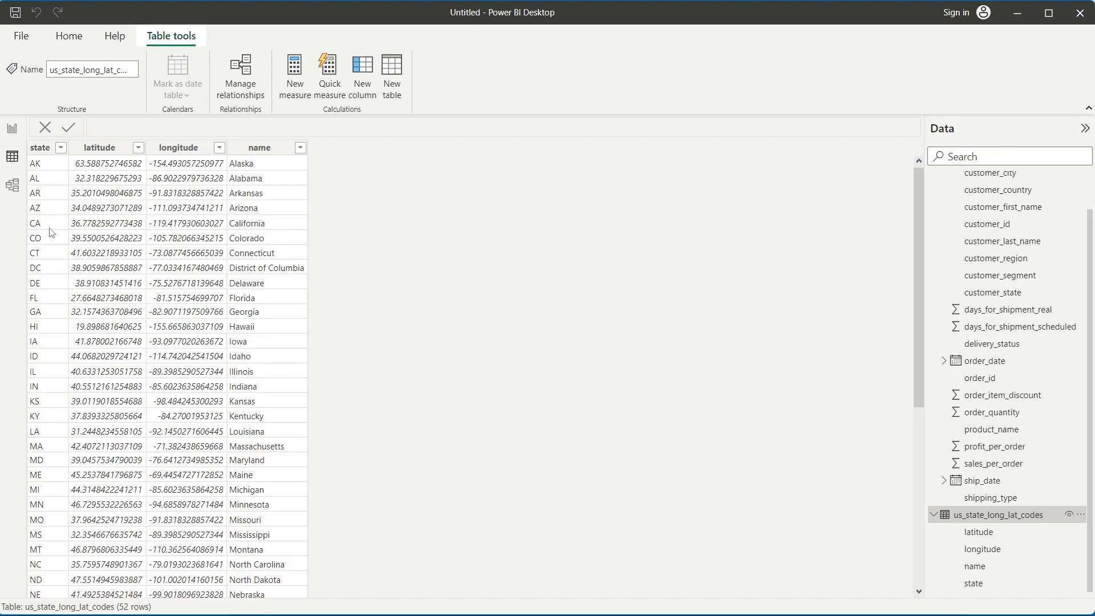
left_click(270, 152)
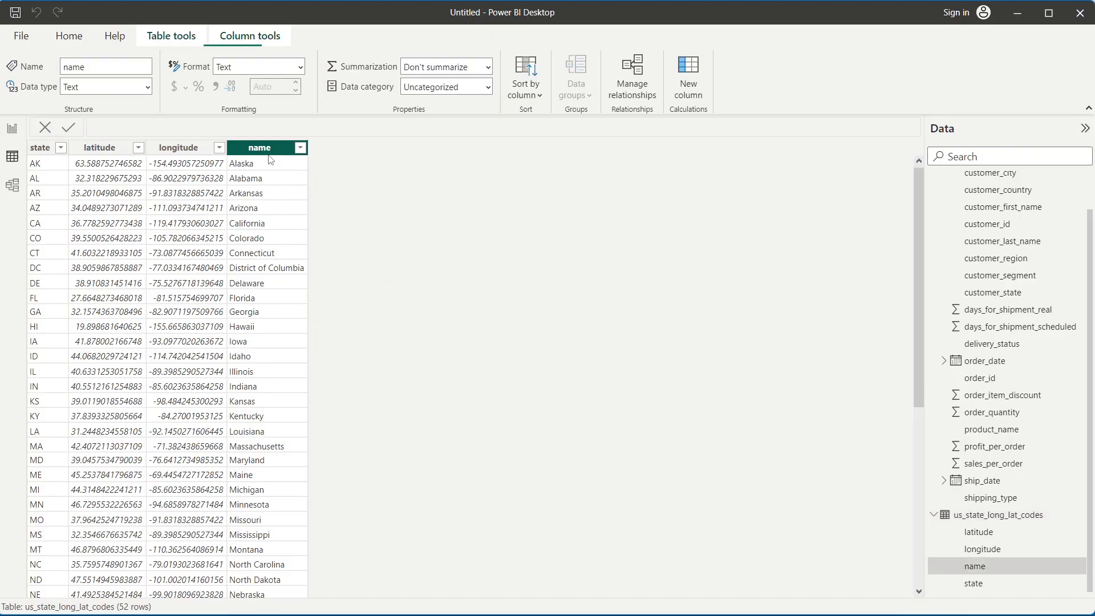
left_click(104, 150)
left_click(177, 148)
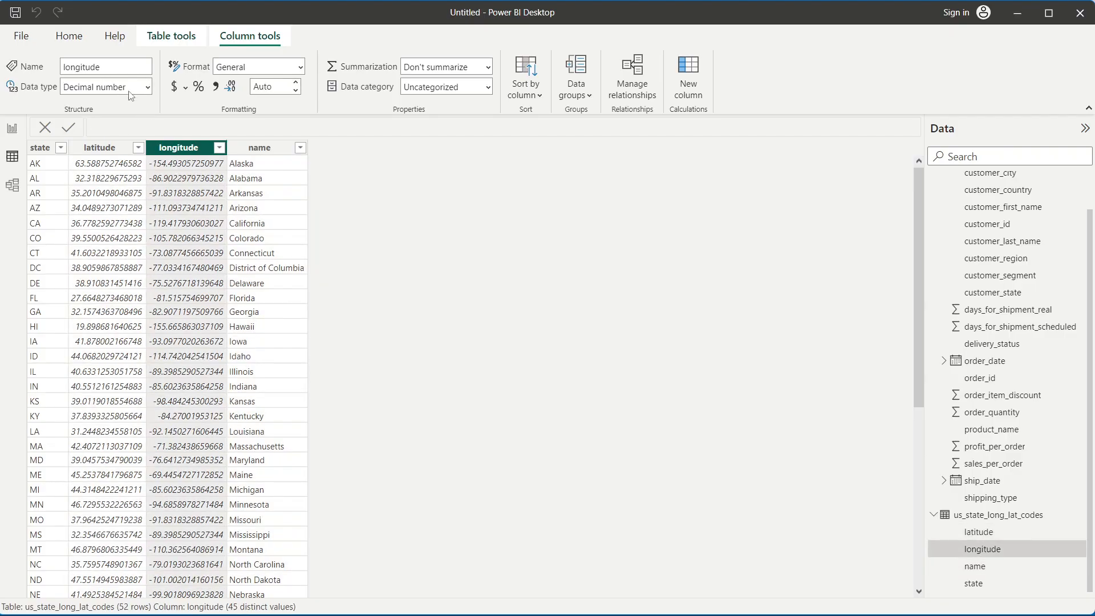
Step: Check the data type of the state column in us_state_long_lat_codes, and bring back the ecommerce_data table
left_click(52, 147)
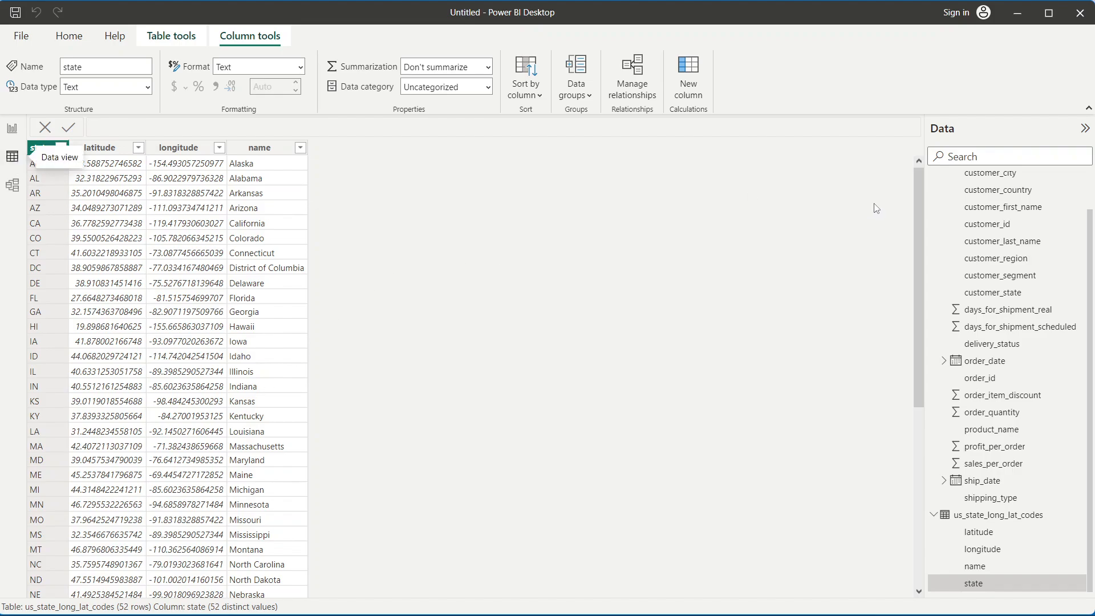
scroll(1051, 418, "up", 1)
left_click(985, 183)
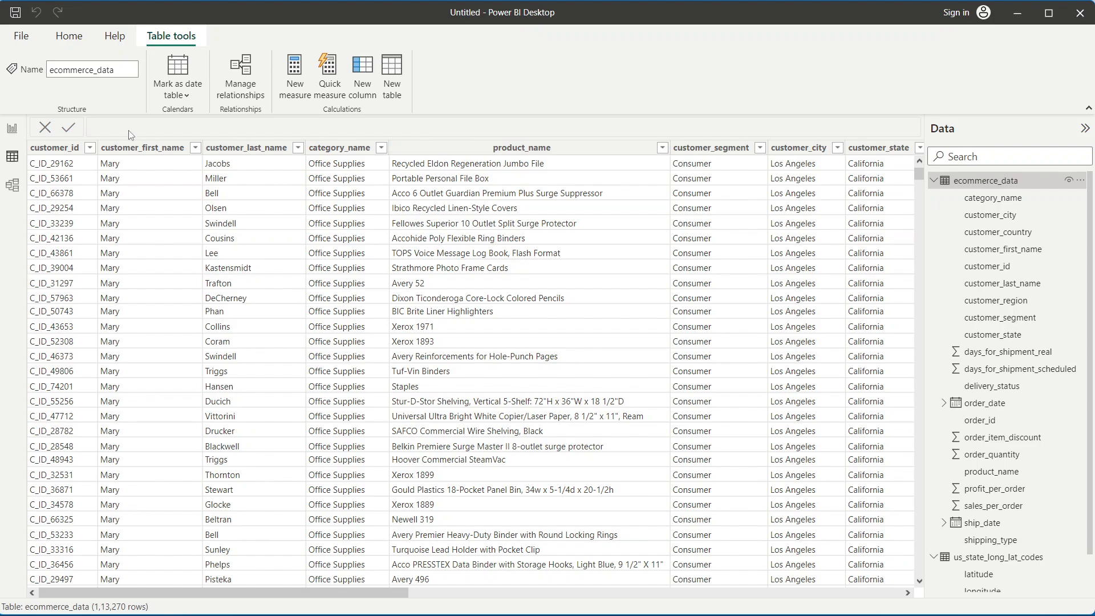
Step: Switch to the report view and review the finished Ecommerce Sales Dashboard in the Power BI Project window before returning to the untitled report
left_click(10, 189)
left_click(11, 158)
left_click(12, 131)
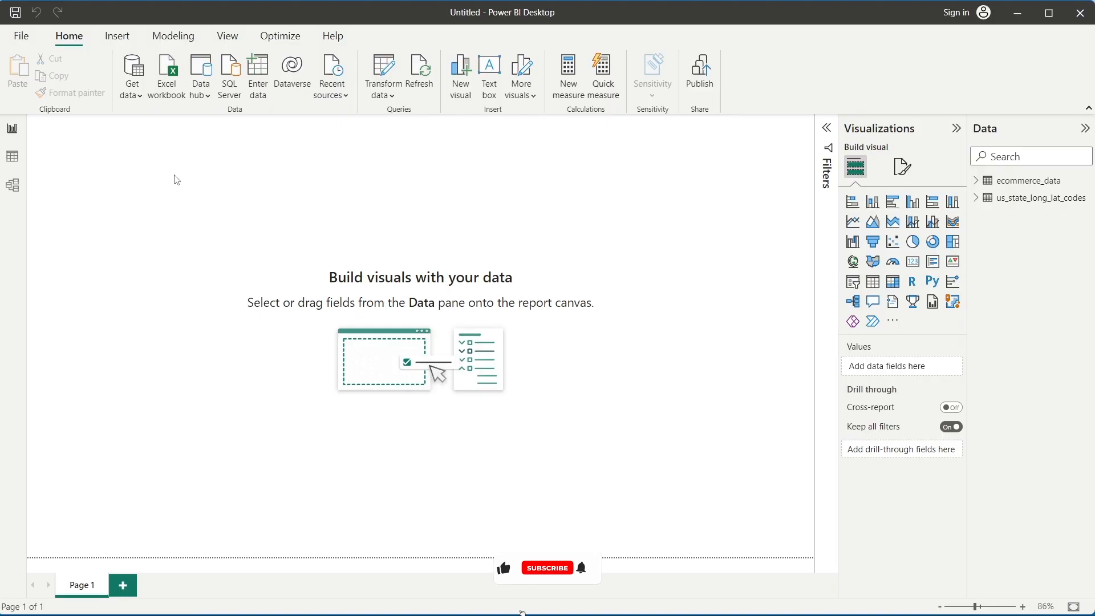
mouse_move(572, 593)
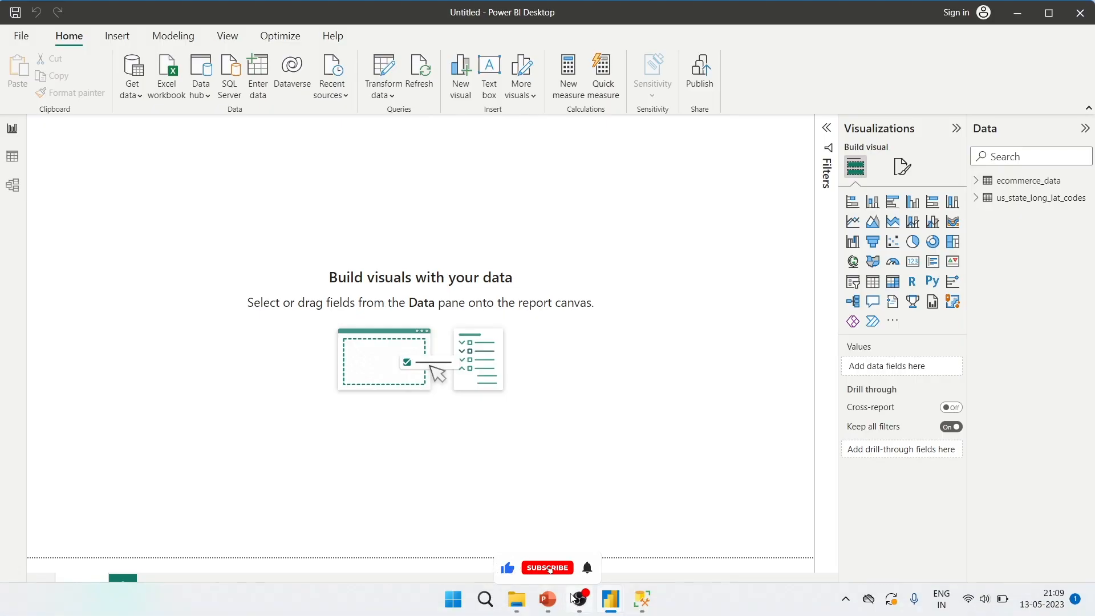
mouse_move(611, 599)
left_click(582, 548)
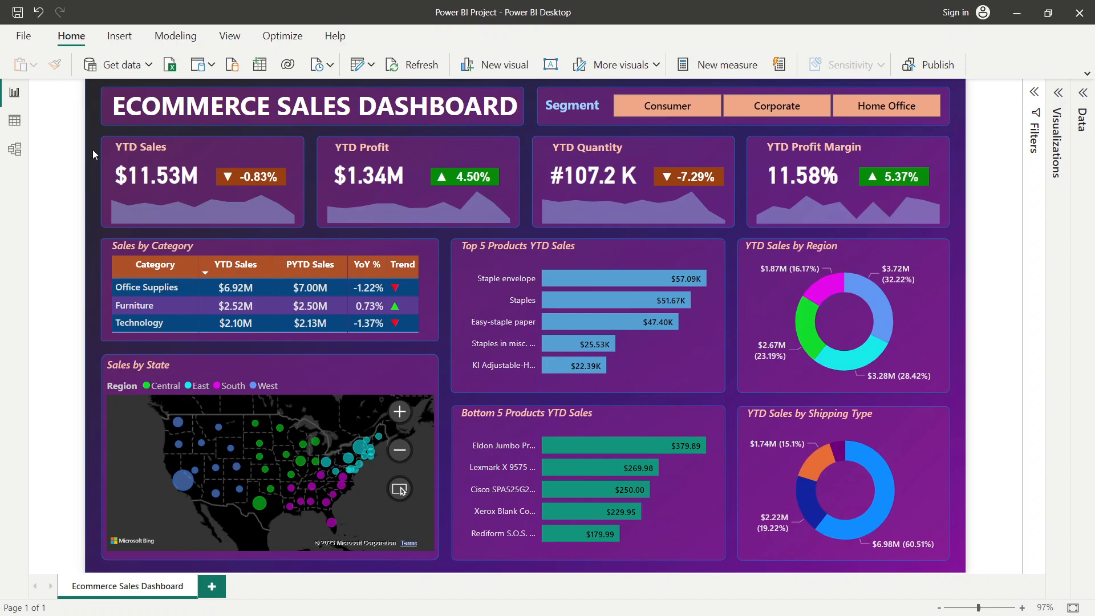
key("alt+Tab")
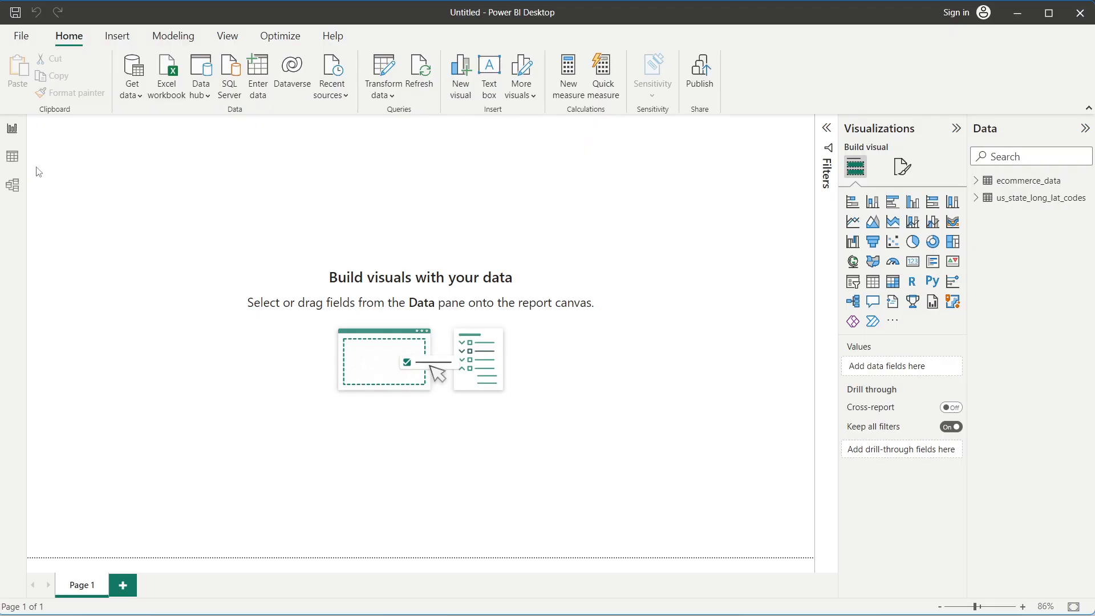
Step: Display the ecommerce_data rows in the data view with the table tools available
left_click(13, 166)
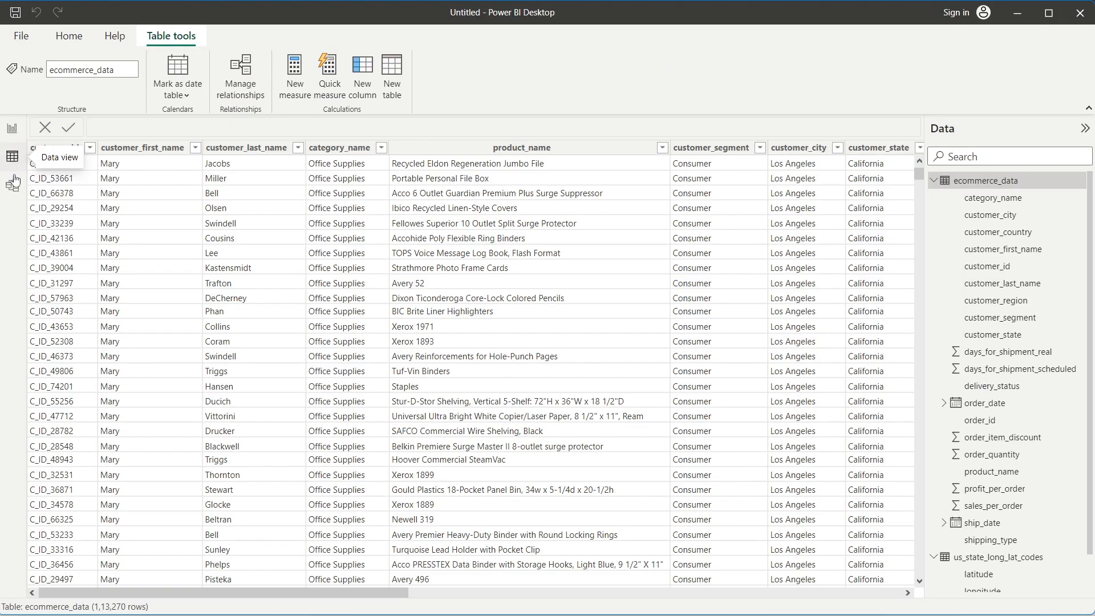
left_click(66, 39)
left_click(109, 38)
left_click(171, 35)
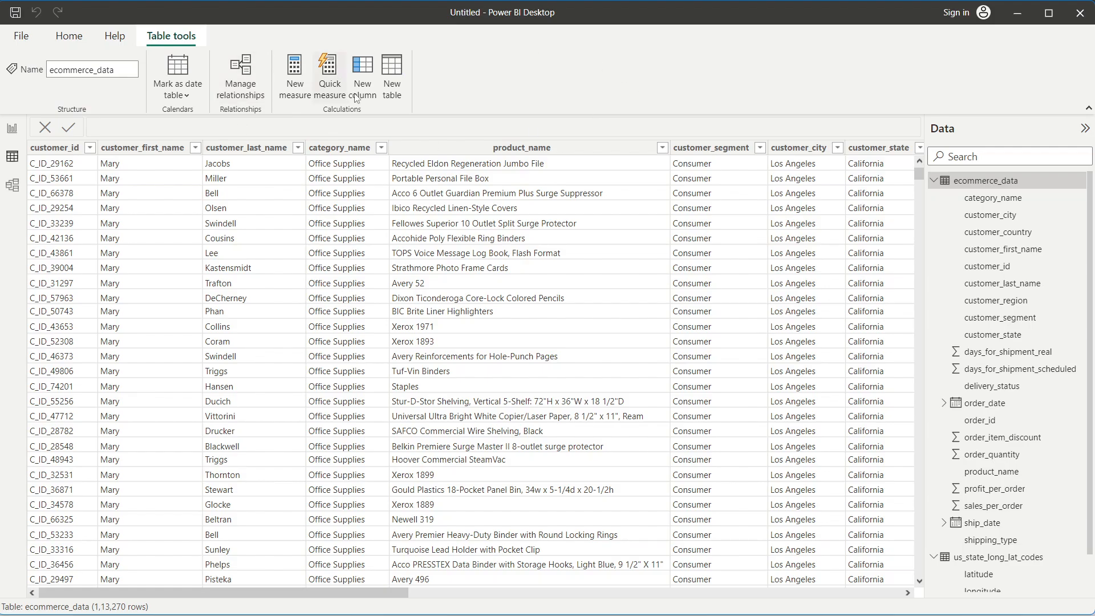
left_click(402, 75)
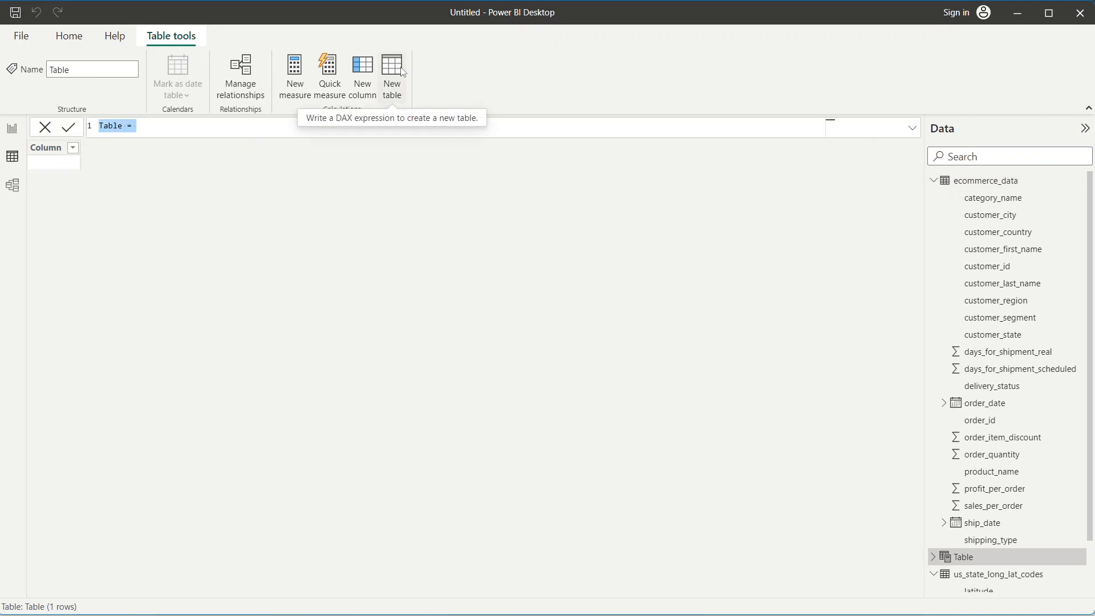
double_click(111, 126)
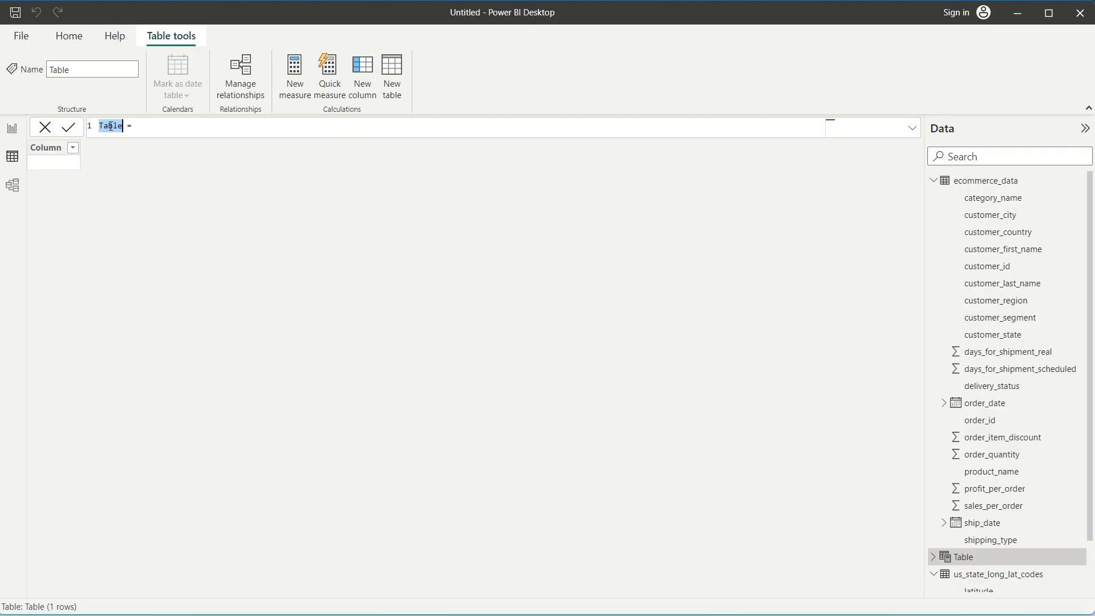
type("Calendar")
left_click(164, 132)
left_click(49, 128)
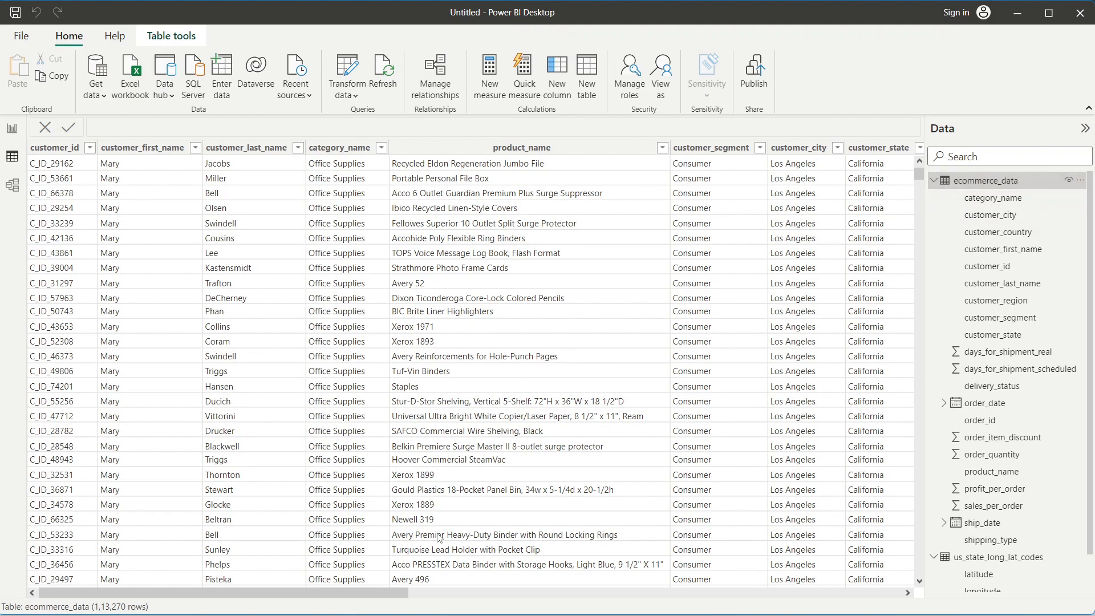
Step: Examine the range of dates in the order_date column of ecommerce_data without applying a filter
left_click_drag(389, 593, 748, 595)
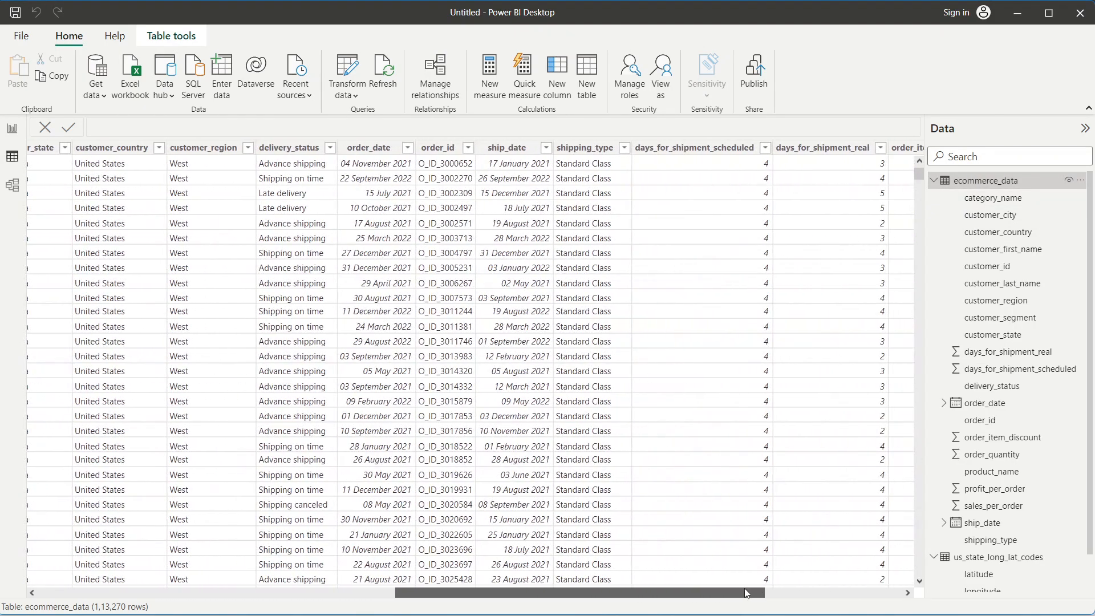
left_click(407, 150)
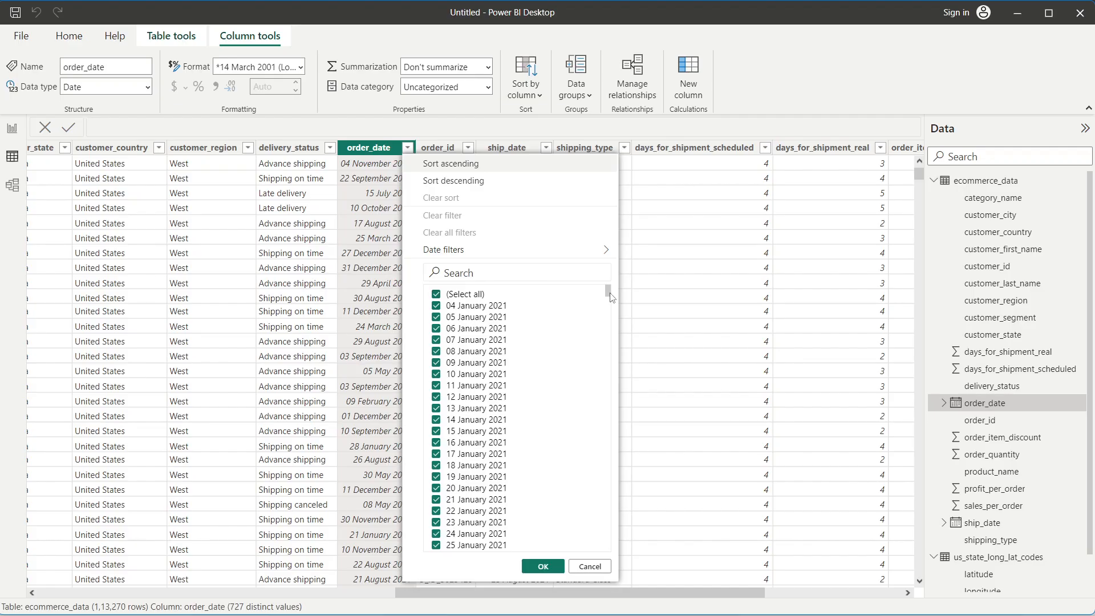
mouse_move(609, 293)
left_mouse_down()
mouse_move(606, 528)
mouse_move(588, 579)
mouse_move(608, 282)
left_mouse_up()
left_click(662, 252)
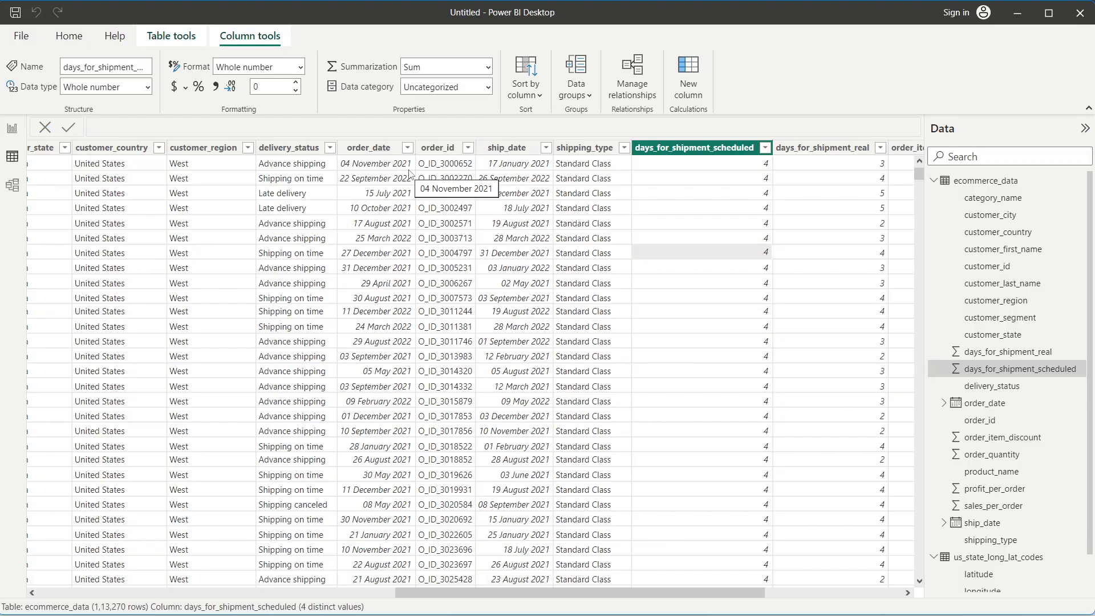
Step: Start a new calculated table in the data view and begin its DAX formula with the name Calendar and the CALENDAR function
left_click(17, 138)
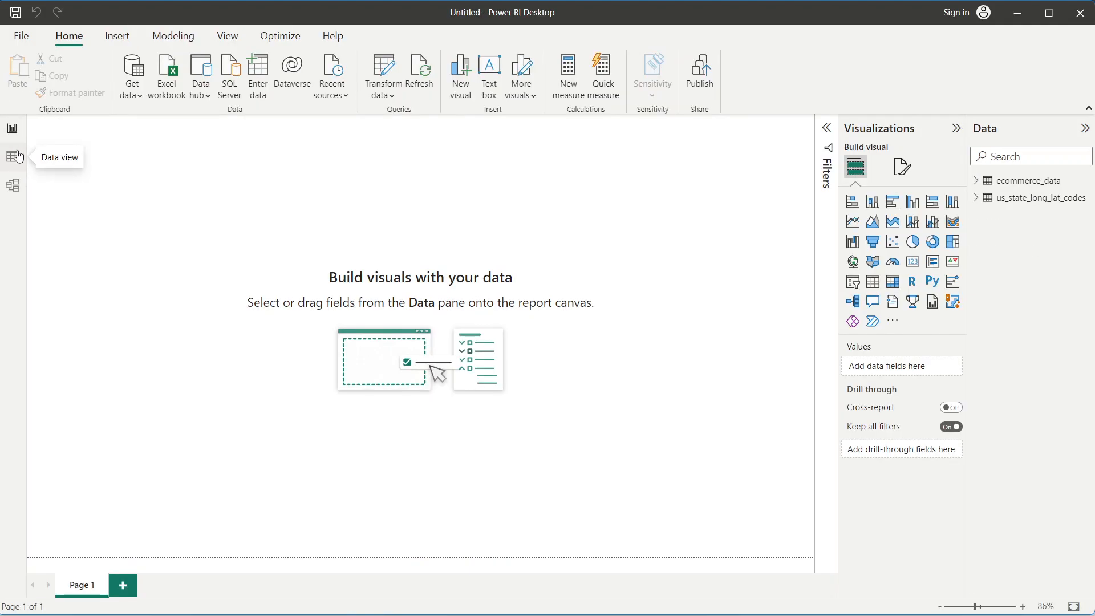
left_click(19, 156)
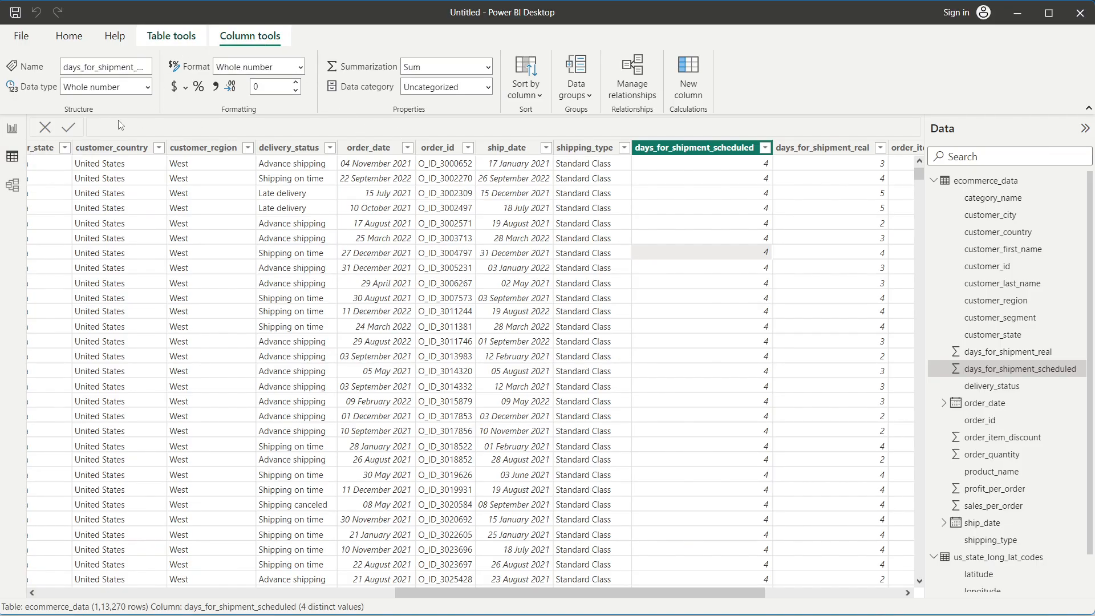
left_click(164, 43)
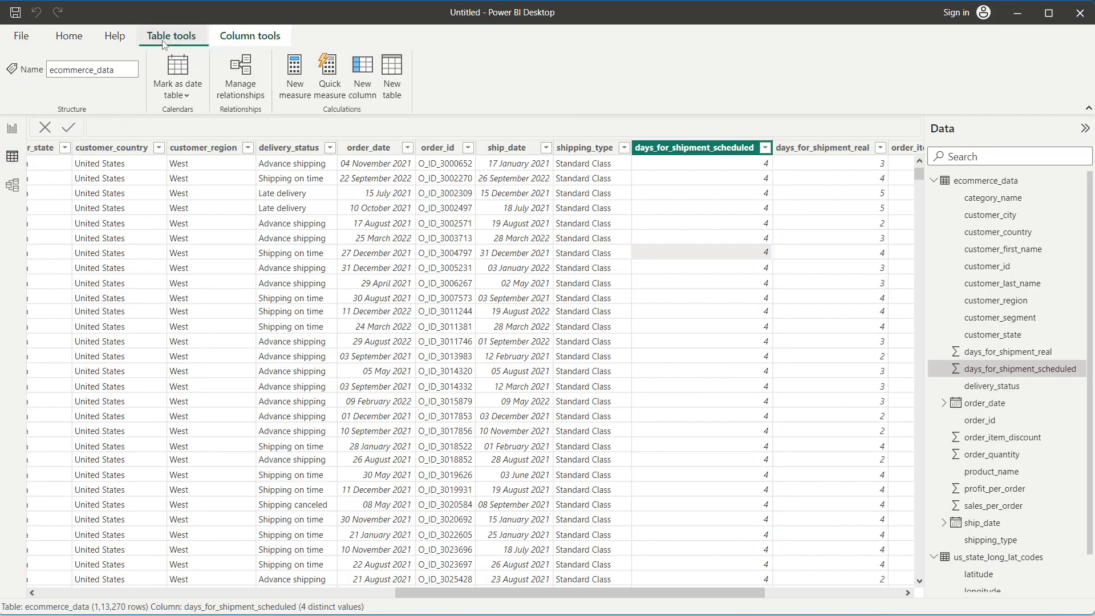
left_click(393, 85)
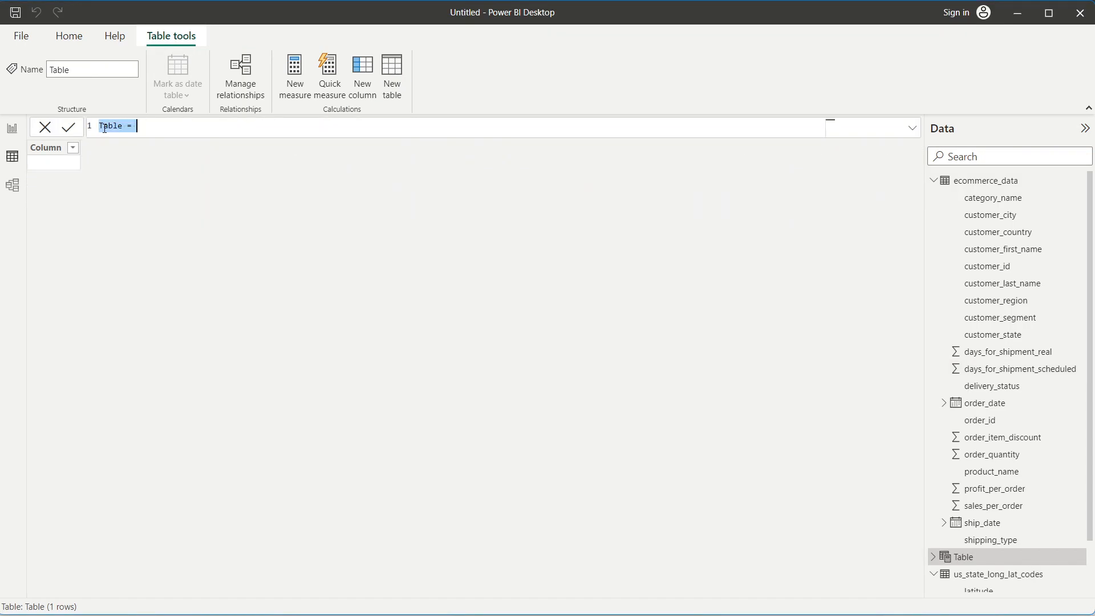
left_click(104, 128)
type("Cal")
key("BackSpace")
key("BackSpace")
key("BackSpace")
key("BackSpace")
key("BackSpace")
type("lendar = cale")
key("Tab")
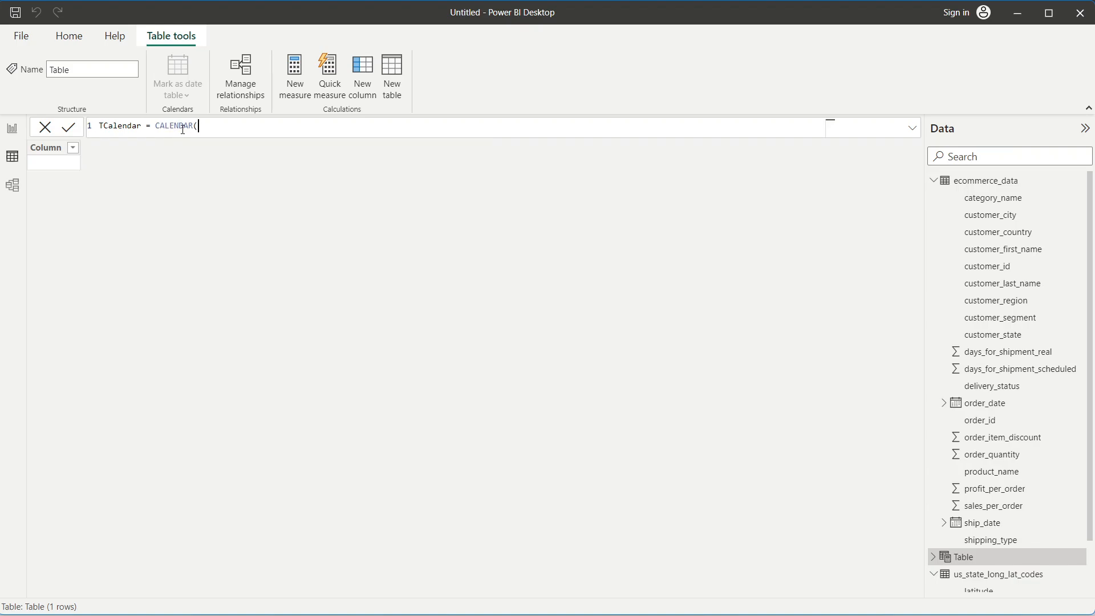
Step: Correct the formula's beginning to read "Calendar = CALENDAR(" by removing the stray T before the table name
left_click(105, 130)
key("BackSpace")
left_click(216, 129)
key("BackSpace")
type("(")
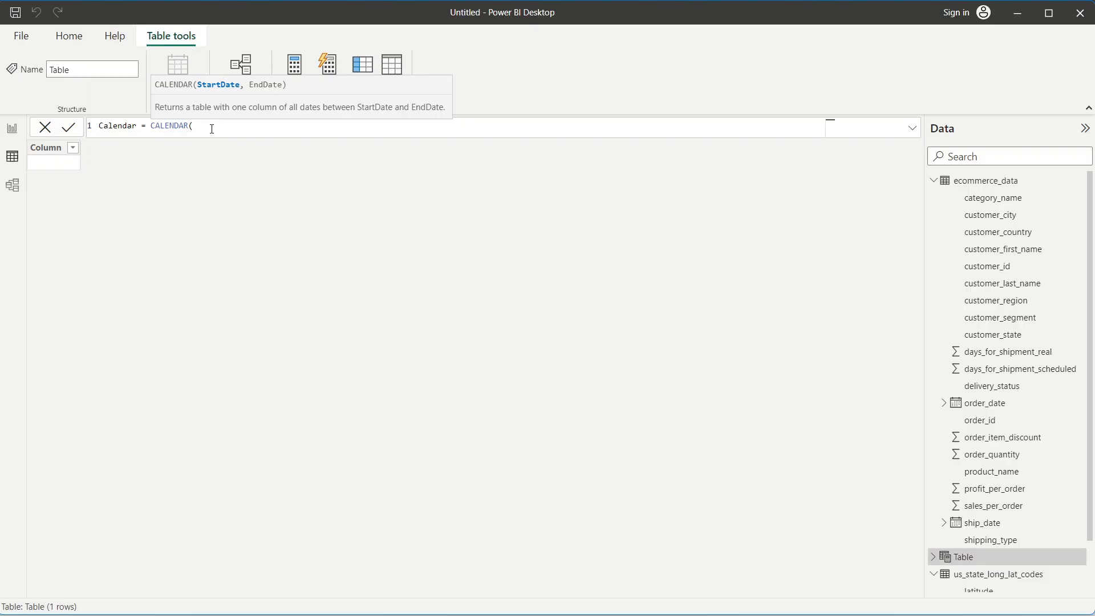
Step: Set the calendar's start date to MIN(ecommerce_data[order_date])
type("MIN(")
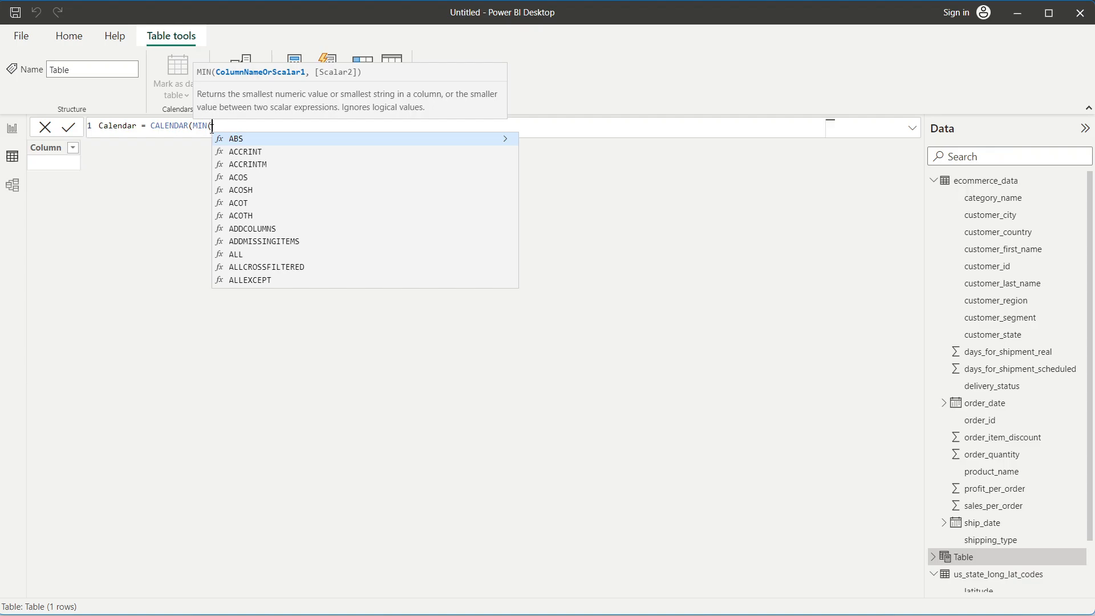
type("order")
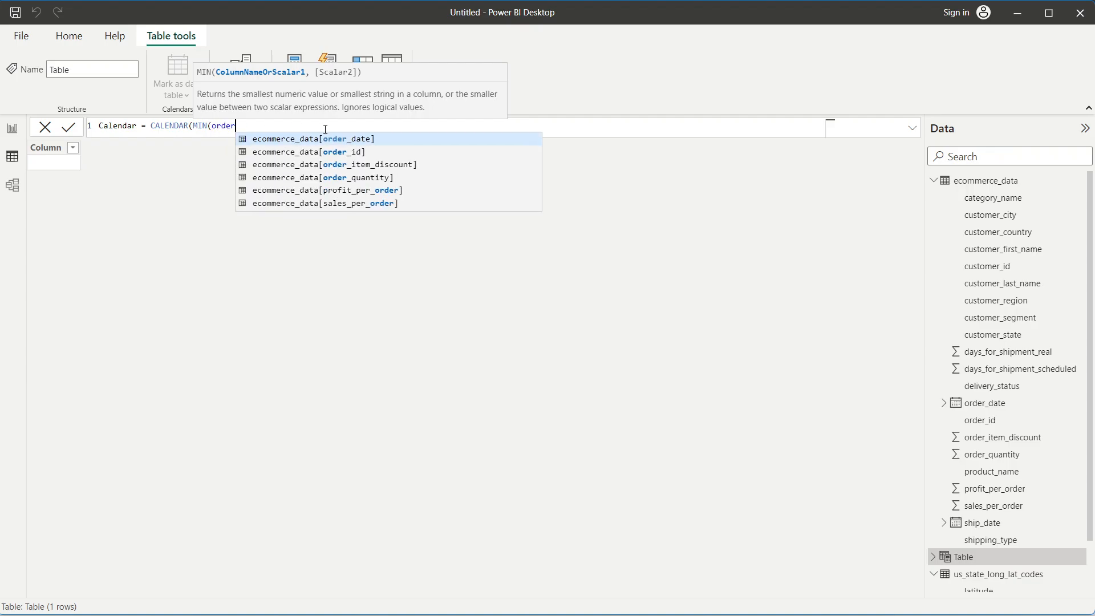
left_click(328, 140)
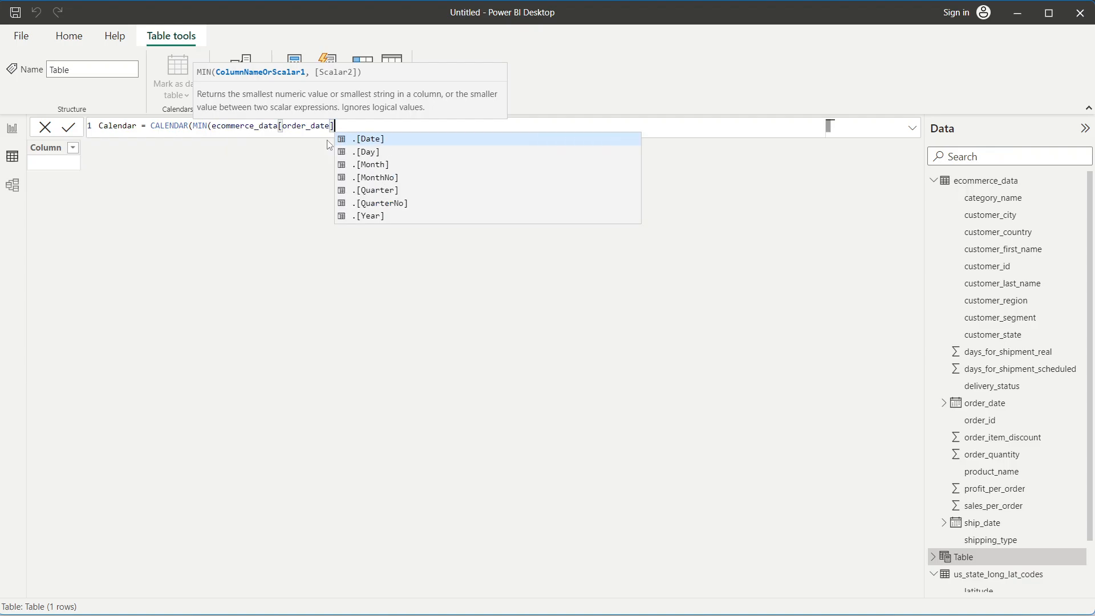
type(")")
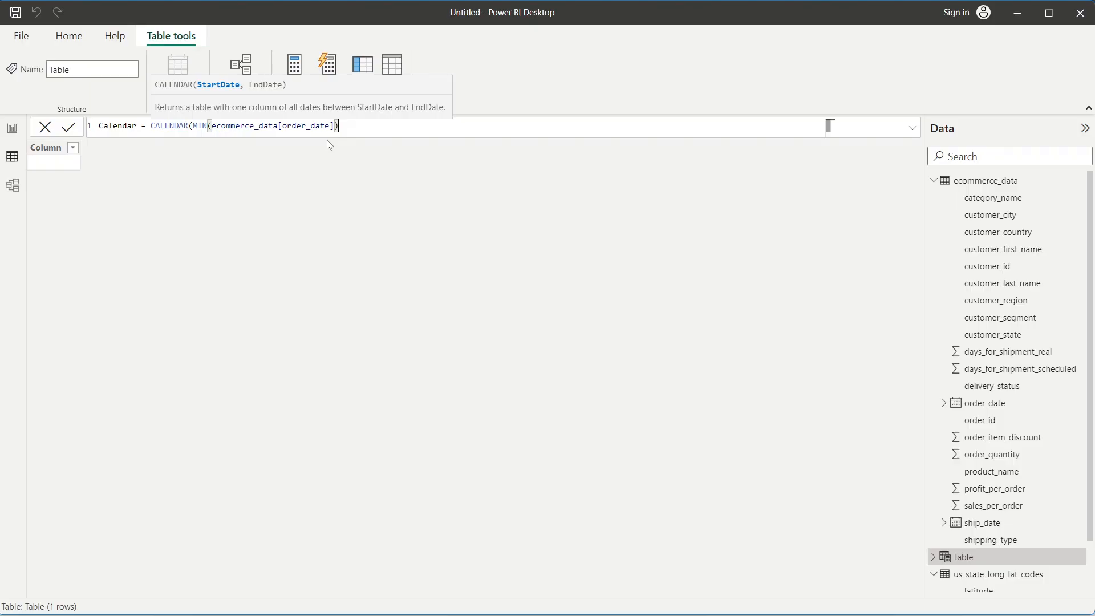
Step: Set the calendar's end date to TODAY() and create the Calendar table
type(",")
type("today")
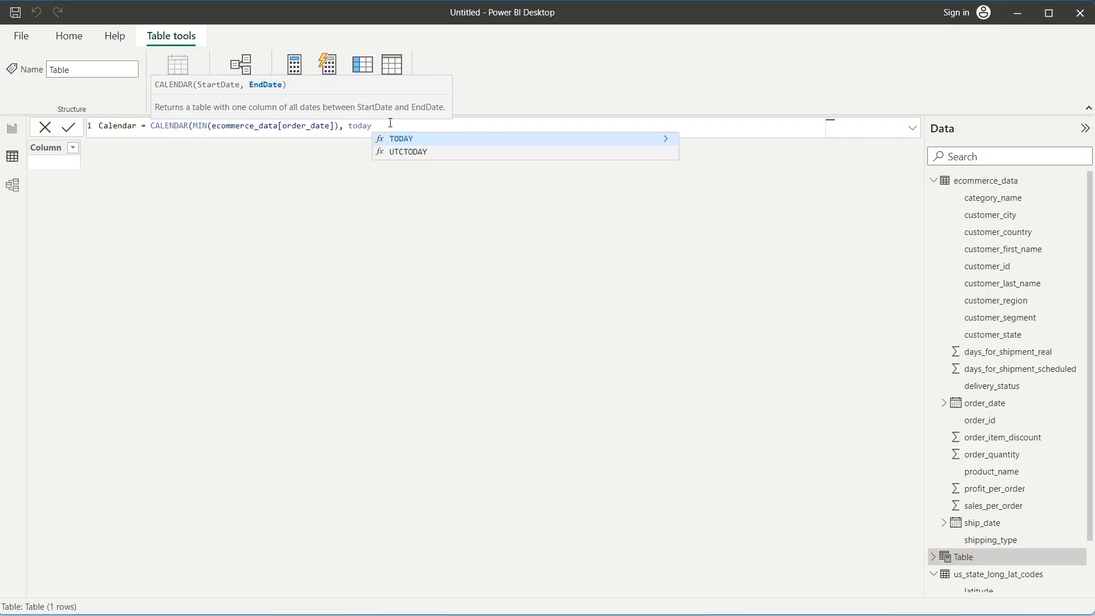
key("Tab")
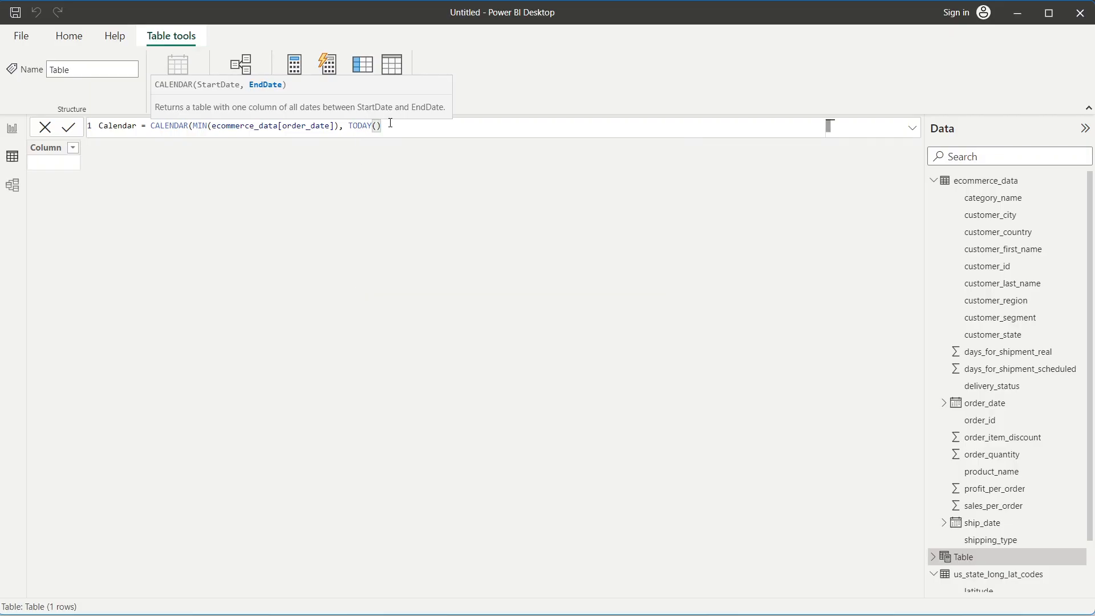
type("))")
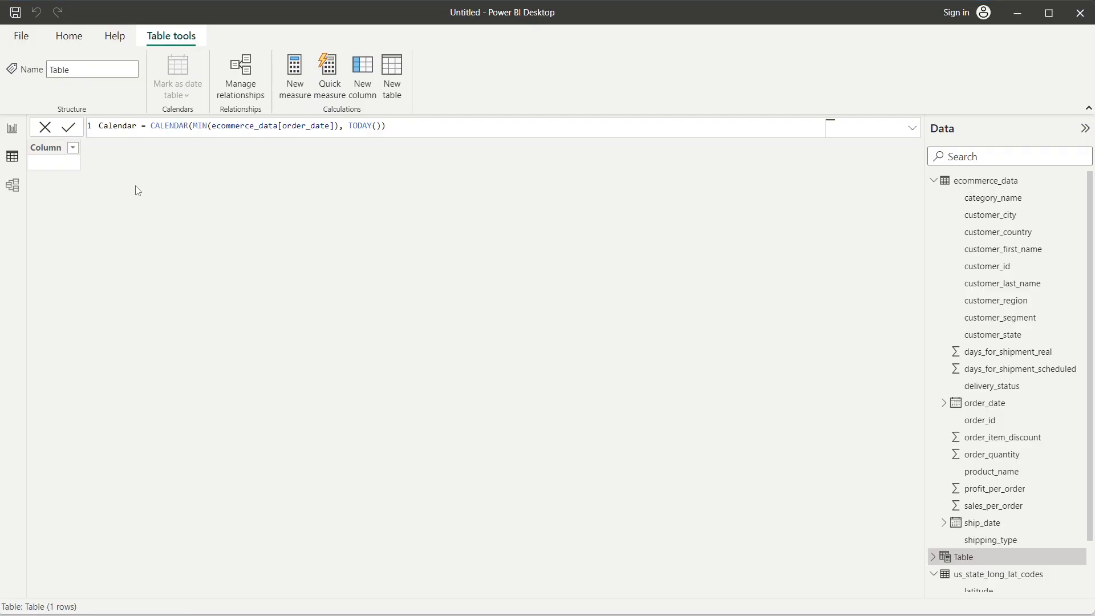
key("Return")
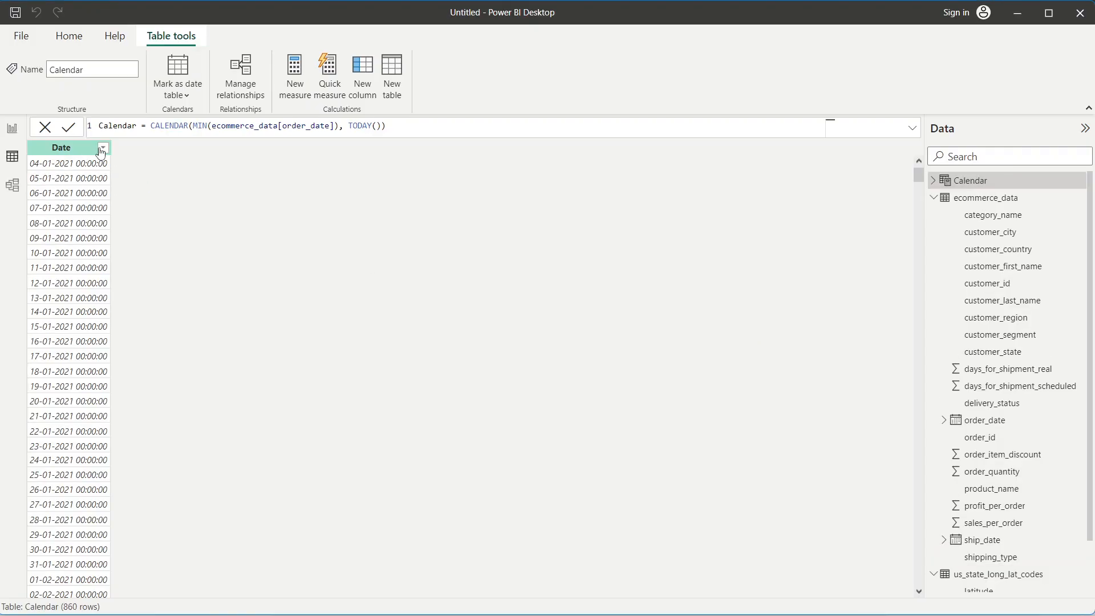
Step: Review the last Calendar dates and replace the formula's end date with MAX(ecommerce_data[order_date]), applying the change
left_click_drag(918, 174, 918, 575)
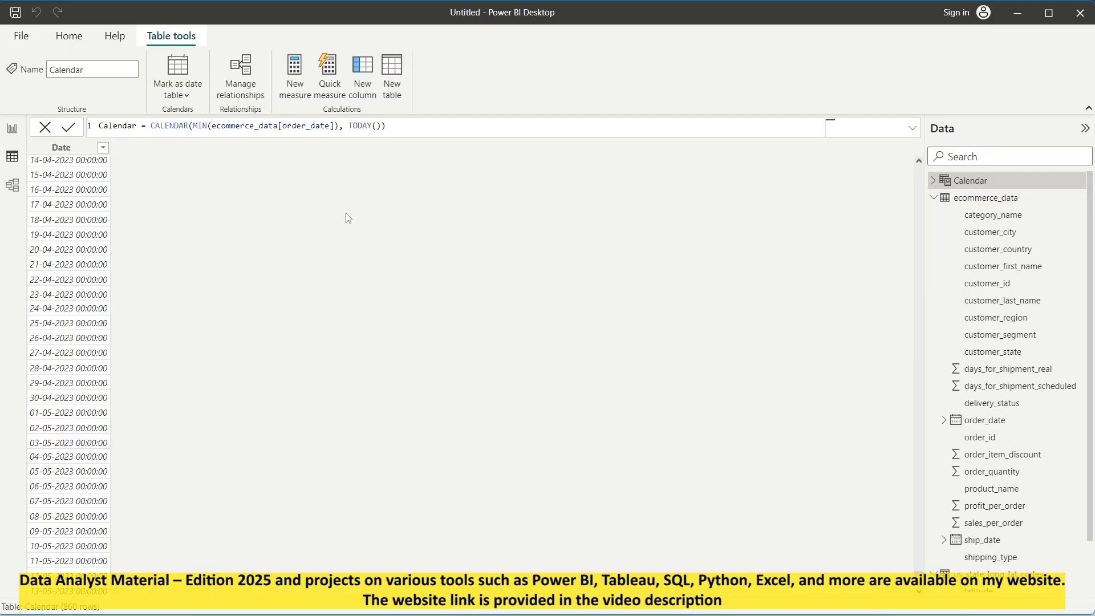
double_click(349, 126)
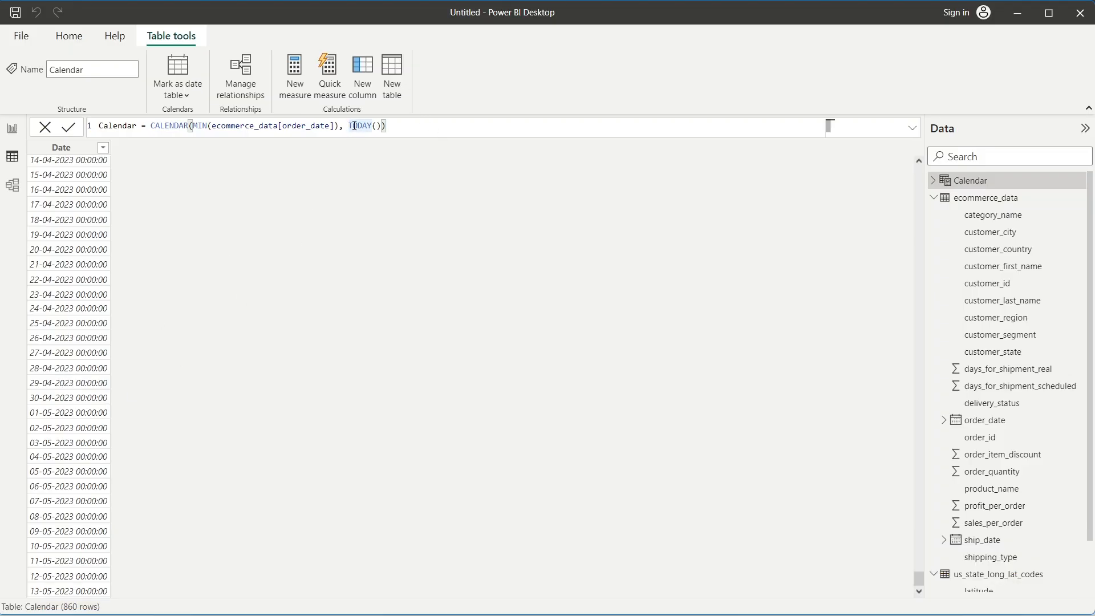
key("shift+Home")
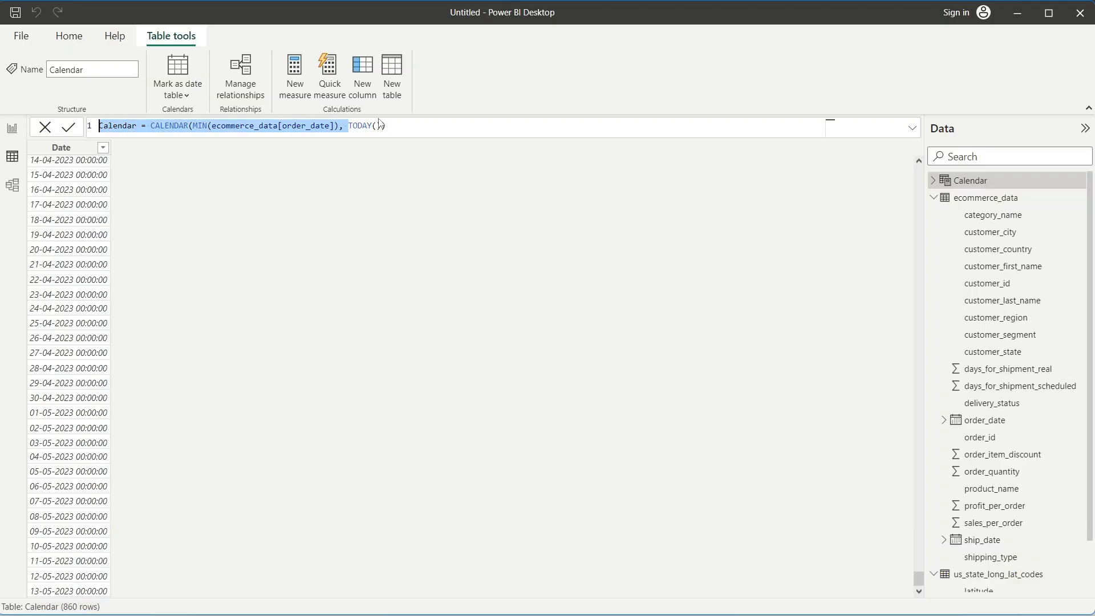
key("shift+End")
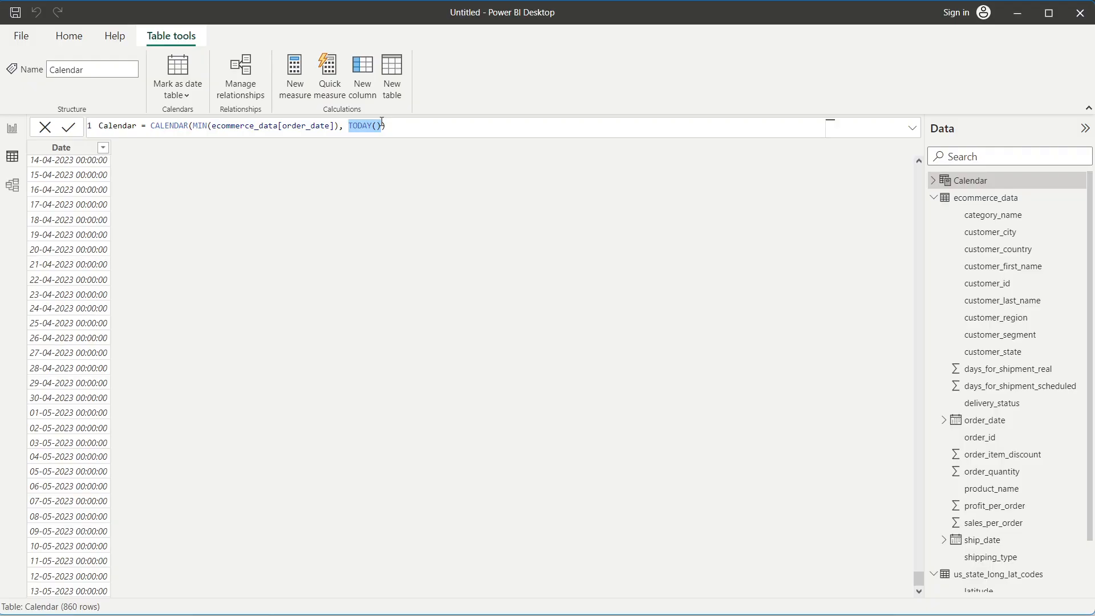
key("BackSpace")
type("MAX(")
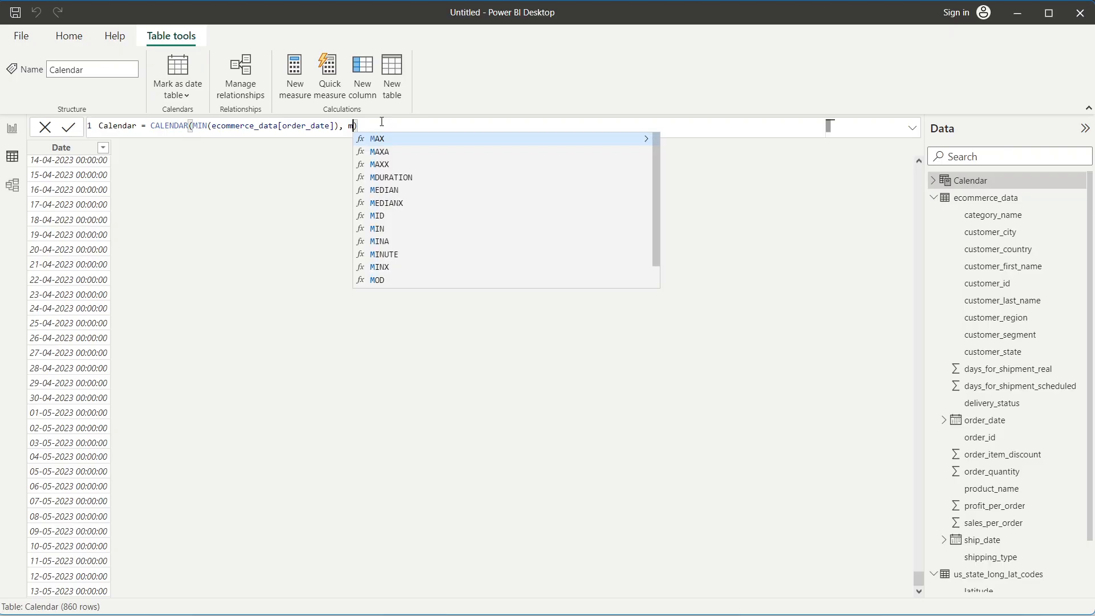
type("ecommerce_data[order_date]")
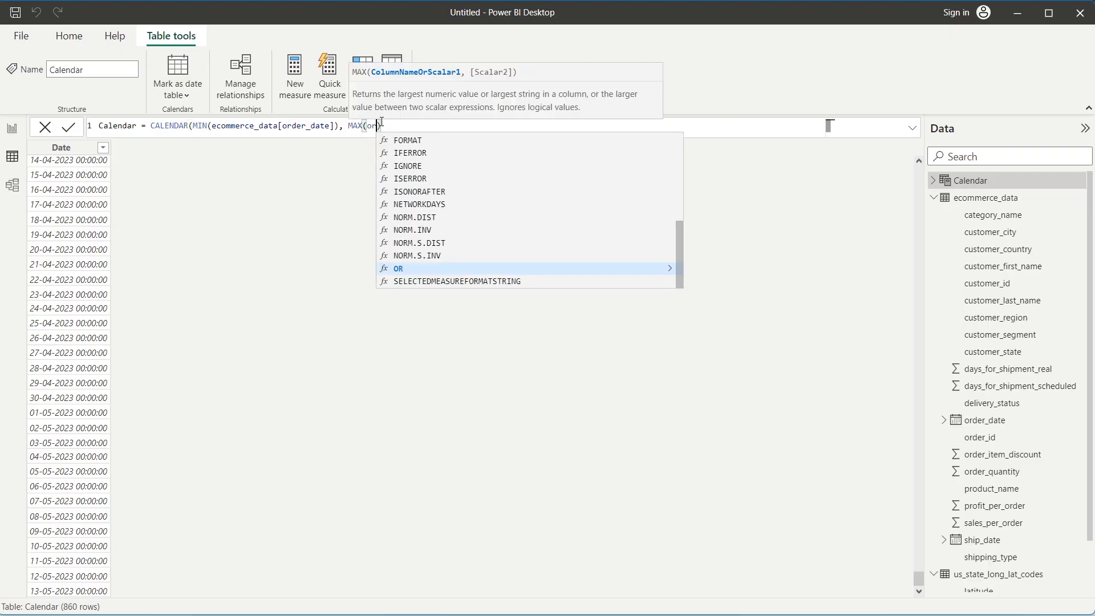
left_click(528, 124)
type(")")
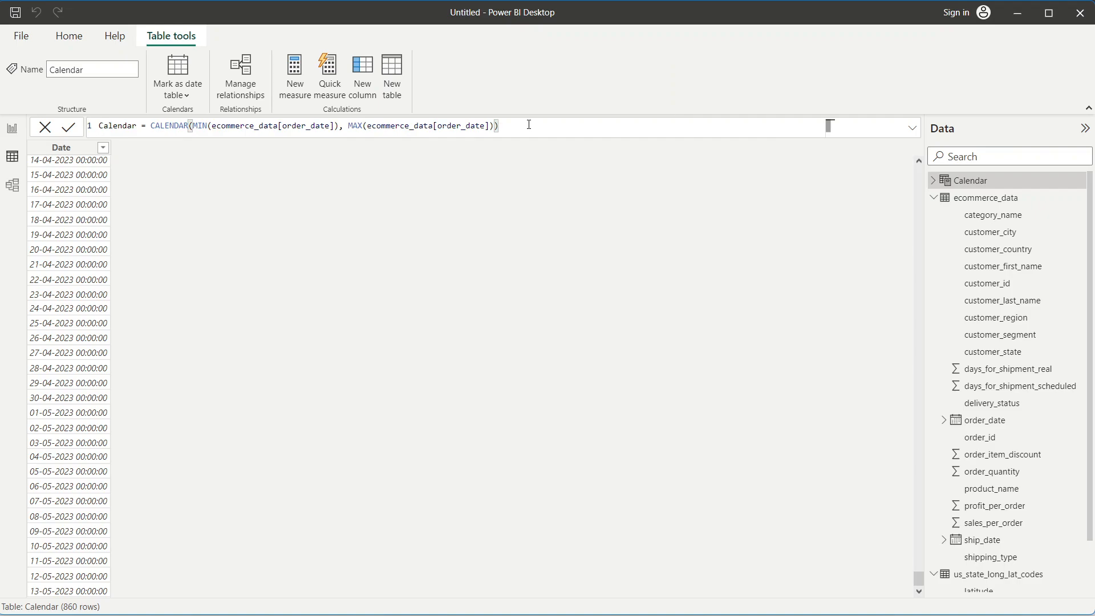
left_click(236, 129)
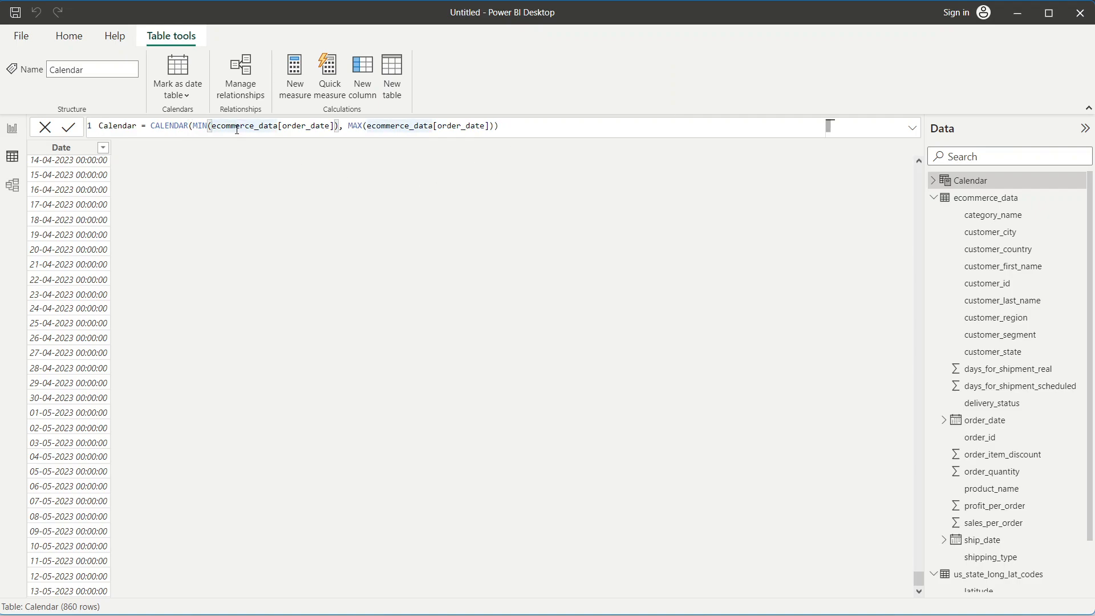
left_click(383, 126)
left_click(69, 127)
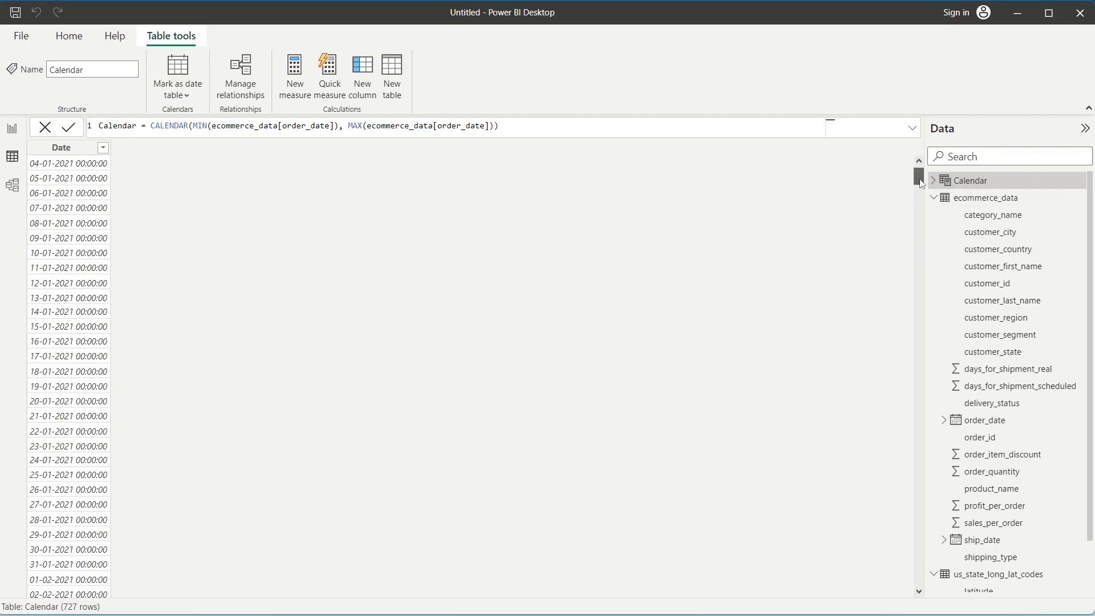
Step: Add a calculated column to the Calendar table with the formula Year = YEAR('Calendar'[Date])
left_click_drag(918, 177, 45, 596)
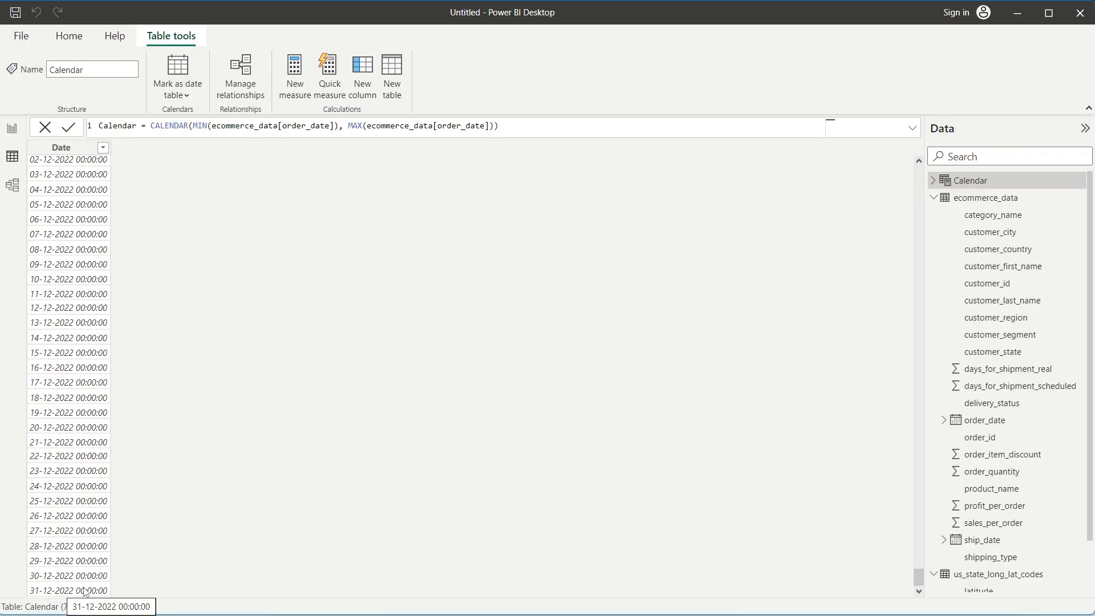
left_click_drag(918, 577, 761, 286)
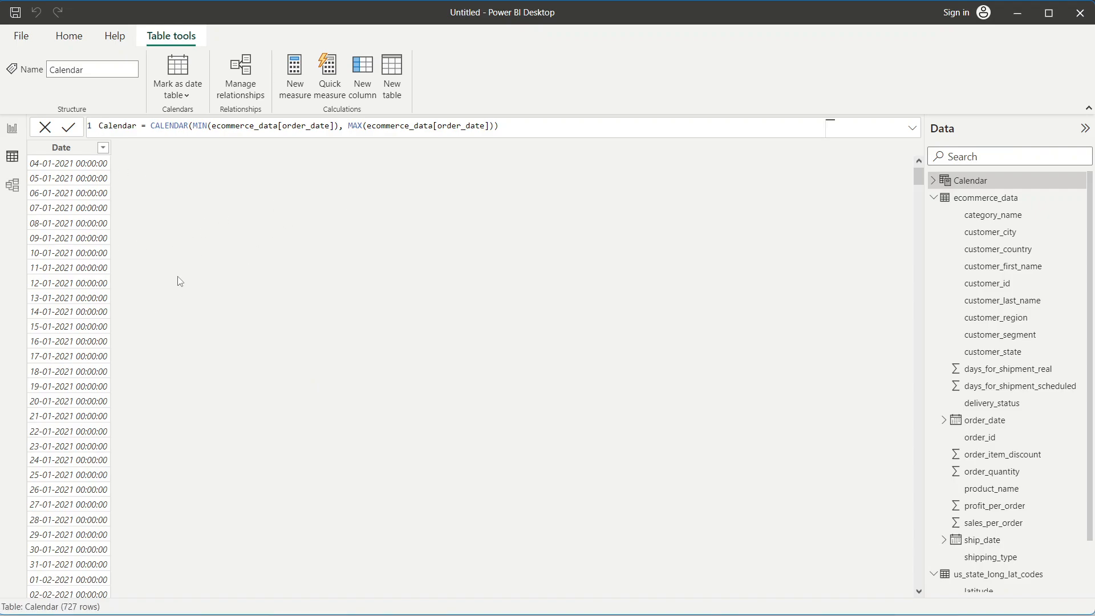
left_click(361, 69)
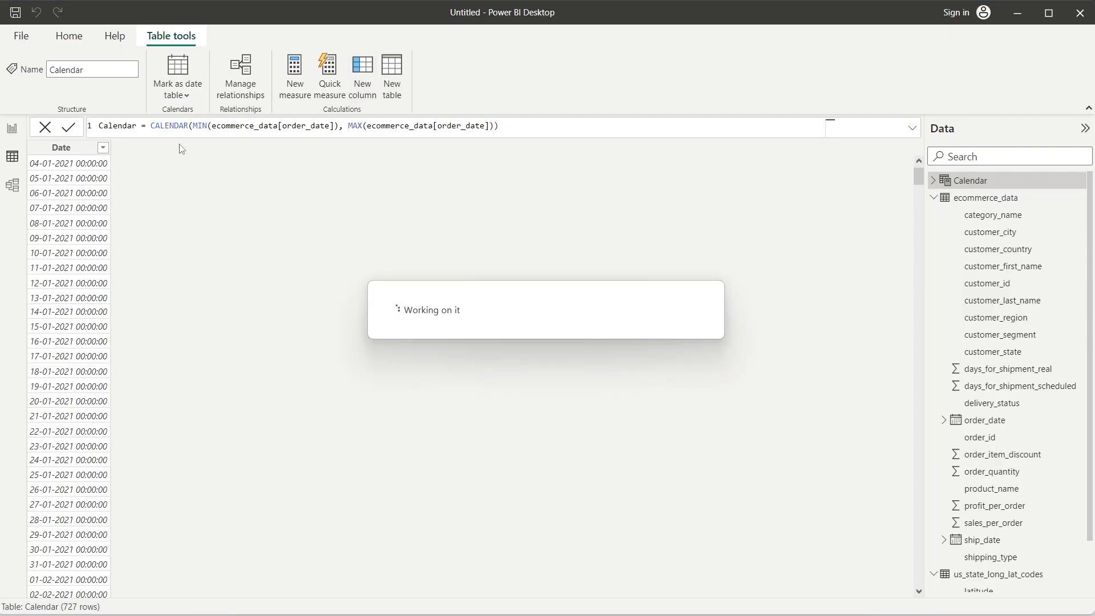
double_click(117, 127)
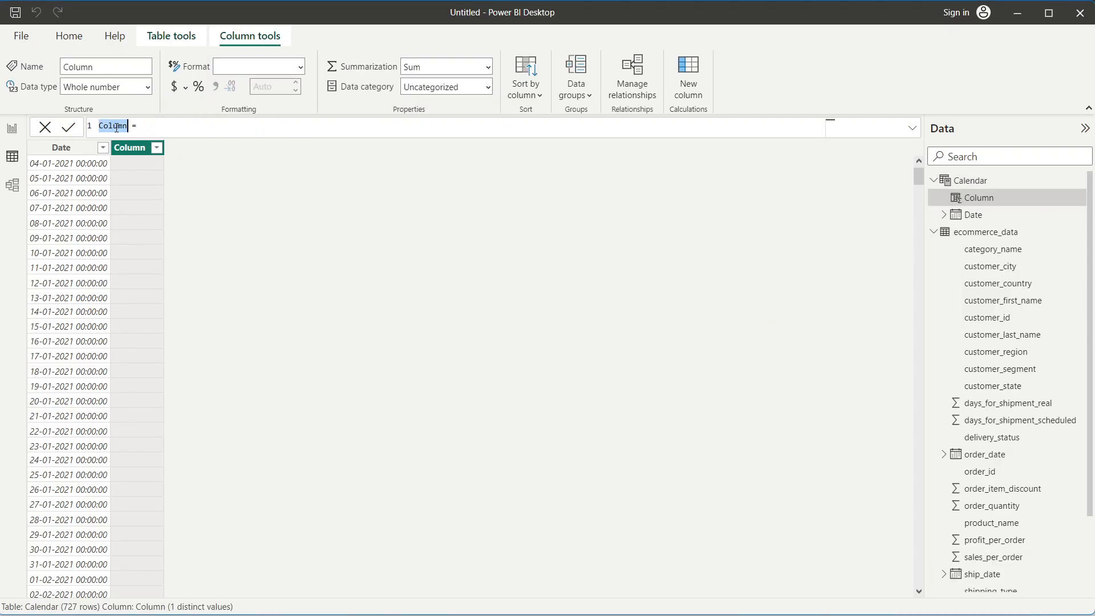
type("Year")
left_click(145, 123)
type("yea")
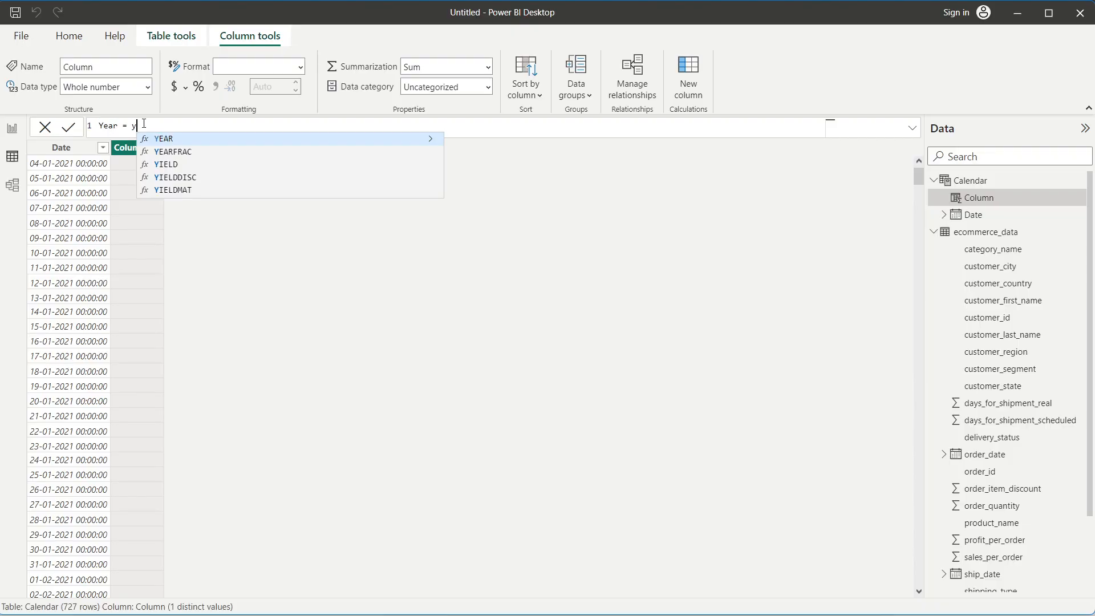
key("Tab")
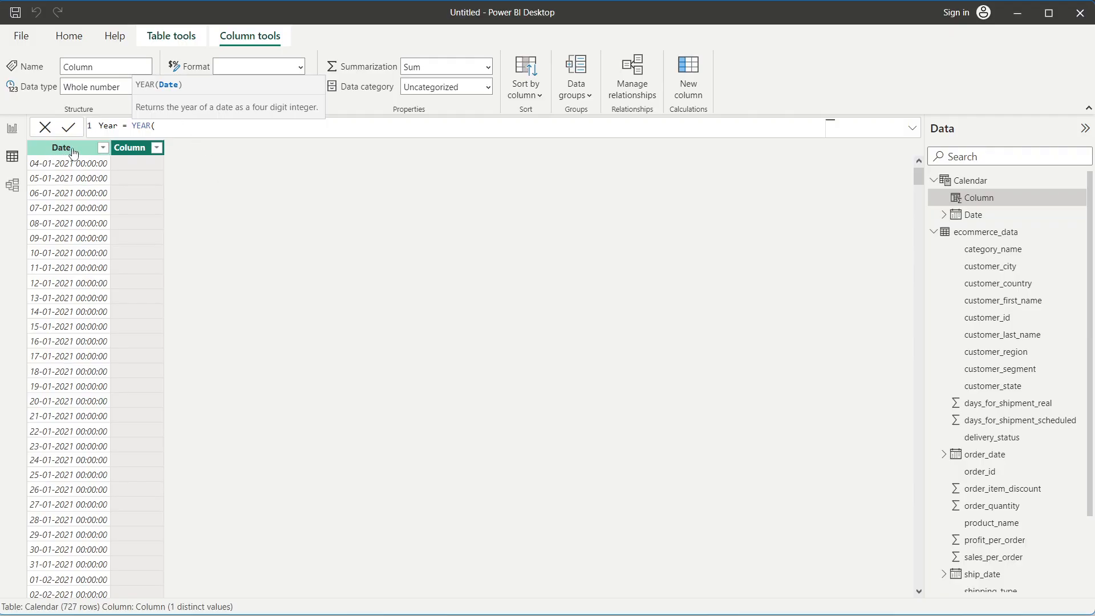
type("date")
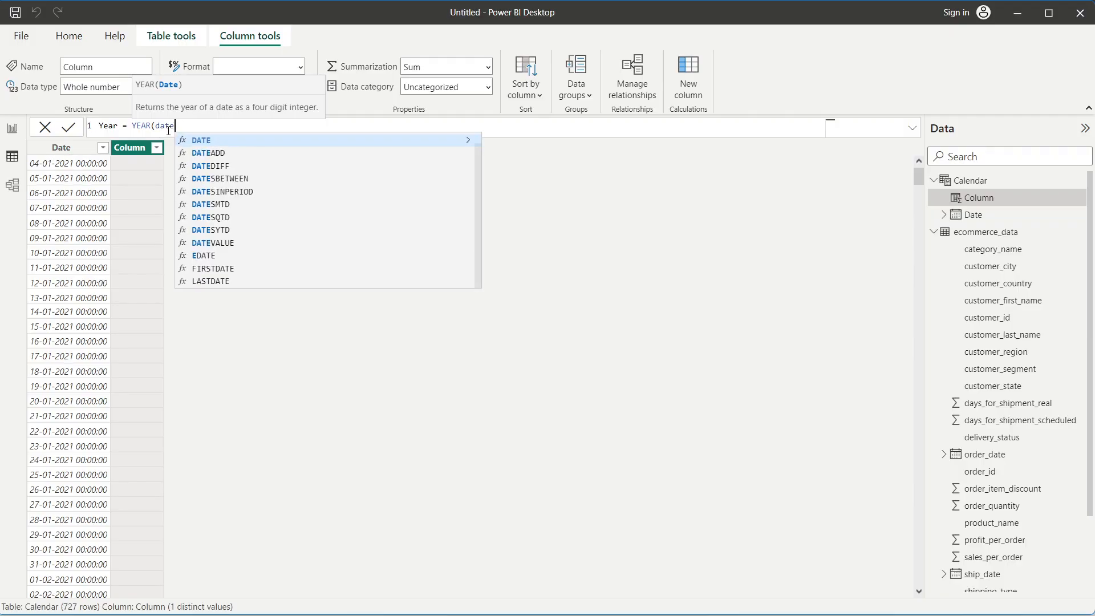
scroll(475, 195, "up", 1)
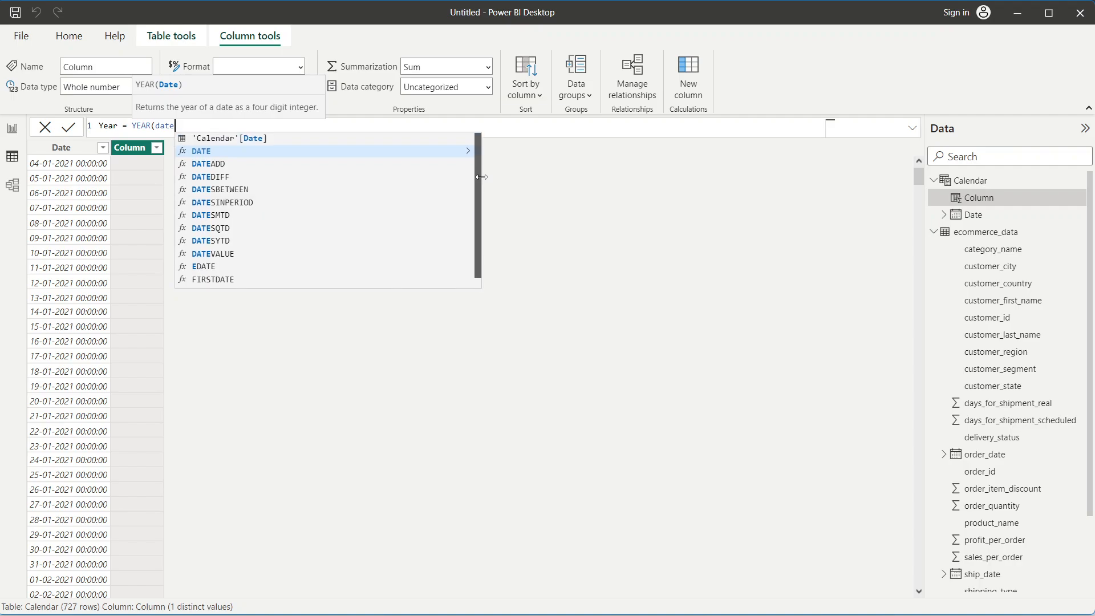
left_click(243, 141)
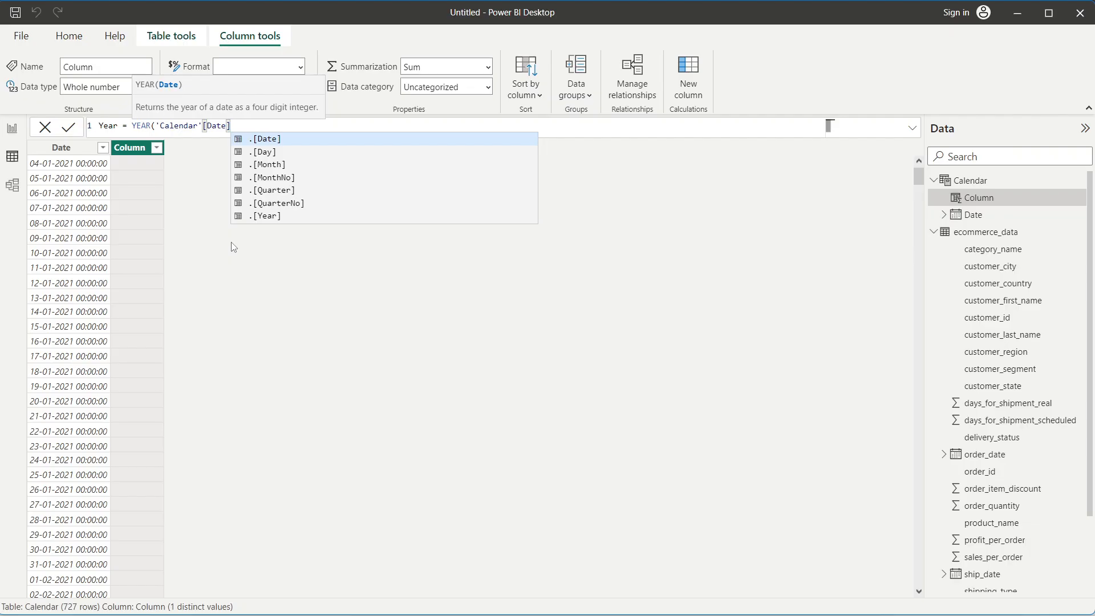
type(")")
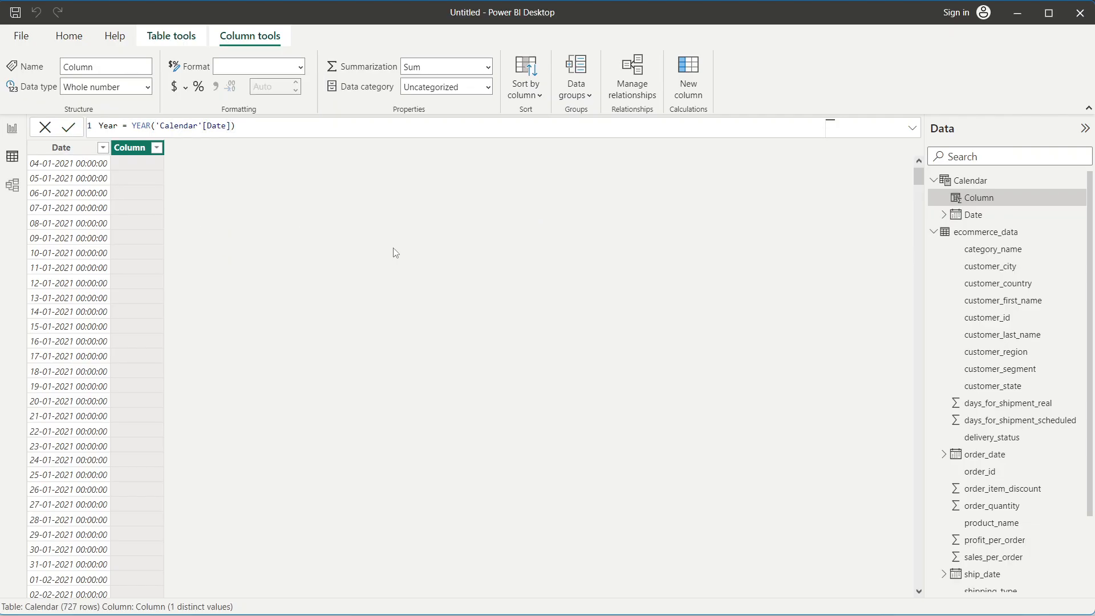
key("Return")
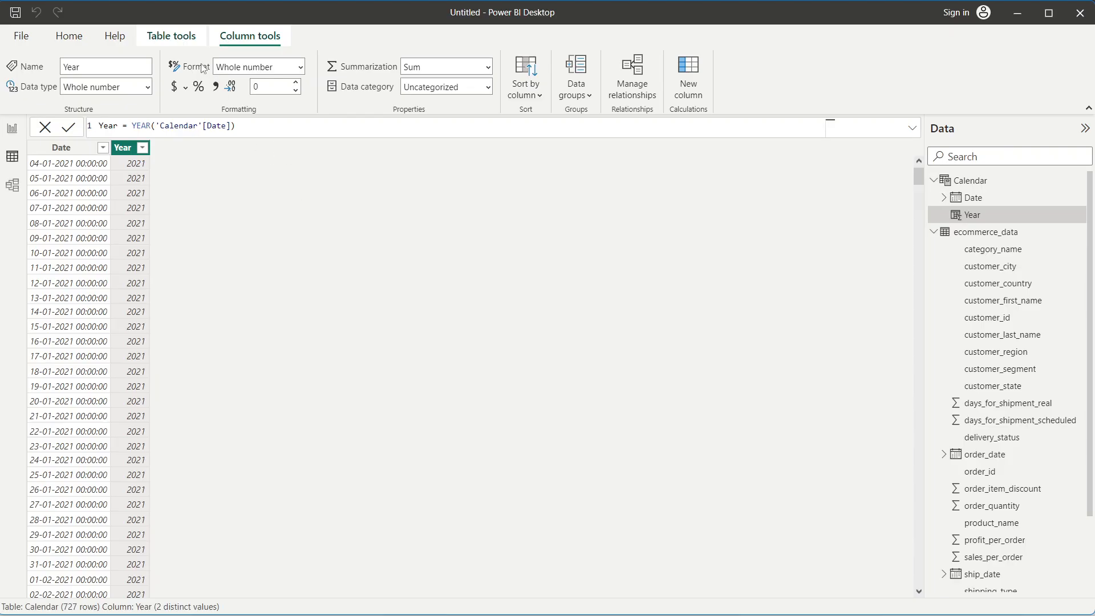
Step: Add a calculated column to the Calendar table with the formula Month = FORMAT('Calendar'[Date], "mmmm")
left_click(182, 36)
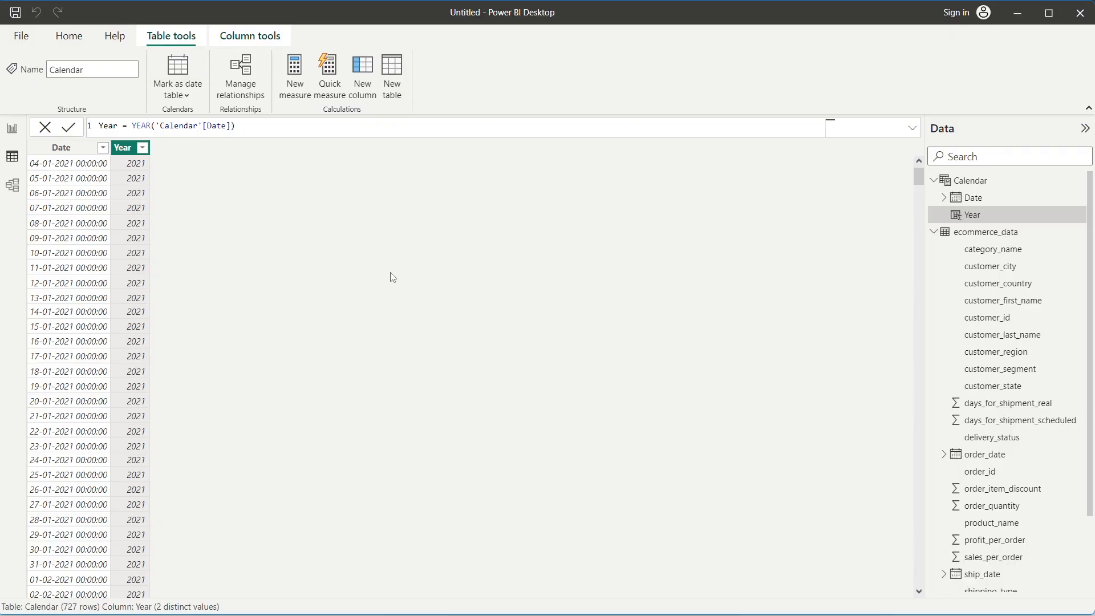
left_click(366, 93)
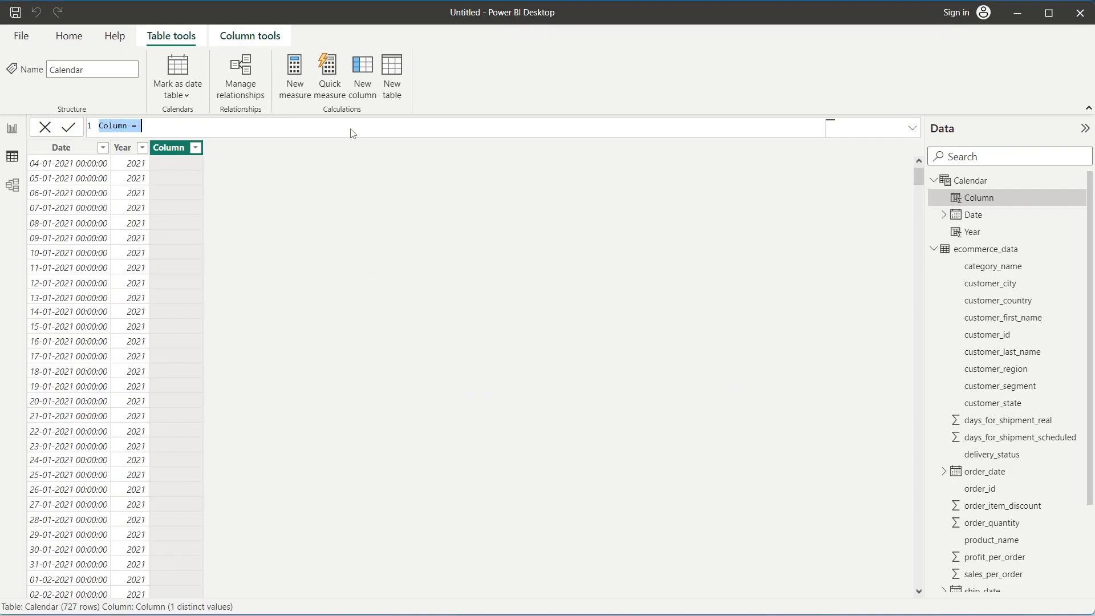
double_click(120, 125)
type("Month")
type("FORMAT(")
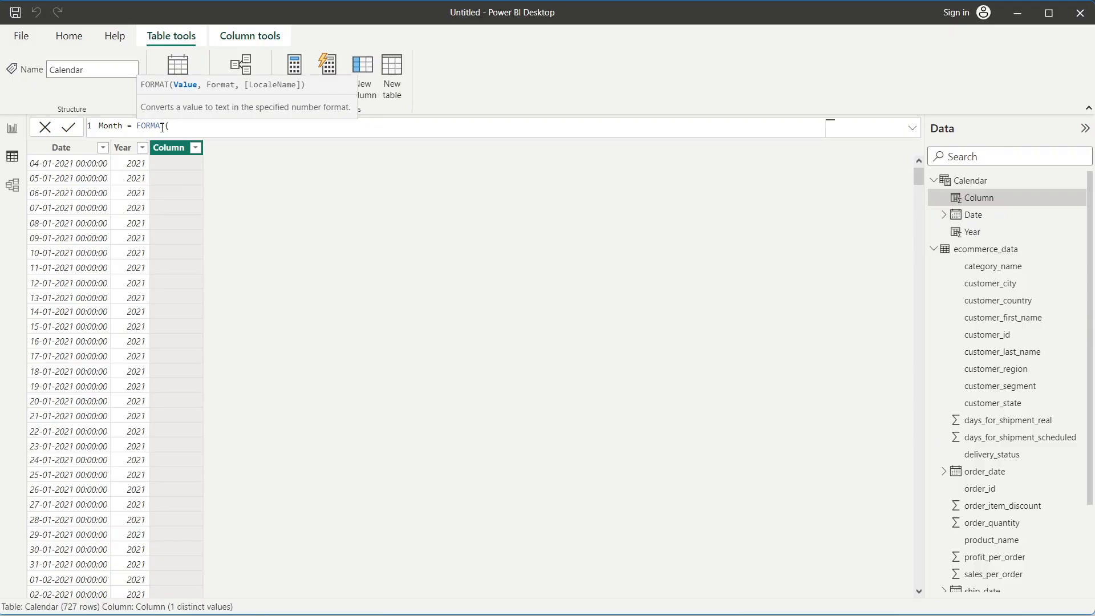
type("date")
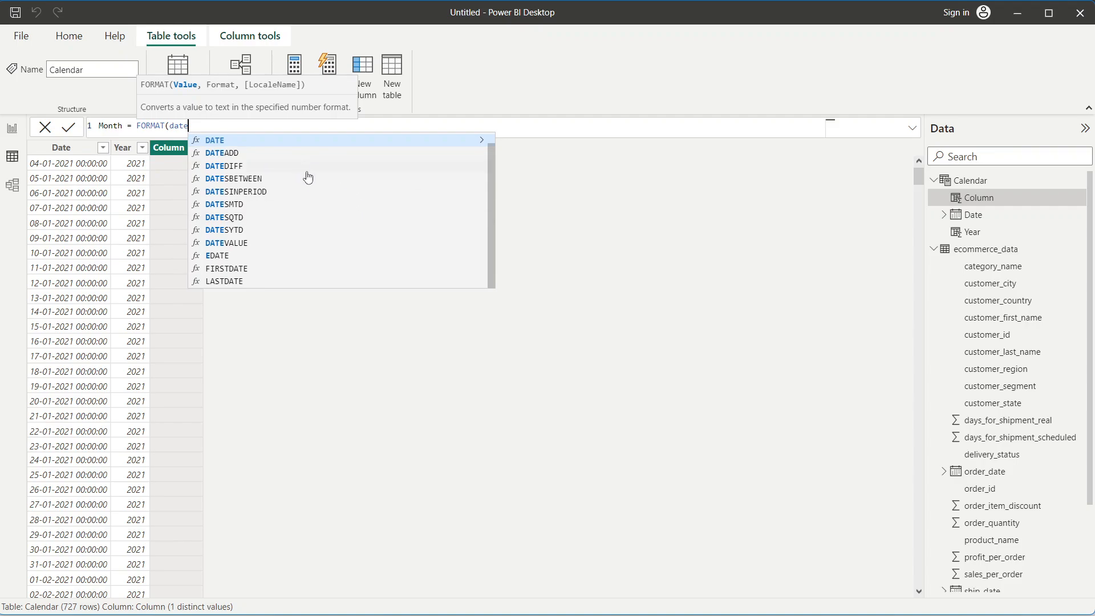
left_click(295, 140)
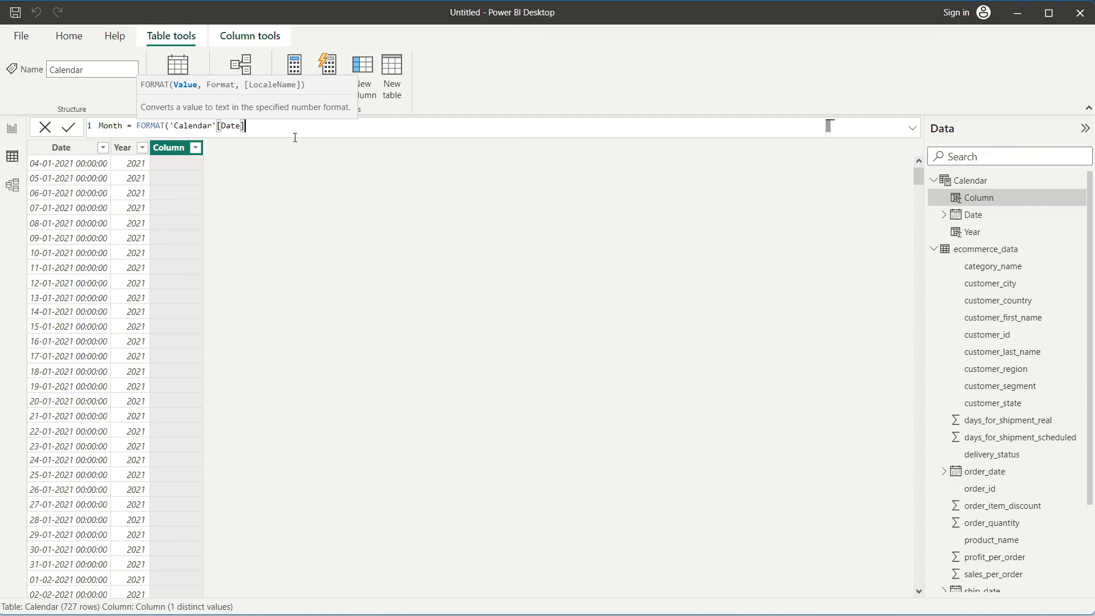
type(", \"mmmm")
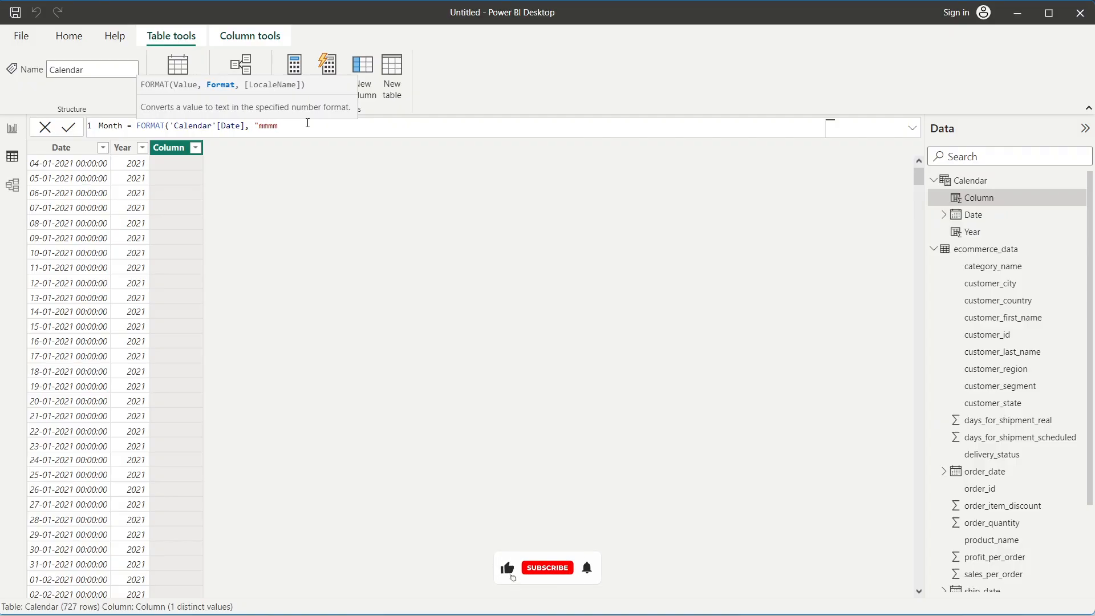
type("\"")
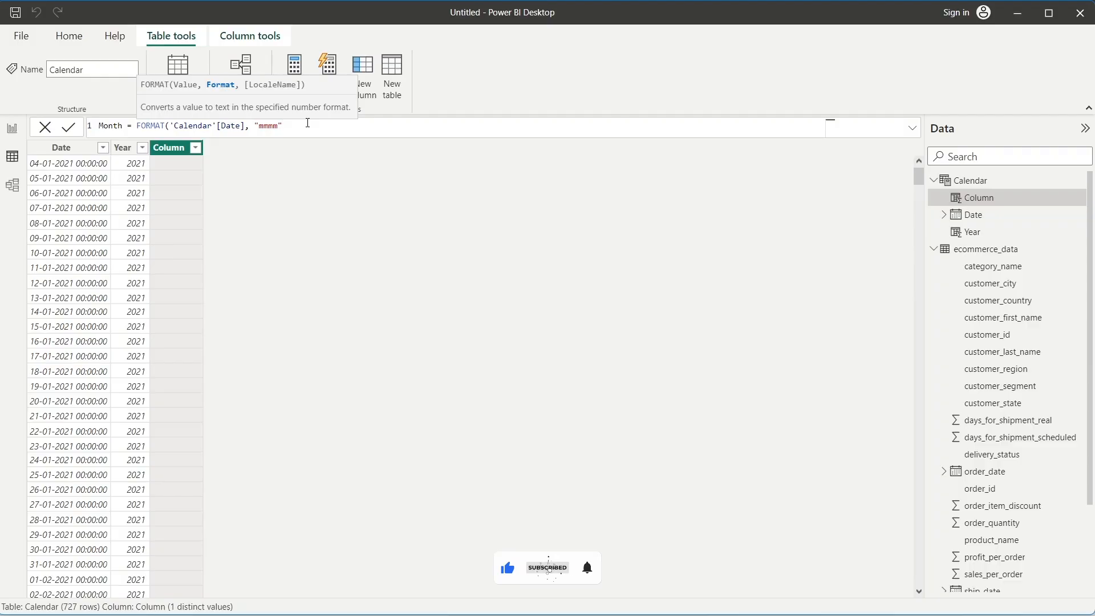
type(")")
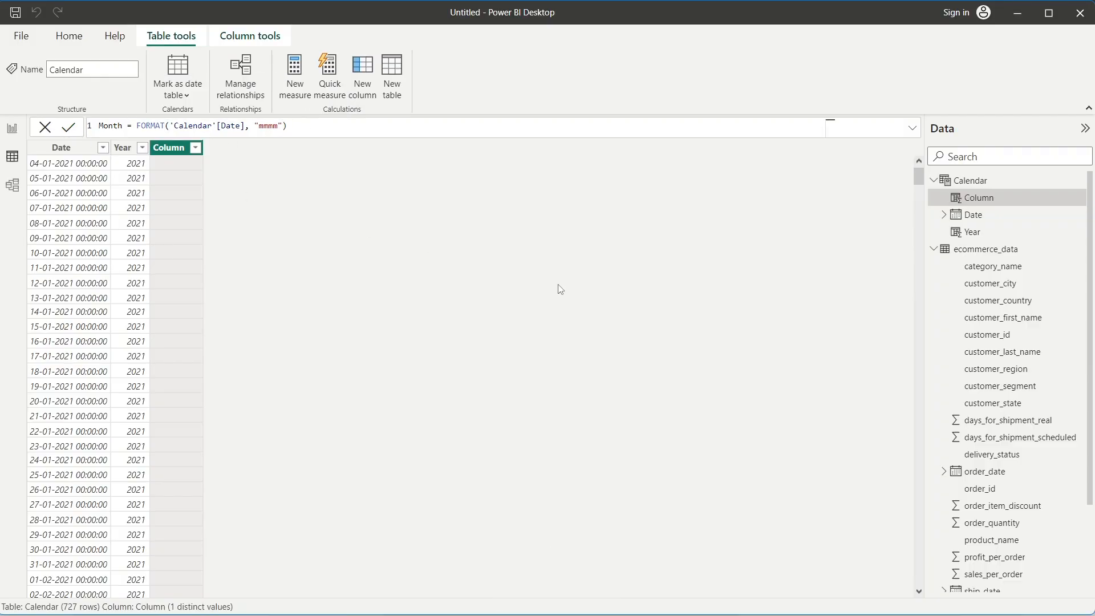
key("Return")
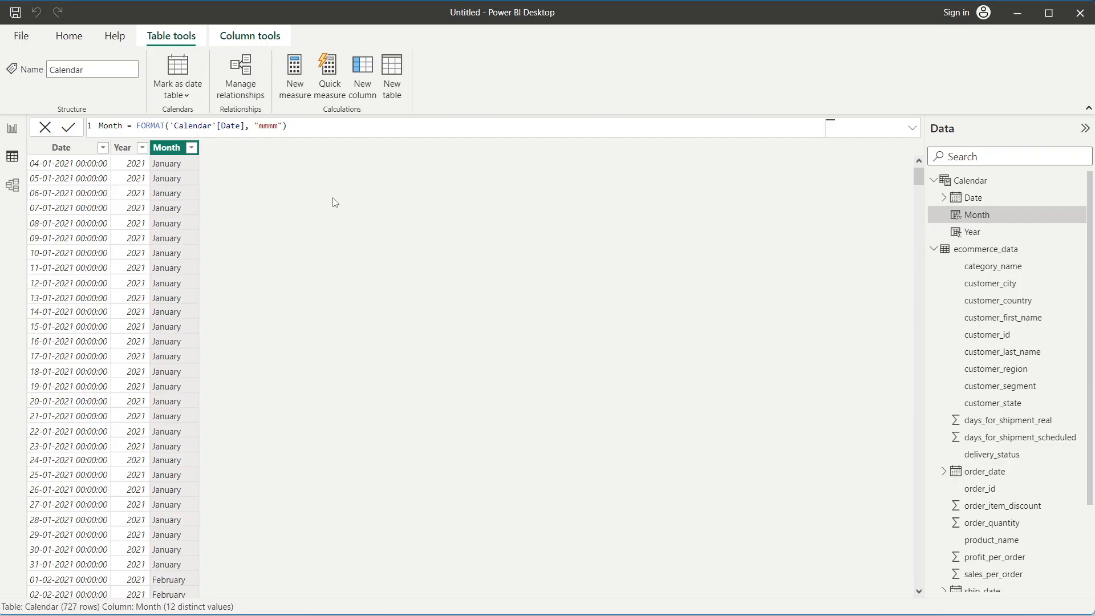
Step: Examine the Month values across the Calendar rows and the available fields of all tables
scroll(190, 387, "down", 10)
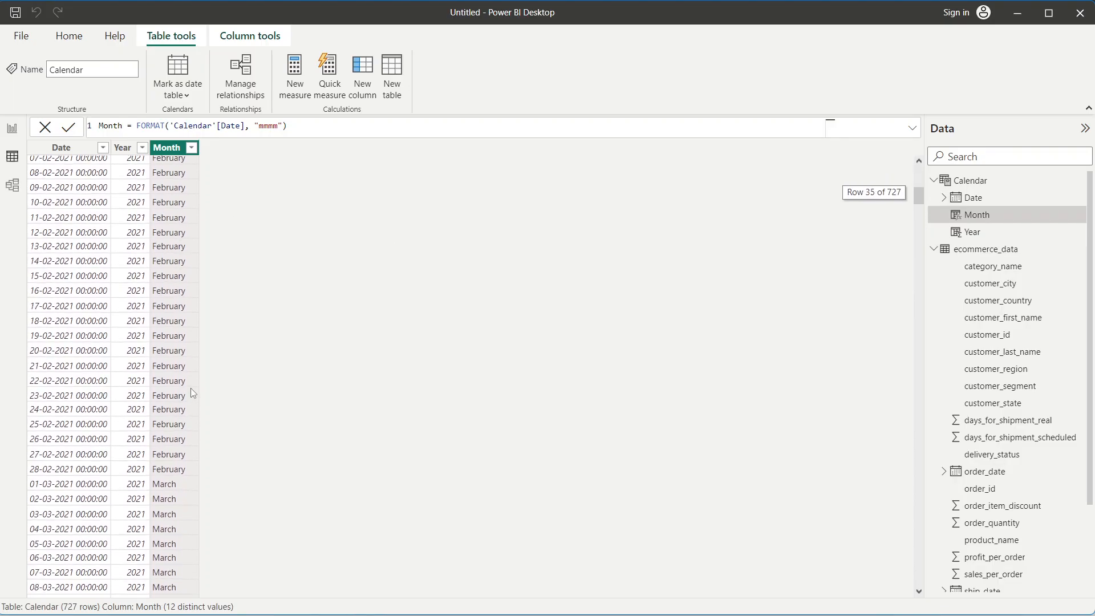
scroll(191, 388, "down", 5)
scroll(191, 387, "up", 15)
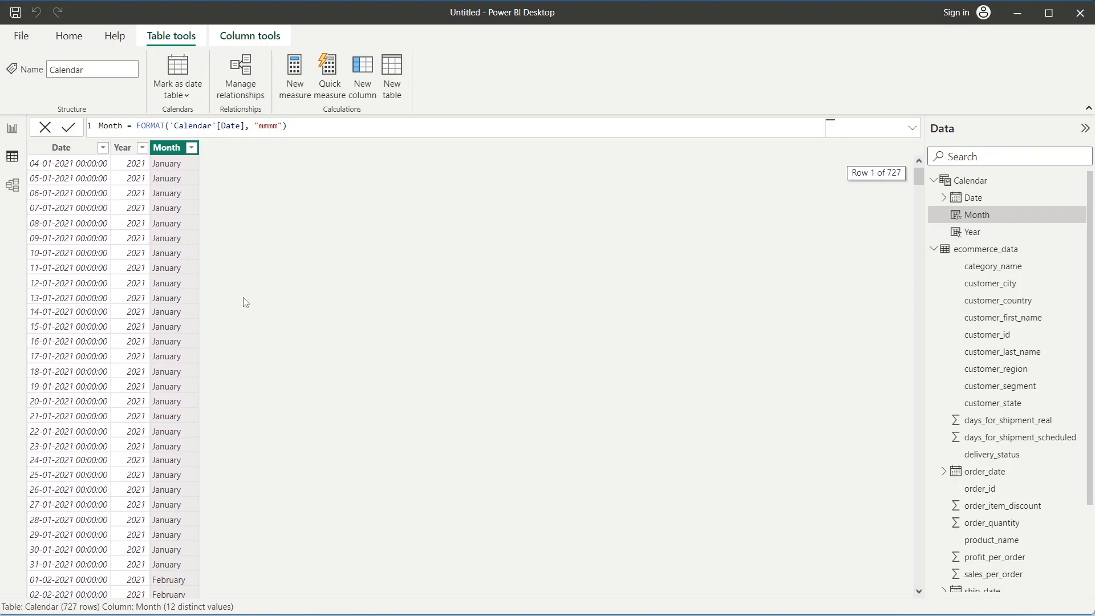
scroll(182, 295, "down", 1)
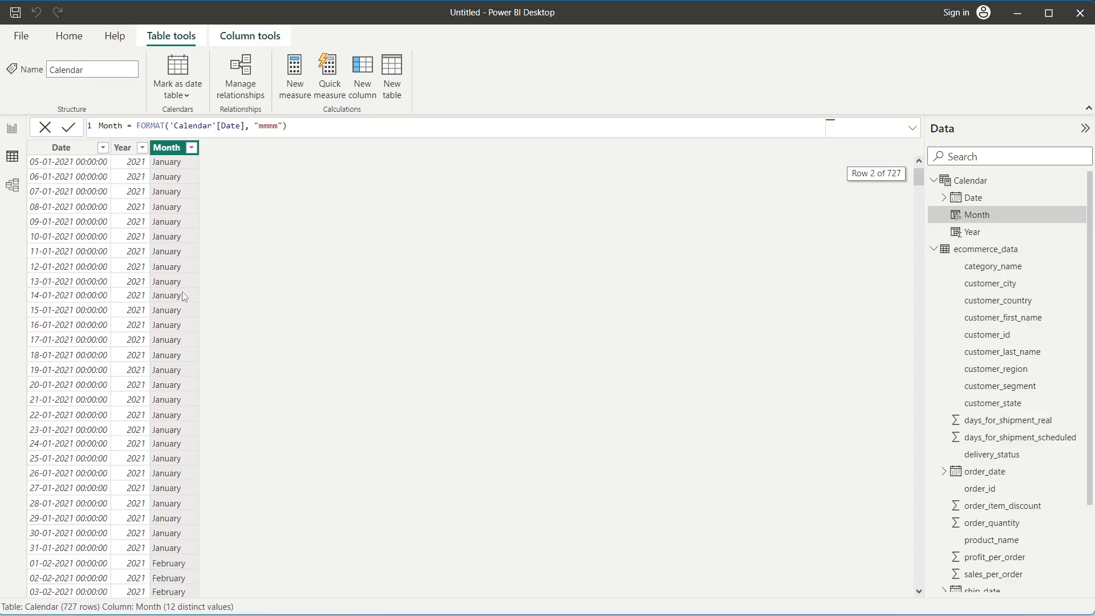
scroll(182, 292, "down", 16)
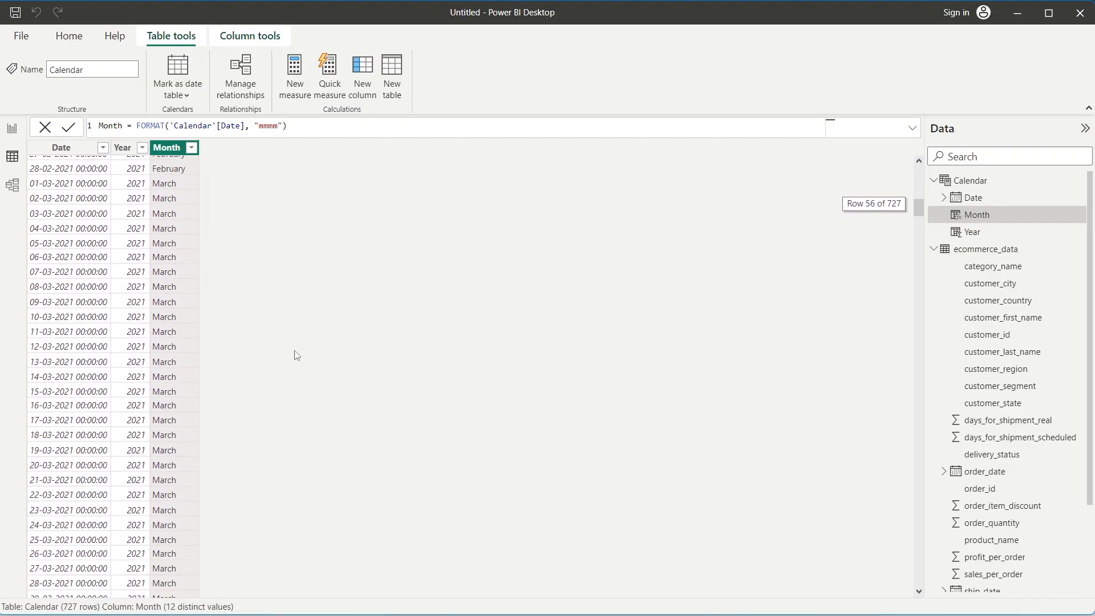
scroll(296, 355, "up", 18)
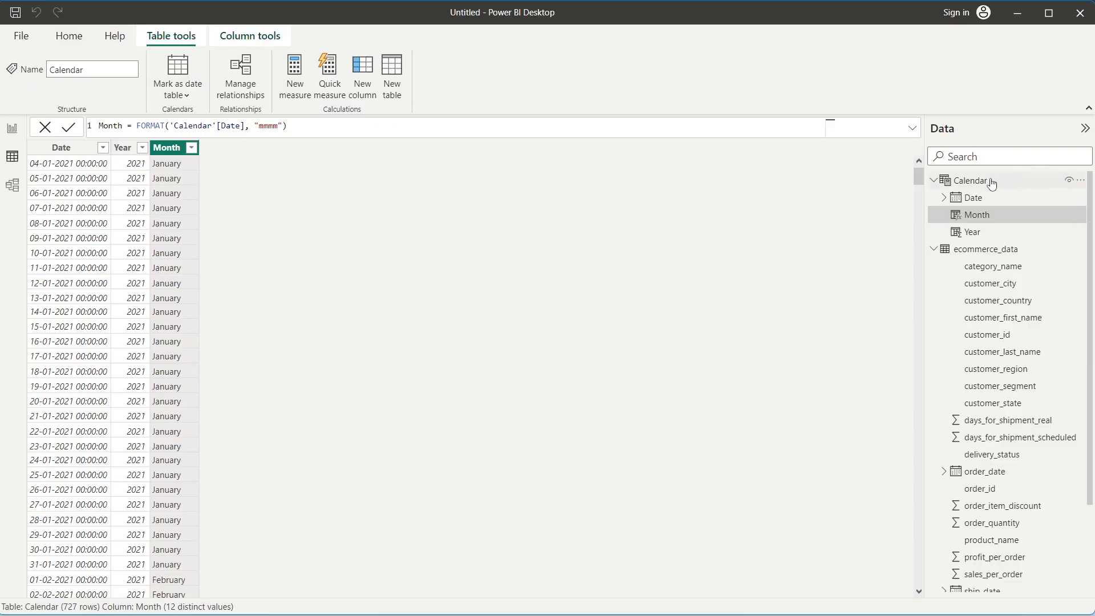
scroll(975, 424, "down", 3)
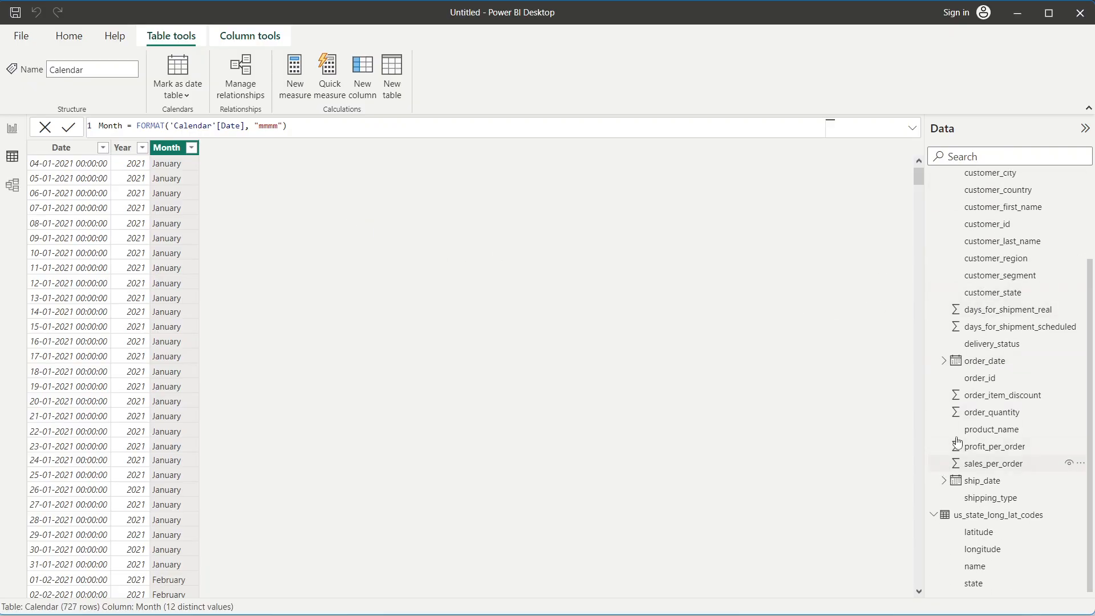
scroll(1040, 556, "up", 3)
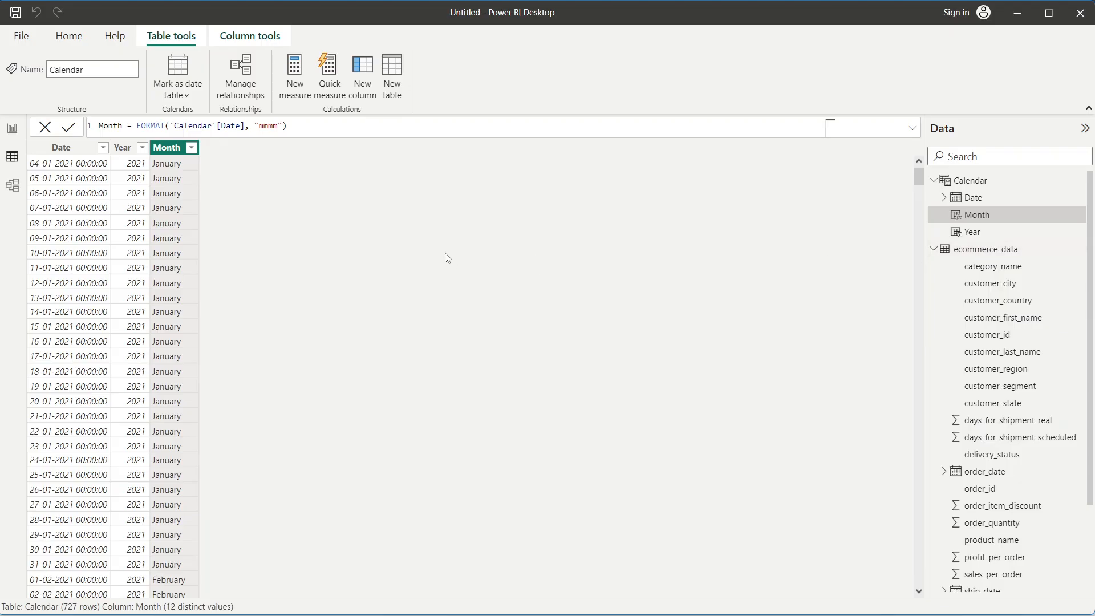
Step: In the data model diagram, move the Calendar table below the us_state_long_lat_codes table
left_click(14, 195)
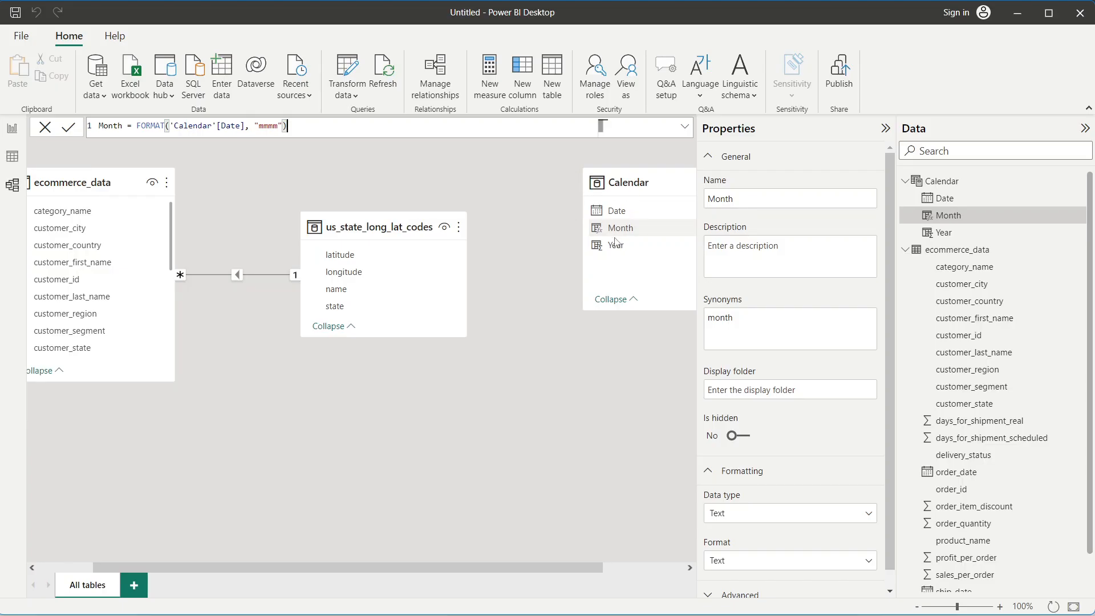
left_click_drag(624, 179, 398, 393)
left_click(576, 302)
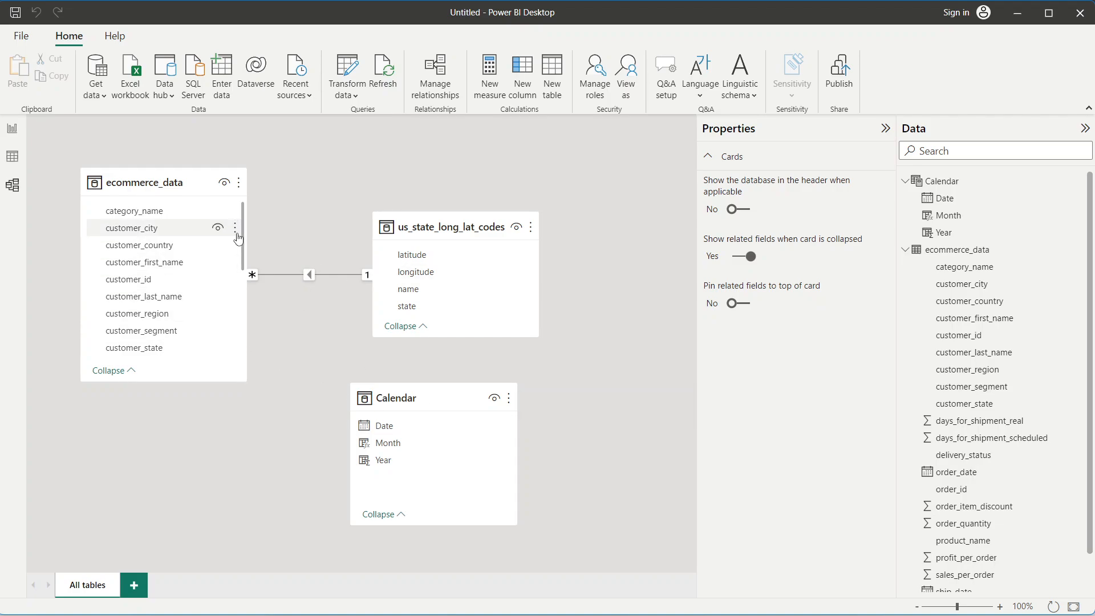
Step: Create a relationship between order_date in ecommerce_data and Date in the Calendar table
scroll(243, 234, "down", 5)
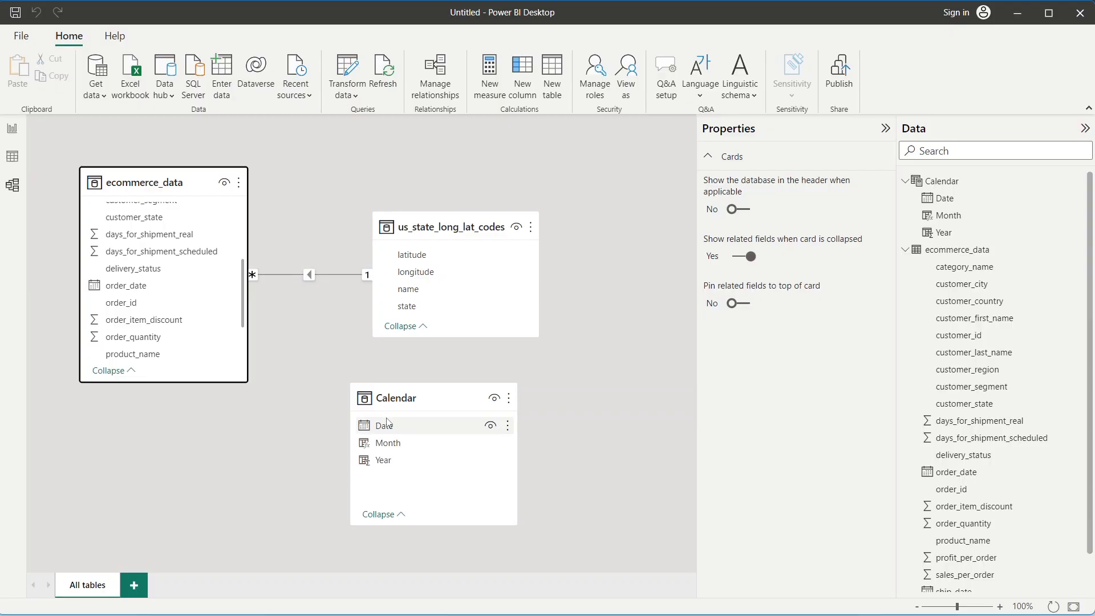
left_click_drag(149, 280, 390, 429)
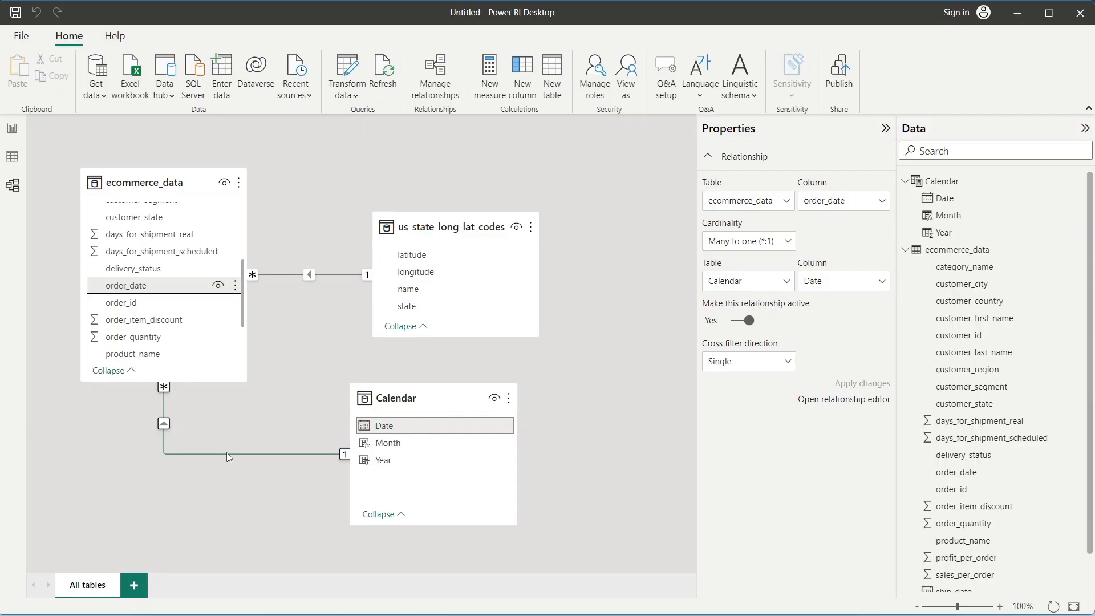
left_click(283, 345)
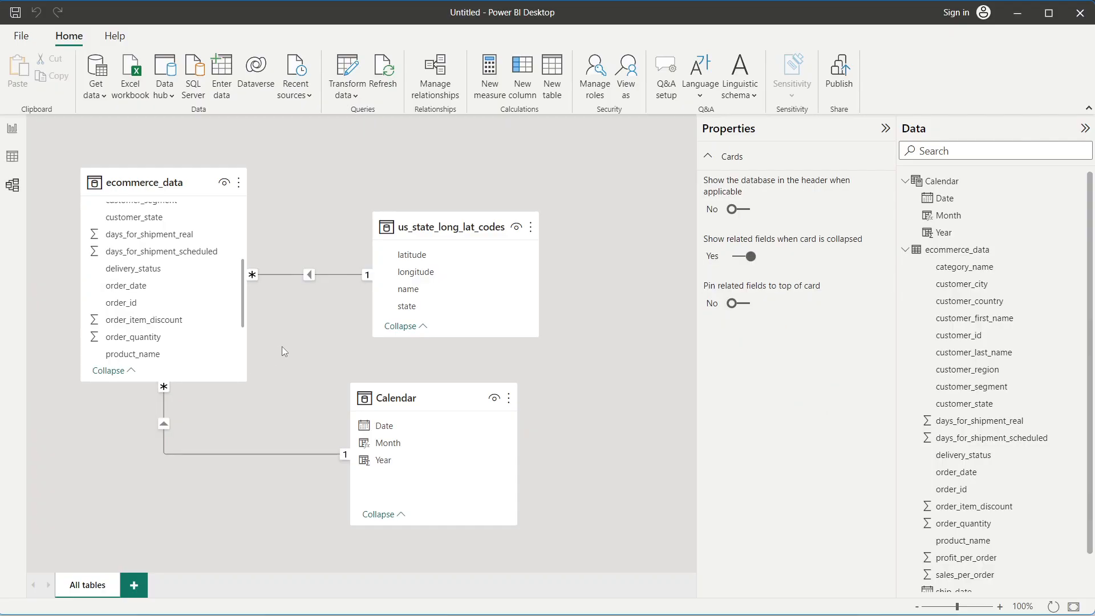
Step: Return to the blank report page and switch to the Power BI Project window with the Ecommerce Sales Dashboard
left_click(885, 128)
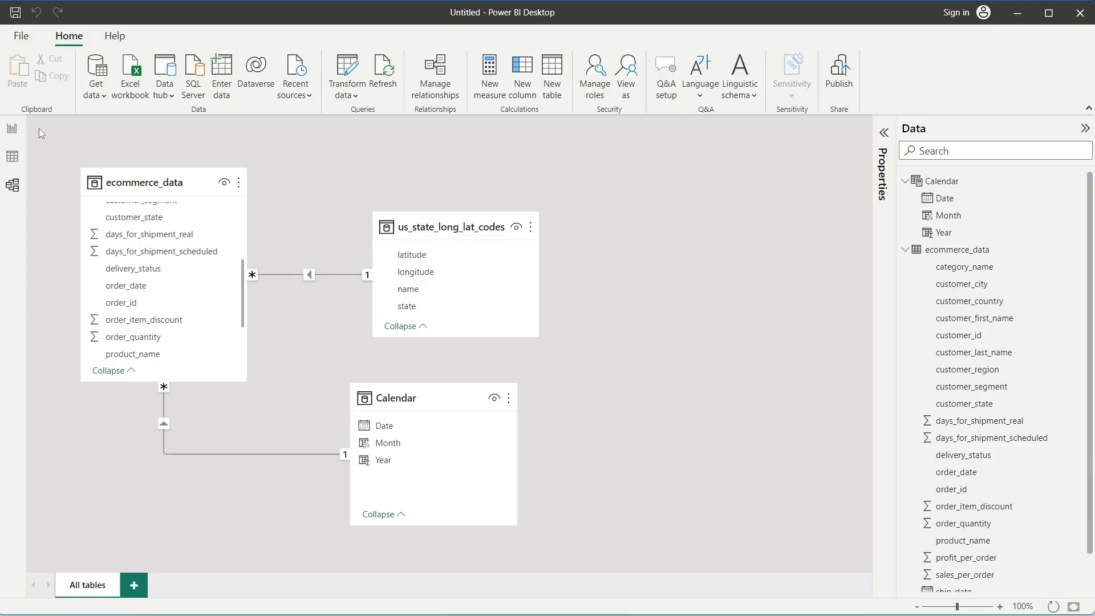
left_click(13, 131)
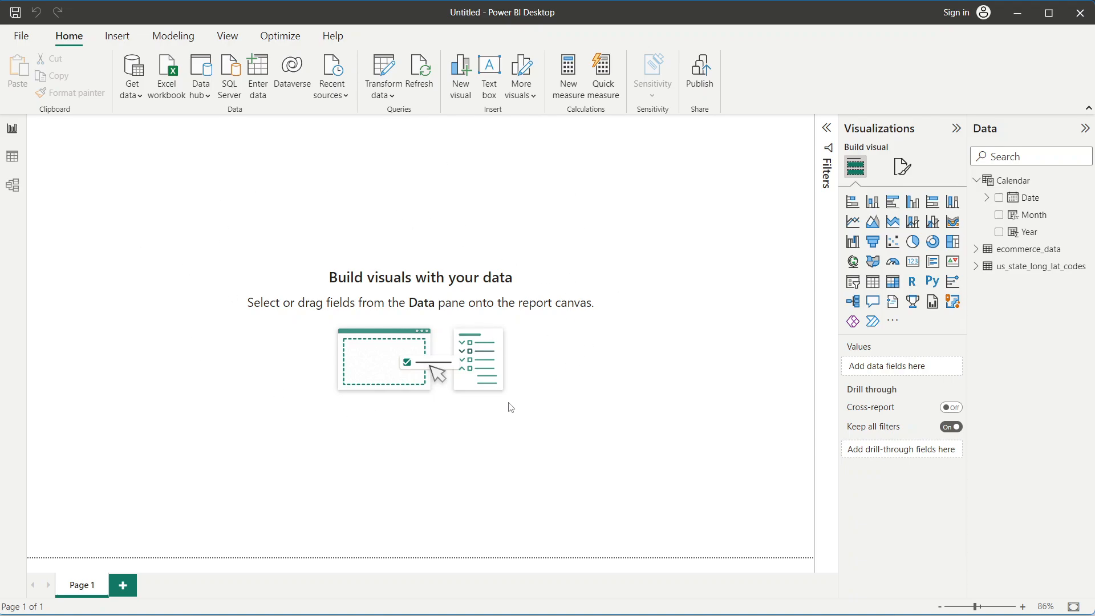
key("alt+Tab")
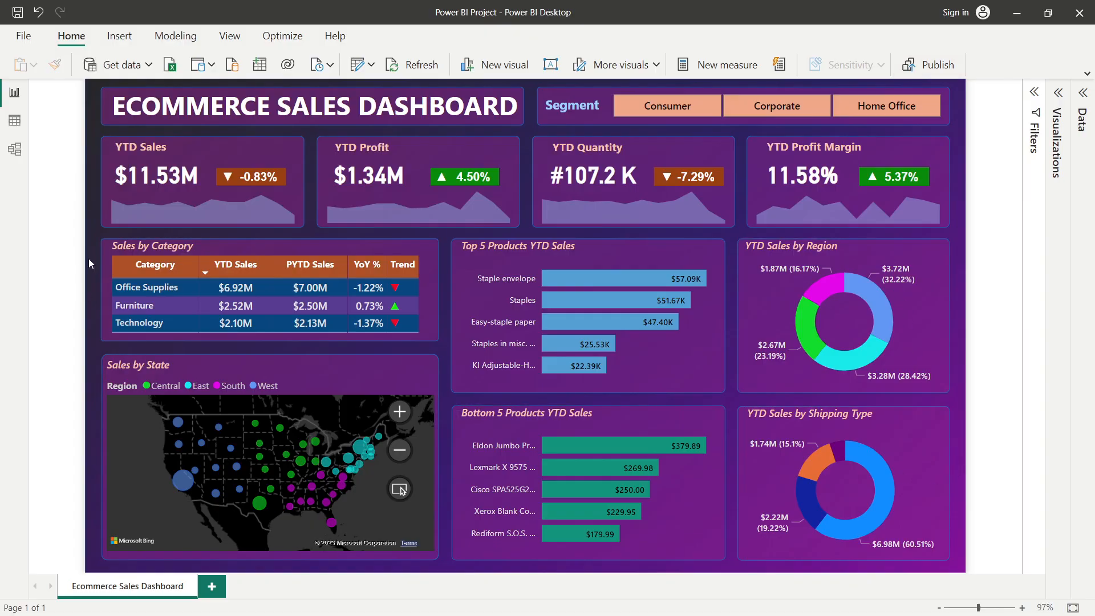
Step: Switch back to the untitled report and set Final Back.jpg as the canvas background image with 0% transparency
key("alt+Tab")
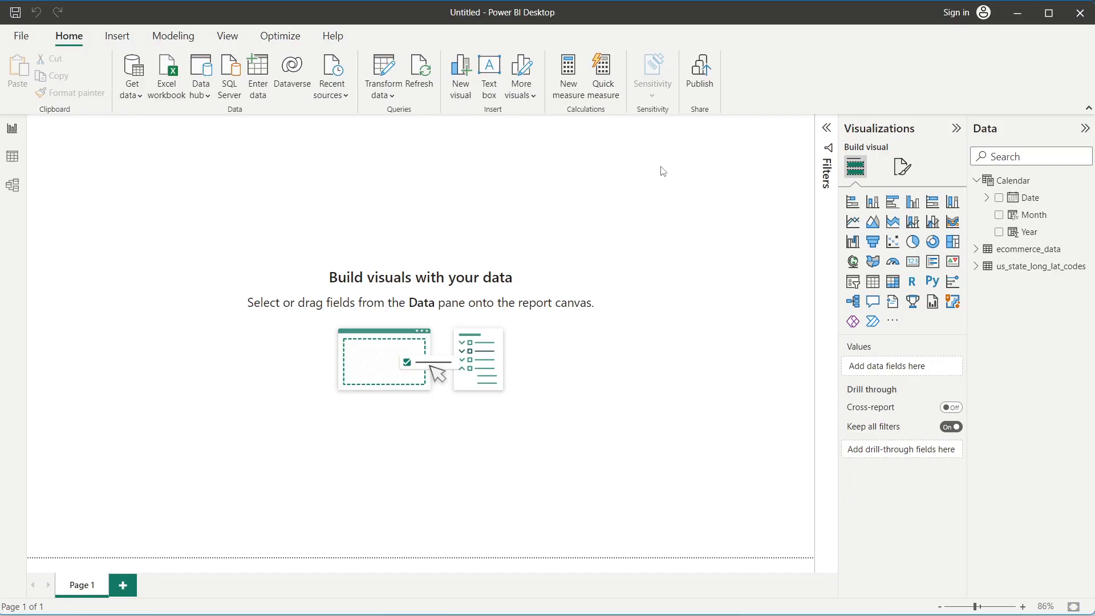
left_click(905, 171)
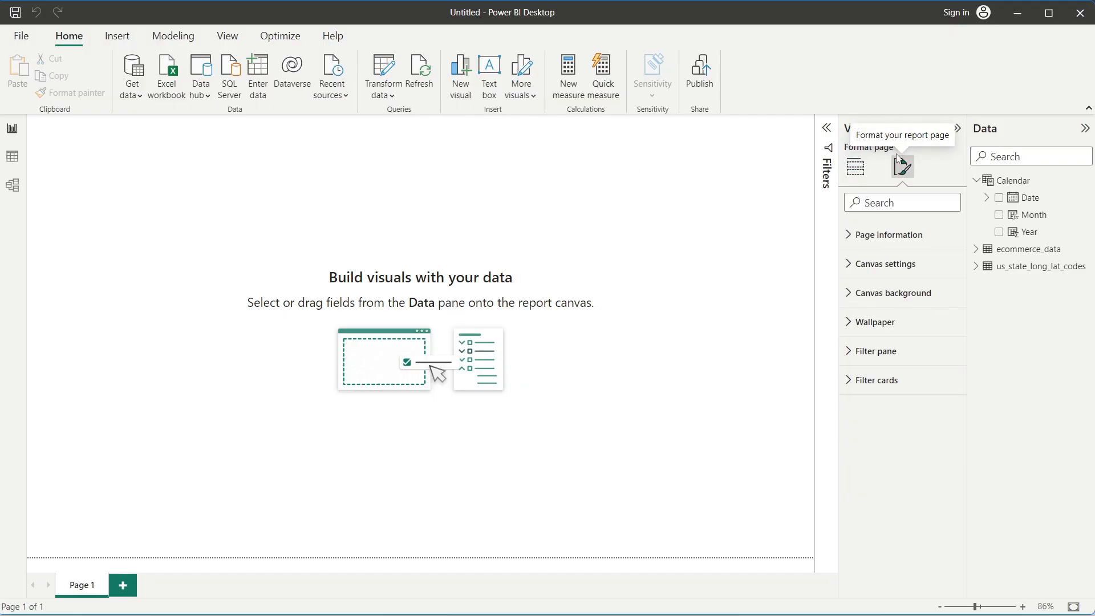
left_click(895, 294)
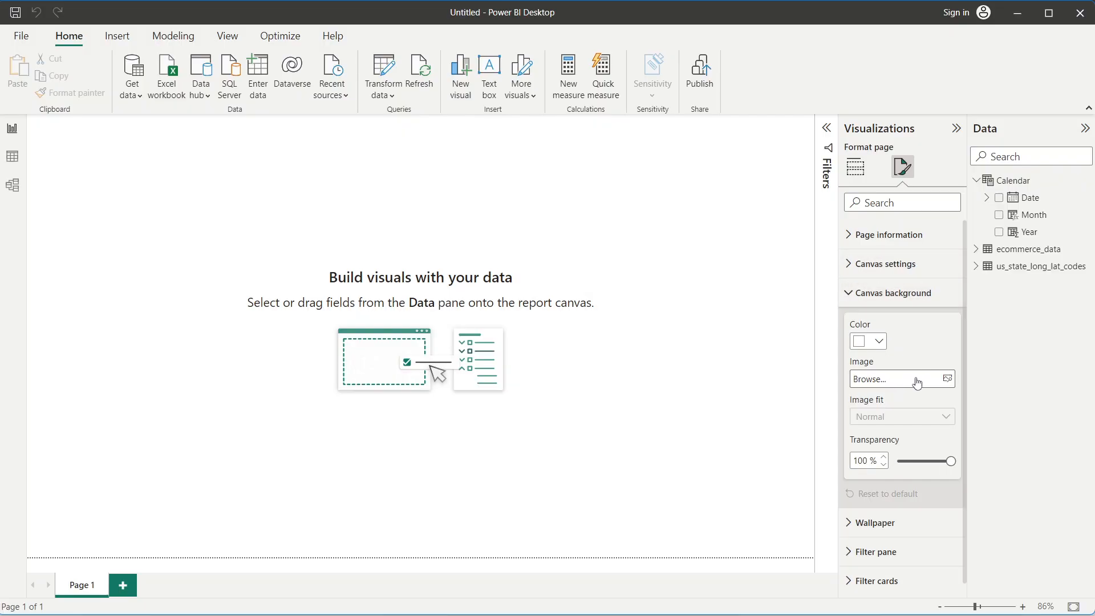
left_click(947, 379)
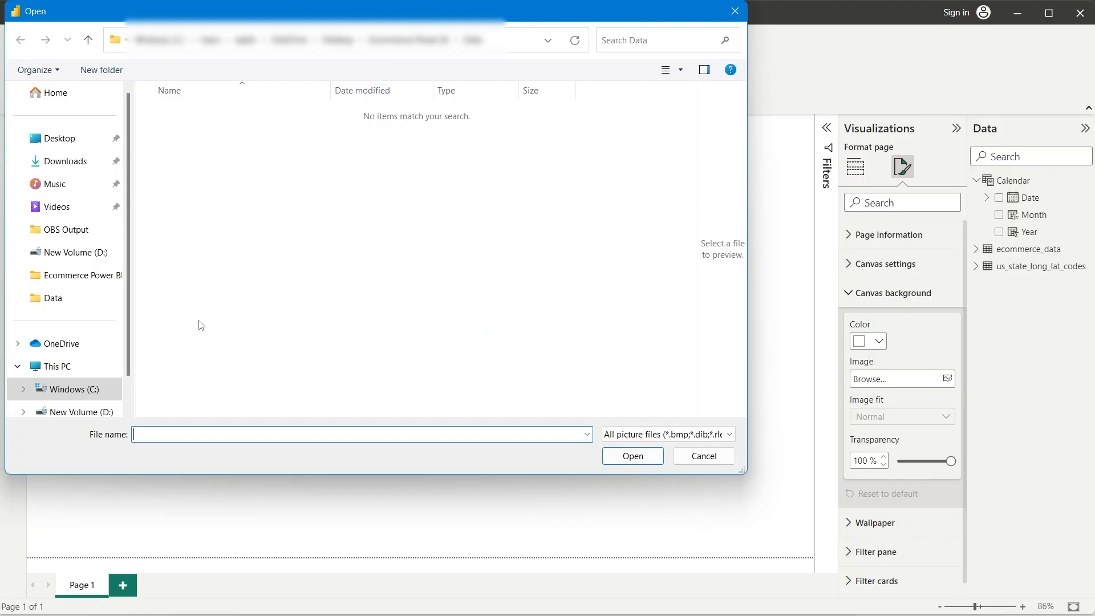
left_click(79, 275)
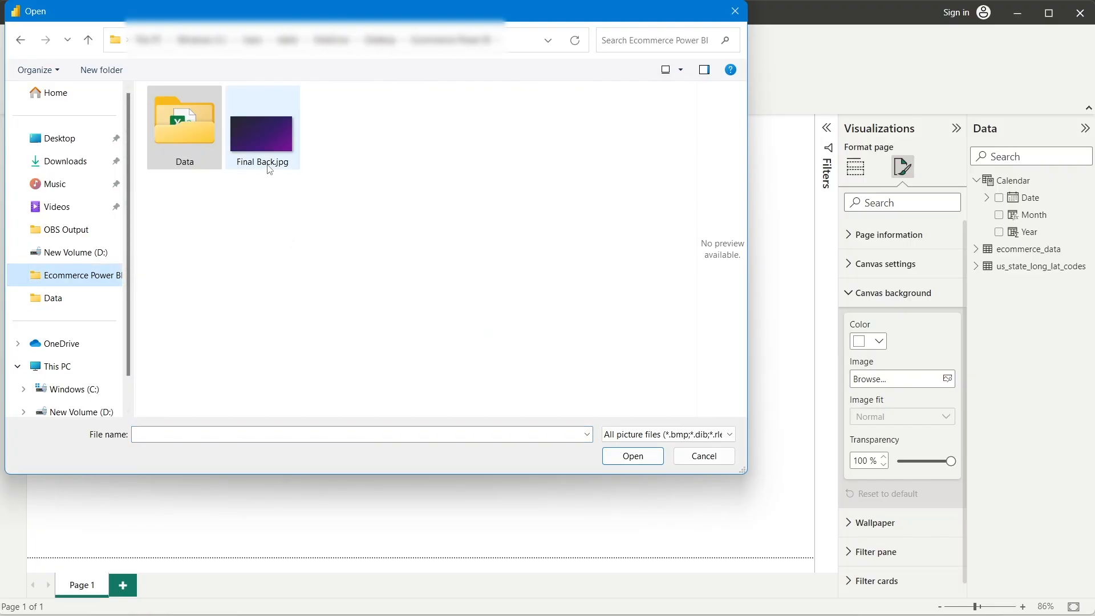
left_click(244, 155)
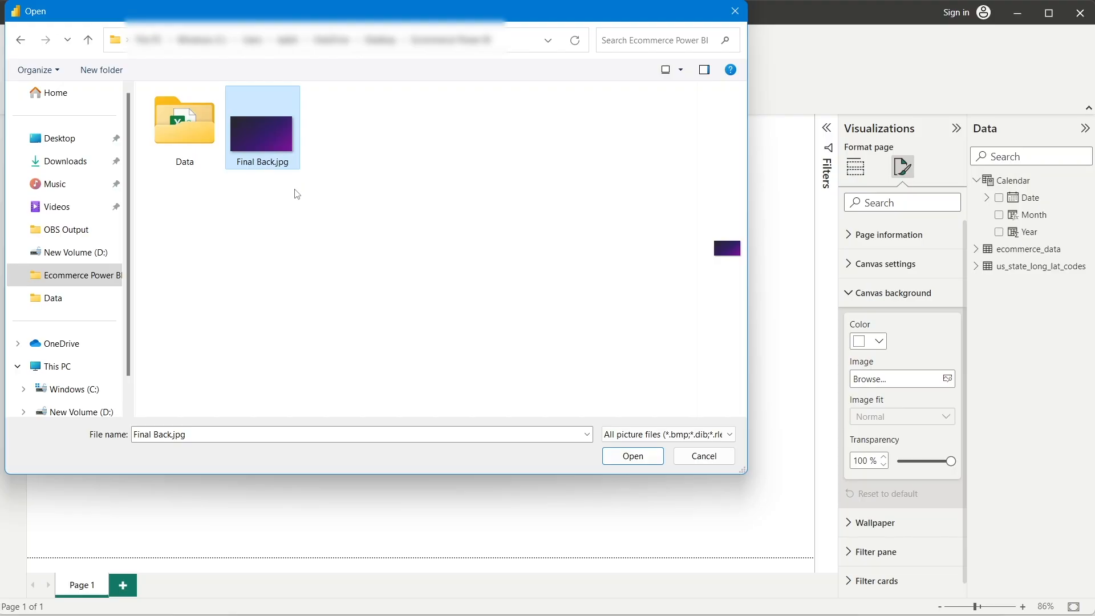
left_click(638, 456)
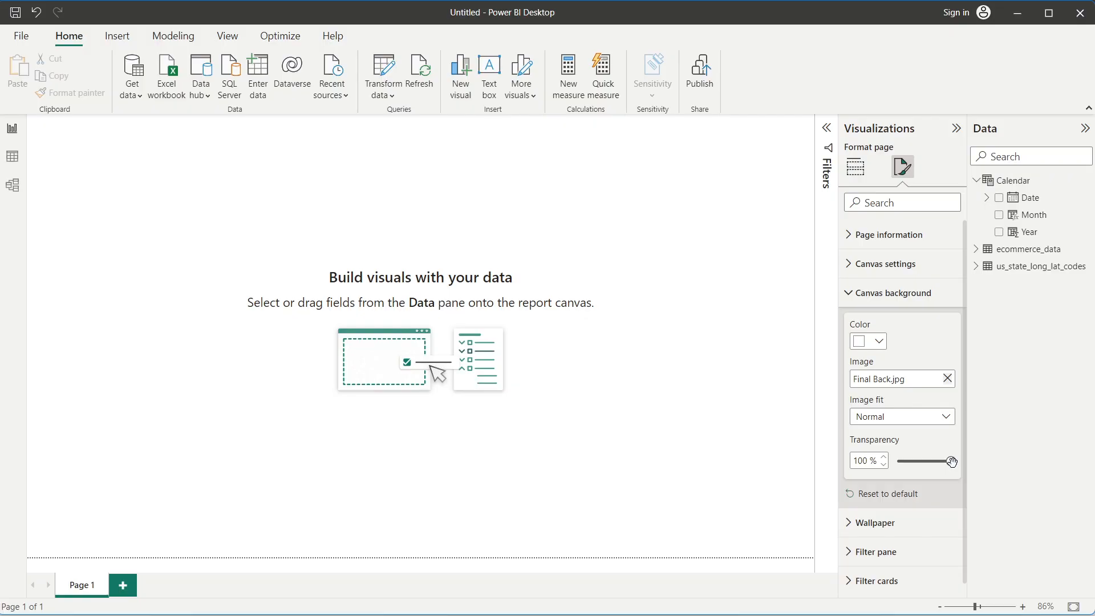
left_click_drag(953, 460, 841, 454)
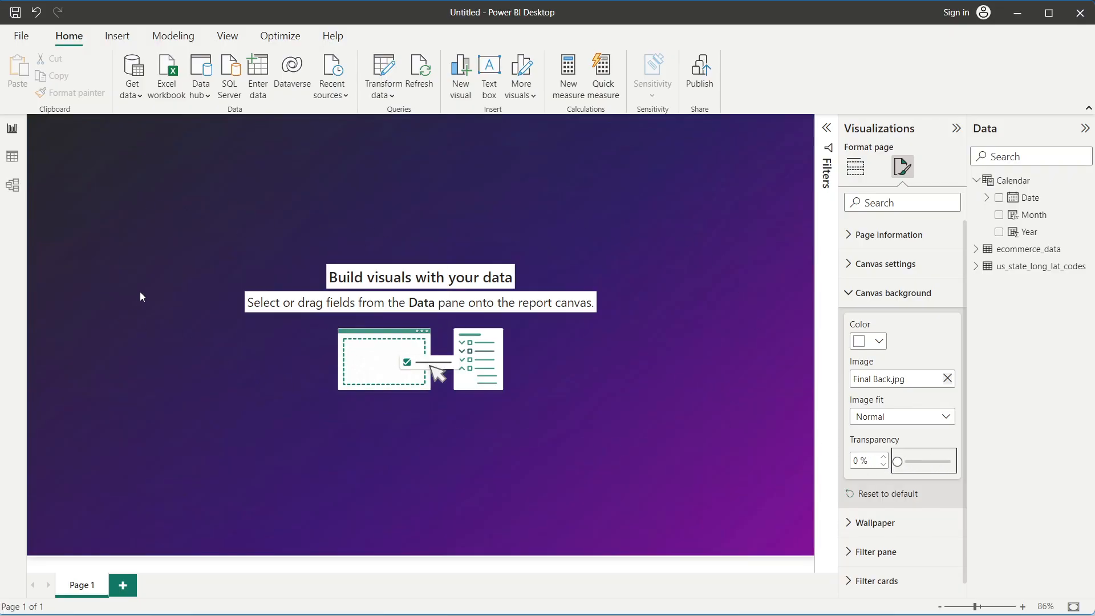
left_click(801, 241)
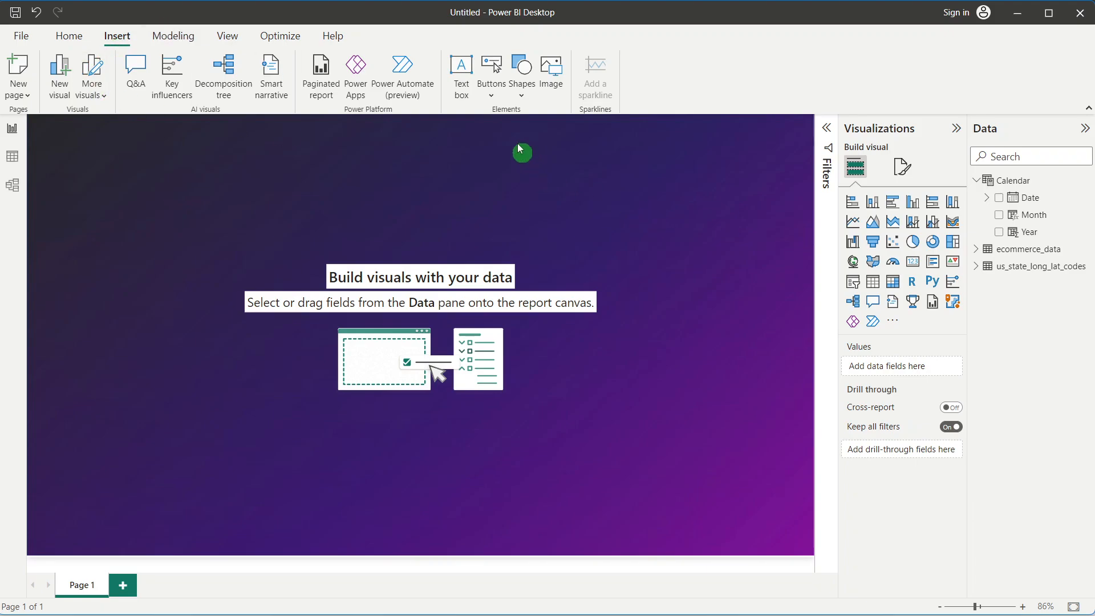
Step: Insert a rounded rectangle shape and move it slightly inward from the upper-left corner of the report page
left_click(524, 80)
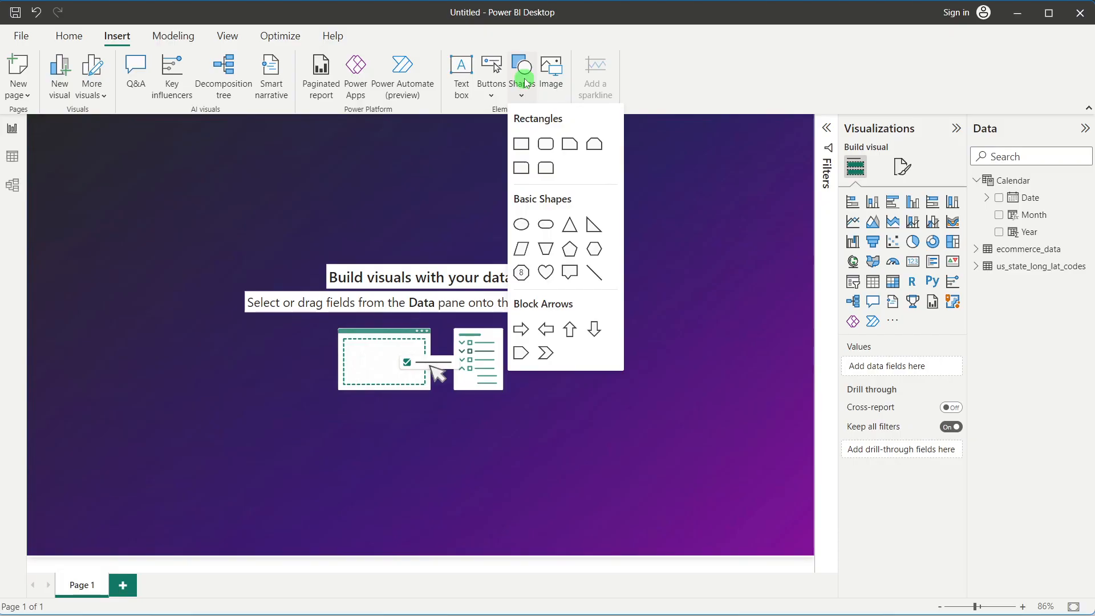
left_click(545, 144)
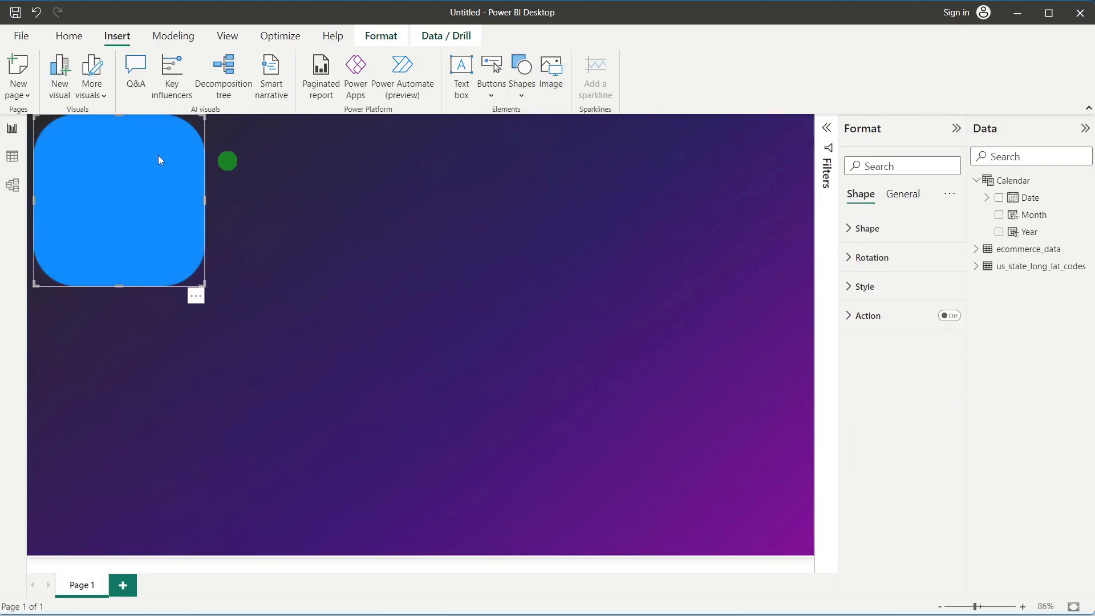
left_click_drag(105, 152, 176, 193)
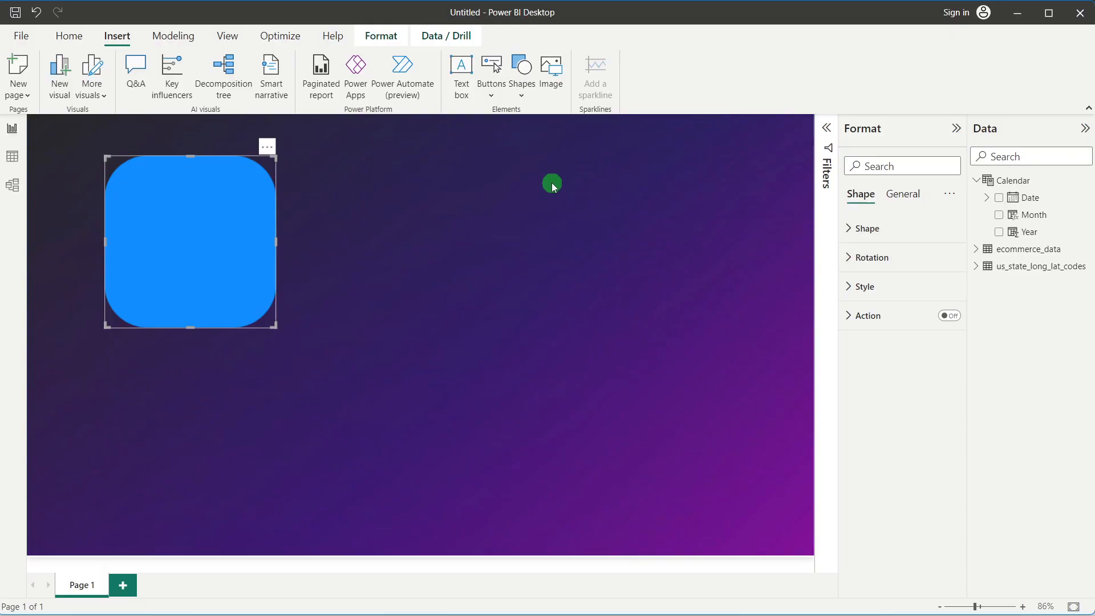
Step: Set the vertical alignment of the report canvas to Middle
left_click(599, 210)
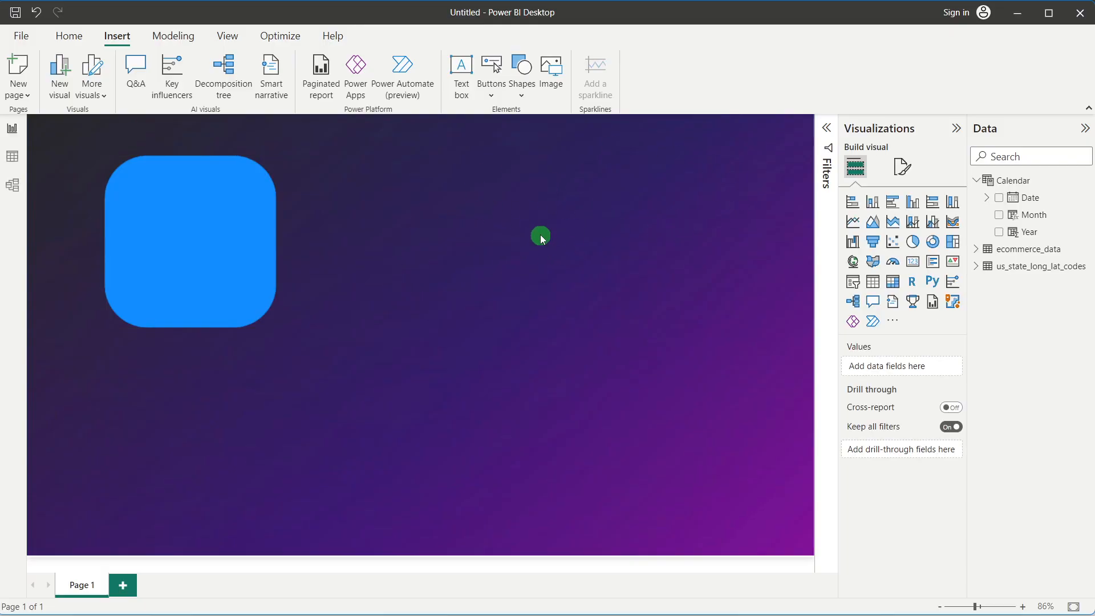
left_click(902, 167)
left_click(885, 264)
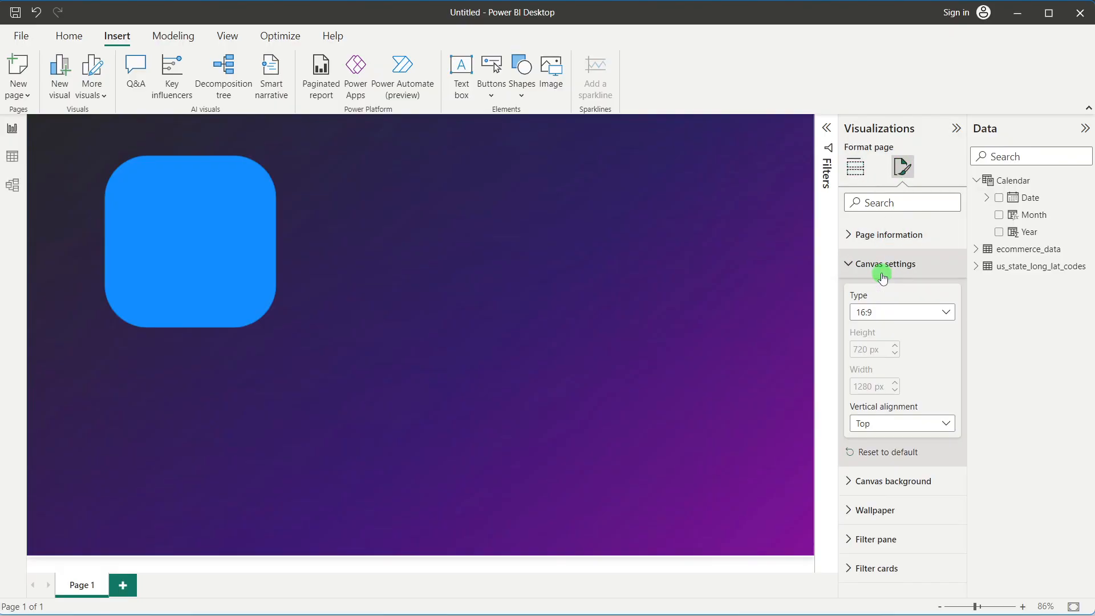
left_click(895, 425)
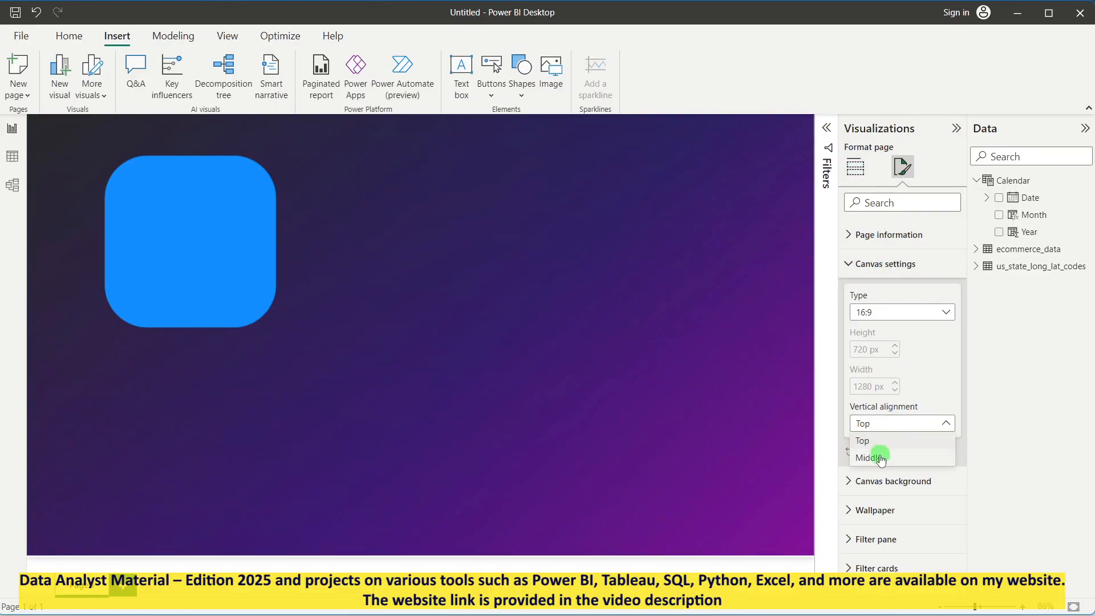
left_click(872, 454)
left_click(645, 210)
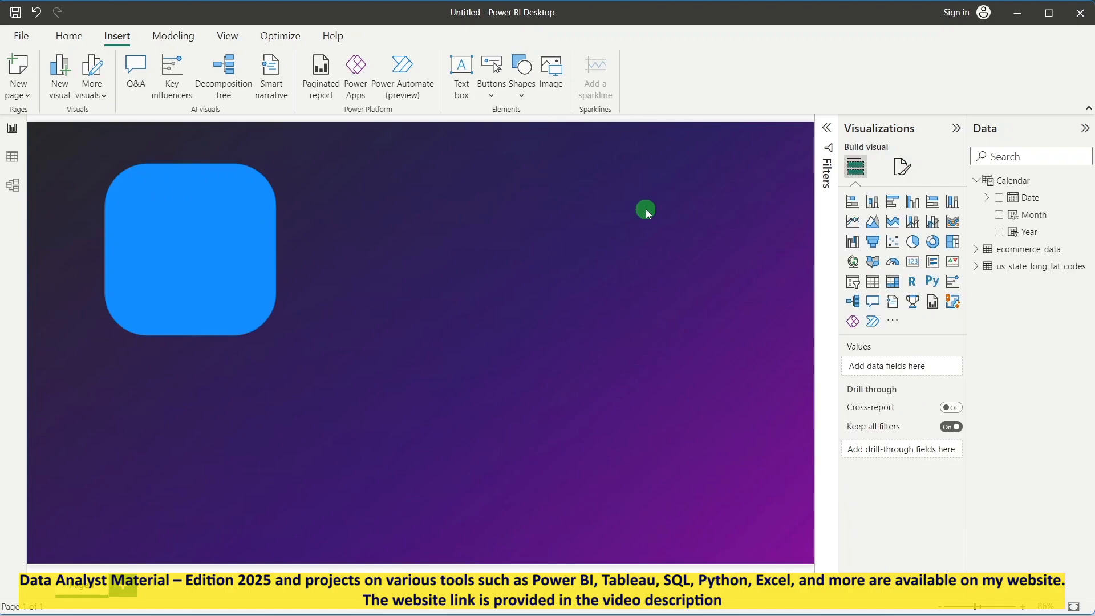
Step: Set the rounded corners of the blue rectangle to 8%
left_click(205, 204)
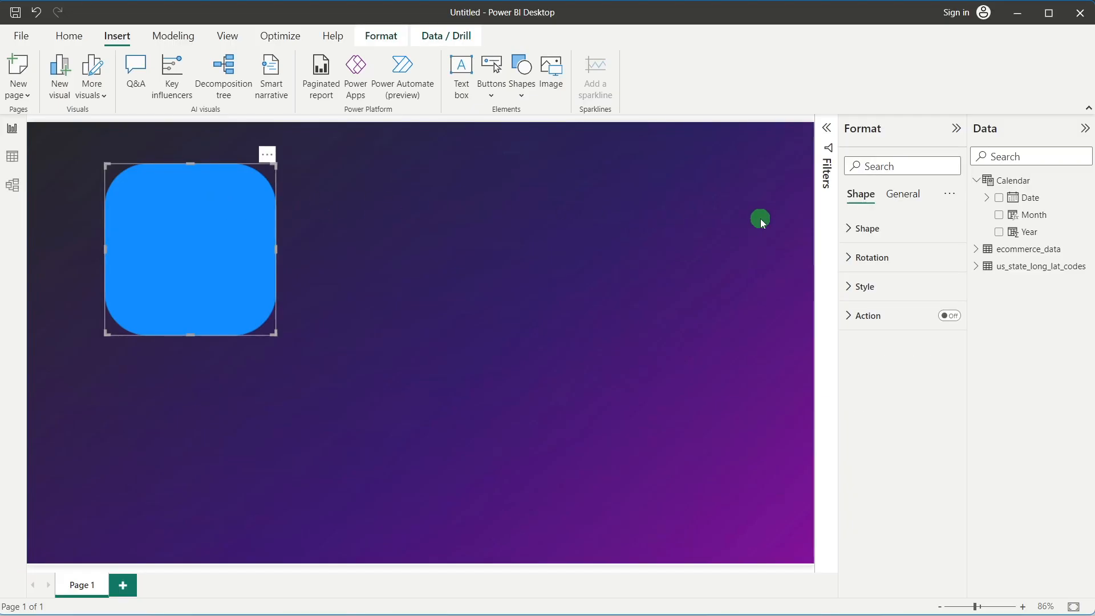
left_click(867, 229)
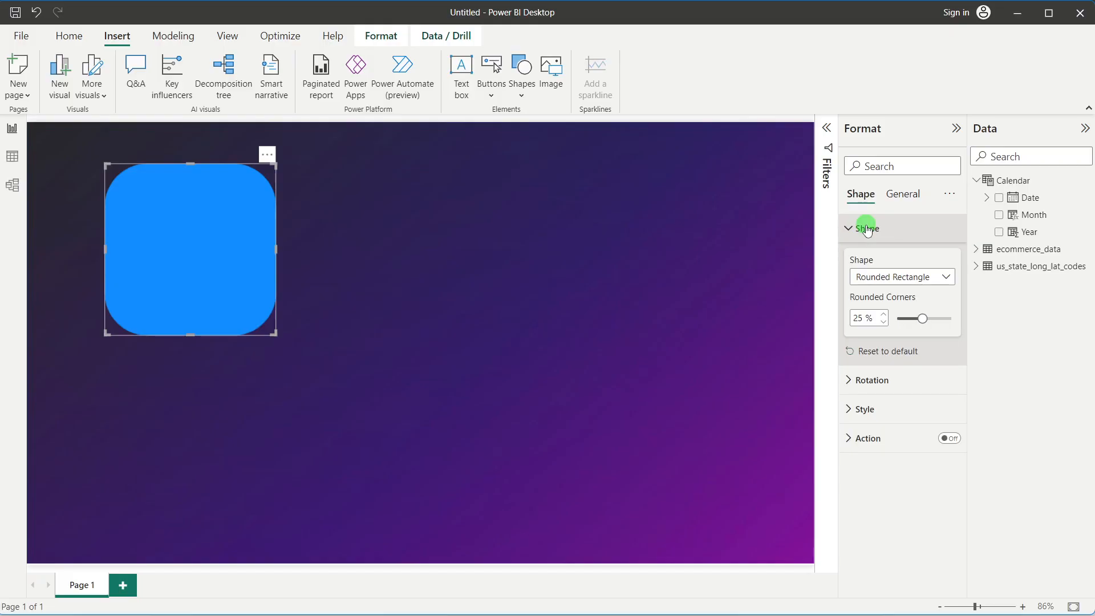
double_click(862, 318)
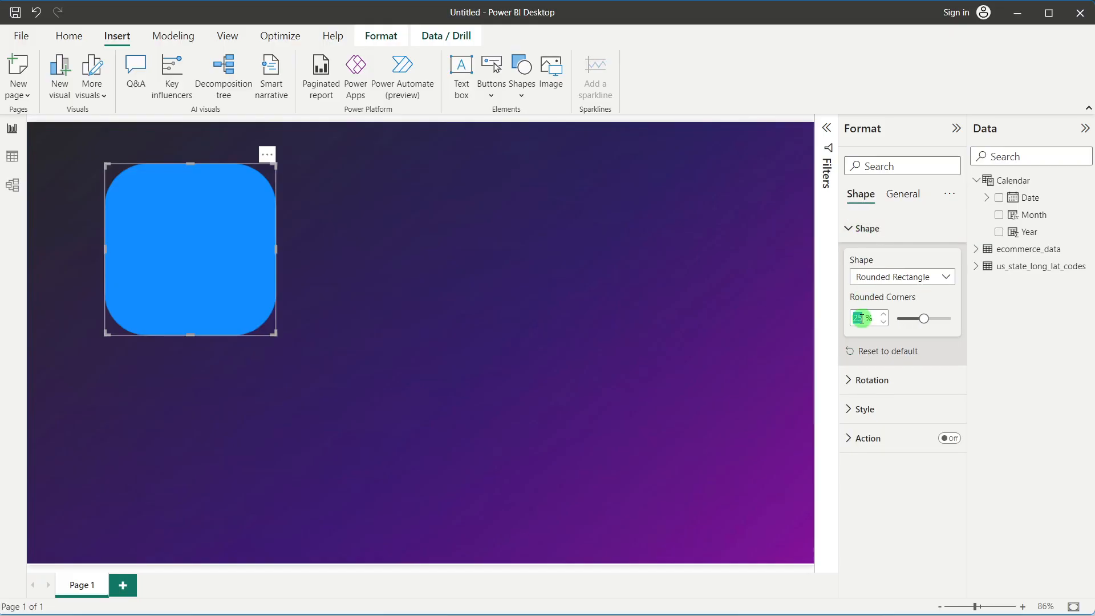
type("0")
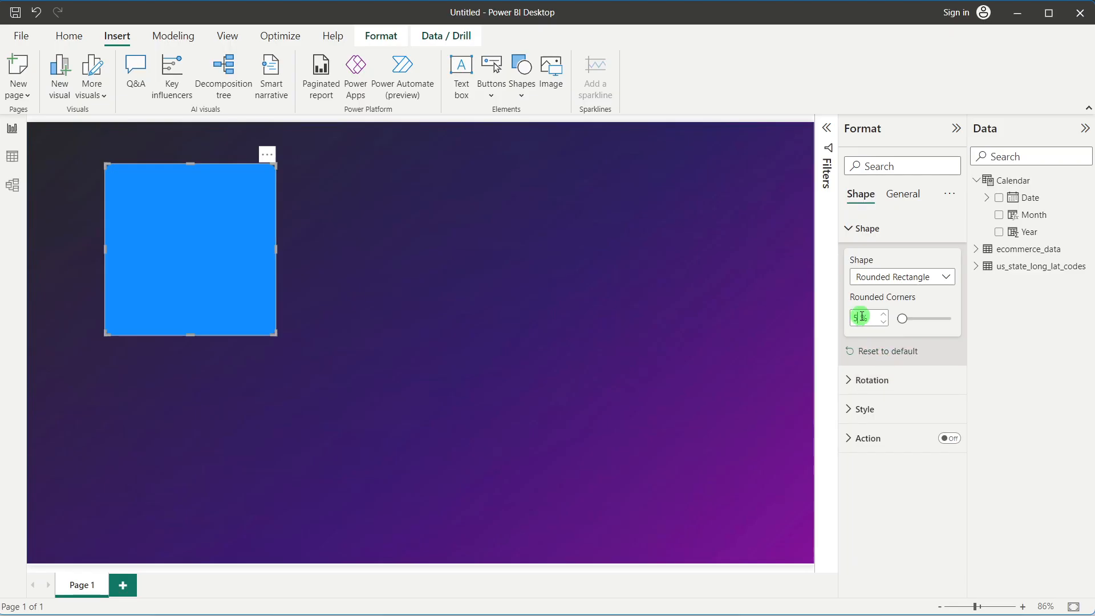
left_click_drag(861, 317, 850, 320)
type("8")
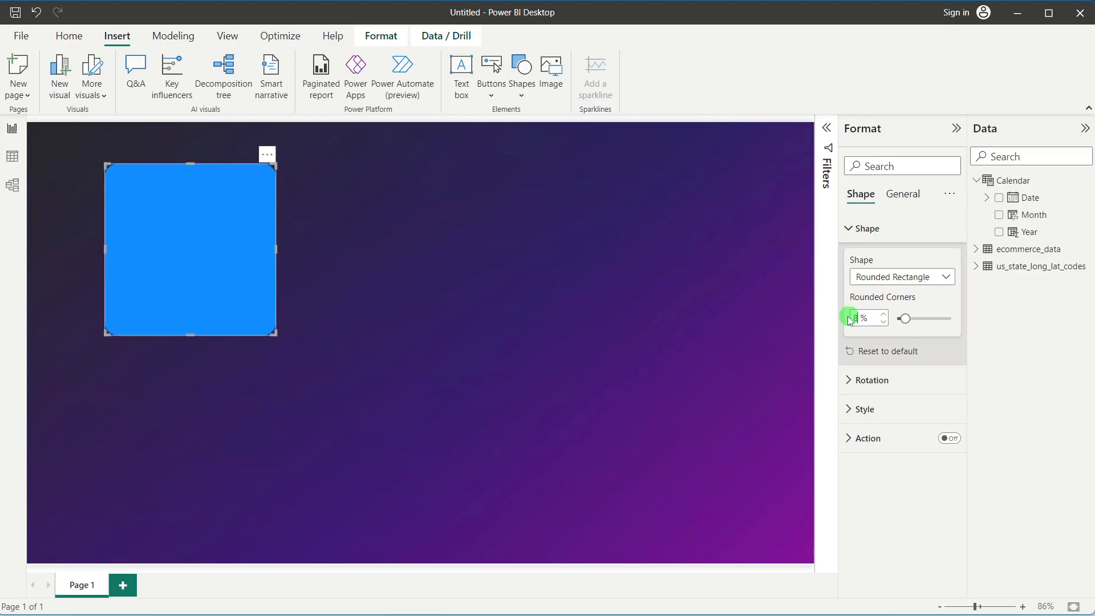
Step: Give the rectangle a fill of color #8D248D with 50% transparency
left_click(888, 410)
scroll(833, 399, "down", 3)
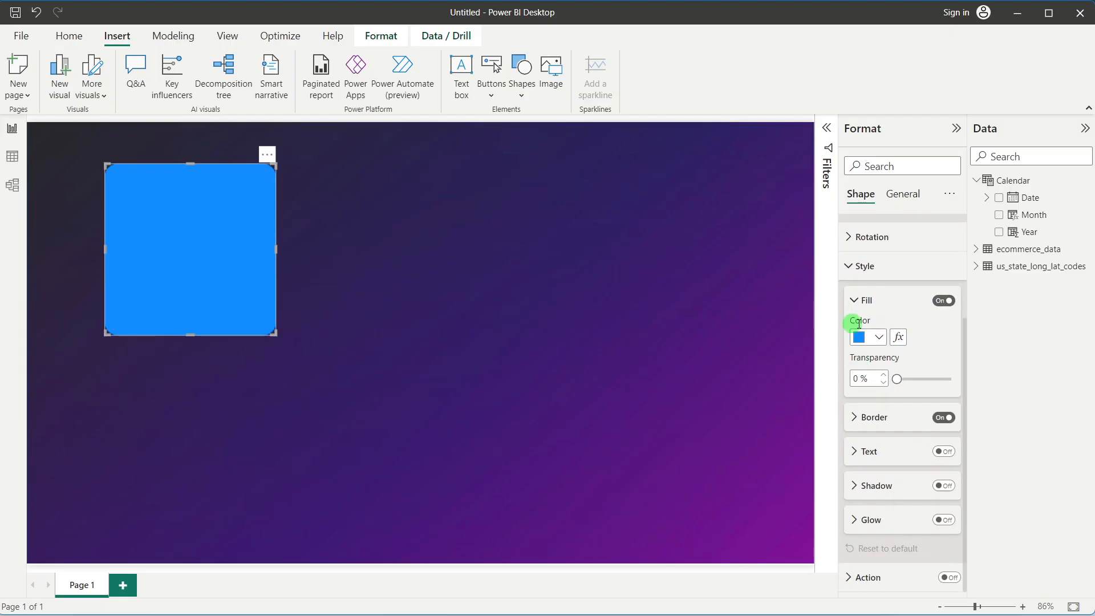
left_click(875, 339)
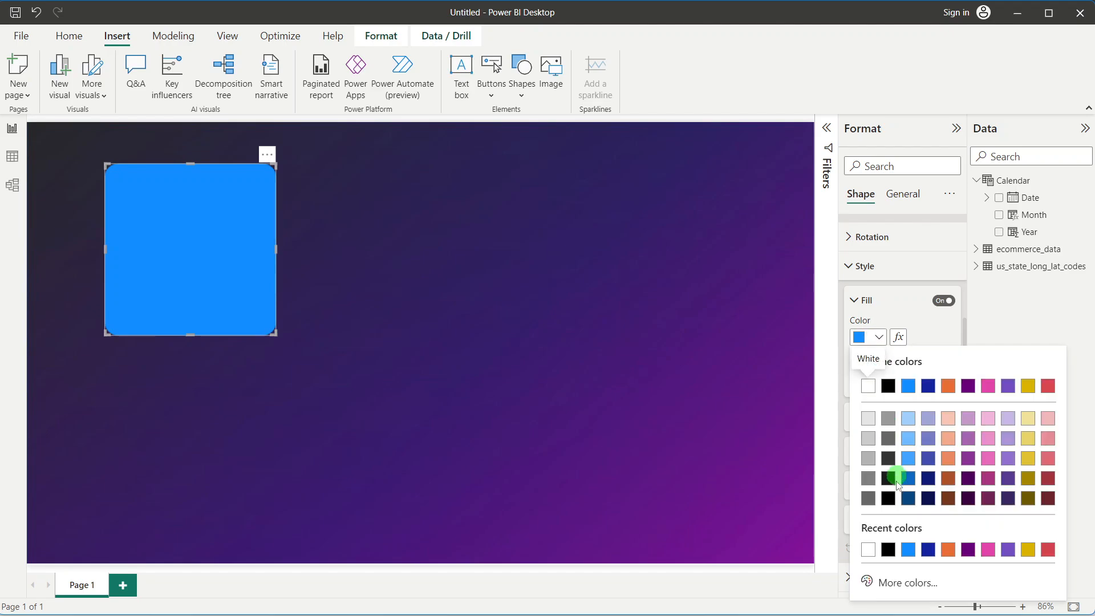
left_click(896, 578)
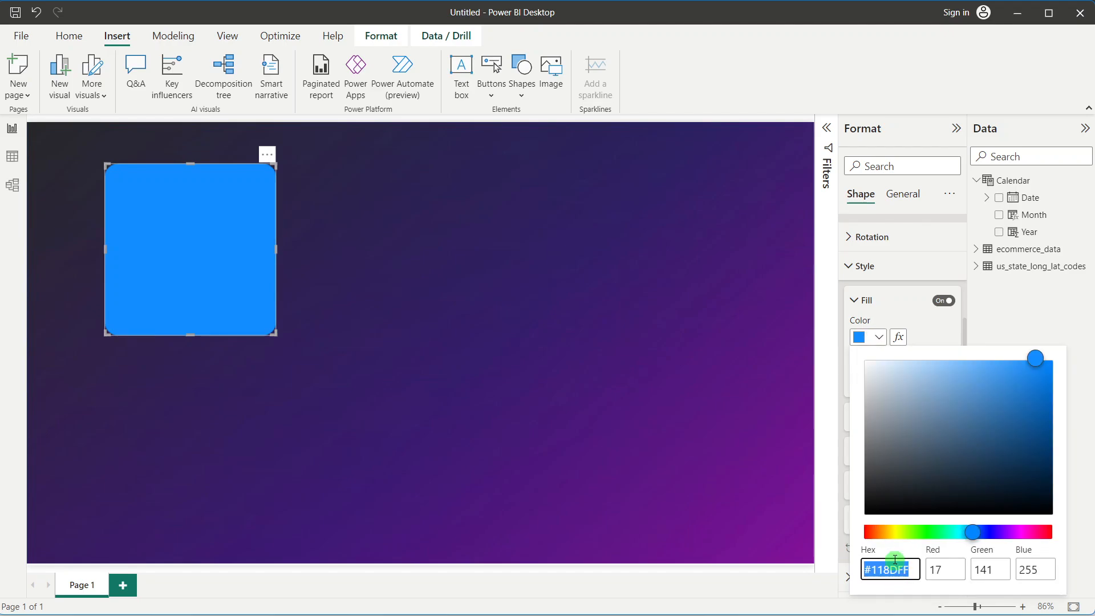
type("#")
type("8D248D")
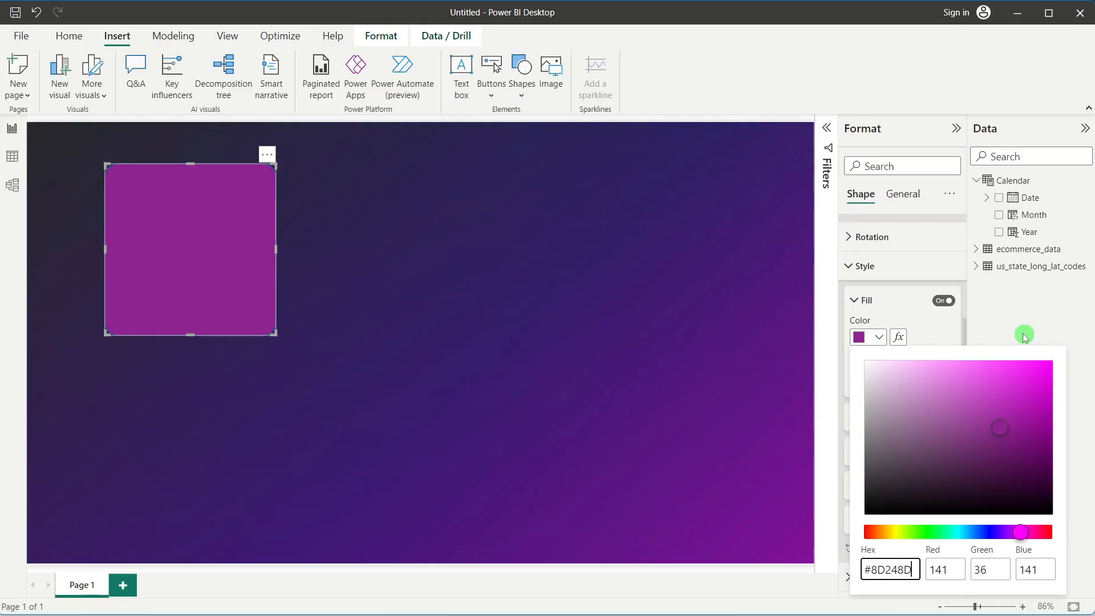
left_click(1019, 329)
left_click_drag(858, 378, 850, 379)
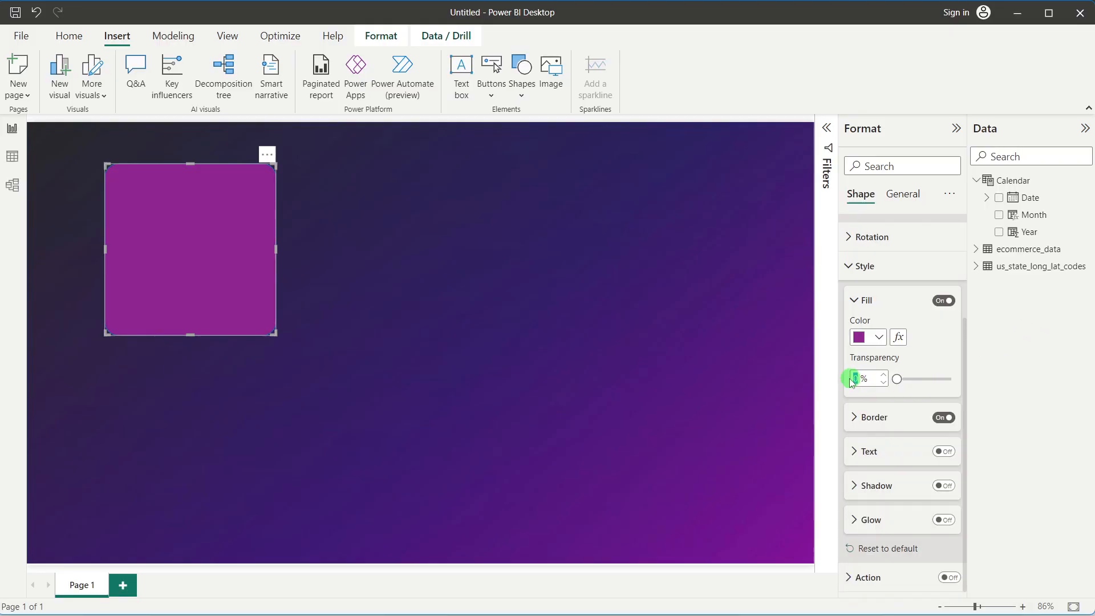
type("50")
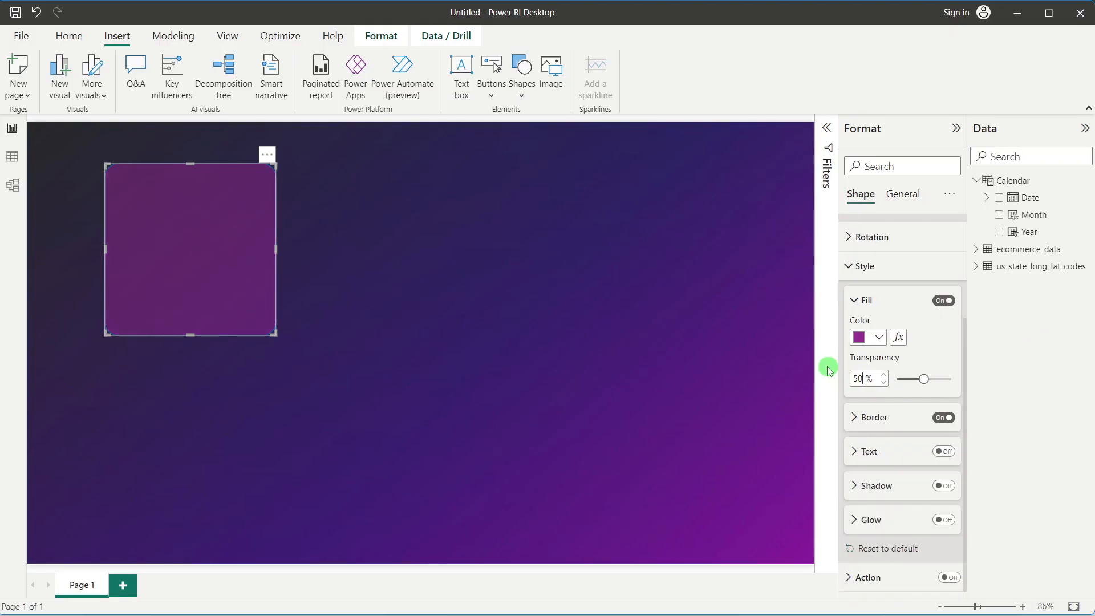
Step: Check the hex code of the rectangle's border color and set the border transparency to 20%
left_click(874, 416)
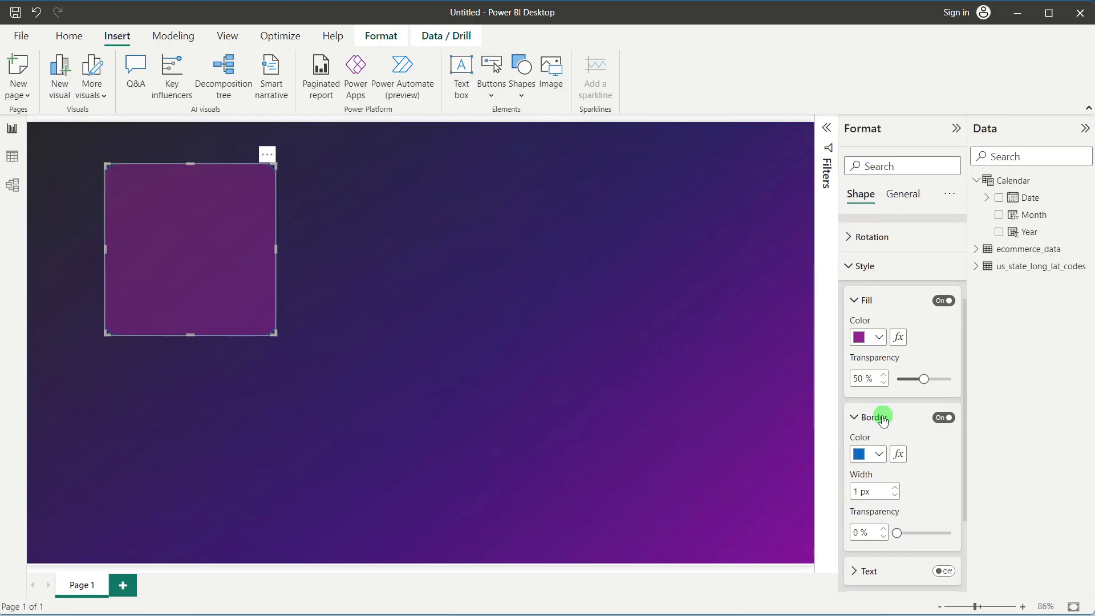
scroll(889, 420, "down", 2)
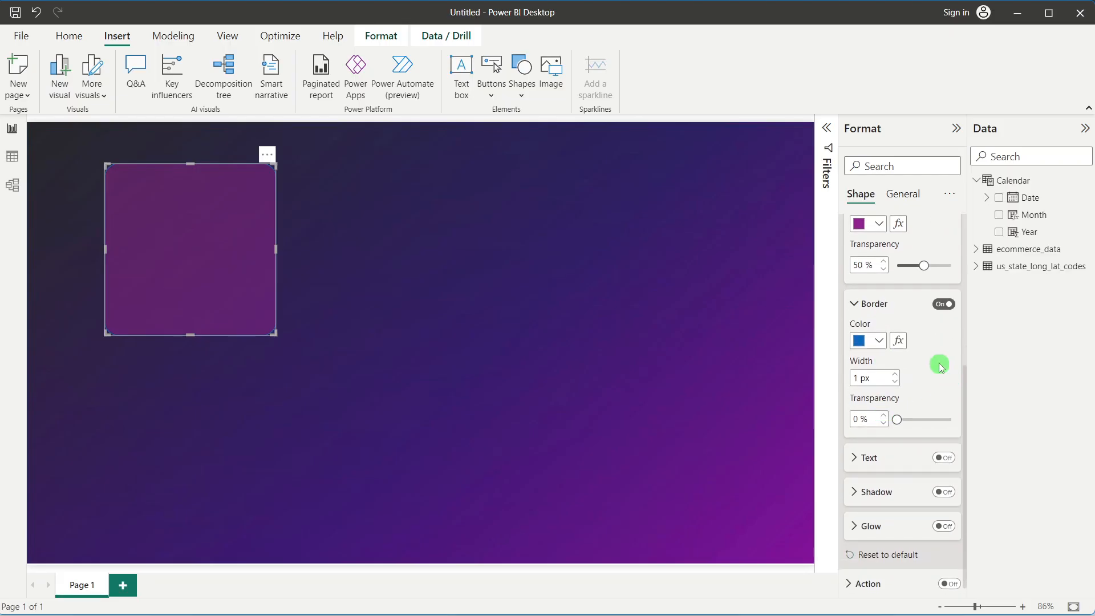
left_click(872, 341)
left_click(890, 583)
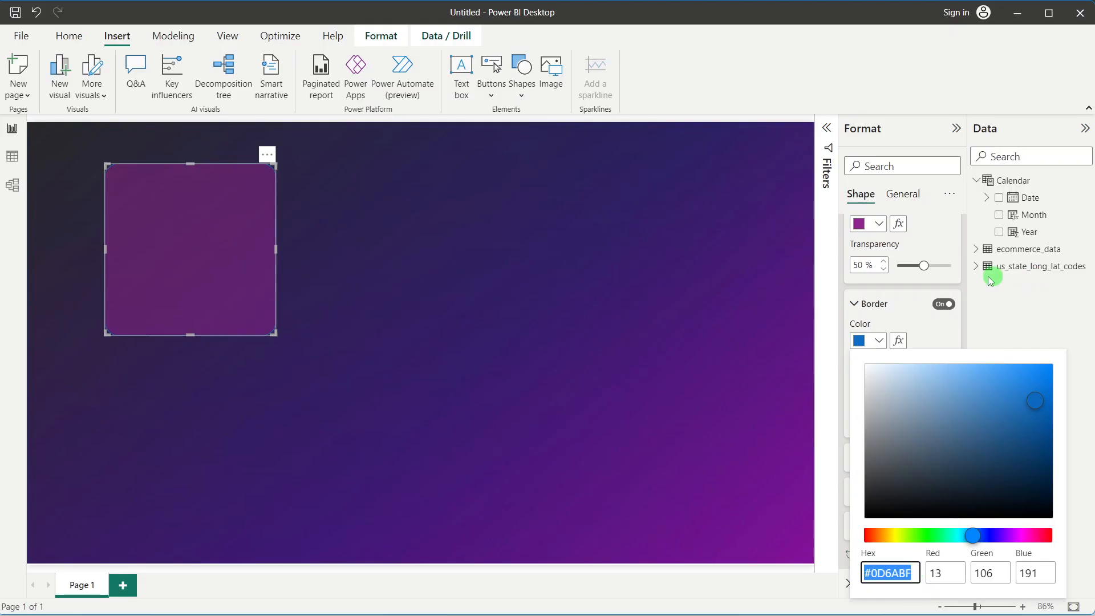
left_click(952, 320)
double_click(851, 418)
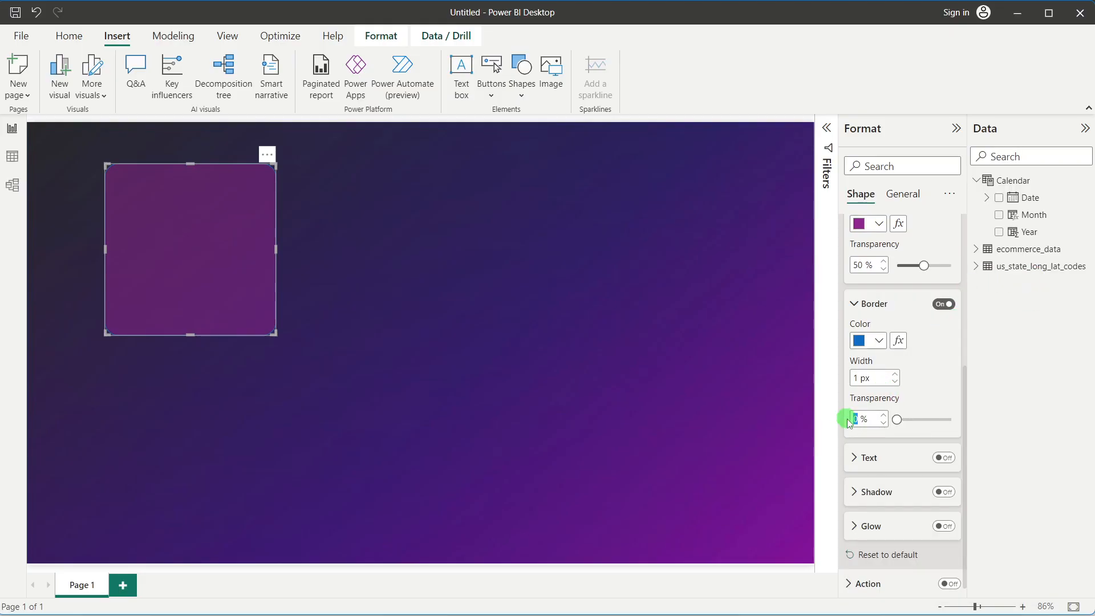
type("20")
left_click(864, 341)
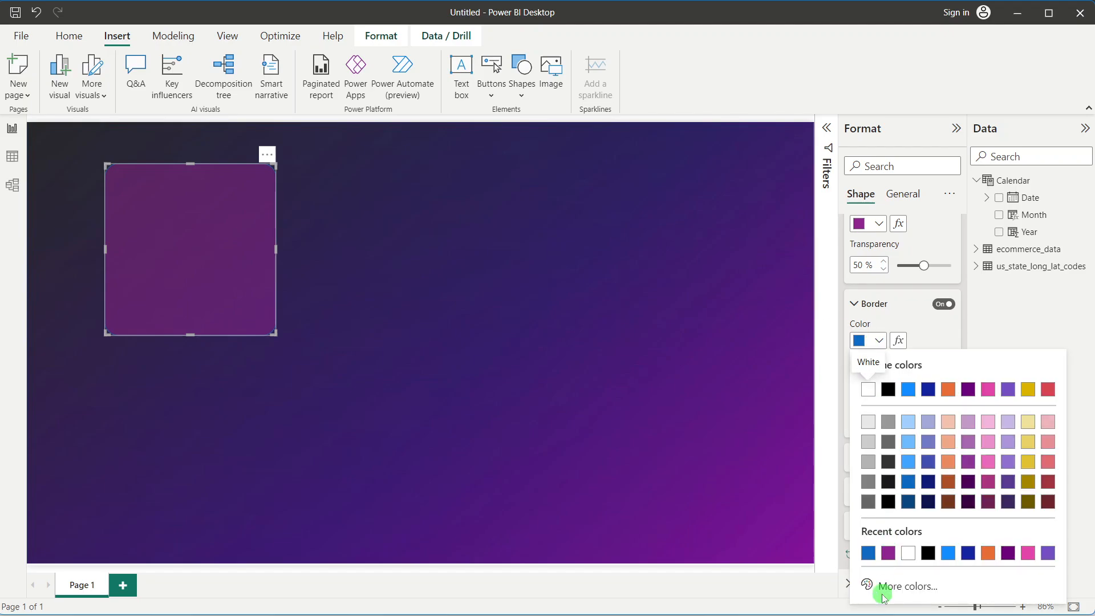
left_click(883, 591)
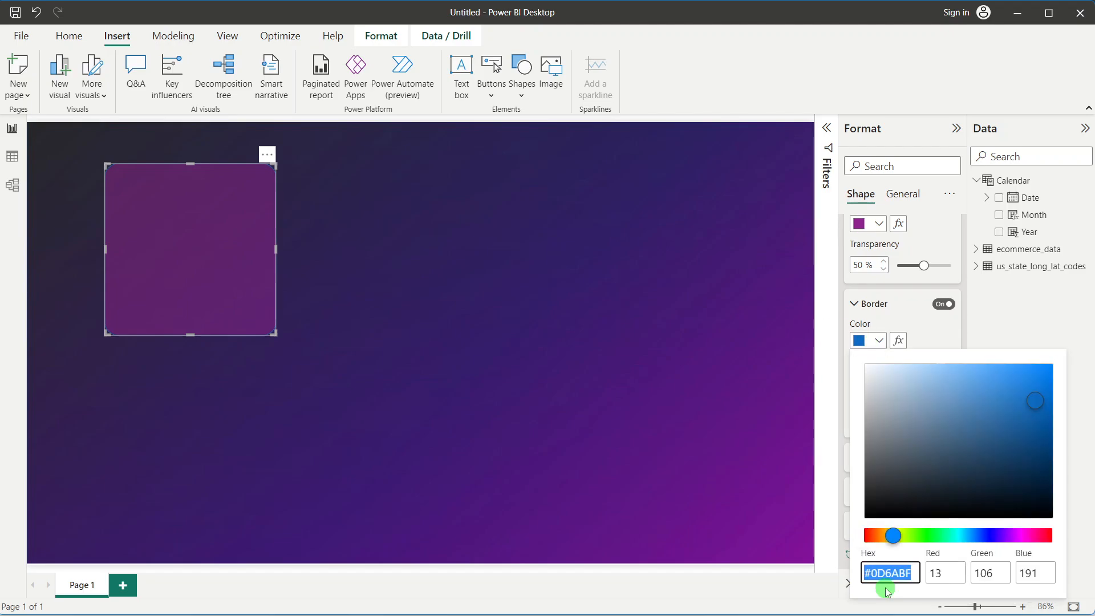
left_click(940, 341)
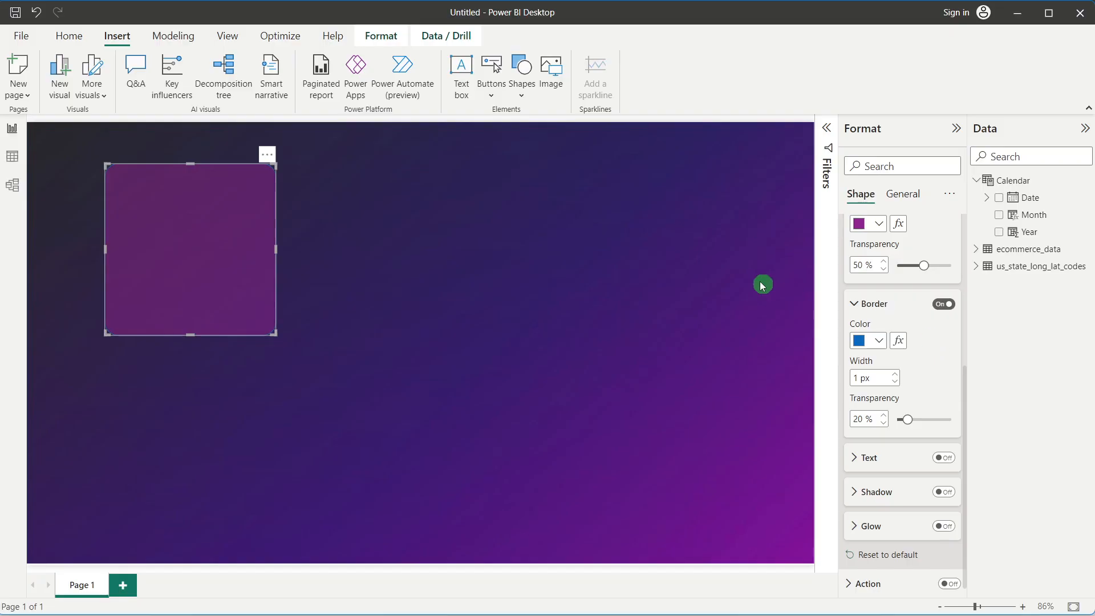
left_click(710, 241)
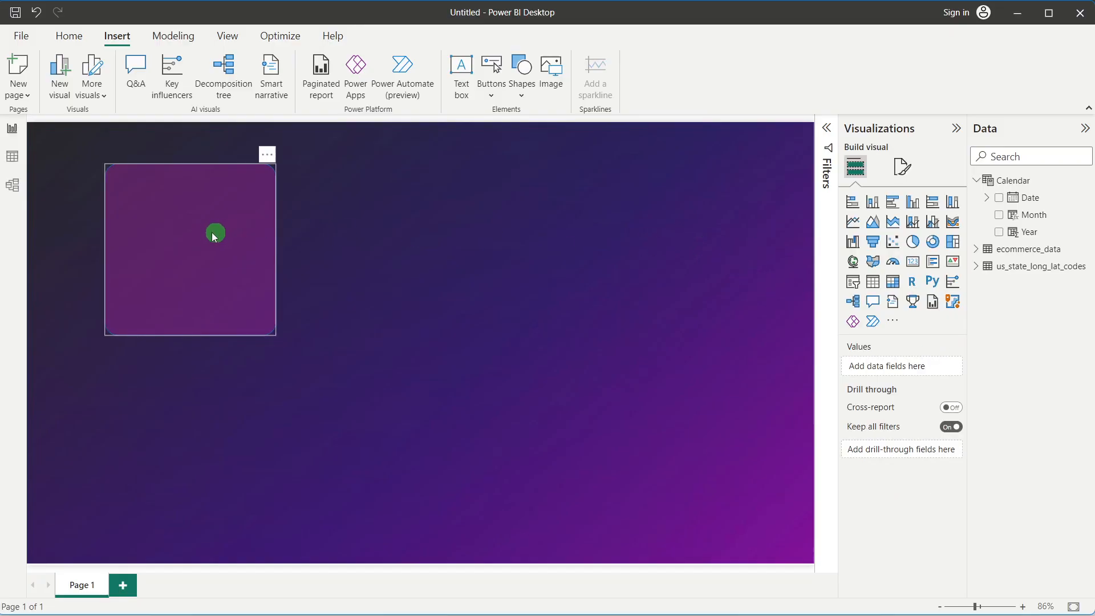
Step: Move the purple rectangle to the report page's upper-left corner and set its height to 55 and width to 615
left_click_drag(214, 232, 153, 200)
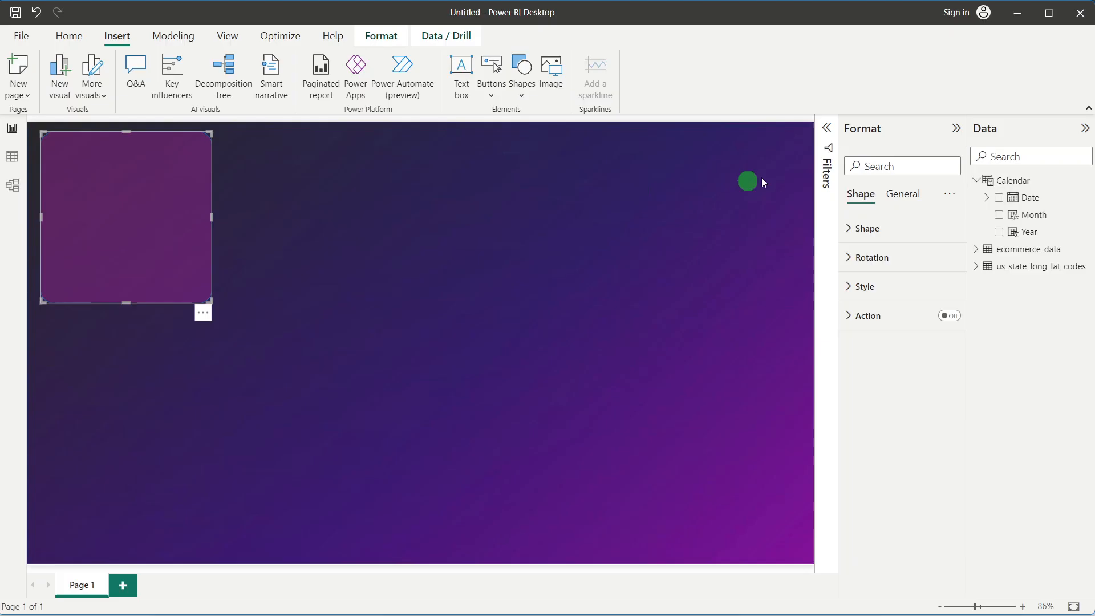
left_click(903, 194)
left_click(875, 231)
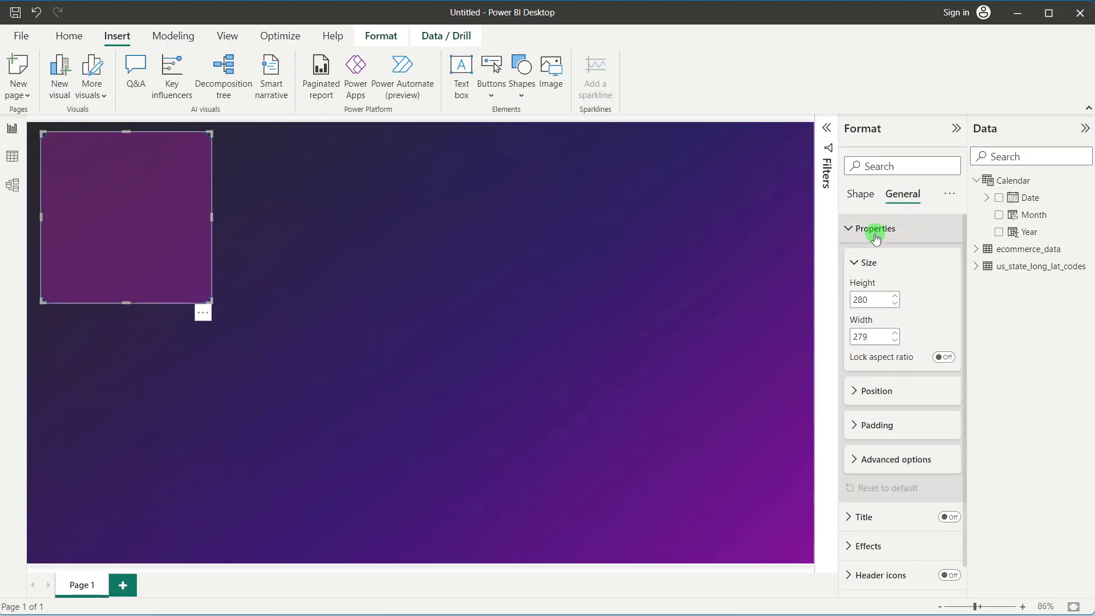
double_click(868, 298)
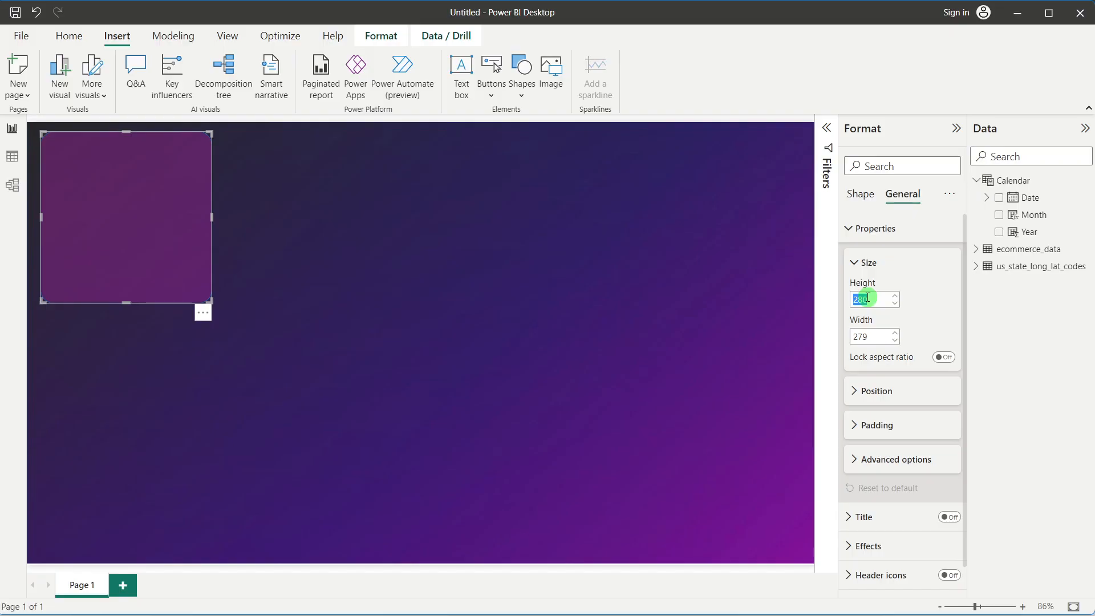
type("55")
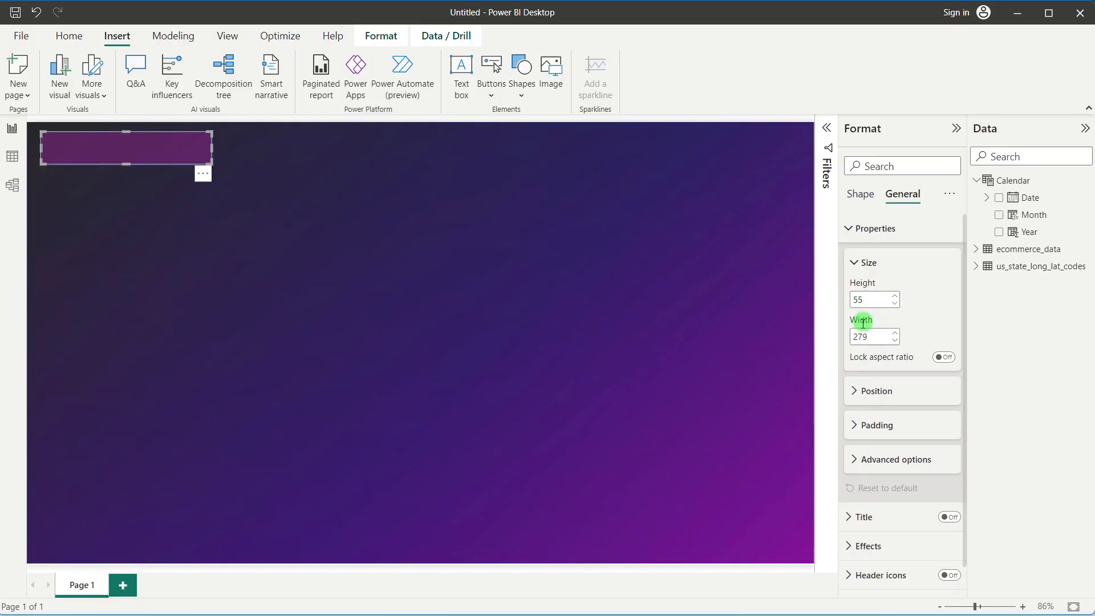
left_click(860, 337)
type("600")
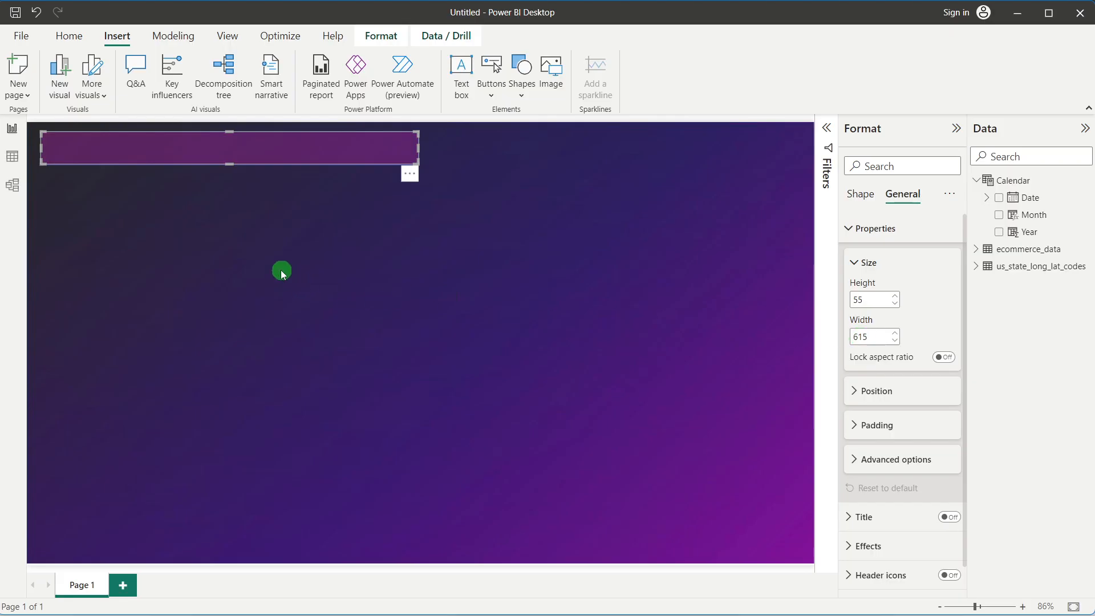
left_click(290, 258)
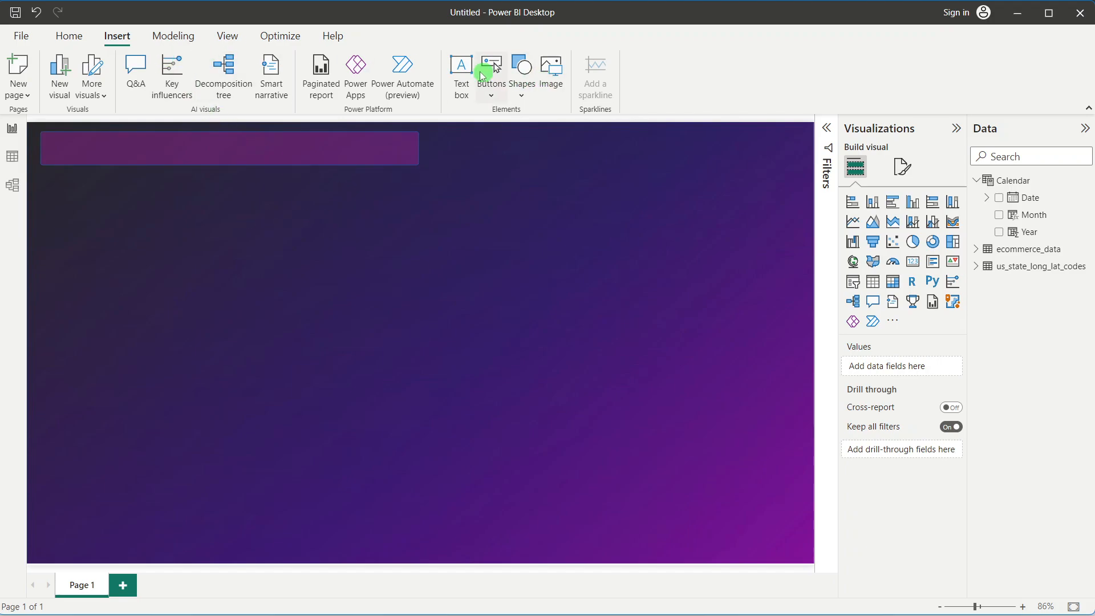
Step: Insert a text box on the report page containing the title "ECOMMERCE SALES DASHBOARD"
left_click(461, 69)
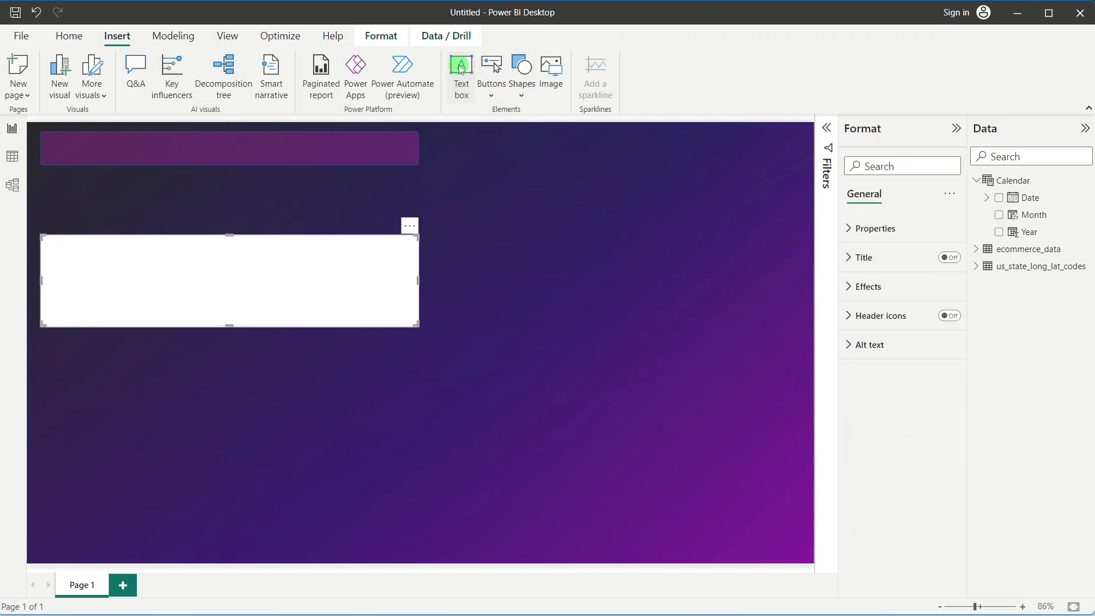
left_click(100, 265)
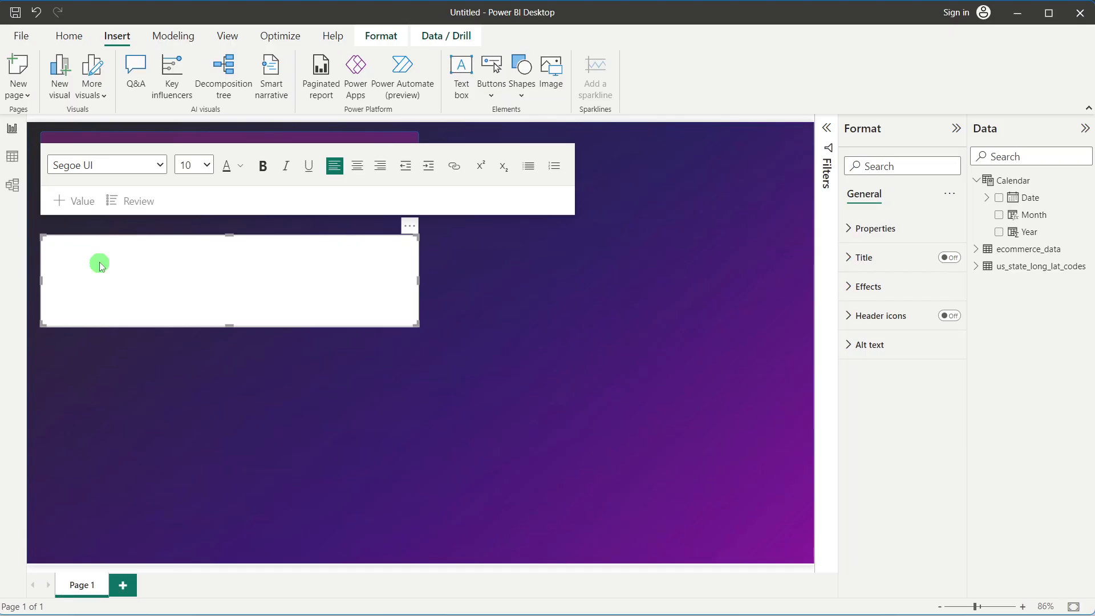
type("ECOMMERCE SALES DASHBOARD")
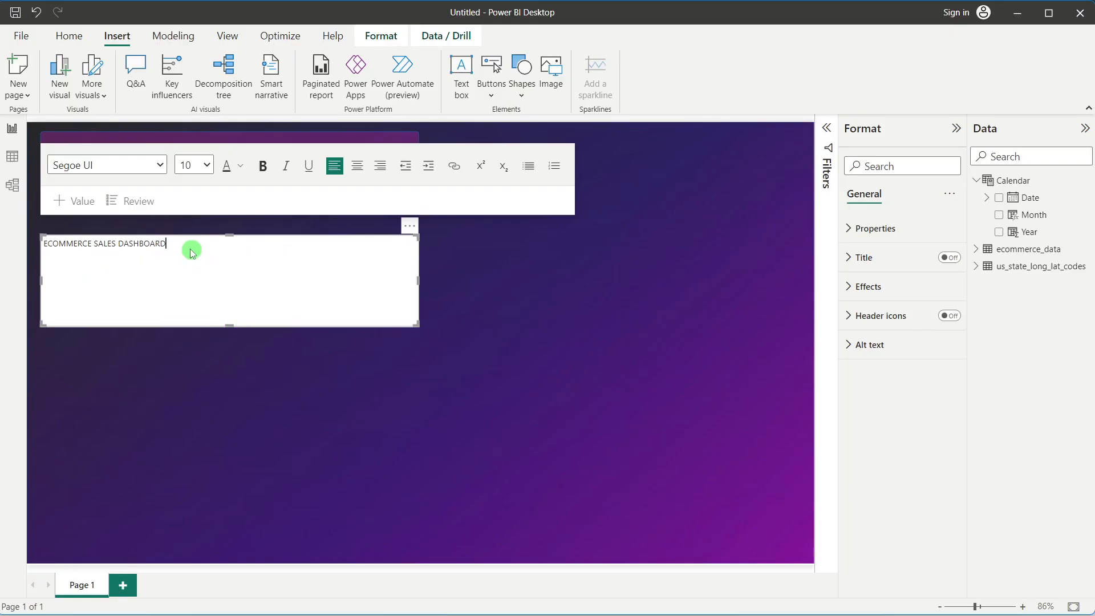
Step: Make the dashboard title text bold with a font size of 28
left_click_drag(191, 247, 45, 246)
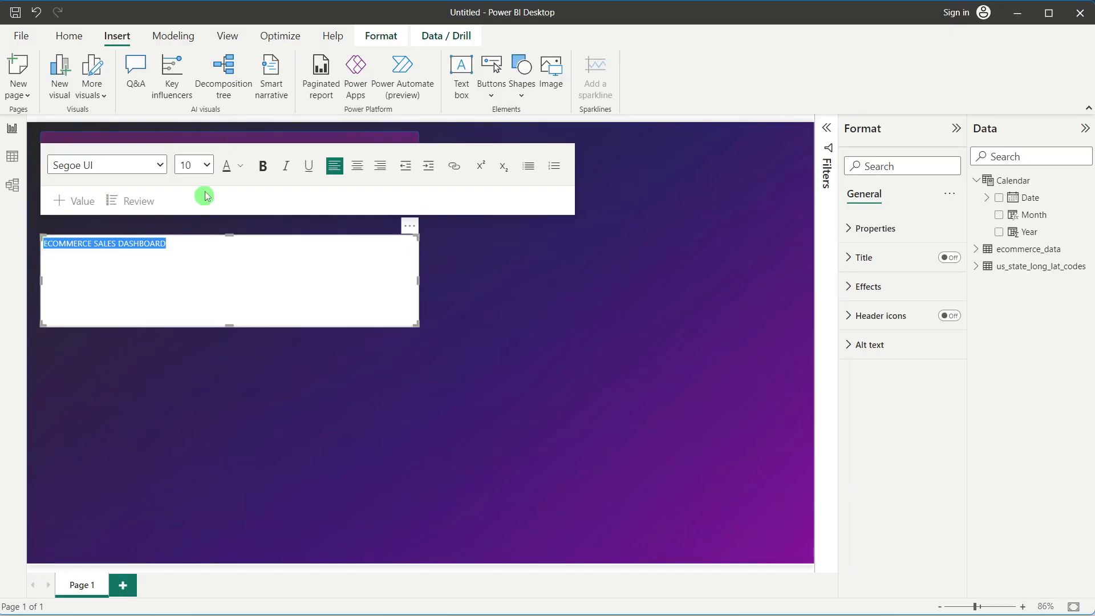
left_click(261, 165)
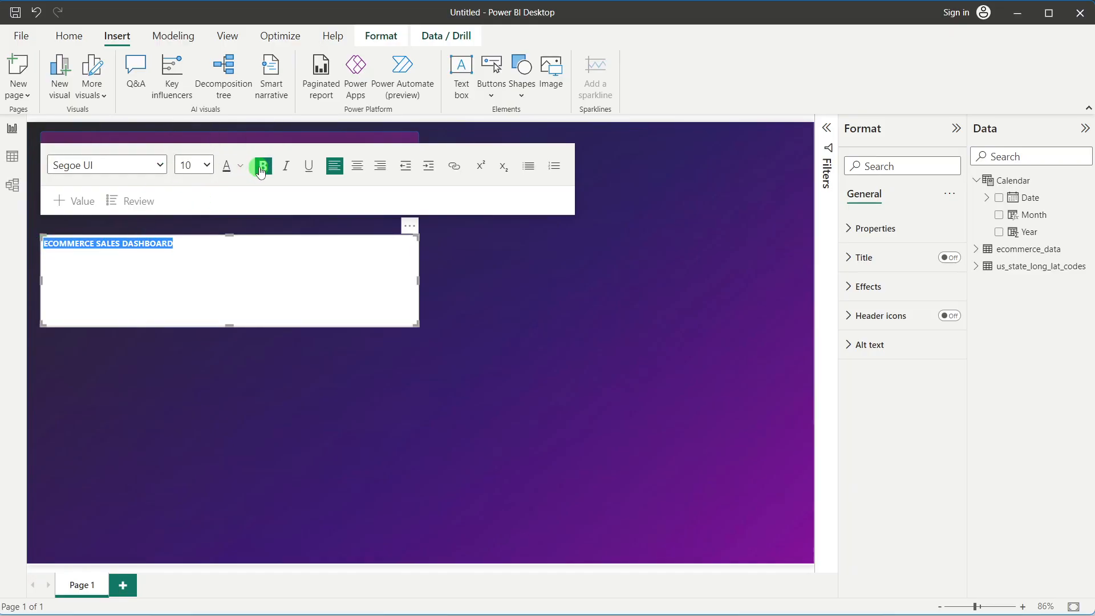
left_click(207, 165)
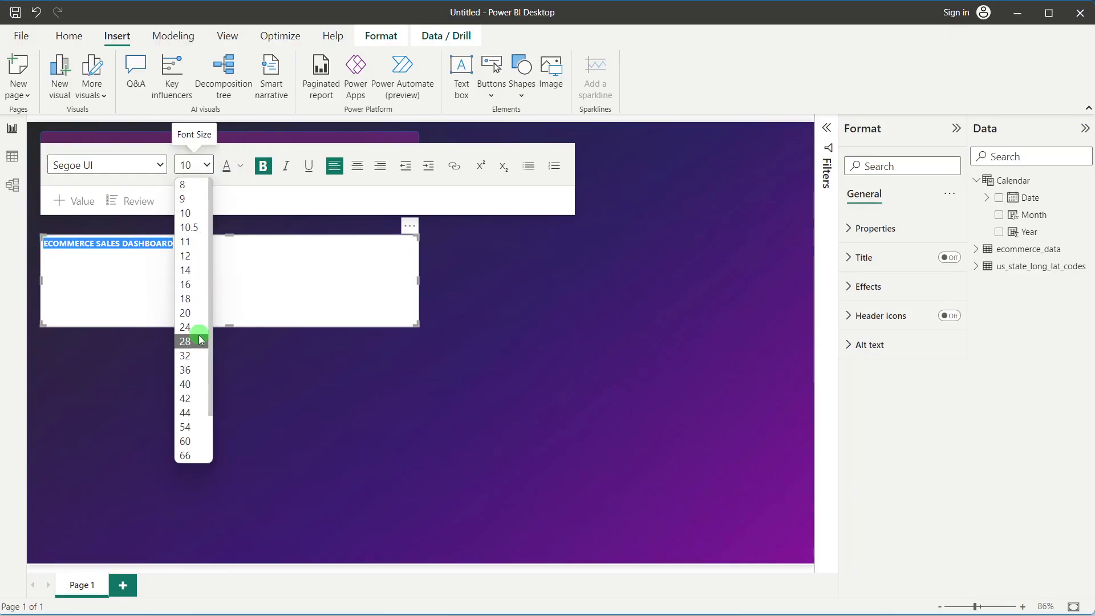
left_click(194, 341)
left_click(493, 307)
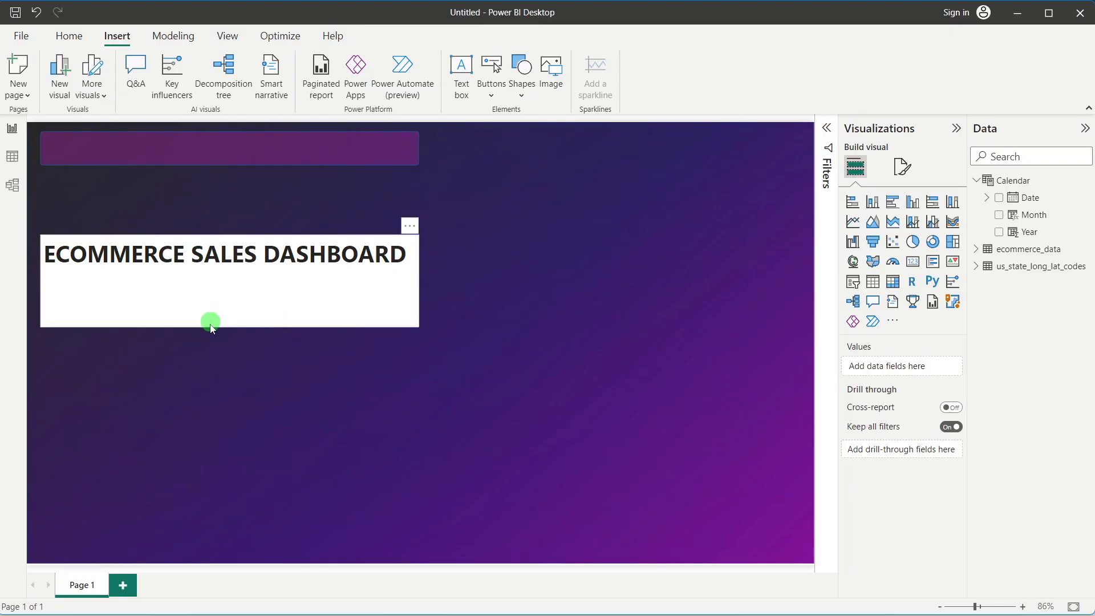
Step: Shrink the title text box to the height of its text and place it over the purple rectangle
left_click(228, 320)
left_click_drag(229, 327, 239, 137)
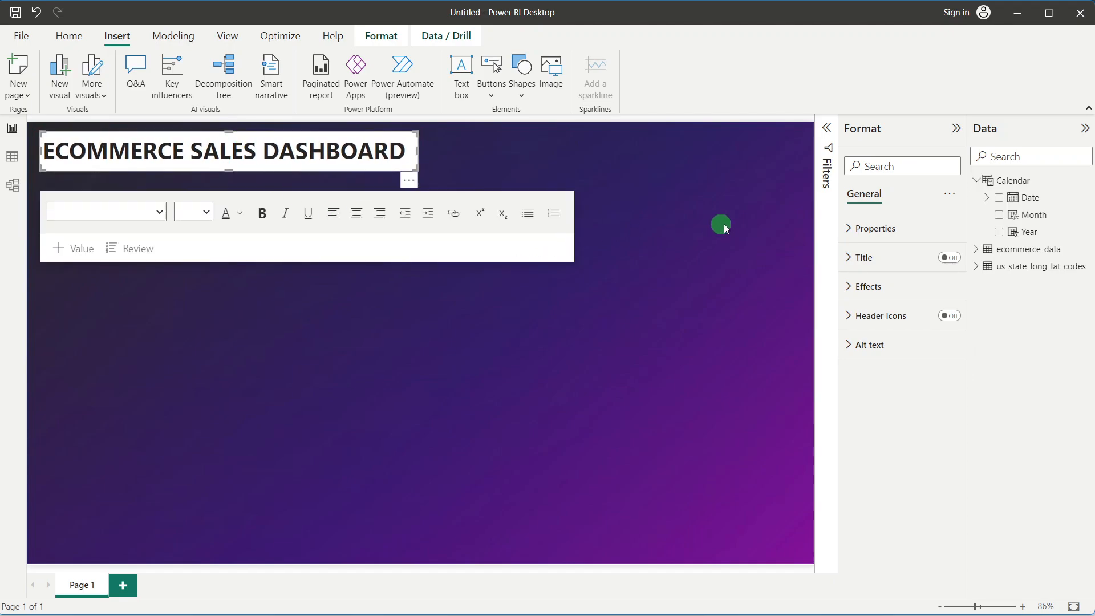
left_click(599, 144)
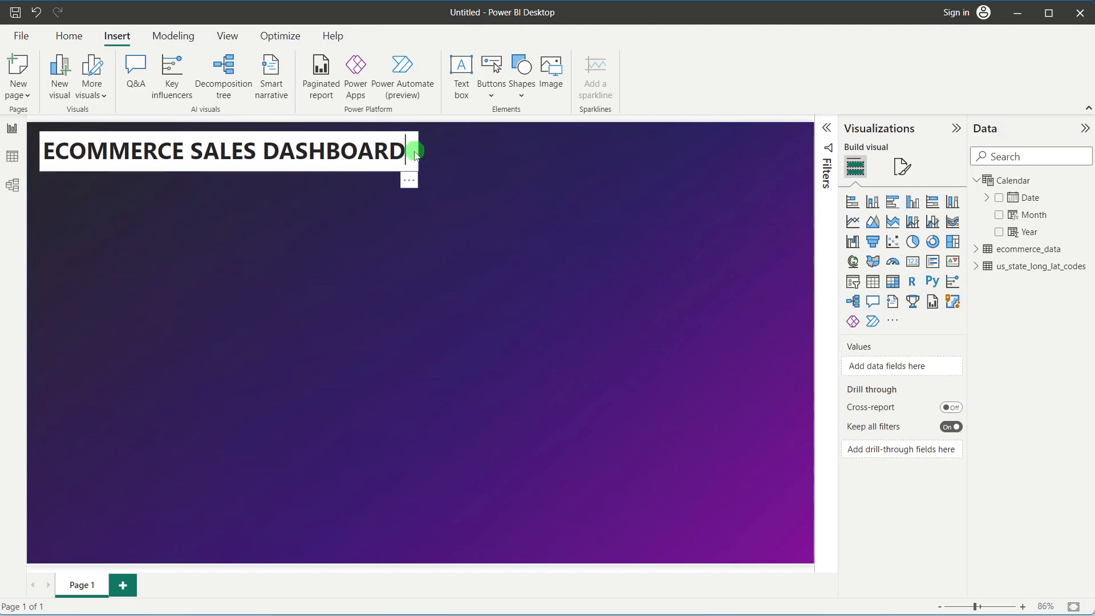
Step: Turn off the background of the title text box
left_click(415, 150)
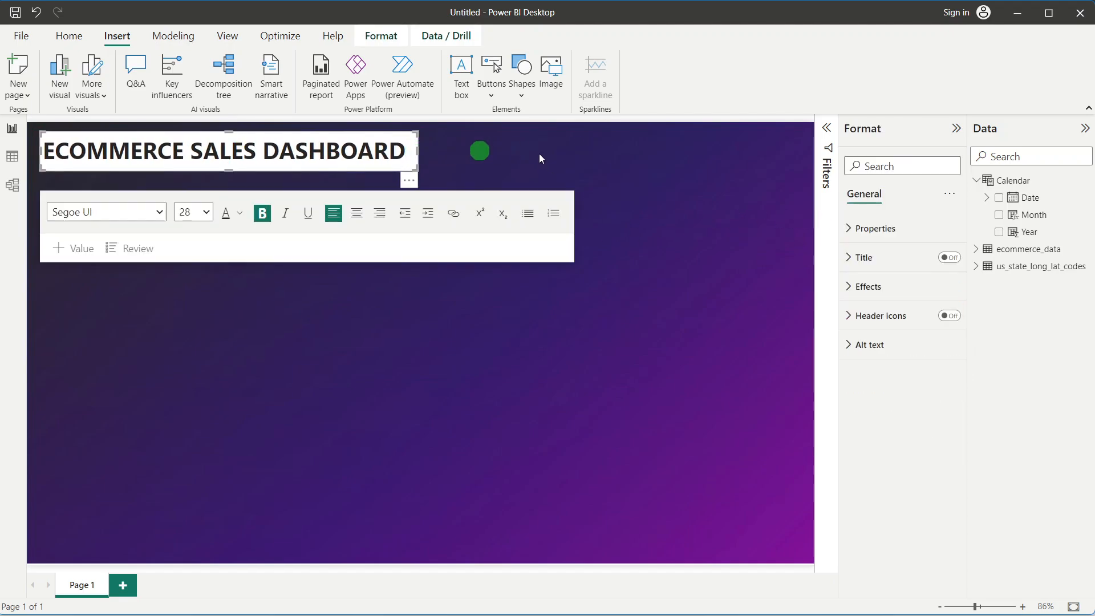
left_click(878, 284)
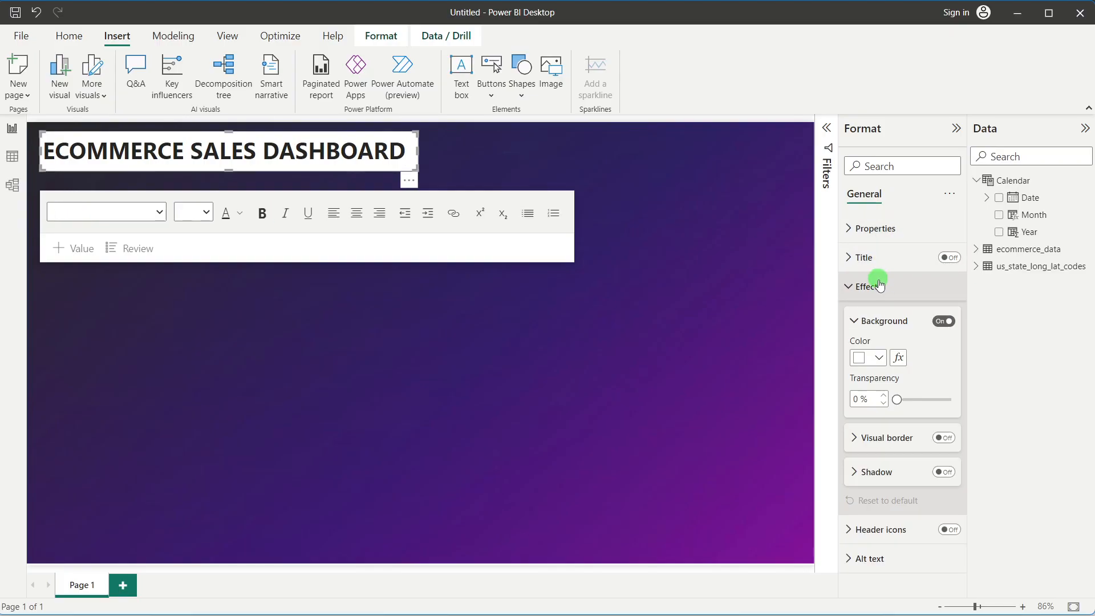
left_click(944, 321)
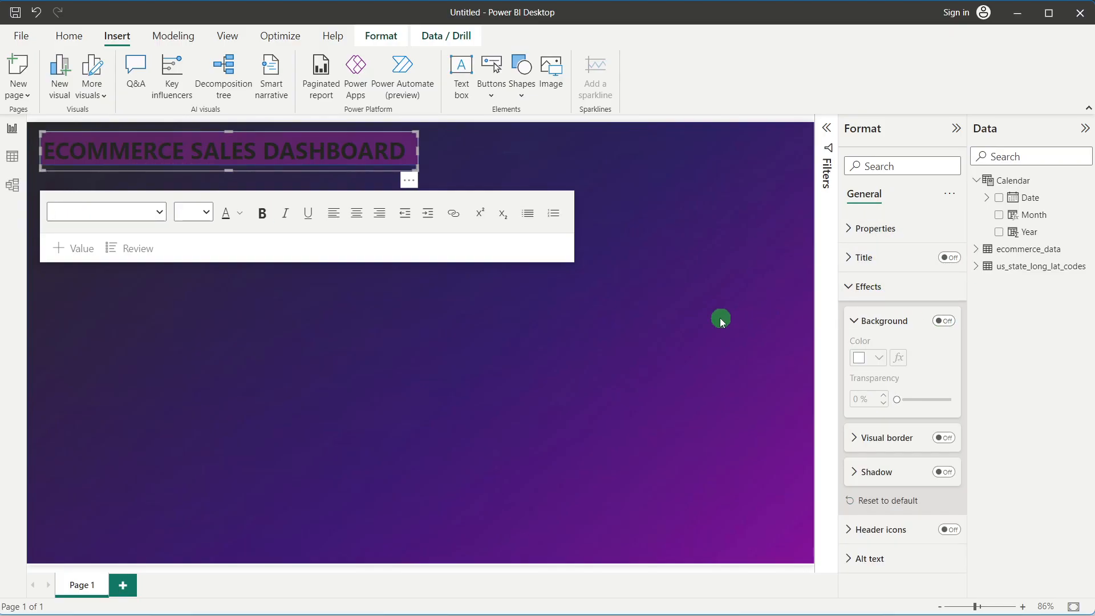
Step: Change the font color of the dashboard title to white
triple_click(274, 153)
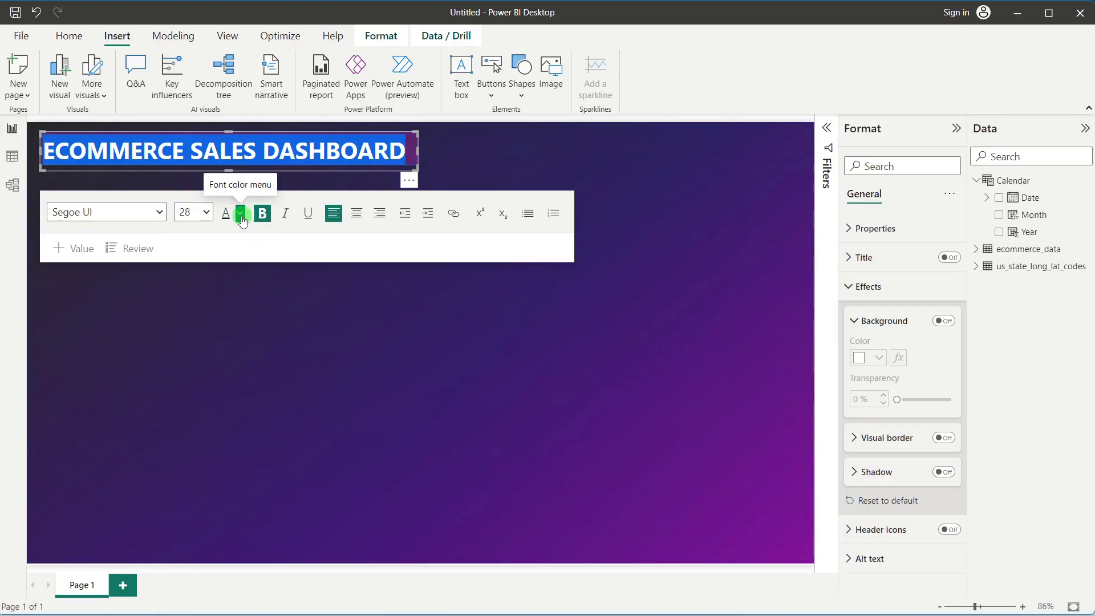
left_click(241, 214)
left_click(255, 261)
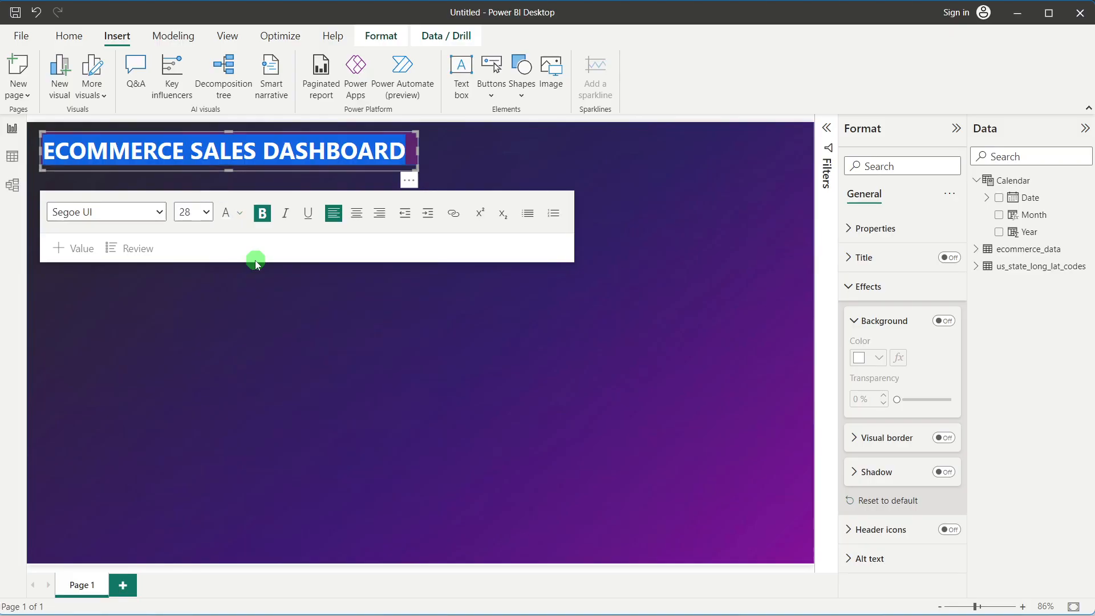
left_click(262, 337)
Step: Nudge the title text box slightly up and to the right so the text is centered on the purple rectangle
left_click(414, 169)
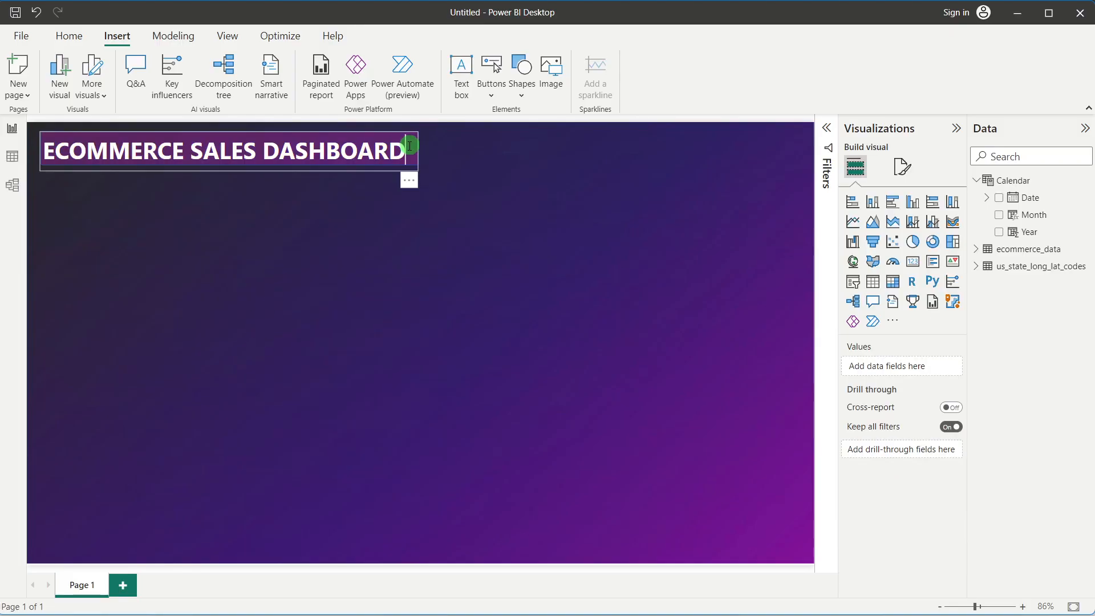
left_click(408, 180)
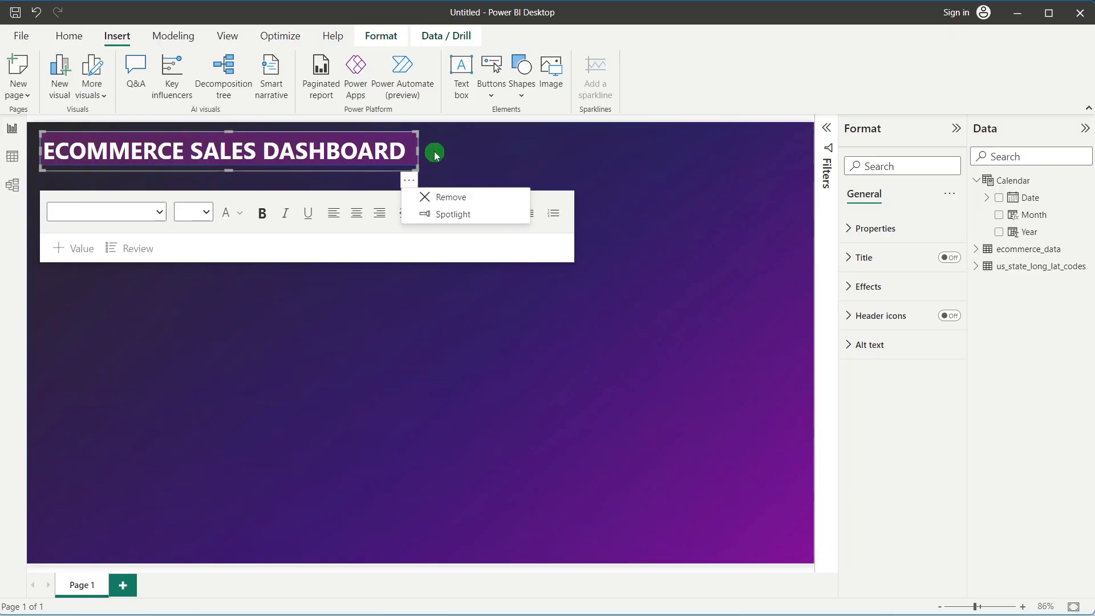
left_click(420, 138)
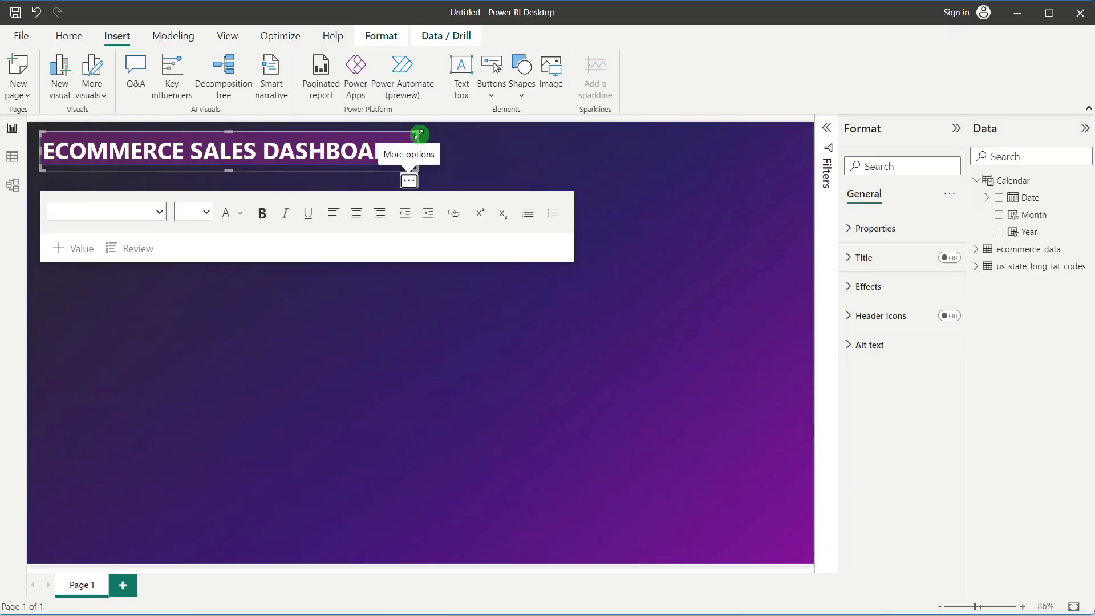
left_click(446, 135)
left_click(416, 139)
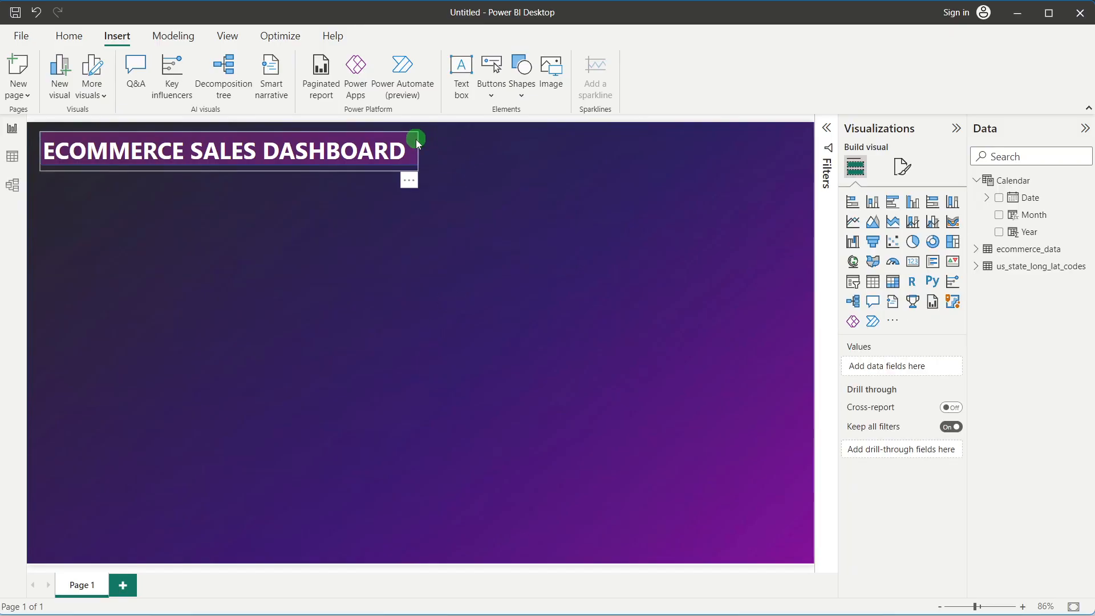
key("Up")
key("Up")
key("Up")
key("Up")
key("Up")
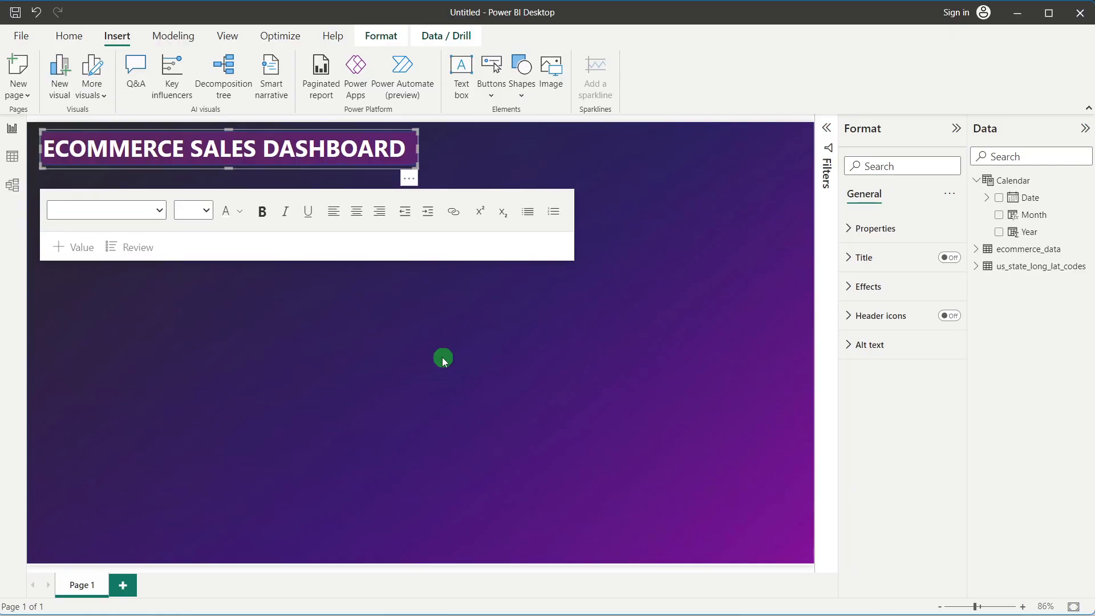
key("Up")
key("Up")
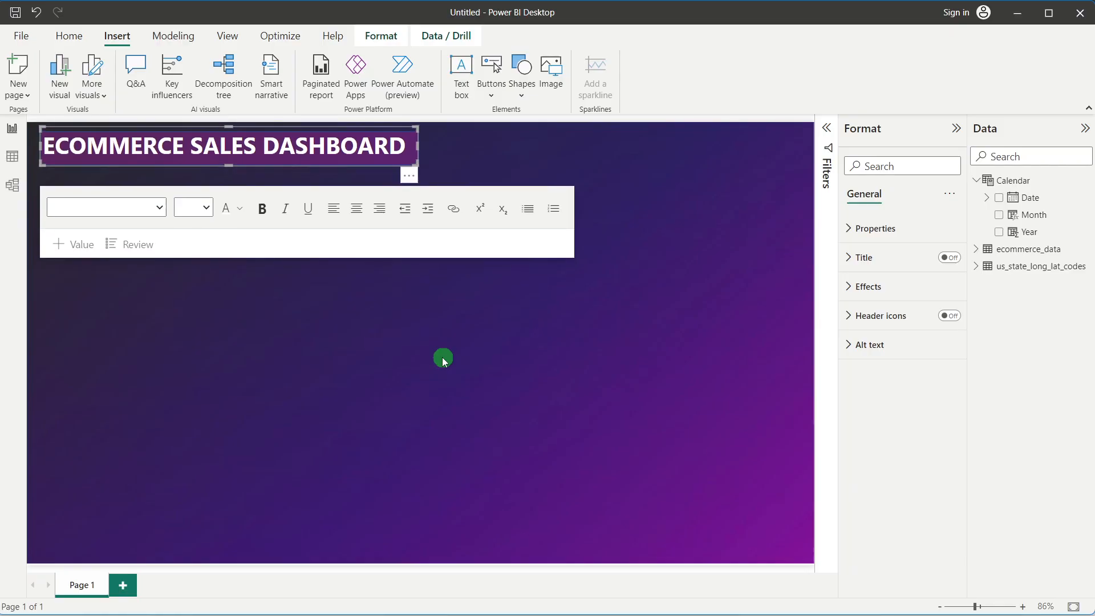
key("Right")
key("Right")
key("Right")
key("Right")
key("Right")
key("Down")
key("Down")
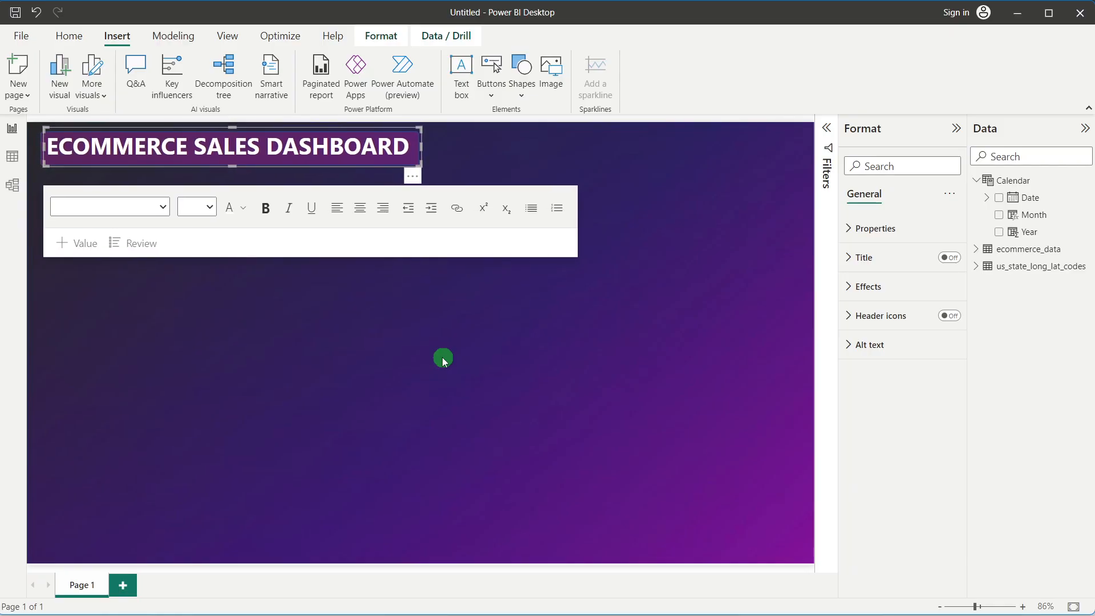
key("Right")
key("Right")
key("Right")
left_click(442, 357)
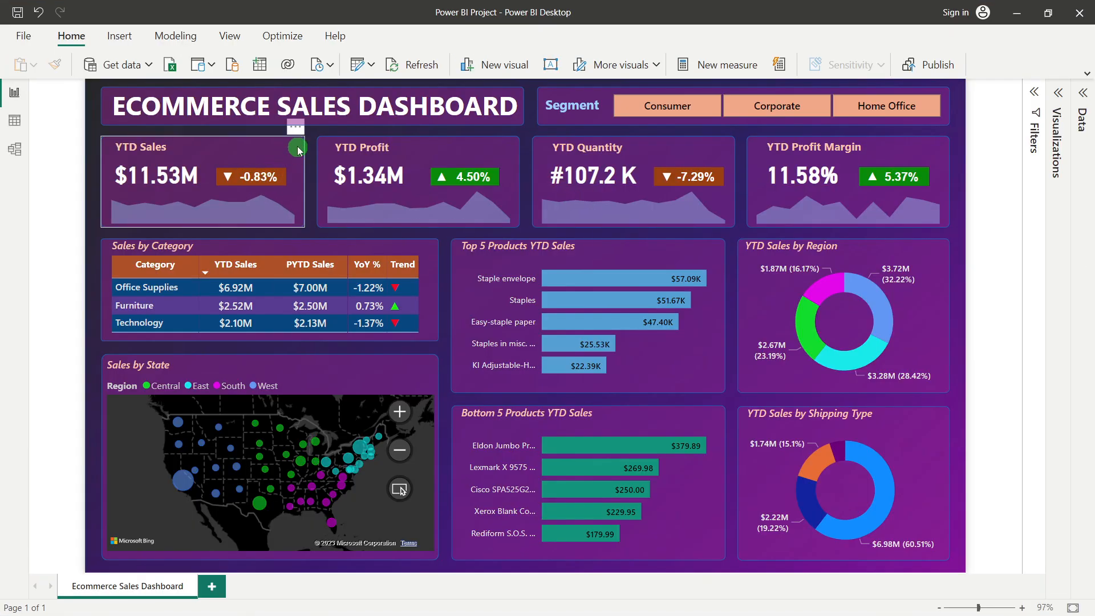
Step: Duplicate the purple title rectangle and place the copy just below it, following the finished dashboard's YTD Sales panel
left_click(298, 146)
left_click(93, 140)
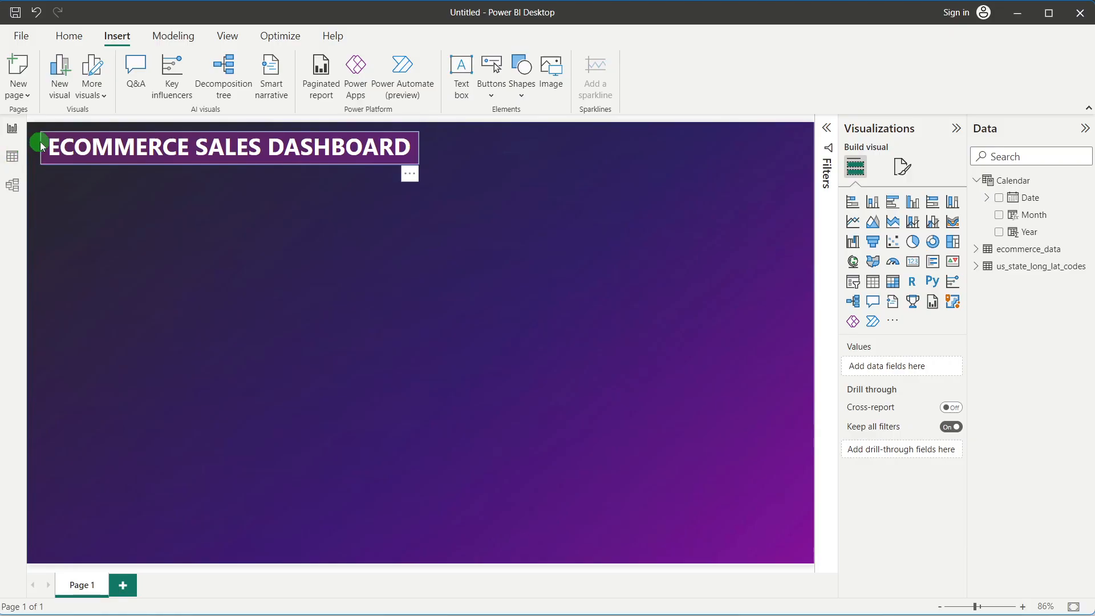
left_click(40, 141)
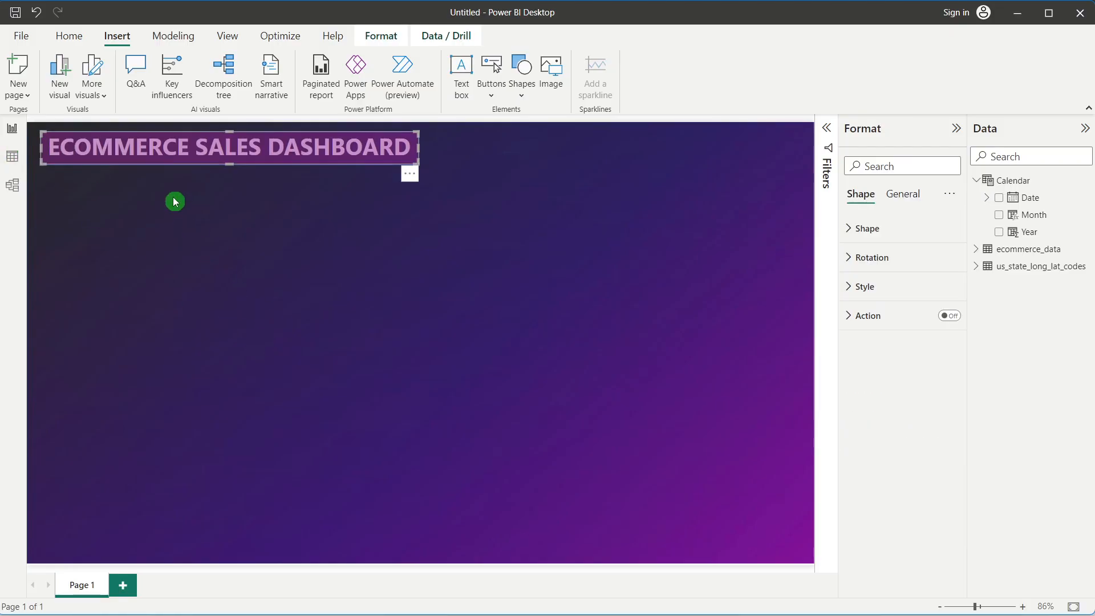
key("ctrl+v")
left_click_drag(163, 159, 156, 199)
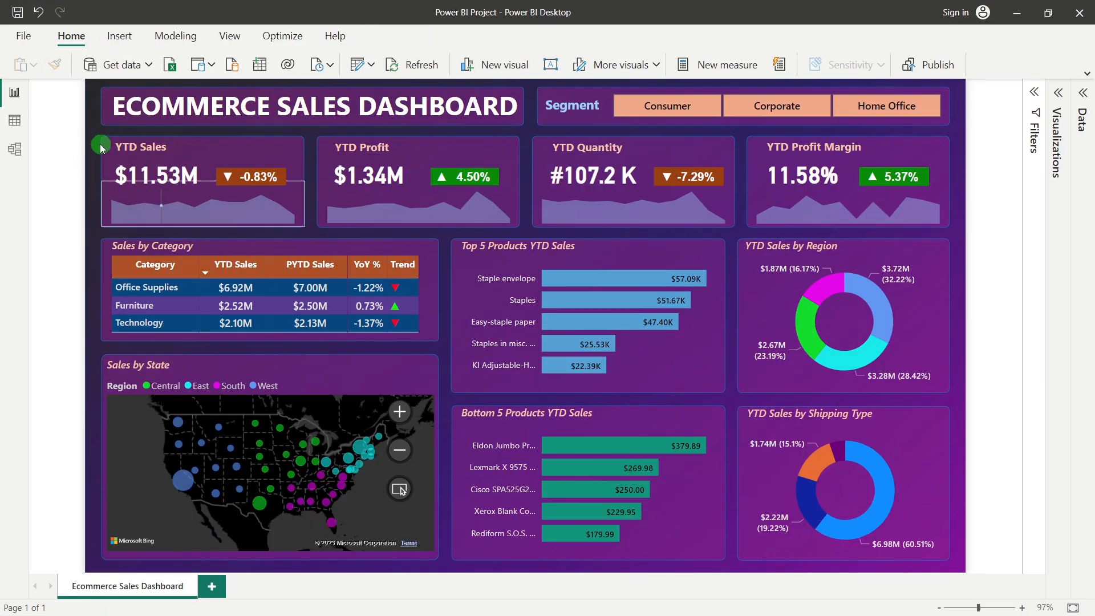
left_click(184, 147)
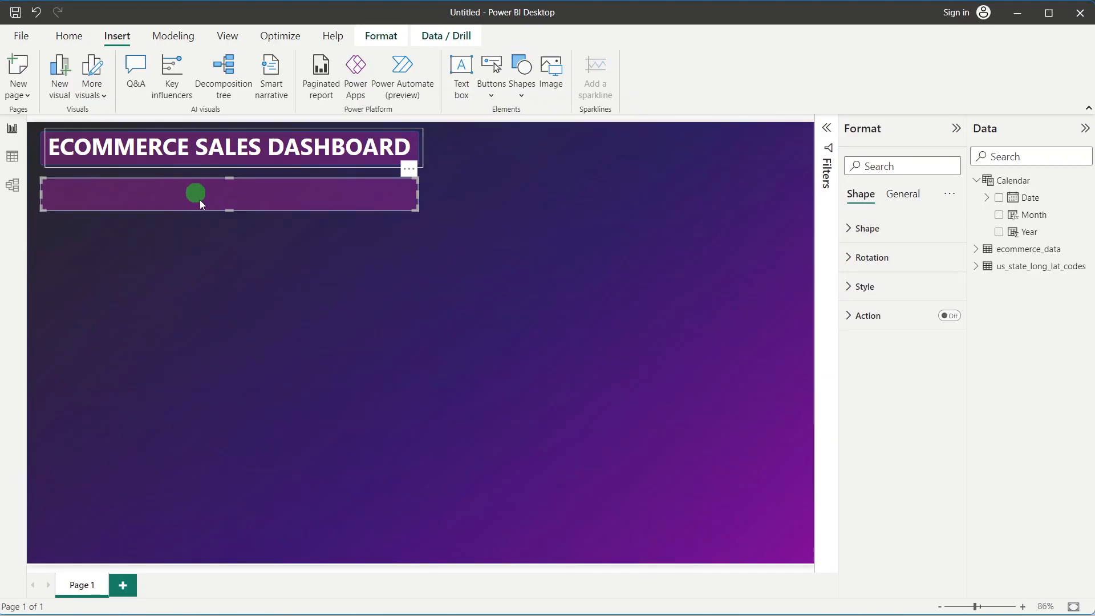
key("Up")
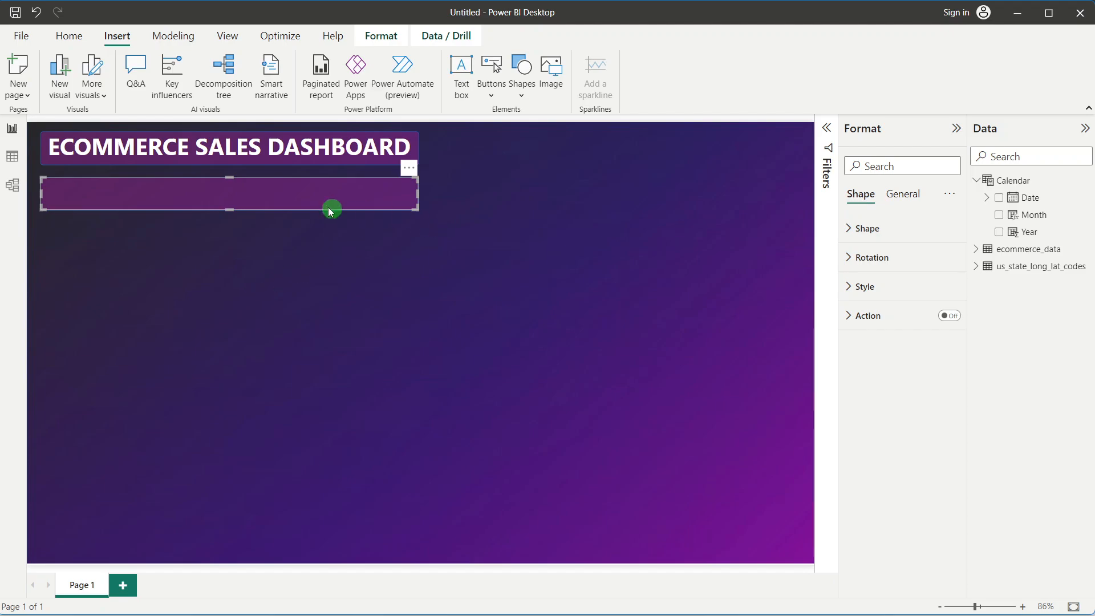
Step: Resize the duplicated purple rectangle below the title to width 295 and height 133
left_click(917, 203)
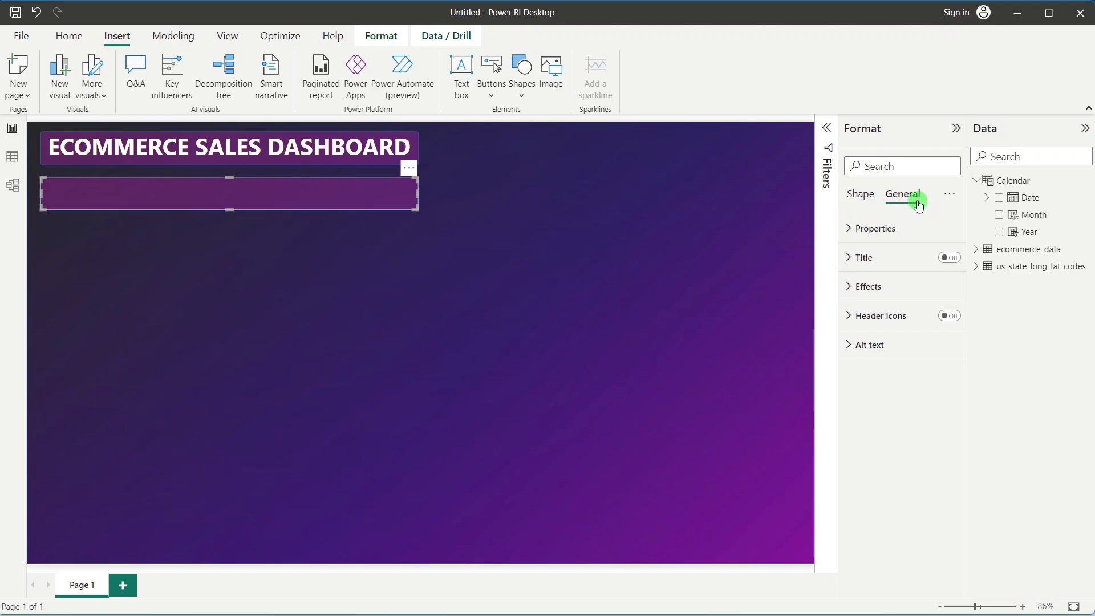
left_click(887, 228)
left_click(860, 194)
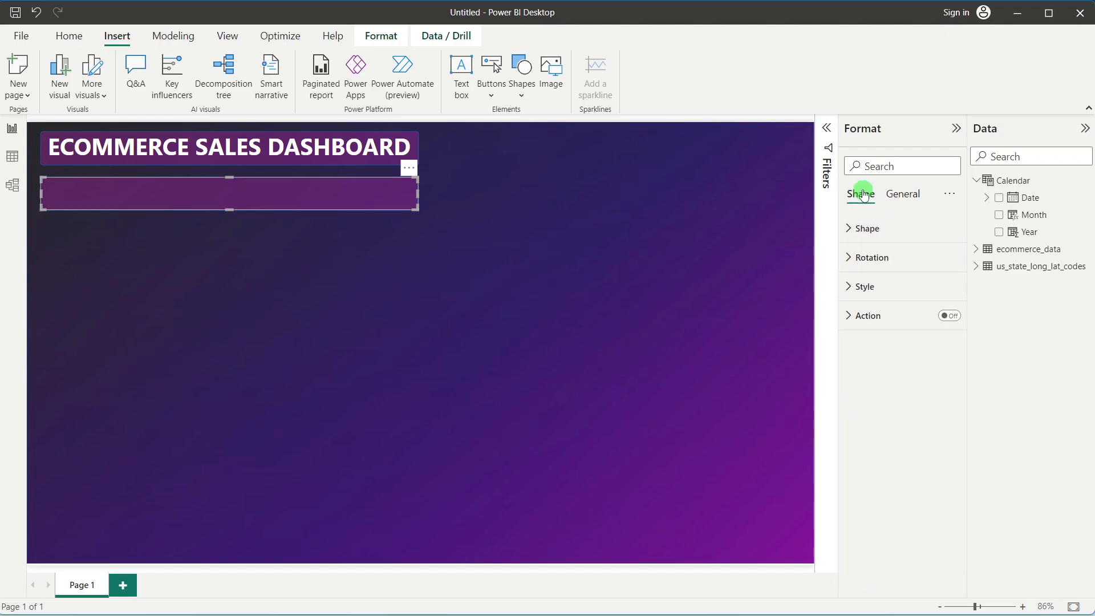
left_click(900, 194)
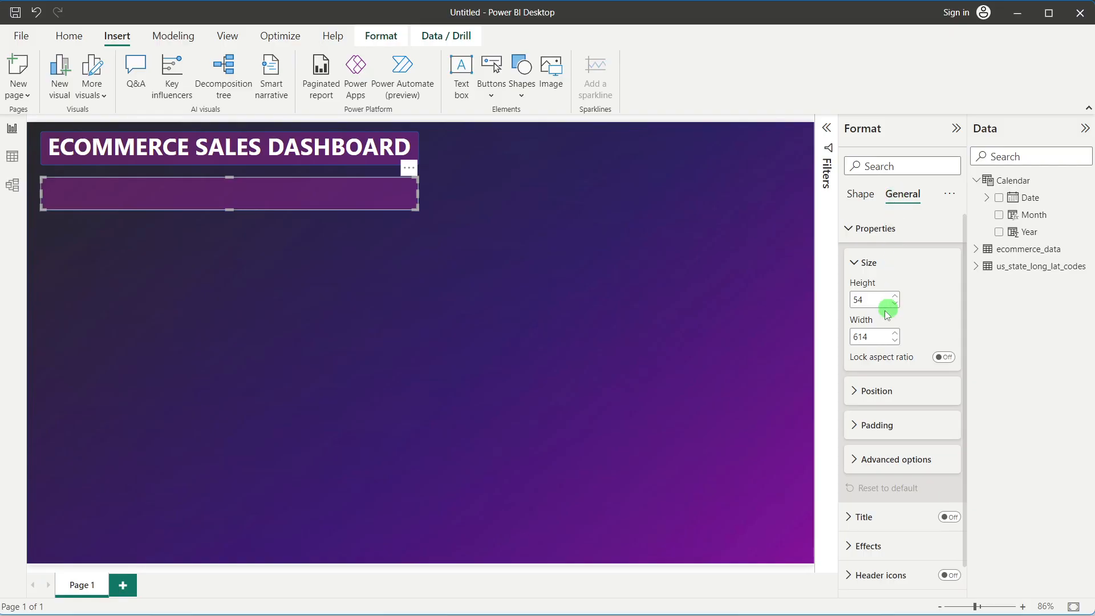
left_click(873, 334)
type("295")
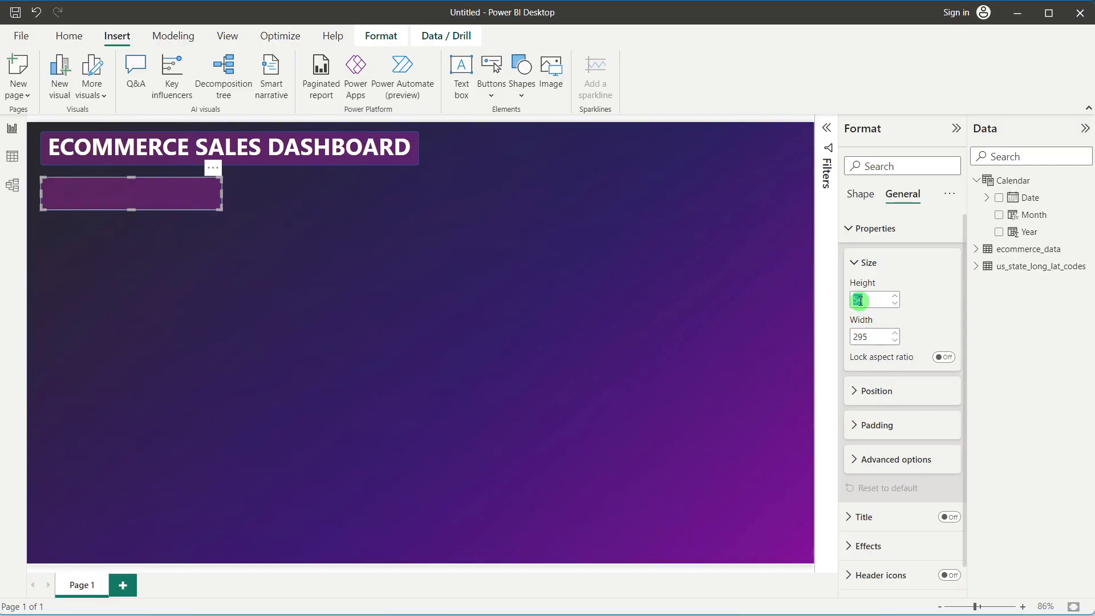
type("133")
left_click(295, 290)
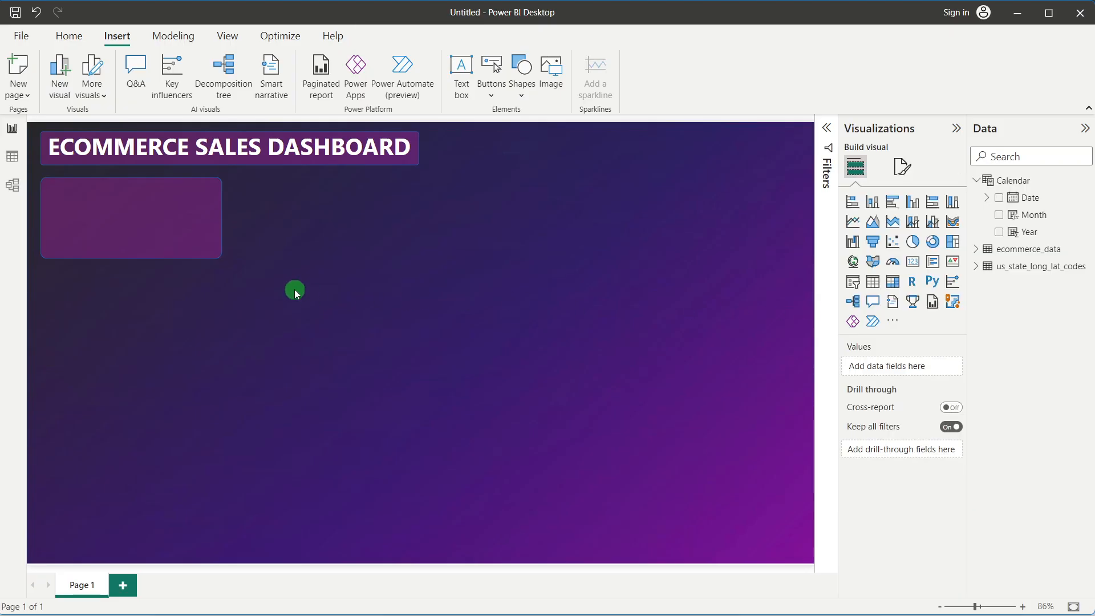
Step: Set the rounded corners of the resized purple panel to 4 %
left_click(180, 235)
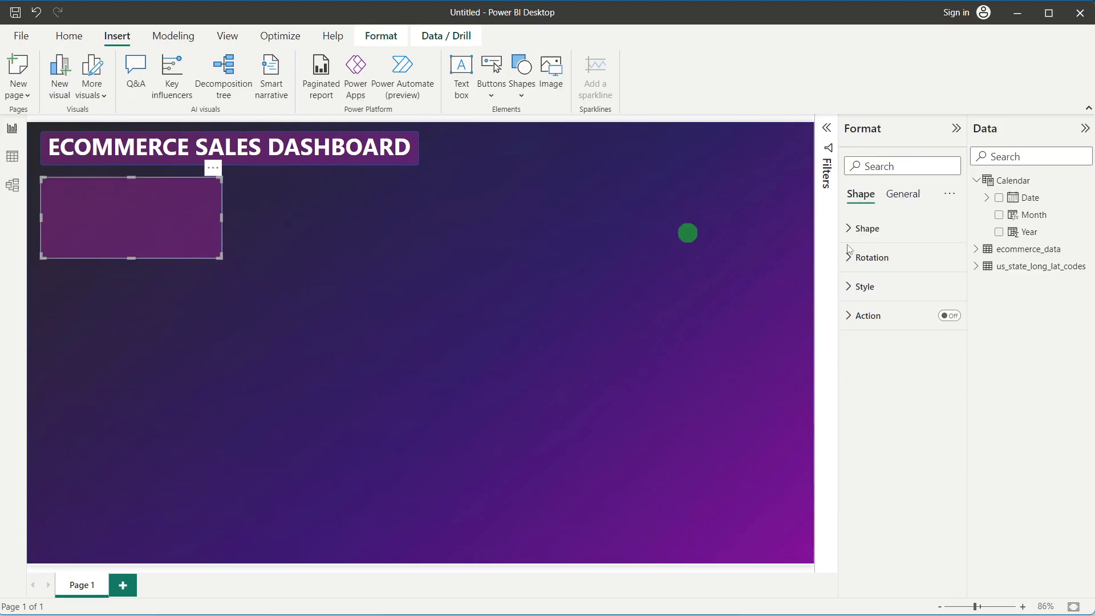
left_click(867, 229)
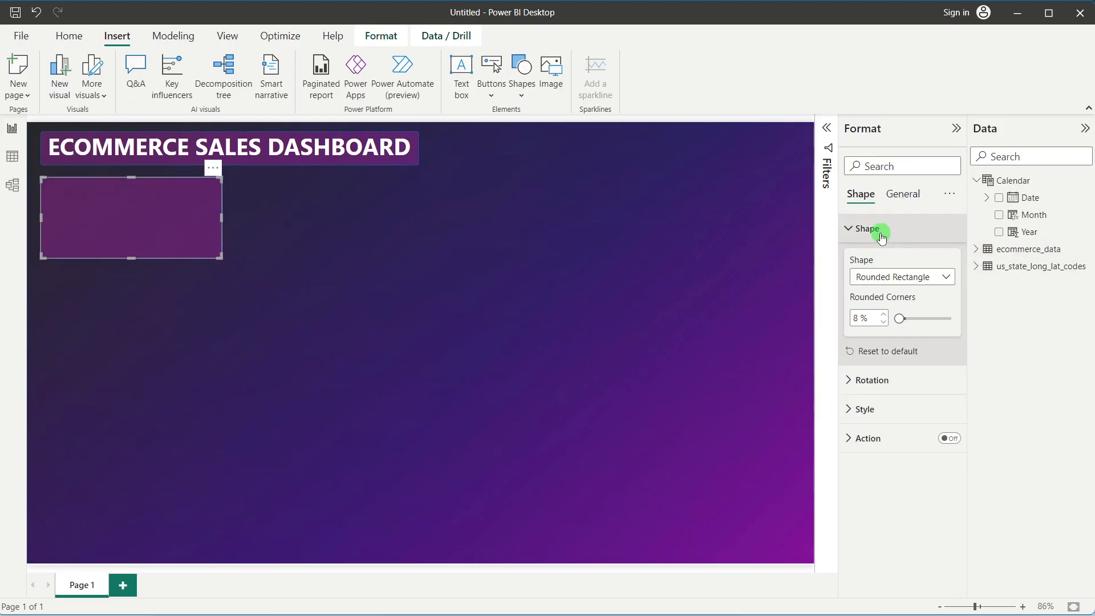
left_click(884, 321)
left_click(884, 322)
left_click(886, 324)
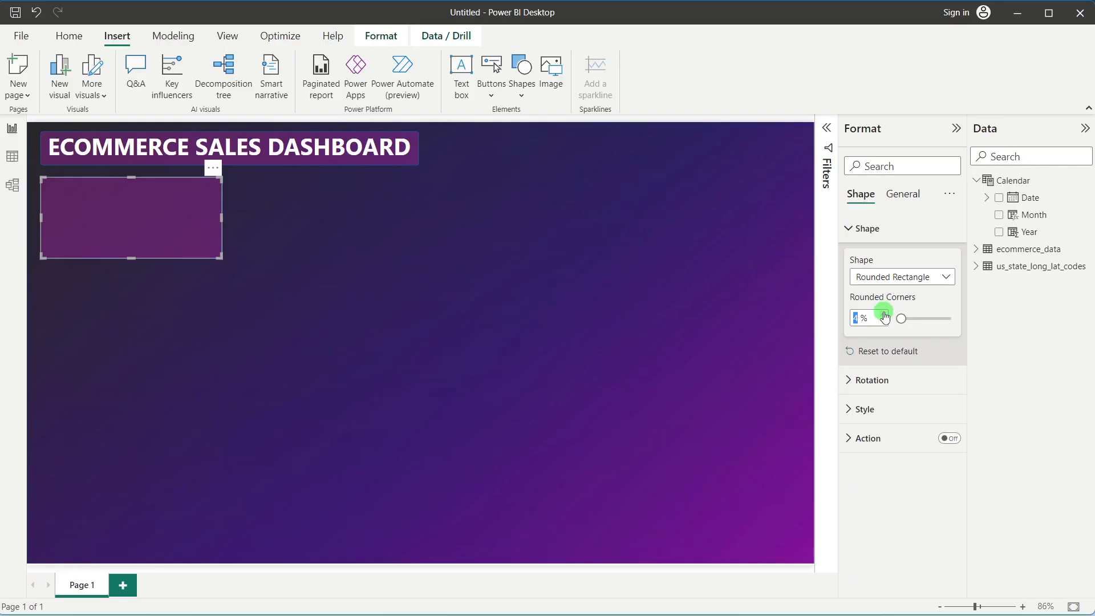
Step: Add an empty Card visual to the page and place it in the open area below the purple panel
left_click(420, 238)
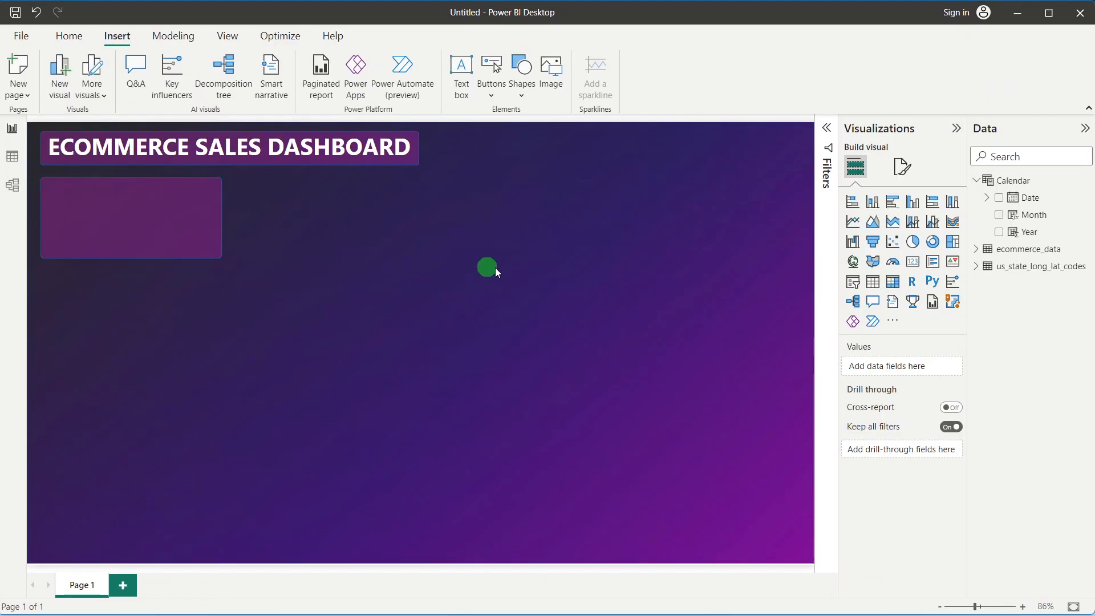
left_click(912, 263)
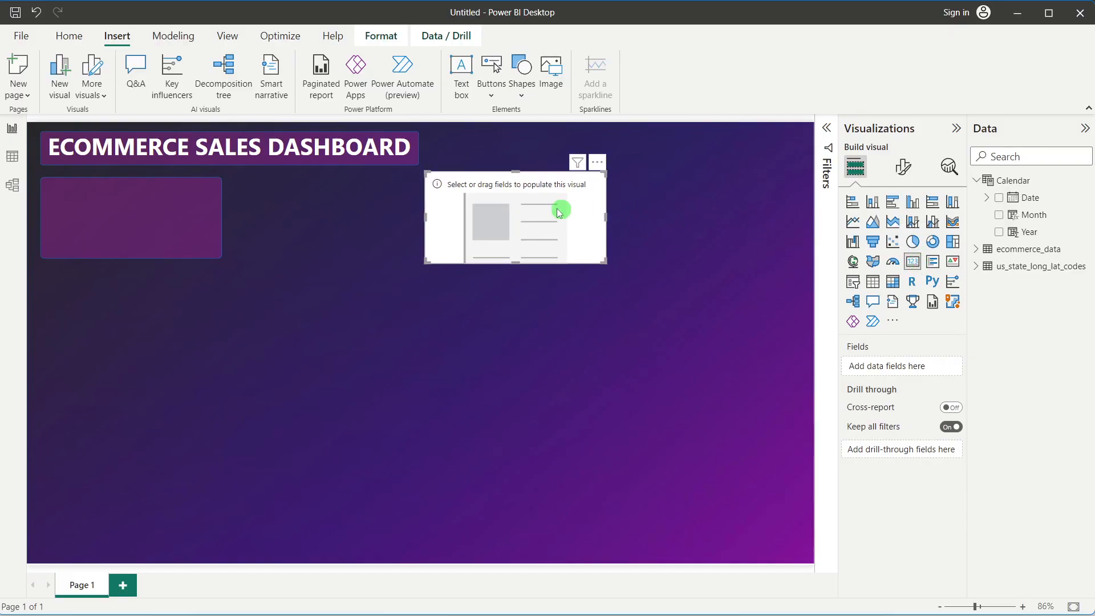
left_click_drag(561, 212, 321, 339)
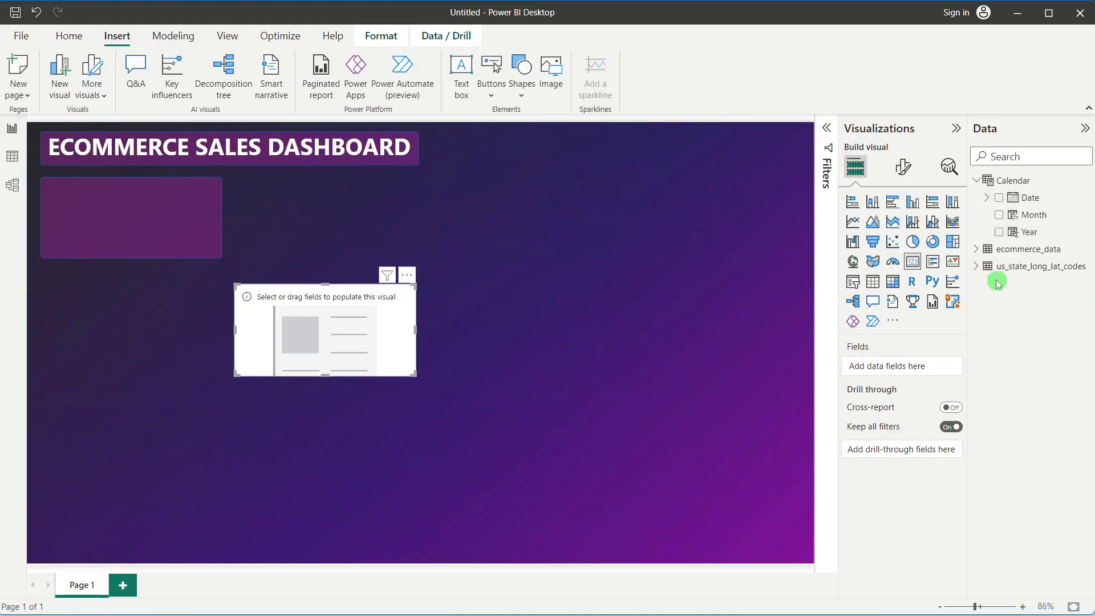
Step: Create a new measure in the ecommerce_data table
left_click(978, 271)
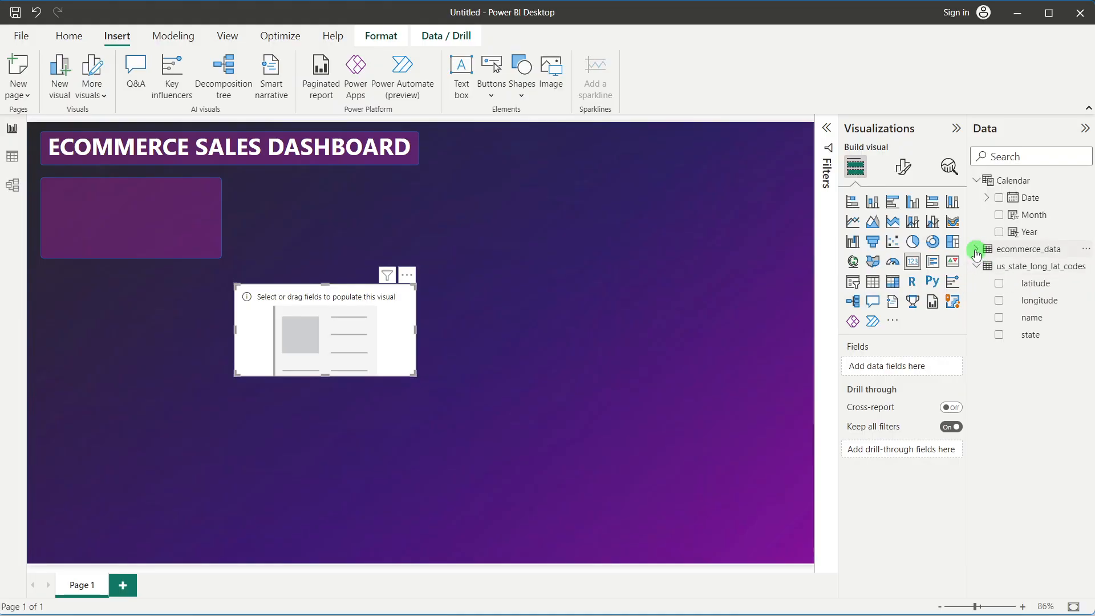
left_click(978, 252)
scroll(1022, 311, "down", 1)
scroll(1029, 320, "up", 1)
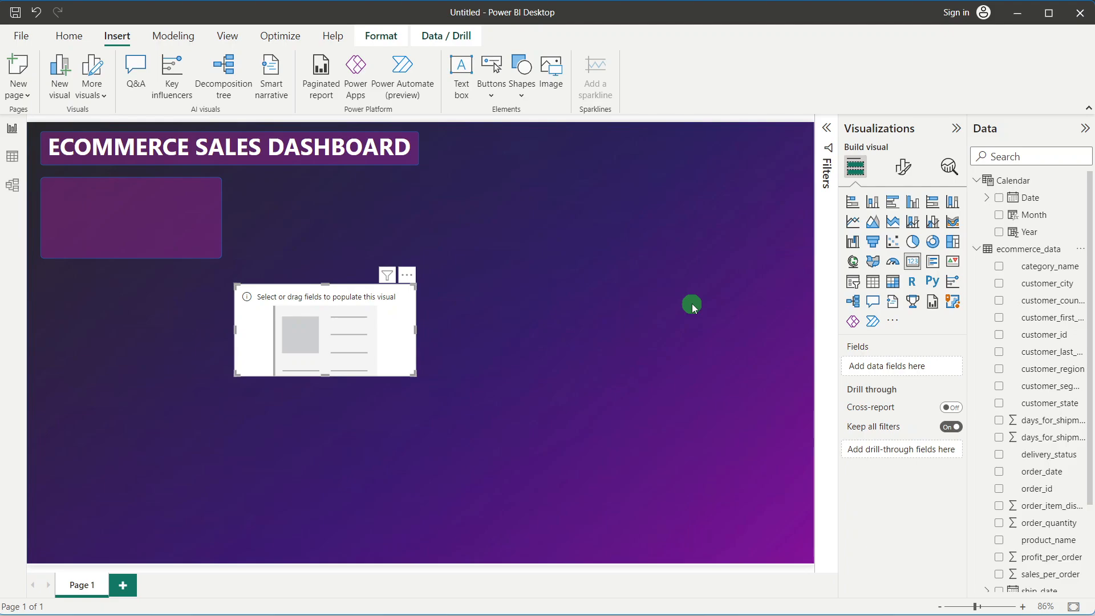
right_click(1016, 251)
right_click(1048, 302)
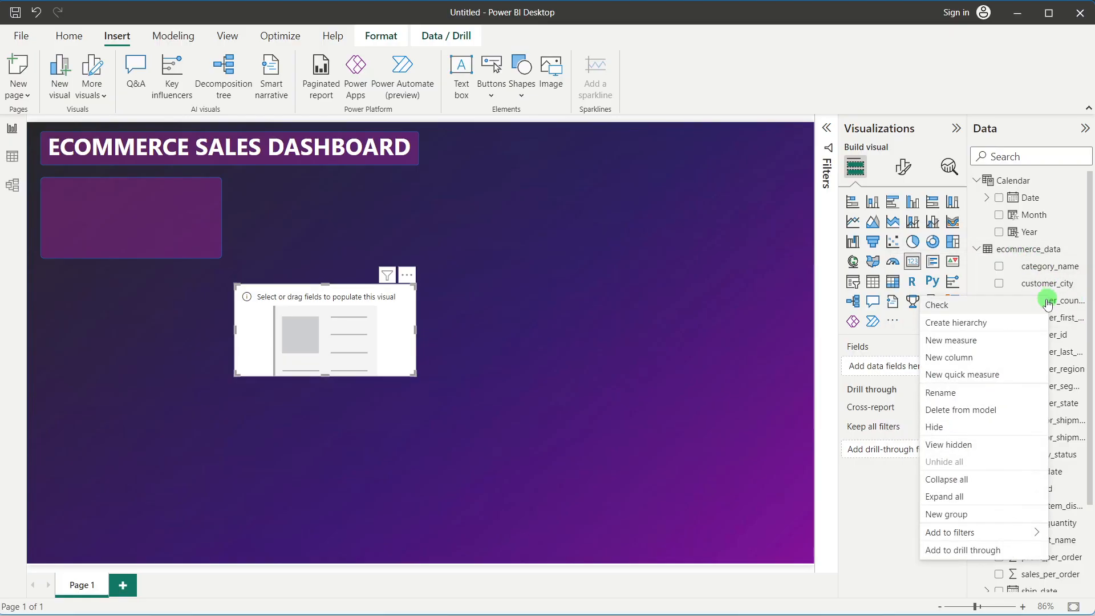
right_click(1067, 305)
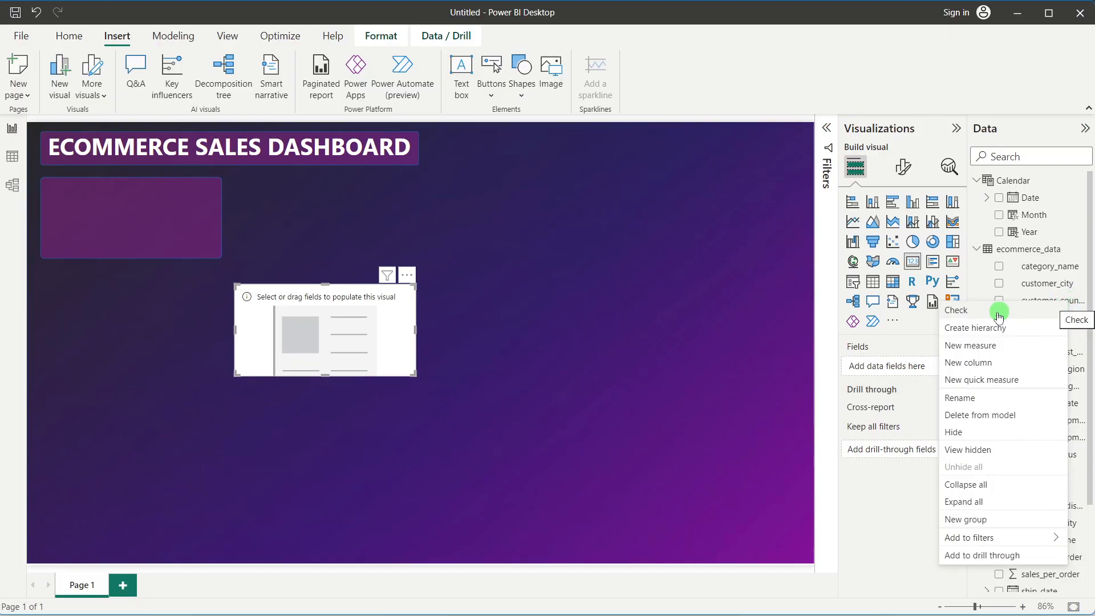
left_click(979, 347)
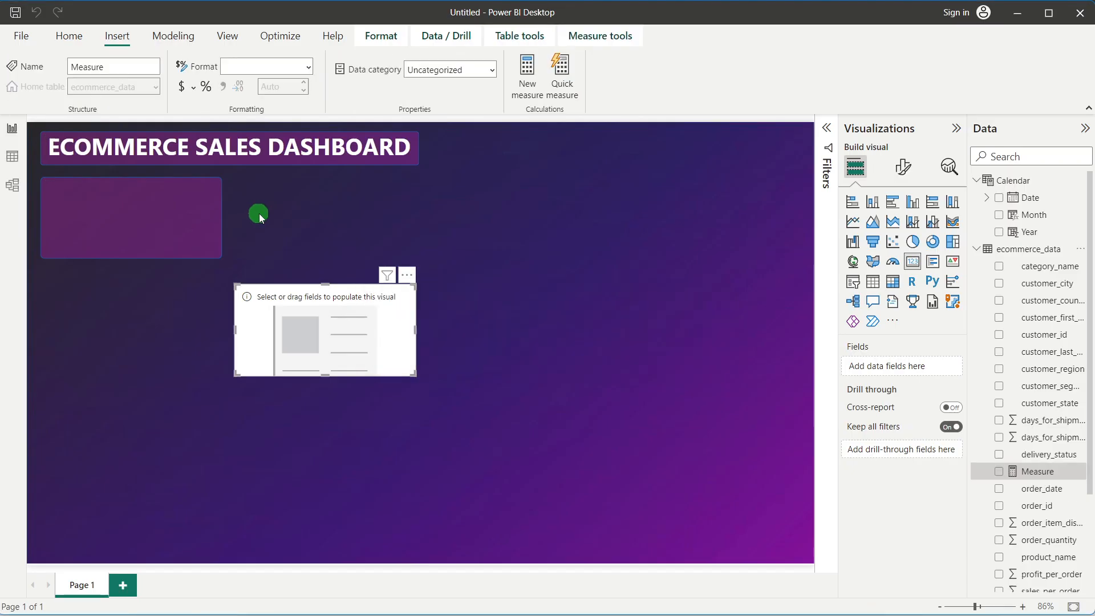
Step: Replace the new measure's default name with YTD Sales in its formula
left_click(120, 127)
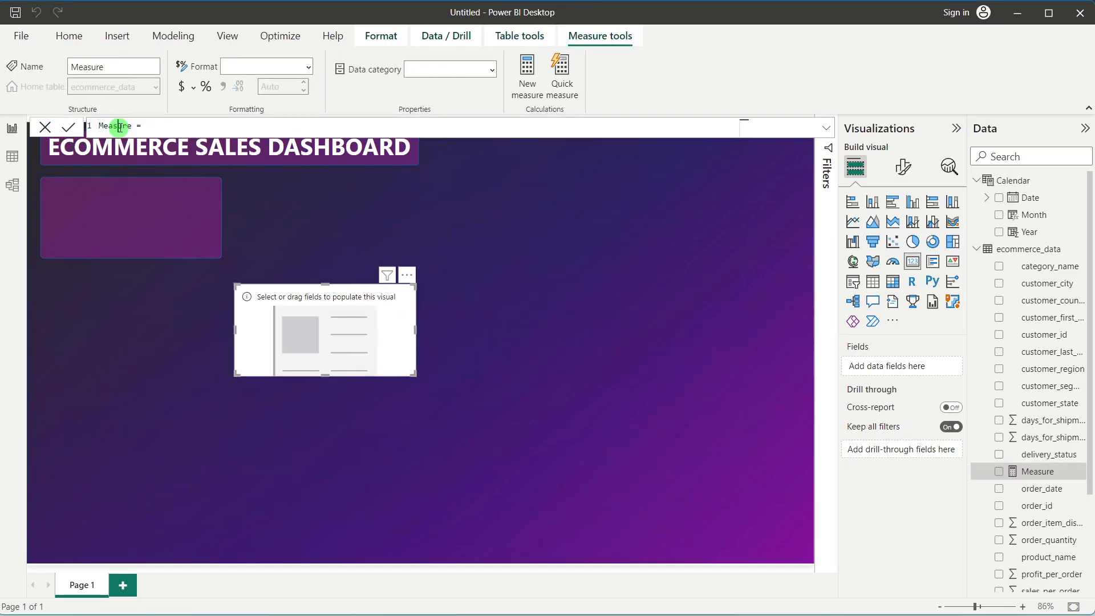
left_click_drag(133, 127, 96, 129)
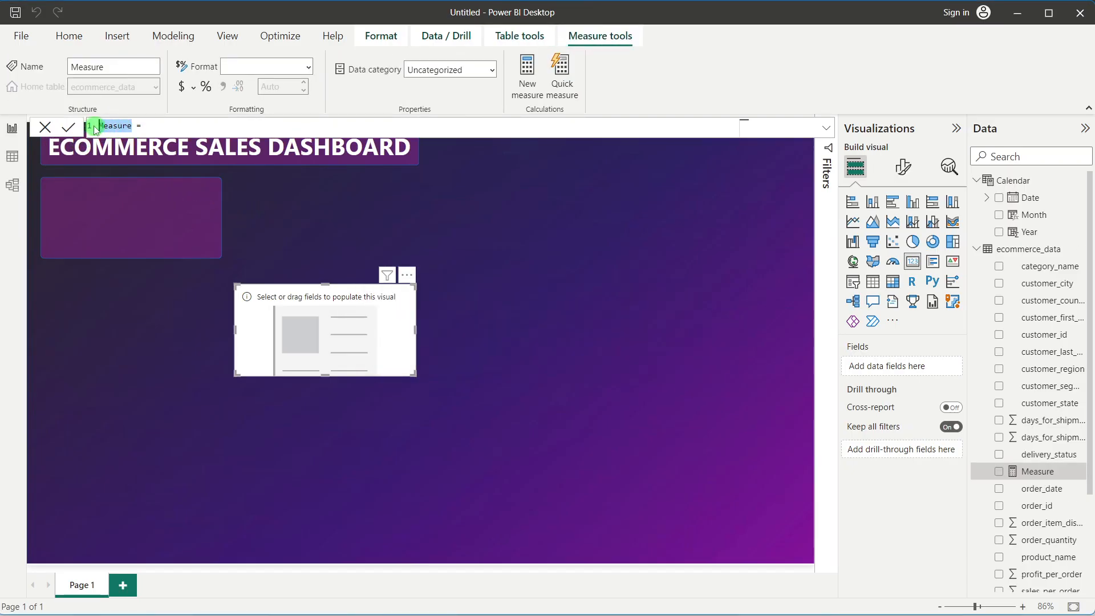
type("YTD S")
type("a")
type("k")
type("e")
type("s")
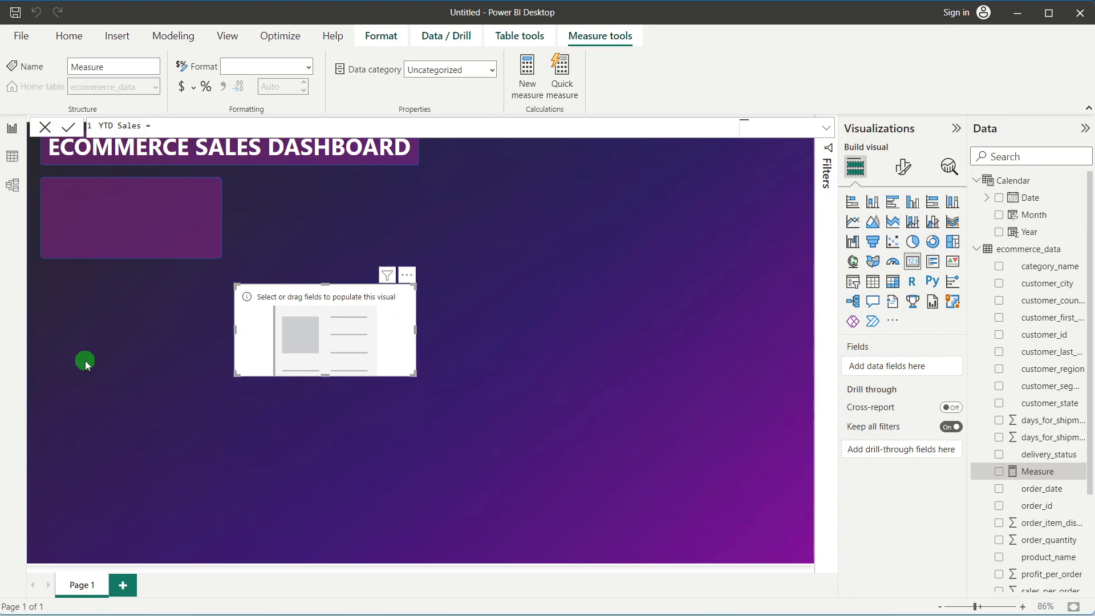
Step: Begin the YTD Sales formula with TOTALYTD, using SUM(ecommerce_data[sales_per_order]) as its expression
type("totakl")
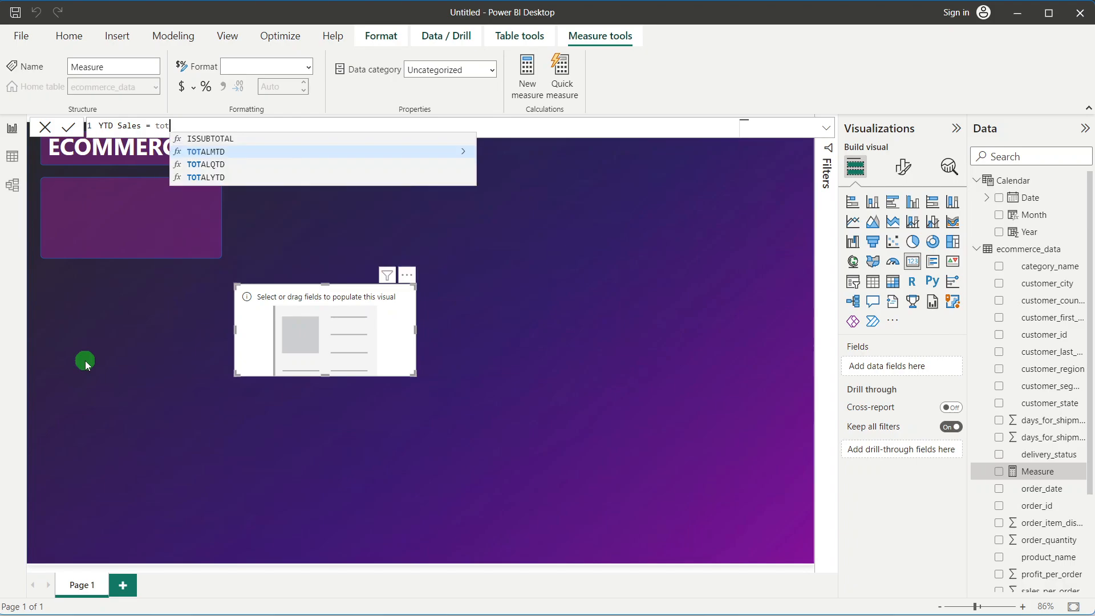
key("BackSpace")
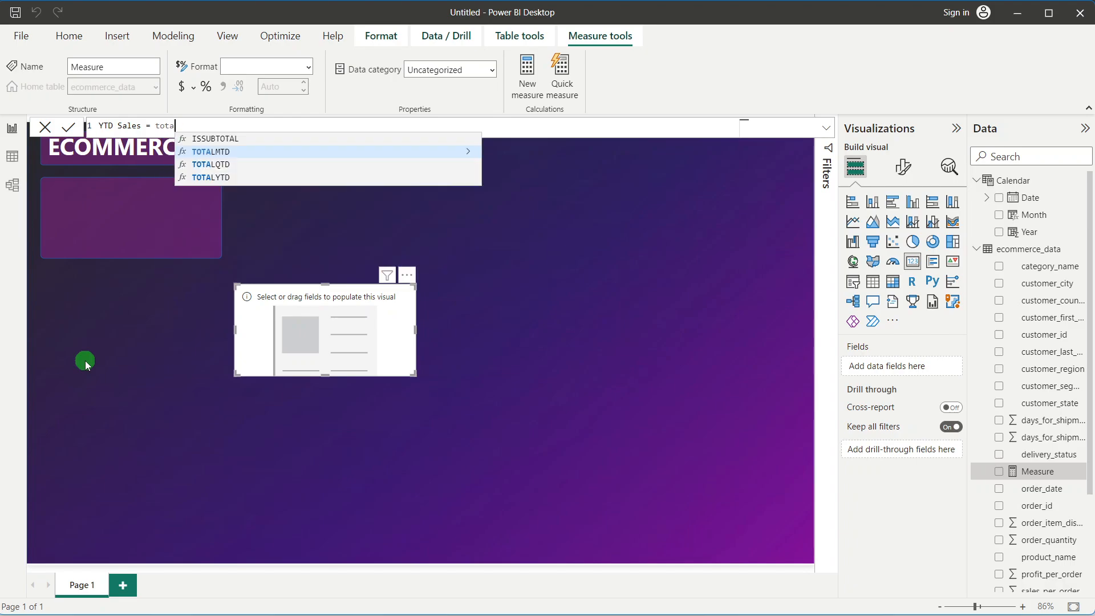
left_click(238, 178)
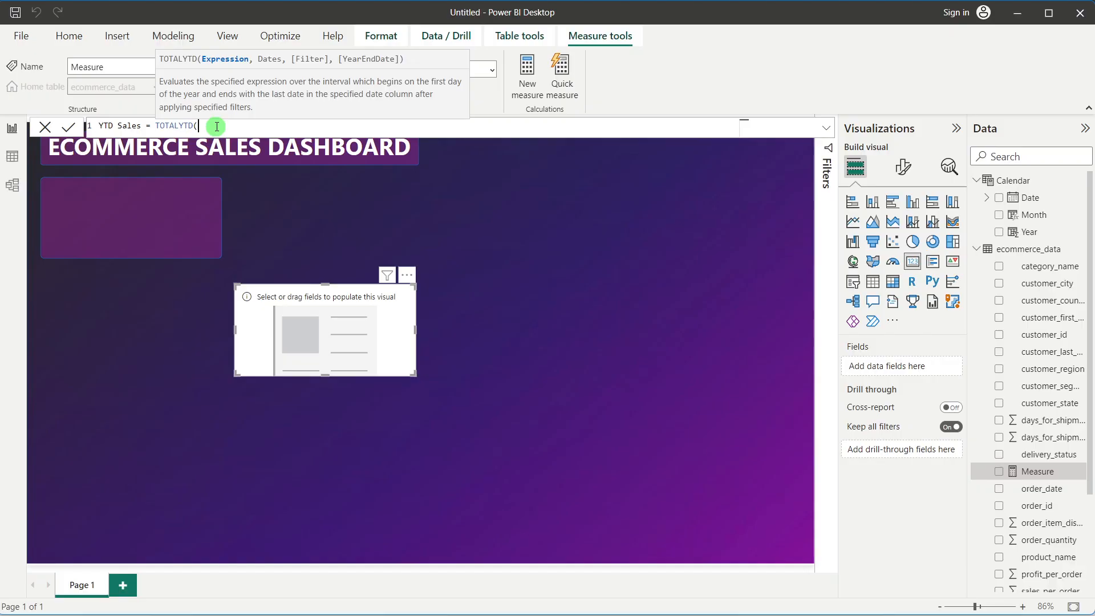
type("SUM(")
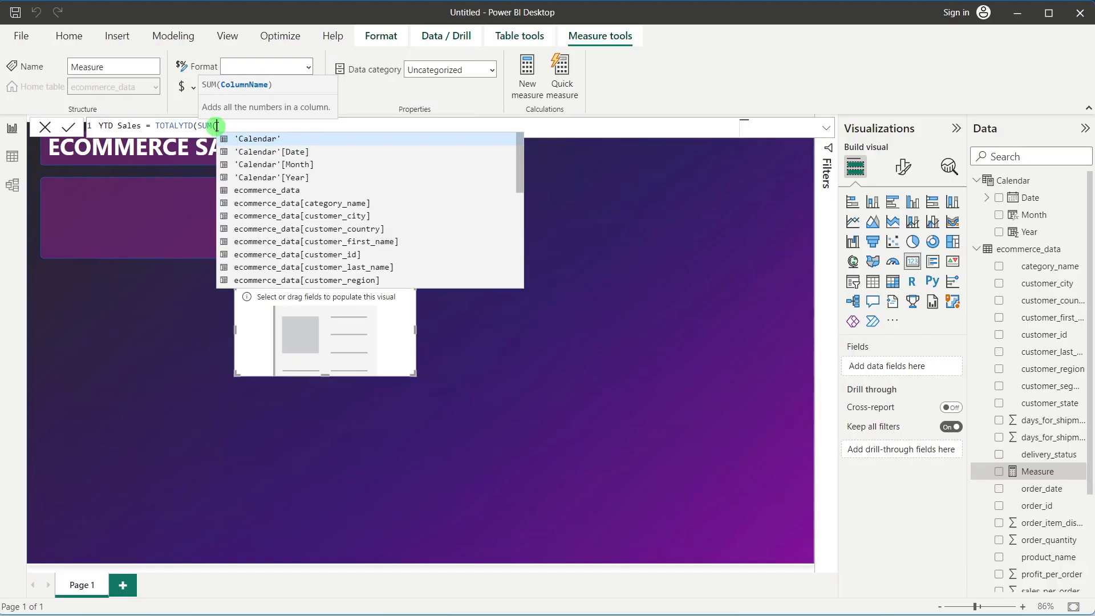
type("sal")
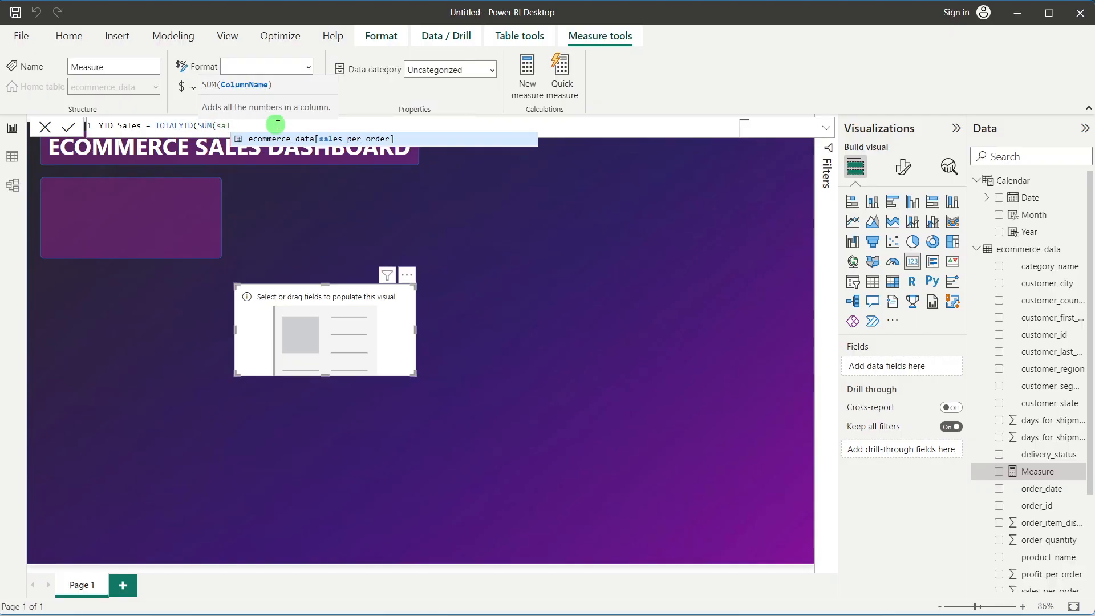
left_click(283, 140)
type(")")
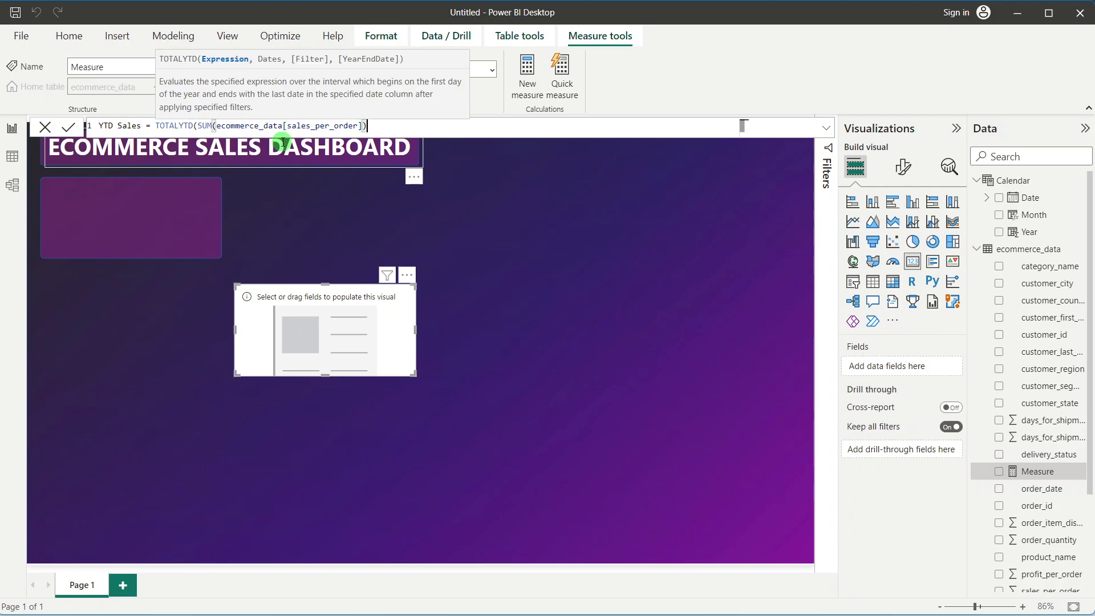
Step: Complete the YTD Sales formula with 'Calendar'[Date] as the dates argument, commit the measure and close the formula editor
type(",")
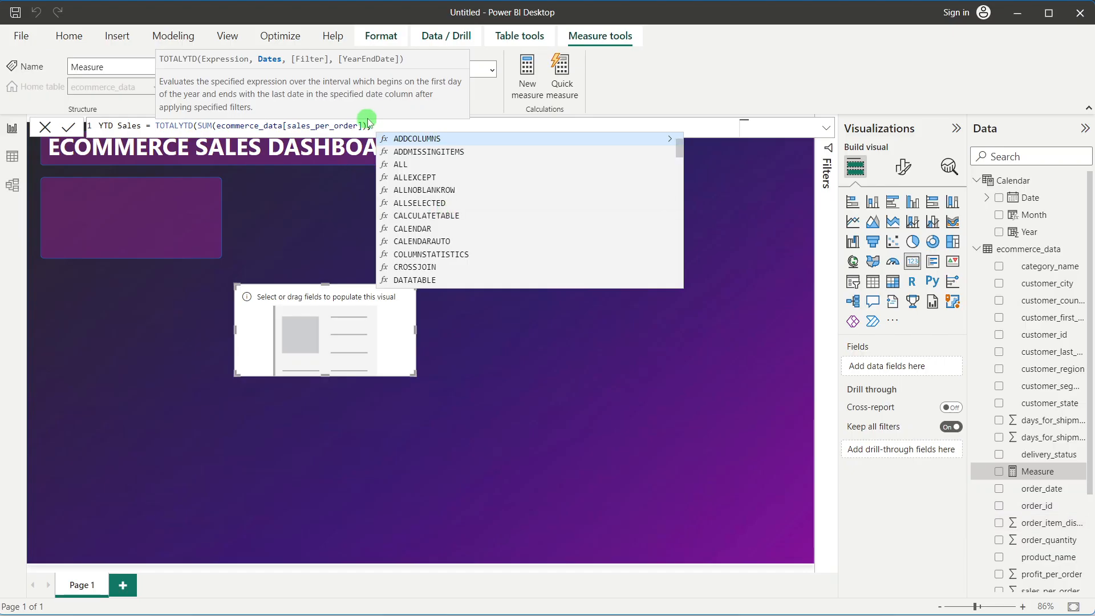
type("date")
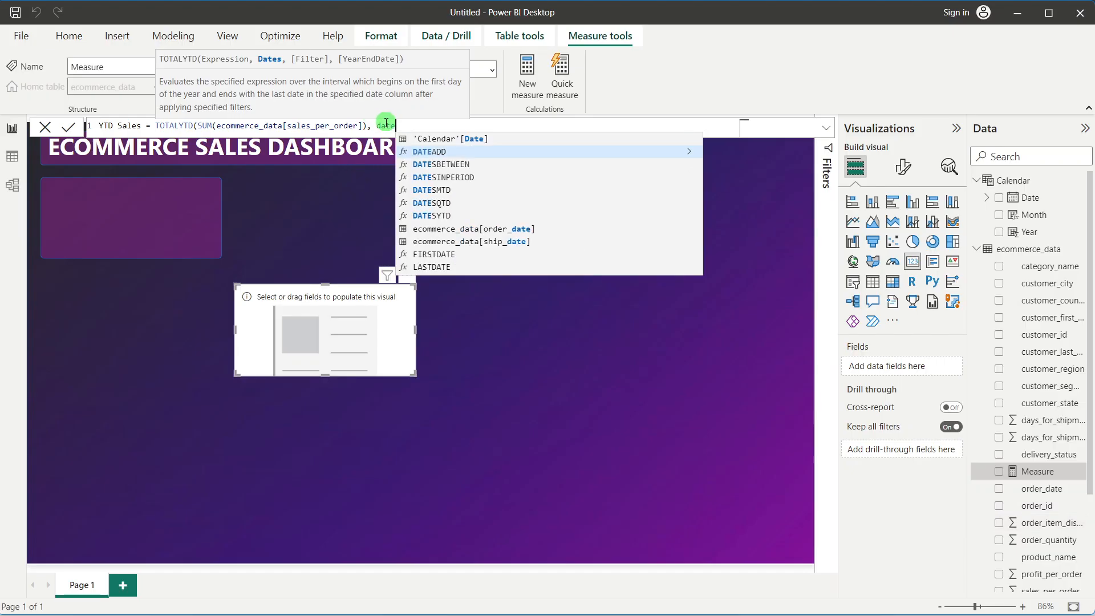
left_click(461, 138)
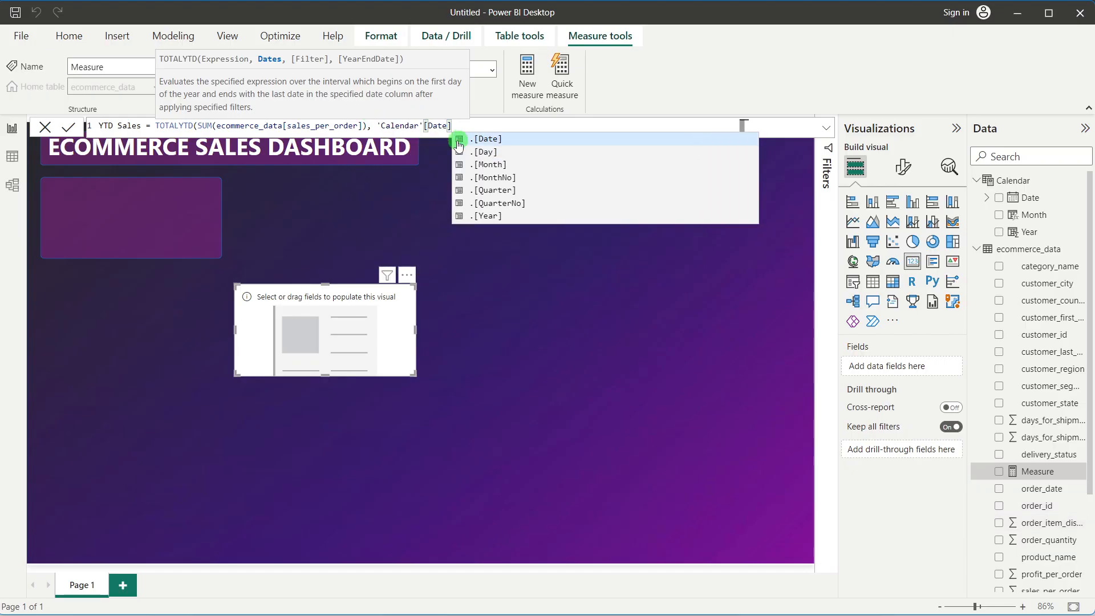
type(")")
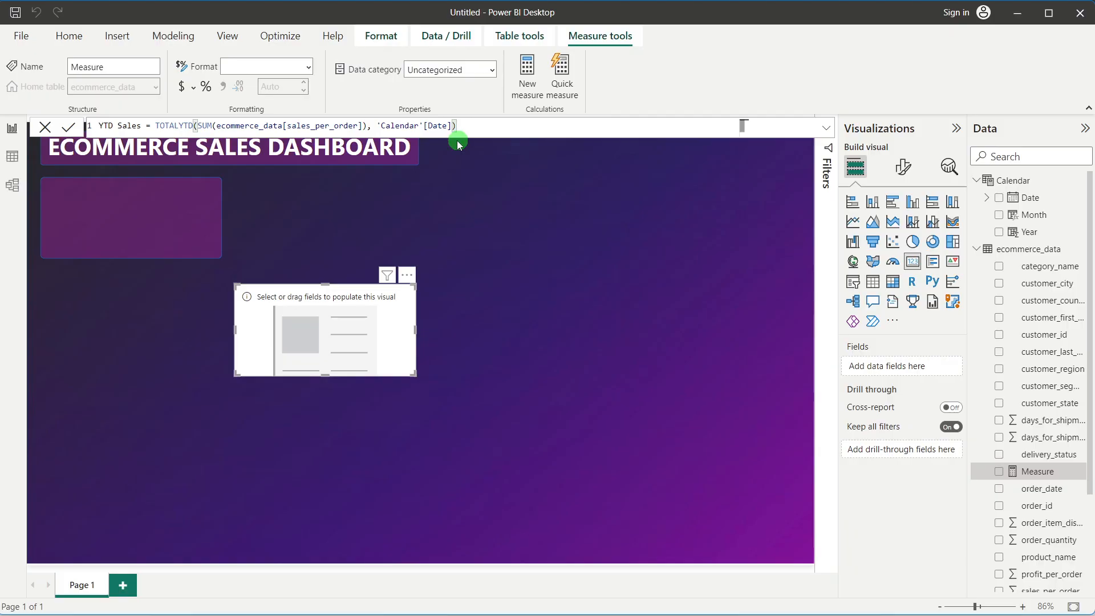
key("Return")
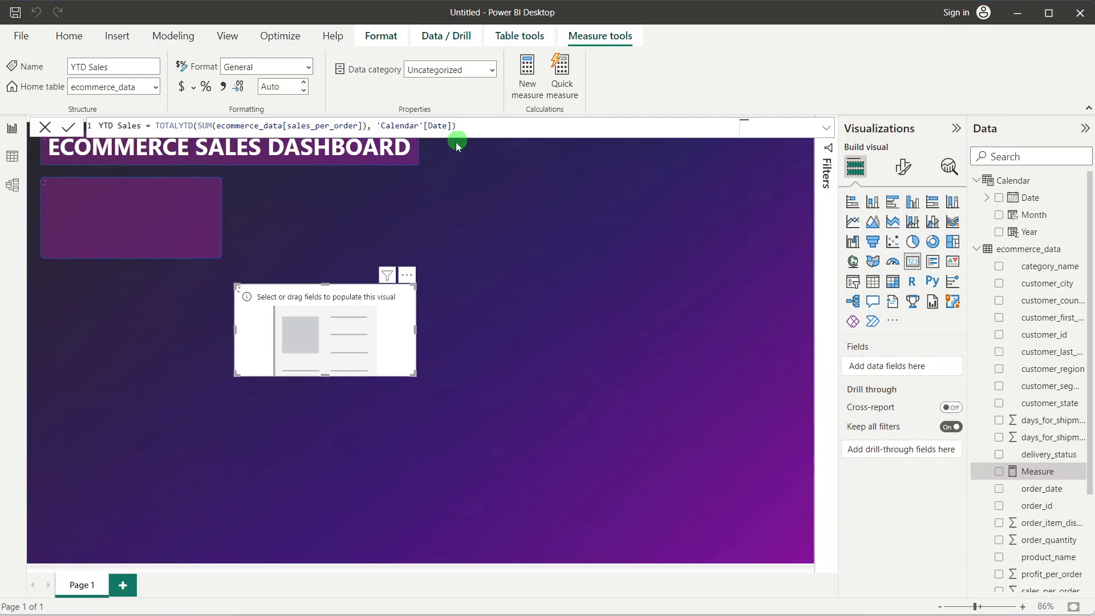
left_click(45, 127)
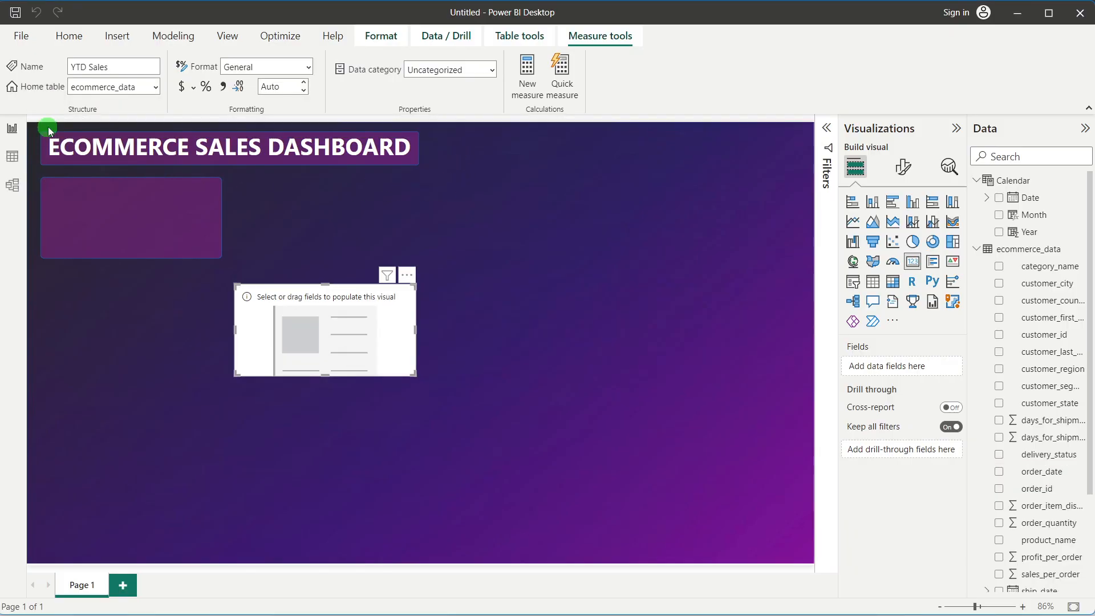
Step: Add the YTD Sales measure to the empty card and move the card closer to the purple panel
left_click(368, 324)
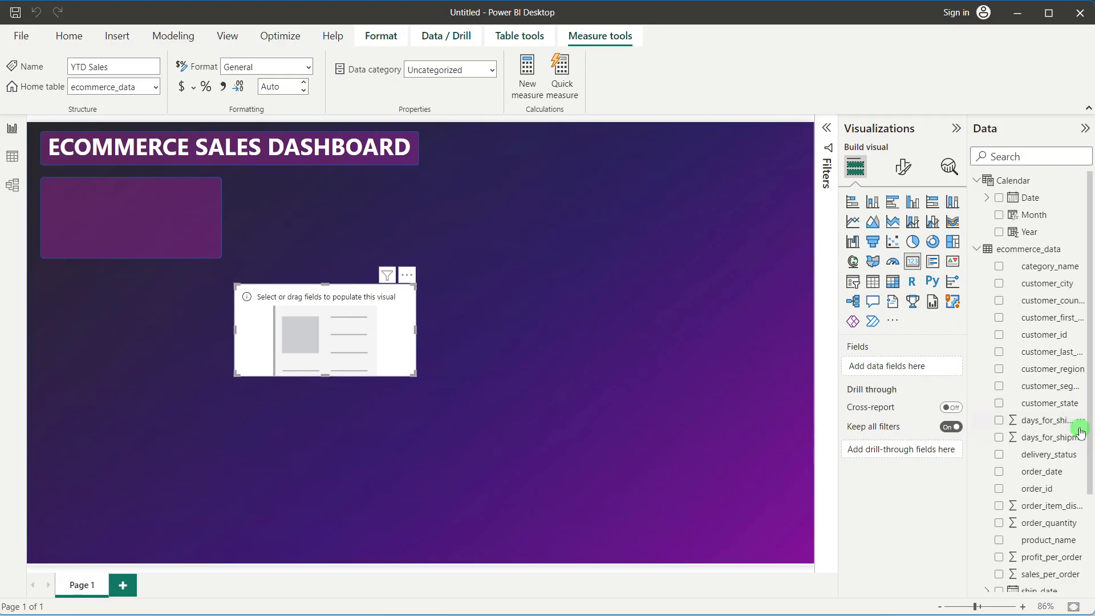
scroll(1021, 442, "down", 5)
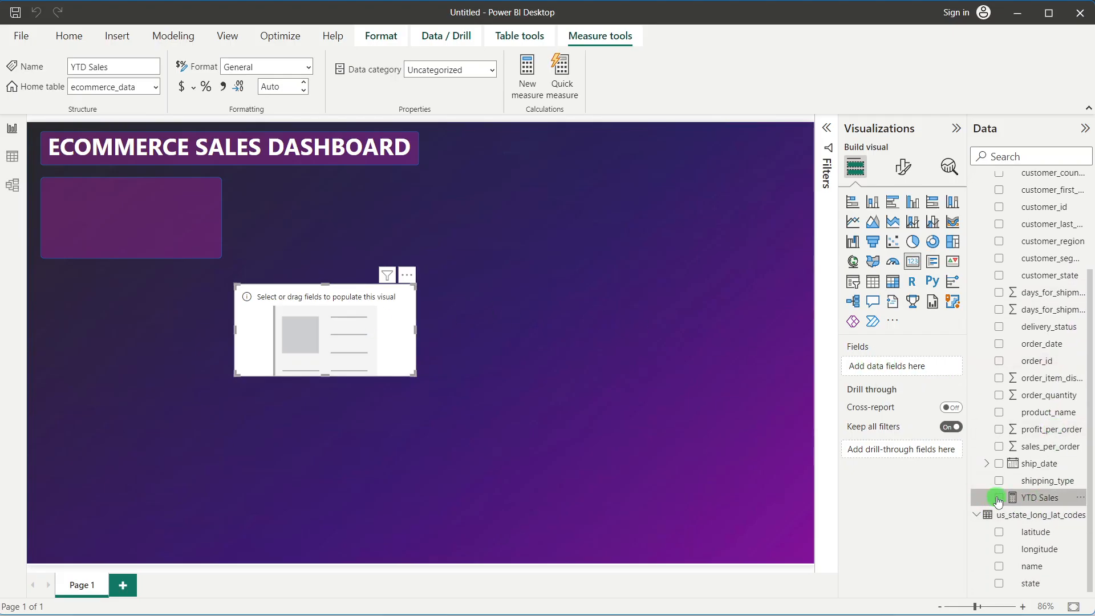
left_click_drag(1038, 505, 1001, 504)
left_click(1001, 505)
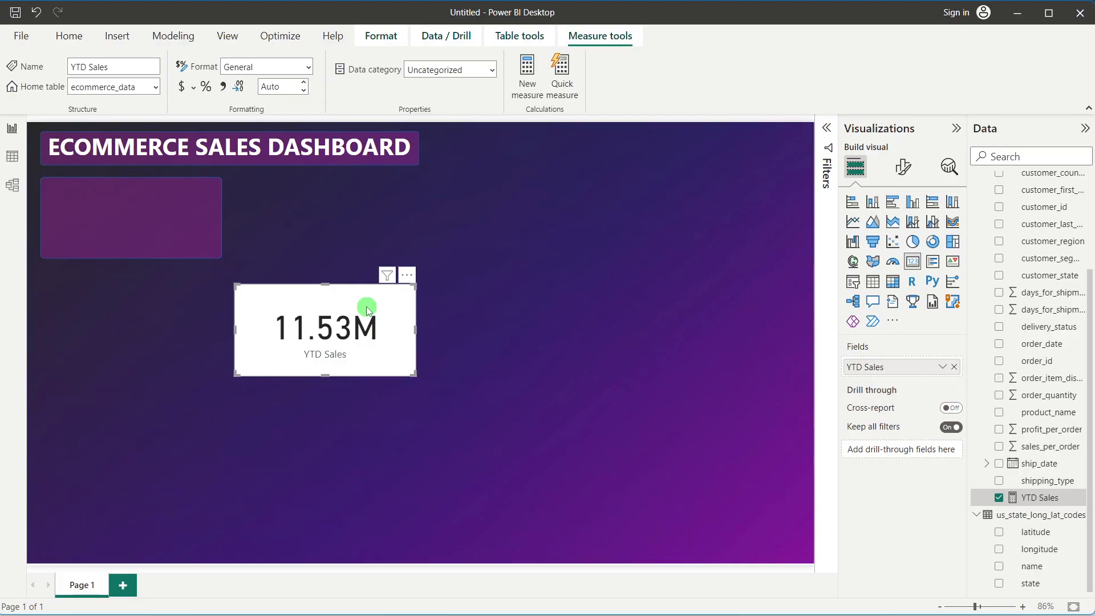
left_click_drag(368, 310, 321, 296)
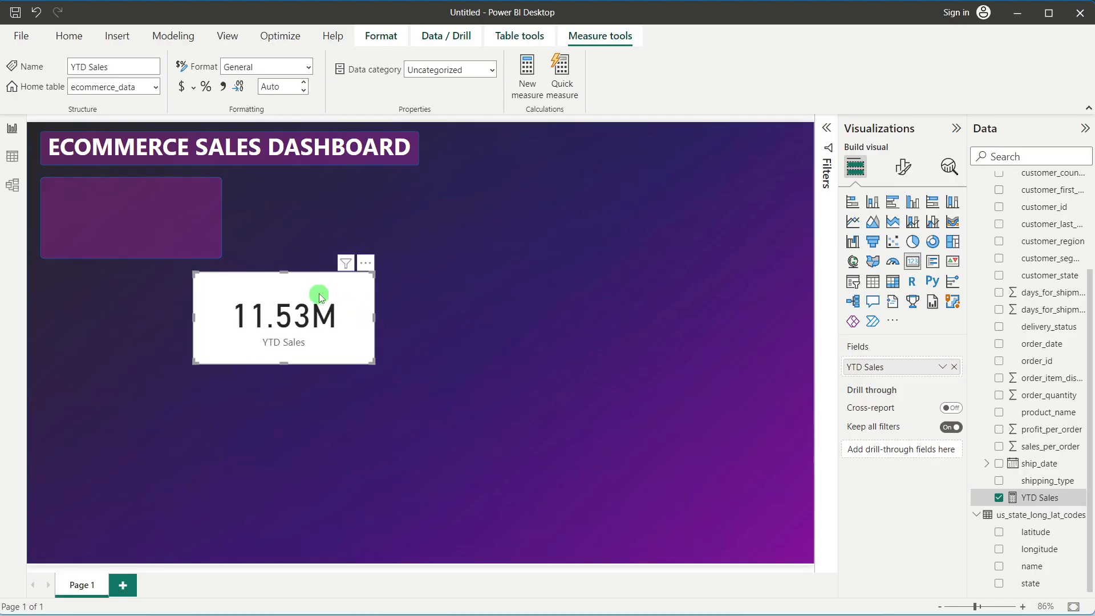
Step: Turn off the background of the YTD Sales card so it is transparent
left_click(900, 169)
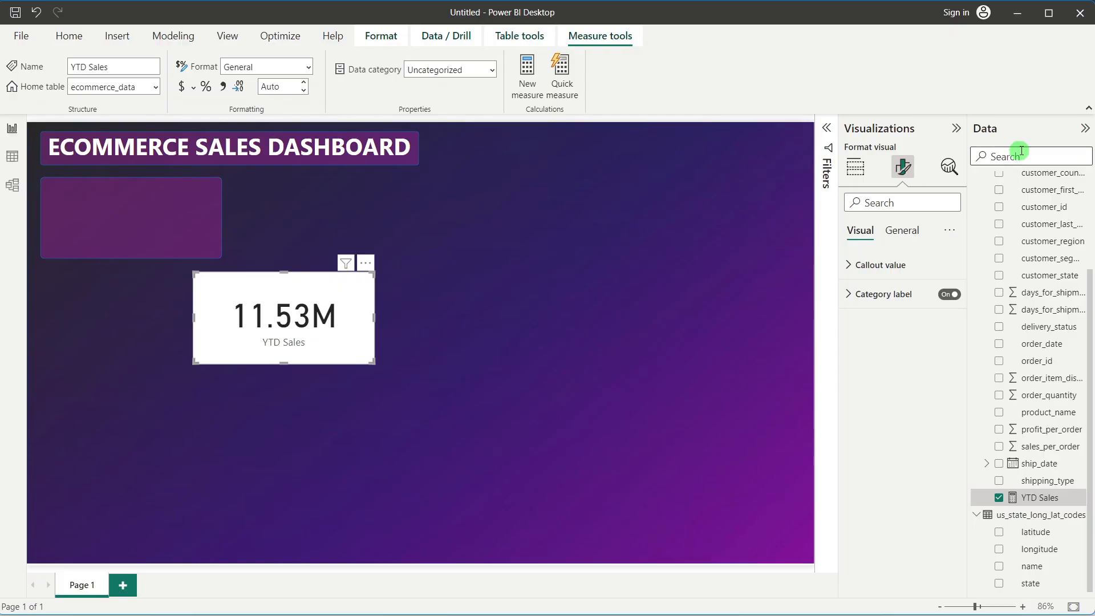
left_click(899, 231)
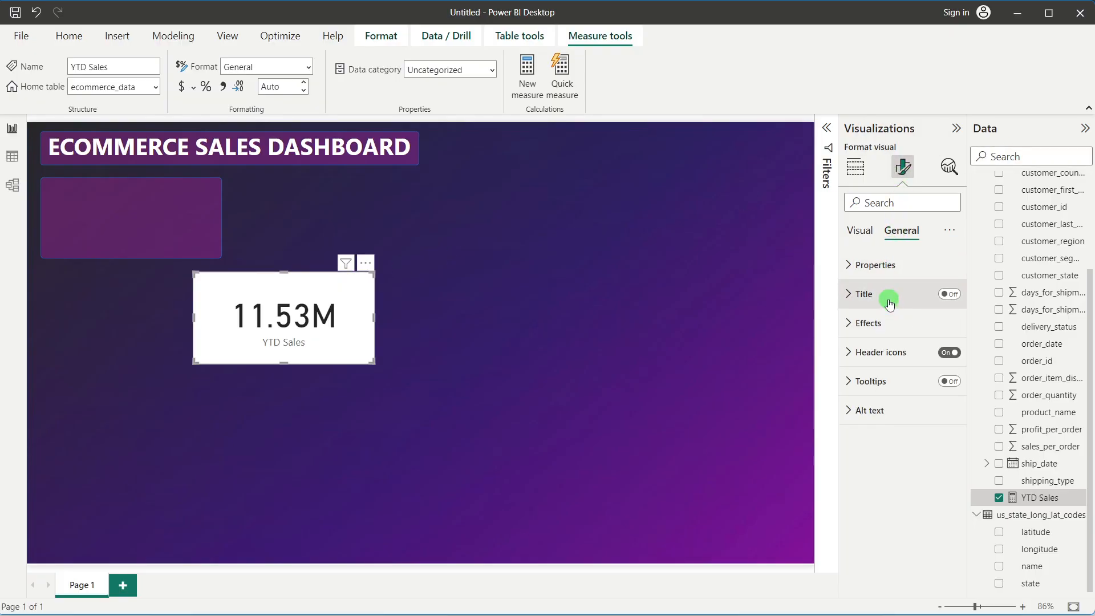
left_click(893, 321)
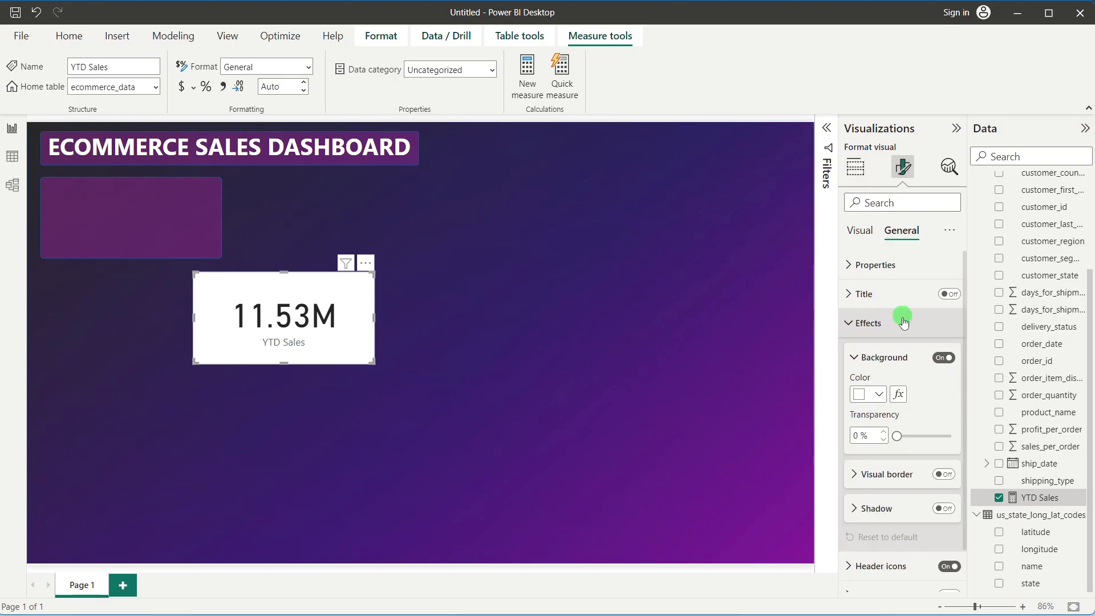
left_click(937, 358)
left_click(873, 323)
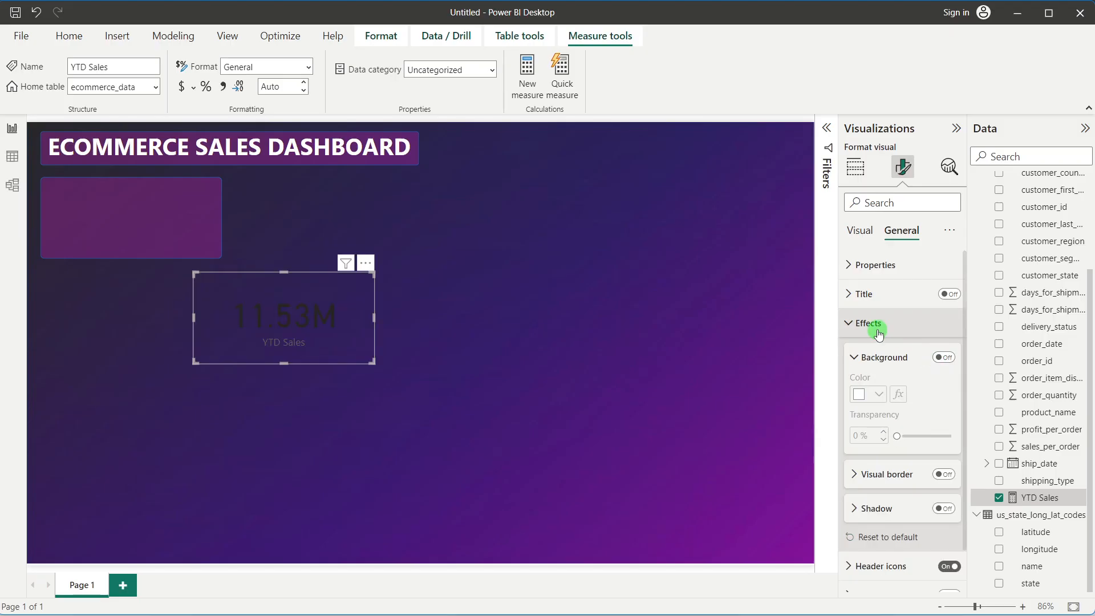
Step: Turn off the category label of the YTD Sales card
left_click(859, 230)
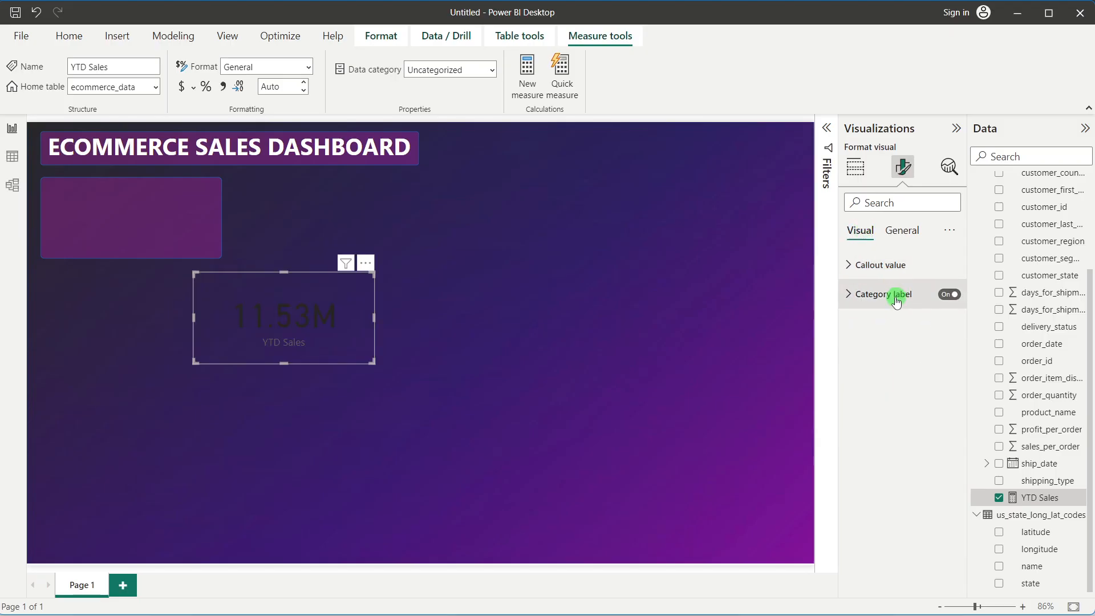
left_click(946, 306)
left_click(948, 294)
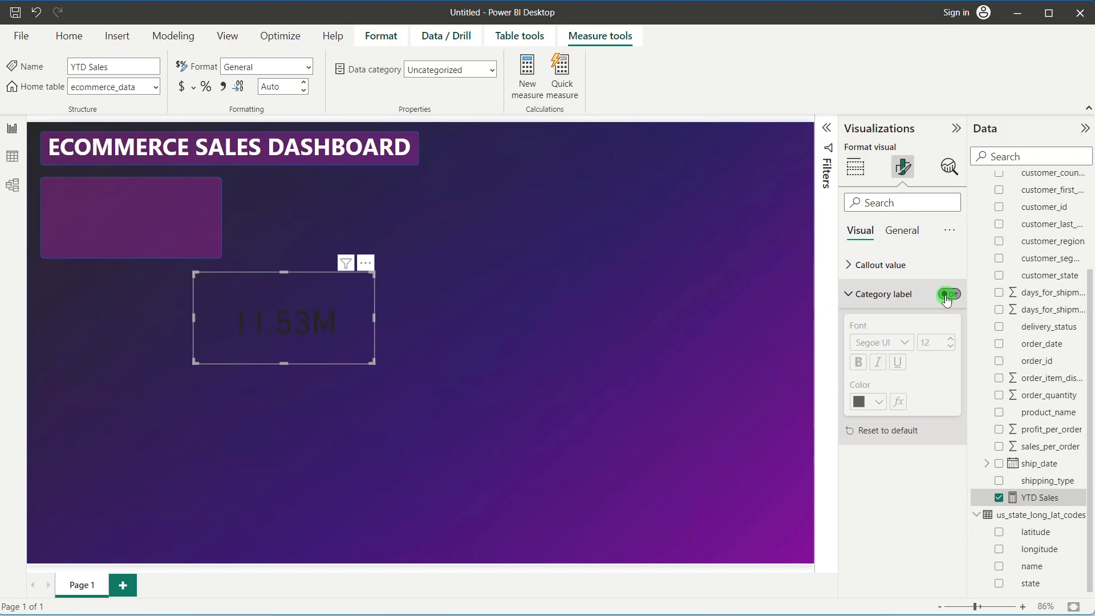
left_click(324, 361)
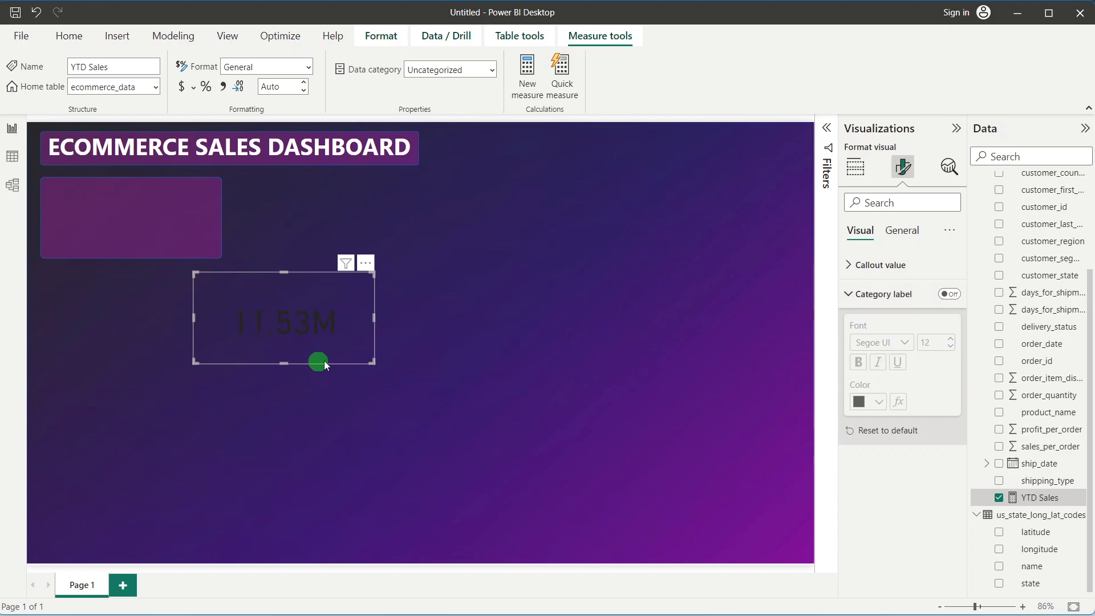
Step: Format the card's callout value with font size 27, white colour and bold text
left_click(882, 269)
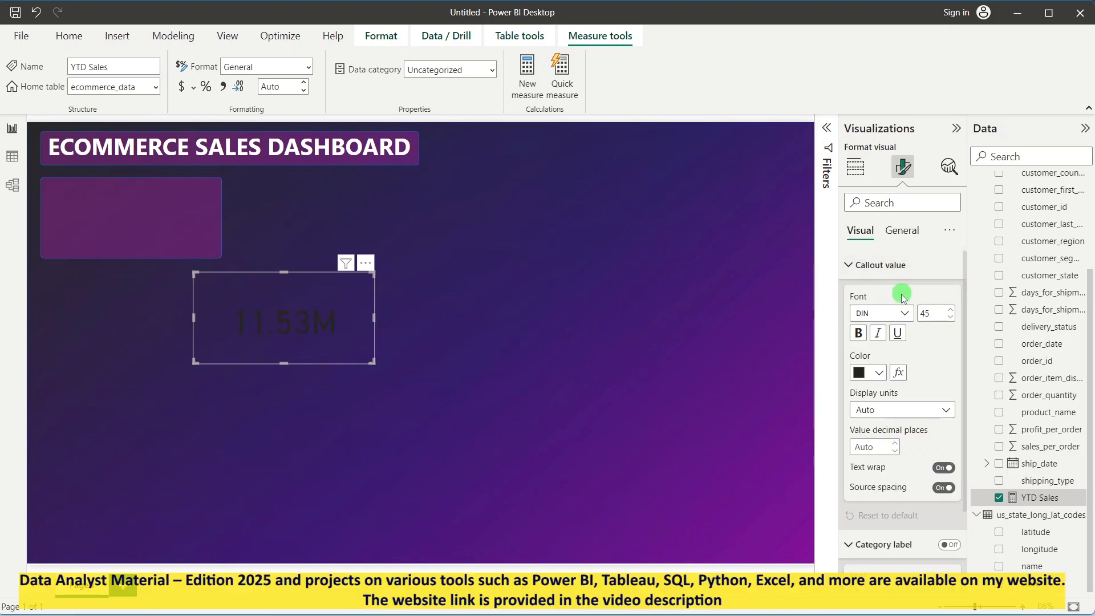
double_click(925, 312)
type("20")
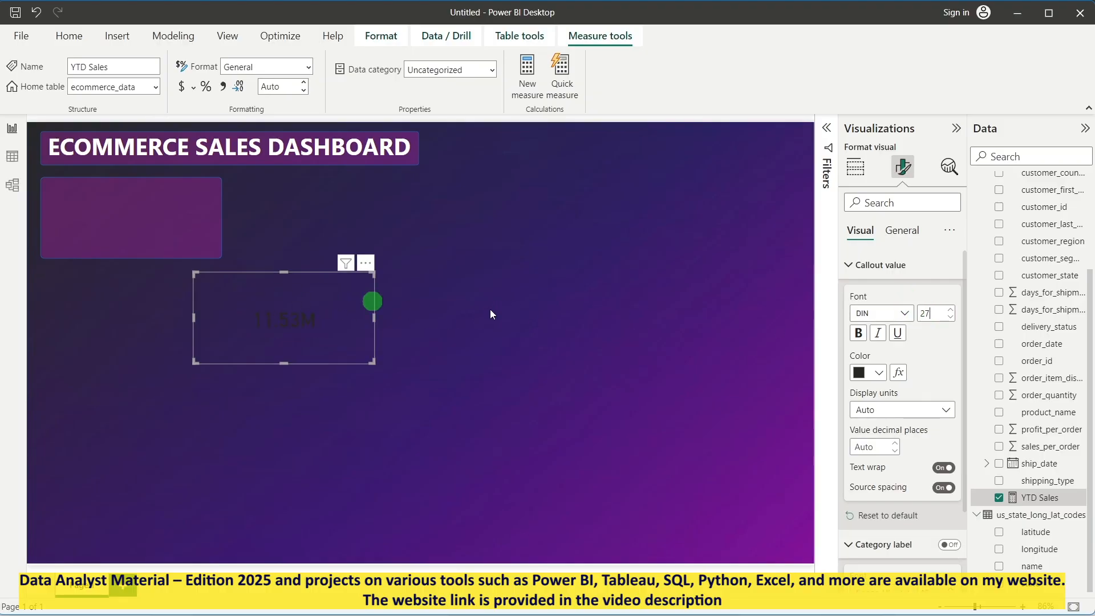
left_click(878, 373)
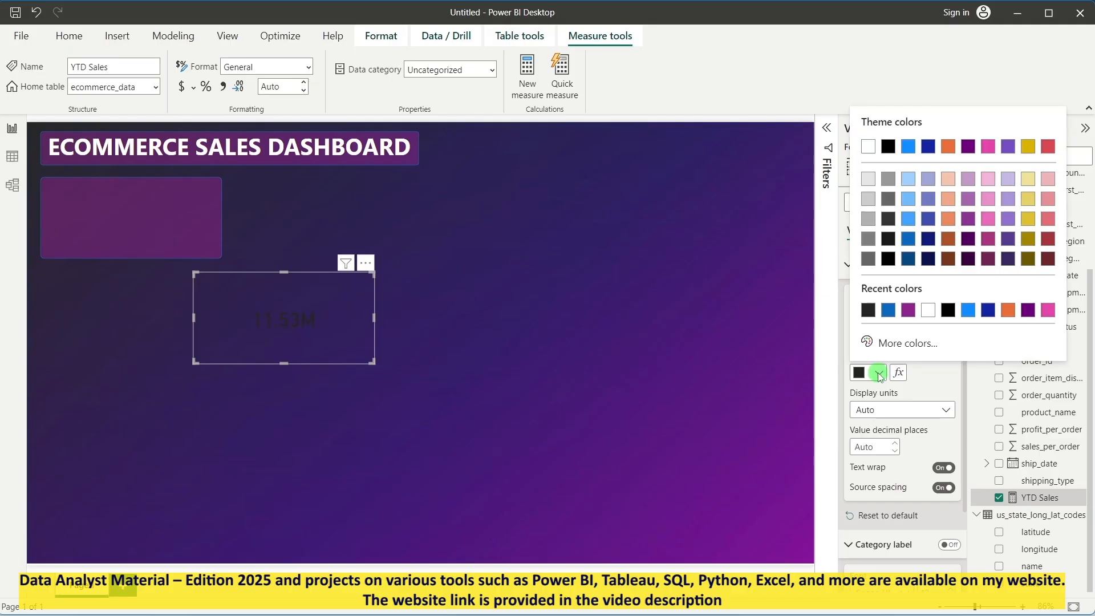
left_click(867, 147)
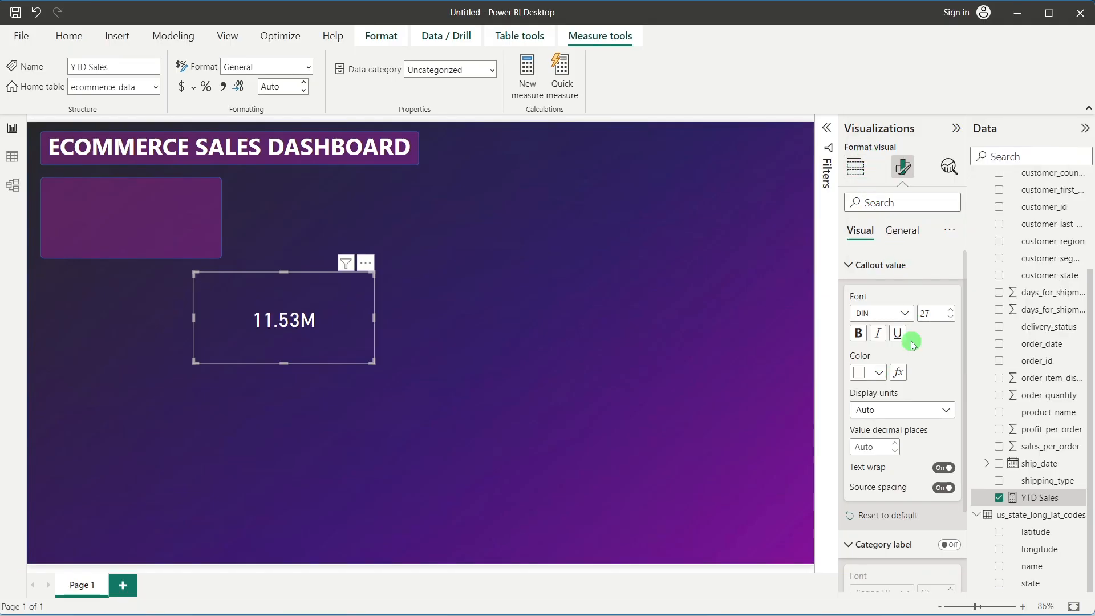
left_click(864, 337)
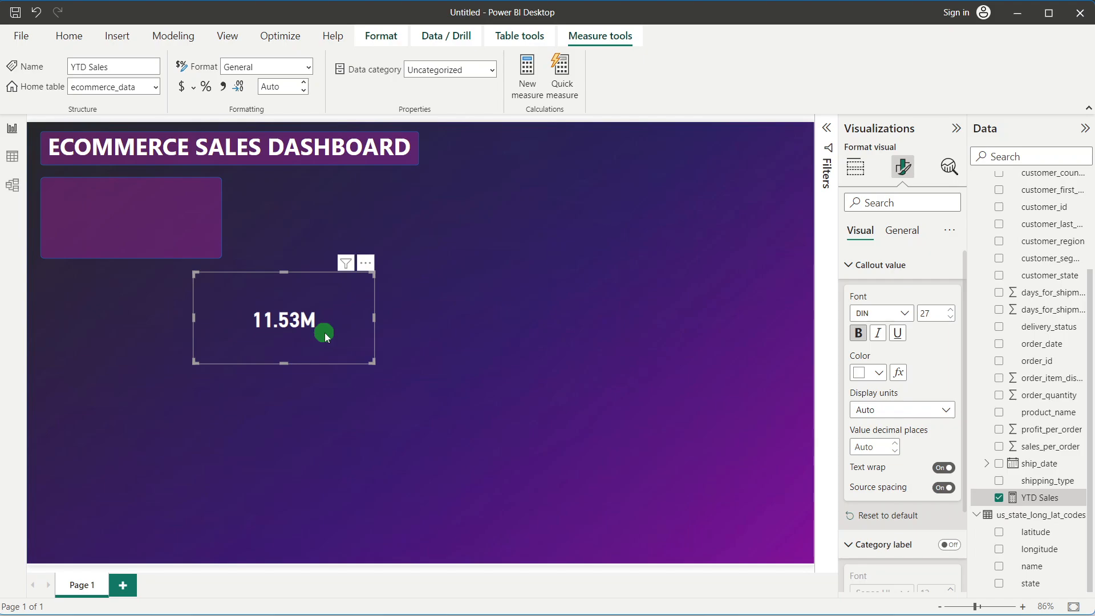
left_click(391, 332)
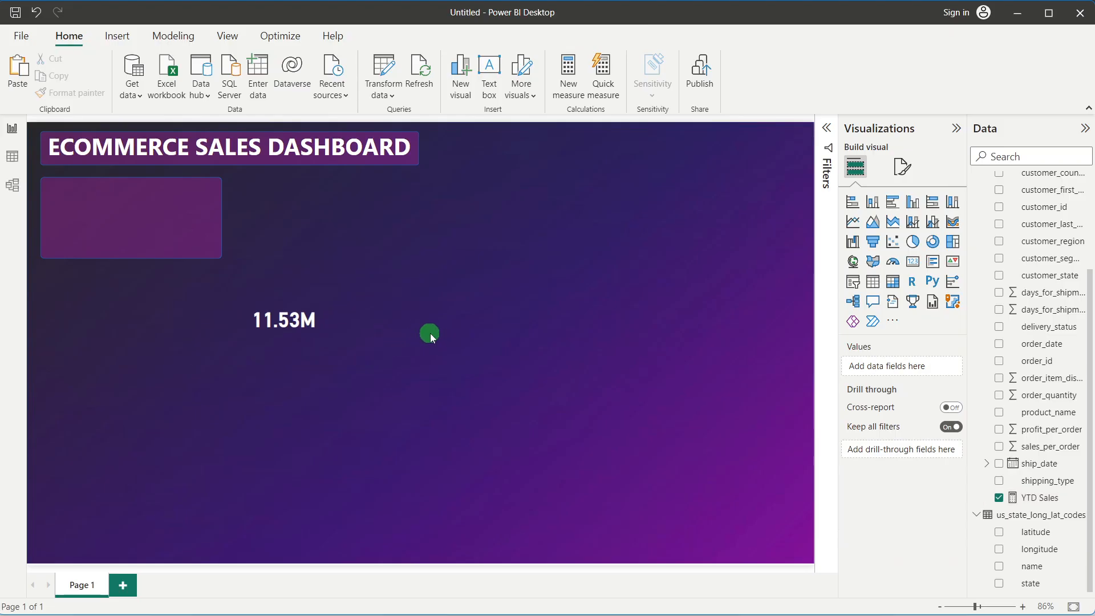
Step: Format the YTD Sales measure as currency with the dollar symbol
left_click(335, 334)
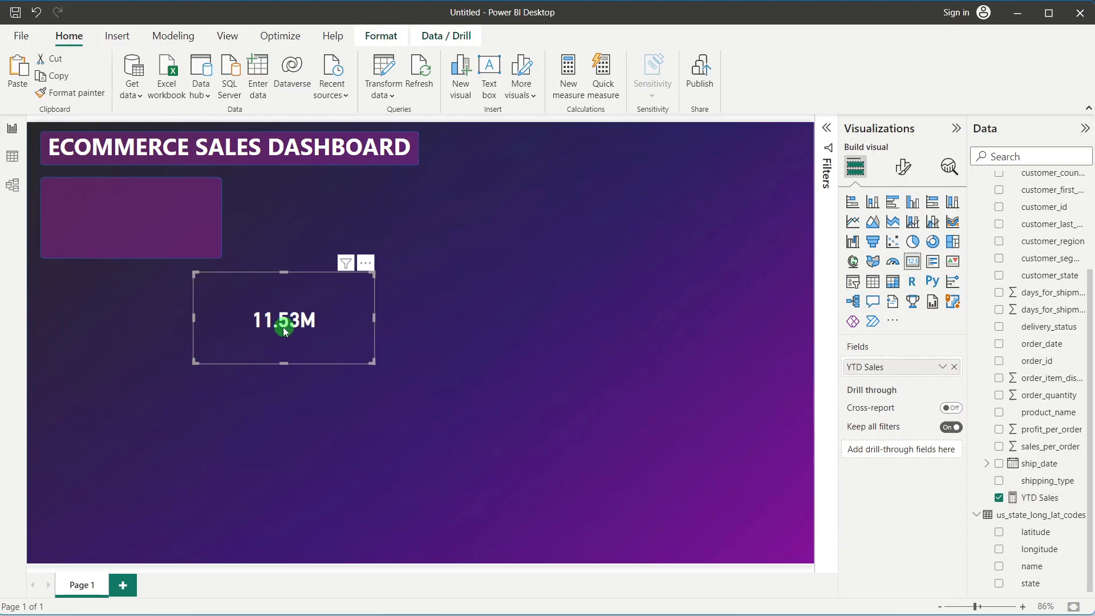
left_click(1035, 500)
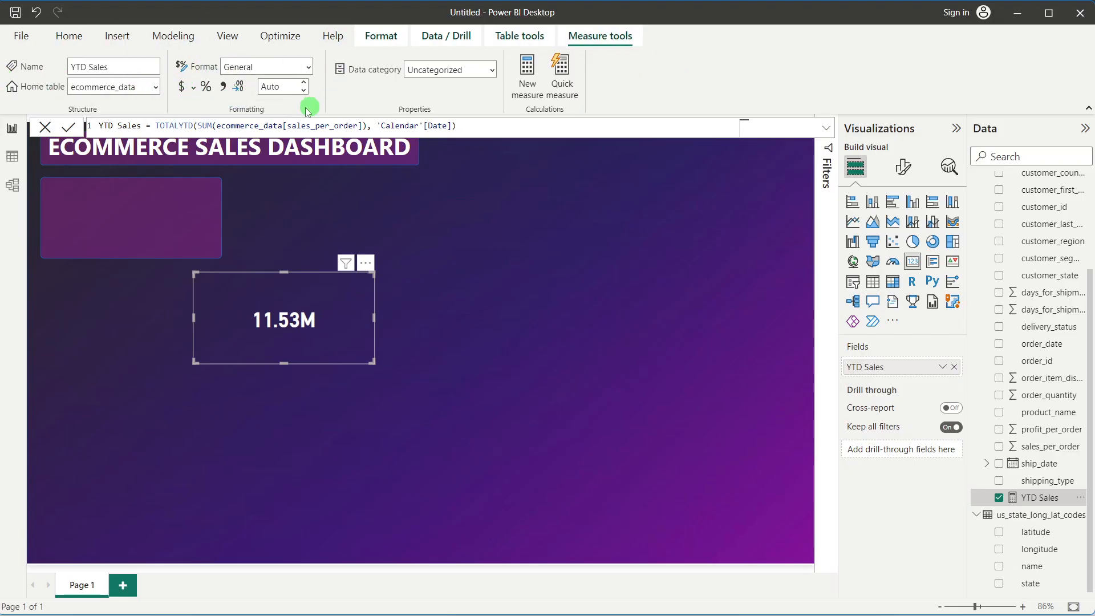
left_click(182, 85)
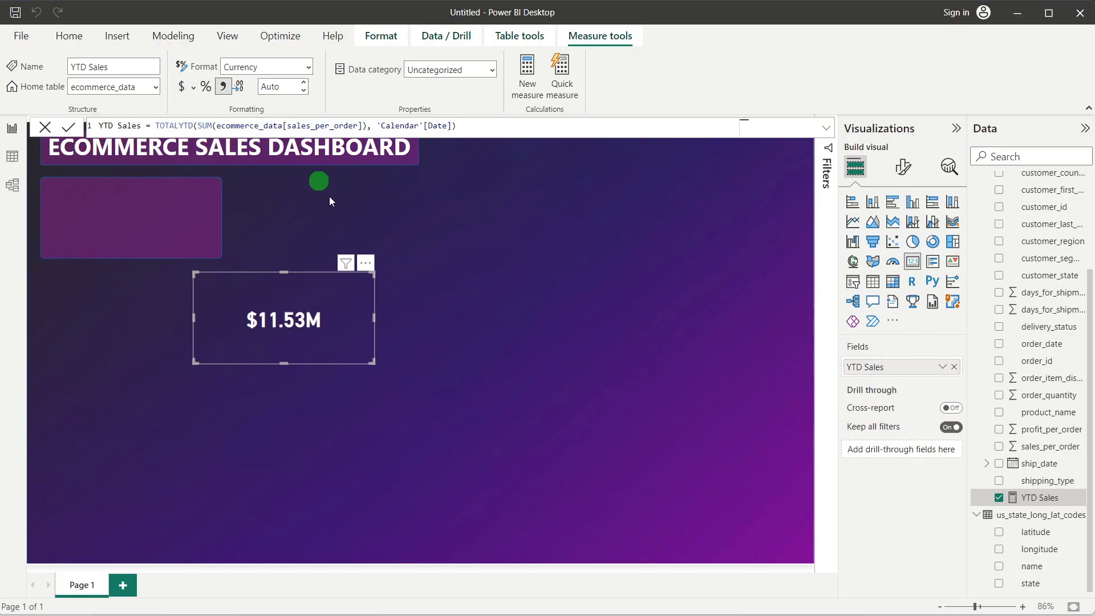
left_click(194, 89)
scroll(276, 245, "down", 10)
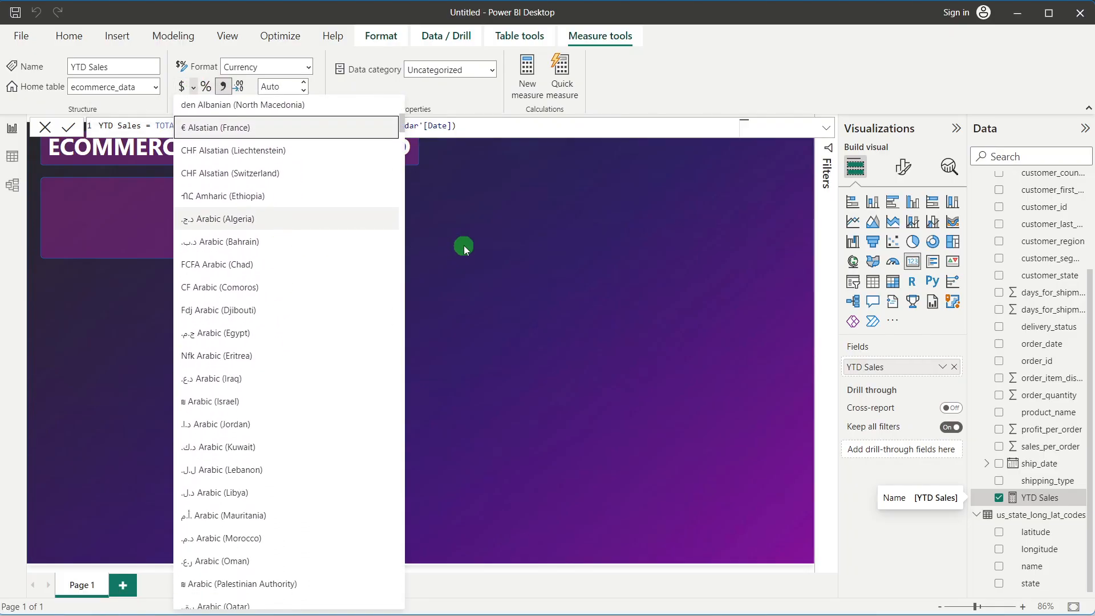
left_click(470, 241)
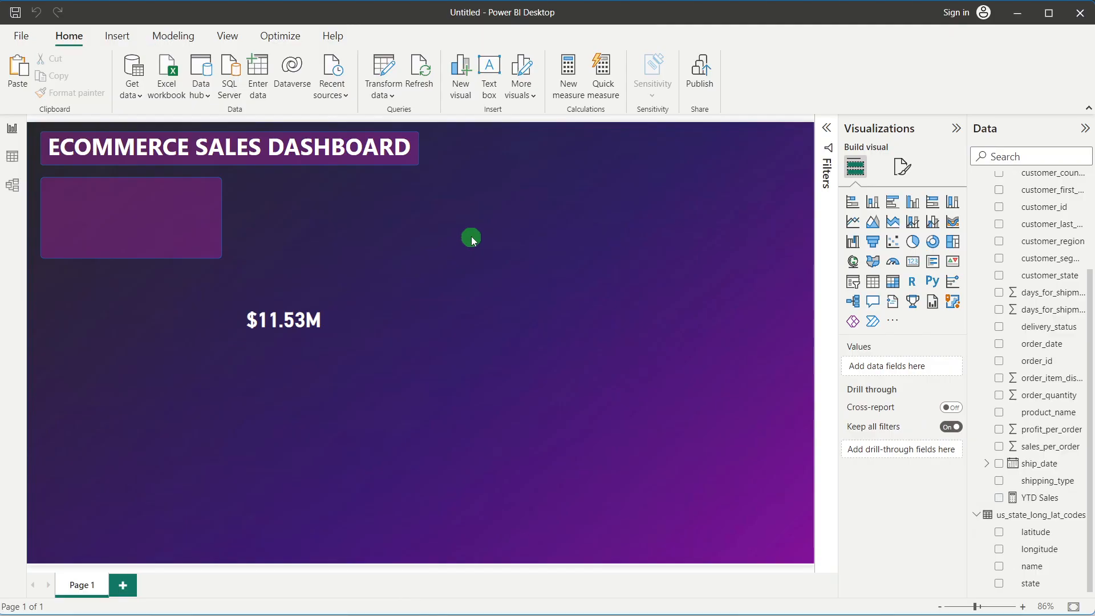
Step: Move the YTD Sales card onto the upper-left part of the purple panel and deselect it
left_click(211, 287)
left_click_drag(195, 276, 91, 199)
left_click(535, 302)
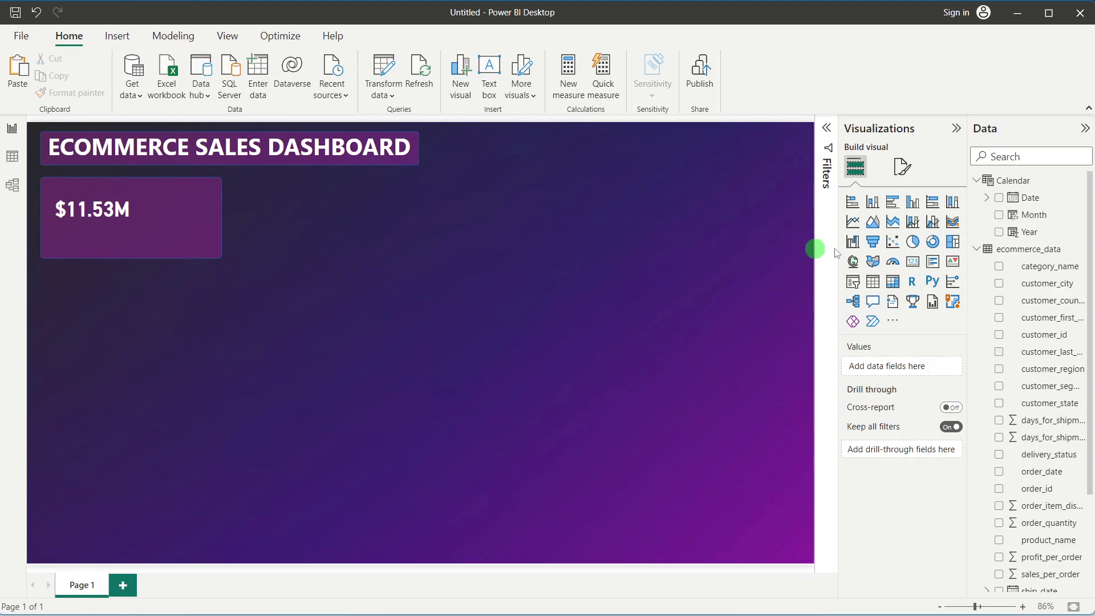
Step: Insert an area chart near the middle of the page with Month on the X-axis and YTD Sales on the Y-axis
left_click(874, 223)
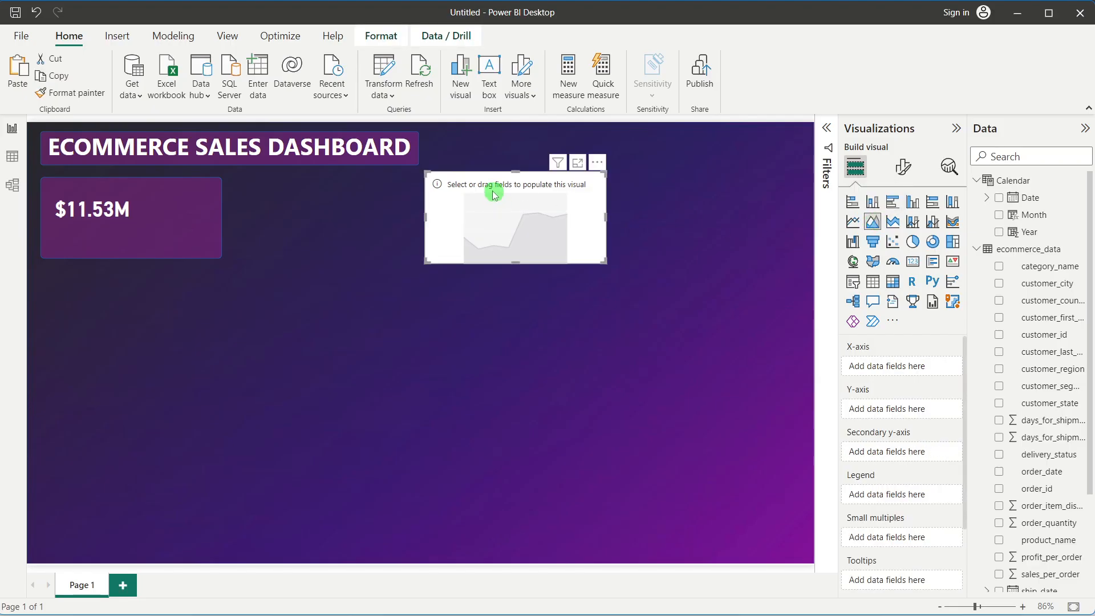
left_click_drag(488, 188, 426, 329)
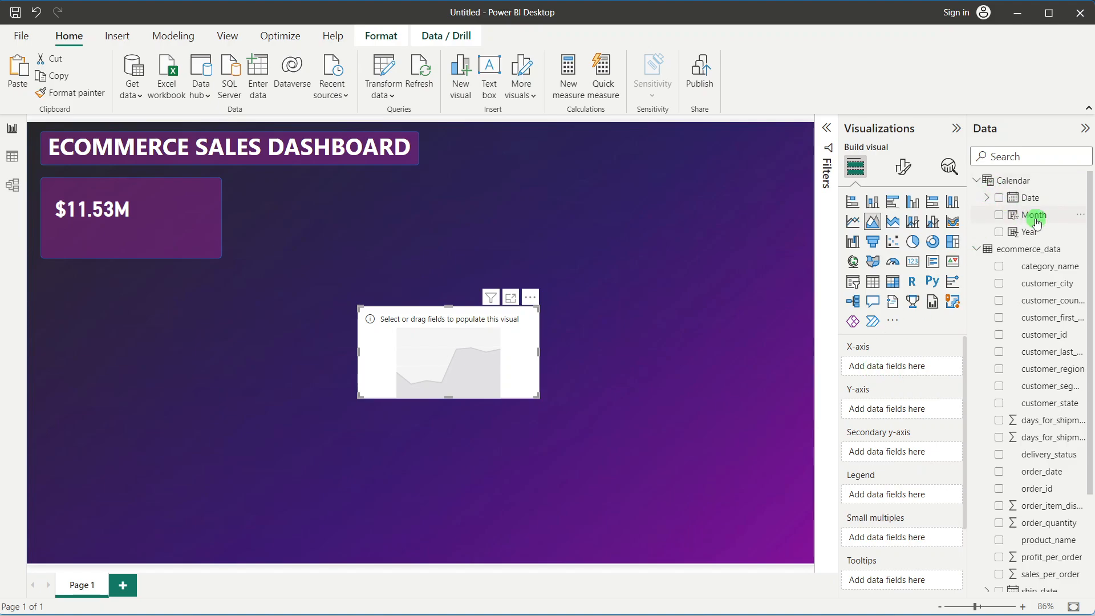
left_click_drag(1031, 218, 899, 370)
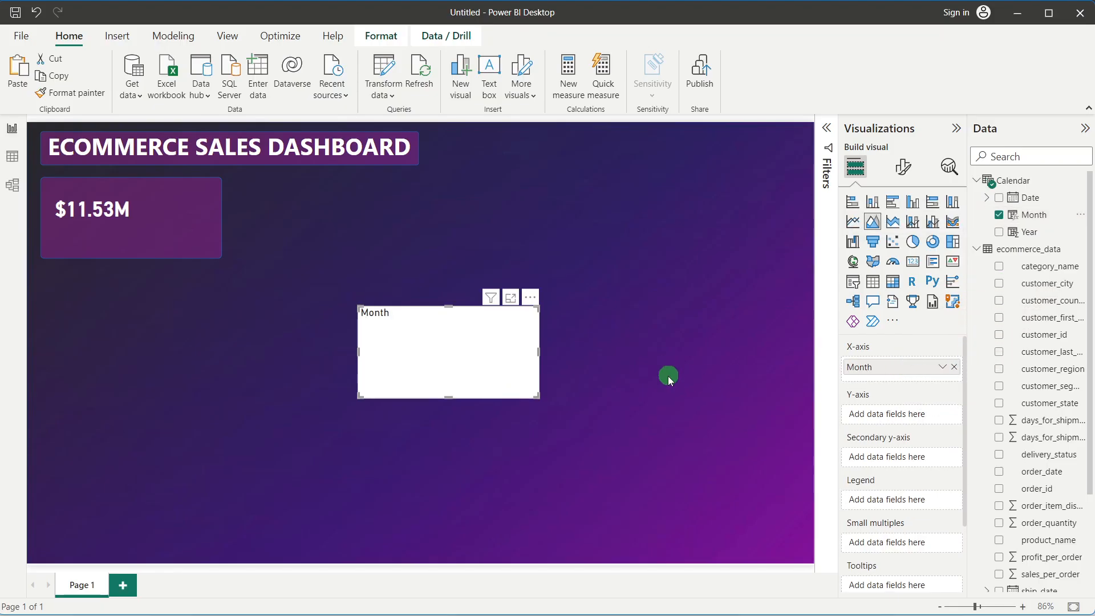
scroll(1003, 379, "down", 3)
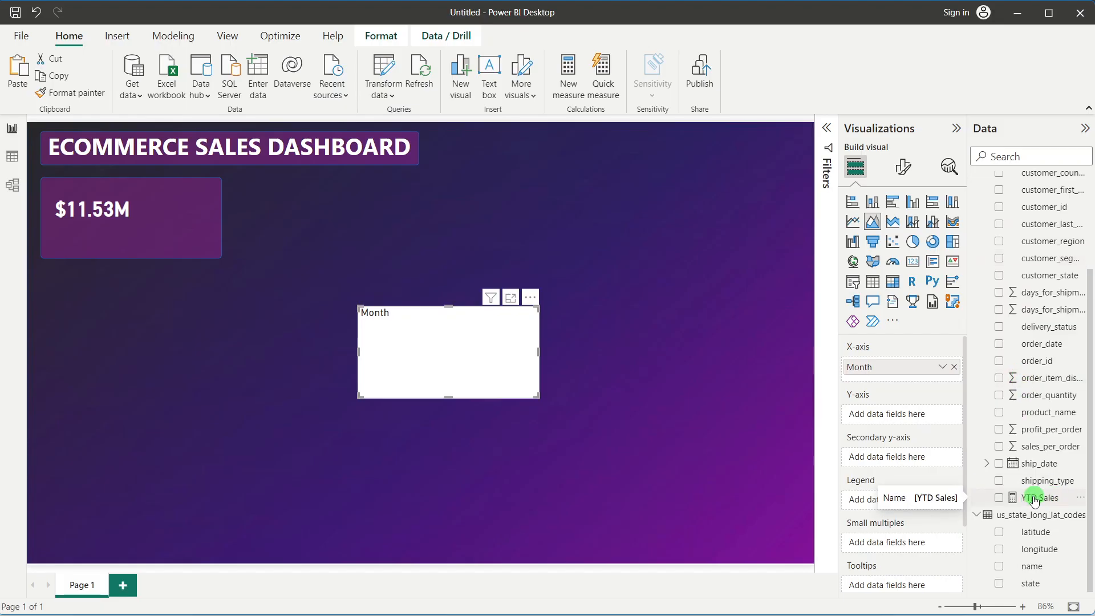
left_click_drag(1033, 500, 907, 417)
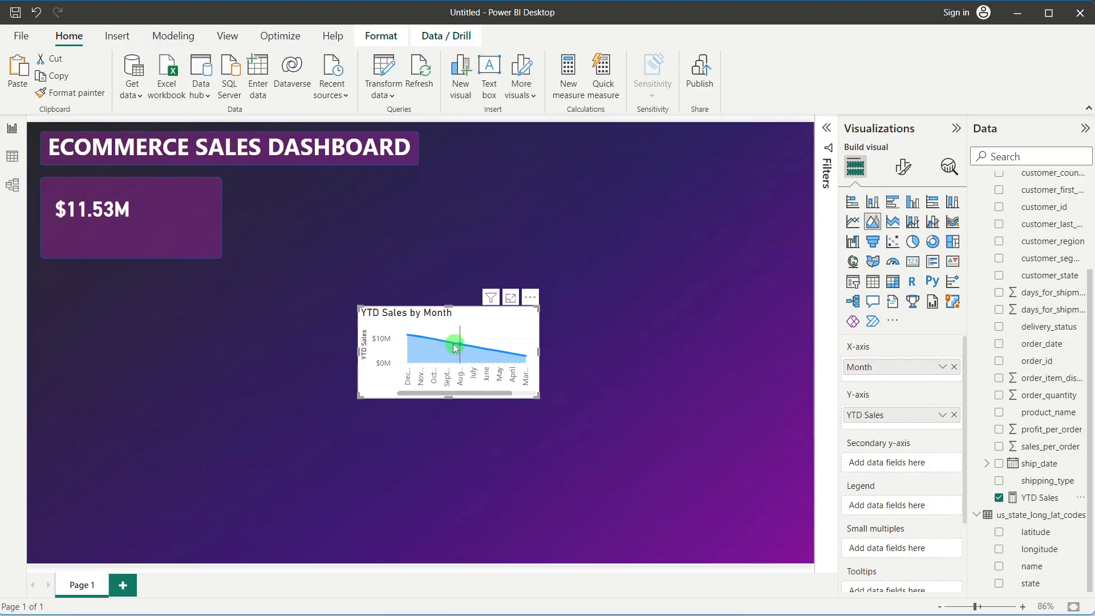
Step: Replace YTD Sales on the area chart's Y-axis with the sales_per_order field
mouse_move(508, 359)
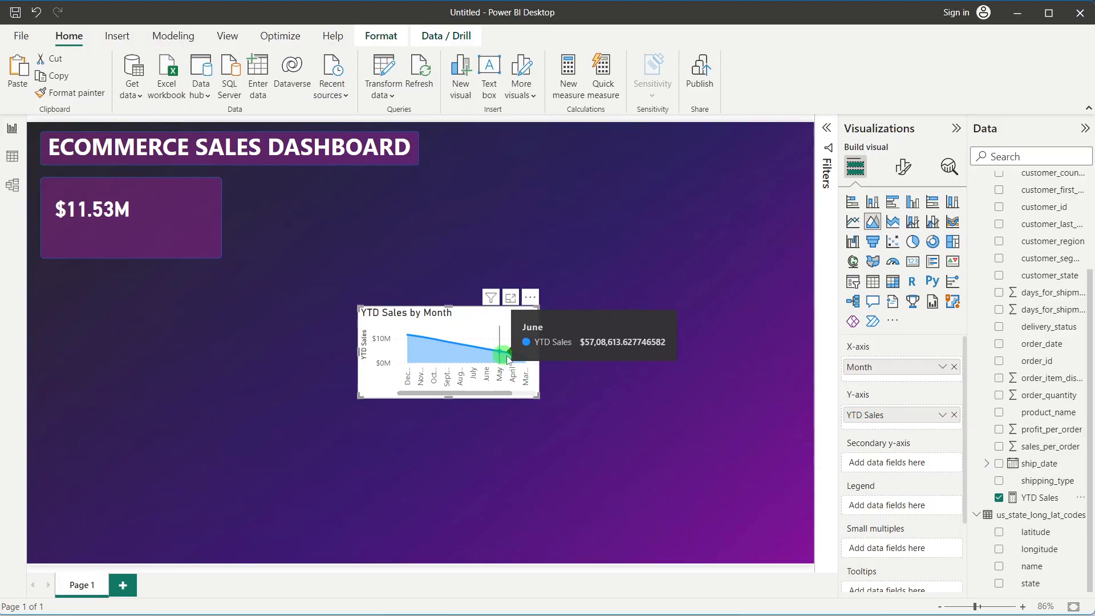
left_click(954, 415)
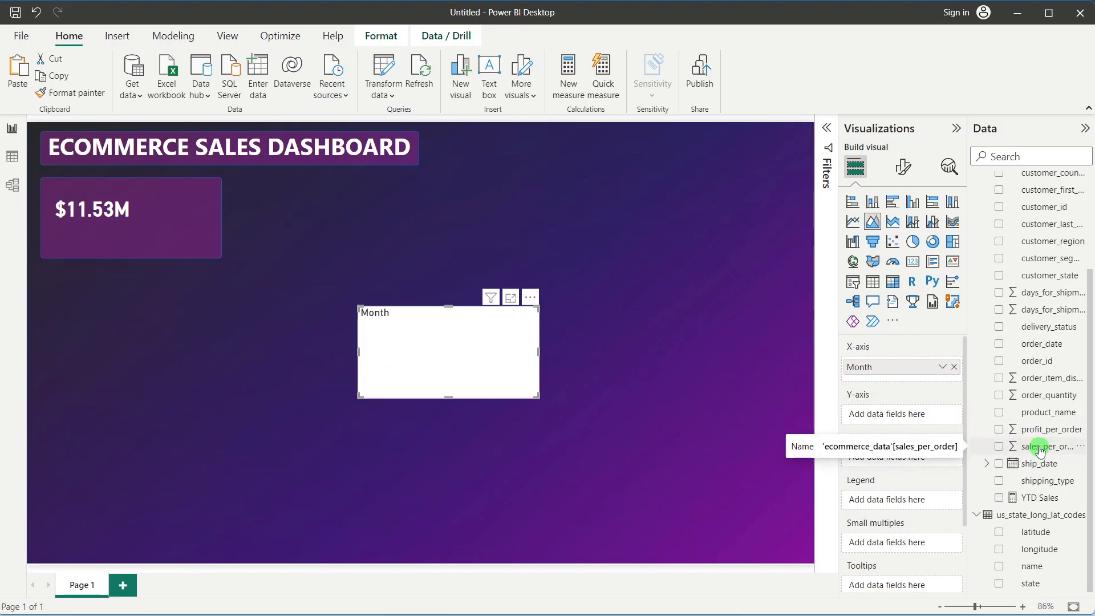
left_click_drag(1039, 449, 897, 414)
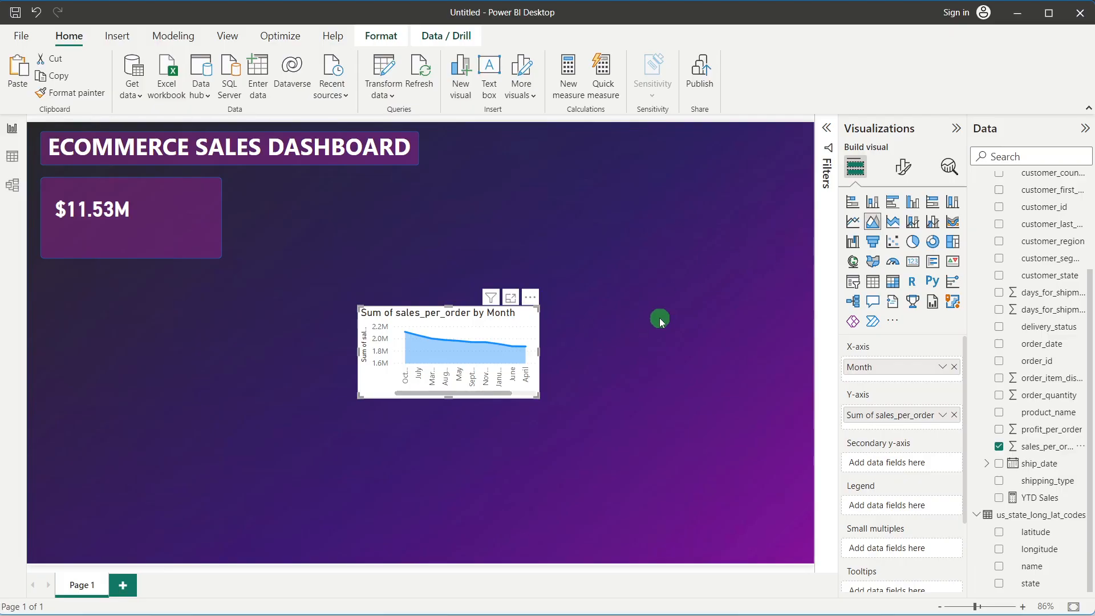
Step: Add the Calendar table's Year as a filter on the area chart only, using Basic filtering with 2022 selected
left_click(825, 130)
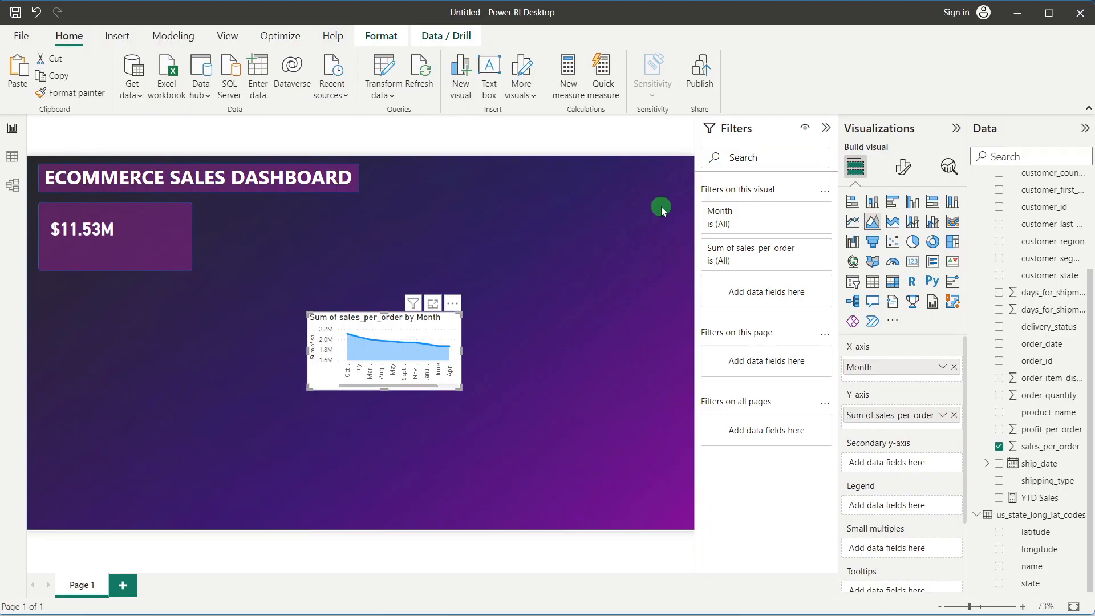
scroll(1060, 313, "up", 3)
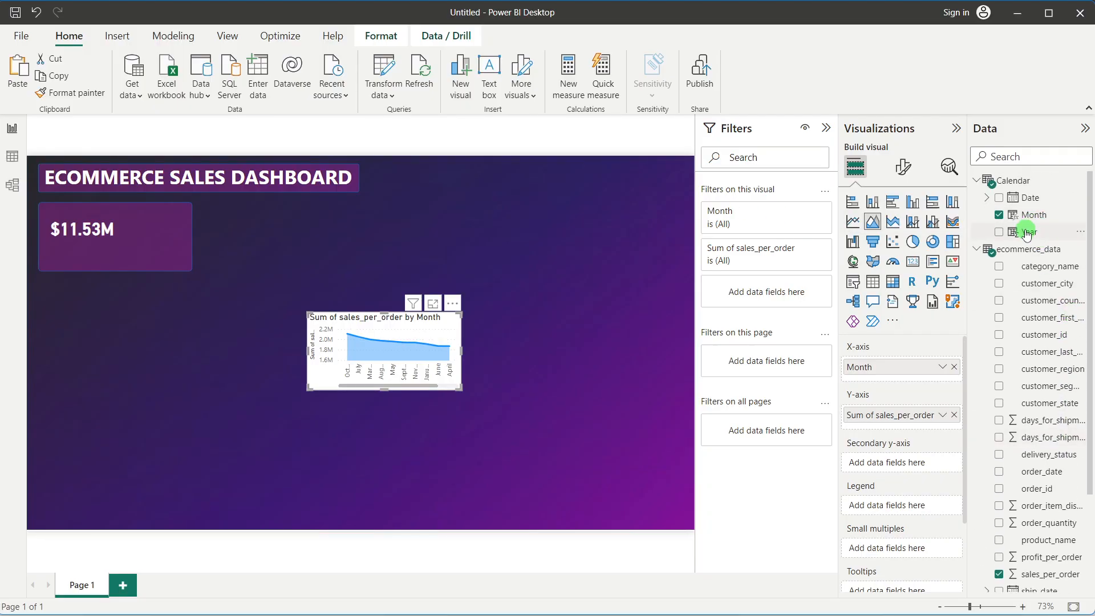
left_click_drag(1029, 233, 787, 295)
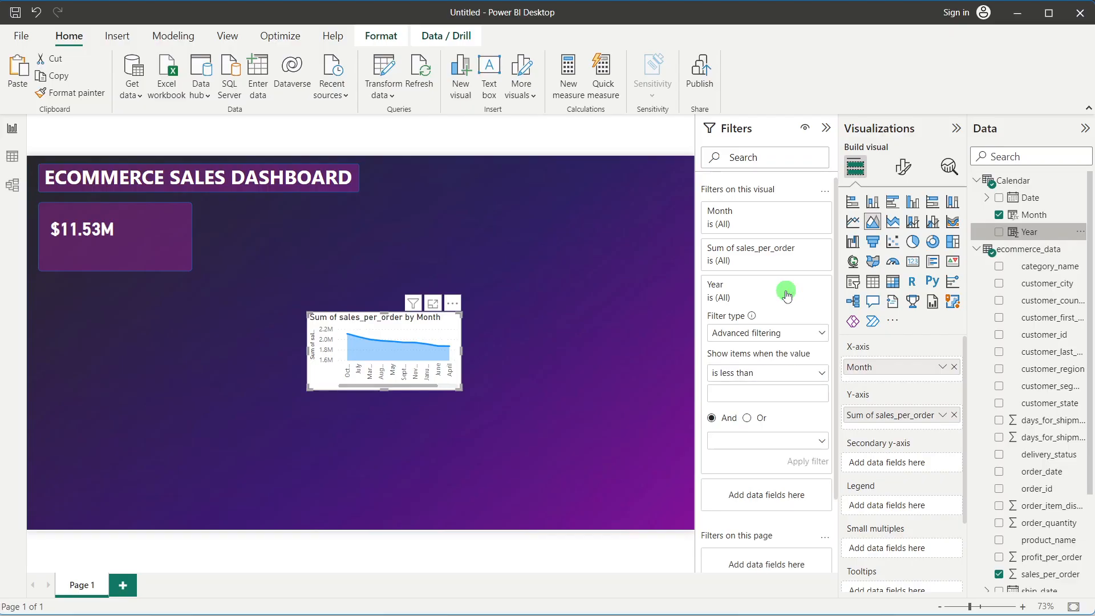
left_click(751, 335)
left_click(733, 370)
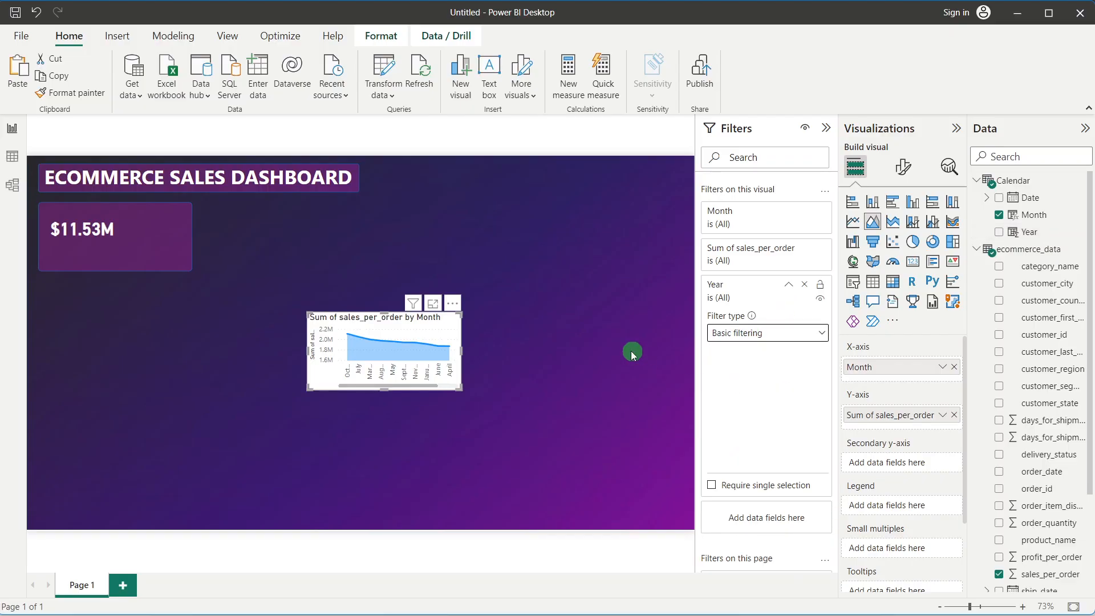
scroll(744, 376, "down", 2)
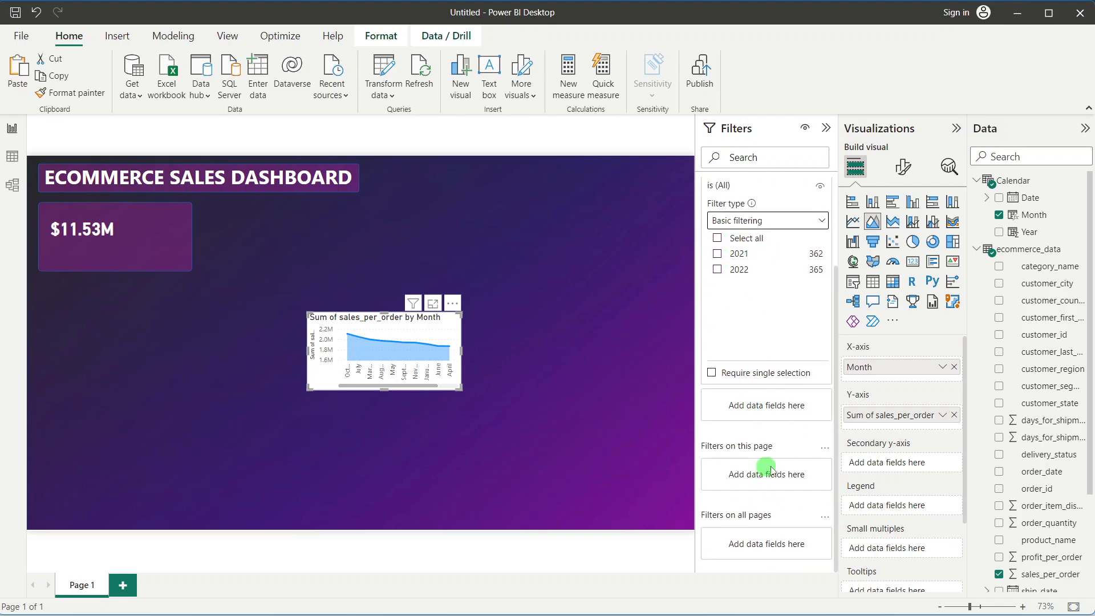
scroll(772, 482, "up", 2)
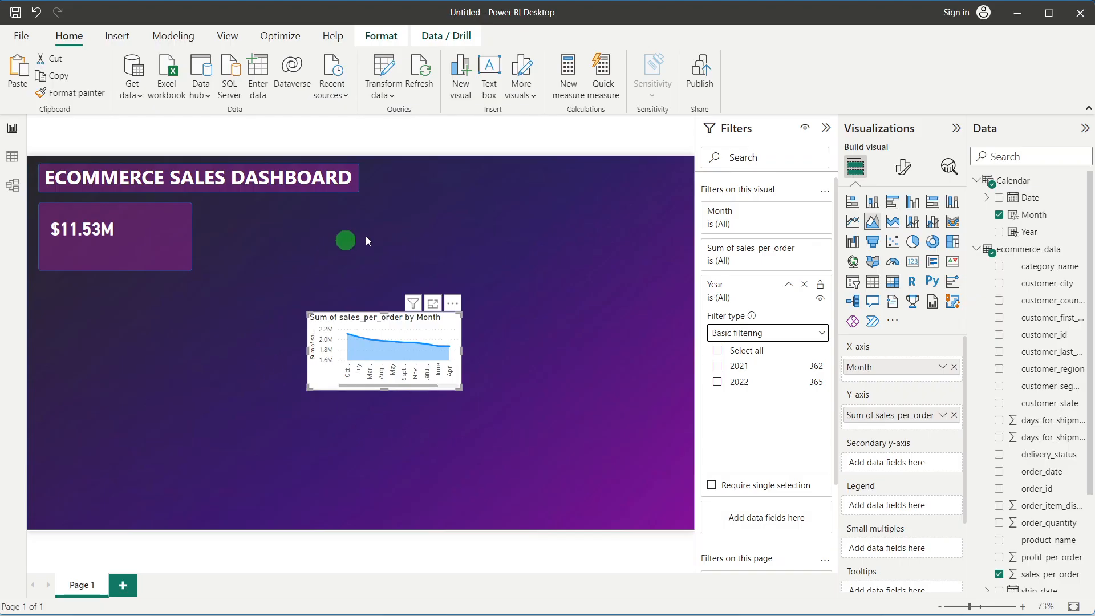
left_click(718, 382)
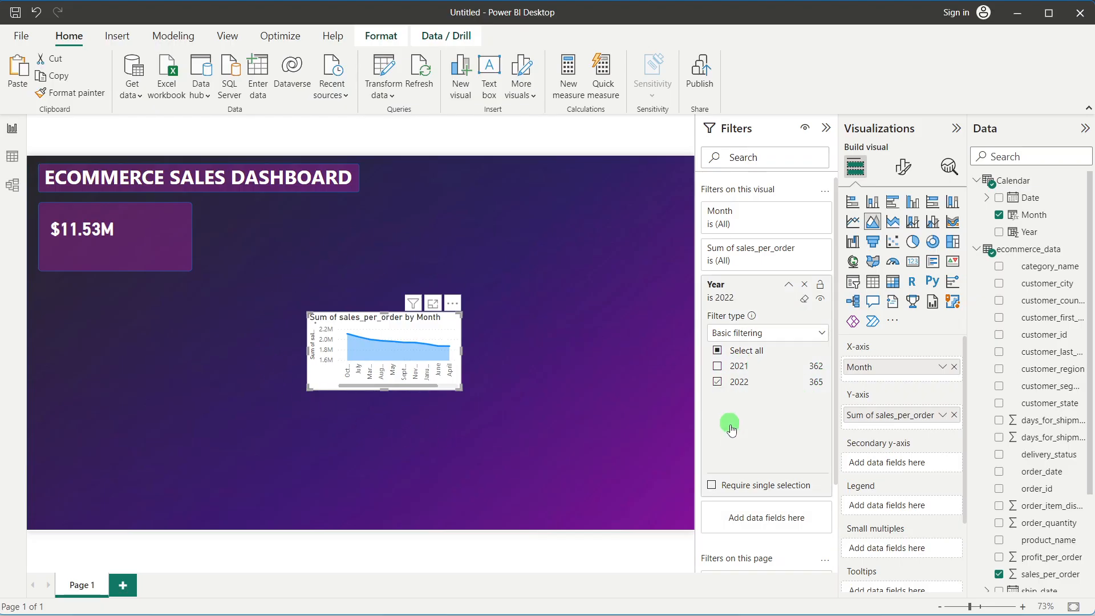
left_click(517, 323)
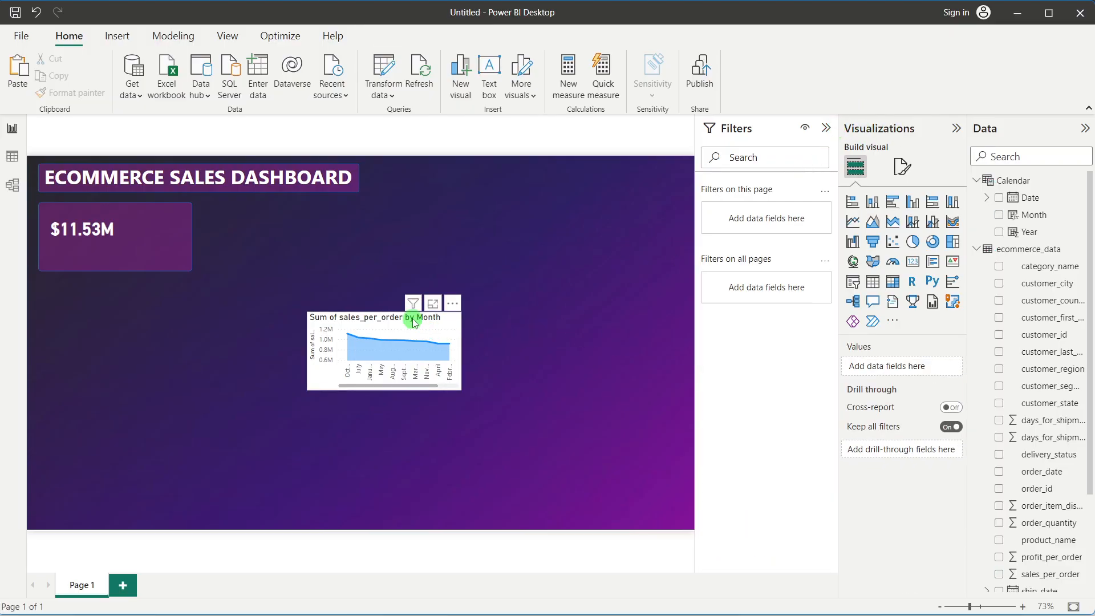
Step: Collapse the Filters pane, then move the area chart up and left and enlarge it until all twelve months fit
left_click(825, 127)
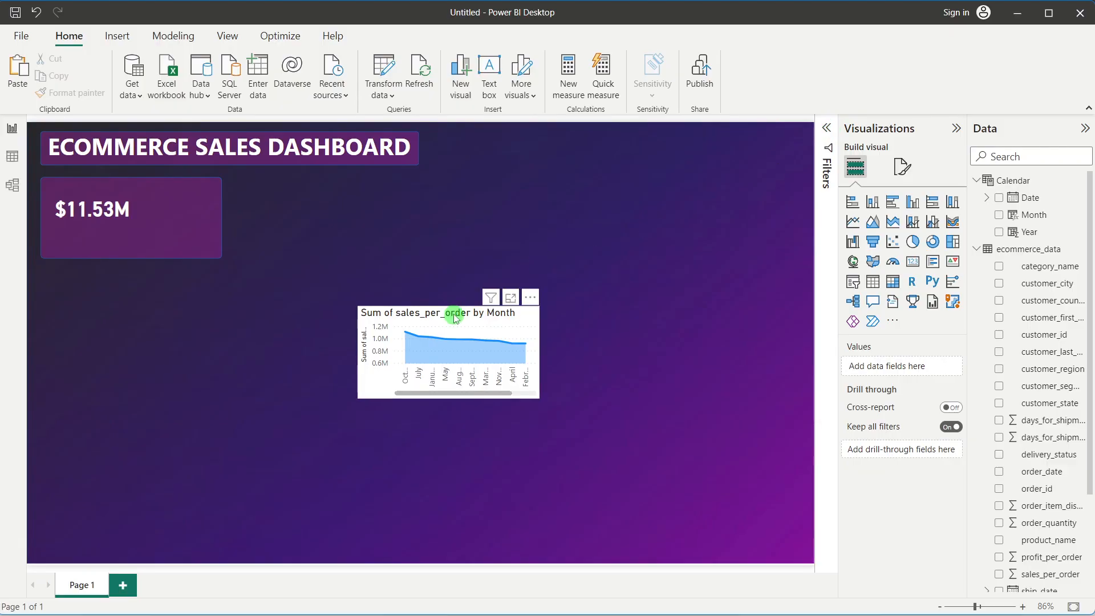
left_click_drag(455, 319, 390, 260)
left_click_drag(479, 344, 754, 482)
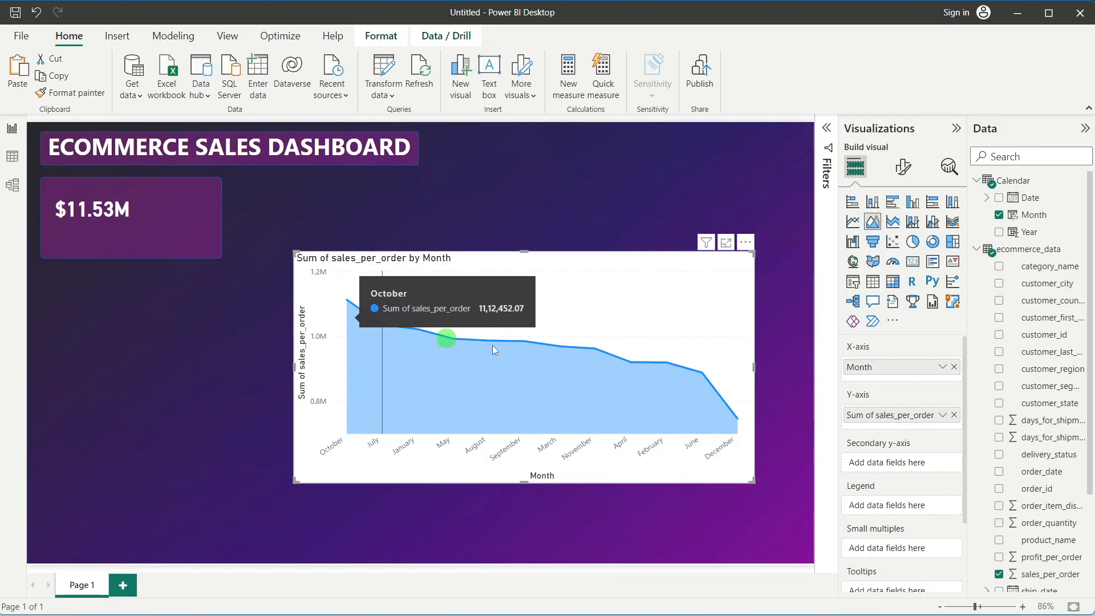
Step: Sort the area chart's axis by Month in ascending order and shift the chart slightly up and to the left
left_click(745, 242)
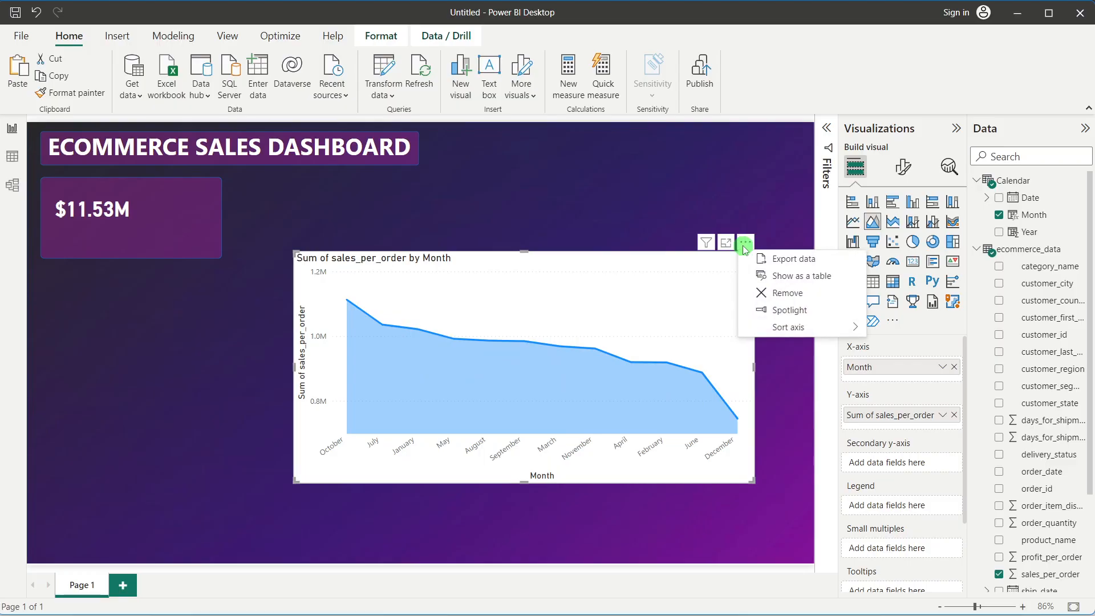
mouse_move(796, 327)
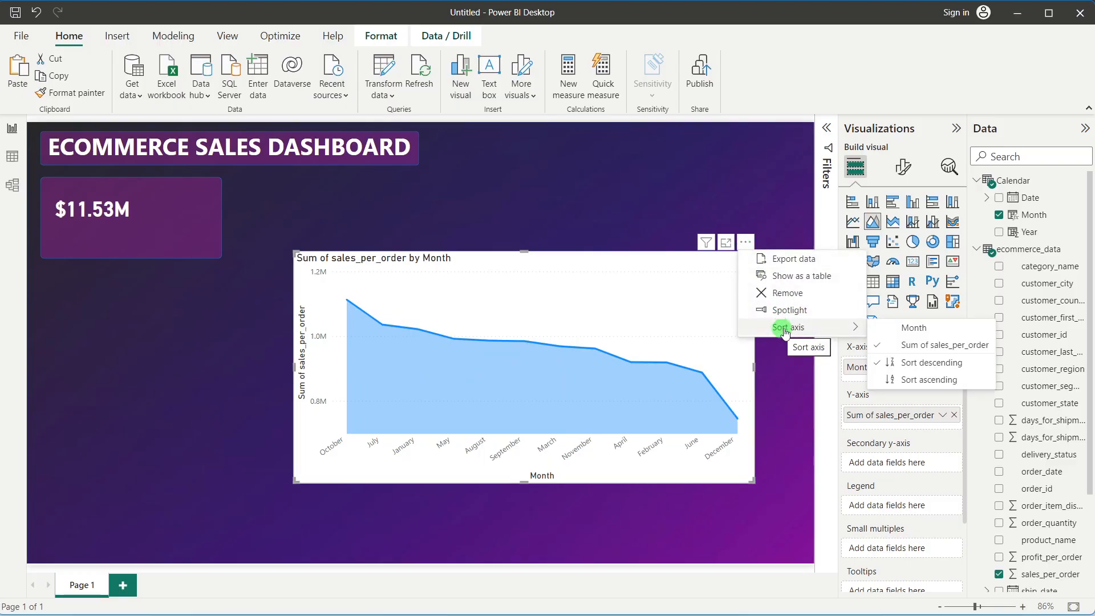
left_click(909, 328)
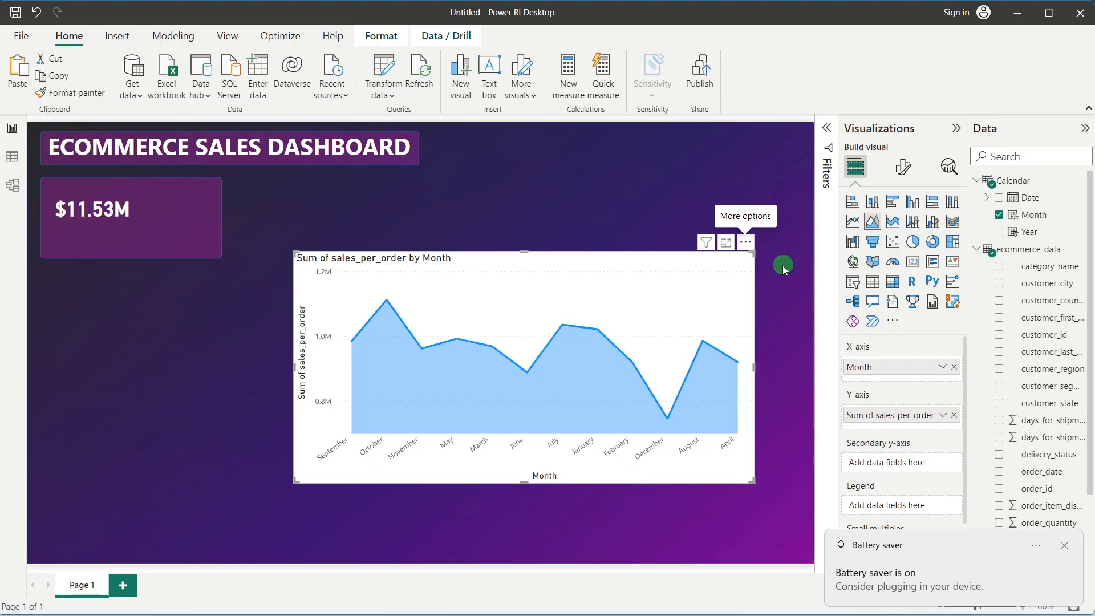
left_click(745, 242)
left_click(791, 329)
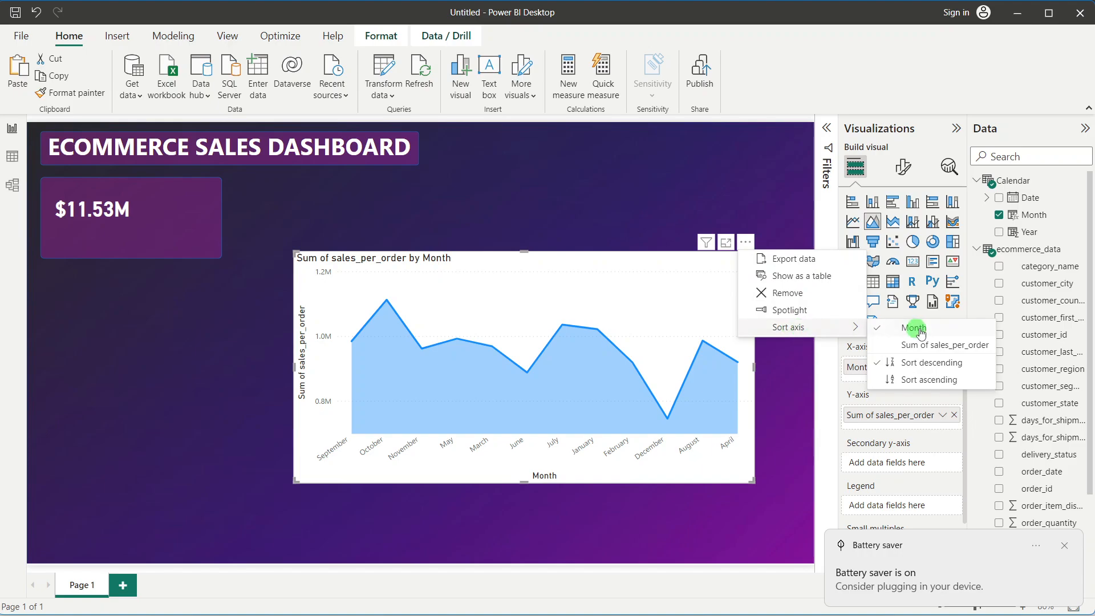
left_click(920, 380)
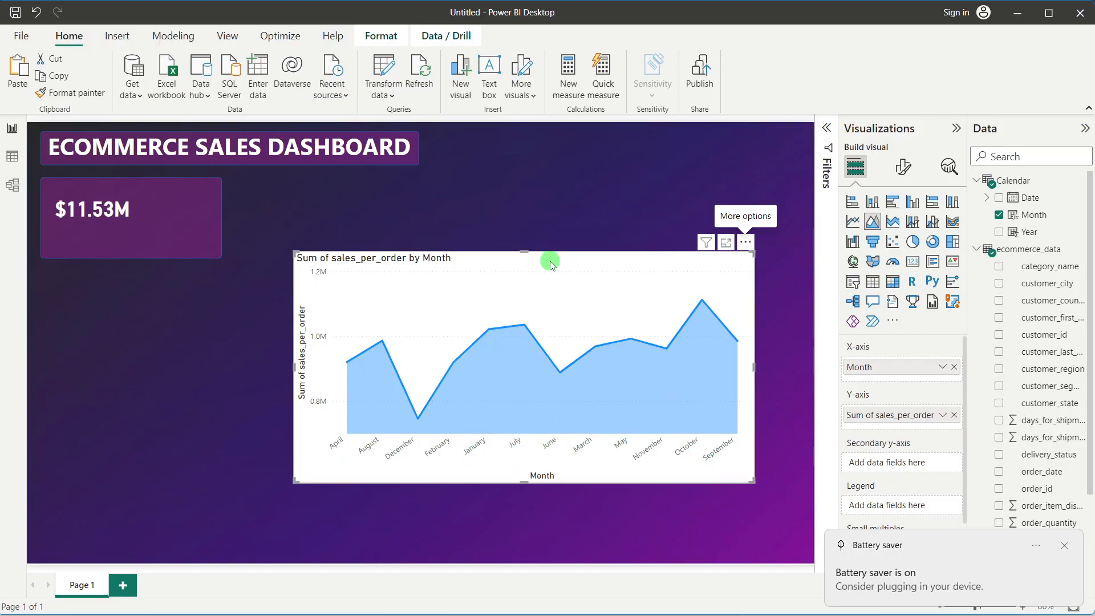
left_click_drag(553, 259, 505, 250)
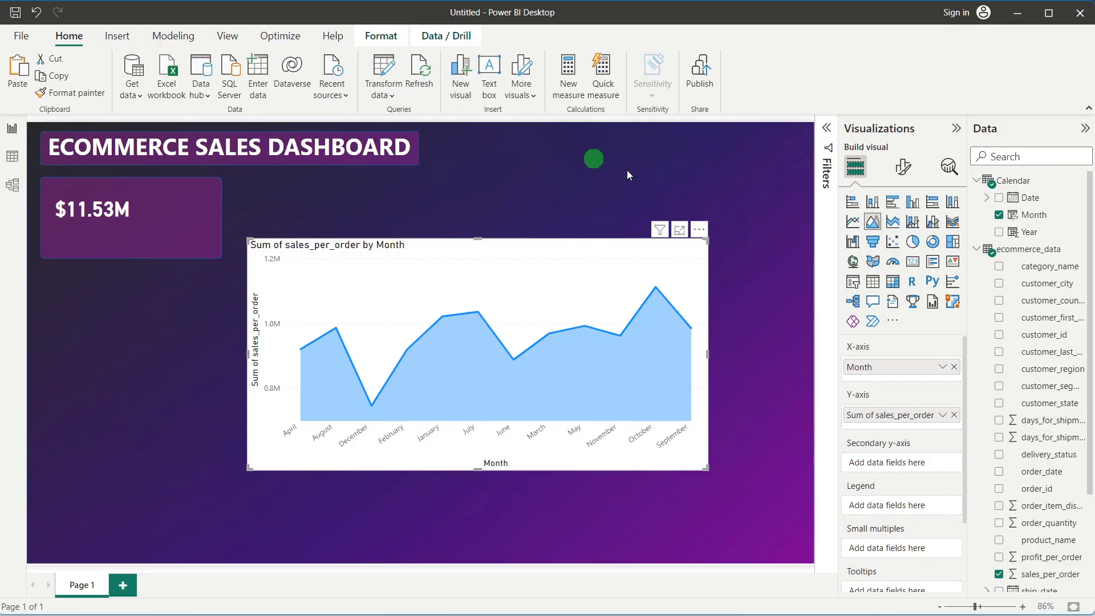
Step: Start a new calculated column in the Calendar table from the table data view
left_click(1030, 215)
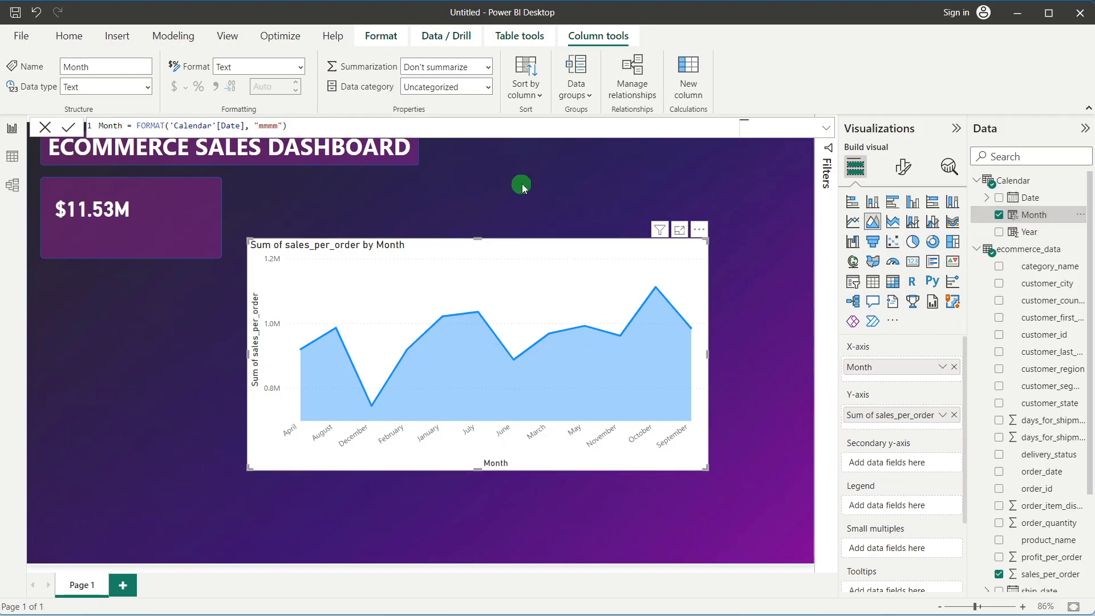
left_click(521, 185)
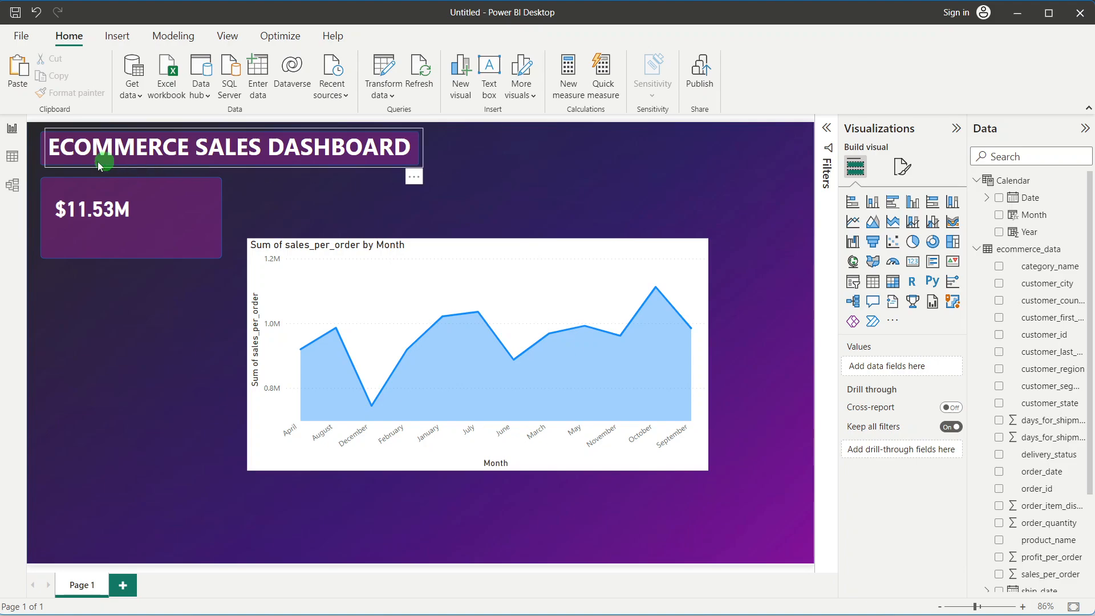
left_click(20, 161)
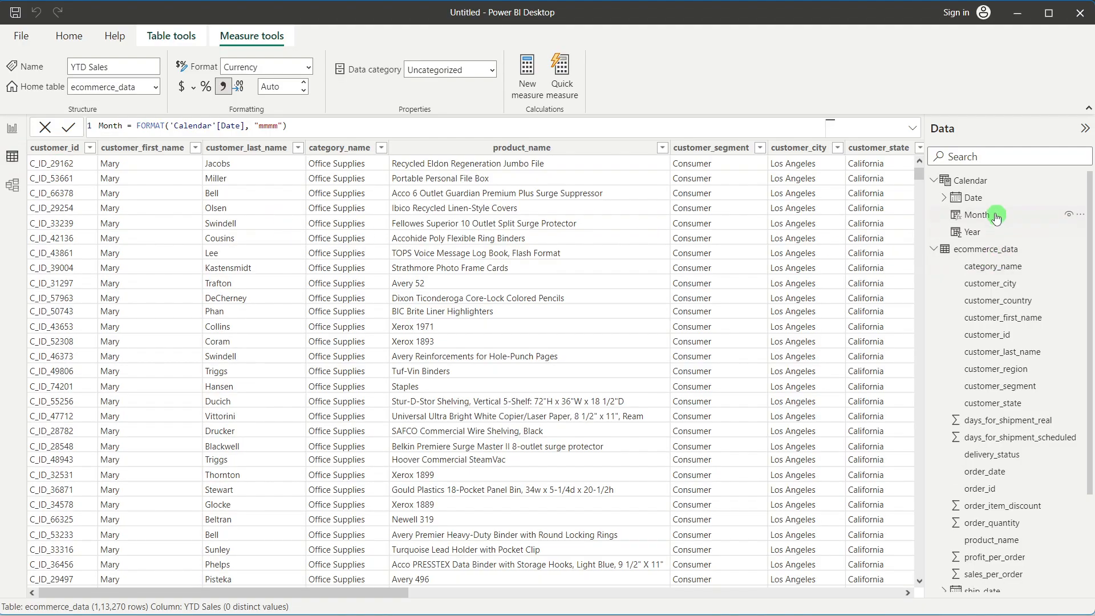
left_click(971, 181)
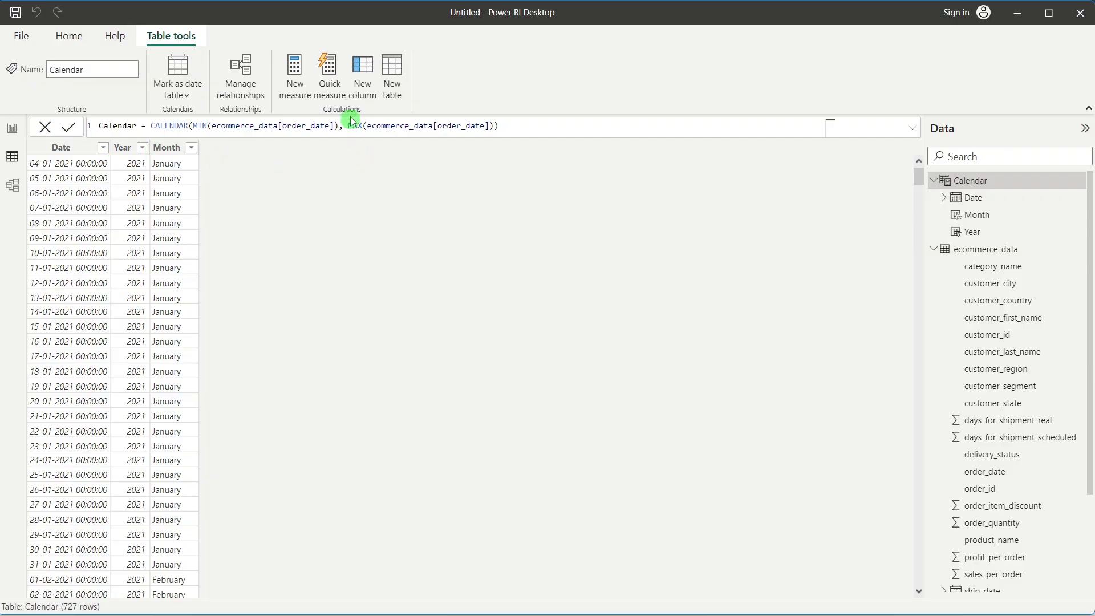
left_click(368, 81)
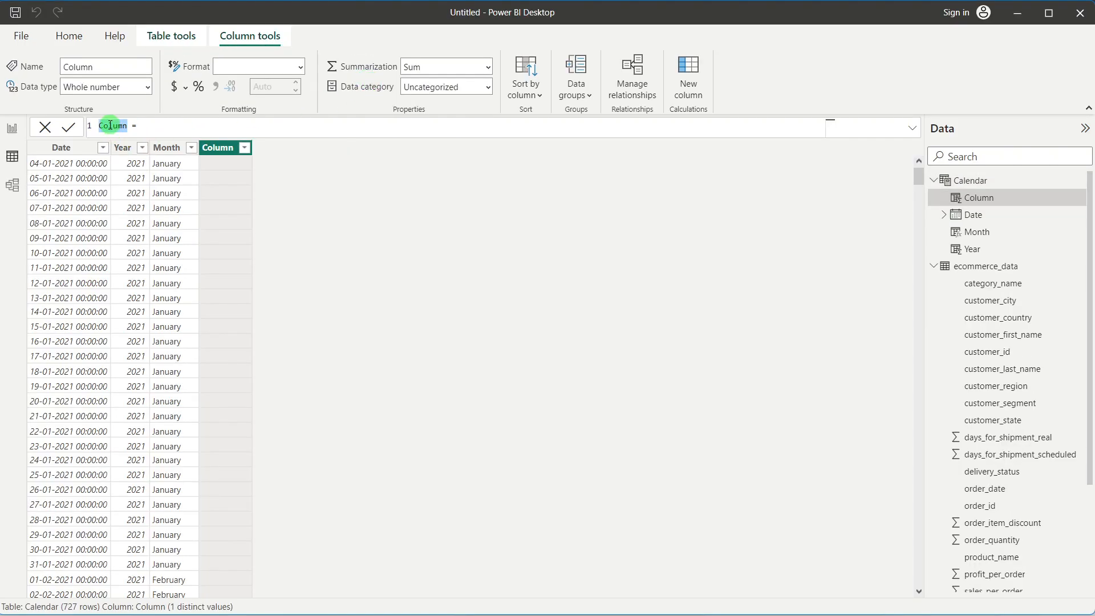
Step: Define the new Calendar column as Month Number = MONTH('Calendar'[Date]) and check its values against the month names
type("Month Number")
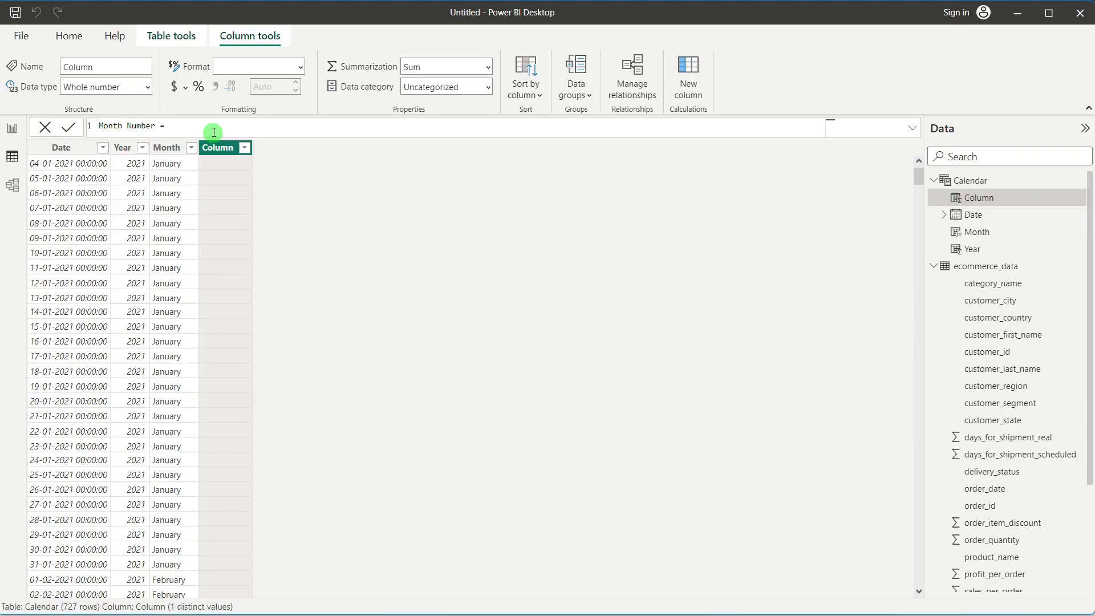
type(" mo")
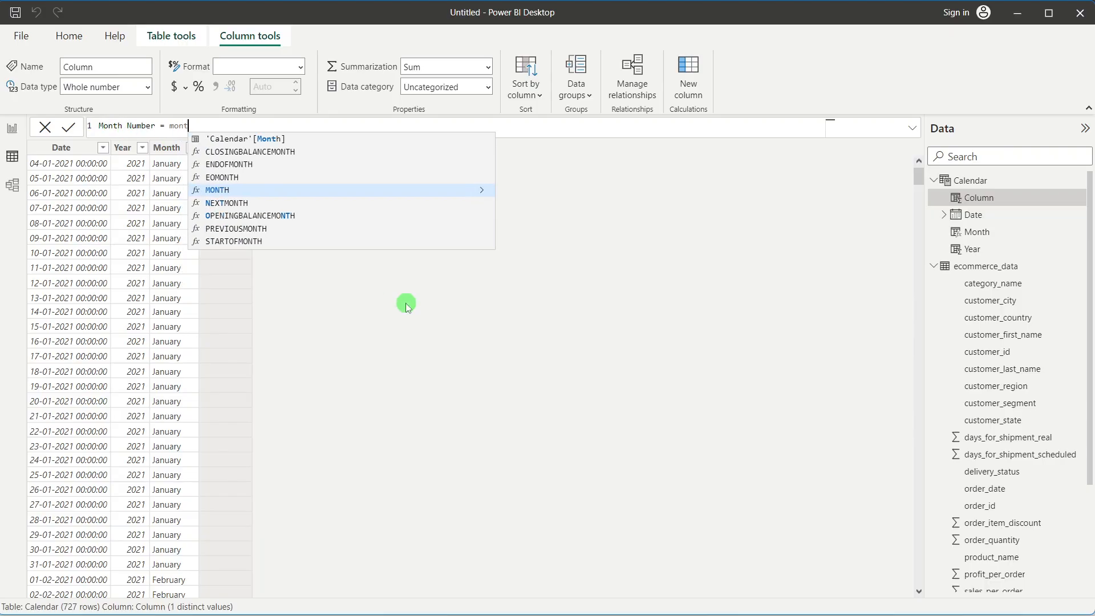
key("Tab")
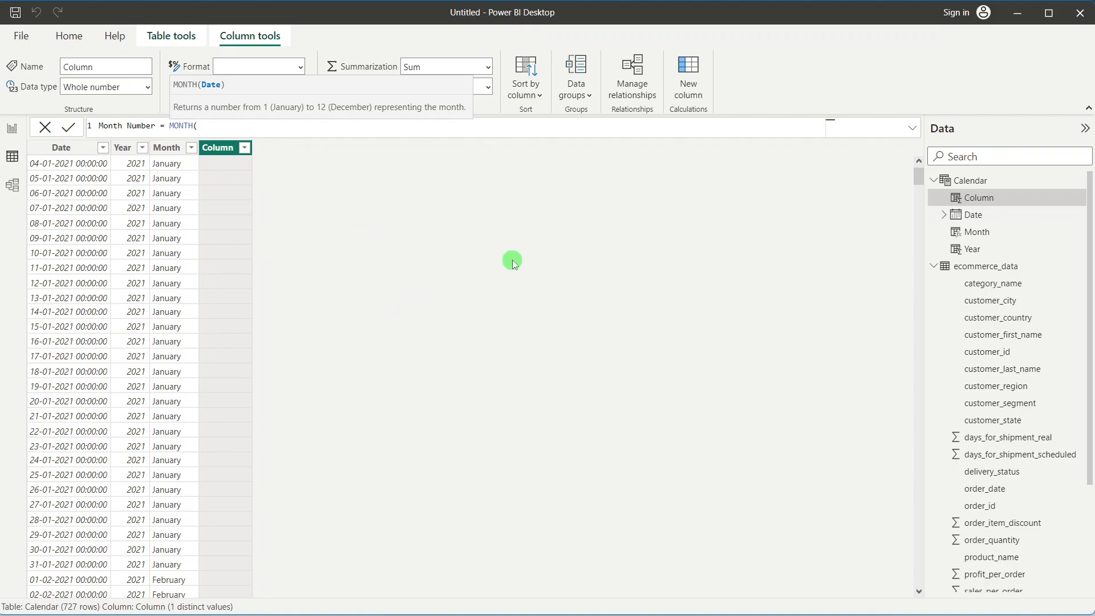
type("date")
scroll(521, 260, "up", 1)
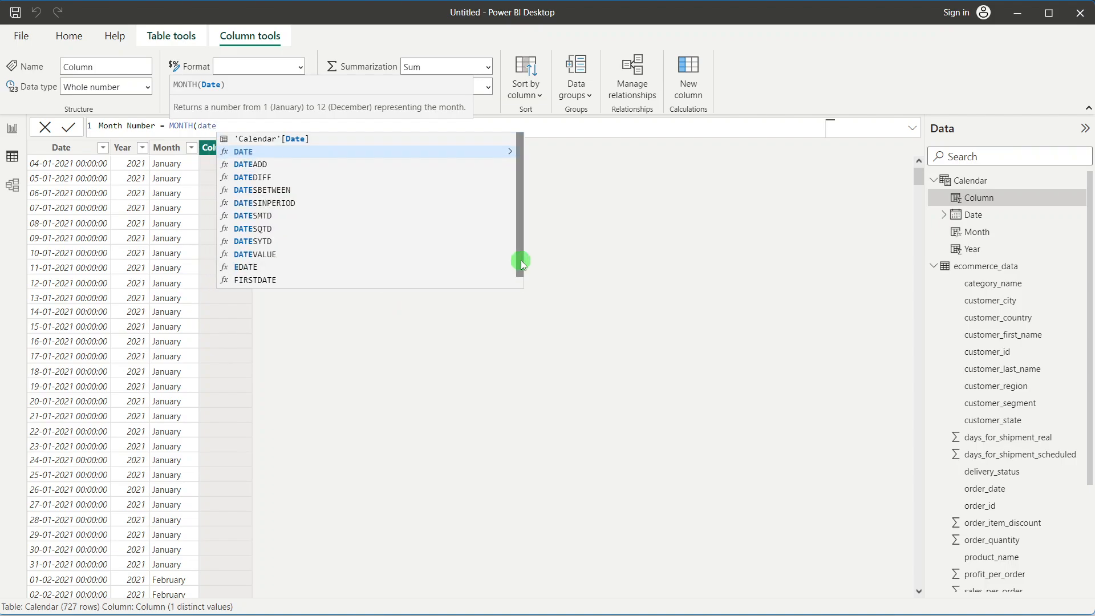
left_click(266, 147)
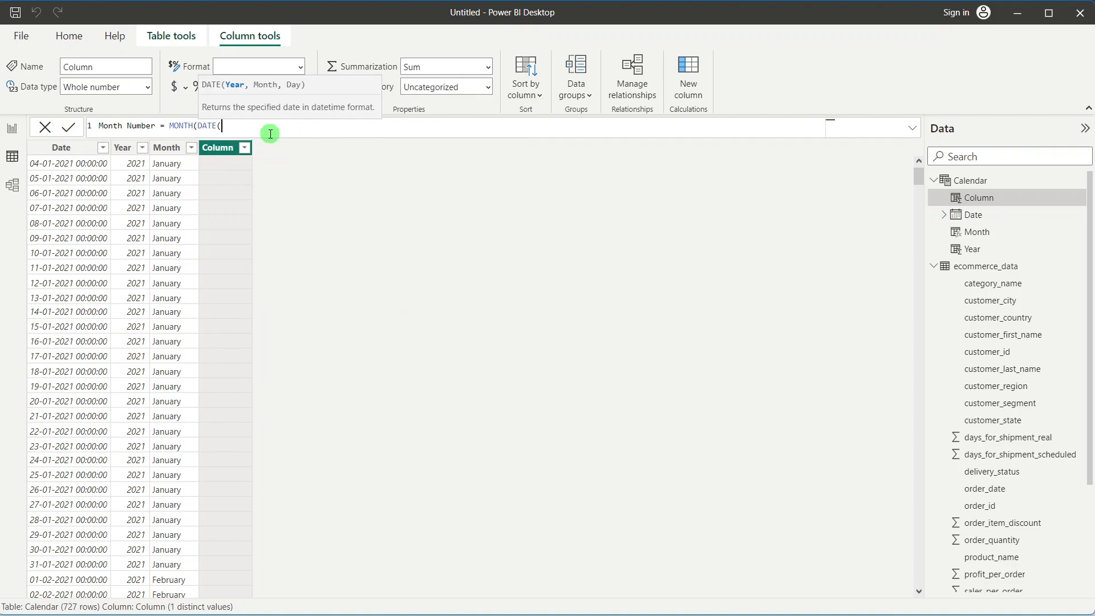
key("BackSpace")
key("BackSpace")
key("BackSpace")
scroll(455, 224, "up", 3)
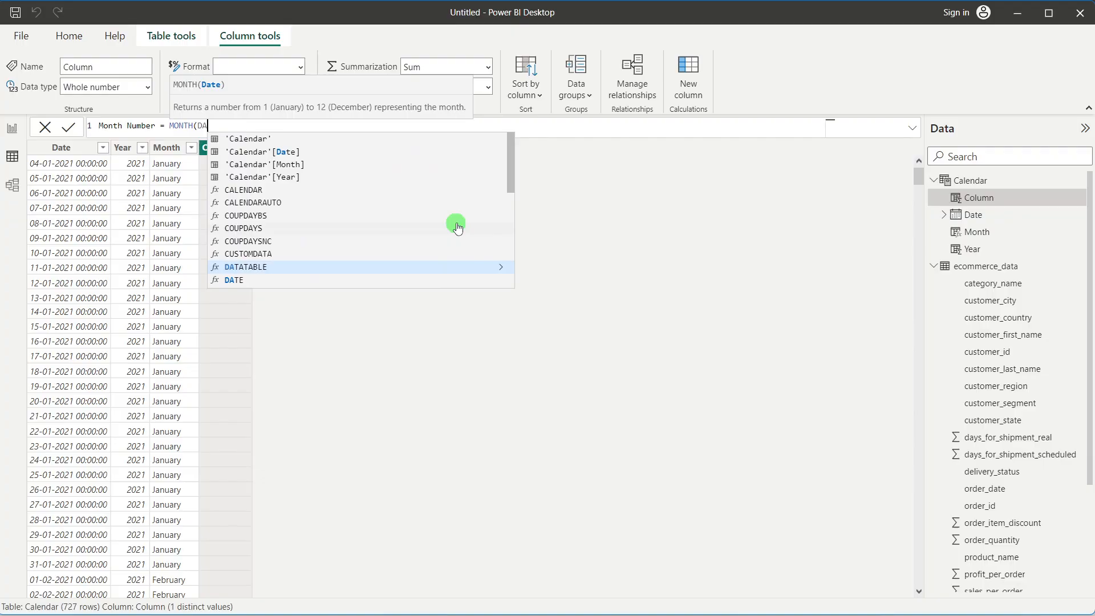
left_click(266, 150)
type(")")
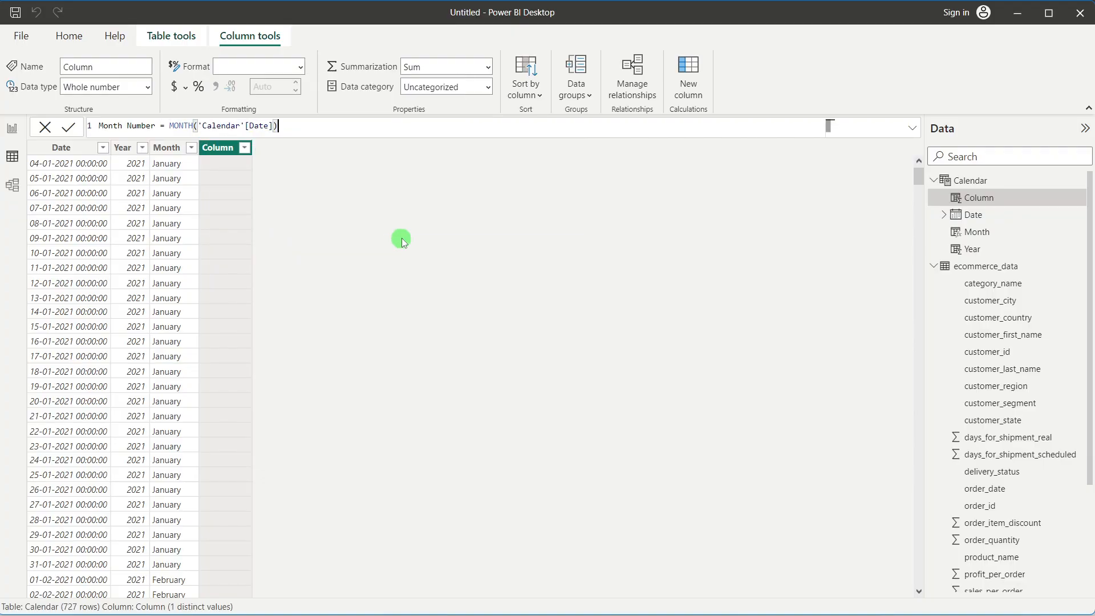
key("Return")
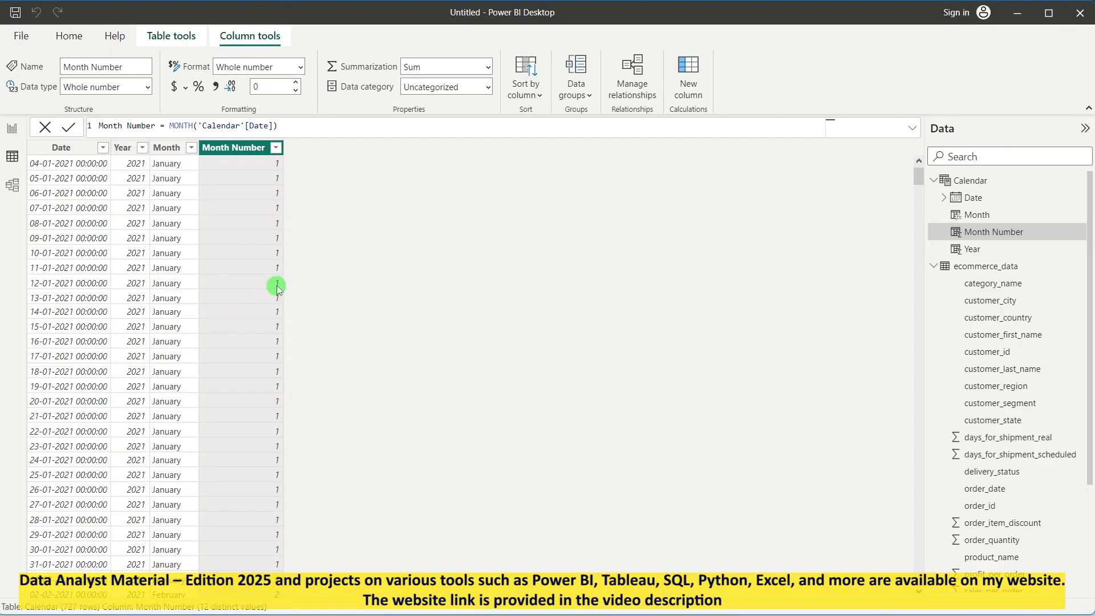
scroll(251, 298, "down", 15)
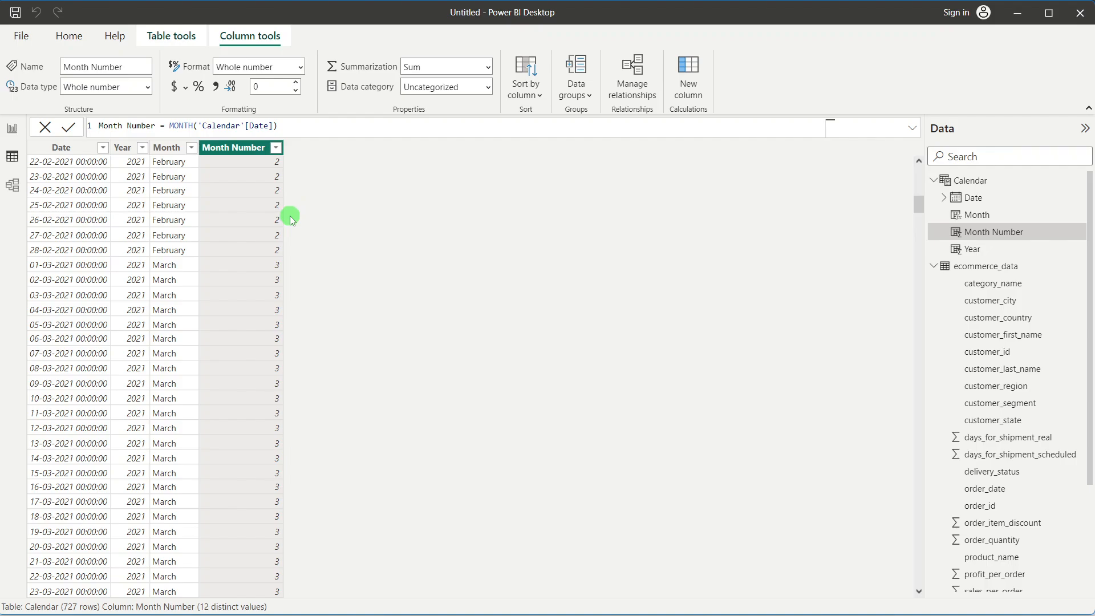
Step: Return to the report page and set the Calendar table's Month column to sort by Month Number
left_click(14, 132)
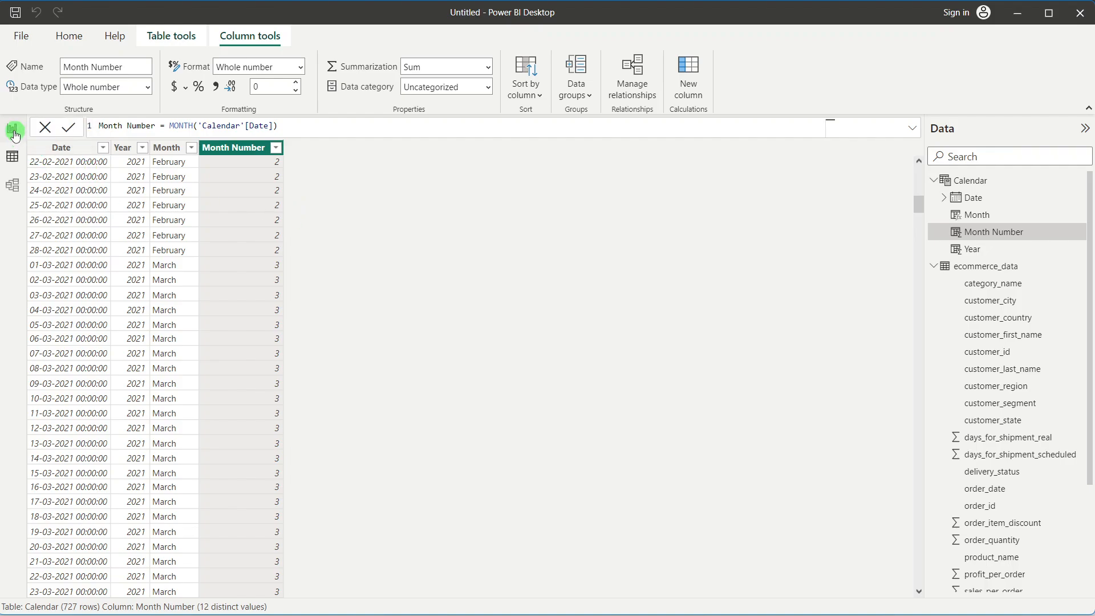
left_click(1034, 215)
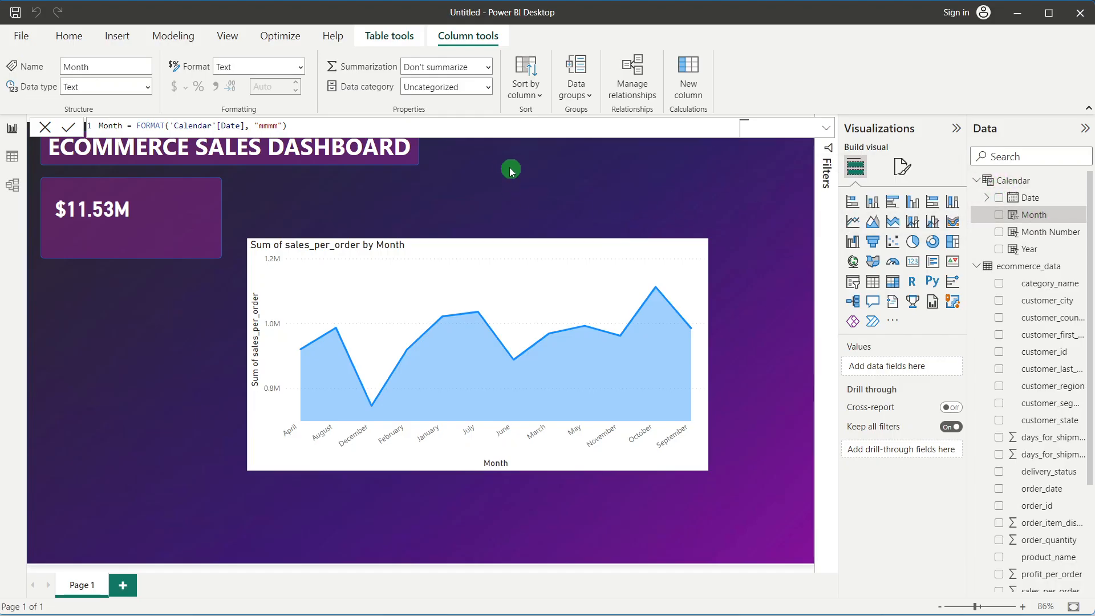
left_click(534, 95)
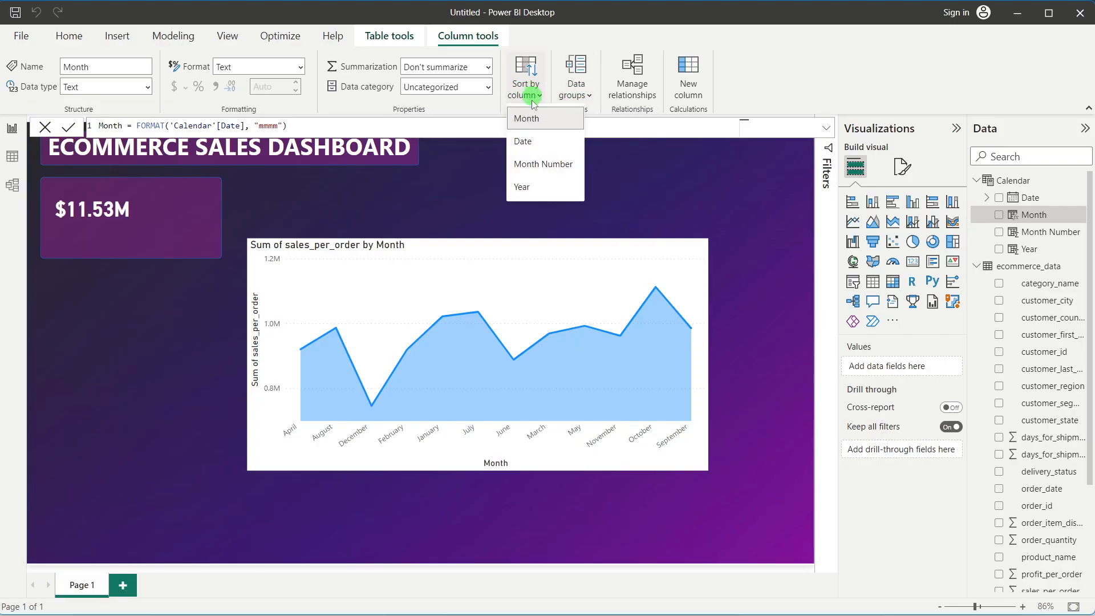
left_click(535, 166)
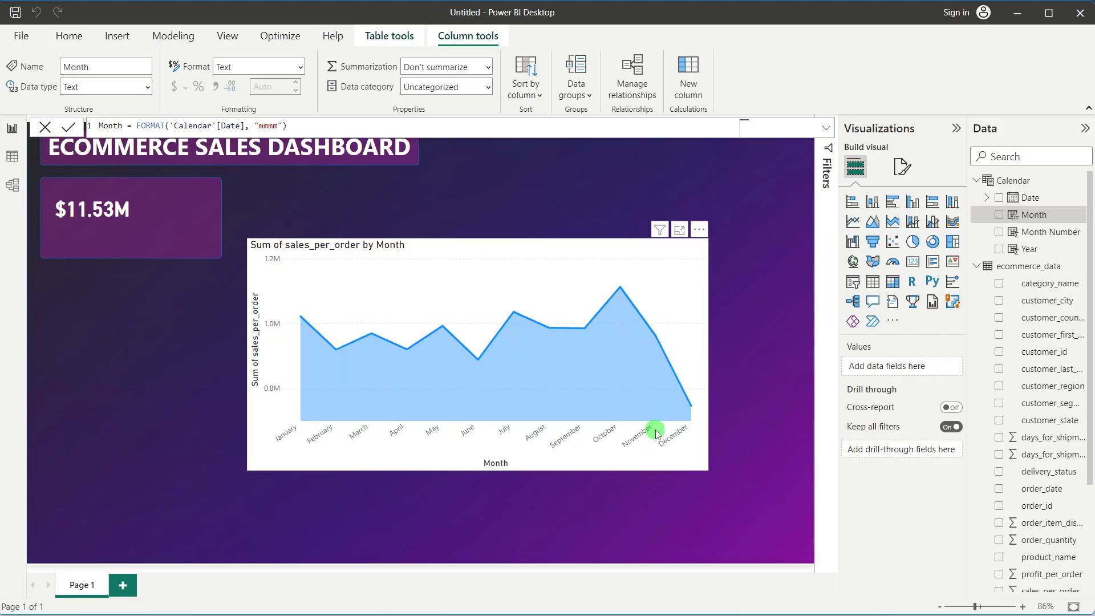
Step: Try sorting the area chart by Sum of sales_per_order, restore the Month ascending sort and check the sort options
left_click(698, 229)
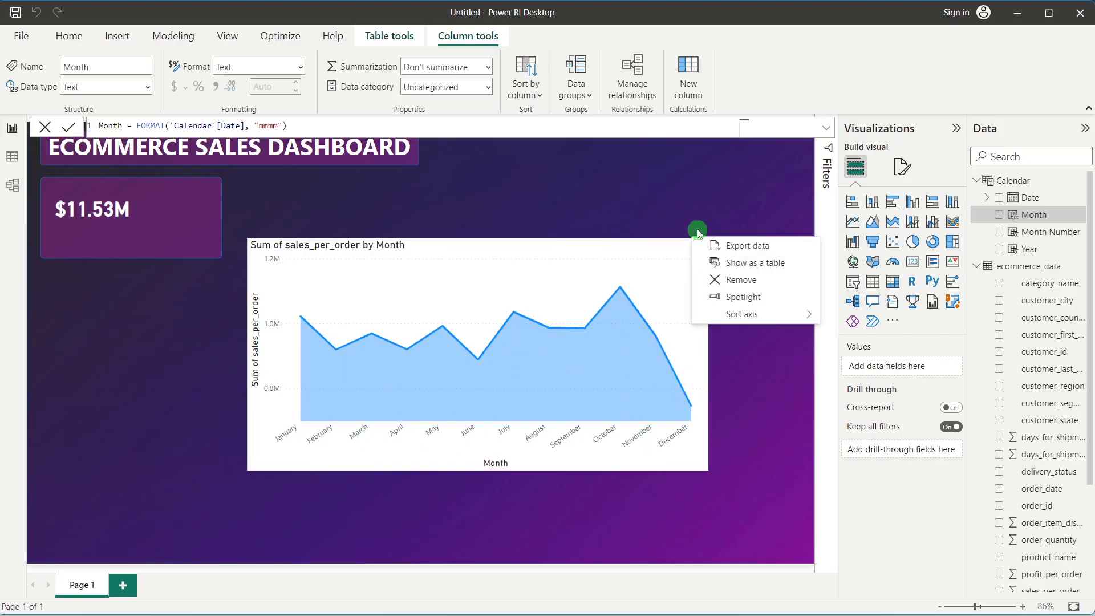
mouse_move(729, 314)
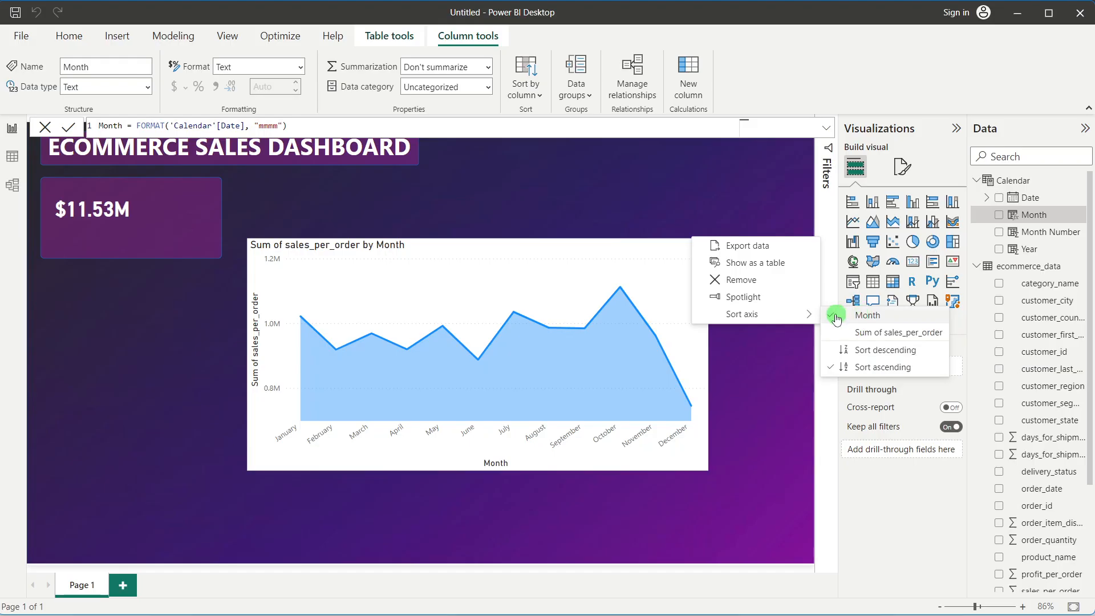
left_click(867, 334)
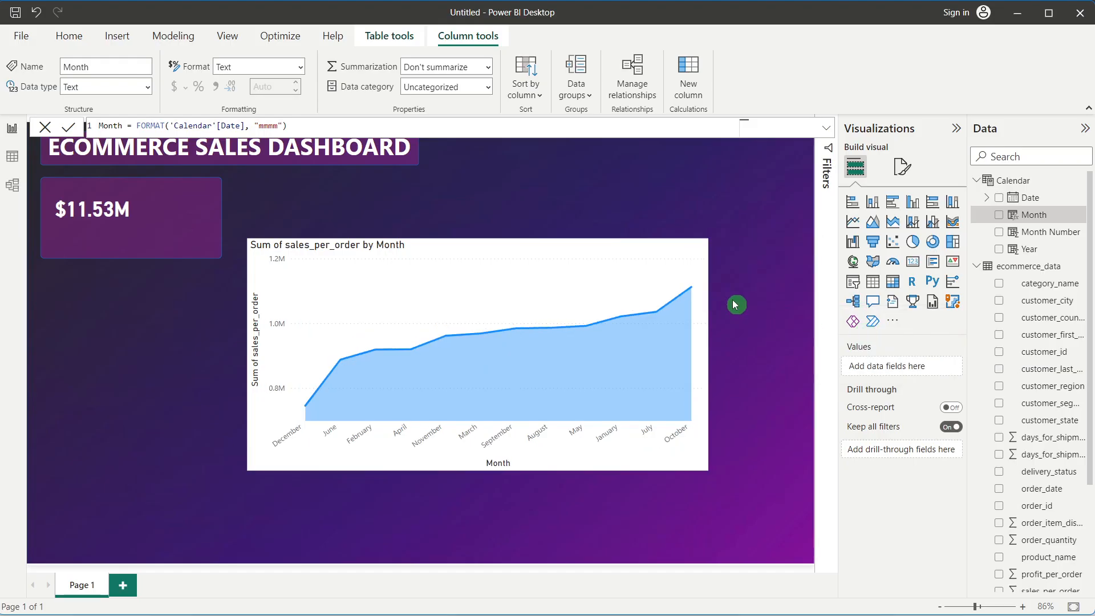
left_click(699, 229)
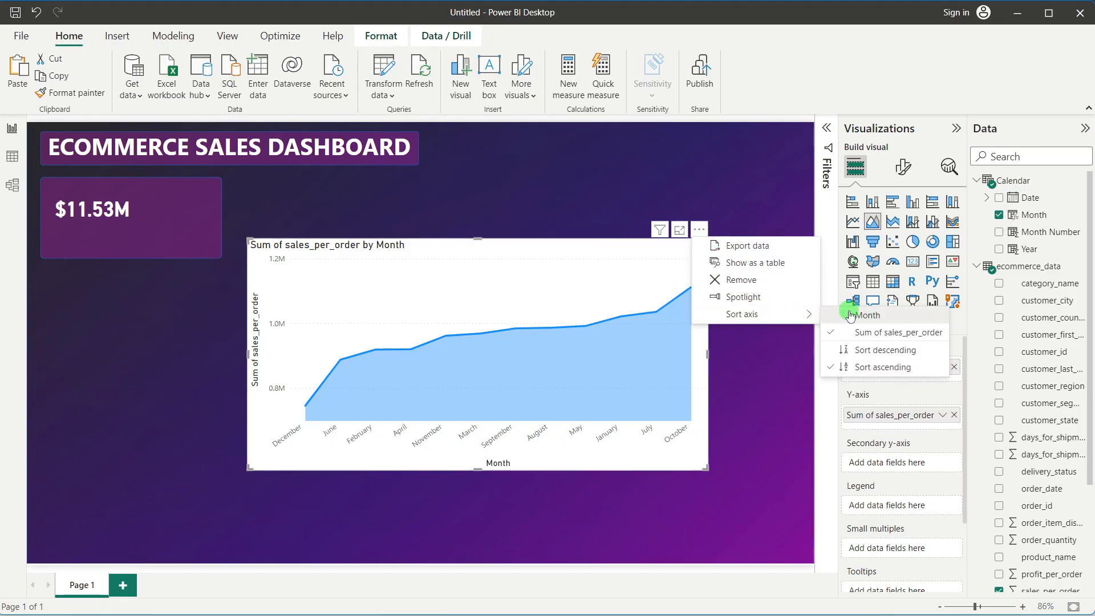
left_click(731, 274)
left_click(699, 230)
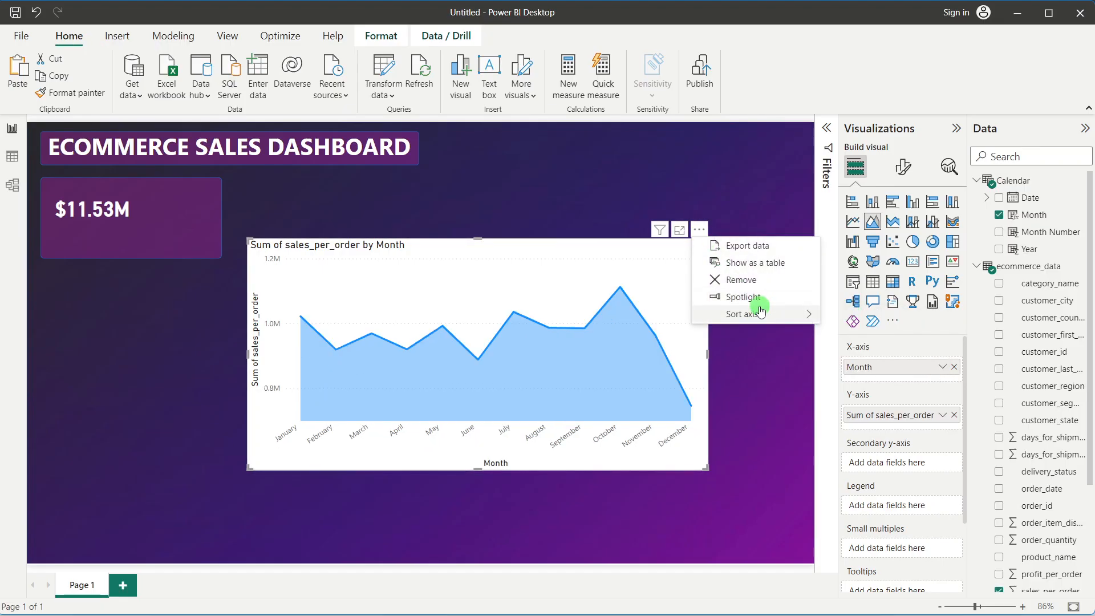
mouse_move(764, 313)
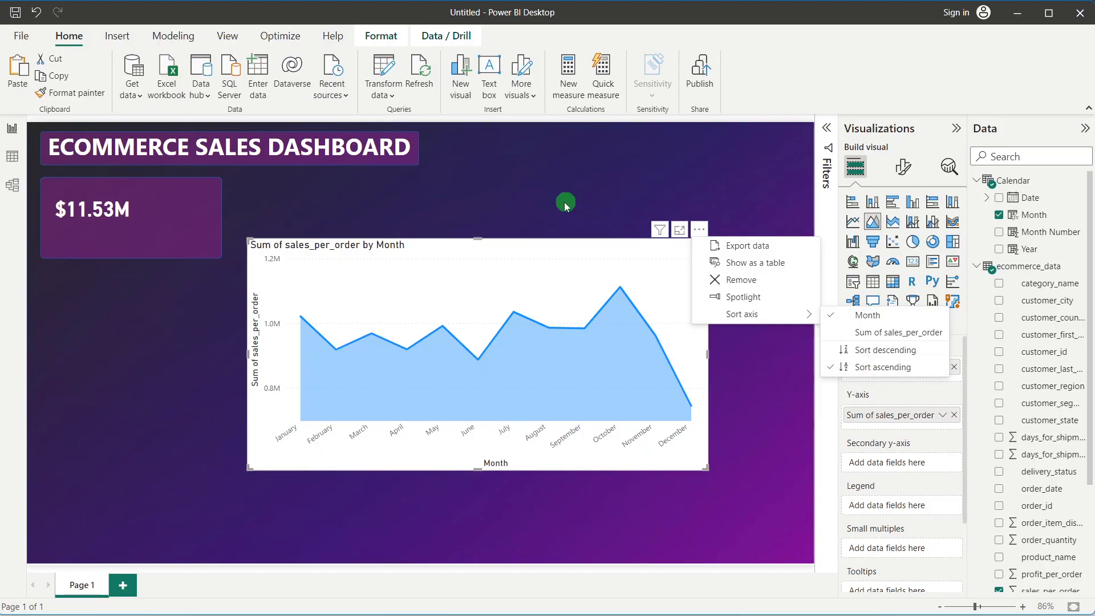
left_click(565, 204)
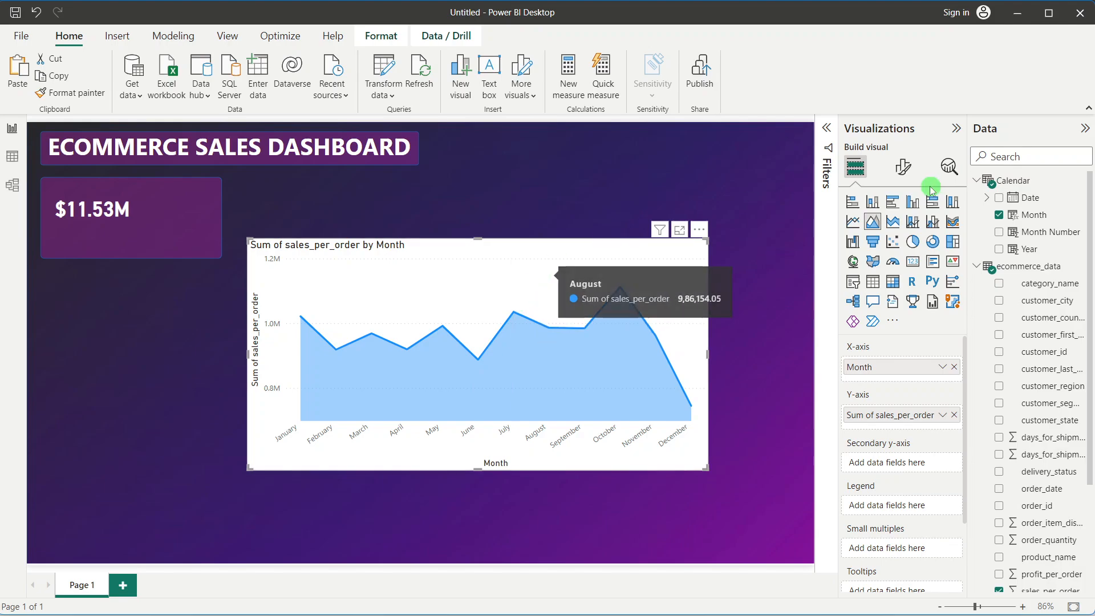
Step: Turn off the X-axis and Y-axis in the area chart's visual formatting
left_click(901, 168)
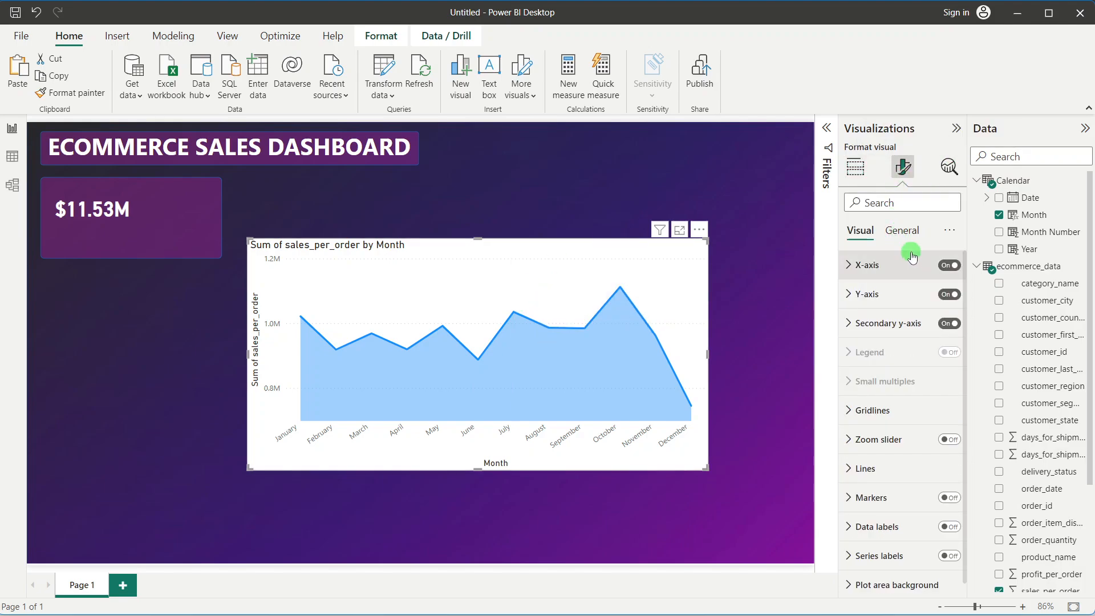
left_click(949, 265)
left_click(948, 294)
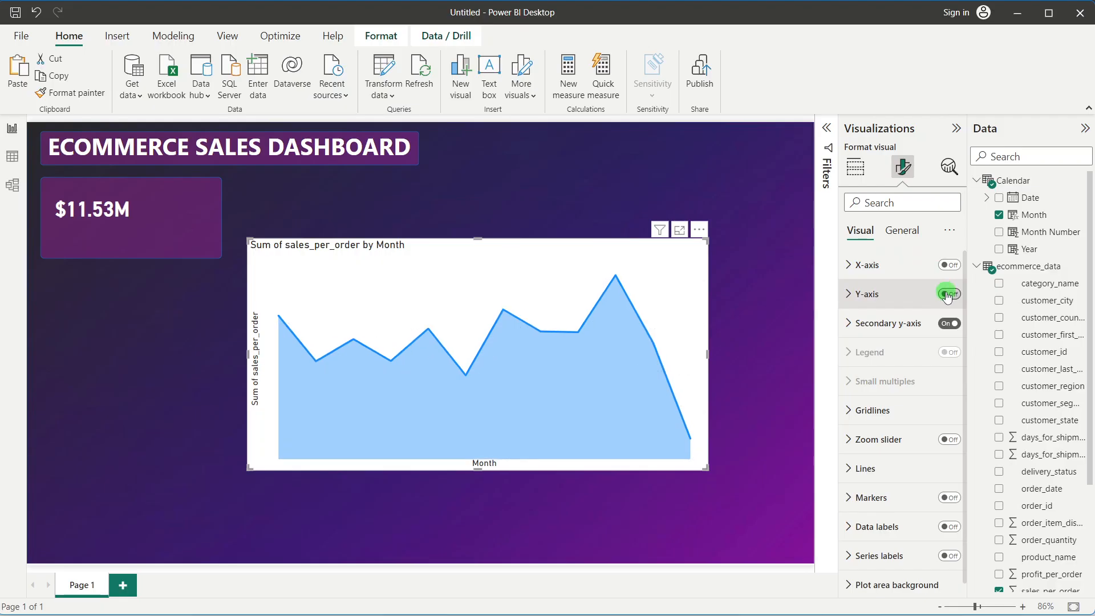
Step: Turn off the area chart's secondary y-axis and the titles of its X-axis and Y-axis
left_click(947, 323)
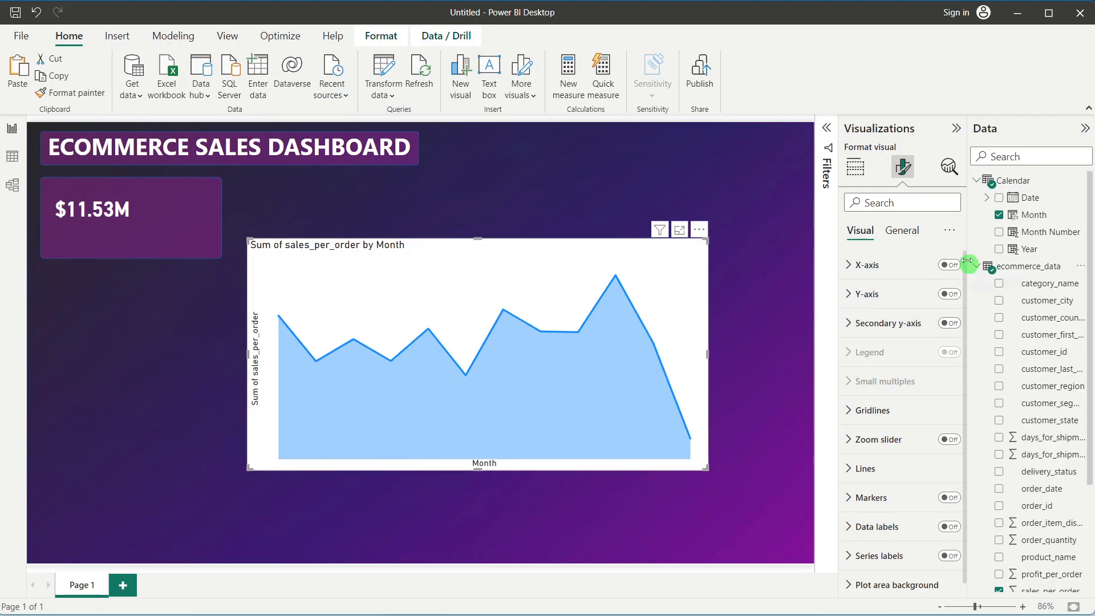
left_click(850, 265)
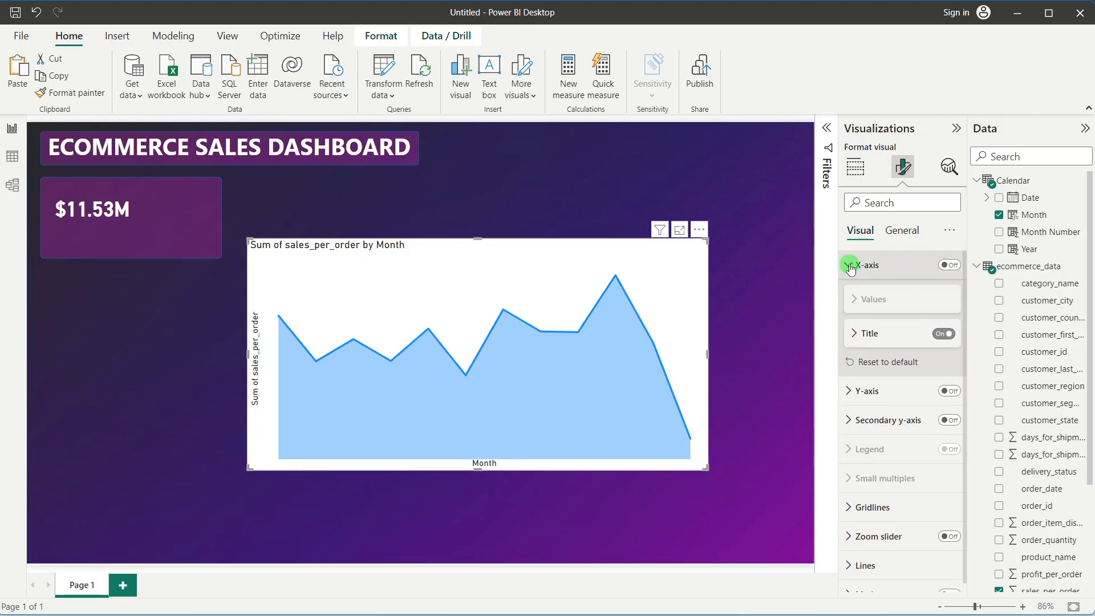
left_click(944, 334)
left_click(858, 273)
left_click(855, 295)
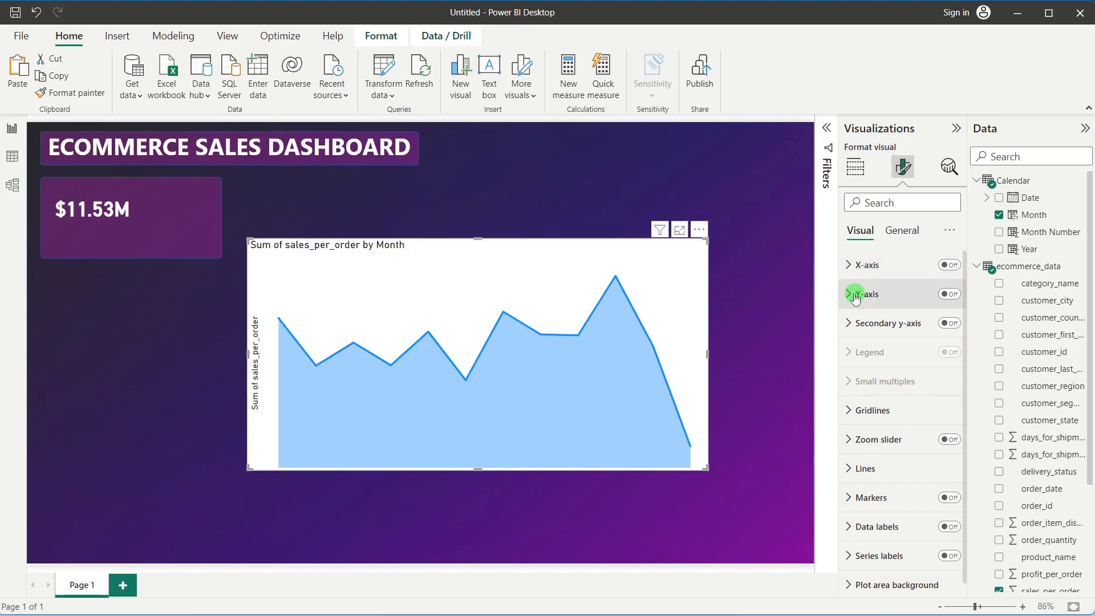
left_click(955, 513)
left_click(957, 513)
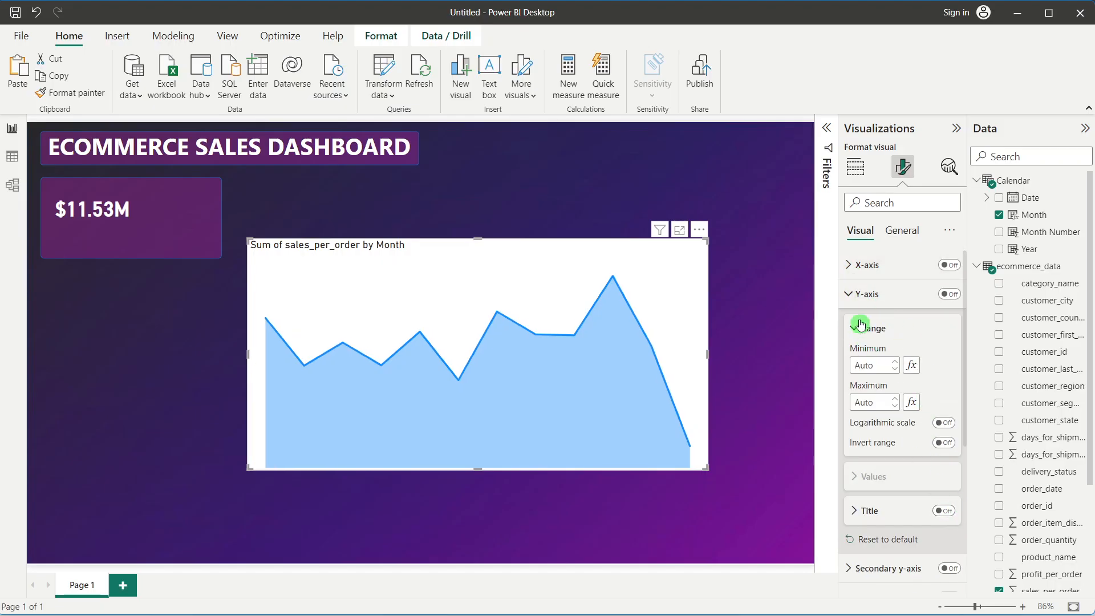
left_click(850, 265)
Step: Turn off the area chart's title in its general formatting and deselect the chart
left_click(900, 234)
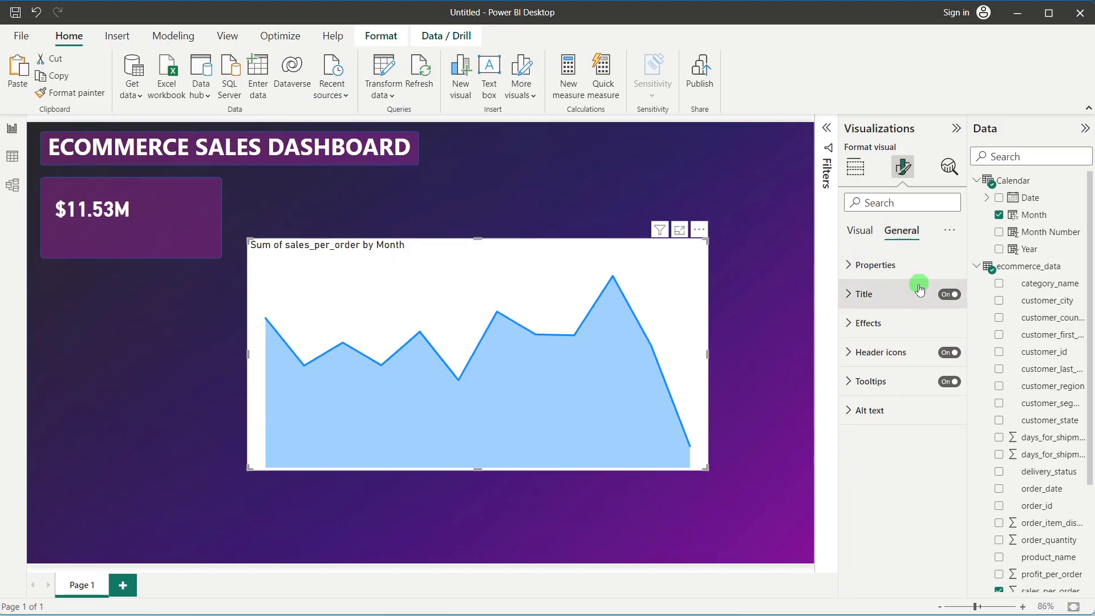
left_click(949, 294)
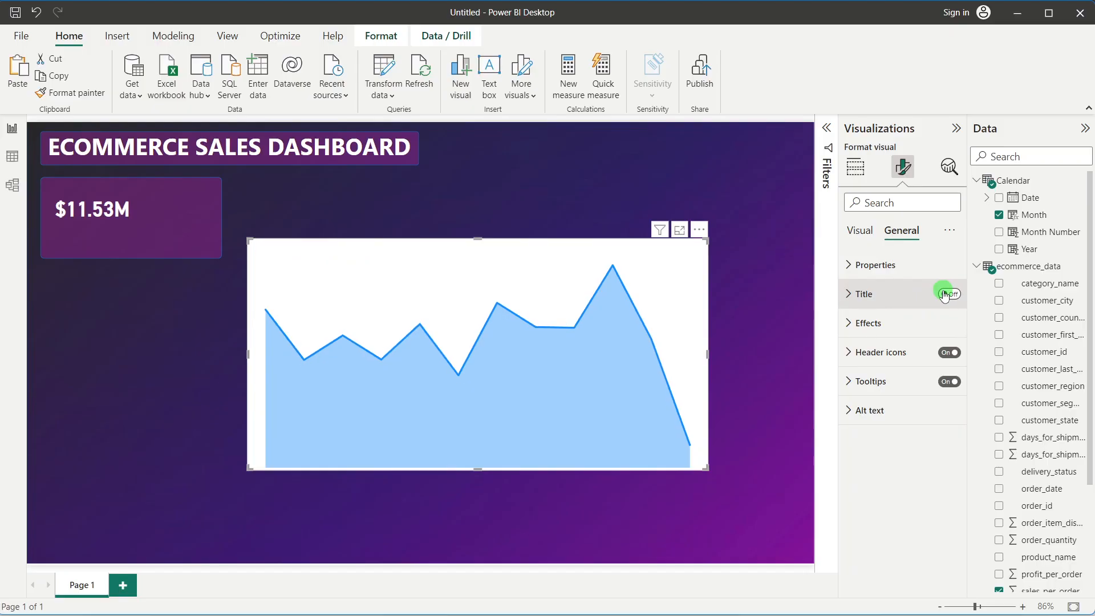
left_click(591, 190)
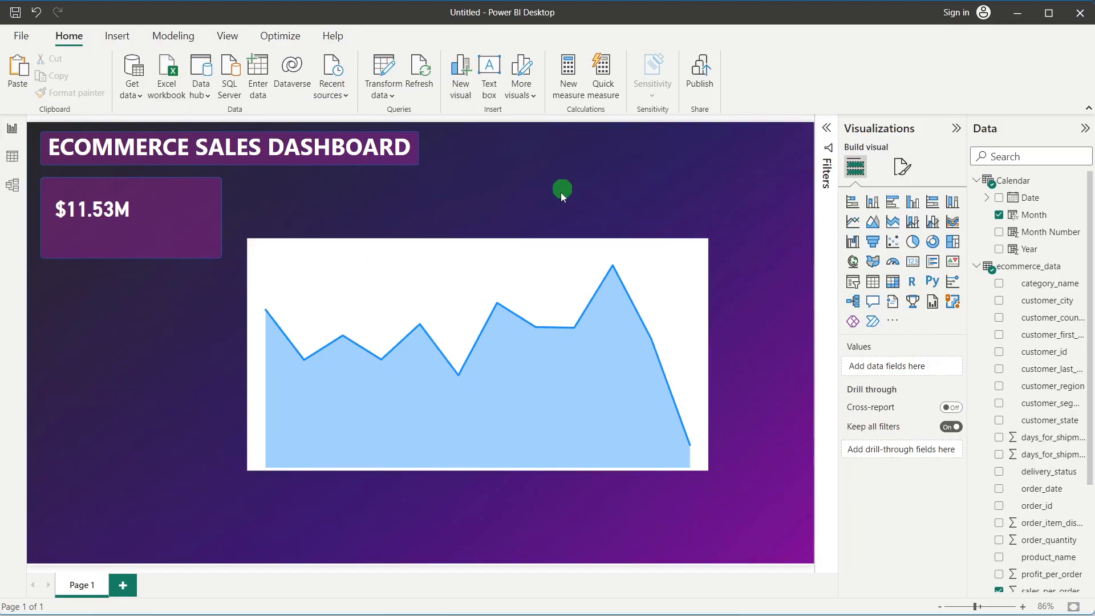
Step: Set the area chart's line stroke width to 0 px
left_click(546, 268)
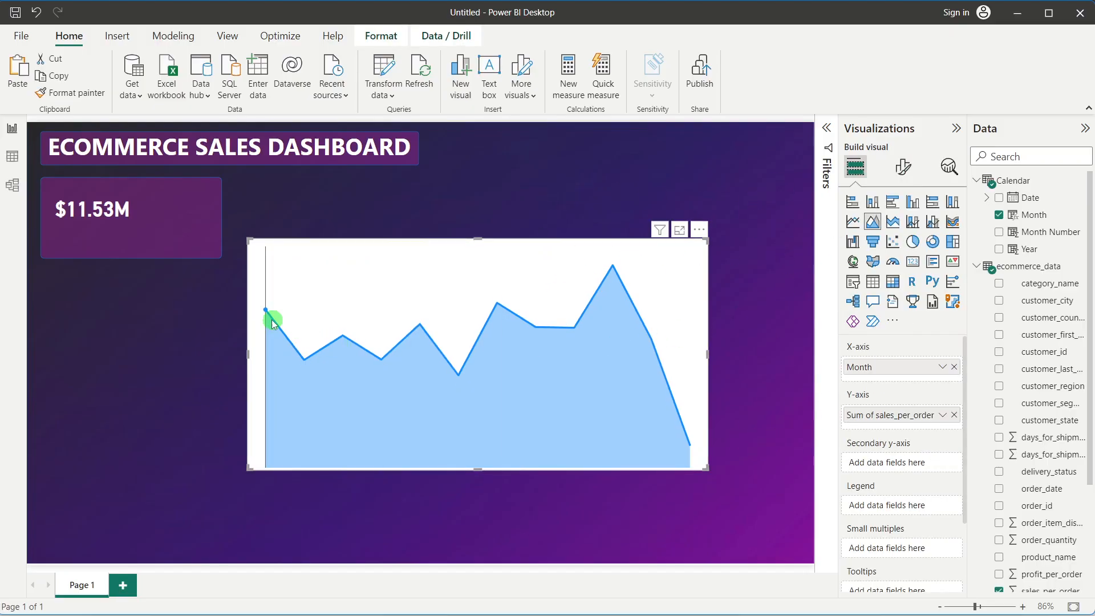
left_click(900, 170)
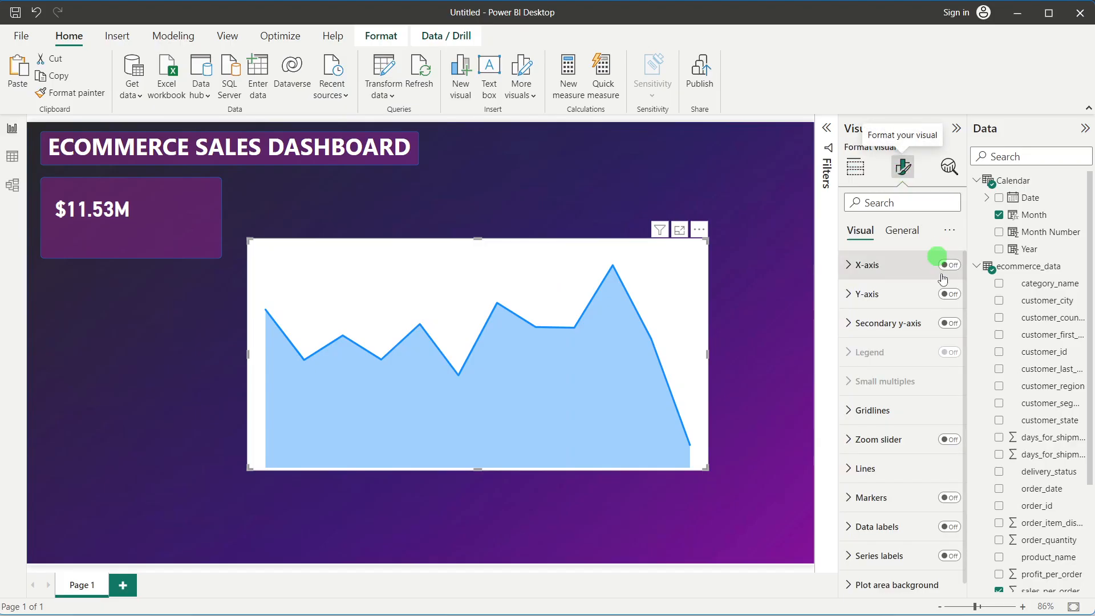
left_click(866, 461)
scroll(872, 454, "down", 5)
scroll(891, 443, "down", 2)
scroll(893, 444, "up", 2)
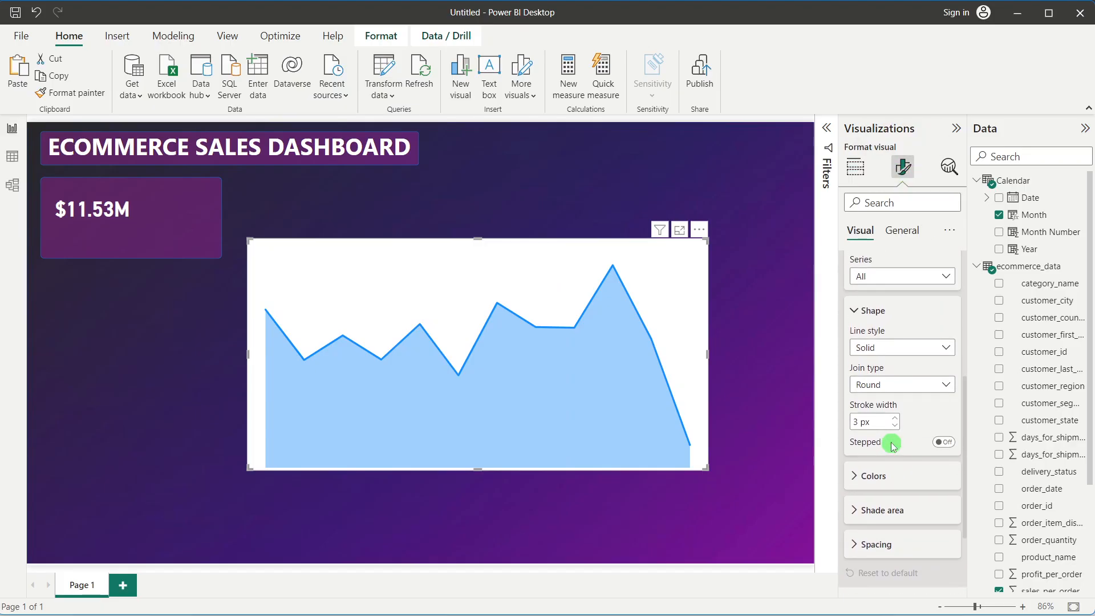
scroll(892, 446, "up", 2)
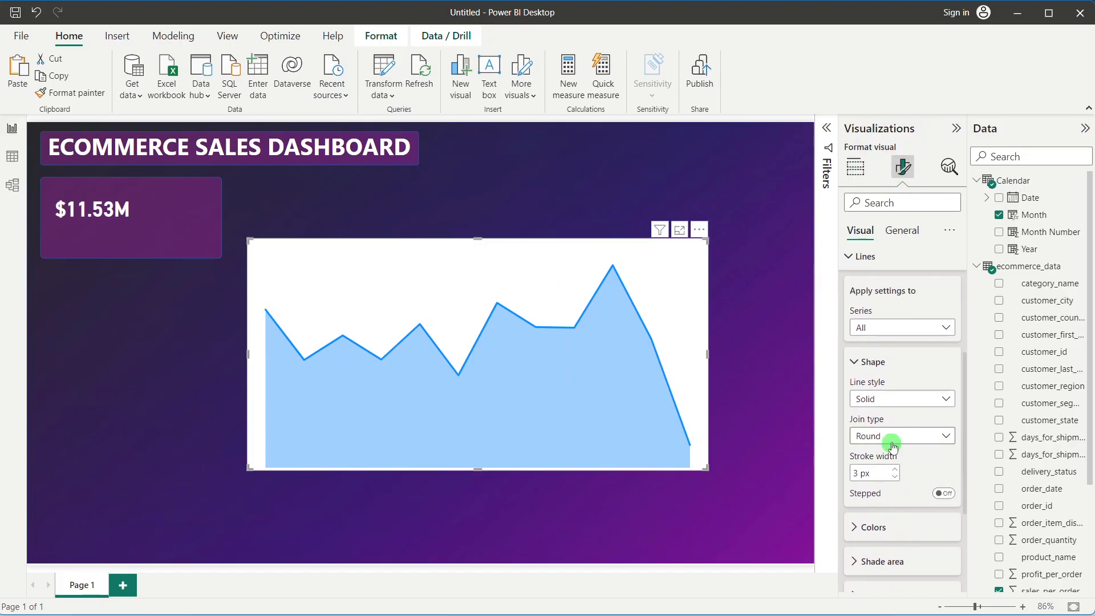
left_click(894, 476)
left_click(895, 477)
left_click(894, 476)
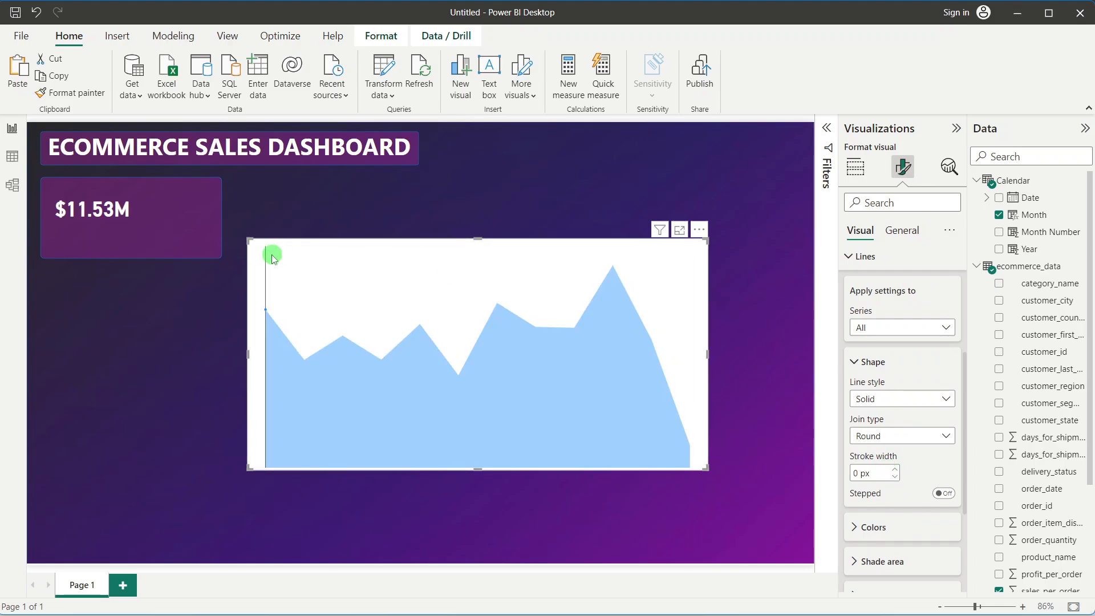
Step: Turn off the area chart's background in its general effects settings
left_click(902, 230)
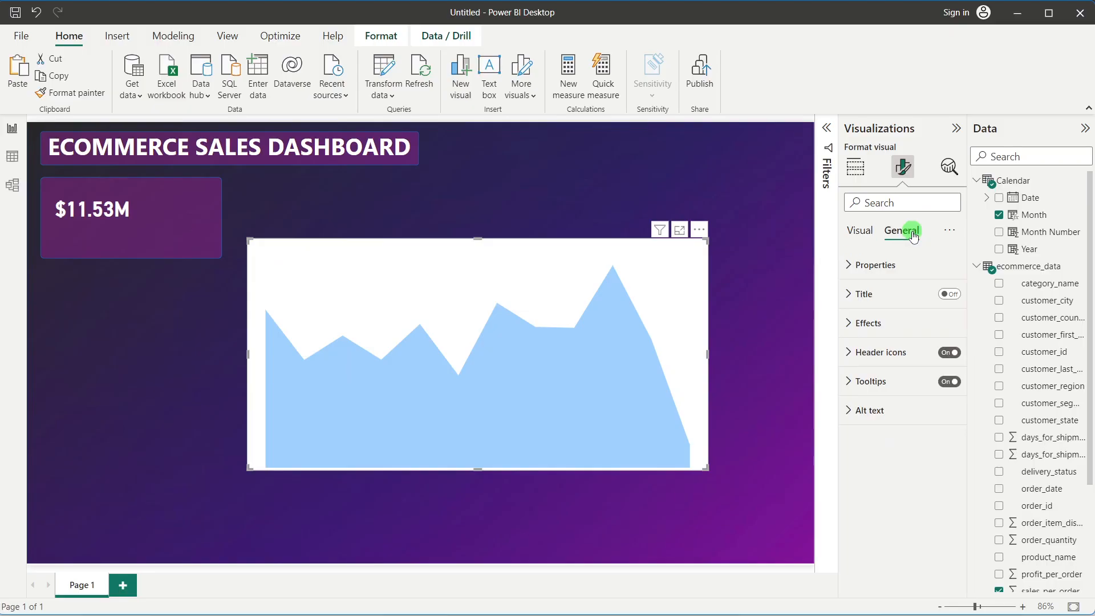
left_click(868, 323)
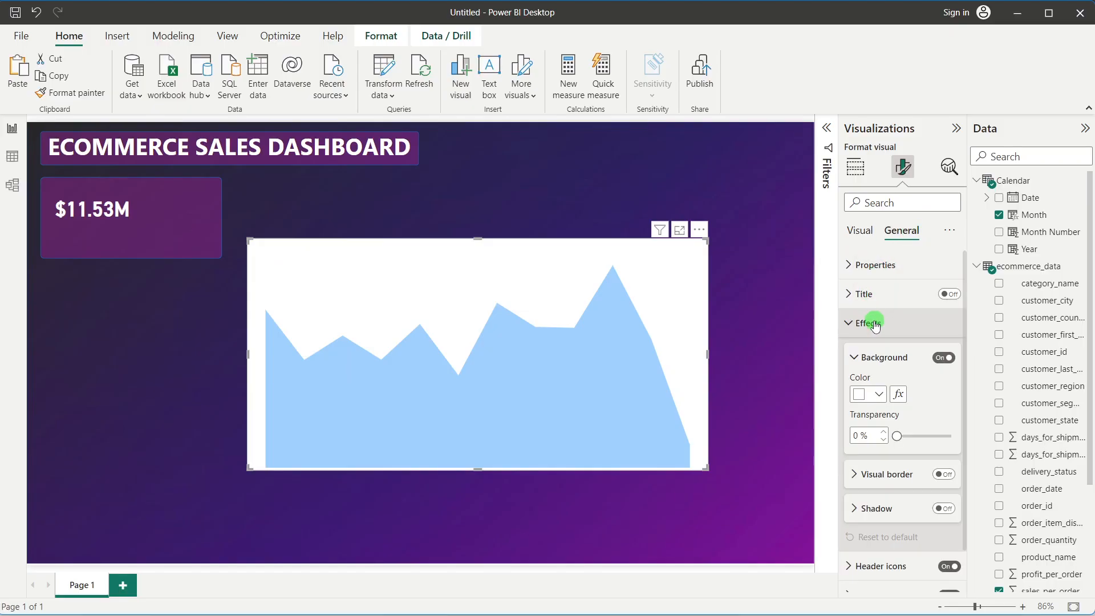
left_click(942, 357)
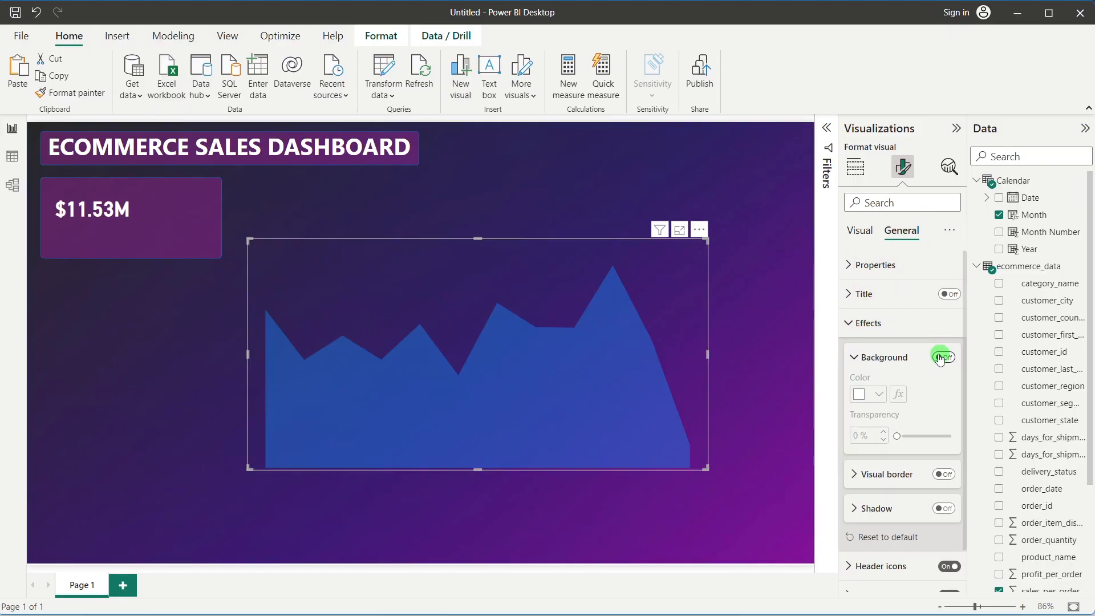
left_click(867, 323)
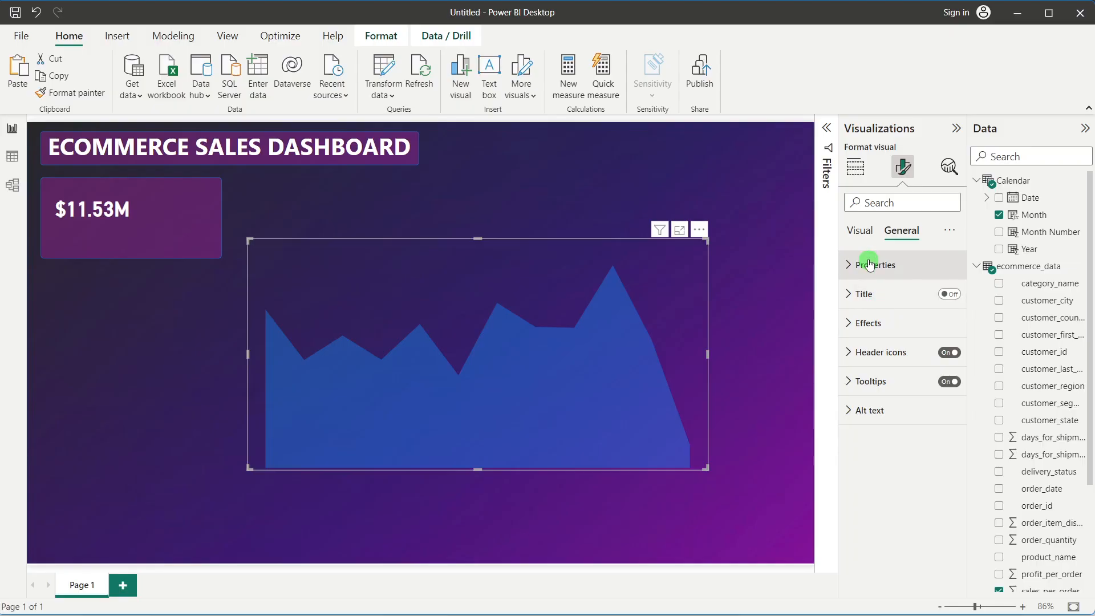
Step: Change the line colour of the Sum of sales_per_order series to the lightest blue theme shade
left_click(856, 231)
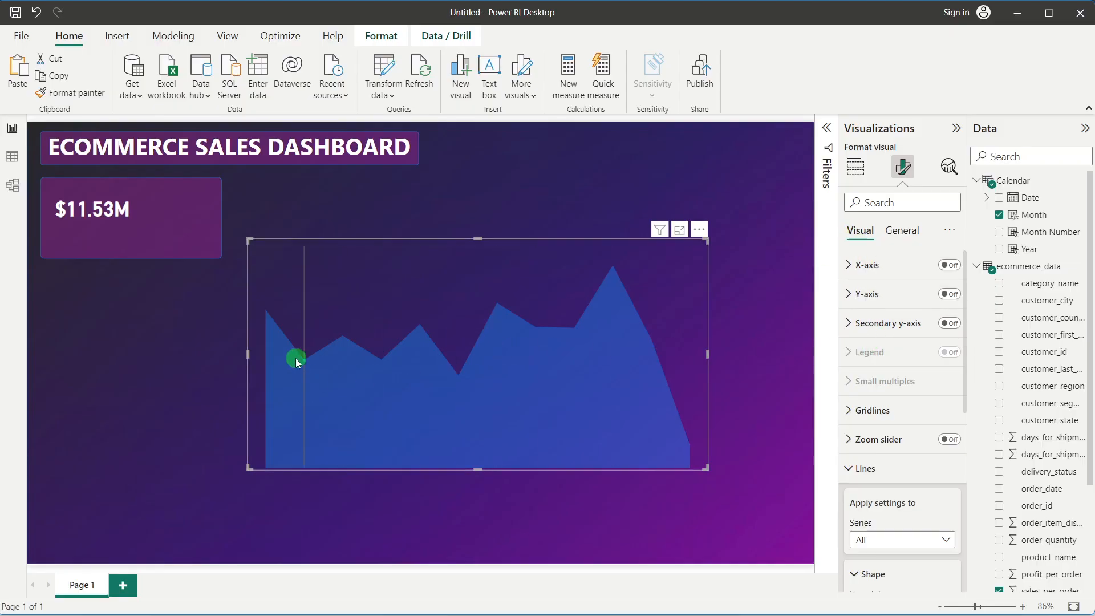
left_click(847, 467)
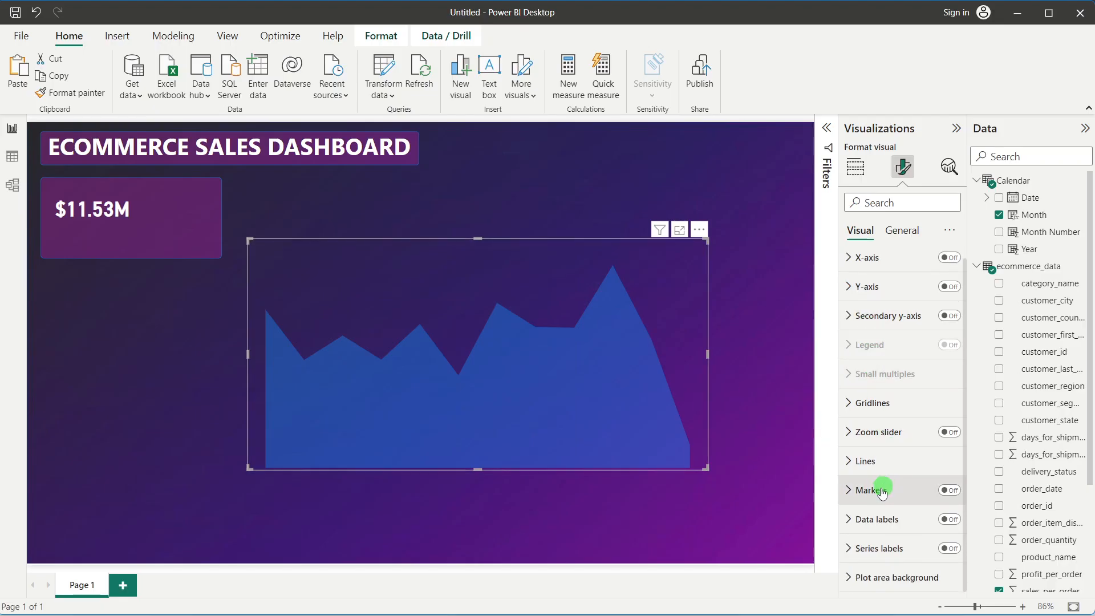
left_click(849, 462)
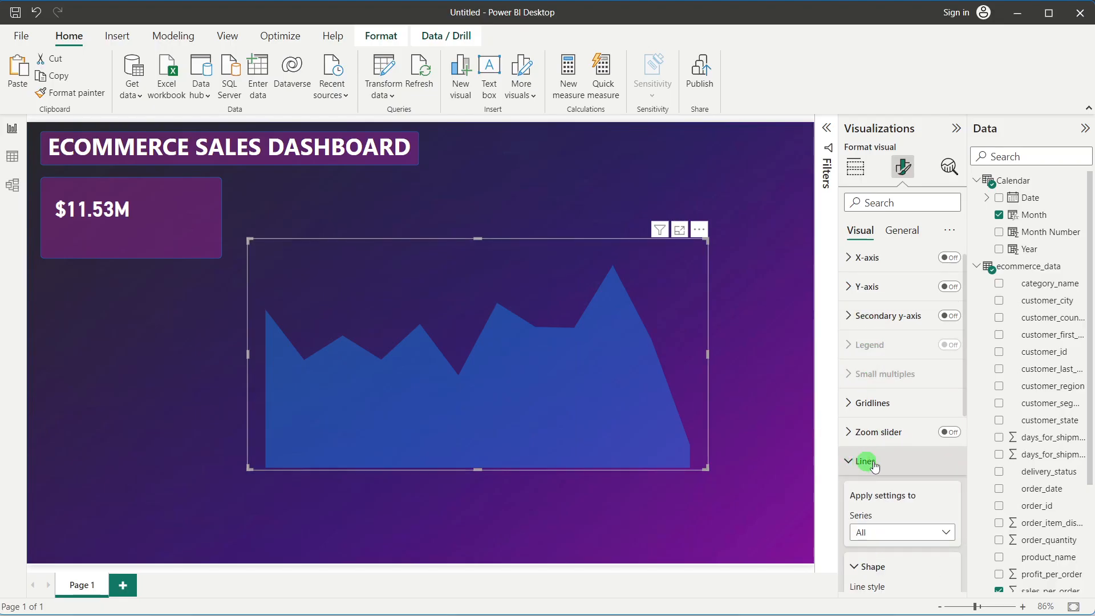
scroll(882, 456, "down", 5)
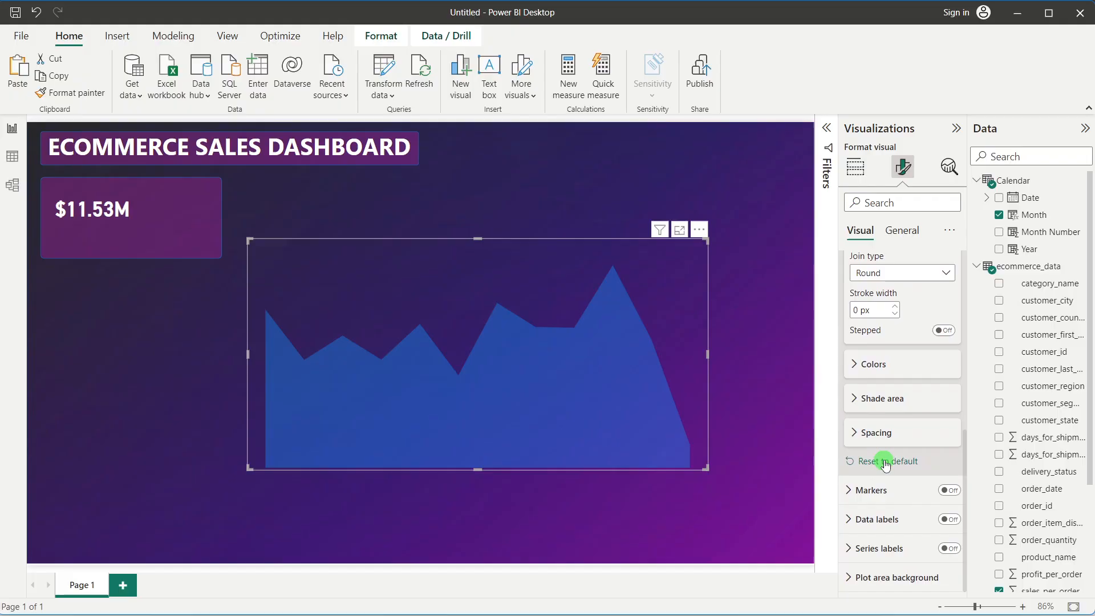
left_click(869, 363)
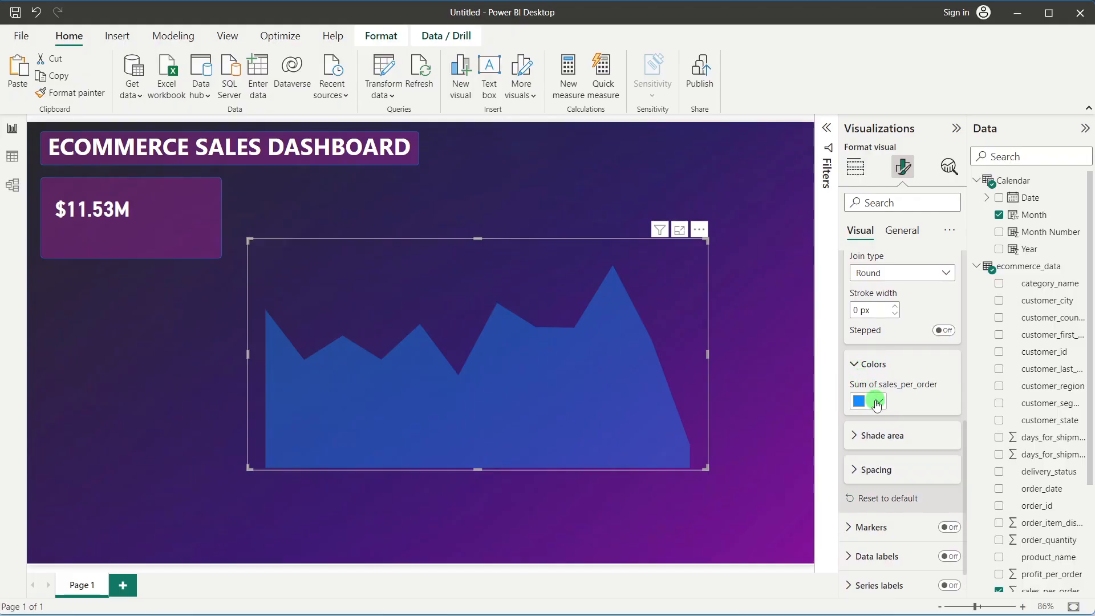
left_click(869, 400)
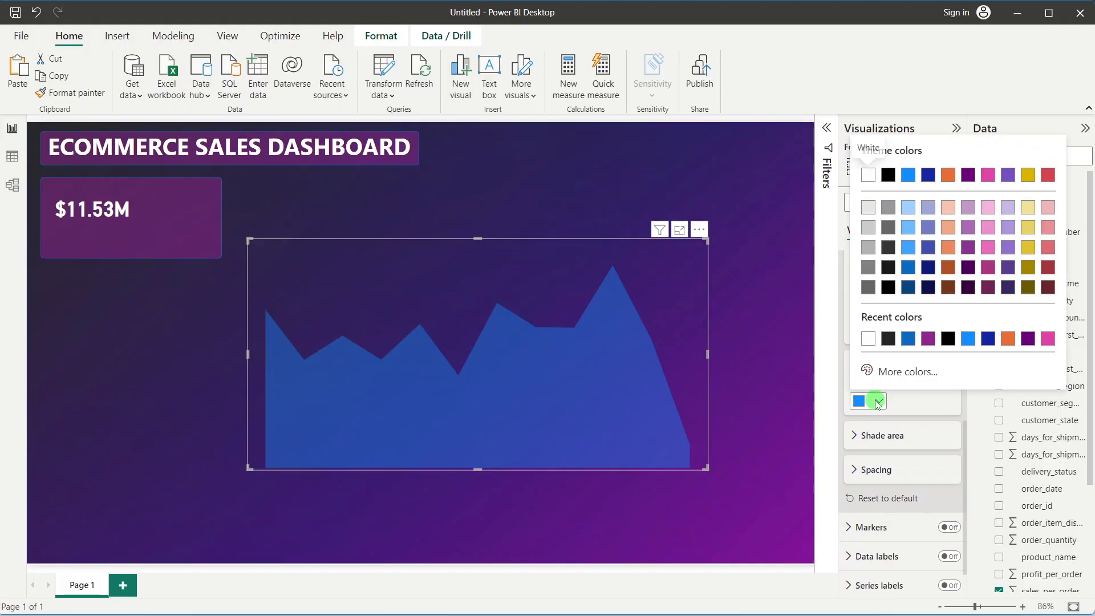
left_click(907, 207)
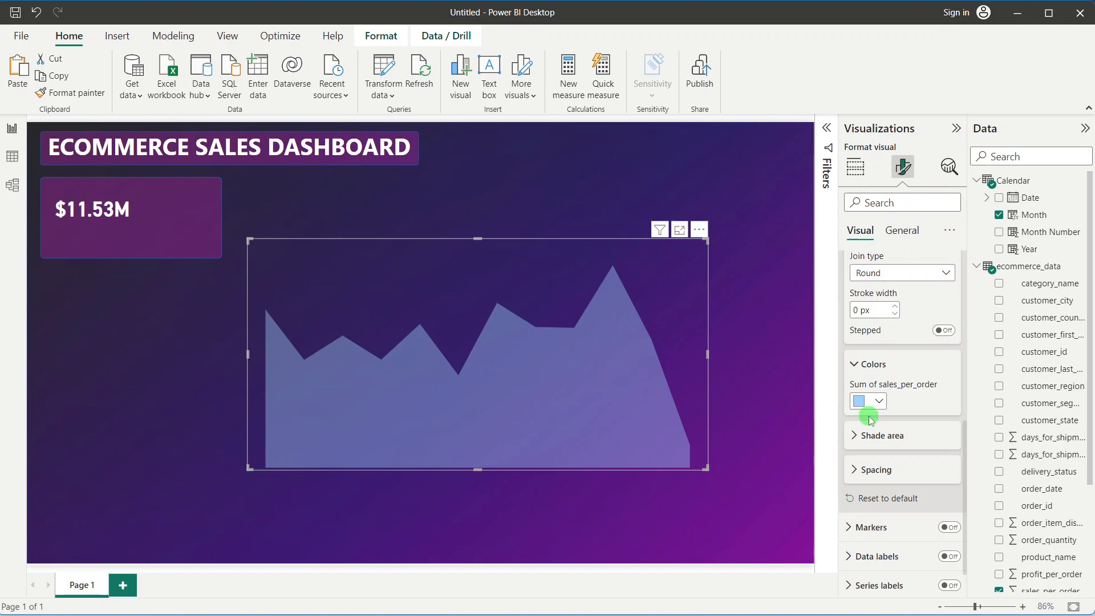
left_click(863, 398)
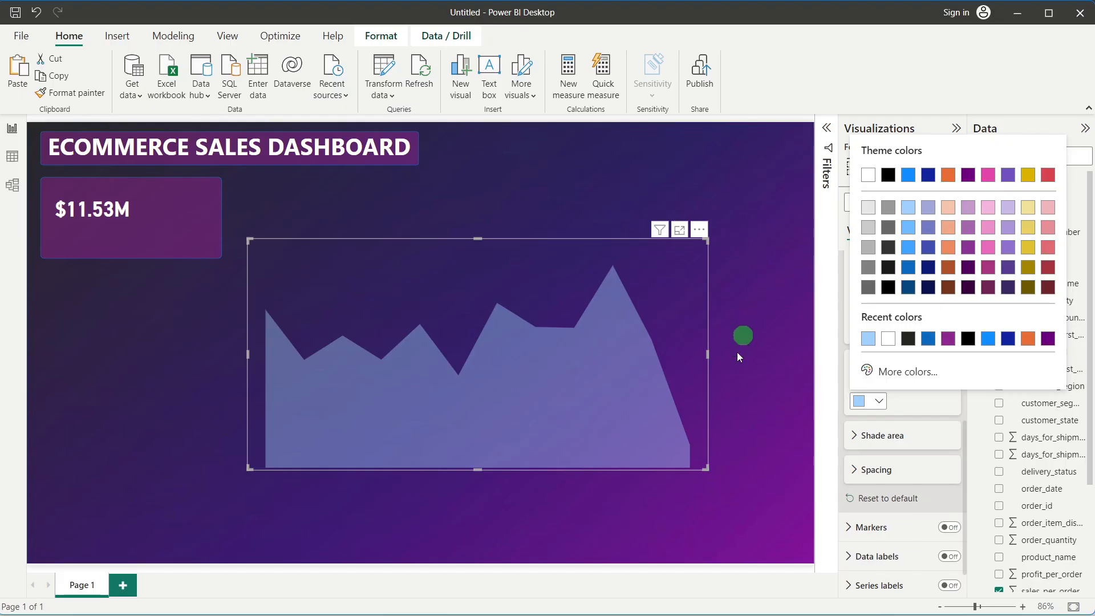
Step: Shrink the area chart to sparkline size and fit it across the lower part of the $11.53M card panel
left_click(473, 470)
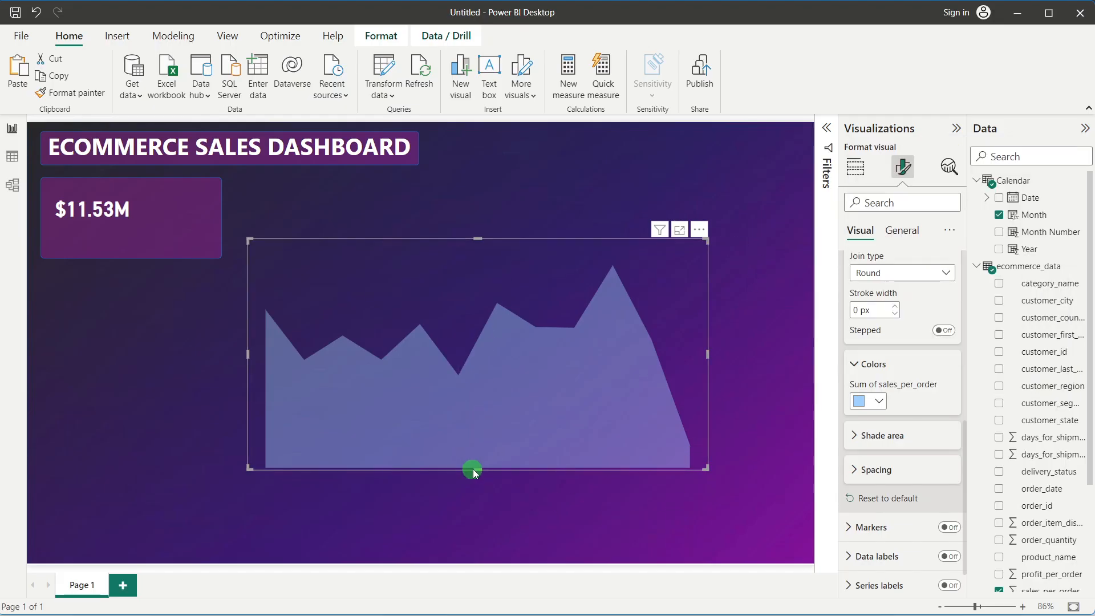
left_click_drag(473, 470, 506, 283)
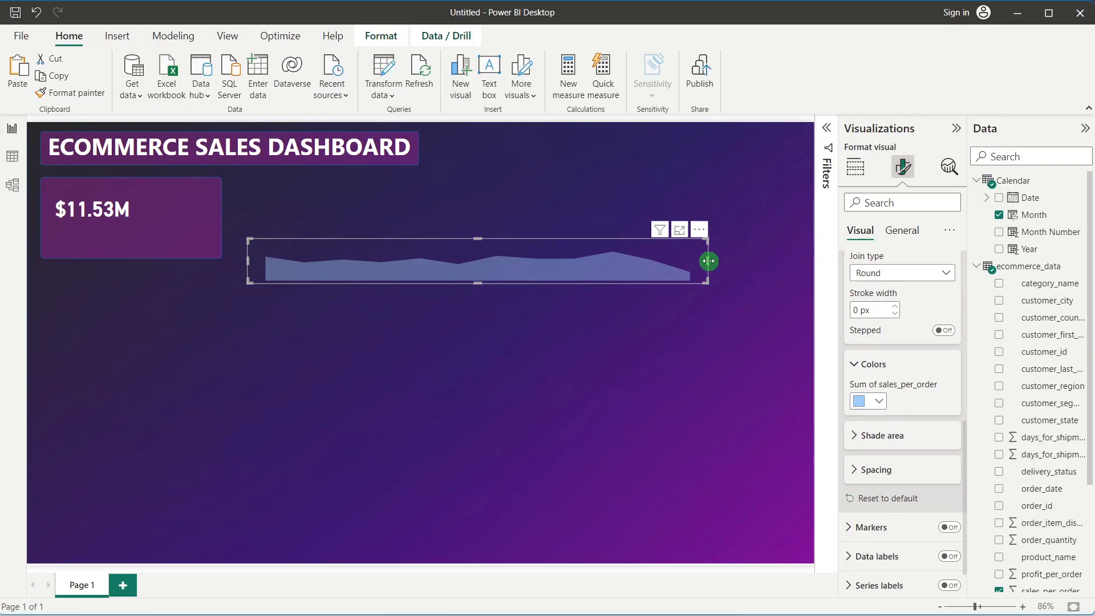
left_click_drag(709, 262, 206, 220)
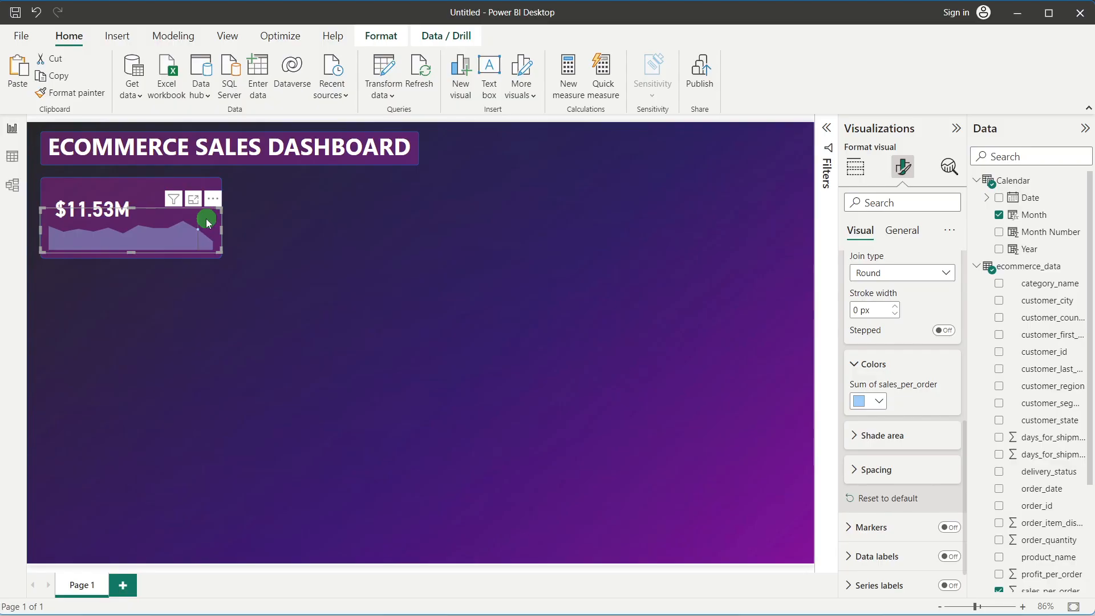
key("Down")
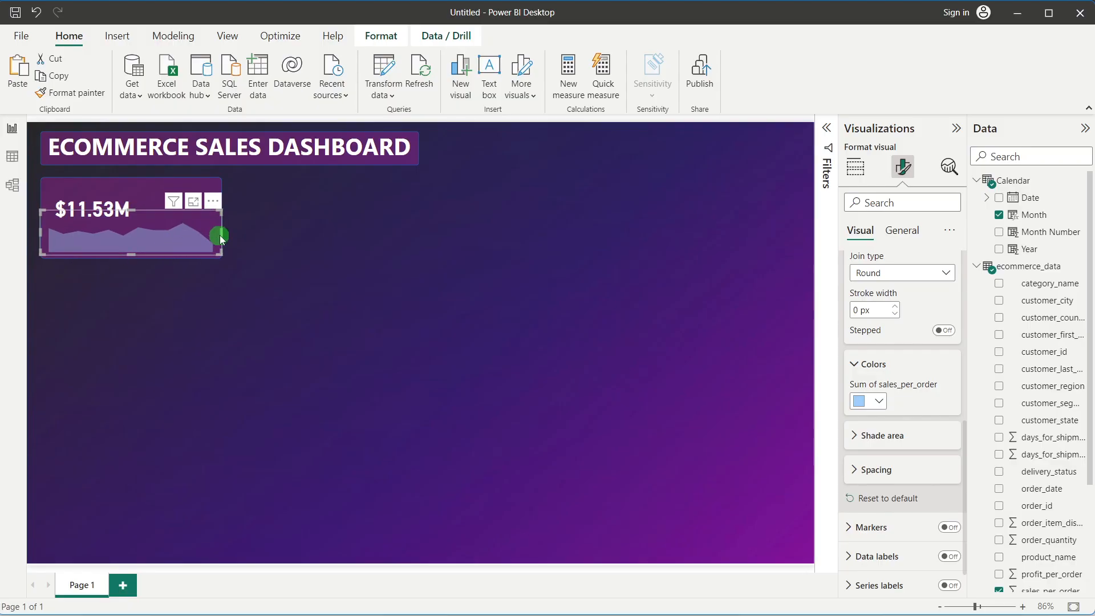
left_click_drag(218, 234, 41, 234)
left_click(216, 303)
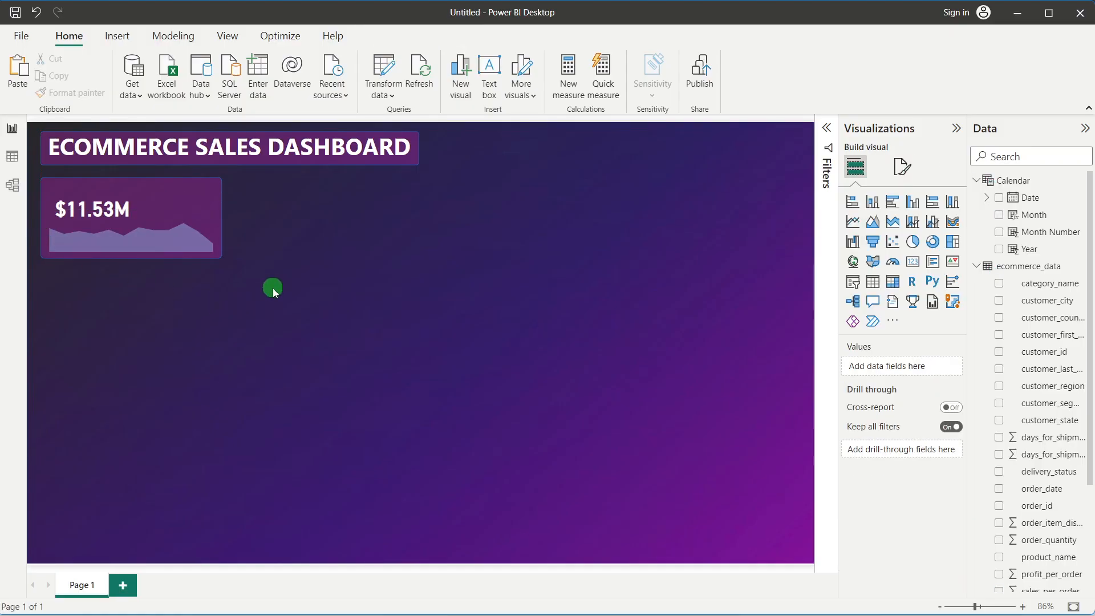
Step: Compare the panel with the finished Power BI Project dashboard and nudge the area chart down to the card panel's lower edge
key("alt+Tab")
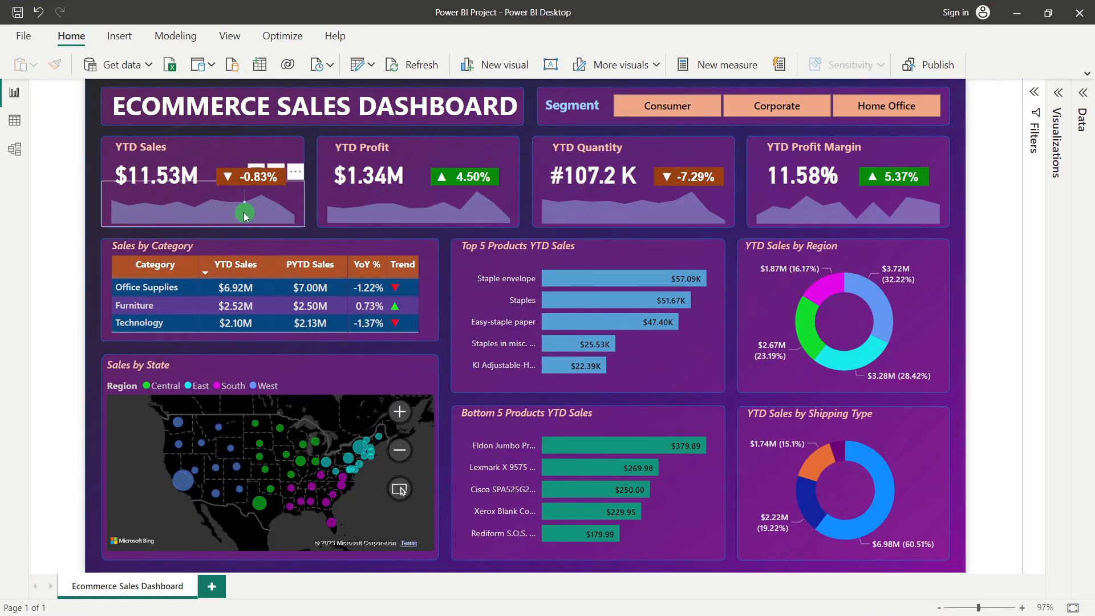
key("alt+Tab")
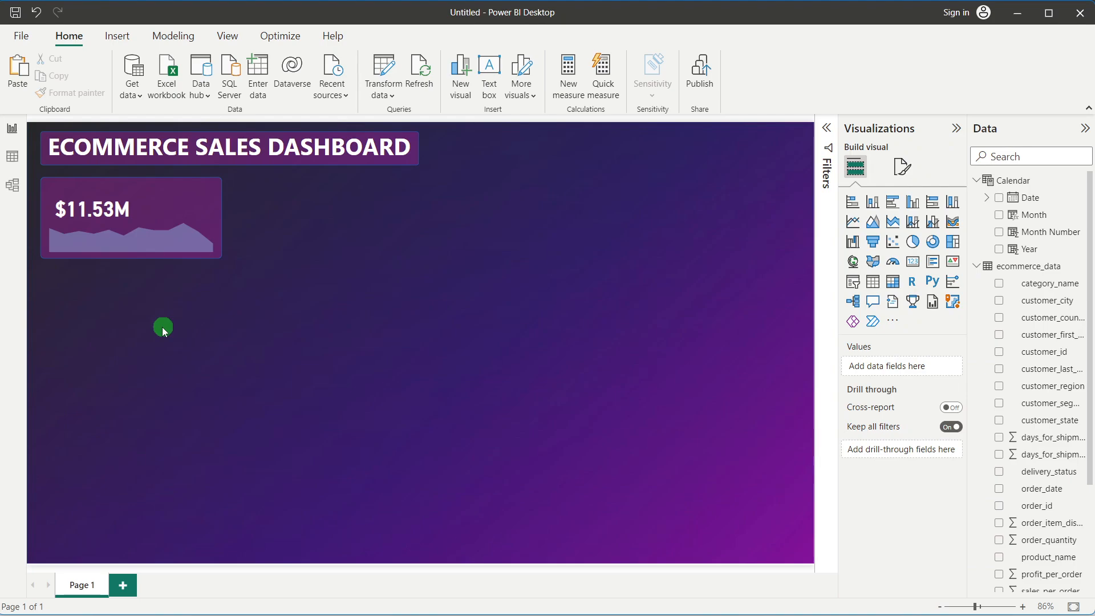
left_click(215, 224)
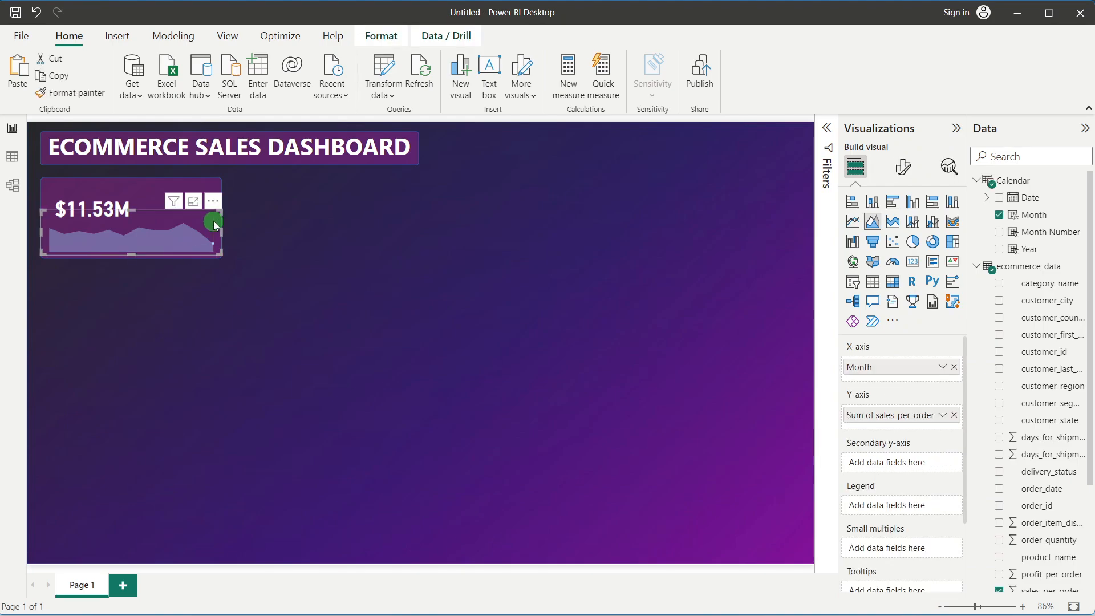
key("Down")
key("Down")
key("Down")
key("Down")
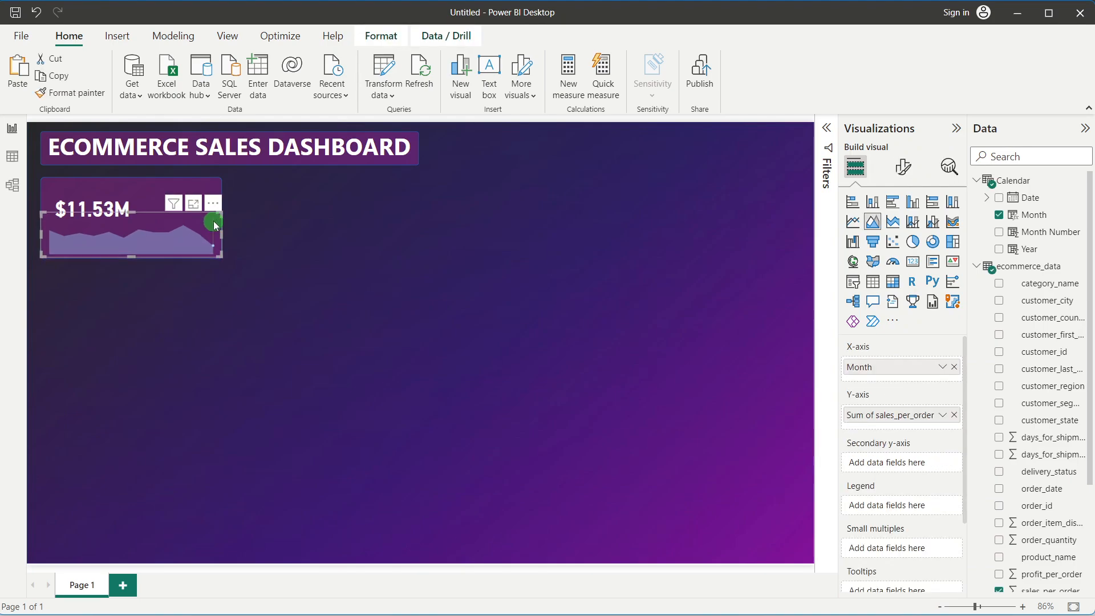
left_click(261, 320)
left_click(215, 224)
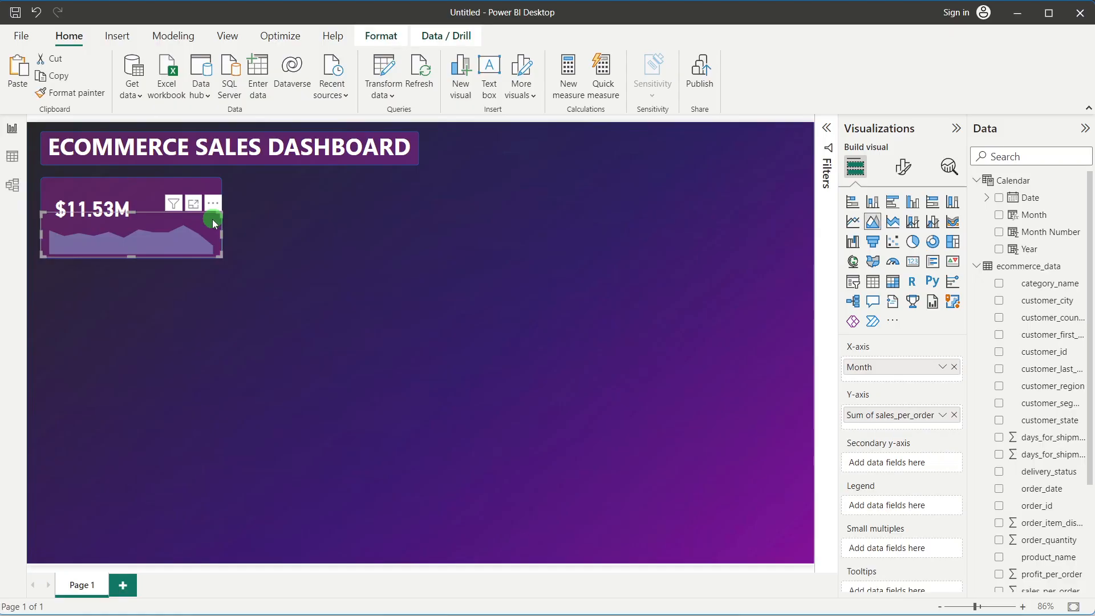
left_click(267, 247)
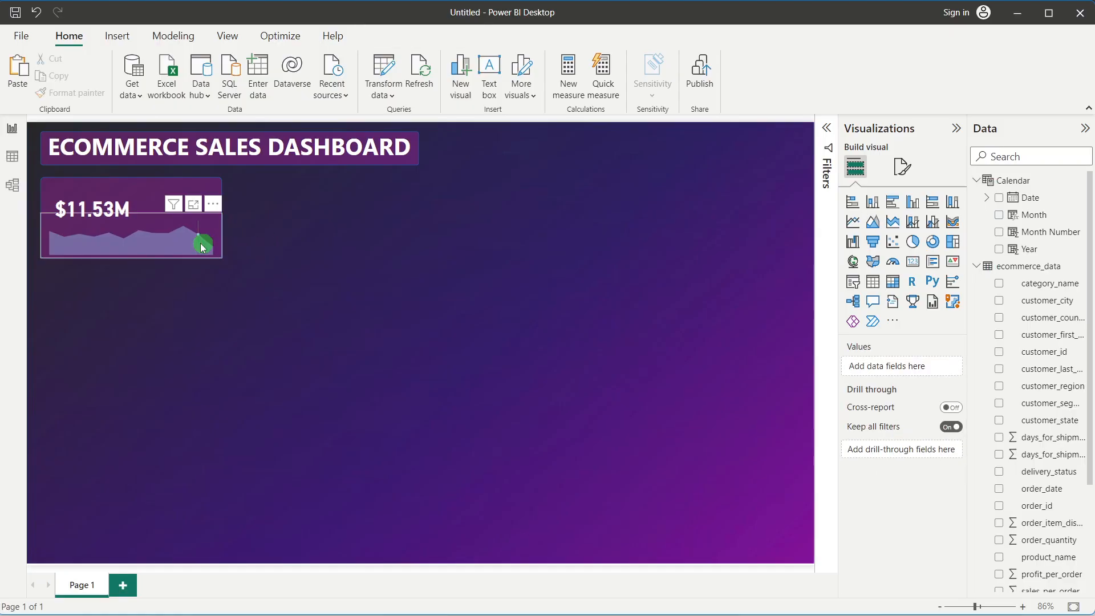
Step: Set the sales_per_order column's currency format to 2 decimal places
mouse_move(182, 244)
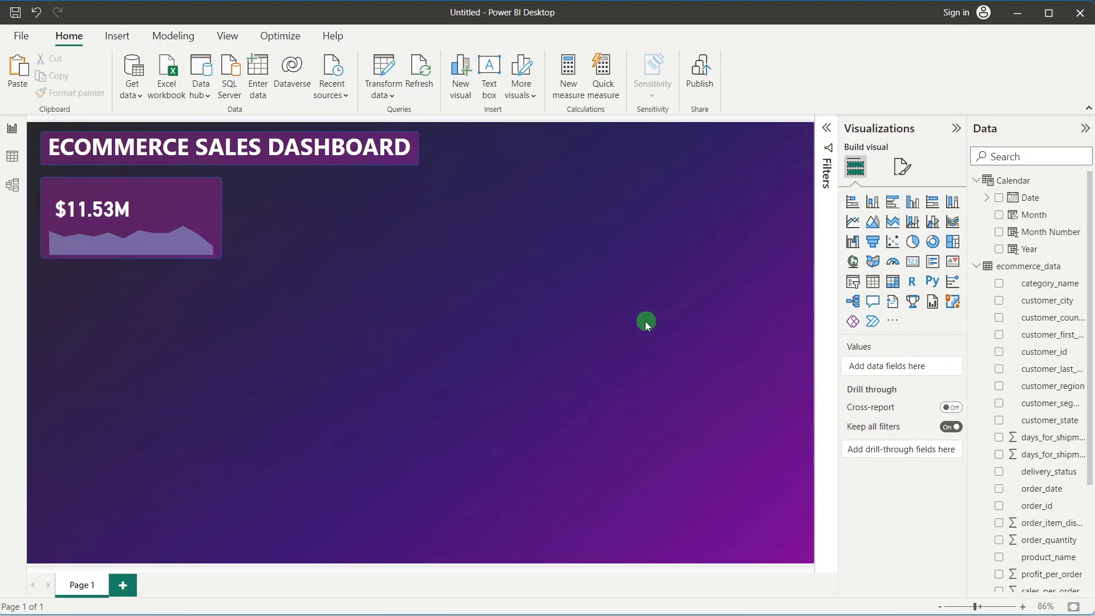
scroll(1027, 490, "down", 5)
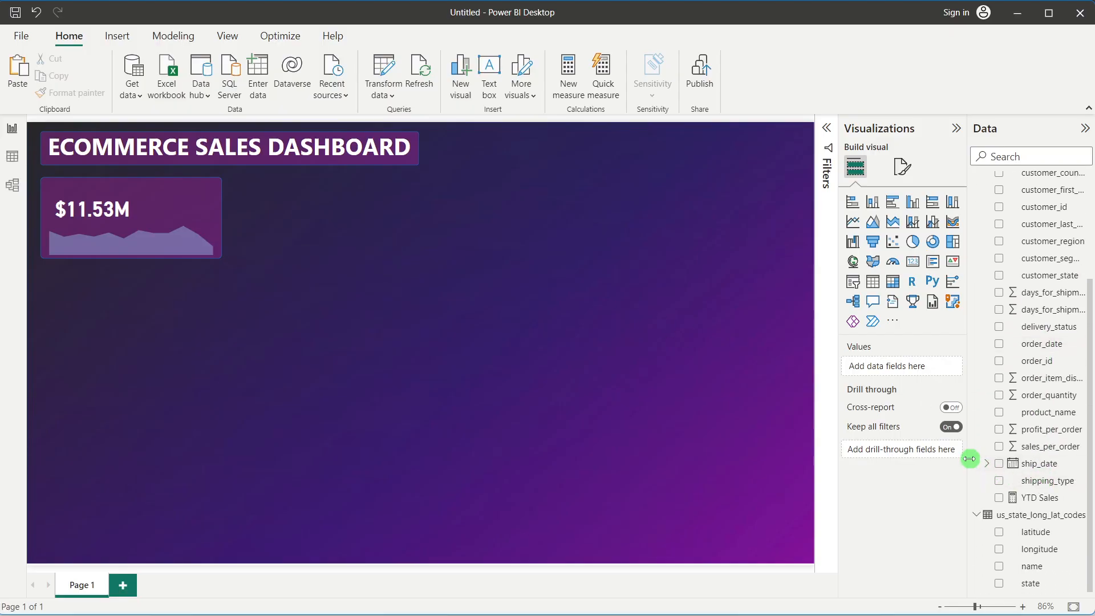
left_click_drag(968, 458, 963, 459)
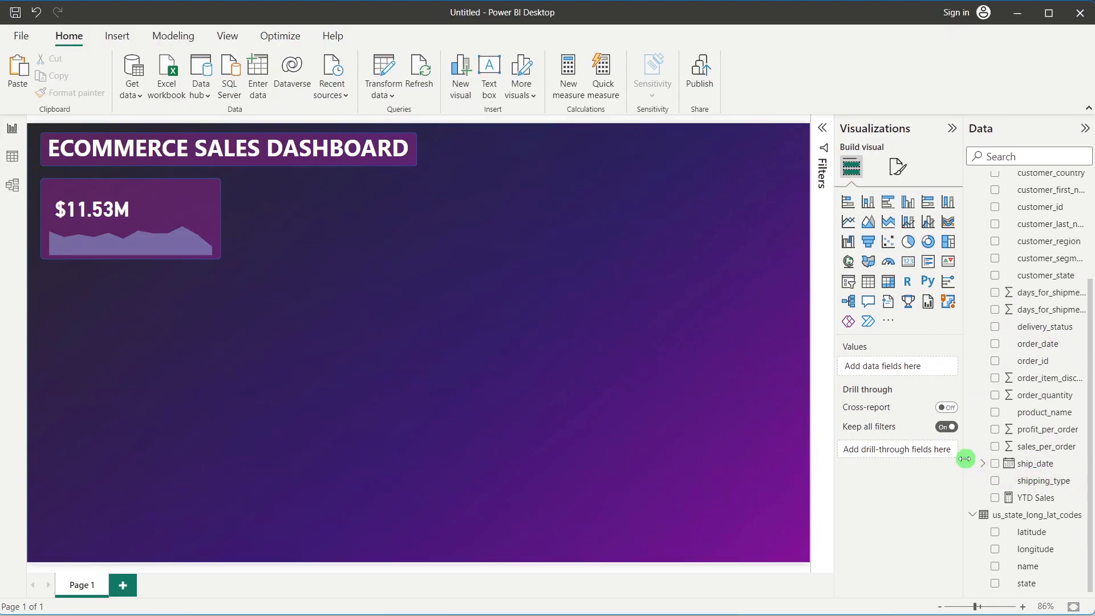
left_click(1032, 448)
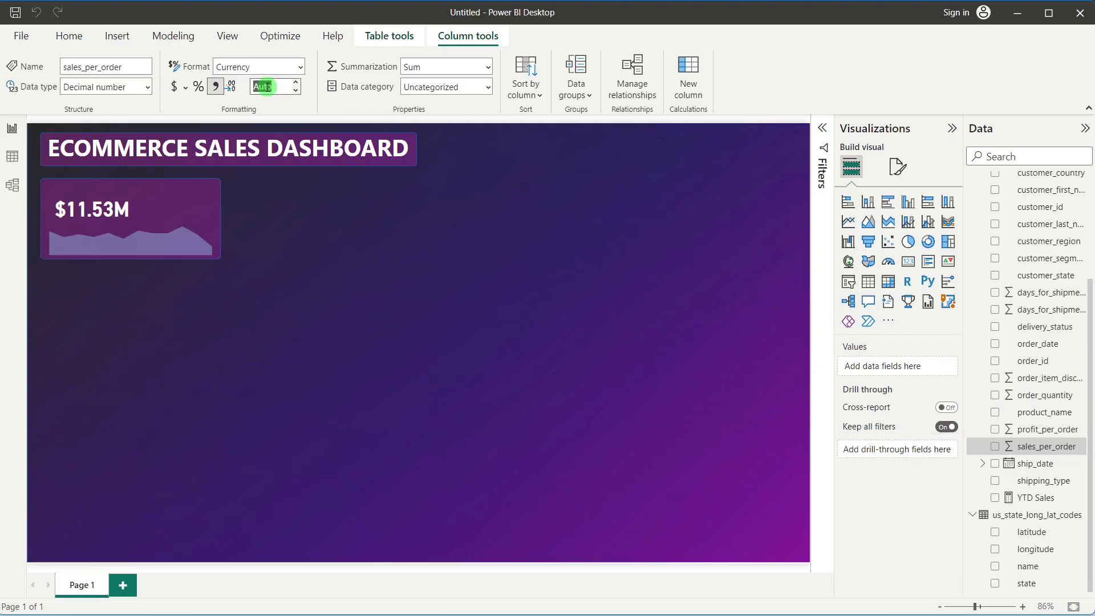
left_click(297, 87)
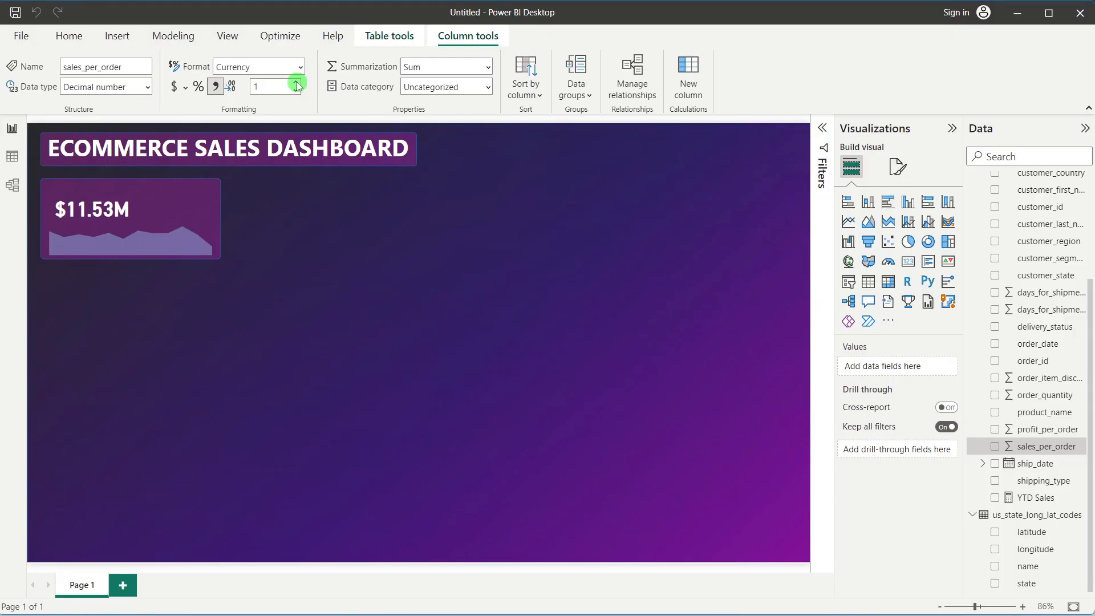
left_click(297, 86)
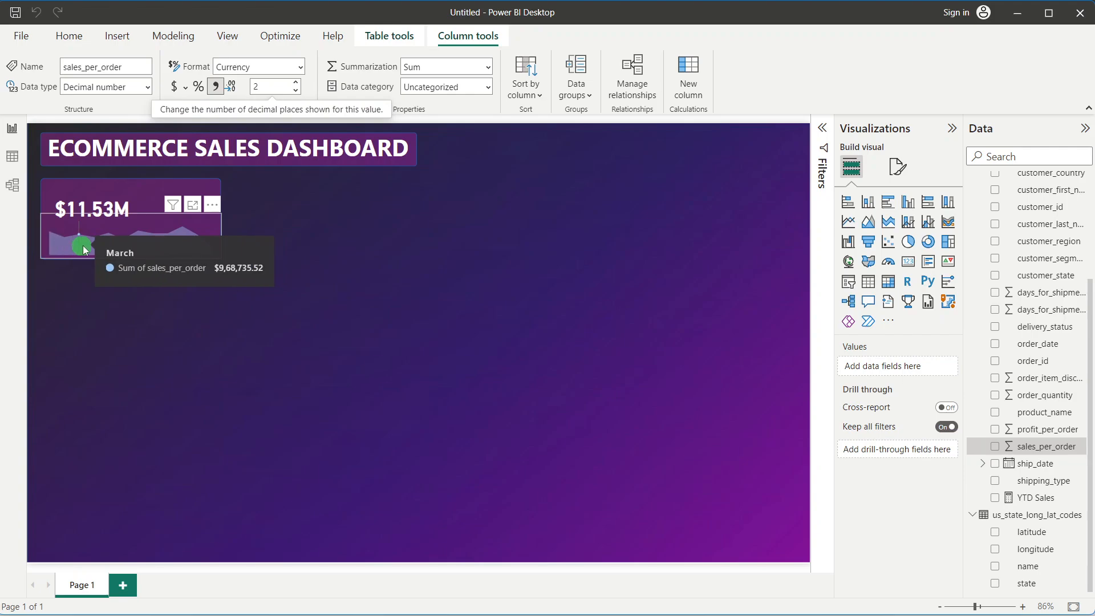
left_click(375, 233)
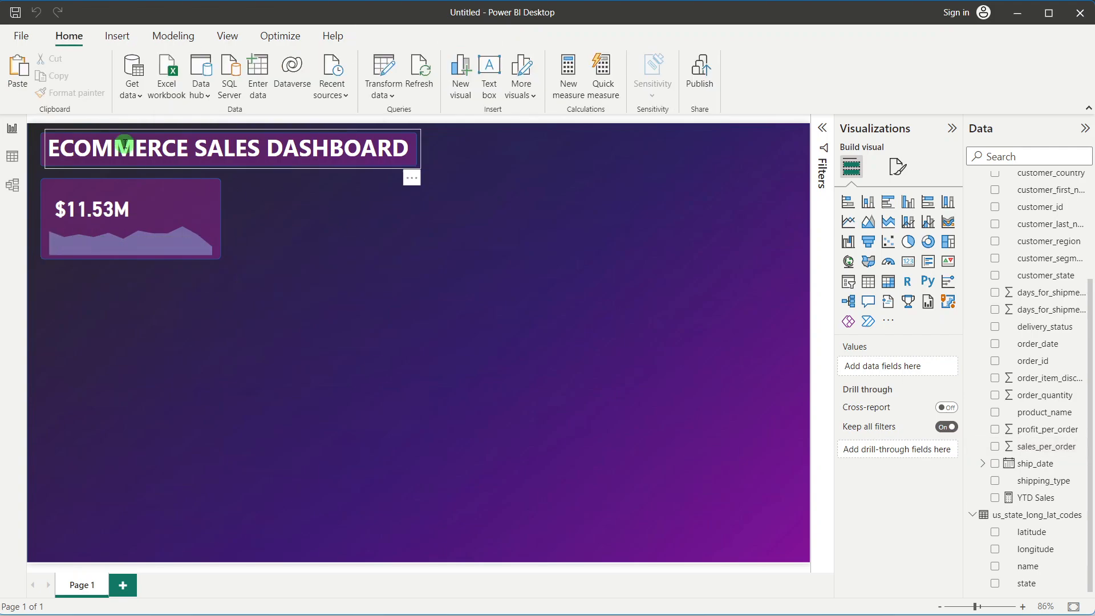
Step: Examine the year-over-year indicator in the YTD Sales panel of the finished Power BI Project dashboard, and return to the working report
left_click(612, 240)
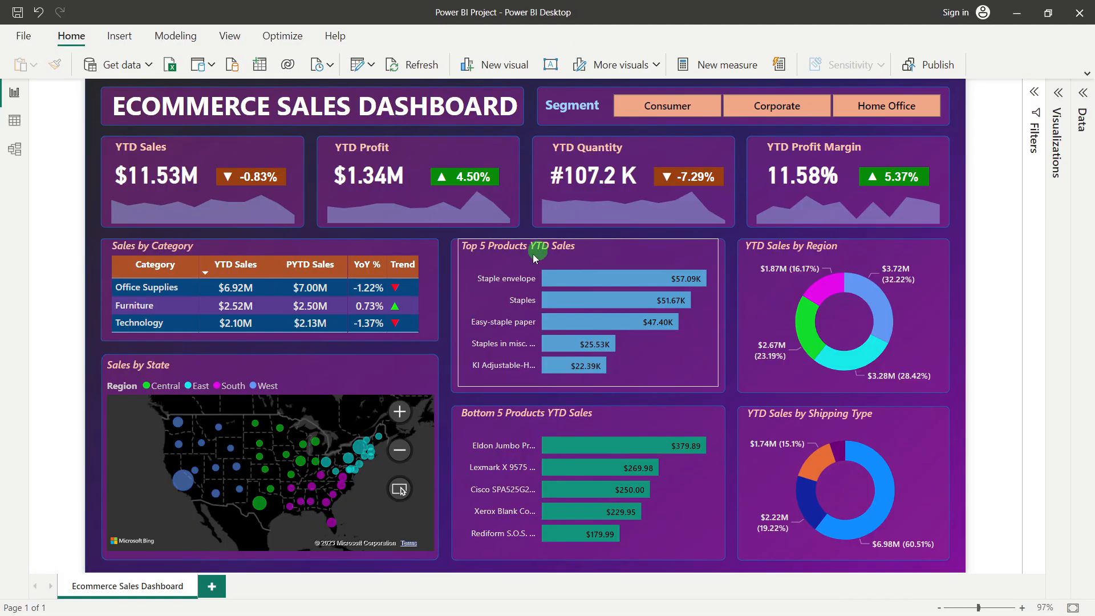
left_click(228, 179)
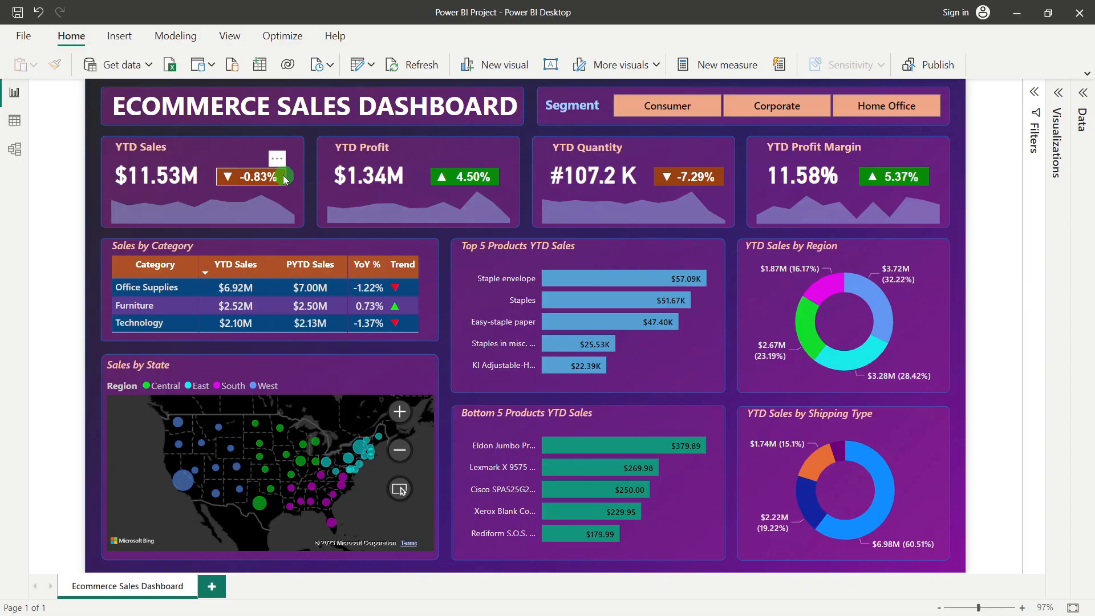
key("alt+Tab")
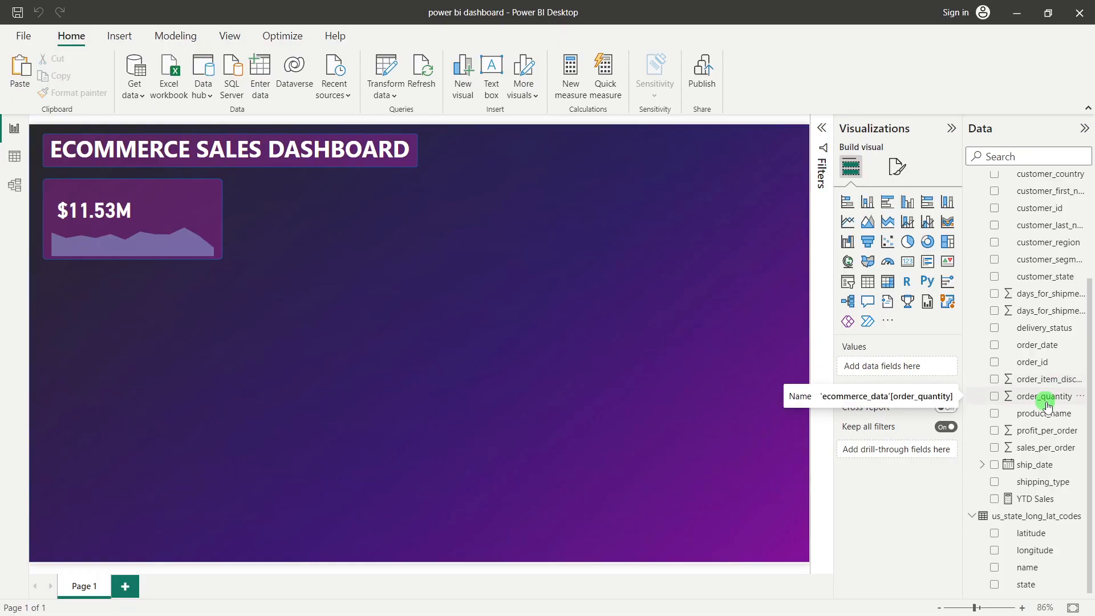
Step: Create a new measure in the ecommerce_data table and name it PYTD Sales
right_click(1041, 276)
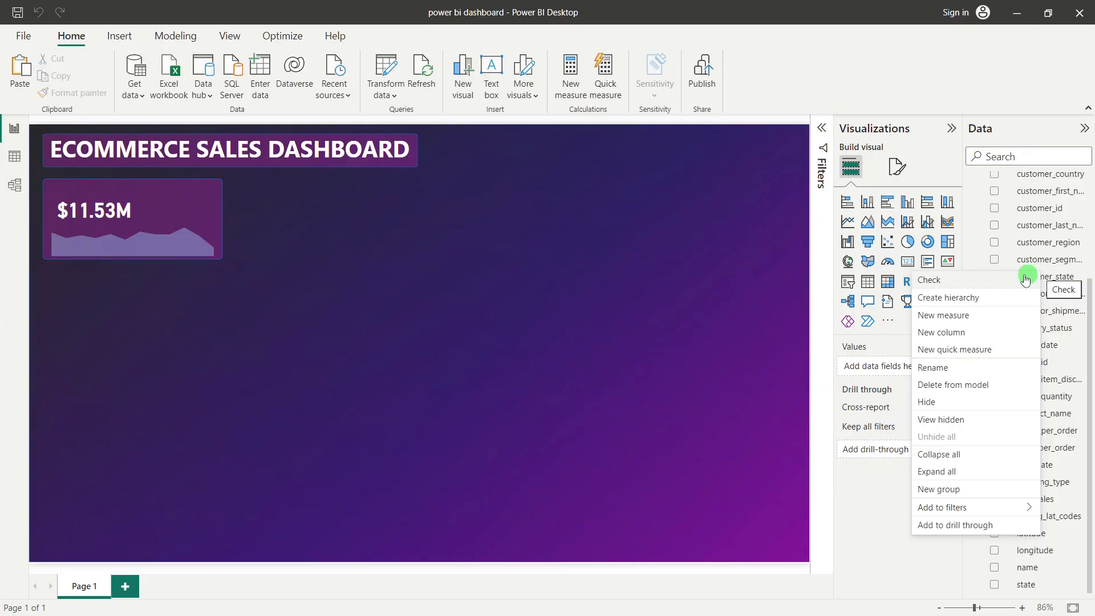
left_click(969, 317)
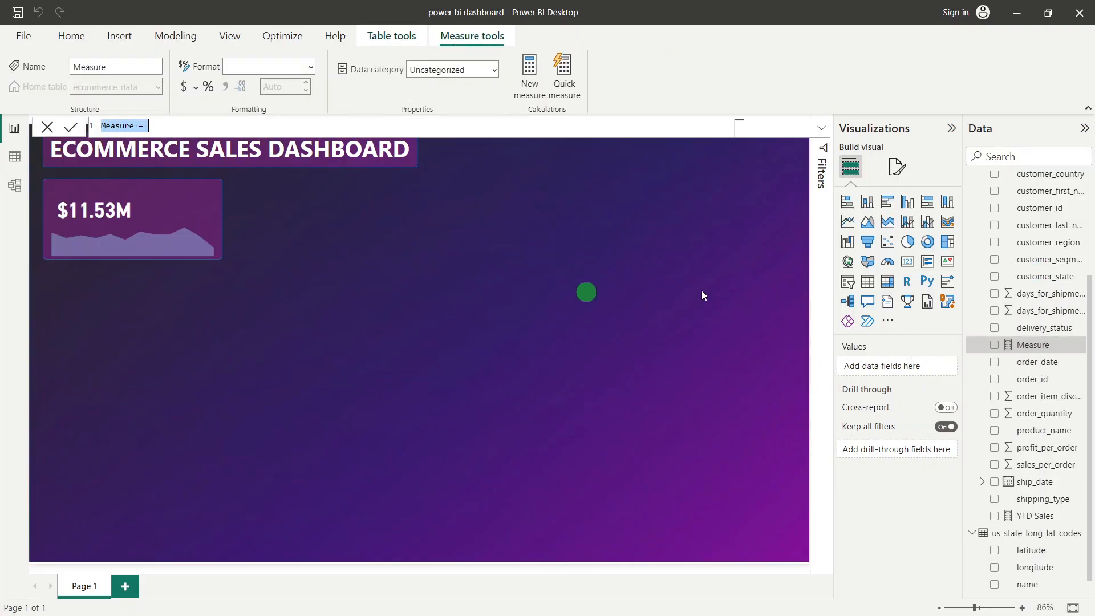
scroll(1034, 285, "down", 1)
scroll(1033, 284, "up", 3)
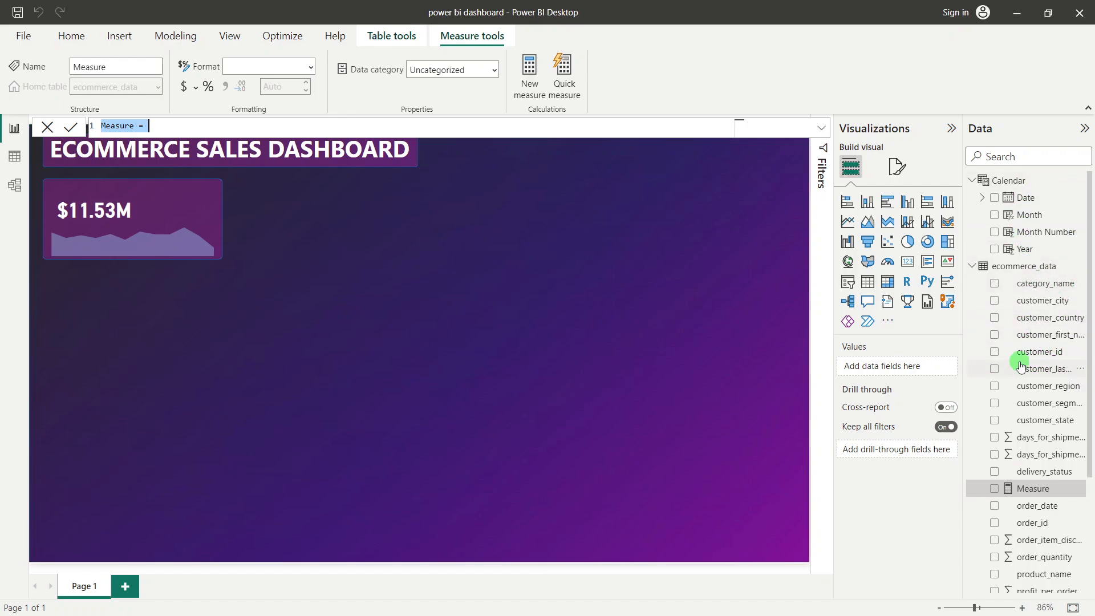
double_click(115, 125)
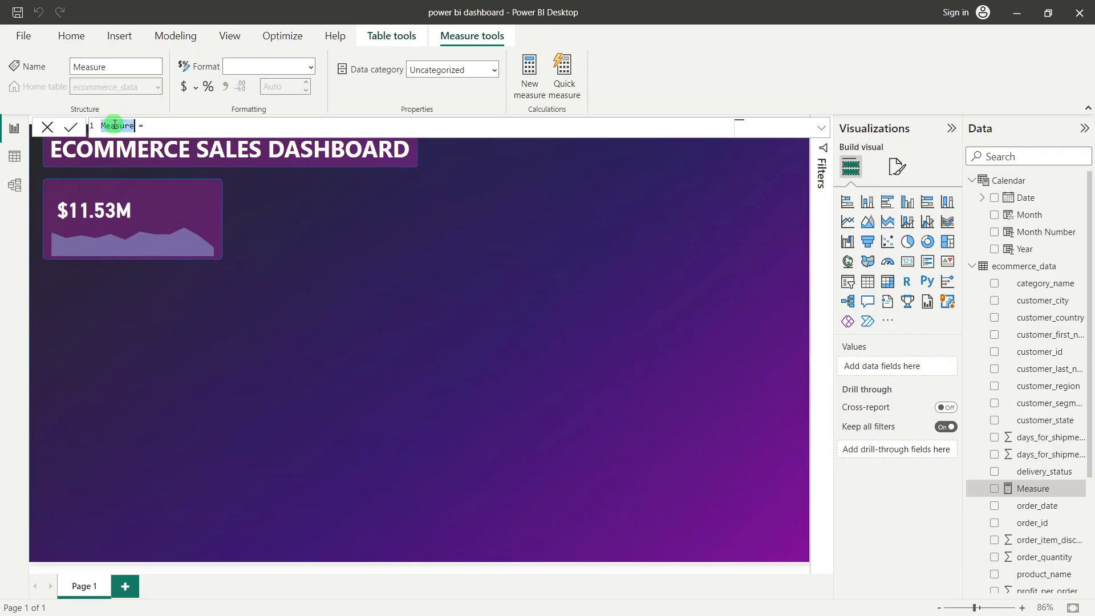
type("PYTD Sales")
Step: Begin the PYTD Sales formula with CALCULATE(SUM(ecommerce_data[sales_per_order]), leaving it ready for a filter argument
type("al")
key("BackSpace")
key("BackSpace")
type("cal")
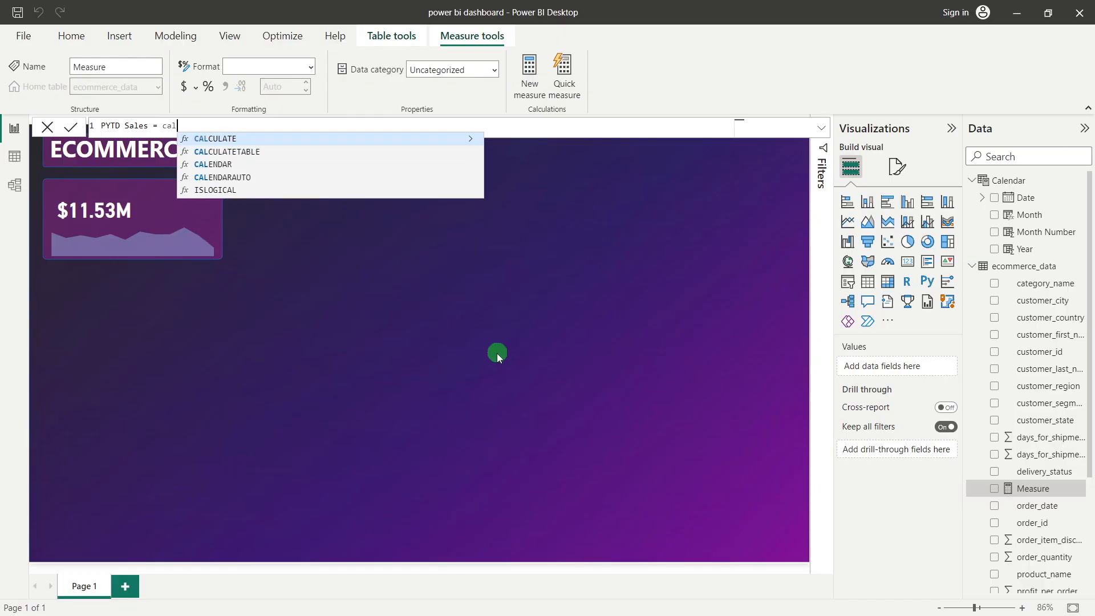
key("Tab")
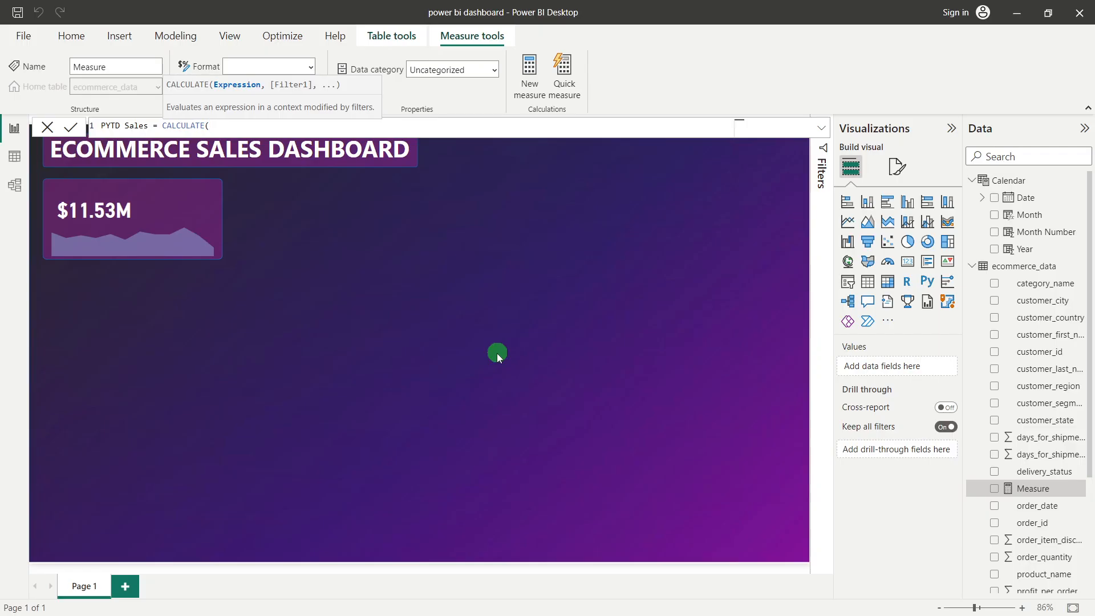
type("su")
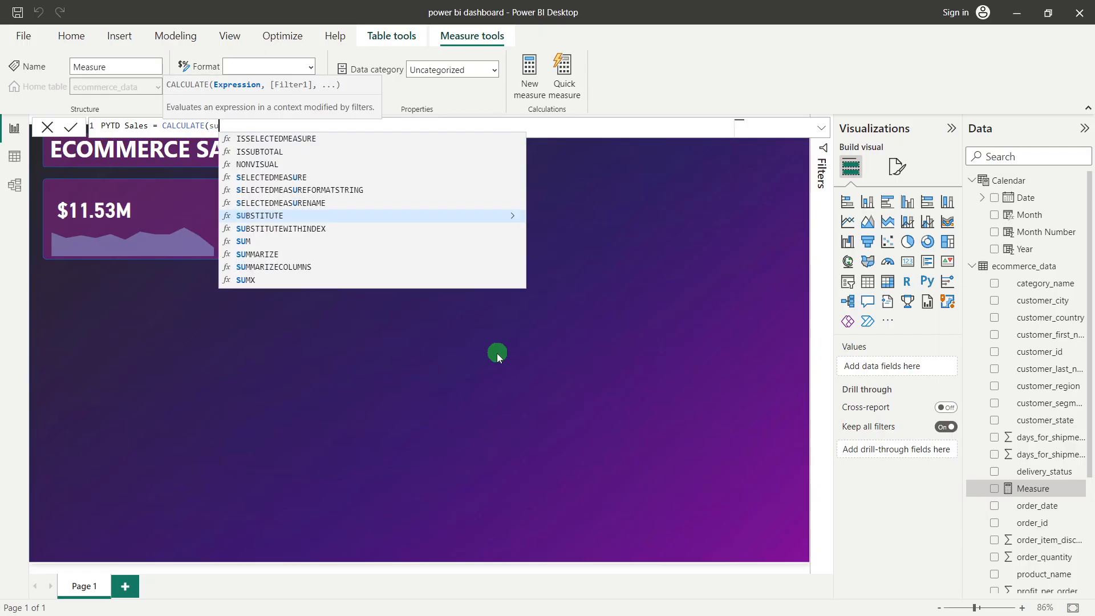
key("Tab")
type("sales")
key("Tab")
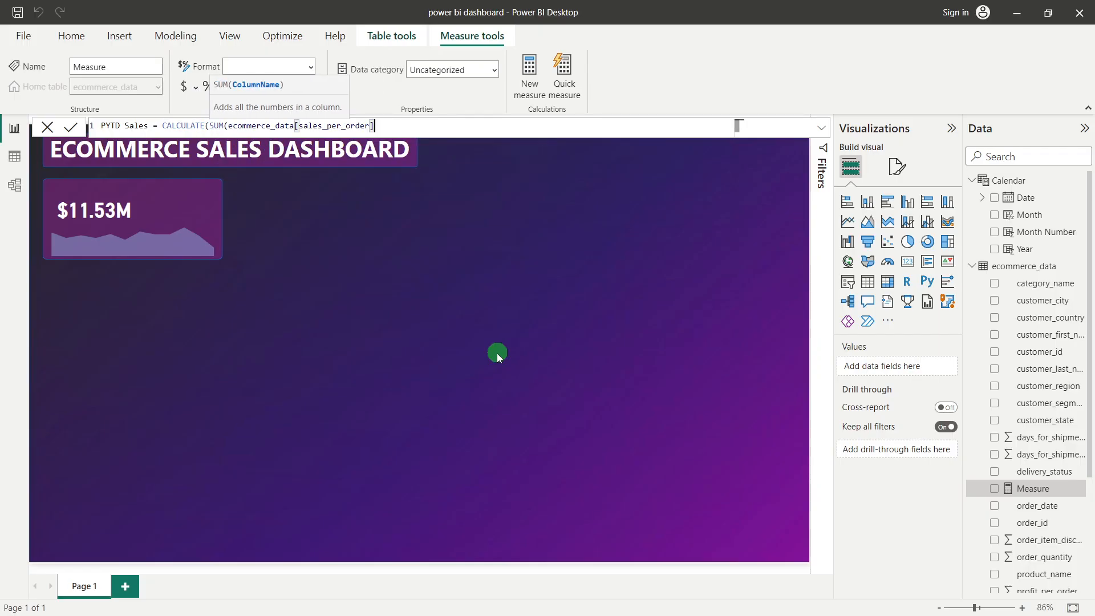
type("),")
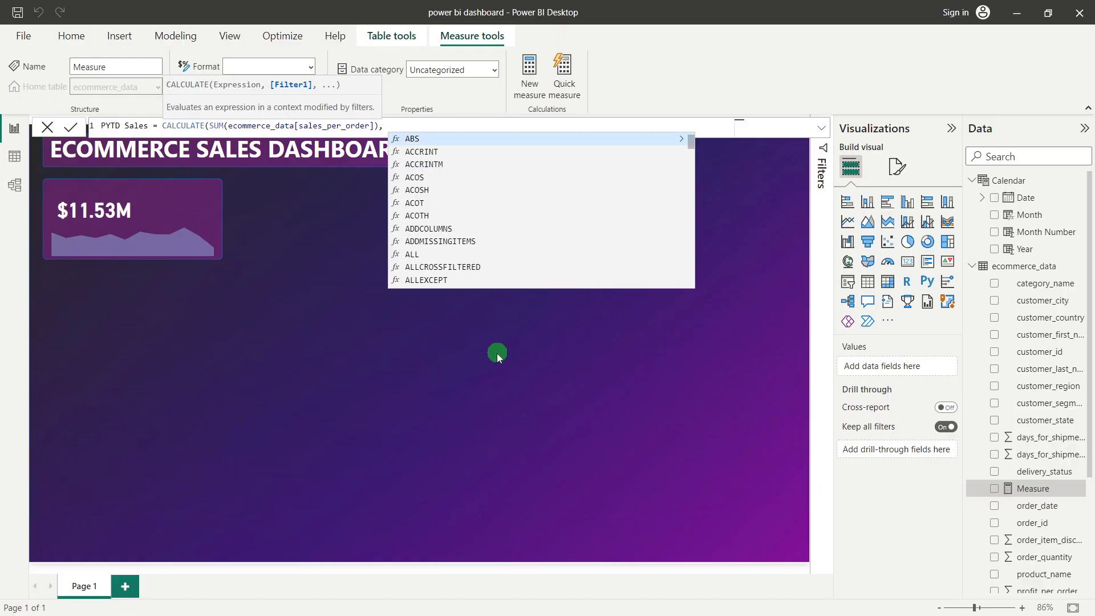
Step: Complete the PYTD Sales formula with the filter DATESYTD(SAMEPERIODLASTYEAR('Calendar'[Date])) and commit the measure
type("date")
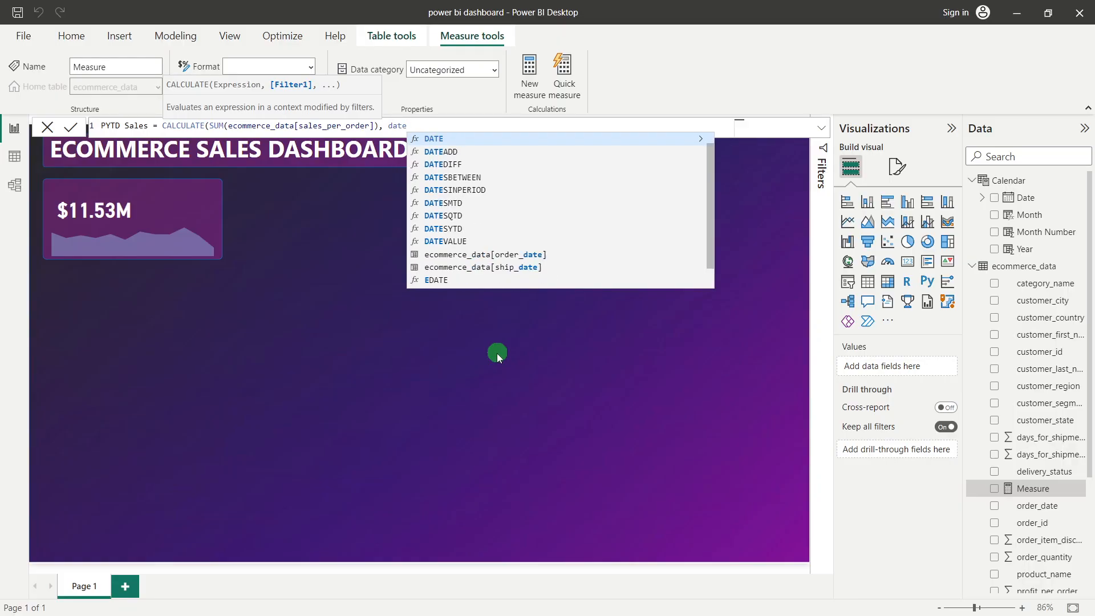
left_click(451, 228)
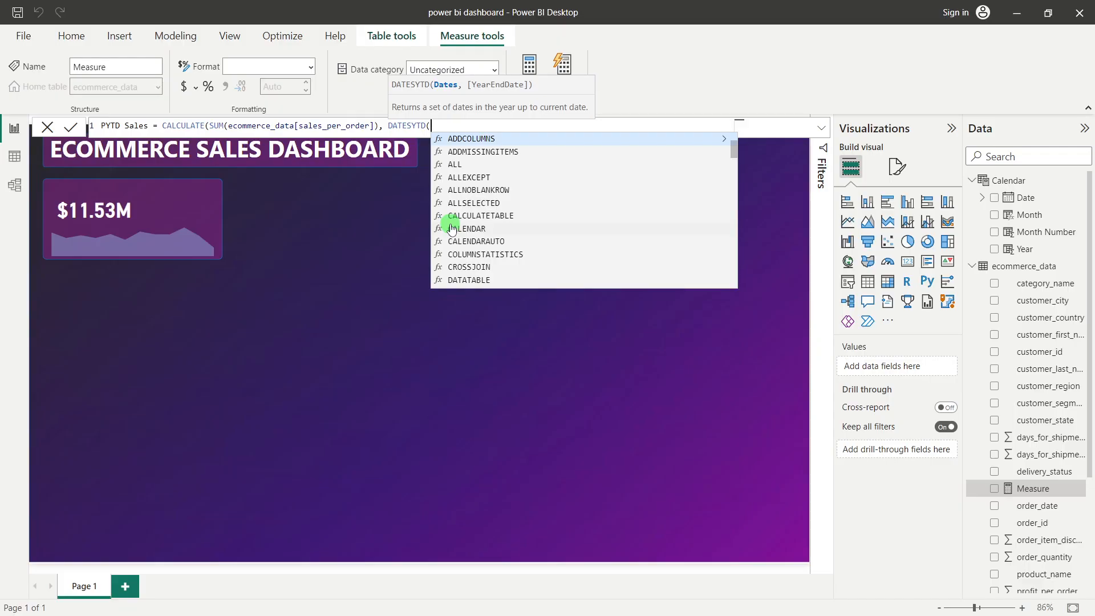
type("same")
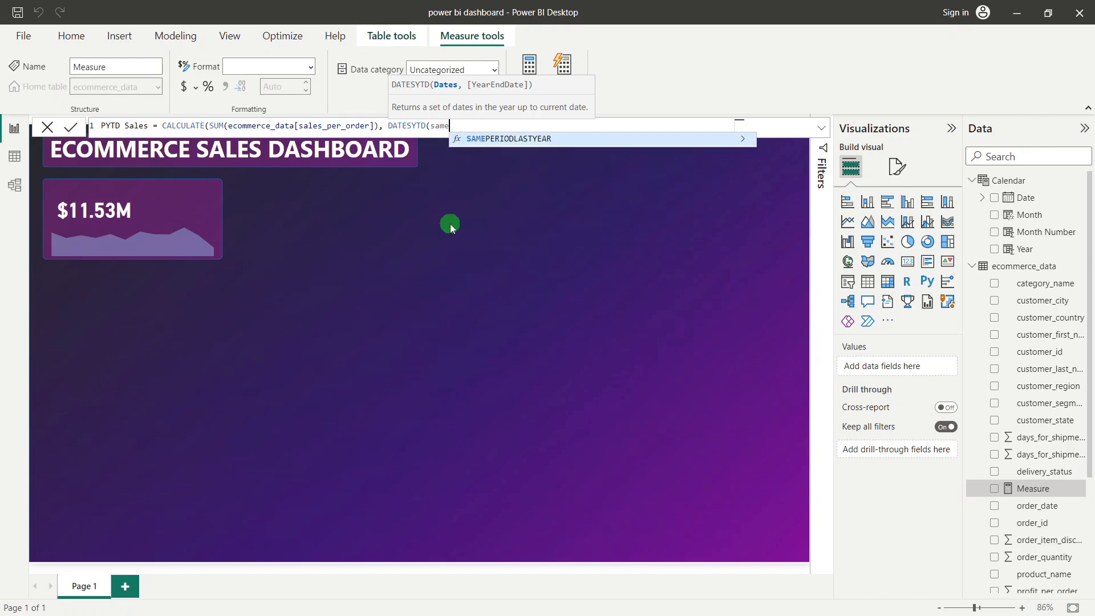
key("Tab")
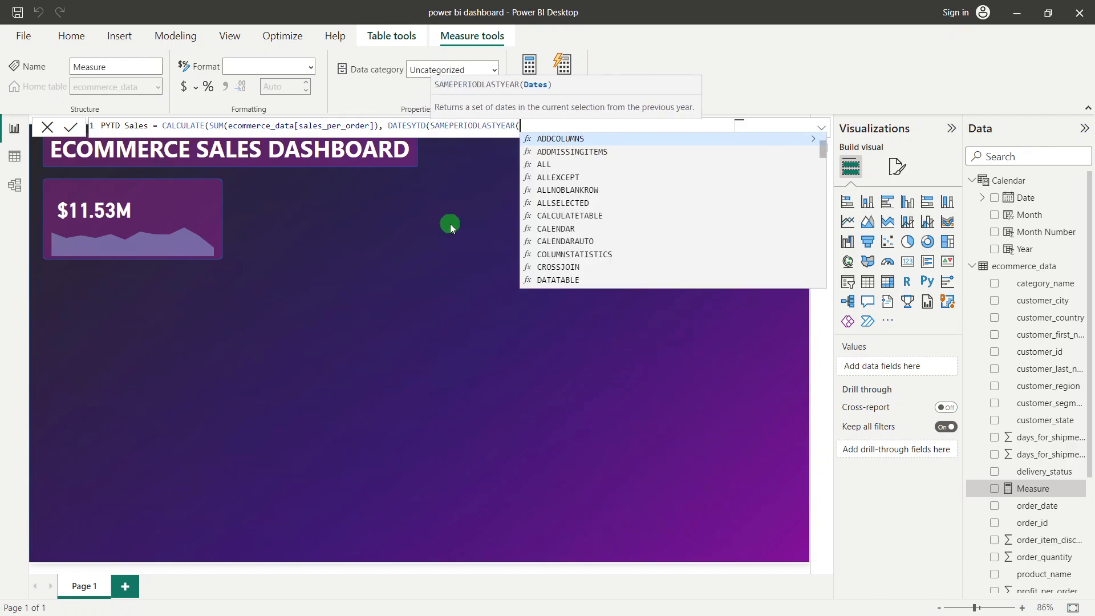
type("date")
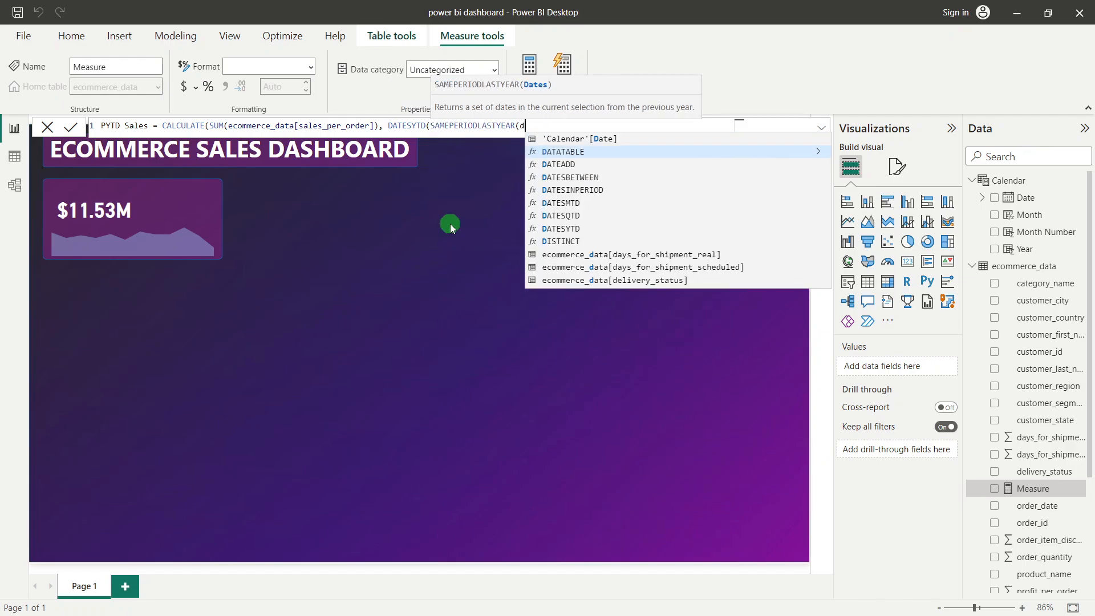
left_click(547, 139)
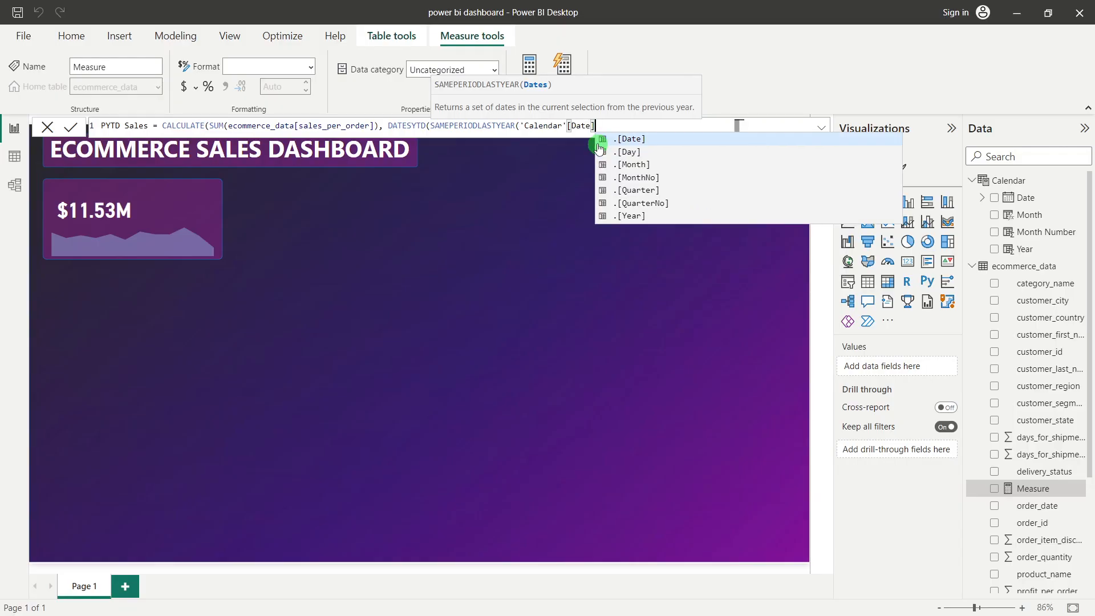
type(")))")
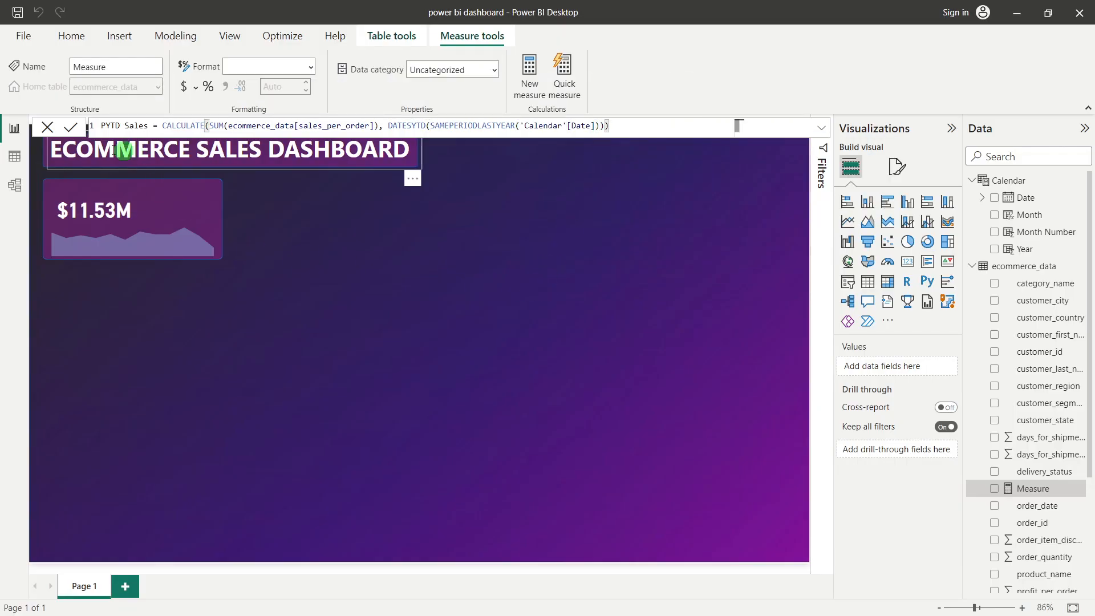
left_click(71, 126)
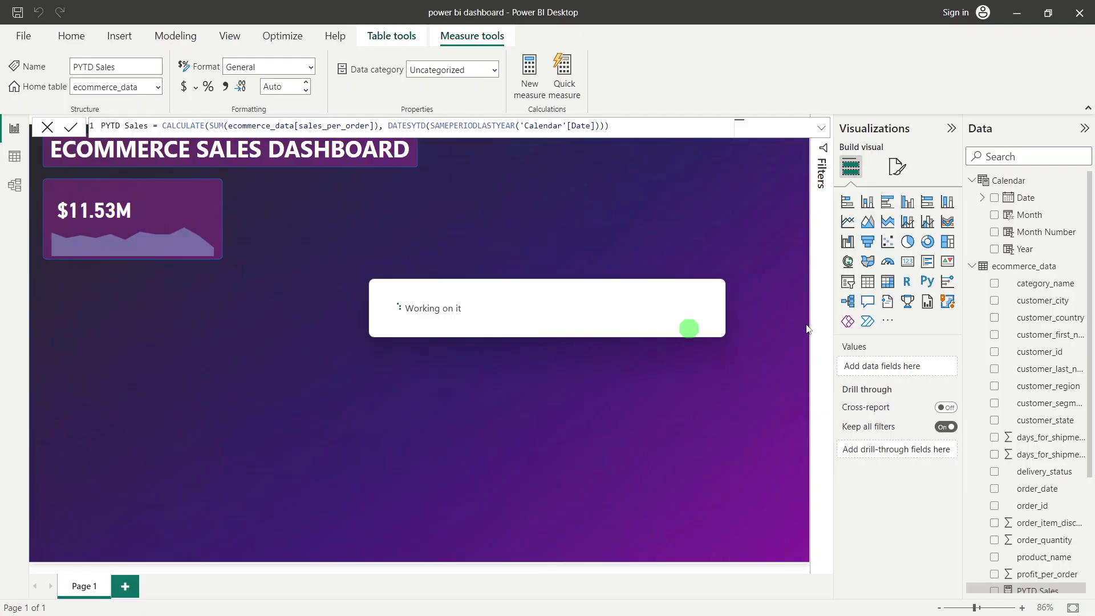
Step: Add a temporary card in the middle of the page that displays the PYTD Sales measure
left_click(906, 265)
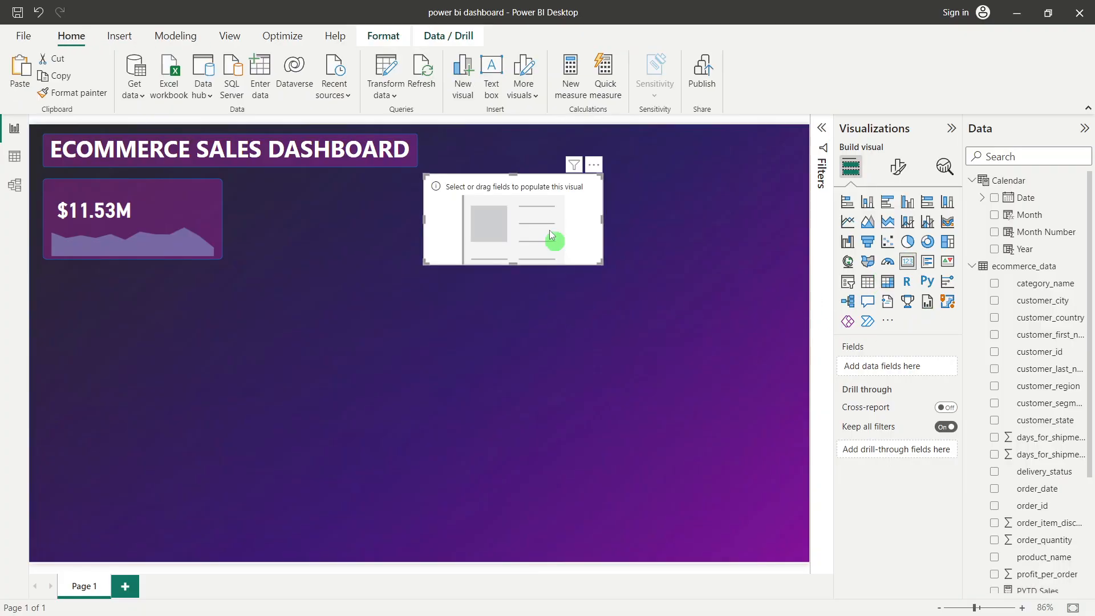
left_click_drag(549, 230, 535, 356)
scroll(1004, 484, "down", 3)
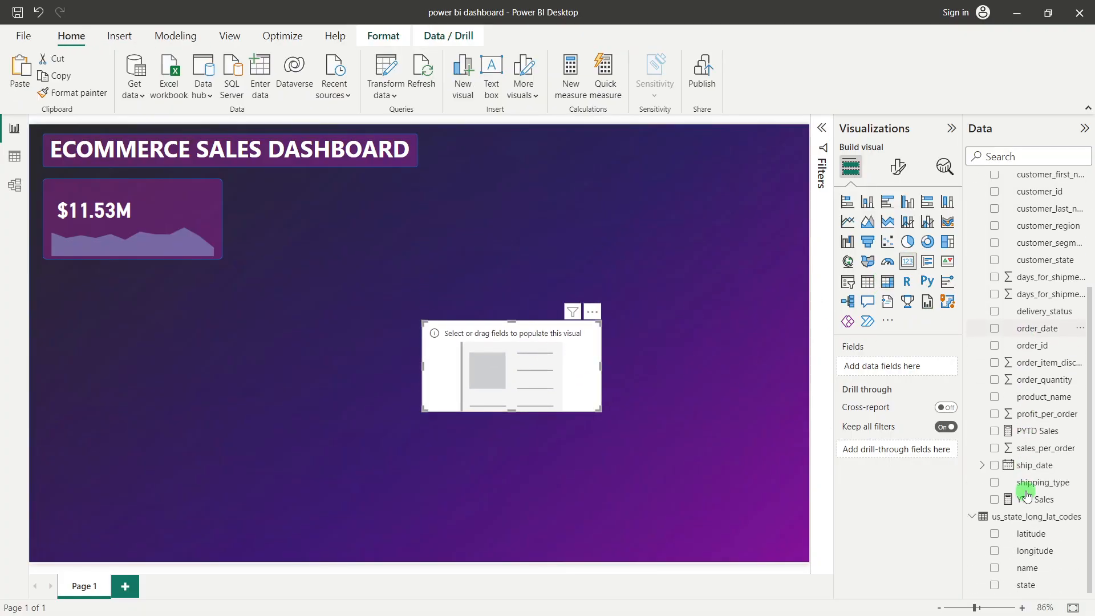
left_click(996, 431)
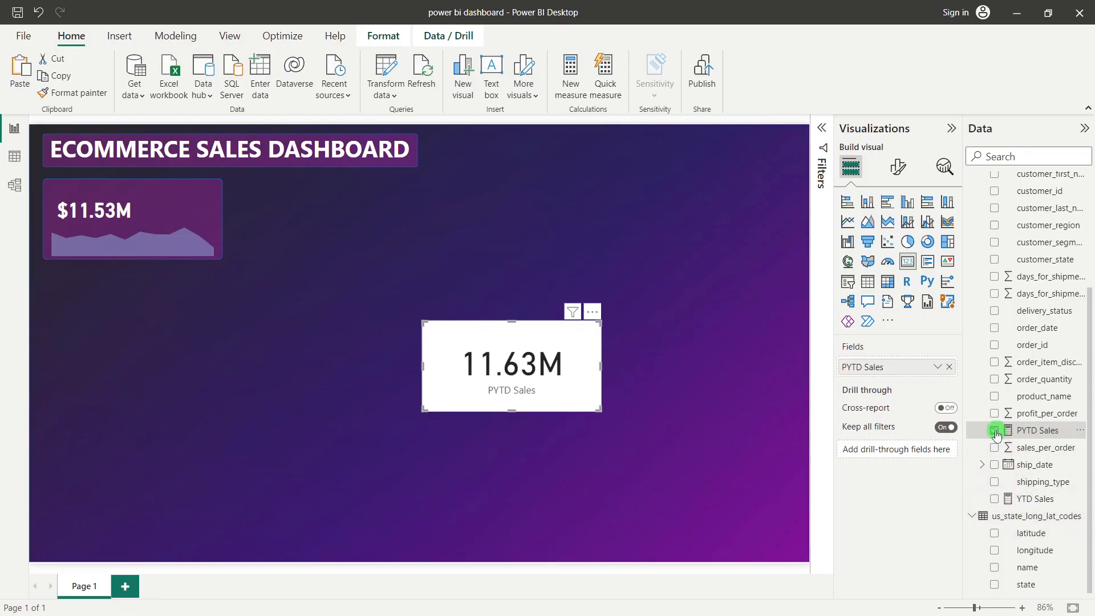
left_click(297, 318)
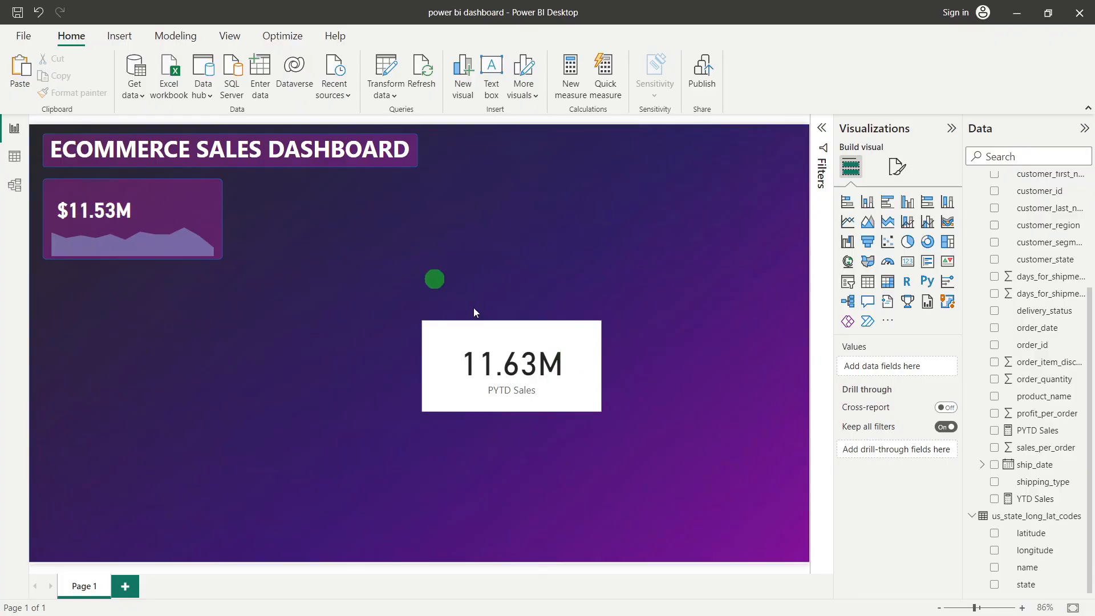
Step: Check the PYTD Sales value and delete its temporary card from the page
left_click_drag(536, 365, 401, 384)
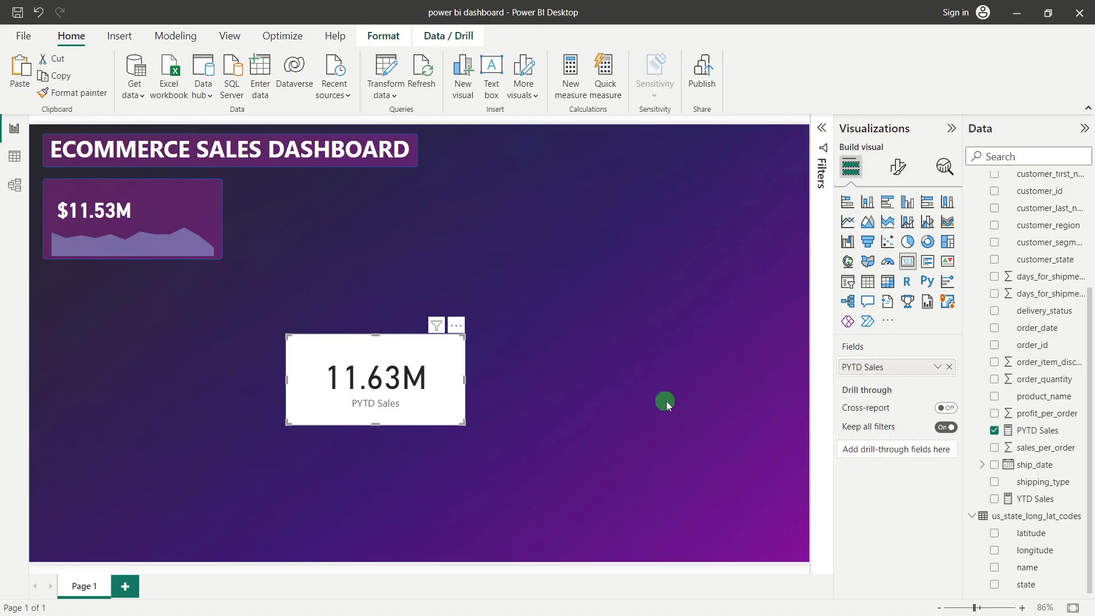
left_click(571, 406)
left_click(465, 365)
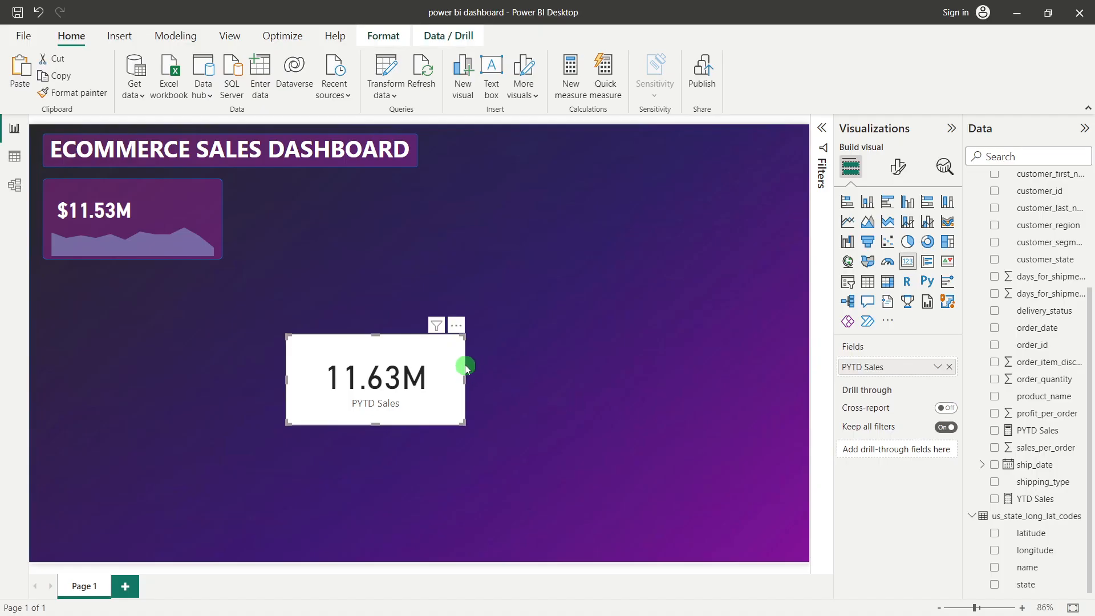
key("Delete")
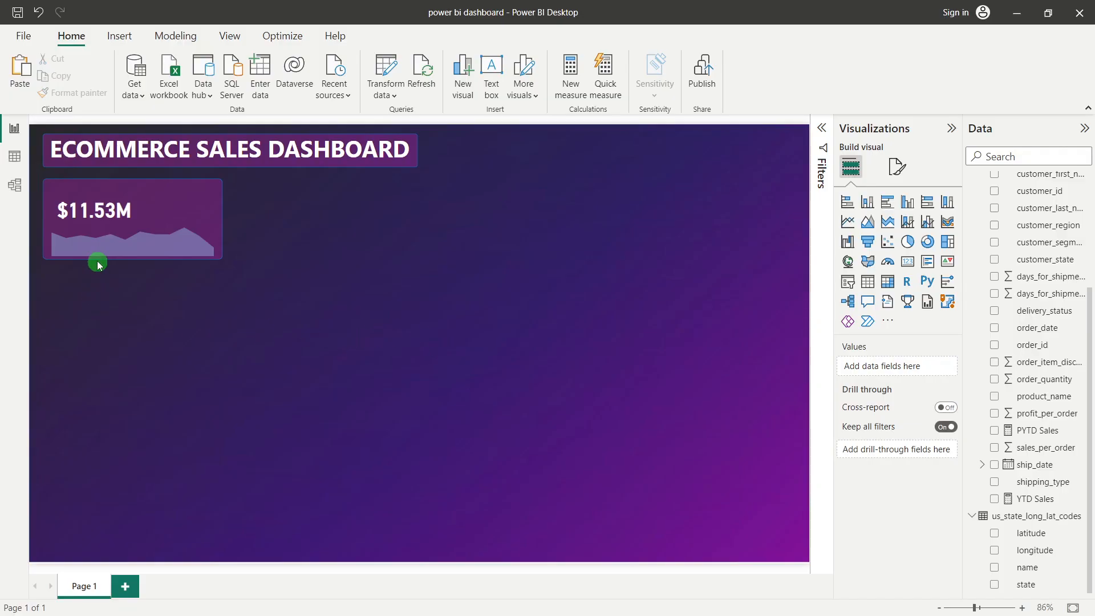
Step: Duplicate the YTD Sales card and place the copy in the middle of the page
left_click(94, 209)
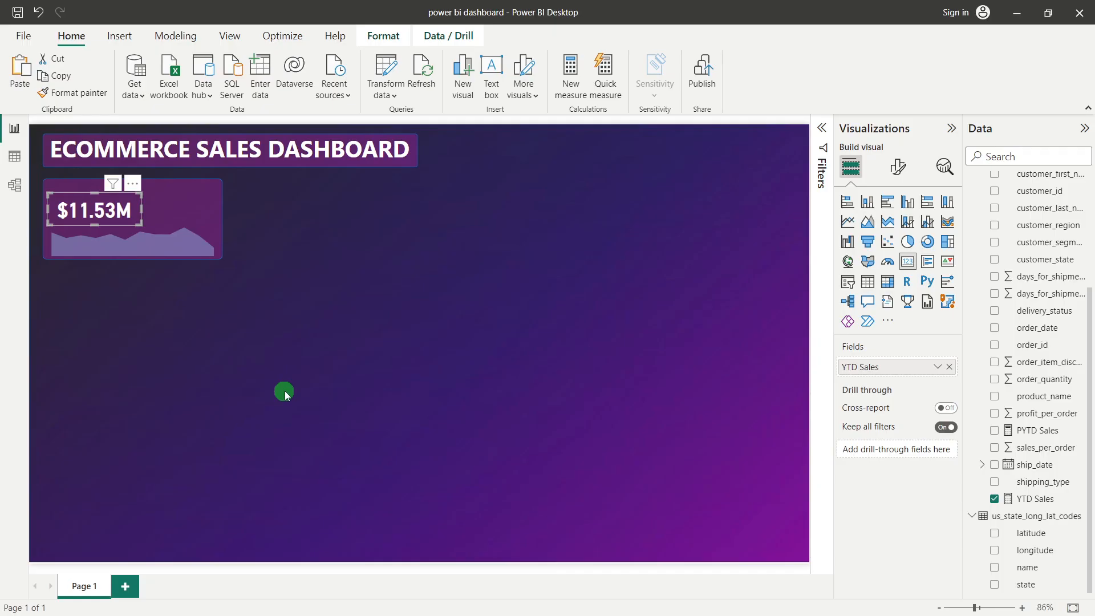
left_click_drag(114, 215, 376, 361)
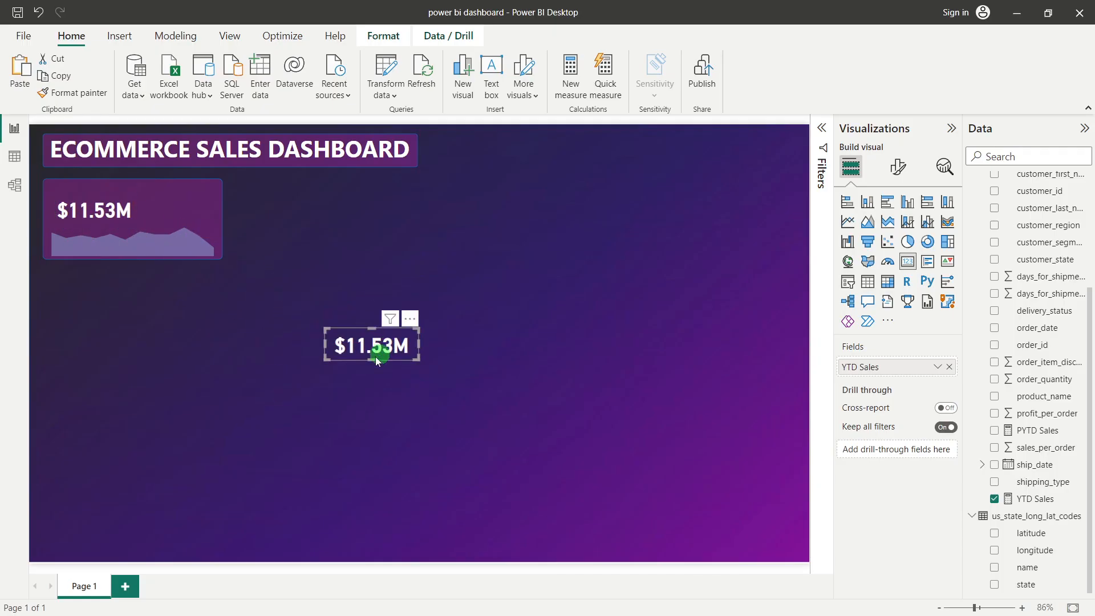
left_click(354, 383)
left_click(342, 348)
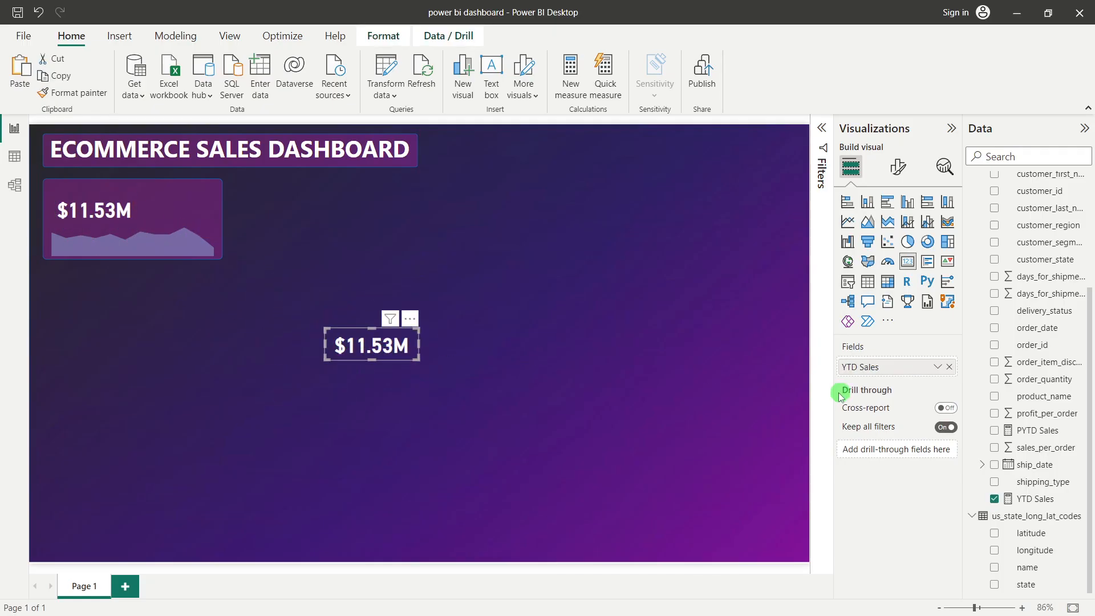
left_click(581, 300)
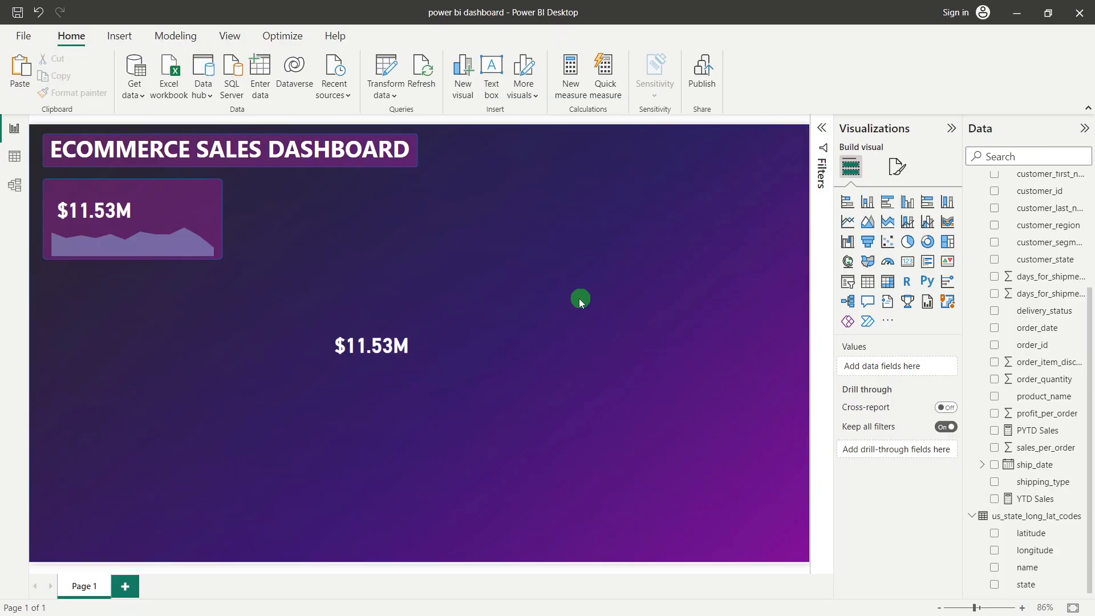
Step: Create a new measure in the ecommerce_data table and name it YoY Sales
right_click(1050, 386)
left_click(957, 170)
double_click(119, 124)
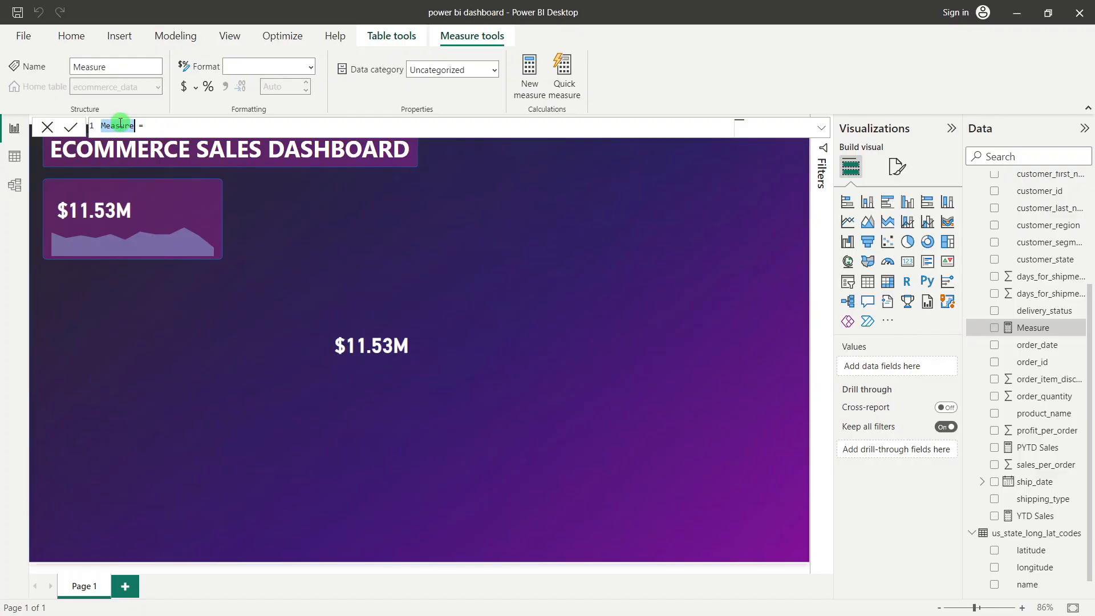
type("YoY Sales")
left_click(176, 124)
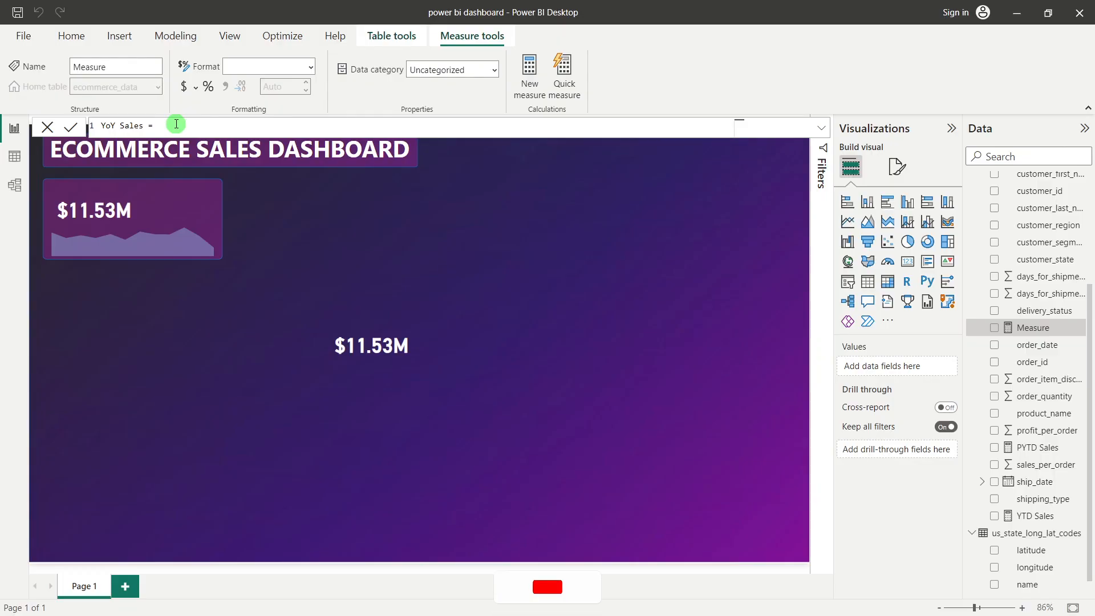
Step: Define the YoY Sales measure as ([YTD Sales]- [PYTD Sales])/ [PYTD Sales] and commit the formula
type("([YT")
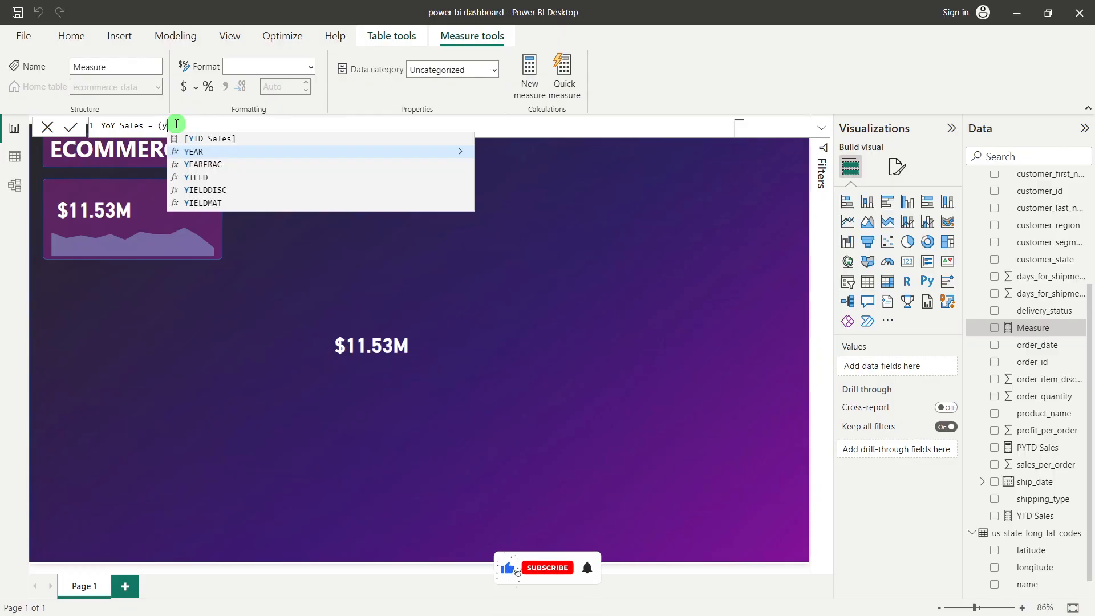
key("Tab")
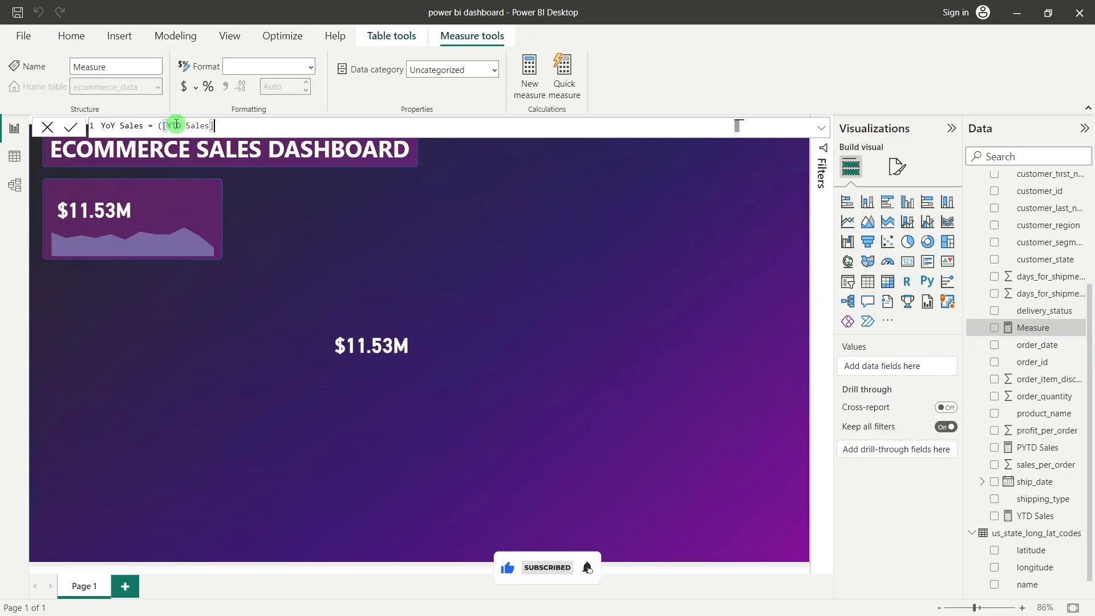
type("- [PY")
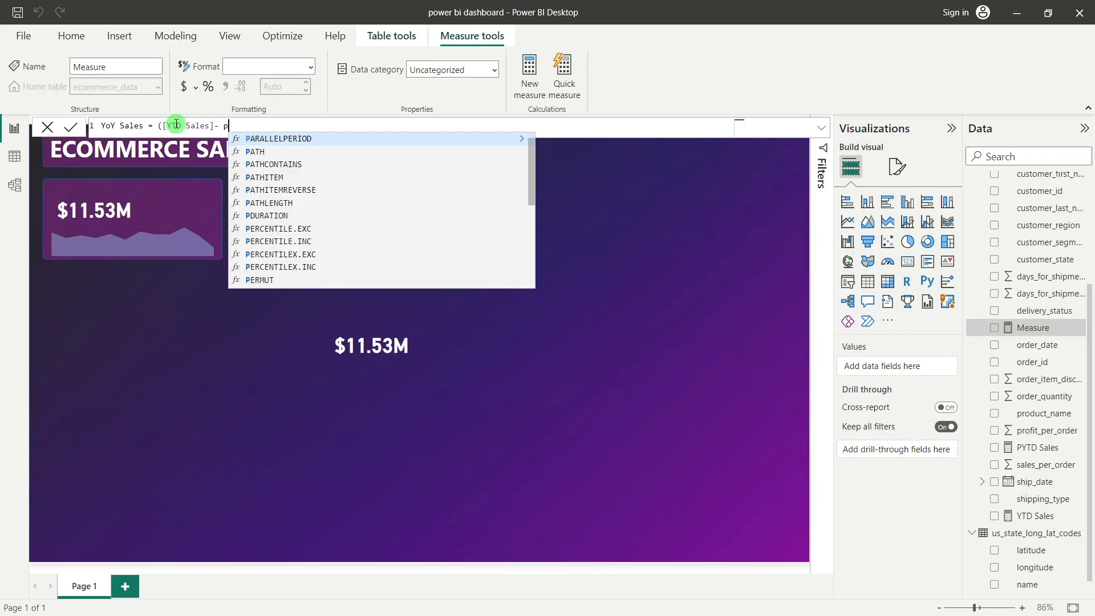
key("Tab")
type(")")
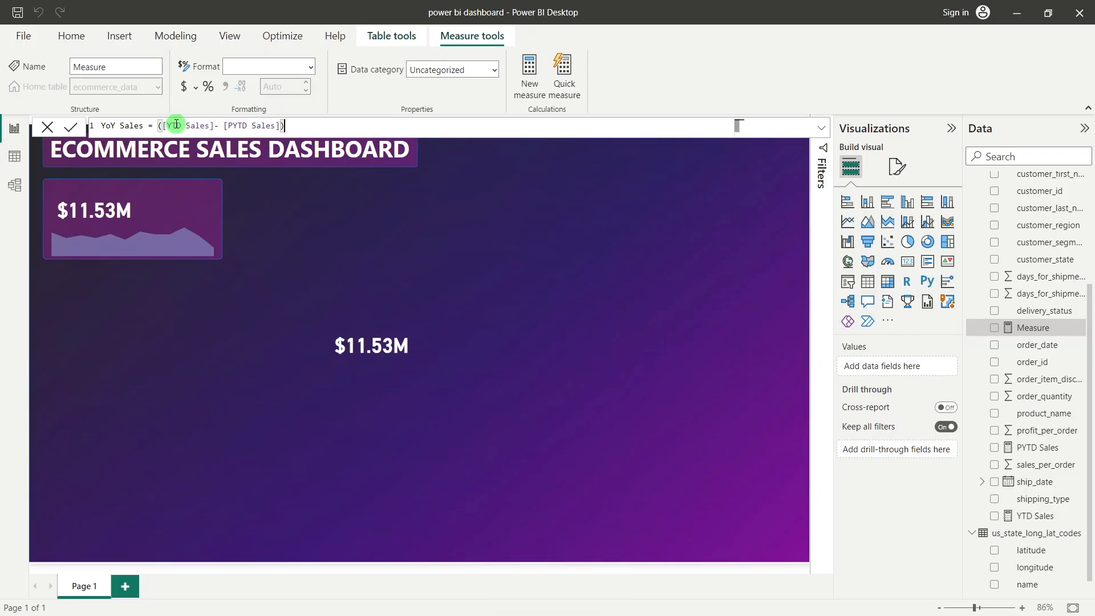
type("/ [PY")
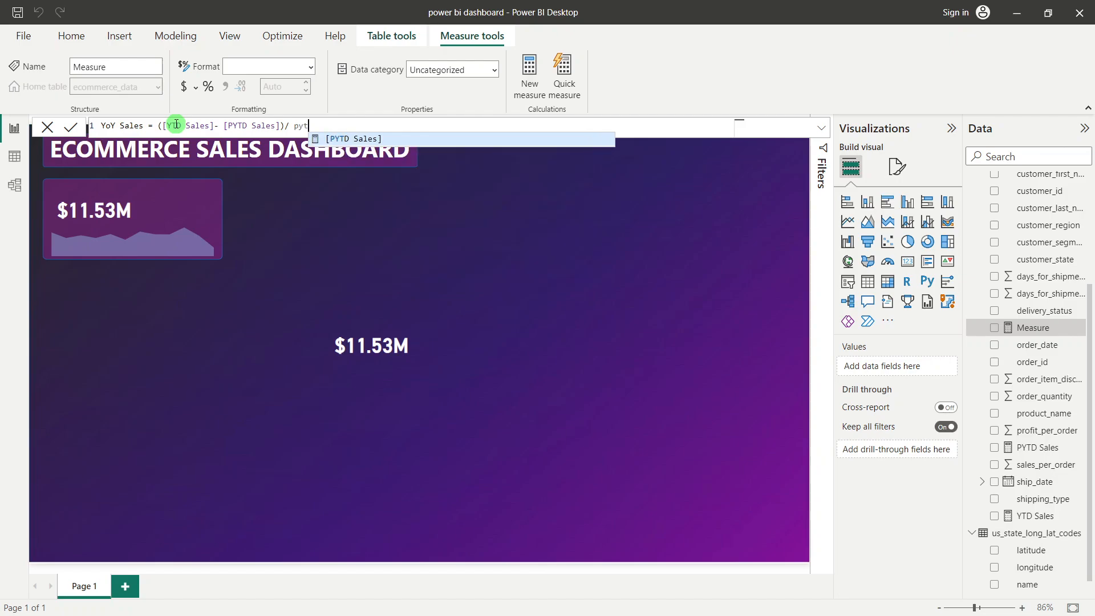
key("Tab")
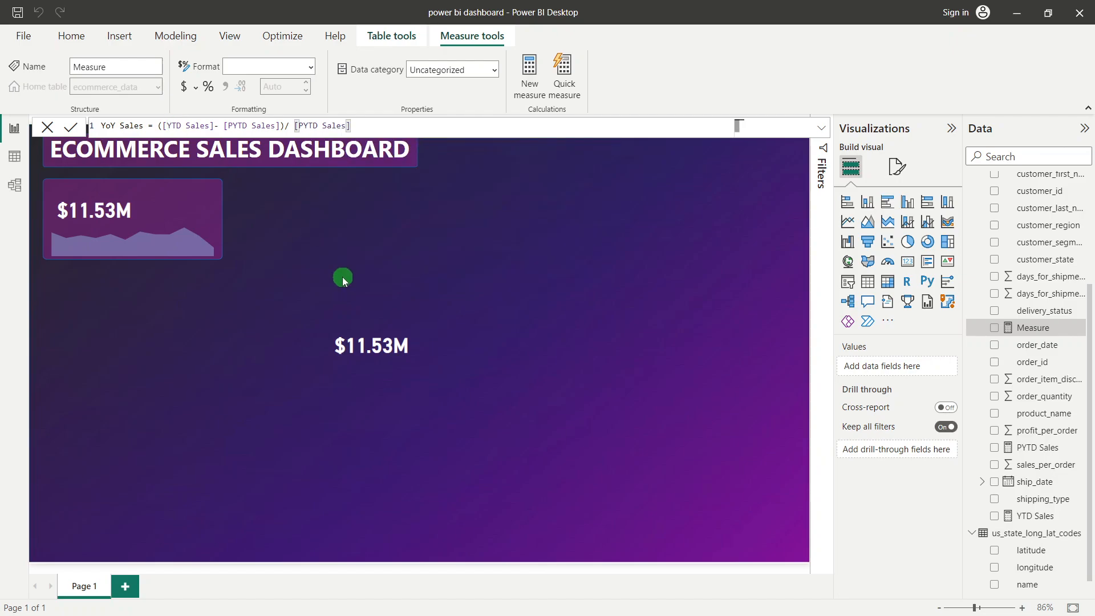
left_click(71, 126)
Step: Replace the YTD Sales field with the YoY Sales measure in the card in the middle of the page
left_click(378, 324)
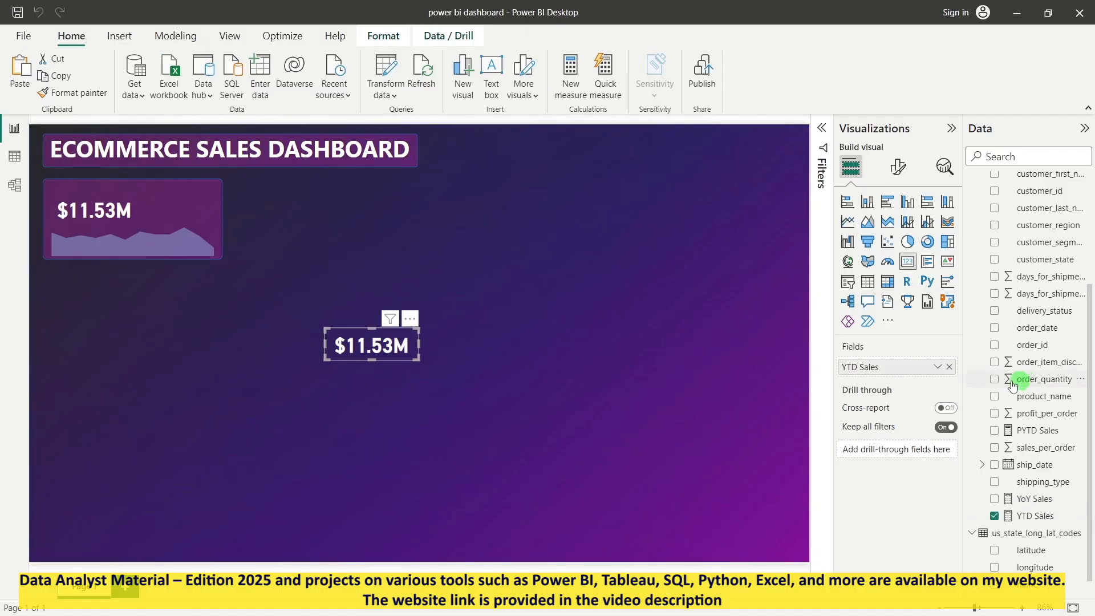
left_click(947, 368)
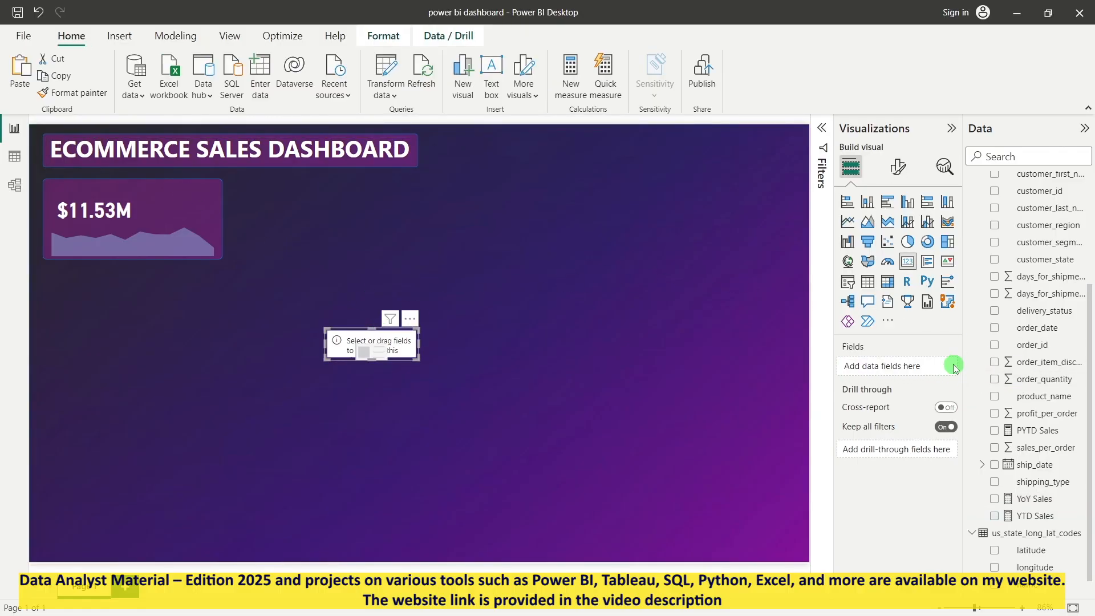
left_click(994, 498)
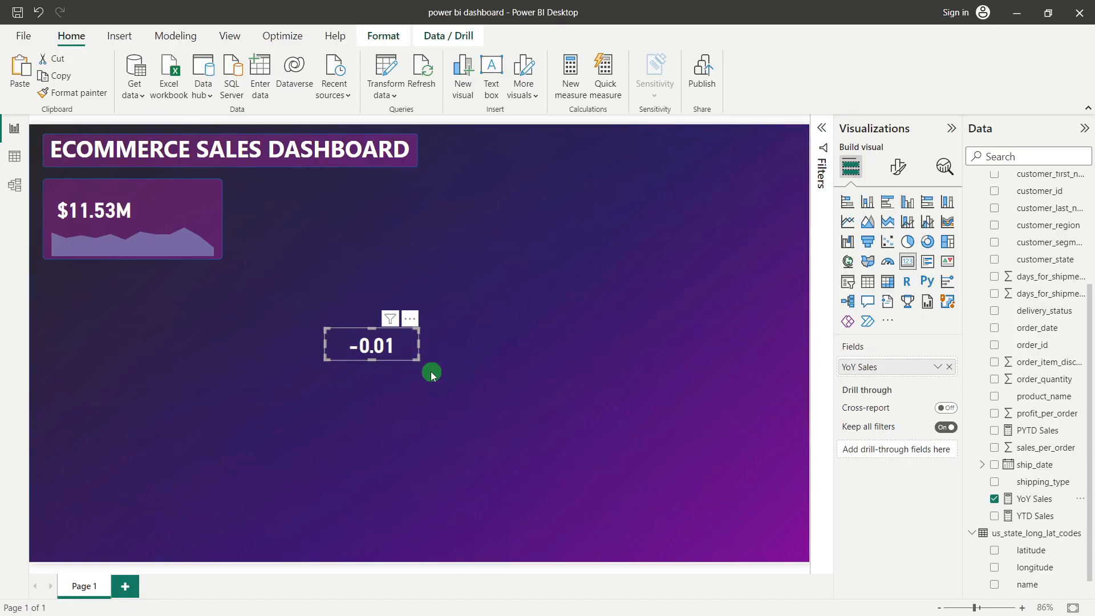
Step: Set the YoY Sales measure's number format to Percentage
left_click(1030, 501)
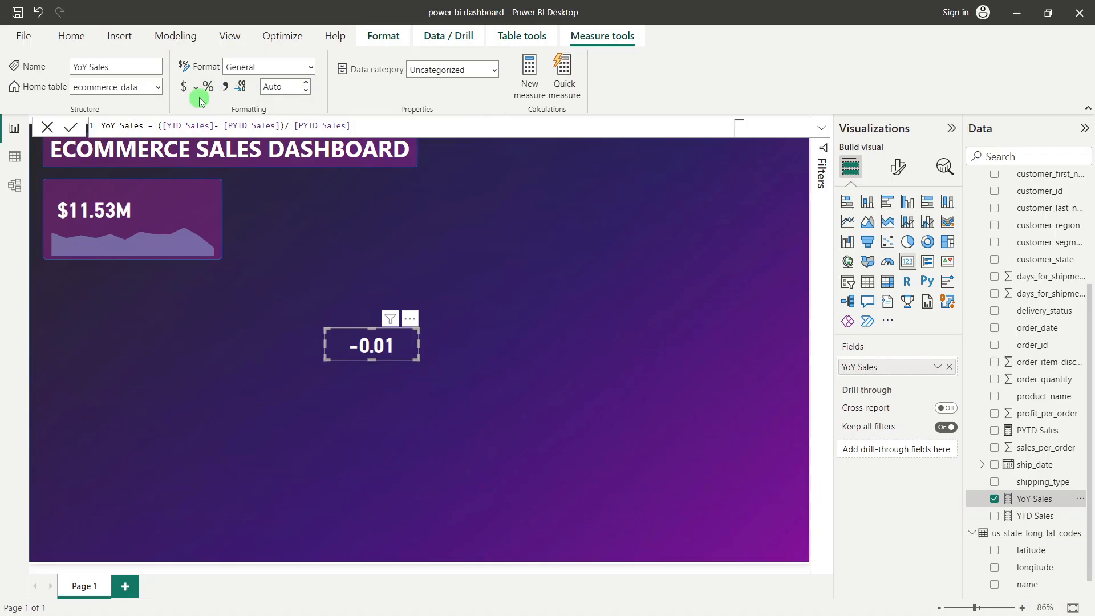
left_click(311, 68)
left_click(260, 164)
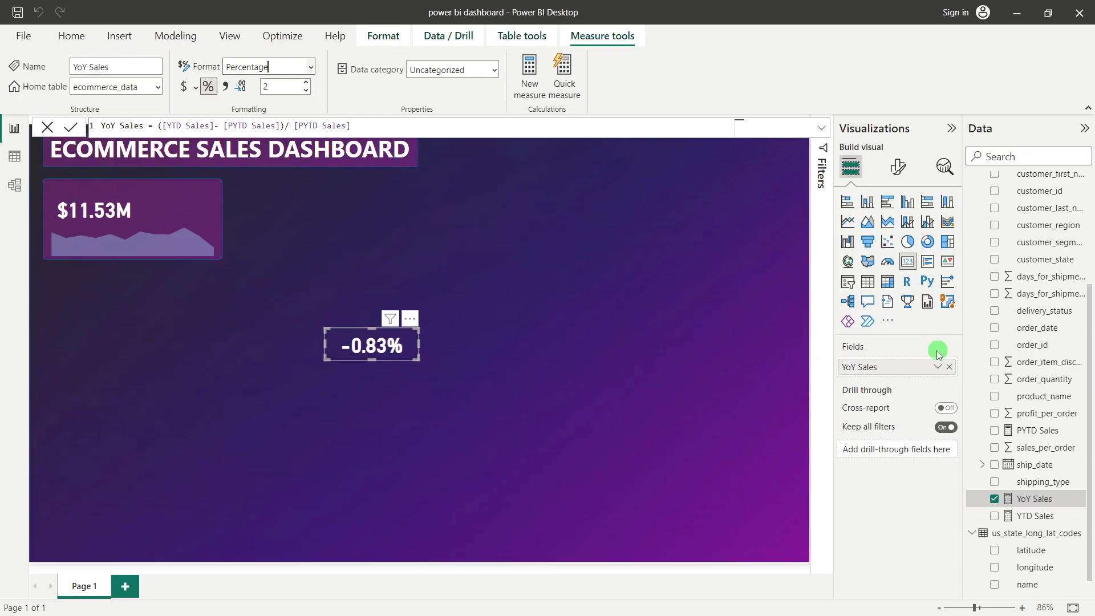
Step: Set the YoY Sales card's callout value to font size 13 and the Segoe UI Semibold font
left_click(896, 169)
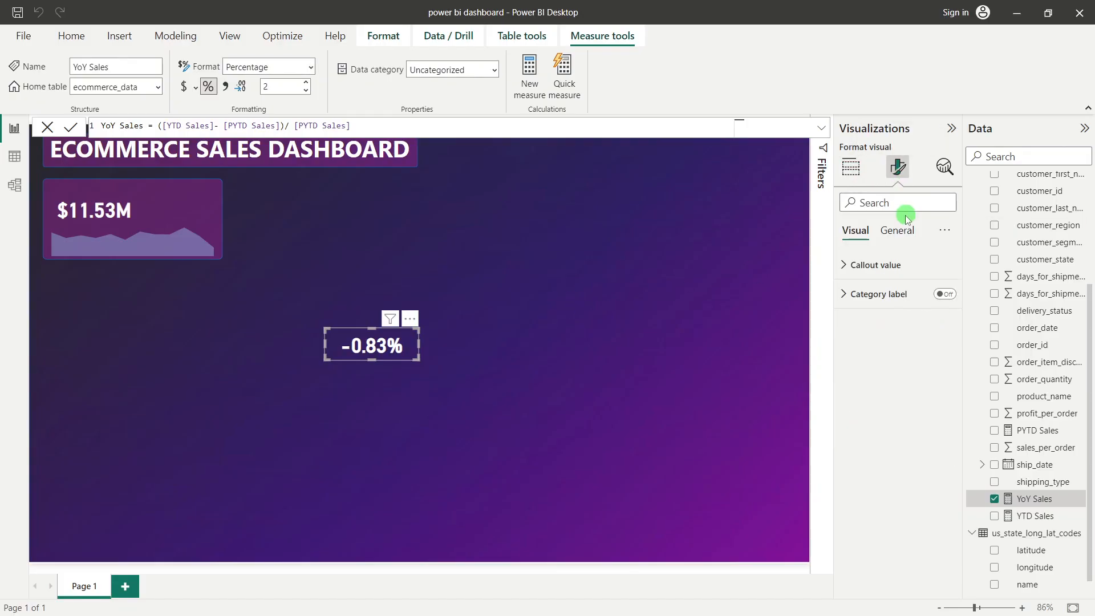
left_click(862, 265)
mouse_move(935, 318)
left_mouse_down()
mouse_move(919, 311)
mouse_move(913, 321)
left_mouse_up()
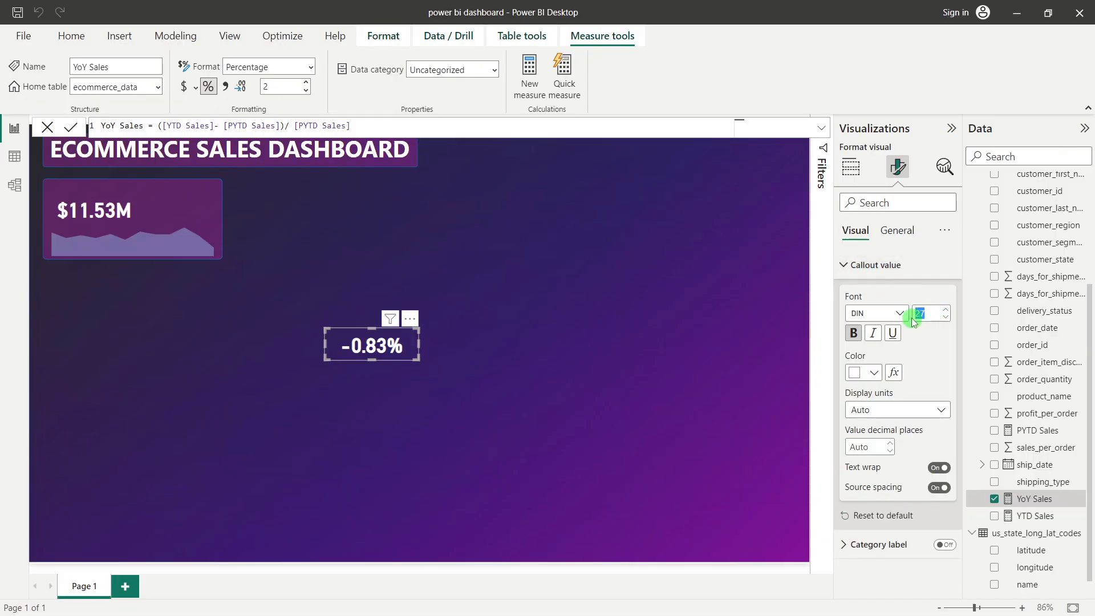
type("13")
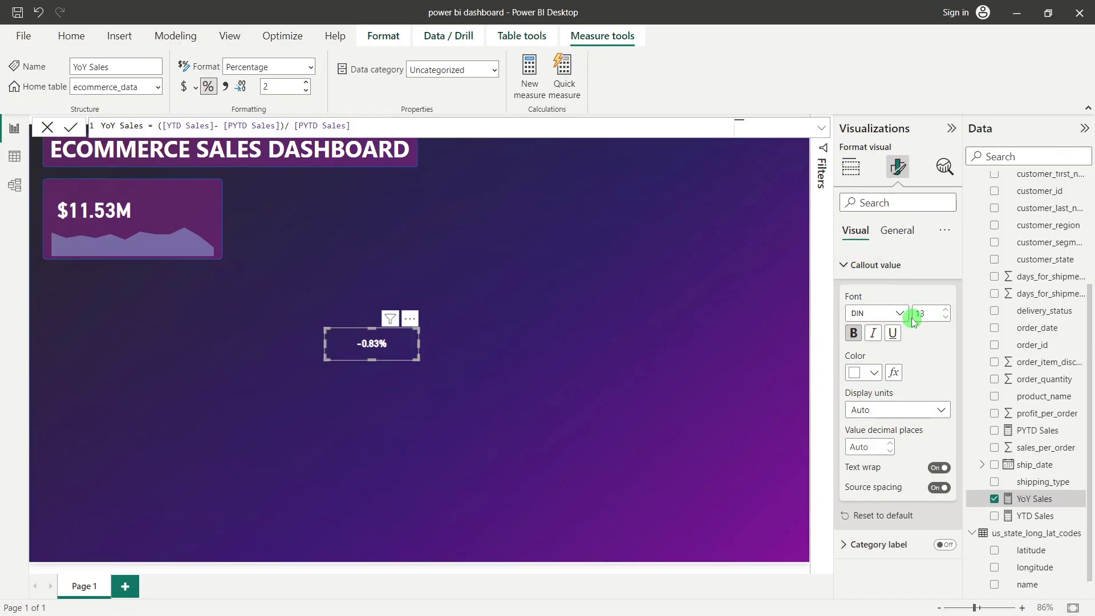
left_click(900, 313)
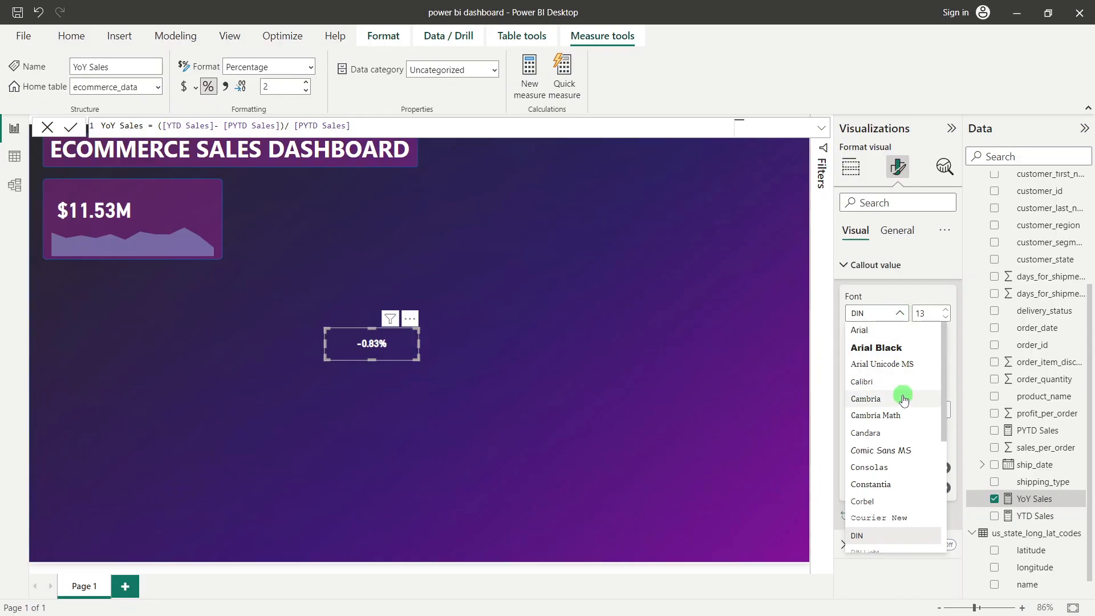
scroll(903, 399, "down", 5)
left_click(891, 516)
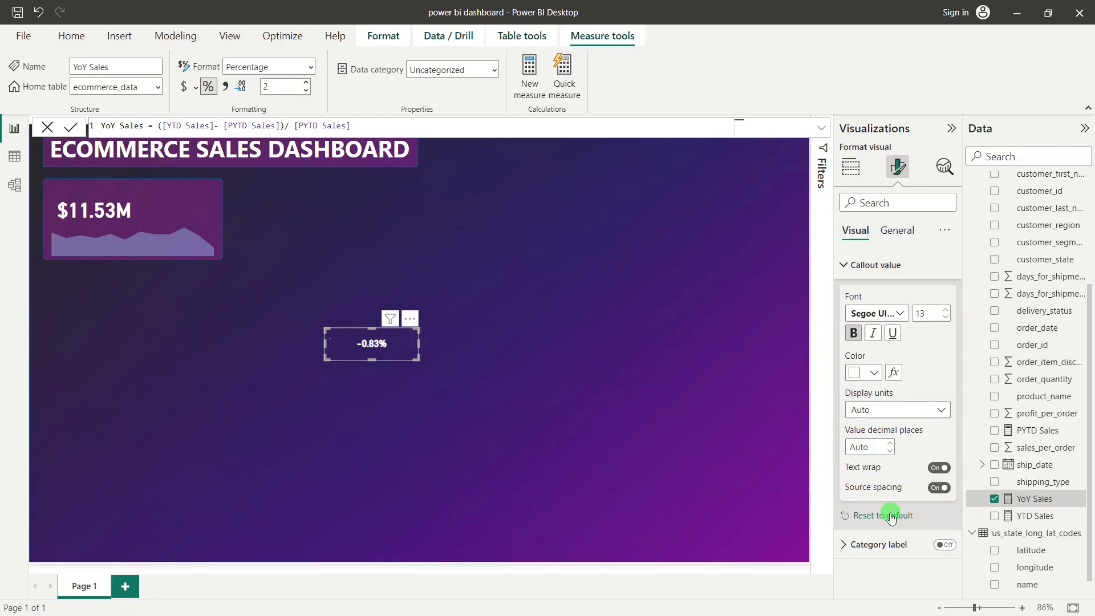
left_click(899, 313)
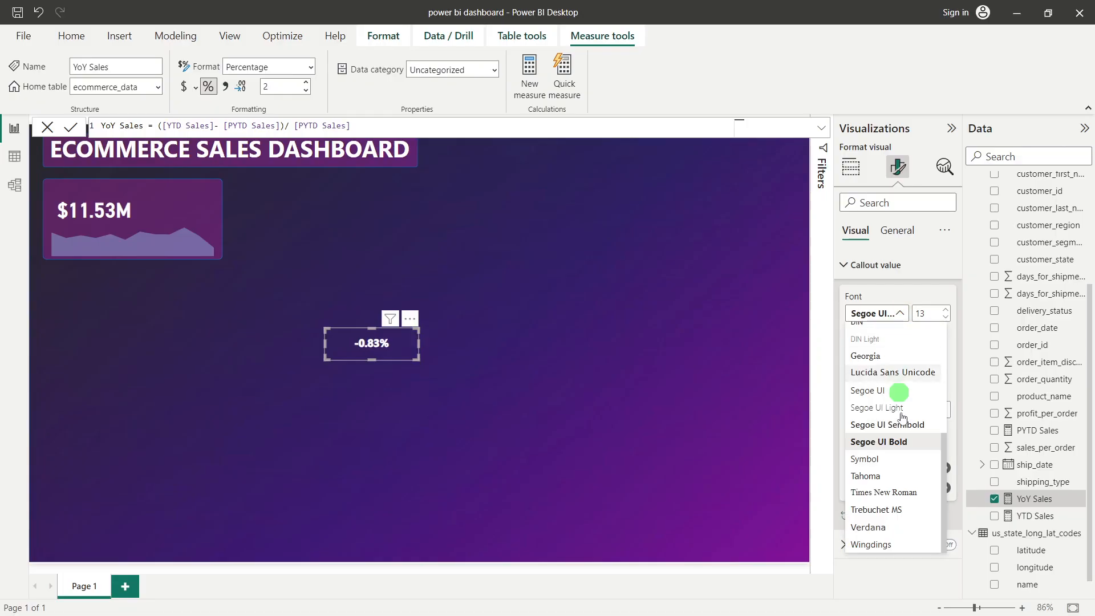
left_click(892, 423)
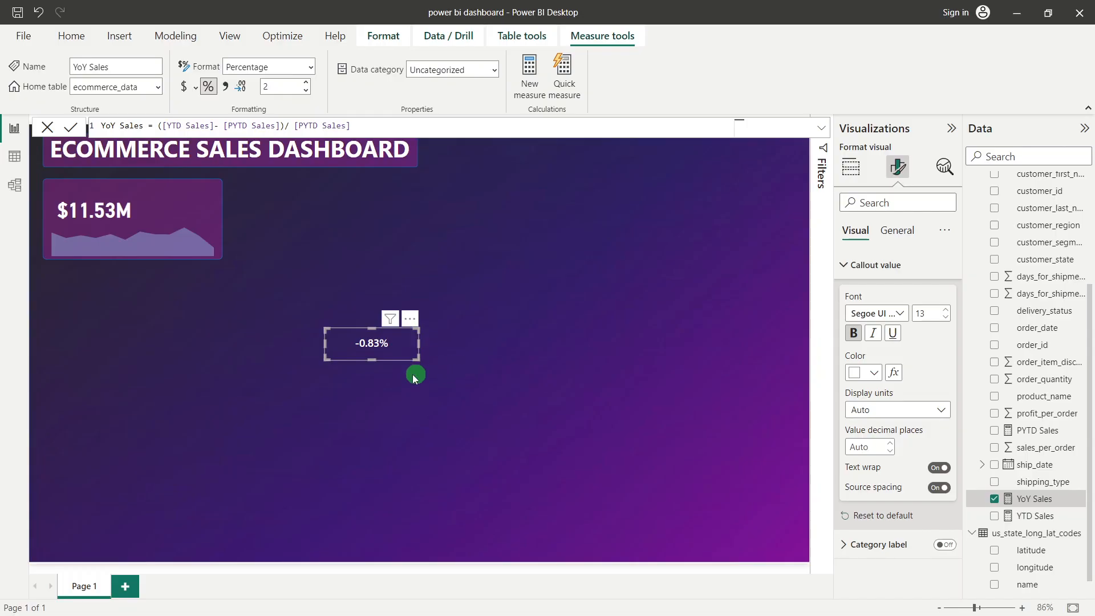
Step: Shrink the YoY Sales card to fit closely around its value and deselect it
left_click_drag(326, 330, 379, 346)
left_click_drag(406, 355, 371, 367)
left_click(411, 417)
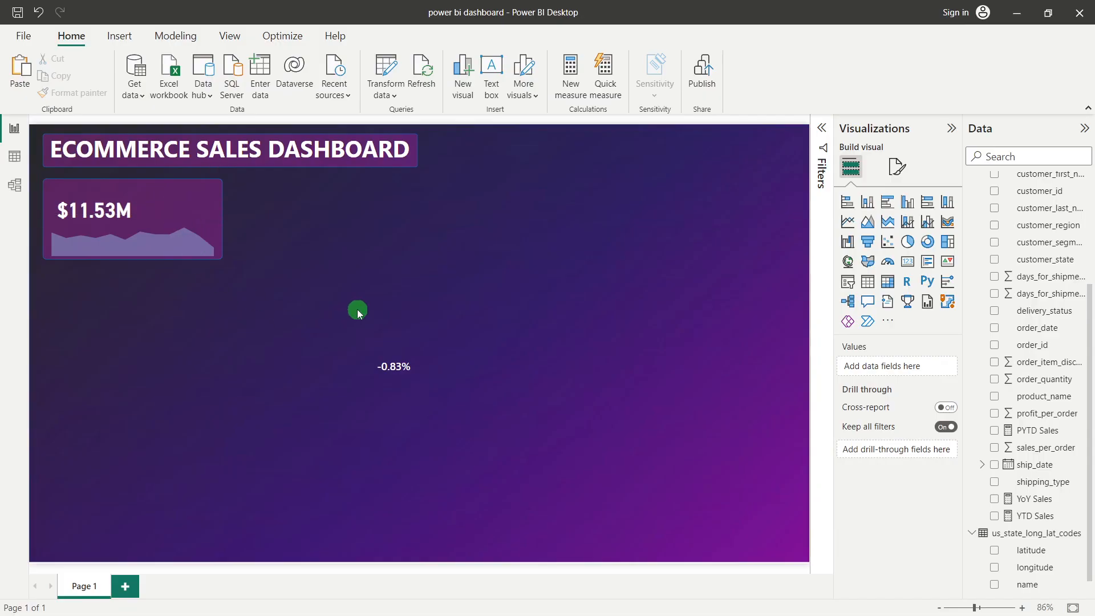
Step: Check the finished Power BI Project report, return to the dashboard, and insert a rectangle shape above the YoY Sales card
key("alt+Tab")
key("alt+Tab")
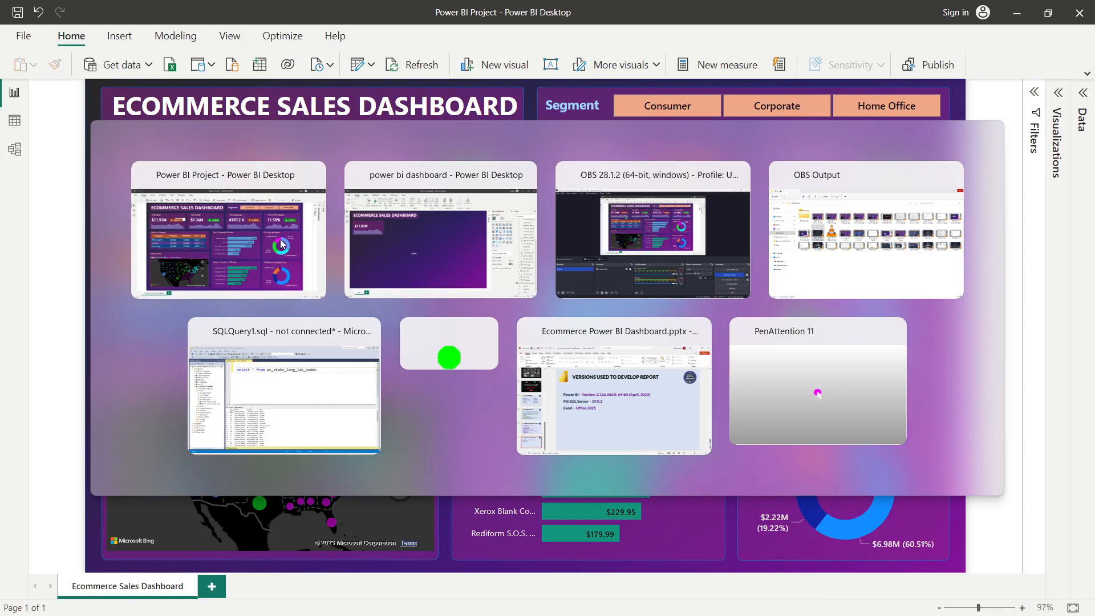
left_click(119, 35)
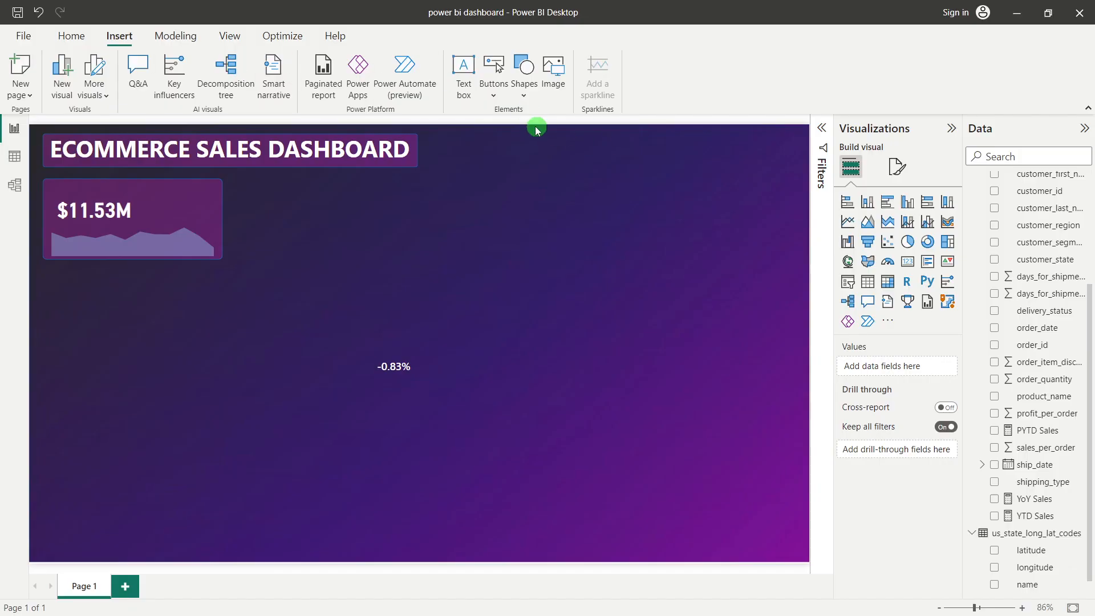
left_click(523, 74)
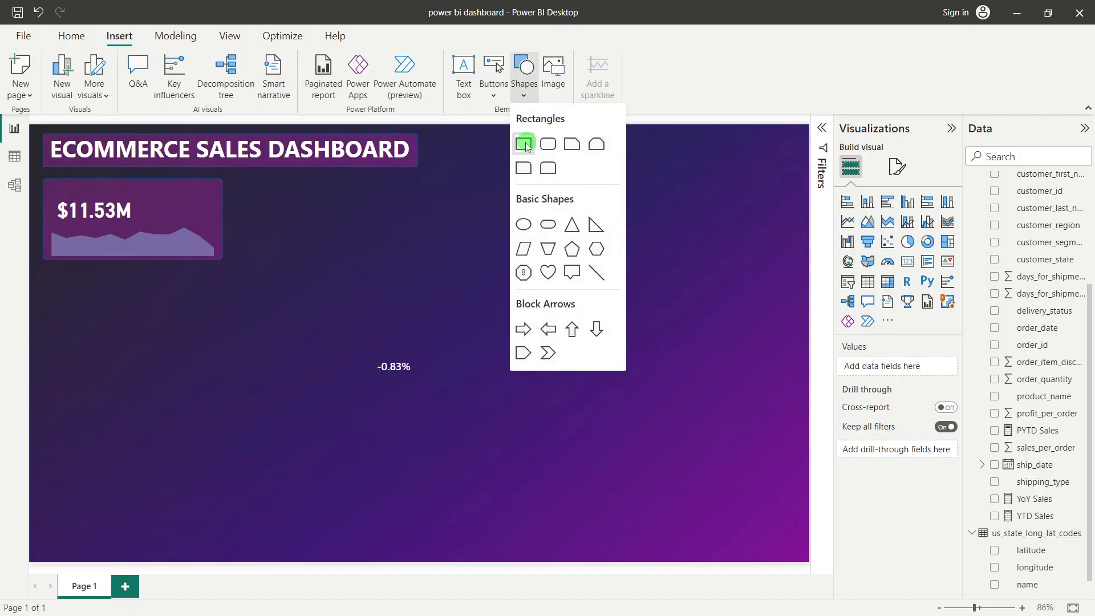
left_click(524, 145)
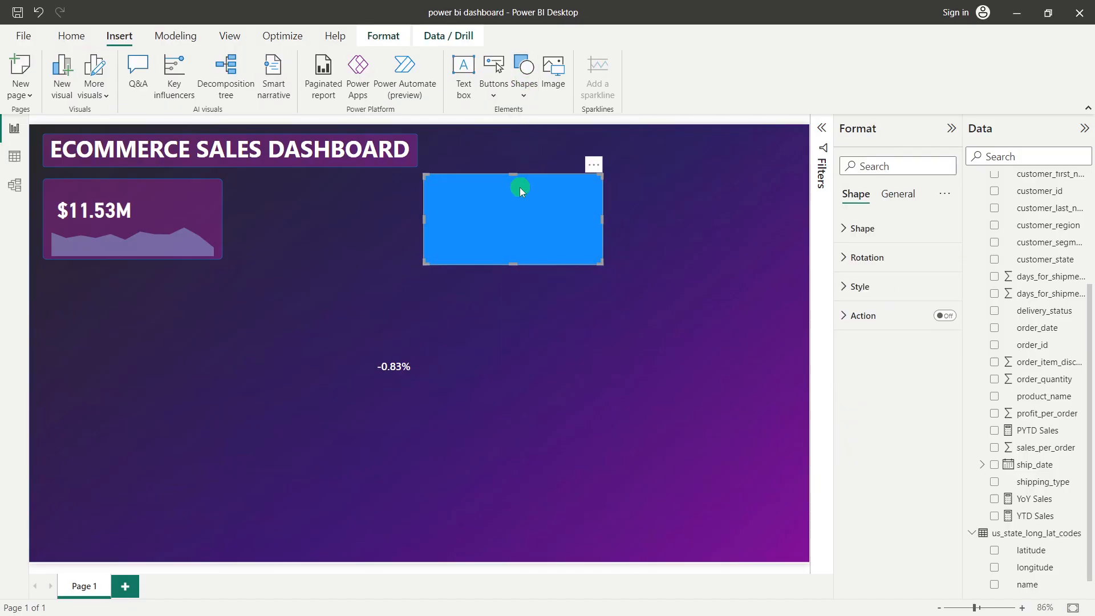
left_click_drag(519, 187, 406, 231)
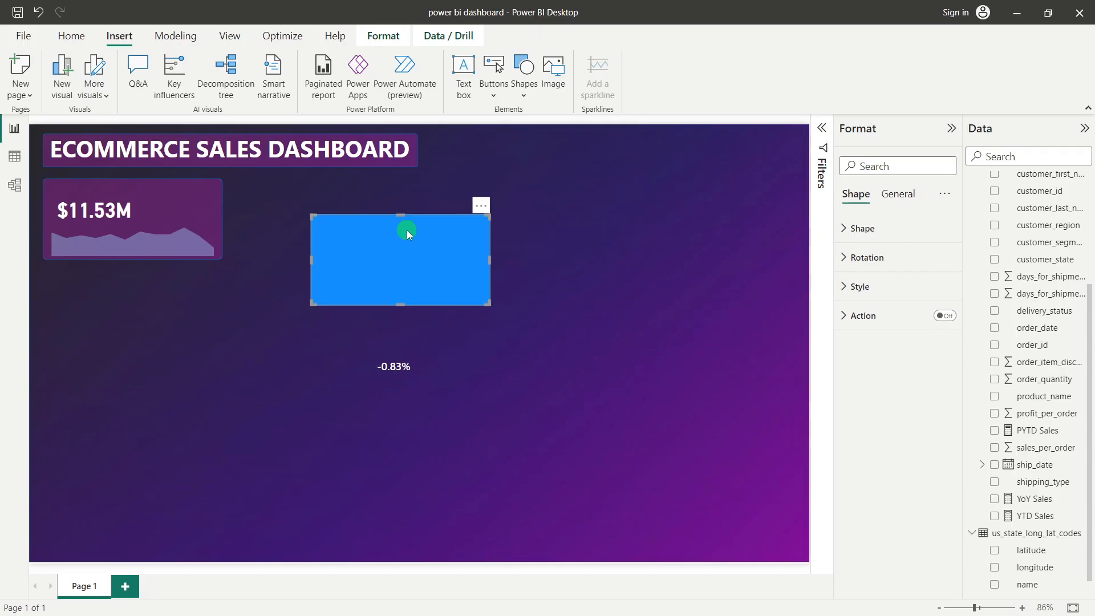
Step: Set the rectangle's height to 25 and its width to 100
left_click(908, 196)
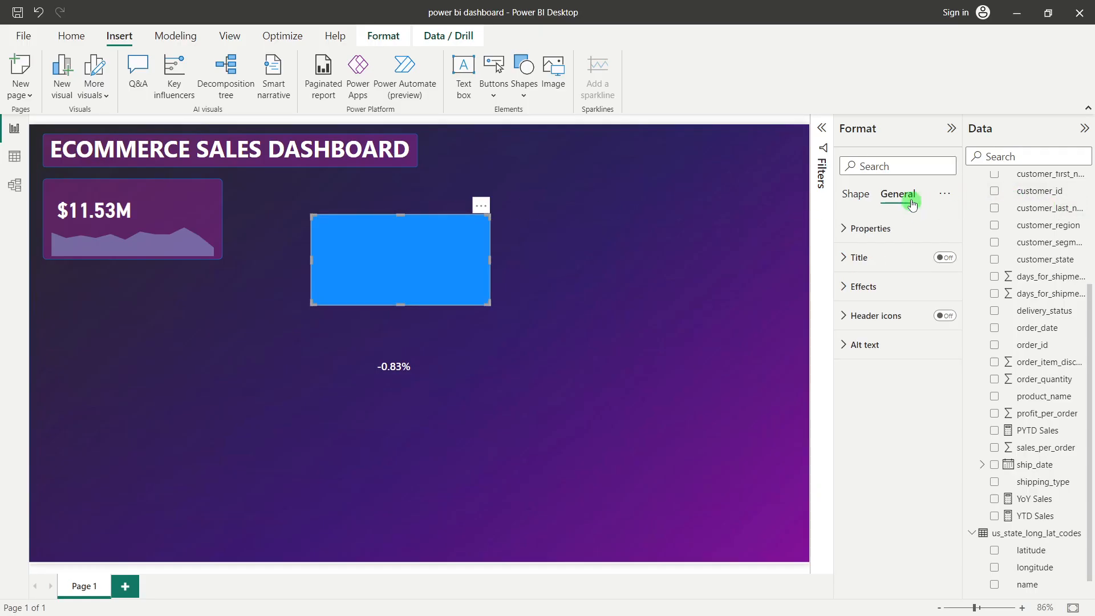
left_click(890, 231)
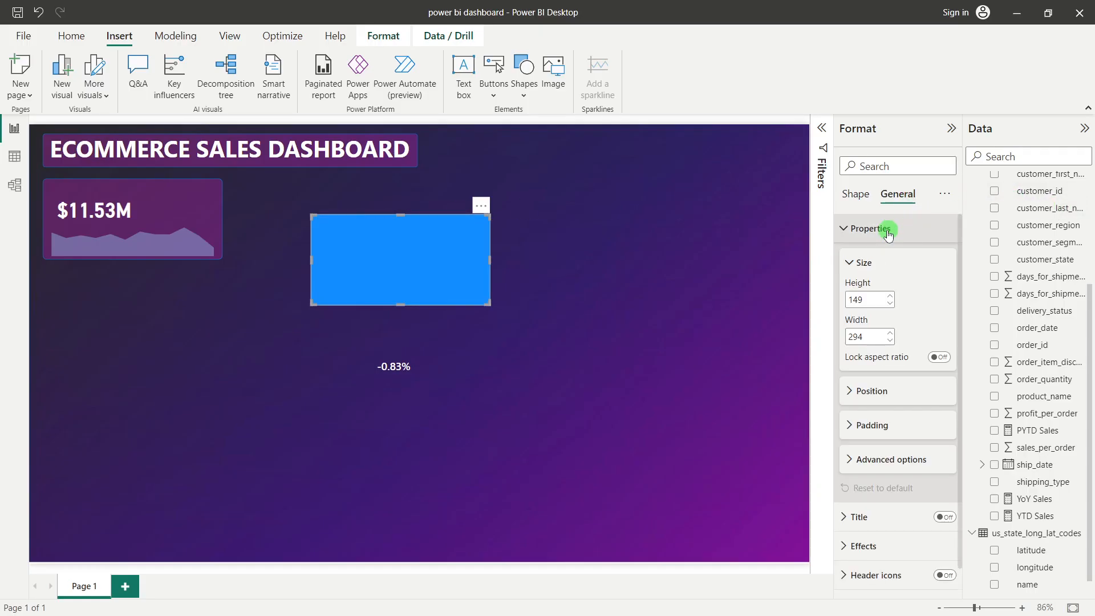
left_click(862, 297)
double_click(862, 298)
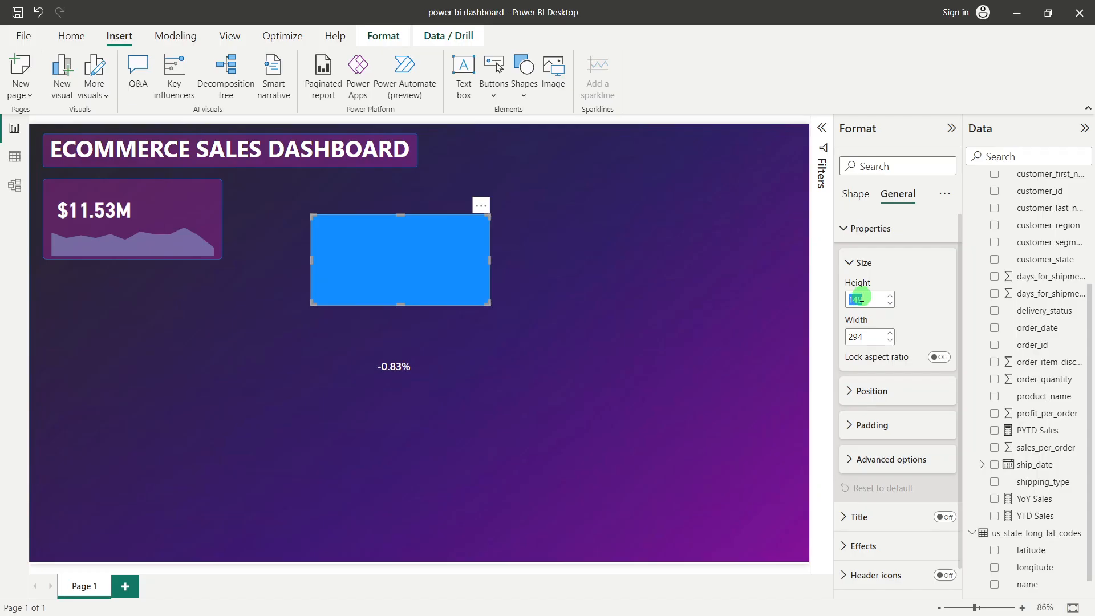
type("25")
left_click(870, 335)
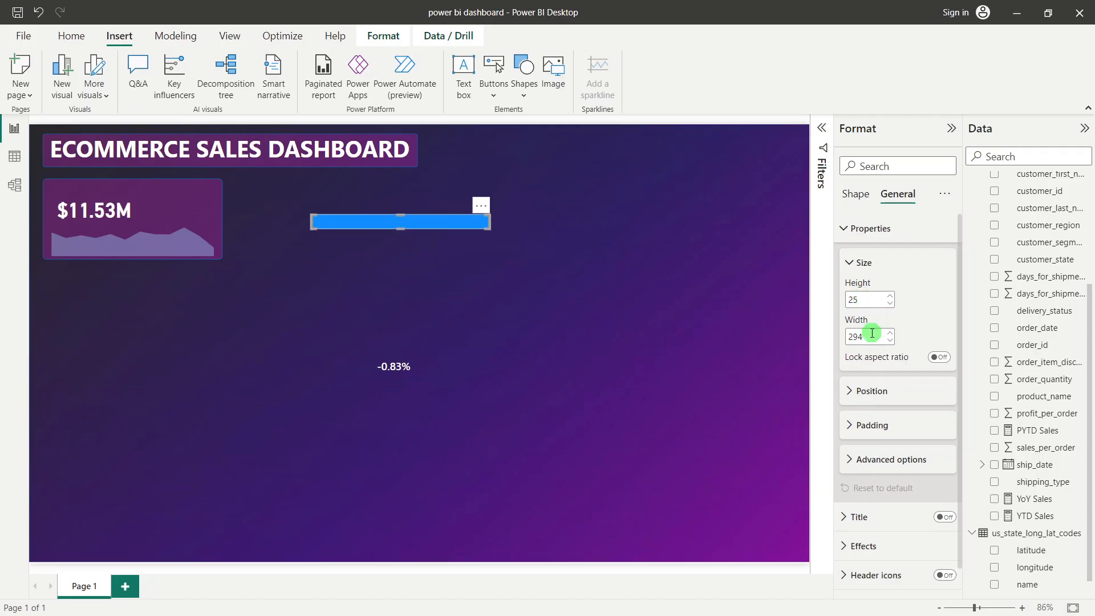
double_click(870, 336)
type("100")
left_click(351, 239)
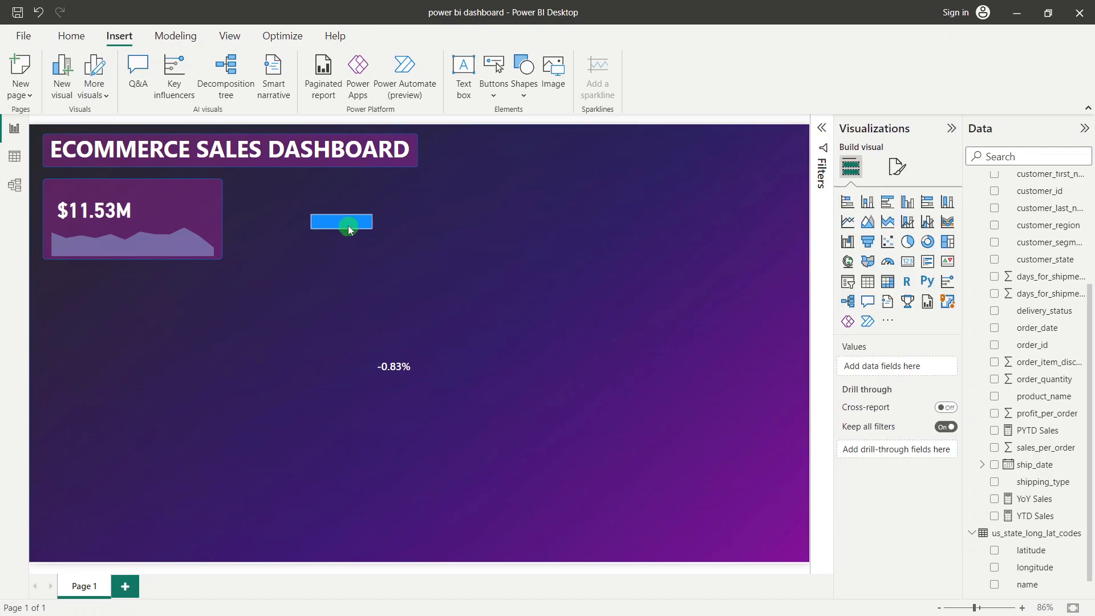
Step: Move the blue rectangle into the YTD Sales panel, beside the $11.53M value, and deselect it
left_click_drag(350, 228, 194, 217)
left_click_drag(188, 216, 187, 215)
left_click(368, 214)
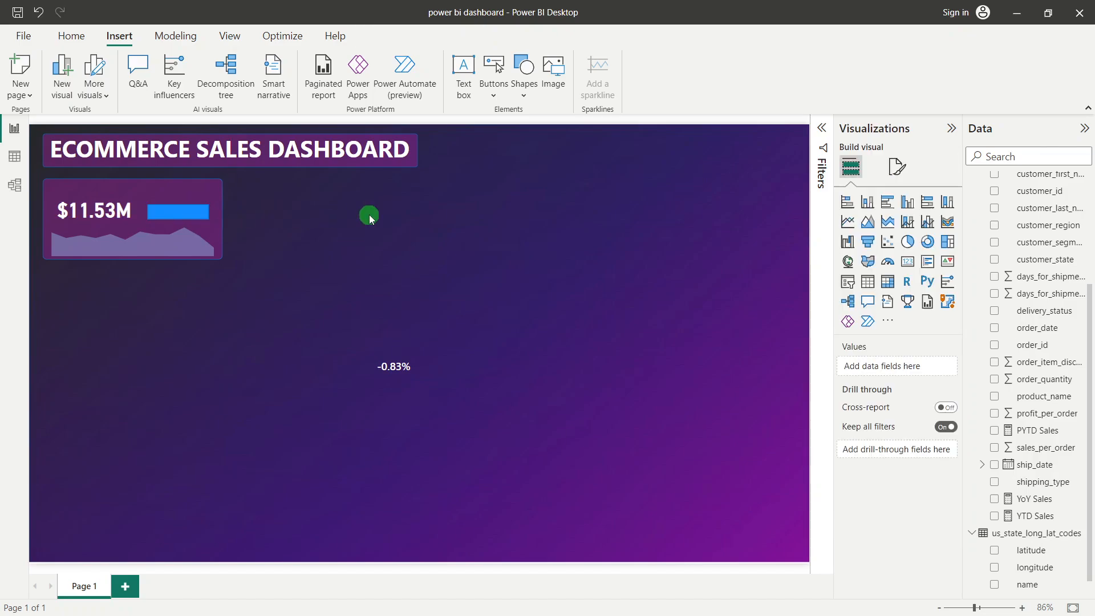
Step: Reposition the YoY Sales card just below the lower-right corner of the YTD Sales panel and deselect it
left_click(398, 373)
left_click_drag(398, 376, 523, 369)
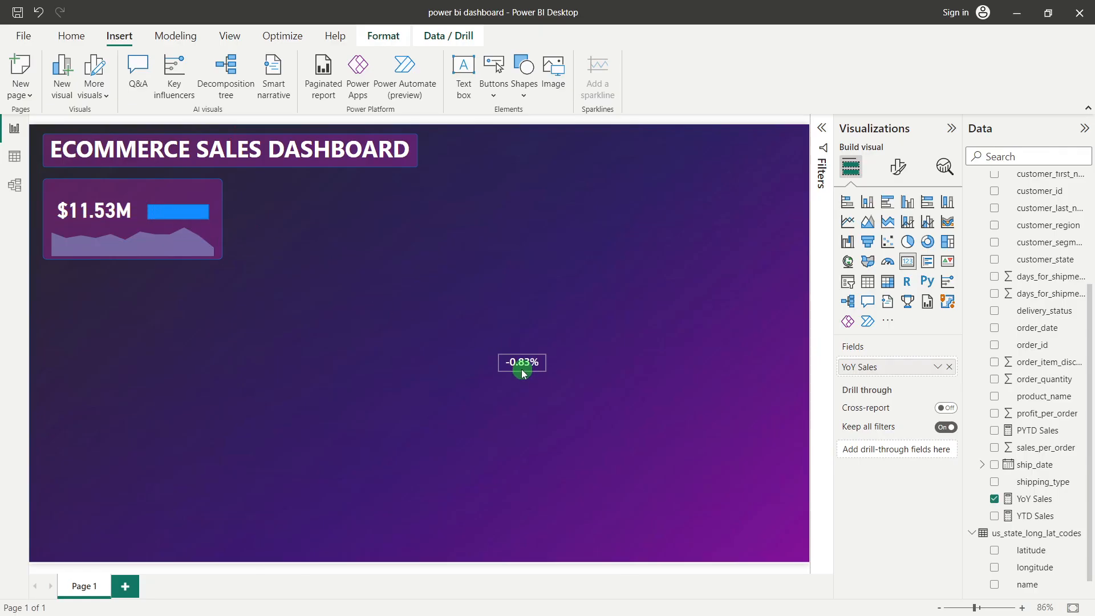
left_click(587, 315)
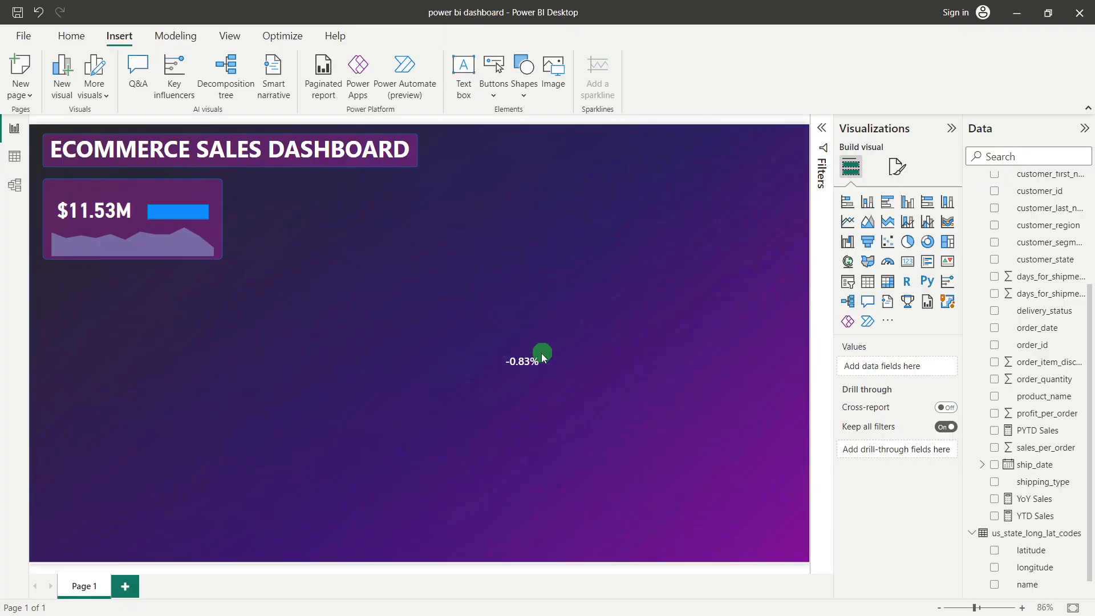
left_click_drag(529, 366, 214, 305)
left_click(483, 277)
Step: Check the trend arrow in the finished Power BI Project report, return to the dashboard, and start a new ecommerce_data measure named Sales Icon
right_click(1036, 363)
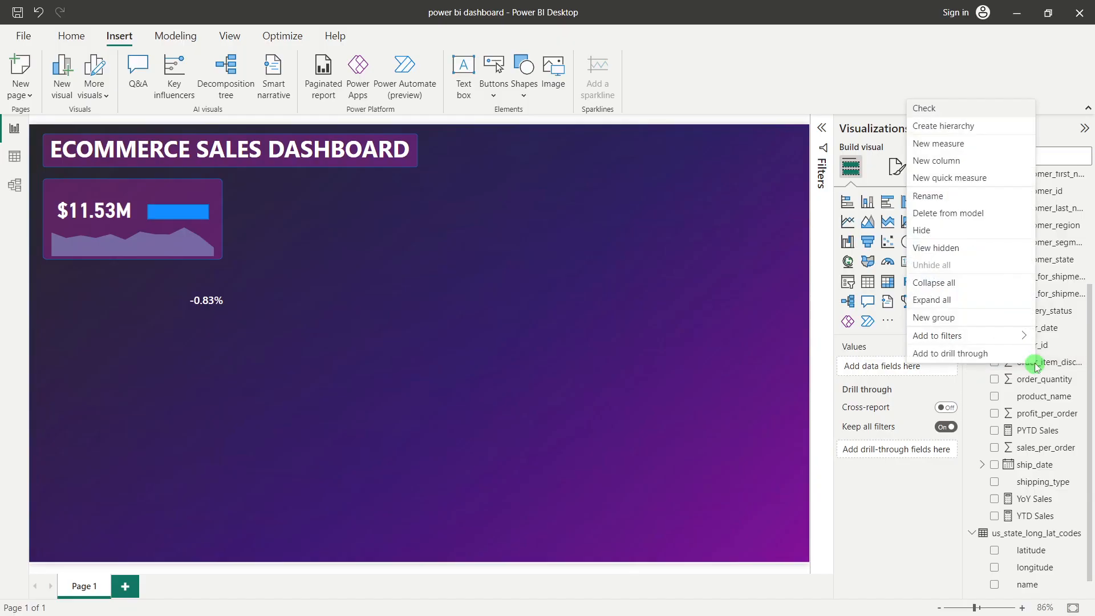
key("alt+Tab")
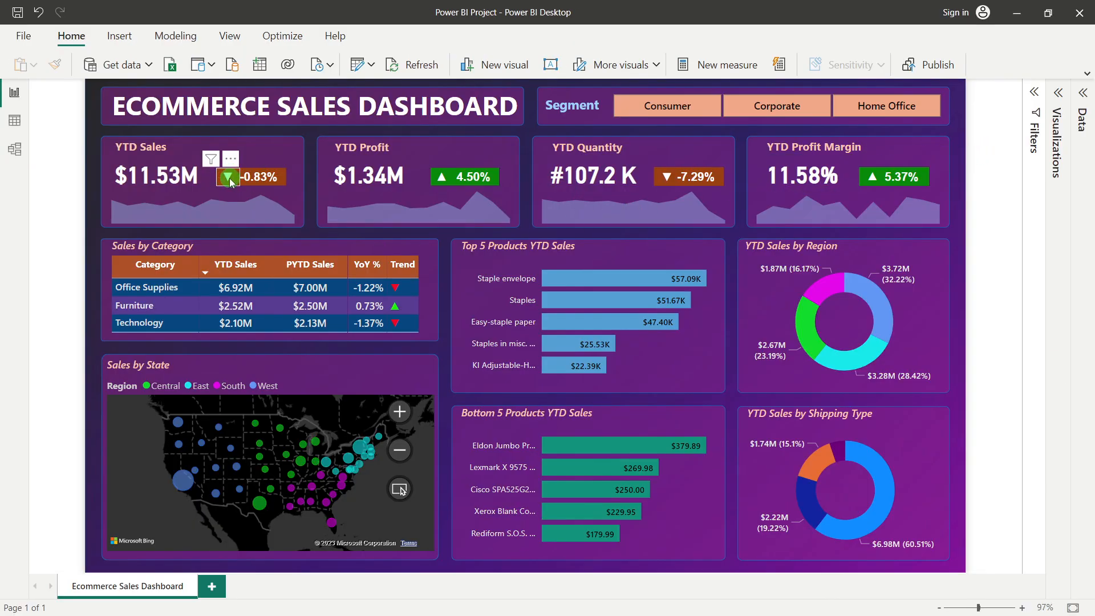
key("alt+Tab")
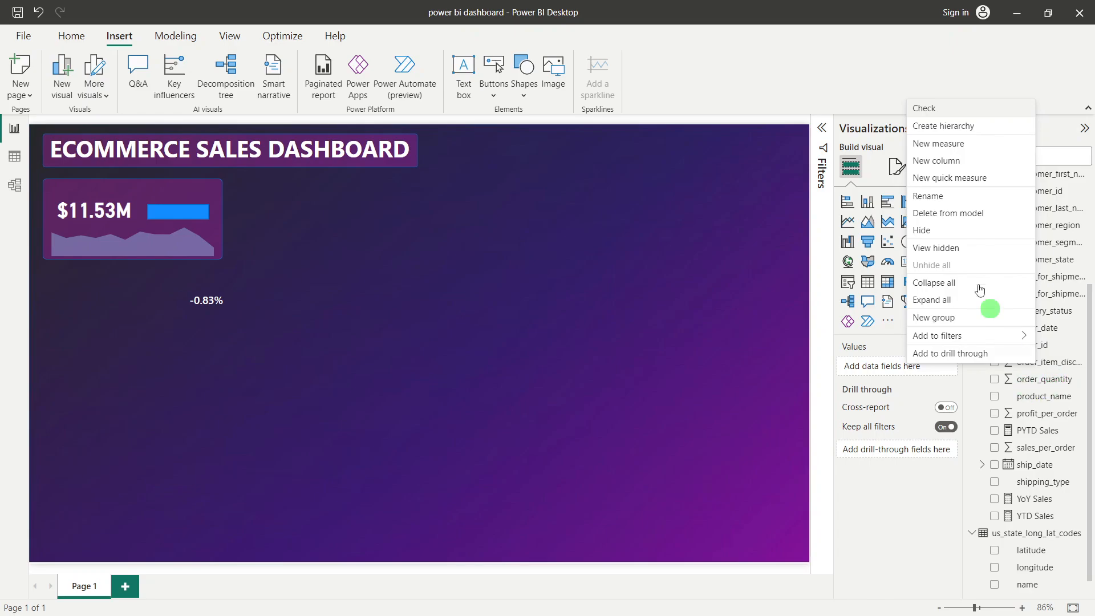
left_click(937, 144)
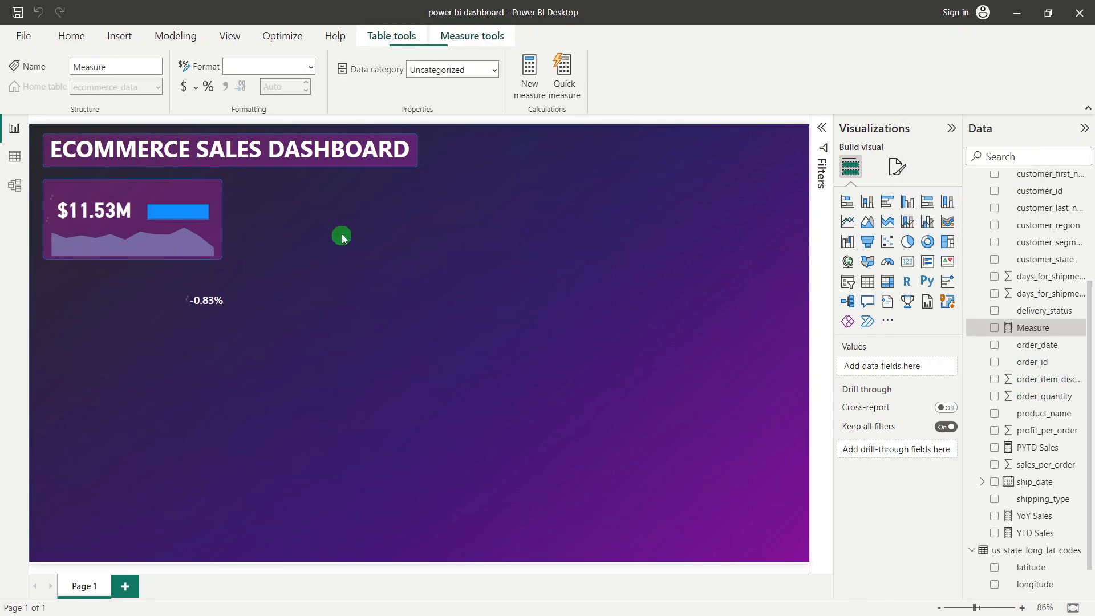
double_click(115, 125)
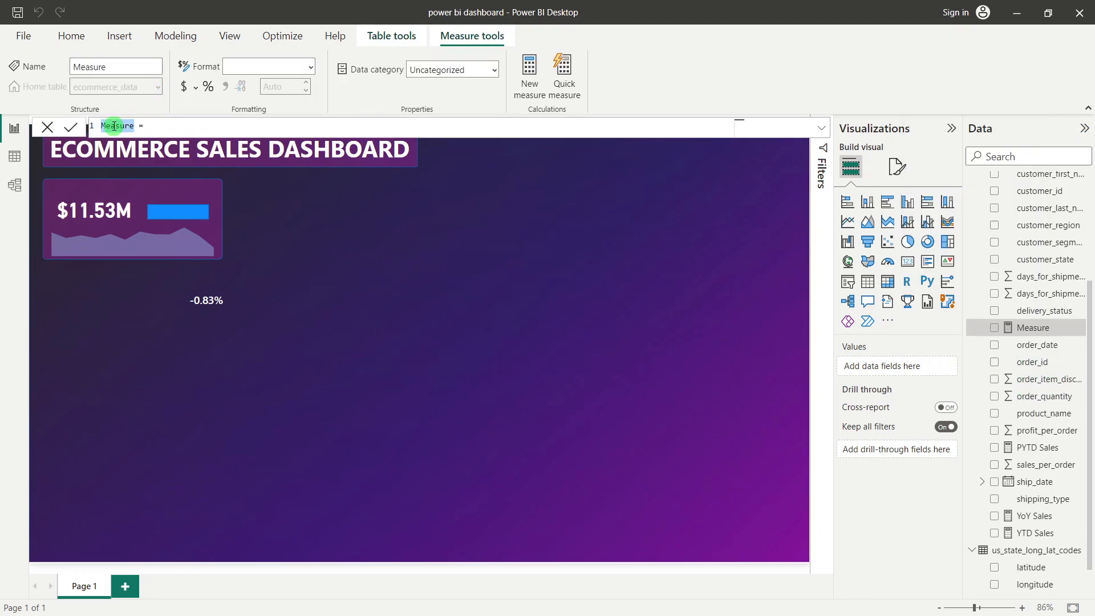
type("Sales Trend")
left_click(179, 130)
double_click(142, 125)
type("Icon")
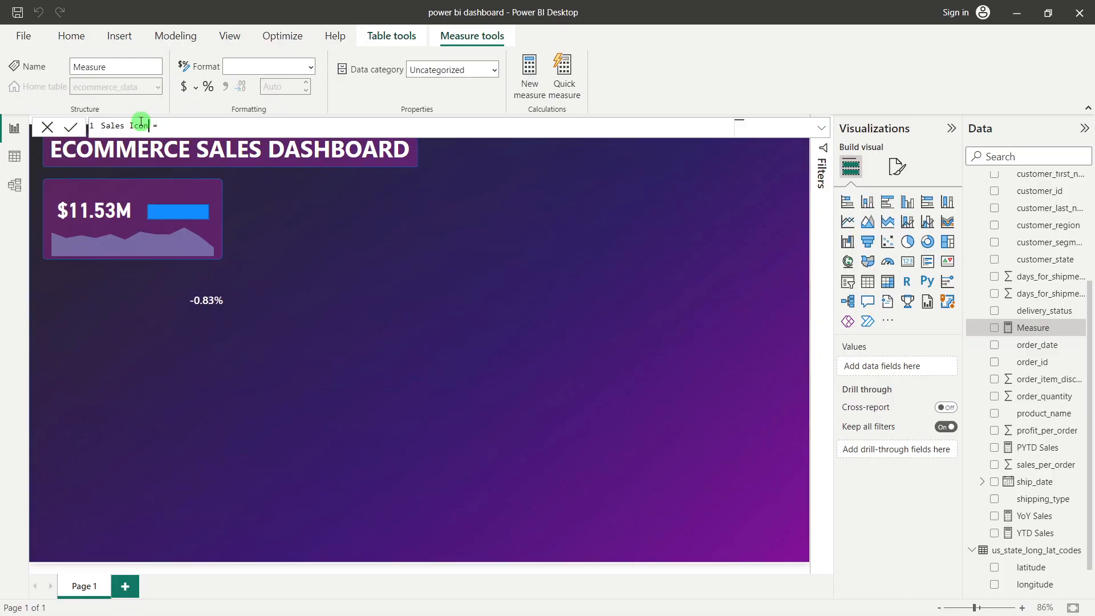
left_click(174, 128)
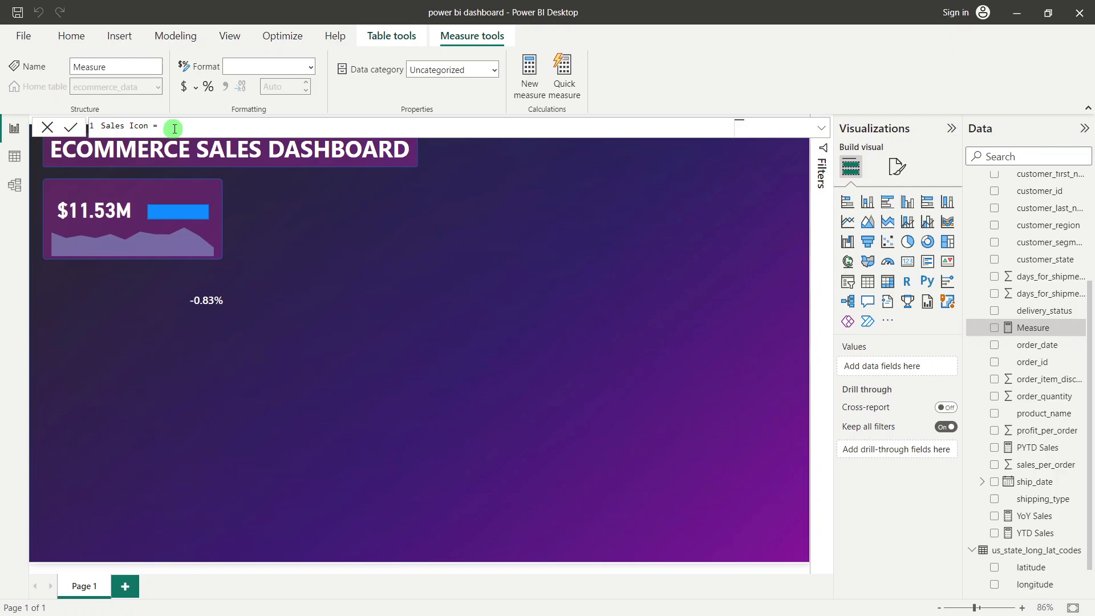
Step: Define the variable postive_icon as UNICHAR(9650) in the Sales Icon measure and begin a new formula line
type("var")
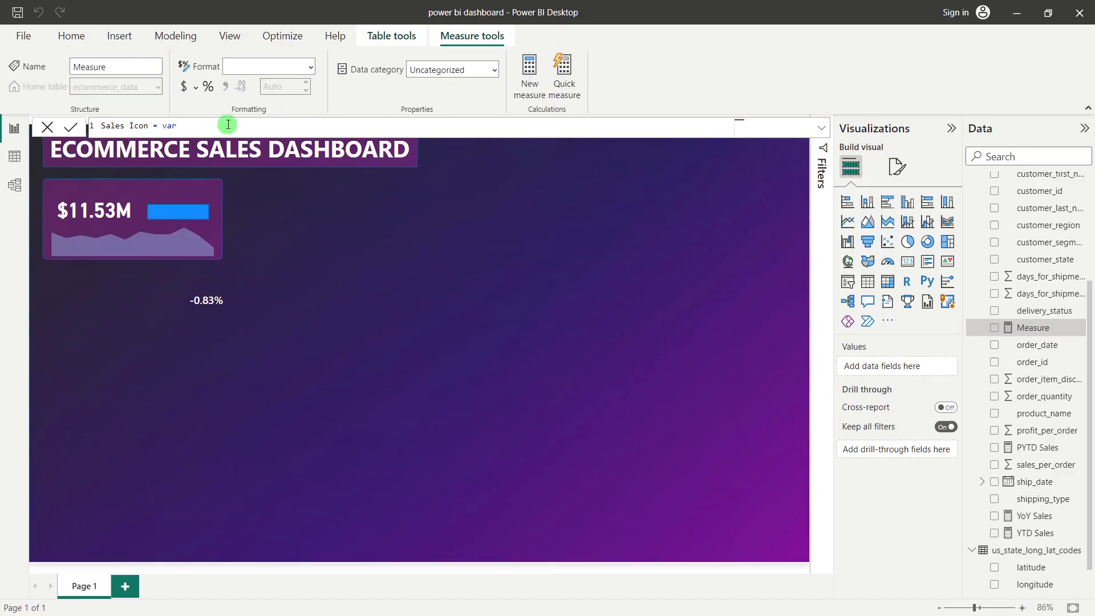
type(" postive_icon =")
type("UNICHAR(")
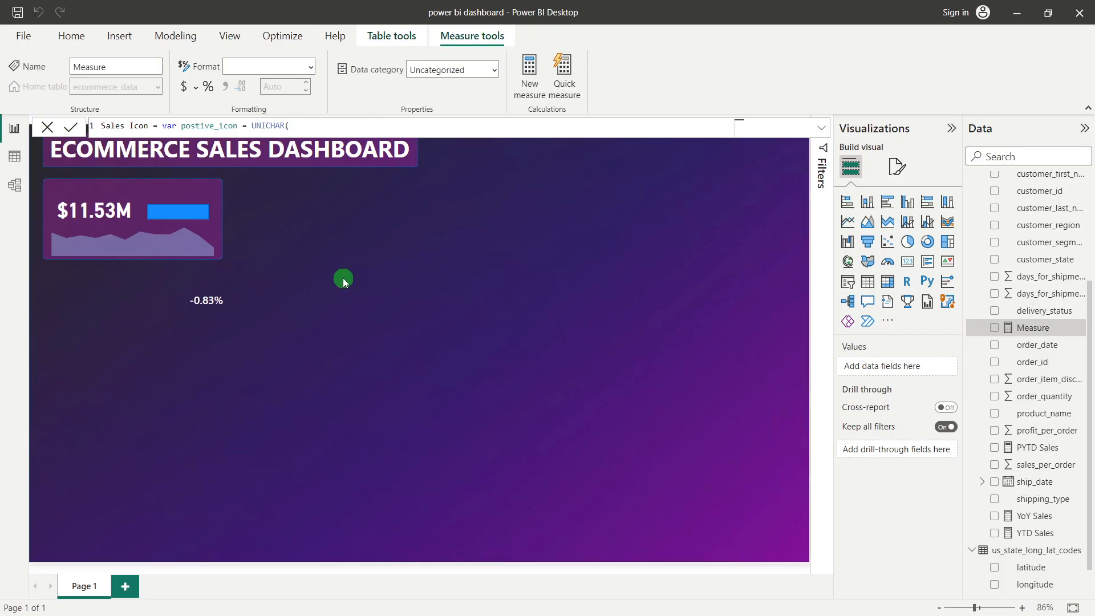
type("9650)")
key("shift+Return")
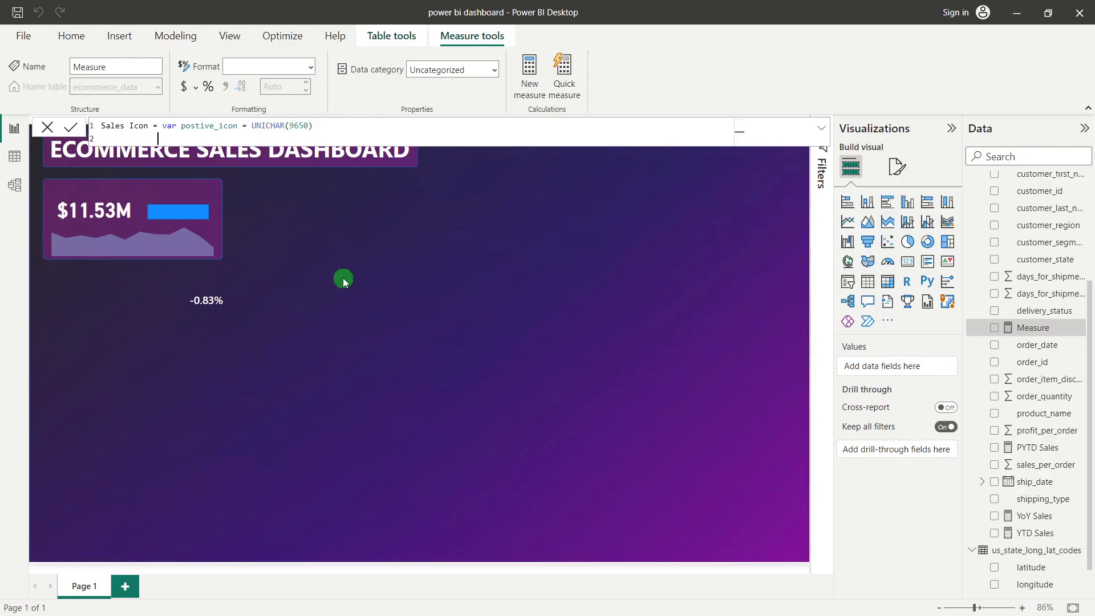
Step: Add a variable negative_icon defined as UNICHAR(9660) on the second line of the Sales Icon formula
type("var negative_icon = i")
key("BackSpace")
type("unic")
key("Tab")
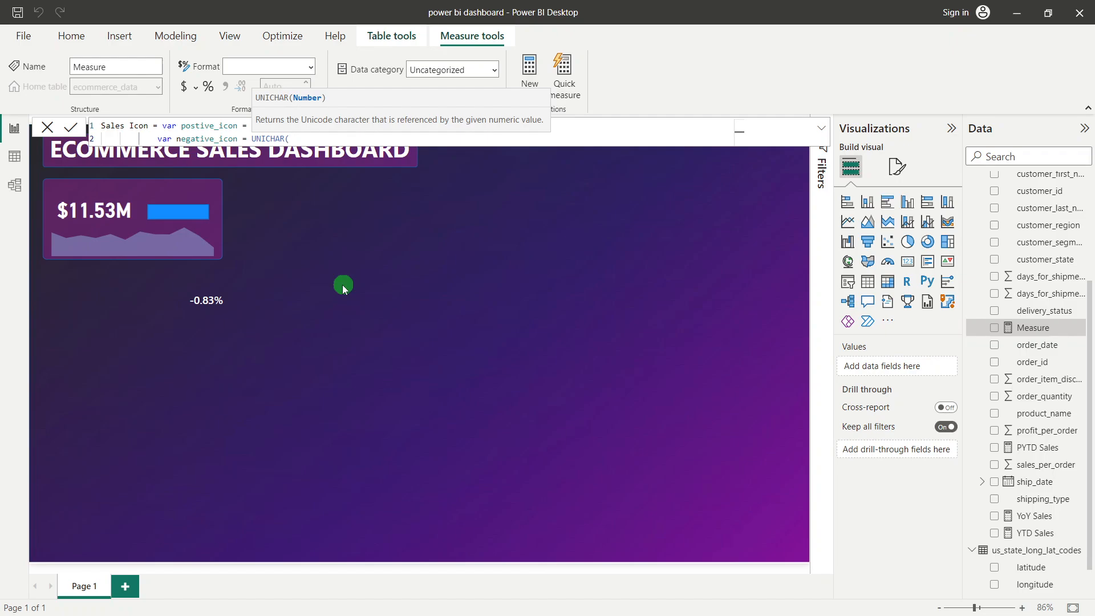
key("Up")
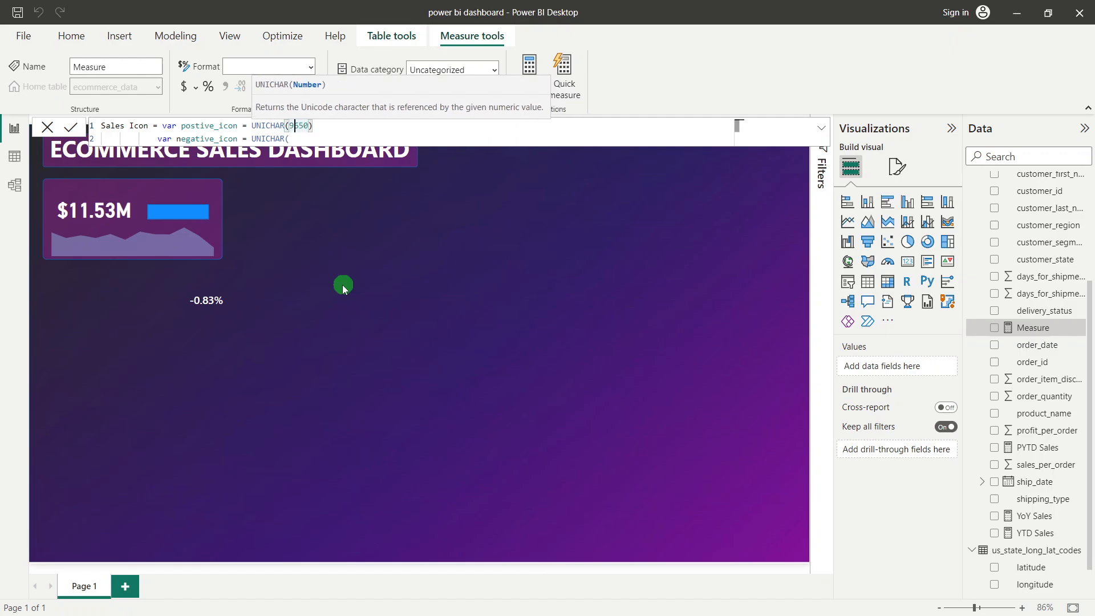
left_click(303, 138)
type("9660)")
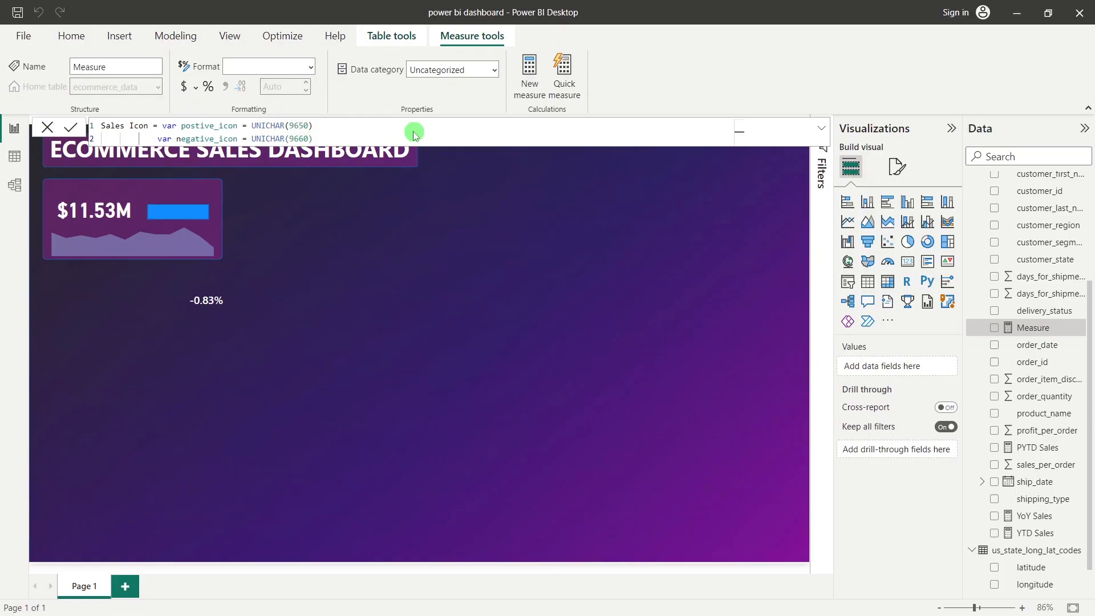
key("Return")
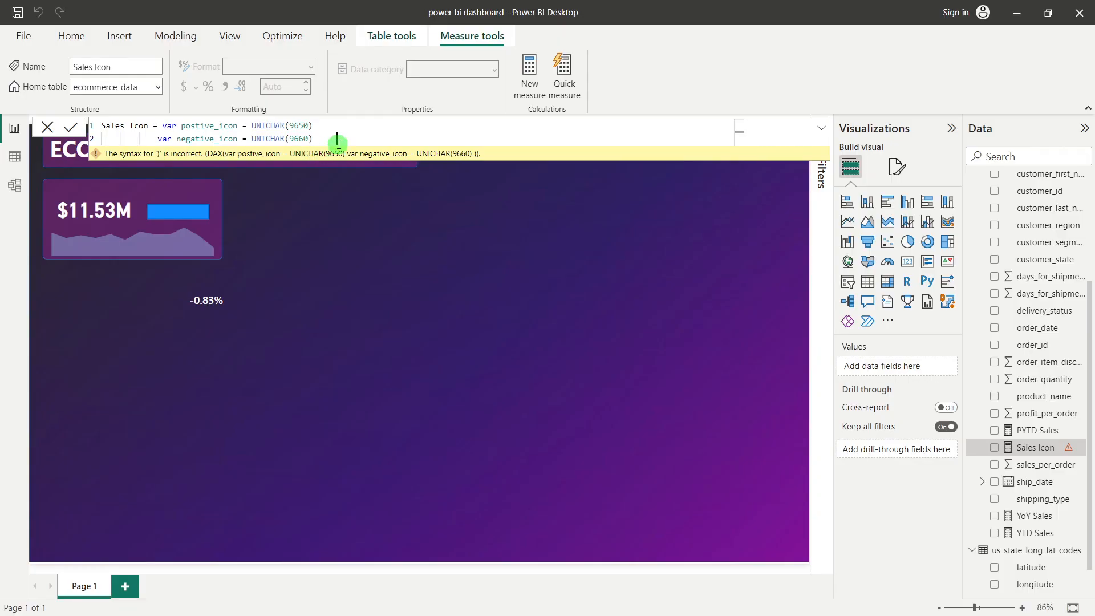
Step: Add a third formula line defining the variable result as IF([YoY Sales]>0, postive_icon, negative_icon)
left_click(315, 137)
key("shift+Return")
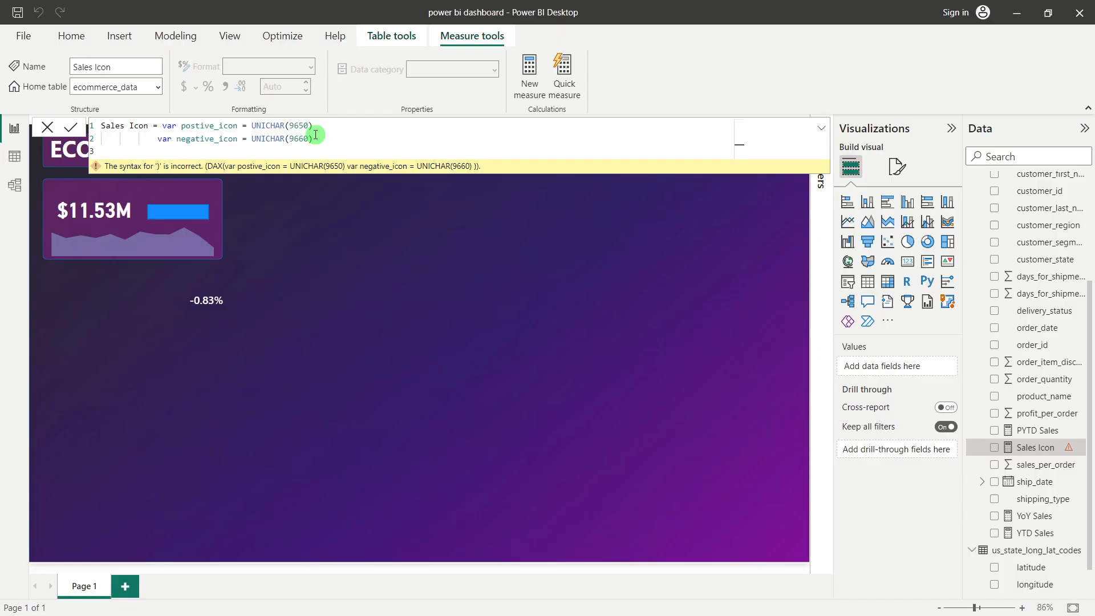
type("var result =")
type("IF(")
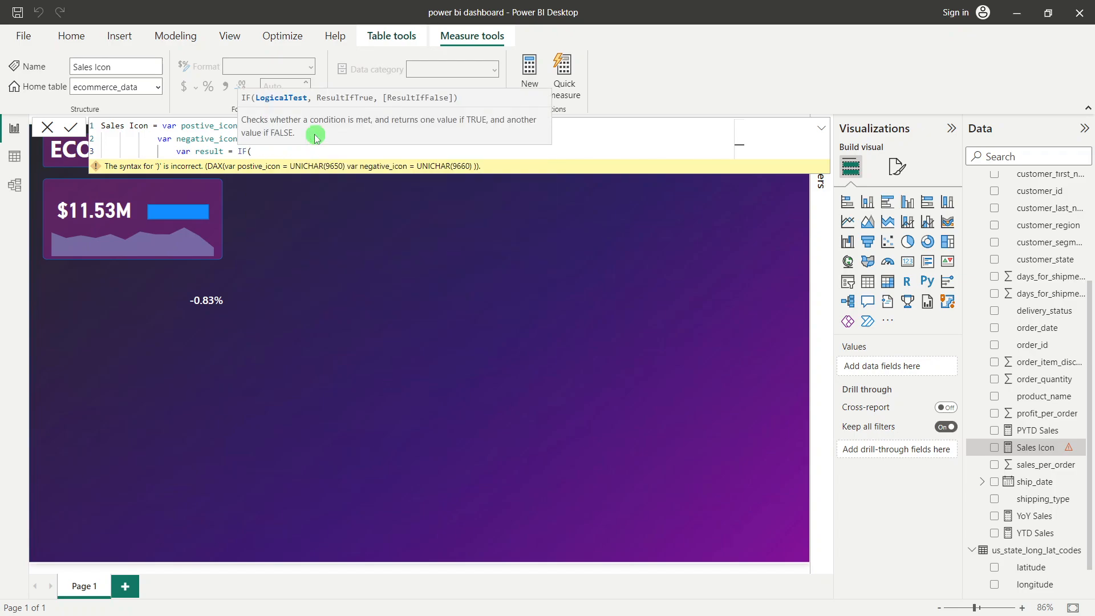
type("yoy")
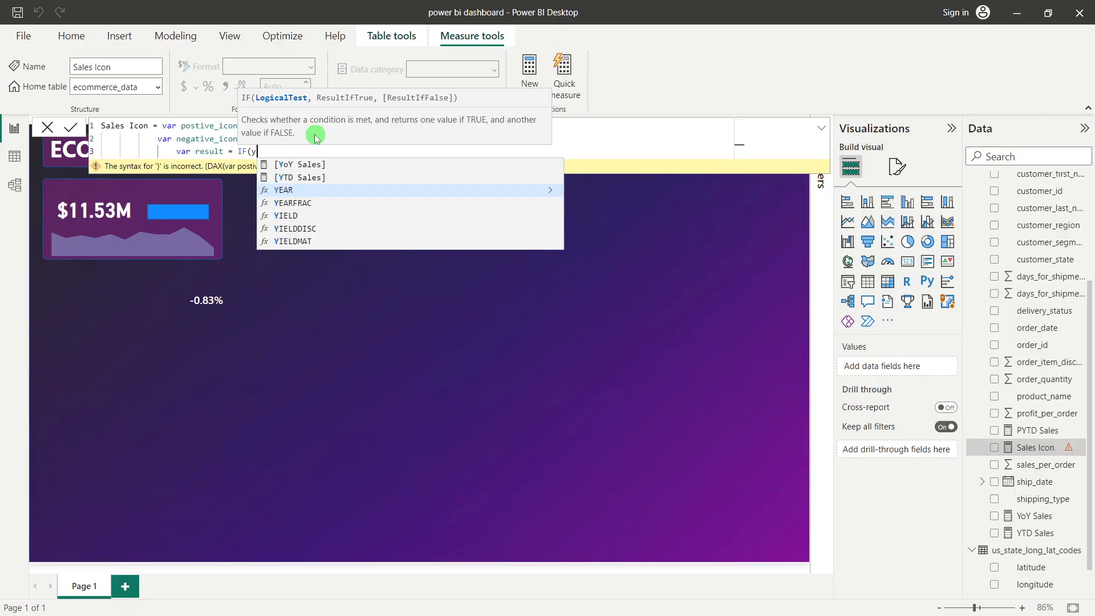
left_click(319, 167)
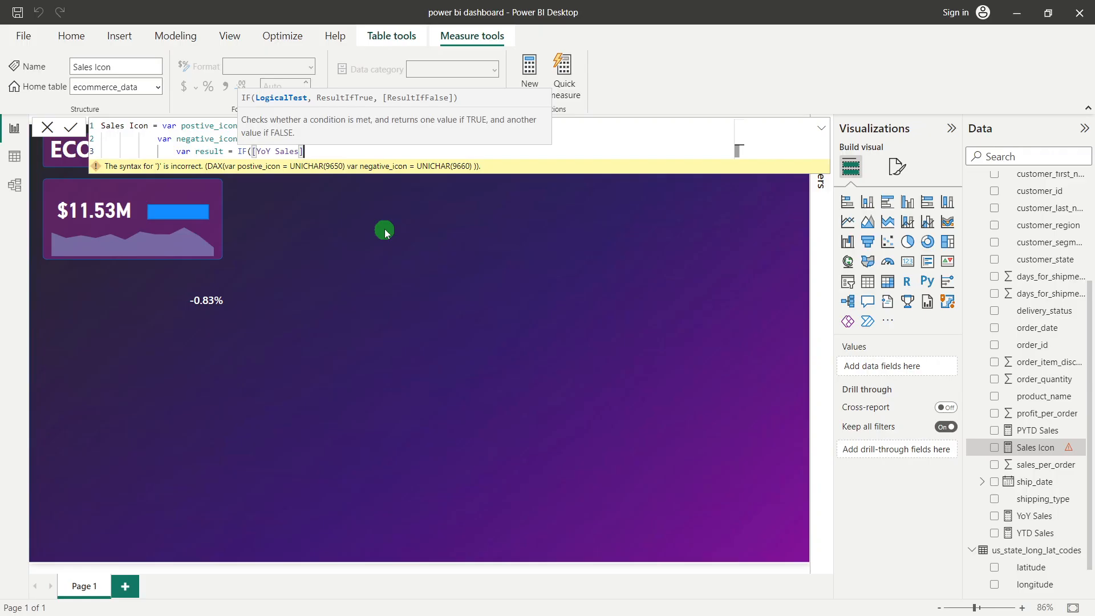
type(">0, ")
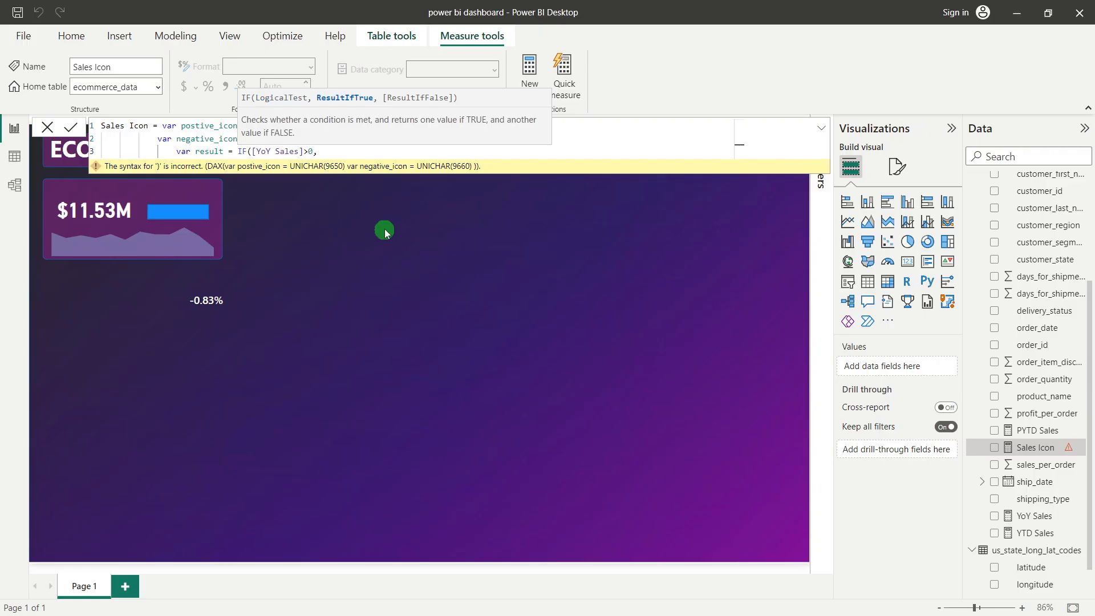
type("postive_icon,")
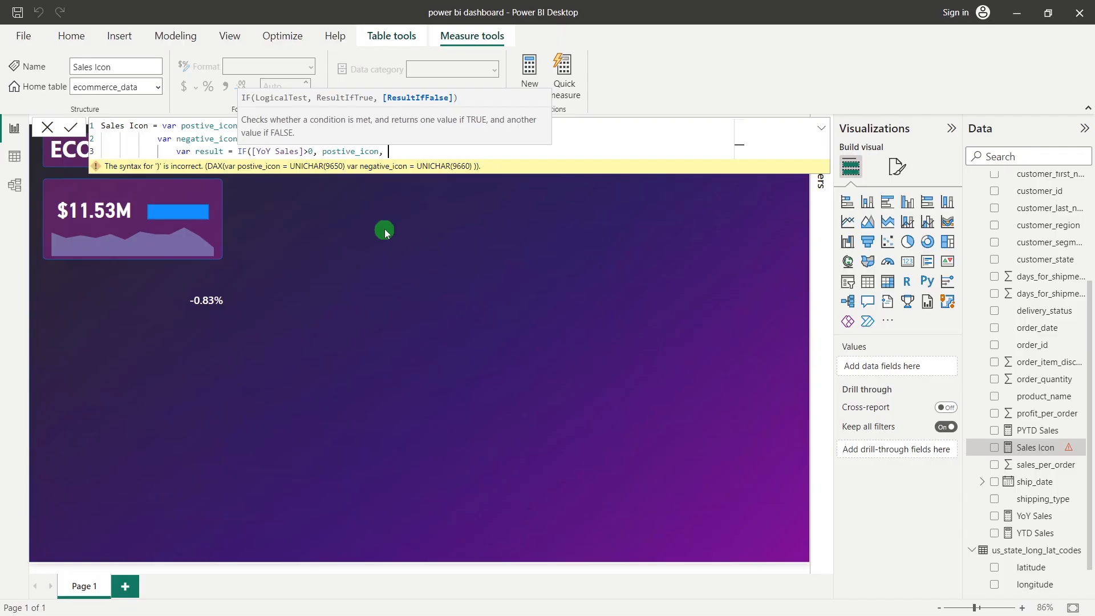
type(" negative_icon")
left_click(333, 153)
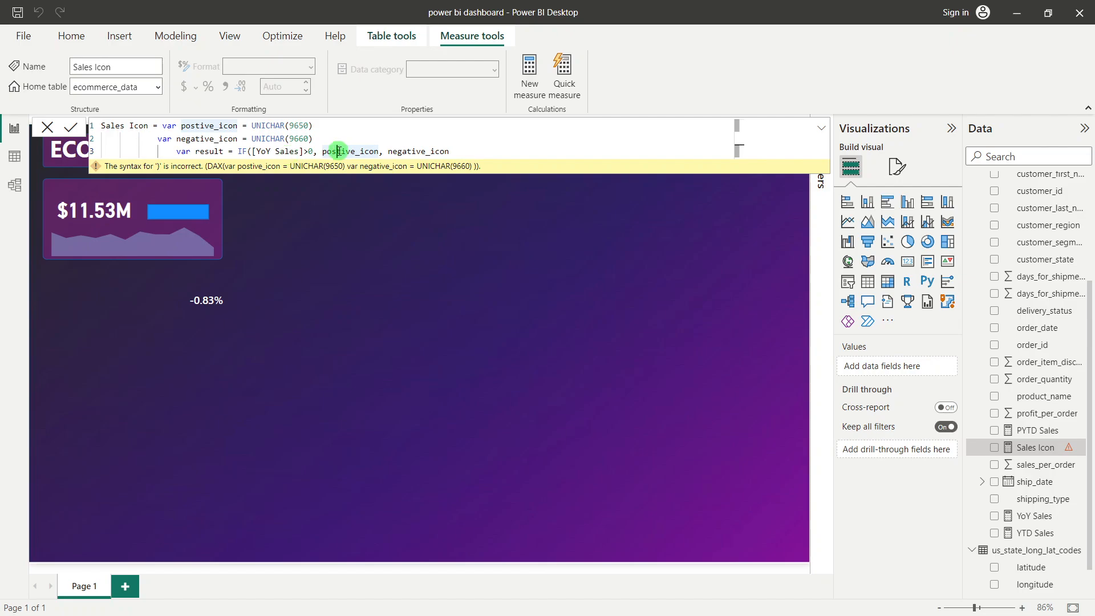
left_click_drag(337, 153, 355, 152)
left_click_drag(254, 153, 431, 151)
left_click(329, 149)
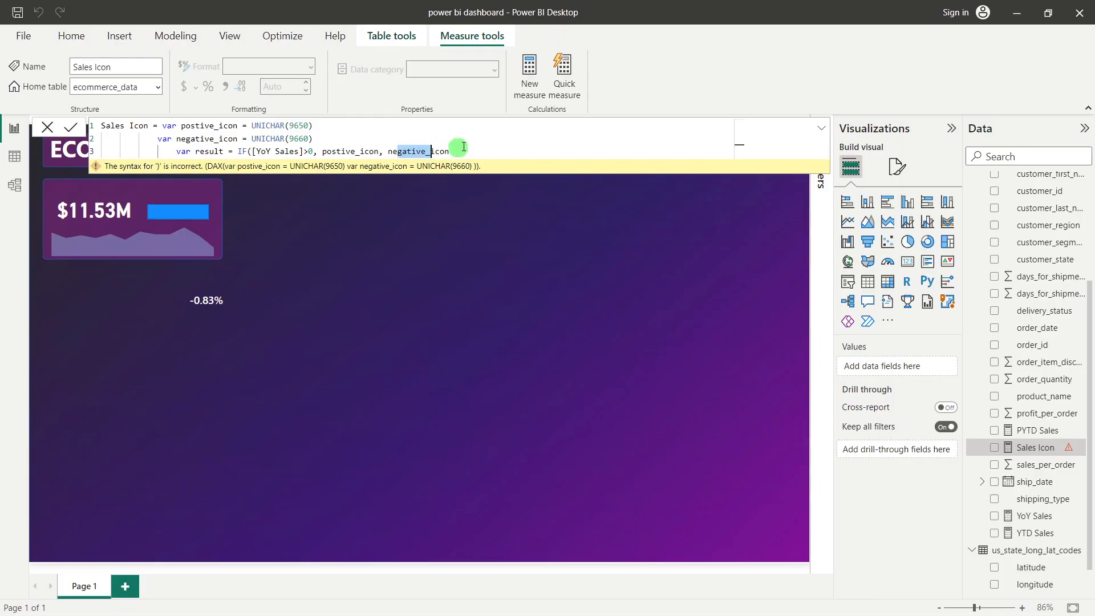
left_click(466, 147)
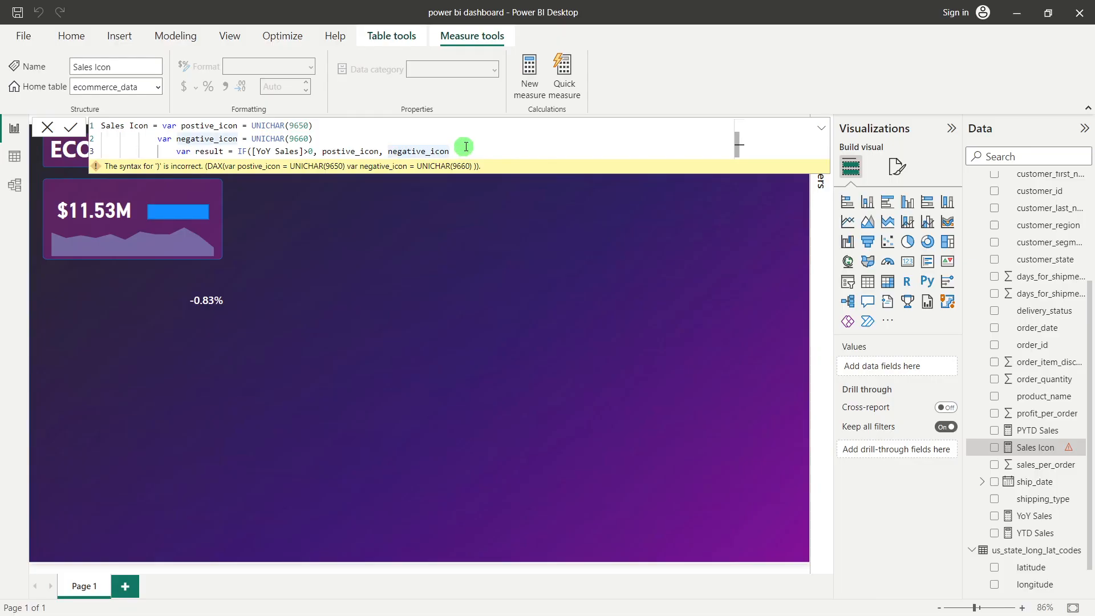
type(")")
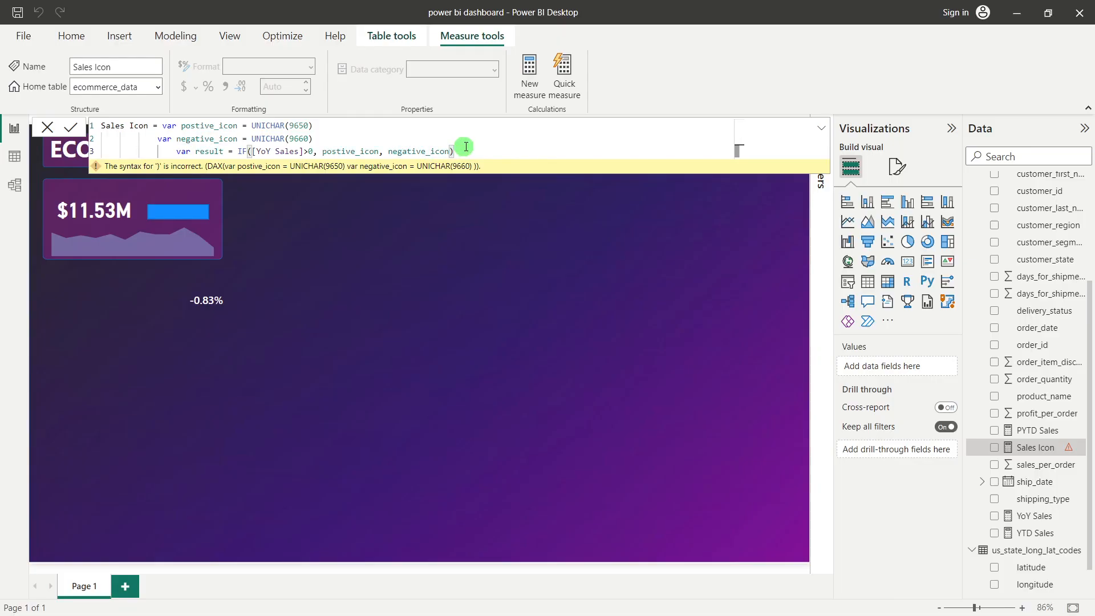
Step: Finish the Sales Icon formula with the line "return result" and commit the measure
key("shift+Return")
type("return")
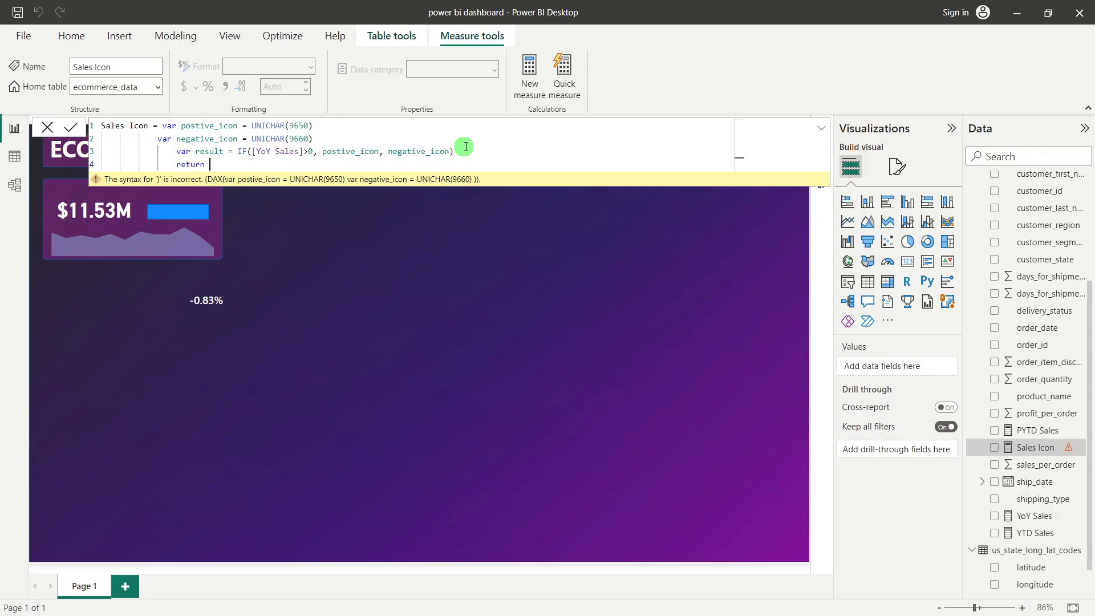
type(" re")
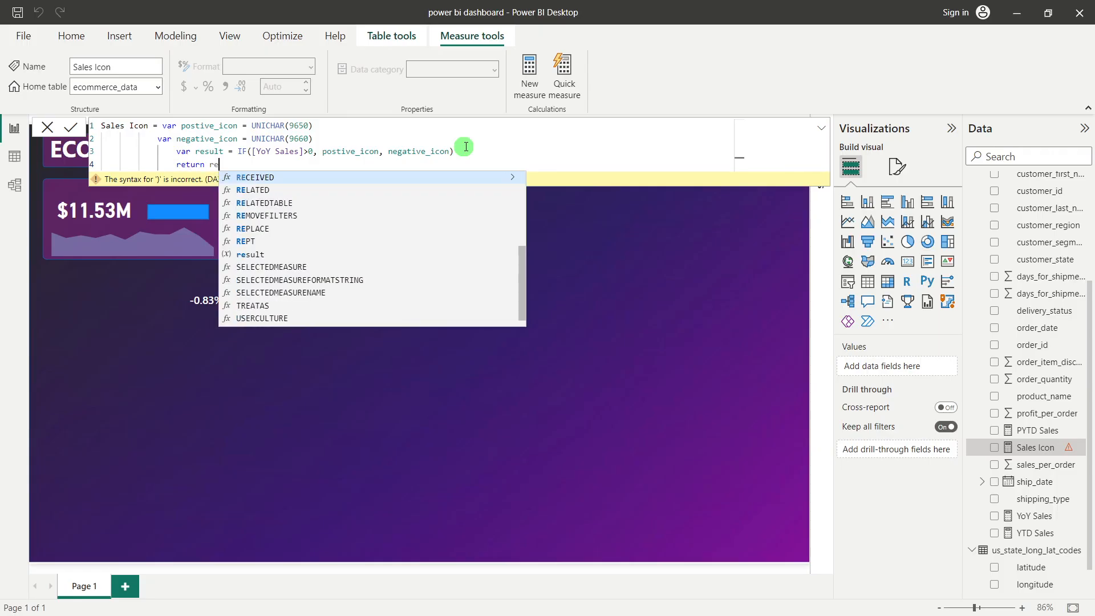
type("sult")
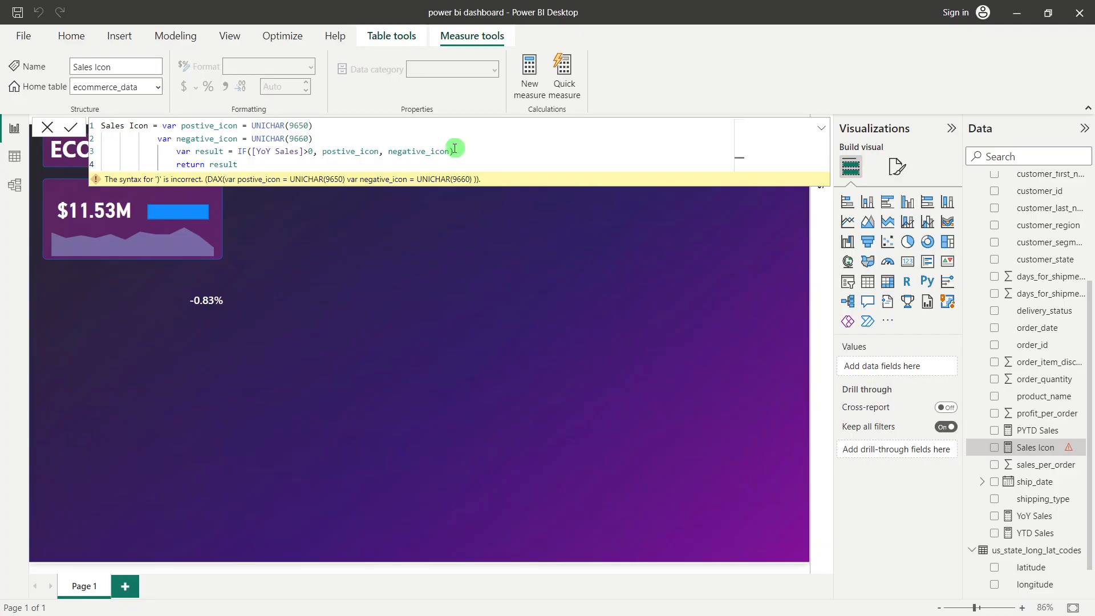
left_click_drag(195, 151, 223, 152)
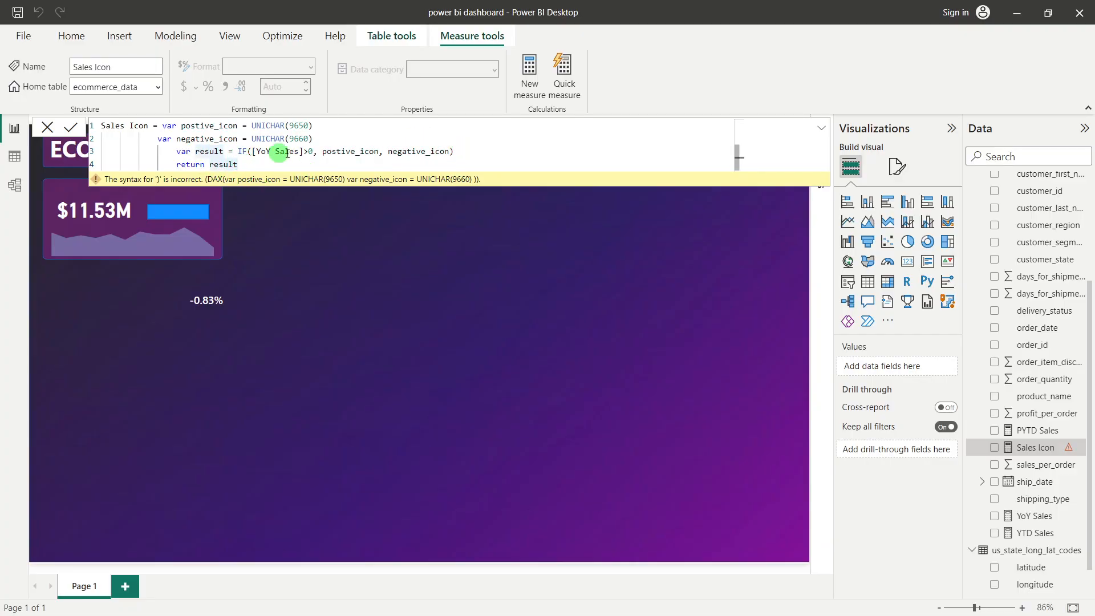
left_click(462, 154)
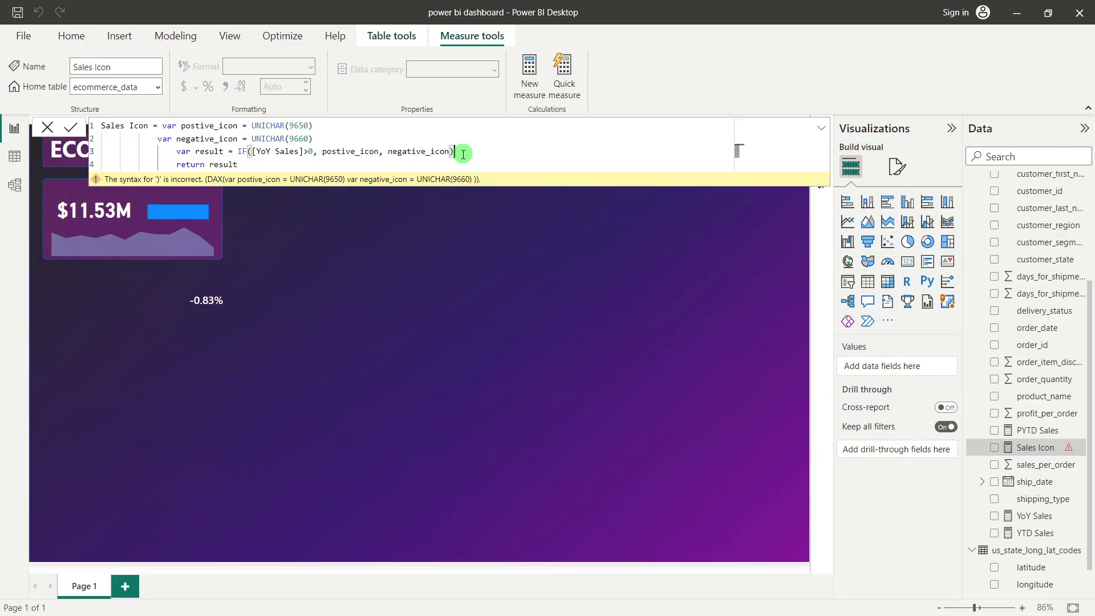
left_click(262, 166)
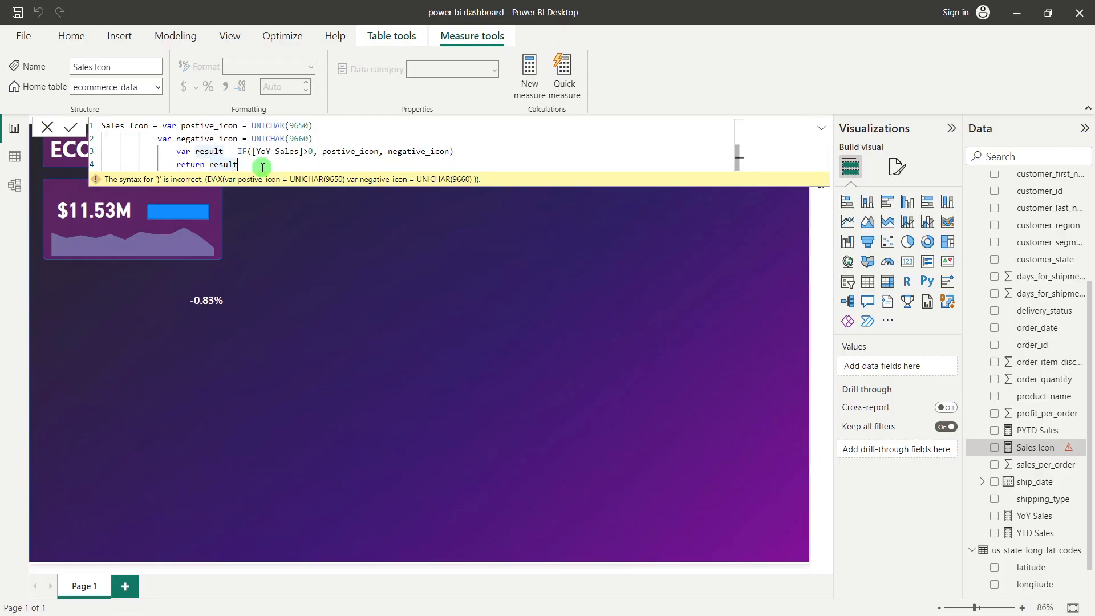
left_click(70, 132)
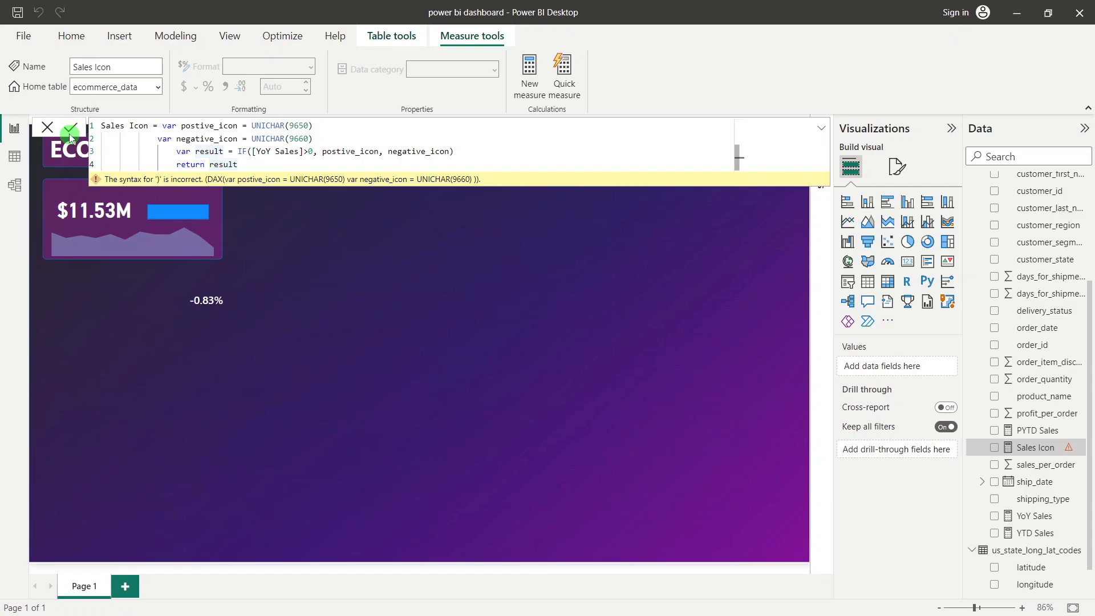
left_click(445, 271)
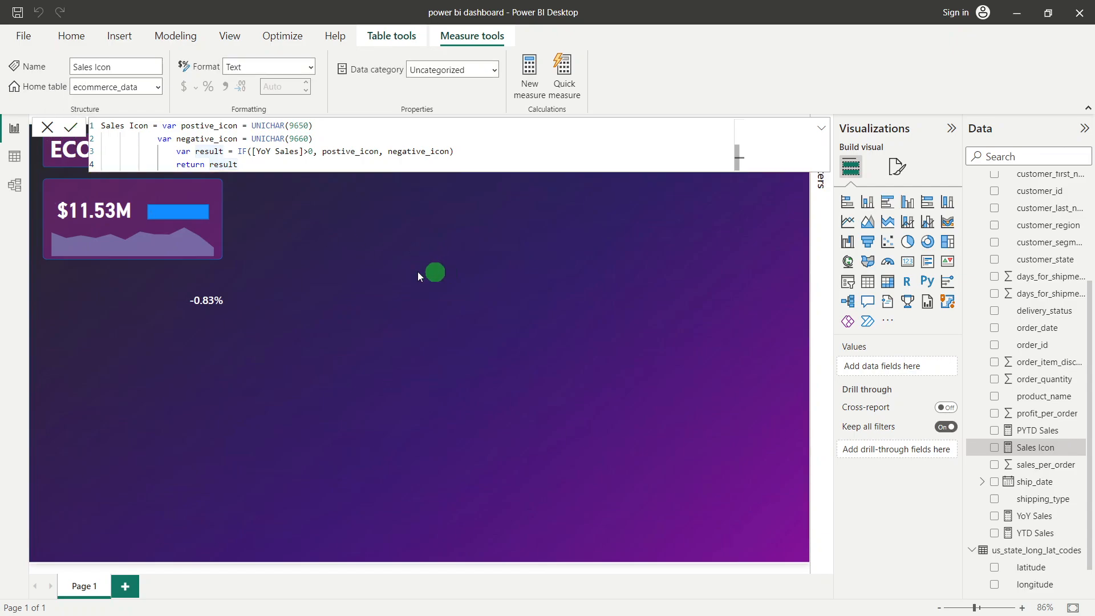
Step: Duplicate the YoY Sales card and place the copy directly to the right of the original
left_click(208, 300)
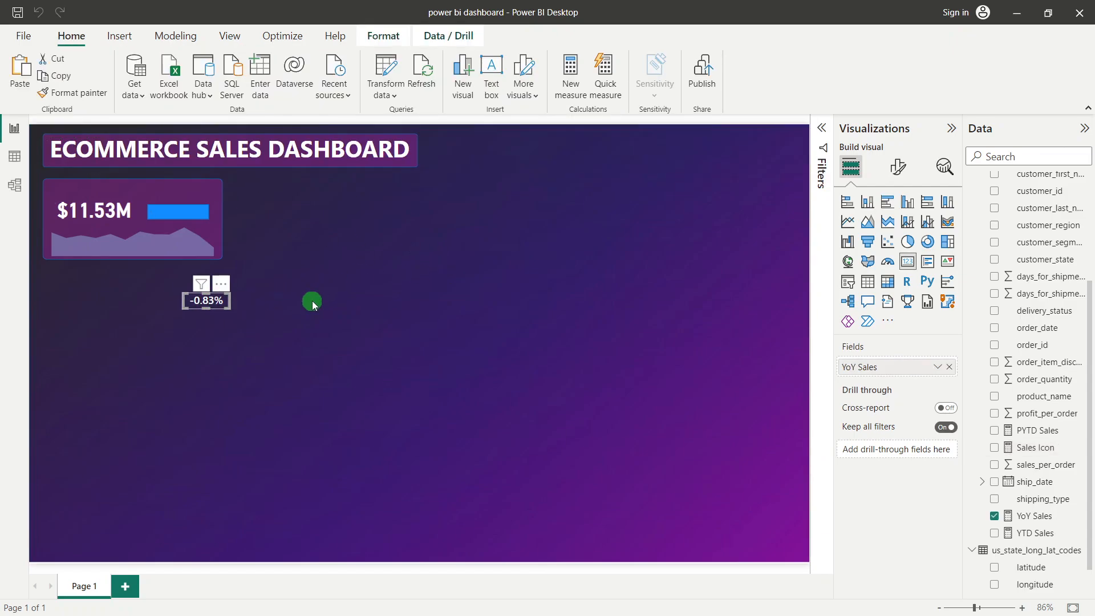
key("ctrl+c")
key("ctrl+v")
left_click_drag(222, 307, 263, 302)
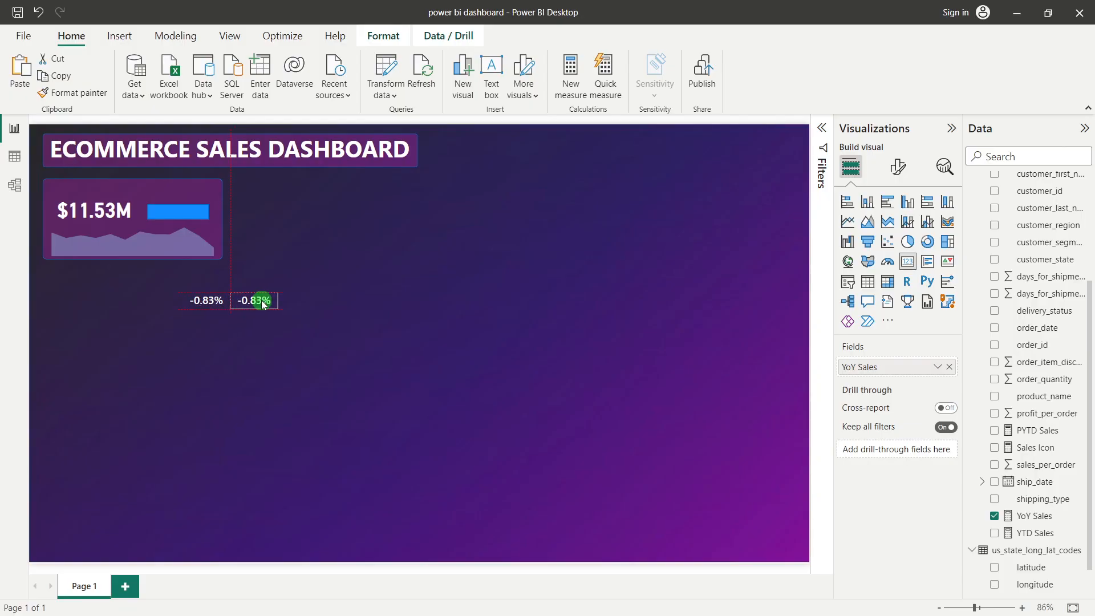
Step: Replace the YoY Sales field in the duplicated card with the Sales Icon measure
left_click(947, 370)
scroll(1055, 457, "down", 2)
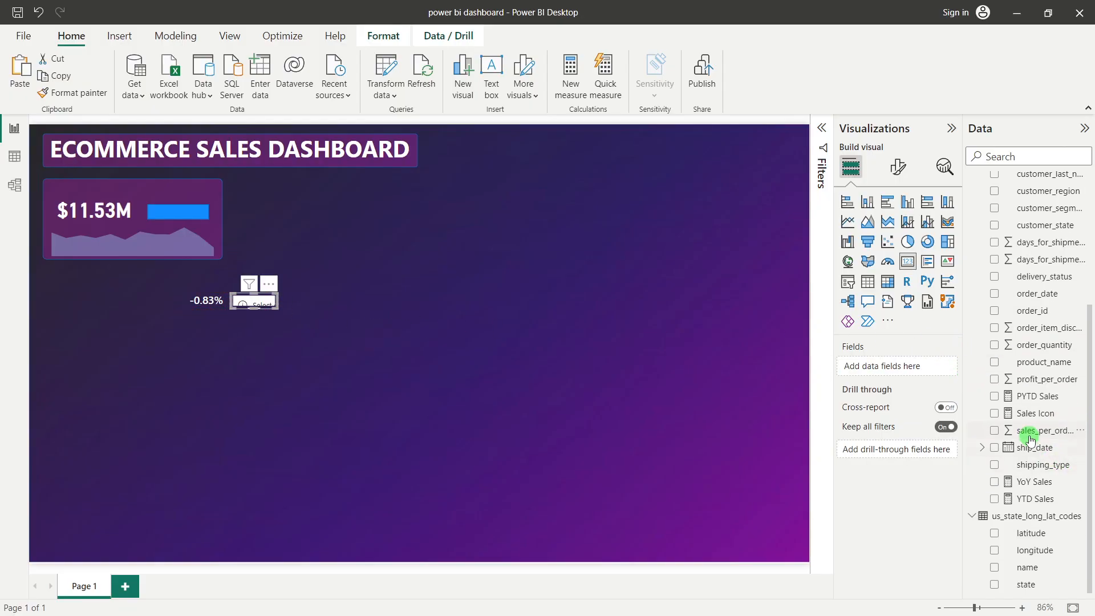
left_click_drag(1008, 415, 882, 368)
left_click(234, 337)
left_click(267, 299)
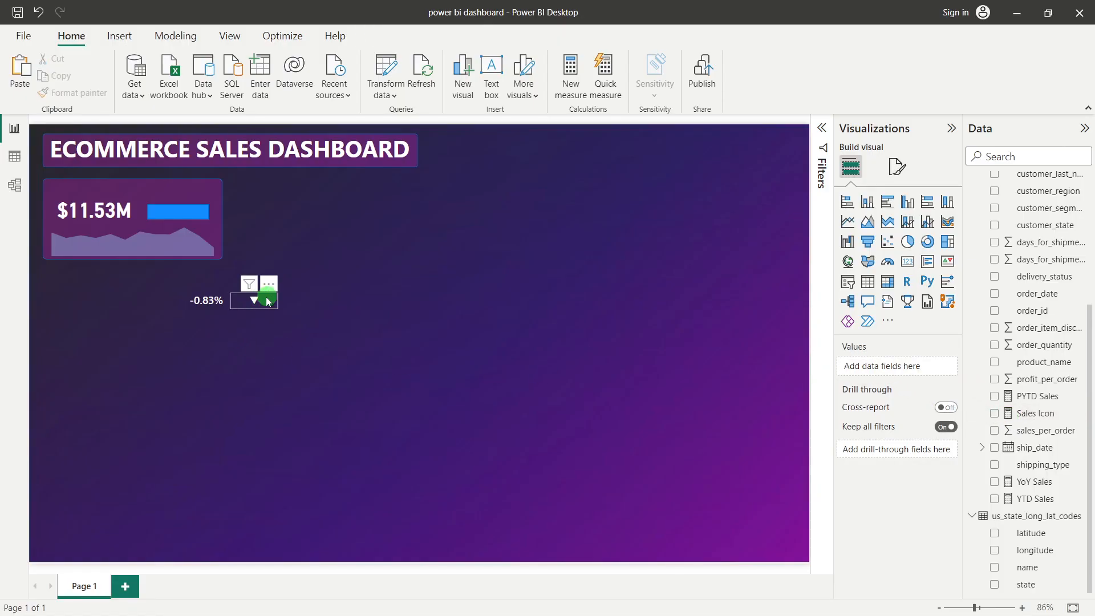
Step: Narrow the Sales Icon card so that its frame fits closely around the arrow symbol
left_click(258, 300)
left_click_drag(278, 301, 249, 306)
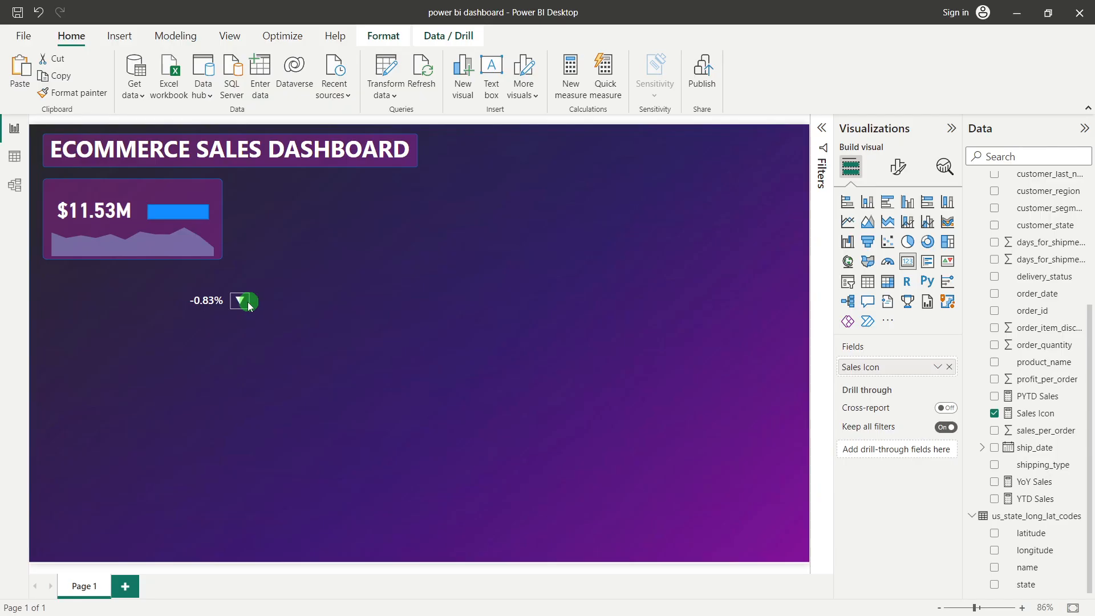
left_click(285, 303)
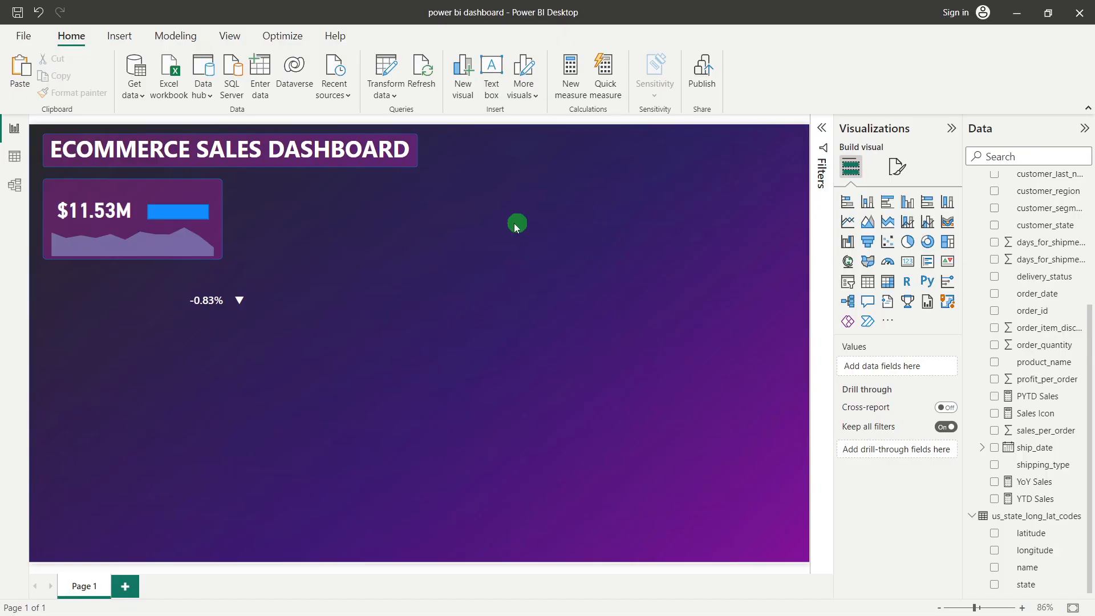
Step: Create a new measure in the ecommerce_data table and name it Sales Icon Colour
right_click(1047, 361)
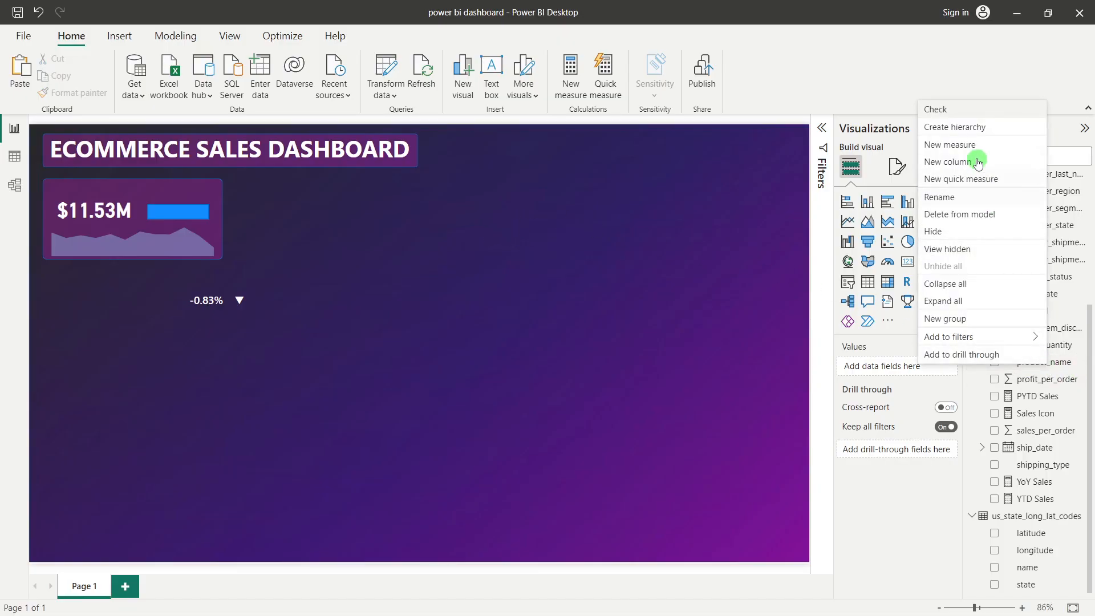
left_click(963, 145)
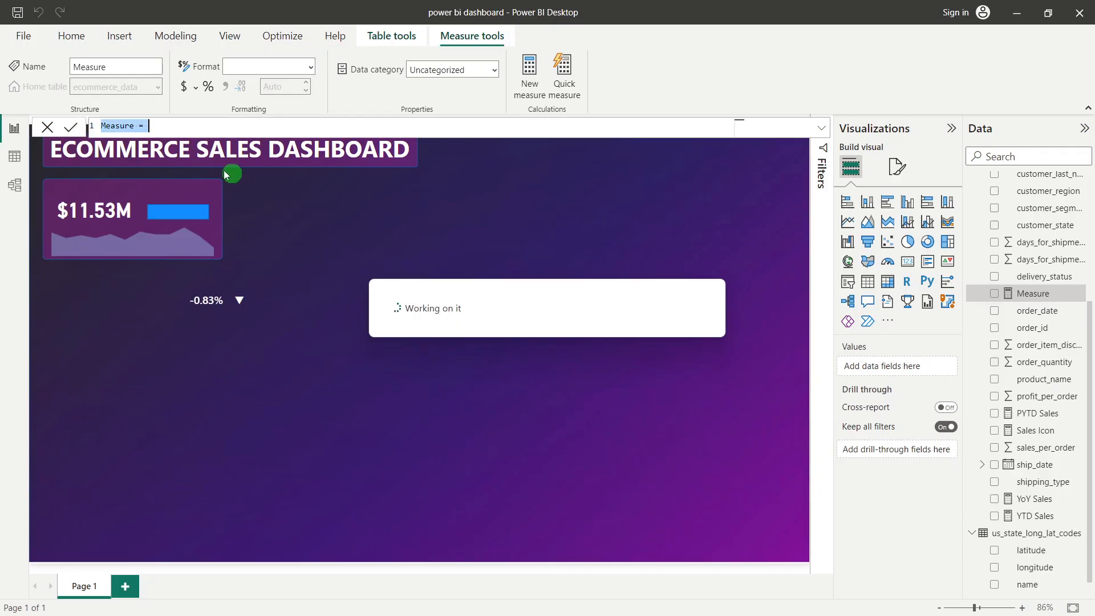
double_click(117, 124)
type("Sales =")
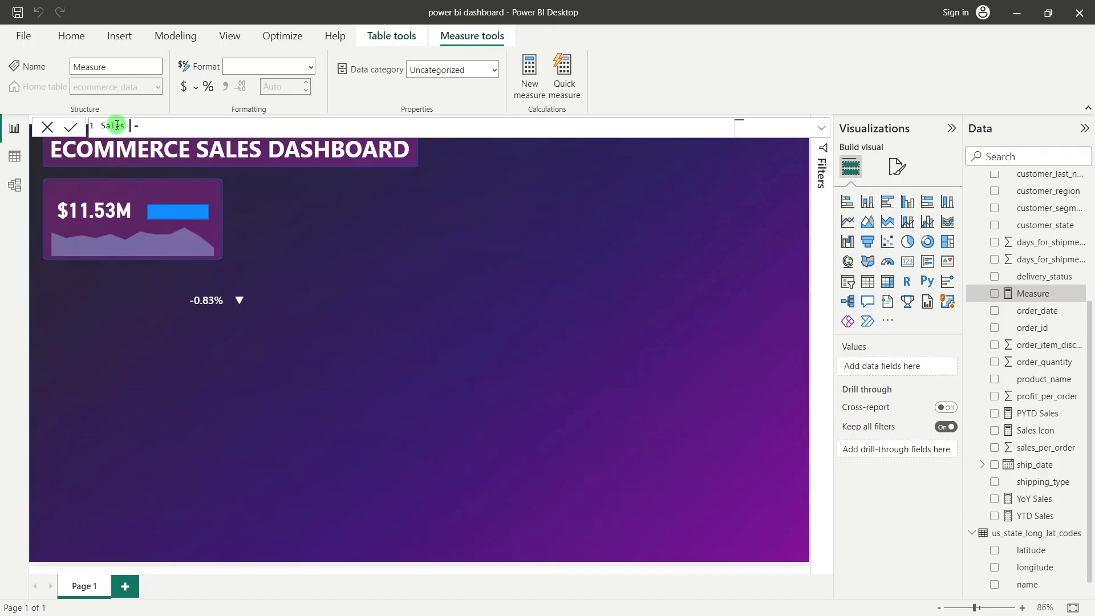
type("Backgrou")
key("BackSpace")
key("BackSpace")
key("BackSpace")
key("BackSpace")
key("BackSpace")
key("BackSpace")
key("BackSpace")
key("BackSpace")
type("Icon Colour")
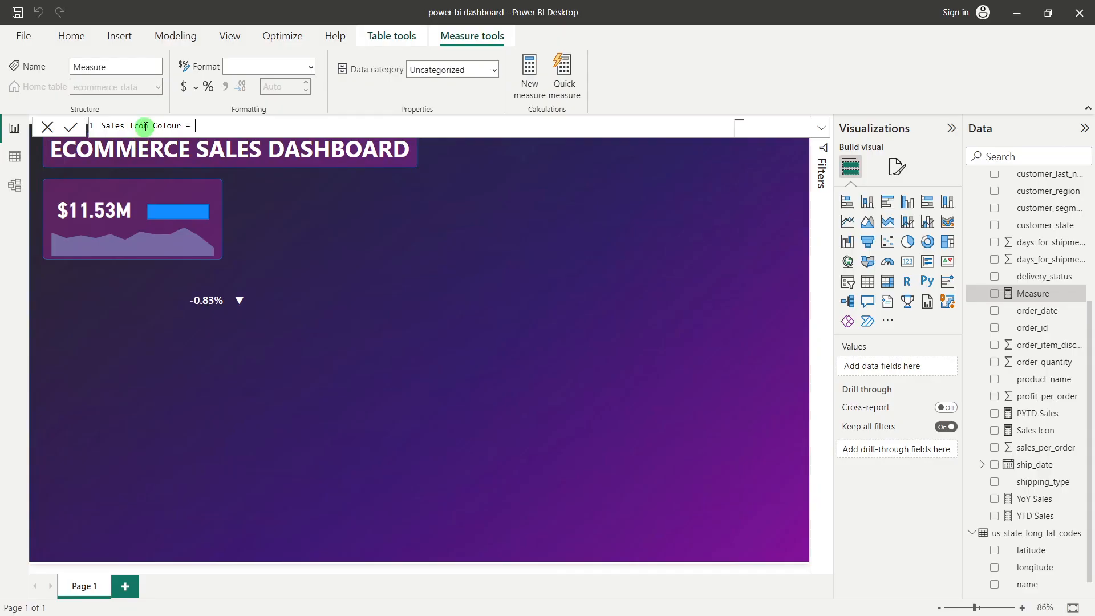
Step: Define the Sales Icon Colour measure as IF([YoY Sales]>0, "Green", "Red") and commit the formula
left_click(225, 130)
type("IF(")
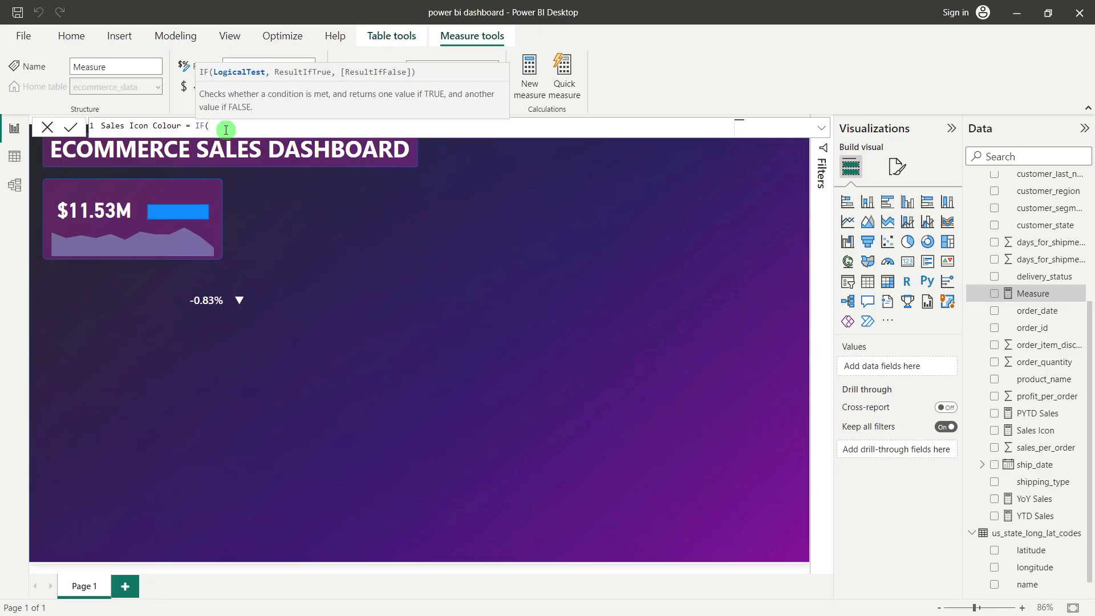
type("[YoY Sales]>0,")
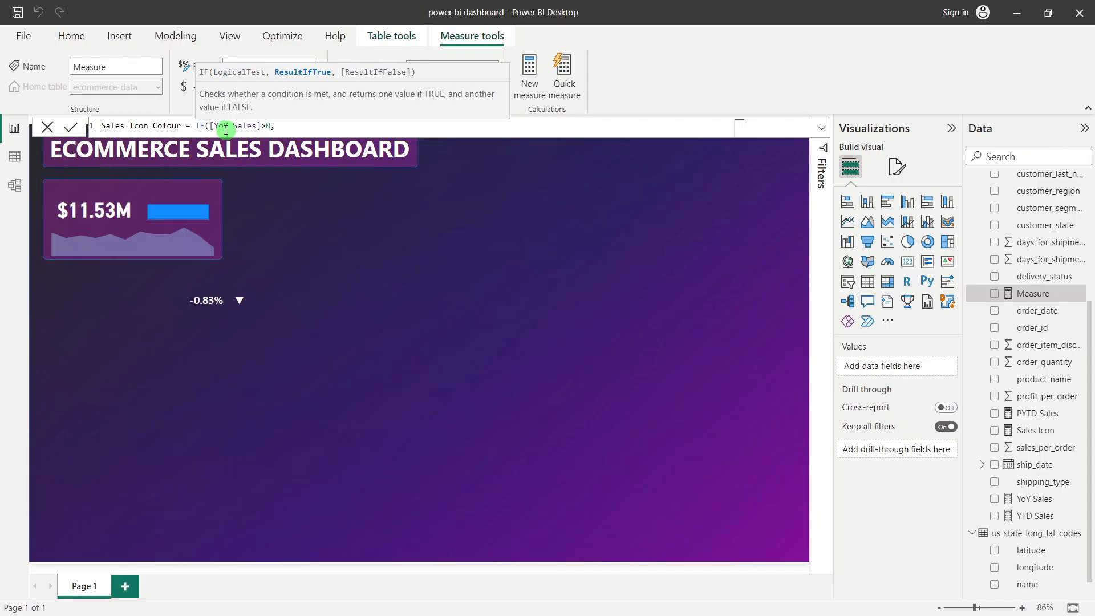
type(" \"Green\", \"R")
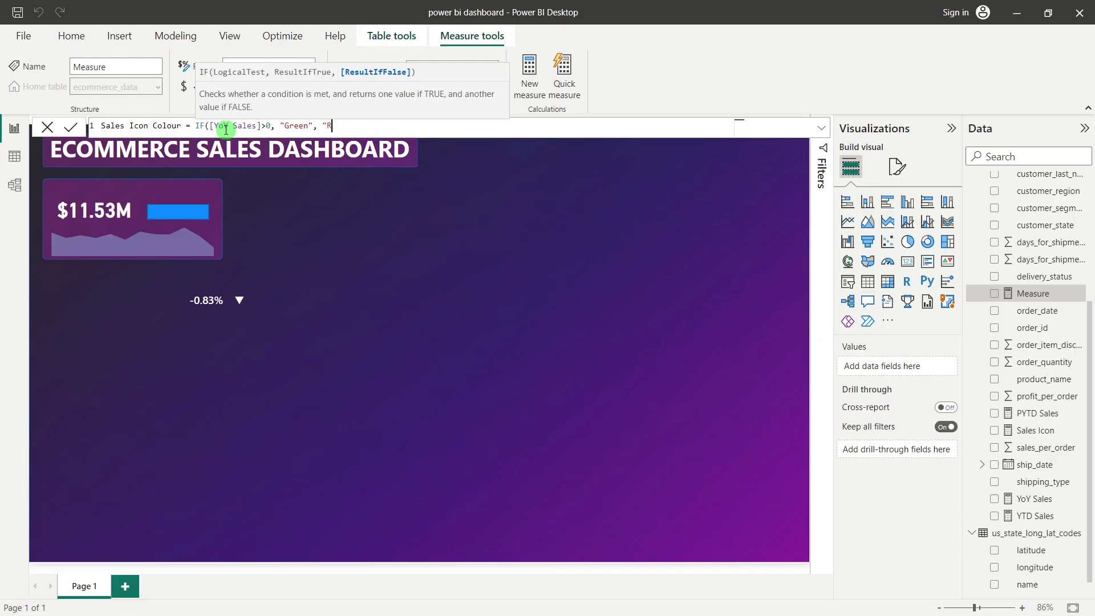
type("ed\")")
key("Return")
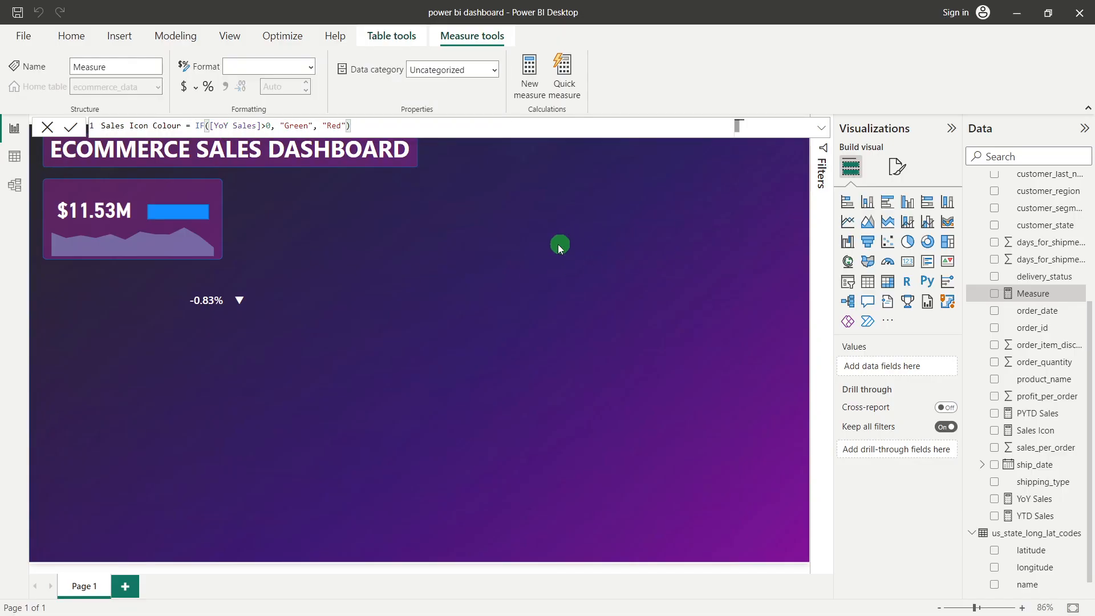
left_click(69, 127)
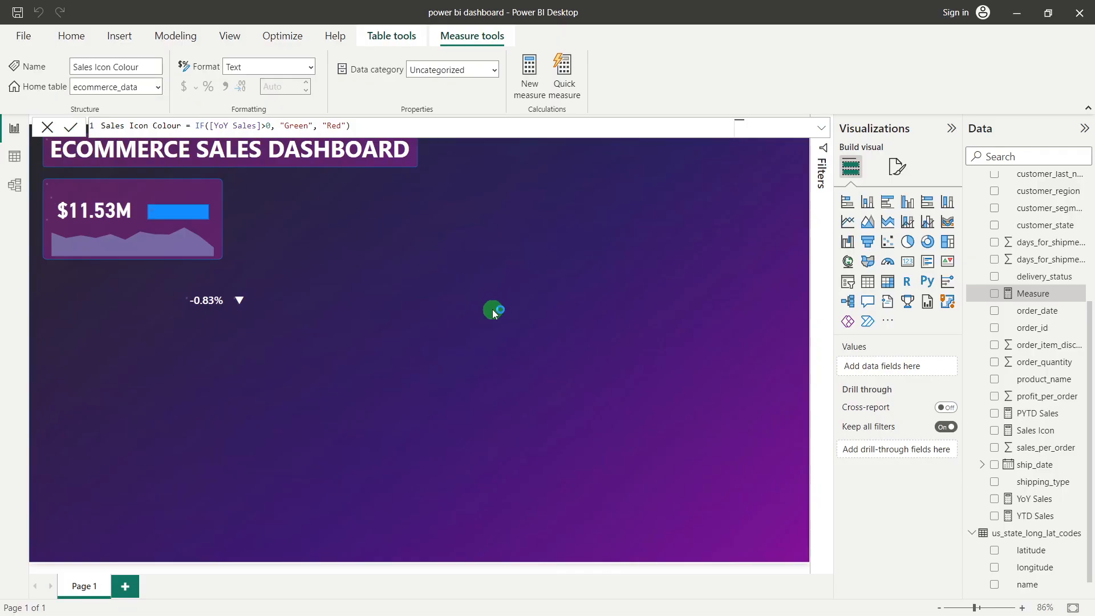
left_click(470, 315)
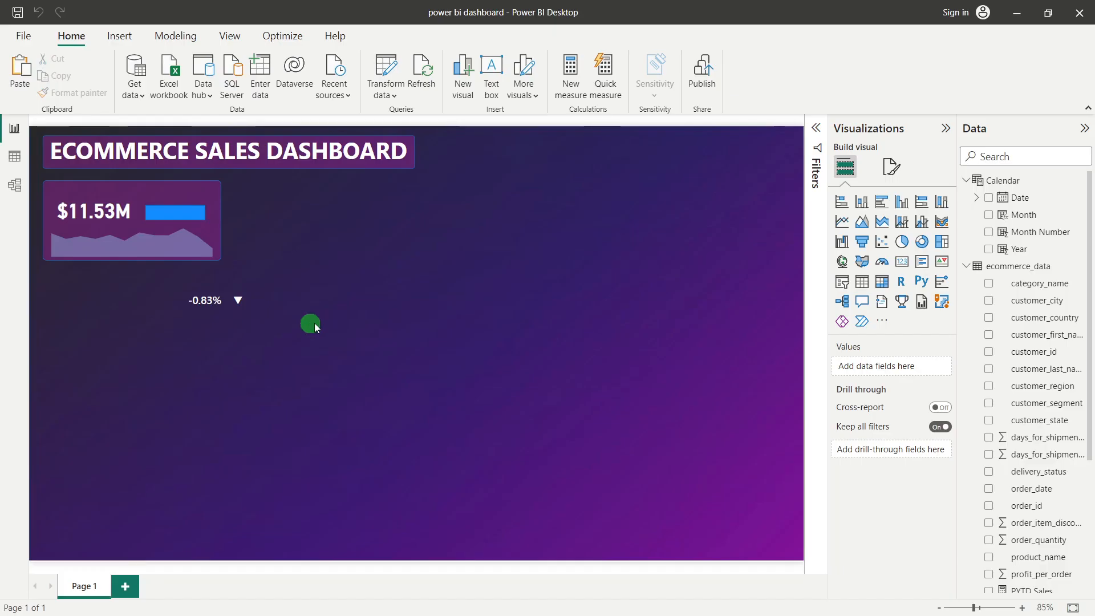
Step: Create a new measure in the ecommerce_data table and name it Sales Colour
right_click(1038, 318)
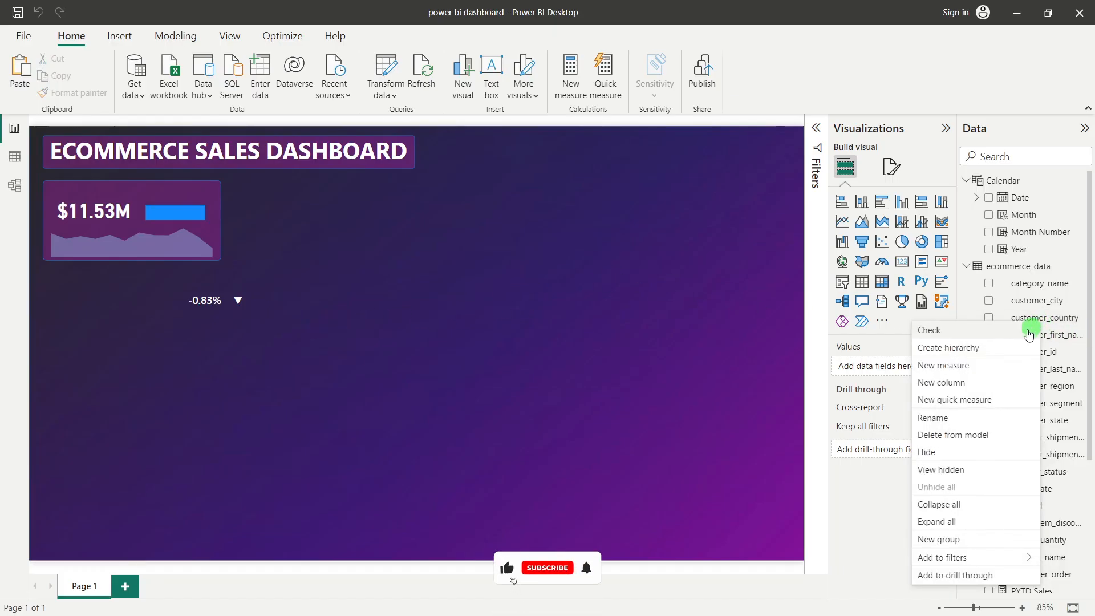
left_click(967, 367)
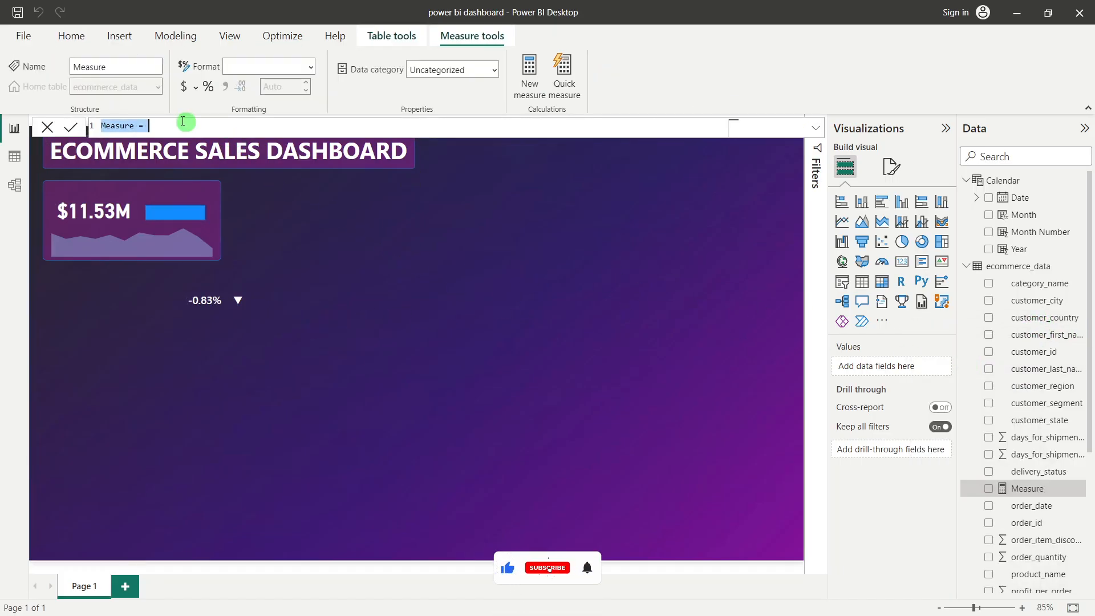
double_click(123, 124)
type("Sale")
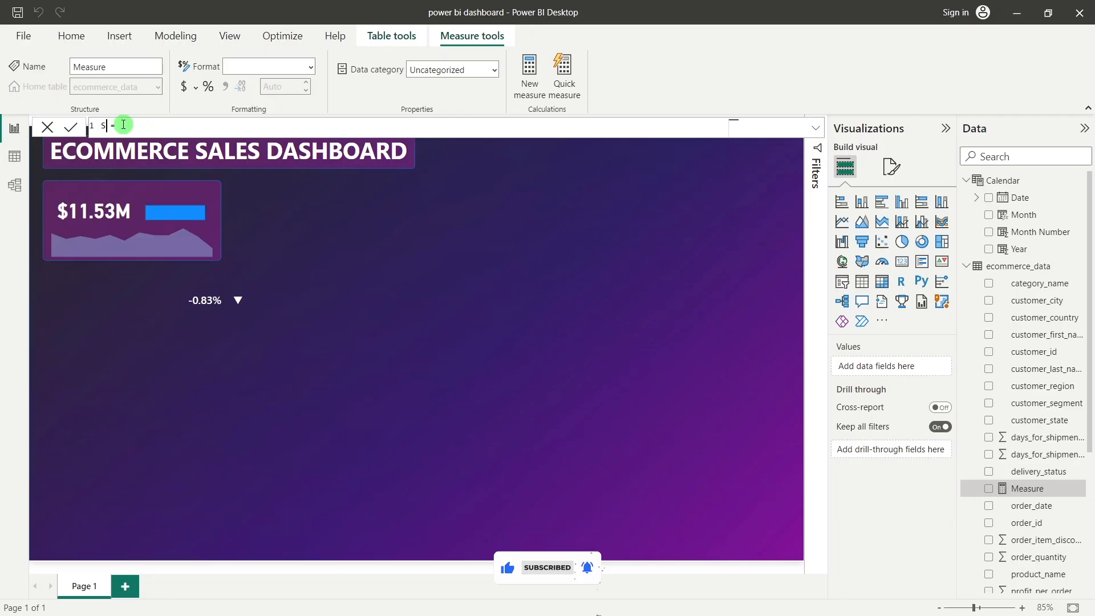
type("s Col")
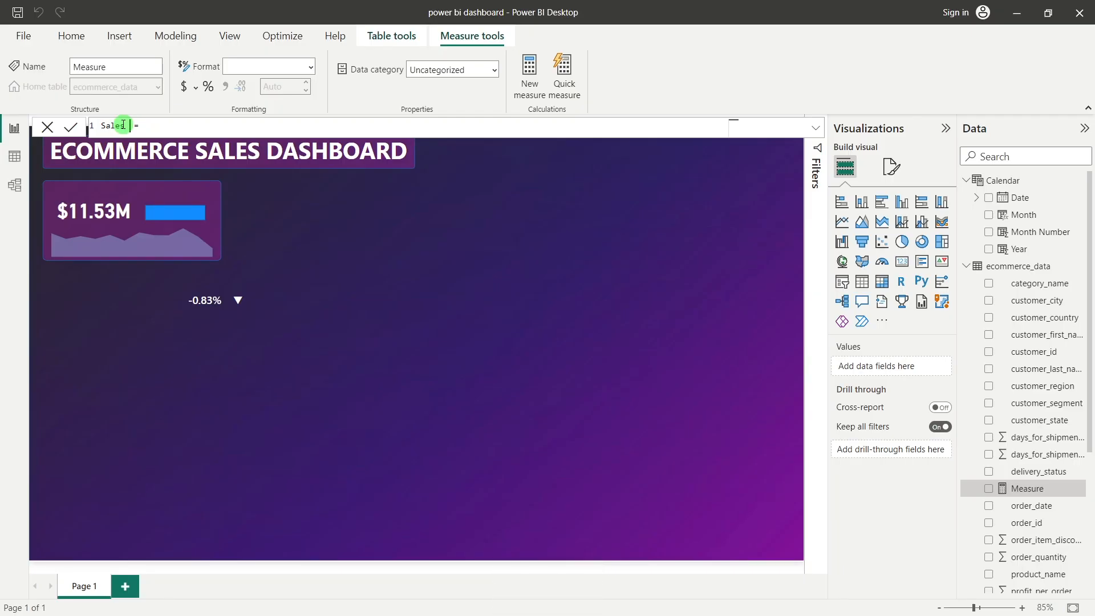
type("our")
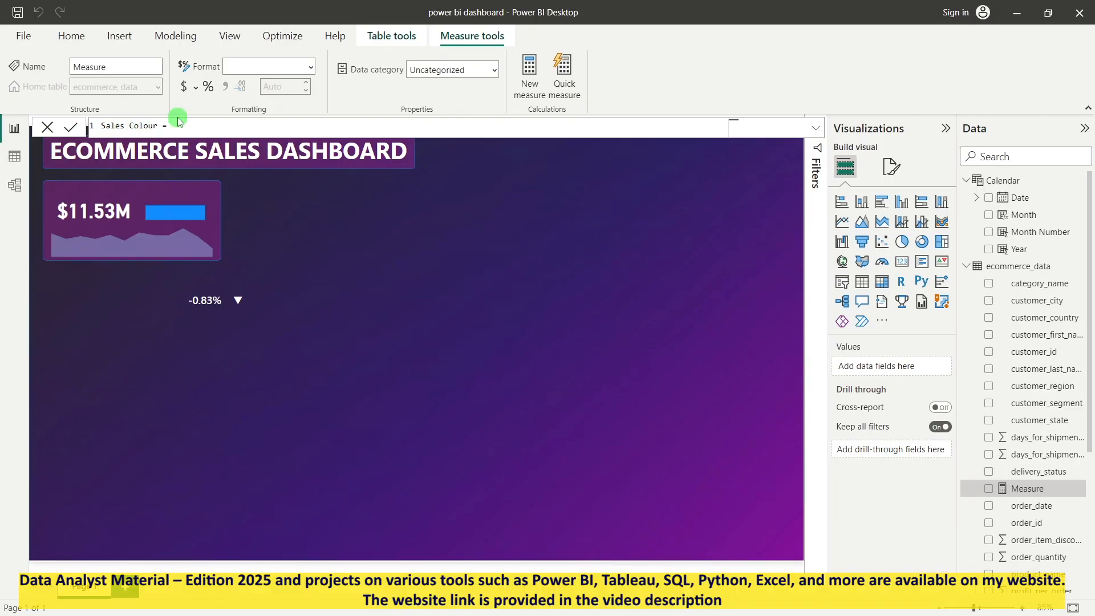
Step: Define the Sales Colour measure as IF([YoY Sales]>0, "Green", "Red") and commit the formula
left_click(185, 124)
type("IF(")
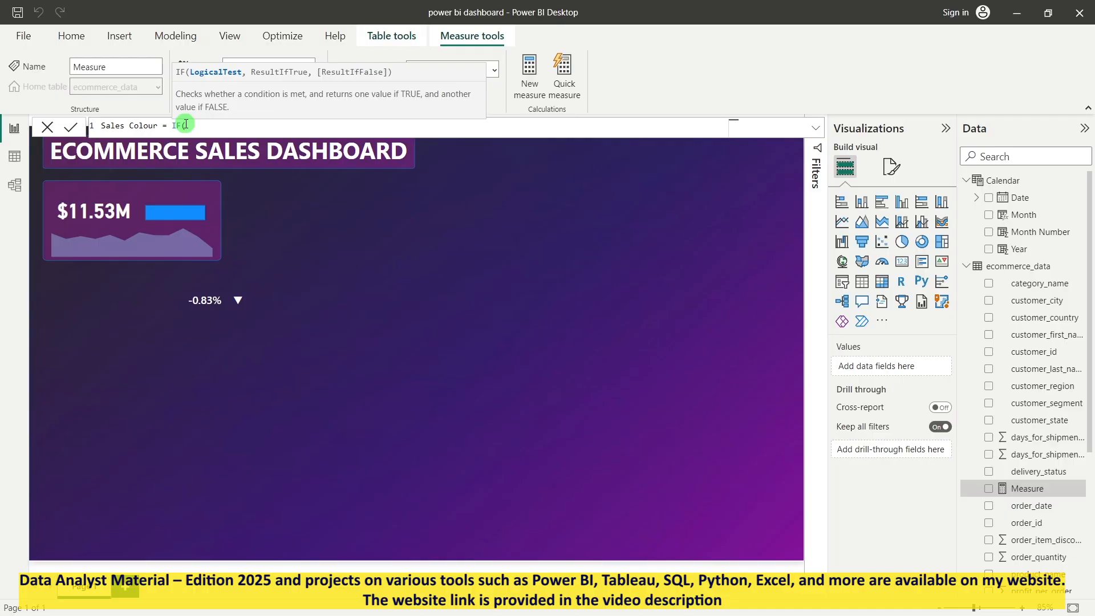
type("yoy")
key("Tab")
type(">0")
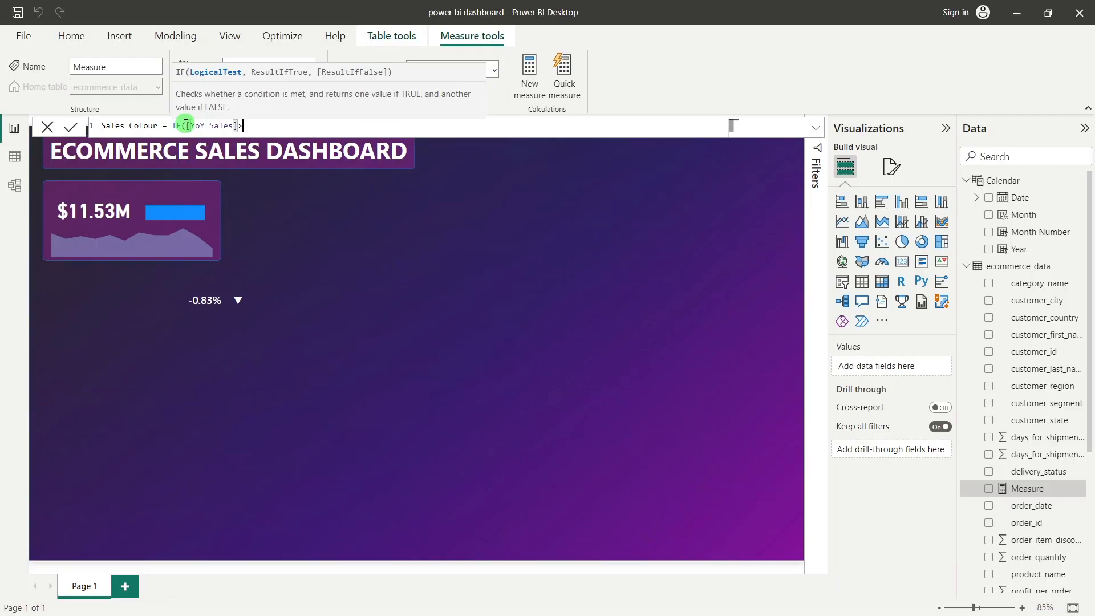
type(", ")
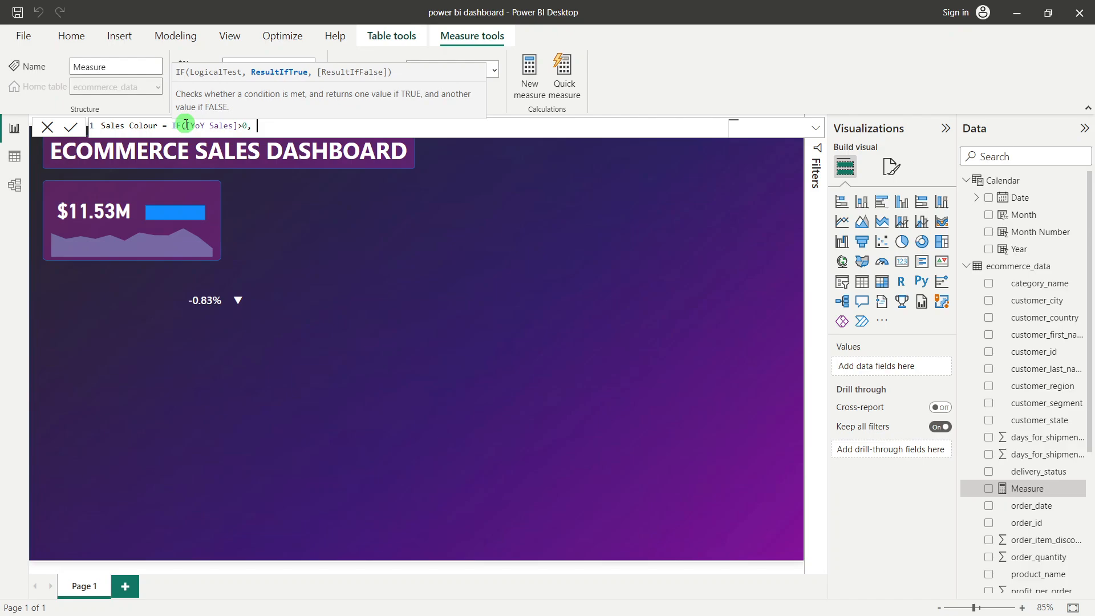
type("\"Green\",")
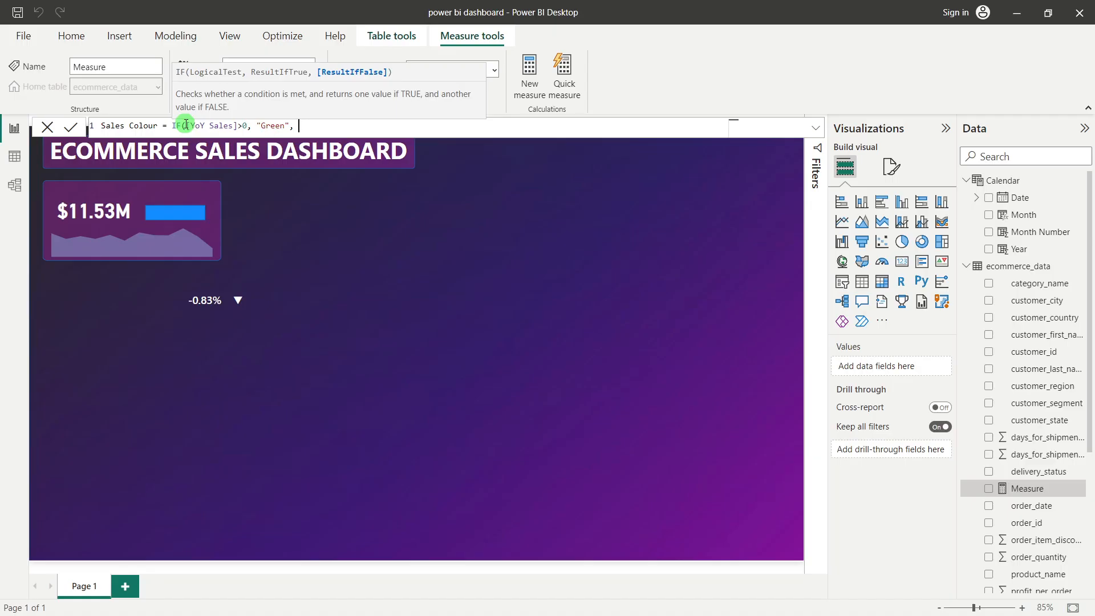
type("\"Red\")")
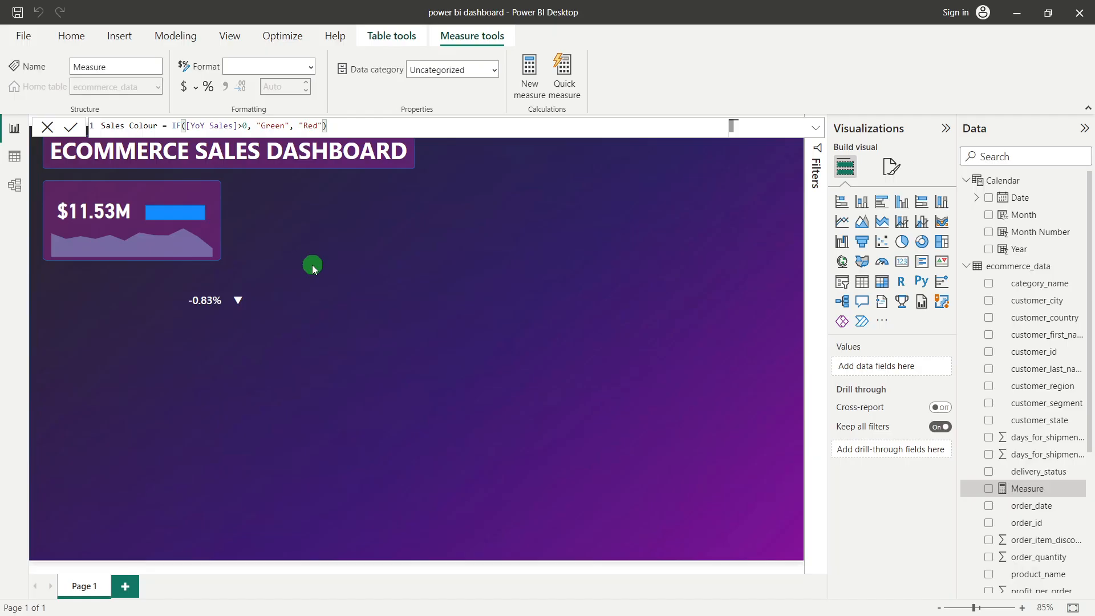
left_click(71, 126)
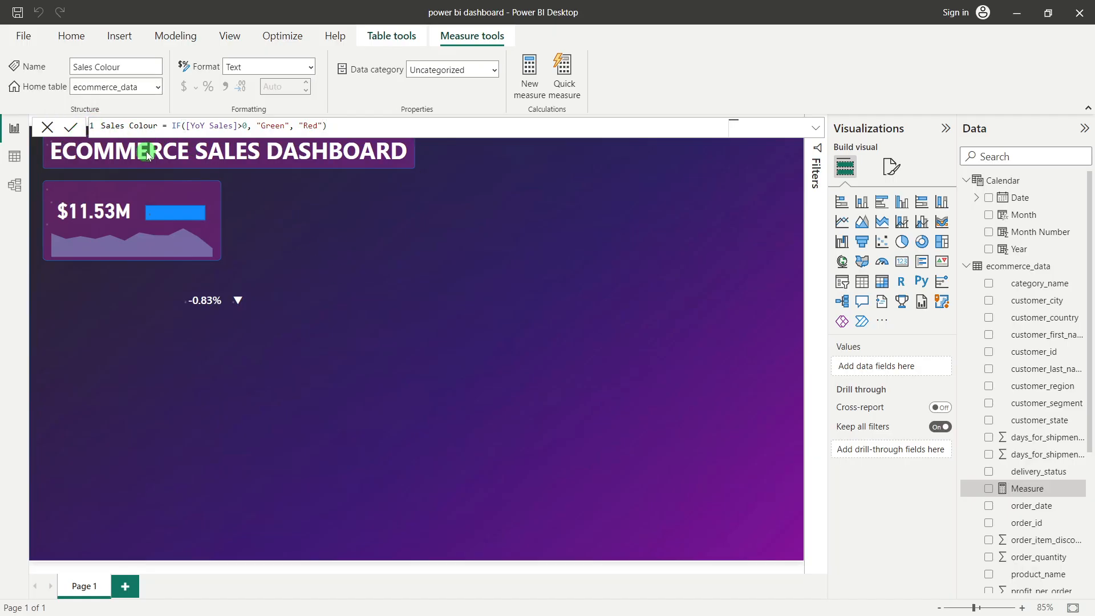
left_click(766, 297)
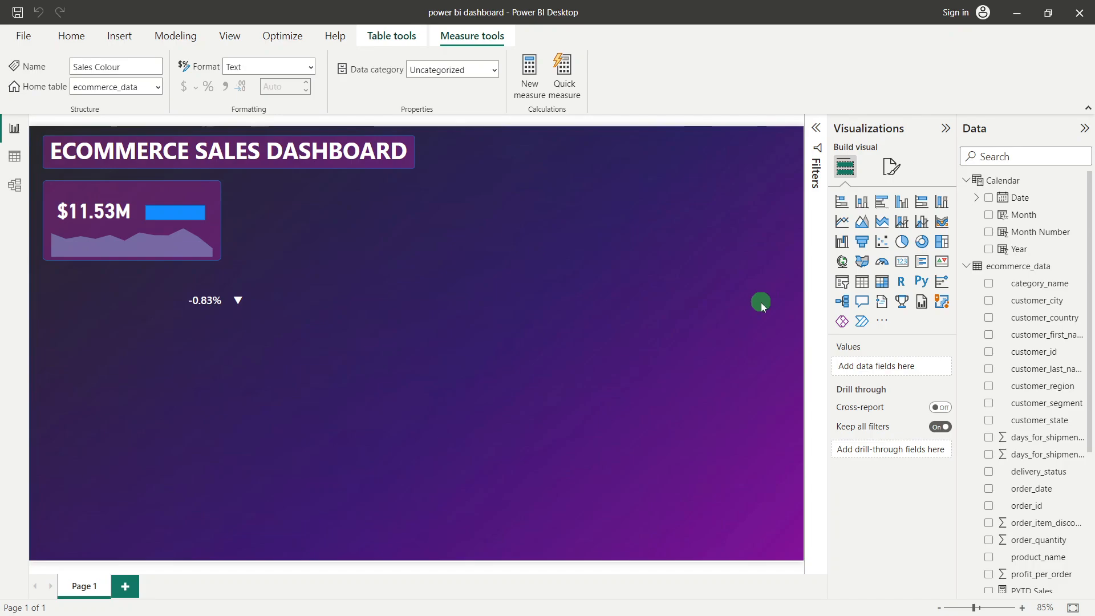
Step: Turn off the fill of the blue rectangle beside the sales total in the KPI card
scroll(1036, 502, "down", 4)
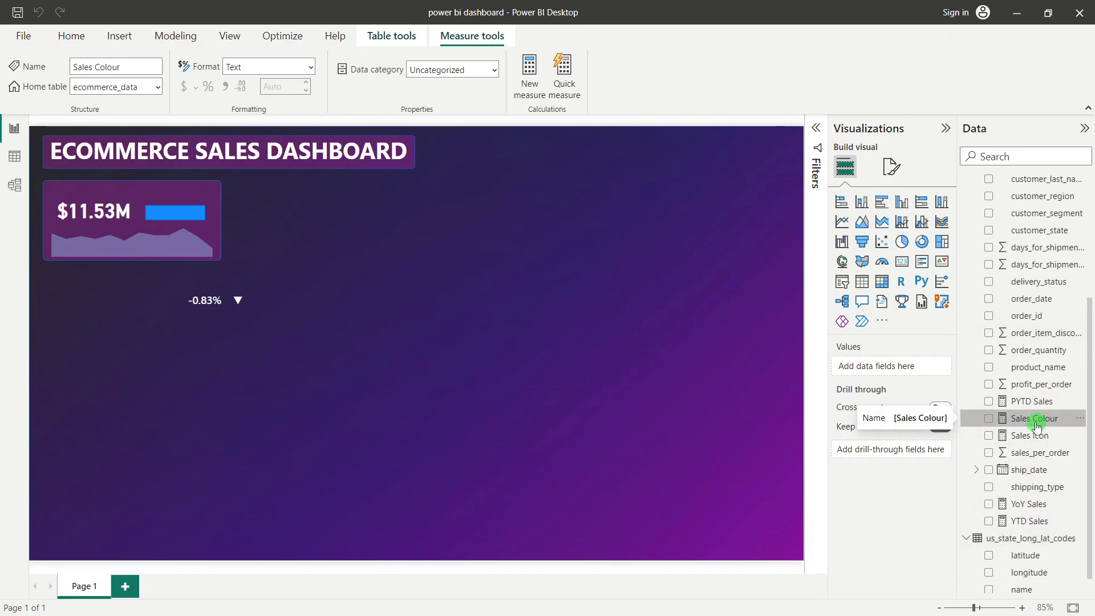
left_click(187, 208)
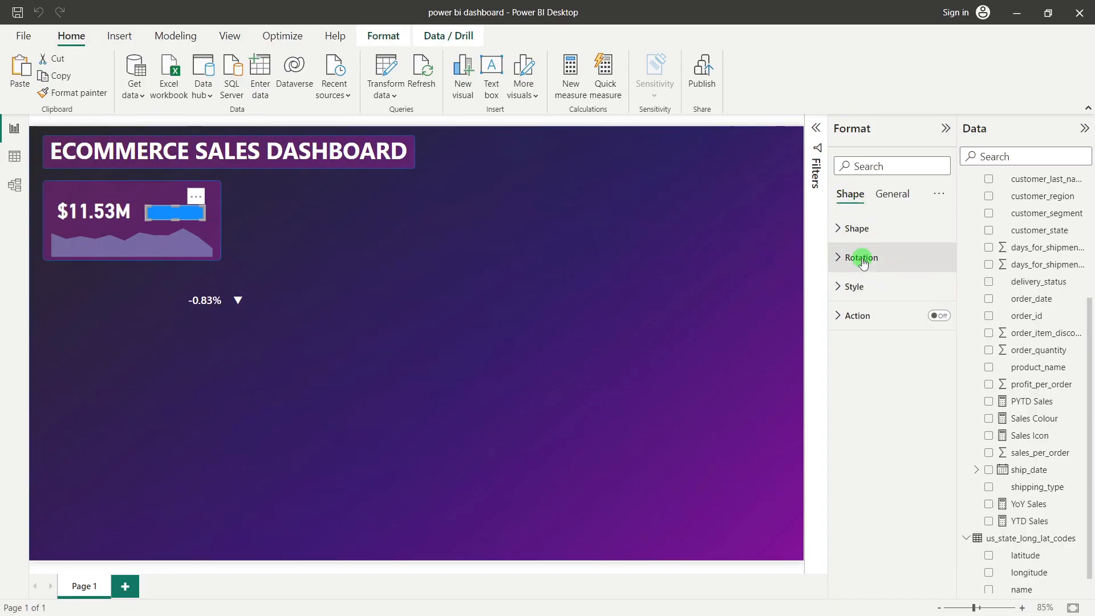
left_click(859, 286)
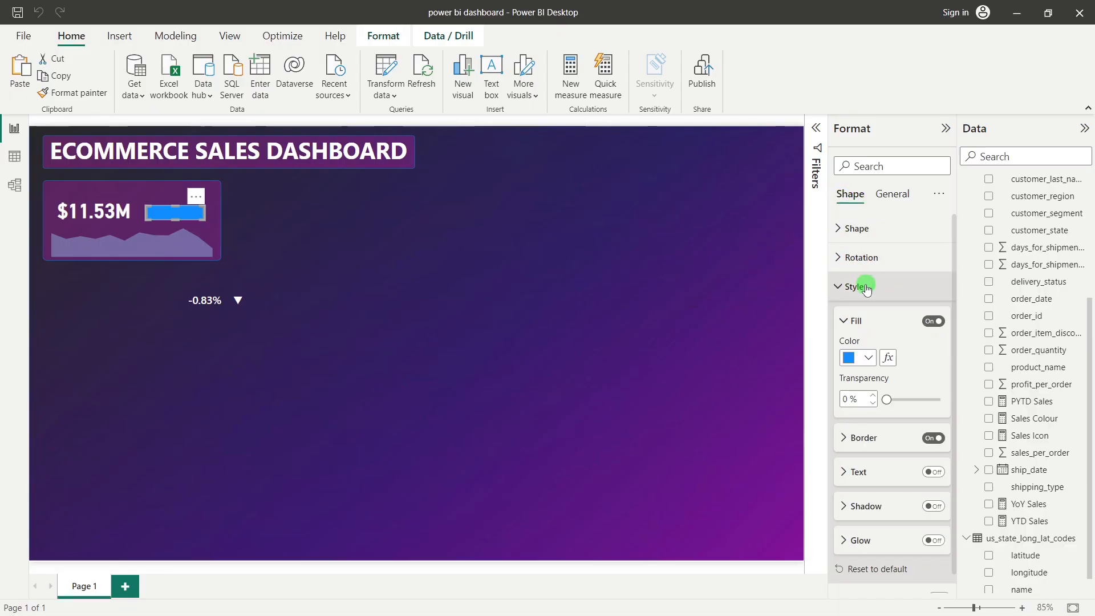
left_click(933, 322)
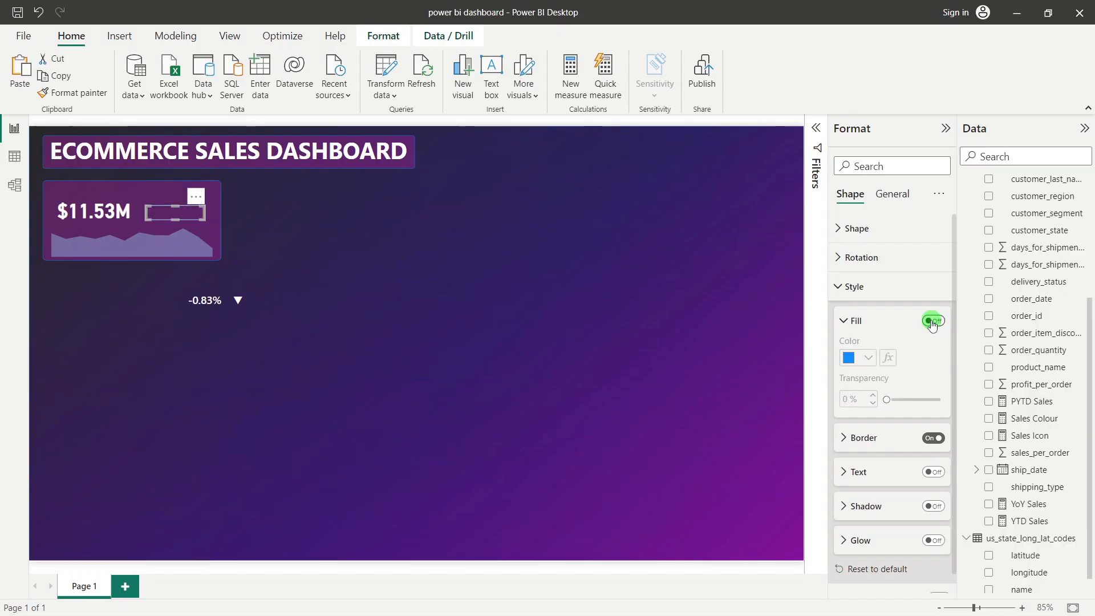
Step: Turn on the background effect for the rectangle beside the sales total
left_click(854, 230)
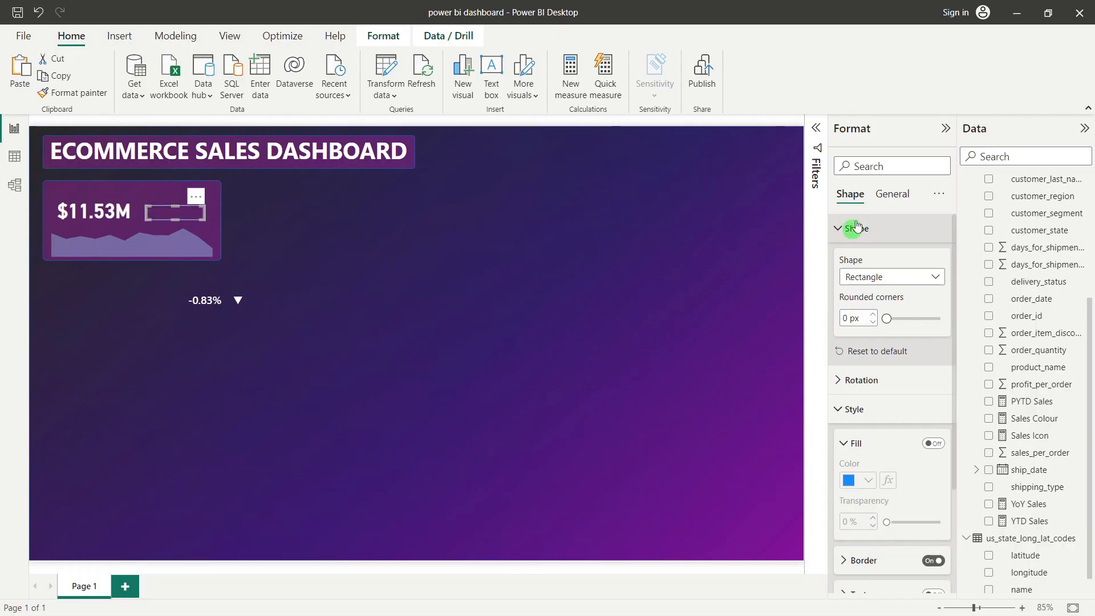
left_click(883, 200)
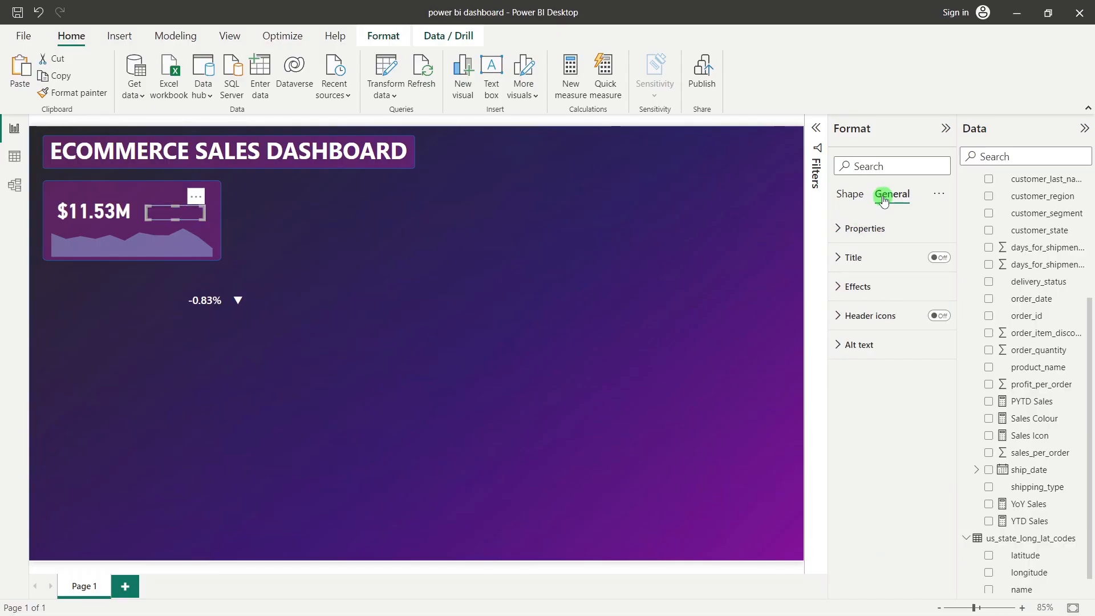
left_click(867, 284)
left_click(933, 322)
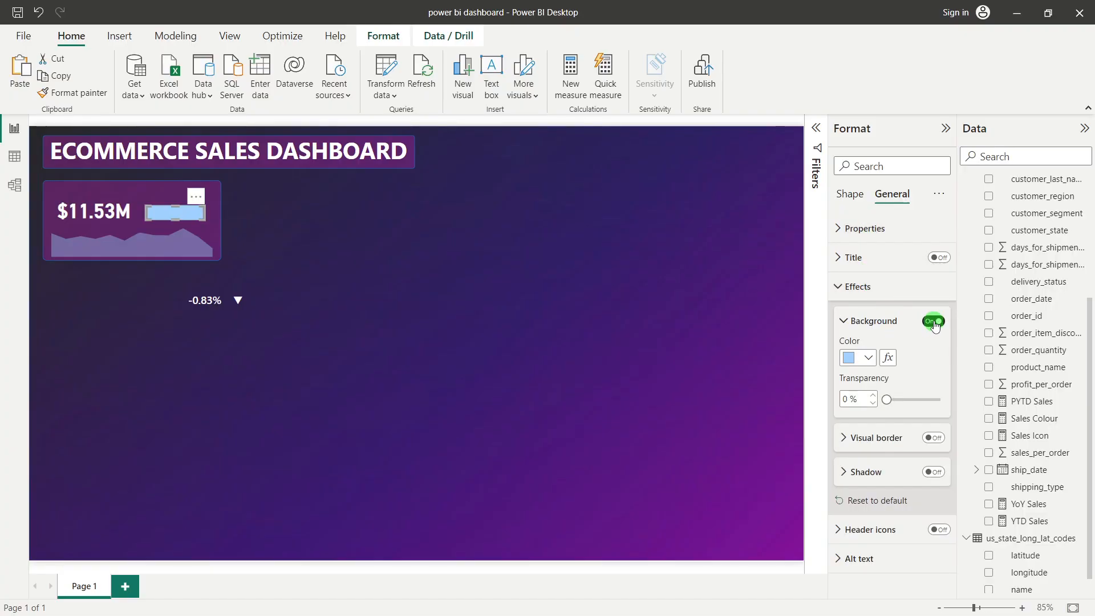
left_click(869, 358)
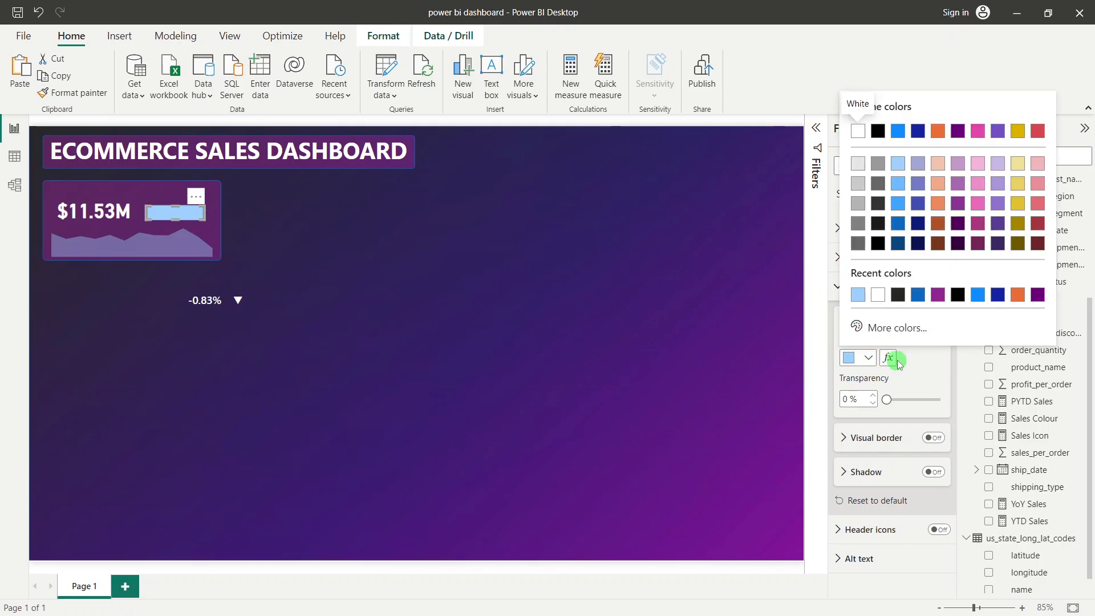
left_click(919, 362)
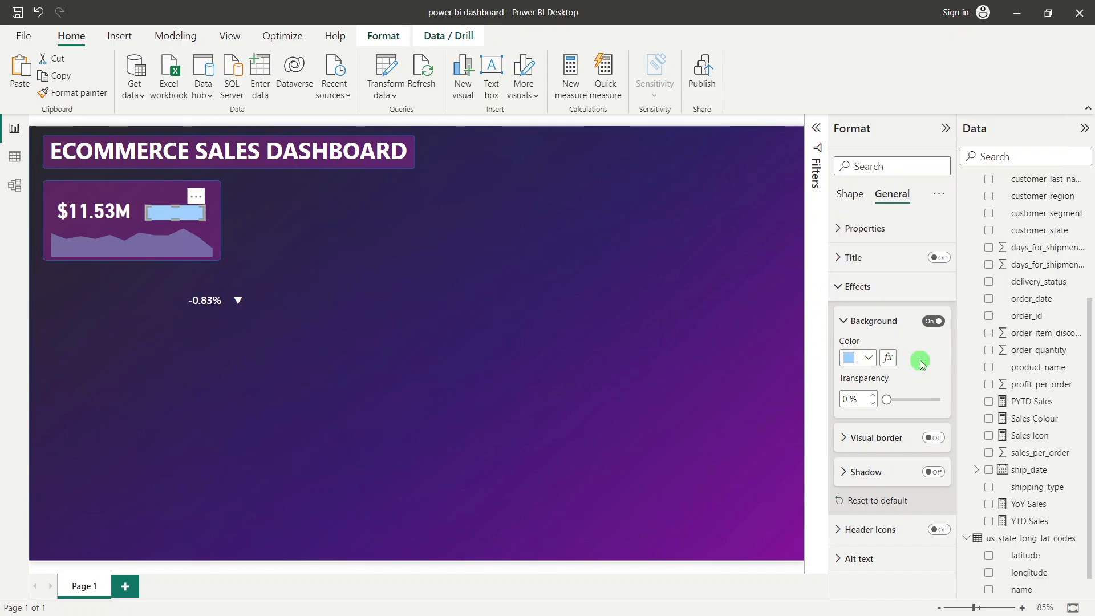
Step: Set the rectangle's background colour to conditional formatting in Rules style, based on the Sales Colour measure
left_click(889, 359)
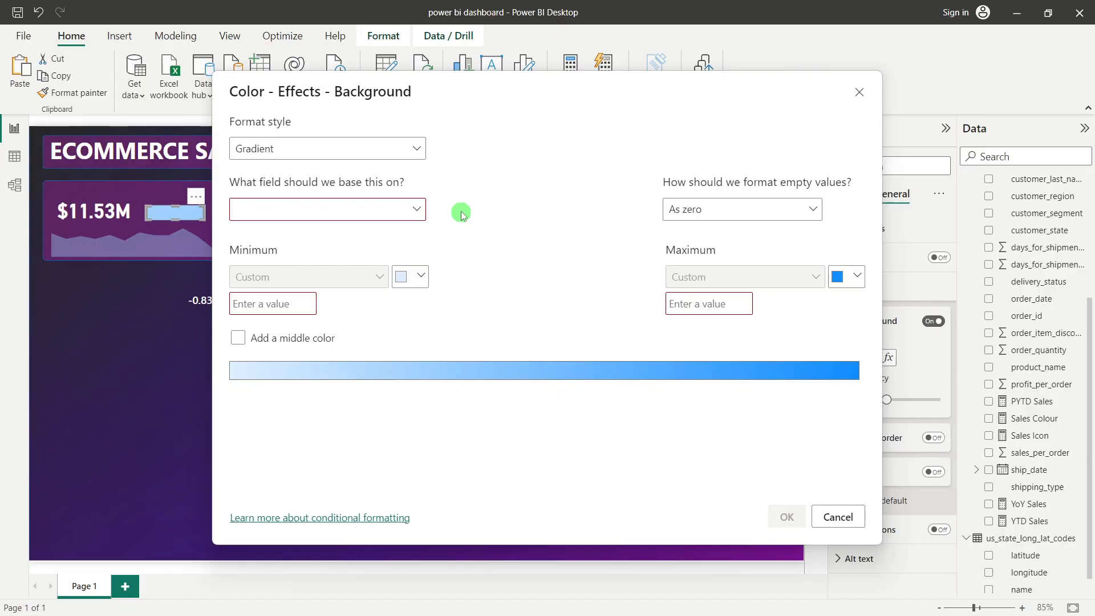
left_click(415, 149)
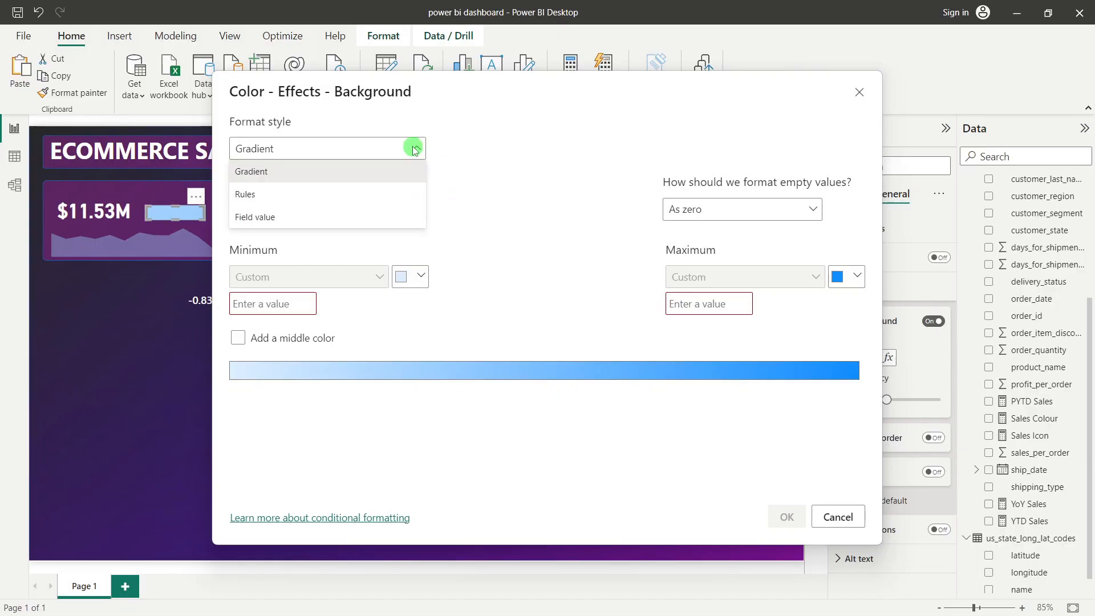
left_click(251, 195)
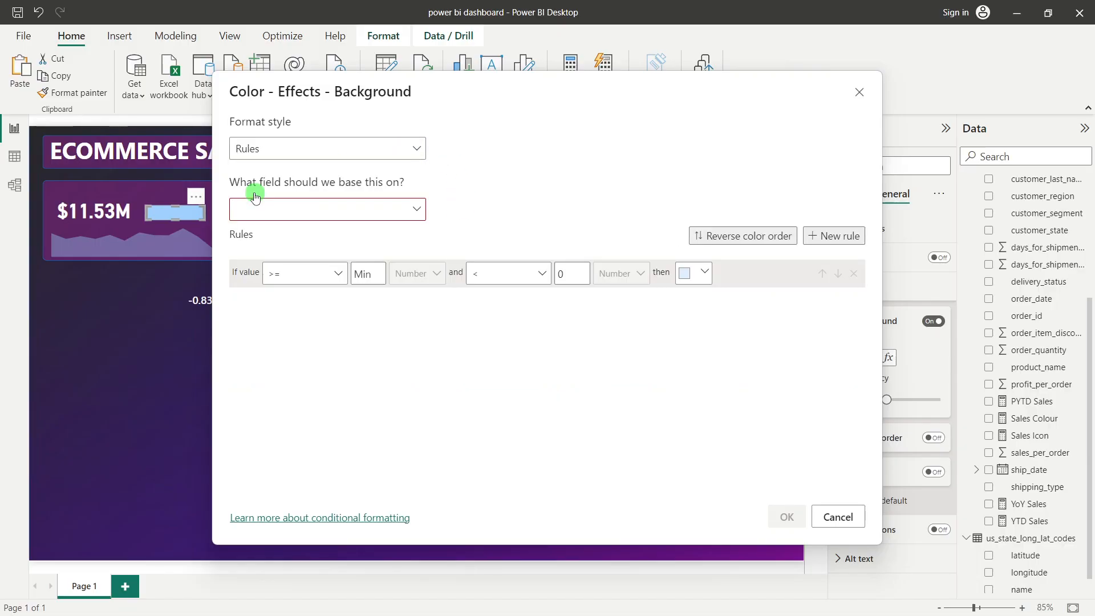
left_click(306, 209)
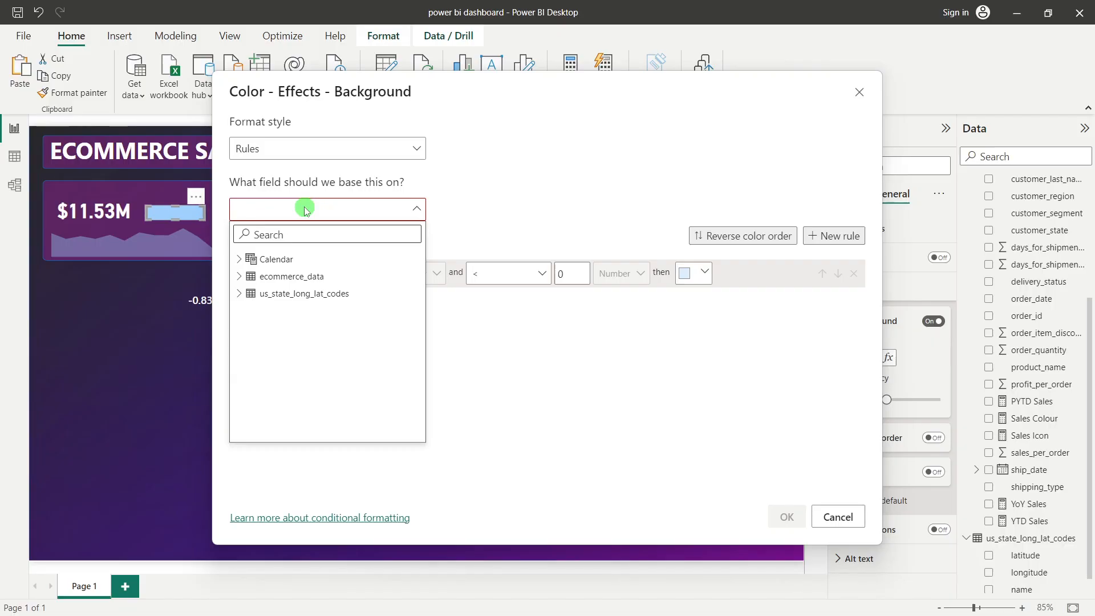
type("colo")
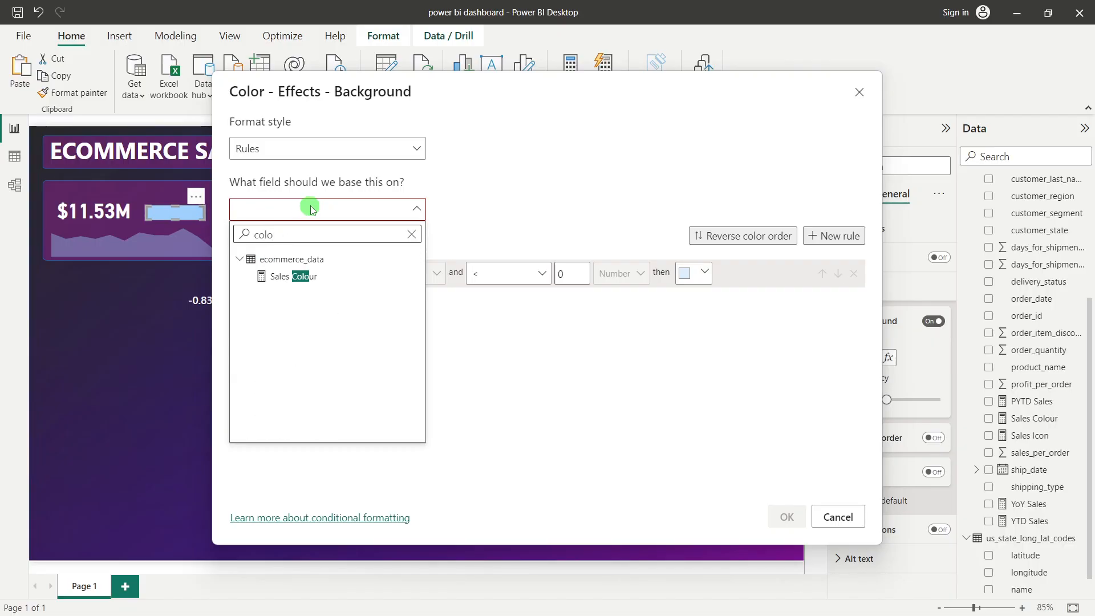
left_click(301, 276)
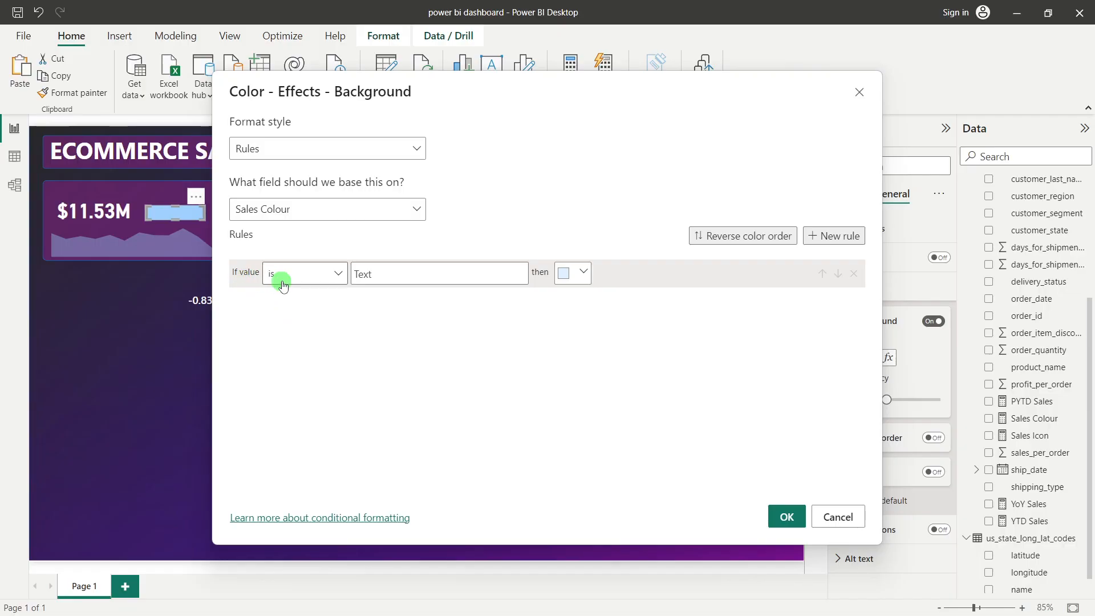
Step: Define the first rule so that the value Green gives a green background of about #1AB138
left_click(403, 278)
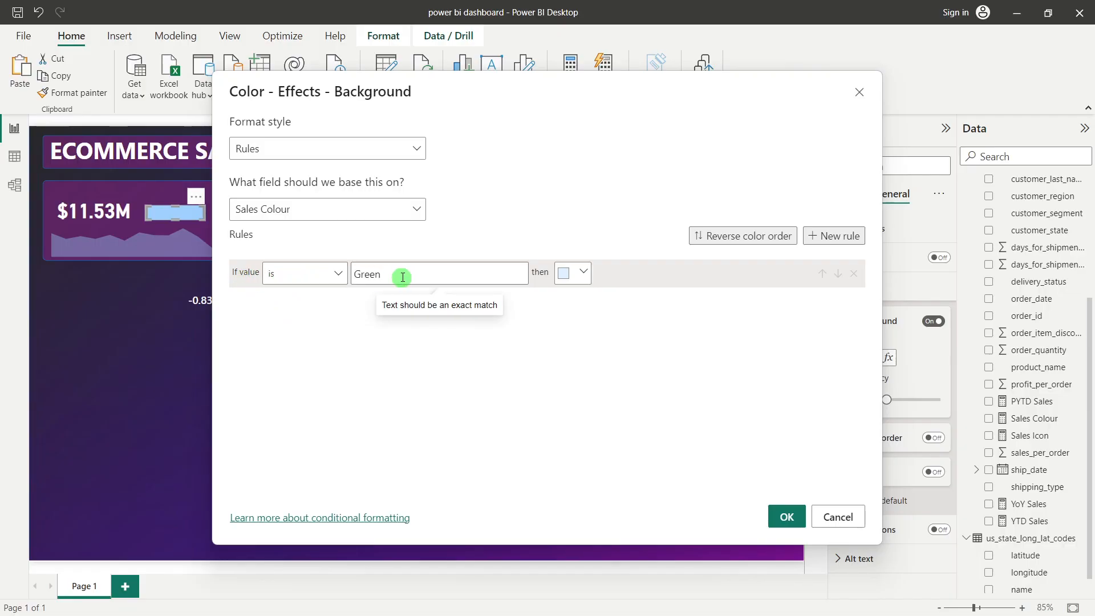
type("Green")
double_click(403, 277)
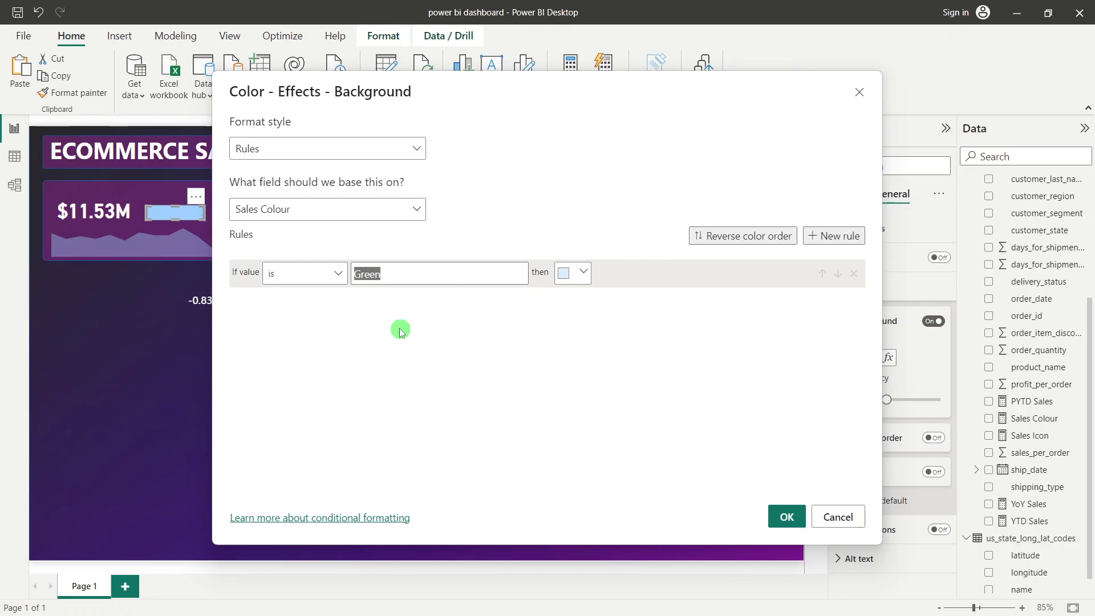
left_click(574, 276)
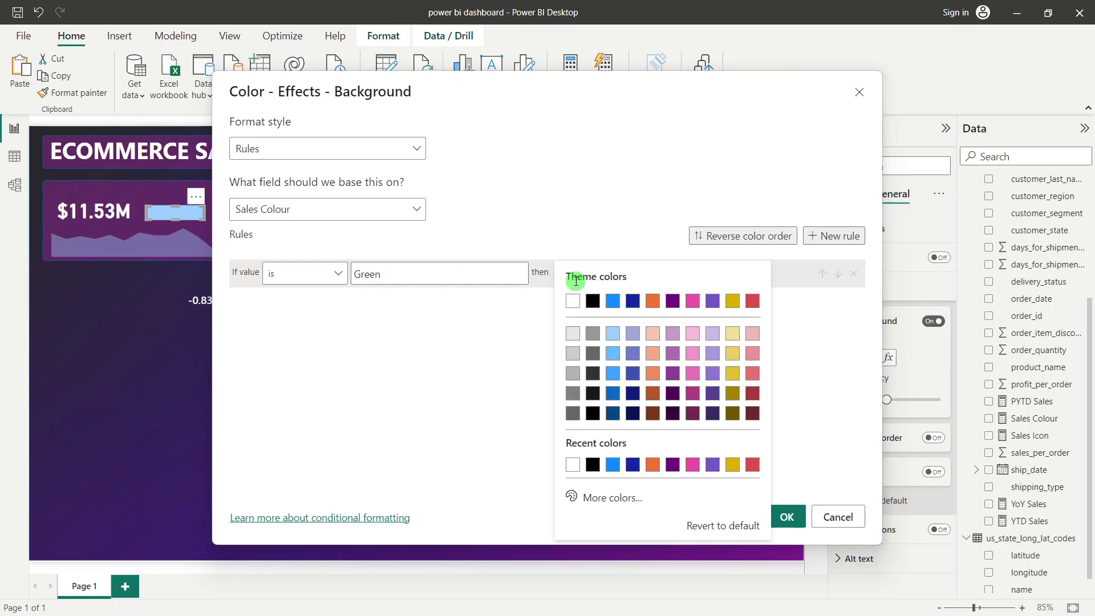
left_click(611, 501)
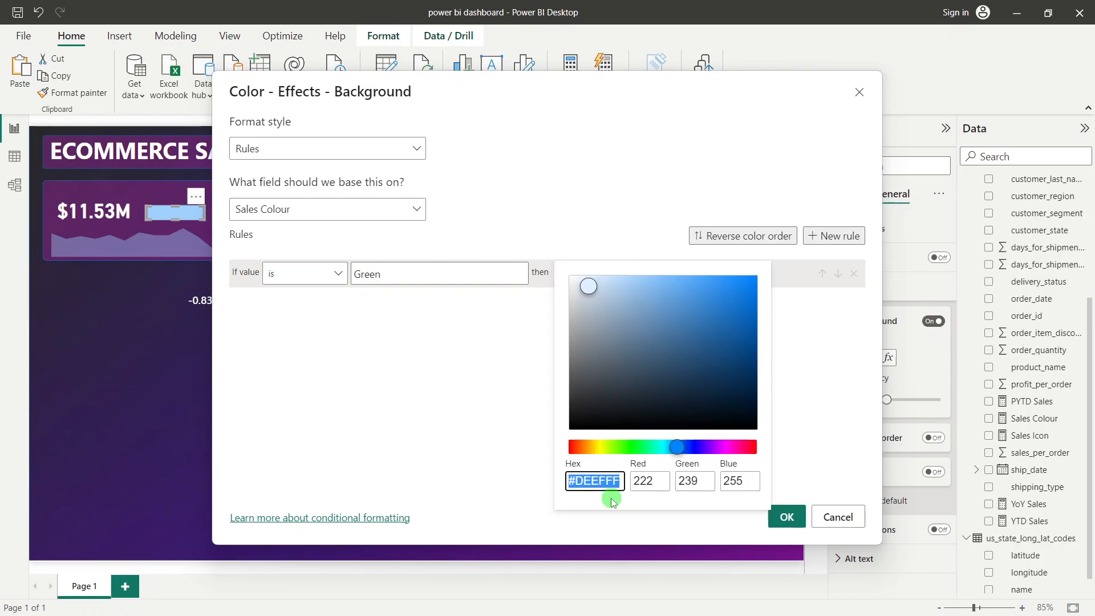
left_click(639, 450)
left_click_drag(588, 274, 729, 325)
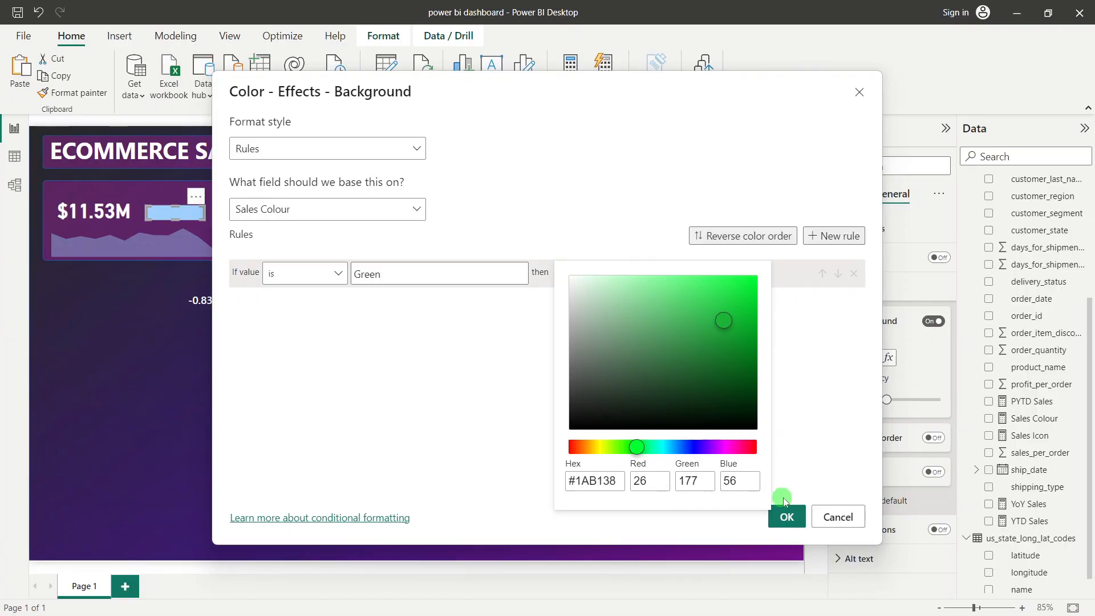
left_click(789, 475)
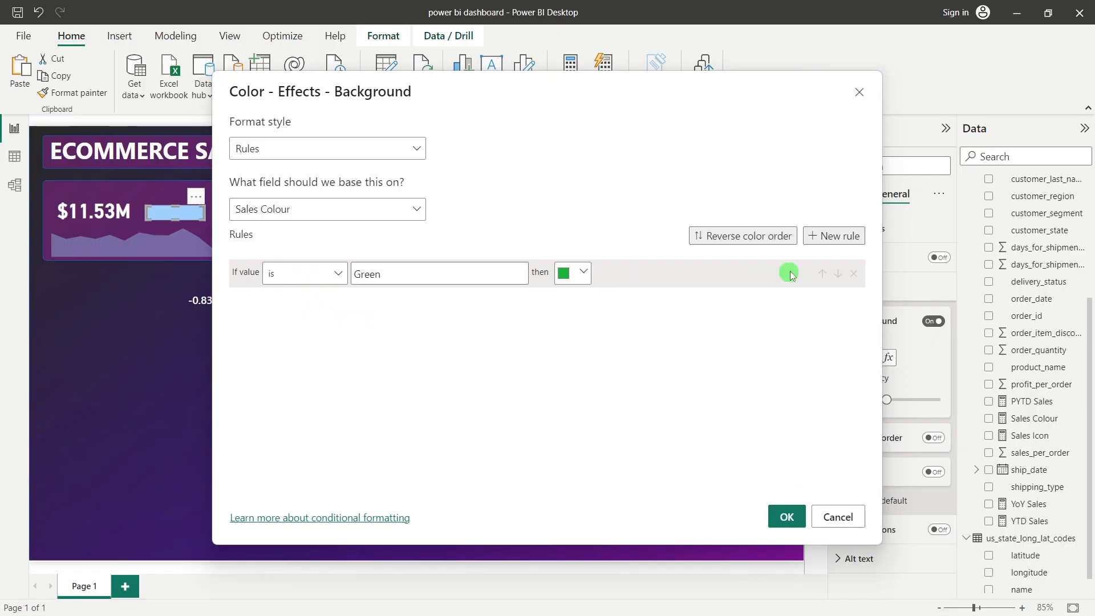
Step: Add a second rule giving a red background of about #D23535 for the value Red, and apply the conditional formatting
left_click(840, 242)
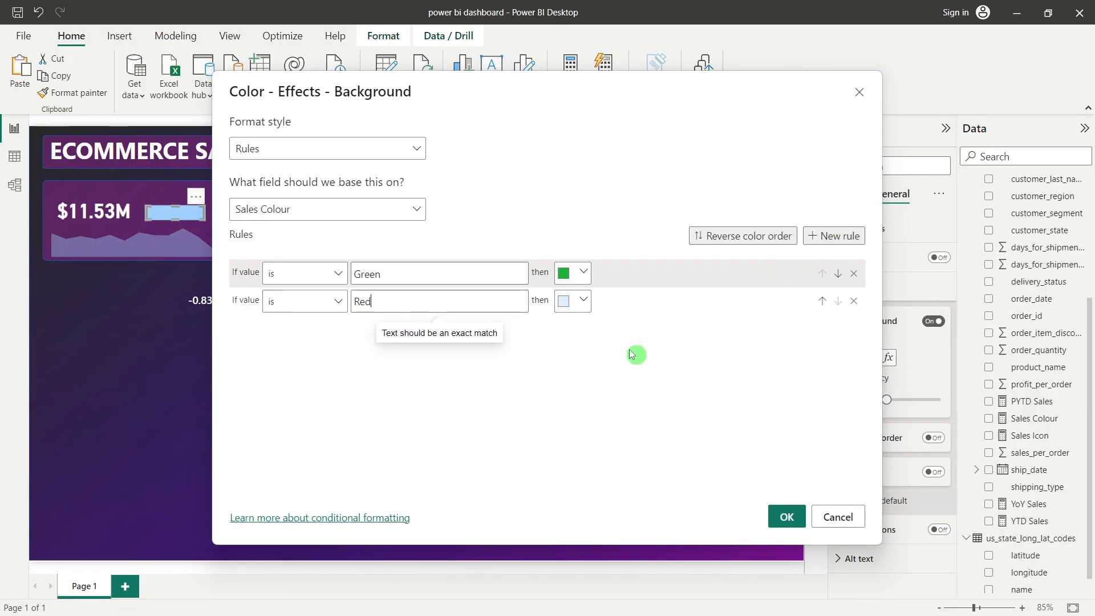
left_click(583, 301)
left_click(606, 502)
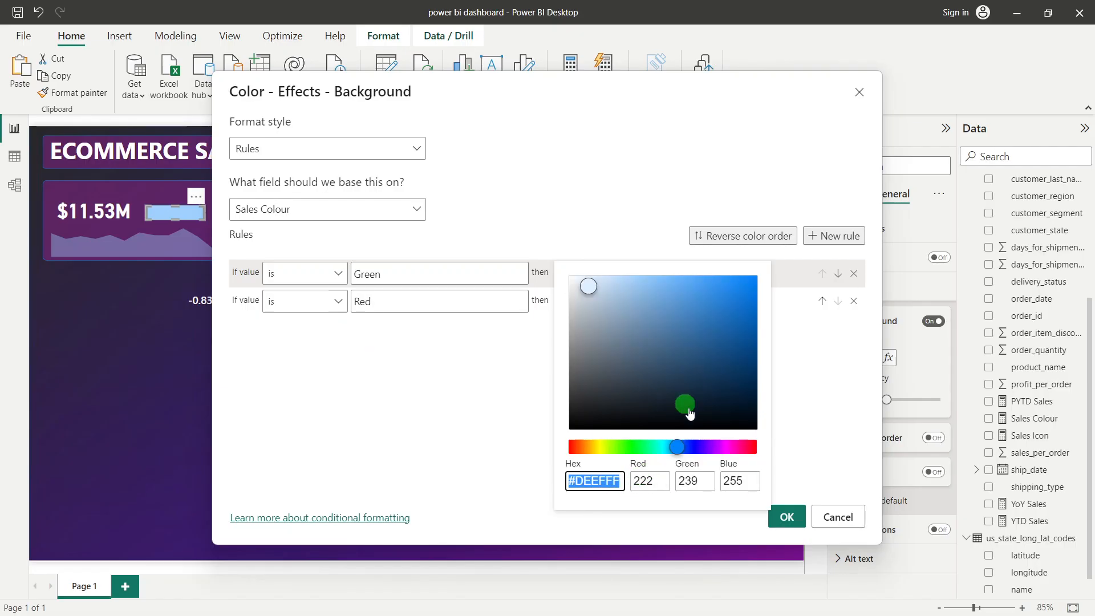
left_click_drag(590, 451, 756, 447)
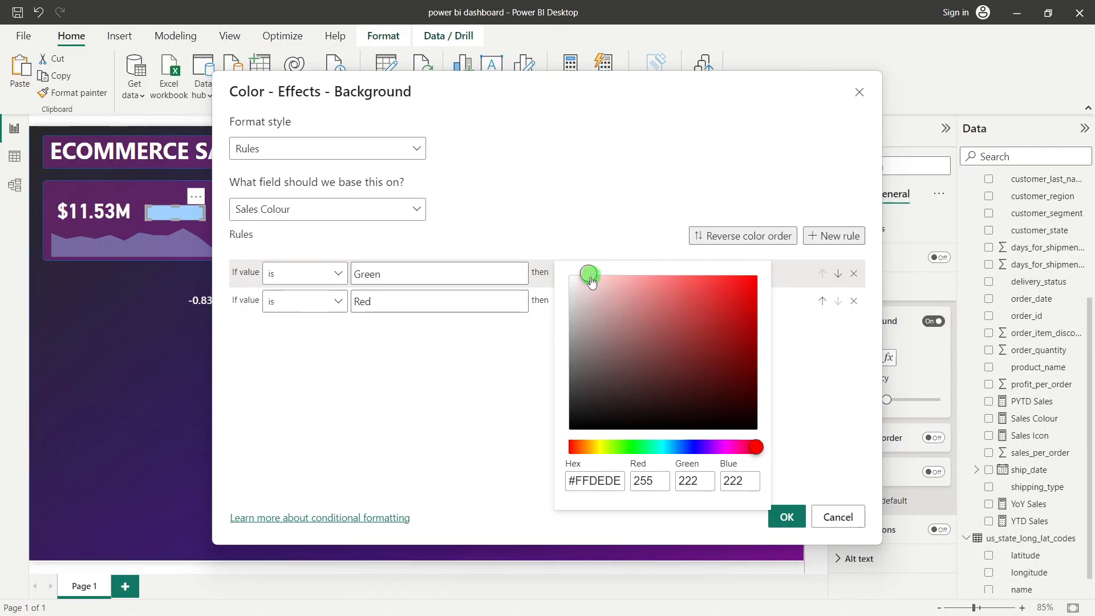
left_click_drag(591, 281, 710, 308)
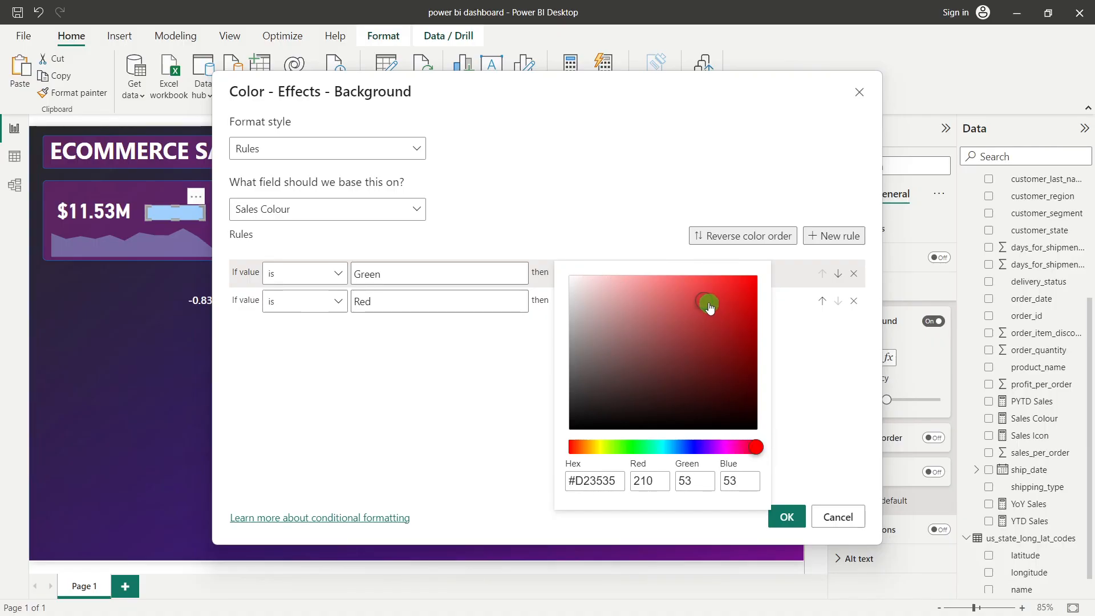
left_click(802, 459)
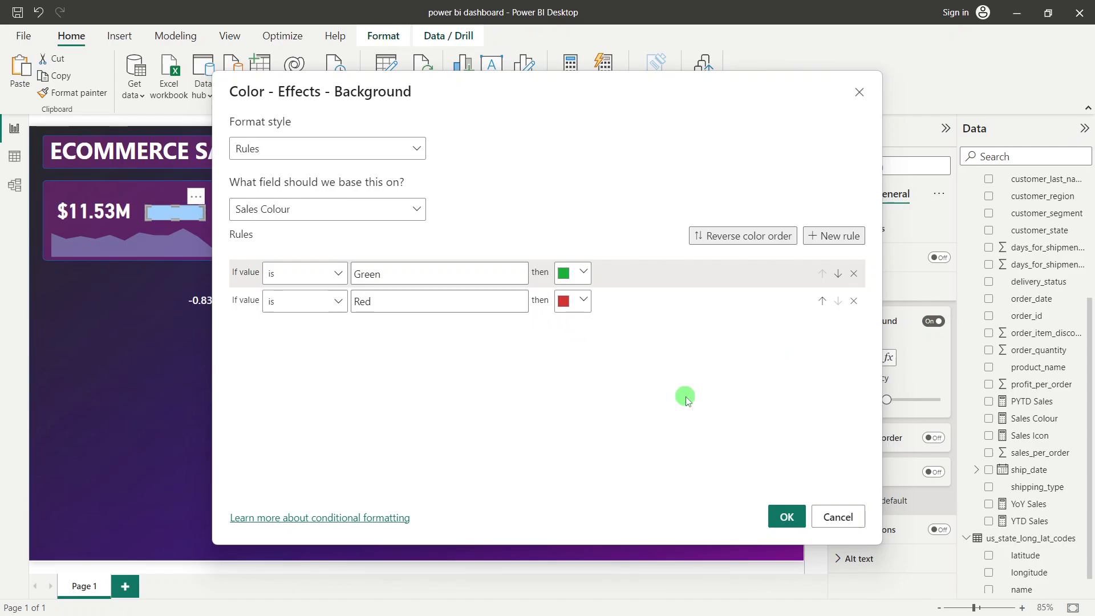
left_click(769, 504)
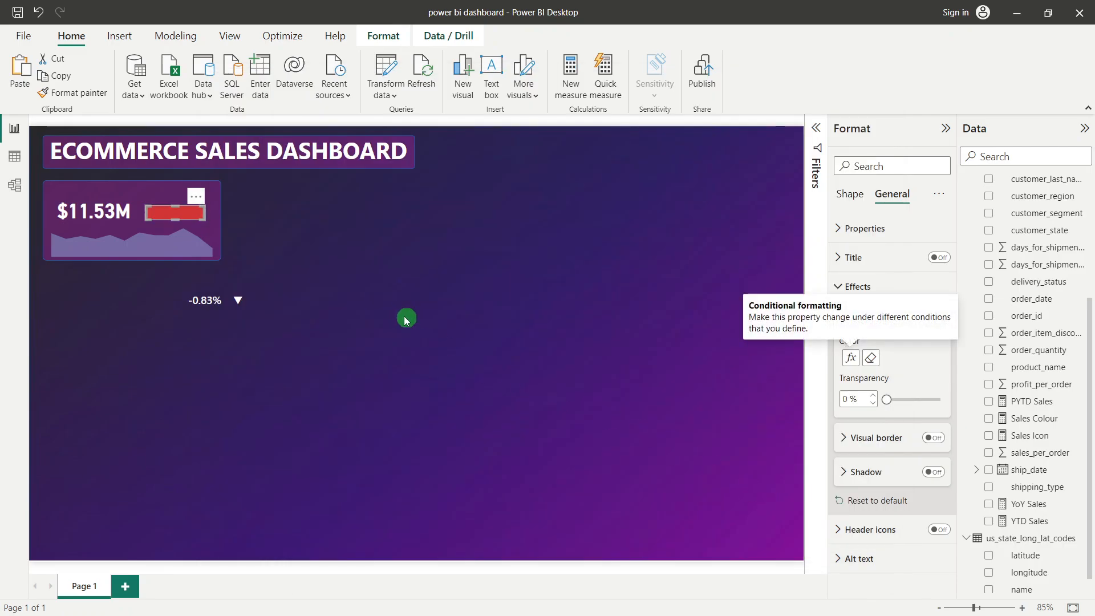
left_click(362, 252)
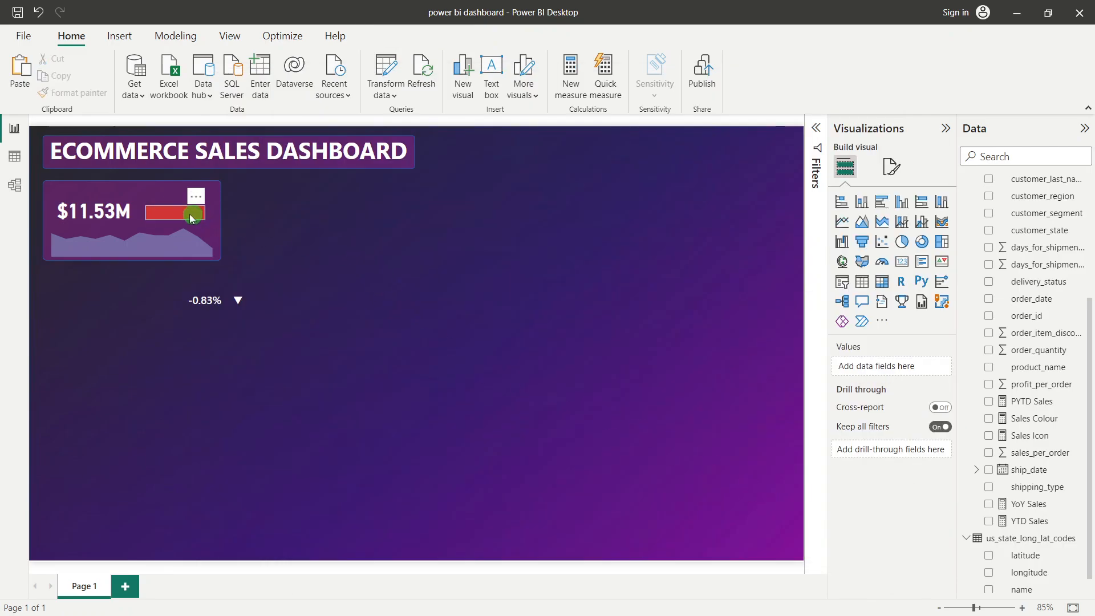
Step: Turn off the border in the style settings of the rectangle beside the sales total
mouse_move(194, 212)
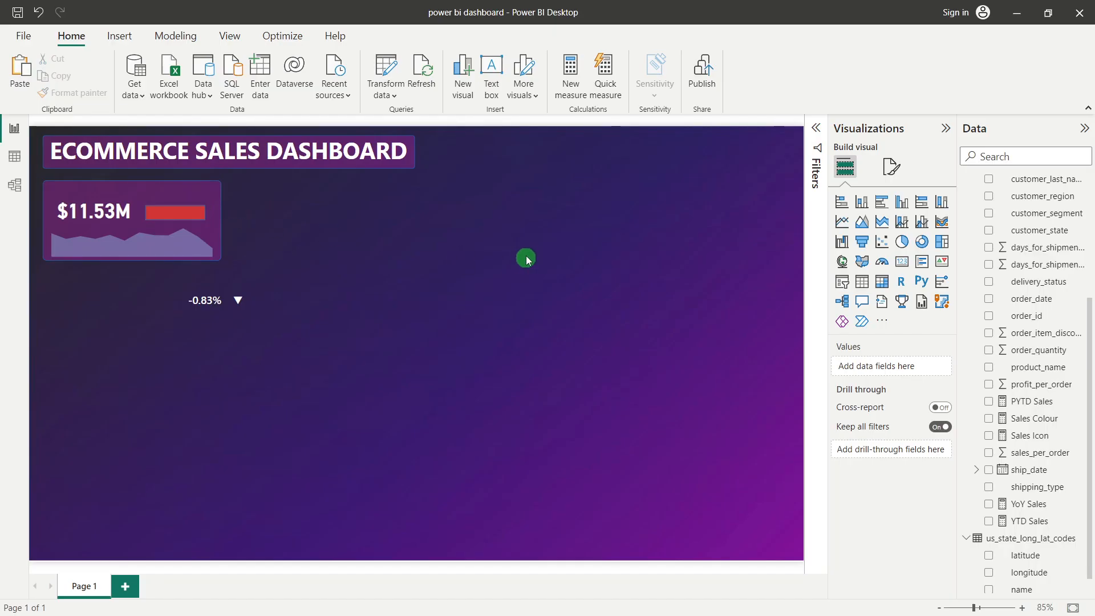
left_click(179, 213)
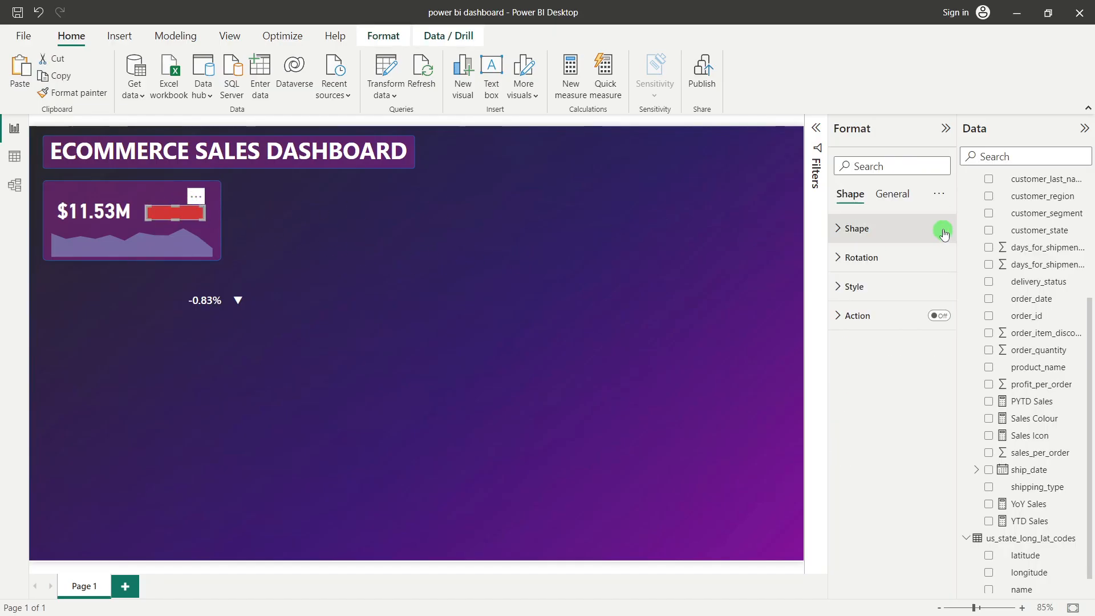
left_click(885, 239)
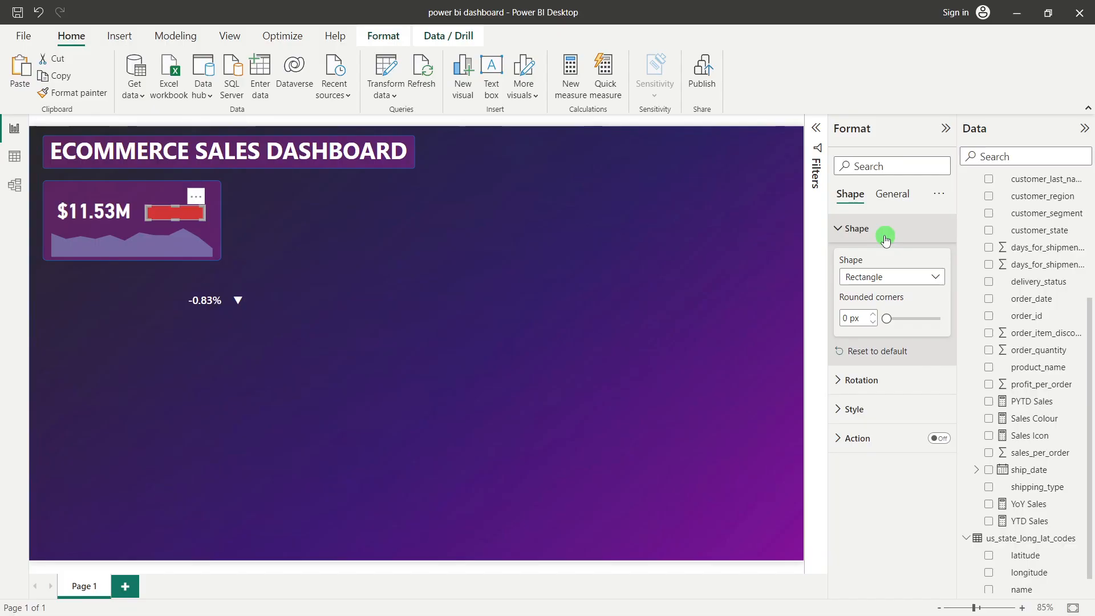
left_click(884, 235)
left_click(869, 285)
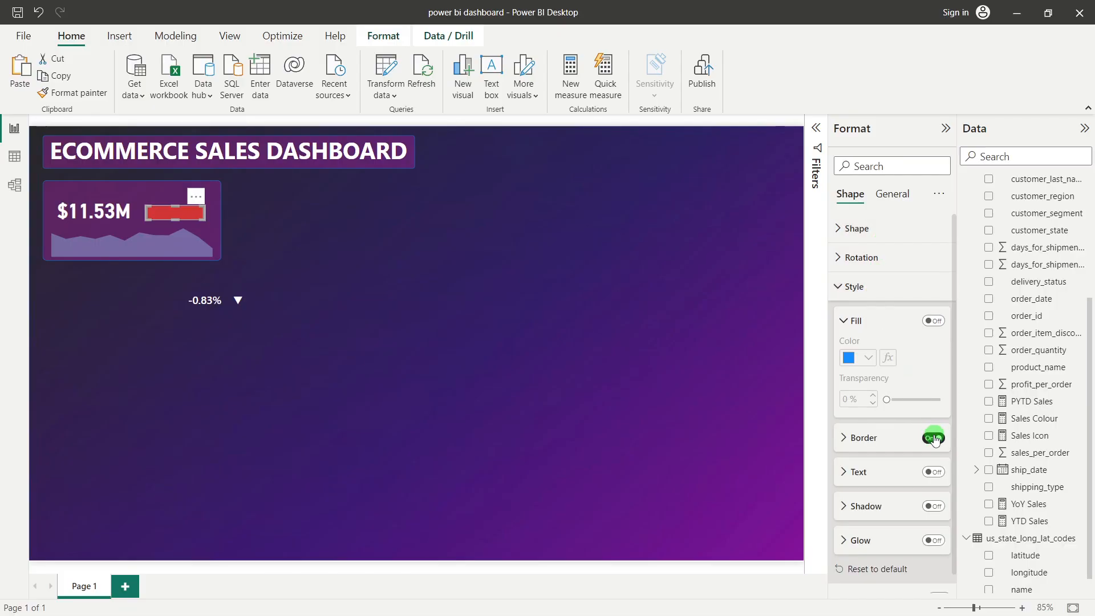
left_click(444, 287)
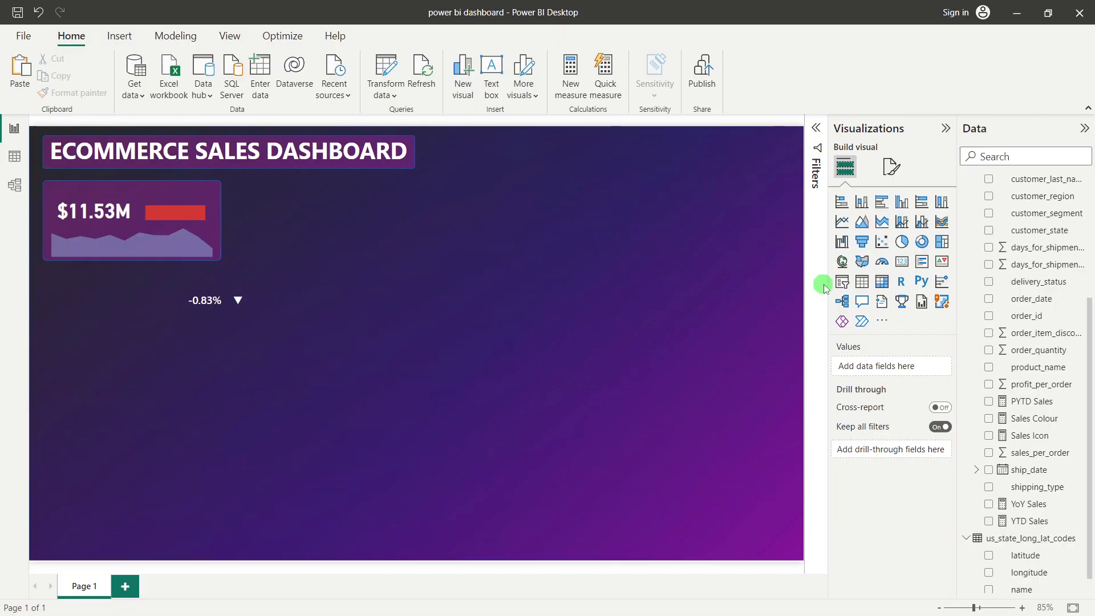
Step: Add a slicer with the category_name field to the empty area of the report page
left_click(841, 281)
left_click_drag(463, 220, 521, 259)
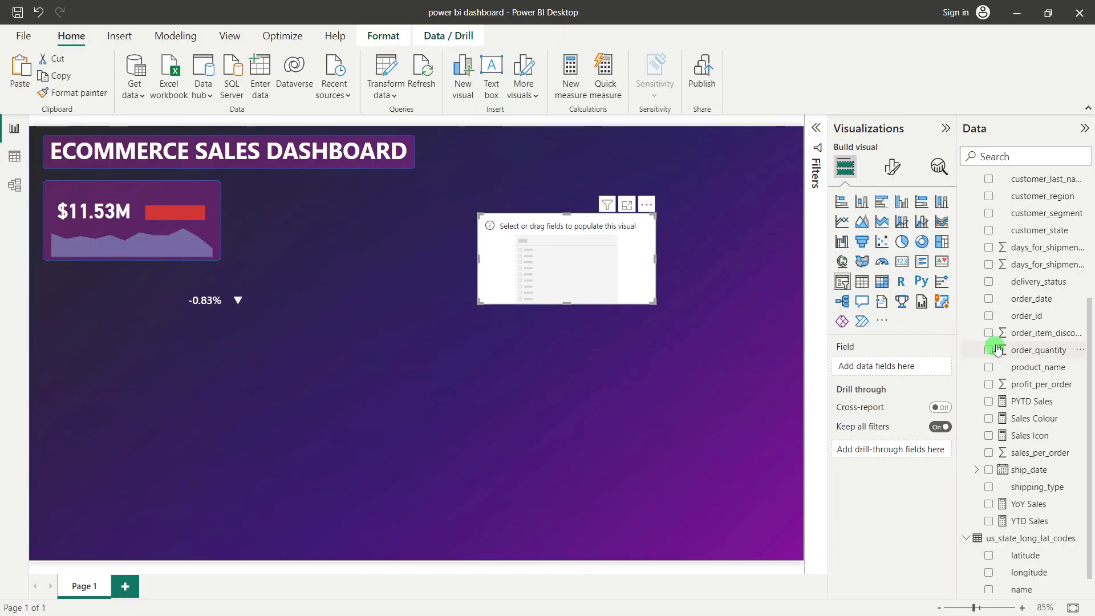
left_click(1007, 159)
type("cat")
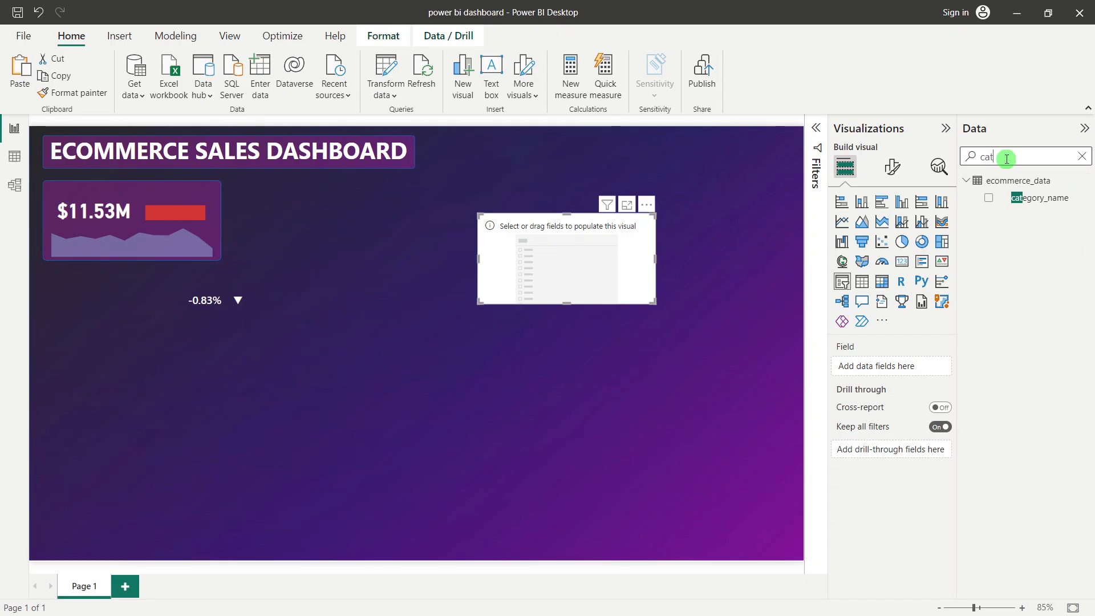
left_click_drag(1035, 197, 613, 268)
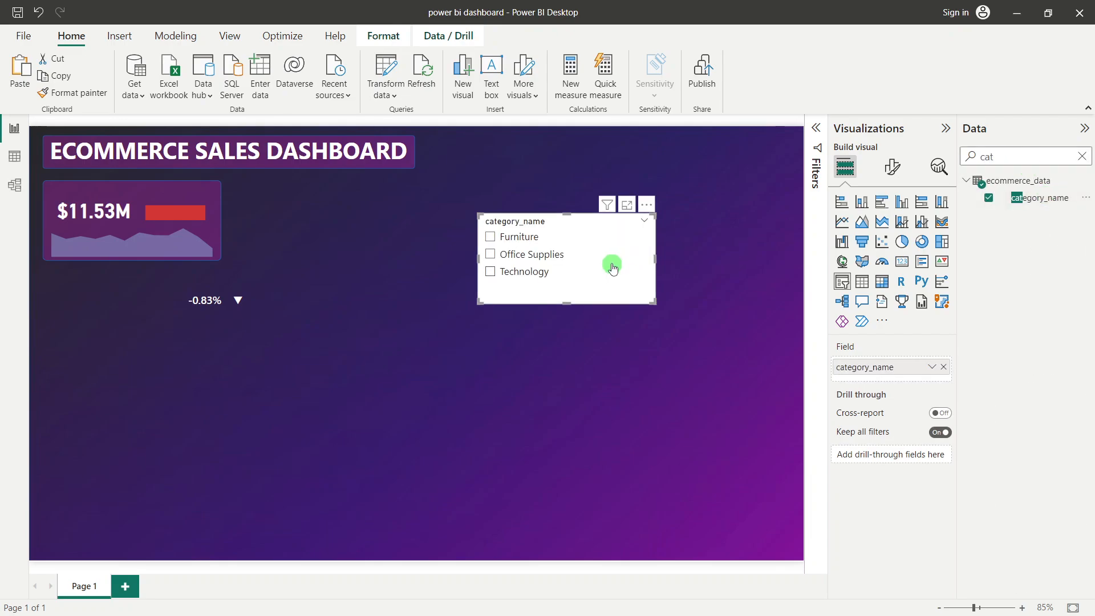
Step: Filter the page by Furniture and by Office Supplies to check the KPI card's icon and colour, and clear the selection
left_click(491, 239)
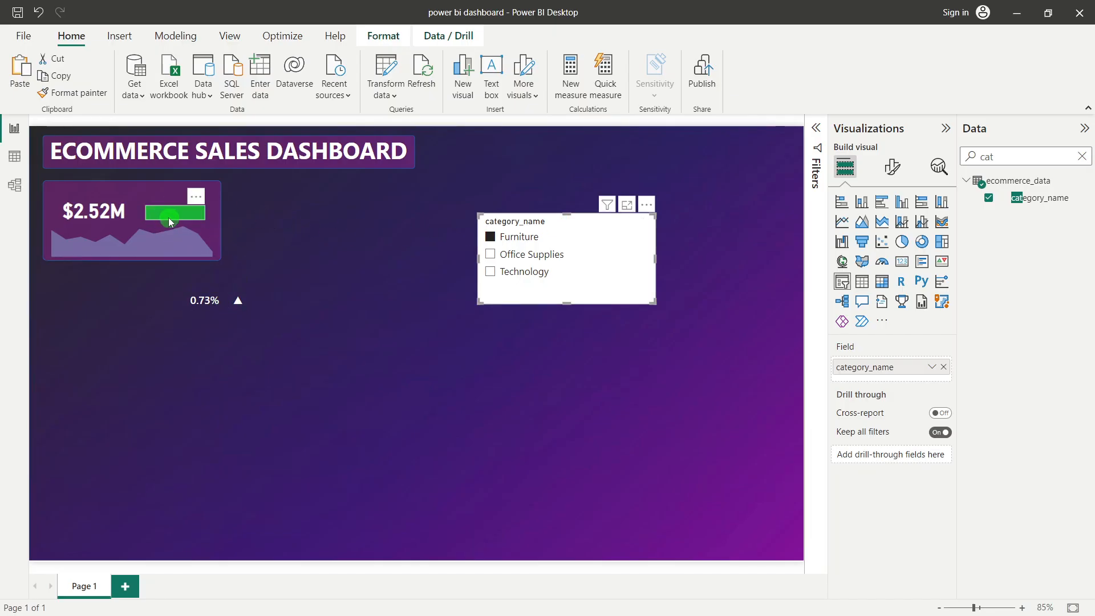
left_click(492, 254)
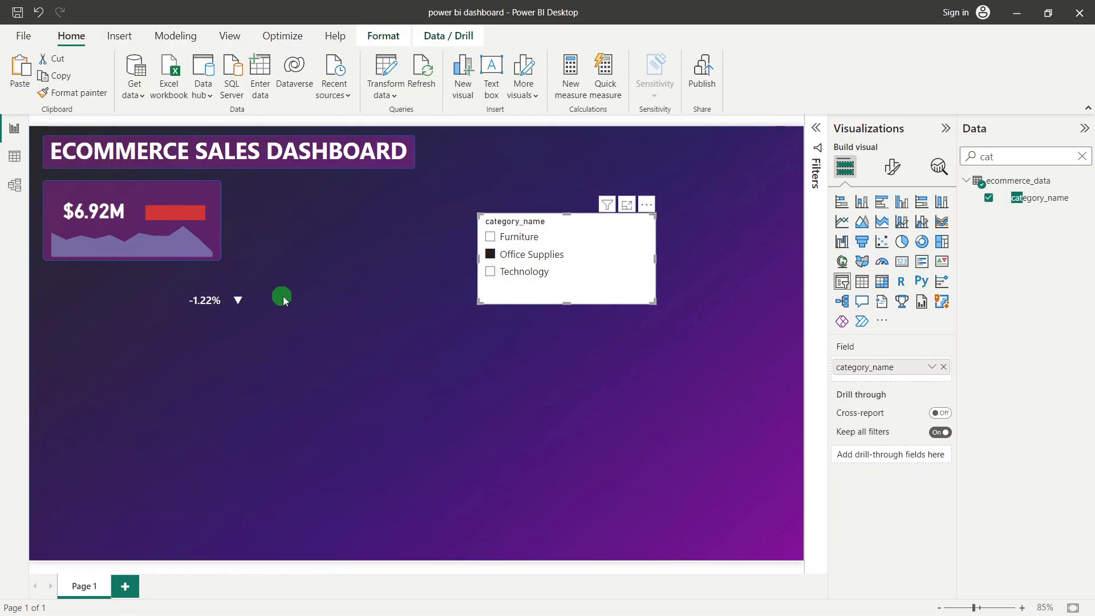
left_click(495, 257)
left_click(598, 239)
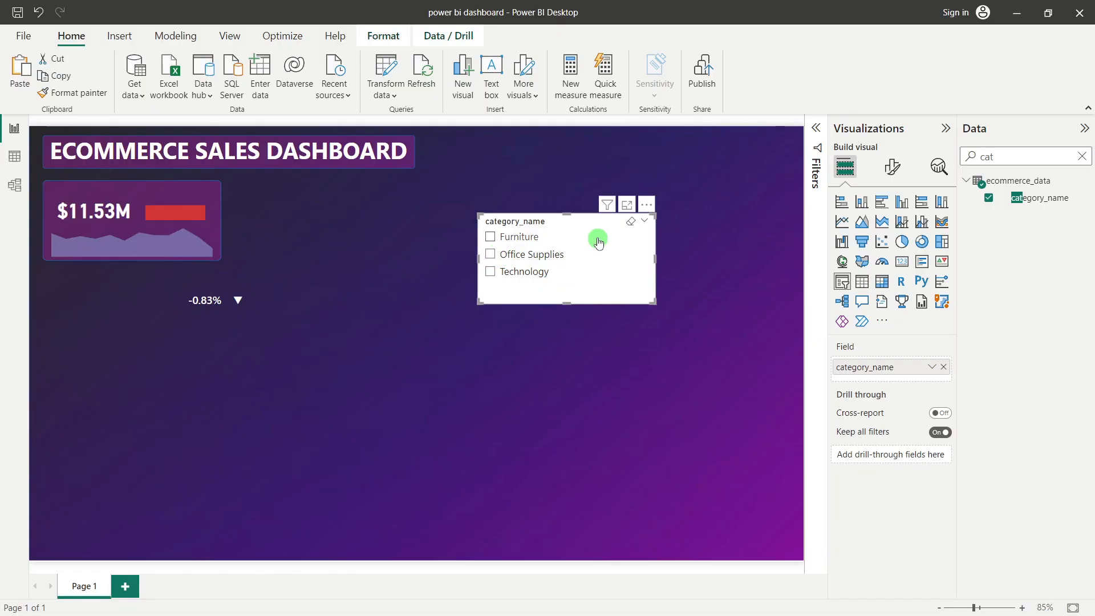
left_click(598, 240)
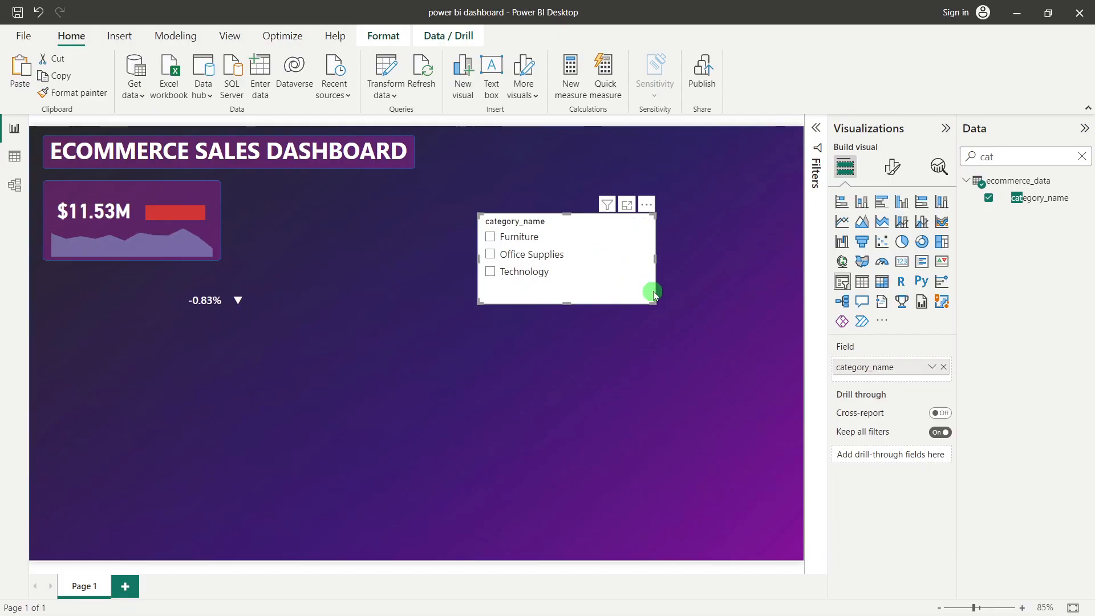
Step: Remove the category_name slicer from the report page
left_click(646, 205)
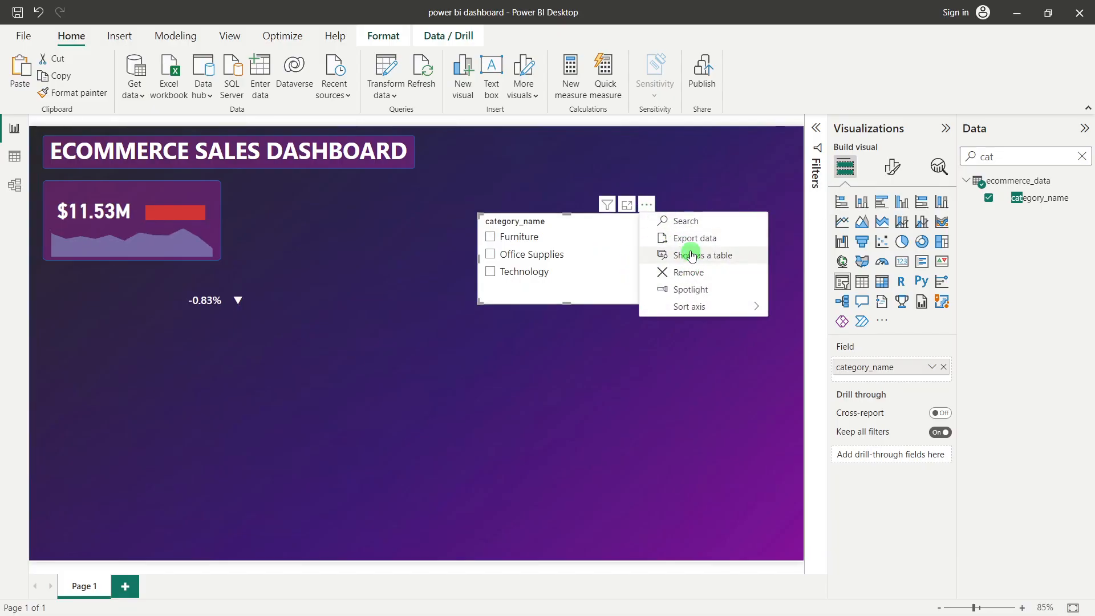
left_click(688, 272)
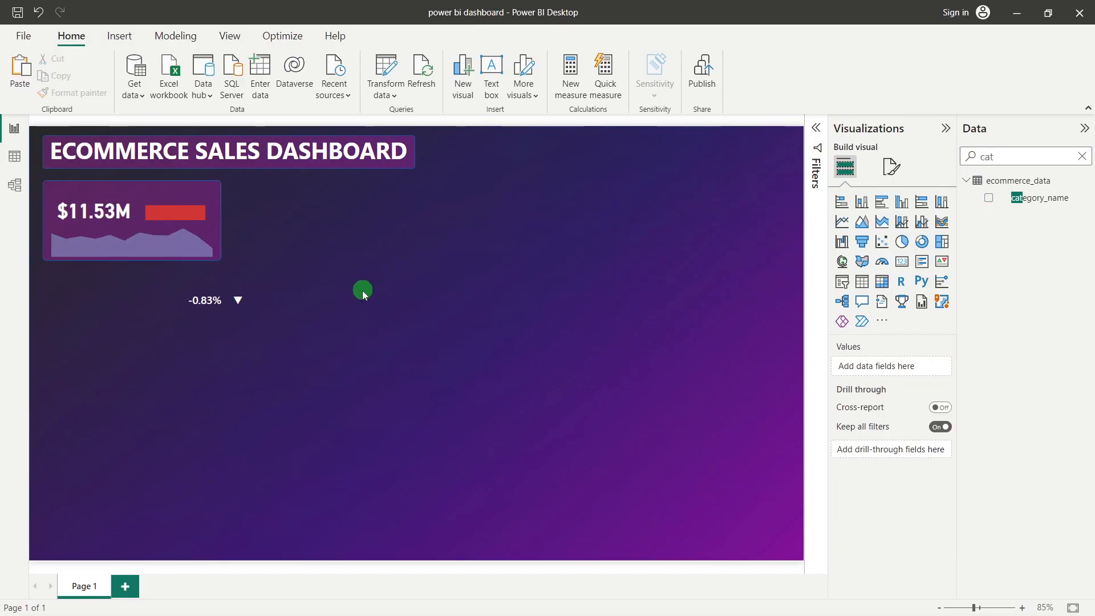
Step: Move the trend icon and the year-over-year percentage onto the red rectangle beside the sales total, aligned side by side
left_click(207, 303)
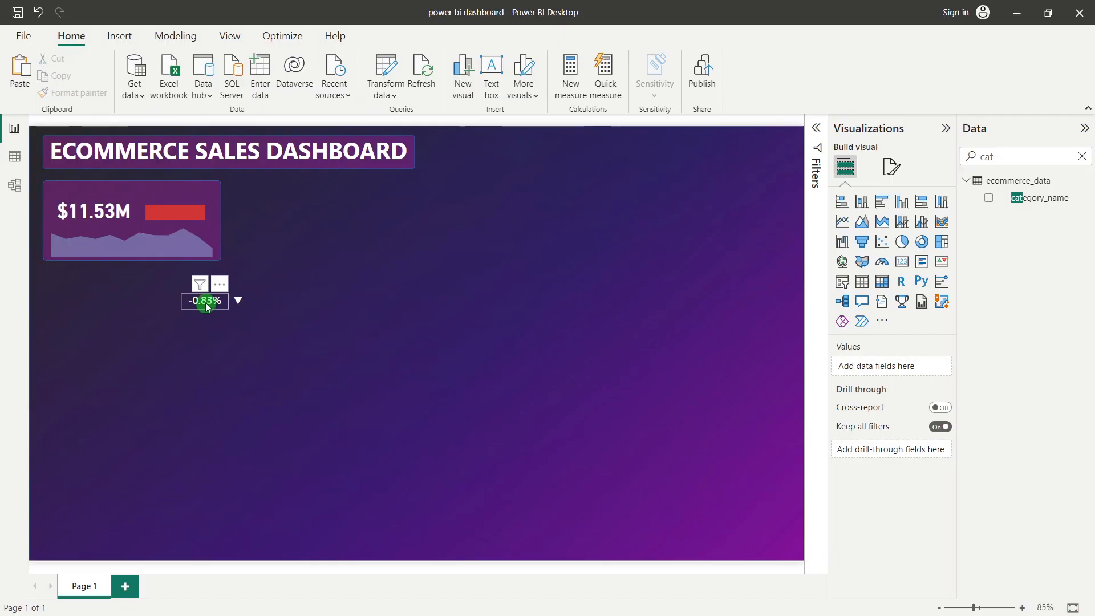
left_click_drag(238, 301, 153, 217)
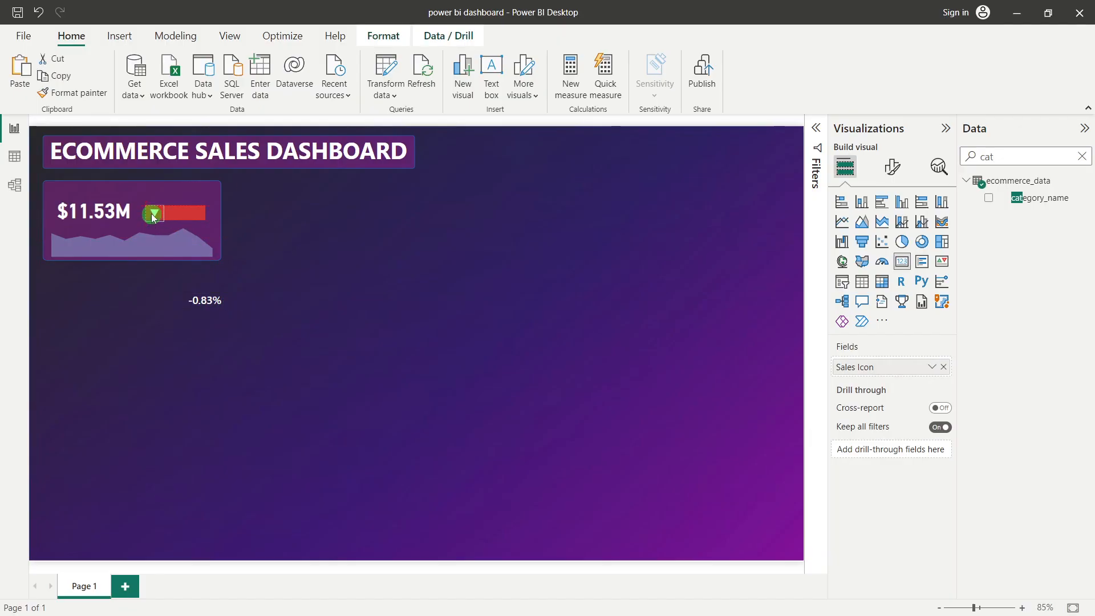
left_click(409, 298)
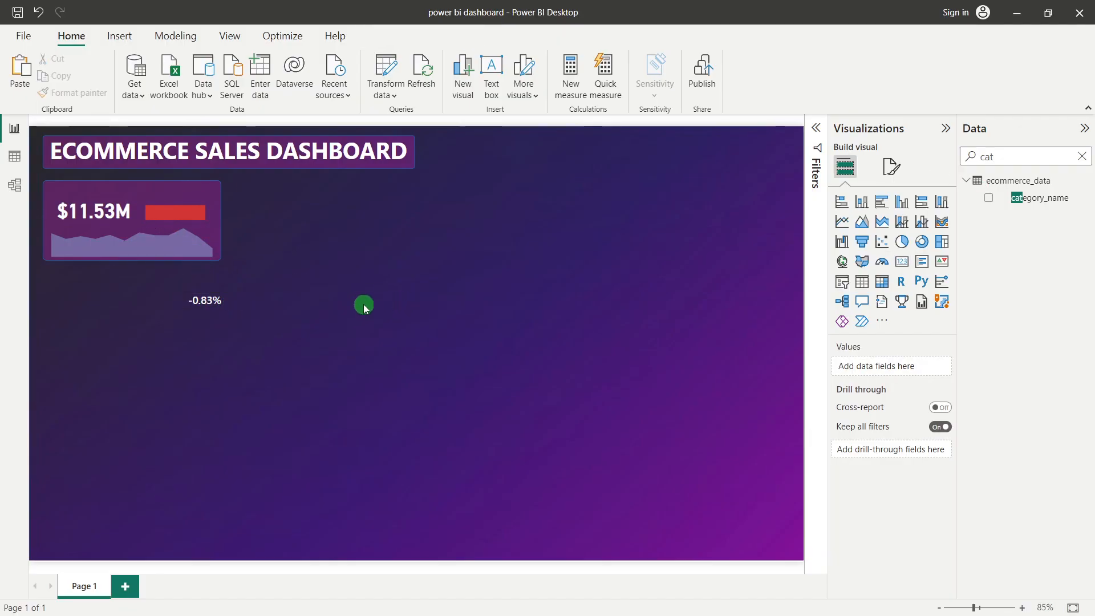
left_click_drag(207, 291, 184, 220)
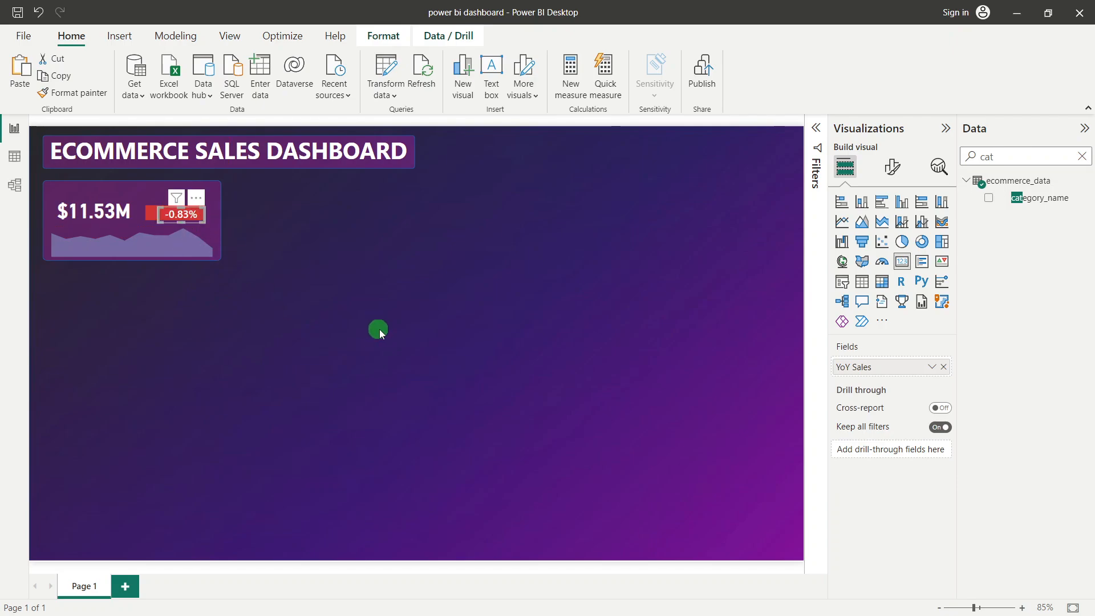
key("Up")
key("Up")
key("Up")
key("Right")
key("Right")
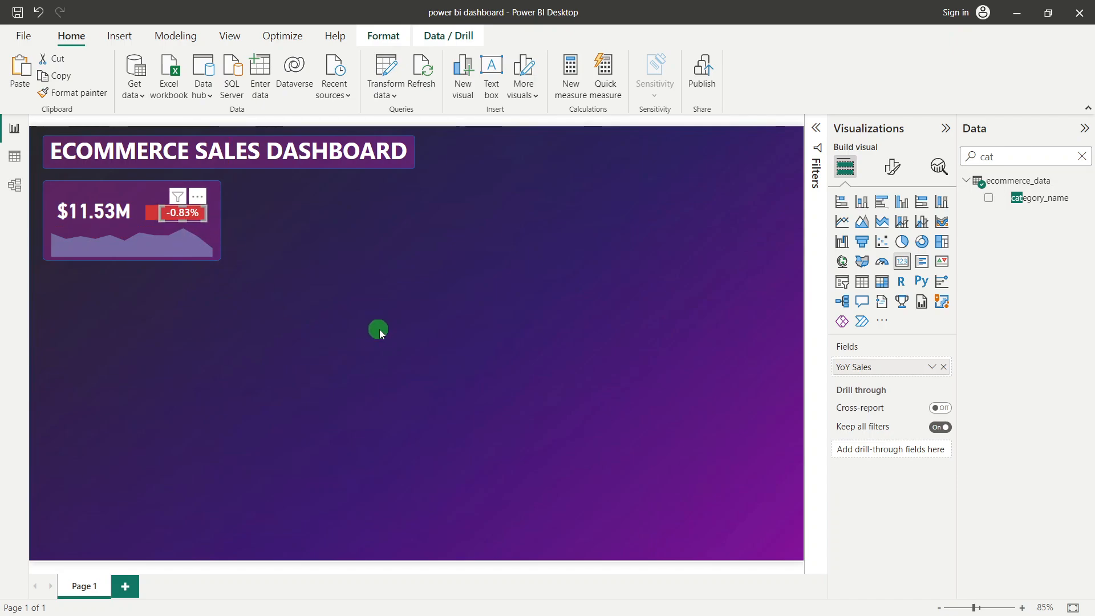
left_click(379, 329)
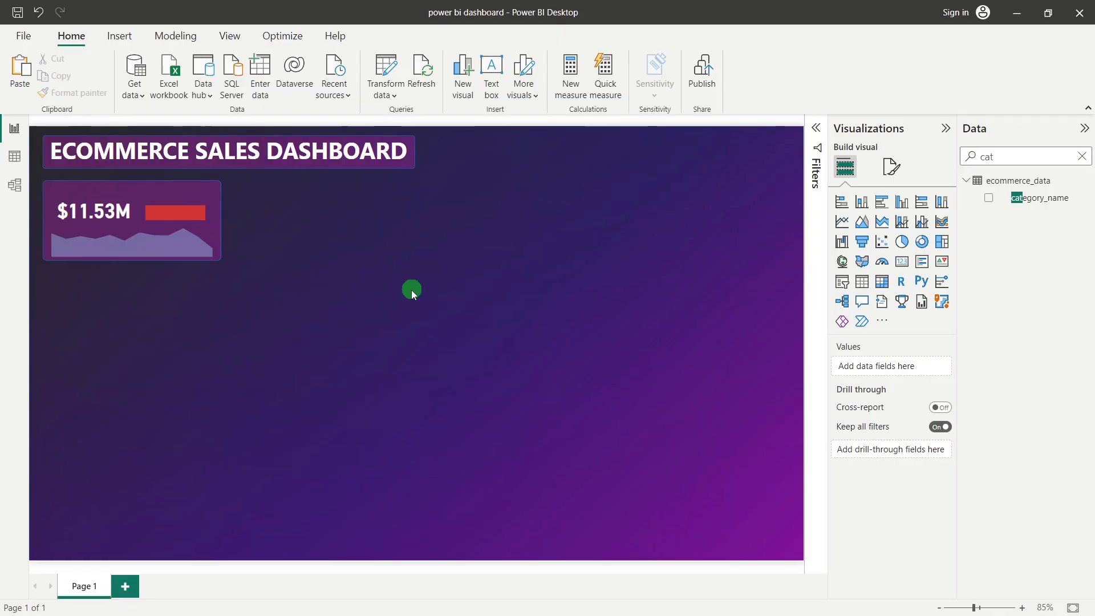
Step: Send the red rectangle backward so it sits behind the trend icon and the year-over-year percentage
left_click(181, 210)
left_click(382, 40)
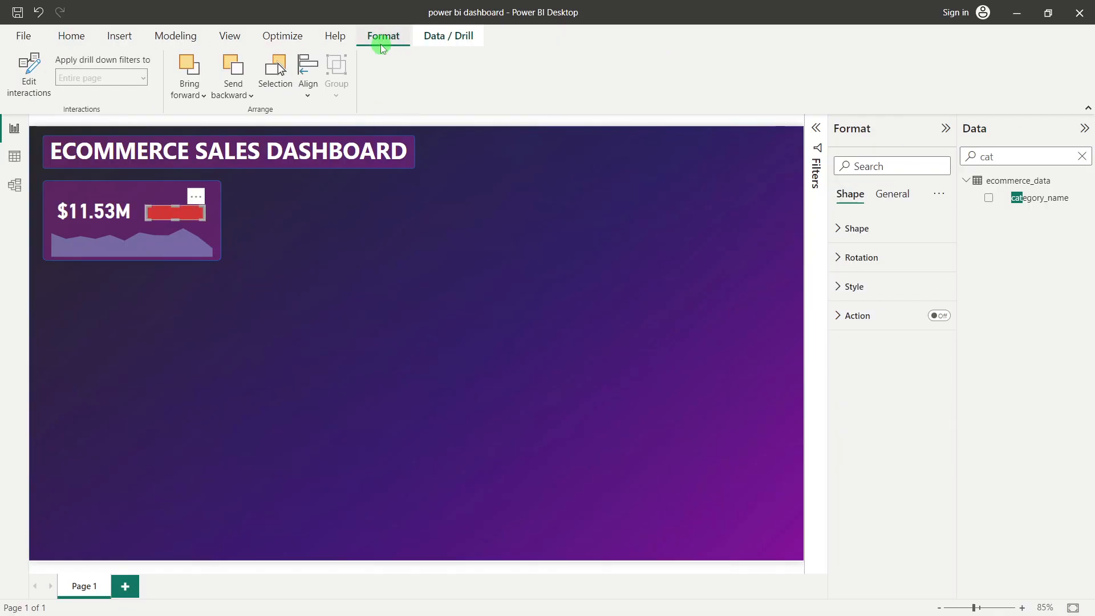
left_click(233, 69)
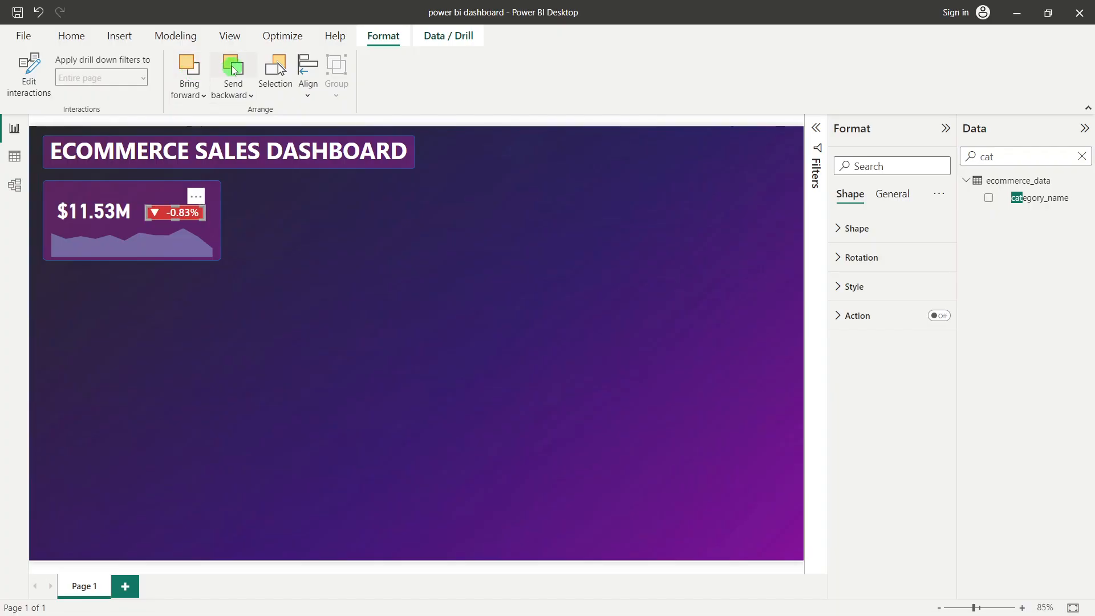
left_click(391, 275)
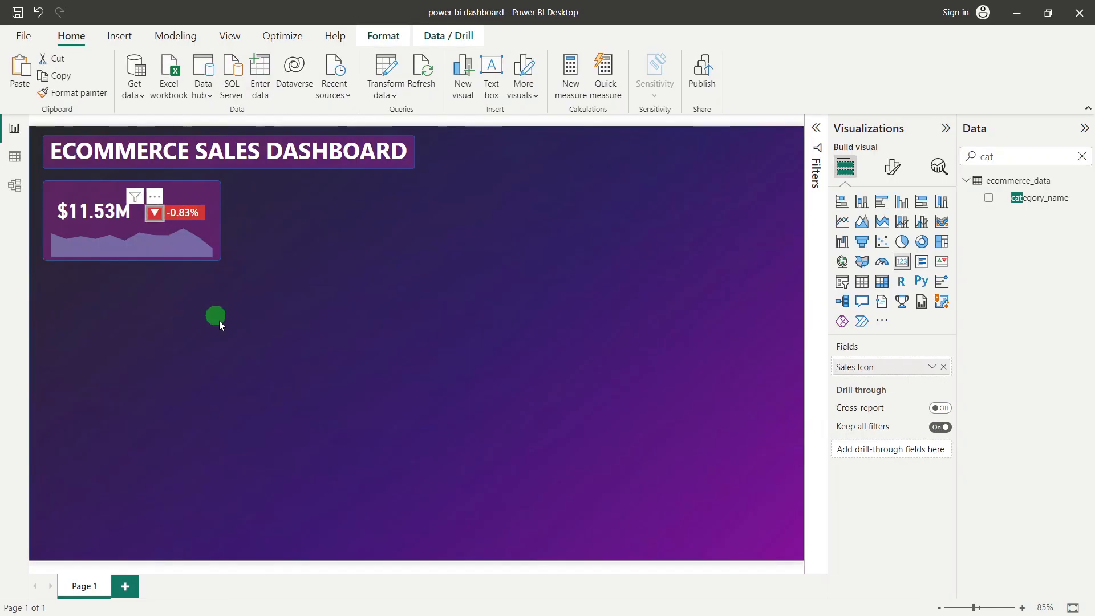
left_click(223, 327)
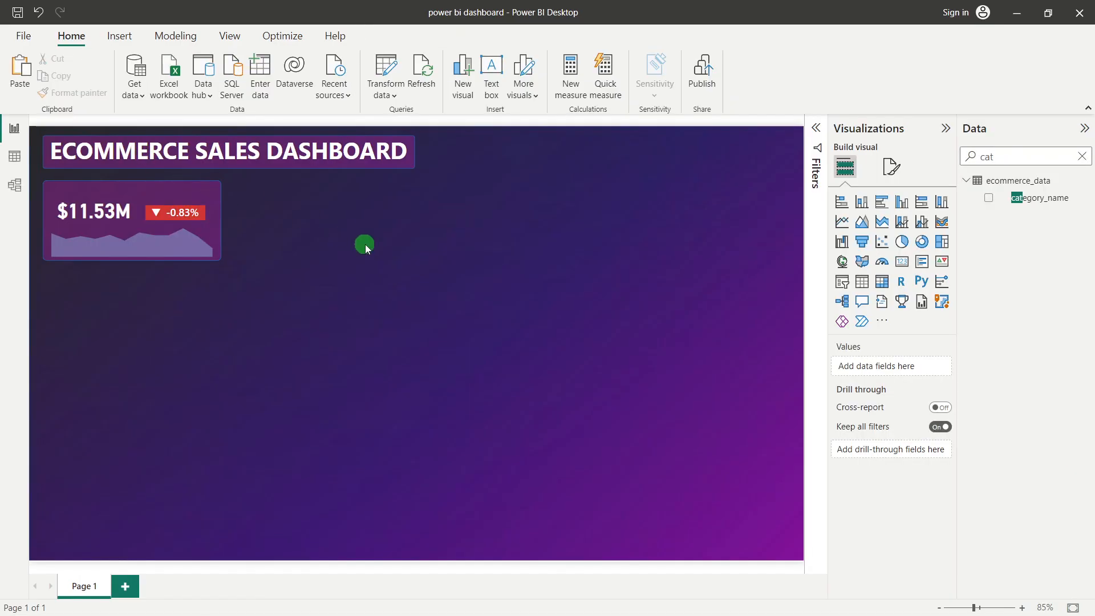
Step: Add a text box reading "YTD Sales" to the report page
left_click(492, 71)
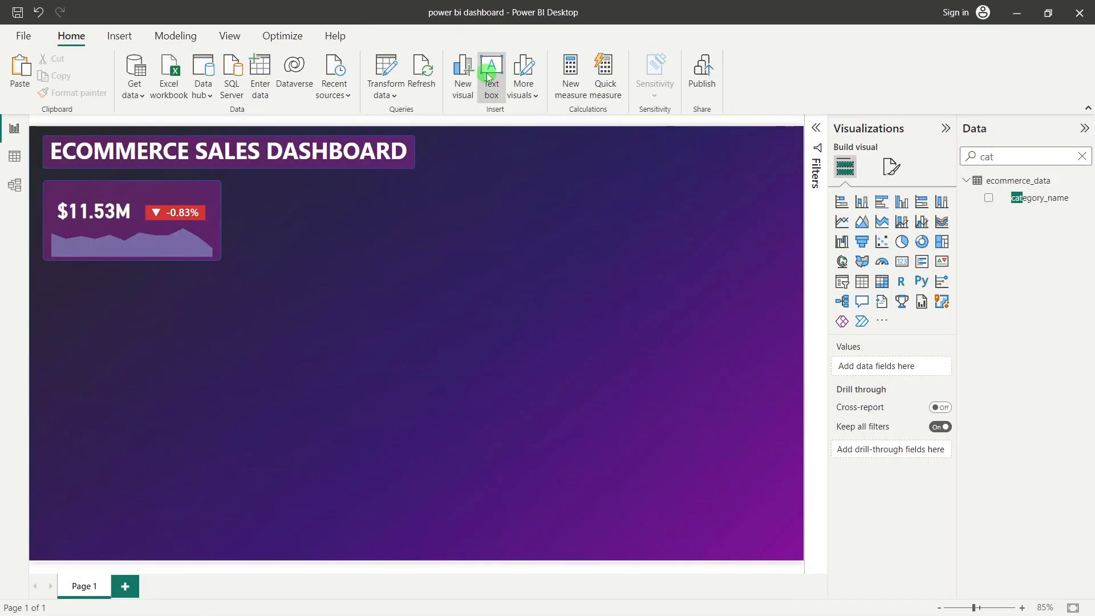
left_click(516, 200)
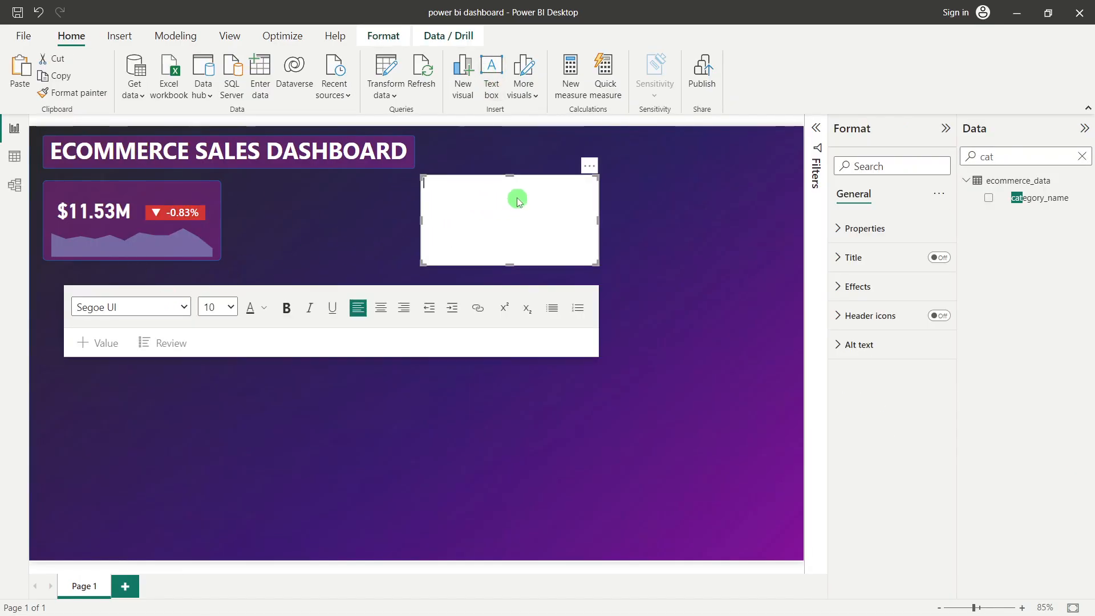
type("YTD Sales")
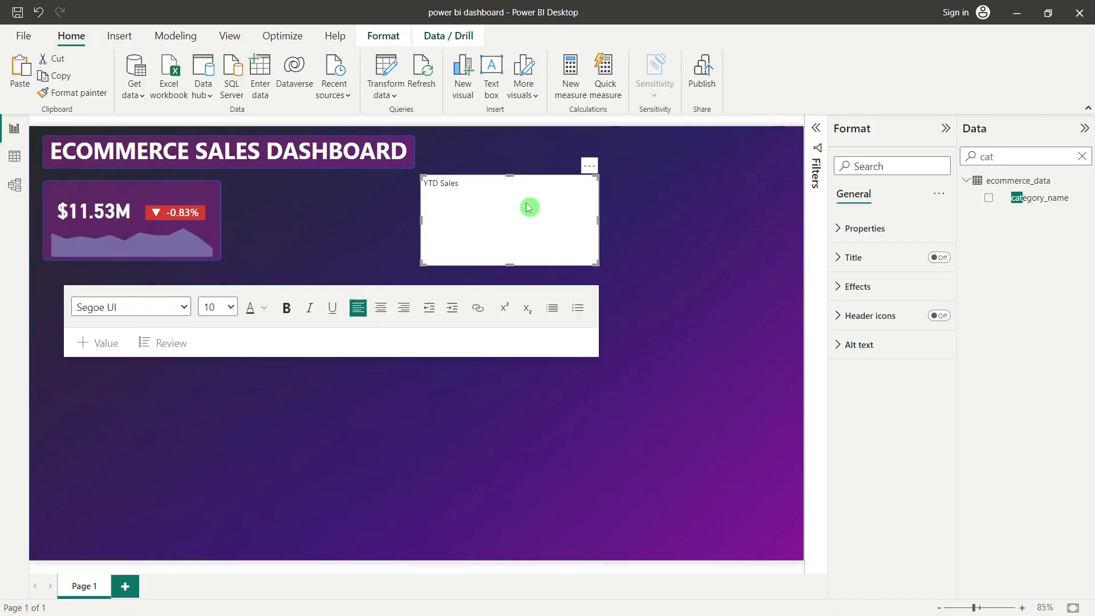
Step: Format the YTD Sales text in the Segoe (Bold) font at size 11
left_click_drag(503, 190, 428, 186)
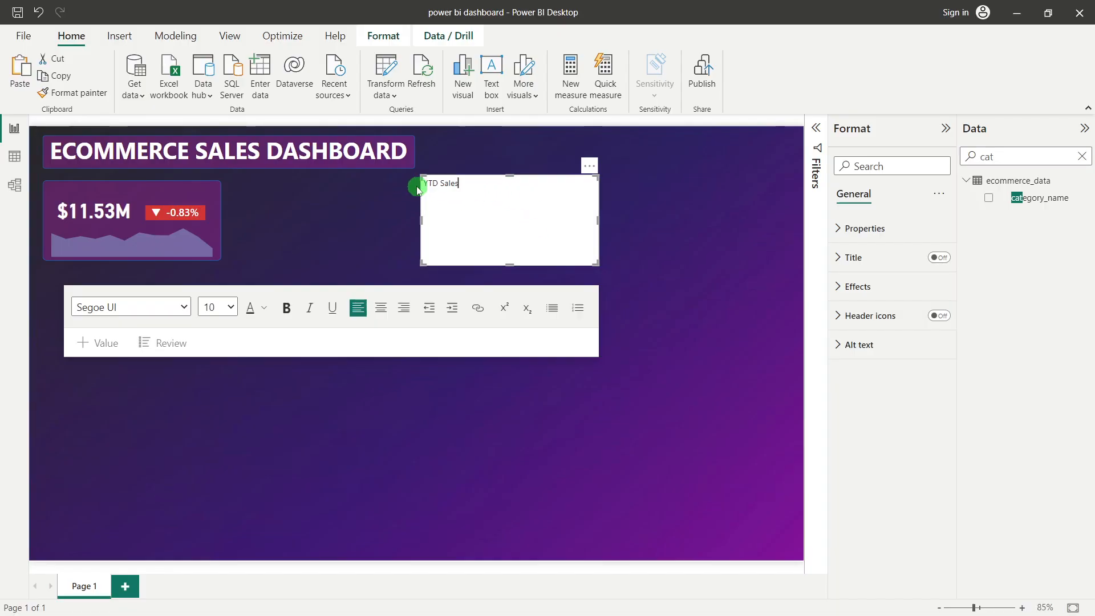
left_click(429, 185)
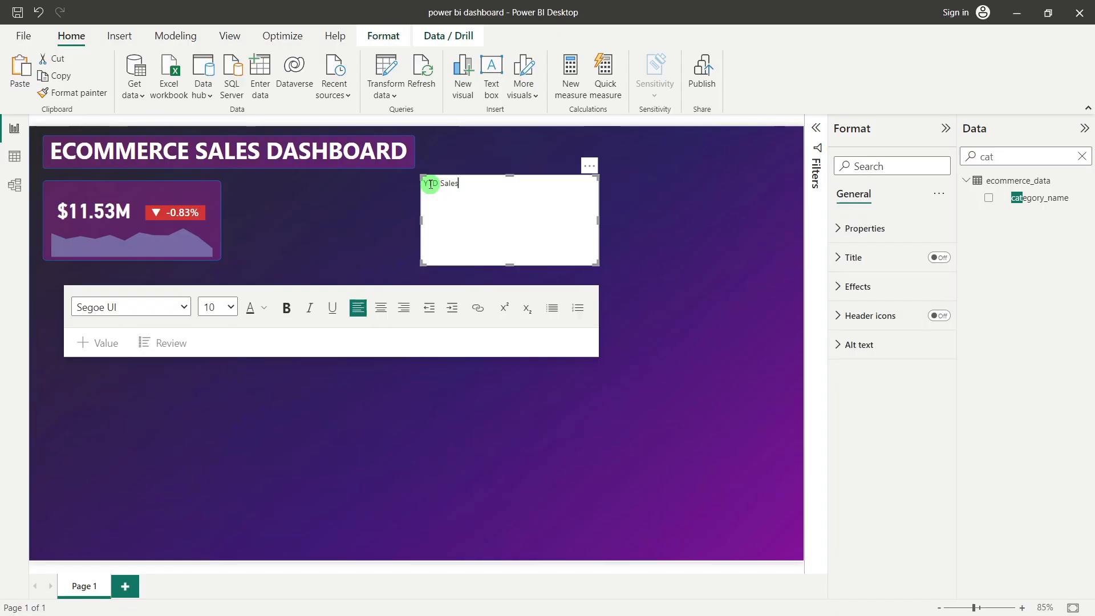
left_click(220, 307)
left_click(213, 383)
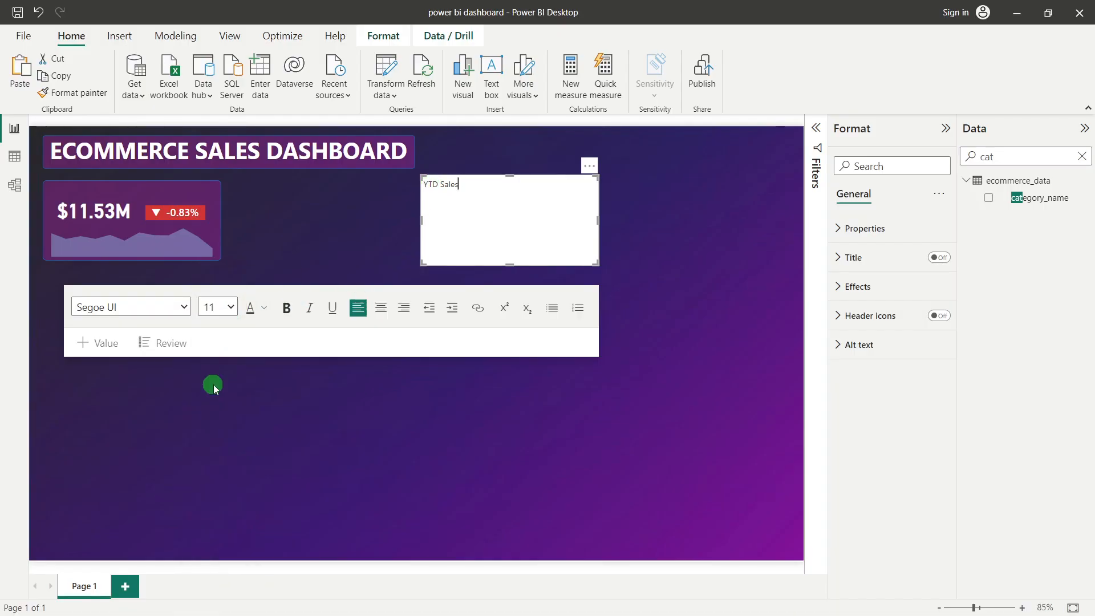
left_click_drag(463, 186, 393, 187)
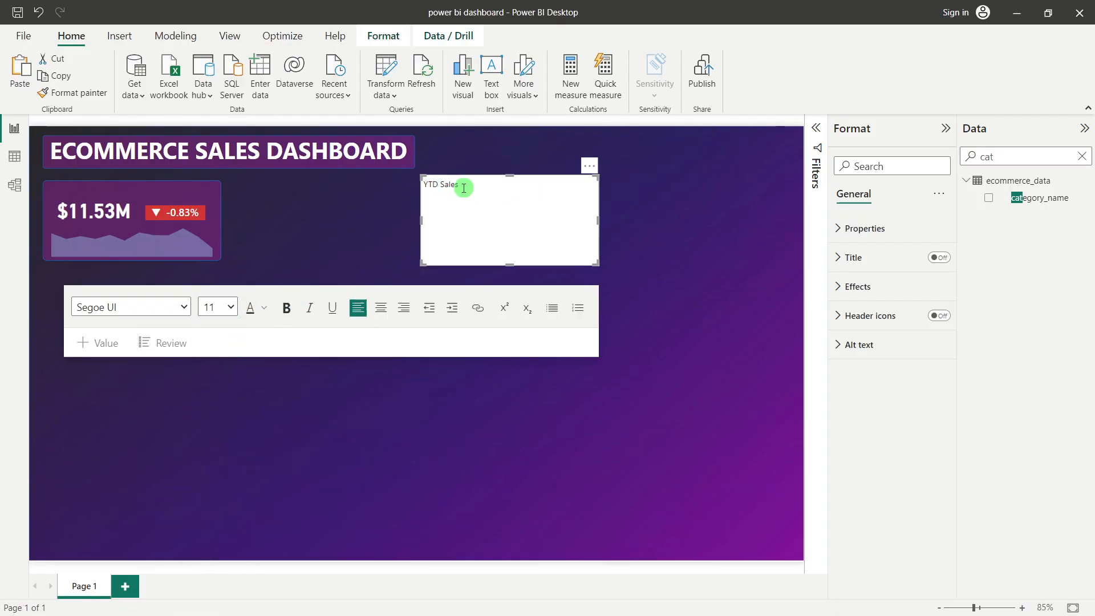
left_click_drag(460, 186, 414, 186)
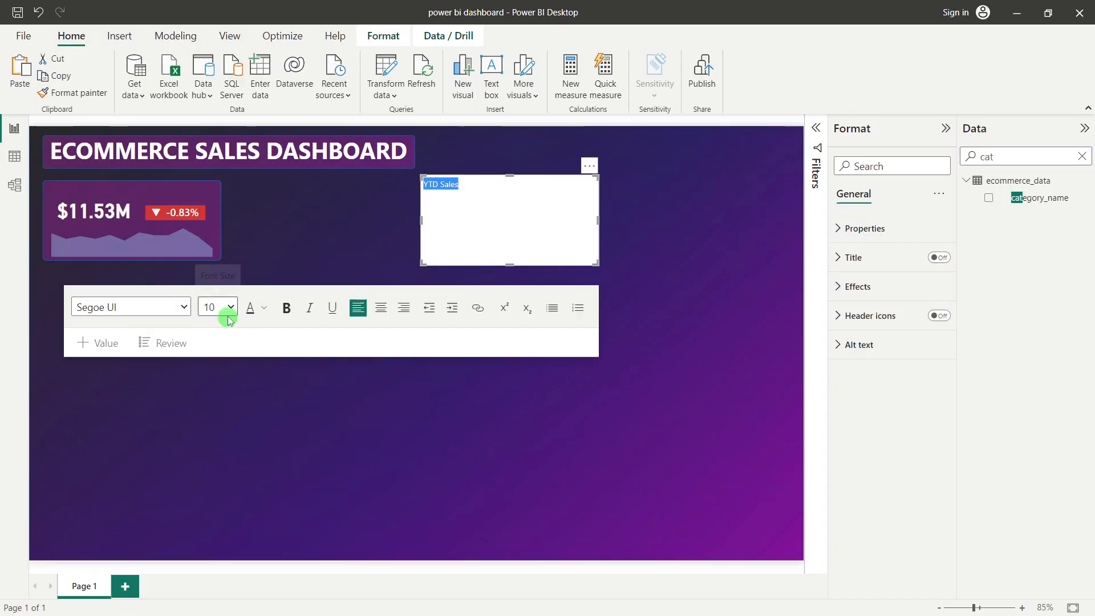
left_click(230, 311)
left_click(209, 384)
left_click(285, 311)
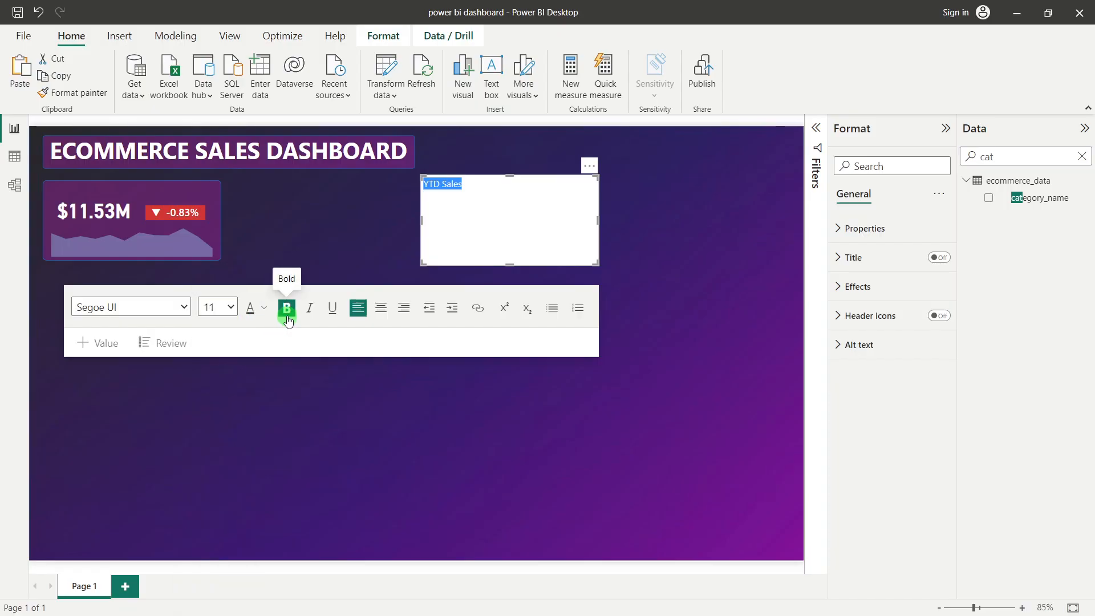
left_click(184, 307)
scroll(159, 494, "down", 2)
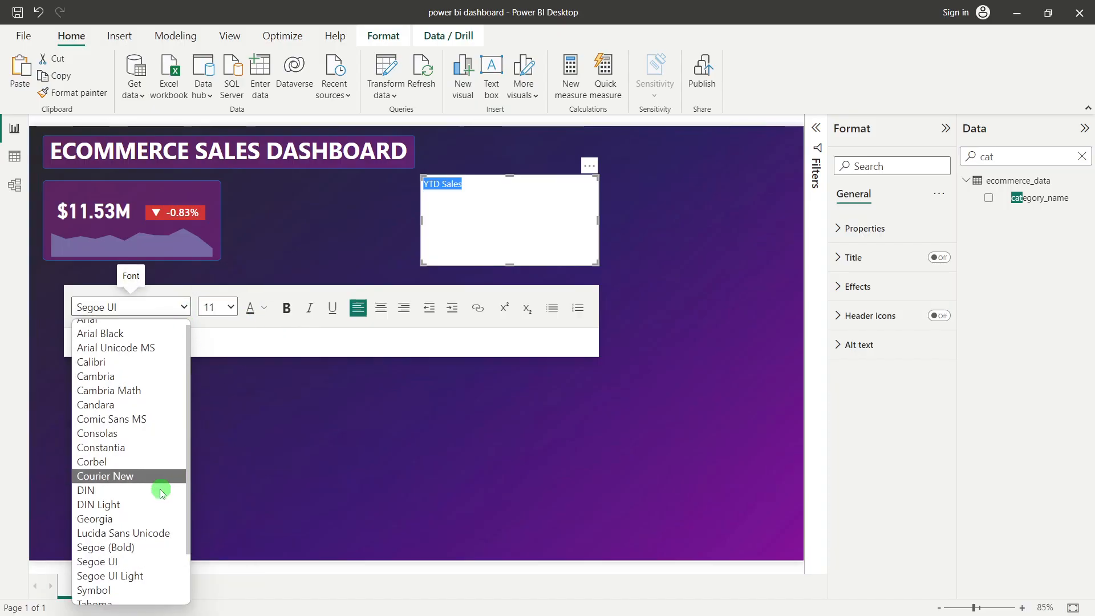
left_click(125, 485)
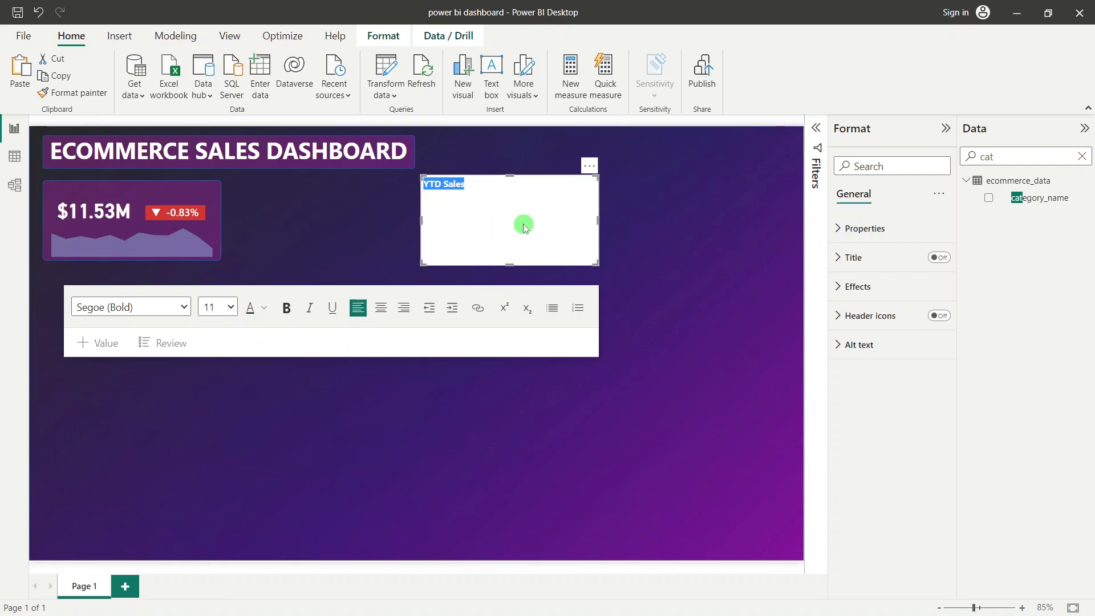
Step: Turn off the background of the YTD Sales text box in its effects settings
left_click(672, 217)
left_click(521, 229)
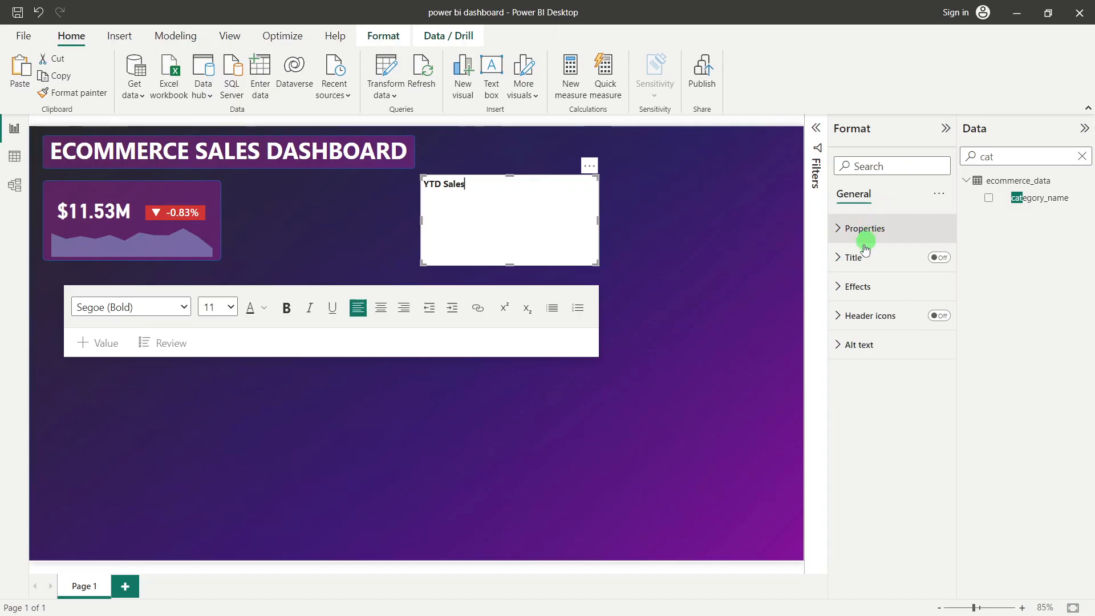
left_click(858, 286)
left_click(933, 321)
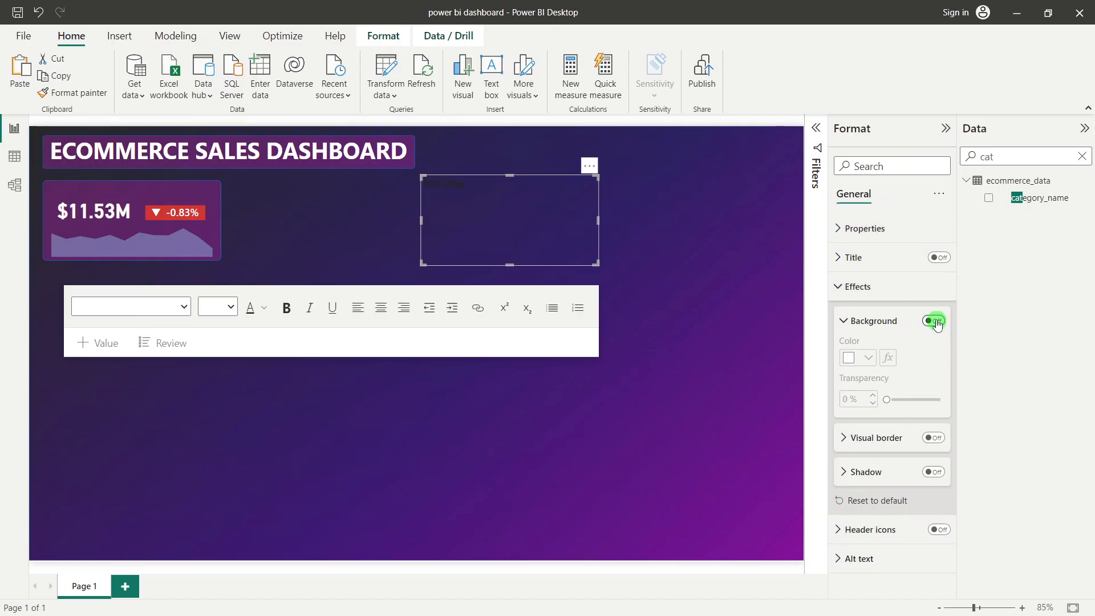
Step: Change the font colour of the YTD Sales text to the light orange theme colour
left_click_drag(469, 185, 417, 177)
left_click_drag(498, 190, 359, 270)
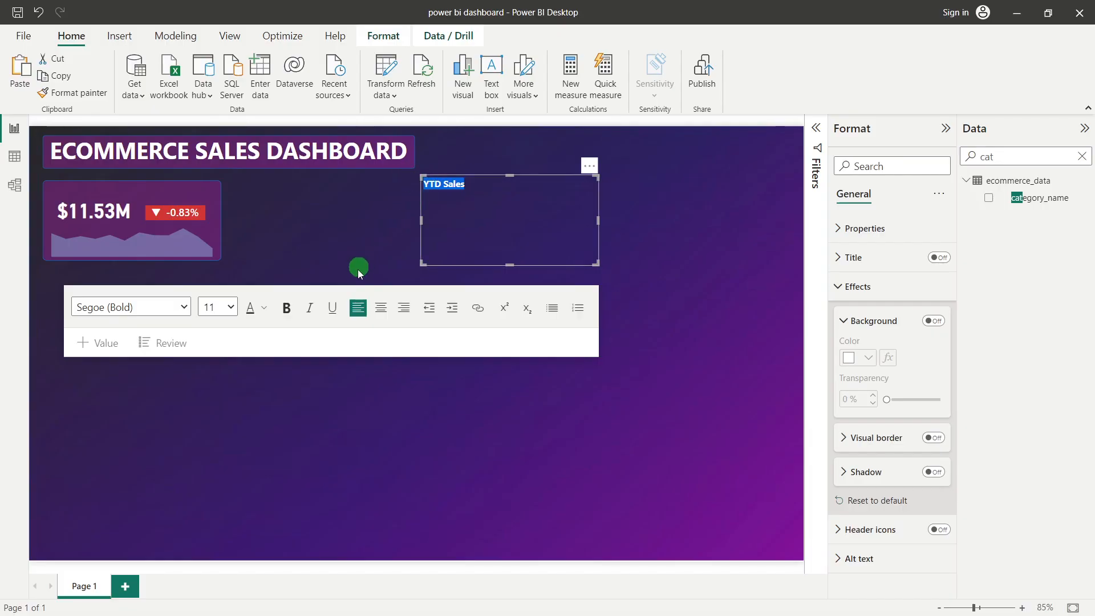
left_click(266, 308)
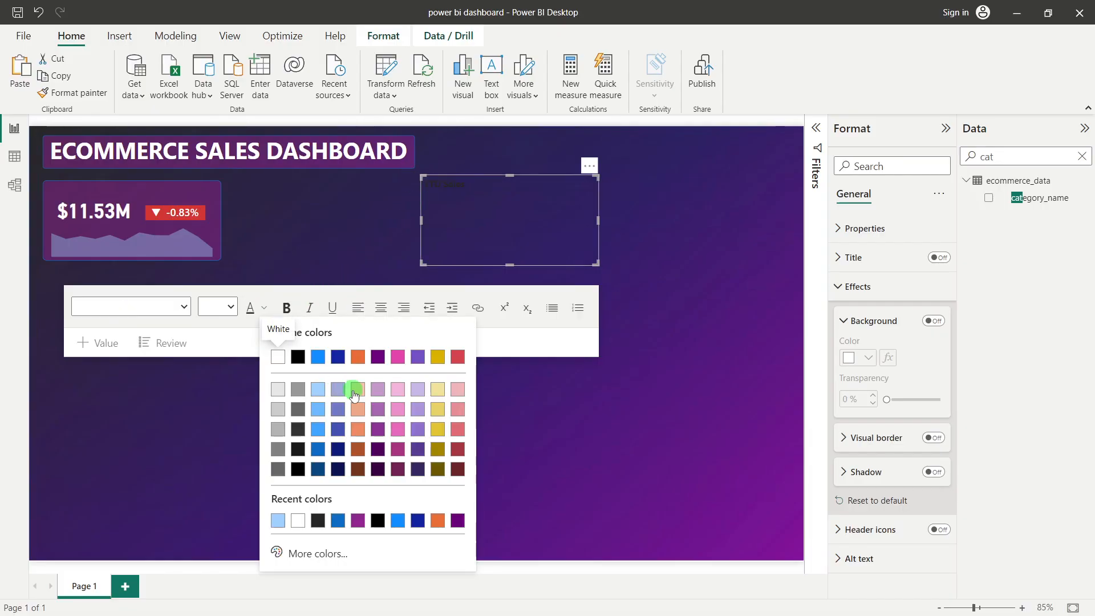
left_click(355, 390)
left_click(374, 213)
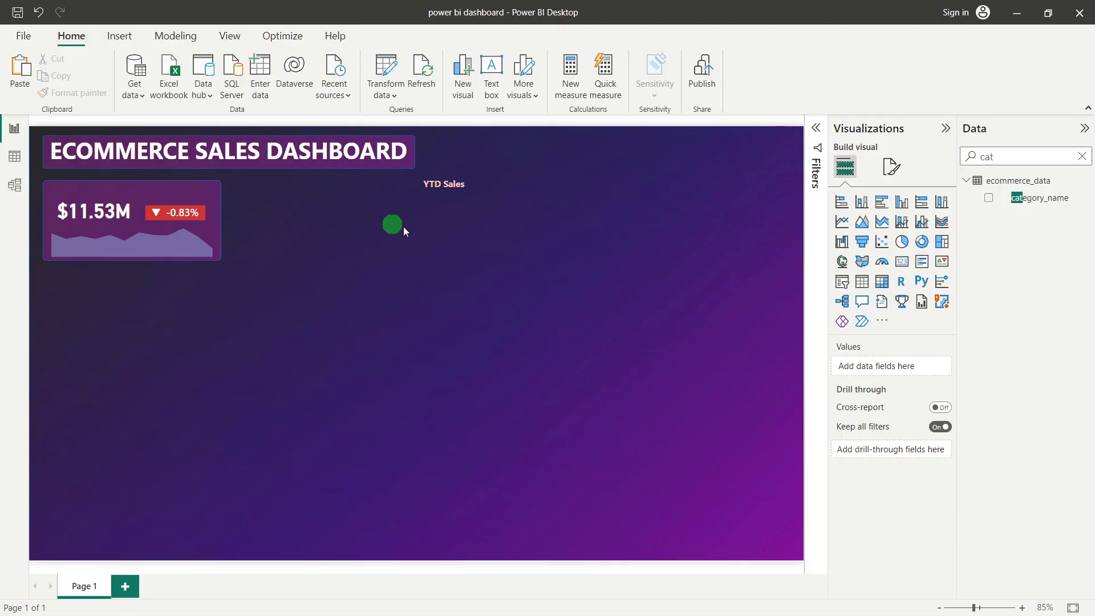
Step: Shrink the YTD Sales text box in height and width to fit closely around its text
left_click(492, 191)
left_click_drag(507, 260, 511, 192)
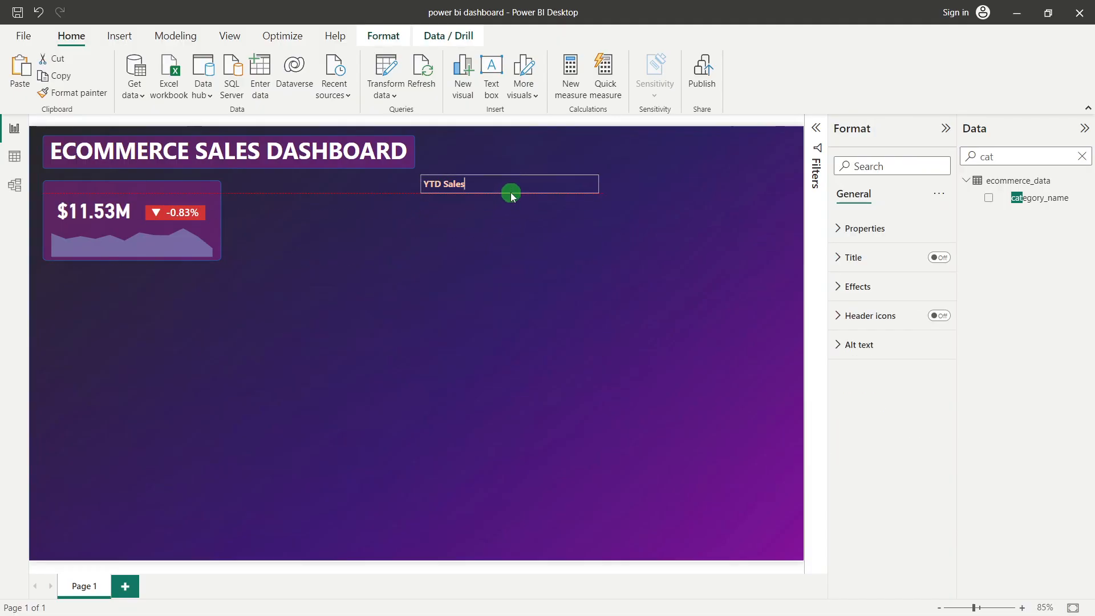
left_click_drag(599, 181, 482, 189)
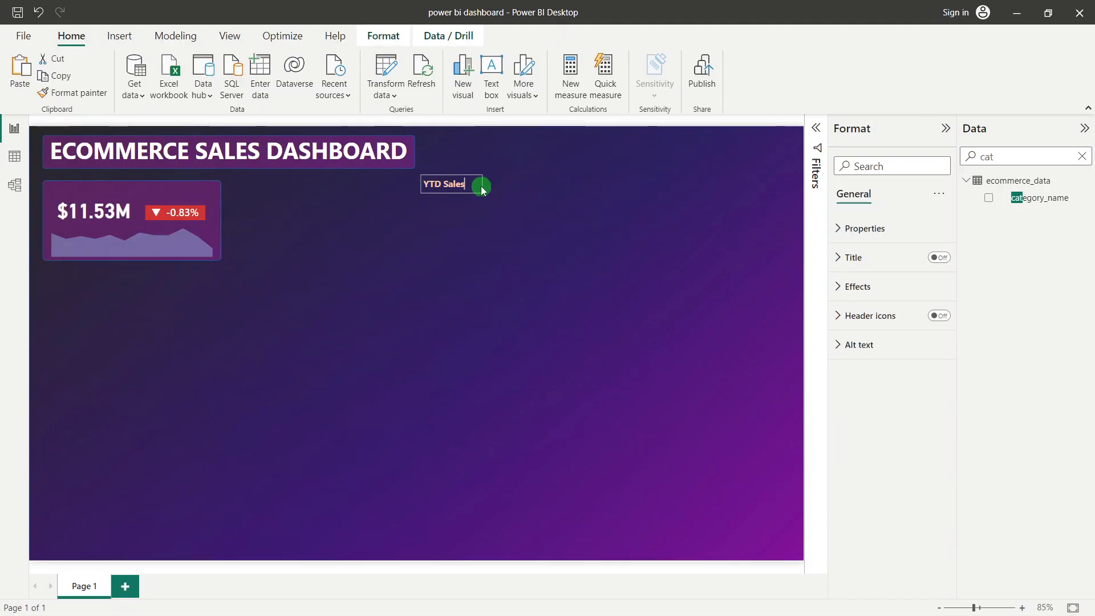
left_click(518, 207)
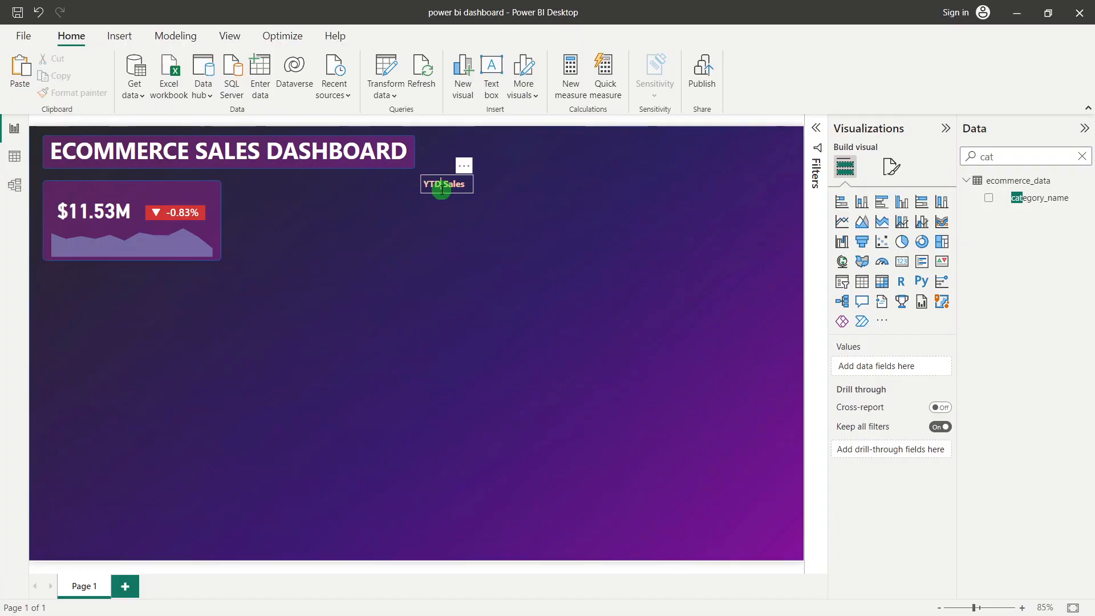
Step: Move the YTD Sales text box onto the KPI card, directly above the sales total
left_click(449, 192)
left_click(479, 198)
left_click_drag(464, 188, 88, 202)
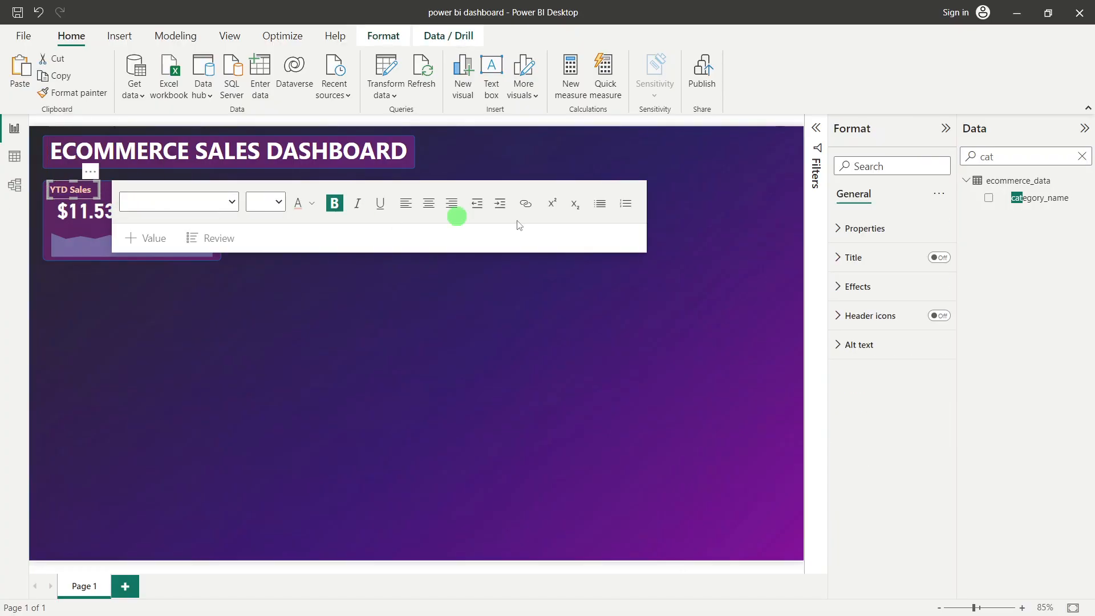
left_click(125, 282)
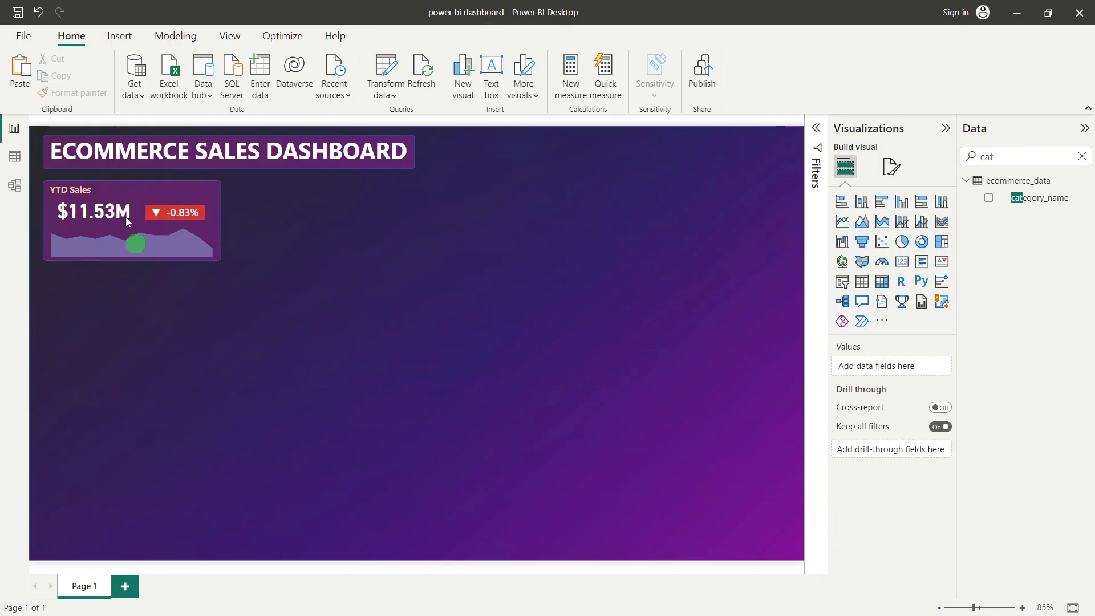
Step: Nudge the YTD Sales label rightward to line up with the sales total, and collapse the Visualizations pane
left_click(98, 192)
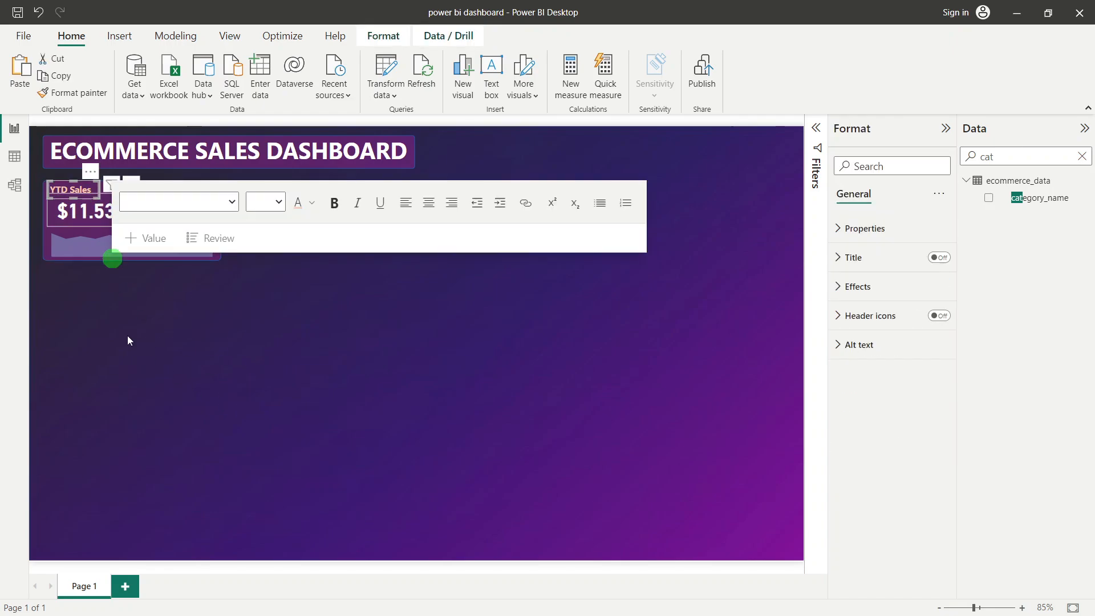
key("Right")
key("Right")
key("Right")
key("Right")
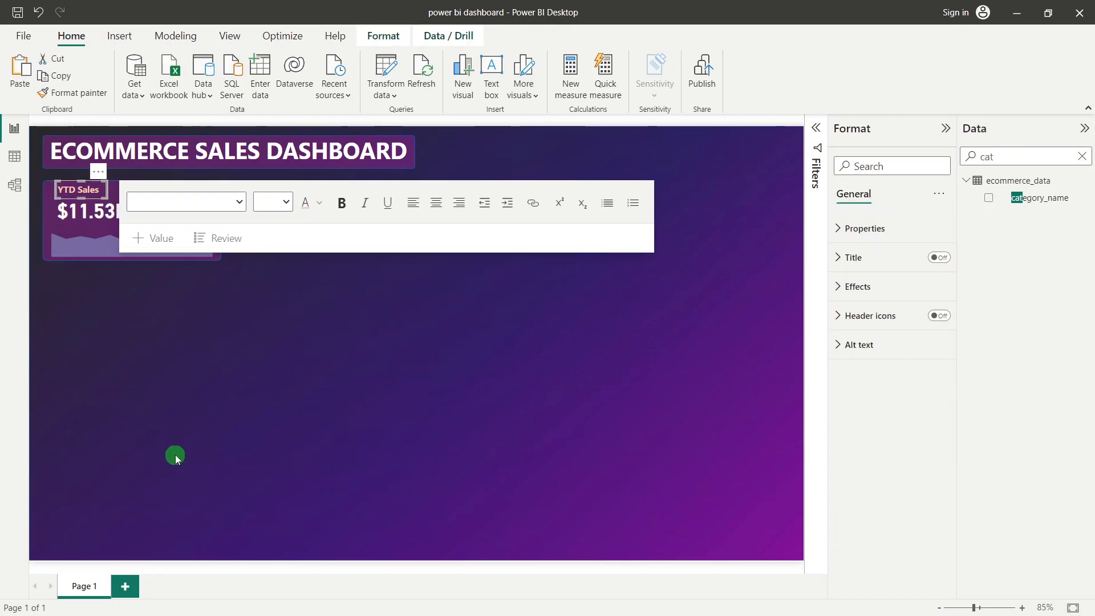
left_click(176, 454)
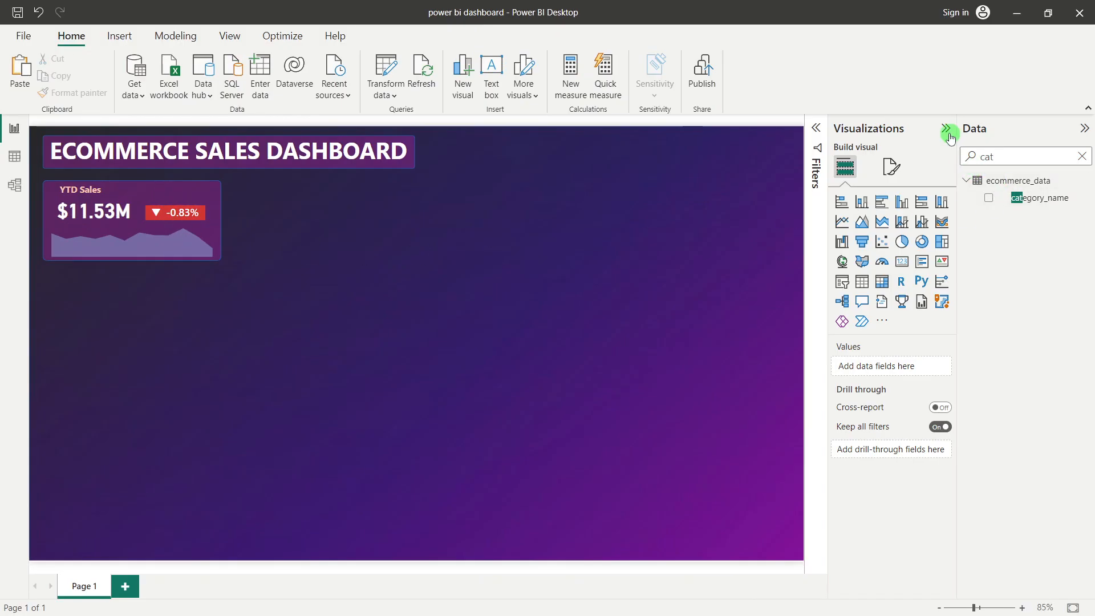
left_click(947, 132)
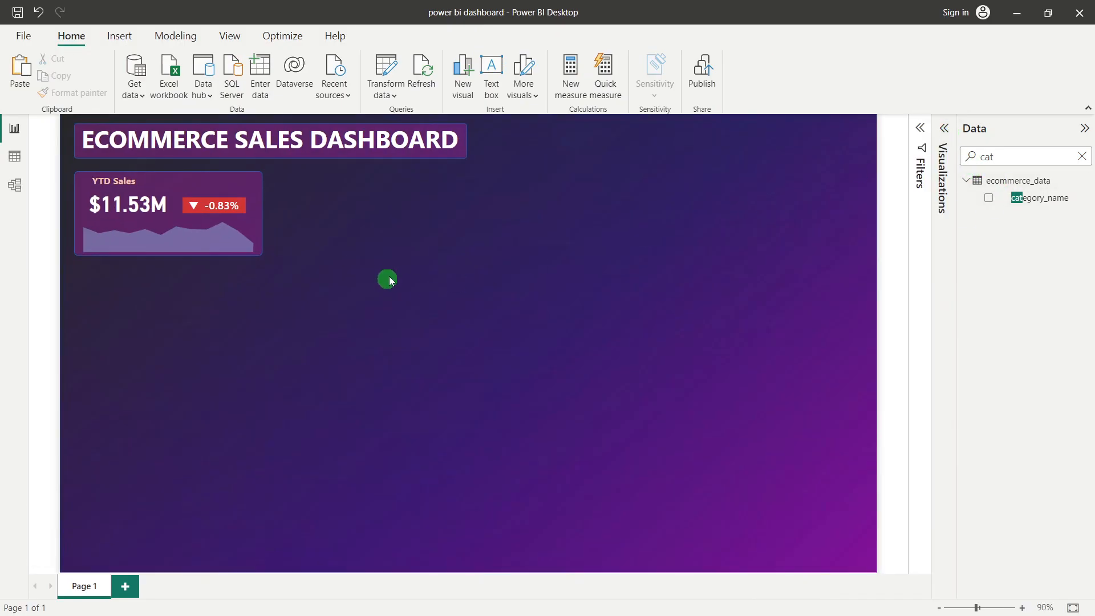
Step: Set the font size of the YTD Sales label text to 12
left_click(114, 180)
triple_click(114, 180)
left_click(321, 194)
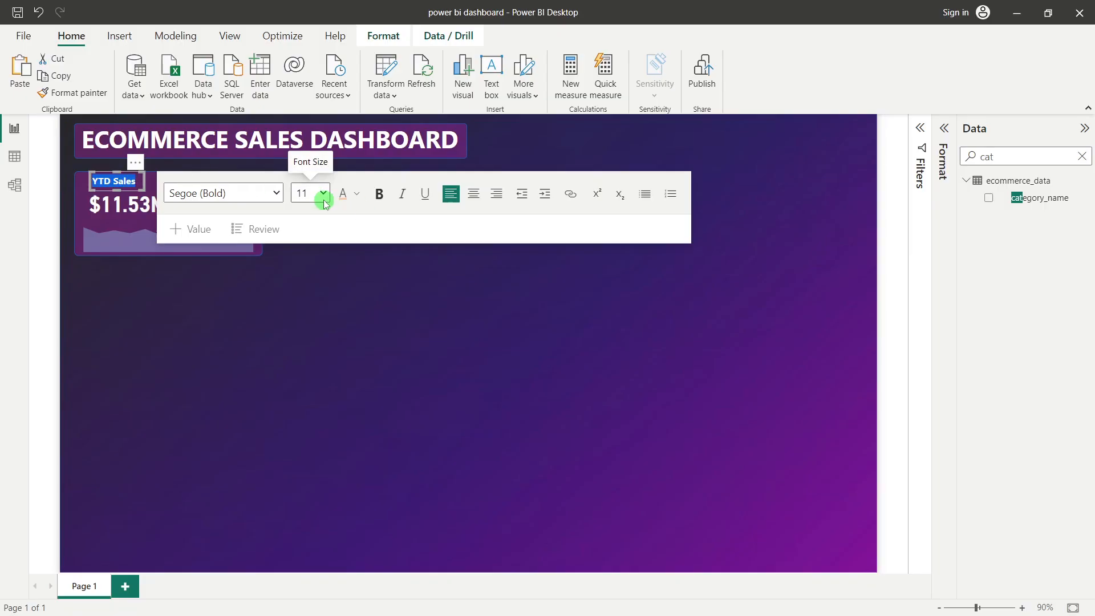
left_click(306, 282)
left_click(401, 297)
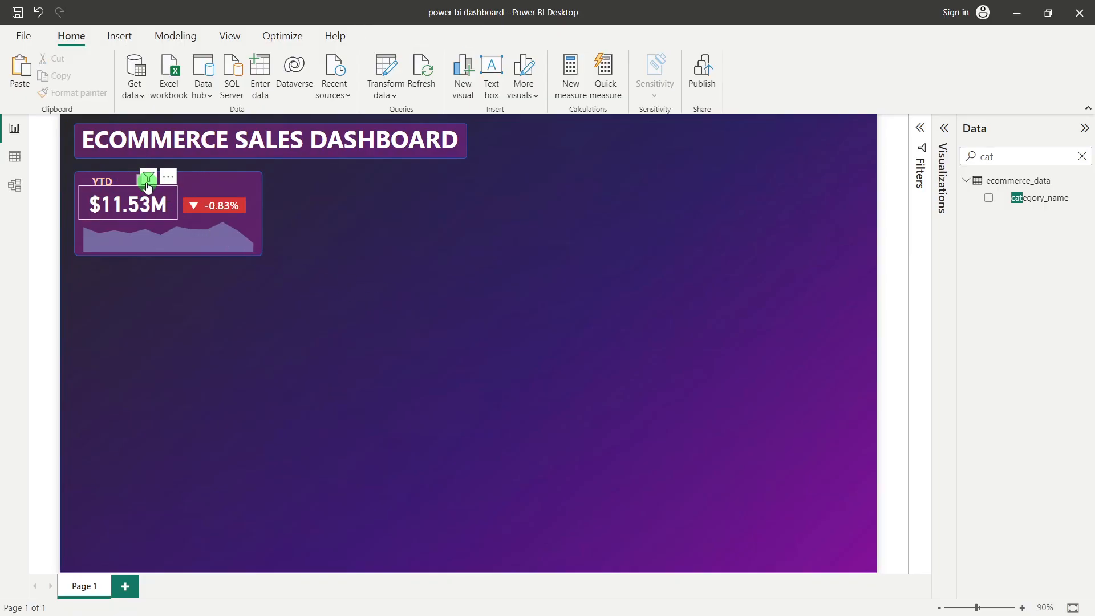
Step: Widen the YTD Sales text box so its full text fits on one line, and nudge the label slightly left
left_click(140, 181)
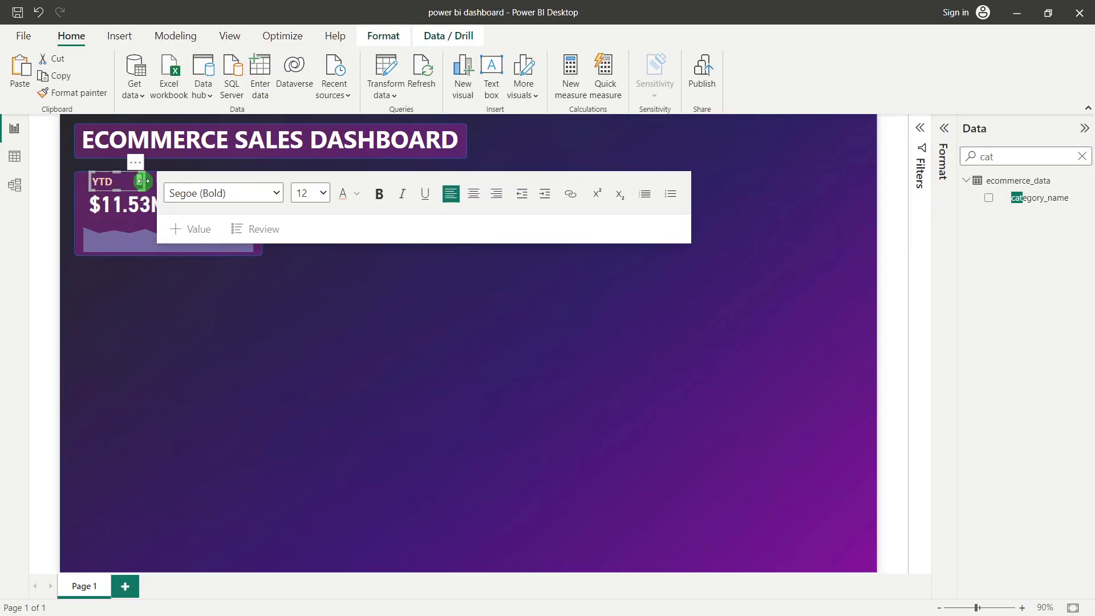
left_click_drag(145, 181, 154, 181)
left_click(417, 425)
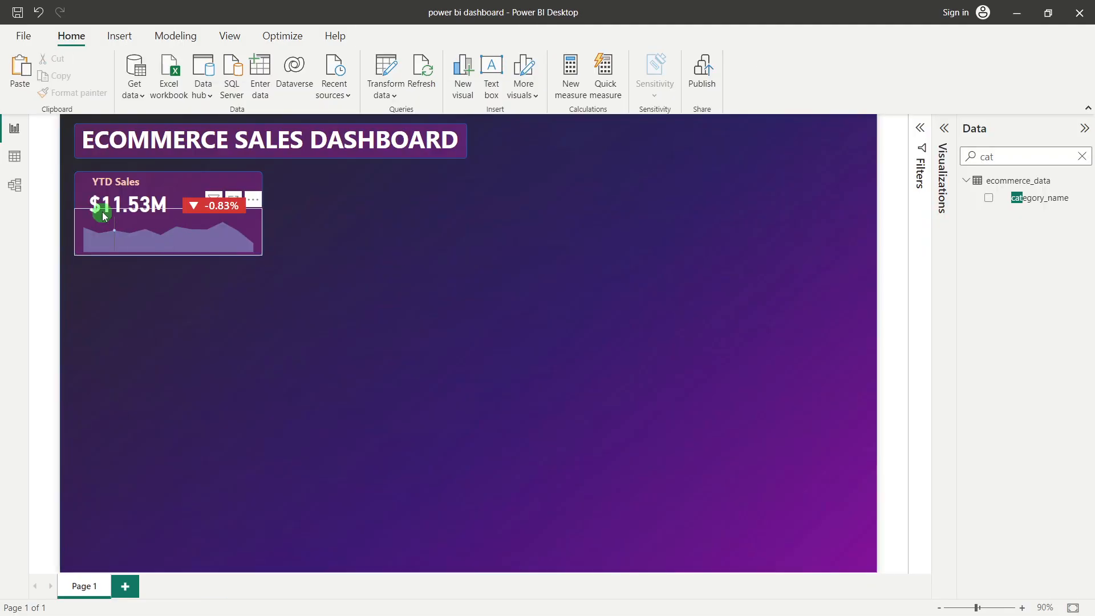
left_click(108, 176)
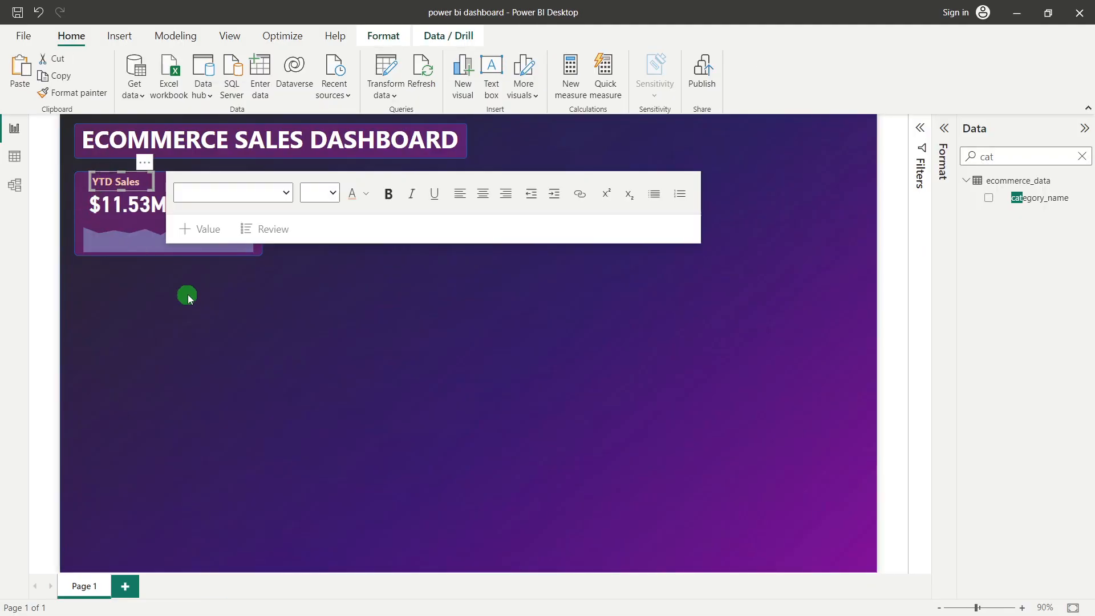
left_click(193, 304)
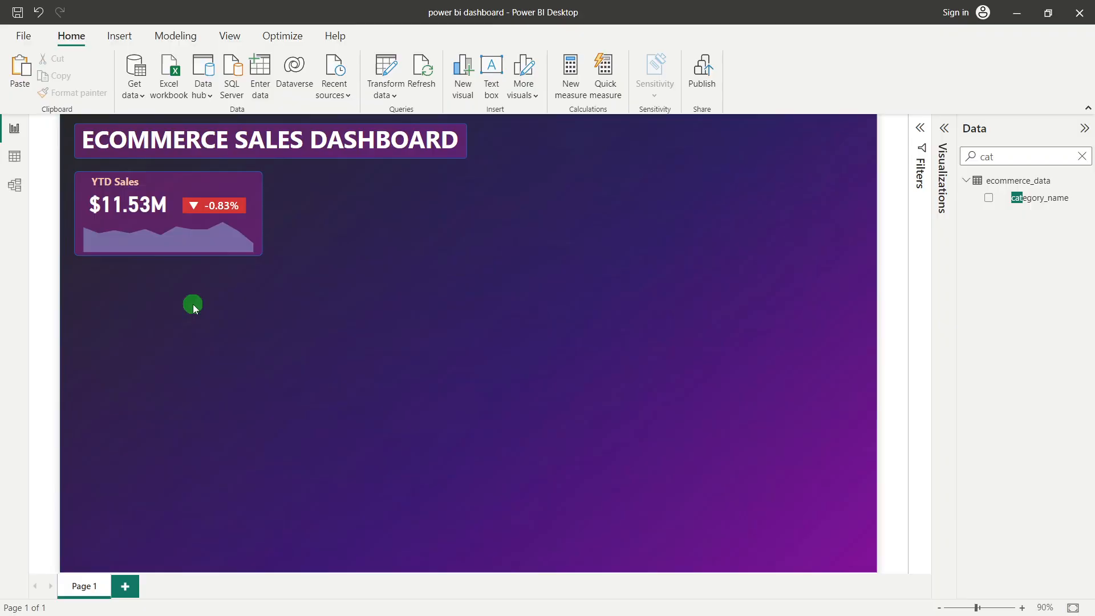
Step: Try Segoe UI Bold, Segoe UI Semibold and Segoe UI as the callout value font of the year-over-year percentage card
left_click(221, 206)
left_click(950, 135)
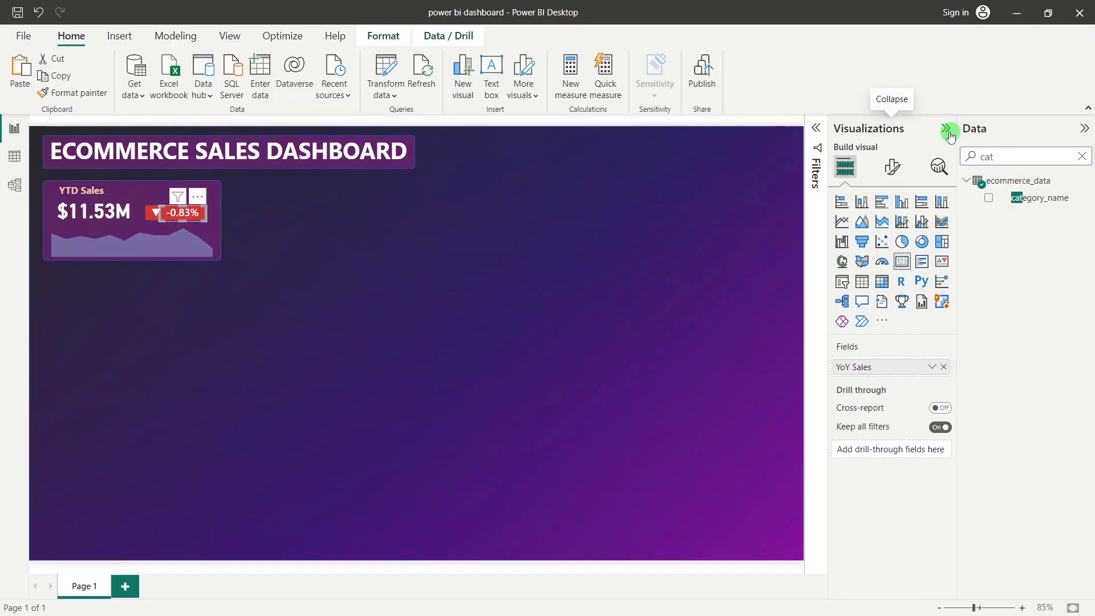
left_click(892, 165)
left_click(885, 263)
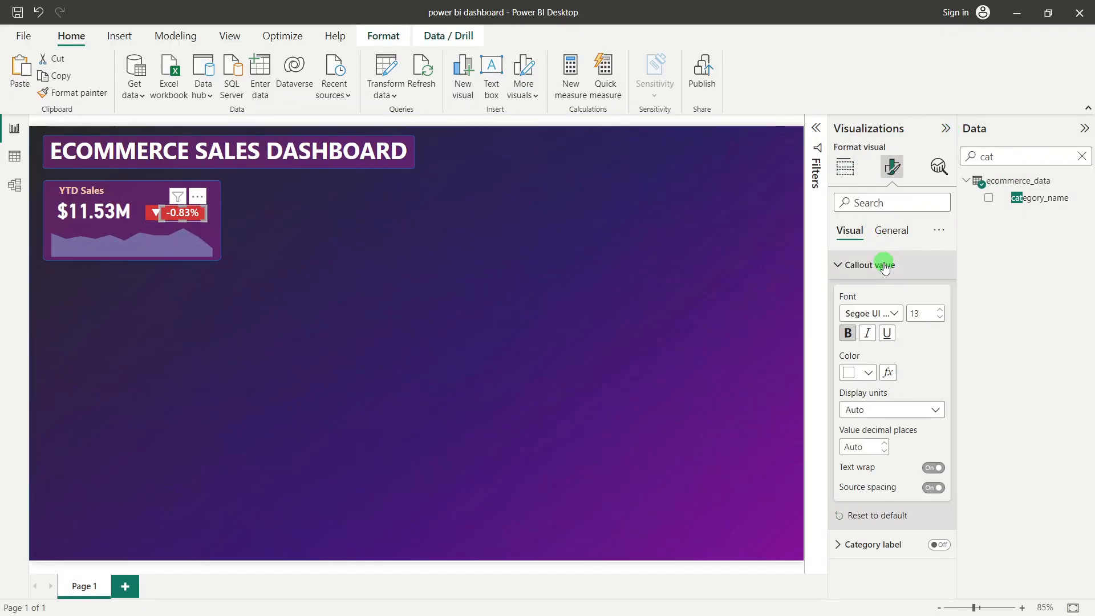
left_click(895, 314)
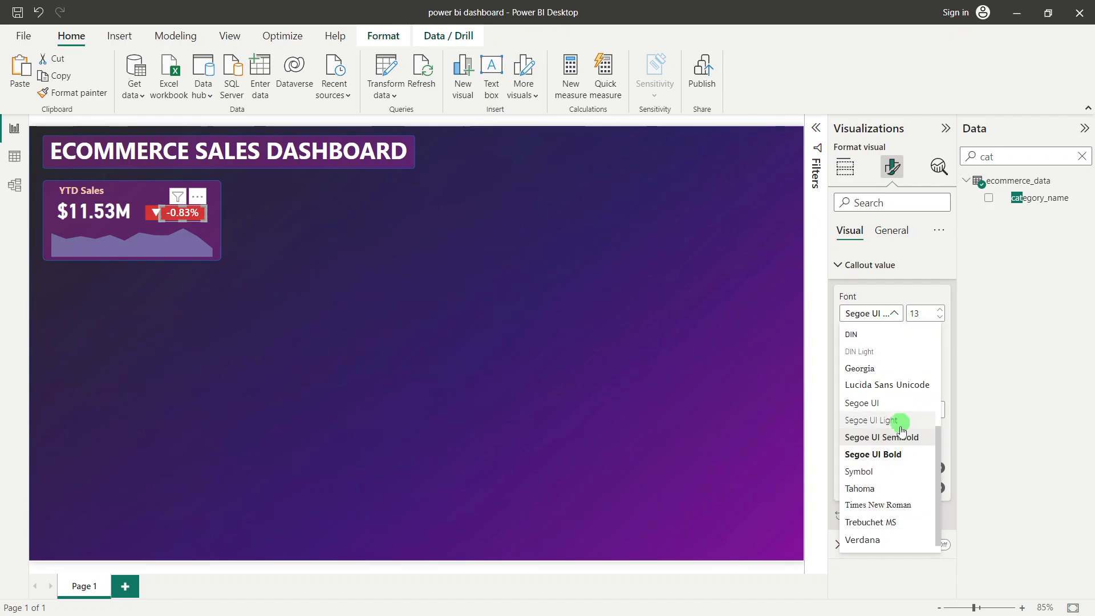
left_click(896, 454)
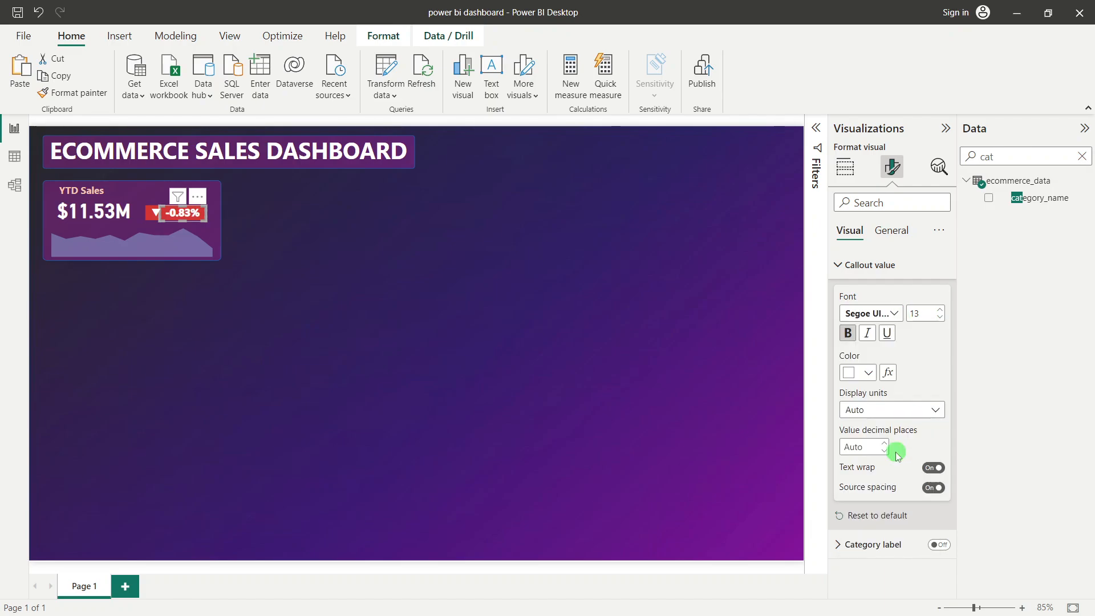
left_click(895, 314)
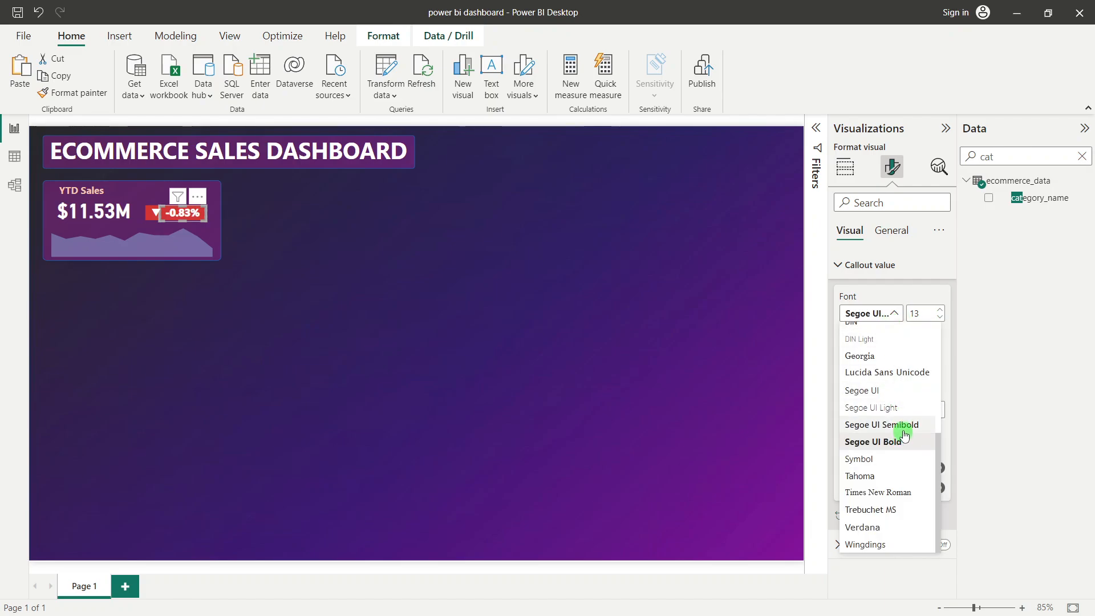
left_click(903, 429)
left_click(884, 313)
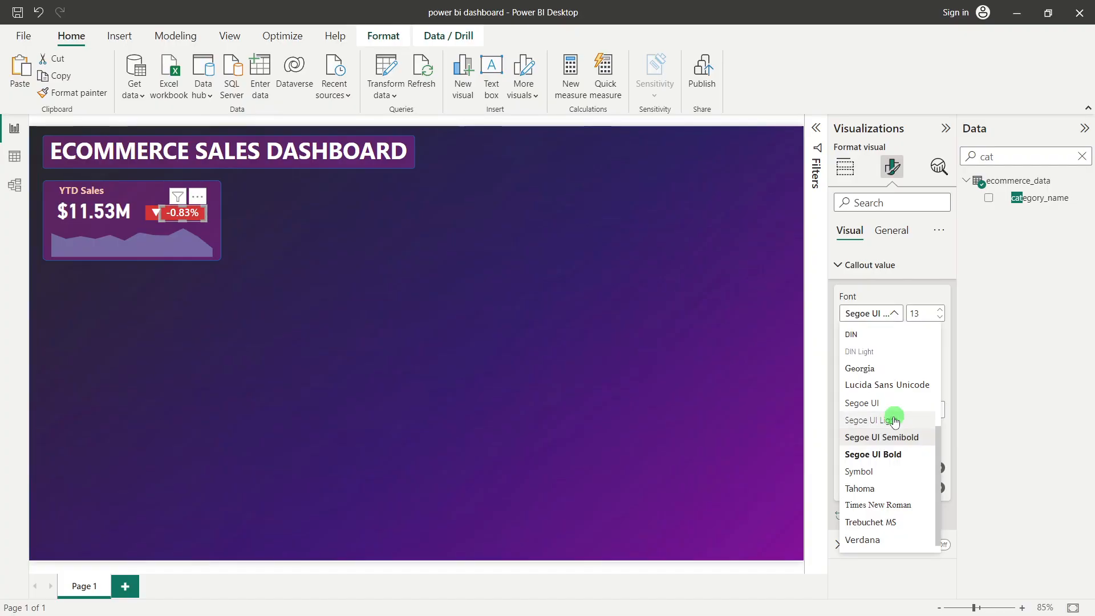
left_click(877, 404)
left_click(847, 333)
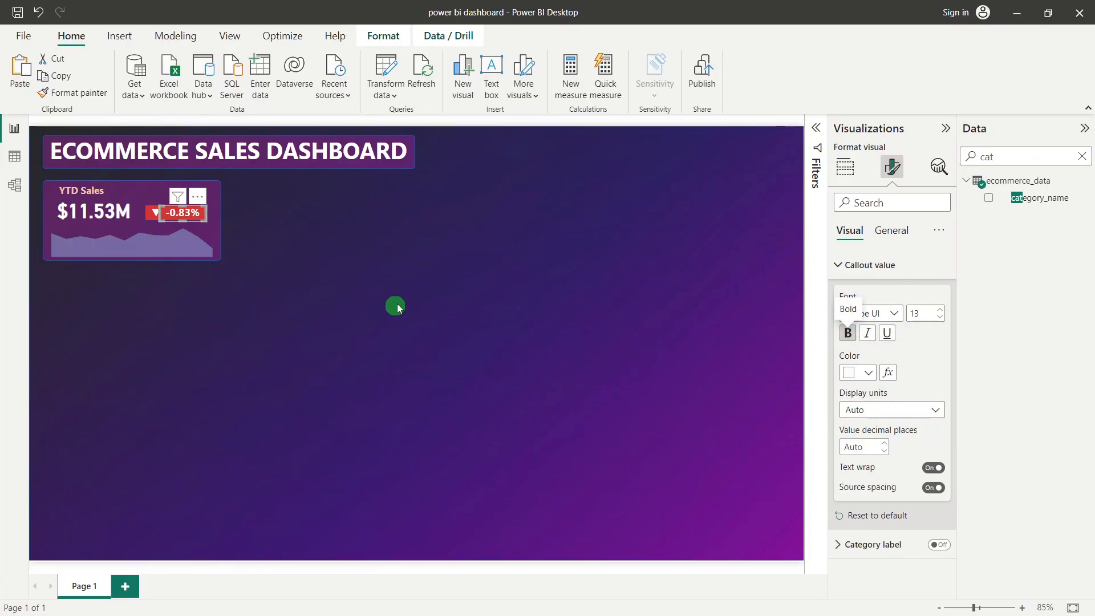
left_click(428, 321)
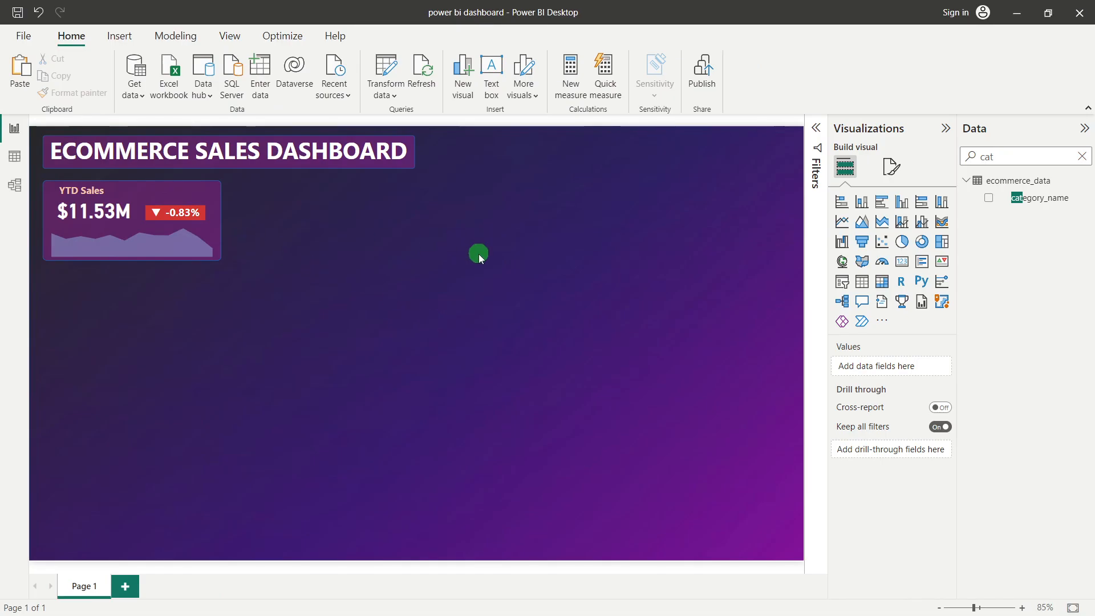
Step: Set the callout value font of the year-over-year percentage card to Arial at size 13
left_click(191, 207)
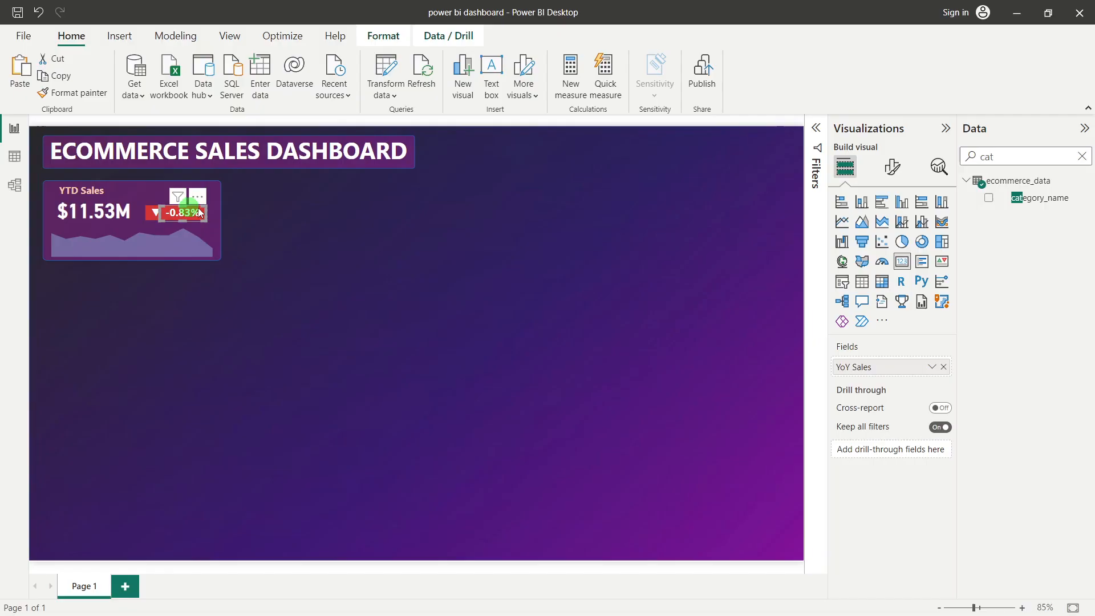
left_click(906, 168)
left_click(871, 266)
left_click(883, 316)
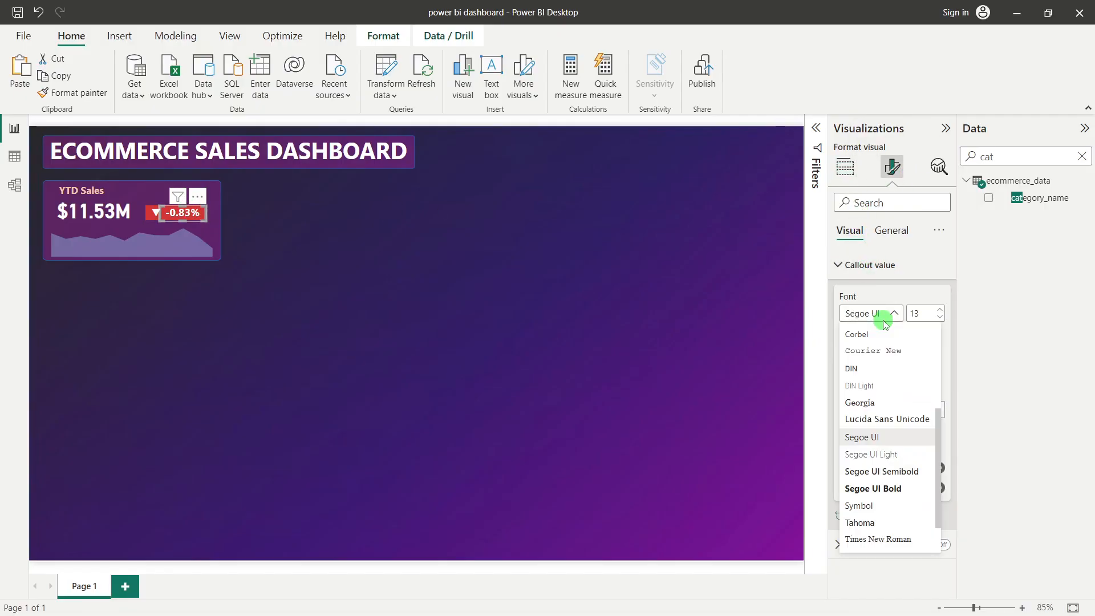
left_click(885, 471)
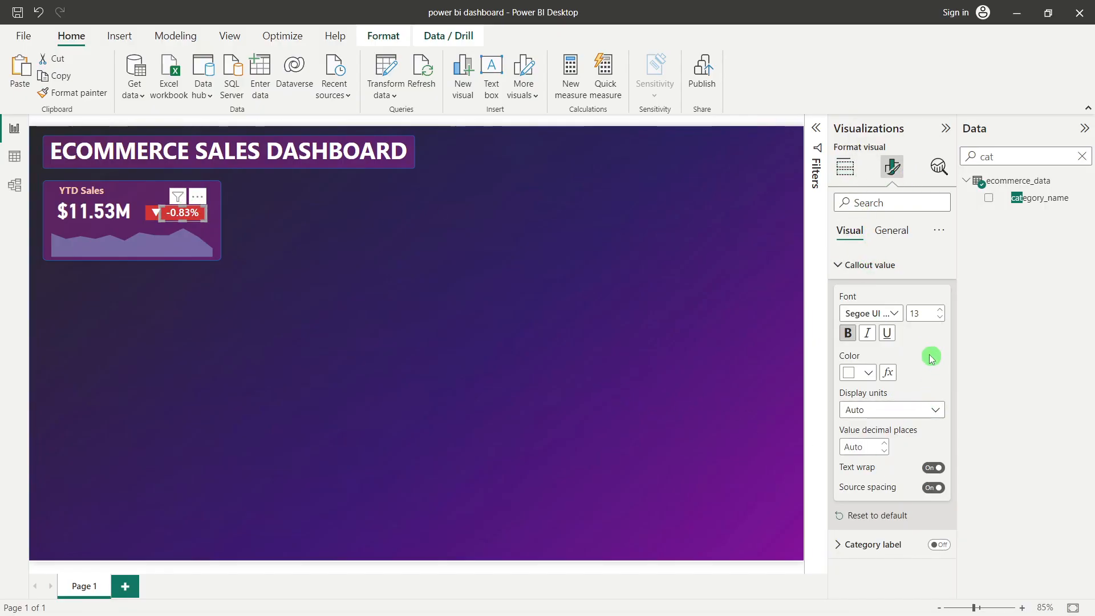
left_click(904, 319)
scroll(898, 378, "up", 10)
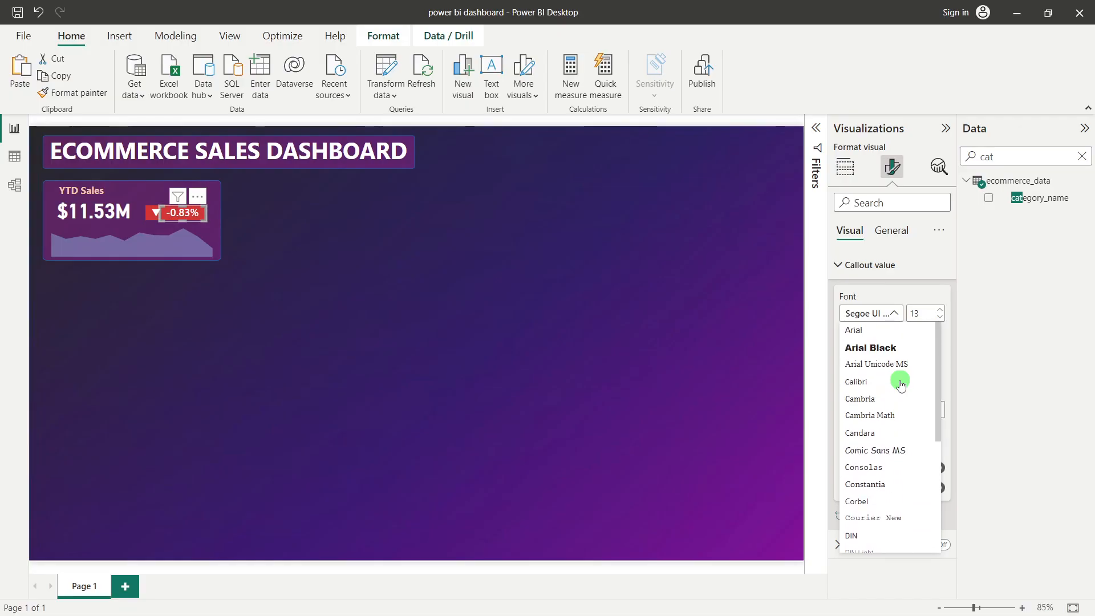
left_click(865, 337)
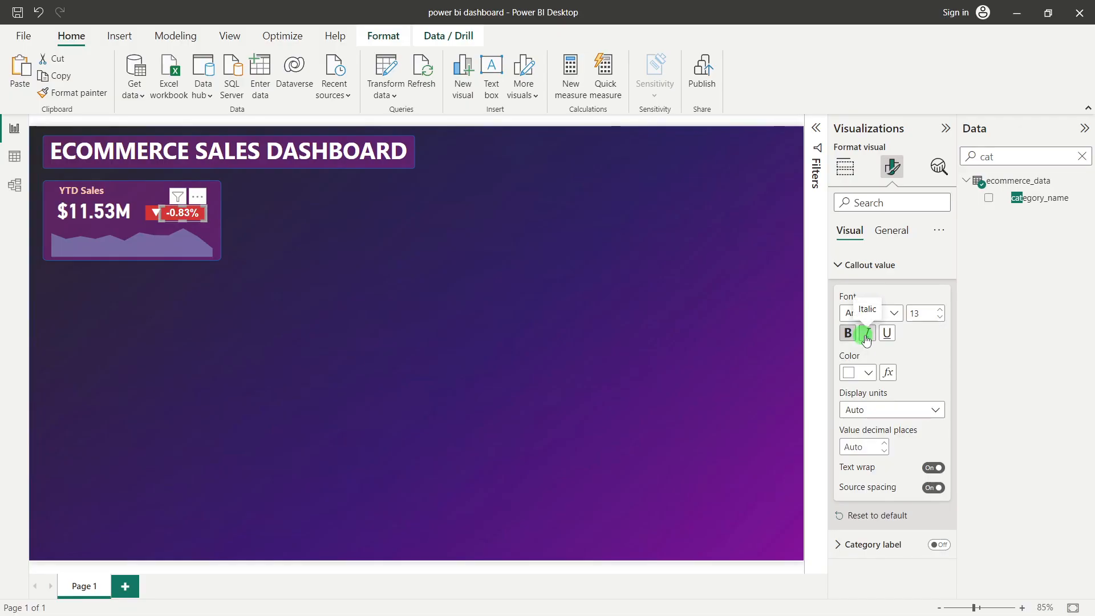
left_click(939, 317)
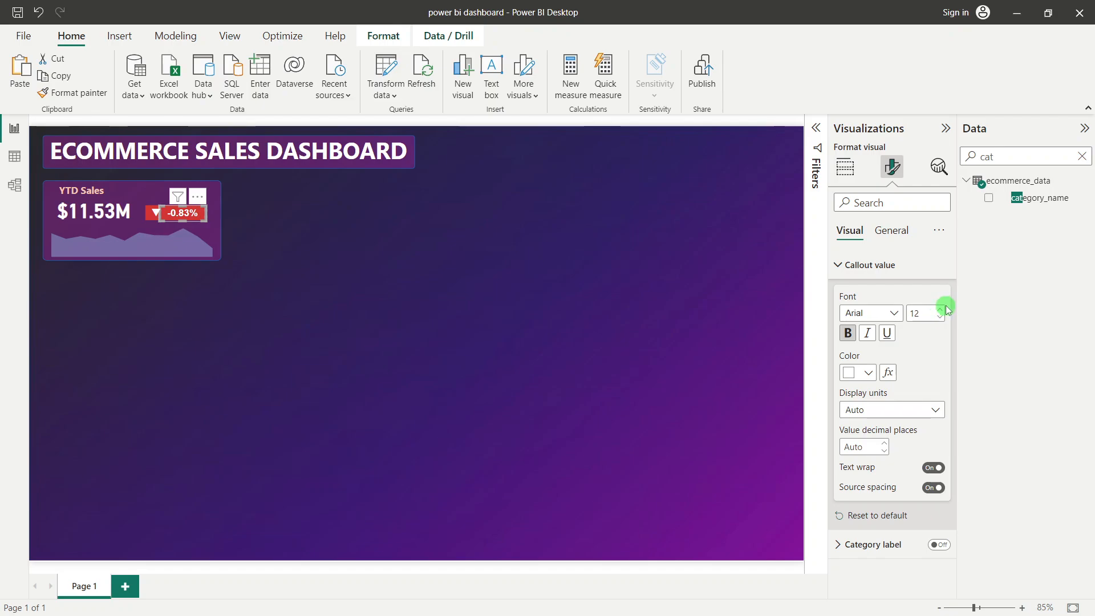
left_click(419, 282)
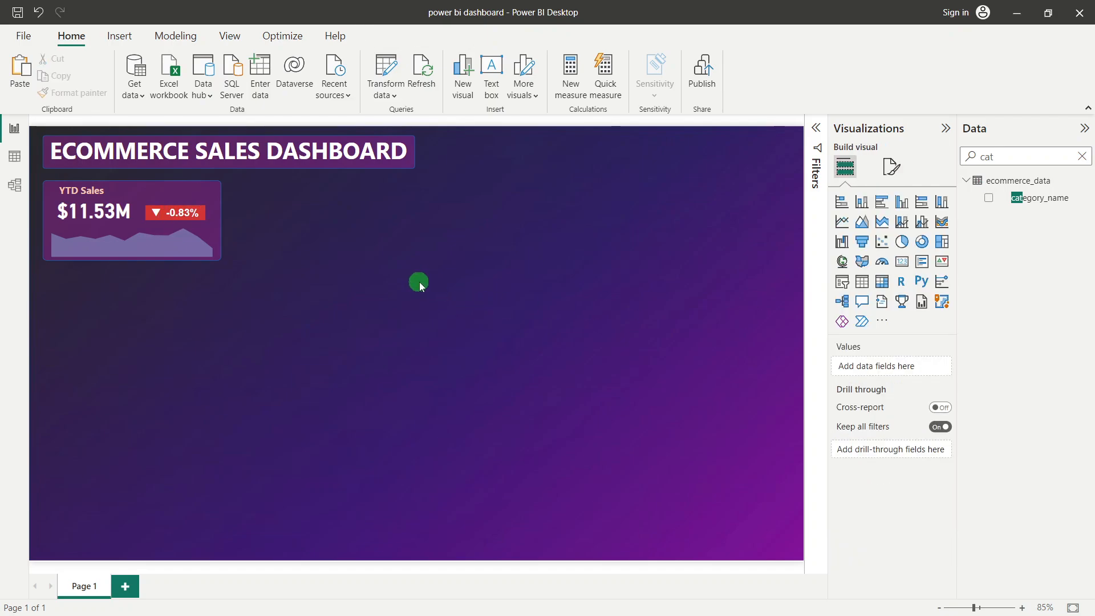
left_click(231, 230)
left_click(183, 214)
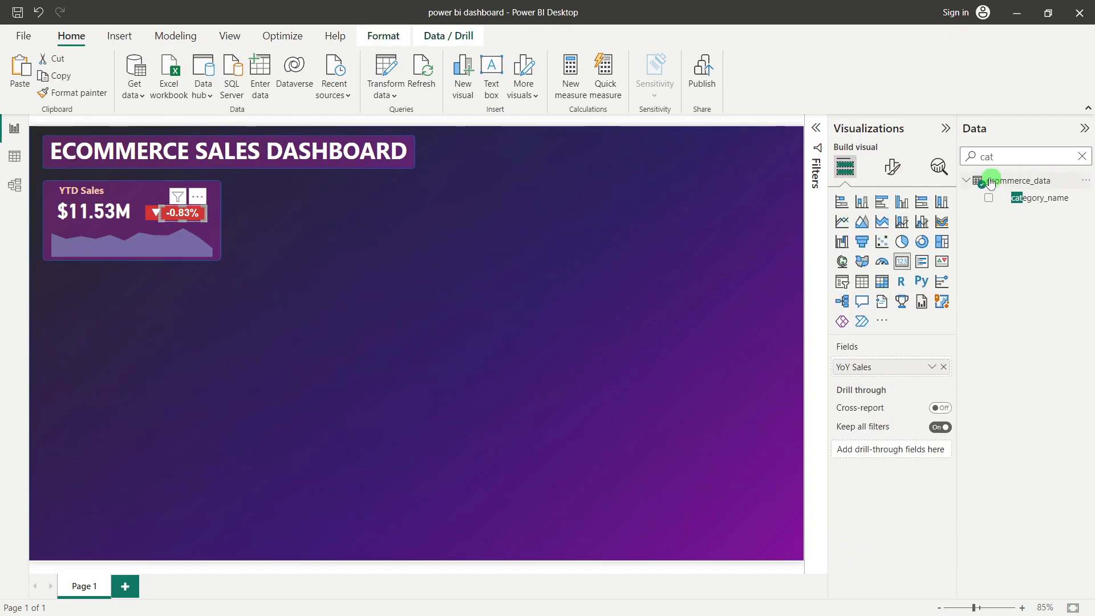
left_click(899, 177)
left_click(890, 261)
left_click(863, 313)
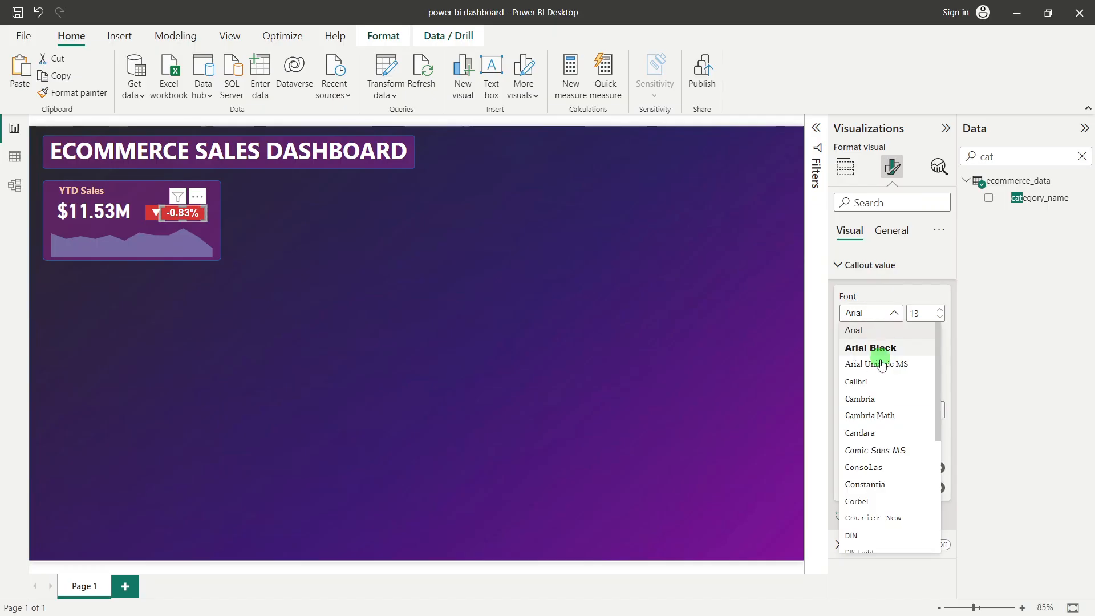
left_click(433, 271)
left_click(389, 258)
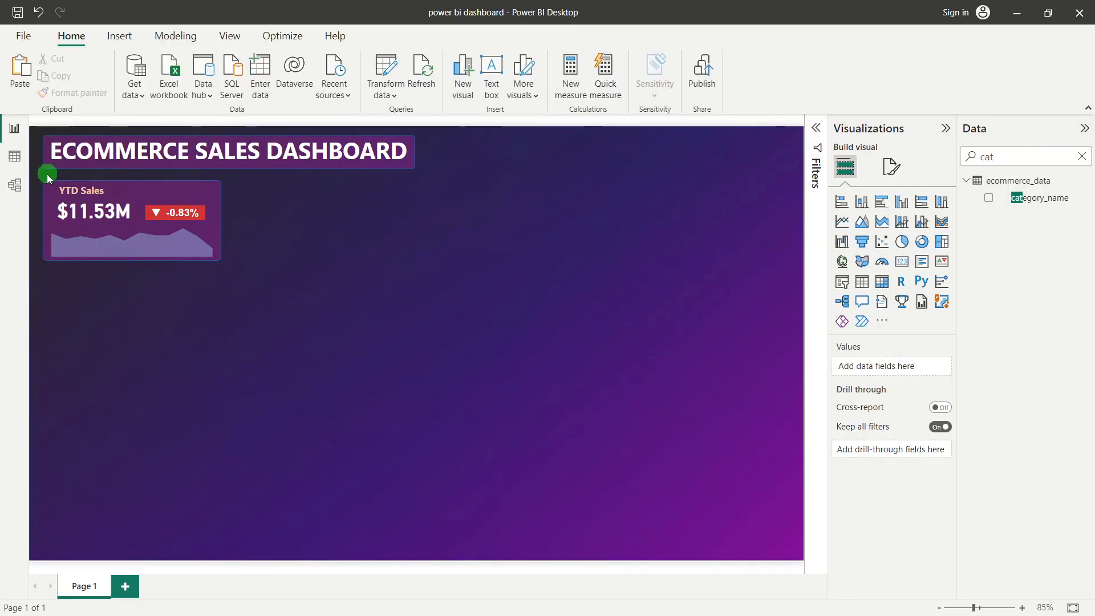
Step: Duplicate all elements of the YTD Sales KPI card and place the copy beside the original in the same row
left_click_drag(36, 172, 254, 285)
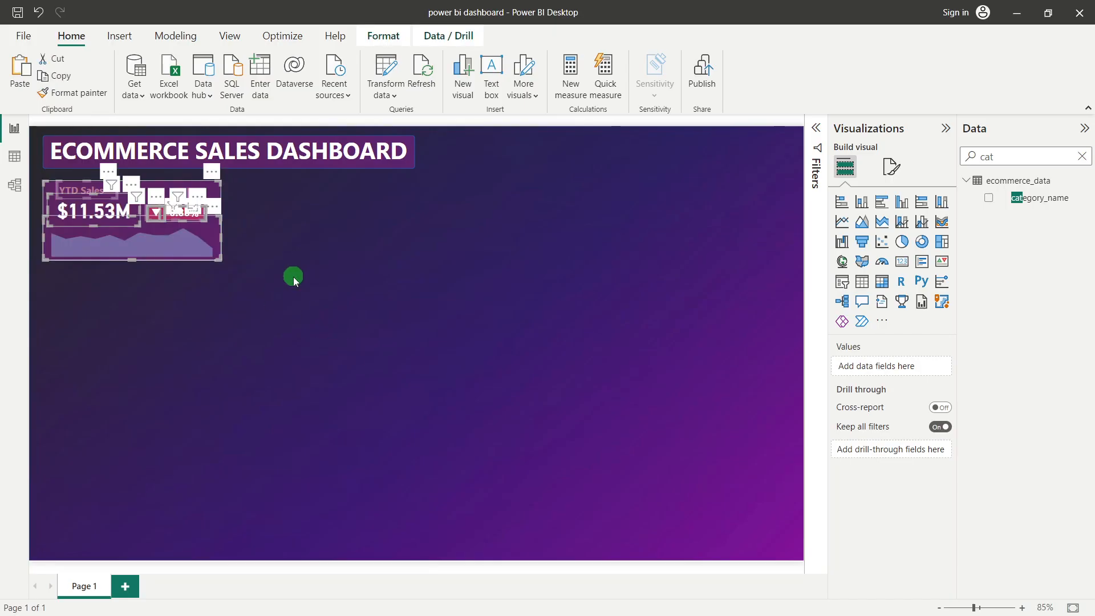
left_click_drag(190, 256, 336, 261)
left_click(380, 351)
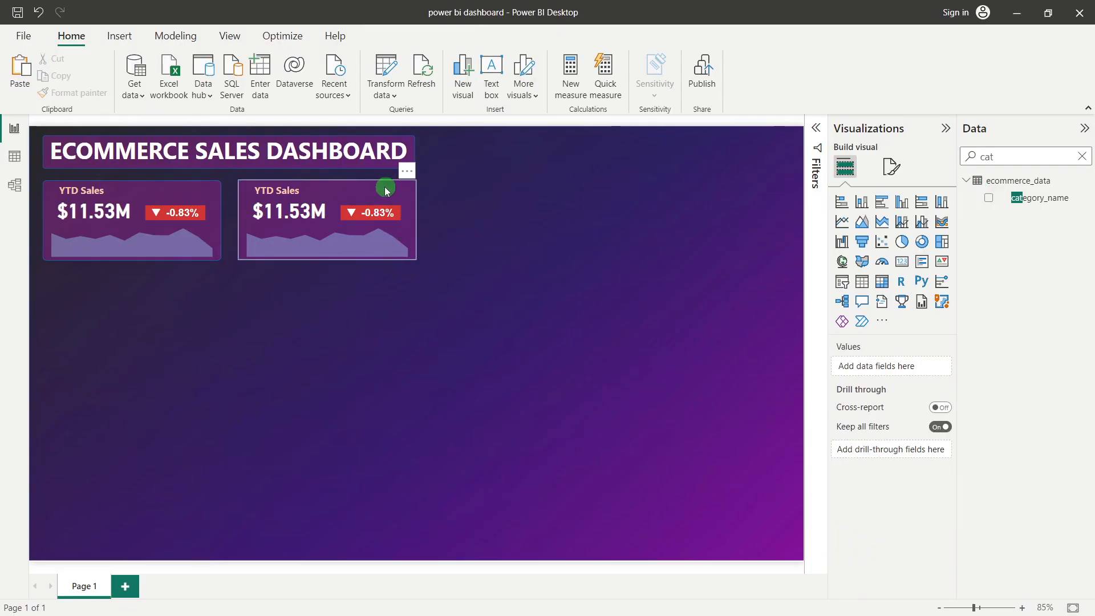
Step: Shift the copied card's background shape leftward to narrow the gap between the cards, and realign its sparkline inside the shape
left_click_drag(382, 190, 379, 188)
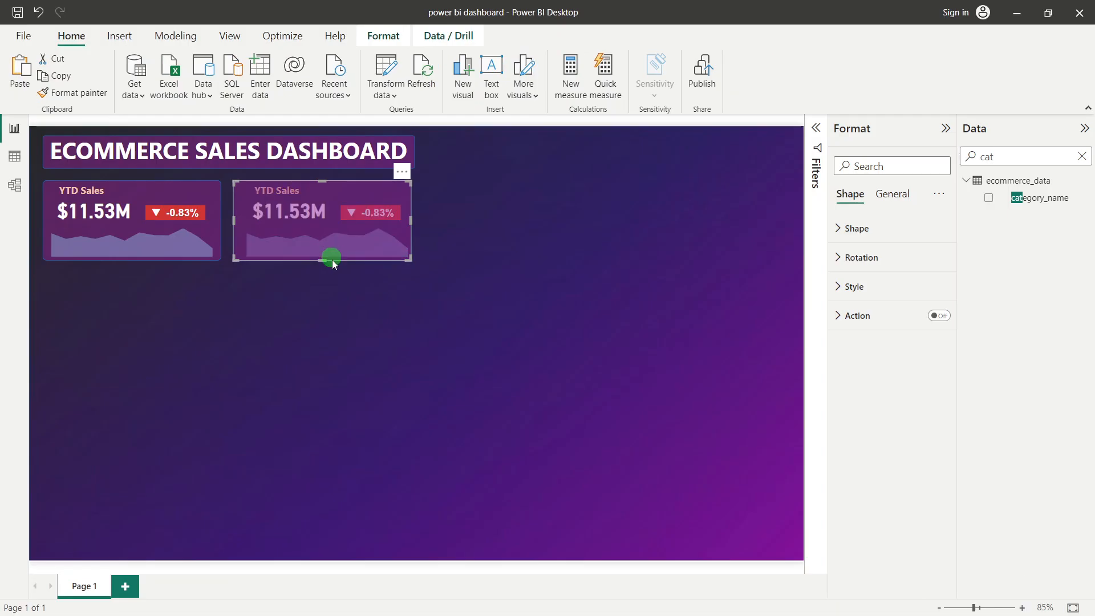
left_click(324, 301)
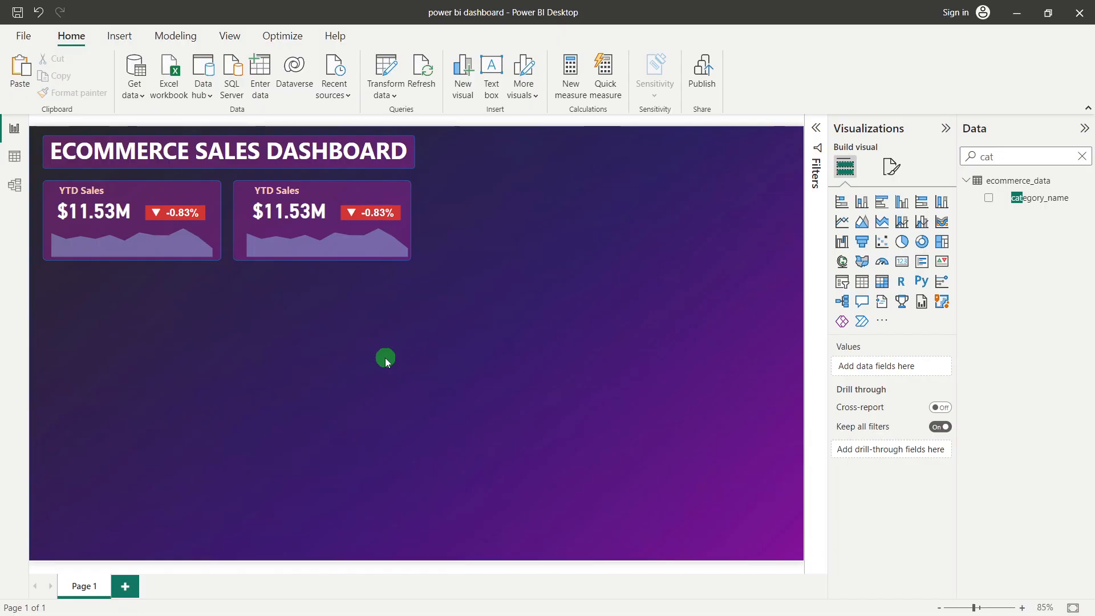
left_click(411, 238)
left_click_drag(302, 231, 245, 223)
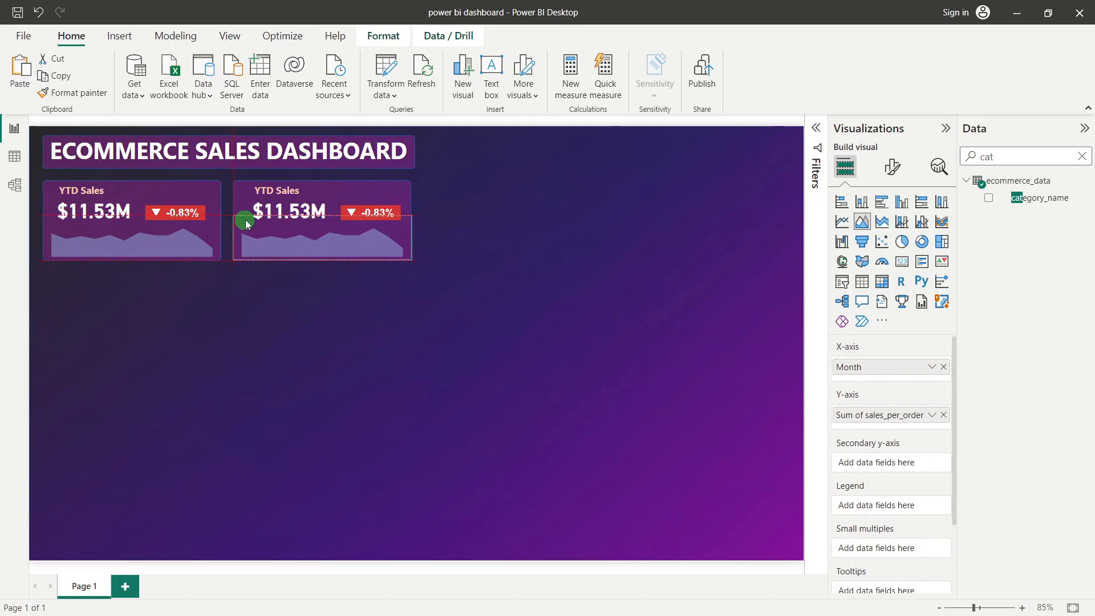
left_click(360, 371)
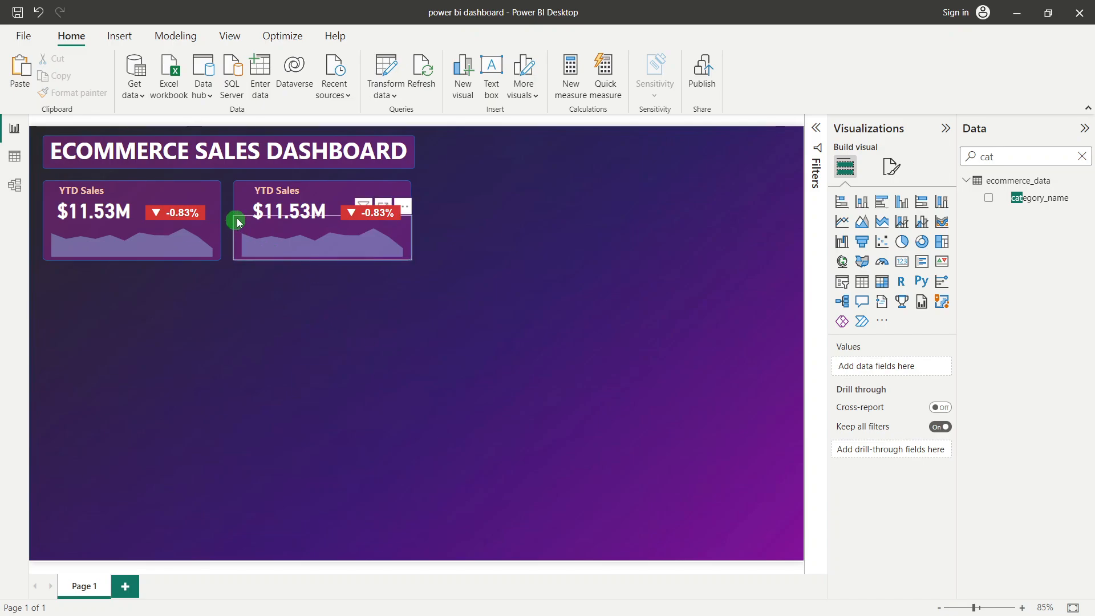
Step: Select the copied card's sales total and clear the field search to list all available fields
left_click(257, 215)
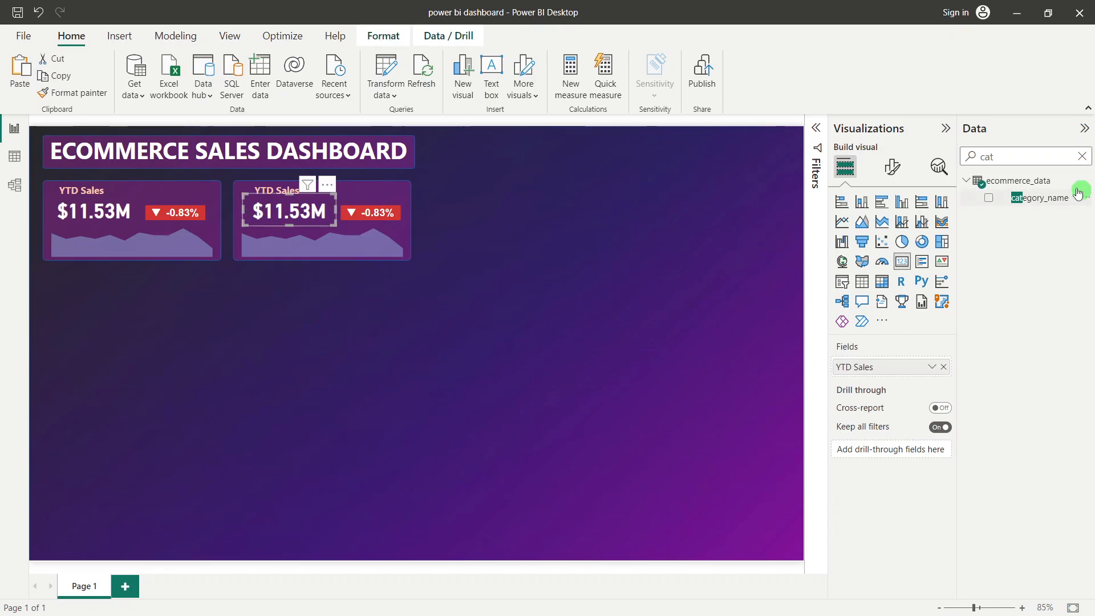
left_click(1081, 156)
scroll(1036, 508, "down", 4)
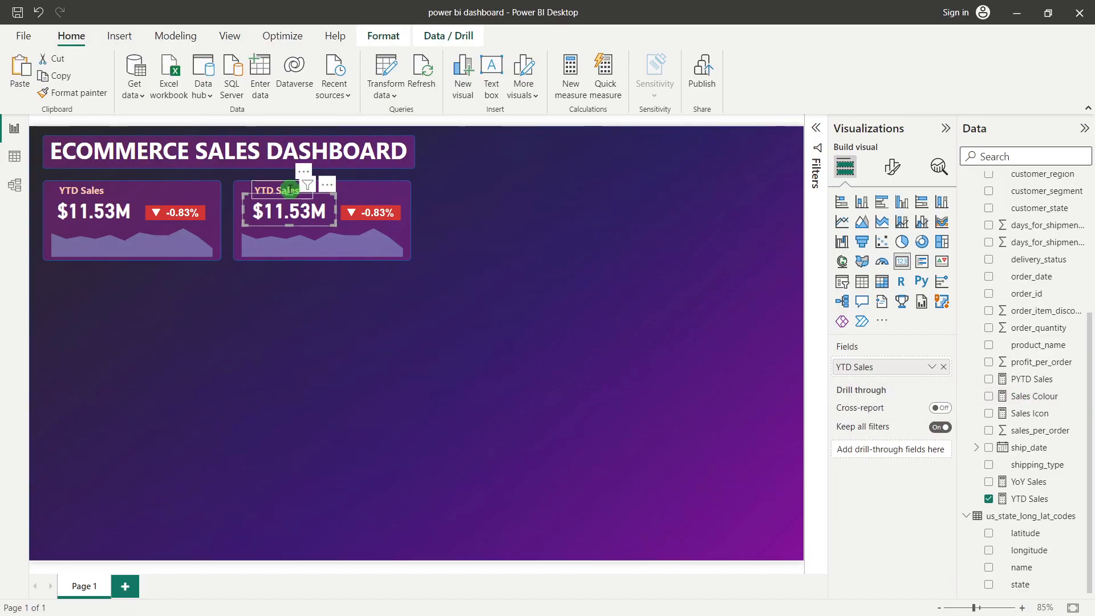
Step: Change the copied card's label text to YTD Profit
double_click(290, 190)
type("Profit")
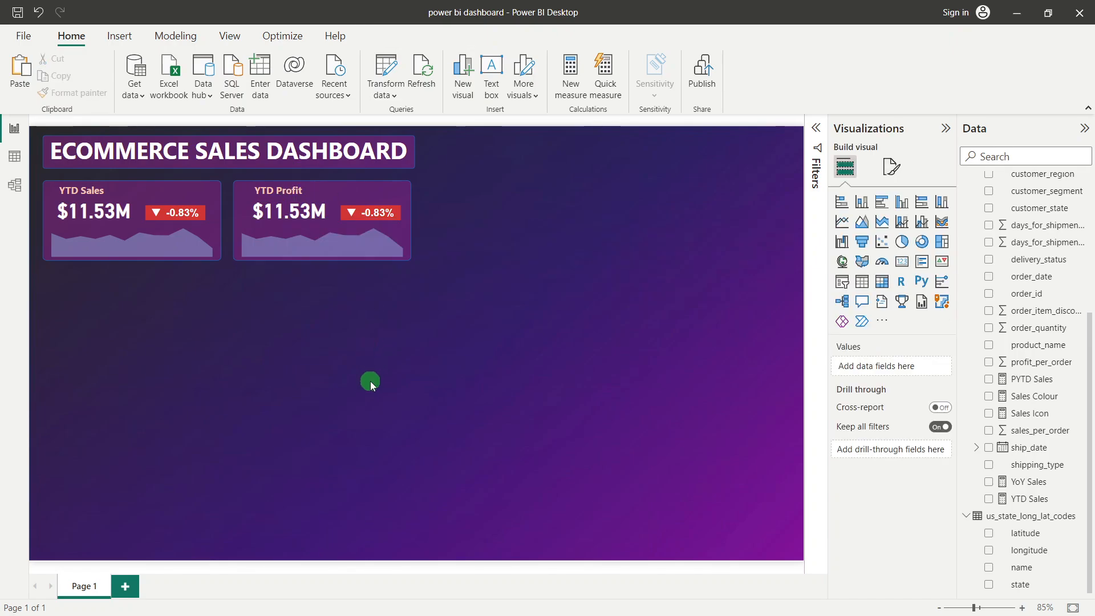
left_click(371, 381)
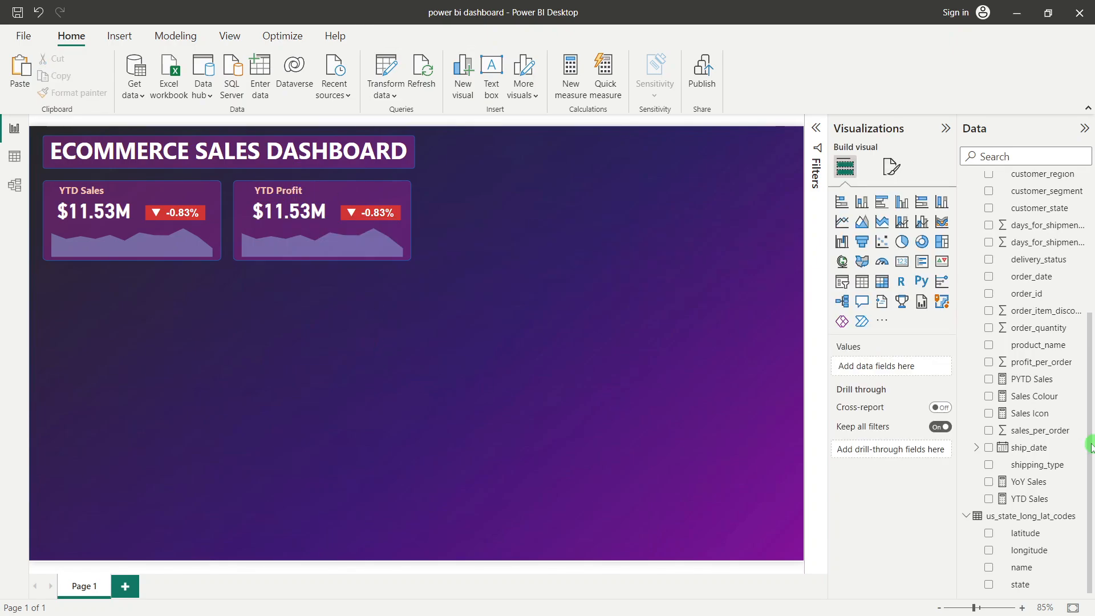
scroll(1052, 491, "up", 1)
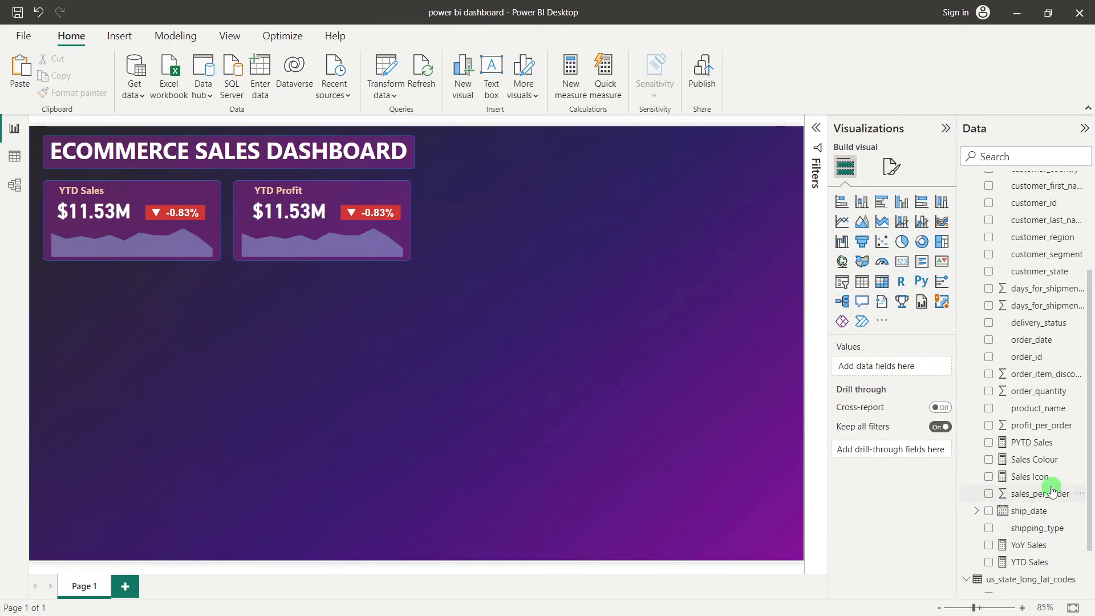
Step: Create a new measure in the ecommerce_data table from a copy of the YTD Sales formula
scroll(1050, 490, "down", 1)
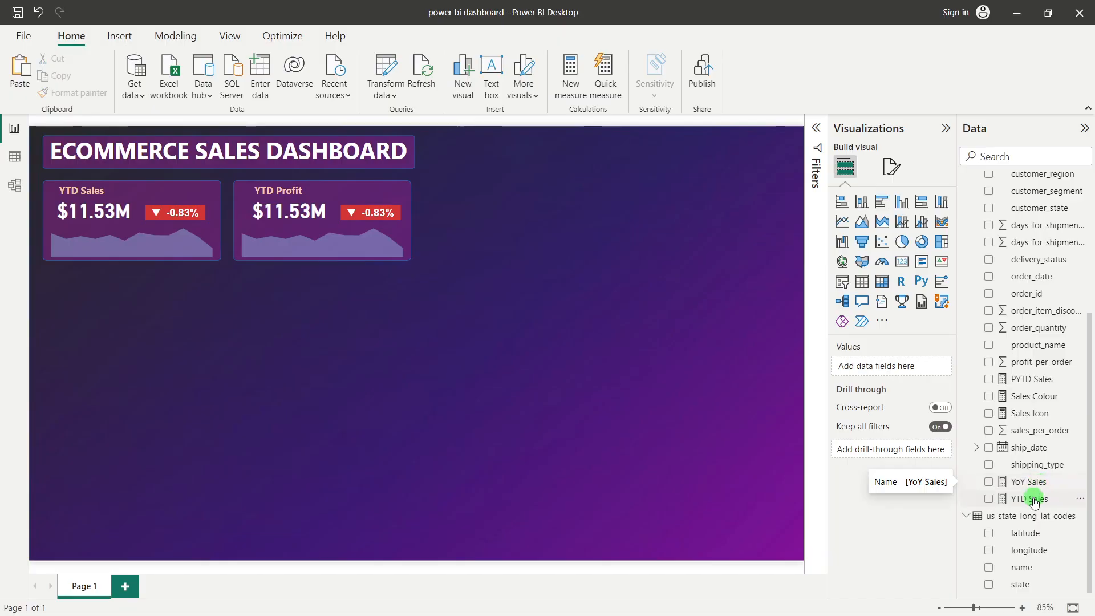
left_click(1029, 499)
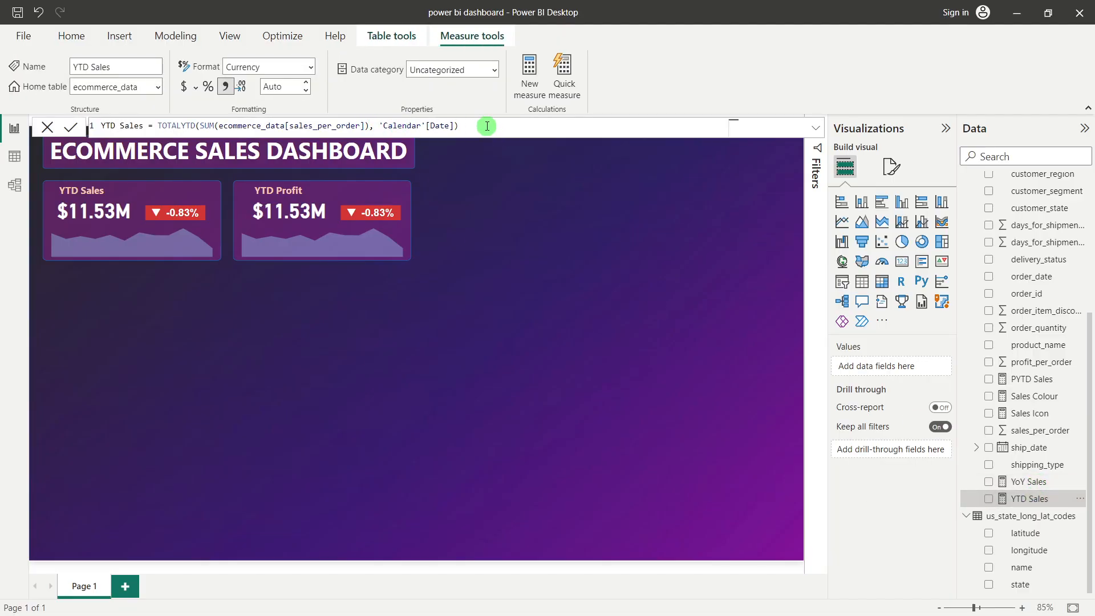
key("ctrl+a")
key("ctrl+c")
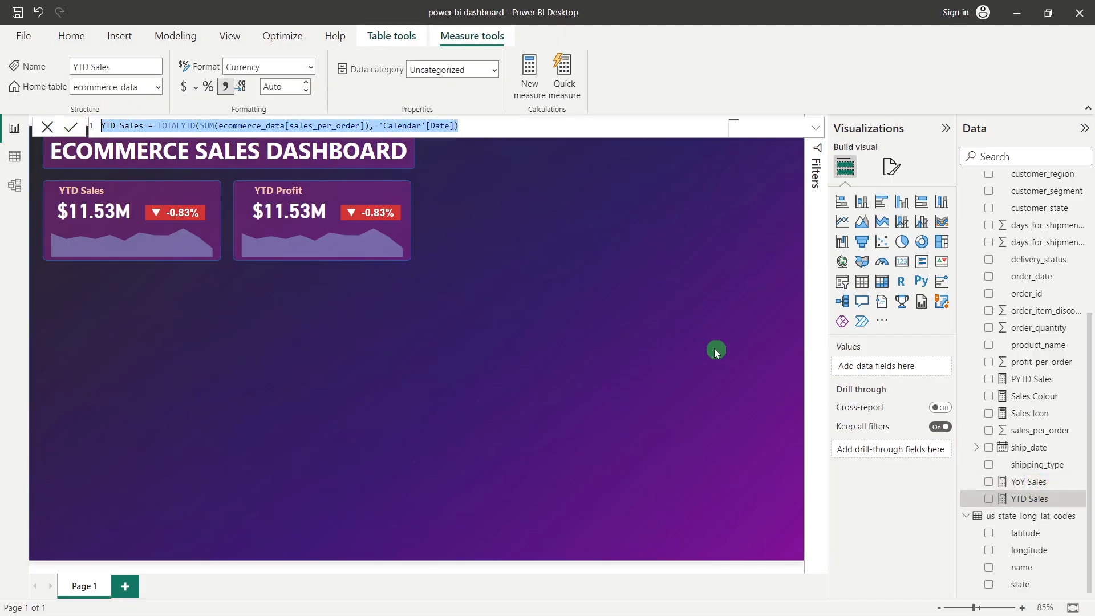
right_click(1022, 398)
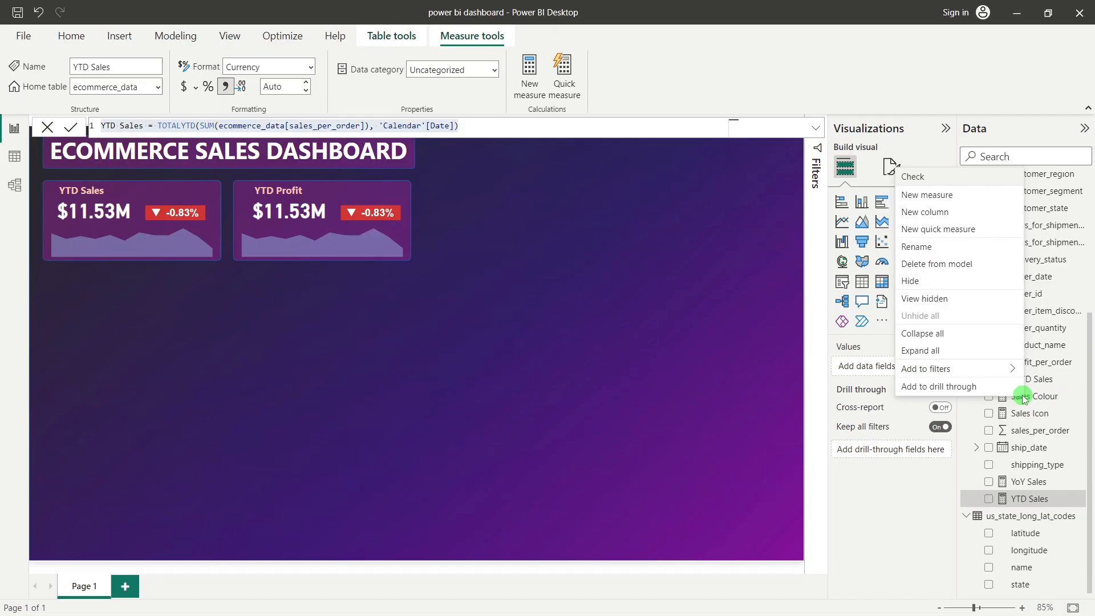
left_click(924, 194)
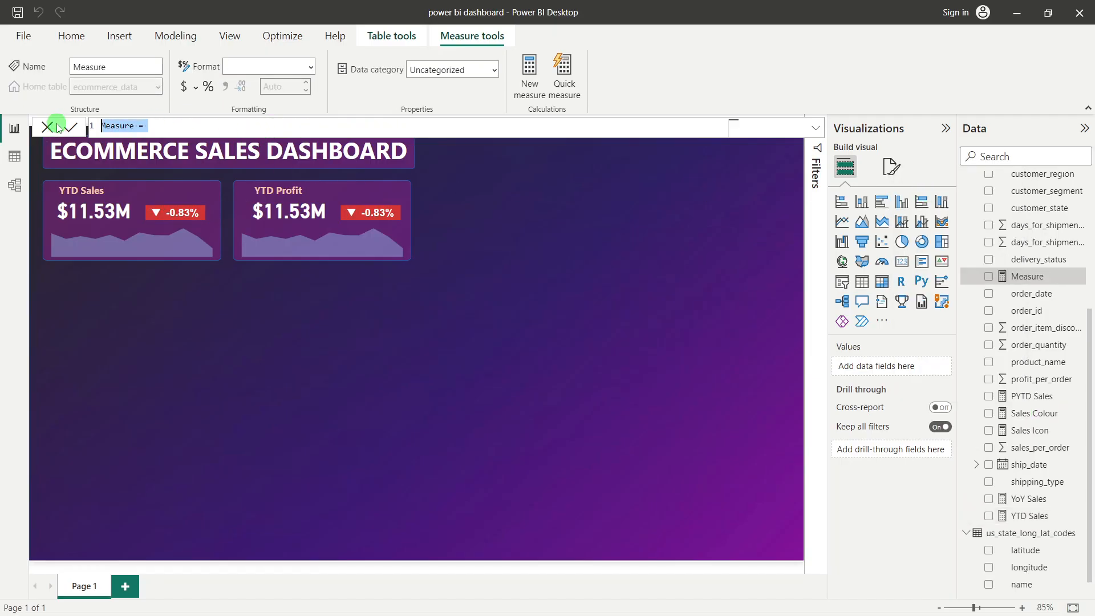
key("ctrl+v")
Step: Rename the copied measure YTD Profit, make it sum ecommerce_data[profit_per_order], and commit the formula
double_click(133, 127)
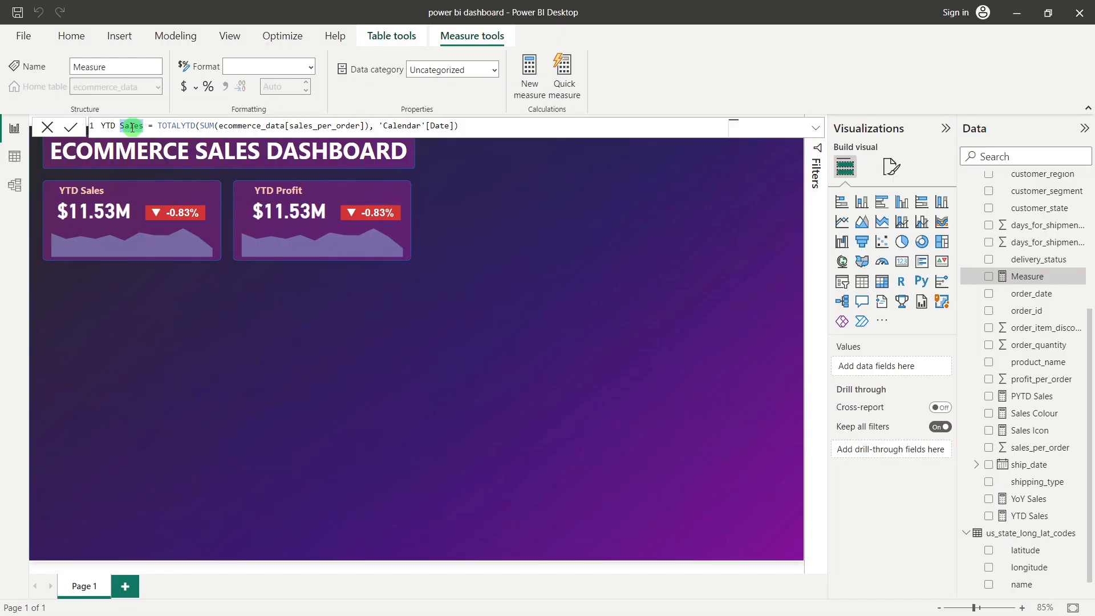
type("Profit")
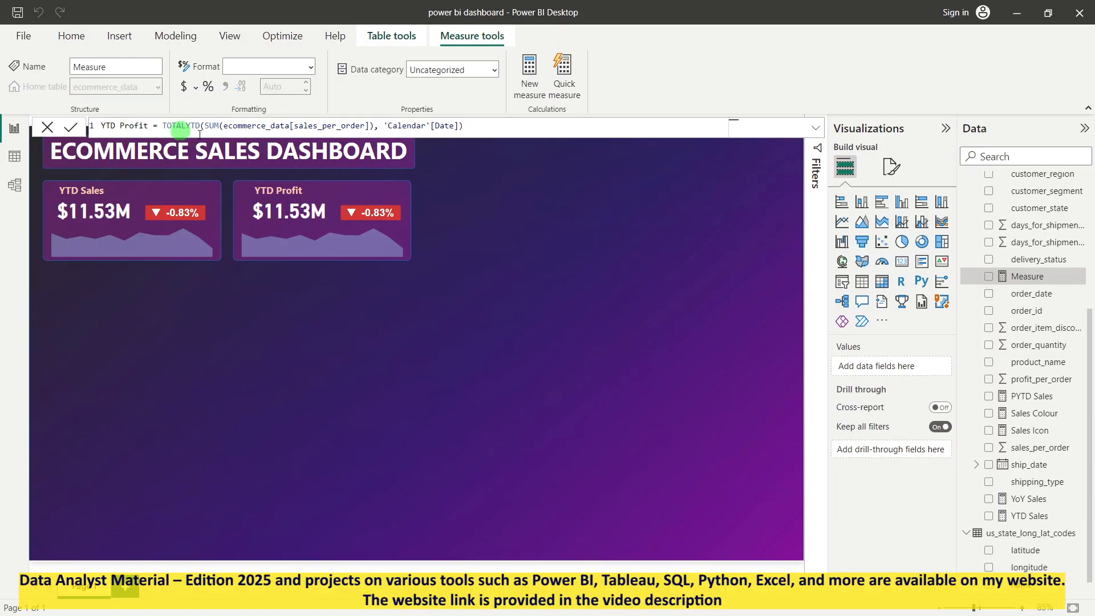
left_click_drag(311, 125, 217, 126)
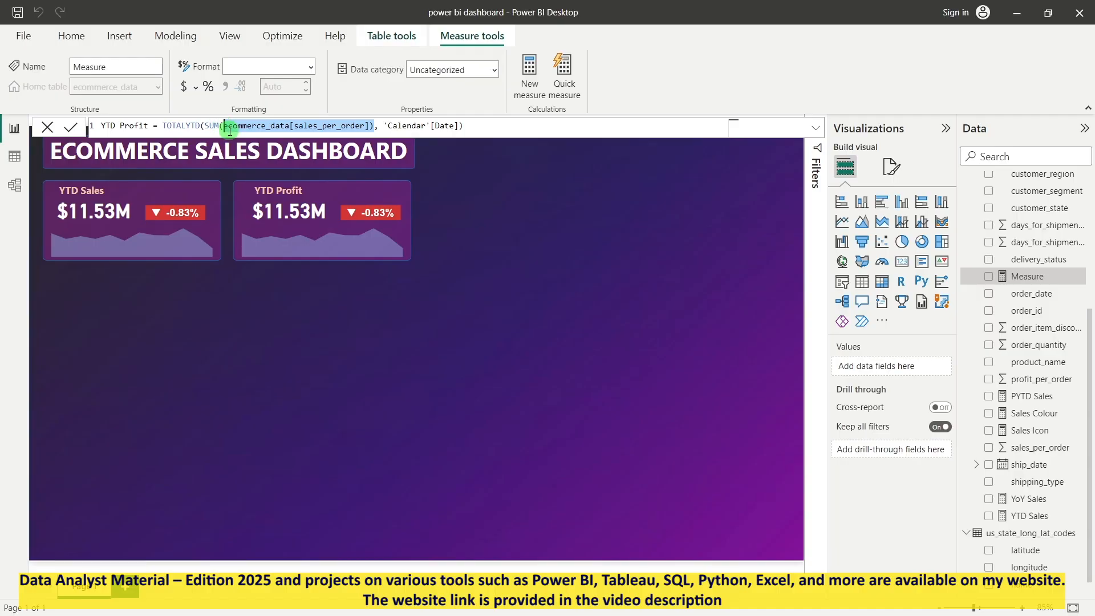
key("BackSpace")
type("(prof")
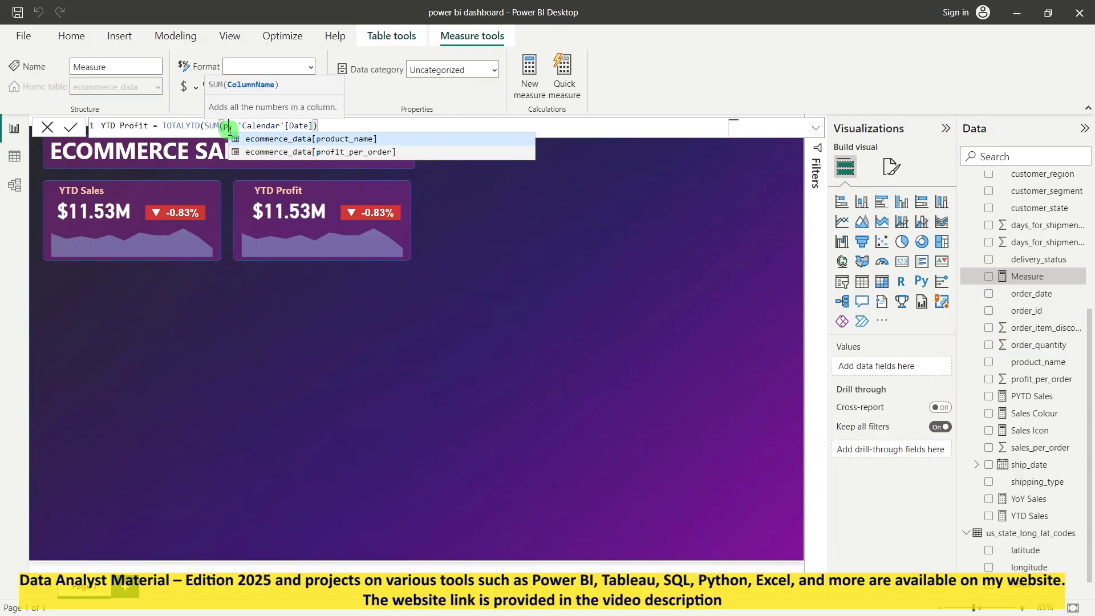
key("Tab")
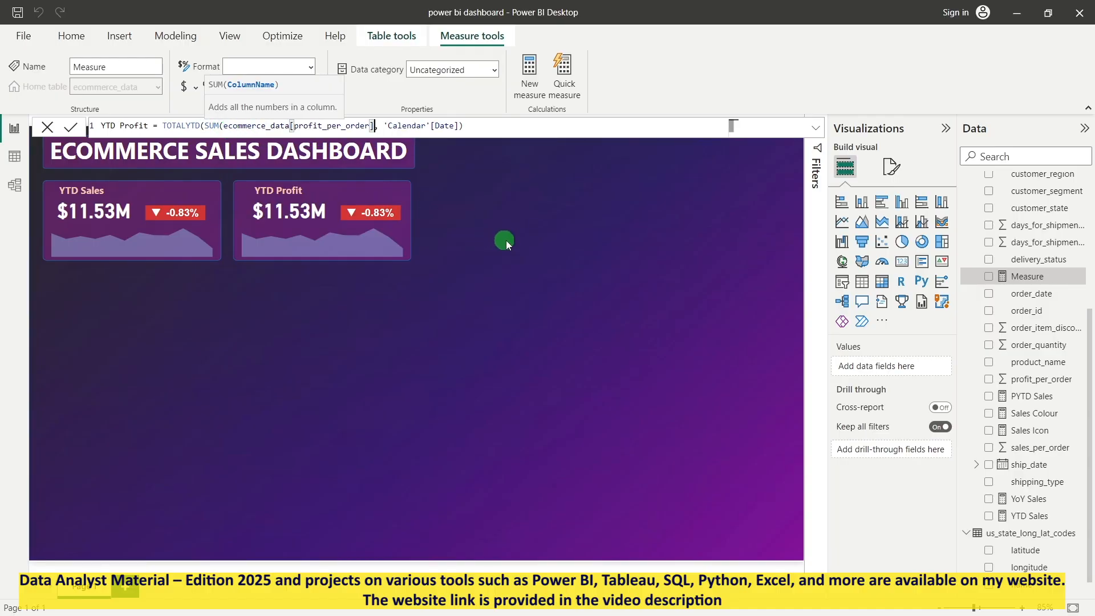
type(")")
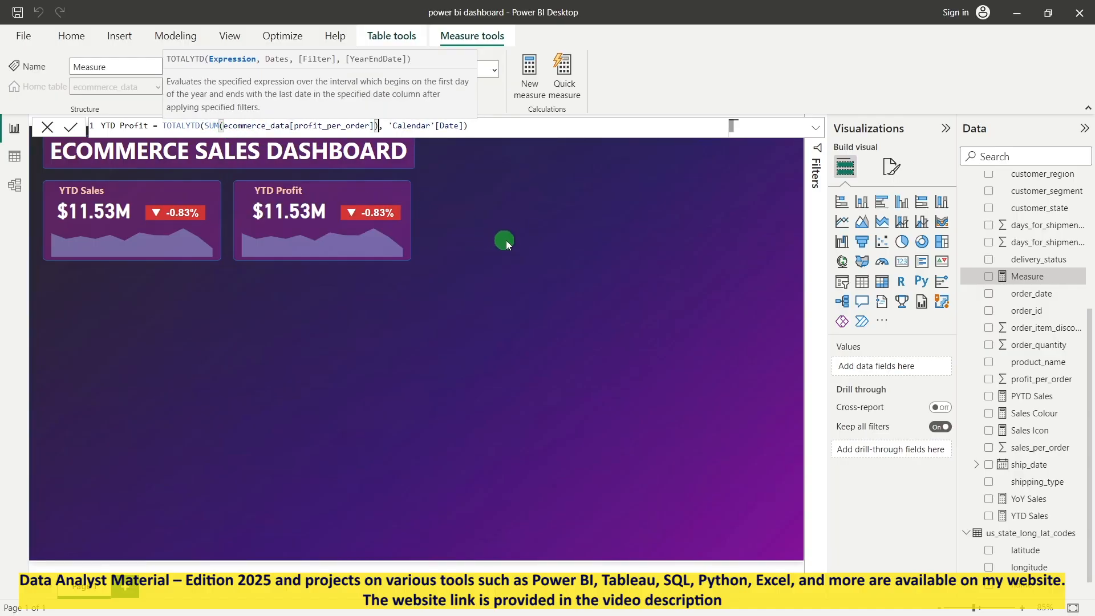
left_click(71, 128)
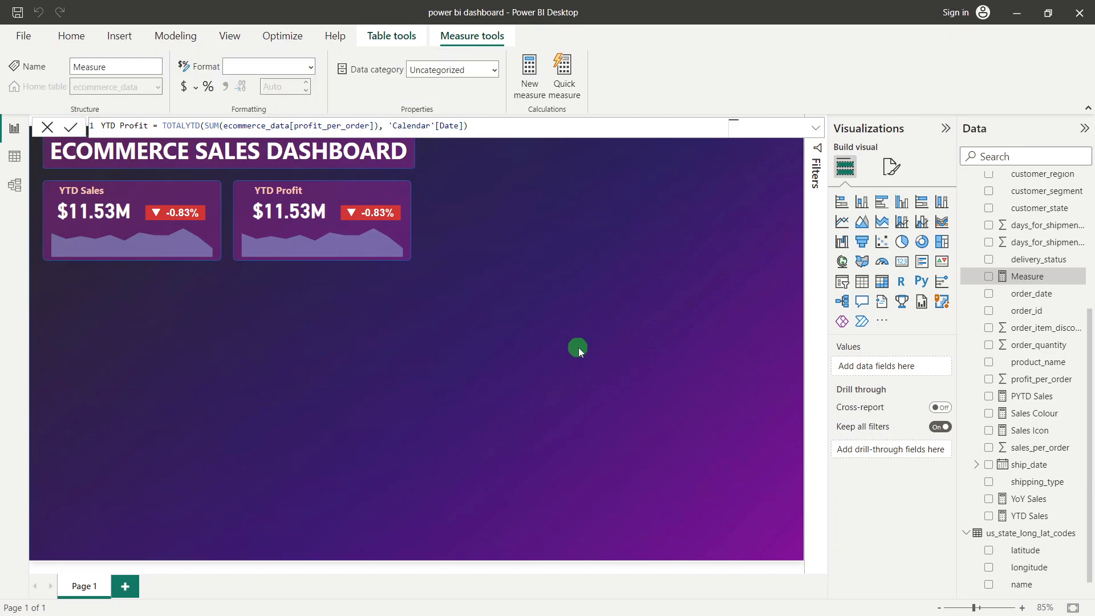
Step: Replace YTD Sales with YTD Profit in the profit card's total and format the YTD Profit measure as Currency
left_click(294, 218)
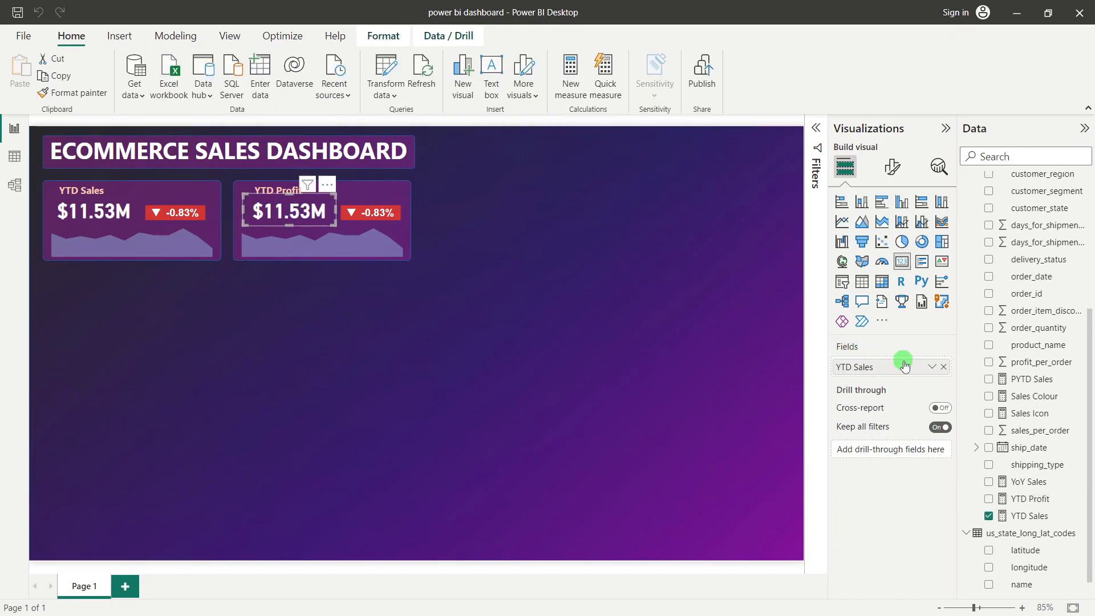
left_click(944, 367)
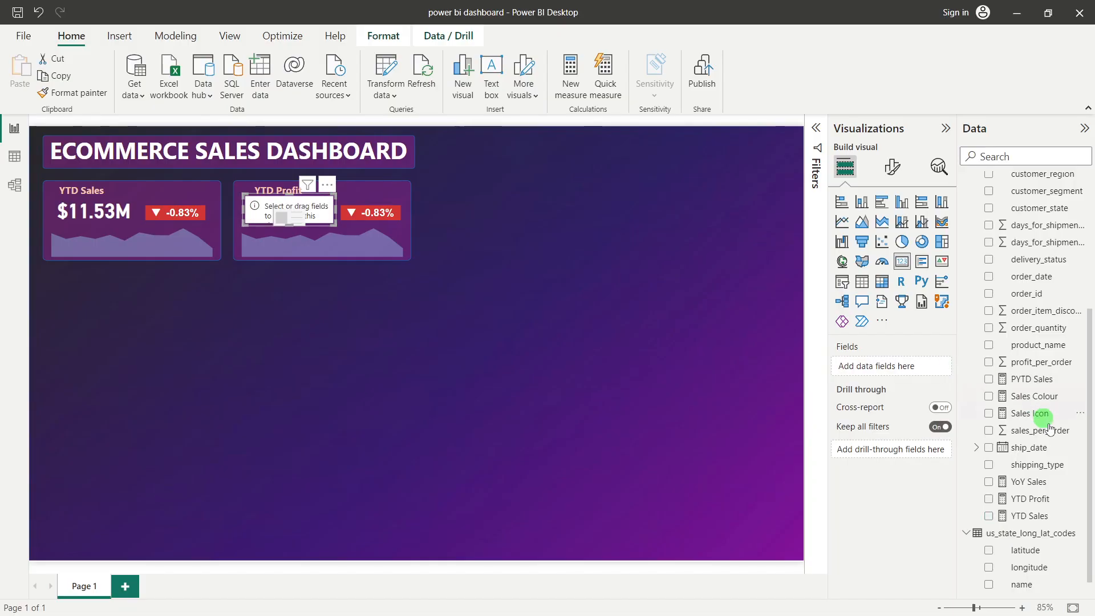
left_click(988, 499)
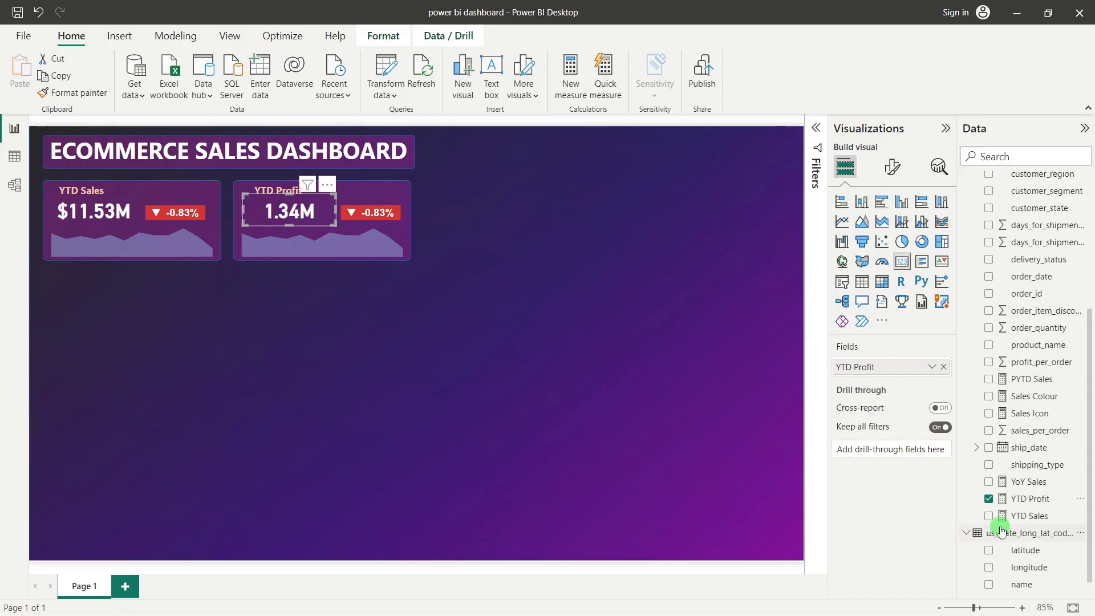
left_click(1030, 500)
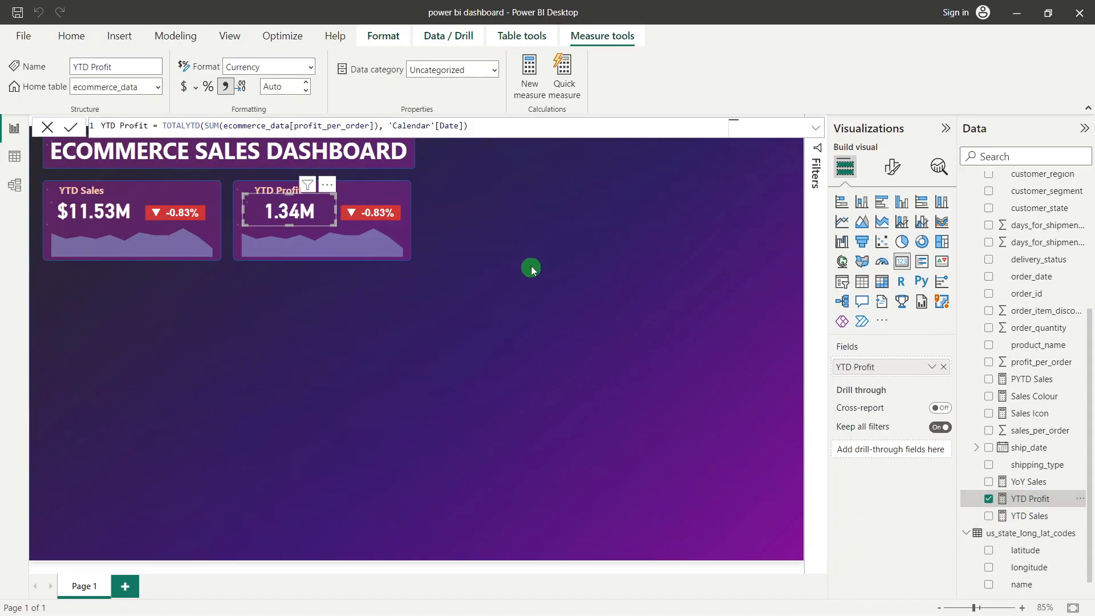
left_click(385, 300)
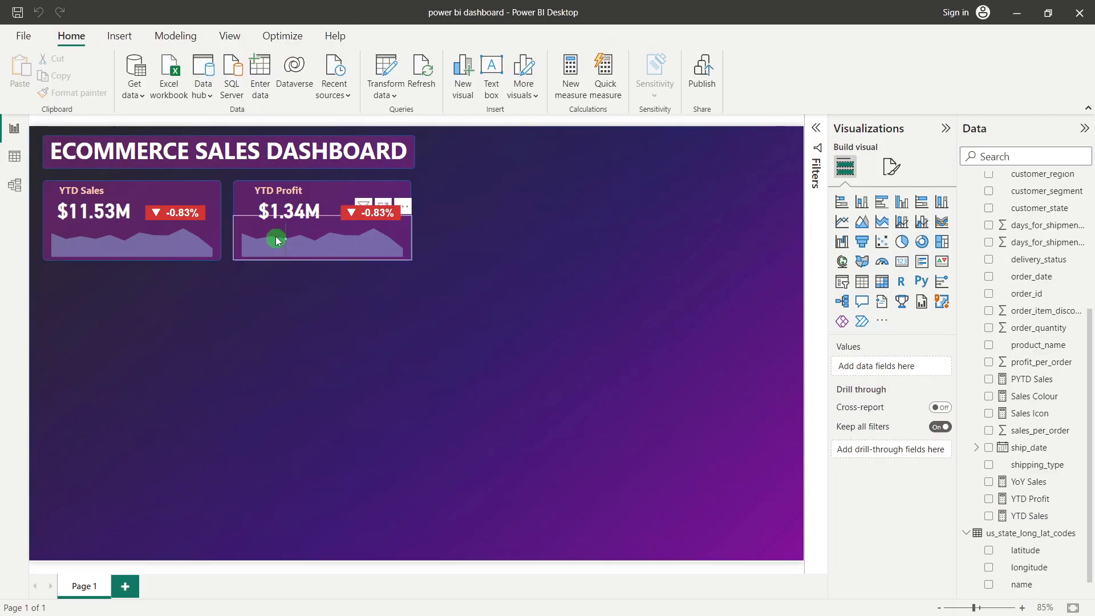
Step: Check the profit card sparkline's filters and replace its Y-axis field with profit_per_order
left_click(234, 217)
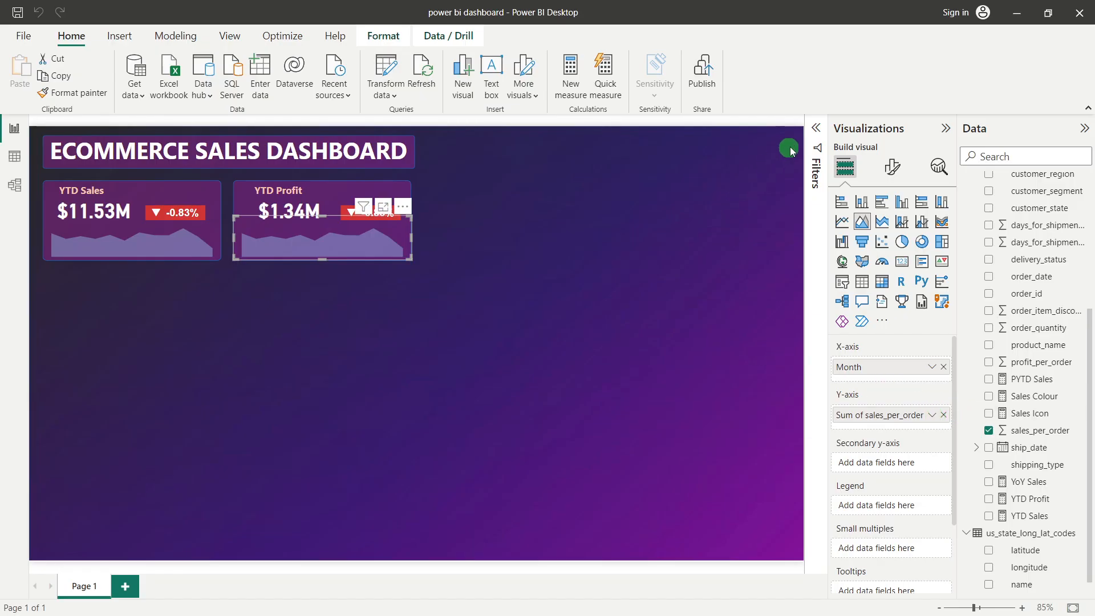
left_click(816, 151)
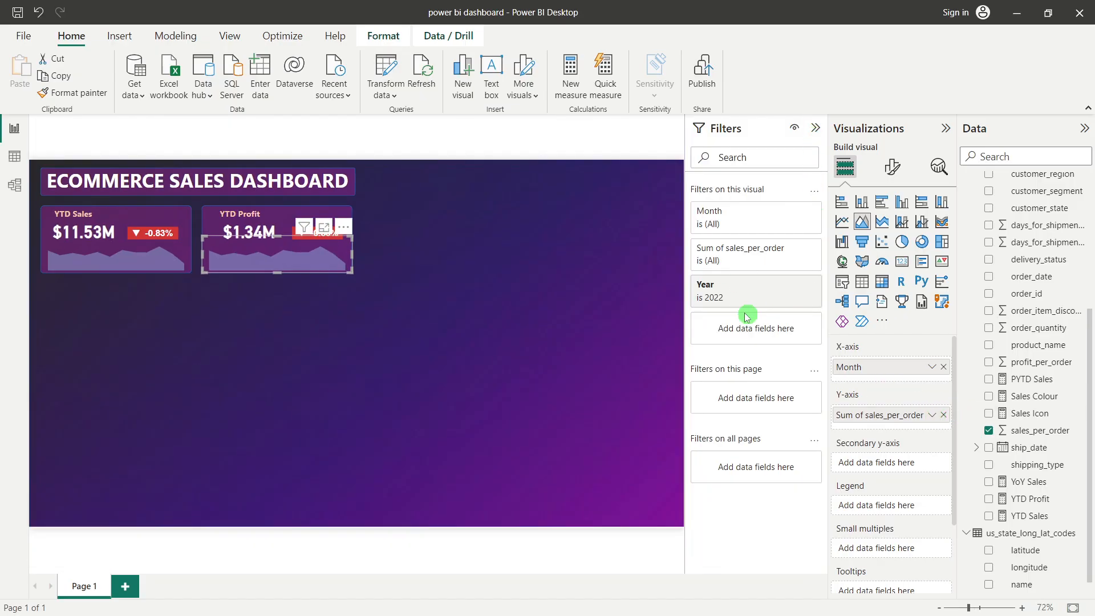
left_click(815, 128)
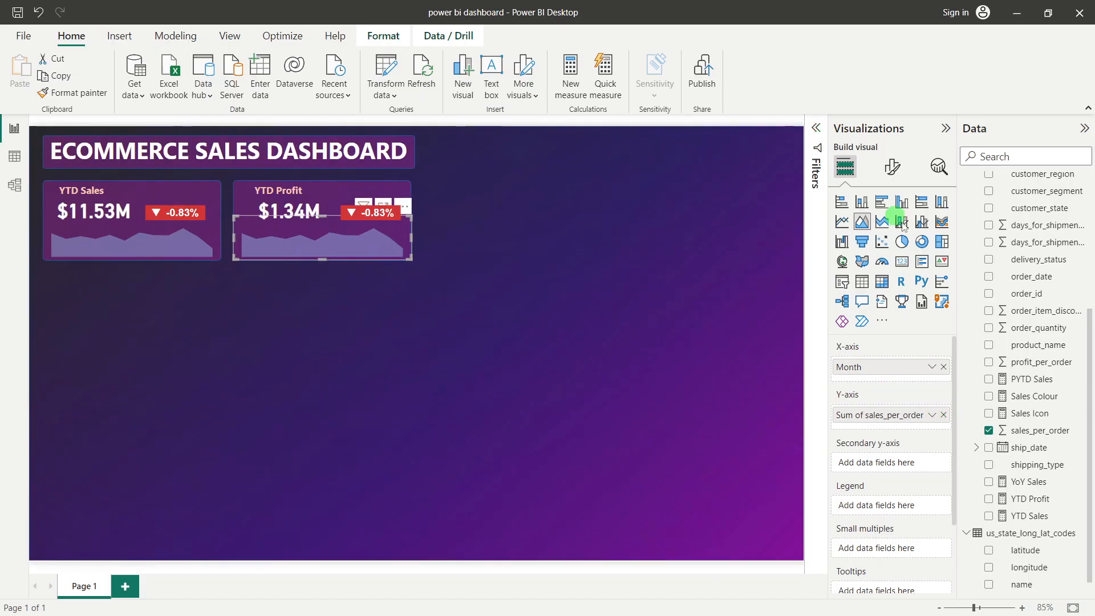
left_click(944, 415)
scroll(1064, 464, "down", 1)
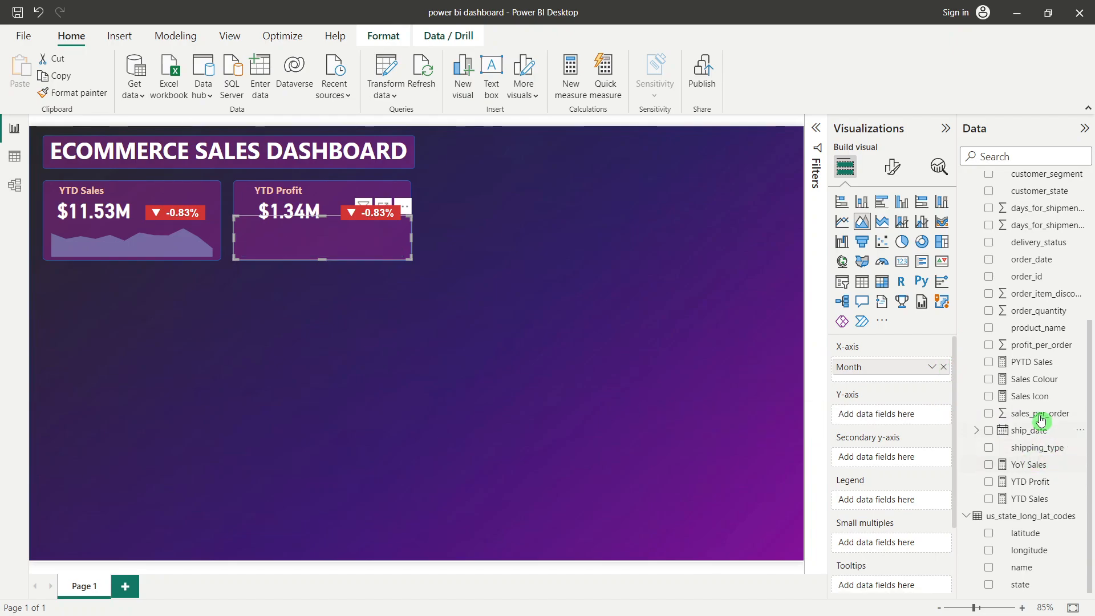
left_click(989, 346)
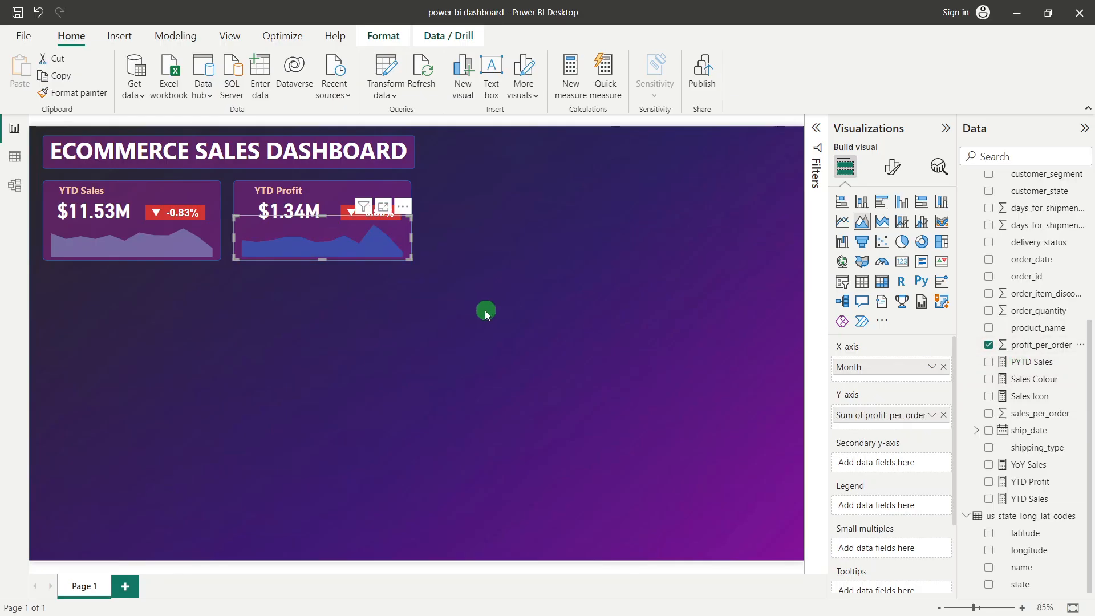
Step: Set the profit sparkline's series color to the lightest blue theme tint, matching the YTD Sales sparkline
left_click(902, 166)
left_click(898, 232)
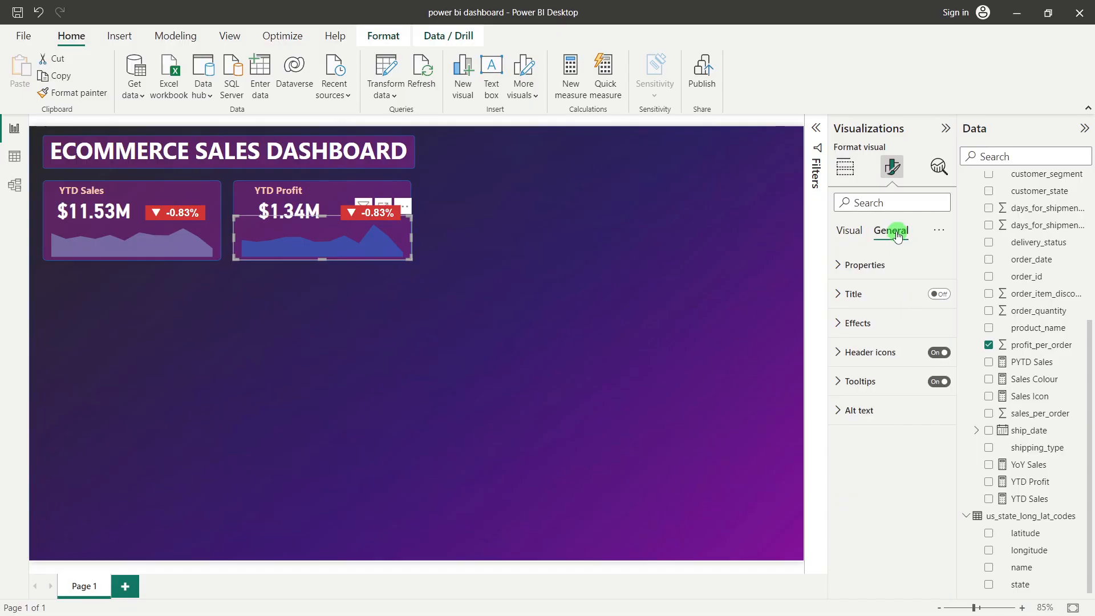
left_click(849, 230)
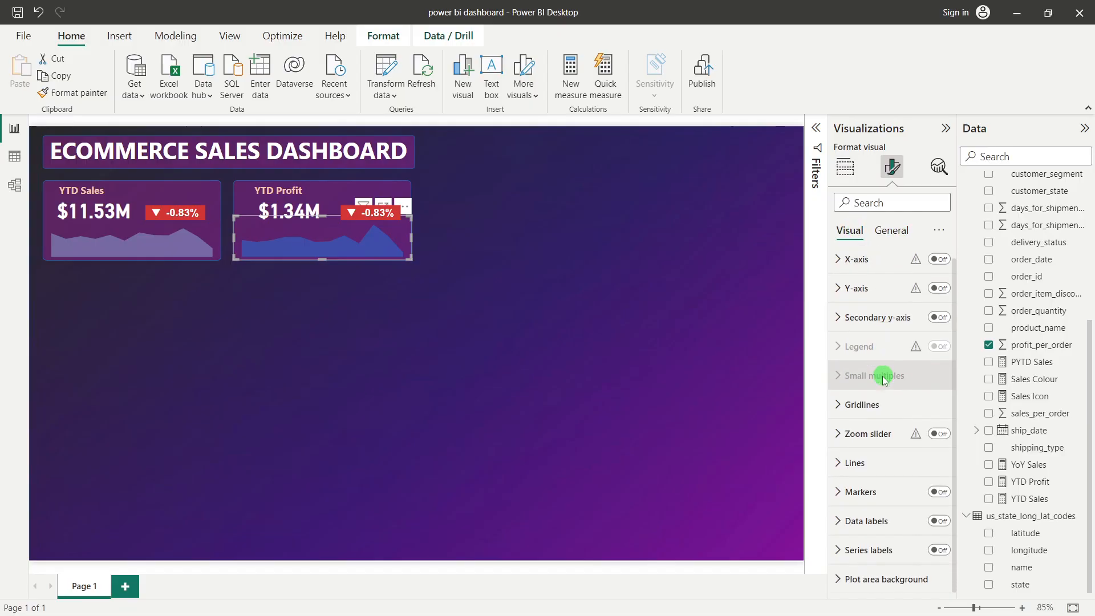
left_click(859, 463)
scroll(870, 423, "down", 5)
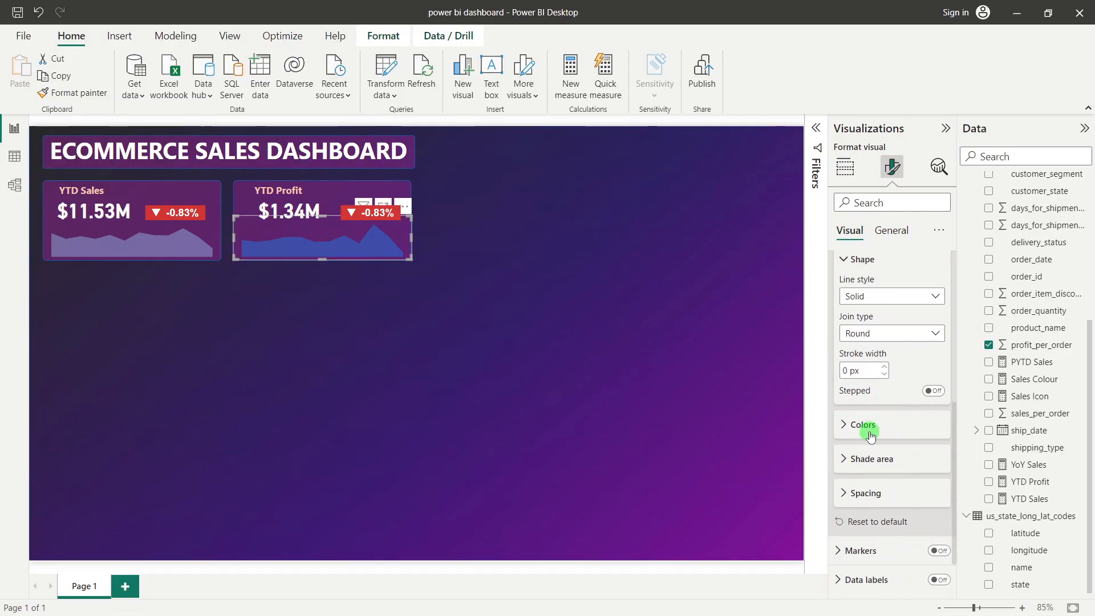
left_click(863, 425)
left_click(850, 461)
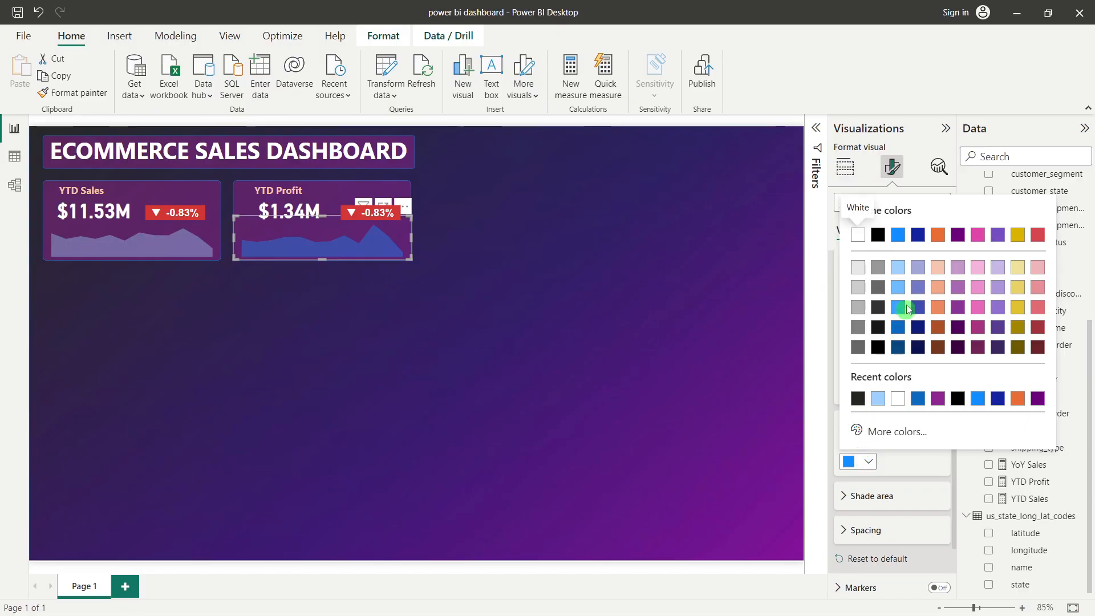
left_click(892, 268)
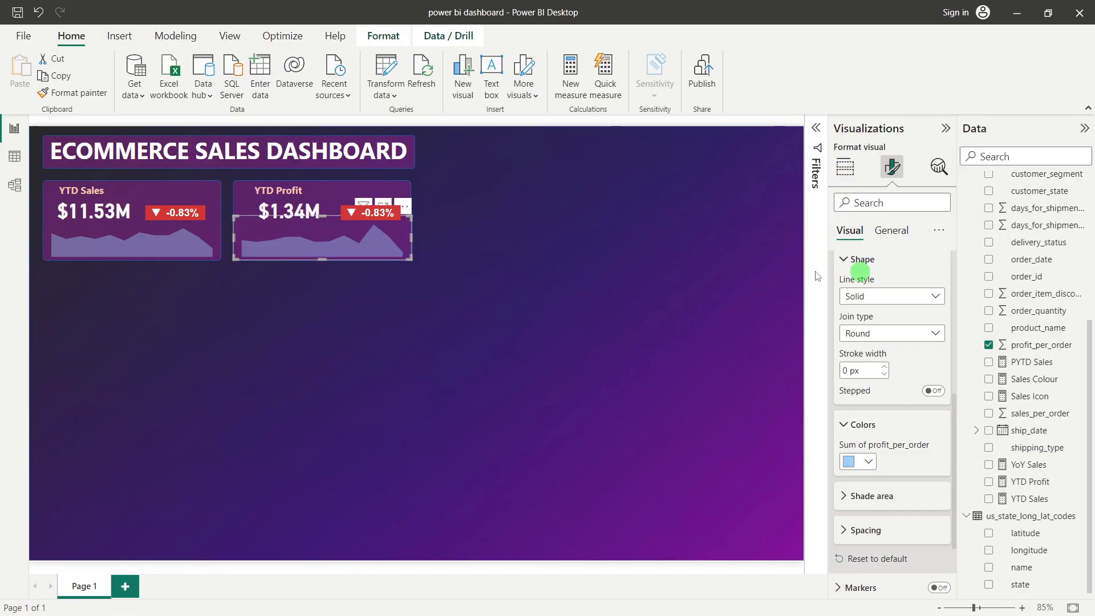
left_click(425, 318)
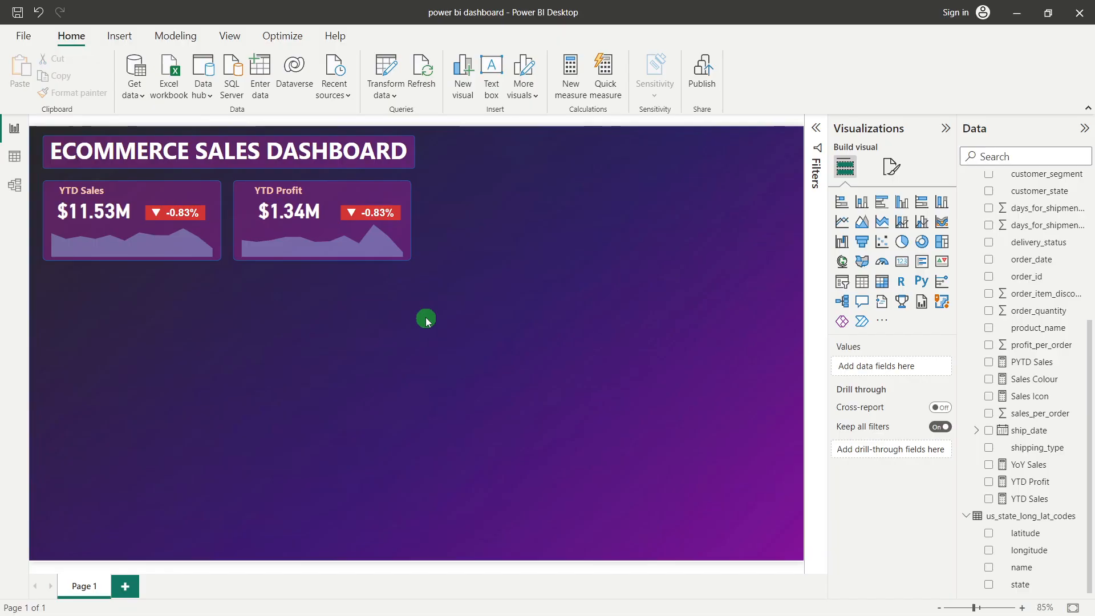
Step: Shift the YTD Profit total and the red rectangle behind its percentage slightly leftward within the card
left_click(288, 210)
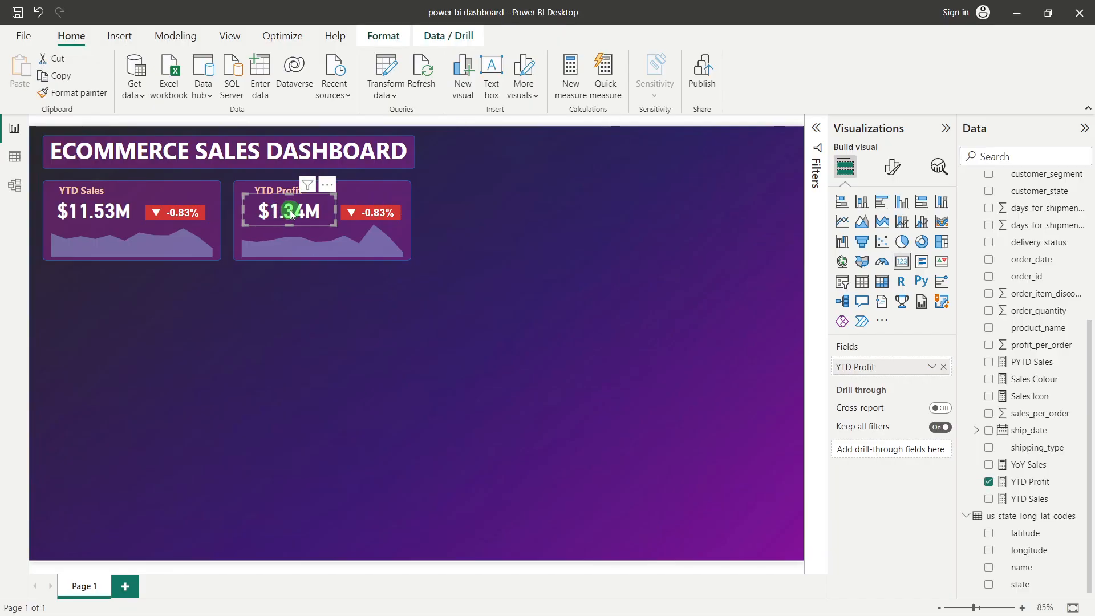
left_click_drag(290, 213, 289, 214)
left_click(336, 370)
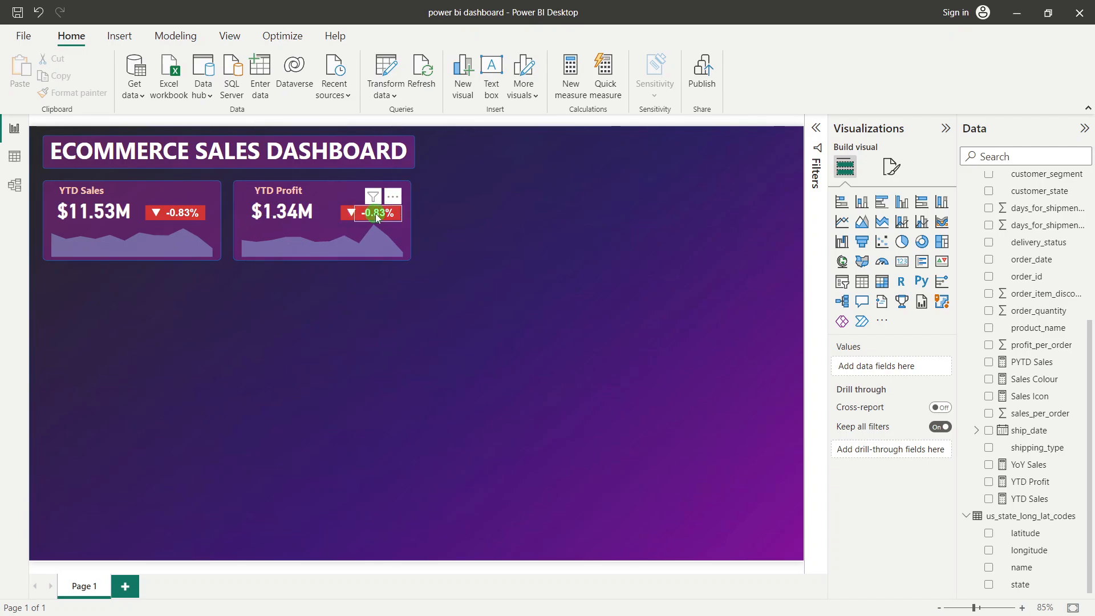
left_click(342, 215)
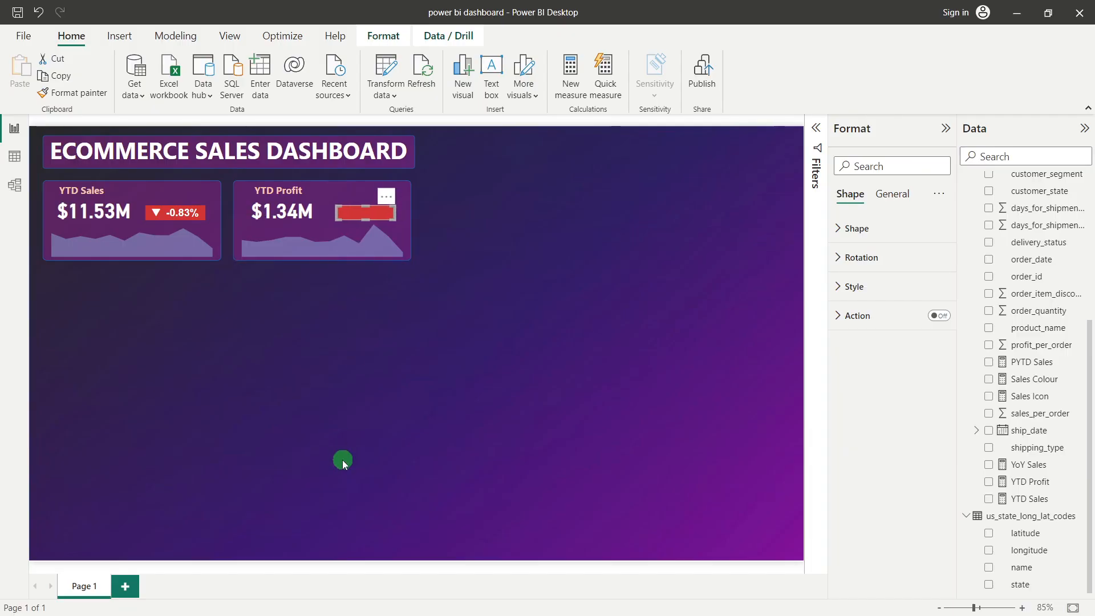
left_click(387, 478)
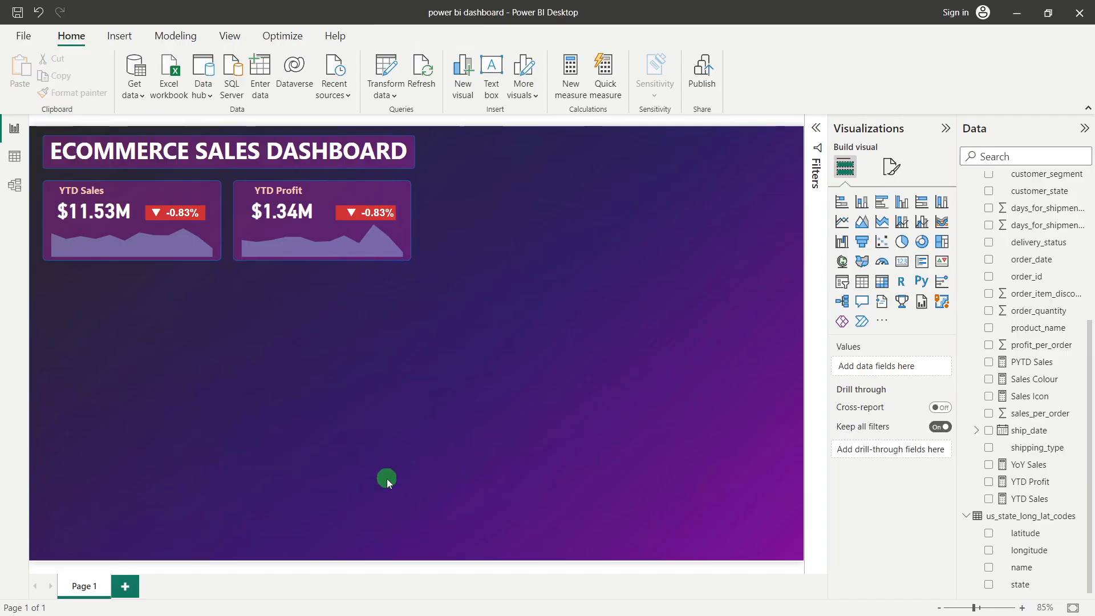
Step: Nudge the profit card's arrow icon and percentage leftward together to realign them inside the red rectangle
left_click(353, 216)
left_click(373, 213, "ctrl")
key("Left")
key("Left")
key("Left")
key("Left")
key("Left")
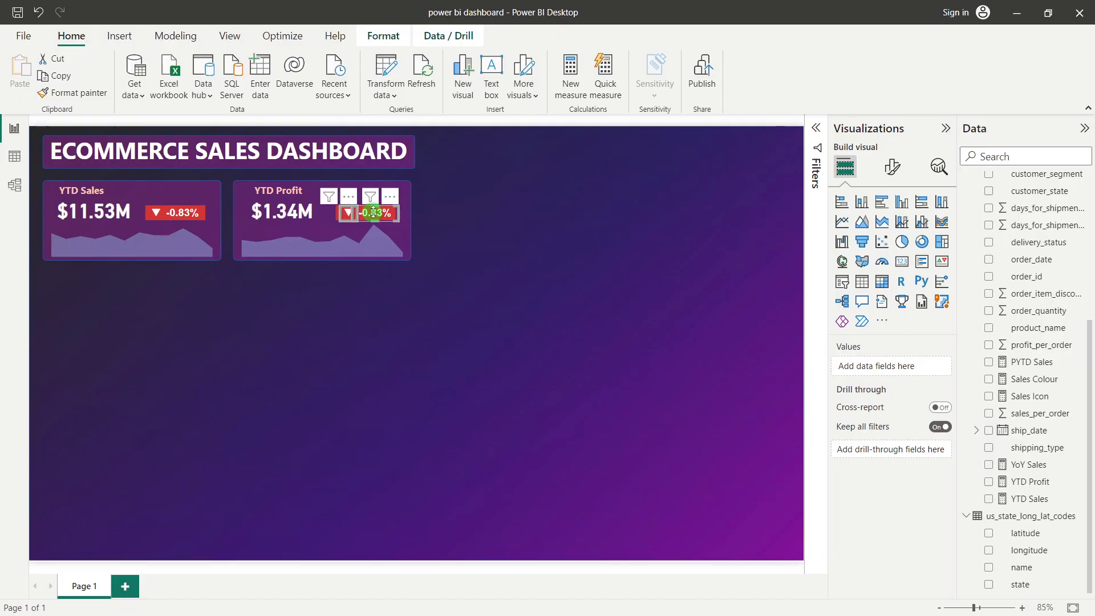
left_click(388, 340)
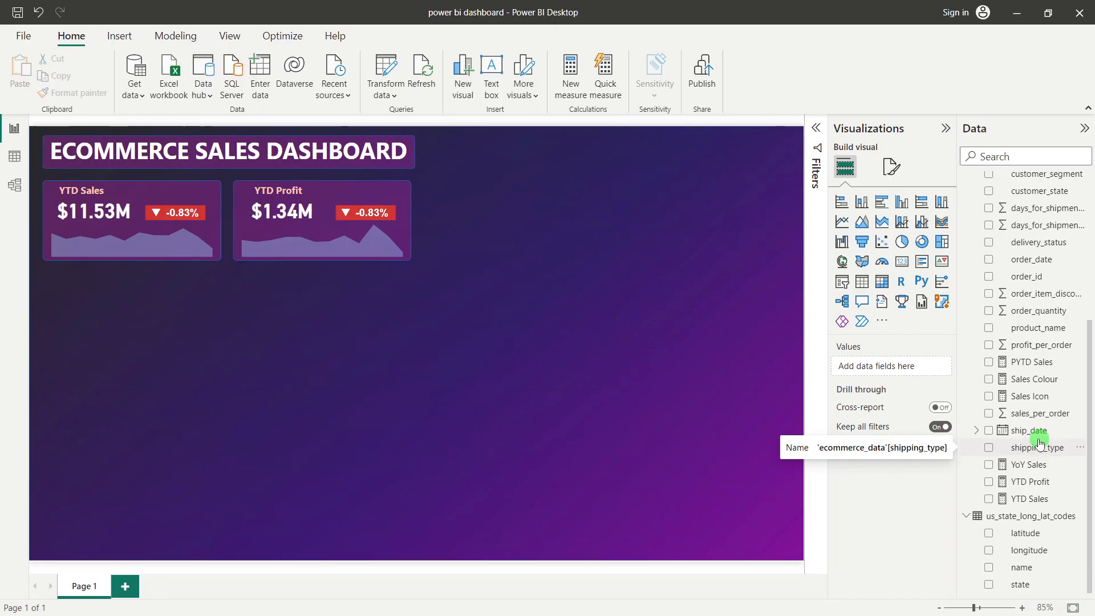
Step: Create a new measure from a copy of the PYTD Sales formula and rename it PYTD Profit
left_click(1033, 368)
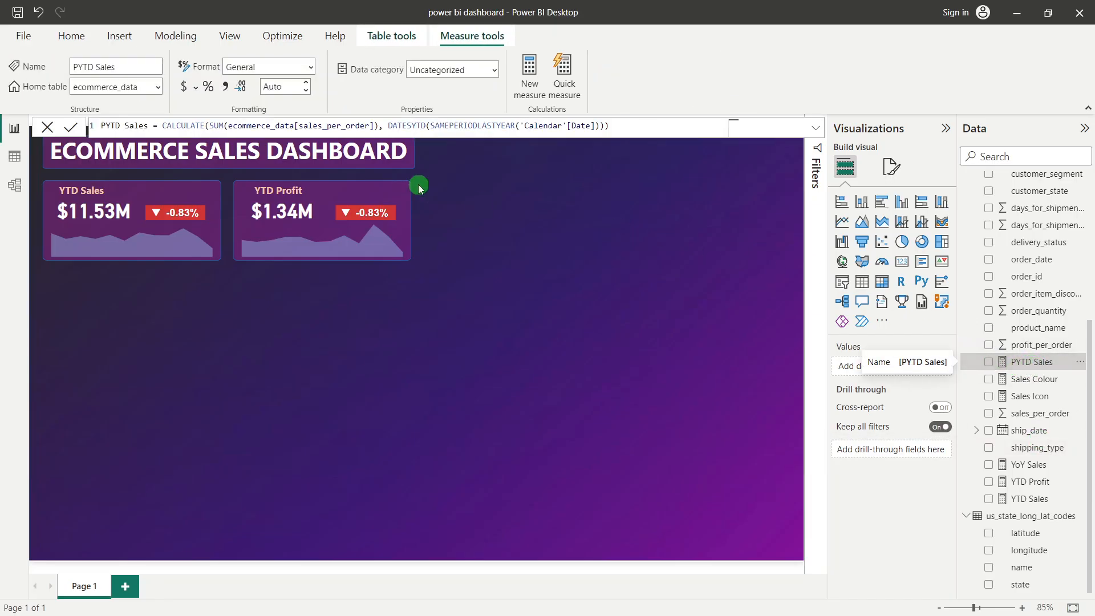
left_click_drag(608, 125, 125, 117)
key("ctrl+c")
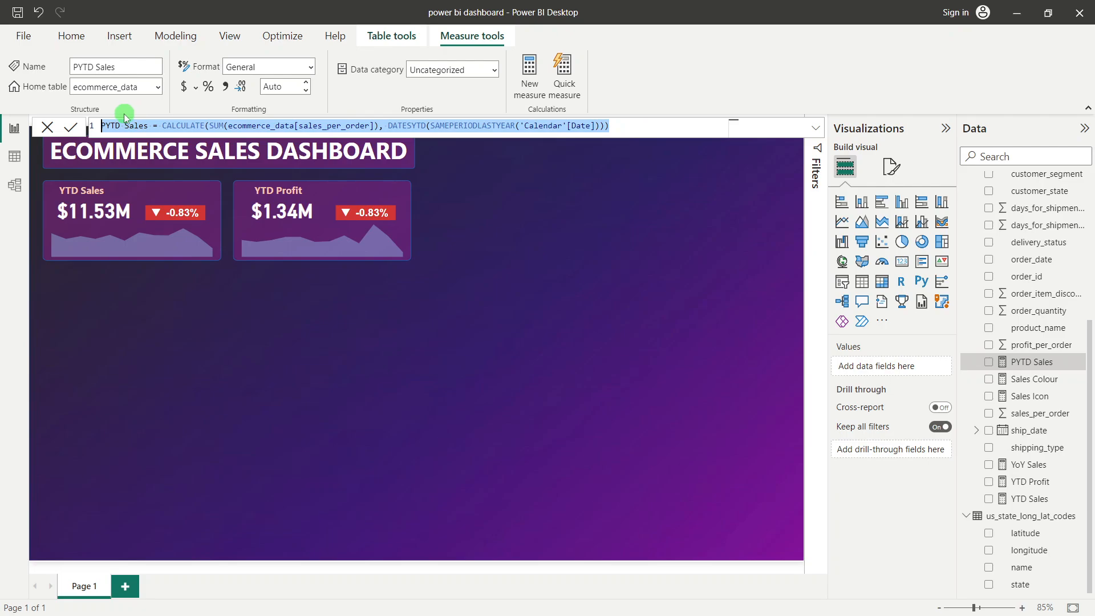
right_click(994, 359)
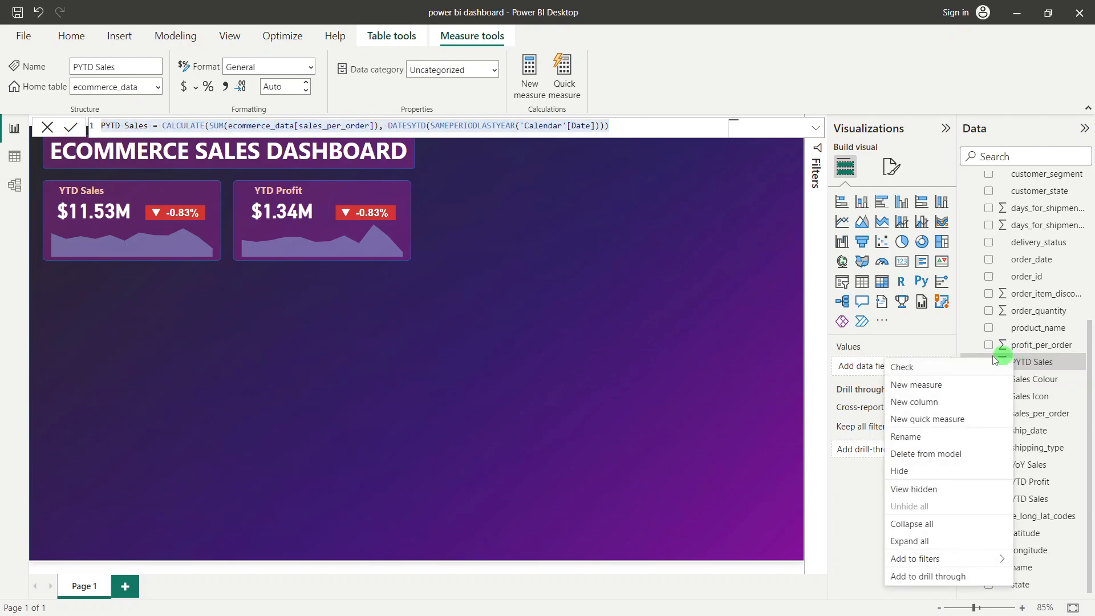
left_click(918, 384)
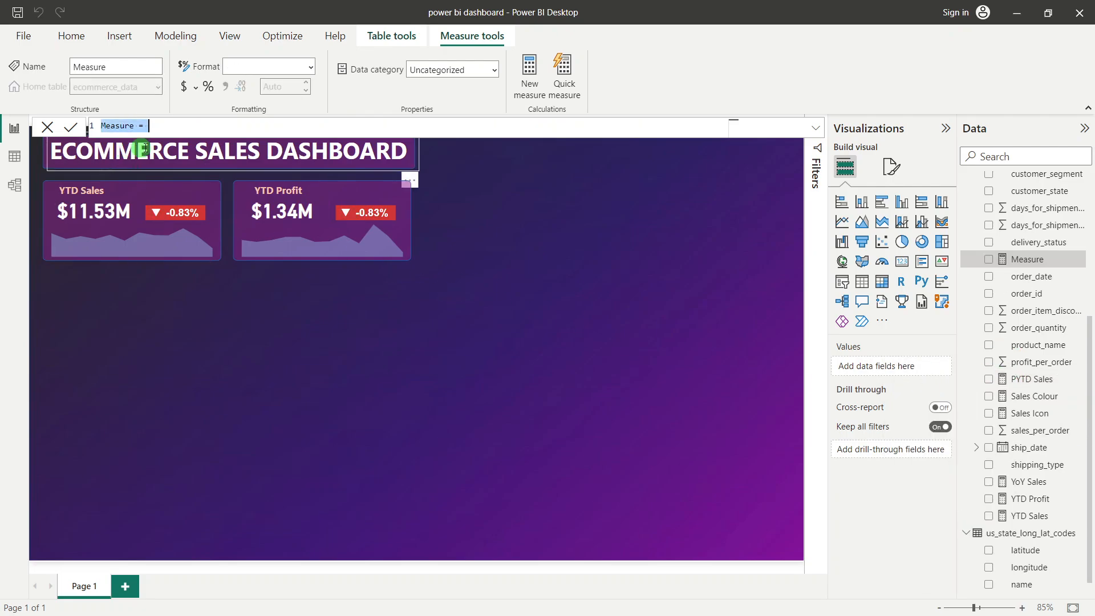
key("ctrl+v")
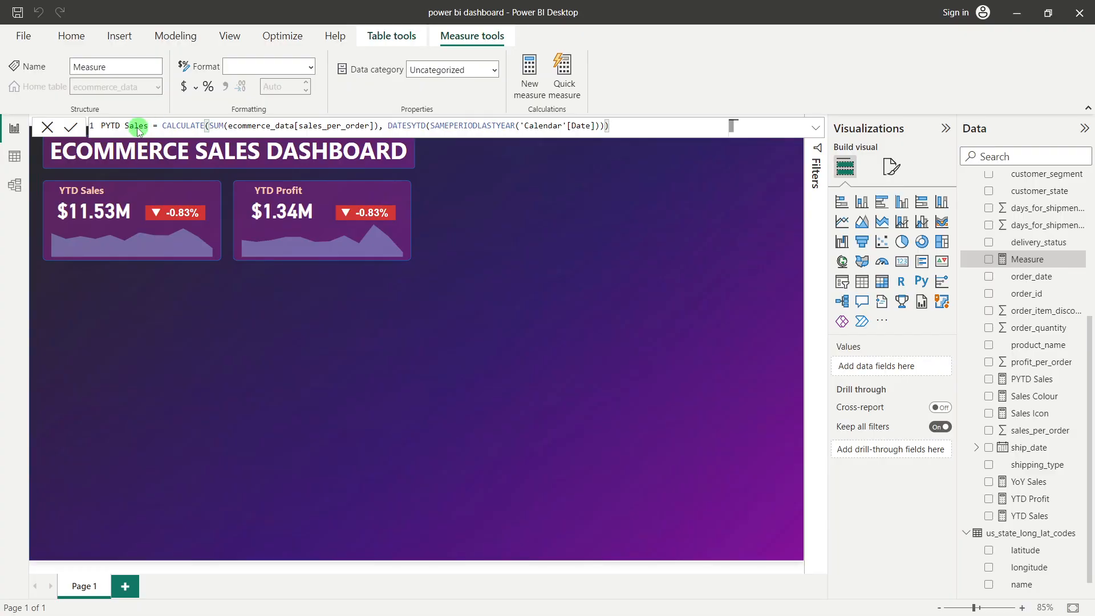
type("Profit")
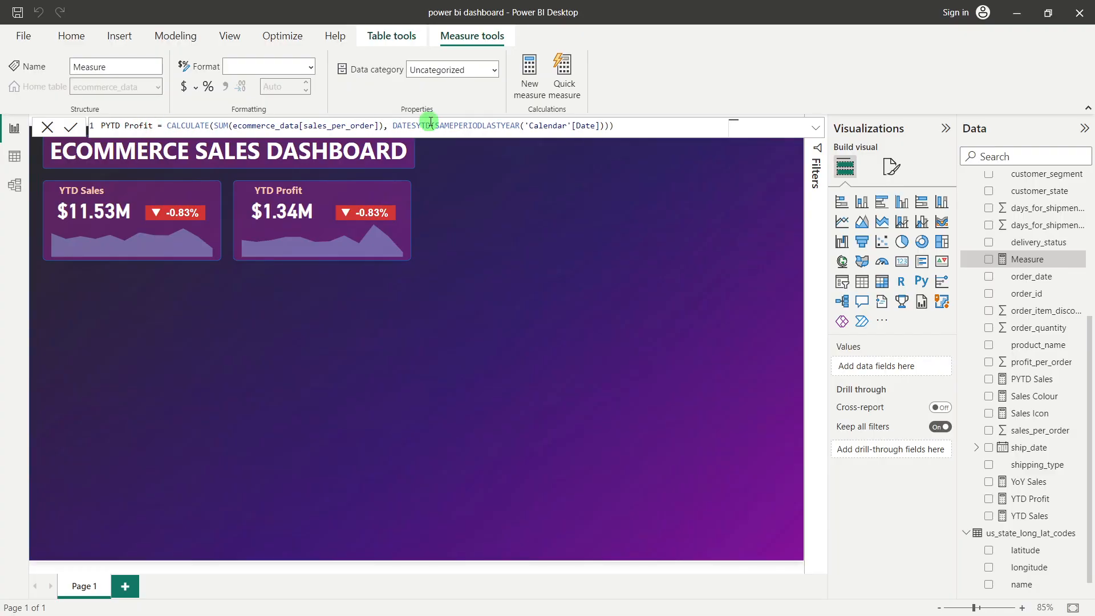
Step: Make the PYTD Profit measure sum ecommerce_data[profit_per_order] instead of sales_per_order, commit it and close the formula
left_click_drag(381, 125, 230, 125)
type("pro")
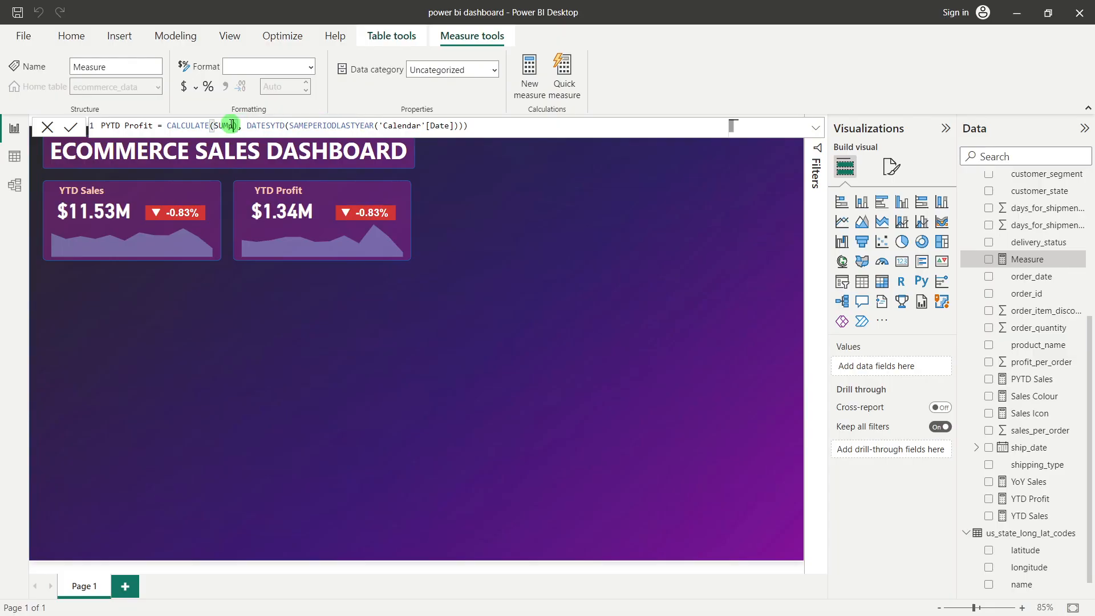
key("BackSpace")
key("BackSpace")
key("BackSpace")
key("BackSpace")
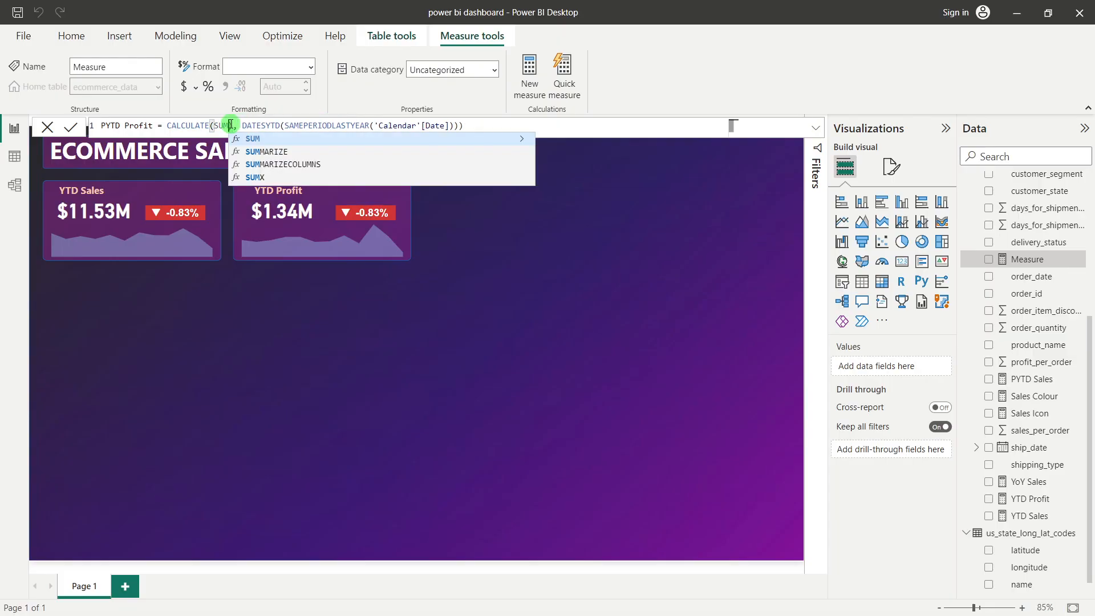
type("(prof")
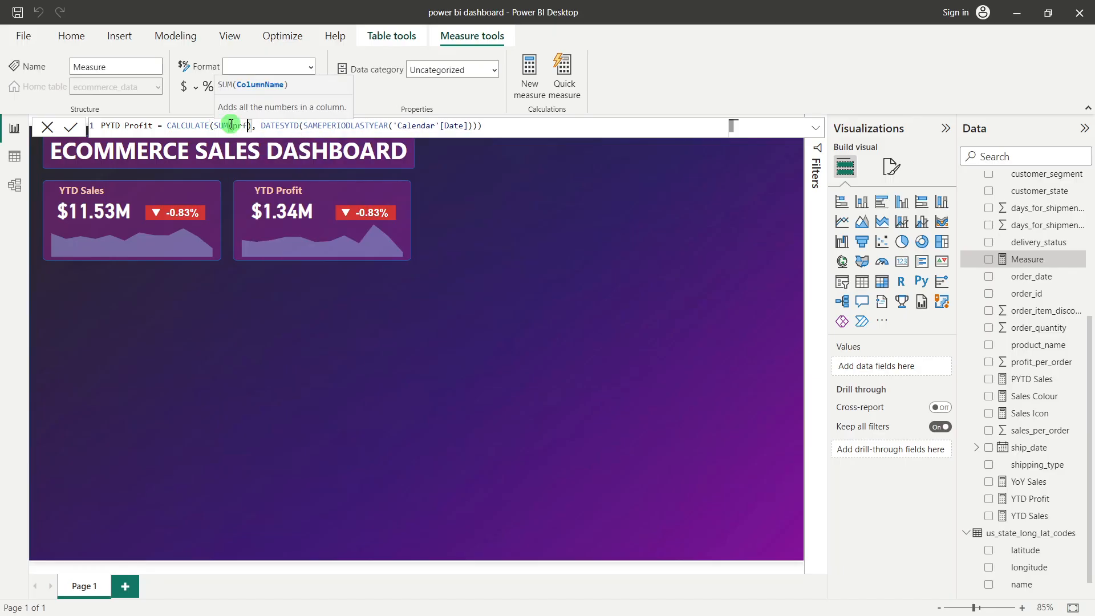
key("BackSpace")
key("Down")
key("Tab")
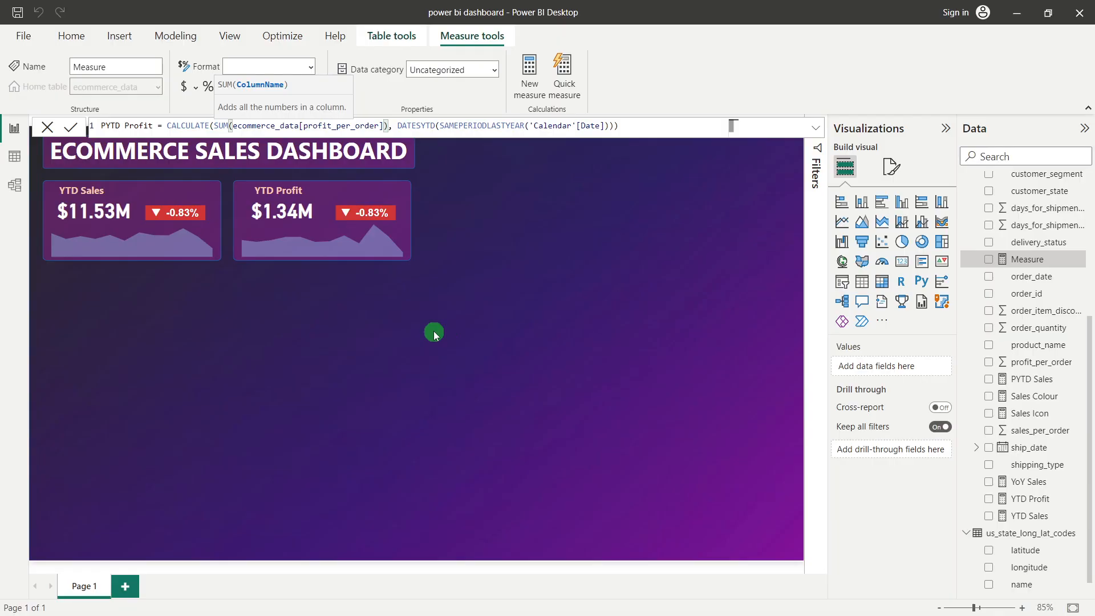
left_click(71, 127)
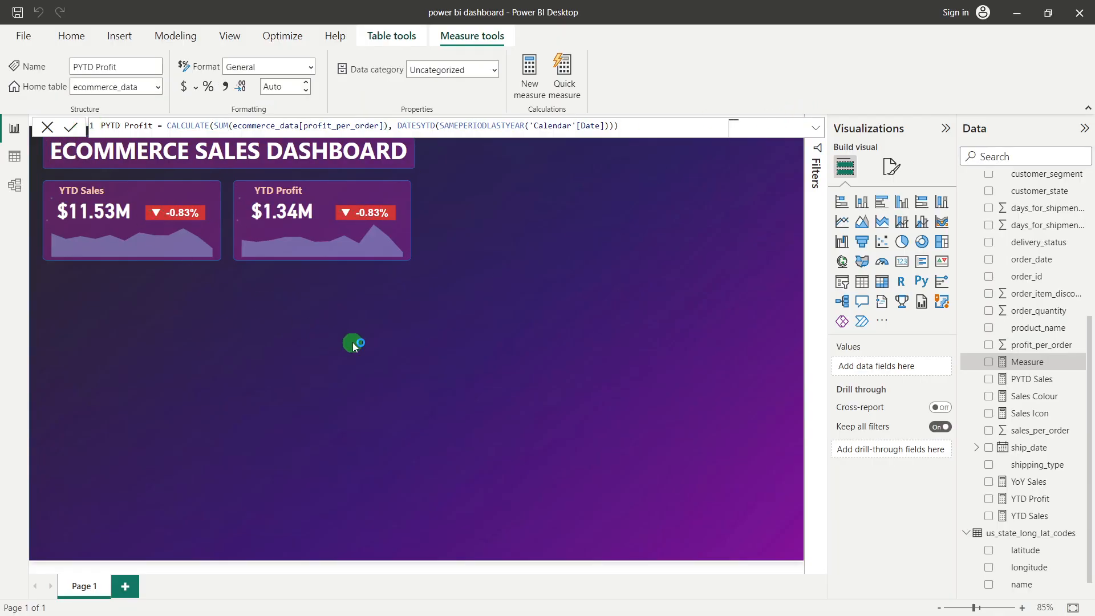
left_click(1053, 364)
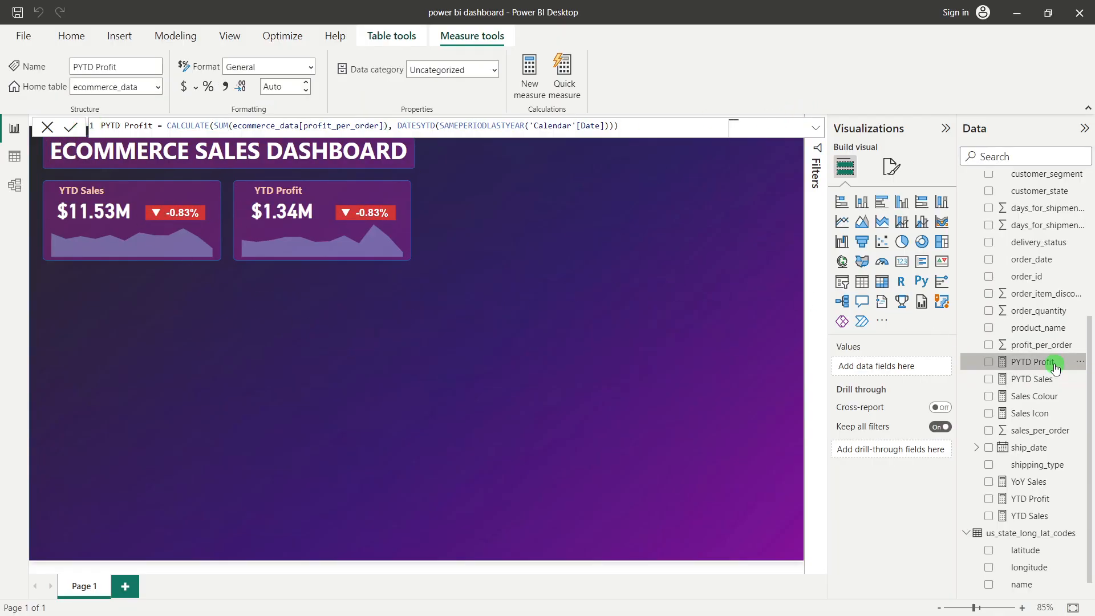
left_click(46, 127)
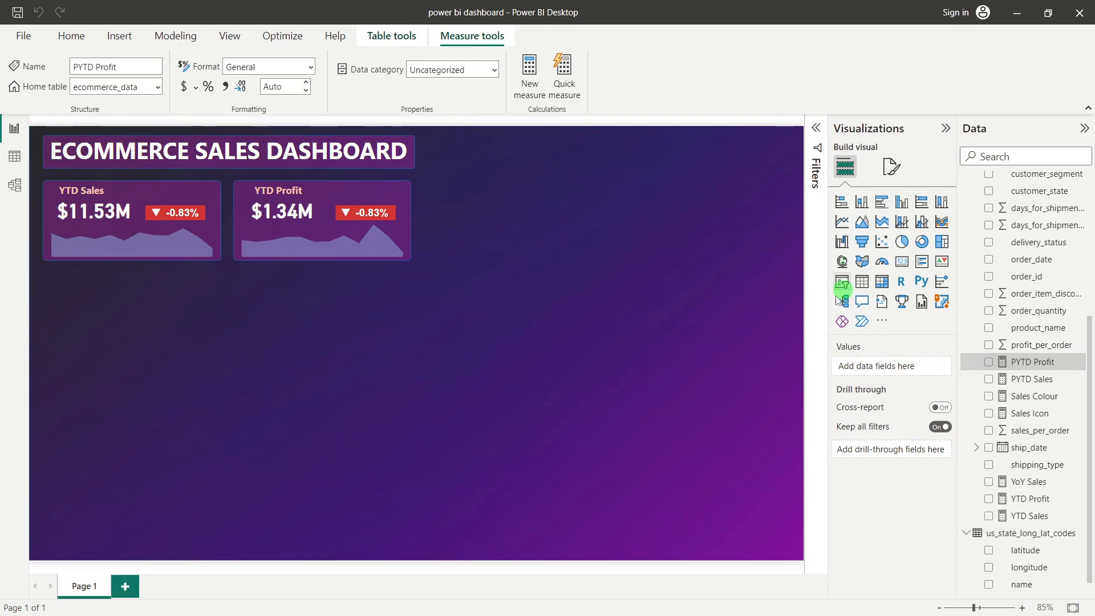
Step: Create another measure from a copy of the YoY Sales formula and rename it YoY Profit
left_click(1033, 485)
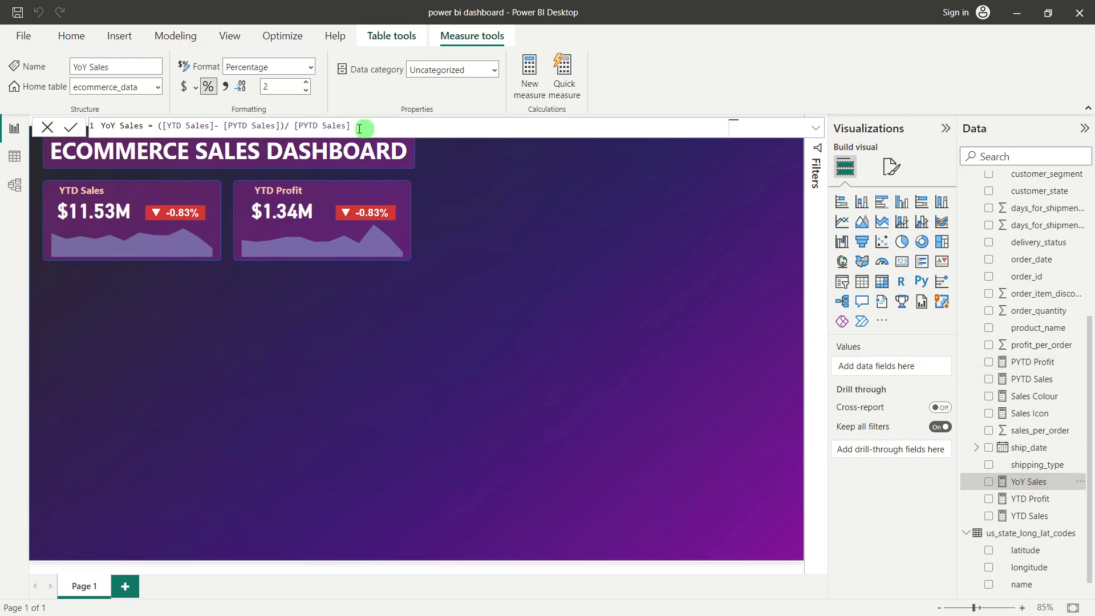
left_click_drag(354, 125, 212, 115)
key("ctrl+c")
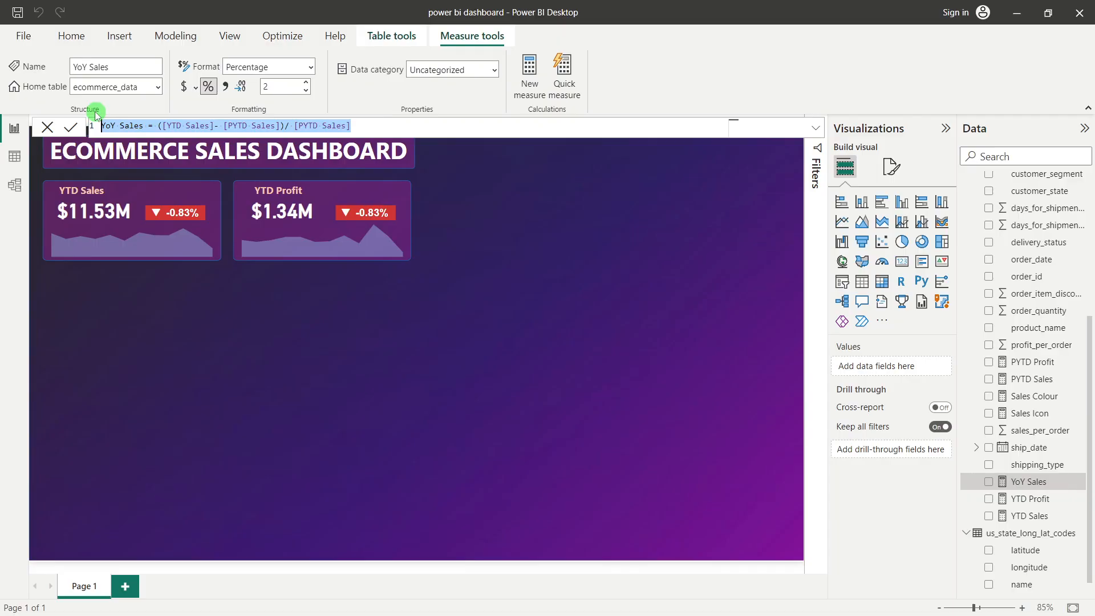
right_click(1026, 483)
left_click(913, 284)
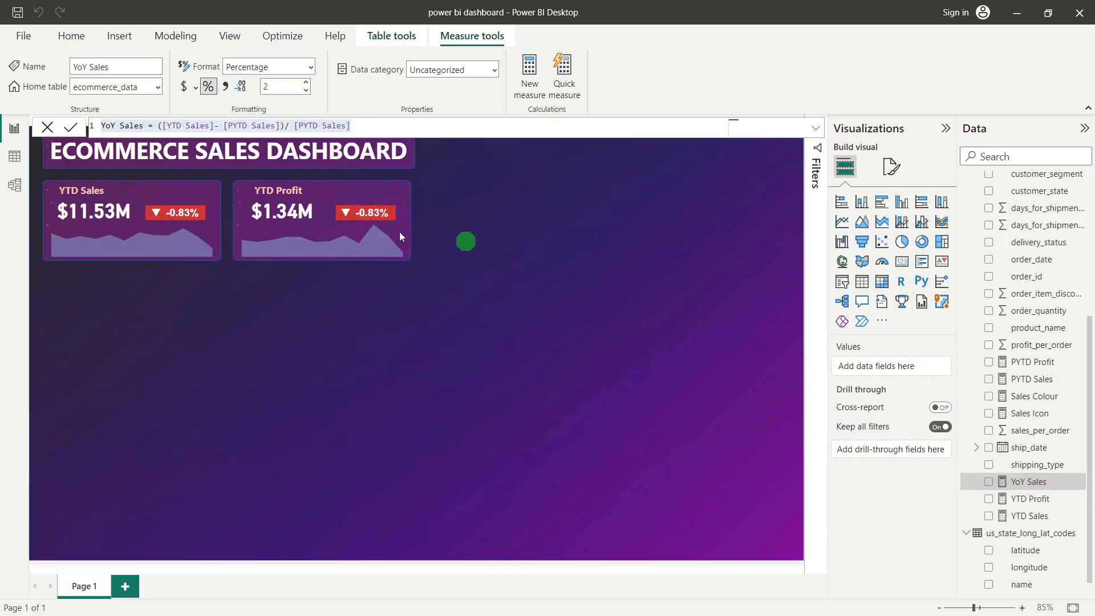
key("ctrl+v")
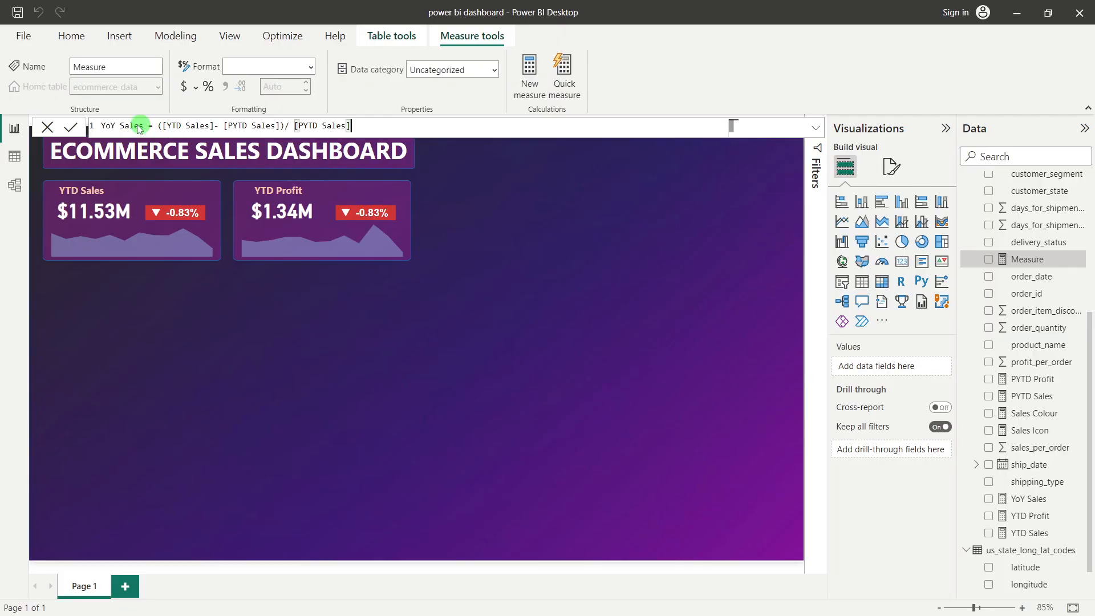
double_click(130, 126)
type("Profit")
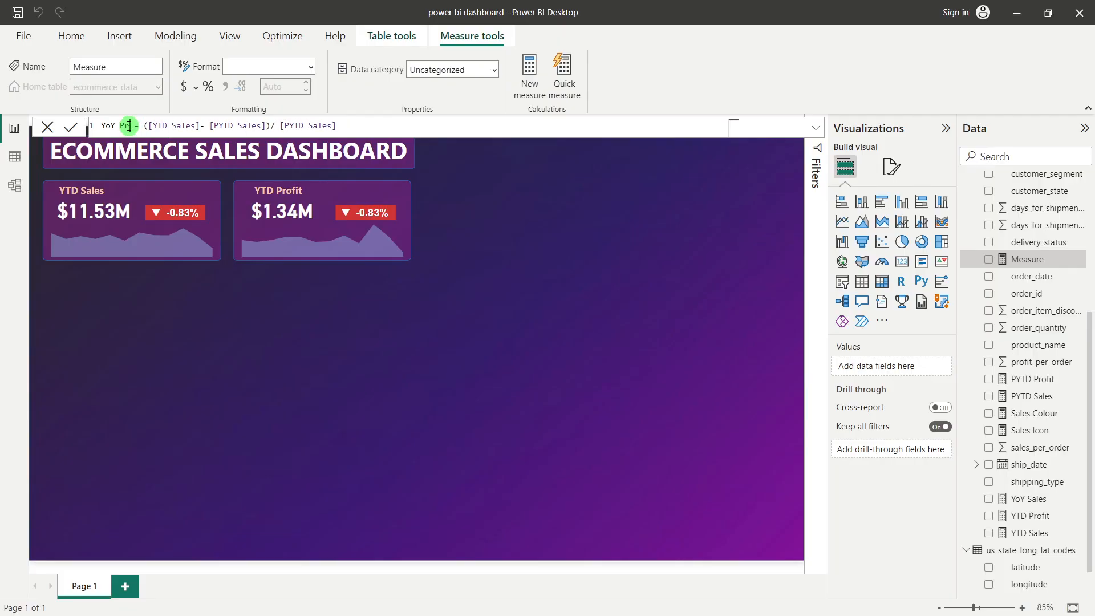
Step: Change the YoY Profit formula to ([YTD Profit]- [PYTD Profit])/ [PYTD Profit], commit it and close the formula
double_click(203, 126)
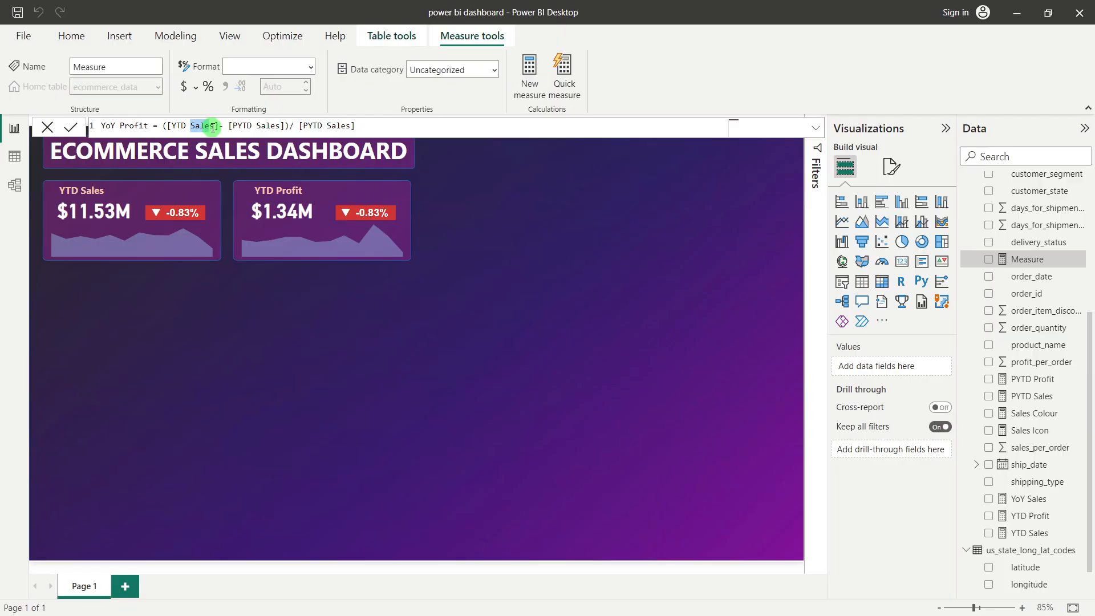
type("p")
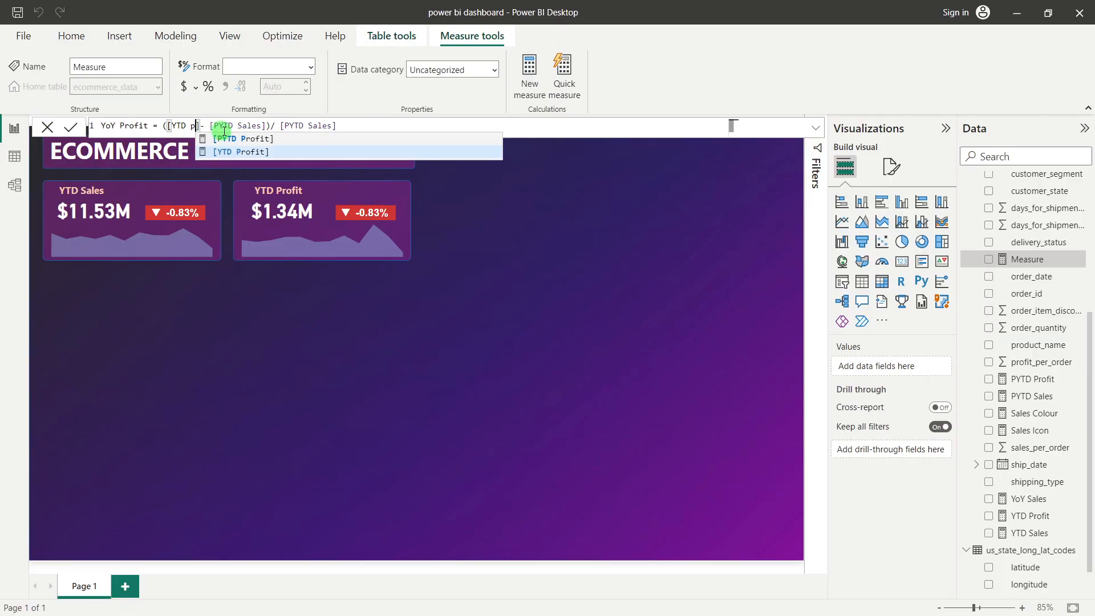
left_click(253, 140)
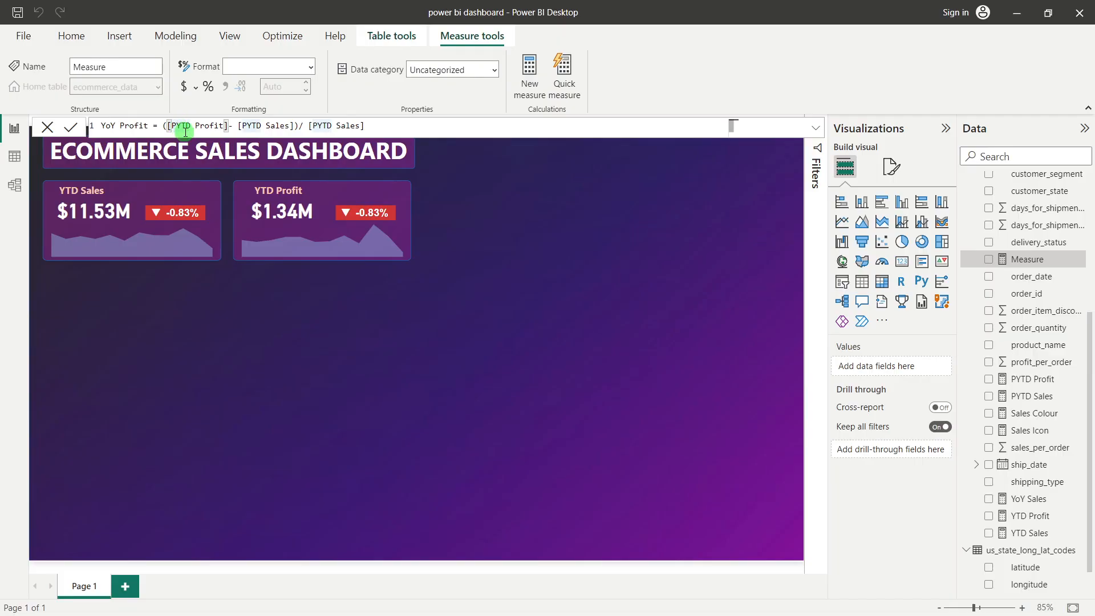
key("Delete")
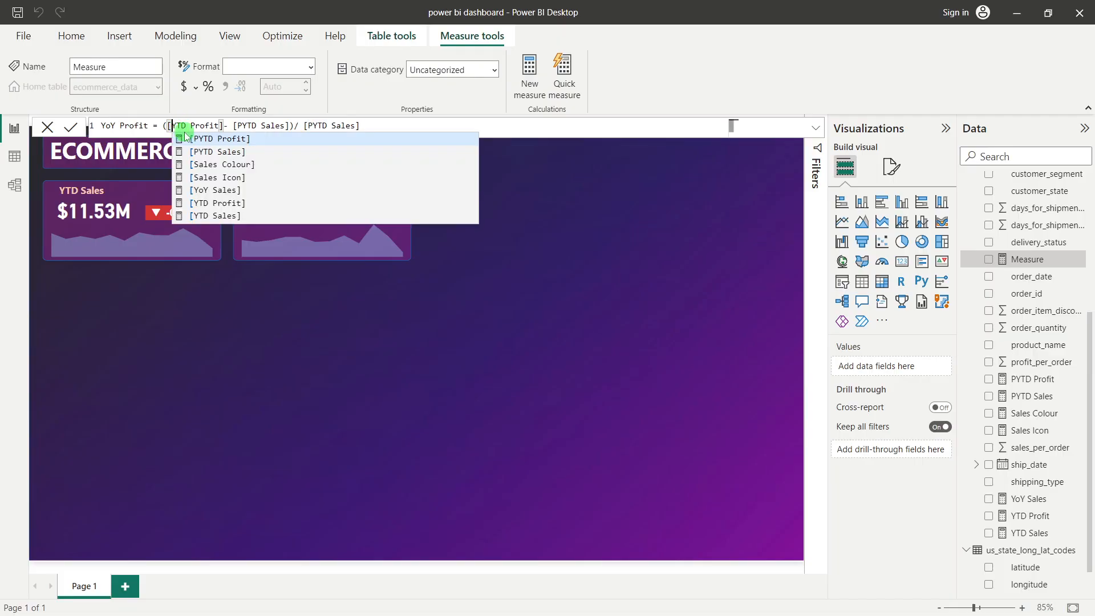
left_click(221, 203)
left_click_drag(262, 125, 282, 125)
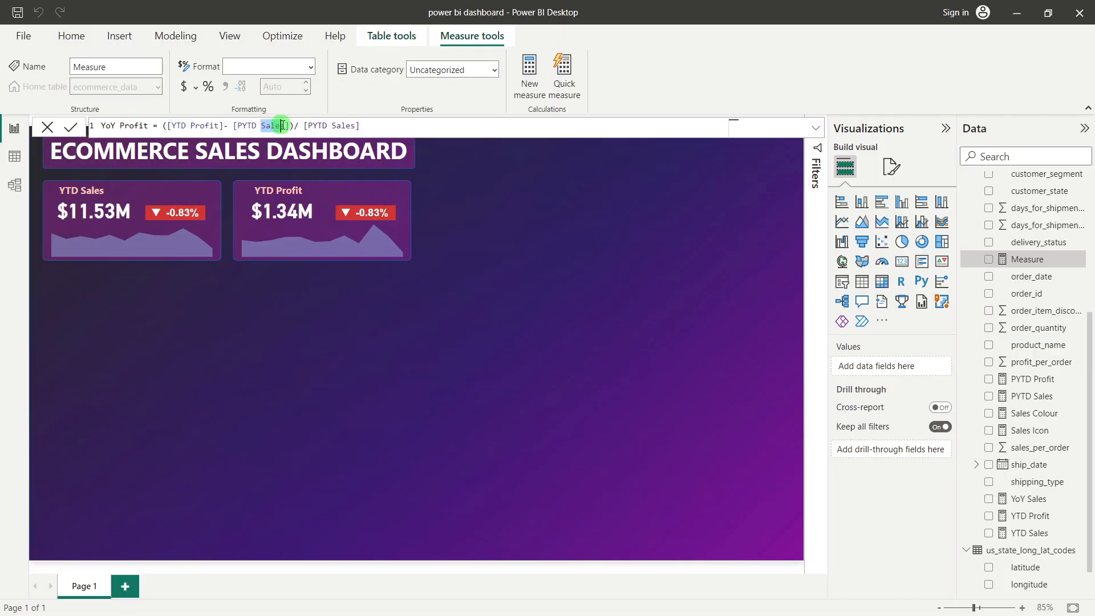
type("P")
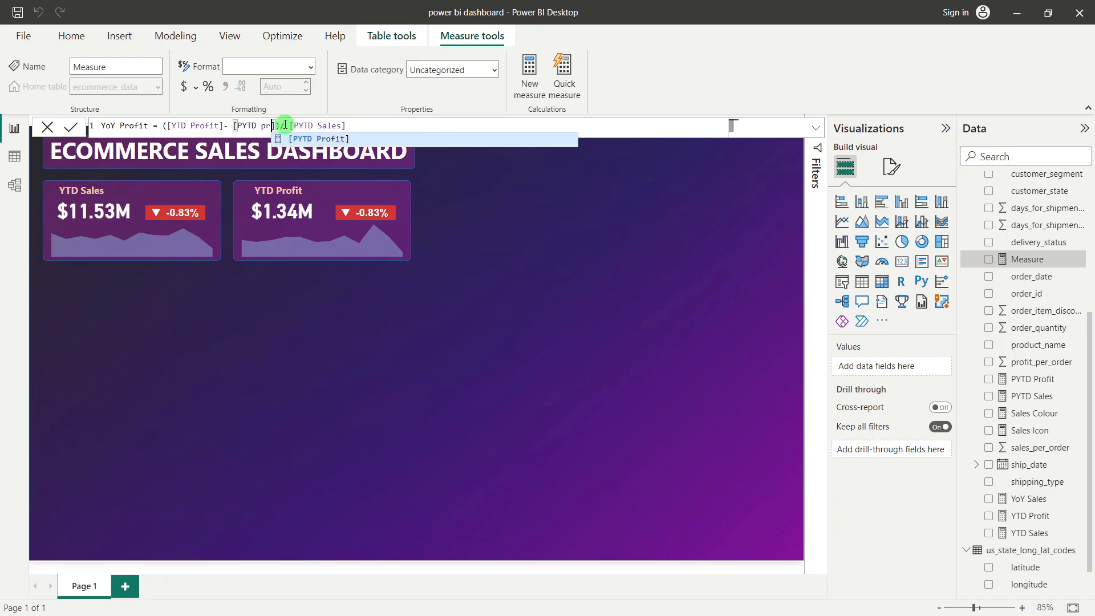
left_click(333, 138)
left_click_drag(337, 125, 359, 124)
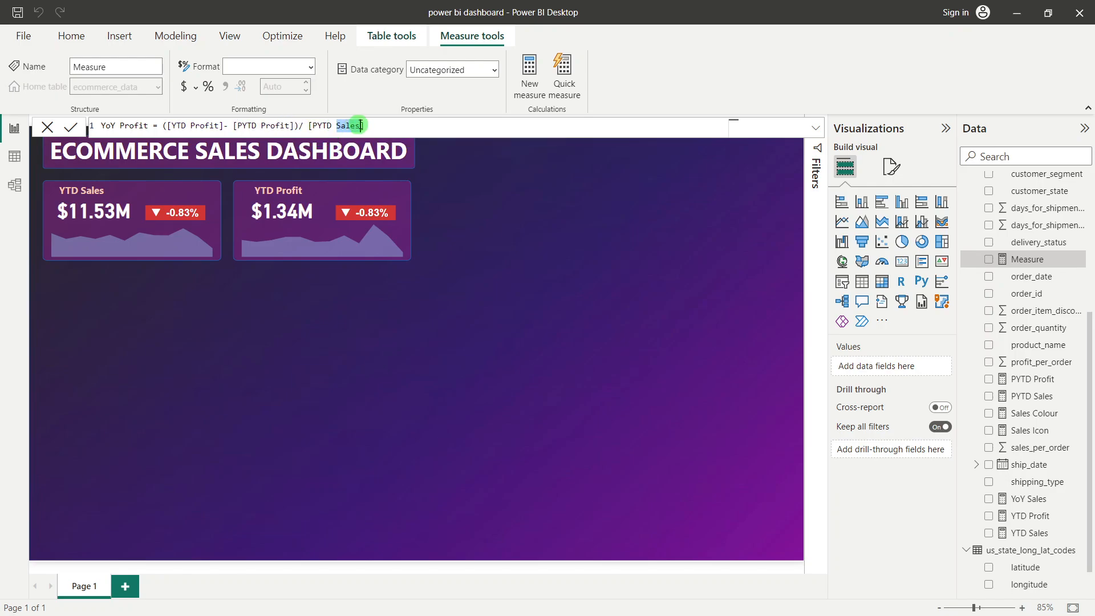
type("P")
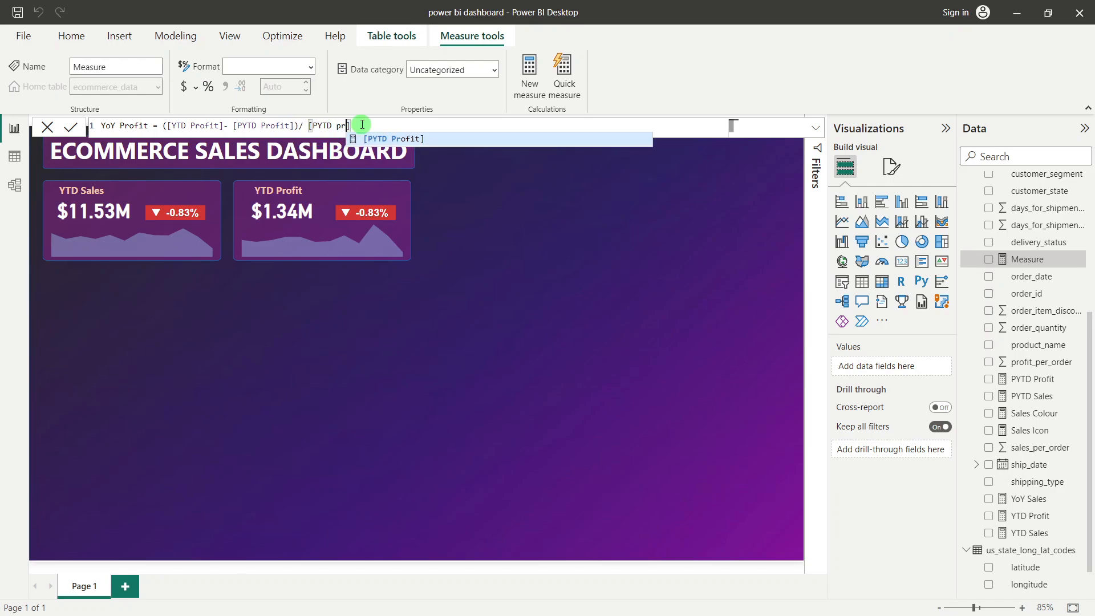
left_click(416, 137)
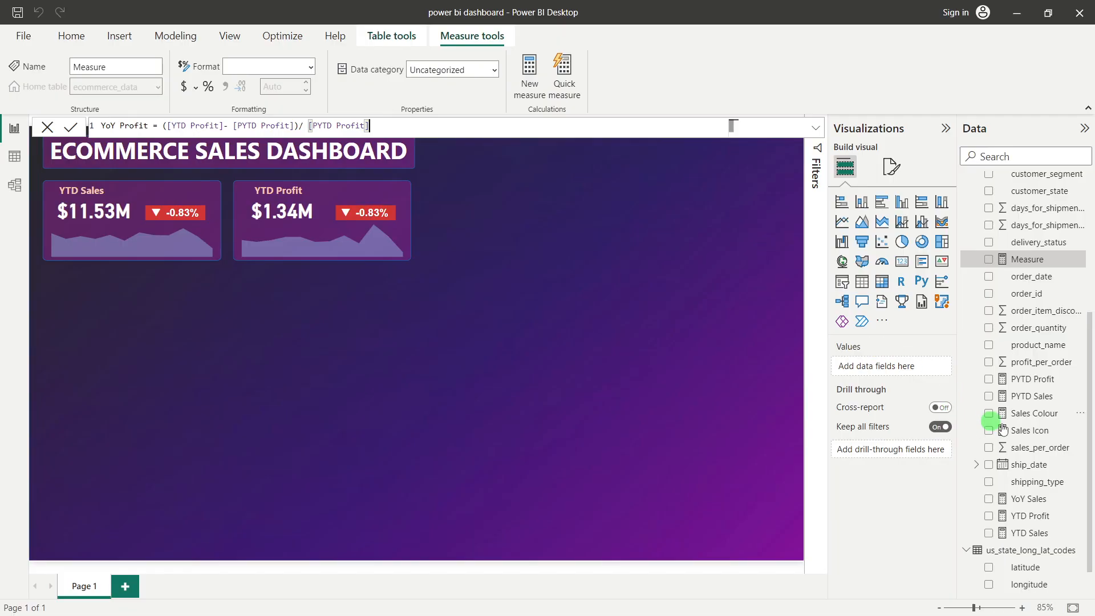
left_click(72, 127)
left_click(48, 126)
left_click(479, 233)
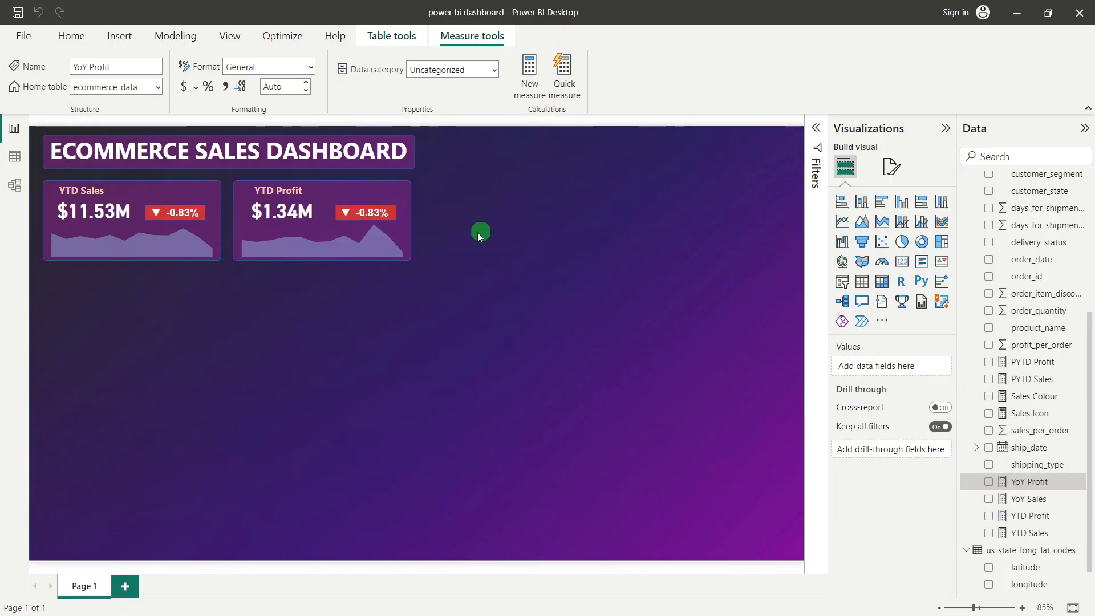
Step: Replace the YoY Sales field in the YTD Profit card's percentage visual with the YoY Profit measure
left_click(376, 215)
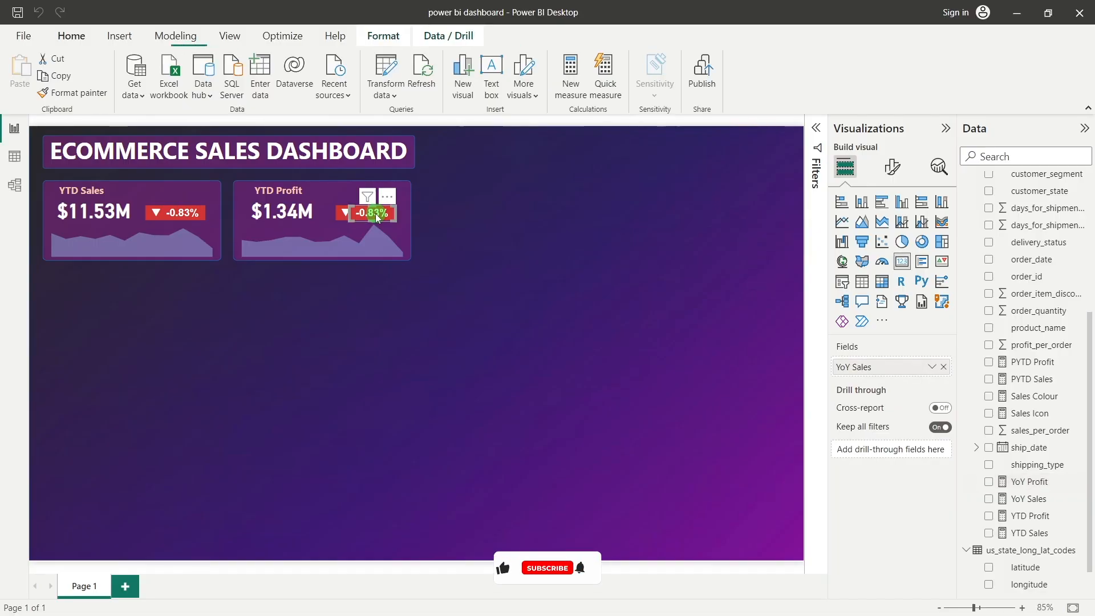
left_click(552, 215)
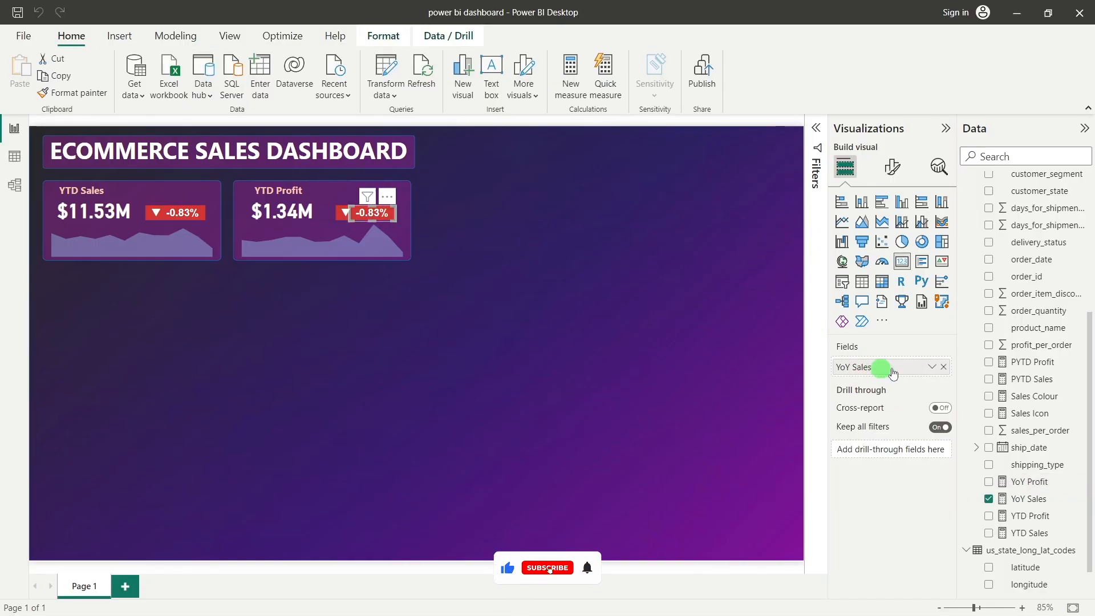
left_click(943, 366)
left_click(988, 515)
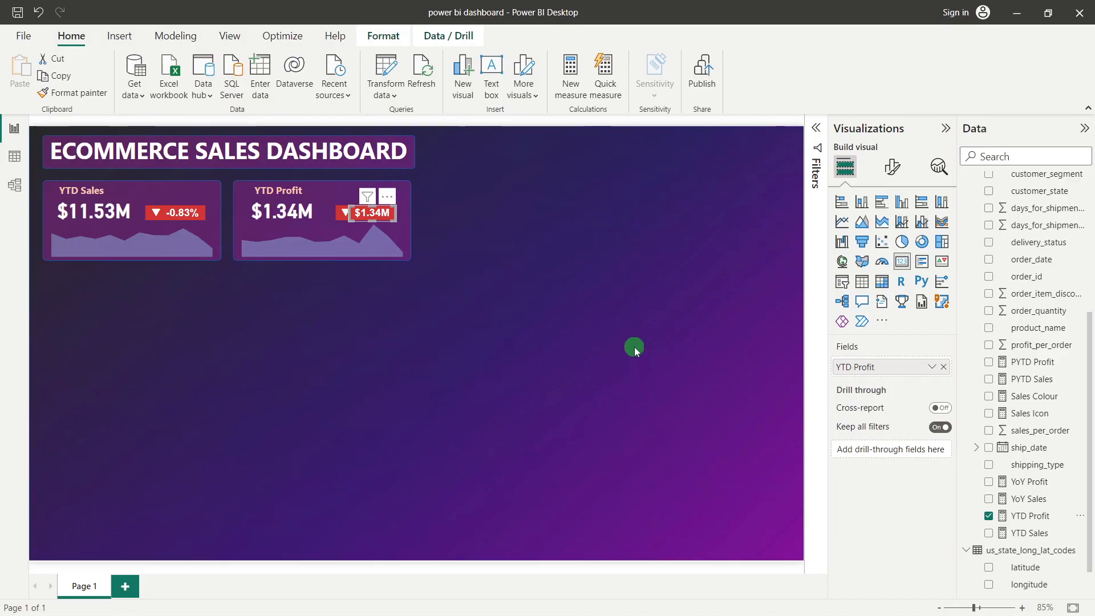
left_click(989, 516)
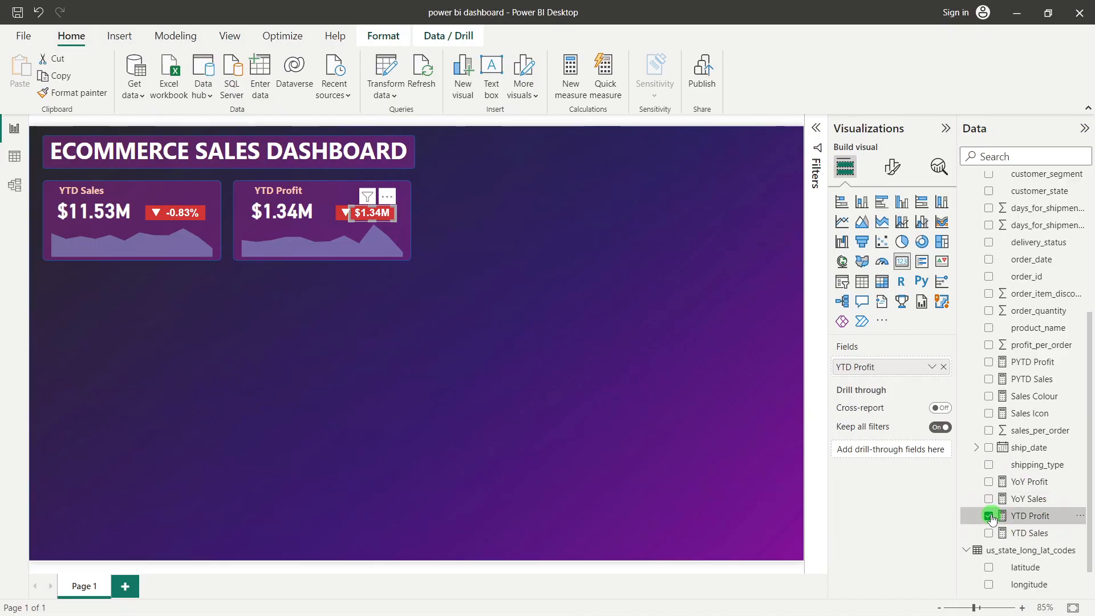
left_click(990, 482)
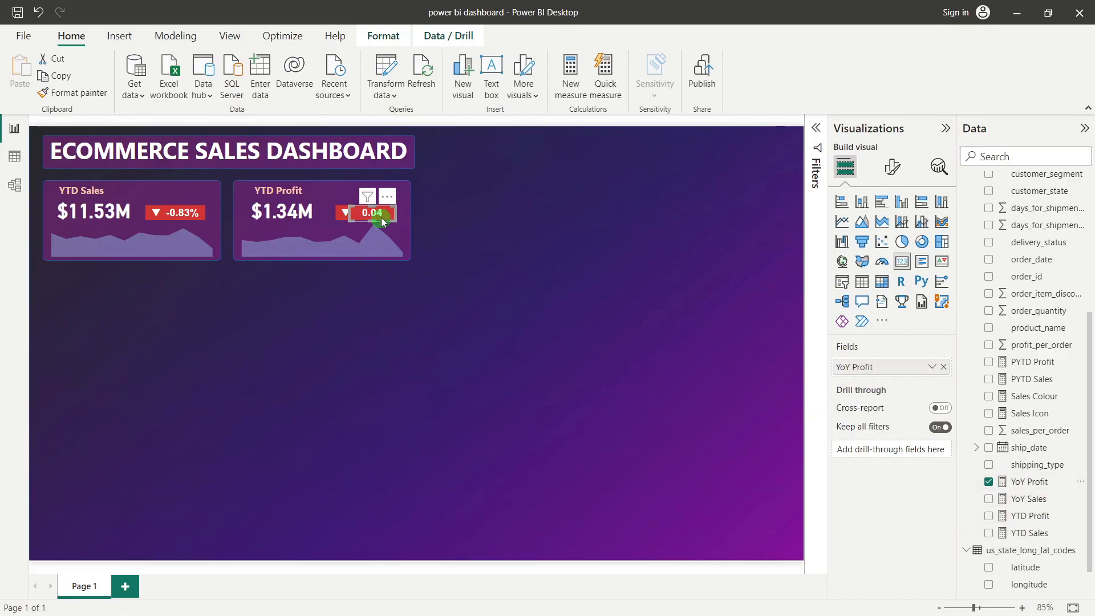
Step: Format the YoY Profit measure as a percentage and close its formula
left_click(1039, 483)
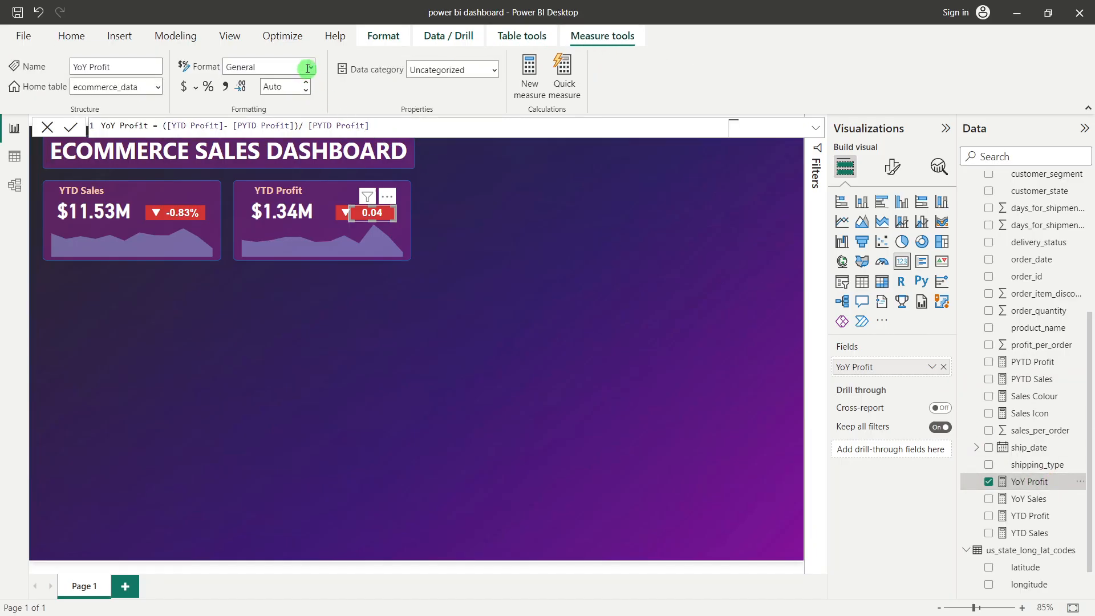
left_click(309, 67)
left_click(256, 159)
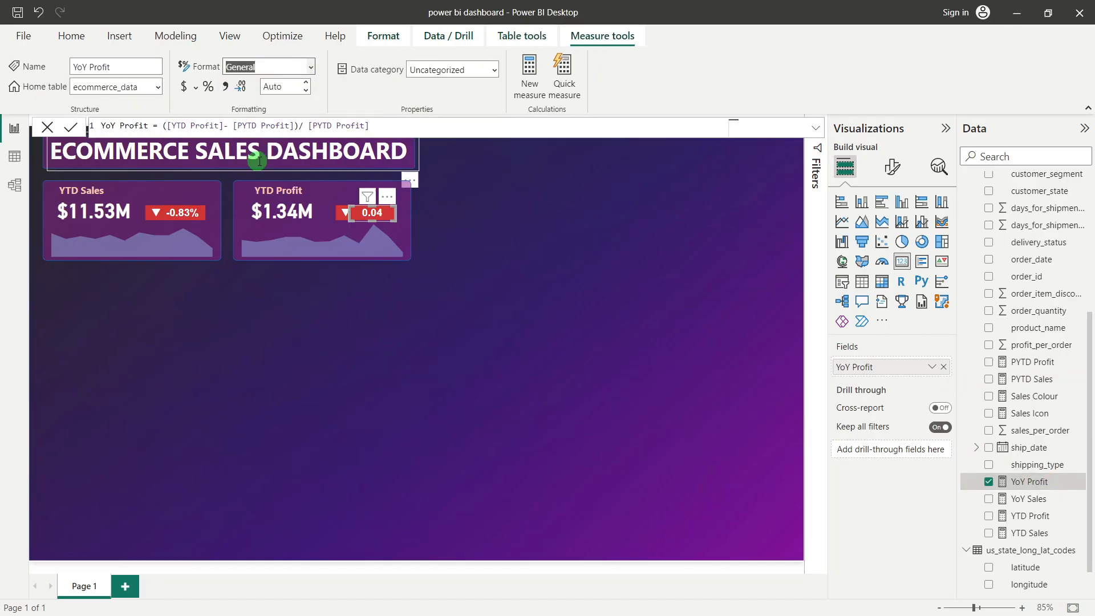
left_click(473, 232)
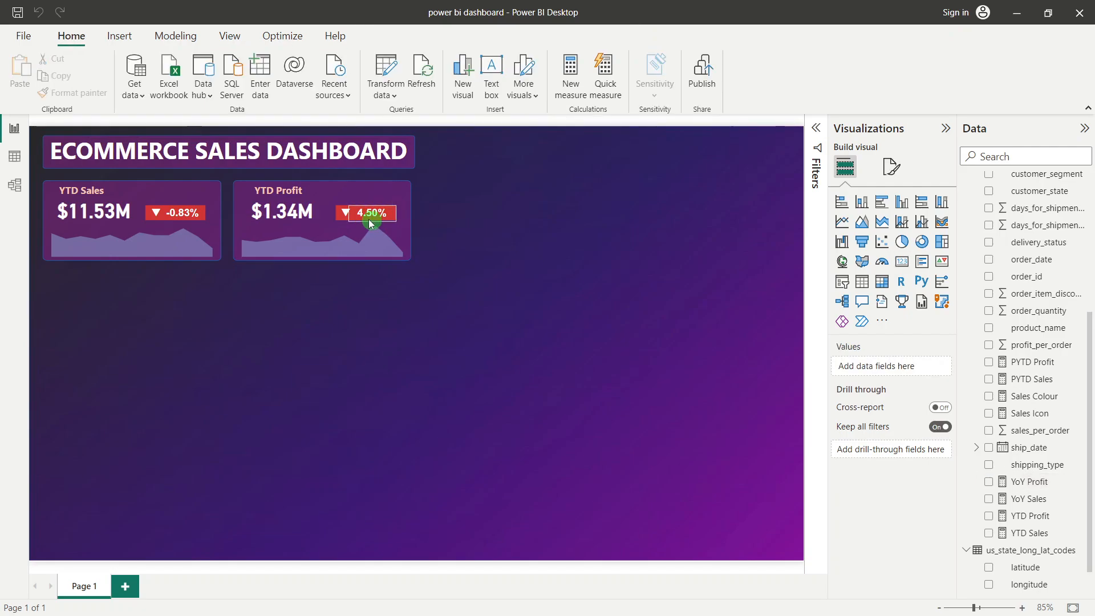
left_click(346, 214)
left_click(595, 264)
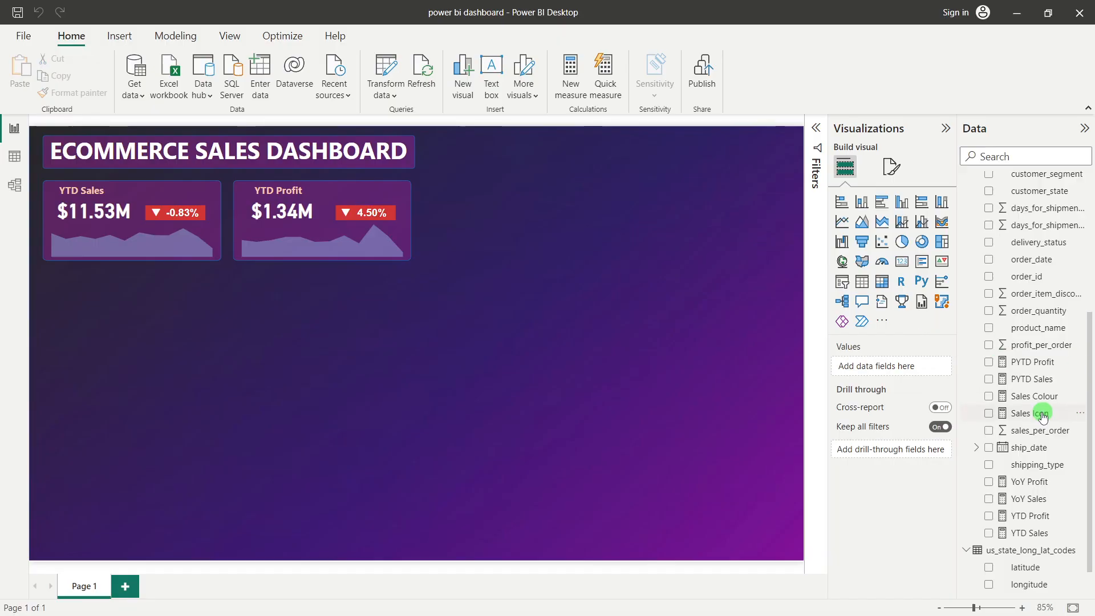
Step: Create a new measure in ecommerce_data from a copy of the Sales Icon formula
scroll(1041, 417, "down", 1)
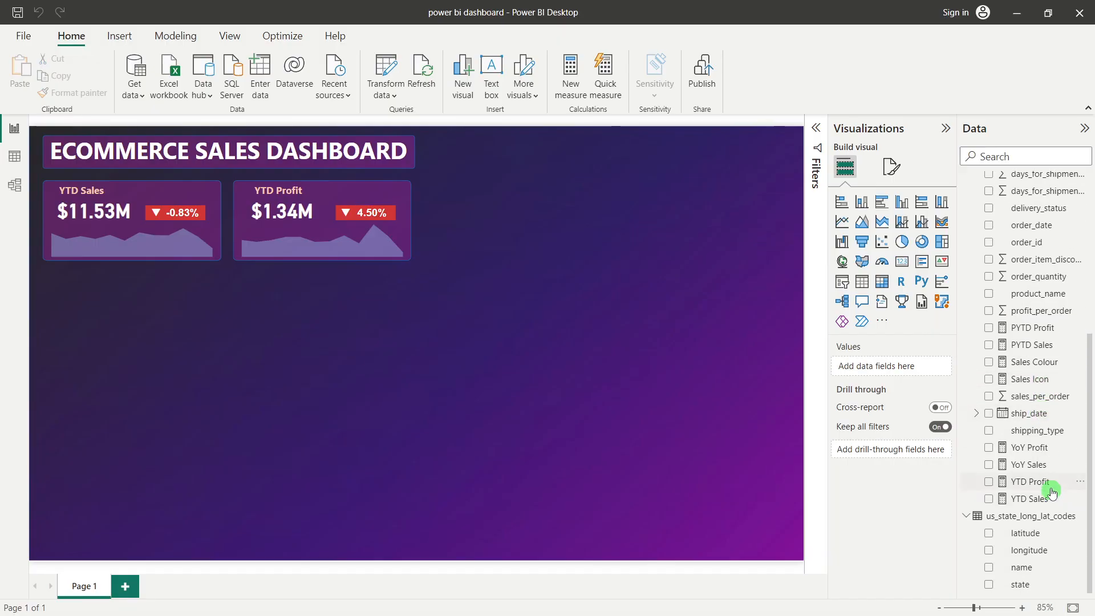
left_click(1018, 378)
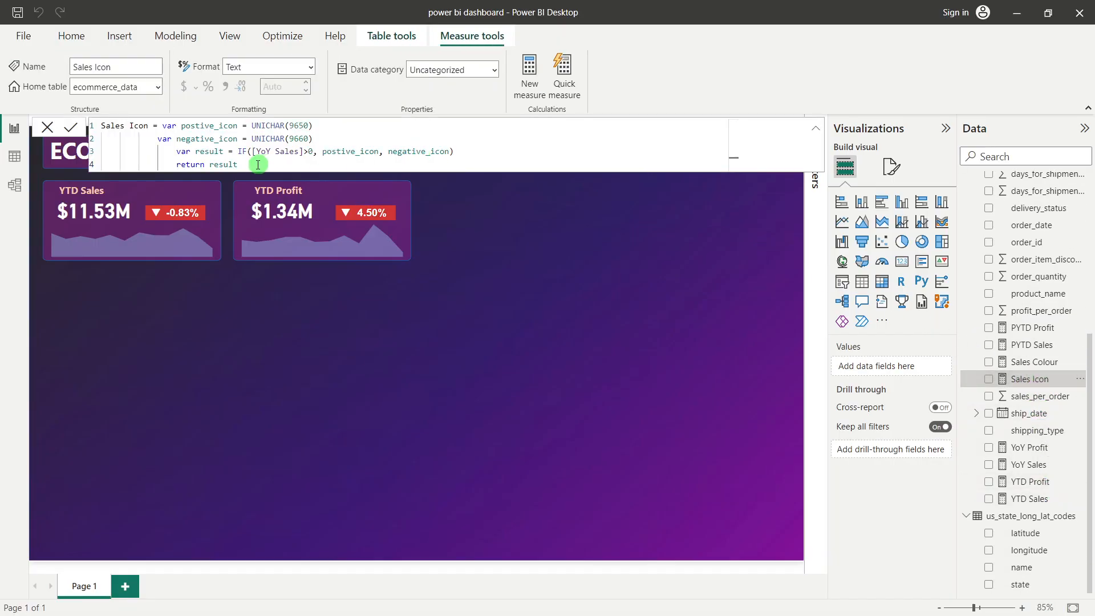
left_click_drag(239, 163, 120, 126)
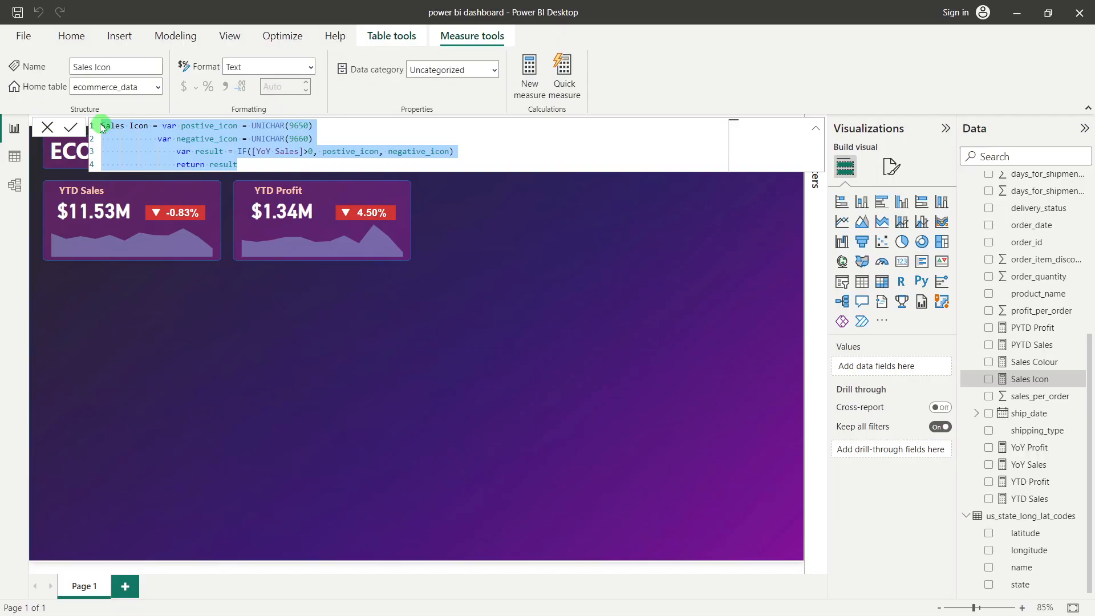
right_click(1023, 381)
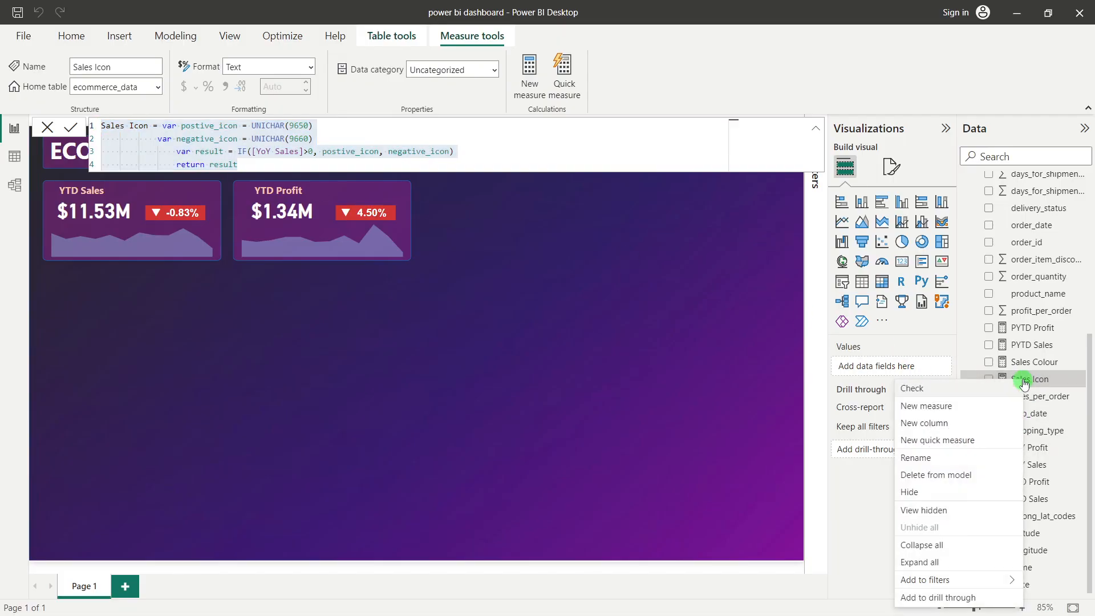
left_click(940, 405)
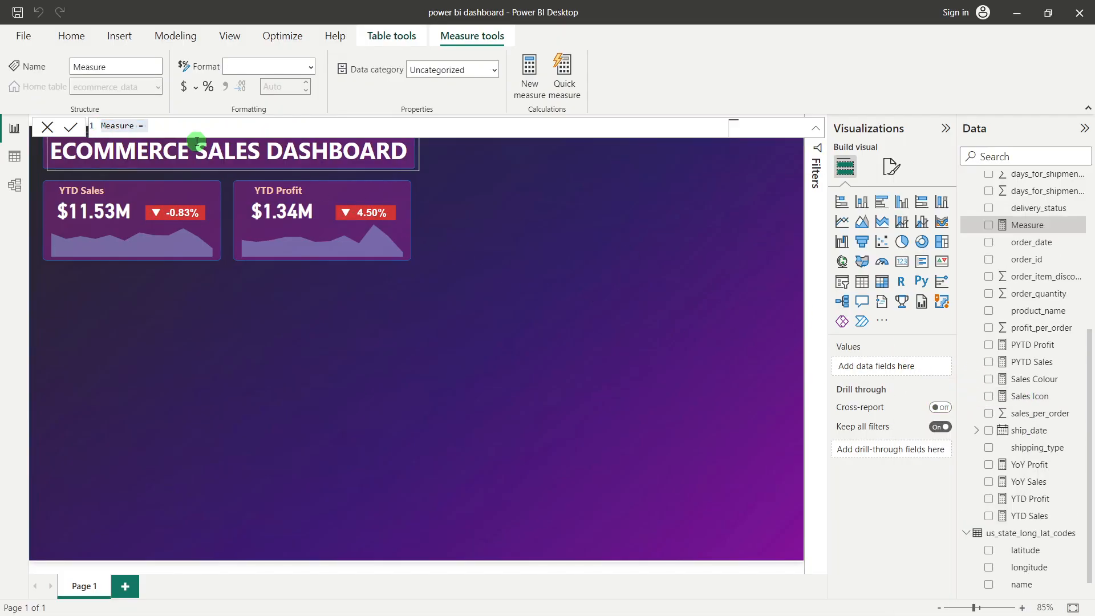
type("Sales Icon = var postive_icon = UNICHAR(9650)             var negative_icon = UNICHAR(9660)                 var result = IF([YoY Sales]>0, postive_icon, negative_icon)                 return result")
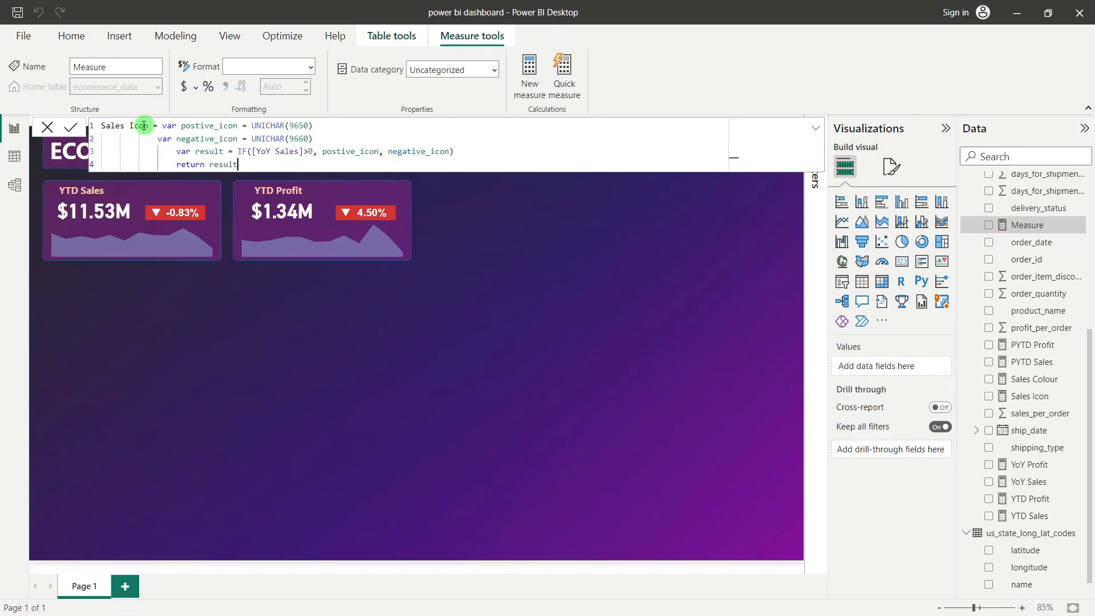
Step: Rename the copied measure Profit Icon, make its IF condition test [YoY Profit]>0, then commit and close the formula
double_click(112, 124)
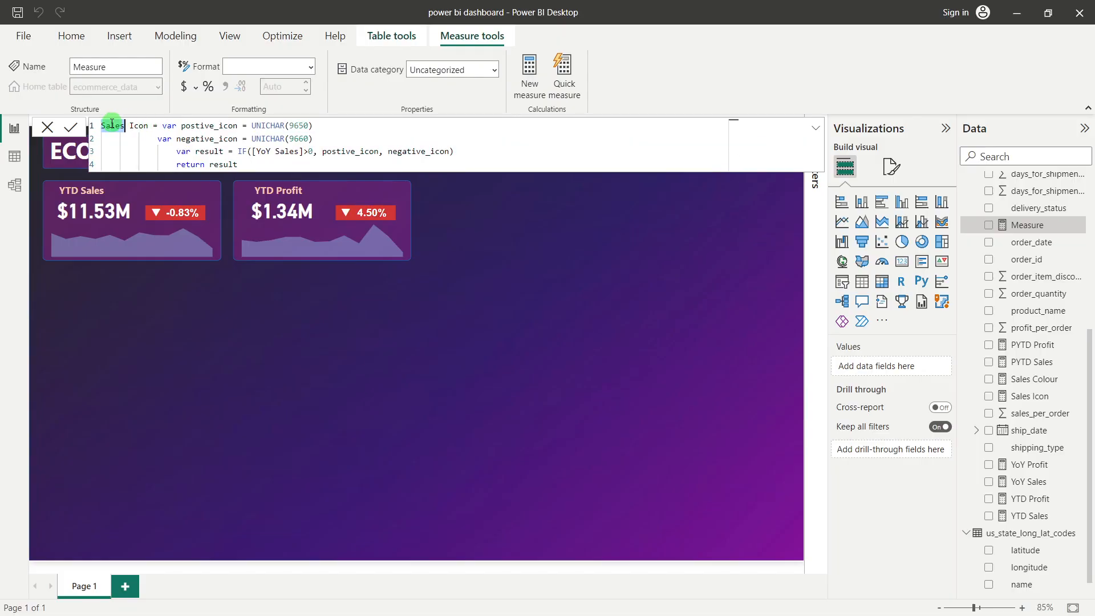
type("Profit")
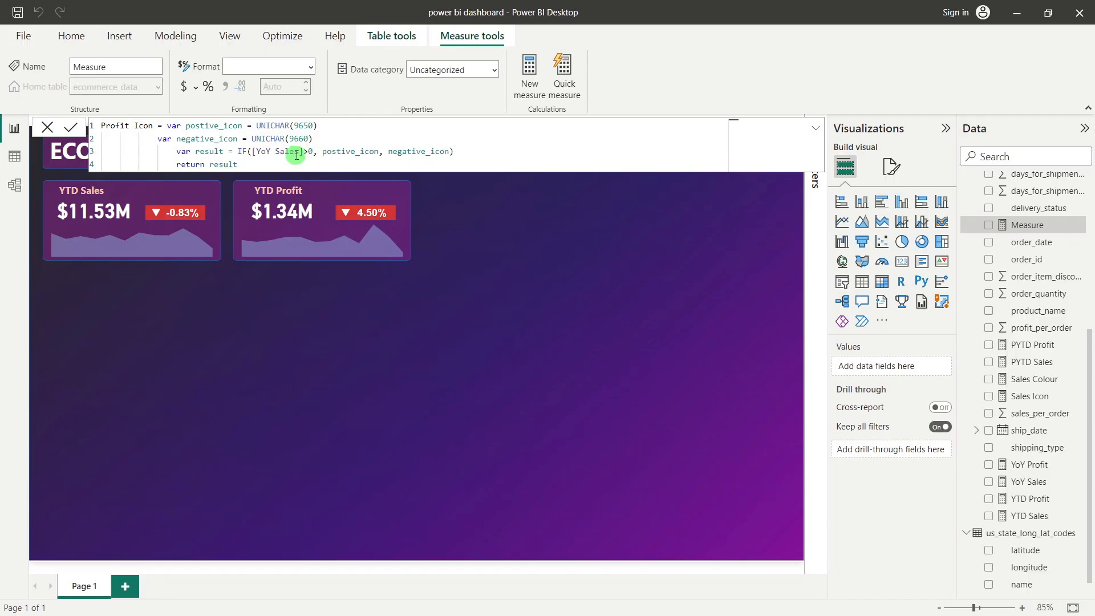
left_click_drag(299, 154, 280, 156)
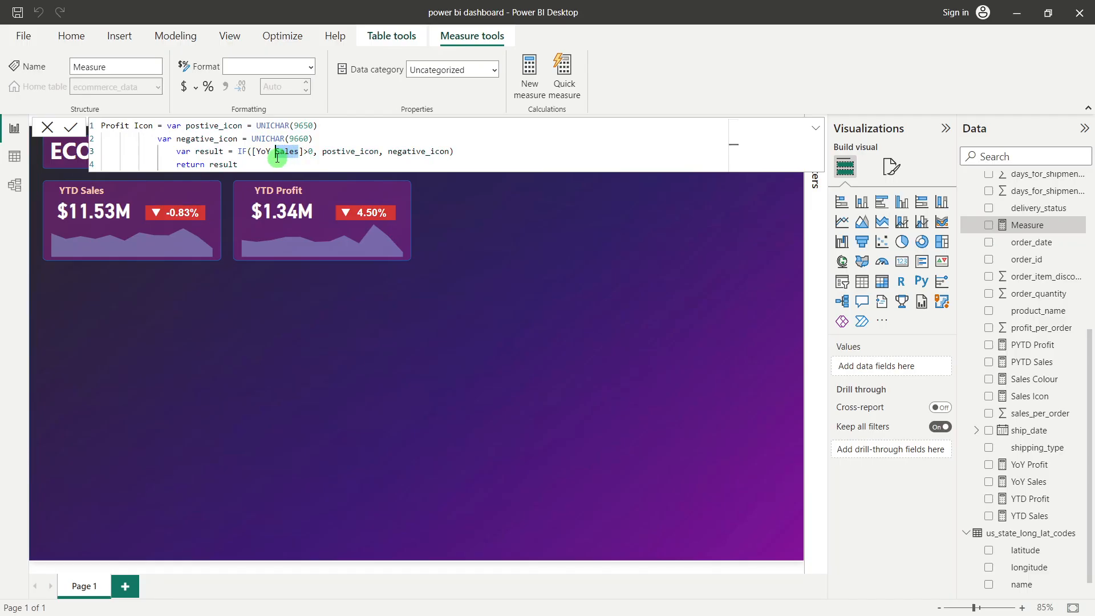
type("Profit")
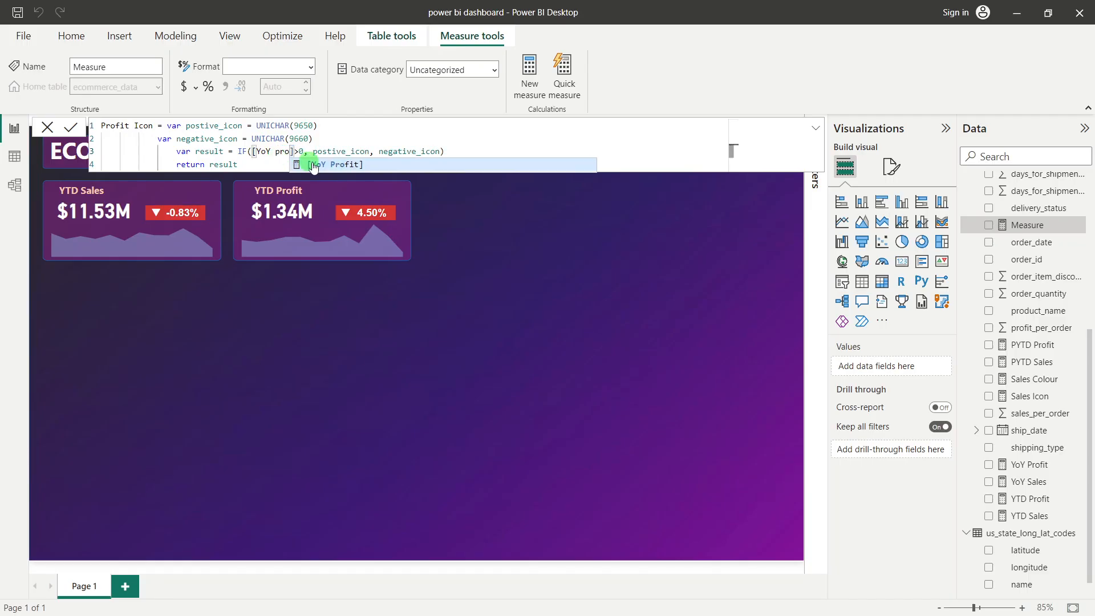
left_click(71, 128)
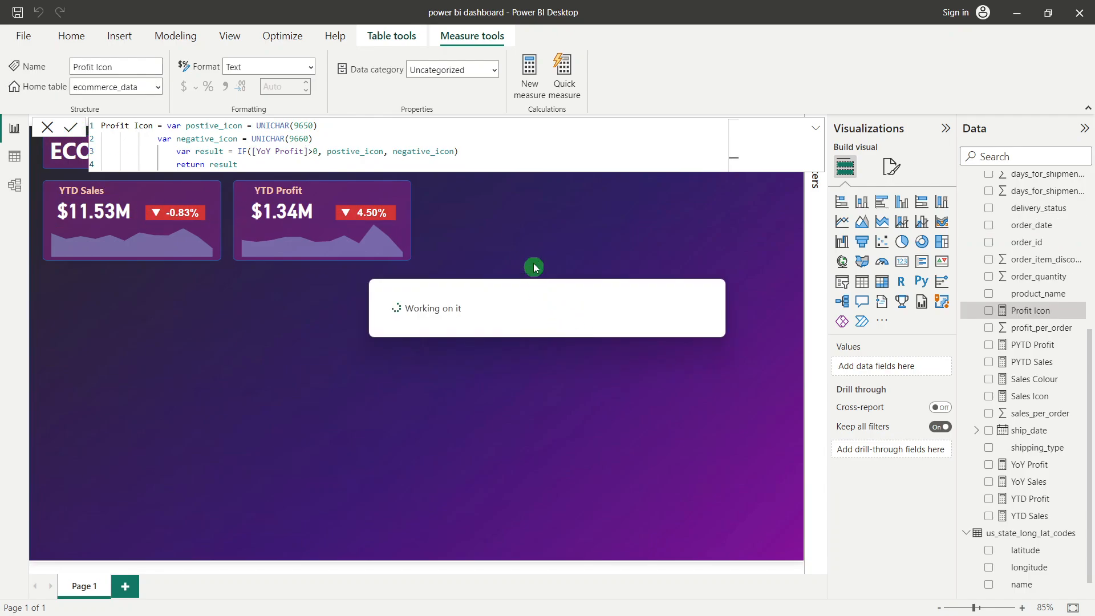
left_click(515, 223)
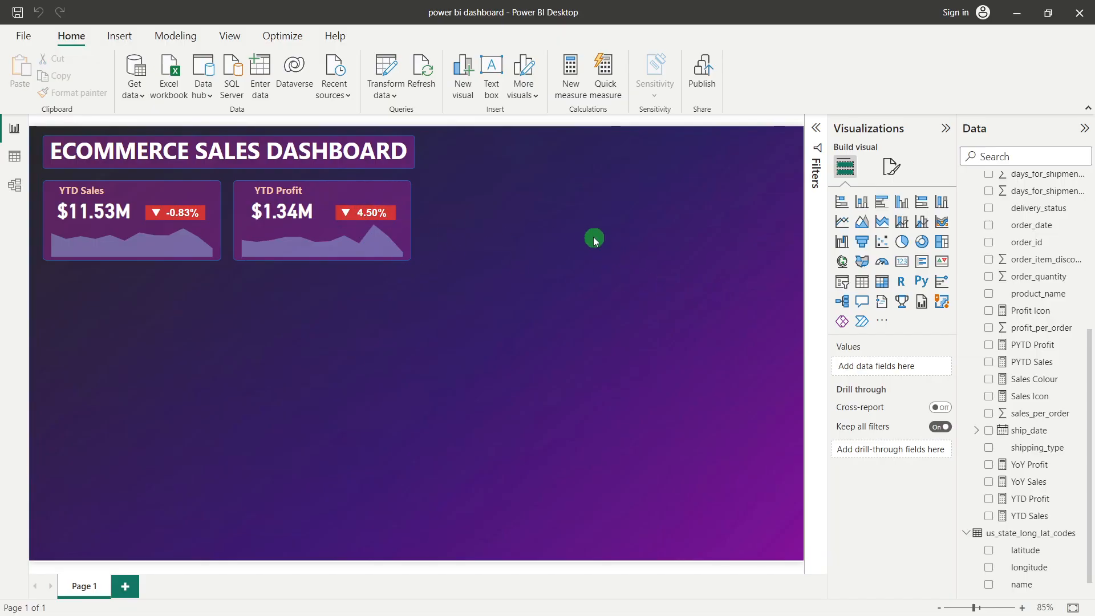
Step: Replace the Sales Icon field in the YTD Profit card's arrow visual with the Profit Icon measure
left_click(351, 219)
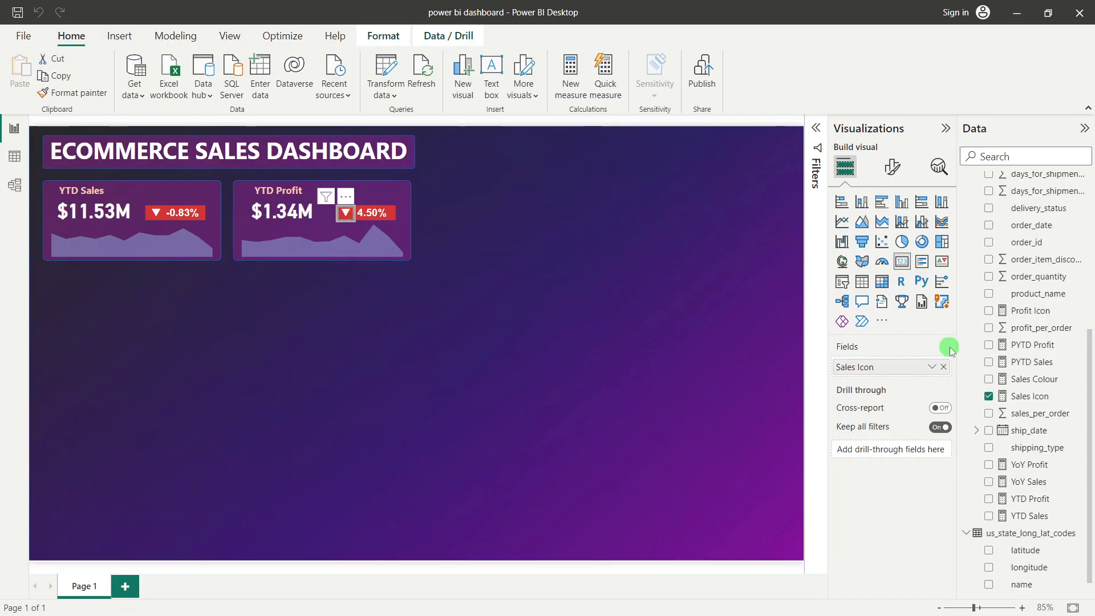
left_click(945, 368)
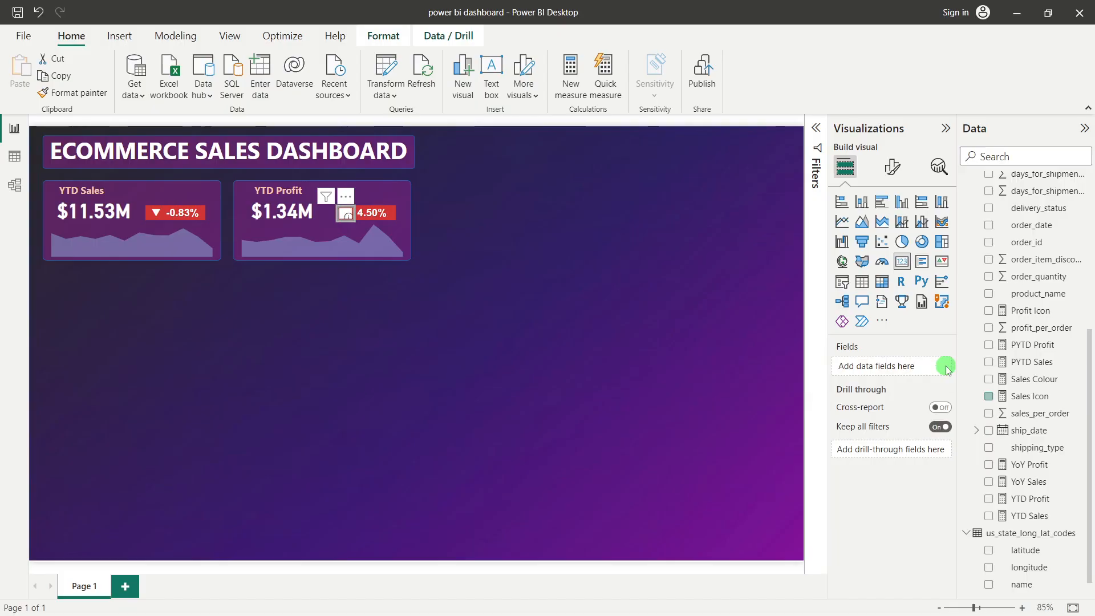
scroll(1026, 394, "down", 1)
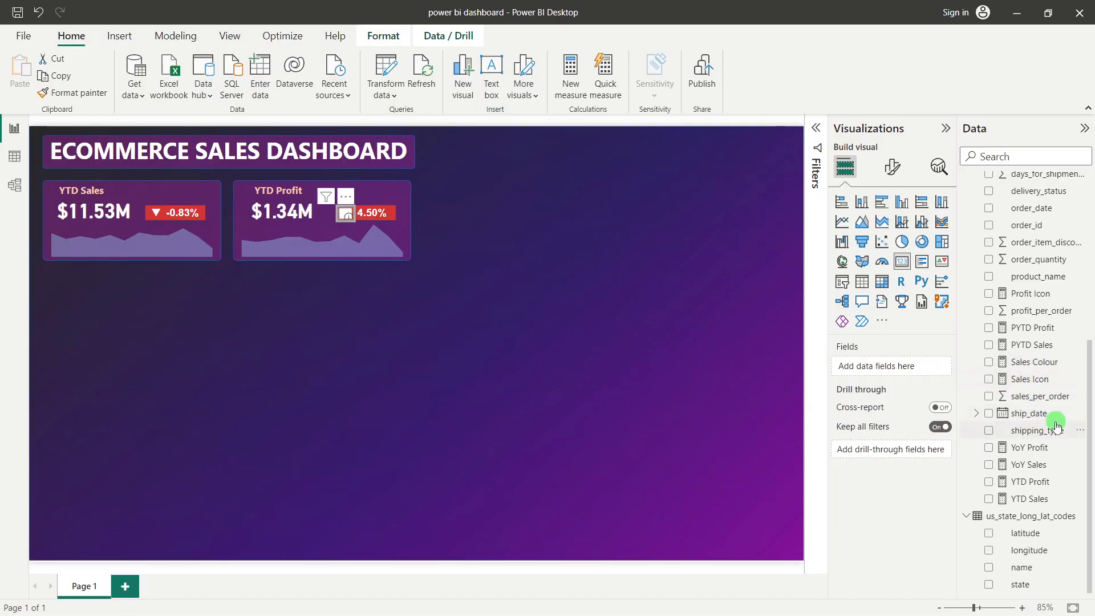
left_click(989, 293)
left_click(400, 289)
left_click(379, 215)
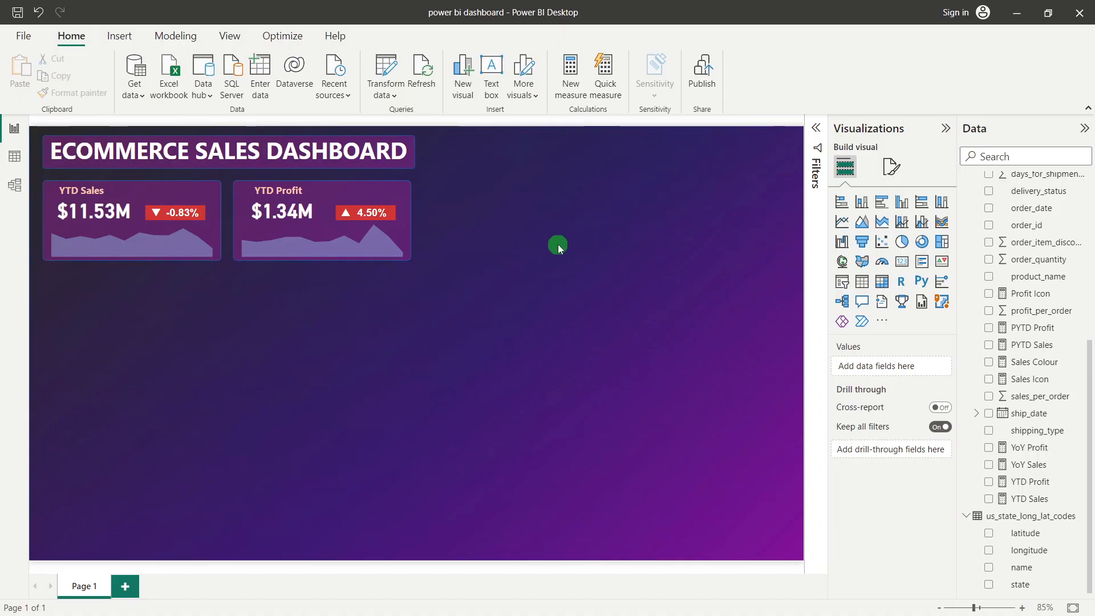
Step: Create another measure from a copy of the Sales Colour formula and rename it Profit Colour
left_click(1043, 366)
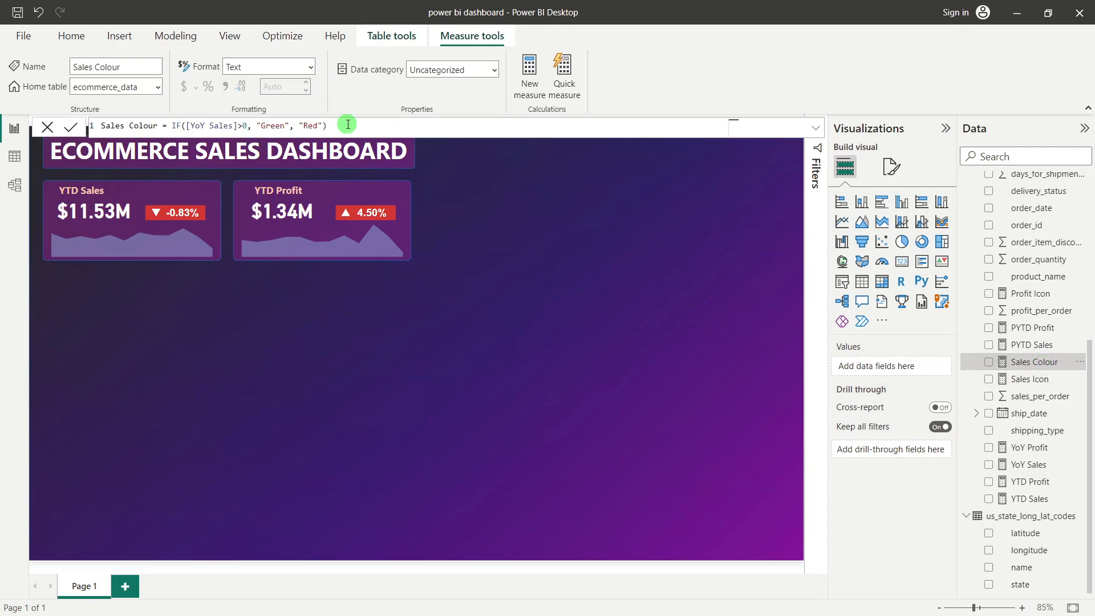
left_click_drag(347, 125, 19, 126)
key("ctrl+c")
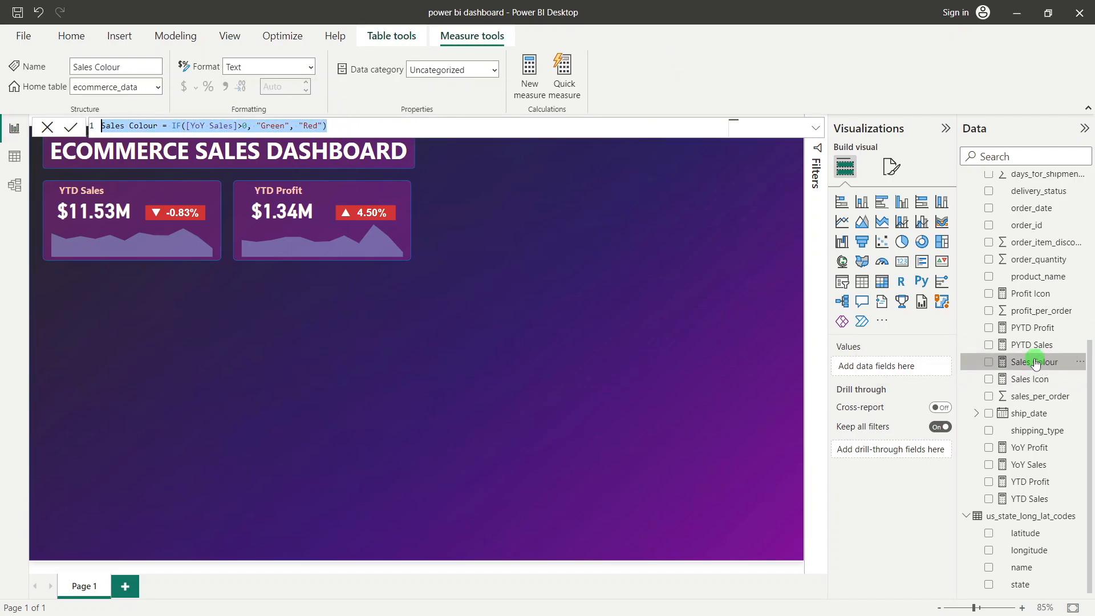
right_click(976, 361)
left_click(979, 386)
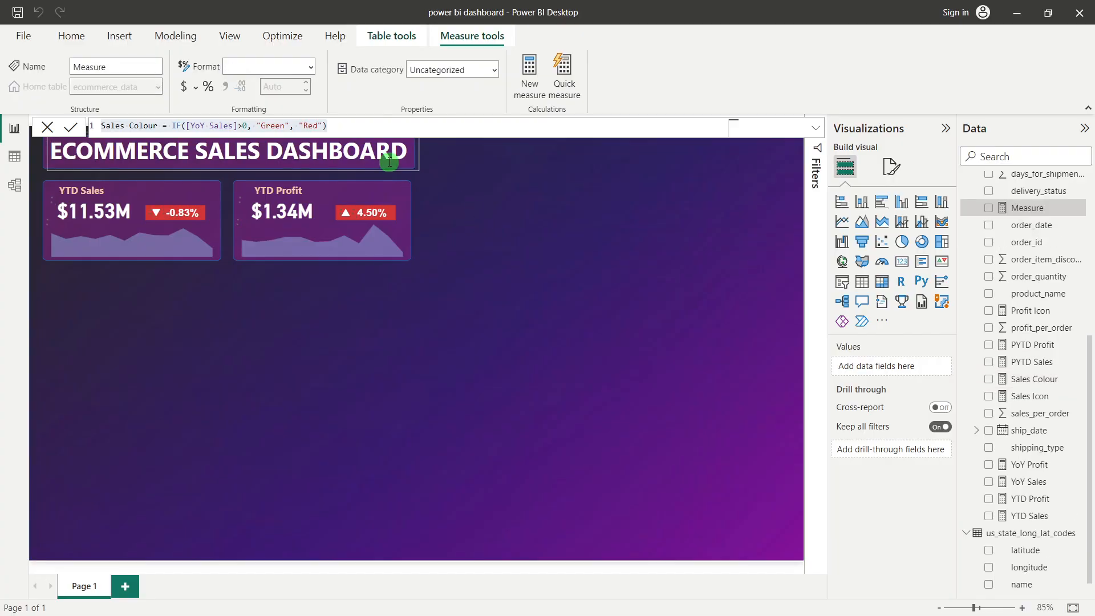
key("ctrl+v")
double_click(112, 126)
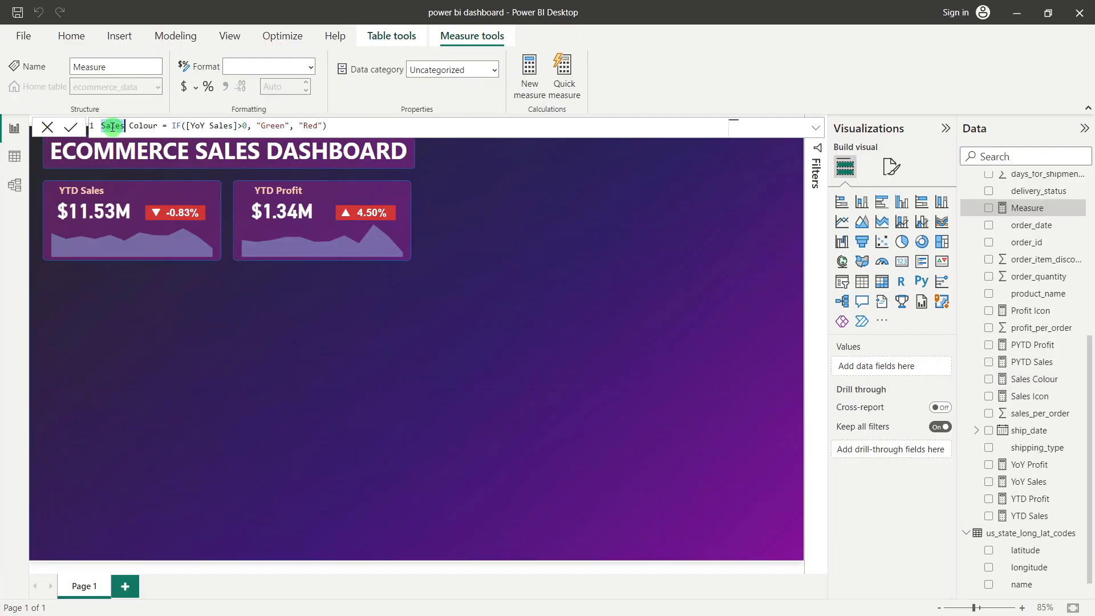
type("Profit")
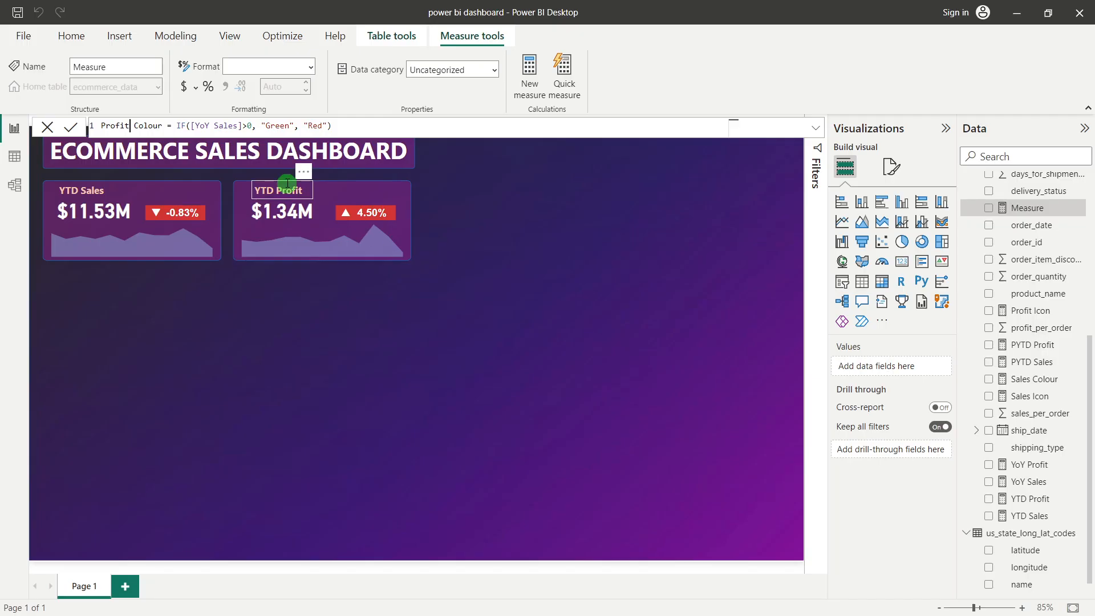
Step: Change the Profit Colour formula to IF([YoY Profit]>0, "Green", "Red"), commit it and close the formula
left_click(249, 151)
left_click(229, 126)
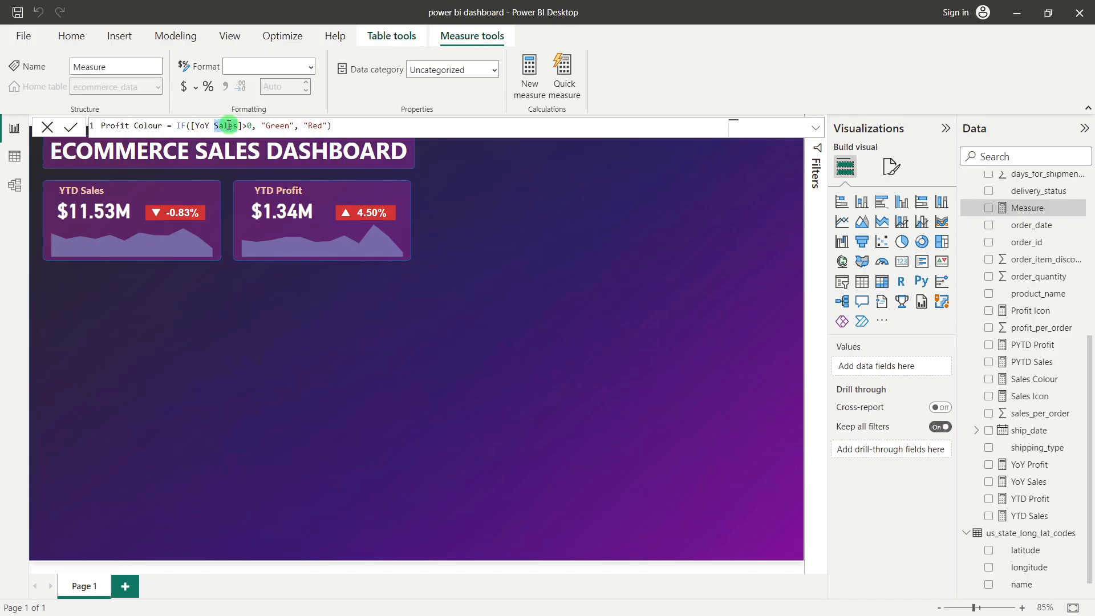
type("Profit")
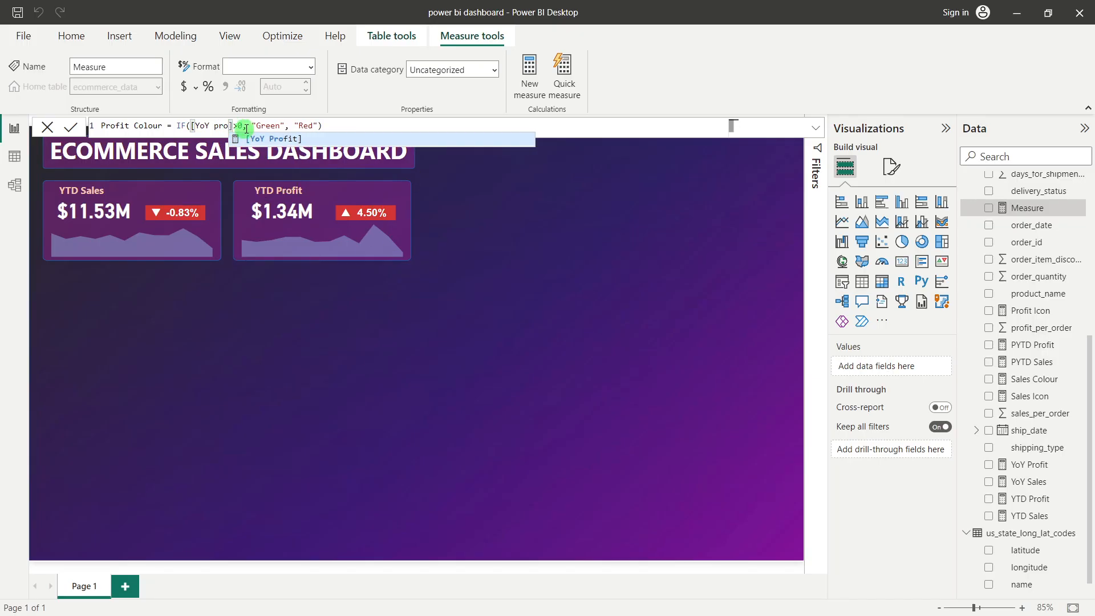
left_click(266, 140)
left_click(70, 127)
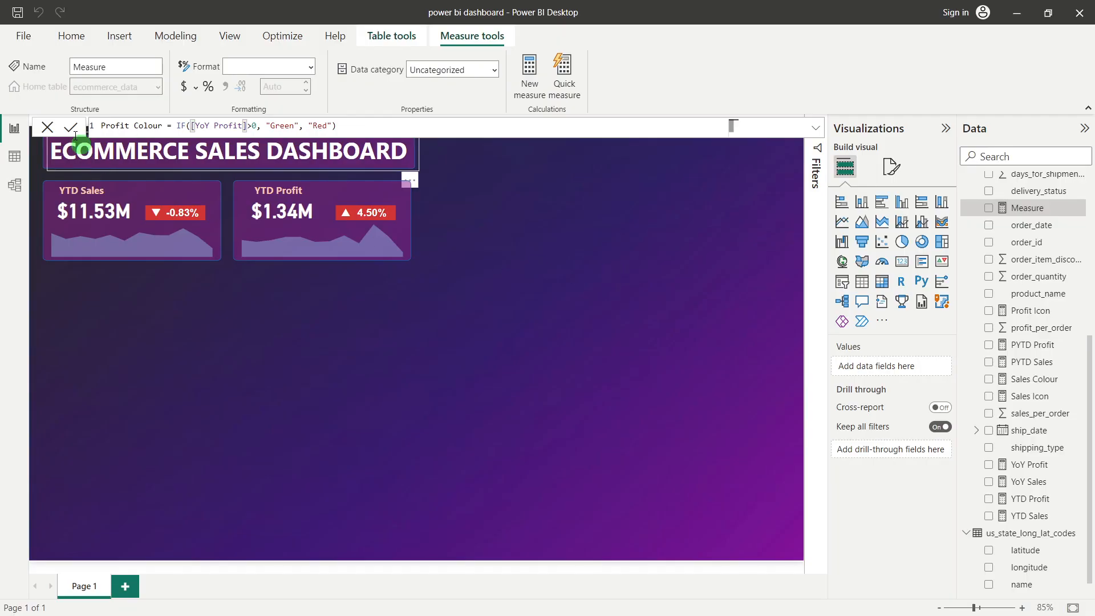
left_click(576, 279)
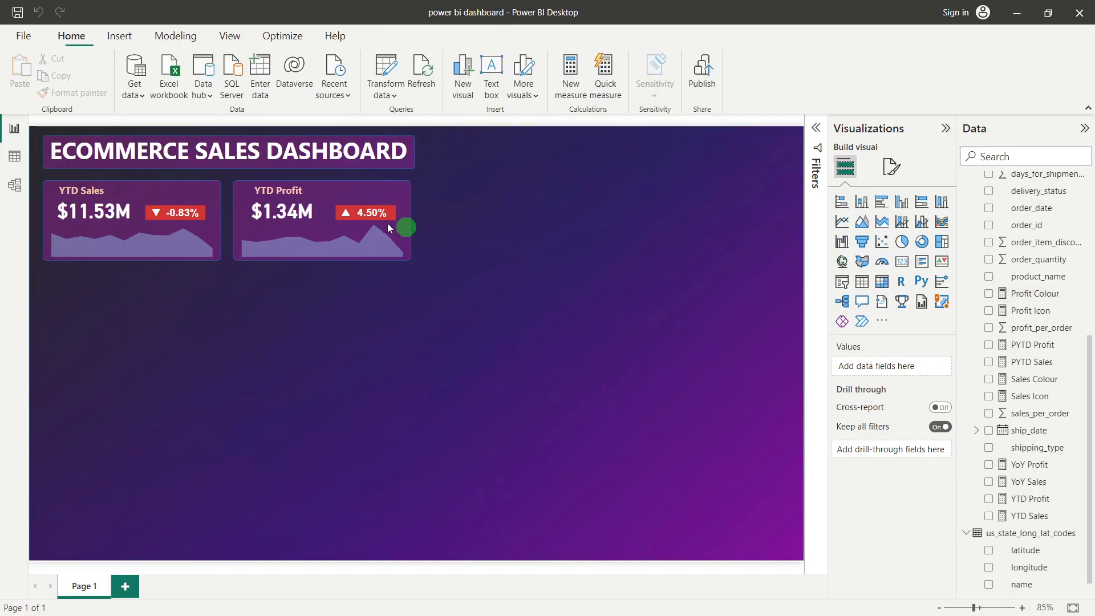
Step: Move the arrow visual below the YTD Profit card and select the red rectangle that was behind it
left_click_drag(346, 214, 349, 288)
left_click(347, 210)
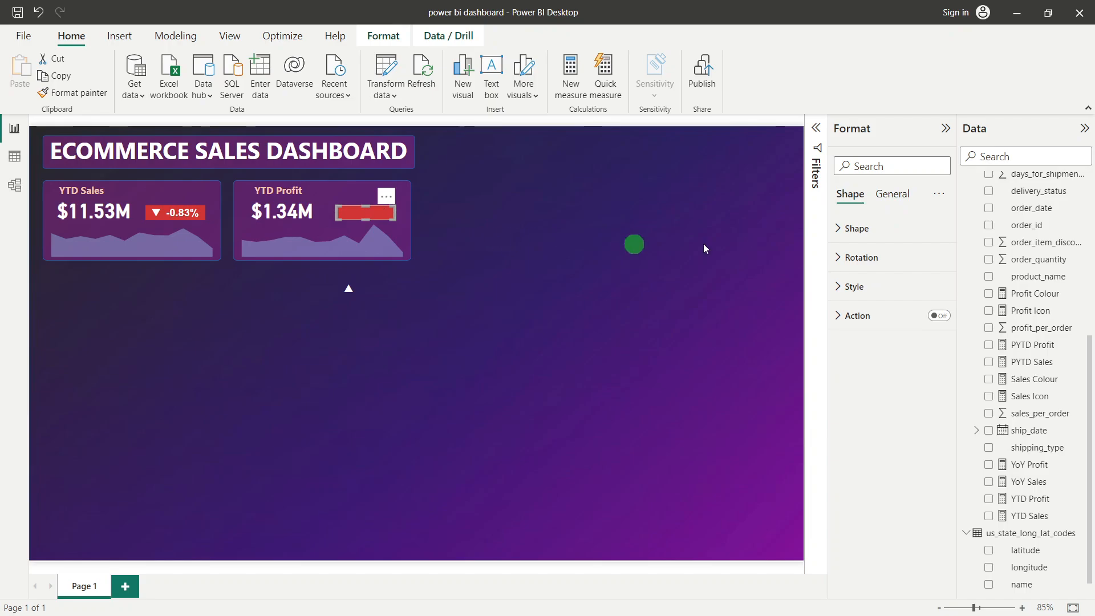
Step: Try to base the conditional background colour of the red rectangle in the YTD Profit card on the Profit Colour measure
left_click(898, 200)
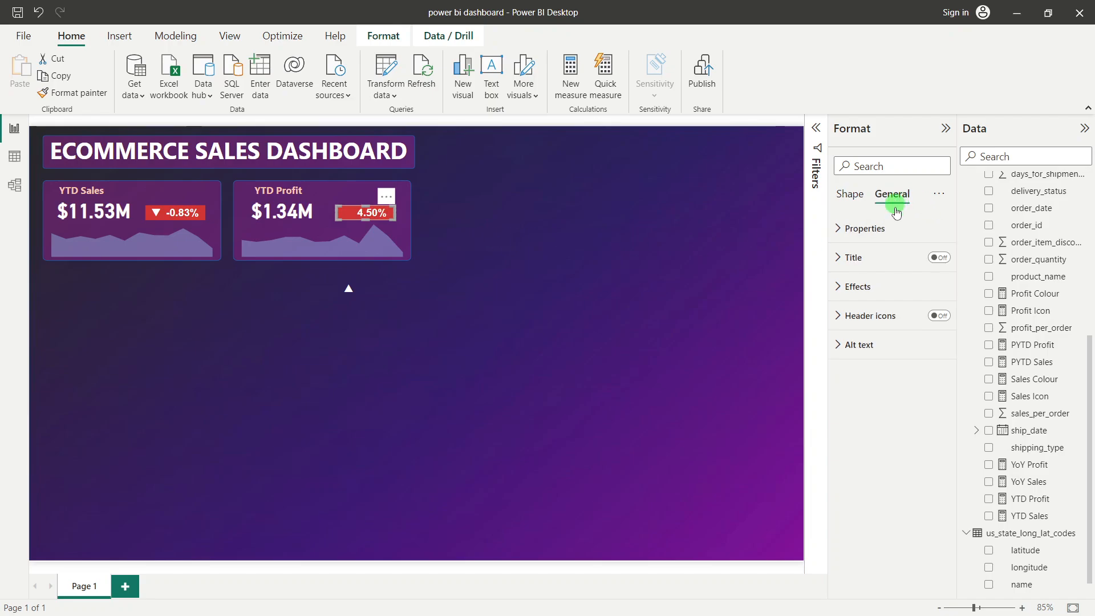
left_click(876, 288)
left_click(883, 319)
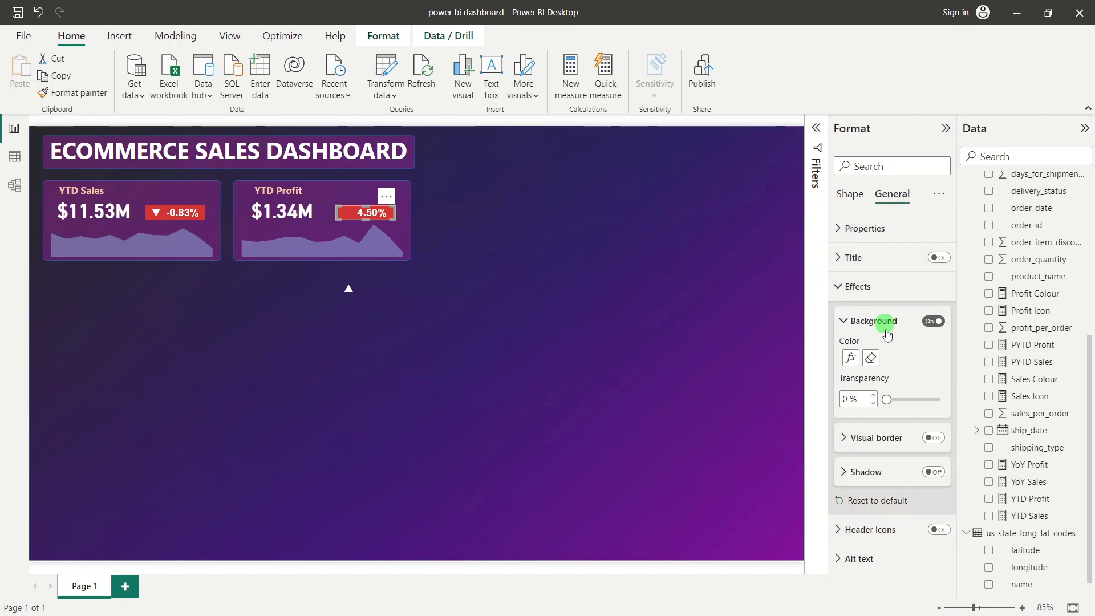
left_click(850, 358)
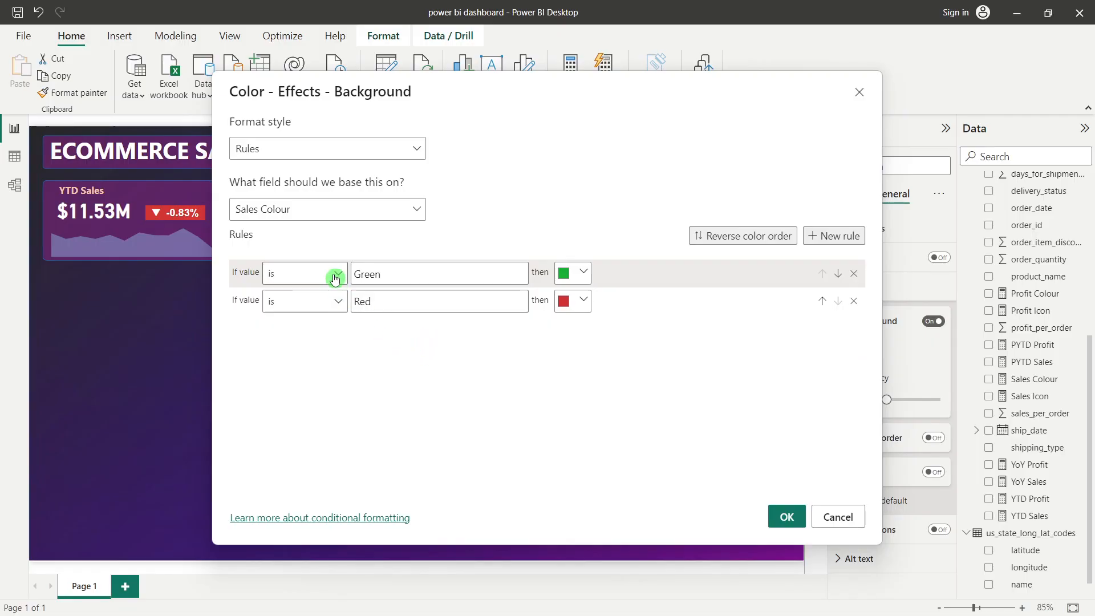
left_click(278, 210)
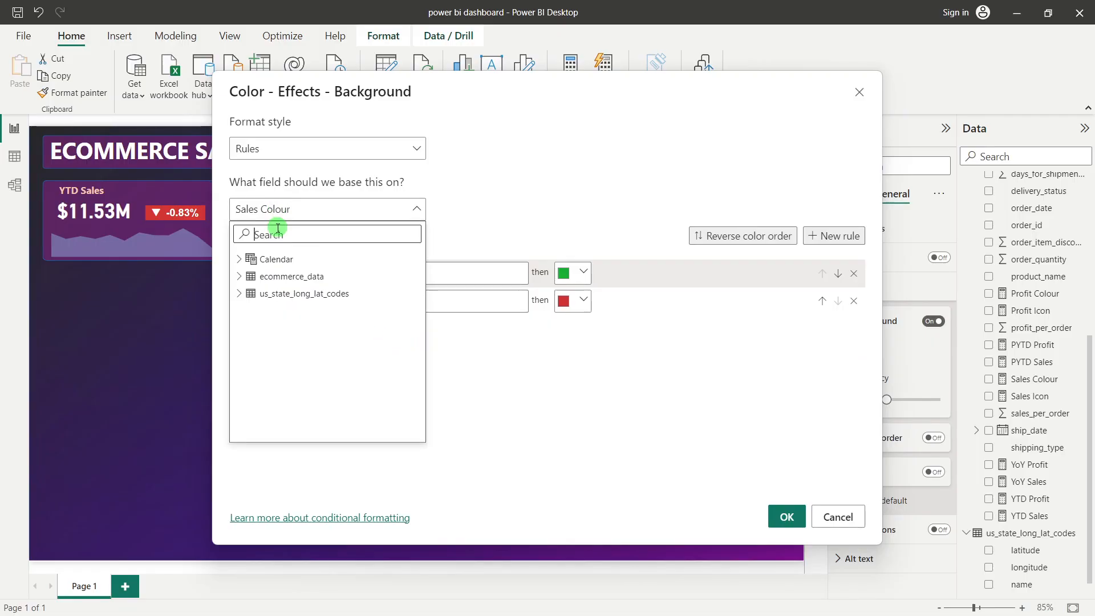
type("colour")
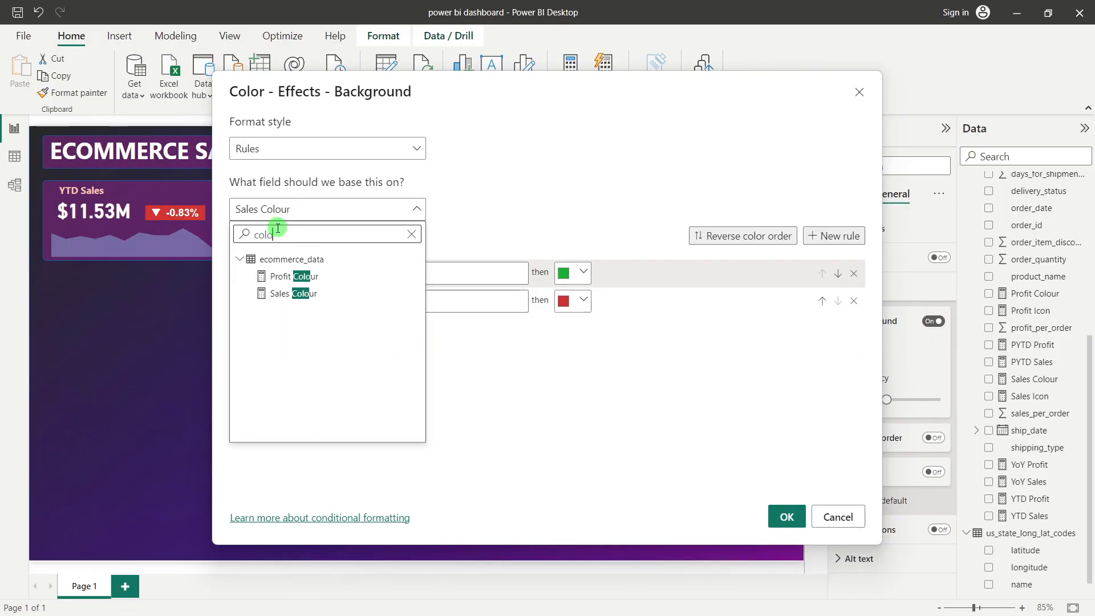
left_click(317, 290)
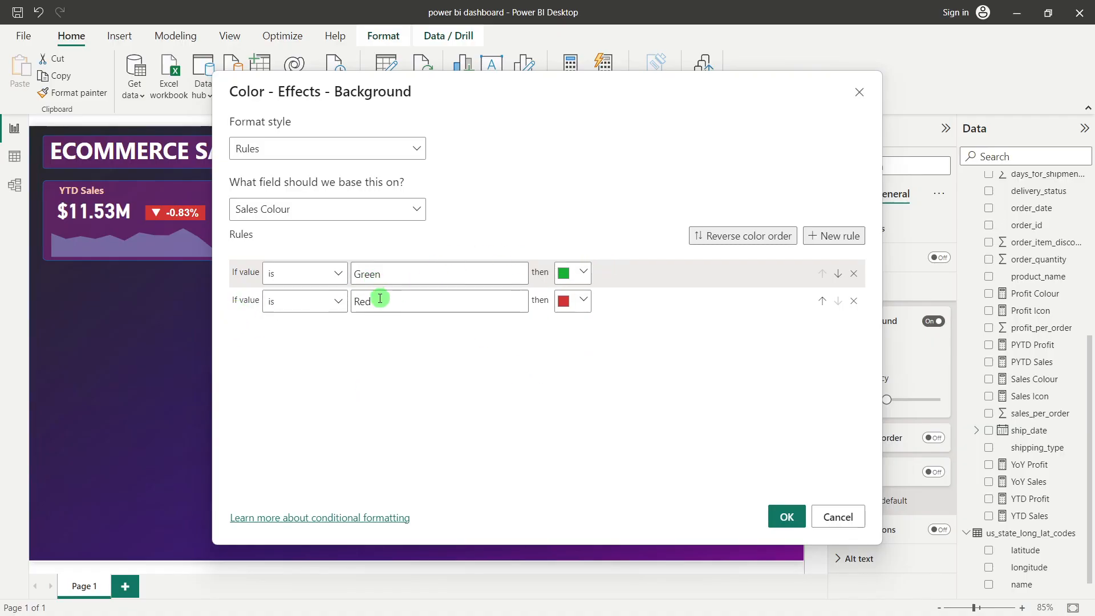
left_click(788, 517)
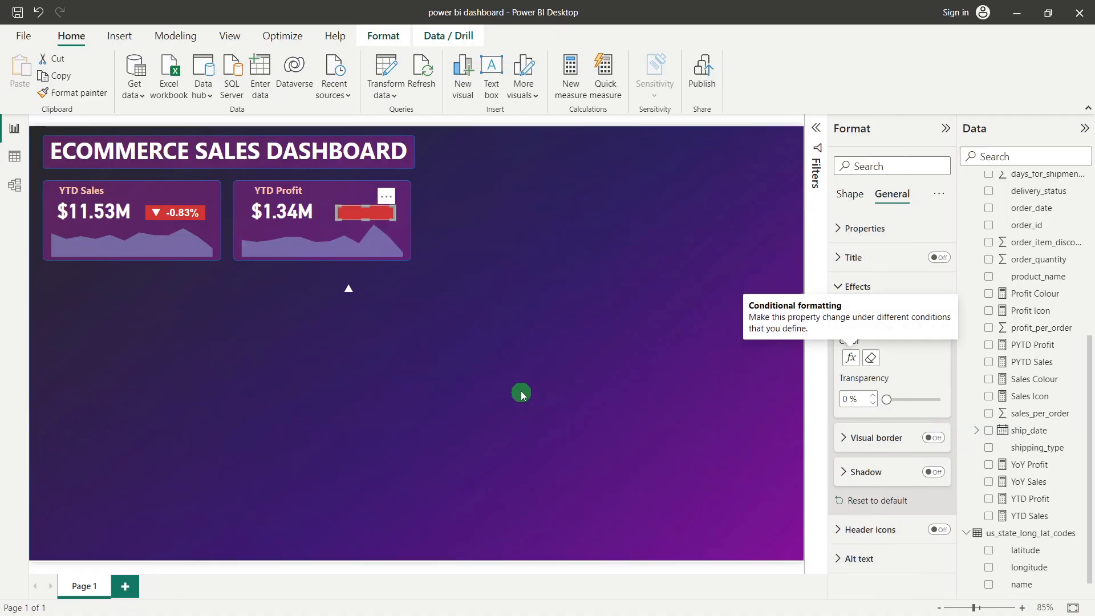
left_click(429, 317)
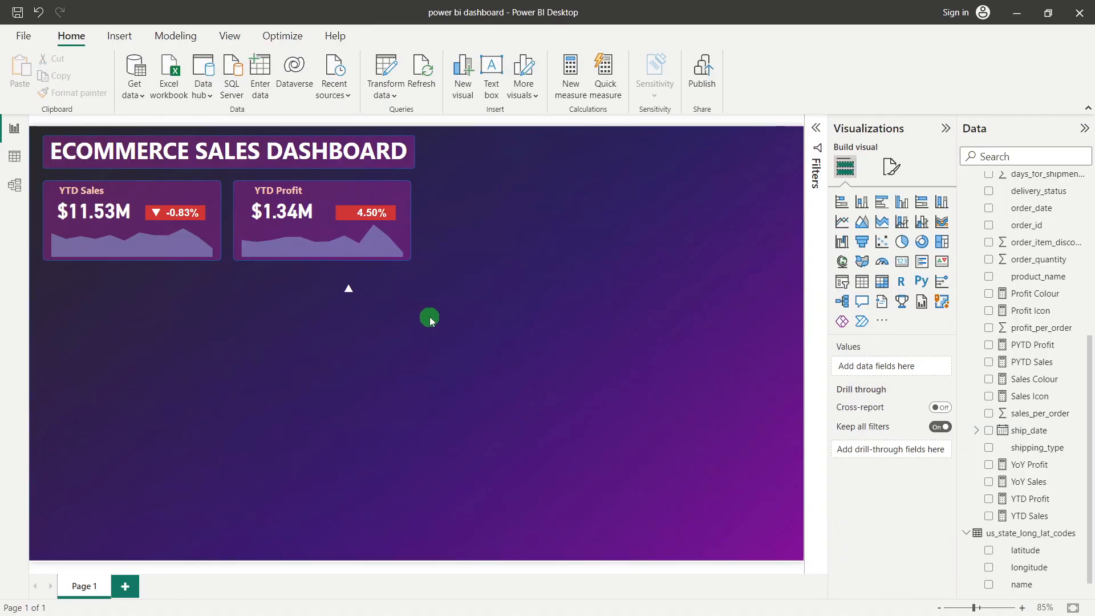
Step: Base the background colour rules of the YTD Profit card's red rectangle on the Profit Colour measure and apply them
left_click(343, 214)
left_click(892, 194)
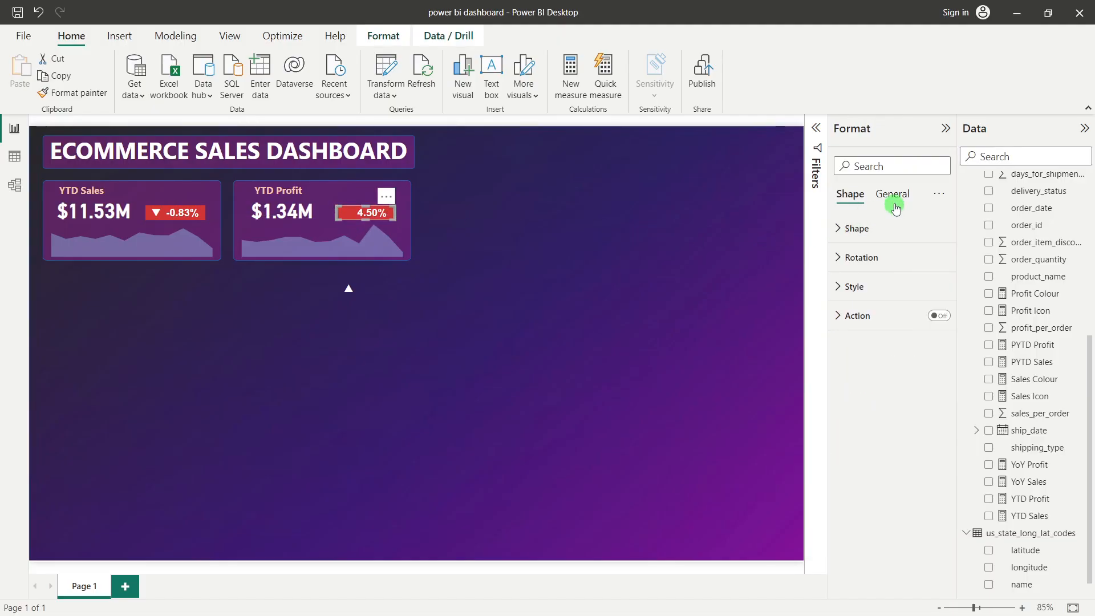
left_click(864, 286)
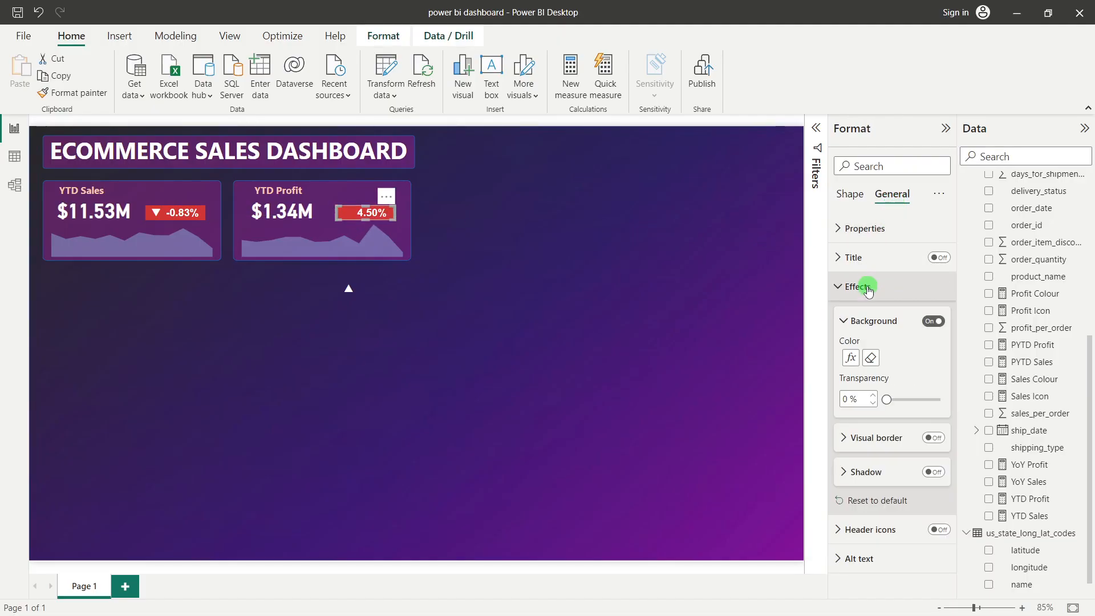
left_click(852, 358)
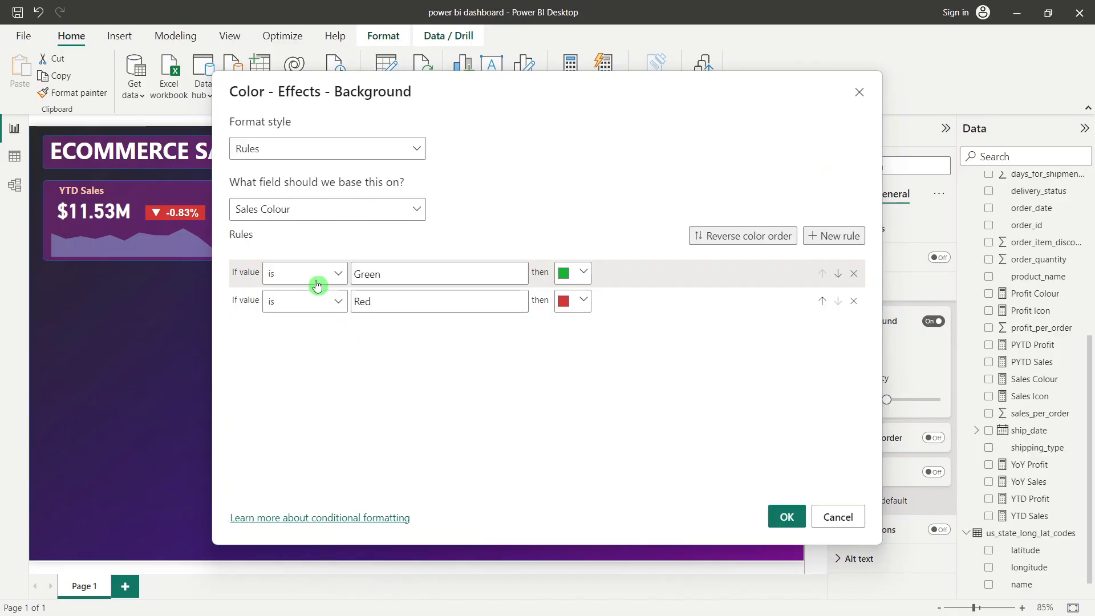
left_click(292, 210)
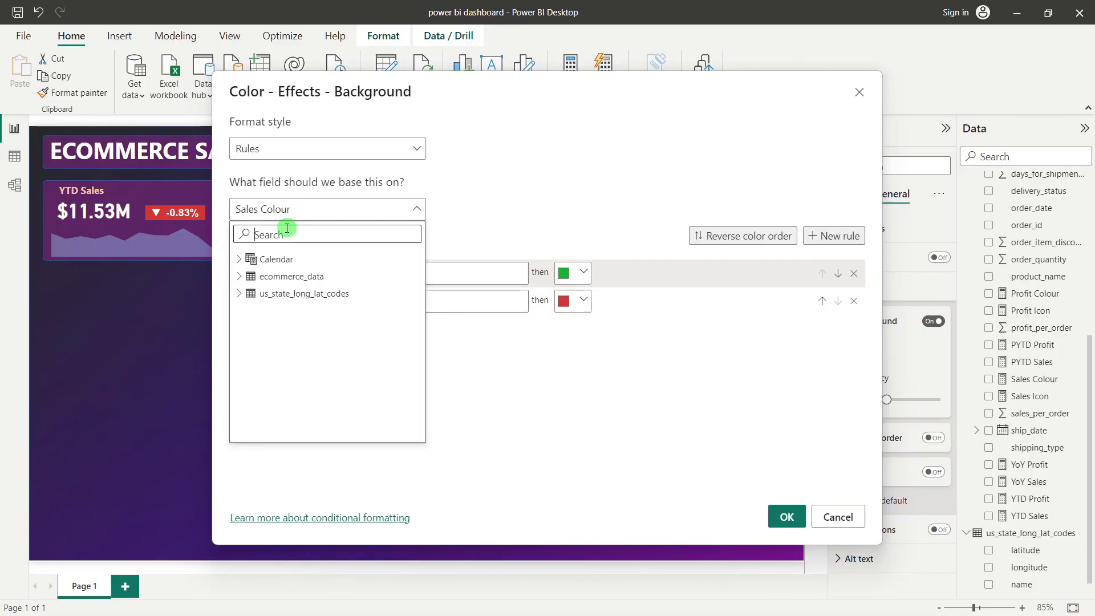
type("p")
key("BackSpace")
type("colo")
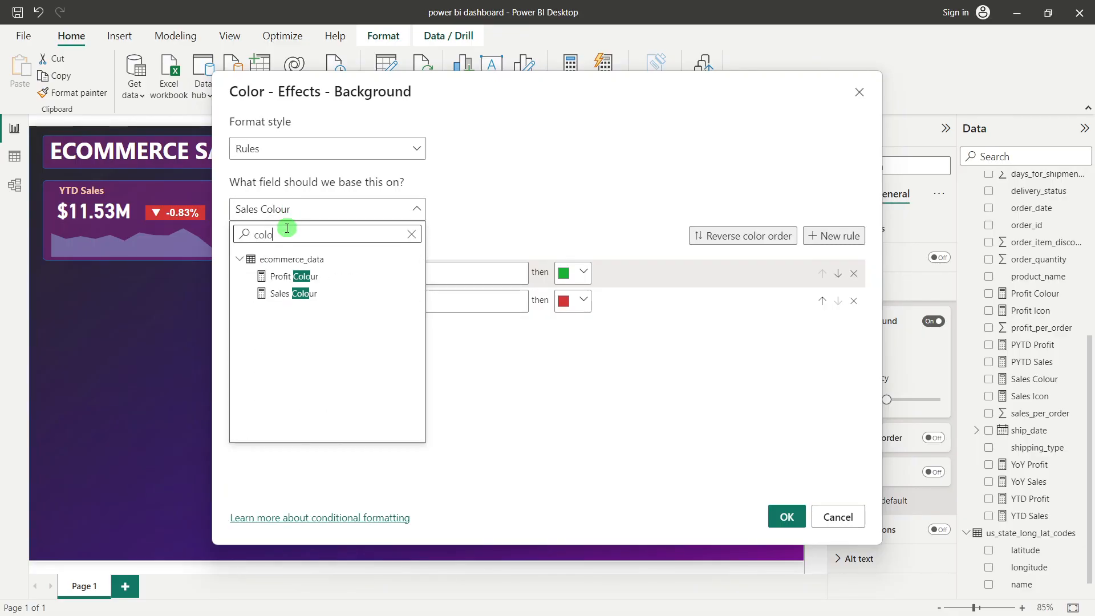
left_click(329, 276)
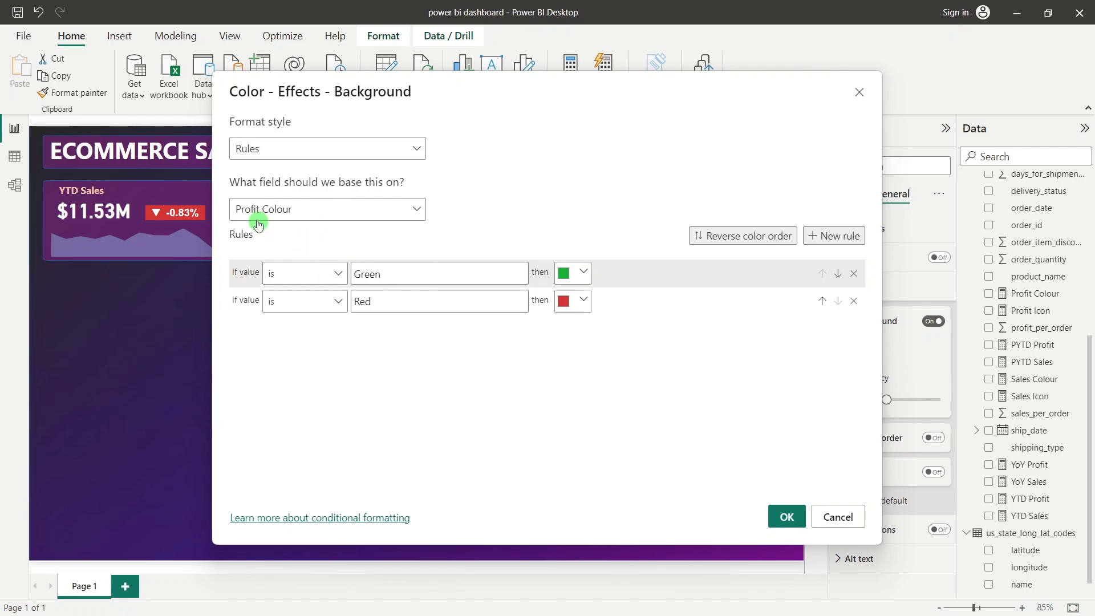
left_click(785, 516)
left_click(489, 438)
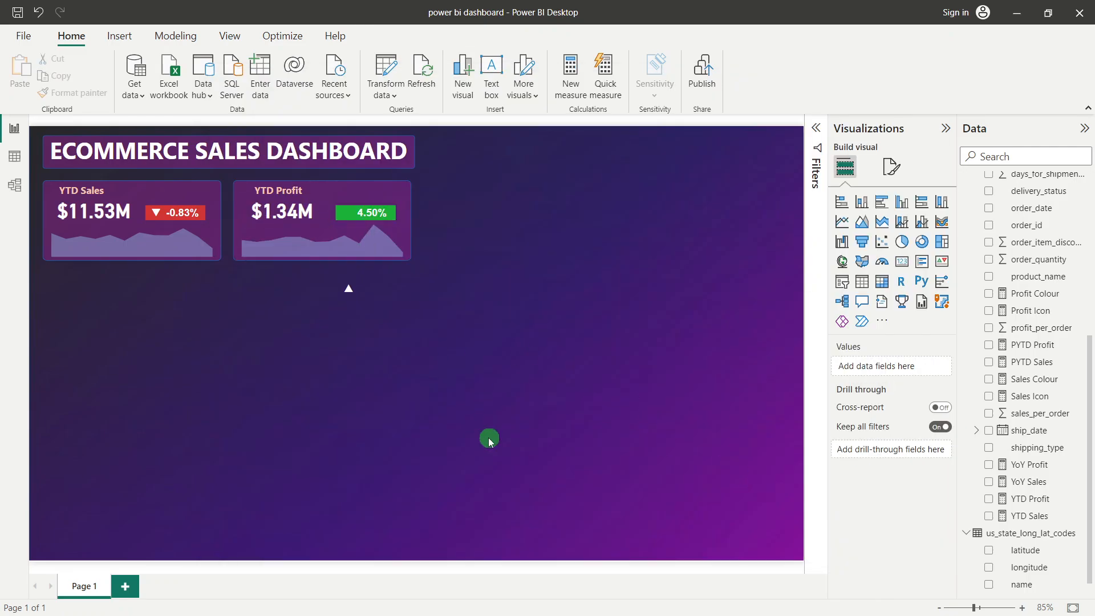
Step: Move the arrow visual back onto the YTD Profit card's coloured rectangle beside the percentage and nudge it up into line
left_click_drag(348, 289, 351, 213)
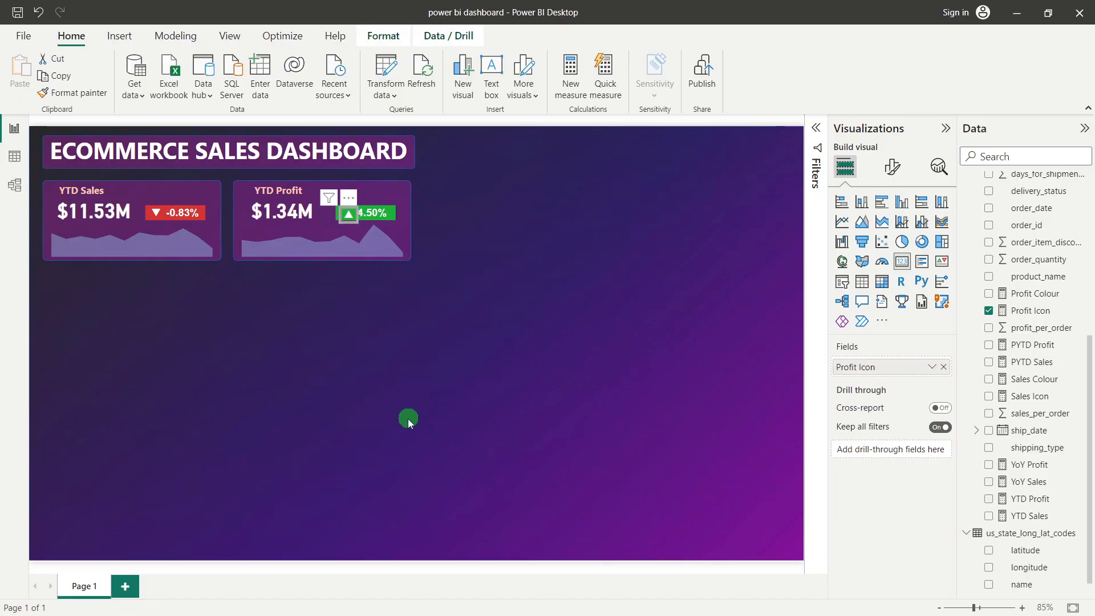
left_click(408, 418)
left_click(350, 219)
key("Up")
key("Up")
key("Up")
left_click(360, 401)
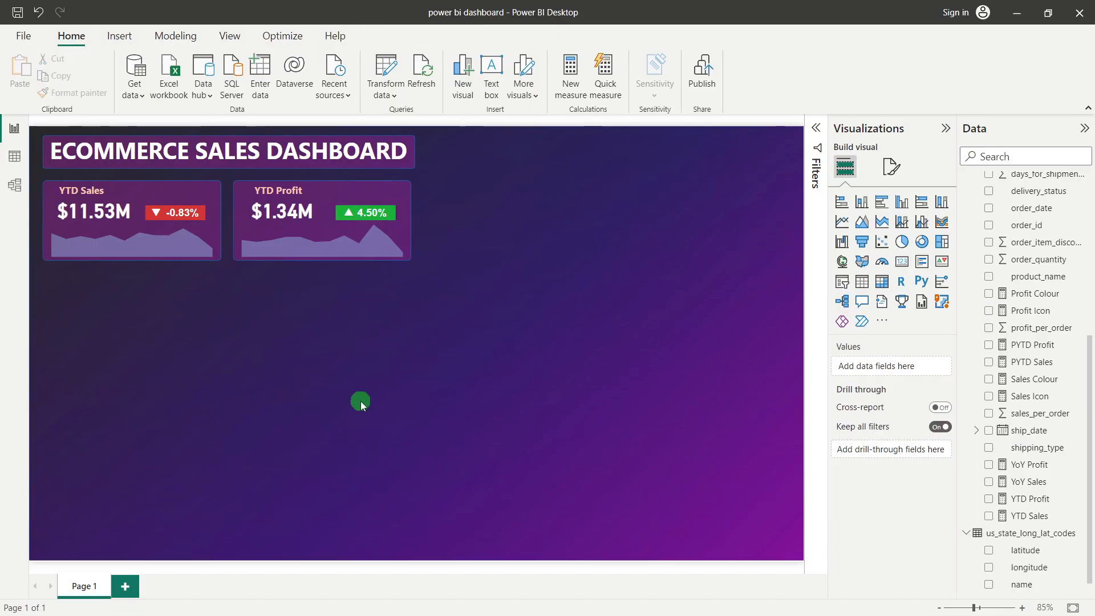
left_click(373, 214)
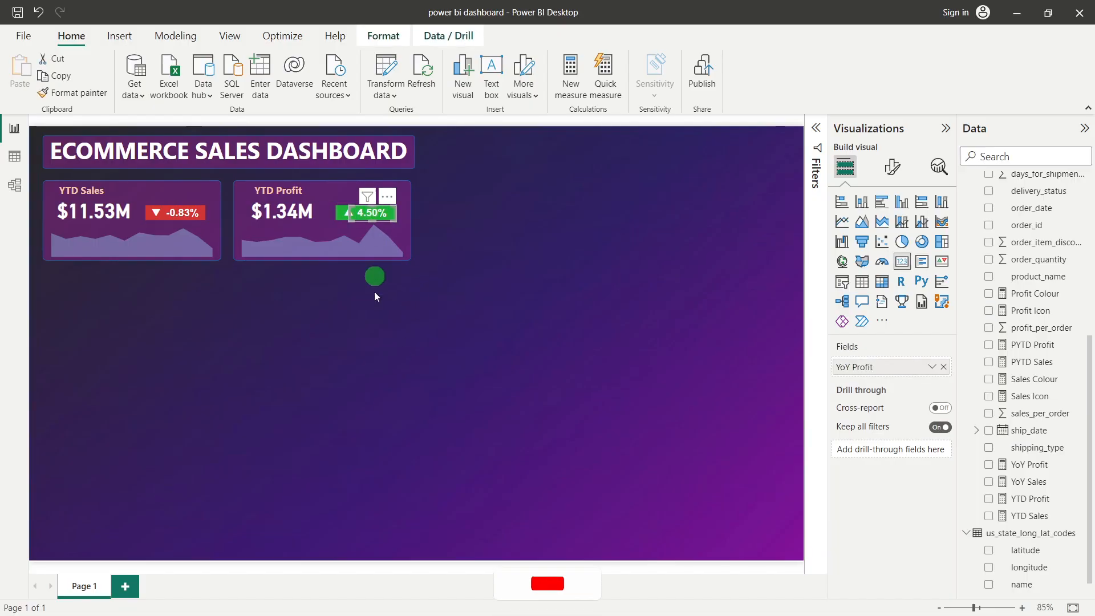
left_click(387, 368)
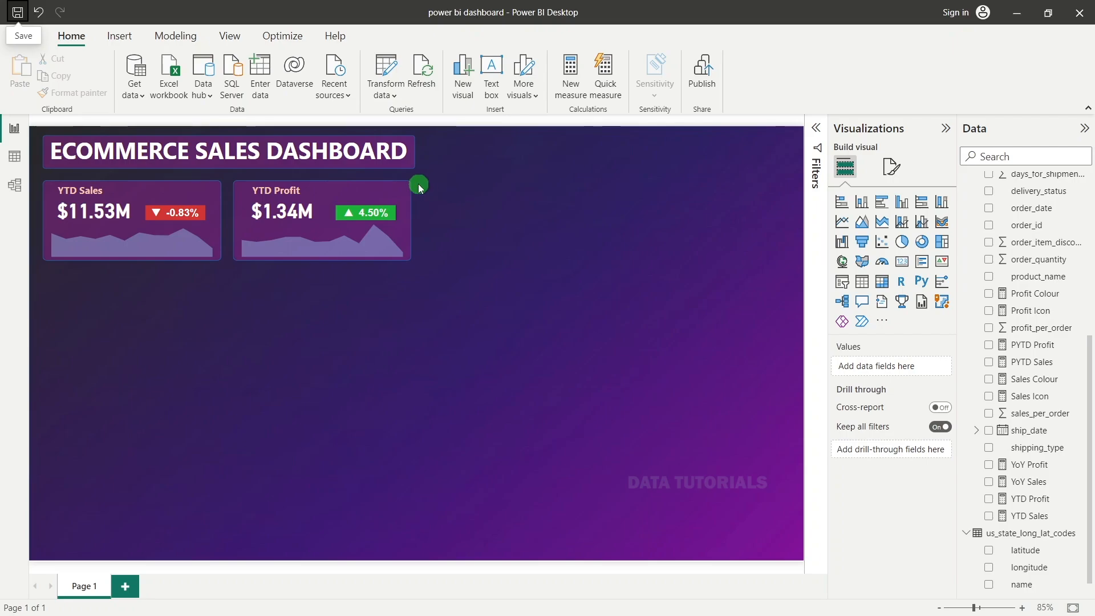
Step: Duplicate all elements of the YTD Profit card and place the copy as a third card beside it in the same row
left_click_drag(227, 182, 526, 318)
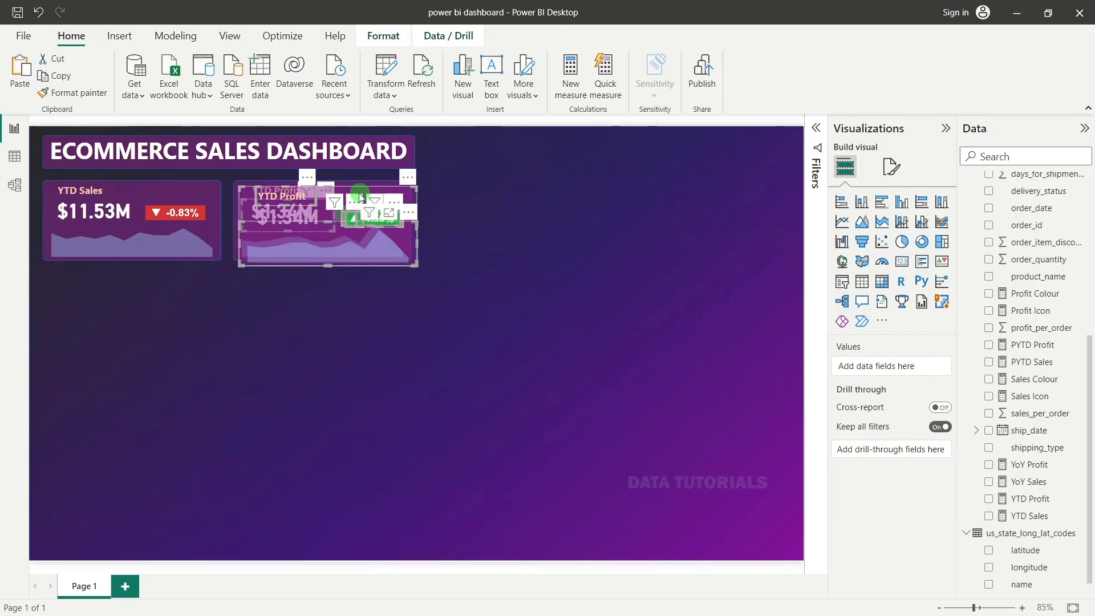
left_click_drag(359, 183, 551, 186)
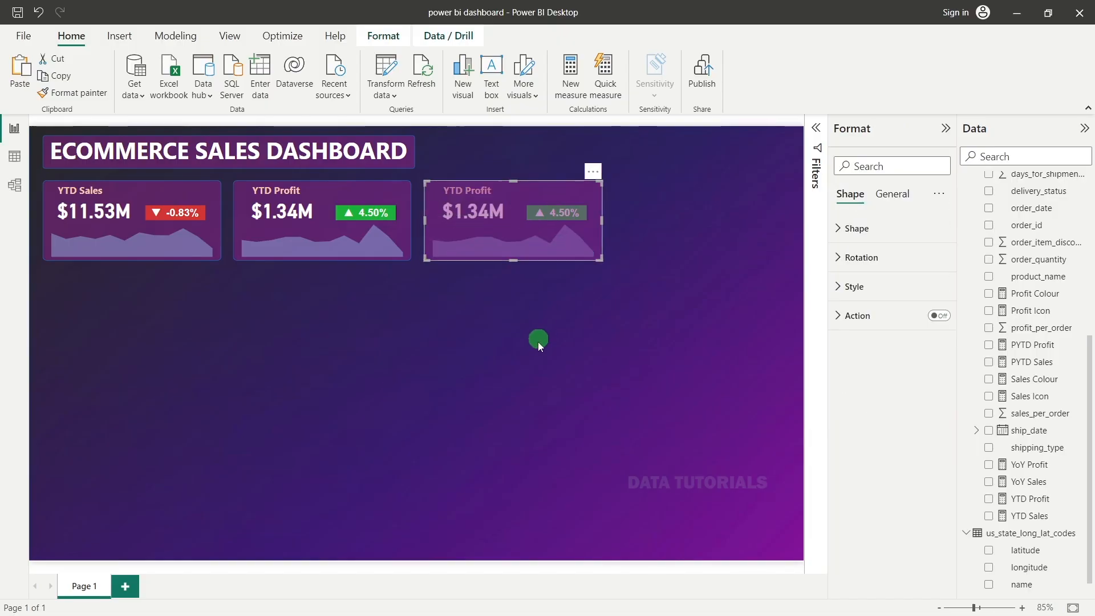
left_click(541, 337)
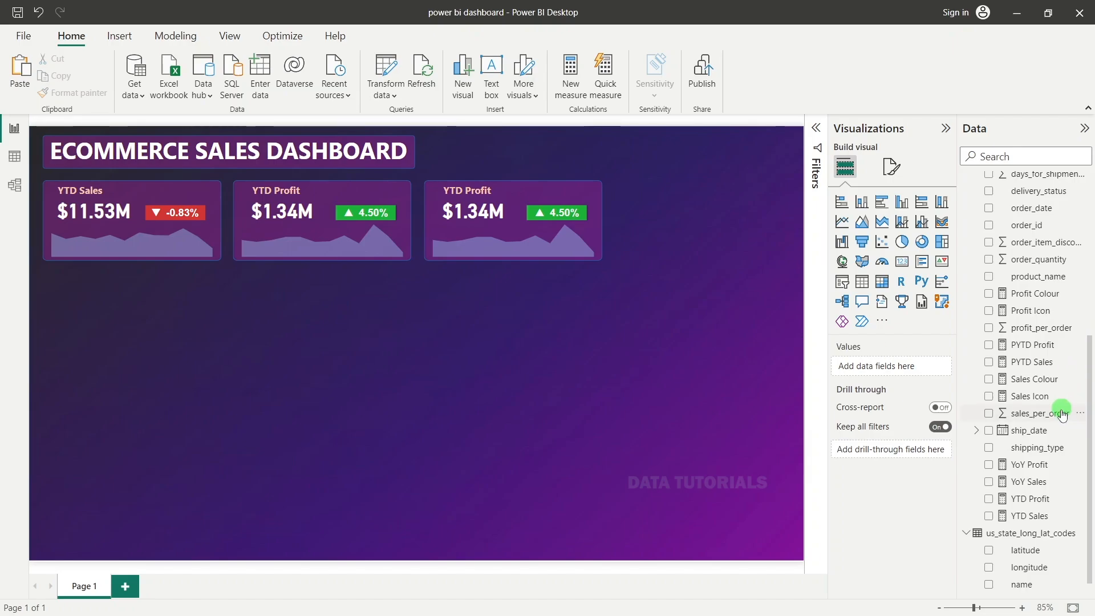
Step: Copy the YTD Sales formula and paste it into a new measure in the ecommerce_data table
scroll(996, 411, "down", 1)
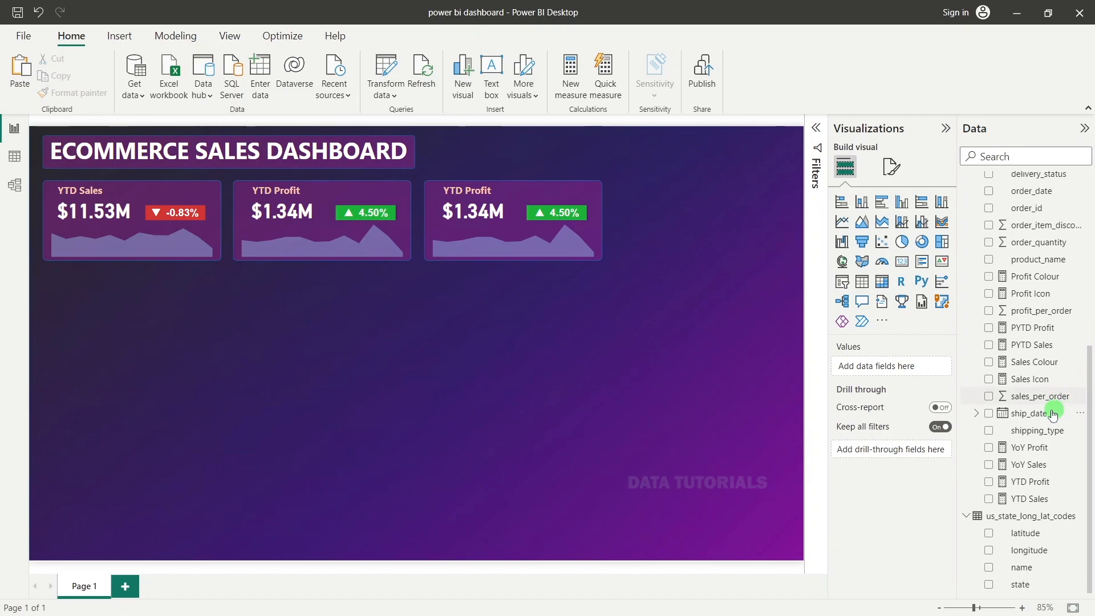
left_click(1028, 498)
left_click_drag(481, 125, 70, 132)
key("ctrl+c")
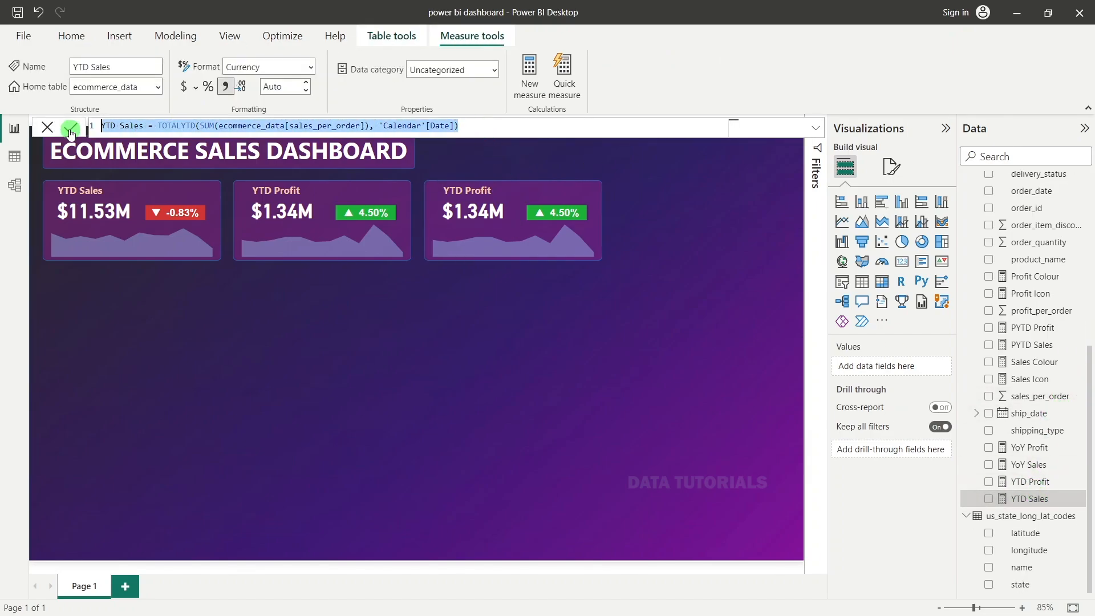
right_click(1052, 499)
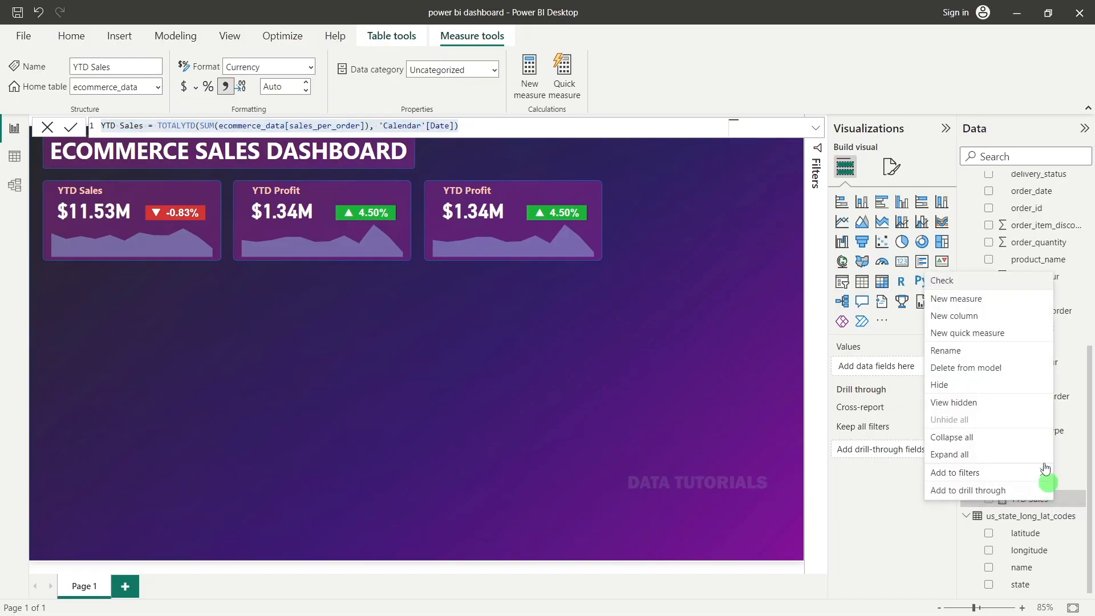
left_click(969, 308)
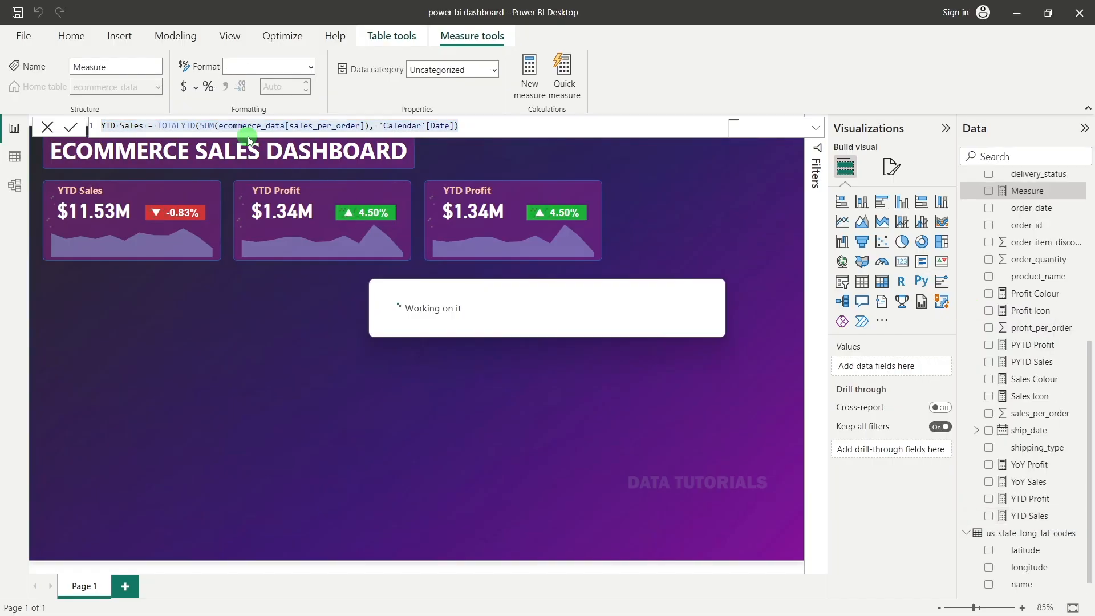
left_click(227, 133)
key("ctrl+v")
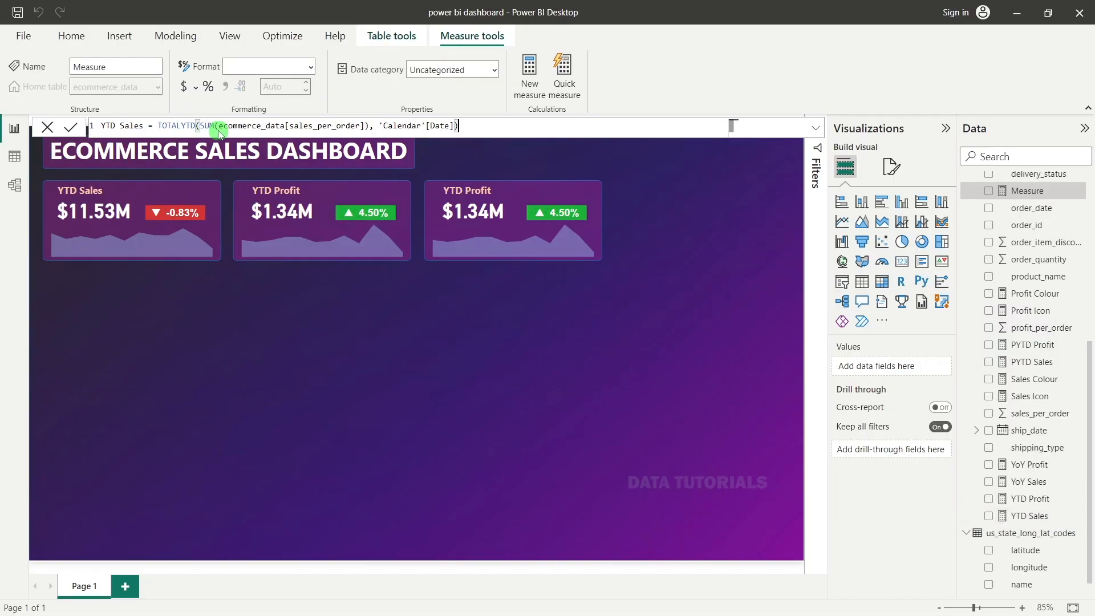
Step: Rename the copied measure YTD Qty, make it sum ecommerce_data[order_quantity], and commit the formula
double_click(132, 125)
type("Qty")
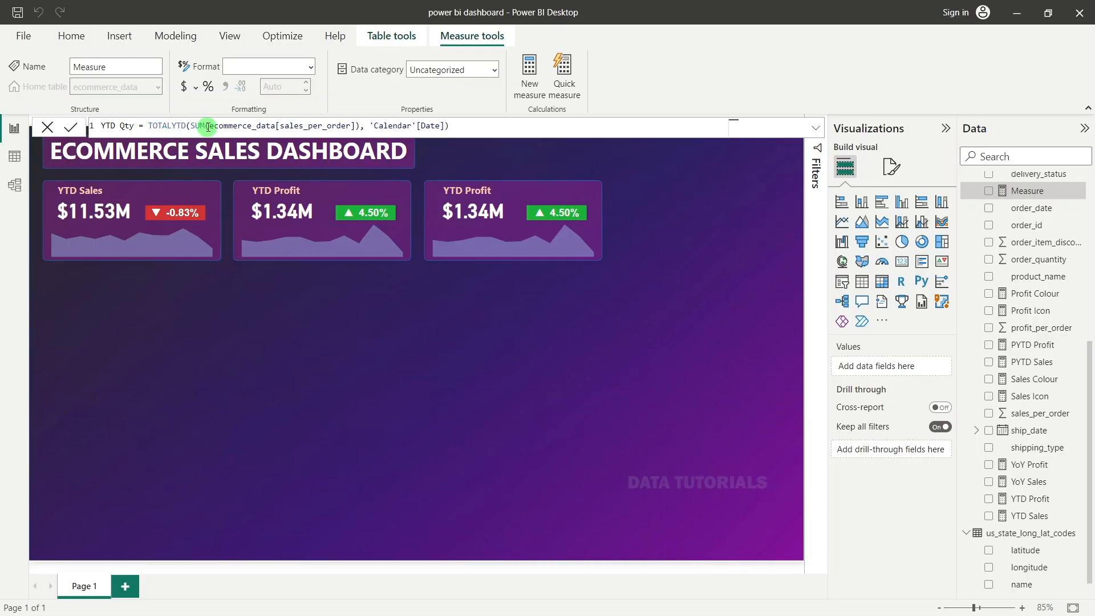
left_click_drag(210, 127, 349, 129)
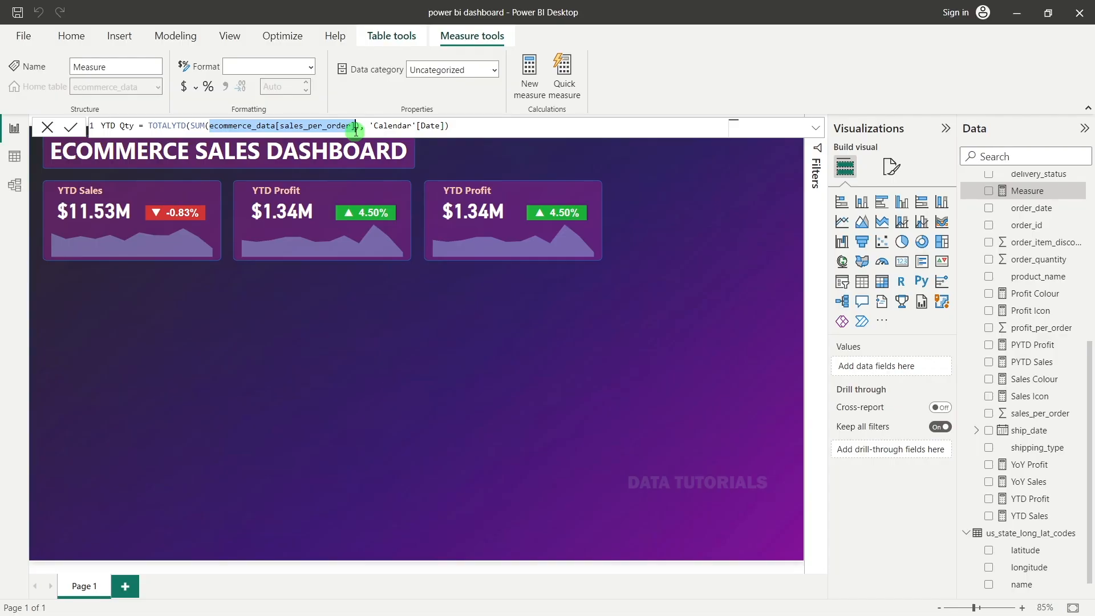
type("quan")
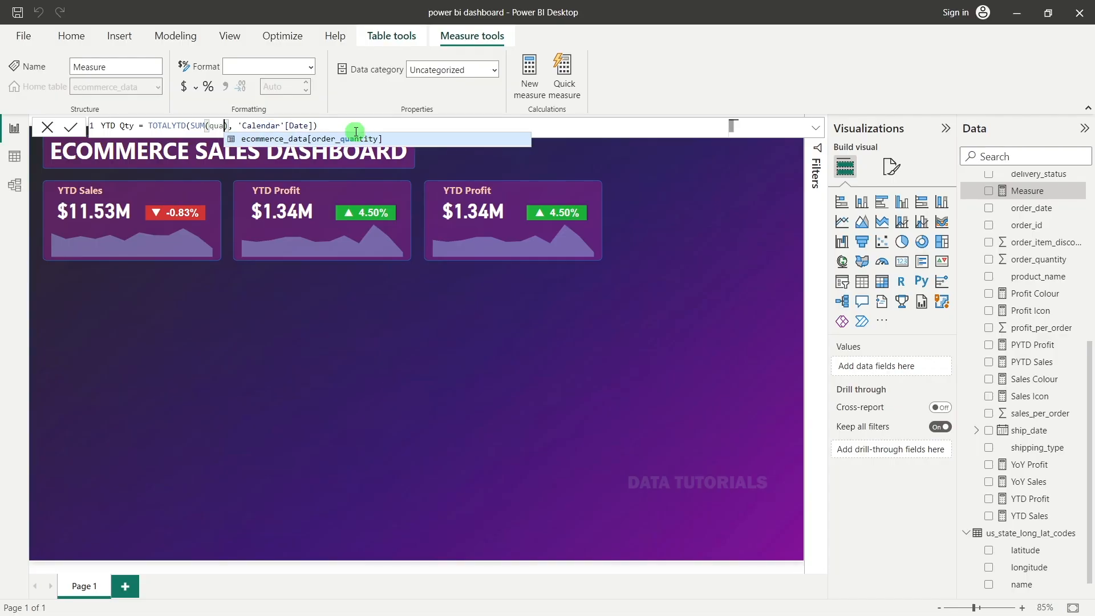
left_click(358, 138)
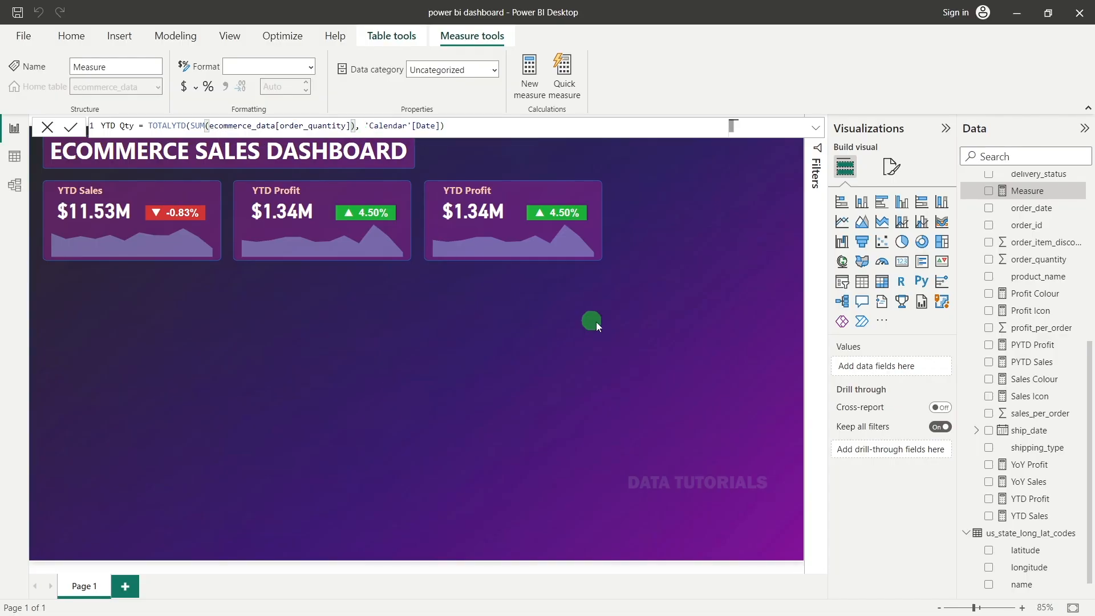
left_click(75, 130)
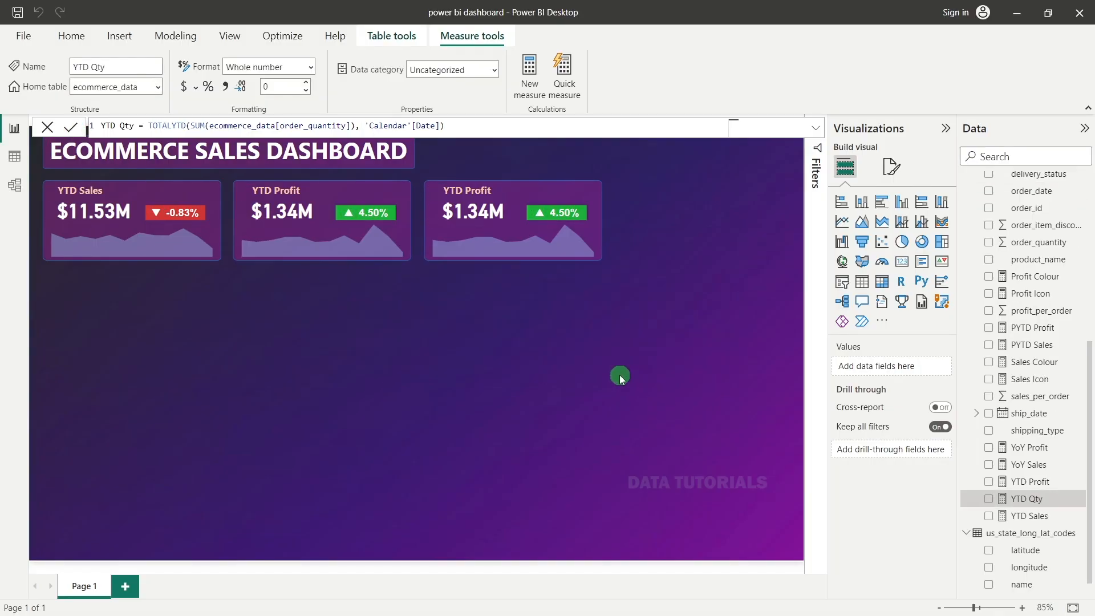
Step: Replace the YTD Profit field in the third card's main value with the YTD Qty measure
left_click(511, 241)
left_click(474, 211)
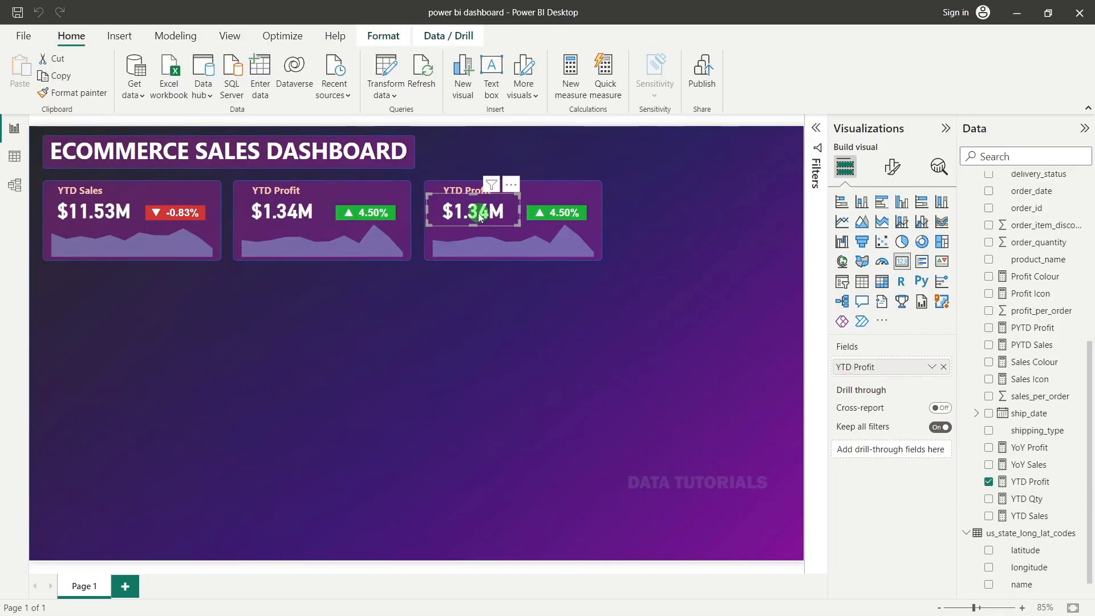
left_click(943, 366)
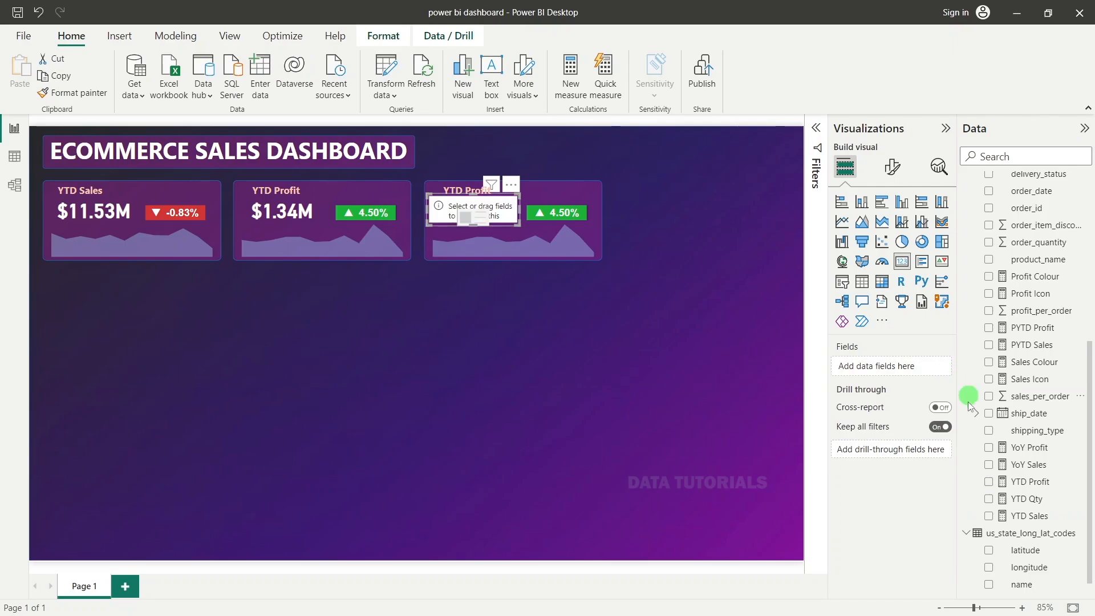
left_click(989, 499)
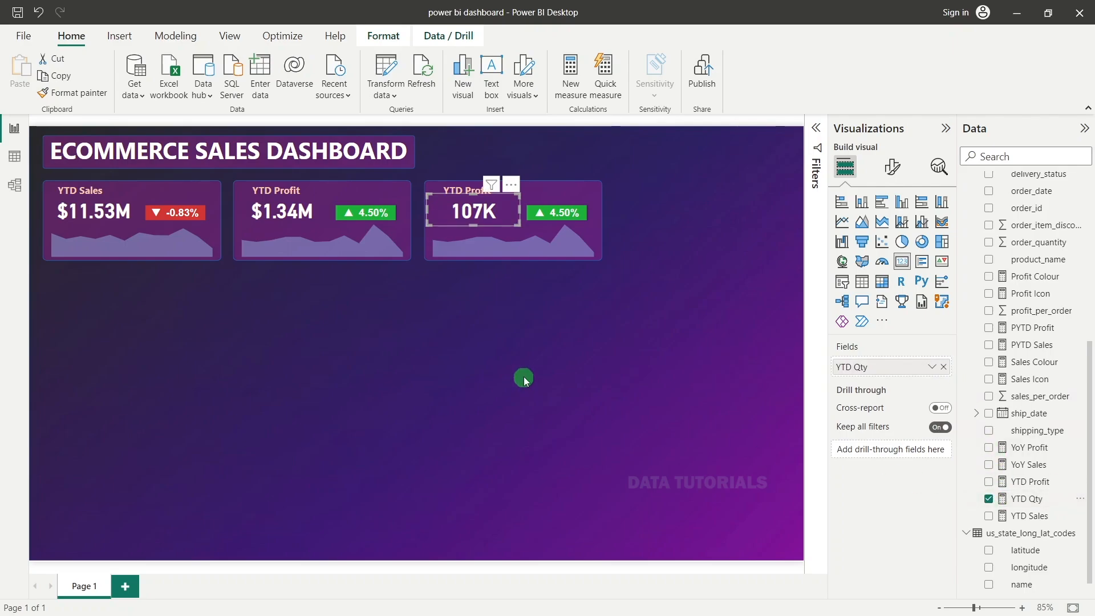
Step: Set the YTD Qty measure to display one decimal place
left_click(523, 380)
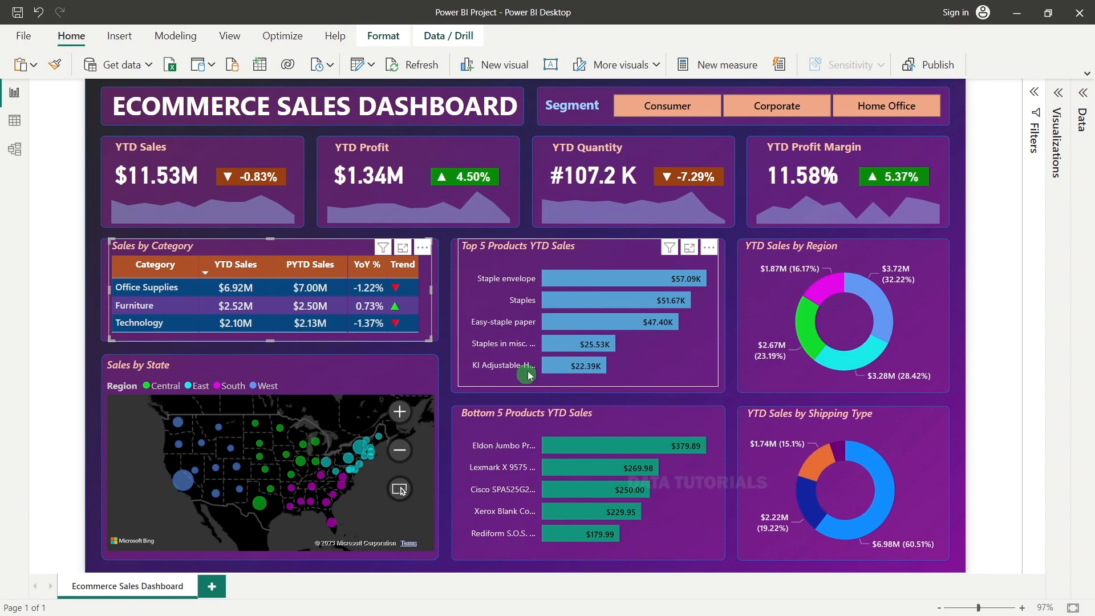
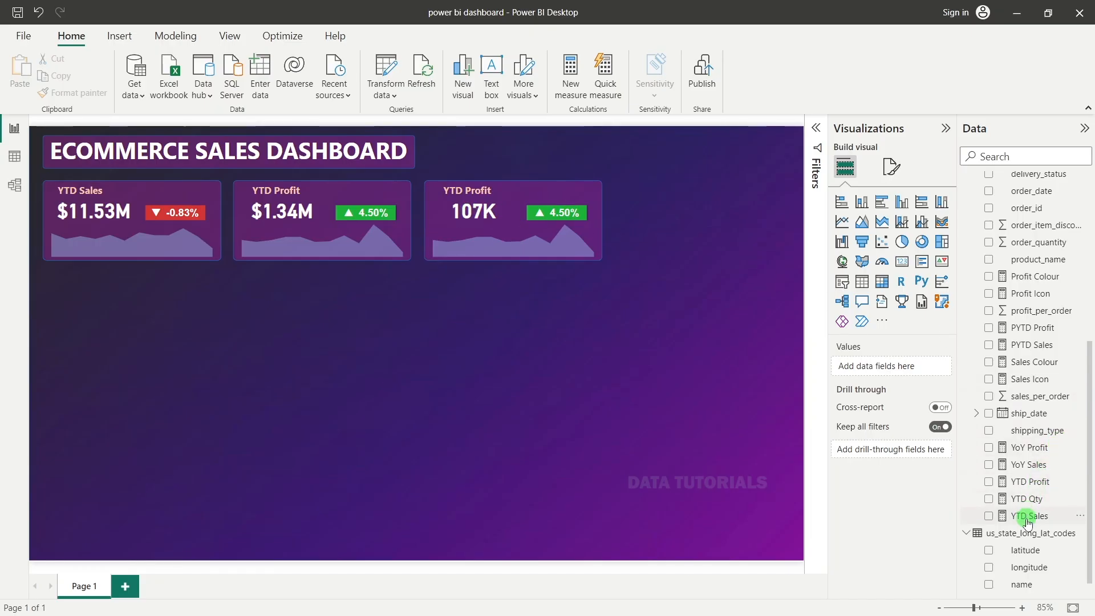
left_click(1034, 502)
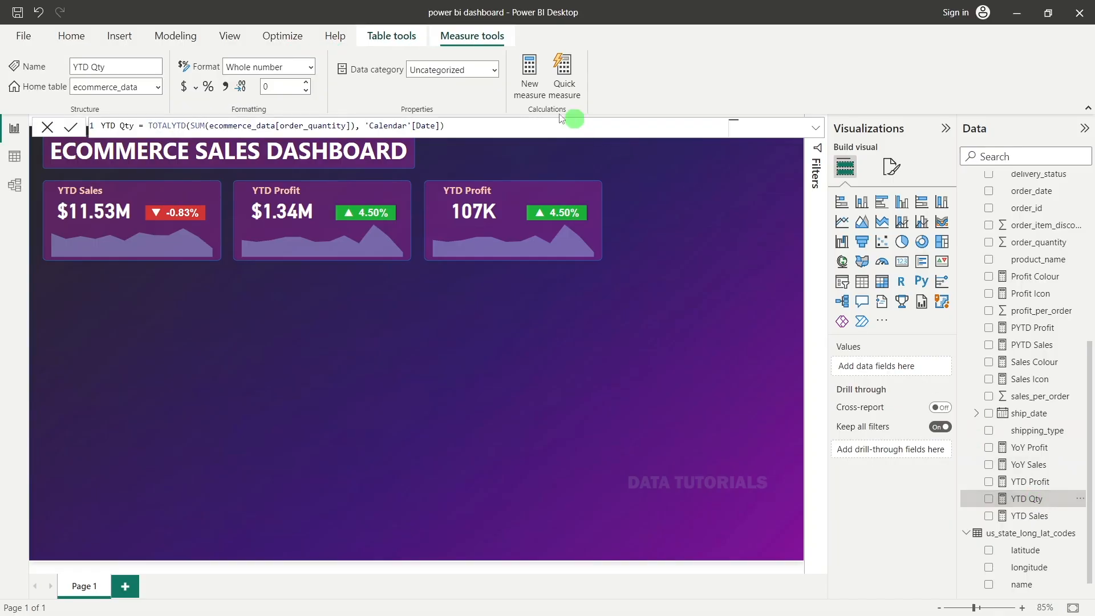
left_click(306, 82)
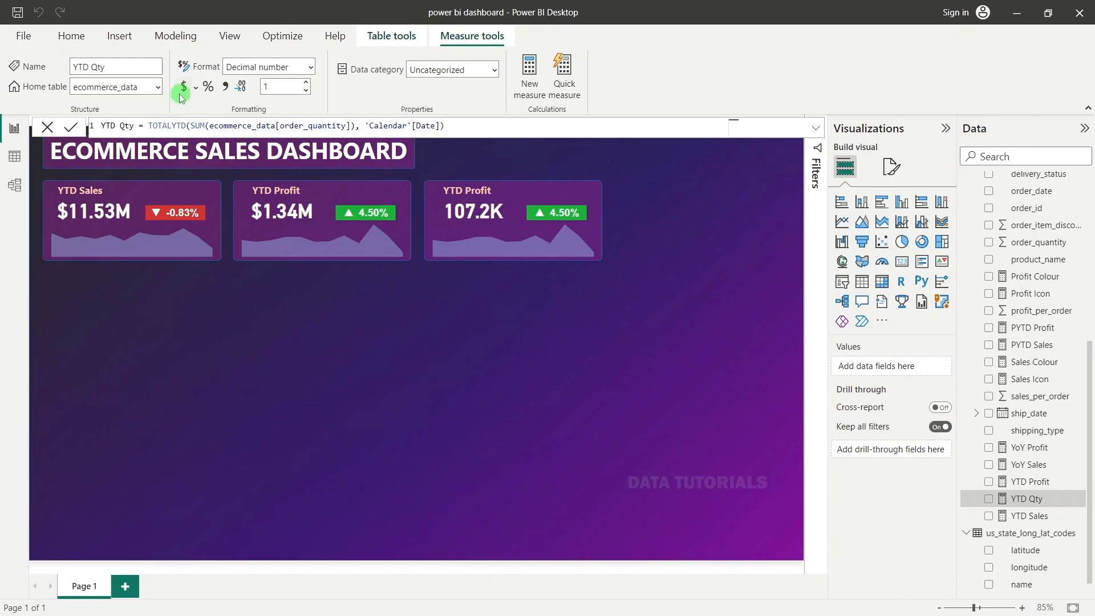
left_click(196, 88)
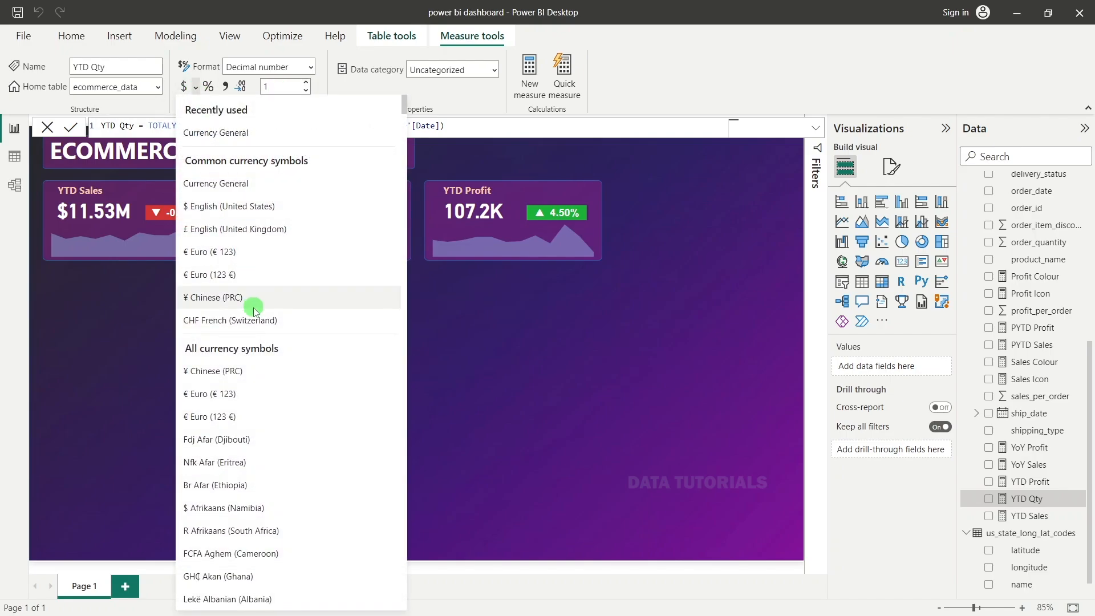
scroll(251, 306, "down", 15)
scroll(254, 311, "down", 15)
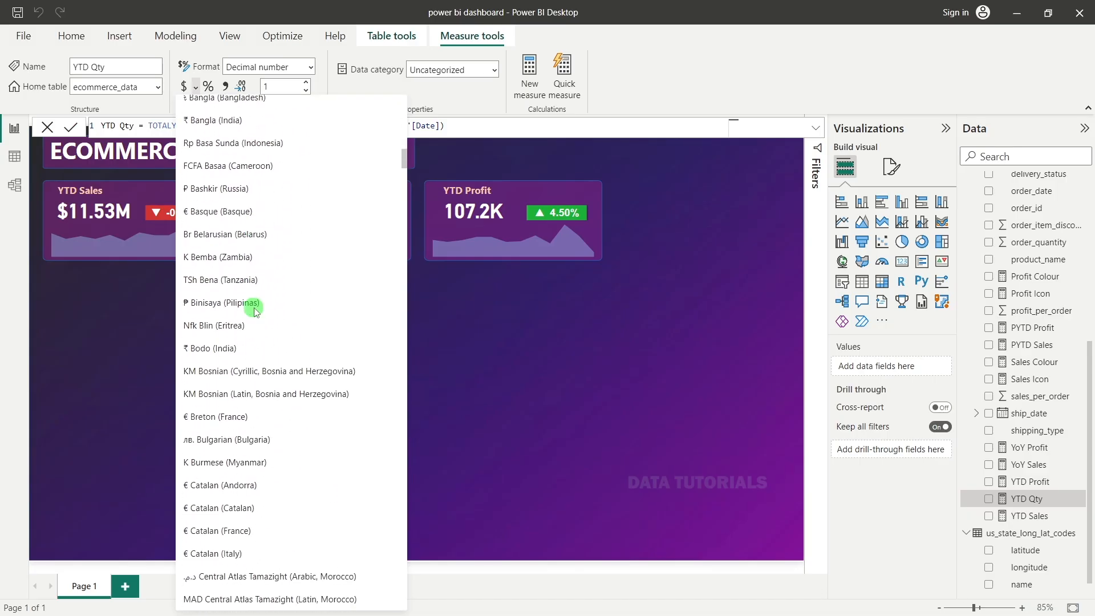
left_click(579, 346)
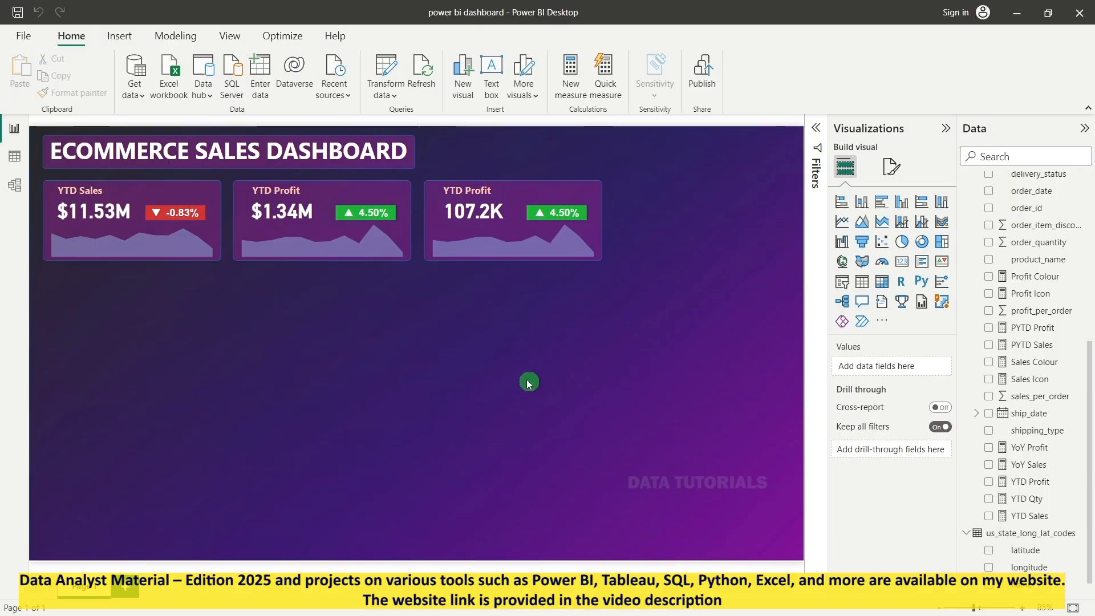
Step: Create a new measure in the ecommerce_data table and name it YTD Conacatenated Qty
right_click(1037, 344)
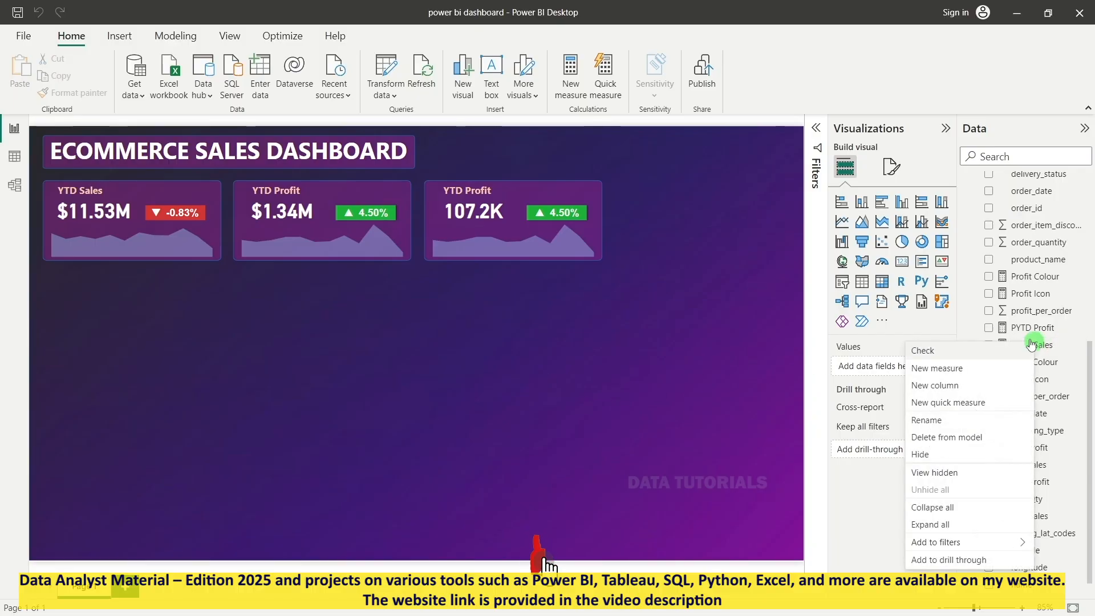
left_click(956, 376)
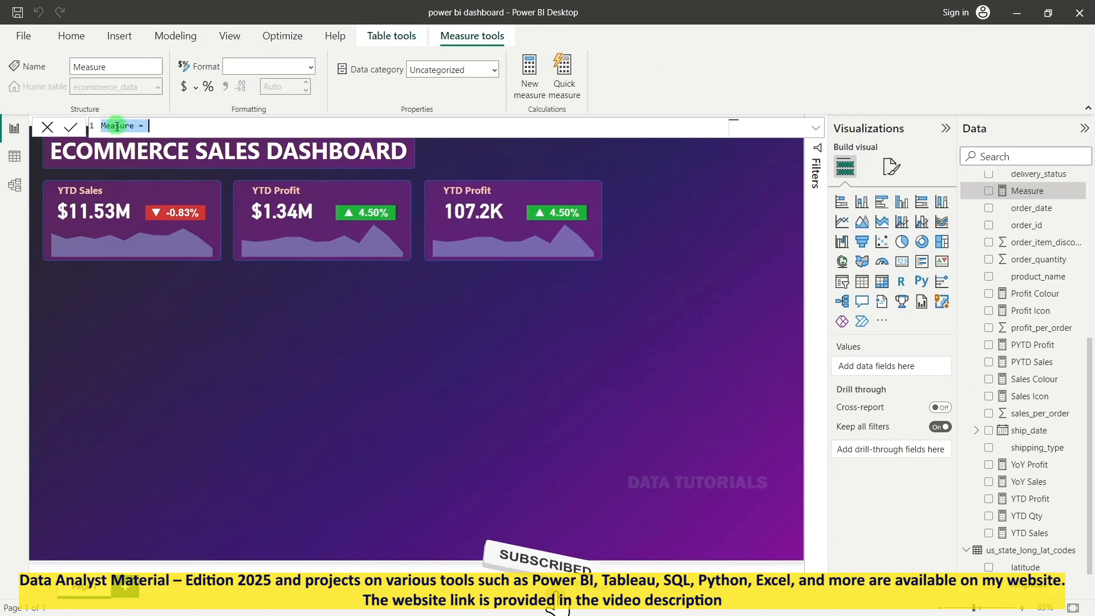
double_click(117, 126)
type("YTD C")
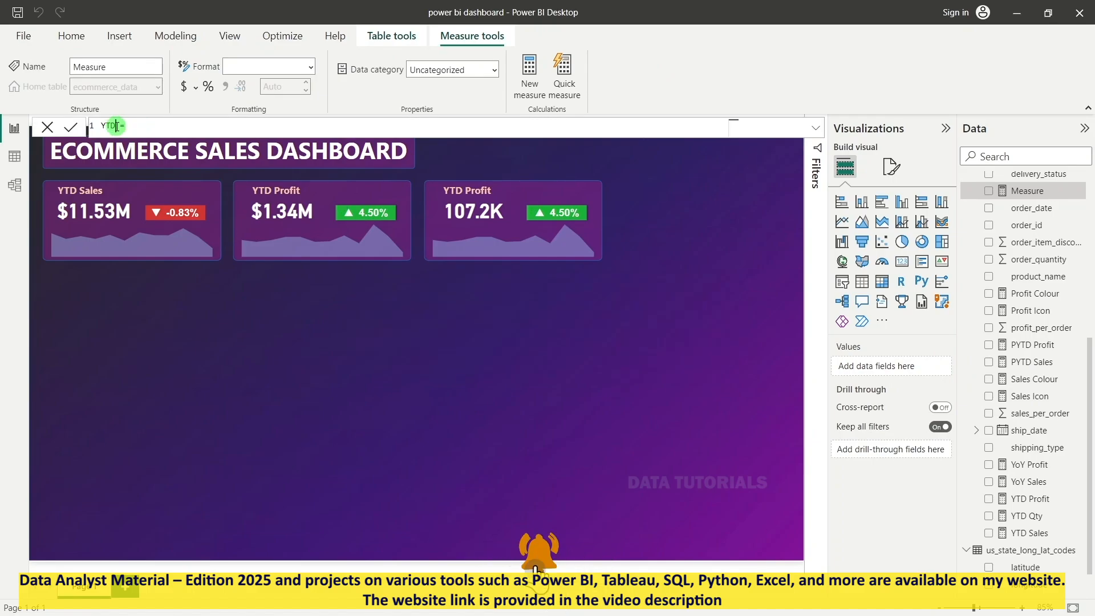
type("onacaten ")
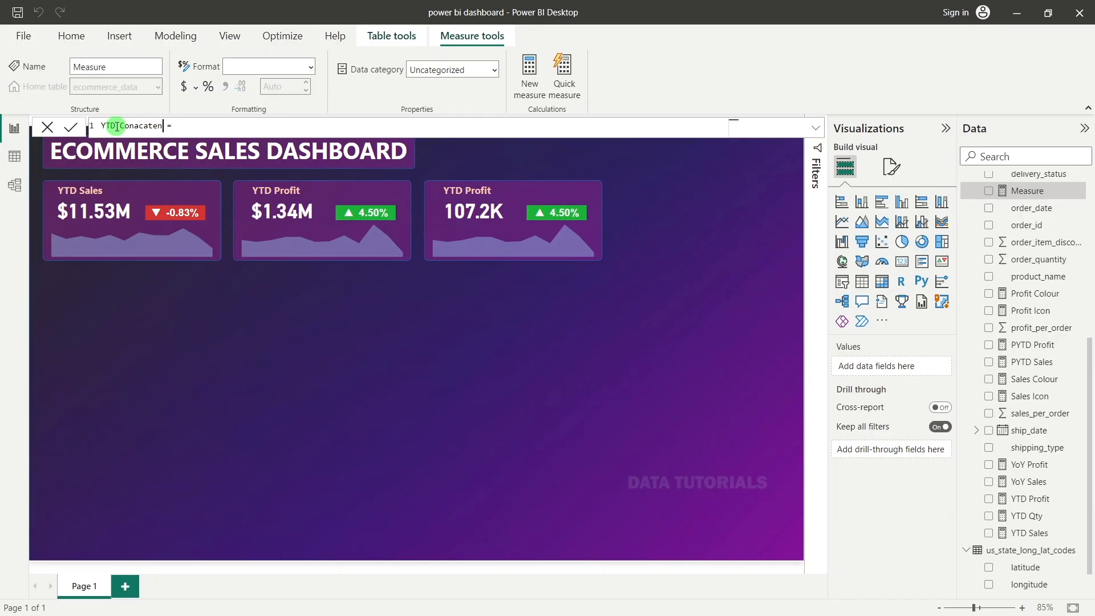
type("ated Qty")
Step: Define the new measure as CONCATENATE("#", [YTD Qty]) and commit the formula
left_click(222, 123)
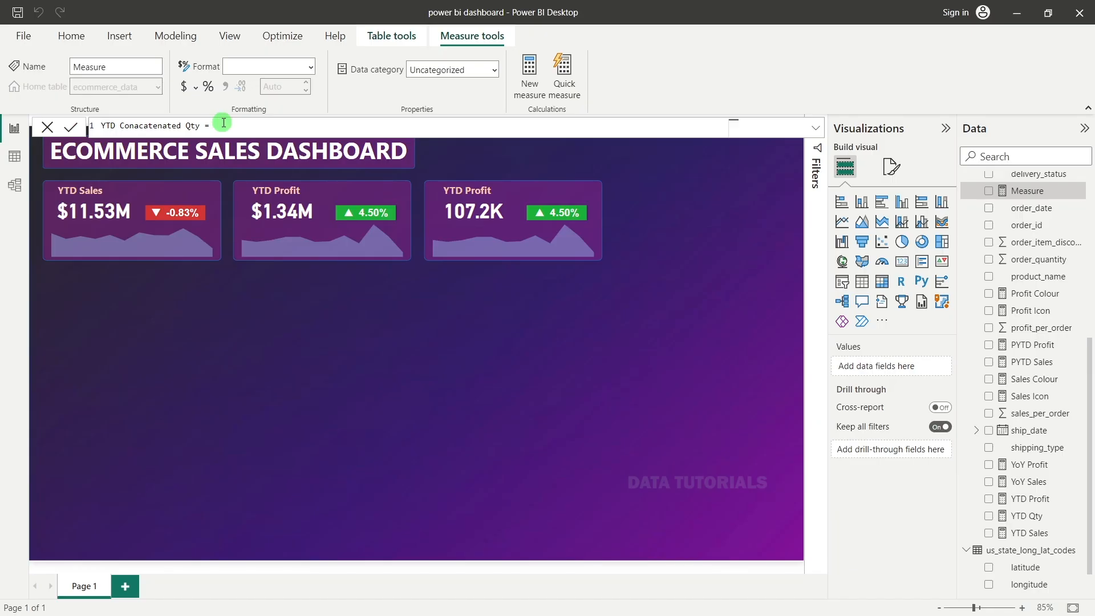
type("cona")
key("Tab")
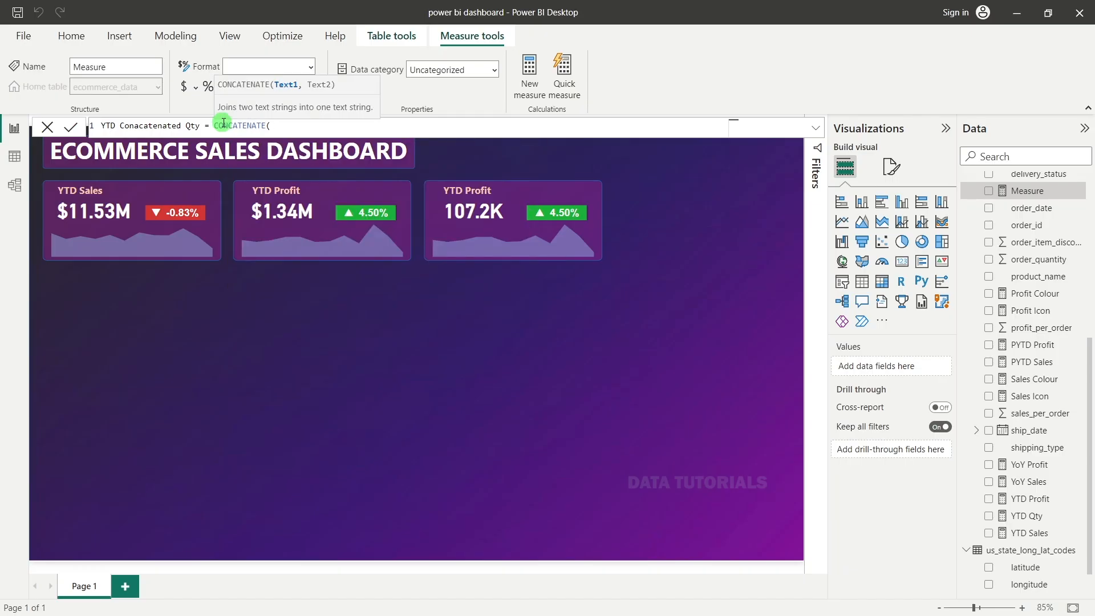
type("\"#\",")
type("ytd")
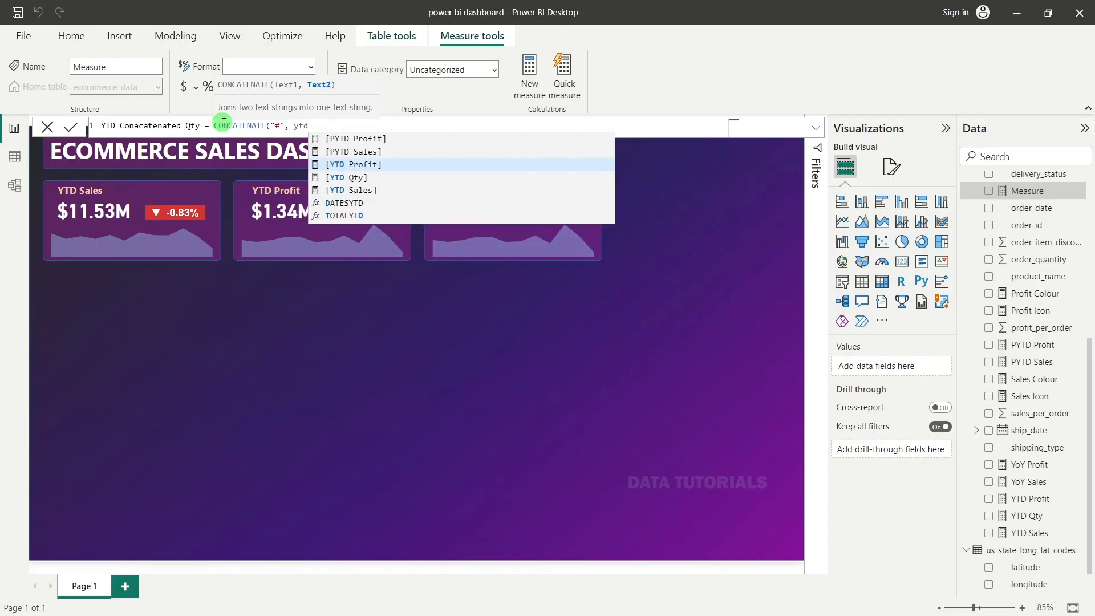
left_click(357, 177)
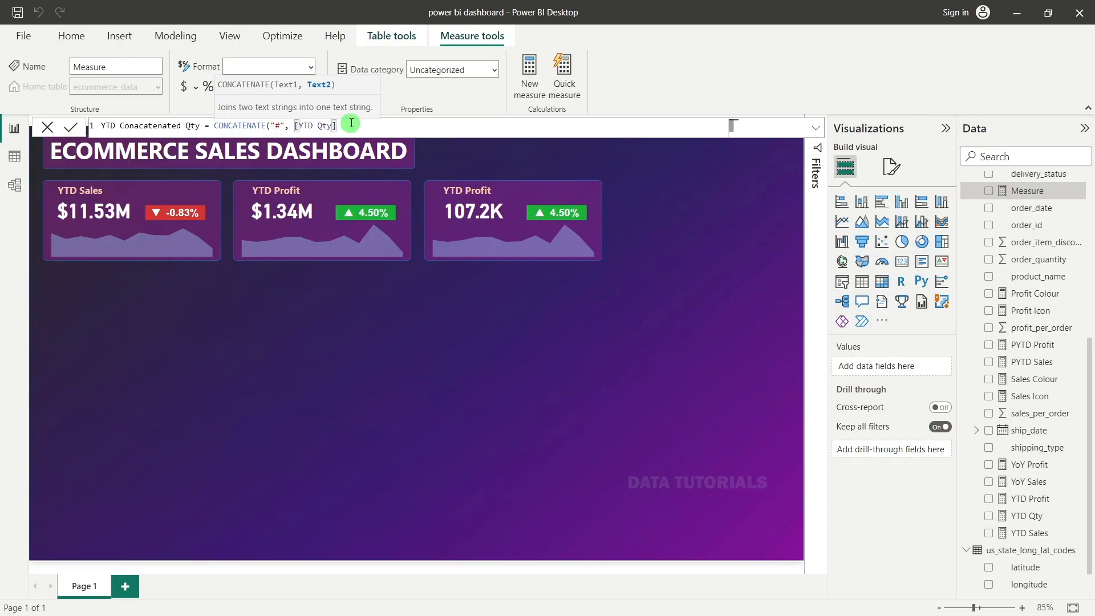
type(")")
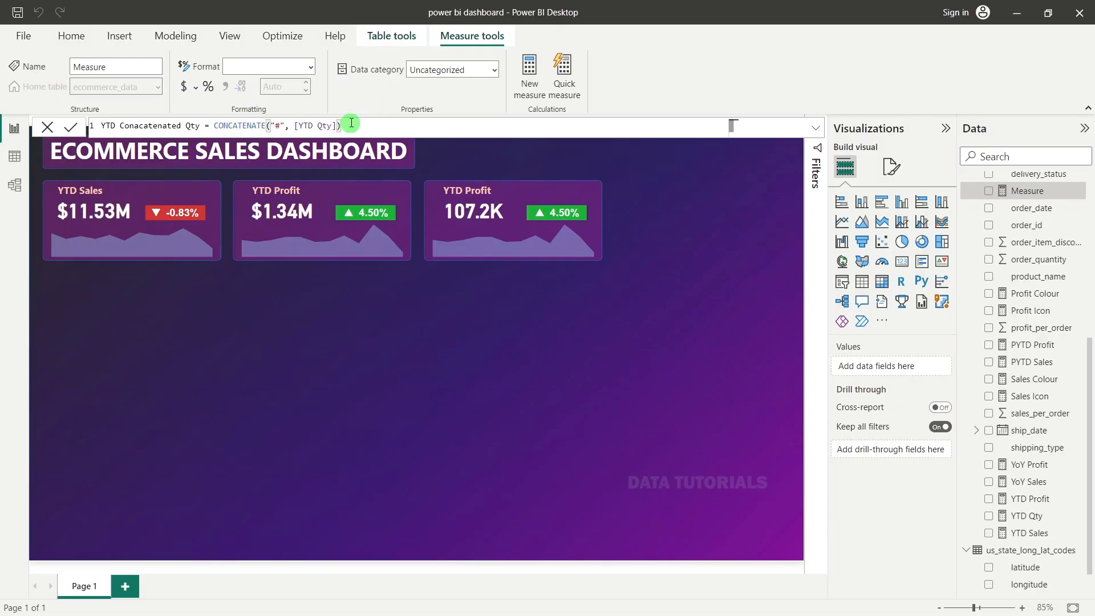
left_click(71, 127)
Step: Replace the YTD Qty field in the third card's main value with the YTD Conacatenated Qty measure
left_click(471, 210)
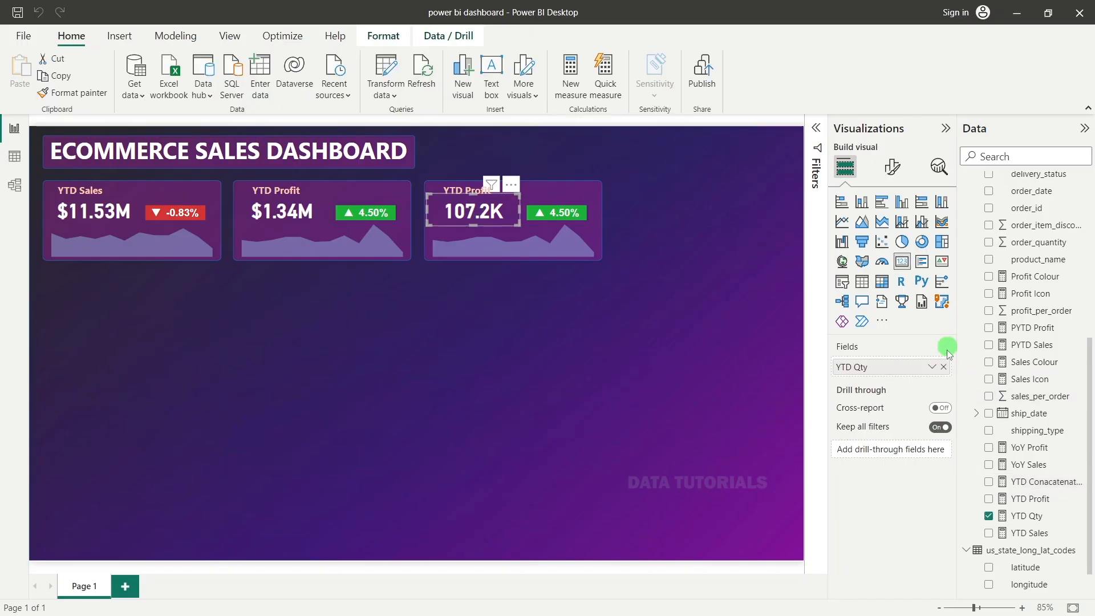
left_click(943, 367)
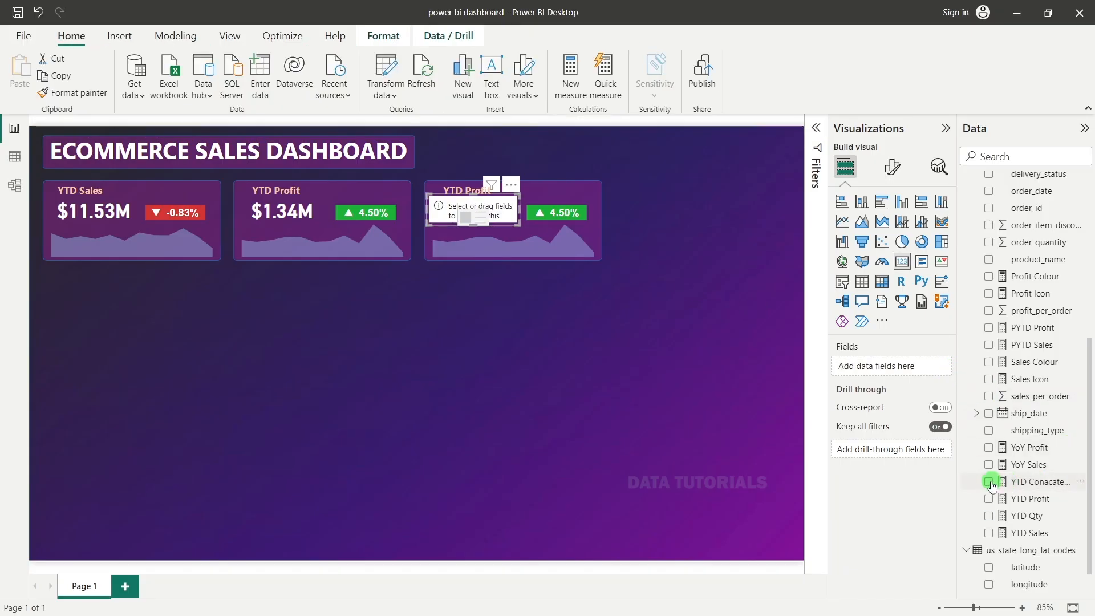
left_click(988, 481)
left_click(545, 374)
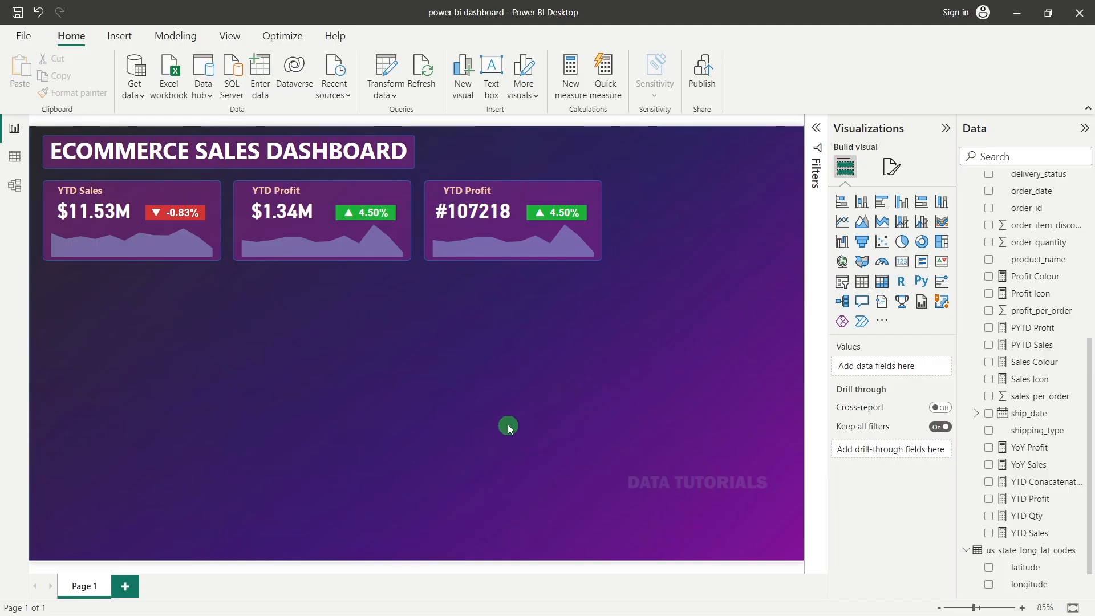
Step: In the YTD Conacatenated Qty formula, replace the second CONCATENATE argument with a FORMAT function on [YTD Qty]/1000
left_click(1056, 483)
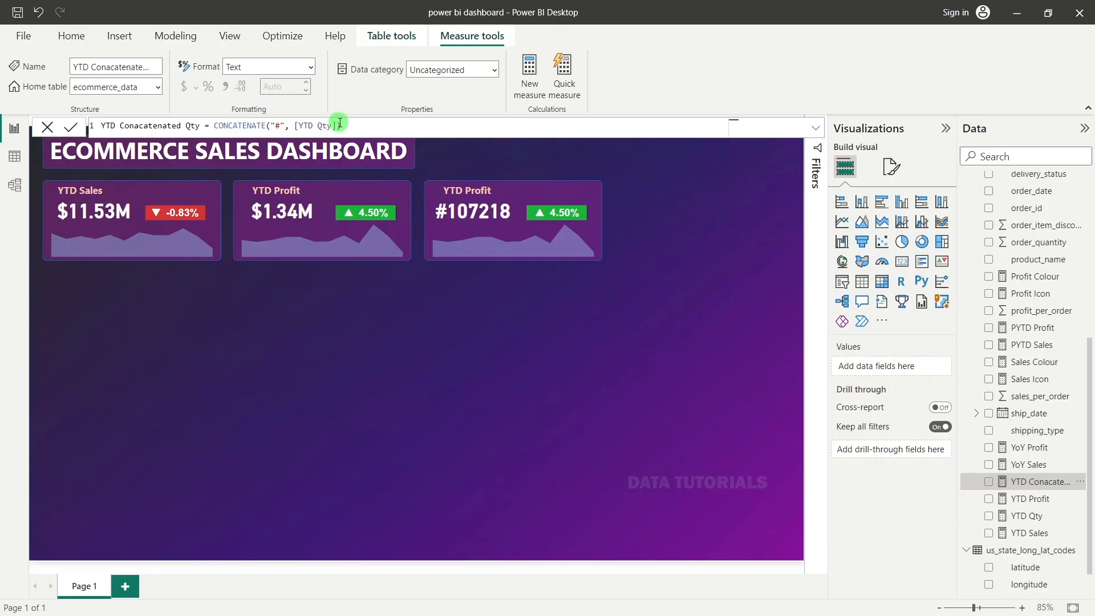
left_click_drag(337, 126, 295, 126)
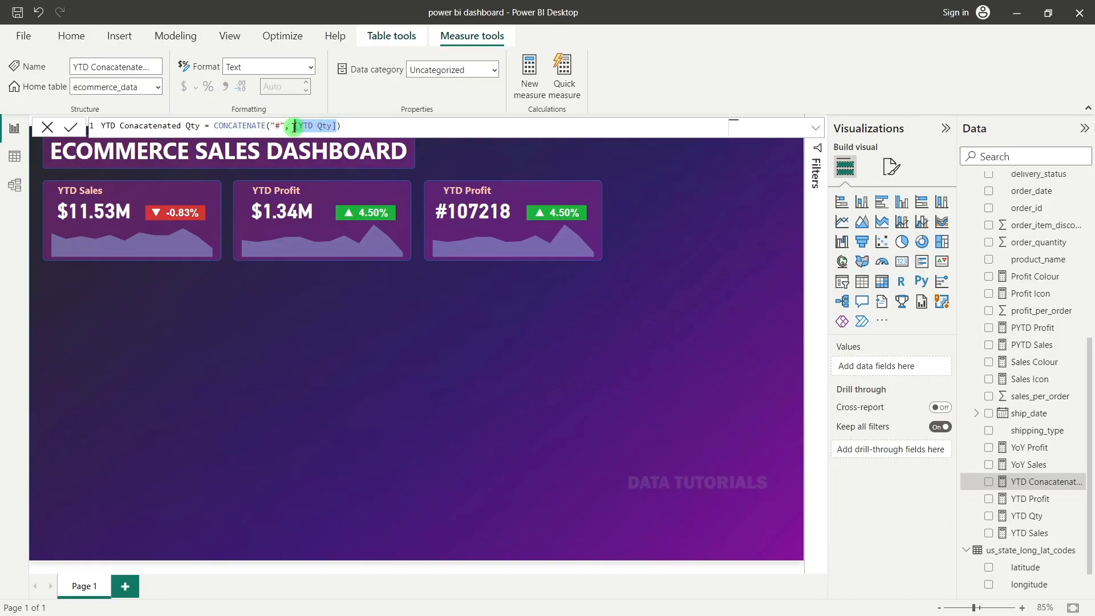
key("BackSpace")
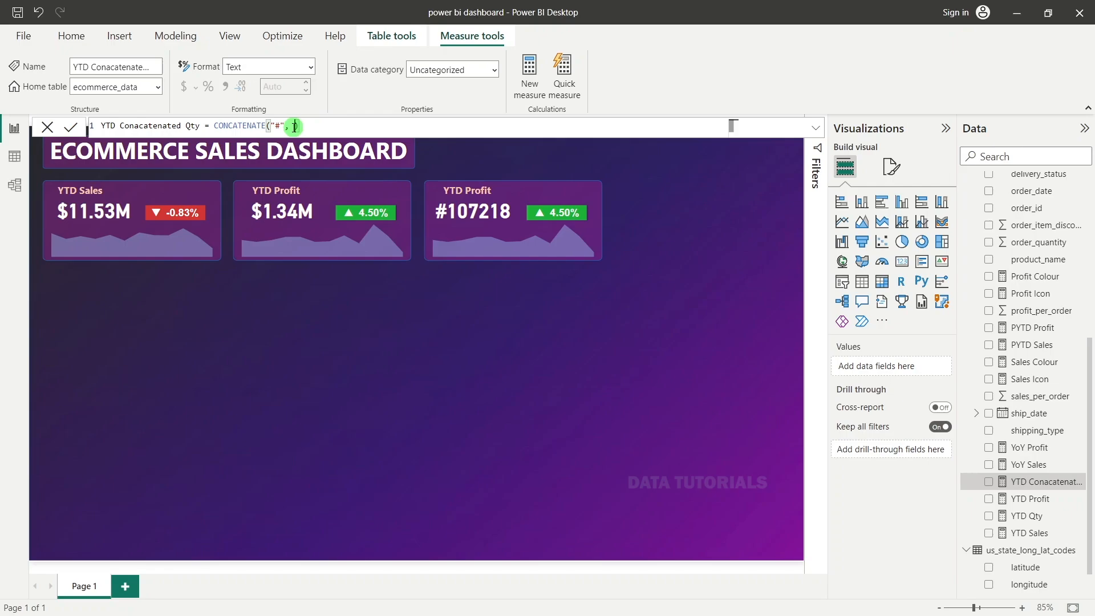
type("FORMAT(")
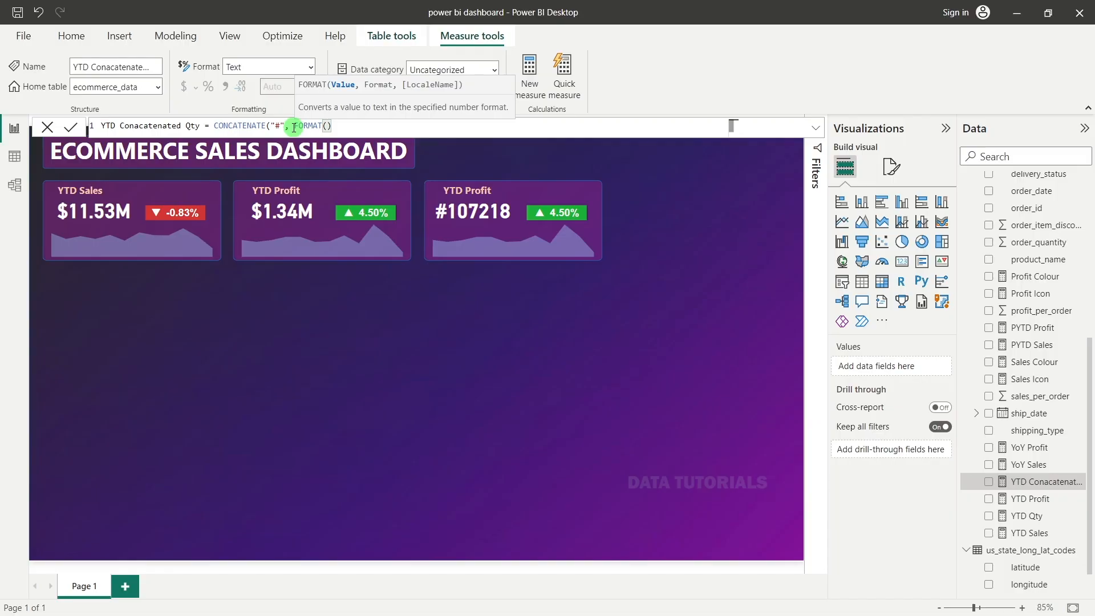
type("ytd ")
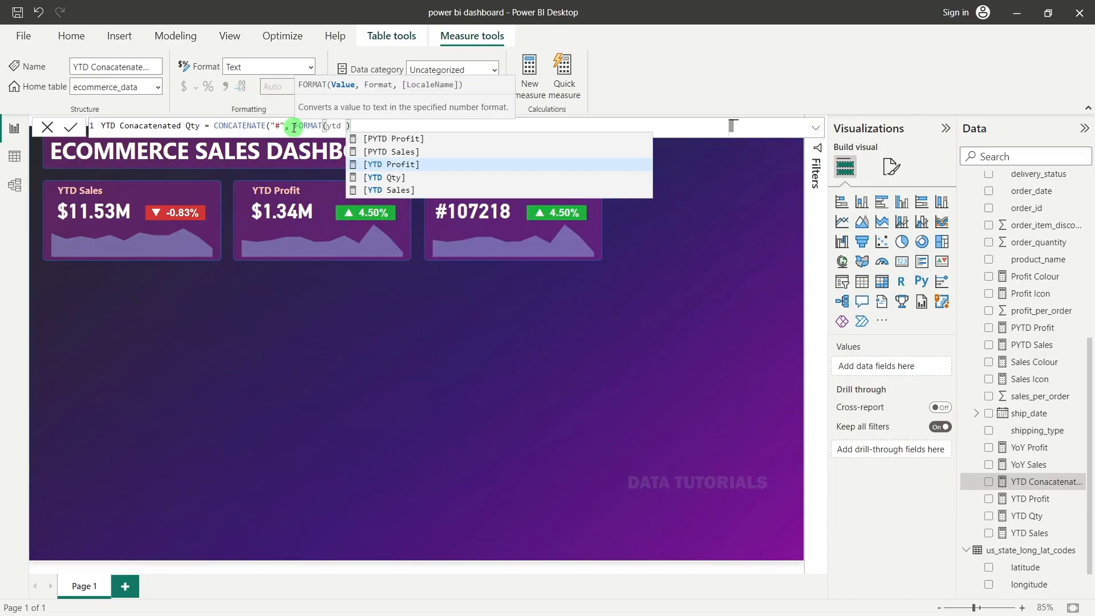
type("q")
key("Tab")
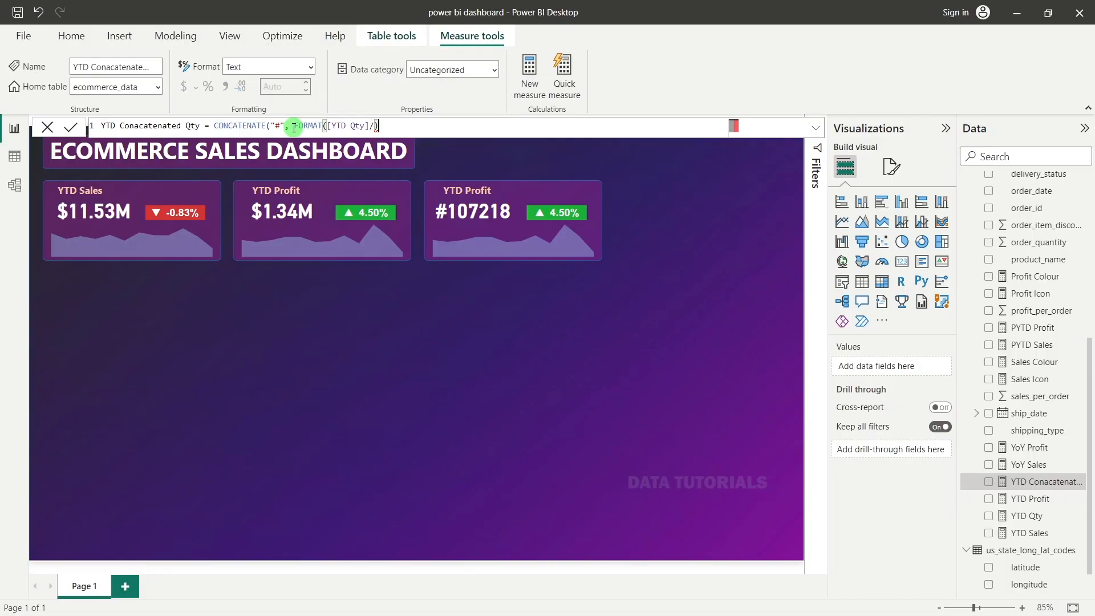
left_click(375, 128)
type("1000")
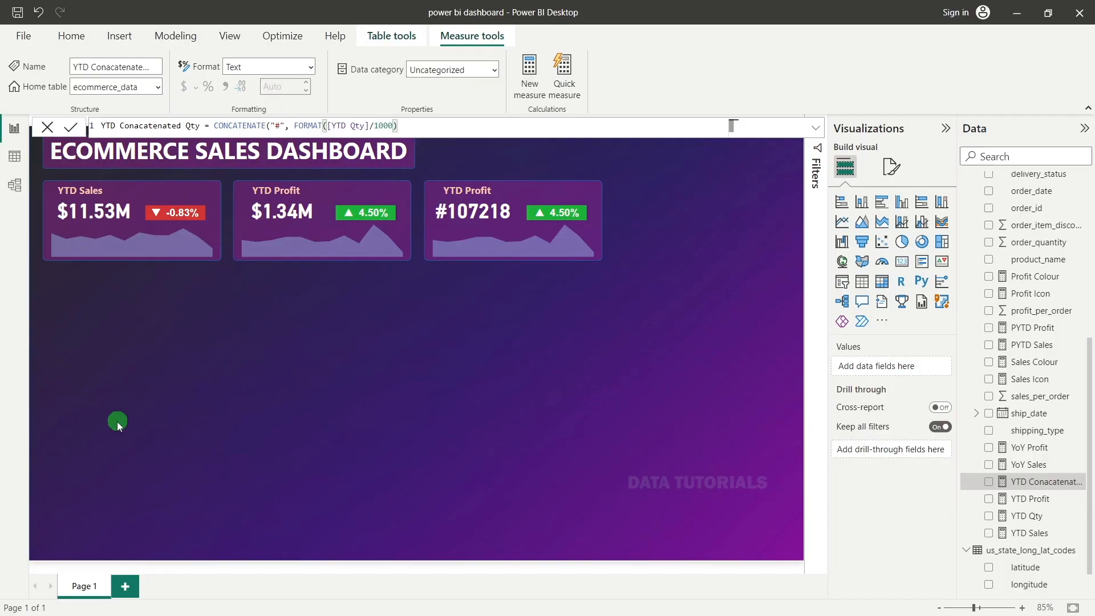
Step: Give the FORMAT function the format string "0.0 K", close the CONCATENATE expression and commit the measure
type(", ")
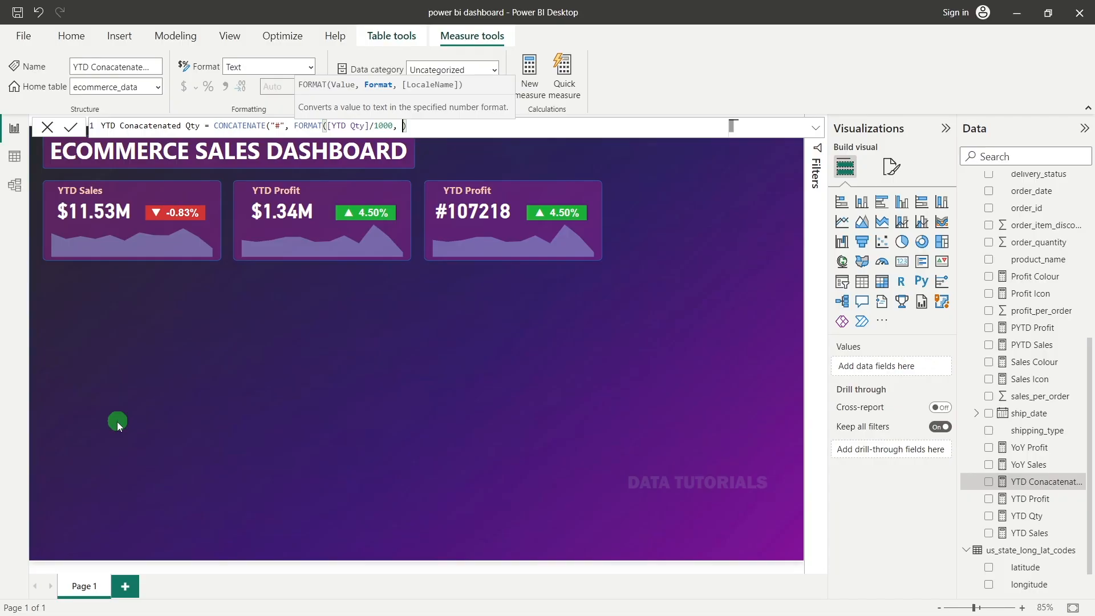
type("\"0.0 K")
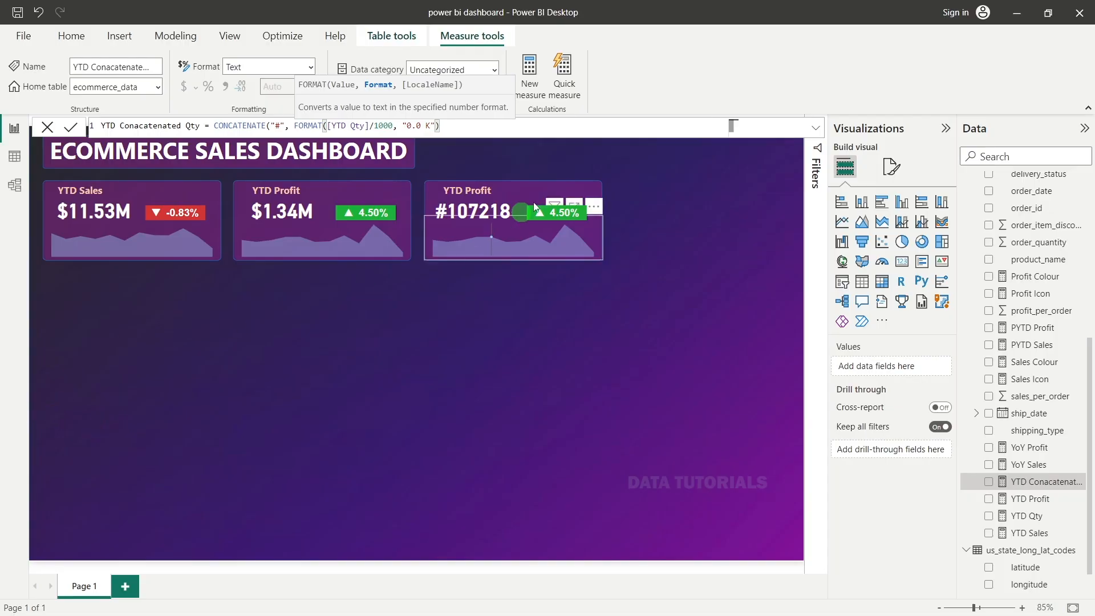
left_click(501, 122)
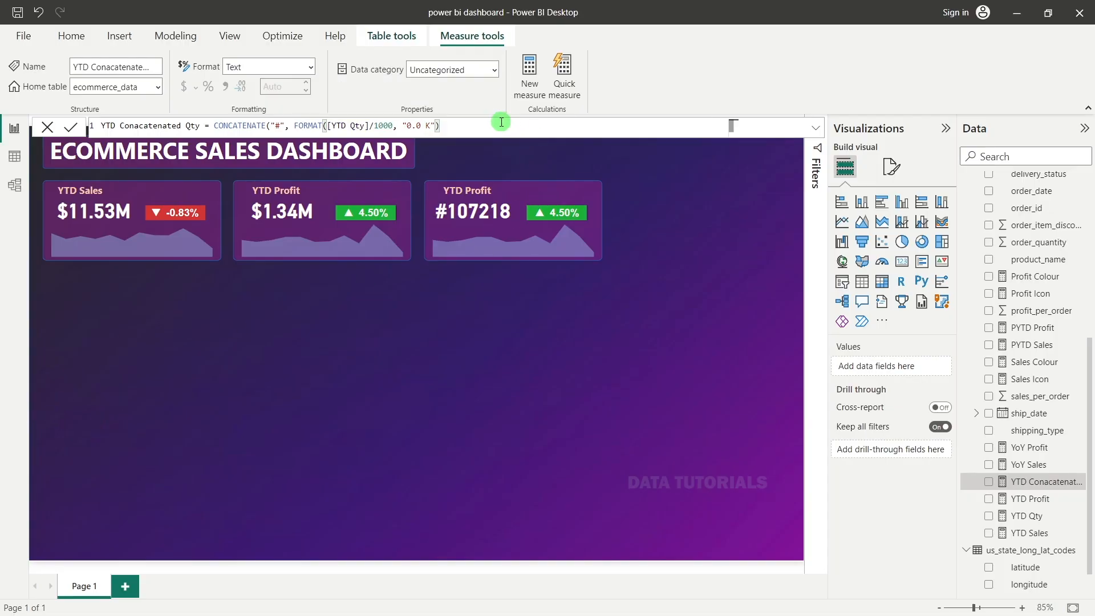
left_click(70, 128)
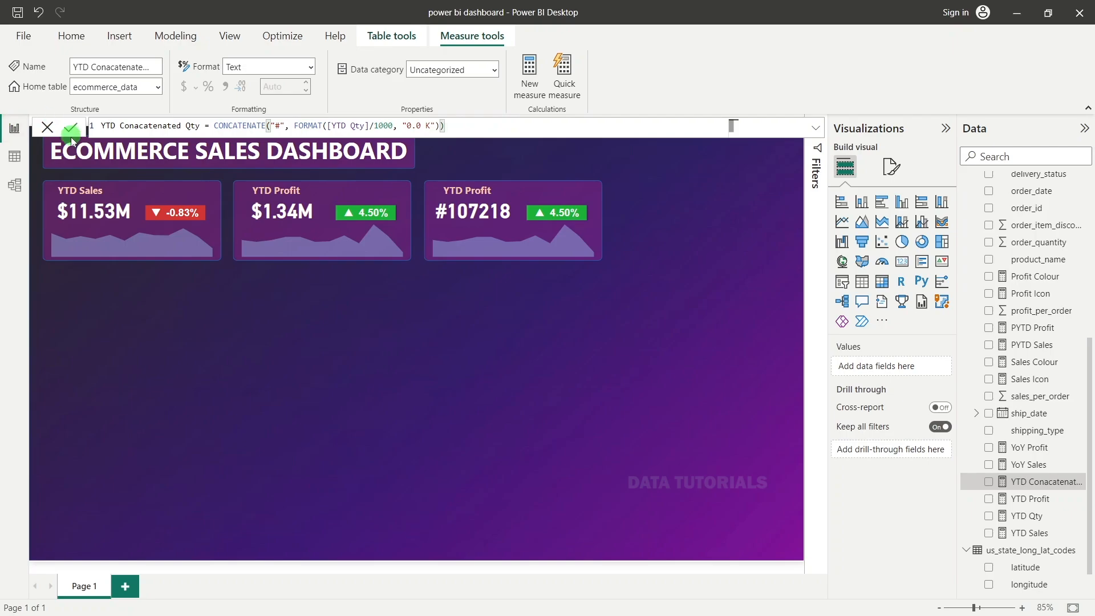
left_click(635, 376)
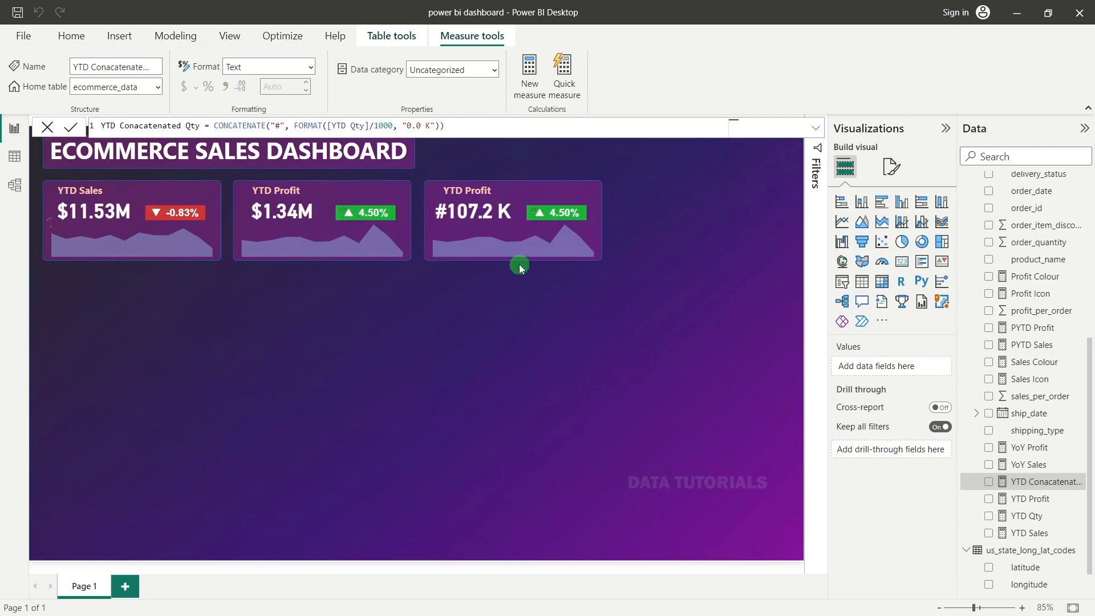
Step: Remove the space before K in the measure's format string, making it "0.0K", and commit the formula
left_click(500, 220)
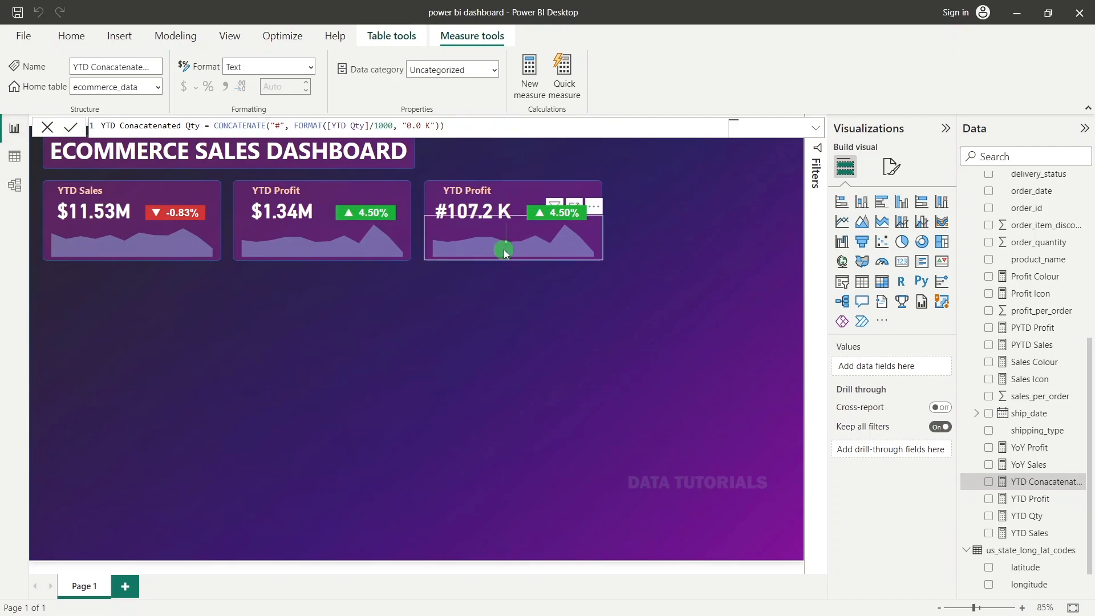
left_click(500, 213)
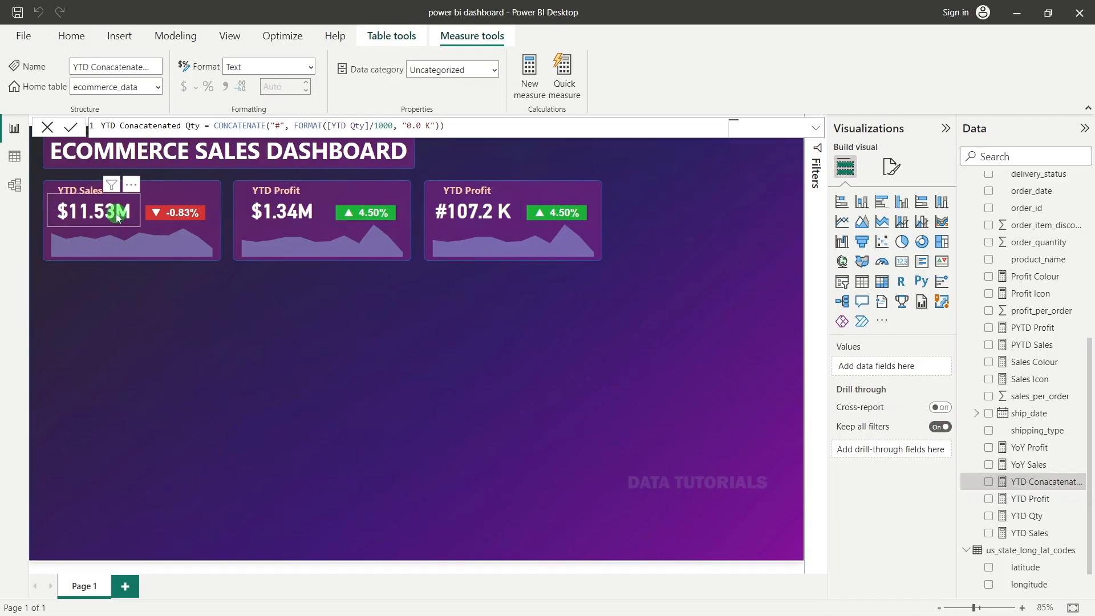
left_click(284, 211)
left_click(429, 119)
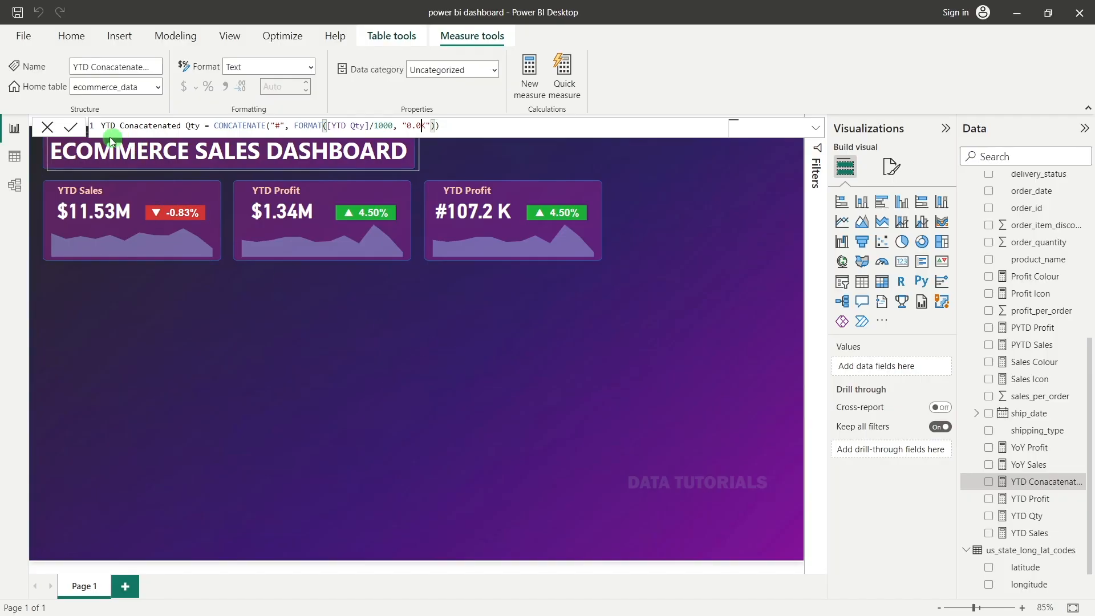
left_click(71, 127)
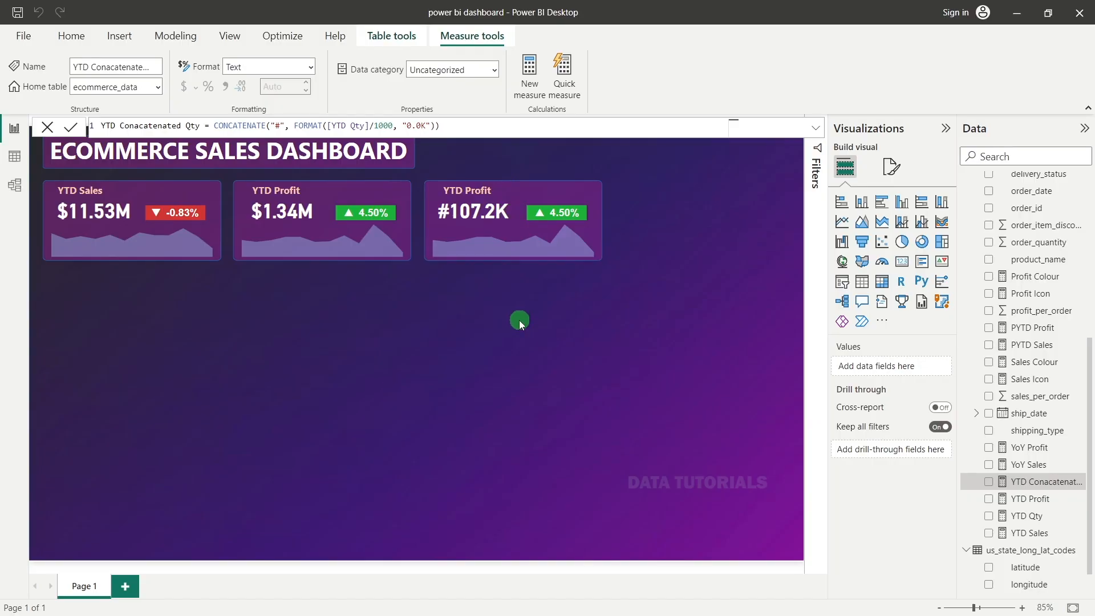
Step: Change the third card's title to YTD Quantity and widen its text box so the whole title fits on one line
left_click(47, 127)
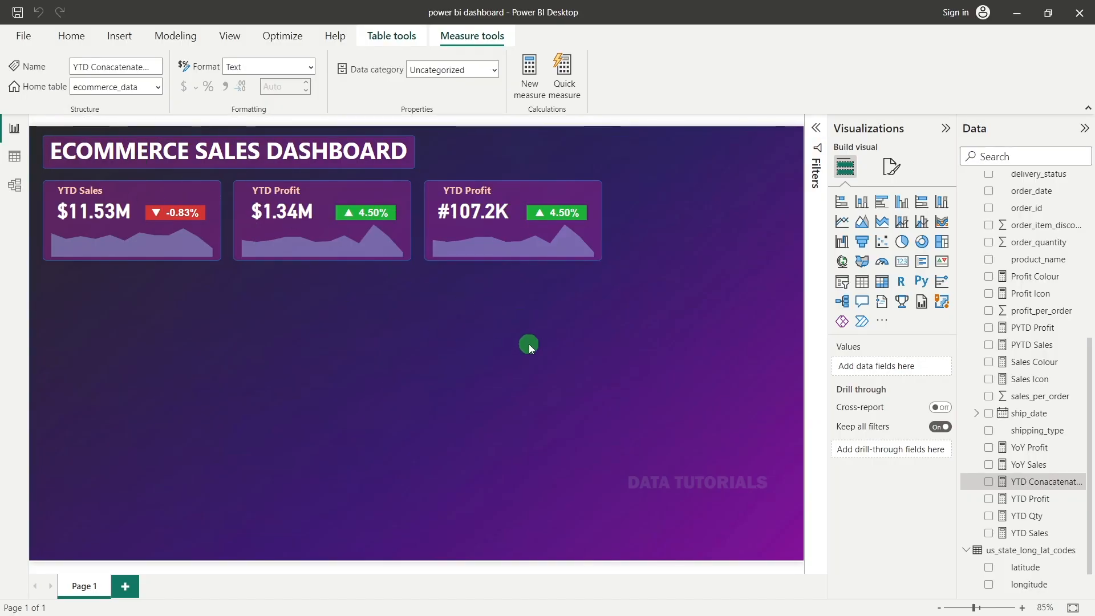
left_click(479, 190)
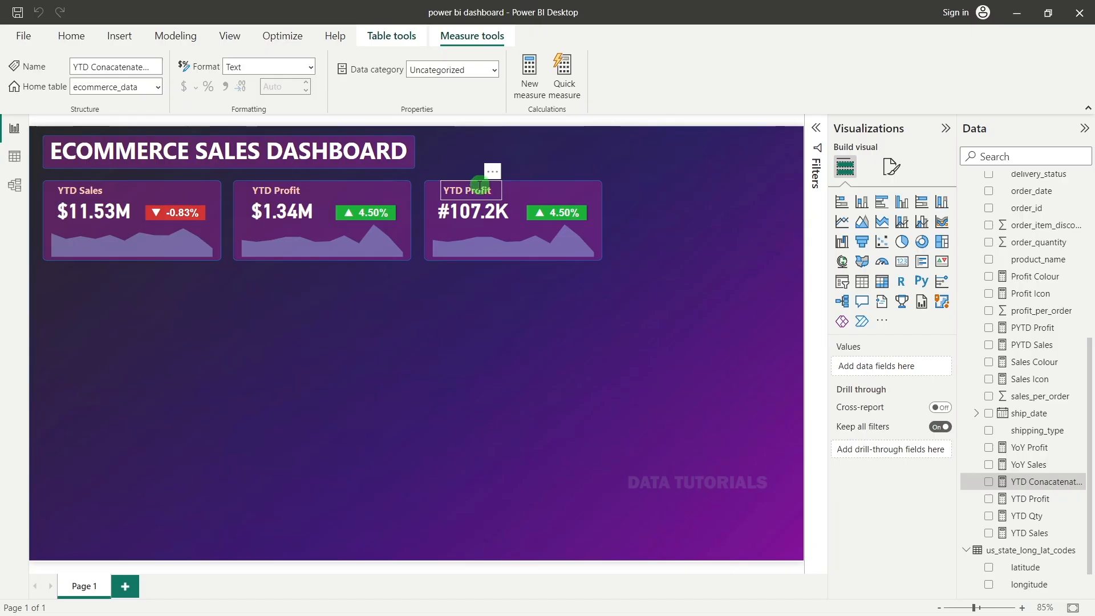
left_click(481, 190)
double_click(479, 189)
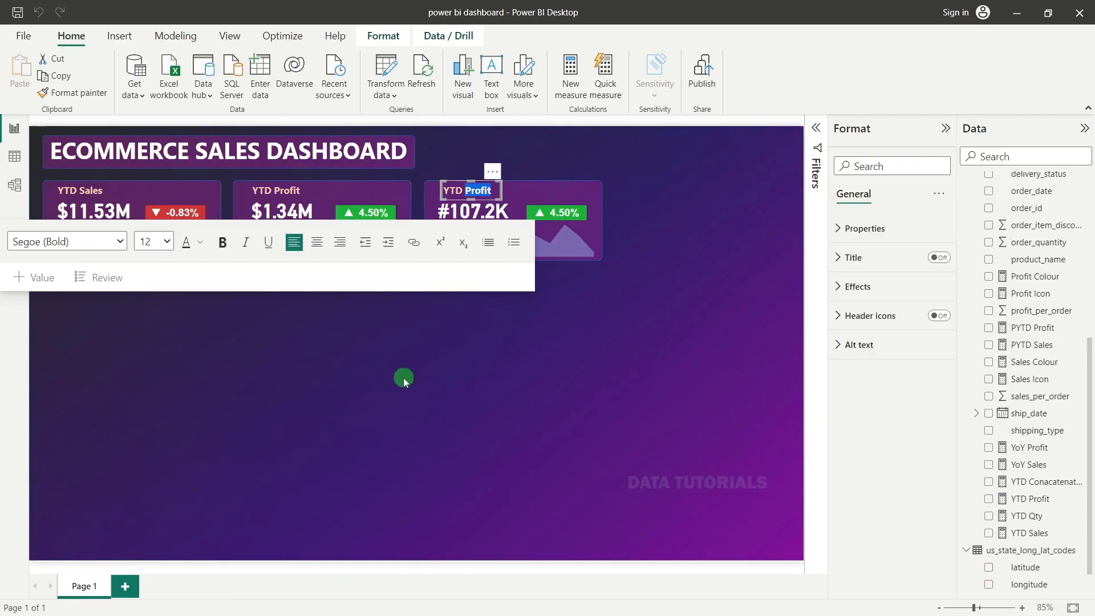
type("Quantity")
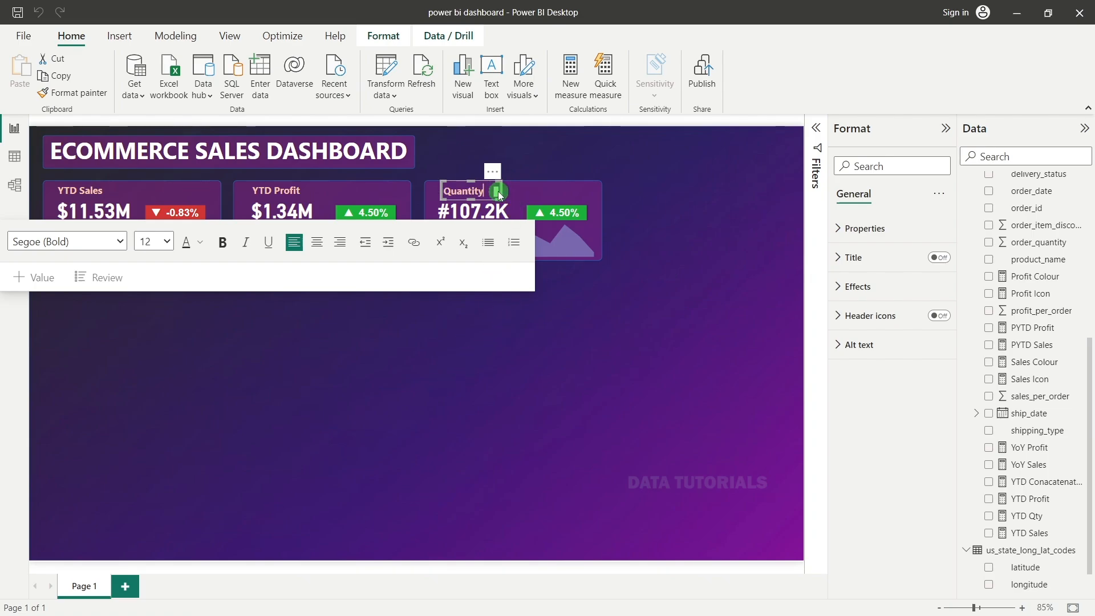
left_click_drag(500, 191, 518, 192)
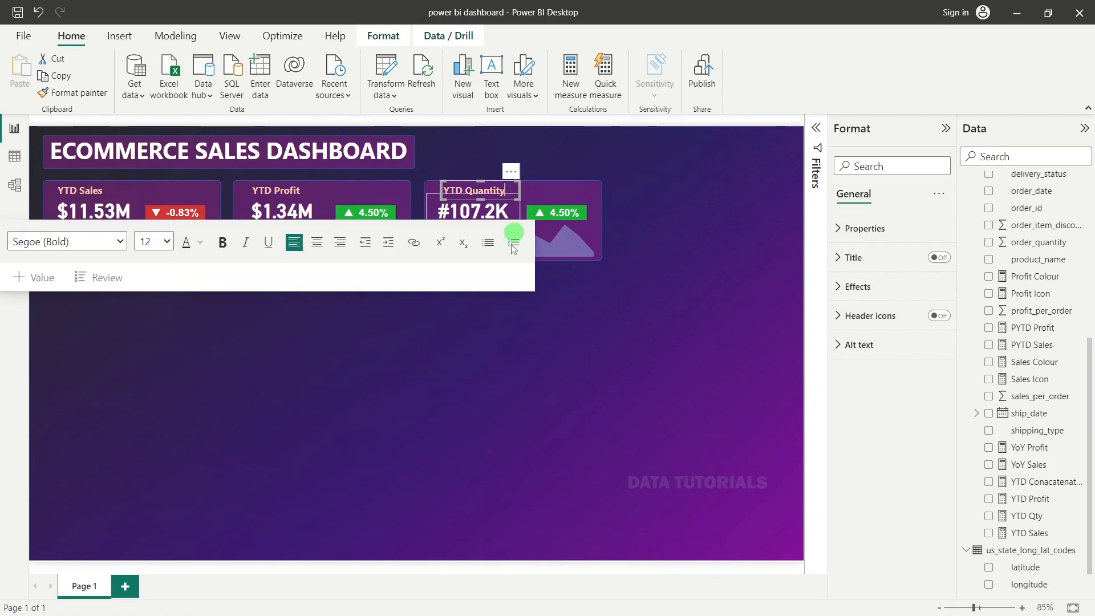
Step: Nudge the YTD Quantity title slightly left and the card's main value slightly right so that they align
key("Left")
key("Left")
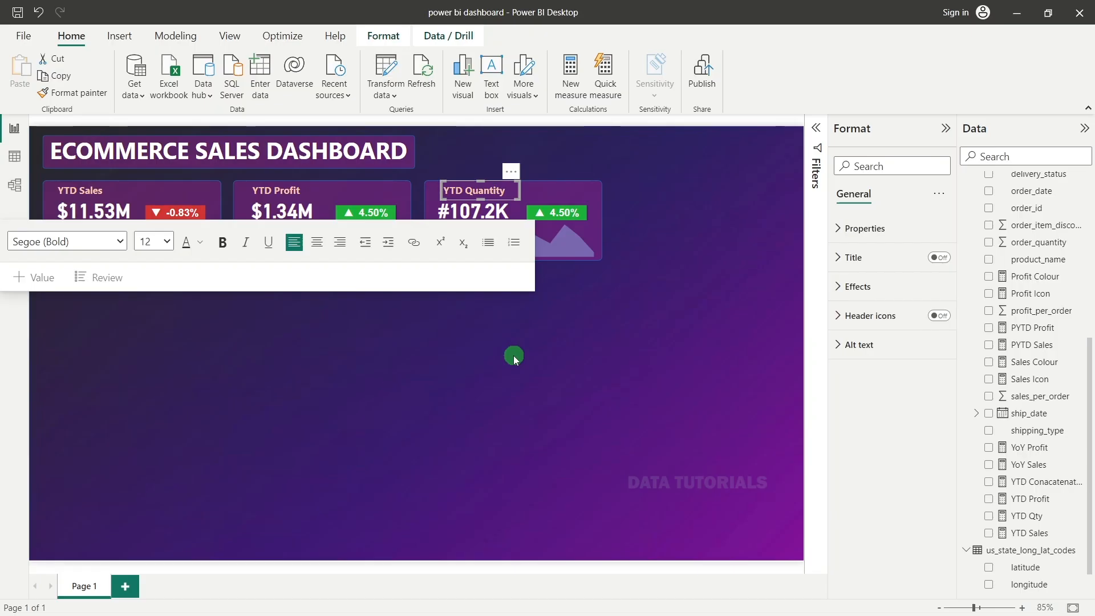
left_click(513, 355)
left_click(458, 182)
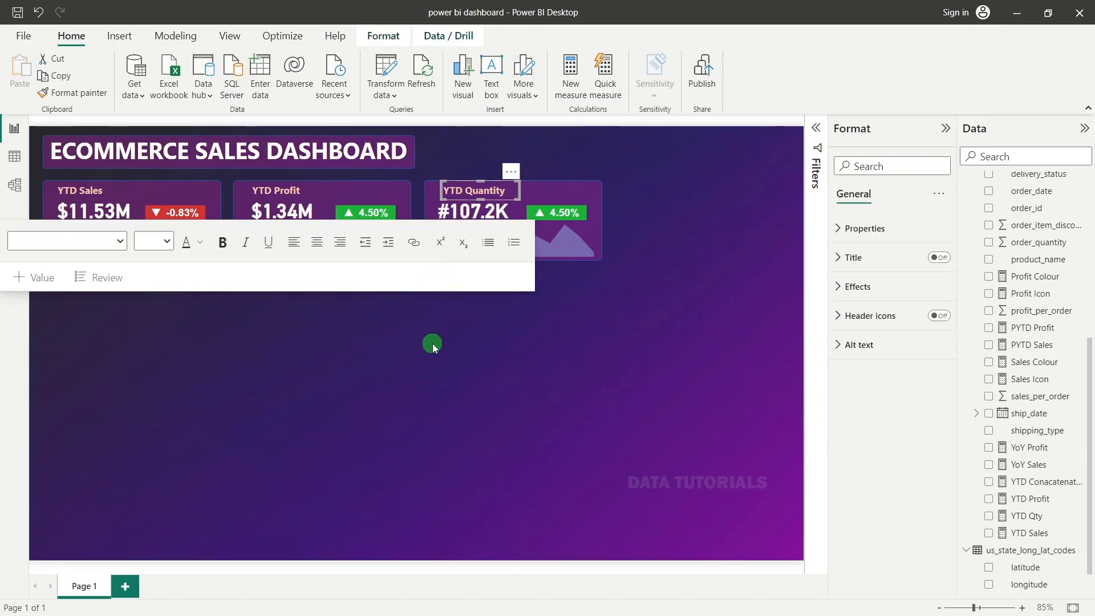
key("Left")
key("Left")
key("Left")
key("Left")
left_click(432, 344)
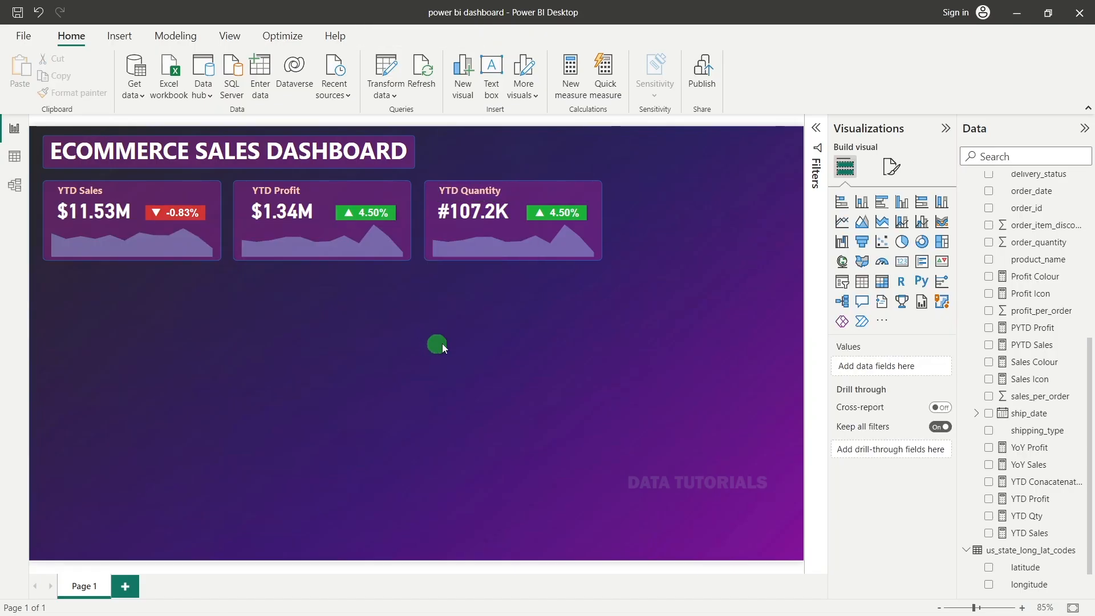
left_click(471, 209)
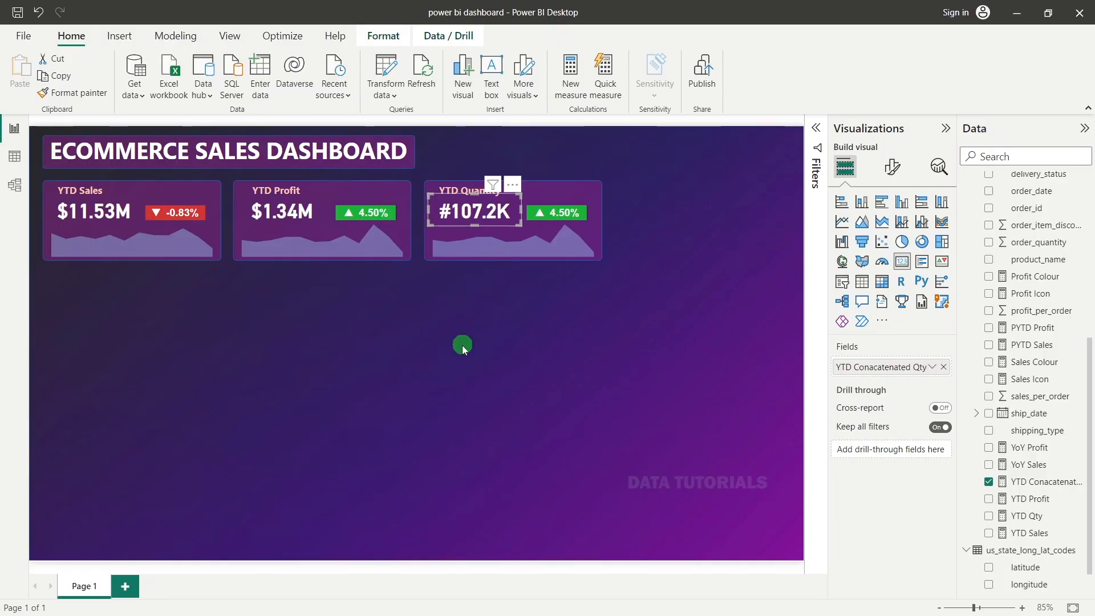
left_click(474, 348)
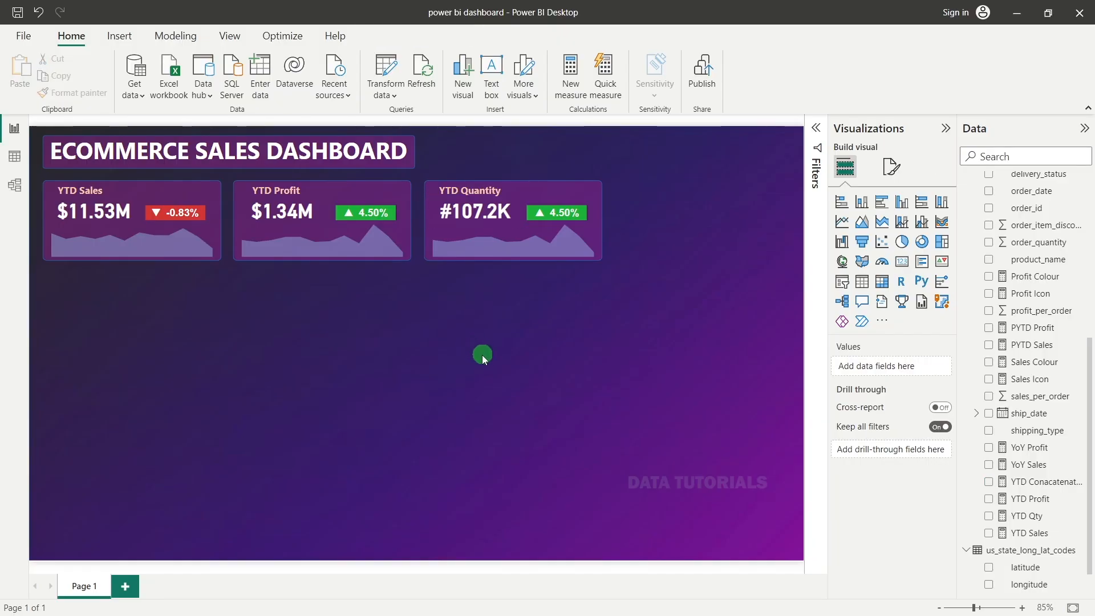
Step: In the third card's area chart, replace the profit_per_order field on the Y-axis with order_quantity
left_click(429, 231)
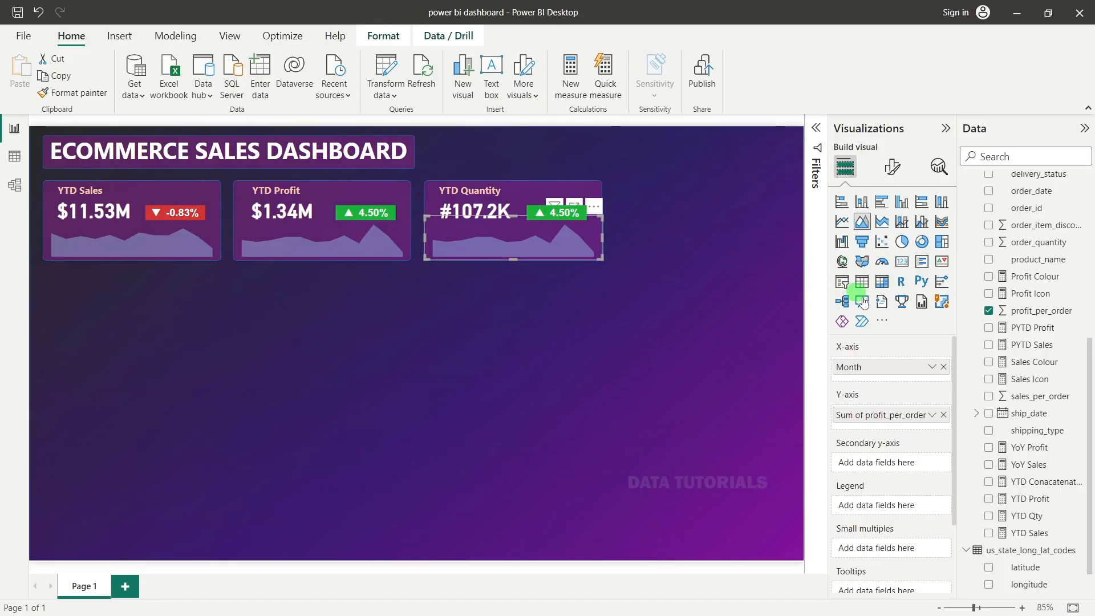
left_click(944, 414)
scroll(1040, 436, "down", 2)
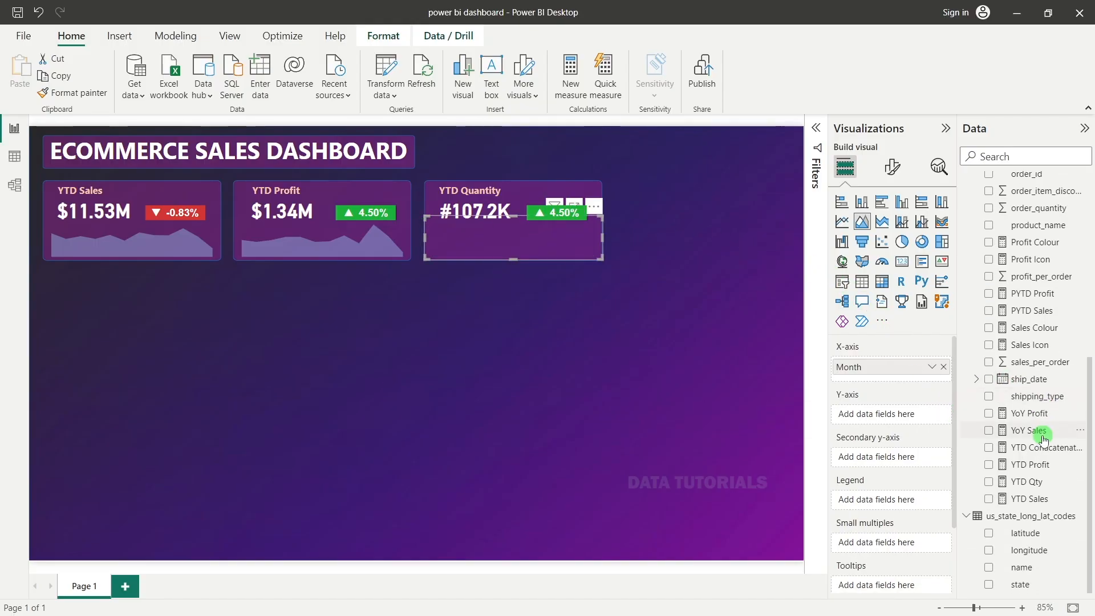
scroll(1042, 438, "up", 5)
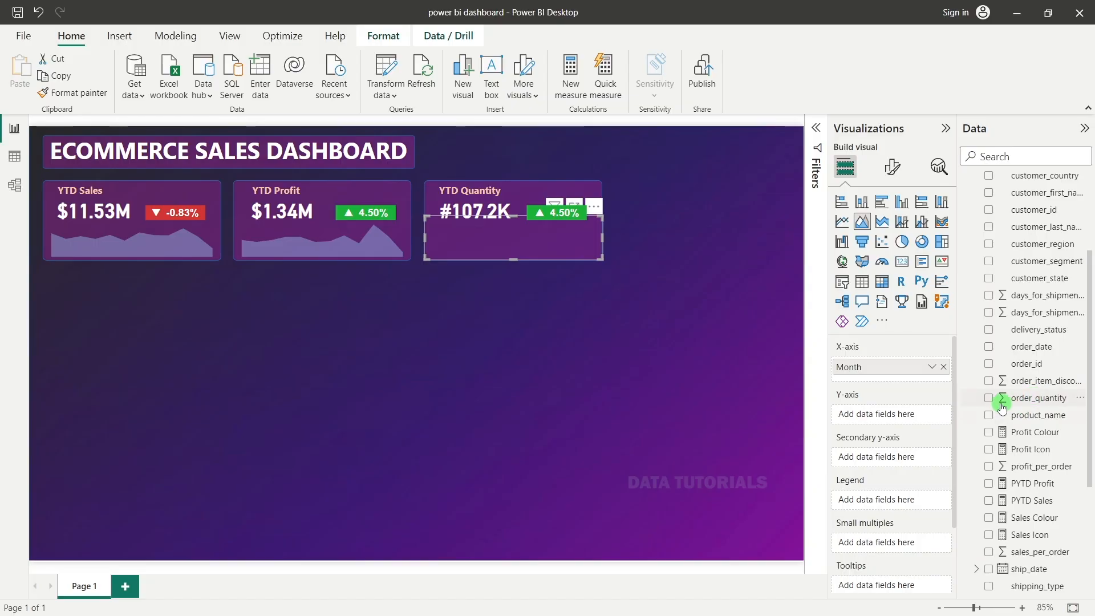
left_click(1002, 403)
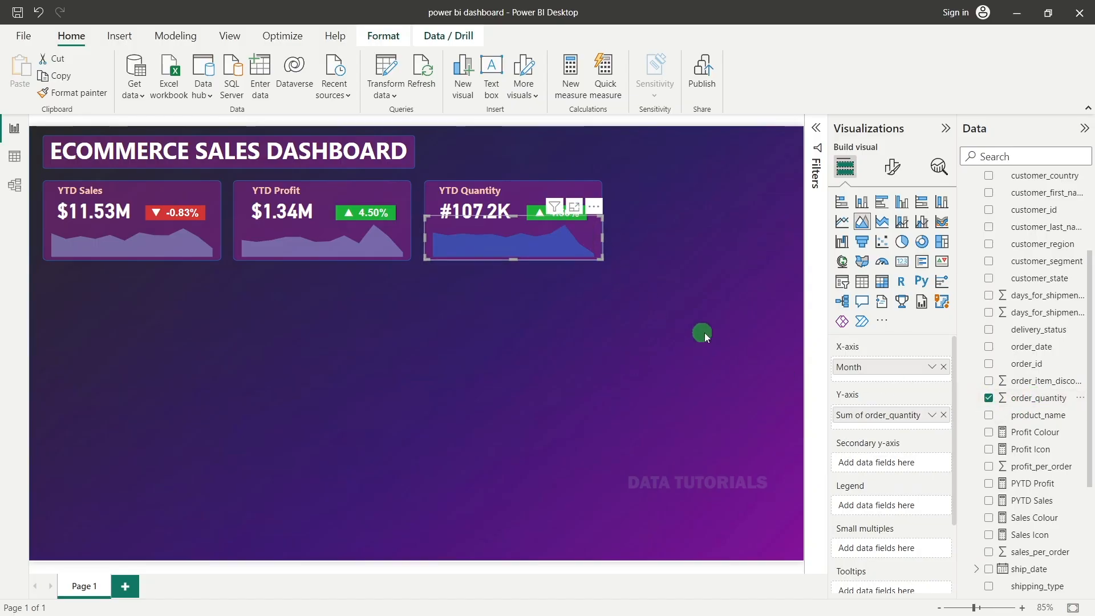
Step: Set the Sum of order_quantity line colour in the third card's area chart to the light blue used by the other cards
left_click(893, 167)
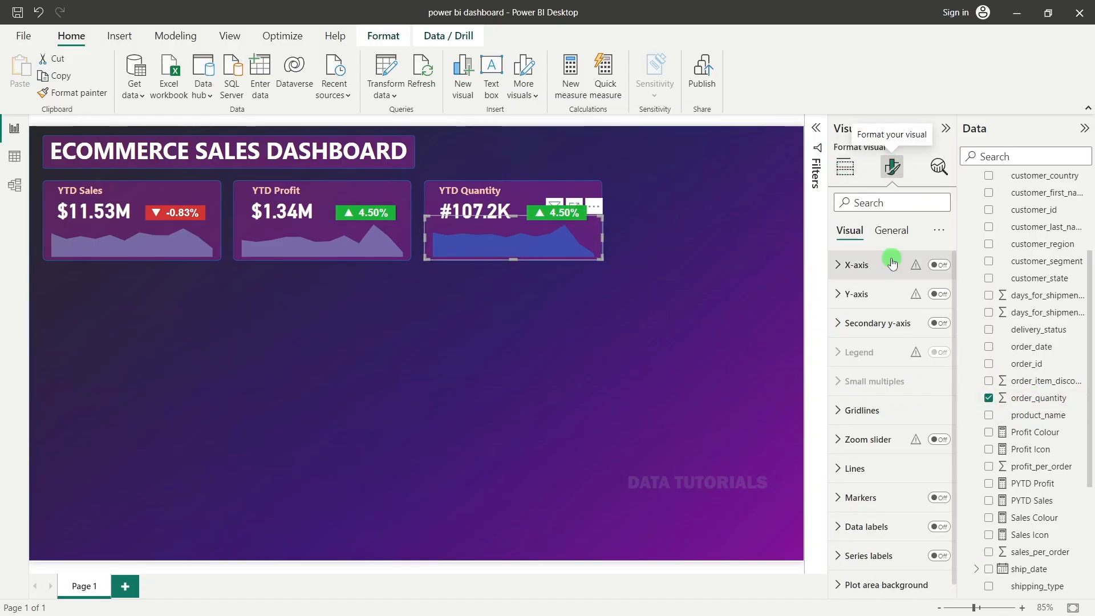
left_click(856, 468)
scroll(865, 443, "down", 4)
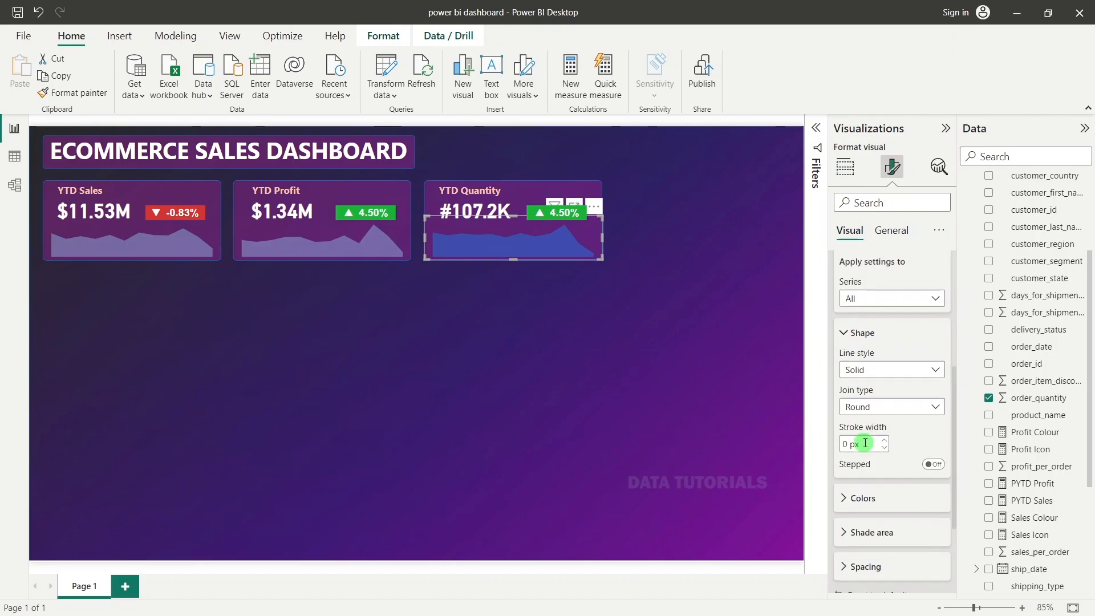
scroll(865, 442, "down", 3)
left_click(857, 364)
left_click(858, 402)
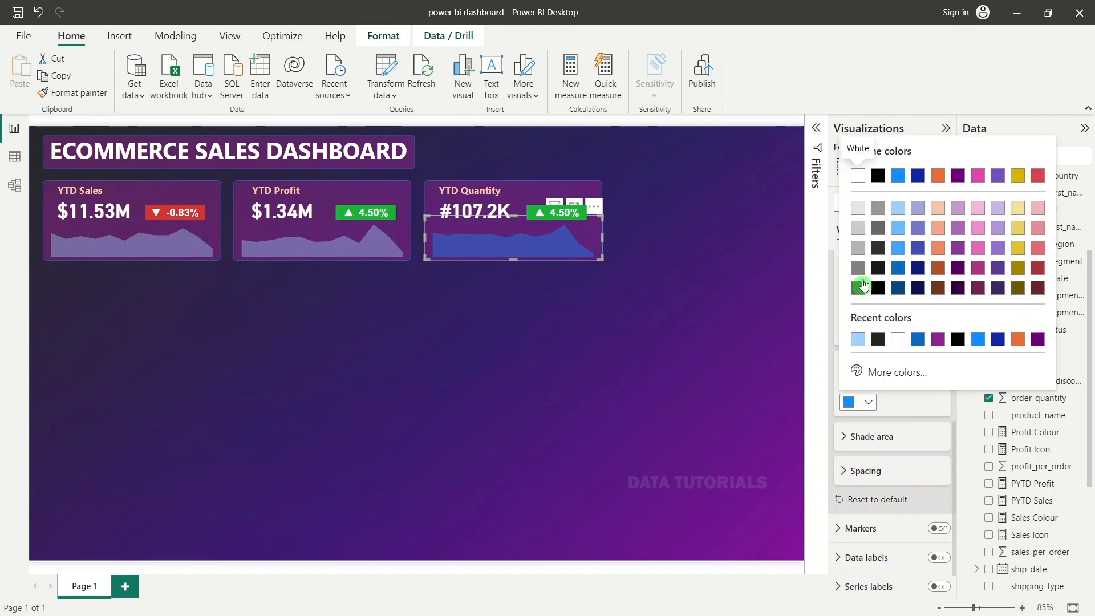
left_click(897, 208)
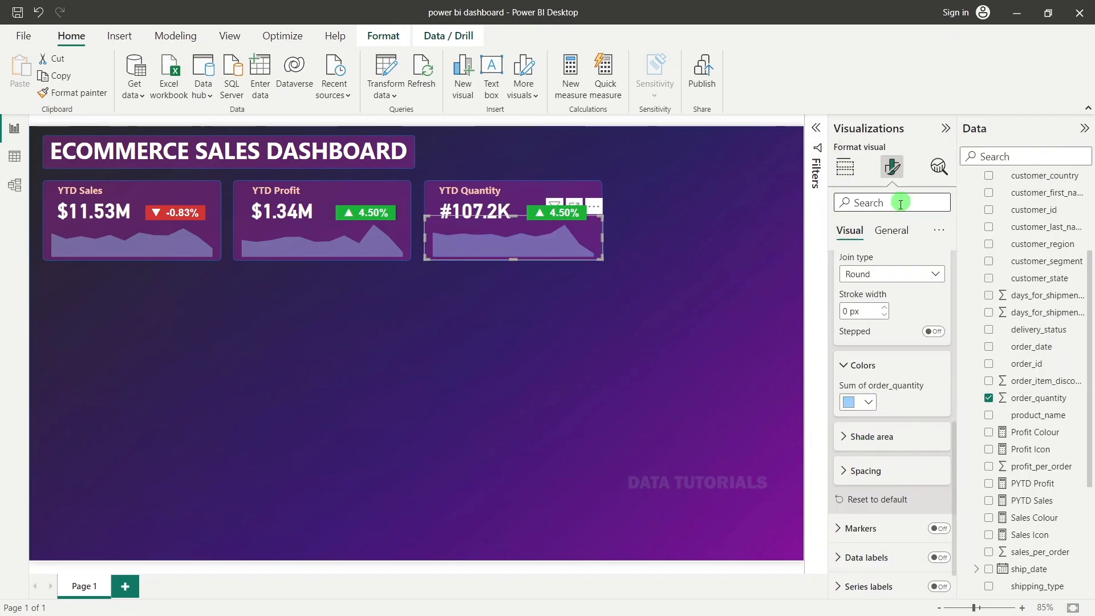
left_click(546, 343)
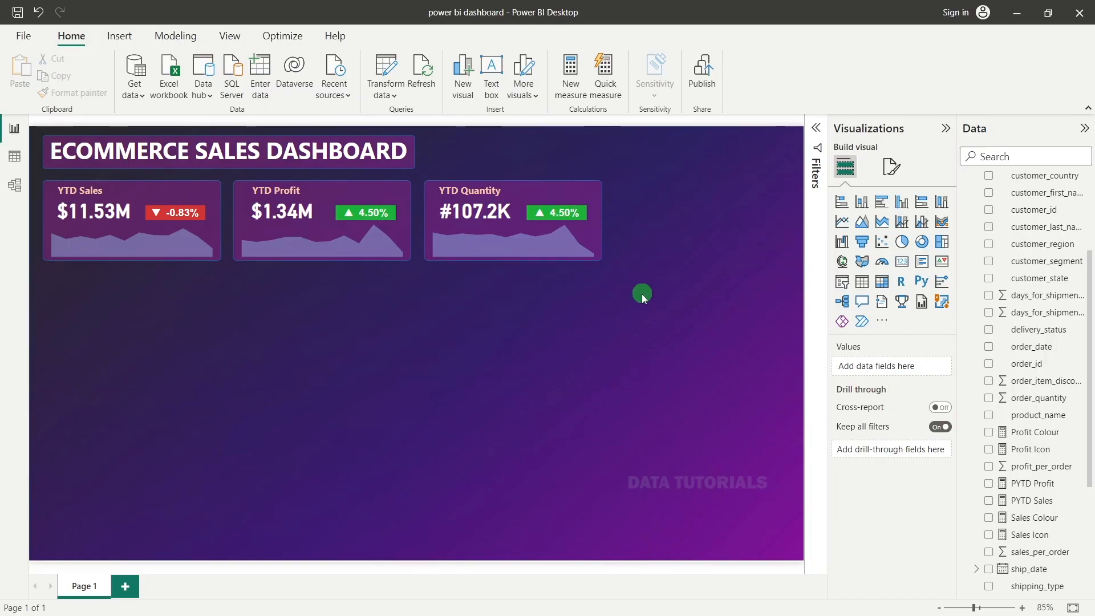
Step: Copy the PYTD Profit formula into a new measure in the ecommerce_data table
left_click(1040, 487)
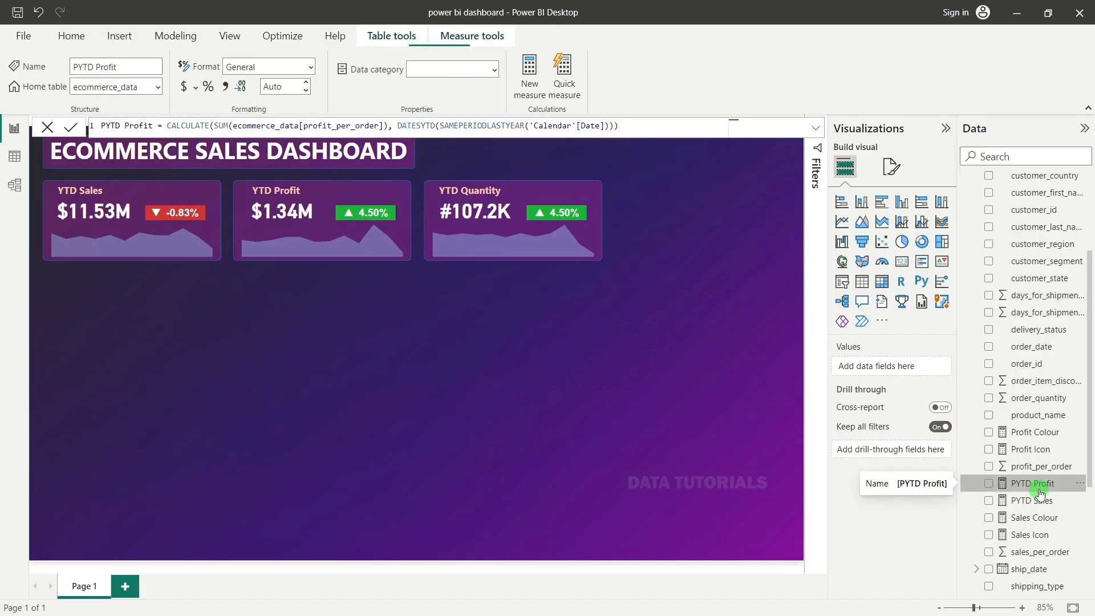
left_click(648, 122)
left_click_drag(730, 123, 63, 123)
key("ctrl+c")
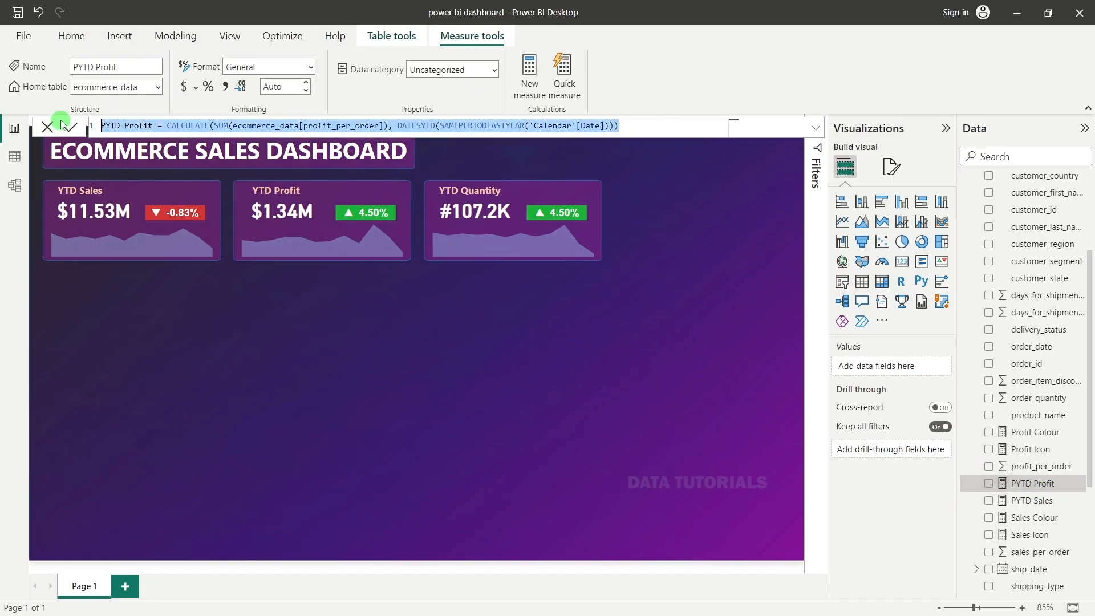
right_click(995, 483)
left_click(914, 282)
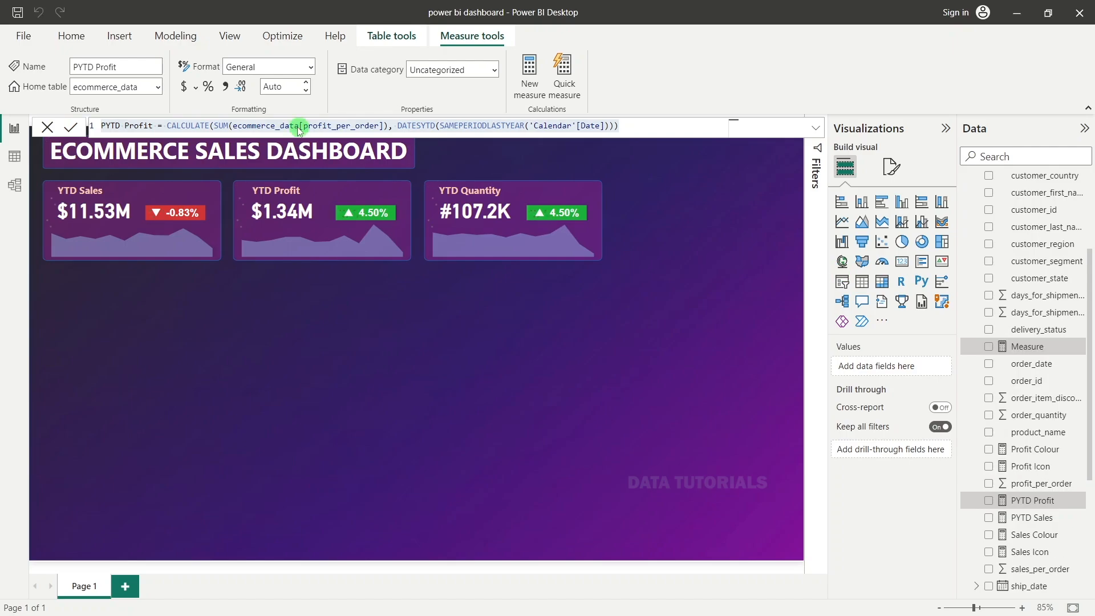
key("ctrl+v")
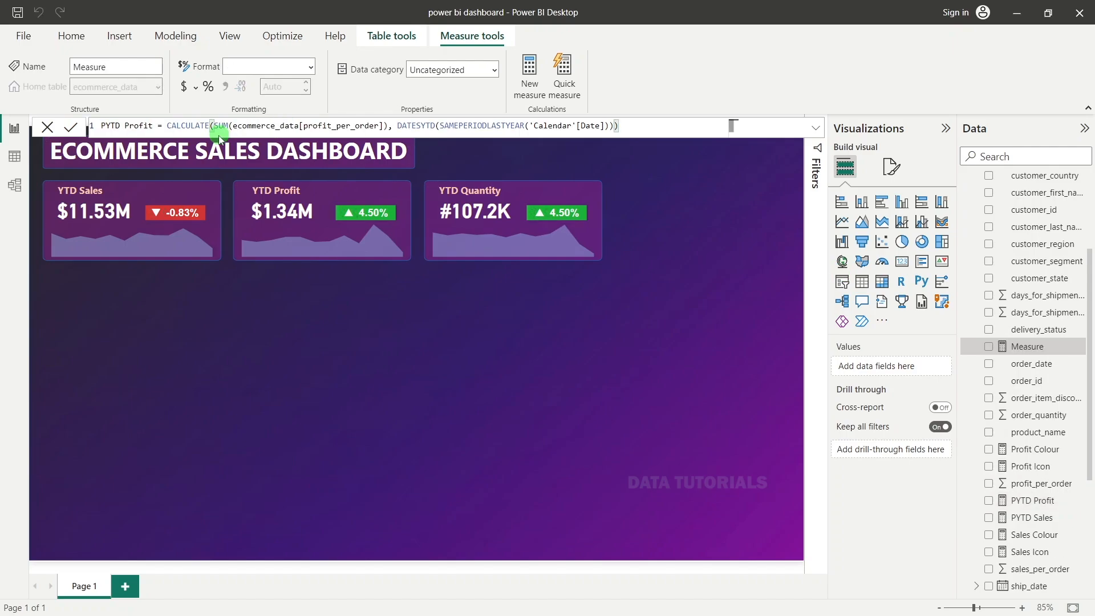
Step: In the new measure's SUM function, replace ecommerce_data[profit_per_order] with ecommerce_data[order_quantity]
left_click(380, 126)
left_click_drag(384, 125, 240, 130)
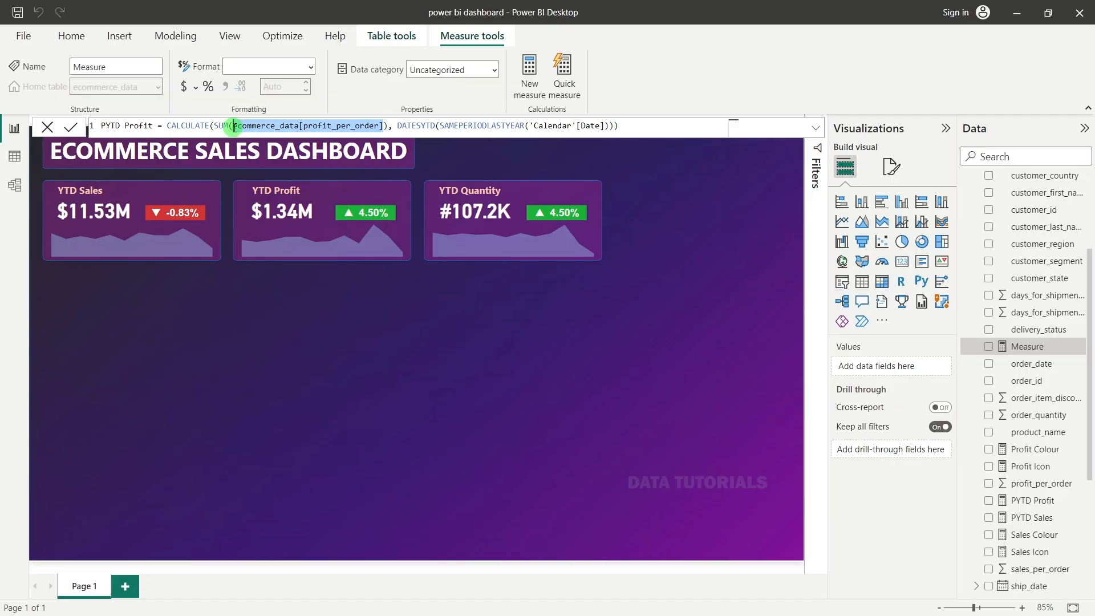
key("BackSpace")
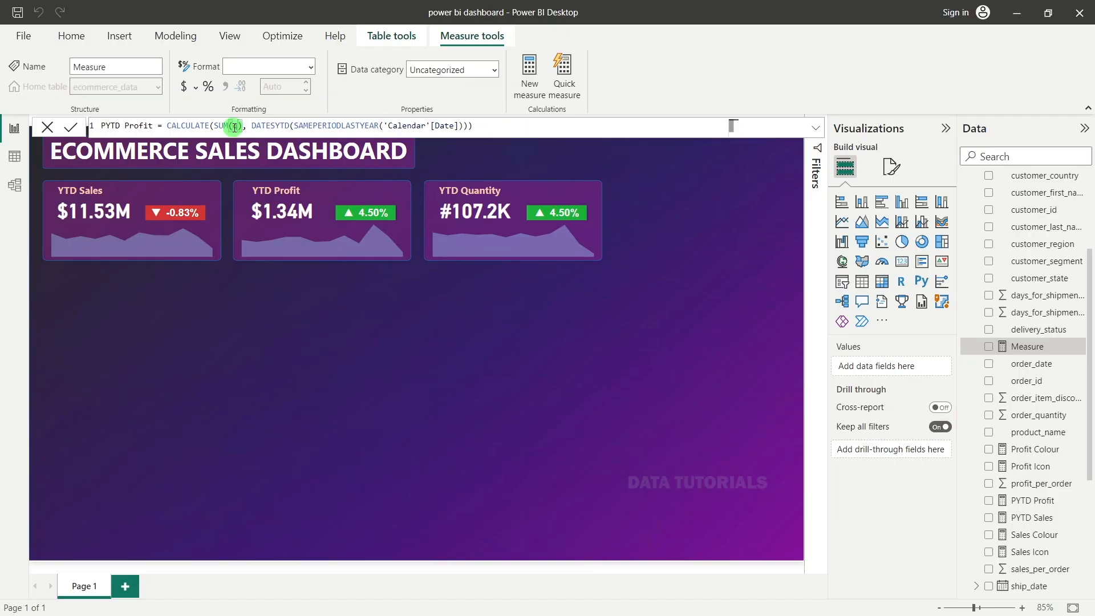
type("q")
key("BackSpace")
key("BackSpace")
type("quan")
key("Tab")
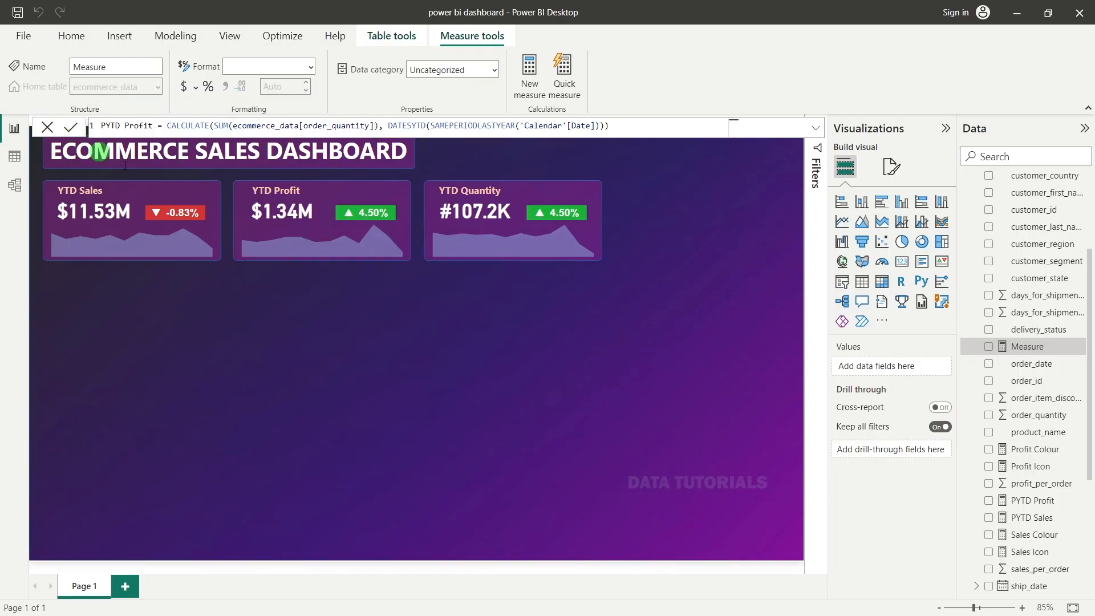
Step: Name the new measure PYTD Qty in its formula and commit it
left_click(70, 126)
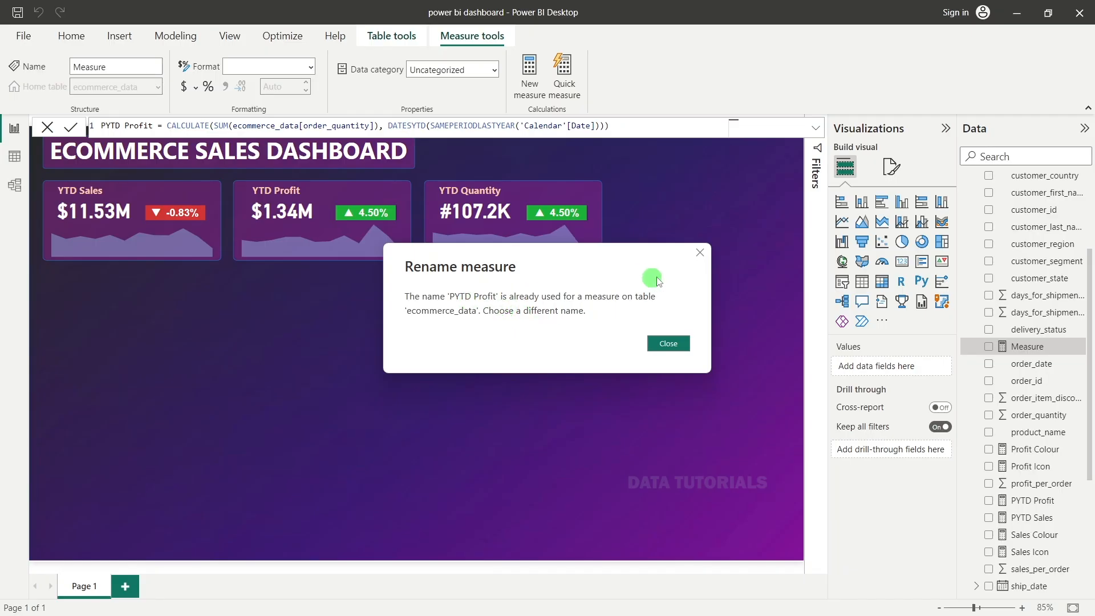
left_click(698, 251)
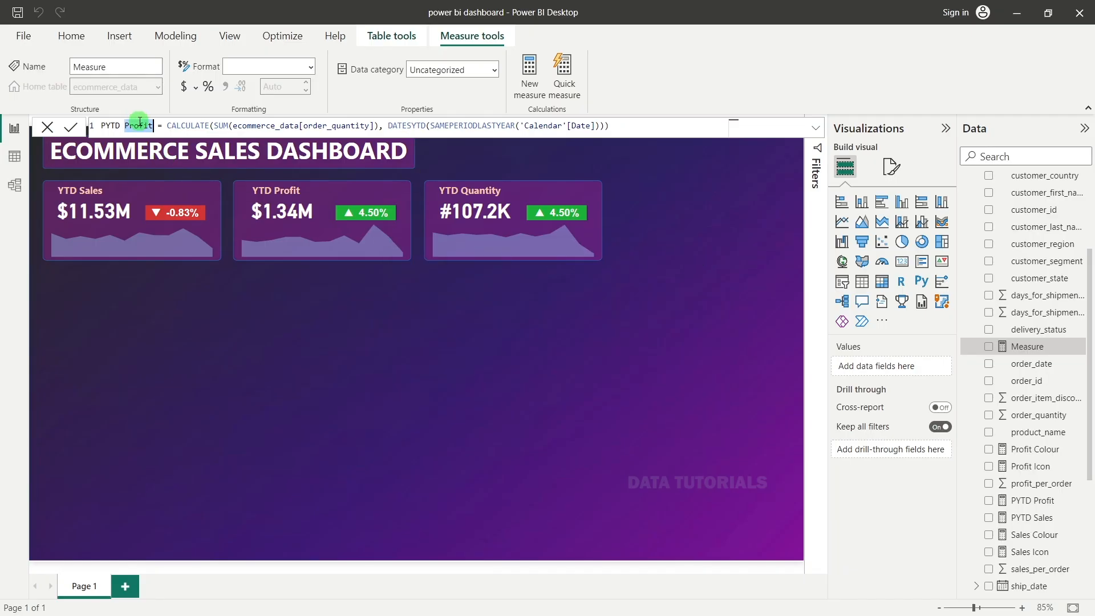
type("Qty")
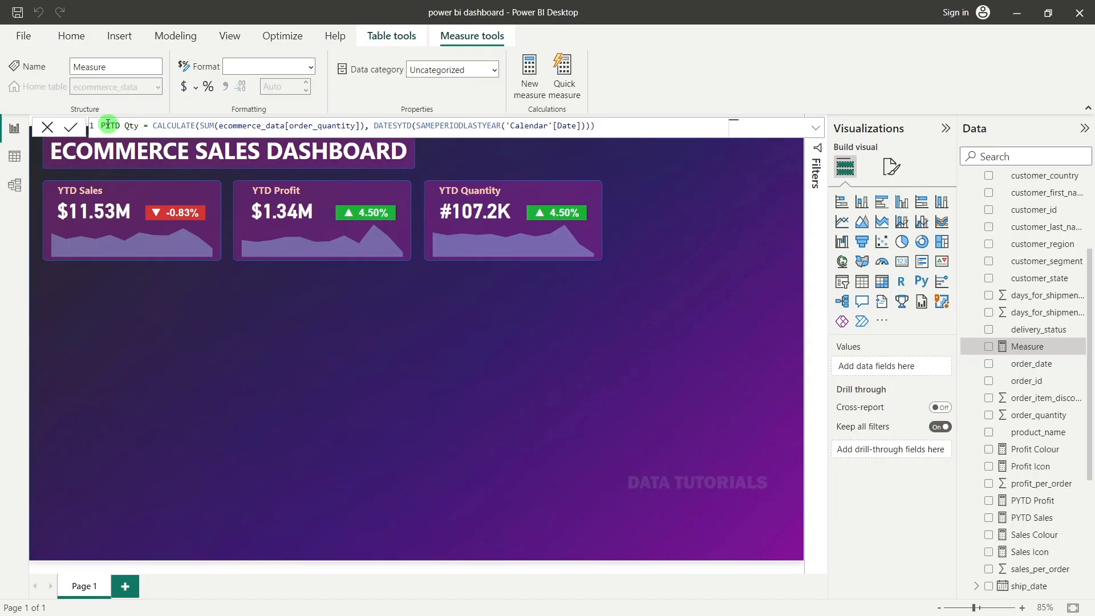
left_click(71, 127)
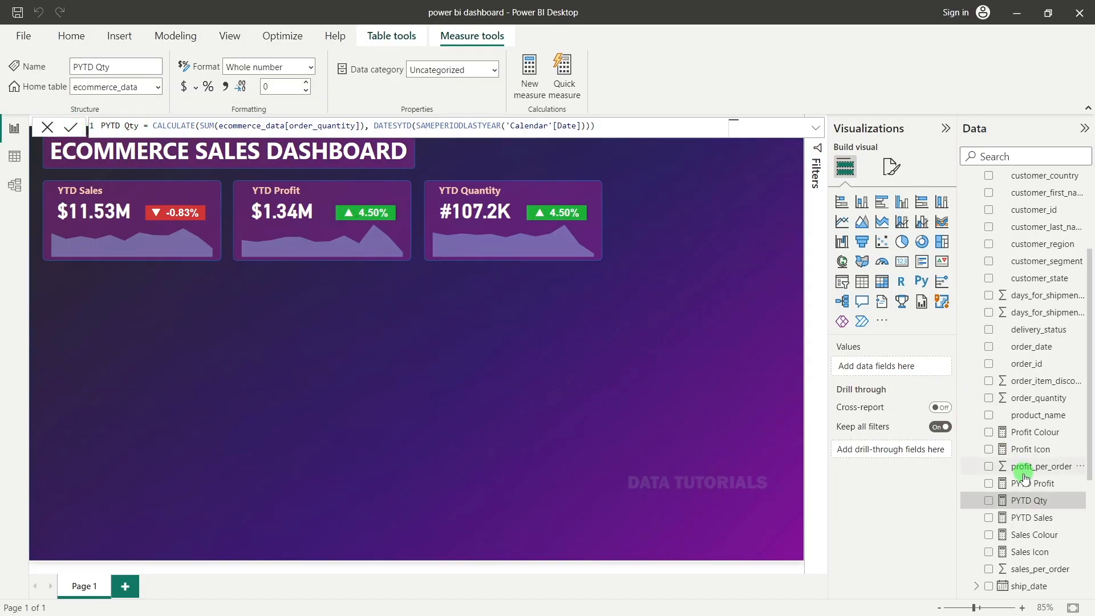
Step: Copy the YoY Profit formula into another new measure in the ecommerce_data table
scroll(1015, 501, "down", 4)
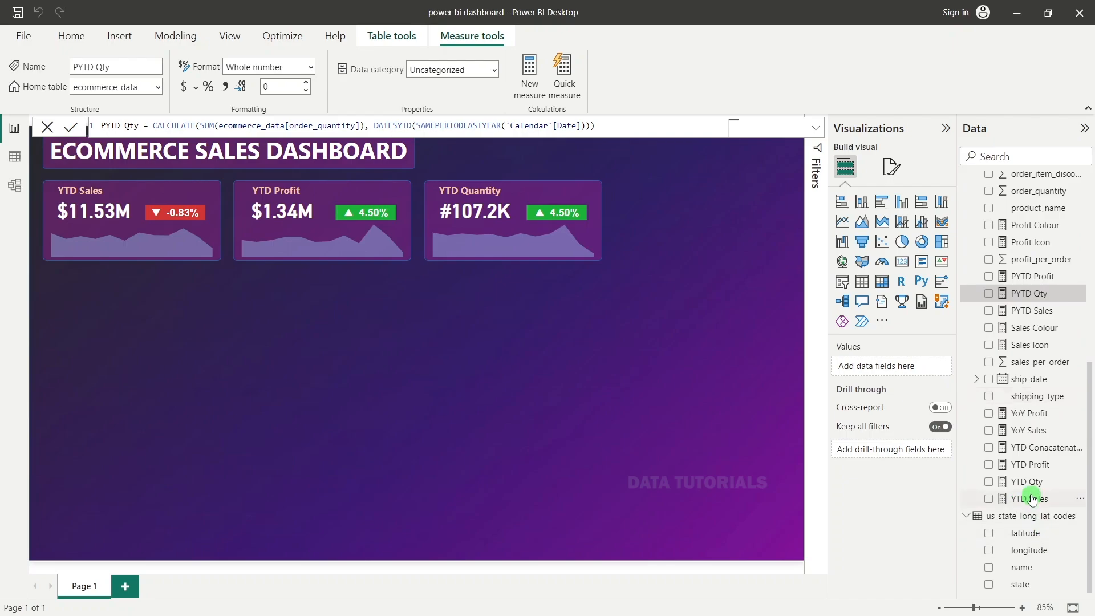
left_click(1030, 415)
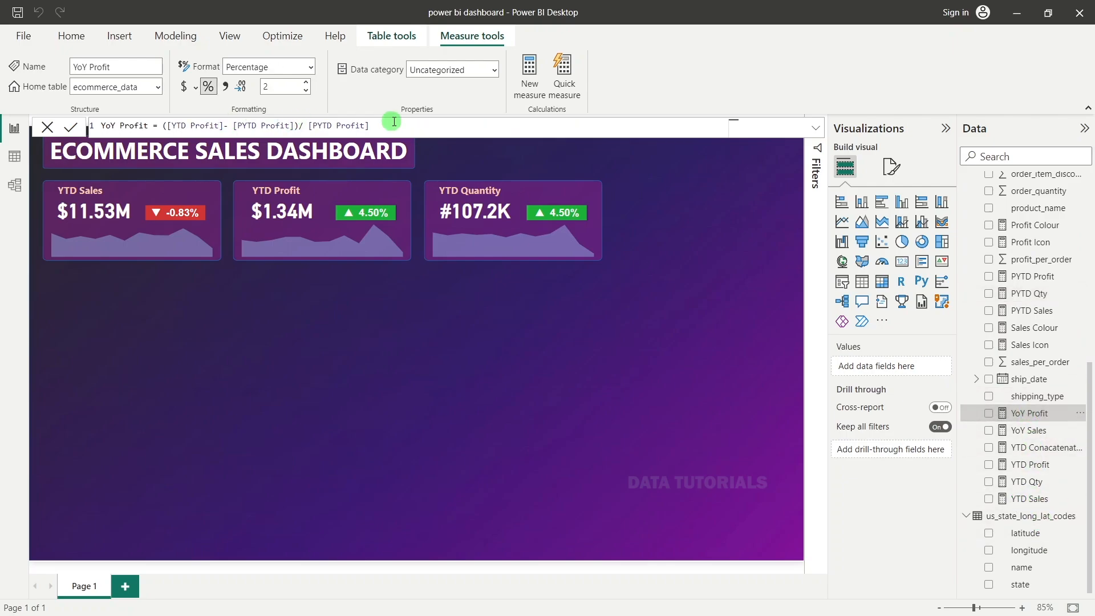
left_click_drag(391, 124, 79, 128)
key("ctrl+c")
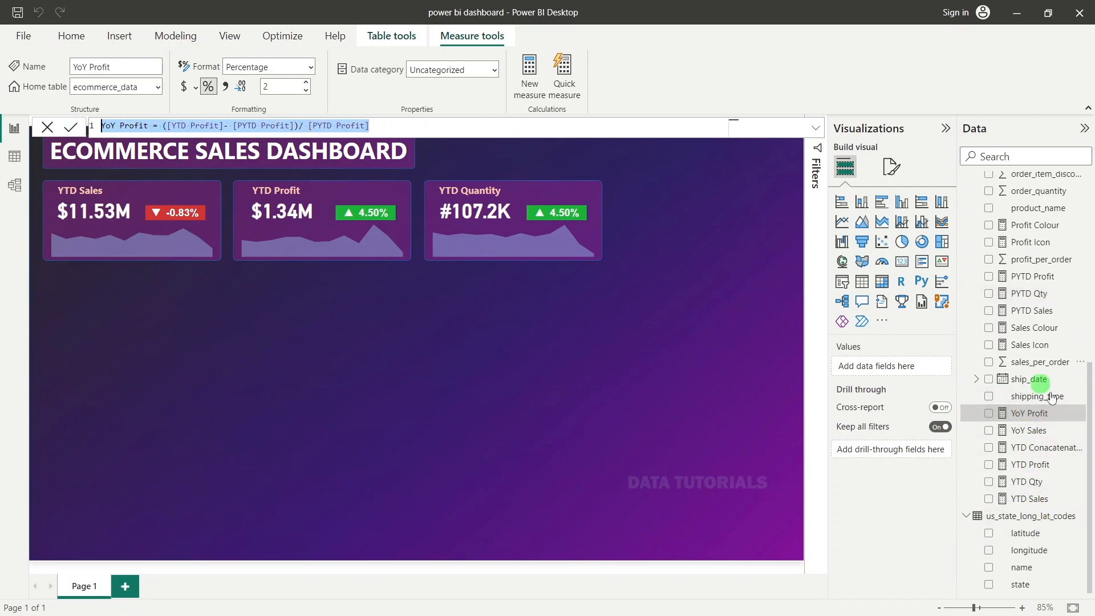
right_click(1033, 414)
left_click(938, 216)
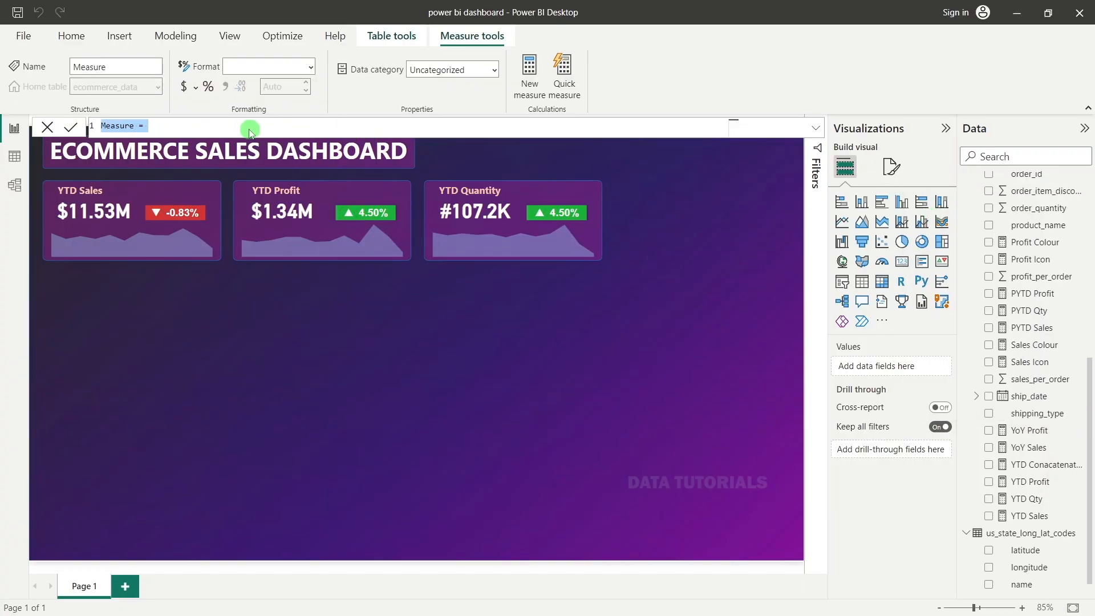
key("ctrl+v")
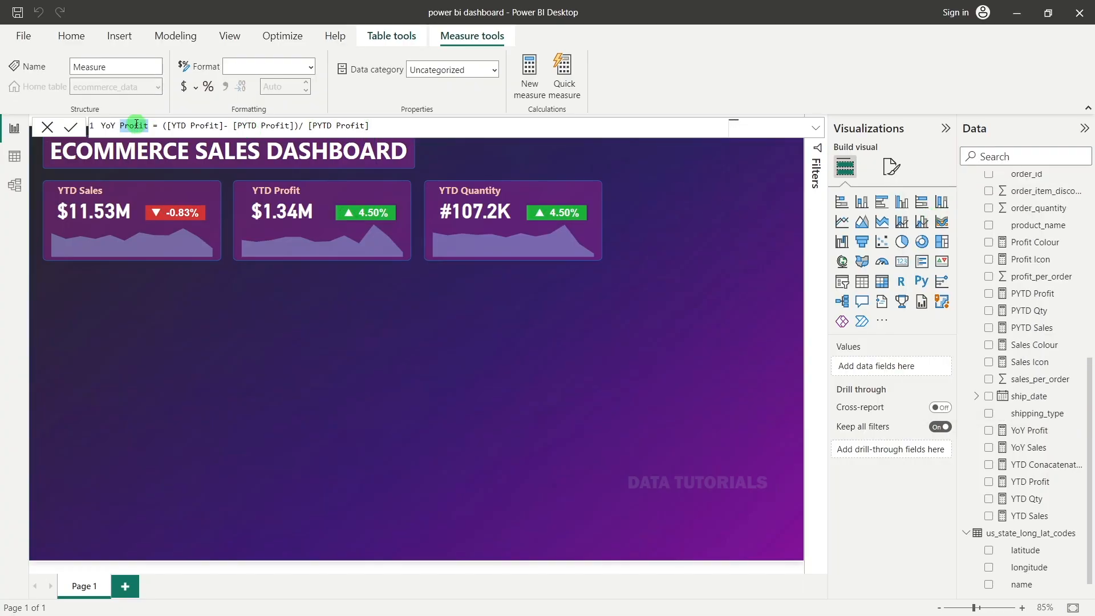
Step: Name the new measure YoY Qty in its formula and replace its [YTD Profit] reference with [YTD Qty]
type("Qty")
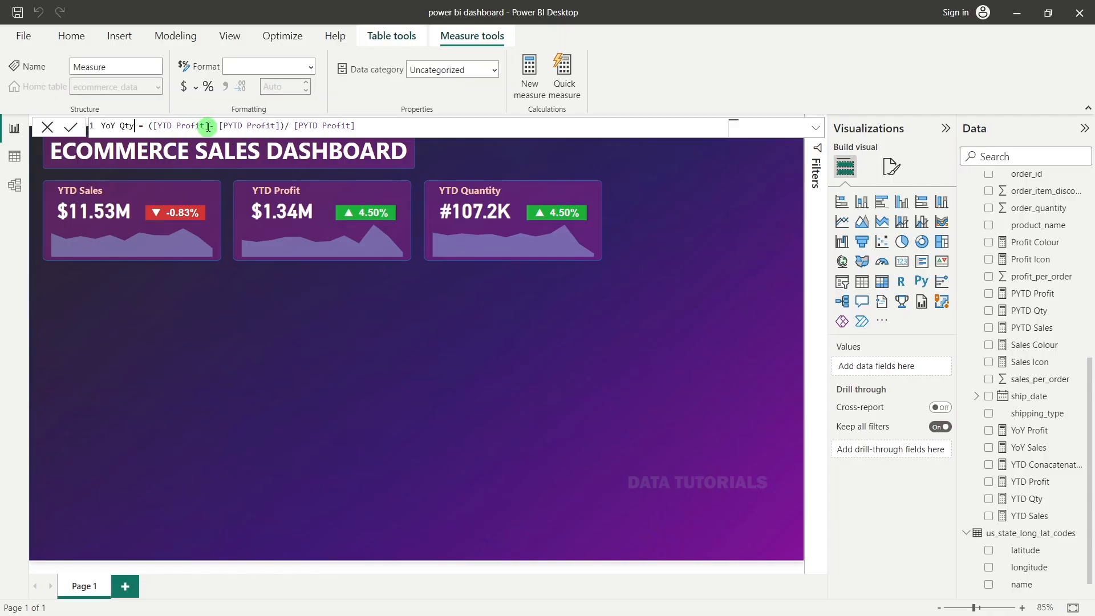
double_click(178, 126)
type("Q")
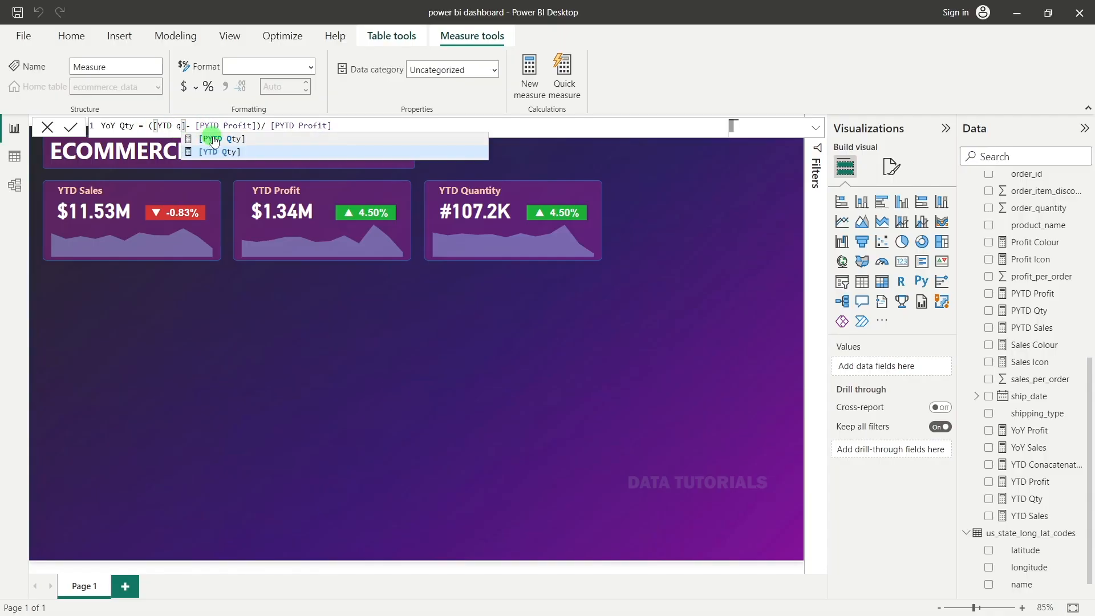
left_click(226, 154)
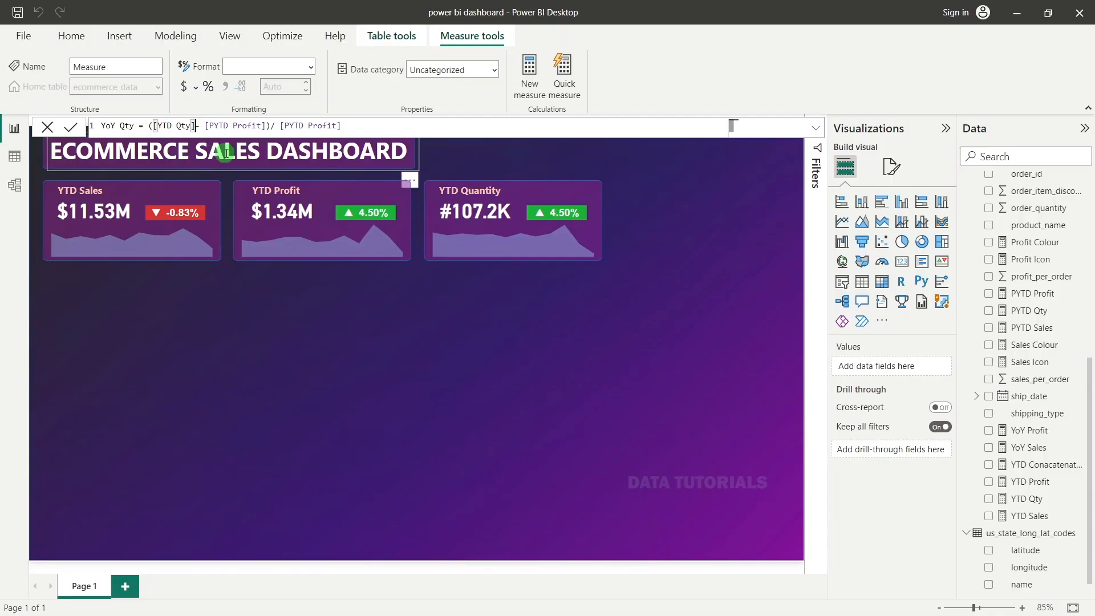
Step: Replace both [PYTD Profit] references in the YoY Qty formula with [PYTD Qty] and commit the measure
left_click_drag(262, 125, 234, 126)
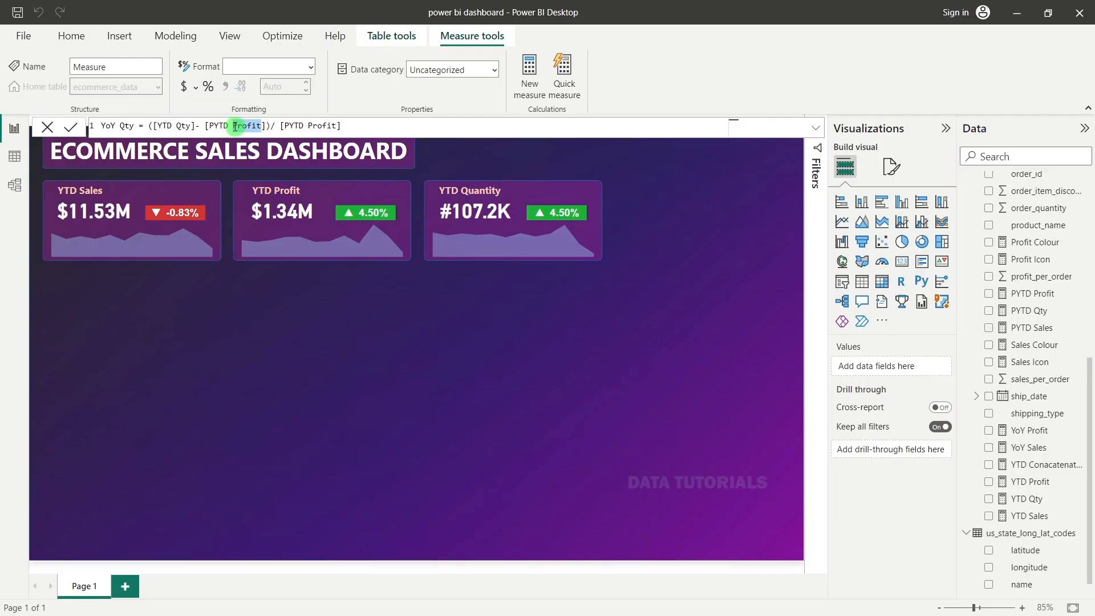
type("Q")
left_click(285, 141)
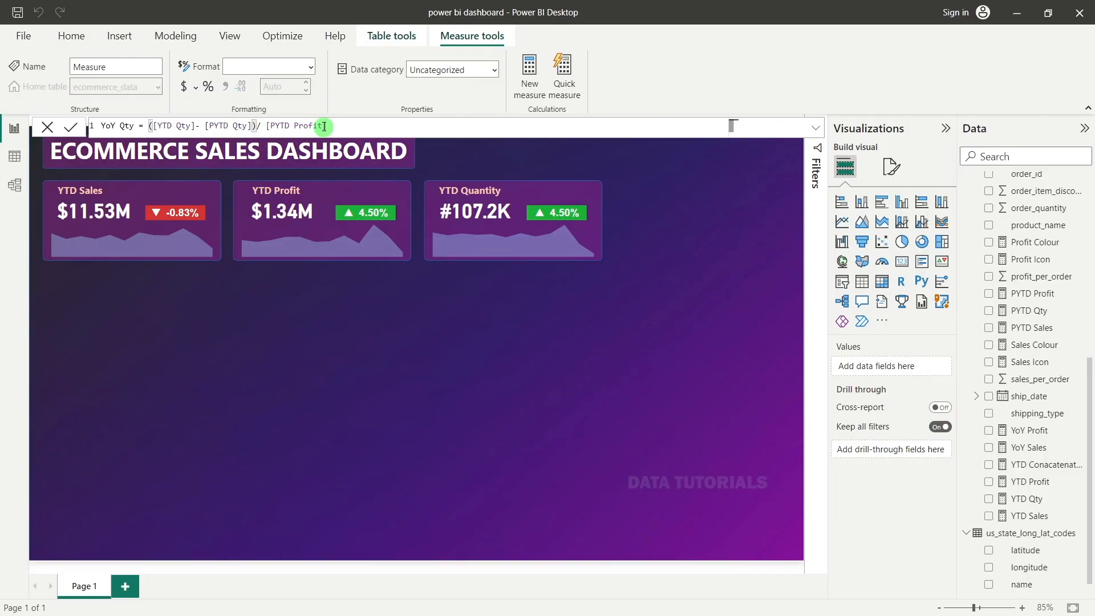
left_click_drag(323, 126, 295, 125)
type("Q")
left_click(322, 137)
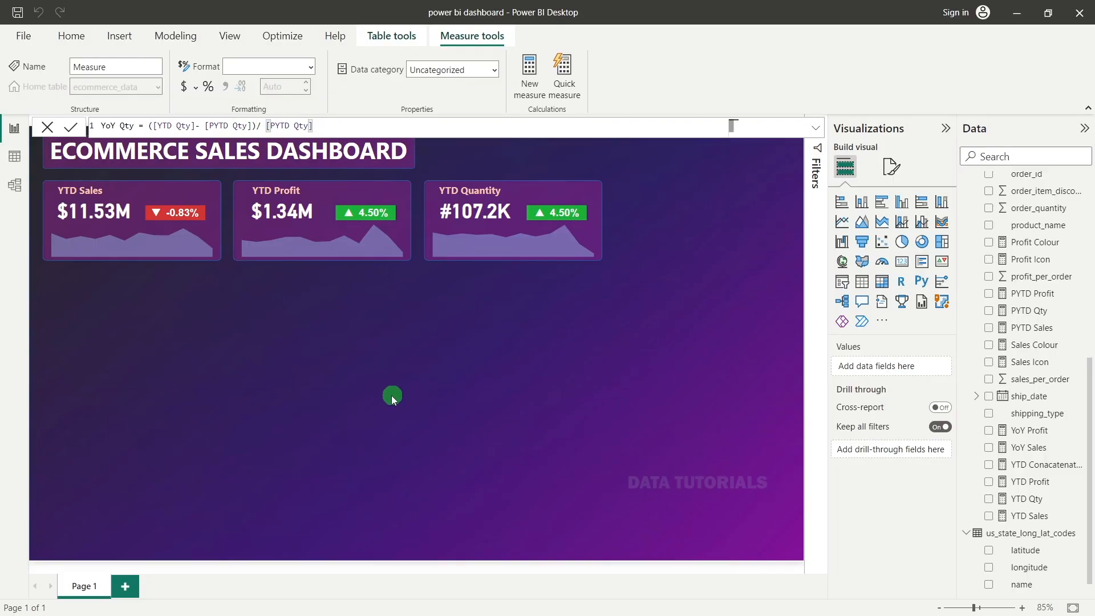
left_click(71, 127)
left_click(489, 316)
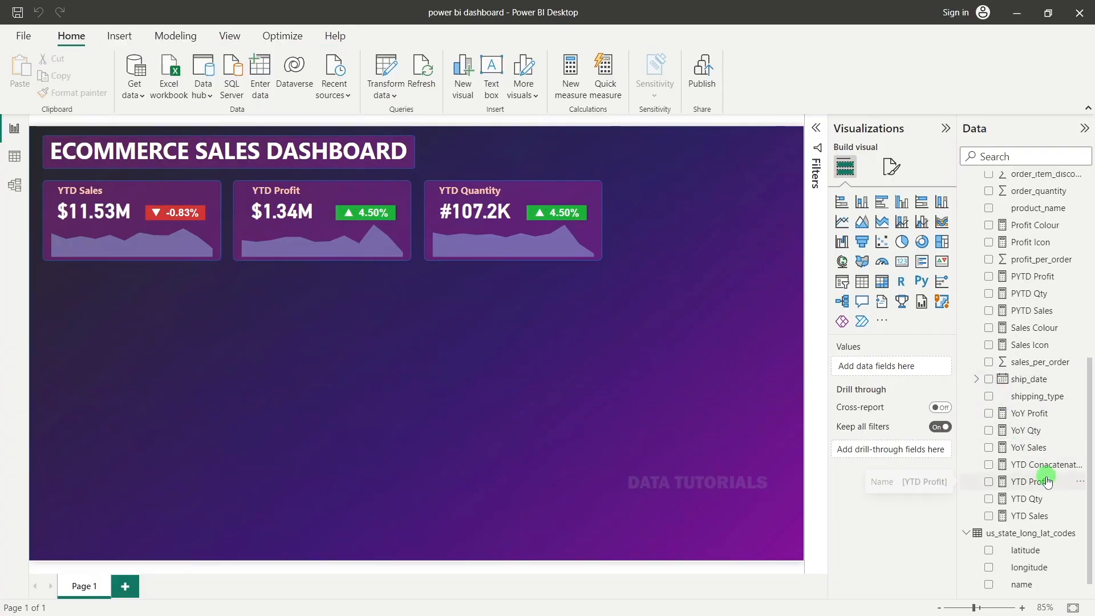
Step: Copy the whole Sales Icon formula for use in a new measure in the ecommerce_data table
left_click(1037, 352)
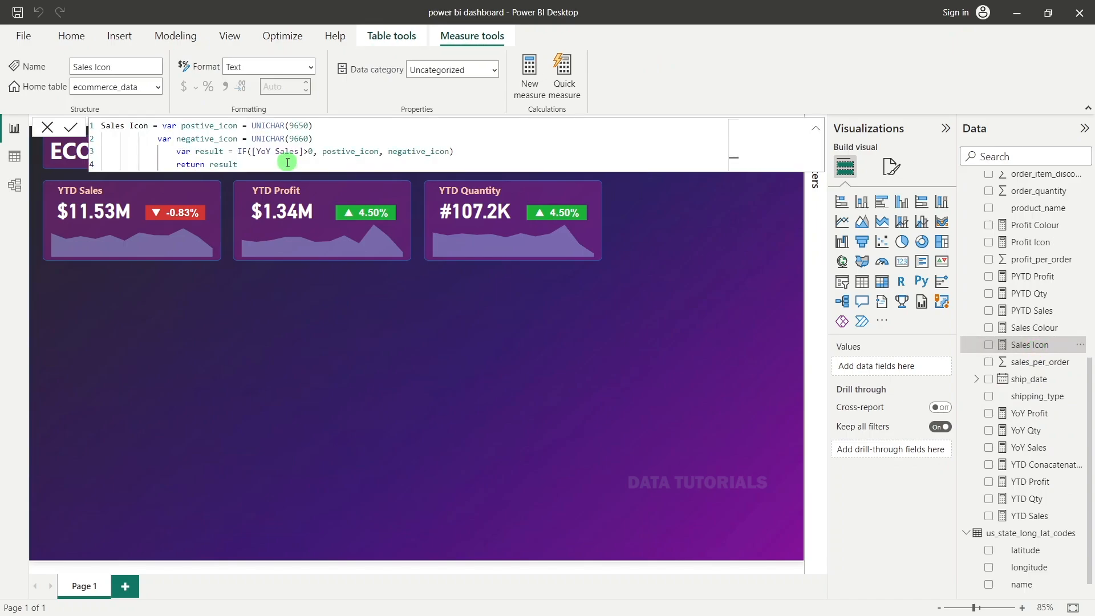
left_click_drag(237, 164, 100, 124)
key("ctrl+c")
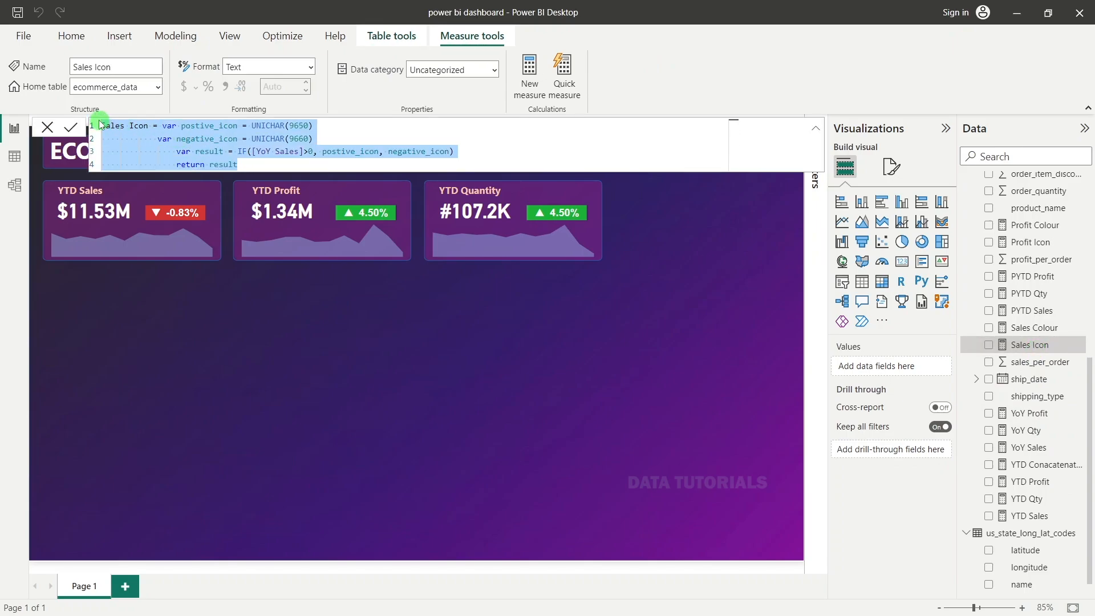
right_click(1056, 346)
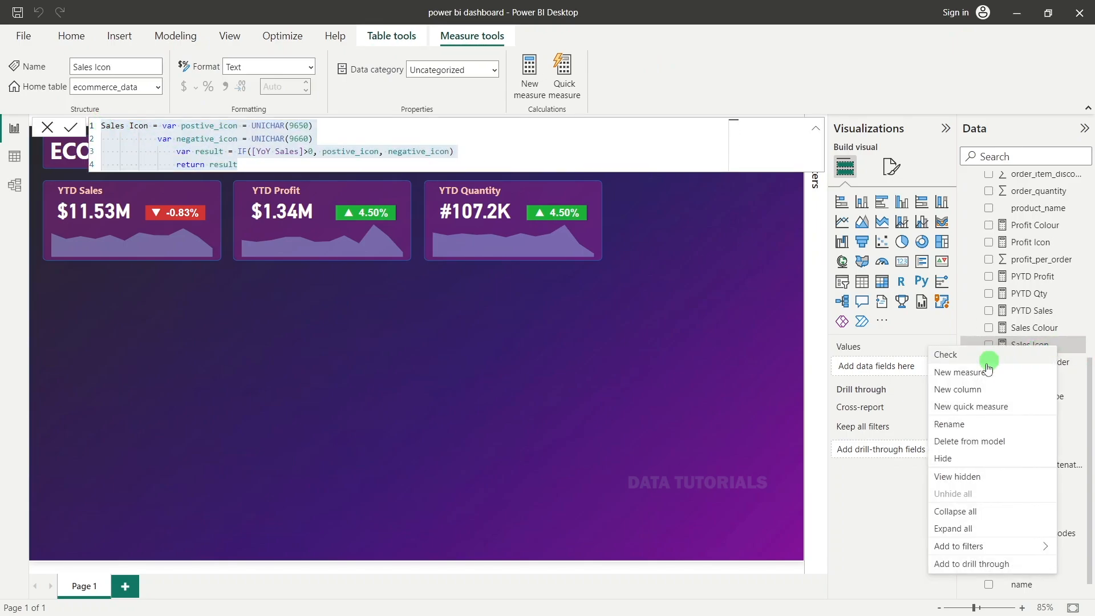
Step: Create a measure named Qty Icon from the copied Sales Icon formula, testing [YoY Qty]>0 instead of YoY Sales
left_click(481, 284)
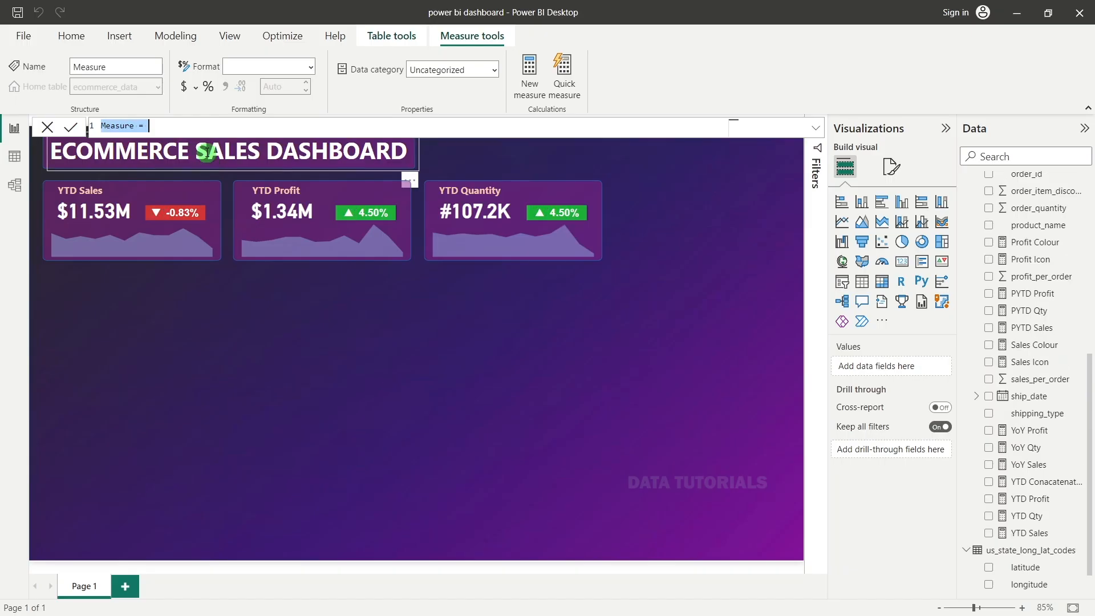
key("ctrl+v")
double_click(141, 125)
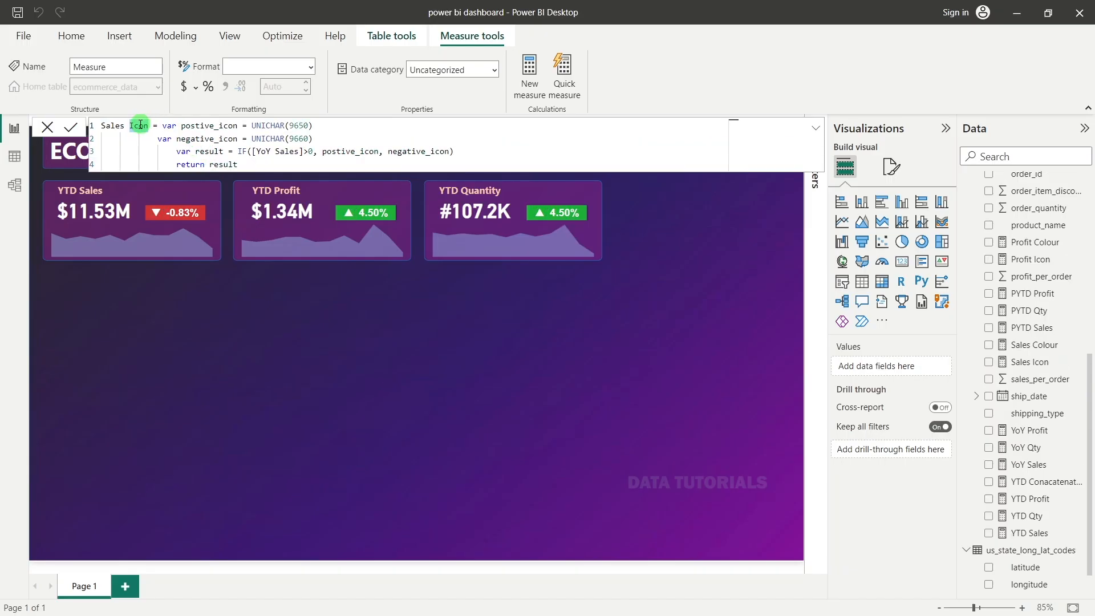
key("BackSpace")
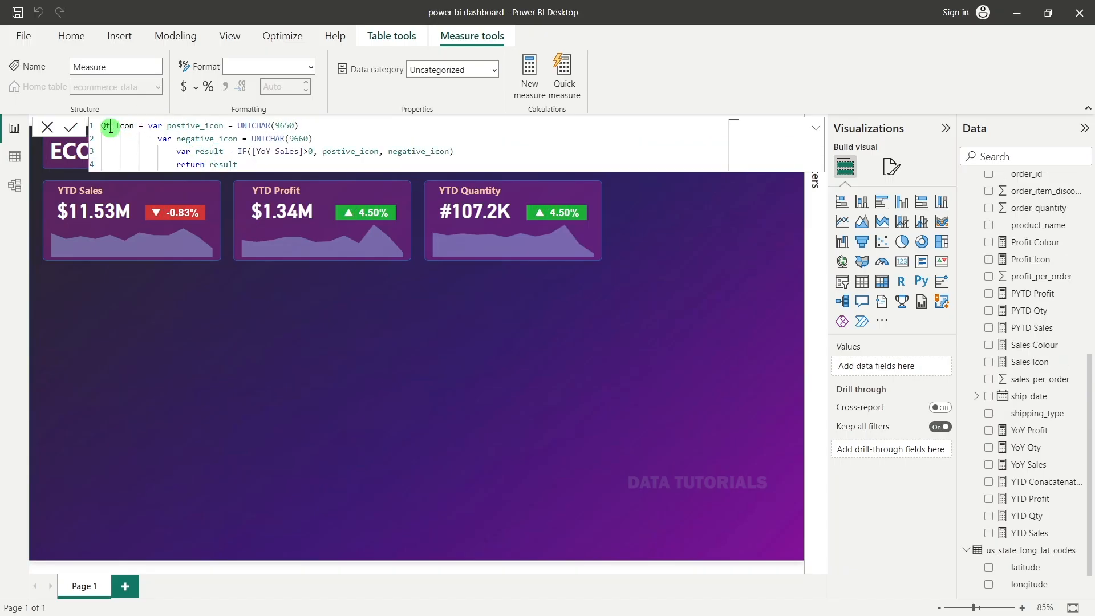
type("Qty")
left_click_drag(301, 153, 277, 152)
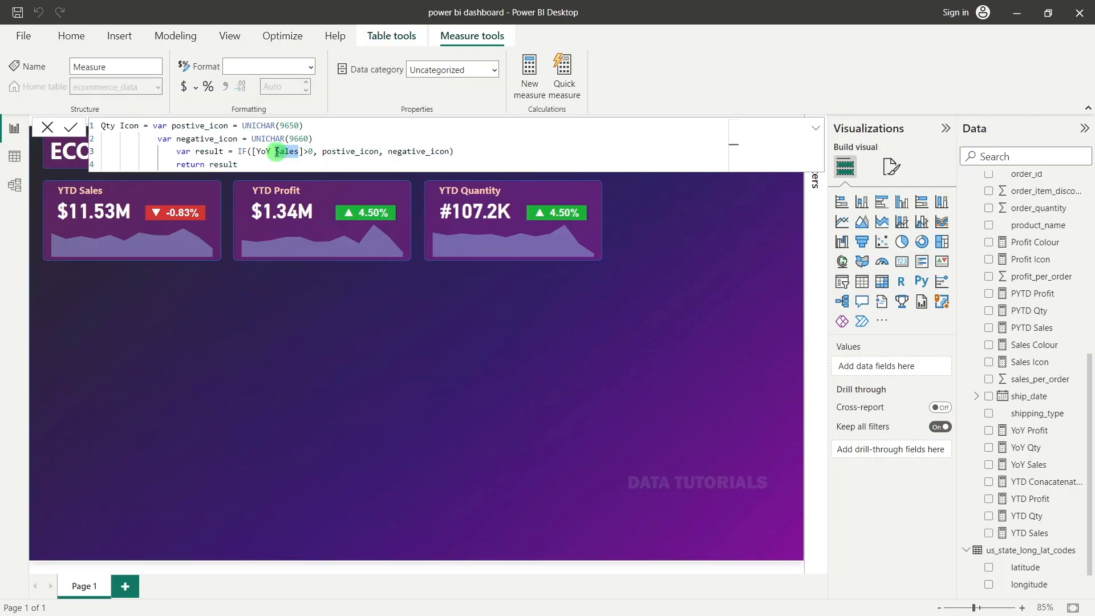
type("Qty")
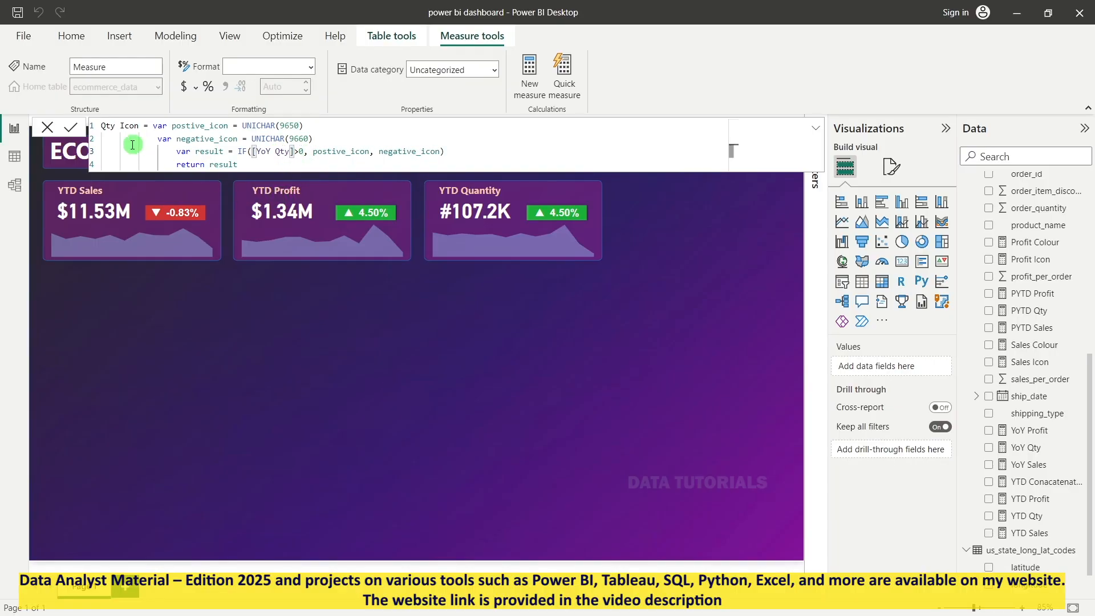
key("Return")
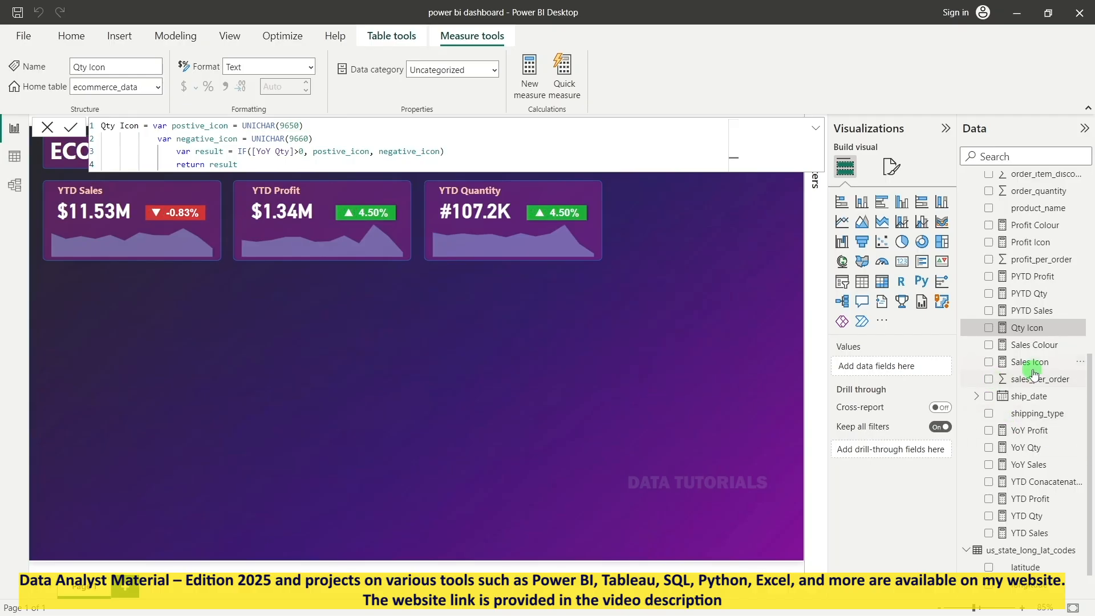
Step: Copy the Sales Colour formula into a new measure, Qty Colour = IF([YoY Qty]>0, "Green", "Red")
left_click(1027, 352)
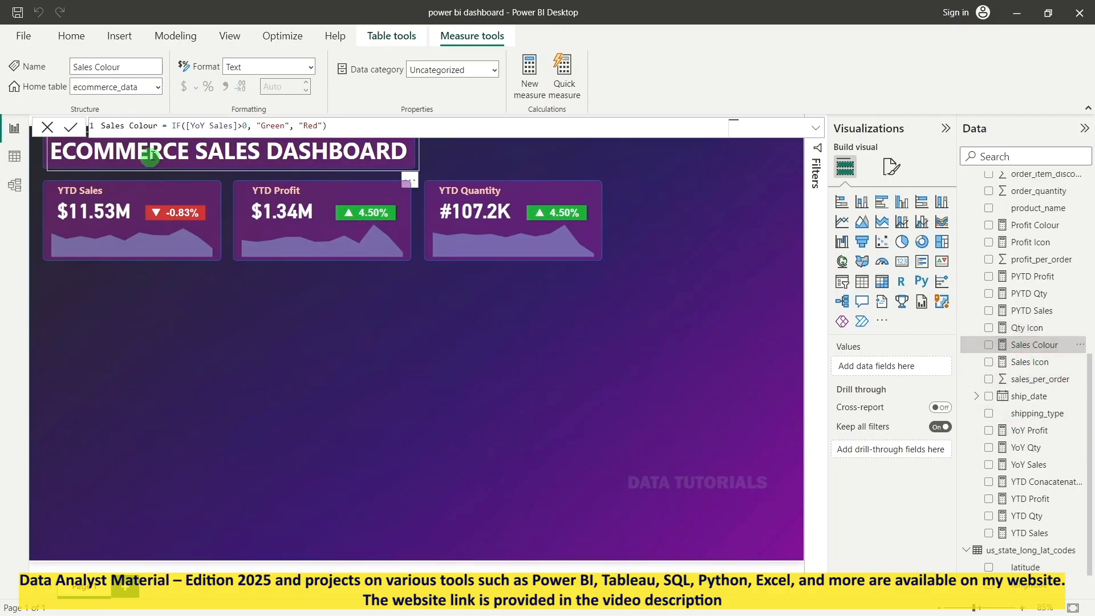
left_click_drag(328, 126, 36, 118)
key("ctrl+c")
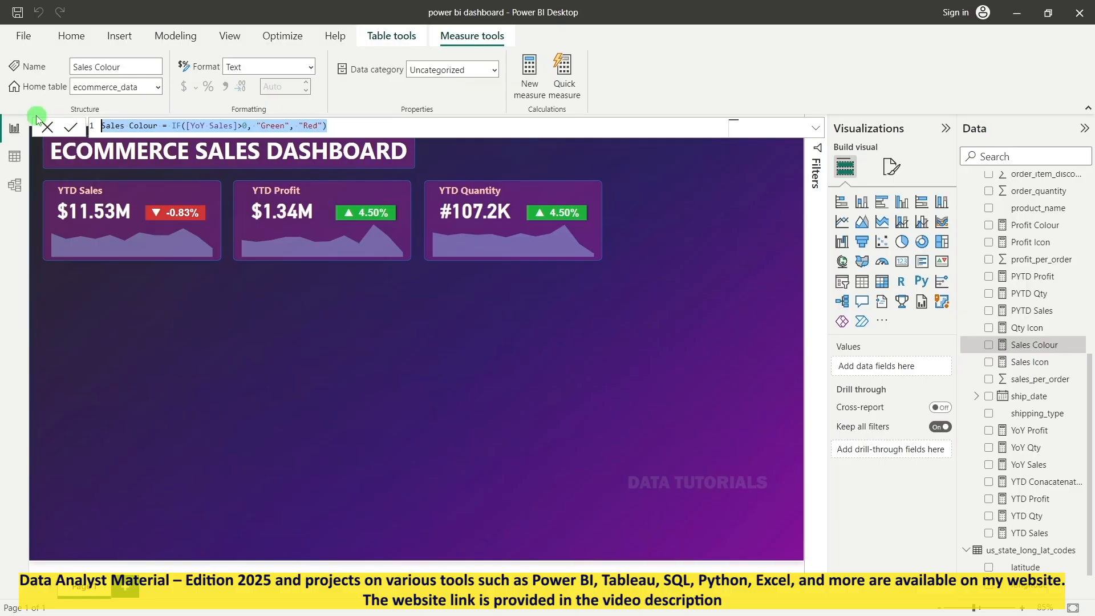
right_click(1031, 344)
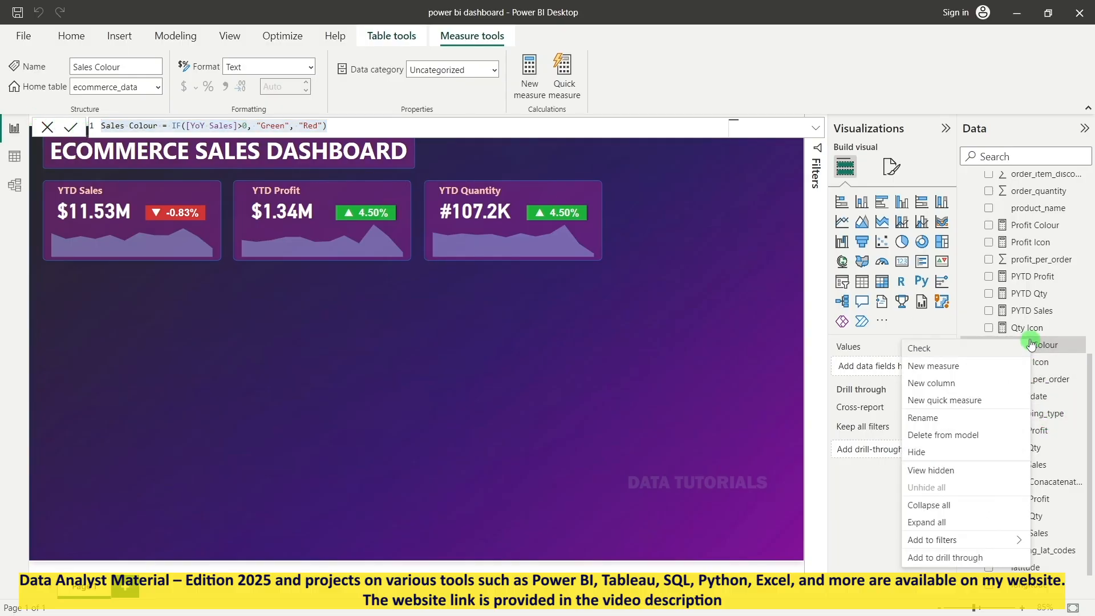
left_click(933, 365)
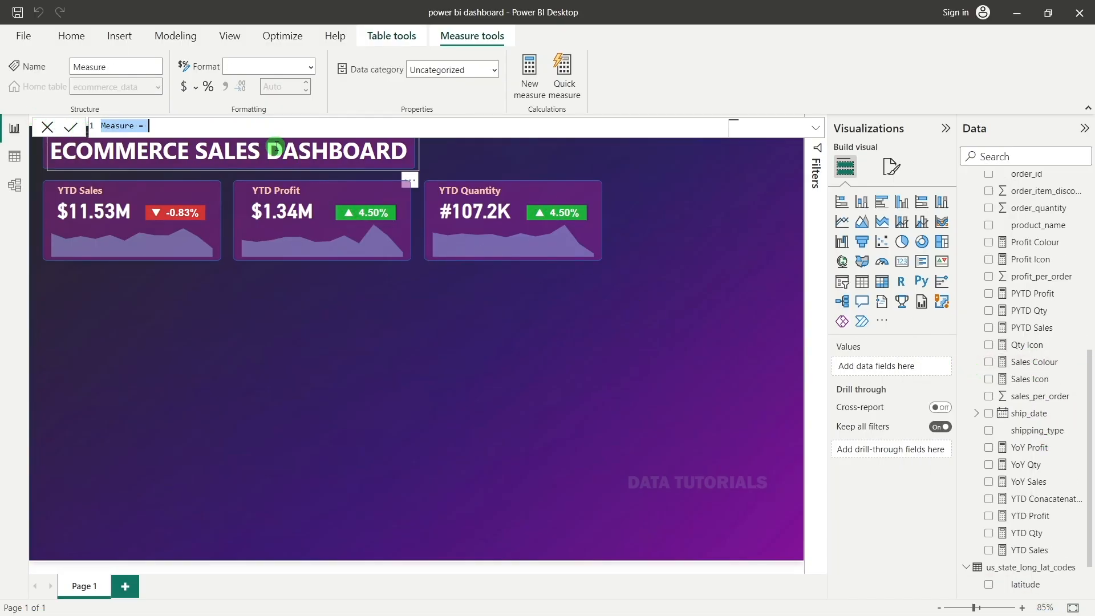
key("ctrl+v")
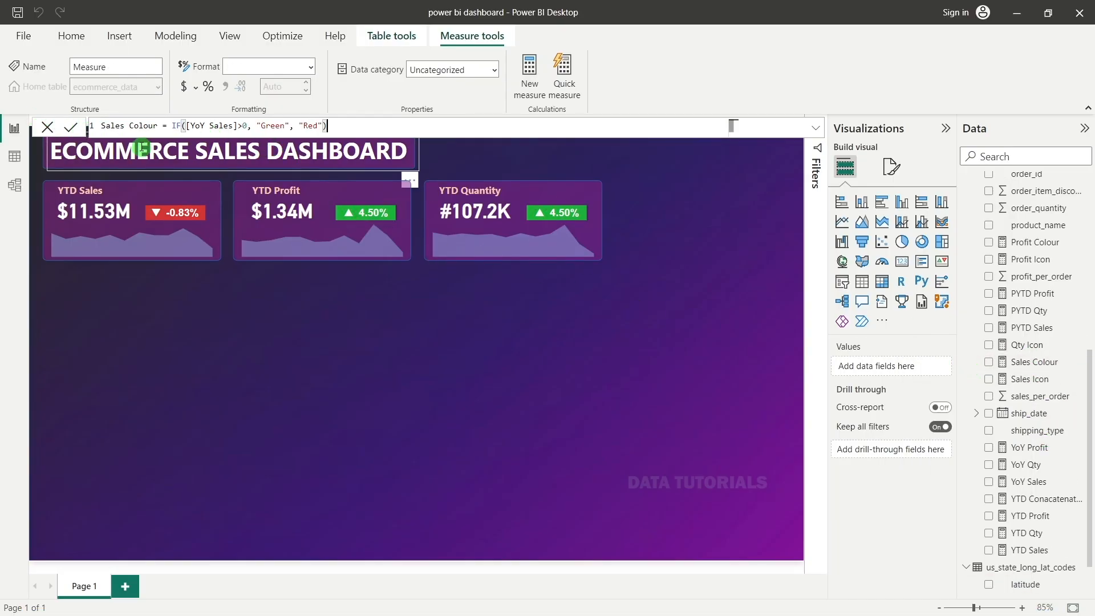
double_click(108, 127)
type("Qty")
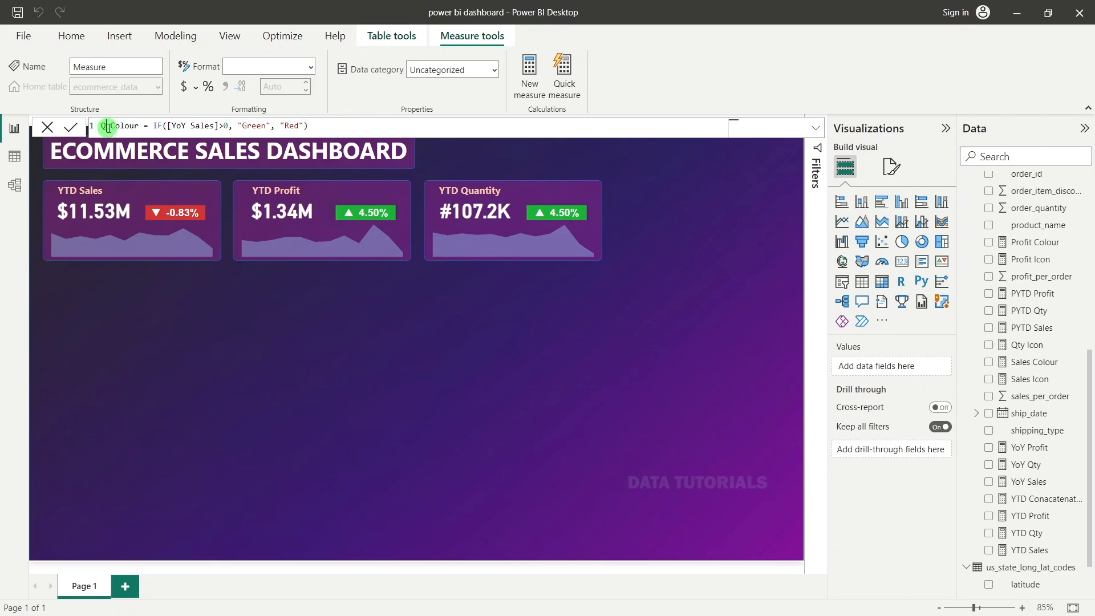
double_click(207, 127)
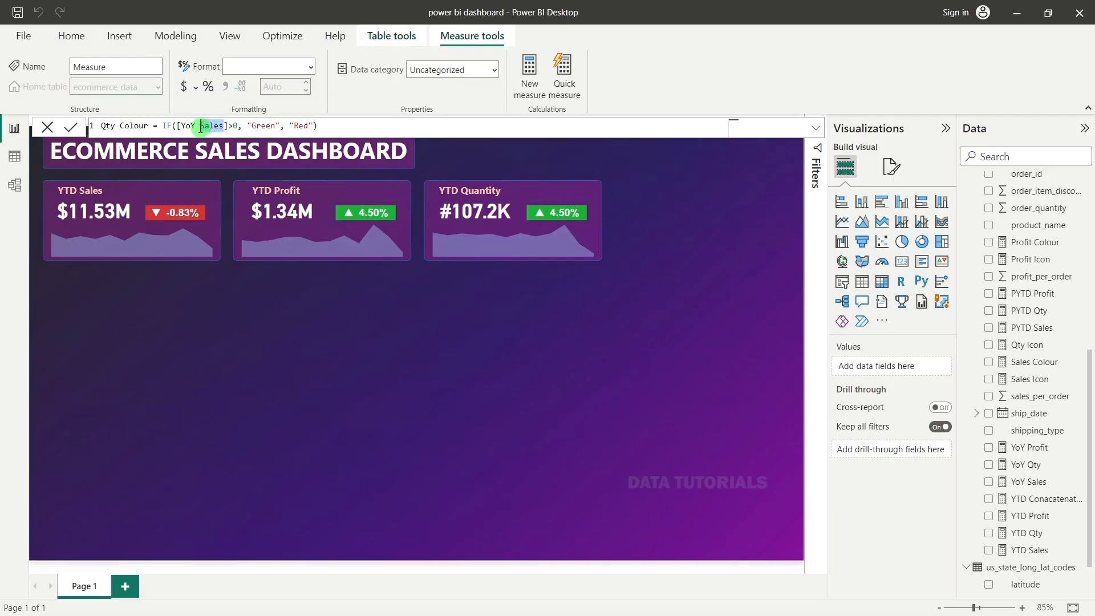
type("Qty")
left_click(76, 154)
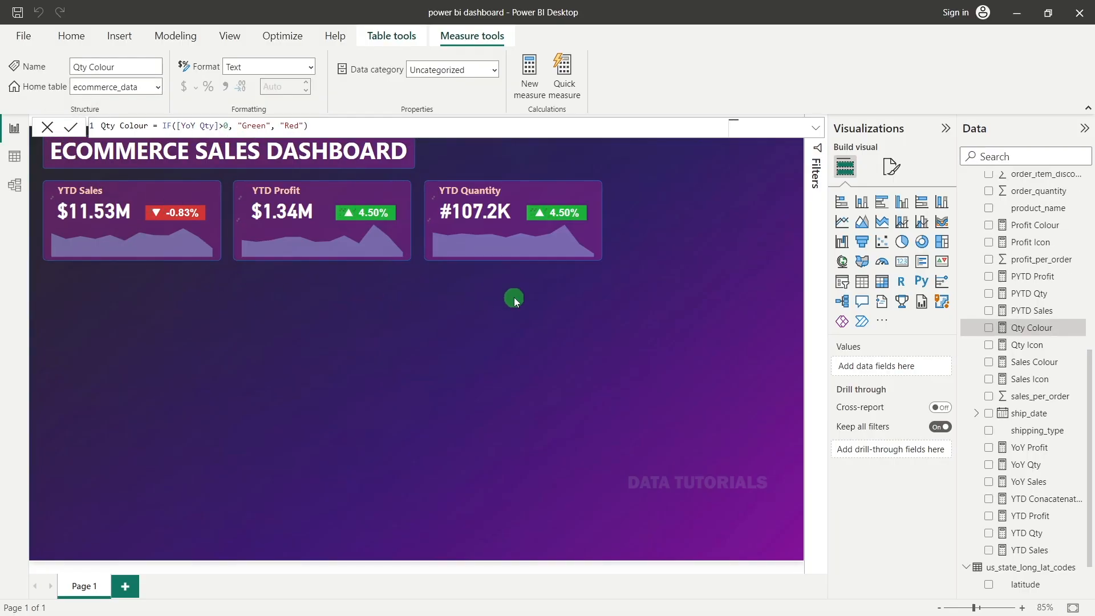
left_click(514, 299)
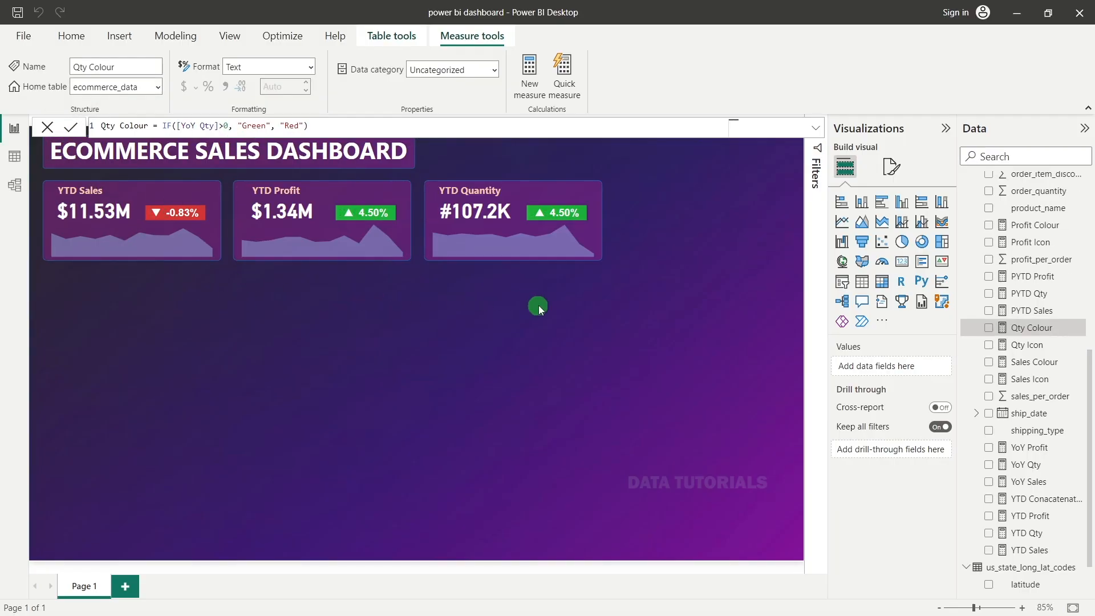
Step: Replace YoY Profit with YoY Qty in the percentage card of the YTD Quantity tile
left_click(562, 212)
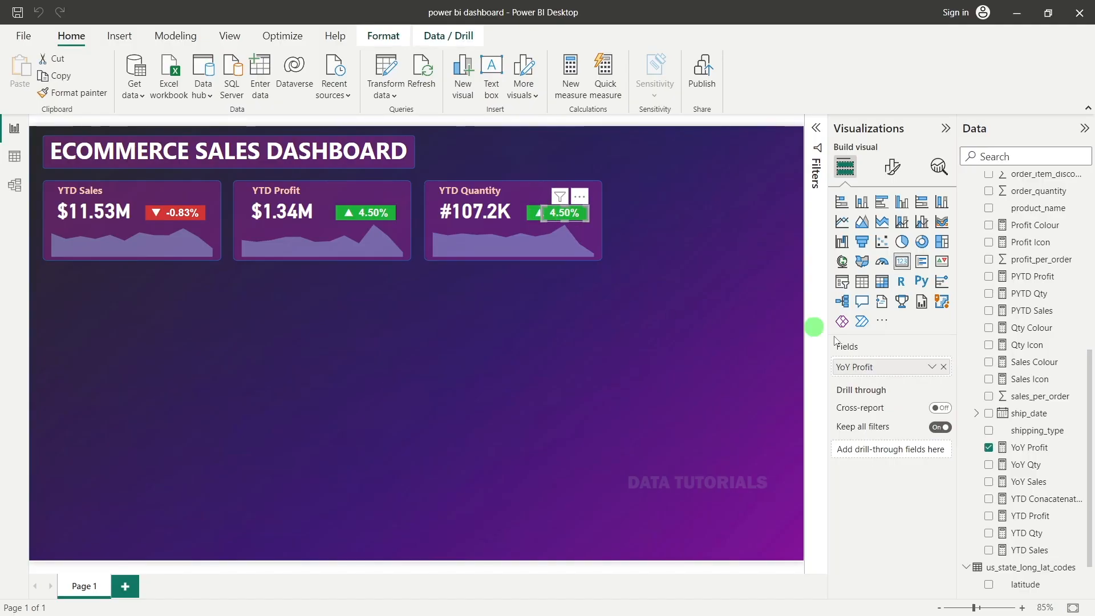
left_click(945, 367)
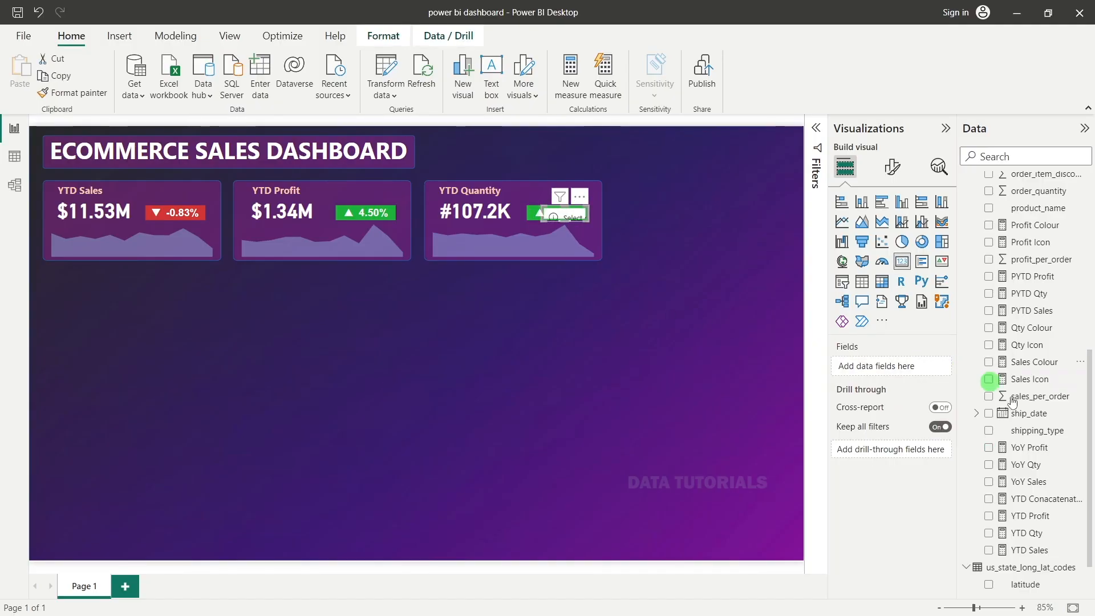
left_click(990, 467)
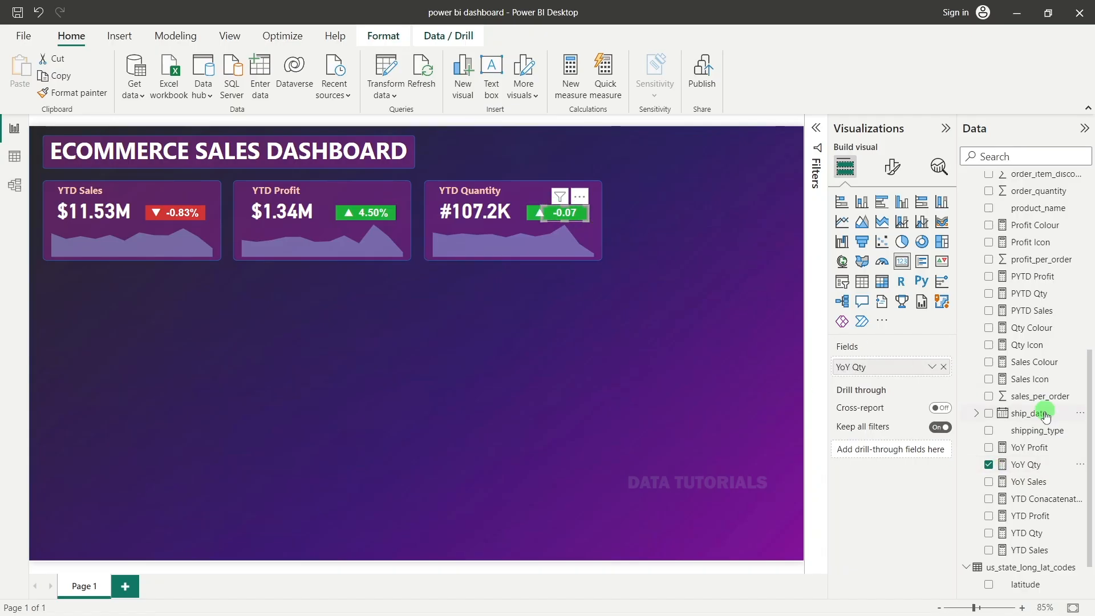
Step: Format the YoY Qty measure as Percentage
left_click(1026, 465)
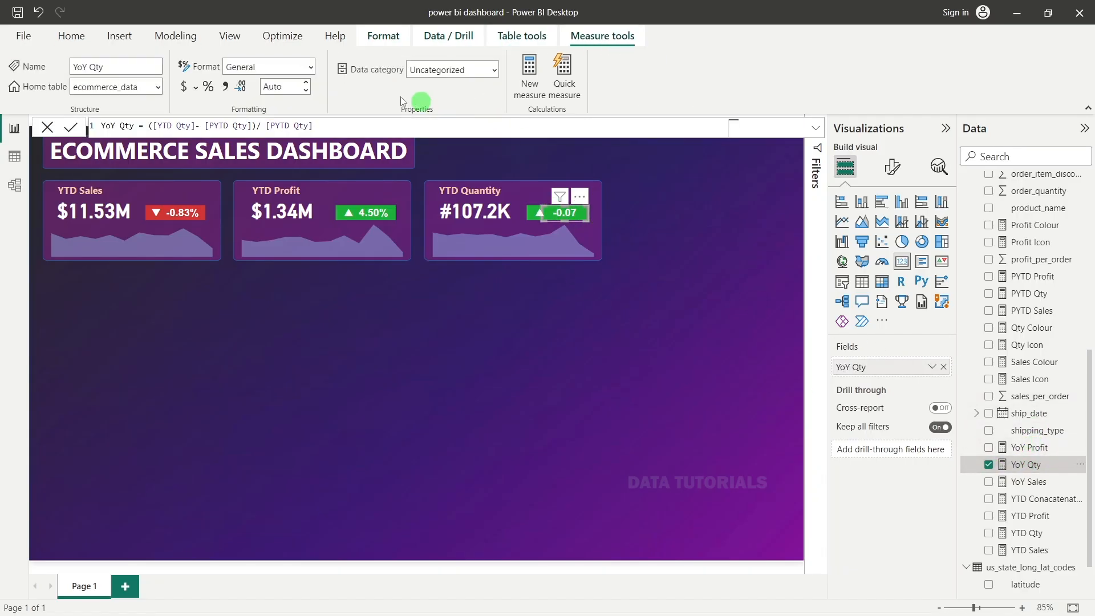
left_click(311, 68)
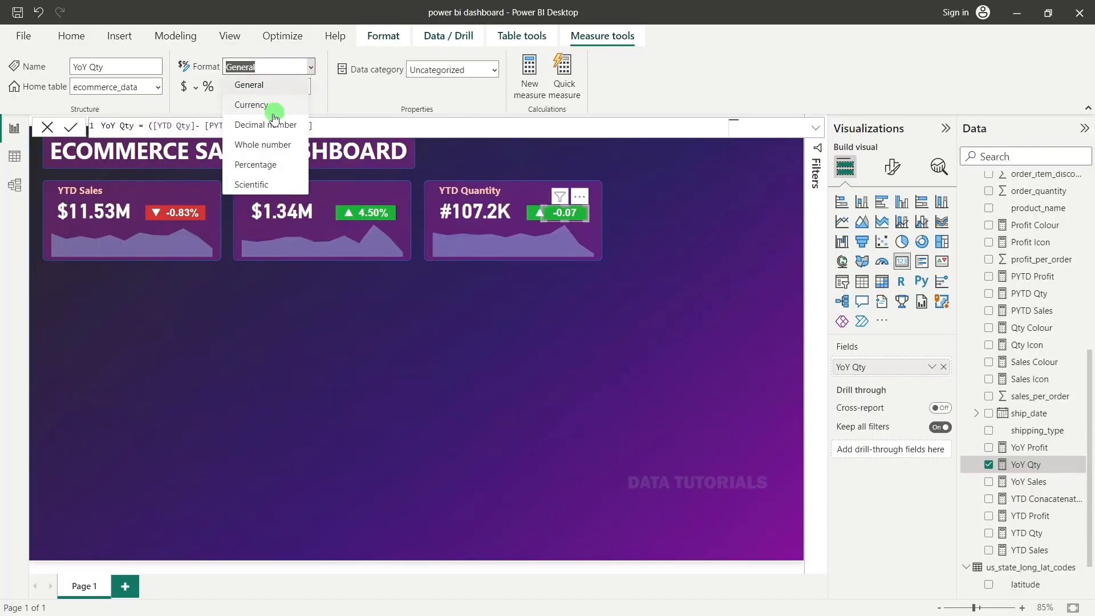
left_click(257, 167)
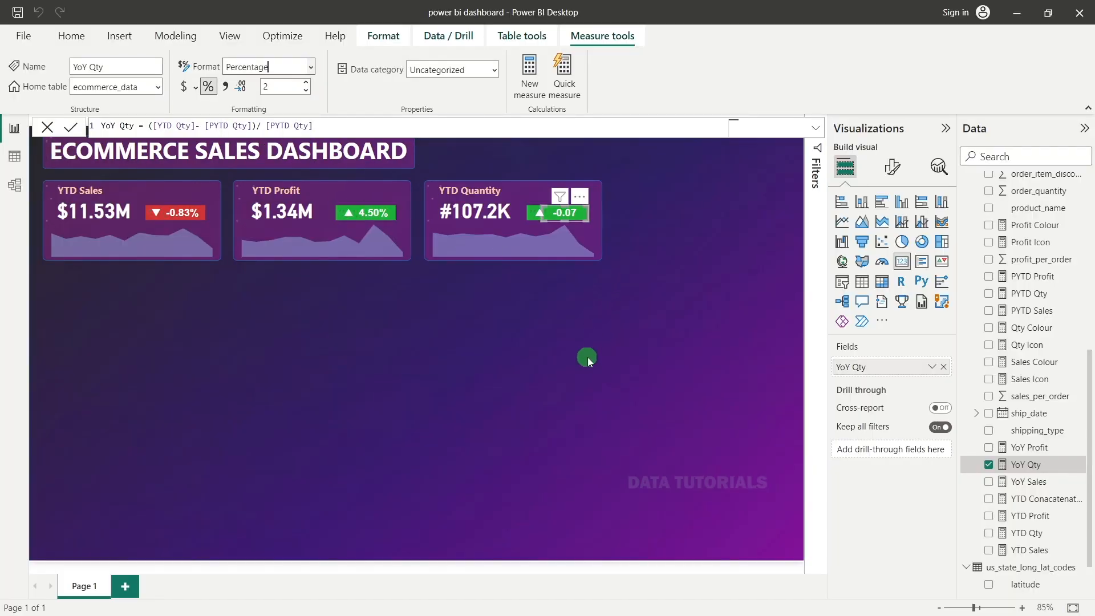
left_click(579, 330)
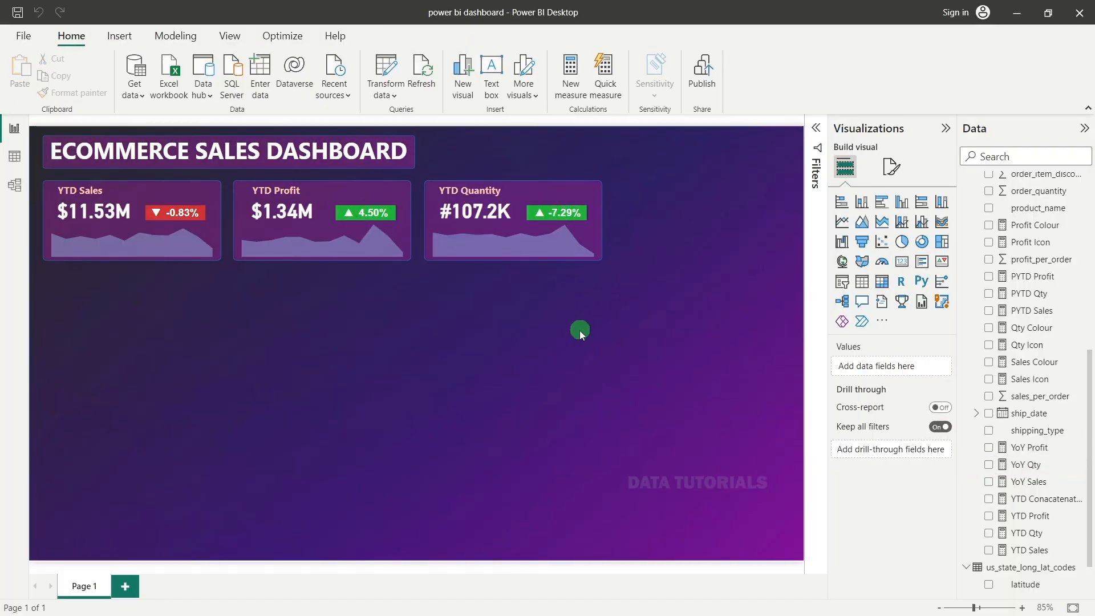
Step: Replace Profit Icon with Qty Icon in the arrow card of the YTD Quantity tile
left_click(539, 215)
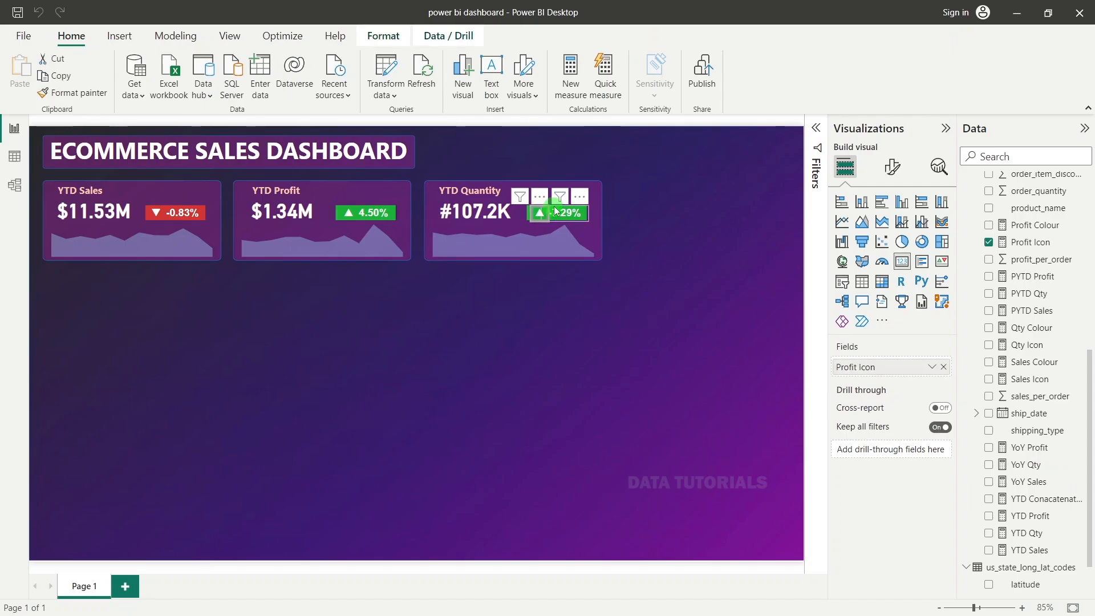
left_click(944, 367)
left_click(990, 345)
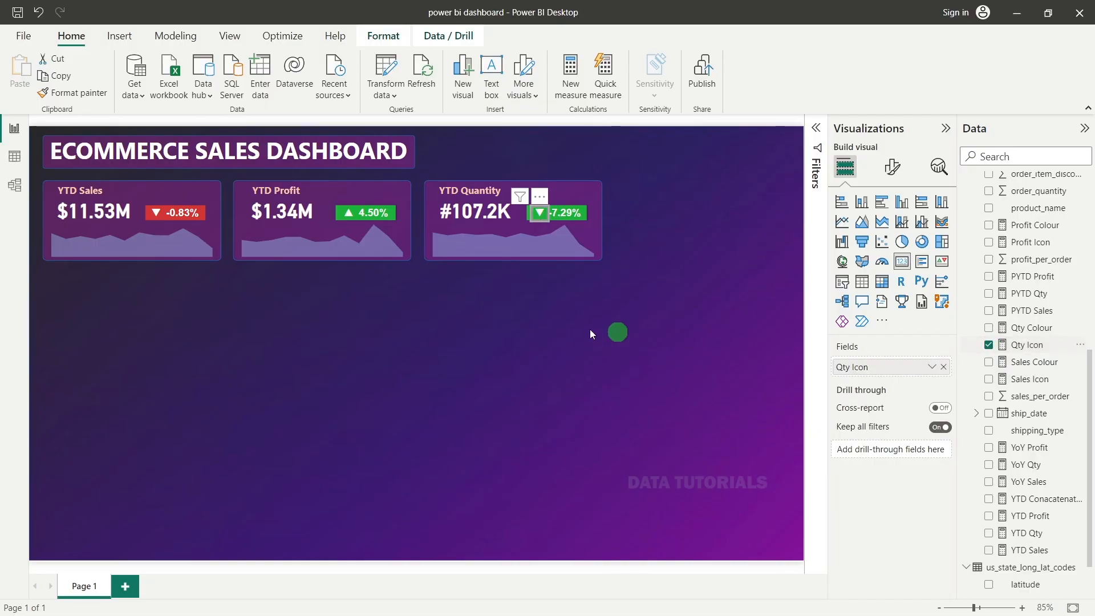
left_click(603, 386)
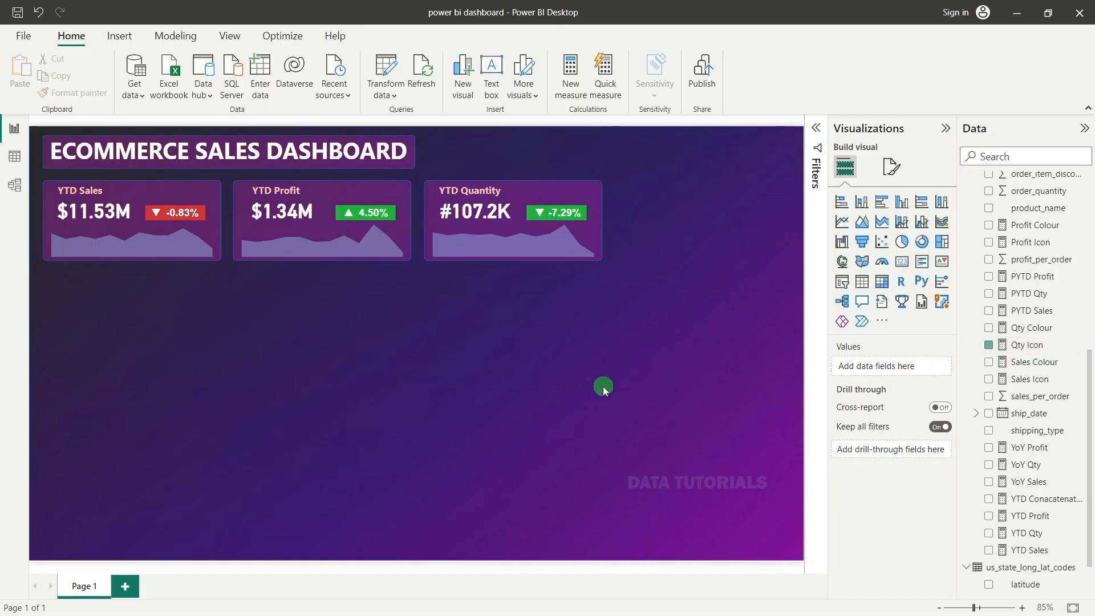
Step: Base the background colour rules of the YTD Quantity tile's indicator shape on the Qty Colour measure
left_click(529, 217)
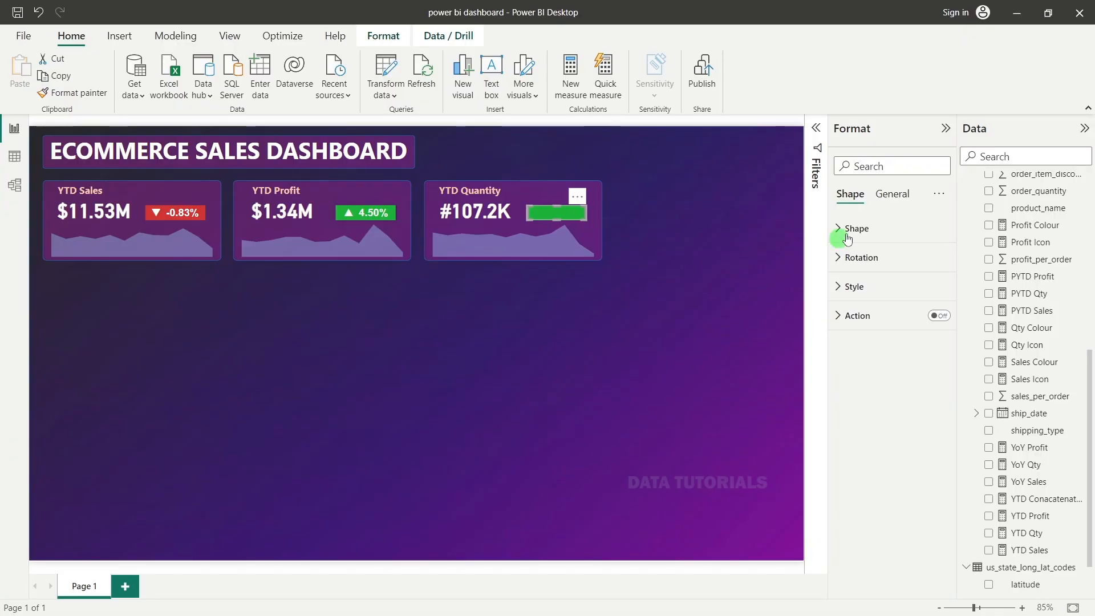
left_click(877, 201)
left_click(875, 285)
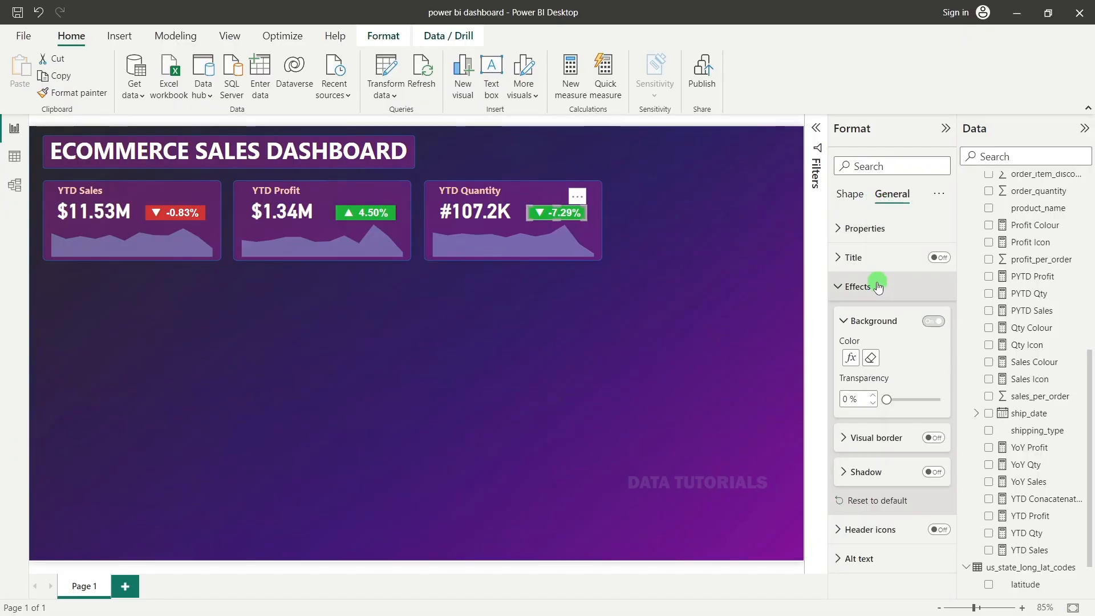
left_click(850, 358)
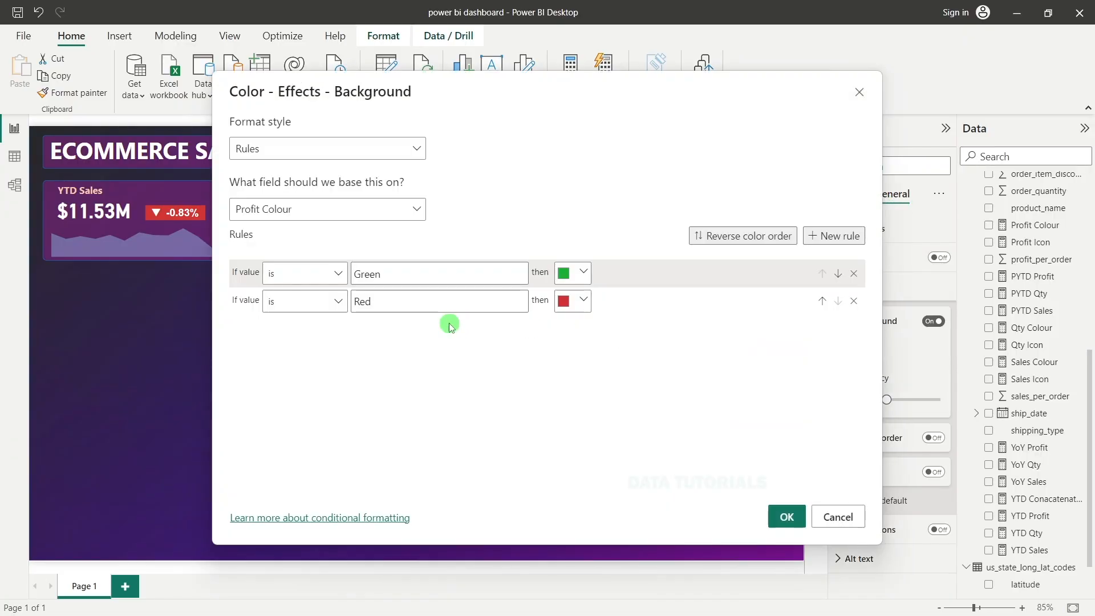
left_click(313, 215)
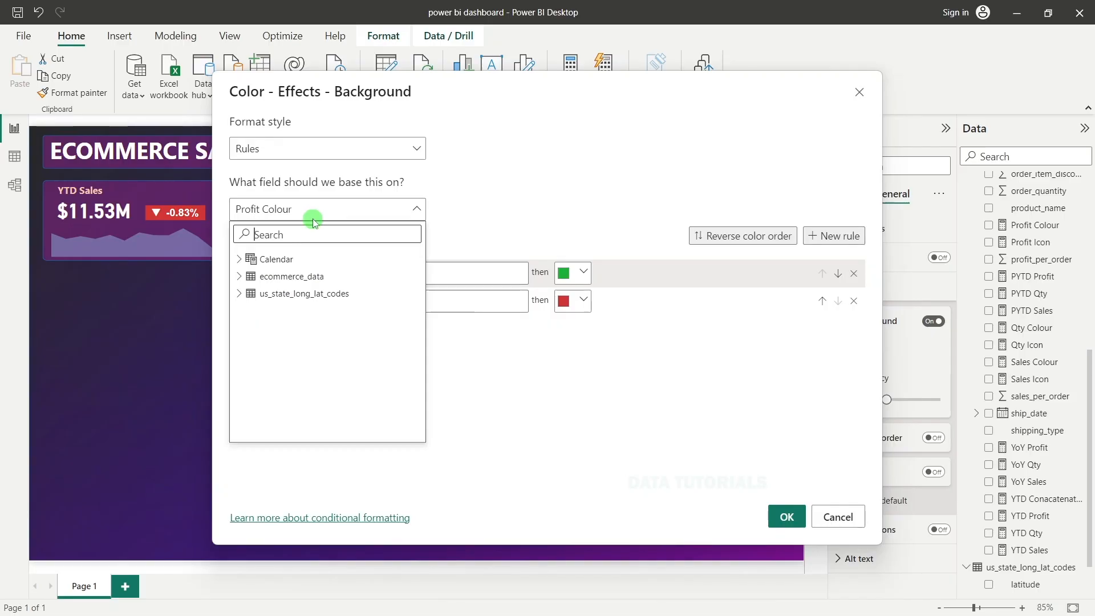
type("colo")
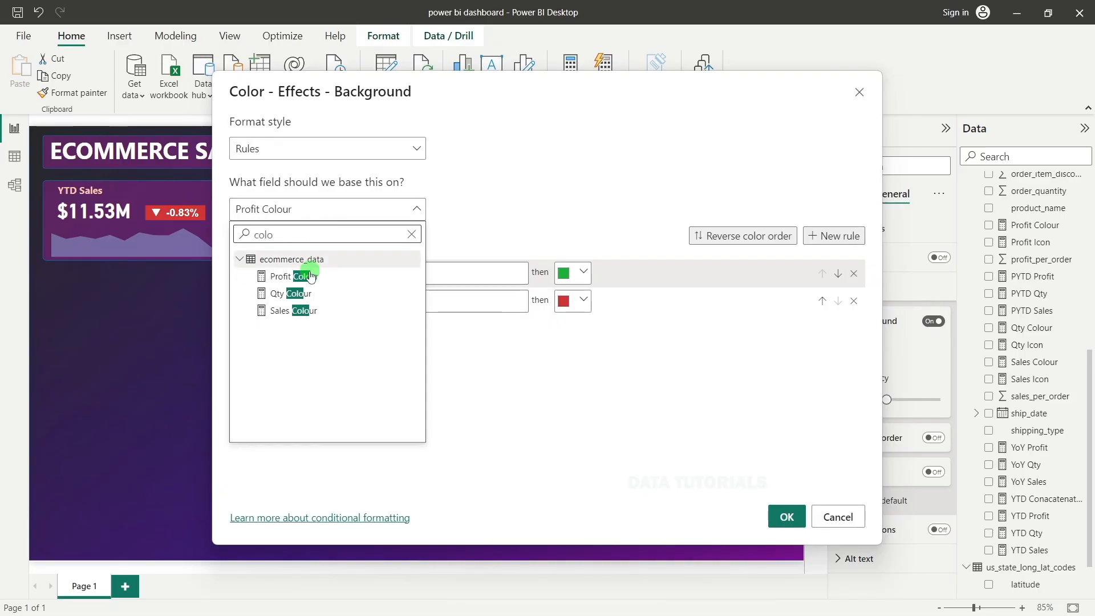
left_click(288, 293)
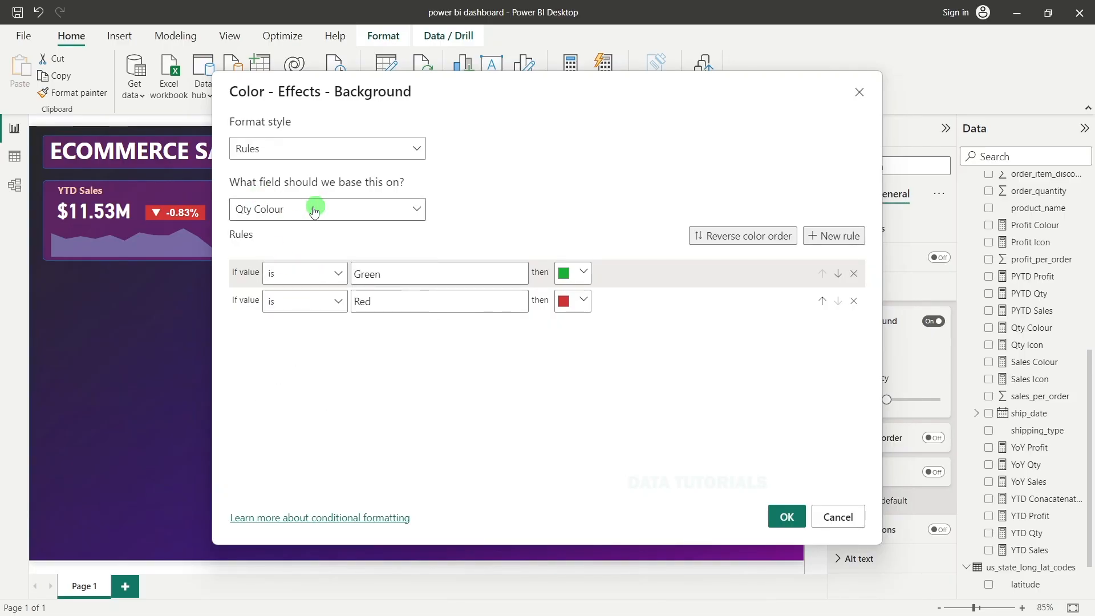
left_click(783, 515)
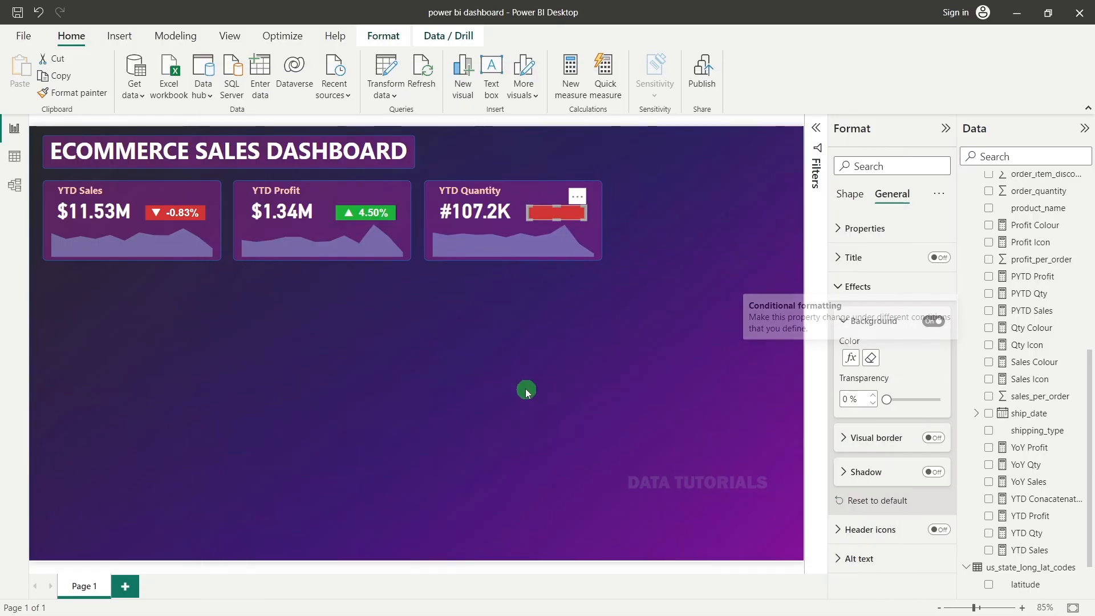
left_click(548, 329)
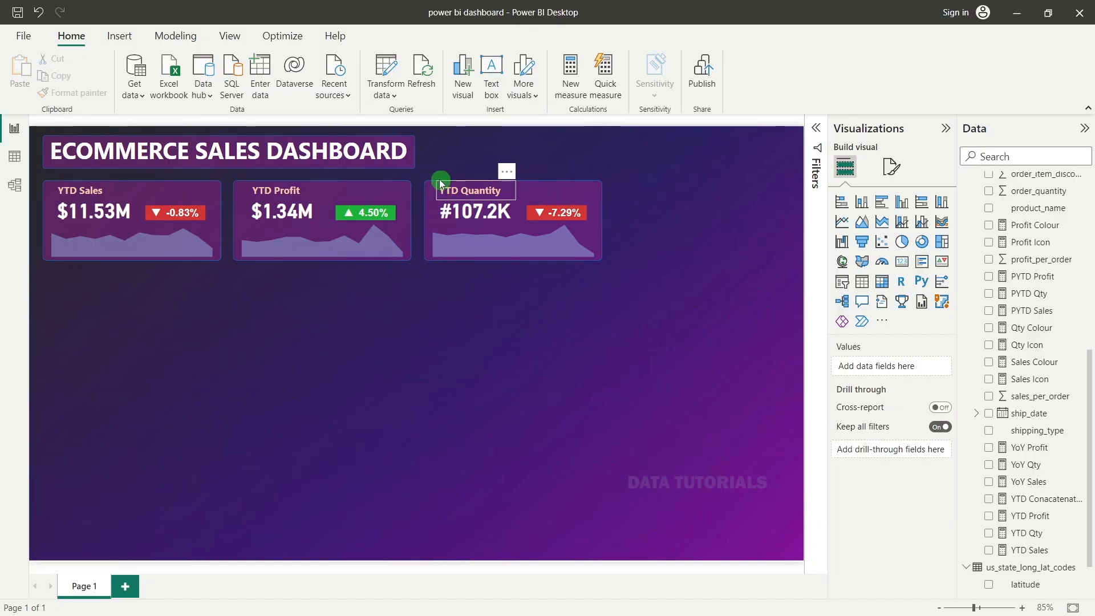
Step: Duplicate all the visuals that make up the YTD Quantity tile
left_click_drag(418, 177, 642, 306)
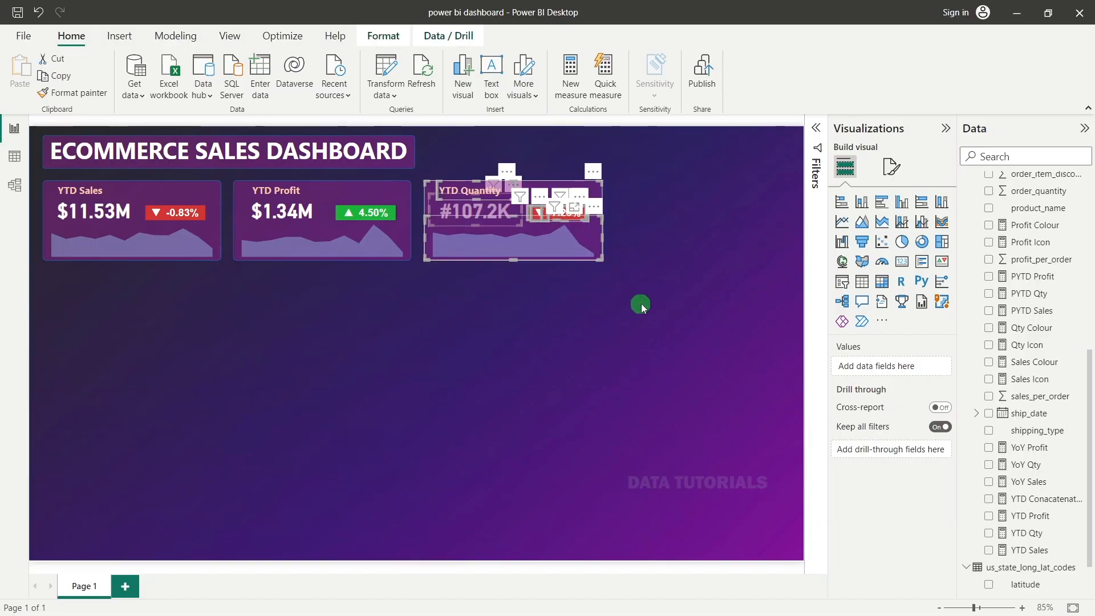
key("ctrl+c")
key("ctrl+v")
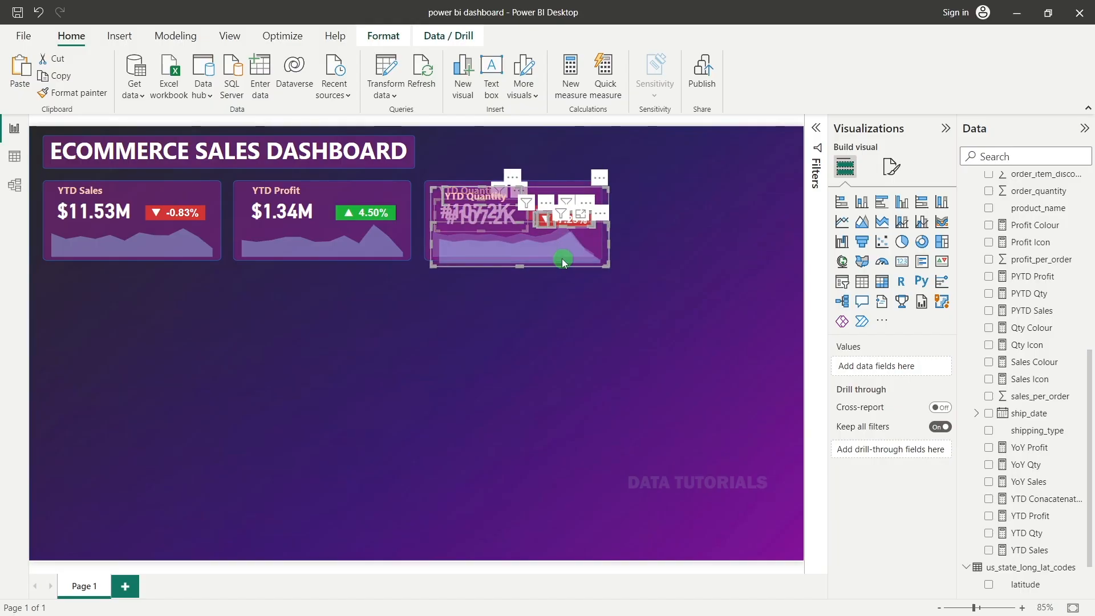
Step: Place the duplicated tile beside the YTD Quantity tile and retitle it YTD Profit Margin in a widened text box
left_click_drag(537, 266, 720, 260)
left_click(687, 336)
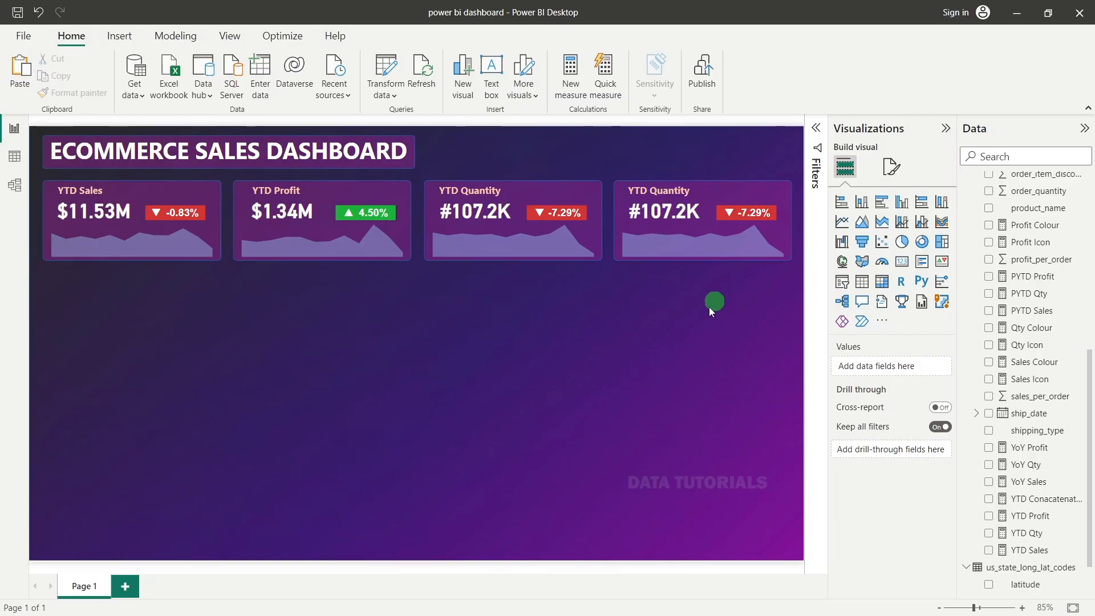
left_click(698, 194)
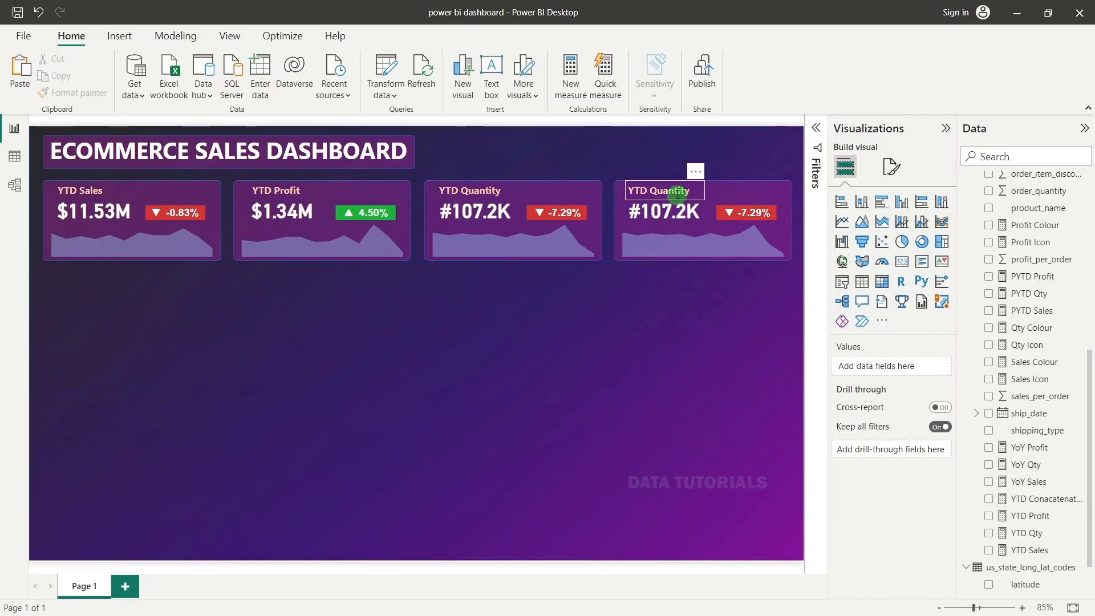
left_click(698, 194)
left_click_drag(705, 191, 730, 192)
double_click(671, 191)
type("Pr")
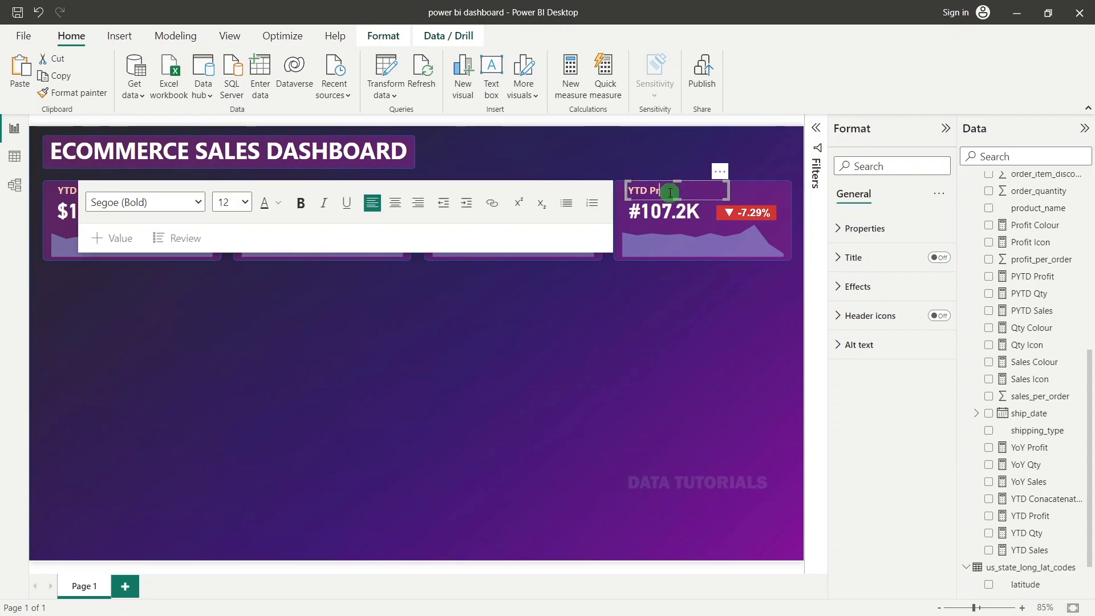
type("ofit Margin")
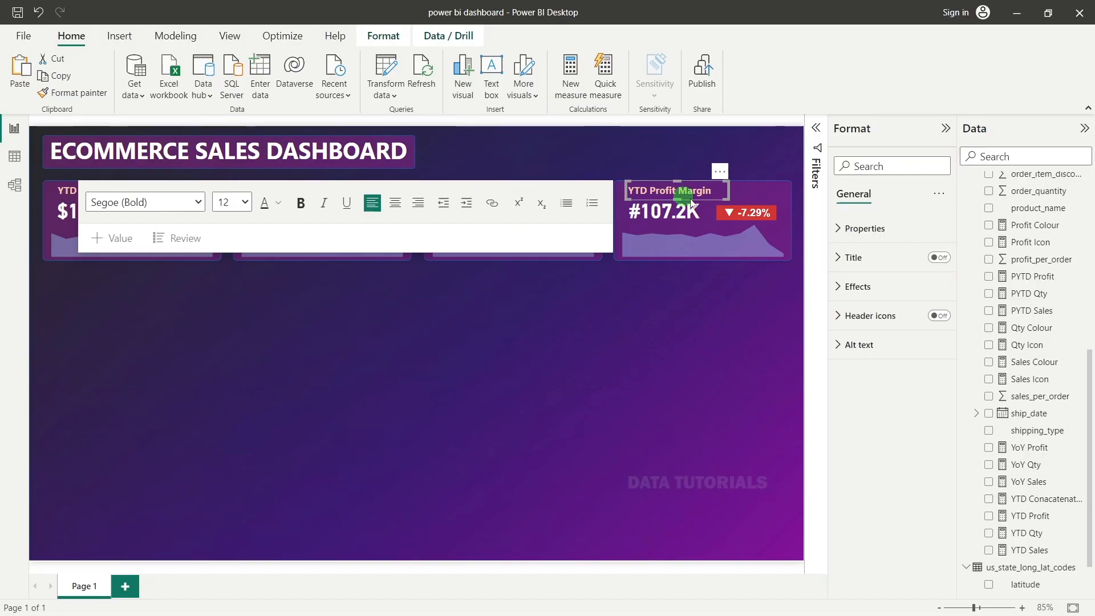
left_click(659, 323)
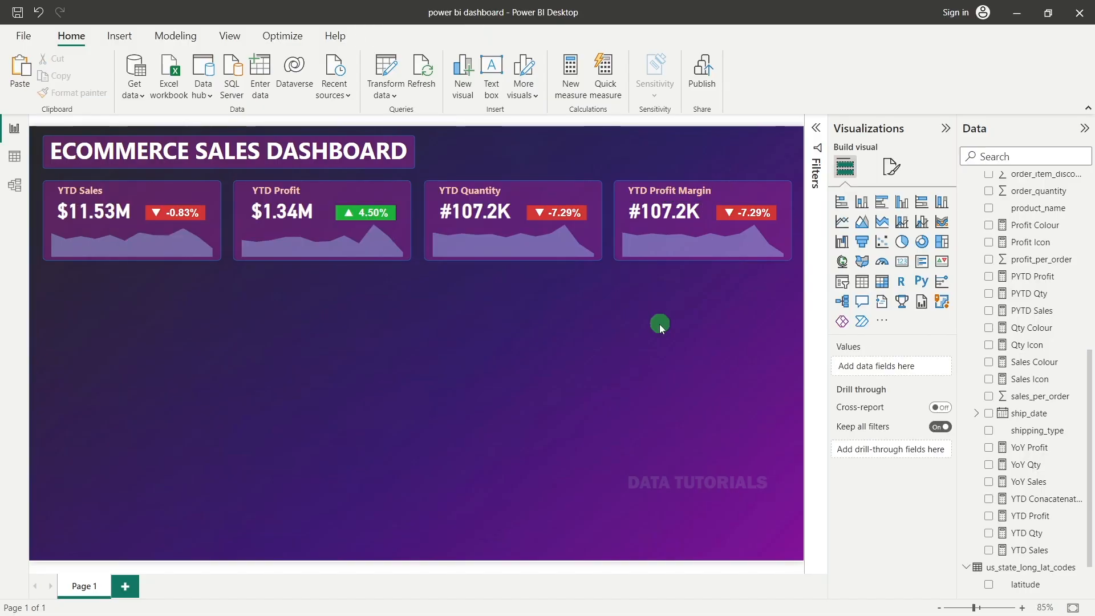
Step: Add a new measure named Profit Margin to the ecommerce_data table
scroll(1007, 391, "up", 5)
scroll(1013, 394, "down", 3)
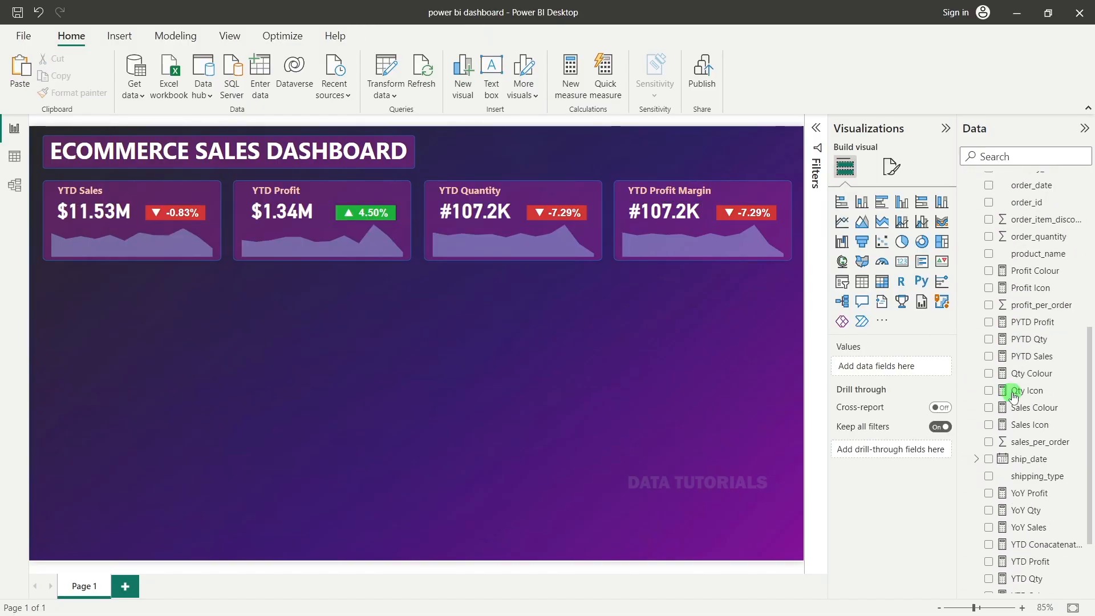
scroll(1013, 394, "down", 3)
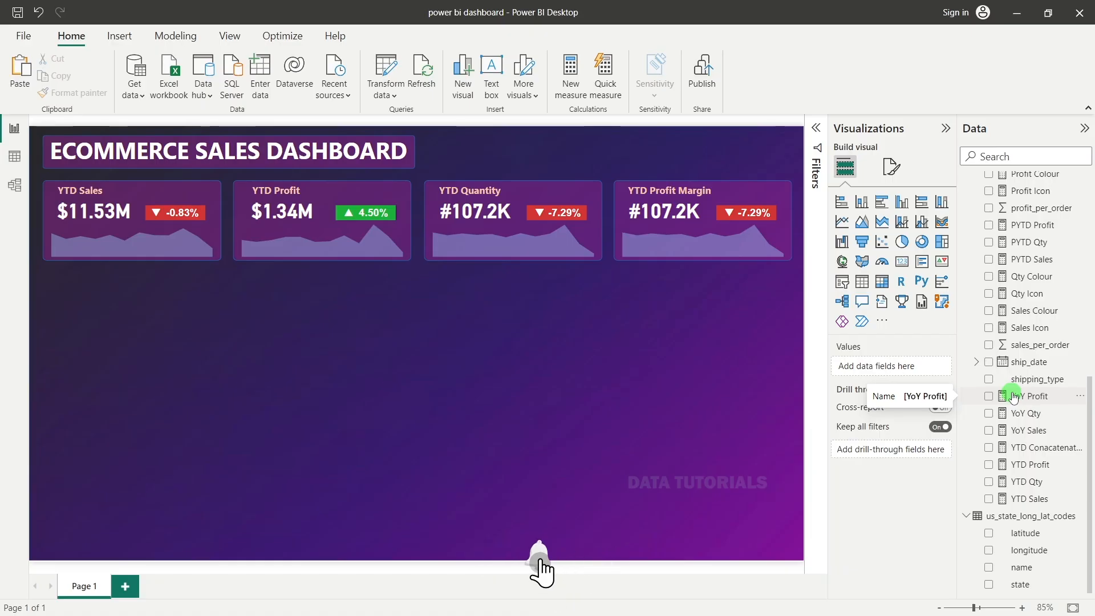
scroll(1012, 397, "up", 8)
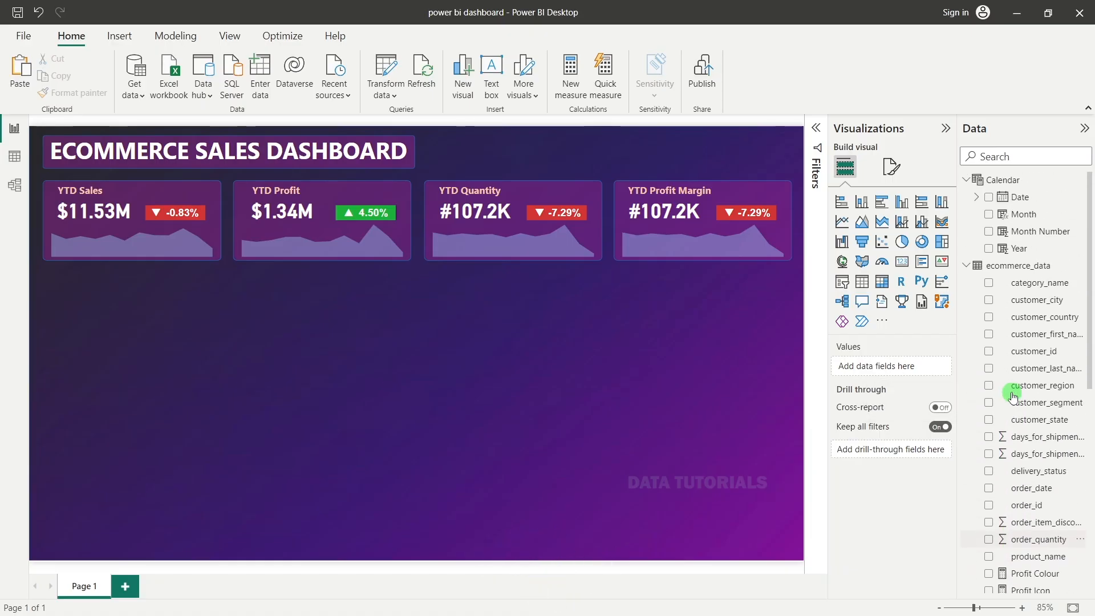
right_click(1015, 284)
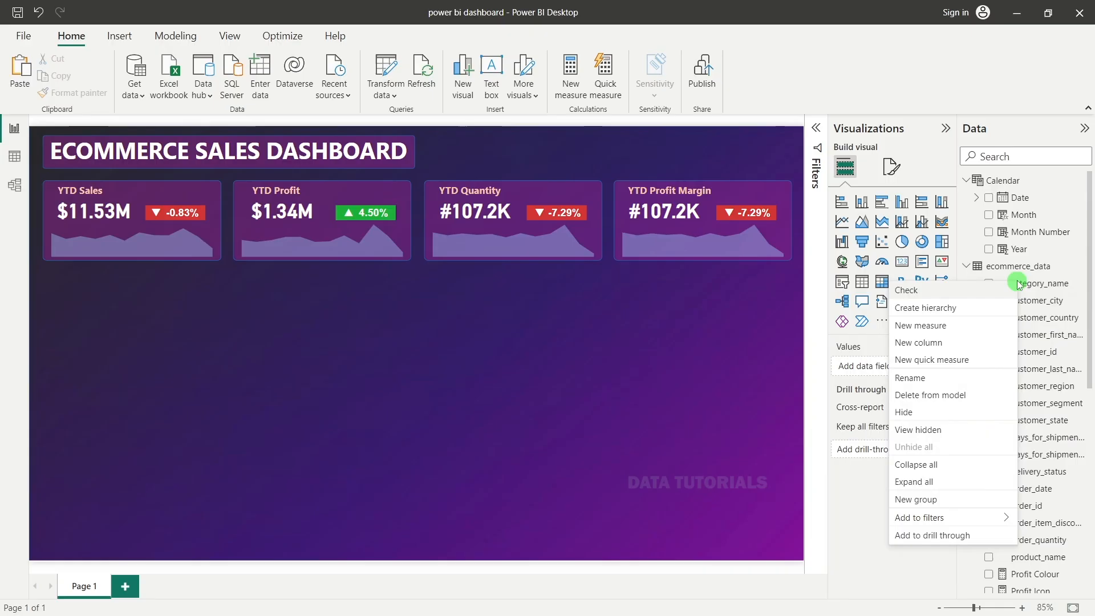
left_click(921, 325)
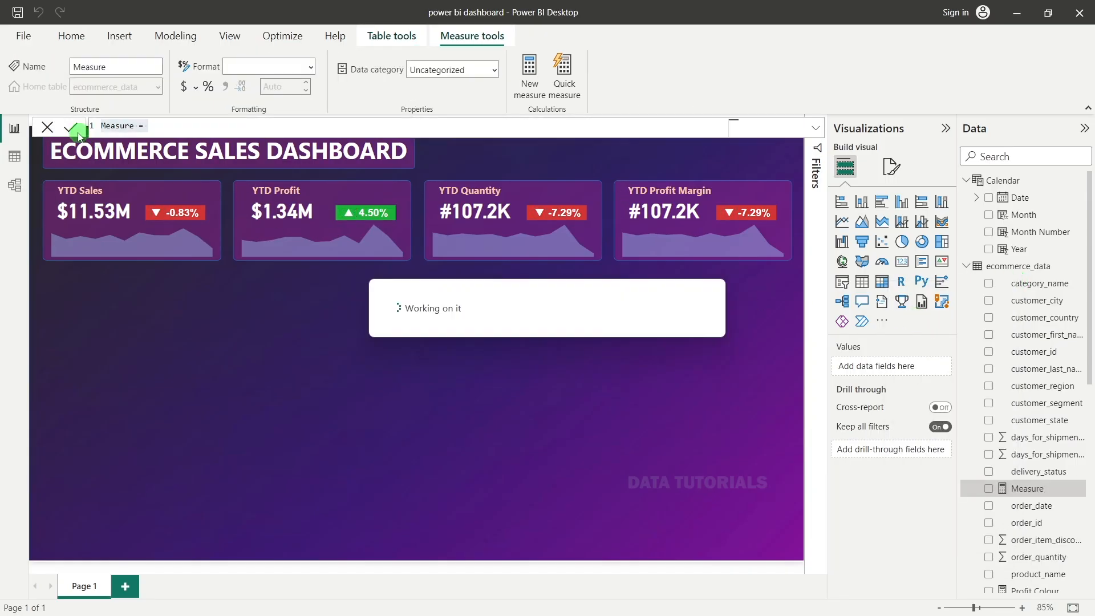
double_click(109, 124)
type("Profit")
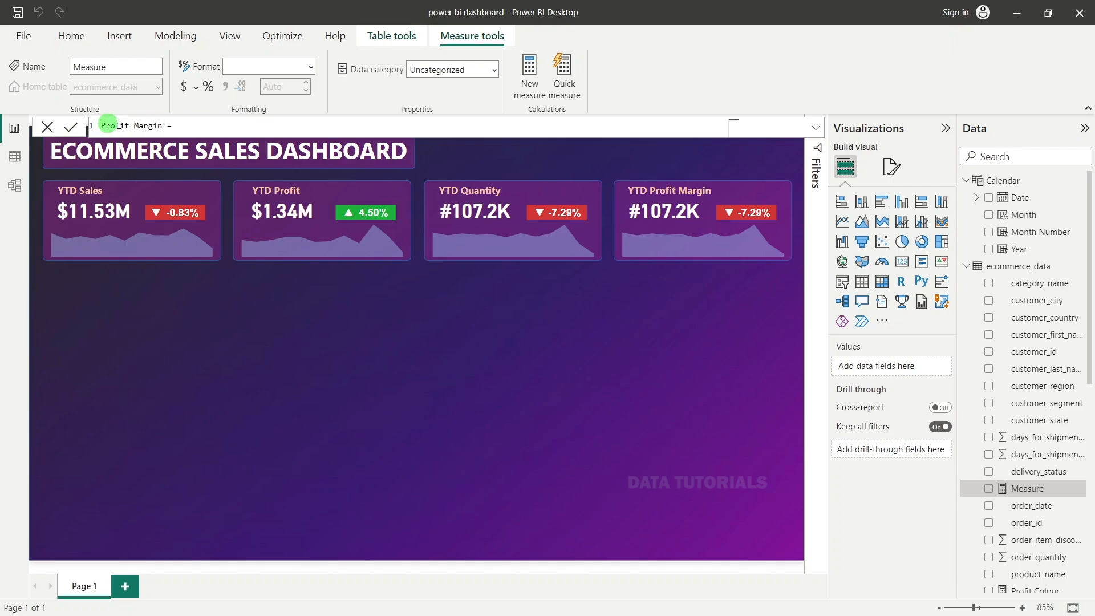
left_click(198, 122)
key("alt+Tab")
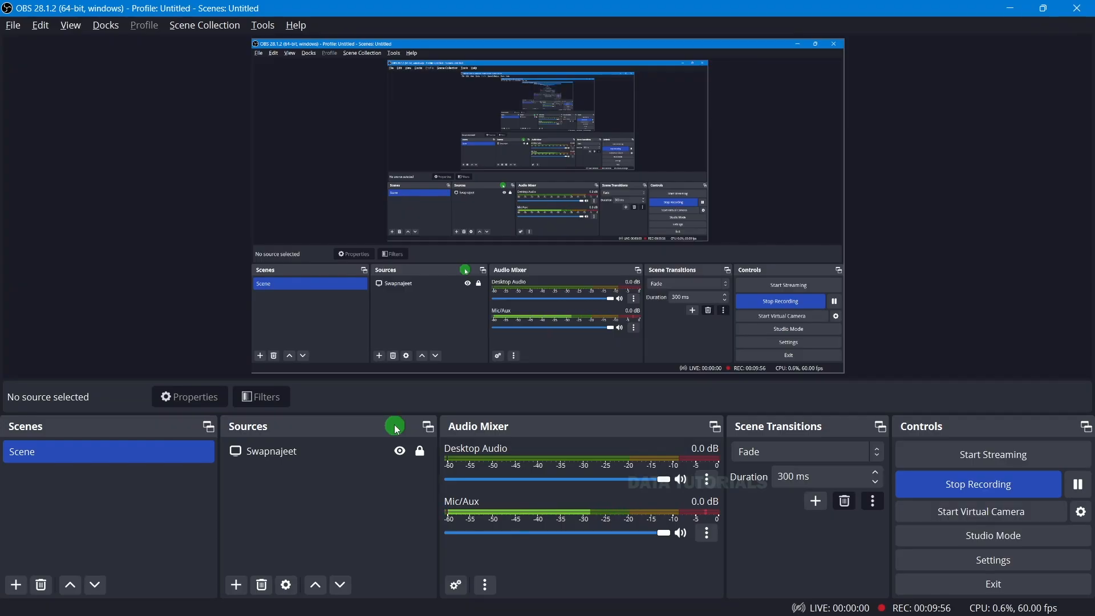
key("alt+Tab")
key("alt+Tab")
key("alt+Tab")
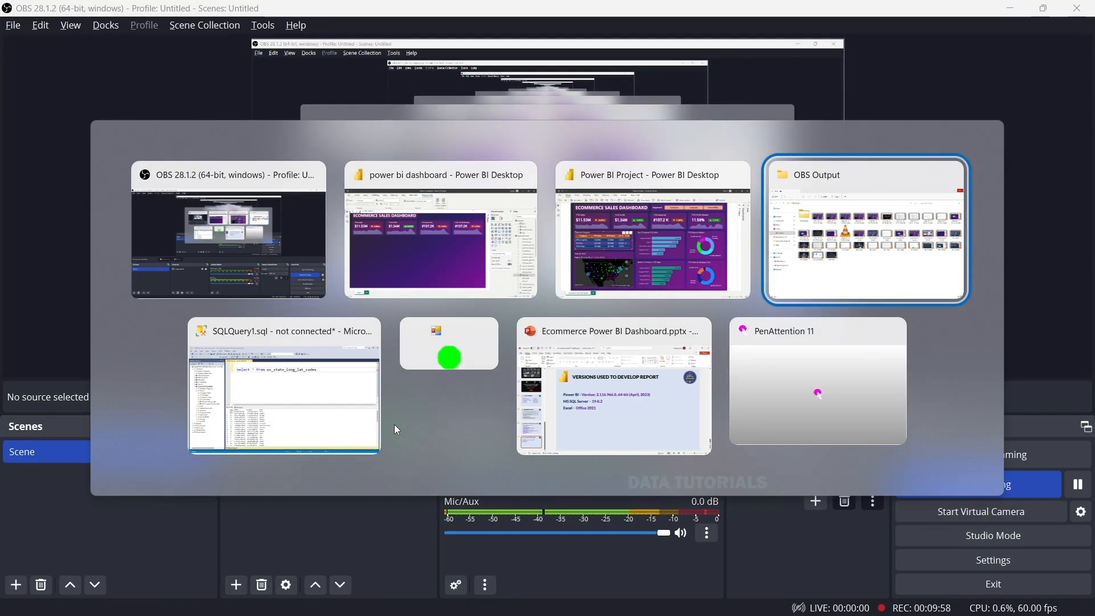
key("alt+Tab")
key("alt+Tab")
key("alt+Tab")
key("alt+Tab")
left_click(437, 250)
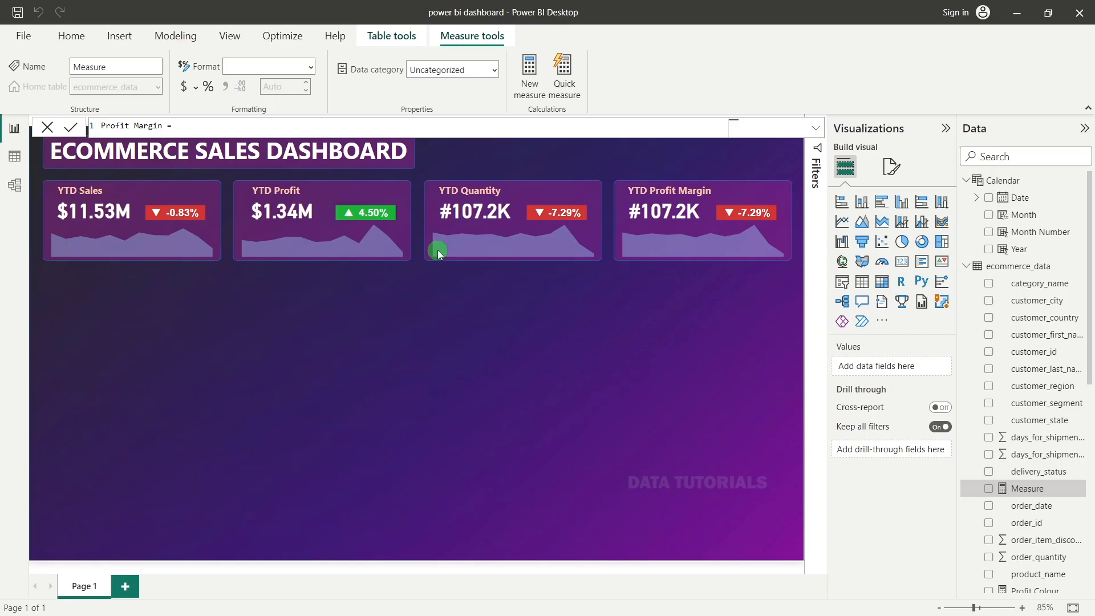
Step: Define Profit Margin as SUM(ecommerce_data[profit_per_order])/ SUM(ecommerce_data[sales_per_order]) and commit the measure
left_click(195, 126)
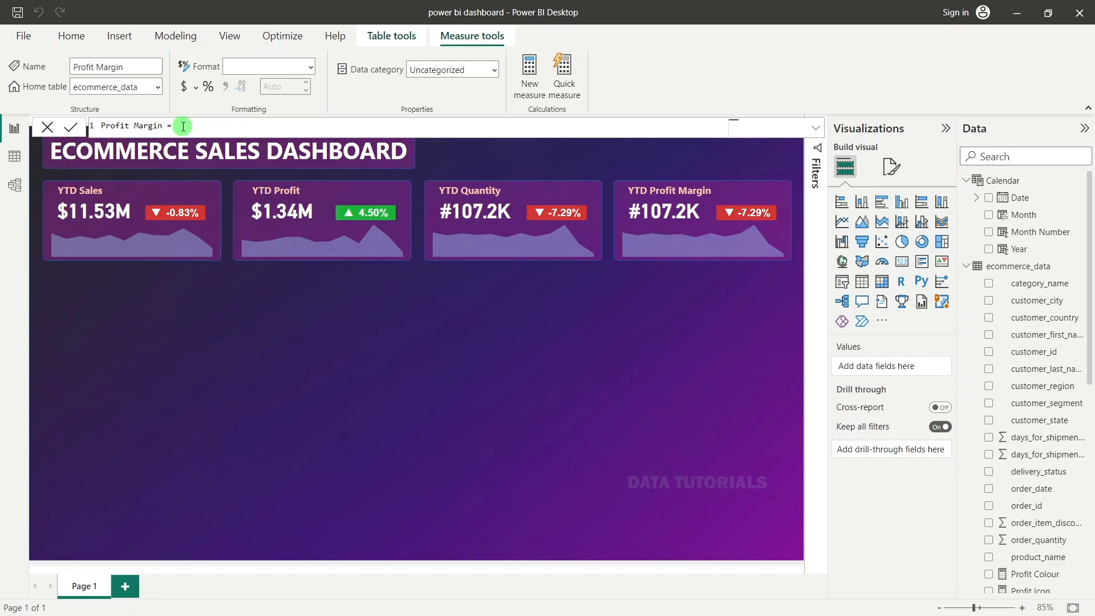
type("SUM(pro")
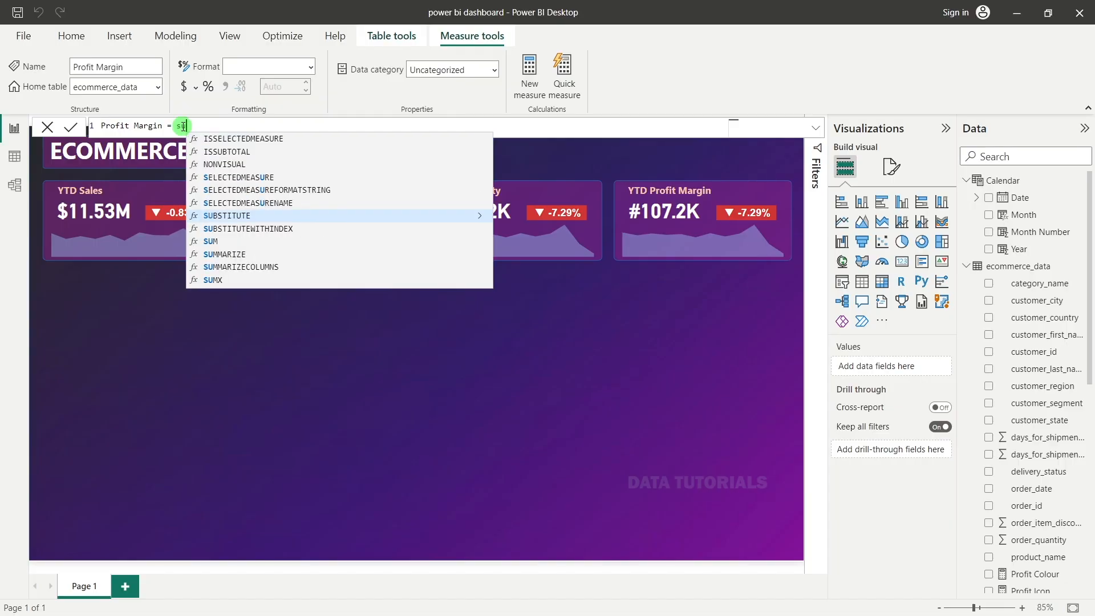
type("f")
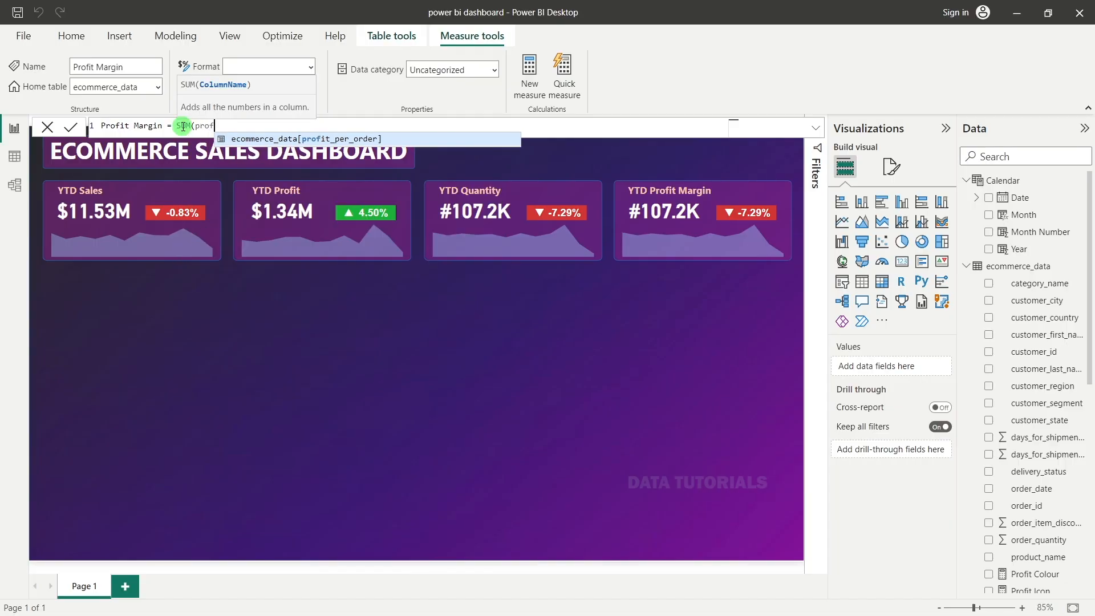
key("Tab")
type("))")
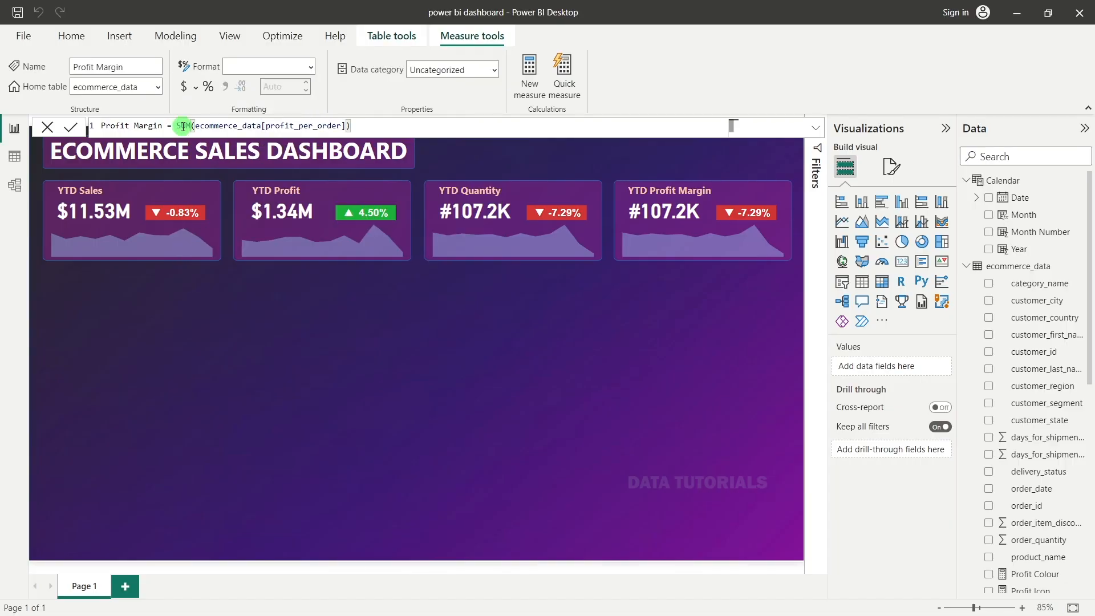
type("/ SUM(")
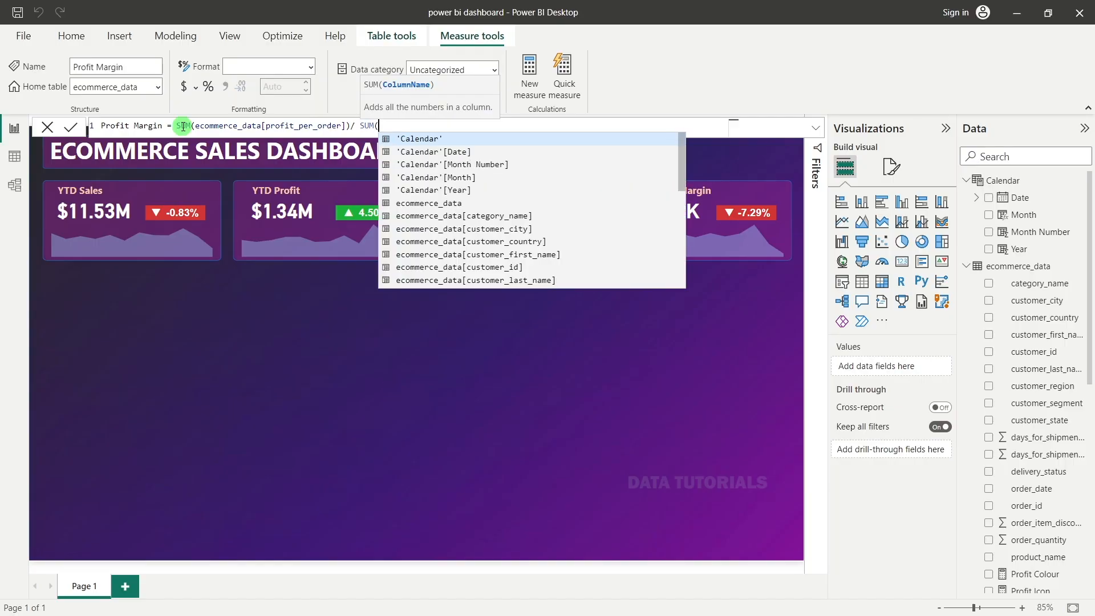
type("sal")
key("Tab")
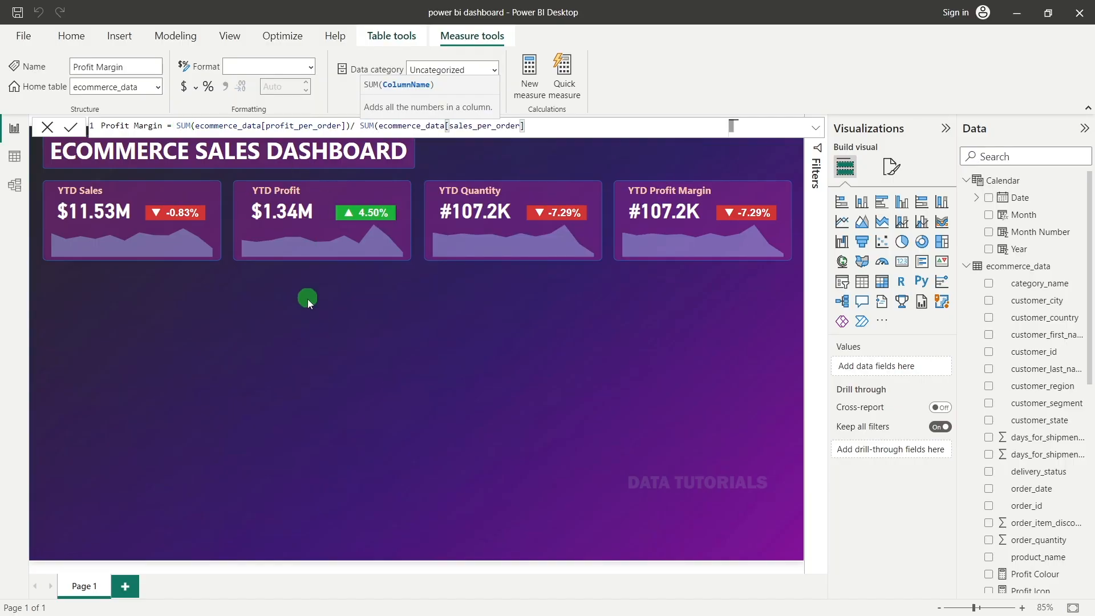
left_click(71, 128)
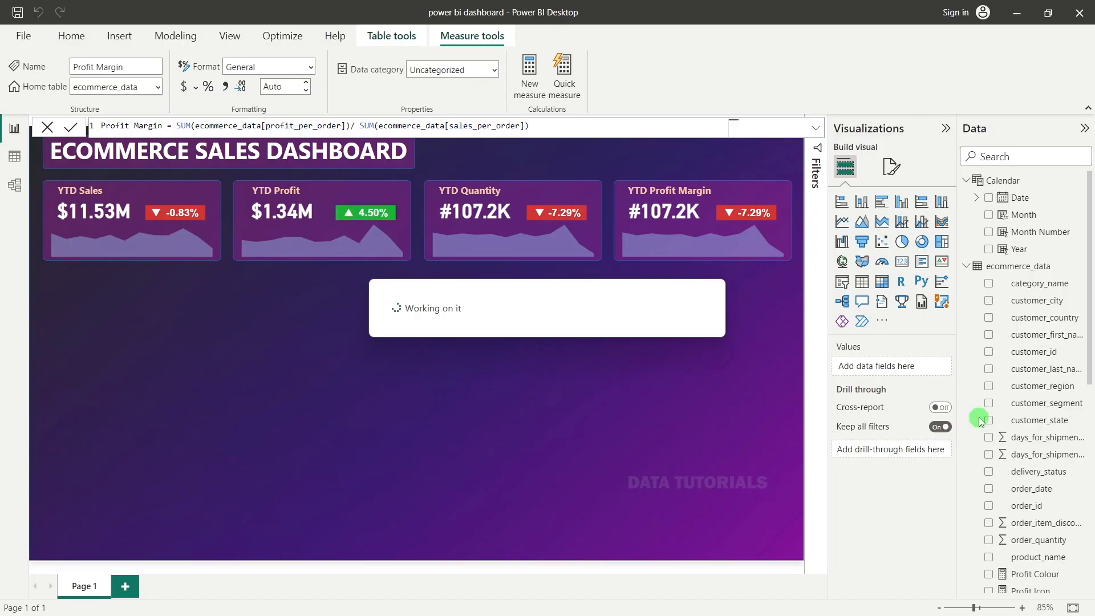
Step: Copy the whole formula of the YTD Sales measure
scroll(1039, 402, "down", 6)
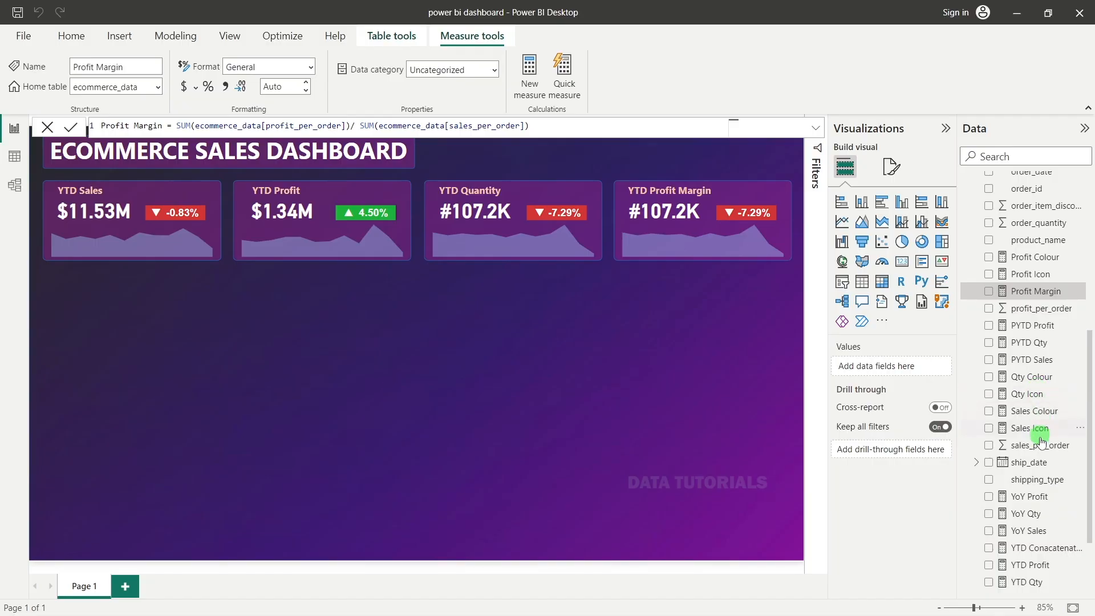
scroll(1040, 441, "down", 2)
left_click(1033, 499)
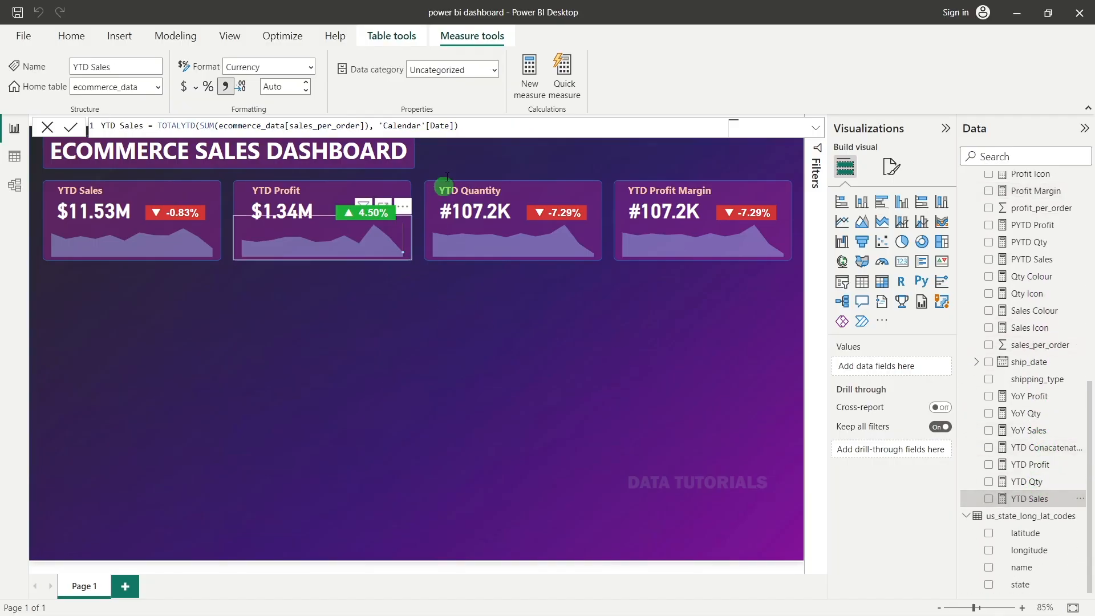
left_click_drag(460, 125, 95, 126)
key("ctrl+c")
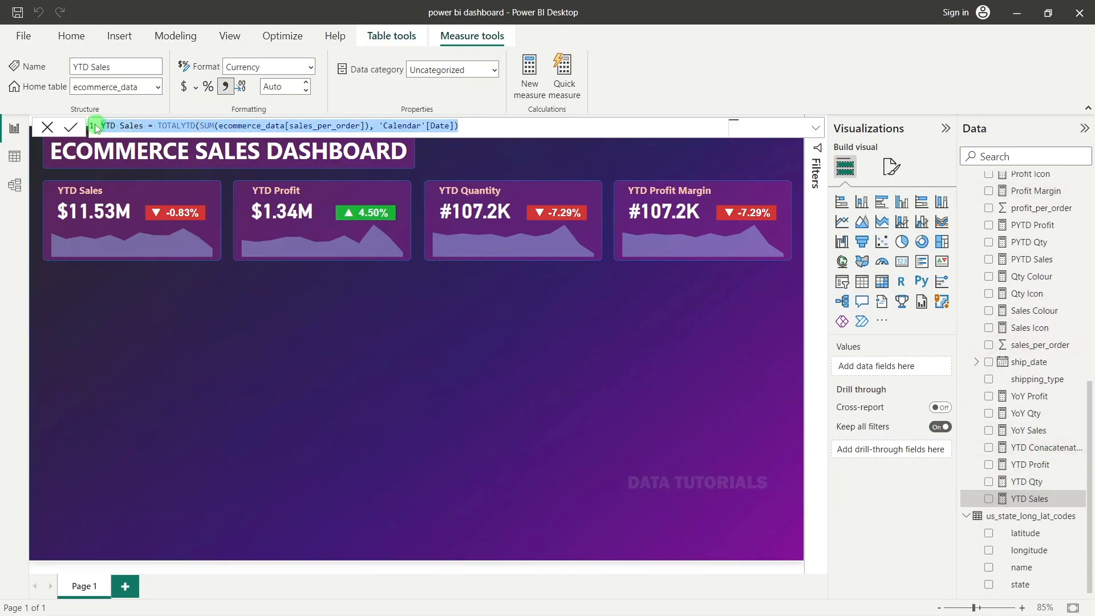
Step: Create a new measure in ecommerce_data from the copied formula and name it YTD Profit Margin
right_click(1008, 485)
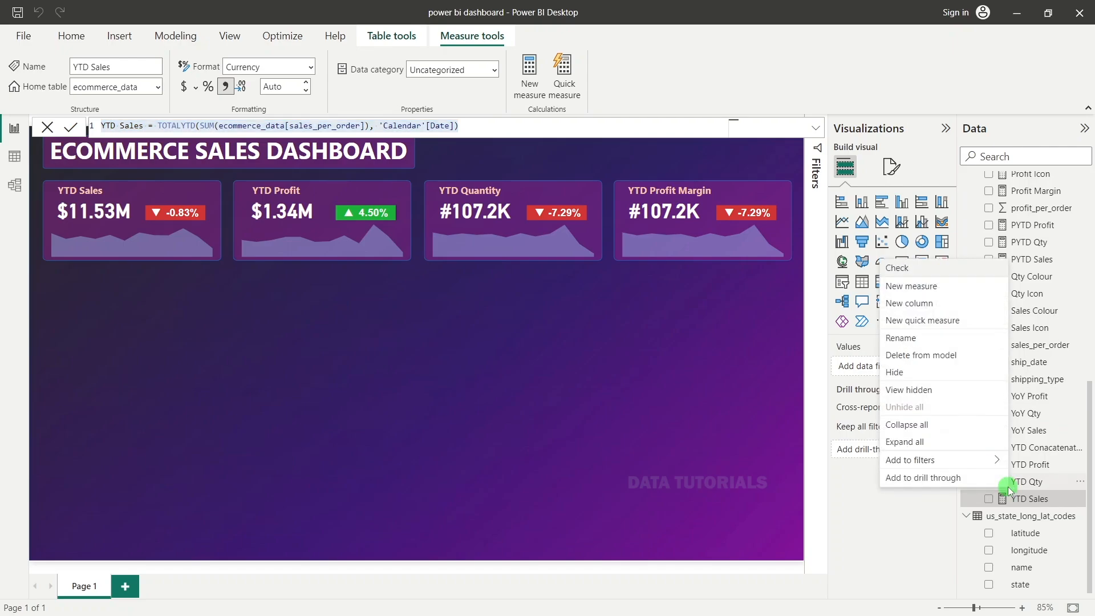
left_click(911, 285)
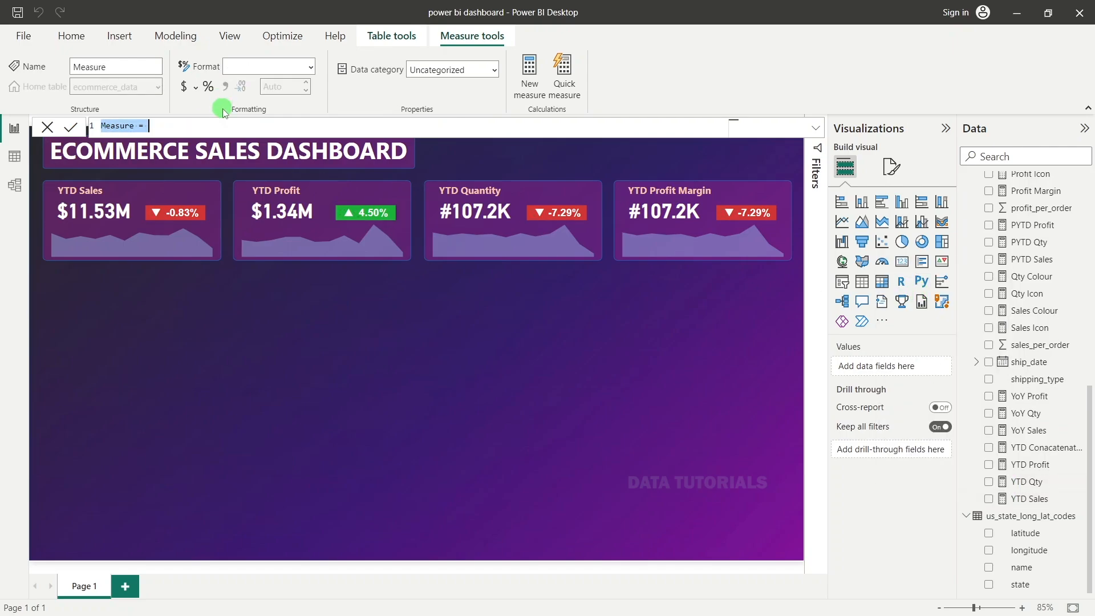
key("ctrl+v")
double_click(131, 127)
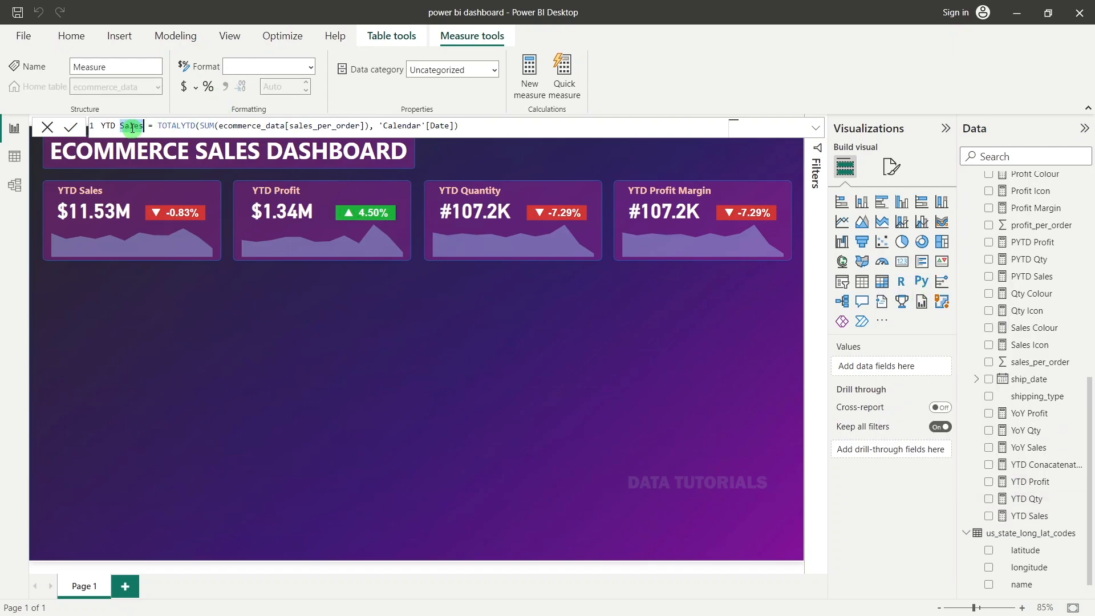
type("Profit Ma")
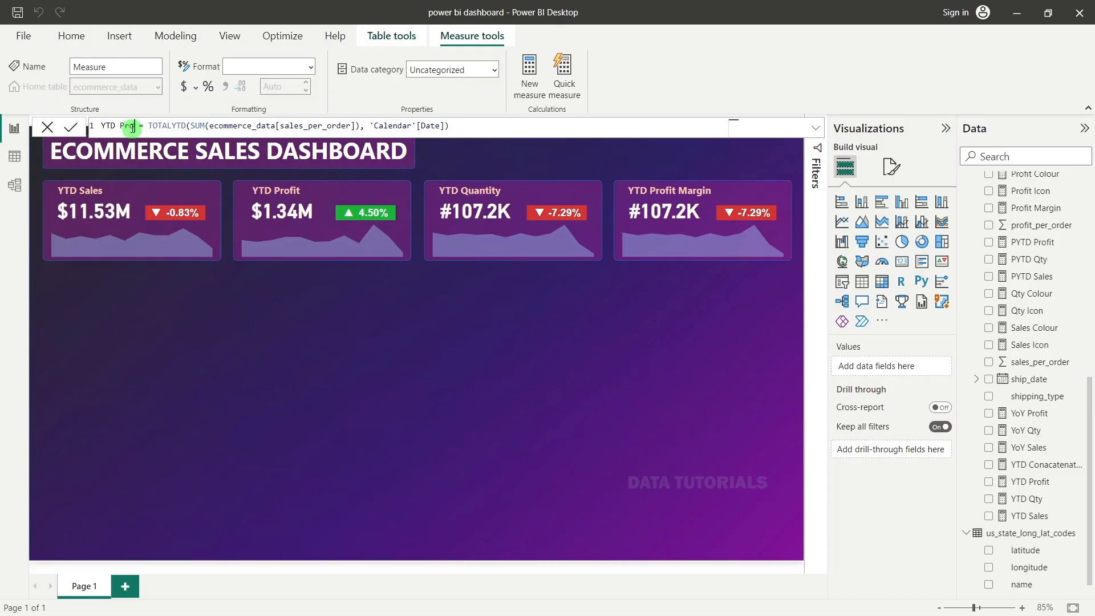
type("rgin")
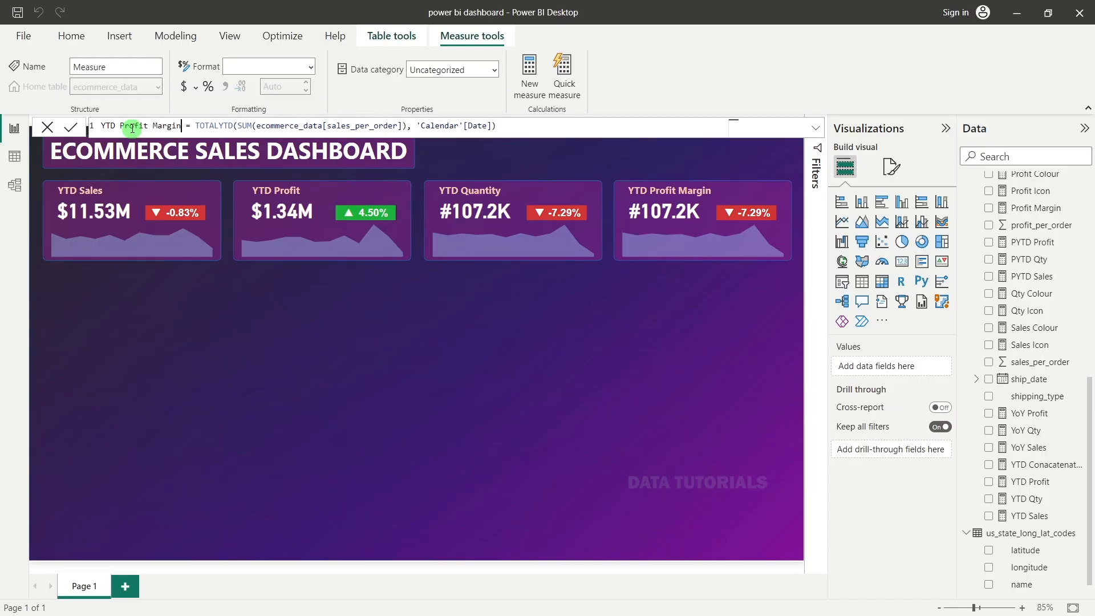
Step: Clear the ecommerce_data[sales_per_order] column from the SUM in the YTD Profit Margin formula
left_click_drag(402, 124, 257, 126)
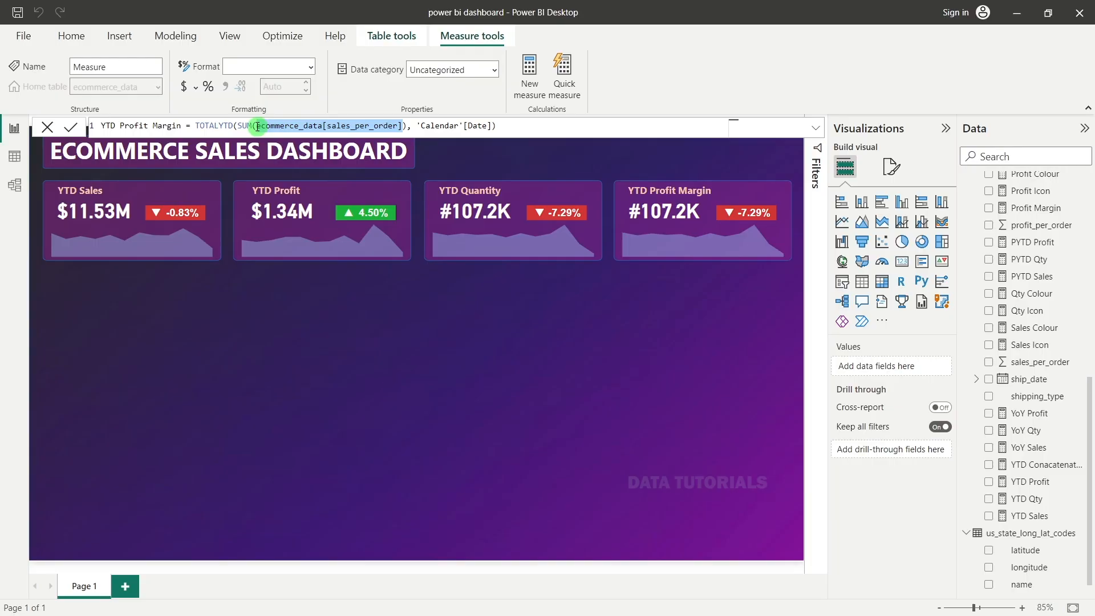
type("prof")
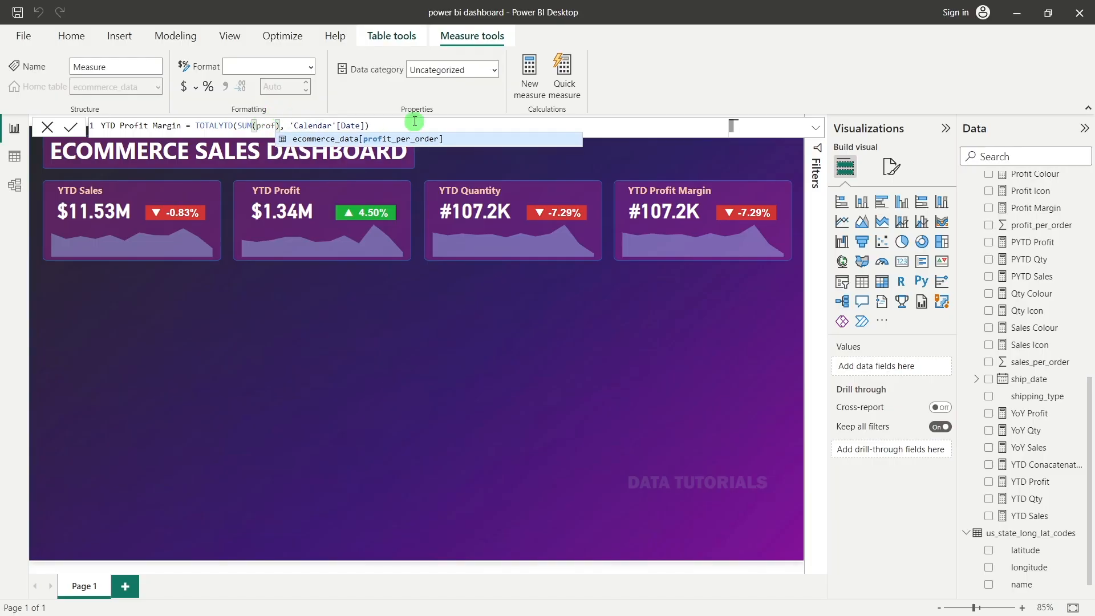
key("BackSpace")
key("BackSpace")
key("BackSpace")
key("BackSpace")
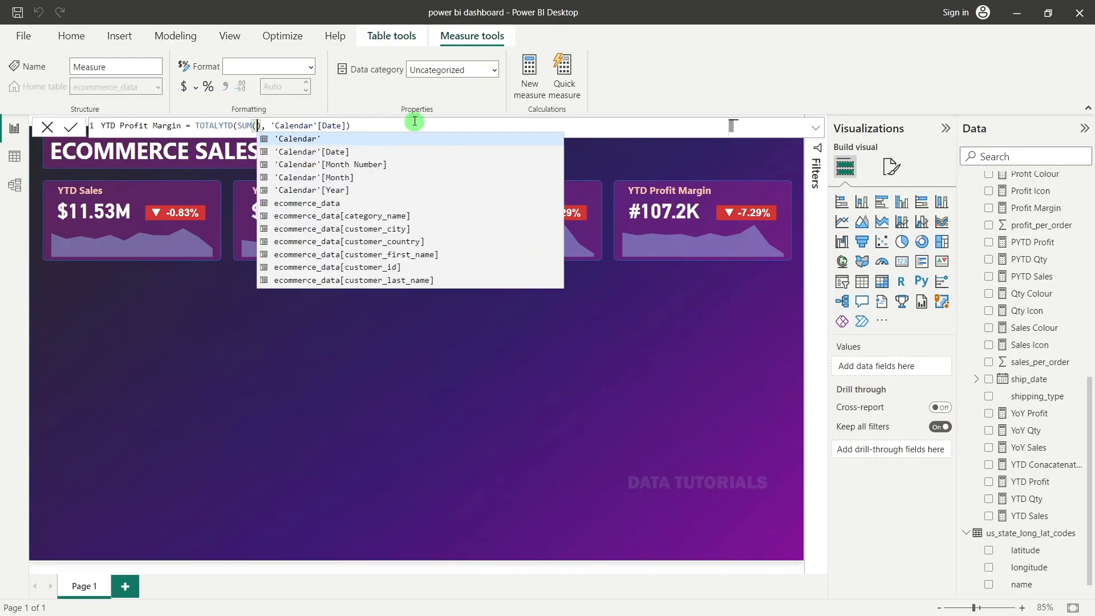
type("ma")
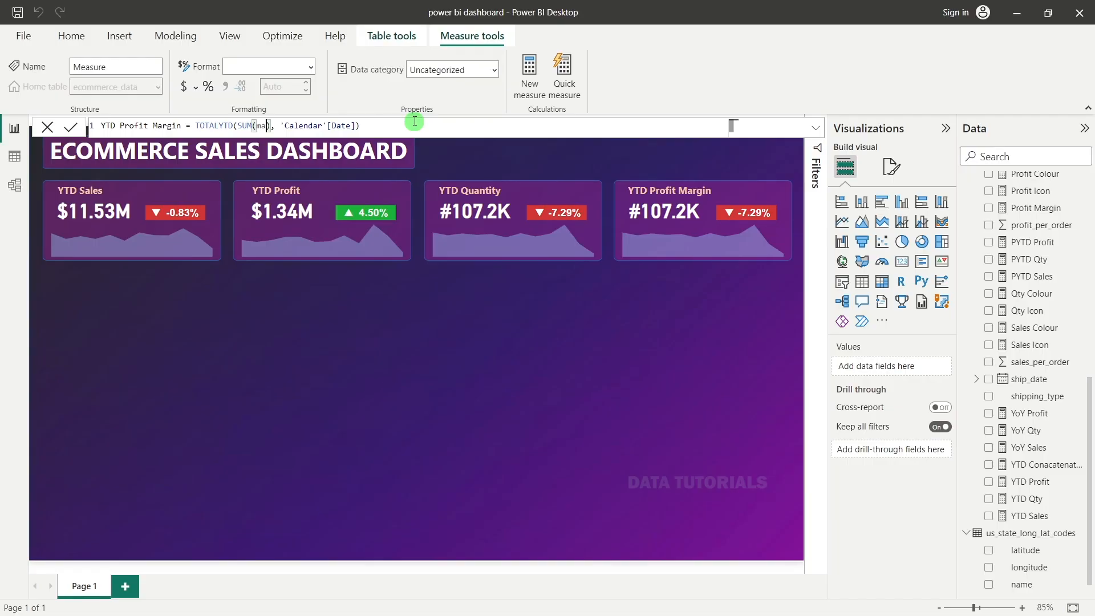
type("rf")
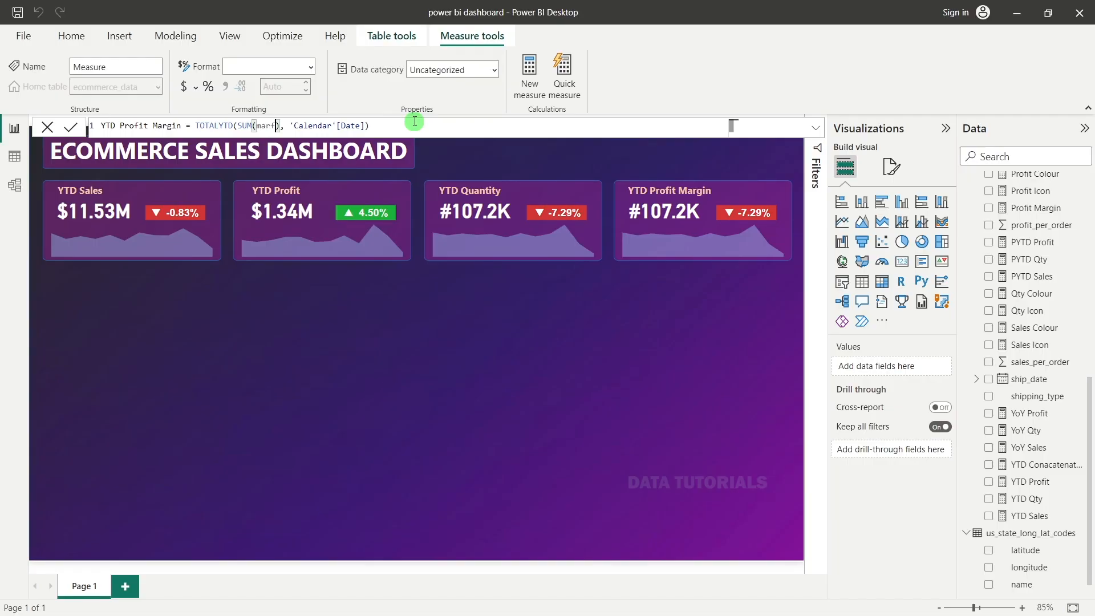
key("BackSpace")
type("g")
key("BackSpace")
key("BackSpace")
key("BackSpace")
key("BackSpace")
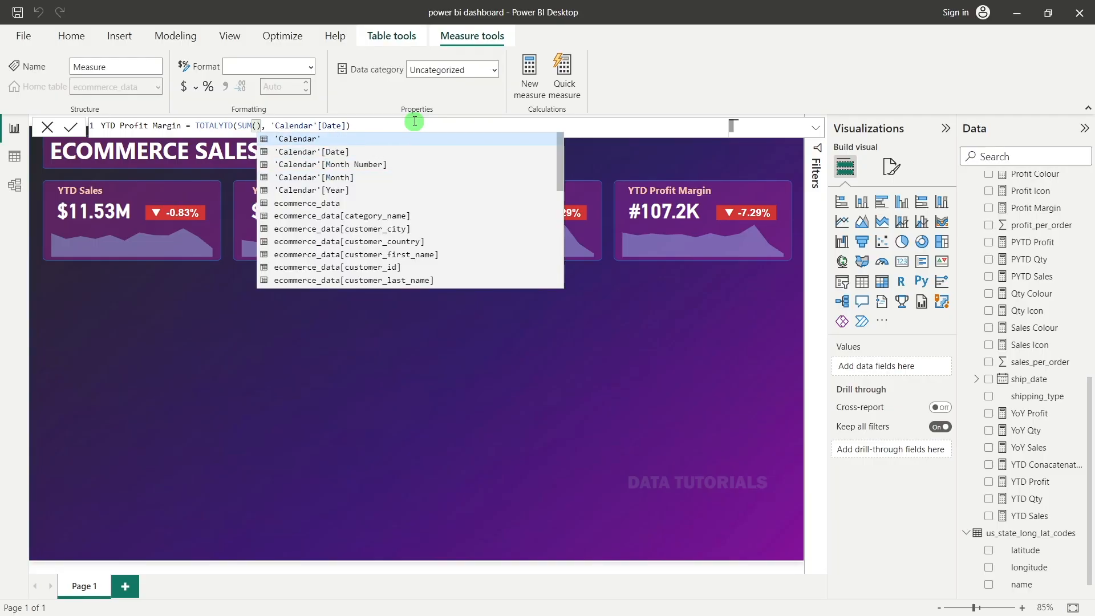
Step: Replace the empty SUM inside TOTALYTD with the [Profit Margin] measure and commit the formula
key("BackSpace")
key("BackSpace")
key("BackSpace")
key("BackSpace")
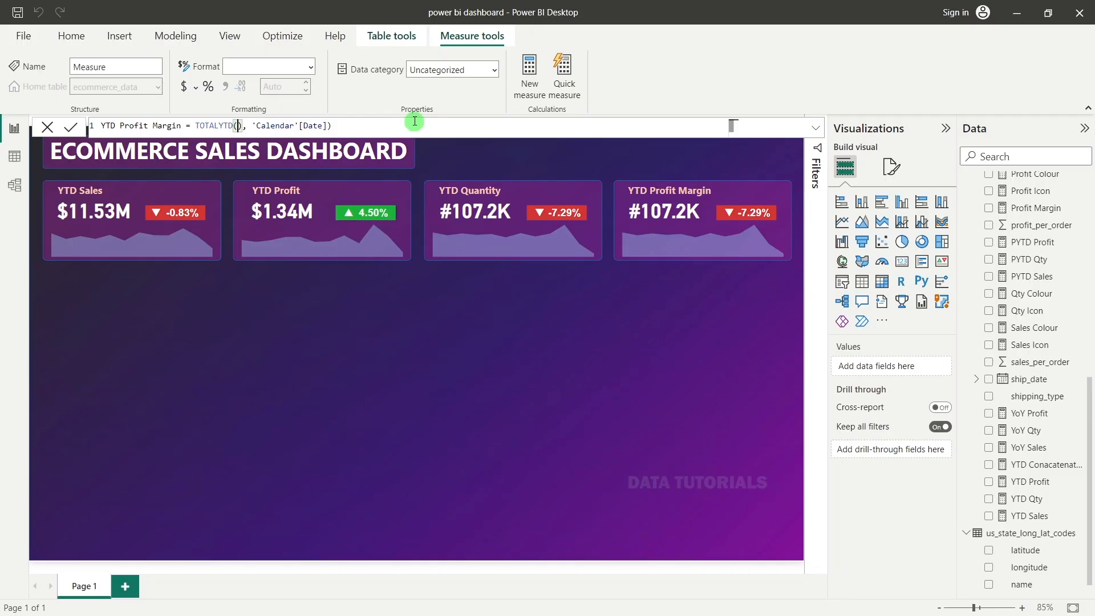
type("pro")
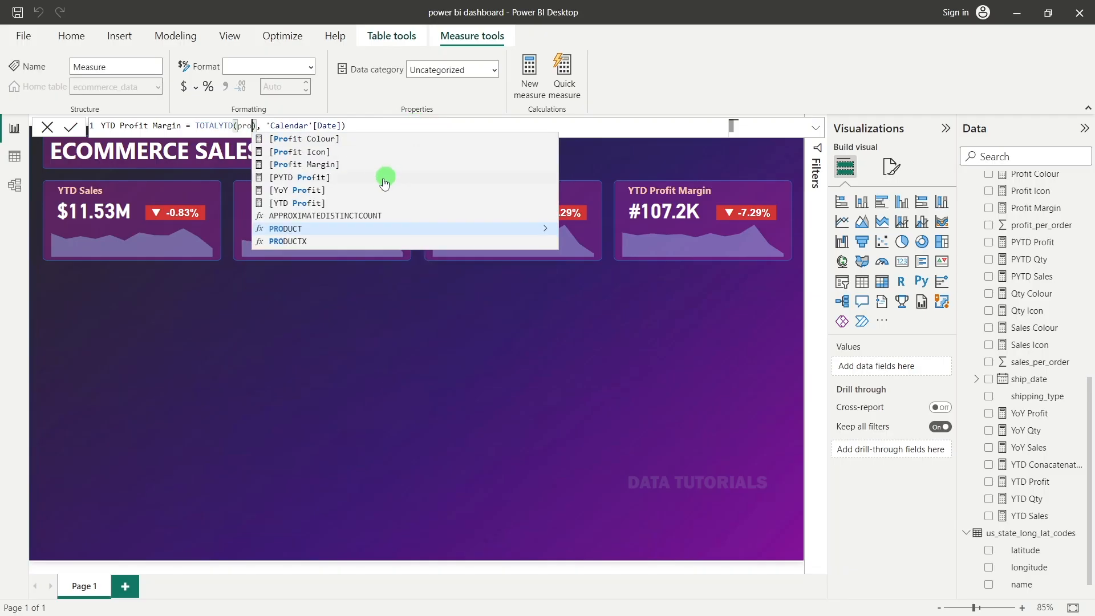
left_click(330, 164)
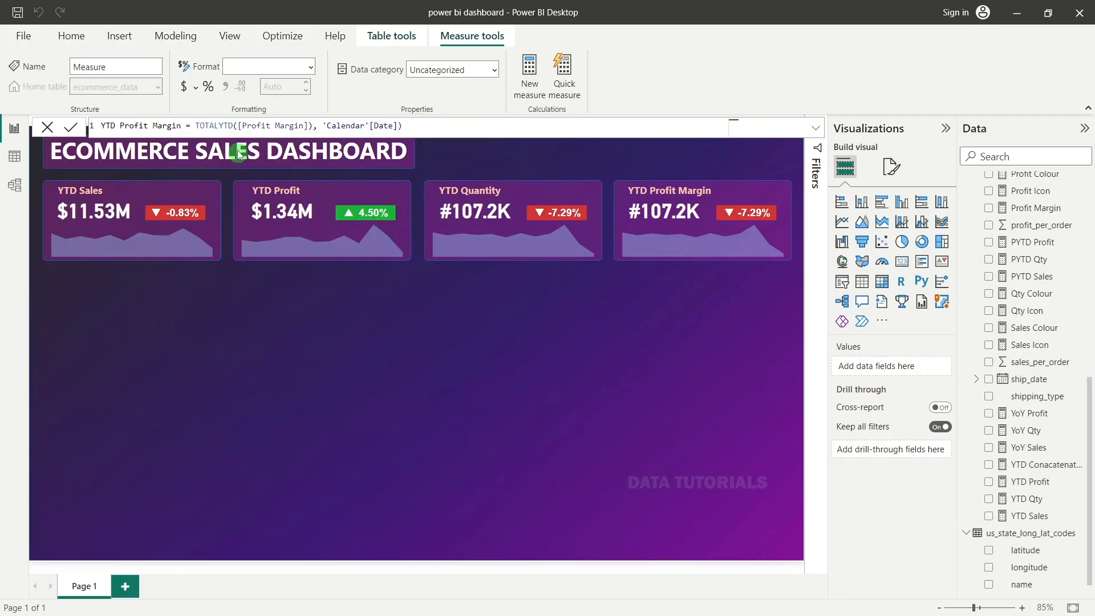
key("Return")
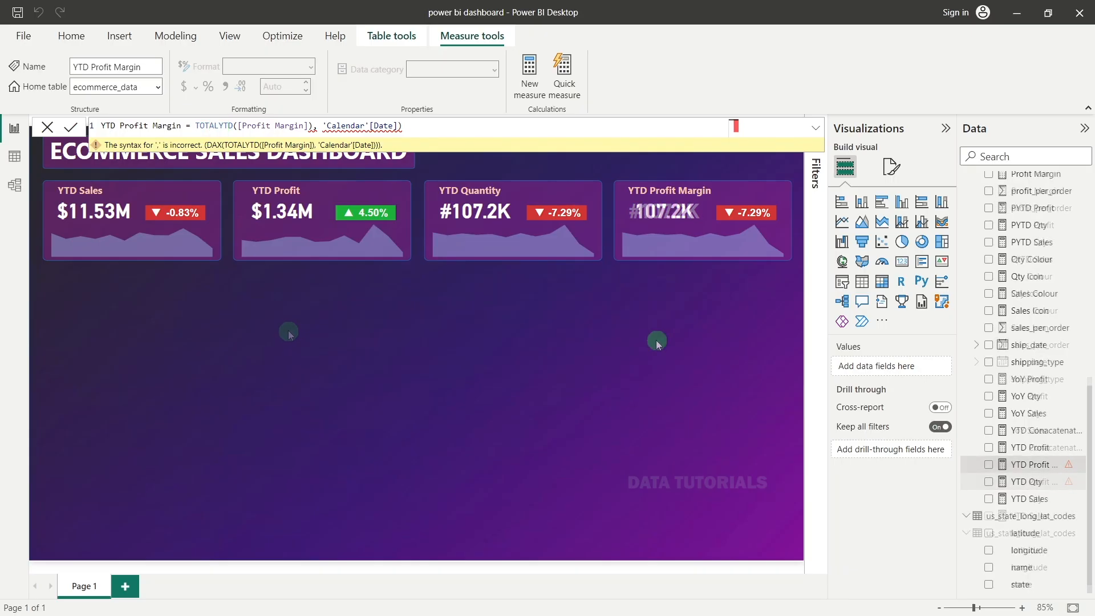
Step: Remove the extra closing parenthesis after [Profit Margin] and commit TOTALYTD([Profit Margin], 'Calendar'[Date])
mouse_move(186, 149)
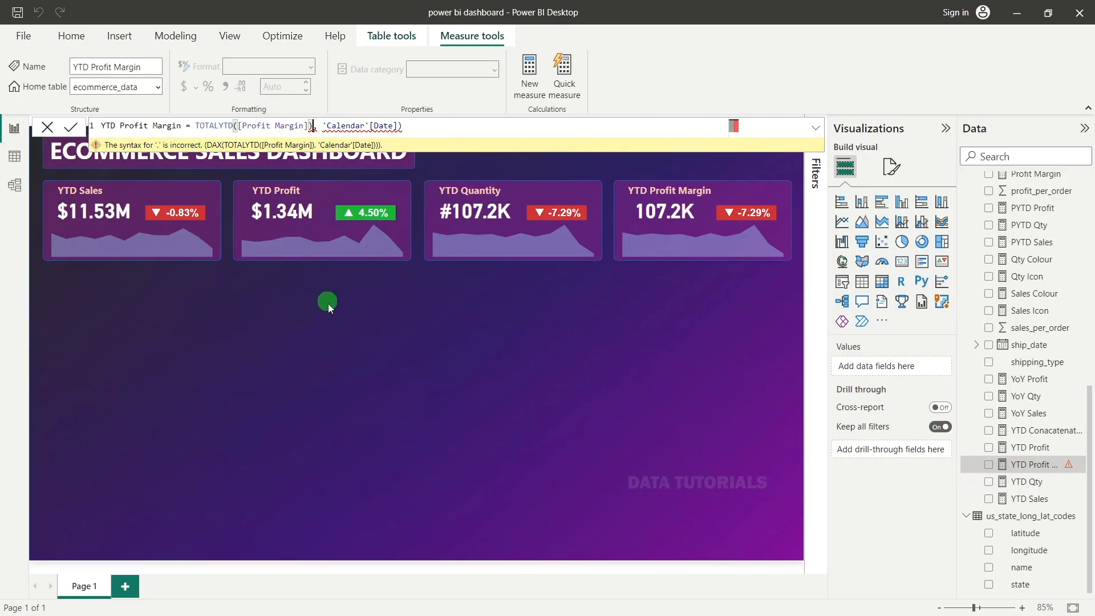
key("BackSpace")
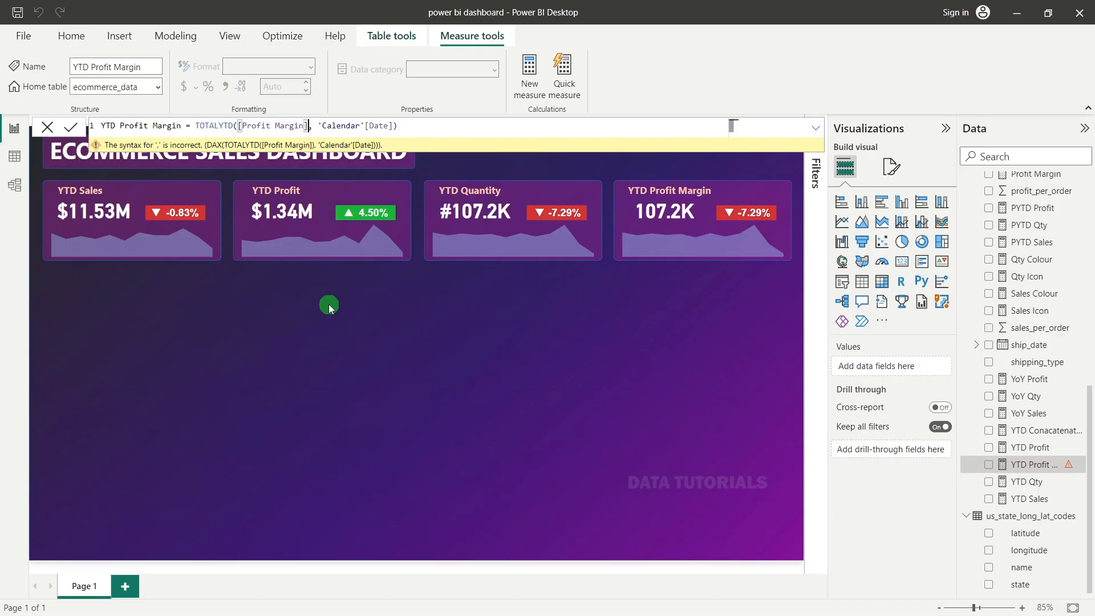
left_click(71, 127)
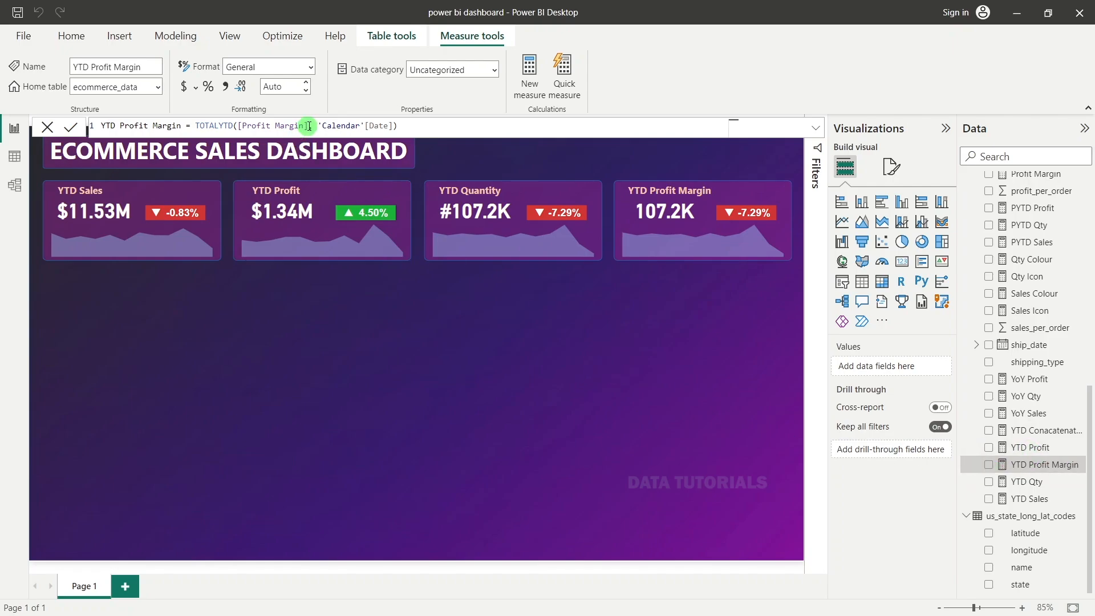
left_click_drag(302, 126, 251, 125)
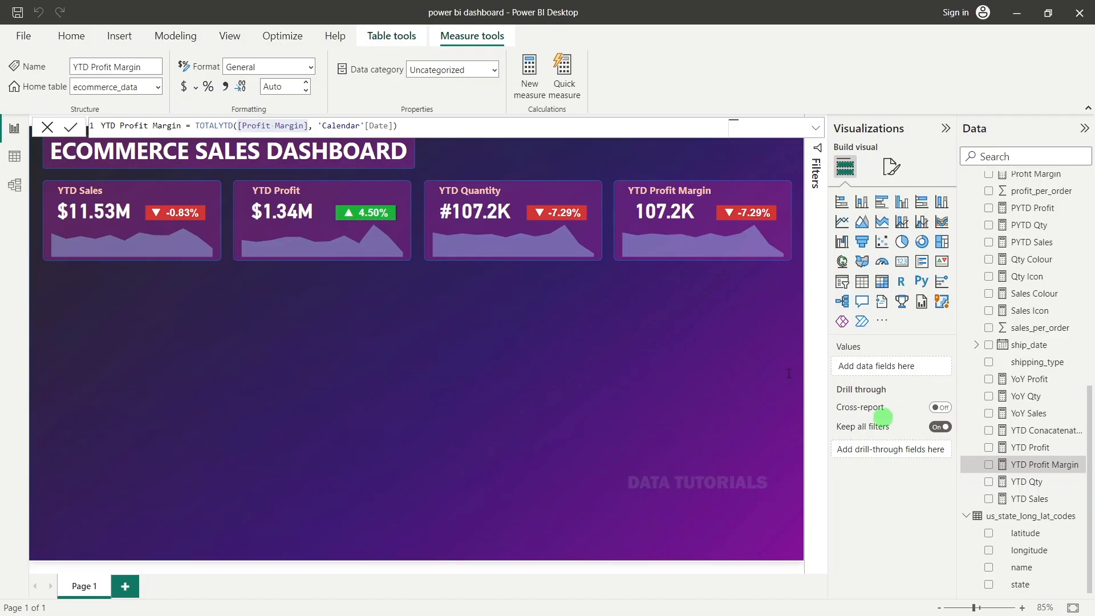
Step: Replace YTD Qty with the YTD Profit Margin measure in the card of the YTD Profit Margin tile
left_click(660, 206)
left_click(648, 320)
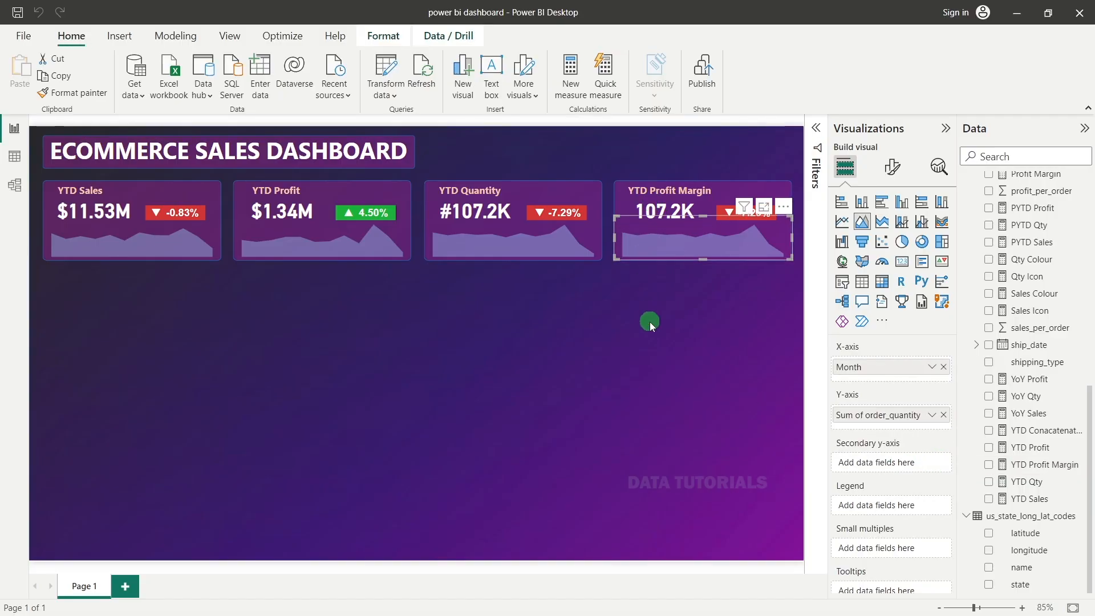
left_click(644, 207)
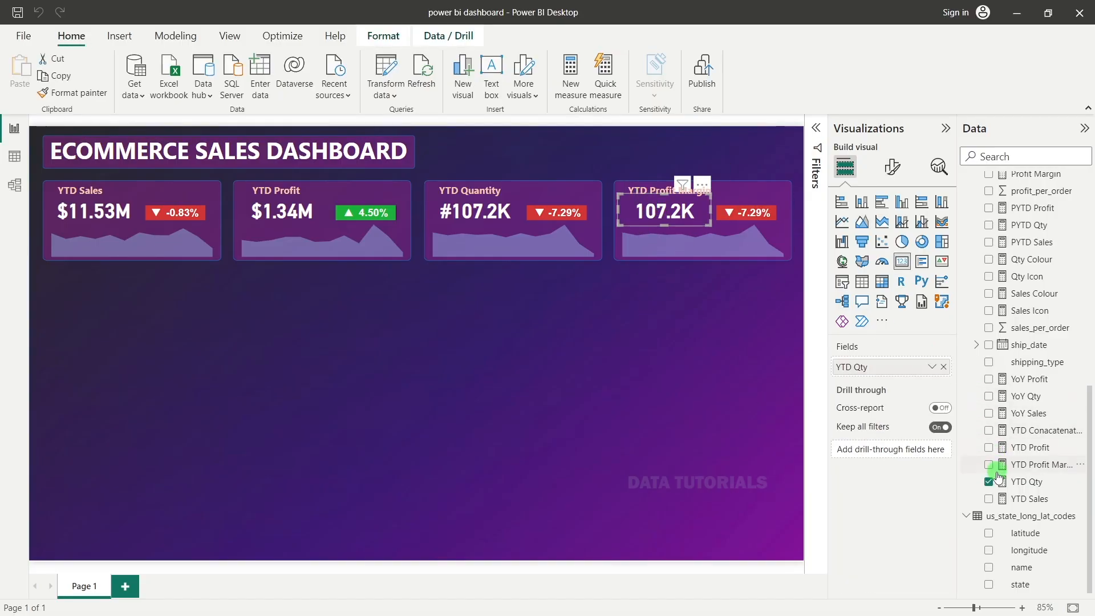
left_click(943, 367)
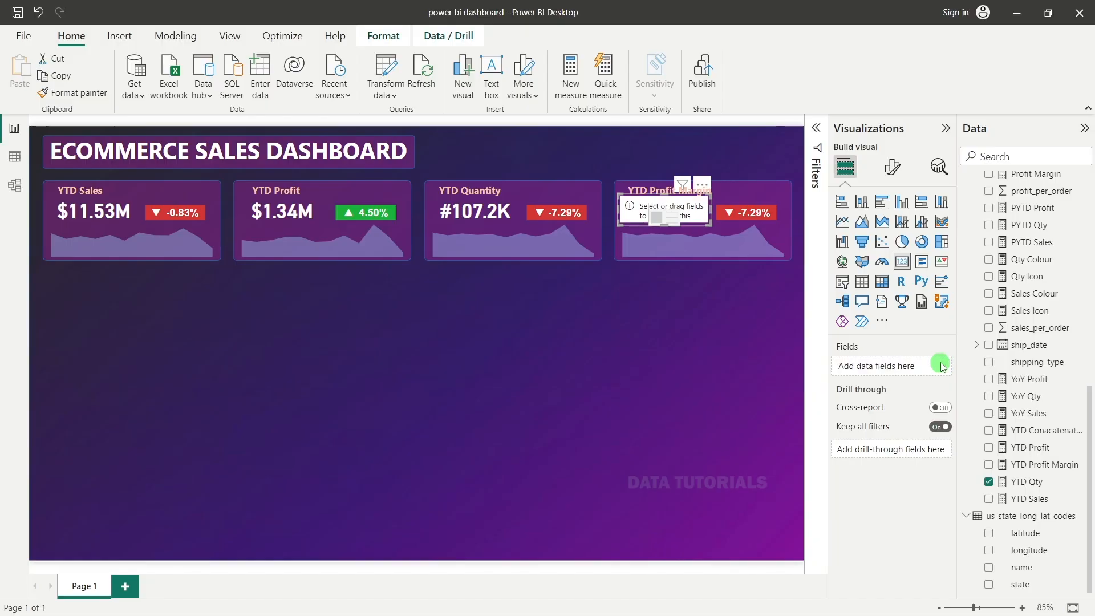
left_click(989, 447)
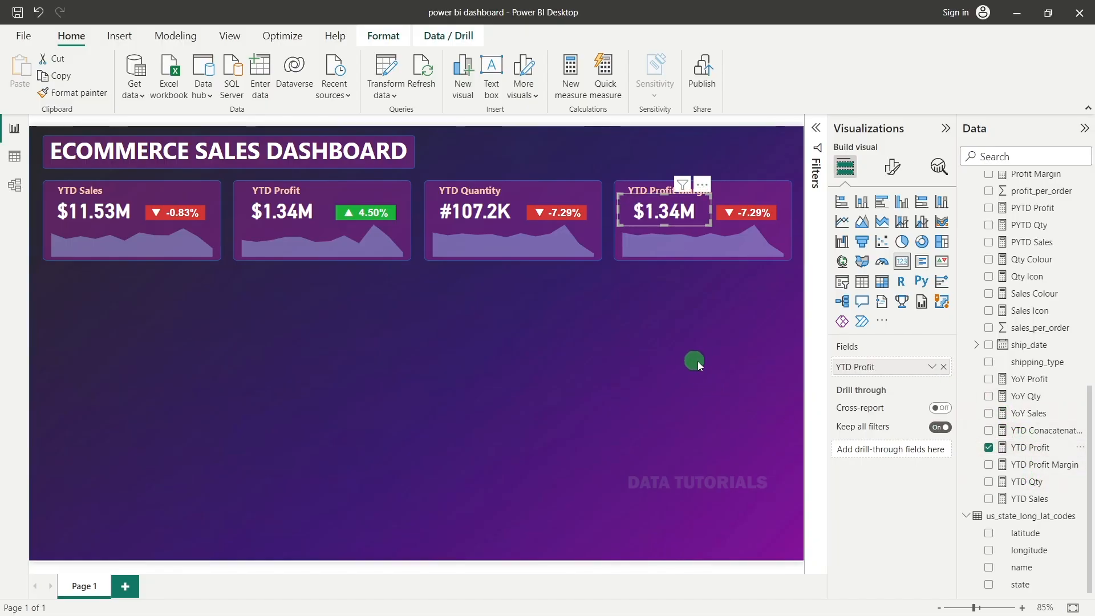
left_click(988, 447)
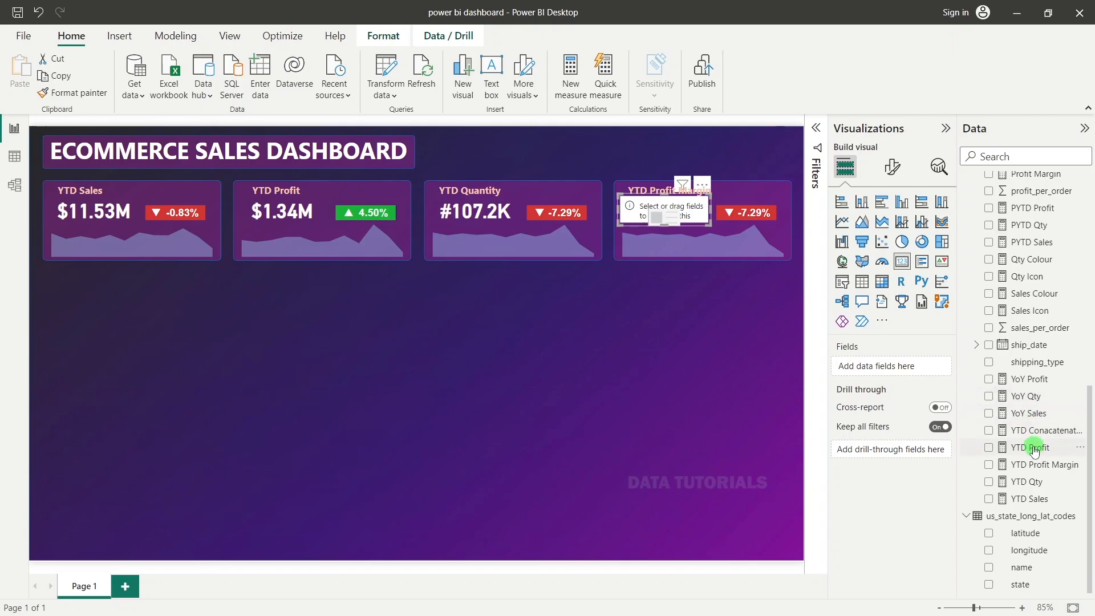
left_click(988, 464)
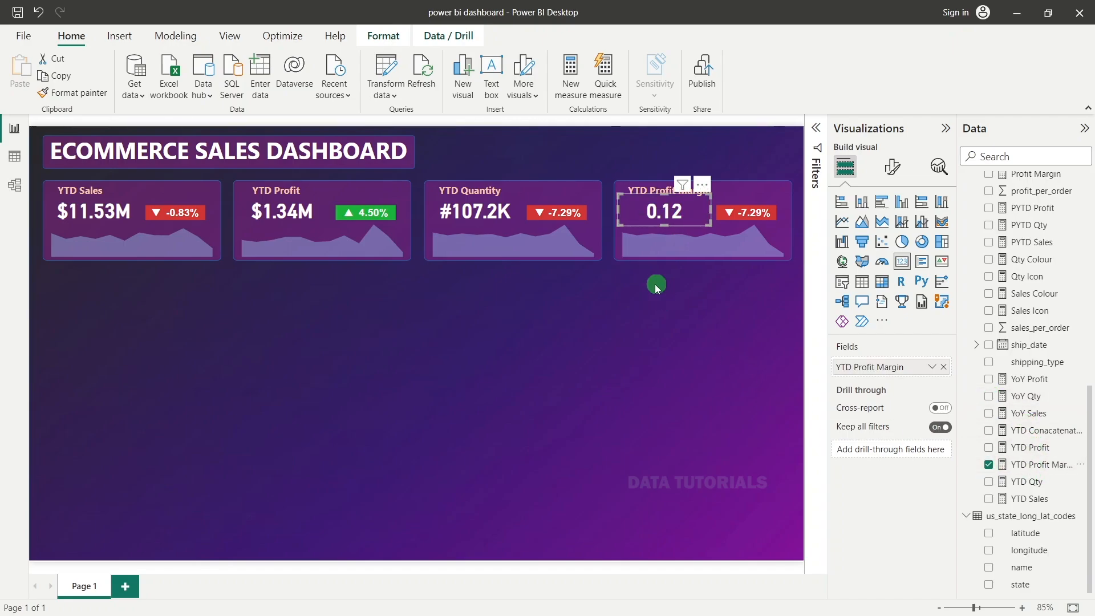
Step: Format the YTD Profit Margin measure as a percentage with 2 decimals and nudge its card slightly left
left_click(1043, 465)
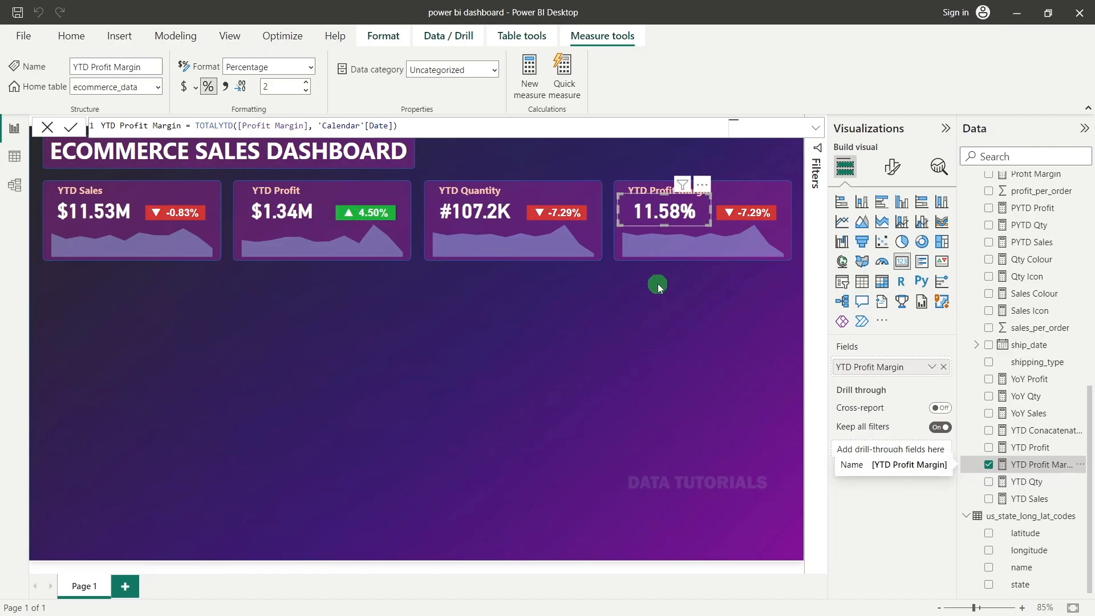
left_click(657, 324)
left_click(645, 215)
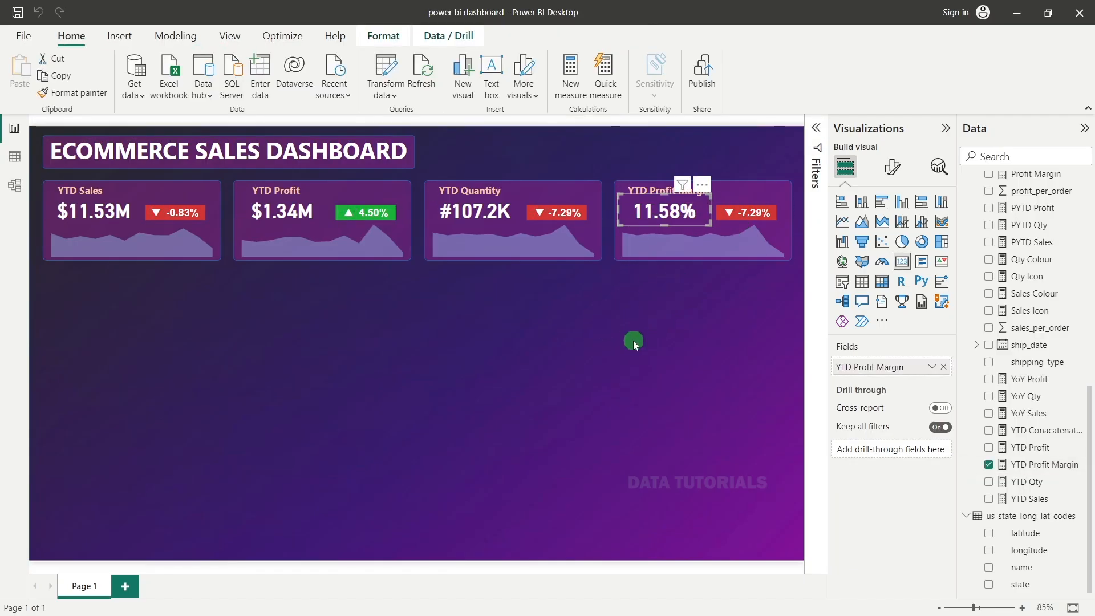
left_click(633, 340)
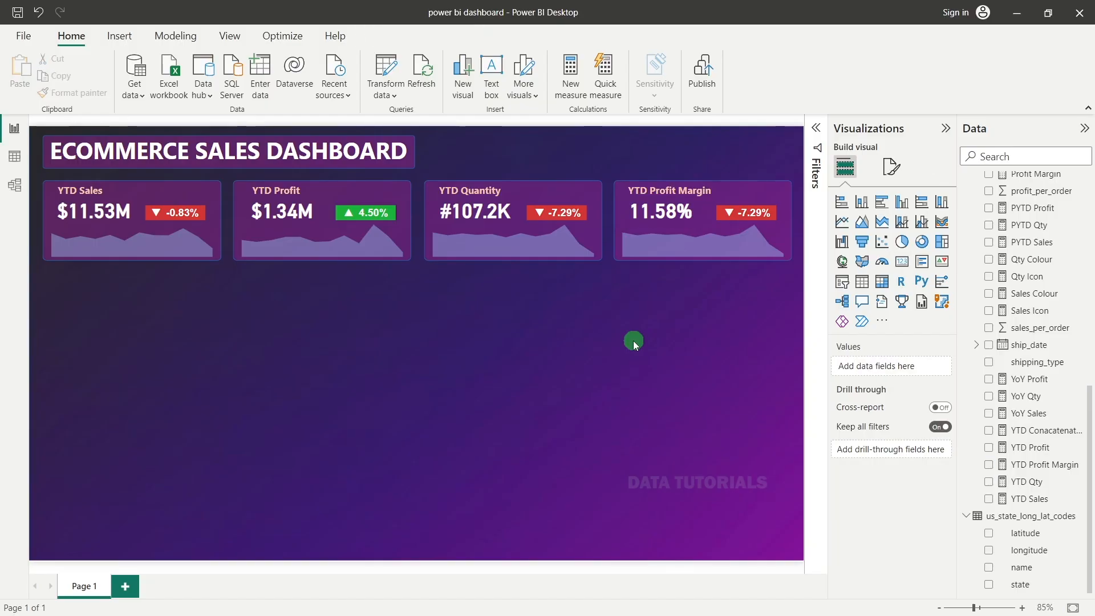
Step: Replace order_quantity with Profit Margin on the Y-axis of the tile's area chart and check the chart's Year filter
left_click(617, 226)
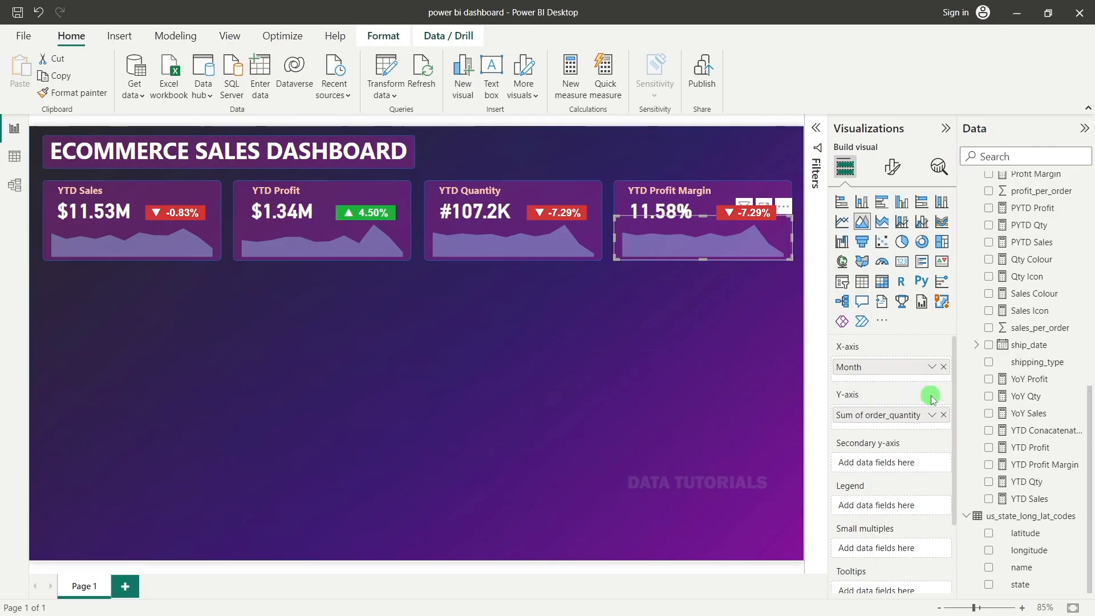
left_click(944, 414)
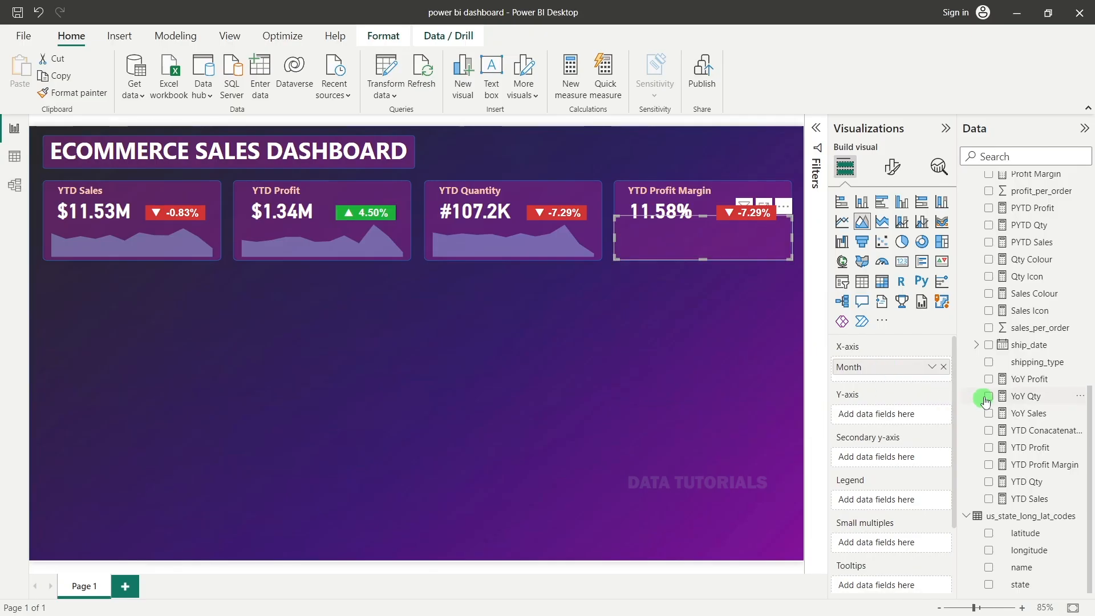
scroll(1031, 416, "up", 1)
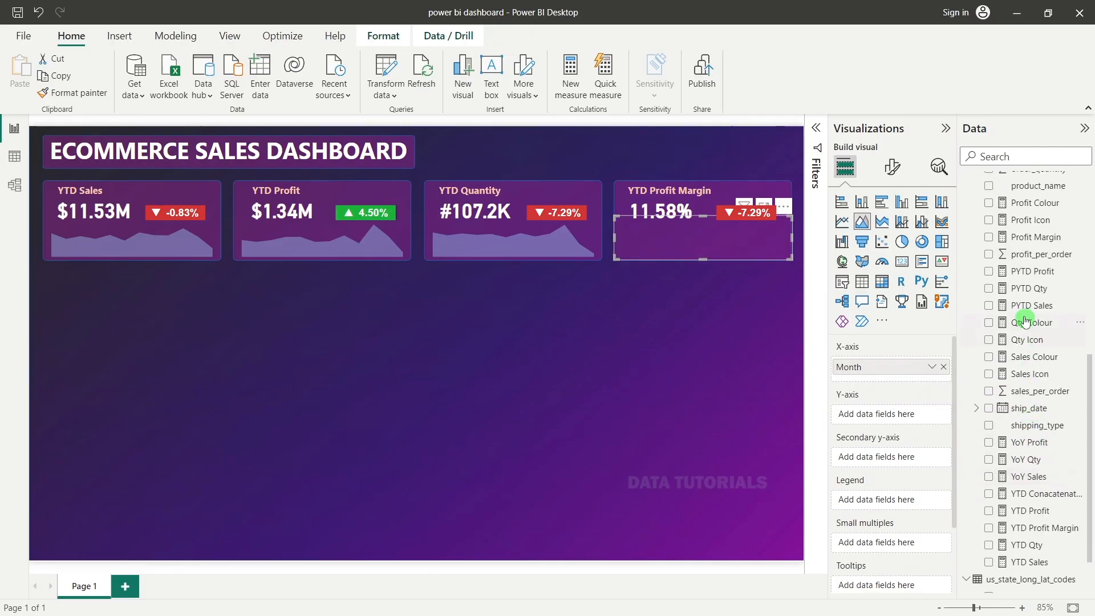
scroll(1013, 310, "up", 1)
left_click(988, 300)
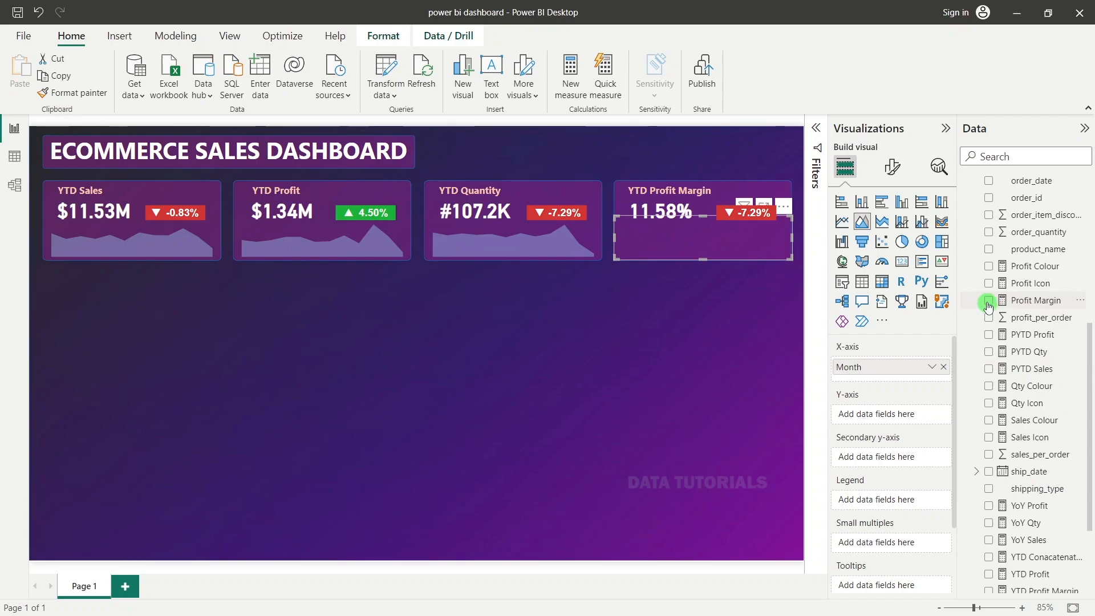
left_click(816, 128)
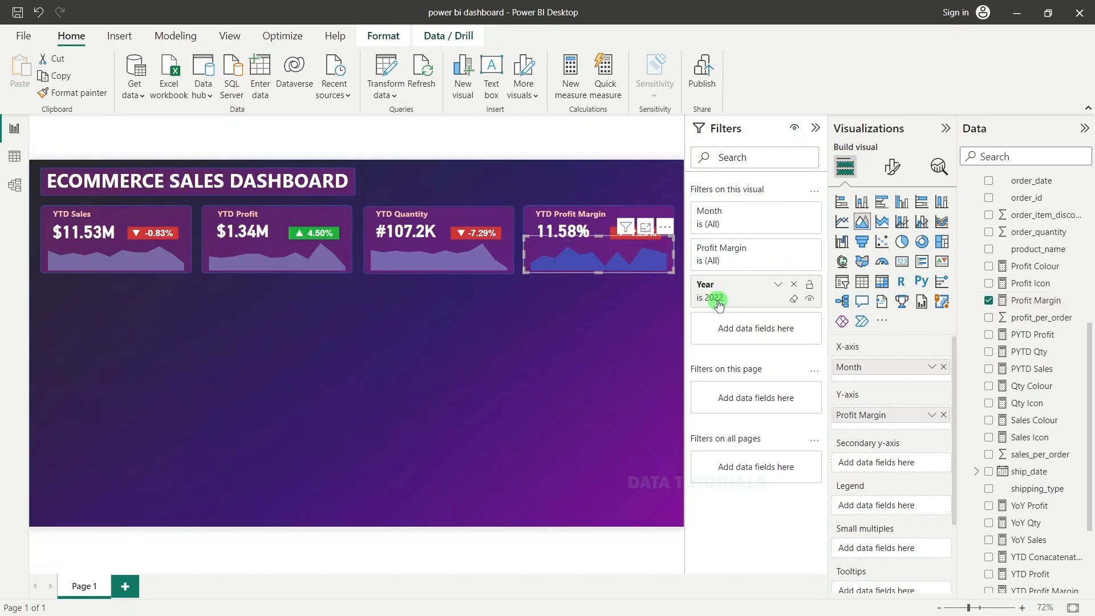
left_click(816, 125)
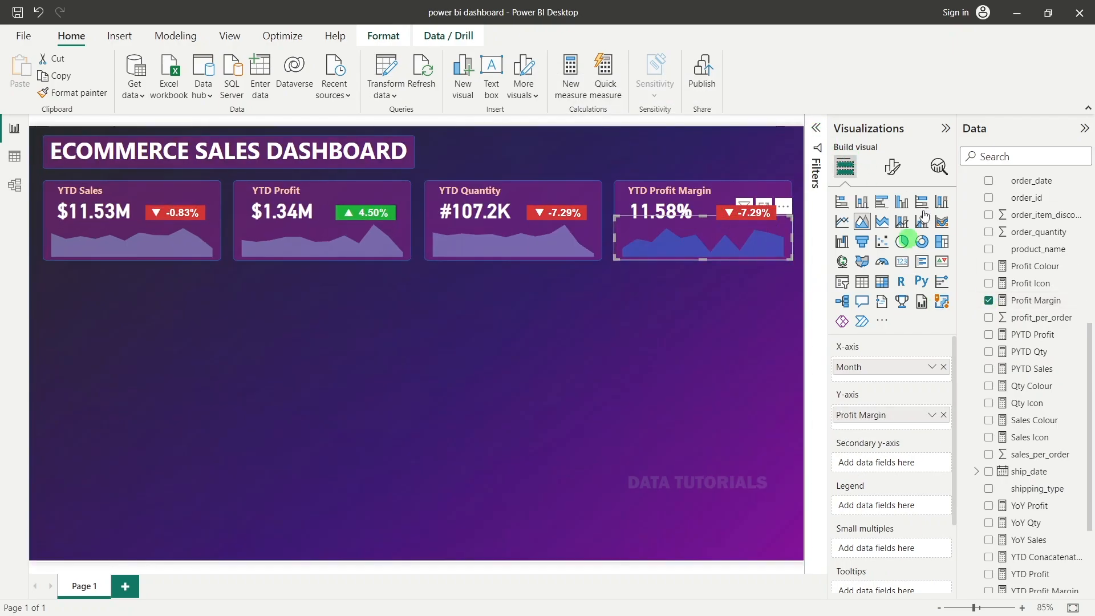
Step: Set the line stroke width of the Profit Margin area chart to 0 px
left_click(896, 177)
left_click(862, 460)
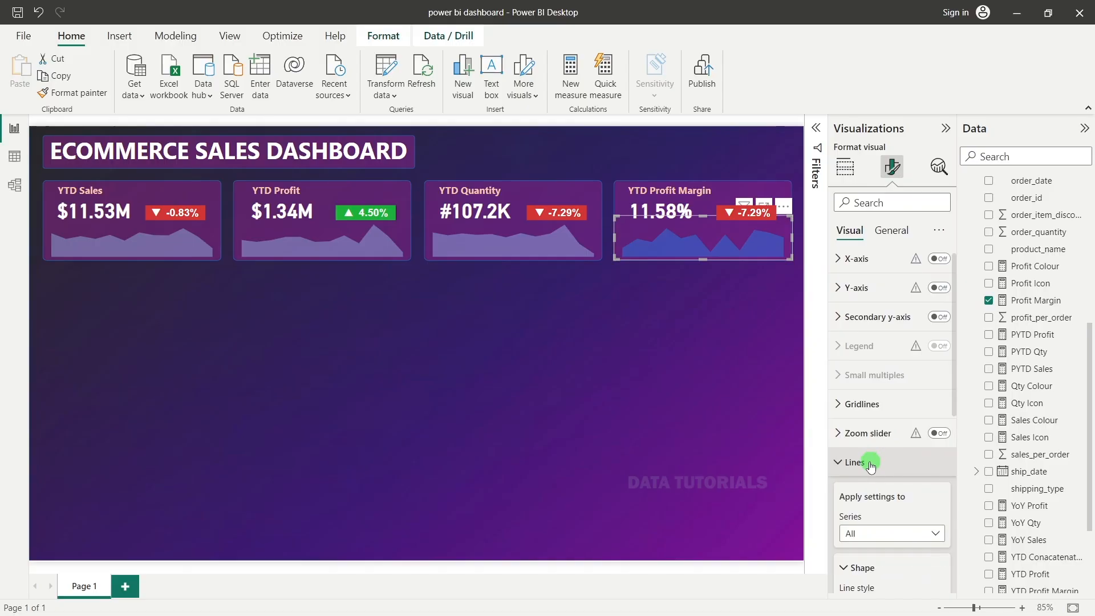
scroll(881, 485, "down", 5)
scroll(878, 456, "down", 2)
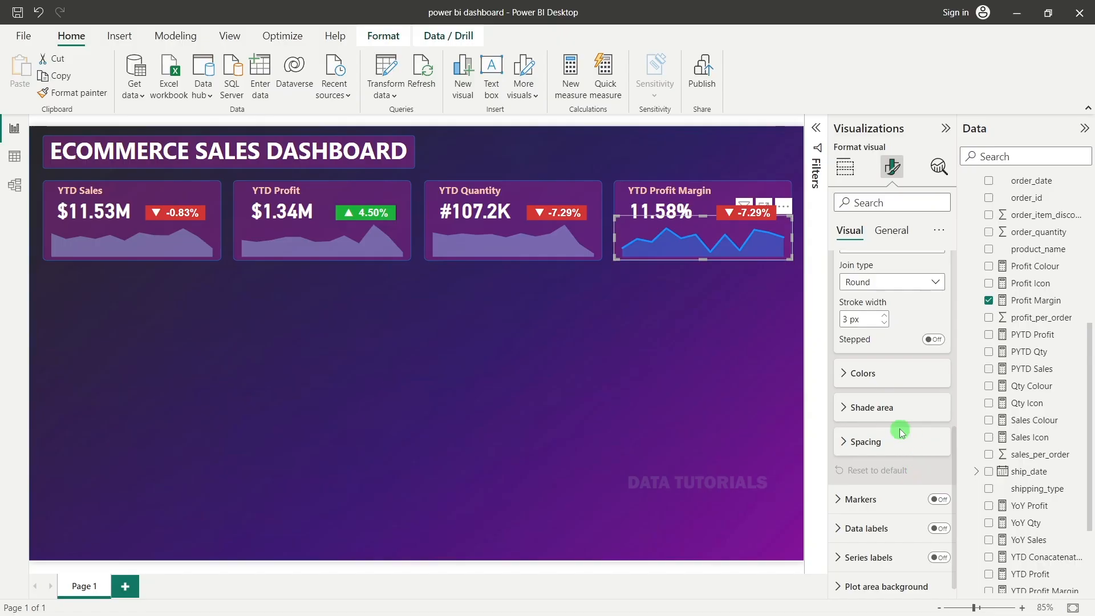
left_click(884, 324)
left_click(883, 324)
left_click(883, 323)
scroll(898, 339, "up", 3)
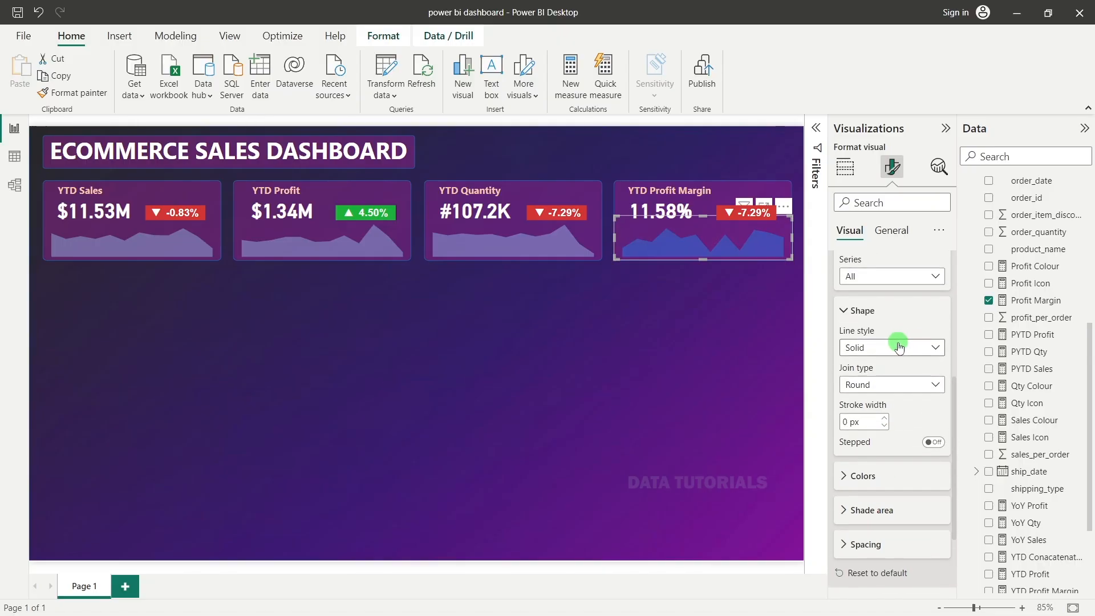
Step: Change the Profit Margin series colour of the area chart to the light blue theme colour
scroll(890, 346, "down", 2)
left_click(863, 374)
left_click(865, 411)
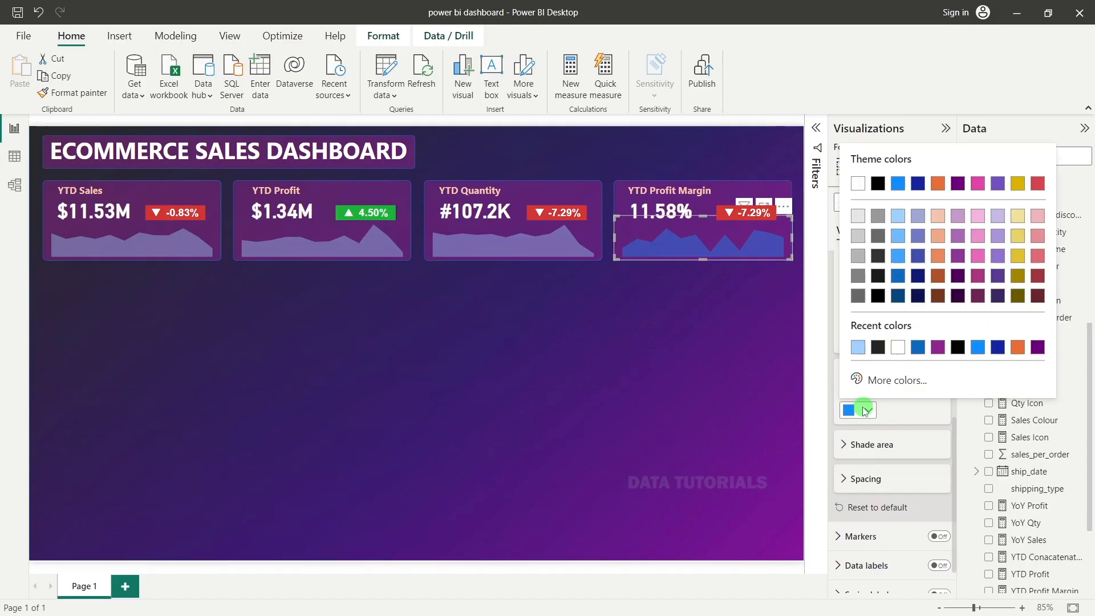
left_click(899, 216)
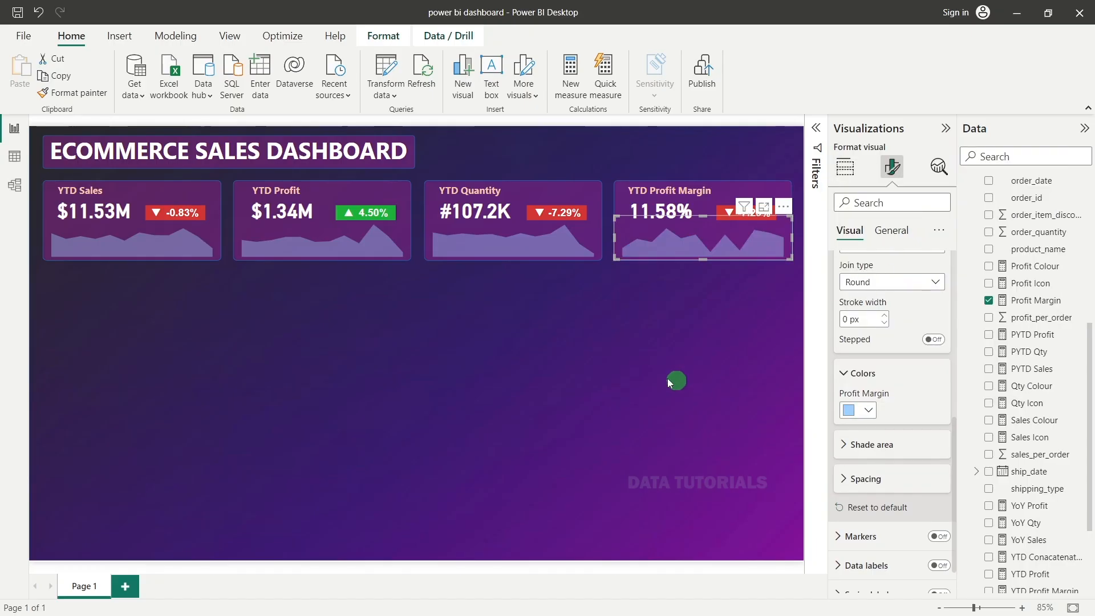
left_click(623, 372)
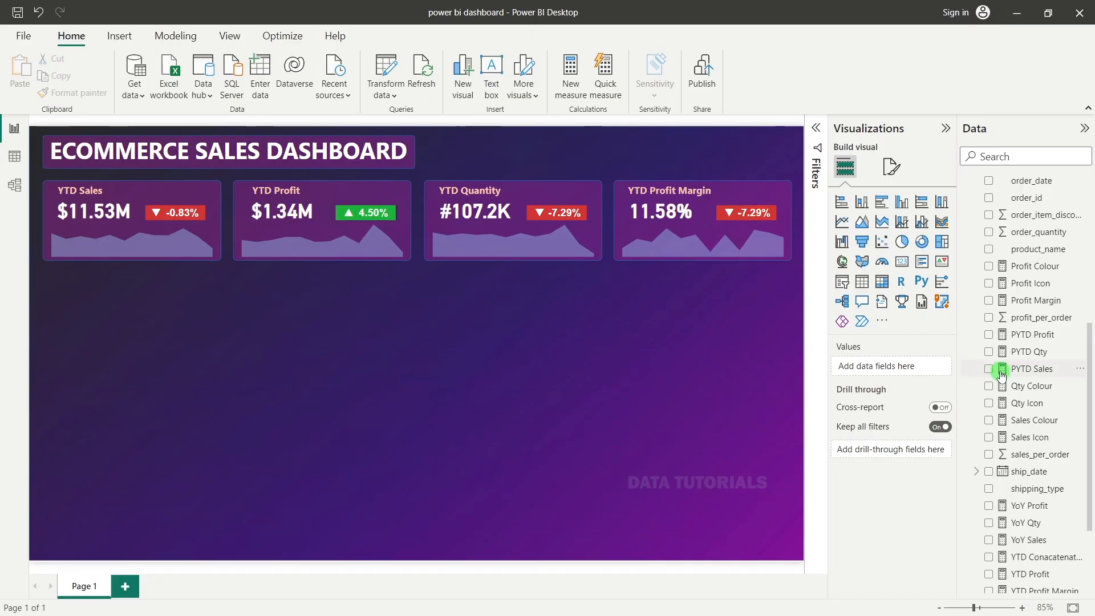
Step: Open the PYTD Sales measure and copy its whole formula
scroll(1017, 432, "up", 4)
scroll(1015, 434, "down", 6)
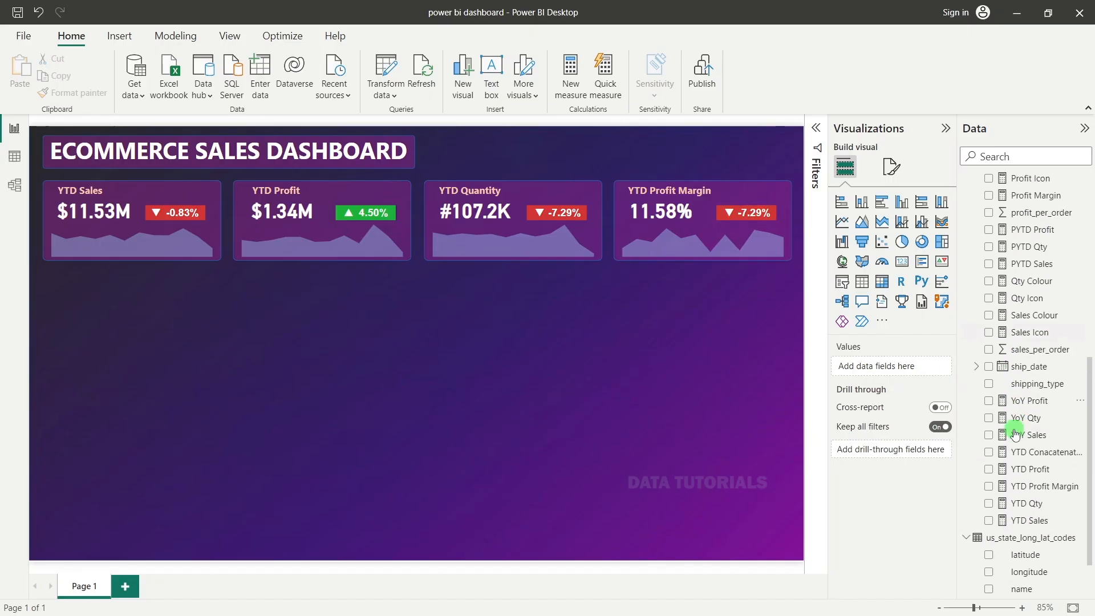
scroll(1015, 435, "down", 1)
left_click(1027, 241)
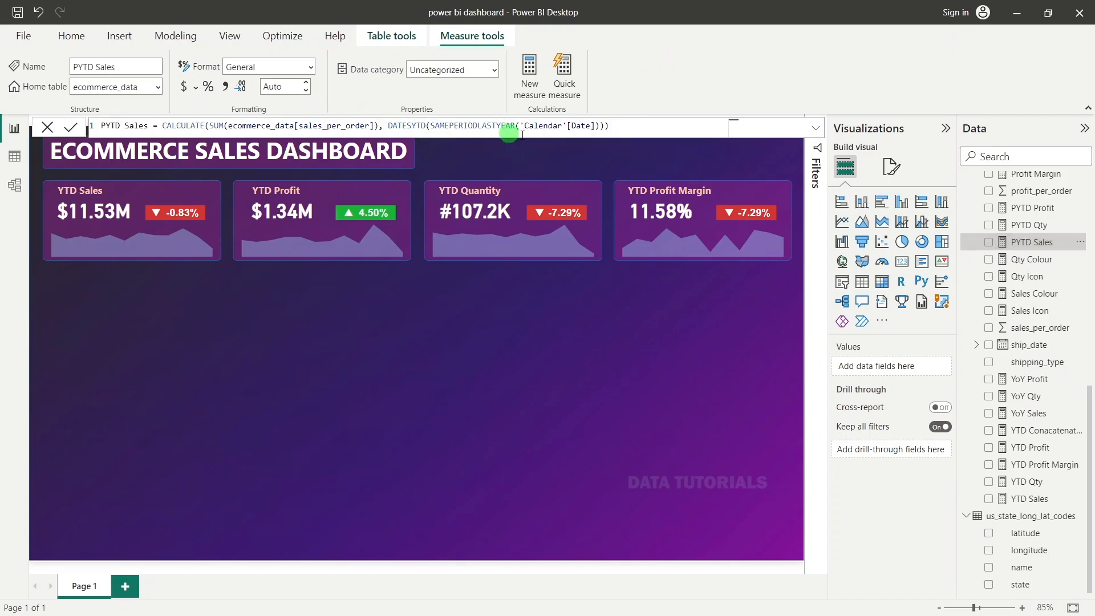
left_click_drag(611, 125, 91, 124)
key("ctrl+c")
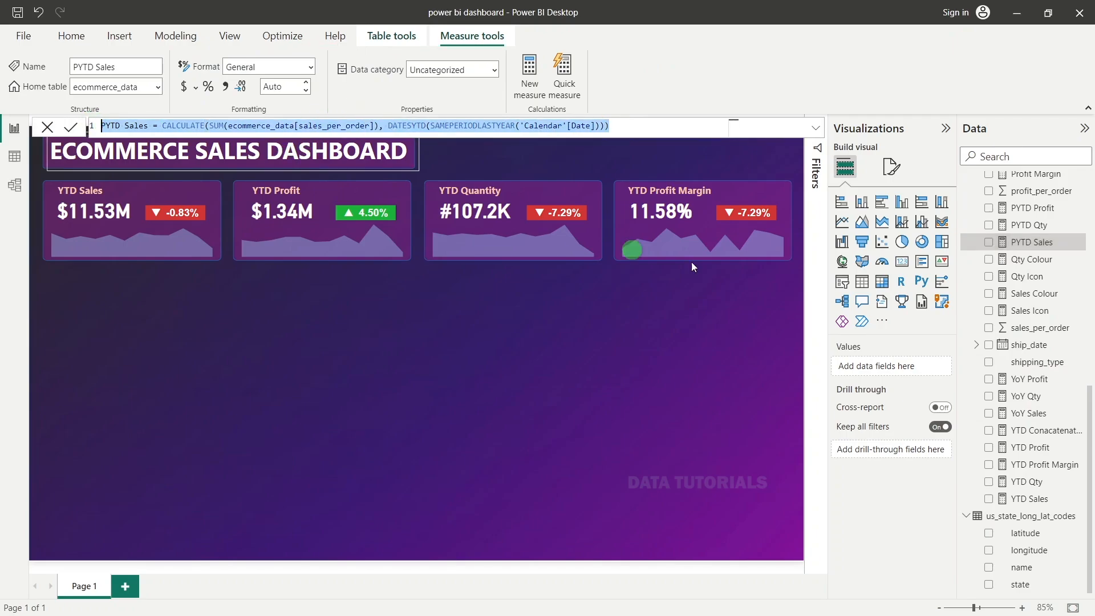
Step: Create a new measure in ecommerce_data from the copied PYTD Sales formula and name it PYTD Profit Margin
right_click(986, 243)
left_click(968, 270)
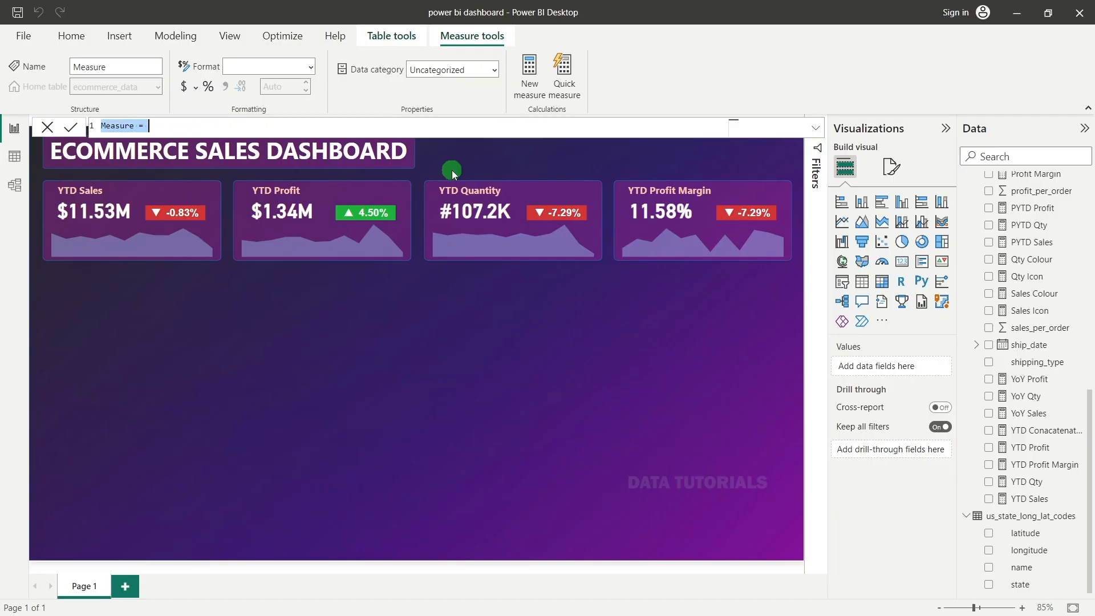
key("ctrl+v")
double_click(136, 126)
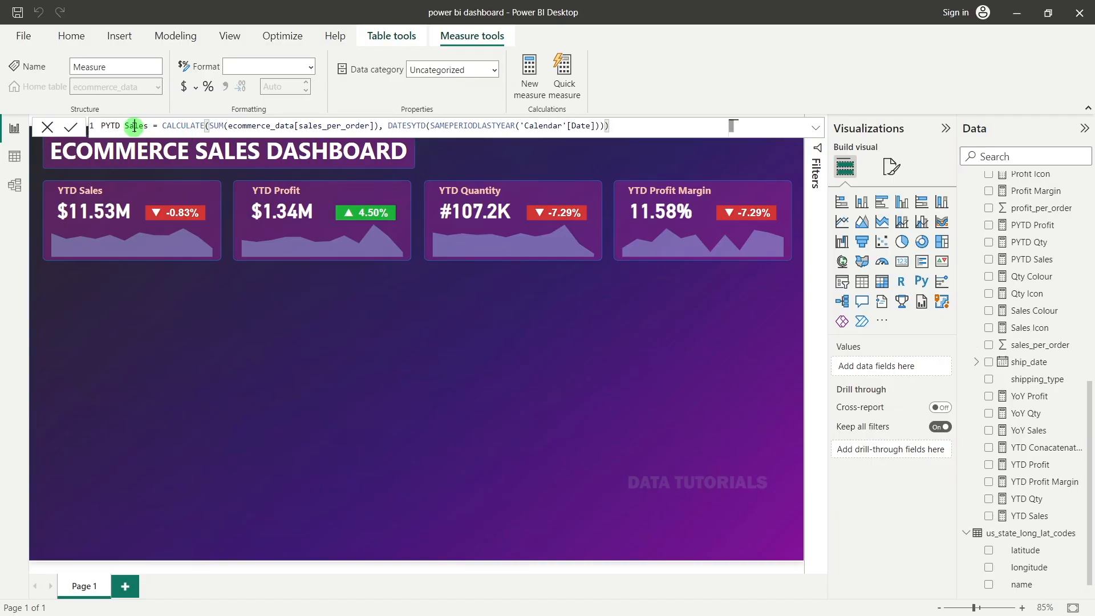
type("Profit Ma")
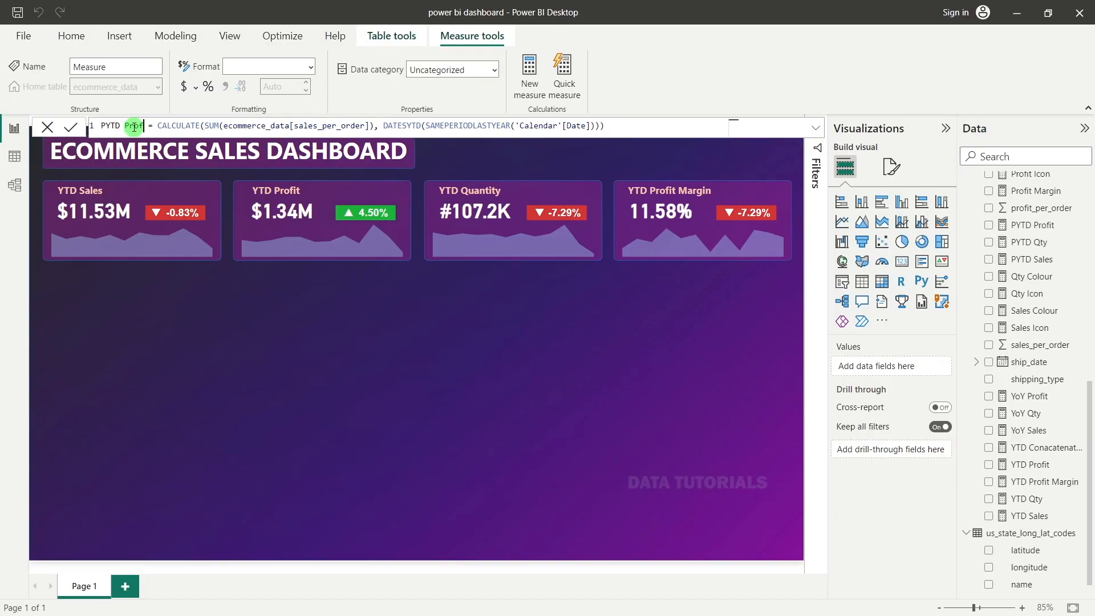
type("rgin")
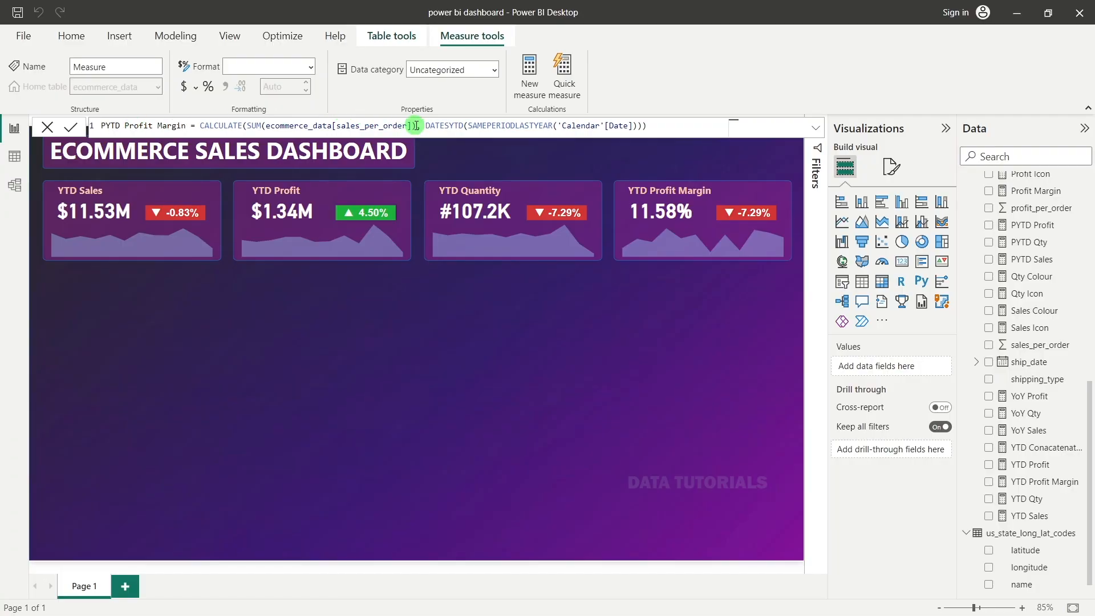
Step: Replace the SUM of sales_per_order in the PYTD Profit Margin formula with [Profit Margin] and commit the measure
left_click_drag(417, 125, 257, 125)
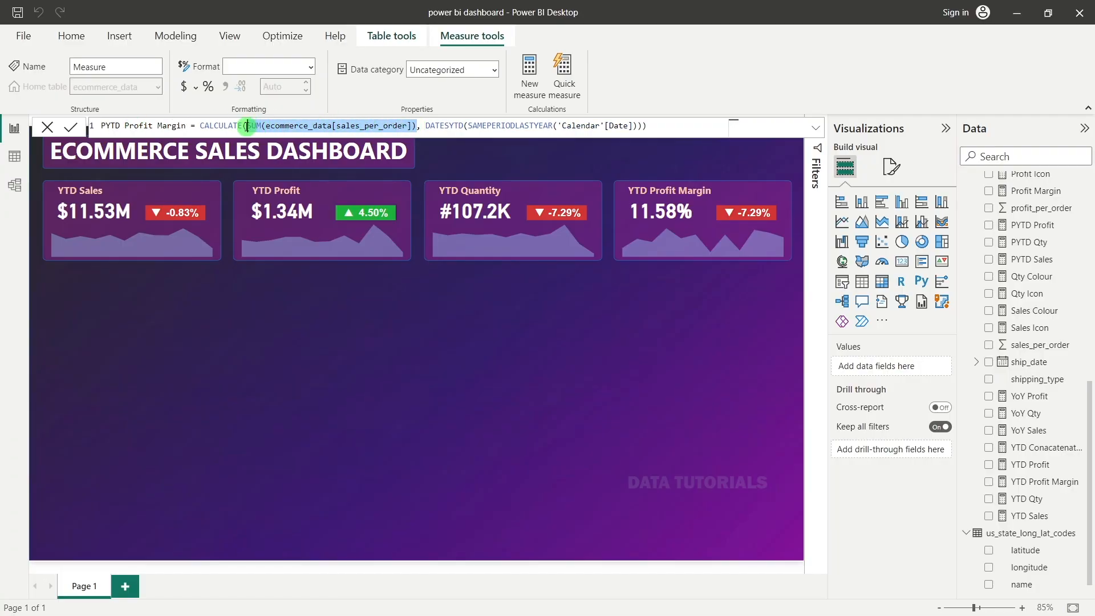
type("prof")
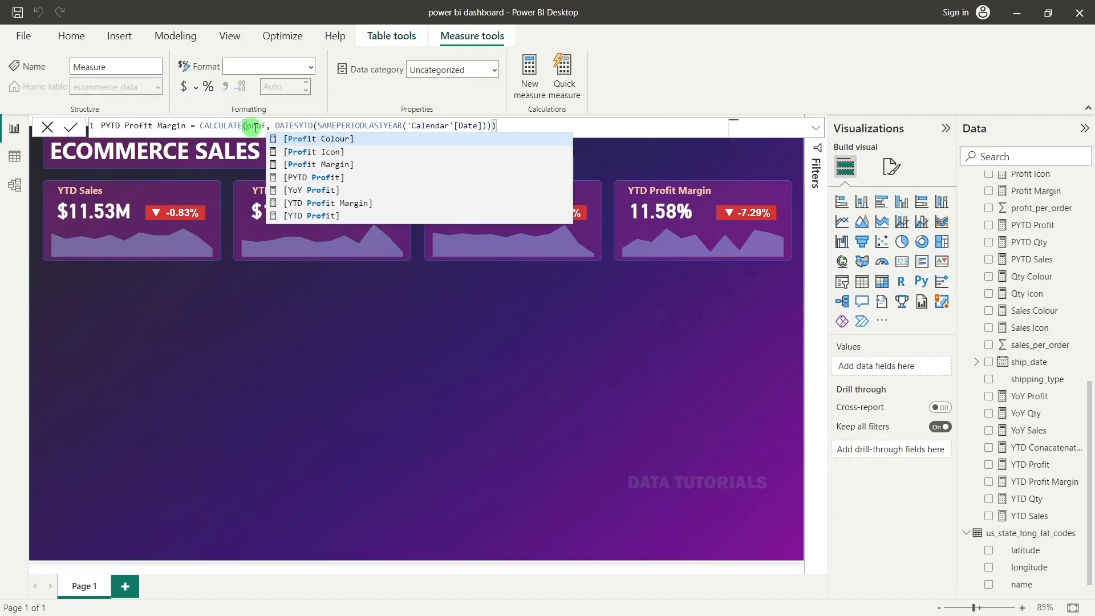
left_click(317, 166)
left_click(455, 379)
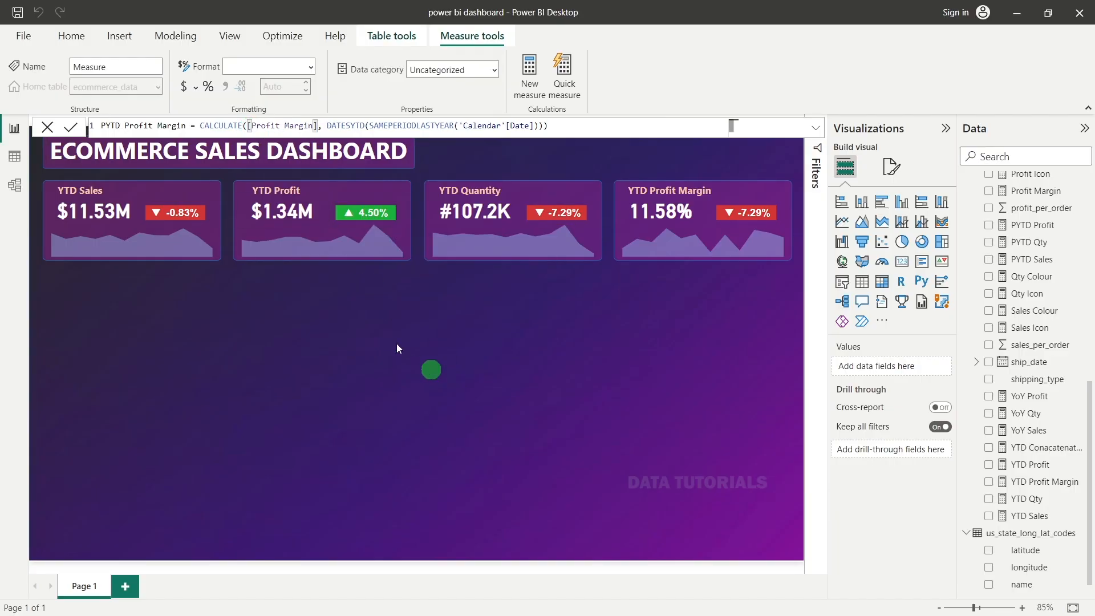
left_click(71, 127)
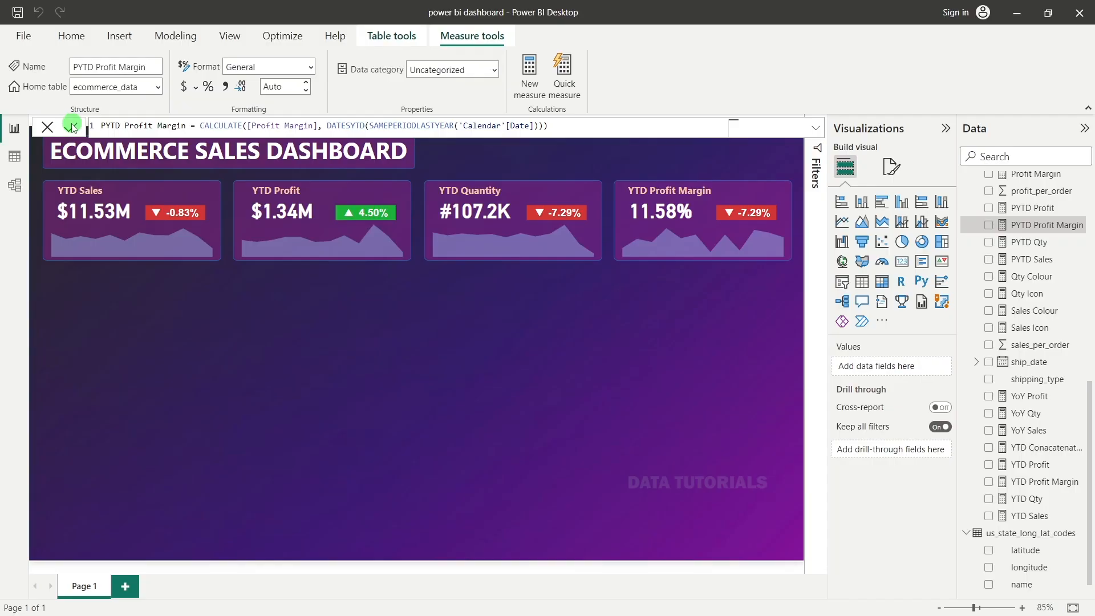
left_click(48, 127)
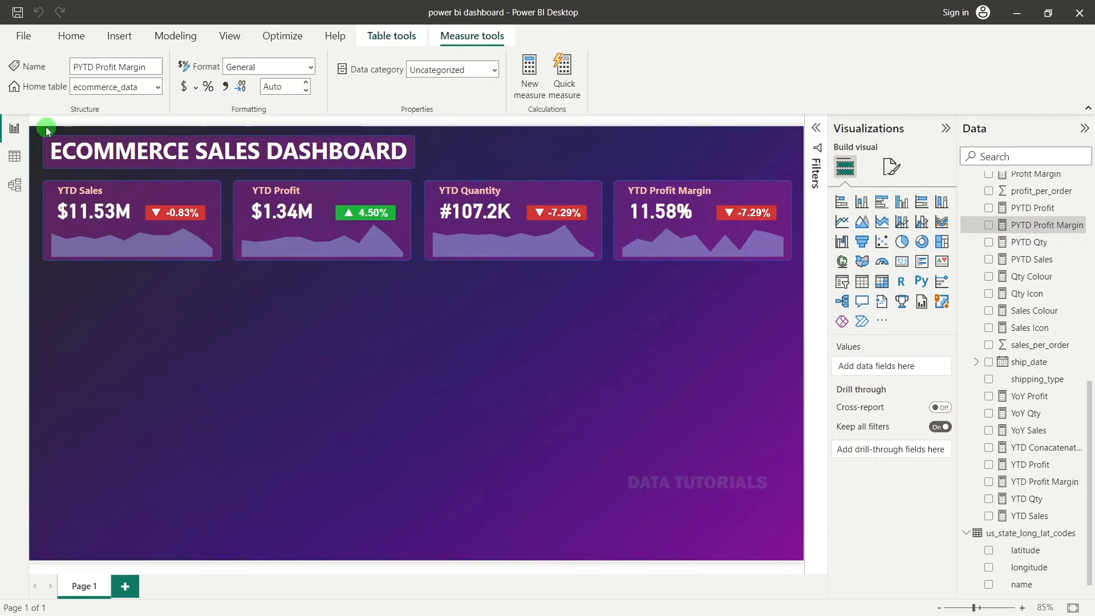
Step: Open the YoY Sales measure and copy its whole formula
right_click(1043, 433)
left_click(1063, 427)
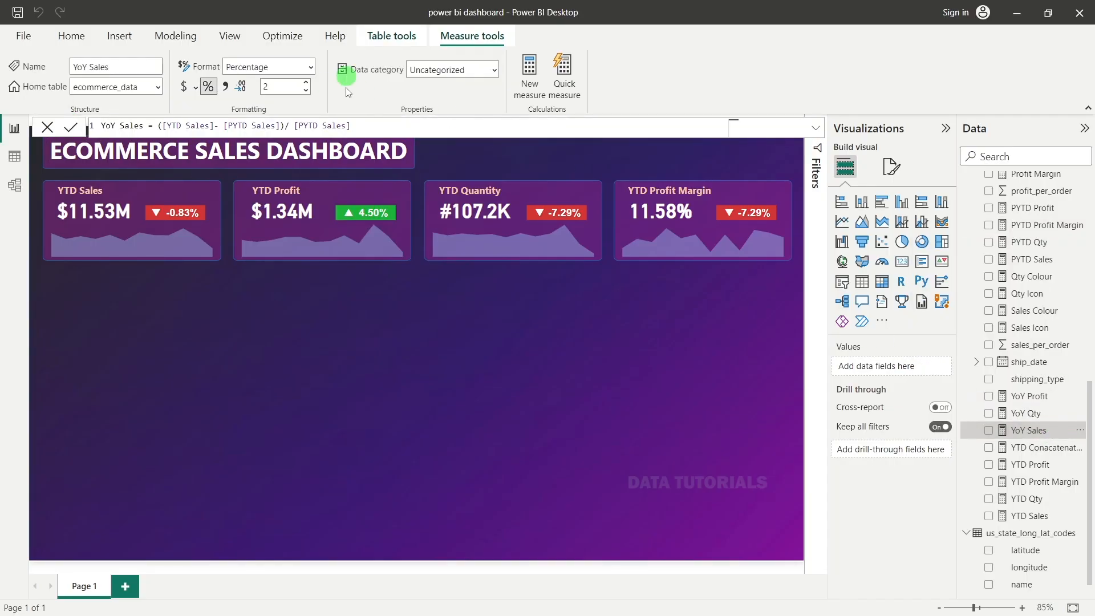
left_click_drag(350, 125, 121, 118)
key("ctrl+c")
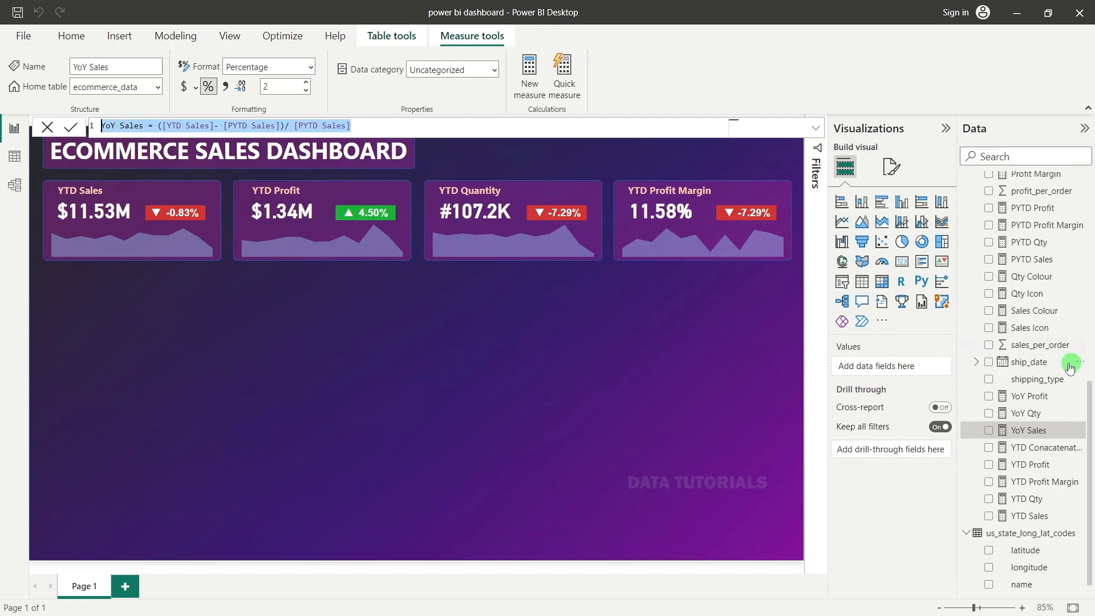
Step: Create a new measure in ecommerce_data from the copied YoY Sales formula and name it YoY Profit Margin
right_click(1035, 430)
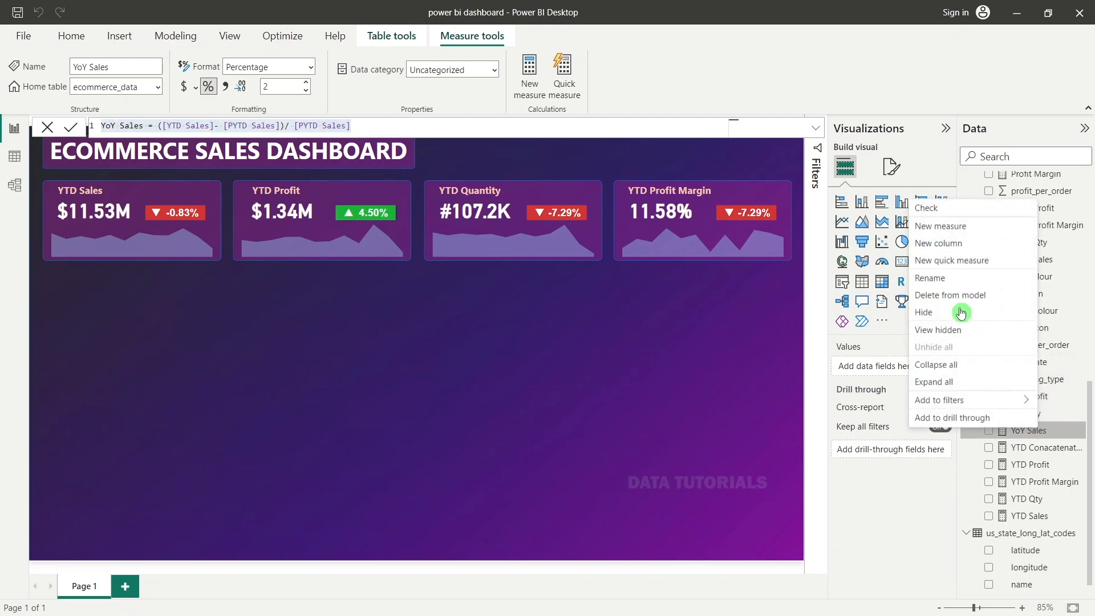
left_click(941, 227)
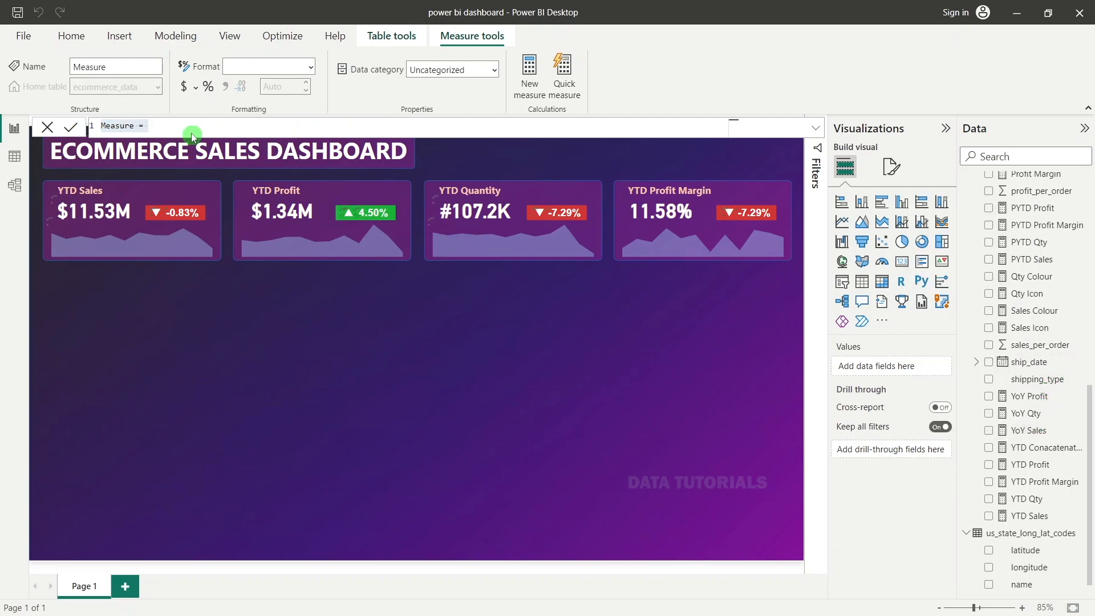
key("ctrl+v")
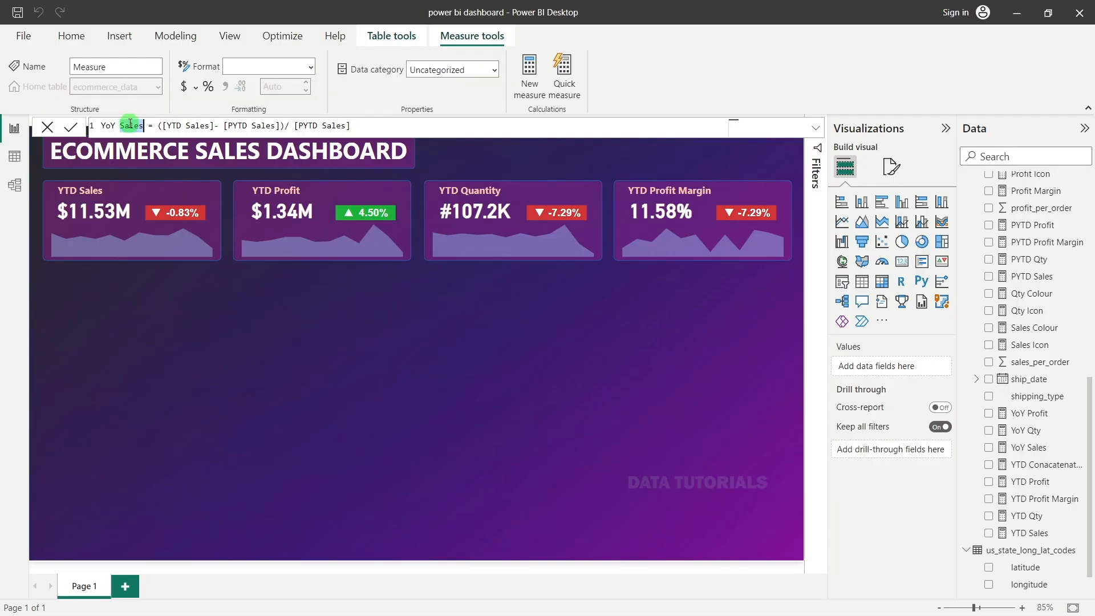
type("Profit ")
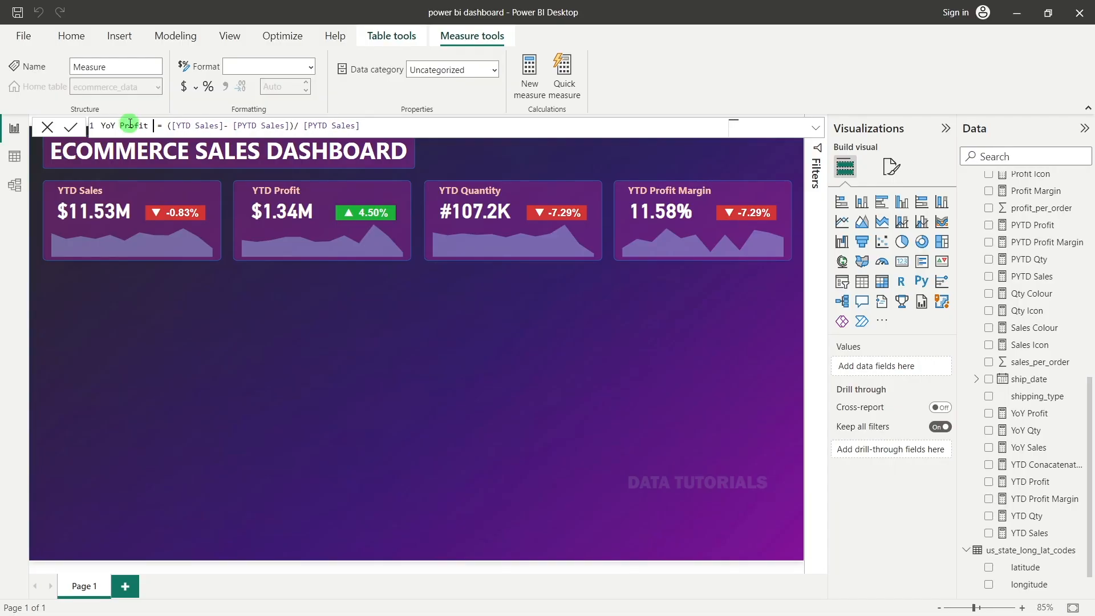
type("Margin")
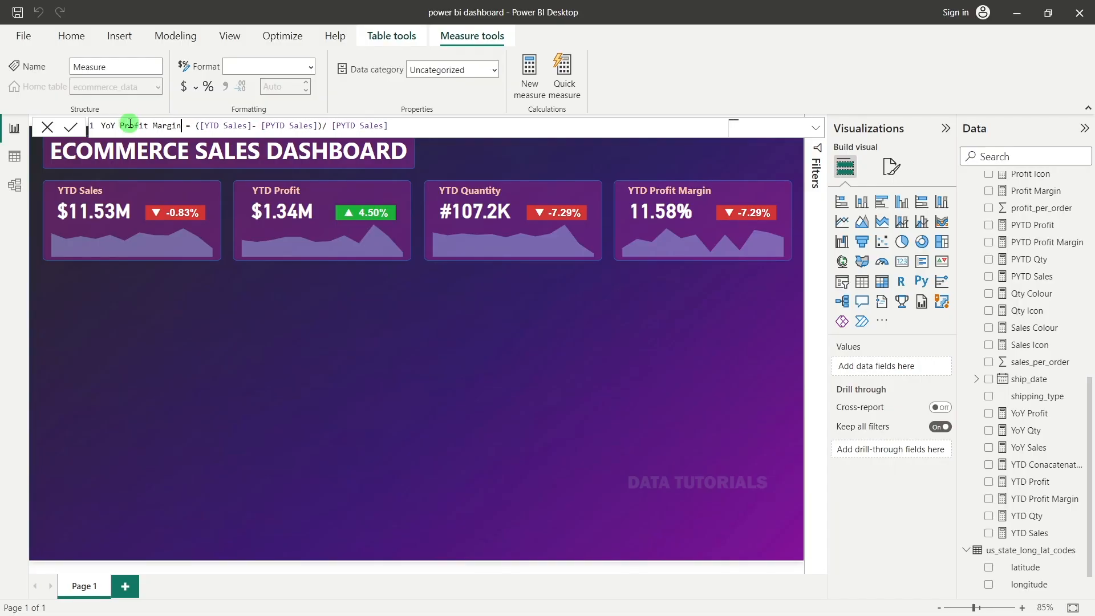
Step: Change the YoY Profit Margin formula to ([YTD Profit Margin]- [PYTD Profit Margin])/ [PYTD Profit Margin] and commit it
left_click(273, 150)
left_click_drag(247, 126, 225, 126)
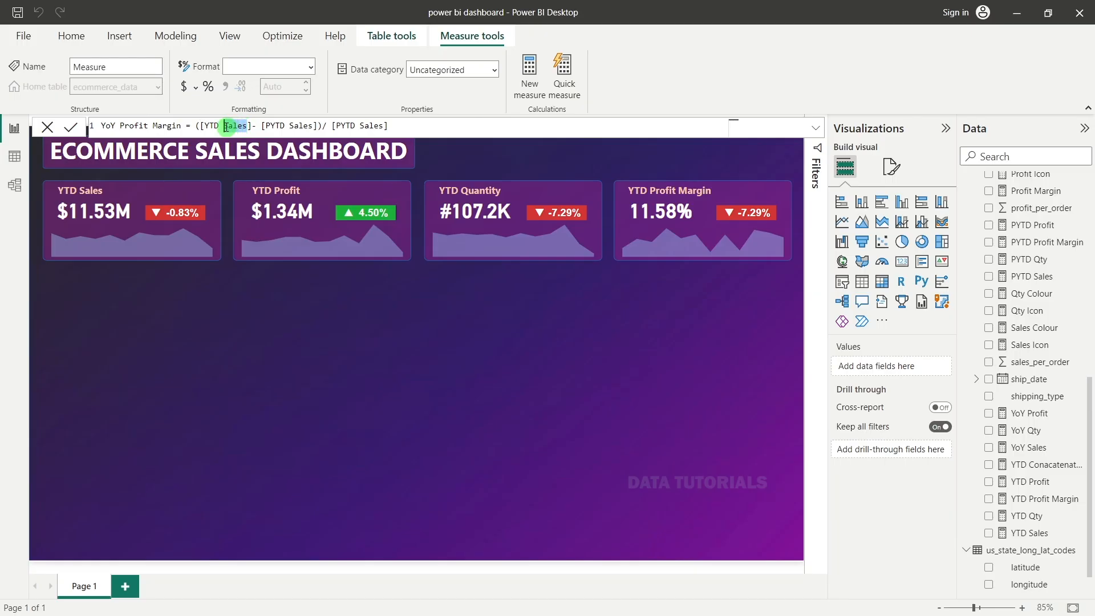
type("p")
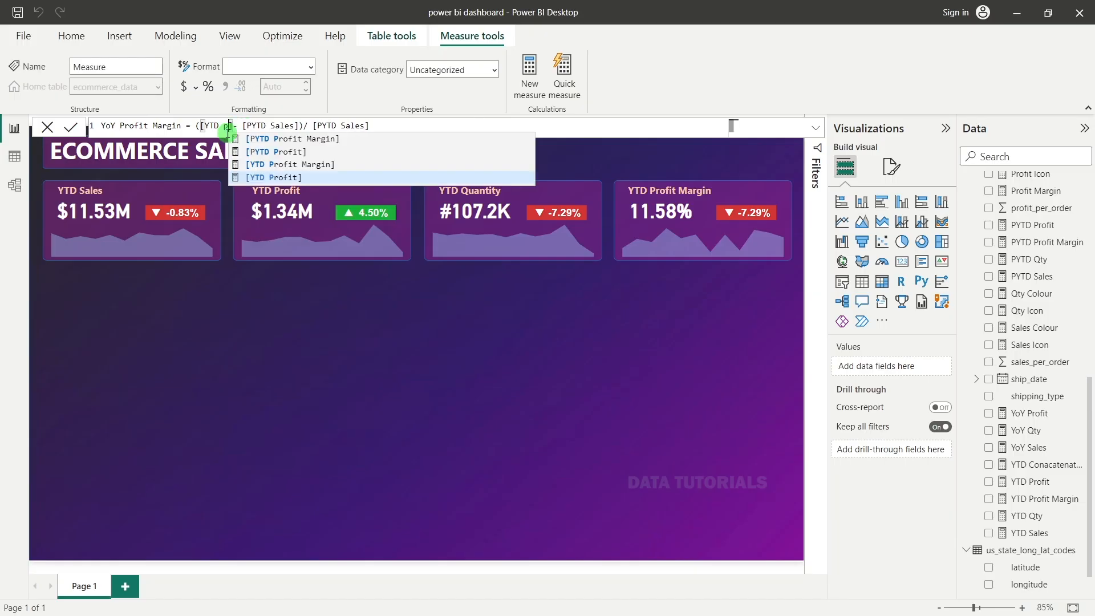
left_click(286, 166)
left_click_drag(349, 125, 329, 125)
type("Profit Margin")
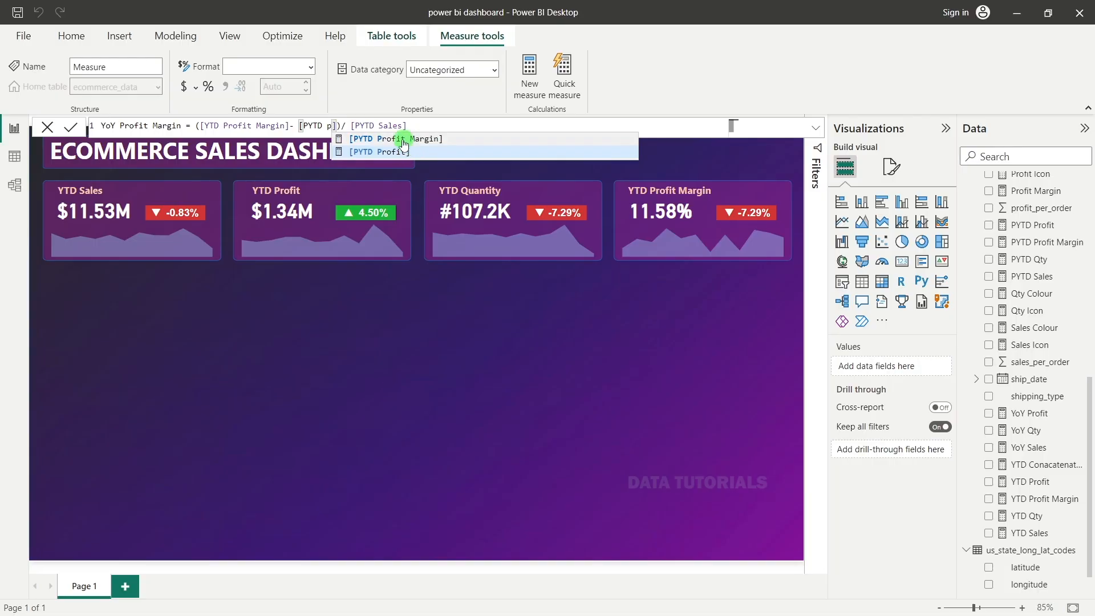
left_click(402, 139)
left_click_drag(457, 125, 437, 126)
type("Profit Margin")
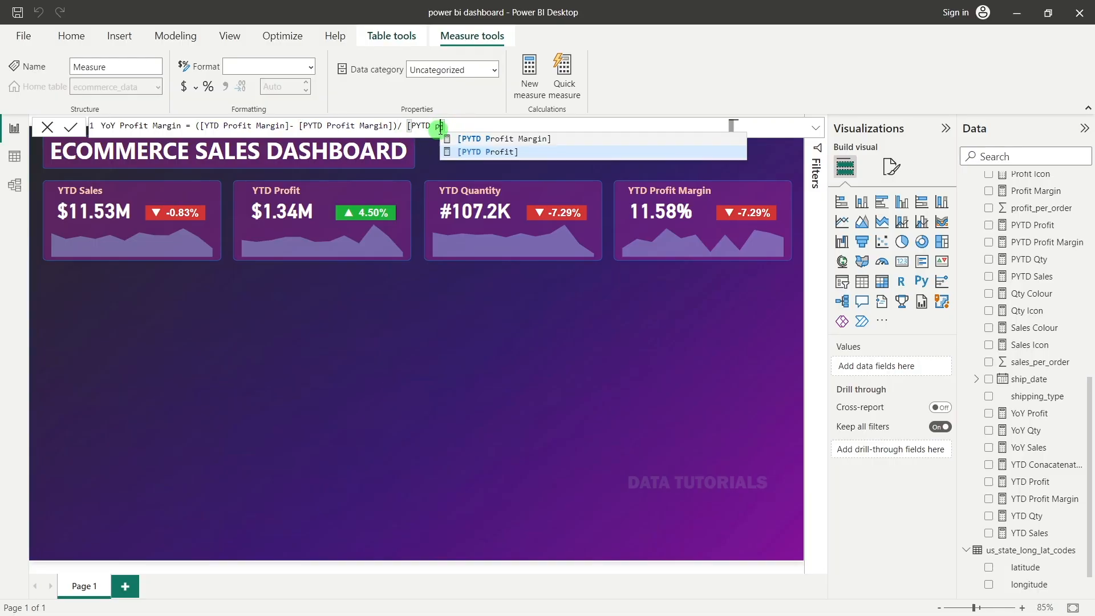
left_click(479, 139)
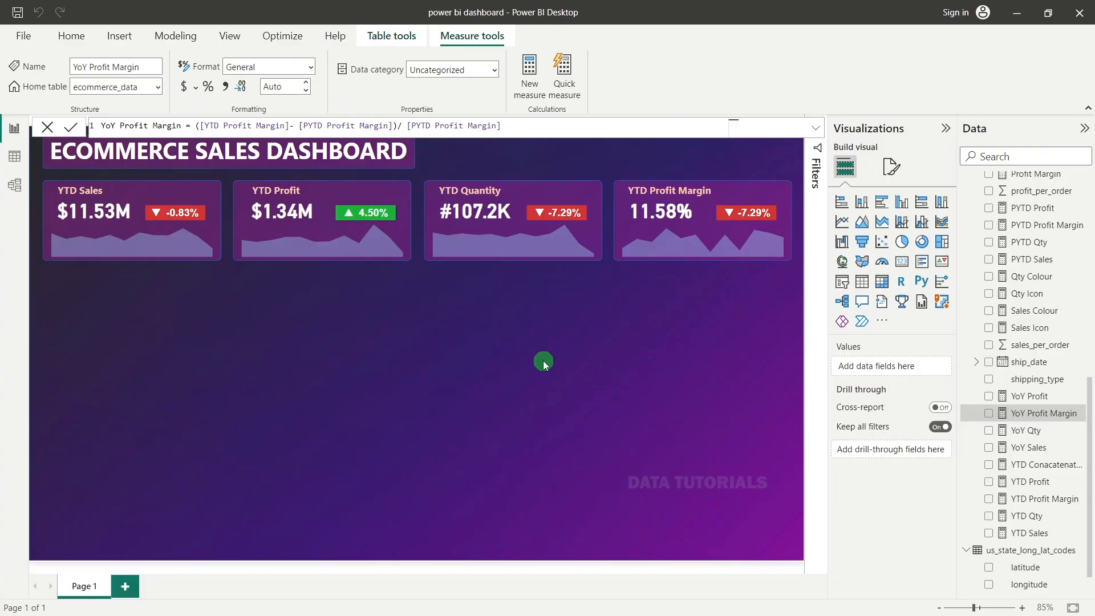
left_click(542, 360)
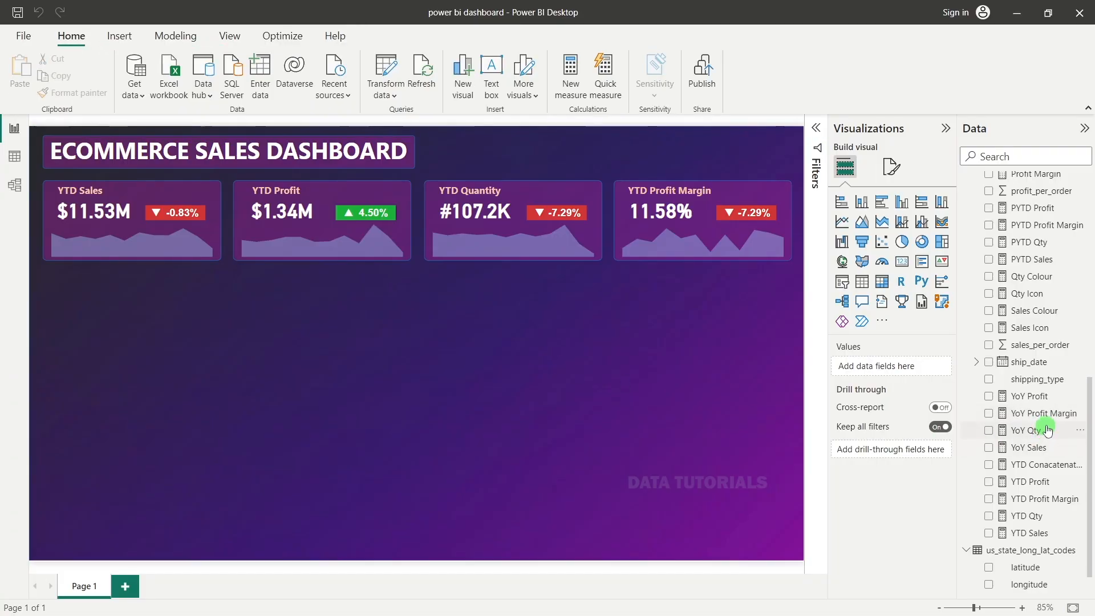
Step: Open the Sales Colour measure to review its formula
scroll(1055, 456, "down", 1)
scroll(1059, 477, "up", 3)
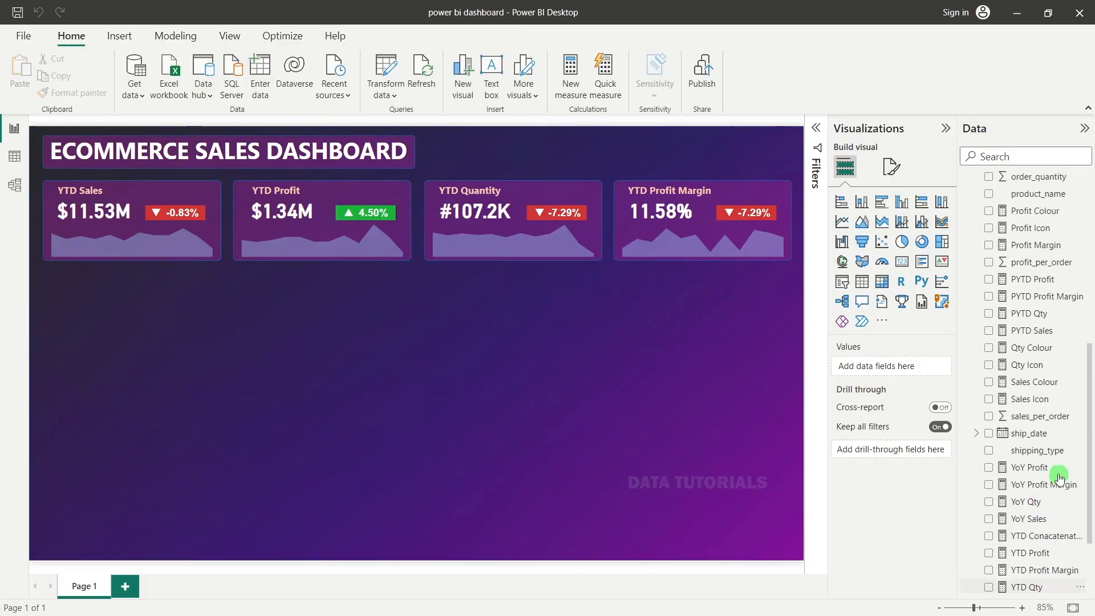
left_click(1021, 403)
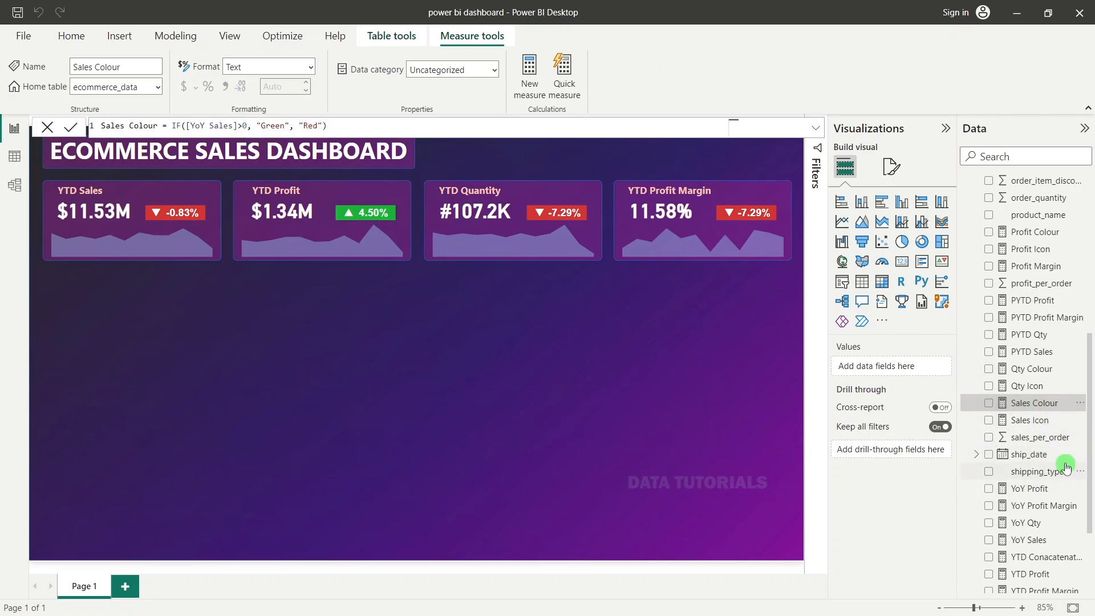
scroll(1066, 468, "down", 2)
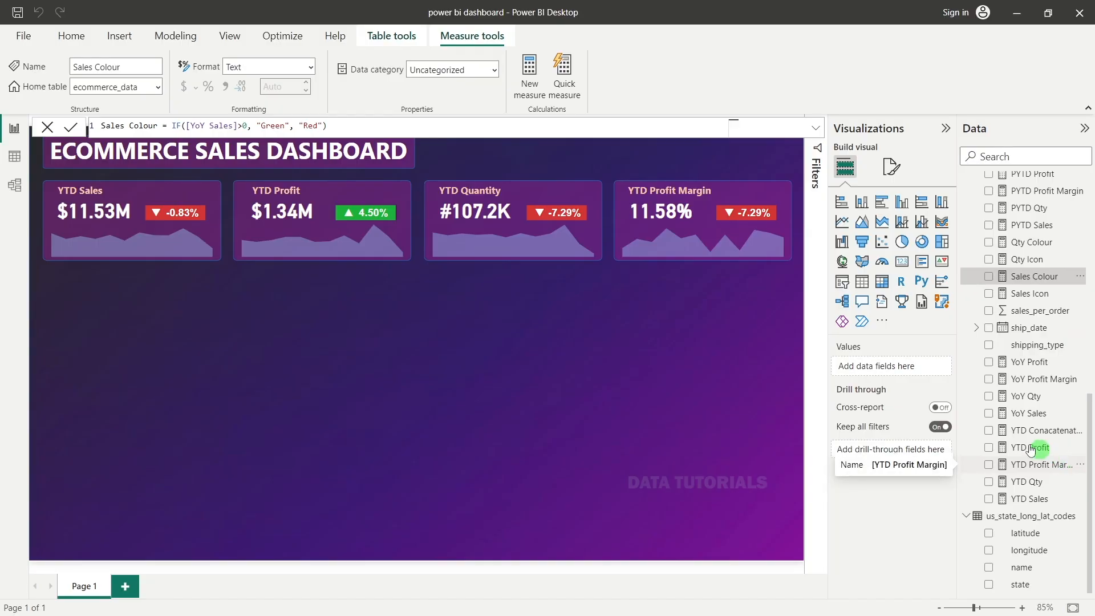
Step: Search the data fields for "ico" and copy the whole formula of the Profit Icon measure
scroll(1061, 464, "up", 4)
scroll(1061, 463, "up", 1)
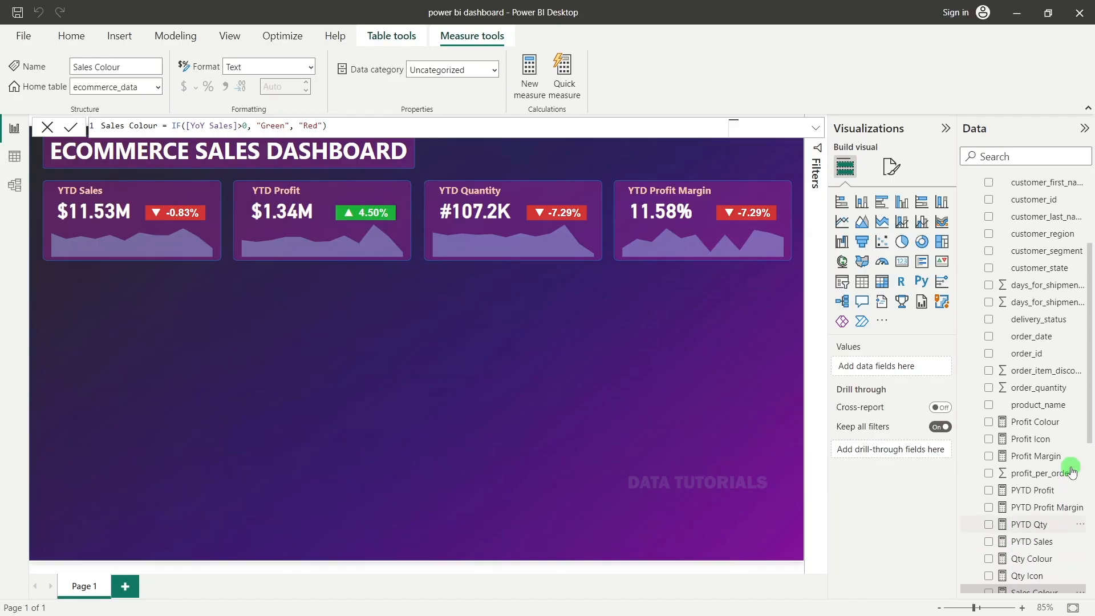
left_click(1026, 159)
type("ico")
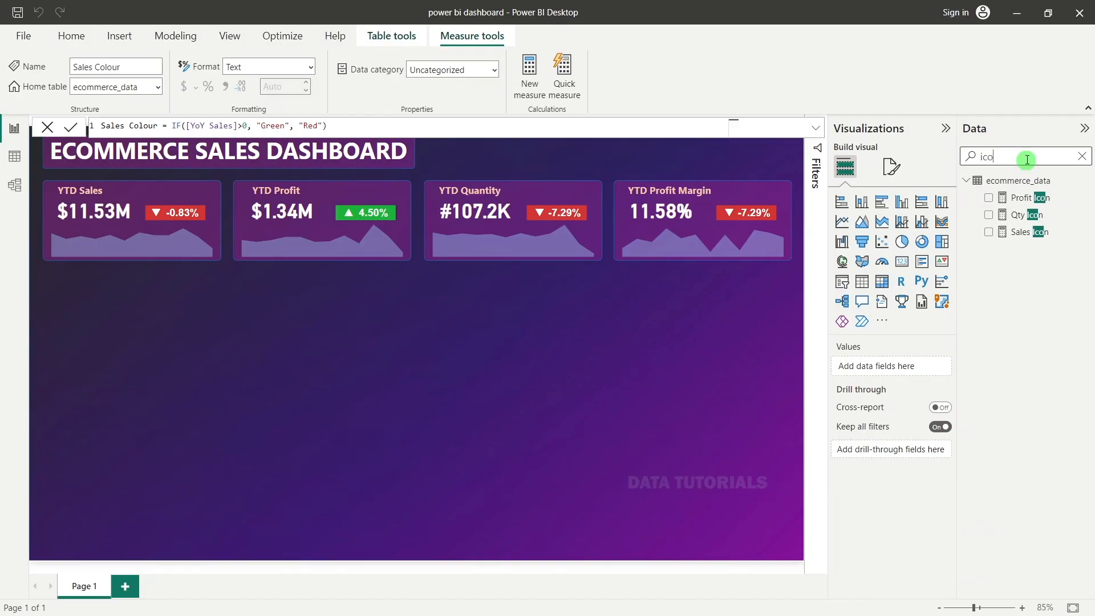
left_click(1026, 198)
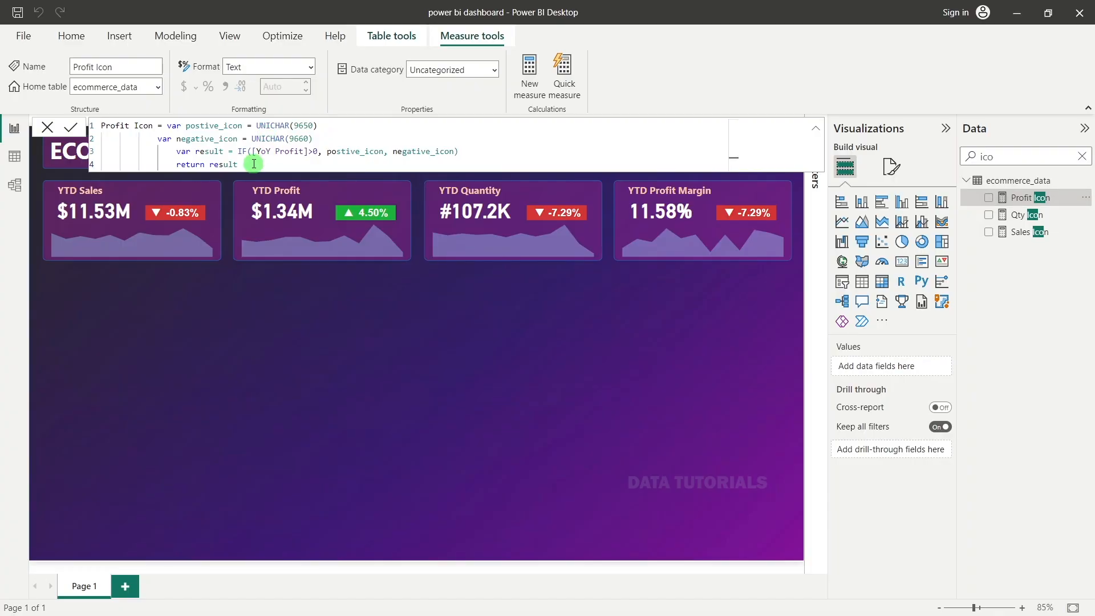
left_click_drag(238, 164, 94, 126)
key("ctrl+c")
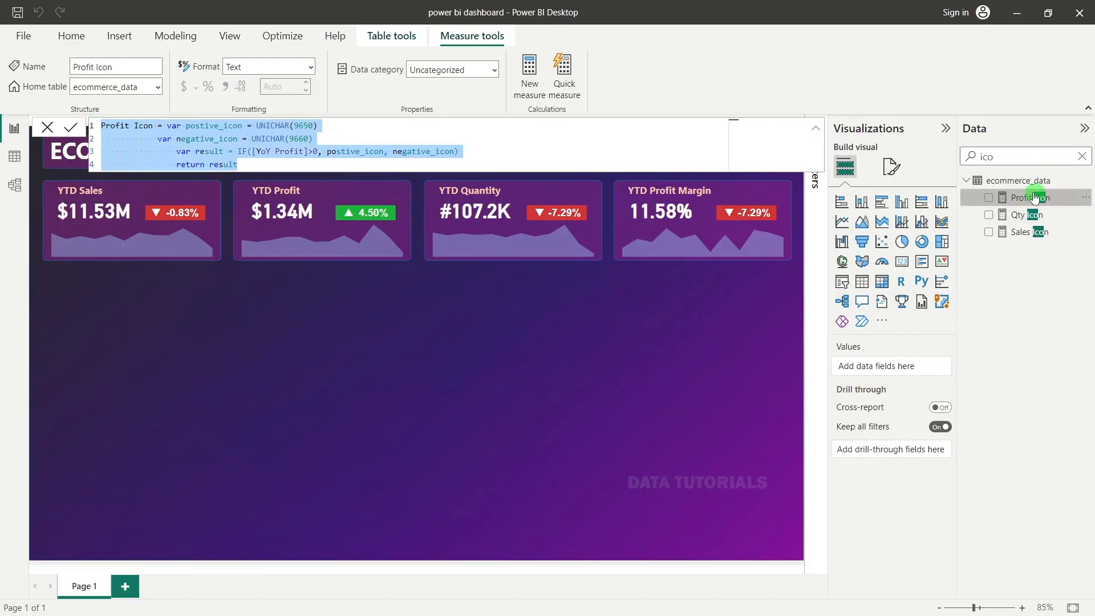
Step: Create a new measure in ecommerce_data from the copied Profit Icon formula and make its condition test [YoY Profit Margin]>0
right_click(968, 197)
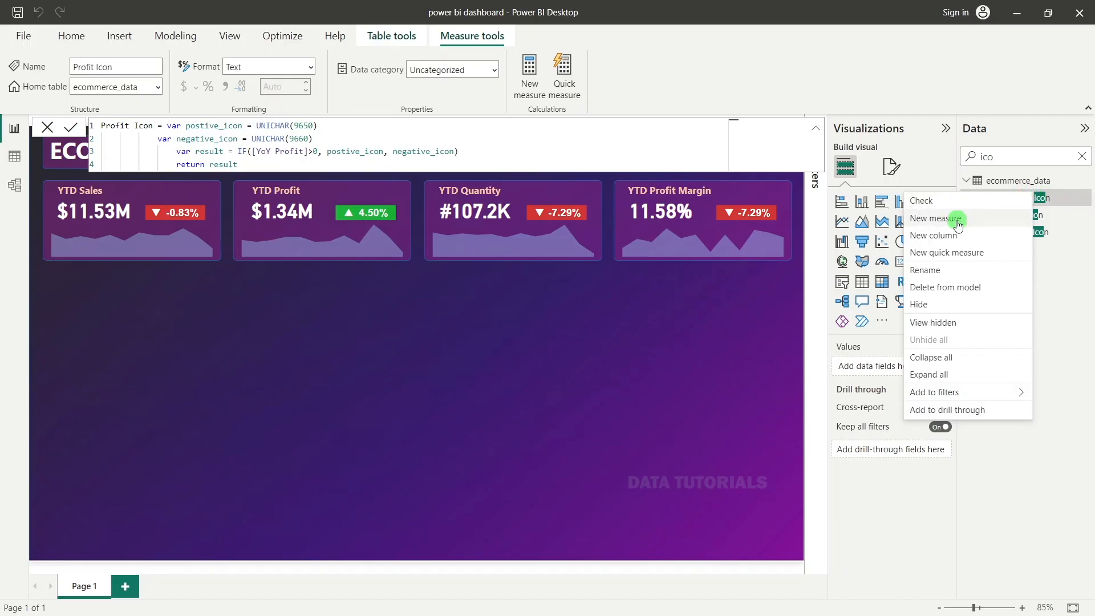
left_click(934, 218)
key("ctrl+a")
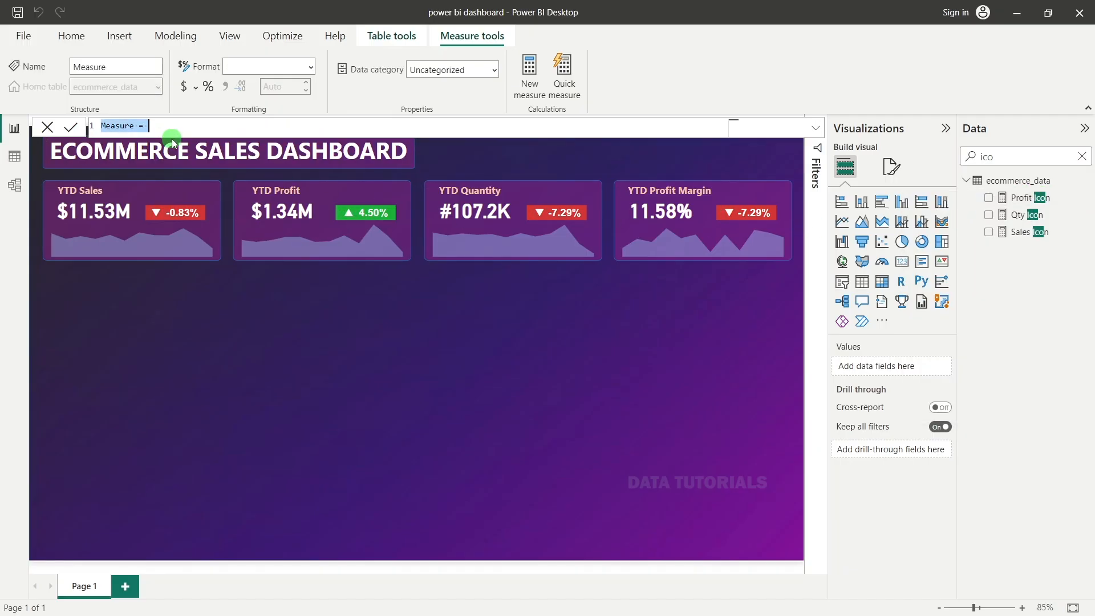
key("ctrl+v")
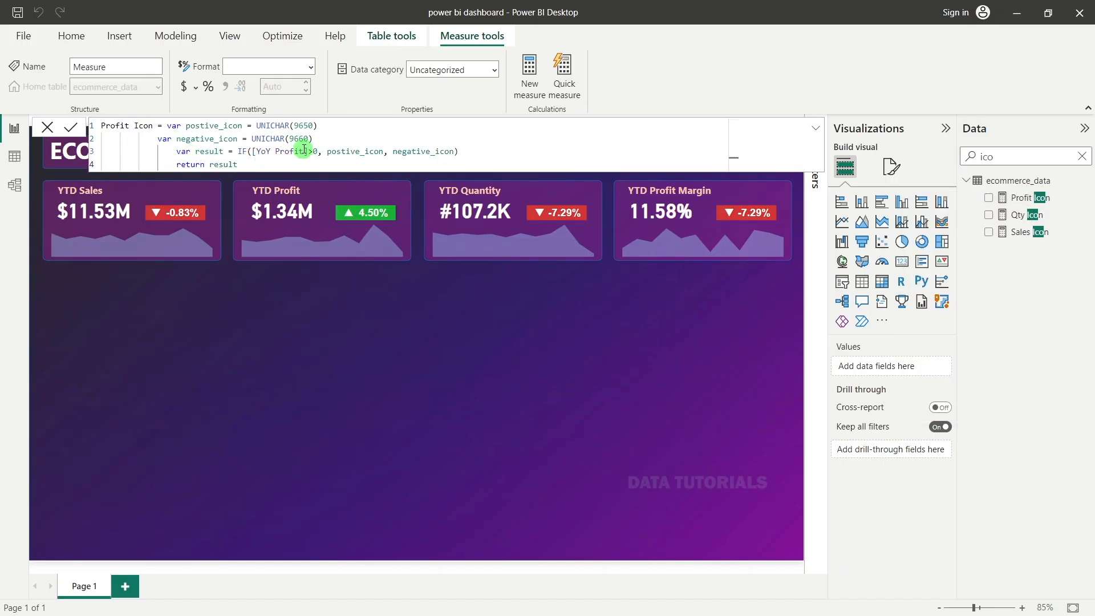
left_click_drag(304, 152, 280, 151)
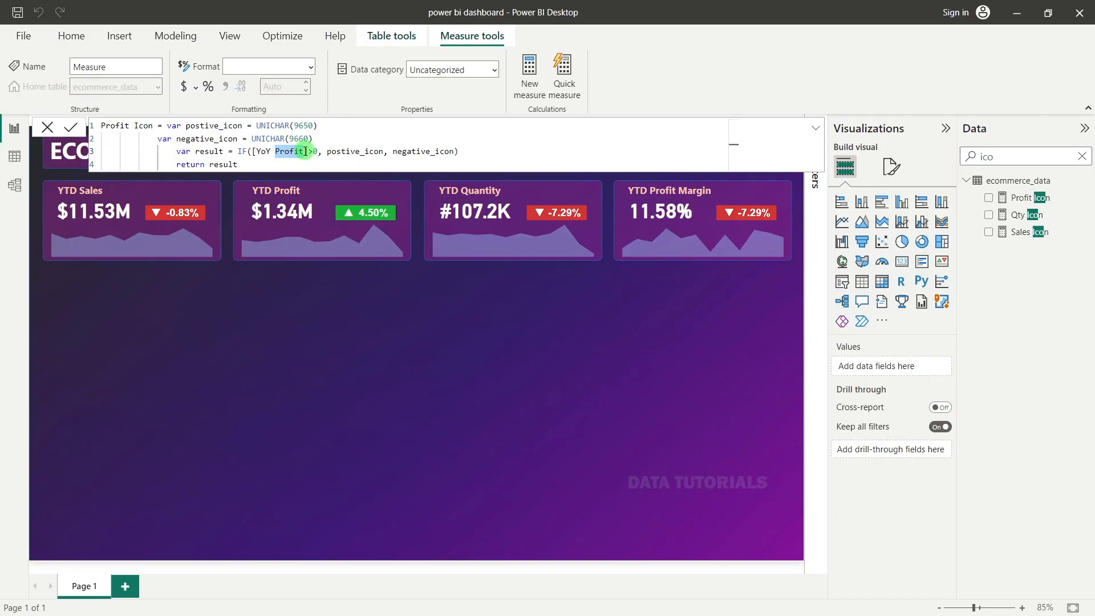
left_click(305, 151)
left_click(333, 166)
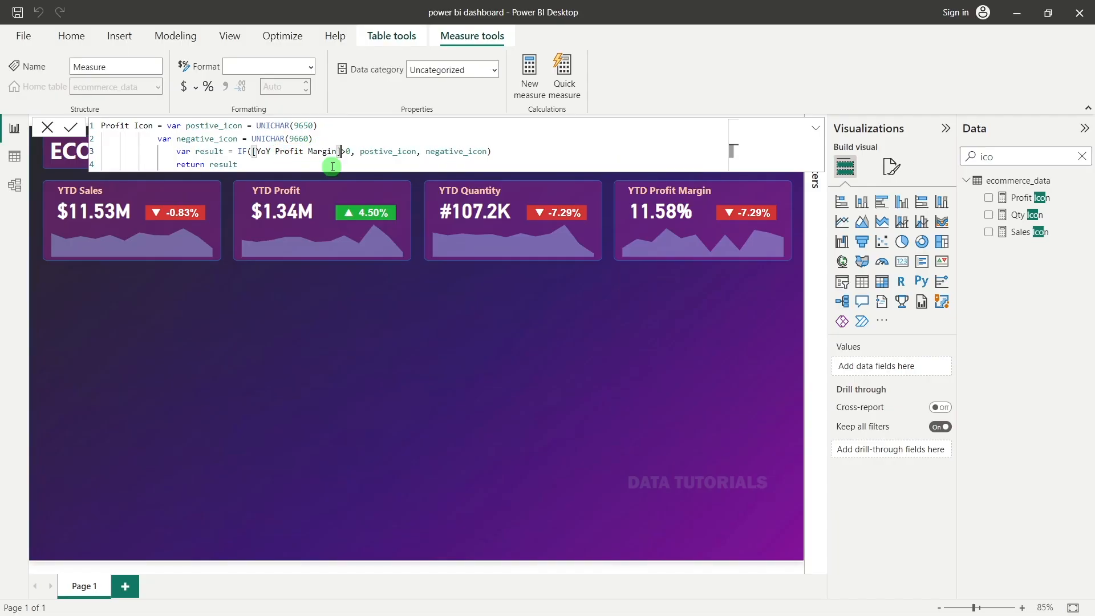
Step: Name the new icon measure Profit Margin Icon in its formula and commit it
left_click(73, 126)
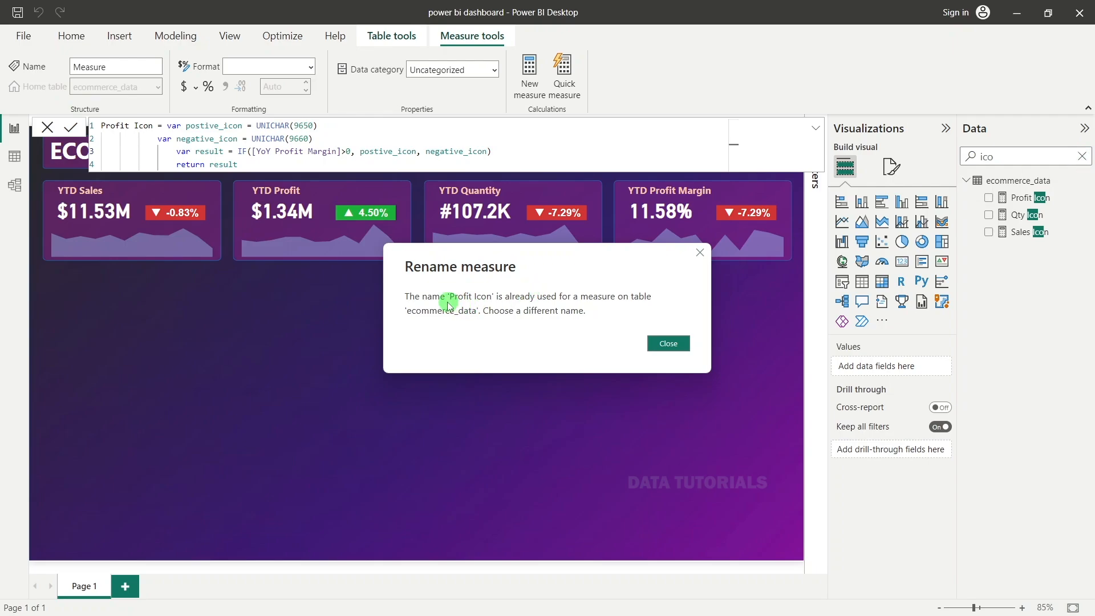
left_click(668, 343)
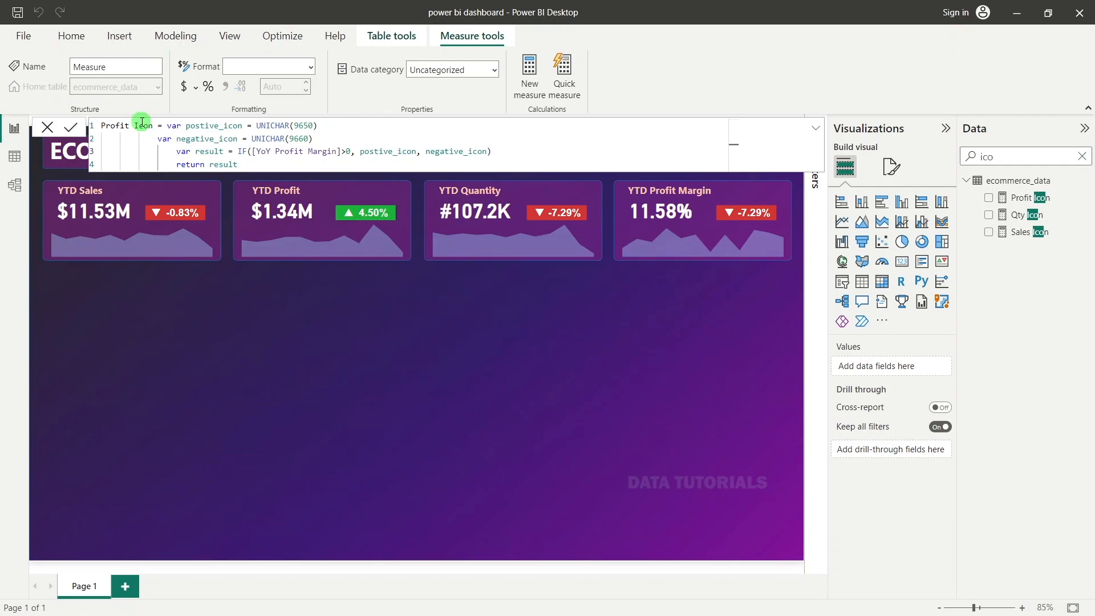
type("Margi")
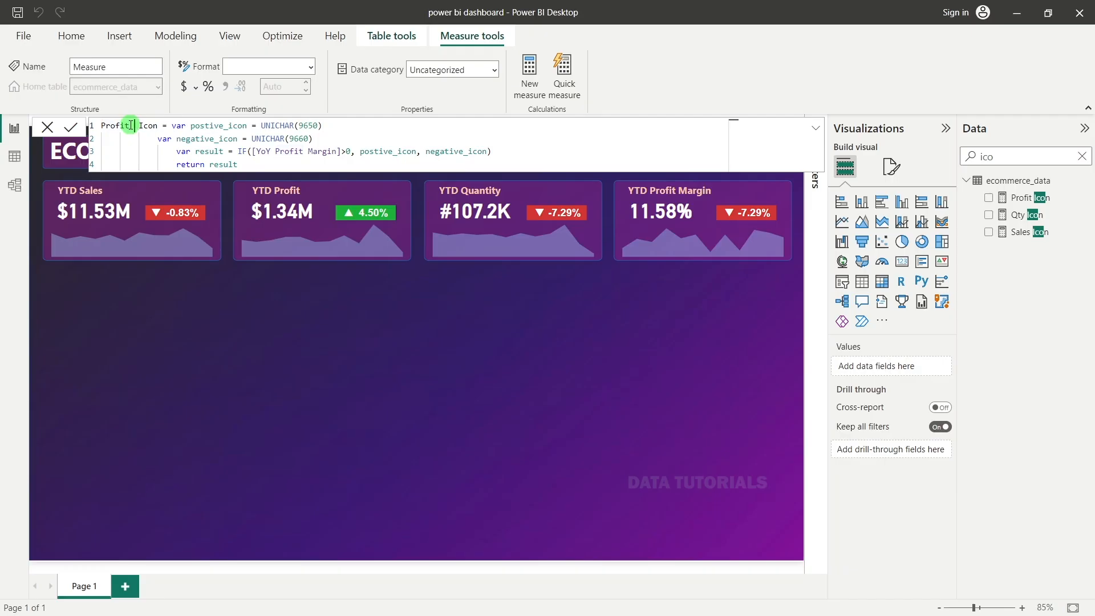
type("n")
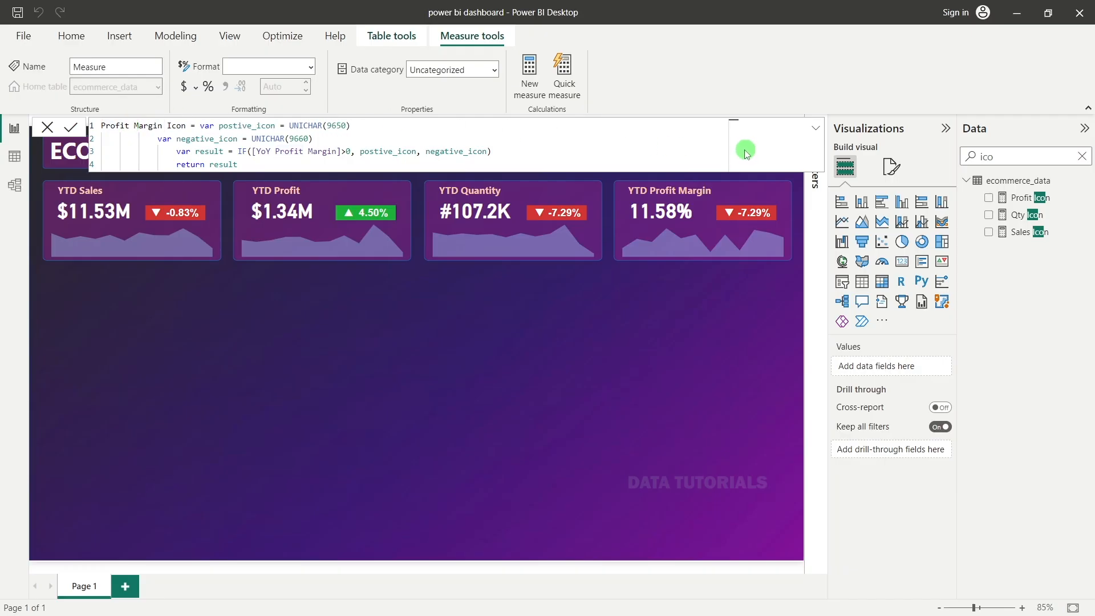
left_click(67, 125)
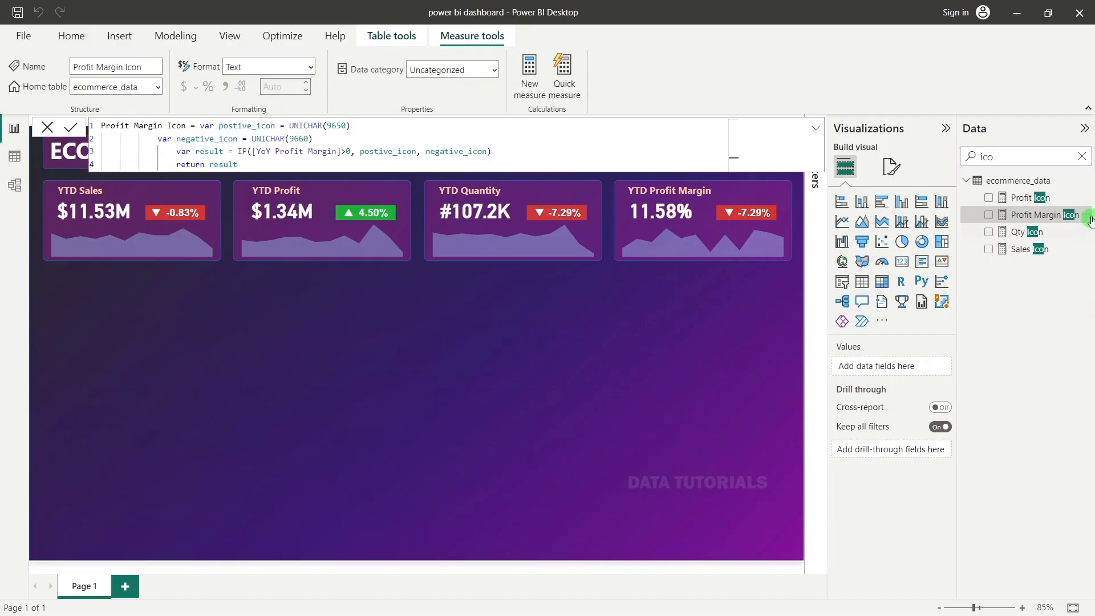
Step: Clear the field search and copy the whole formula of the Qty Colour measure
left_click(1082, 157)
scroll(1029, 462, "down", 8)
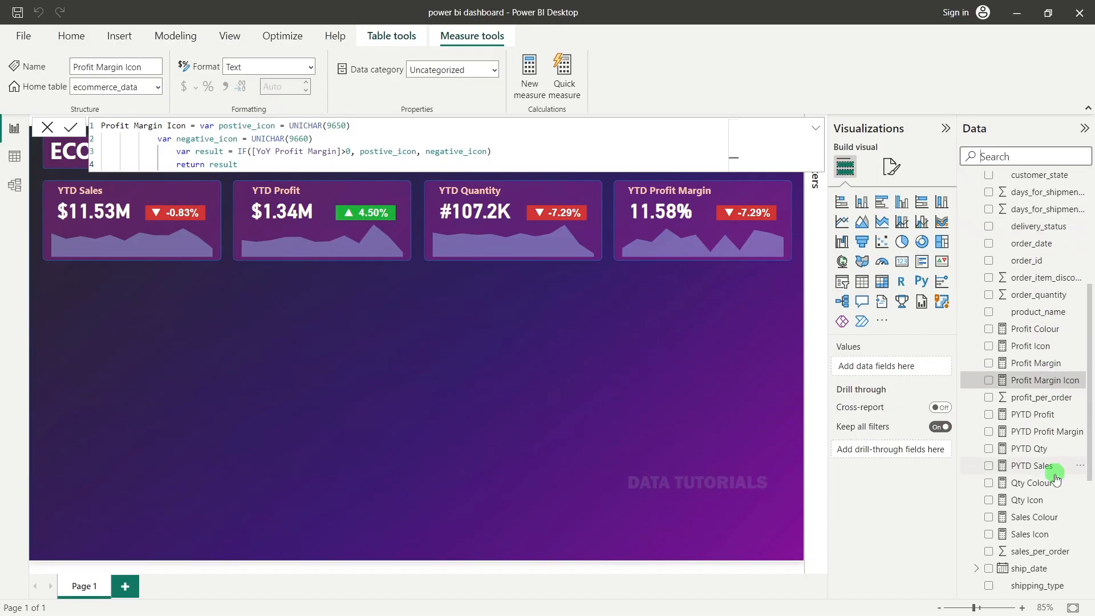
scroll(1056, 478, "up", 2)
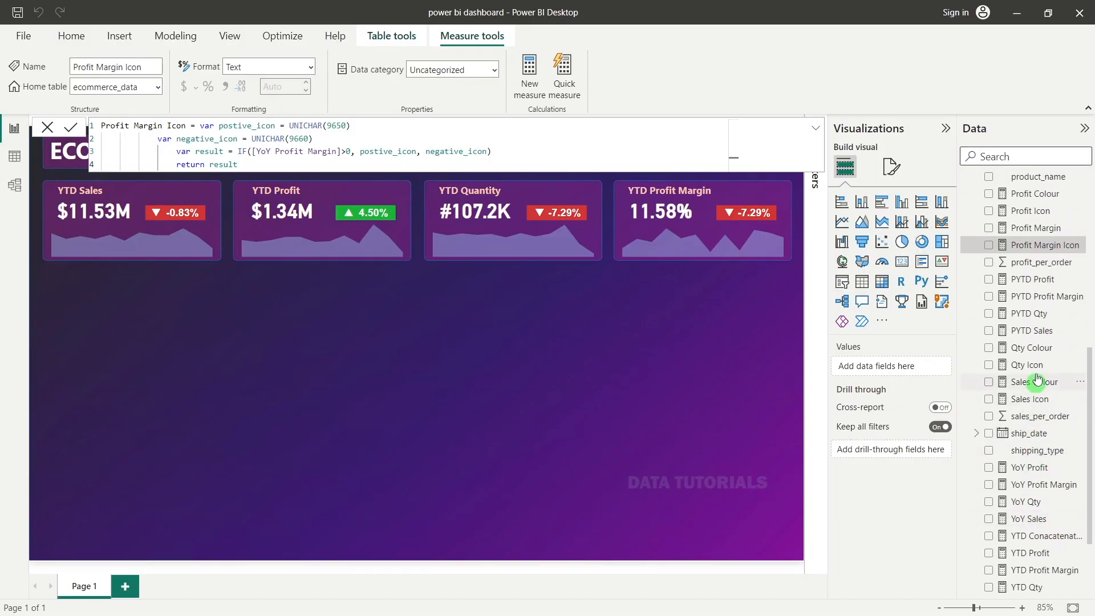
left_click(1031, 348)
left_click_drag(309, 126, 71, 128)
key("ctrl+c")
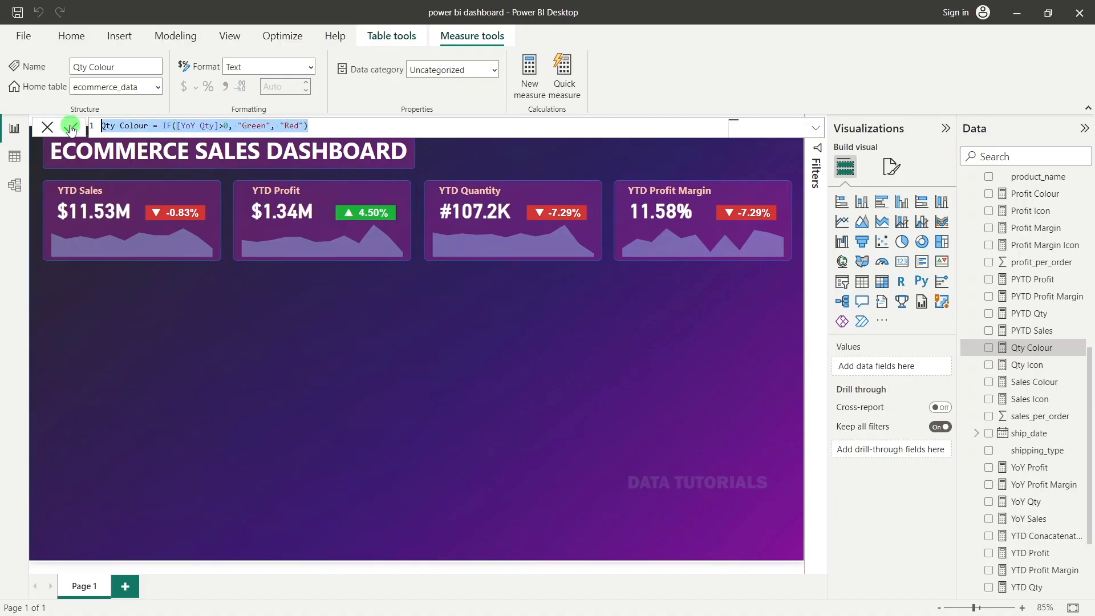
Step: Create a new measure from the copied Qty Colour formula and name it Profit margin Colour
right_click(1029, 349)
key("Escape")
left_click(429, 298)
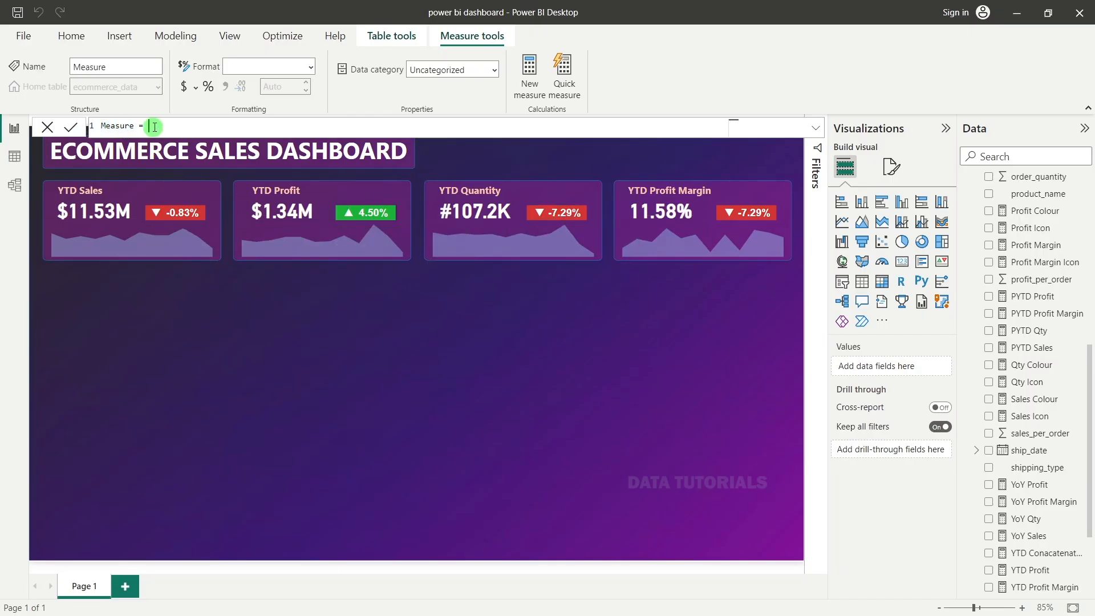
key("ctrl+v")
double_click(107, 126)
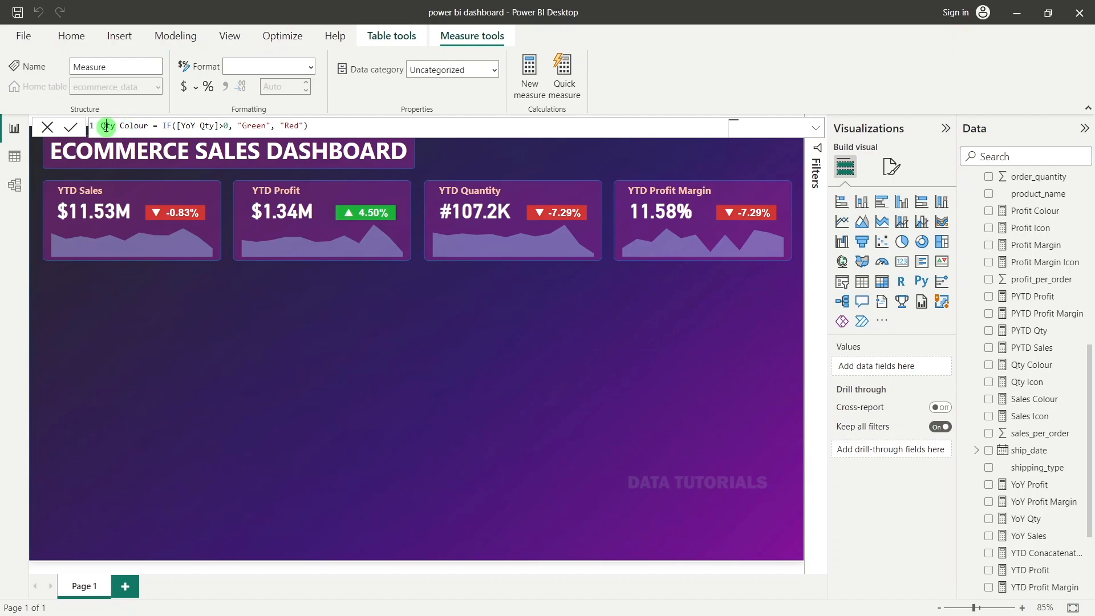
type("Profit mar")
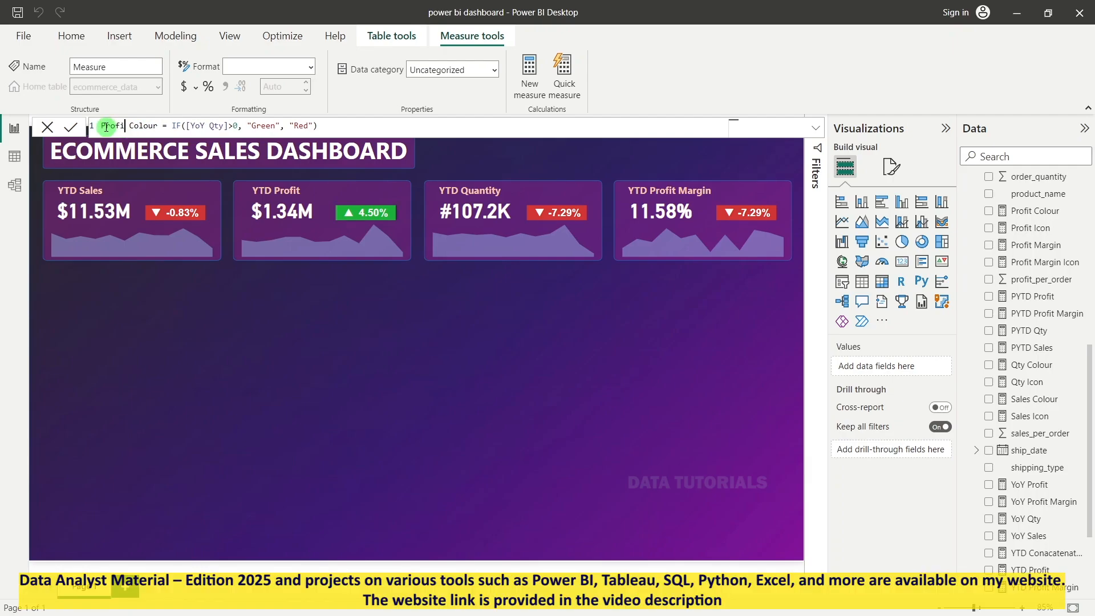
type("gin")
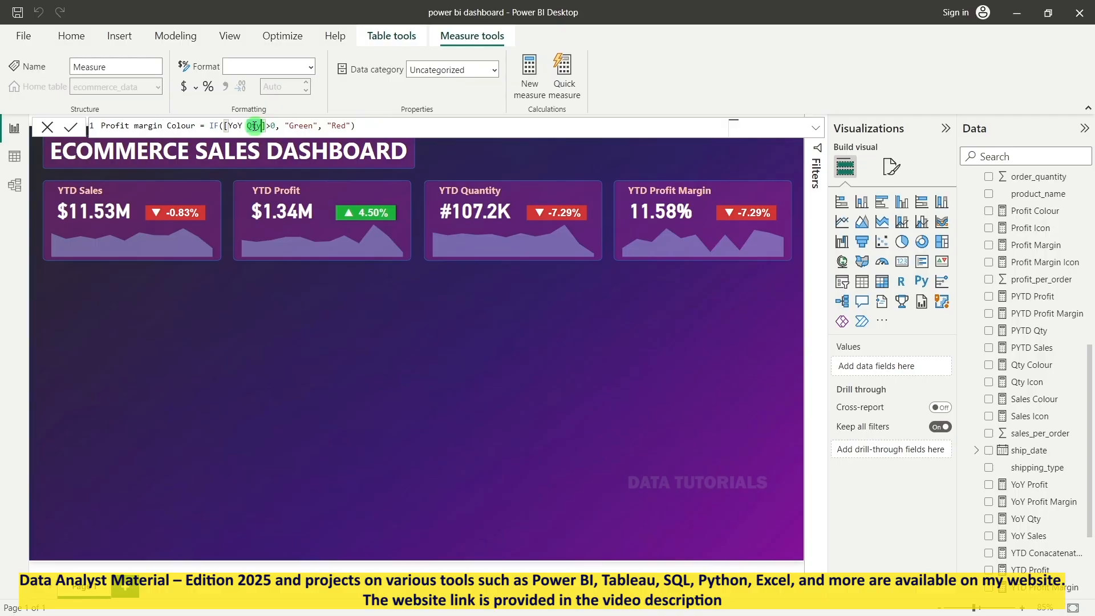
Step: Make the Profit margin Colour condition test [YoY Profit Margin]>0, commit the formula and close the formula editor
type("prof")
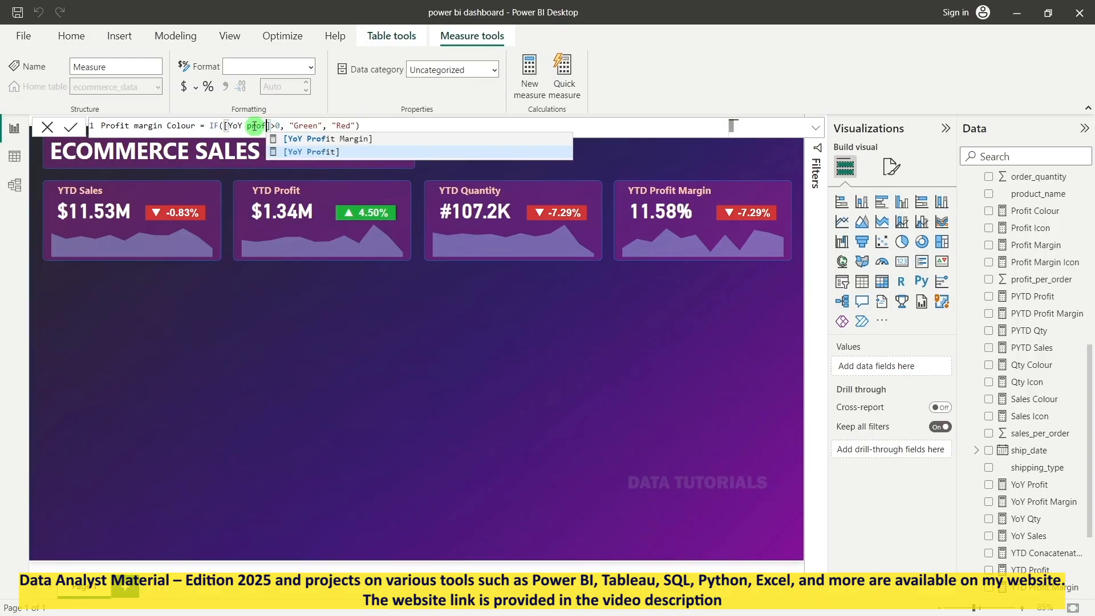
left_click(387, 141)
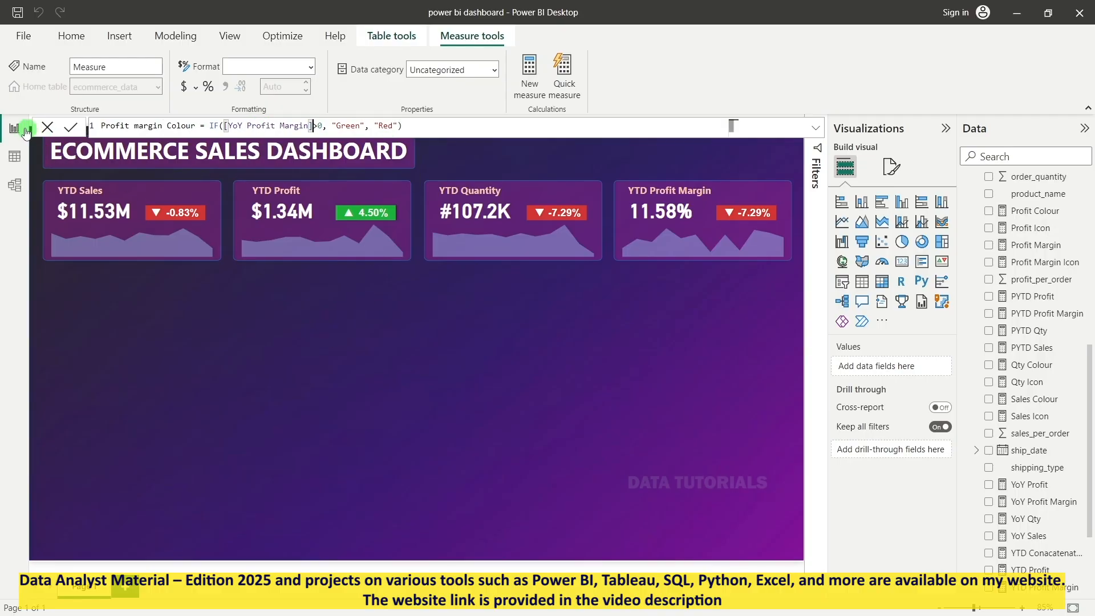
left_click(70, 127)
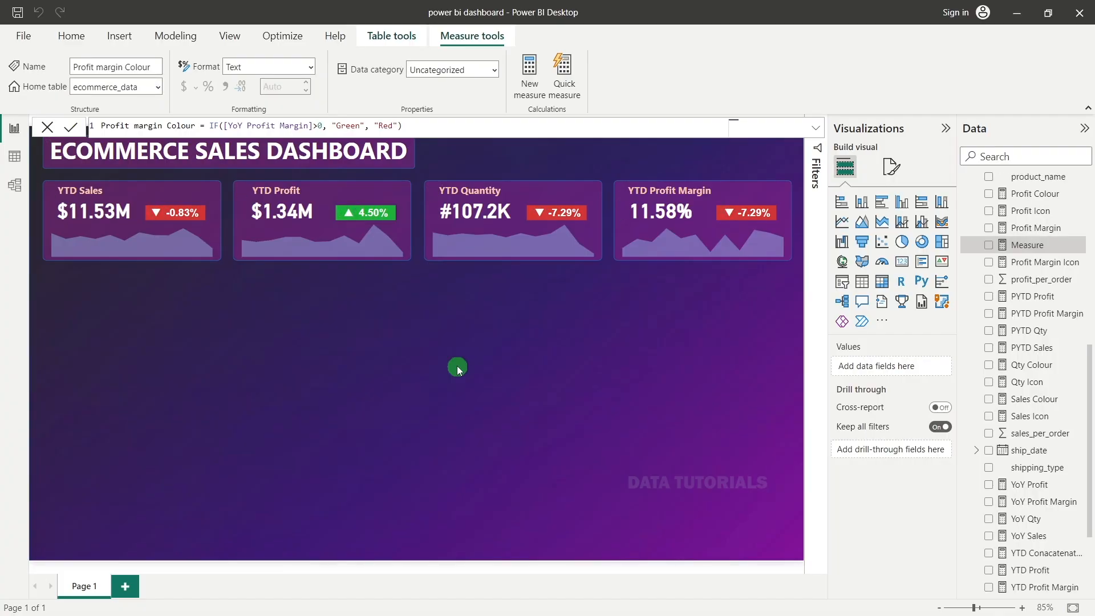
left_click(46, 128)
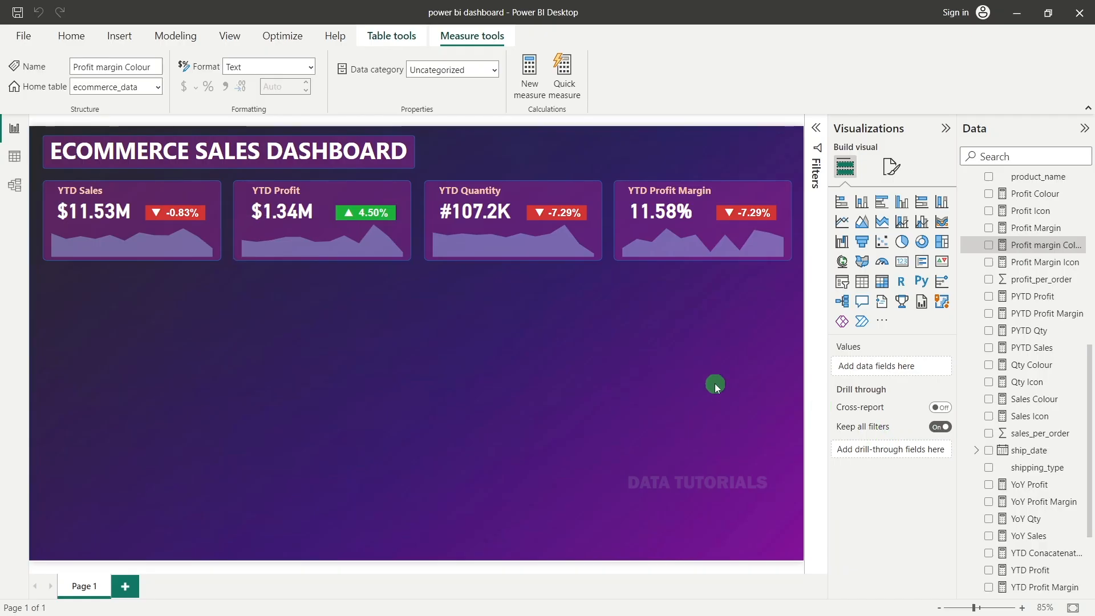
Step: Replace YoY Qty with YoY Profit Margin in the YTD Profit Margin tile's change card and format that measure as a percentage with 2 decimals
left_click(758, 218)
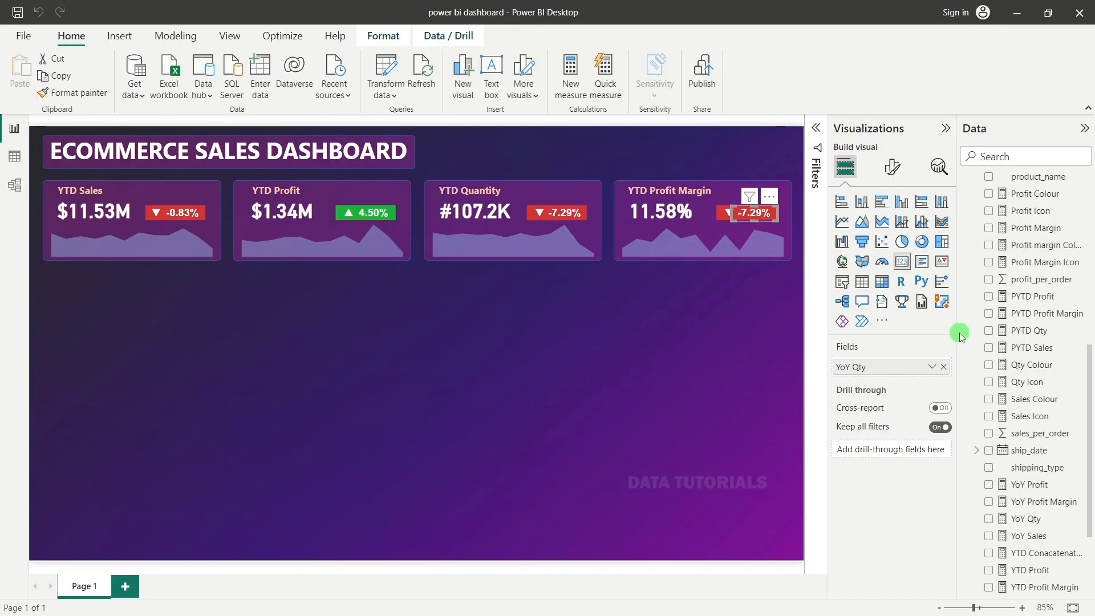
left_click(944, 368)
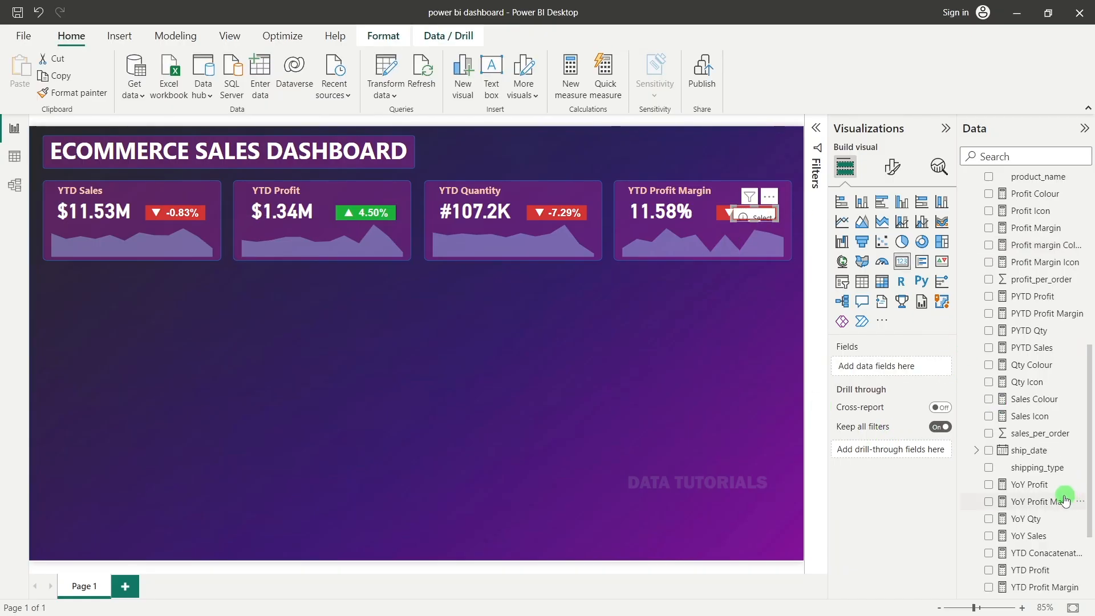
scroll(1064, 500, "down", 1)
left_click(989, 439)
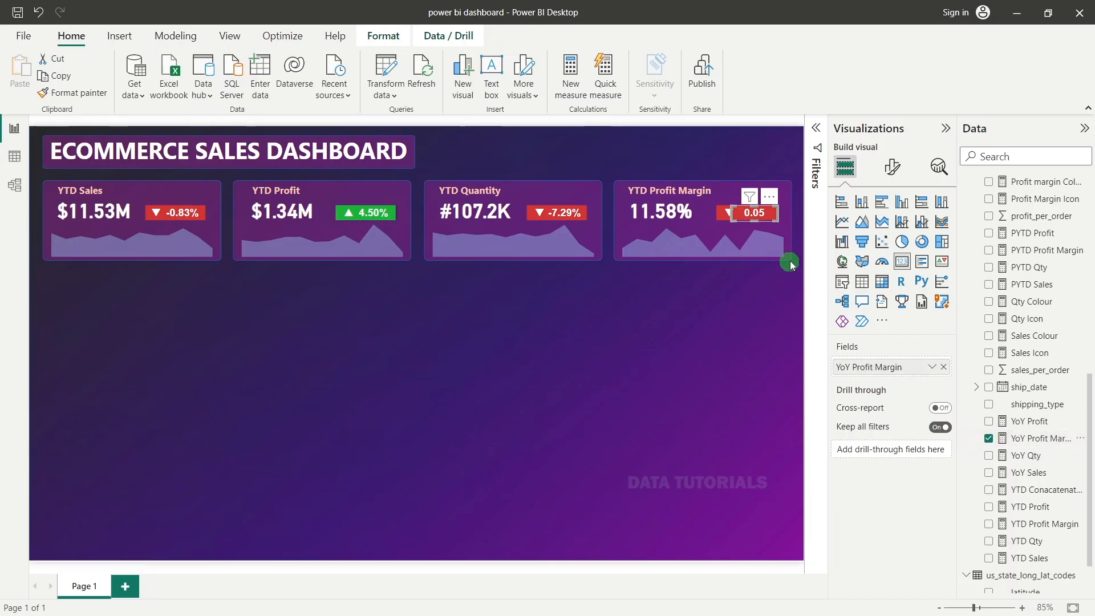
left_click(999, 435)
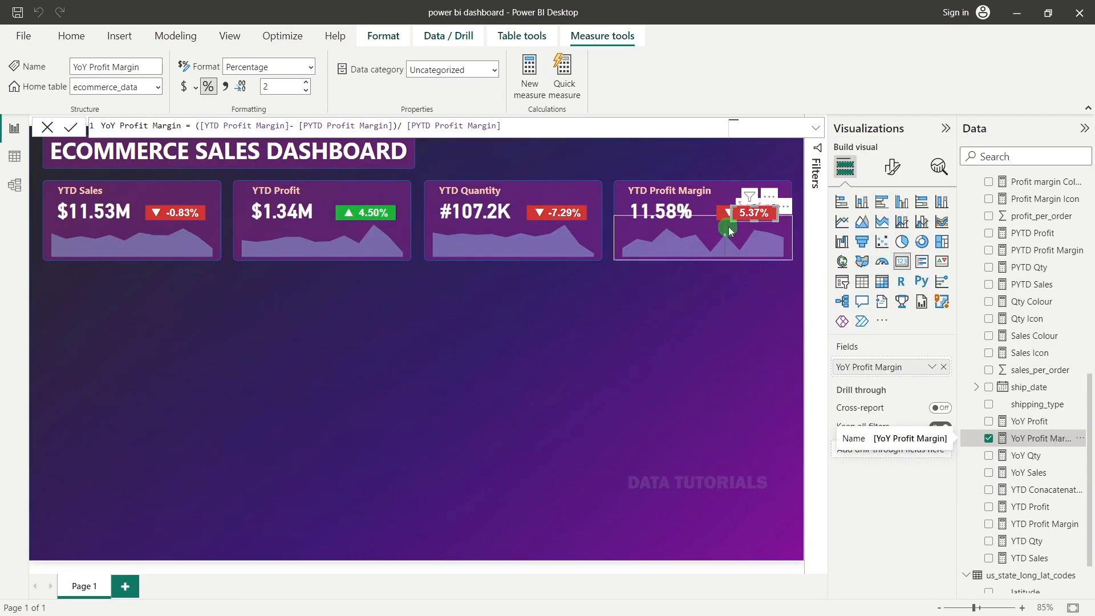
Step: Replace Qty Icon with Profit Margin Icon in the arrow card of the YTD Profit Margin tile
left_click(729, 215)
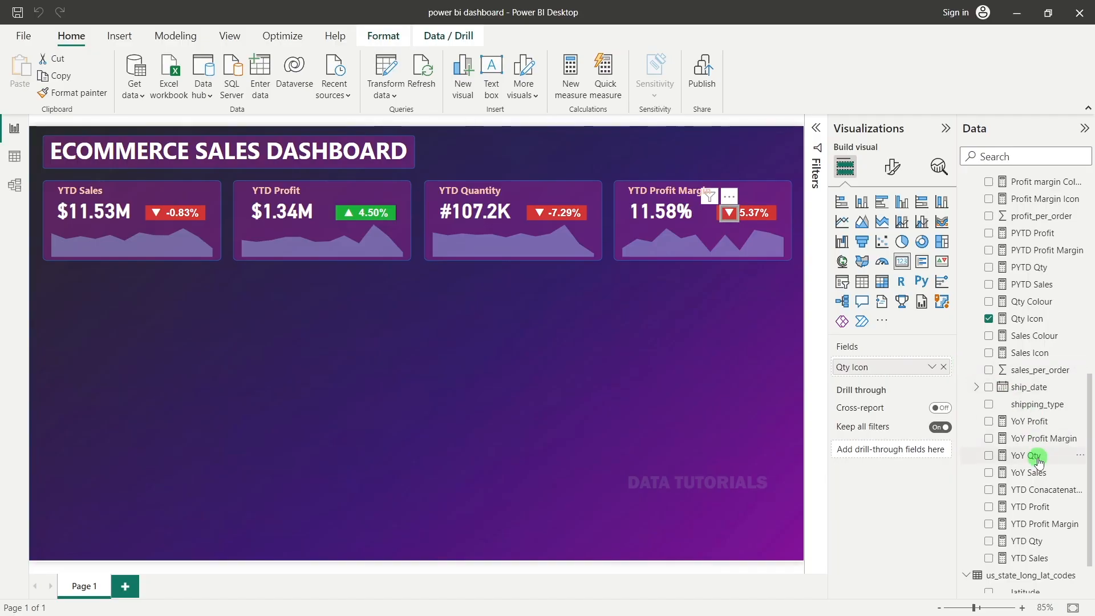
left_click(944, 368)
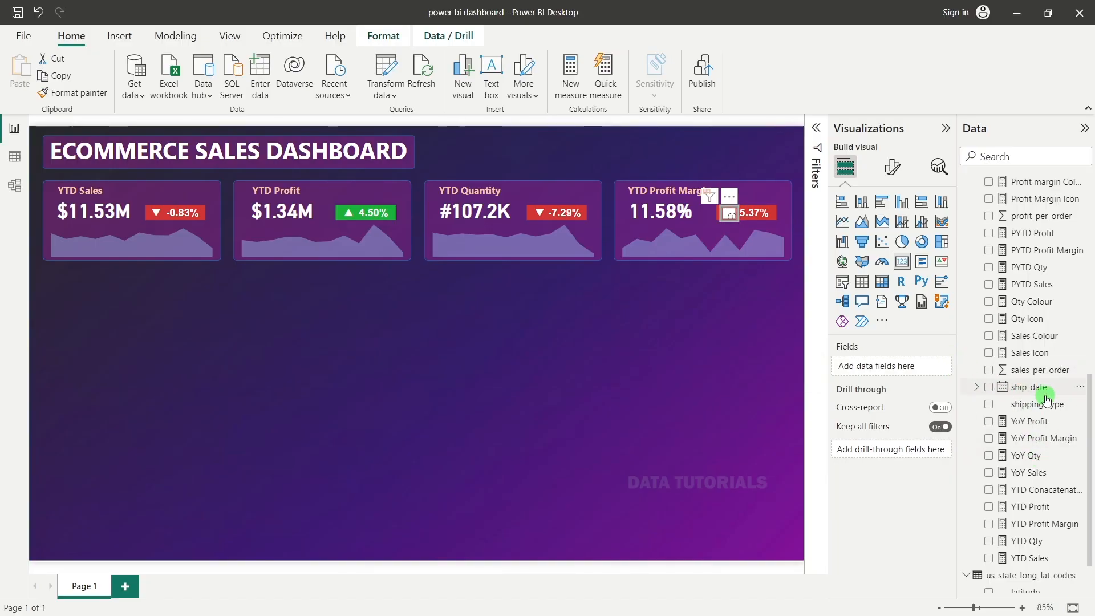
scroll(1047, 397, "down", 3)
scroll(1045, 394, "up", 5)
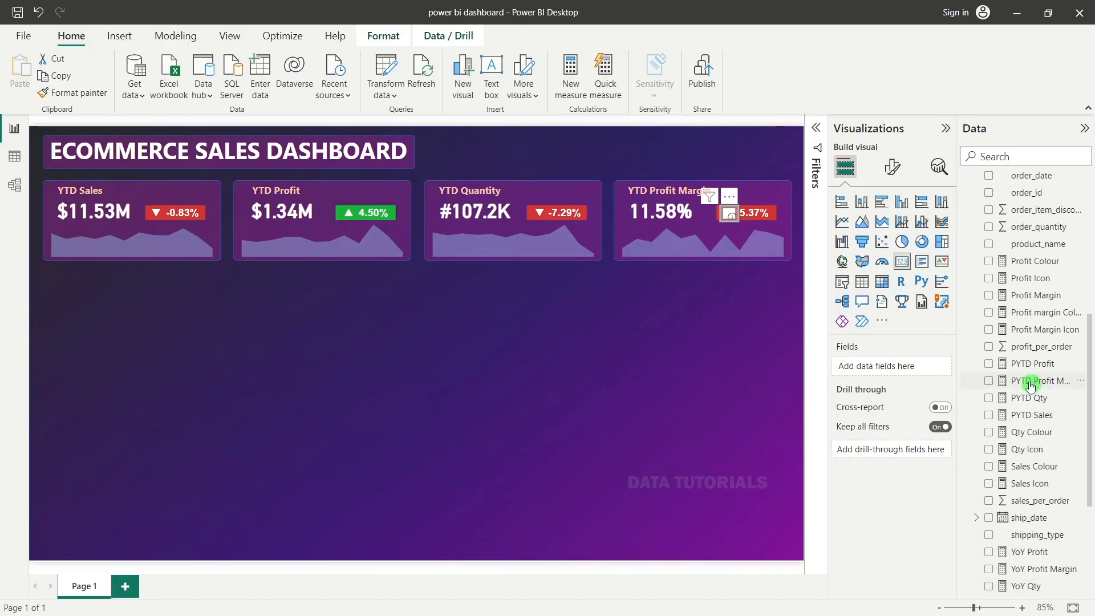
left_click(988, 329)
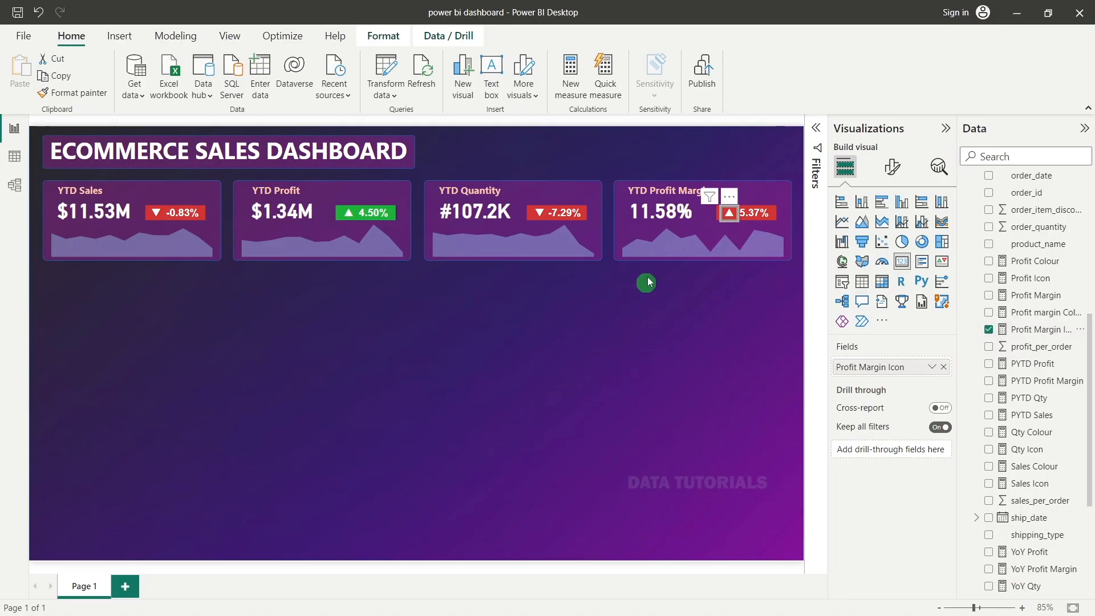
Step: Base the background colour rules of the YTD Profit Margin tile's change badge rectangle on the Profit margin Colour measure
left_click(715, 216)
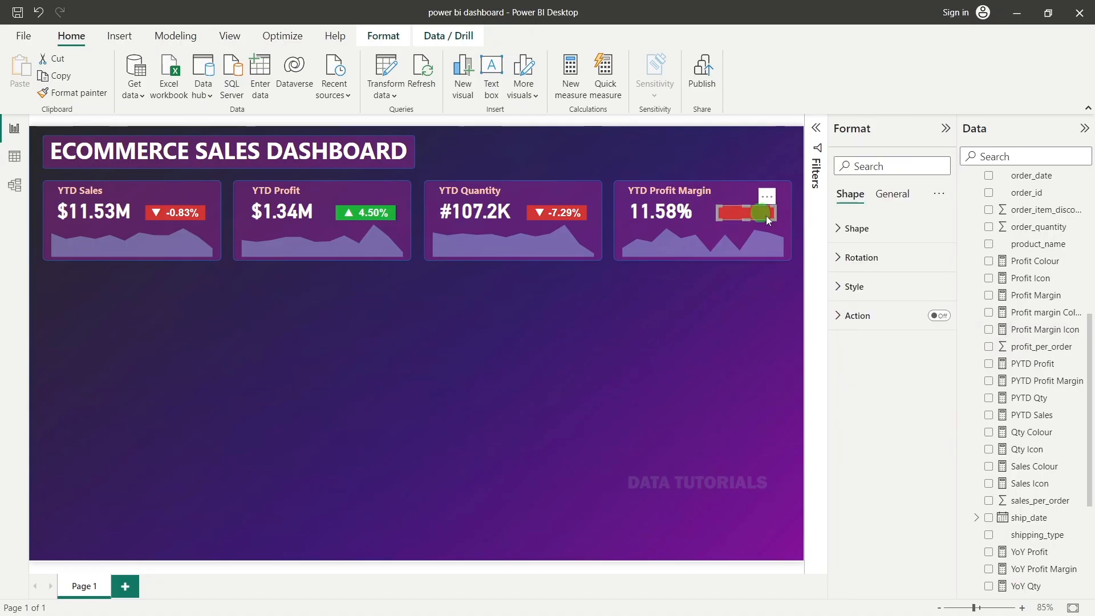
left_click(894, 195)
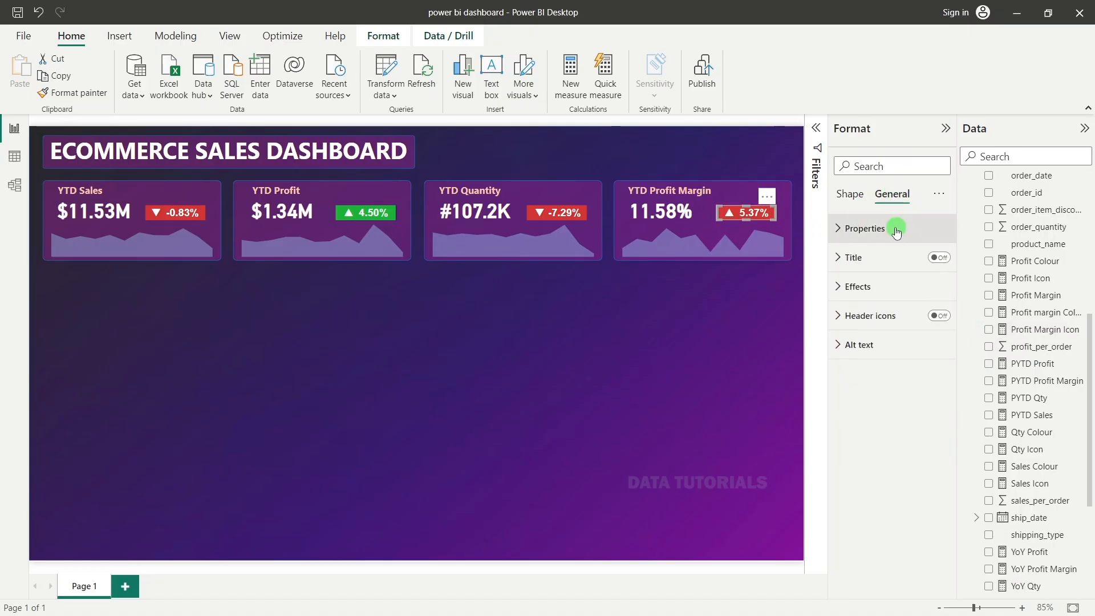
left_click(851, 288)
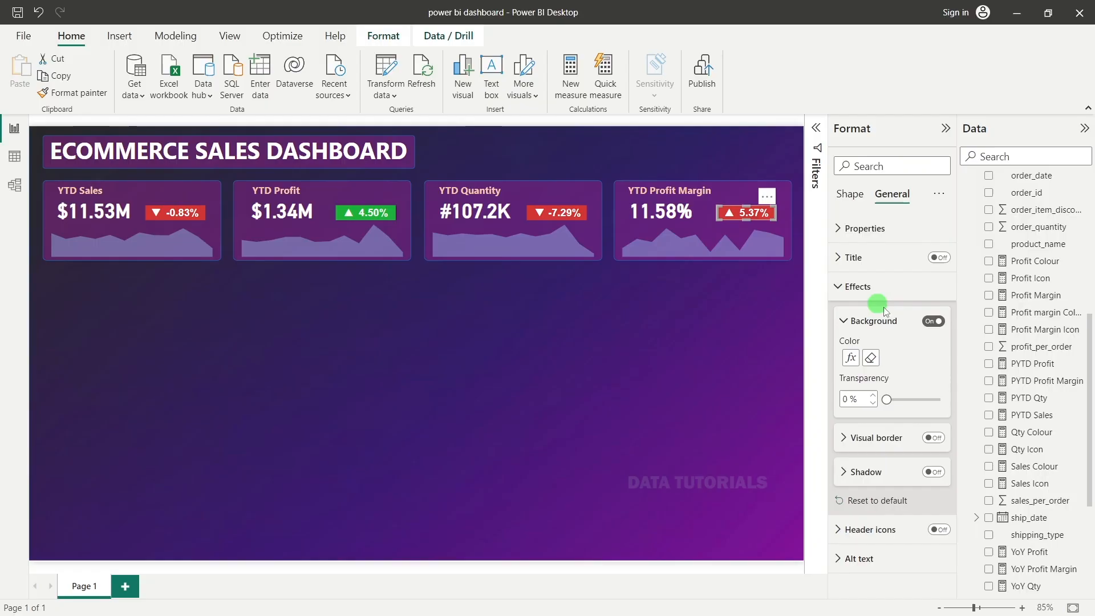
left_click(856, 354)
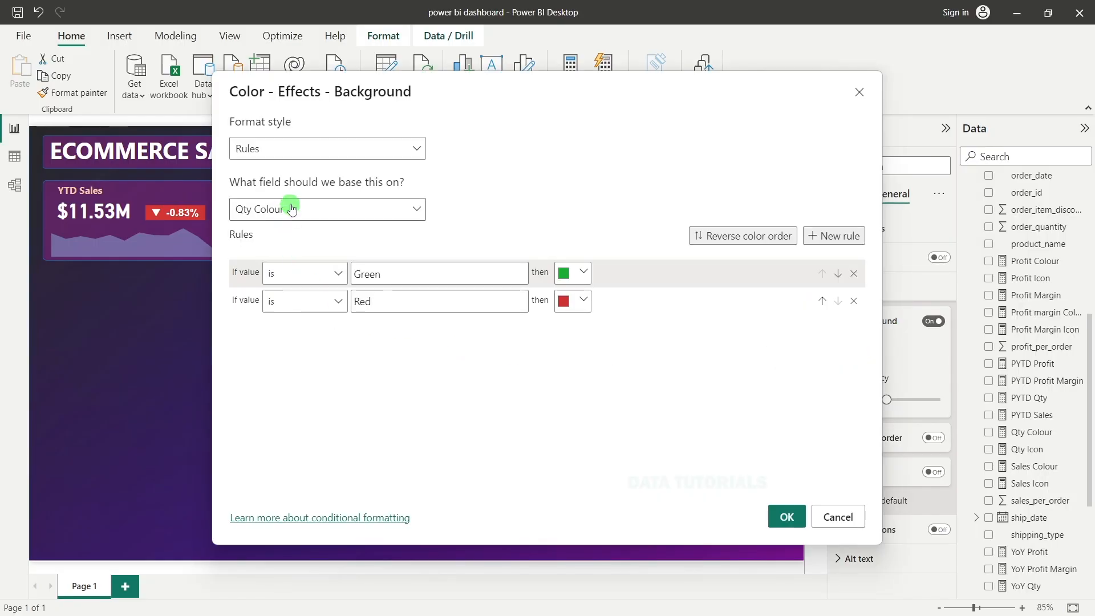
left_click(292, 209)
type("colo")
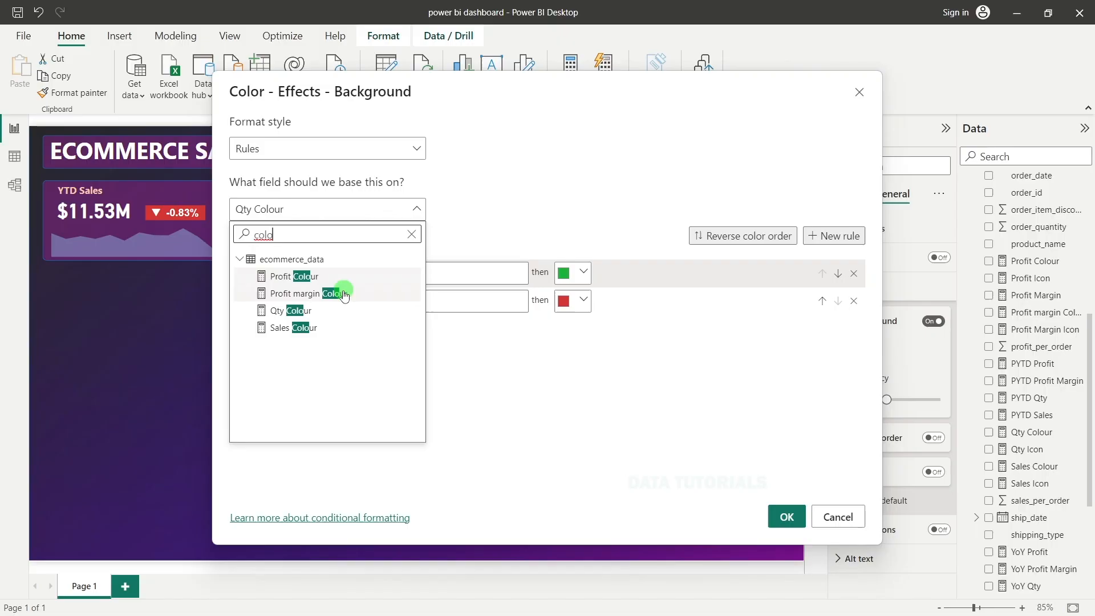
left_click(342, 293)
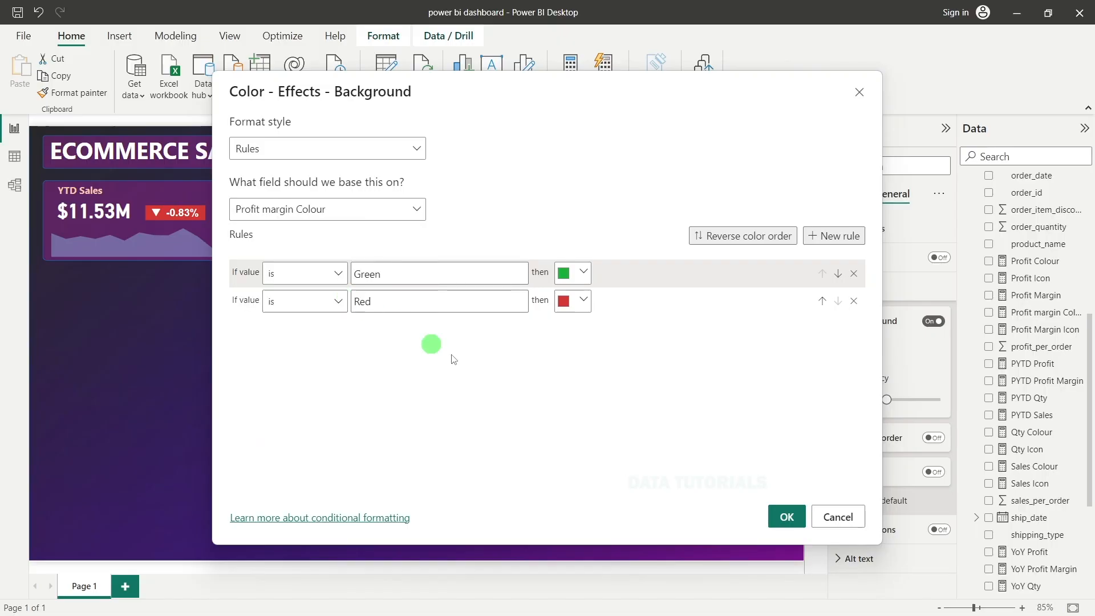
left_click(780, 522)
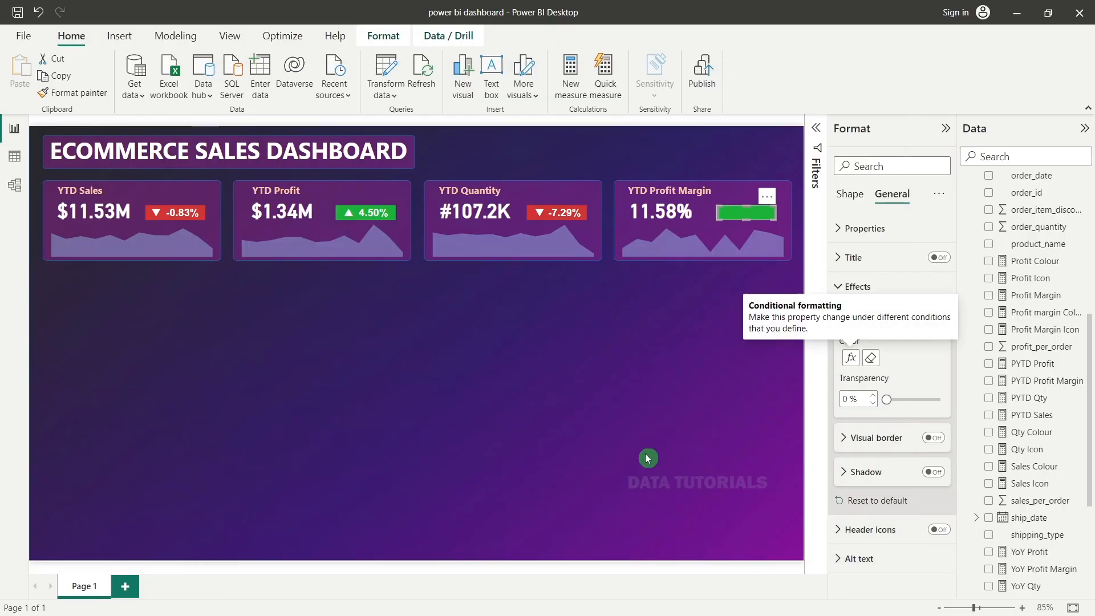
left_click(676, 340)
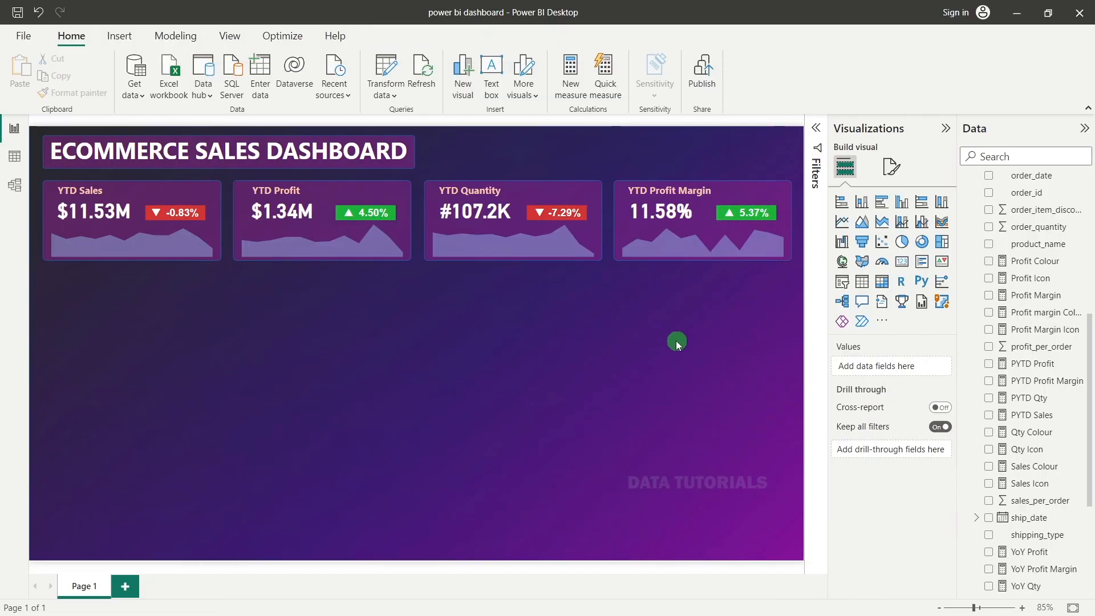
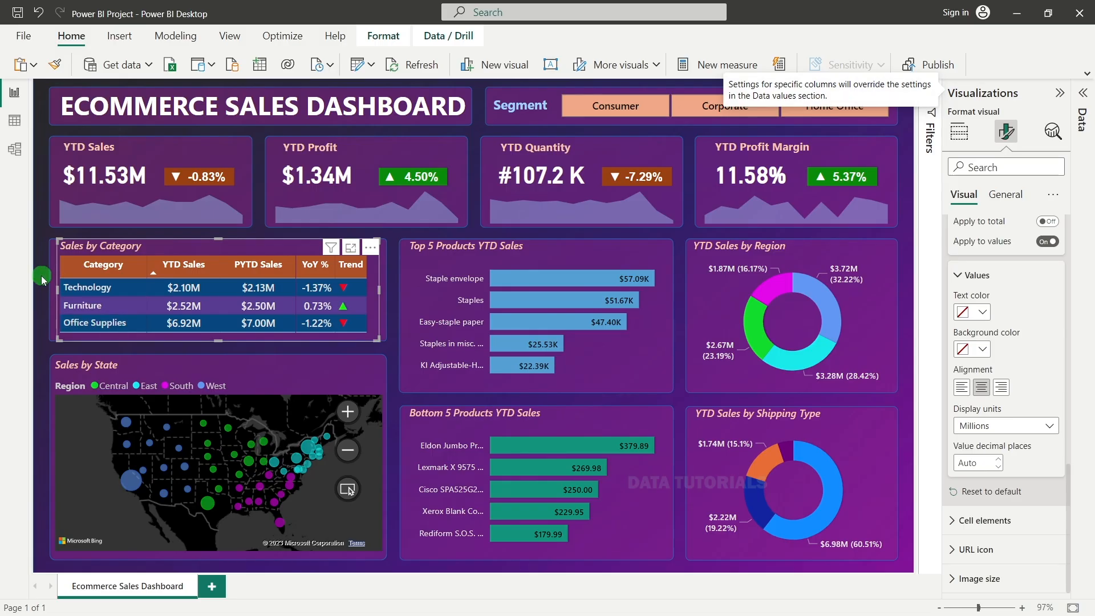
left_click(41, 279)
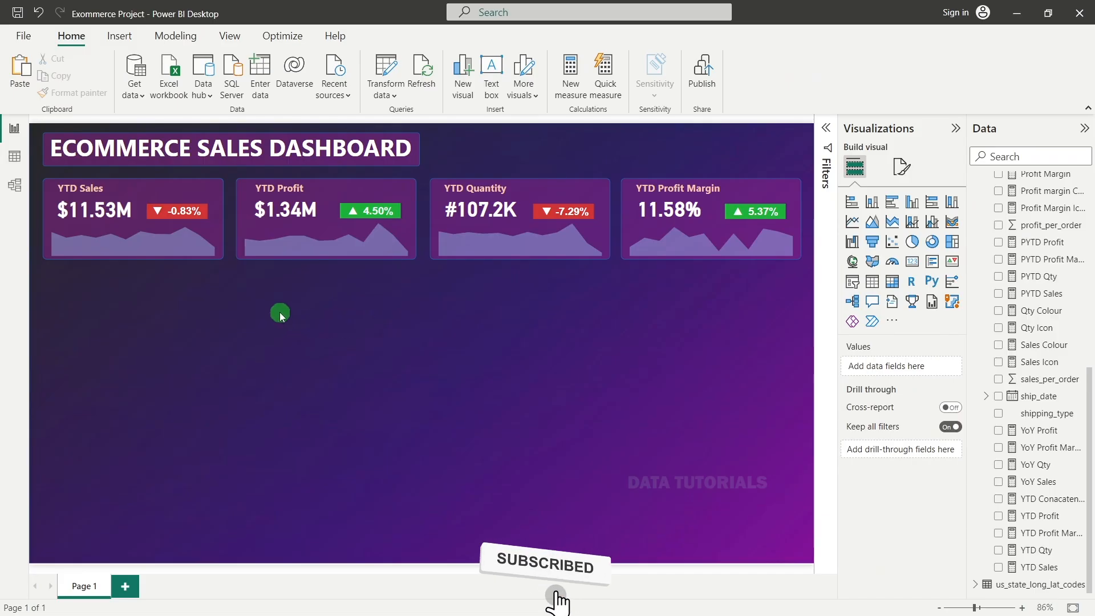
Step: Duplicate the YTD Sales tile's background rectangle and place the copy directly below that tile, aligned with its left edge
left_click(224, 185)
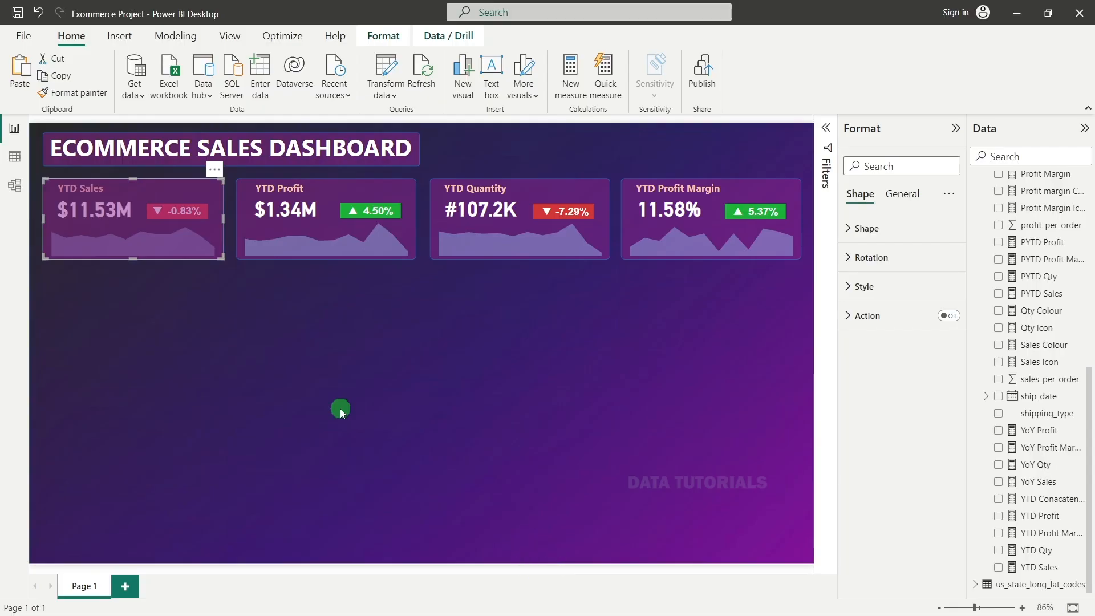
key("ctrl+c")
key("ctrl+v")
left_click_drag(156, 231, 151, 317)
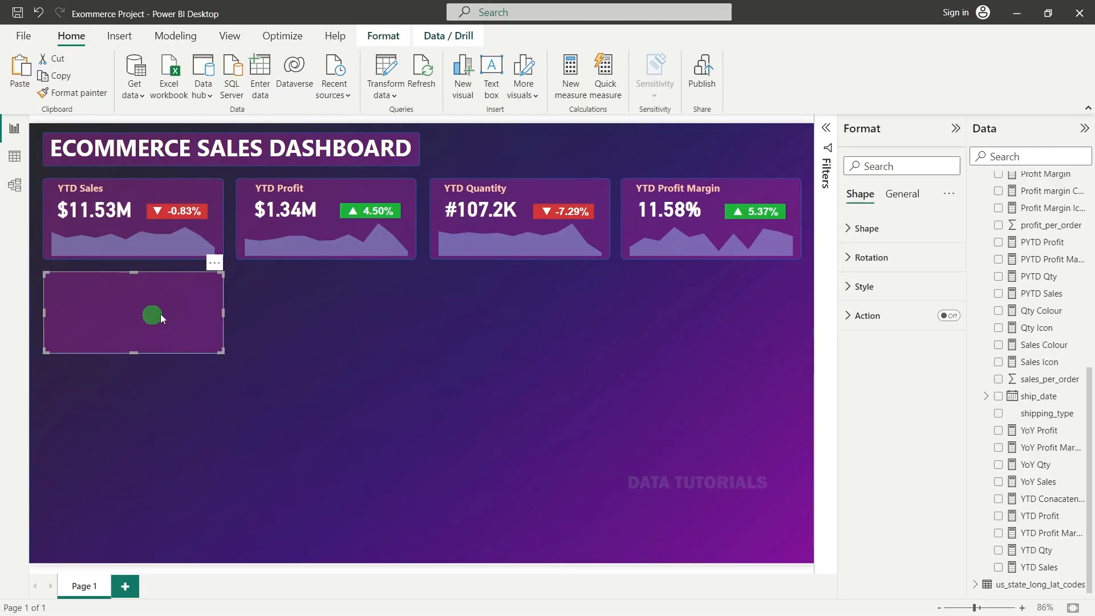
Step: Set the copied rectangle's height to 150 and width to 490
left_click(910, 198)
left_click(896, 227)
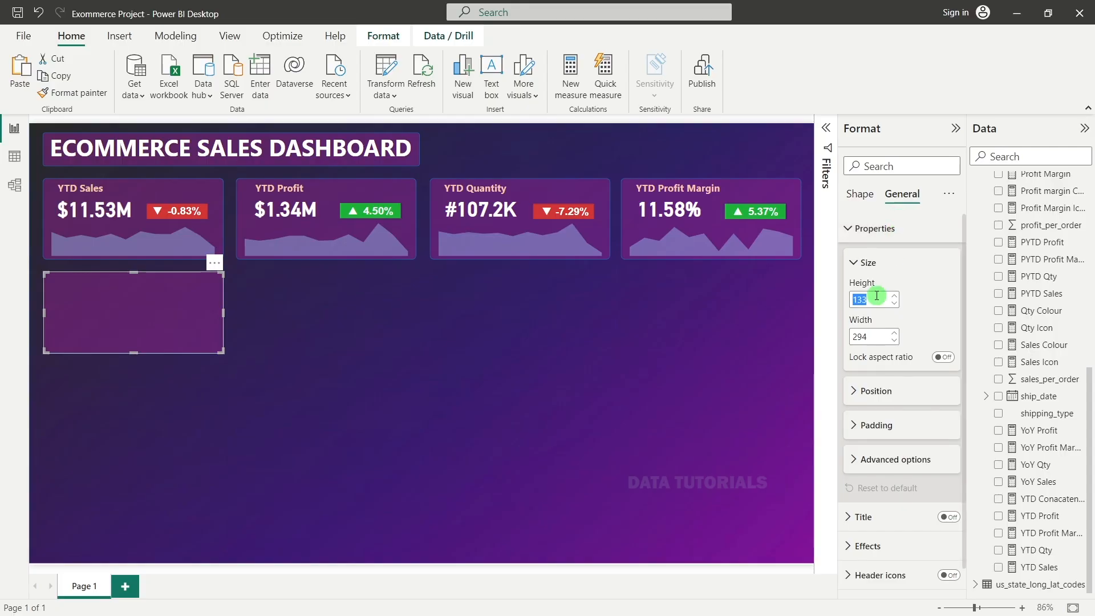
type("150")
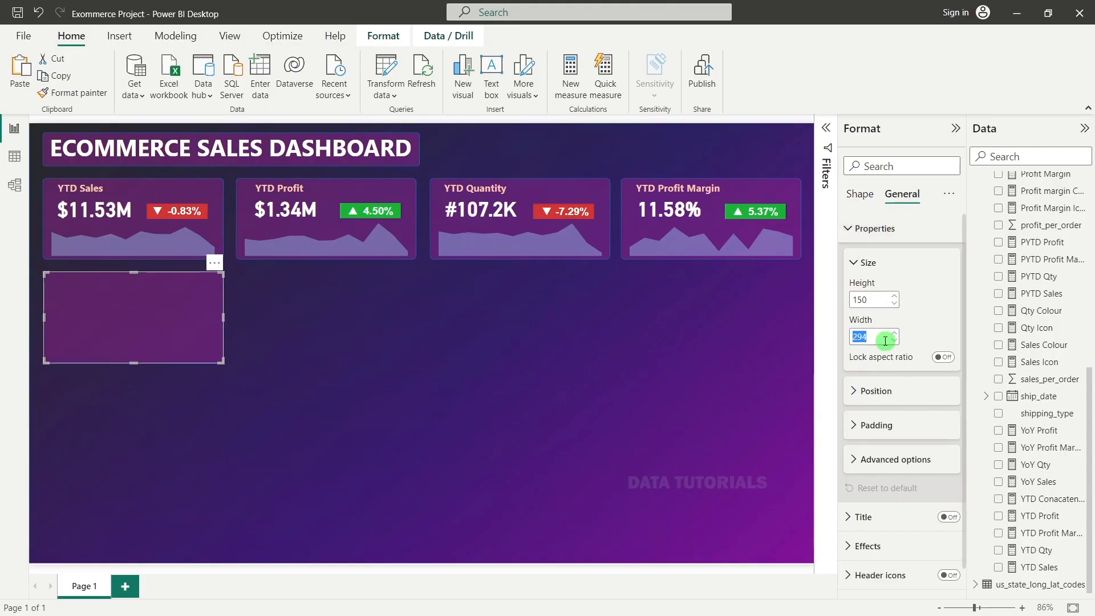
type("500")
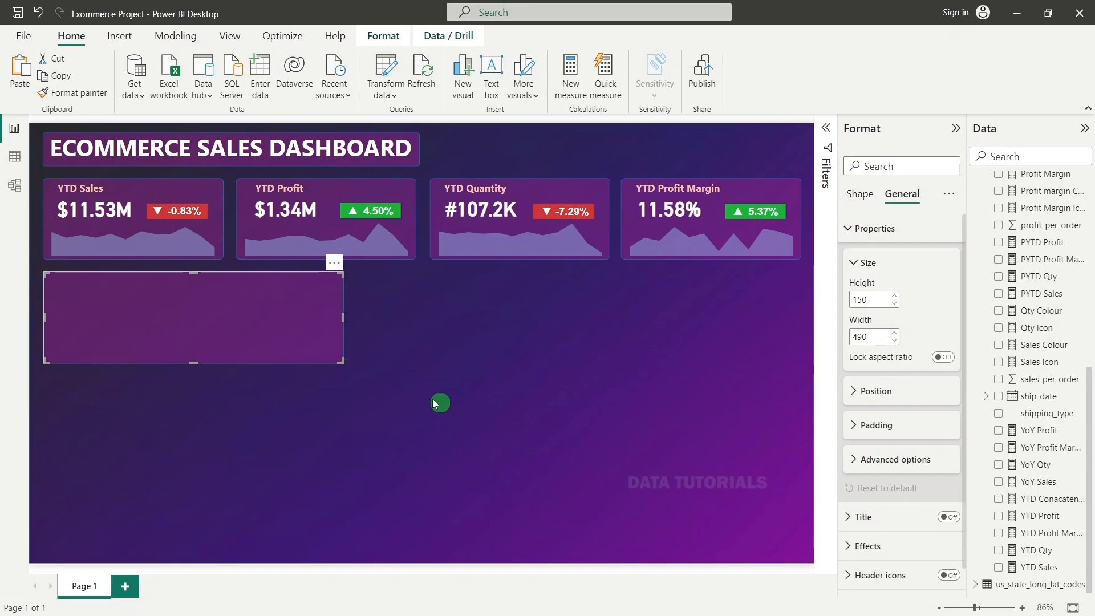
left_click(422, 396)
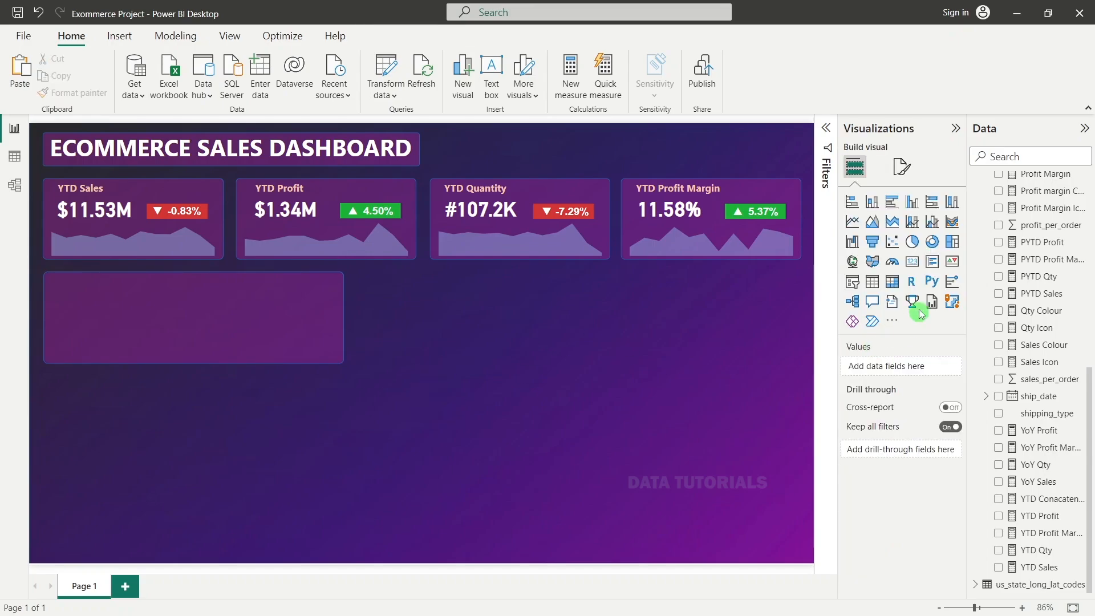
Step: Insert a matrix visual in the empty canvas area below the new rectangle and add category_name as its rows
left_click(892, 281)
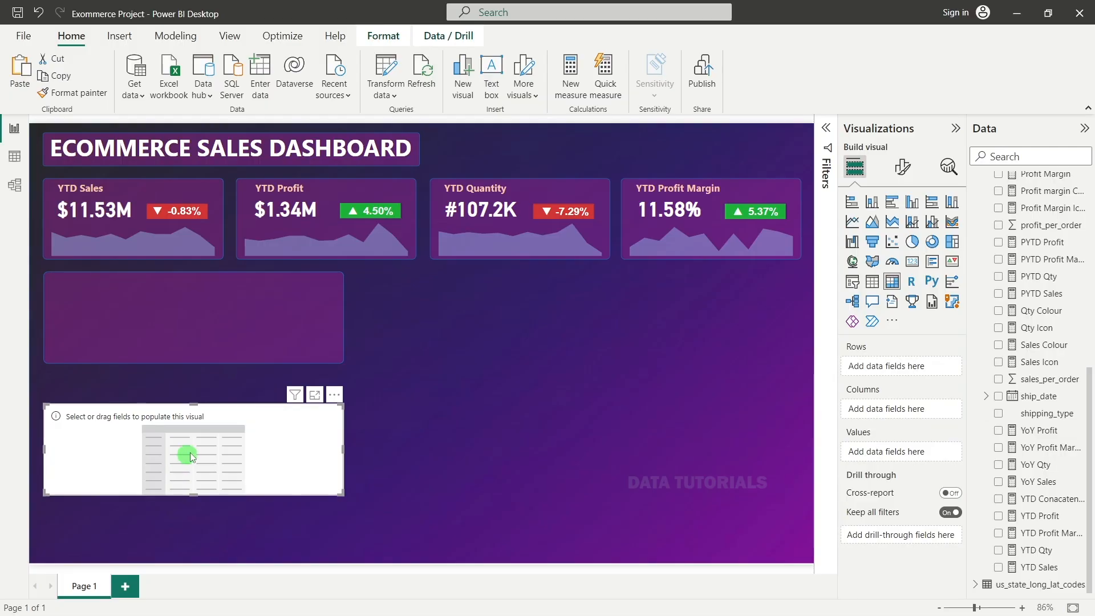
left_click_drag(281, 443, 450, 430)
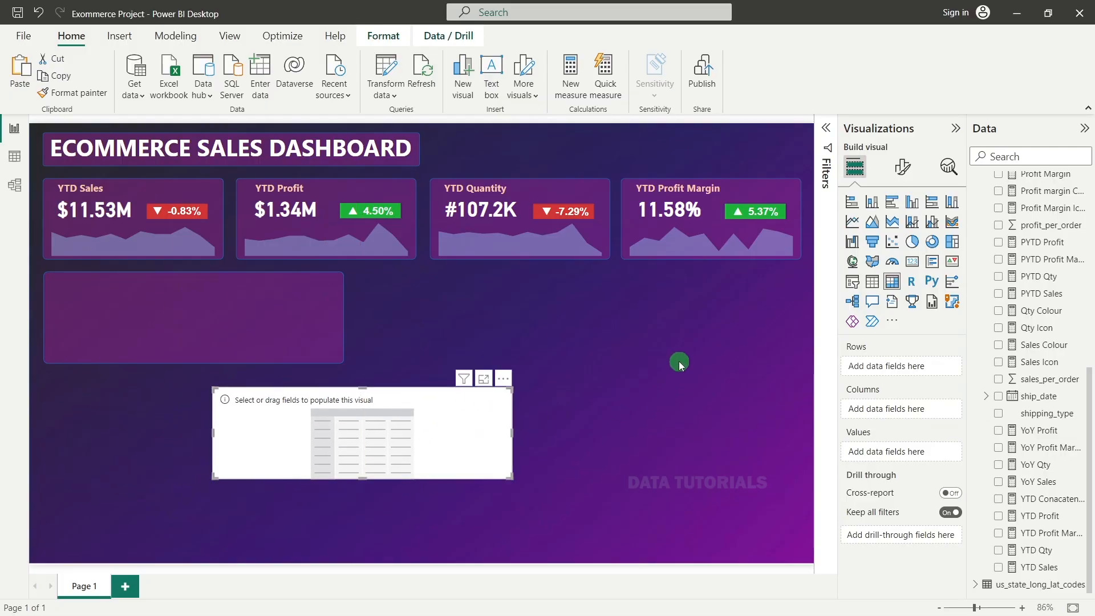
left_click(1023, 156)
type("cat")
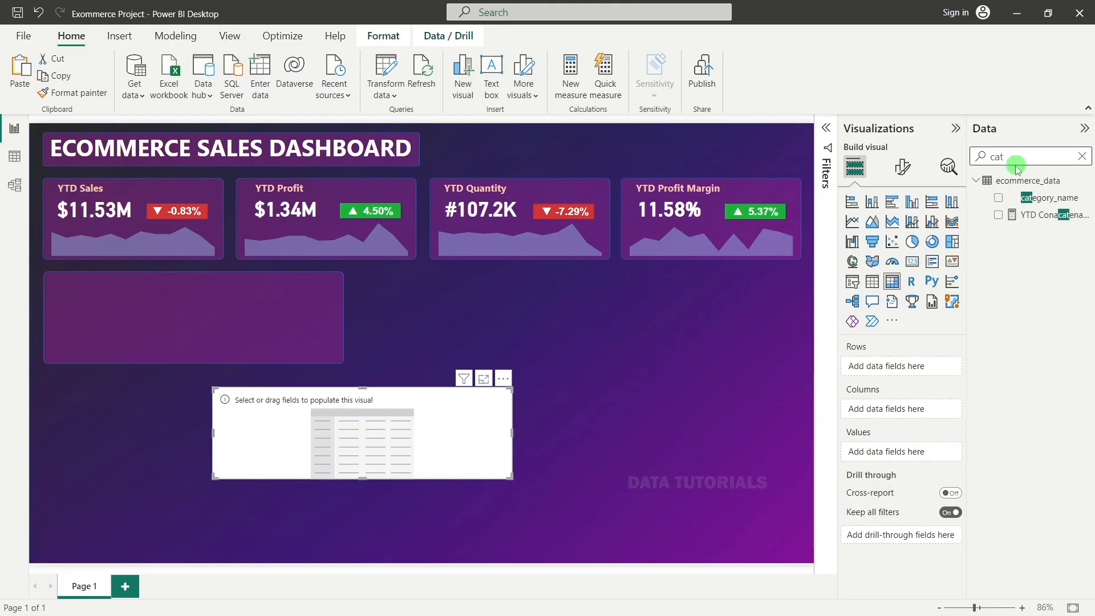
left_click(997, 197)
left_click(1081, 155)
Step: Add YTD Sales, PYTD Sales, YoY Sales and Sales Icon as the matrix's values, in that order
scroll(999, 419, "down", 6)
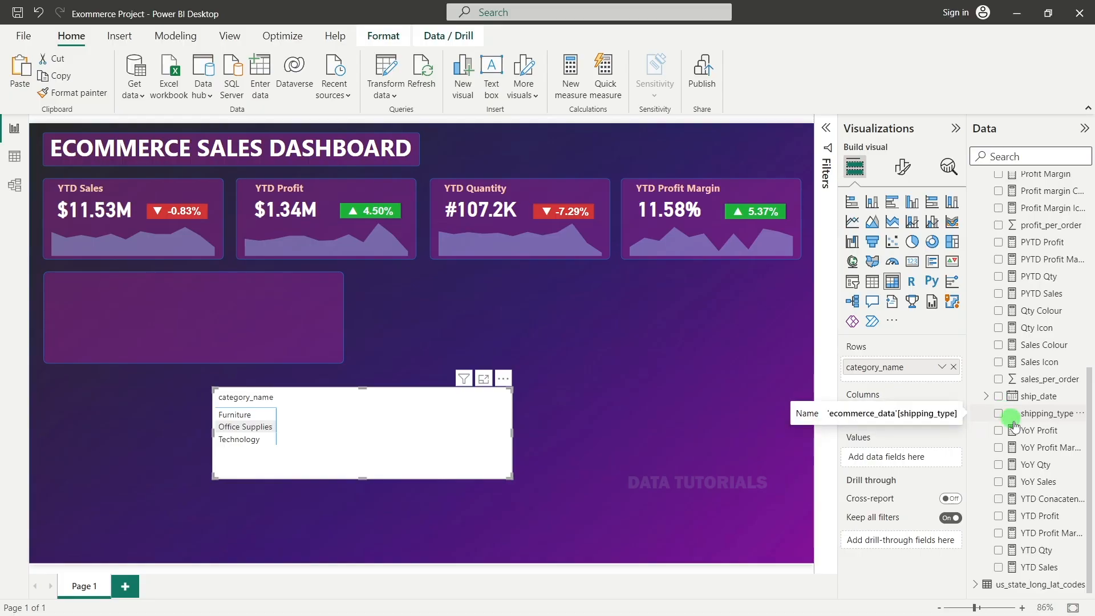
left_click(999, 567)
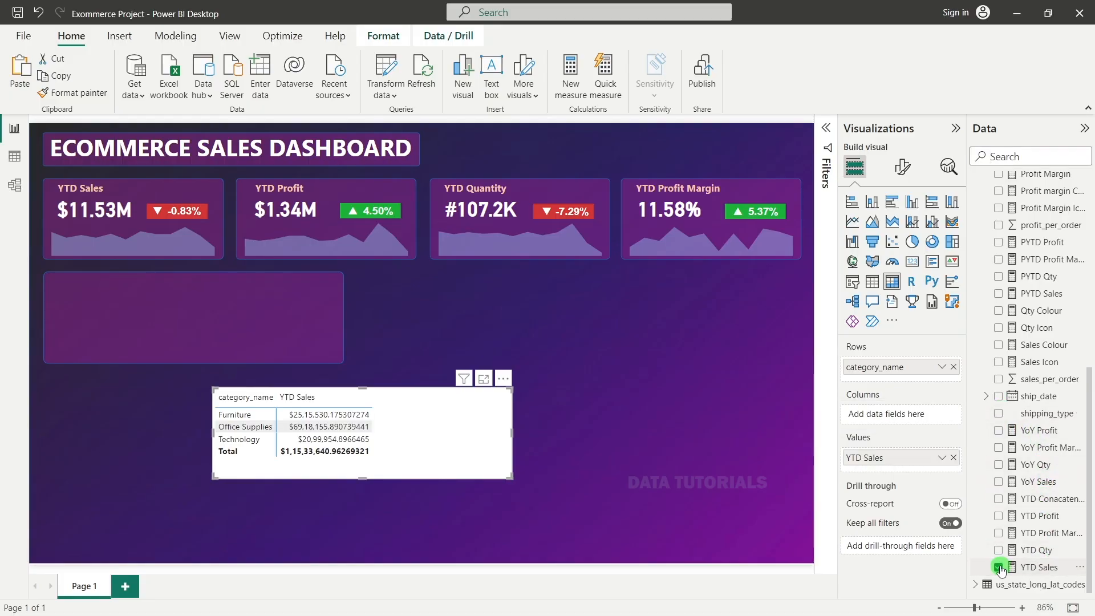
scroll(1002, 534, "up", 3)
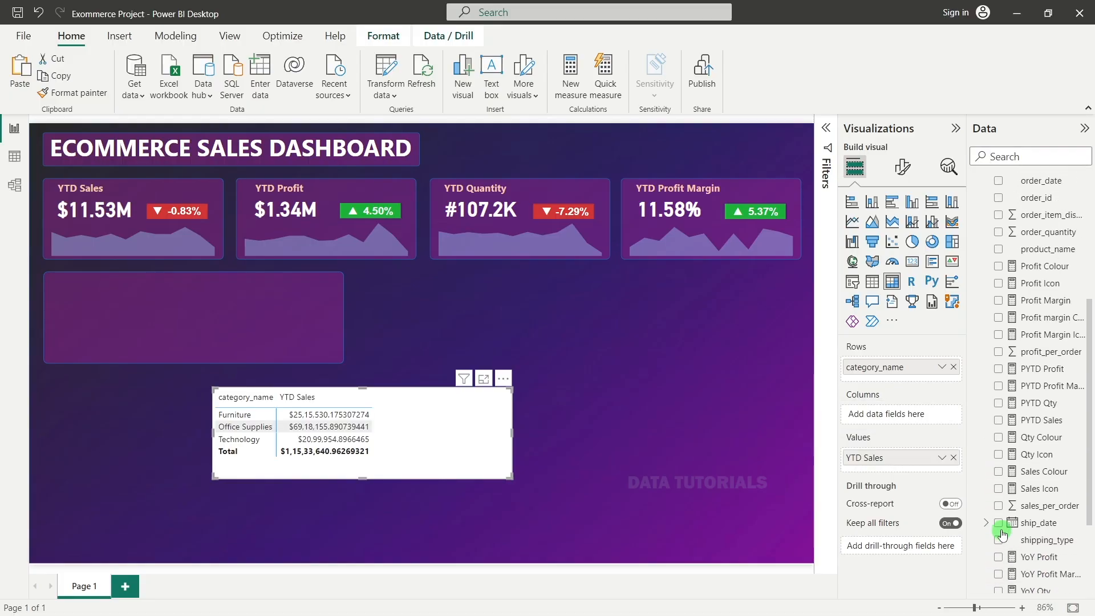
left_click(998, 422)
scroll(1007, 468, "down", 2)
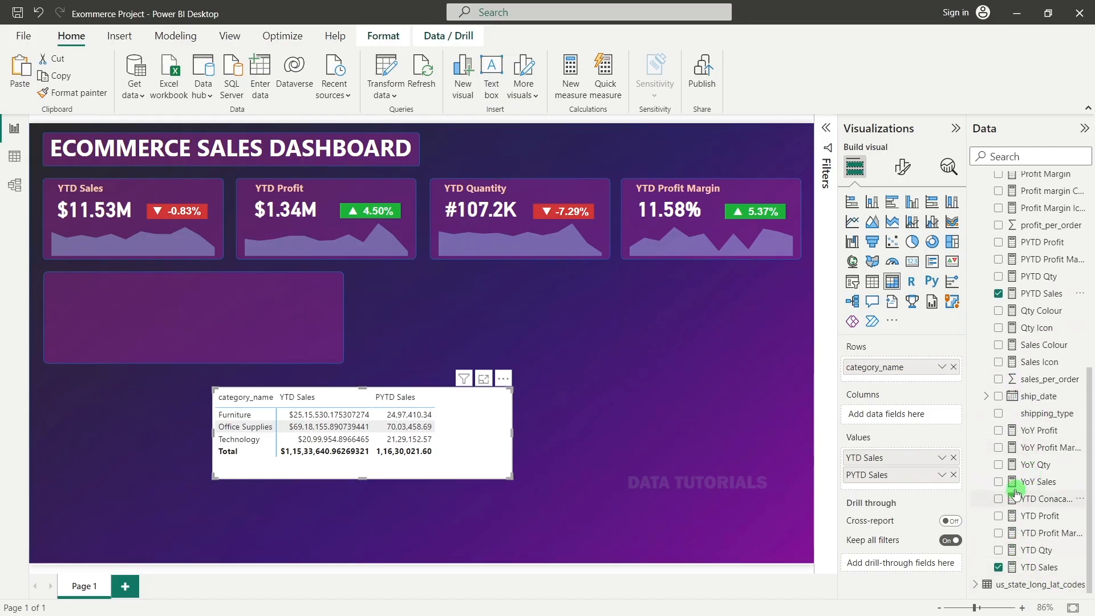
left_click(999, 483)
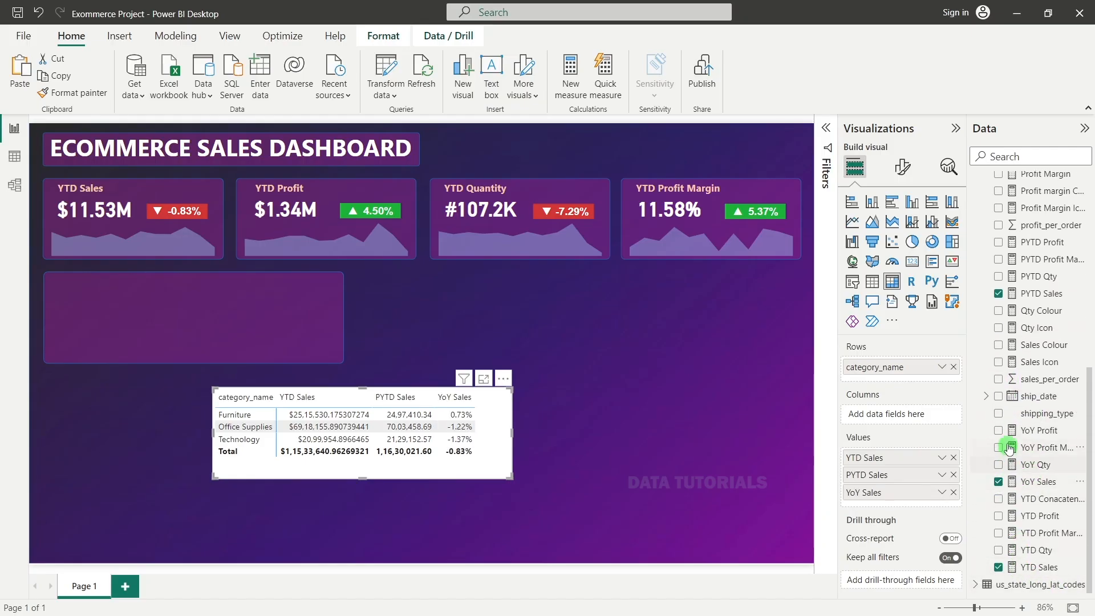
left_click(998, 363)
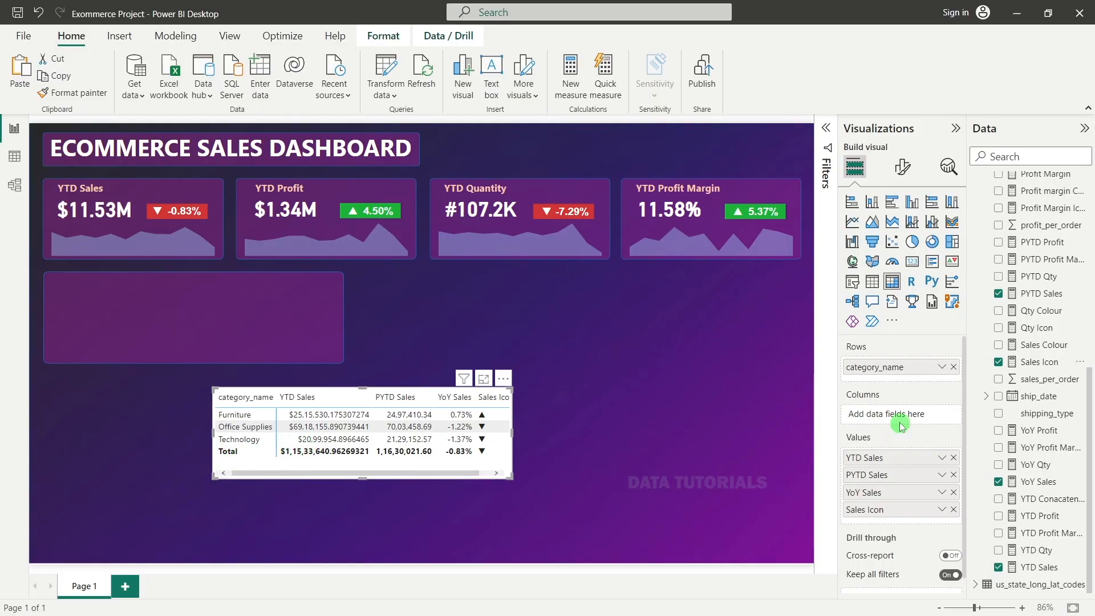
Step: Turn off the column subtotals and row subtotals of the category matrix
left_click(902, 167)
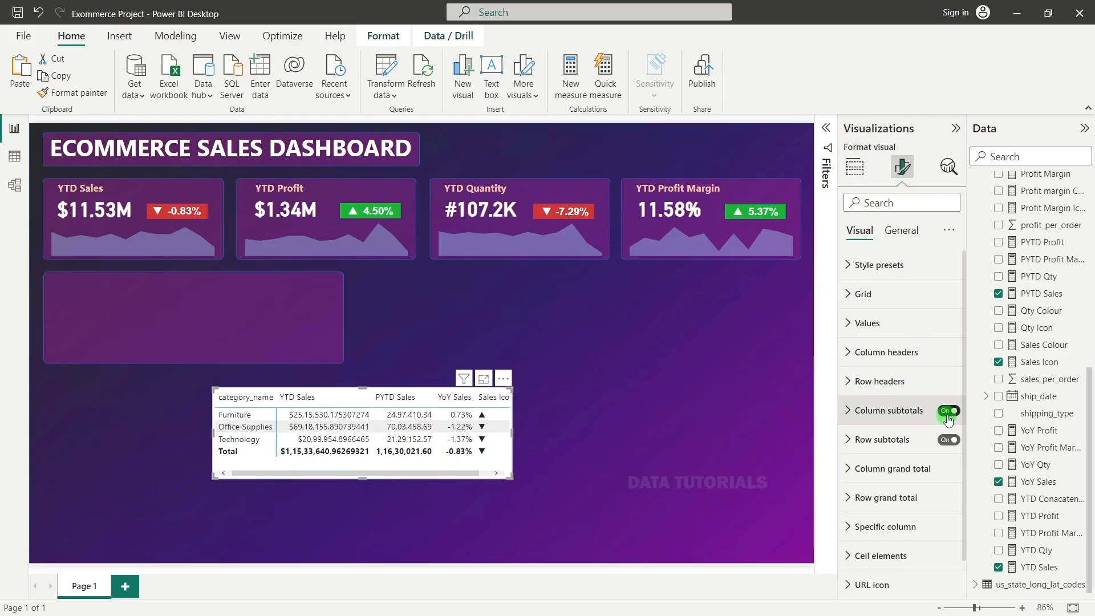
left_click(948, 439)
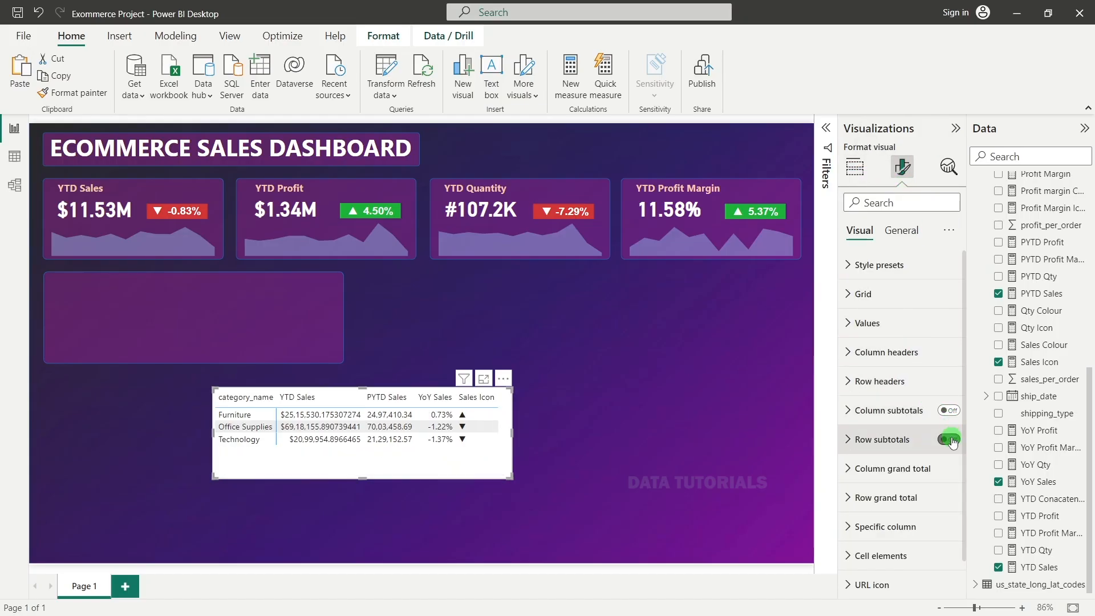
left_click(679, 425)
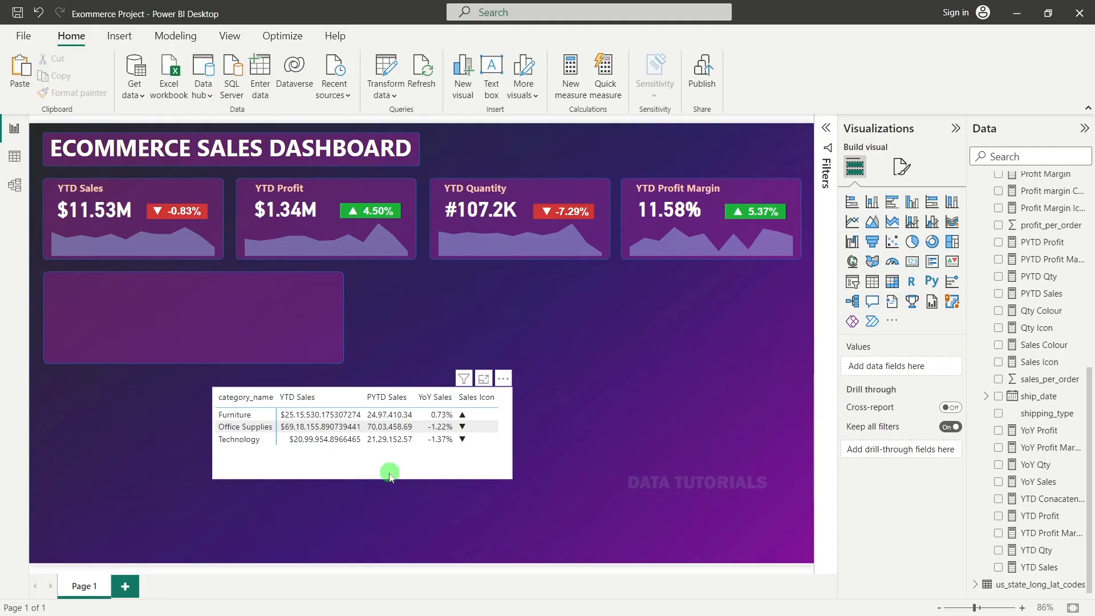
Step: Shrink the category matrix slightly in height and width and move it onto the wide rectangle below the YTD Sales tile
left_click(366, 483)
left_click_drag(364, 481, 363, 463)
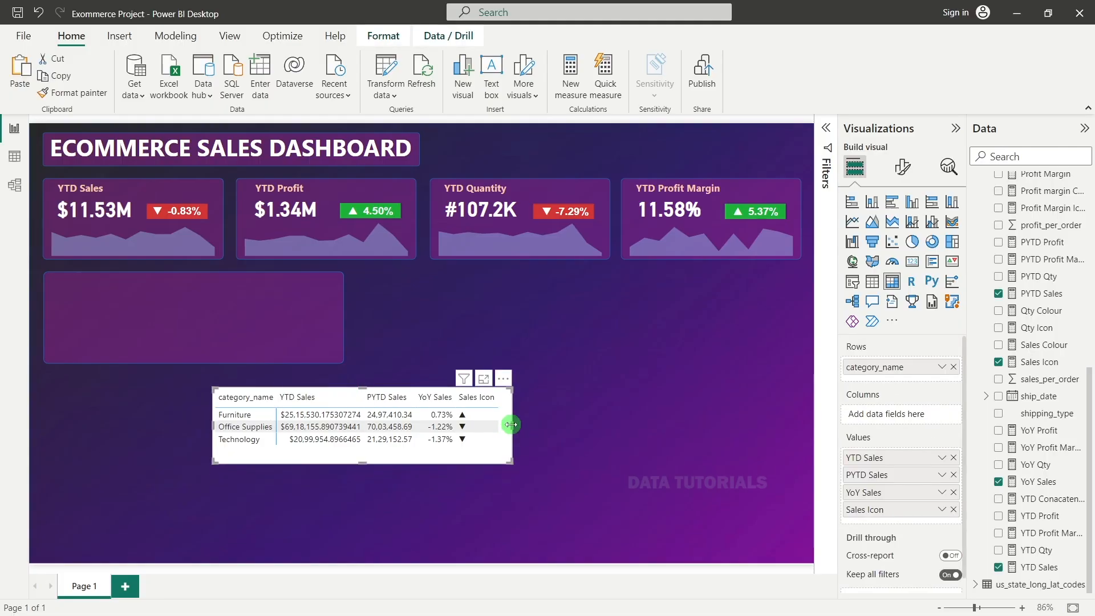
left_click_drag(511, 426, 505, 427)
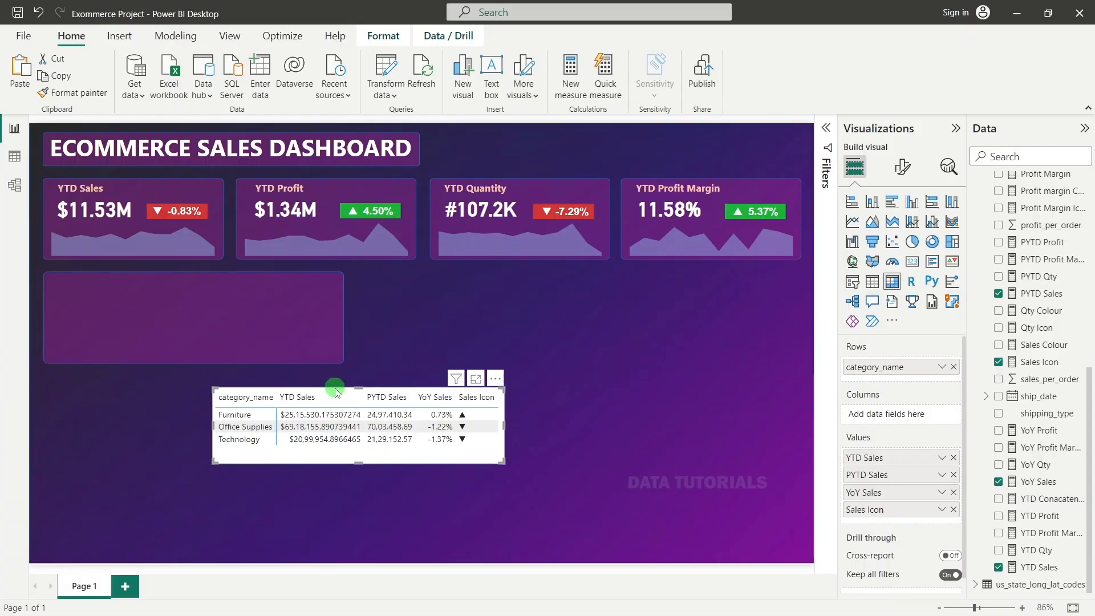
left_click_drag(334, 392, 172, 281)
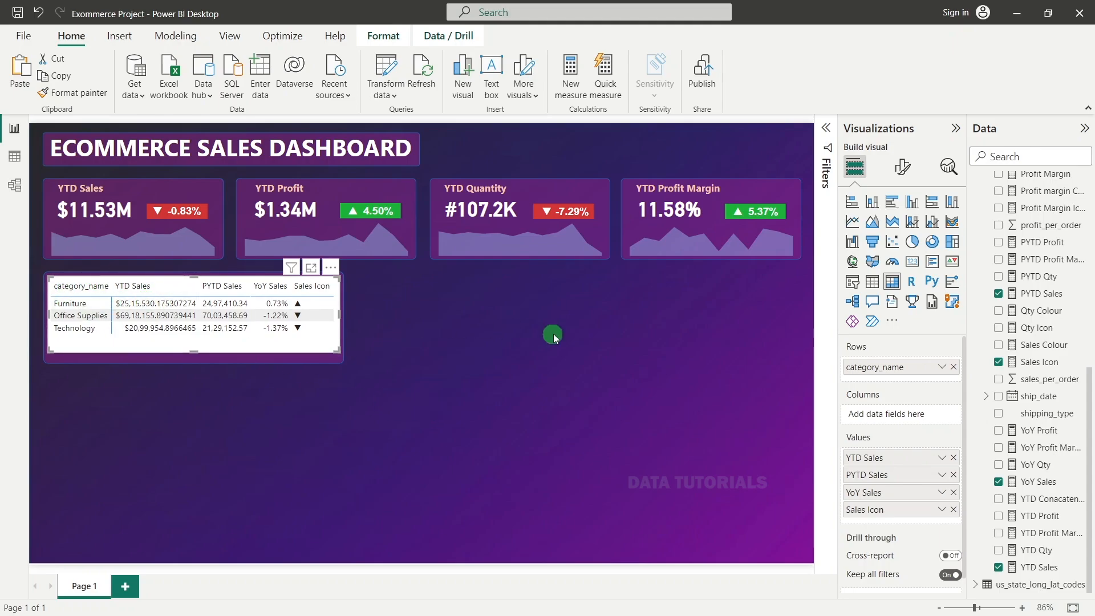
Step: Turn off the background of the category matrix
left_click(905, 179)
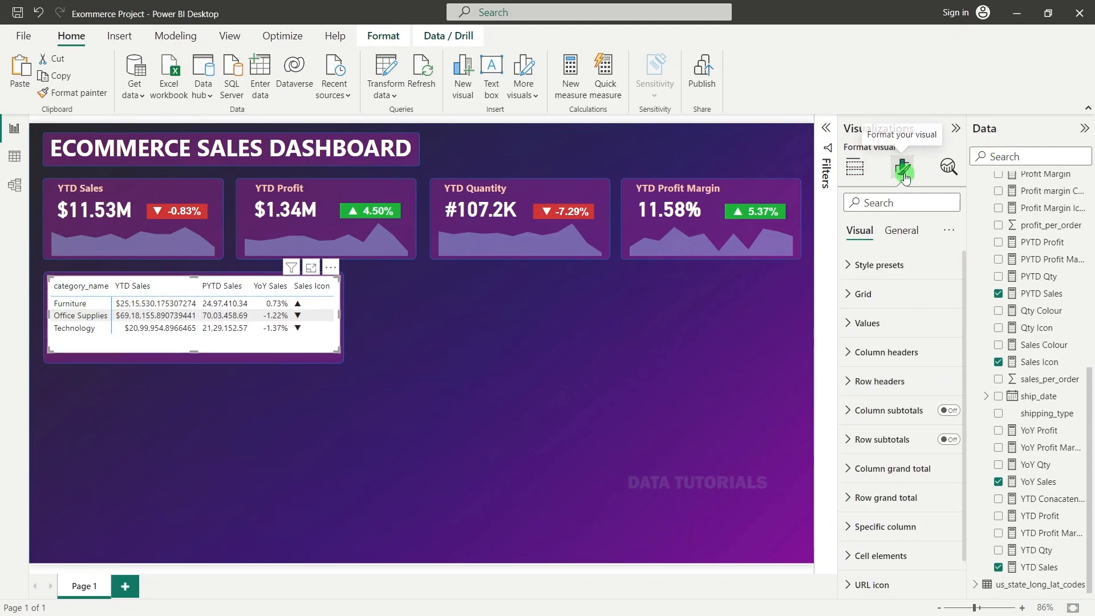
left_click(903, 230)
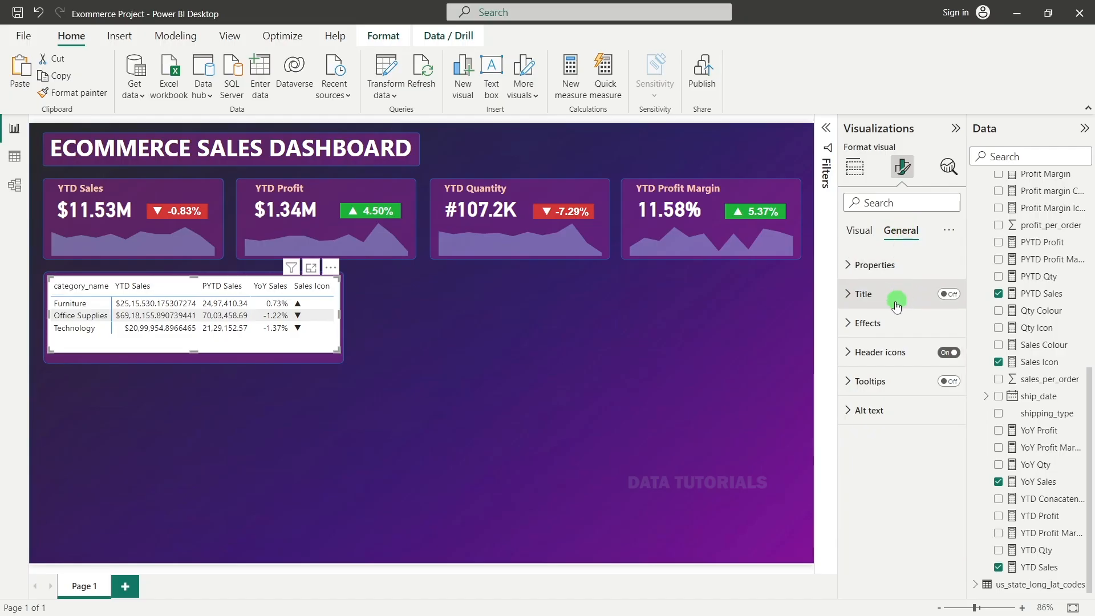
left_click(881, 323)
left_click(943, 359)
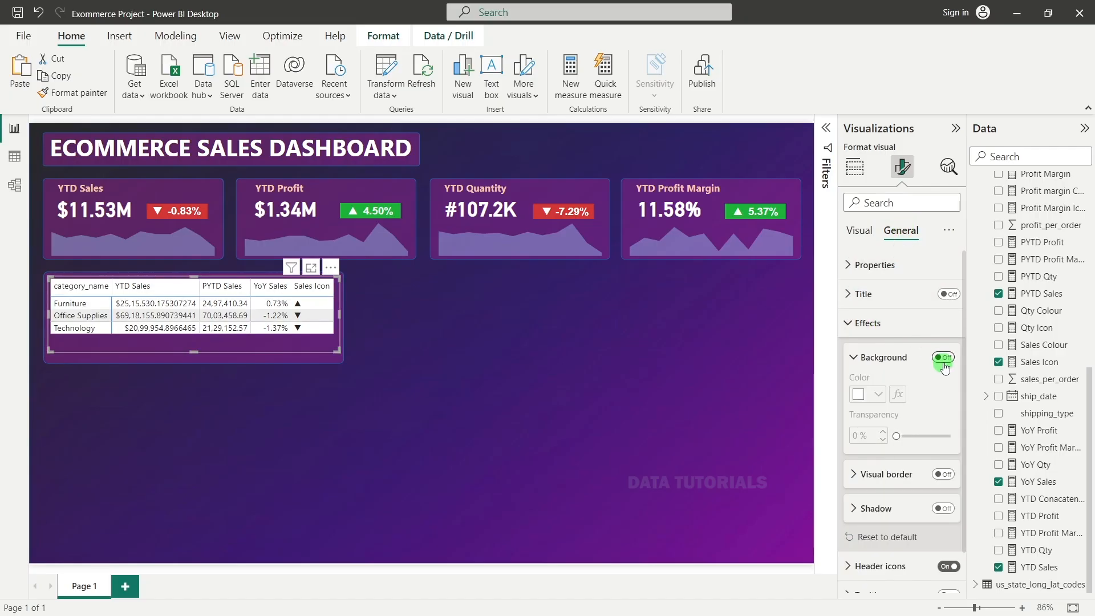
left_click(882, 322)
Step: Turn on the category matrix's title and set its text to "Sales by Category"
left_click(860, 294)
left_click(947, 294)
left_click(884, 336)
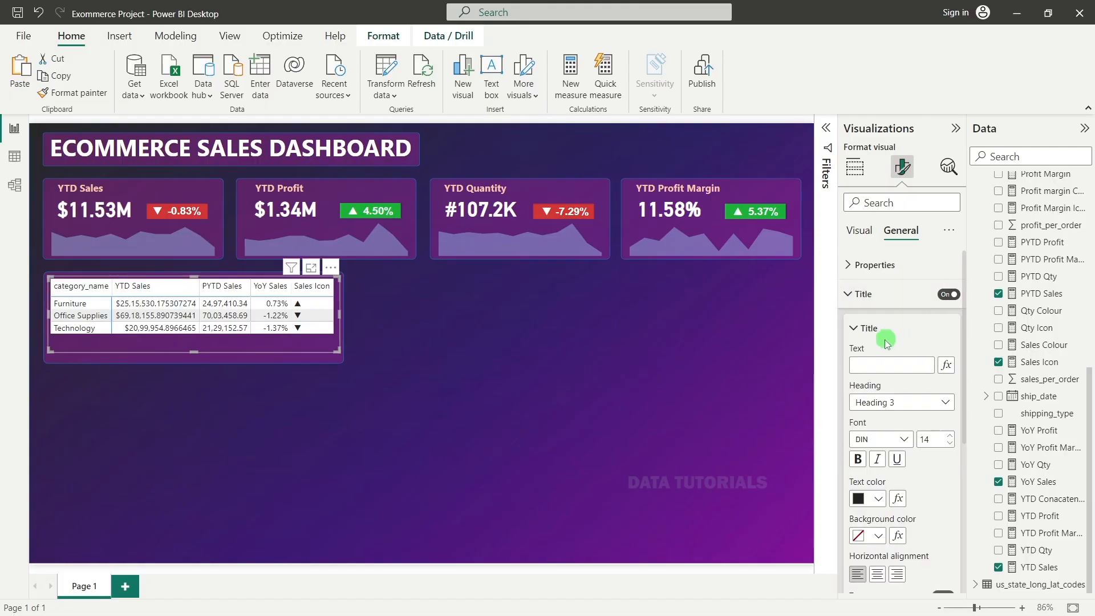
left_click(867, 363)
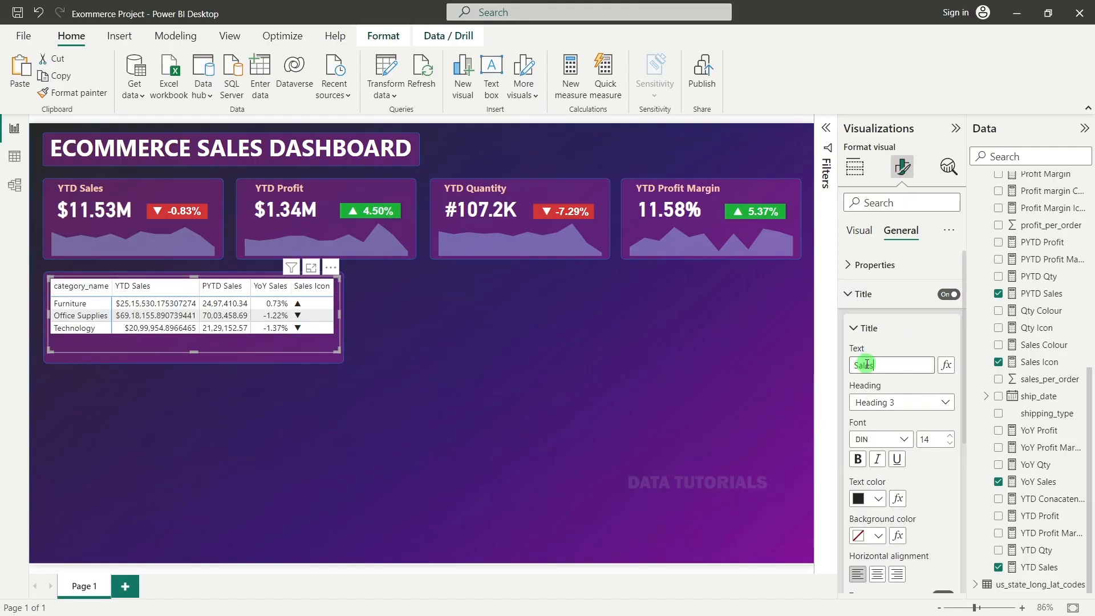
type("Sales by Category")
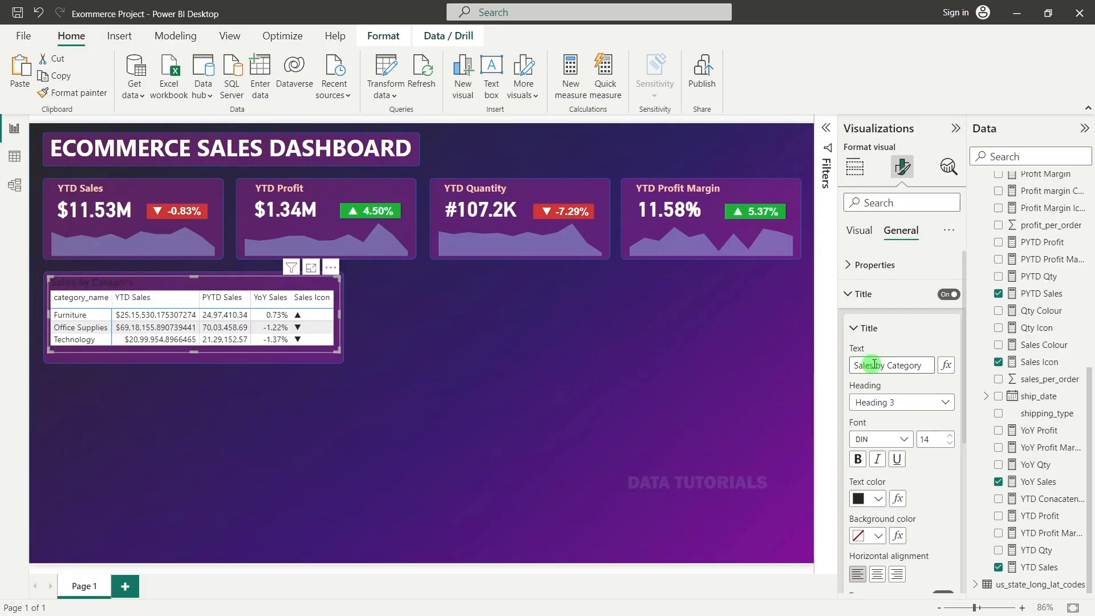
Step: Set the matrix title's font to a heavier Segoe UI style at size 11
left_click(903, 438)
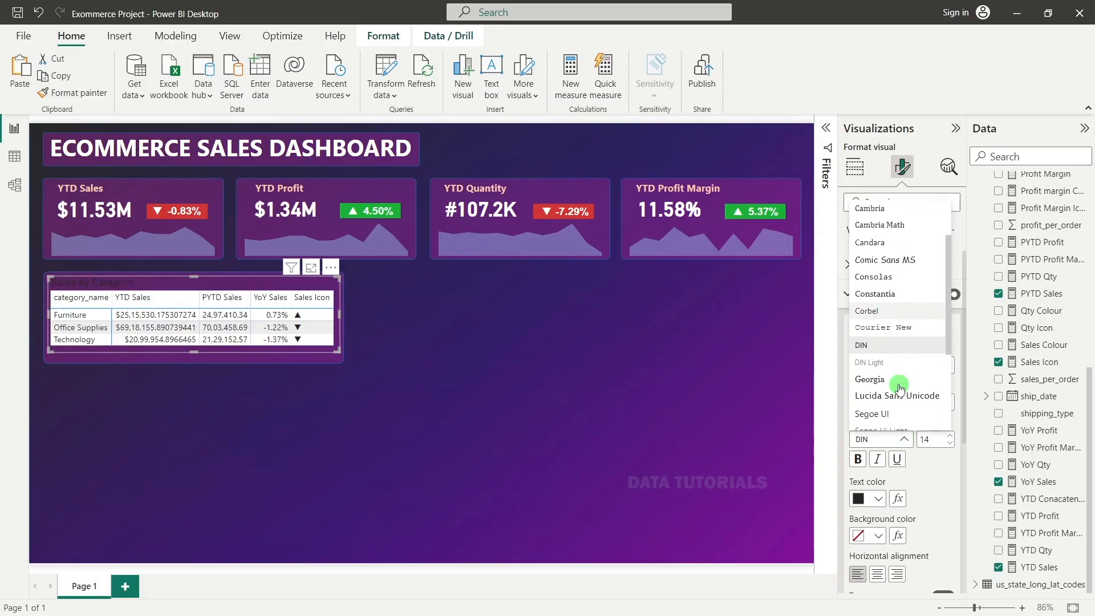
scroll(899, 388, "down", 3)
left_click(892, 346)
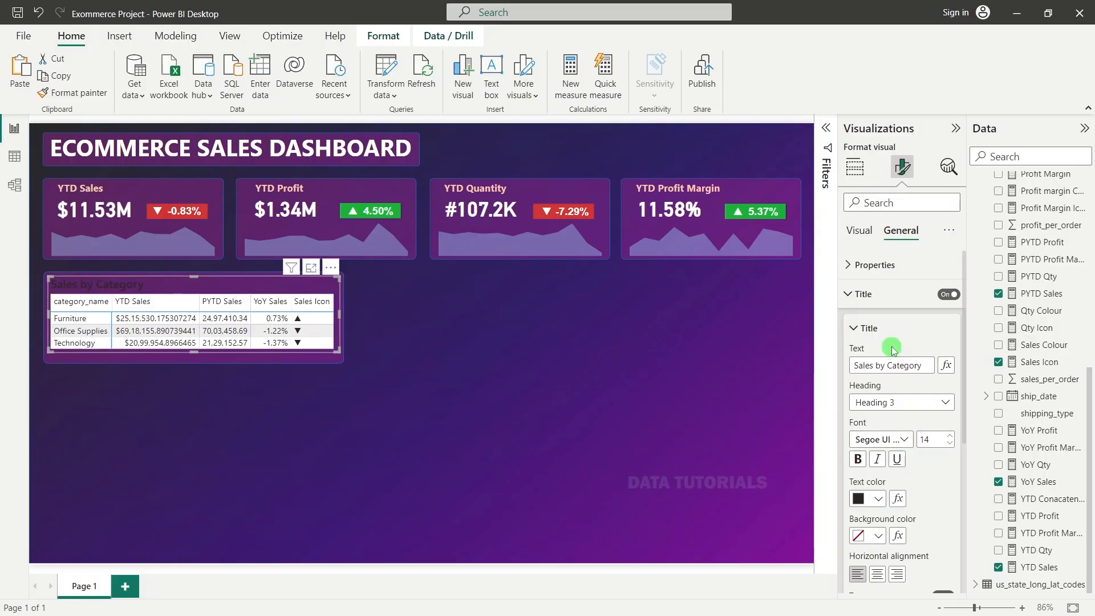
left_click(950, 444)
left_click(949, 444)
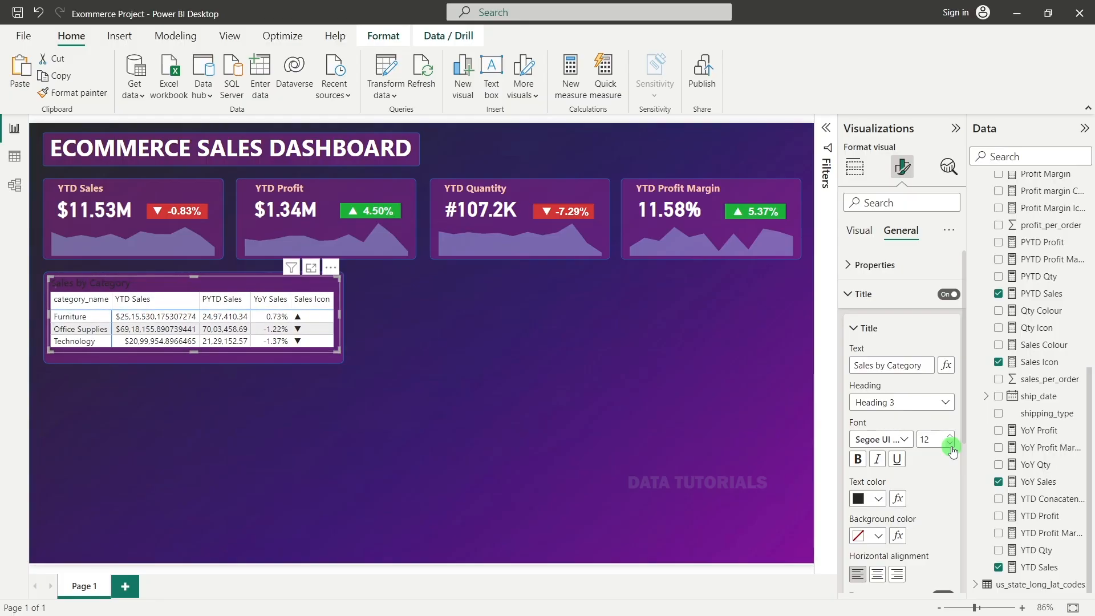
left_click(950, 444)
Step: Color the matrix title light peach #f5c4af (Theme color 3, 60% lighter) and make it italic
left_click(878, 498)
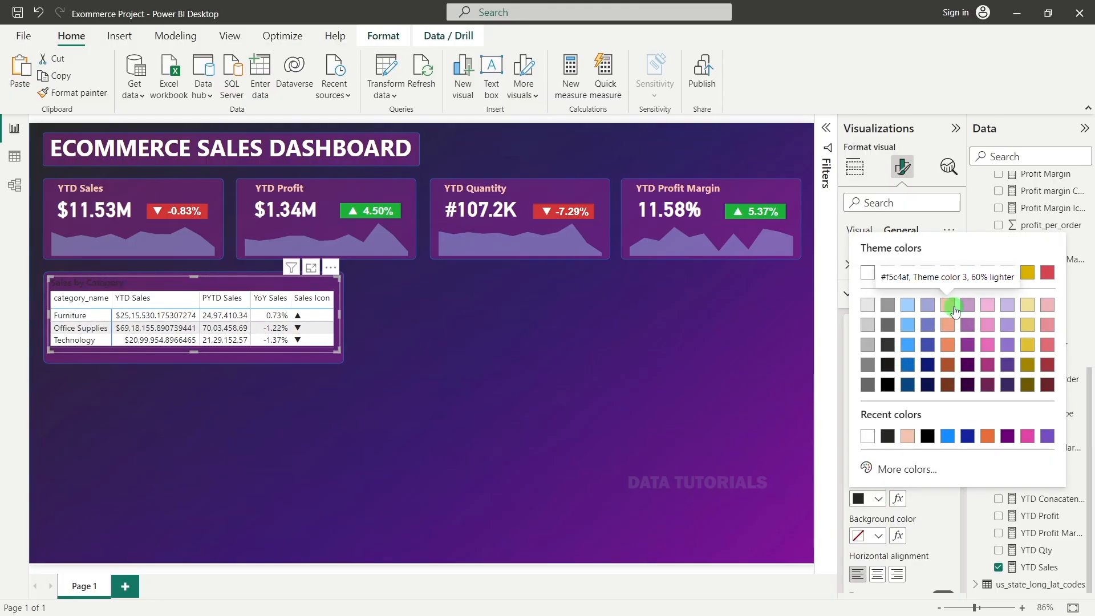
left_click(949, 306)
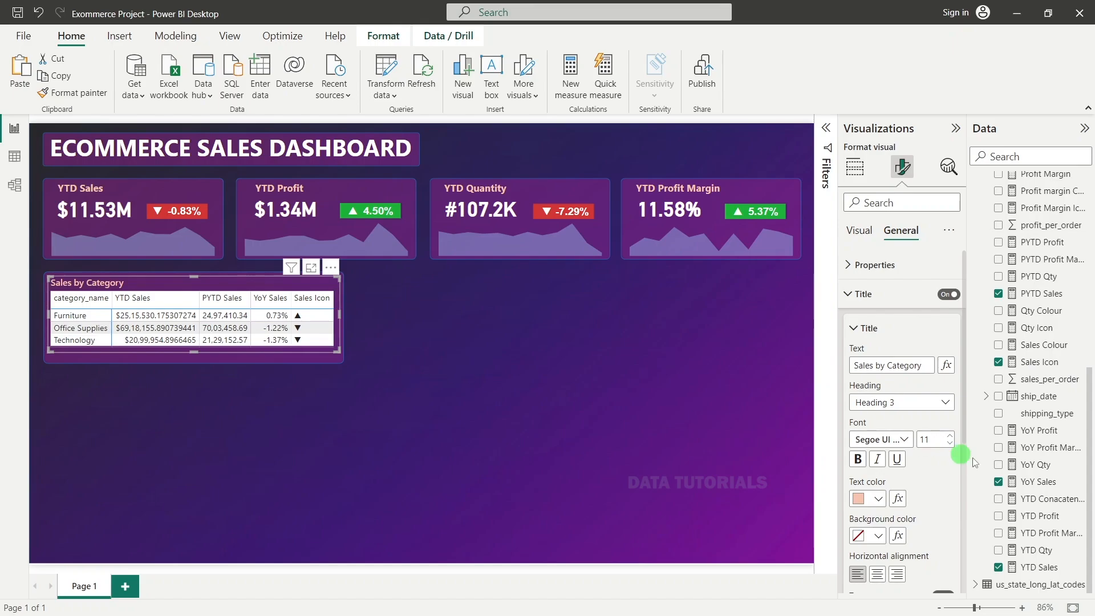
left_click(878, 460)
left_click(464, 423)
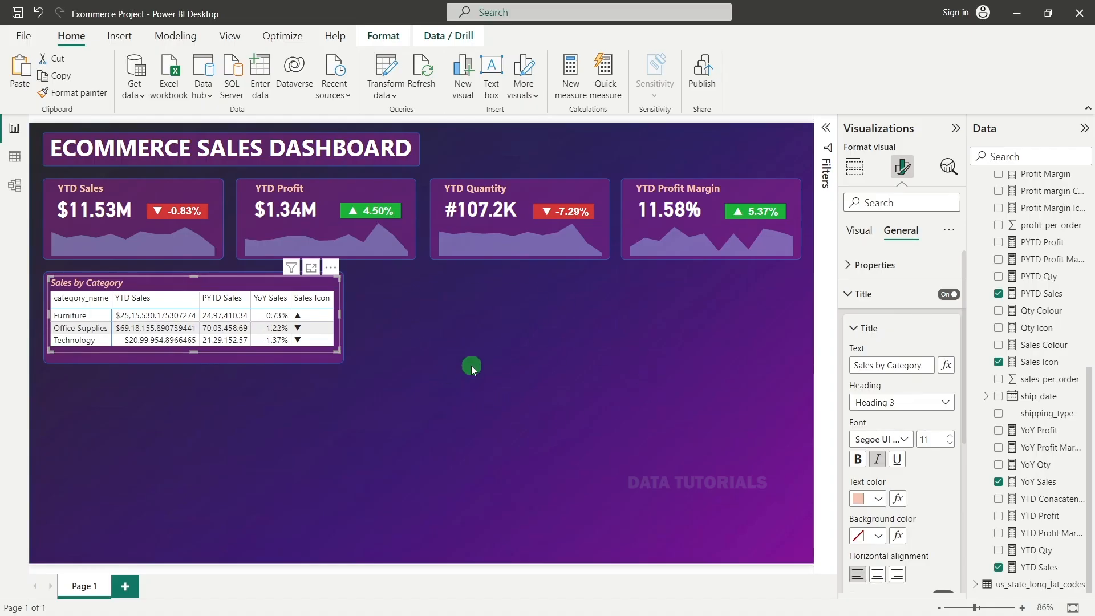
Step: Set the font of the matrix's values to Segoe UI Semibold, size 11
left_click(854, 167)
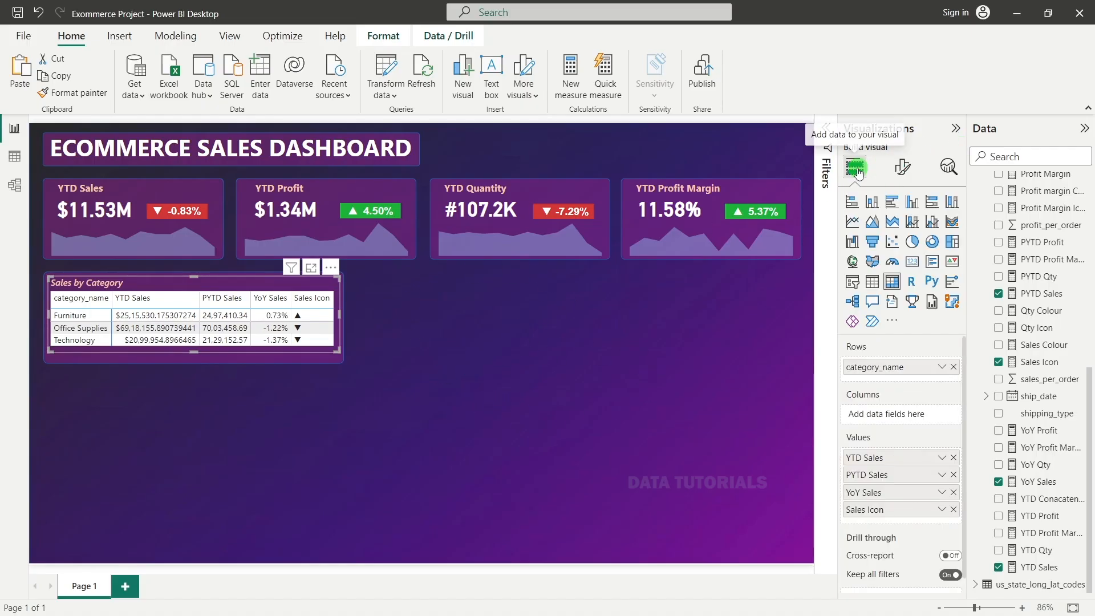
left_click(902, 166)
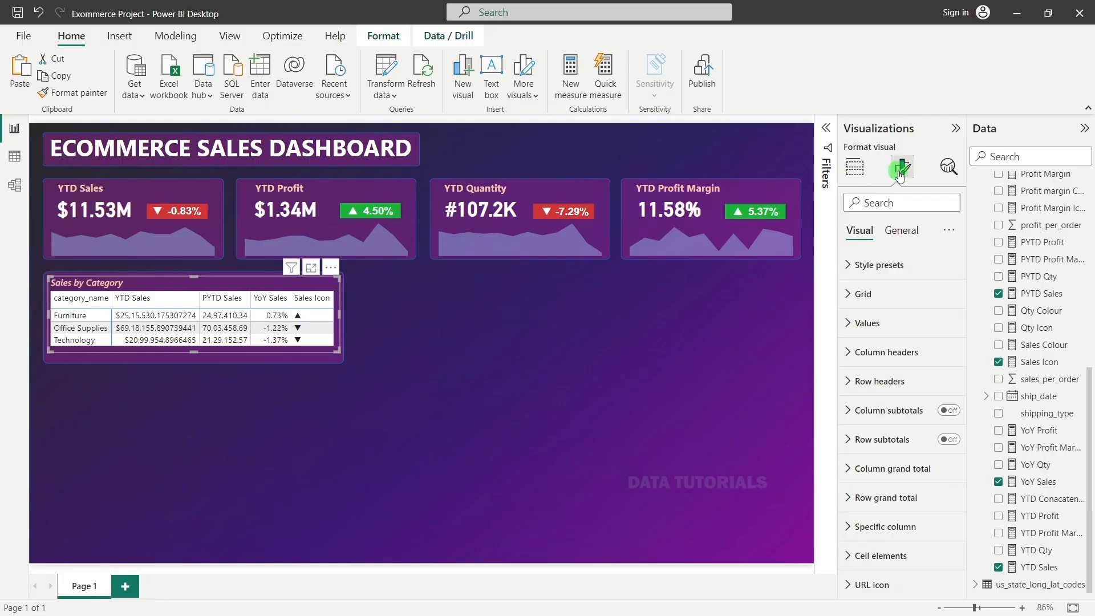
left_click(887, 323)
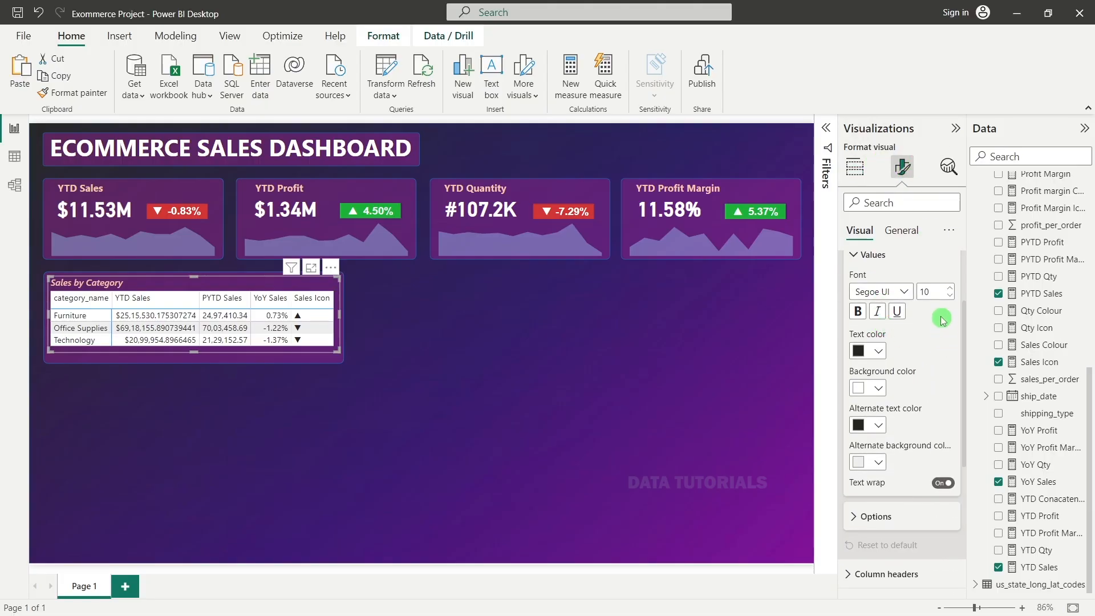
left_click(875, 291)
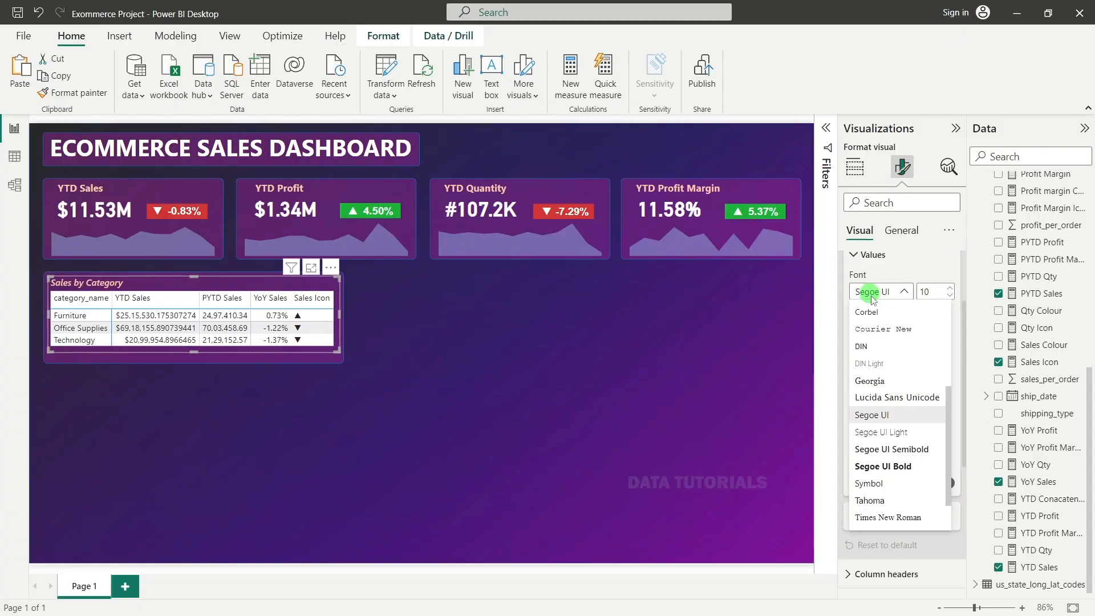
left_click(893, 450)
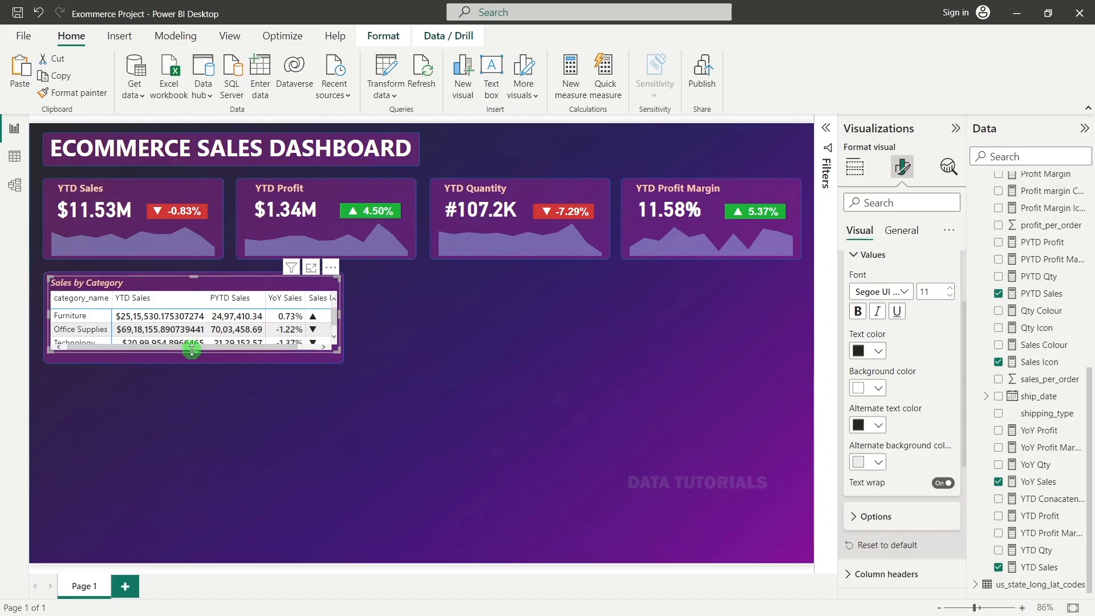
Step: Make the category matrix slightly taller and position it within its background rectangle so all three category rows fit
left_click_drag(192, 353, 193, 357)
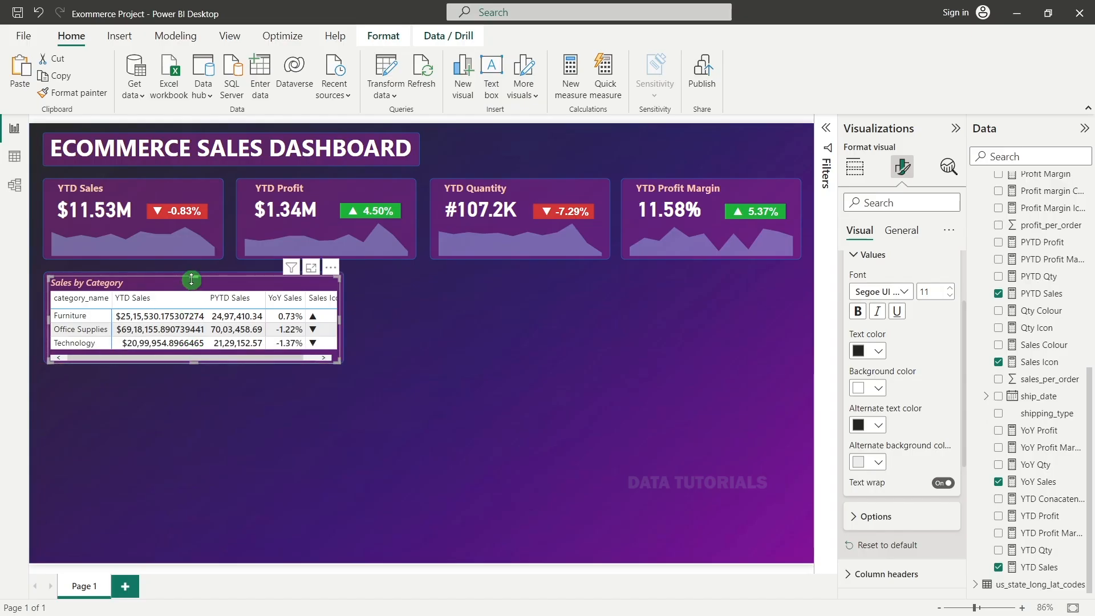
left_click_drag(192, 277, 193, 272)
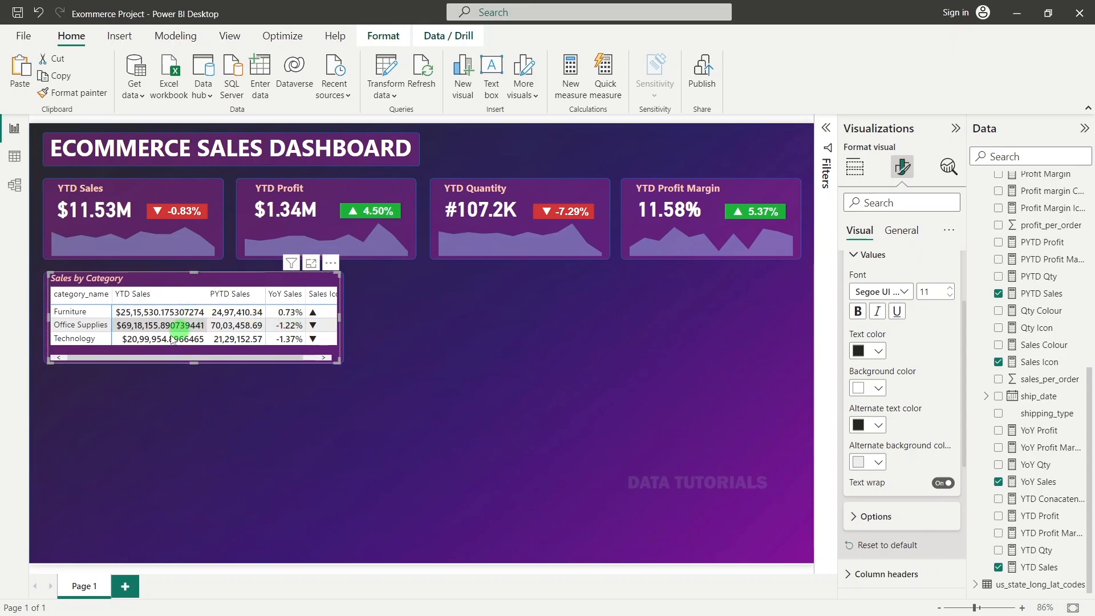
left_click_drag(191, 360, 191, 353)
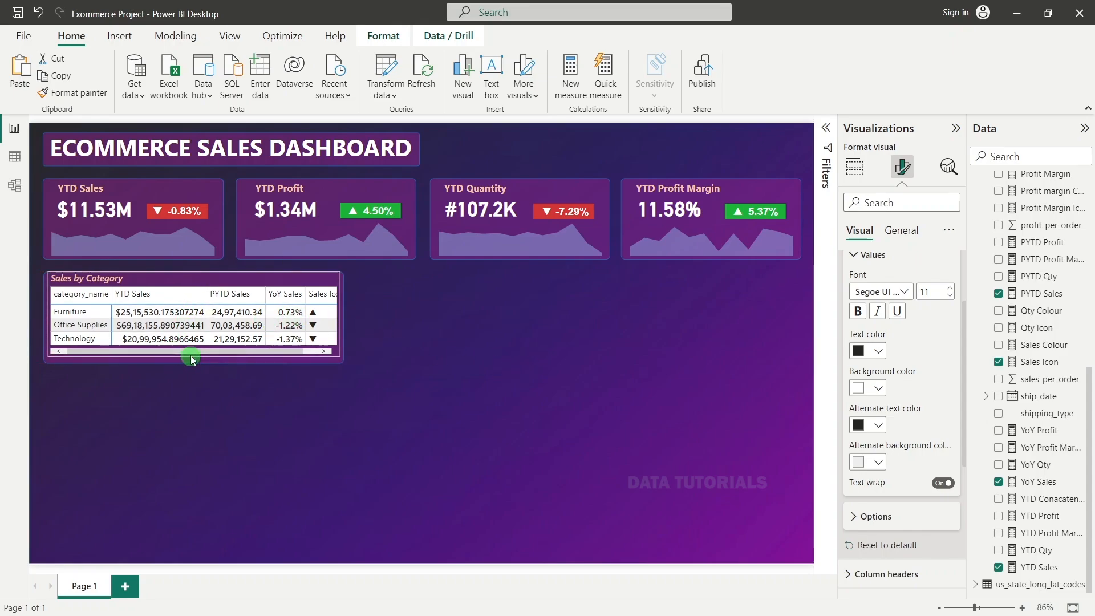
key("Down")
key("Down")
key("Down")
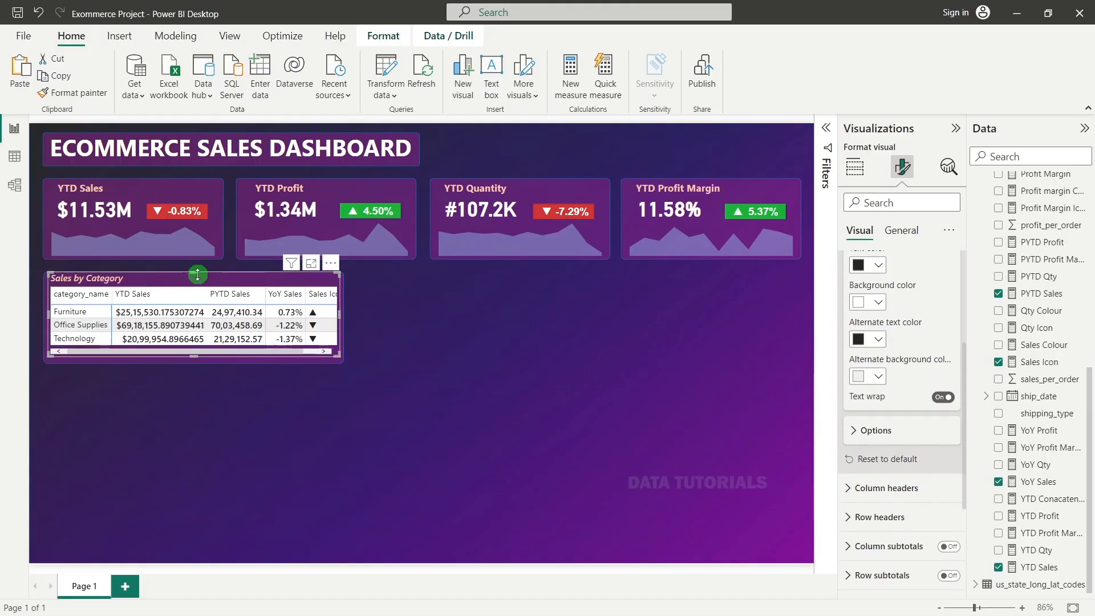
left_click_drag(215, 286, 215, 287)
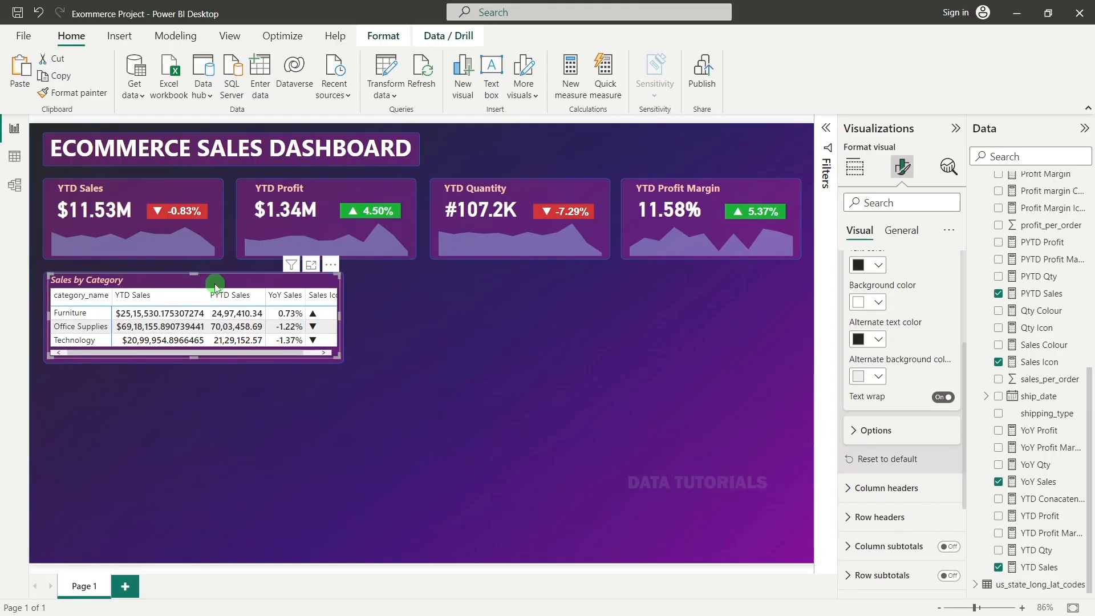
Step: Set the background color of the matrix's values to #094780
scroll(940, 291, "up", 2)
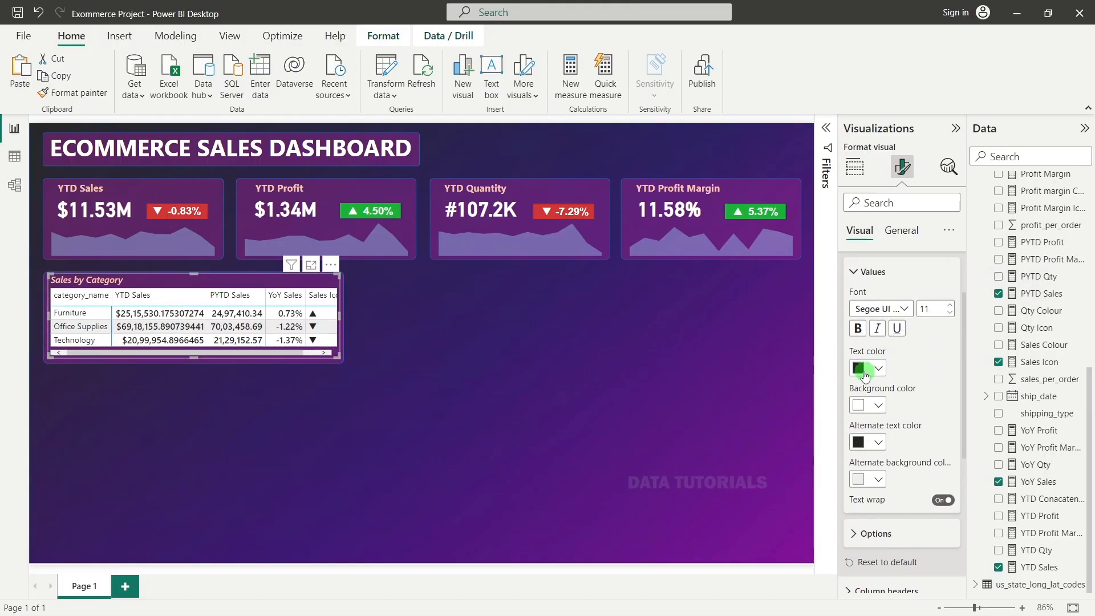
left_click(877, 406)
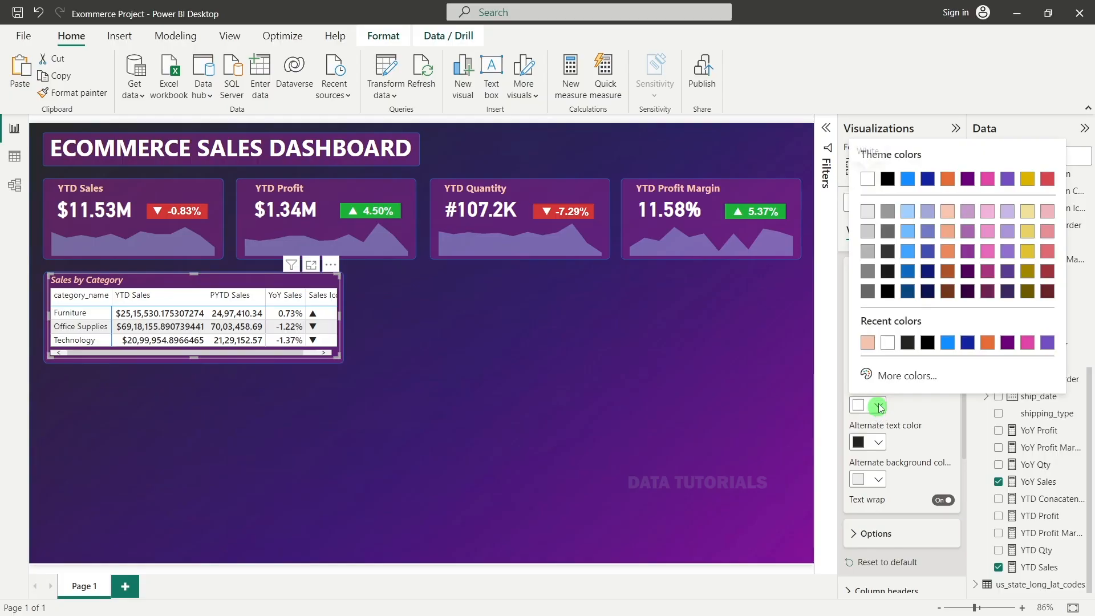
left_click(901, 376)
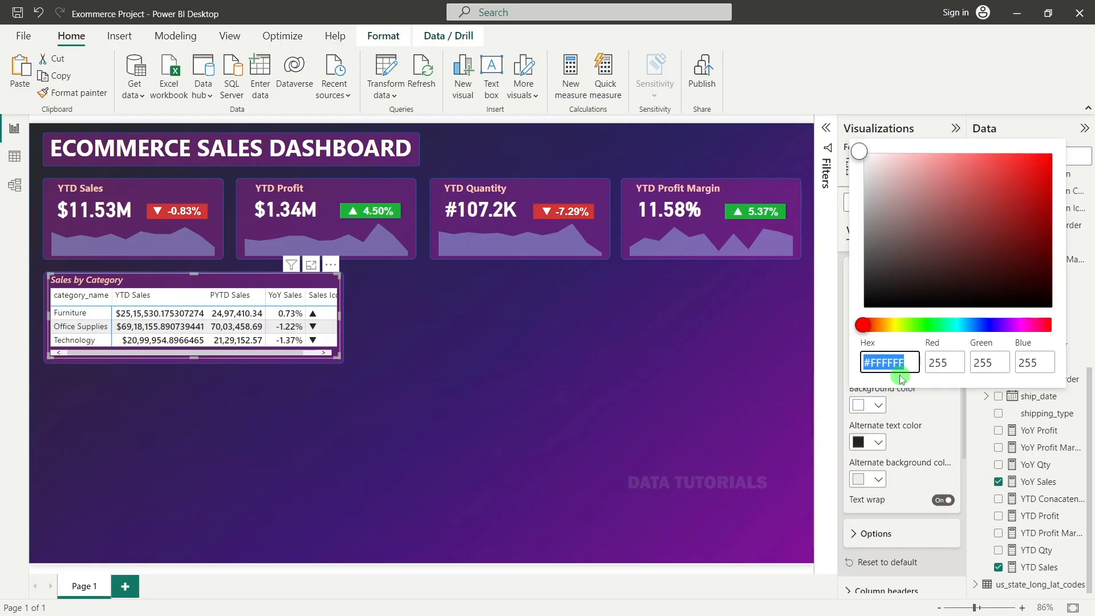
type("#094780")
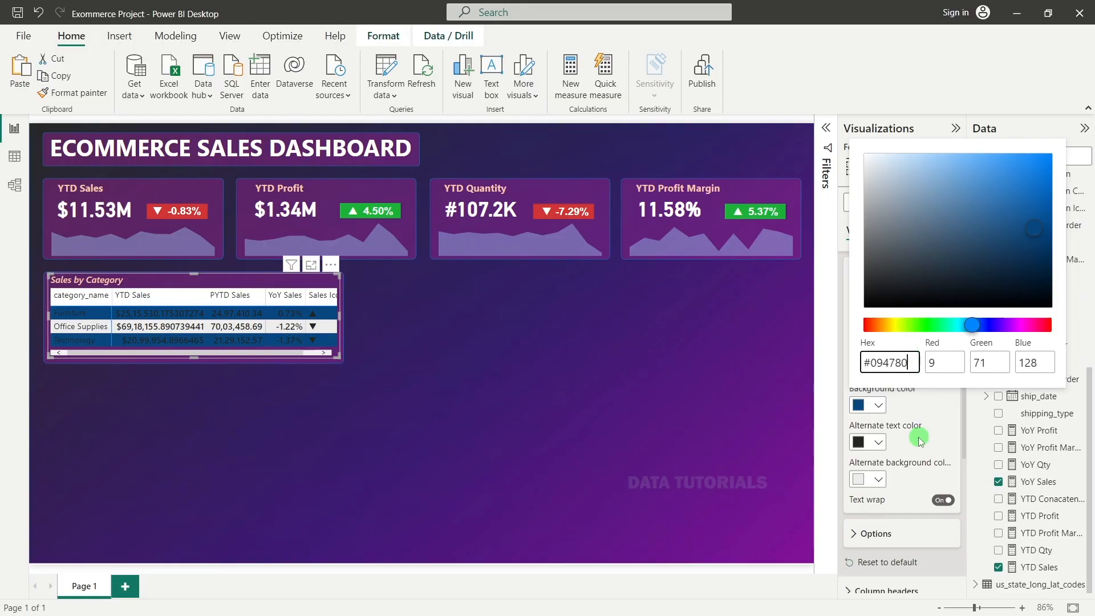
left_click(880, 443)
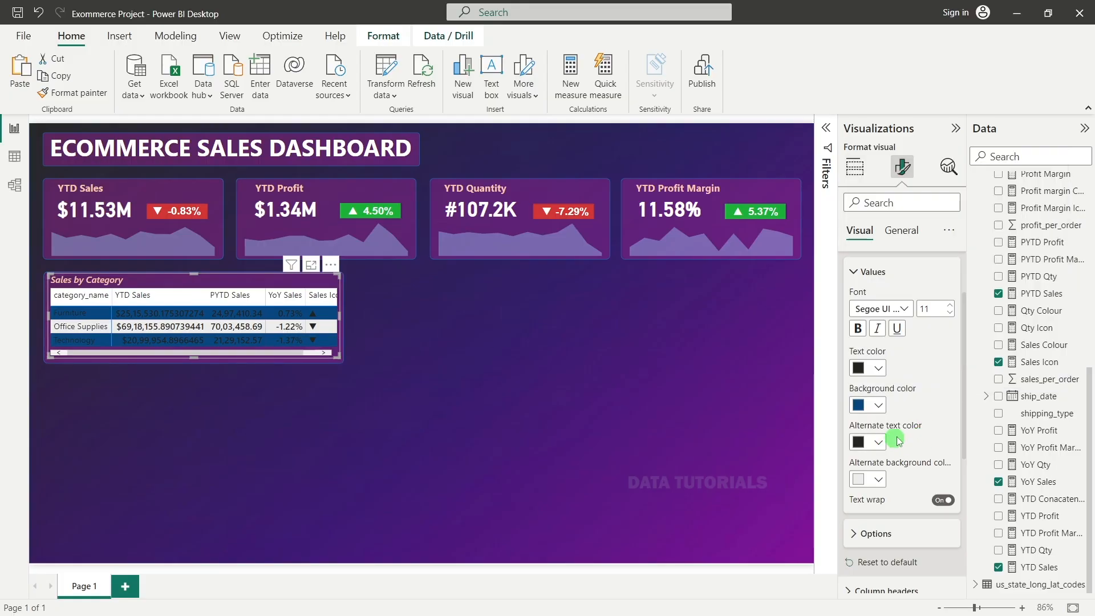
Step: Set the alternate background color of the matrix's values to #573B92
left_click(879, 479)
left_click(888, 449)
left_click(888, 440)
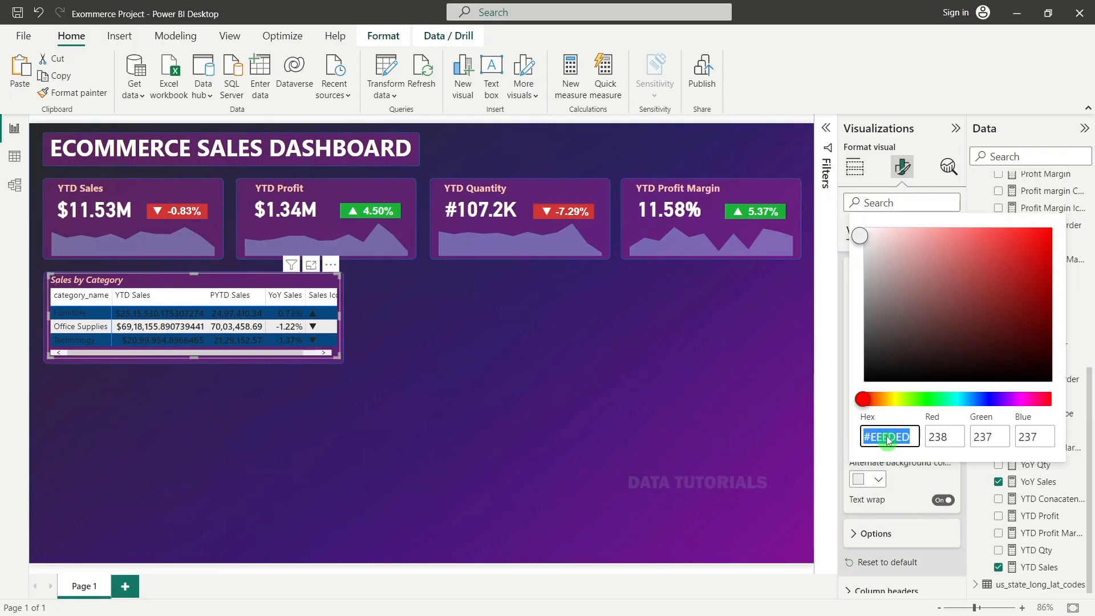
type("#573")
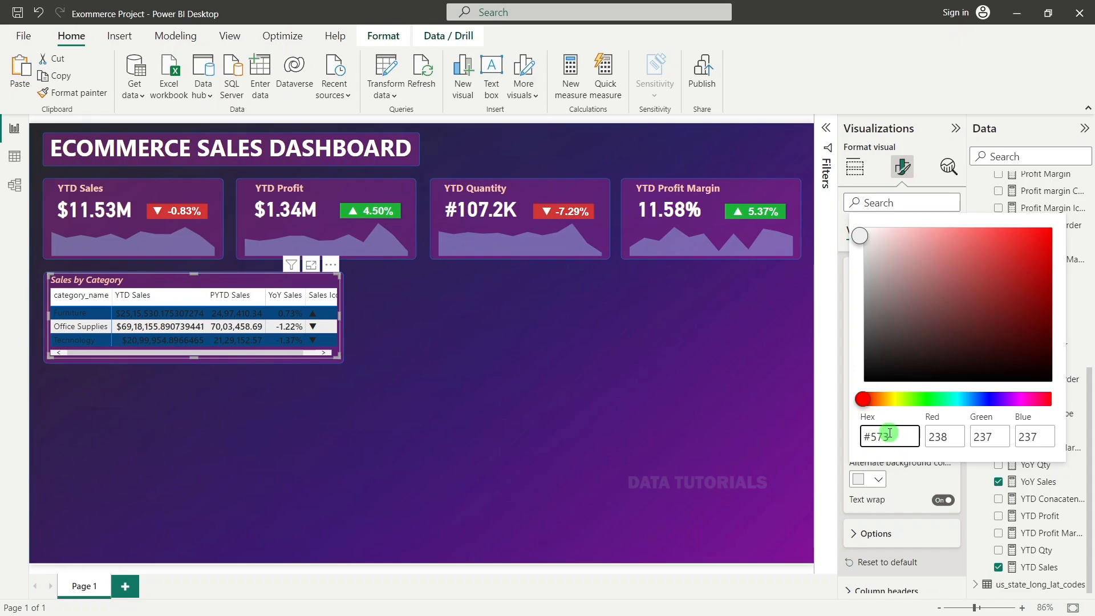
type("B92")
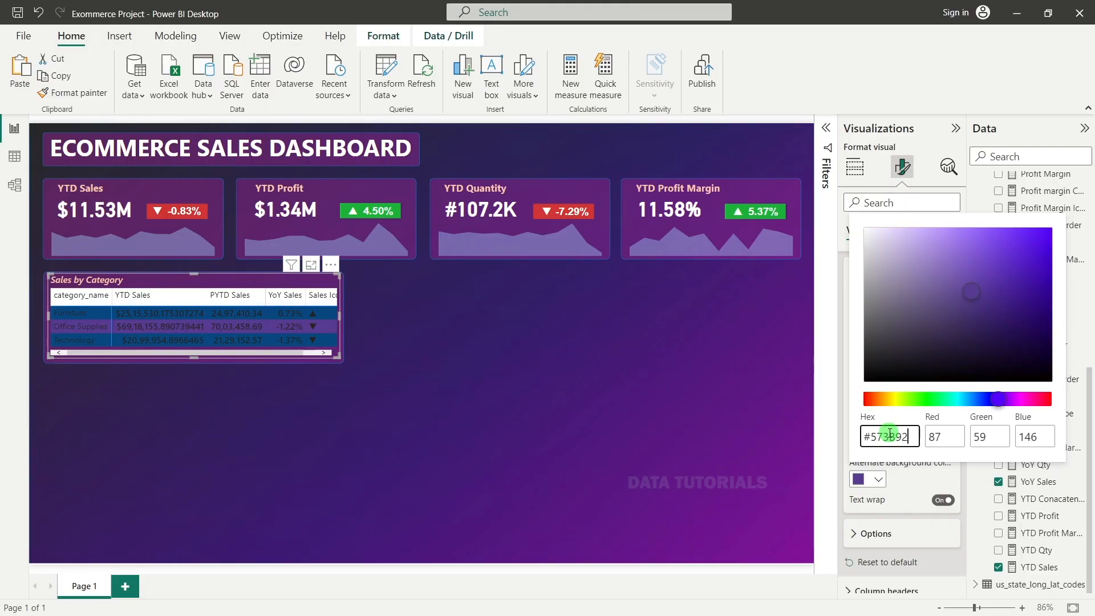
left_click(253, 285)
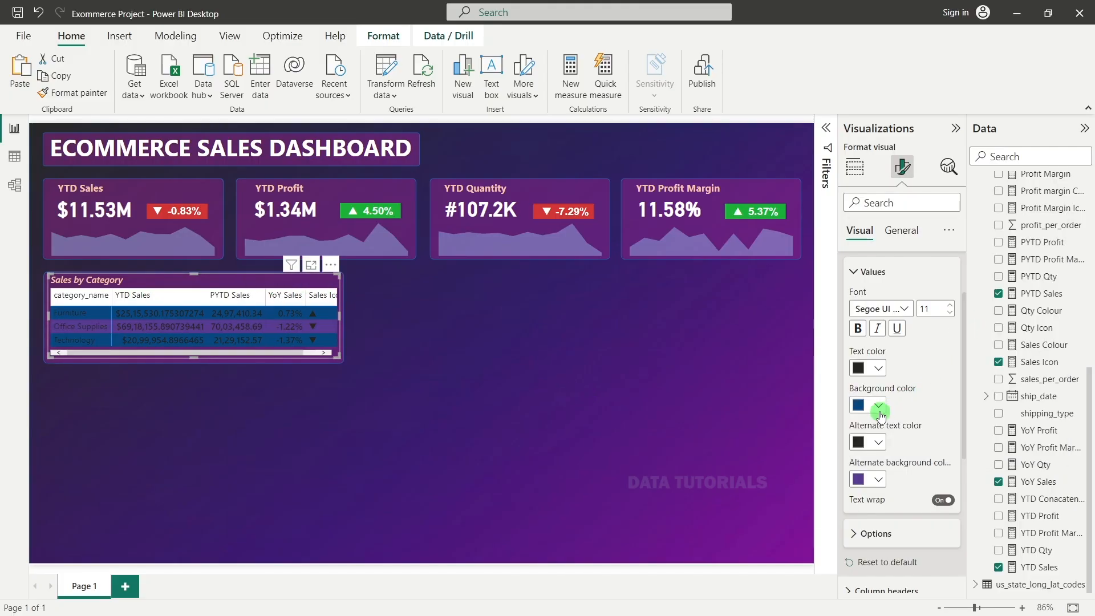
Step: Set both the text color and the alternate text color of the matrix's values to the lightest gray shade of white
left_click(876, 370)
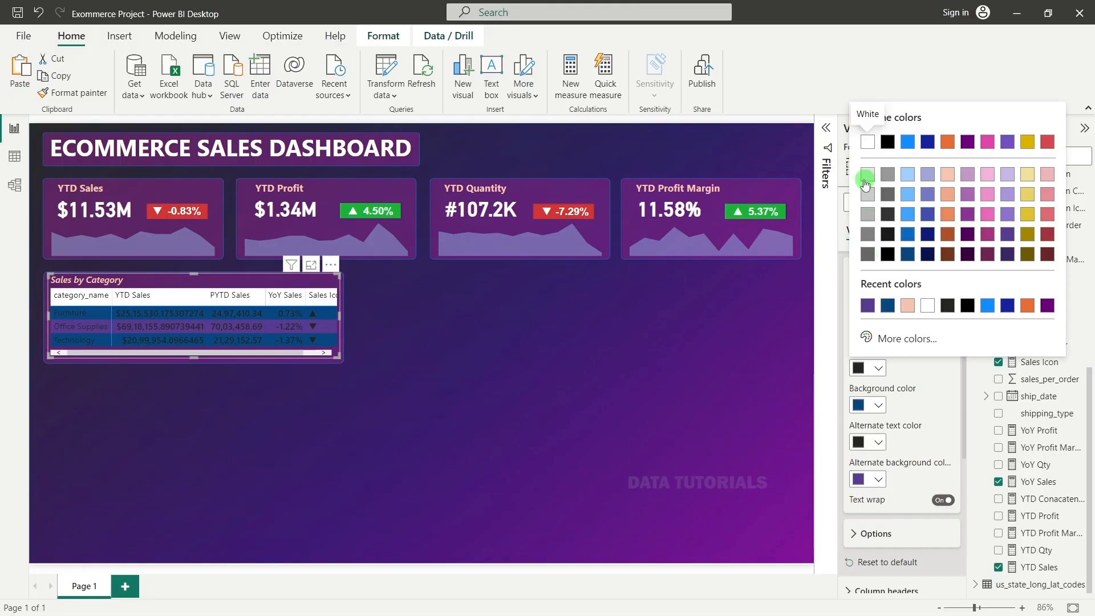
left_click(866, 182)
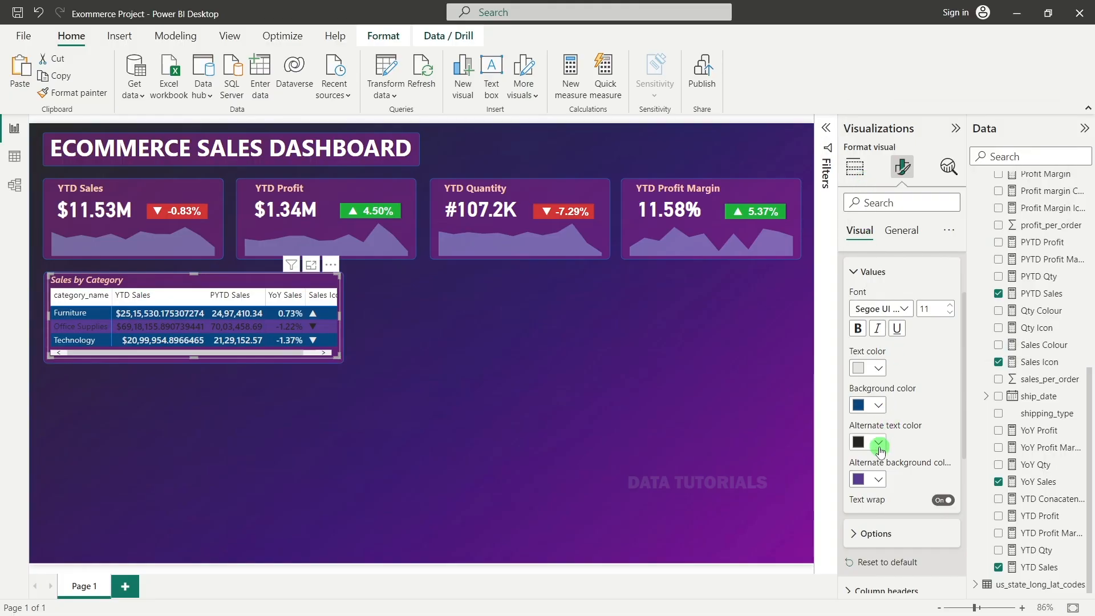
left_click(879, 444)
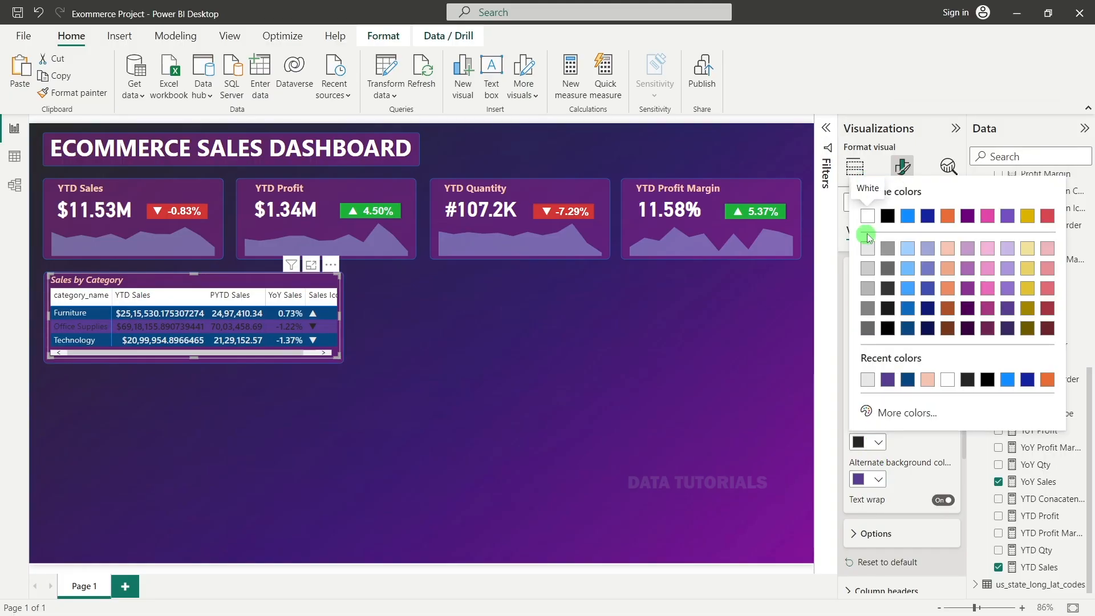
left_click(869, 248)
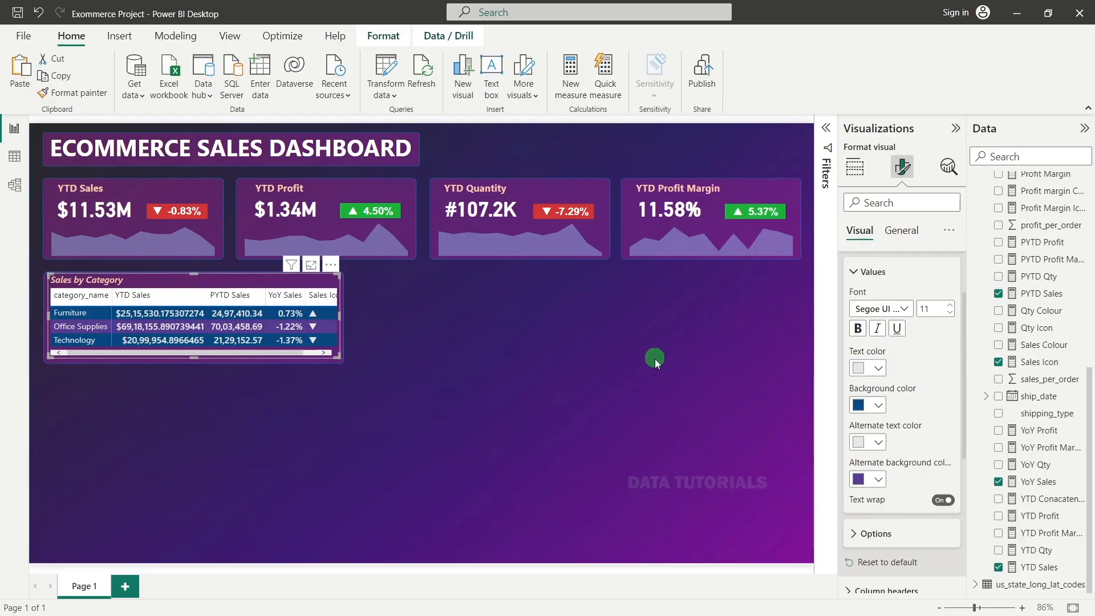
Step: Center the matrix's YTD Sales values and display them in millions with 2 decimal places
left_click(854, 272)
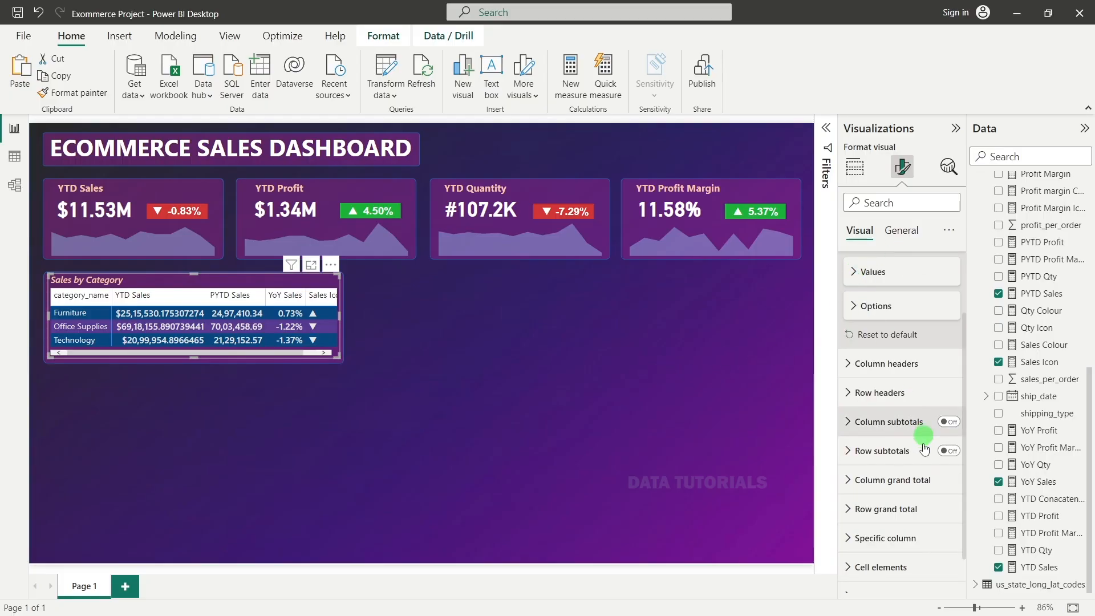
scroll(906, 434, "down", 2)
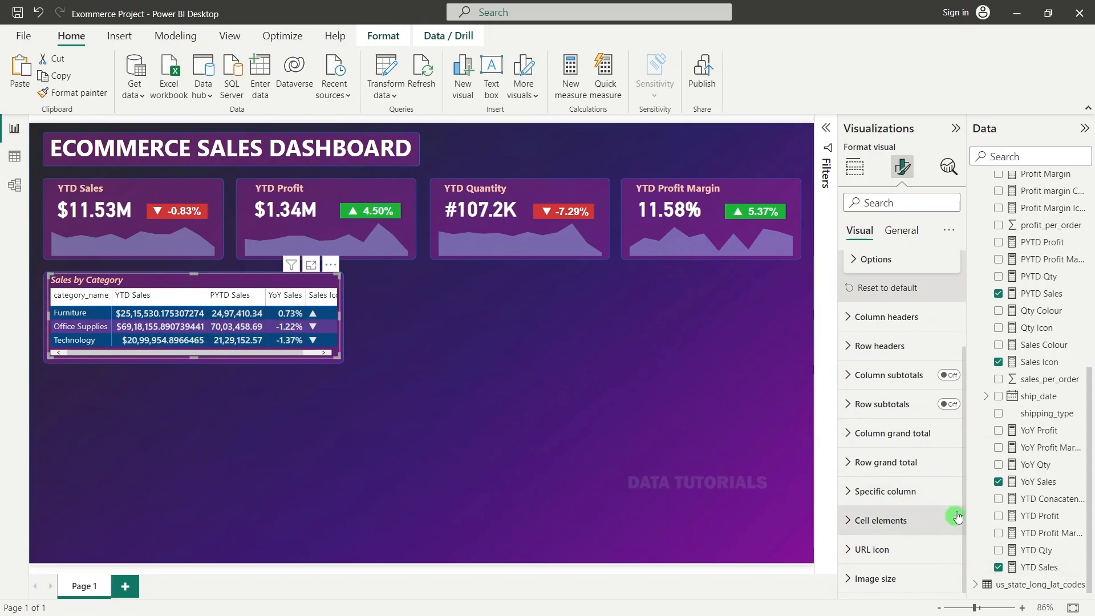
left_click(851, 493)
scroll(912, 445, "down", 5)
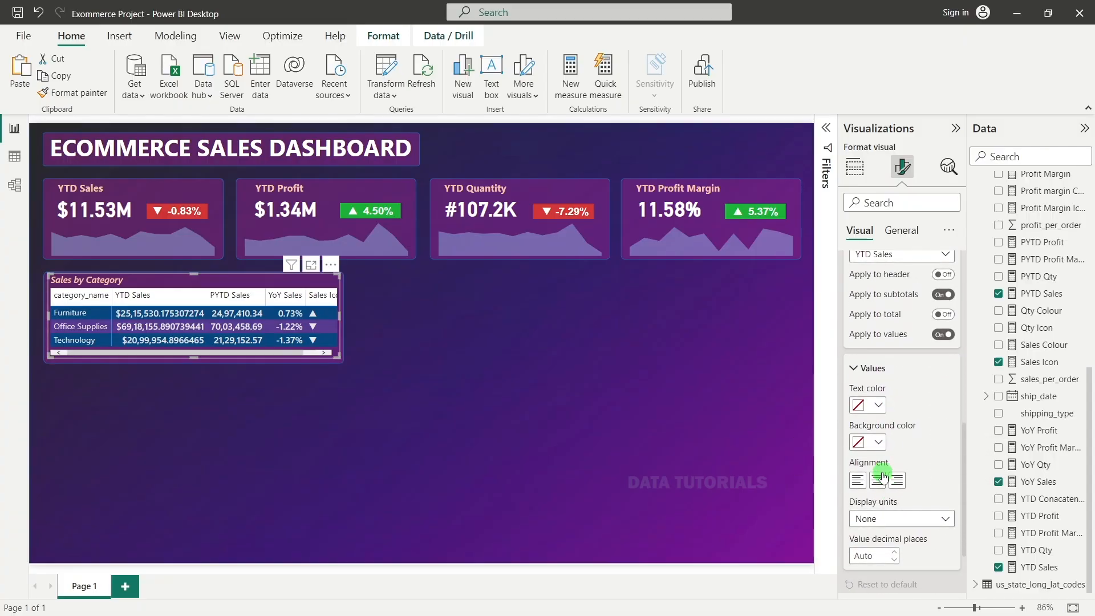
scroll(881, 314, "down", 2)
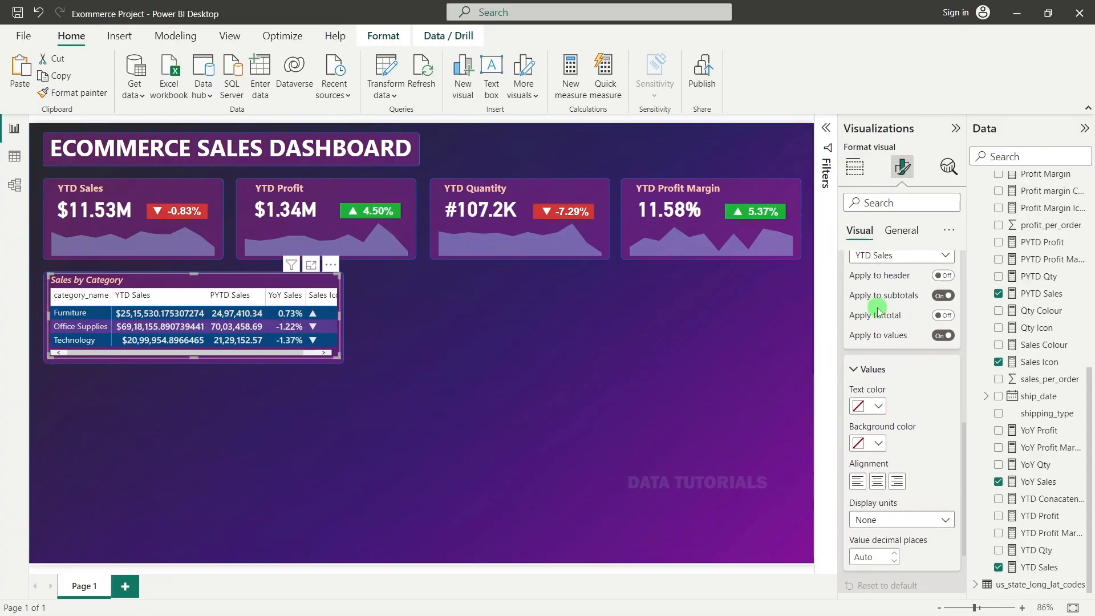
left_click(877, 480)
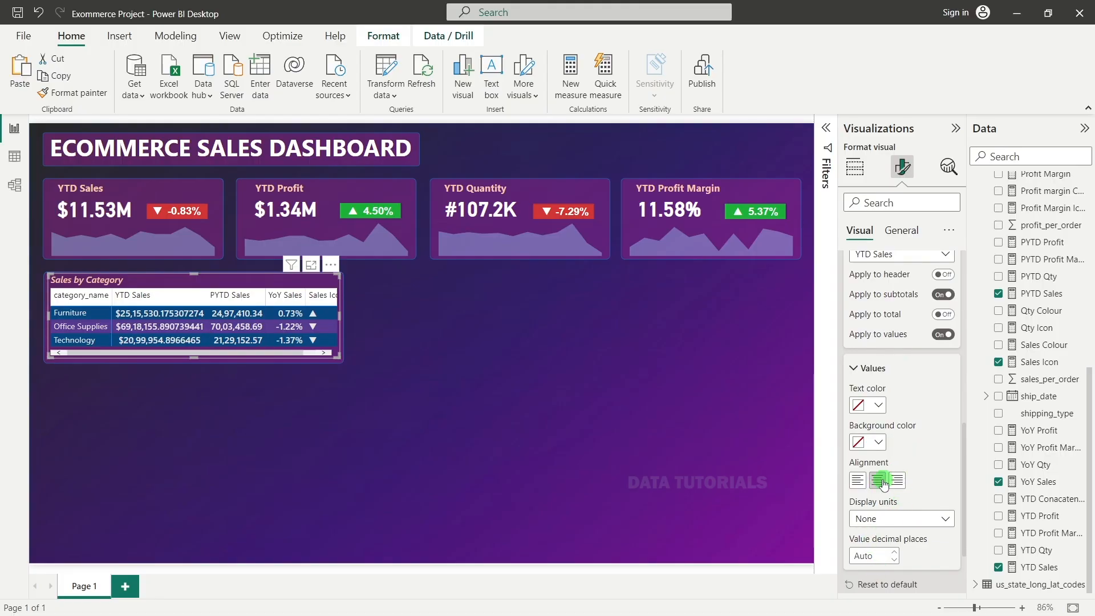
left_click(902, 517)
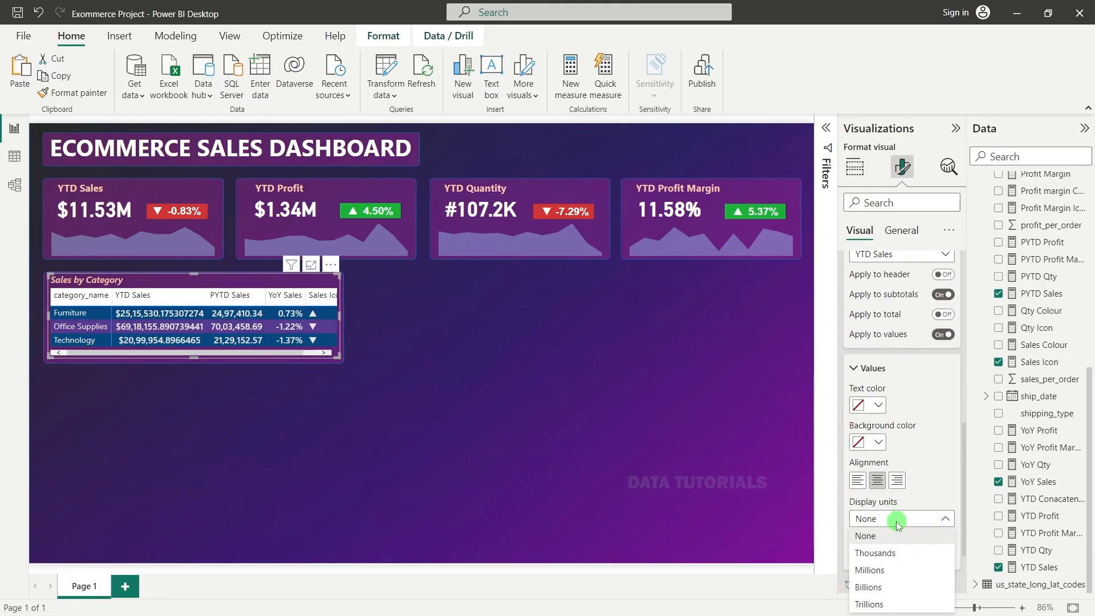
left_click(872, 569)
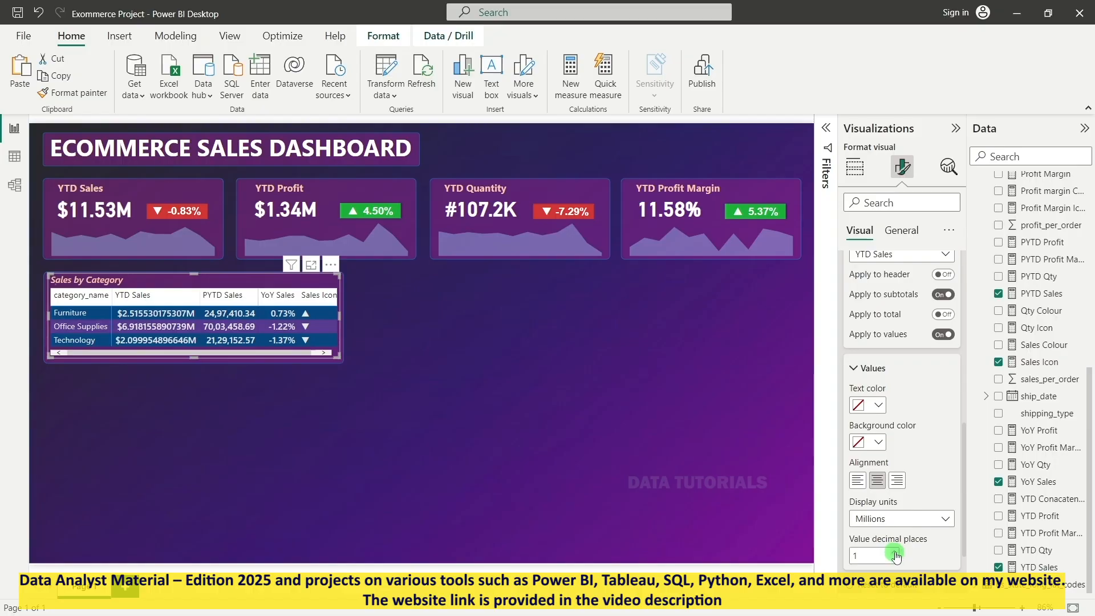
left_click(894, 552)
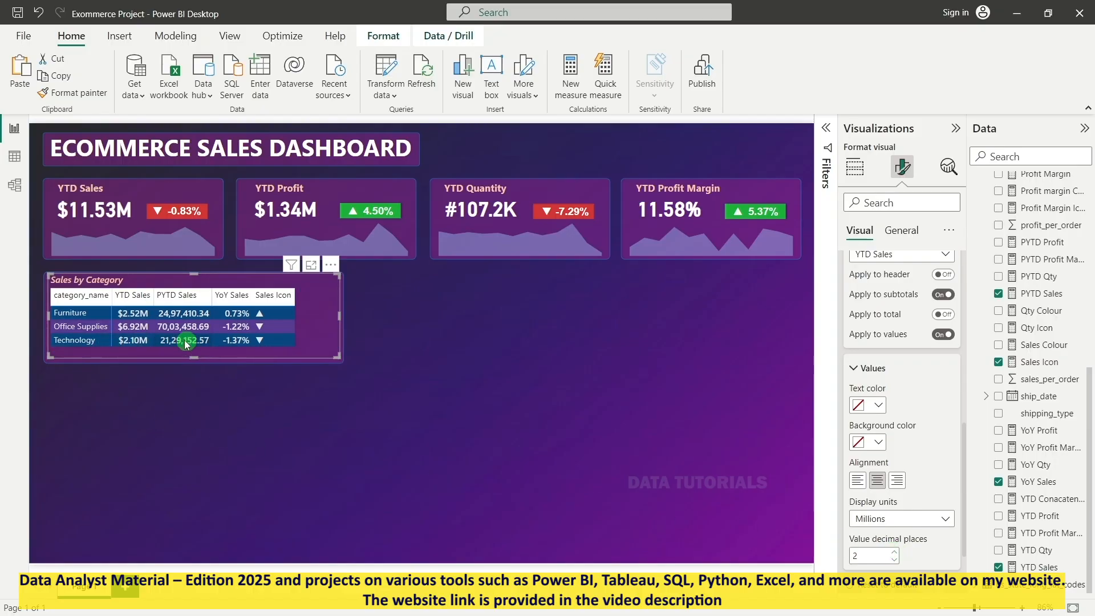
Step: Center the matrix's PYTD Sales values and display them in millions
scroll(904, 259, "up", 2)
left_click(899, 305)
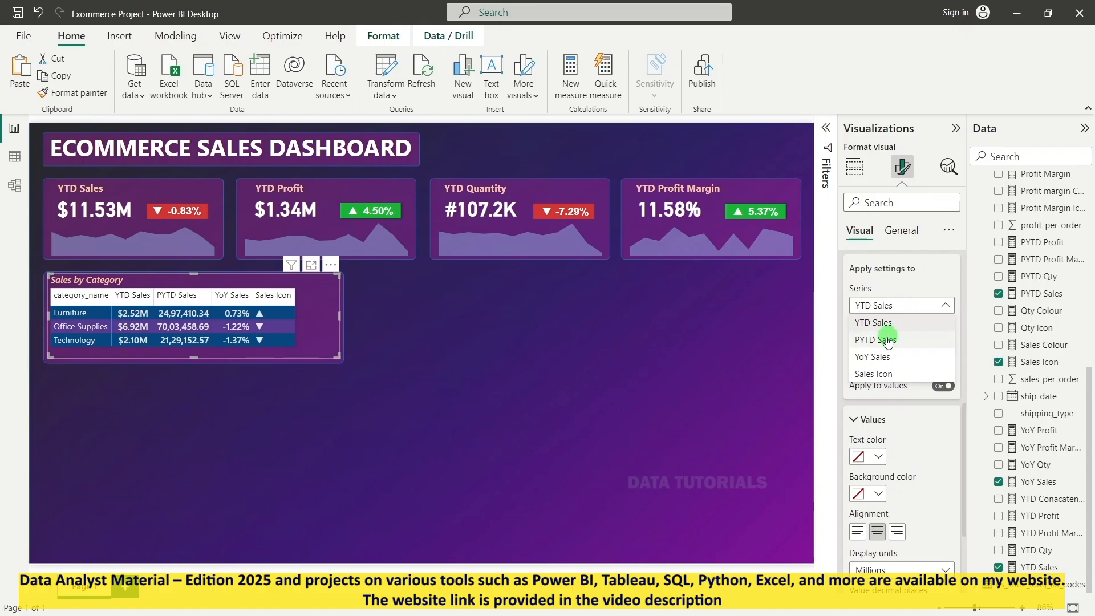
left_click(884, 339)
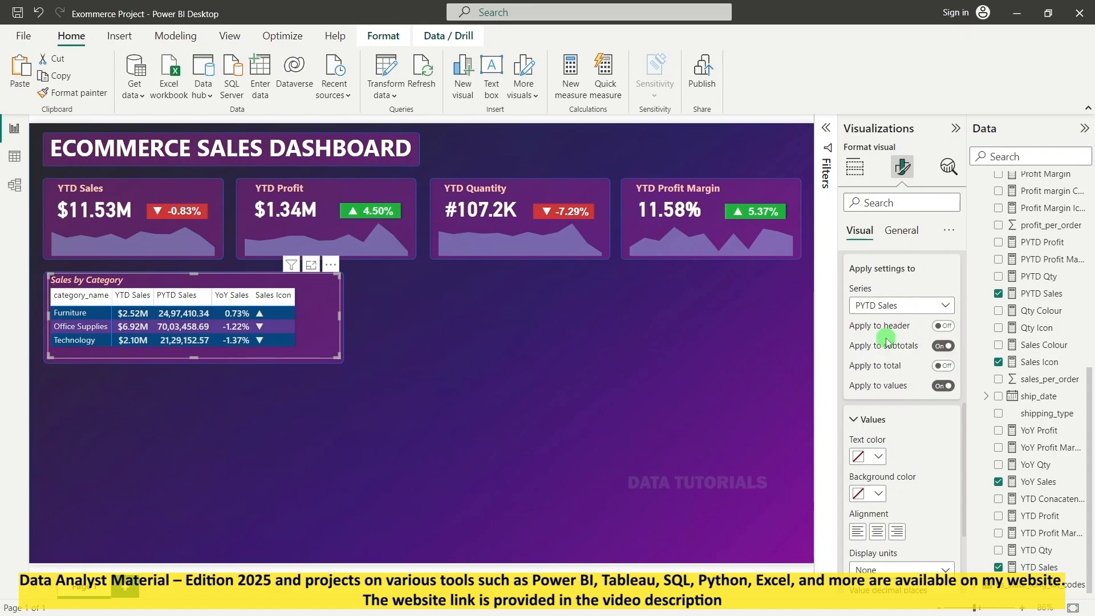
left_click(877, 531)
scroll(886, 455, "down", 3)
left_click(875, 426)
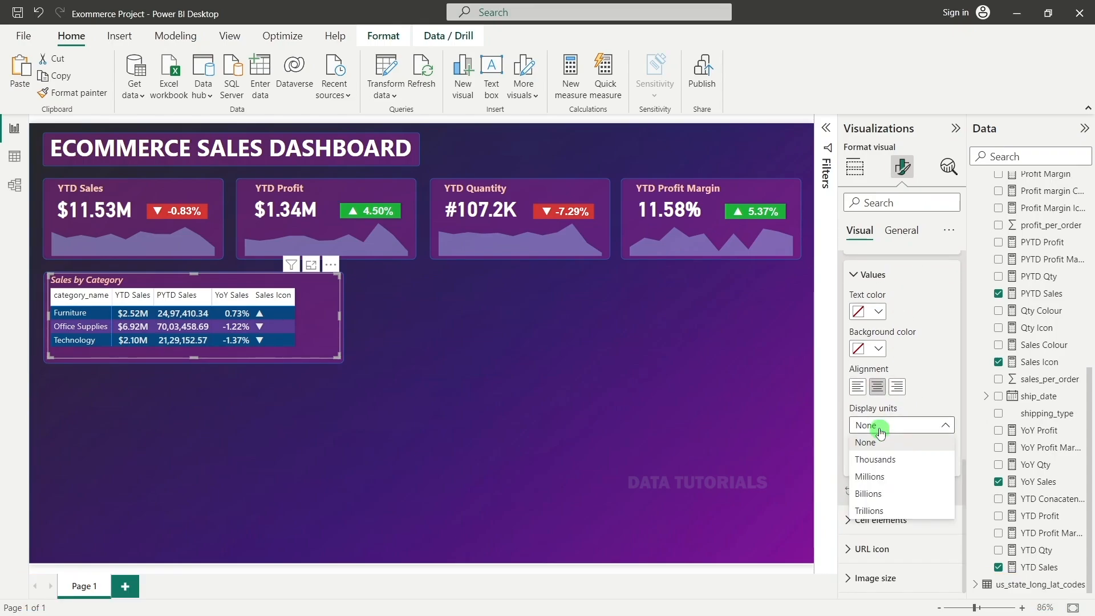
left_click(882, 473)
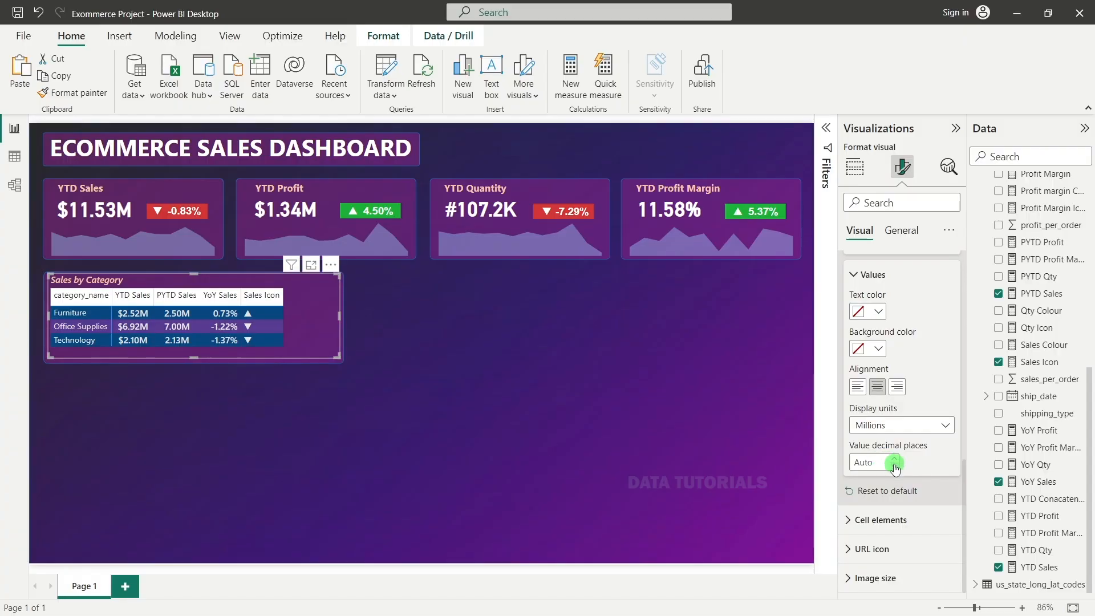
left_click(894, 459)
scroll(918, 352, "up", 4)
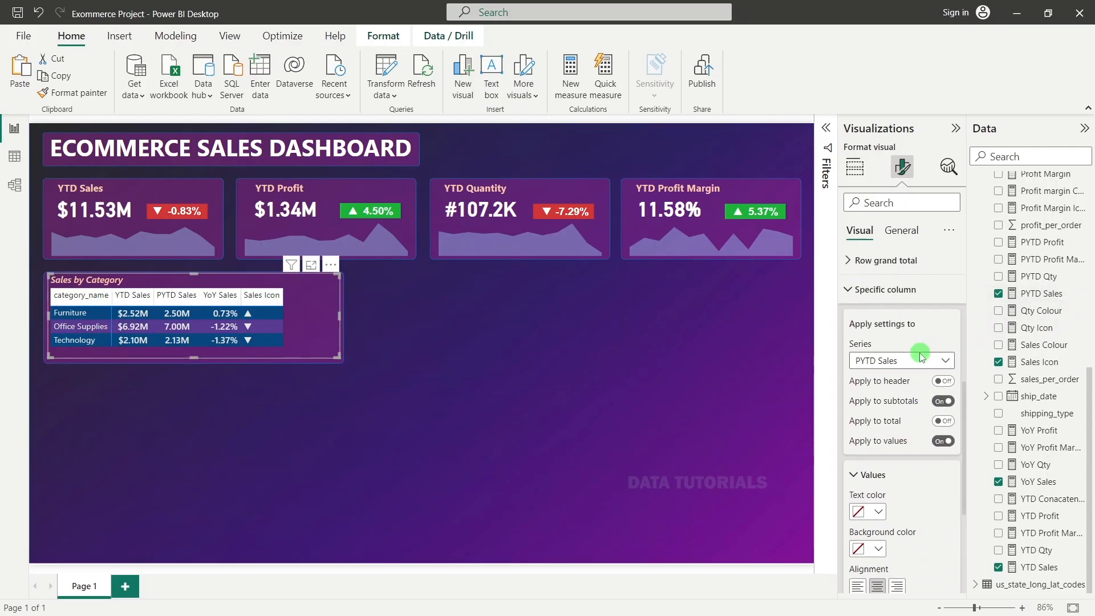
left_click(847, 297)
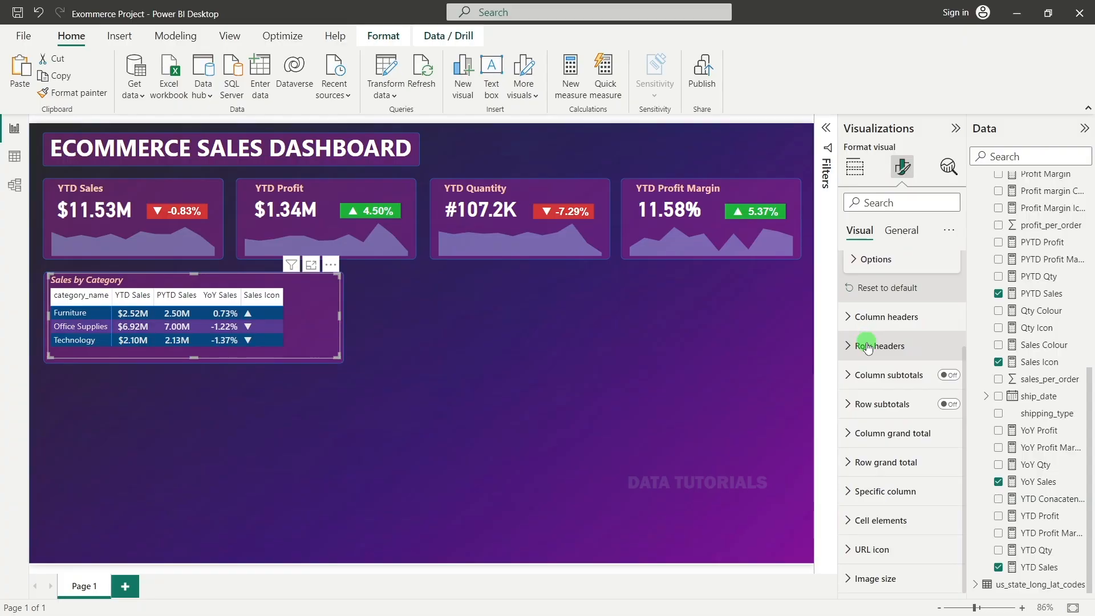
Step: Set the matrix's column headers to font size 11 in a bolder Segoe UI variant
scroll(867, 346, "up", 2)
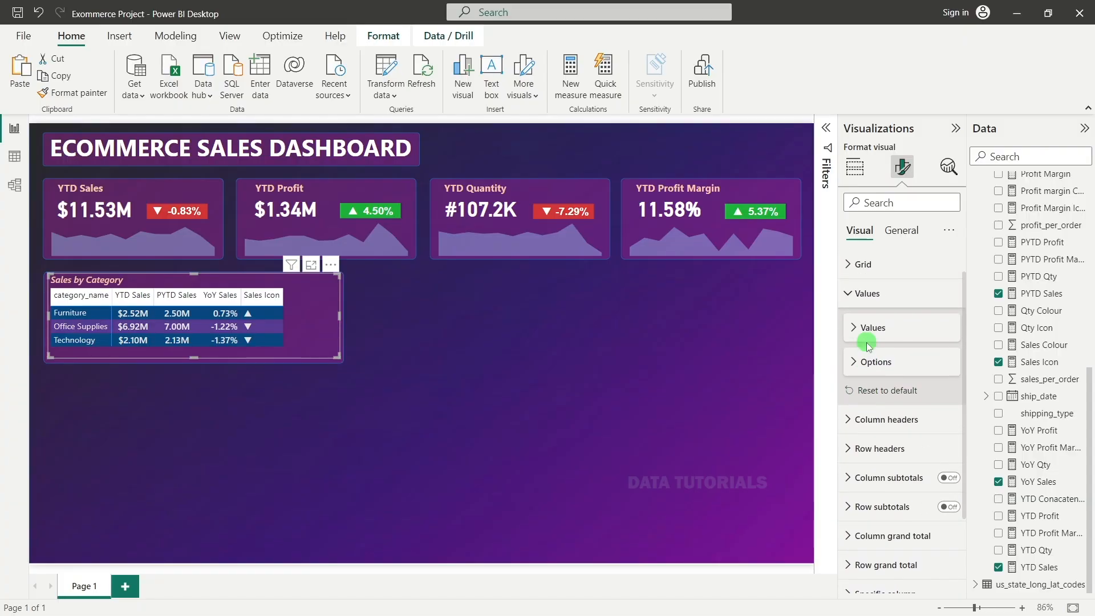
left_click(881, 368)
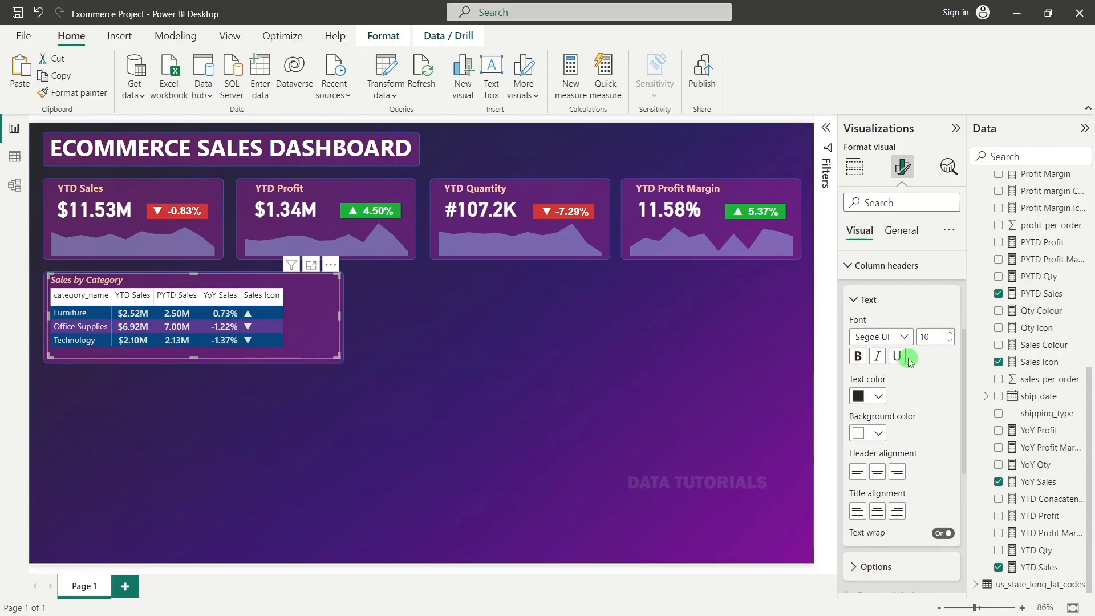
left_click(951, 334)
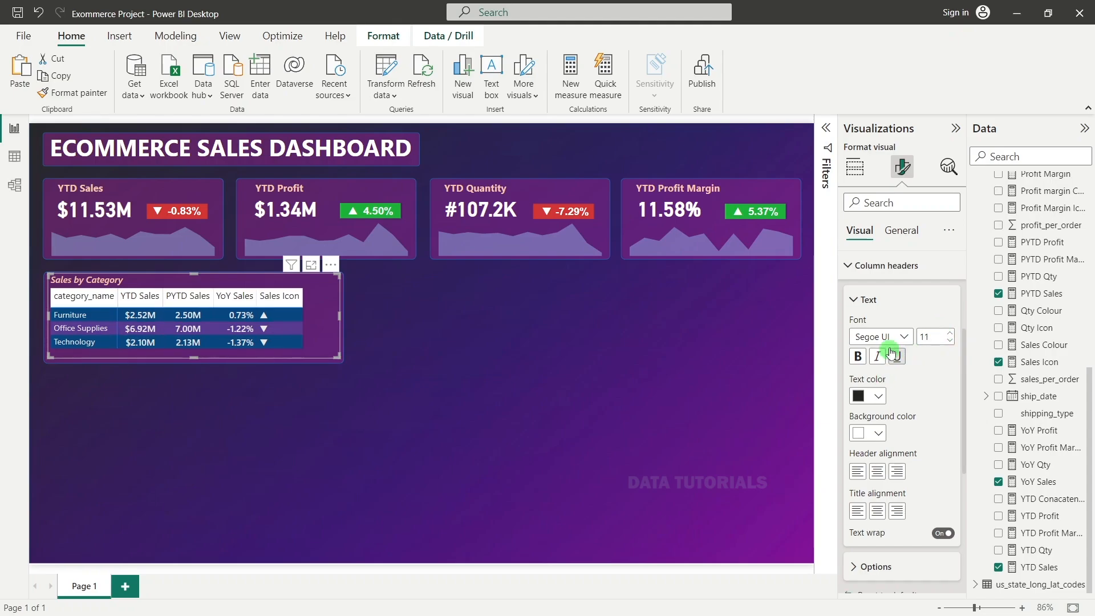
left_click(904, 337)
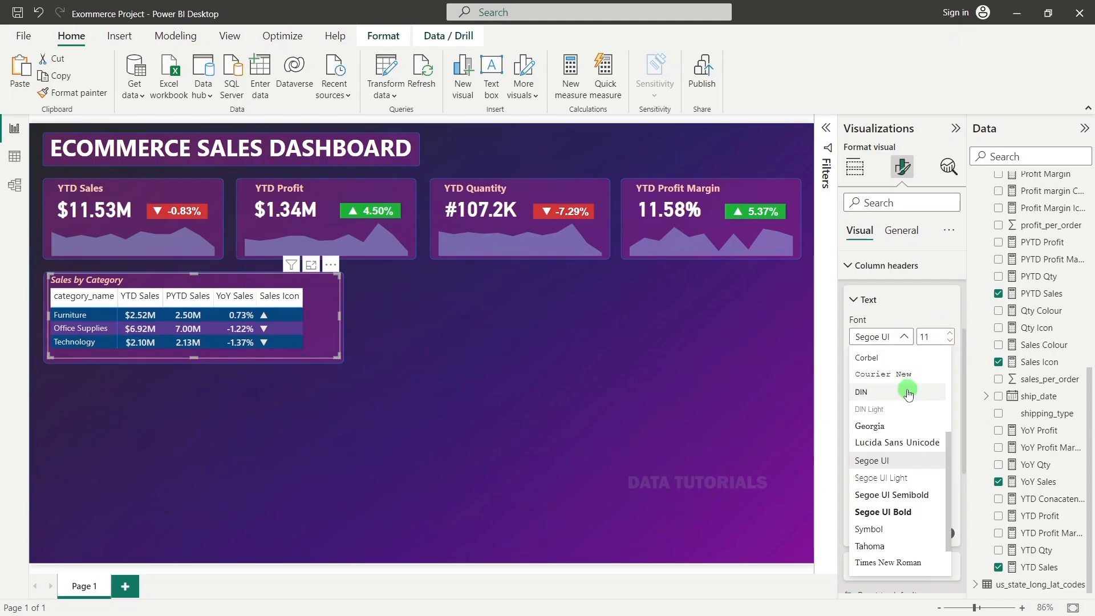
left_click(915, 380)
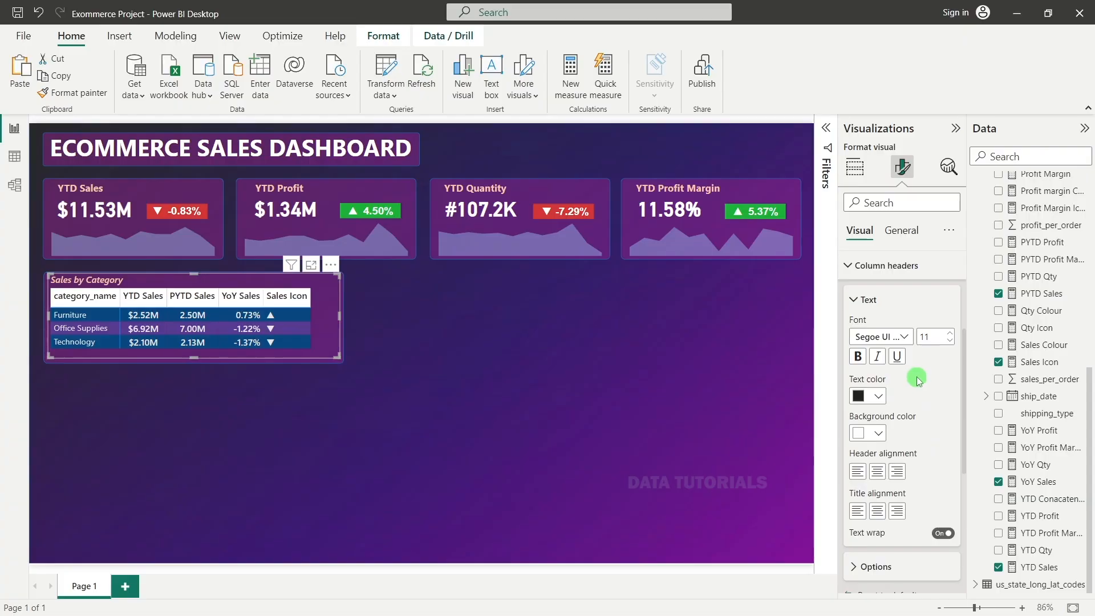
Step: Set the background color of the matrix's column headers to #AD5129
left_click(873, 434)
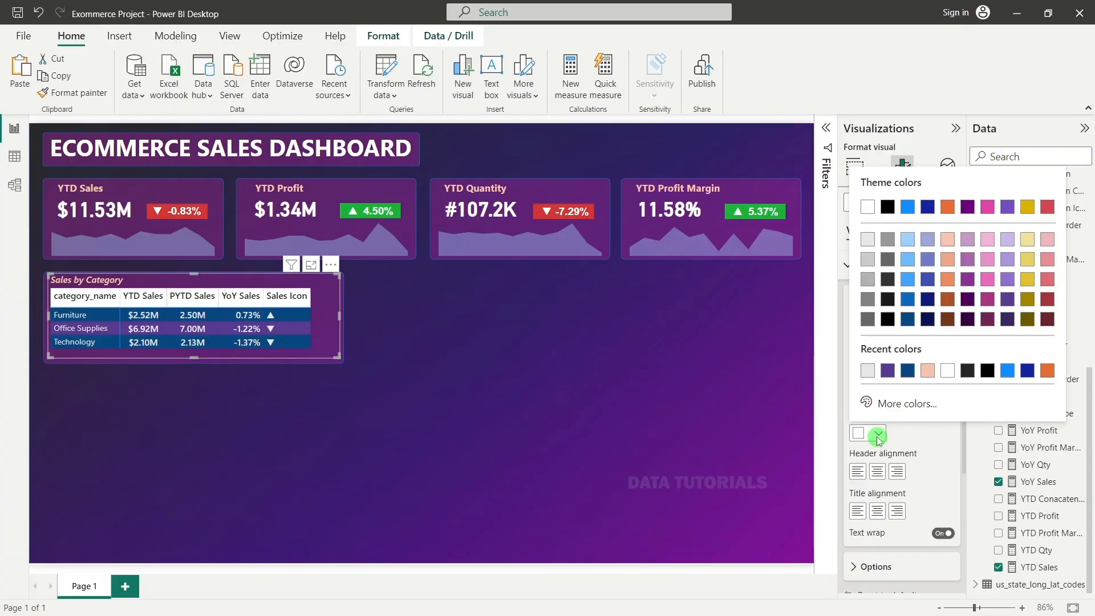
left_click(891, 404)
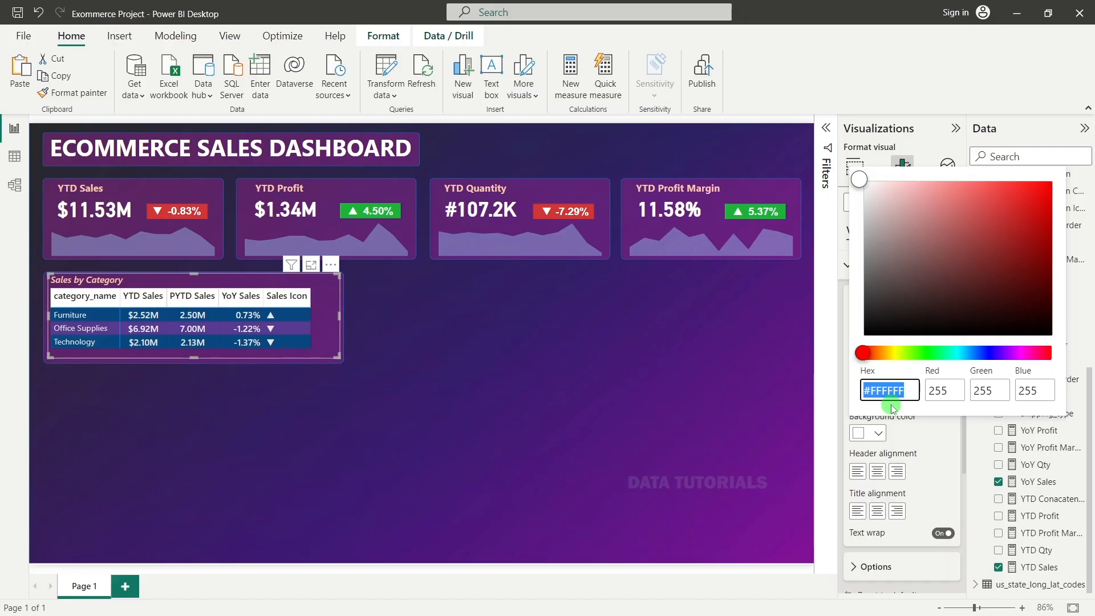
type("#AD5")
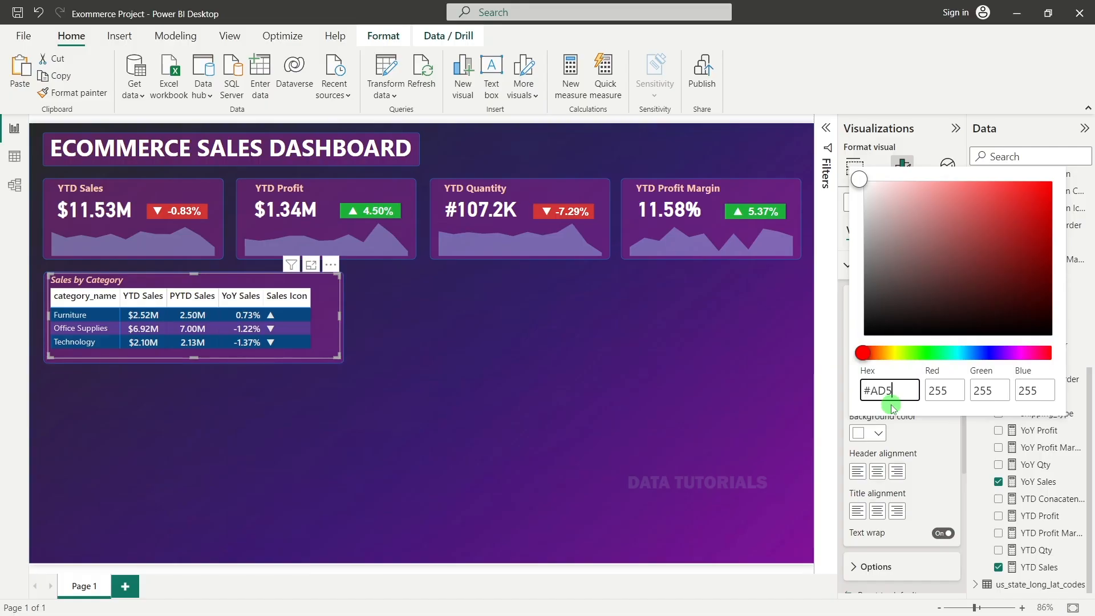
type("129")
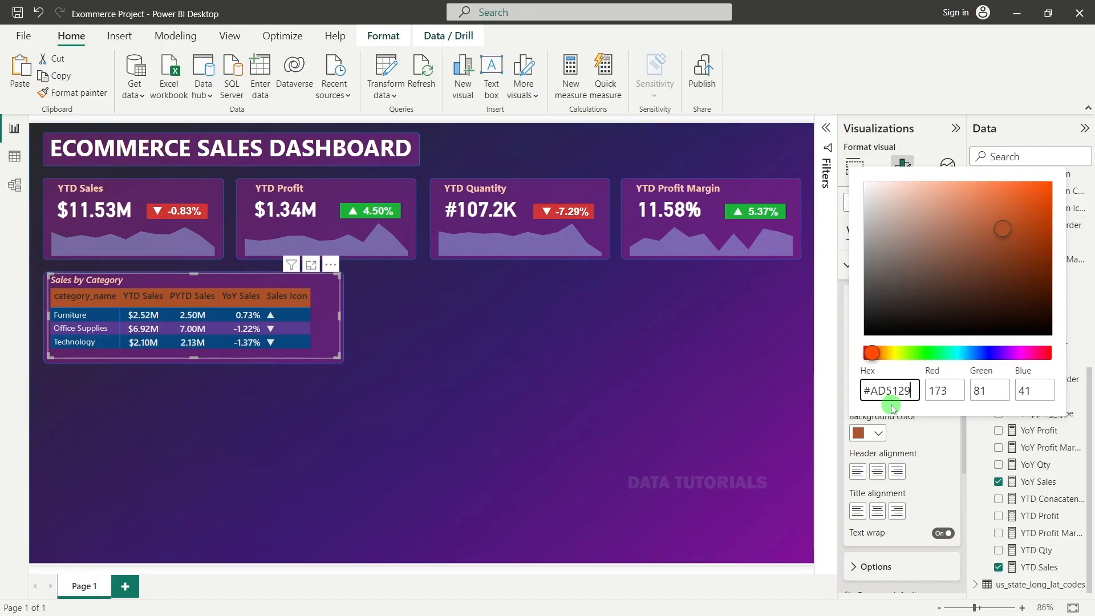
left_click(334, 299)
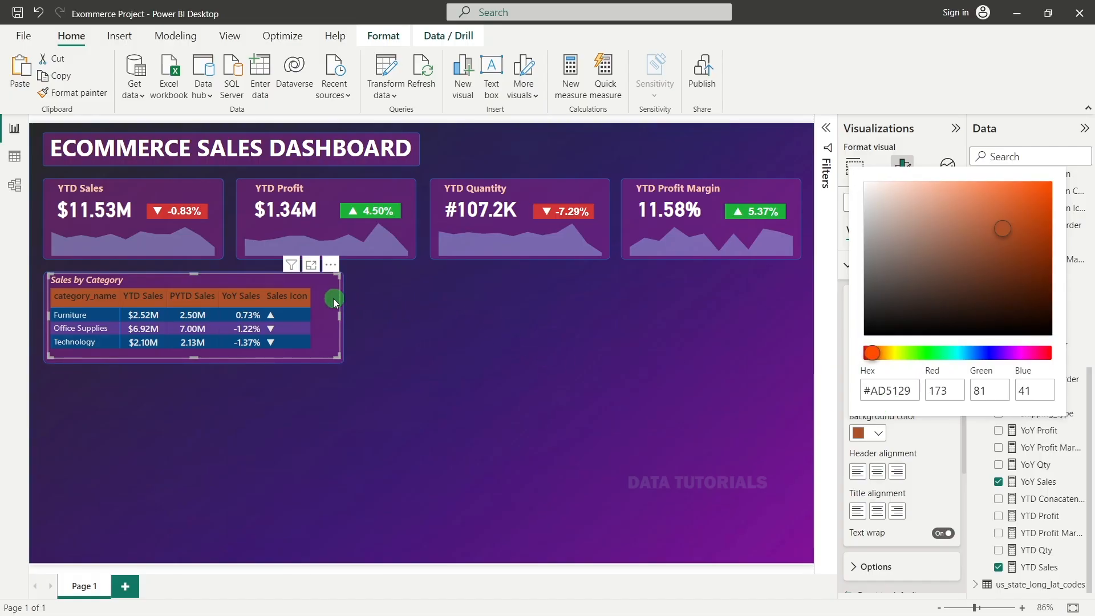
Step: Set the column headers' text color to white and center their header alignment
left_click(879, 397)
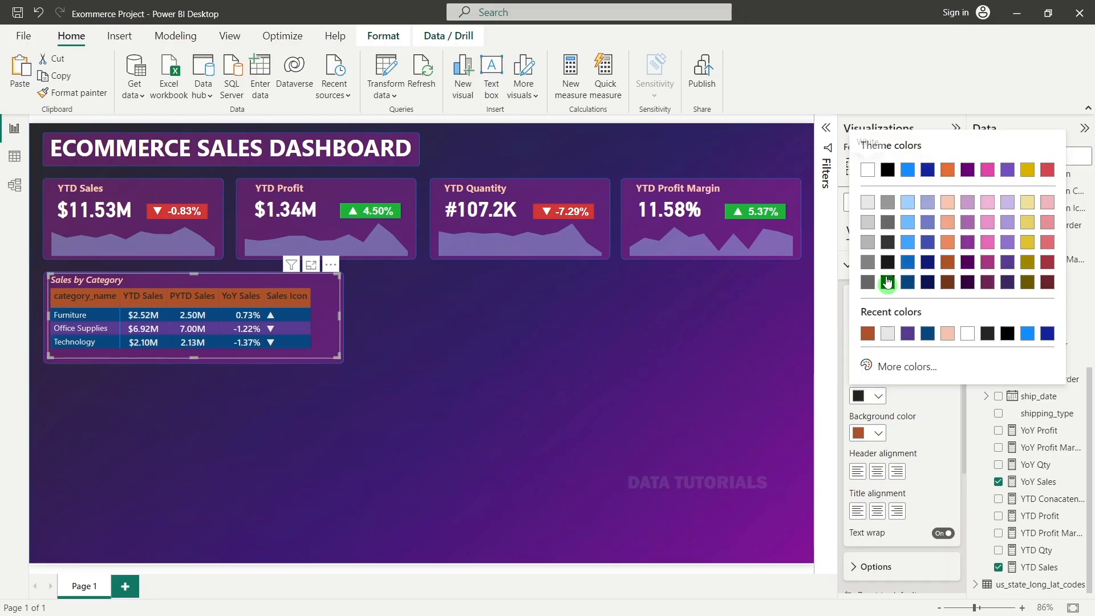
left_click(869, 176)
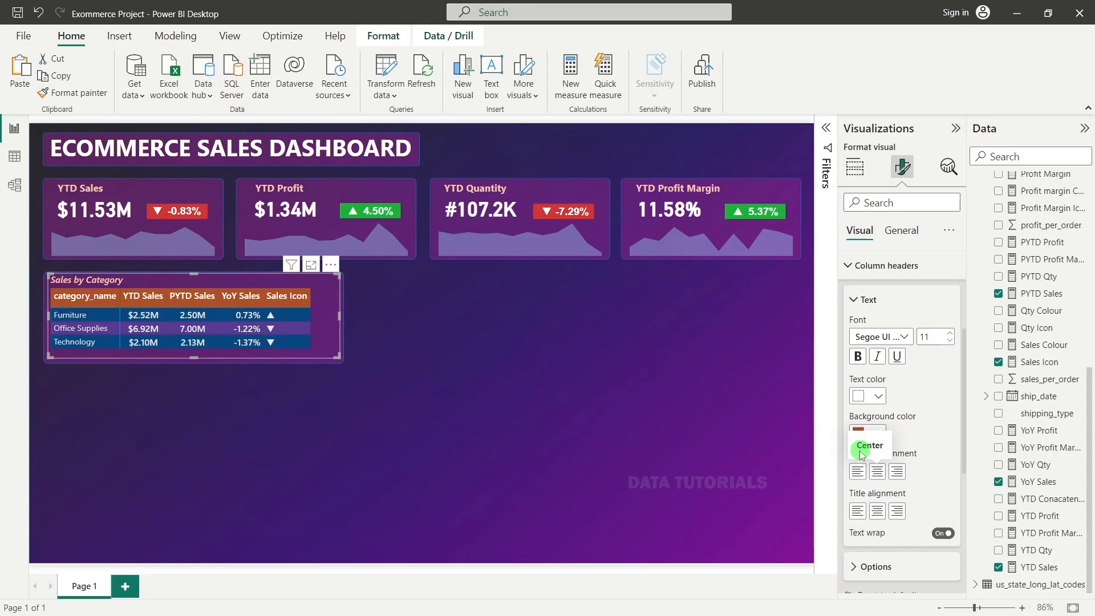
left_click(881, 471)
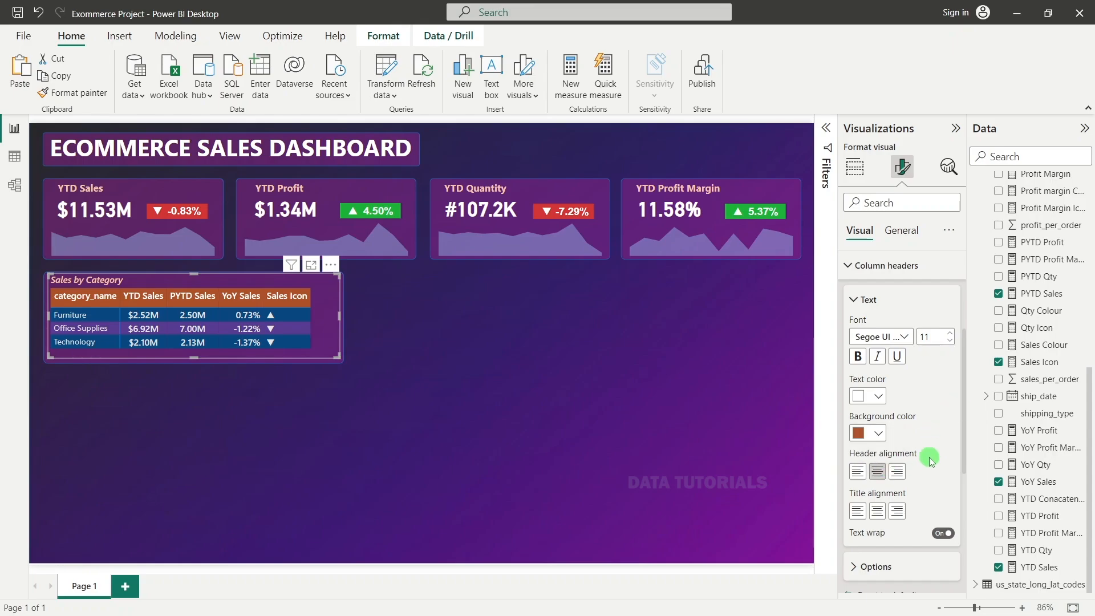
Step: Set the matrix's row headers to white text with font size 11
scroll(930, 460, "down", 3)
scroll(929, 460, "down", 3)
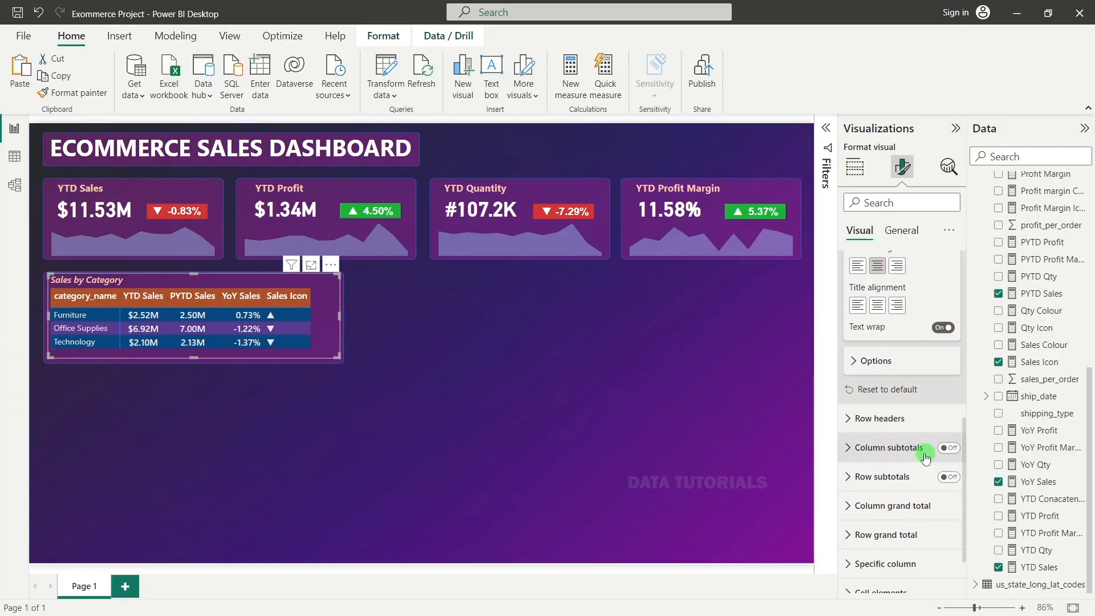
left_click(882, 427)
scroll(883, 432, "down", 5)
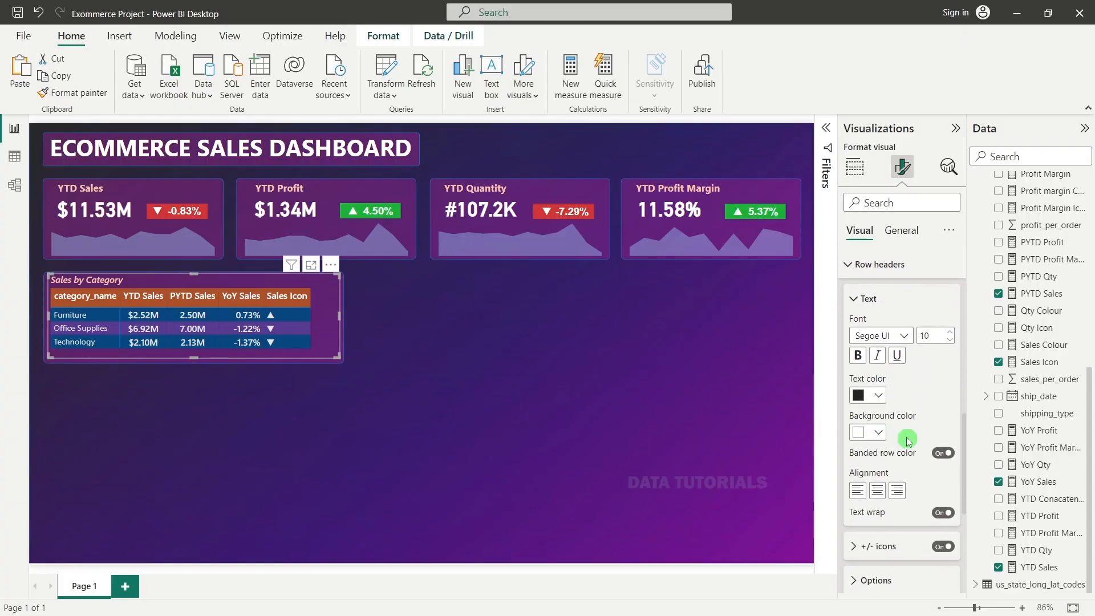
left_click(876, 434)
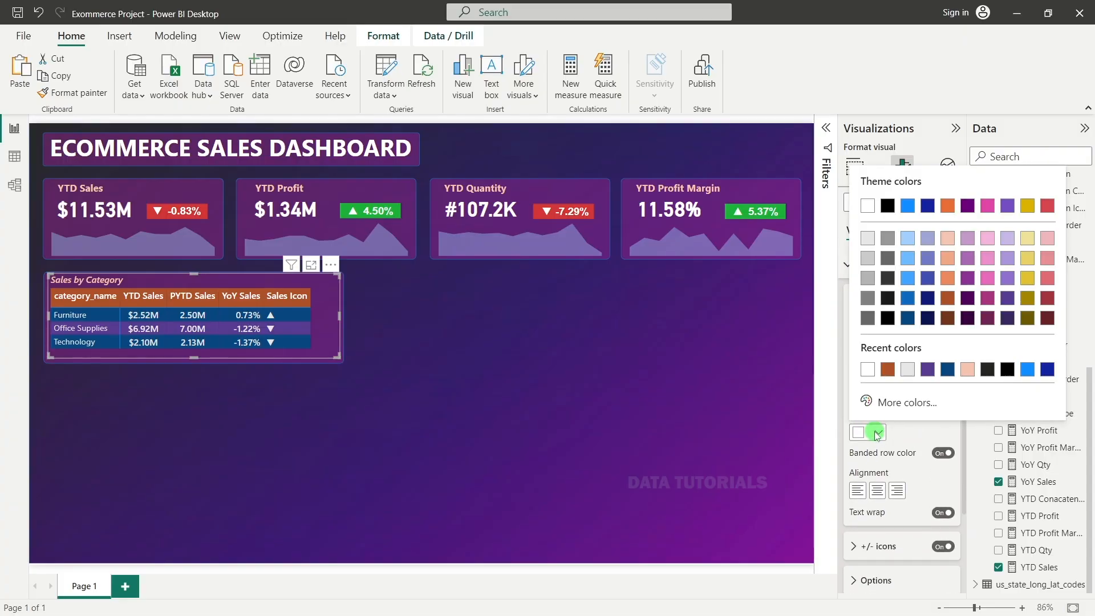
left_click(876, 434)
left_click(876, 396)
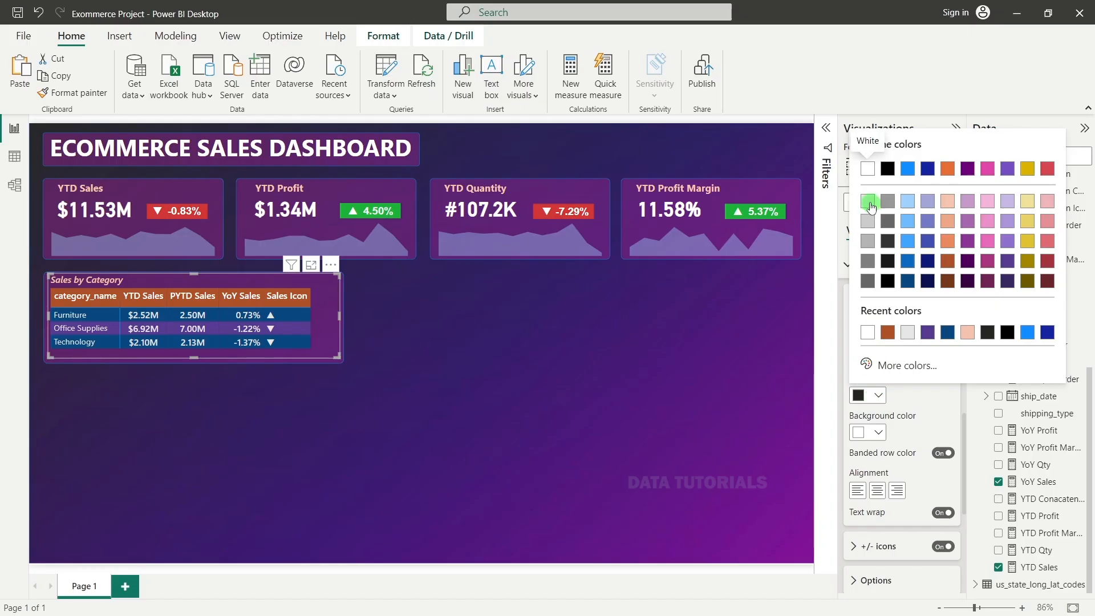
left_click(868, 201)
left_click(879, 397)
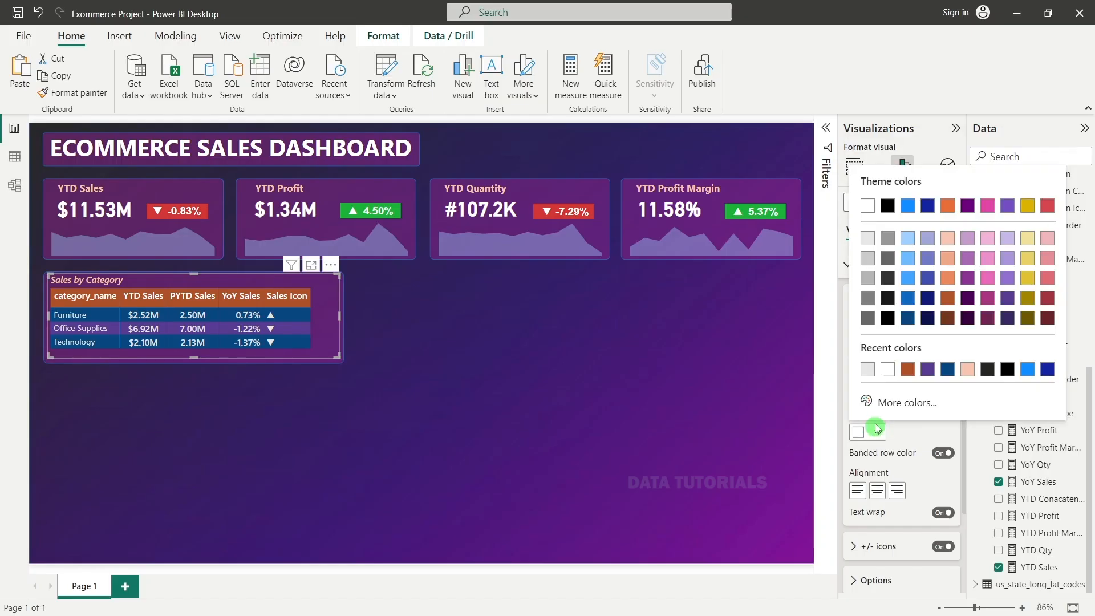
left_click(872, 396)
left_click(871, 396)
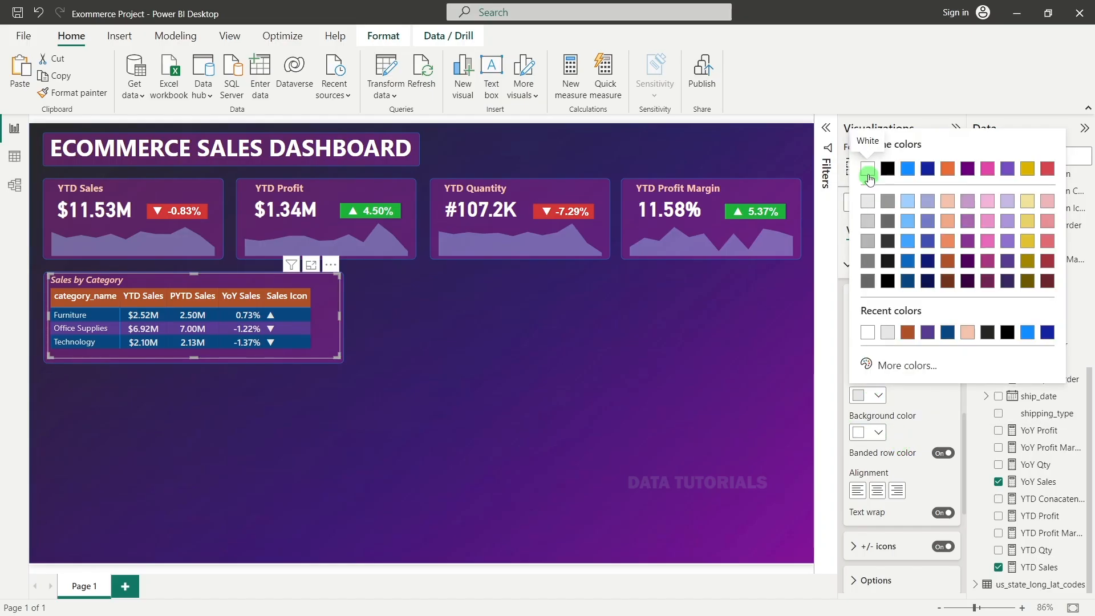
left_click(867, 177)
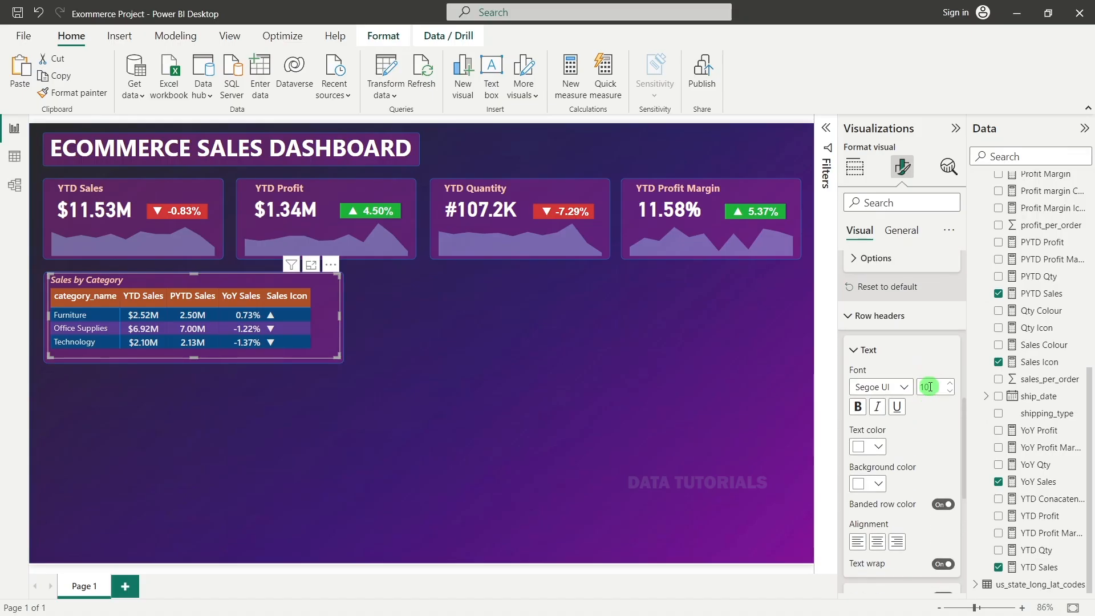
left_click(952, 331)
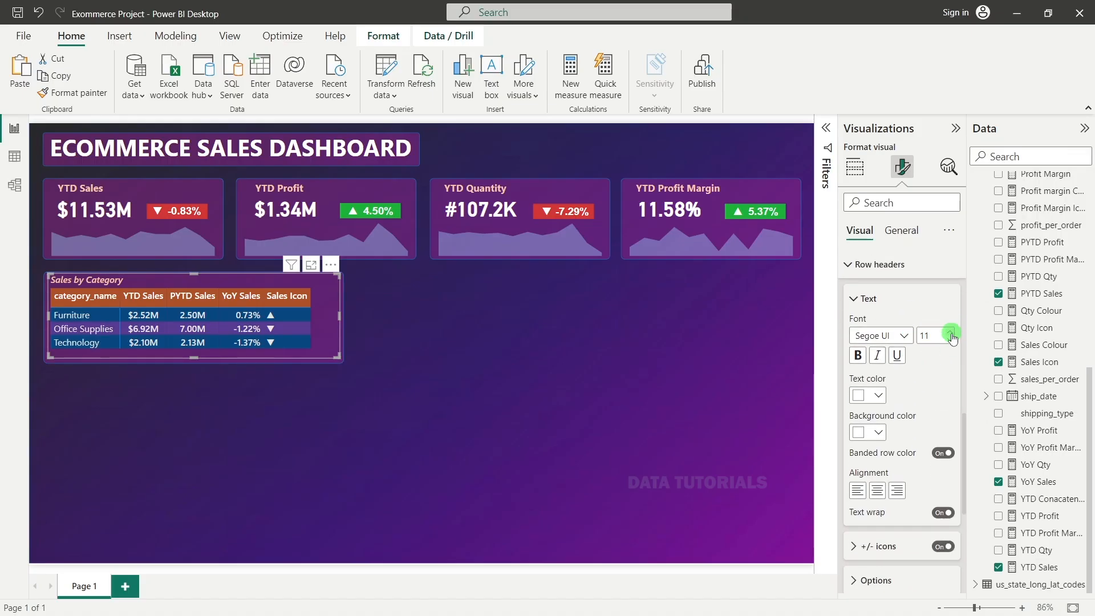
Step: Set the font of the matrix's row headers to Segoe UI Semibold
left_click(891, 337)
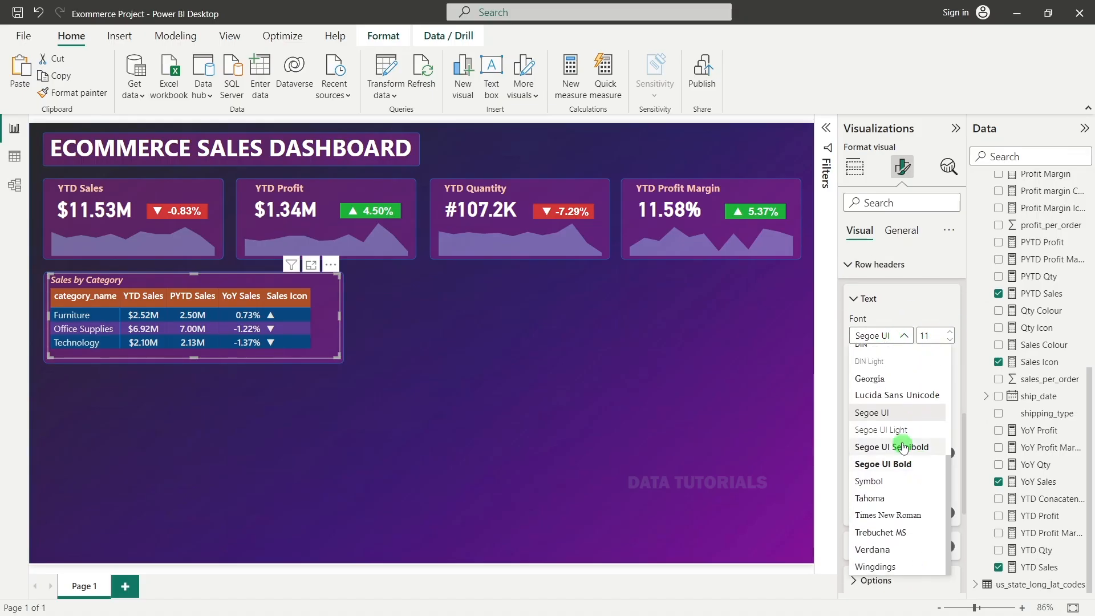
left_click(907, 445)
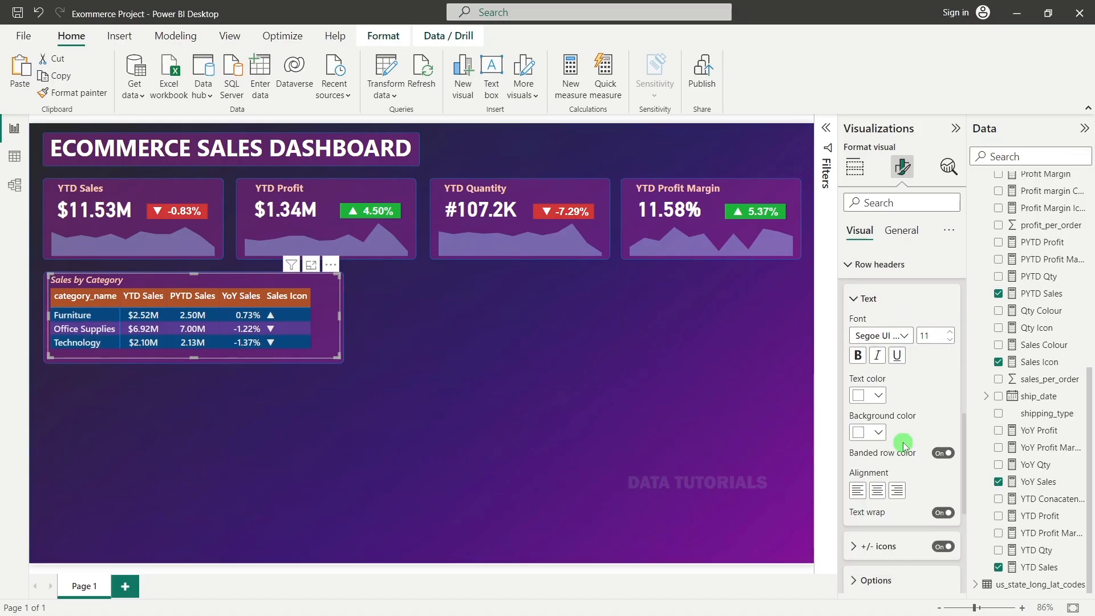
left_click(619, 419)
left_click(189, 402)
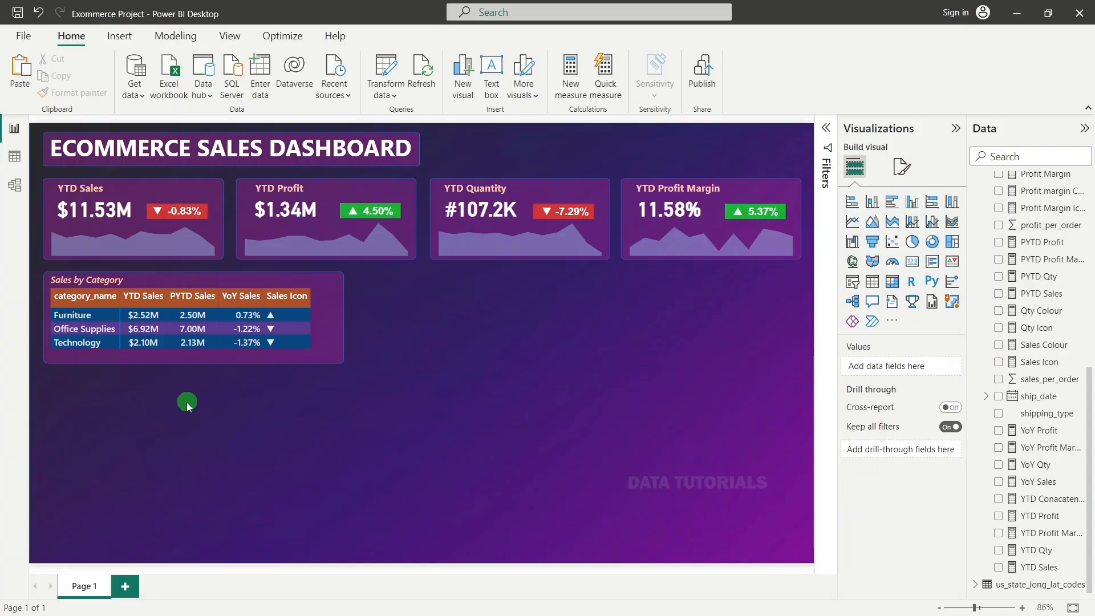
Step: Widen the category_name, YTD Sales and PYTD Sales columns of the Sales by Category matrix
left_click(118, 296)
left_click_drag(118, 296, 293, 303)
left_click(170, 296)
left_click(232, 297)
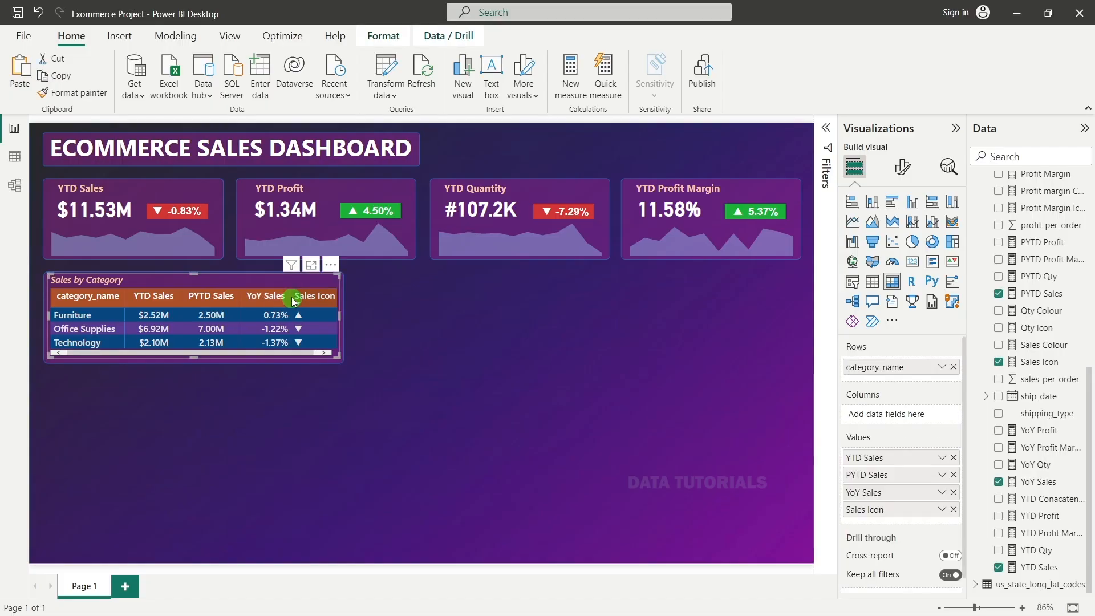
left_click(496, 395)
left_click(563, 426)
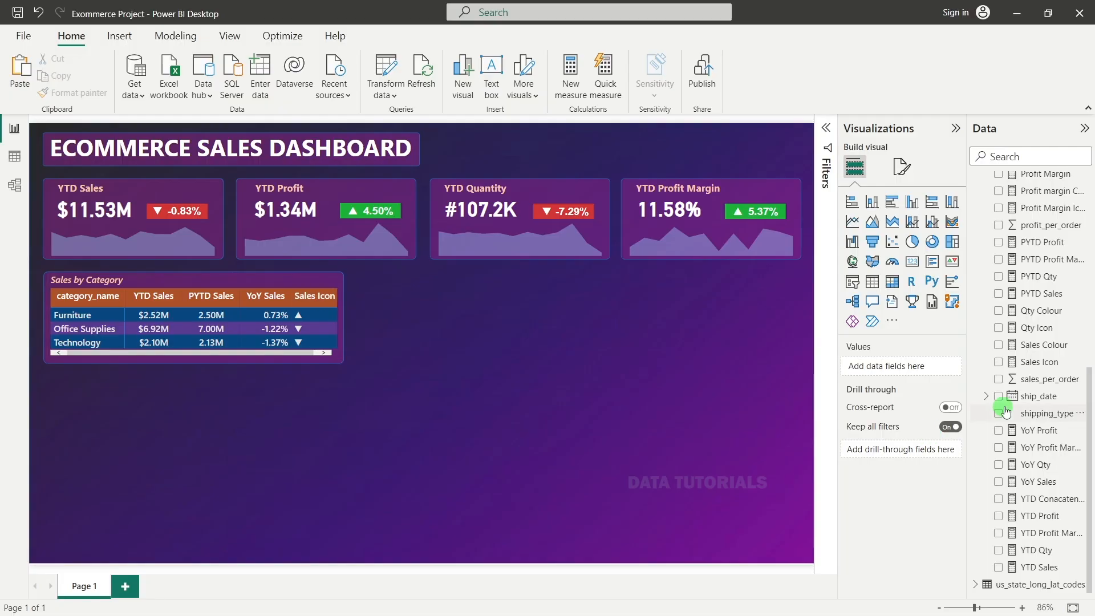
Step: Rename the Sales Icon measure as Trend in its formula and commit the change
left_click(1034, 362)
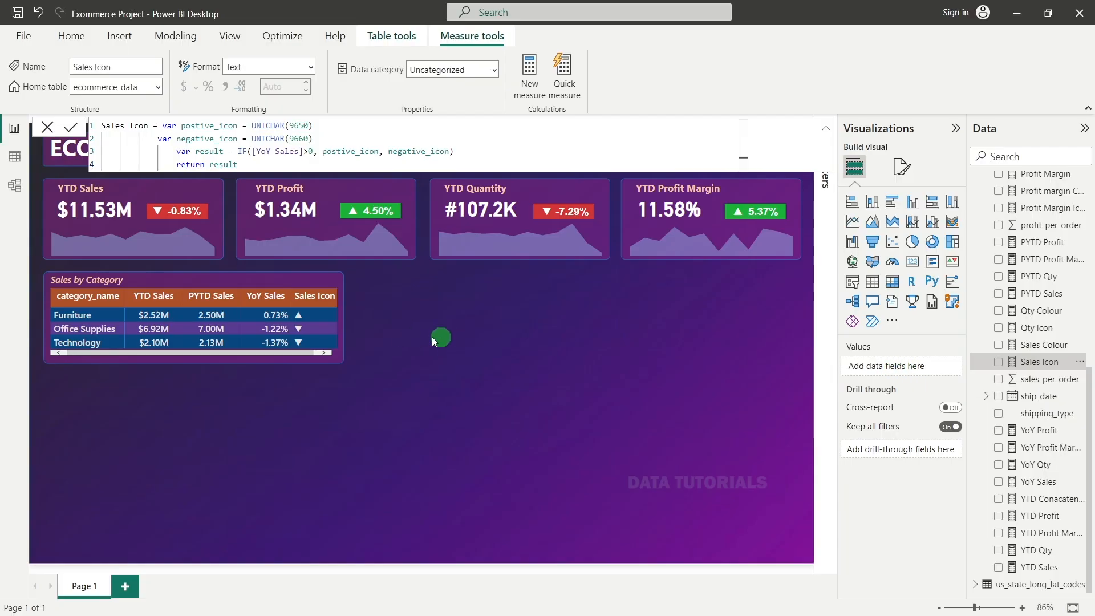
left_click(143, 125)
double_click(150, 125)
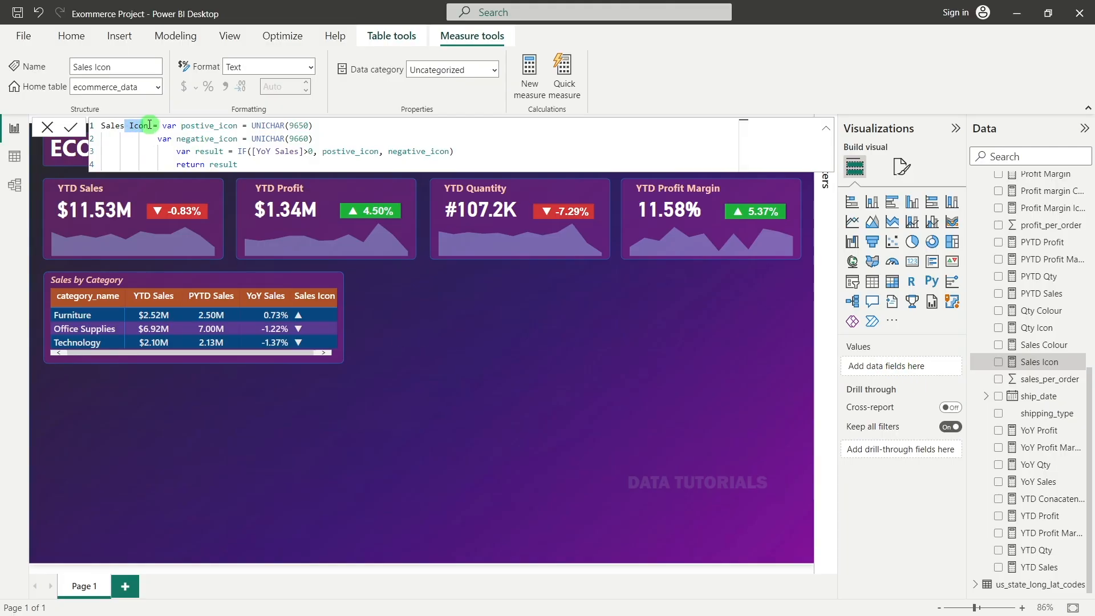
left_click_drag(149, 125, 87, 128)
type("Trend")
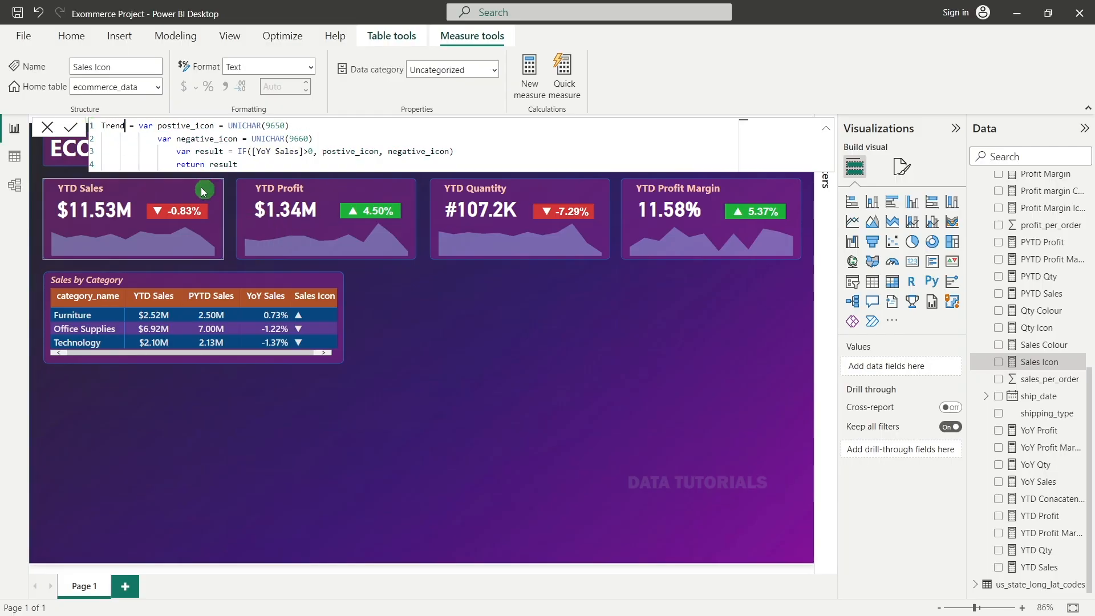
left_click(73, 129)
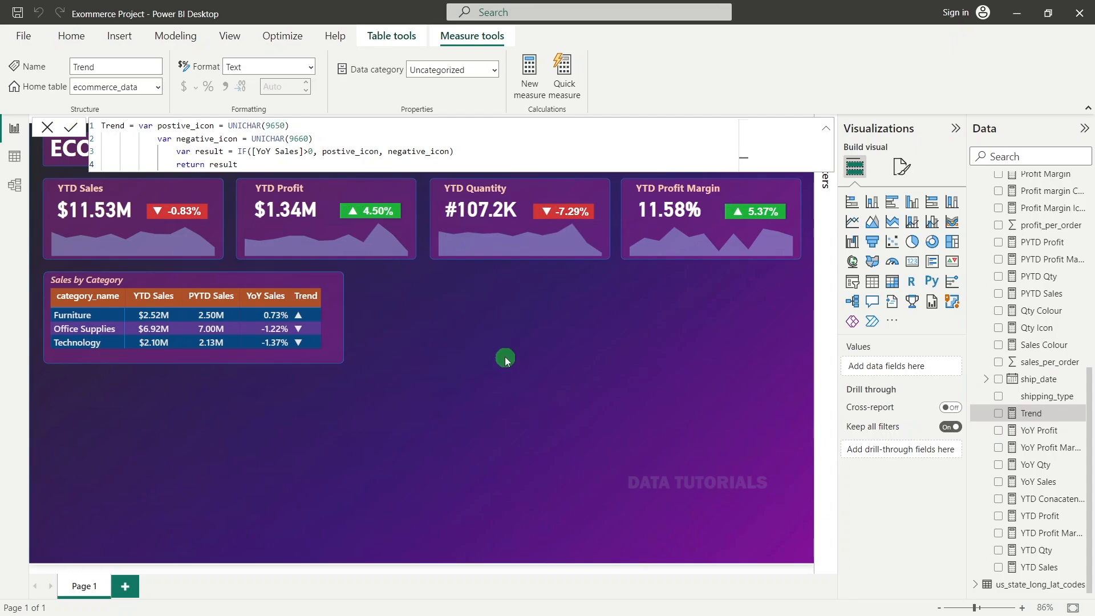
Step: Widen the matrix columns further to fill the tile's width and shift the matrix slightly down within its background
left_click(291, 300)
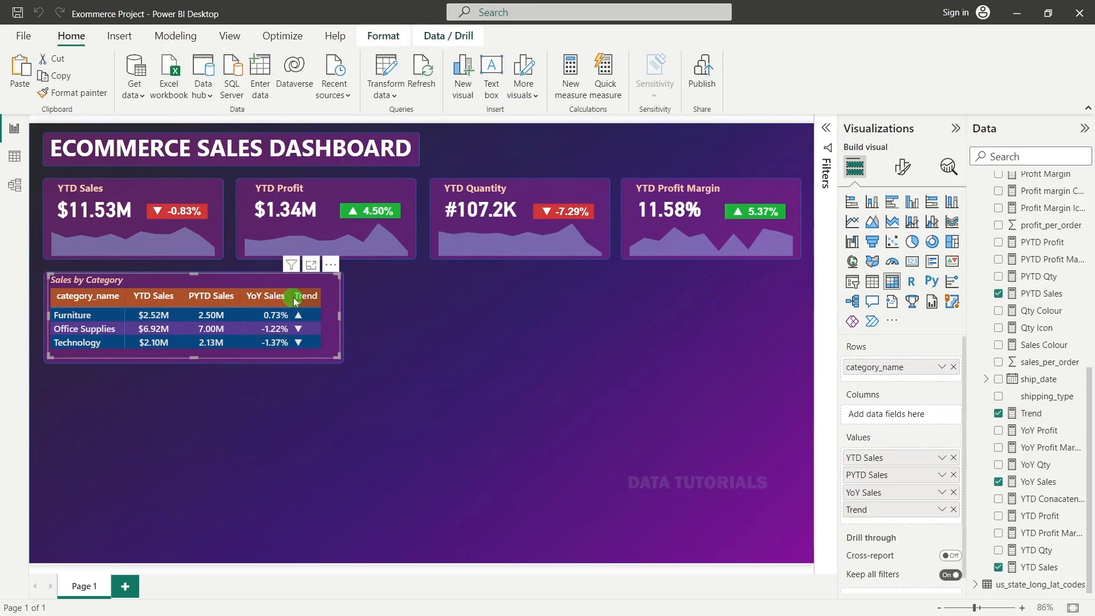
mouse_move(289, 296)
left_mouse_down()
mouse_move(245, 296)
mouse_move(295, 295)
left_mouse_up()
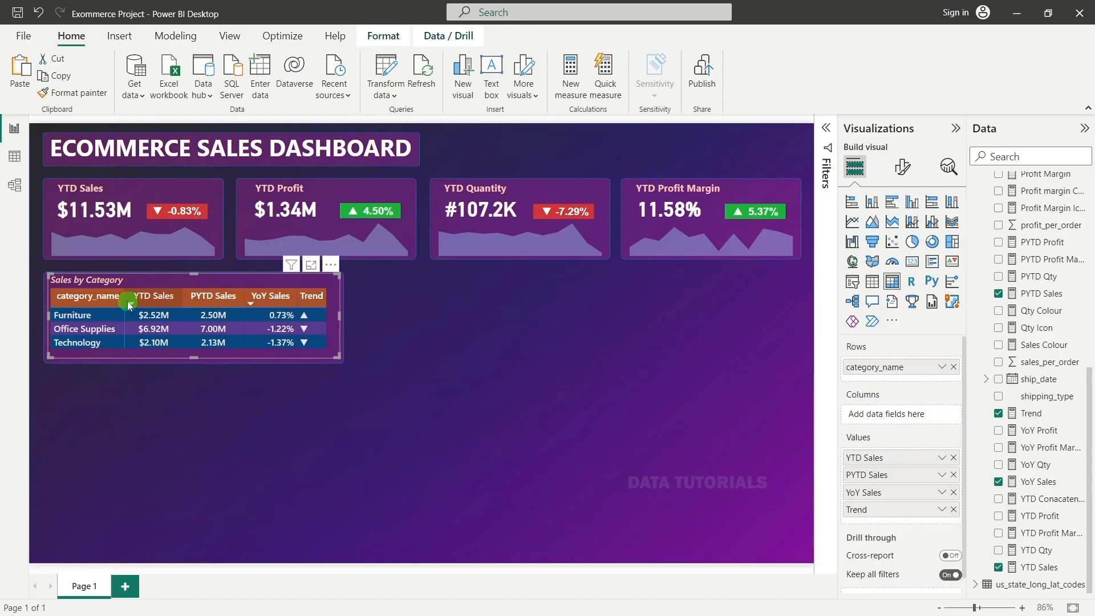
left_click_drag(125, 301, 134, 301)
left_click(463, 507)
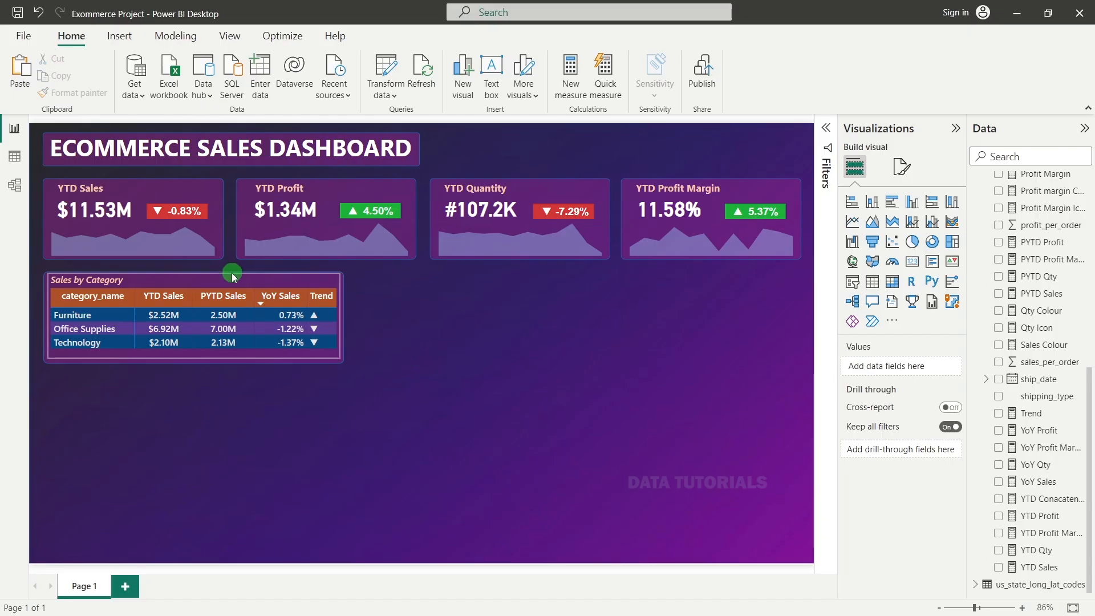
left_click_drag(230, 272, 233, 275)
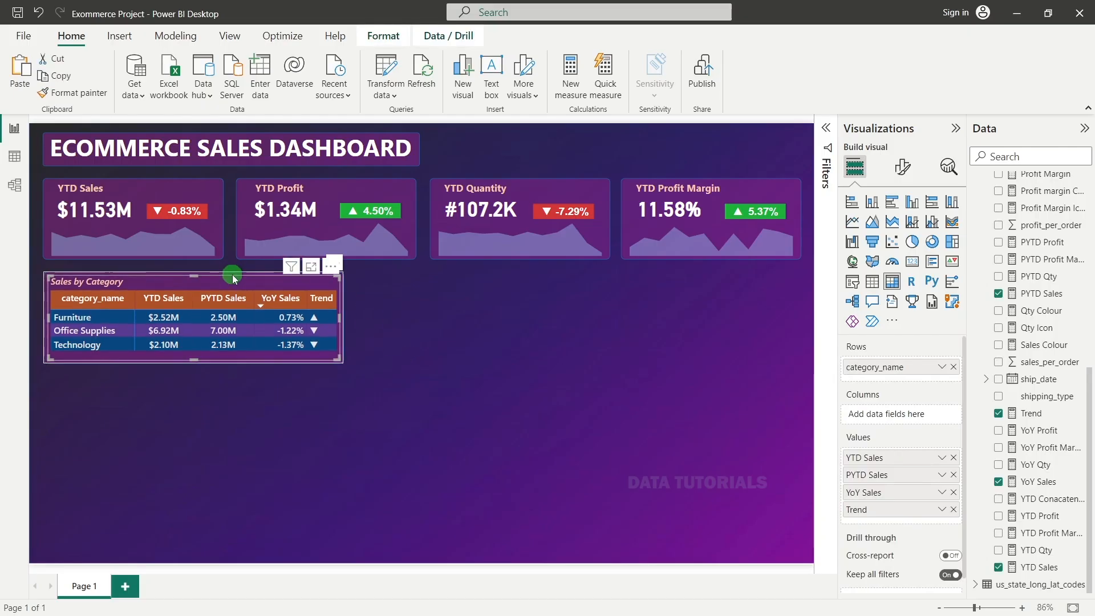
left_click(409, 496)
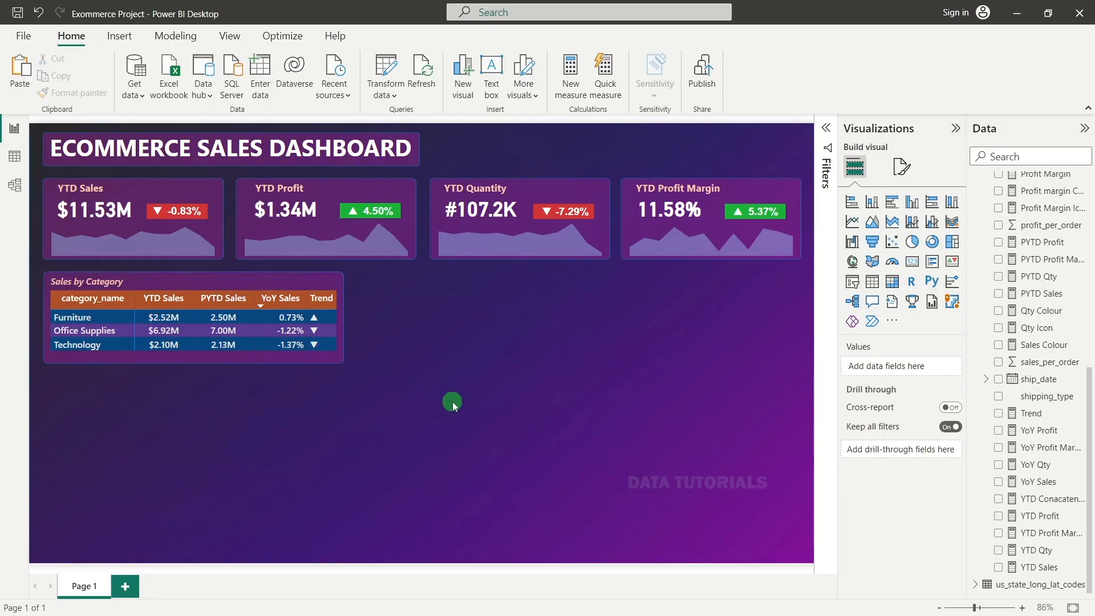
Step: Turn on the matrix's horizontal gridlines with a width of 2
left_click(208, 283)
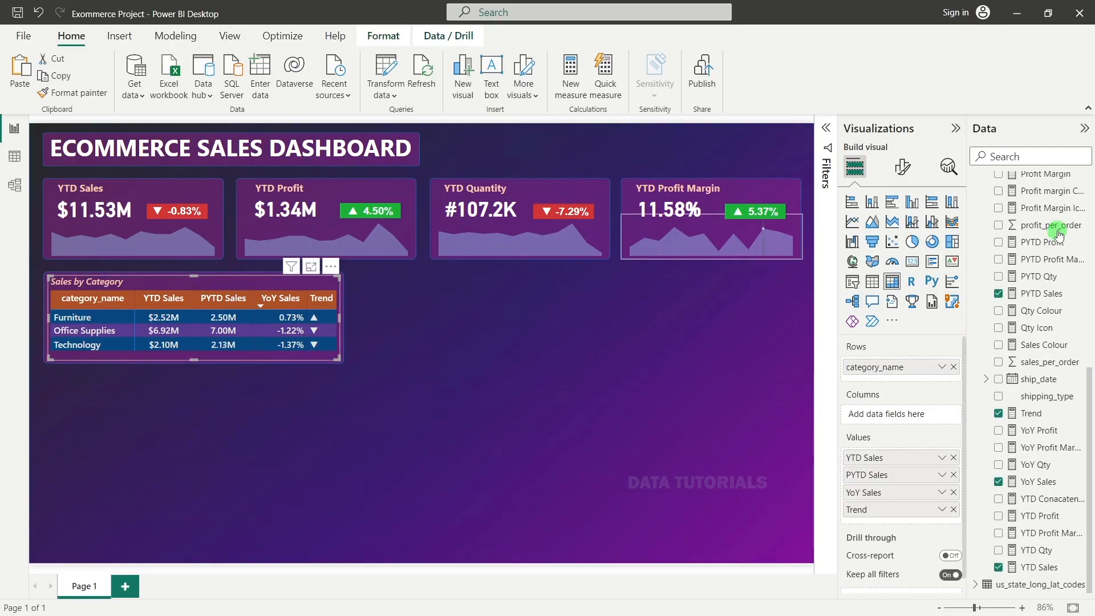
left_click(902, 167)
scroll(912, 394, "down", 1)
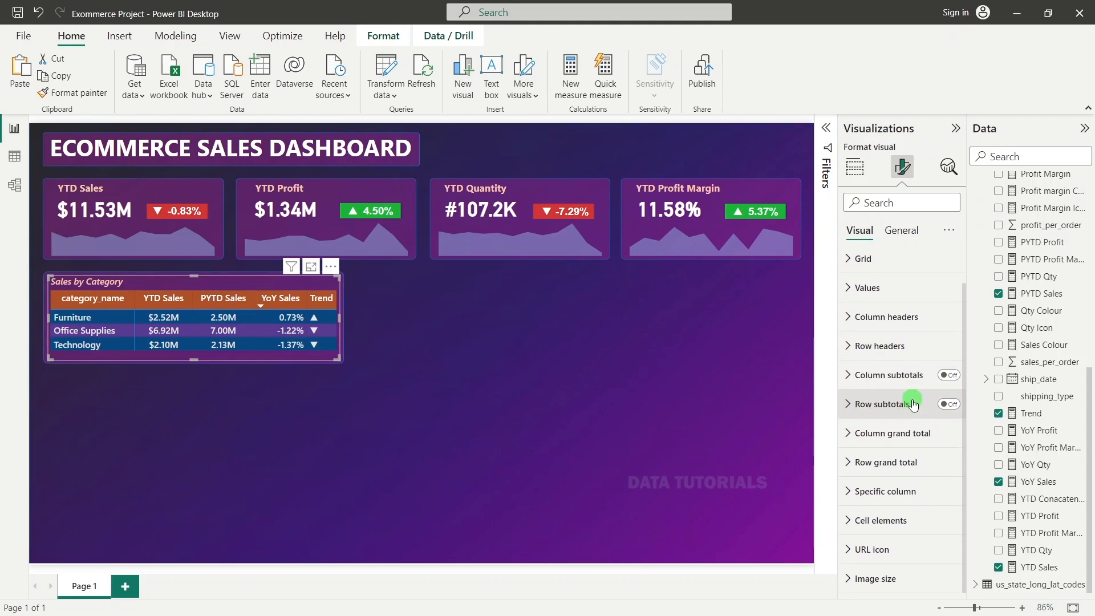
scroll(878, 365, "up", 1)
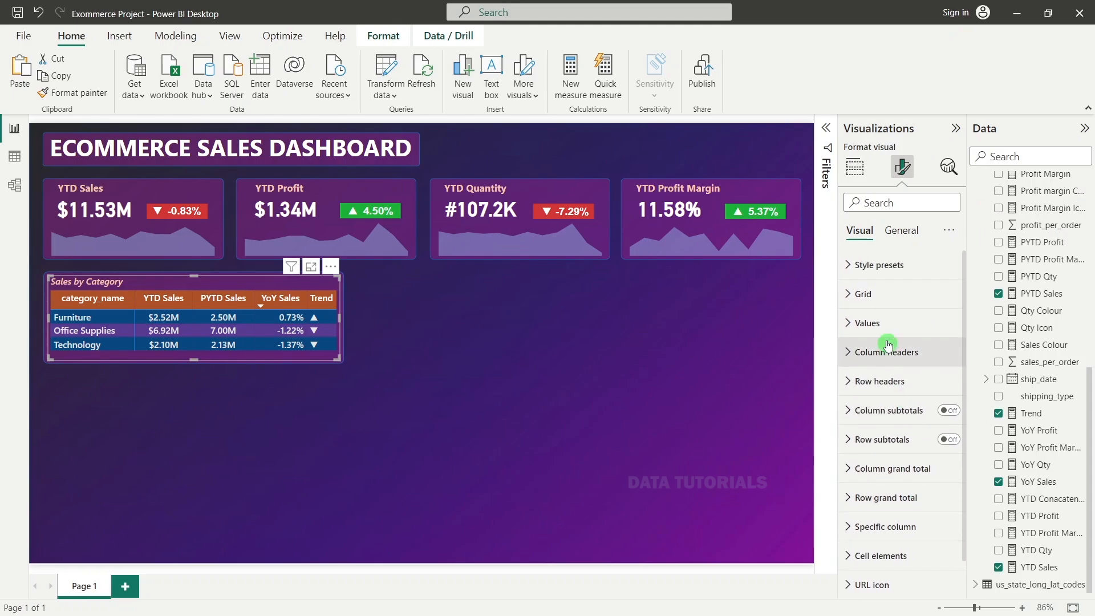
left_click(868, 303)
left_click(941, 330)
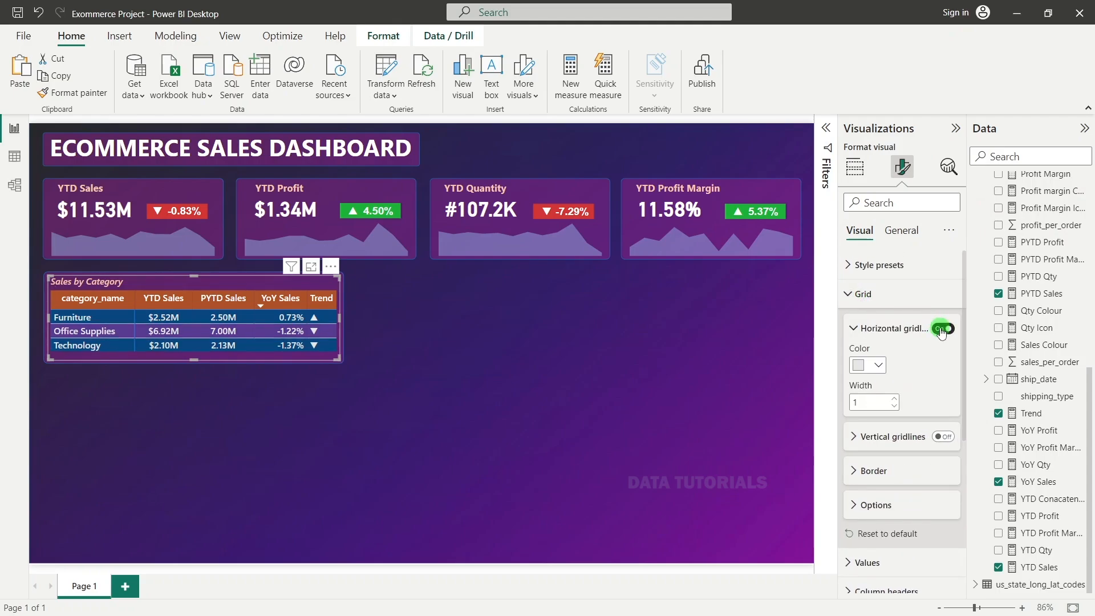
left_click(894, 399)
Step: Try bright blue, navy and light indigo theme shades as the color of the matrix's horizontal gridlines
left_click(866, 365)
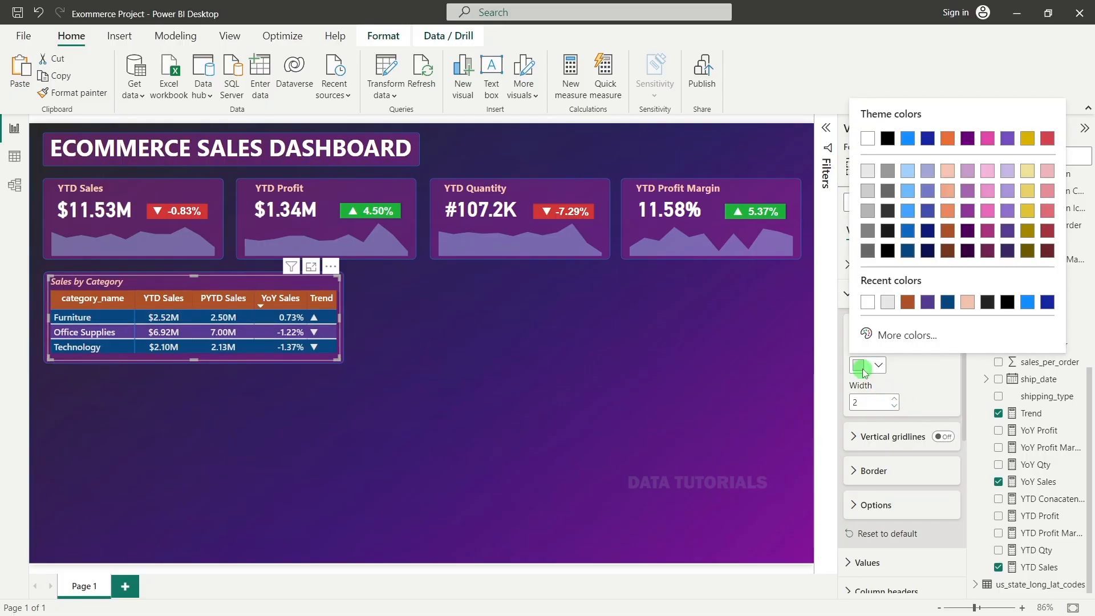
left_click(907, 138)
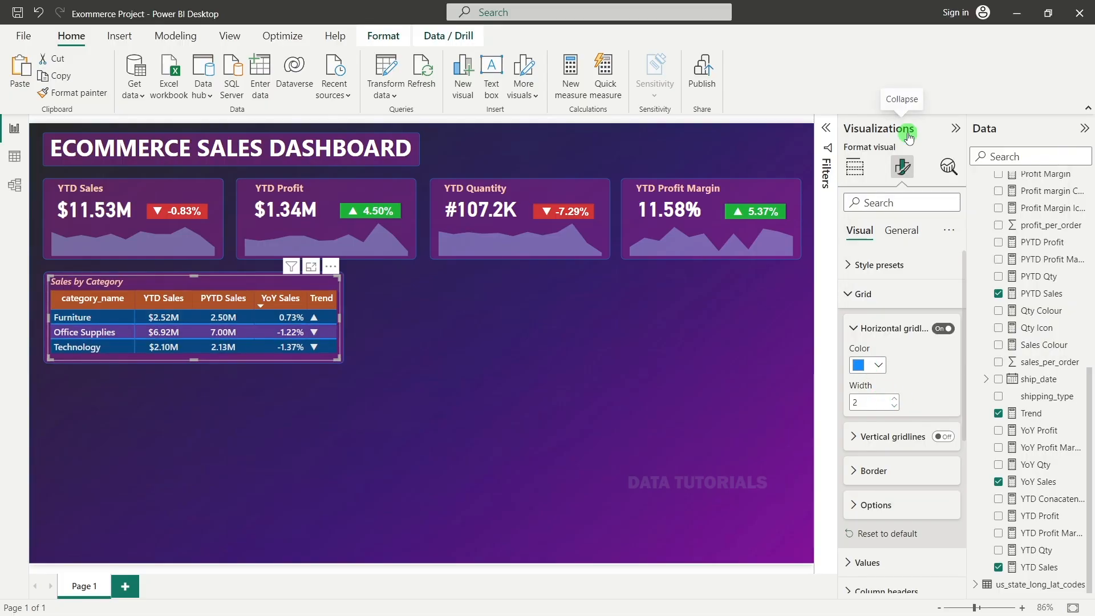
left_click(883, 358)
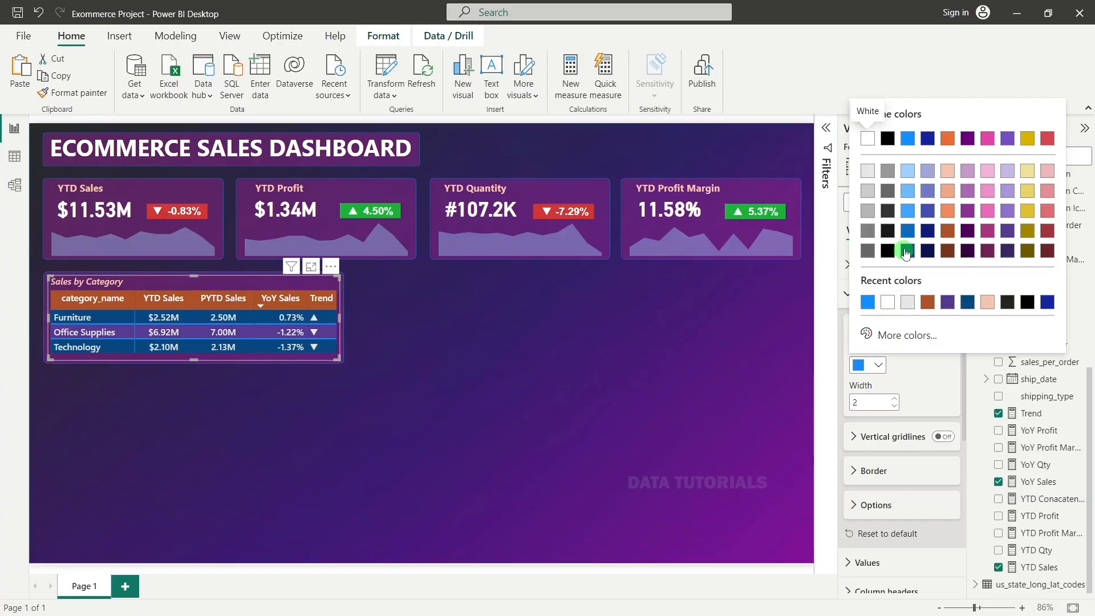
left_click(927, 230)
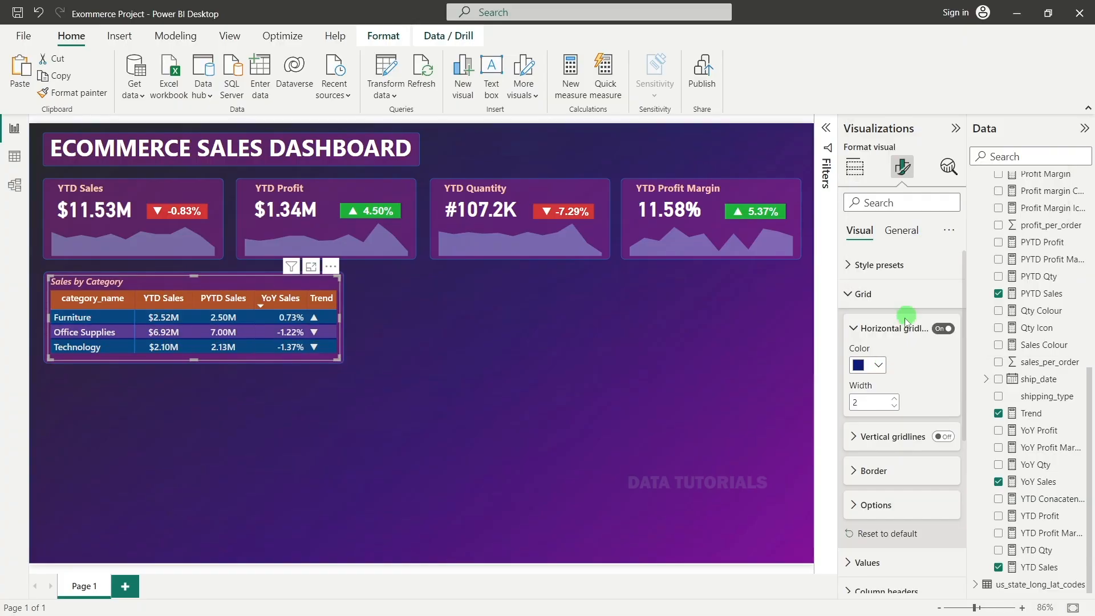
left_click(877, 364)
left_click(928, 188)
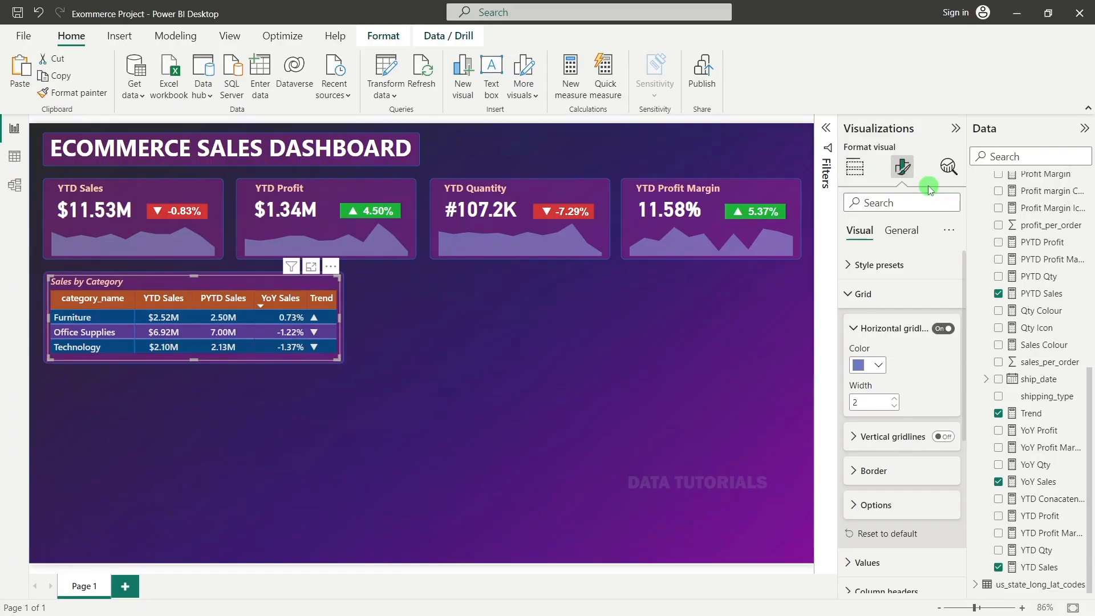
Step: Color the matrix's horizontal gridlines in the recently used dark blue that matches the Furniture and Technology row bands
left_click(879, 364)
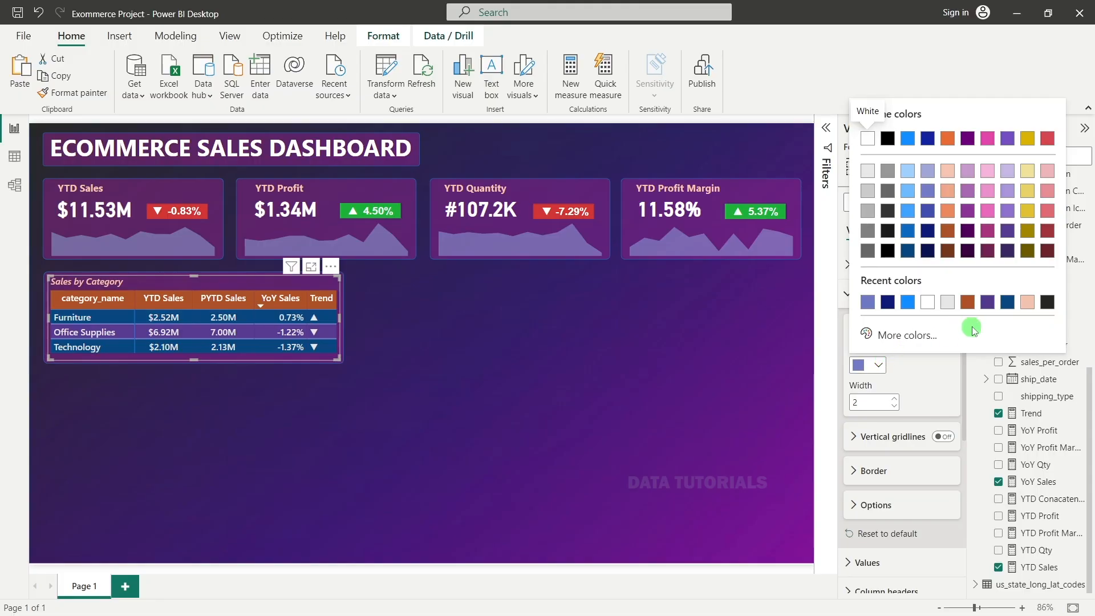
left_click(1006, 302)
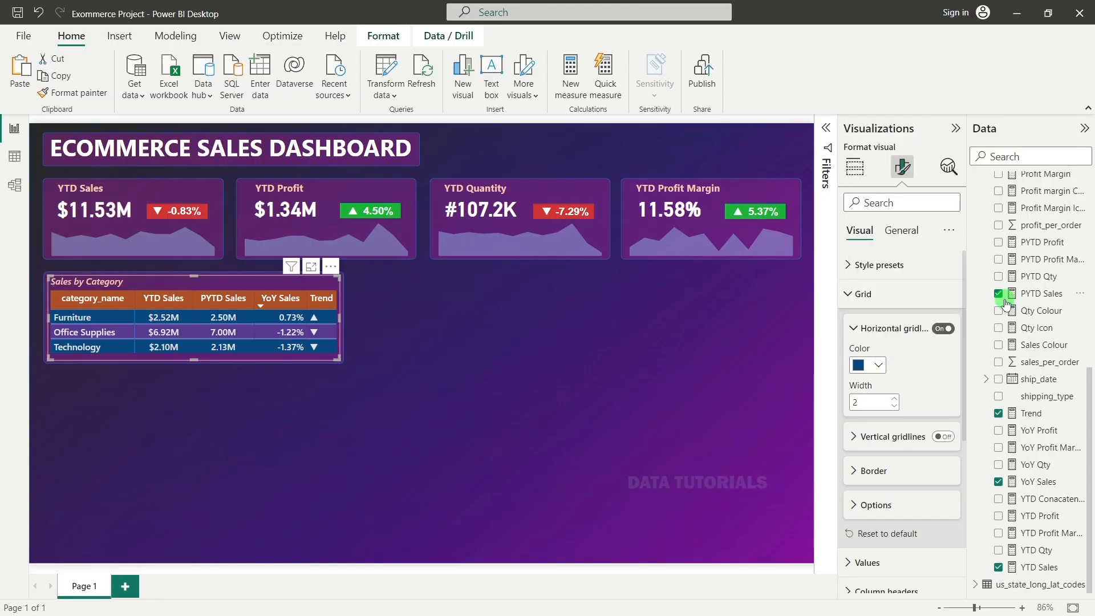
left_click(878, 365)
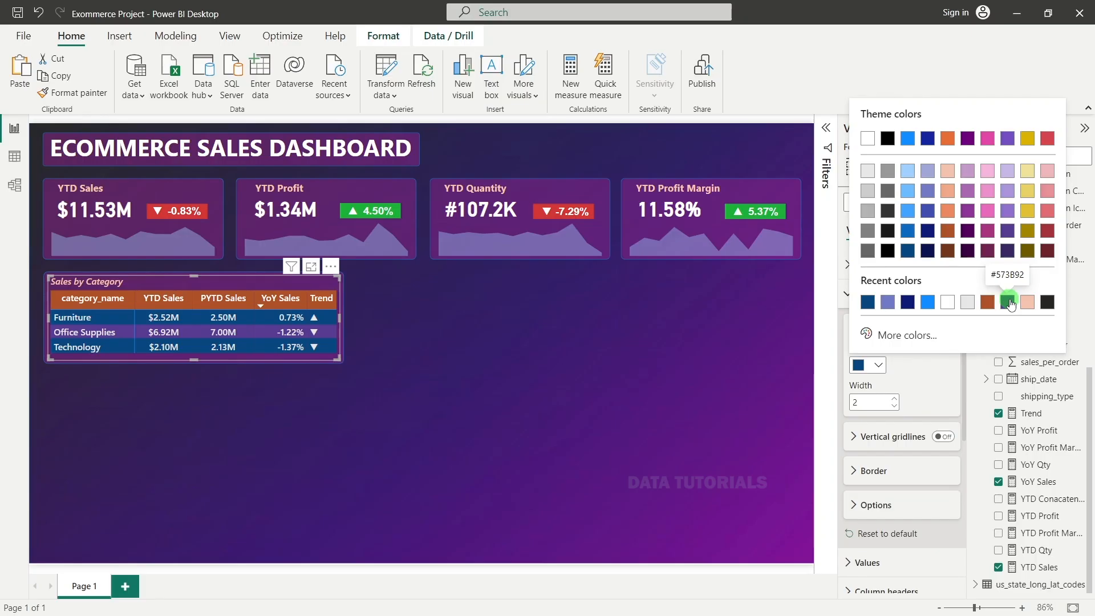
left_click(563, 381)
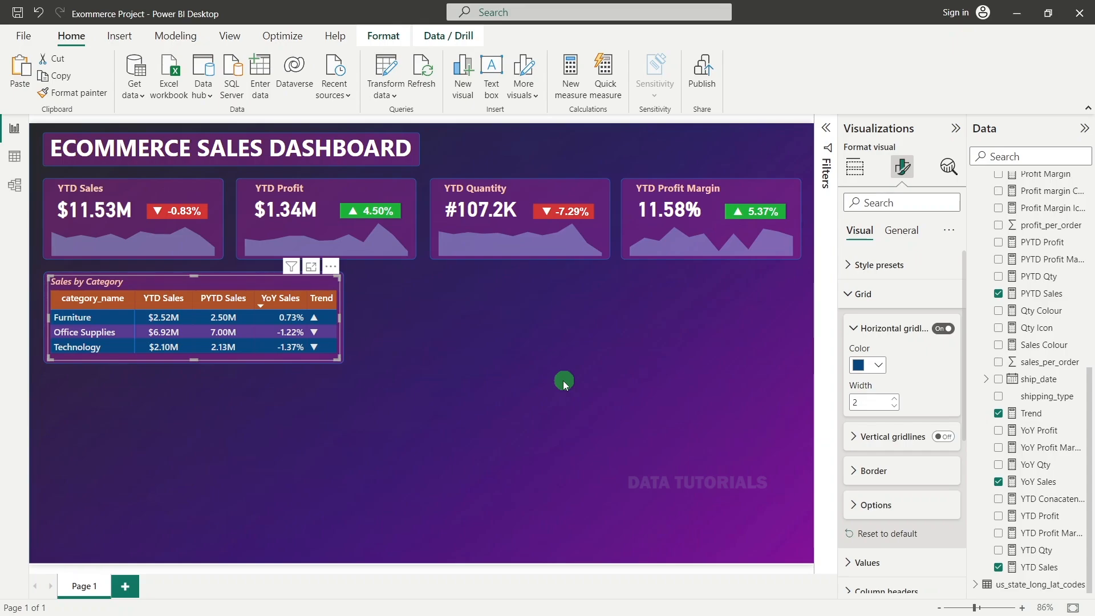
left_click(563, 380)
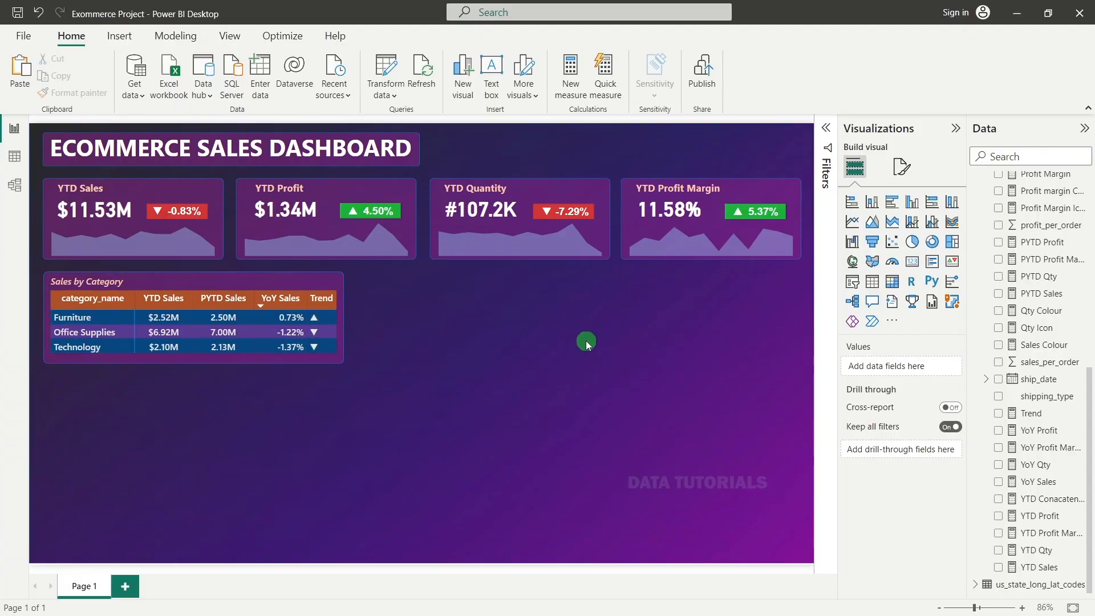
Step: Set up rule-based font color for the matrix's Trend values, based on the Sales Colour field, with Green as the first rule's value
left_click(287, 279)
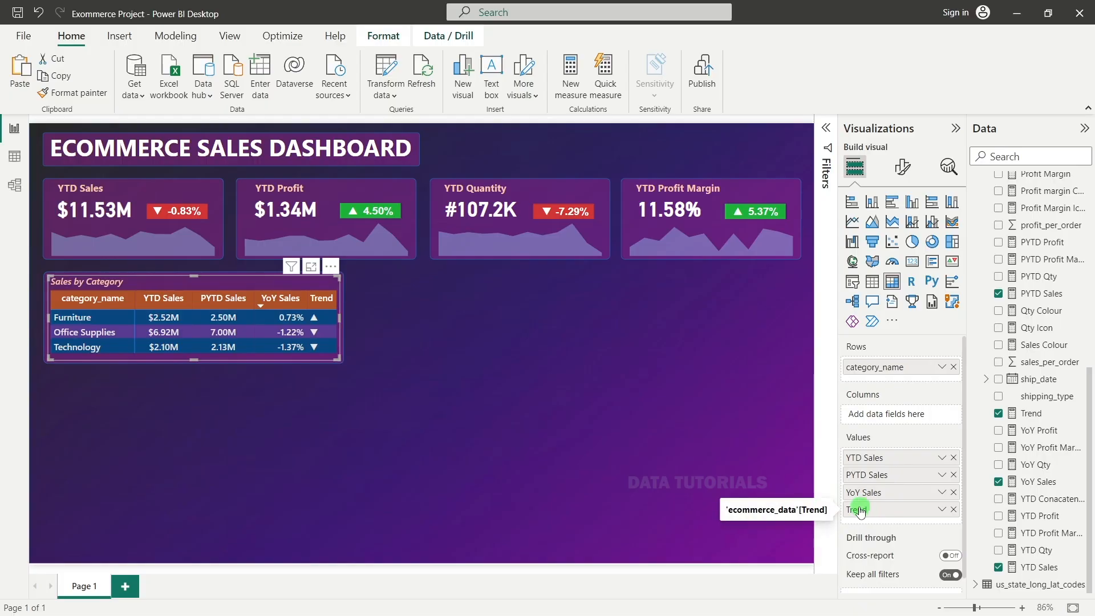
left_click(941, 511)
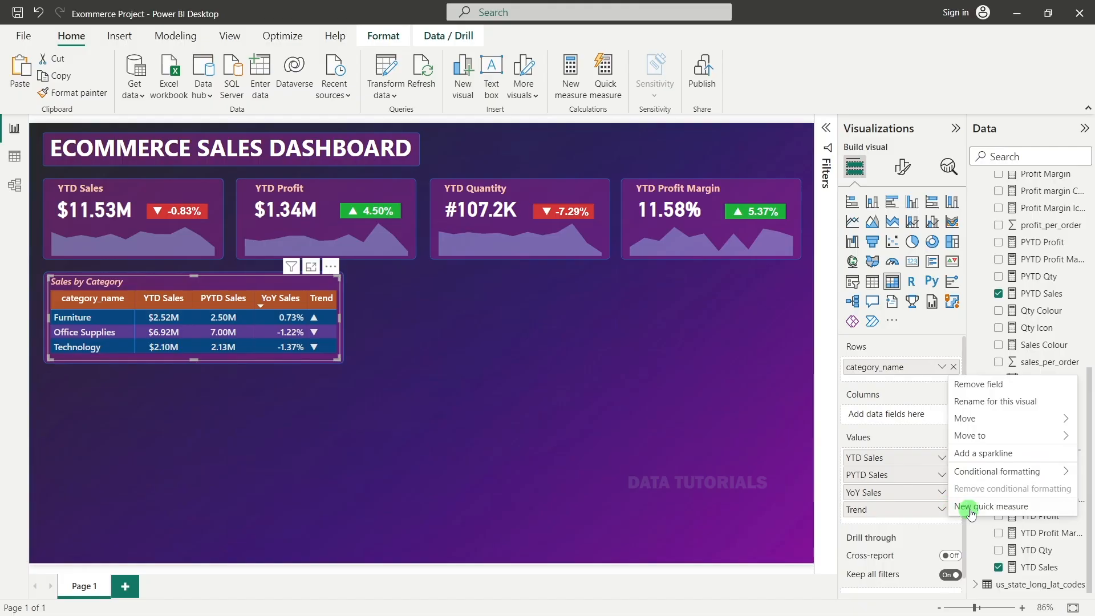
mouse_move(972, 476)
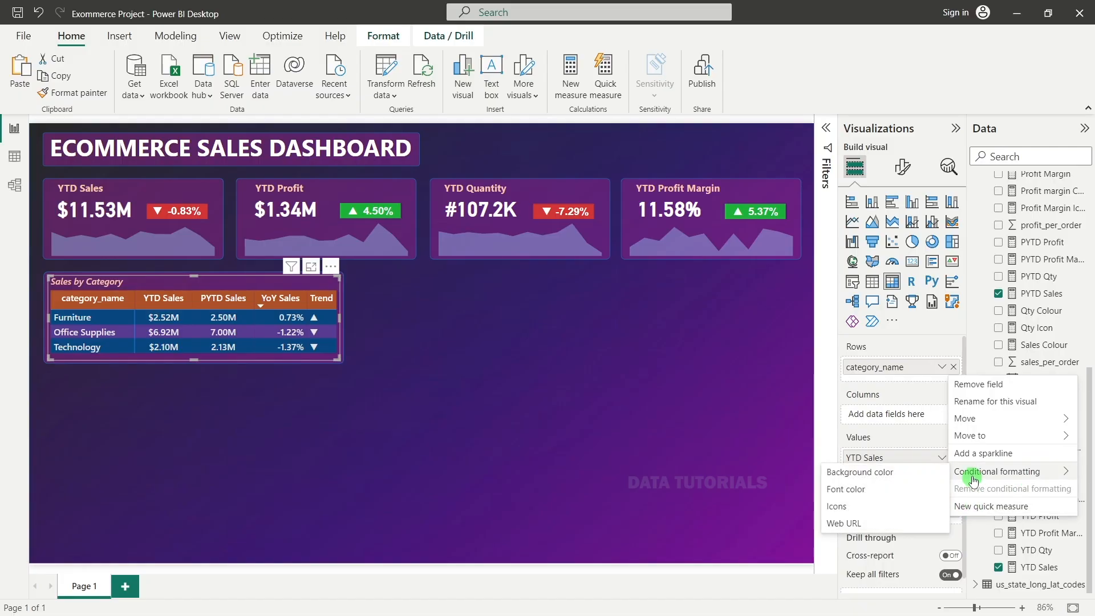
left_click(849, 491)
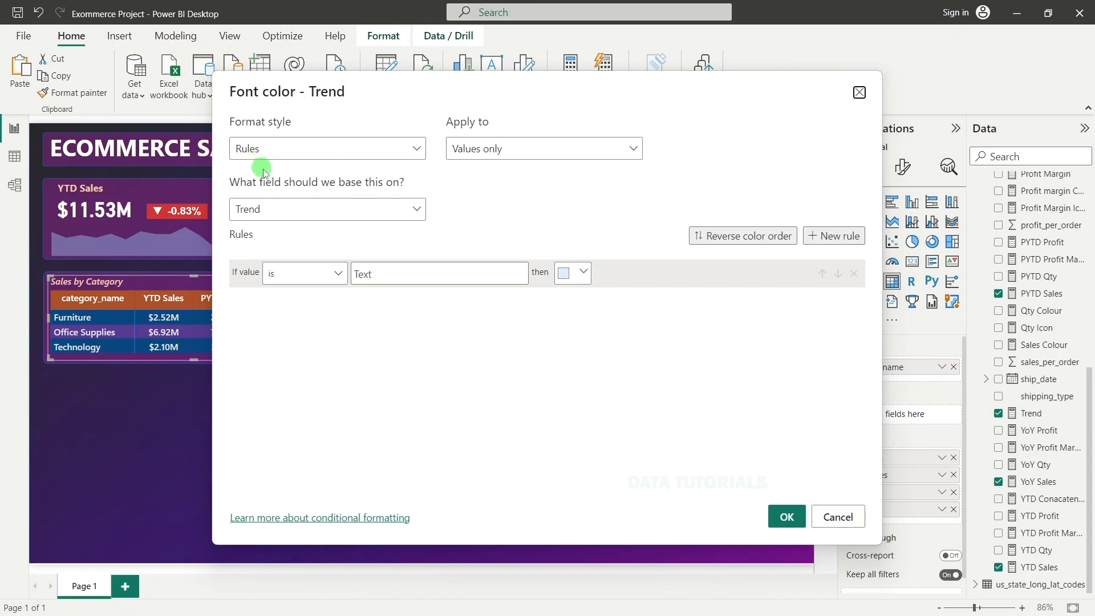
left_click(254, 209)
left_click(248, 211)
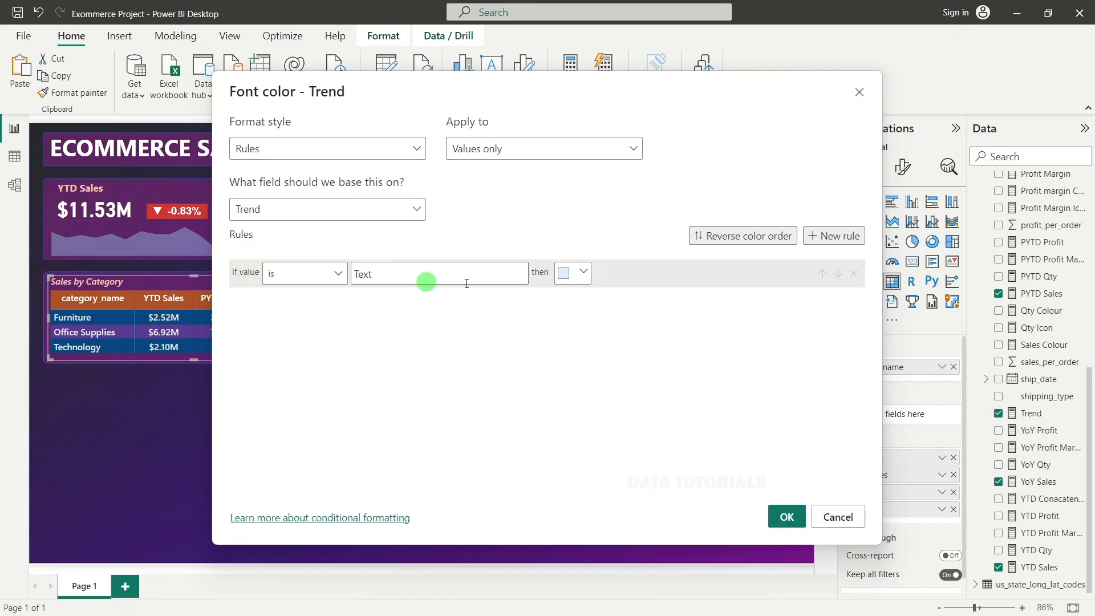
left_click(446, 278)
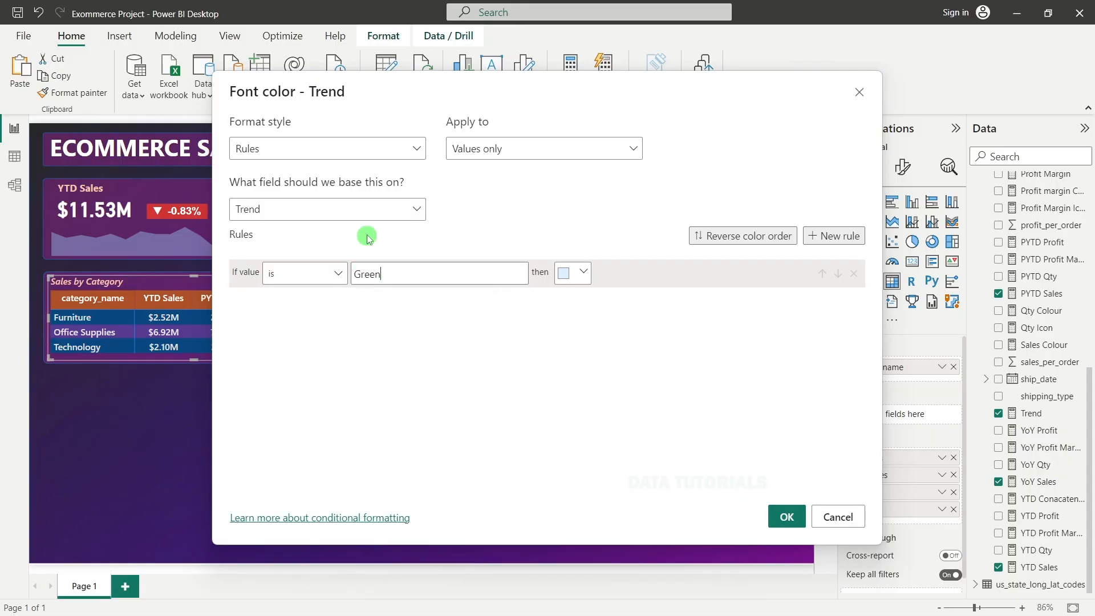
left_click(305, 208)
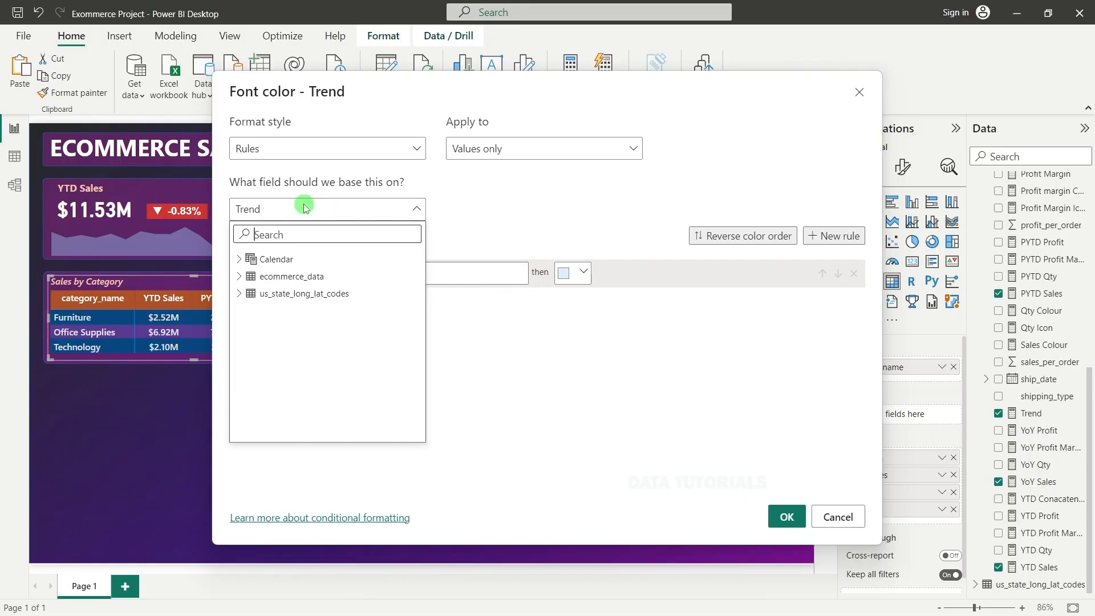
type("colo")
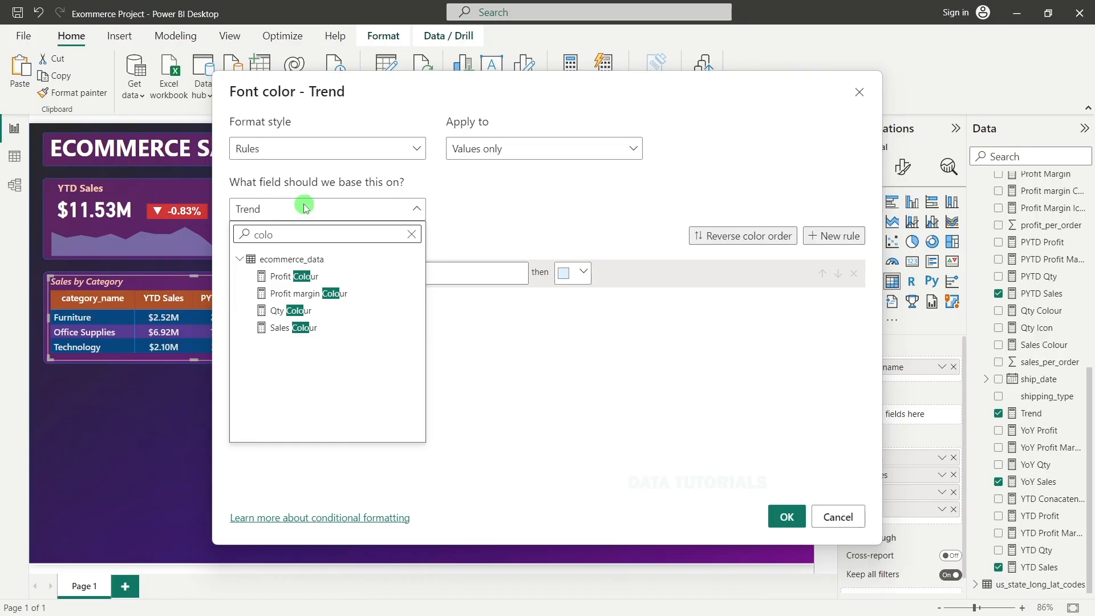
left_click(308, 328)
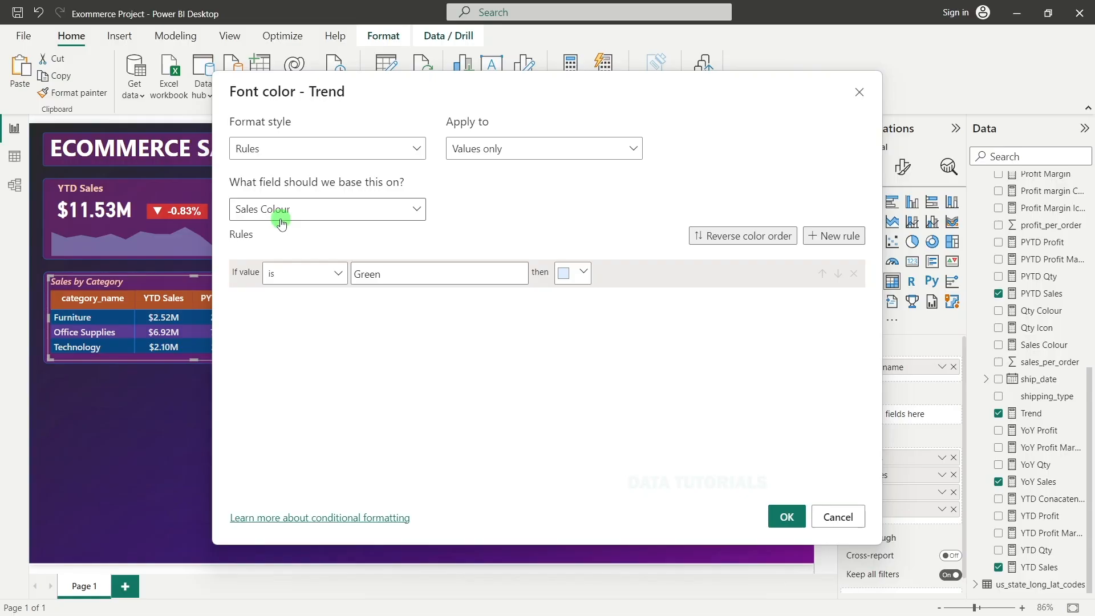
Step: Give the Green rule a custom medium green font color
left_click(570, 272)
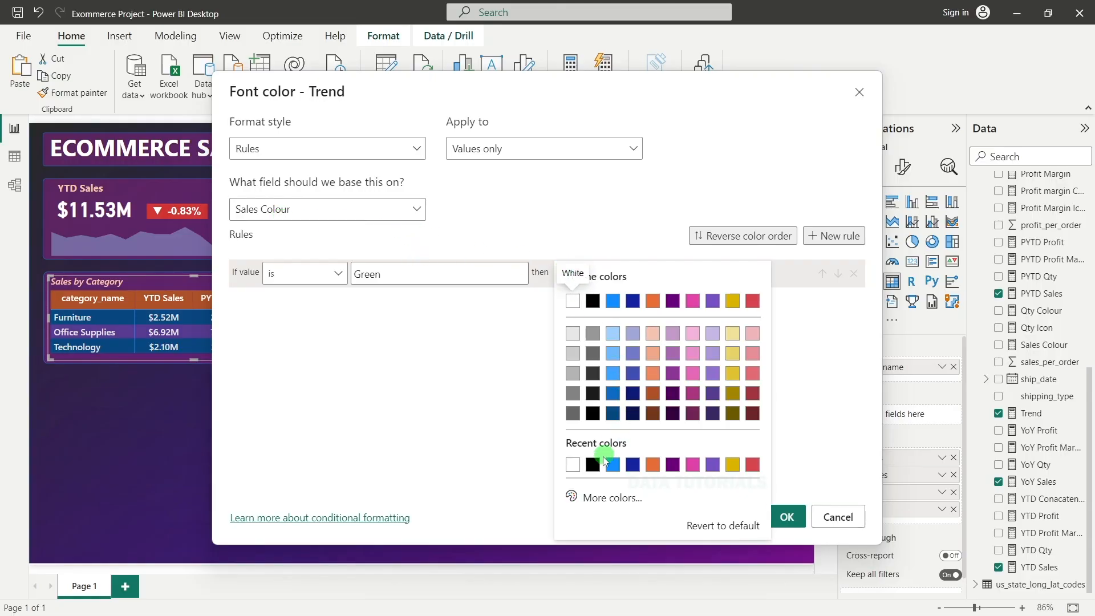
left_click(596, 498)
left_click(631, 447)
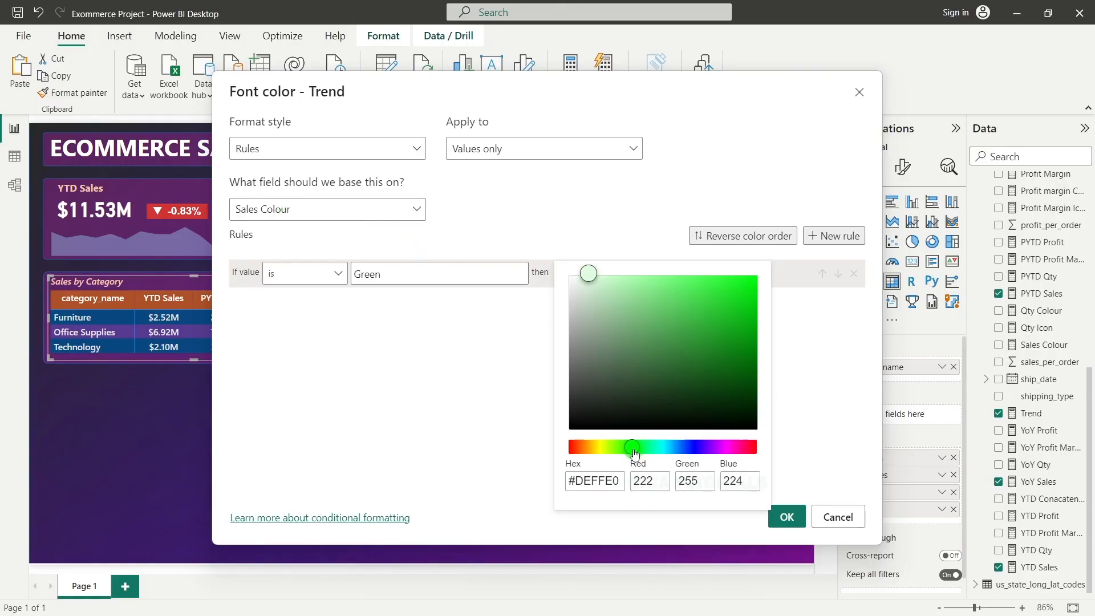
mouse_move(672, 308)
left_mouse_down()
mouse_move(721, 301)
mouse_move(721, 322)
left_mouse_up()
left_click(779, 448)
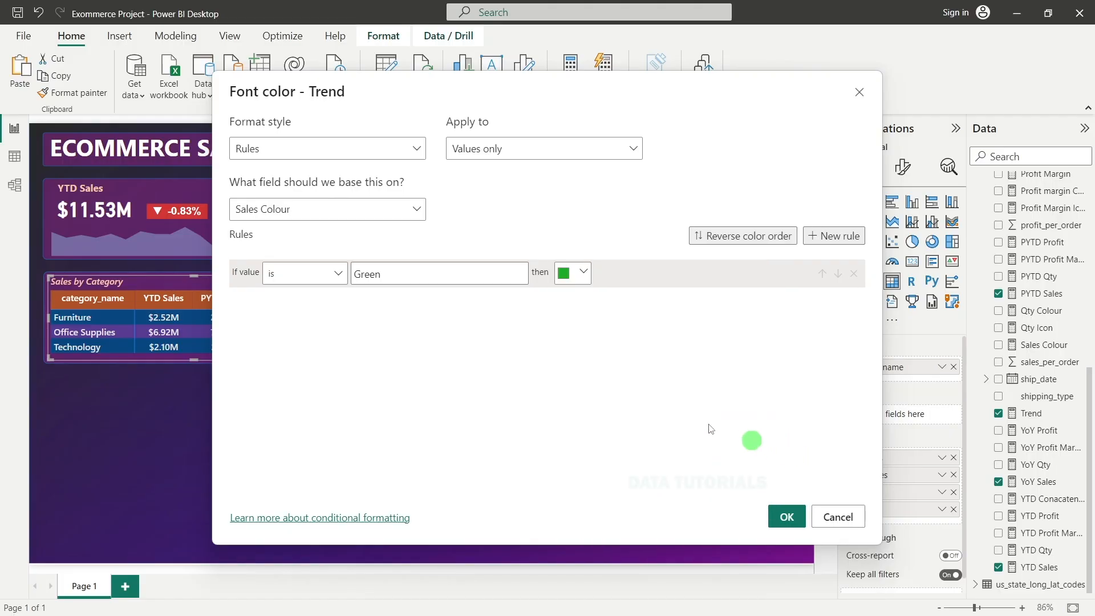
Step: Add a second rule that colors Trend values dark red (#B52626) when the value is Red, and apply the formatting
left_click(853, 242)
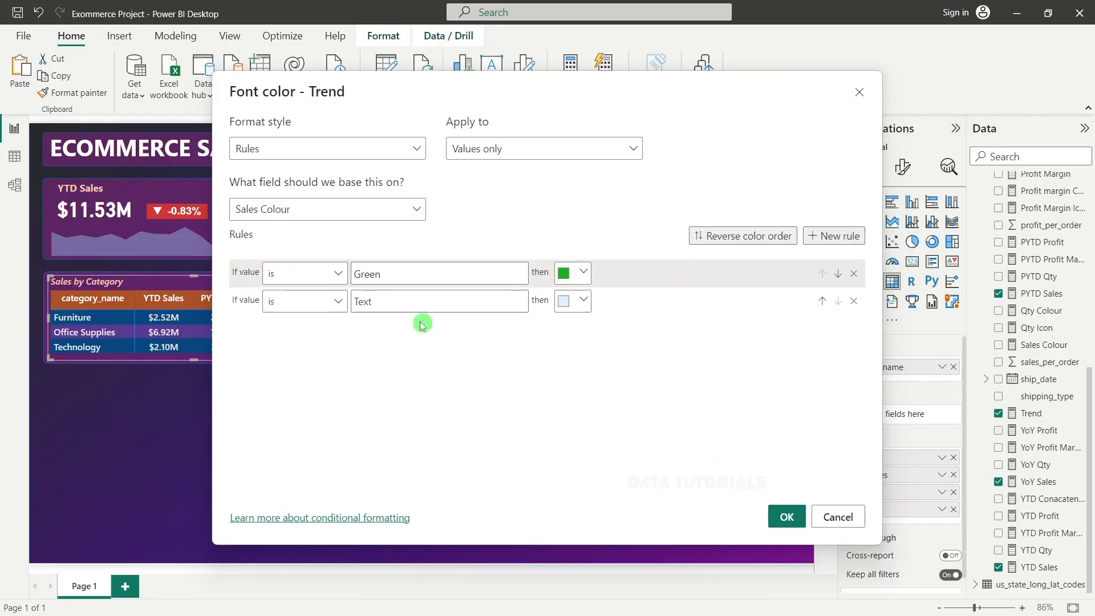
left_click(394, 301)
type("Red")
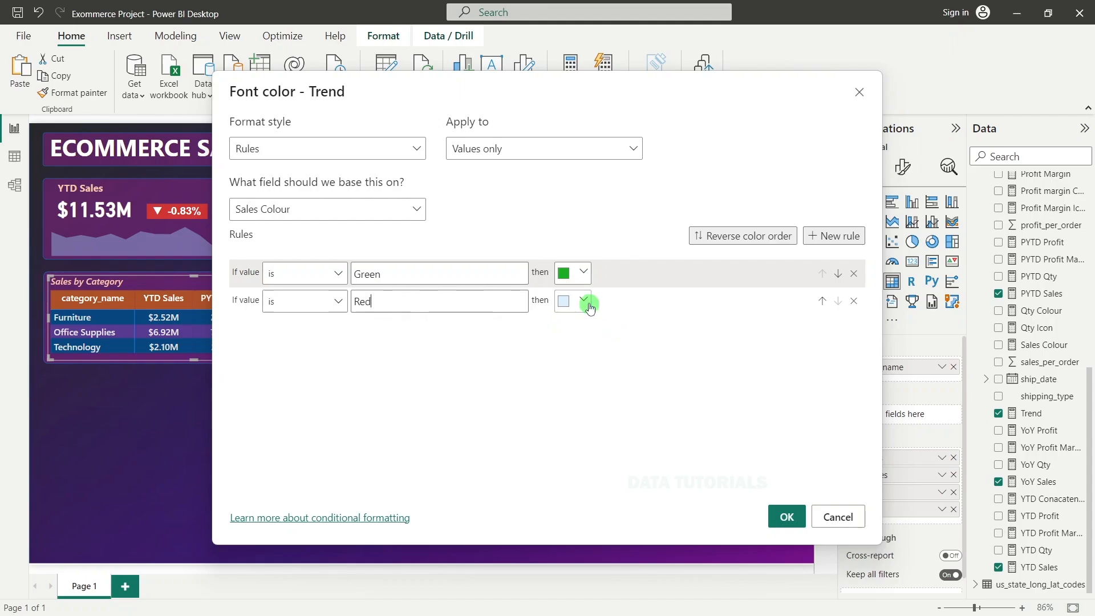
left_click(581, 301)
left_click(604, 496)
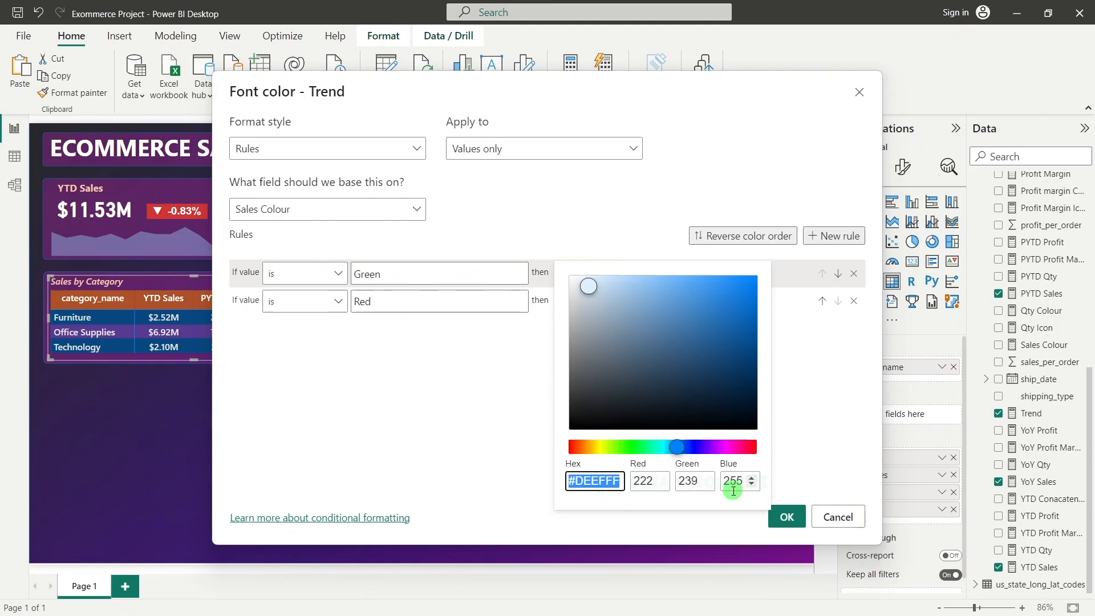
left_click_drag(751, 448, 759, 447)
left_click(720, 323)
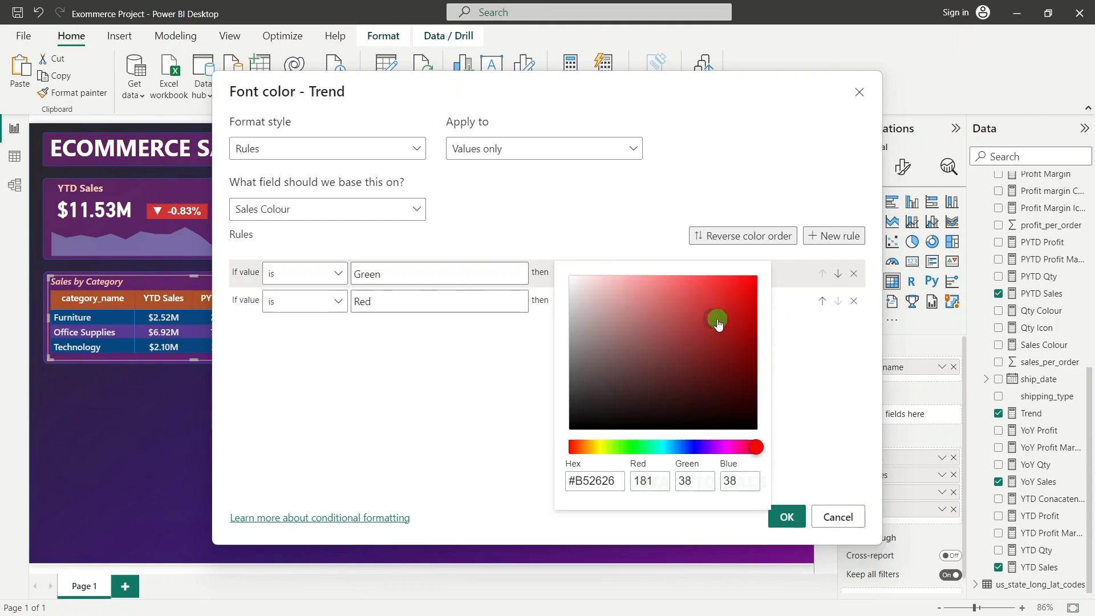
left_click(785, 510)
left_click(787, 513)
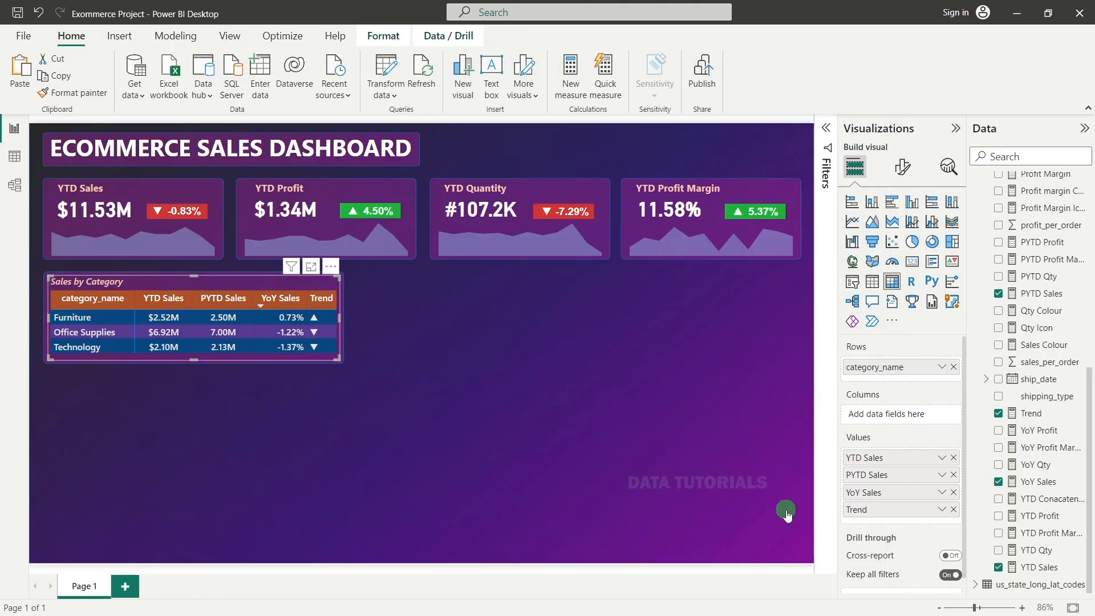
left_click(440, 357)
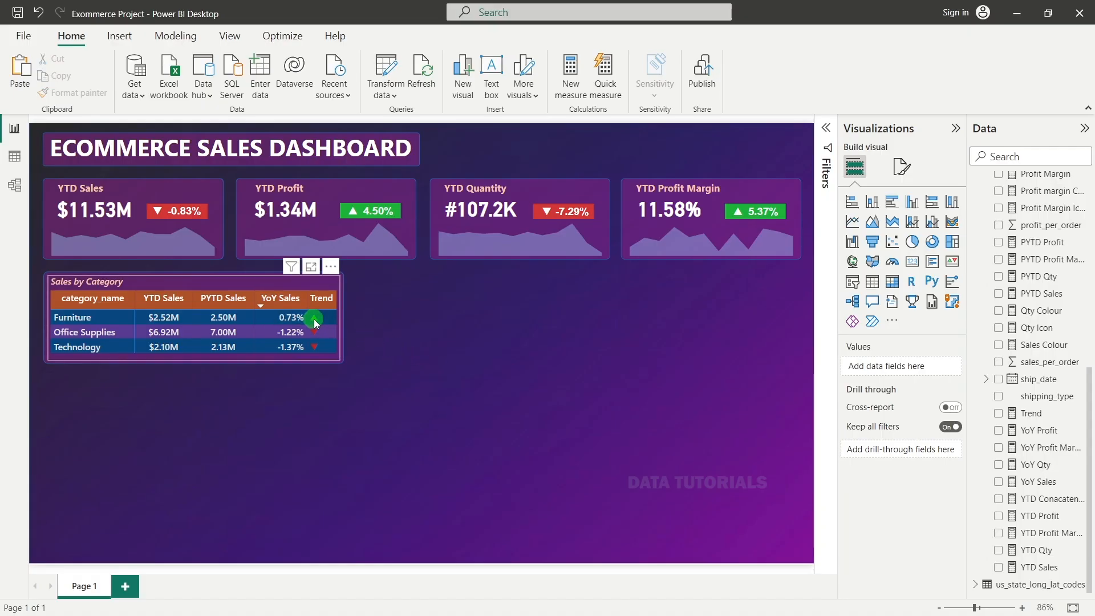
Step: Sort the Sales by Category matrix by YTD Sales in descending order, after trying a sort by PYTD Sales
left_click(159, 300)
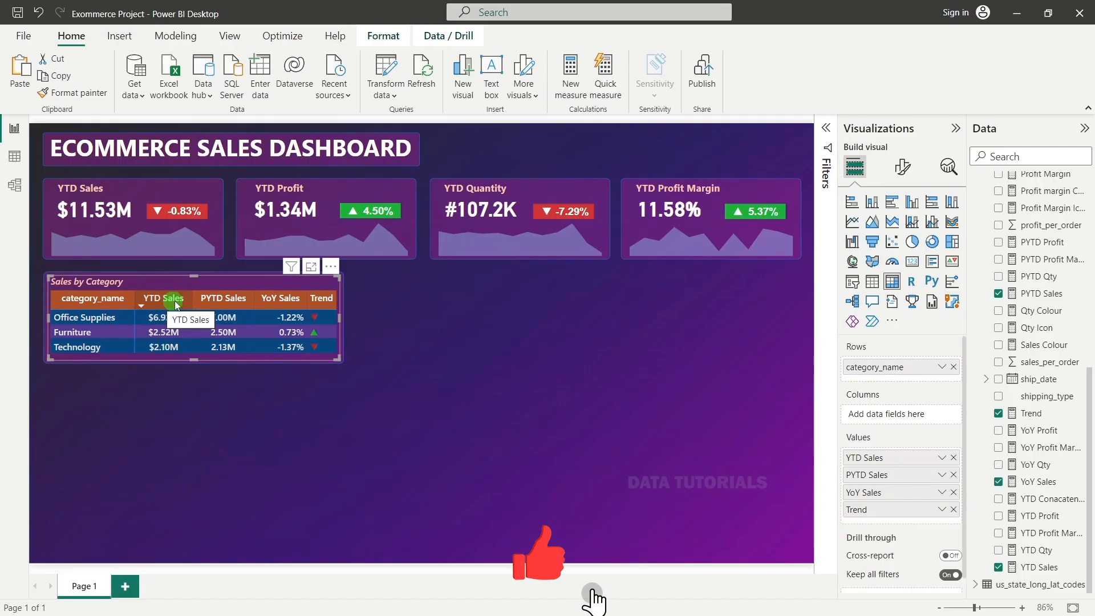
left_click(231, 303)
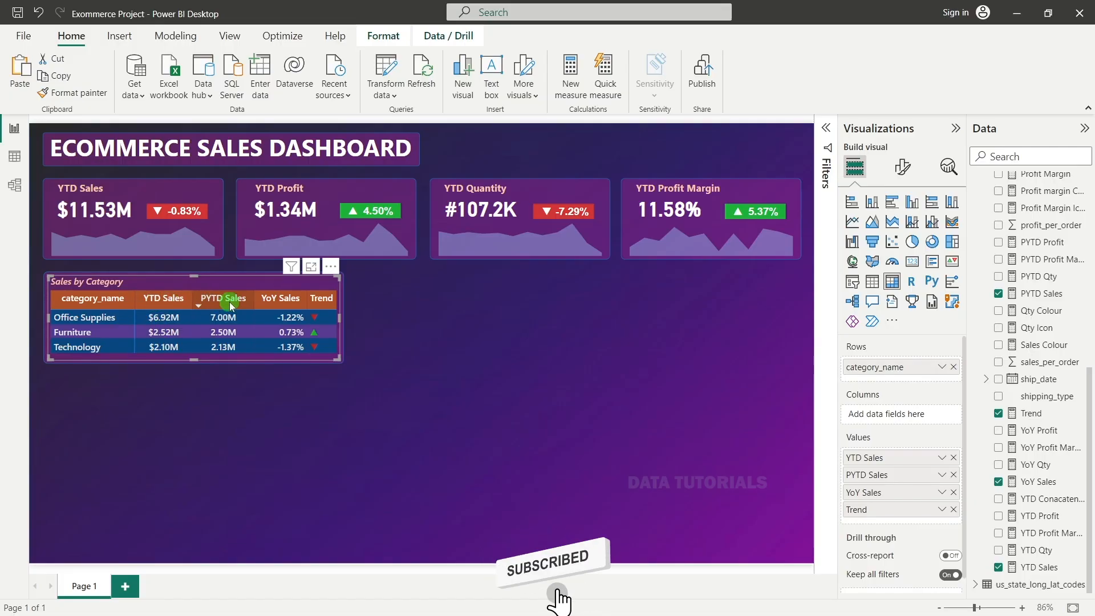
left_click(154, 299)
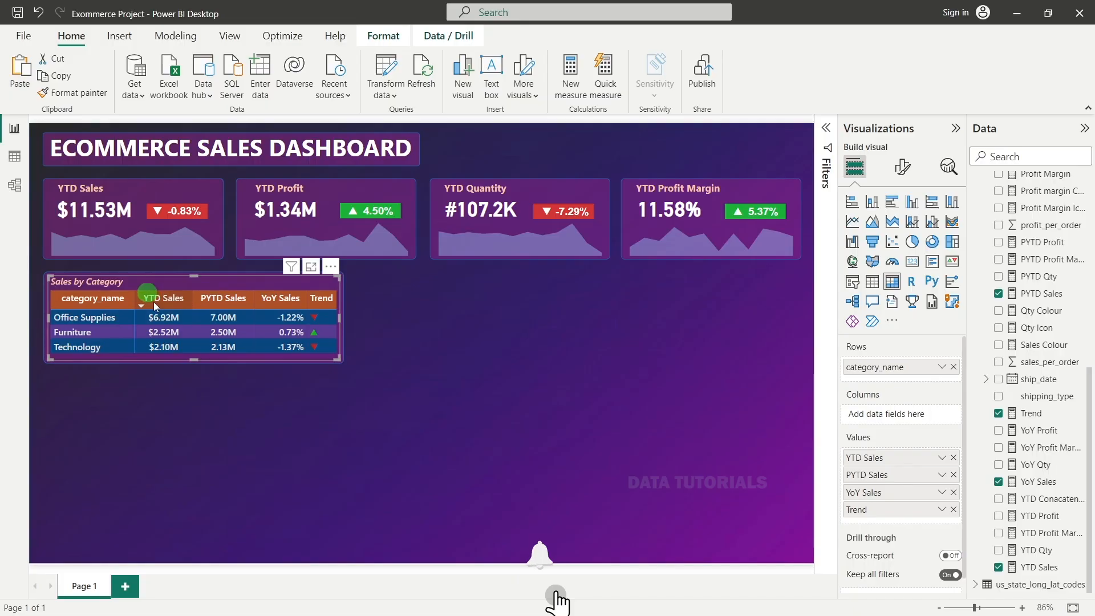
left_click(227, 423)
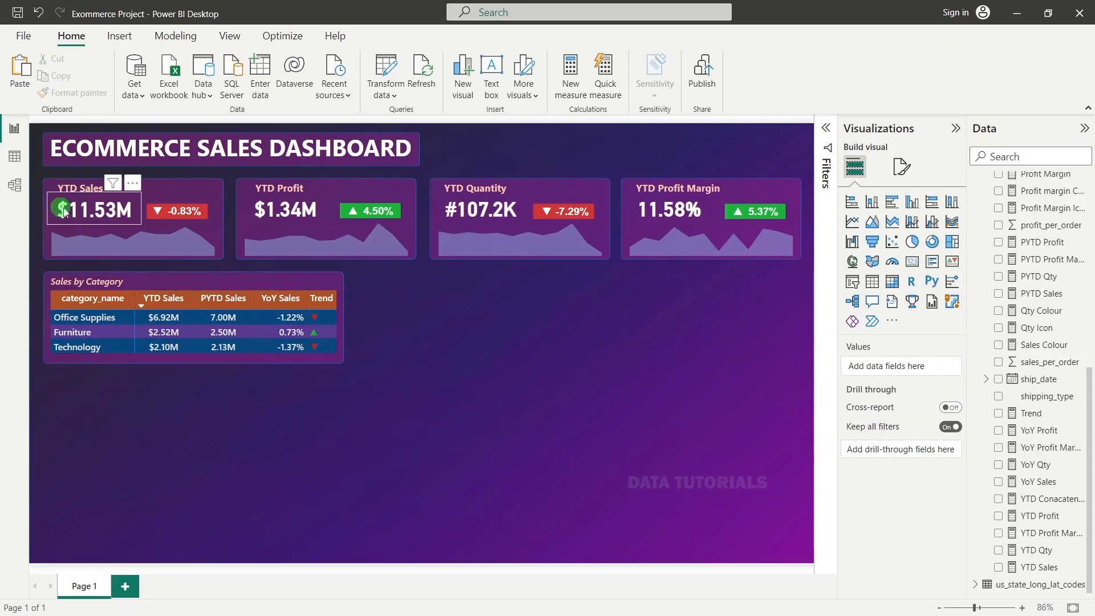
left_click(92, 211)
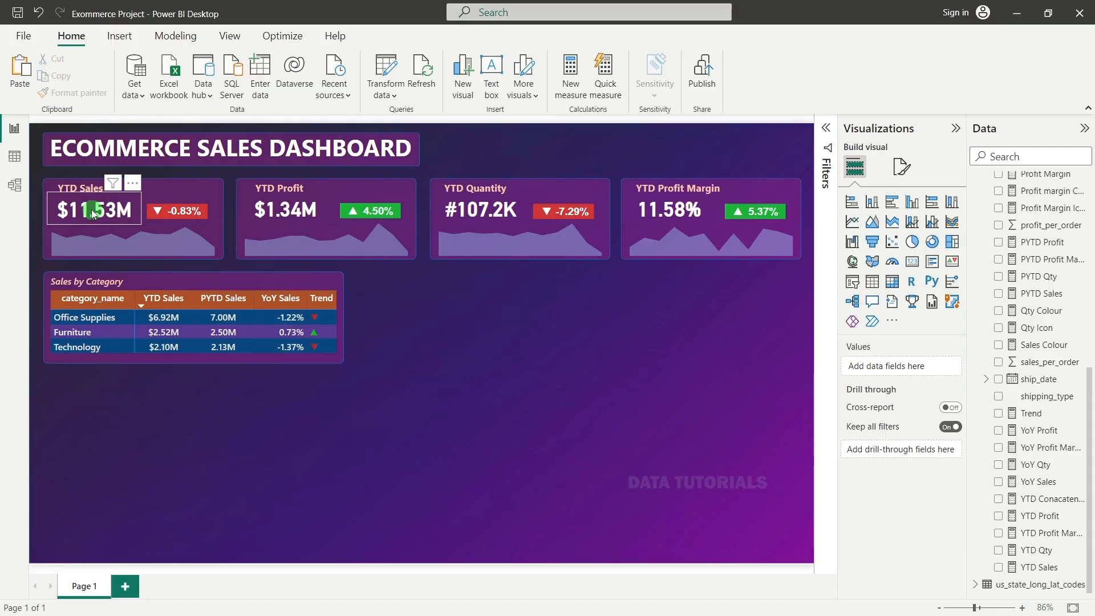
left_click(147, 210)
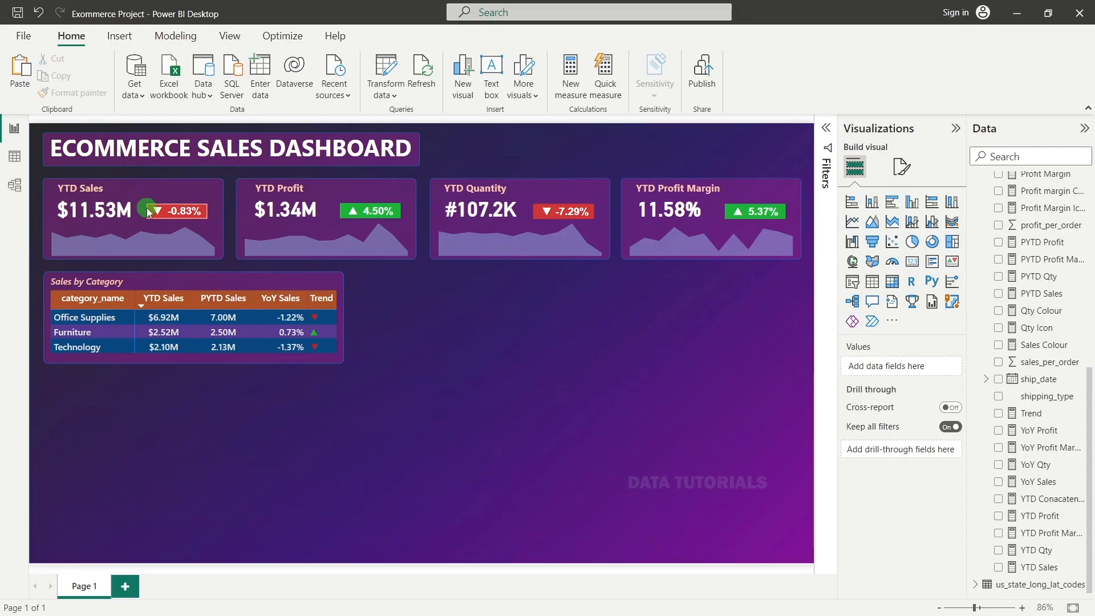
left_click(179, 212)
left_click(645, 400)
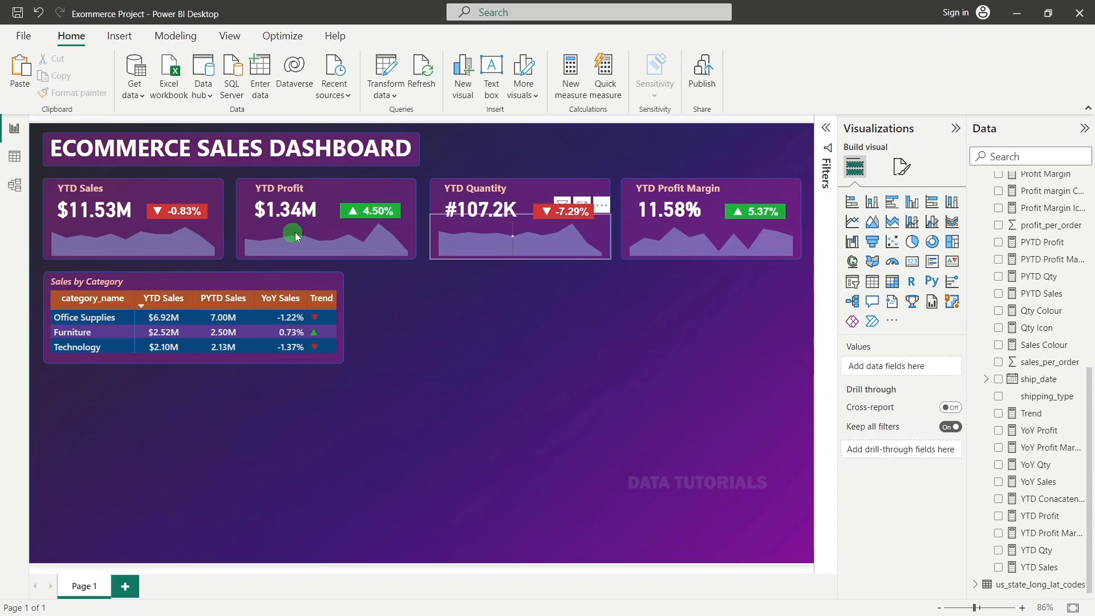
left_click(588, 354)
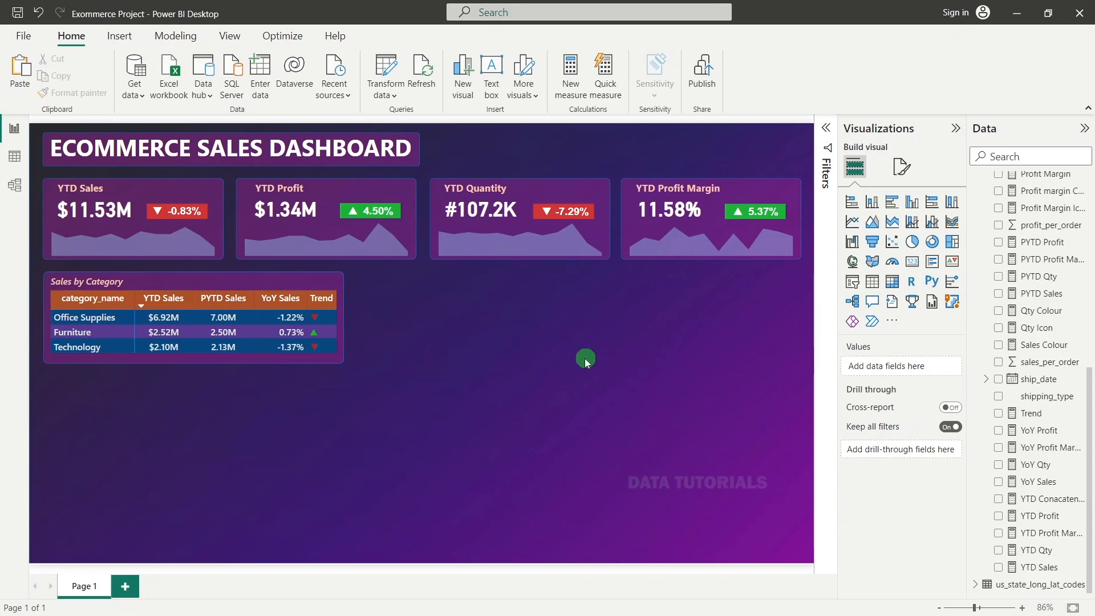
Step: Find the category_name field in the ecommerce_data table and rename it to Category
scroll(1011, 402, "up", 5)
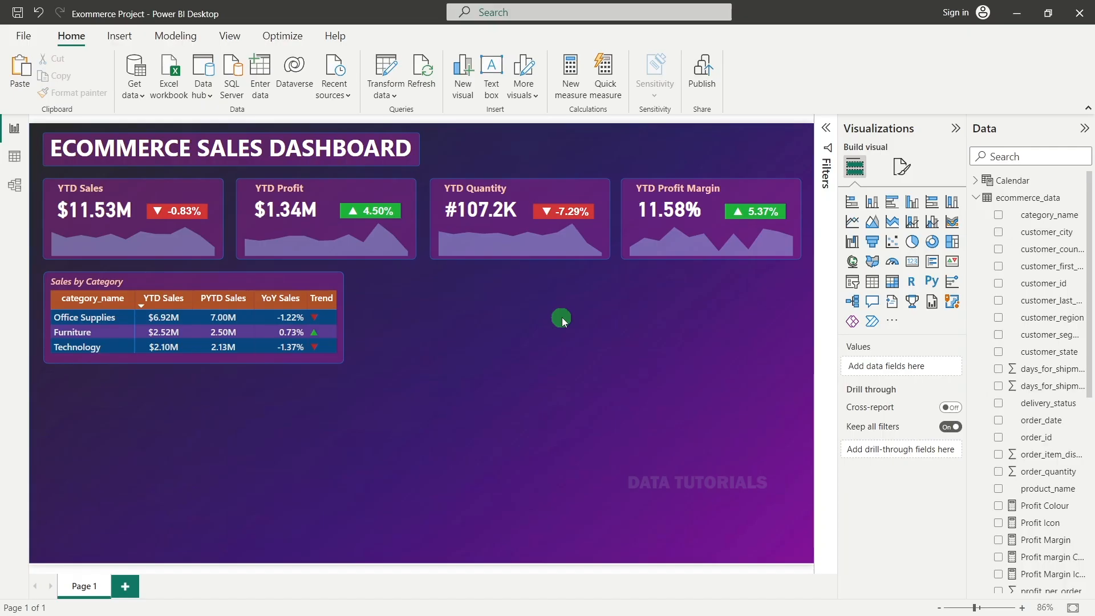
left_click(1039, 152)
type("cate")
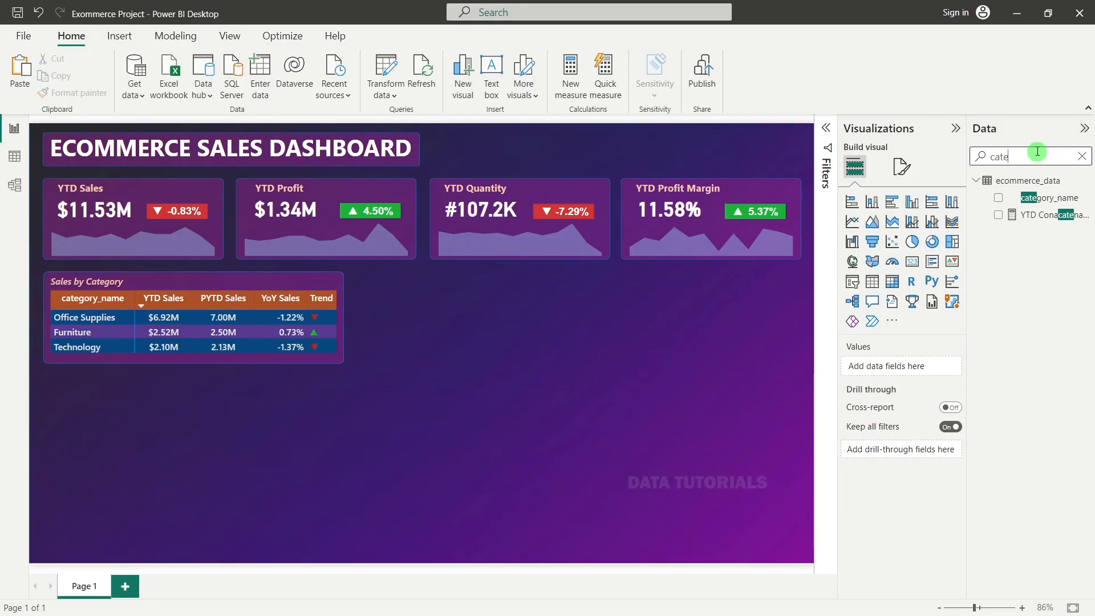
right_click(1026, 198)
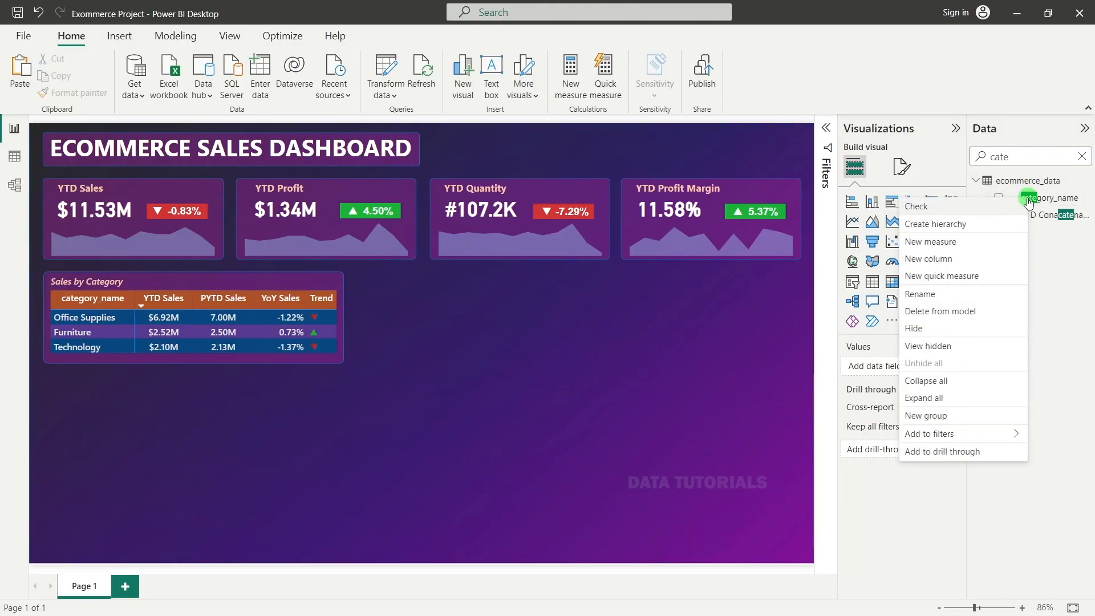
left_click(919, 294)
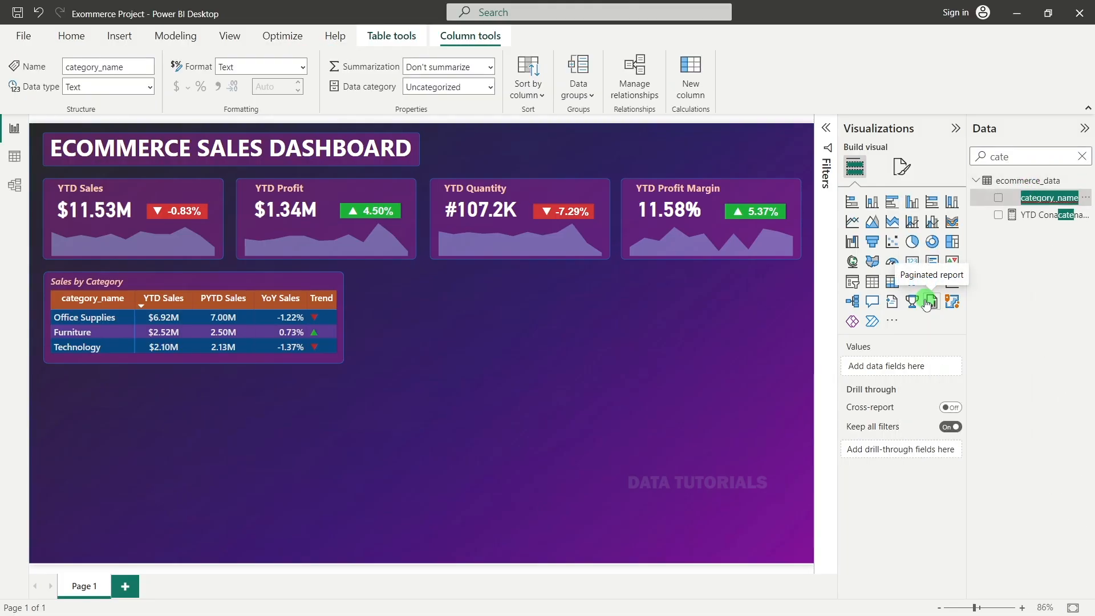
type("Cat")
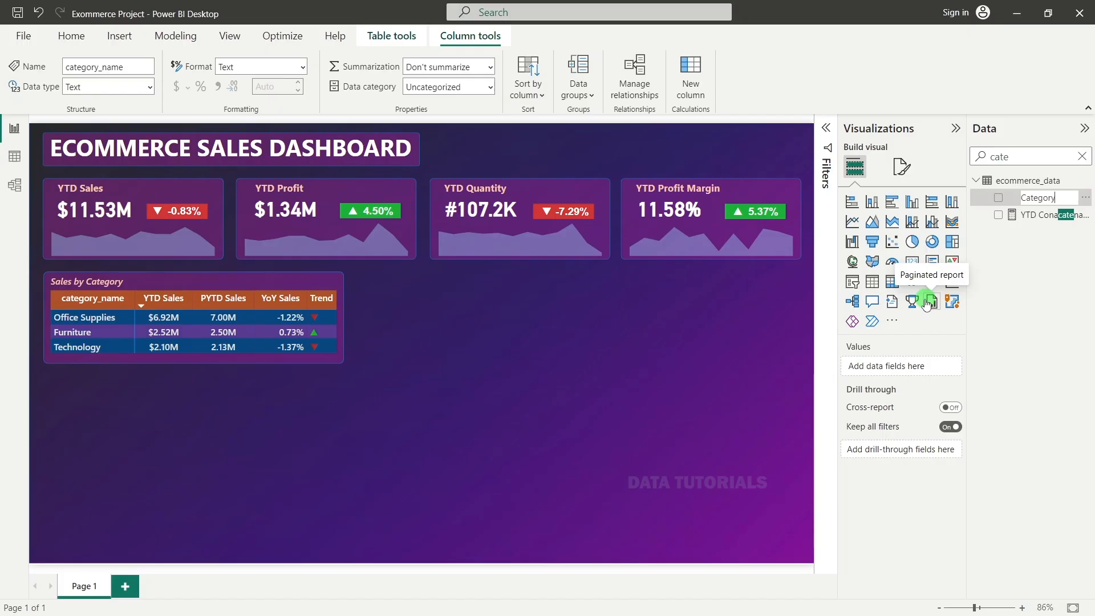
type("egory")
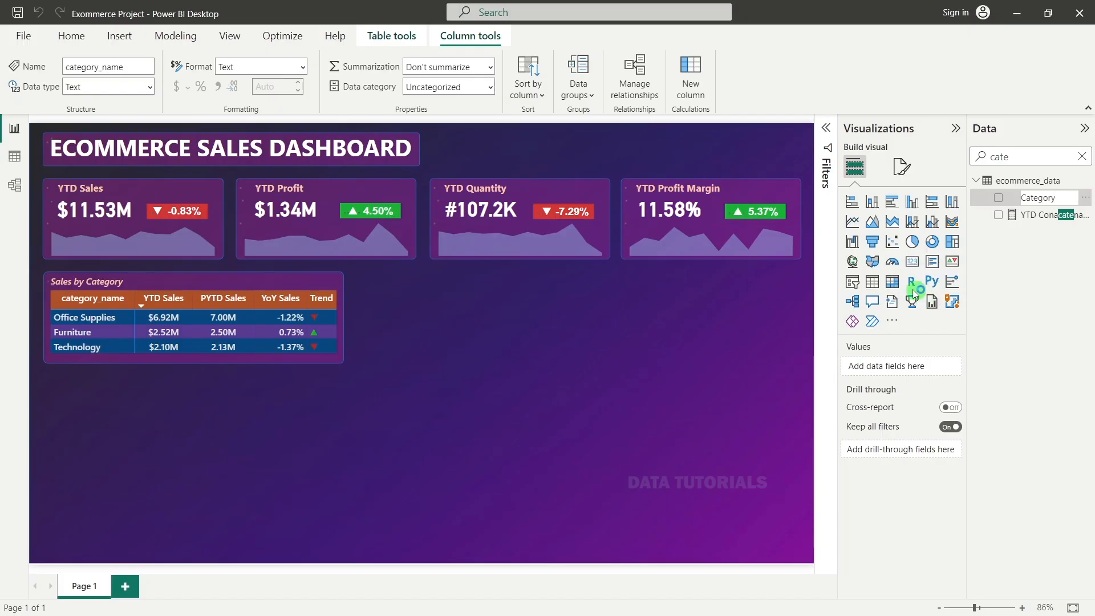
key("Return")
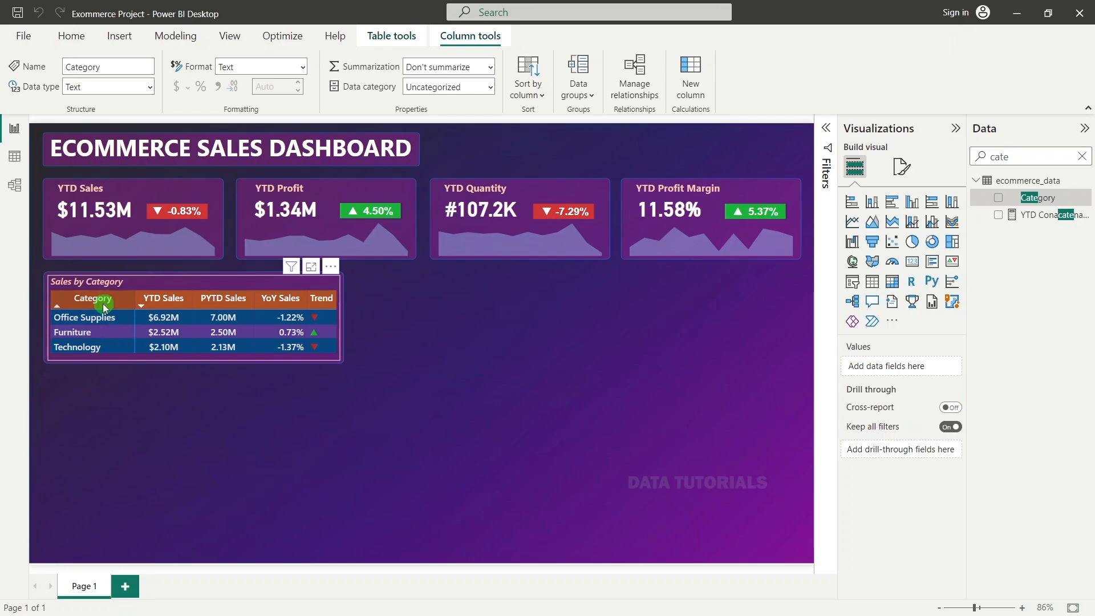
left_click(631, 323)
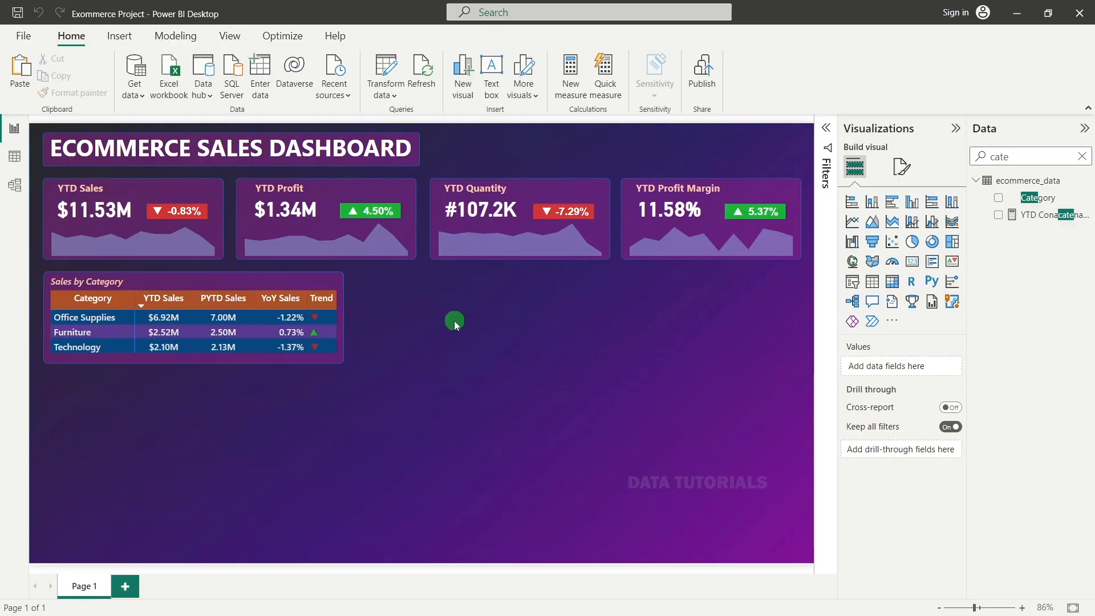
Step: Duplicate the background rectangle behind the Sales by Category matrix and place the copy directly below it, aligned to its sides
left_click(344, 278)
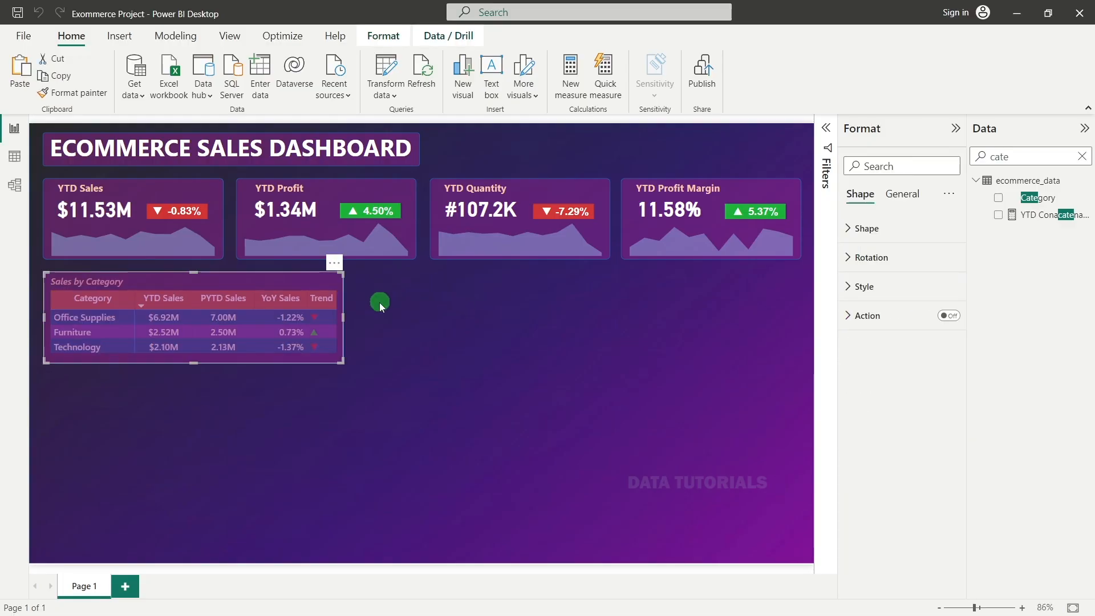
left_click_drag(315, 285, 317, 384)
left_click(376, 487)
left_click(296, 428)
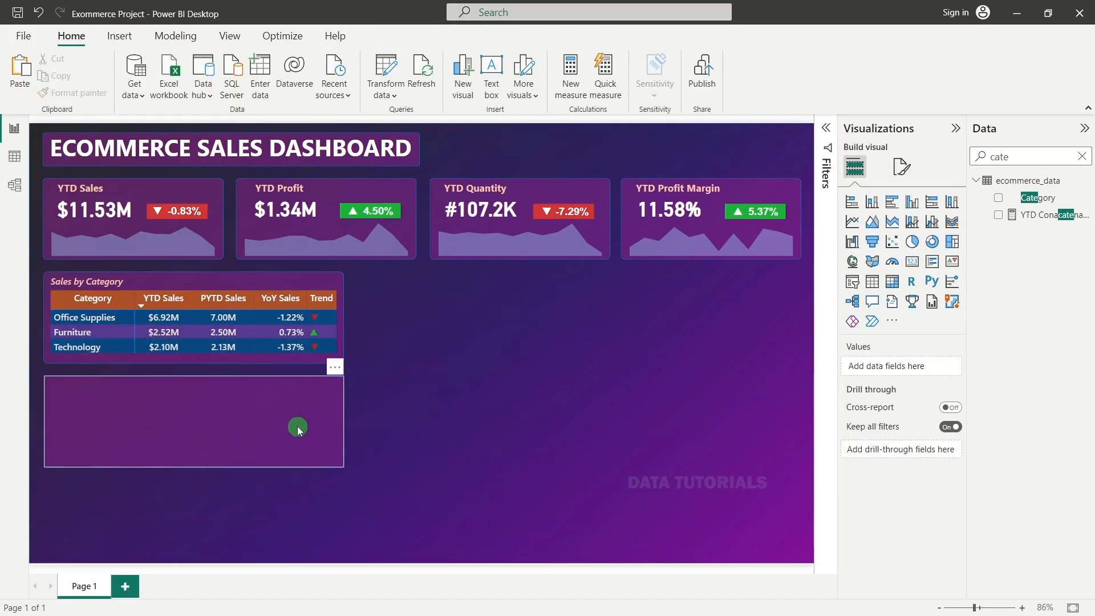
Step: Extend the lower background rectangle downward until it nearly reaches the bottom edge of the report page
left_click_drag(200, 468, 199, 551)
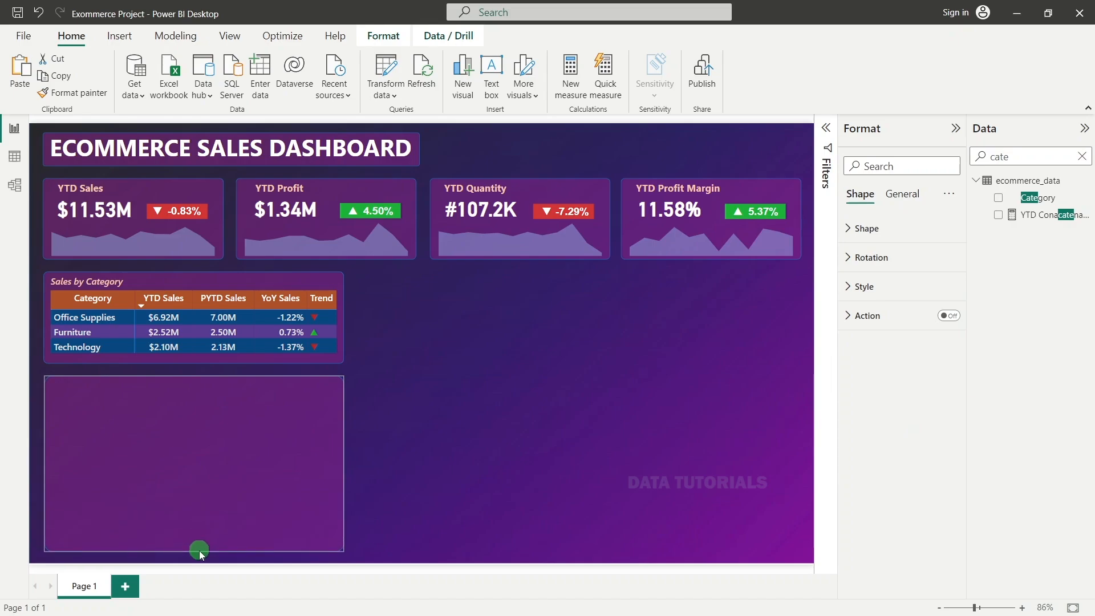
left_click_drag(200, 552, 199, 553)
left_click(498, 409)
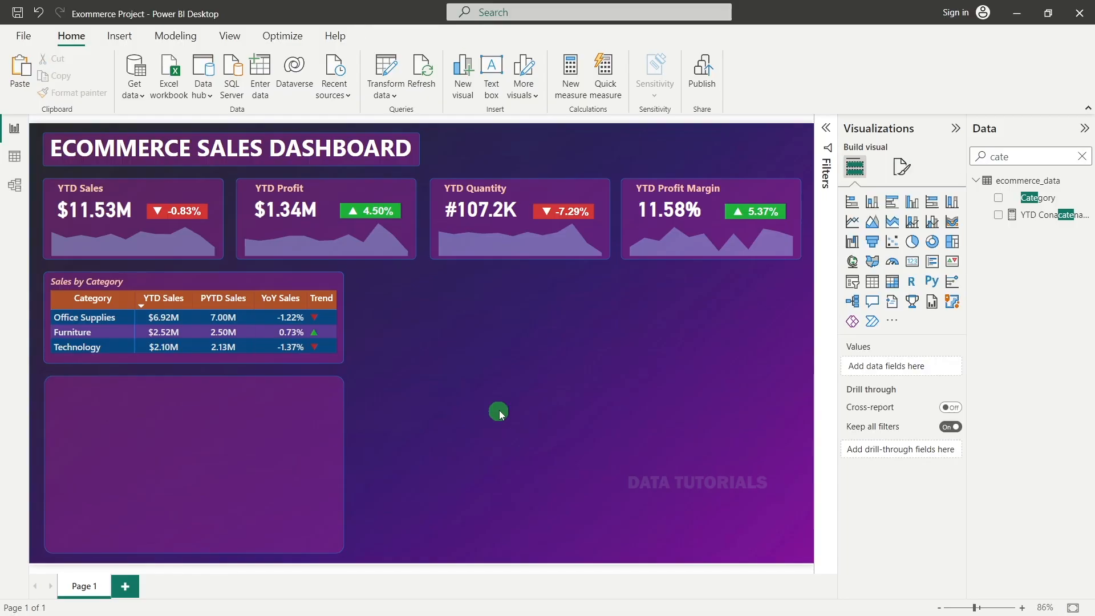
left_click(195, 443)
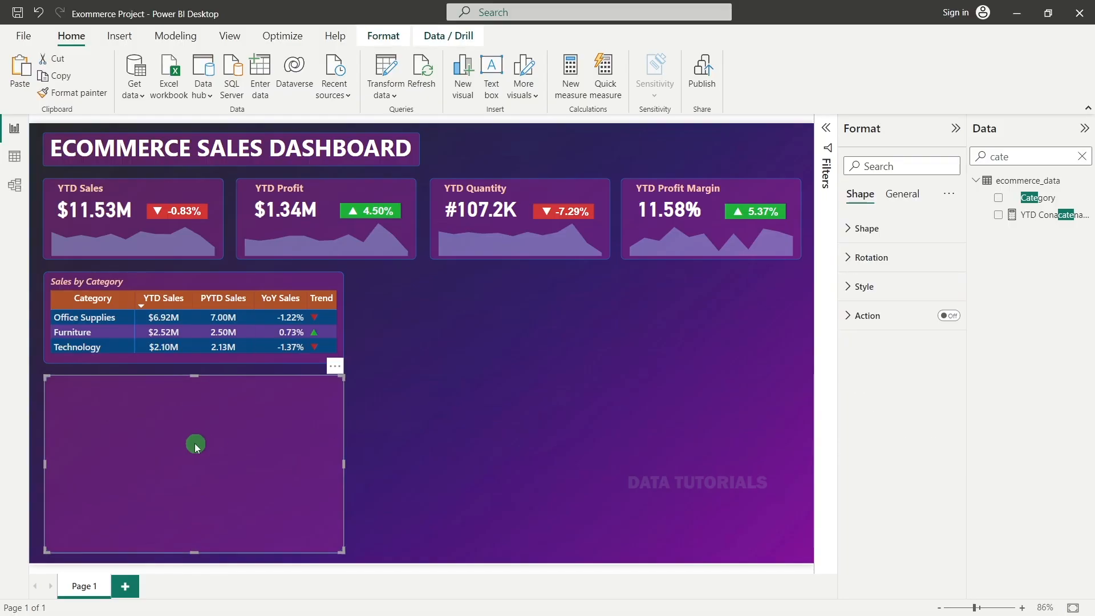
left_click(506, 392)
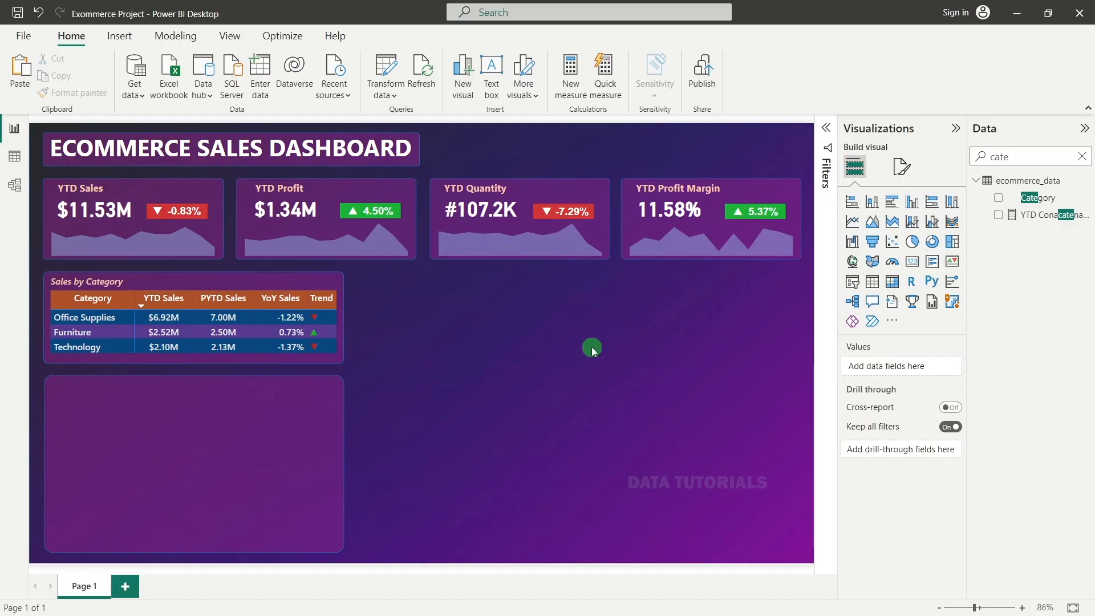
Step: Insert a Map visual in the empty area beside the two background rectangles and enlarge it to about a third of the page width
left_click(852, 263)
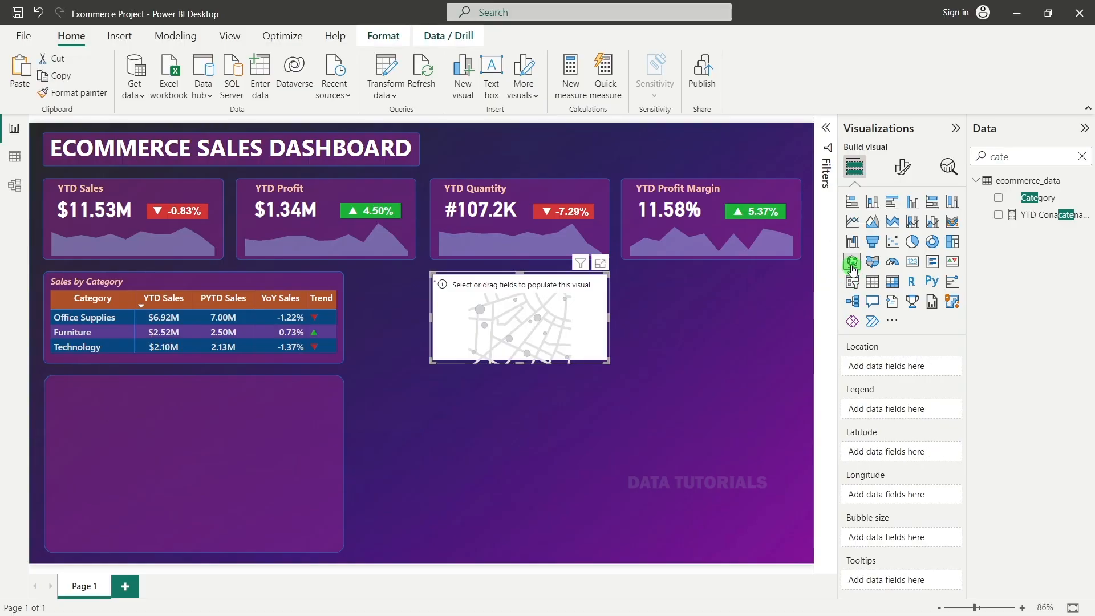
left_click_drag(530, 304, 503, 332)
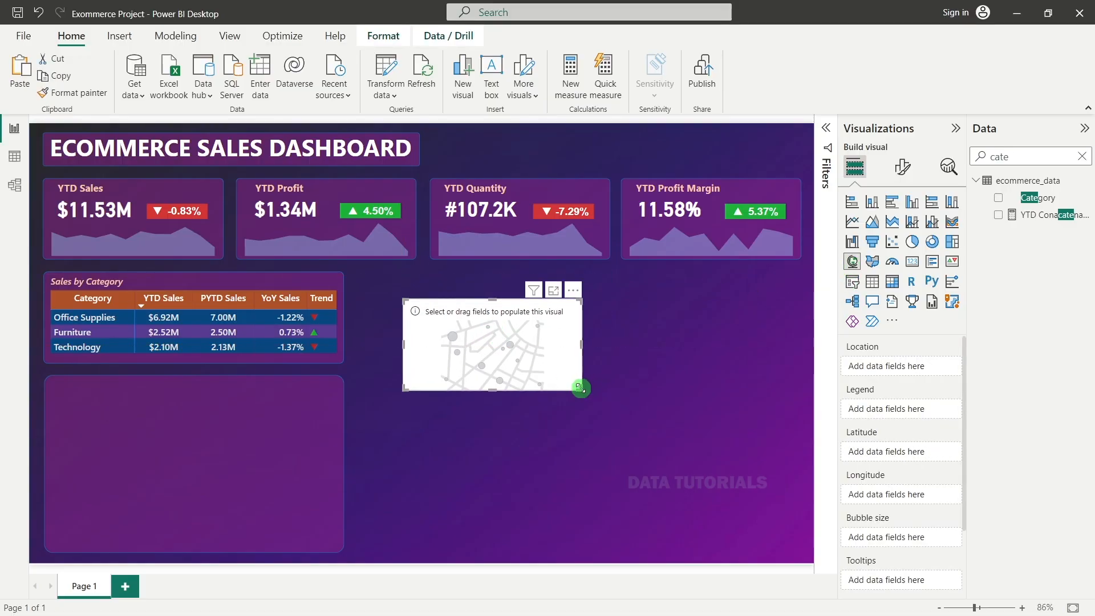
left_click_drag(580, 390, 716, 495)
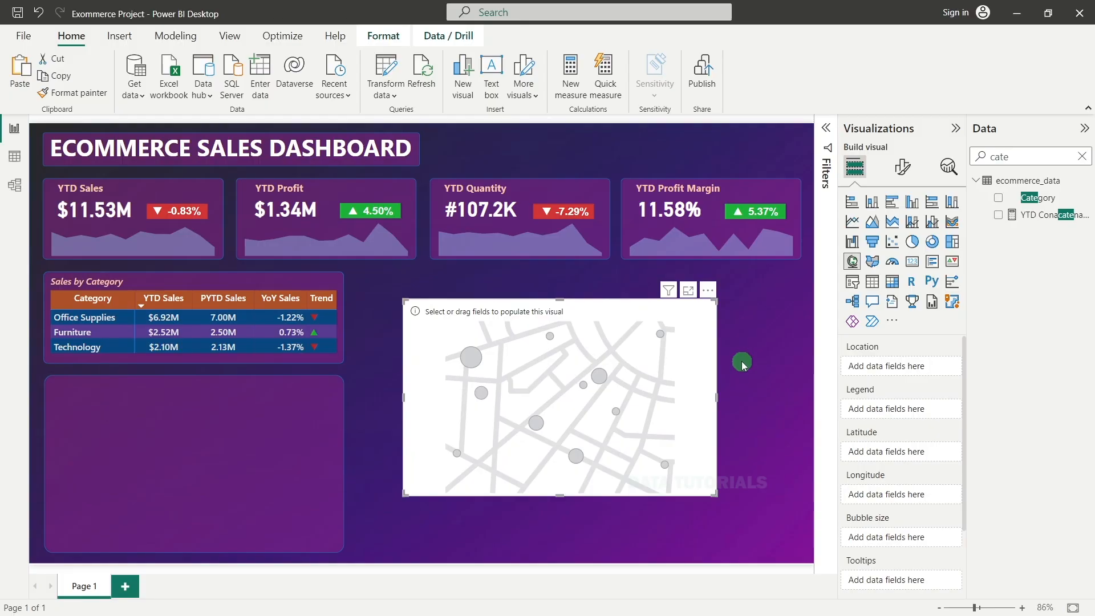
left_click_drag(715, 299, 691, 330)
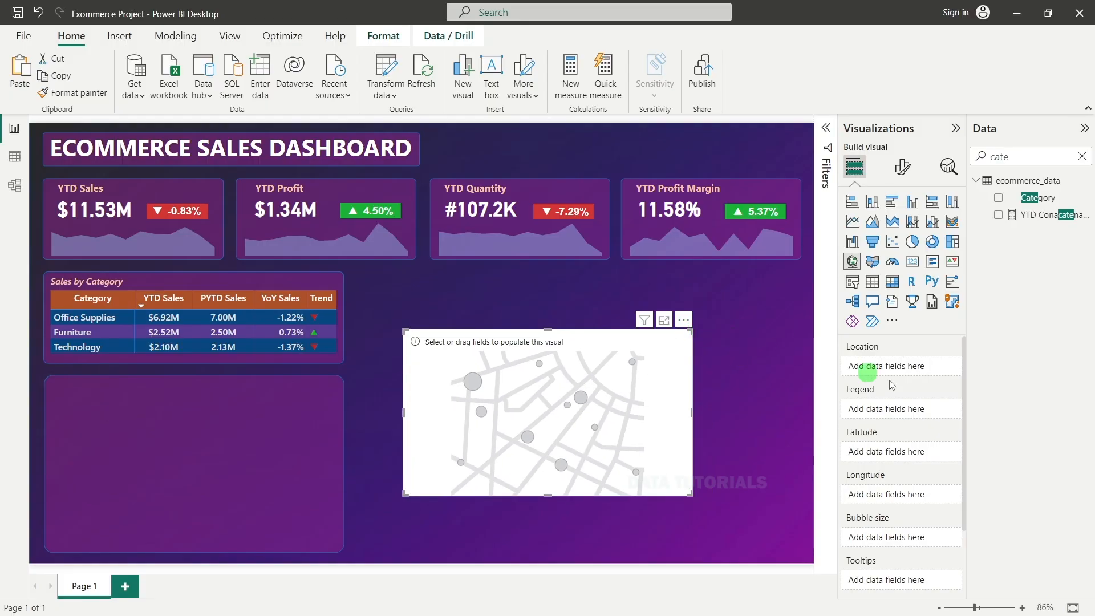
Step: Check the us_state_long_lat_codes table in the data model, and assign its latitude and longitude fields to the map's Latitude and Longitude
left_click(1082, 158)
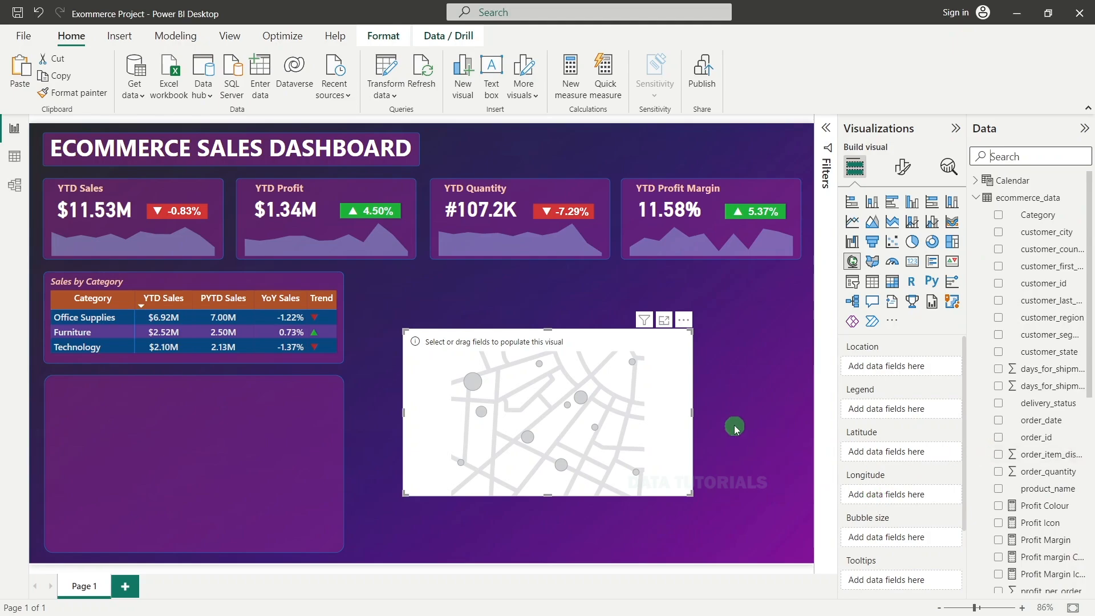
left_click(15, 192)
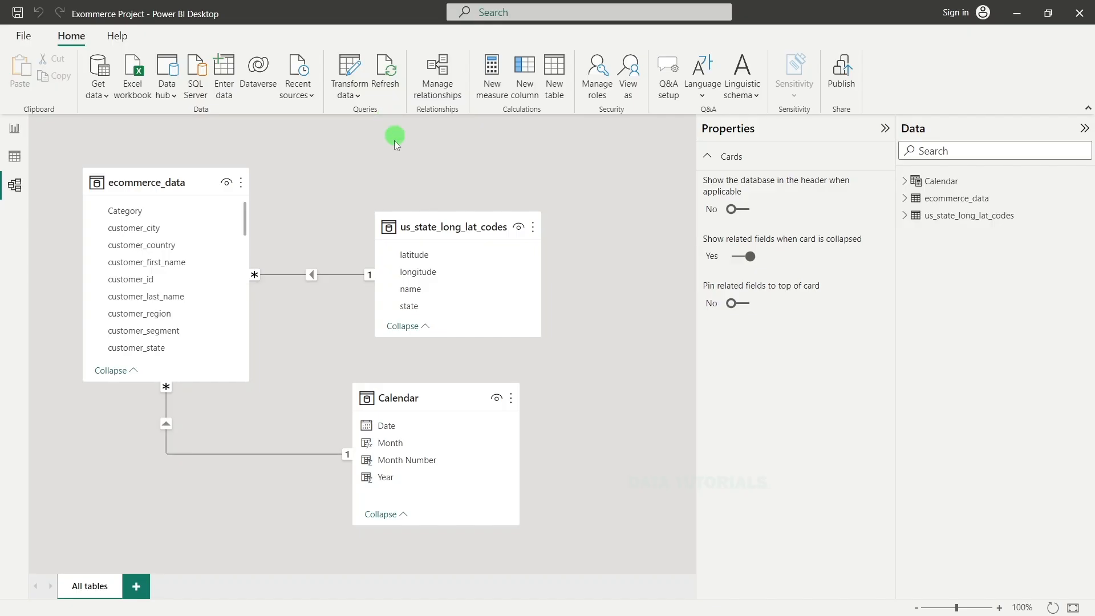
mouse_move(467, 234)
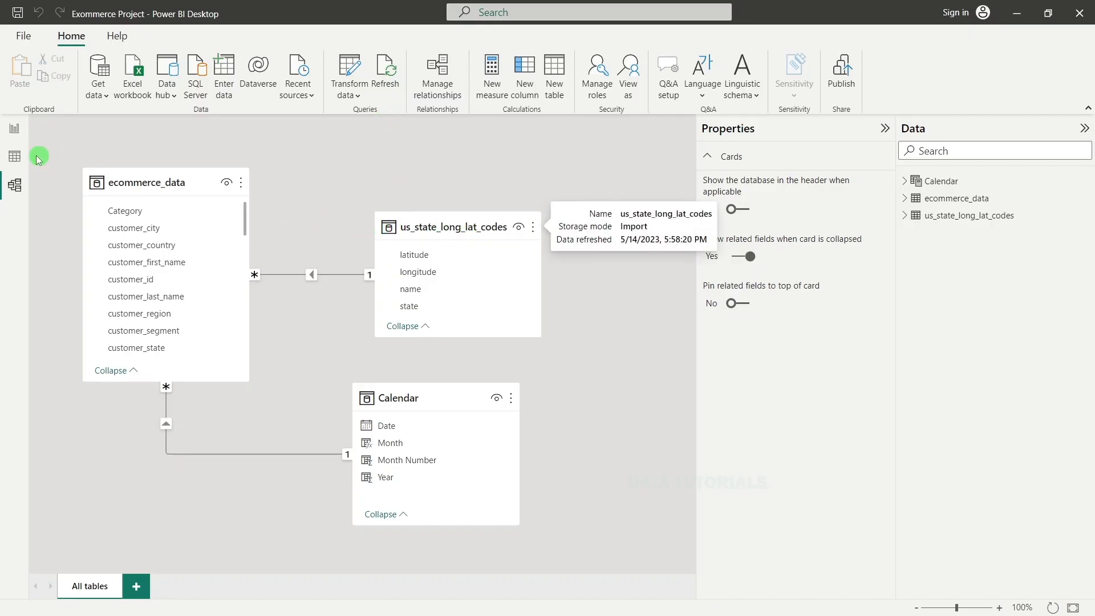
left_click(15, 130)
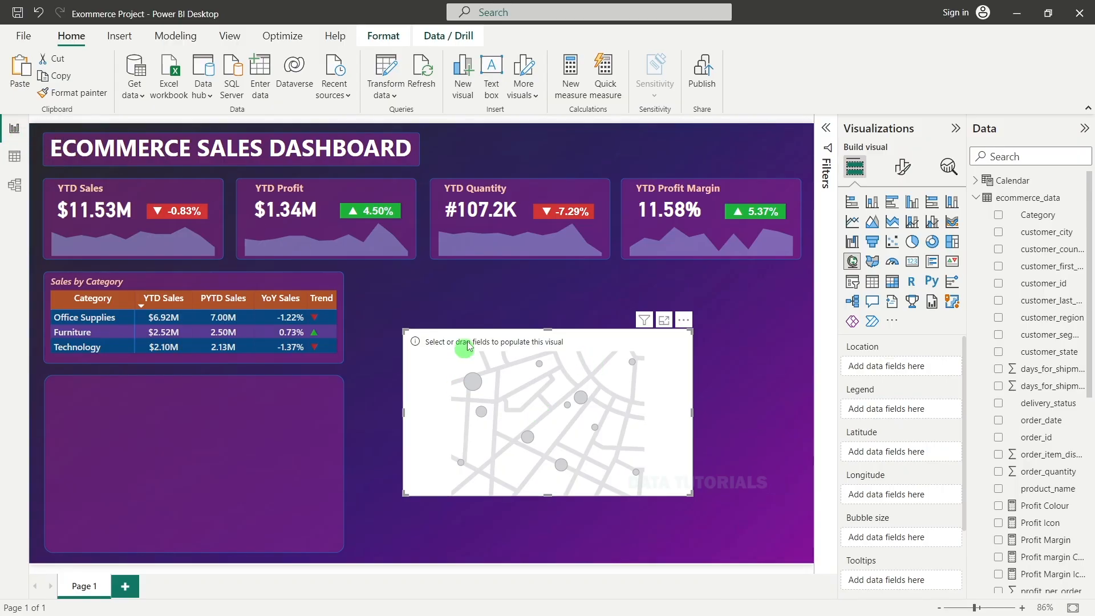
scroll(1027, 434, "down", 7)
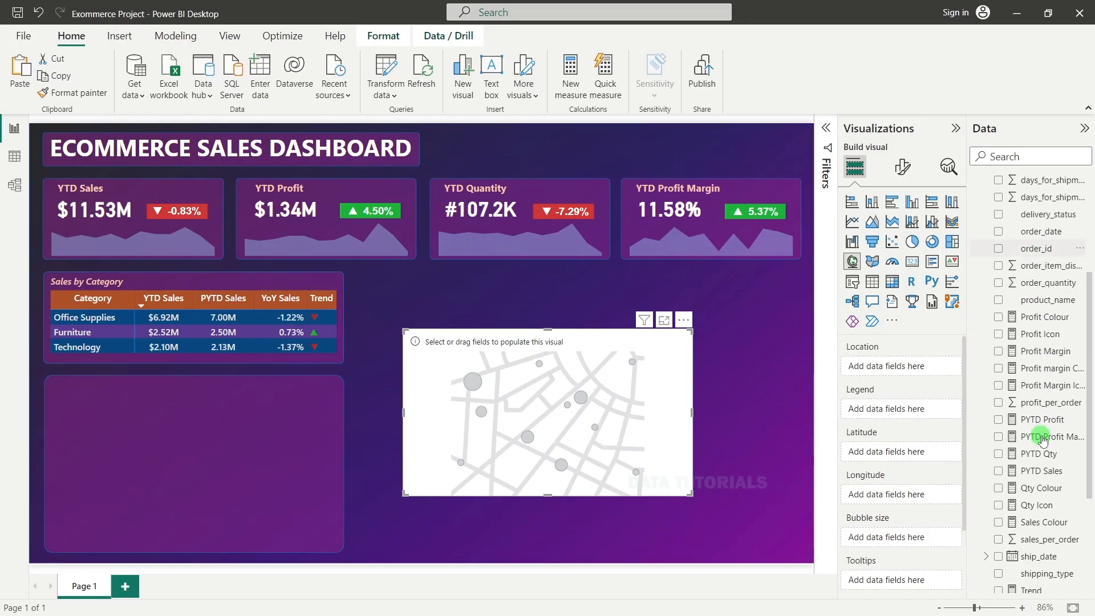
left_click(975, 585)
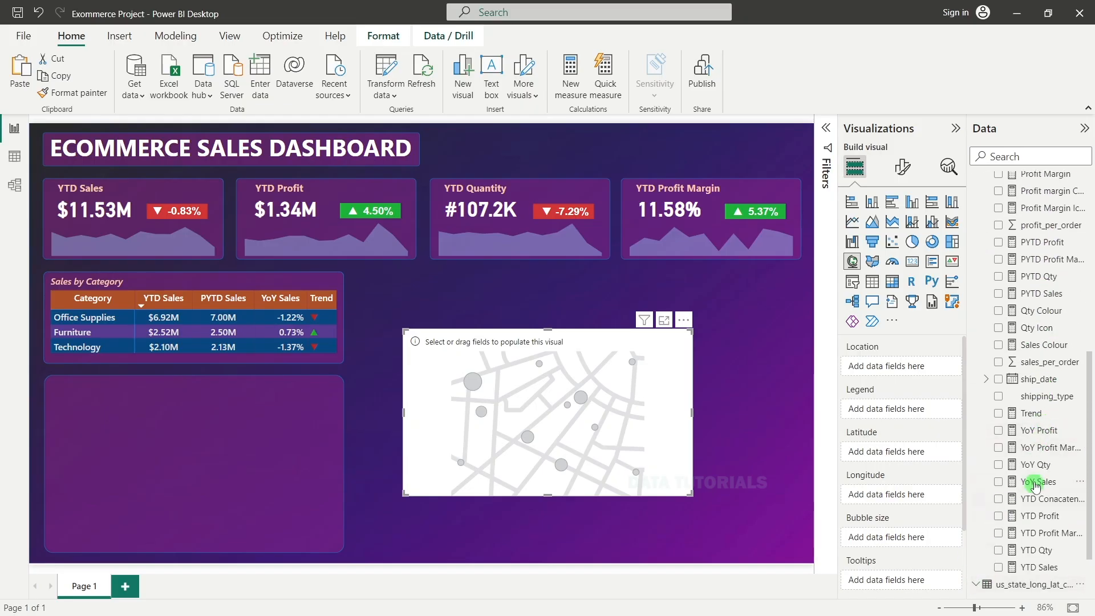
scroll(1027, 482, "down", 2)
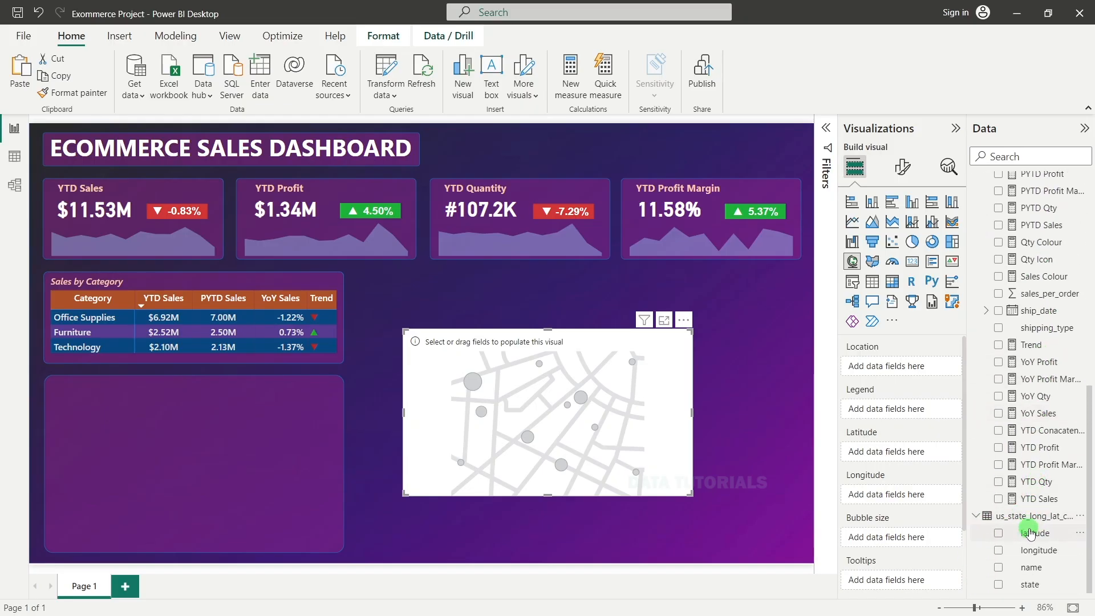
left_click_drag(1031, 535, 899, 450)
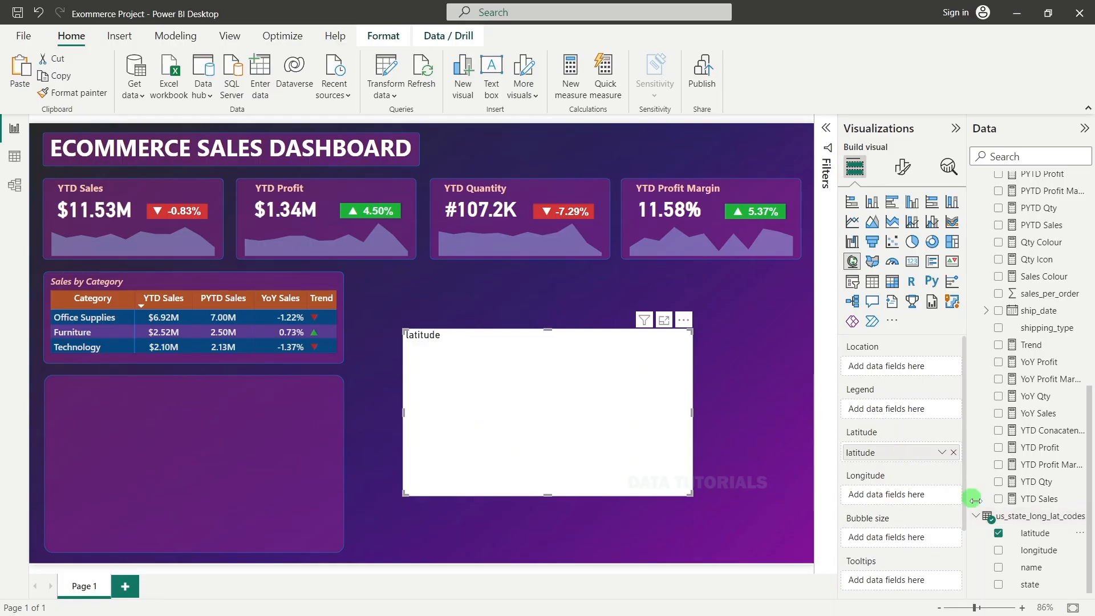
left_click_drag(1046, 559, 906, 500)
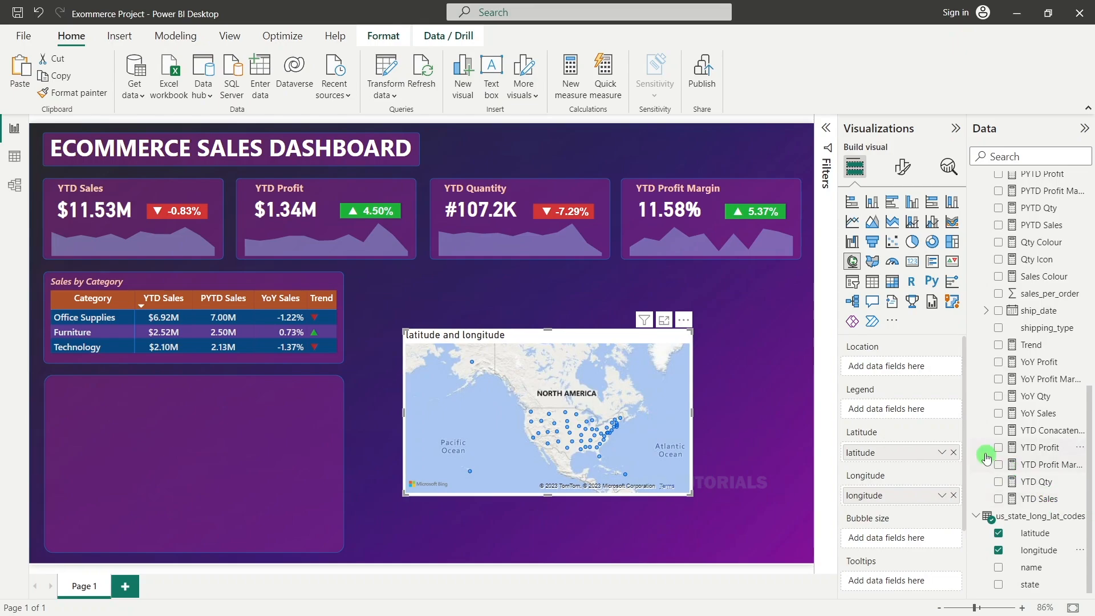
Step: Size the map bubbles by YTD Sales and use customer_region from ecommerce_data as the map's legend
scroll(918, 579, "down", 3)
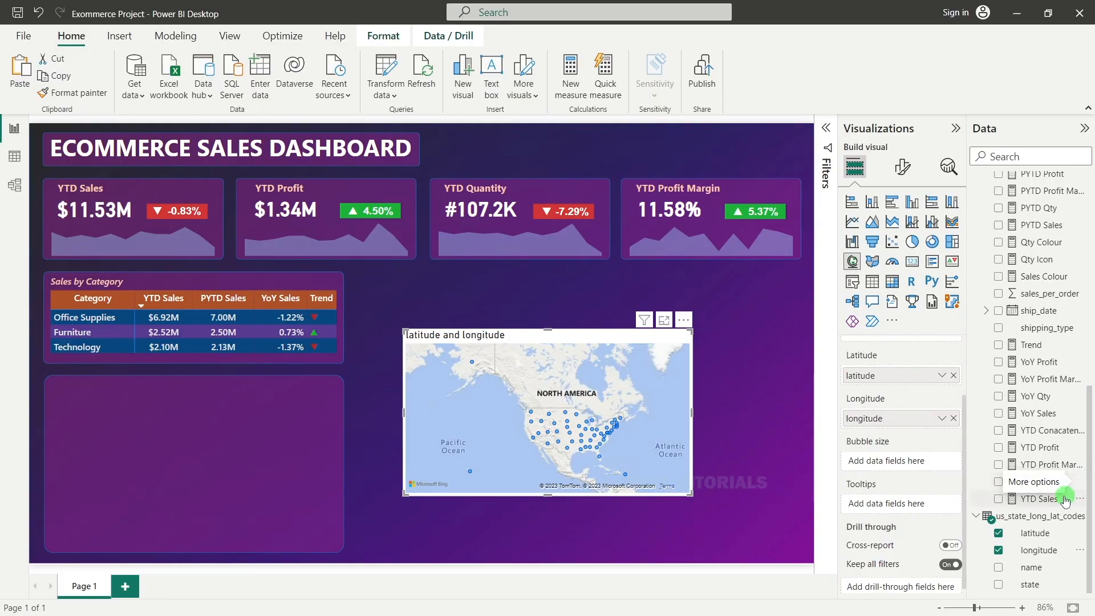
left_click_drag(1055, 498, 906, 455)
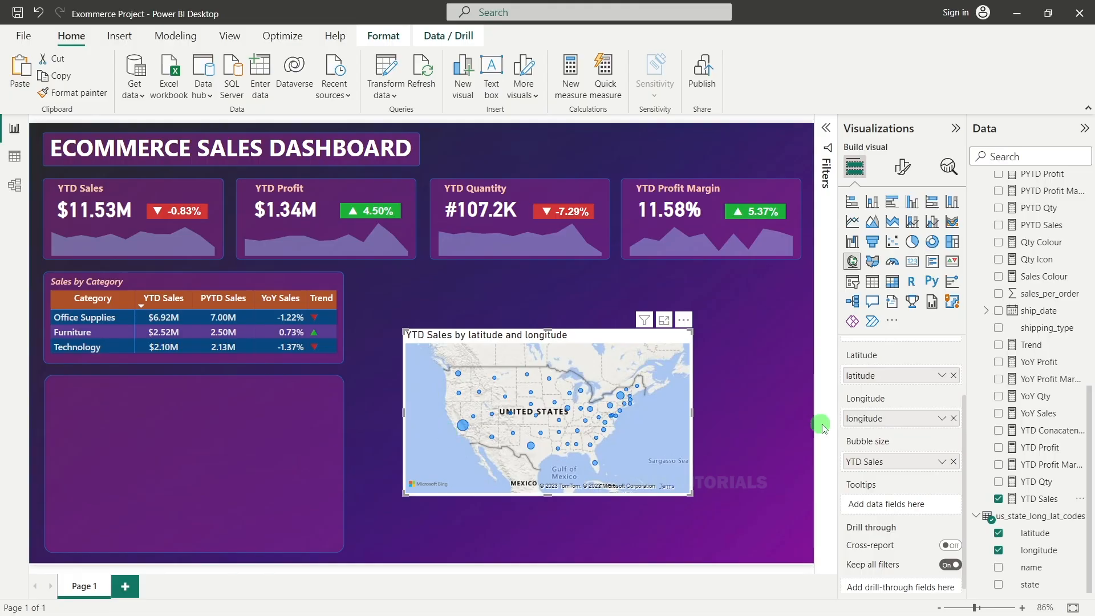
scroll(861, 451, "up", 3)
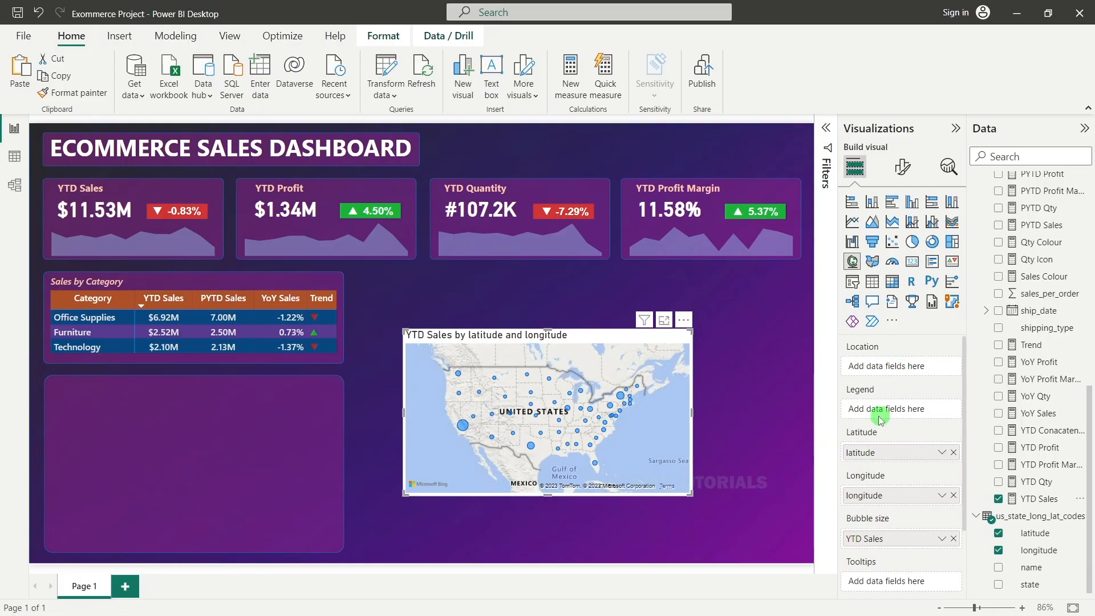
scroll(1058, 376, "up", 5)
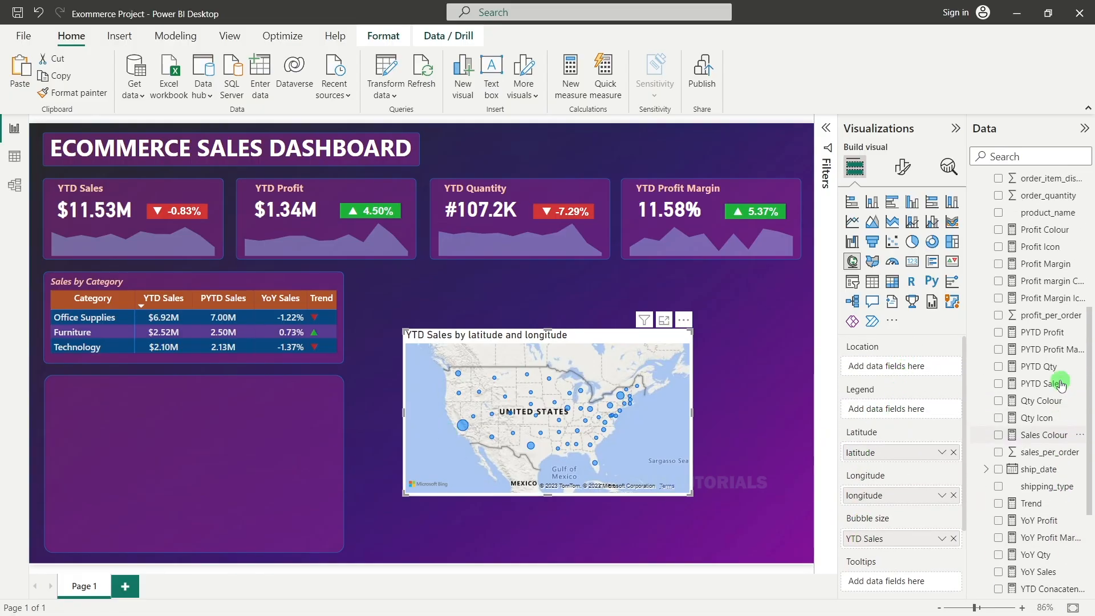
type("reg")
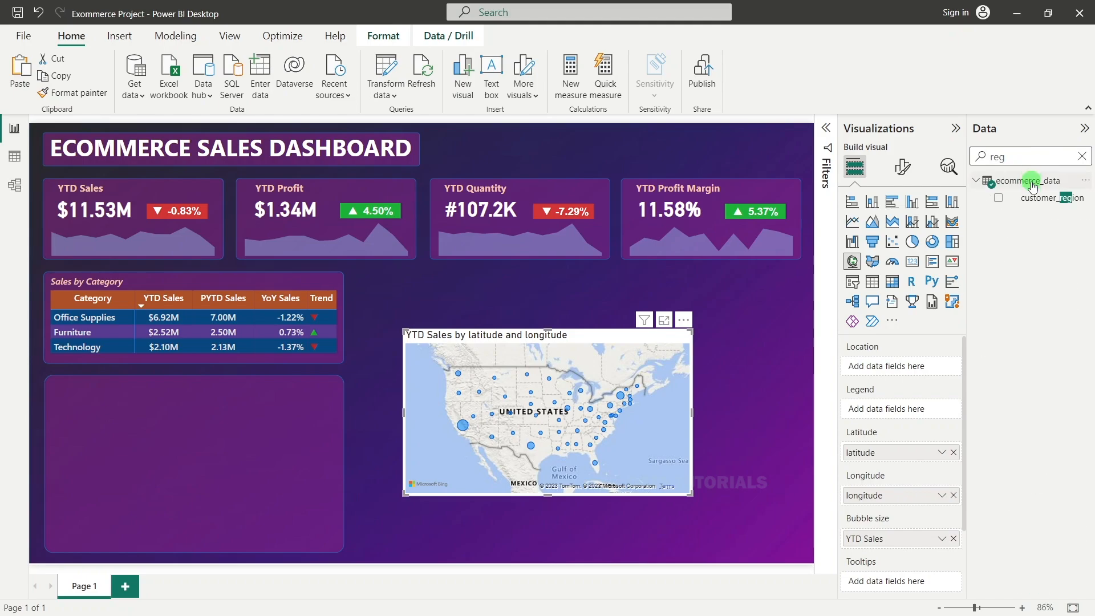
left_click_drag(1030, 197, 889, 412)
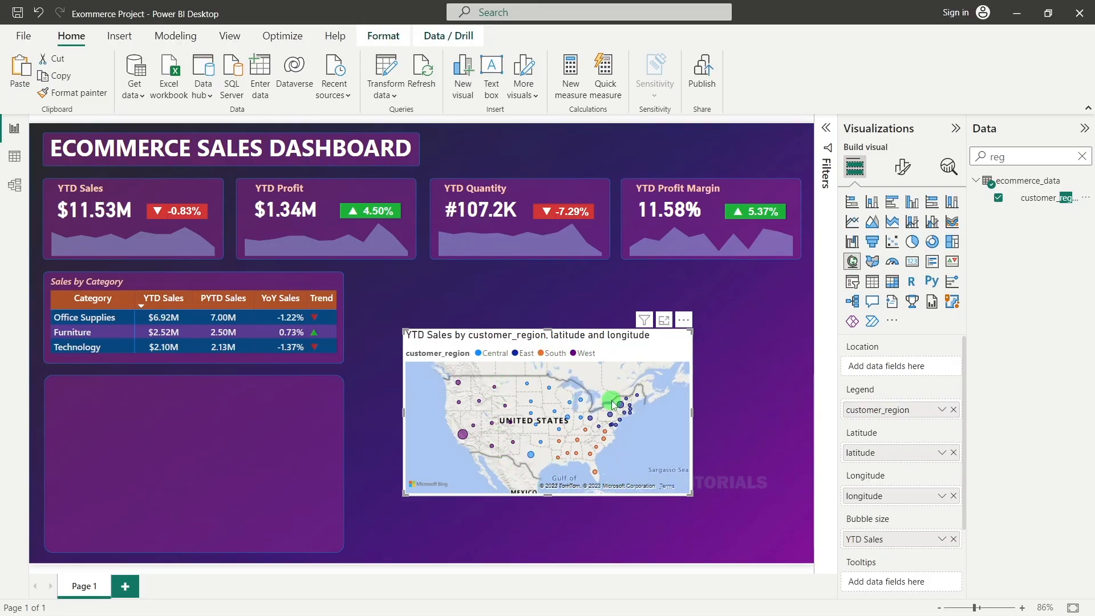
Step: Highlight the Central region through the map's legend to examine its states
left_click(494, 354)
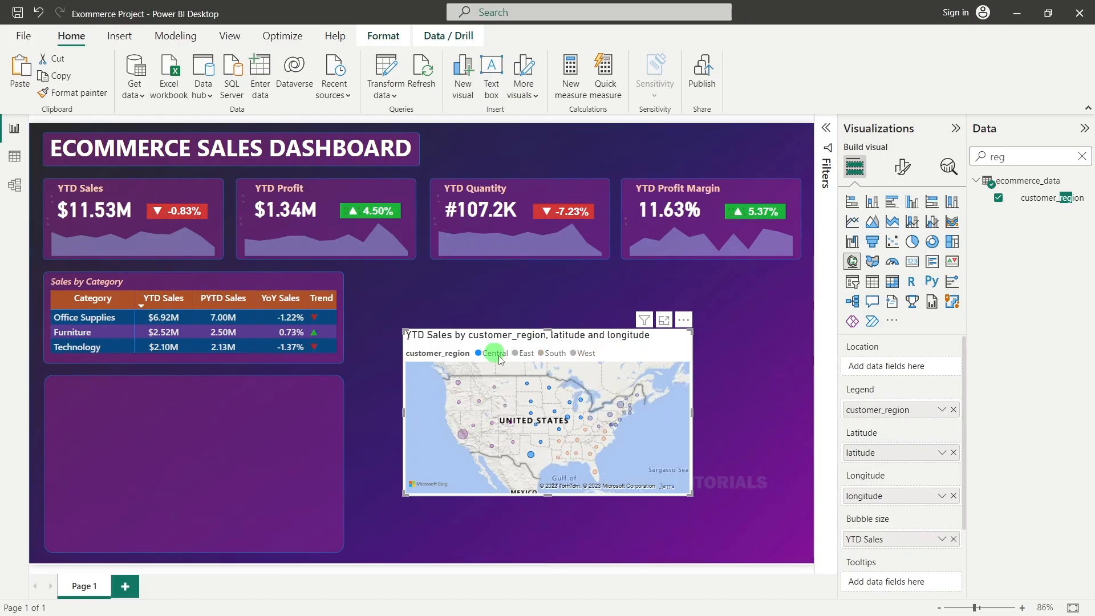
Step: Filter the report by the East and South regions in turn using the map's legend, and clear the selection
left_click(524, 354)
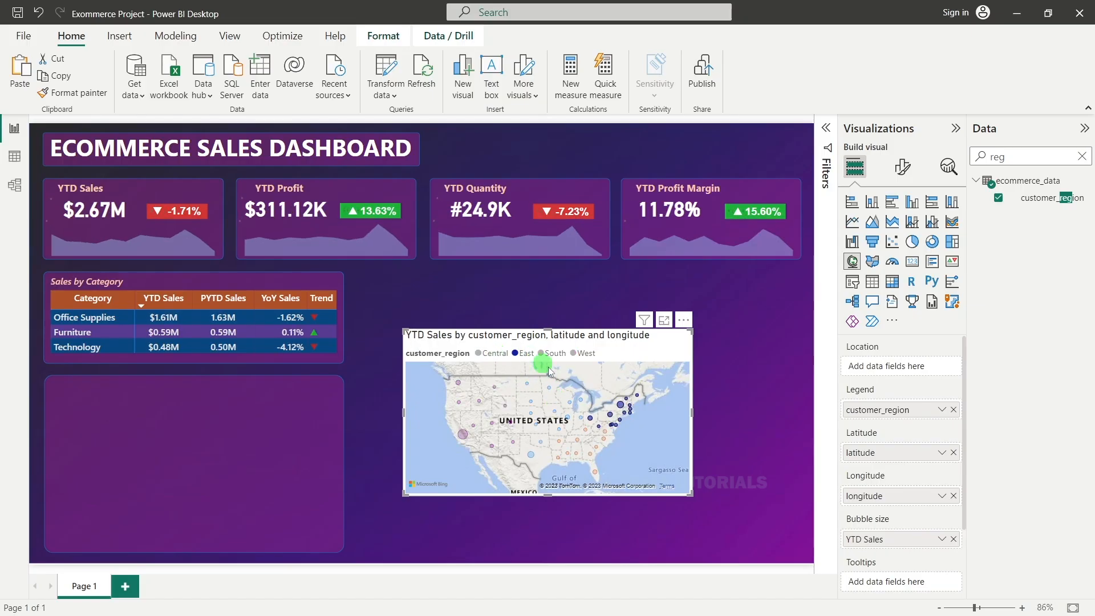
left_click(556, 353)
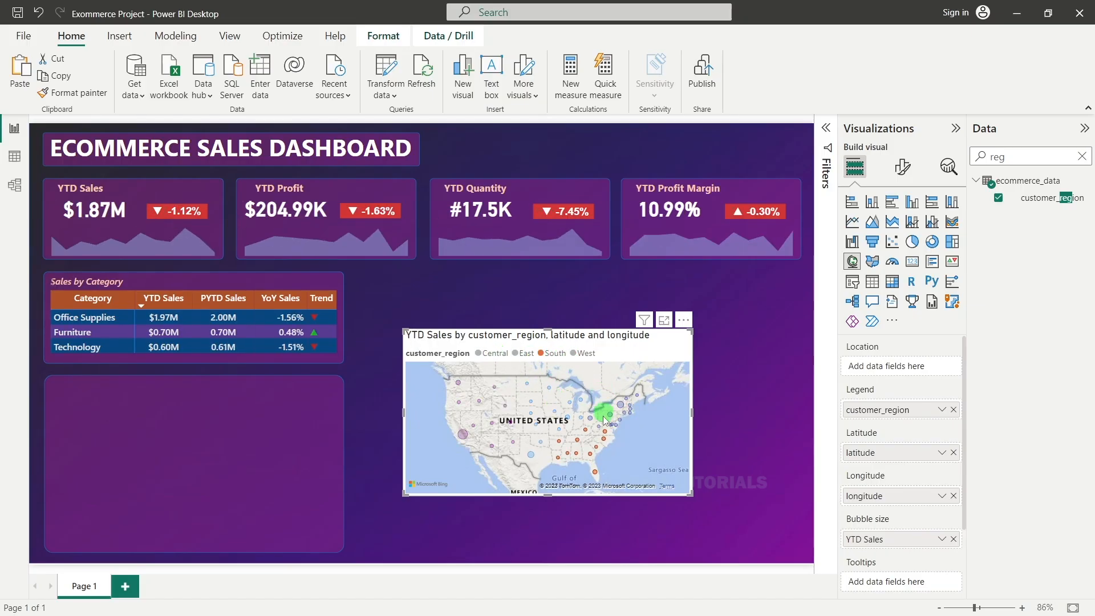
left_click(691, 355)
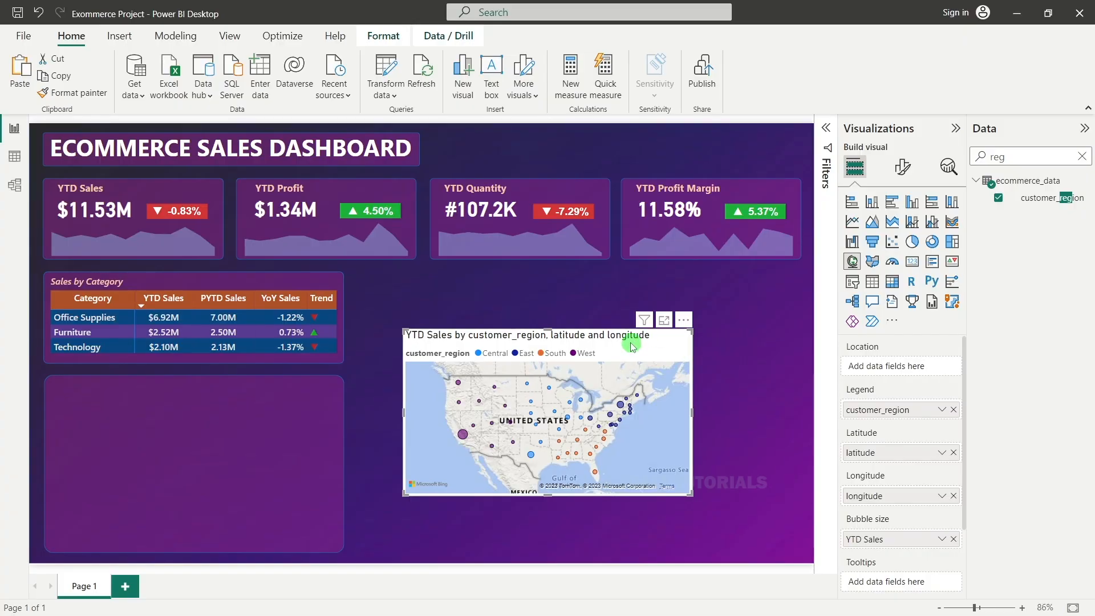
Step: Shift the region map slightly on the canvas and change its map style to Dark
left_click_drag(631, 347, 604, 351)
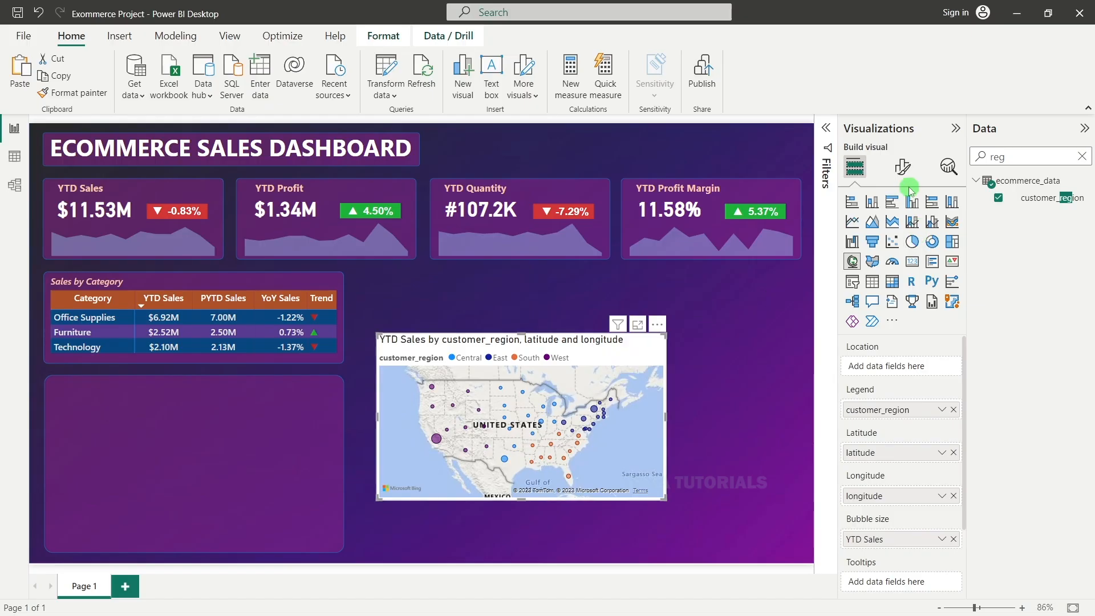
left_click(901, 171)
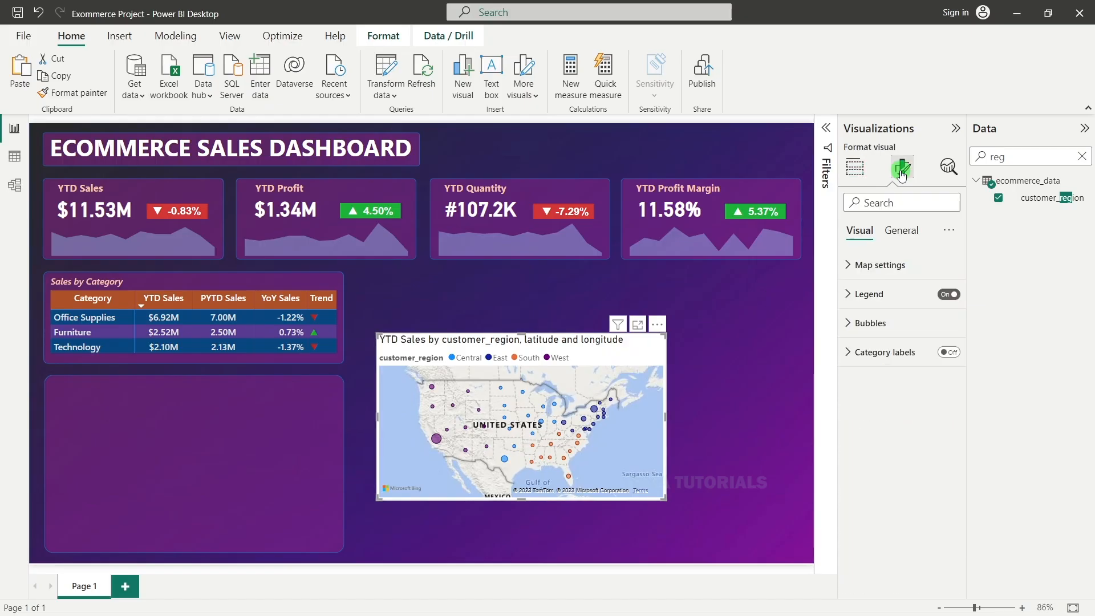
left_click(901, 272)
left_click(865, 336)
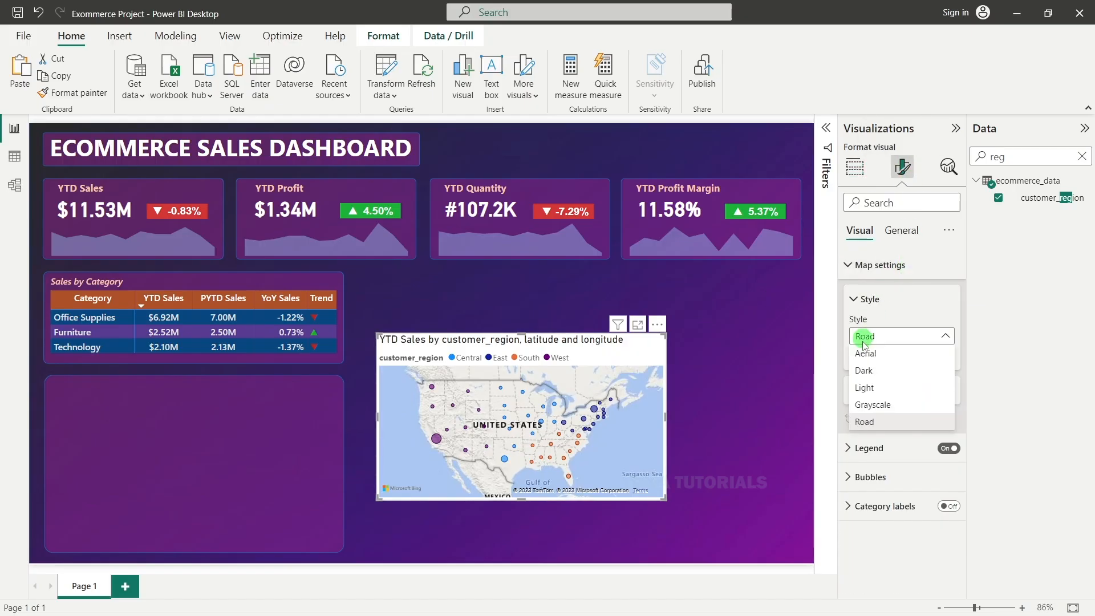
left_click(864, 371)
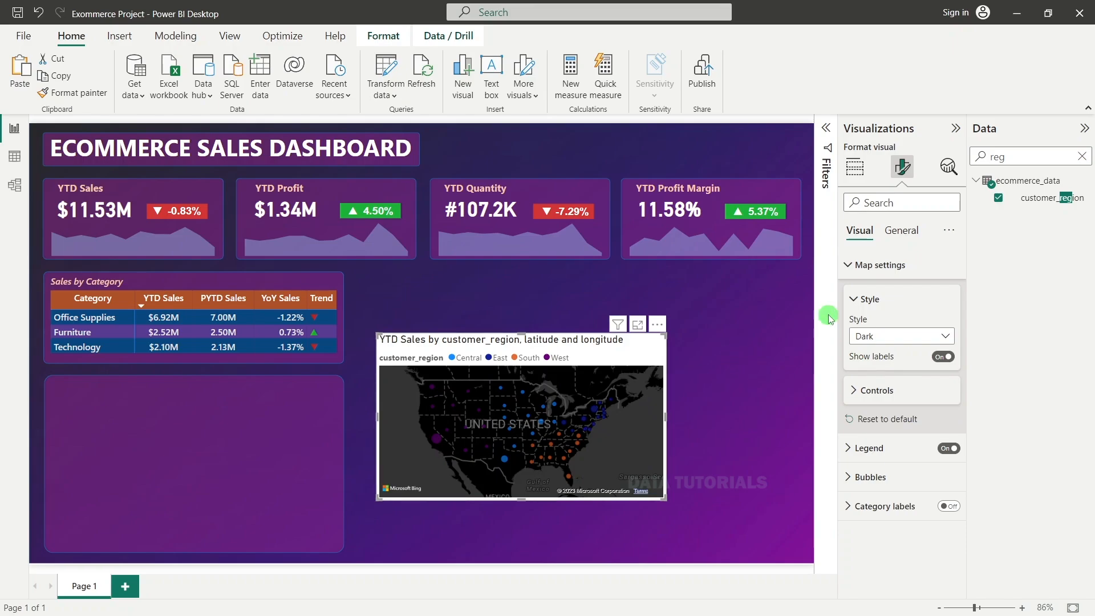
Step: Turn on the map's zoom buttons and try them by zooming the map in and back out
left_click(868, 392)
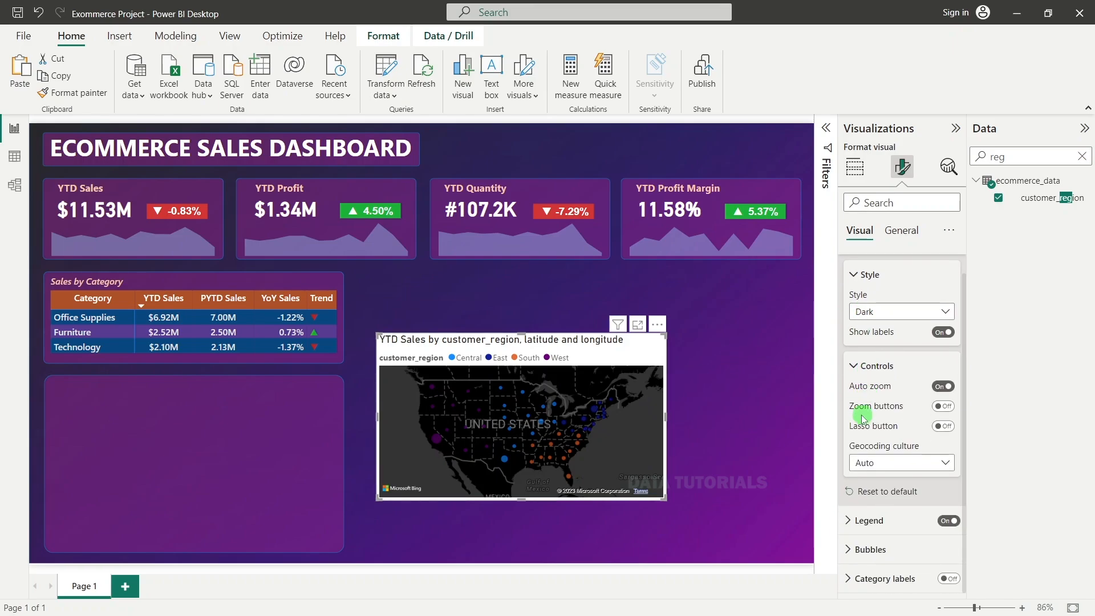
left_click(939, 406)
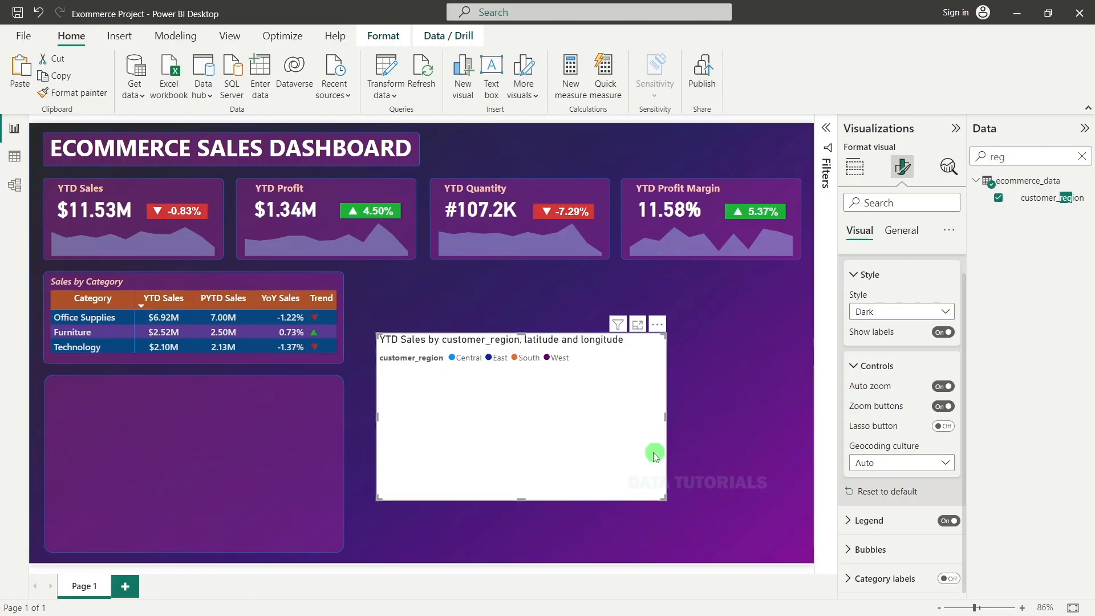
left_click(633, 382)
left_click(635, 383)
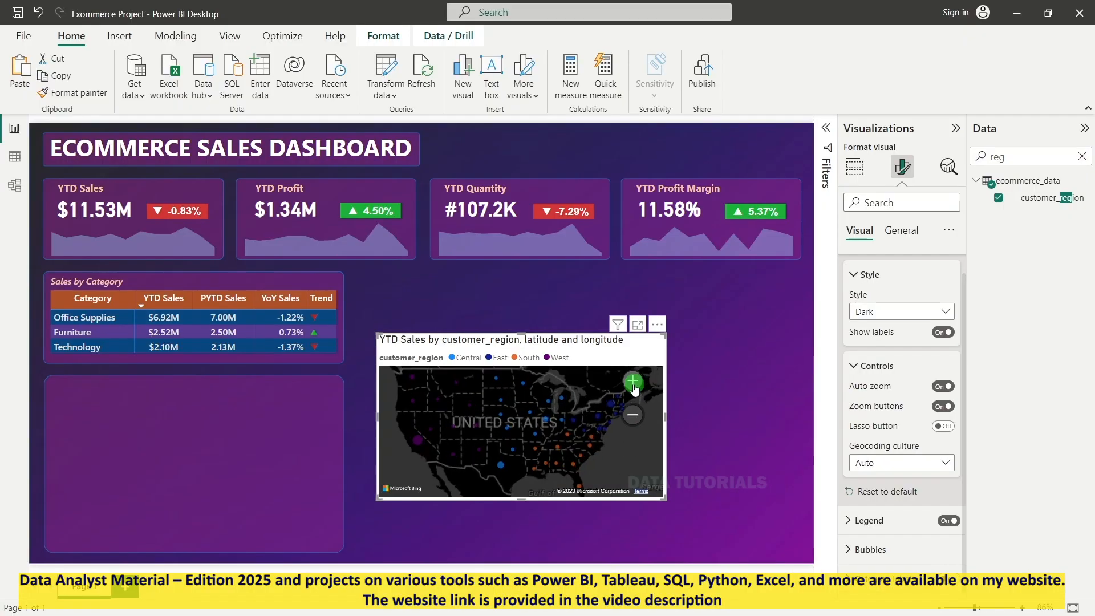
left_click(638, 415)
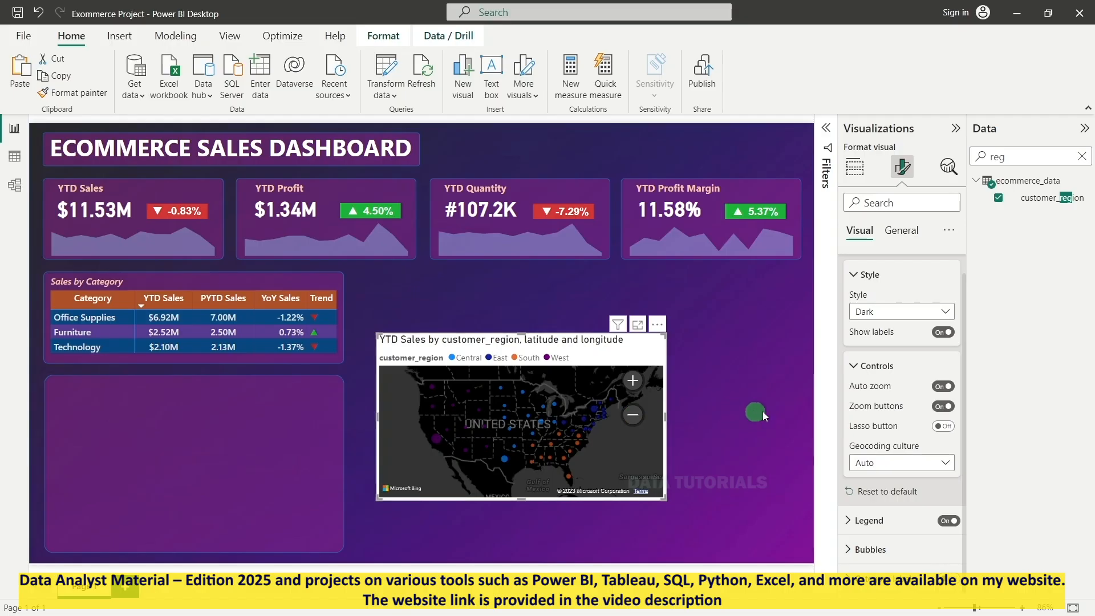
Step: Turn on the map's lasso button, test a rectangle selection over the western states, and clear the selection
left_click(941, 428)
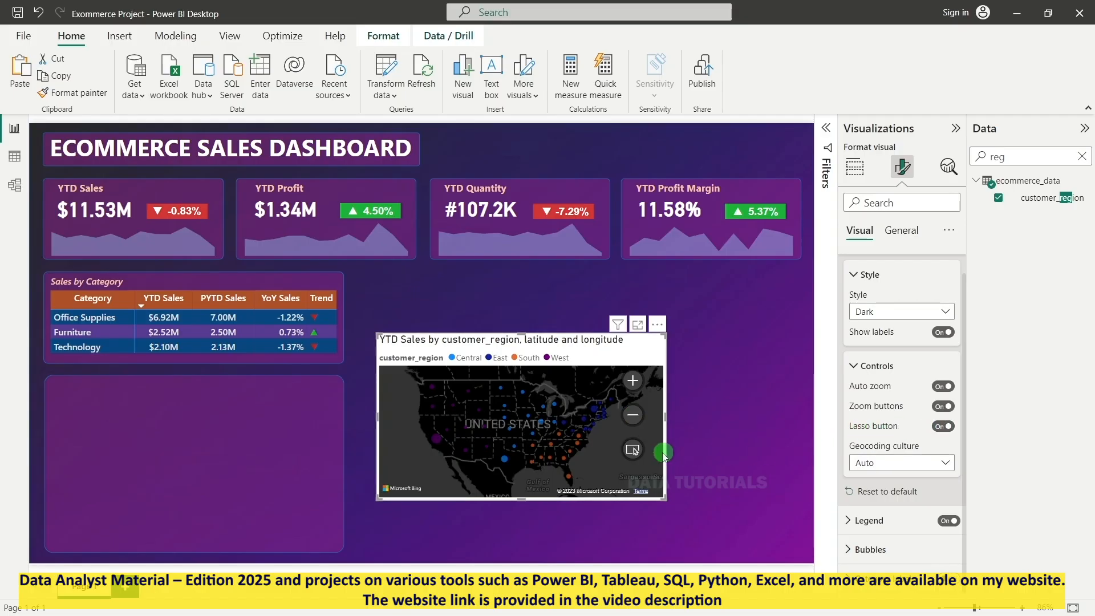
left_click(634, 449)
left_click(639, 452)
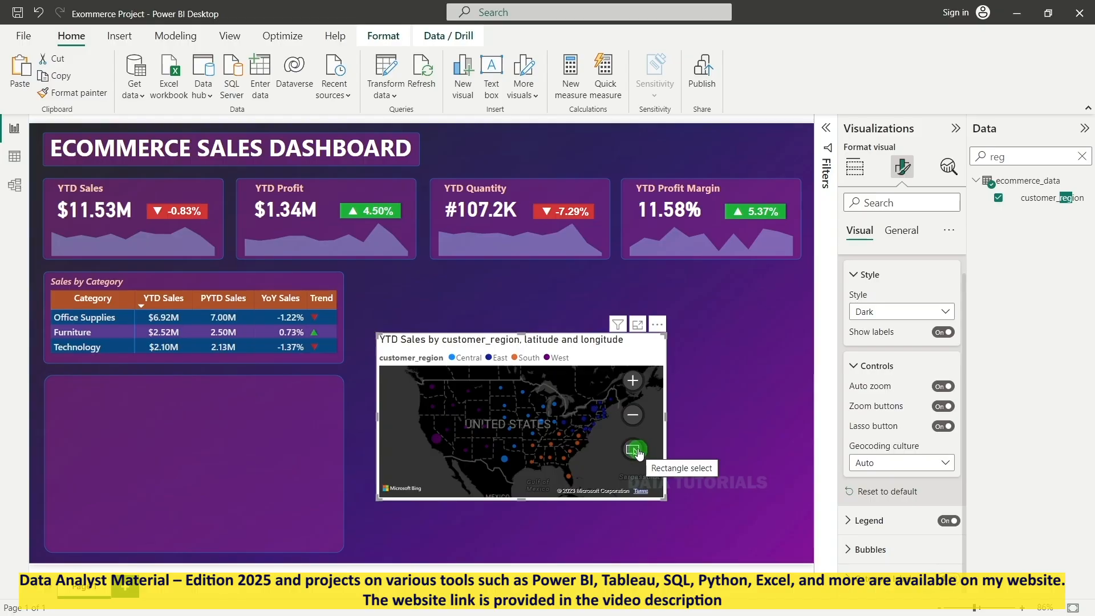
left_click(444, 388)
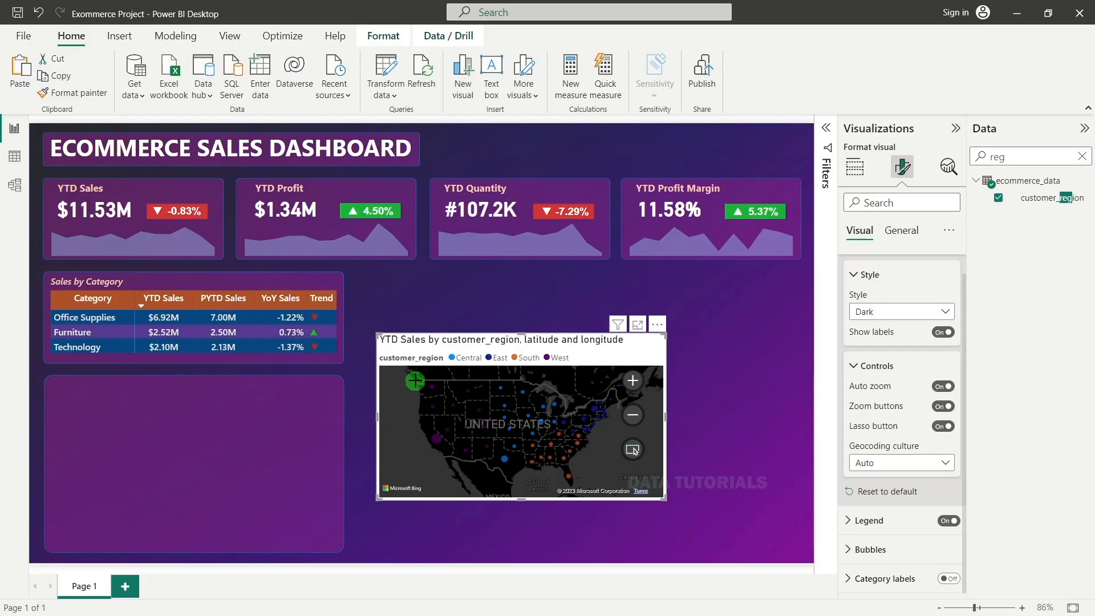
left_click_drag(418, 382, 490, 472)
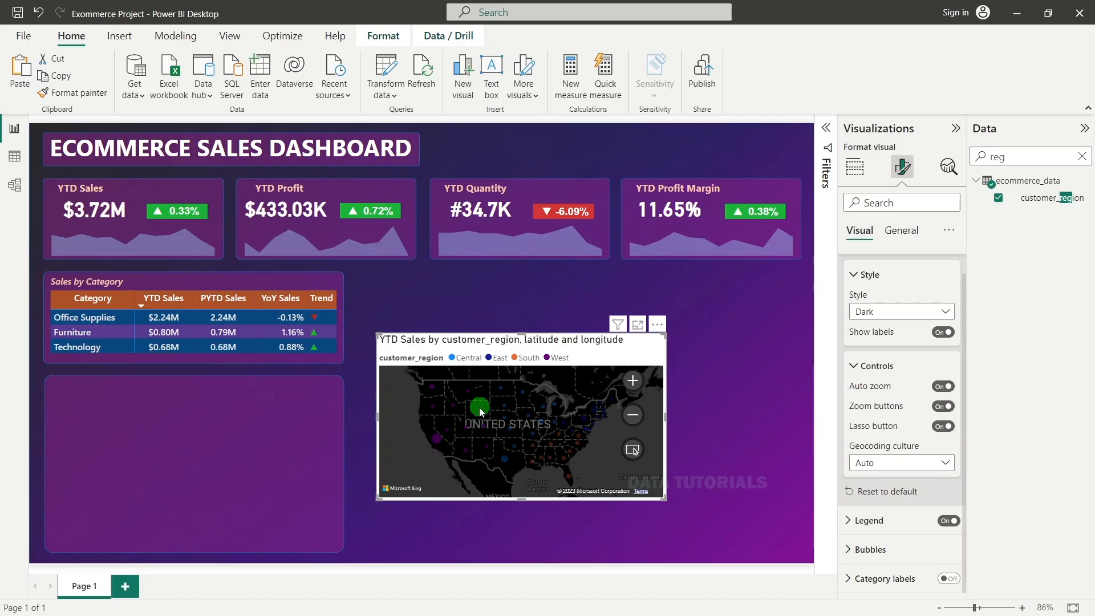
left_click(632, 449)
left_click(612, 437)
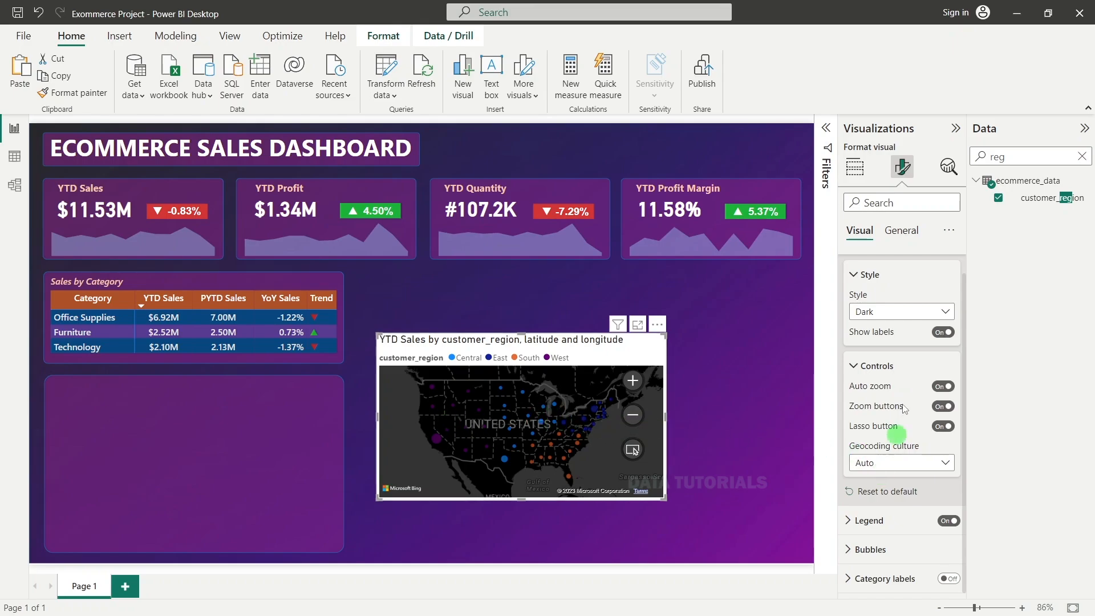
left_click(870, 365)
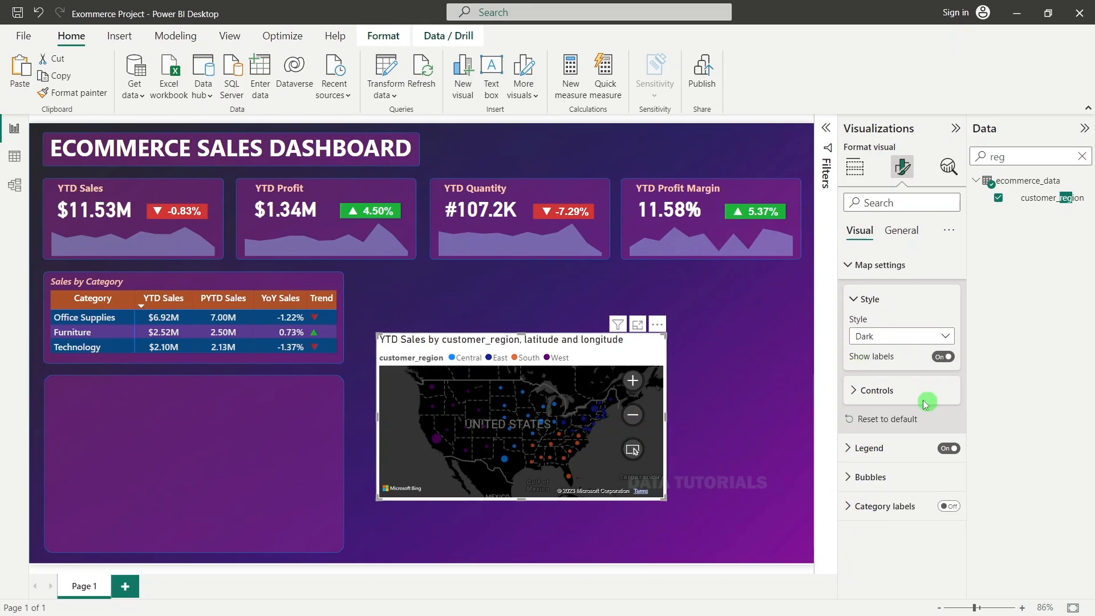
Step: Turn off the map visual's background
left_click(901, 231)
left_click(913, 322)
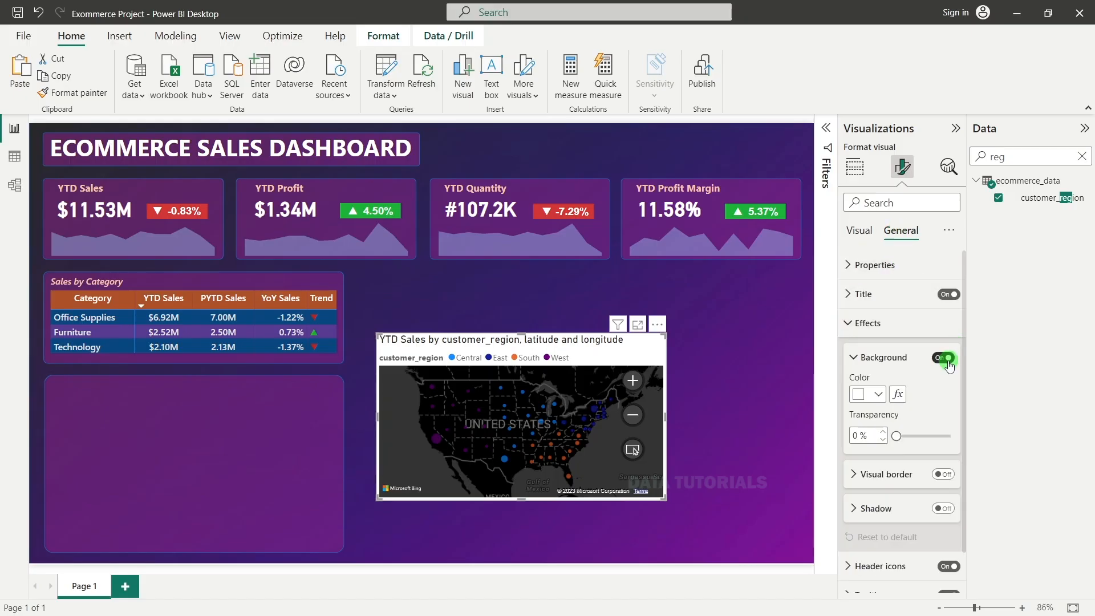
left_click(942, 357)
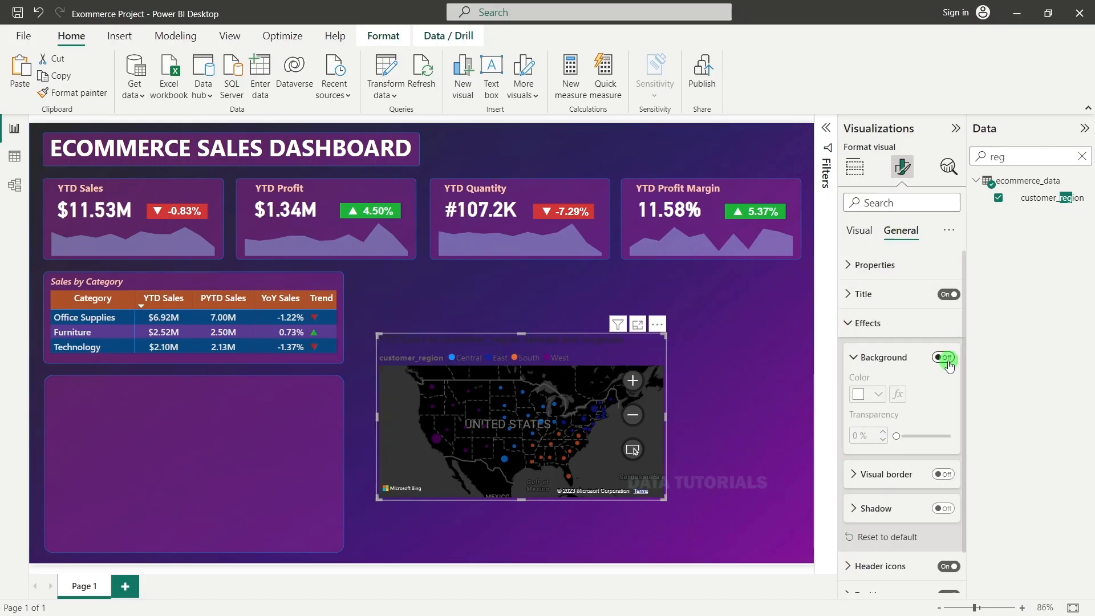
Step: Change the map's title to "Sales by State" in the Segoe UI Bold font
left_click(887, 295)
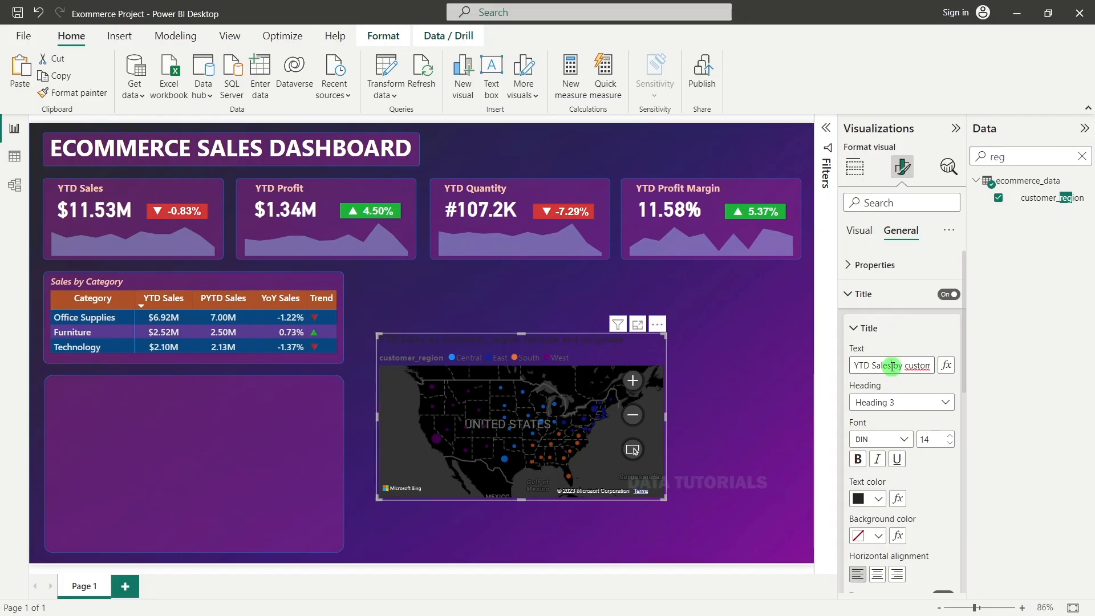
triple_click(892, 366)
type("Sa")
left_click(896, 439)
scroll(890, 388, "down", 3)
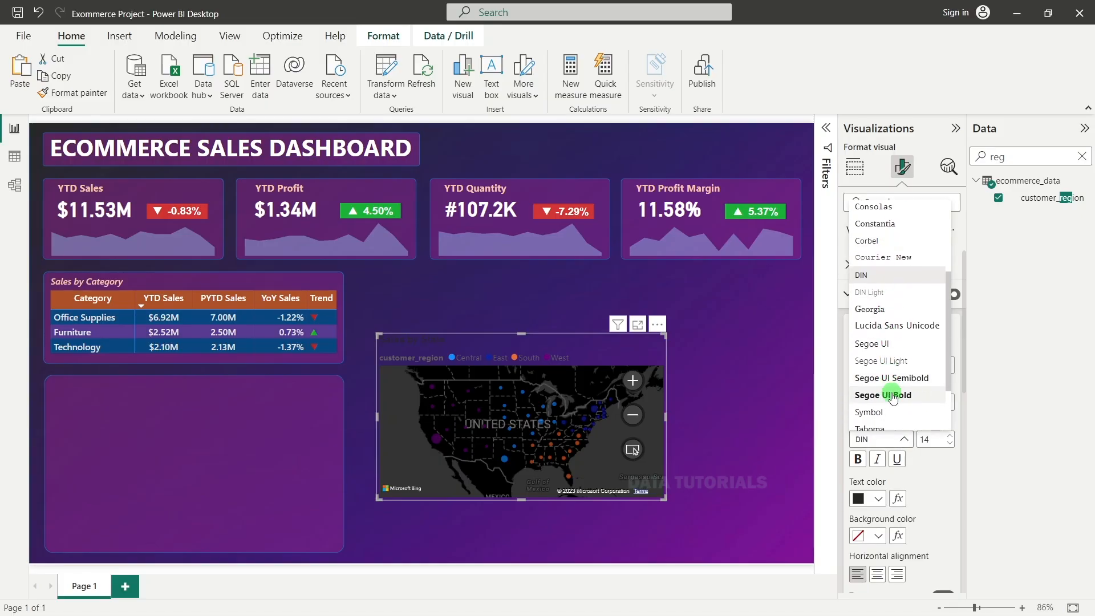
left_click(893, 395)
Step: Set the map title's font size to 11, make it italic, and color it light orange
double_click(938, 441)
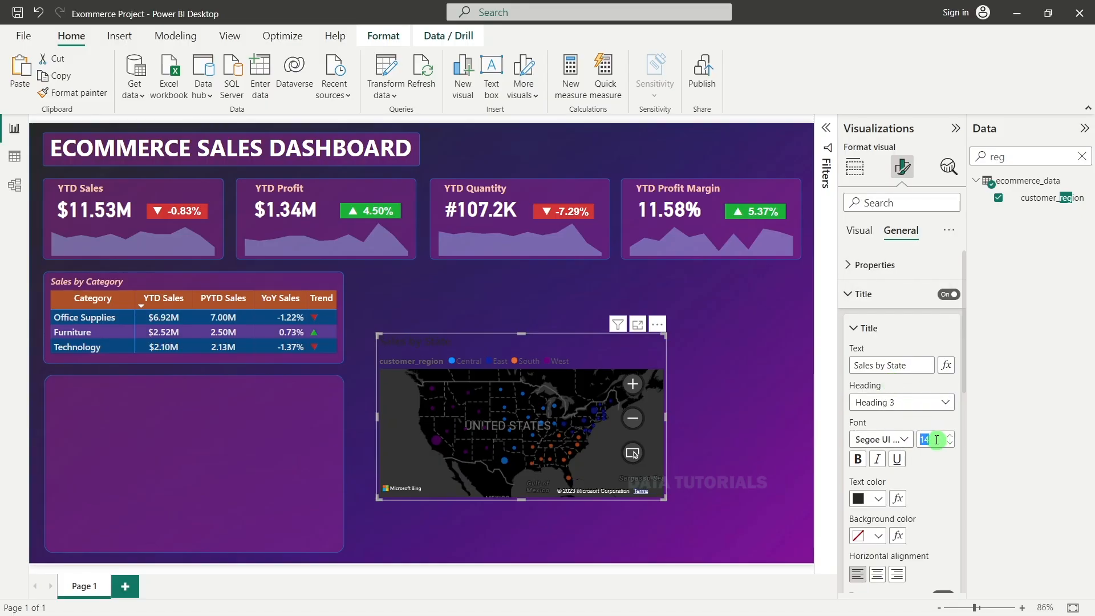
type("11")
left_click(877, 459)
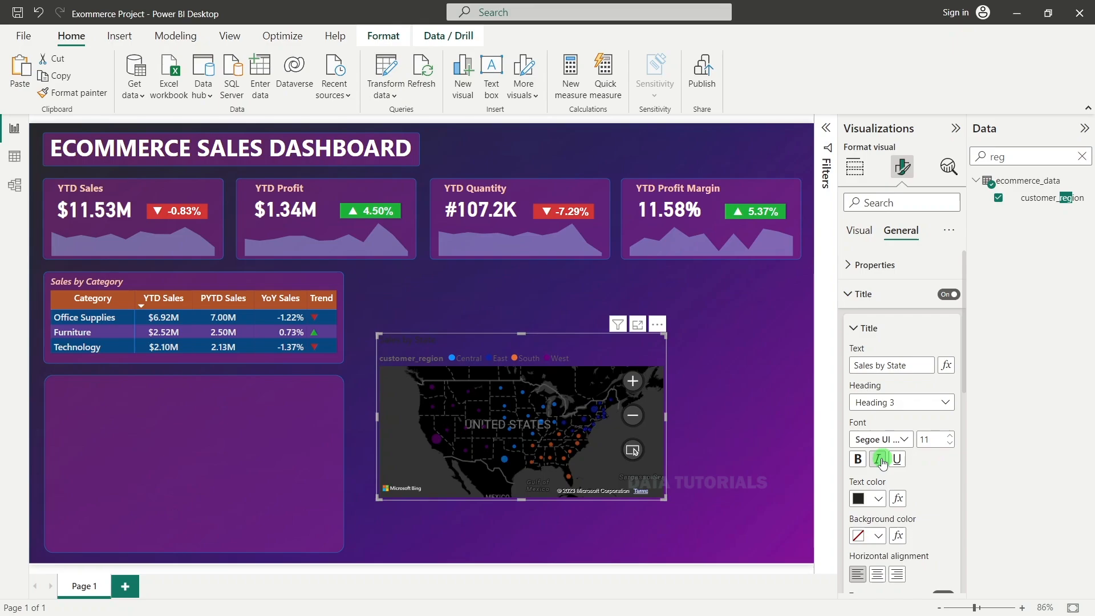
left_click(879, 498)
left_click(949, 311)
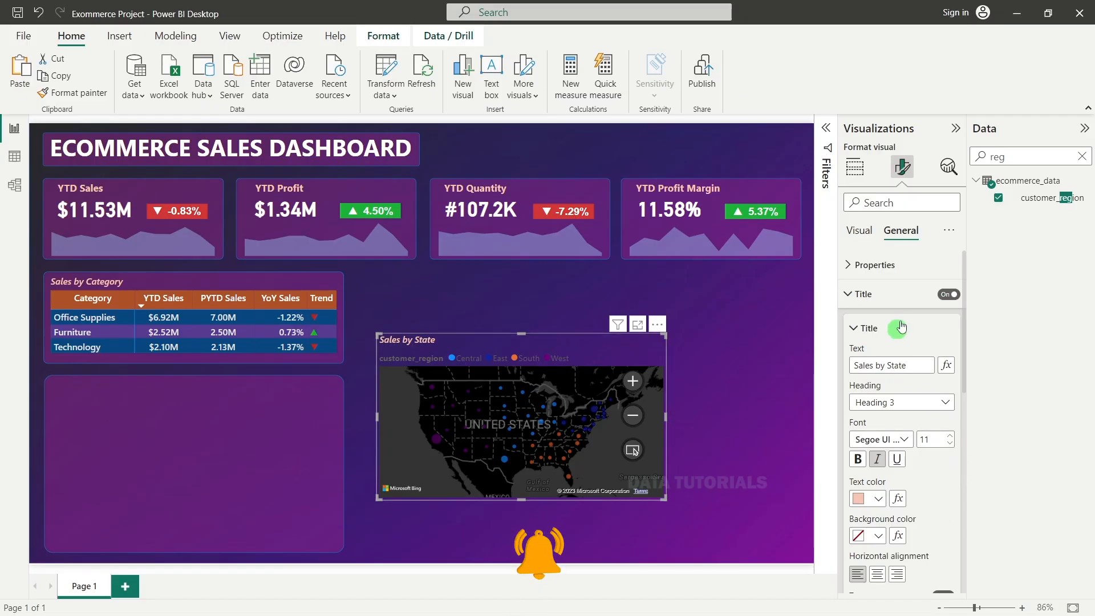
left_click(867, 308)
left_click(862, 322)
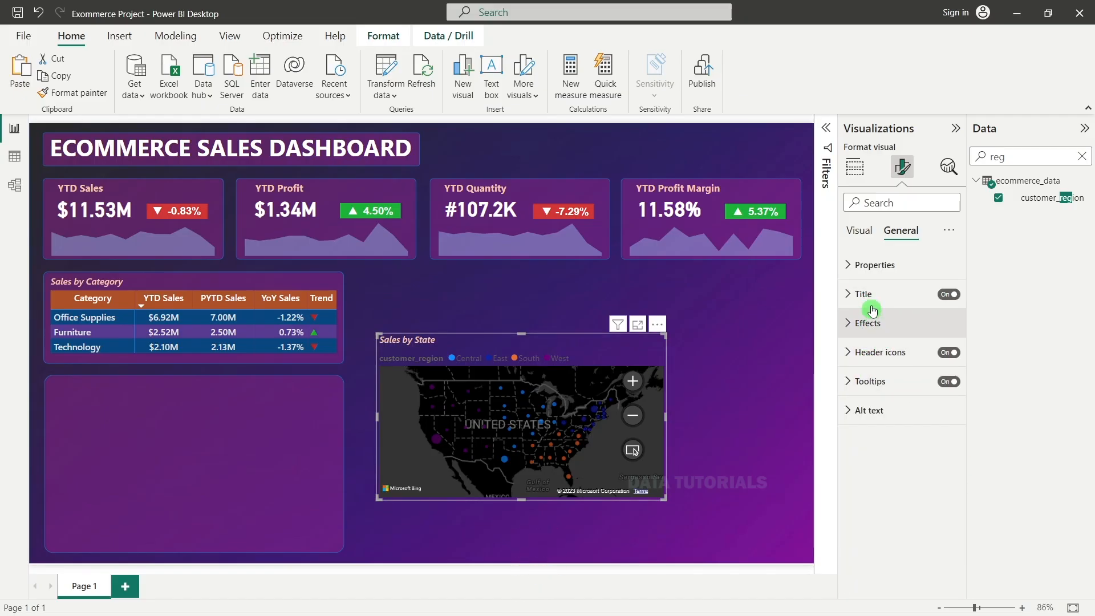
Step: Color the map's legend text light gray and move the map into the empty panel below the Sales by Category table
left_click(859, 231)
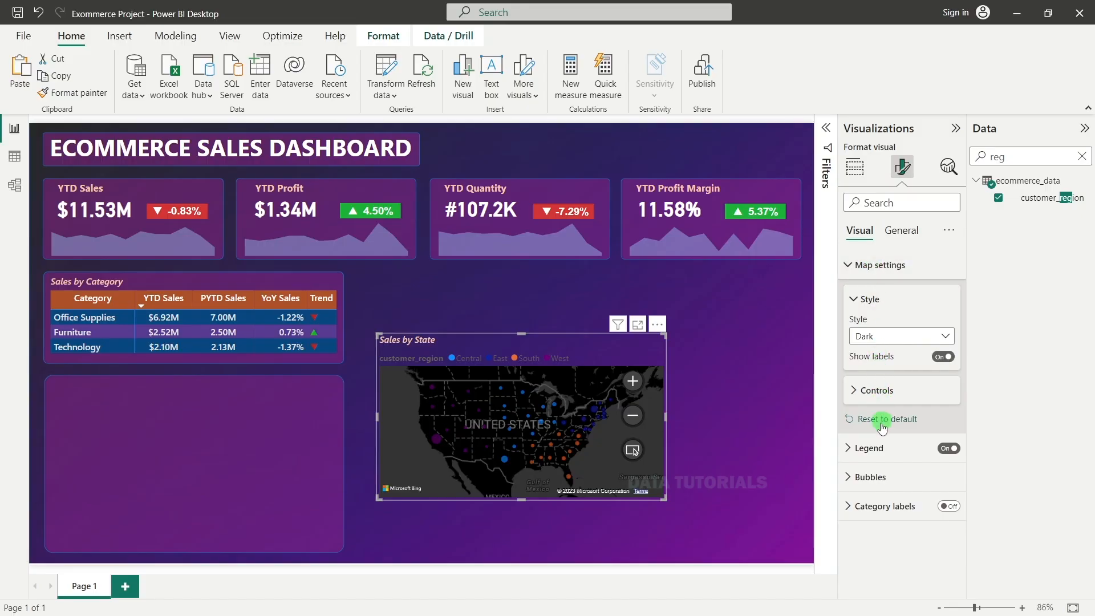
left_click(877, 448)
scroll(877, 448, "down", 2)
left_click(866, 453)
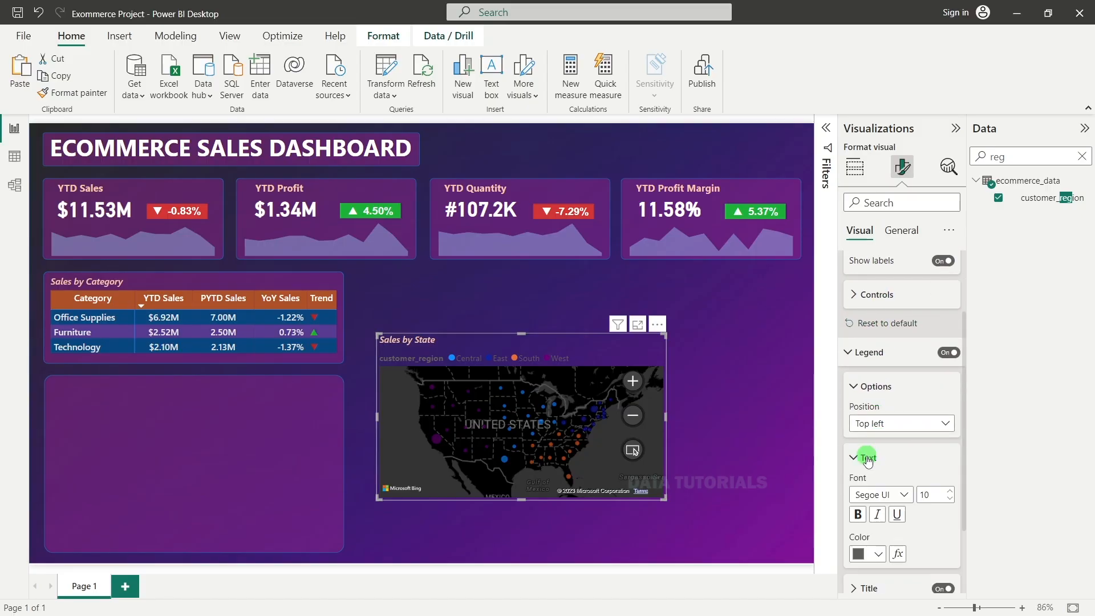
scroll(867, 458, "down", 2)
left_click(867, 456)
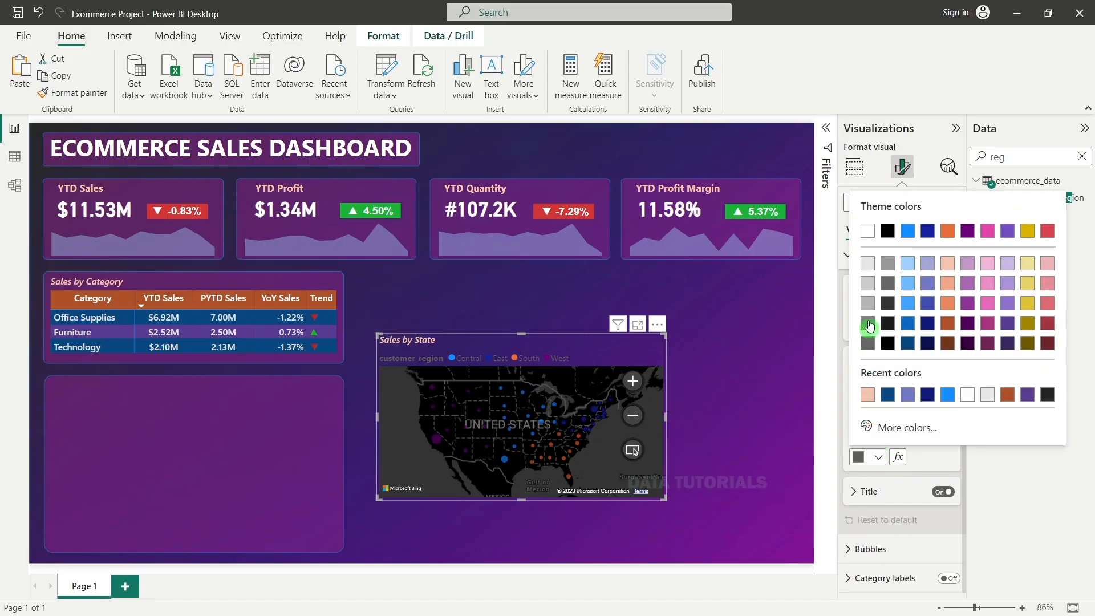
left_click(865, 266)
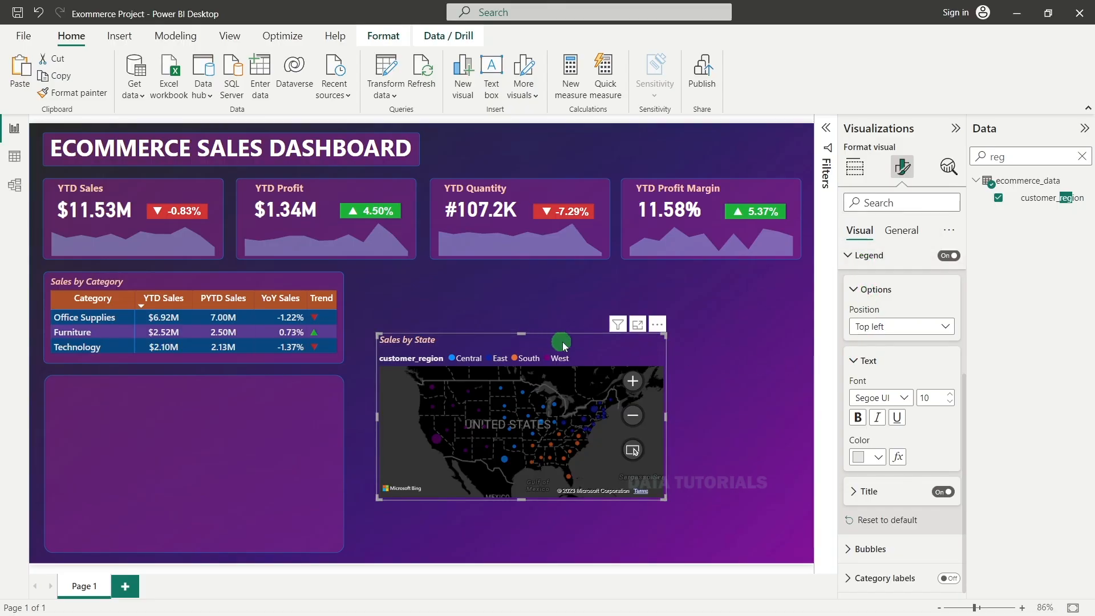
left_click_drag(563, 341, 242, 388)
left_click(556, 321)
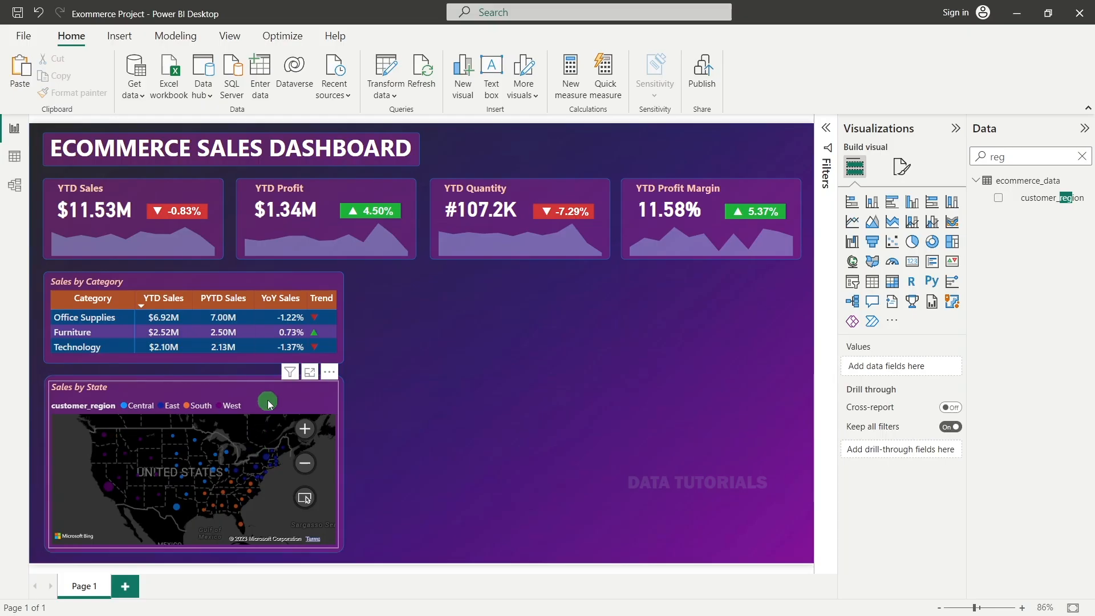
Step: Set the bubble size of the Sales by State map to -7 px
left_click(270, 401)
left_click(902, 167)
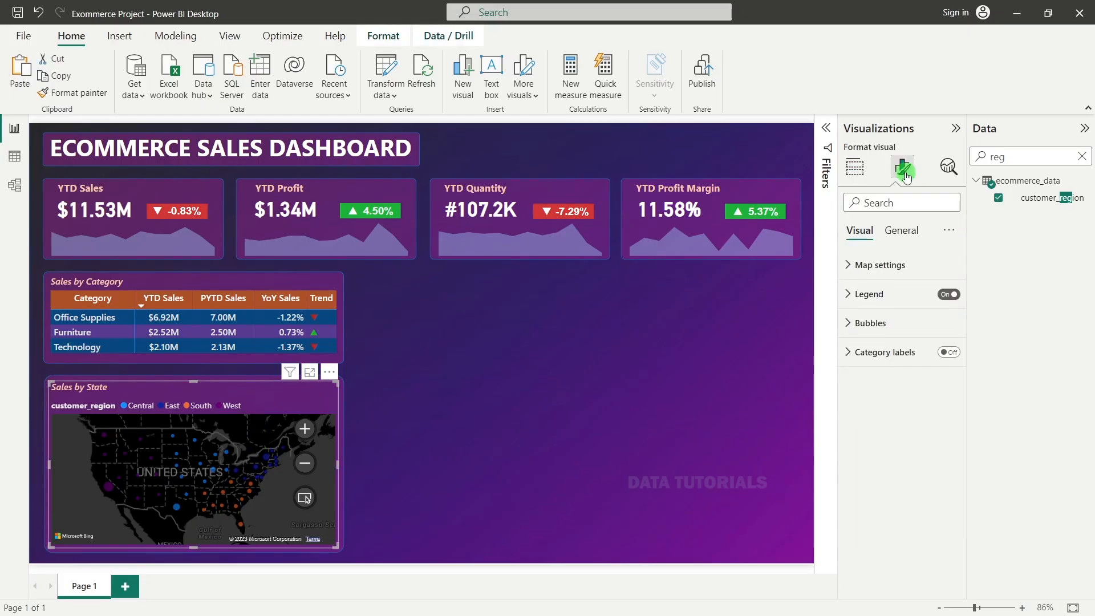
left_click(871, 322)
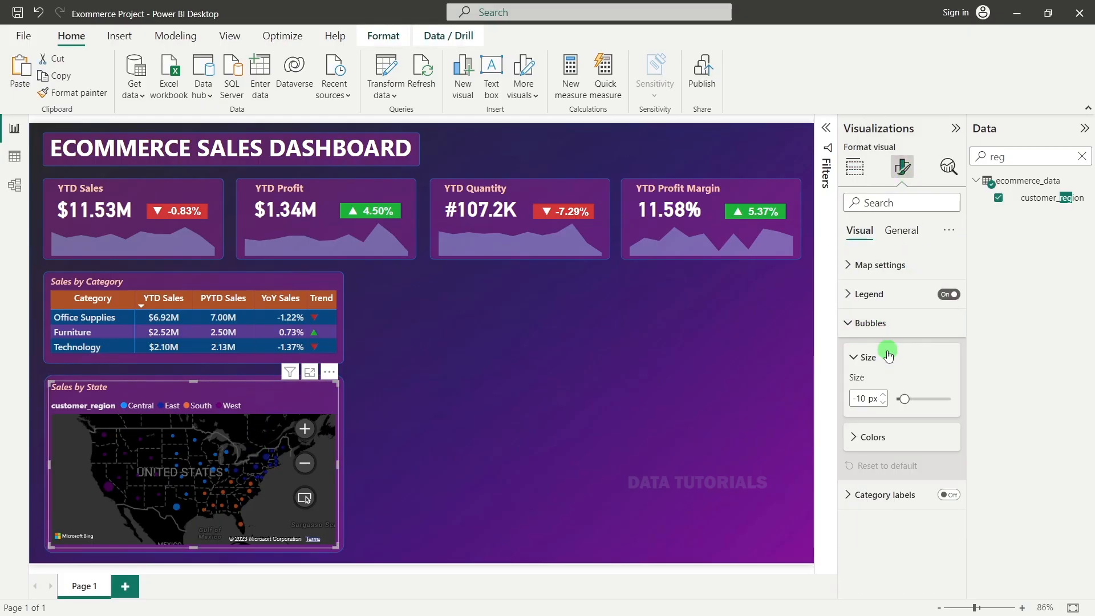
left_click(885, 396)
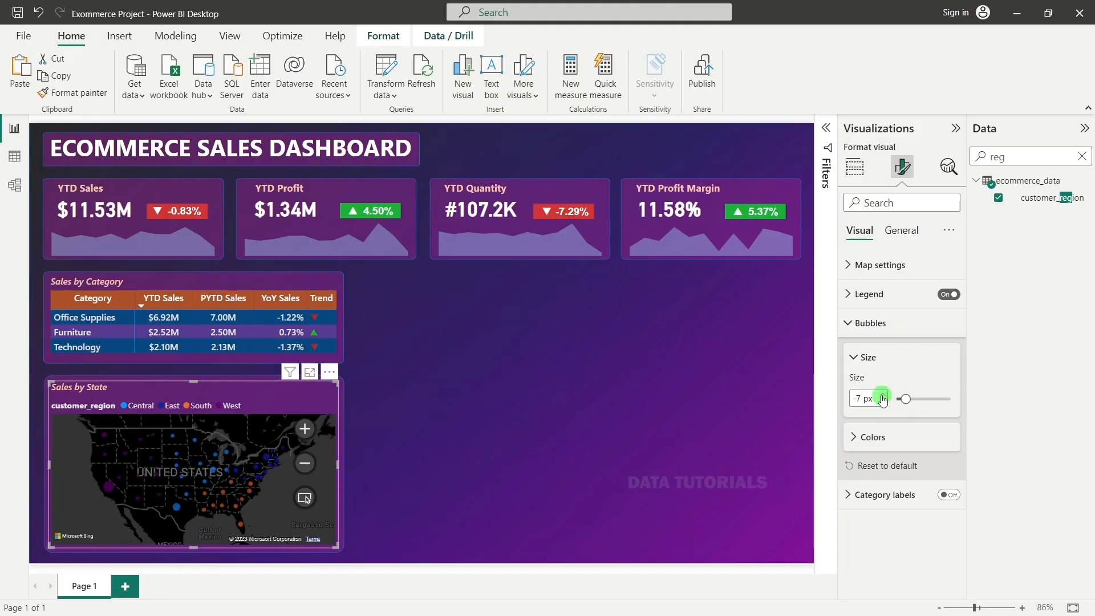
left_click(677, 389)
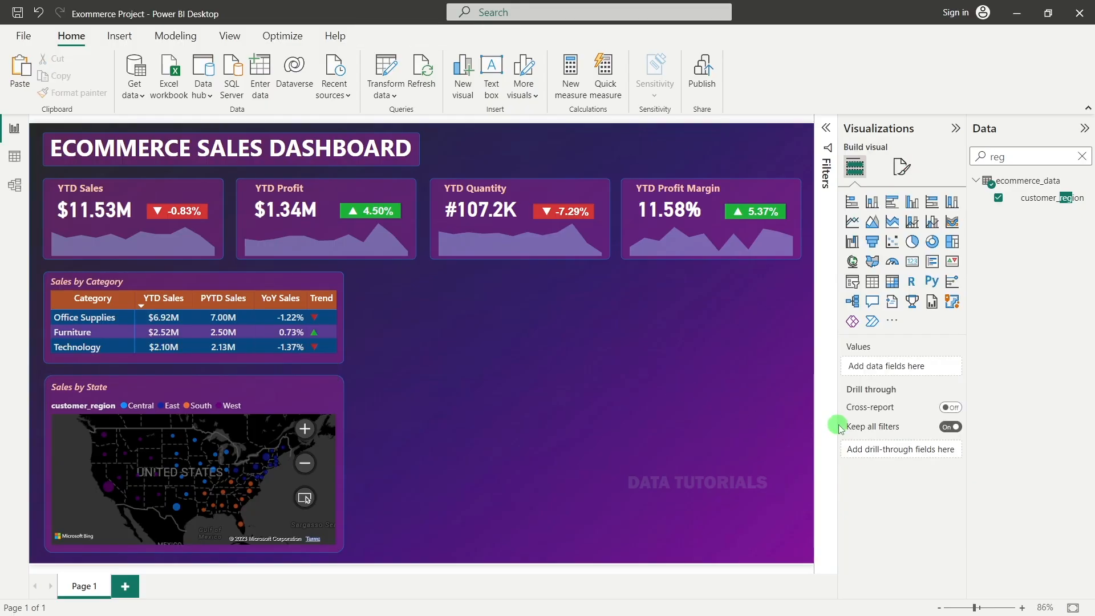
Step: Set the Central region's bubble color on the Sales by State map to hex #11DD2C
left_click(296, 389)
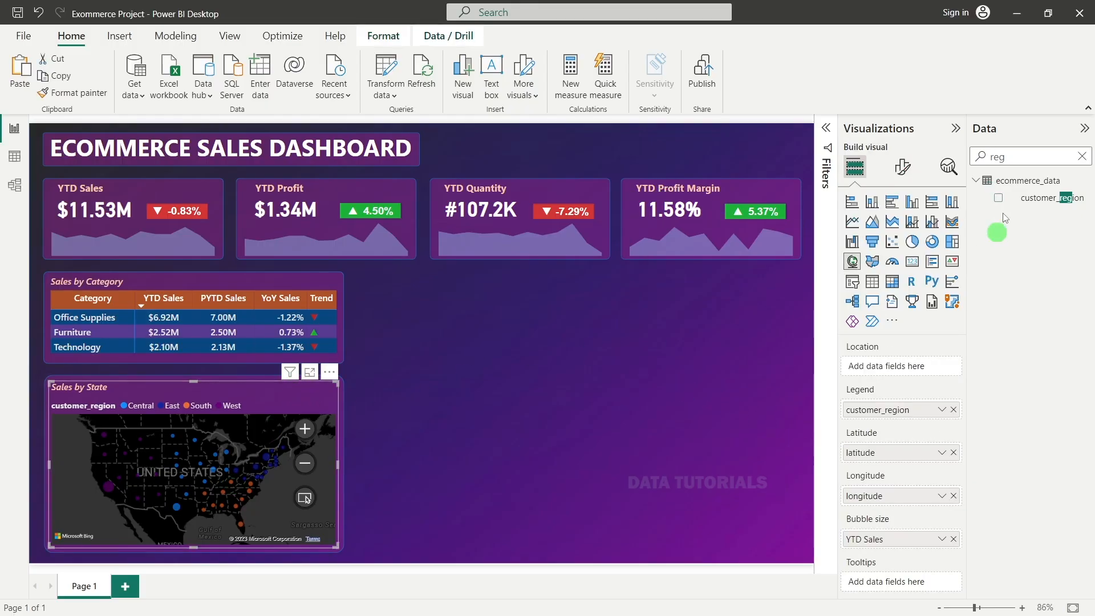
left_click(901, 167)
left_click(883, 335)
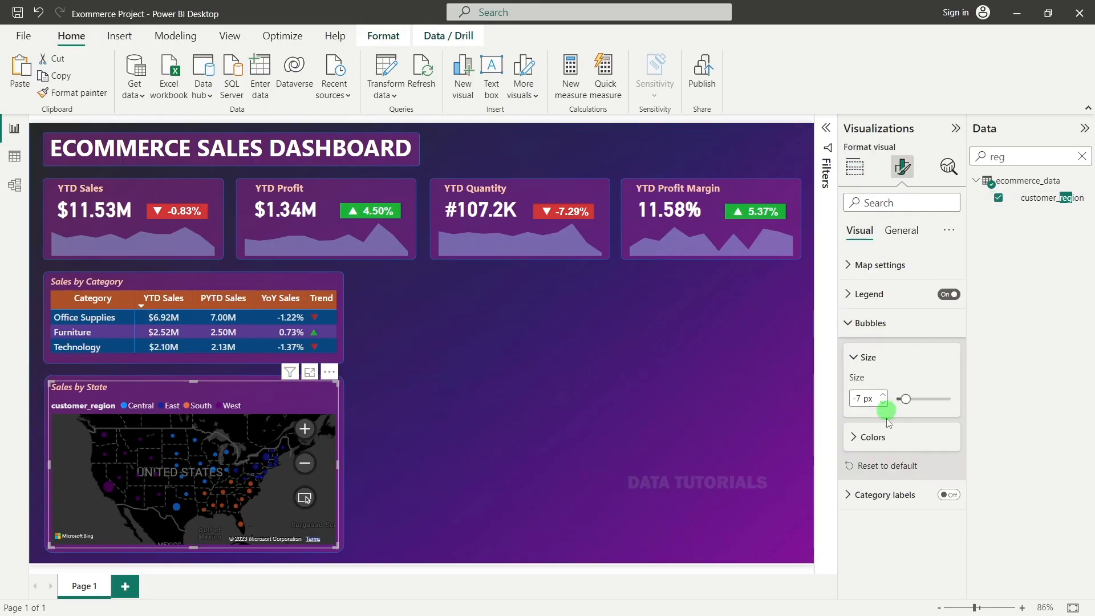
left_click(886, 440)
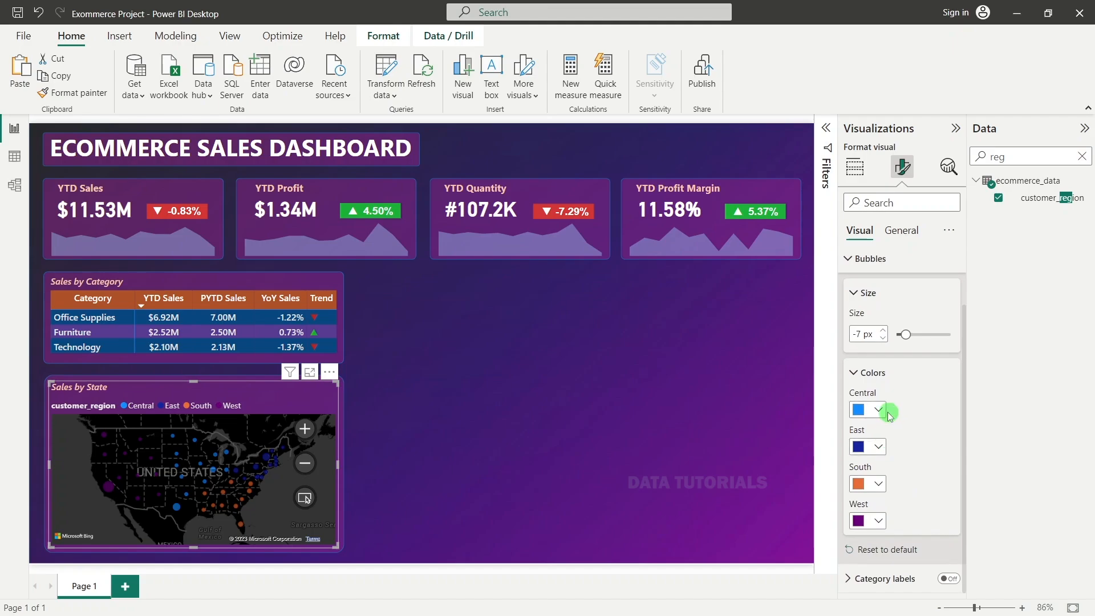
left_click(879, 410)
left_click(899, 380)
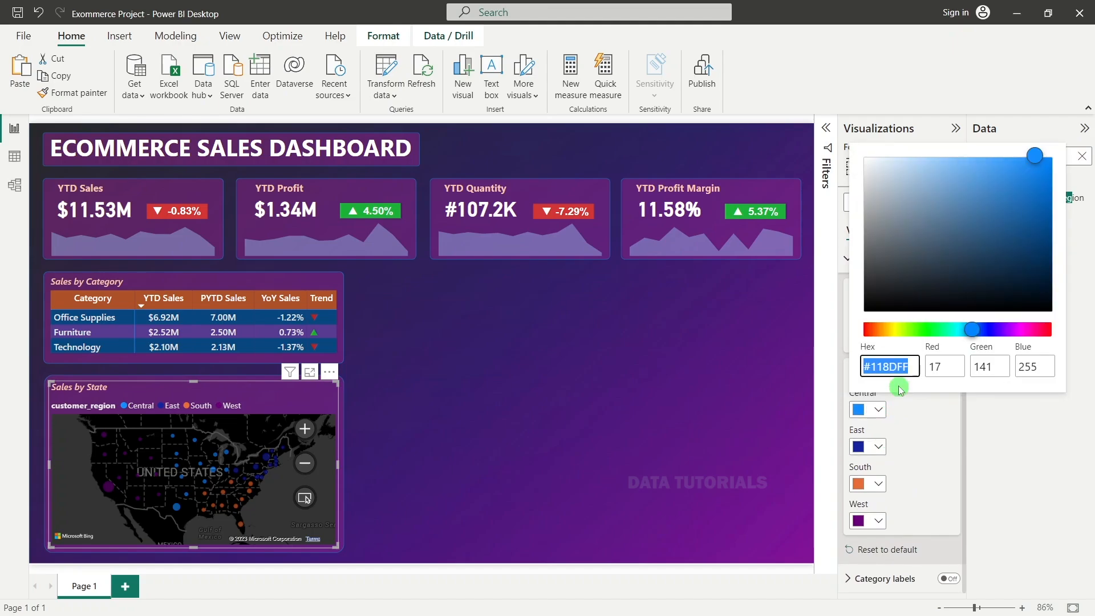
type("#11DD")
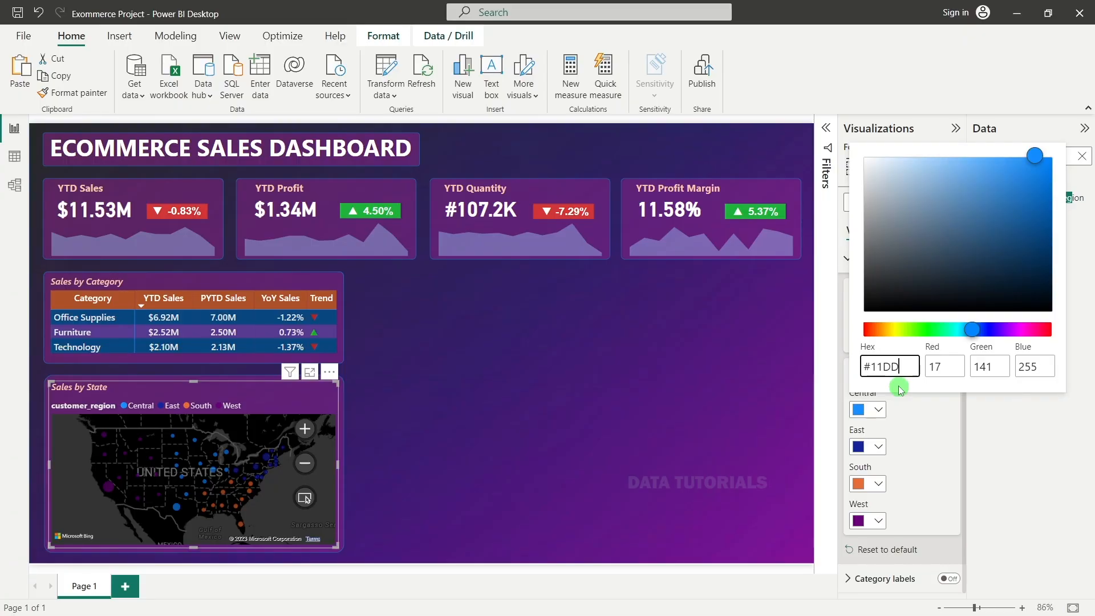
type("2C")
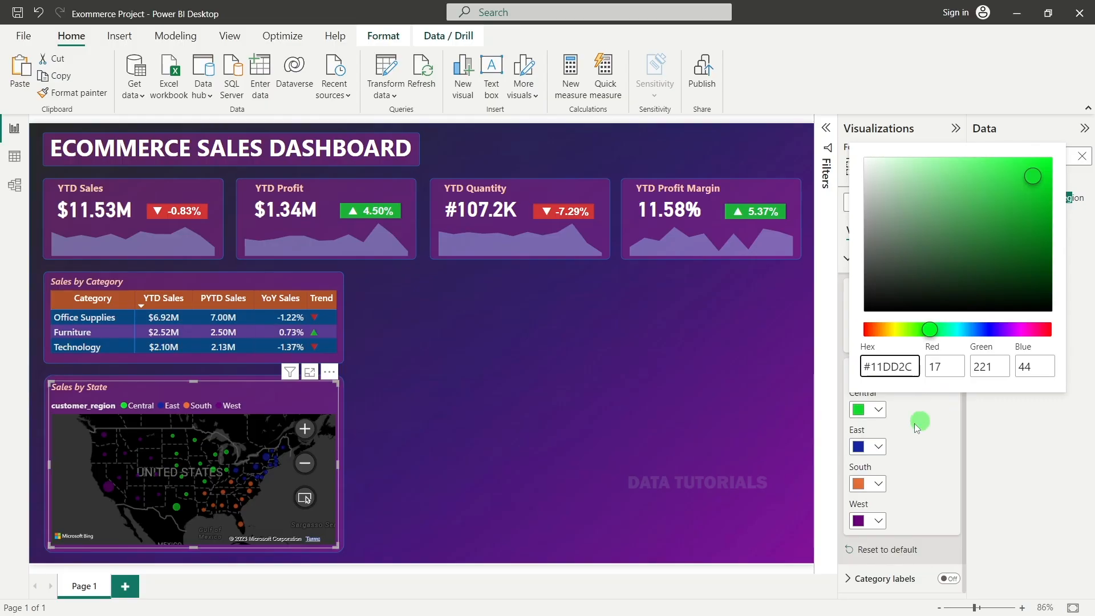
left_click(911, 425)
Step: Set the East region's bubble color on the map to hex #18EAEA
left_click(878, 446)
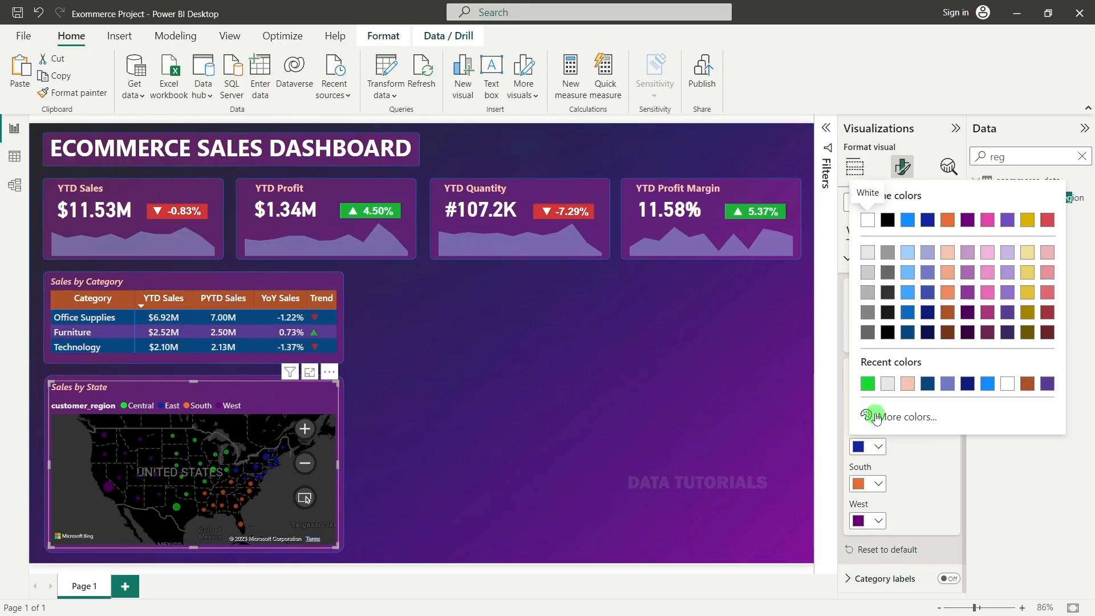
left_click(876, 418)
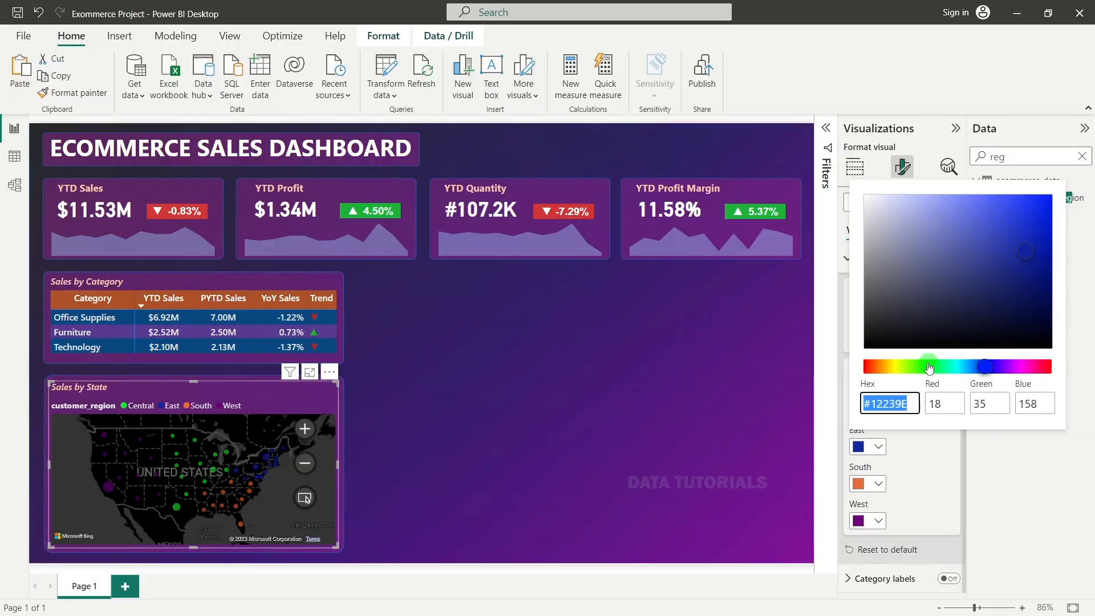
type("#")
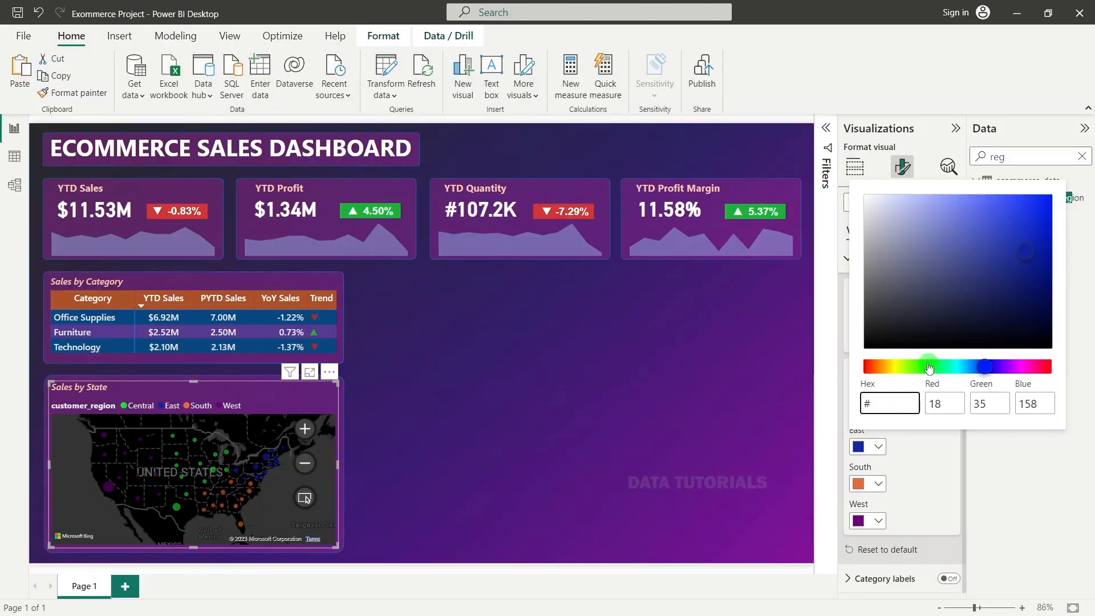
type("18EAEA")
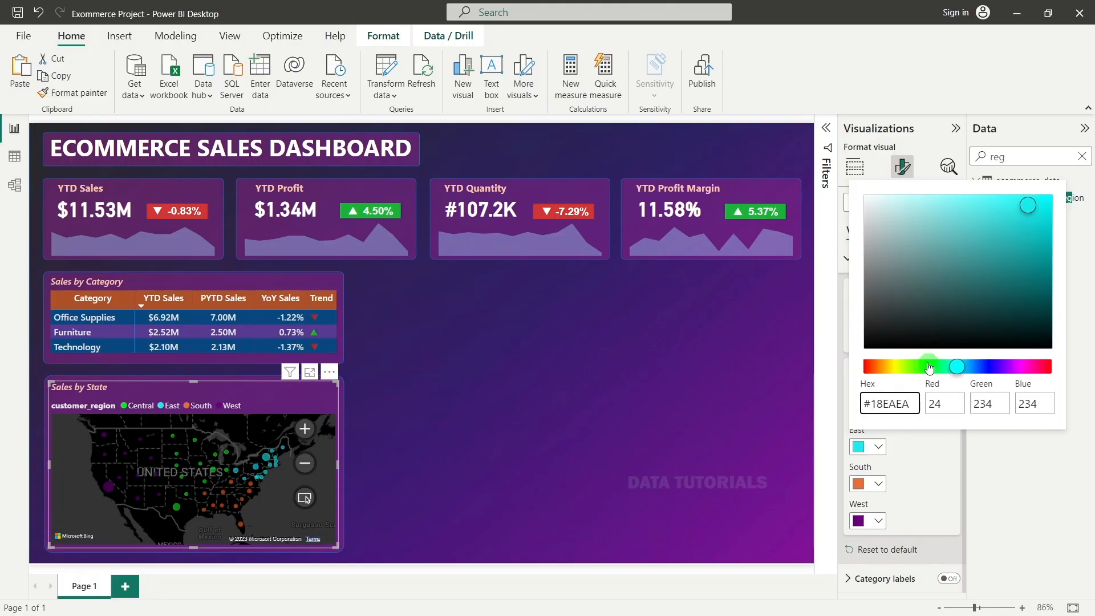
left_click(938, 451)
Step: Set the South region's bubble color on the map to hex #E306EA
left_click(870, 484)
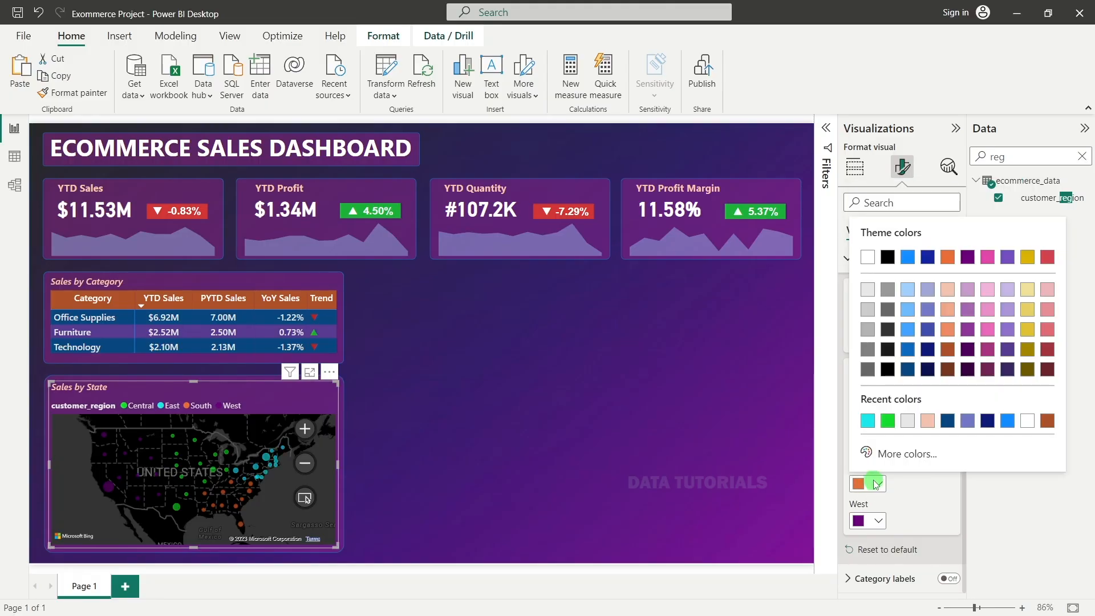
left_click(893, 453)
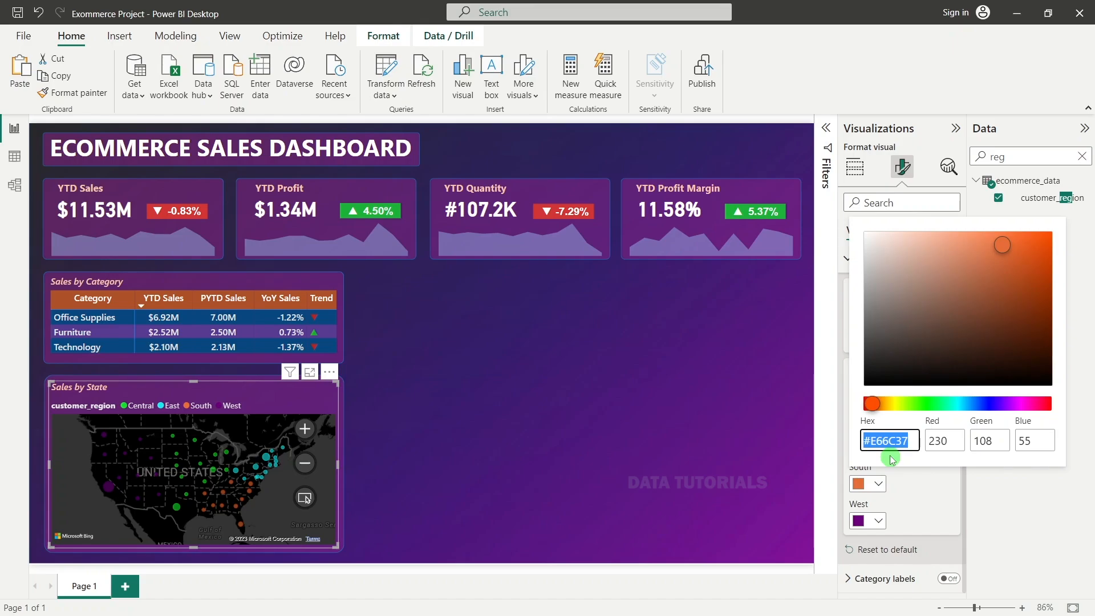
type("#E306")
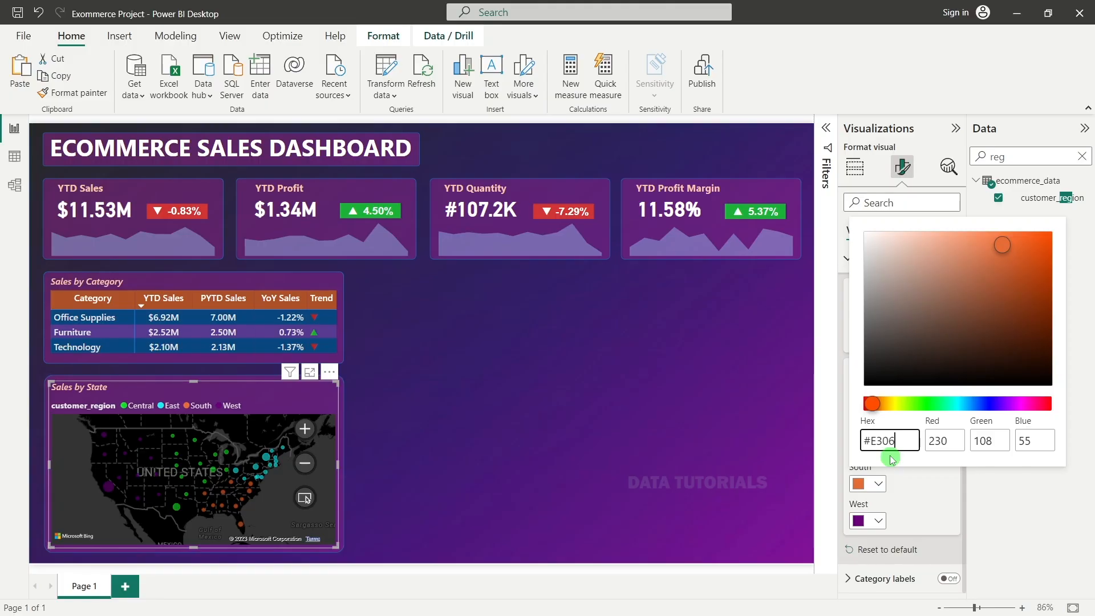
type("EA")
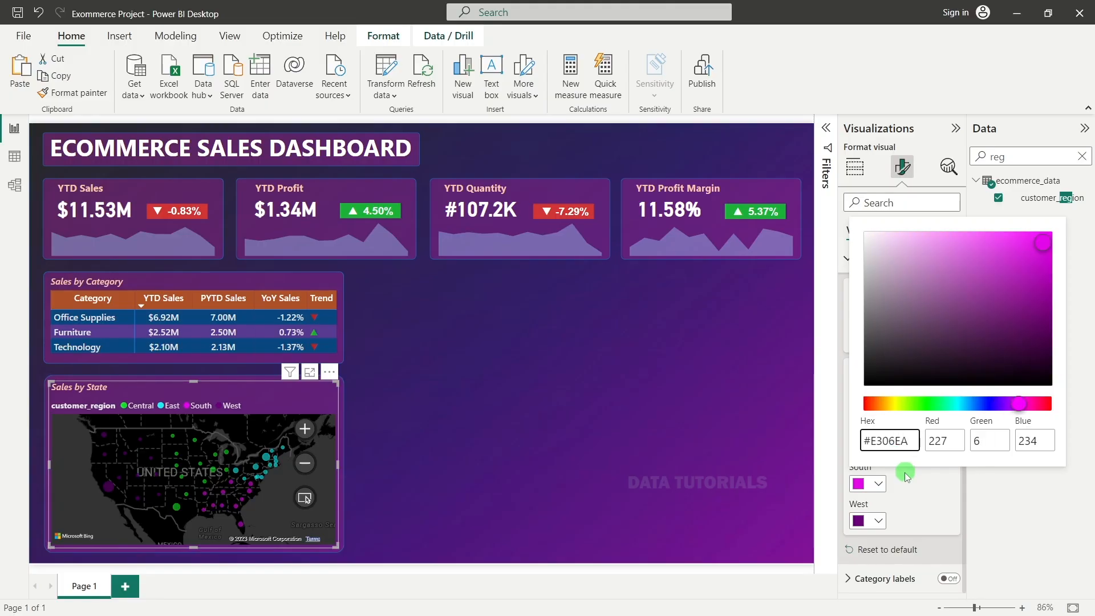
left_click(870, 520)
Step: Set the West region's bubble color on the map to hex #6297F4
left_click(869, 520)
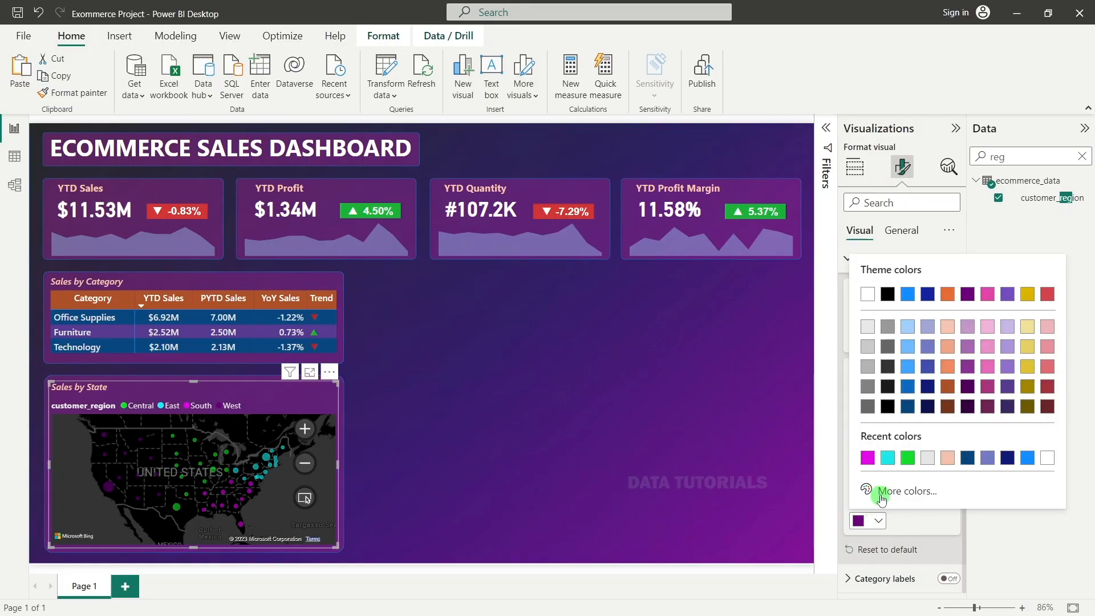
left_click(882, 494)
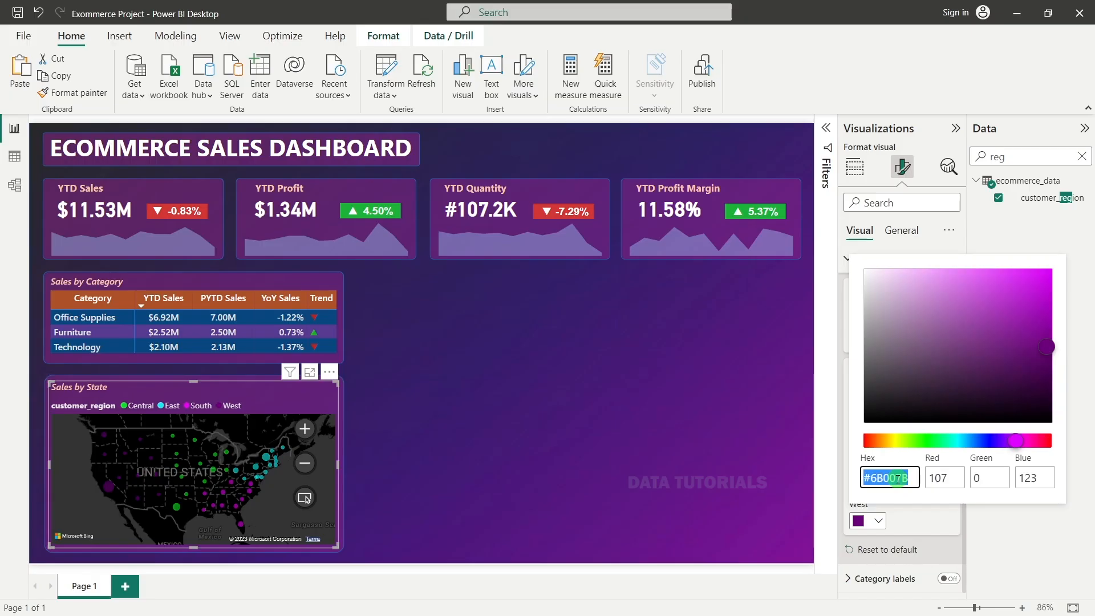
type("#6297")
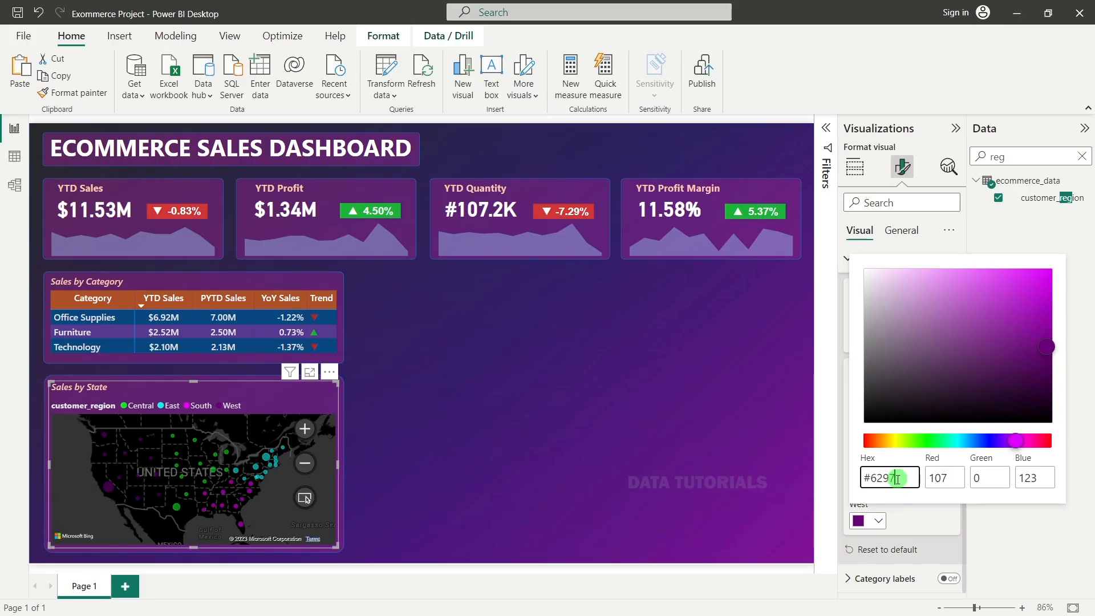
type("F4")
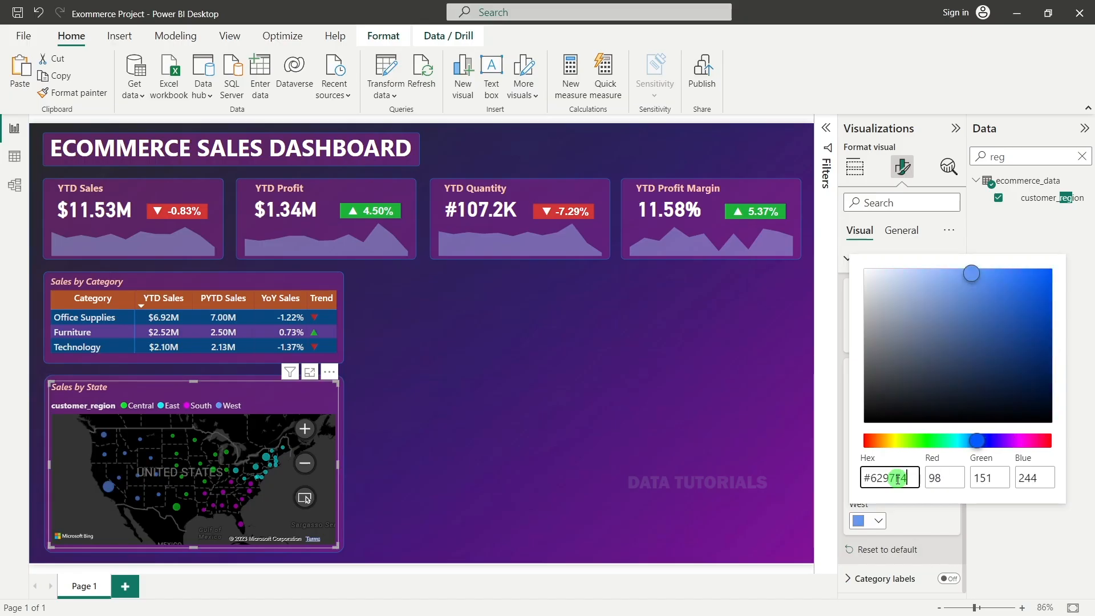
left_click(533, 364)
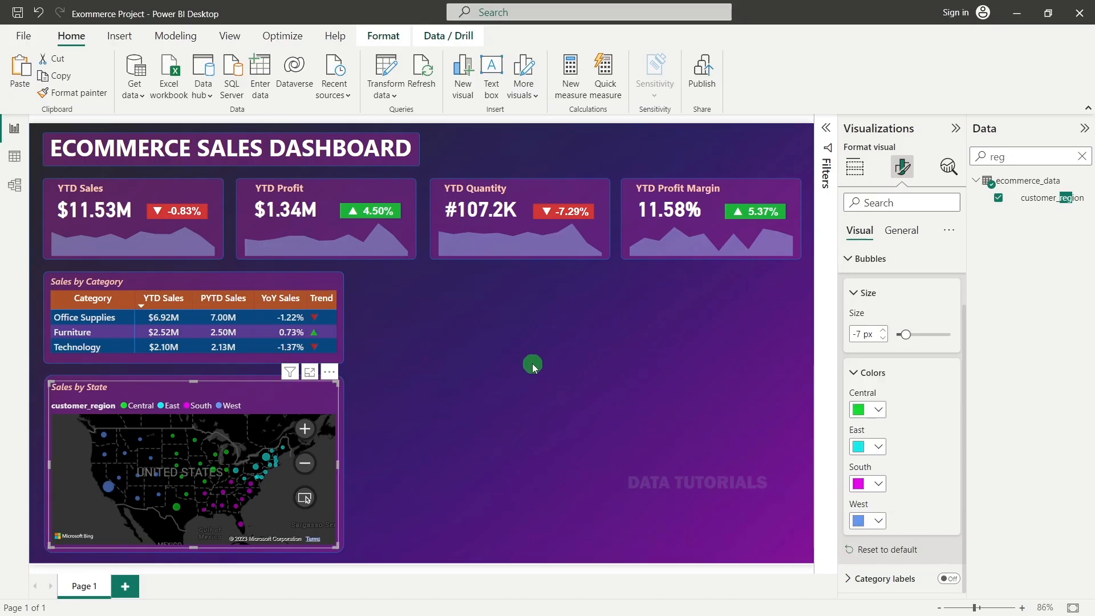
Step: Extend the Sales by State map slightly upward to its panel's top edge and save the report
left_click(955, 128)
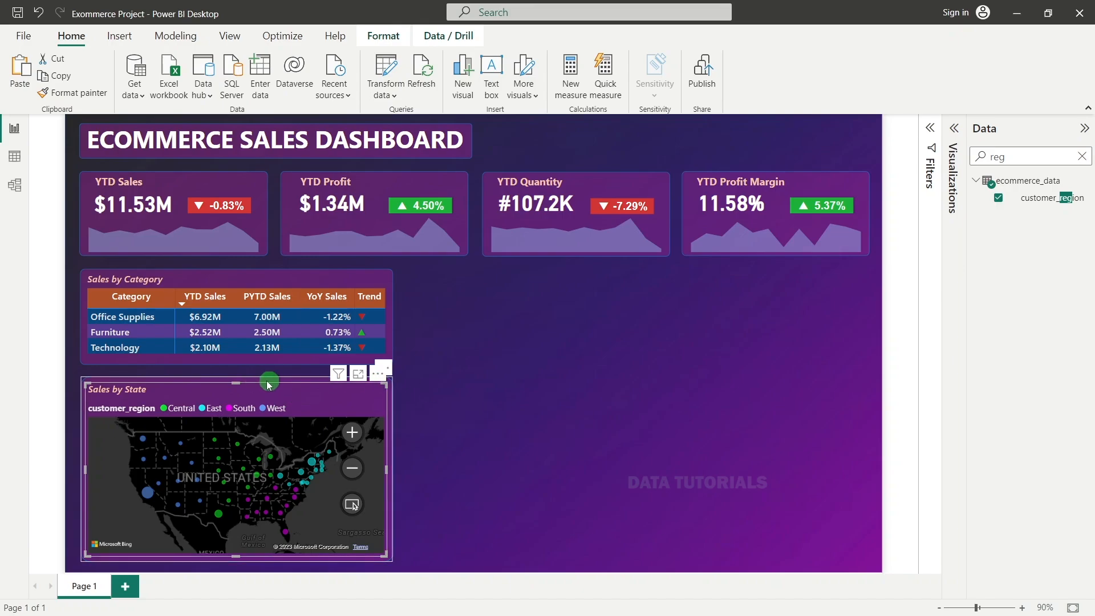
left_click_drag(236, 383, 237, 378)
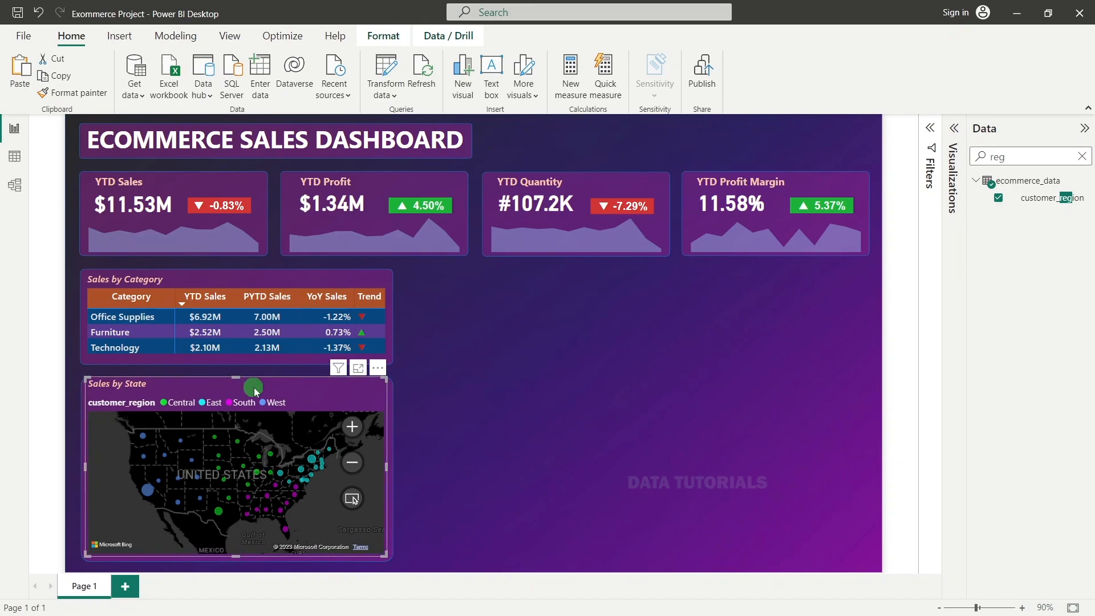
key("ctrl+s")
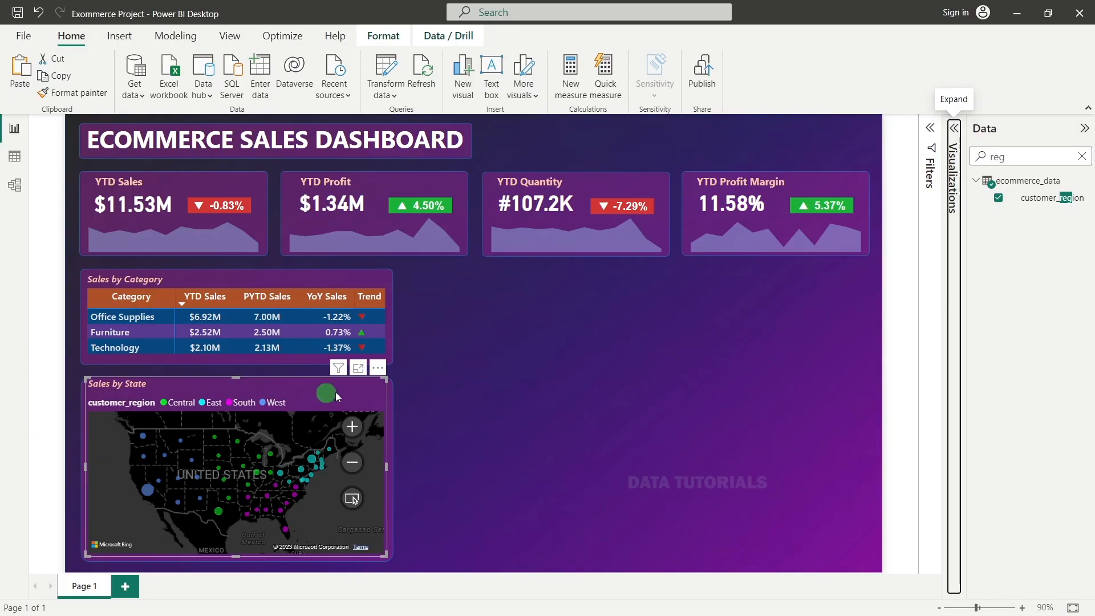
left_click(507, 414)
Step: Nudge the Sales by State map slightly down within its panel
left_click(312, 386)
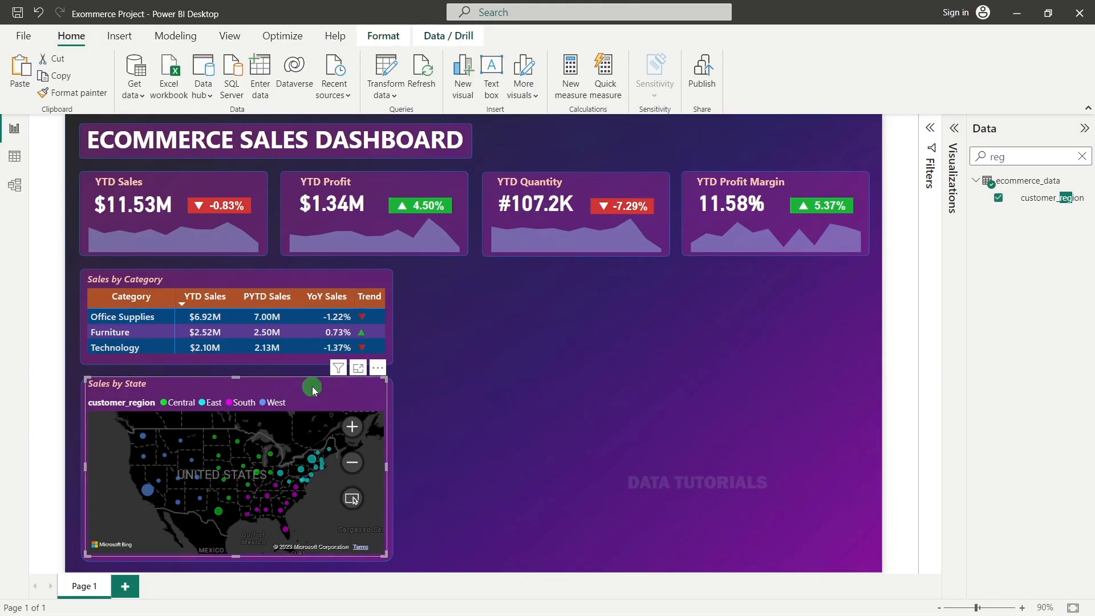
key("Down")
key("Down")
key("Down")
key("Down")
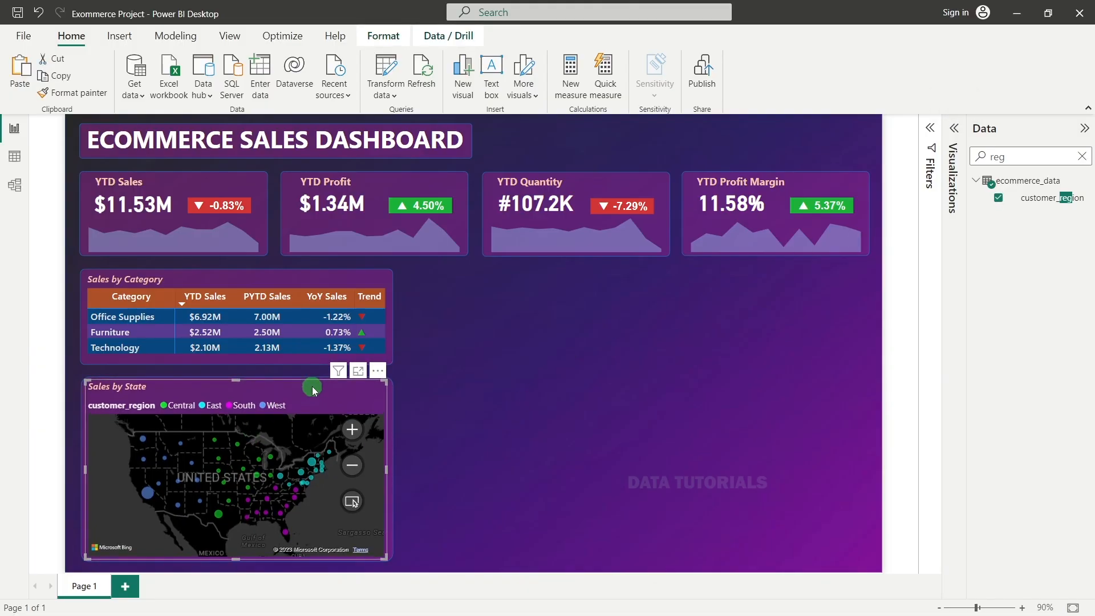
Step: Set the bubble size of the Sales by State map to -3 px
left_click(954, 127)
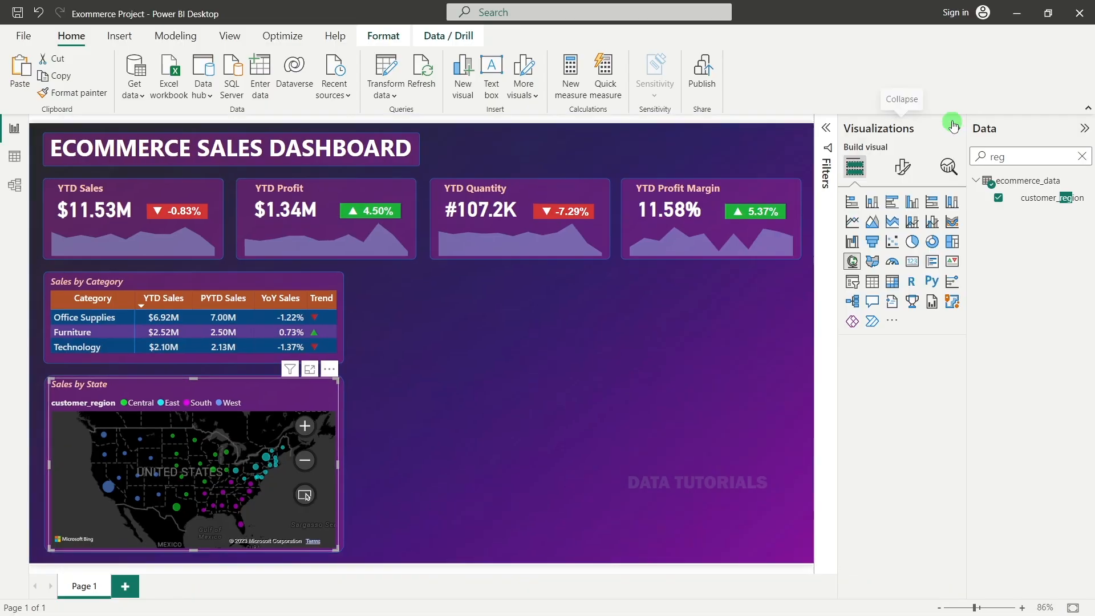
left_click(904, 167)
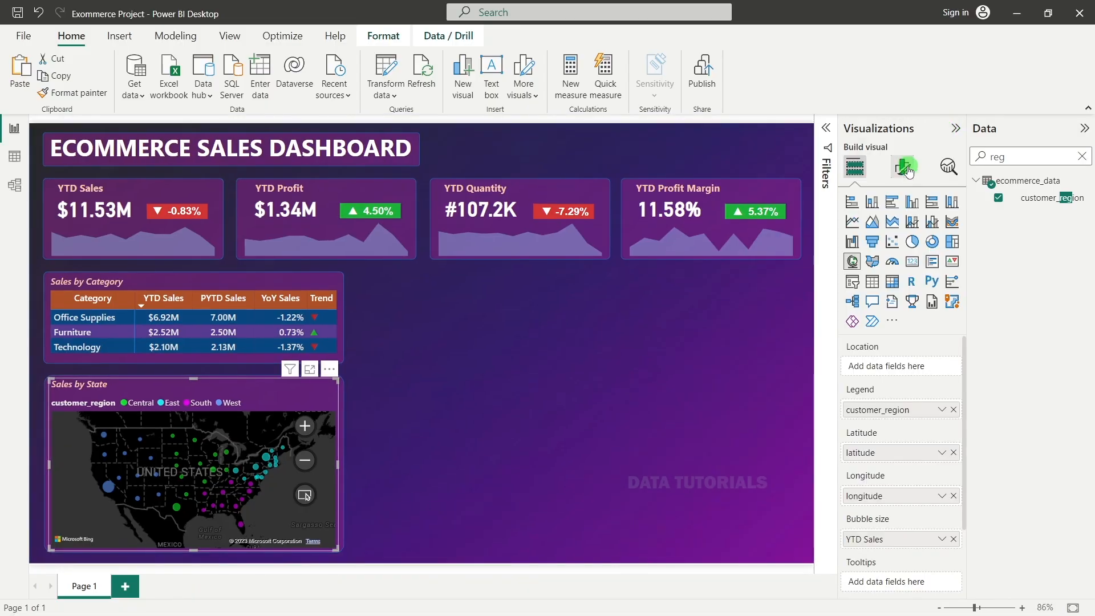
left_click(904, 320)
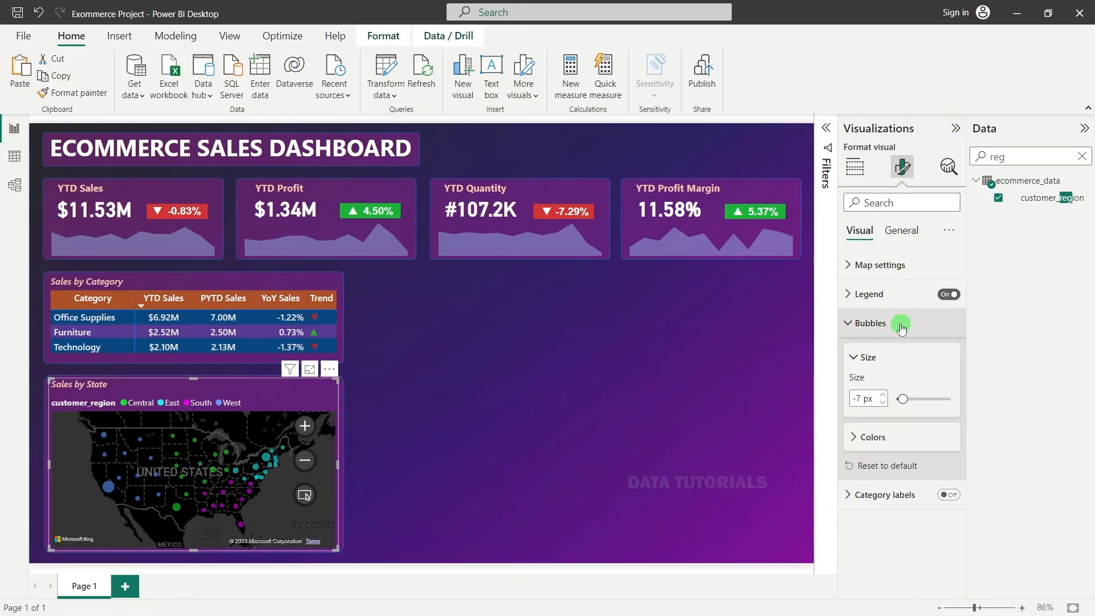
left_click(883, 394)
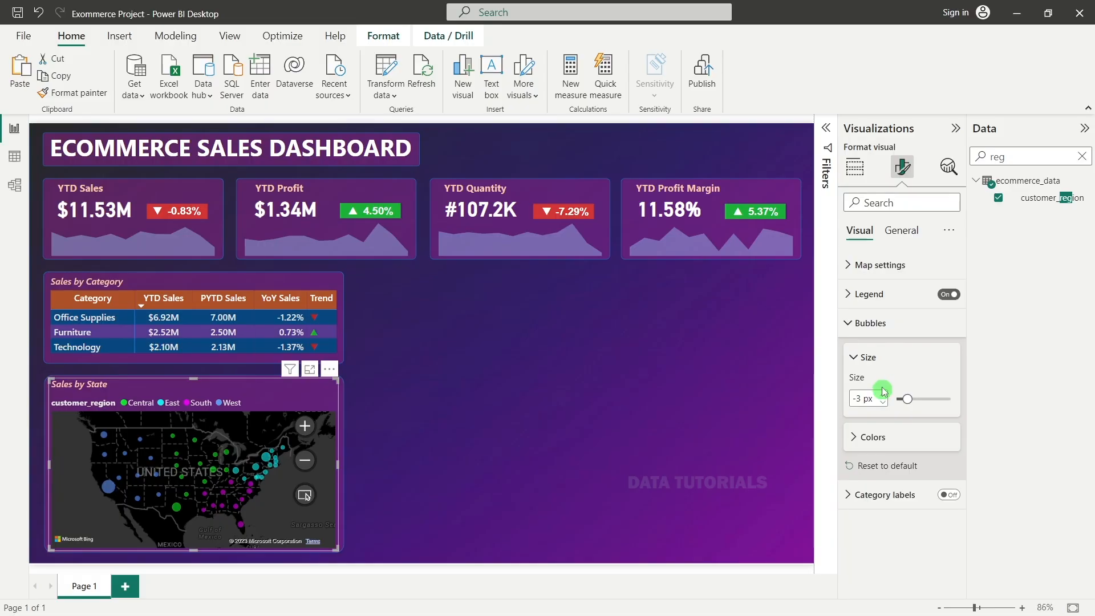
left_click(582, 412)
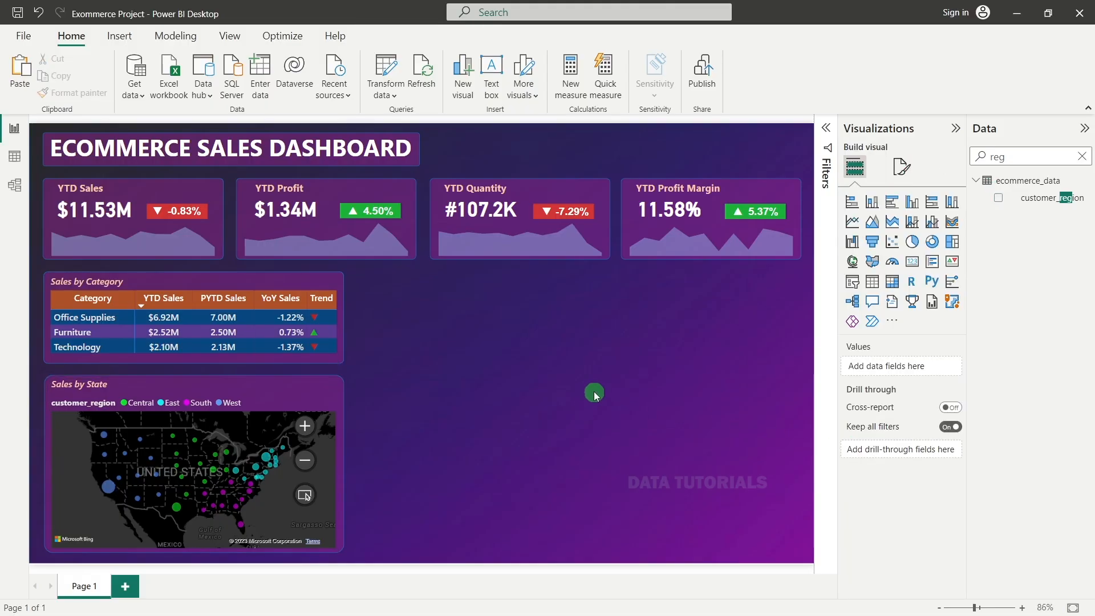
Step: Add the customer_region field to the Sales by State map's tooltips
left_click(294, 396)
scroll(907, 468, "down", 3)
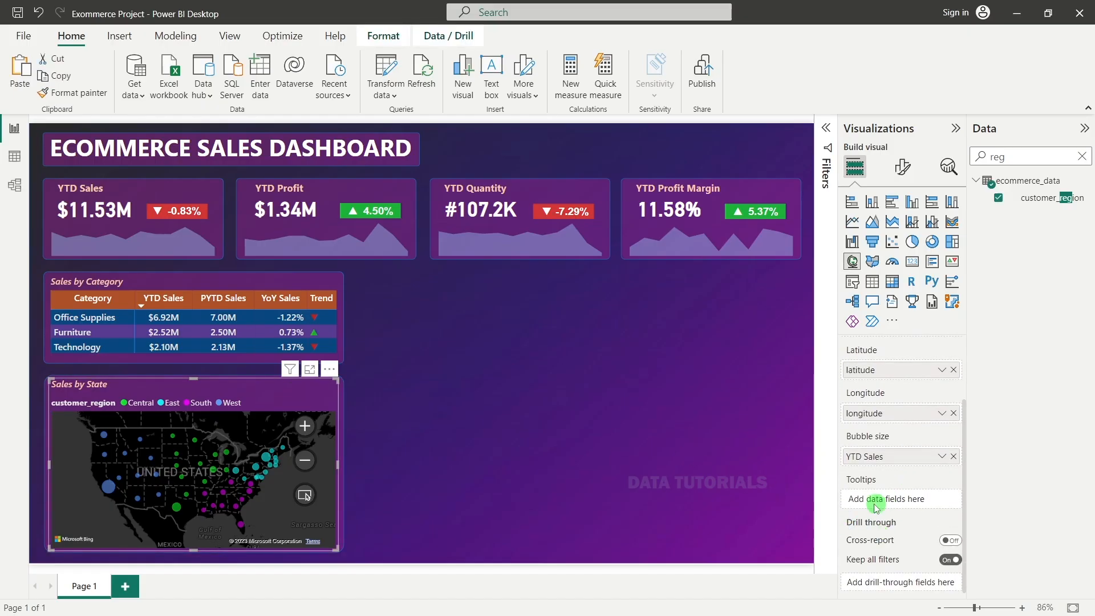
left_click(1082, 158)
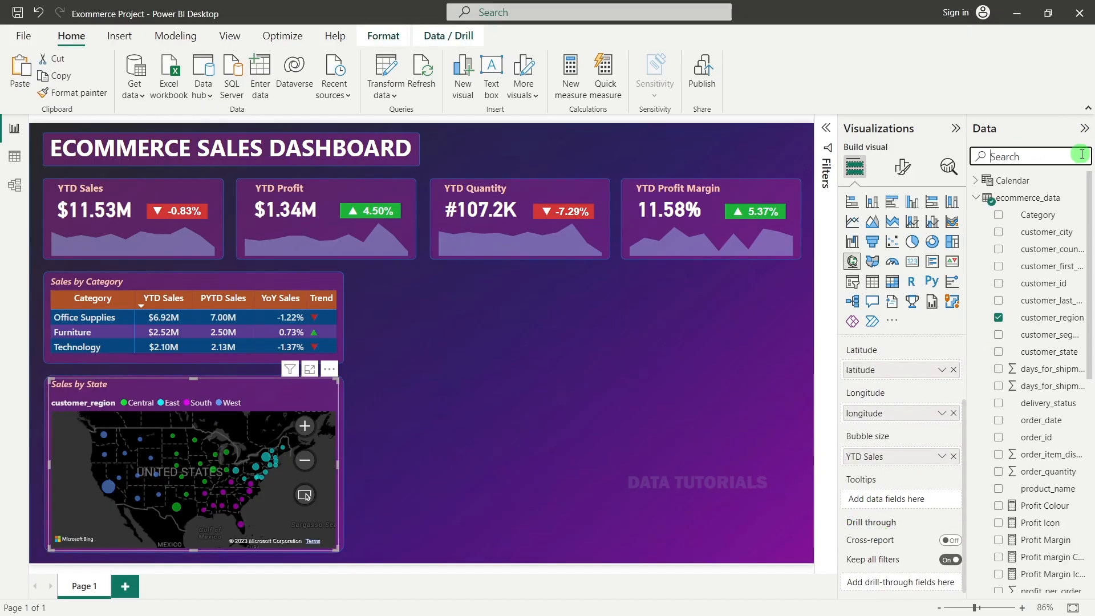
type("reg")
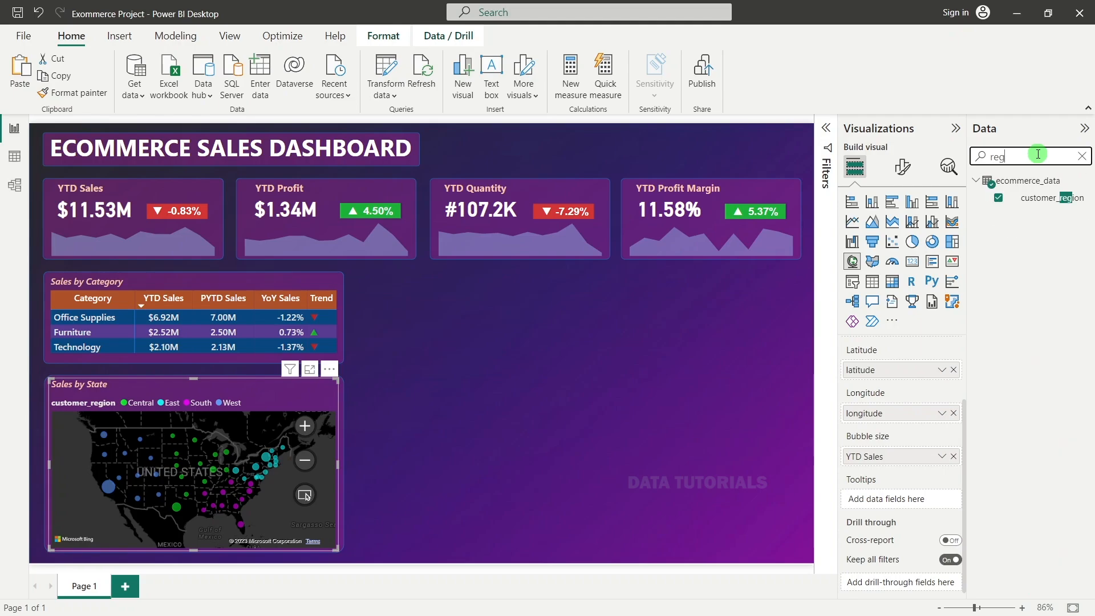
left_click_drag(1018, 288, 901, 500)
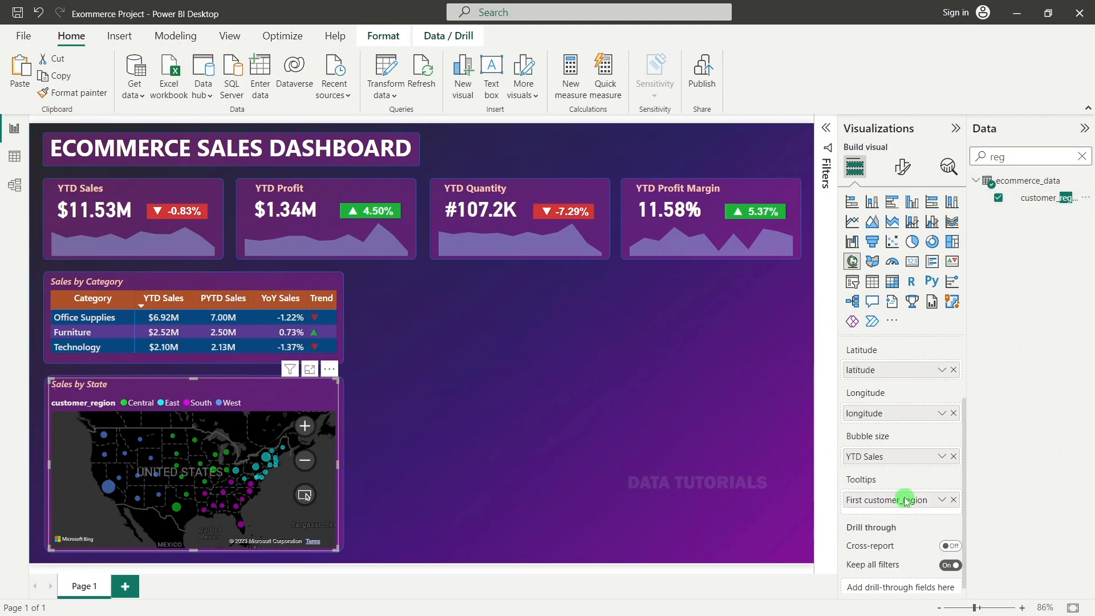
Step: Add the YoY Sales measure to the Sales by State map's tooltips and check the tooltip on the largest West bubble
left_click(1082, 158)
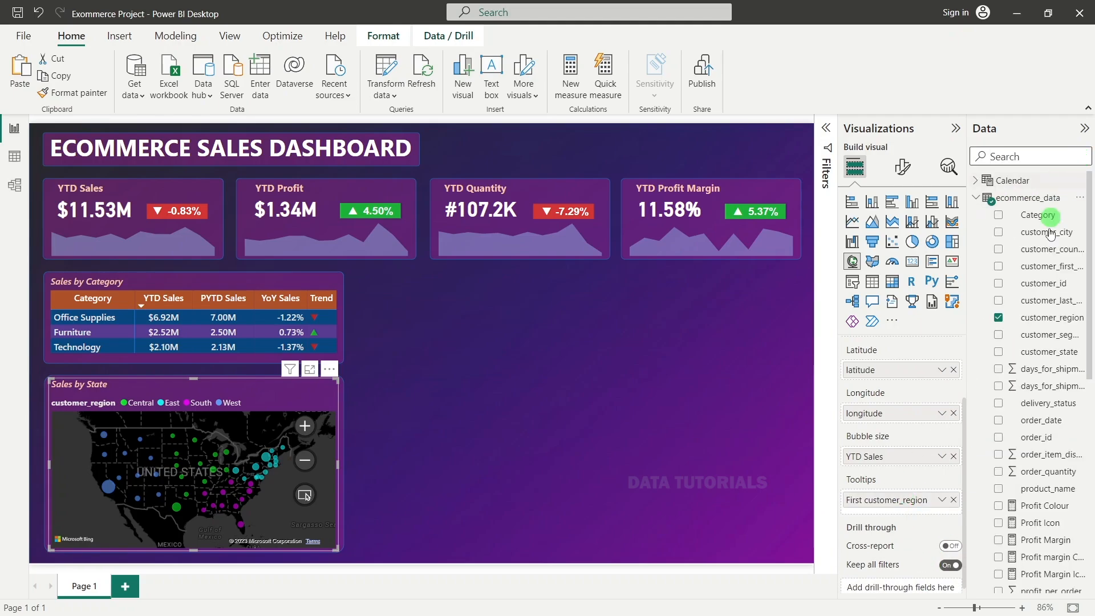
scroll(1033, 342, "down", 10)
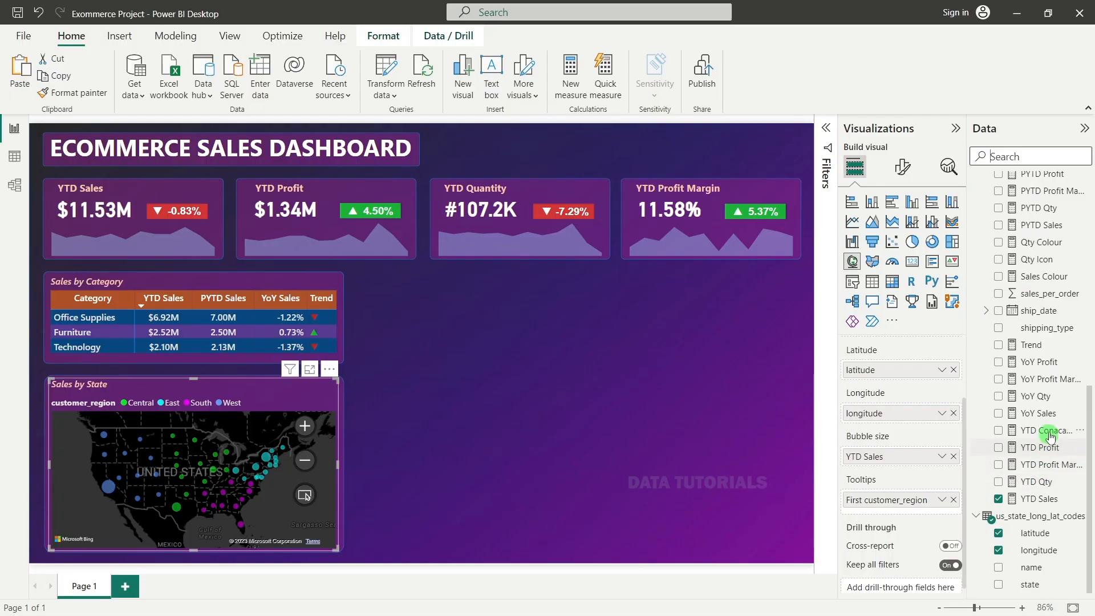
left_click_drag(1051, 413, 914, 495)
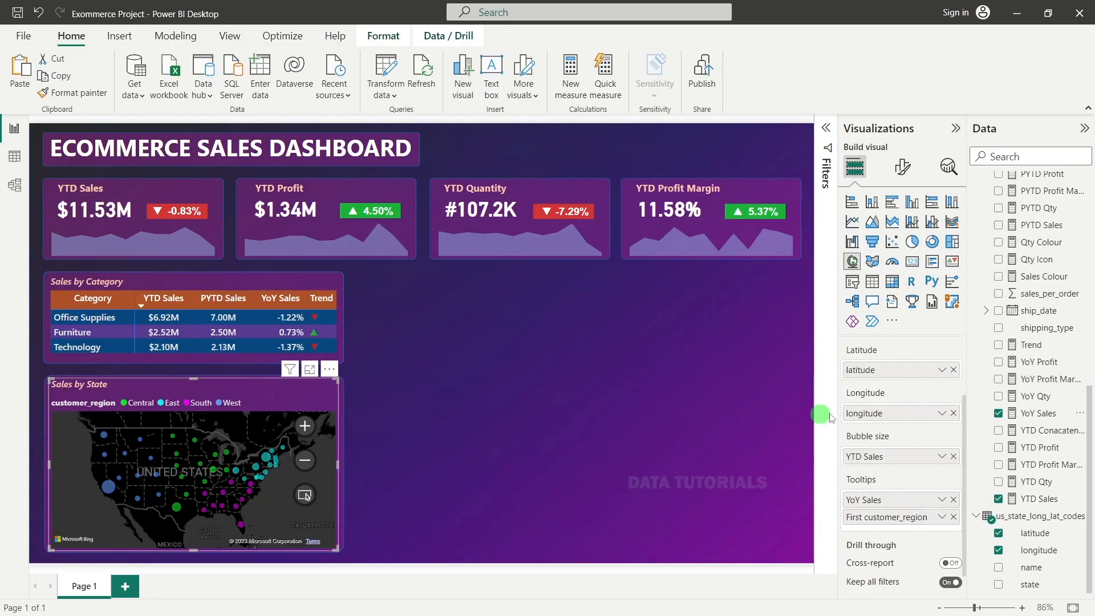
left_click(435, 432)
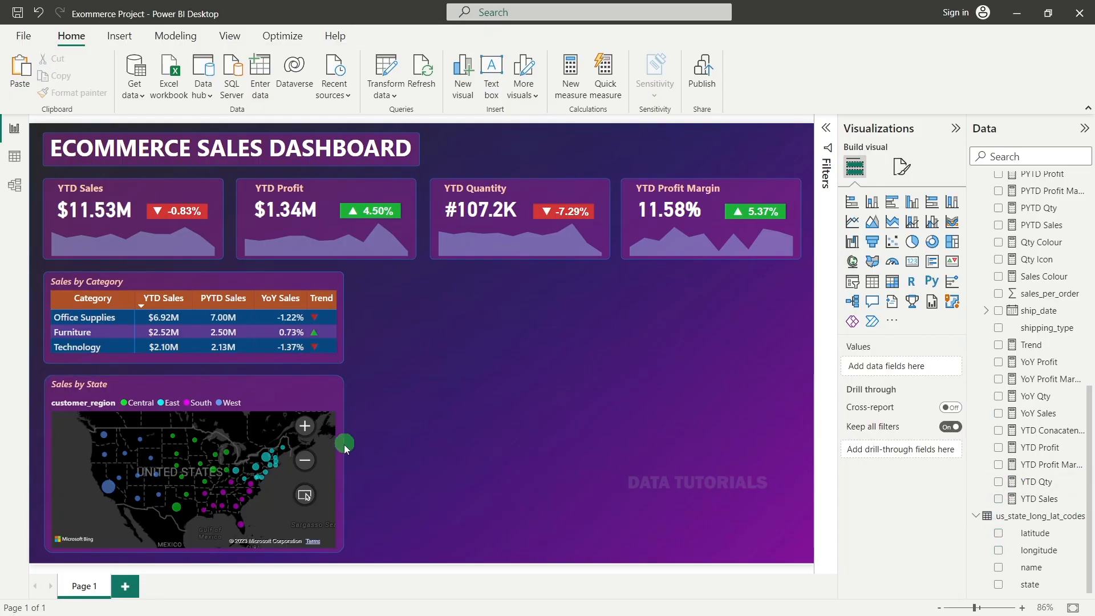
mouse_move(112, 489)
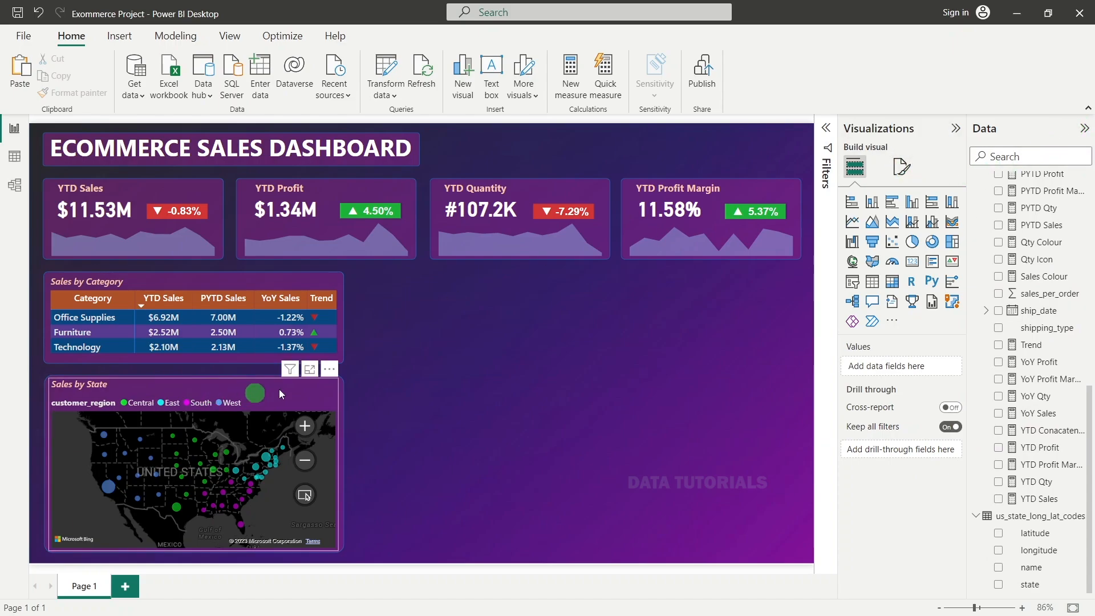
Step: Replace customer_region in the Sales by State map's tooltips with the name field from us_state_long_lat_codes
left_click(253, 393)
scroll(921, 508, "down", 2)
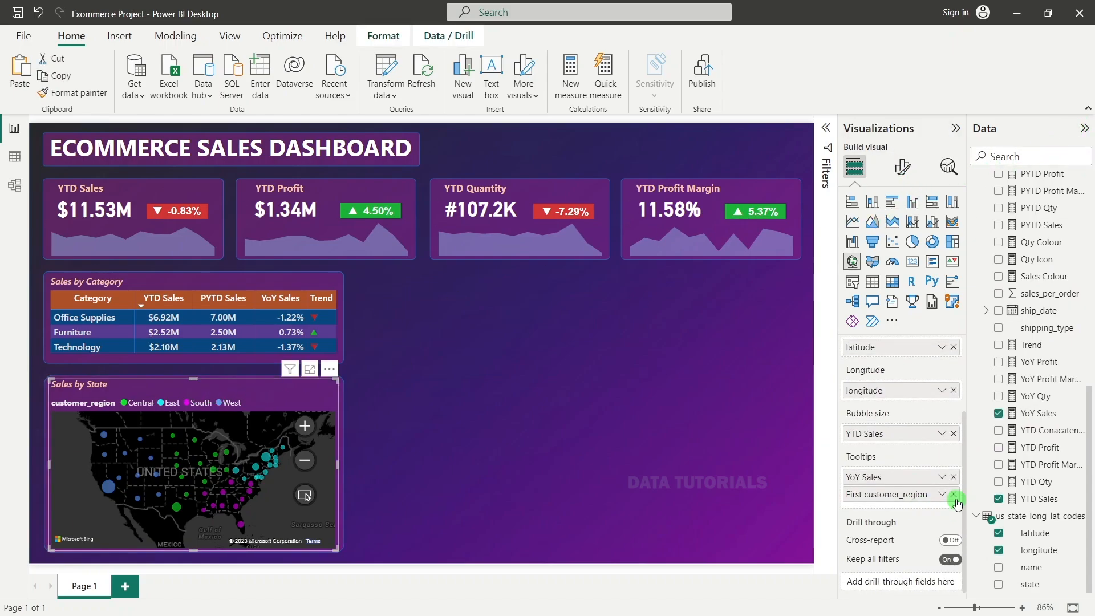
left_click(952, 494)
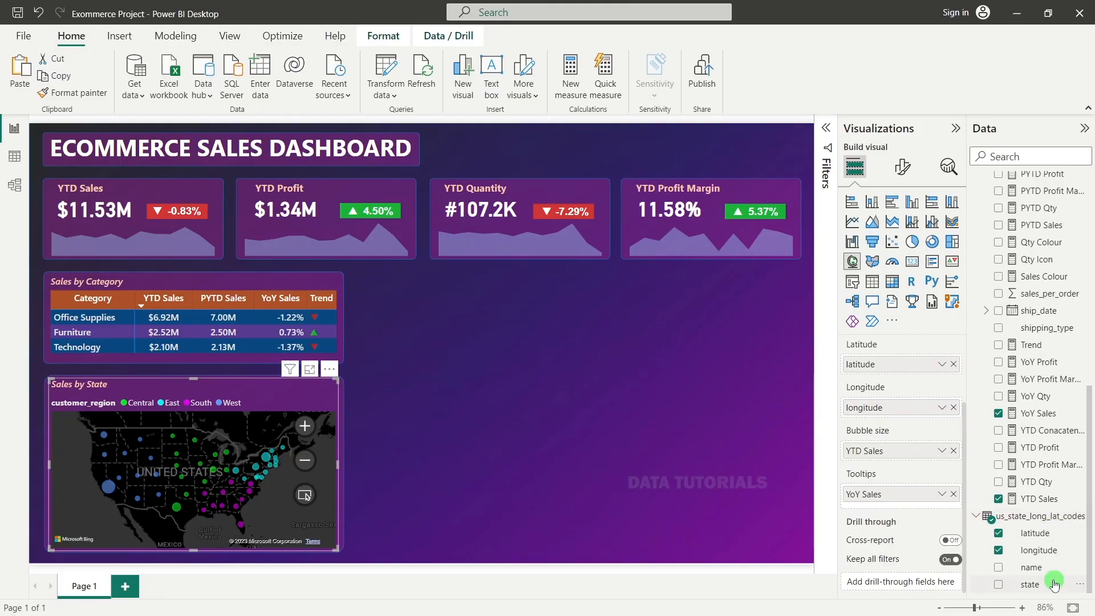
left_click_drag(1032, 568, 892, 508)
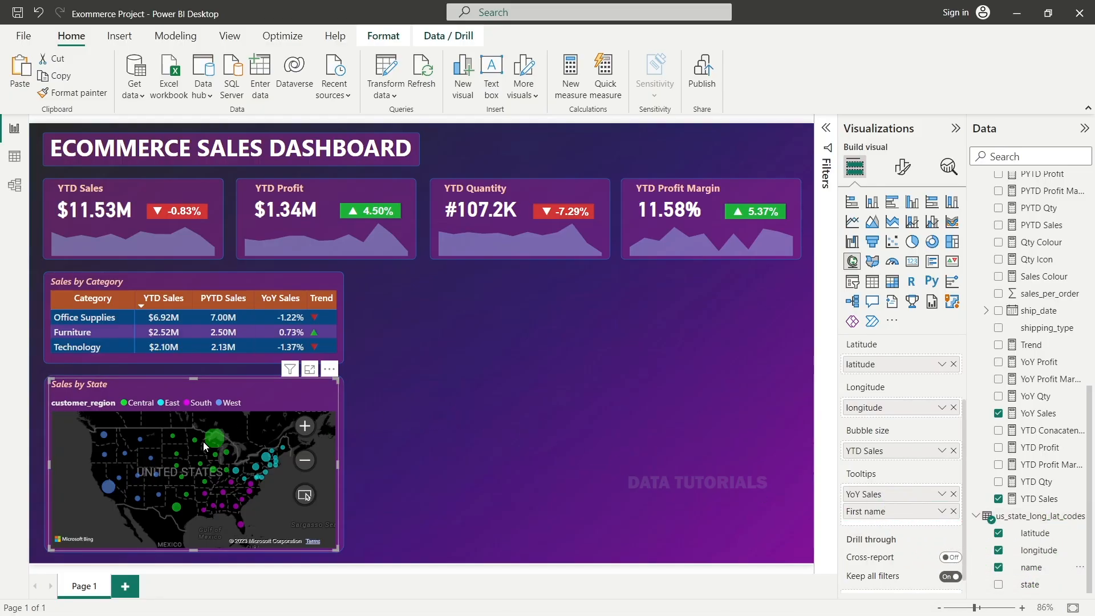
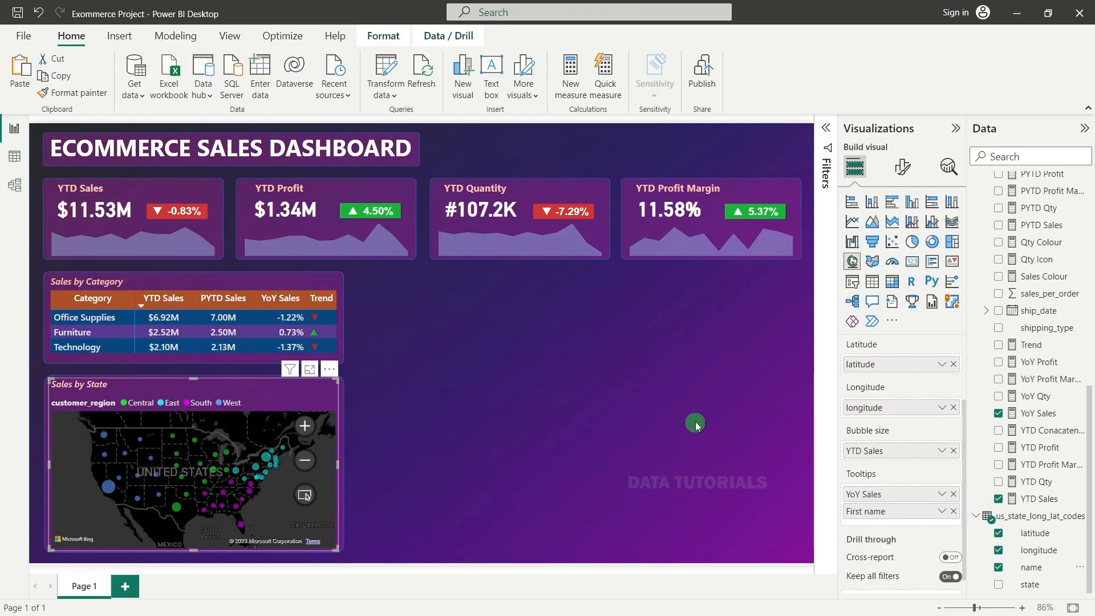
Step: Cross-filter the dashboard by the largest West bubble on the Sales by State map, examine the visuals, and clear the selection
left_click(107, 490)
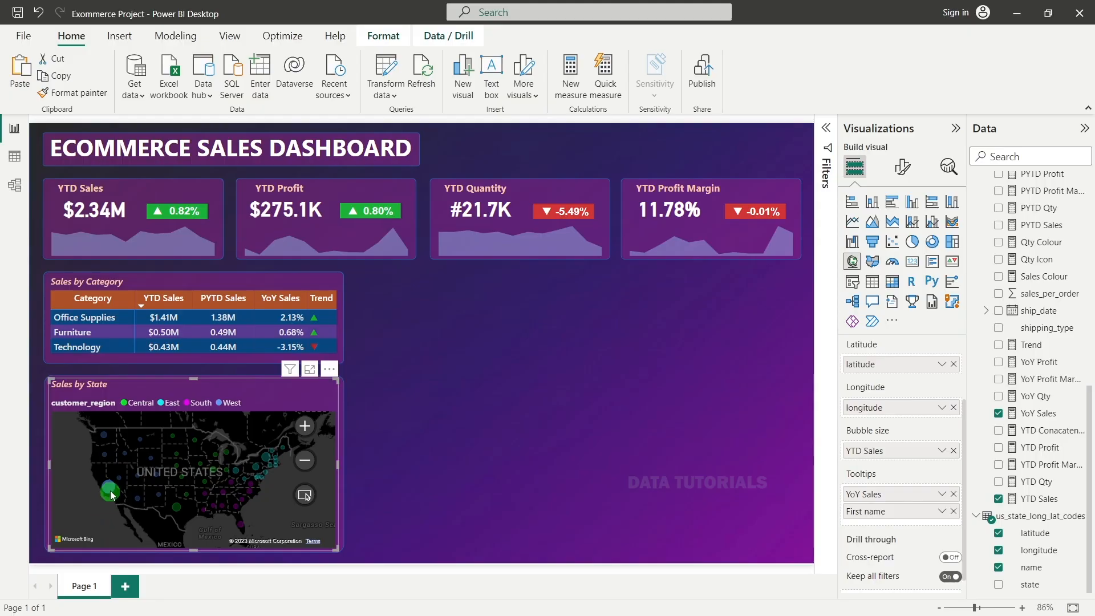
mouse_move(111, 493)
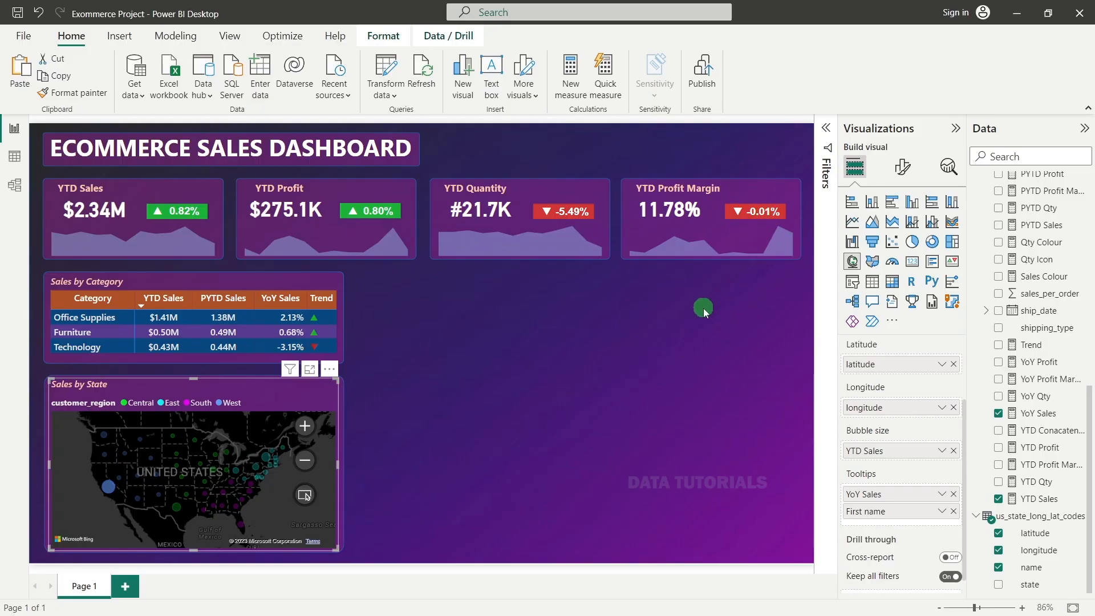
left_click(109, 488)
left_click(562, 440)
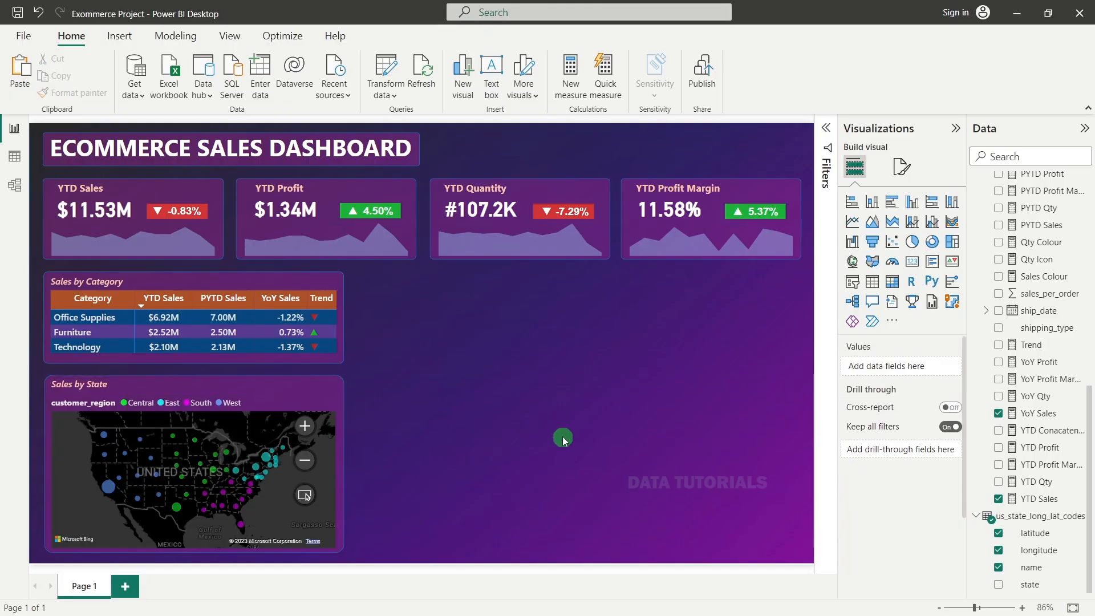
Step: Cross-filter the dashboard by the Central and East regions in the map's legend, one after the other, and clear the selection
left_click(139, 404)
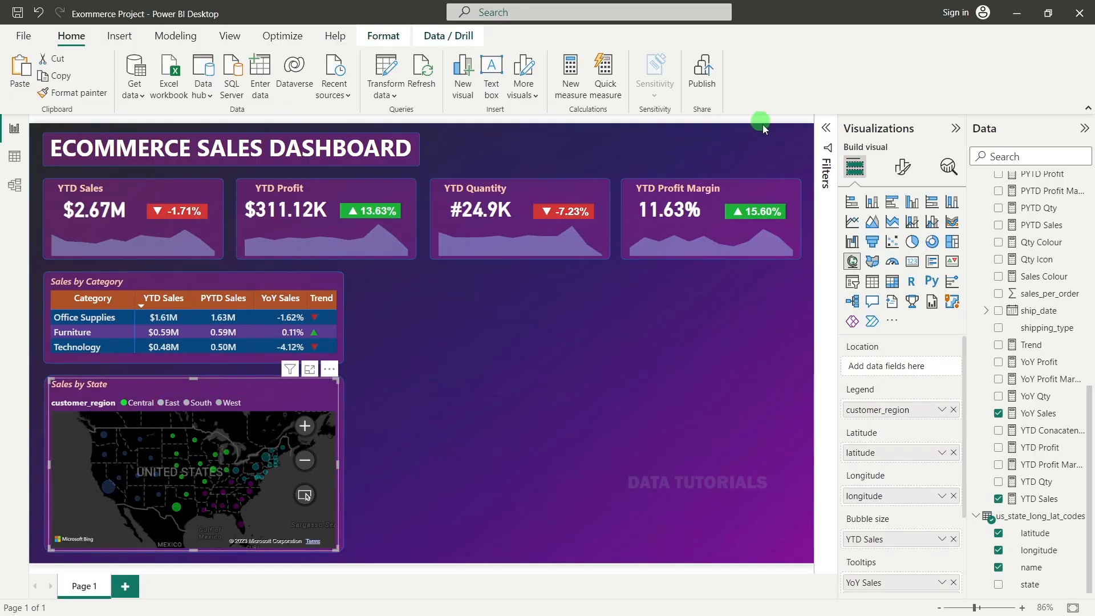
left_click(130, 294)
left_click(704, 298)
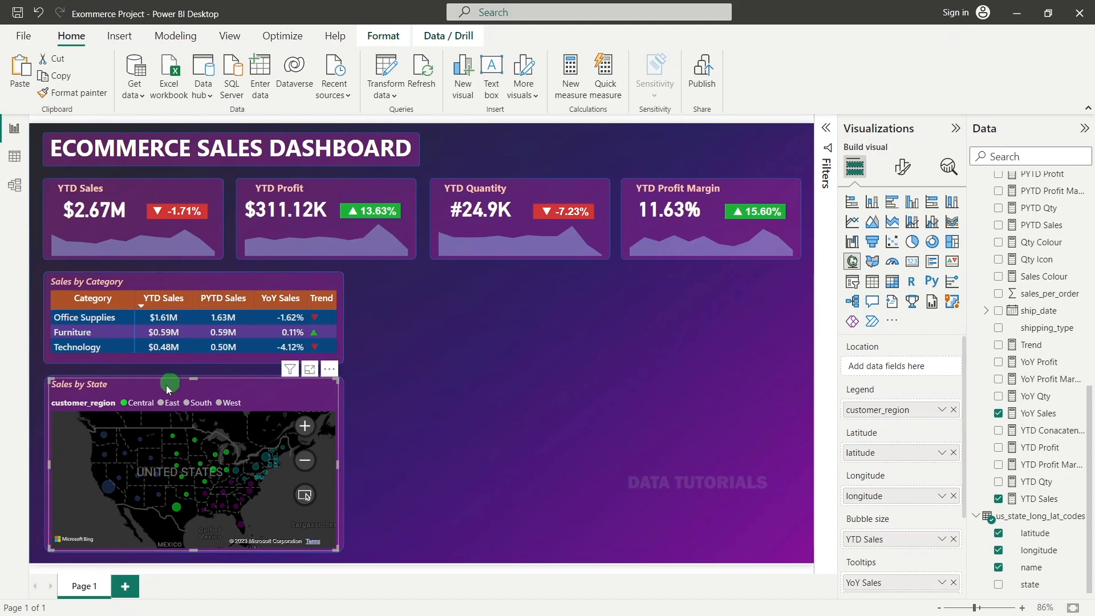
left_click(142, 402)
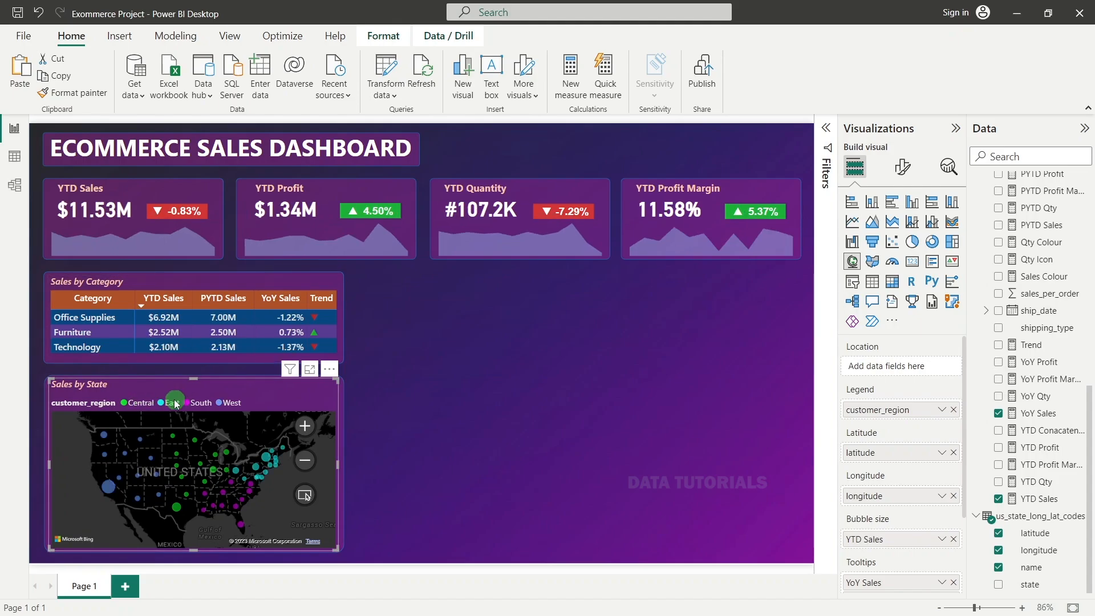
left_click(206, 438)
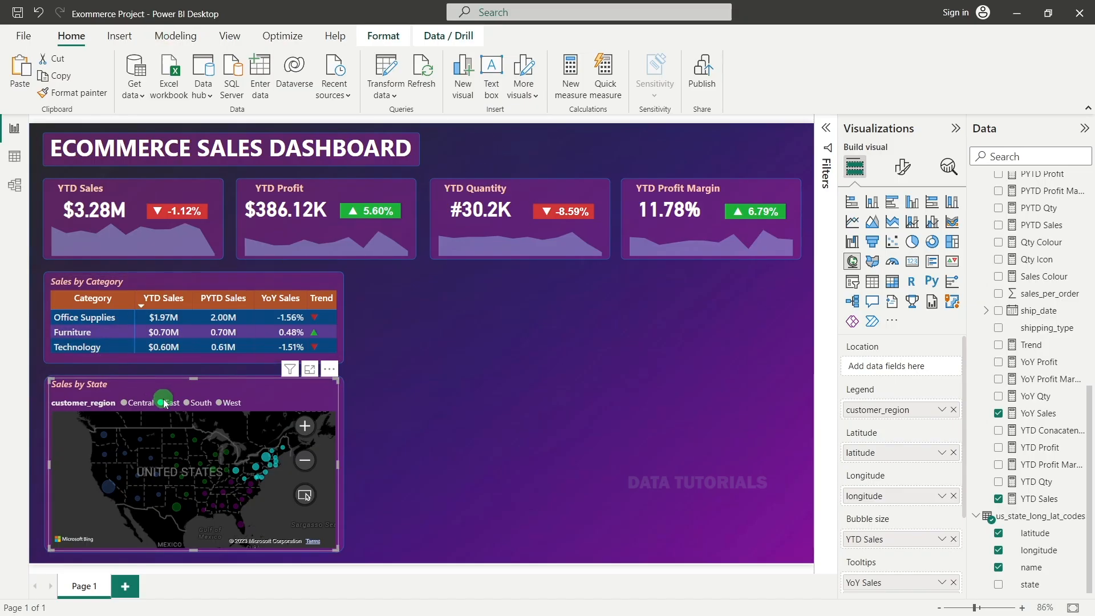
left_click(531, 379)
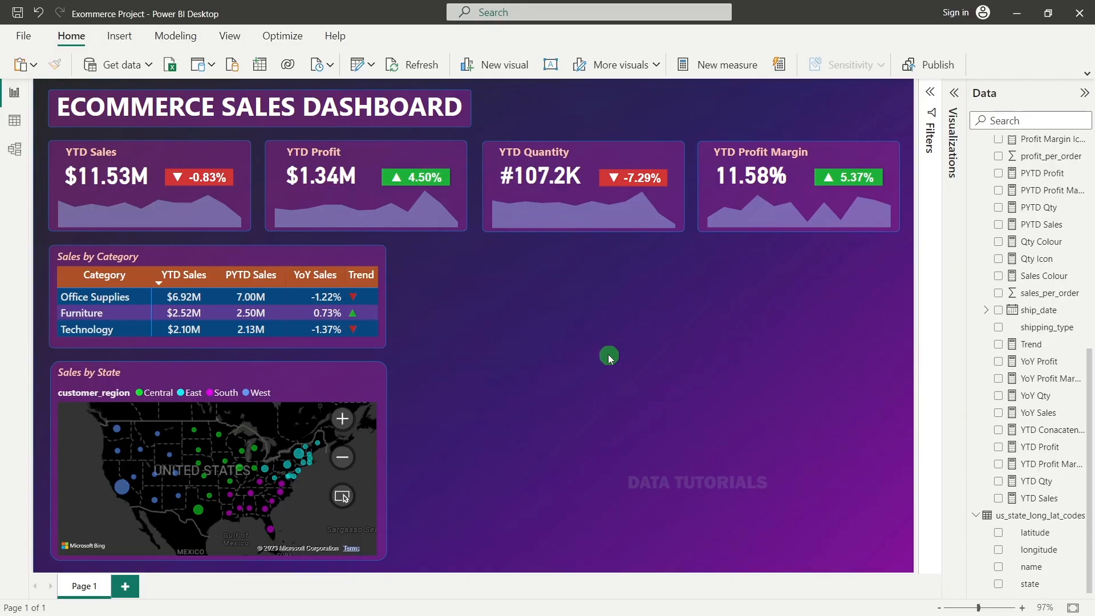
Step: Duplicate the Sales by Category background panel and place the copy beside it, level with its upper edge
left_click(383, 252)
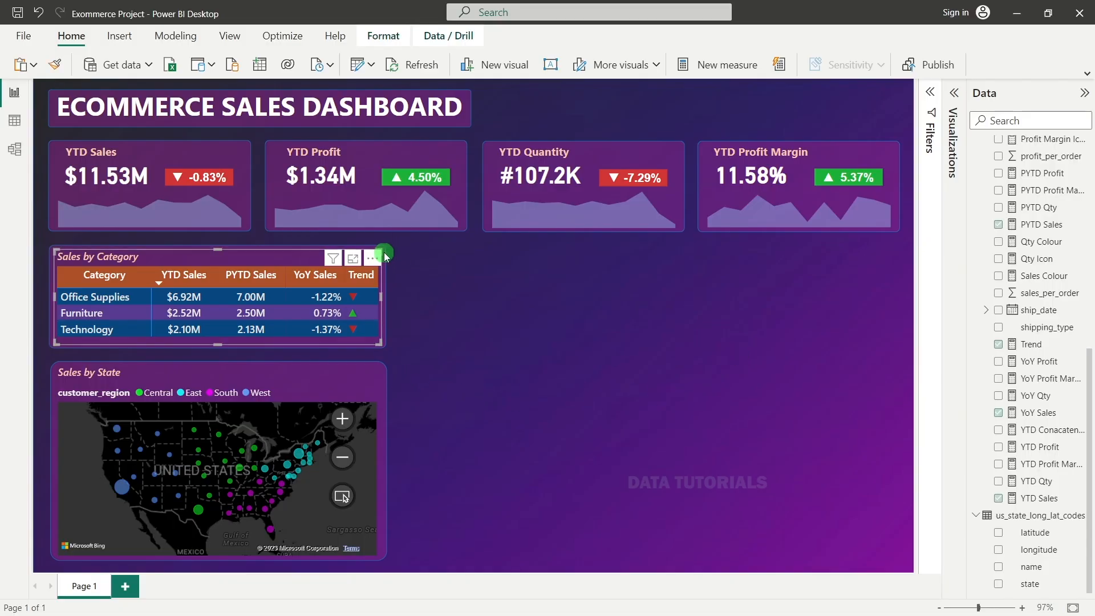
left_click(386, 254)
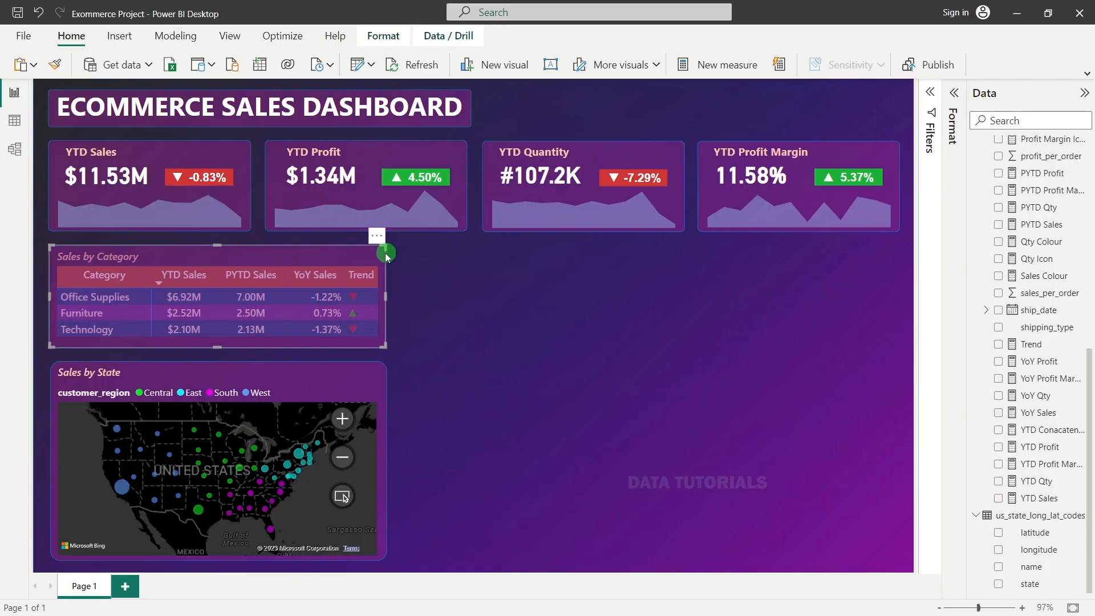
left_click_drag(385, 252, 680, 259)
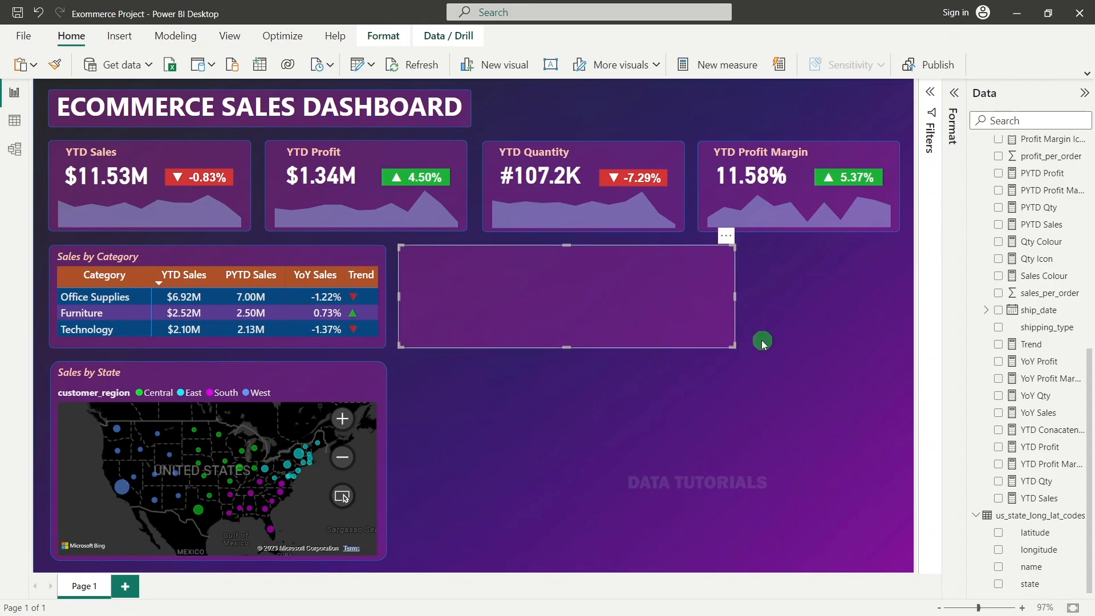
Step: Set the new empty panel's size to a height of 225 and a width of 400
left_click(962, 98)
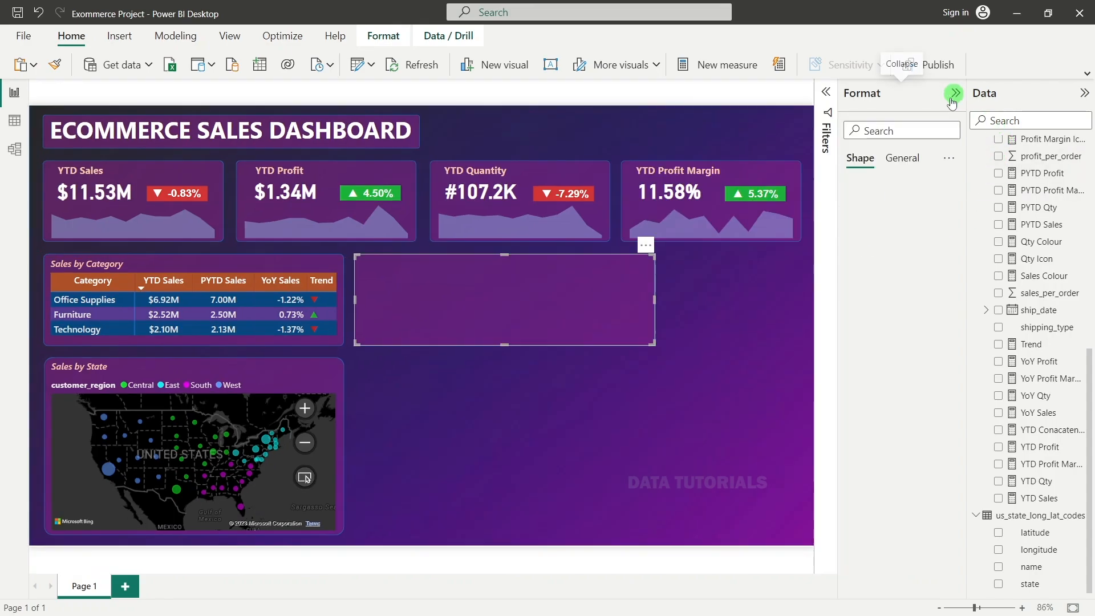
left_click(903, 158)
left_click(898, 190)
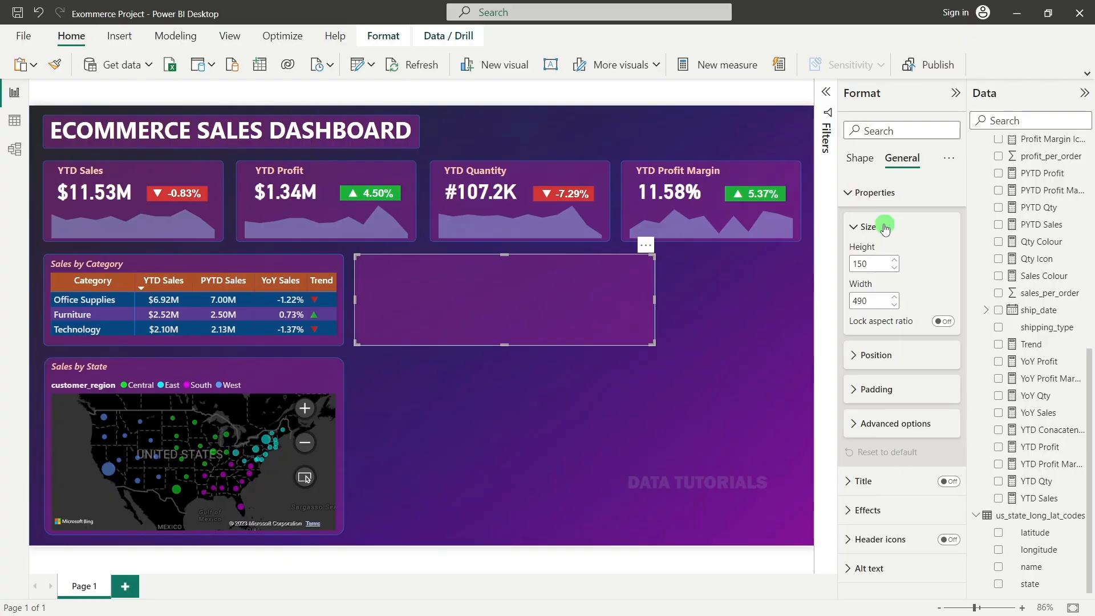
double_click(859, 262)
type("148")
key("BackSpace")
key("BackSpace")
key("BackSpace")
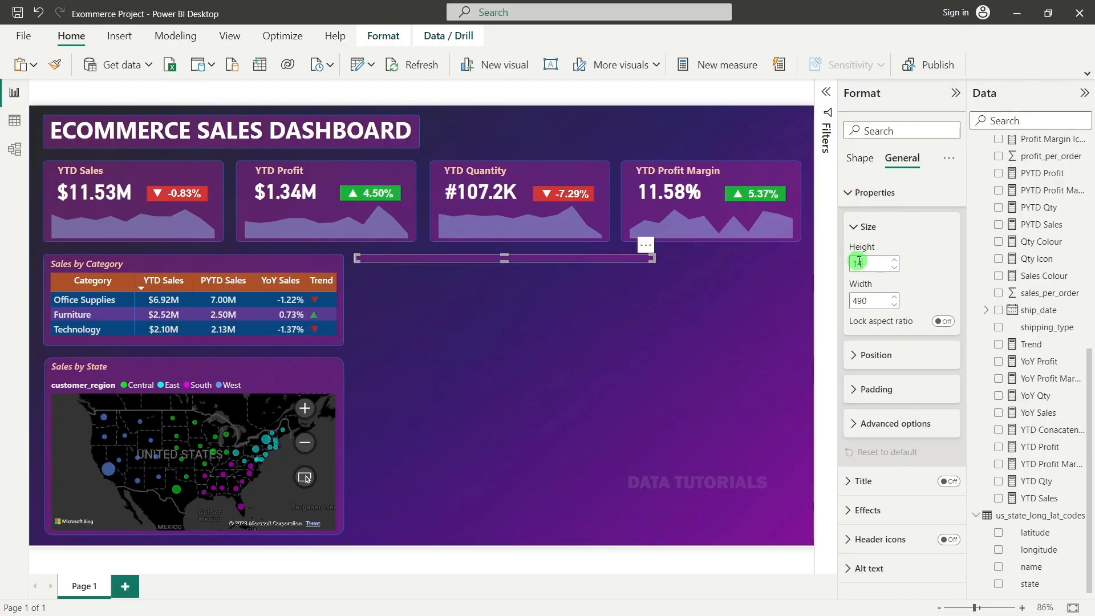
type("225")
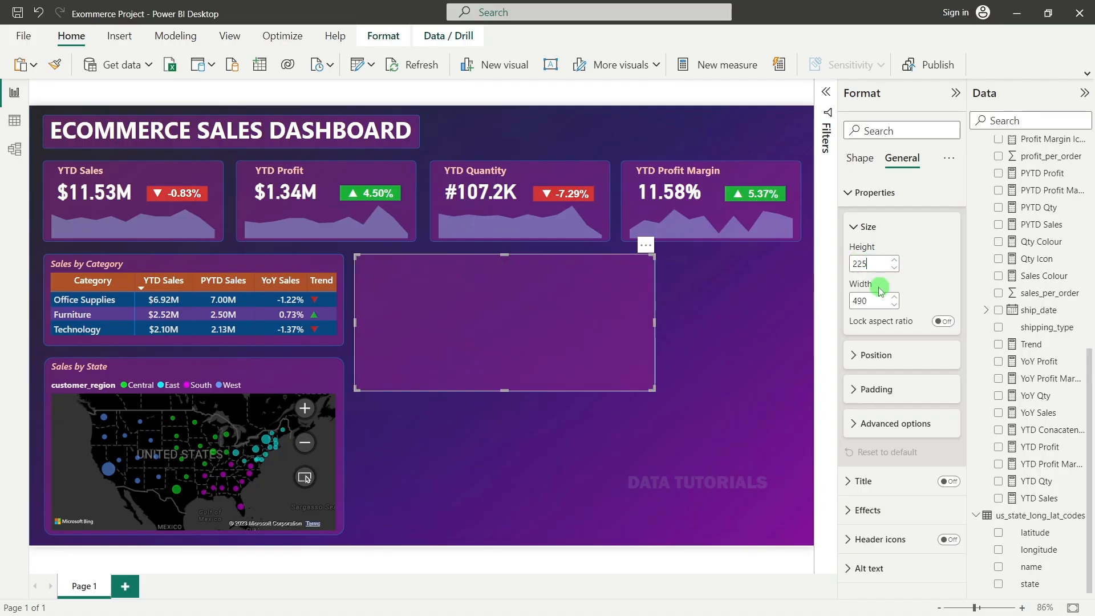
double_click(868, 301)
type("400")
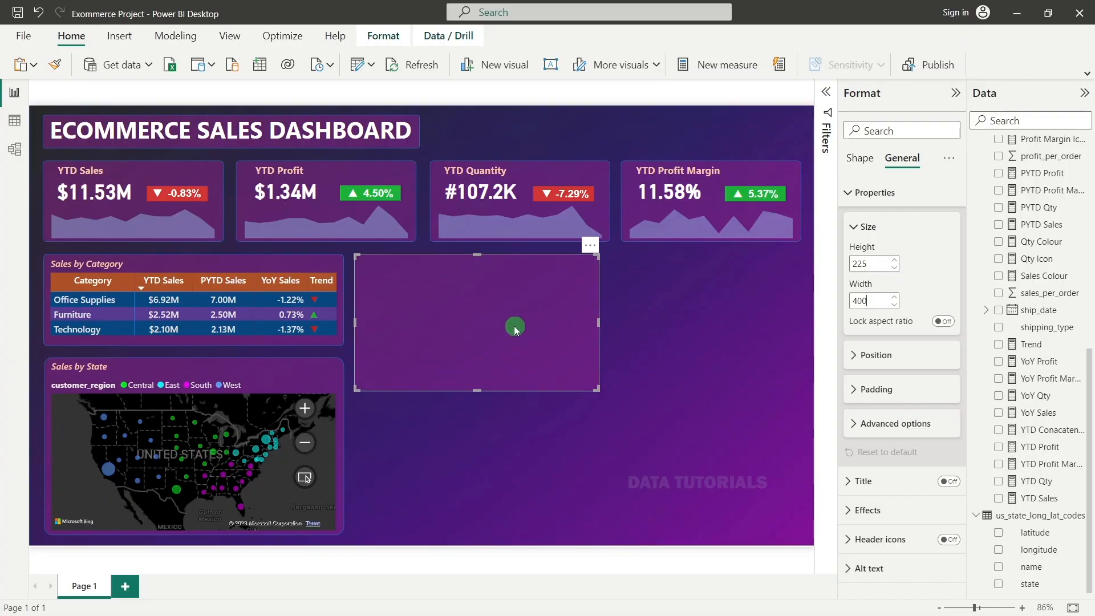
left_click(752, 337)
Step: Duplicate the empty panel and place the copy directly below it, aligned with its side edges
left_click(481, 329)
key("ctrl+c")
key("ctrl+v")
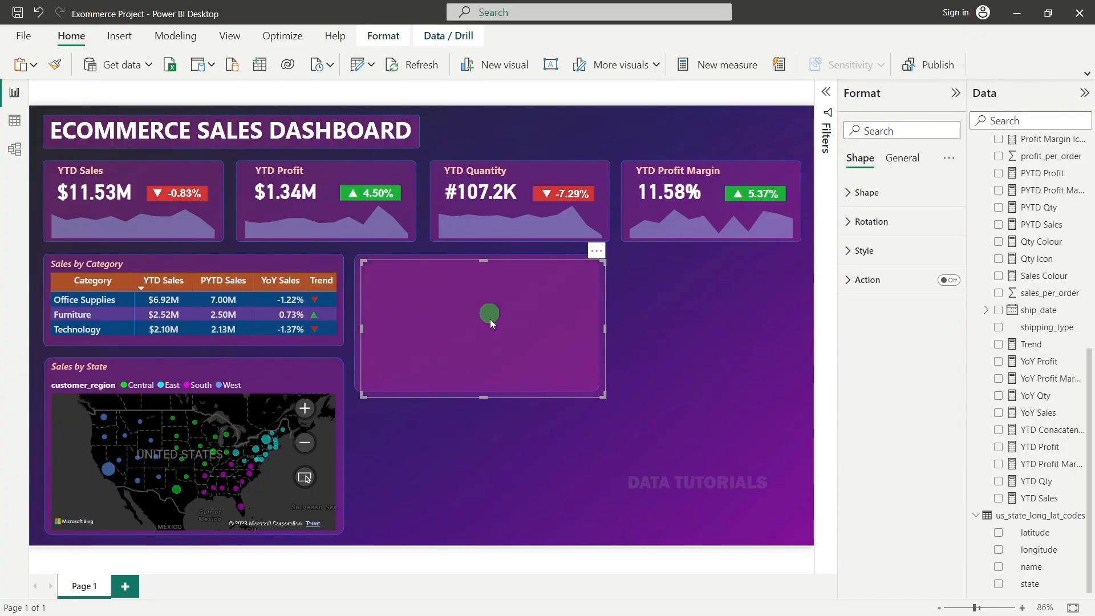
left_click_drag(490, 320, 531, 427)
Step: Set the upper empty panel's width to 400 and its height to 215
left_click(545, 302)
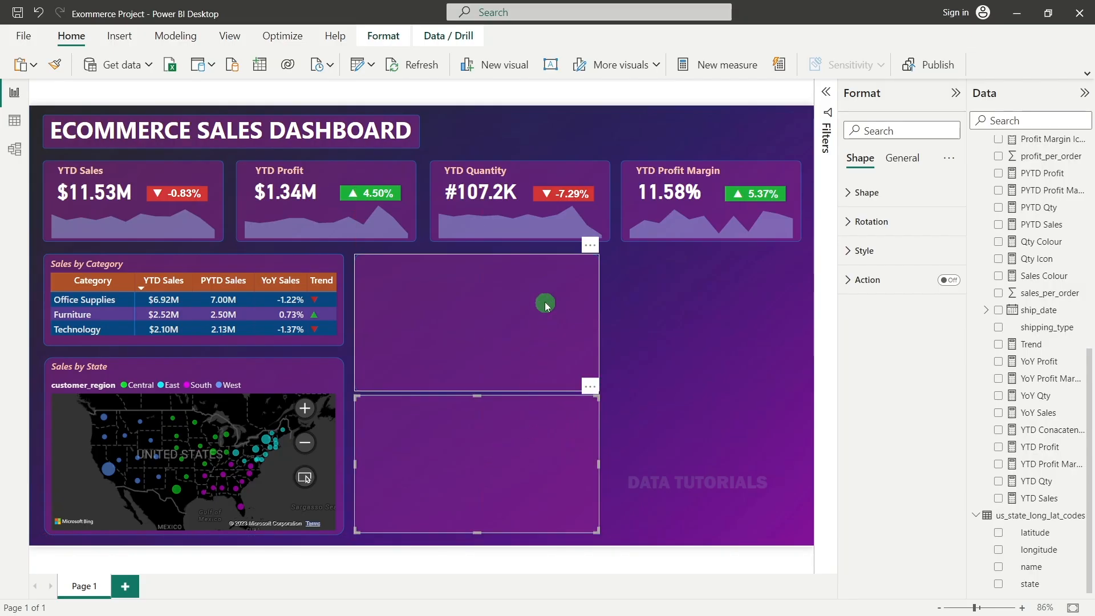
left_click(902, 159)
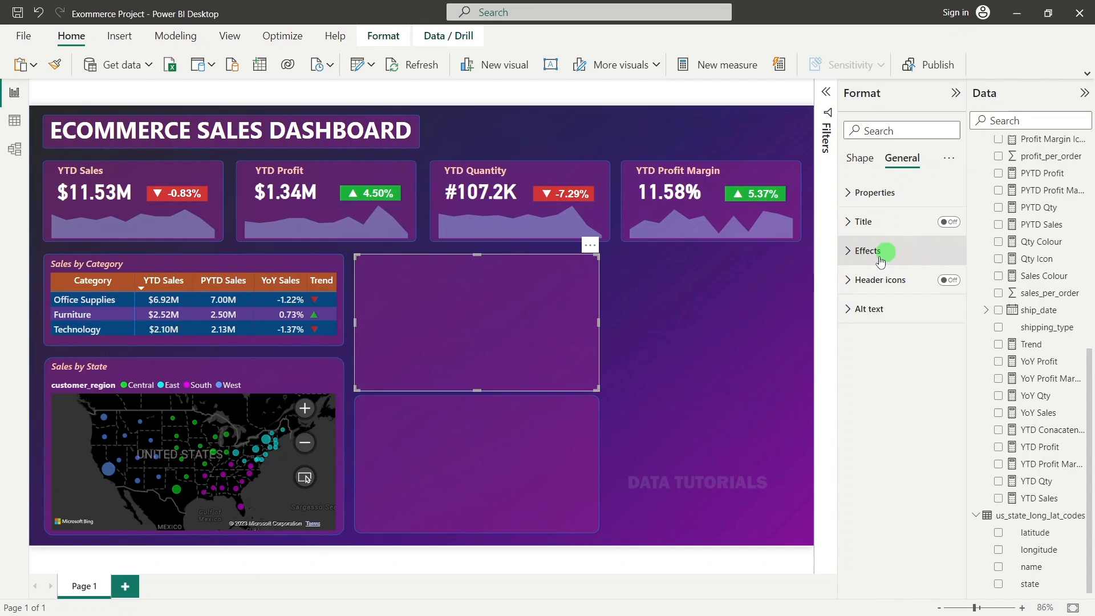
left_click(888, 195)
double_click(864, 300)
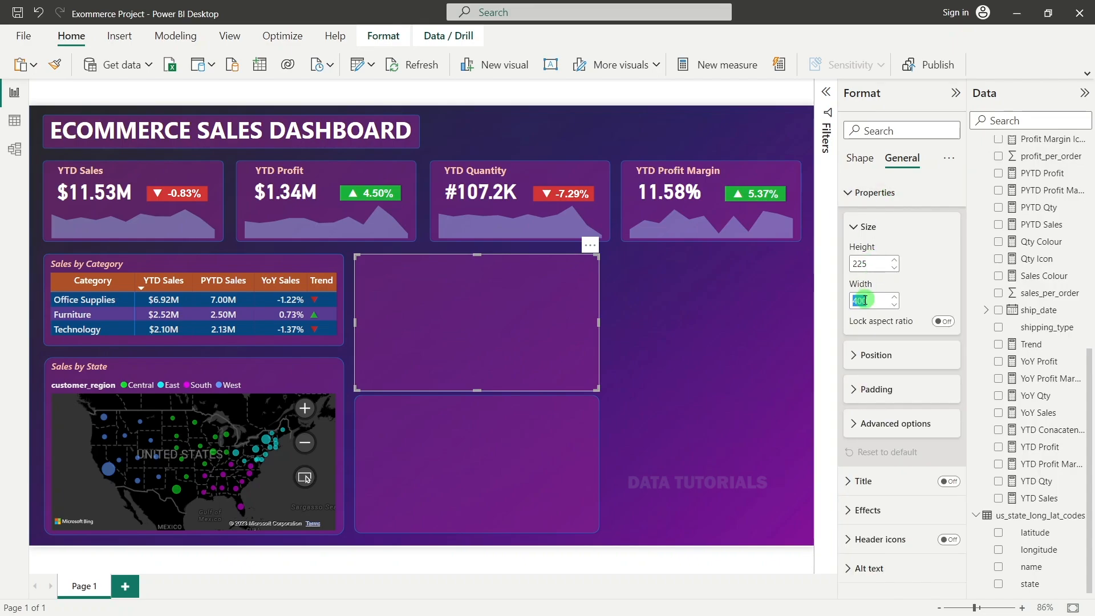
type("390")
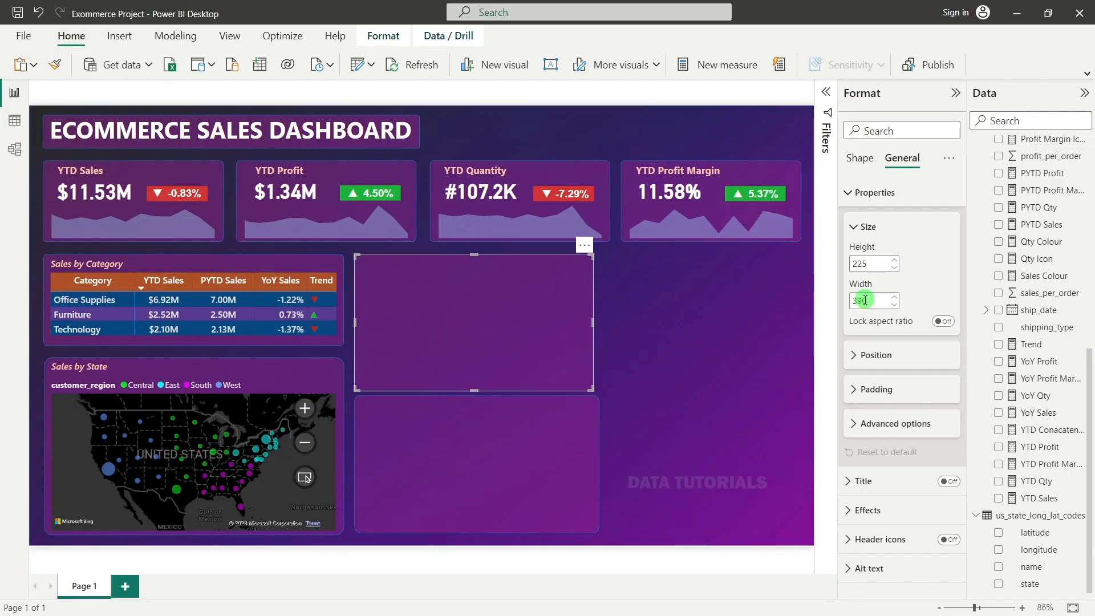
double_click(865, 301)
type("400")
key("Return")
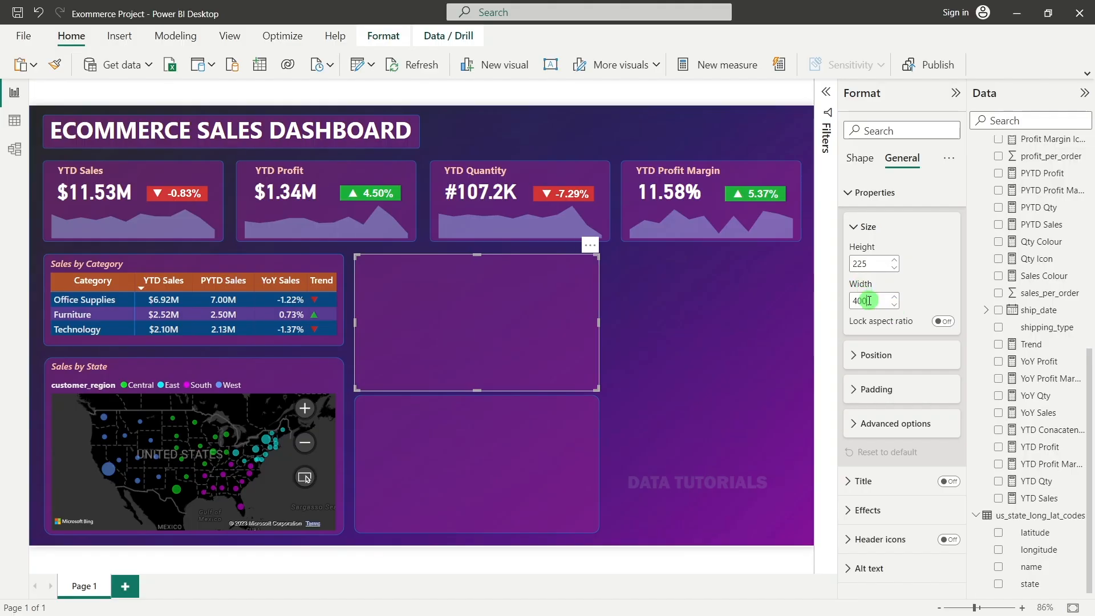
double_click(865, 263)
type("2")
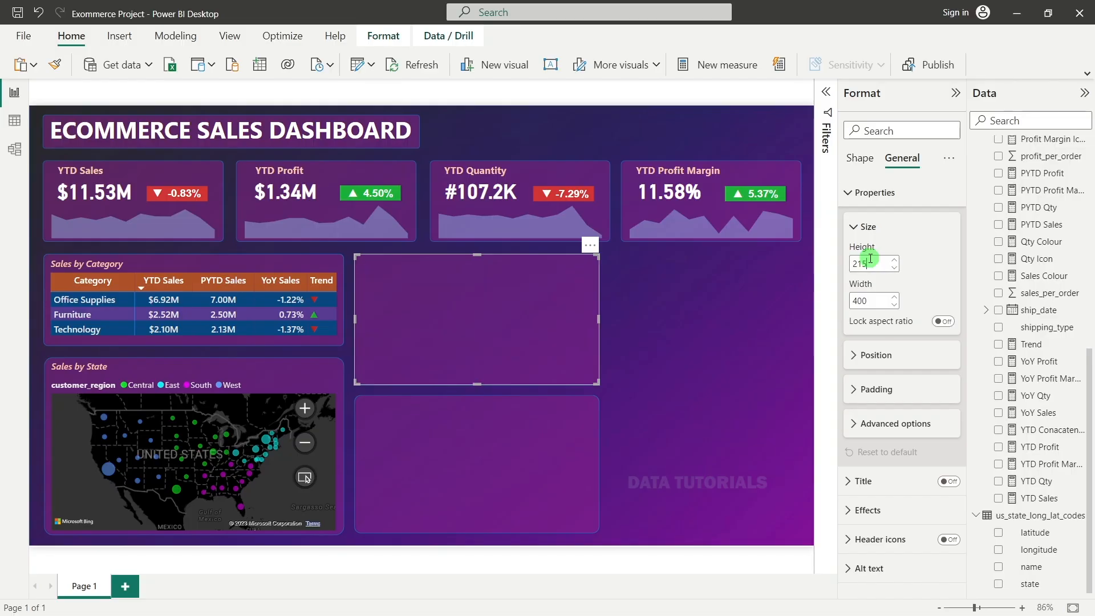
Step: Set the lower empty panel's height to 220 and move it slightly down, close to the Sales by State panel's bottom edge
left_click(499, 462)
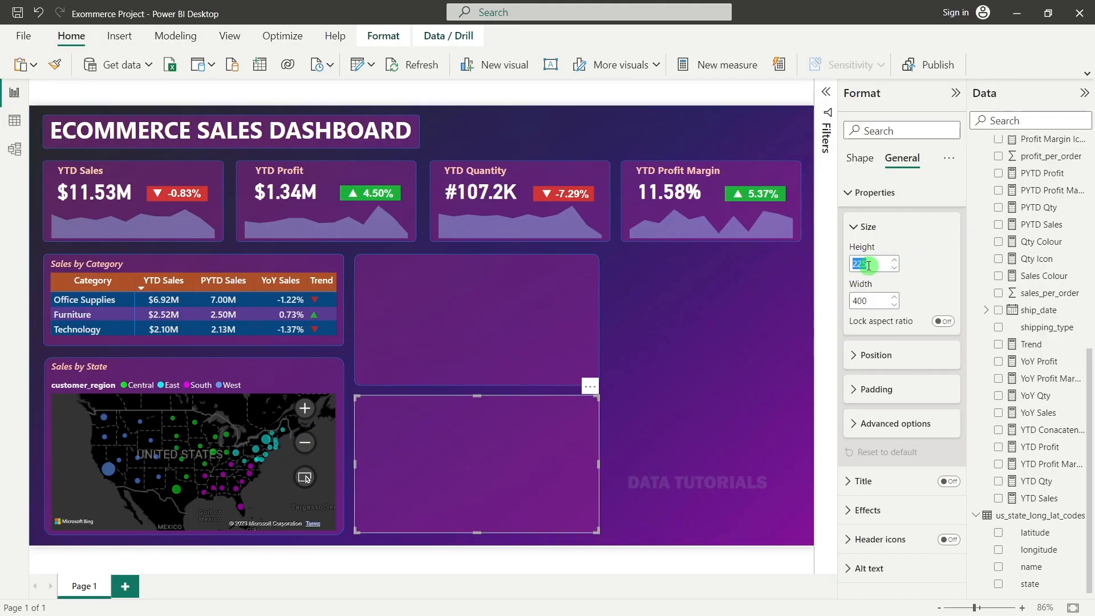
left_click(869, 265)
type("220")
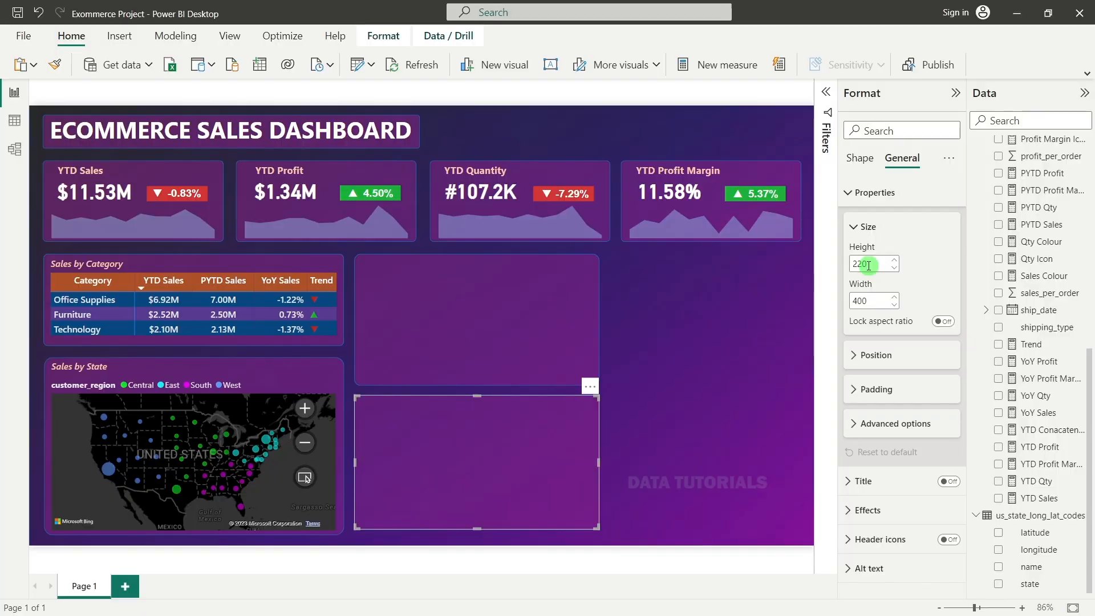
left_click(688, 371)
left_click_drag(530, 479, 530, 472)
Step: Set the upper empty panel's height to 220 to match the lower panel
left_click(509, 377)
left_click(902, 158)
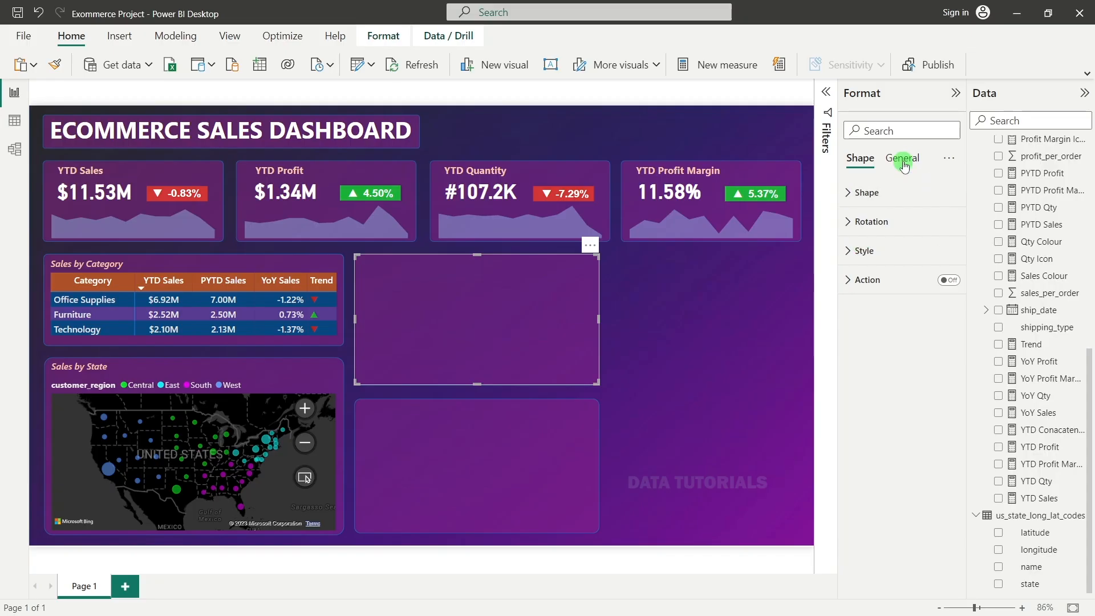
left_click(878, 193)
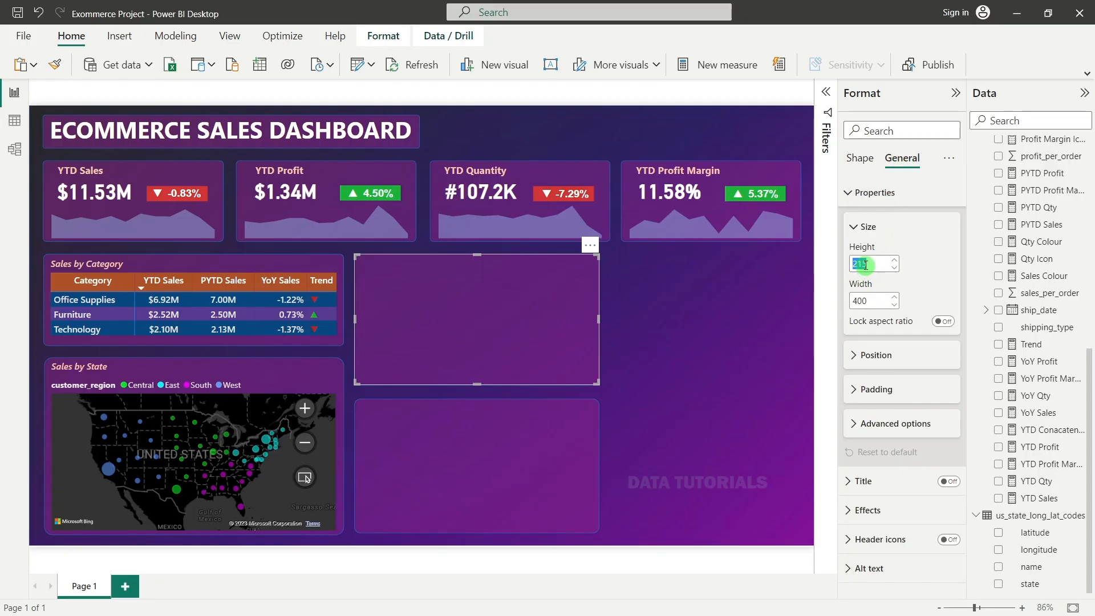
type("220")
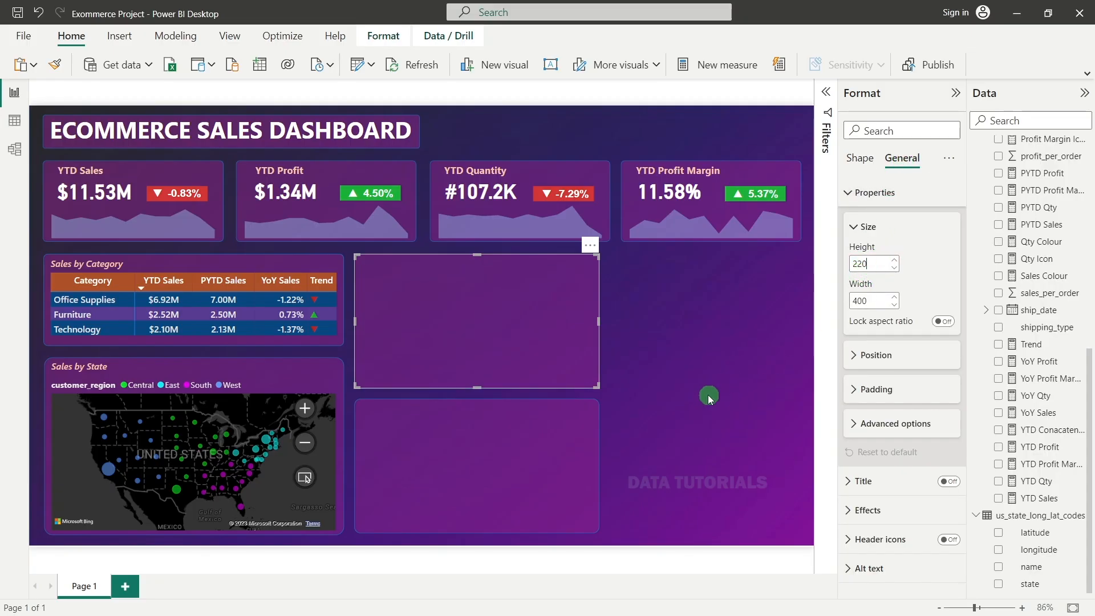
left_click(707, 394)
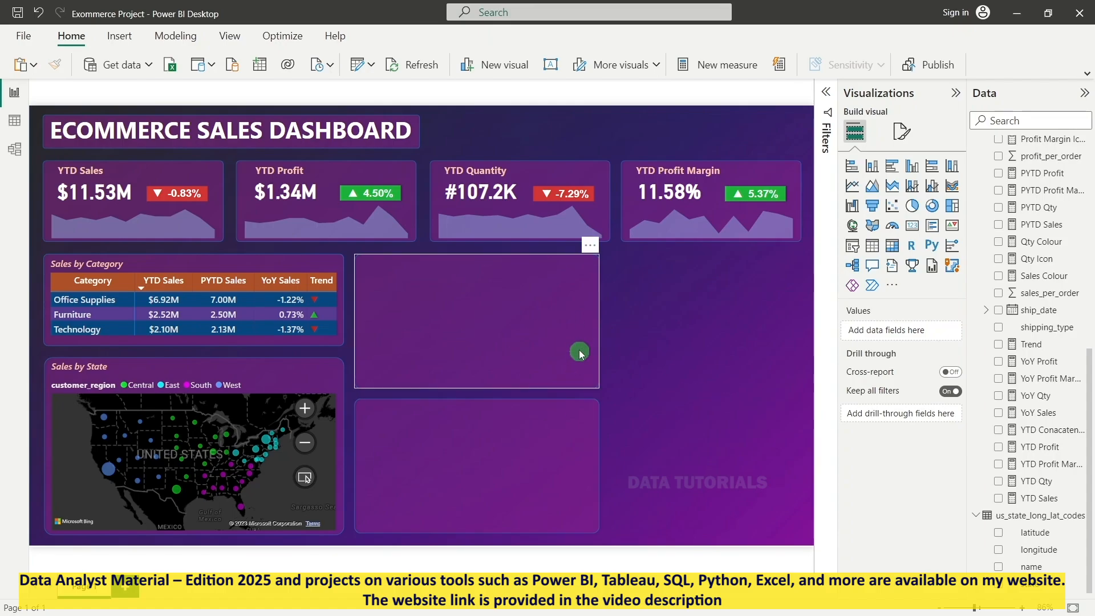
Step: Add a stacked bar chart beside the empty panels, with product_name on the Y-axis and YTD Sales on the X-axis
left_click(852, 171)
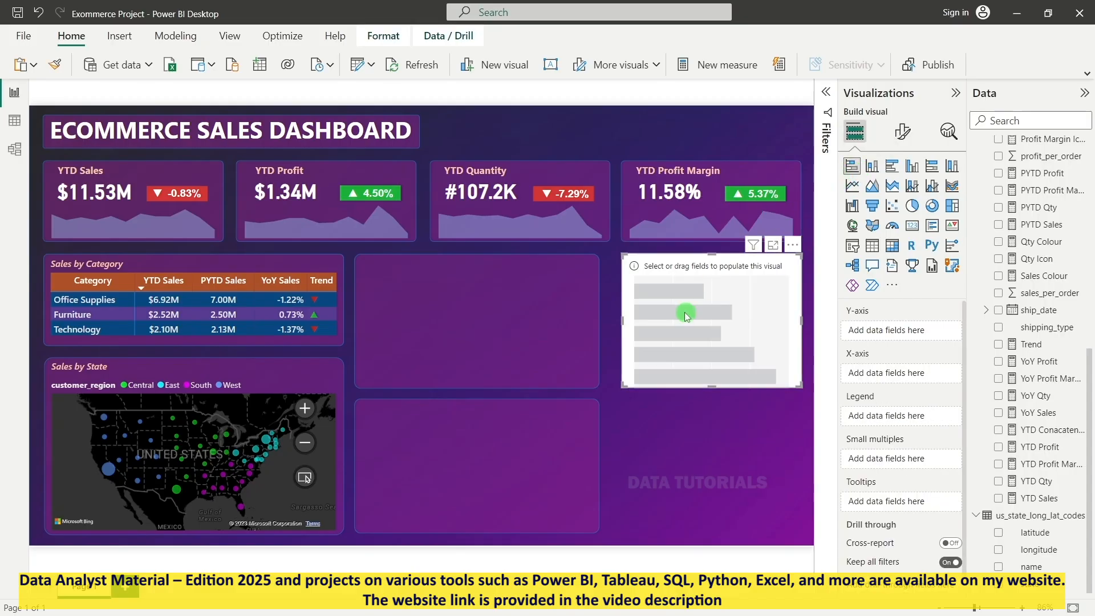
left_click_drag(680, 314, 670, 316)
left_click(871, 342)
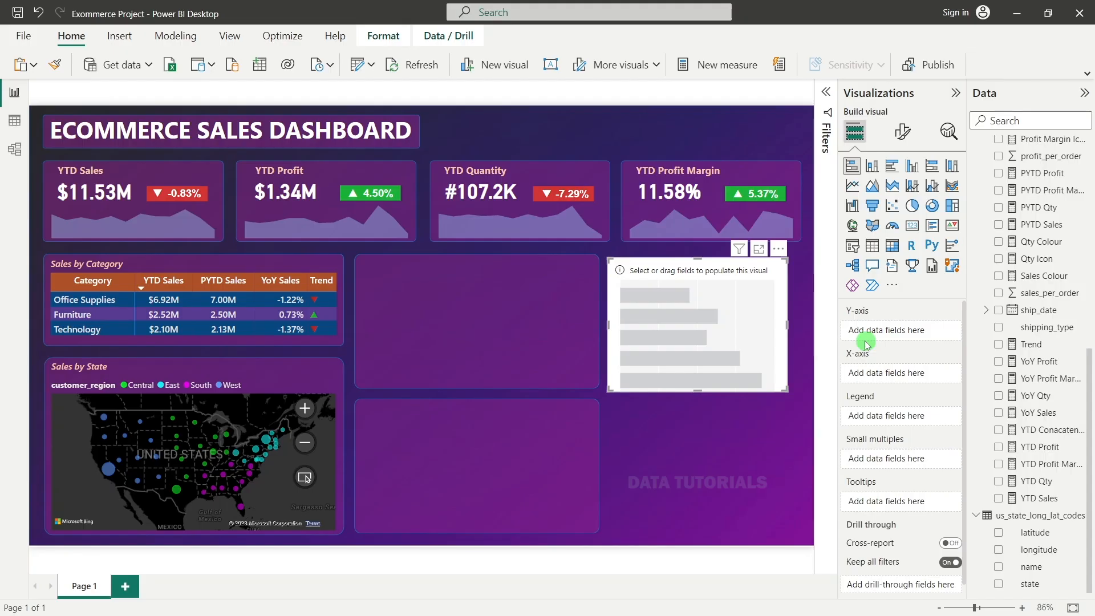
left_click(1016, 121)
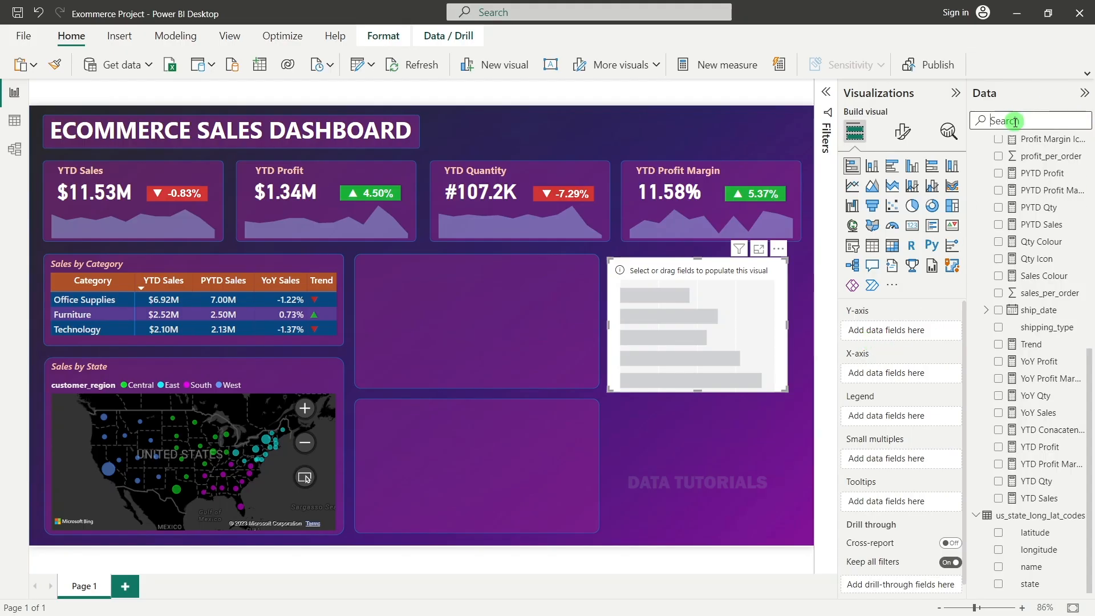
type("pr")
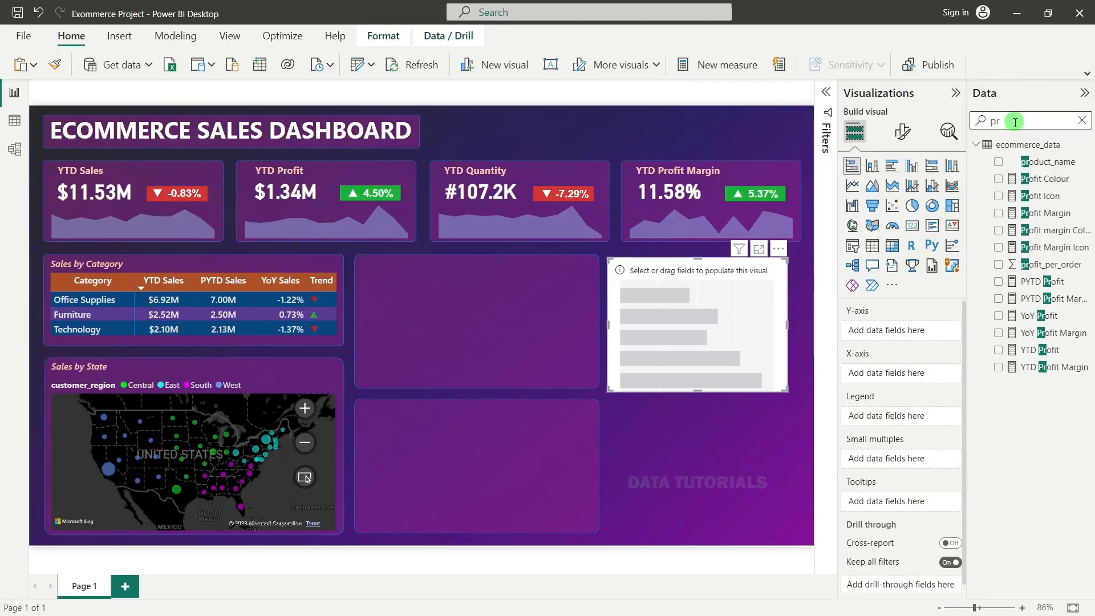
left_click(997, 163)
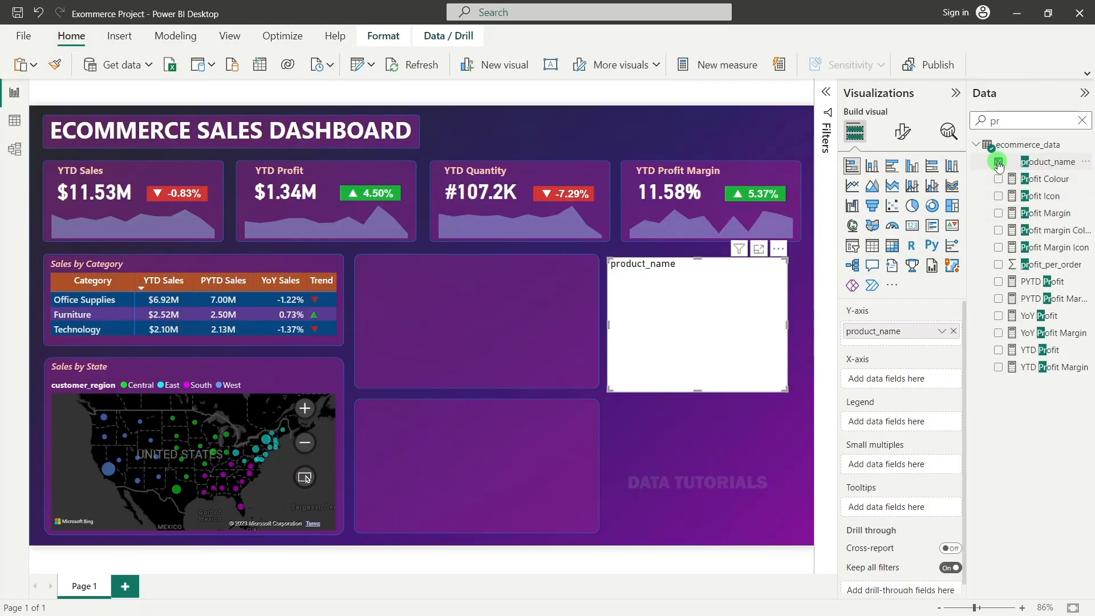
left_click(1081, 120)
scroll(1032, 351, "down", 10)
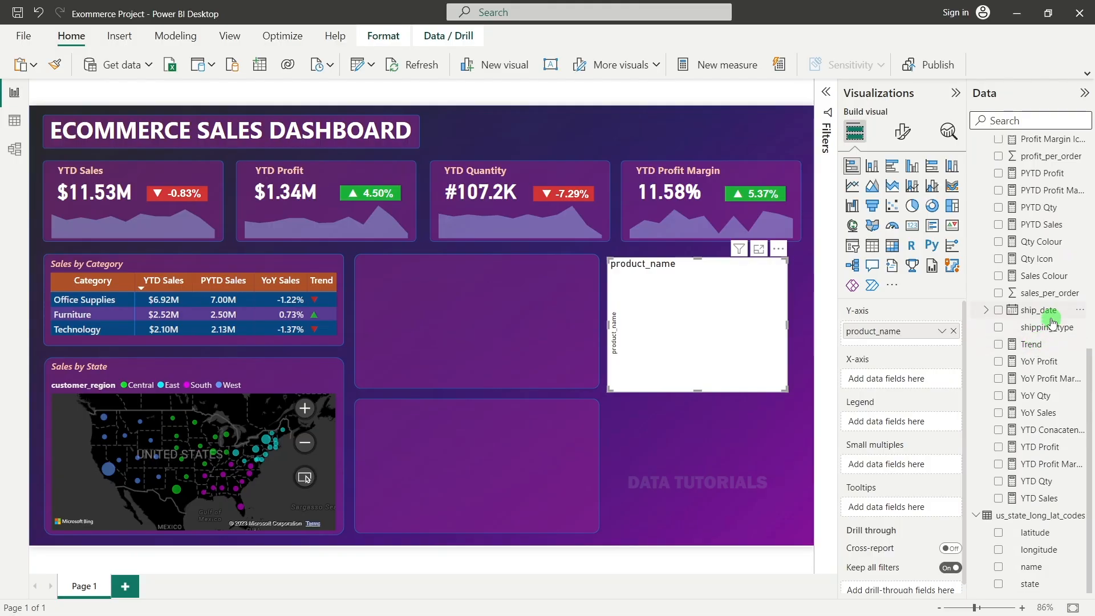
left_click(998, 498)
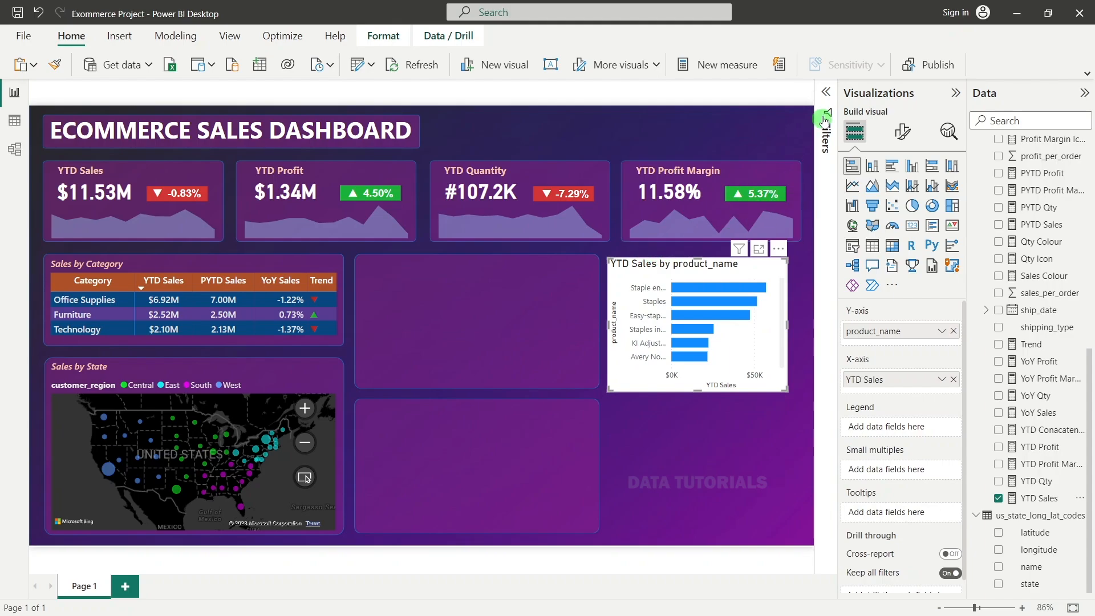
Step: Filter the bar chart's product_name to the Top 5 items by YTD Sales
left_click(828, 94)
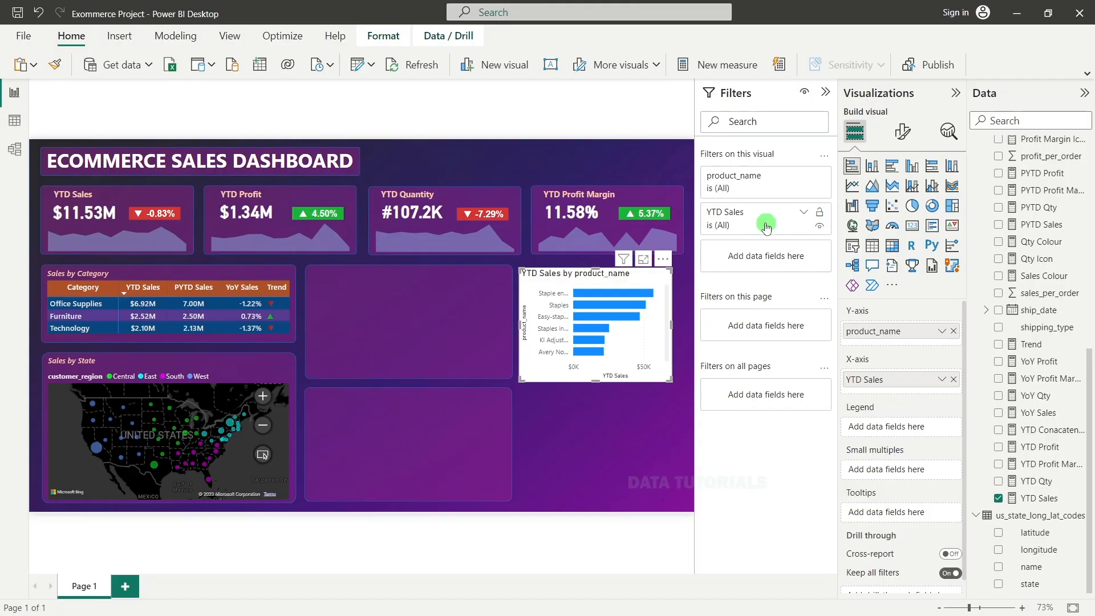
left_click(747, 187)
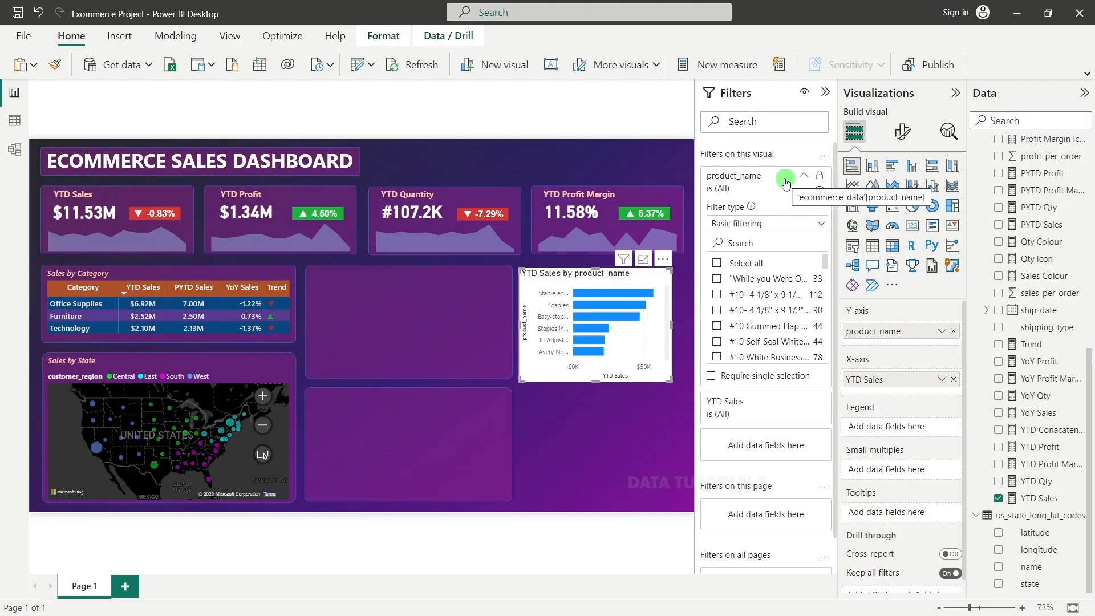
left_click(734, 224)
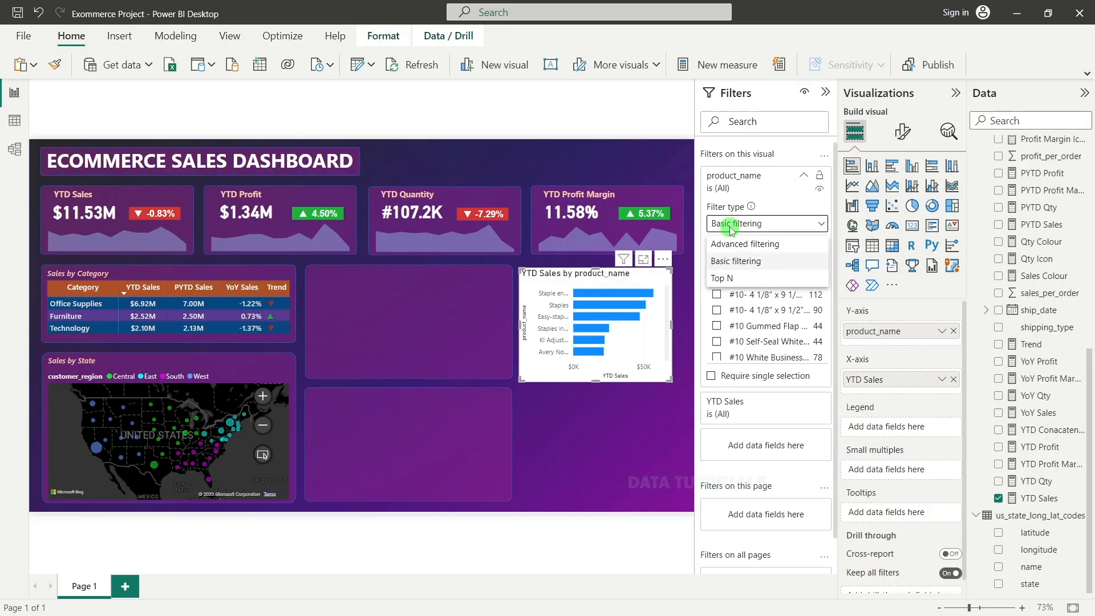
left_click(722, 277)
left_click(786, 260)
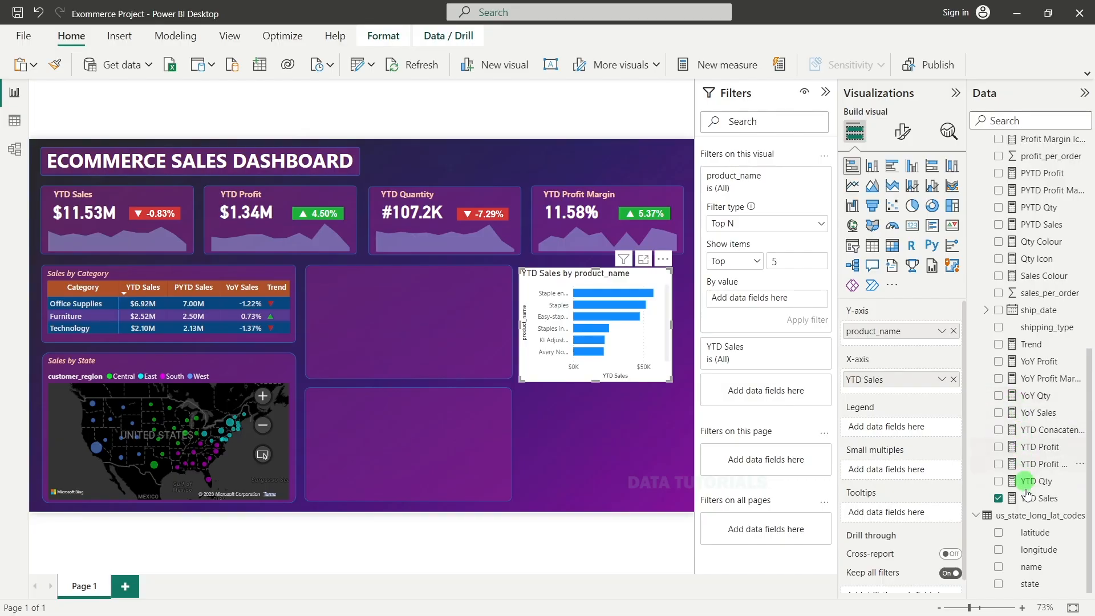
left_click_drag(1034, 498, 754, 301)
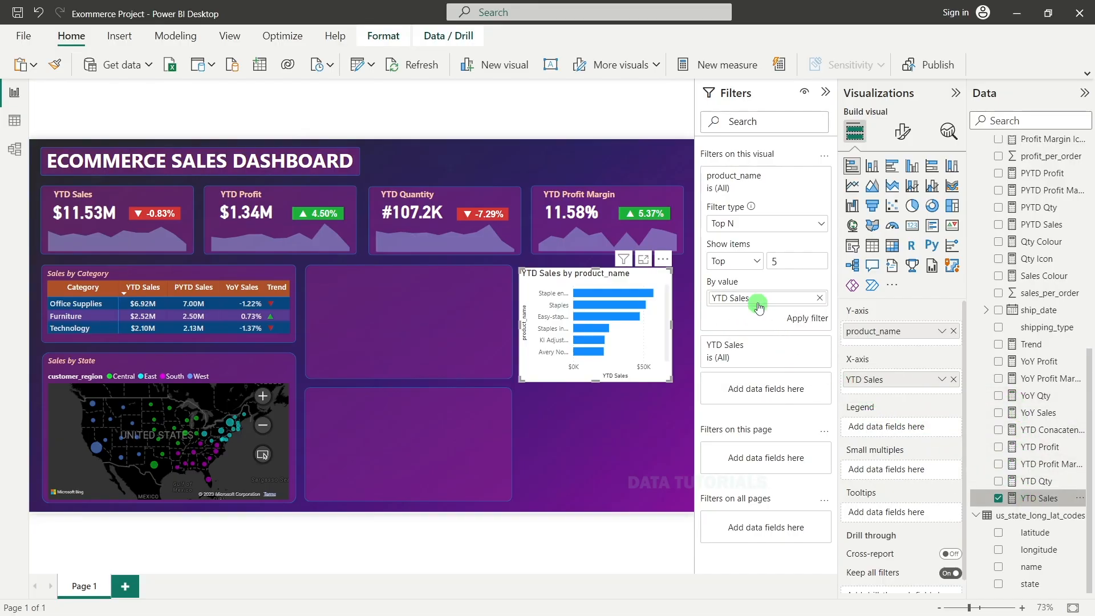
left_click(804, 321)
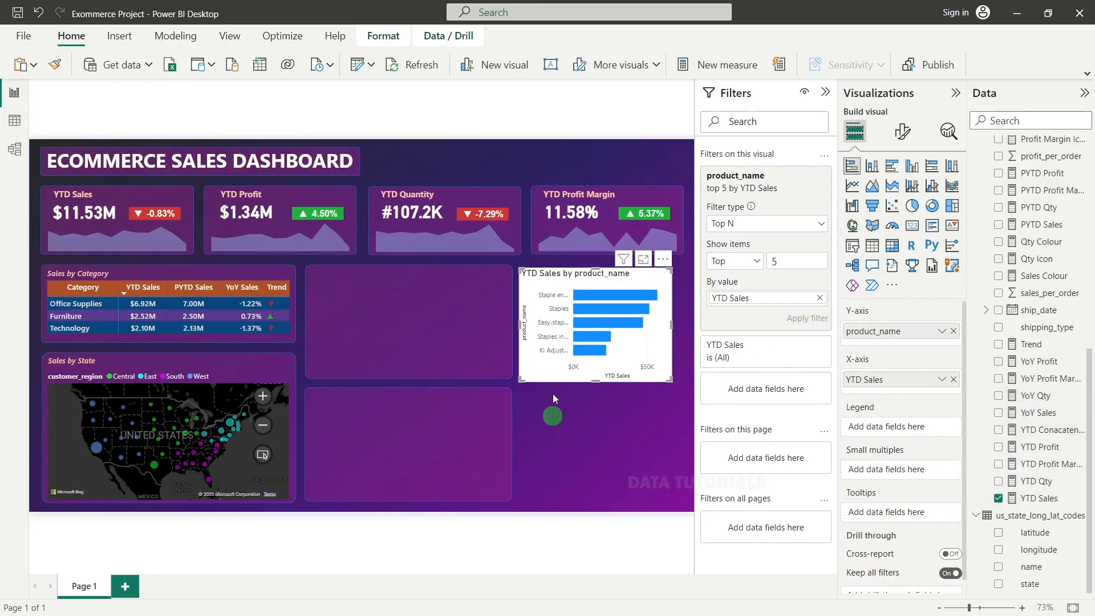
left_click(825, 92)
Step: Move the bar chart onto the upper empty panel, widen it to nearly fill the panel, and nudge it slightly left
left_click_drag(751, 363, 456, 386)
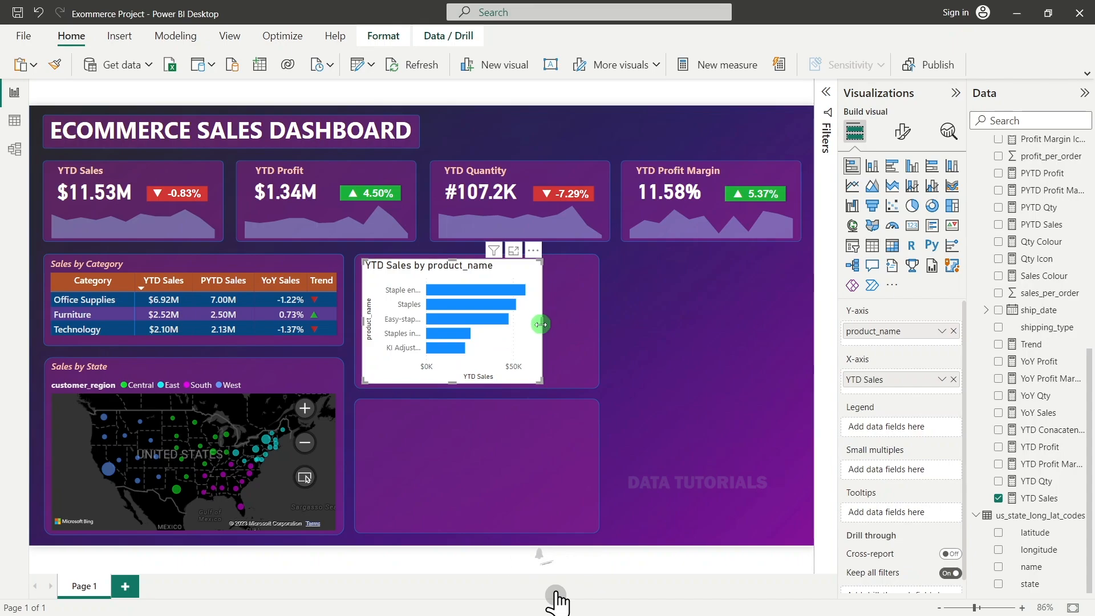
left_click_drag(540, 321, 596, 321)
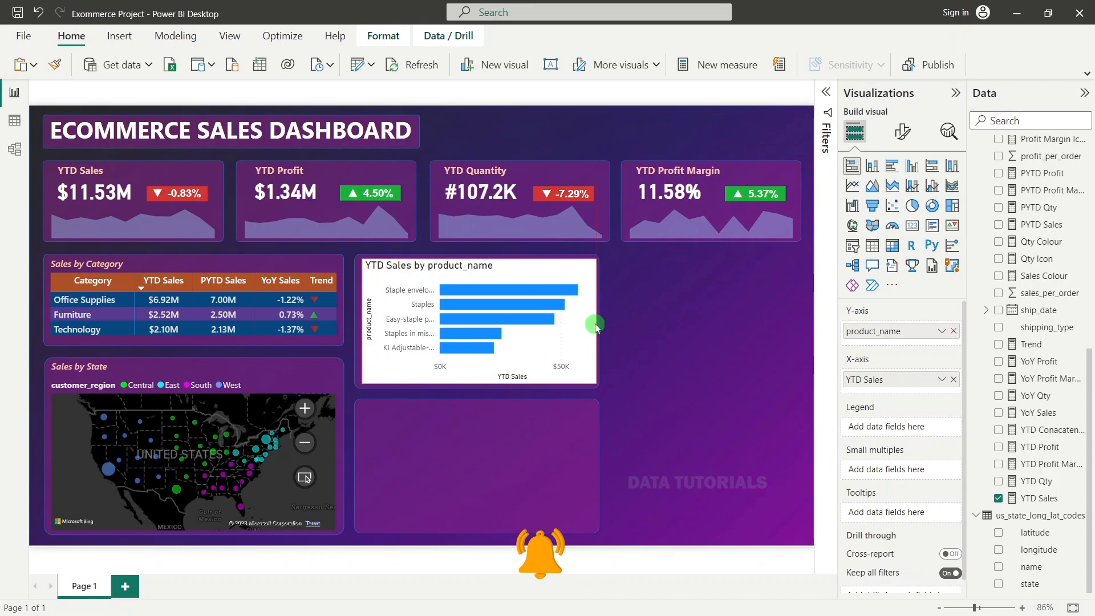
key("Left")
key("Left")
key("Left")
key("Left")
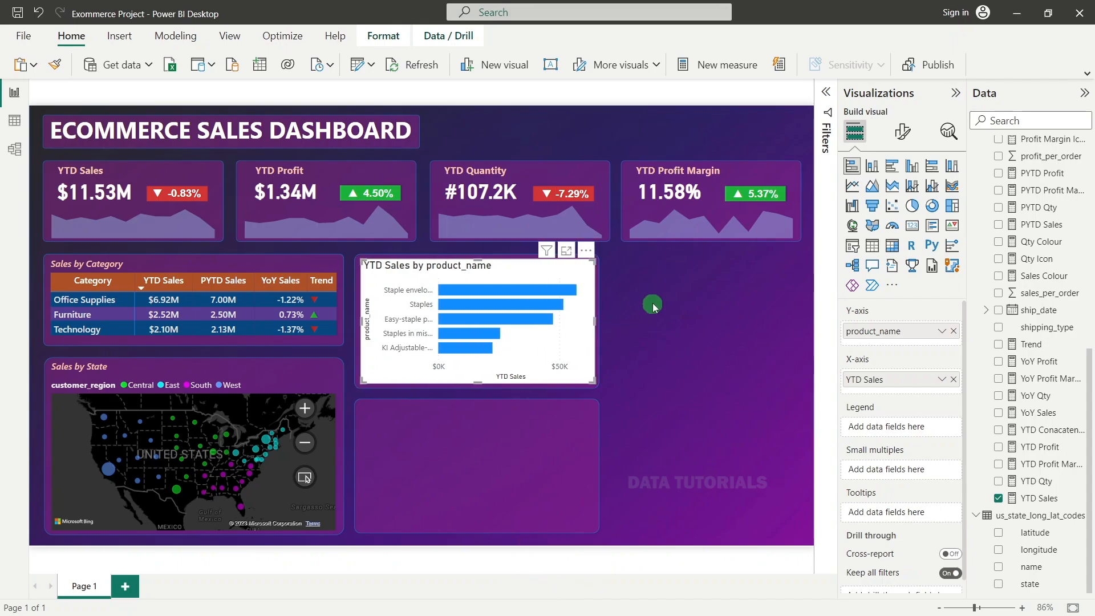
left_click(658, 293)
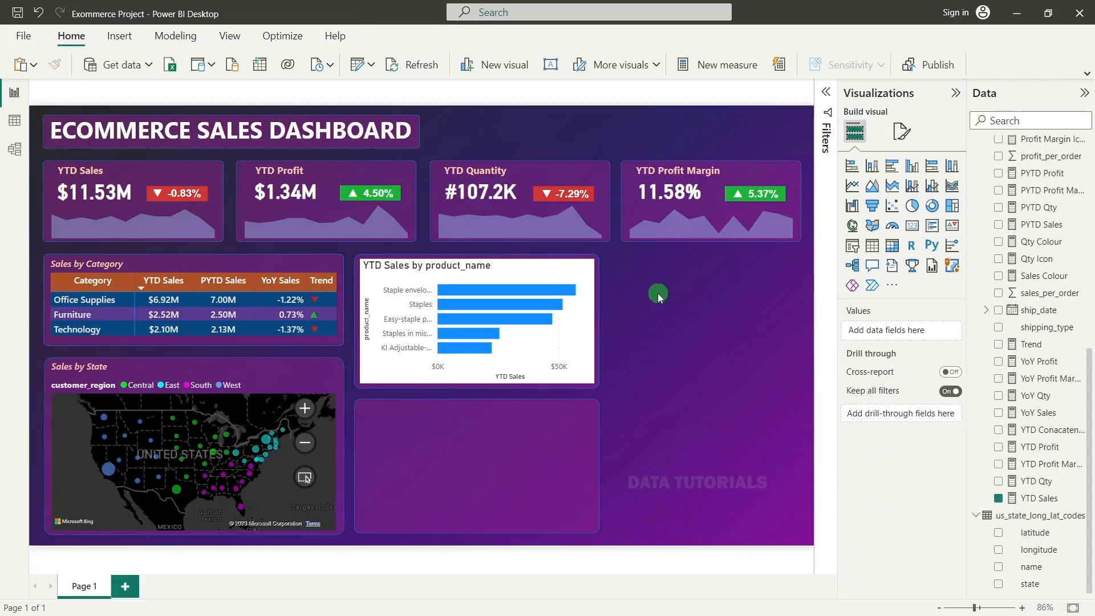
Step: Extend the bar chart's upper edge slightly and nudge the chart down to fit within its background panel
left_click_drag(478, 269, 479, 264)
key("Down")
key("Down")
key("Down")
key("Down")
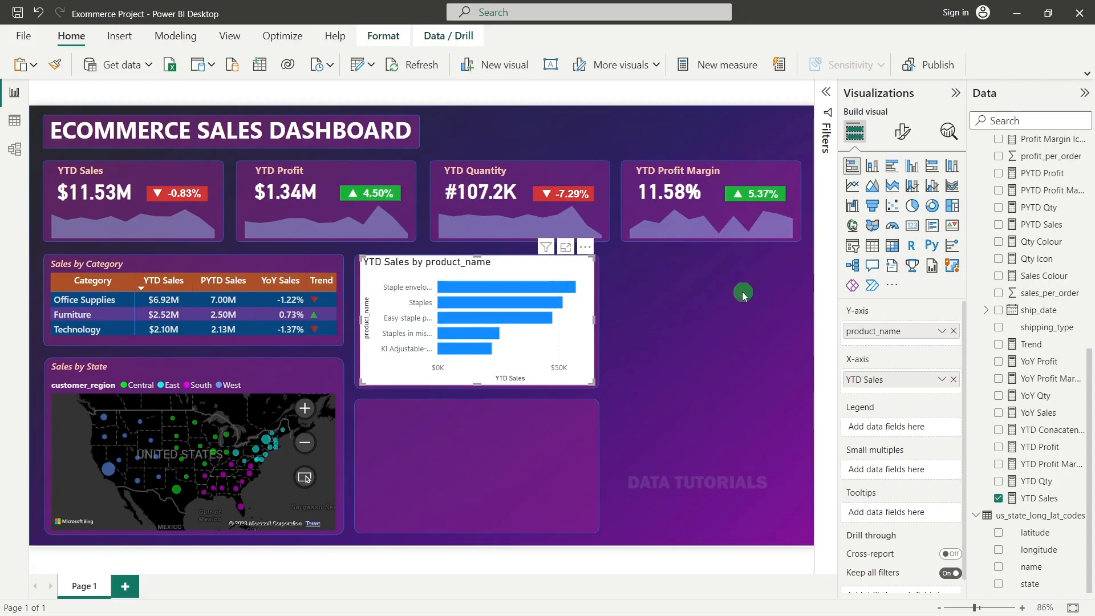
left_click(741, 292)
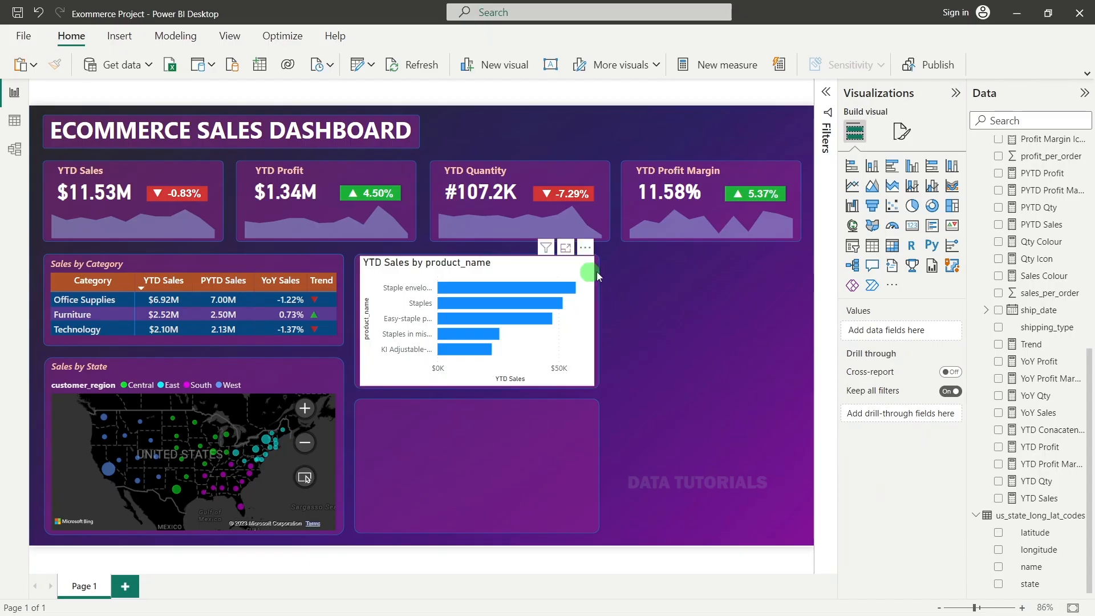
Step: Turn off the bar chart's Y-axis title, its X-axis values and its X-axis title
left_click(504, 270)
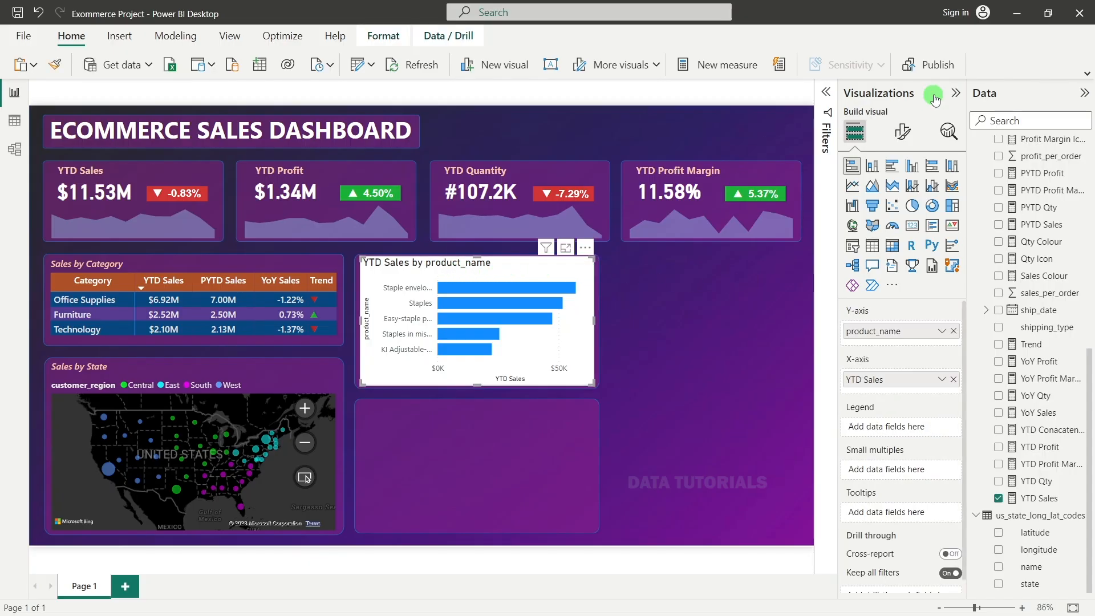
left_click(905, 132)
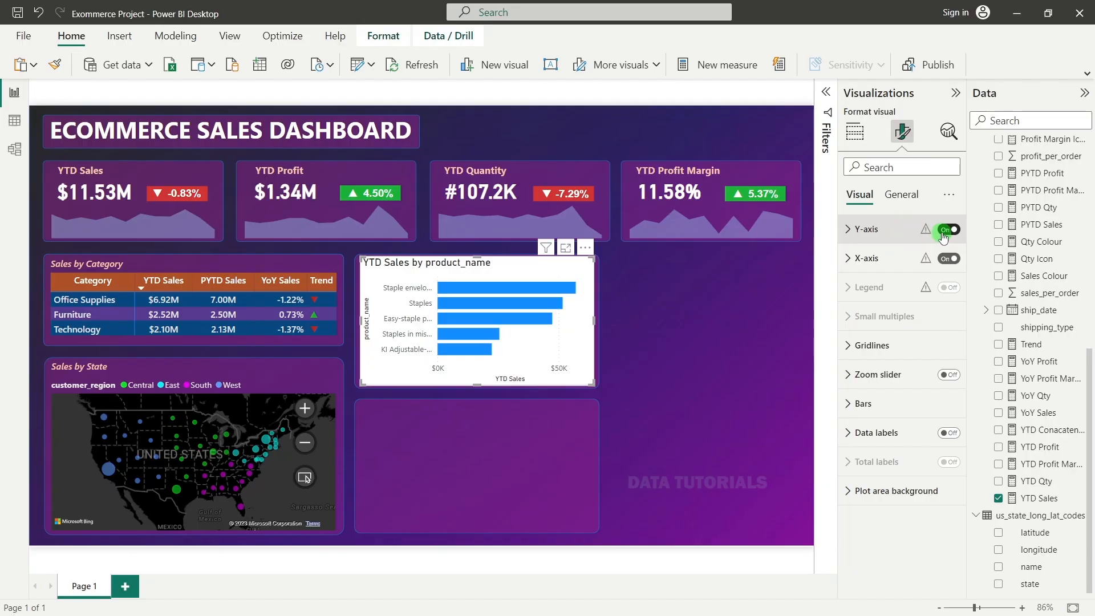
left_click(850, 229)
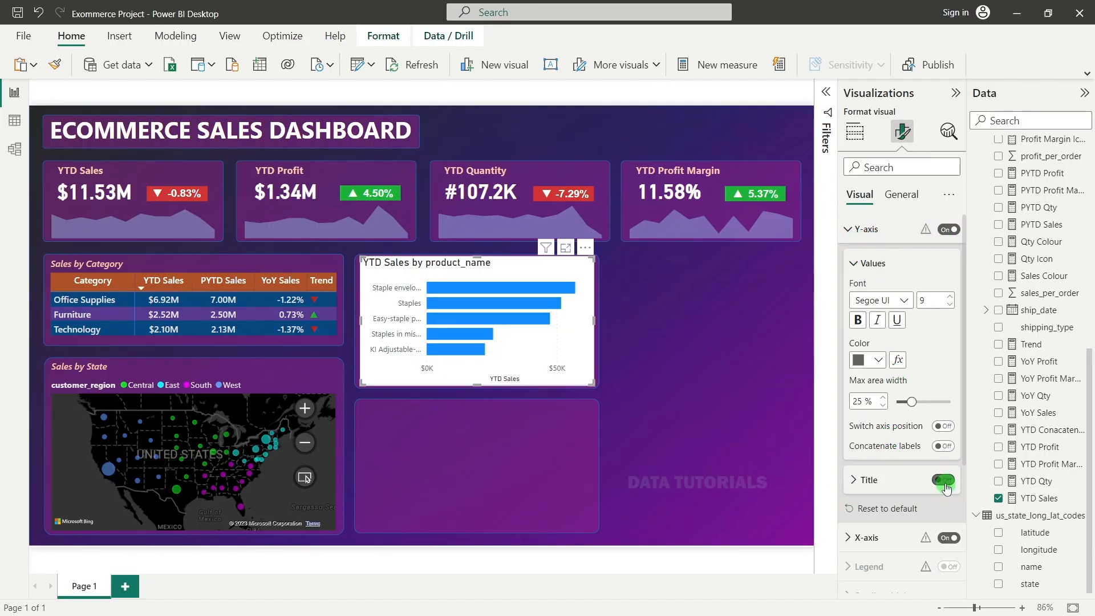
left_click(849, 230)
left_click(948, 260)
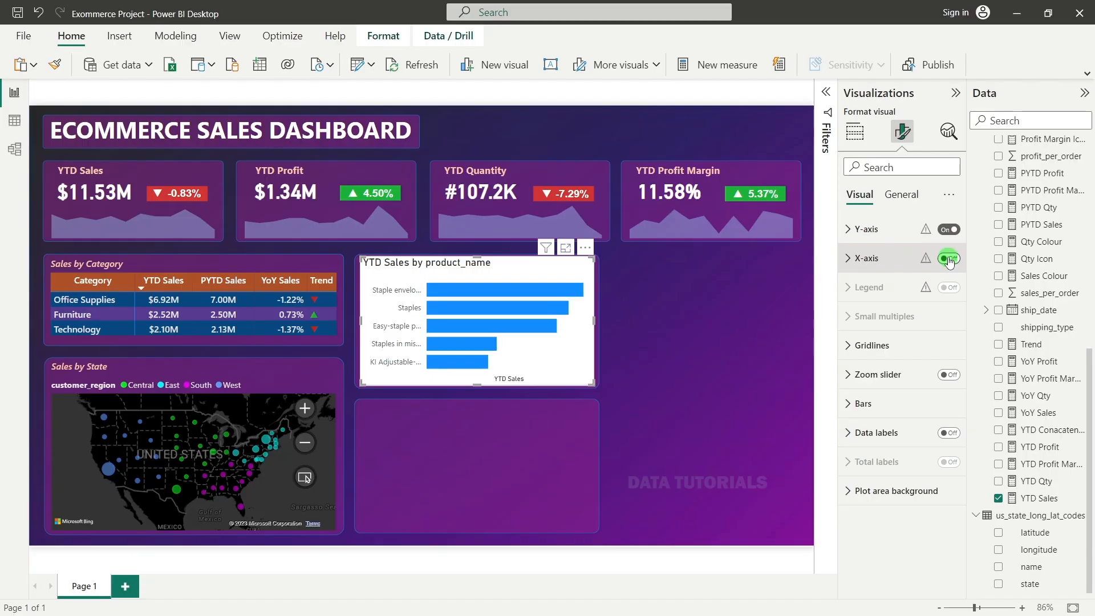
left_click(851, 258)
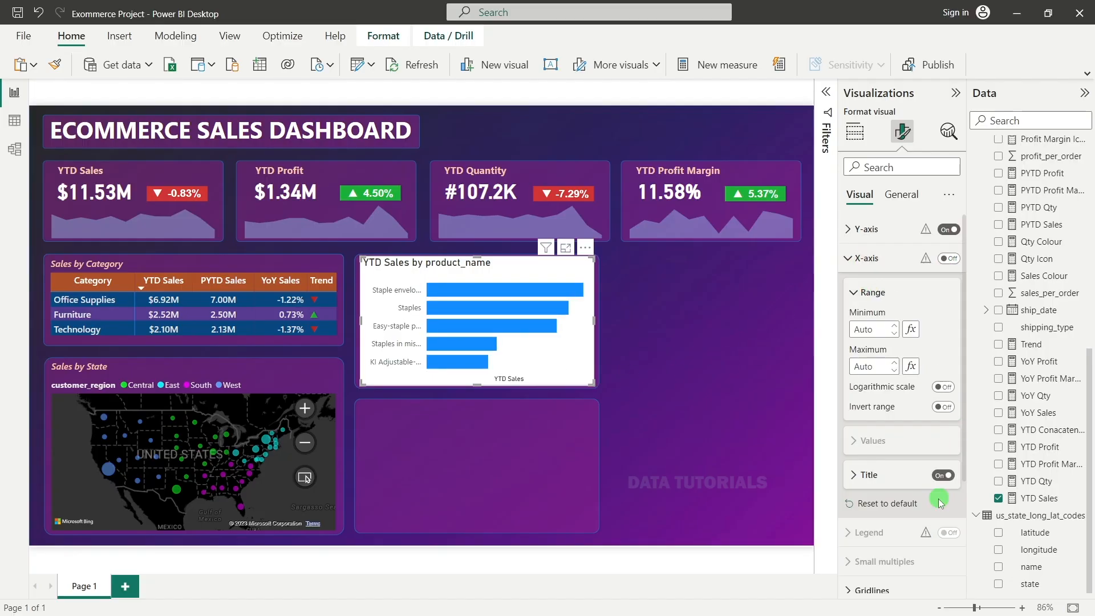
left_click(941, 475)
left_click(848, 258)
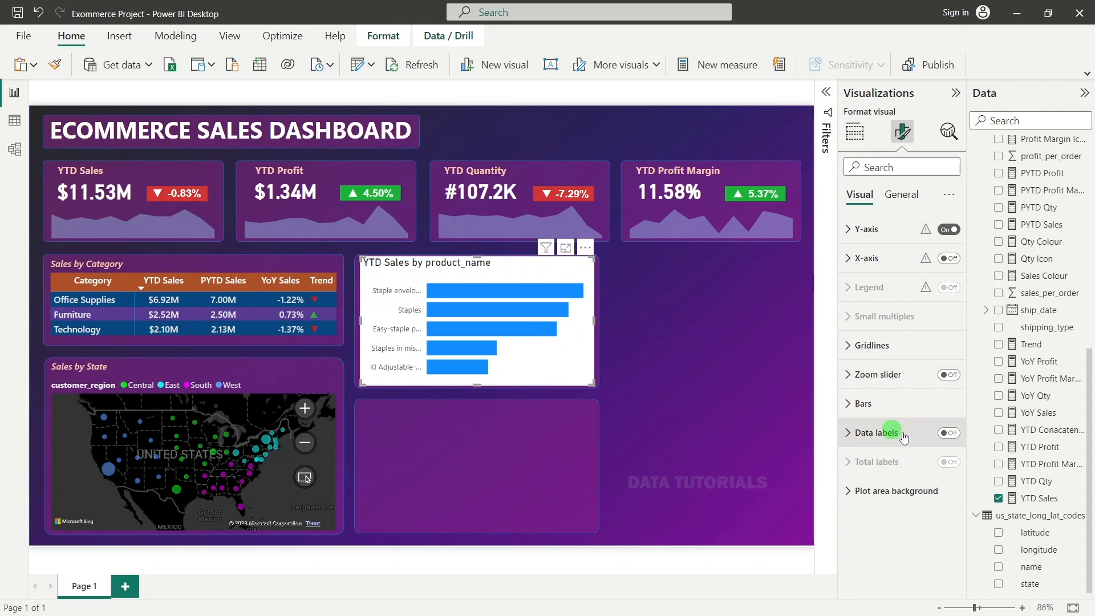
Step: Turn on data labels for all series of the bar chart and set their position to Inside end
left_click(948, 433)
left_click(850, 435)
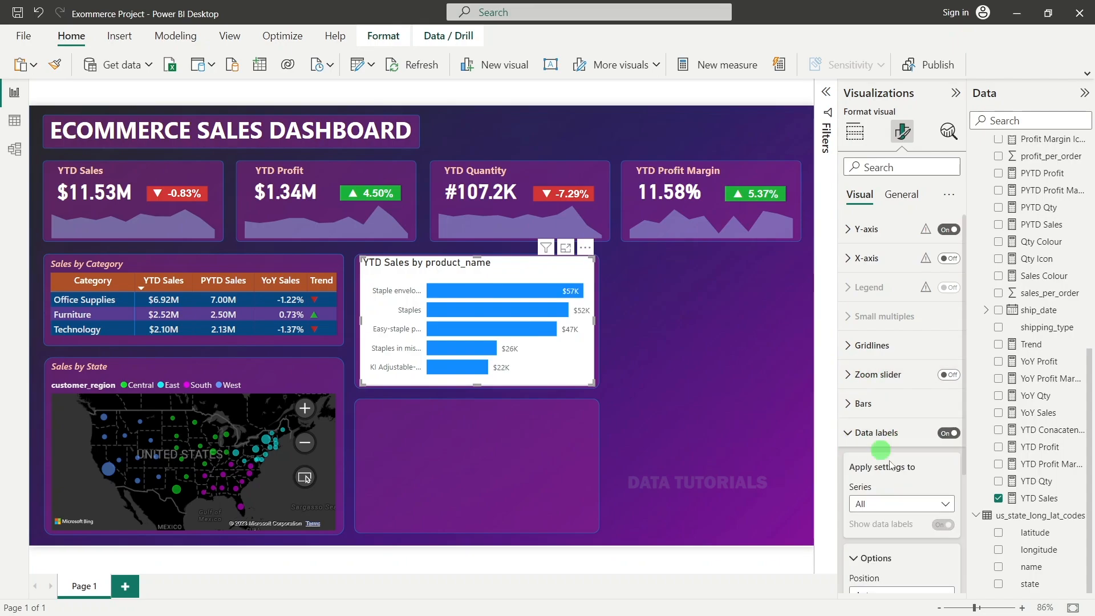
scroll(898, 464, "down", 2)
scroll(898, 465, "down", 1)
left_click(879, 334)
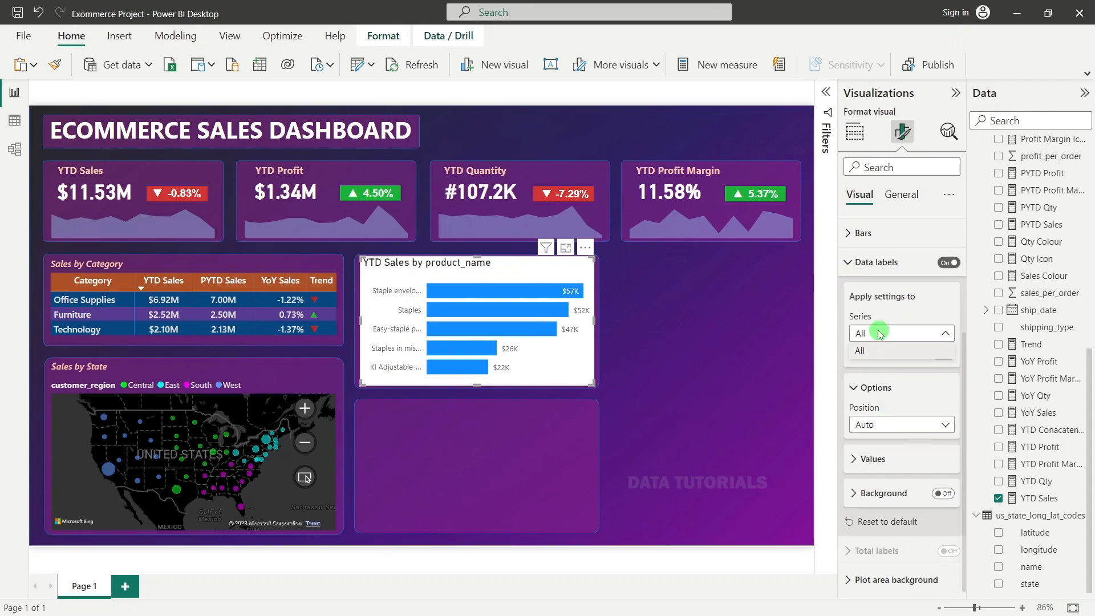
left_click(879, 349)
left_click(861, 424)
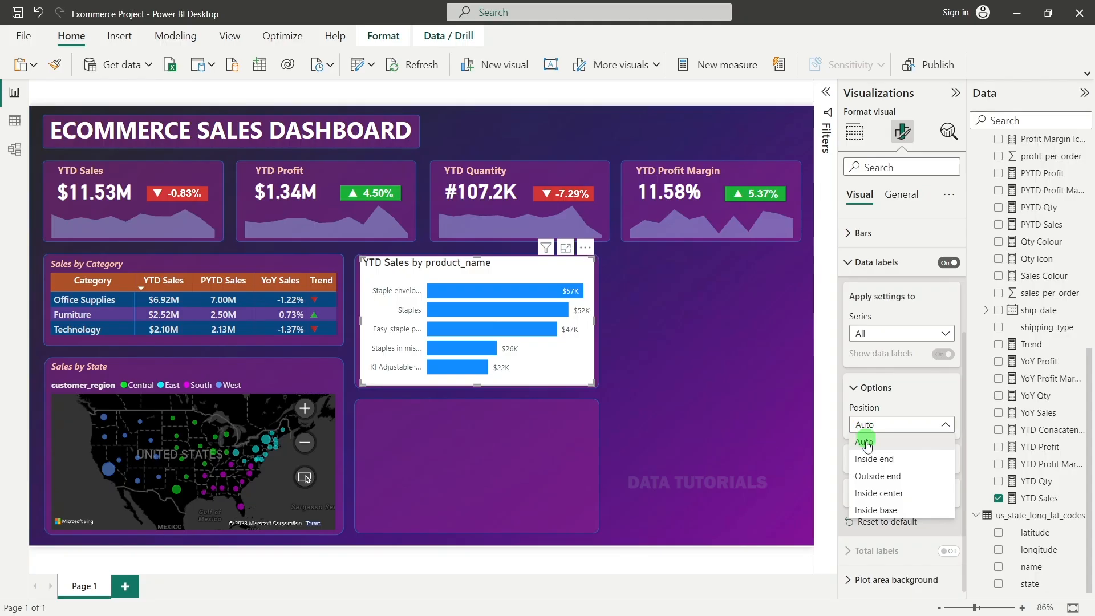
left_click(870, 459)
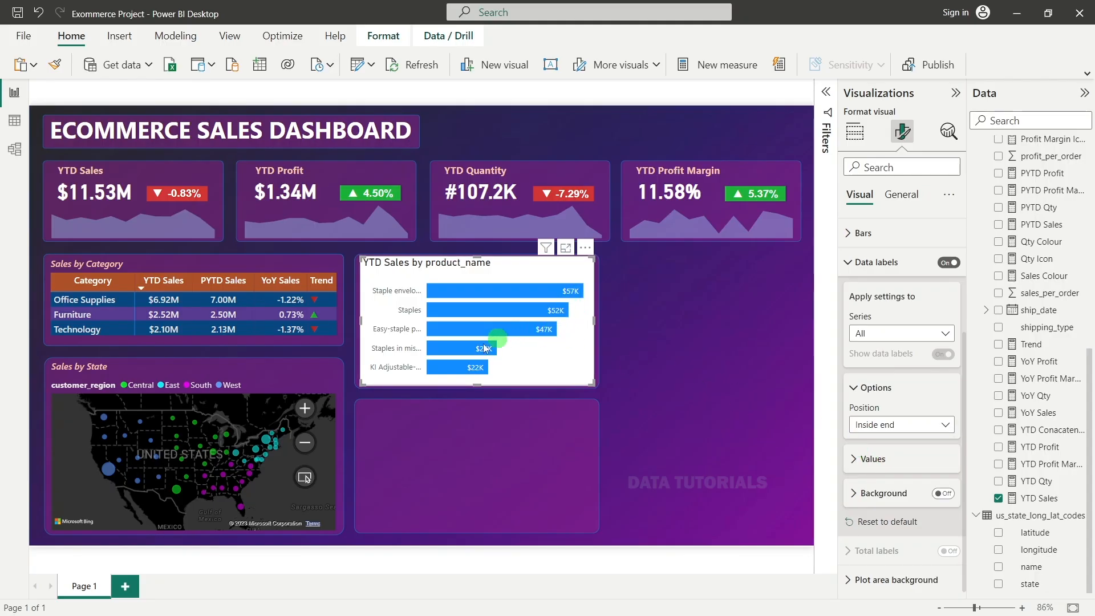
Step: Set the font of the bar chart's data label values to Segoe UI Semibold
left_click(878, 460)
scroll(881, 462, "down", 5)
left_click(901, 303)
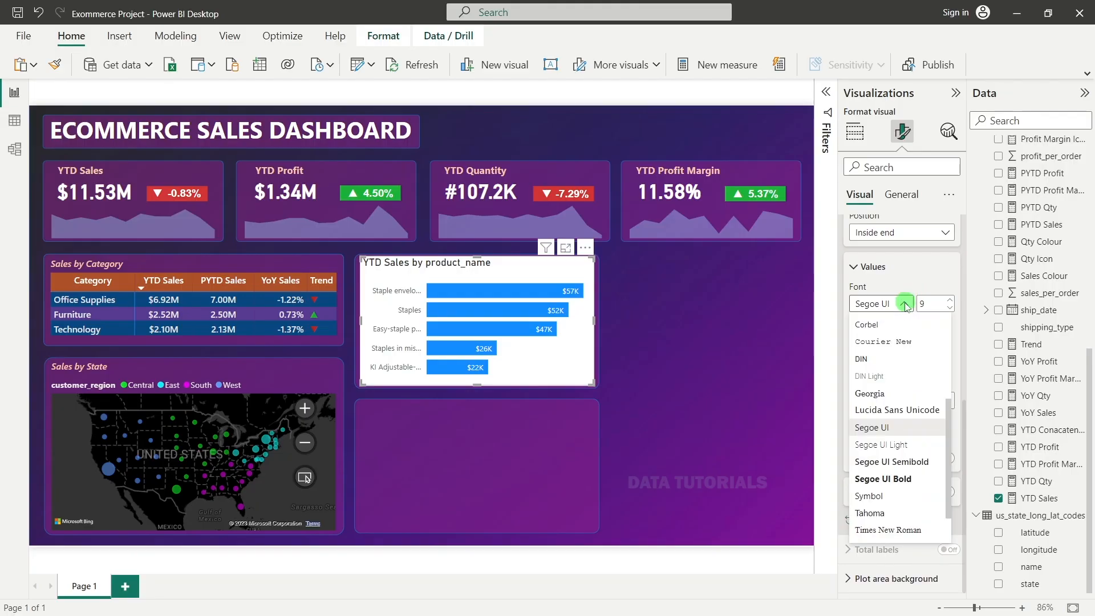
left_click(890, 451)
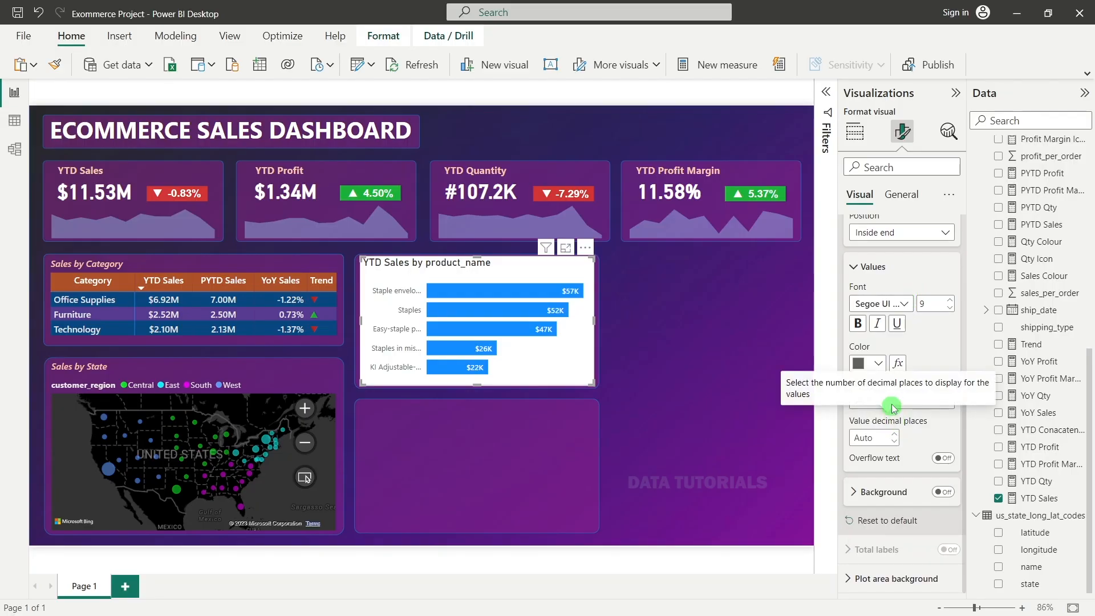
Step: Set the bar chart's data label color to black and change the chart's title text to "Top 5 Products by YTD Sales"
left_click(871, 364)
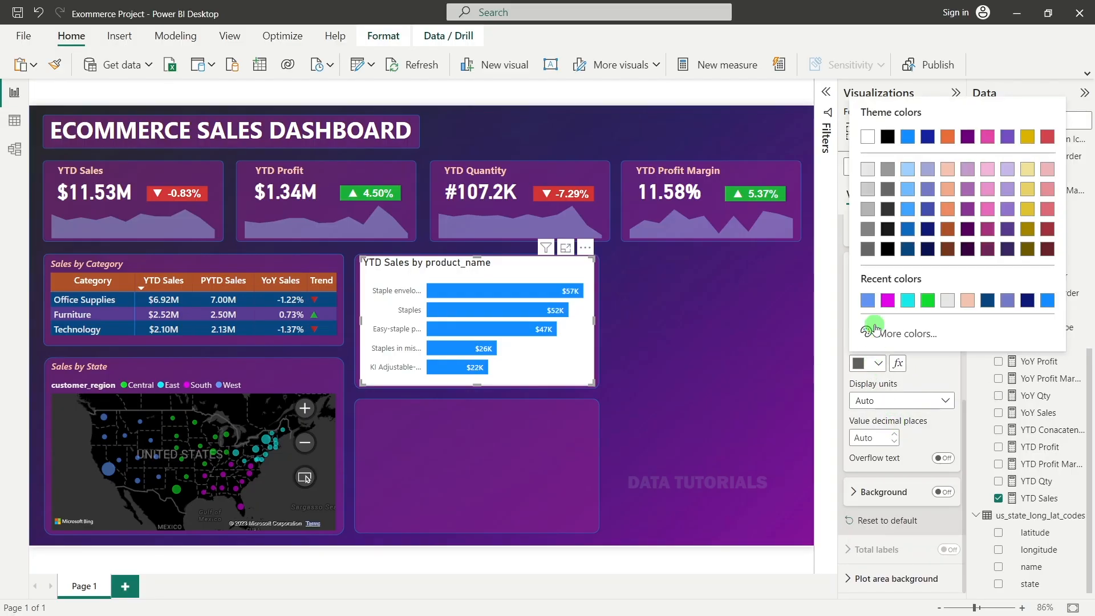
left_click(884, 135)
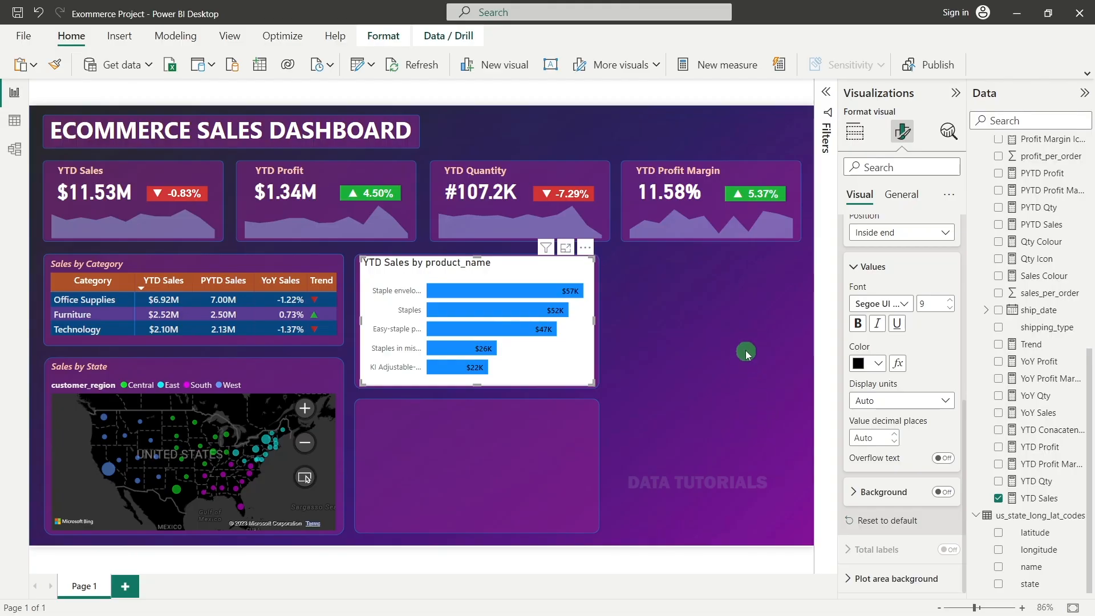
left_click(900, 192)
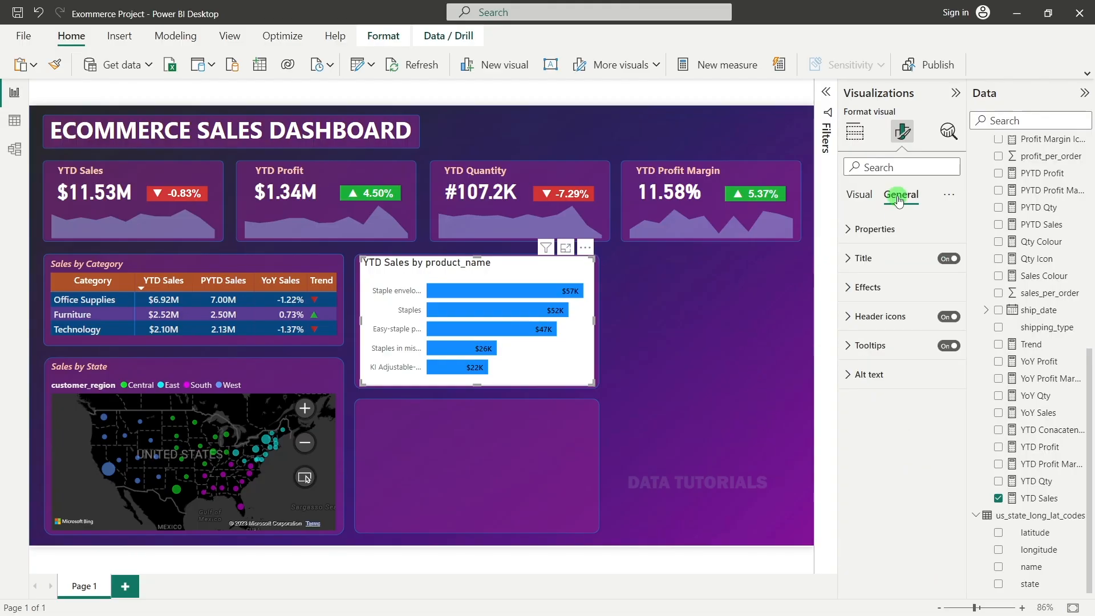
left_click(895, 256)
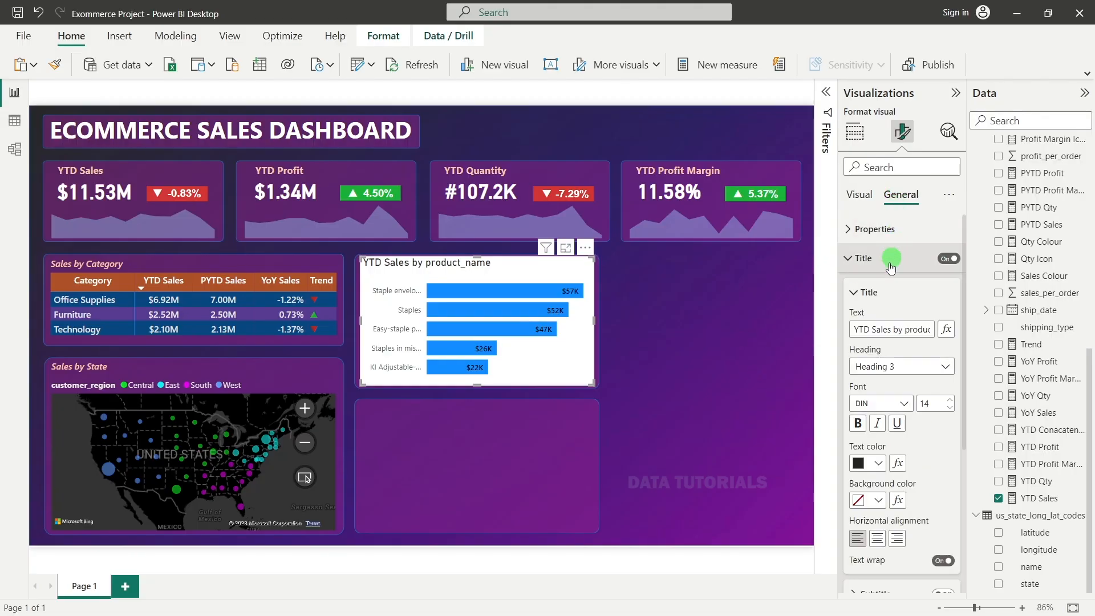
triple_click(874, 330)
type("Top 5 Products by")
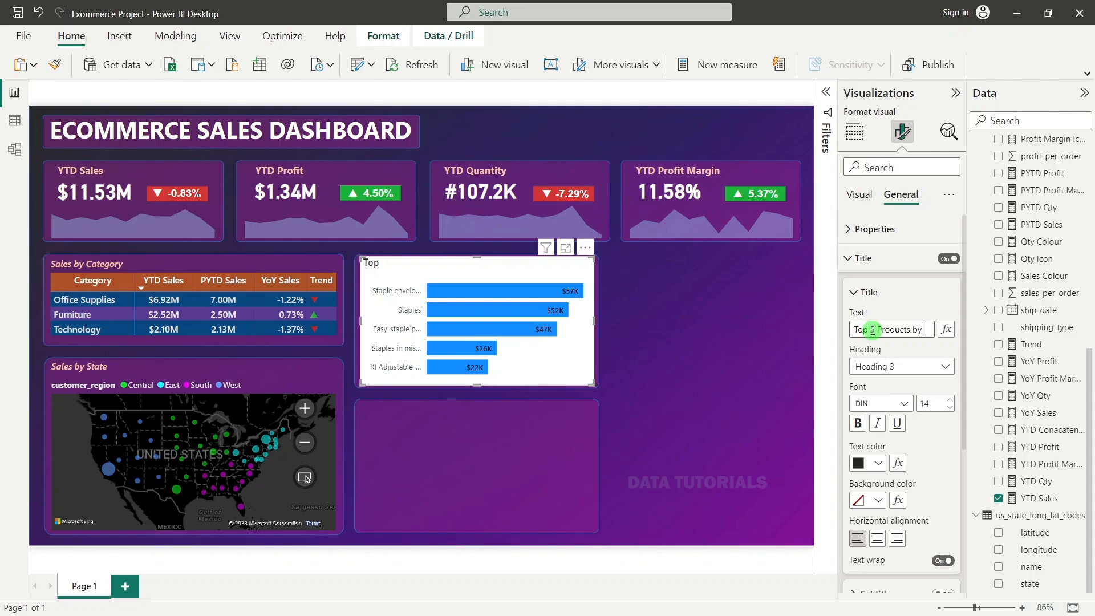
type("YTD Sales")
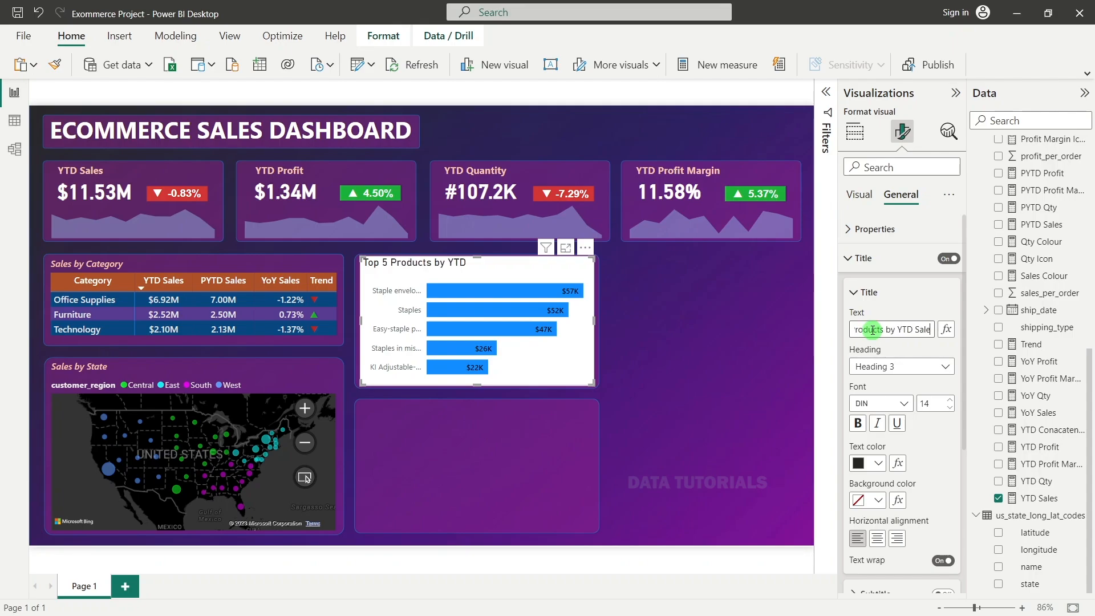
Step: Format the bar chart's title as Segoe UI Bold, size 11, italic, with light orange text
left_click(893, 403)
scroll(889, 387, "down", 5)
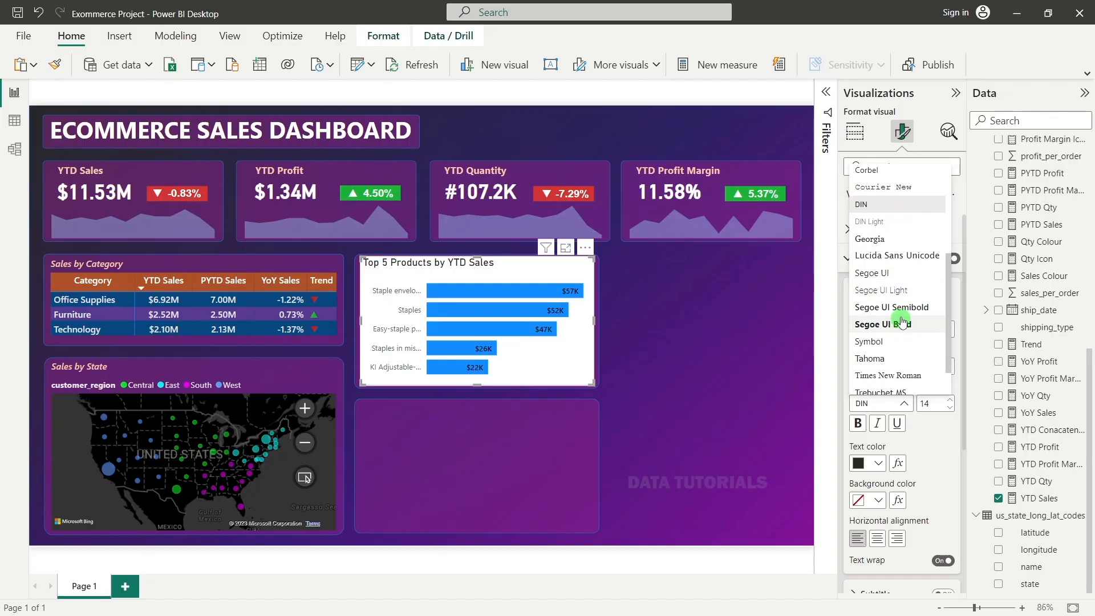
left_click(906, 323)
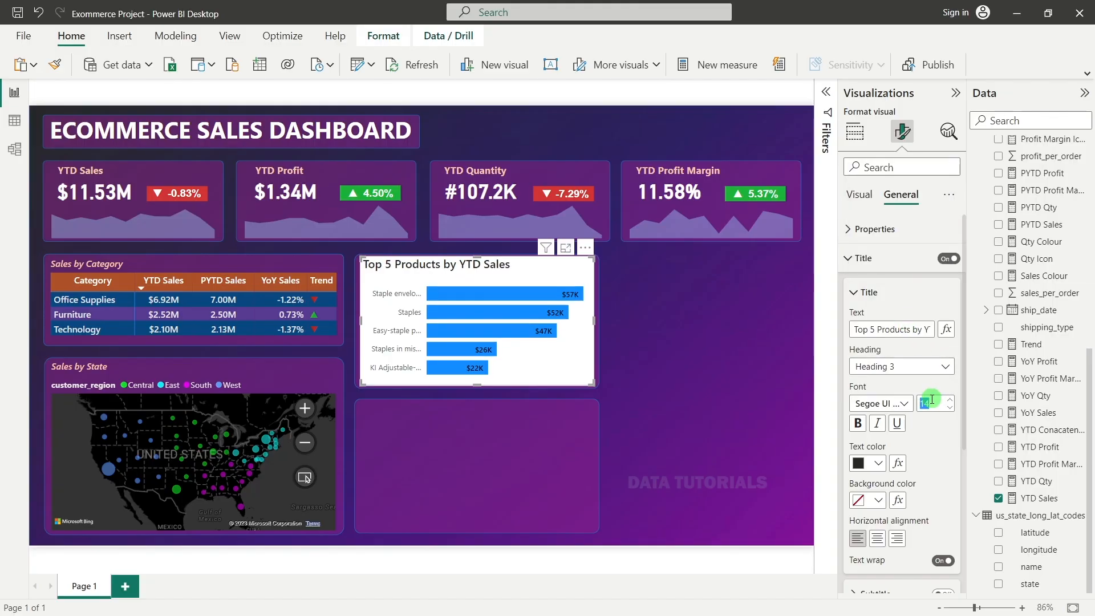
type("11")
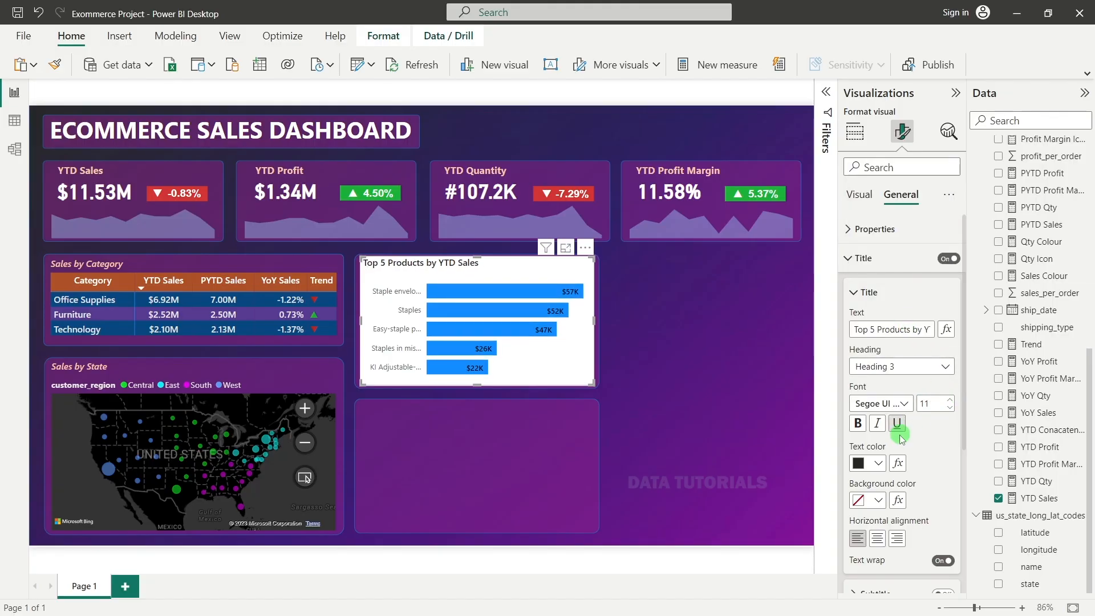
left_click(876, 427)
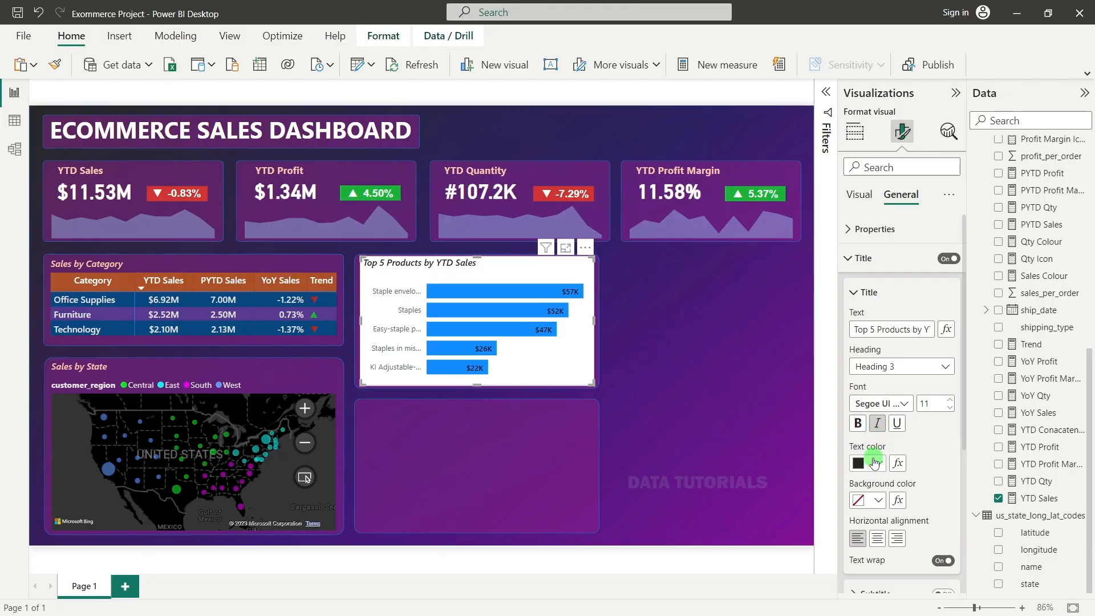
left_click(871, 463)
left_click(950, 271)
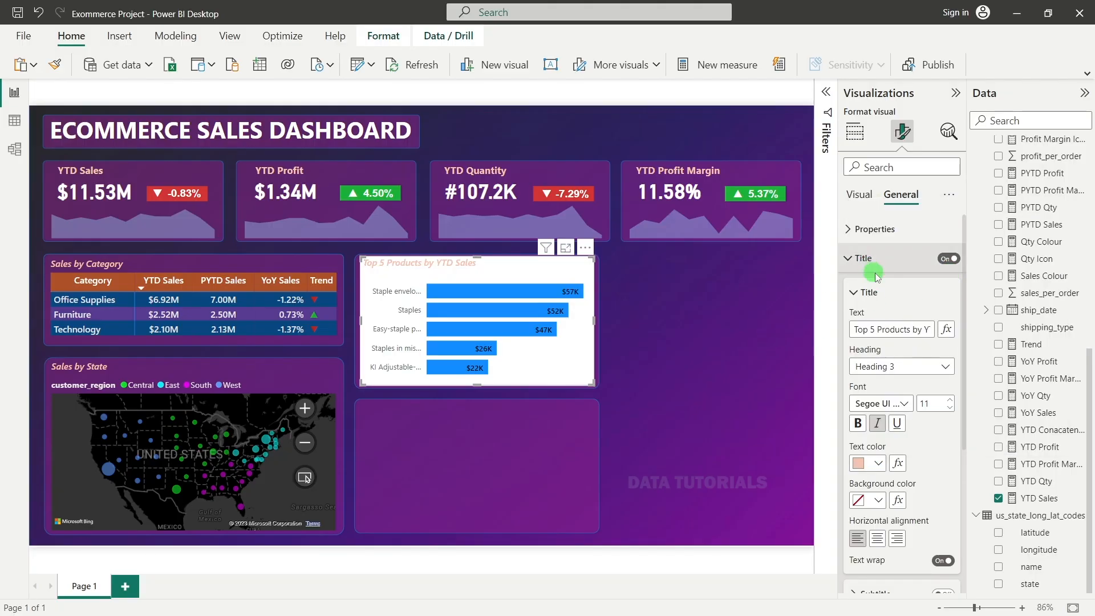
left_click(863, 259)
Step: Turn off the bar chart's background effect
left_click(869, 288)
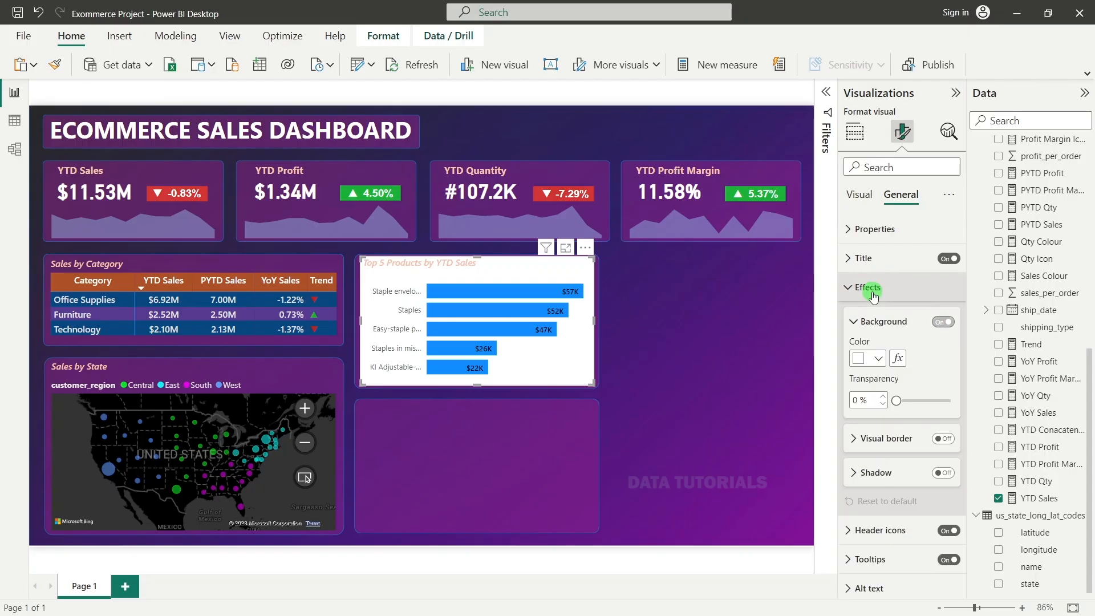
left_click(942, 322)
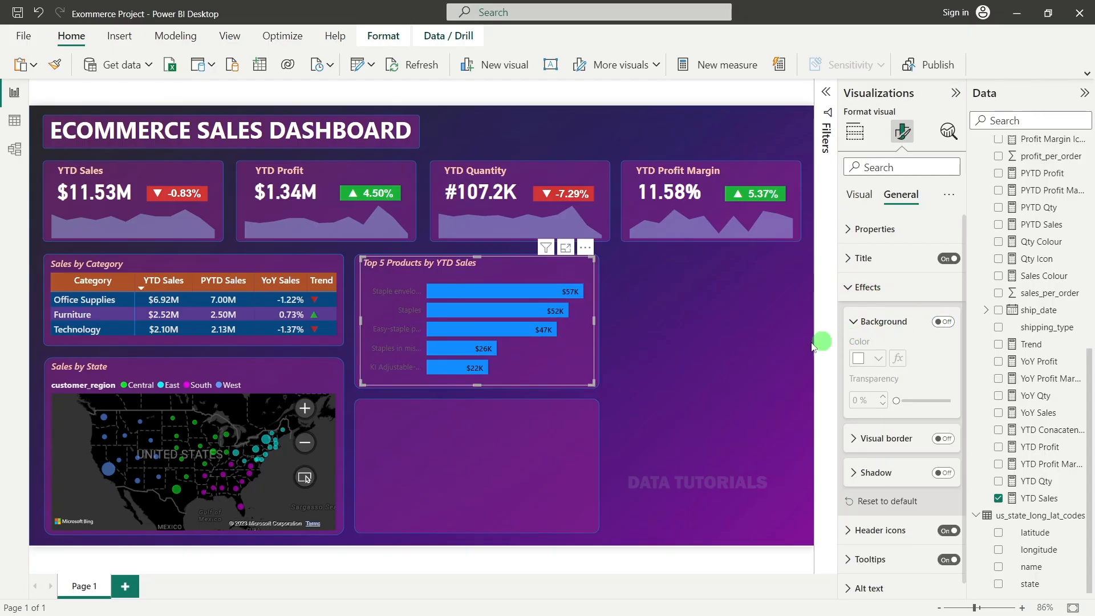
left_click(854, 323)
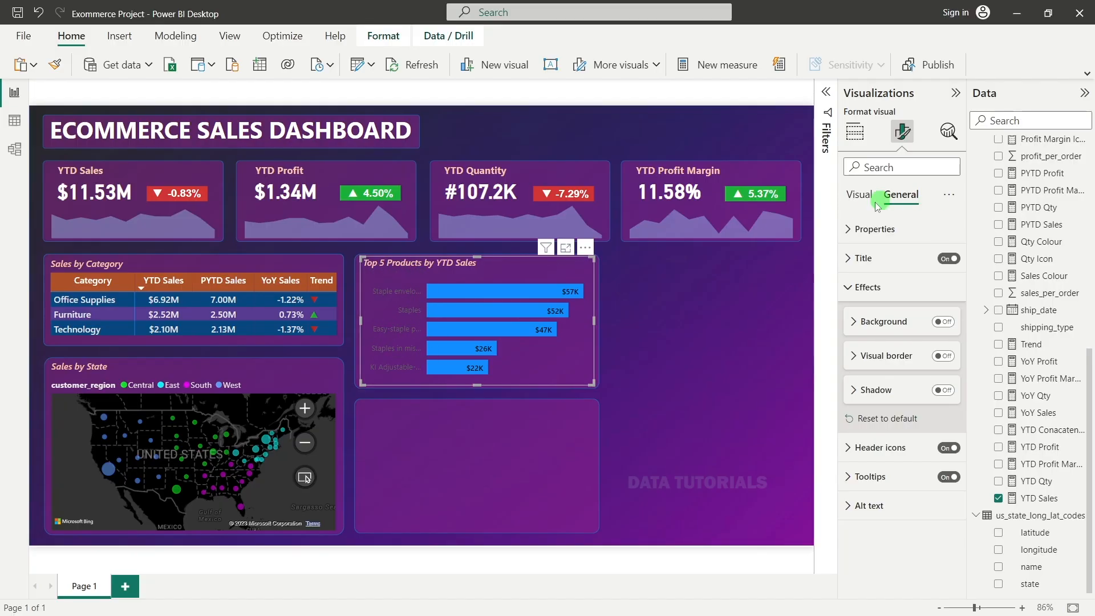
left_click(857, 205)
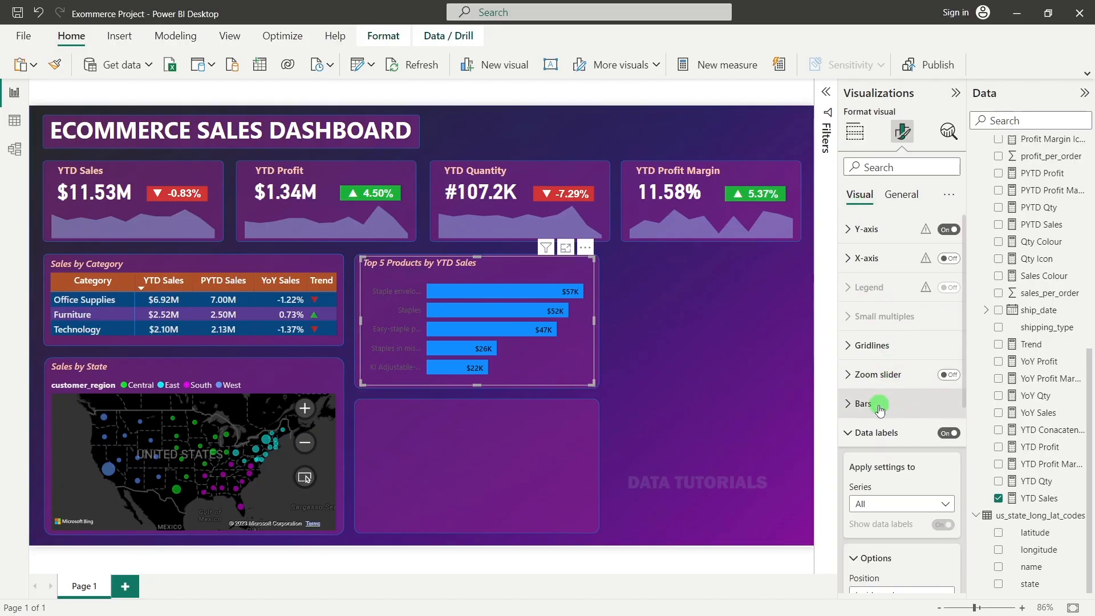
left_click(880, 432)
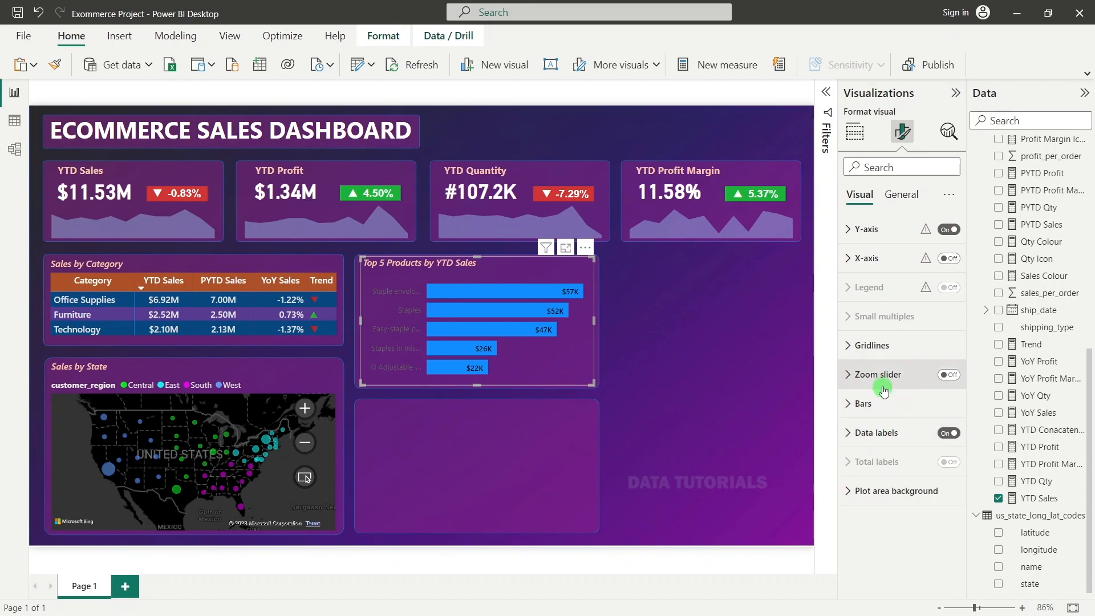
left_click(877, 434)
left_click(876, 434)
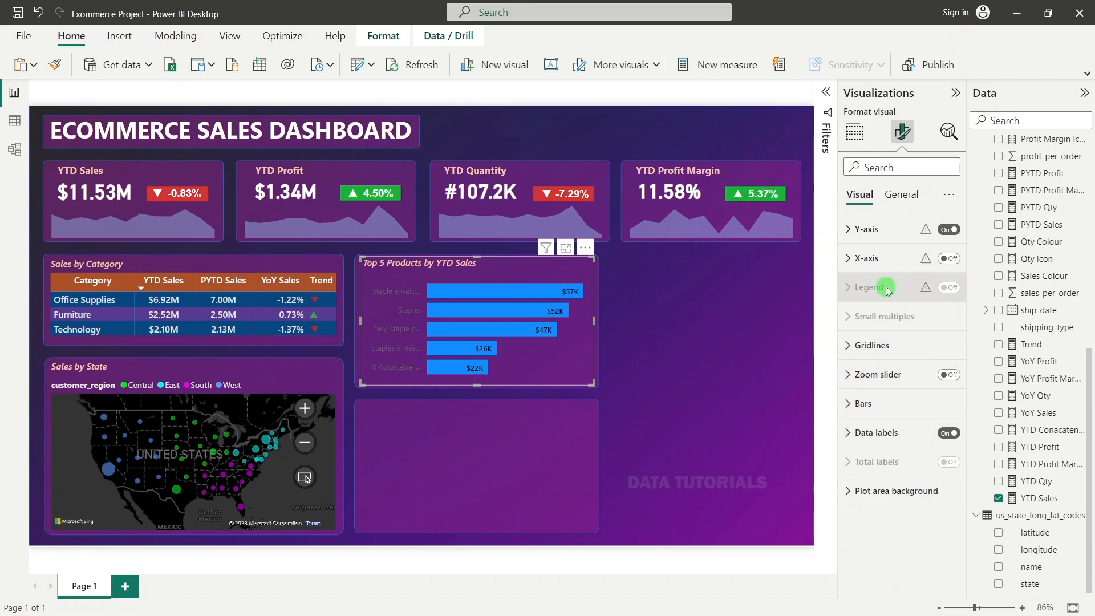
left_click(609, 304)
left_click(588, 269)
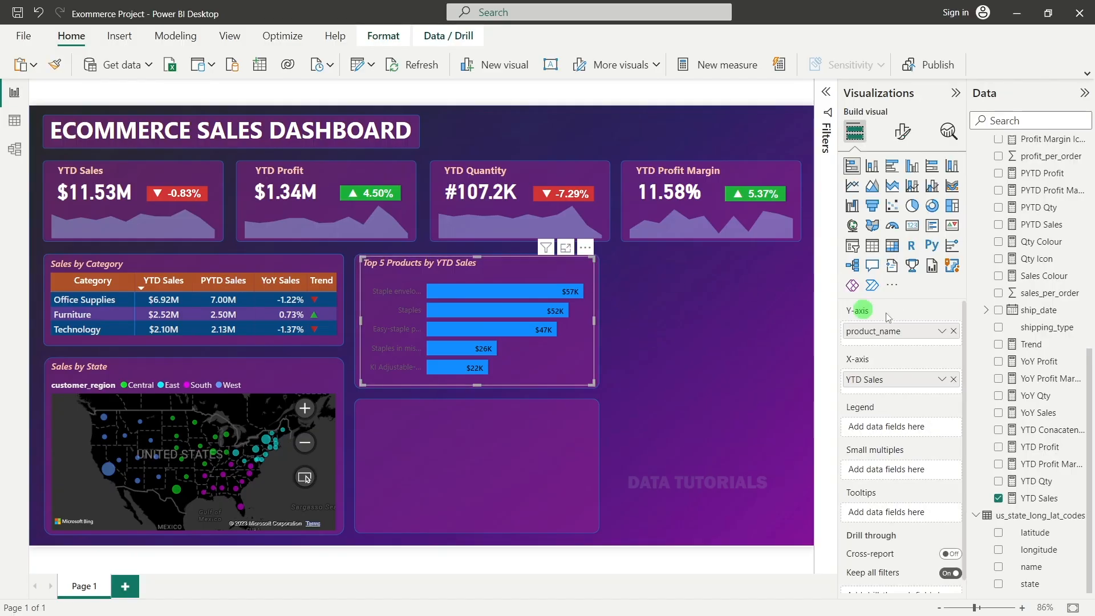
Step: Set the color of the bar chart's Y-axis values to the light gray shade of white
left_click(897, 133)
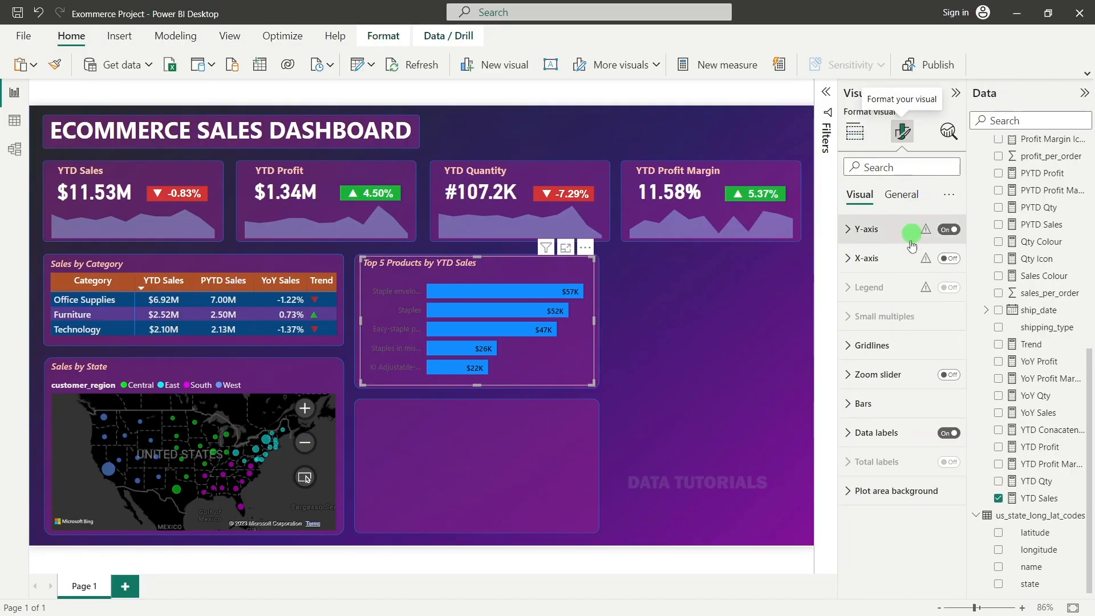
left_click(848, 230)
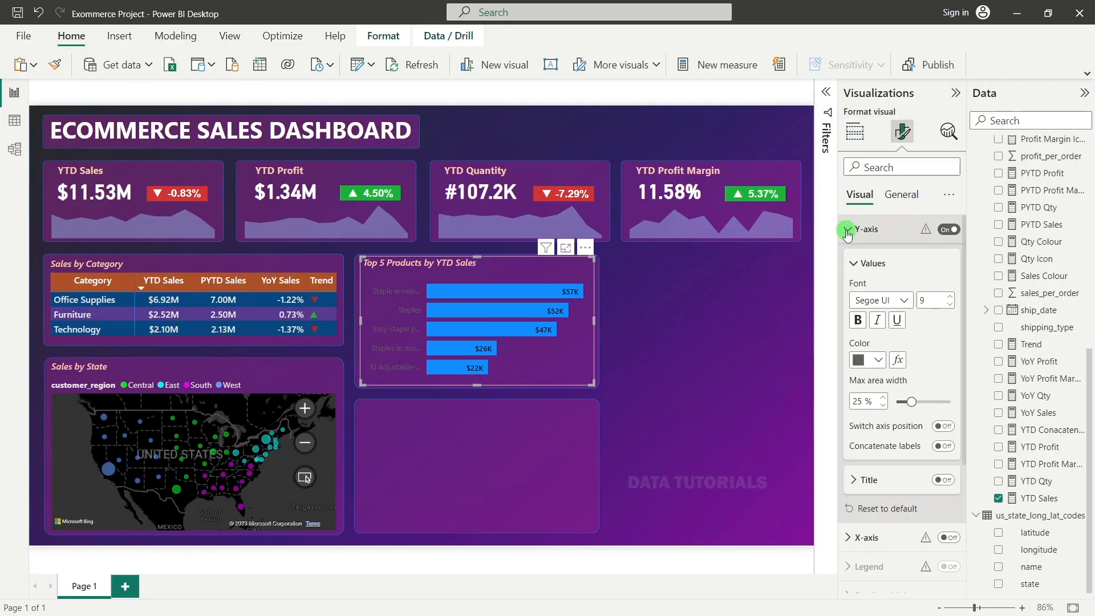
left_click(883, 367)
left_click(869, 166)
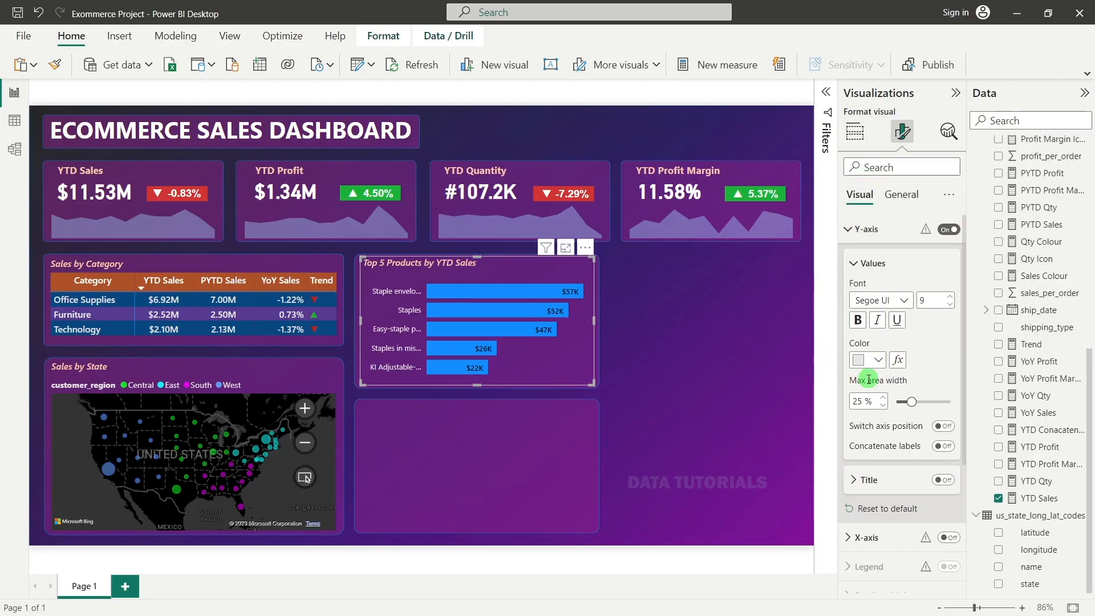
Step: Increase the maximum area width of the bar chart's Y-axis values to 30%
left_click(884, 398)
left_click(883, 399)
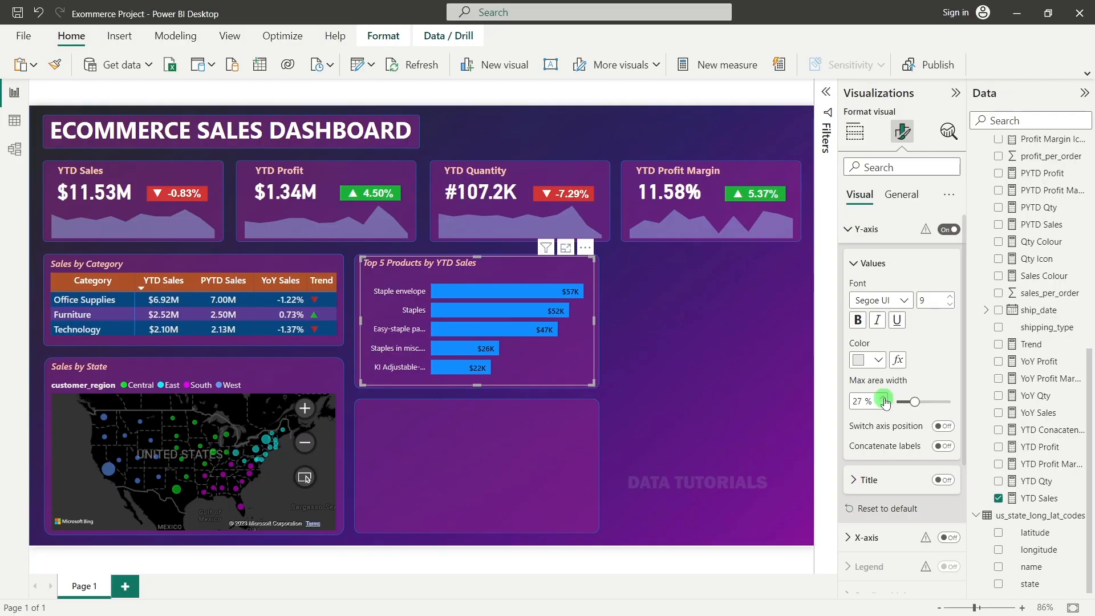
left_click(883, 399)
left_click(883, 399)
left_click(883, 398)
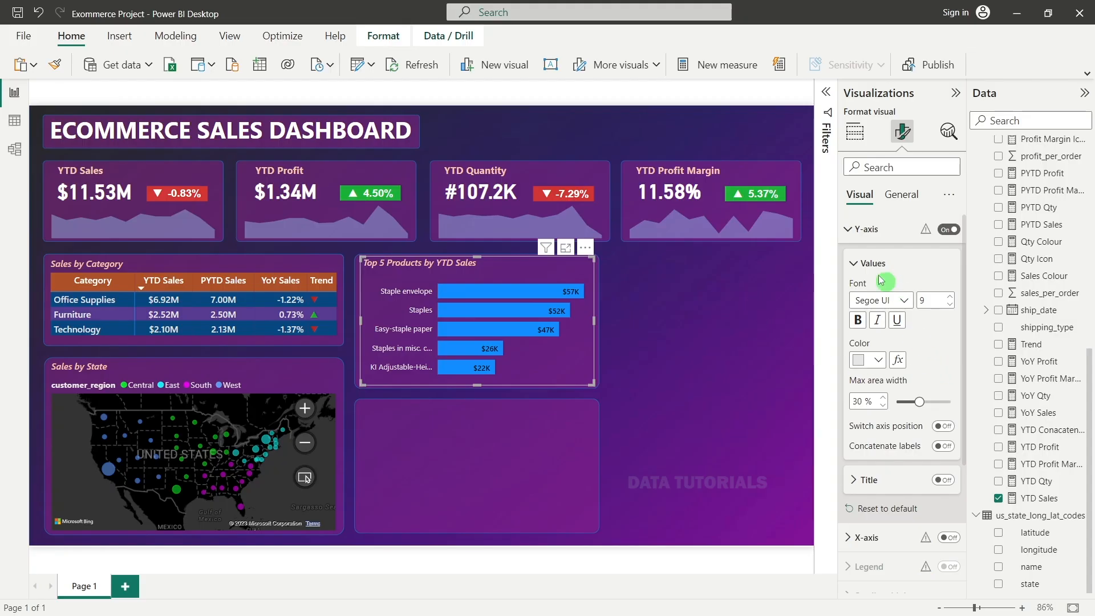
left_click(878, 228)
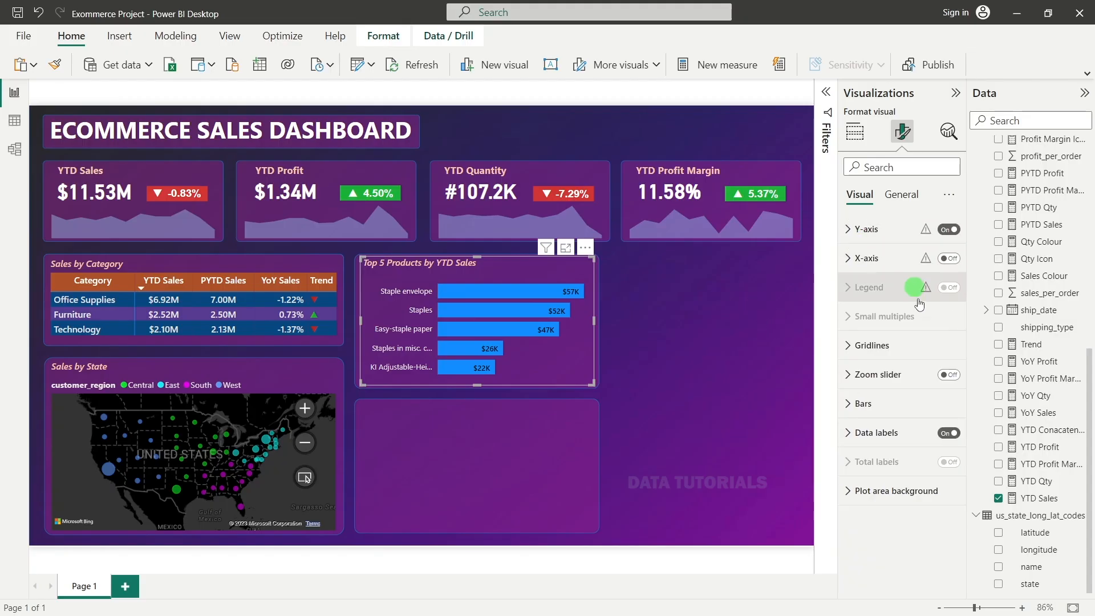
Step: Set the default color of the bar chart's bars to the custom hex value #55A0D2
left_click(868, 404)
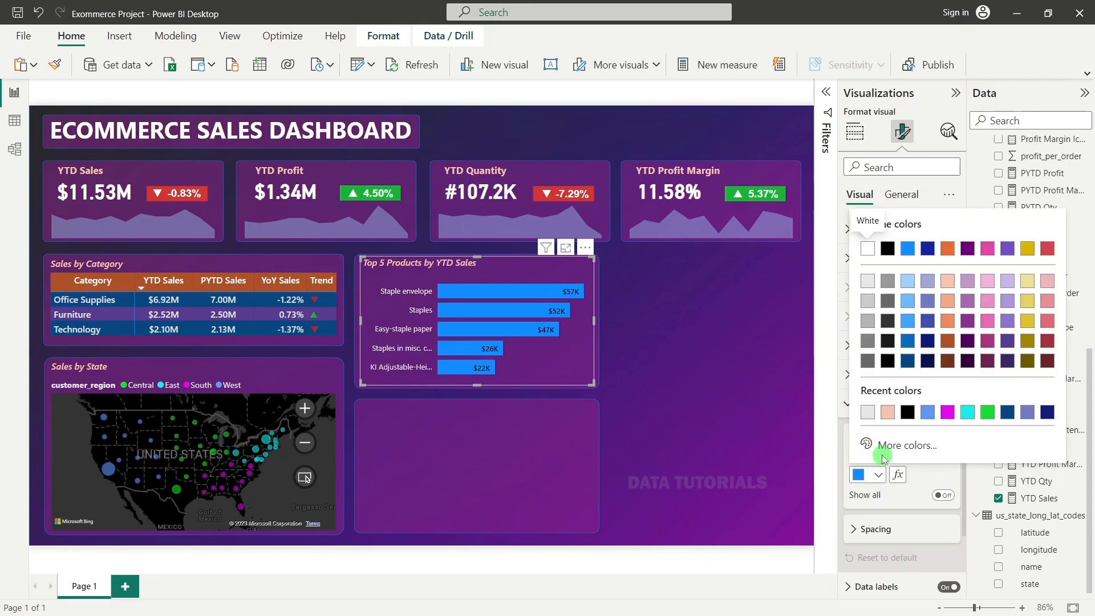
left_click(877, 445)
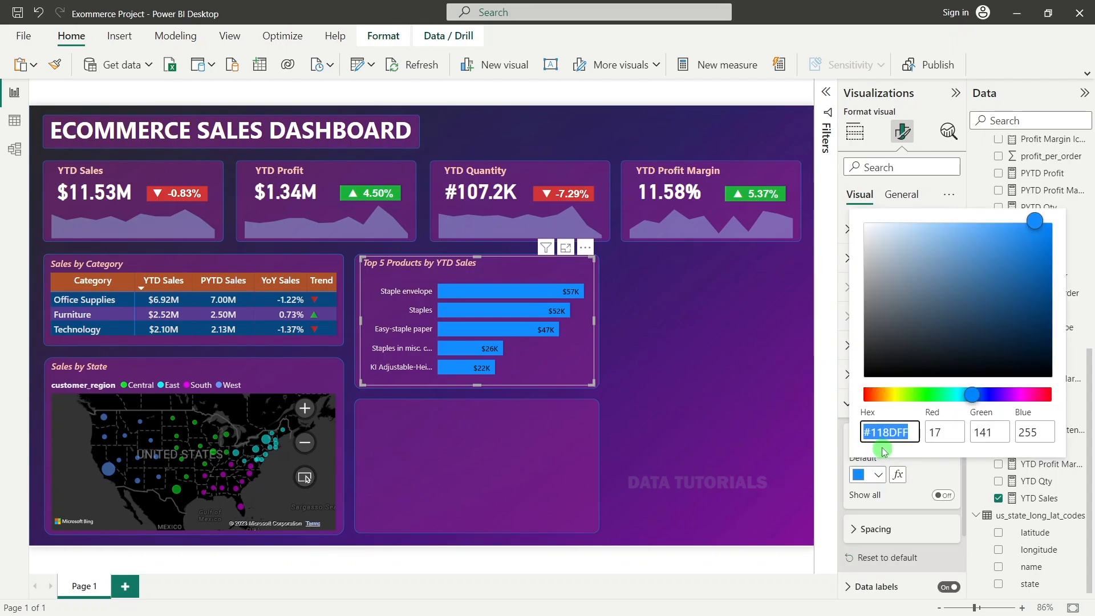
type("#55A")
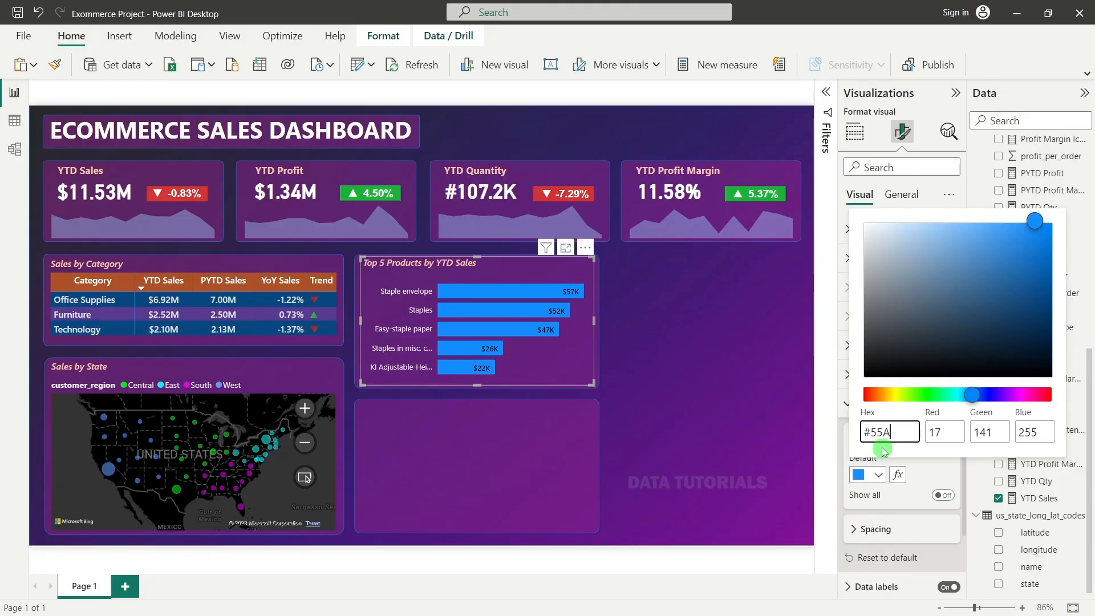
type("0D2")
left_click(719, 353)
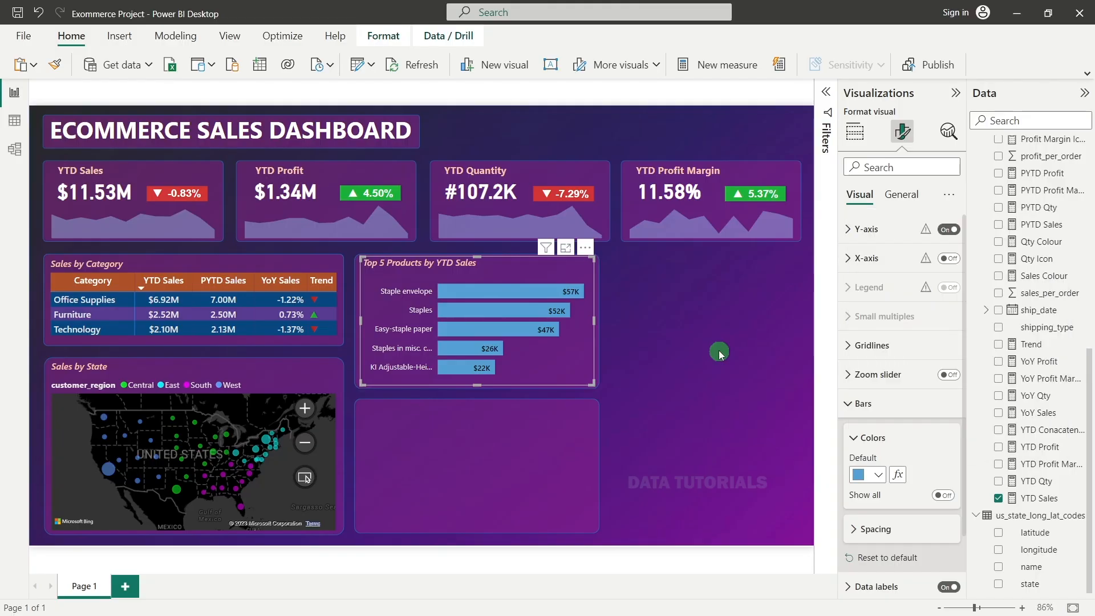
left_click(719, 353)
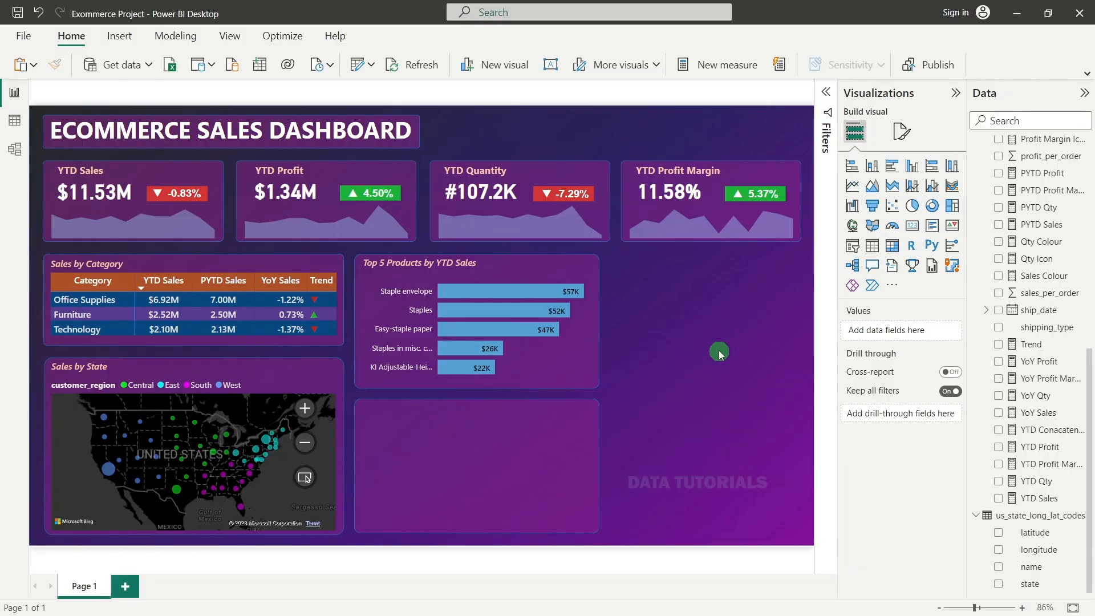
Step: Duplicate the top 5 products bar chart and place the copy on the empty background panel below it
left_click(513, 272)
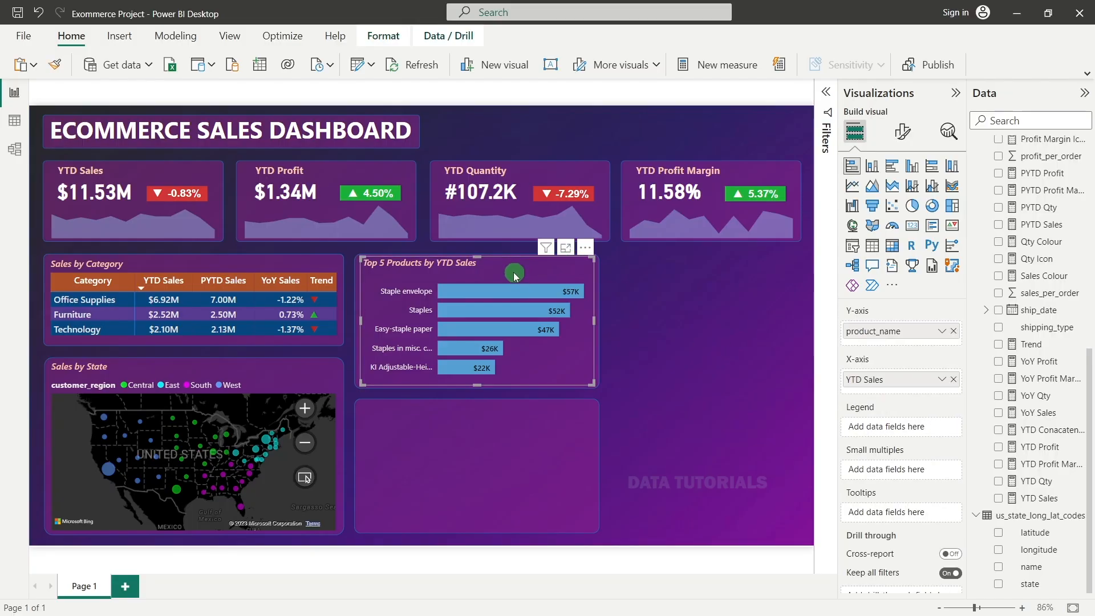
left_click_drag(513, 272, 512, 409)
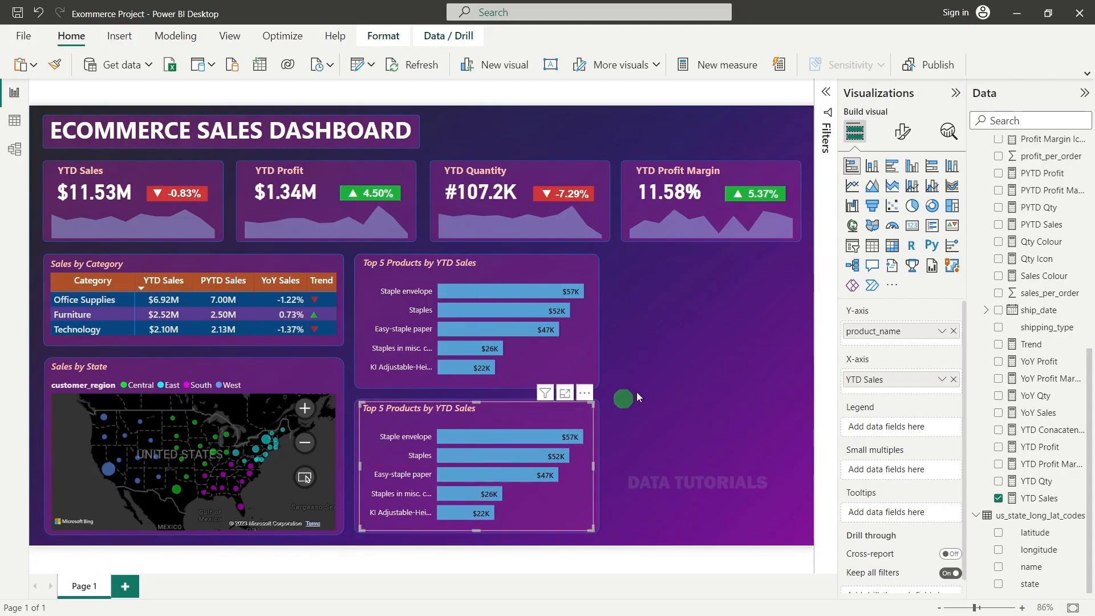
left_click(651, 385)
Step: Change the lower bar chart's product_name filter to show the bottom 5 items by YTD Sales and apply it
left_click(498, 409)
left_click(829, 107)
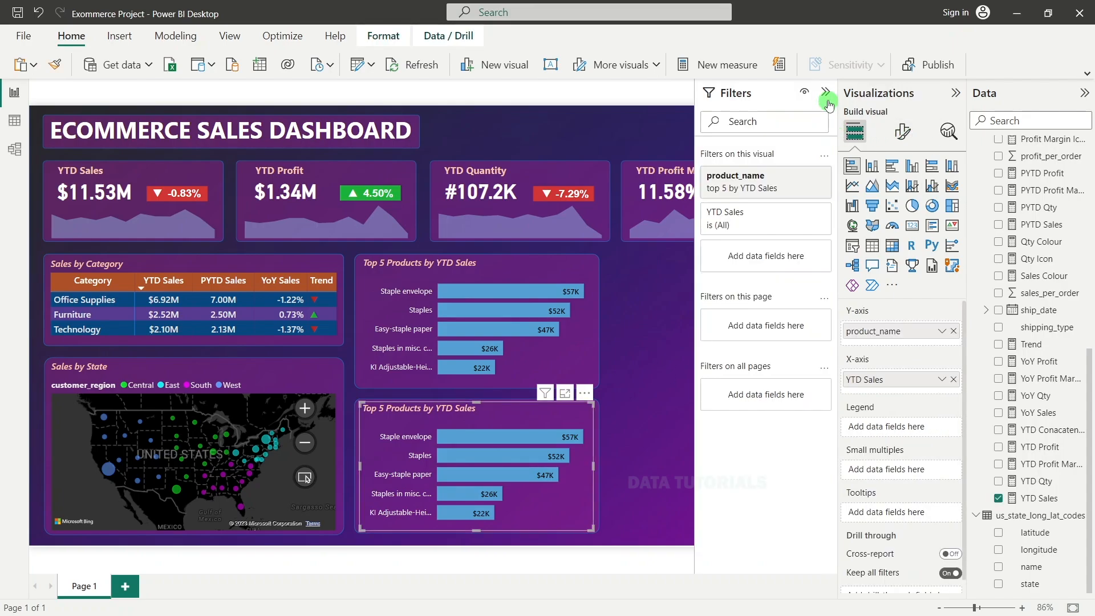
left_click(744, 193)
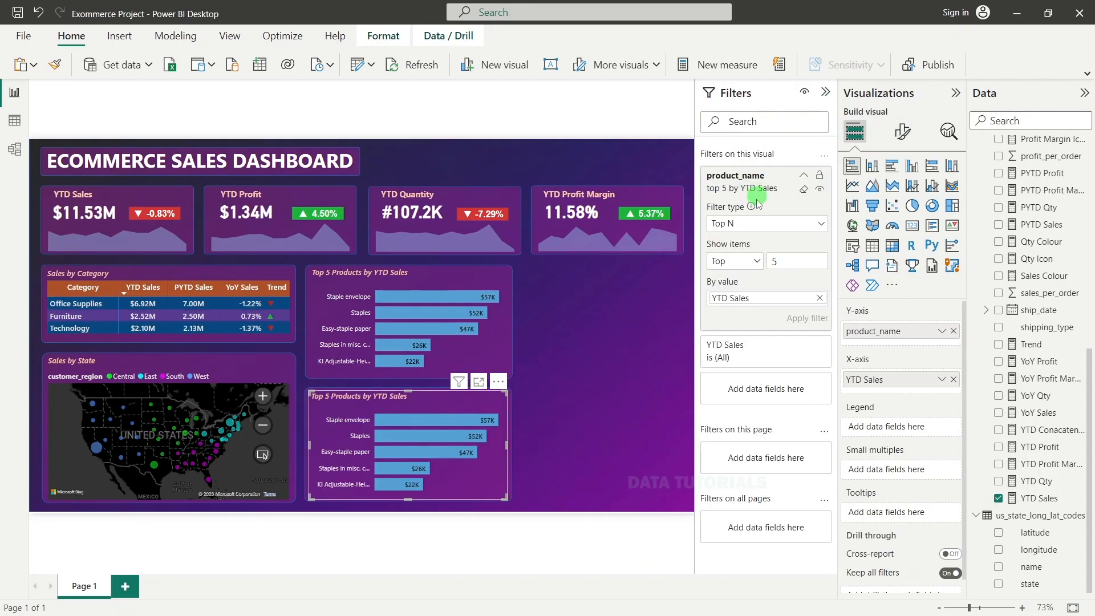
left_click(726, 224)
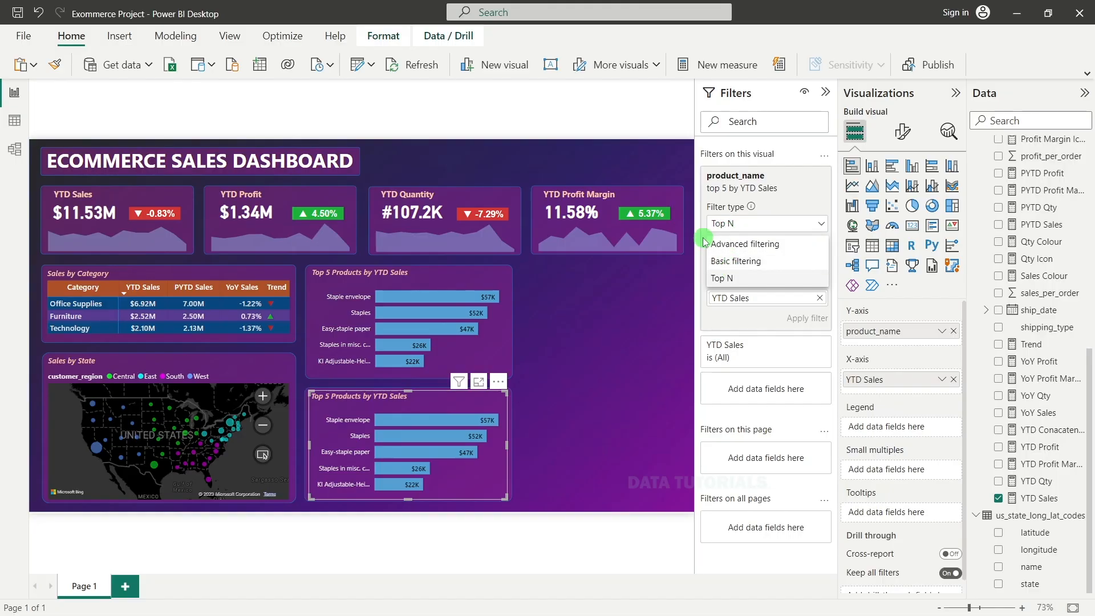
left_click(773, 207)
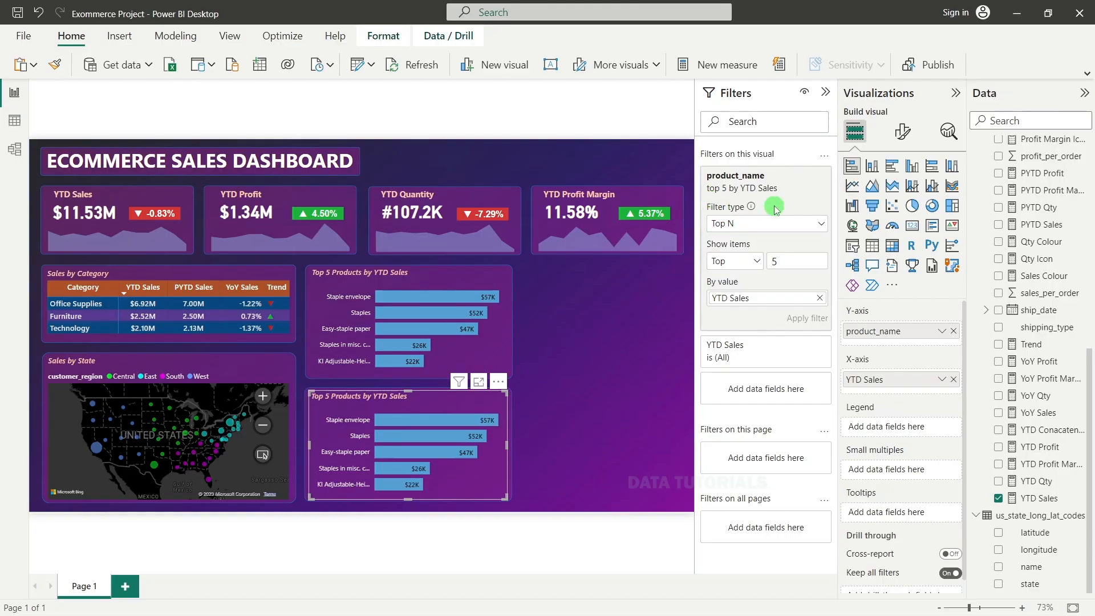
left_click(741, 262)
left_click(732, 298)
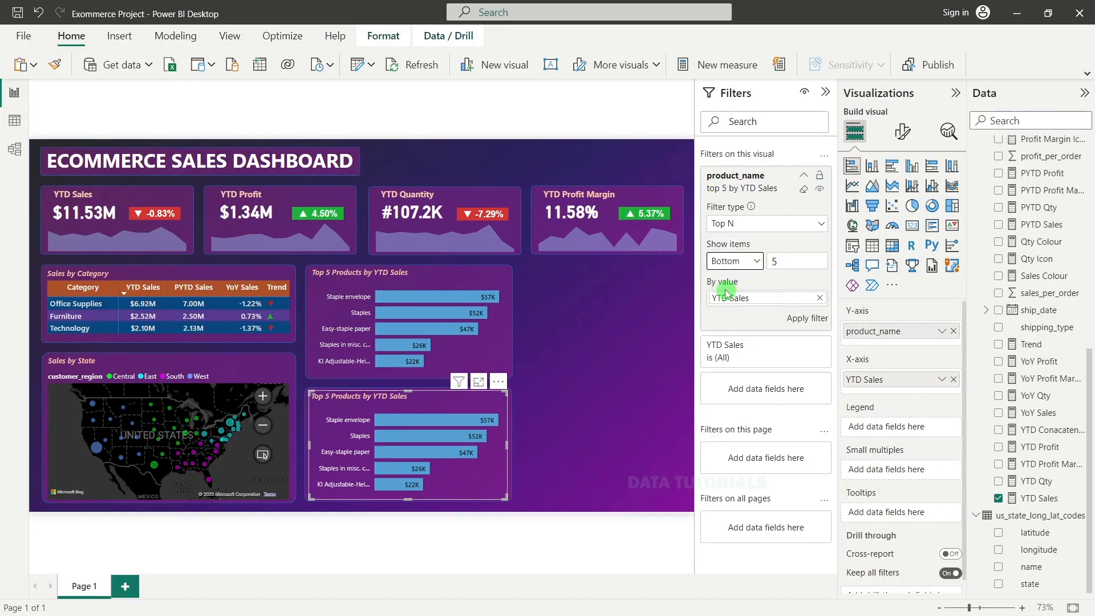
left_click(792, 321)
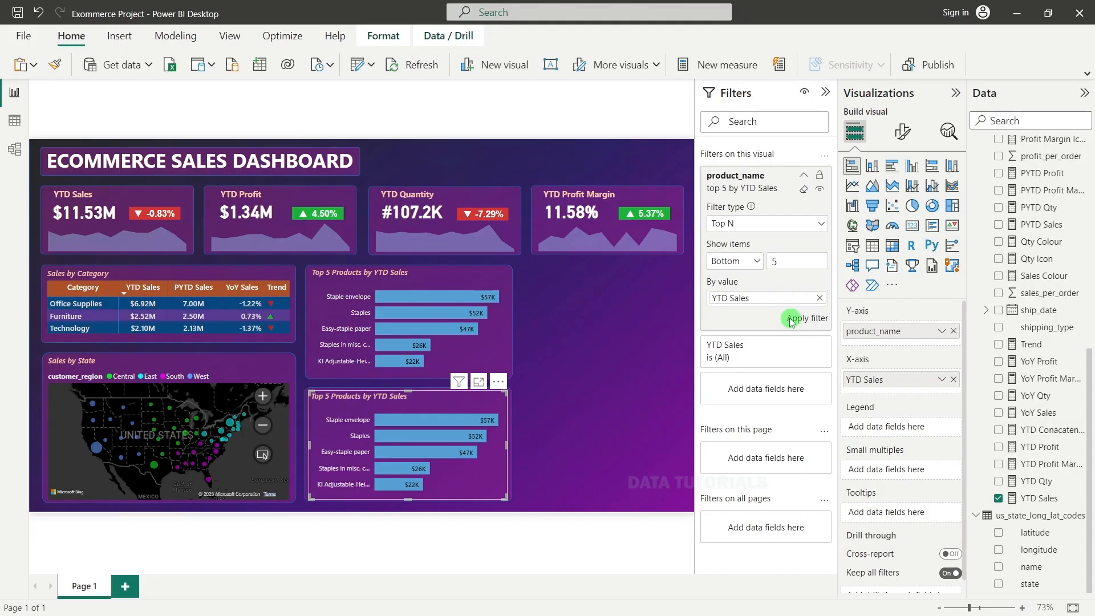
left_click(549, 429)
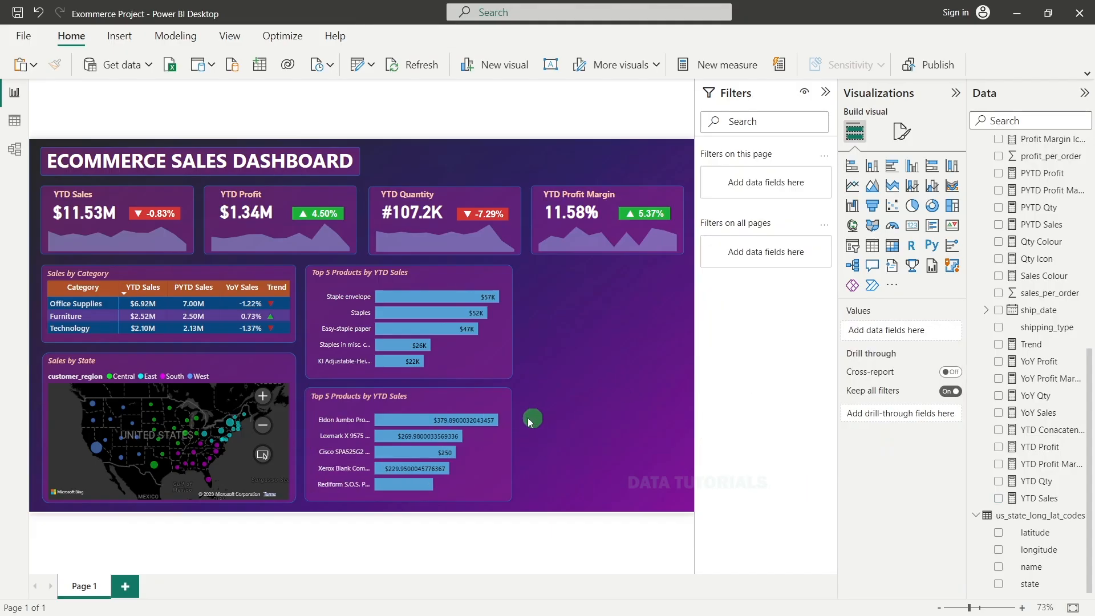
Step: Set the display units of the lower bar chart's data label values to Thousands
left_click(507, 399)
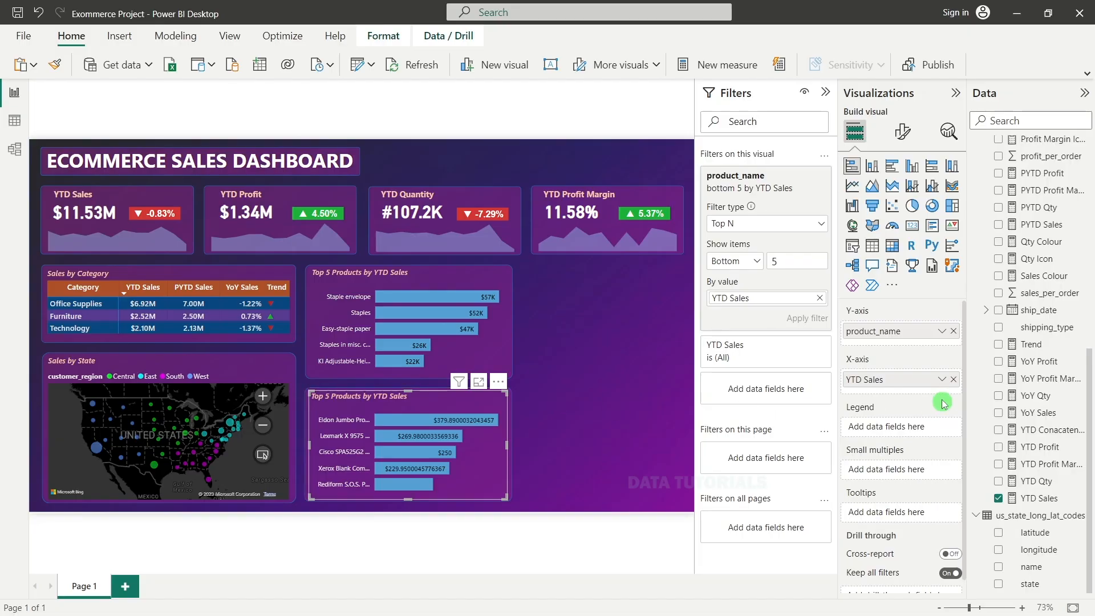
left_click(905, 132)
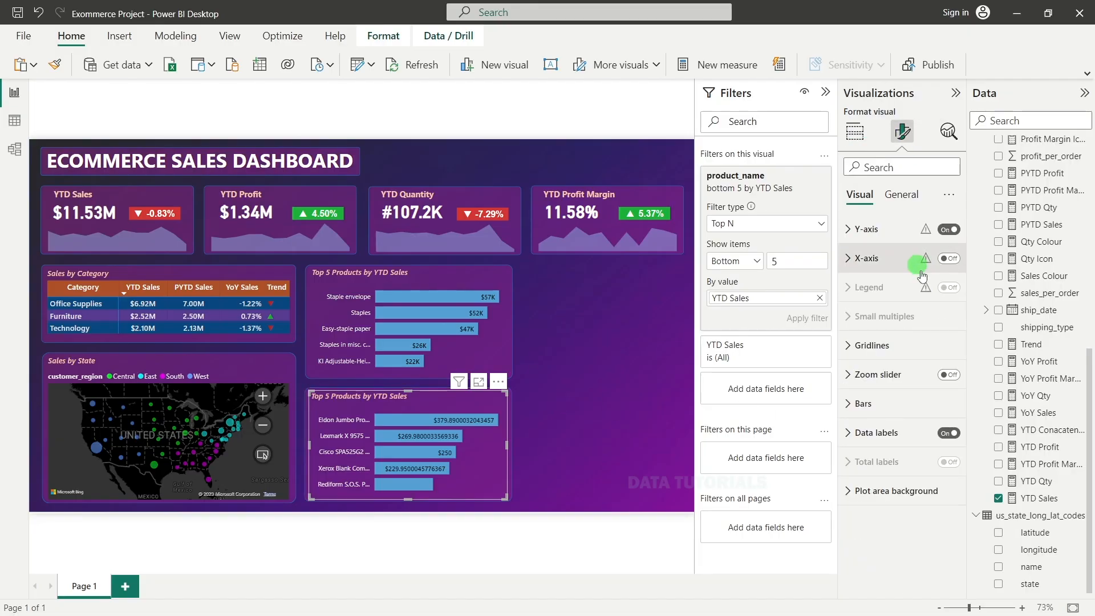
left_click(877, 438)
scroll(881, 443, "down", 3)
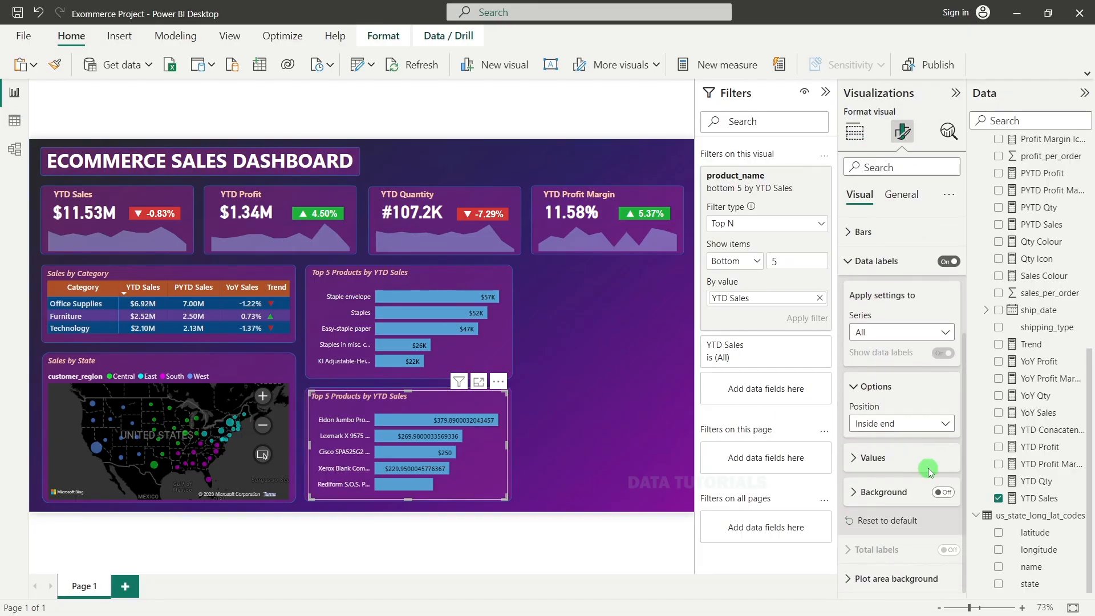
left_click(882, 456)
scroll(884, 450, "down", 3)
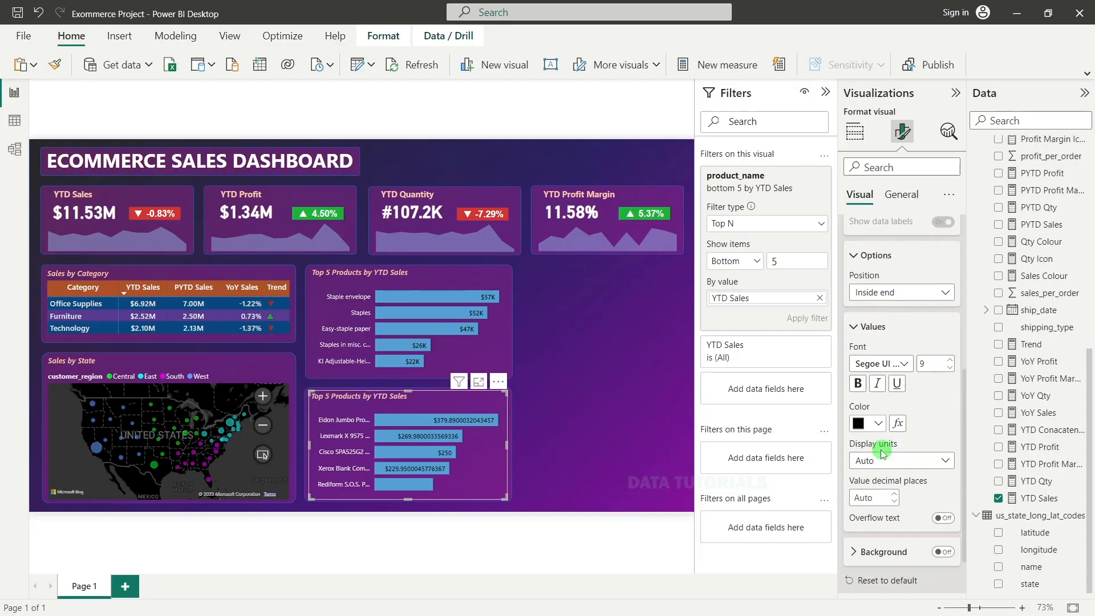
left_click(875, 401)
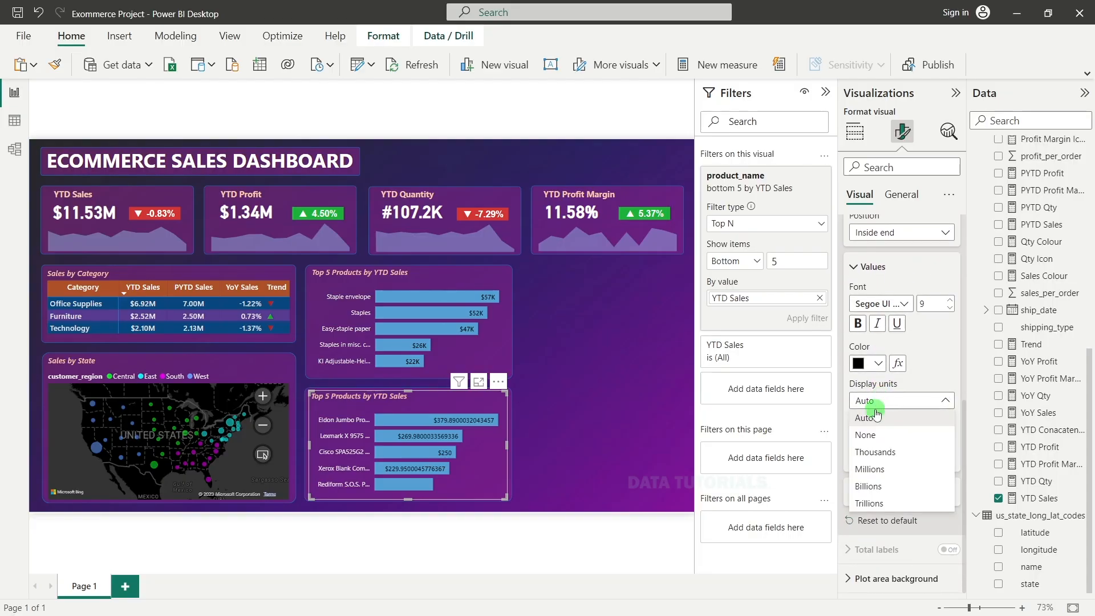
left_click(875, 451)
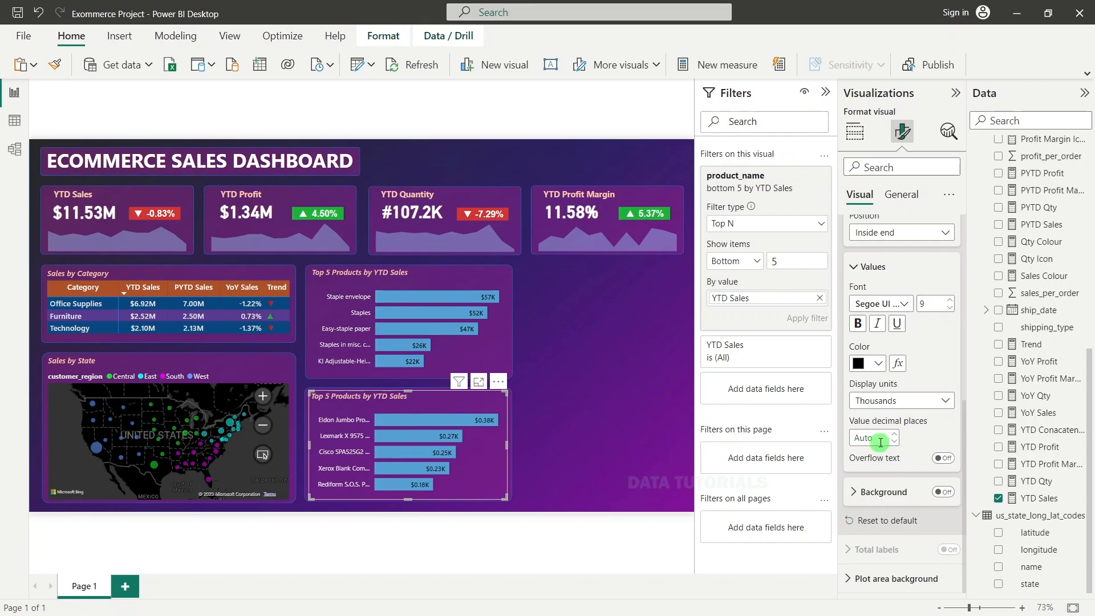
Step: Set the default color of the lower bar chart's bars to the custom hex value #14967C and collapse the filter settings
scroll(910, 440, "up", 6)
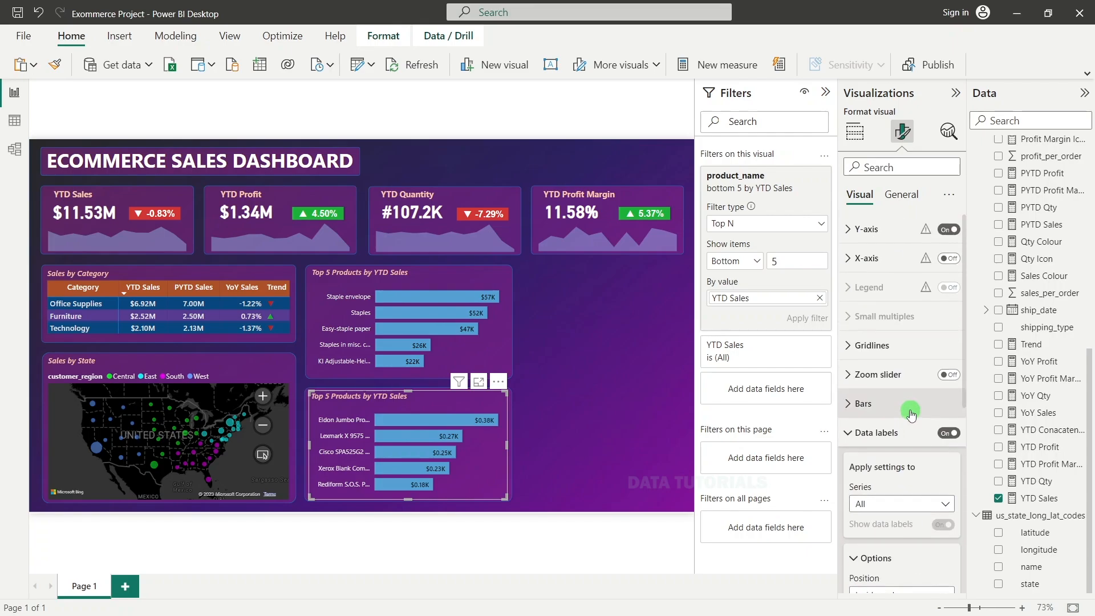
left_click(862, 405)
left_click(869, 481)
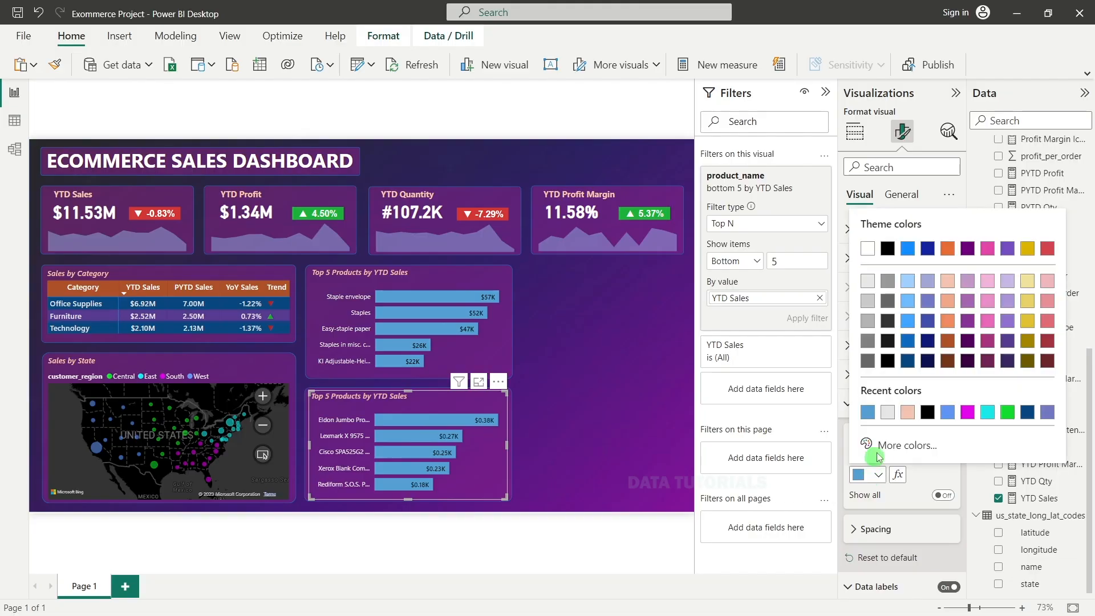
left_click(879, 444)
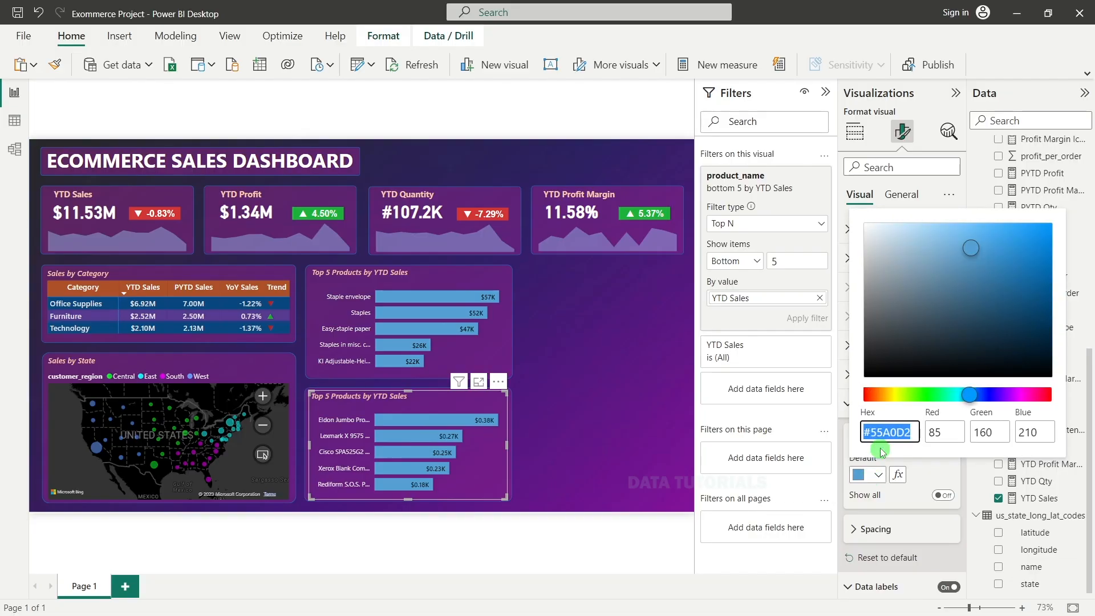
type("#149")
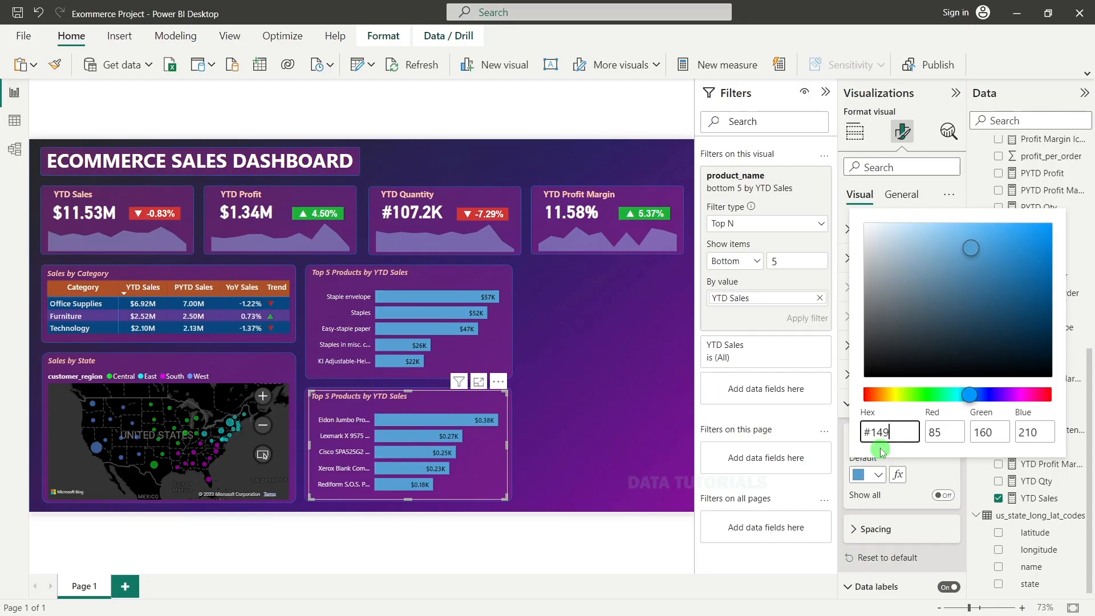
type("67C")
left_click(542, 353)
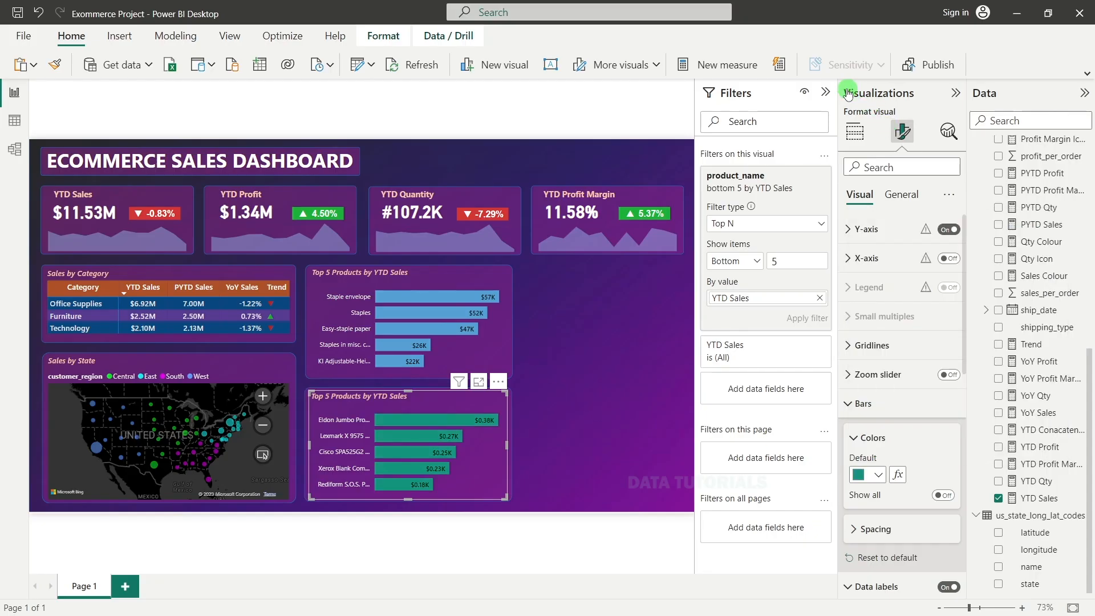
left_click(825, 92)
left_click(697, 316)
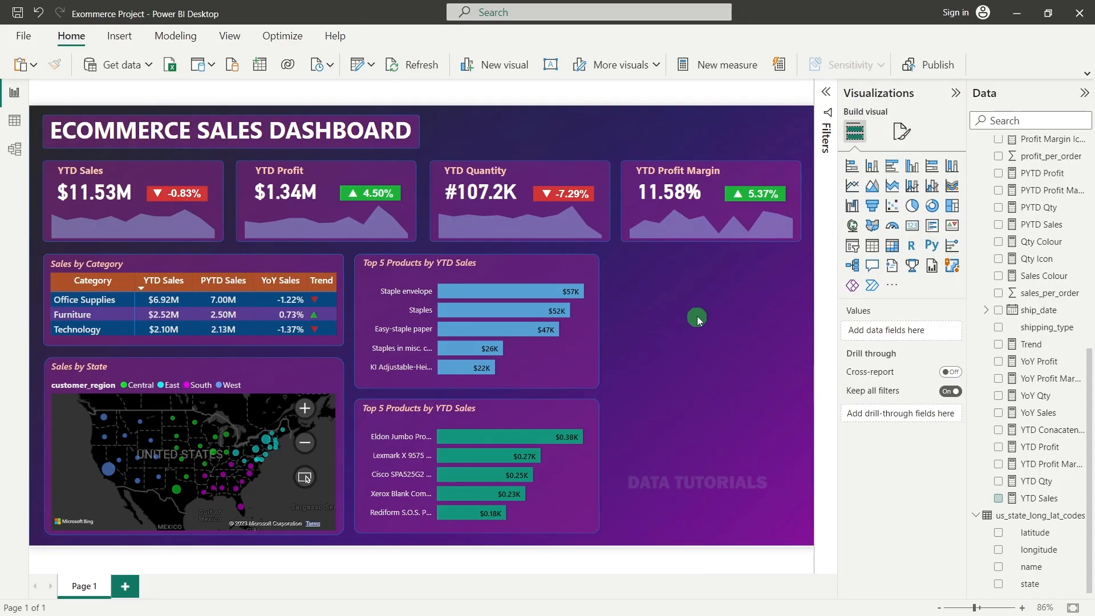
Step: Change the lower bar chart's title to "Bottom 5 Products by YTD Sales"
left_click(398, 415)
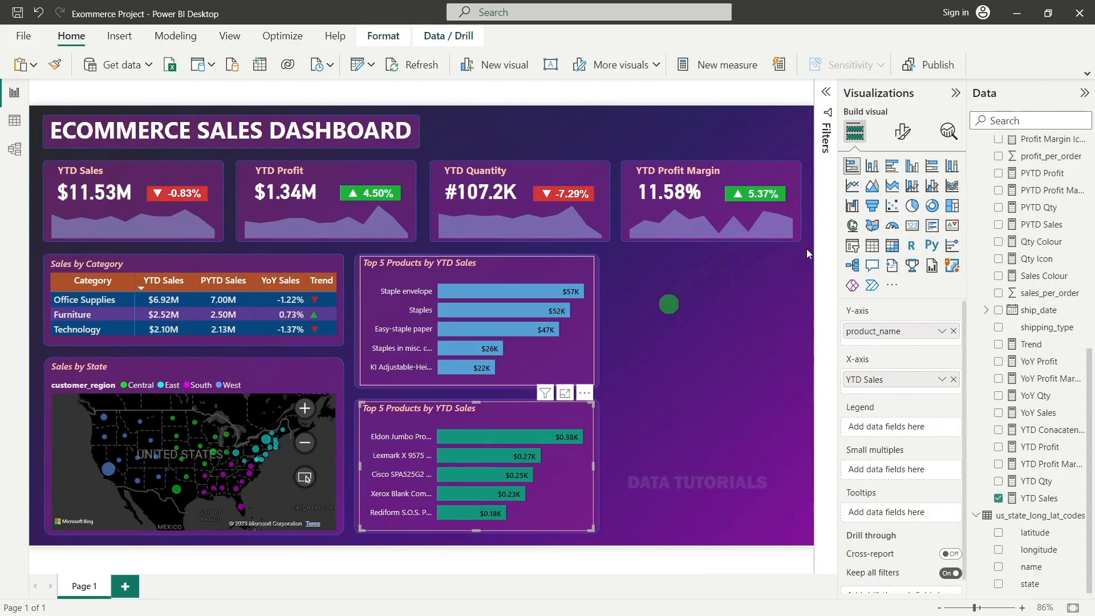
left_click(902, 133)
left_click(901, 194)
left_click(868, 287)
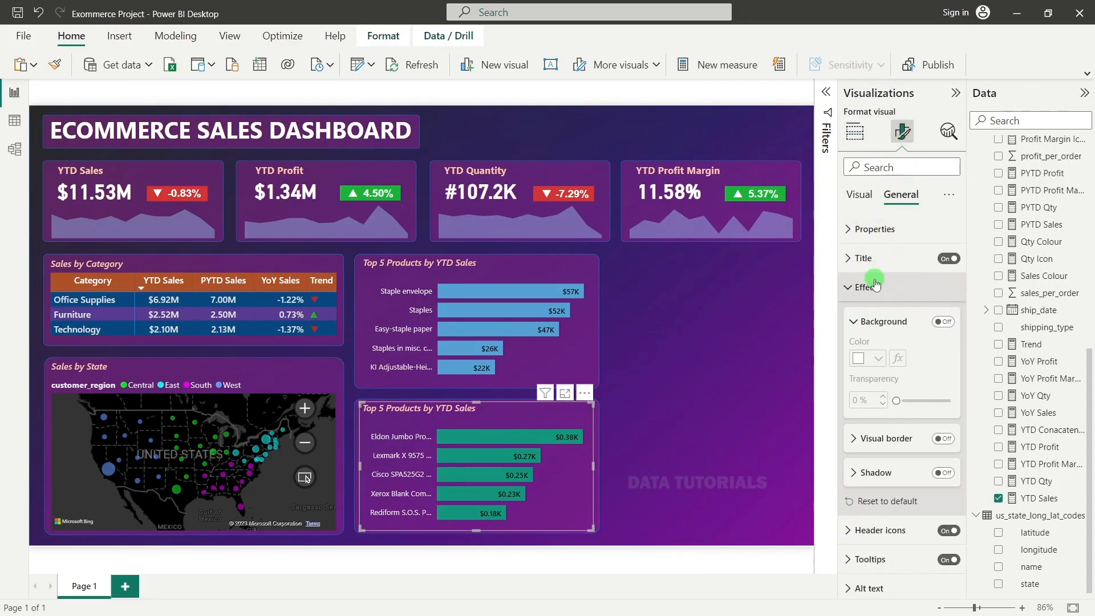
left_click(878, 262)
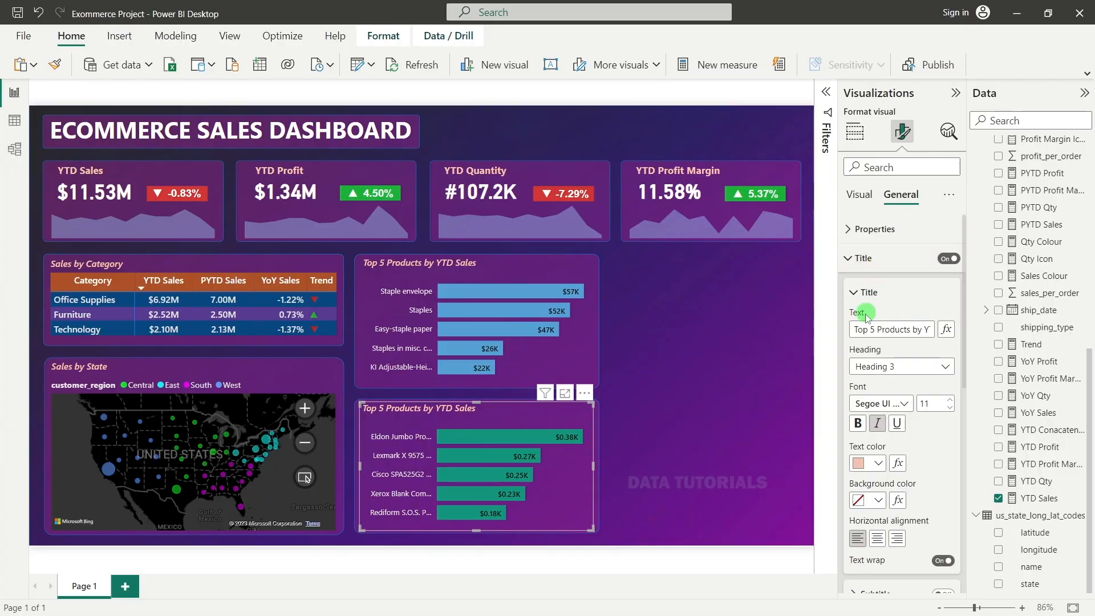
double_click(856, 329)
type("Bottom")
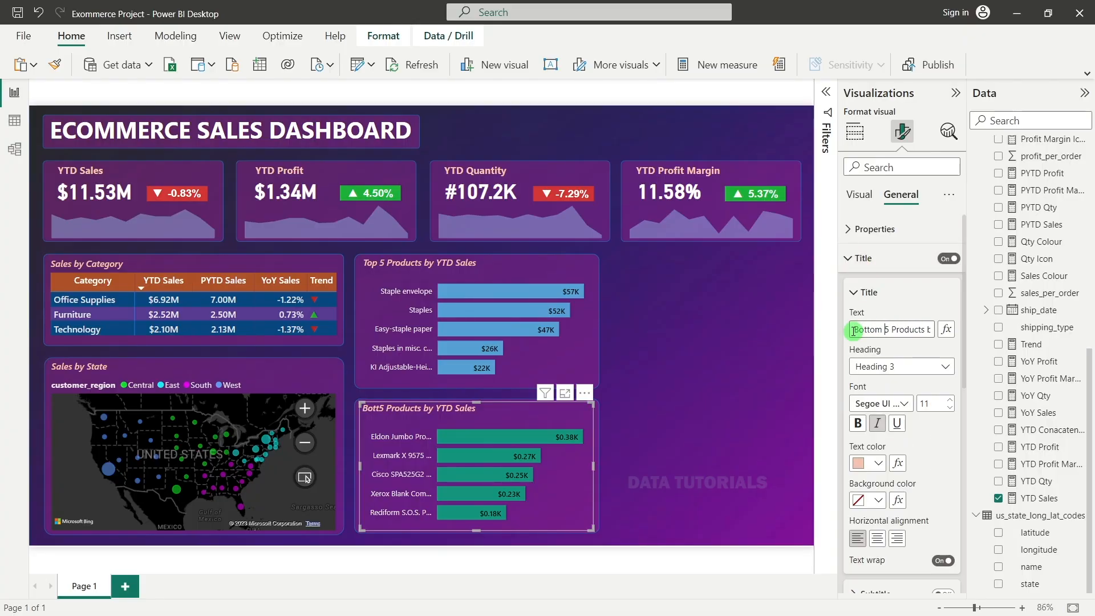
left_click(775, 337)
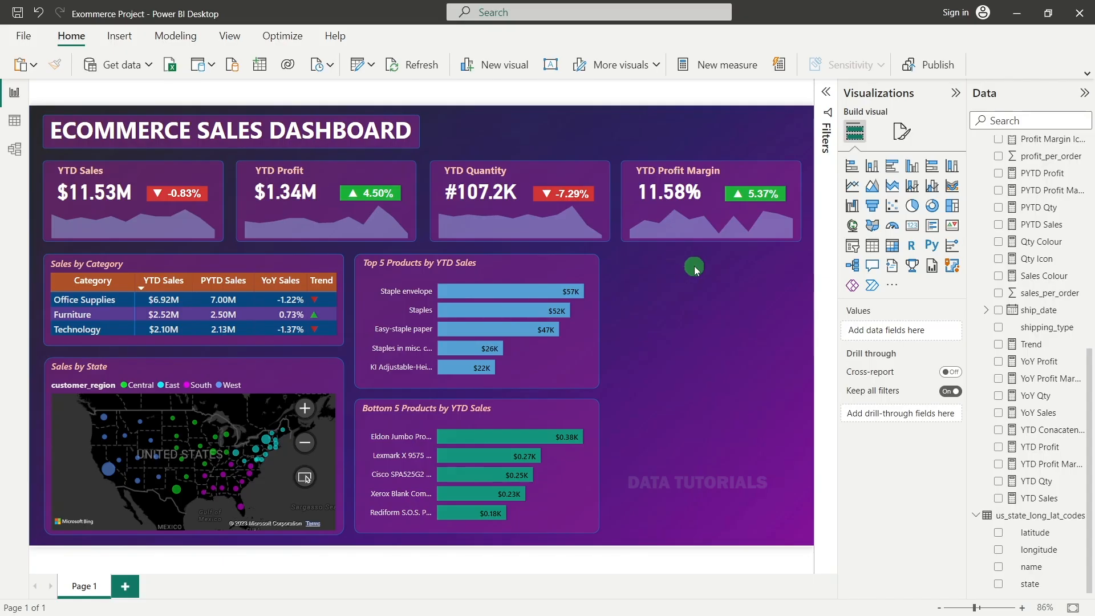
Step: Duplicate the background panel of the top 5 products chart, place the copy beside it under YTD Profit Margin, and narrow it to fit
left_click(596, 266)
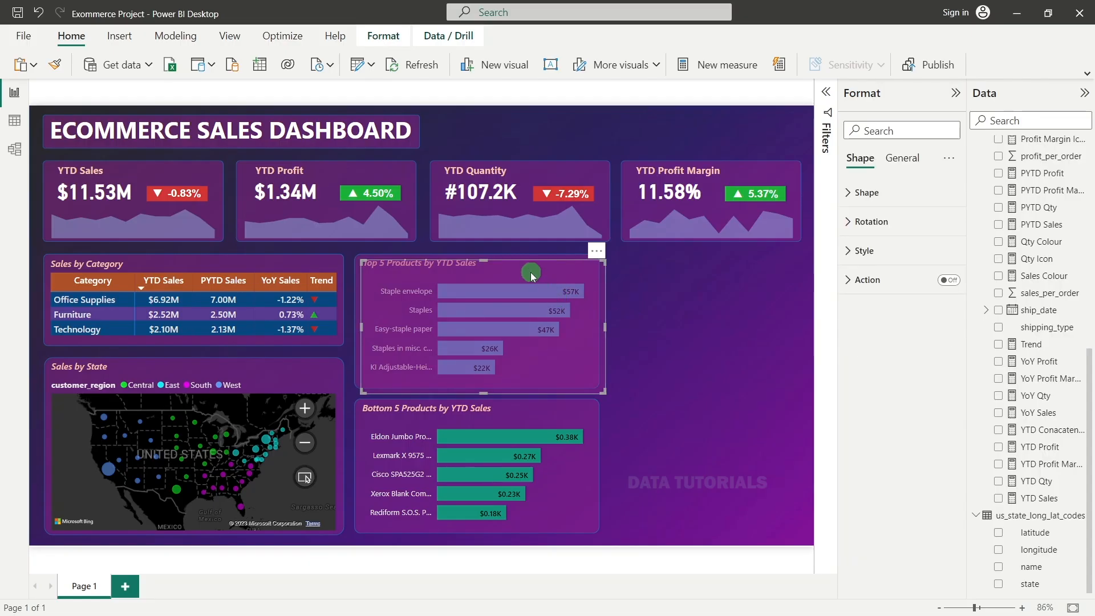
left_click_drag(530, 272, 724, 265)
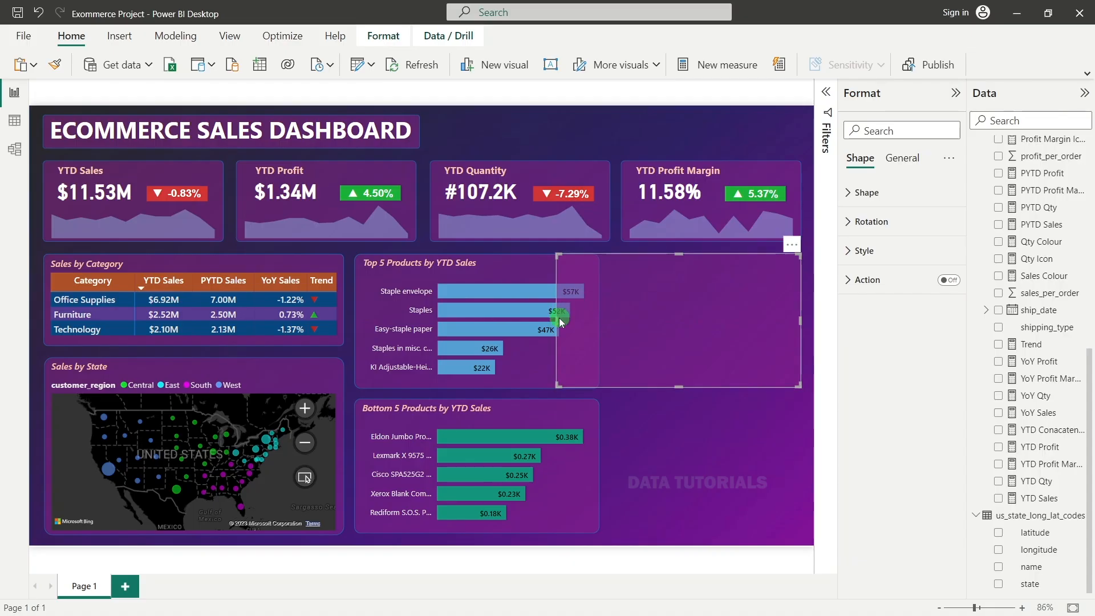
left_click_drag(575, 322, 613, 324)
left_click(663, 422)
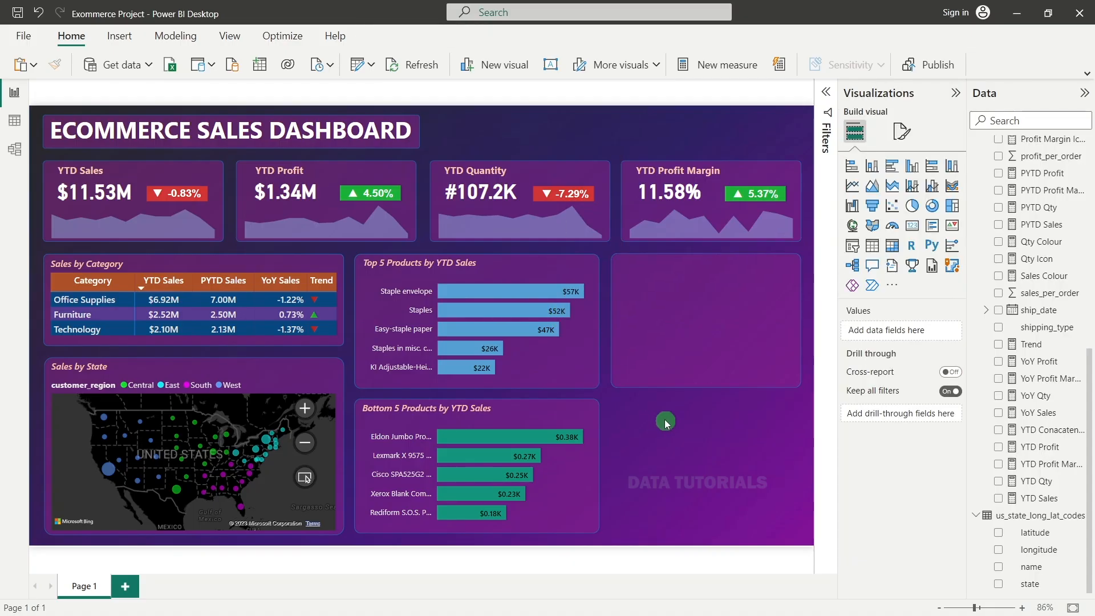
Step: Duplicate the narrow empty background panel and place the copy directly below it, beside the bottom 5 products chart
left_click(664, 358)
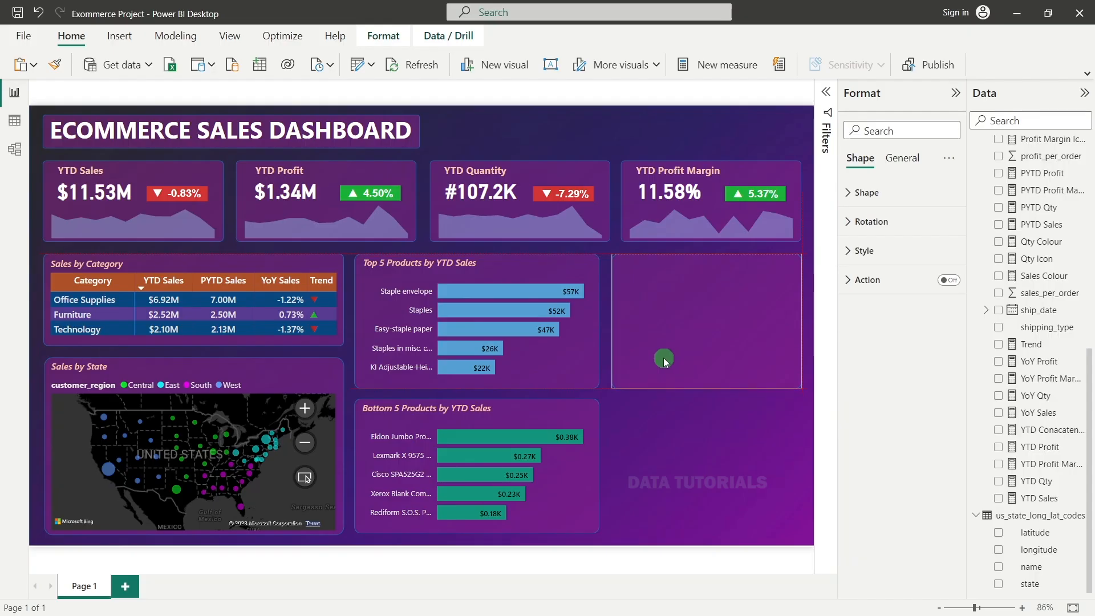
left_click(652, 429)
left_click(655, 329)
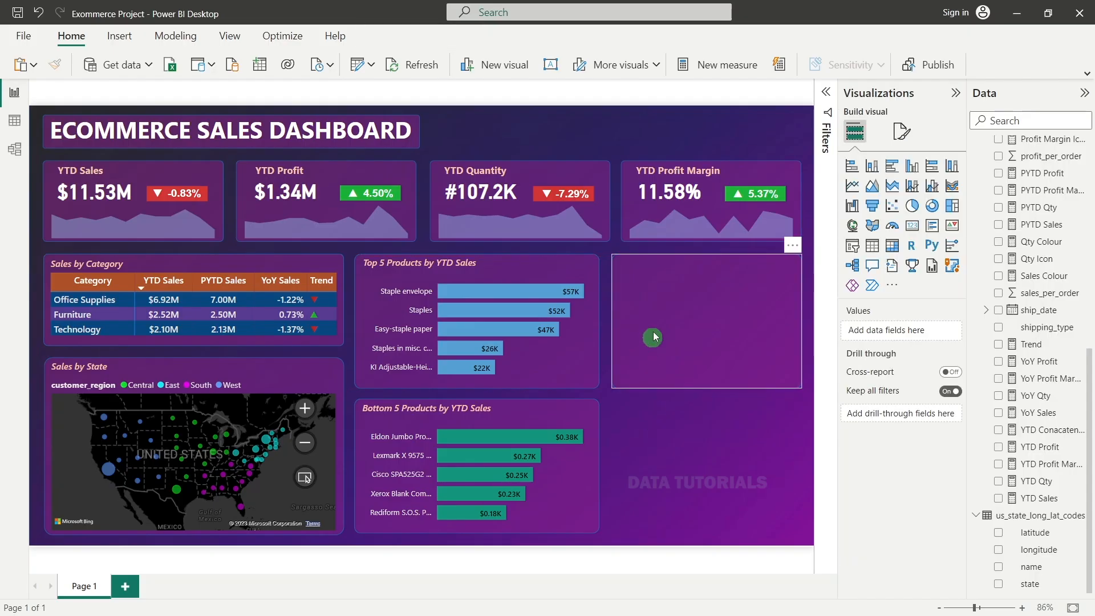
left_click_drag(655, 329, 679, 465)
left_click(808, 320)
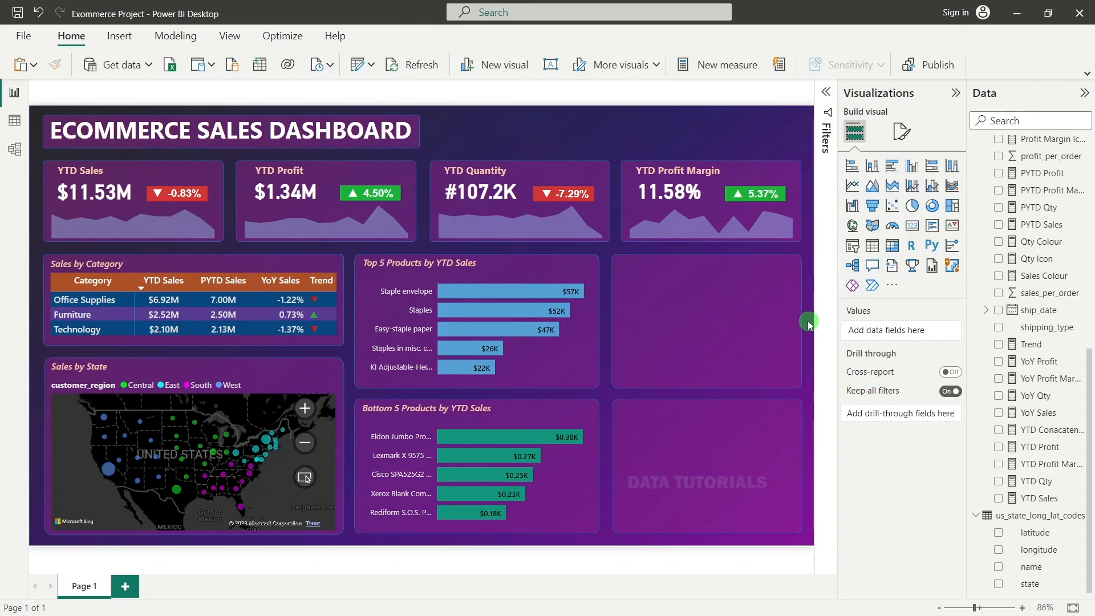
Step: Insert a donut chart and move it over the empty background panel beside the top 5 products chart
left_click(741, 308)
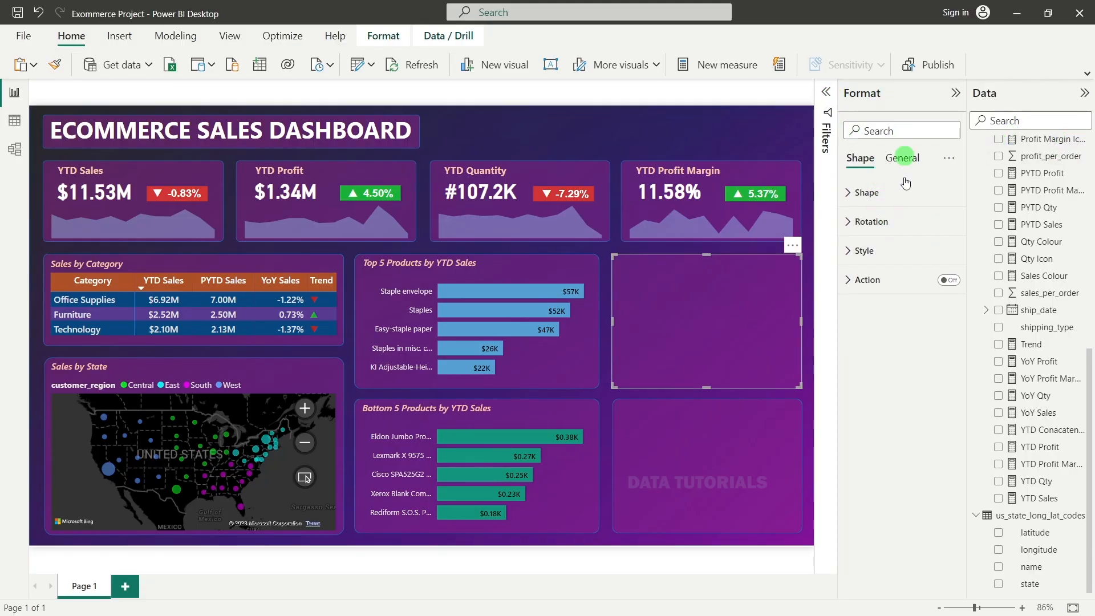
left_click(730, 395)
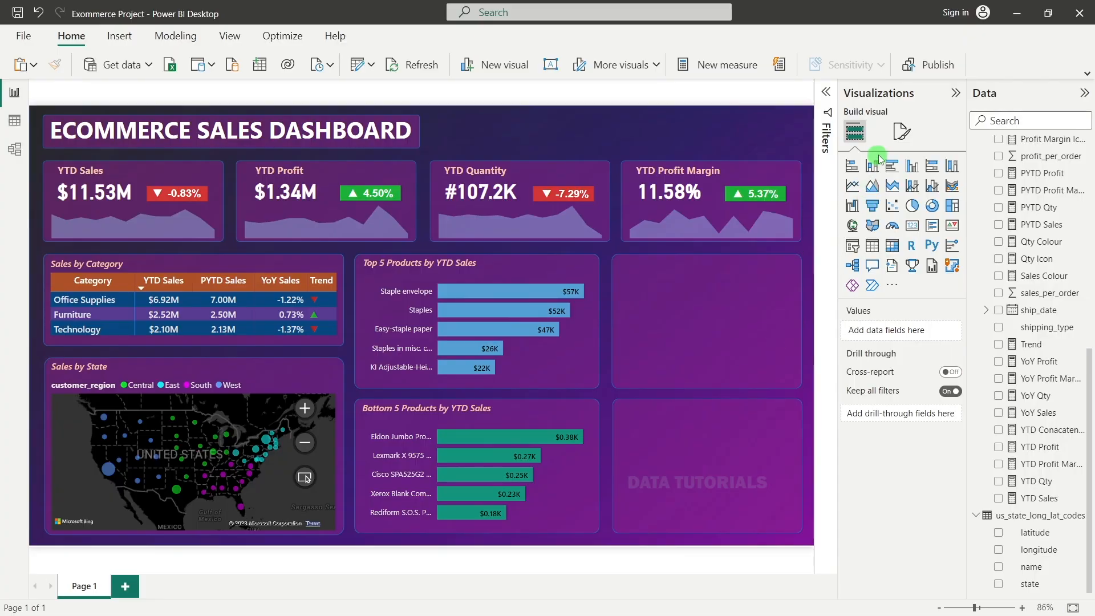
left_click(932, 205)
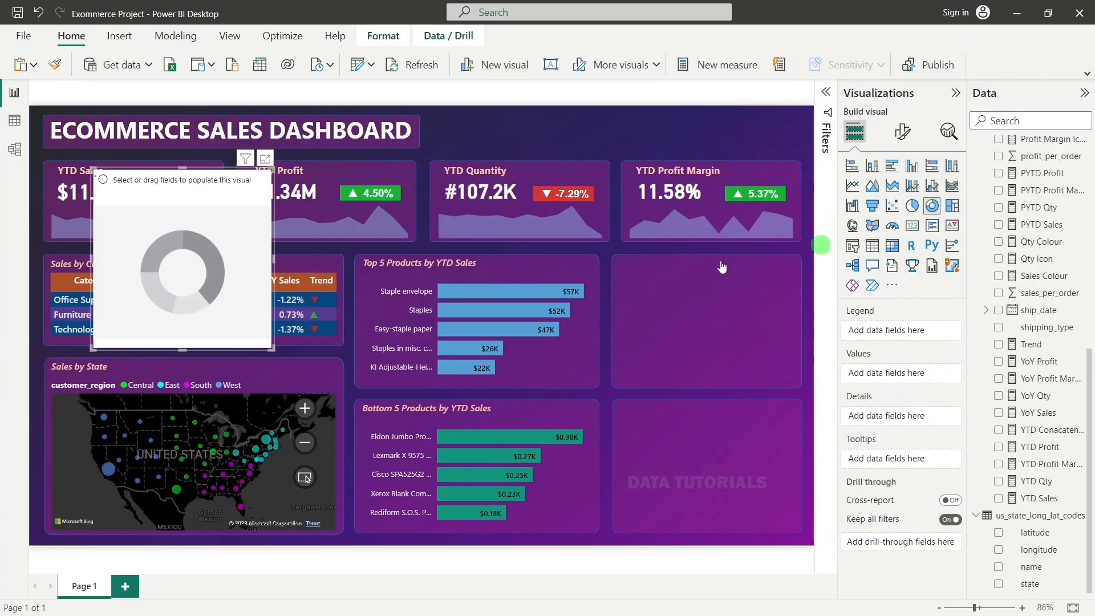
left_click_drag(222, 196, 736, 303)
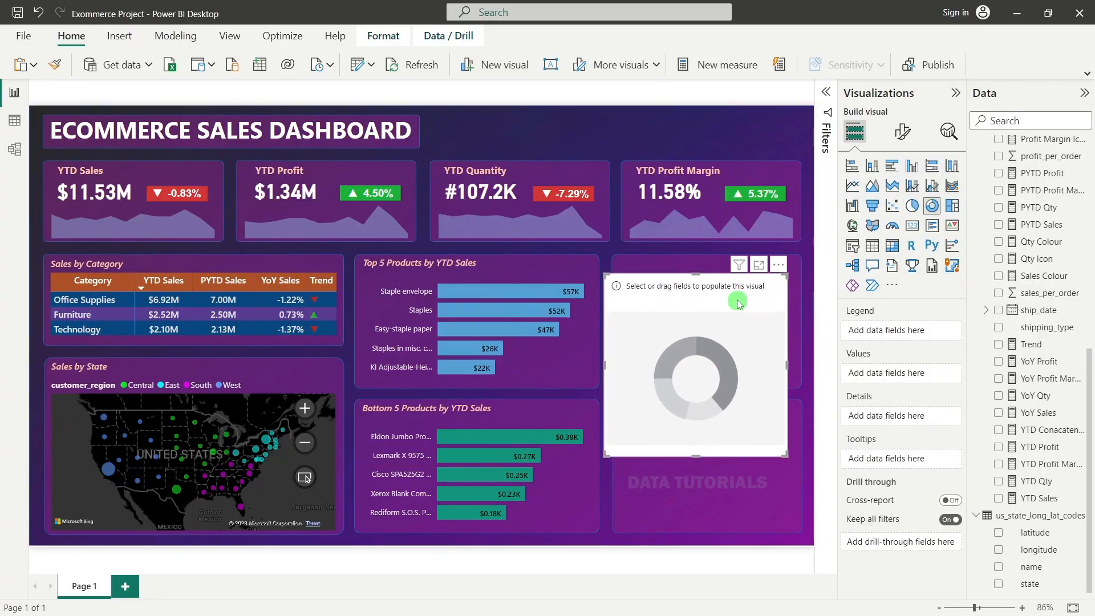
scroll(1015, 239, "up", 6)
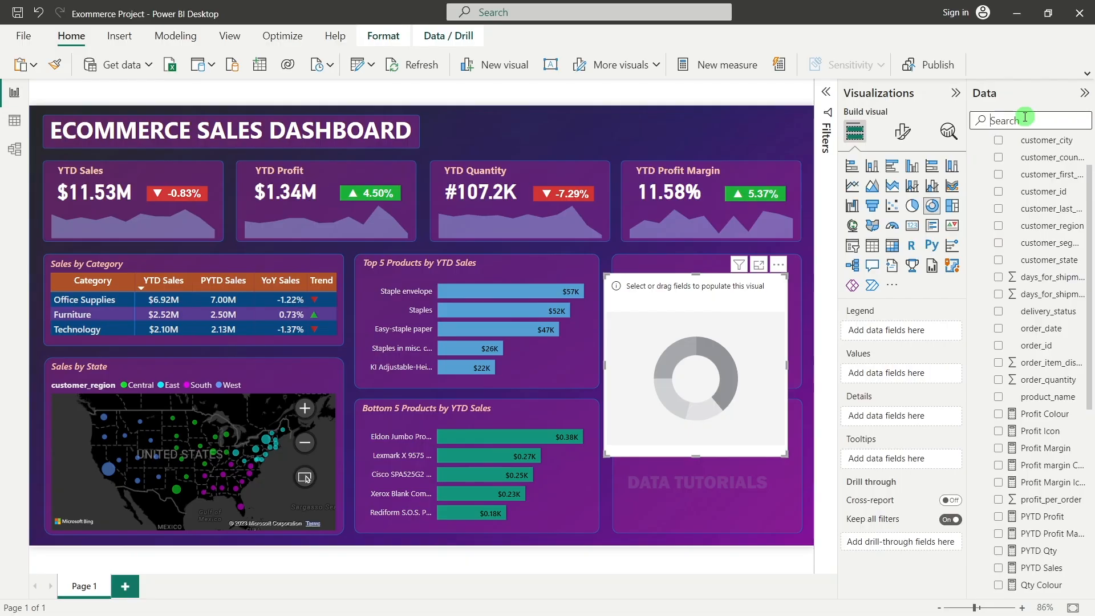
Step: Populate the donut chart with customer_region as its legend and YTD Sales as its values
type("reg")
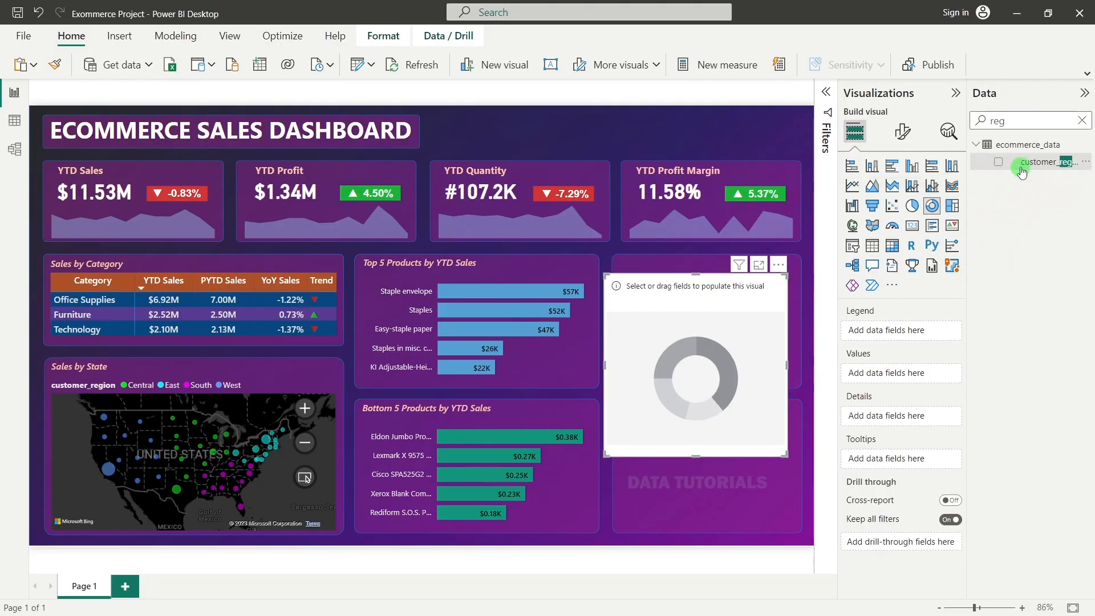
left_click(1020, 167)
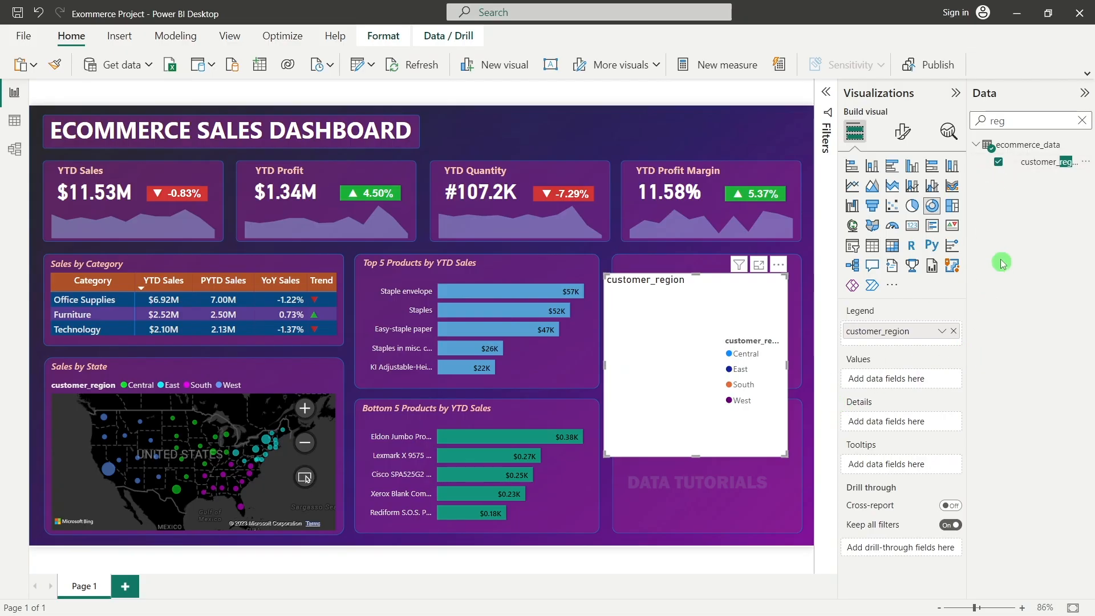
left_click(1080, 121)
scroll(1043, 360, "down", 5)
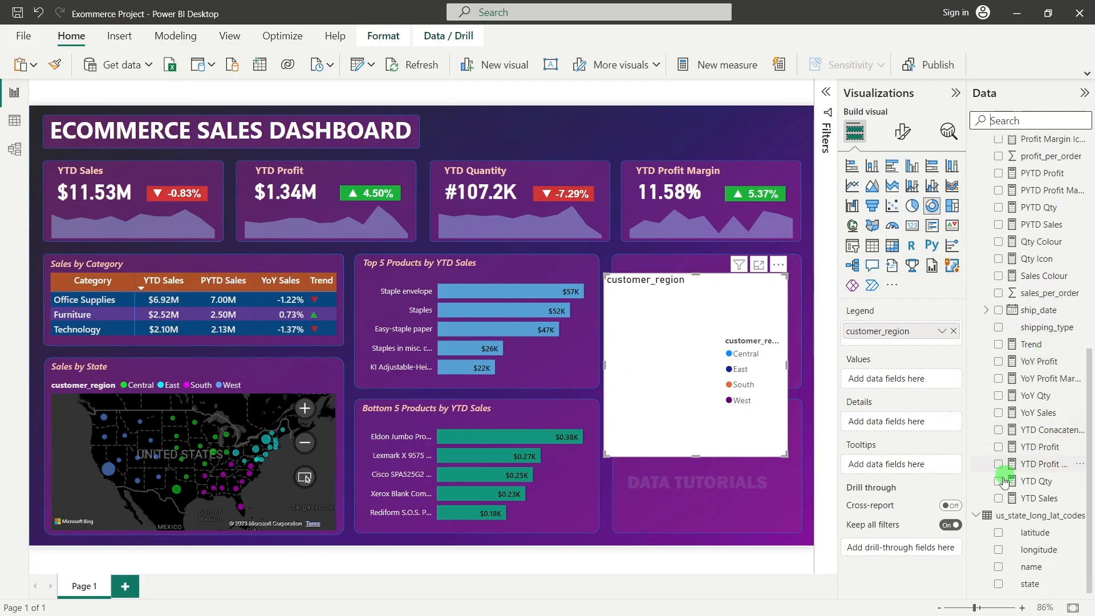
left_click(998, 497)
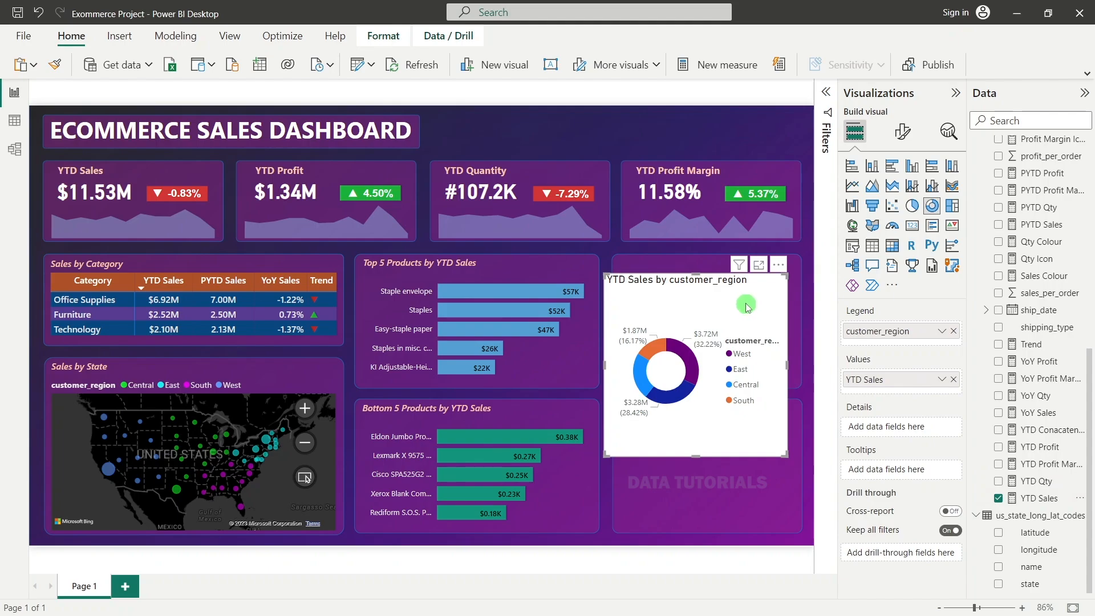
Step: Hide the donut chart's legend and change the chart title to "YTD Sales by Region"
left_click(901, 135)
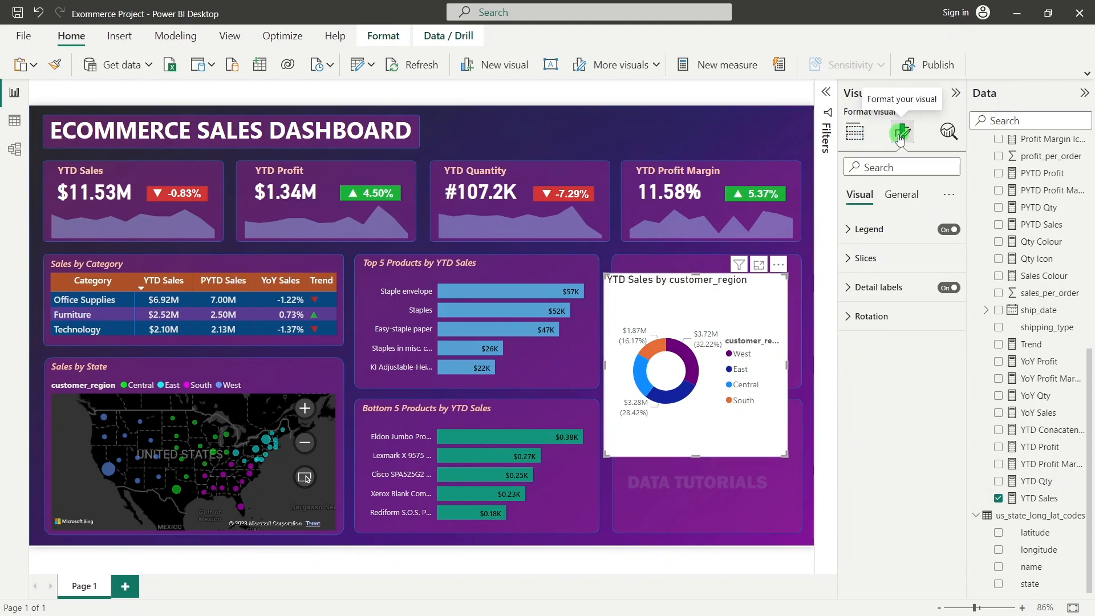
left_click(954, 230)
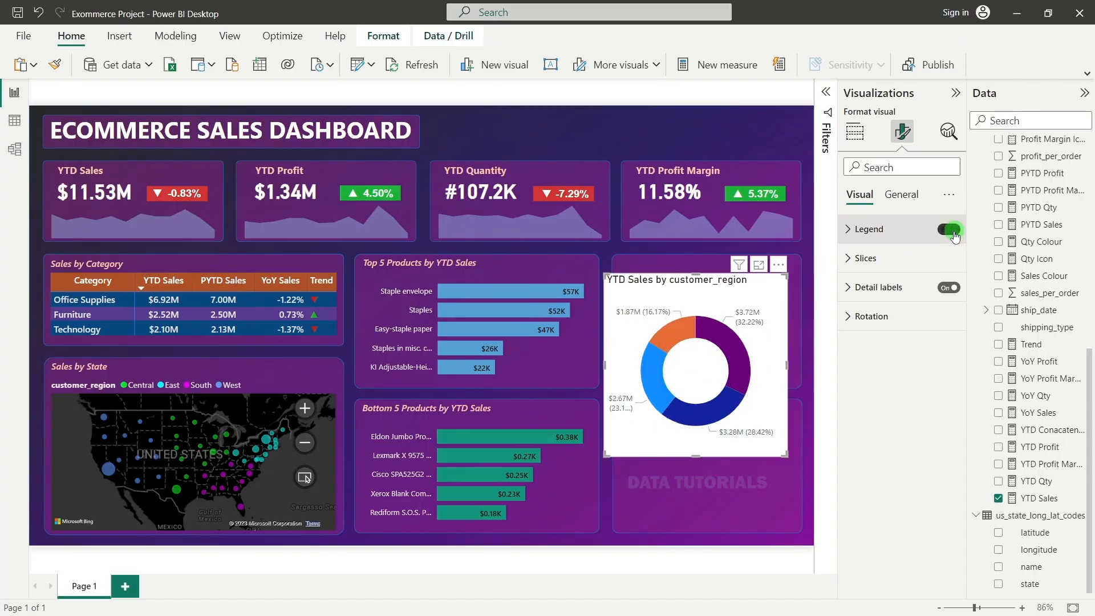
left_click(906, 194)
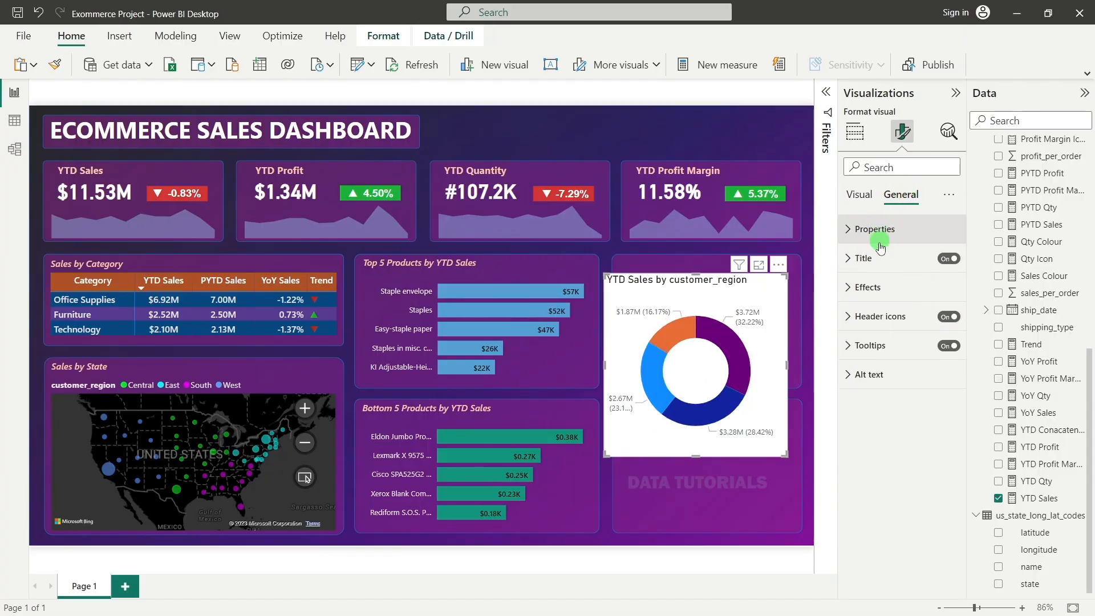
left_click(894, 260)
left_click(898, 328)
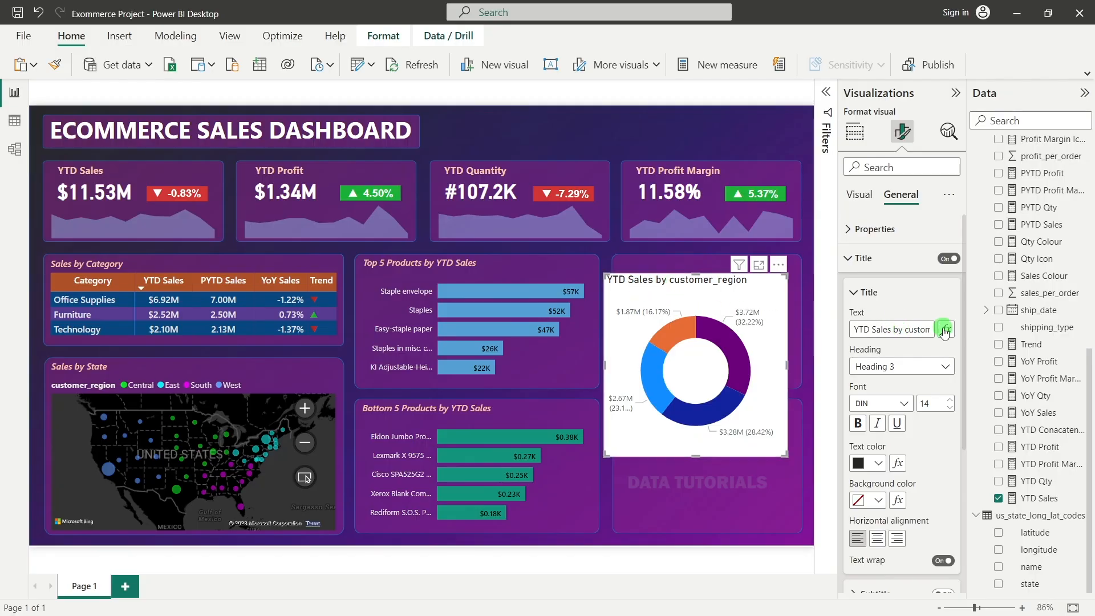
left_click_drag(902, 331, 950, 332)
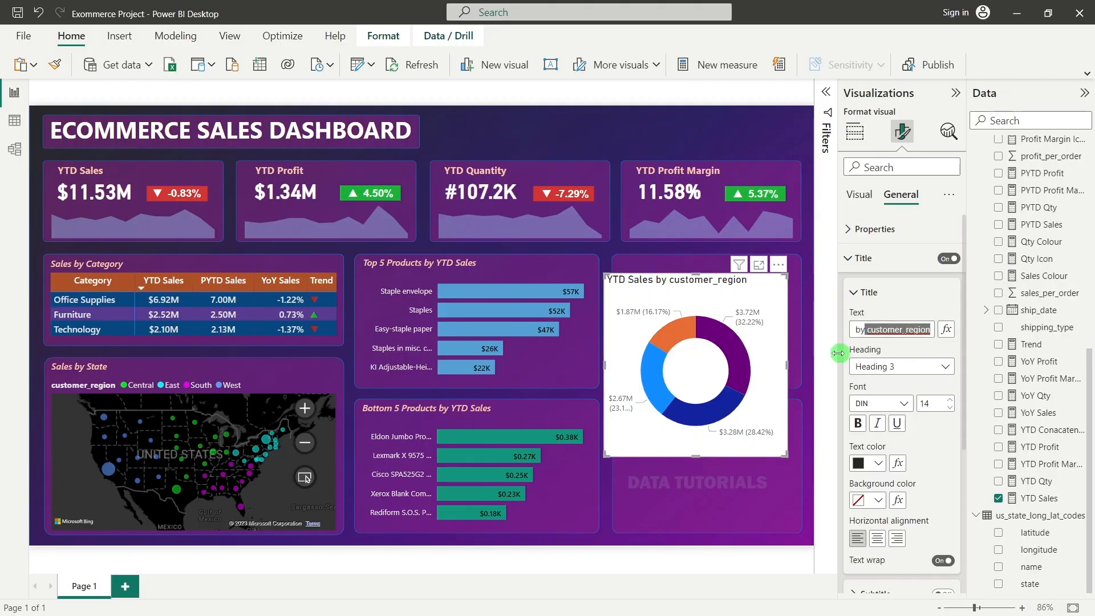
key("BackSpace")
type("Regio")
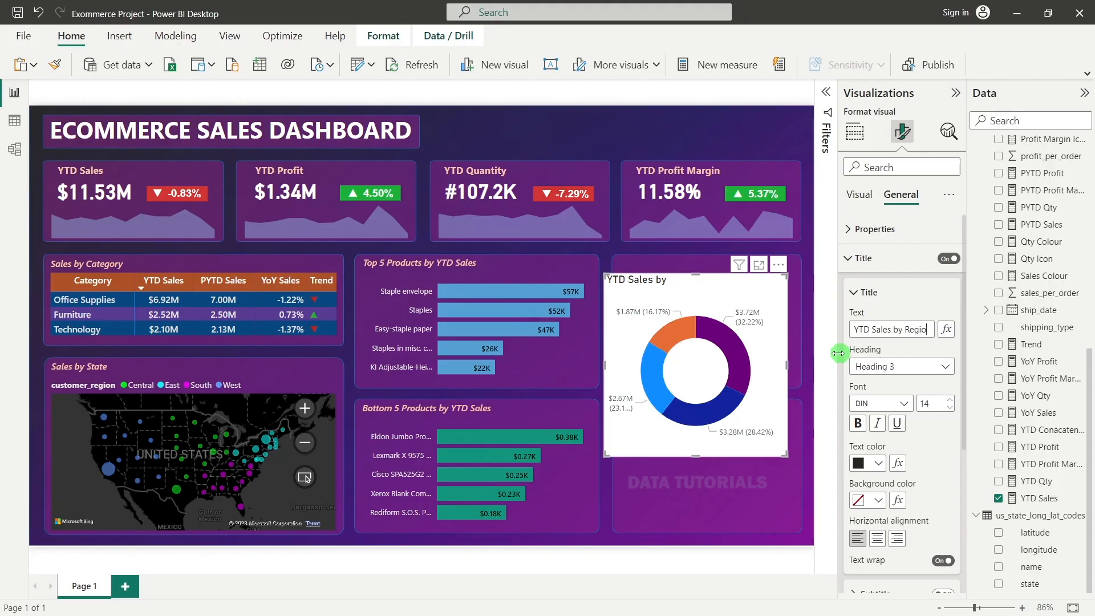
type("n")
Step: Format the donut chart's title in a heavier Segoe UI font, size 11, light orange and italic
left_click(885, 403)
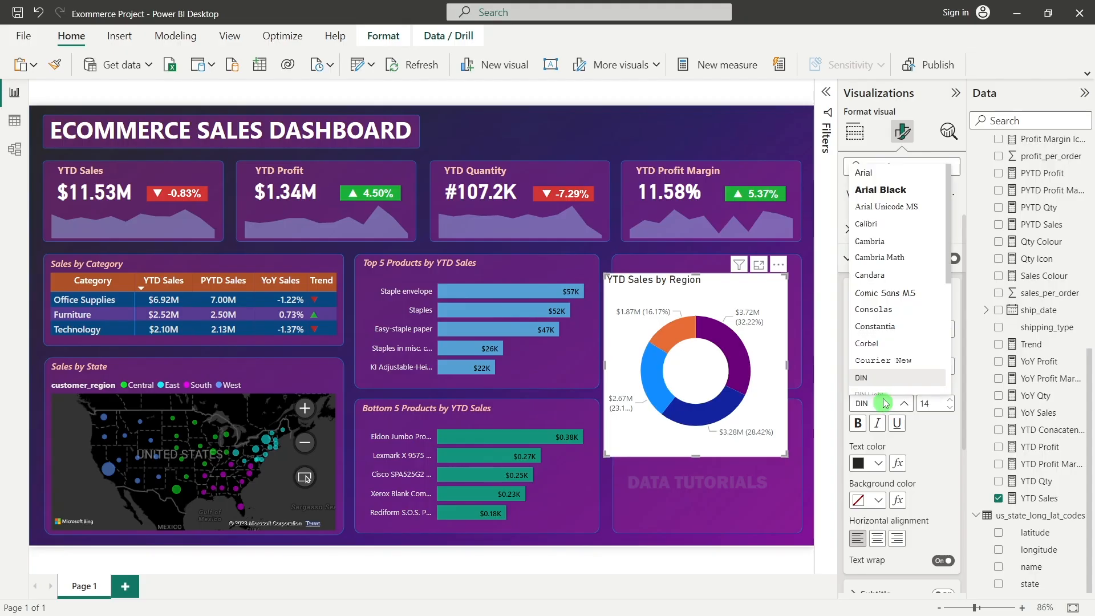
scroll(887, 376, "down", 5)
left_click(899, 350)
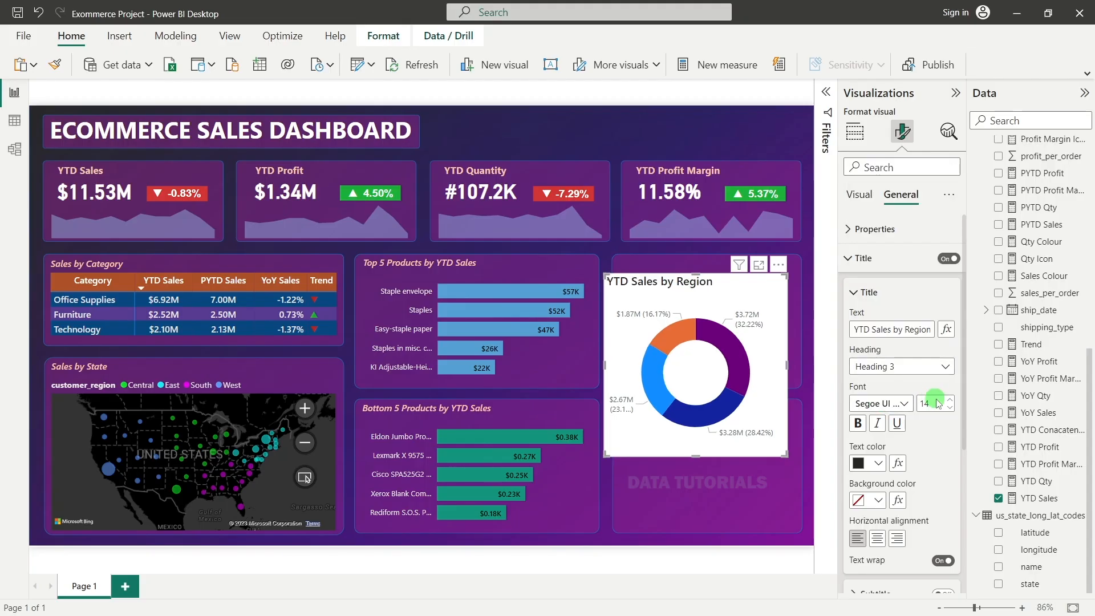
type("11")
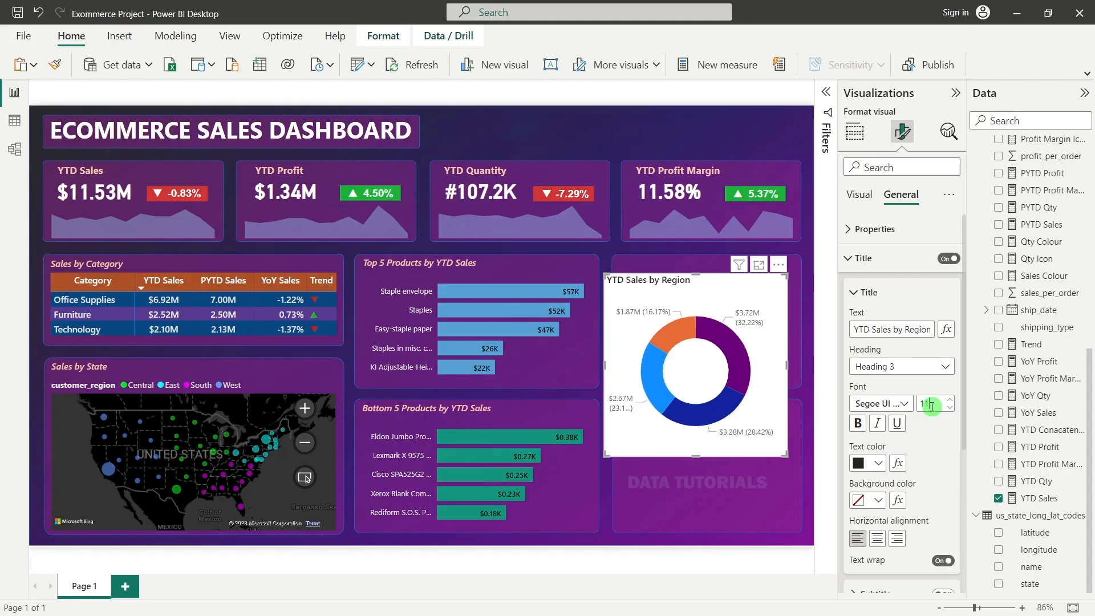
left_click(873, 462)
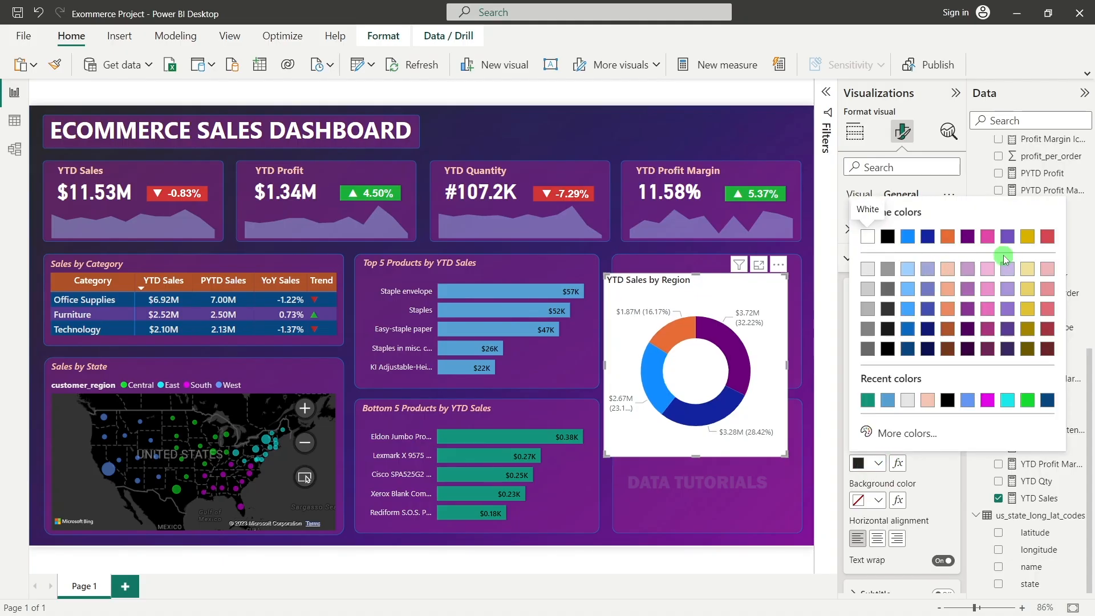
left_click(950, 270)
left_click(877, 424)
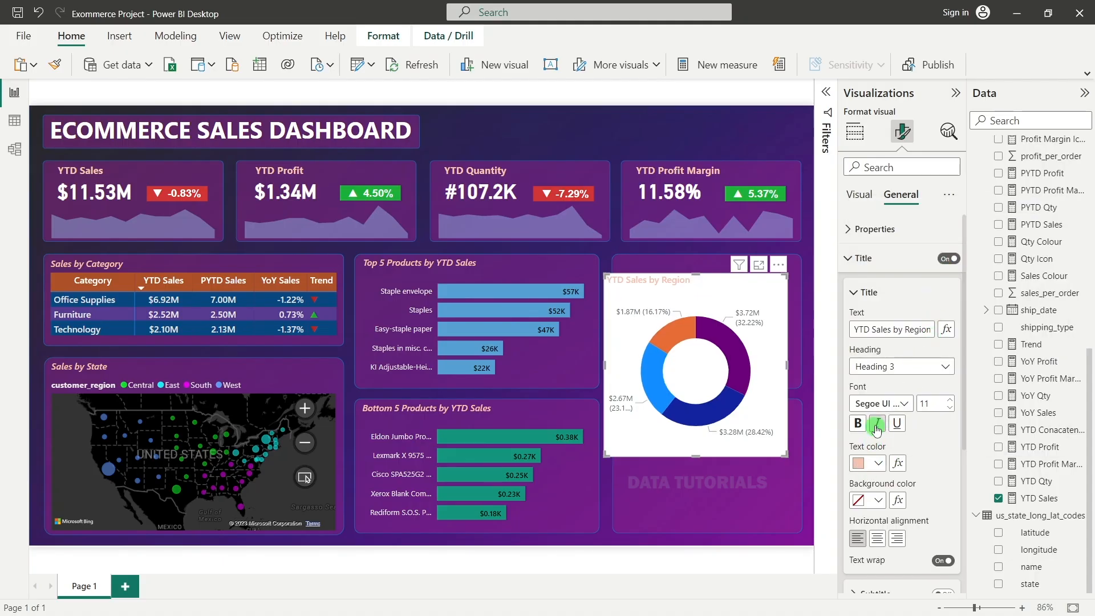
Step: Turn off the donut chart's background
left_click(861, 257)
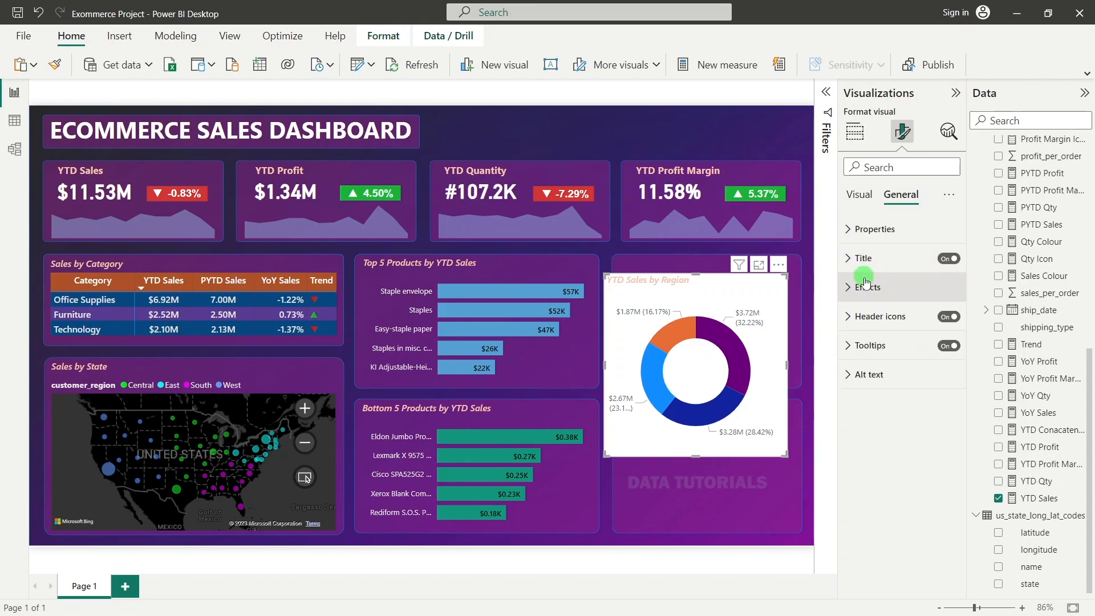
left_click(866, 287)
left_click(945, 321)
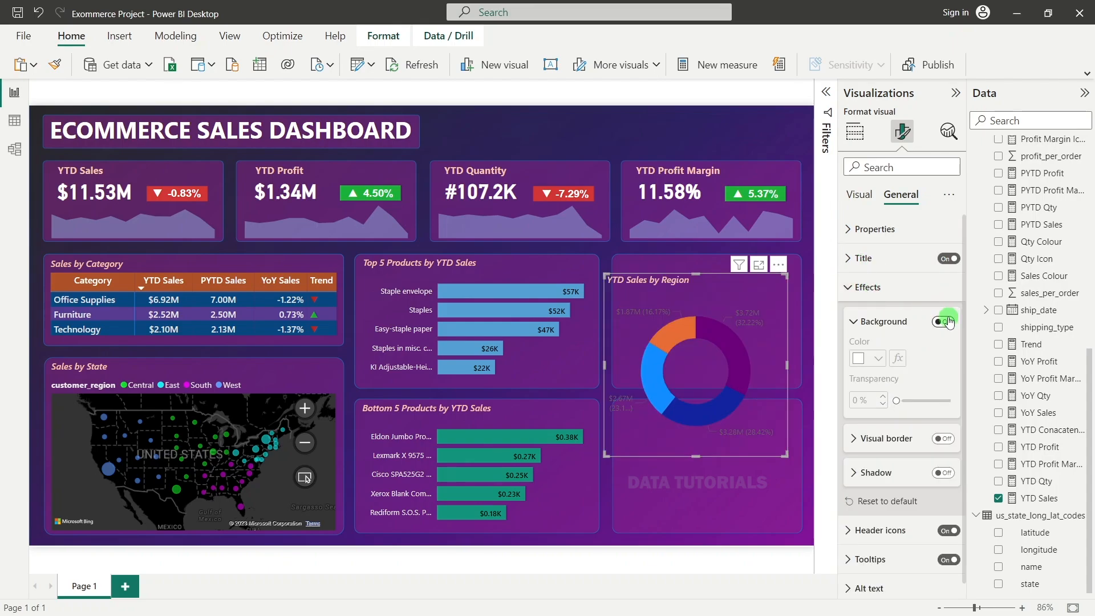
Step: Format the donut chart's detail label values in light grey Segoe UI Semibold at size 9
left_click(860, 195)
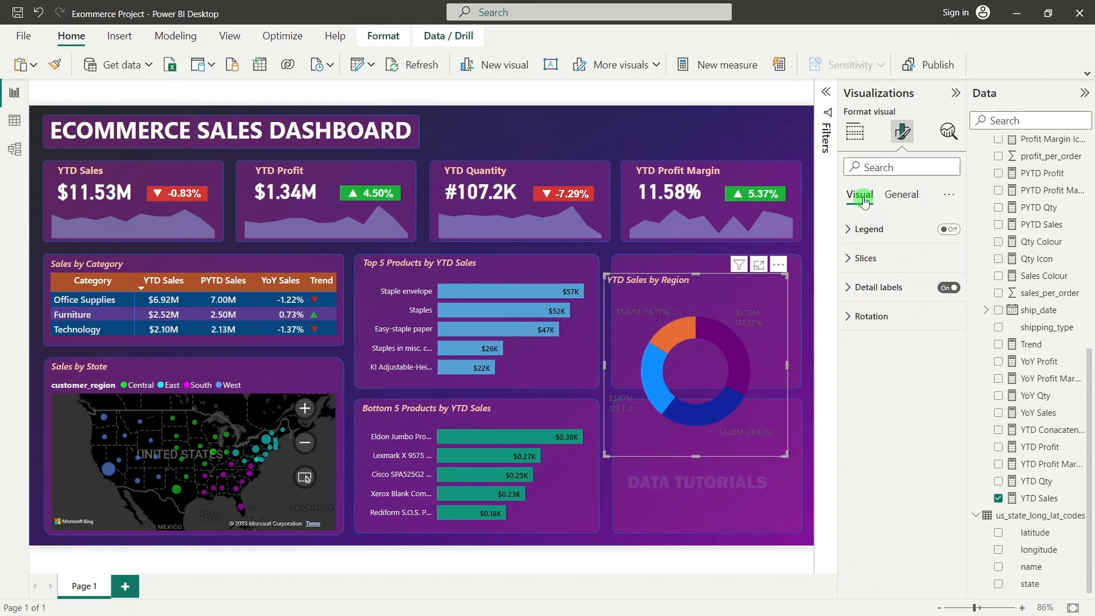
left_click(879, 288)
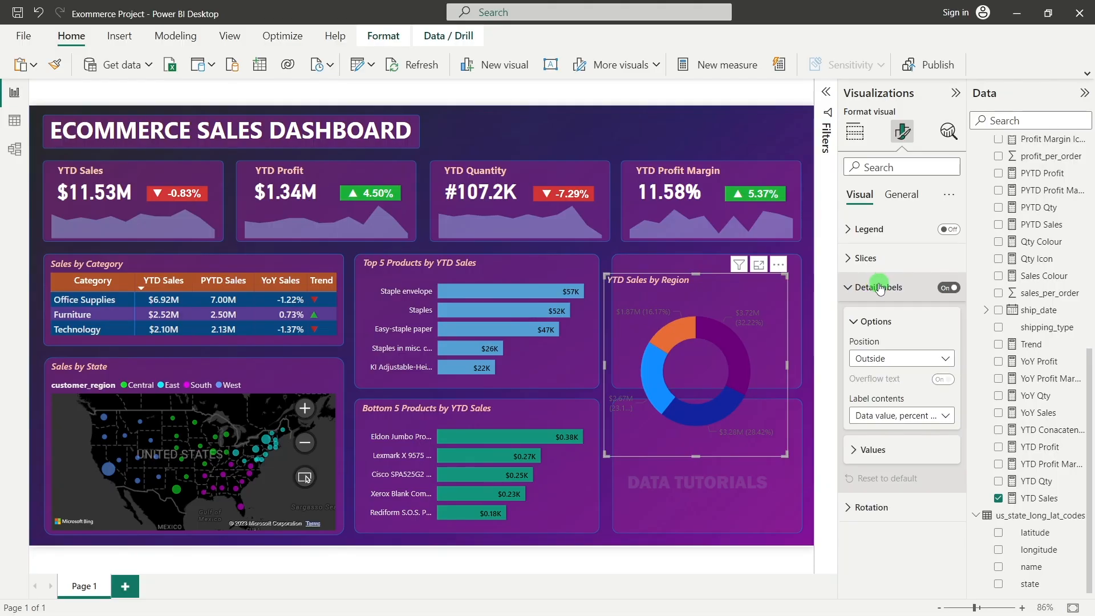
left_click(886, 449)
left_click(878, 374)
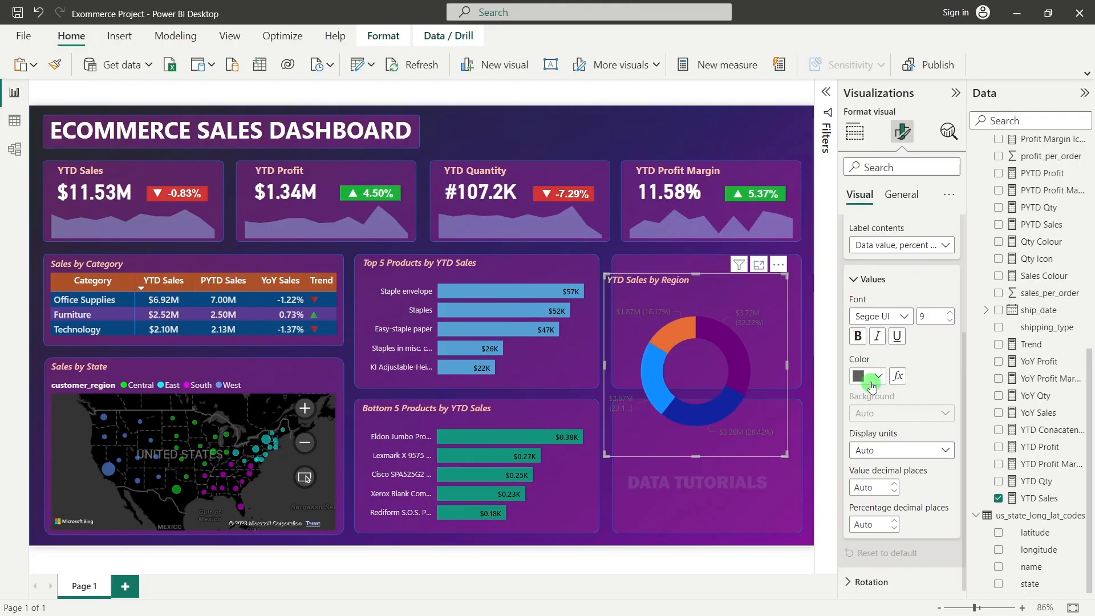
left_click(869, 151)
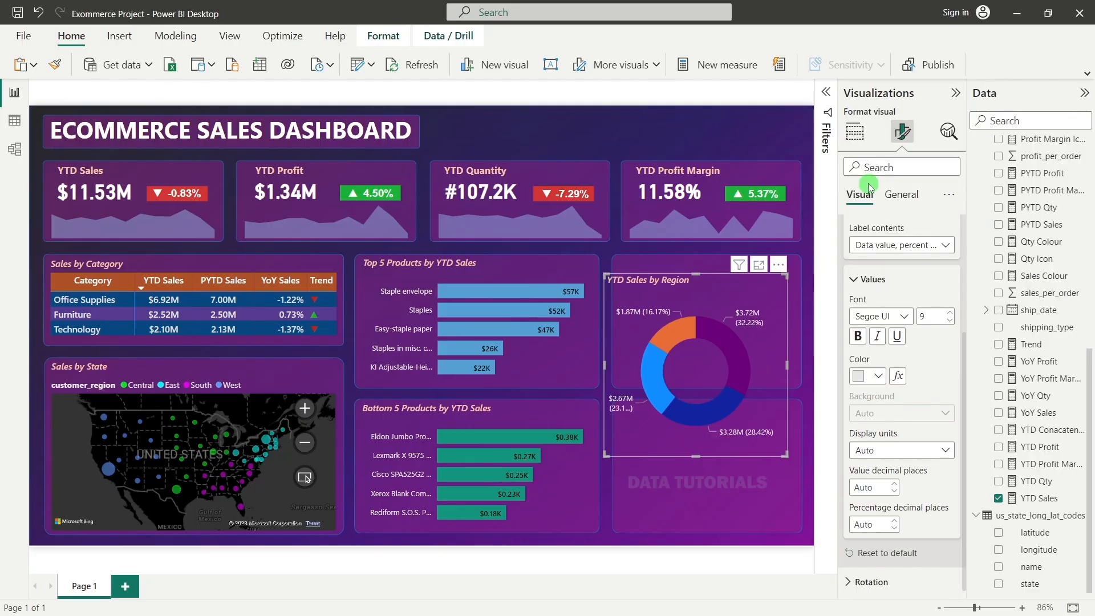
left_click(905, 317)
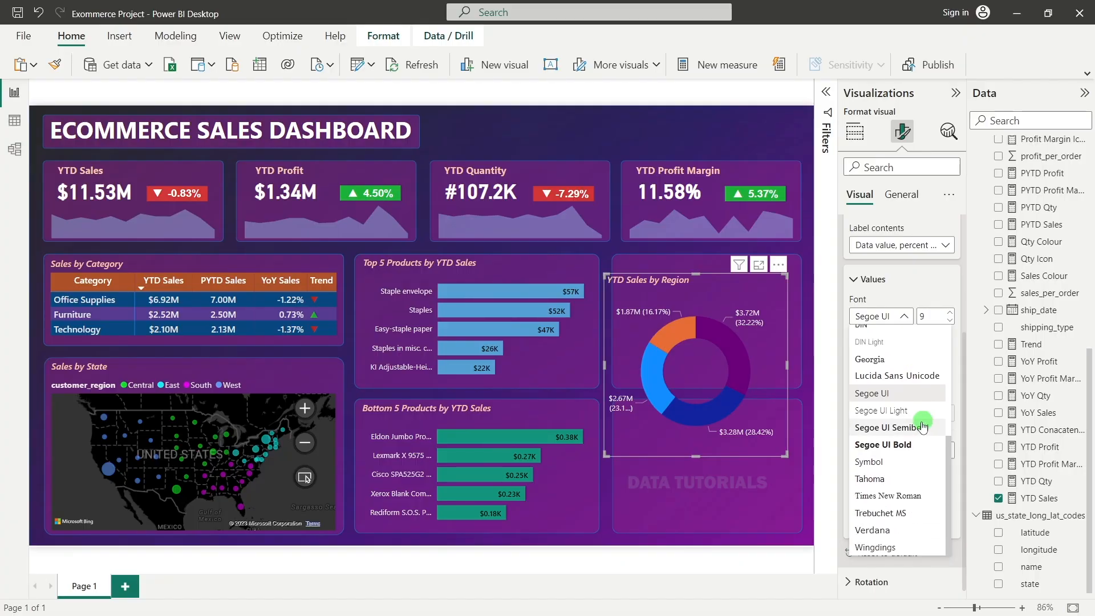
left_click(922, 425)
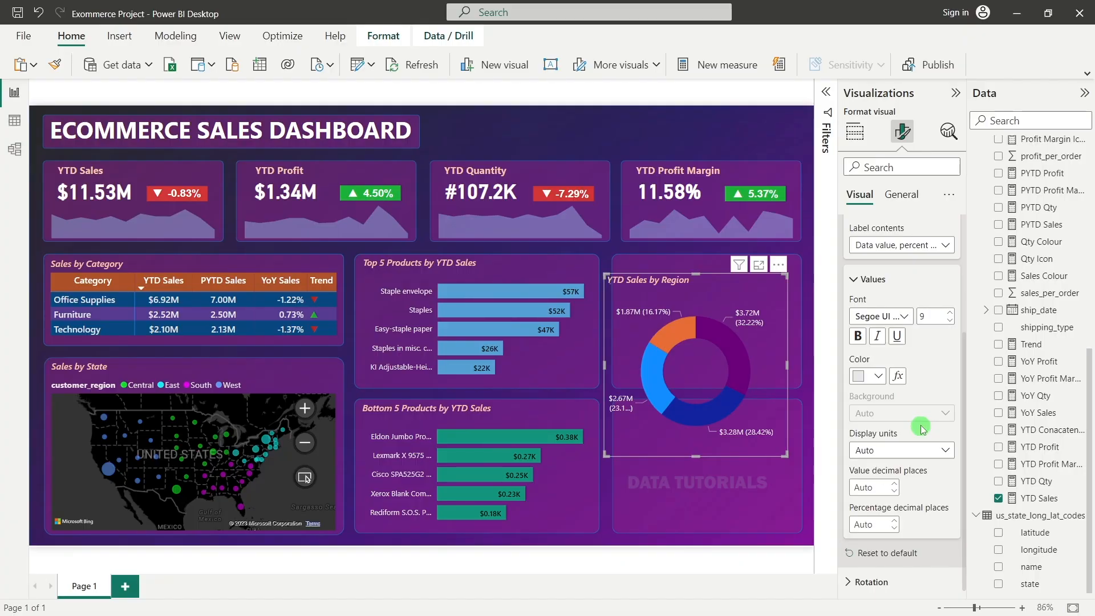
left_click(950, 313)
left_click(951, 320)
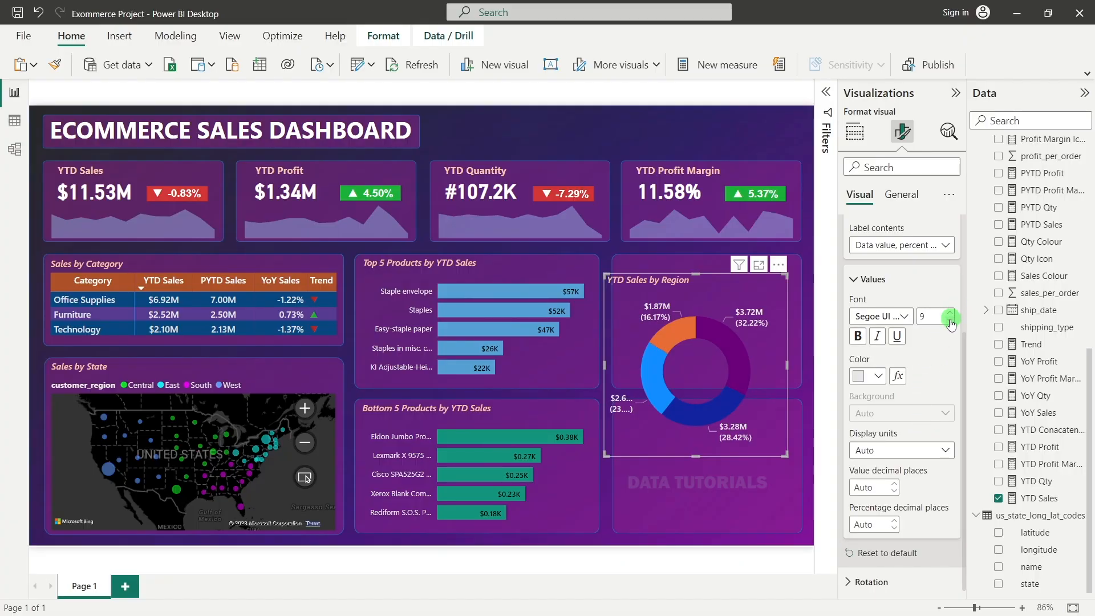
Step: Move the donut chart onto the background panel beside the top 5 products chart and reduce its height to fit
left_click_drag(709, 296, 720, 275)
left_click_drag(701, 452, 704, 382)
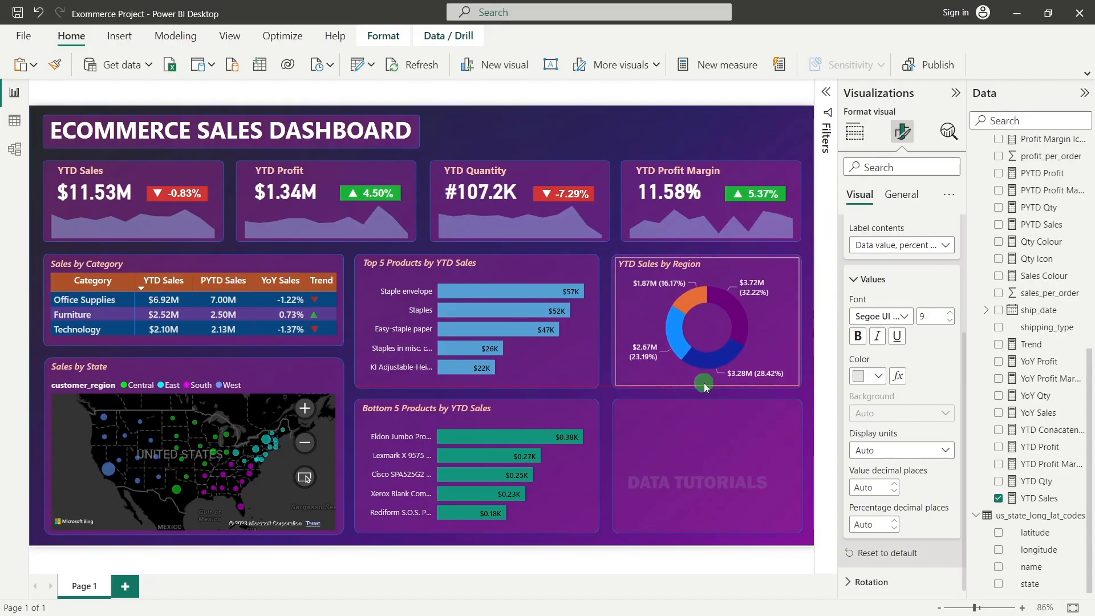
left_click(807, 289)
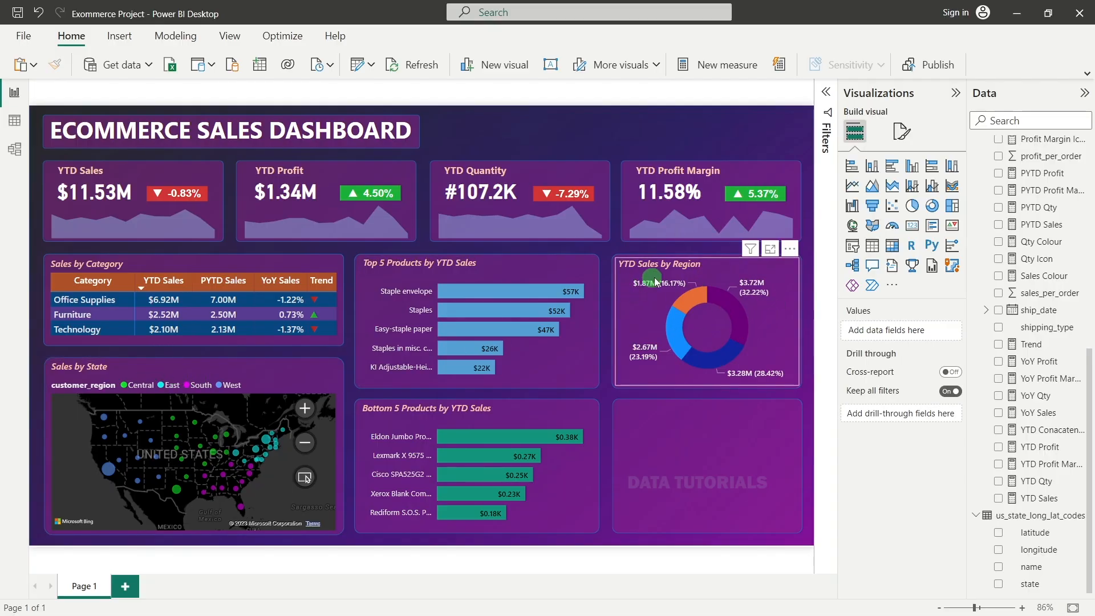
Step: Set the donut chart's West slice colour to #6297F4
mouse_move(655, 281)
left_click(780, 325)
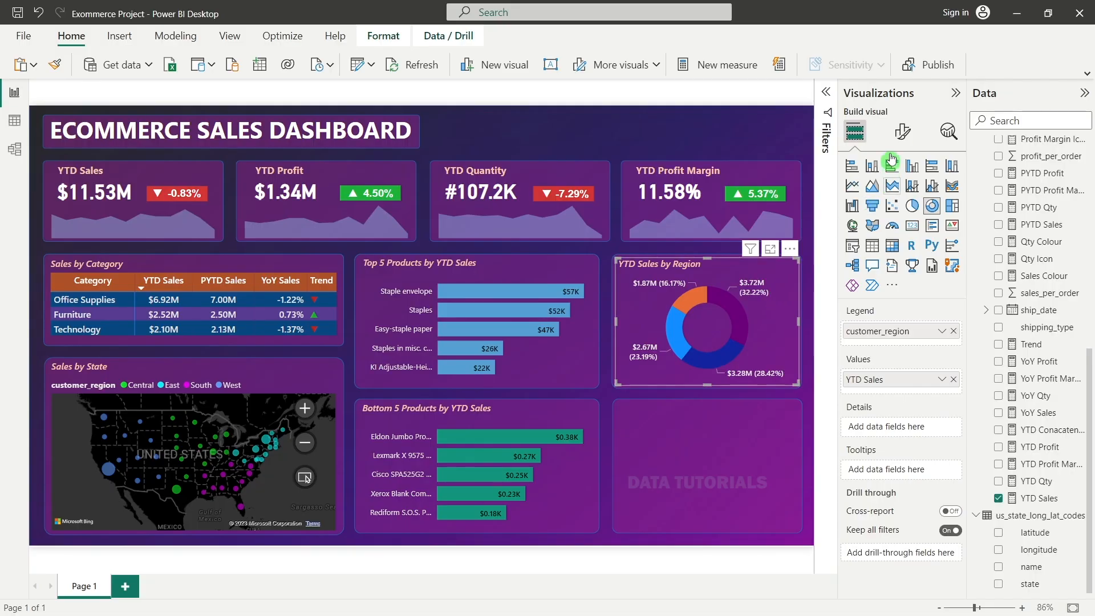
left_click(903, 131)
left_click(869, 258)
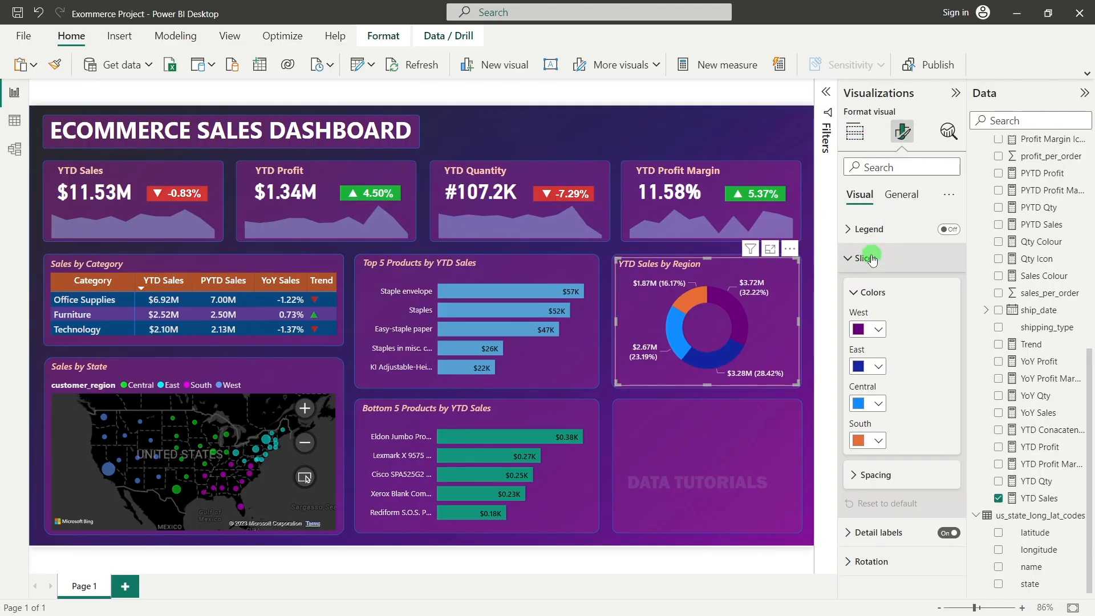
left_click(871, 329)
left_click(906, 570)
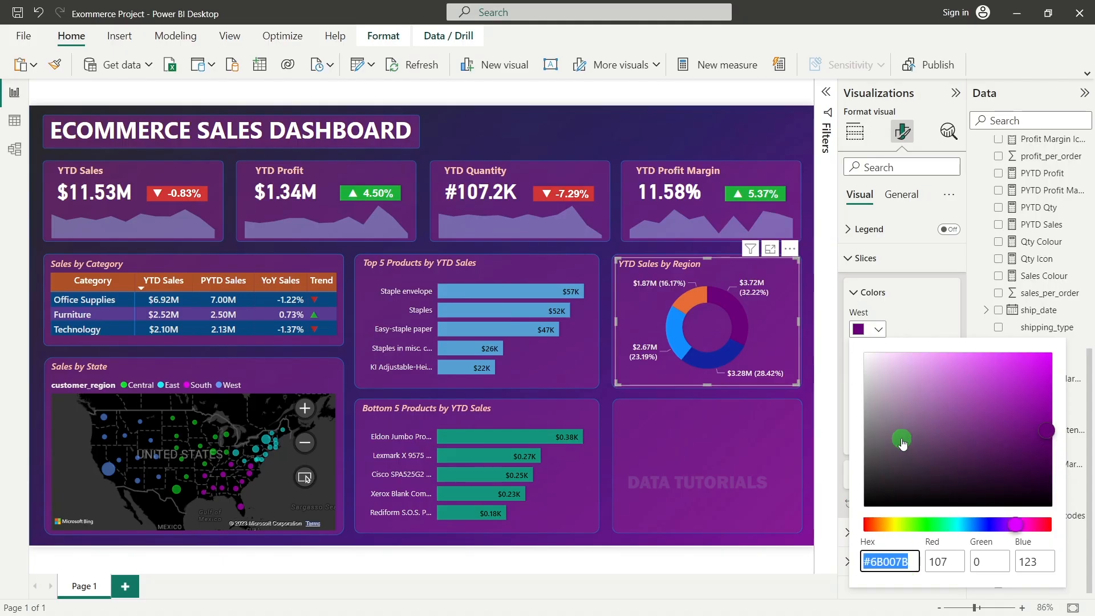
type("#")
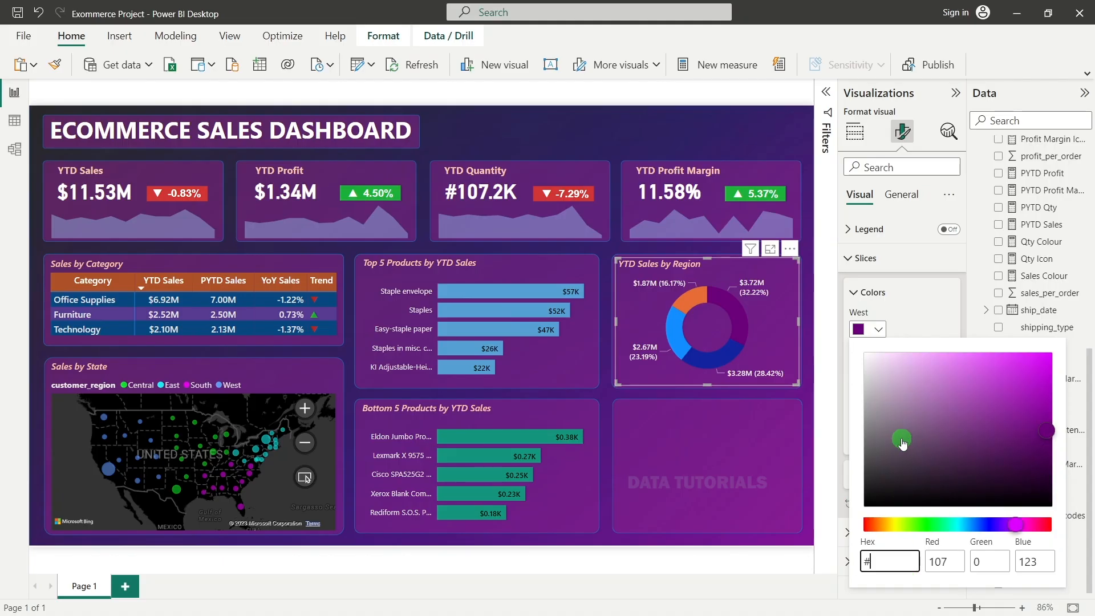
type("6297F4")
left_click(905, 316)
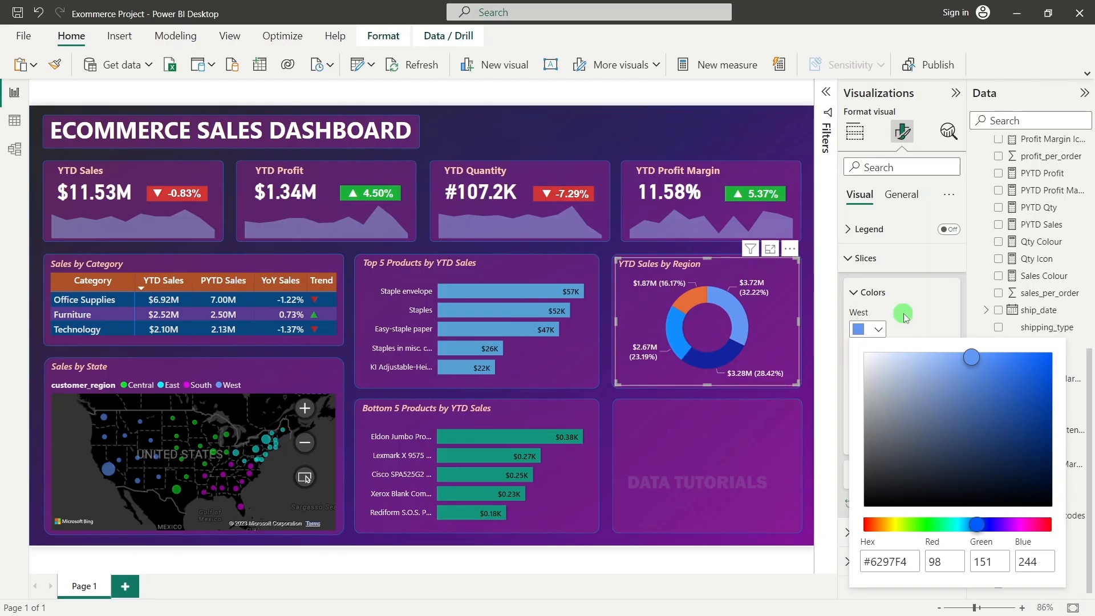
Step: Set the donut chart's East slice colour to #18EAEA
left_click(871, 367)
left_click(881, 339)
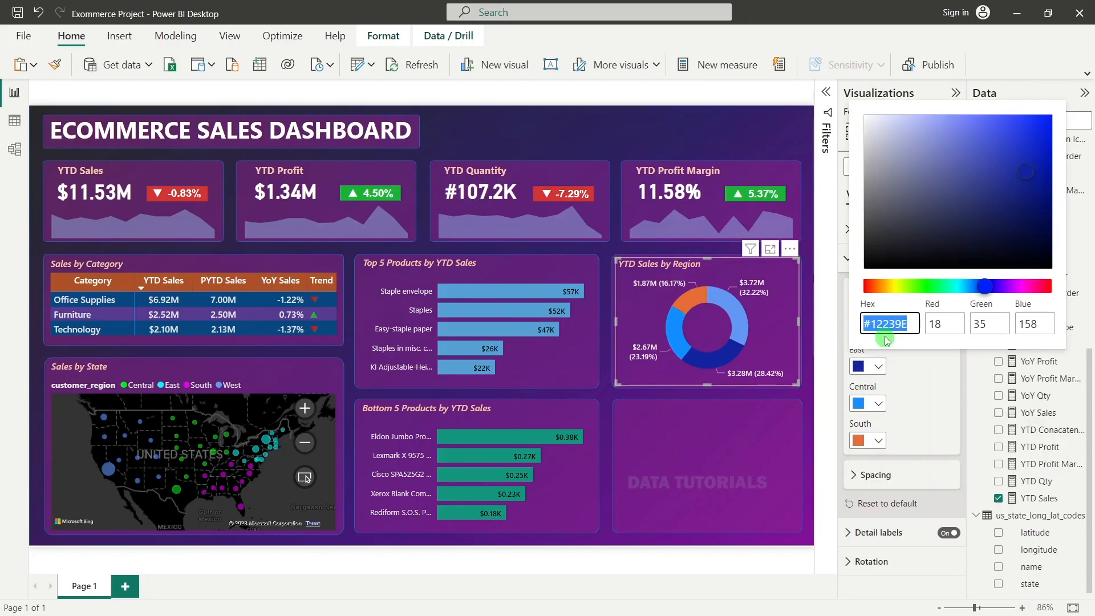
type("#")
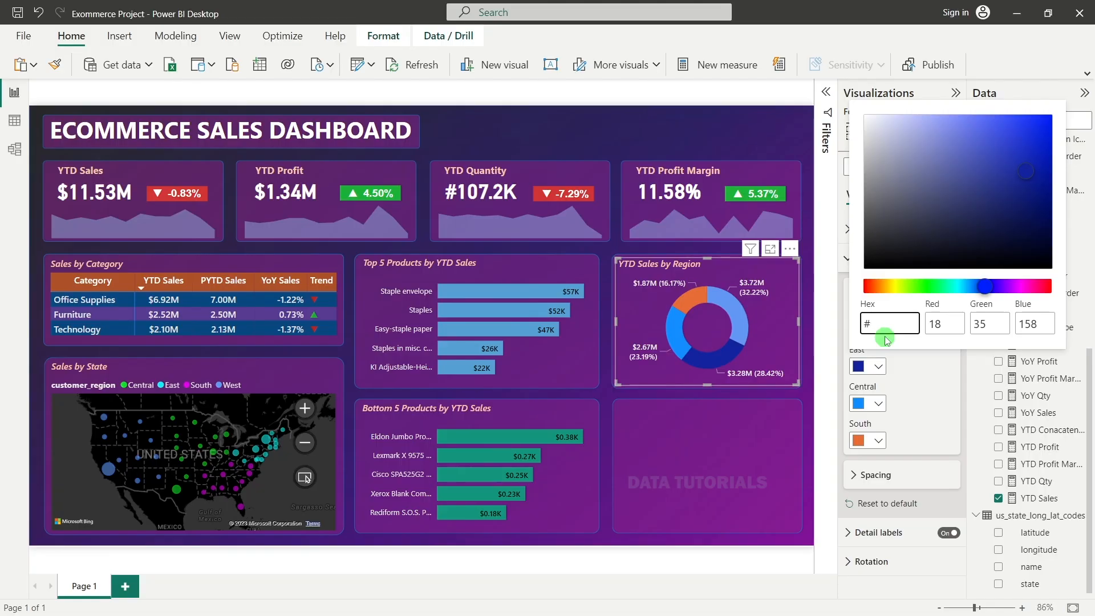
type("18eaea")
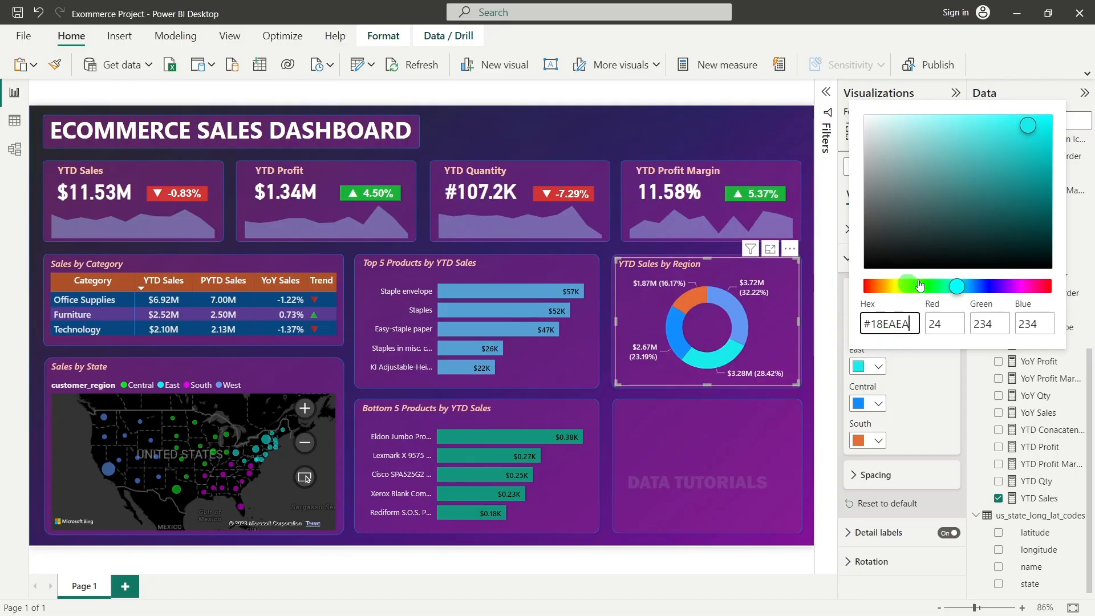
Step: Set the donut chart's Central slice colour to #11DD2C
left_click(868, 403)
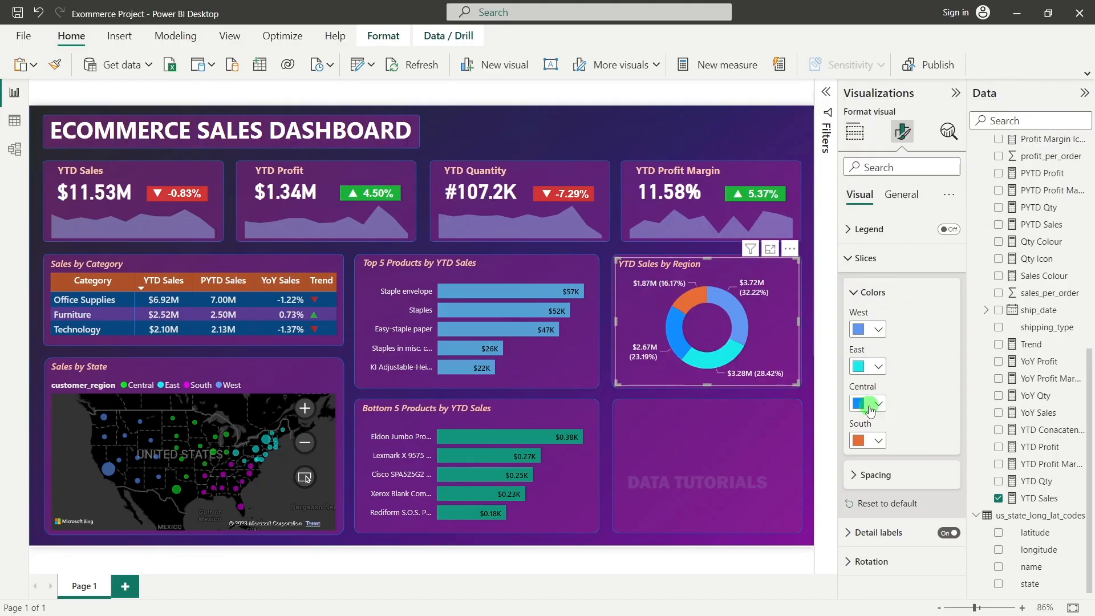
left_click(900, 374)
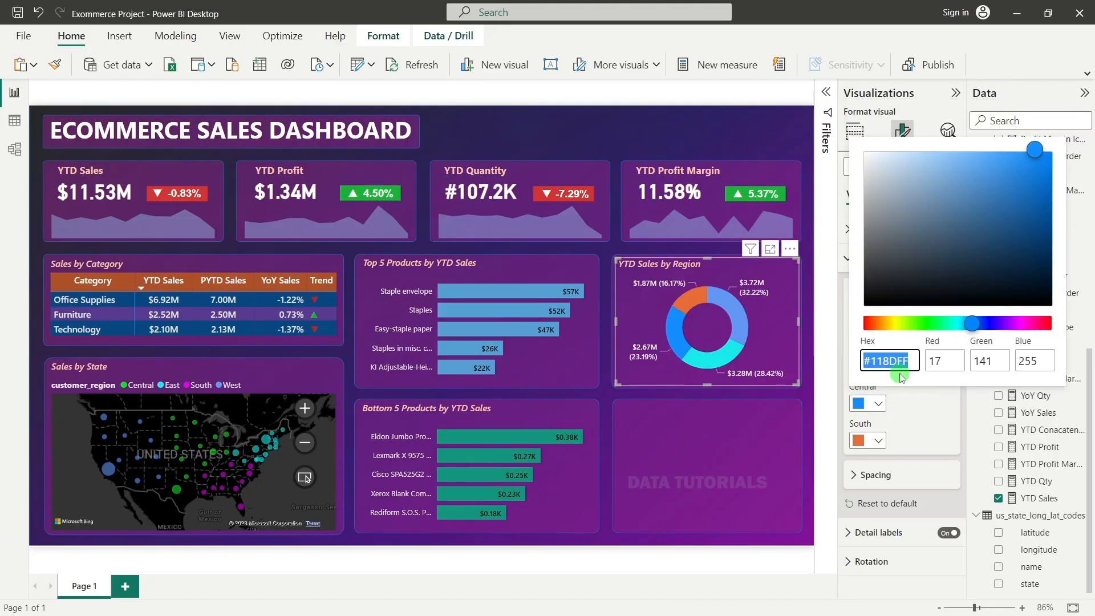
type("#1")
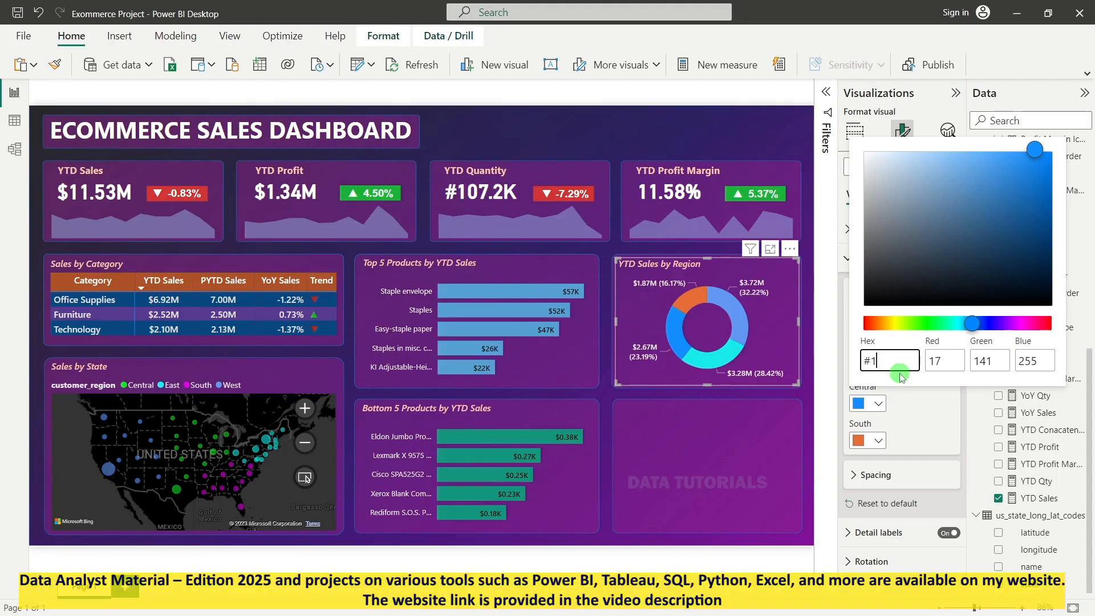
type("1dd22")
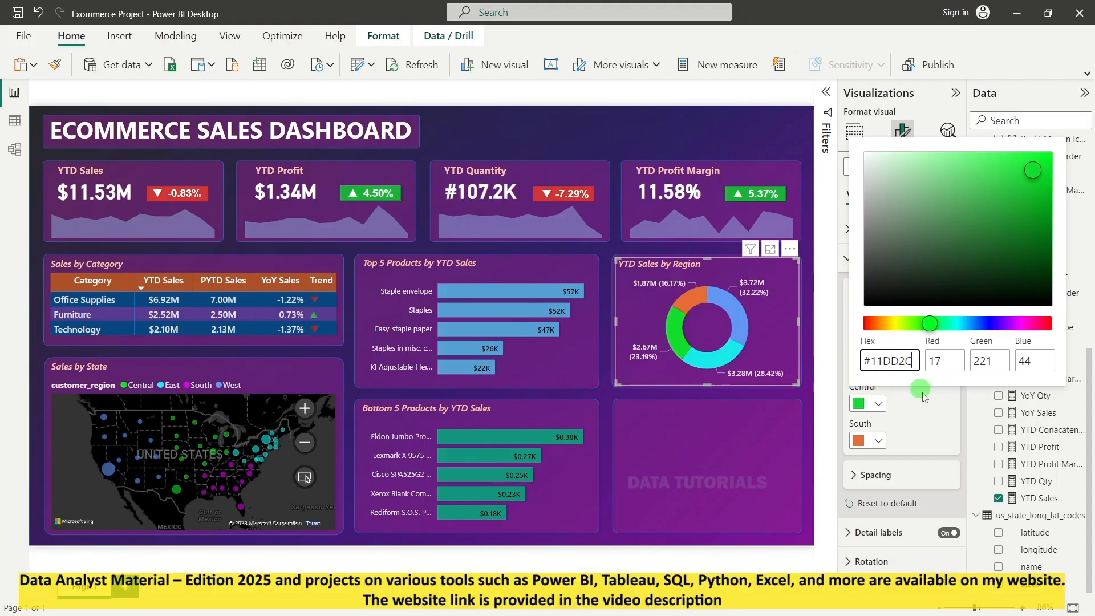
left_click(919, 416)
Step: Set the donut chart's South slice colour to #E306EA
left_click(878, 440)
left_click(884, 411)
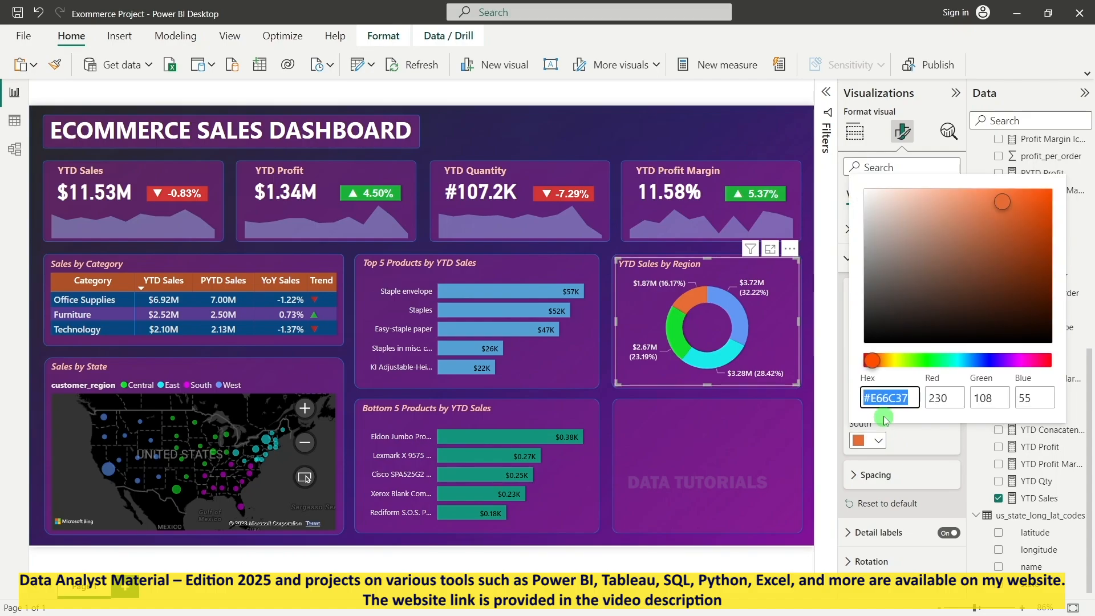
type("#e")
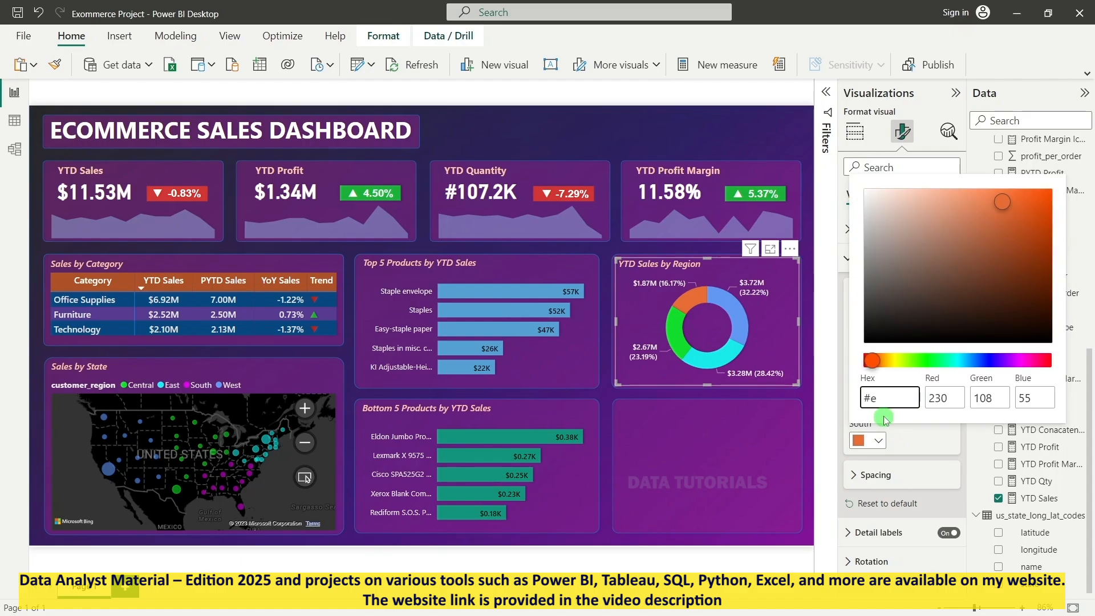
type("306ea")
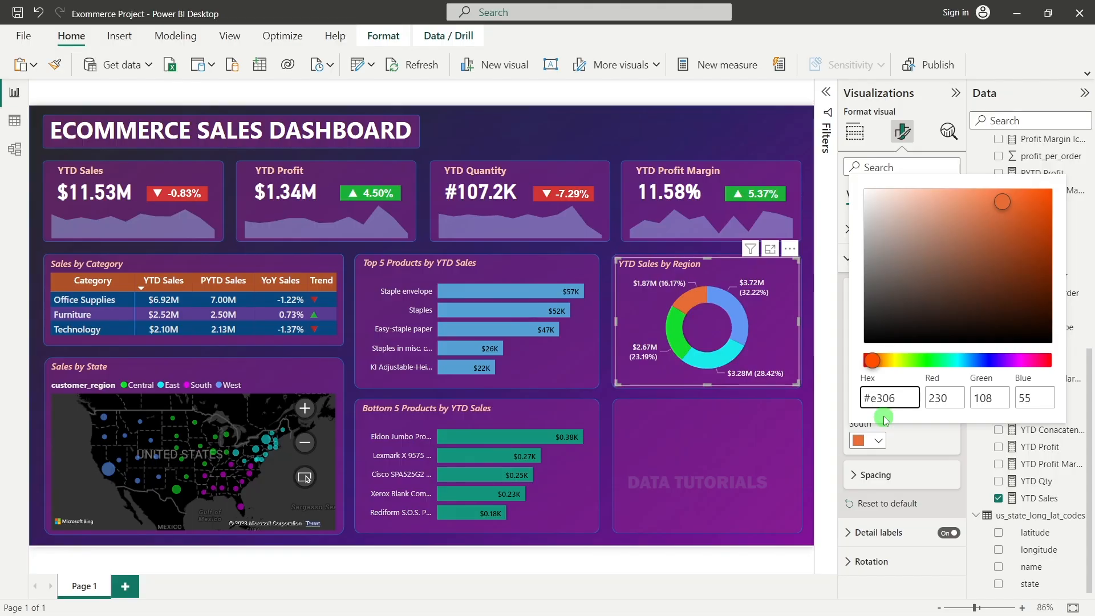
left_click(713, 446)
left_click(807, 305)
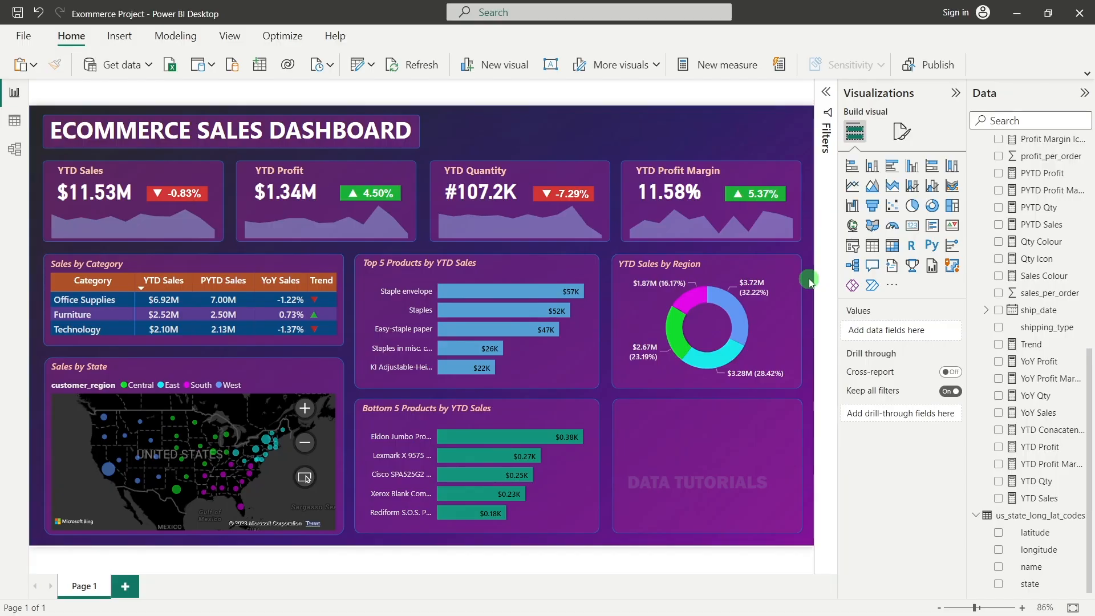
Step: Duplicate the region donut chart onto the empty panel beside the bottom 5 products chart and replace its legend field with shipping_type
left_click(766, 322)
left_click_drag(776, 316, 771, 453)
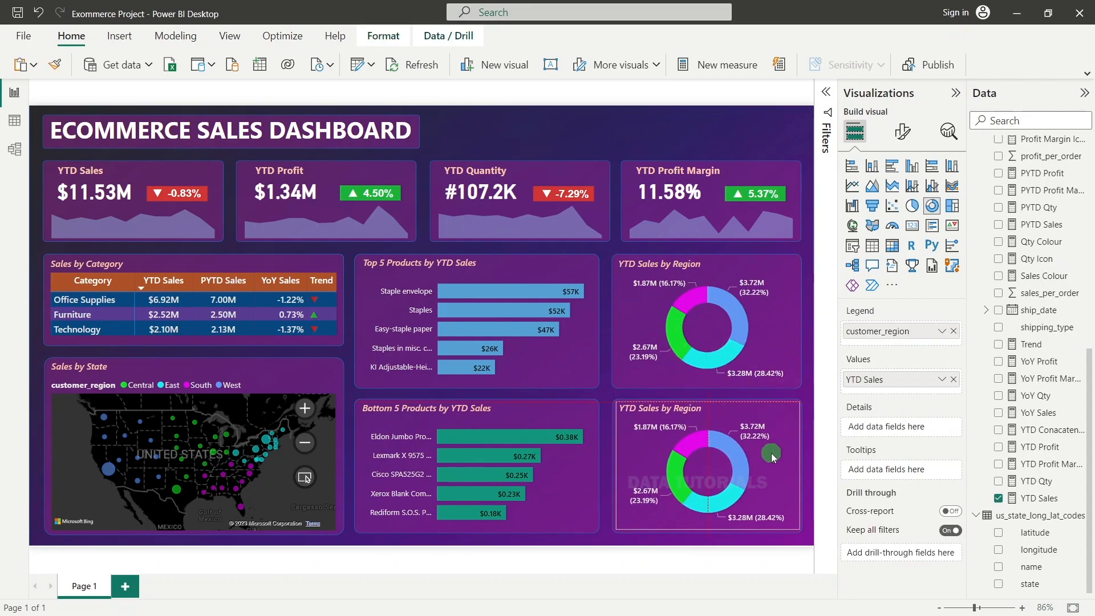
left_click(954, 332)
left_click(1003, 120)
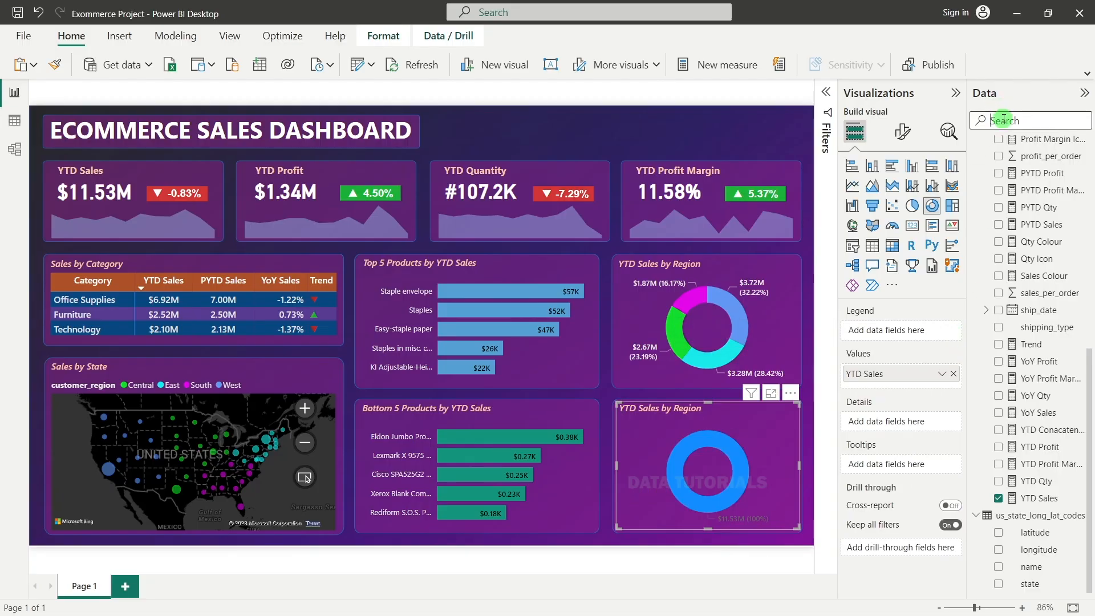
type("shi")
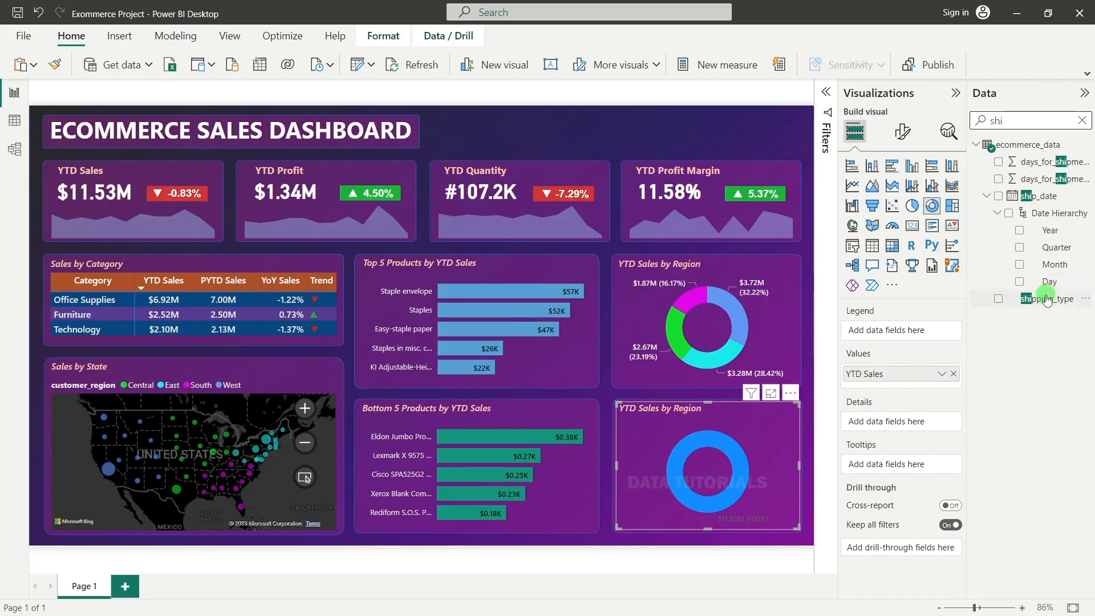
left_click_drag(1047, 299, 872, 330)
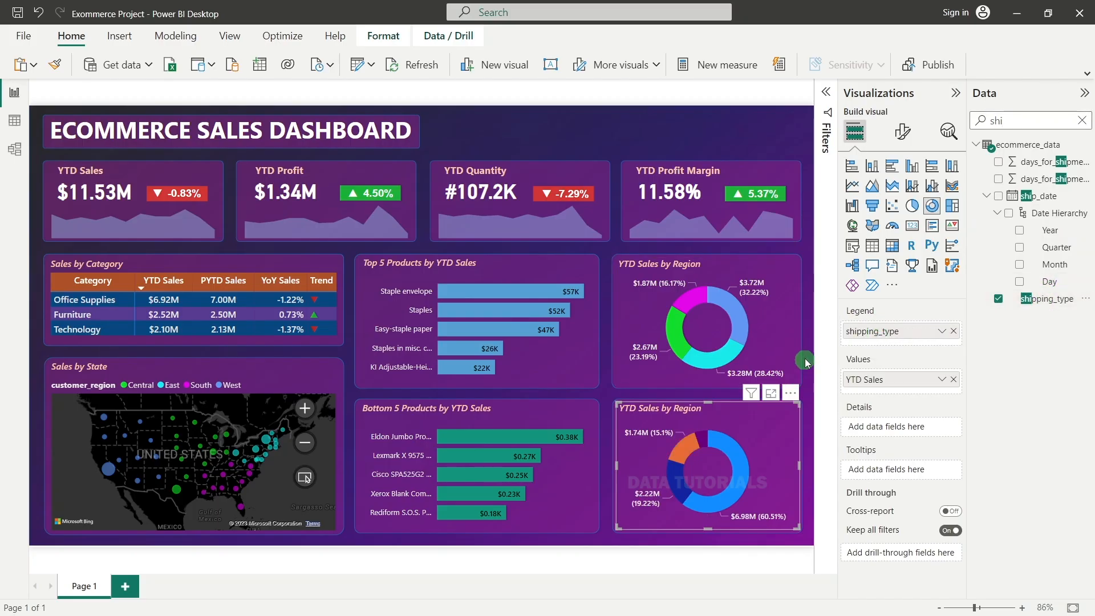
left_click(805, 362)
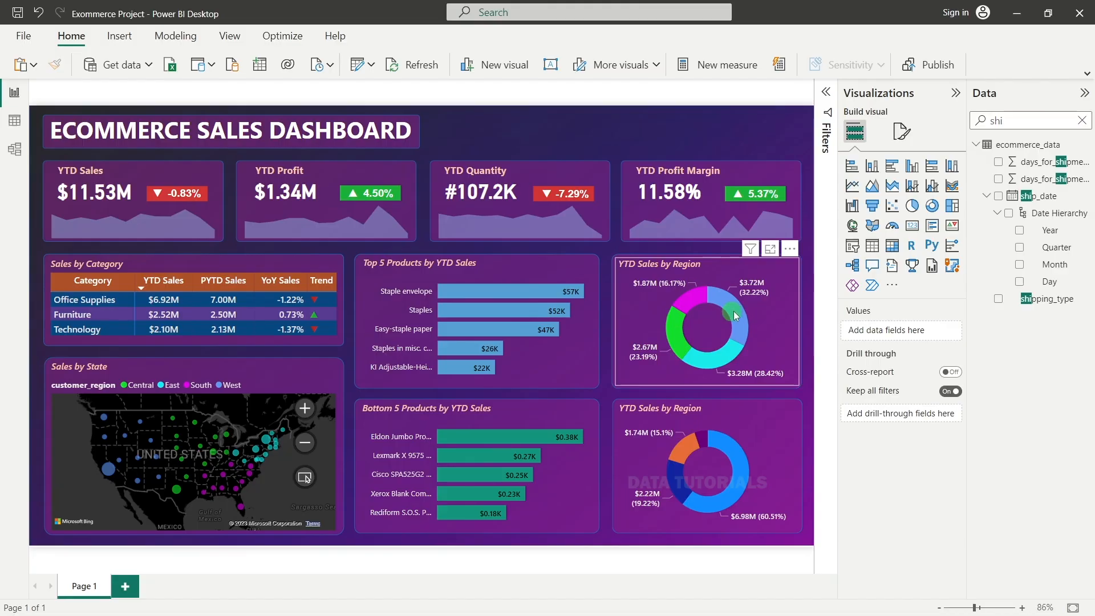
Step: Set the region donut chart's detail label contents to category and percent of total
mouse_move(733, 313)
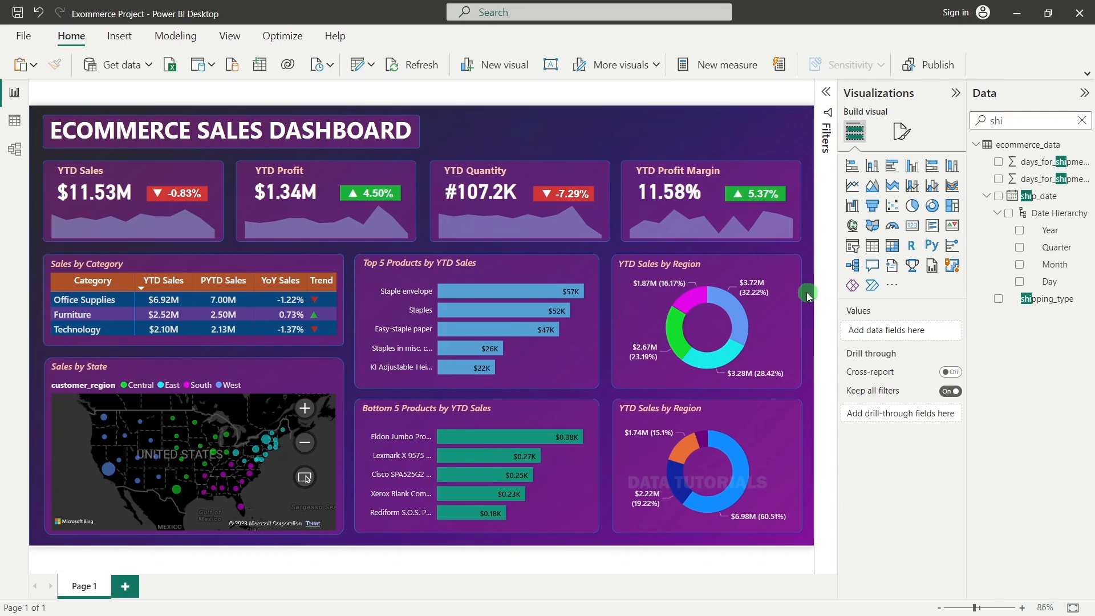
mouse_move(742, 339)
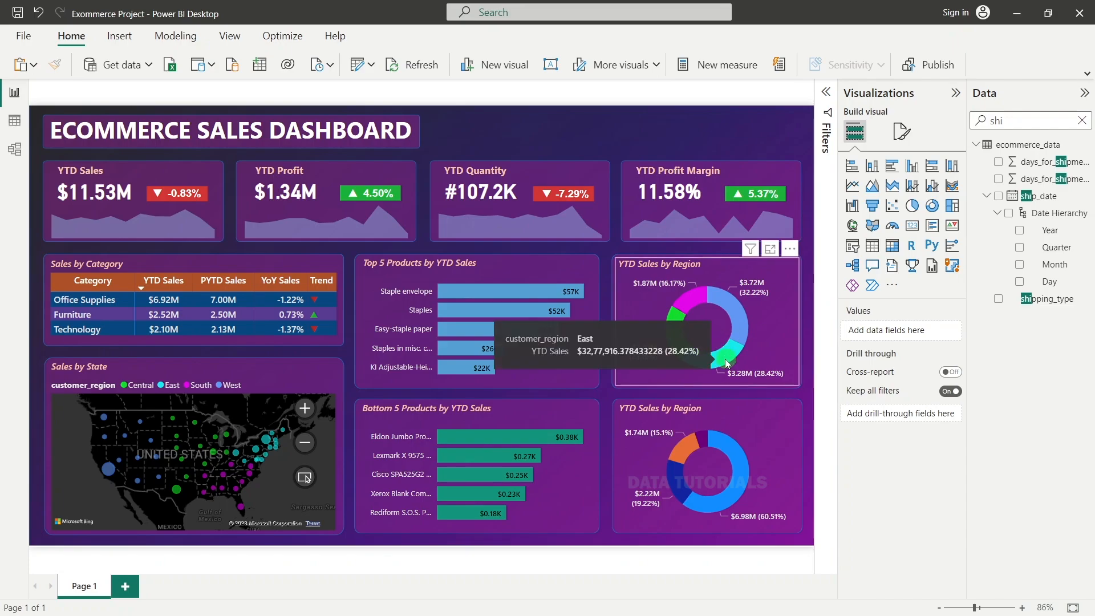
mouse_move(687, 304)
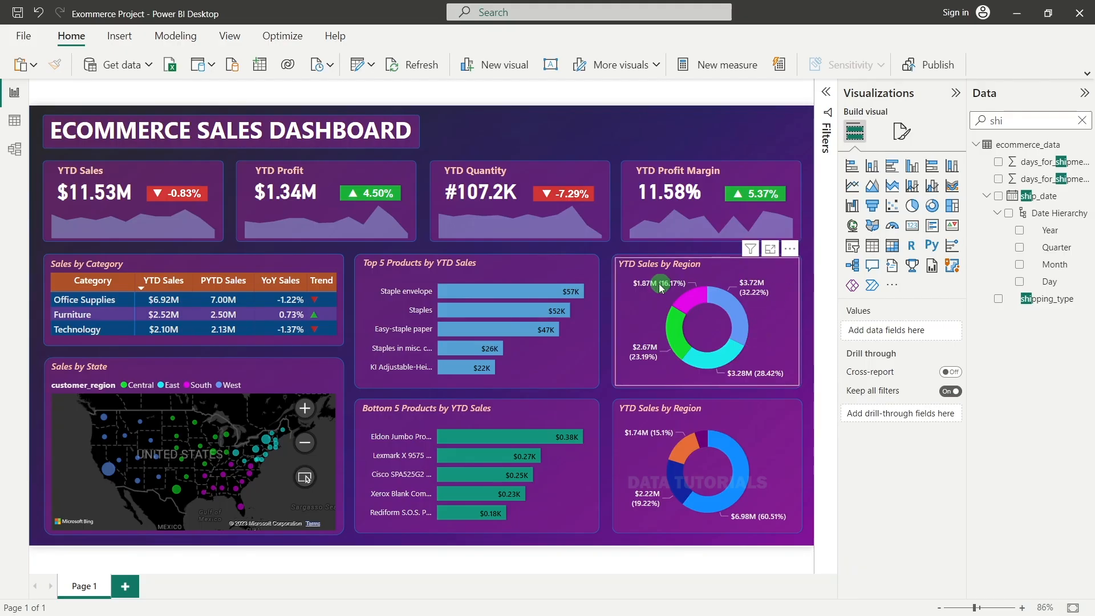
mouse_move(661, 287)
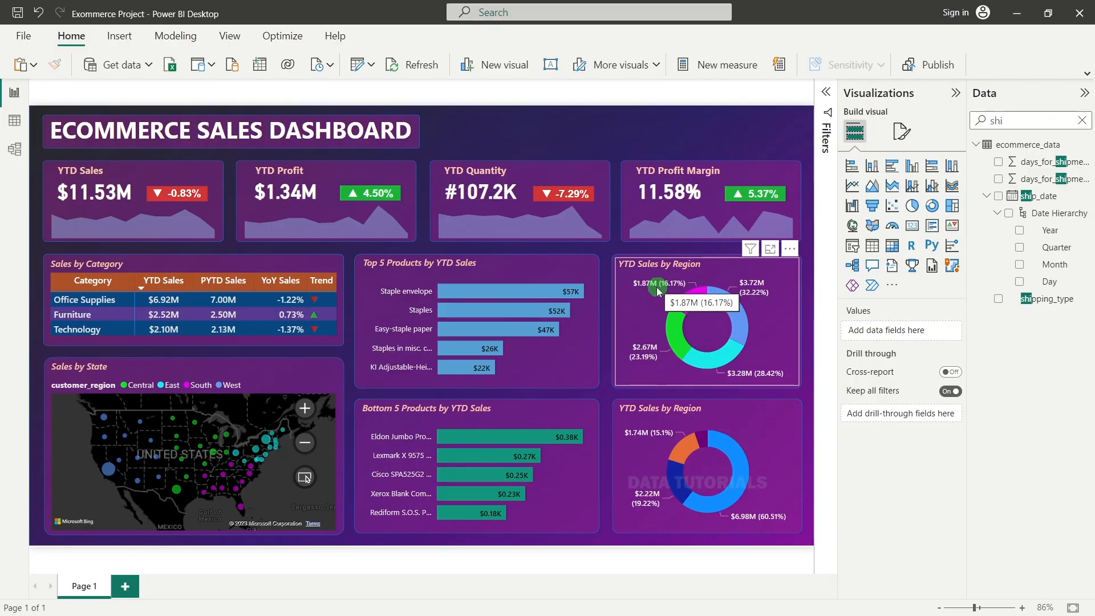
left_click(780, 307)
left_click(902, 131)
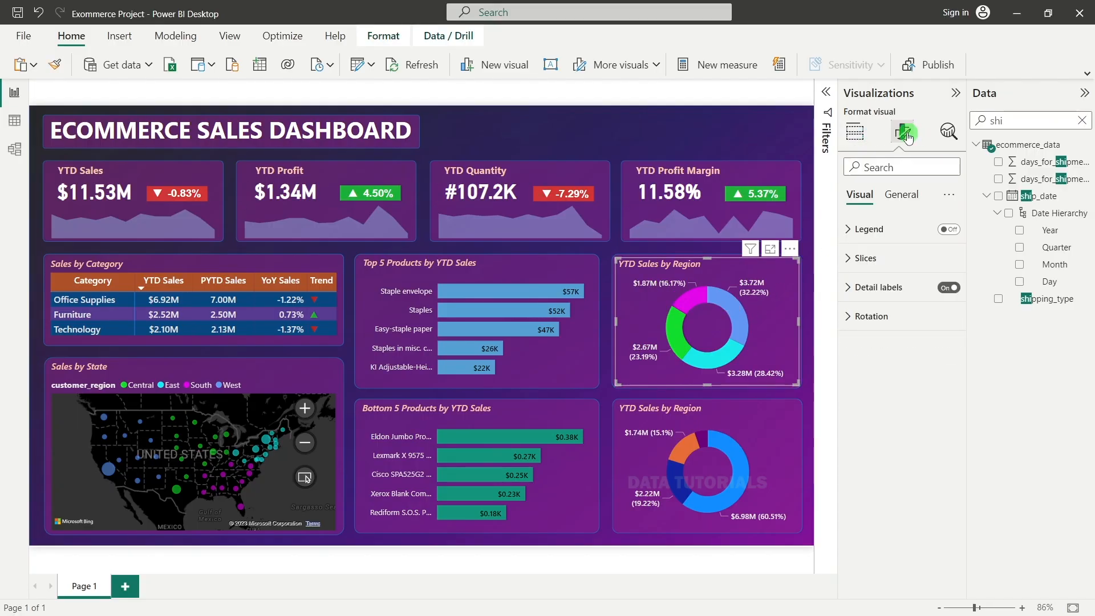
left_click(898, 286)
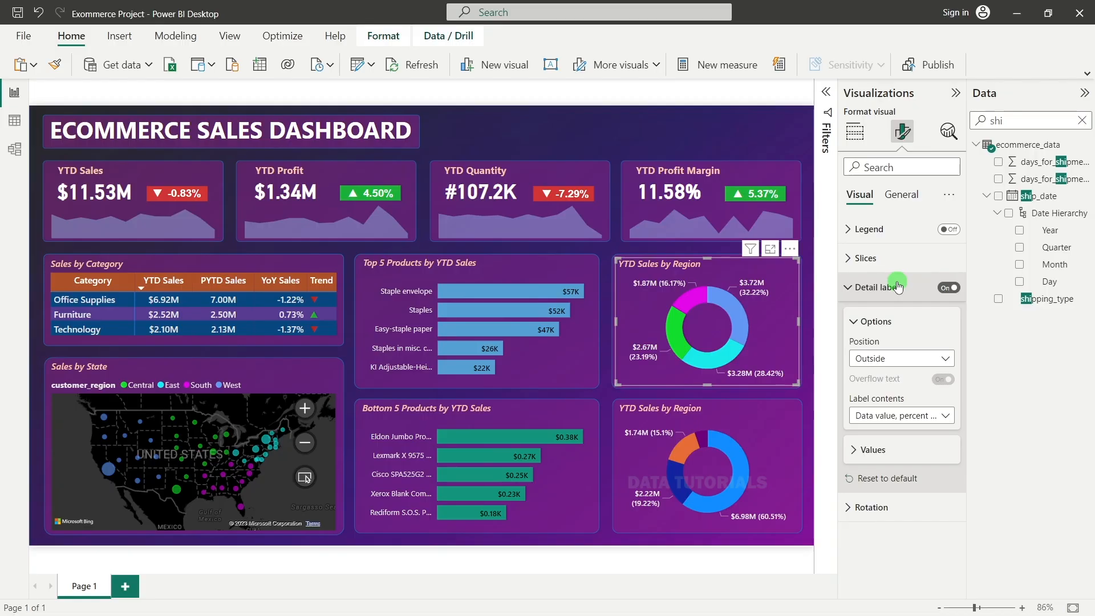
left_click(898, 416)
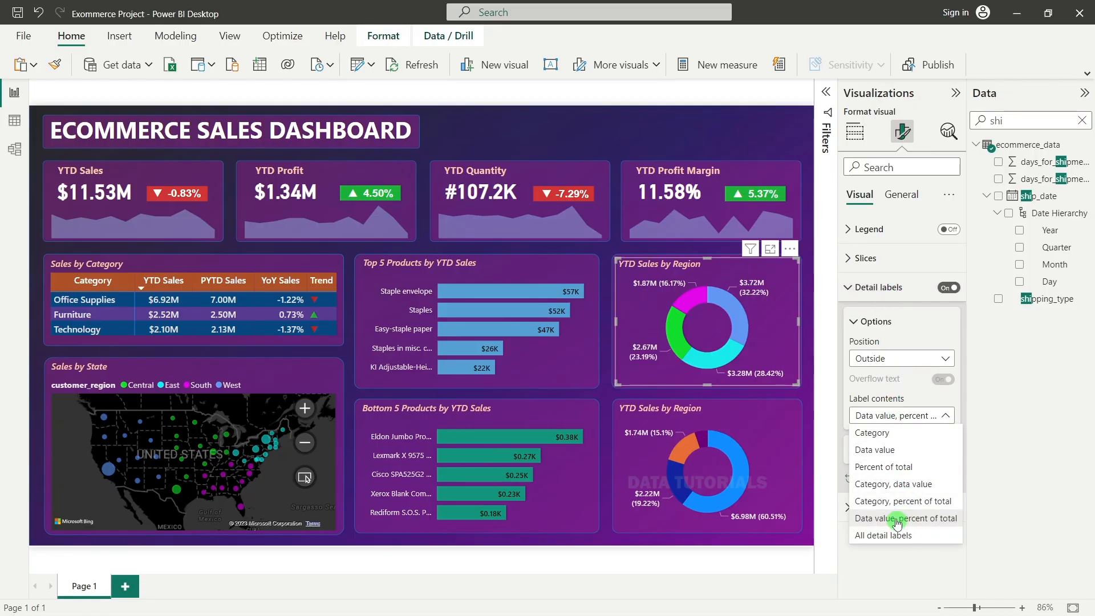
left_click(893, 500)
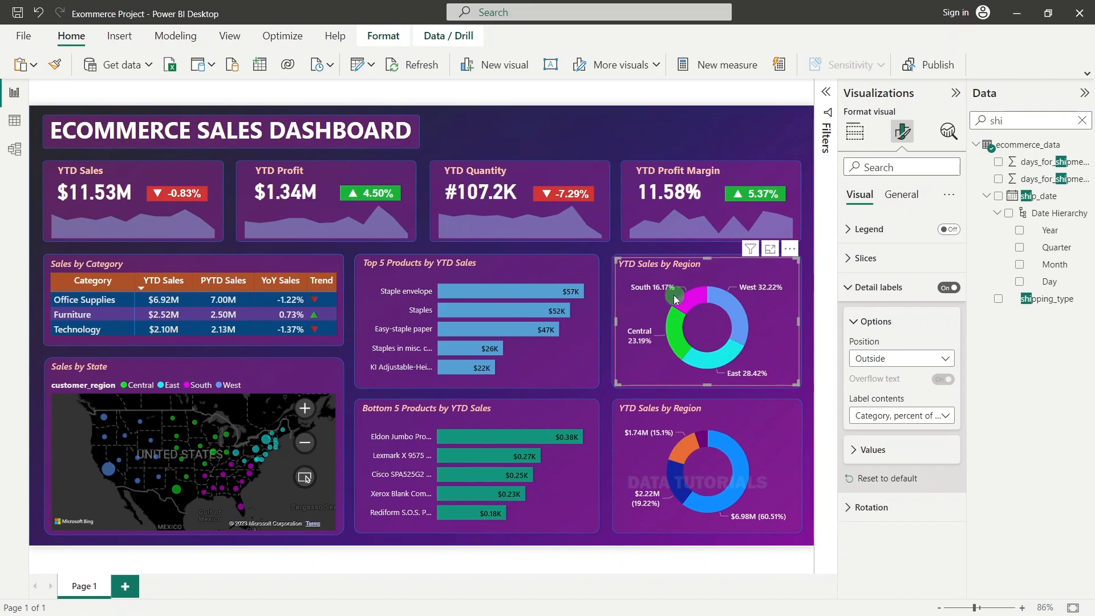
Step: Set the shipping type donut chart's detail labels to show category and percent of total
left_click(758, 403)
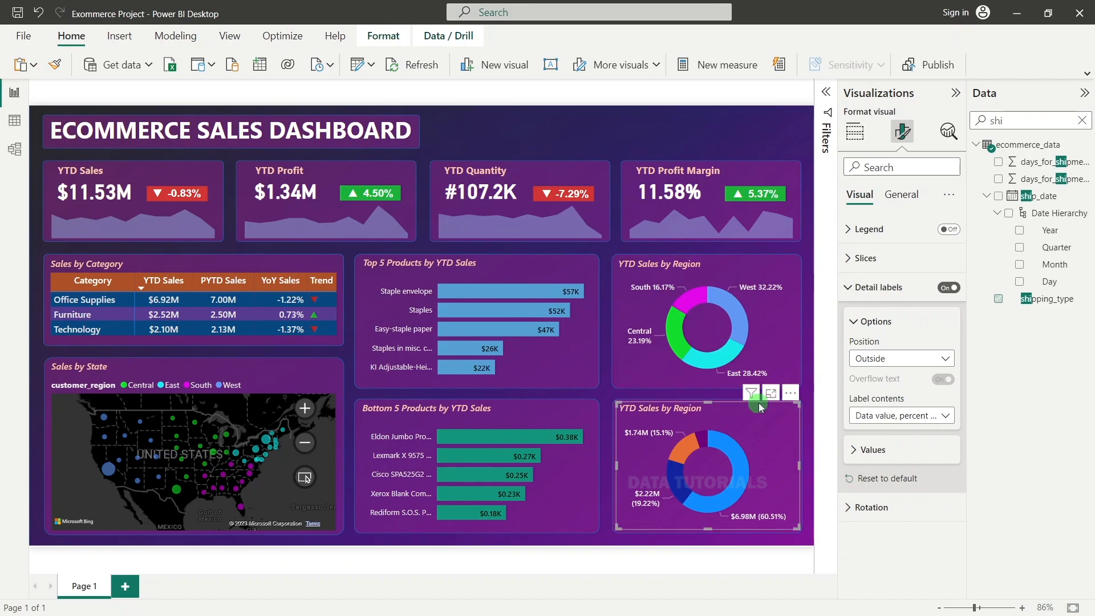
left_click(885, 417)
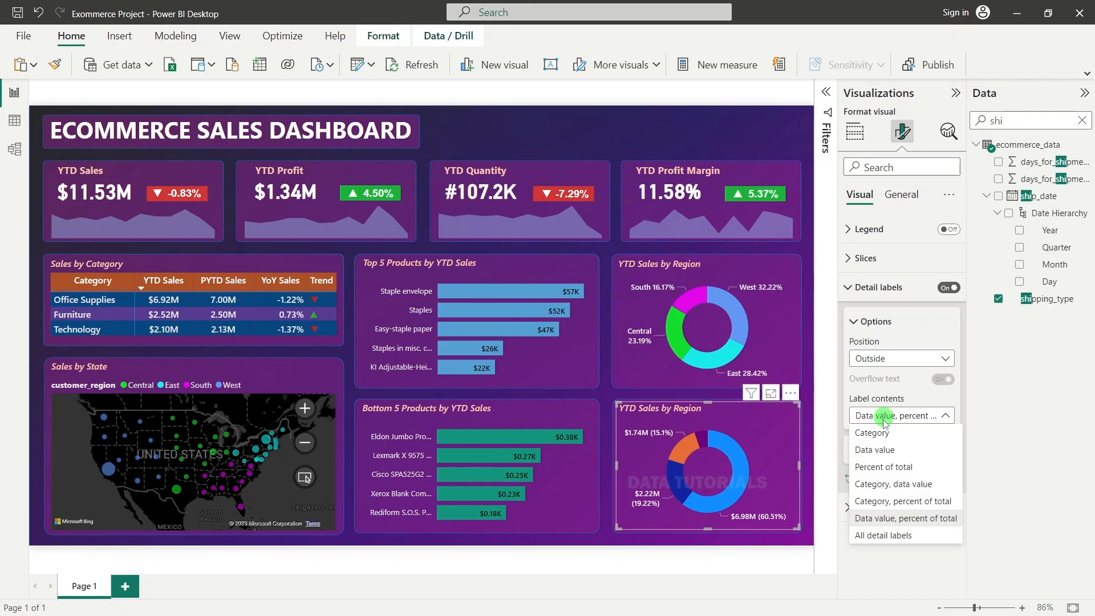
left_click(893, 502)
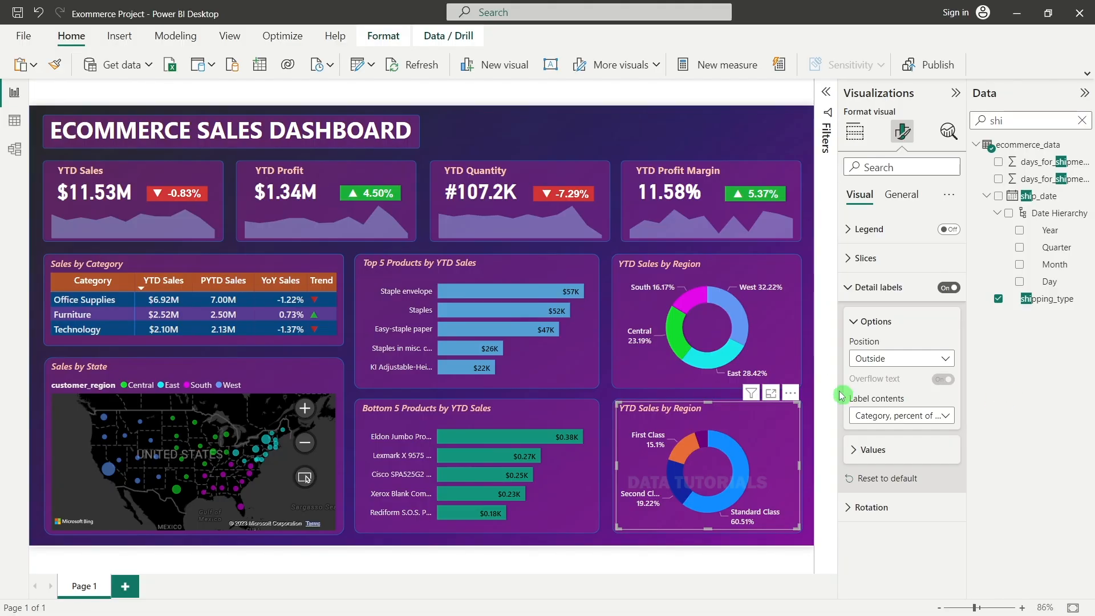
left_click(812, 355)
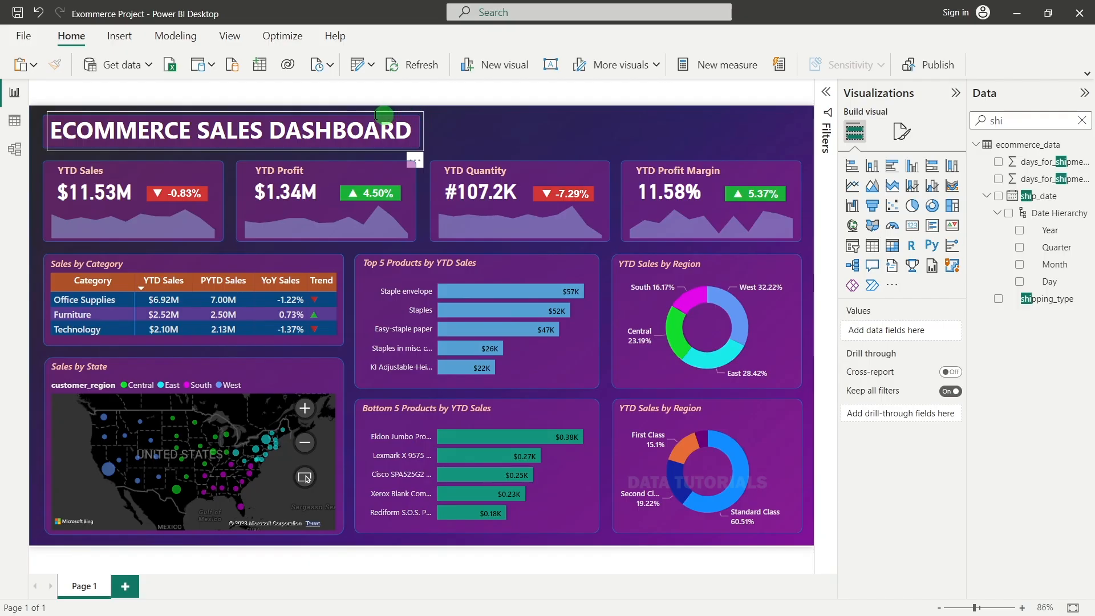
Step: Duplicate the title's background shape into the free space beside the title and narrow it to line up with the YTD Profit Margin card
left_click(46, 120)
key("ctrl+c")
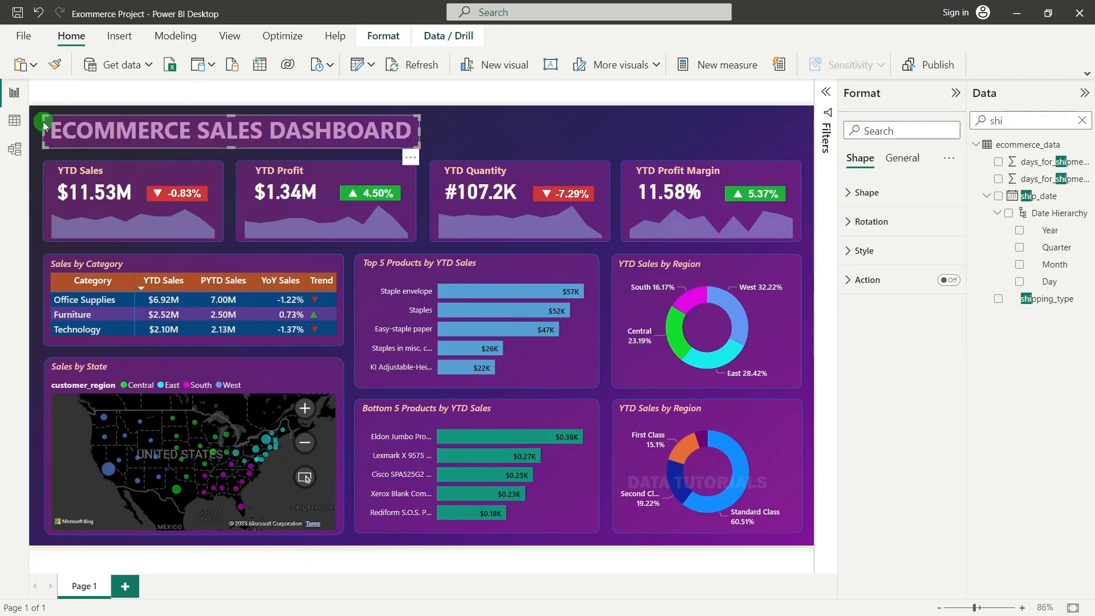
key("ctrl+v")
left_click_drag(169, 145, 548, 141)
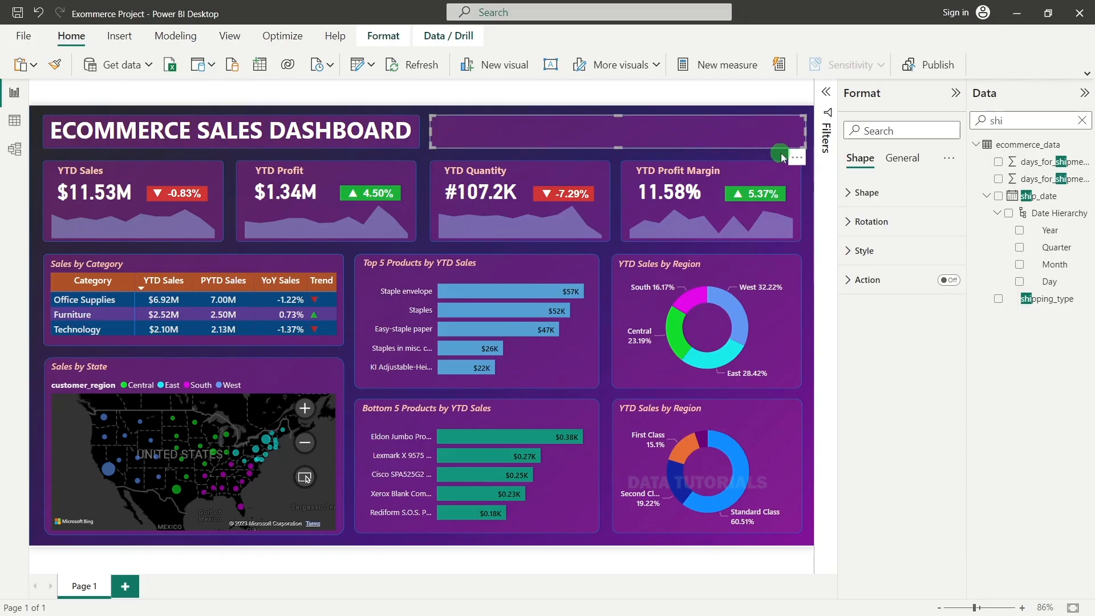
left_click_drag(805, 131, 801, 133)
left_click(806, 135)
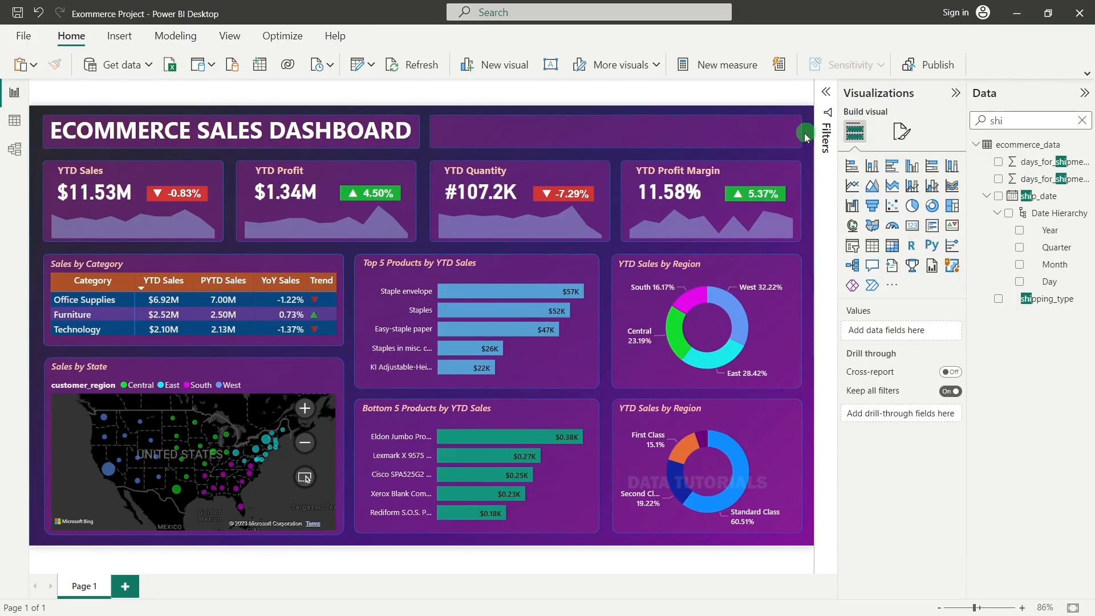
Step: Add a slicer on the customer_segment field and move it onto the new header background shape
left_click(858, 247)
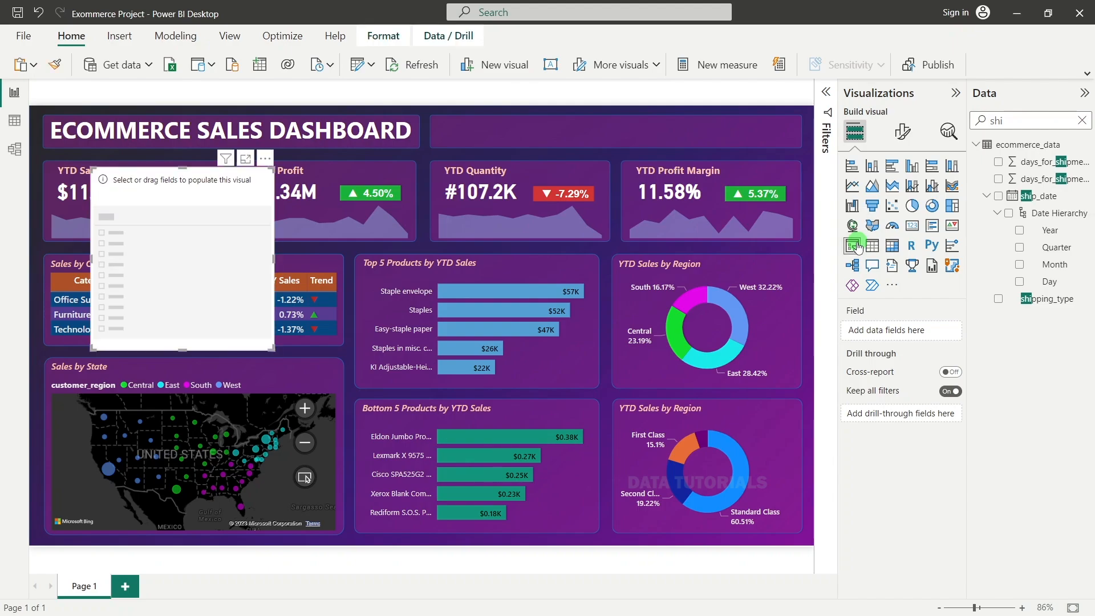
double_click(1012, 120)
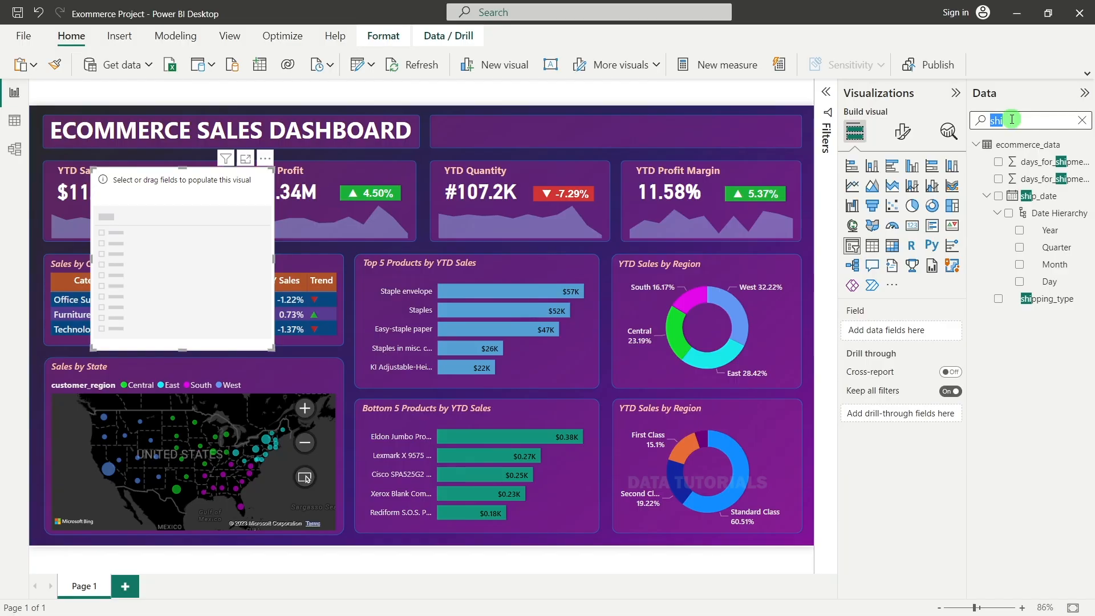
type("seg")
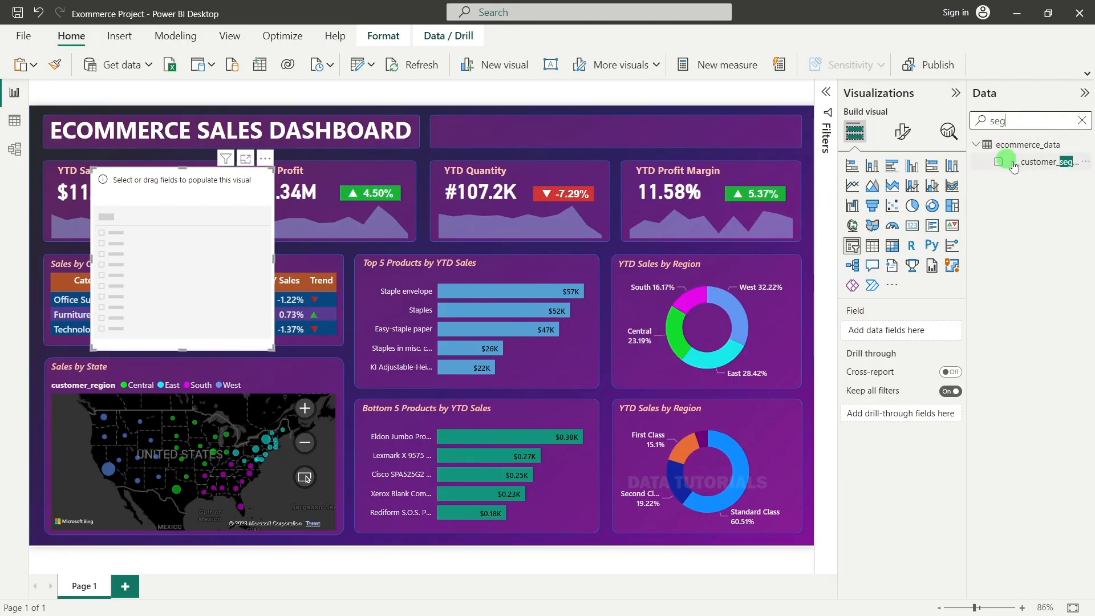
left_click_drag(1014, 165, 174, 259)
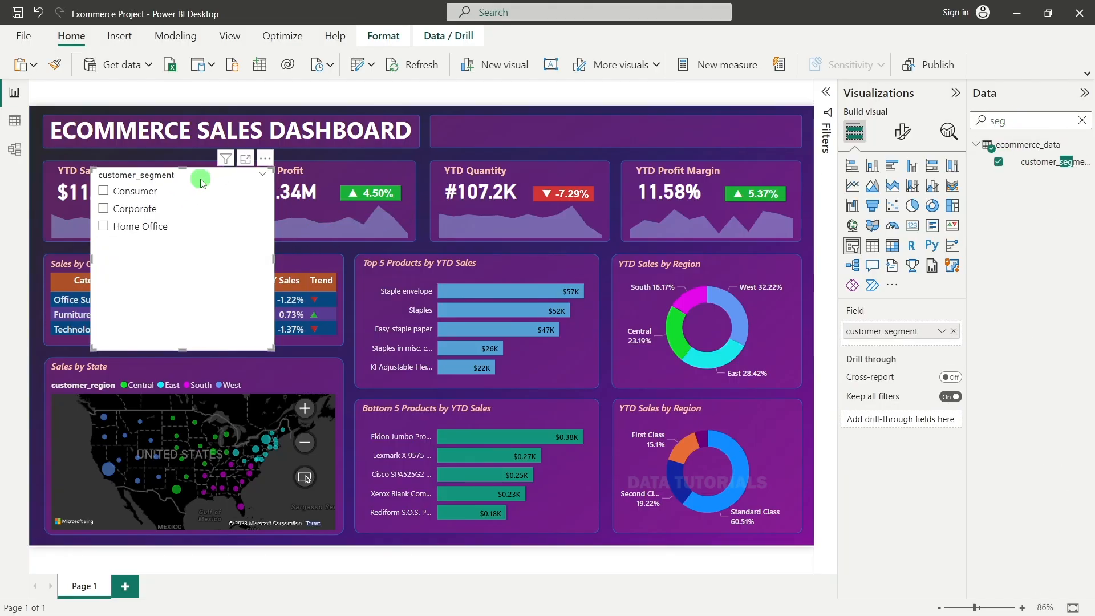
left_click_drag(201, 181, 656, 126)
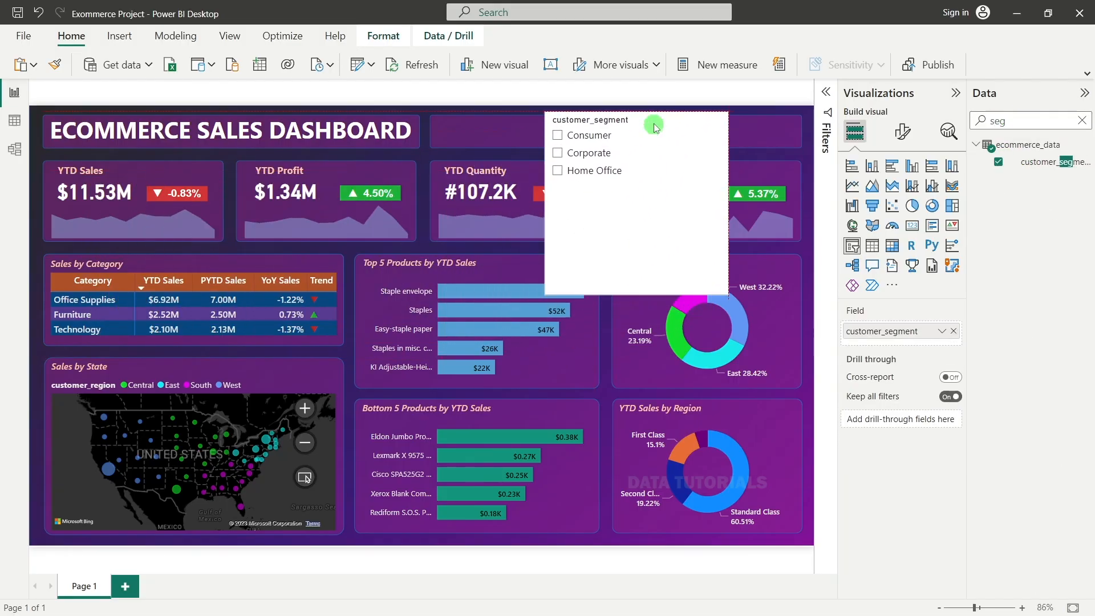
Step: Set the customer_segment slicer's style to Tile and reduce its height to fit the header background shape
left_click(902, 132)
left_click(898, 228)
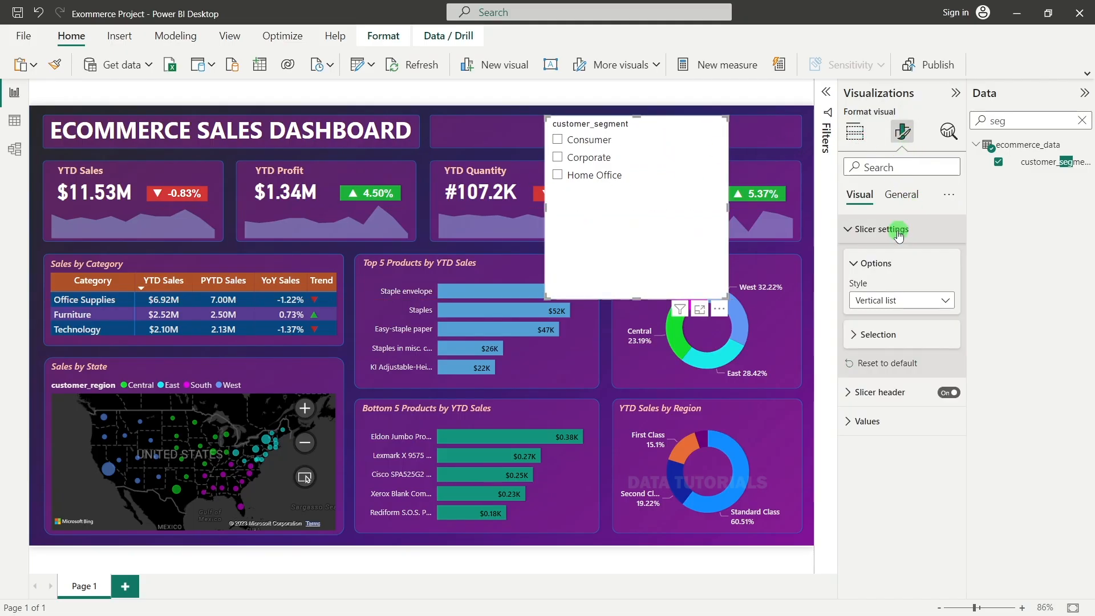
left_click(896, 299)
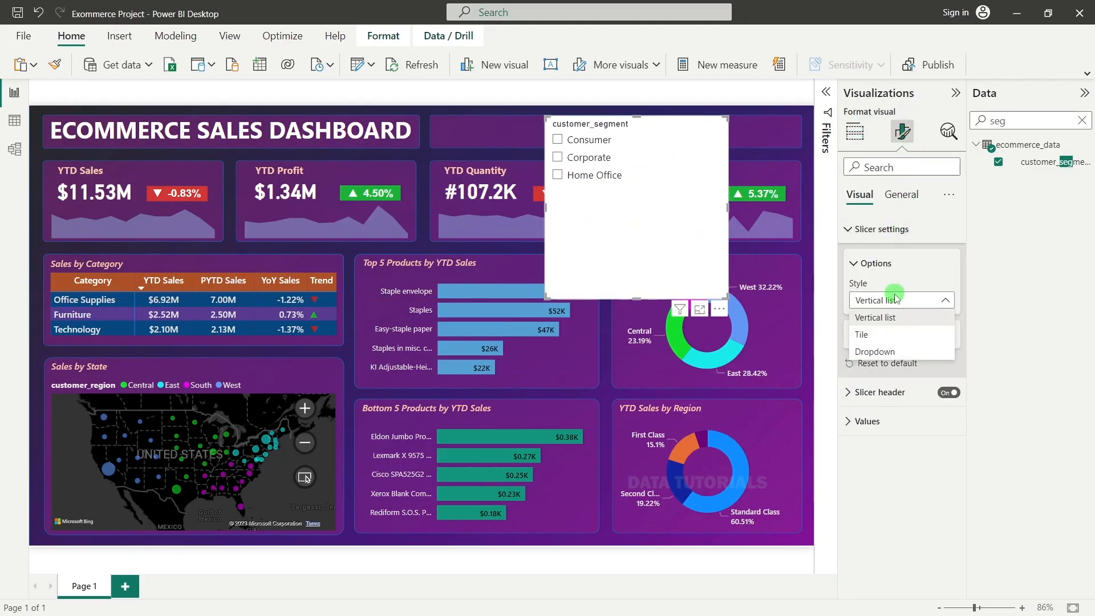
left_click(863, 334)
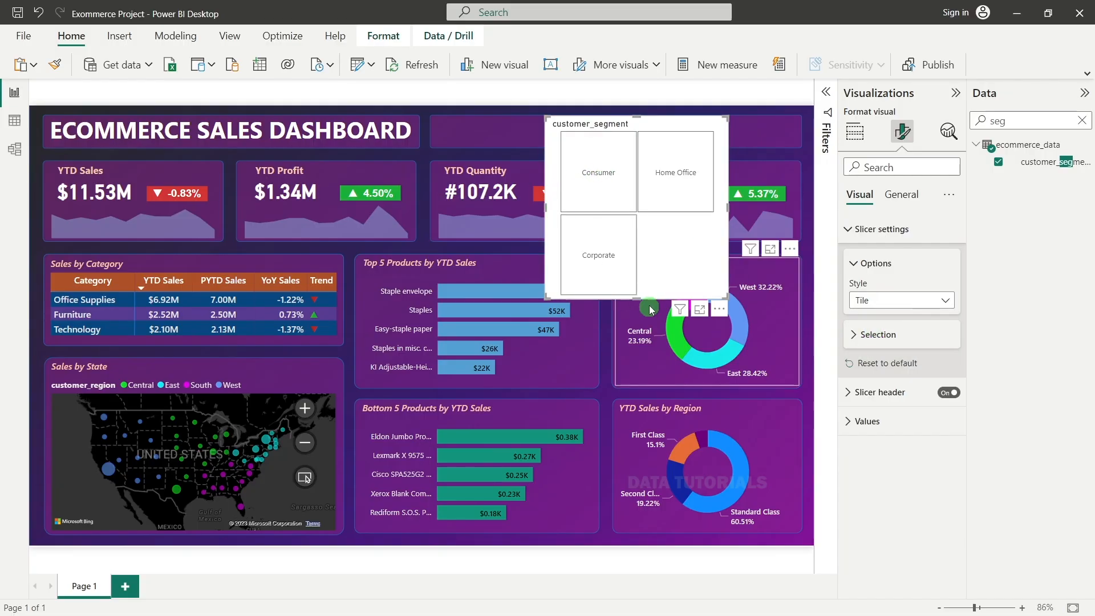
left_click_drag(638, 303, 642, 149)
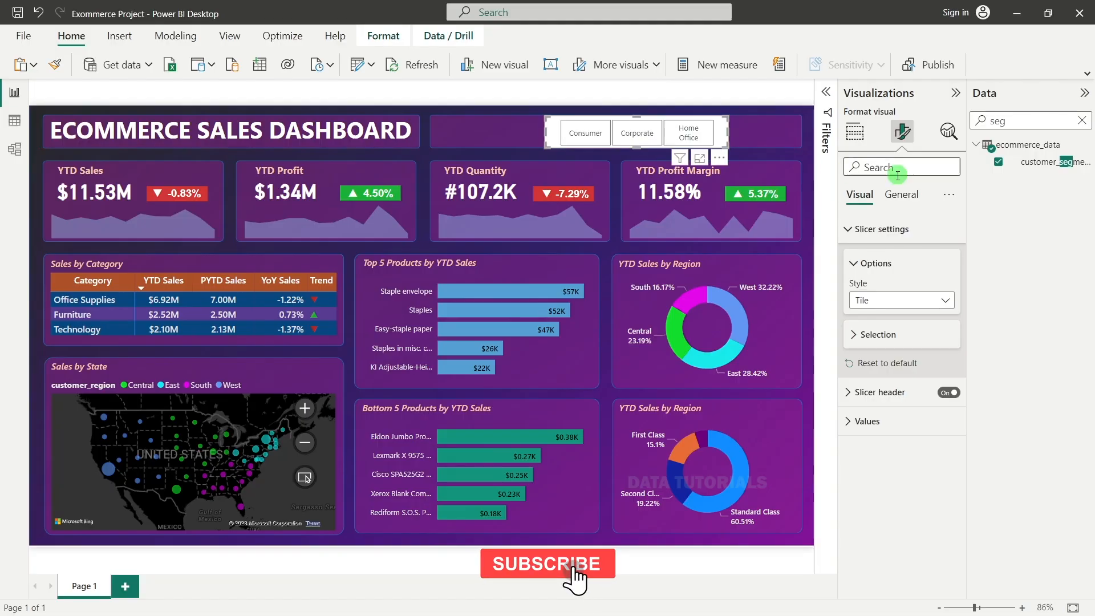
Step: Turn off the customer segment slicer's header icons and its slicer header
left_click(901, 200)
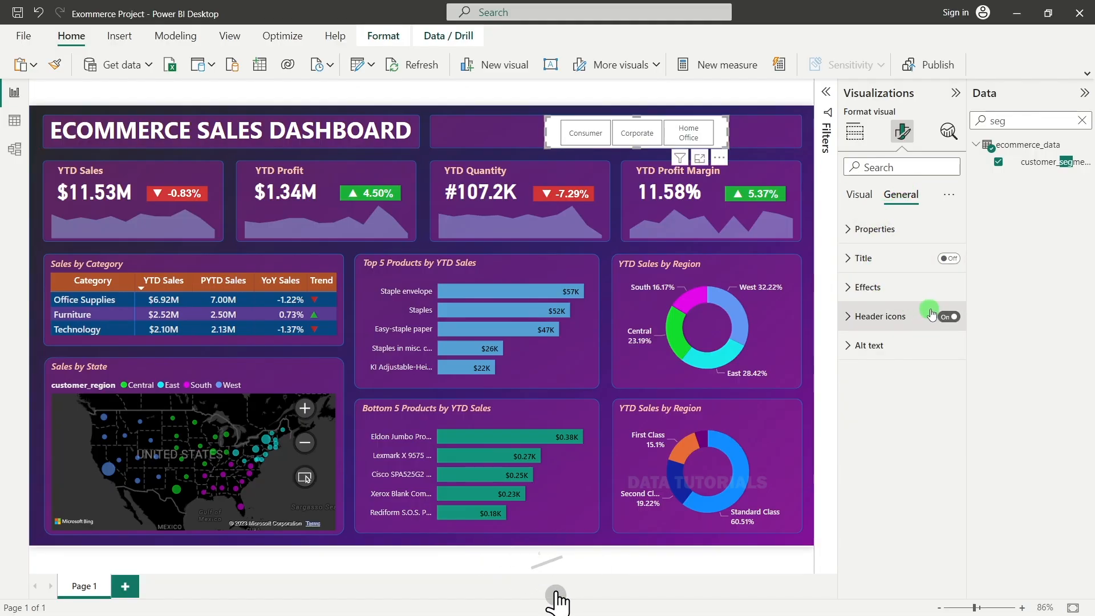
left_click(860, 195)
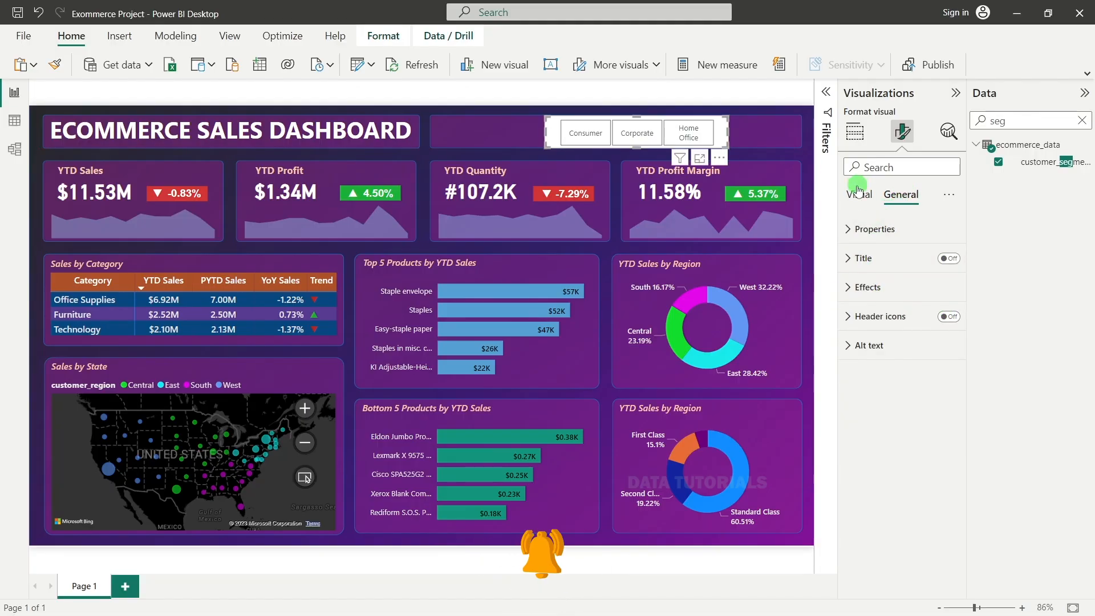
left_click(949, 392)
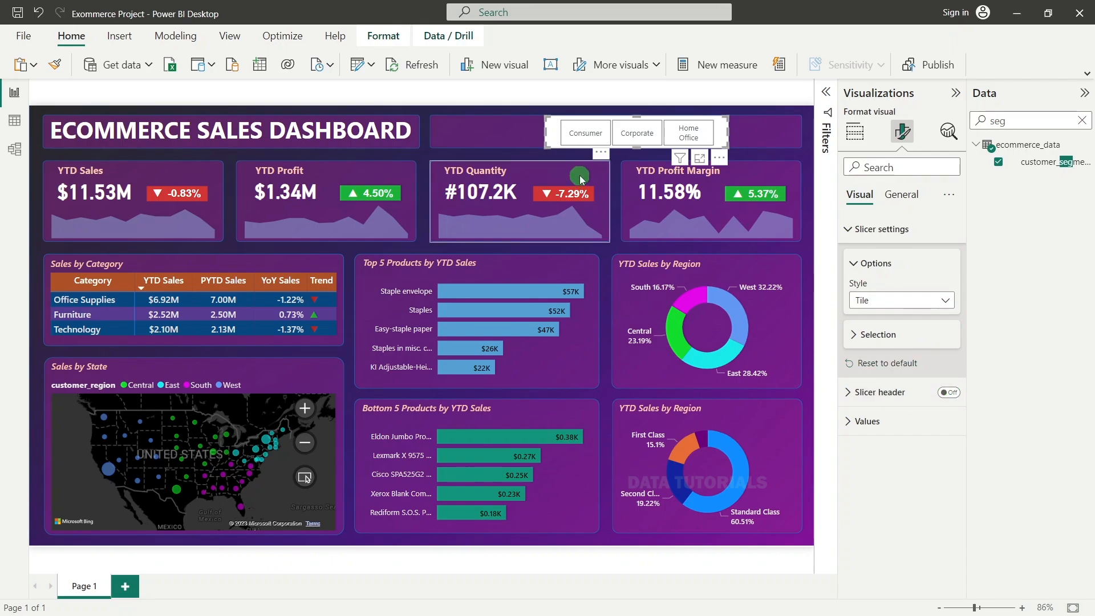
Step: Widen the customer segment slicer toward the header shape's right edge, leaving free space at the shape's left end
left_click(548, 133)
left_click_drag(547, 132, 522, 135)
left_click_drag(630, 149, 630, 144)
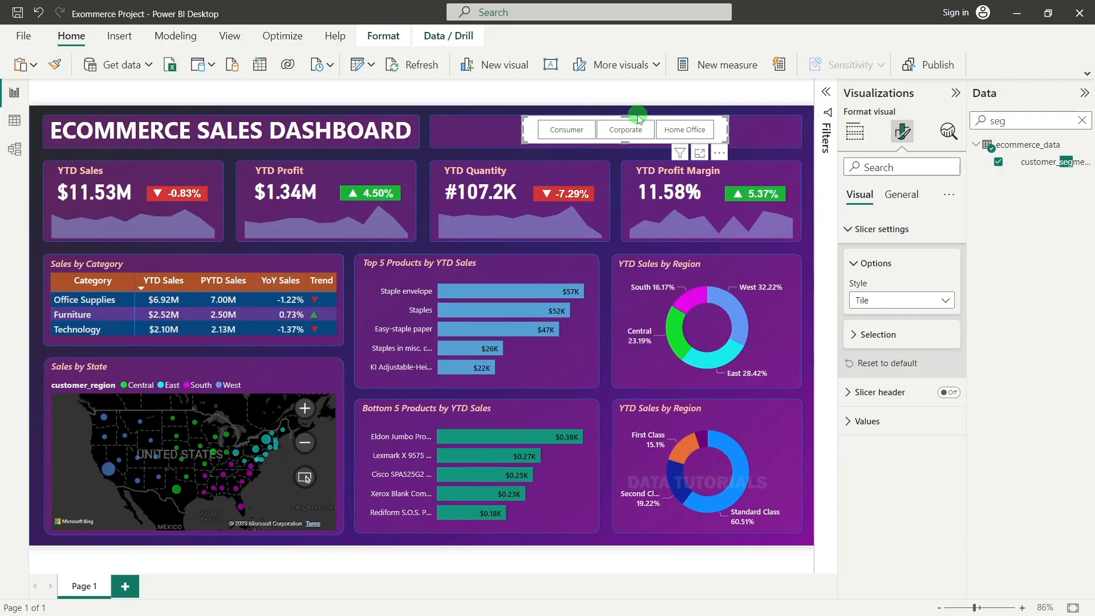
left_click_drag(722, 130, 798, 133)
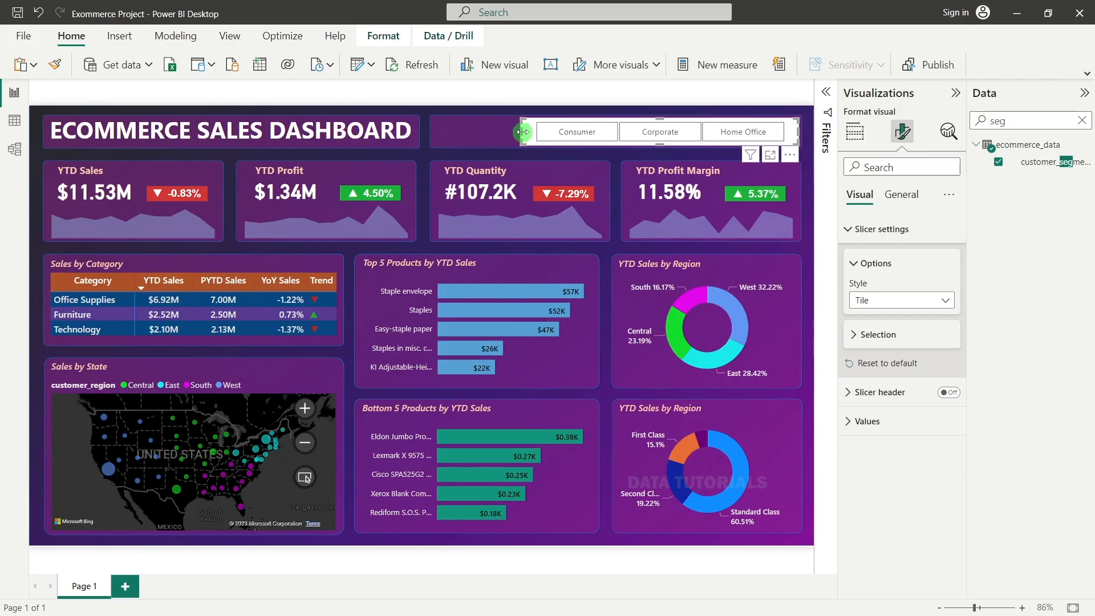
left_click_drag(519, 134, 511, 132)
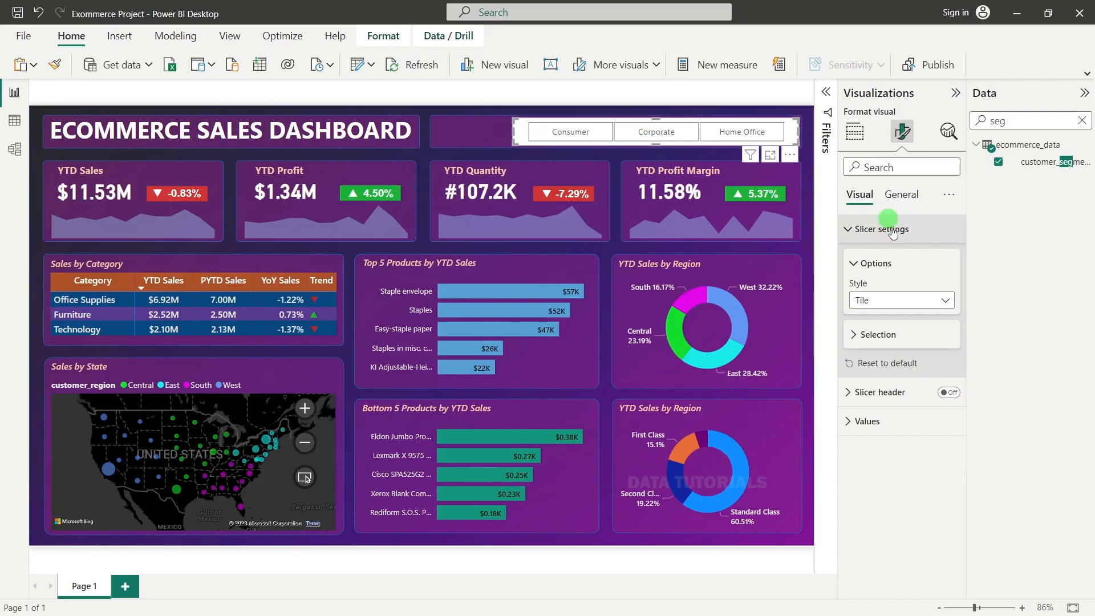
Step: Turn off the background effect of the customer segment slicer
left_click(901, 195)
left_click(904, 287)
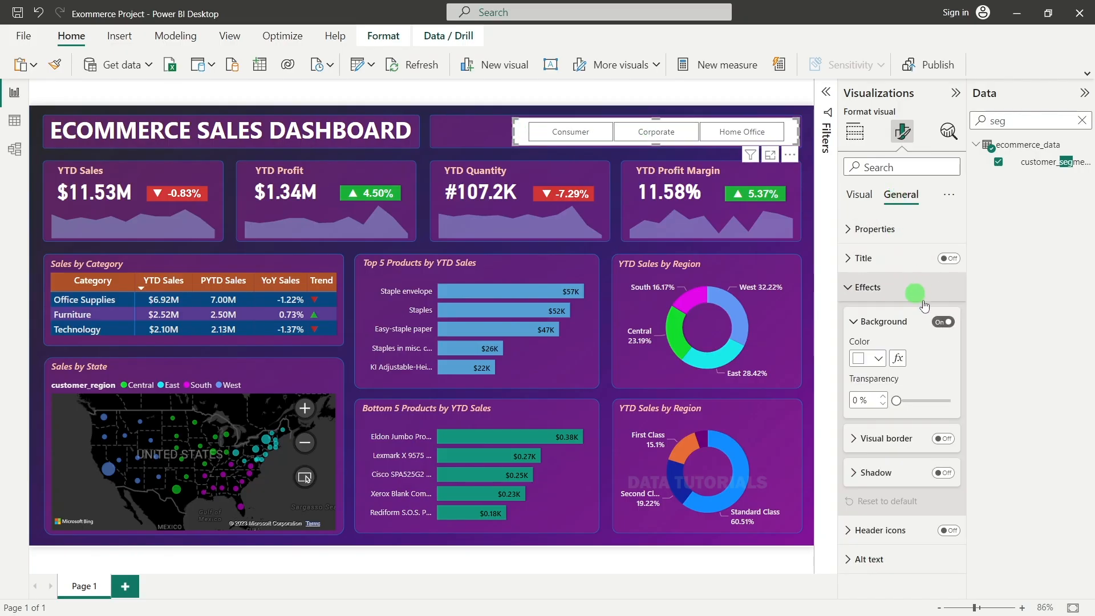
left_click(942, 322)
left_click(942, 323)
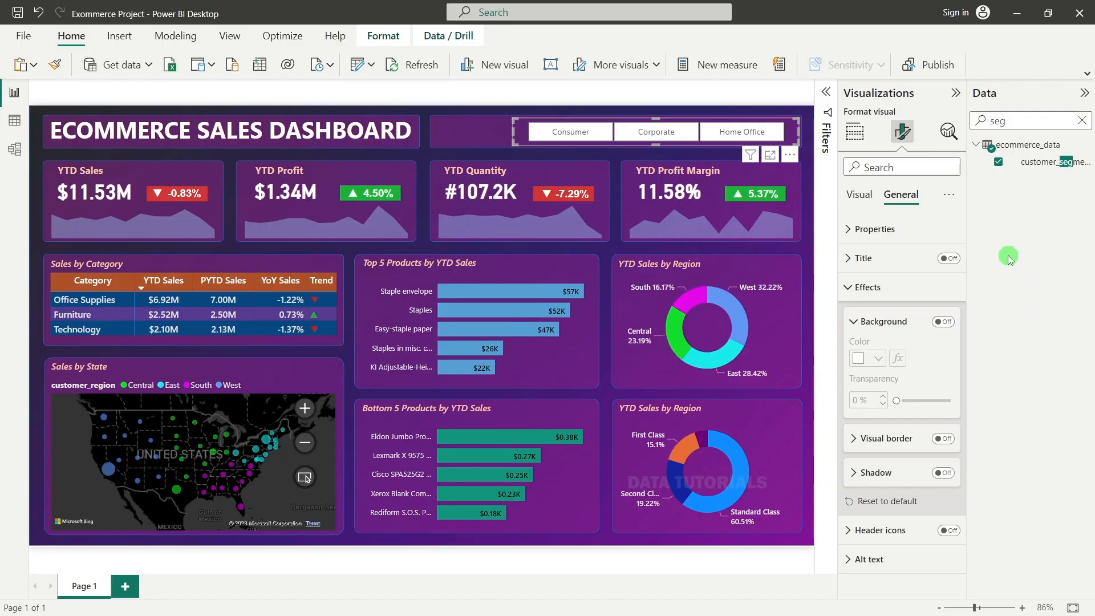
left_click(859, 195)
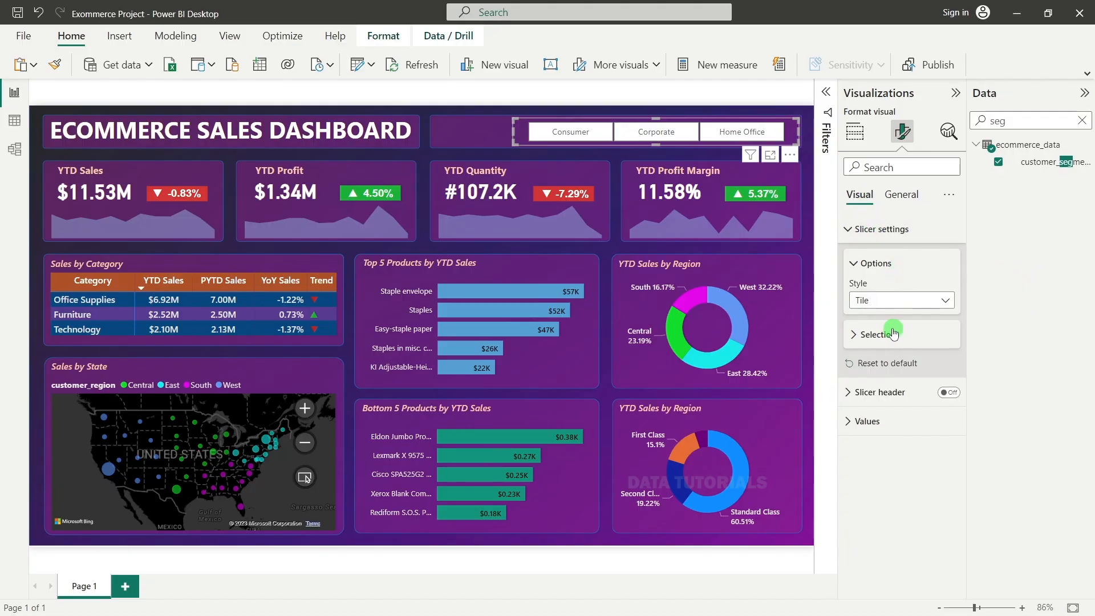
left_click(899, 197)
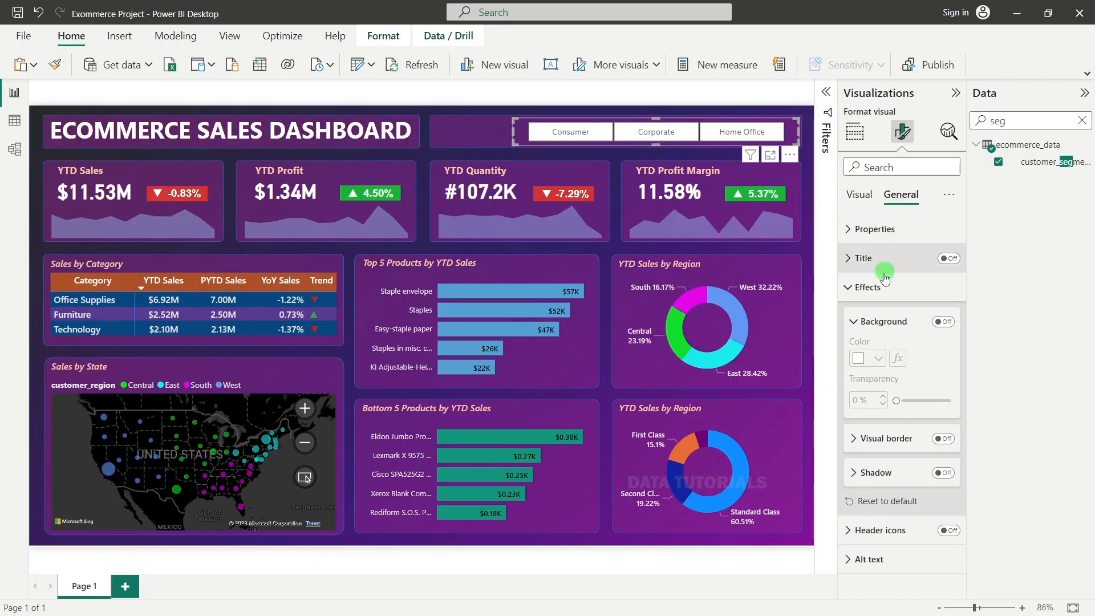
left_click(877, 291)
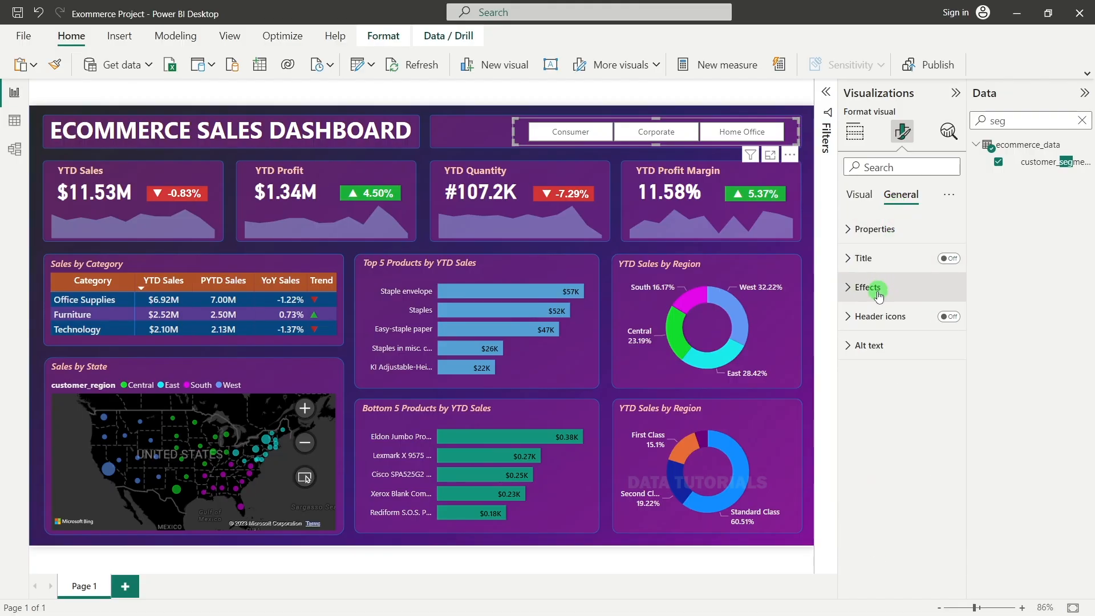
Step: Give the slicer values a heavier Segoe UI font and set the font size to 11
left_click(860, 197)
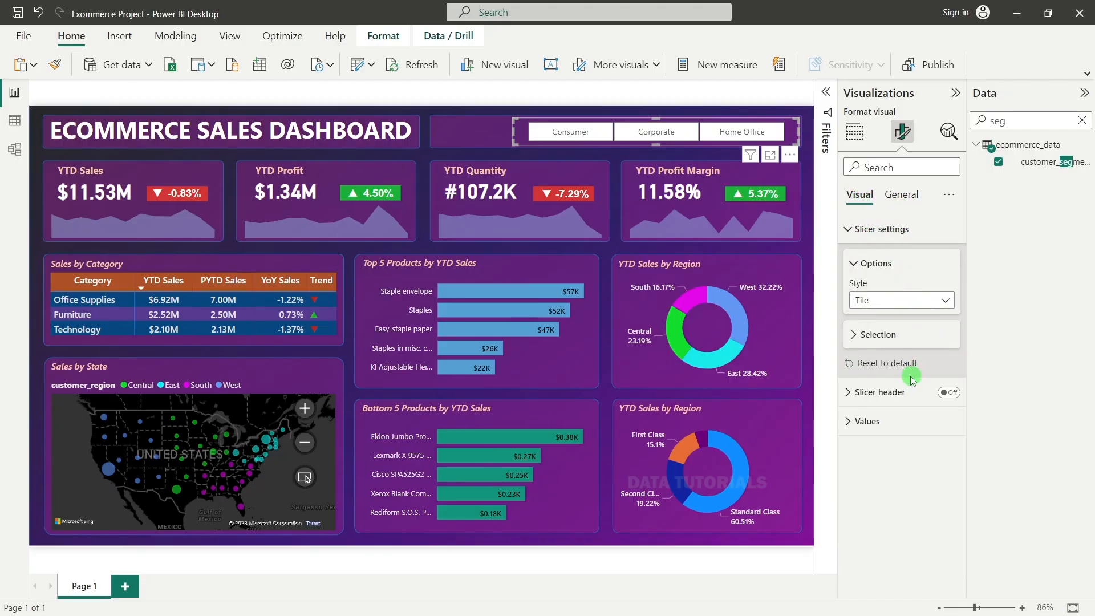
left_click(863, 420)
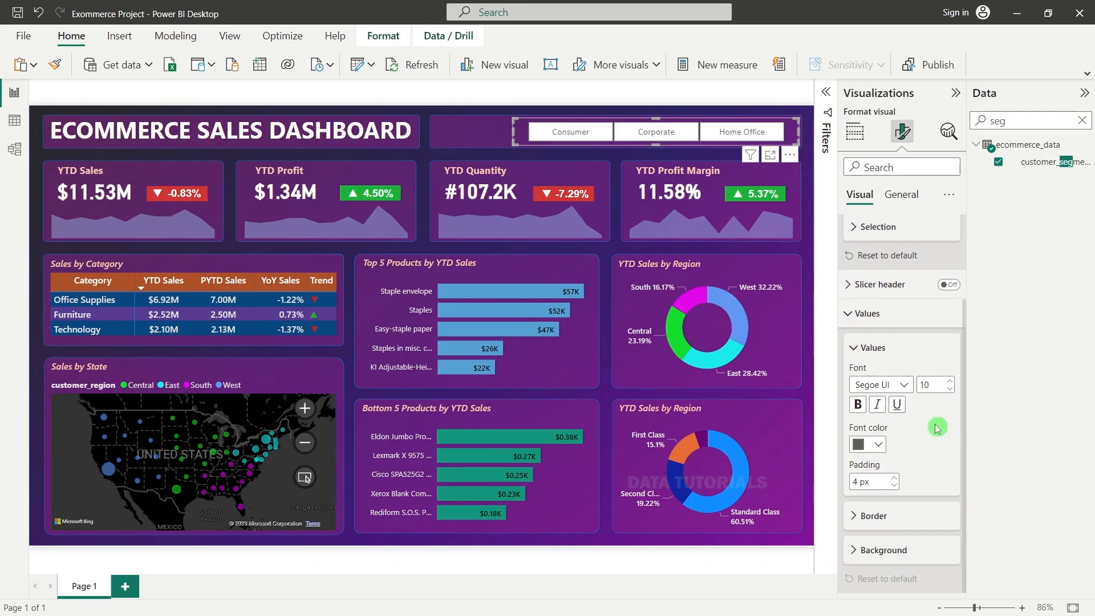
left_click(903, 386)
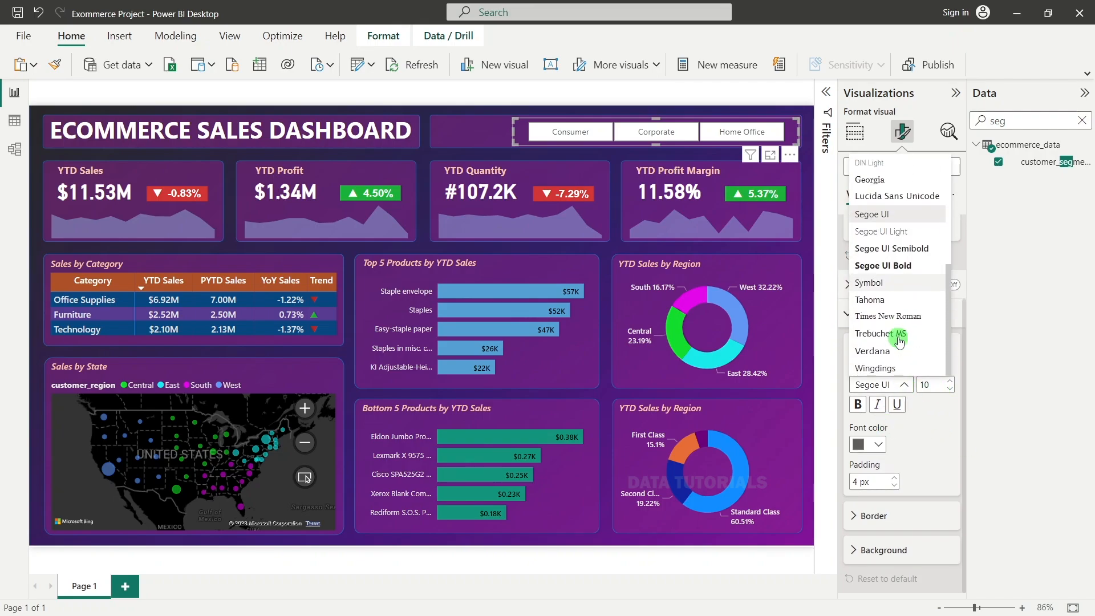
left_click(911, 258)
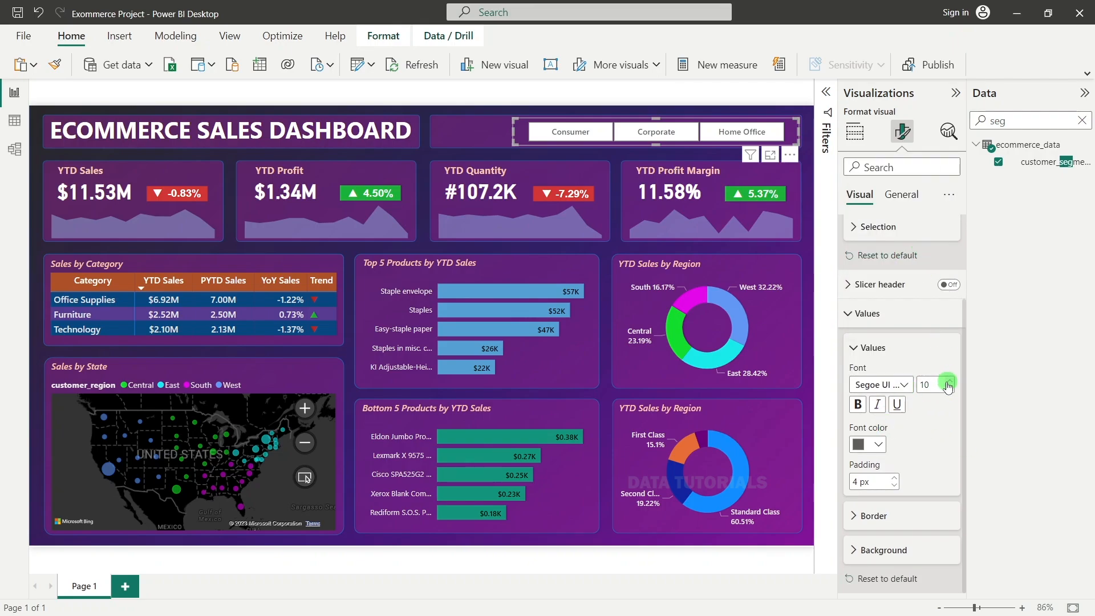
left_click(948, 383)
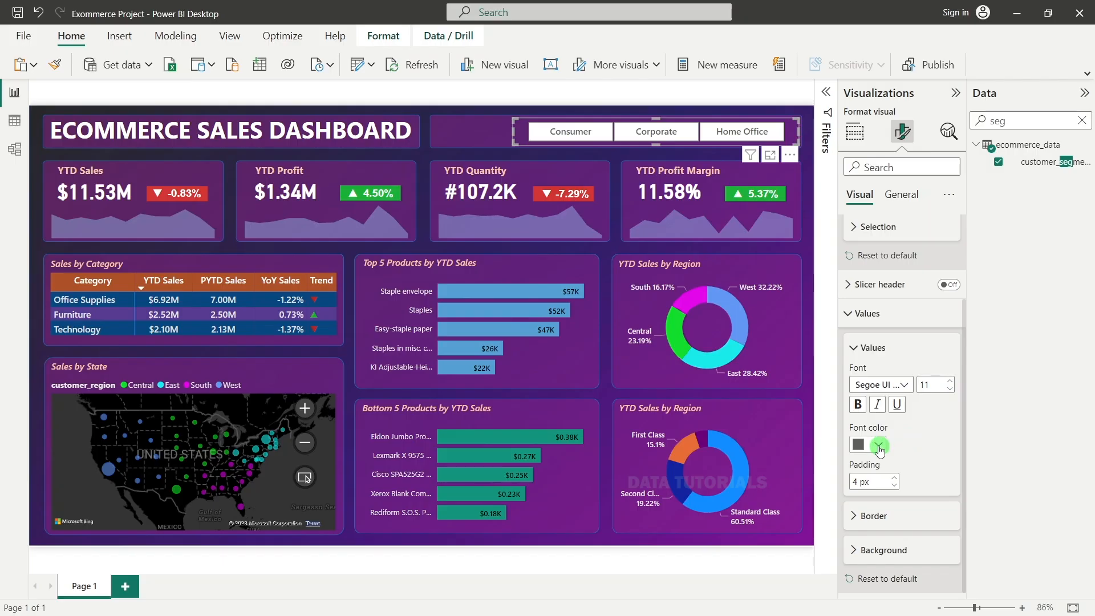
Step: Try blue as the font color of the slicer values, and set it to black instead
left_click(879, 447)
left_click(907, 310)
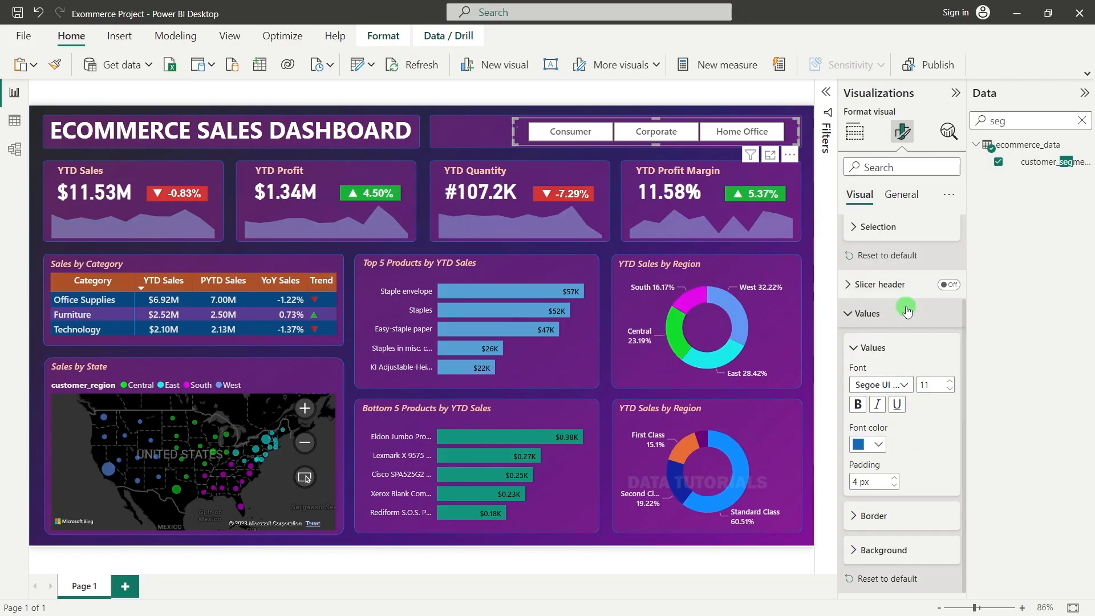
left_click(879, 444)
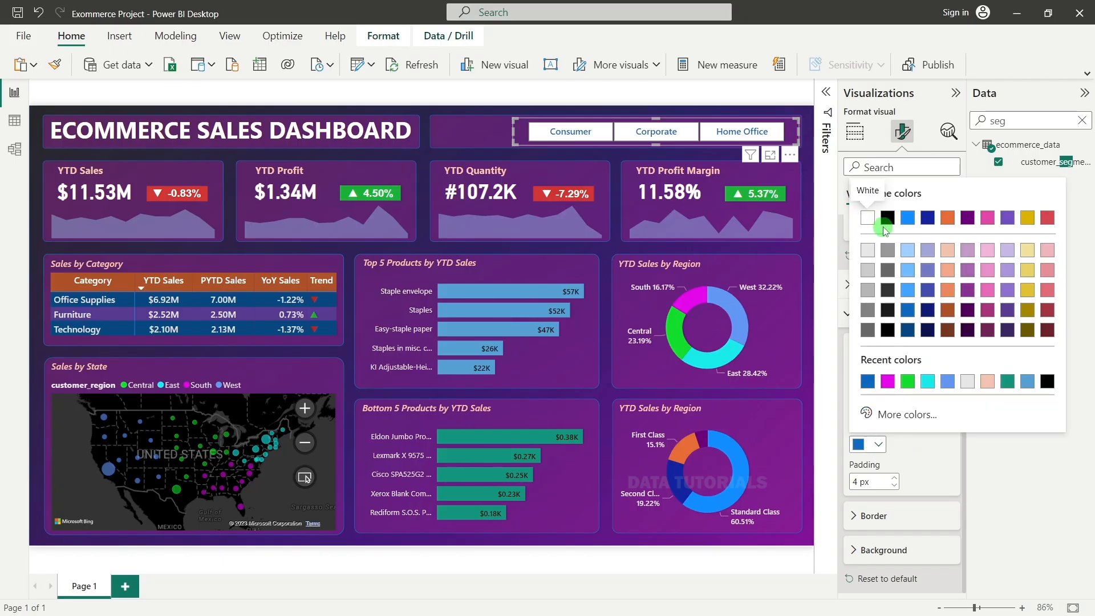
left_click(1054, 513)
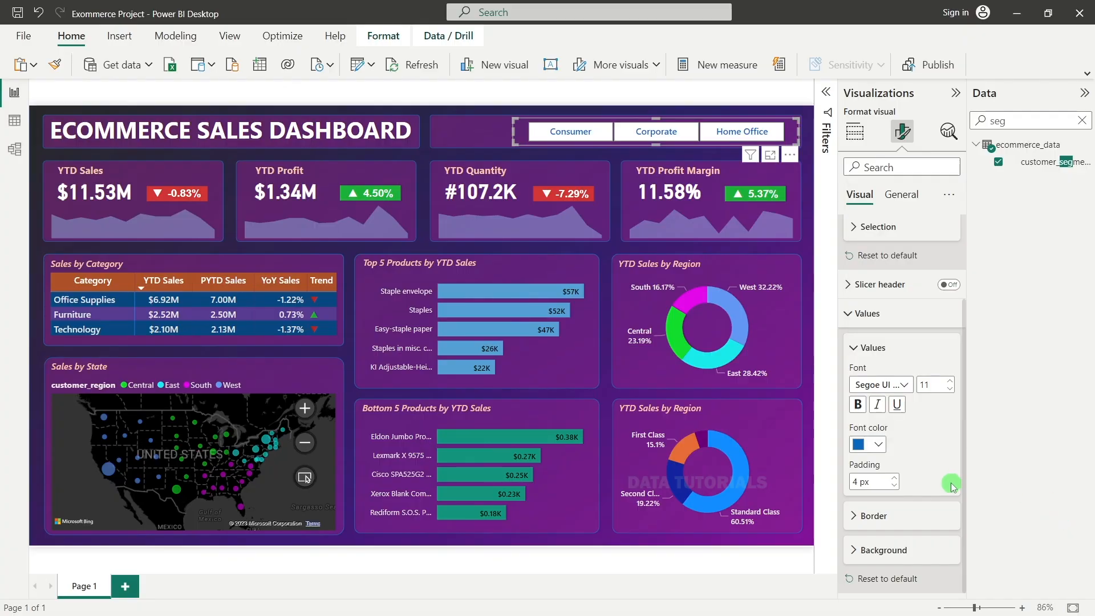
left_click(879, 444)
left_click(898, 238)
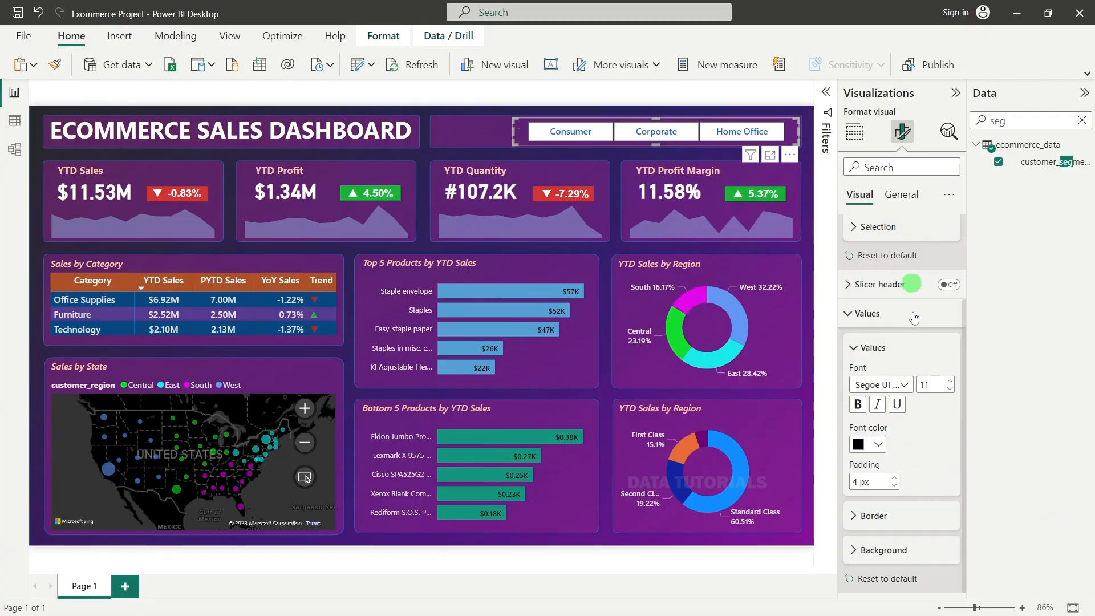
Step: Try blue as the background color of the slicer tiles, and set it to a light orange instead
left_click(887, 556)
left_click(870, 549)
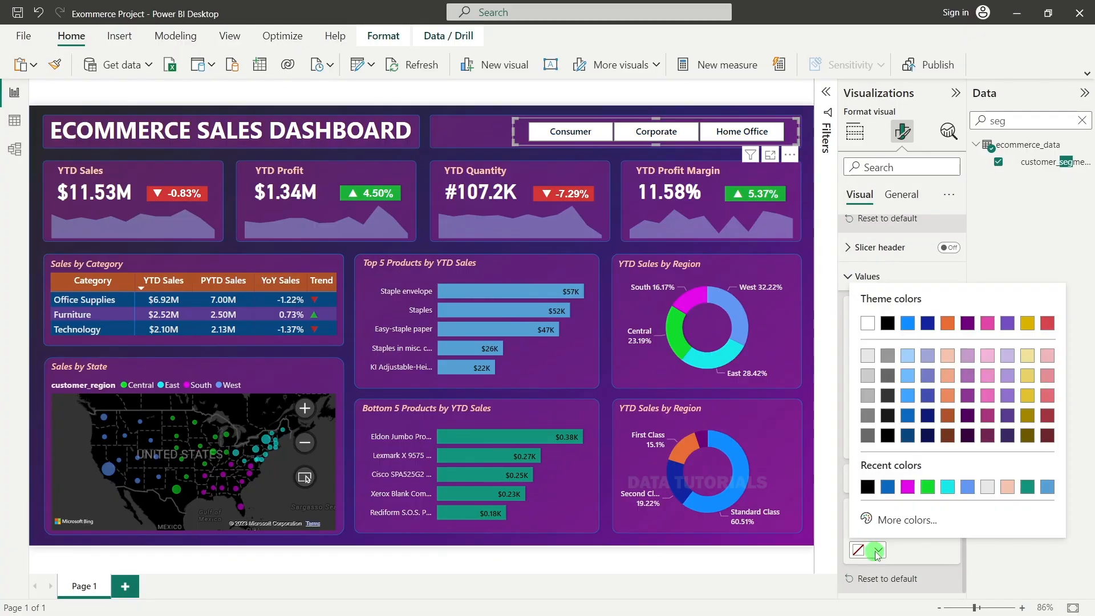
left_click(888, 488)
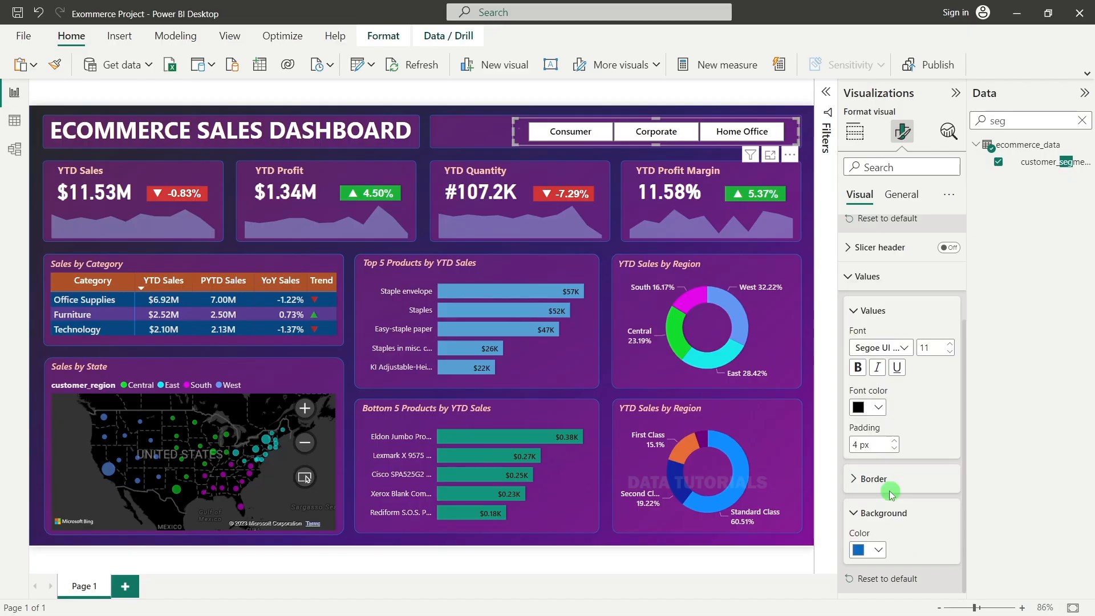
left_click(871, 549)
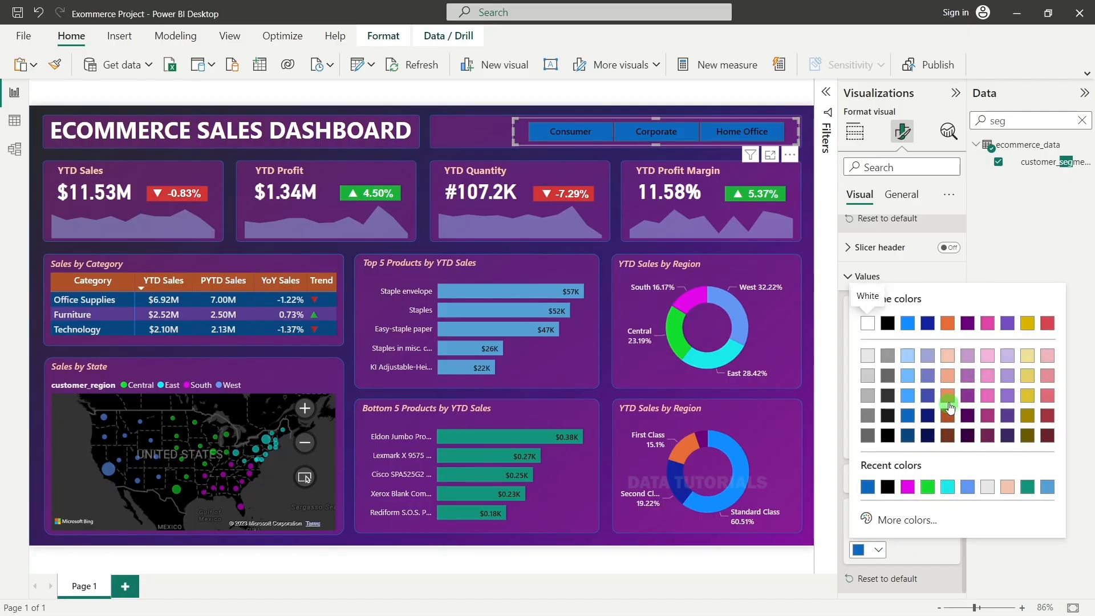
left_click(948, 399)
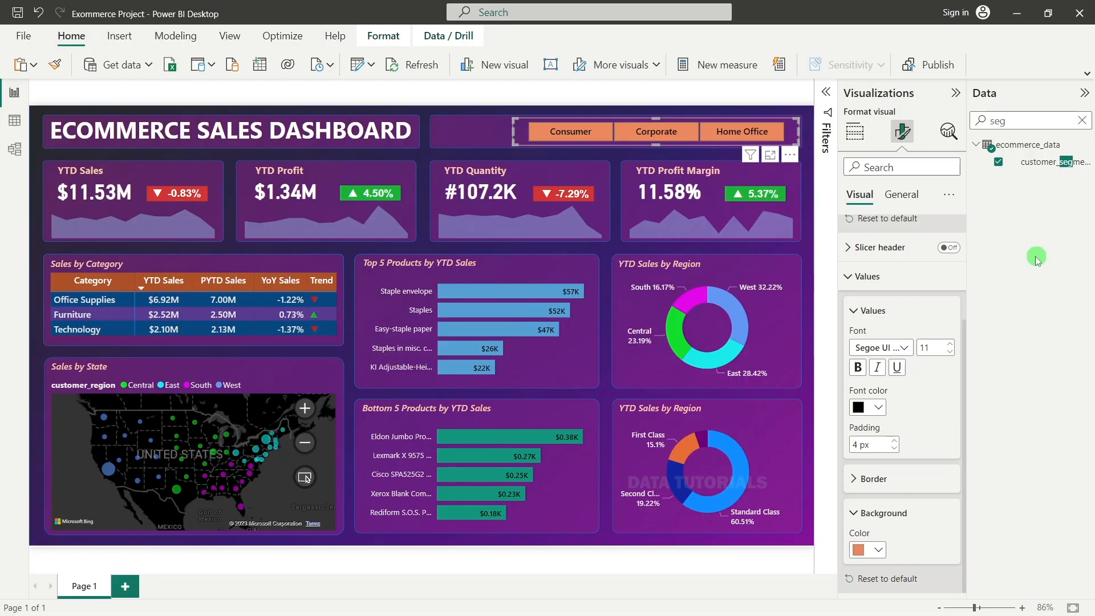
Step: Duplicate the YTD Sales label text box and place the copy in the header shape beside the Consumer tile
left_click(484, 129)
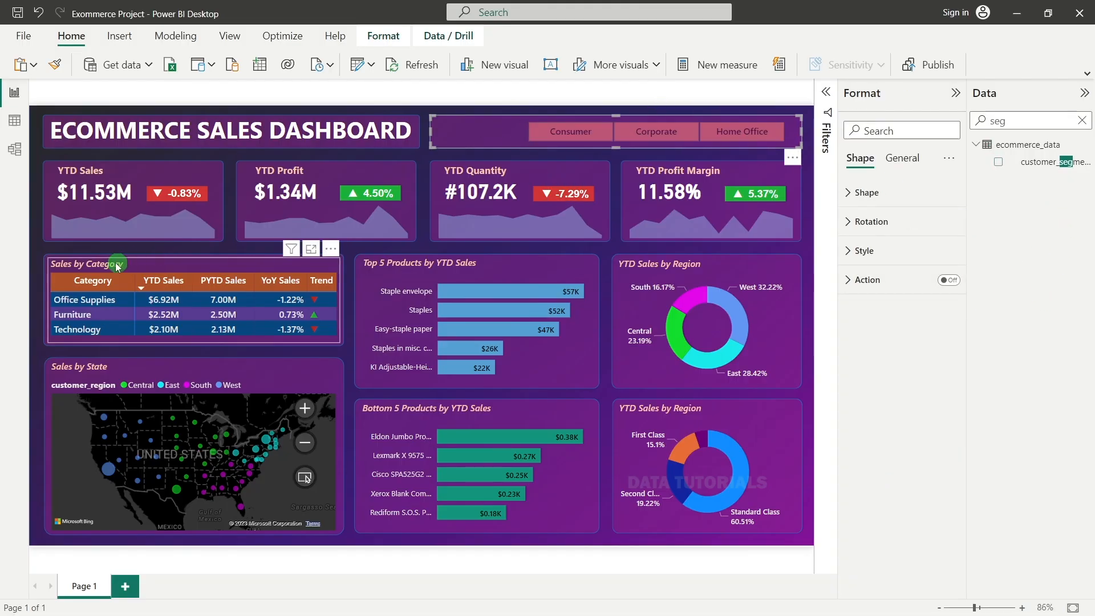
left_click(91, 181)
left_click(83, 166)
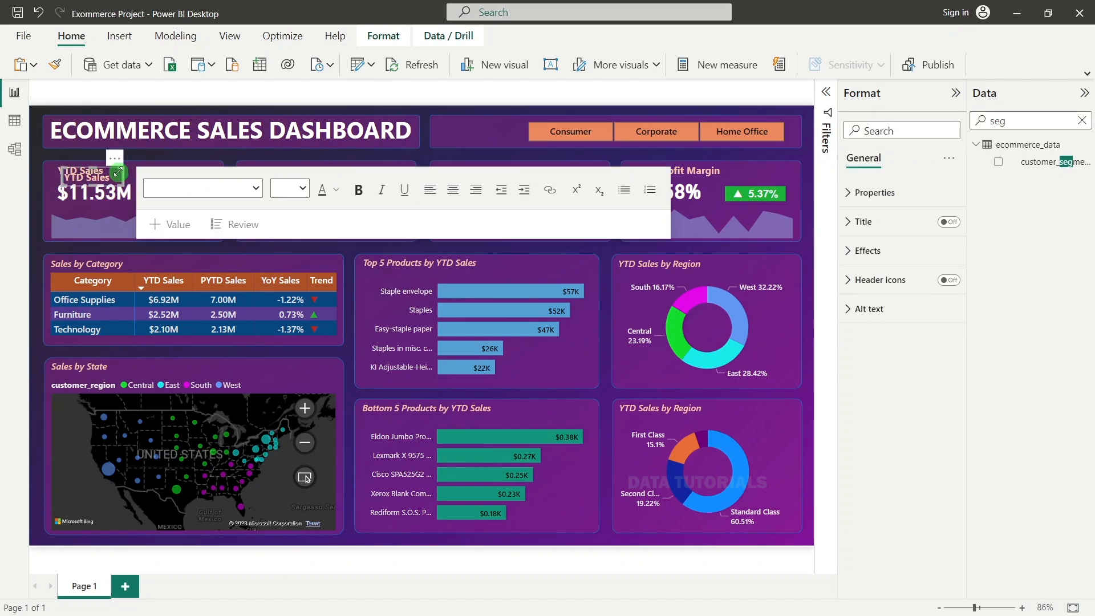
left_click_drag(110, 153, 499, 113)
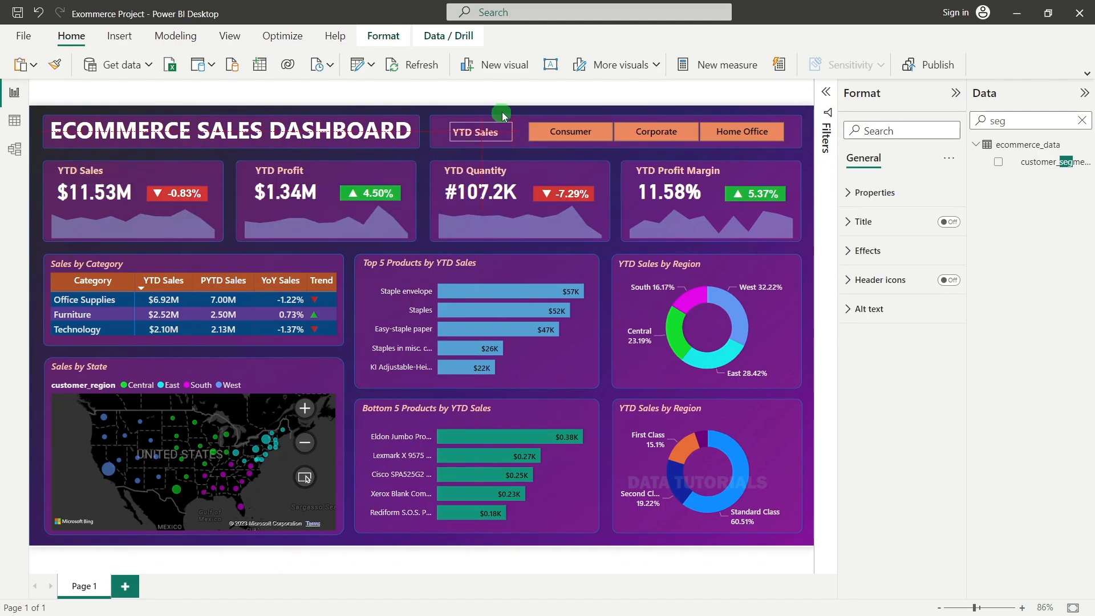
Step: Change the copied header label's text to Segment and set its font size to 14
left_click(473, 132)
triple_click(473, 132)
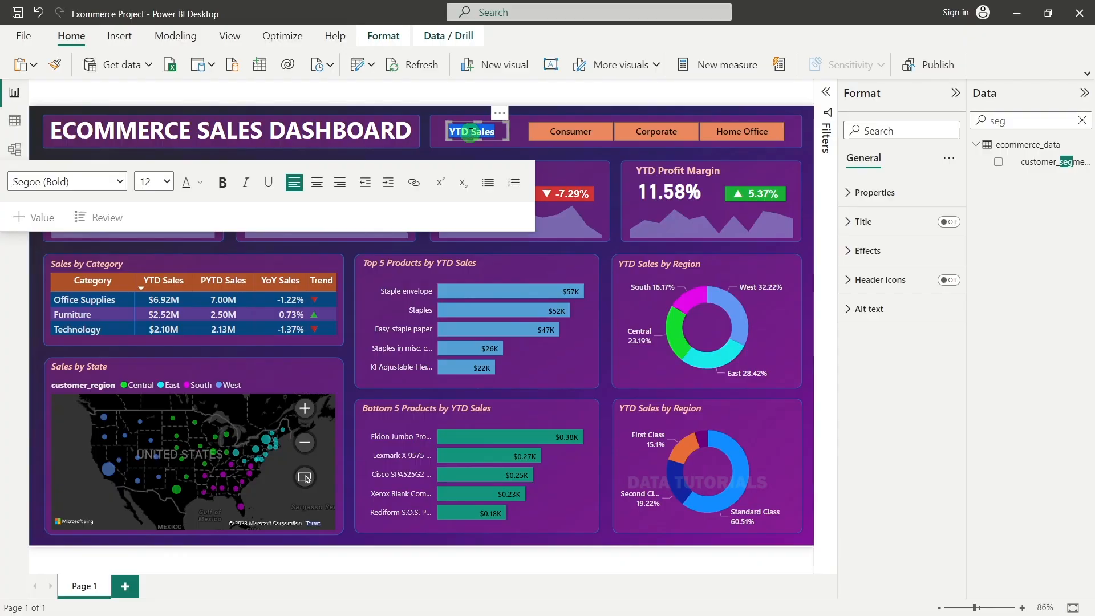
type("Segment")
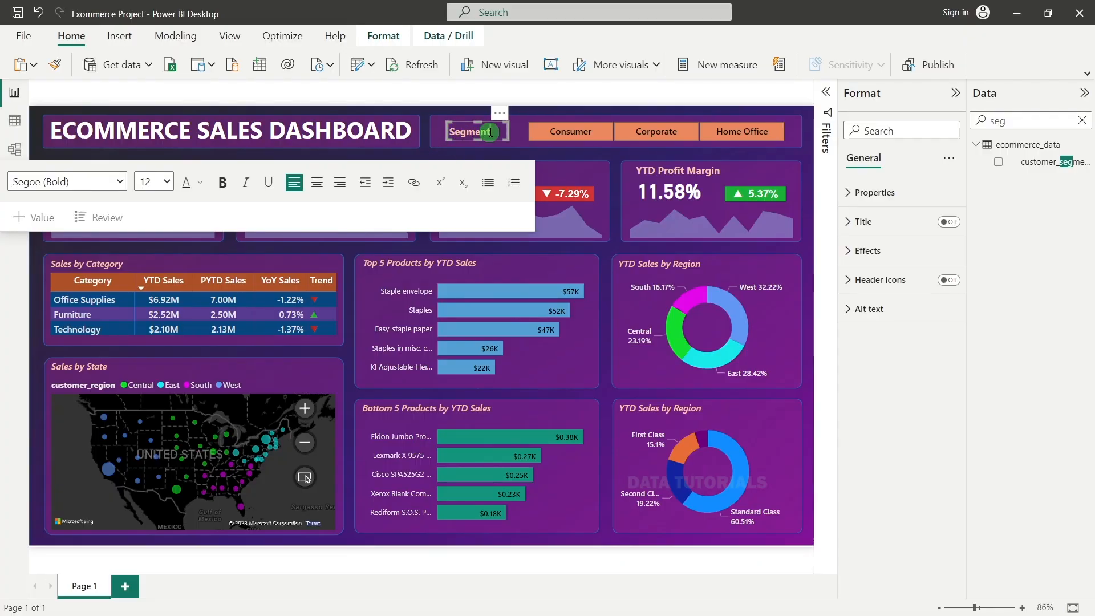
double_click(491, 132)
left_click(167, 182)
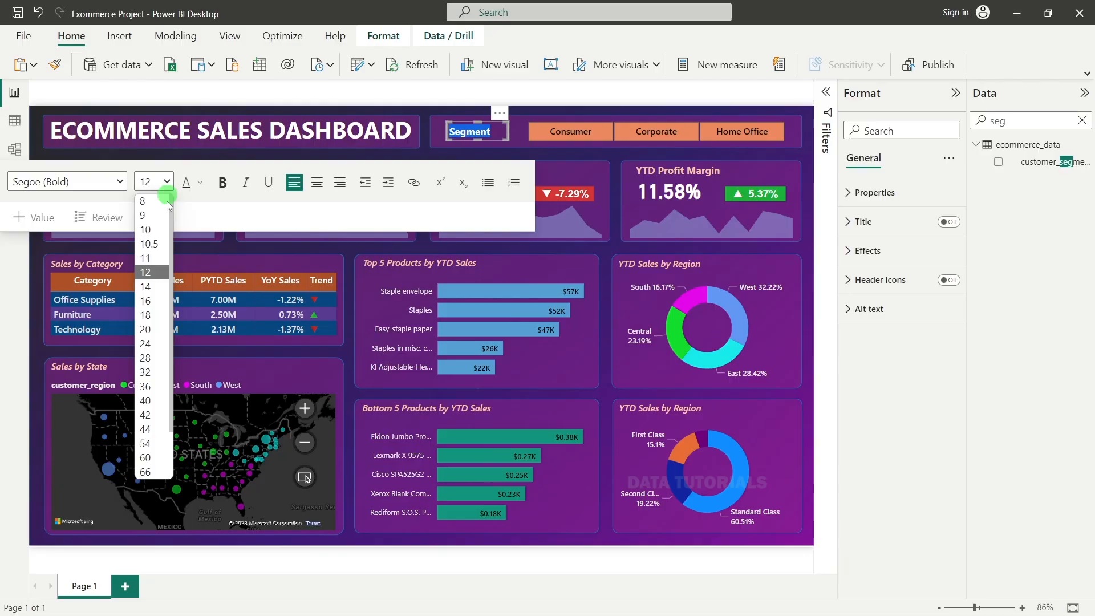
left_click(149, 287)
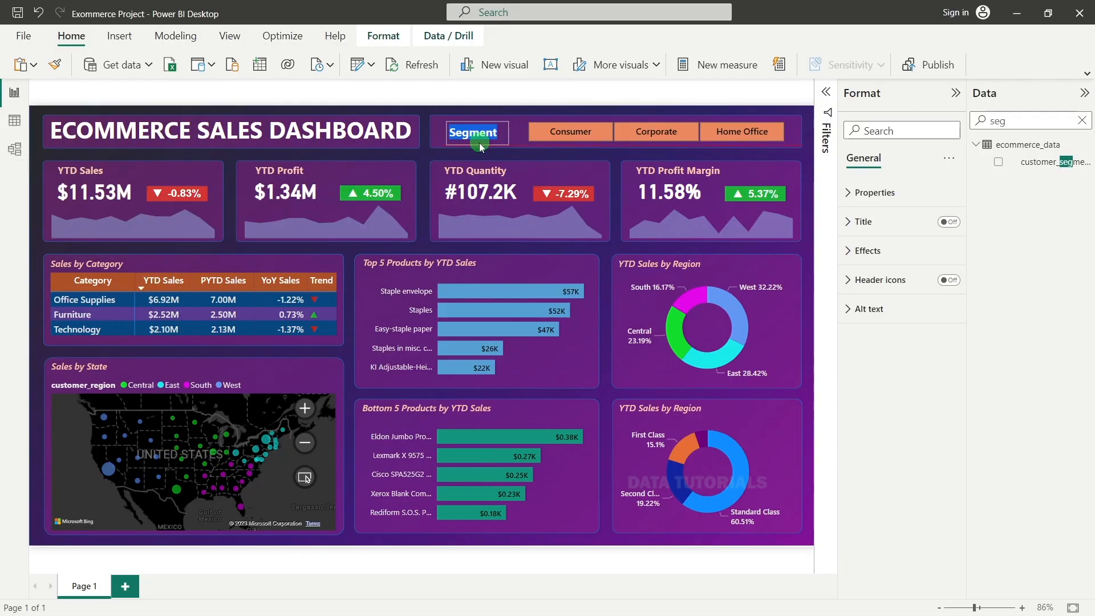
Step: Move the Segment label in the header slightly closer to the slicer tiles
left_click_drag(480, 143, 492, 123)
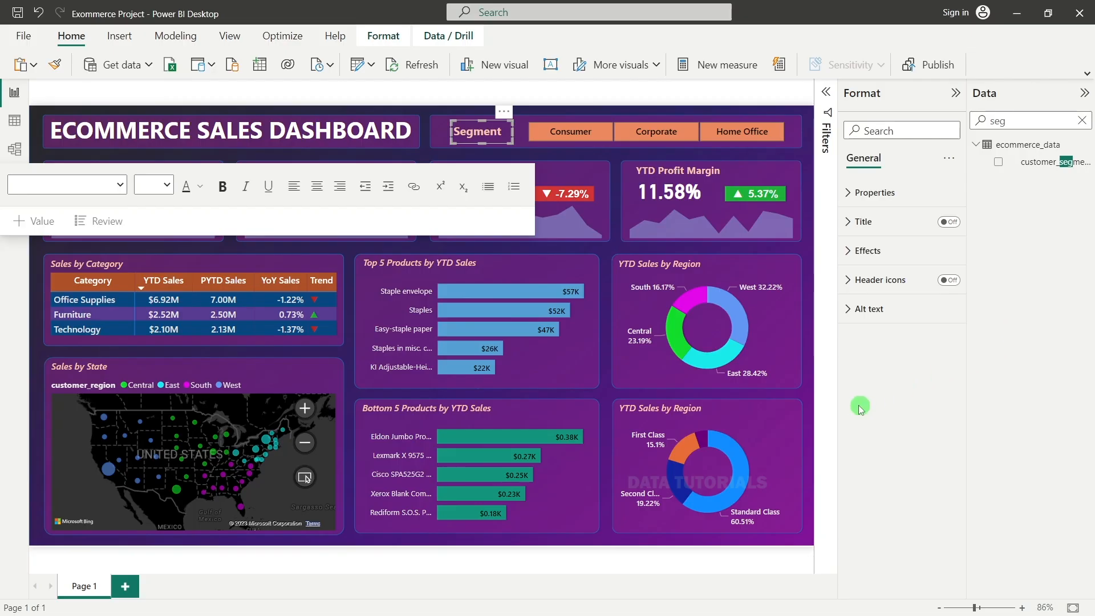
left_click(812, 379)
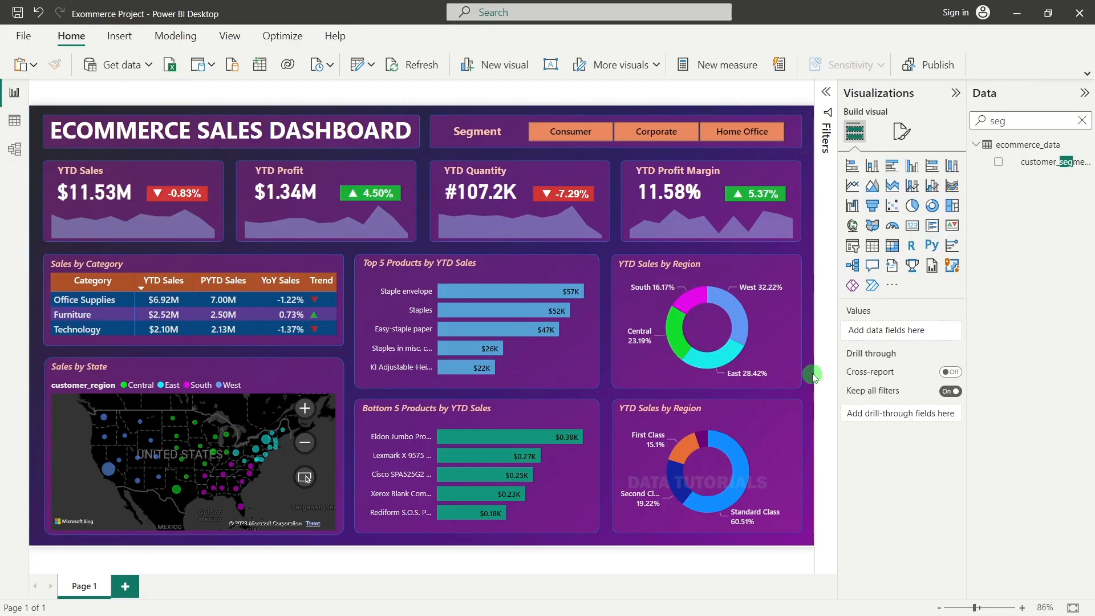
Step: Test the segment slicer by filtering the dashboard to Consumer and to Home Office, and clear the selection
left_click(563, 137)
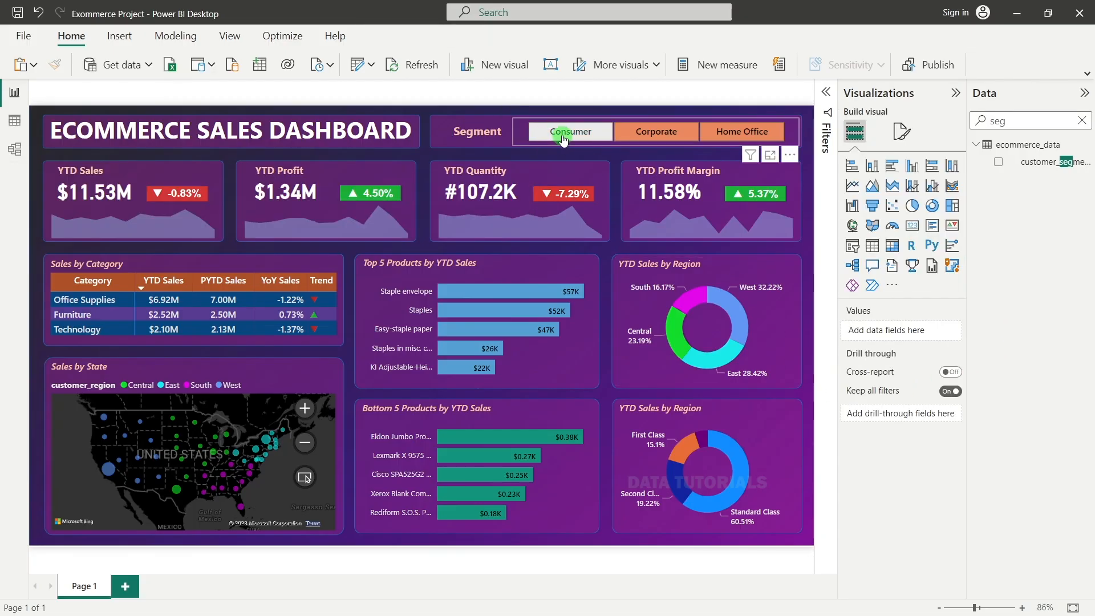
left_click(563, 138)
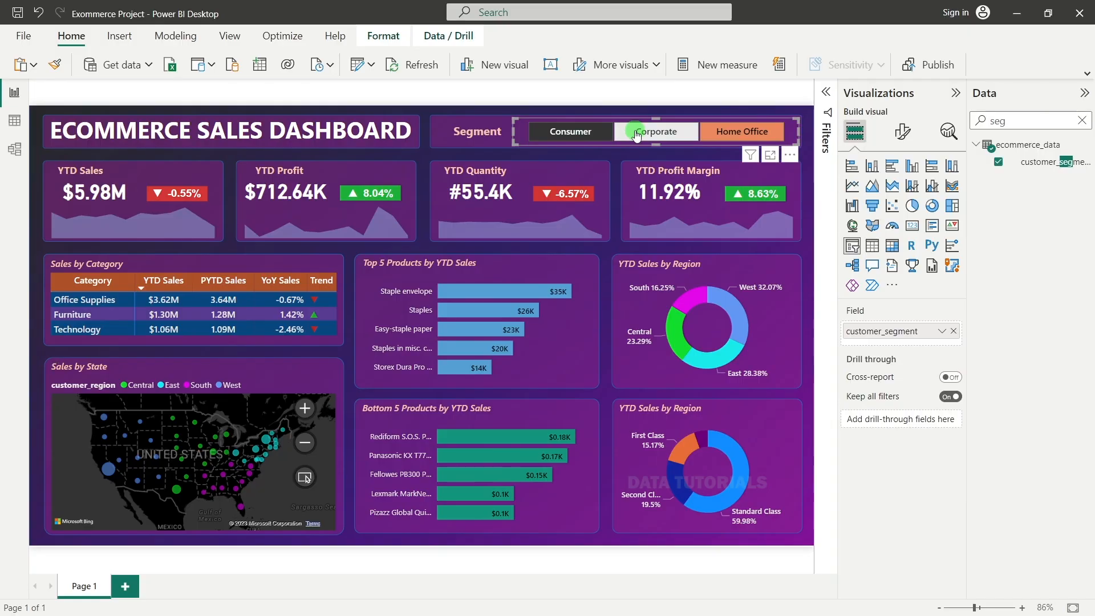
left_click(752, 132)
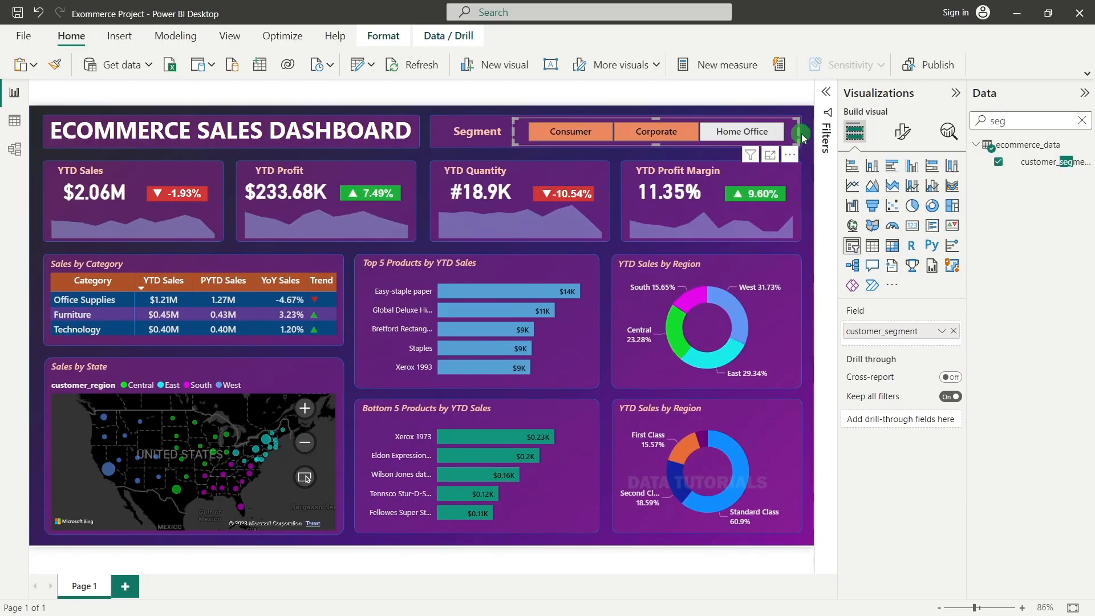
left_click(772, 134)
left_click(808, 212)
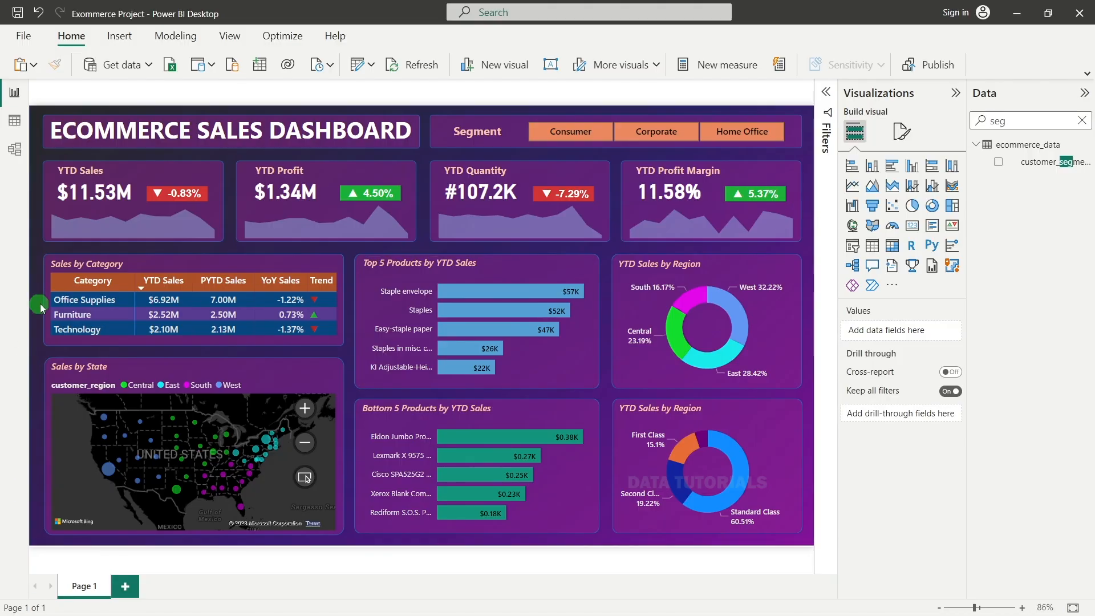
Step: Check how selecting Office Supplies and Furniture in the Sales by Category table affects the other visuals
left_click(84, 302)
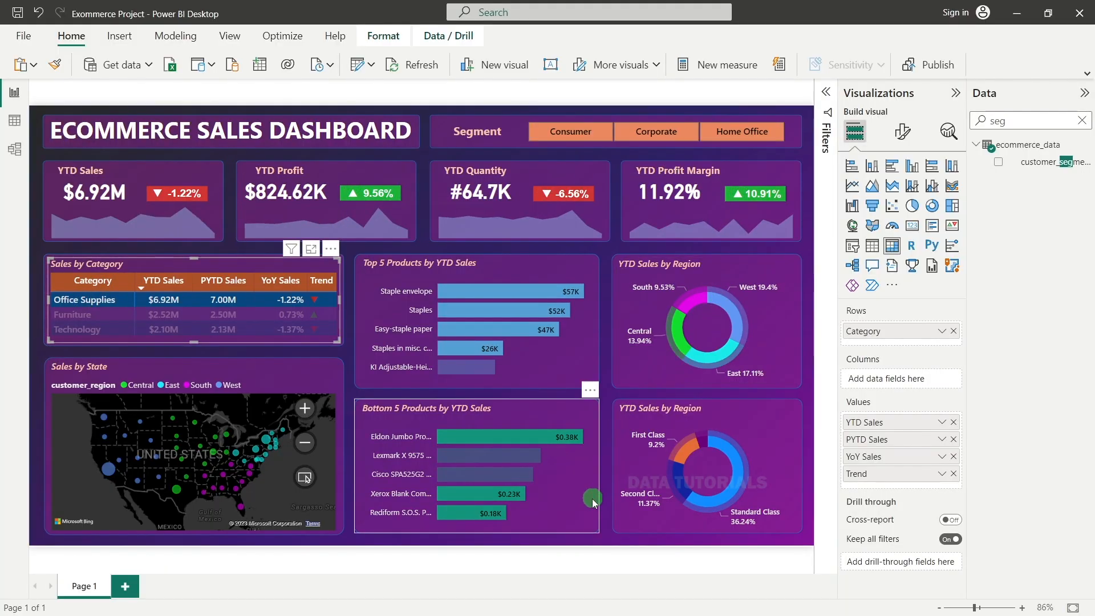
left_click(88, 322)
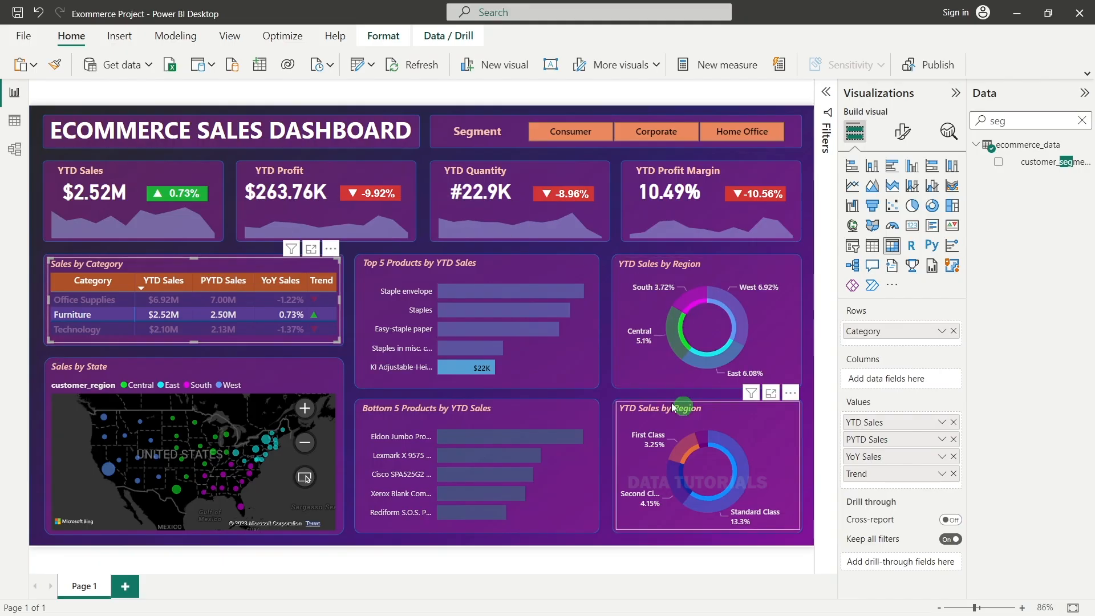
left_click(497, 525)
left_click(537, 553)
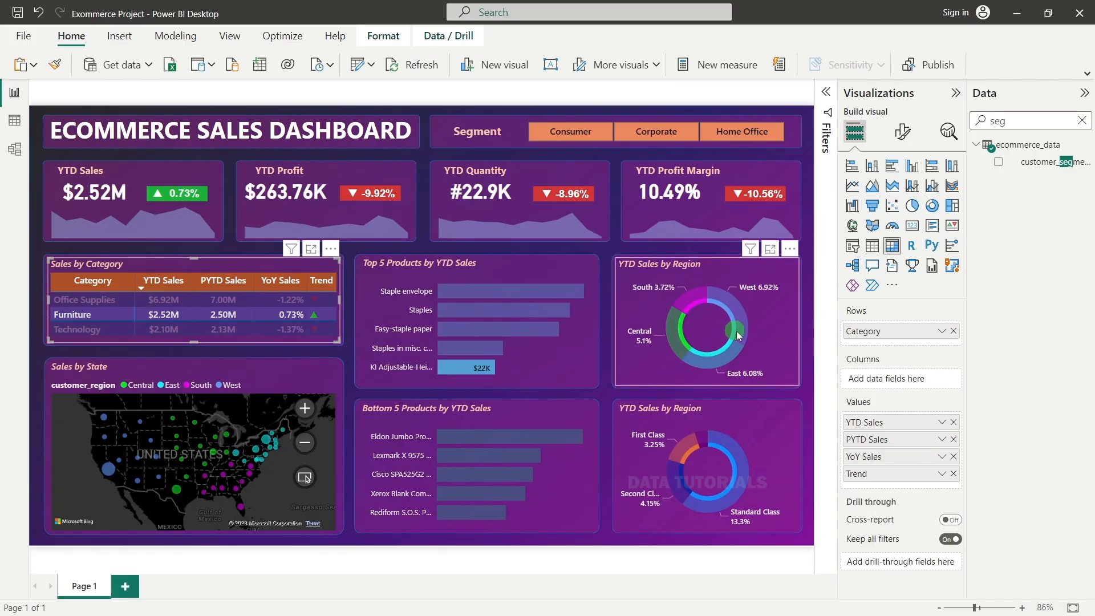
left_click(347, 284)
double_click(348, 284)
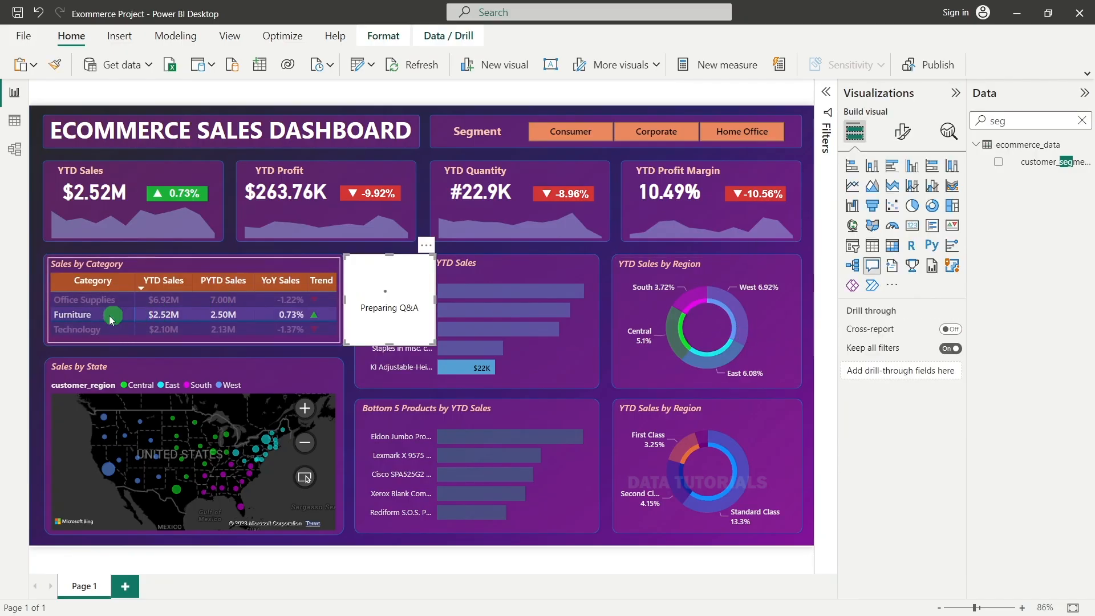
left_click(94, 314)
left_click(585, 291)
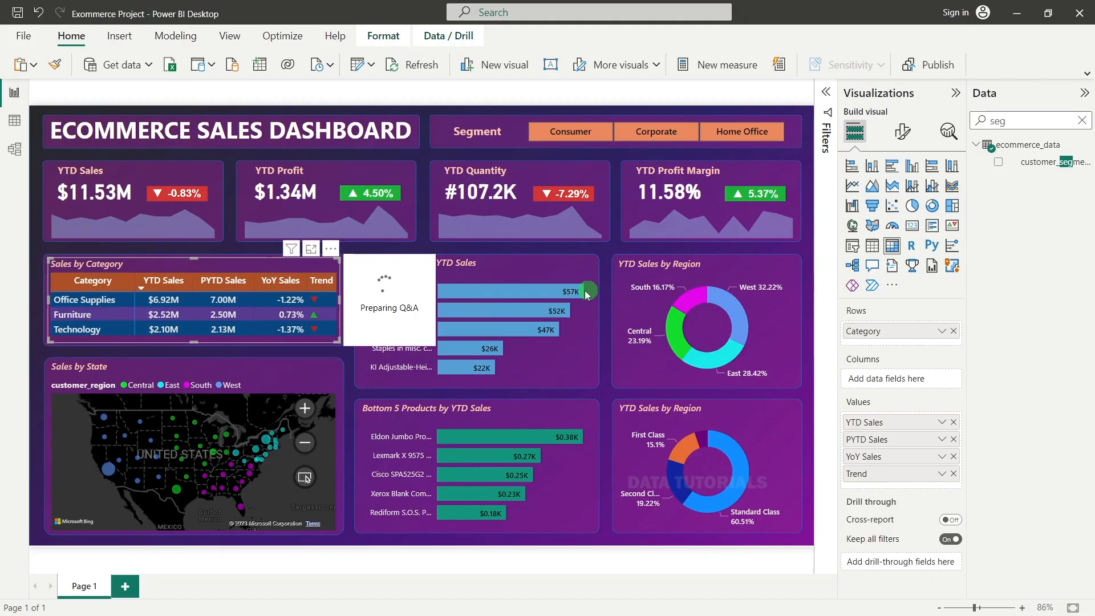
left_click(348, 256)
left_click(427, 246)
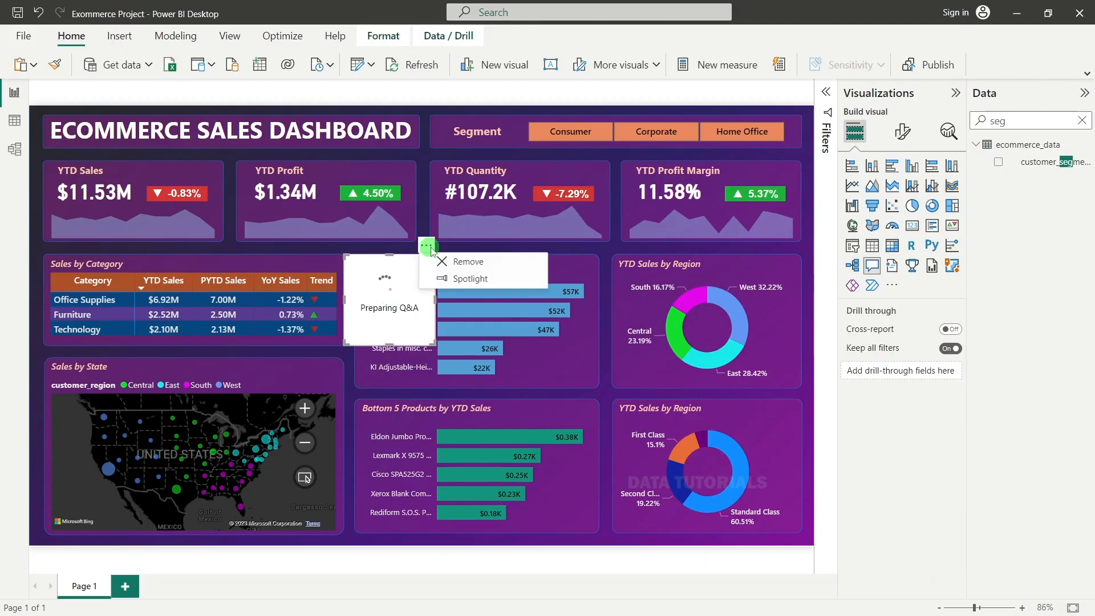
left_click(441, 260)
Step: Check how selecting the West and Central slices of the region donut affects the other visuals, and clear the selection
left_click(730, 332)
left_click(736, 310)
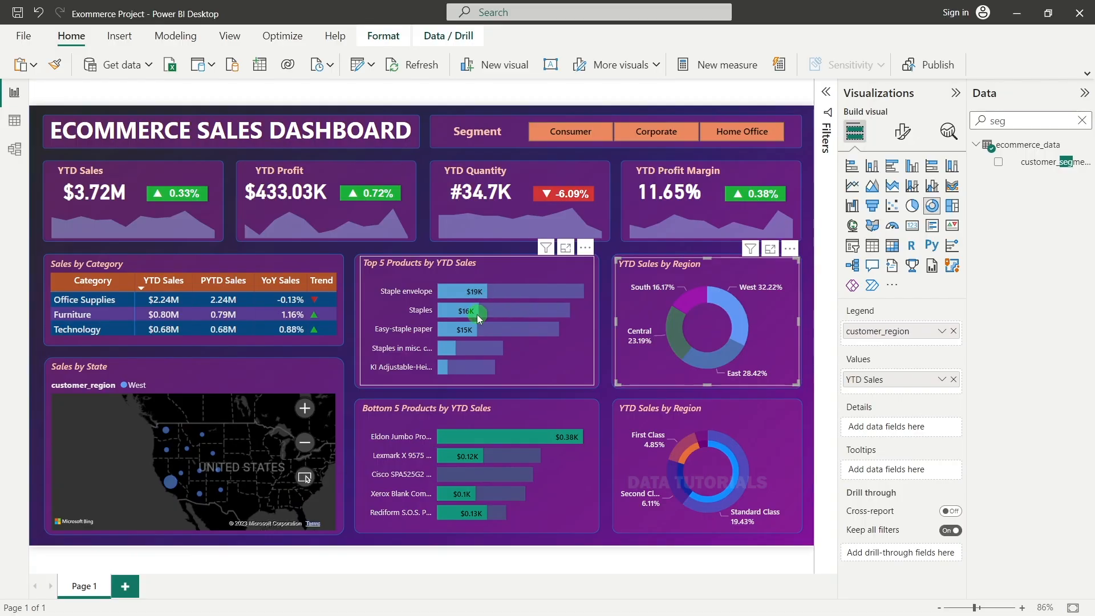
left_click(675, 338)
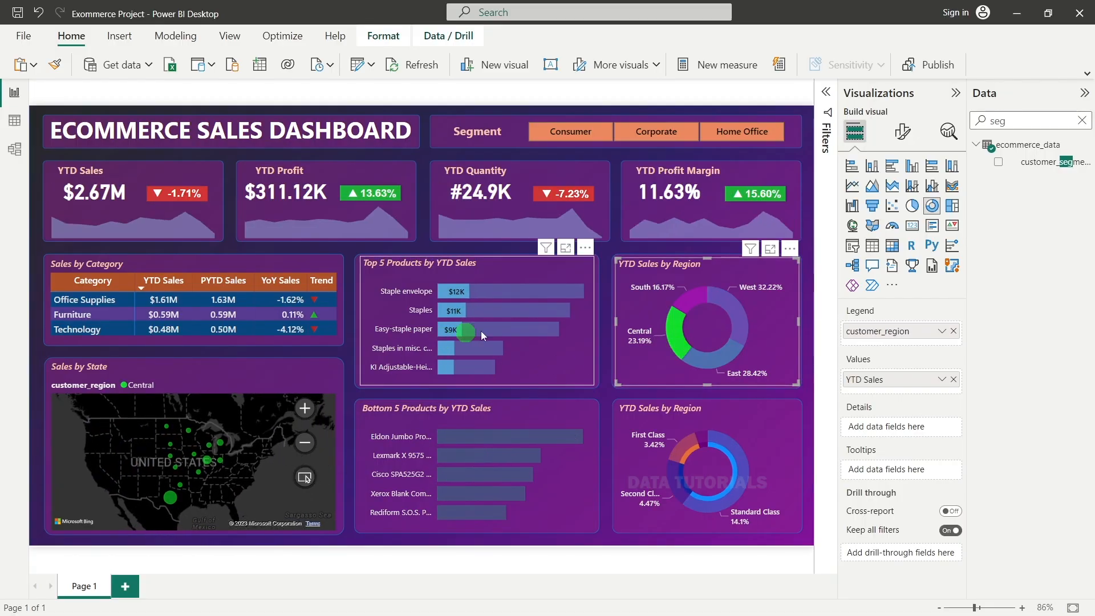
left_click(679, 327)
left_click(800, 299)
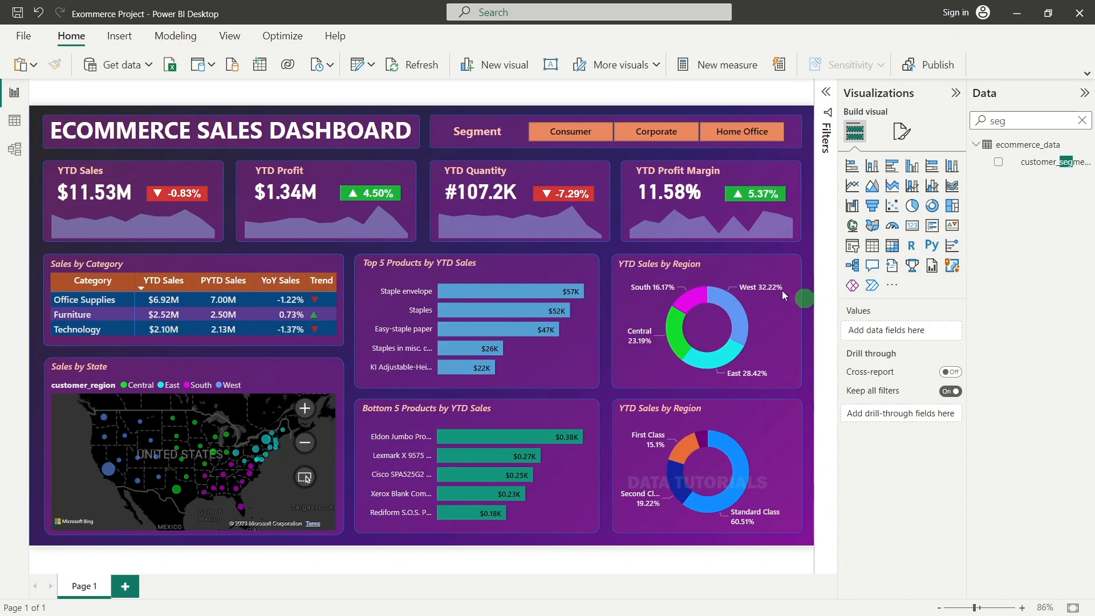
Step: Turn on Edit interactions for the region donut and set both product bar charts and the shipping type donut to filter
left_click(705, 268)
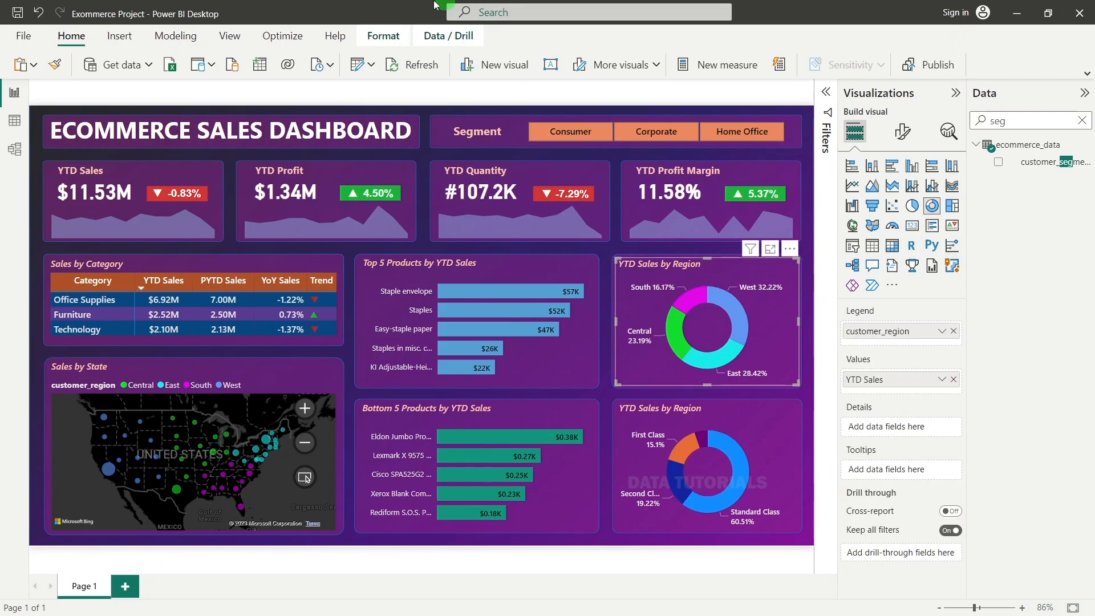
left_click(383, 36)
left_click(44, 67)
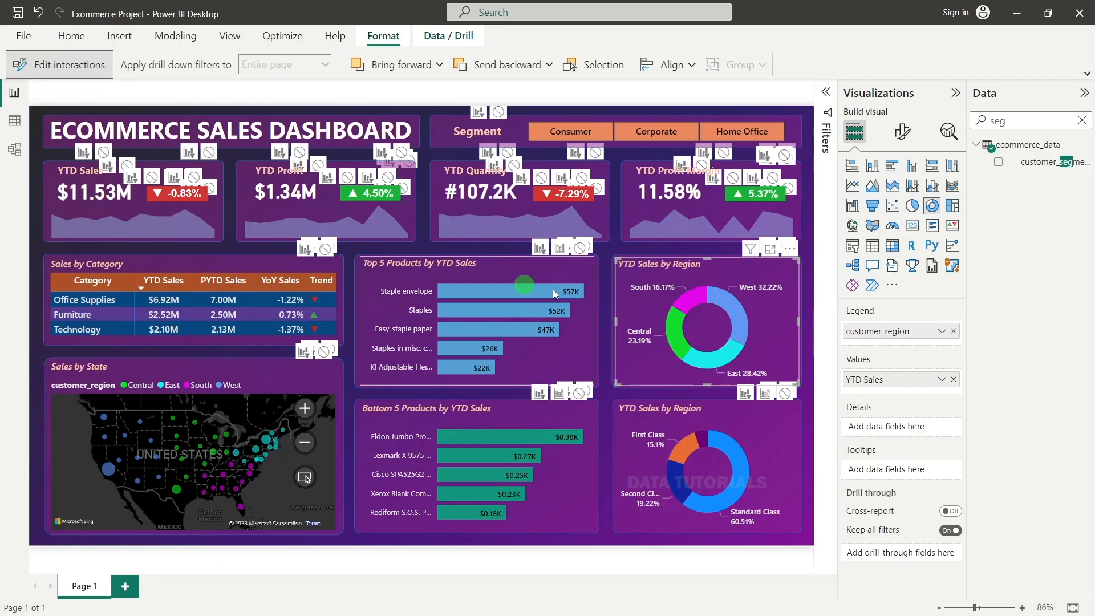
Step: Test the region donut's filtering of the product bar charts with its West slice, and clear the selection
left_click(743, 311)
left_click(521, 313)
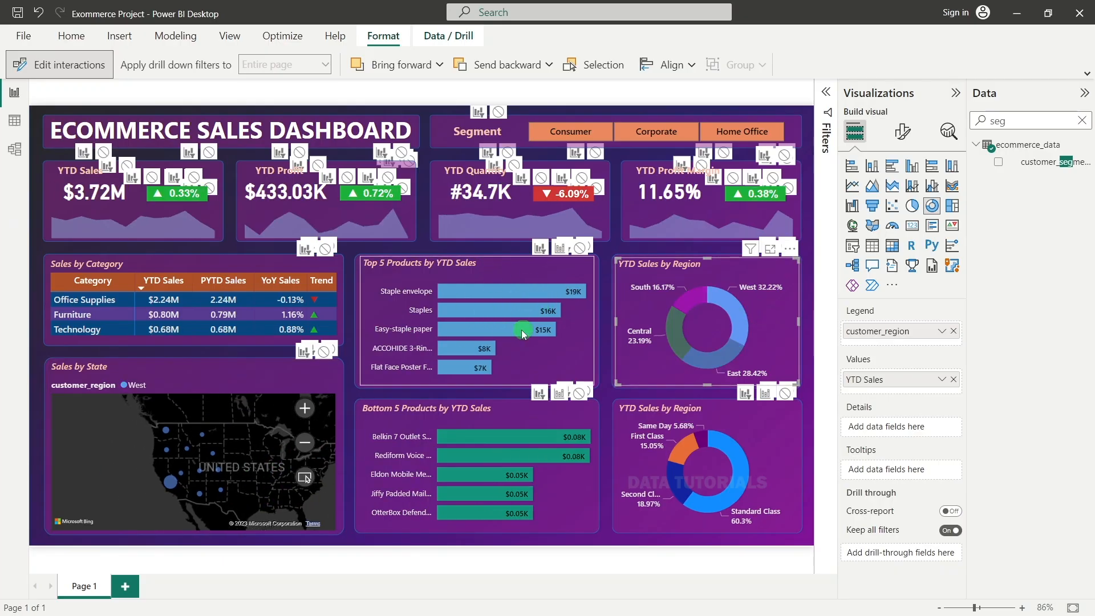
left_click(687, 302)
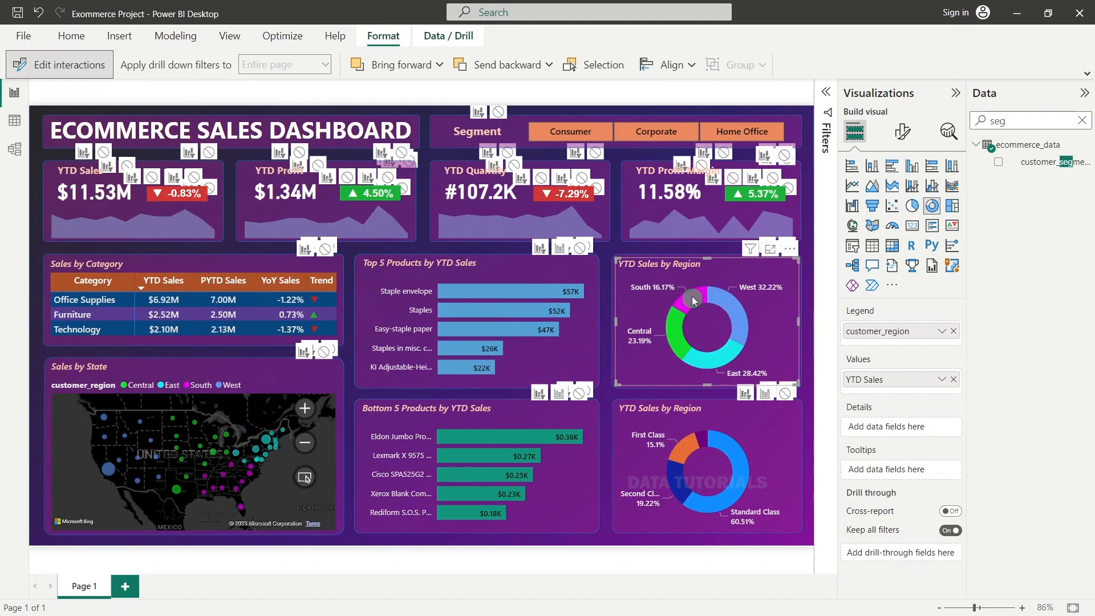
left_click(764, 421)
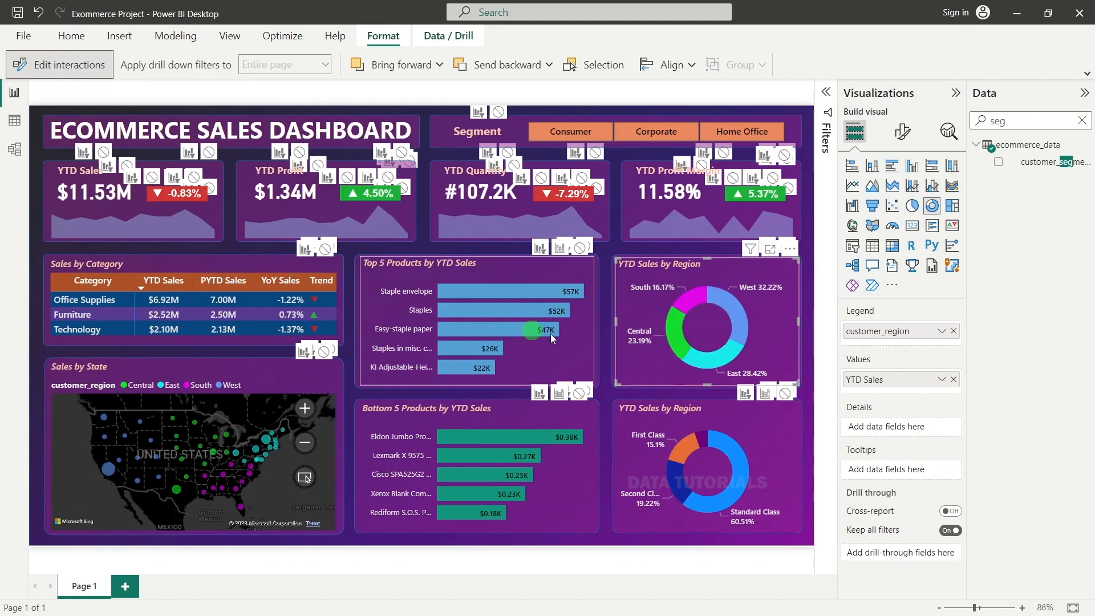
Step: Edit the Sales by Category table's interactions so it filters the Top 5, Bottom 5 and donut charts
left_click(143, 265)
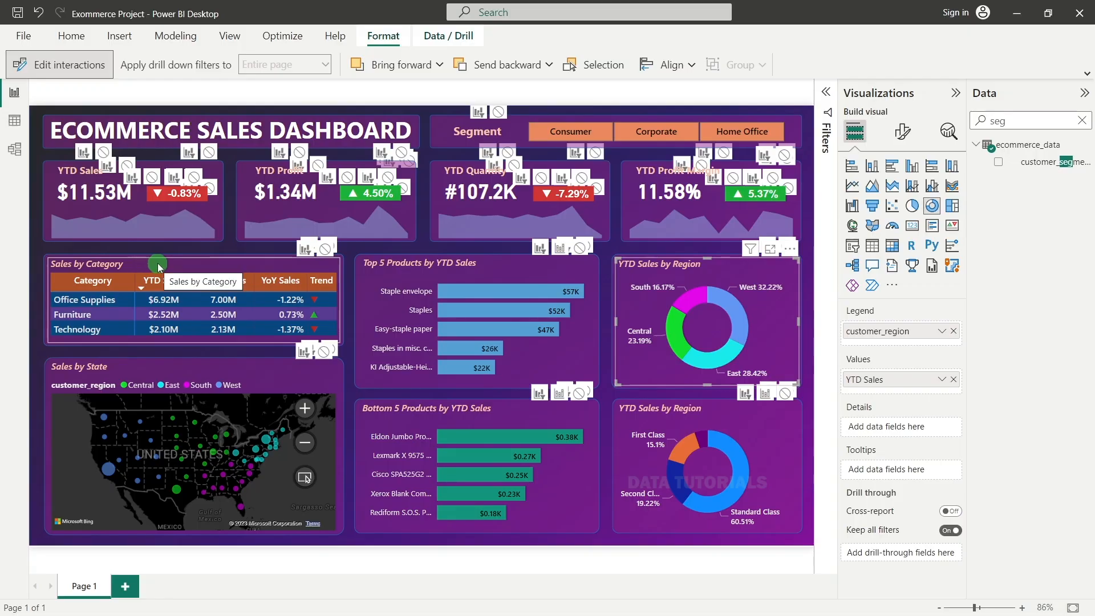
left_click(515, 270)
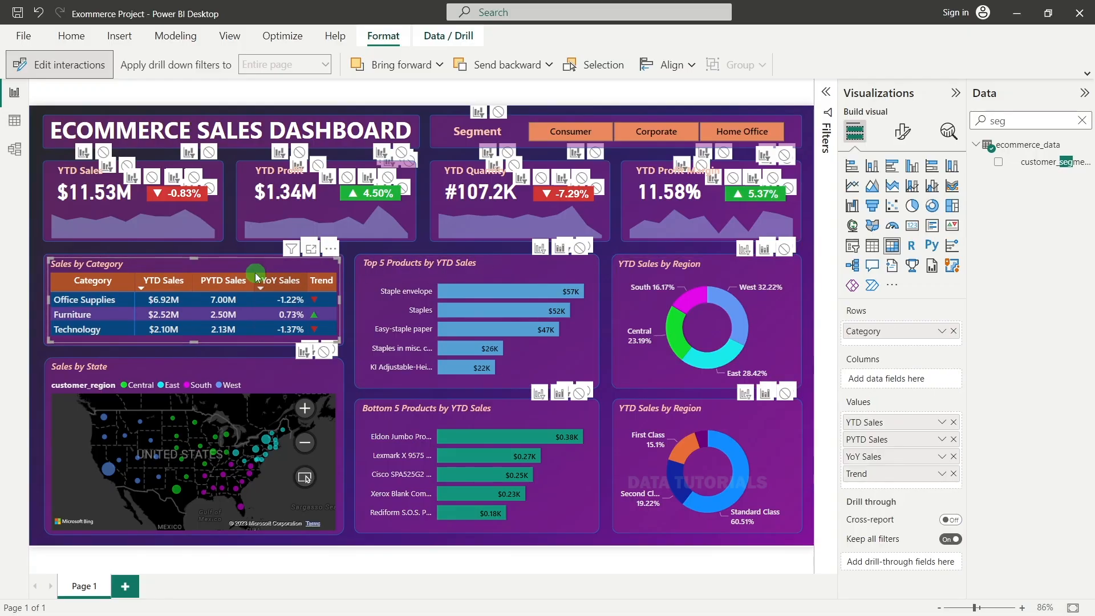
left_click(540, 251)
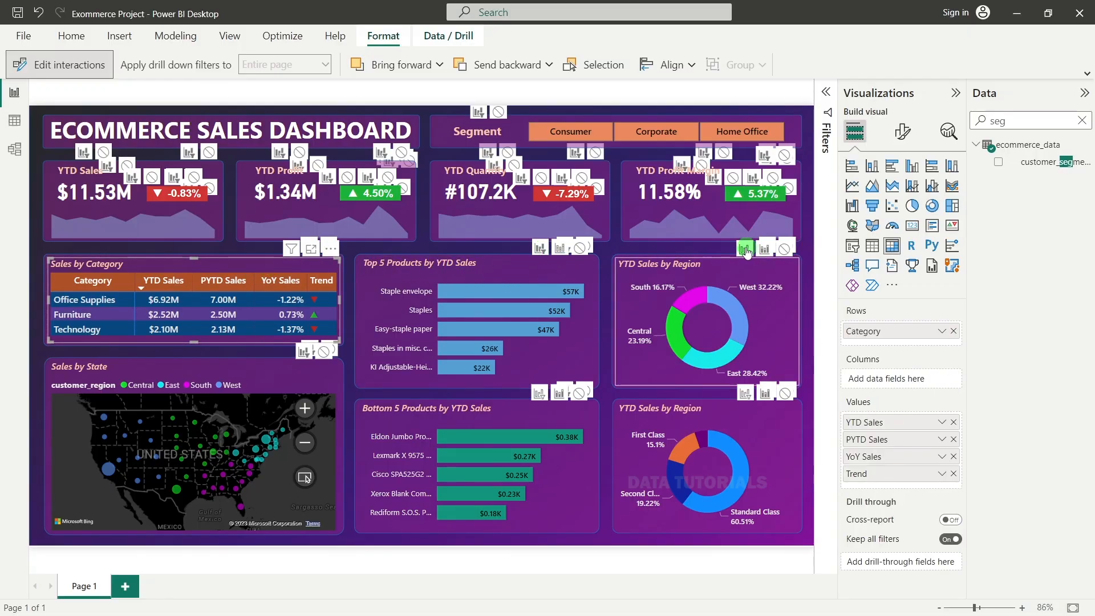
left_click(539, 393)
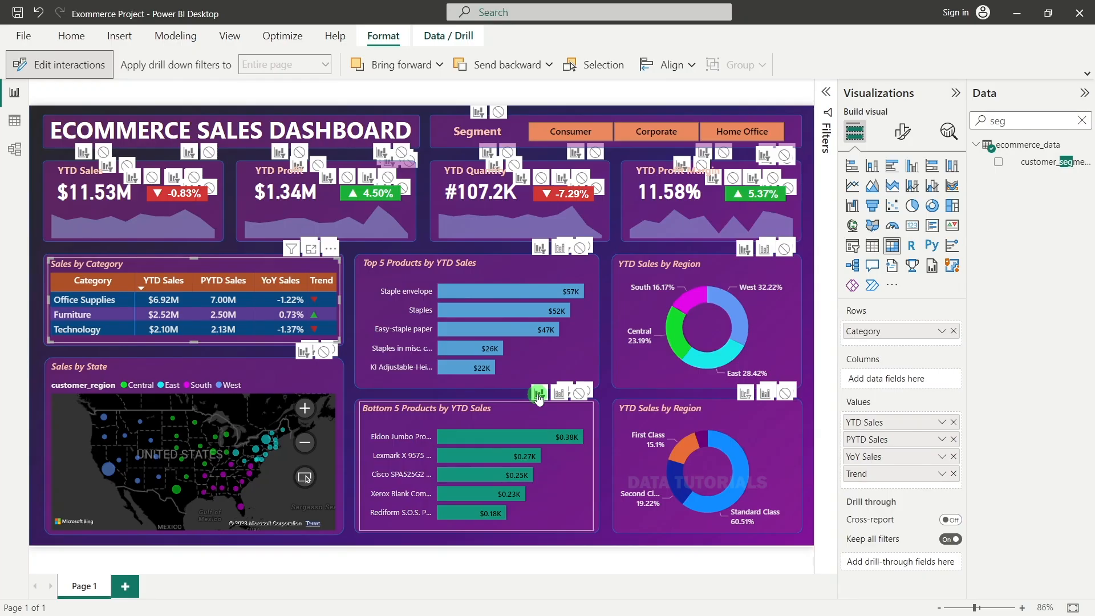
Step: Edit the Sales by State map's interactions so it filters the product bar charts and both donuts
left_click(295, 377)
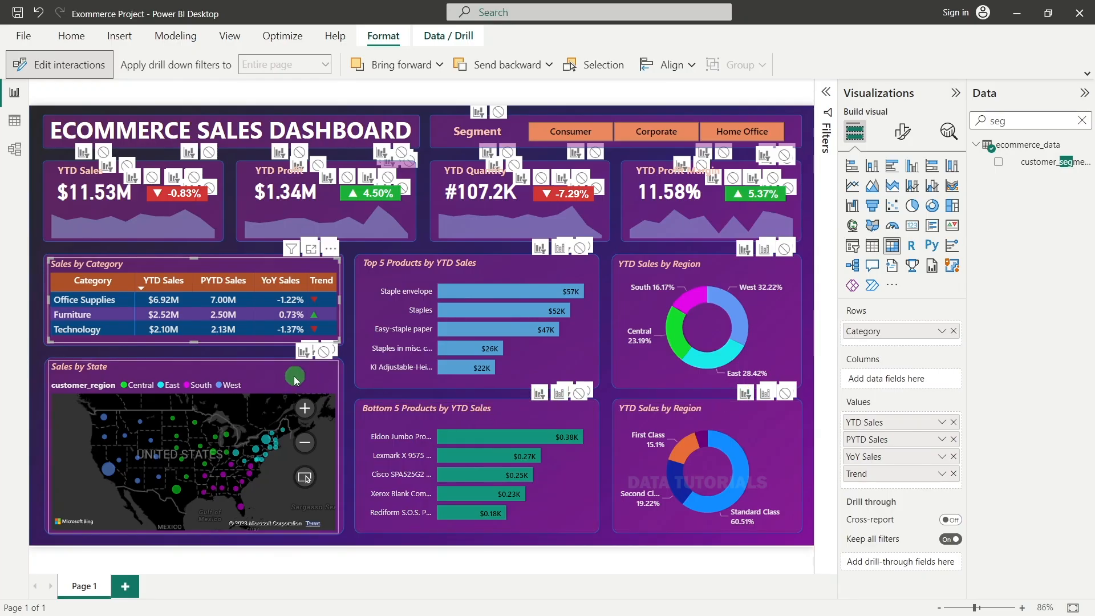
left_click(540, 250)
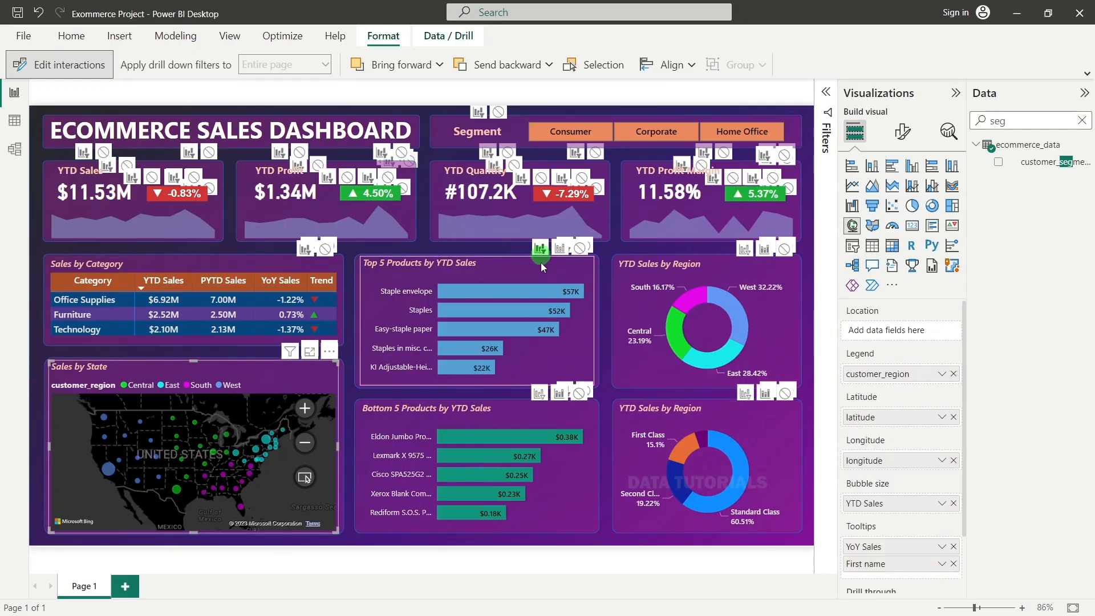
left_click(744, 251)
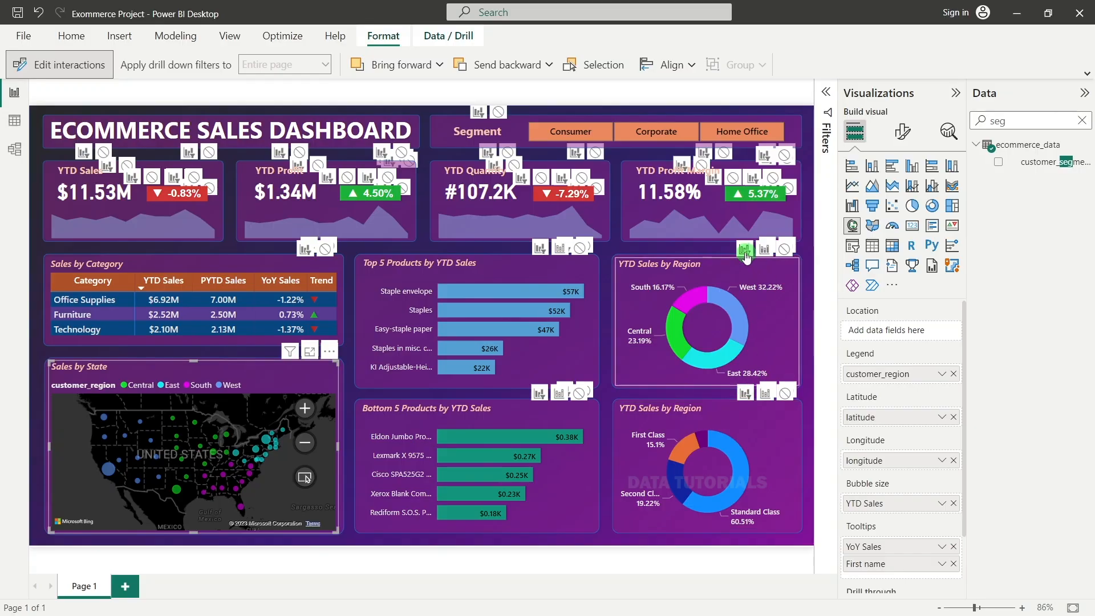
Step: Change the title of the shipping type donut to YTD Sales by Shipping Type
left_click(709, 412)
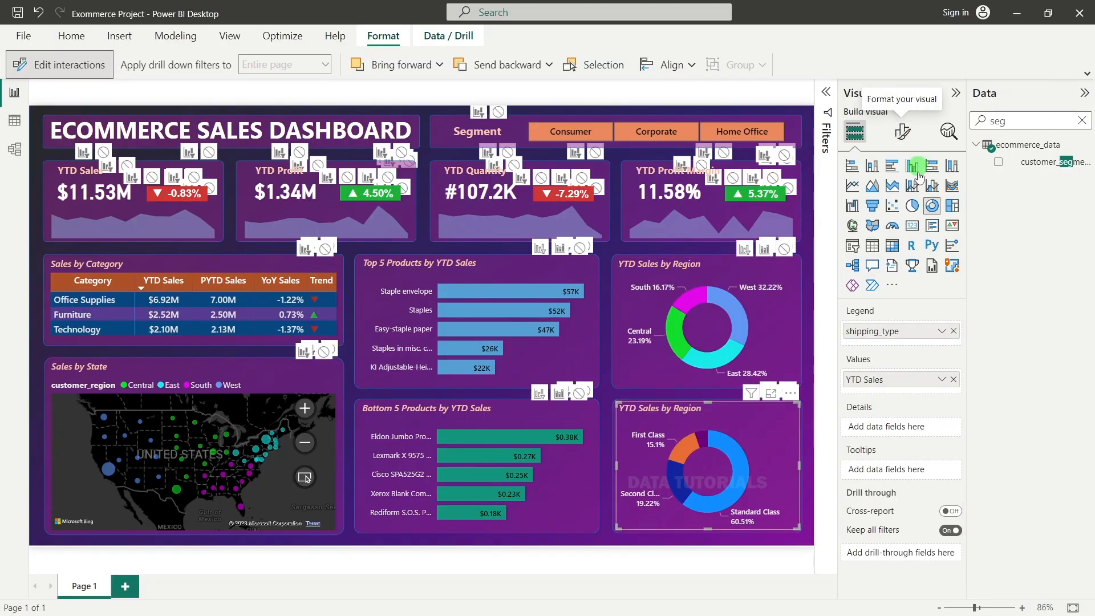
left_click(902, 131)
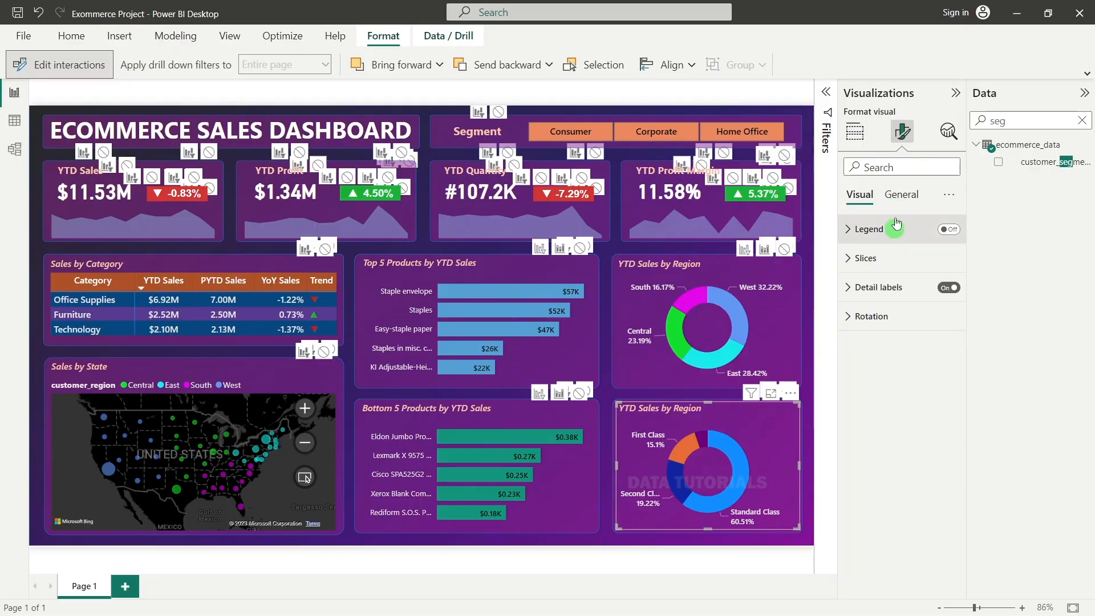
left_click(901, 195)
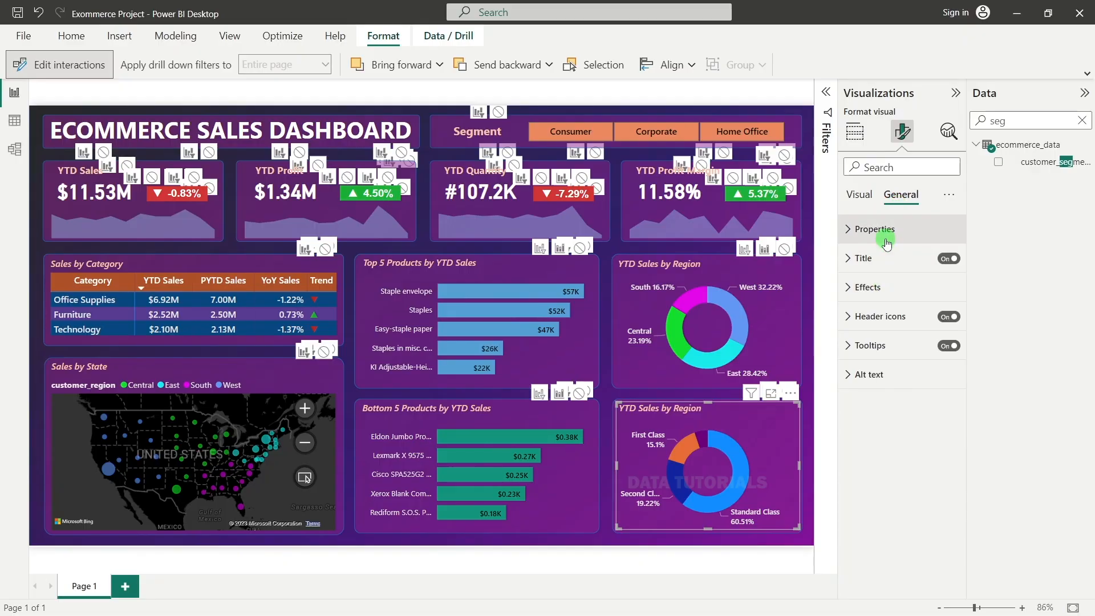
left_click(884, 258)
left_click_drag(904, 329, 928, 331)
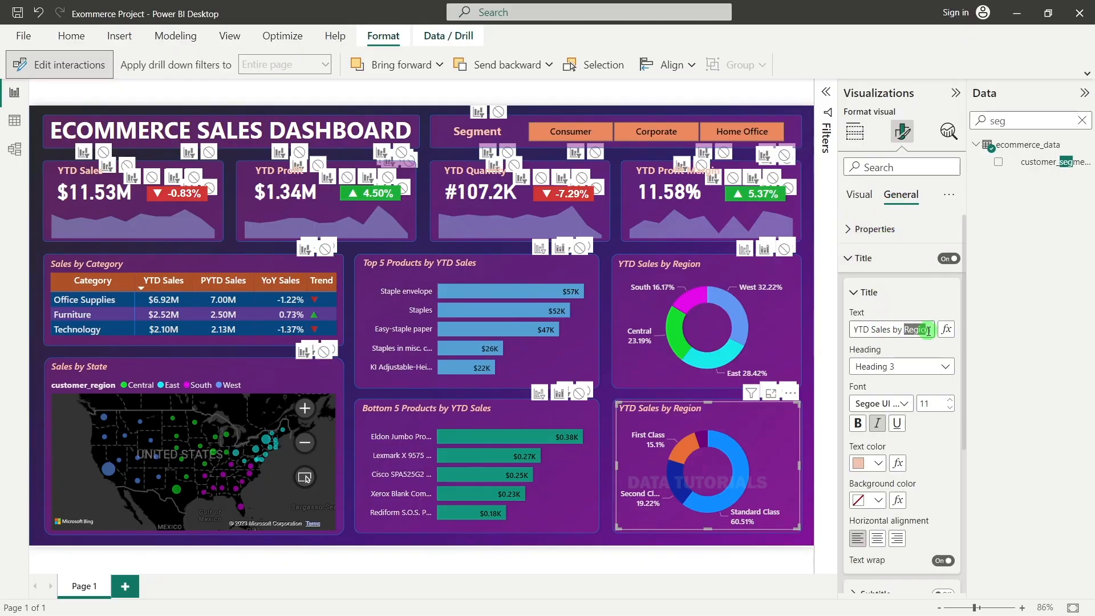
type("Shi")
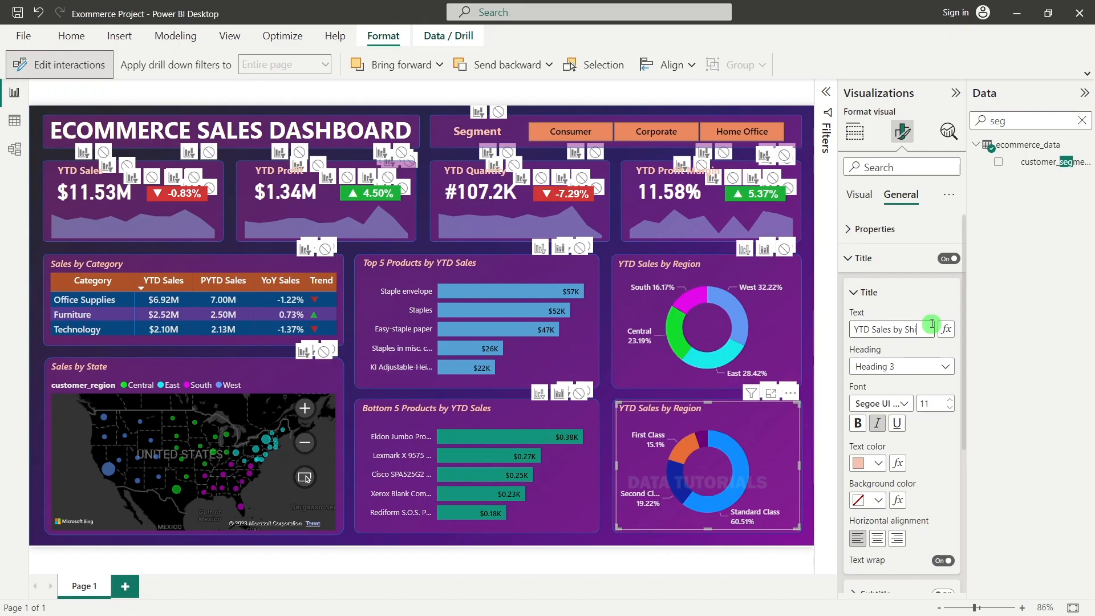
type("pping Type")
left_click(806, 388)
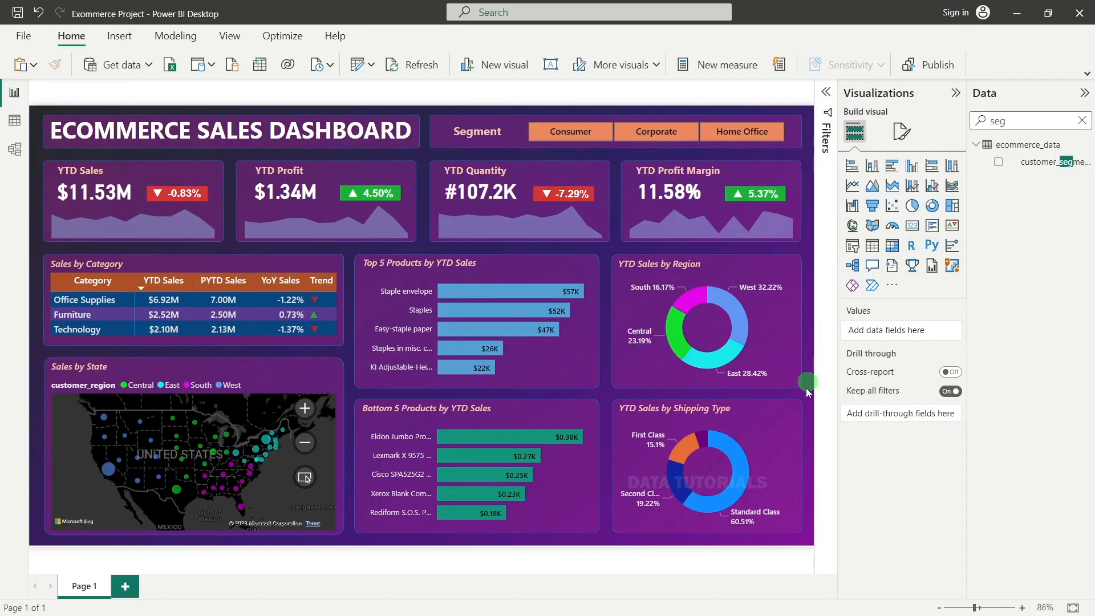
Step: Edit the YTD Sales by Shipping Type donut's interactions so it filters the other charts instead of highlighting them
left_click(790, 409)
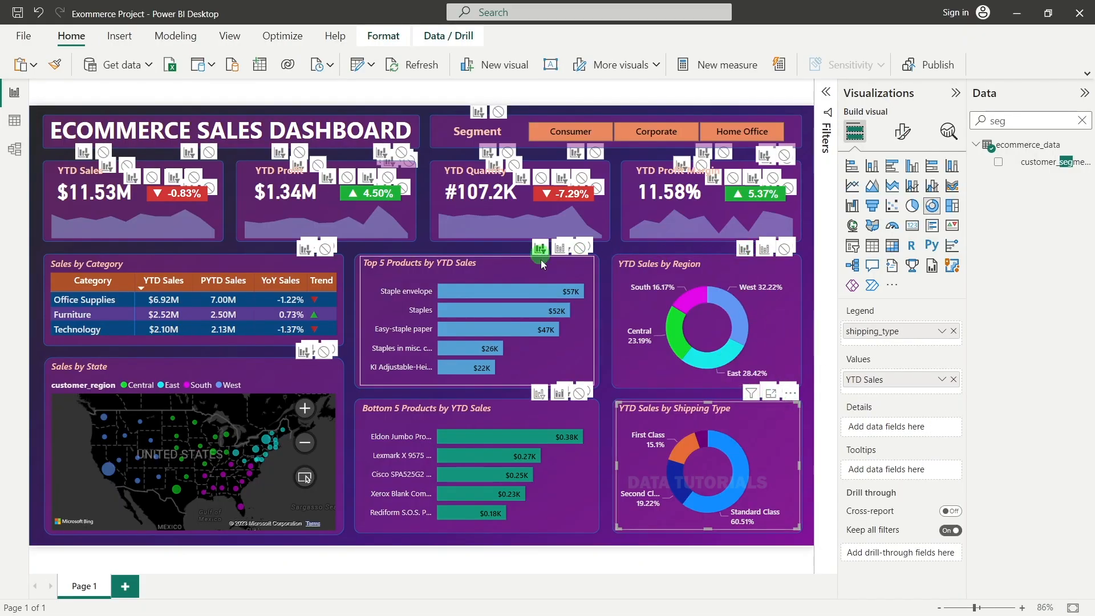
left_click(605, 320)
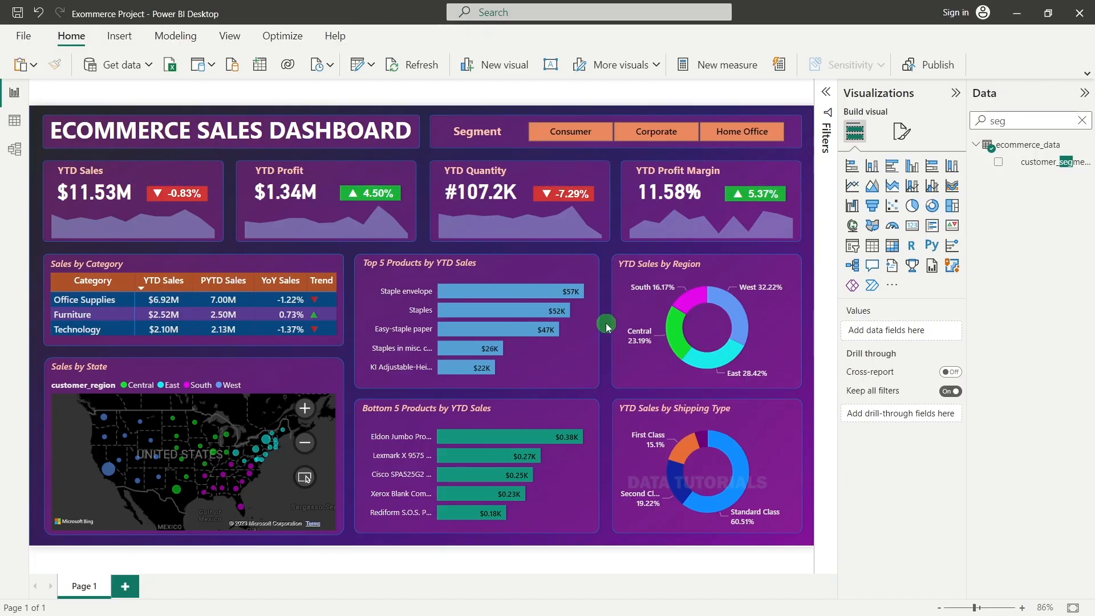
Step: Turn off interaction editing for the report, with the Sales by Category table selected, and deselect the table
left_click(318, 267)
left_click(384, 34)
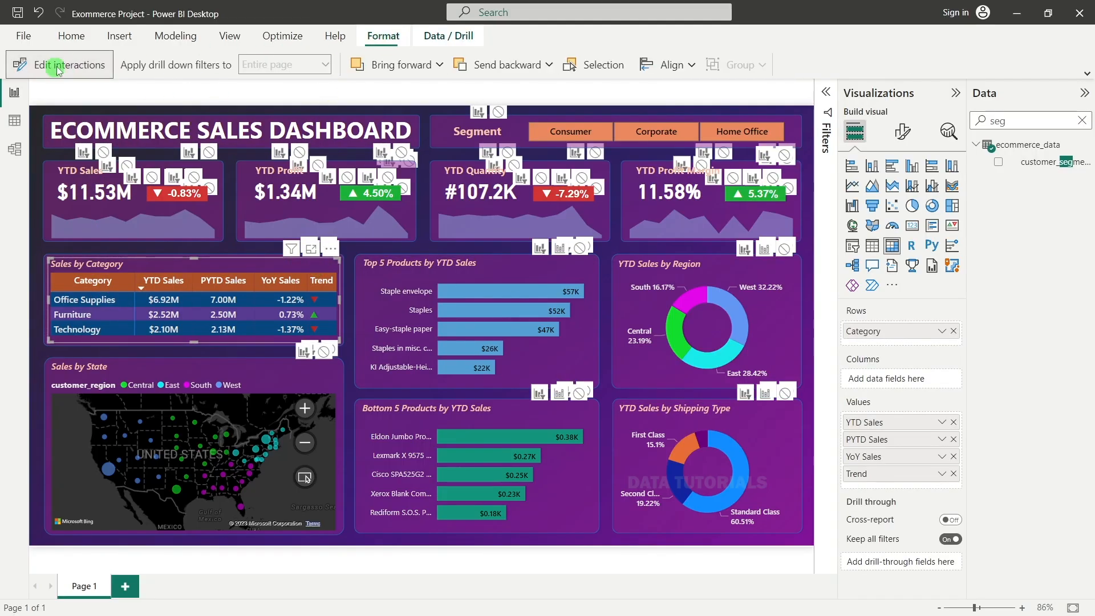
left_click(65, 62)
left_click(42, 276)
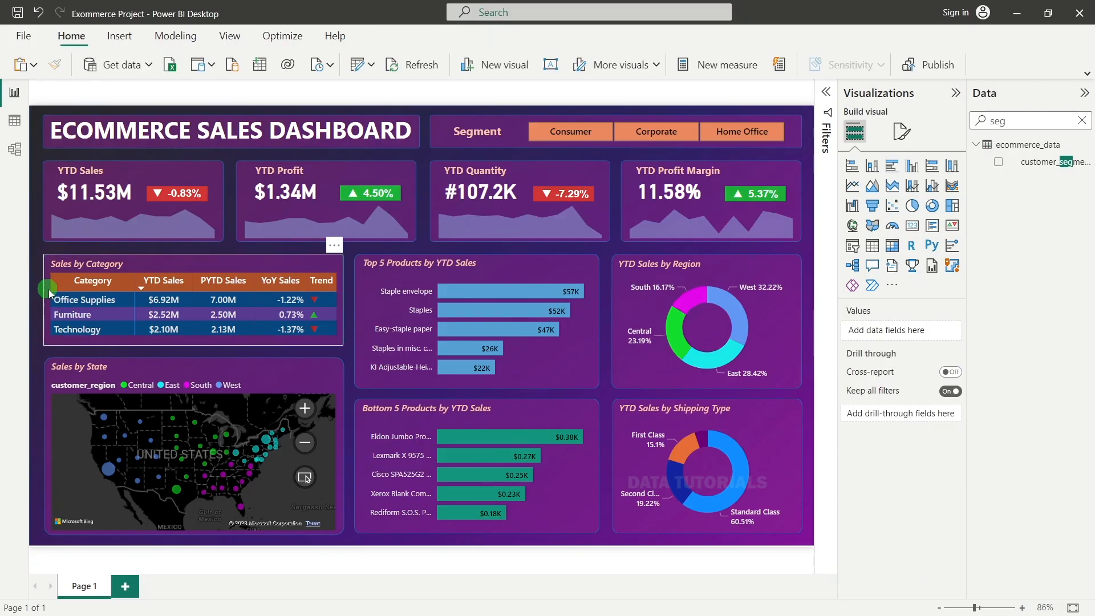
Step: Test the Office Supplies filter from the Sales by Category table with the Visualizations and Data panes collapsed, and clear the selection
left_click(65, 302)
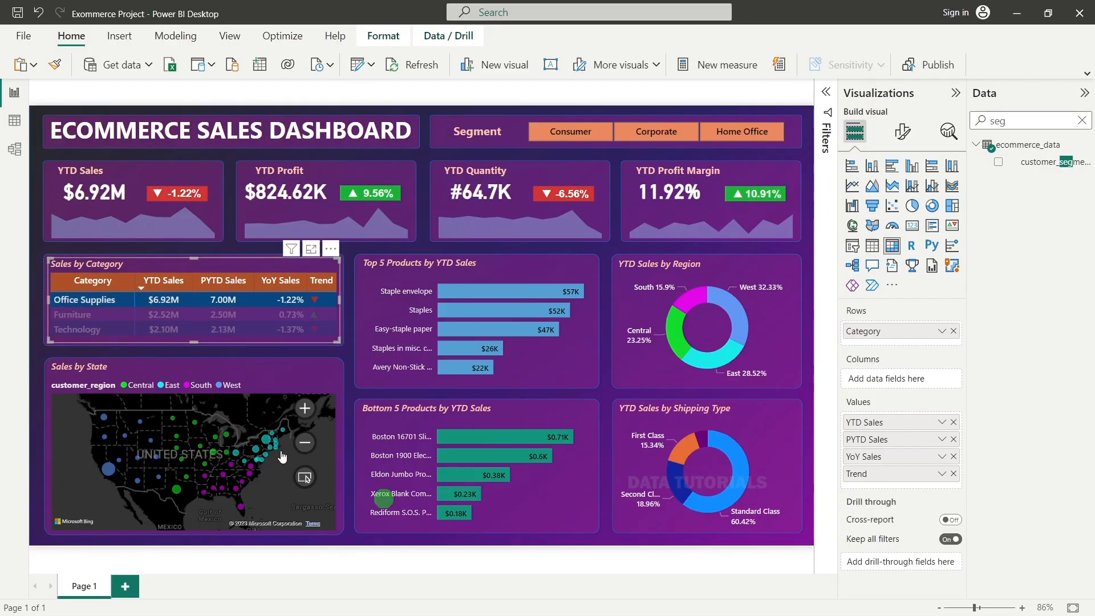
left_click(956, 93)
left_click(1084, 92)
left_click(159, 297)
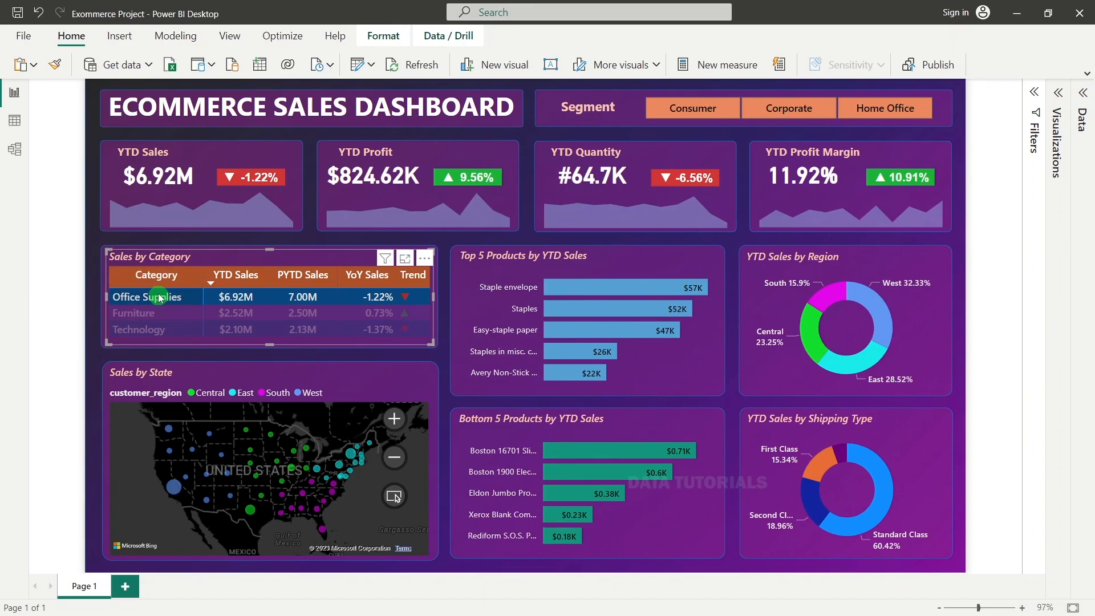
left_click(159, 297)
Step: Filter the dashboard by Washington on the Sales by State map, check the KPI cards and charts, and clear the selection
left_click(166, 496)
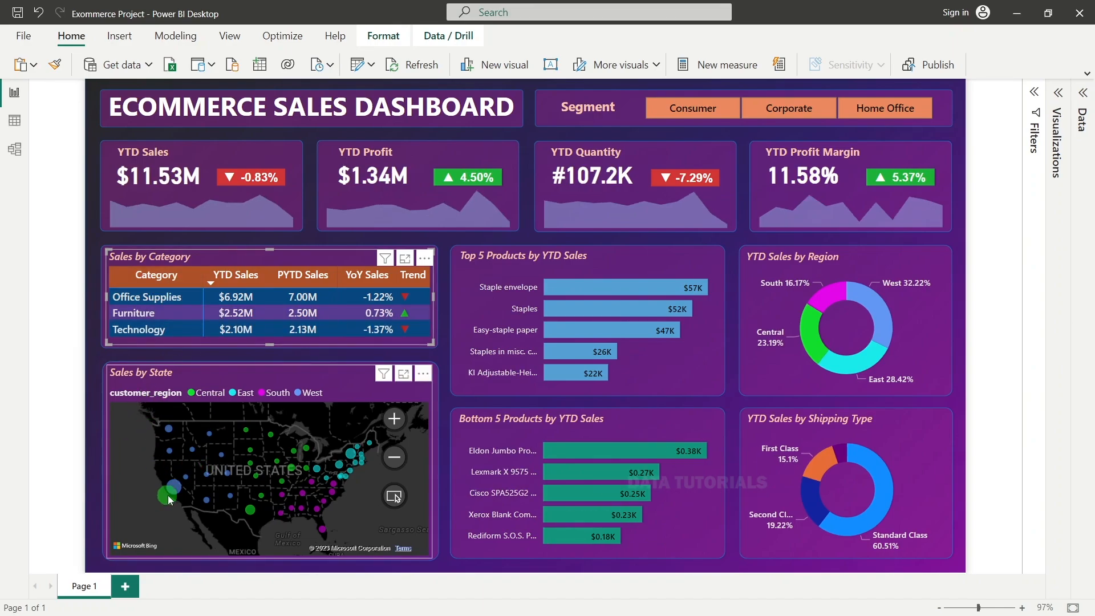
left_click(292, 539)
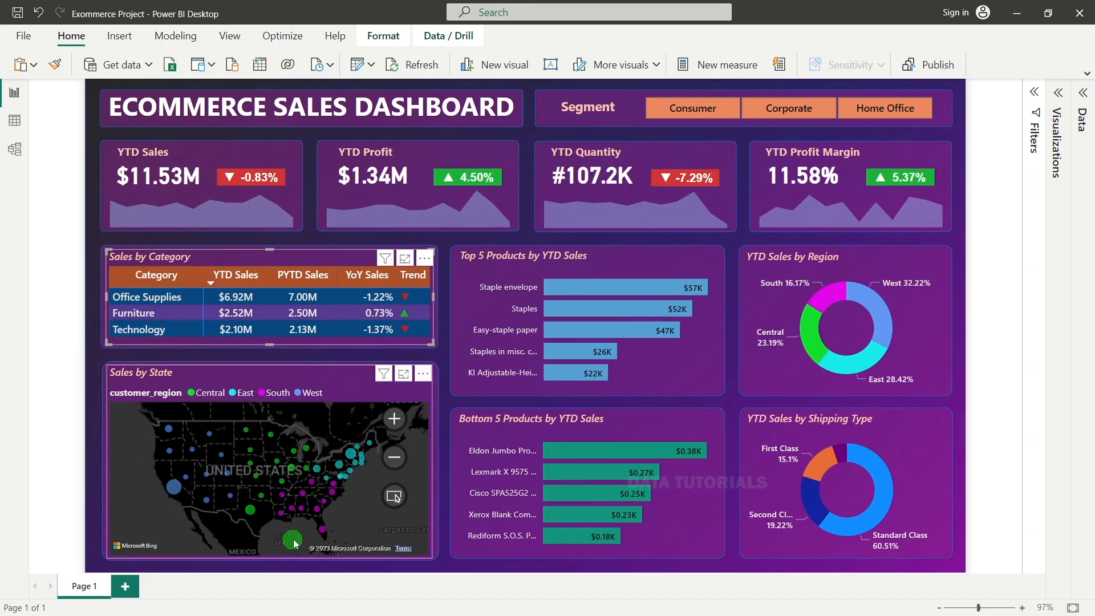
left_click(163, 427)
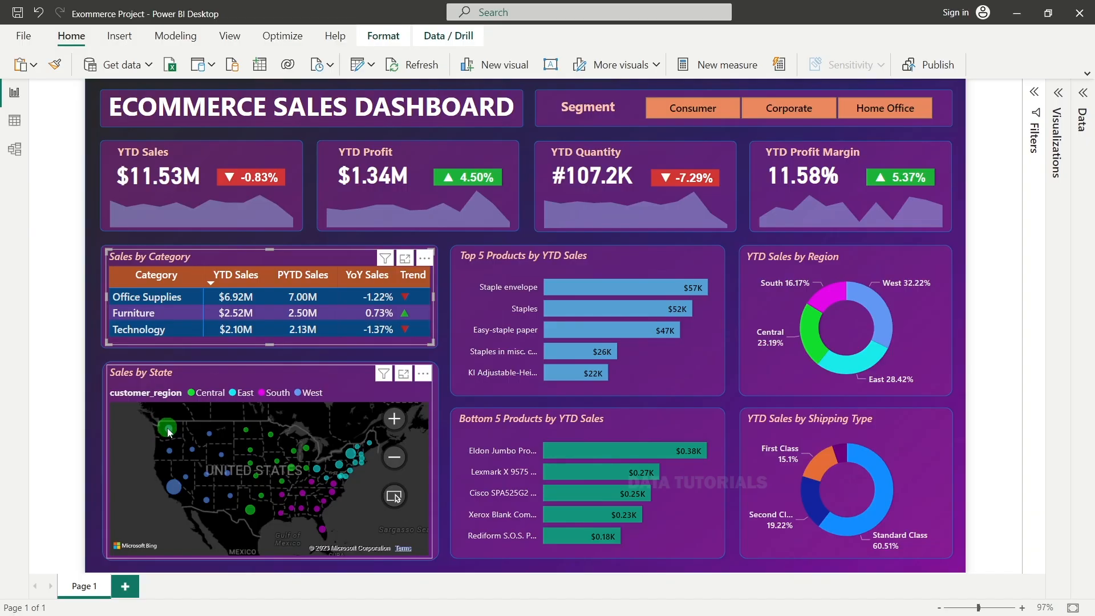
left_click(169, 433)
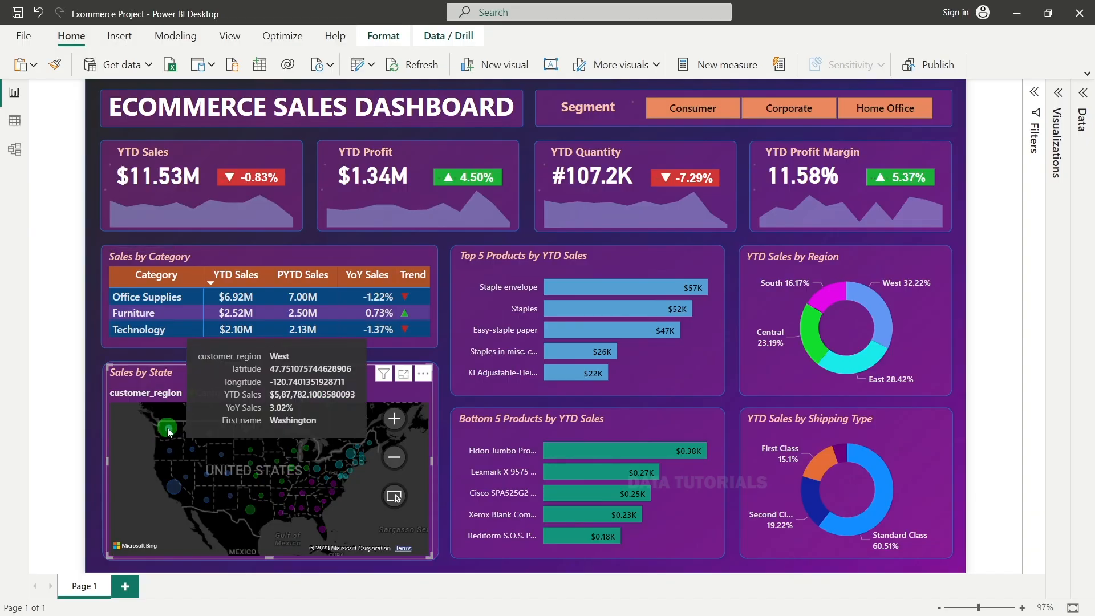
left_click(749, 153)
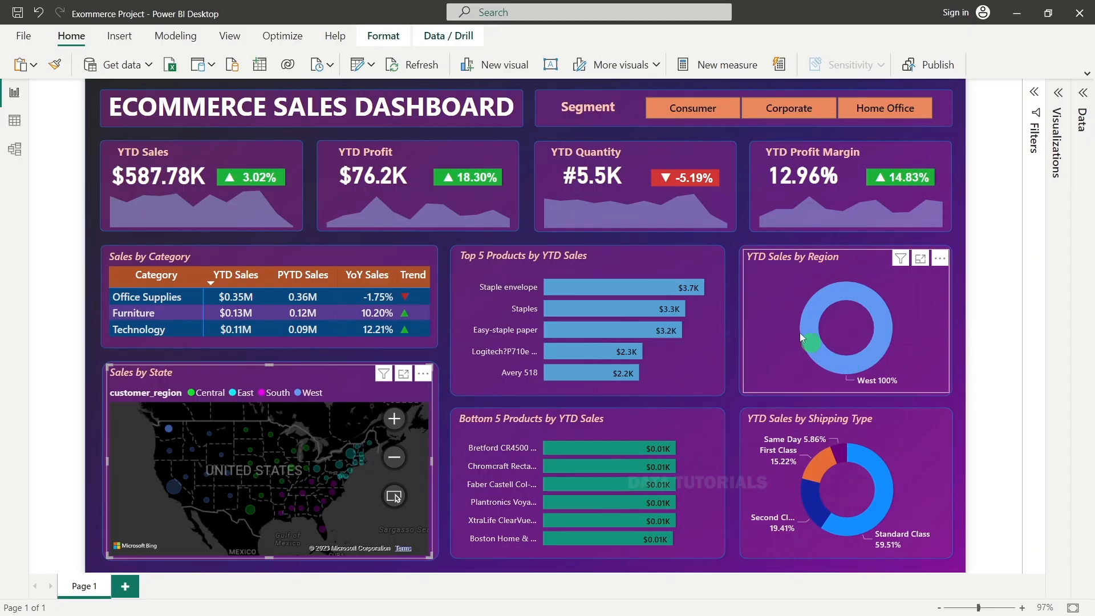
left_click(871, 386)
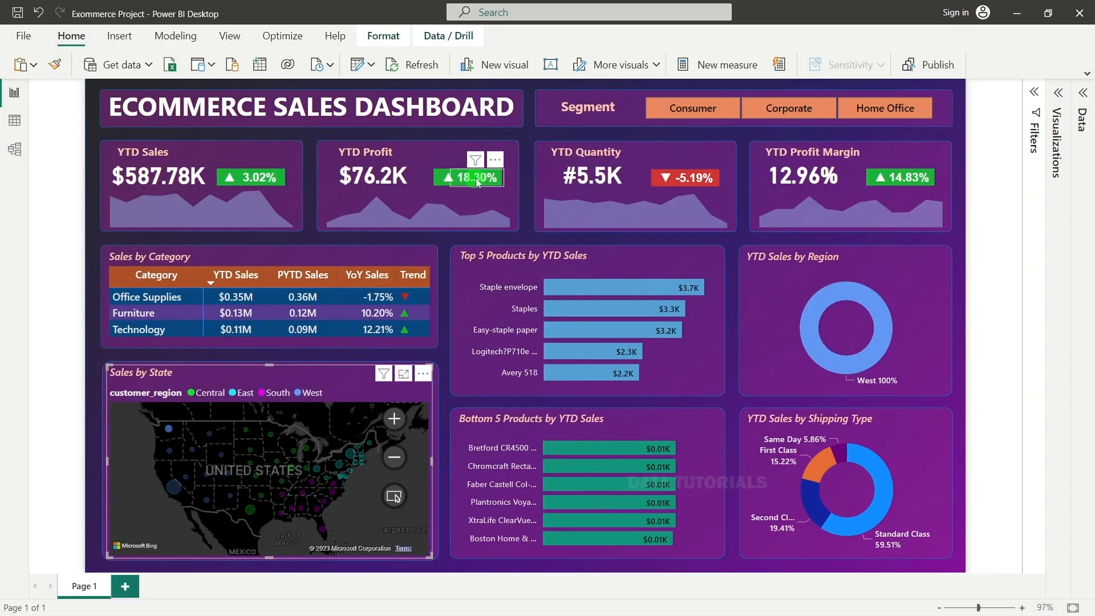
left_click(171, 431)
left_click(1004, 242)
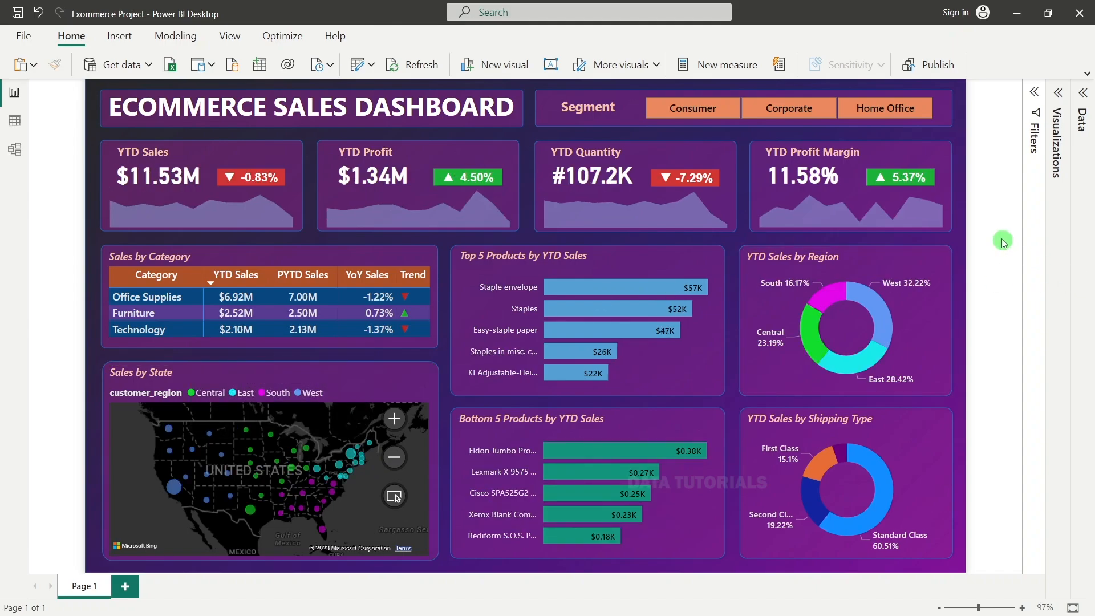